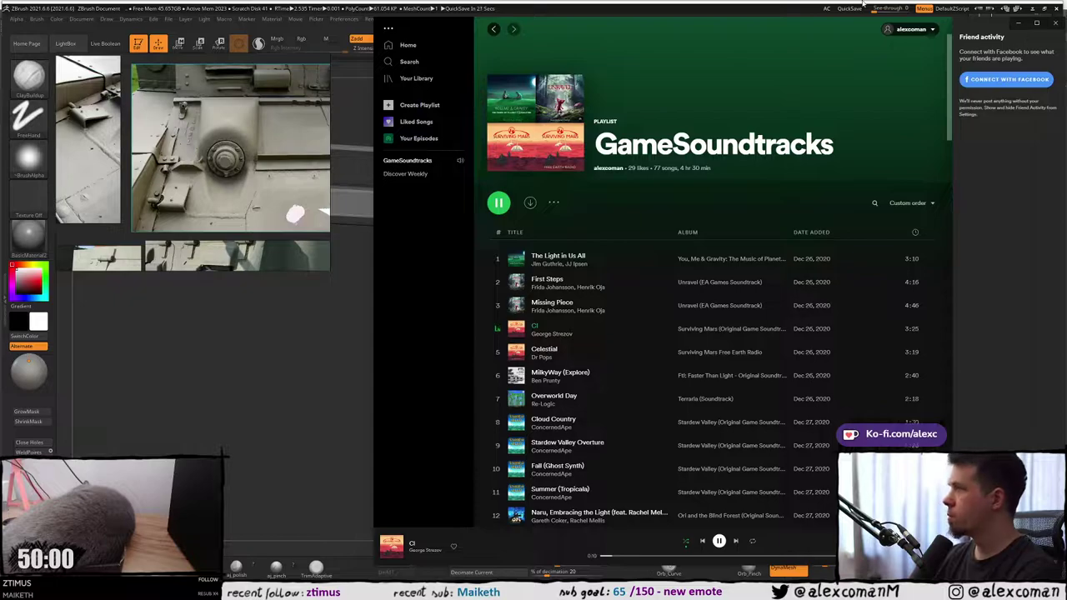
Minimise the music player and switch to ZBrush.
left_click(1018, 24)
key("alt+Tab")
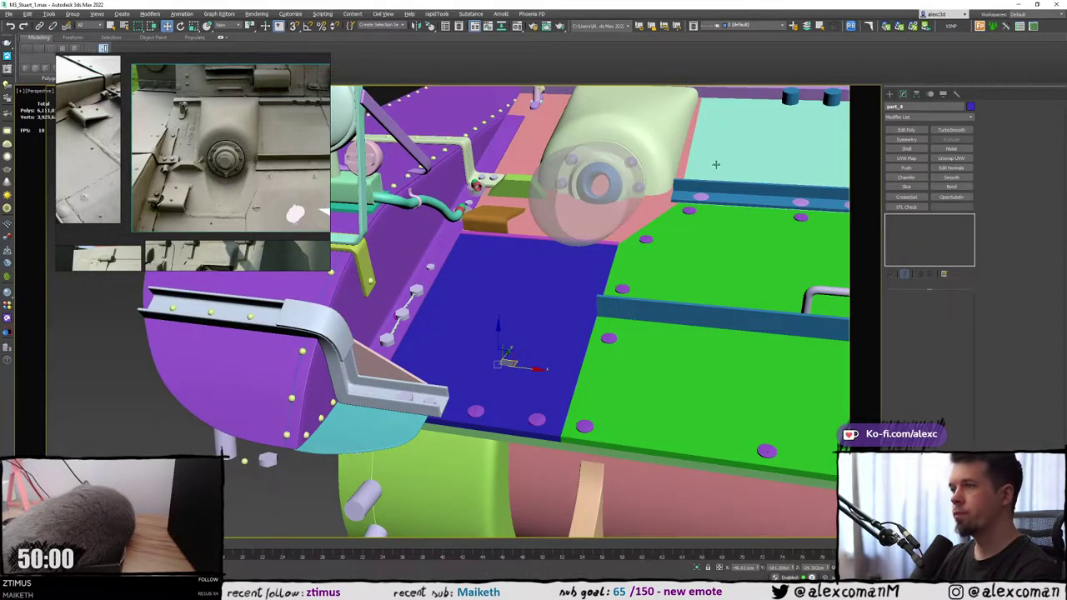
key("alt+Tab")
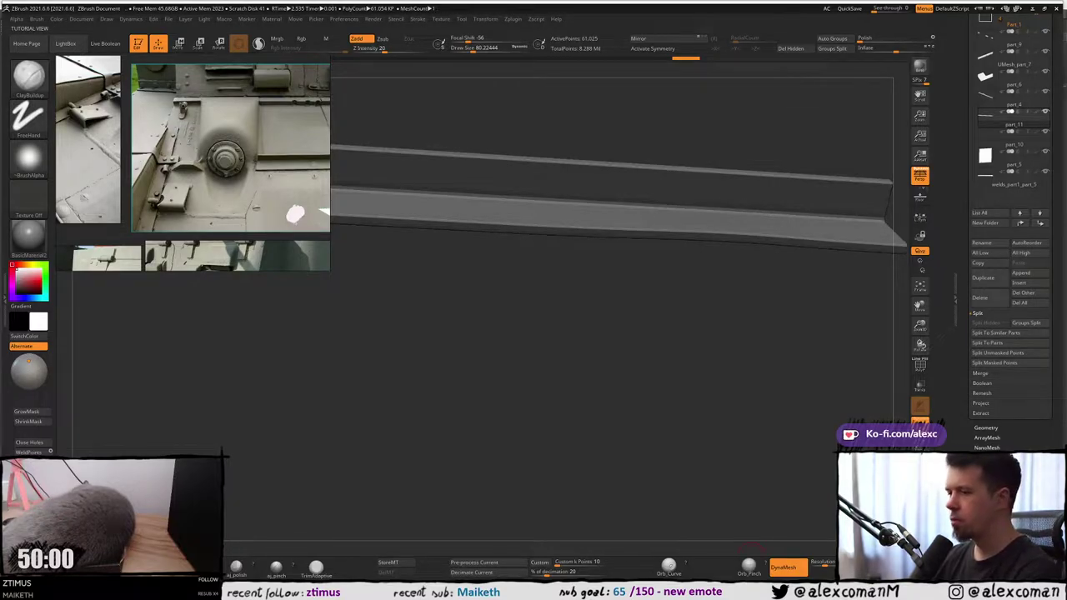
left_click(275, 583)
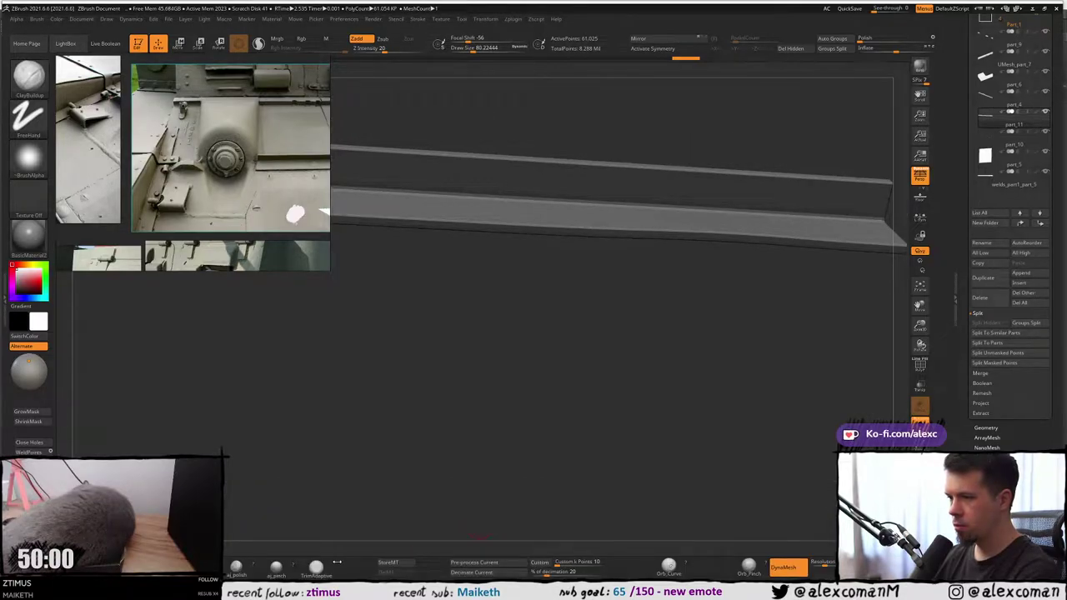
mouse_move(281, 592)
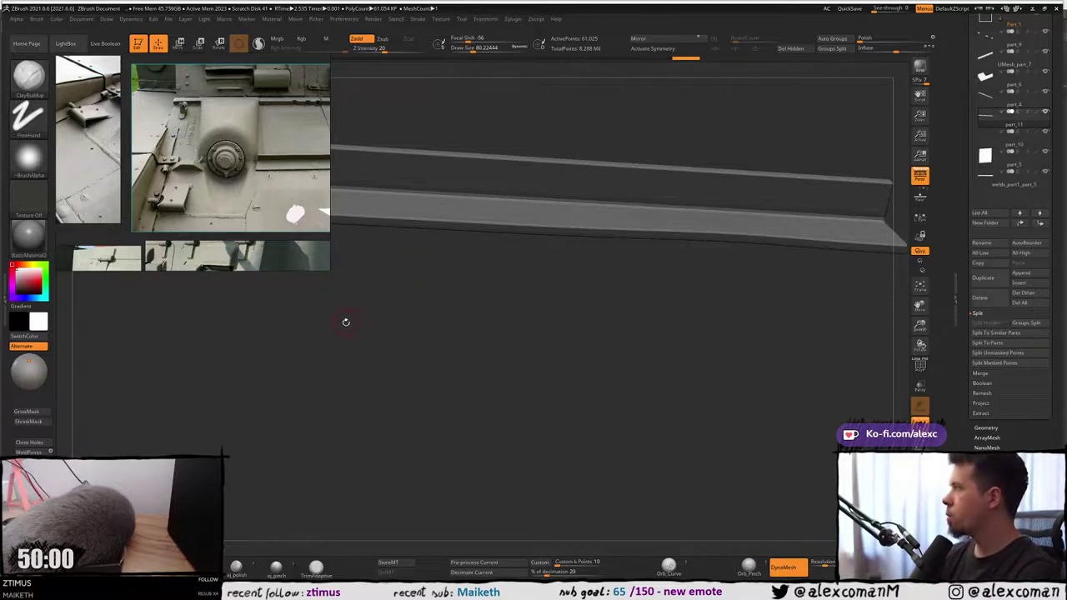
key("super")
left_click(242, 382)
left_click_drag(420, 111, 1066, 100)
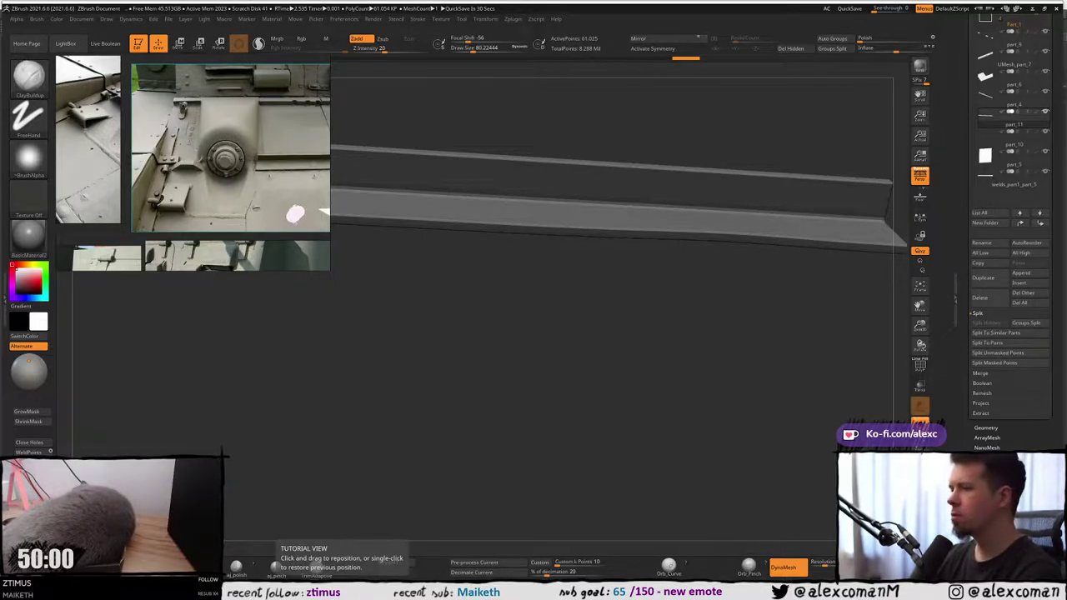
Subdivide the isolated L-shaped strip once for more sculpting detail.
left_click_drag(615, 246, 613, 221)
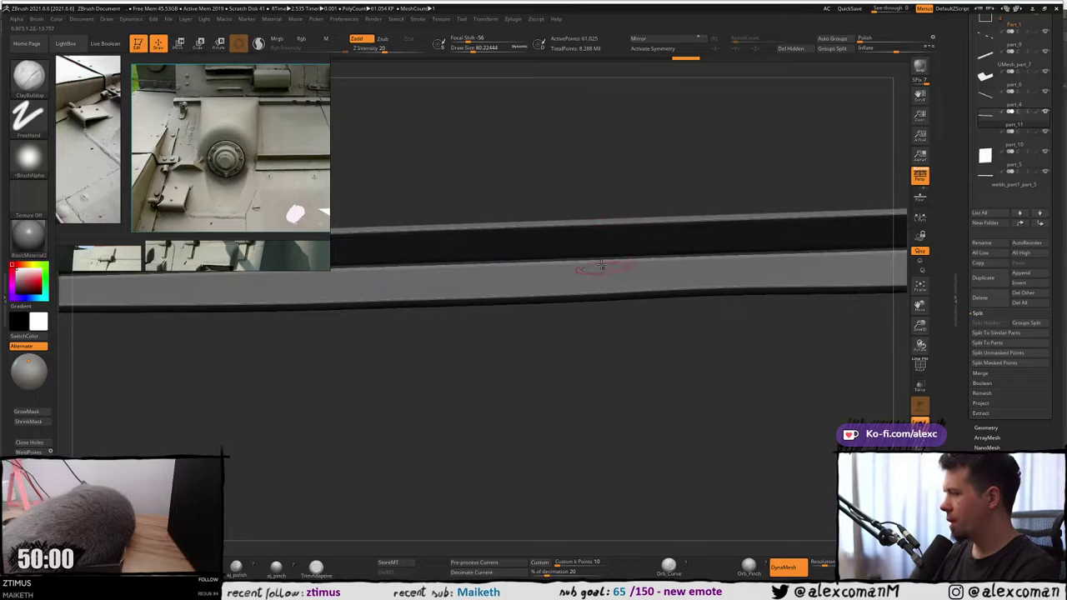
left_click_drag(596, 161, 543, 239)
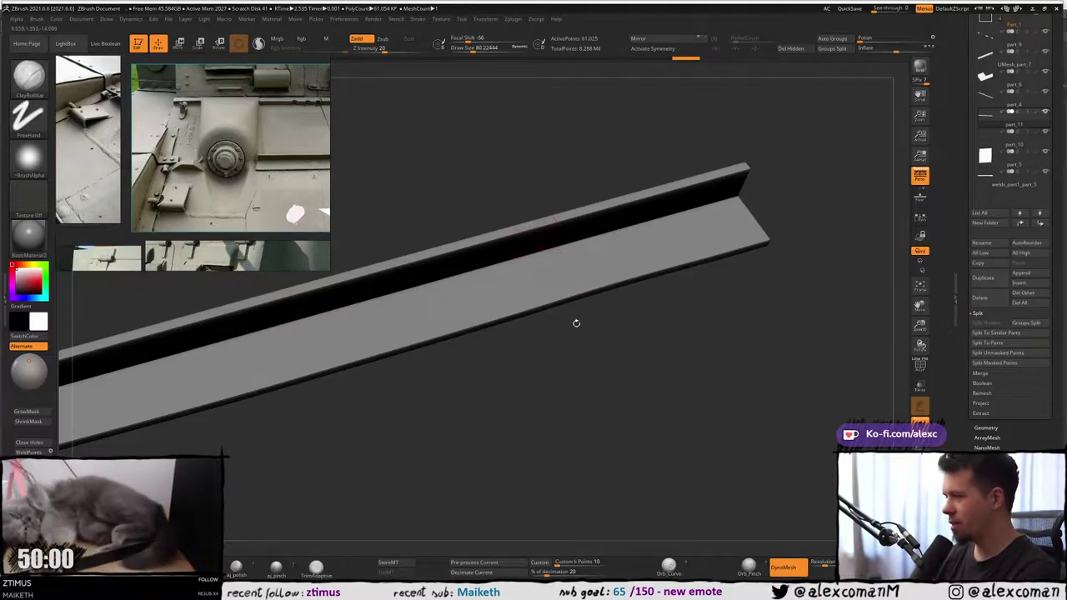
mouse_move(539, 288)
left_mouse_down()
mouse_move(528, 308)
mouse_move(538, 325)
mouse_move(543, 310)
left_mouse_up()
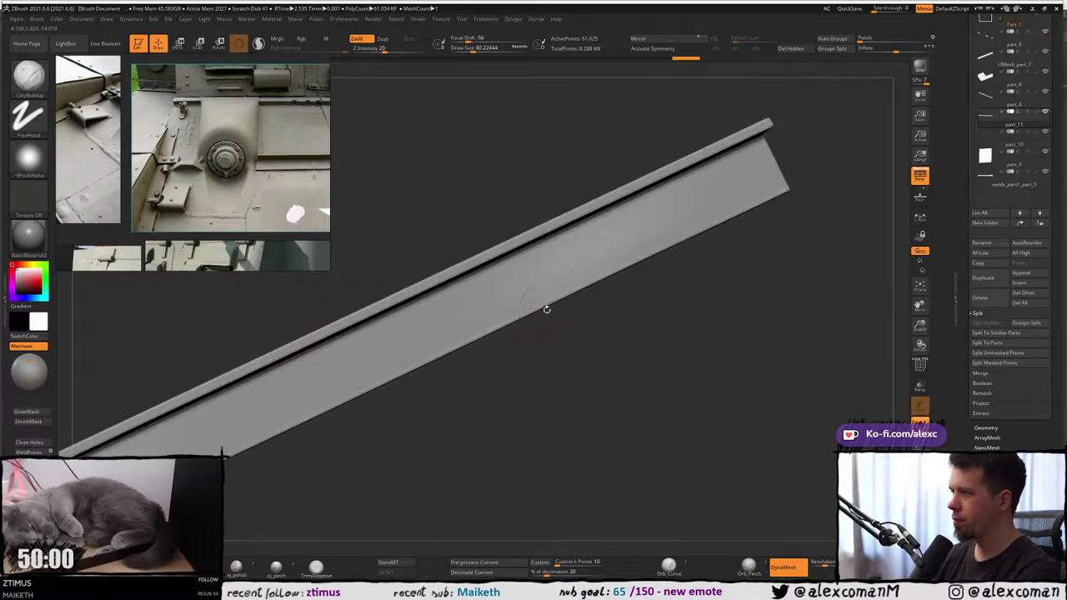
mouse_move(673, 231)
left_mouse_down()
mouse_move(714, 175)
mouse_move(700, 133)
mouse_move(662, 246)
mouse_move(631, 231)
mouse_move(662, 205)
mouse_move(658, 219)
mouse_move(639, 209)
left_mouse_up()
key("ctrl")
key("ctrl+d")
mouse_move(542, 282)
right_mouse_down()
mouse_move(524, 269)
mouse_move(525, 306)
mouse_move(498, 337)
mouse_move(509, 260)
right_mouse_up()
Sculpt along the strip's flat flange and lower edge with the DamStandard brush at a draw size of about 25.
key("b")
key("d")
key("s")
mouse_move(495, 264)
left_mouse_down()
mouse_move(520, 245)
mouse_move(493, 305)
left_mouse_up()
key("s")
right_click_drag(501, 311, 507, 319)
left_click_drag(510, 324, 619, 257)
right_click_drag(620, 273, 614, 278)
mouse_move(613, 277)
left_mouse_down()
mouse_move(423, 375)
mouse_move(553, 317)
left_mouse_up()
mouse_move(553, 316)
right_mouse_down()
mouse_move(543, 352)
mouse_move(546, 304)
mouse_move(492, 312)
right_mouse_up()
mouse_move(633, 264)
right_mouse_down("alt")
mouse_move(507, 326)
mouse_move(555, 296)
right_mouse_up("alt")
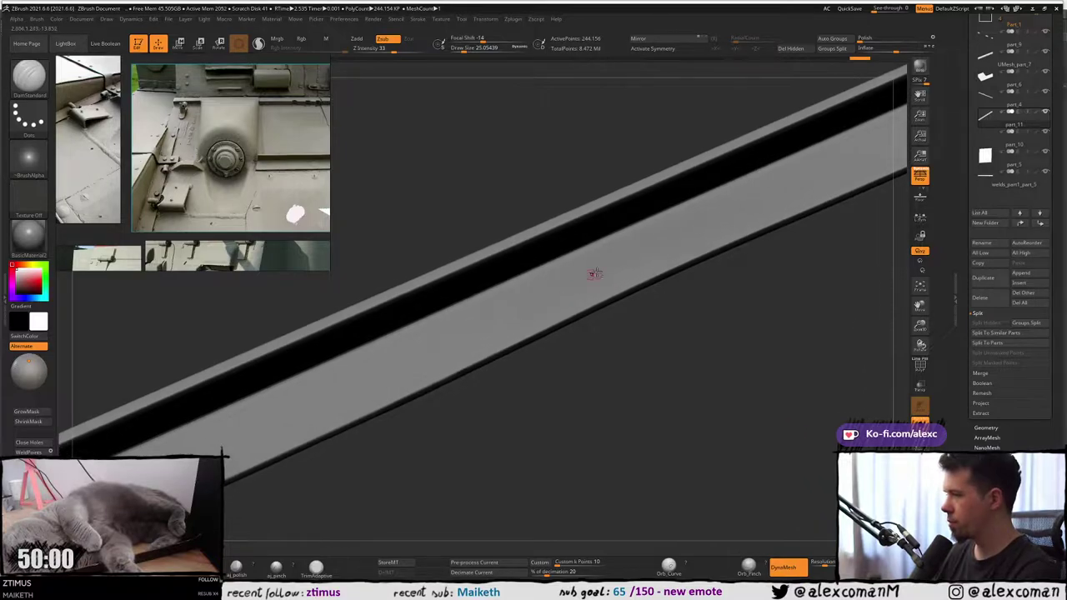
right_click_drag(631, 244, 536, 302, "alt")
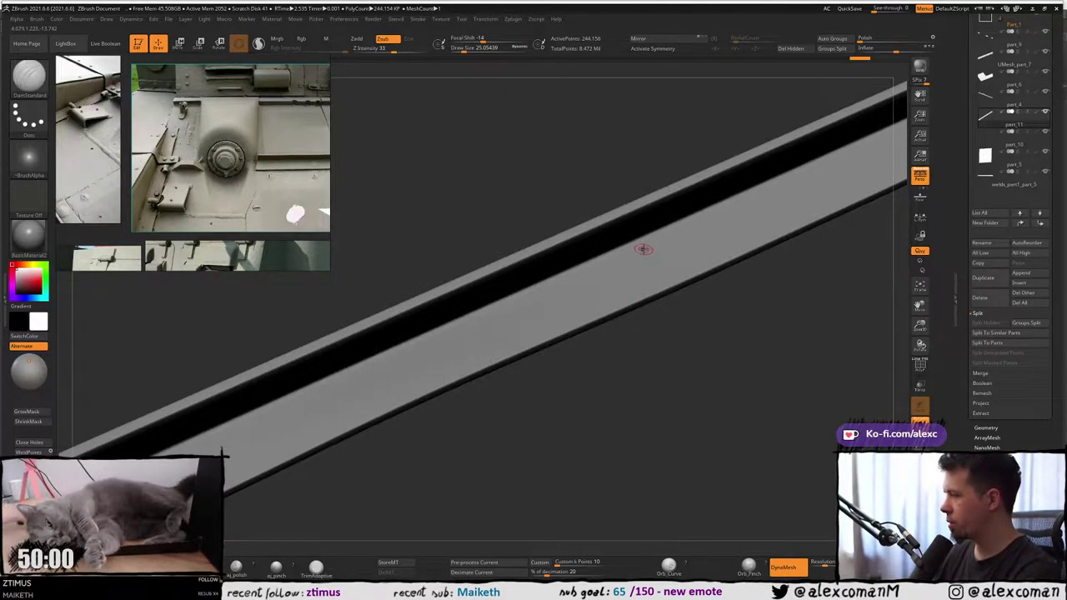
right_click_drag(707, 231, 662, 259)
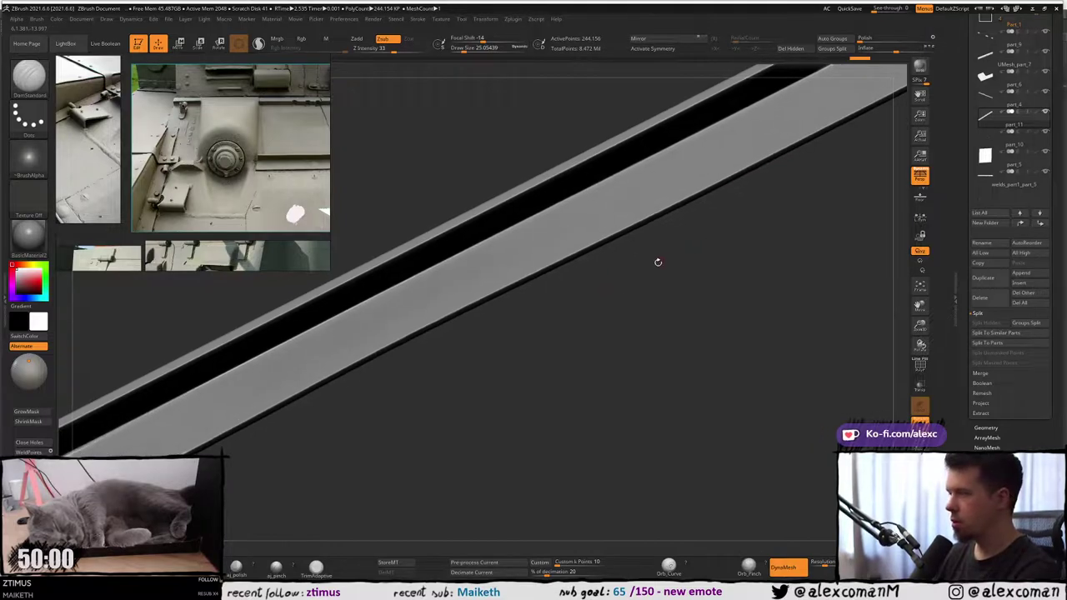
Polish the L-shaped end face of the strip with the hPolish brush at a draw size of about 51.
right_click_drag(626, 222, 598, 259)
right_click_drag(364, 314, 312, 436)
left_click(196, 568)
right_click_drag(434, 279, 472, 215)
key("s")
left_click(445, 259)
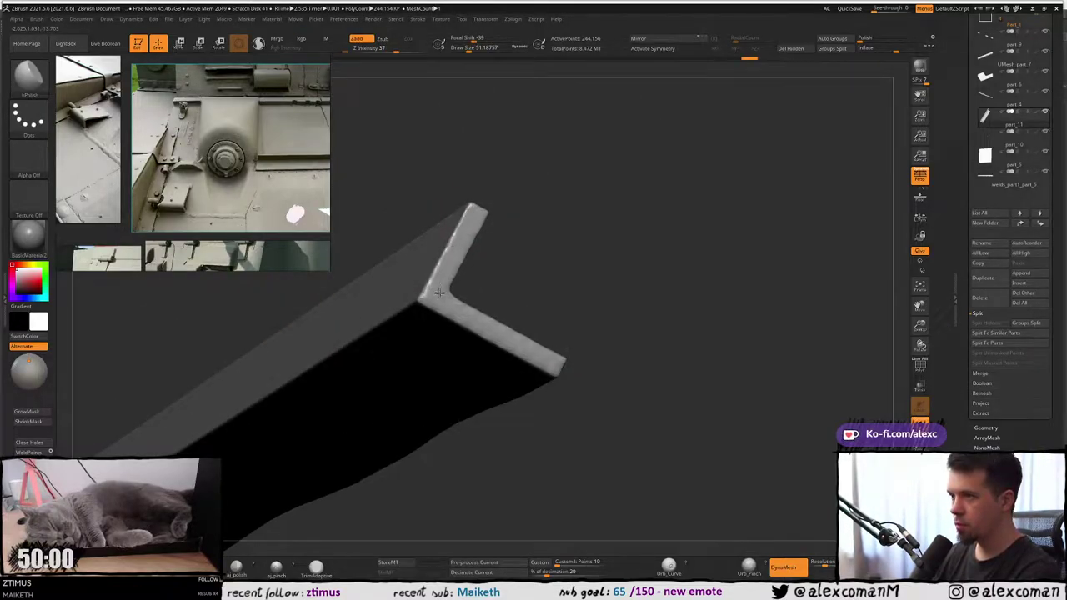
right_click_drag(437, 291, 444, 299)
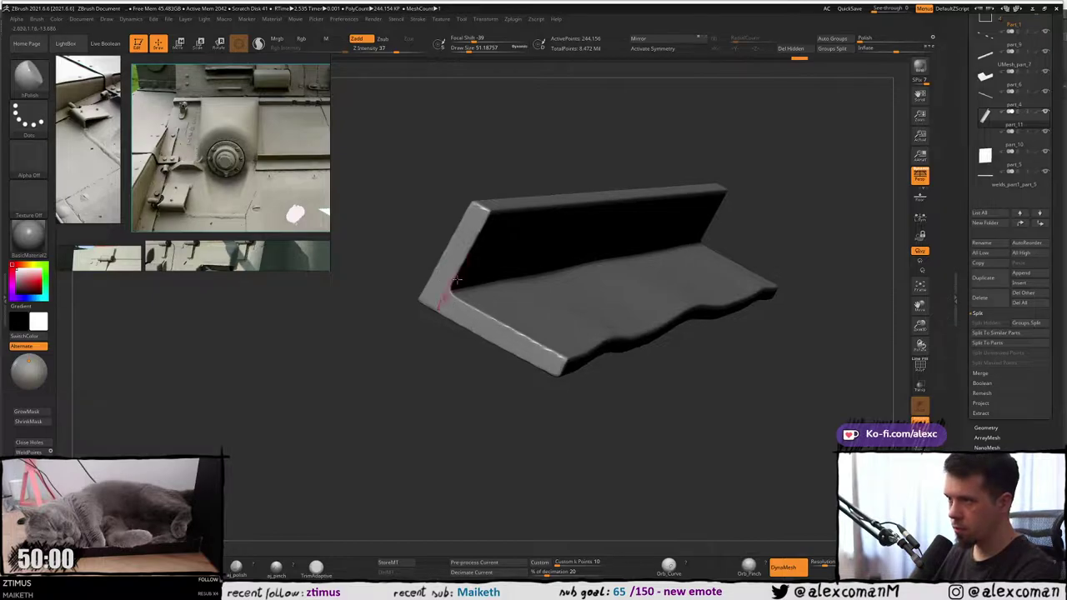
left_click_drag(433, 298, 450, 310)
Polish the edges of the end face at the opposite end of the strip with hPolish.
mouse_move(691, 295)
right_mouse_down()
mouse_move(700, 275)
mouse_move(572, 290)
mouse_move(655, 278)
mouse_move(692, 258)
mouse_move(694, 192)
right_mouse_up()
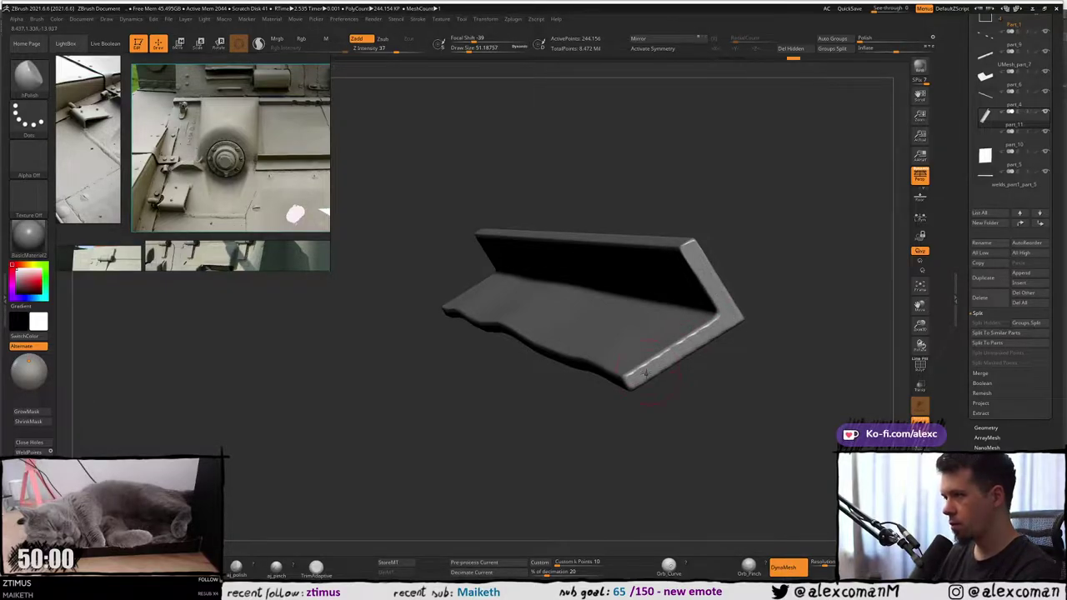
right_click_drag(662, 369, 634, 360)
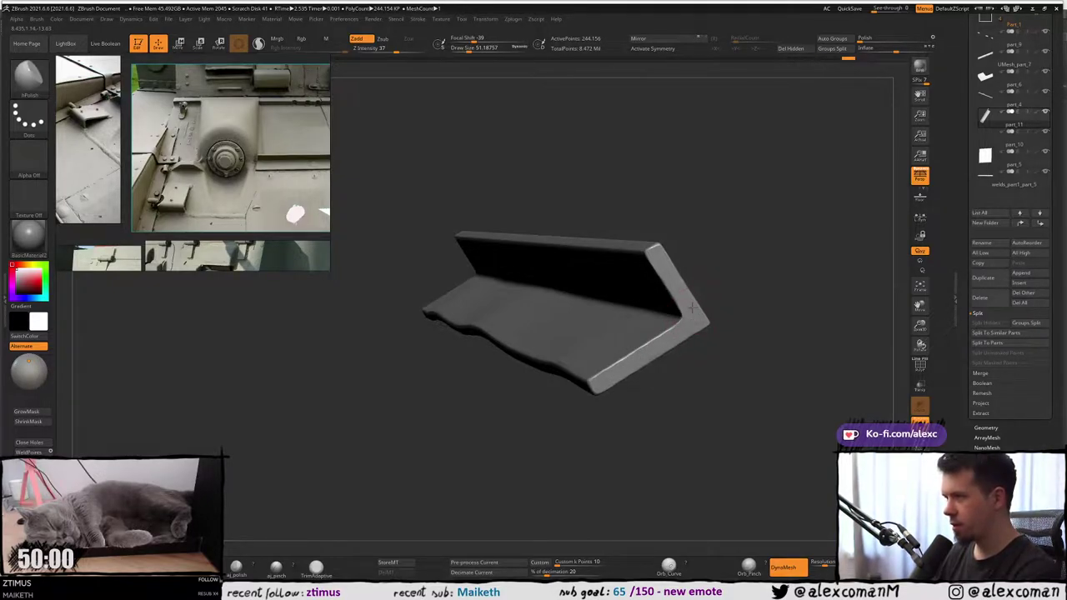
mouse_move(717, 318)
left_mouse_down()
mouse_move(745, 322)
mouse_move(715, 296)
mouse_move(708, 303)
mouse_move(731, 291)
mouse_move(743, 339)
left_mouse_up()
Polish the long outer edge of the strip's flat flange with hPolish, starting from one end.
mouse_move(619, 456)
right_mouse_down("alt")
mouse_move(680, 370)
mouse_move(660, 264)
mouse_move(755, 191)
right_mouse_up("alt")
right_click_drag(755, 191, 607, 329)
right_click_drag(542, 297, 467, 302, "ctrl")
right_click_drag(467, 302, 524, 340, "alt")
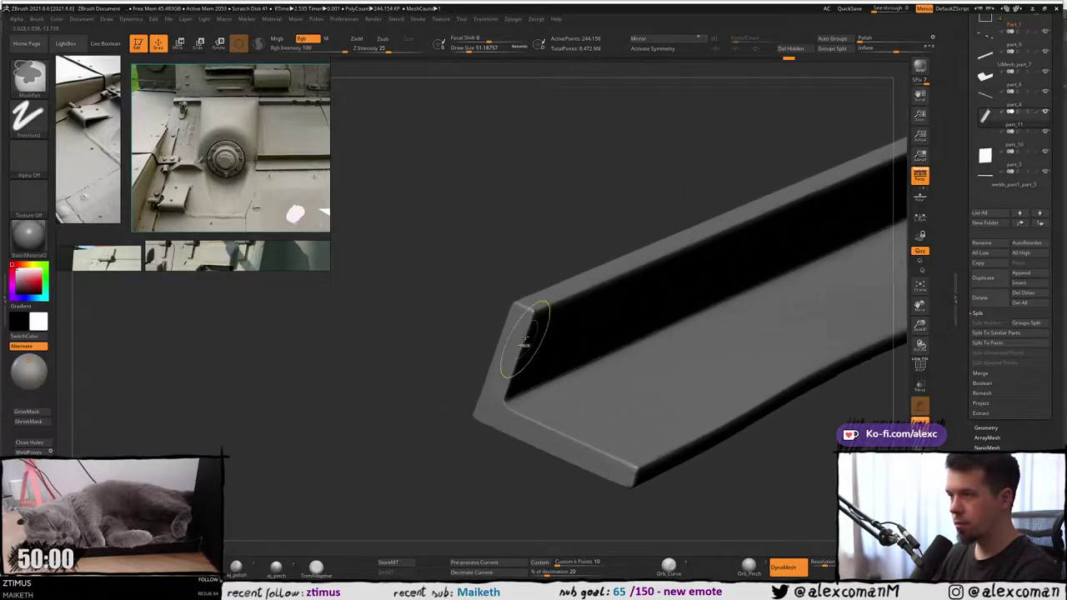
scroll(524, 339, "down", 5)
right_click_drag(477, 415, 568, 344)
left_click_drag(566, 344, 513, 415)
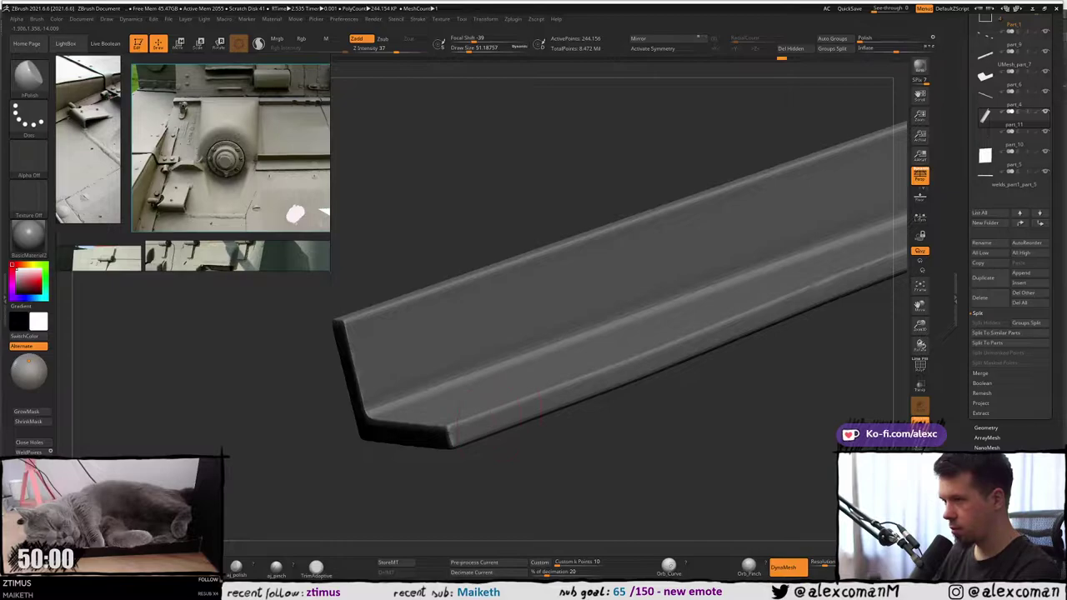
left_click_drag(692, 342, 525, 356)
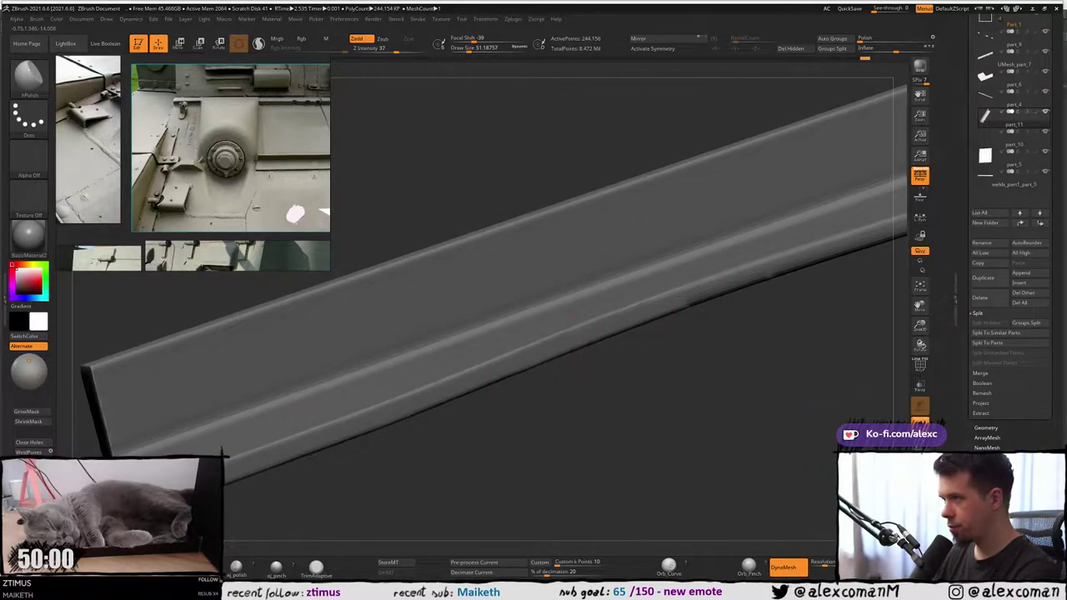
left_click_drag(771, 273, 822, 260)
right_click_drag(837, 242, 800, 240)
left_click_drag(681, 290, 632, 304)
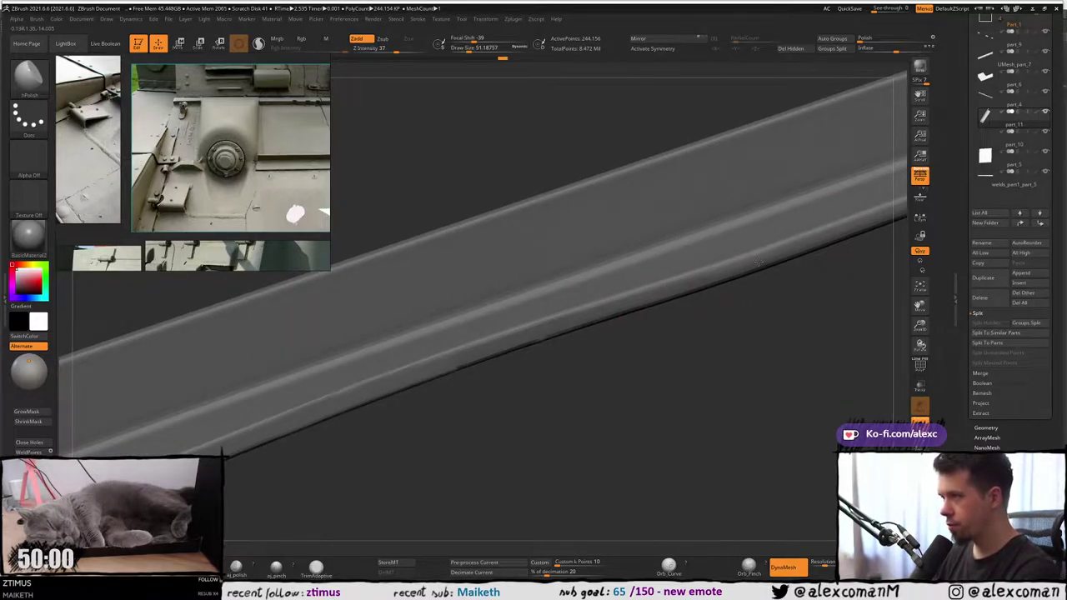
mouse_move(693, 286)
right_mouse_down()
mouse_move(660, 264)
mouse_move(707, 294)
mouse_move(694, 280)
right_mouse_up()
left_click_drag(695, 282, 677, 313)
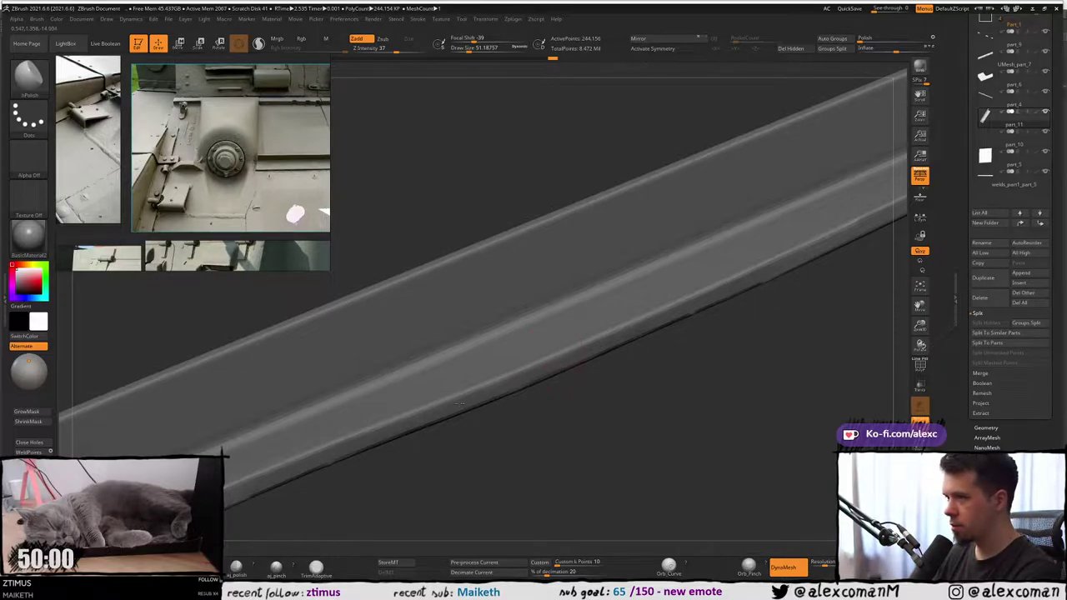
Undo the last polish stroke and smooth the rest of the flange's outer edge toward the far end.
key("ctrl+z")
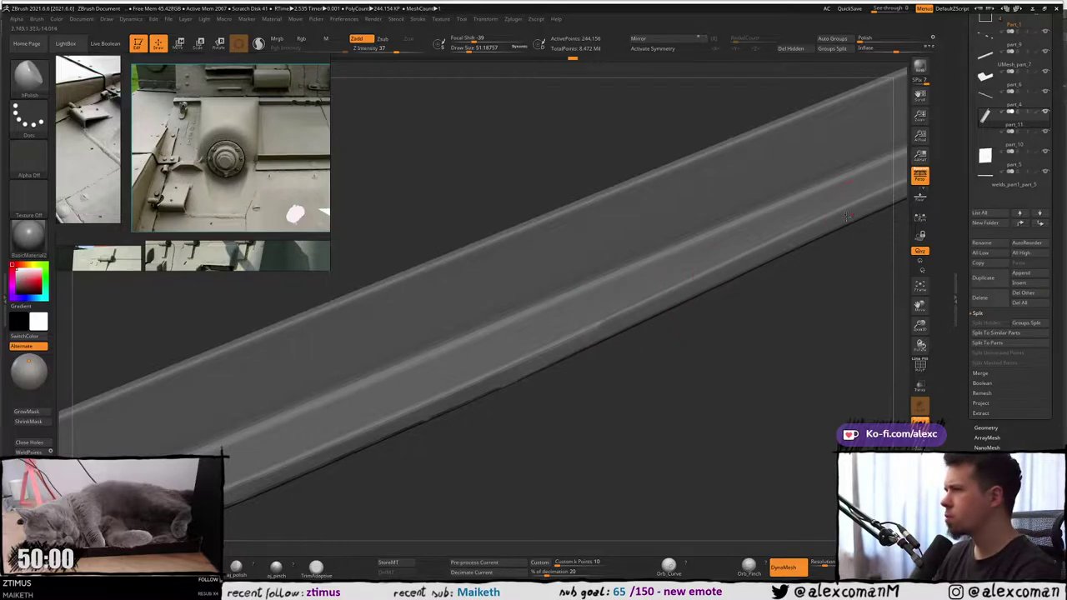
left_click_drag(851, 214, 741, 274)
left_click_drag(831, 236, 672, 294)
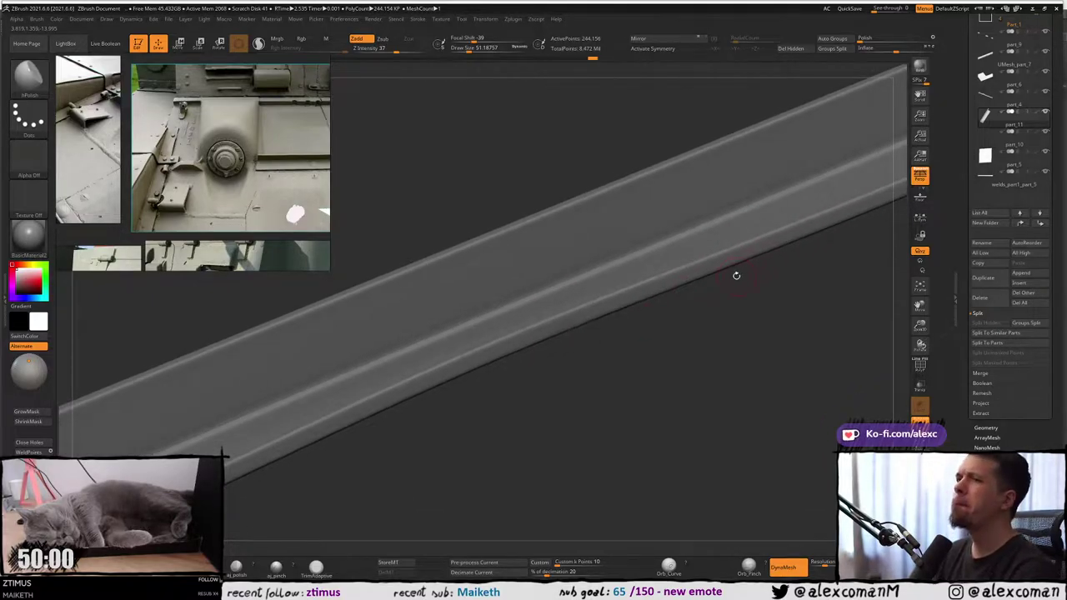
left_click_drag(773, 268, 705, 321)
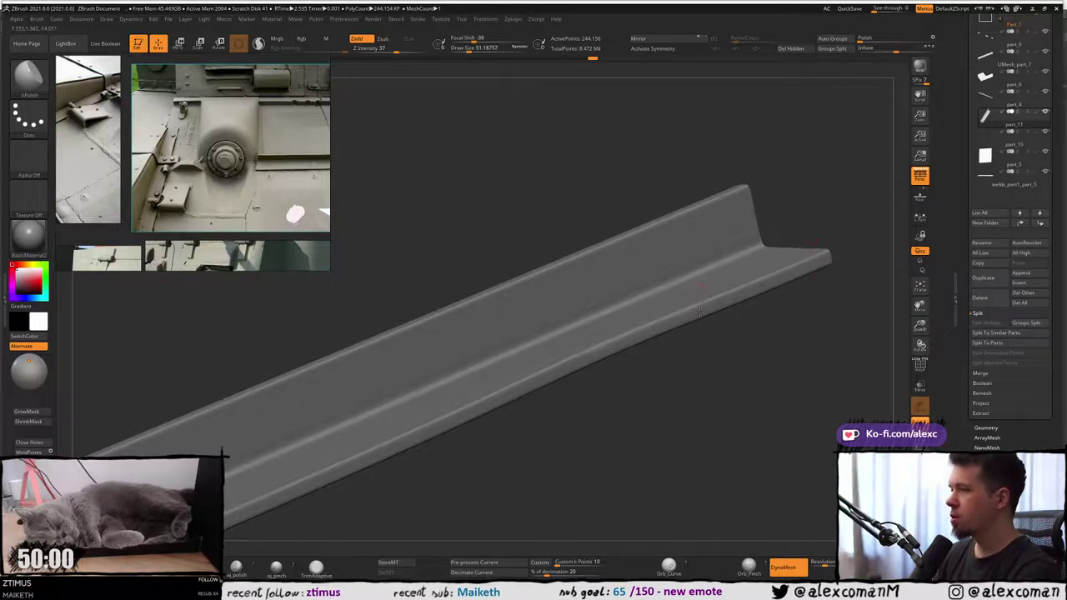
left_click_drag(649, 331, 722, 238, "alt")
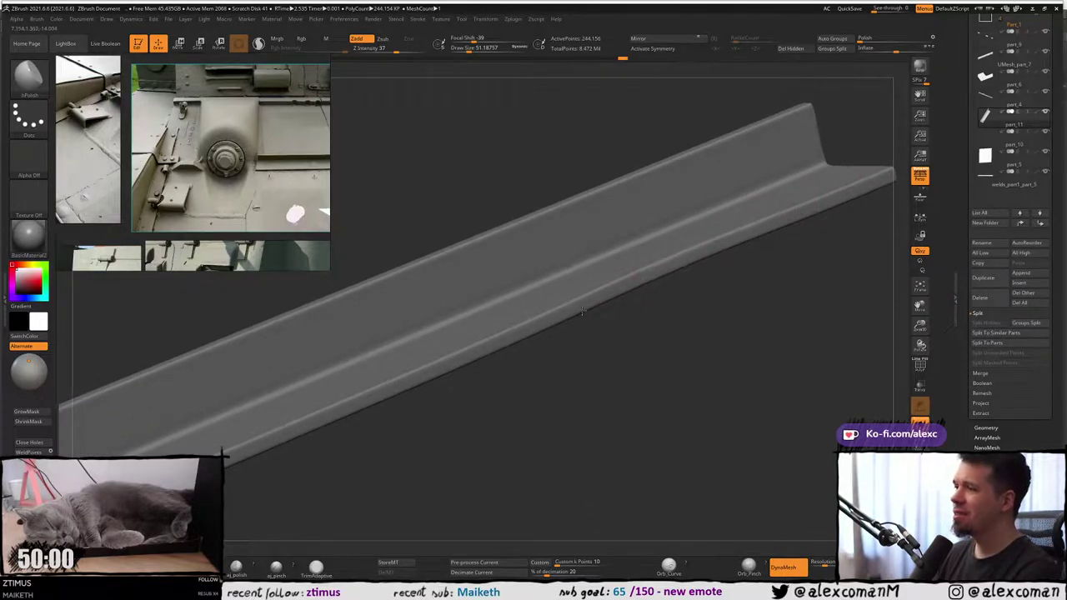
left_click_drag(597, 303, 581, 291)
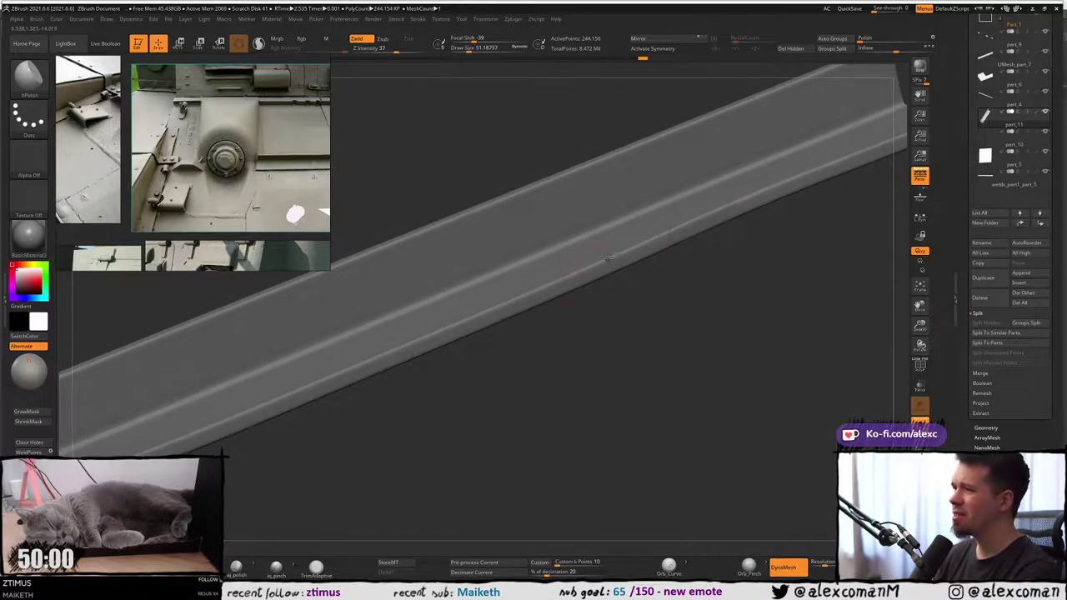
Subdivide the strip once more and bring the surrounding hull parts back into view.
right_click_drag(612, 280, 625, 257, "ctrl")
left_click_drag(608, 275, 577, 302)
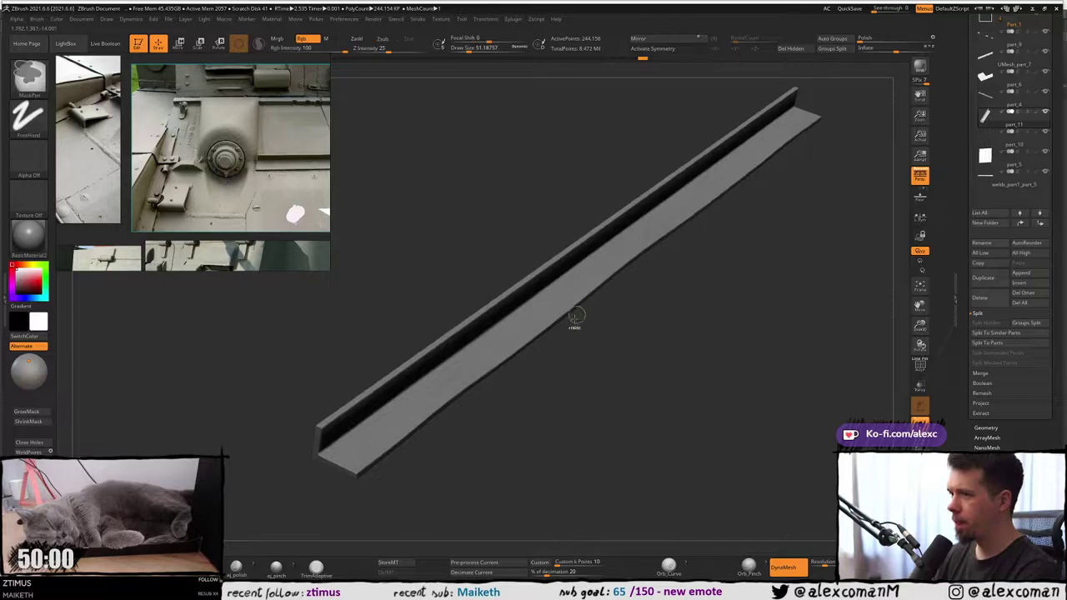
left_click_drag(531, 383, 561, 323)
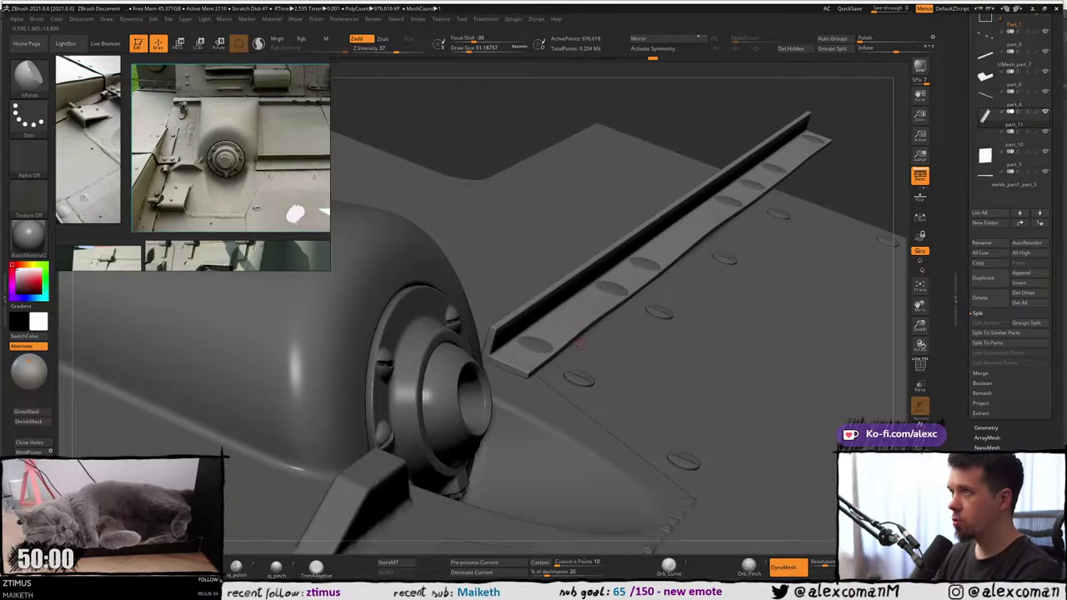
mouse_move(602, 326)
left_mouse_down()
mouse_move(583, 364)
mouse_move(552, 369)
mouse_move(542, 293)
left_mouse_up()
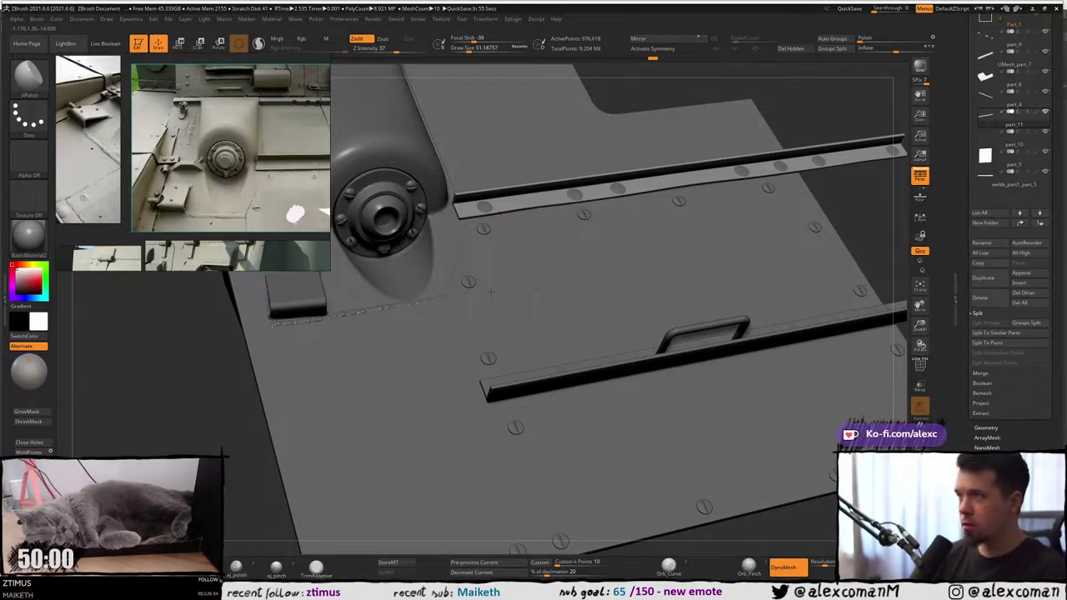
Compare the strip, screws and weld seam on the hull with an enlarged view of the reference photo.
middle_click_drag(241, 155, 175, 162)
scroll(259, 171, "up", 4)
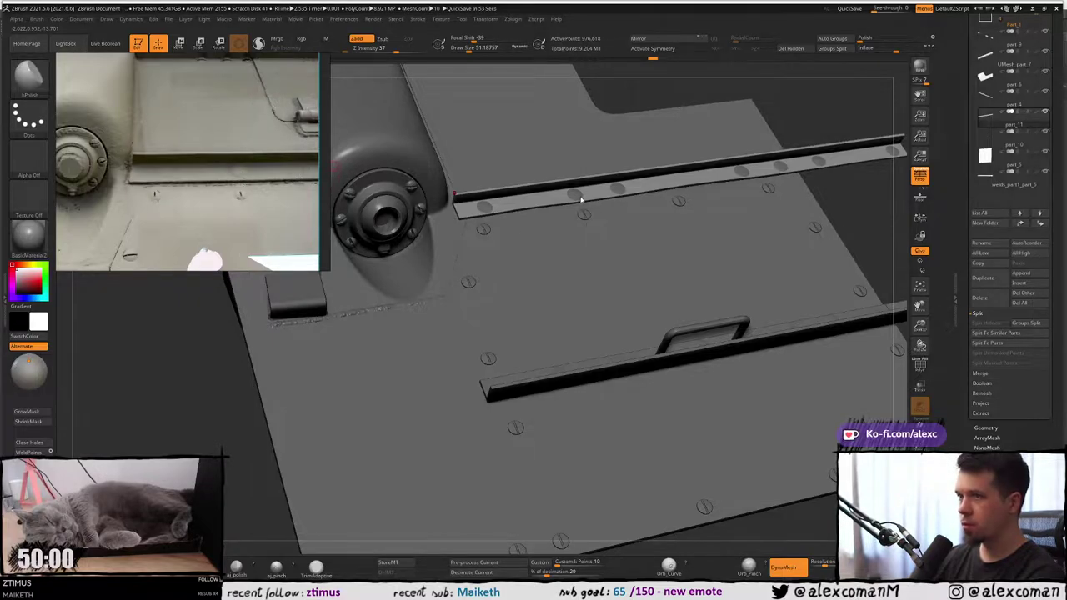
right_click_drag(488, 405, 596, 442)
right_click_drag(529, 308, 508, 379, "ctrl")
mouse_move(468, 350)
right_mouse_down("ctrl")
mouse_move(467, 425)
mouse_move(531, 364)
right_mouse_up("ctrl")
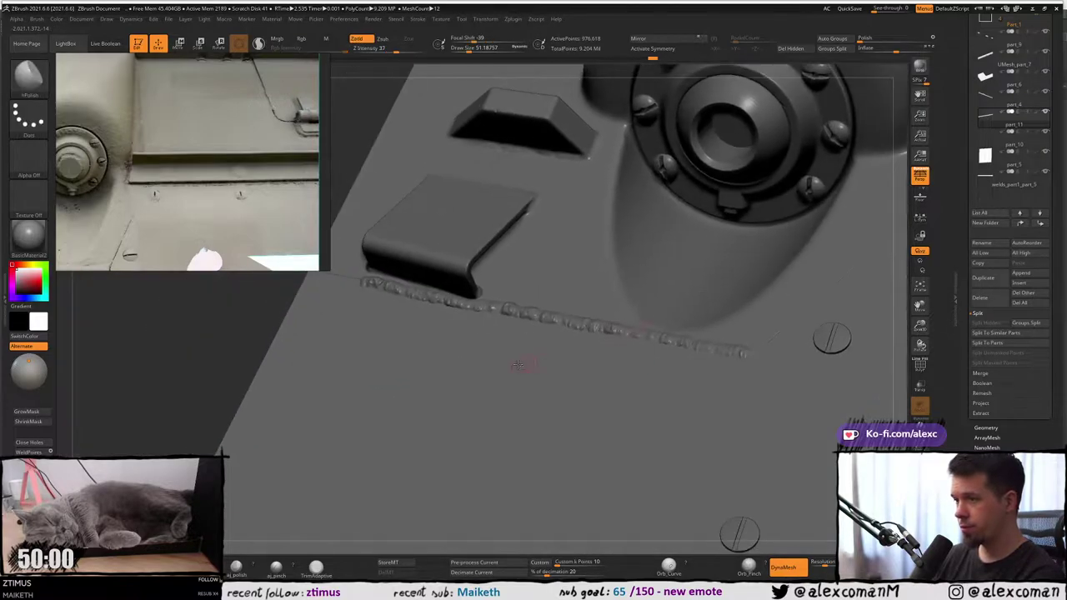
mouse_move(621, 312)
right_mouse_down()
mouse_move(617, 339)
mouse_move(596, 288)
mouse_move(477, 375)
mouse_move(488, 316)
mouse_move(517, 295)
mouse_move(443, 321)
right_mouse_up()
mouse_move(550, 275)
right_mouse_down("ctrl")
mouse_move(574, 315)
mouse_move(530, 325)
mouse_move(591, 141)
right_mouse_up("ctrl")
mouse_move(591, 142)
right_mouse_down("ctrl")
mouse_move(572, 271)
mouse_move(547, 210)
mouse_move(495, 295)
right_mouse_up("ctrl")
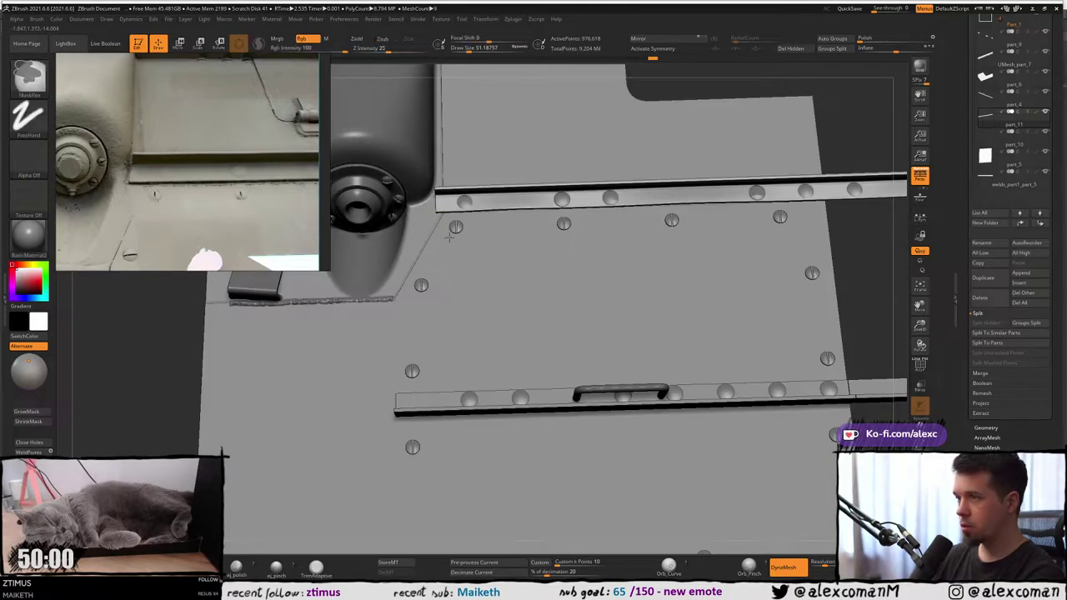
right_click_drag(458, 220, 457, 267, "ctrl")
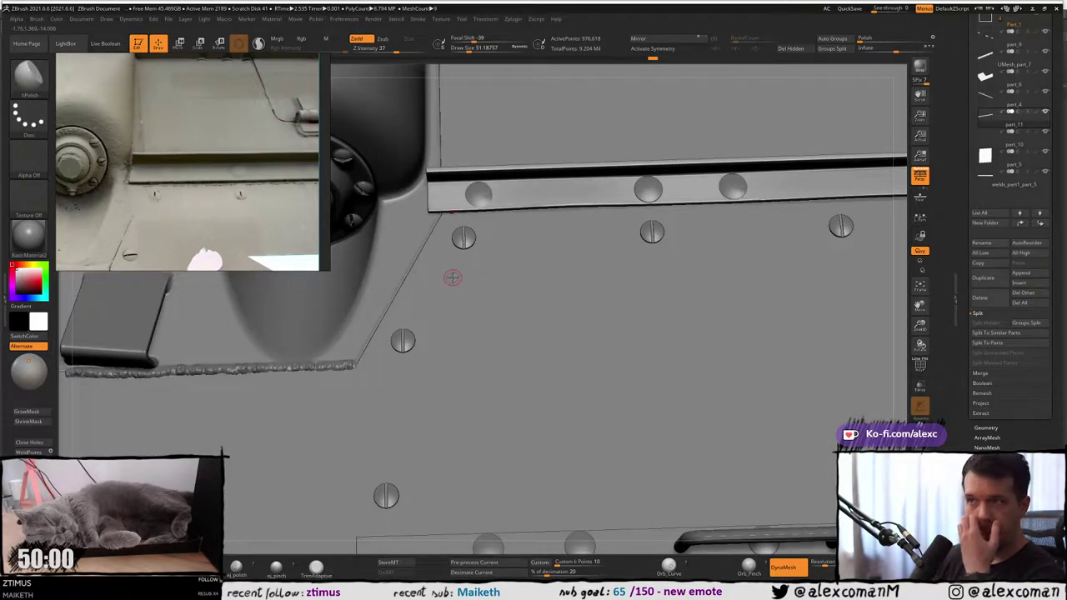
mouse_move(456, 288)
right_mouse_down()
mouse_move(434, 246)
mouse_move(445, 244)
mouse_move(442, 280)
mouse_move(468, 273)
mouse_move(488, 195)
mouse_move(483, 258)
mouse_move(461, 281)
mouse_move(457, 244)
right_mouse_up()
Examine the weld seam along the hull plate's lower edge below the gun housing, from several angles.
left_click(442, 283, "alt")
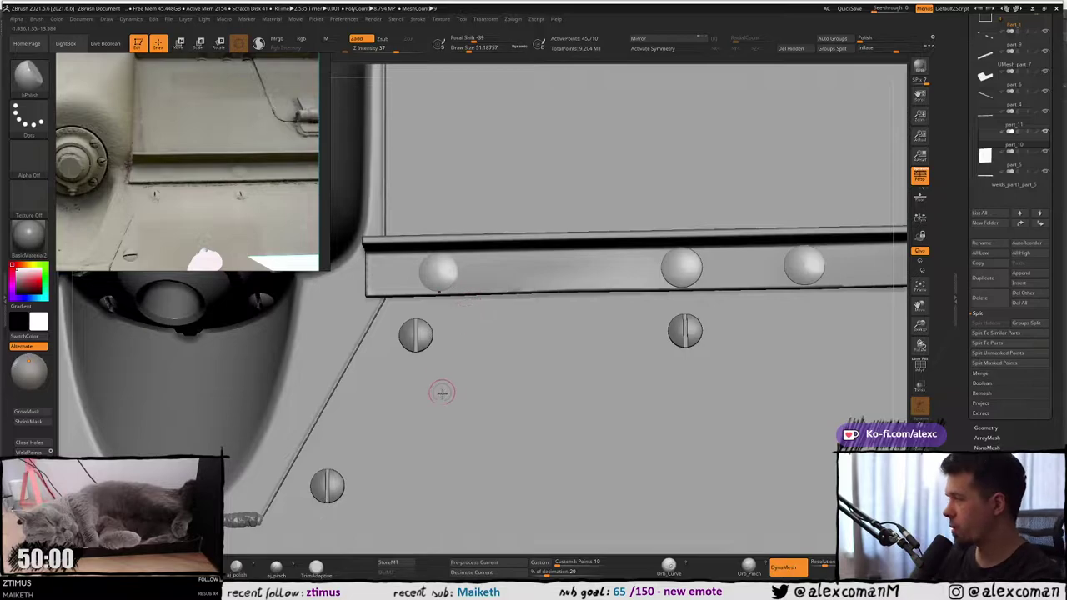
right_click_drag(505, 299, 477, 327, "alt")
right_click_drag(317, 421, 625, 253, "alt")
right_click_drag(402, 339, 411, 298, "ctrl")
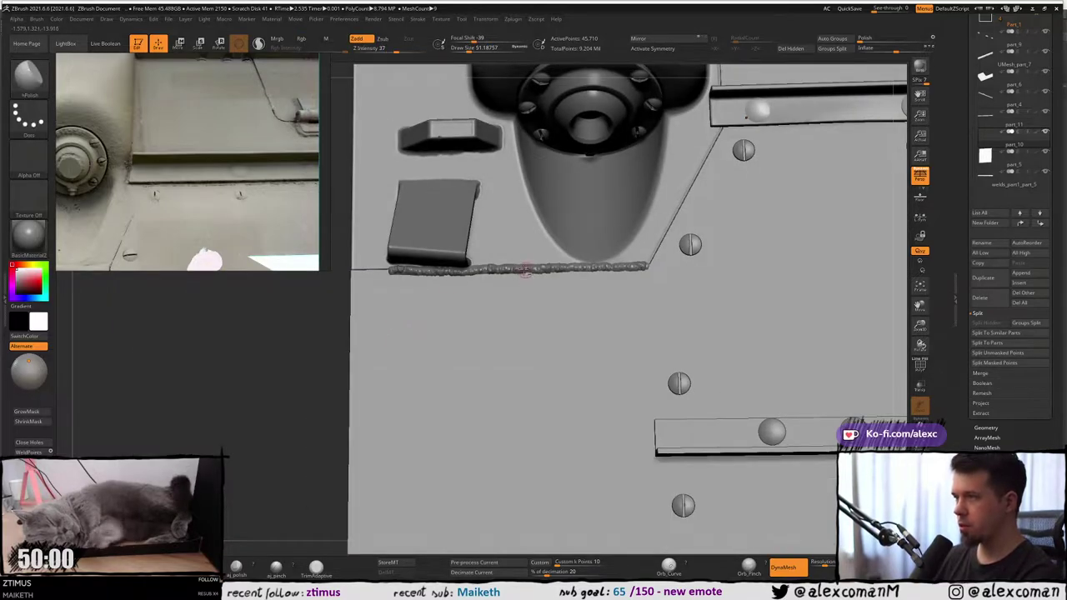
right_click_drag(504, 252, 505, 310, "ctrl")
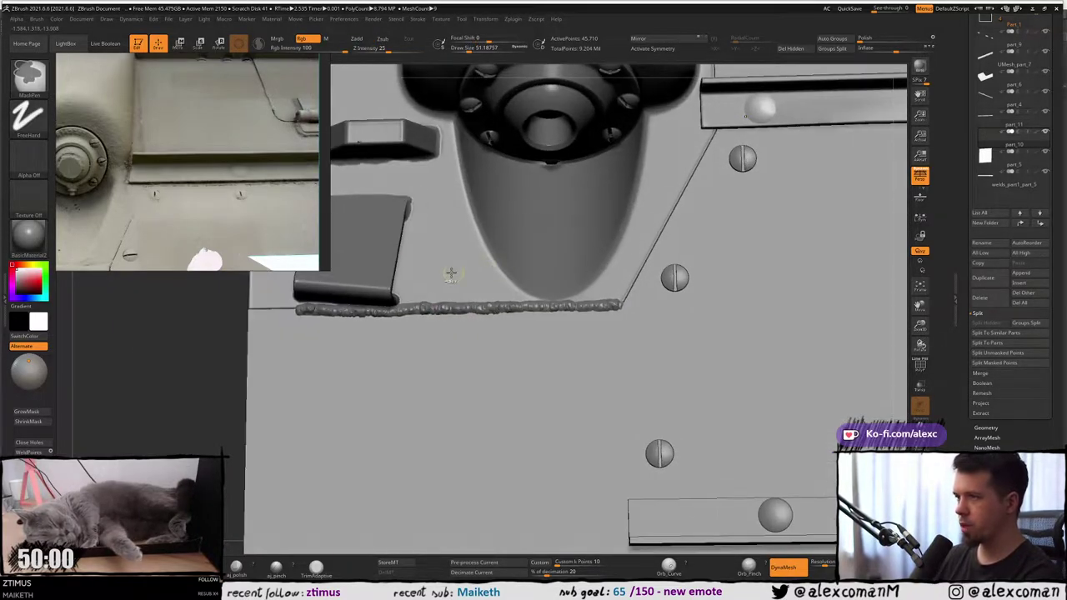
right_click_drag(458, 274, 436, 289, "ctrl")
mouse_move(391, 317)
right_mouse_down("alt")
mouse_move(504, 269)
mouse_move(477, 297)
mouse_move(481, 310)
right_mouse_up("alt")
right_click_drag(460, 298, 503, 247, "alt")
right_click_drag(427, 300, 451, 290, "alt")
right_click_drag(401, 217, 430, 212, "alt")
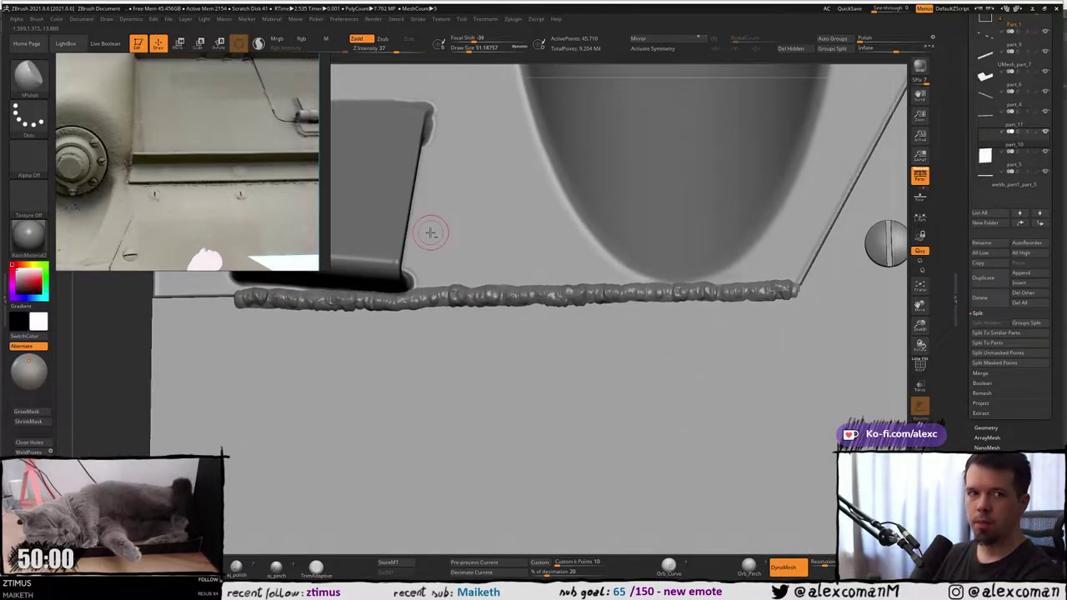
mouse_move(449, 271)
right_mouse_down()
mouse_move(453, 286)
mouse_move(451, 269)
right_mouse_up()
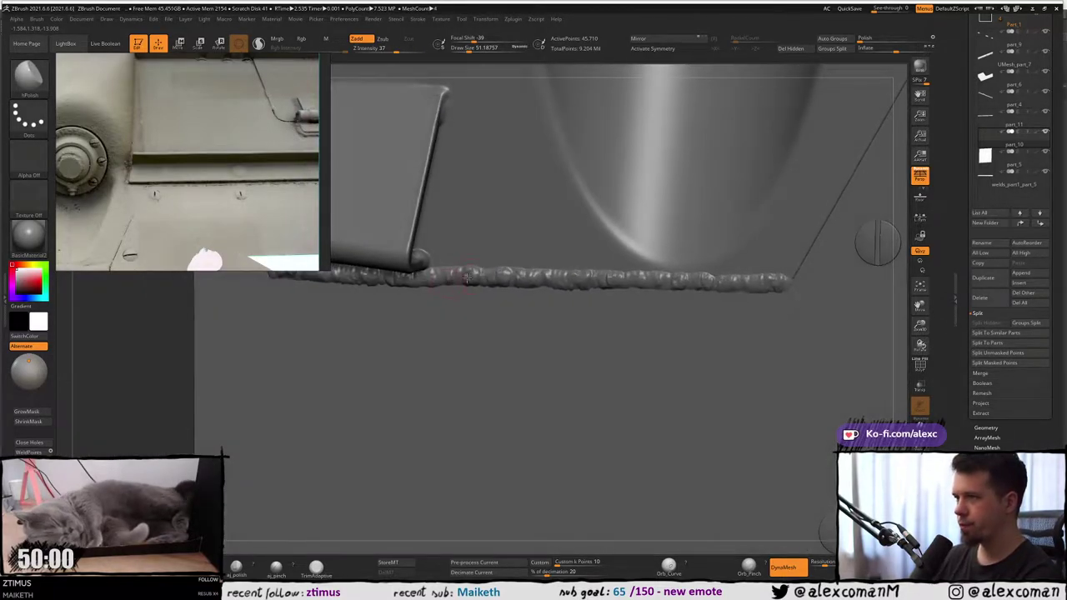
right_click_drag(511, 254, 435, 269)
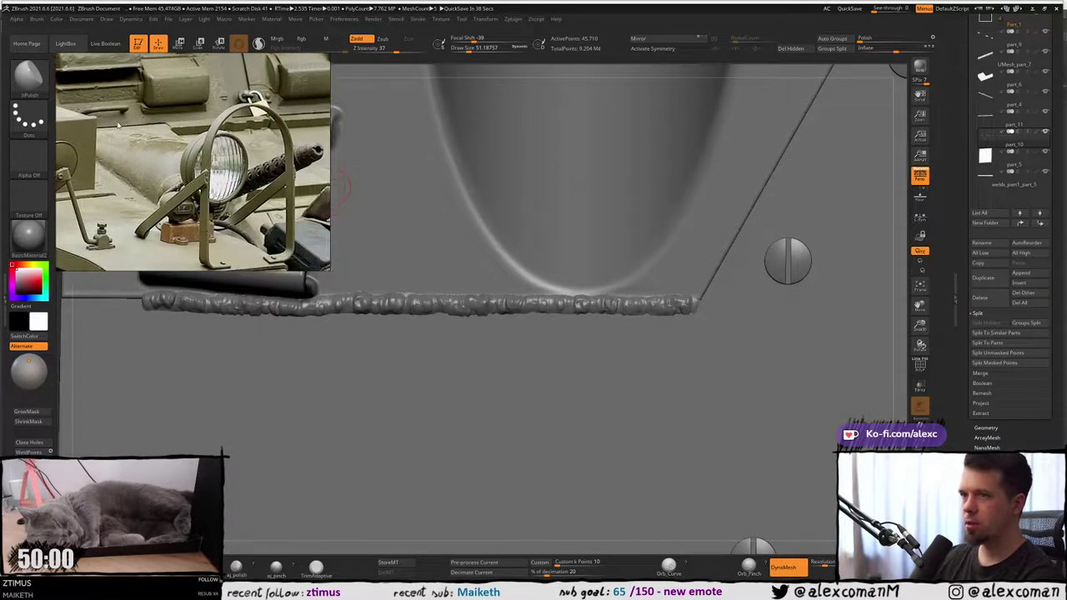
Find the reference photo of the bow gun mount and compare its plate joints with the weld seam.
scroll(230, 153, "down", 8)
middle_click_drag(283, 183, 202, 171)
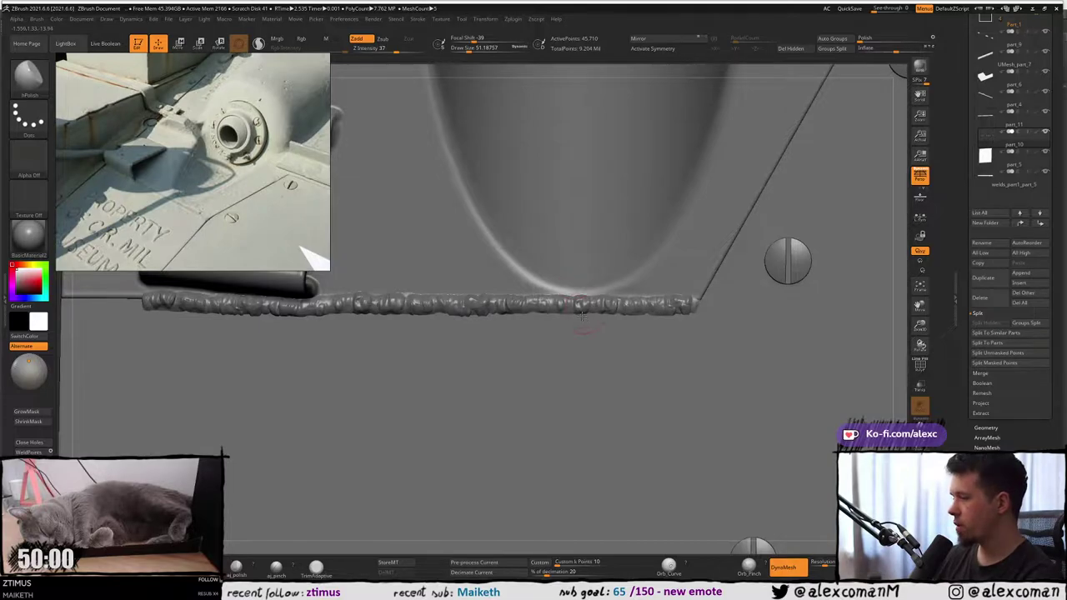
right_click_drag(562, 328, 595, 311, "alt")
mouse_move(462, 286)
right_mouse_down()
mouse_move(424, 267)
mouse_move(384, 374)
mouse_move(533, 271)
mouse_move(630, 259)
right_mouse_up()
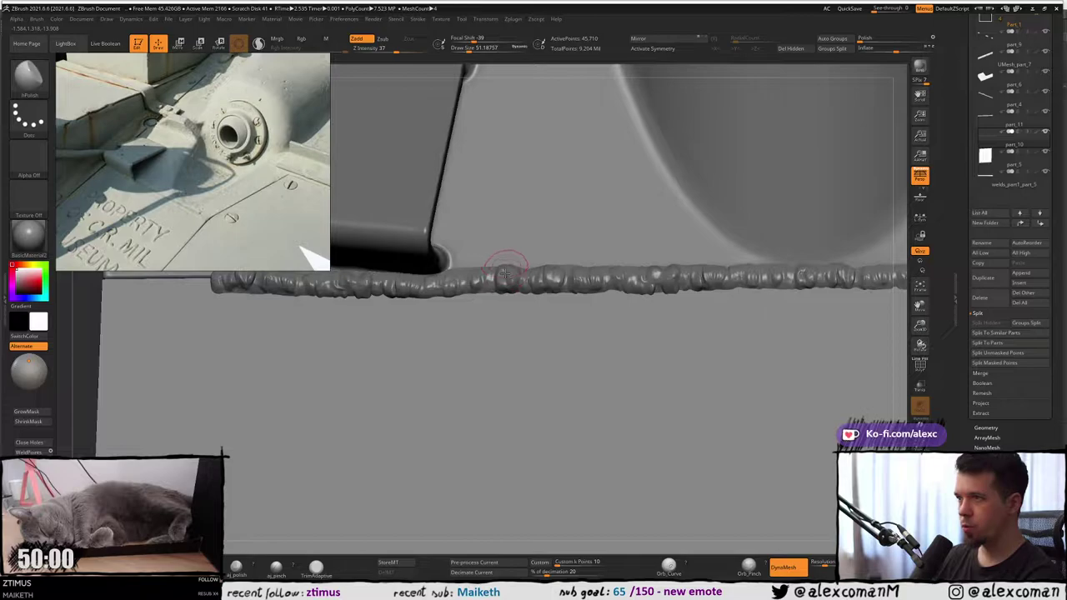
Select the weld seam below the gun housing and move it slightly into the hull surface with the transform gizmo.
left_click(510, 273, "alt")
mouse_move(497, 259)
right_mouse_down()
mouse_move(542, 246)
mouse_move(513, 255)
right_mouse_up()
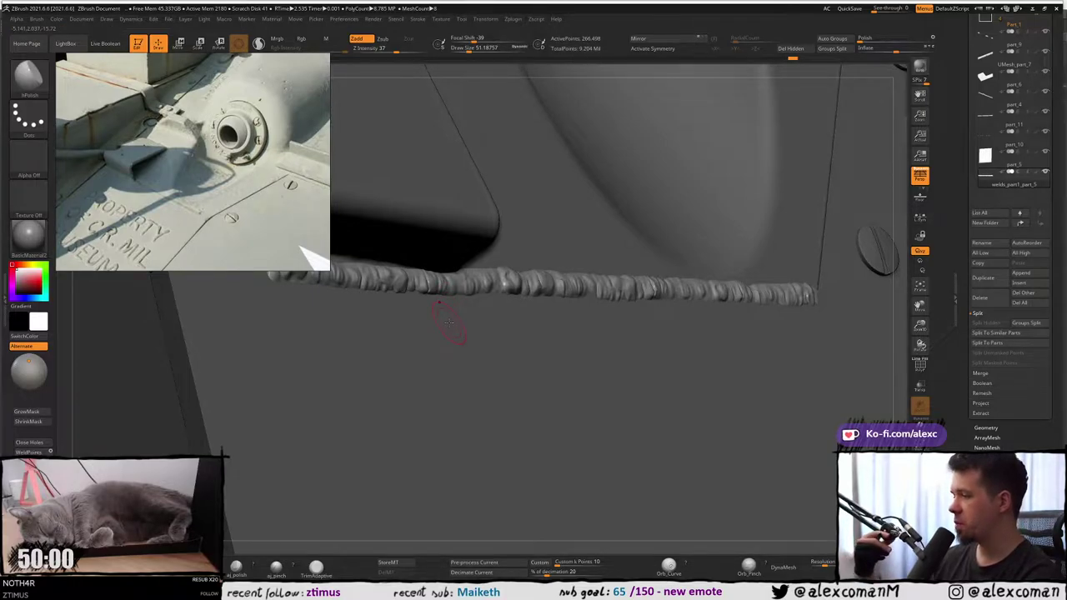
right_click_drag(479, 293, 547, 317, "alt")
key("w")
left_click_drag(547, 317, 557, 308)
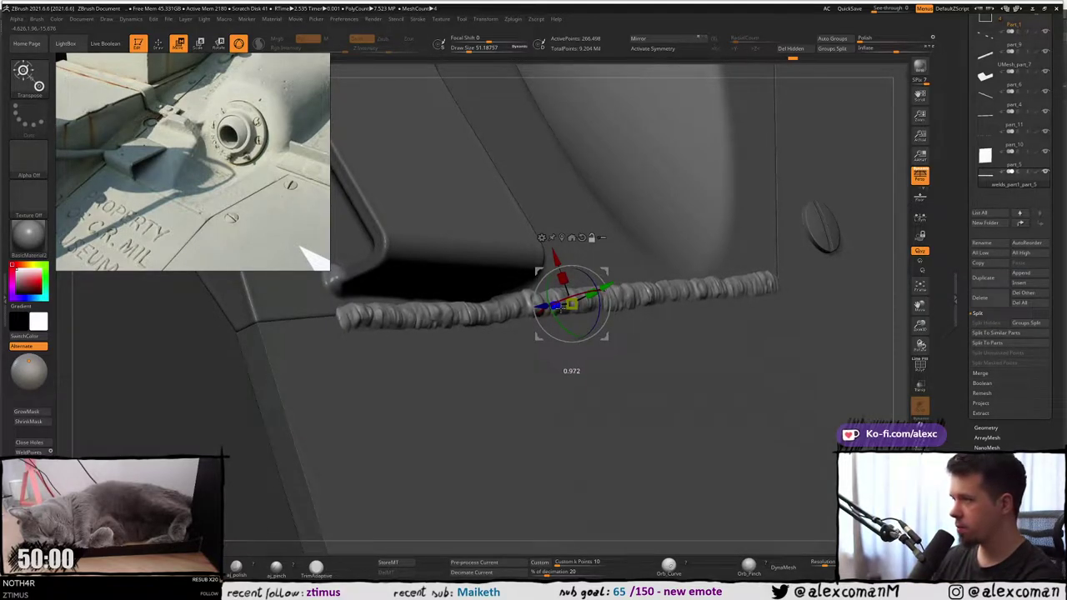
Compare the gun housing, metal strips and slotted screws on the hull with the reference photo of the gun mount.
right_click_drag(563, 333, 503, 155)
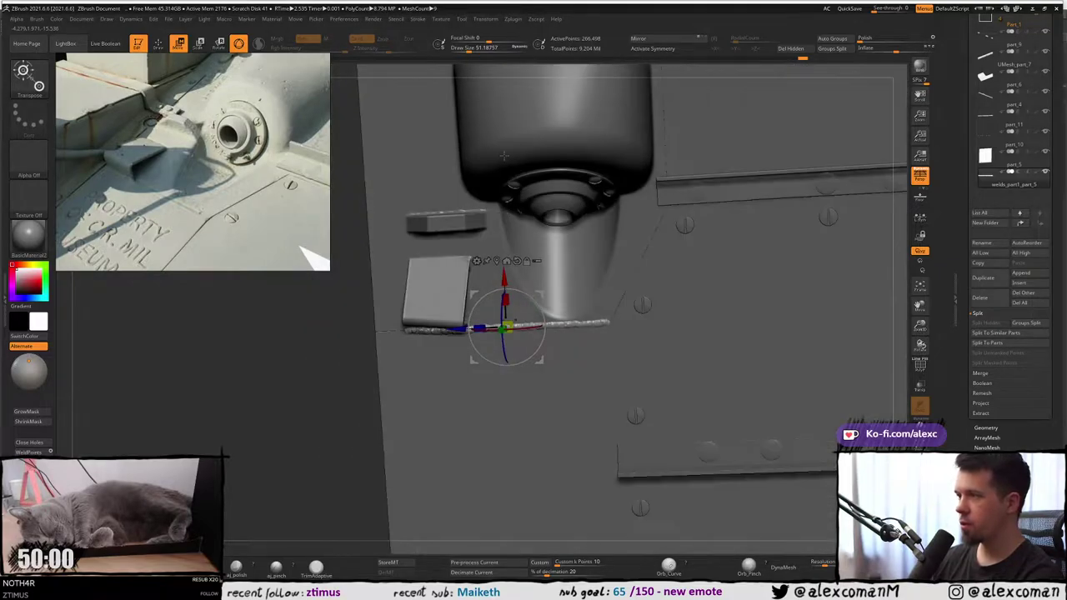
middle_click_drag(245, 133, 126, 170)
scroll(238, 133, "up", 3)
scroll(238, 133, "down", 3)
right_click_drag(550, 267, 518, 301)
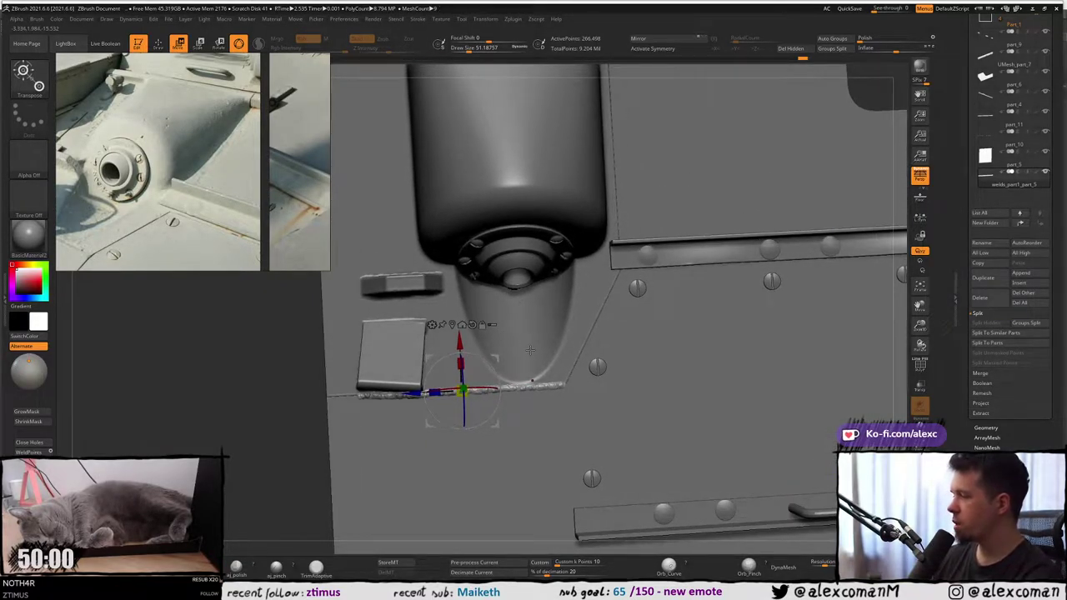
right_click_drag(530, 308, 533, 354)
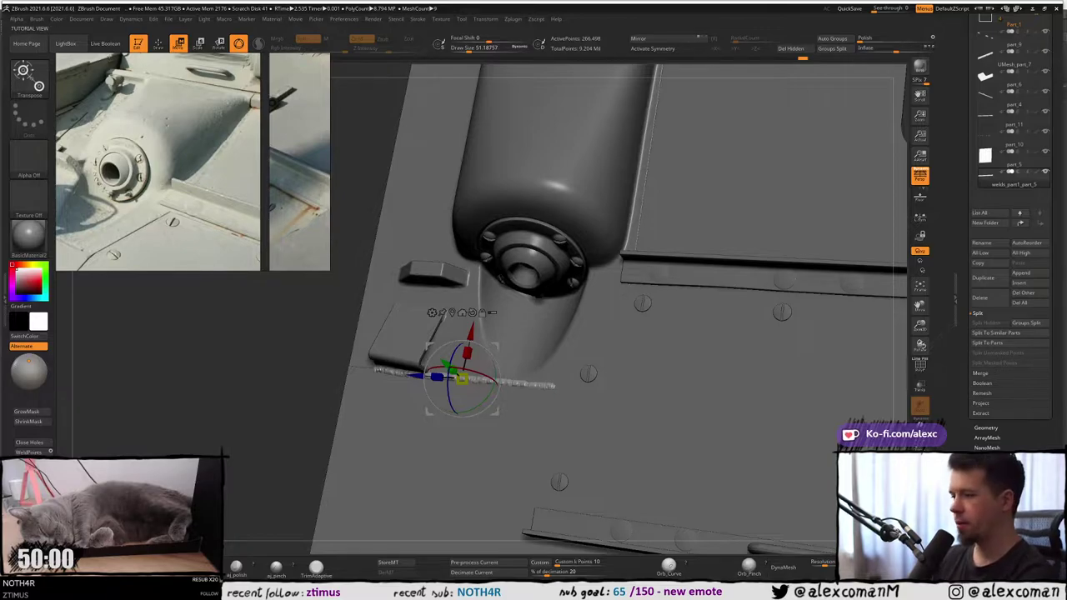
Switch to 3ds Max, select the screw group on the front hull plate and inspect it in wireframe.
key("alt+Tab")
middle_click_drag(707, 331, 551, 212)
scroll(520, 336, "down", 4)
scroll(550, 172, "up", 4)
middle_click_drag(550, 172, 655, 238)
left_click(480, 201)
key("F3")
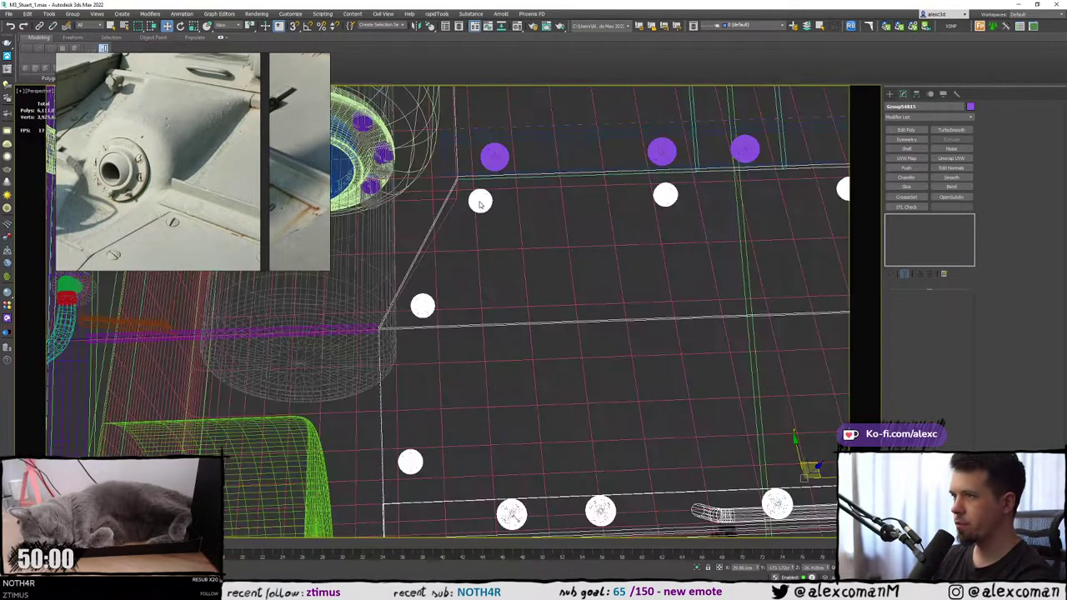
scroll(481, 202, "down", 4)
middle_click_drag(480, 202, 442, 198)
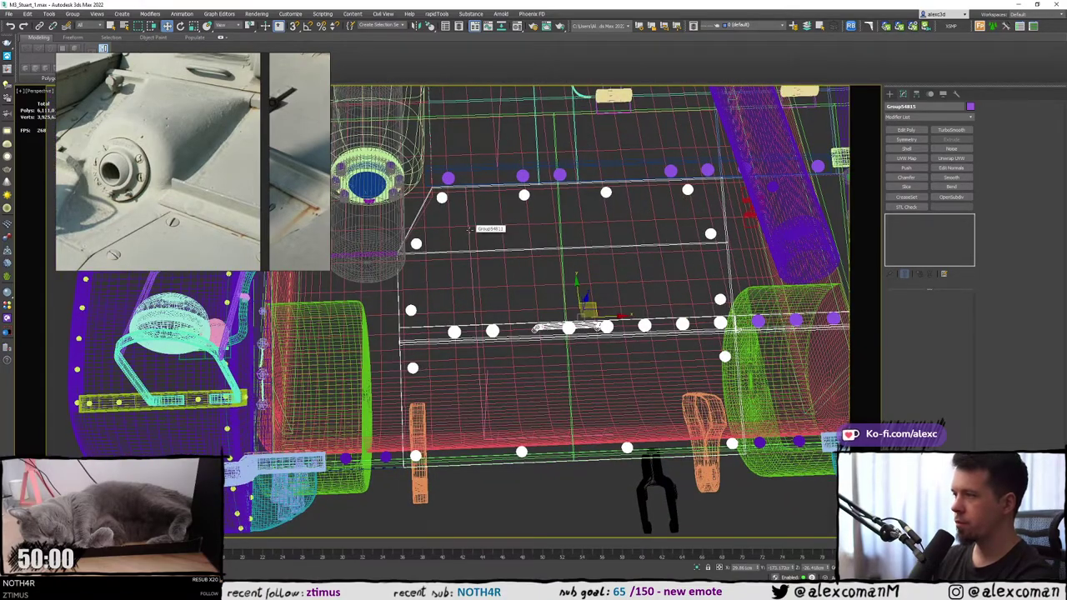
mouse_move(500, 220)
middle_mouse_down()
mouse_move(539, 220)
mouse_move(523, 206)
middle_mouse_up()
key("F3")
right_click_drag(281, 151, 262, 201)
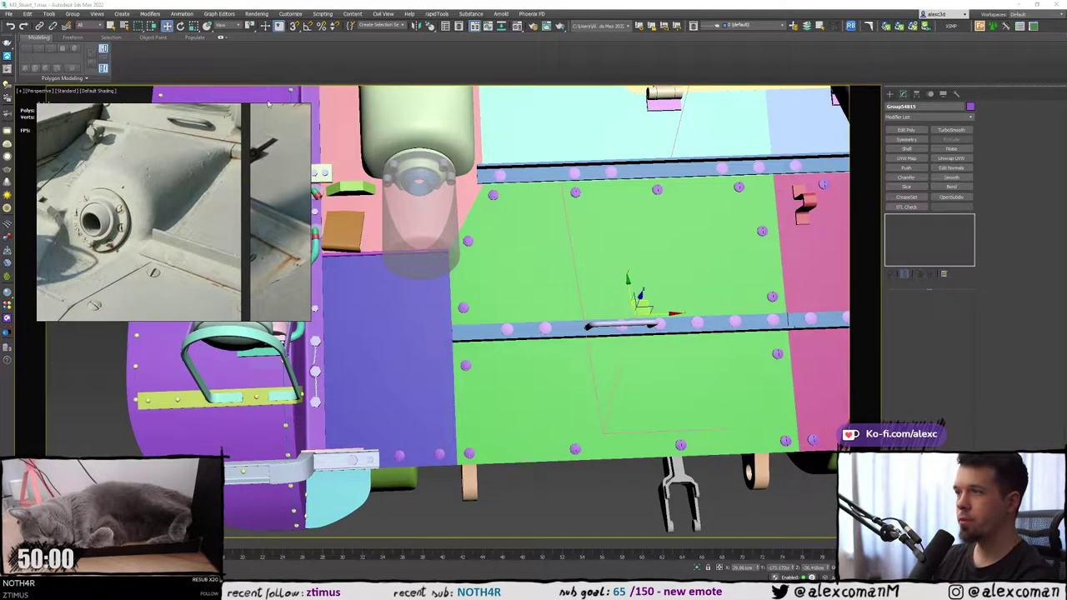
Open the screw group and select the slotted screw in the plate's upper corner beside the gun housing.
left_click(46, 15)
mouse_move(73, 14)
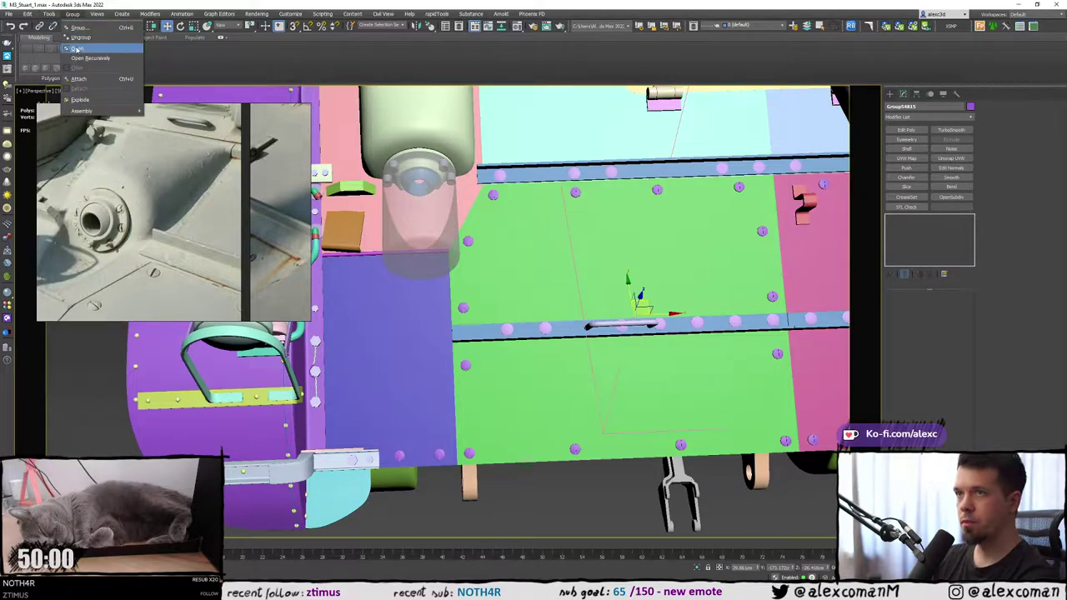
left_click(76, 49)
left_click(493, 195)
scroll(505, 202, "up", 6)
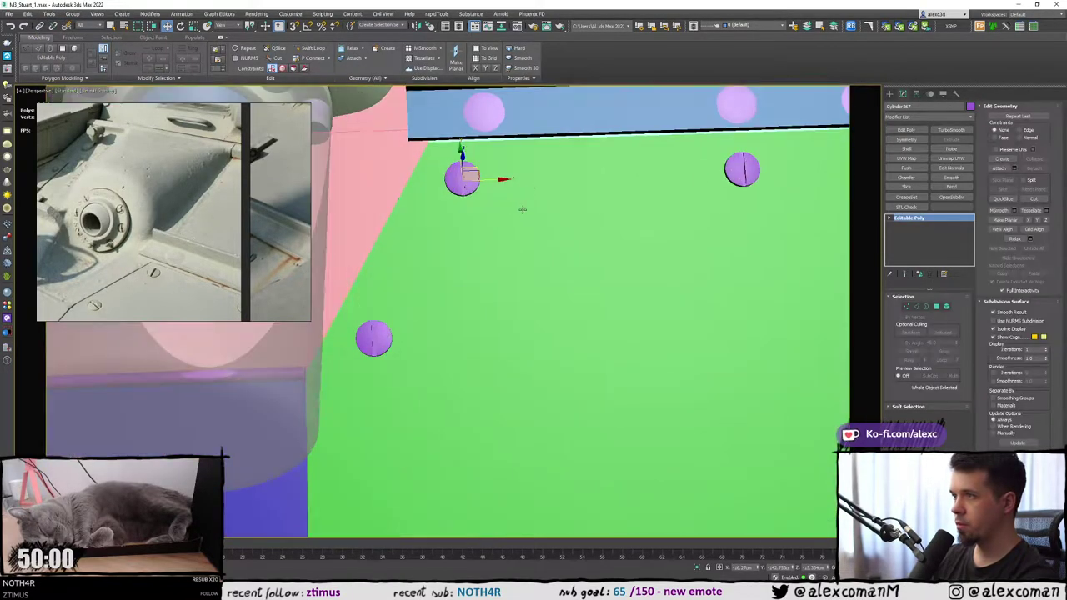
middle_click_drag(522, 209, 560, 235)
key("F4")
scroll(529, 200, "up", 5)
middle_click_drag(500, 218, 540, 242)
key("F3")
key("F3")
scroll(512, 238, "down", 3)
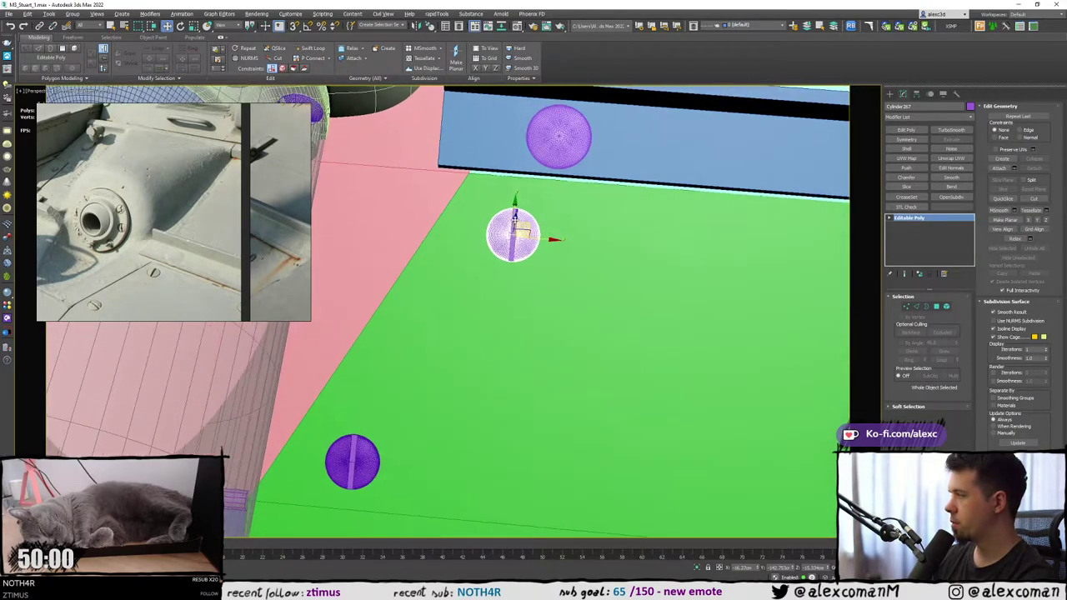
Create a cylinder on the plate below the corner screw, about 1.18 cm in radius and 2.58 cm high, with 36 sides.
left_click(890, 94)
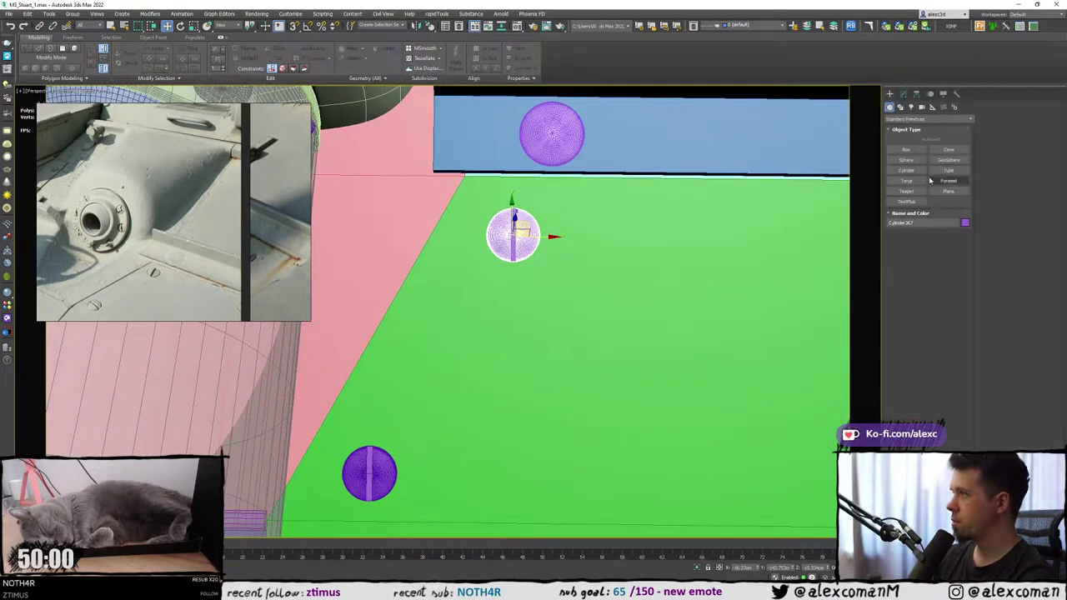
left_click(906, 170)
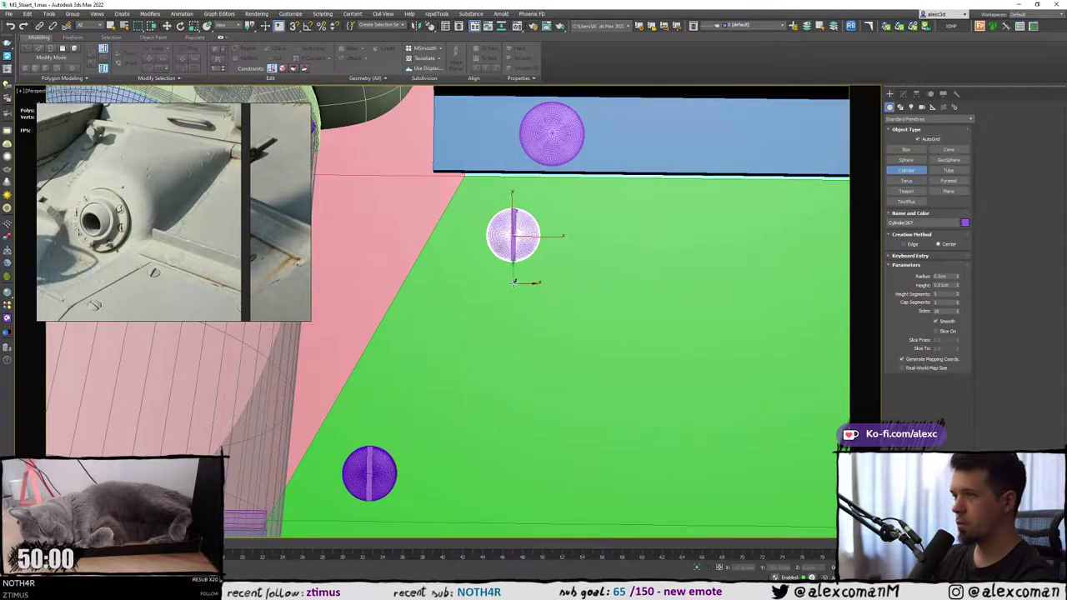
left_click_drag(513, 279, 514, 303)
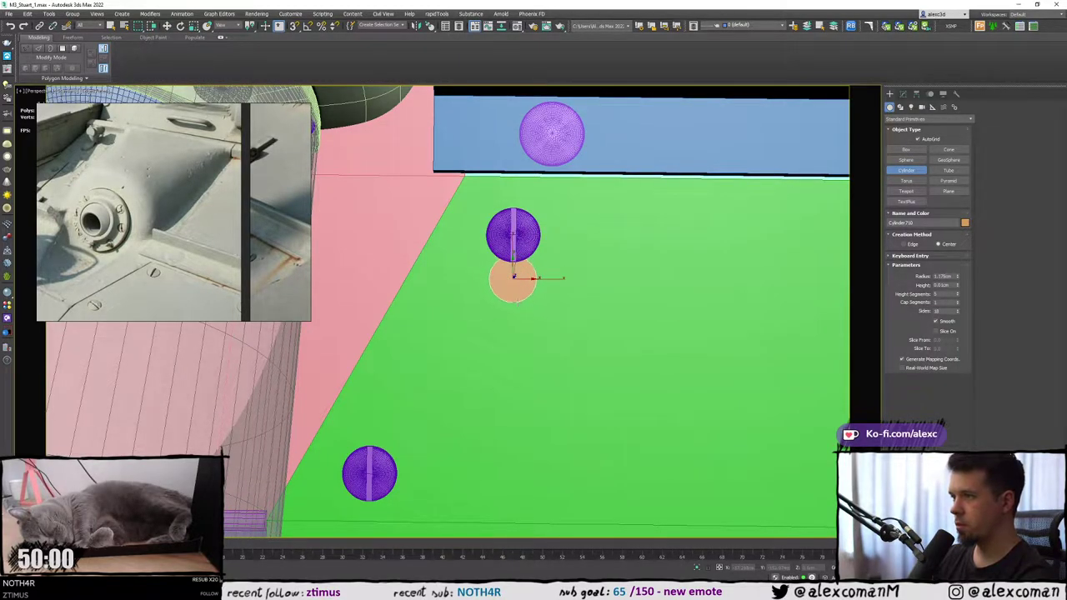
left_click(515, 250)
double_click(937, 311)
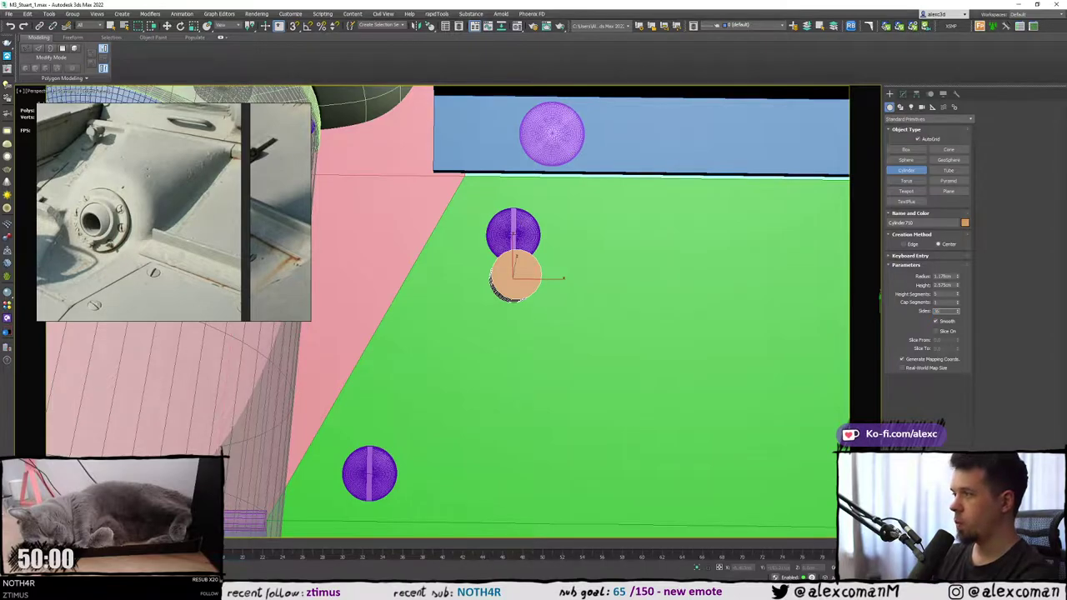
Align the cylinder to the corner screw in X, Y and Z position, pivot point to pivot point.
key("w")
scroll(525, 267, "up", 2)
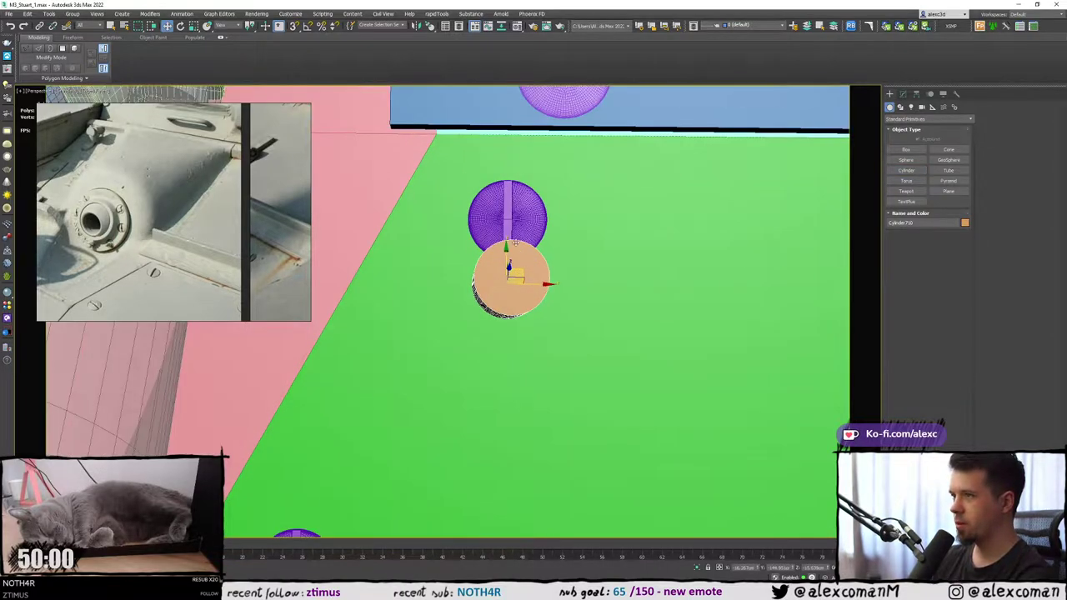
middle_click_drag(517, 244, 496, 207, "alt")
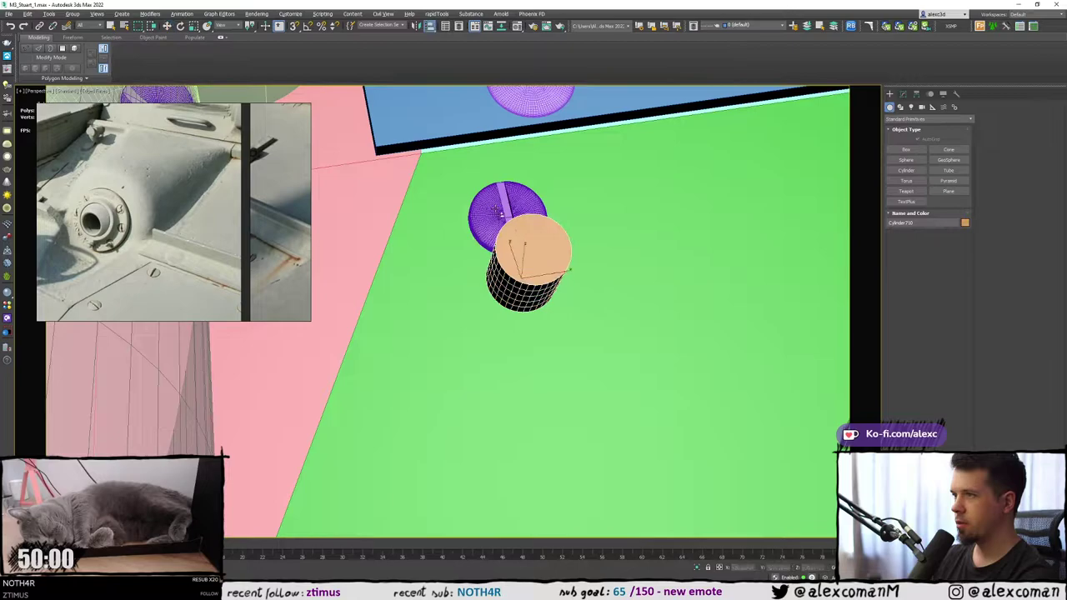
key("alt+a")
left_click(496, 208)
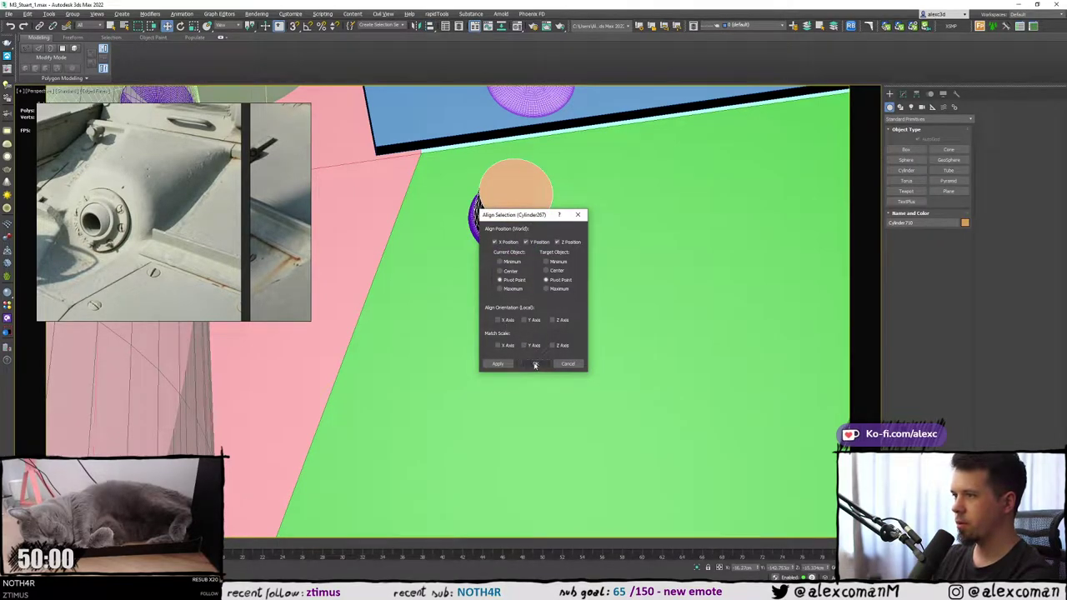
left_click(535, 363)
Enlarge the cylinder's radius to about 1.295 cm to match the screw head and set its sides to 48.
middle_click_drag(529, 269, 515, 327, "alt")
left_click(904, 95)
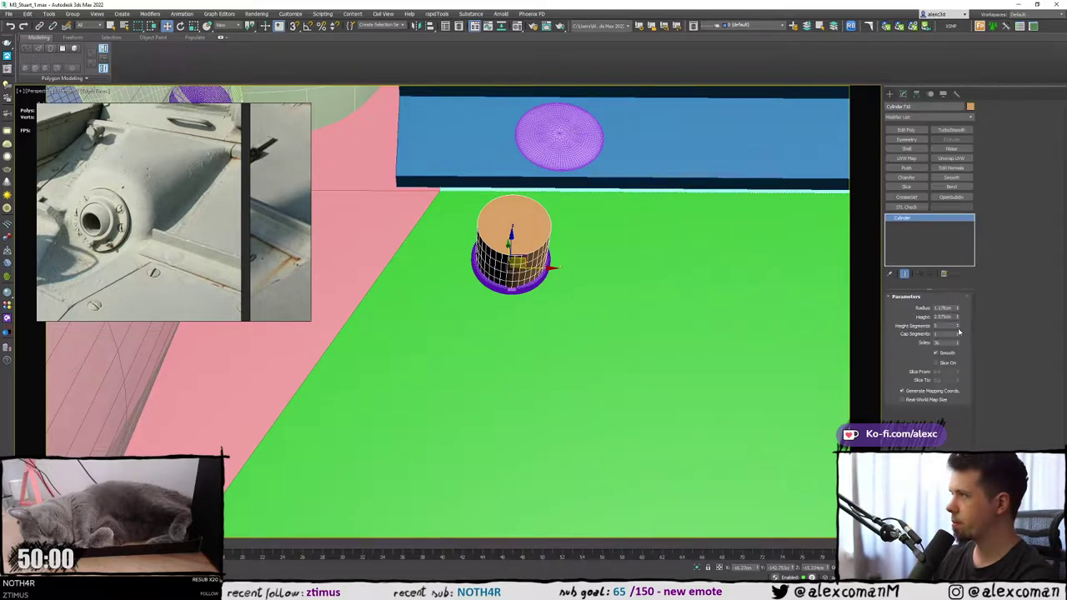
left_click_drag(958, 310, 959, 306)
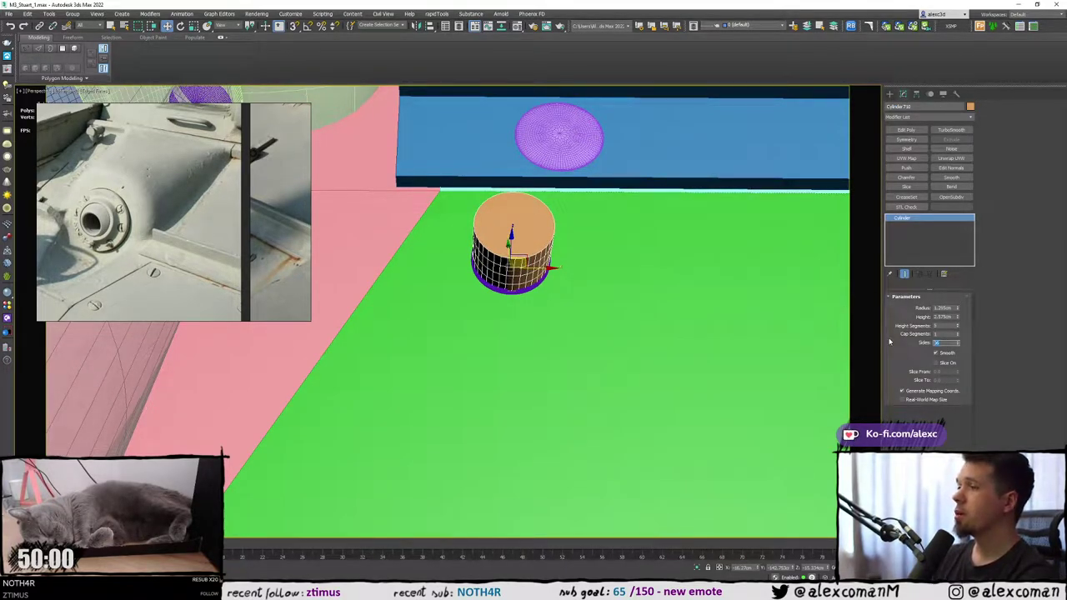
type("32")
key("Return")
Set the reference coordinate system to Local and move the cylinder slightly outward along its own Z axis.
scroll(532, 262, "up", 5)
middle_click_drag(500, 254, 495, 284, "alt")
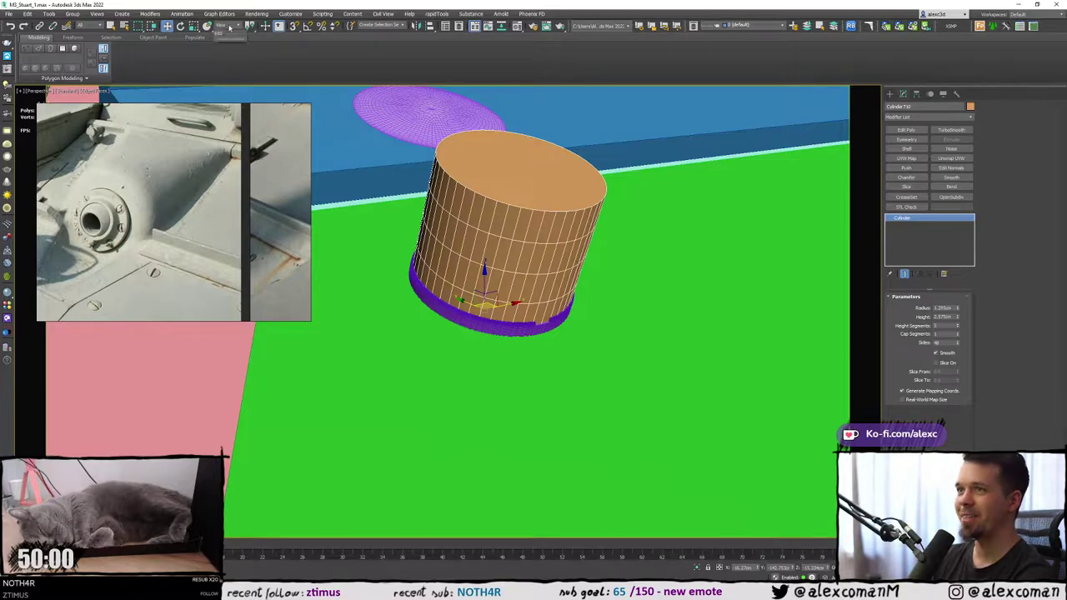
left_click(228, 26)
left_click(227, 55)
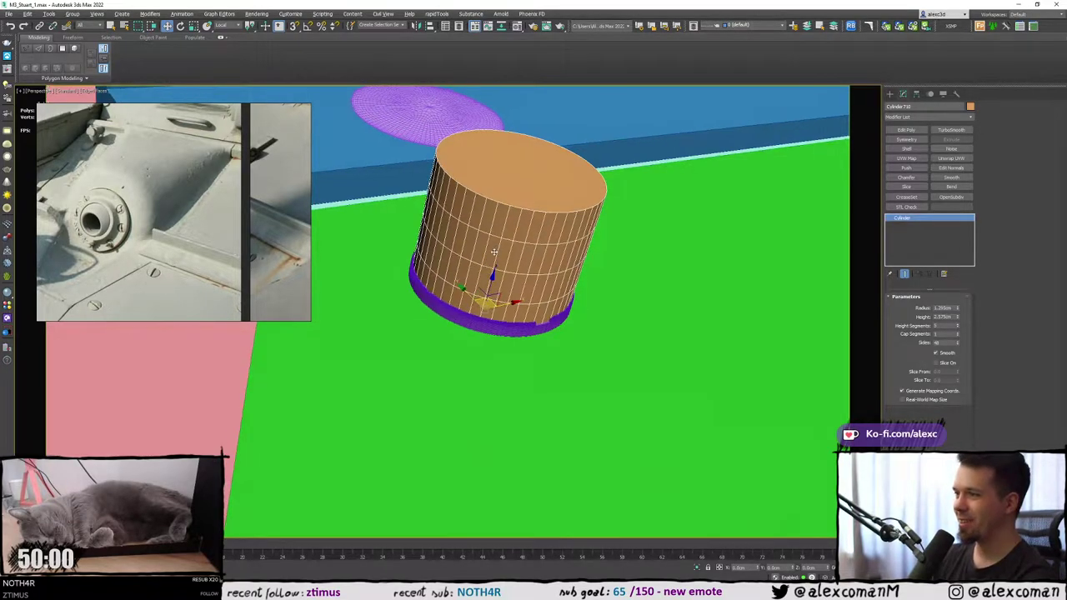
left_click_drag(490, 285, 498, 275)
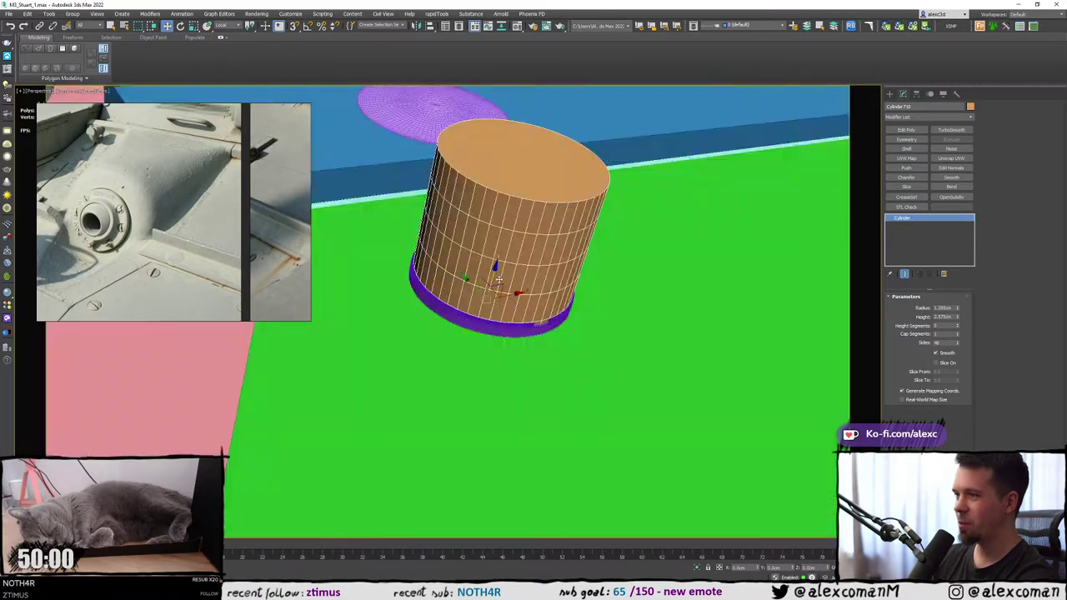
Check the cylinder's fit against the screw head's edge and reduce its height segments to 1.
left_click(478, 323)
key("F4")
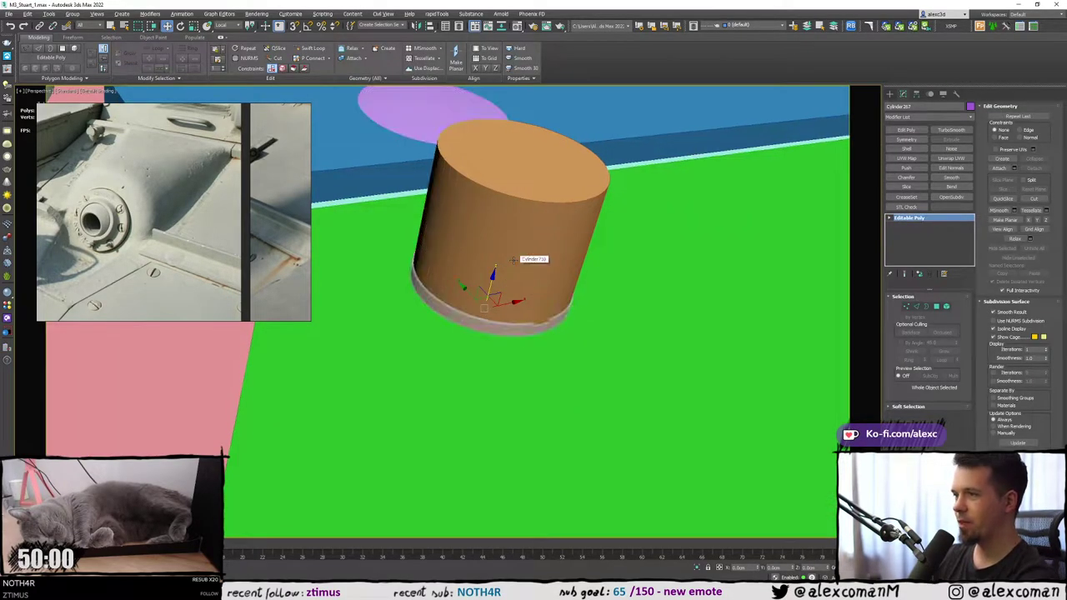
left_click(513, 240)
middle_click_drag(513, 241, 497, 285, "alt")
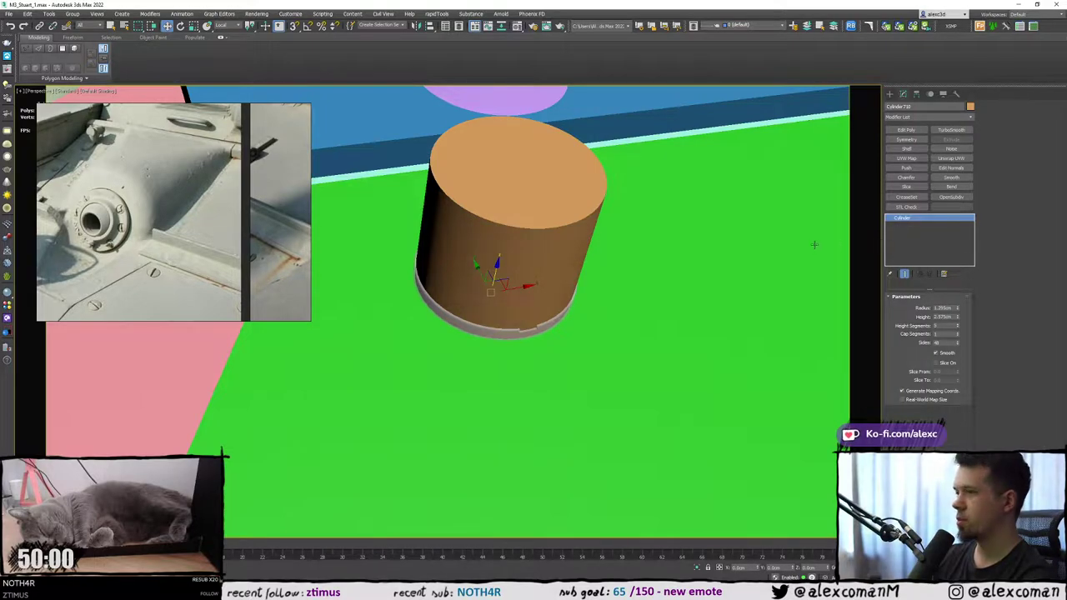
key("F4")
middle_click_drag(631, 248, 658, 246)
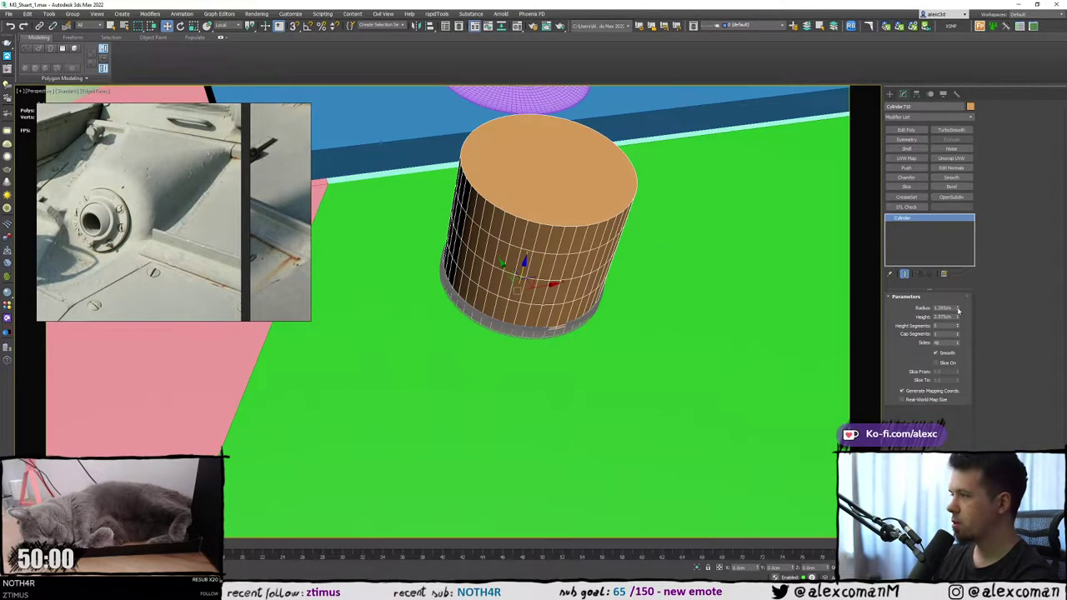
right_click(958, 328)
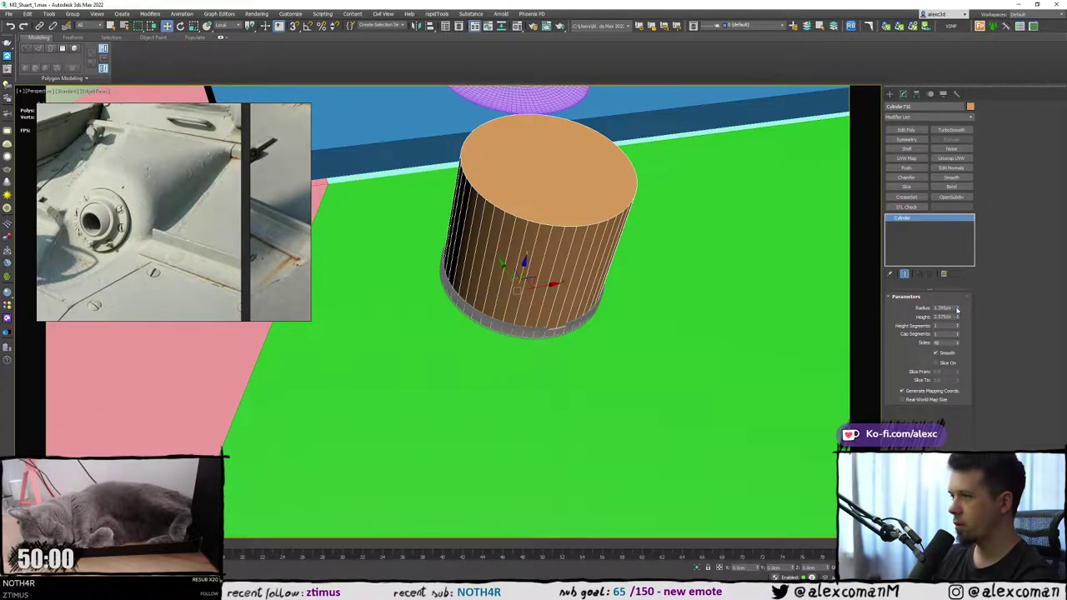
Enlarge the cylinder's radius slightly to about 1.33 cm and check that it covers the screw head's edge.
left_click_drag(957, 310, 957, 308)
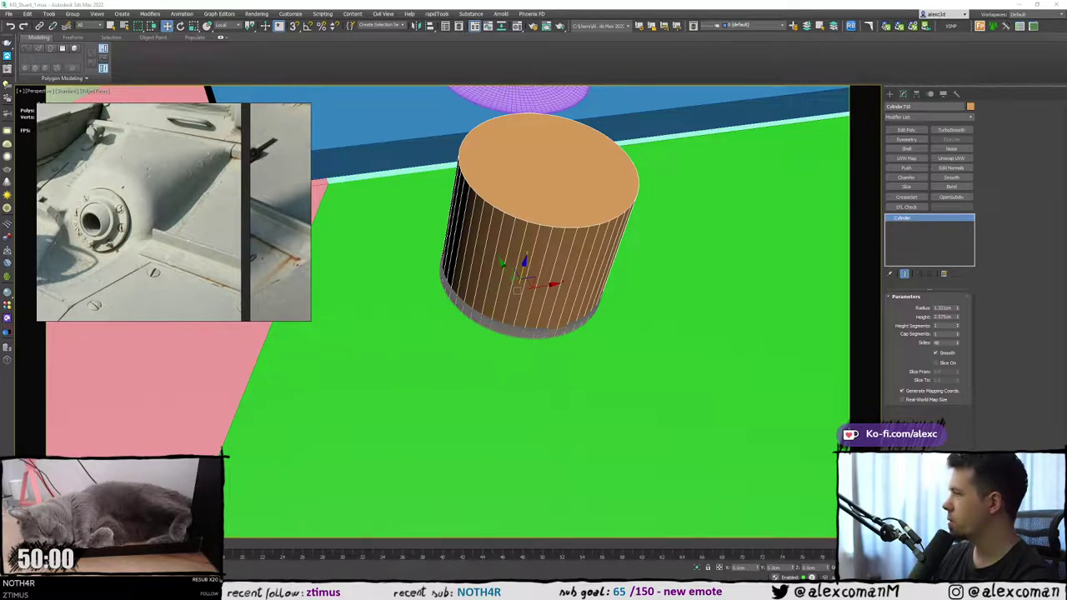
middle_click_drag(583, 276, 655, 272)
scroll(545, 269, "up", 2)
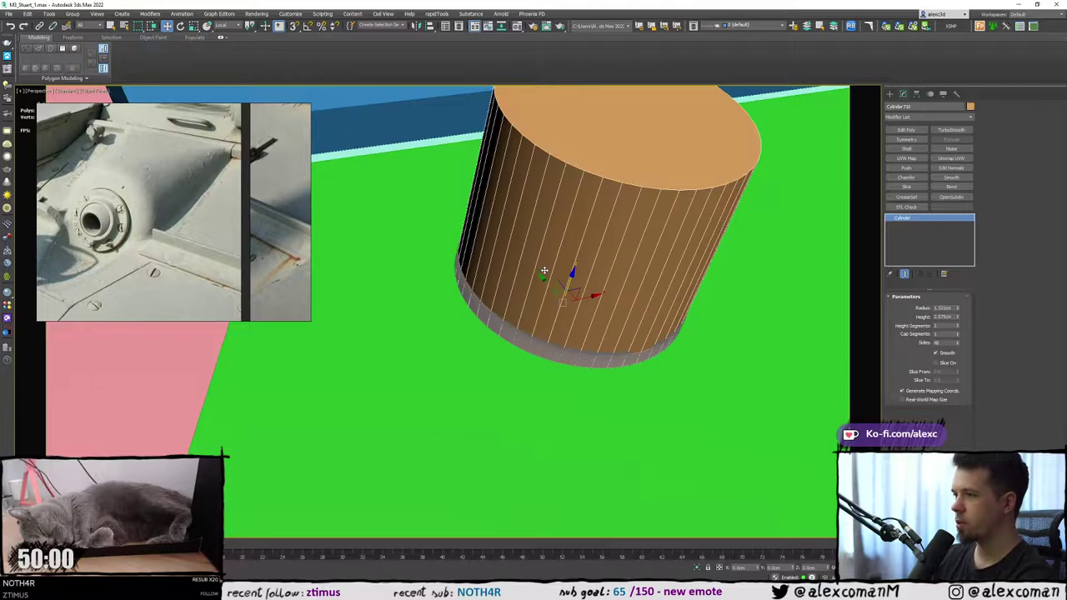
middle_click_drag(539, 278, 550, 273, "alt")
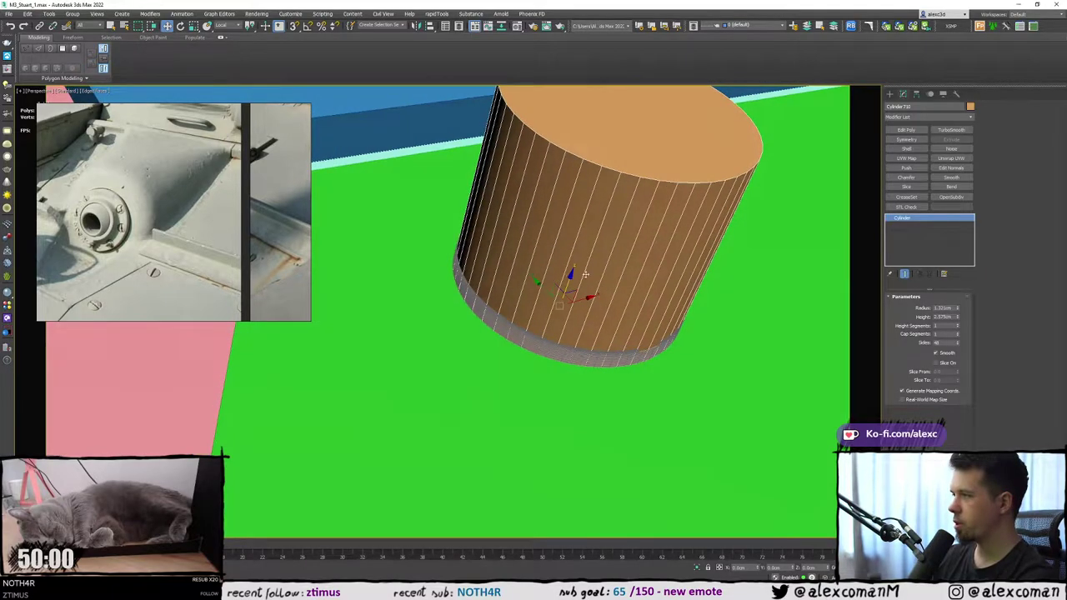
left_click(957, 308)
middle_click_drag(644, 300, 657, 319, "alt")
key("F4")
key("F4")
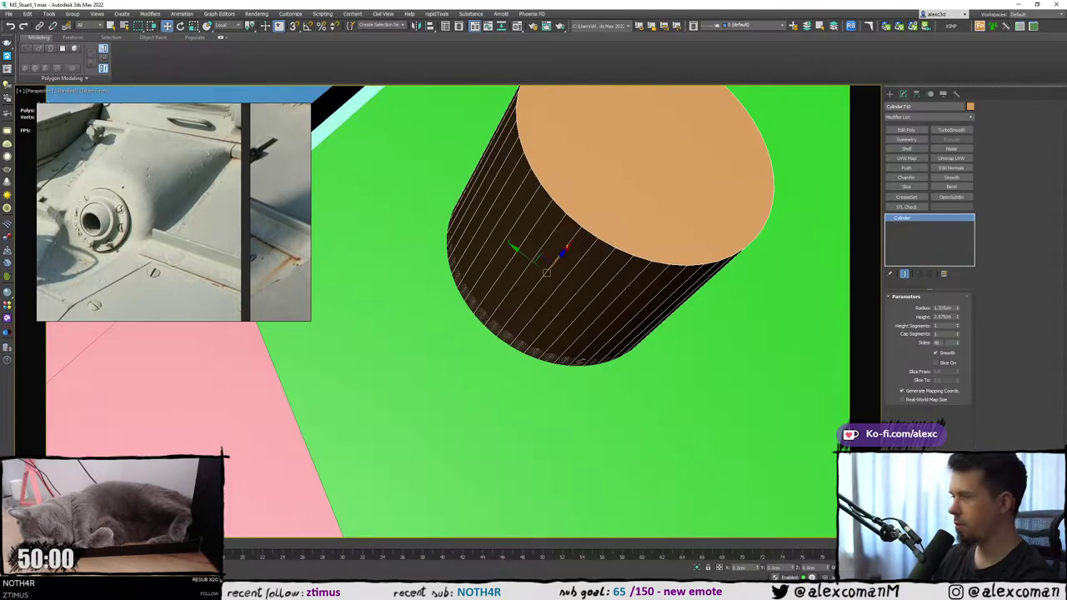
Change the cylinder's number of sides so its outline follows the round screw head, and check the fit.
type("5")
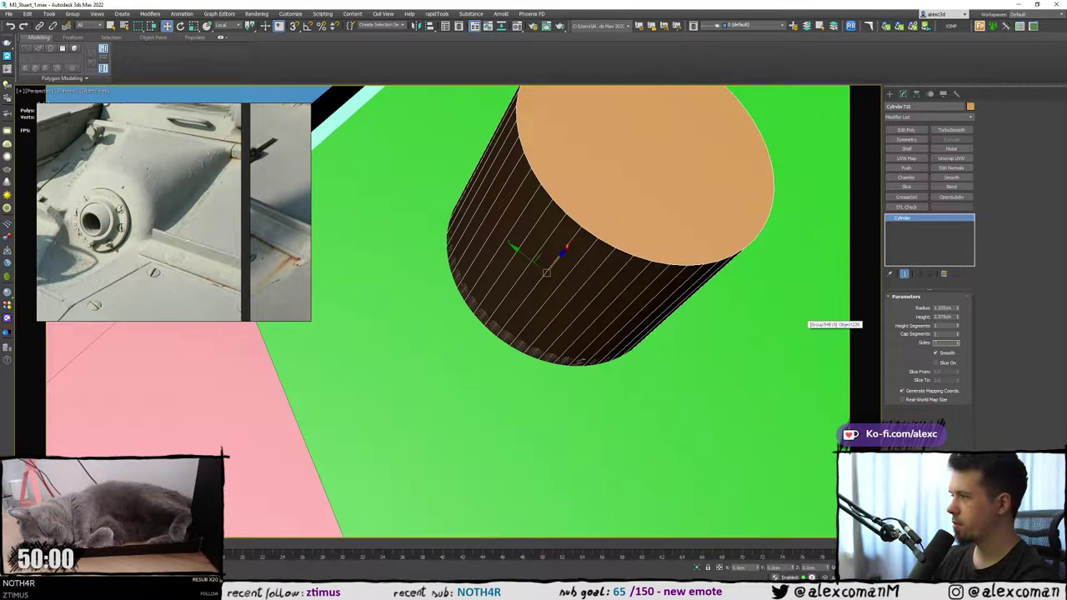
type("6")
key("Return")
mouse_move(655, 264)
middle_mouse_down("alt")
mouse_move(626, 236)
mouse_move(620, 247)
mouse_move(588, 233)
mouse_move(576, 244)
mouse_move(604, 275)
mouse_move(559, 271)
mouse_move(587, 244)
middle_mouse_up("alt")
key("F4")
Inspect the cylinder's placement over the corner screw and among the neighbouring screws in wireframe and shaded display.
scroll(587, 232, "down", 6)
scroll(605, 274, "down", 6)
key("F3")
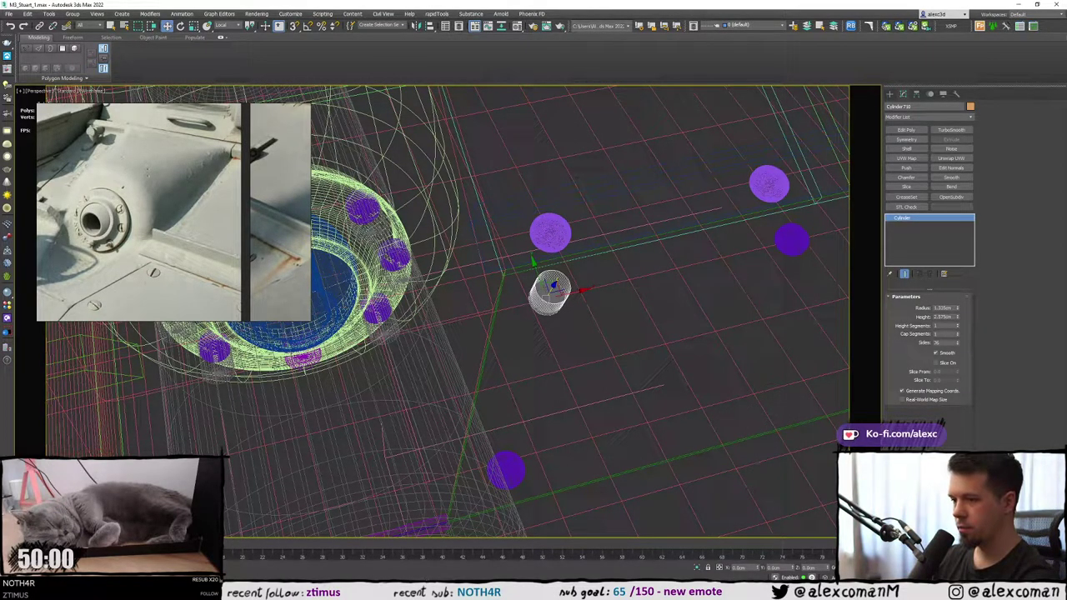
middle_click_drag(569, 288, 557, 327)
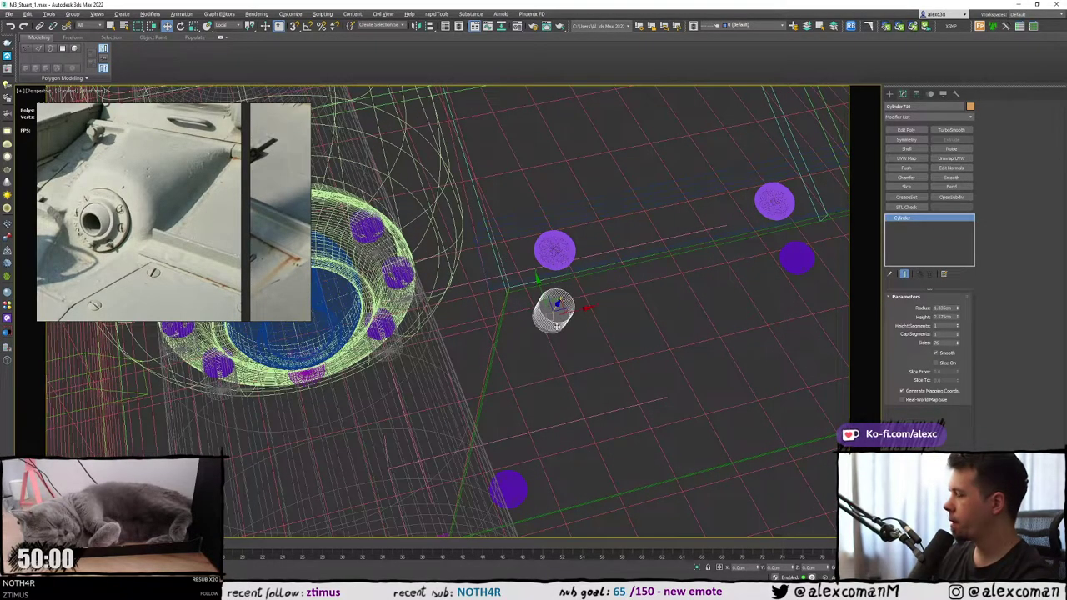
middle_click_drag(537, 330, 525, 332, "alt")
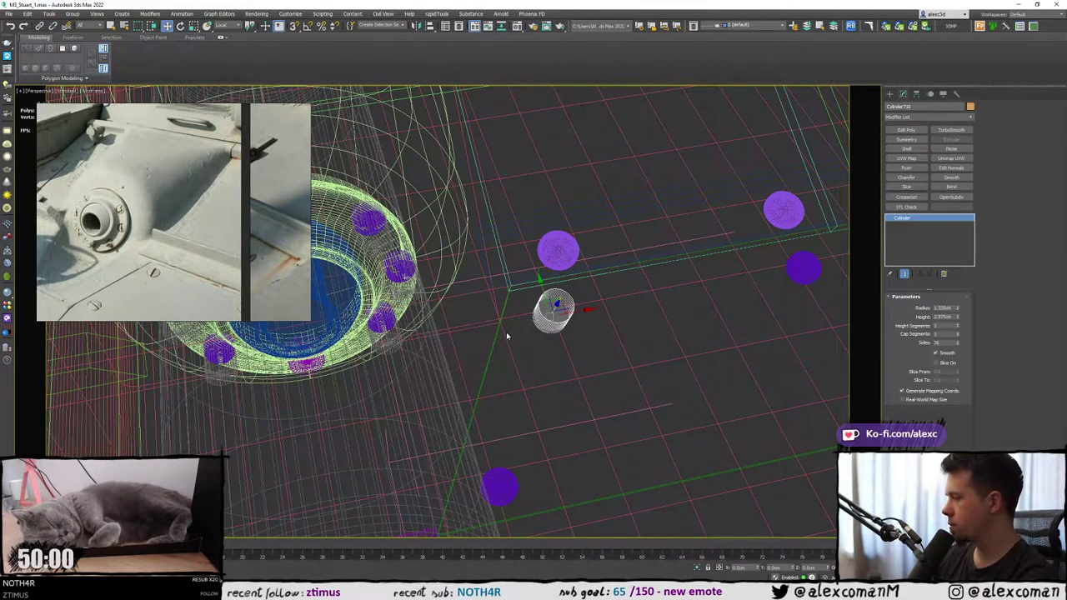
middle_click_drag(507, 335, 546, 326, "alt")
mouse_move(547, 326)
middle_mouse_down()
mouse_move(505, 321)
mouse_move(476, 291)
mouse_move(485, 309)
mouse_move(504, 309)
middle_mouse_up()
key("F3")
scroll(485, 309, "down", 5)
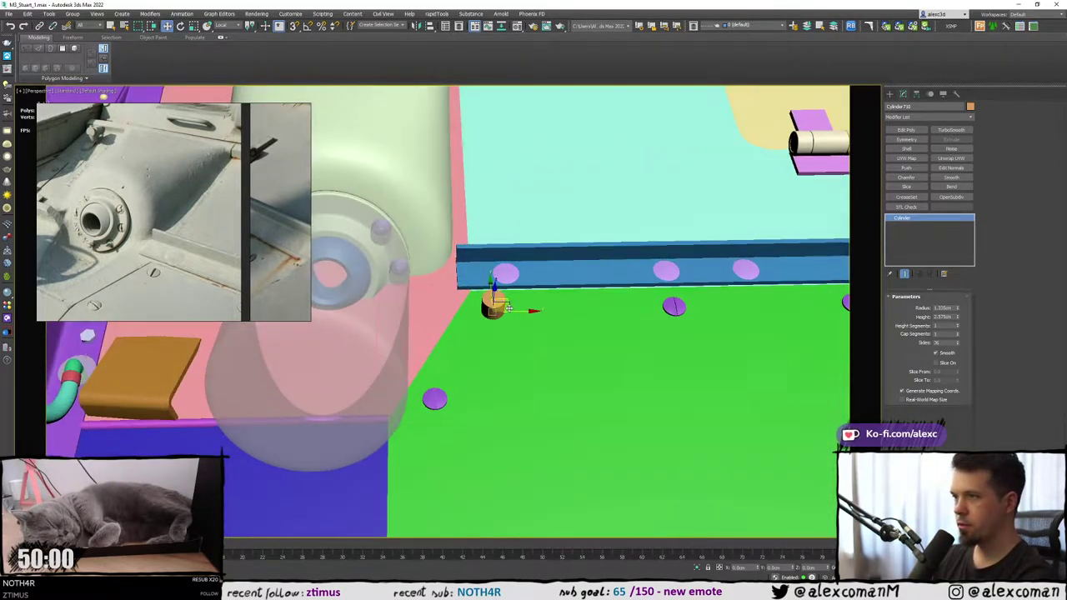
key("F3")
scroll(504, 309, "up", 5)
key("F3")
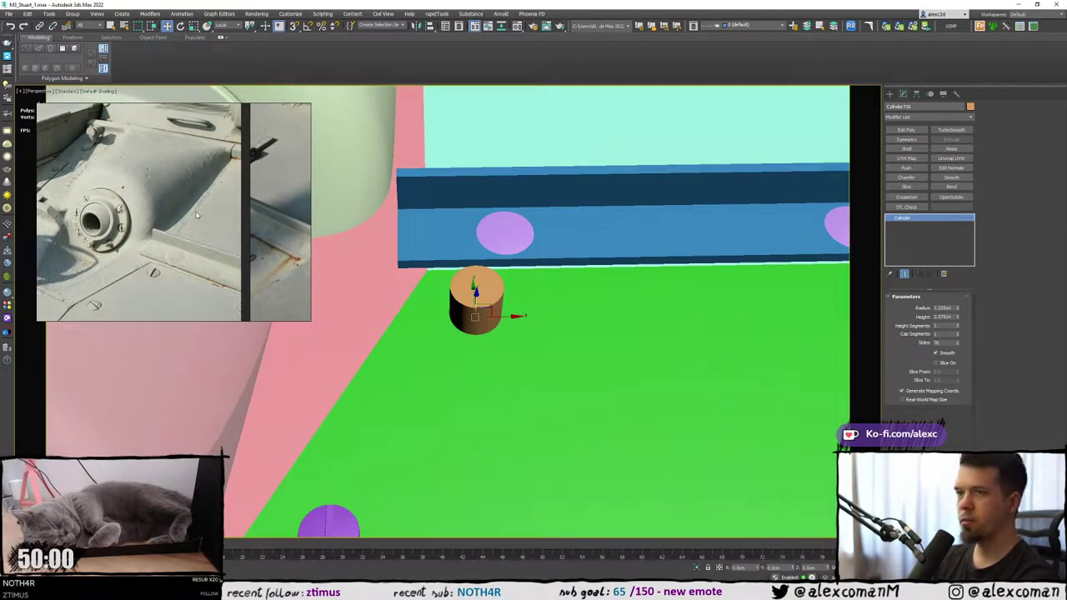
Examine the slotted screws near the plate seams in the reference photos and compare them with the modelled corner screw.
scroll(184, 250, "up", 3)
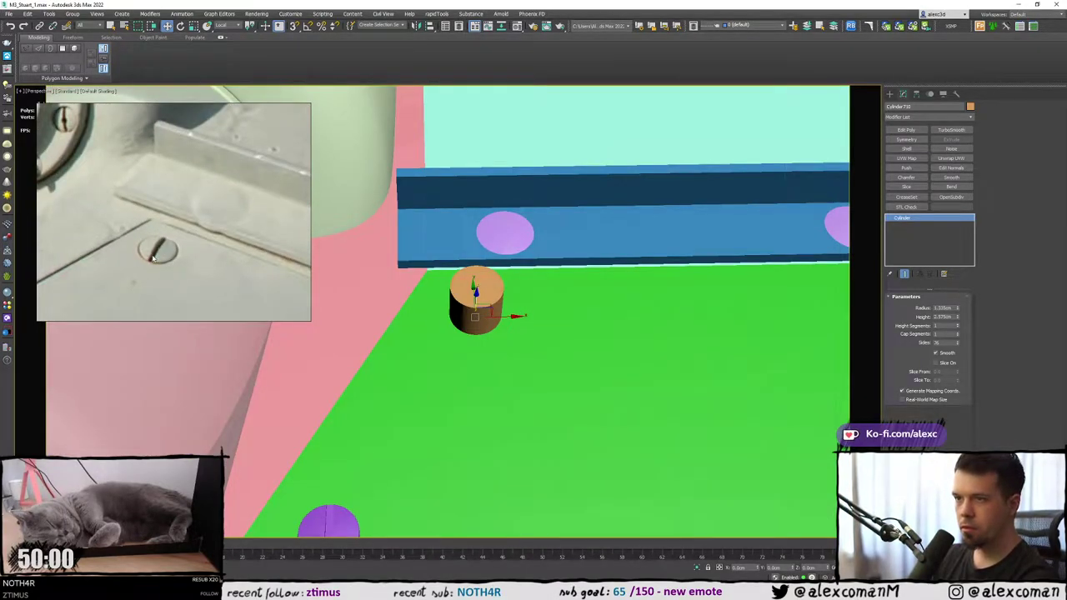
scroll(158, 261, "down", 5)
middle_click_drag(153, 252, 192, 221)
scroll(199, 227, "up", 5)
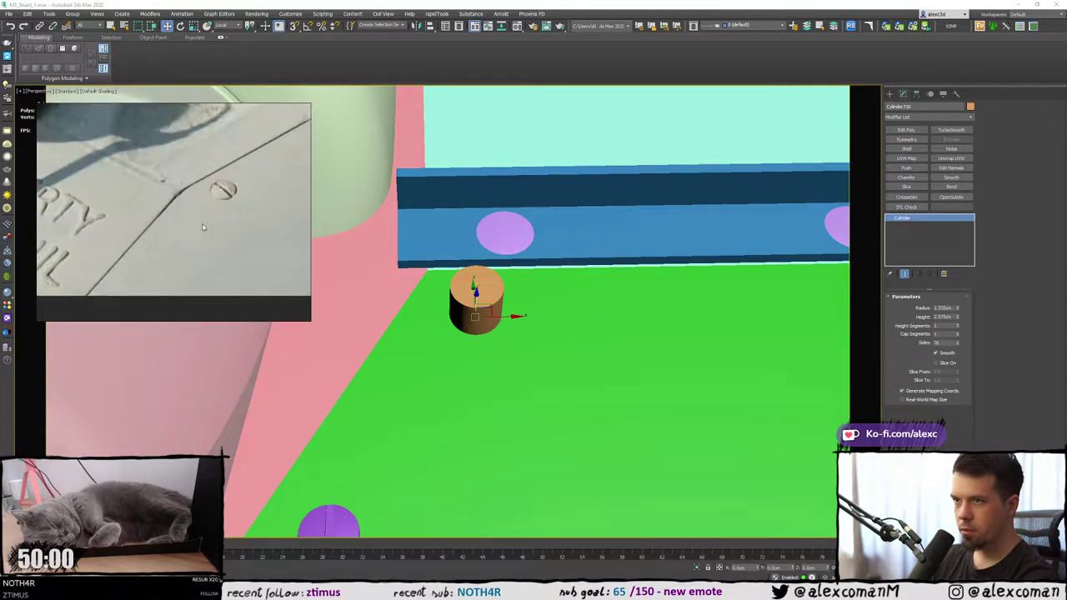
scroll(227, 183, "up", 5)
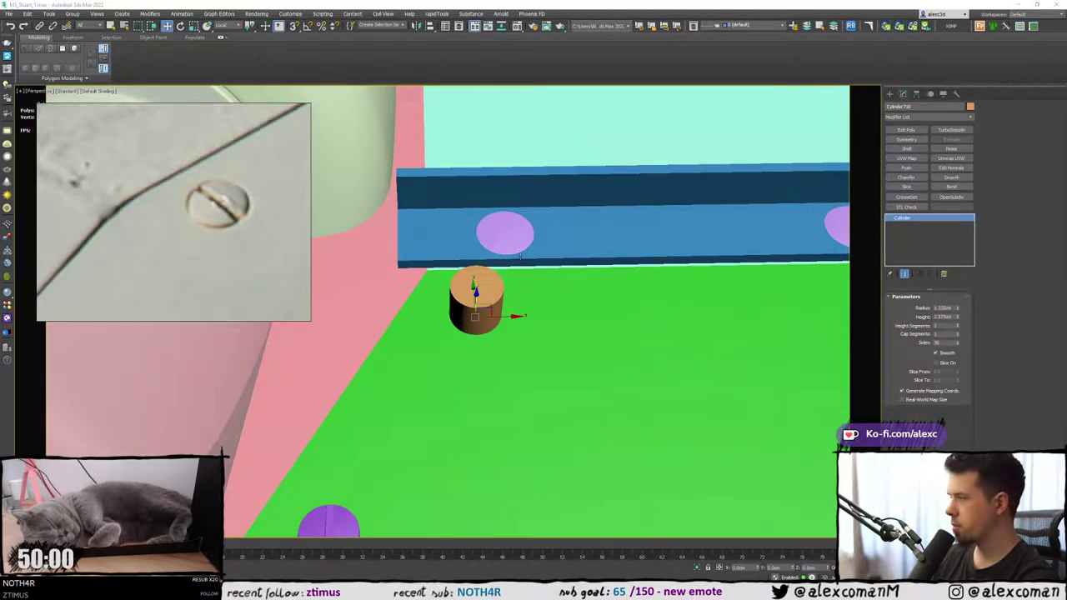
scroll(519, 256, "down", 8)
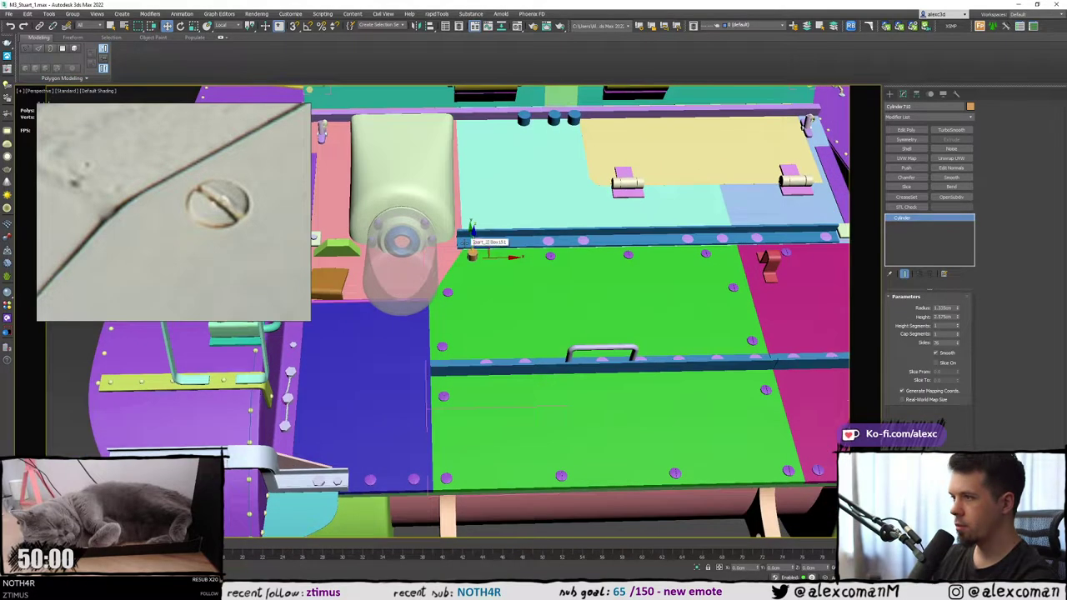
scroll(472, 247, "up", 6)
middle_click_drag(472, 273, 413, 261, "alt")
scroll(241, 234, "down", 4)
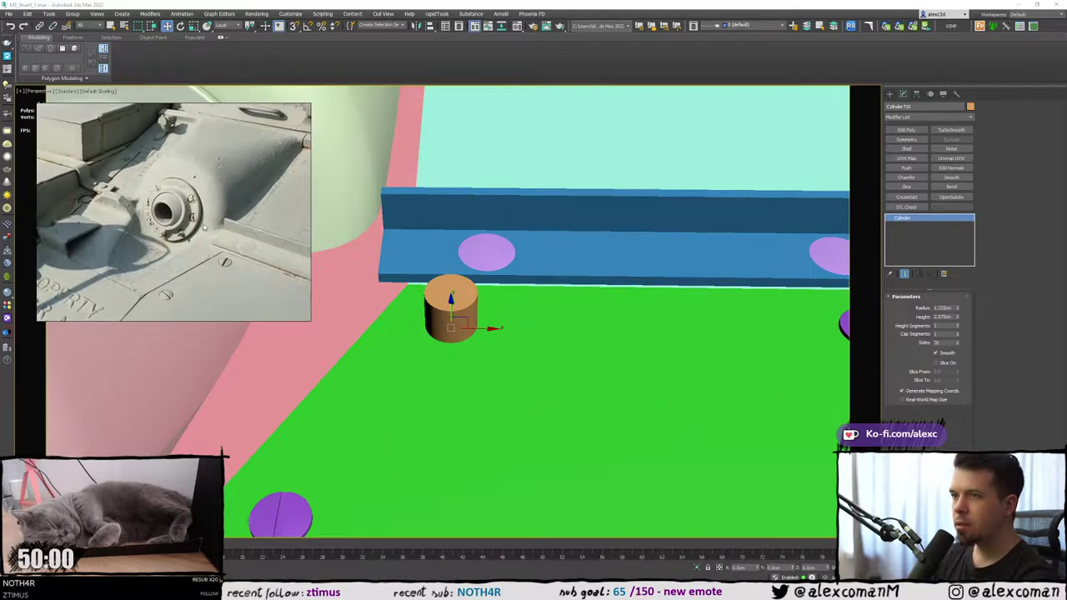
middle_click_drag(409, 261, 451, 305, "alt")
scroll(451, 306, "up", 4)
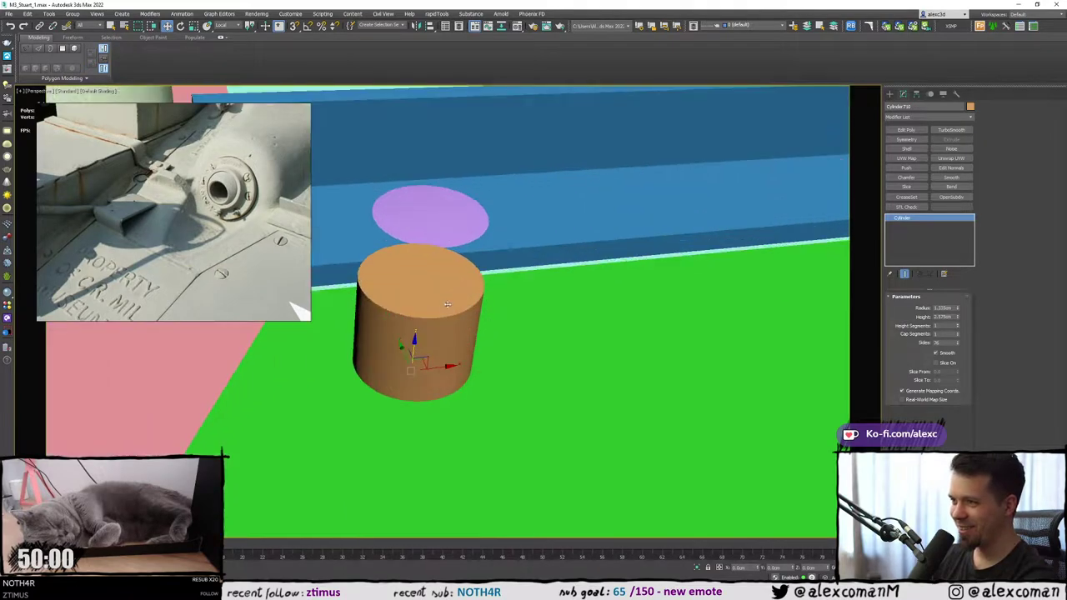
Shift the cylinder slightly outward along its local Z axis and check its base against the screw in wireframe.
key("F3")
mouse_move(422, 308)
left_mouse_down()
mouse_move(427, 272)
mouse_move(434, 302)
left_mouse_up()
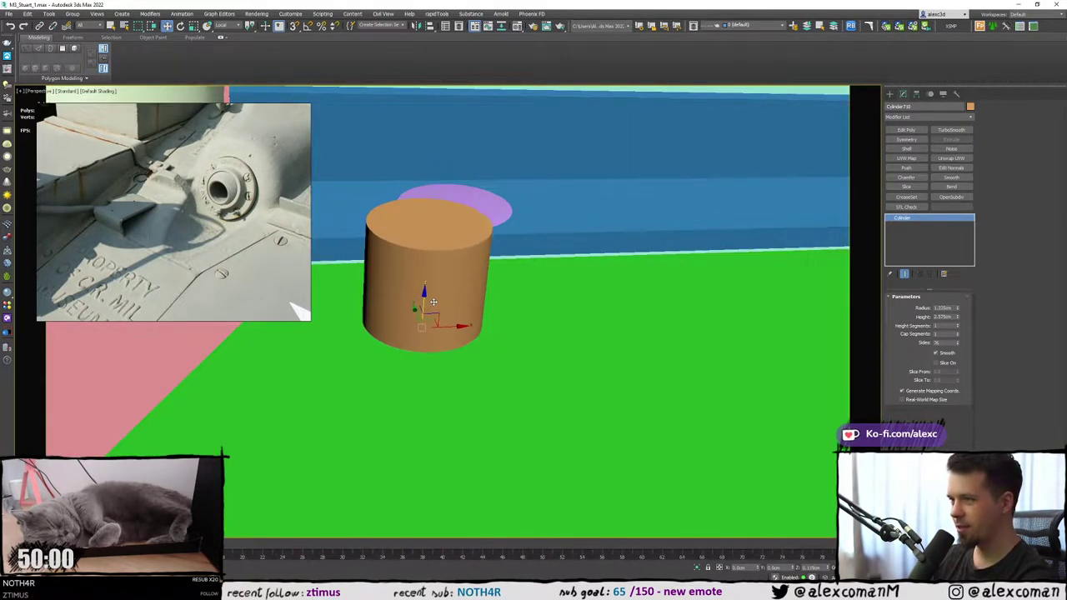
key("F3")
left_click(483, 316)
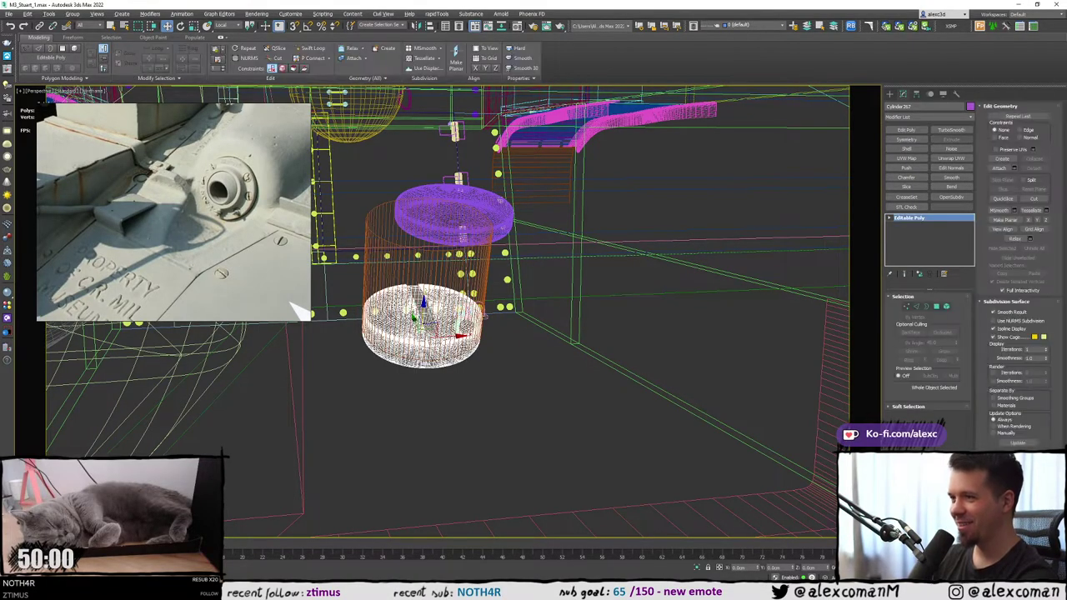
key("F3")
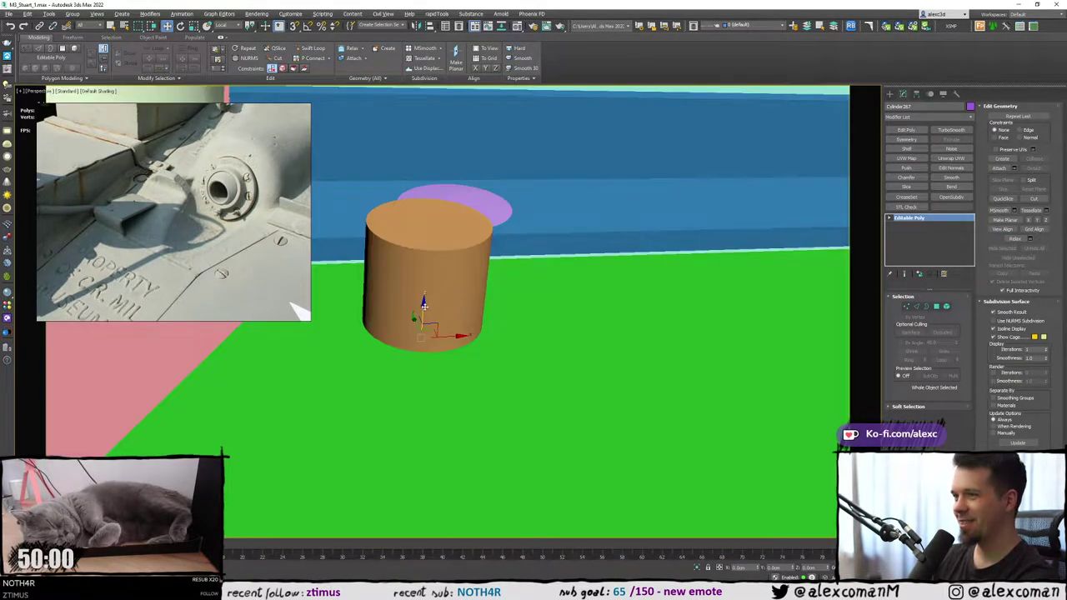
Make the cylinder see-through and fine-tune its position along its local Z axis against the screw head.
left_click(439, 279)
key("alt+x")
mouse_move(425, 304)
left_mouse_down()
mouse_move(431, 256)
mouse_move(423, 292)
left_mouse_up()
middle_click_drag(424, 292, 425, 290, "alt")
key("F3")
key("F3")
key("F3")
key("F3")
left_click_drag(425, 290, 432, 306)
key("F3")
key("F3")
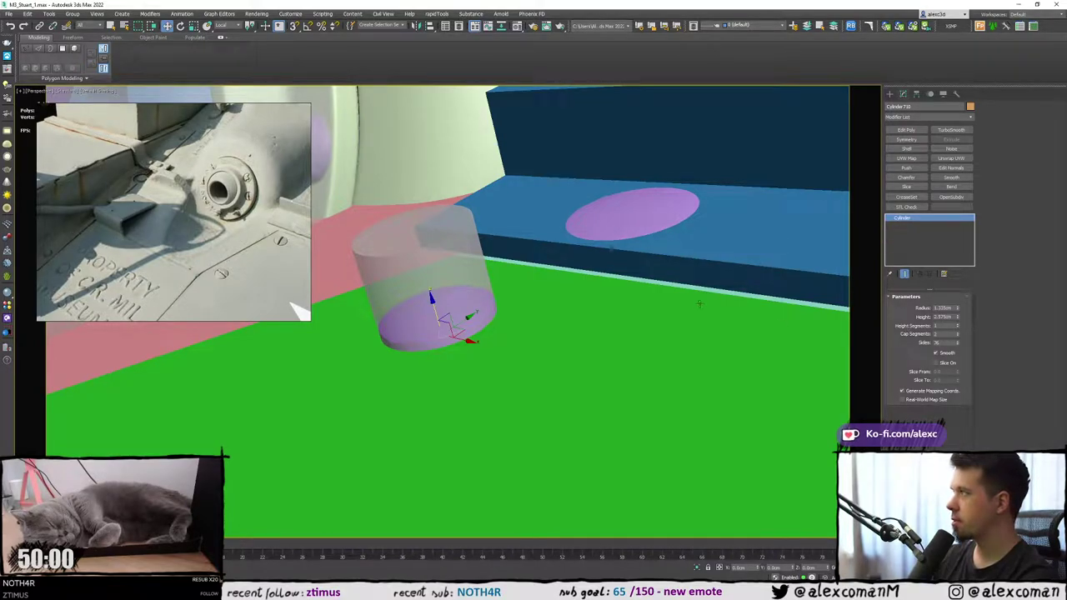
Open the file export for the cylinder, targeting an OBJ file in the Body folder.
left_click(8, 14)
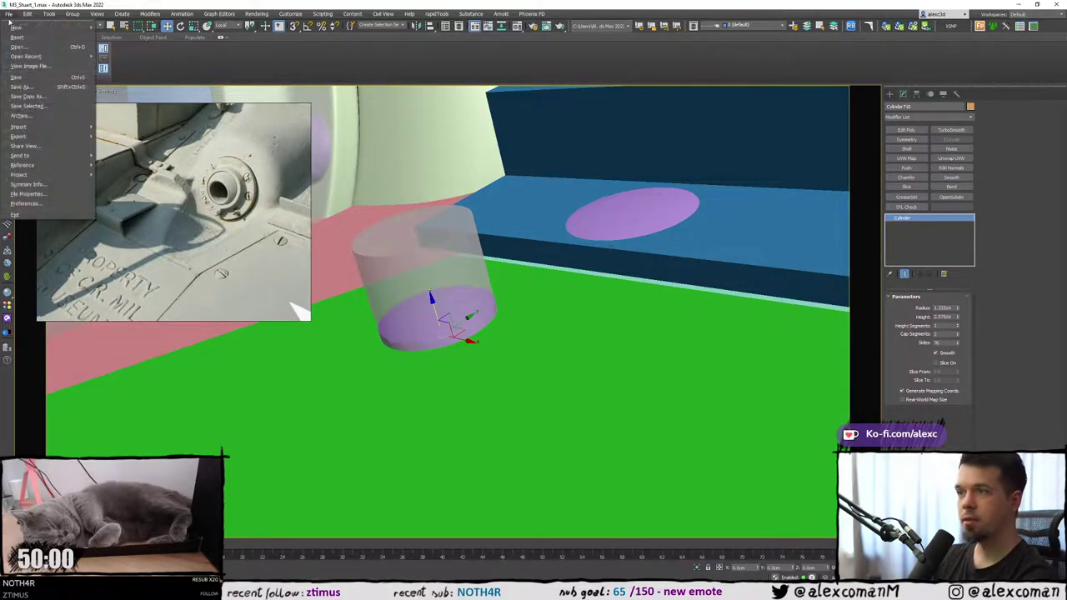
mouse_move(31, 137)
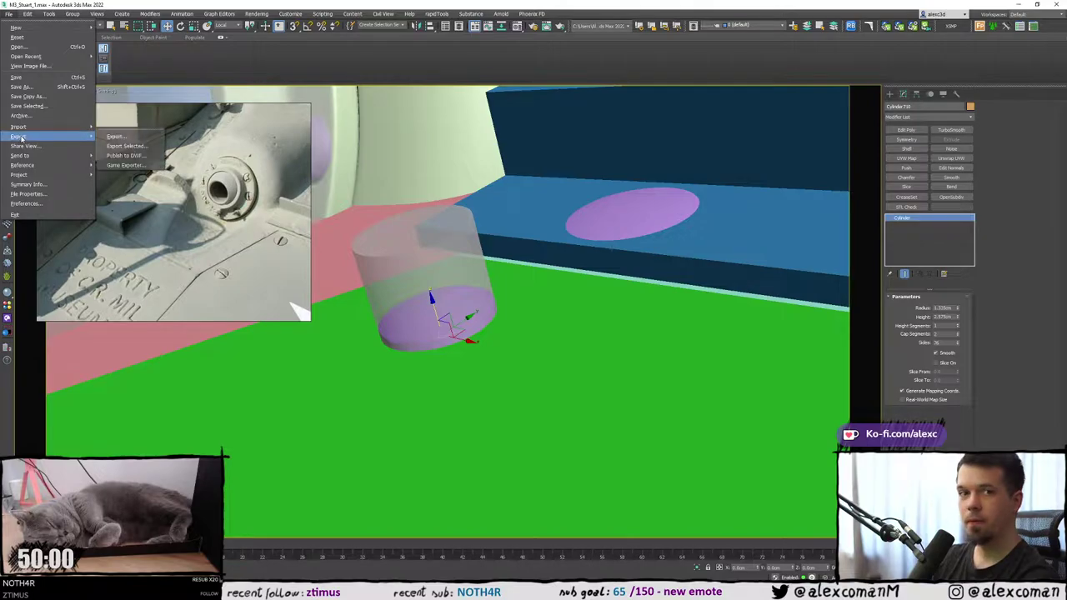
left_click(117, 136)
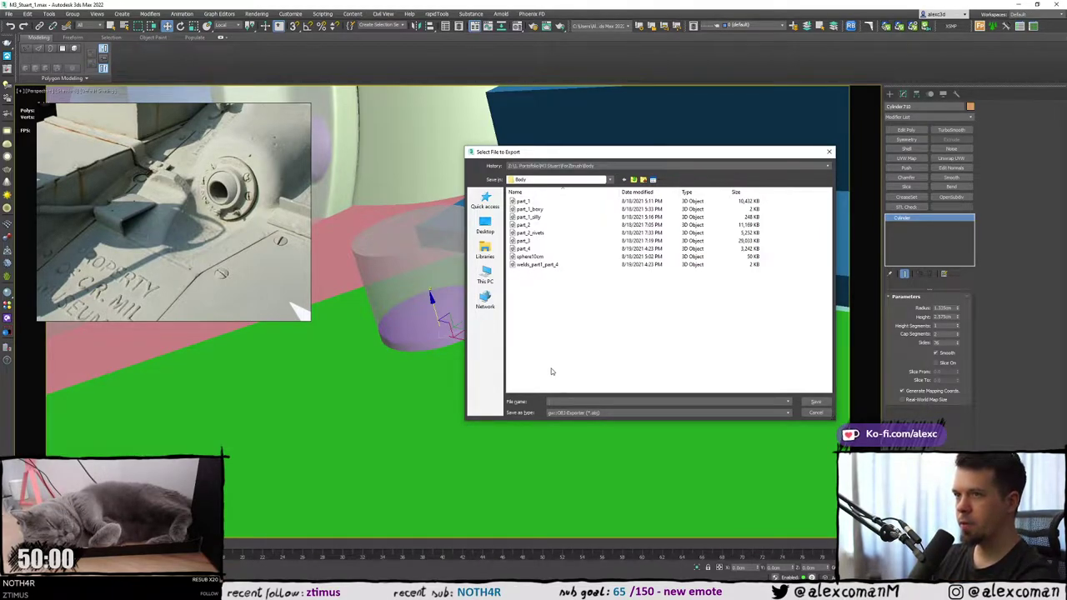
Examine the hull plates, fittings and conduit in the reference photos, and return to the export's file name.
scroll(210, 242, "down", 8)
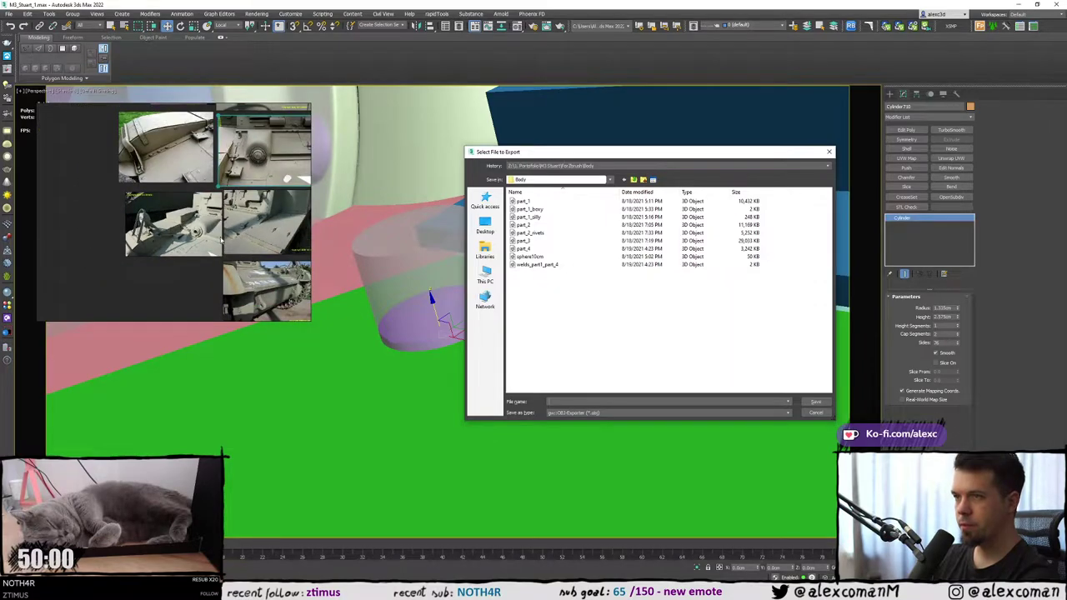
scroll(220, 240, "up", 5)
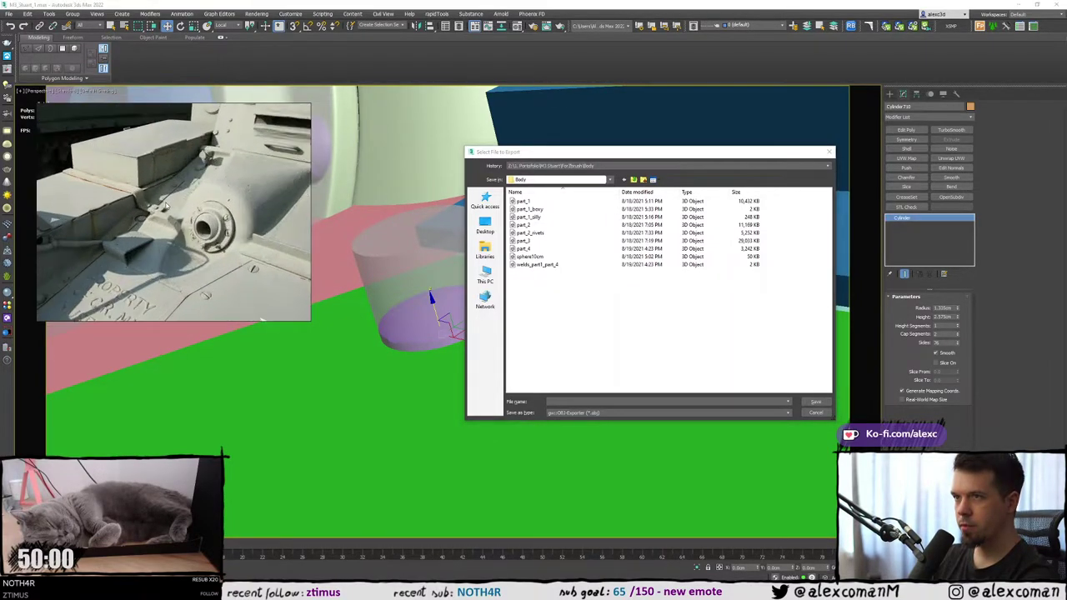
middle_click_drag(166, 206, 226, 204)
mouse_move(125, 205)
middle_mouse_down()
mouse_move(217, 206)
mouse_move(113, 219)
middle_mouse_up()
scroll(172, 214, "down", 2)
scroll(180, 221, "up", 3)
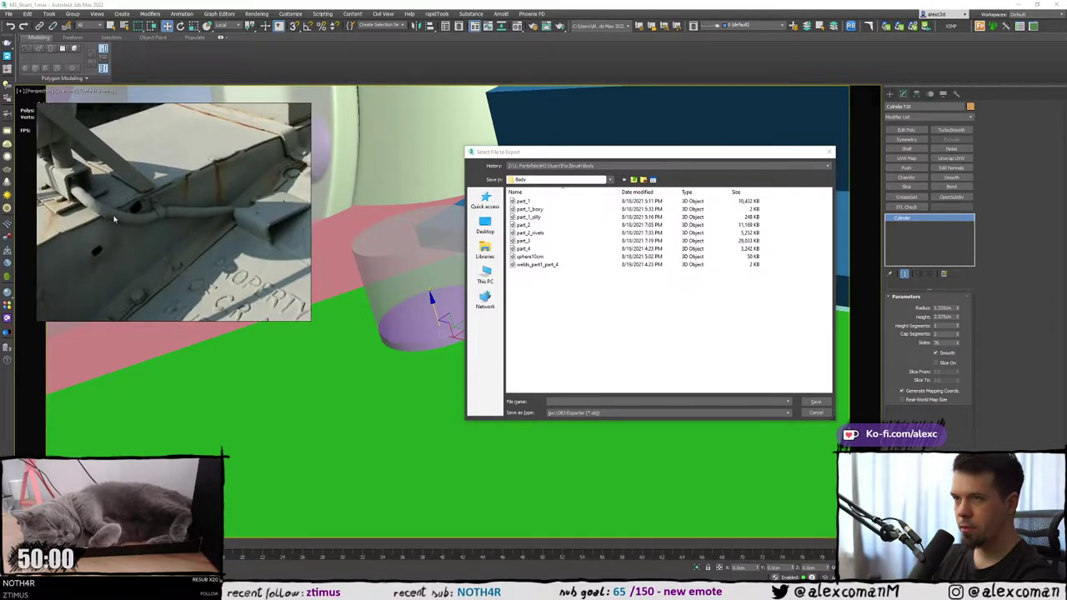
scroll(114, 219, "down", 3)
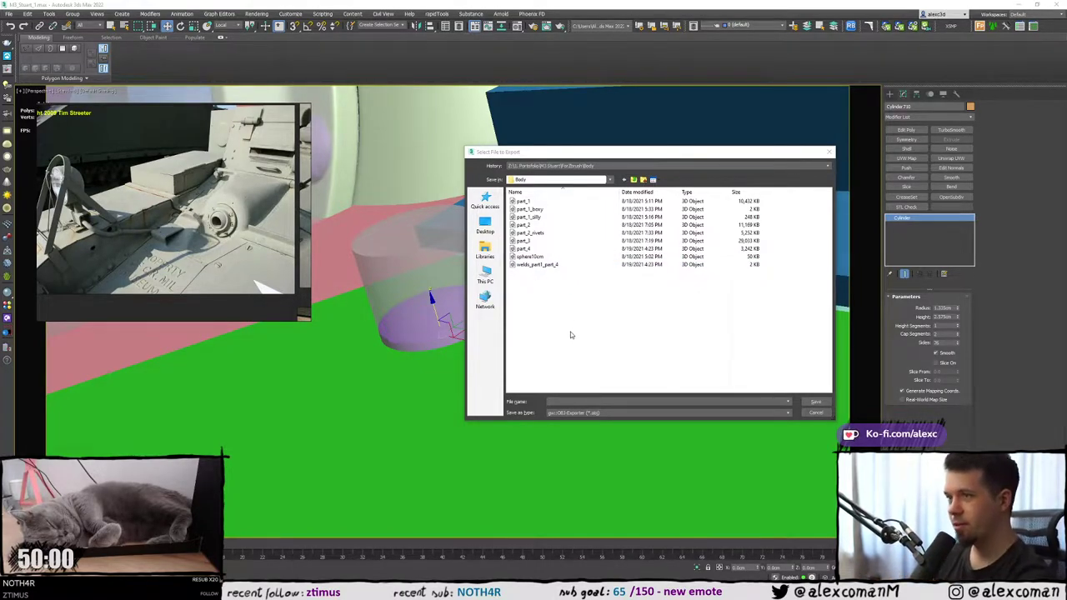
left_click(568, 403)
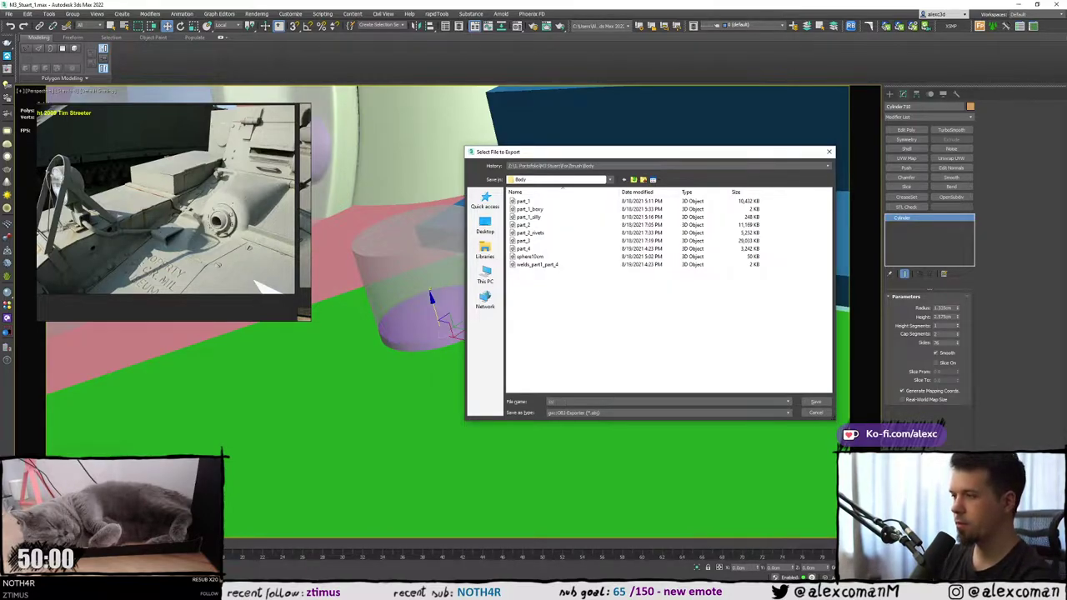
type("inder")
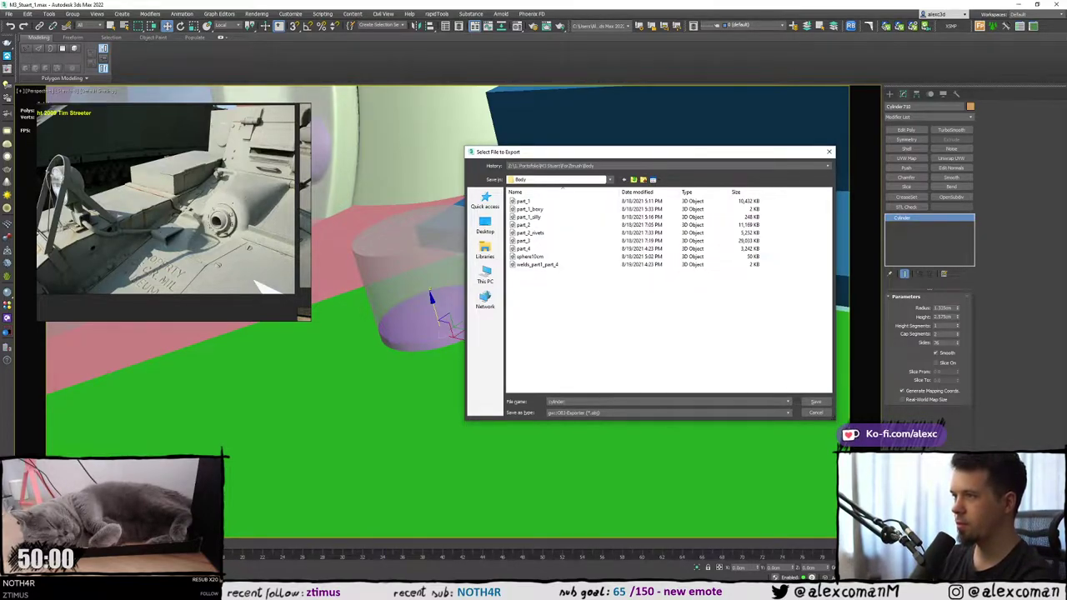
key("BackSpace")
key("BackSpace")
key("BackSpace")
key("BackSpace")
key("BackSpace")
key("BackSpace")
key("BackSpace")
key("BackSpace")
Export the cylinder as an OBJ named part_2_cylindertest1 with material export turned off and the ZBrush preset.
type("p")
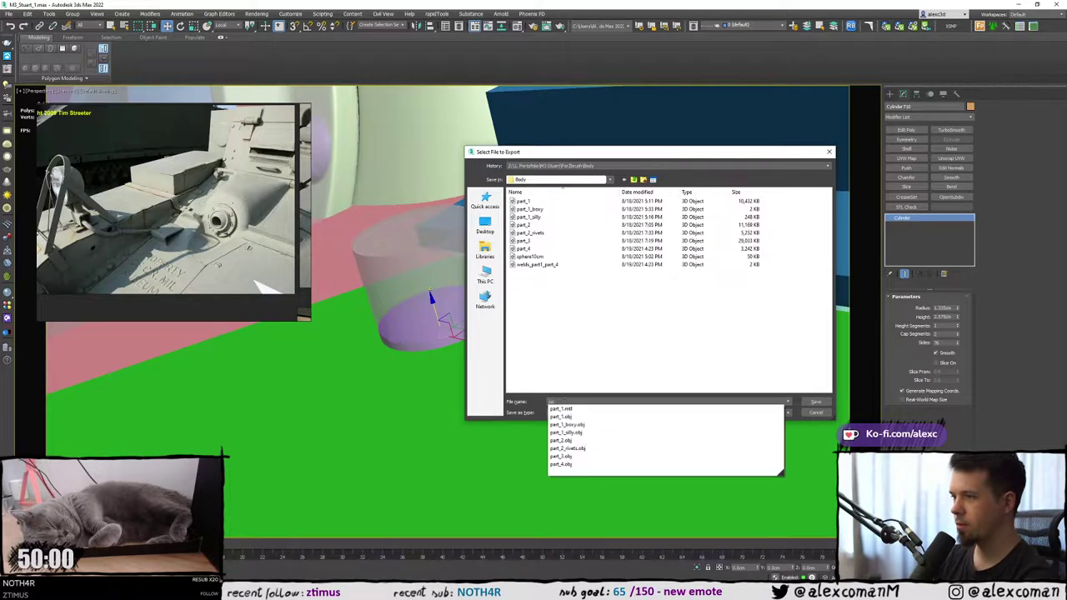
type("art_3")
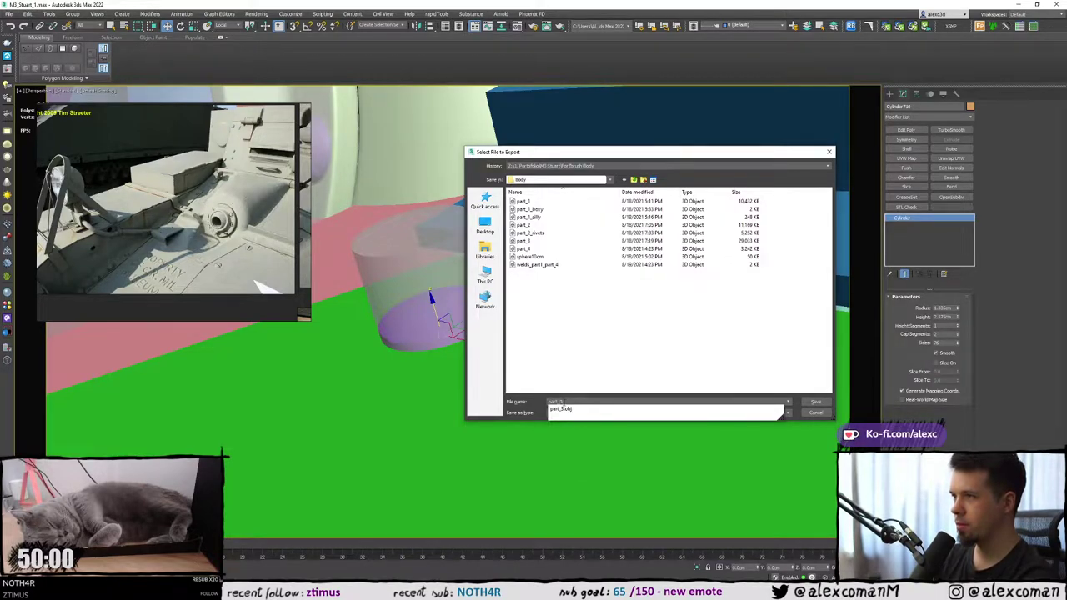
key("BackSpace")
type("2_")
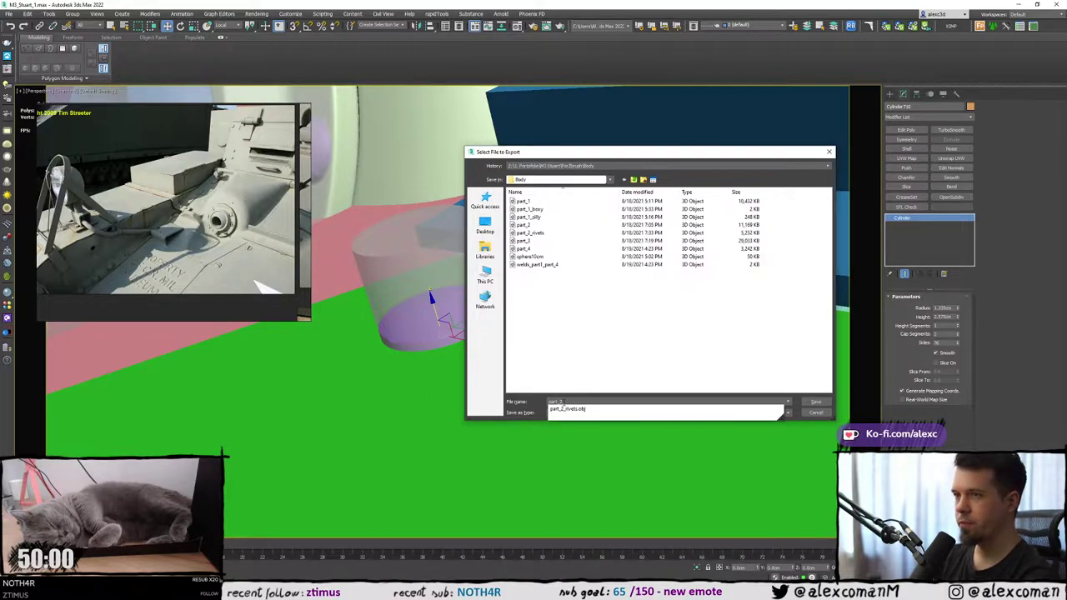
type("cylinder0.5")
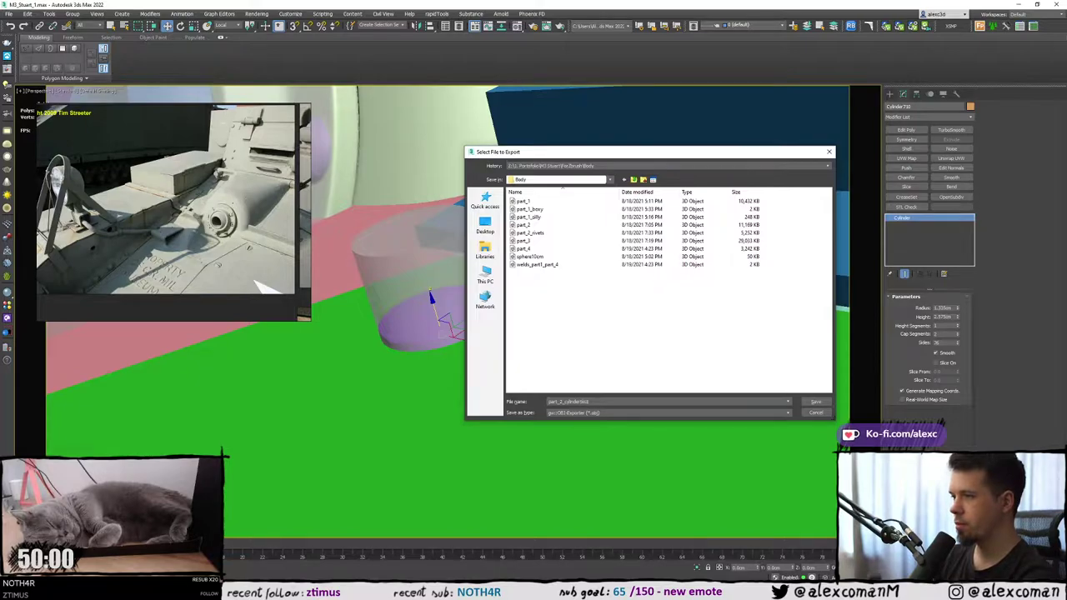
key("Return")
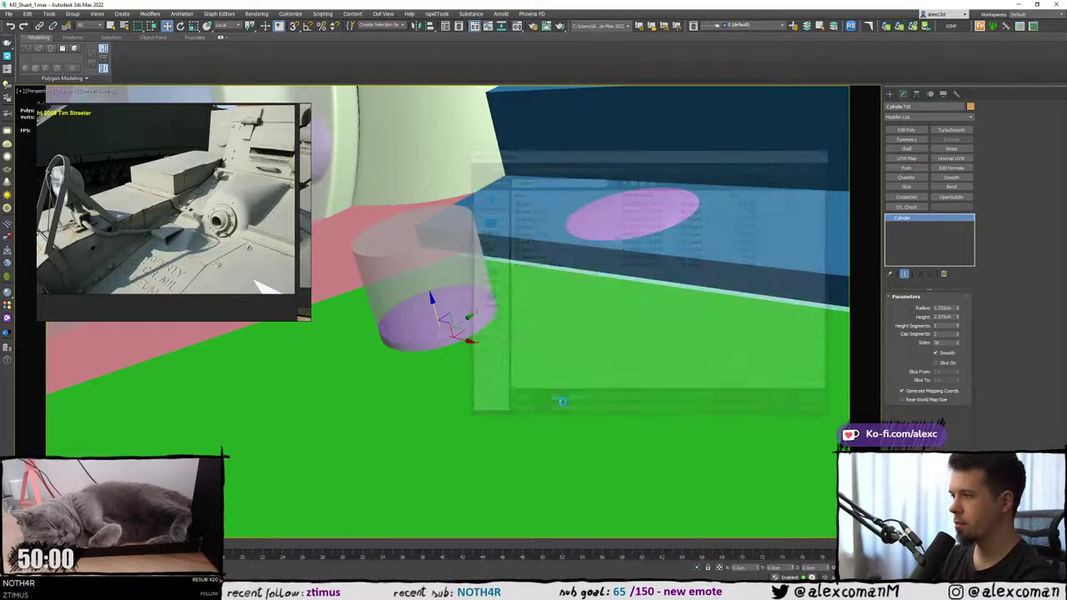
left_click(547, 238)
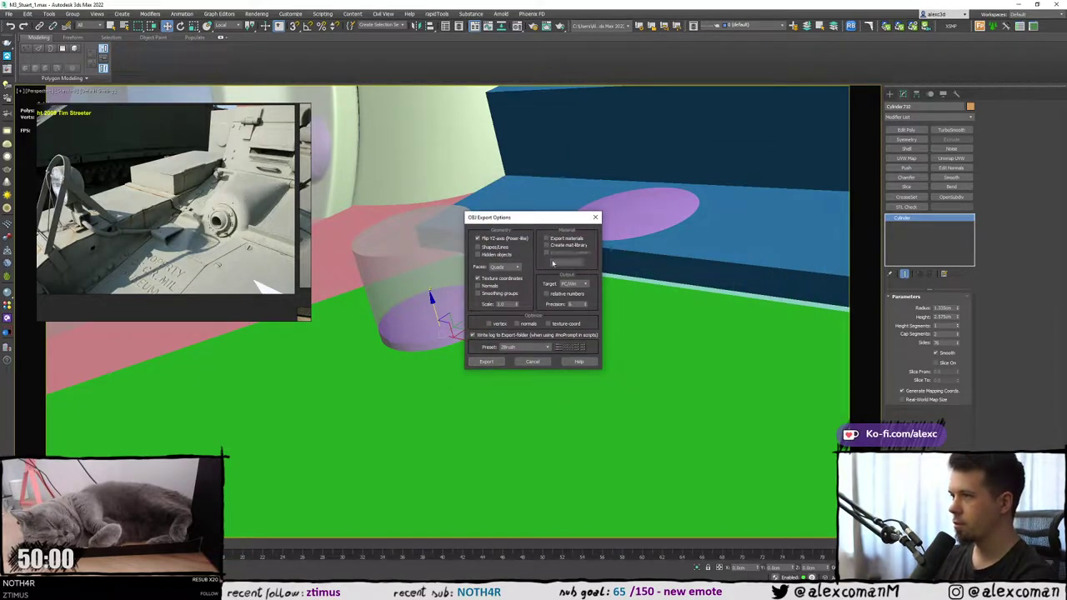
left_click(486, 362)
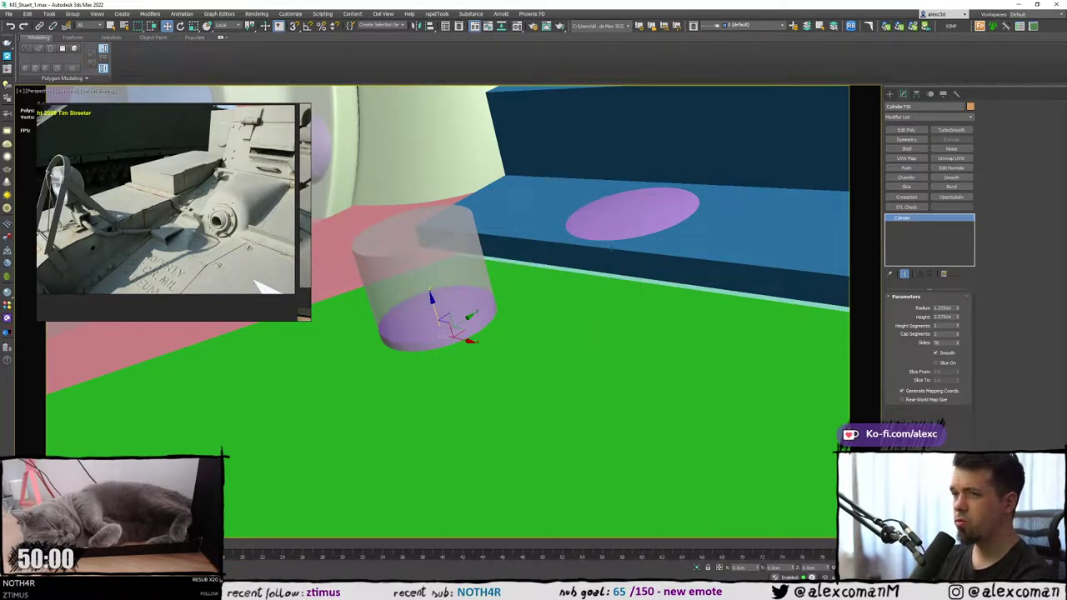
Examine the angled strip, its weld line and the nearby slotted screw in the two adjacent reference photos.
scroll(220, 260, "up", 3)
middle_click_drag(252, 252, 97, 238)
scroll(181, 241, "up", 3)
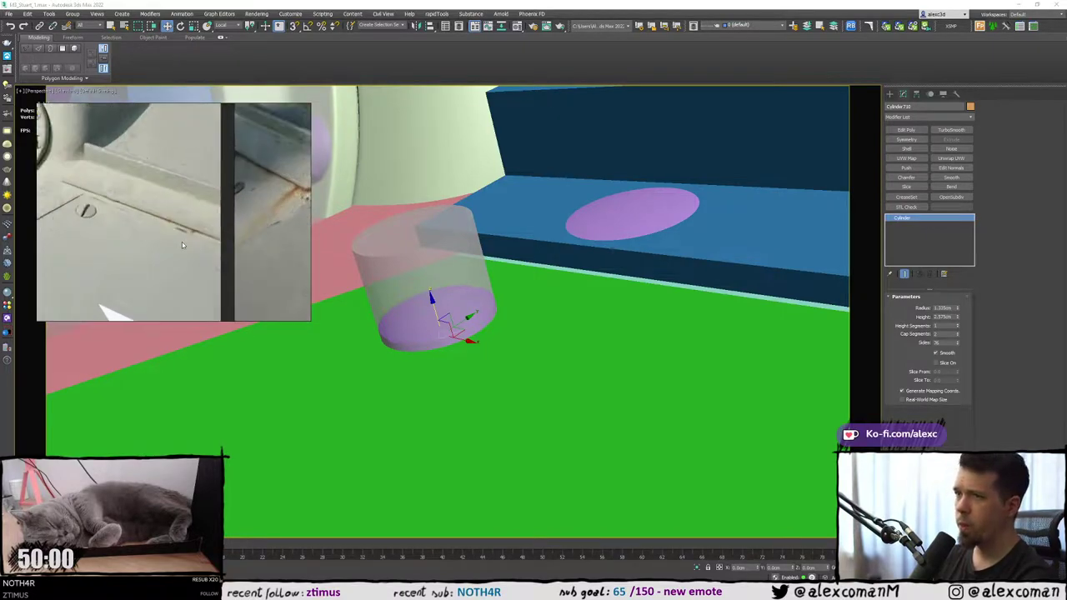
middle_click_drag(182, 246, 244, 251)
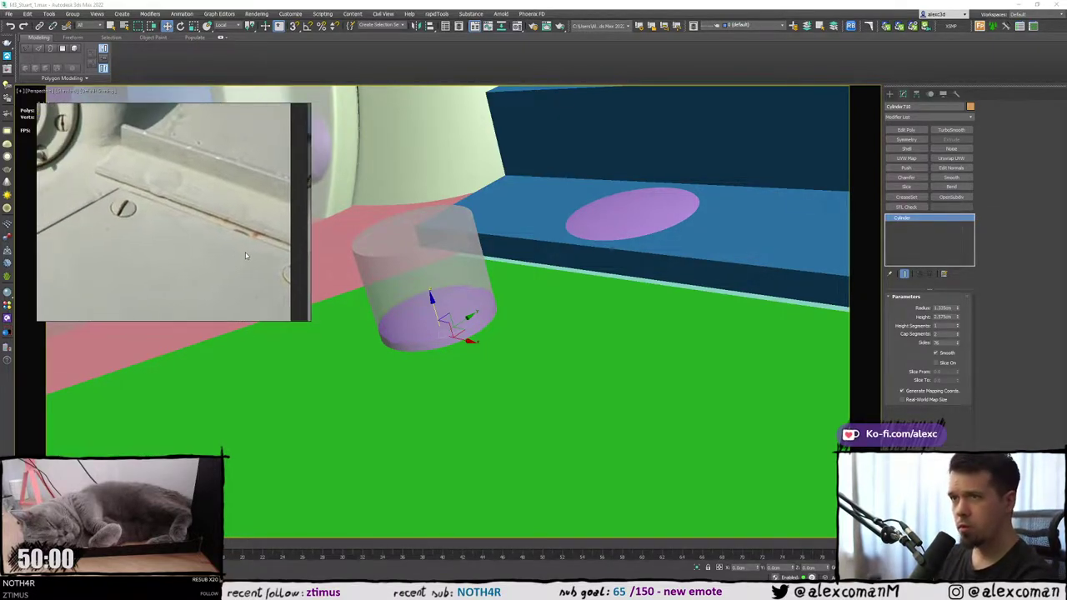
scroll(169, 210, "down", 2)
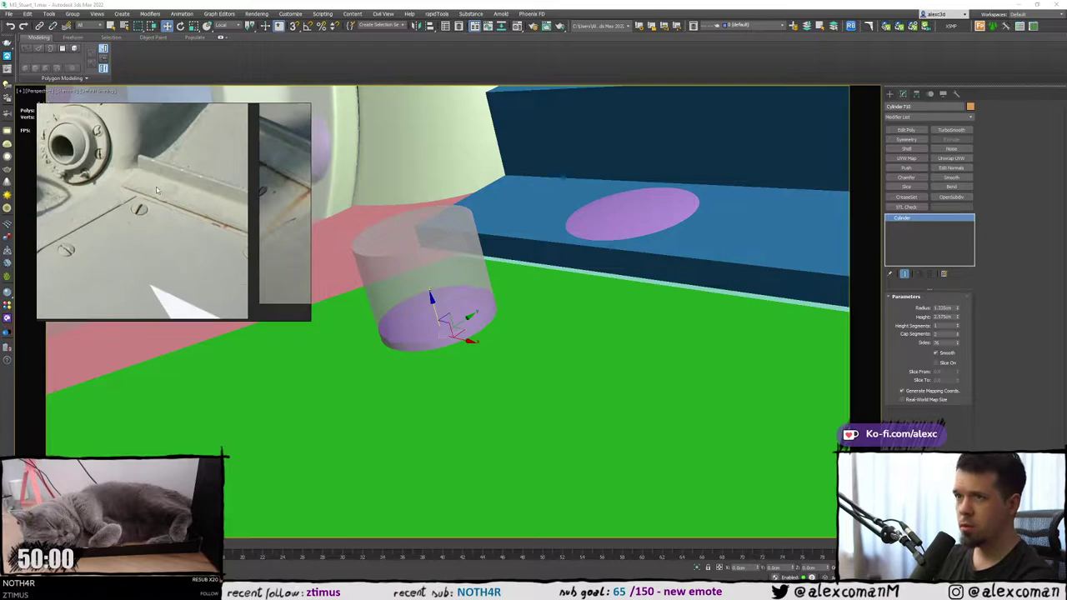
scroll(214, 214, "down", 3)
scroll(163, 187, "up", 5)
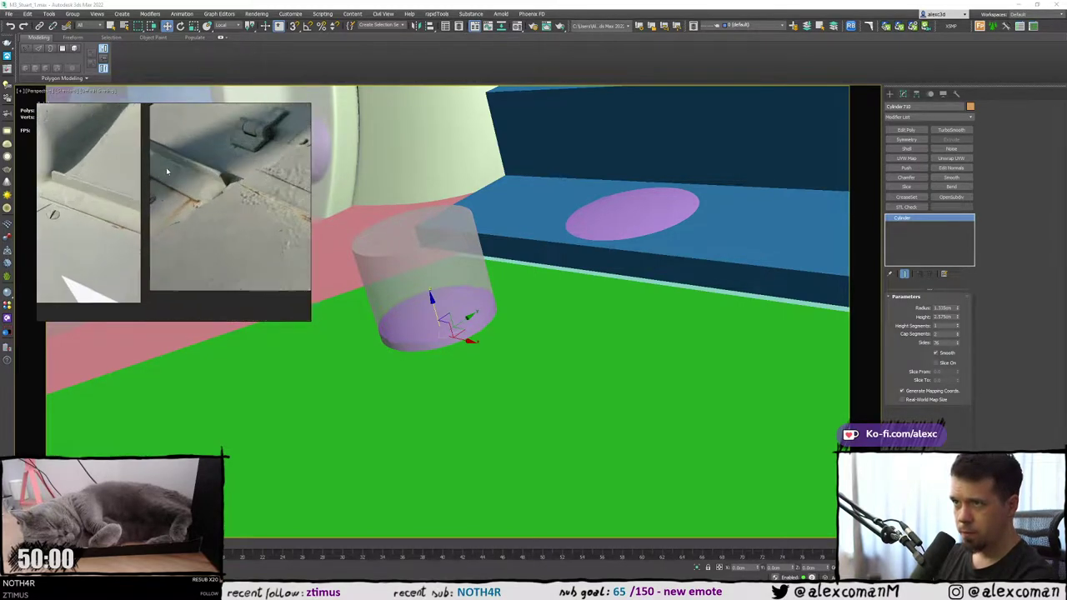
middle_click_drag(156, 199, 225, 205)
scroll(225, 205, "down", 4)
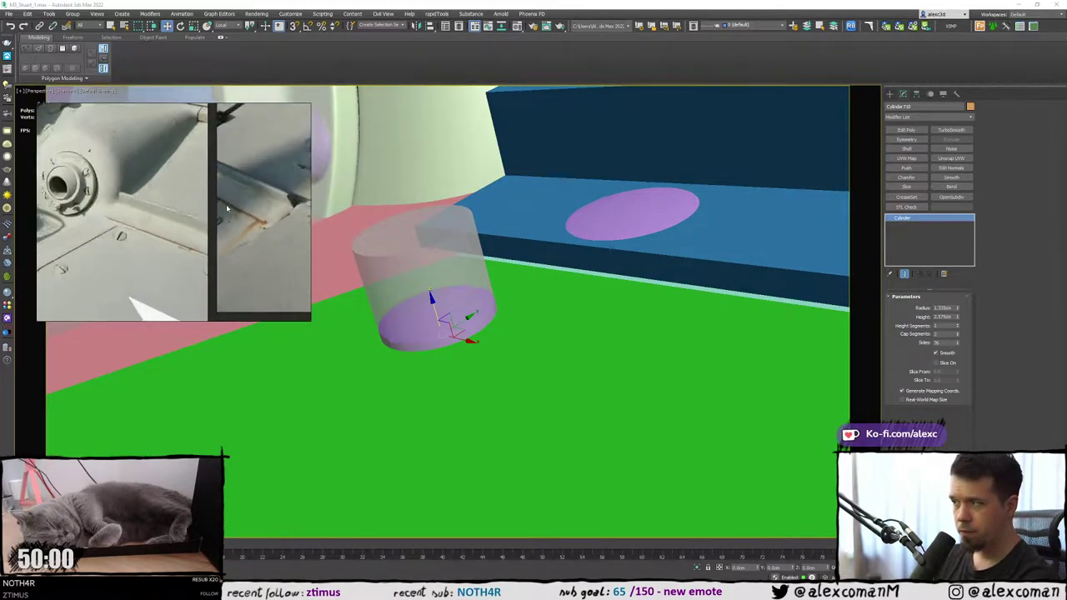
Examine the plate seam, slotted screws and stamped lettering on the hull front in the reference photo.
middle_click_drag(150, 234, 233, 253)
scroll(233, 253, "up", 2)
left_click_drag(227, 249, 218, 213)
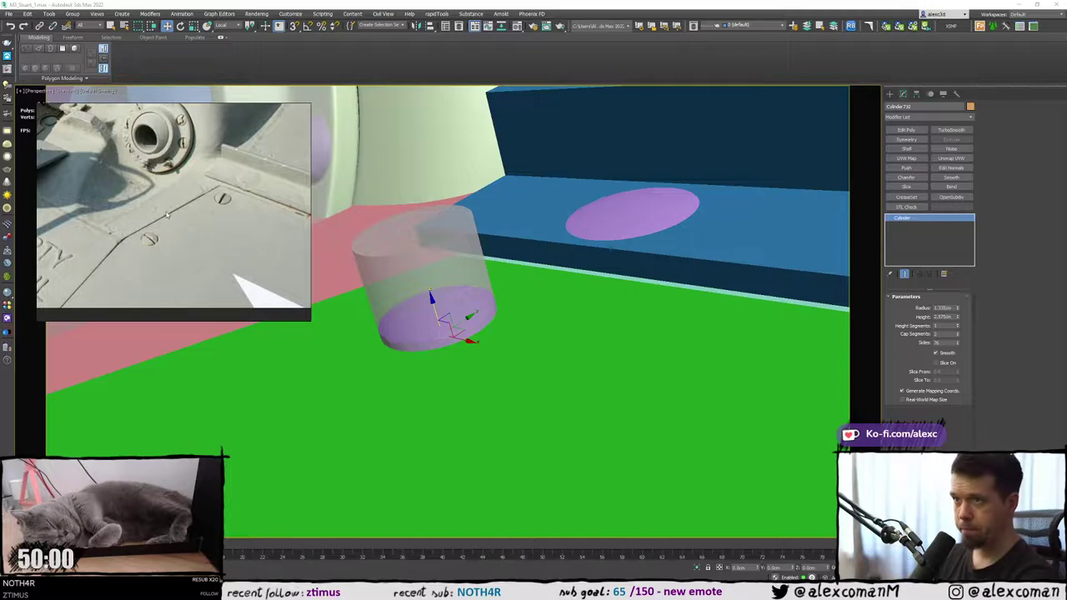
scroll(168, 215, "down", 3)
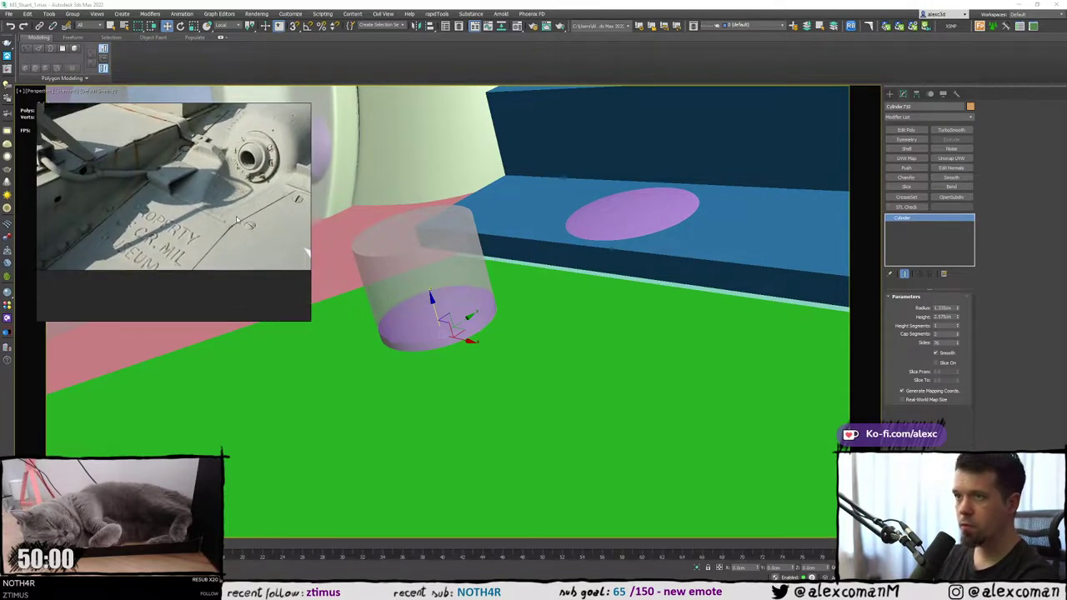
middle_click_drag(237, 219, 234, 218)
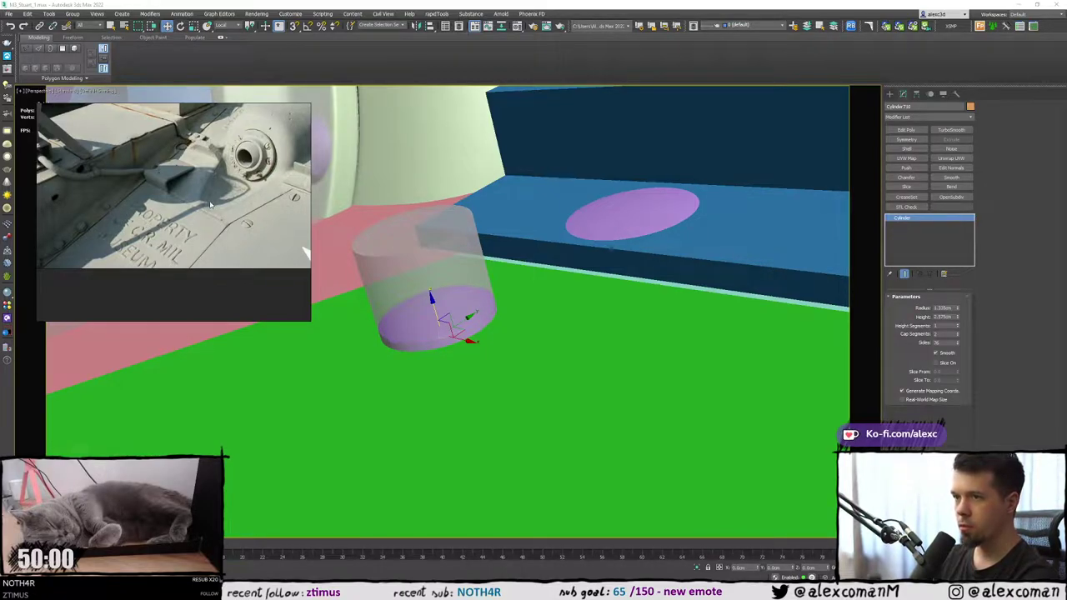
scroll(223, 231, "up", 4)
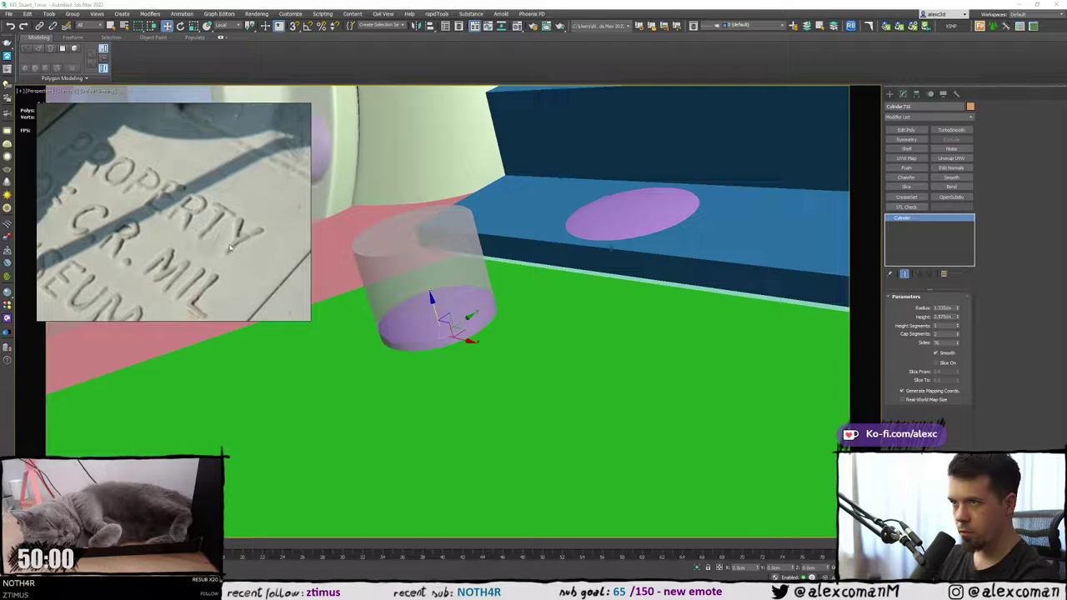
scroll(235, 243, "down", 3)
scroll(230, 244, "down", 1)
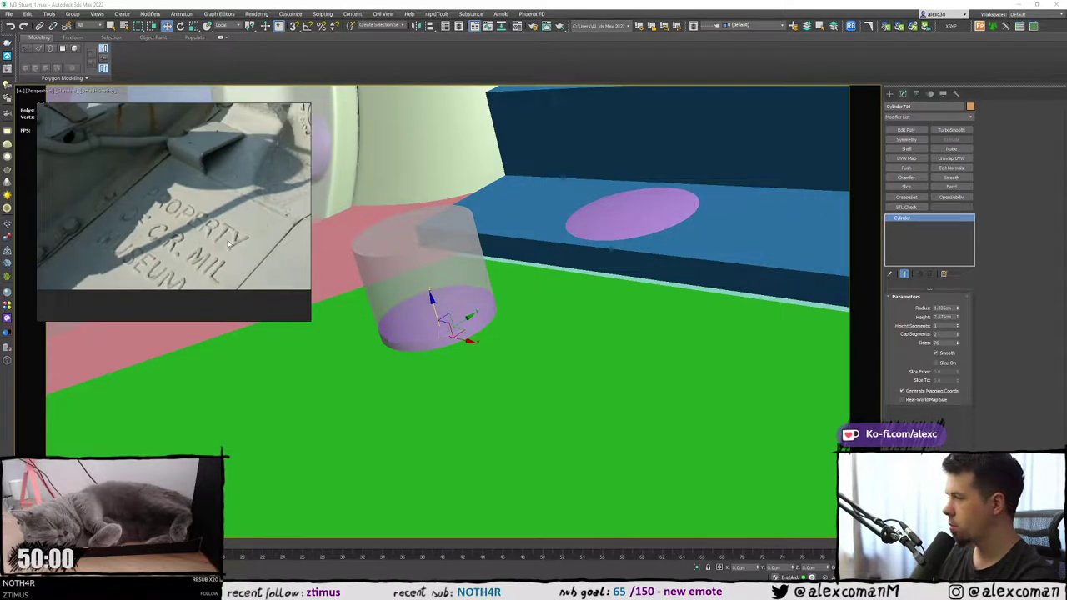
scroll(209, 242, "up", 1)
Show the mesh edges in the viewport and look over the cylinder against the surrounding screws.
middle_click_drag(431, 286, 480, 293)
key("F4")
scroll(474, 298, "down", 1)
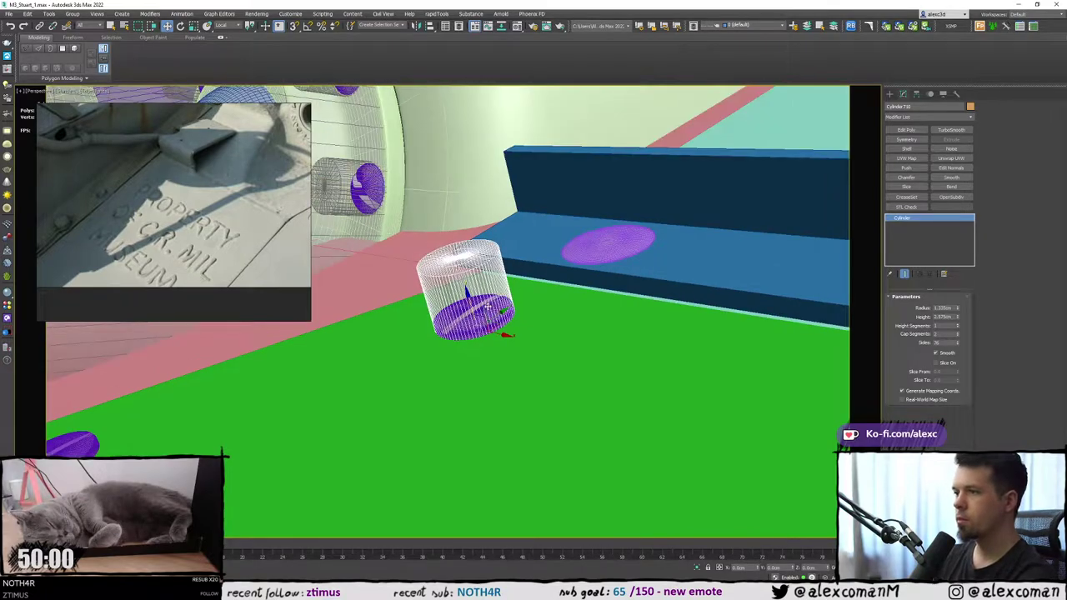
scroll(475, 304, "down", 1)
Switch to ZBrush, import the part_2_cylindertest1 OBJ as a separate tool and append it to the hull's subtools.
key("alt+Tab")
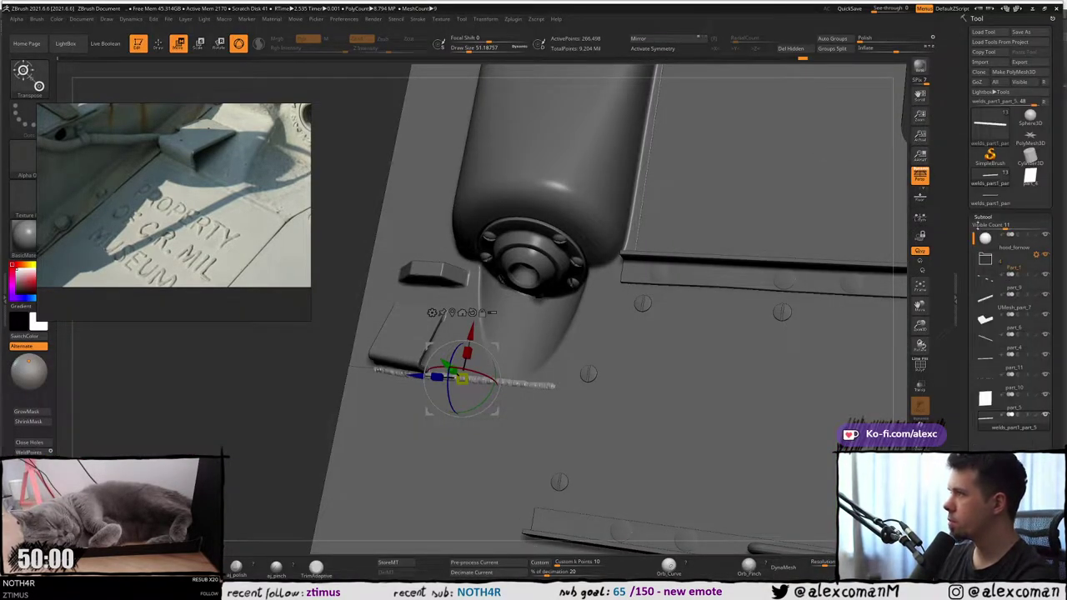
left_click(1031, 156)
left_click(998, 65)
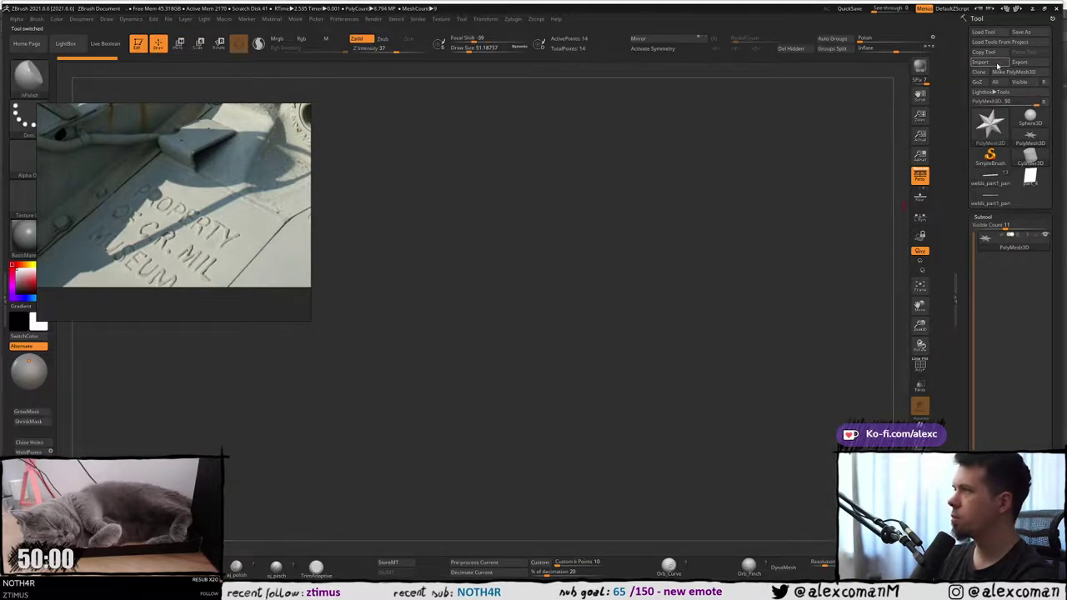
left_click(997, 65)
double_click(564, 241)
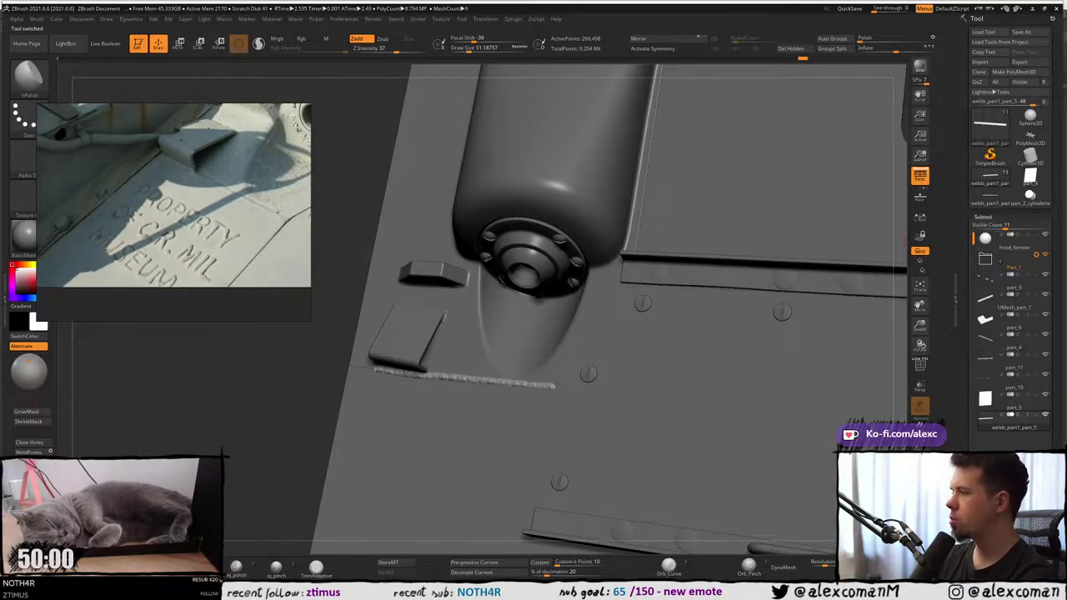
left_click(1031, 504)
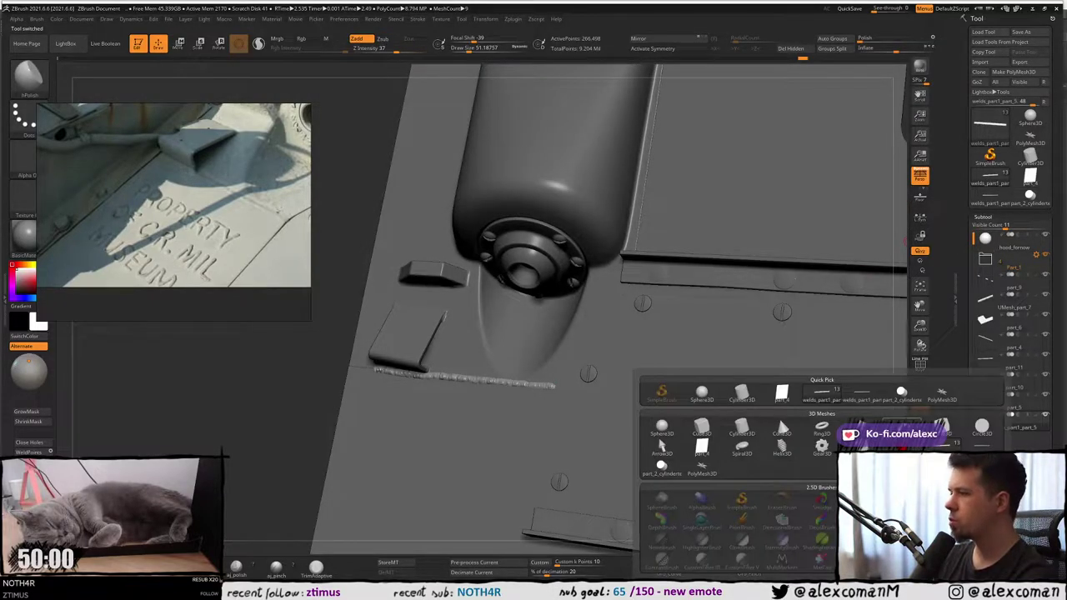
left_click(902, 395)
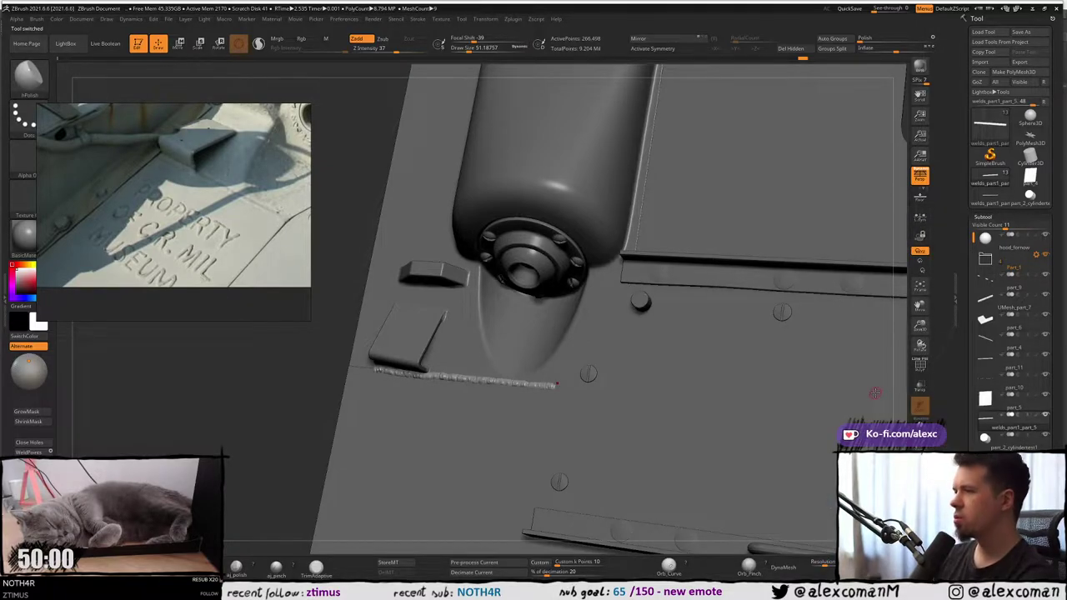
Identify the part_4 plate, reselect the cylinder and move its subtool up the list to just below UMesh_part_7.
right_click_drag(604, 190, 867, 260)
left_click(625, 202, "alt")
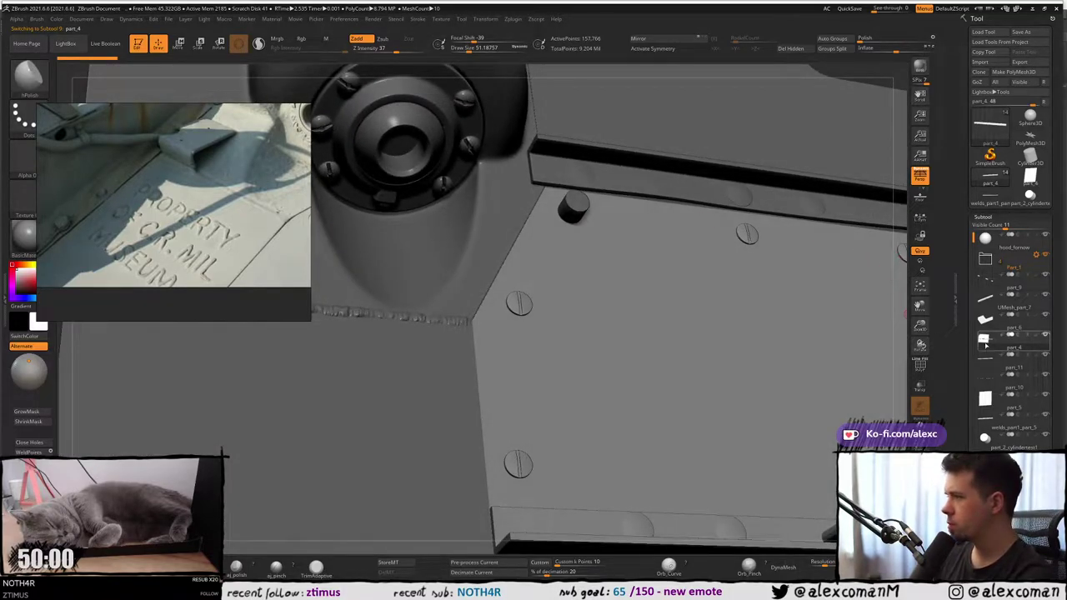
left_click(571, 212, "alt")
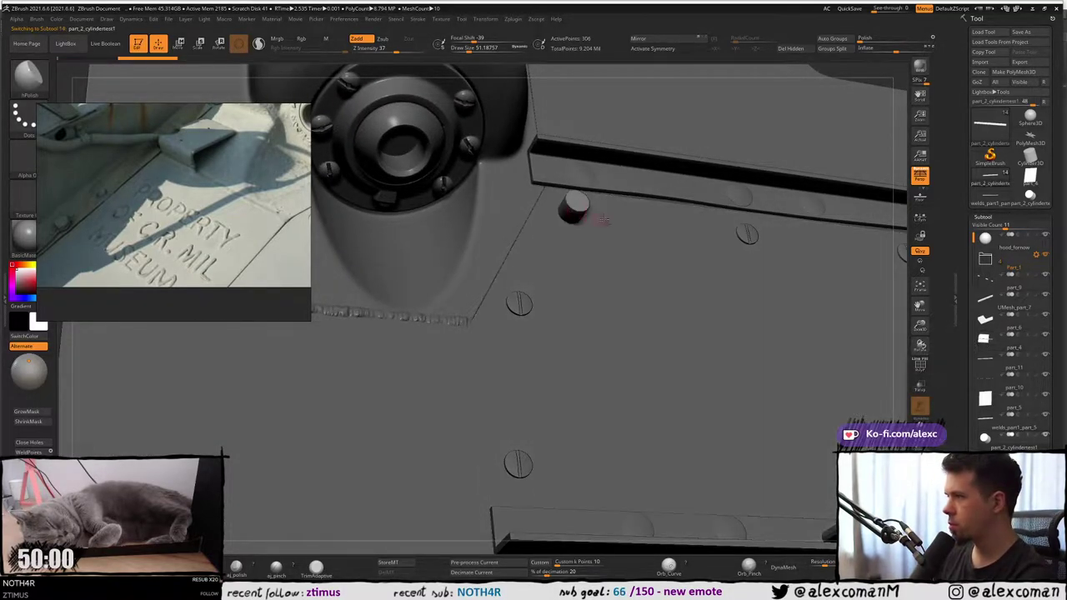
left_click_drag(989, 437, 988, 317)
Inspect the cylinder over the screw and move its subtool directly above part_4 in the subtool list.
right_click_drag(619, 213, 582, 256)
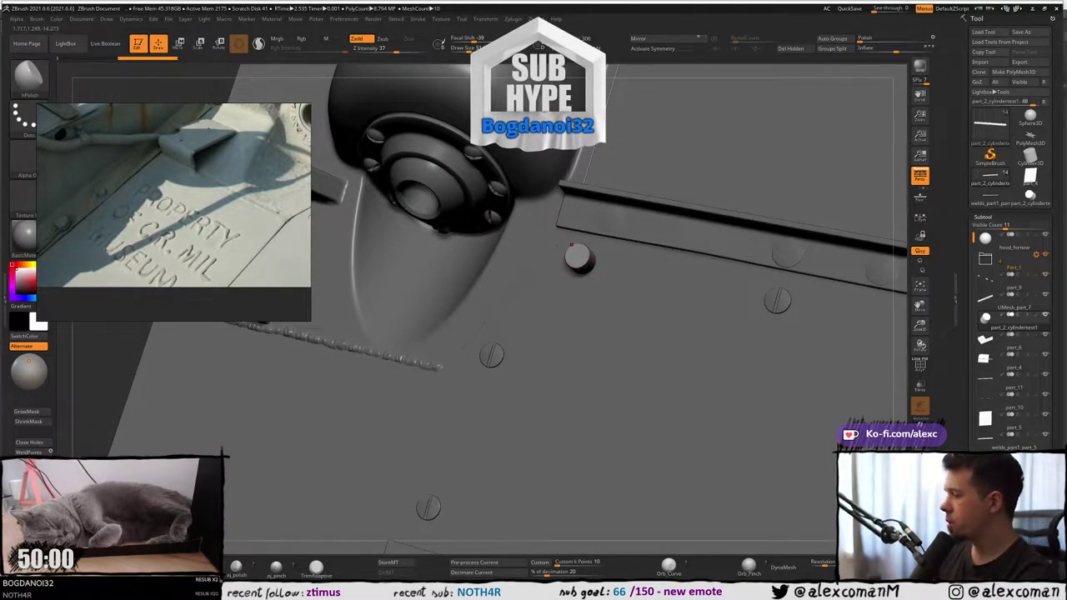
right_click_drag(524, 305, 500, 309)
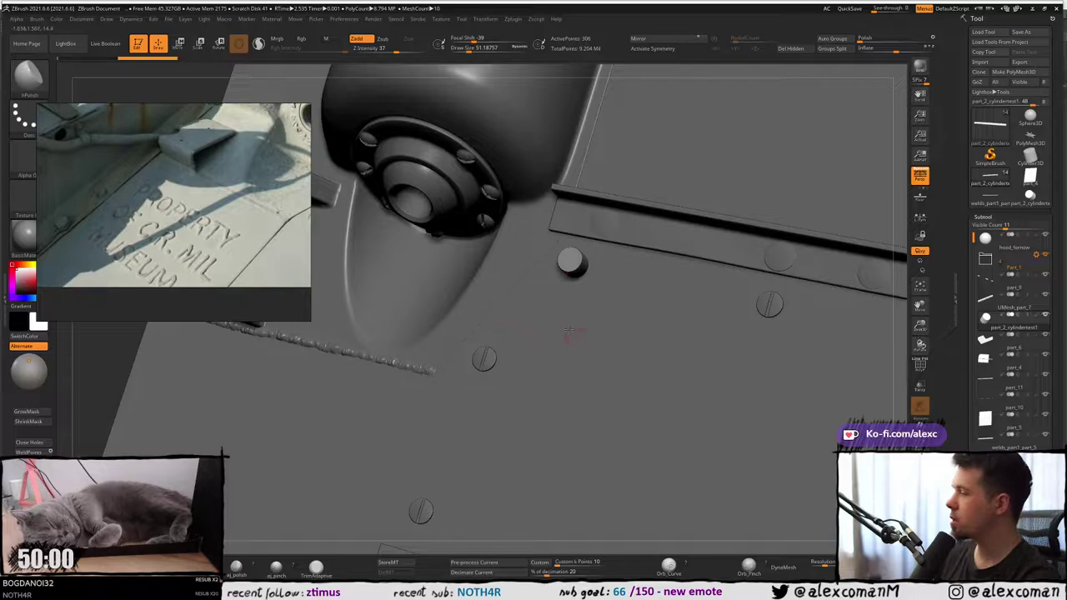
right_click_drag(537, 298, 540, 304)
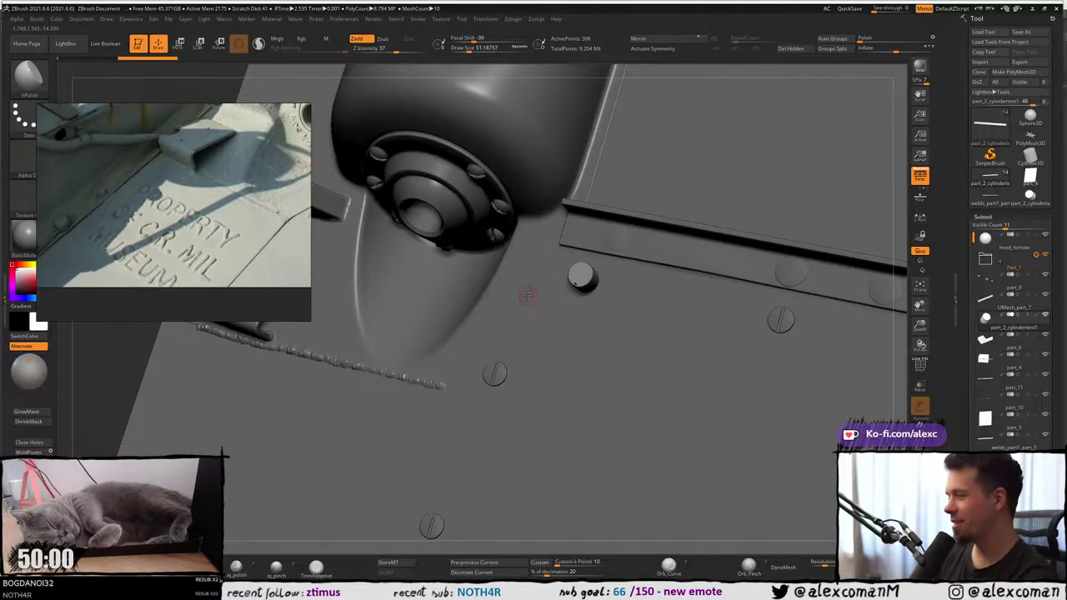
right_click_drag(527, 295, 556, 345)
right_click_drag(538, 261, 773, 256)
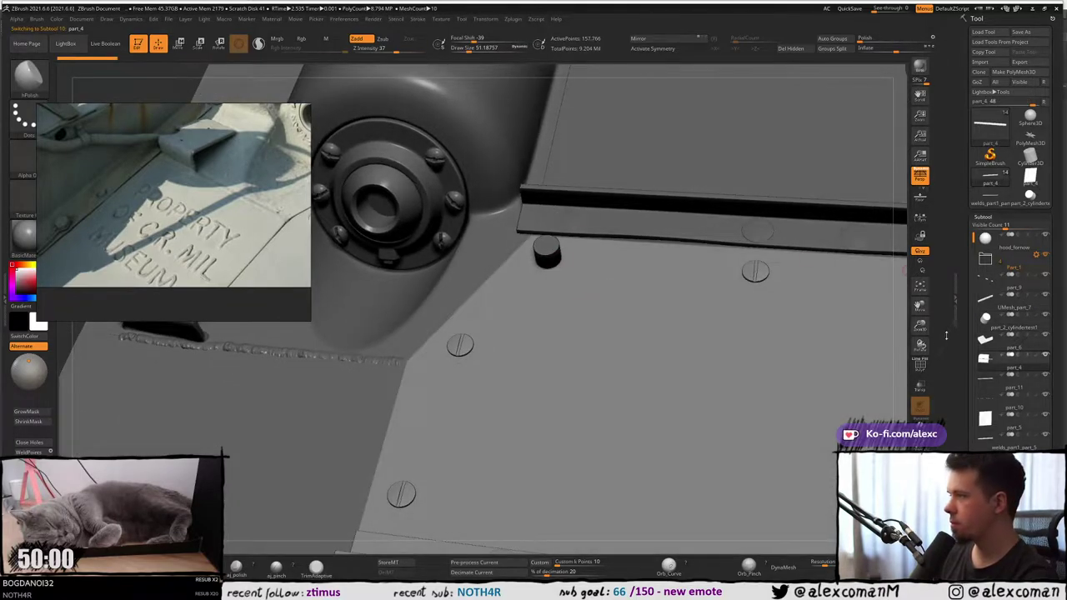
left_click(551, 257, "alt")
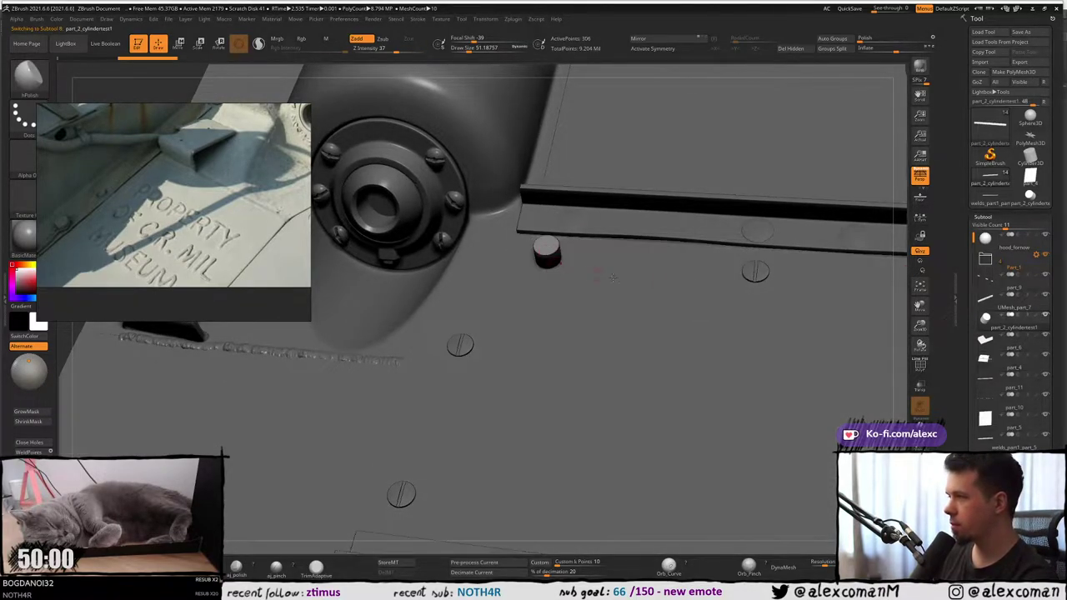
left_click_drag(986, 319, 988, 350)
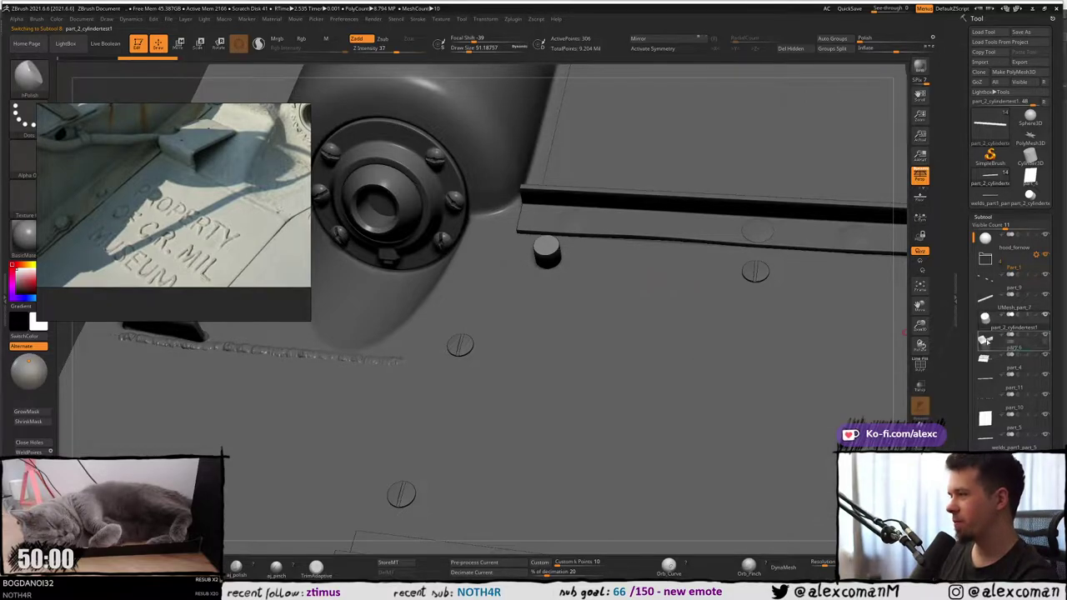
Select the part_4 hull plate and check its polygroups with the PolyFrame display, leaving the display off.
left_click(983, 362)
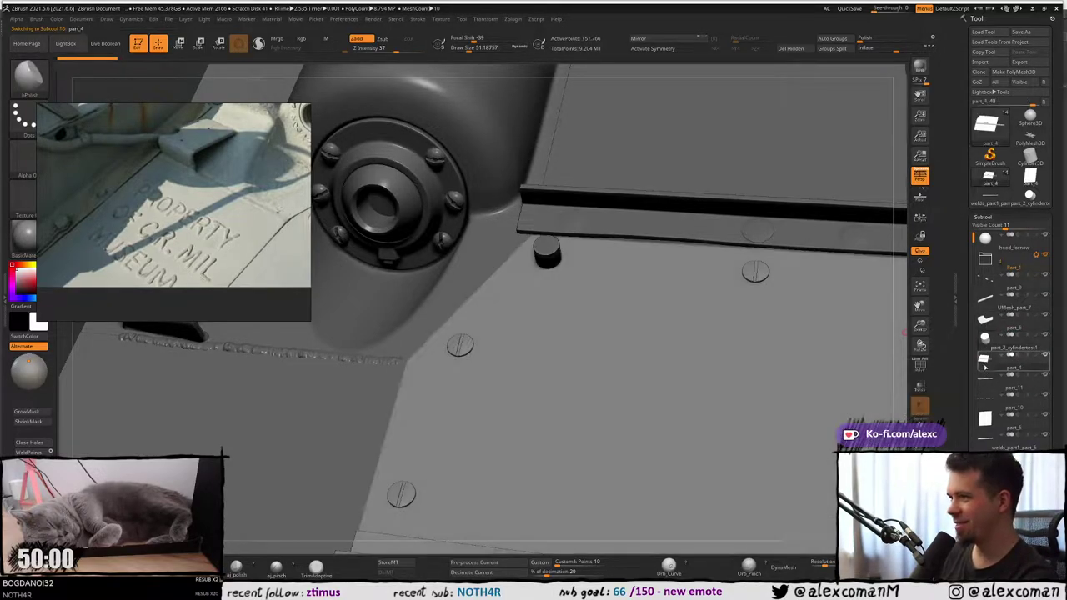
mouse_move(636, 376)
right_mouse_down("alt")
mouse_move(601, 326)
mouse_move(596, 265)
mouse_move(617, 265)
mouse_move(640, 371)
right_mouse_up("alt")
key("shift+f")
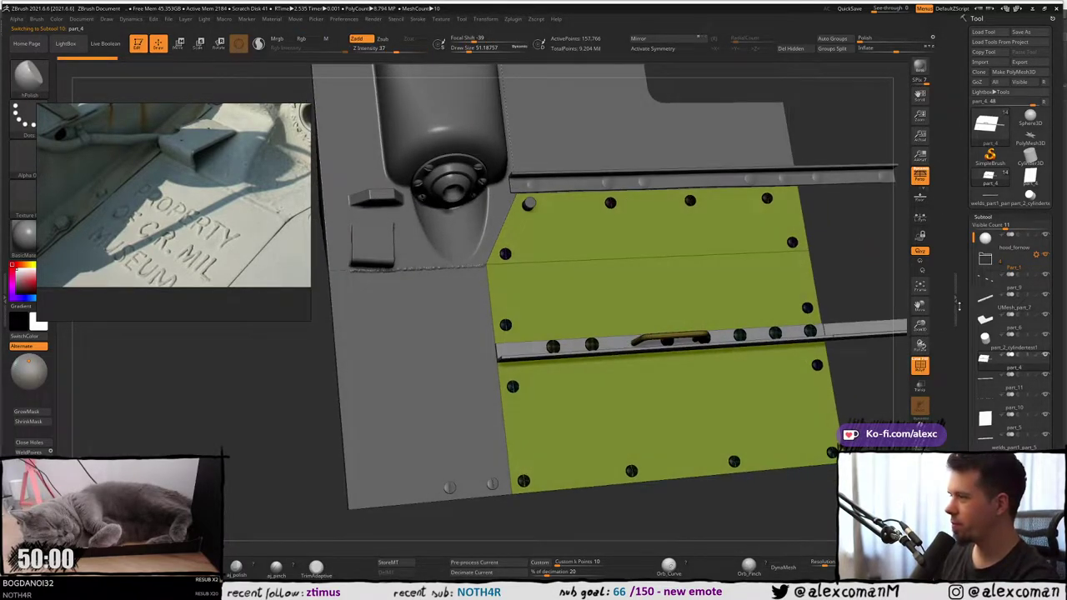
right_click_drag(686, 288, 655, 280, "alt")
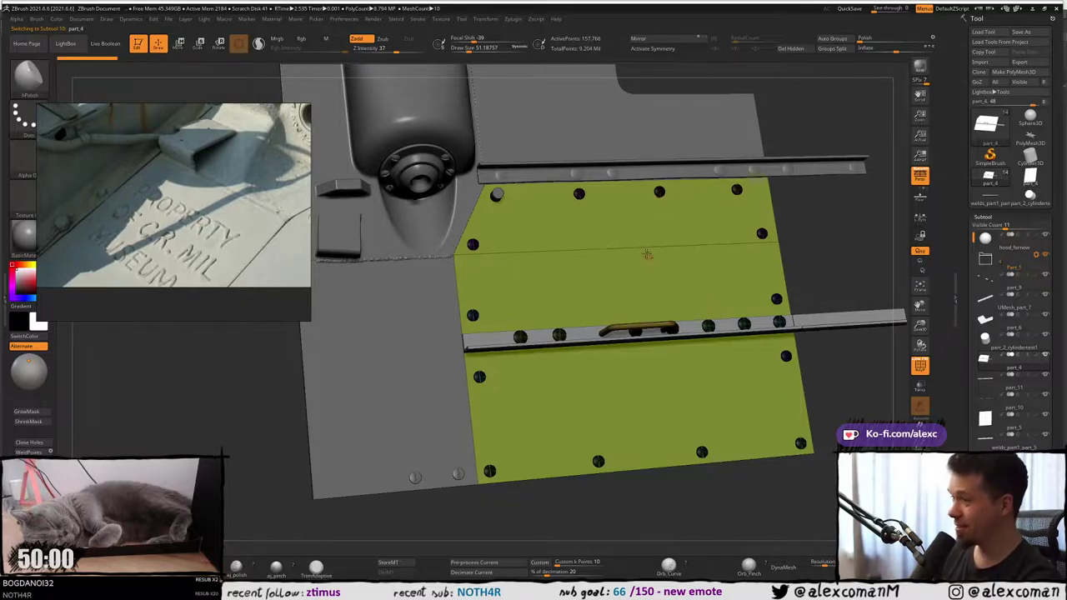
key("shift+f")
key("shift+f")
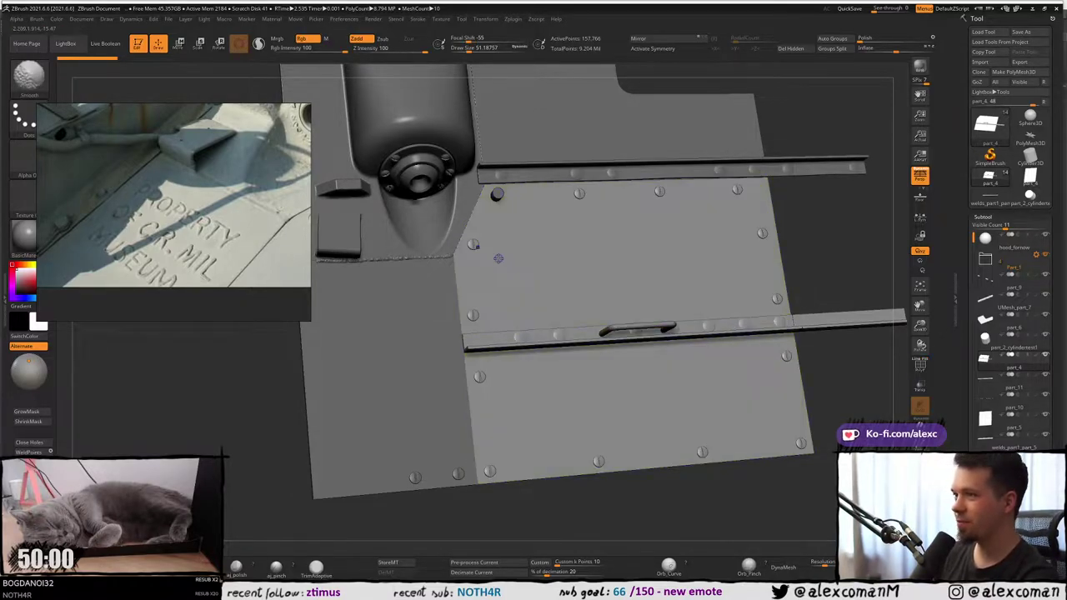
Hide the plate surface of part_4 and merge its screws, lower rail and handle into a single polygroup.
key("ctrl+shift")
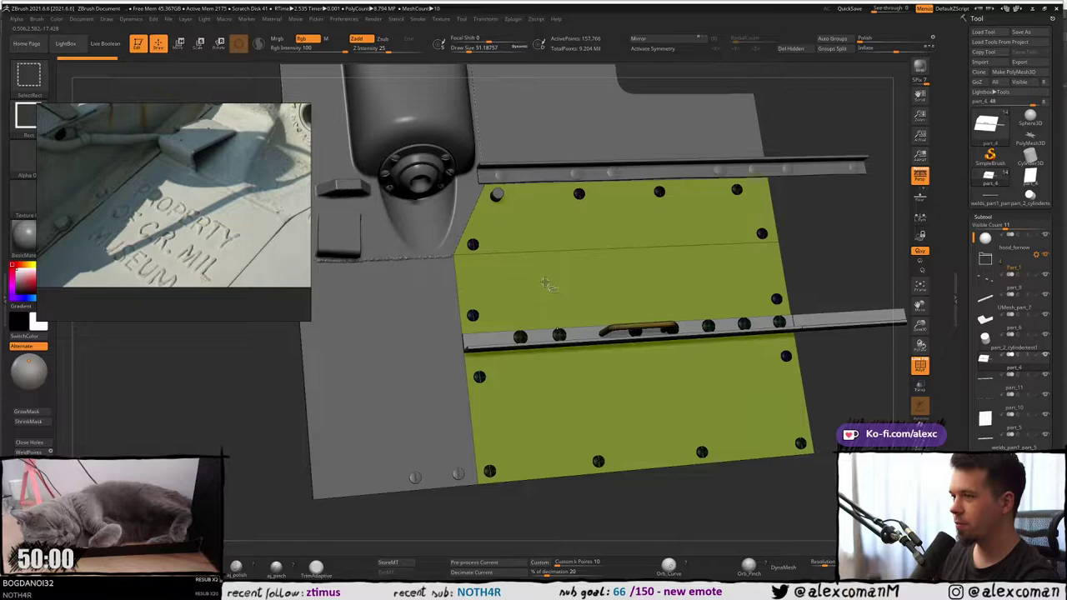
left_click(458, 255, "ctrl+shift")
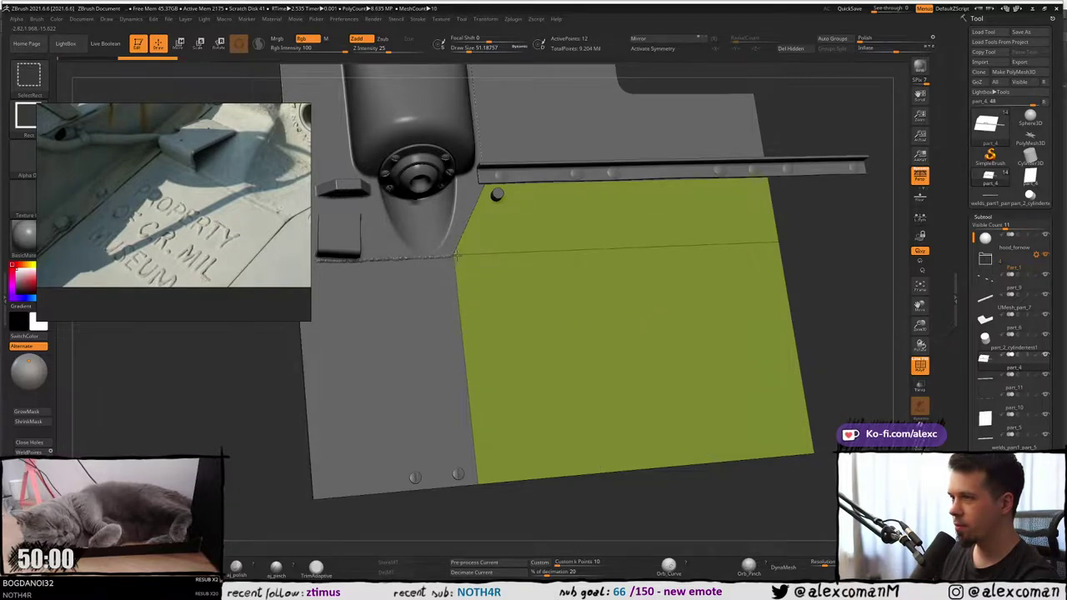
left_click(458, 255, "ctrl+shift")
right_click_drag(499, 259, 483, 226, "ctrl")
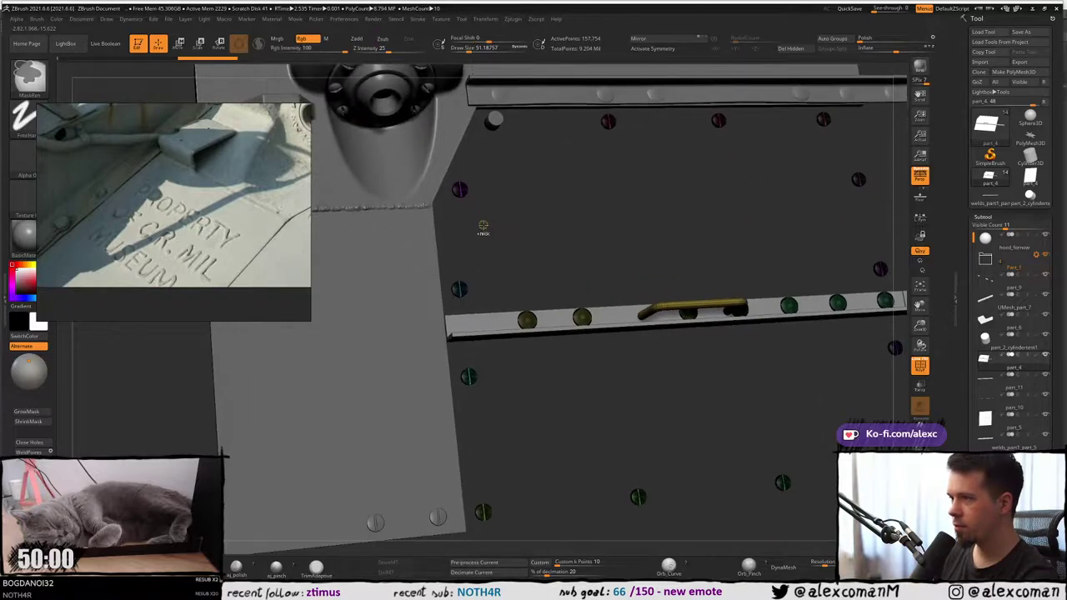
key("ctrl+w")
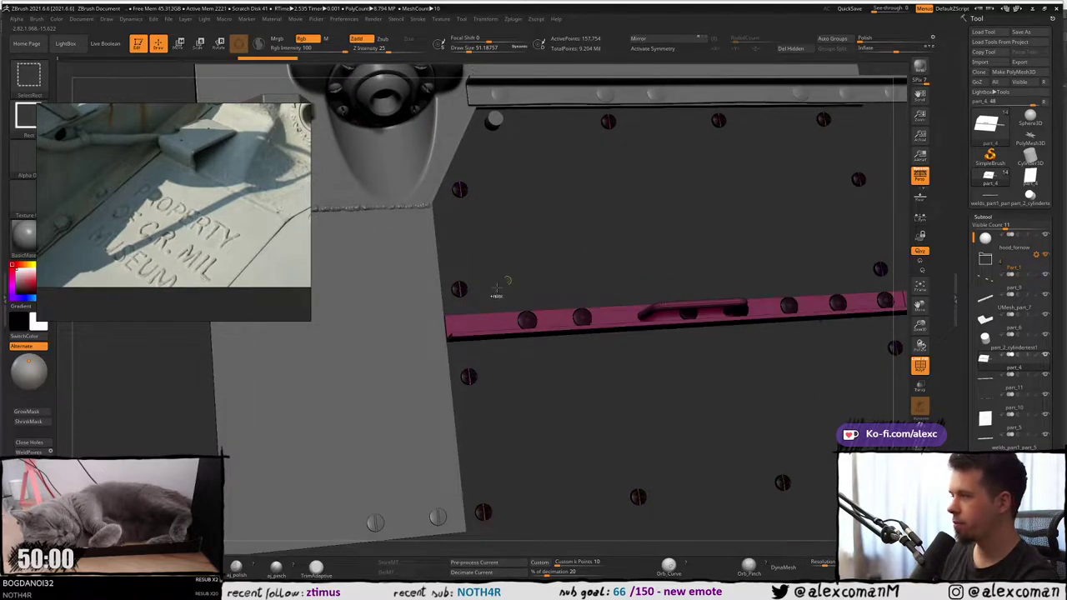
Show the whole part_4 again and split it by polygroups into separate subtools.
right_click_drag(505, 286, 463, 281)
left_click_drag(466, 278, 463, 277, "alt")
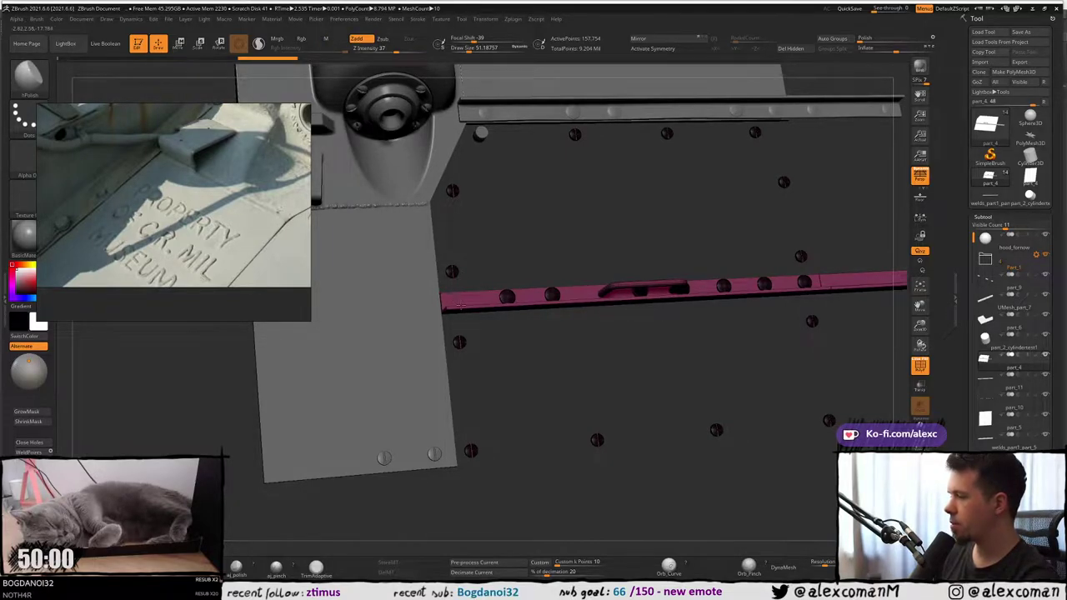
right_click_drag(491, 260, 513, 245)
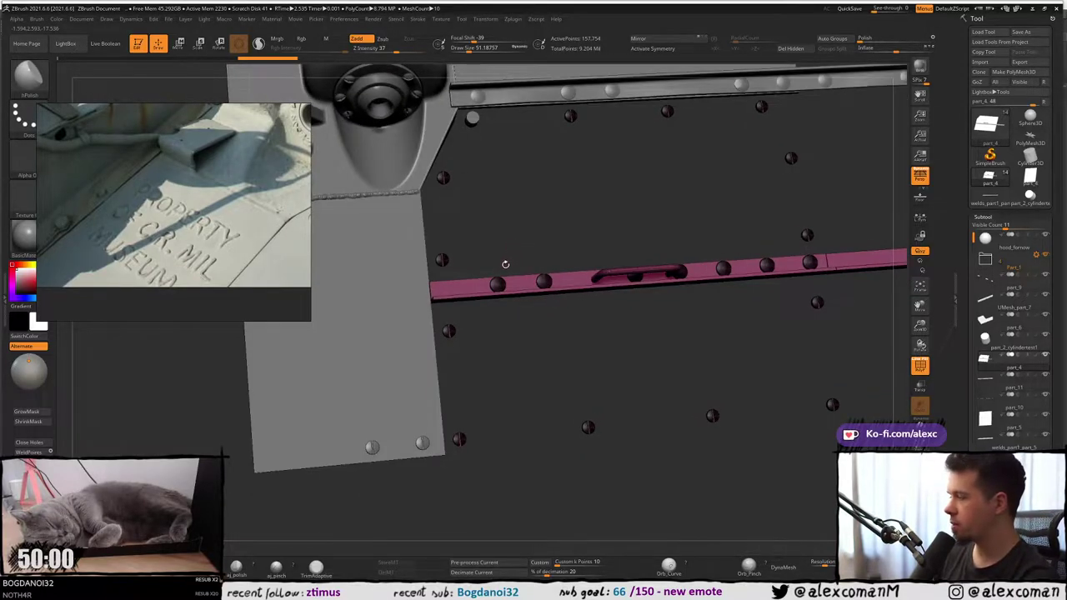
mouse_move(494, 301)
right_mouse_down("alt")
mouse_move(495, 310)
mouse_move(493, 300)
right_mouse_up("alt")
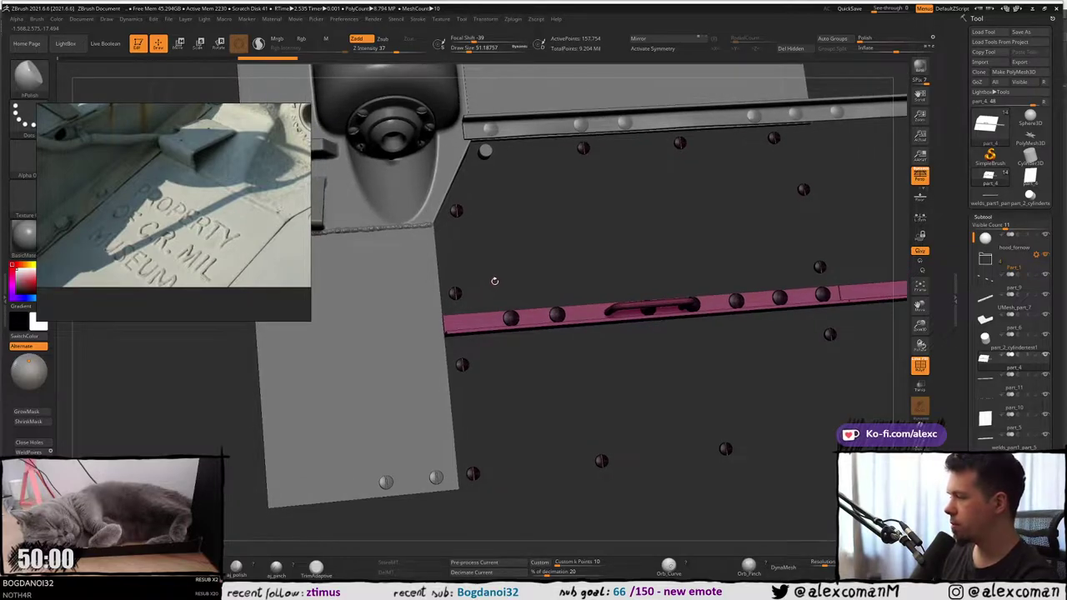
left_click(511, 267, "ctrl+shift")
right_click_drag(562, 260, 534, 258, "alt")
left_click_drag(963, 371, 958, 317)
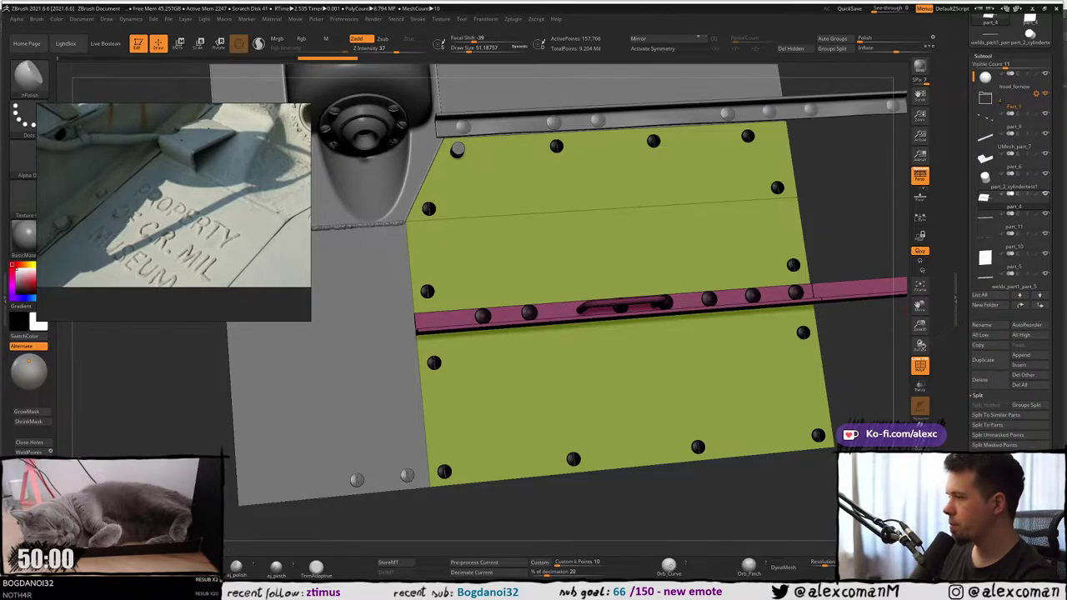
left_click(1026, 404)
Select the split-off plate surface and check it against the screws and rail with the PolyFrame display.
right_click_drag(459, 248, 538, 158, "alt")
left_click(547, 205, "alt")
left_click(596, 255, "alt")
key("shift+f")
key("shift+f")
key("alt+s")
key("shift+s")
key("shift+s")
key("shift+s")
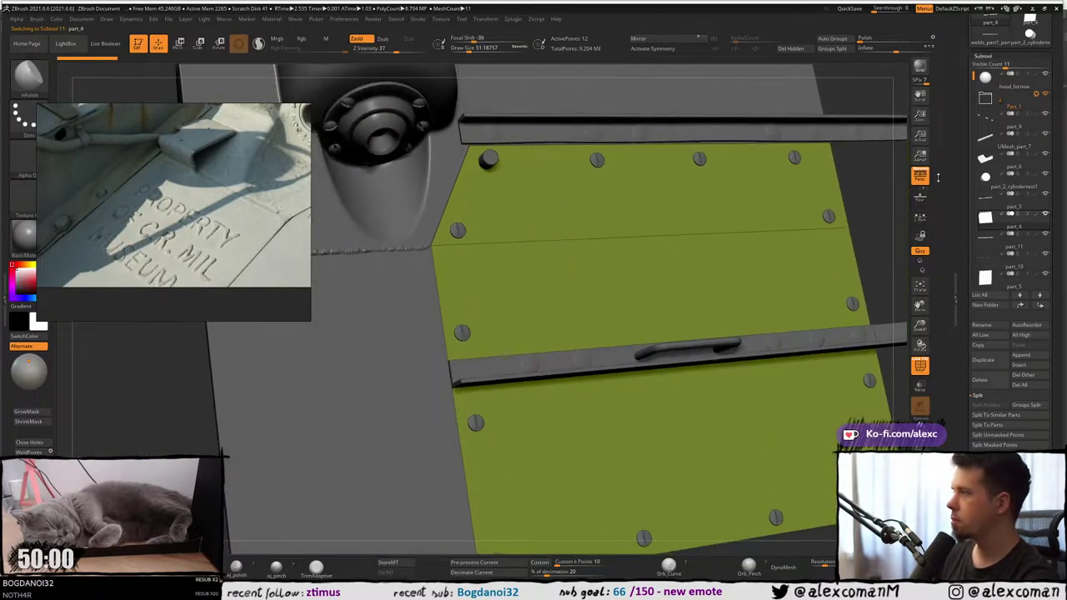
Group the plate and cylinder in a new default-named folder directly below Part_1, with the cylinder under part_4.
left_click_drag(977, 117, 984, 112)
left_click_drag(986, 198, 983, 131)
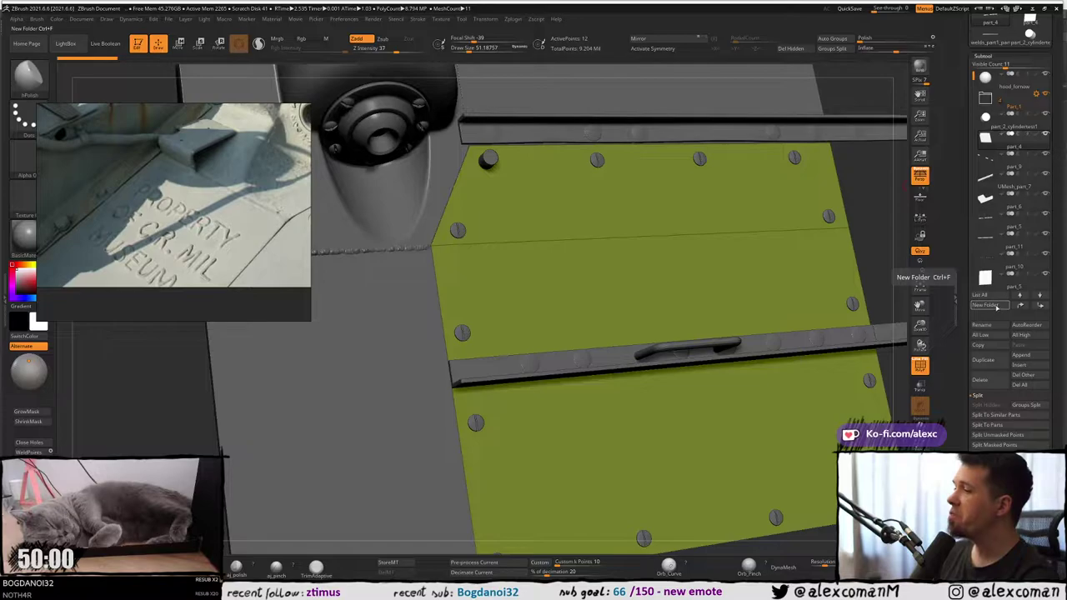
left_click(996, 306)
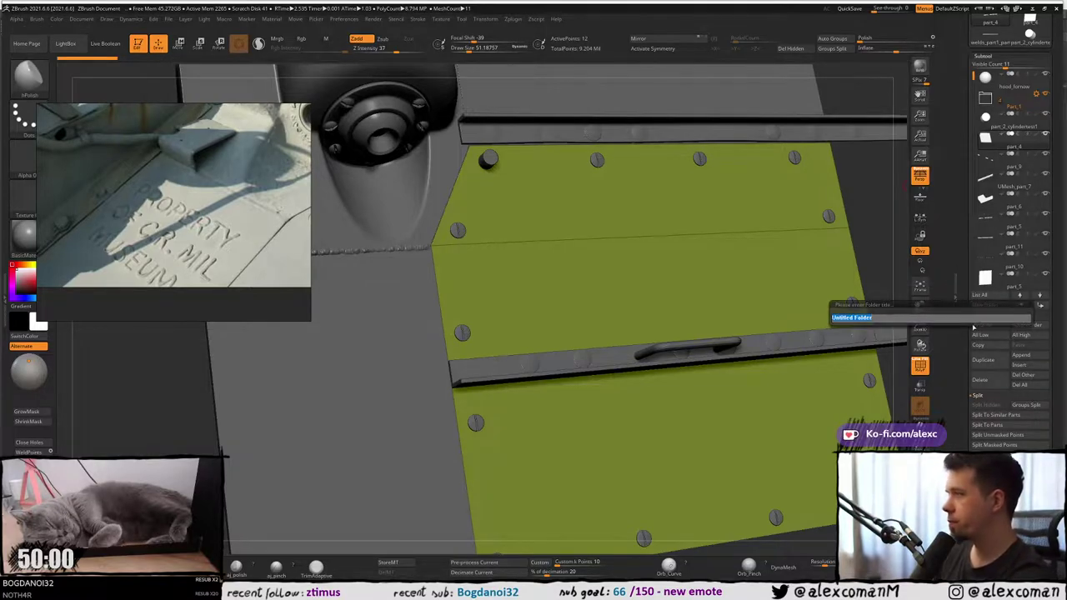
key("Return")
left_click_drag(989, 119, 994, 156)
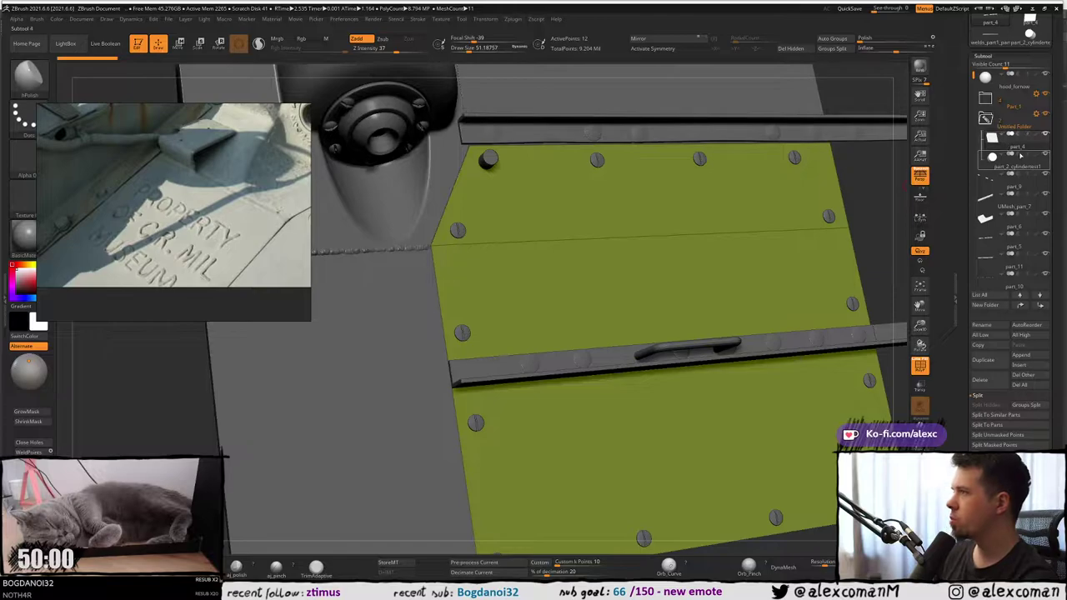
Preview the cylinder's subtraction from the plate with Live Boolean and compare the area around the screw with the reference photo.
left_click(107, 44)
right_click_drag(504, 125, 518, 148, "alt")
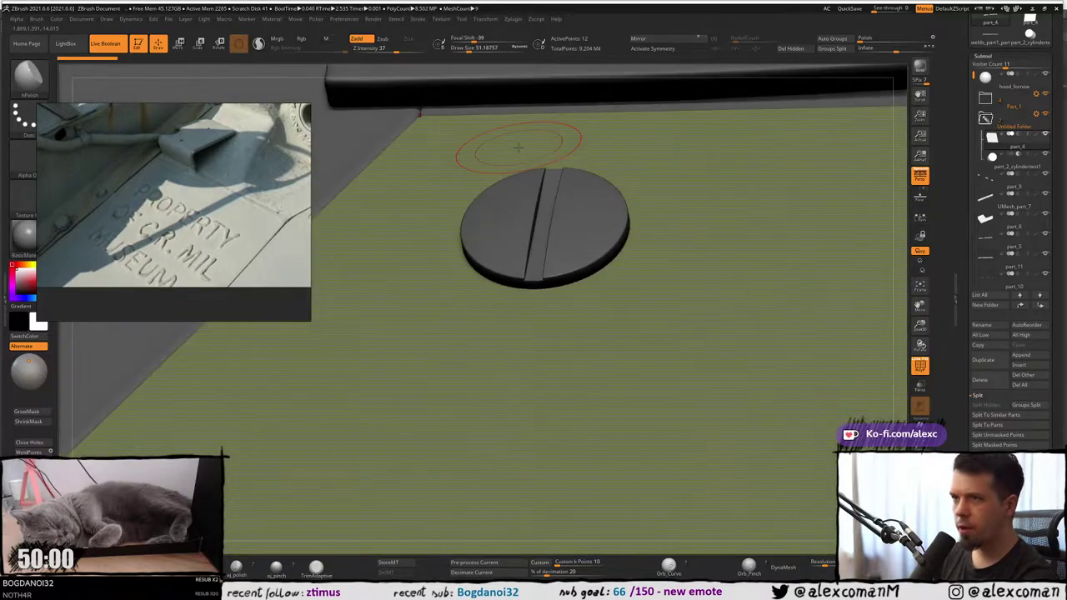
middle_click_drag(291, 198, 136, 165)
scroll(192, 168, "up", 5)
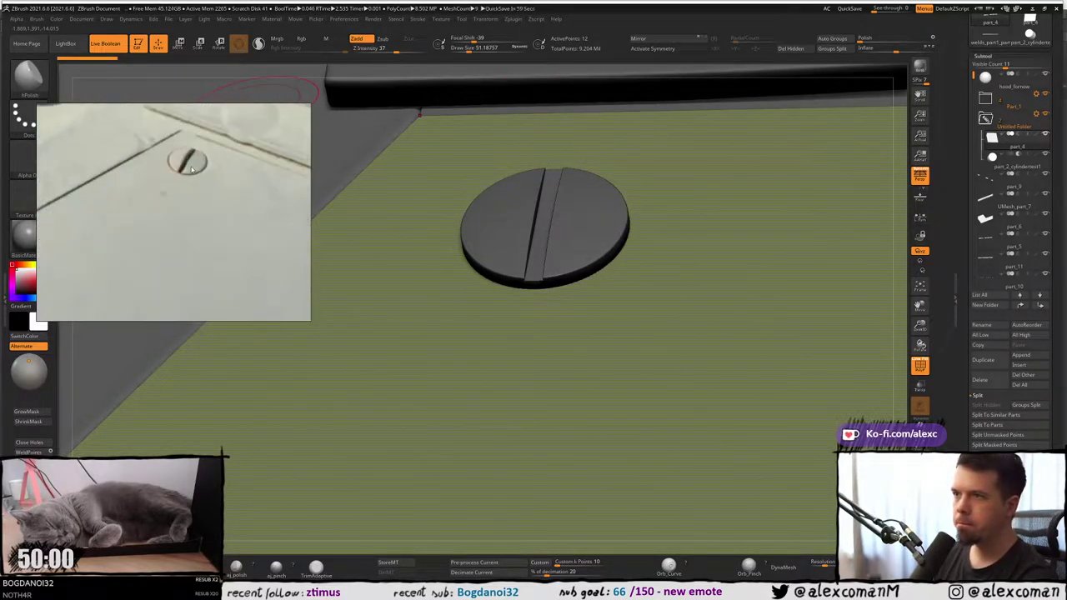
right_click_drag(502, 290, 470, 202)
right_click_drag(470, 203, 532, 221, "alt")
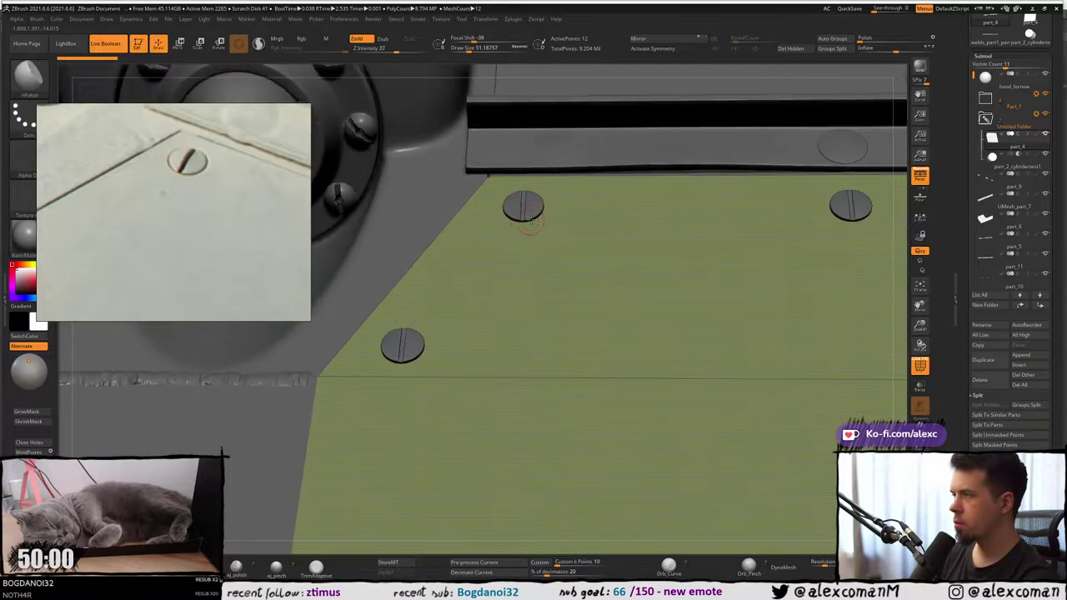
Run Boolean Folder on the plate and cylinder folder, and delete that folder with all its contents.
left_click(1034, 114)
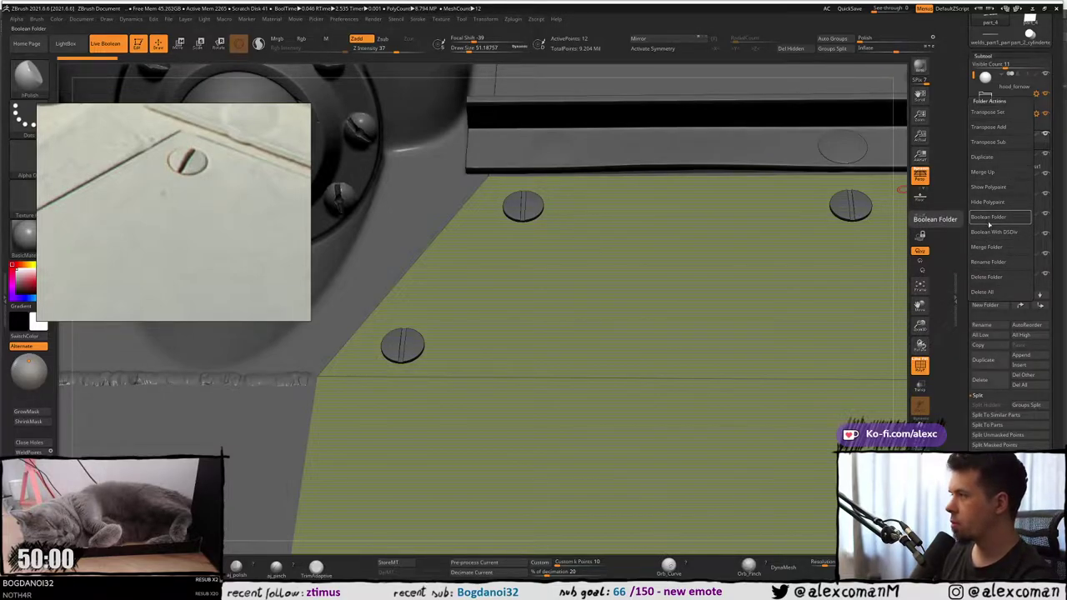
left_click(989, 218)
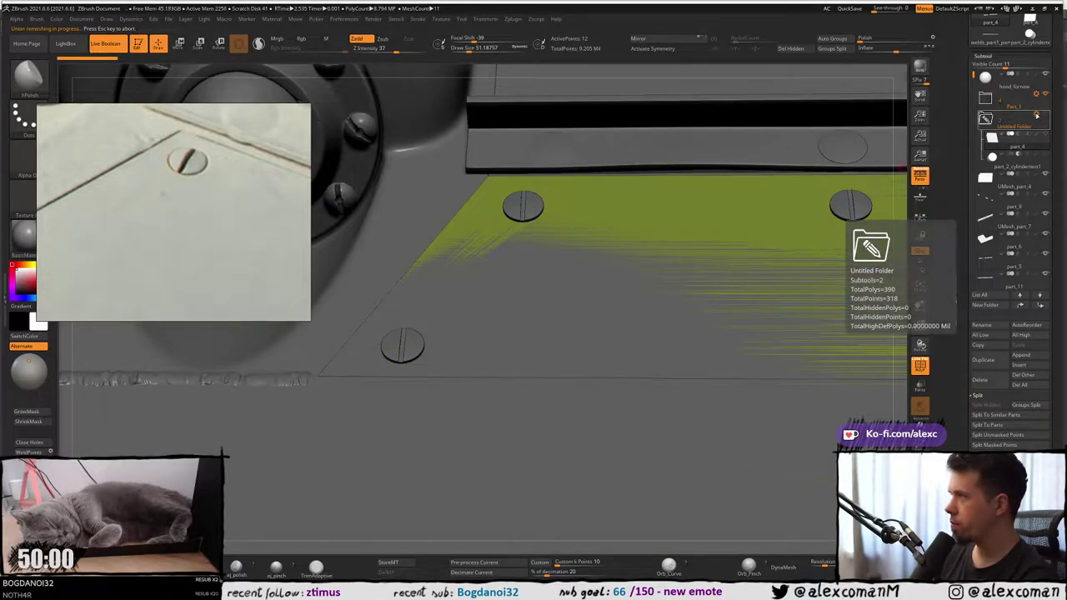
left_click(1036, 114)
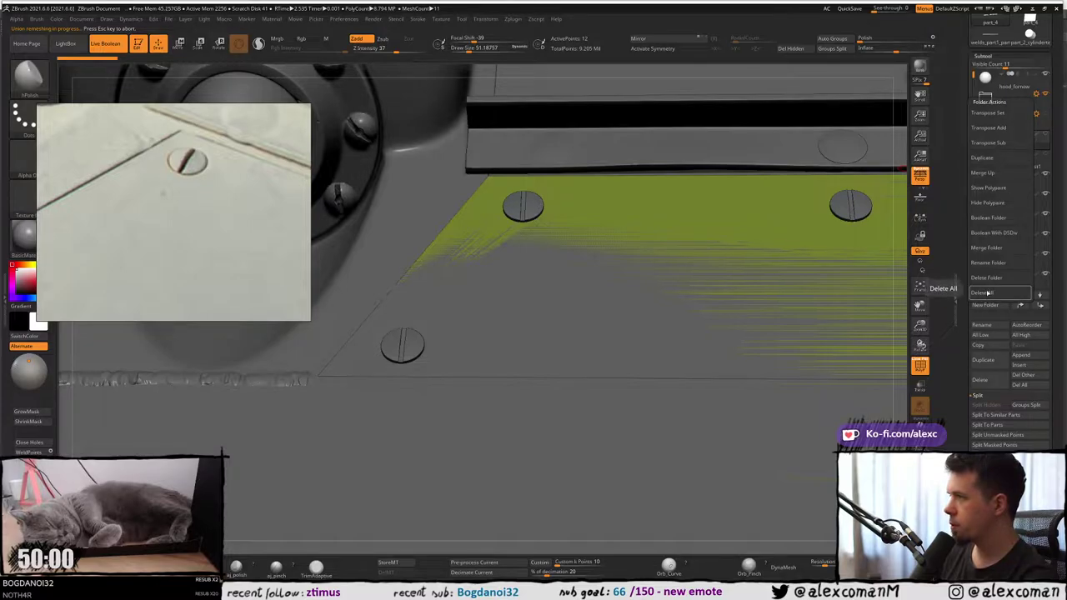
left_click(989, 293)
left_click(912, 335)
Inspect the boolean plate around the screw hole, on its own and with the PolyFrame display.
right_click_drag(591, 270, 579, 244, "ctrl")
key("alt+s")
mouse_move(564, 161)
right_mouse_down("alt")
mouse_move(578, 238)
mouse_move(565, 242)
mouse_move(568, 282)
mouse_move(552, 279)
mouse_move(562, 278)
mouse_move(553, 259)
mouse_move(595, 270)
mouse_move(584, 286)
right_mouse_up("alt")
key("alt+s")
key("shift+f")
right_click_drag(560, 330, 565, 177, "ctrl")
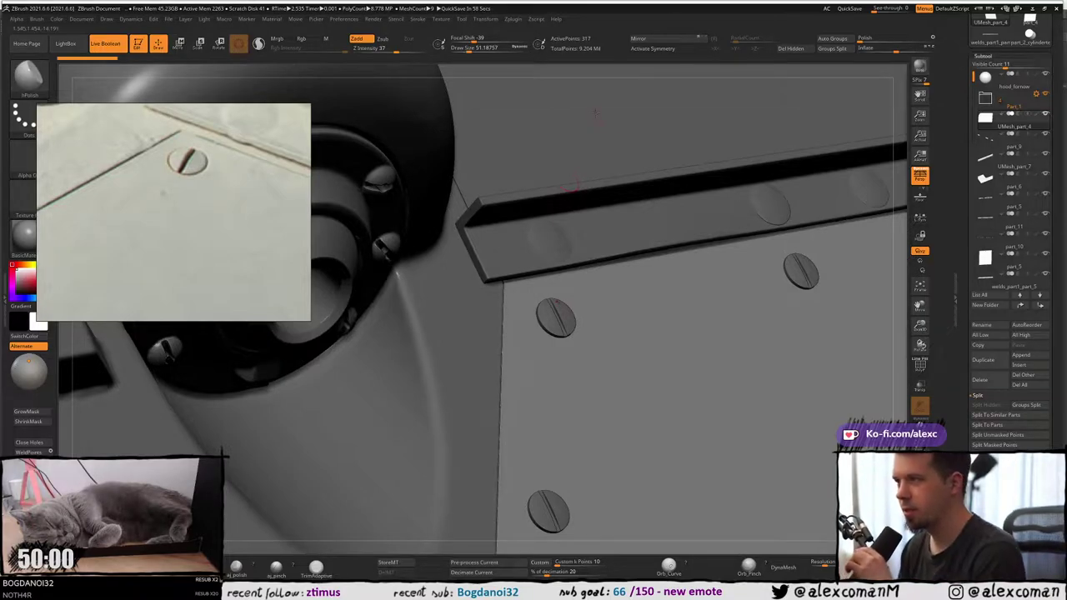
mouse_move(611, 283)
right_mouse_down()
mouse_move(595, 219)
mouse_move(543, 219)
mouse_move(576, 222)
mouse_move(539, 246)
mouse_move(515, 213)
mouse_move(557, 222)
mouse_move(591, 254)
mouse_move(586, 266)
right_mouse_up()
key("shift+f")
key("shift+f")
key("shift+f")
key("shift+f")
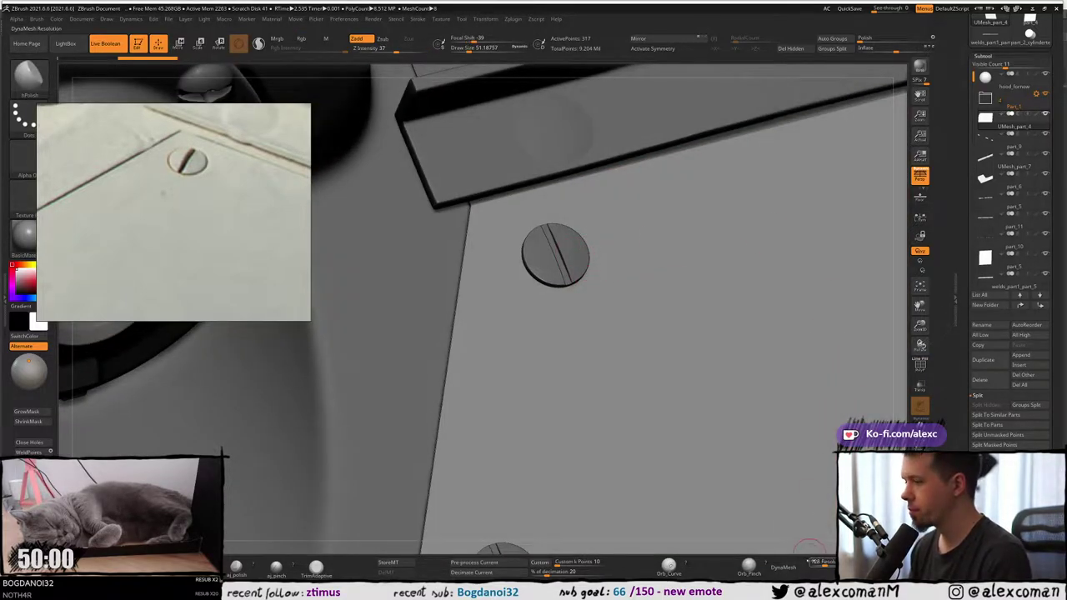
Adjust the DynaMesh resolution, DynaMesh UMesh_part_4, wait for the calculation and check the mesh around the screws.
left_click_drag(822, 563, 808, 550)
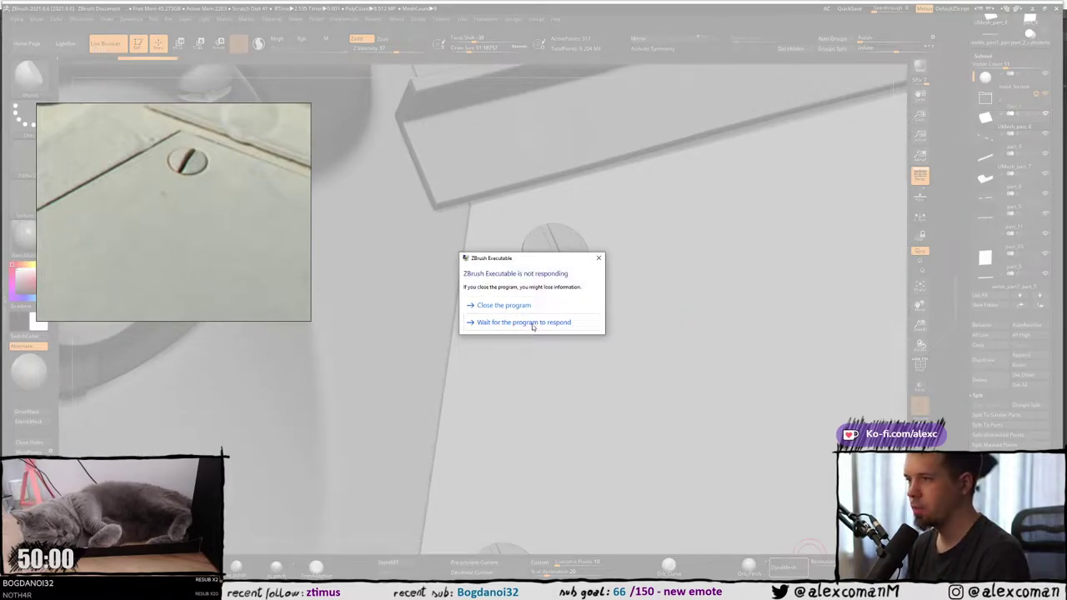
left_click(534, 326)
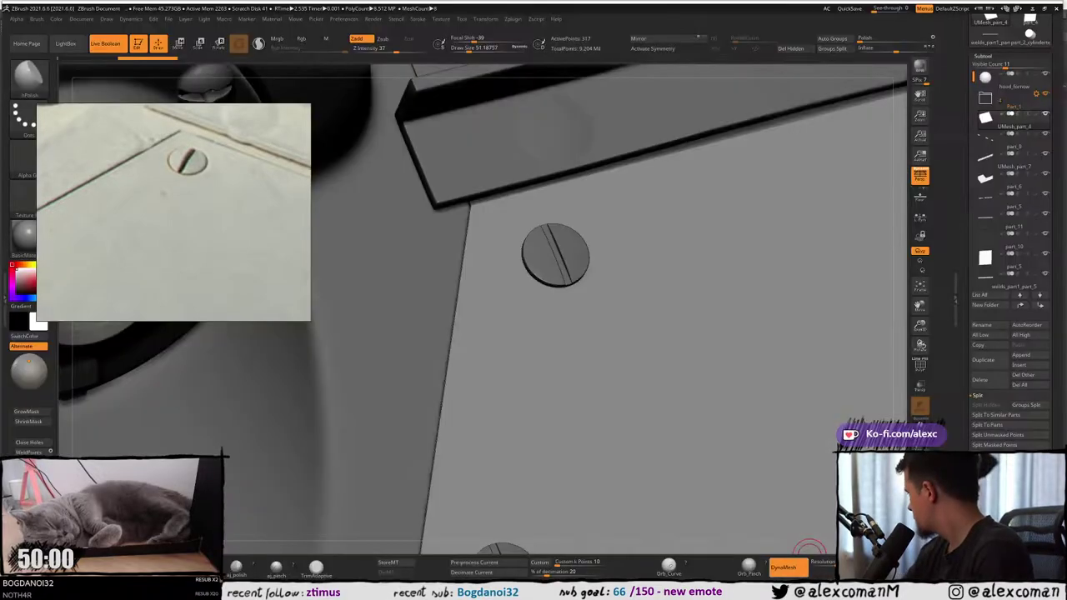
right_click_drag(522, 312, 510, 219)
right_click_drag(510, 219, 525, 292)
key("shift+f")
right_click_drag(524, 333, 512, 284, "ctrl")
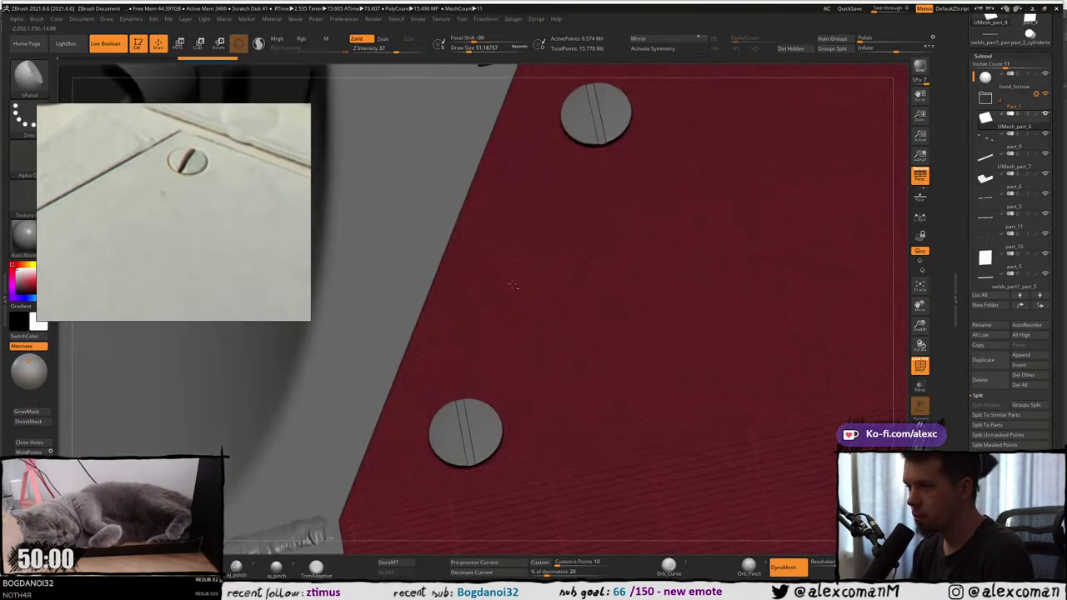
Isolate the plate, set the draw size to about 8.4 and mask the upper rim of the screw hole.
key("alt+s")
mouse_move(558, 191)
right_mouse_down("alt")
mouse_move(572, 370)
mouse_move(556, 315)
mouse_move(539, 320)
mouse_move(552, 277)
mouse_move(546, 235)
mouse_move(587, 252)
mouse_move(541, 256)
mouse_move(573, 268)
mouse_move(538, 280)
right_mouse_up("alt")
key("shift+f")
key("alt+s")
key("s")
left_click_drag(515, 283, 508, 282)
key("alt+s")
right_click_drag(506, 273, 508, 268)
key("s")
left_click_drag(508, 270, 503, 272)
key("ctrl")
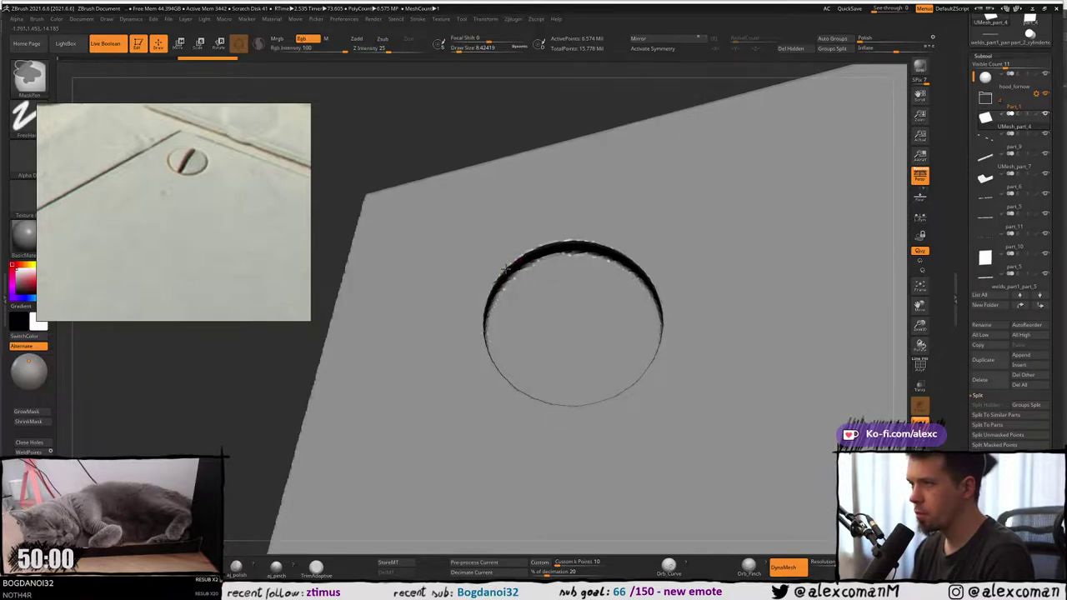
left_click_drag(608, 244, 631, 248, "ctrl")
mouse_move(638, 240)
right_mouse_down()
mouse_move(662, 186)
mouse_move(594, 231)
right_mouse_up()
Change the material to StartupMaterial and extend the mask around the adjoining side of the hole's rim.
left_click(24, 237)
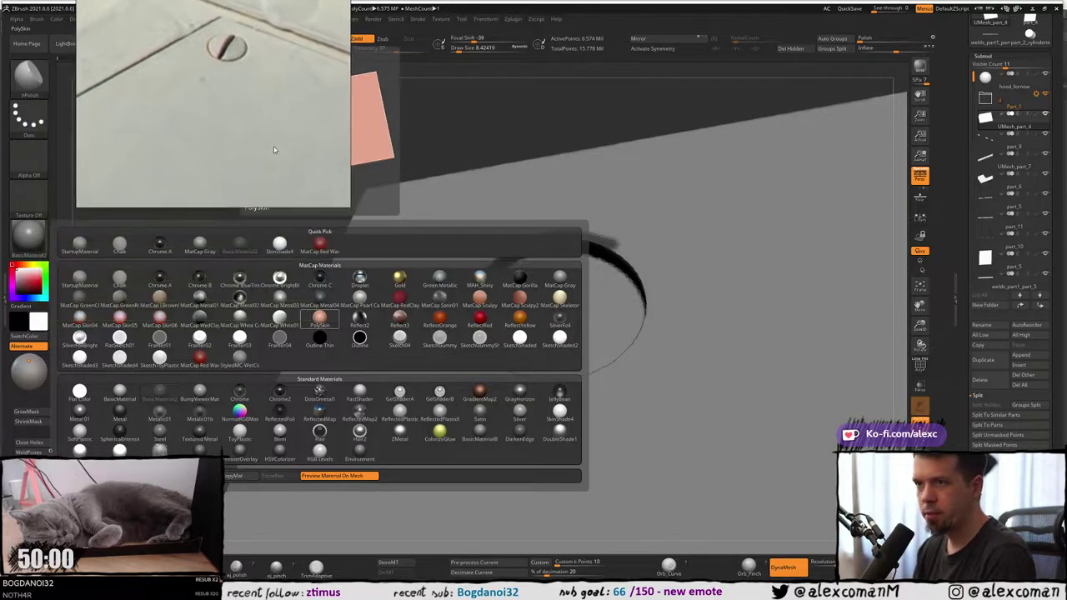
left_click(81, 246)
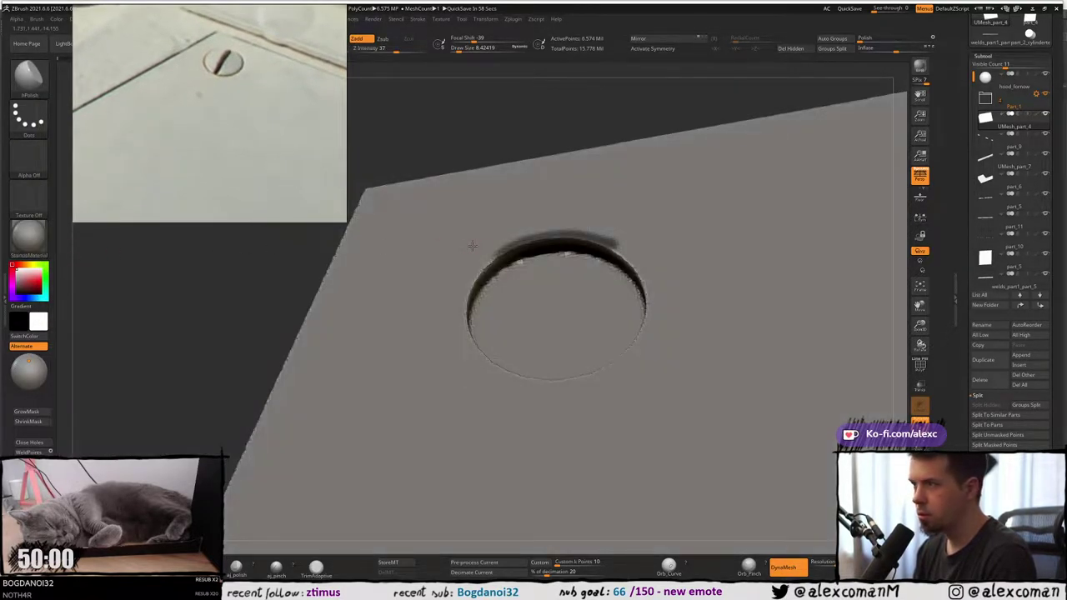
right_click_drag(472, 246, 466, 242)
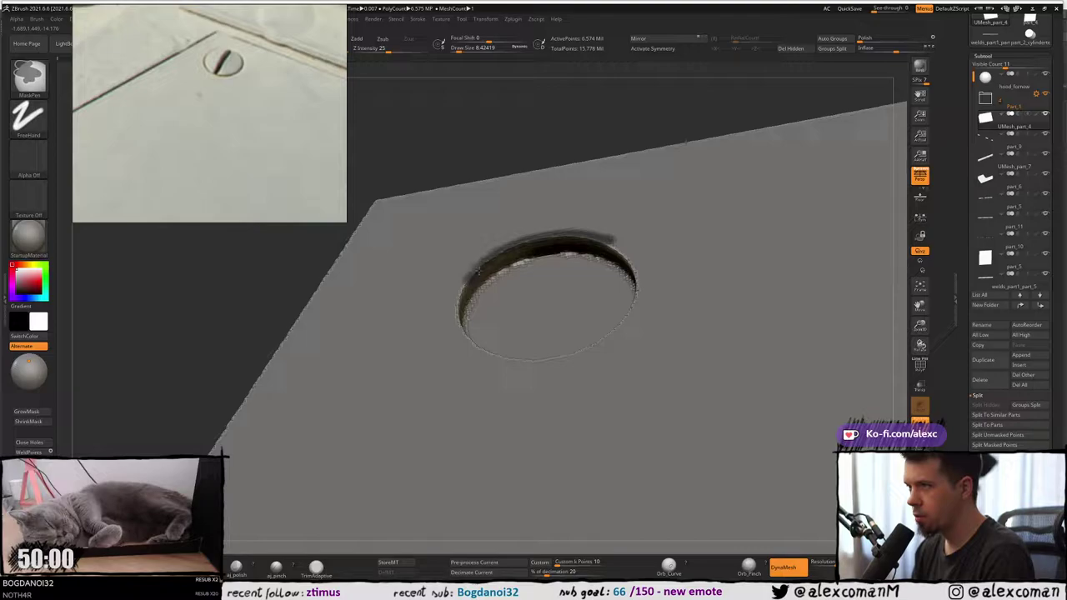
left_click_drag(478, 271, 466, 284, "ctrl")
right_click_drag(466, 284, 451, 294)
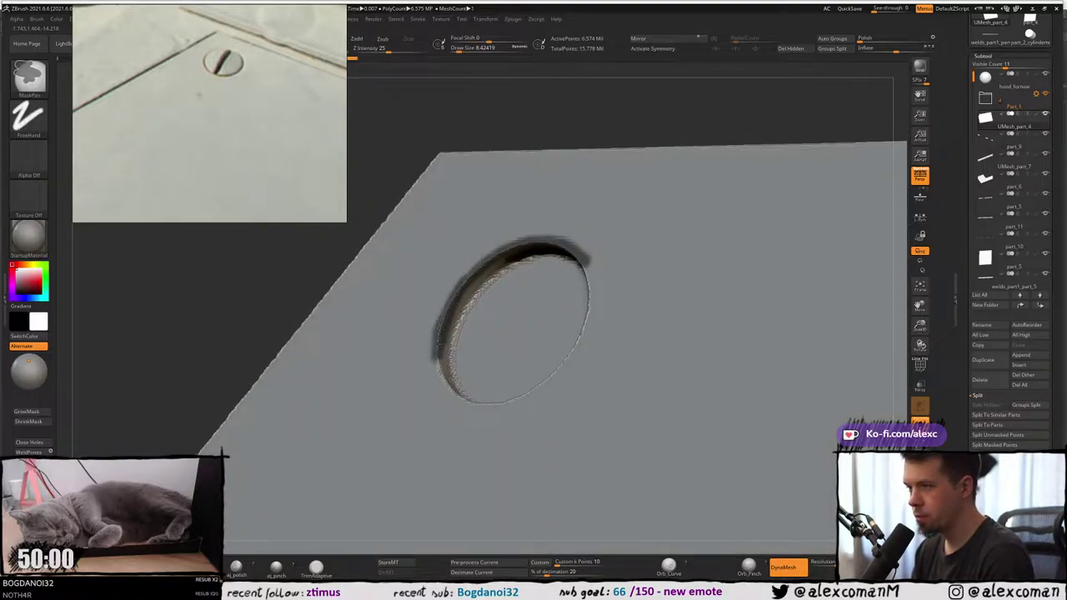
right_click_drag(511, 254, 437, 367)
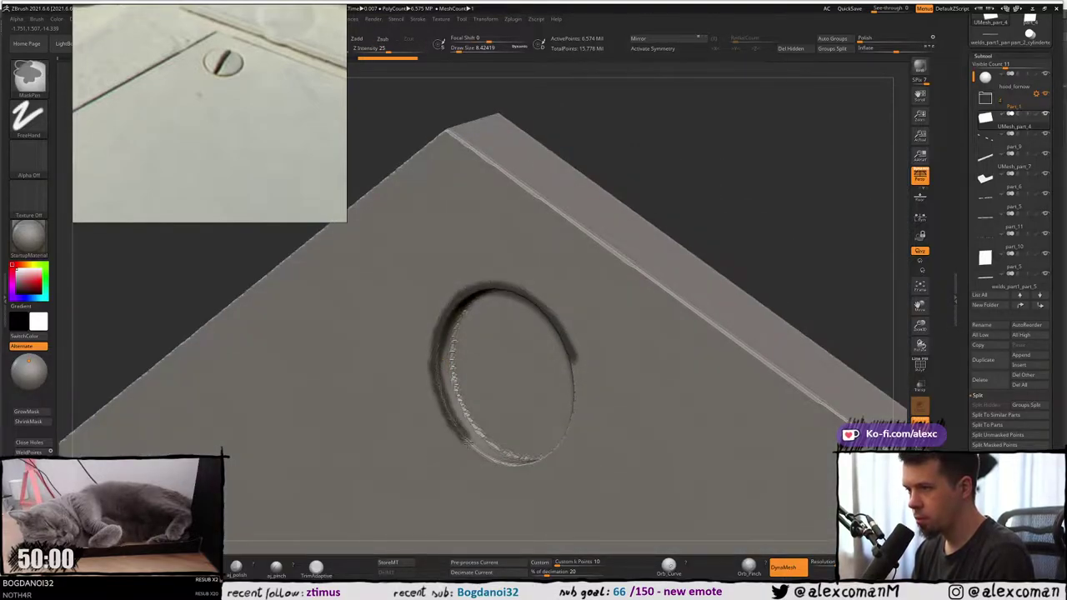
Enlarge the draw size to about 14.2 and complete the mask around the rest of the hole's rim.
right_click_drag(480, 455, 498, 463)
key("s")
left_click_drag(494, 462, 593, 469)
key("ctrl+z")
key("s")
mouse_move(503, 463)
left_mouse_down()
mouse_move(562, 477)
mouse_move(598, 469)
mouse_move(646, 416)
left_mouse_up()
mouse_move(653, 341)
right_mouse_down()
mouse_move(657, 321)
mouse_move(624, 326)
mouse_move(646, 251)
right_mouse_up()
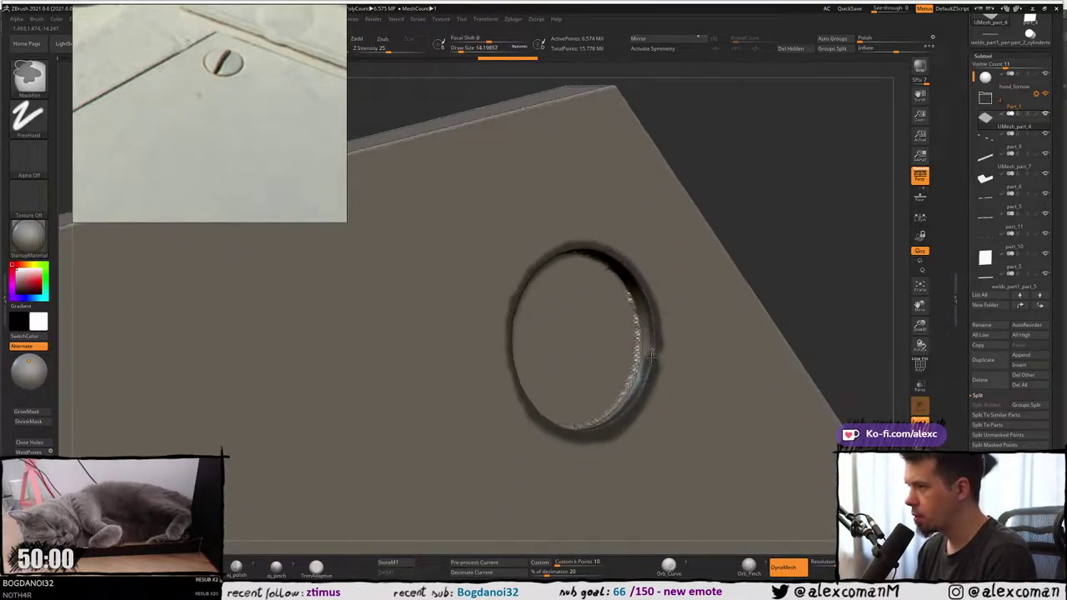
mouse_move(650, 327)
right_mouse_down()
mouse_move(636, 239)
mouse_move(649, 298)
right_mouse_up()
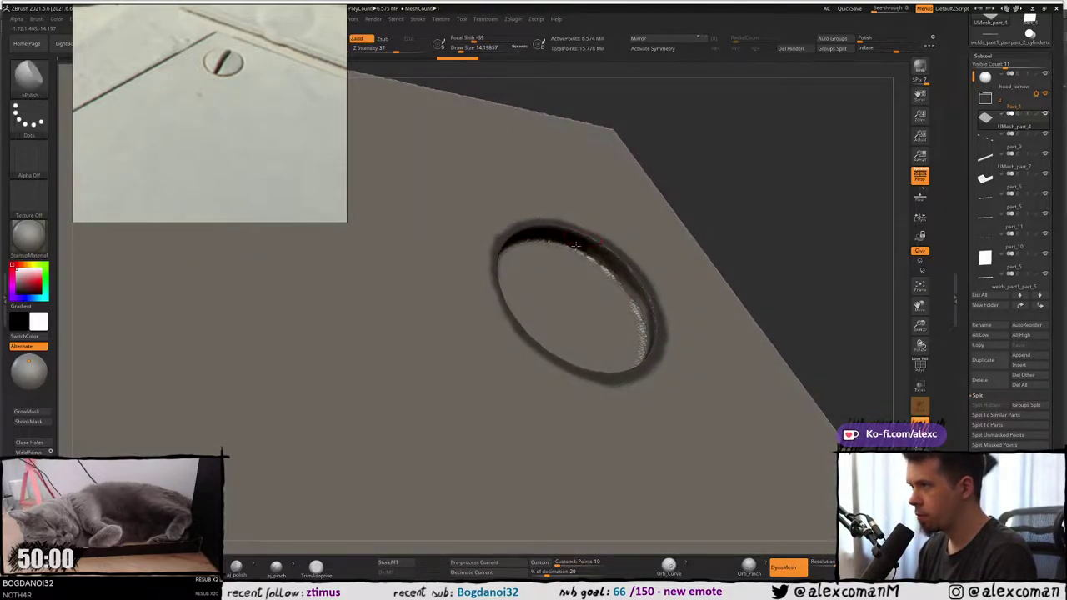
Invert the mask and apply Polish at 11 to the screw hole's rim.
right_click_drag(617, 263, 597, 240, "shift")
left_click_drag(458, 275, 465, 349, "ctrl")
left_click(728, 191, "ctrl")
mouse_move(722, 218)
right_mouse_down()
mouse_move(651, 250)
mouse_move(613, 237)
mouse_move(546, 241)
mouse_move(544, 193)
mouse_move(529, 181)
mouse_move(540, 196)
right_mouse_up()
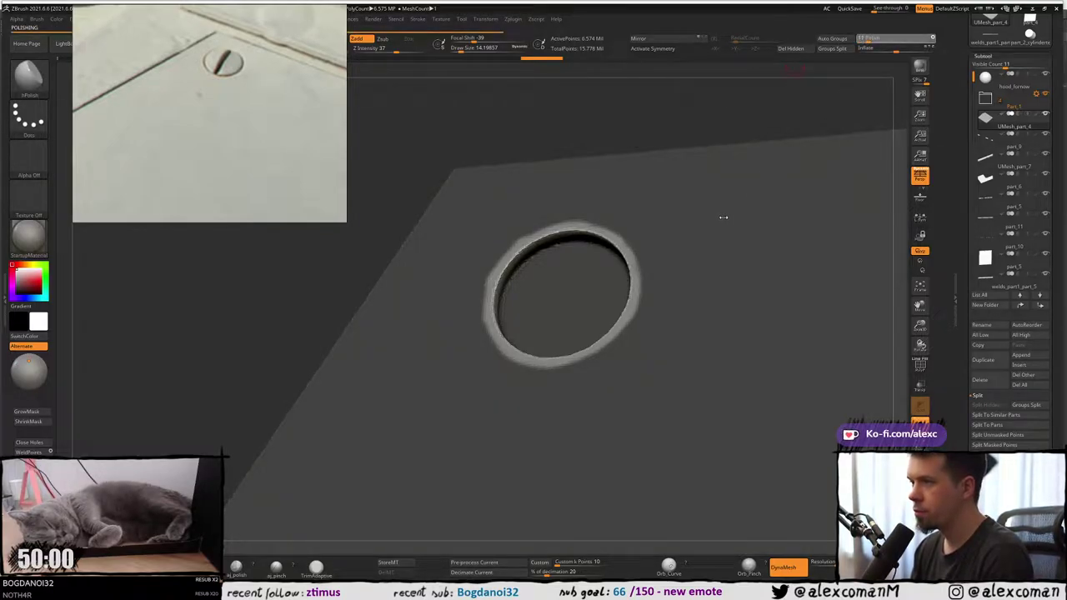
right_click_drag(710, 208, 707, 212)
key("shift+f")
key("shift+f")
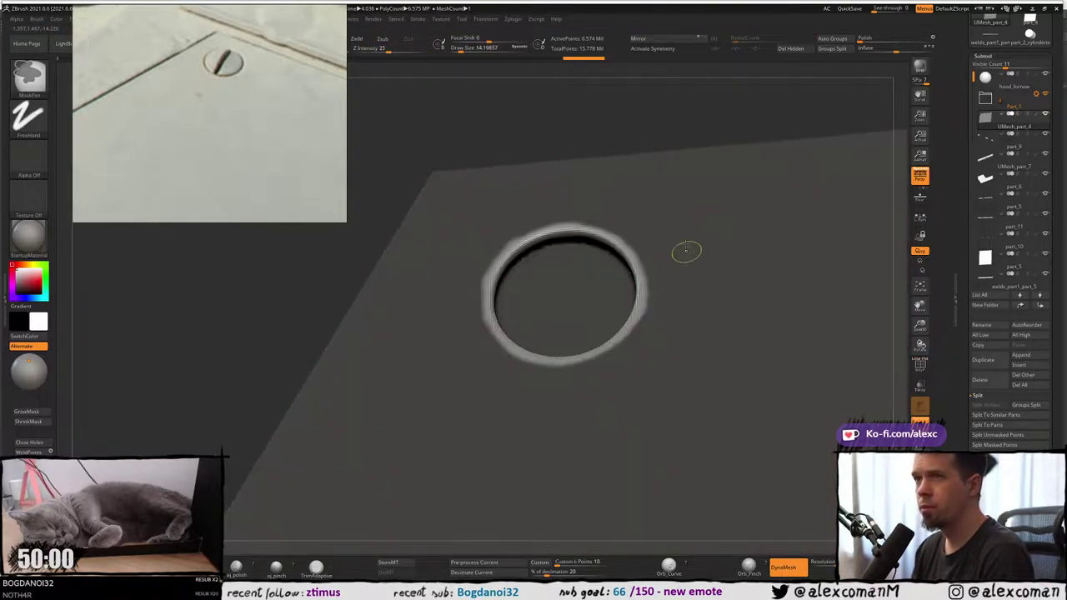
Show the other subtools again, inspect the polished hole around the screw and clear the plate's mask.
right_click_drag(686, 252, 657, 212, "ctrl")
left_click(441, 262, "ctrl+shift")
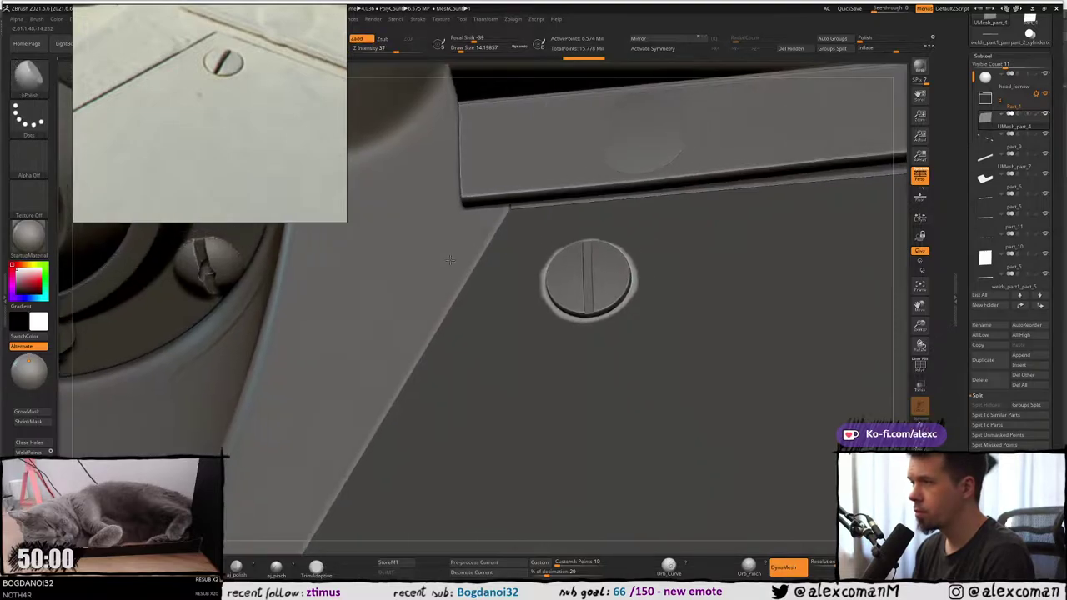
key("shift+f")
key("shift+f")
right_click_drag(463, 323, 429, 196, "ctrl")
right_click_drag(197, 432, 313, 310, "alt")
left_click_drag(231, 322, 247, 343, "ctrl")
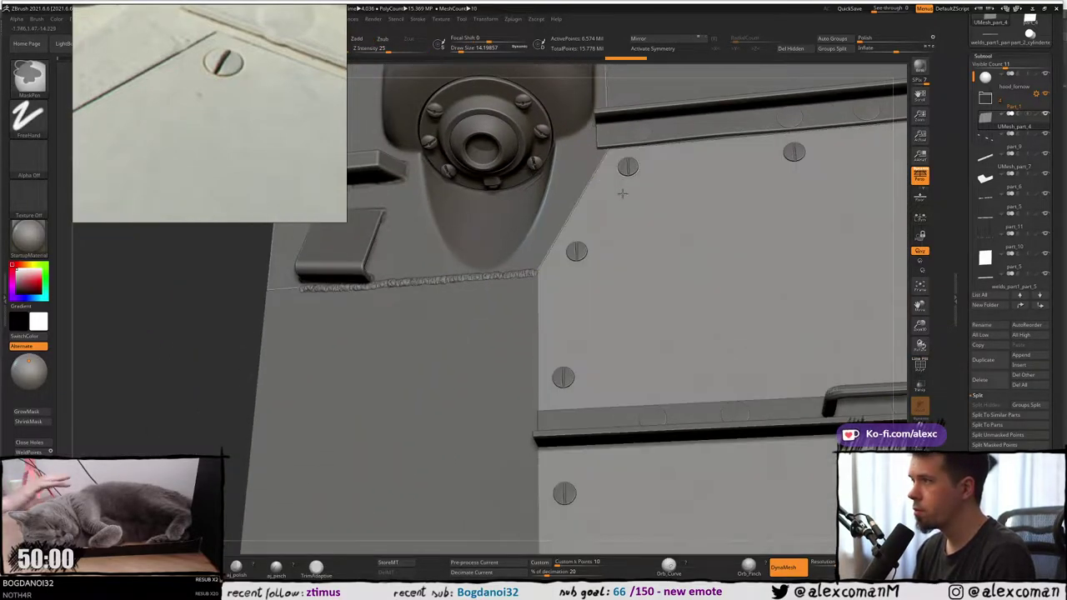
Inspect the screws and the cut recess around plate part_4 from close up and from a distance.
right_click_drag(622, 183, 639, 245, "ctrl")
right_click_drag(642, 142, 611, 243, "ctrl")
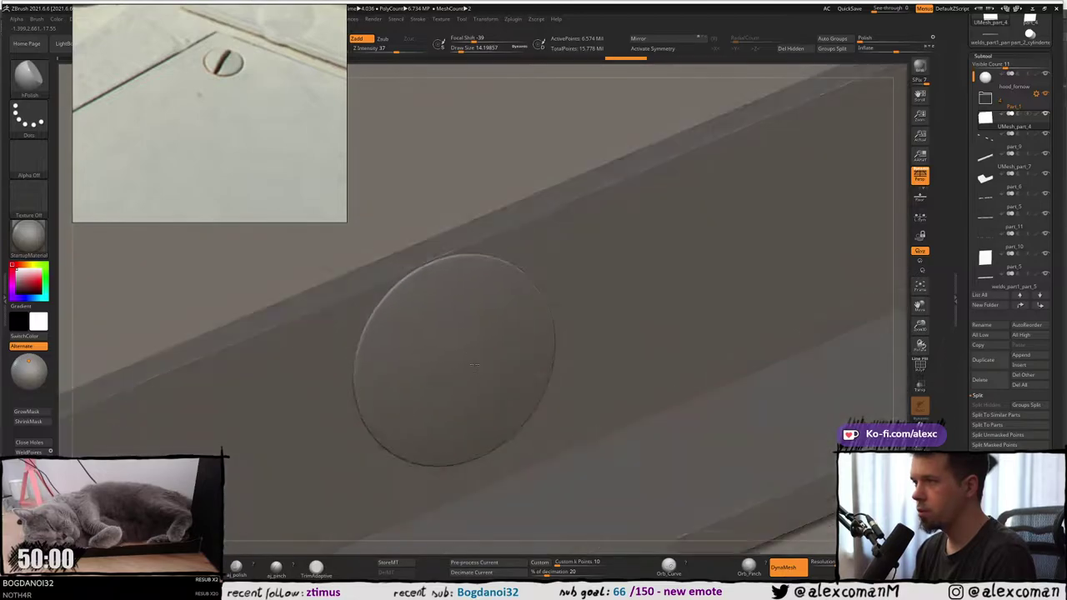
mouse_move(446, 185)
right_mouse_down("ctrl")
mouse_move(438, 166)
mouse_move(512, 233)
mouse_move(476, 166)
mouse_move(576, 226)
mouse_move(562, 150)
mouse_move(527, 211)
right_mouse_up("ctrl")
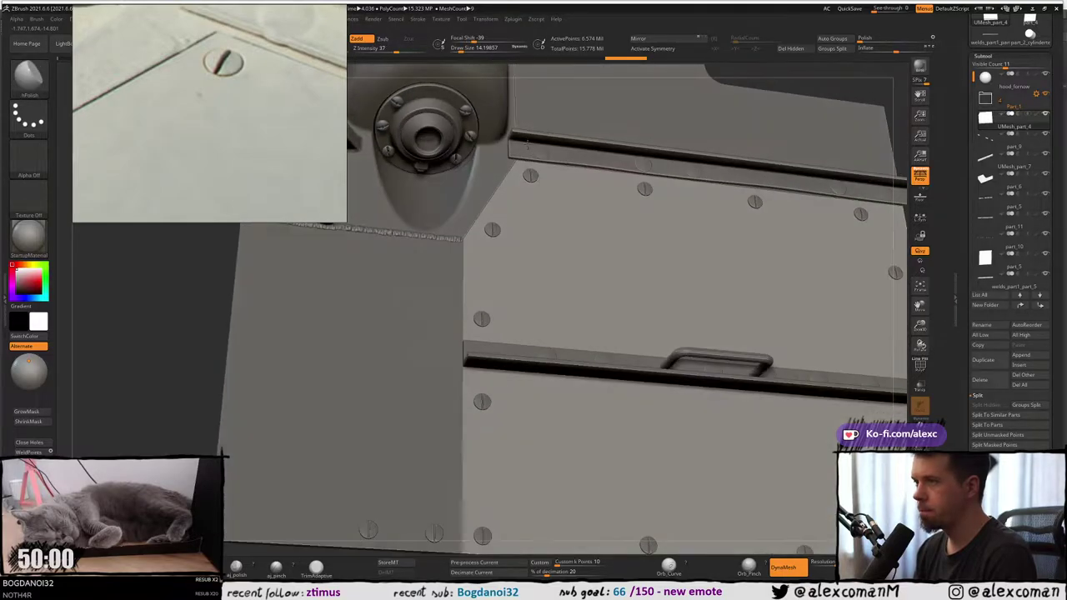
mouse_move(517, 162)
right_mouse_down("ctrl")
mouse_move(512, 209)
mouse_move(536, 182)
mouse_move(529, 203)
right_mouse_up("ctrl")
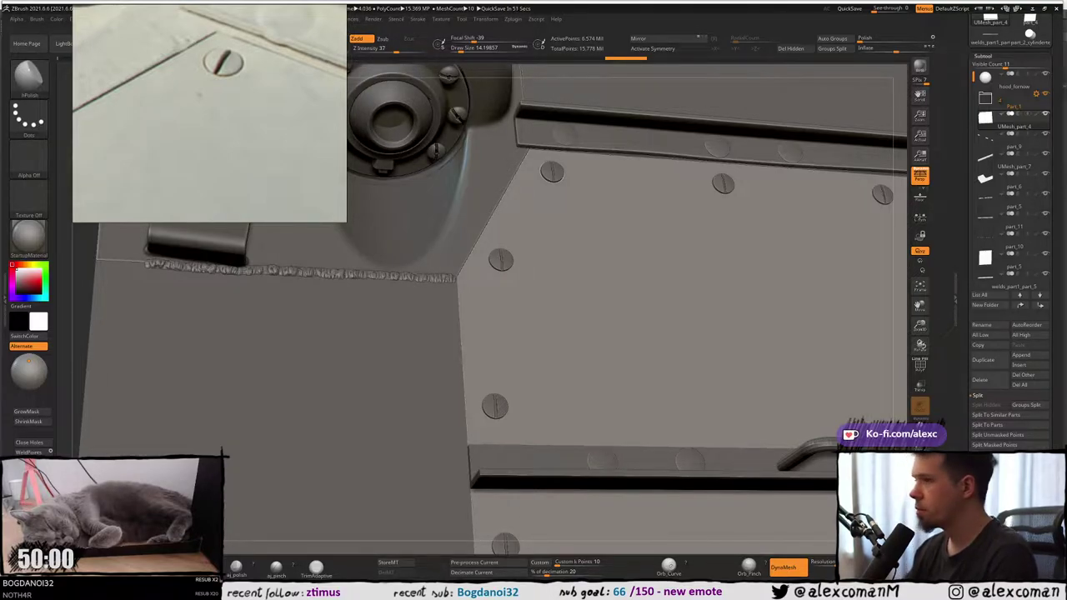
mouse_move(550, 226)
right_mouse_down()
mouse_move(536, 182)
mouse_move(554, 206)
mouse_move(541, 236)
mouse_move(525, 204)
right_mouse_up()
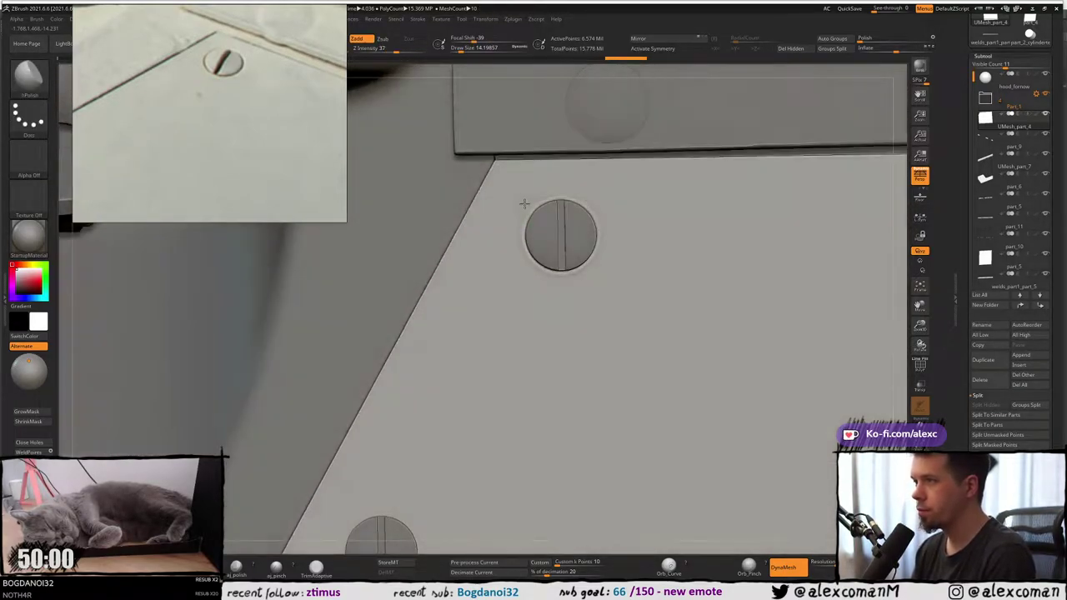
Isolate plate part_4 and polish the surface around the screw hole using hPolish at a draw size of about 65.
key("alt+s")
key("s")
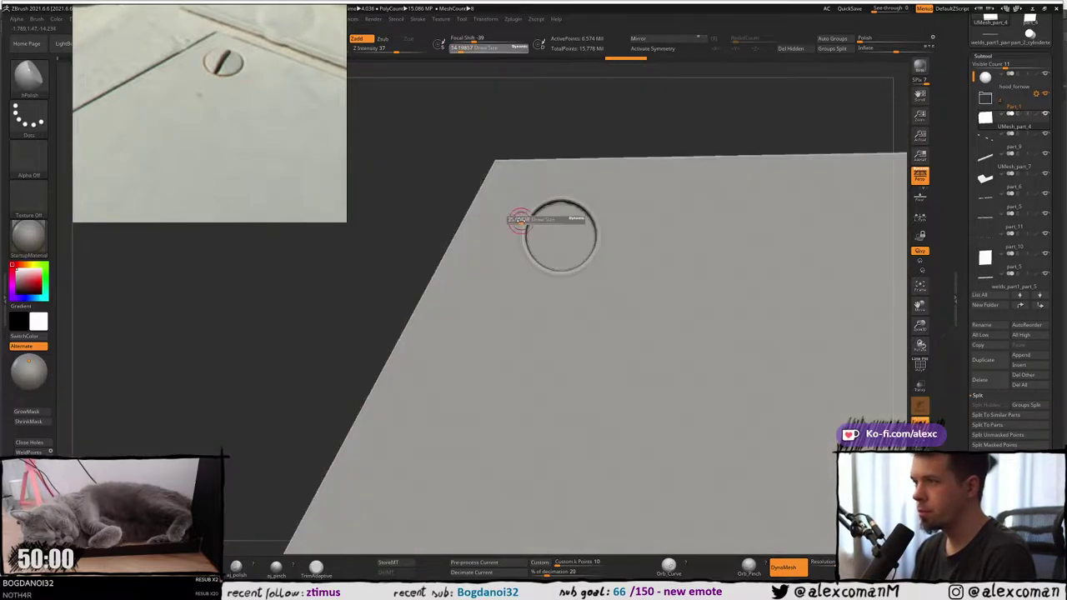
left_click_drag(519, 220, 527, 222)
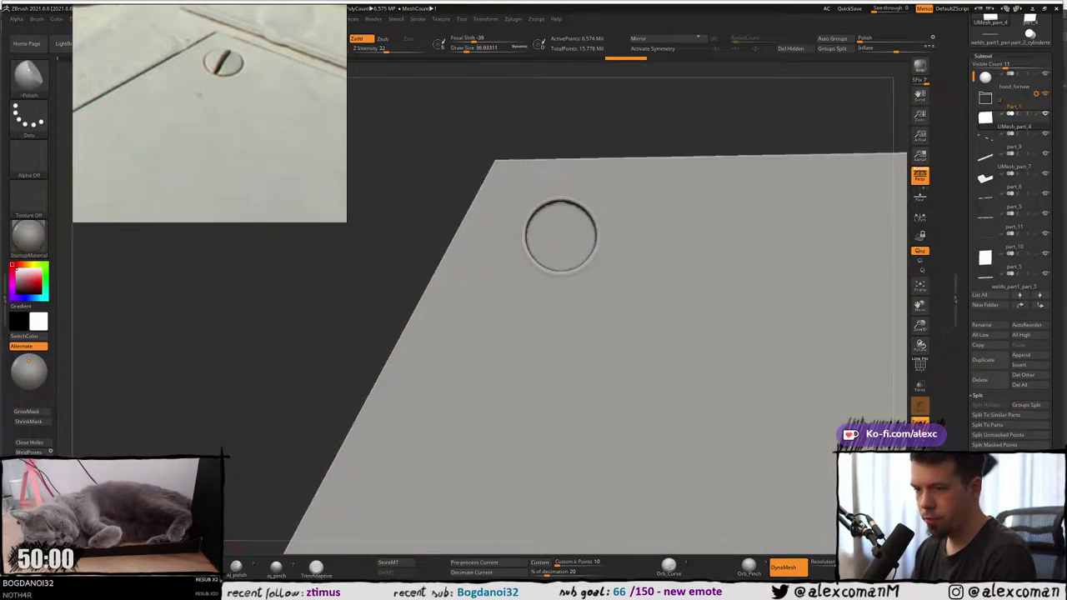
left_click(236, 567)
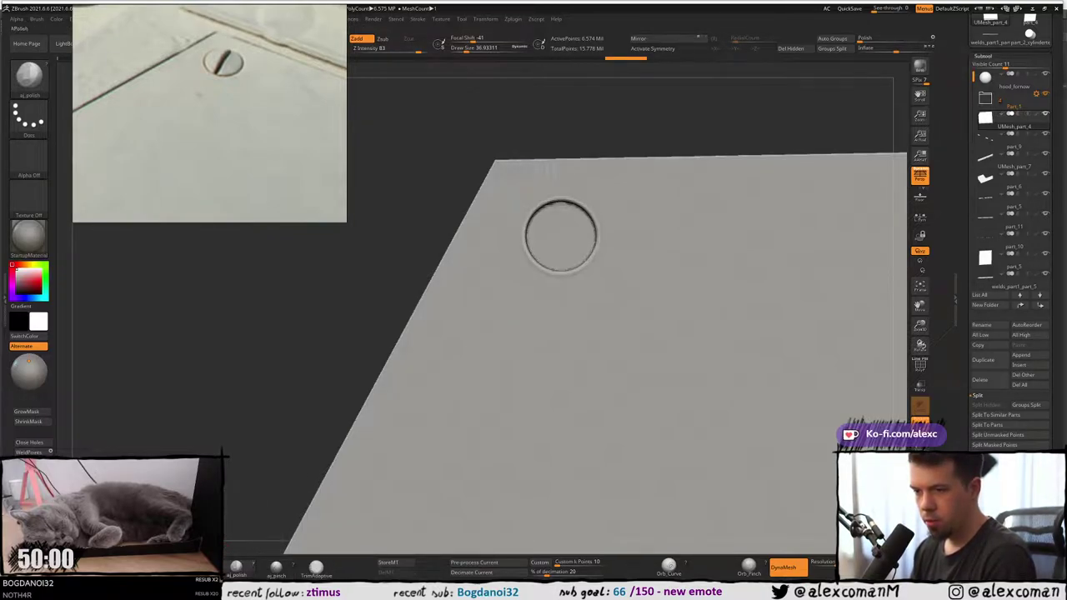
left_click(196, 567)
key("s")
left_click_drag(443, 284, 452, 284)
mouse_move(504, 236)
left_mouse_down()
mouse_move(518, 207)
mouse_move(519, 253)
mouse_move(560, 288)
mouse_move(544, 279)
mouse_move(597, 270)
left_mouse_up()
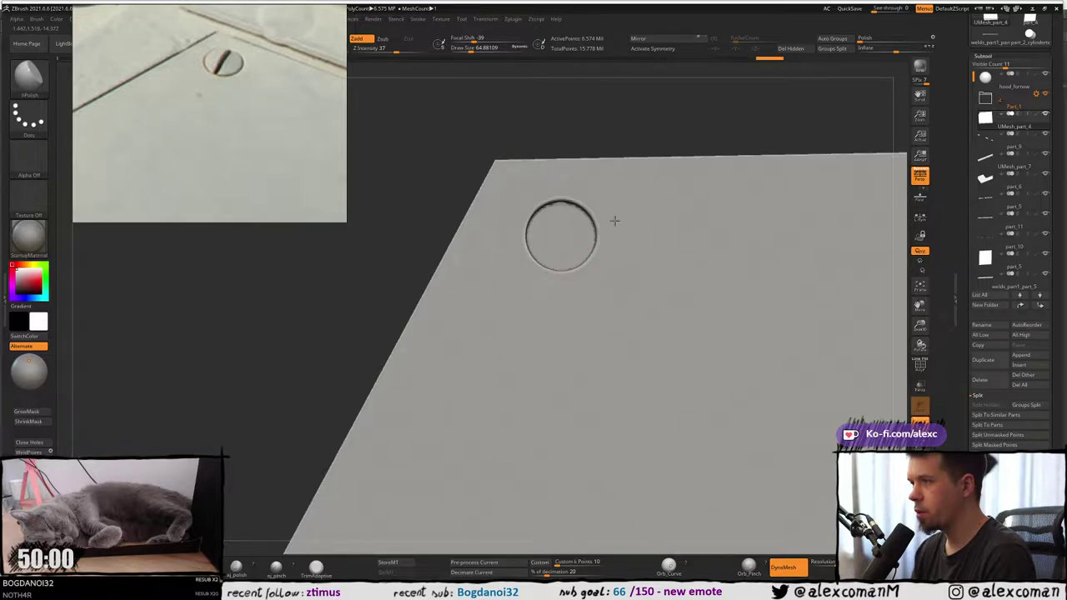
left_click_drag(598, 191, 510, 230)
mouse_move(515, 277)
left_mouse_down()
mouse_move(526, 287)
mouse_move(512, 238)
left_mouse_up()
Show the other subtools again and return plate part_4 to undo history state 22.
mouse_move(512, 239)
right_mouse_down()
mouse_move(502, 188)
mouse_move(495, 214)
mouse_move(498, 163)
mouse_move(535, 214)
mouse_move(539, 317)
mouse_move(524, 286)
mouse_move(495, 281)
mouse_move(545, 175)
right_mouse_up()
key("alt+s")
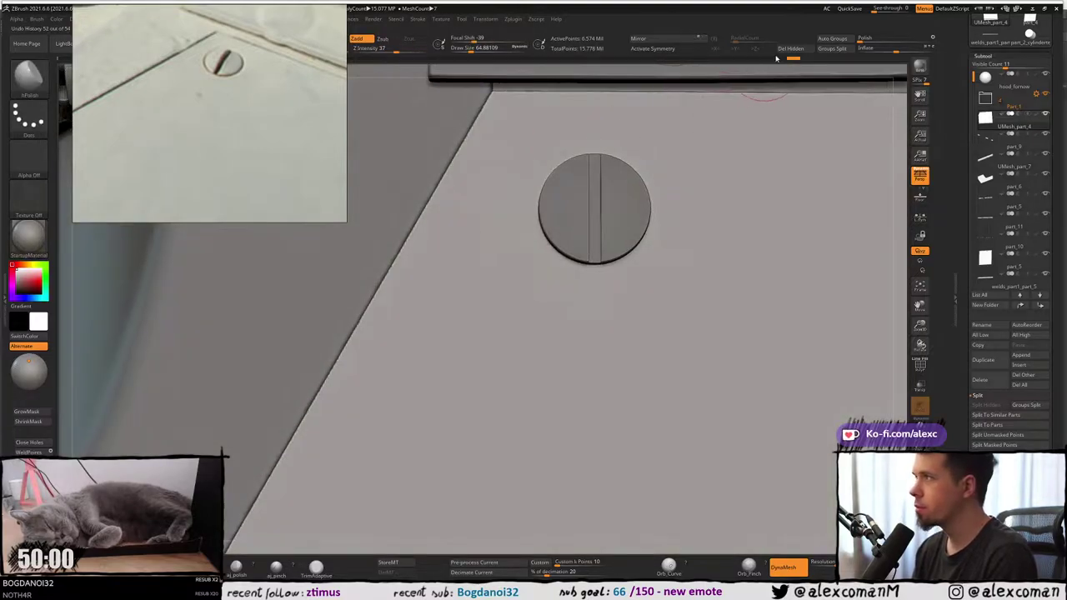
right_click_drag(643, 169, 762, 65)
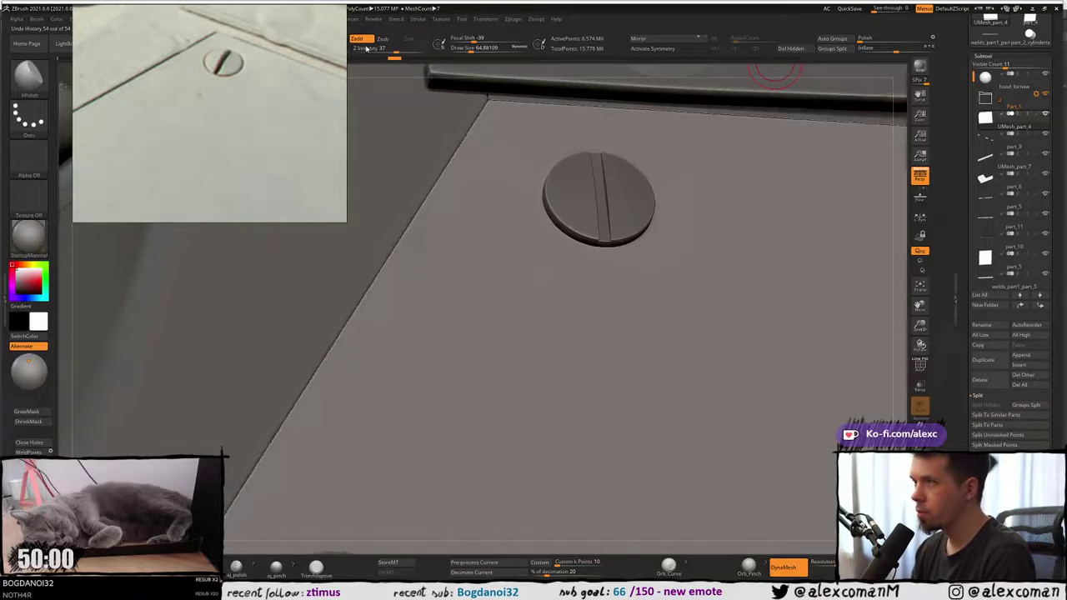
right_click_drag(483, 171, 535, 178)
right_click_drag(288, 83, 261, 220)
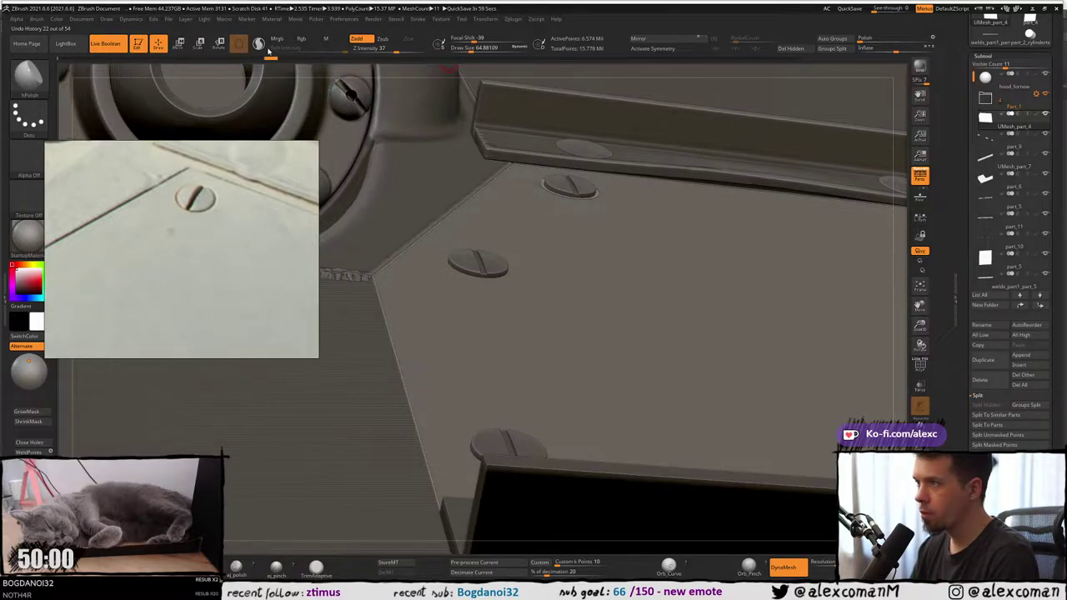
right_click_drag(504, 148, 516, 211)
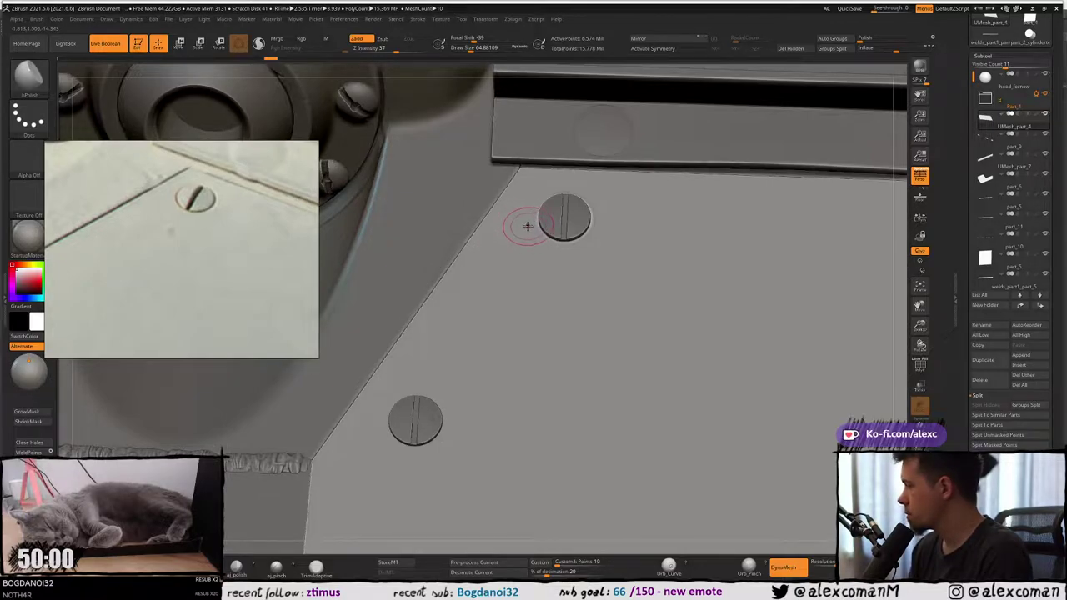
Check the restored plate's screws and recess from several angles against the reference photo.
right_click_drag(558, 207, 531, 172)
right_click_drag(531, 172, 405, 98, "alt")
right_click_drag(574, 173, 586, 197, "ctrl")
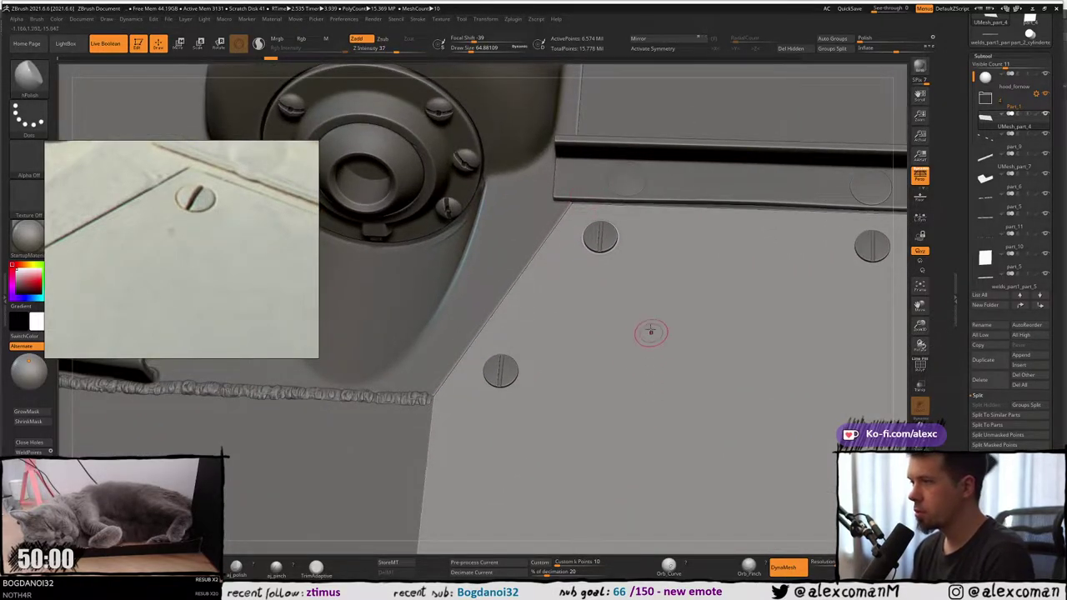
right_click_drag(642, 237, 643, 243)
right_click_drag(614, 208, 560, 260)
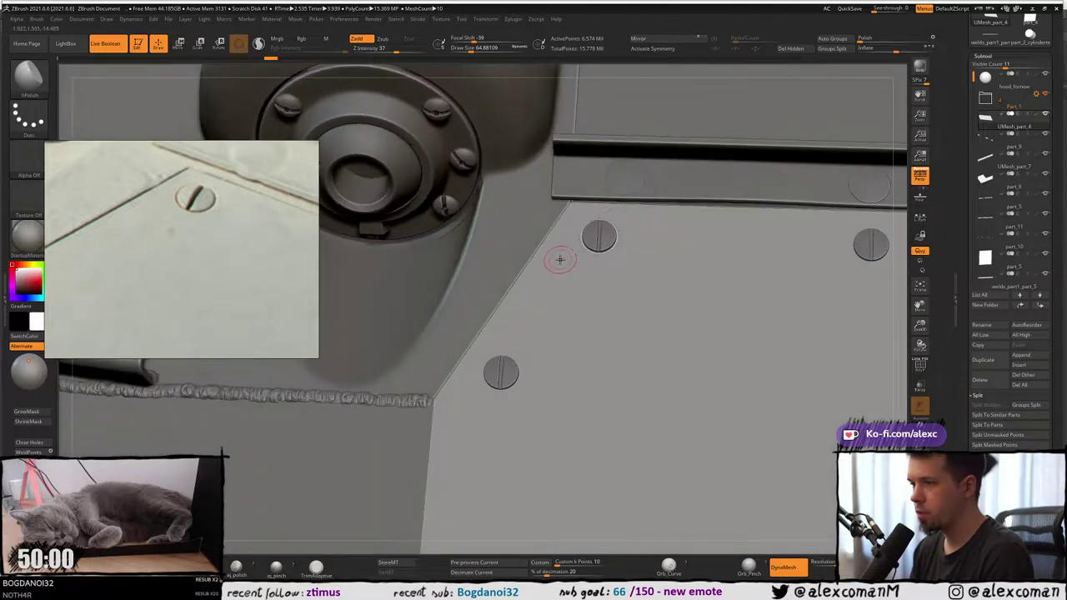
right_click_drag(540, 217, 583, 265, "alt")
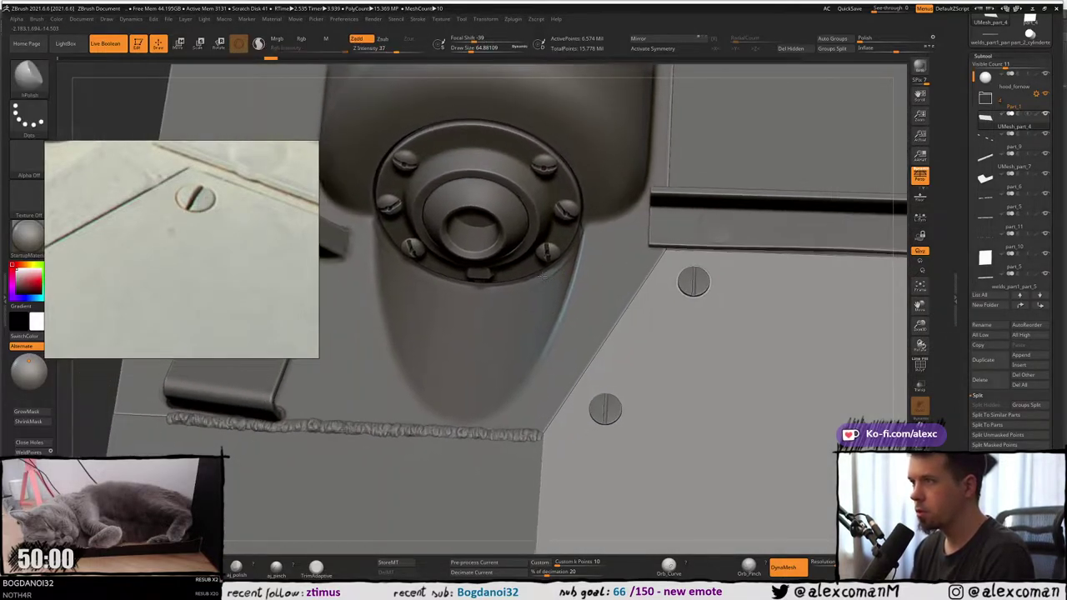
Select the hull part part_1_boxy1 and compare its rounded housing and bolted ring with the reference photo.
left_click(333, 307, "alt")
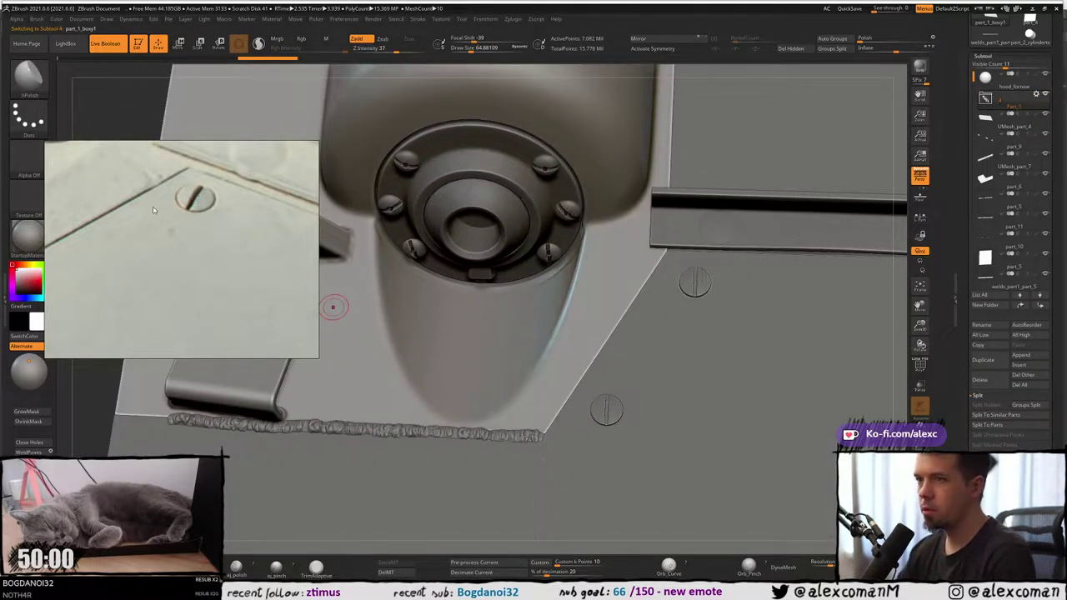
scroll(152, 210, "down", 7)
middle_click_drag(152, 210, 206, 234)
scroll(206, 233, "up", 3)
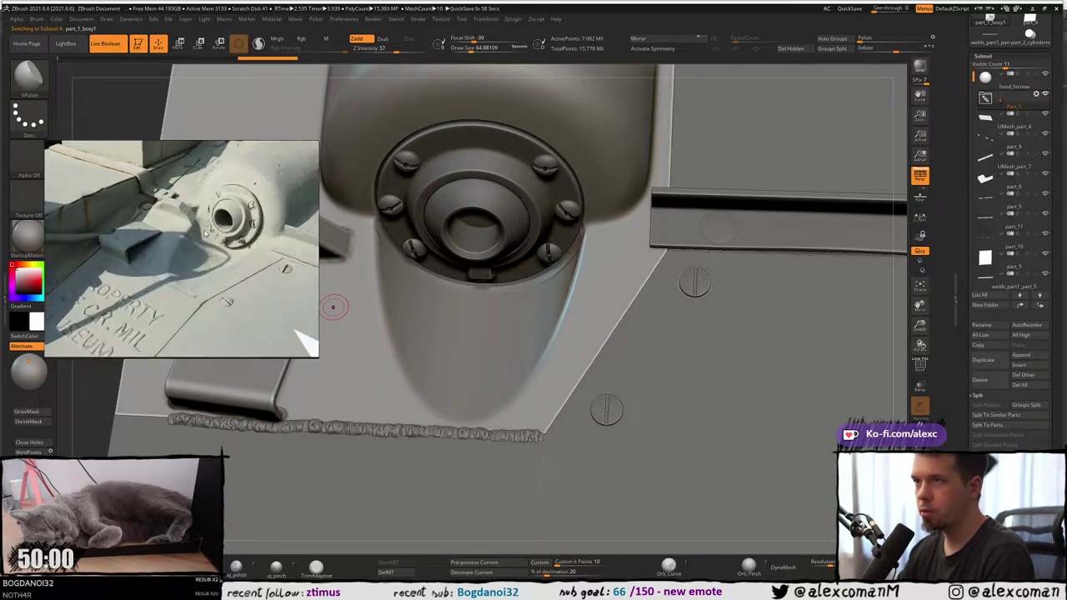
right_click_drag(210, 228, 210, 211)
right_click_drag(487, 261, 506, 316)
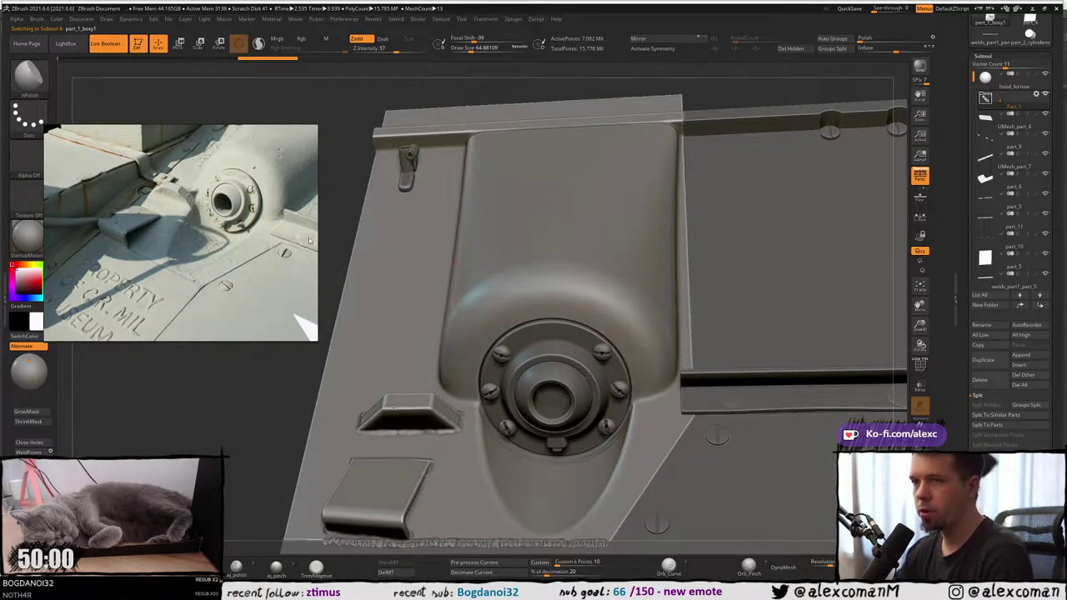
scroll(289, 288, "up", 3)
middle_click_drag(289, 287, 233, 178)
scroll(232, 175, "down", 4)
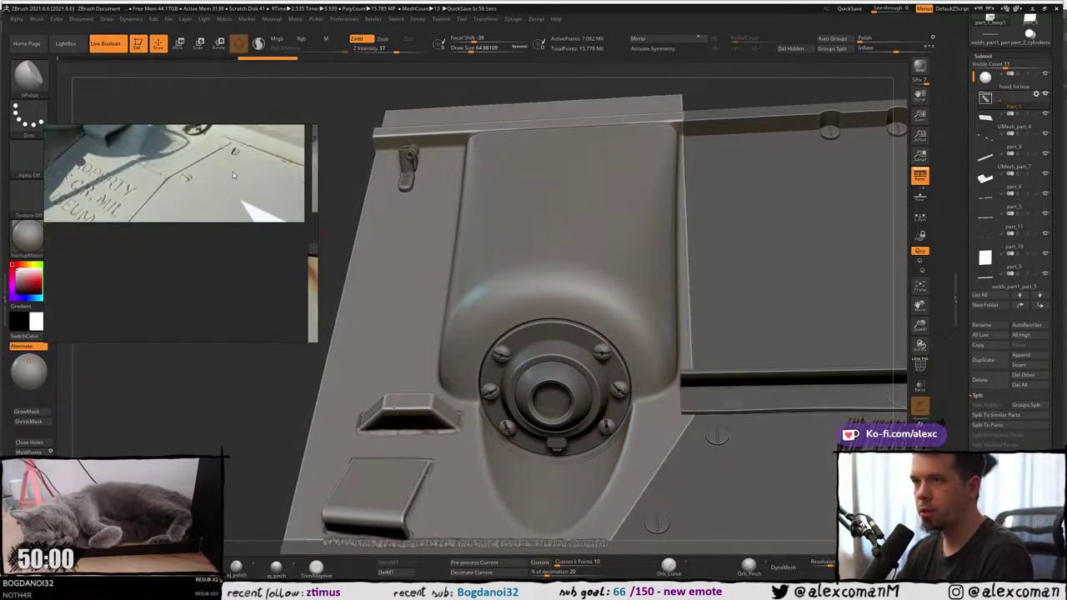
left_click_drag(233, 171, 203, 214)
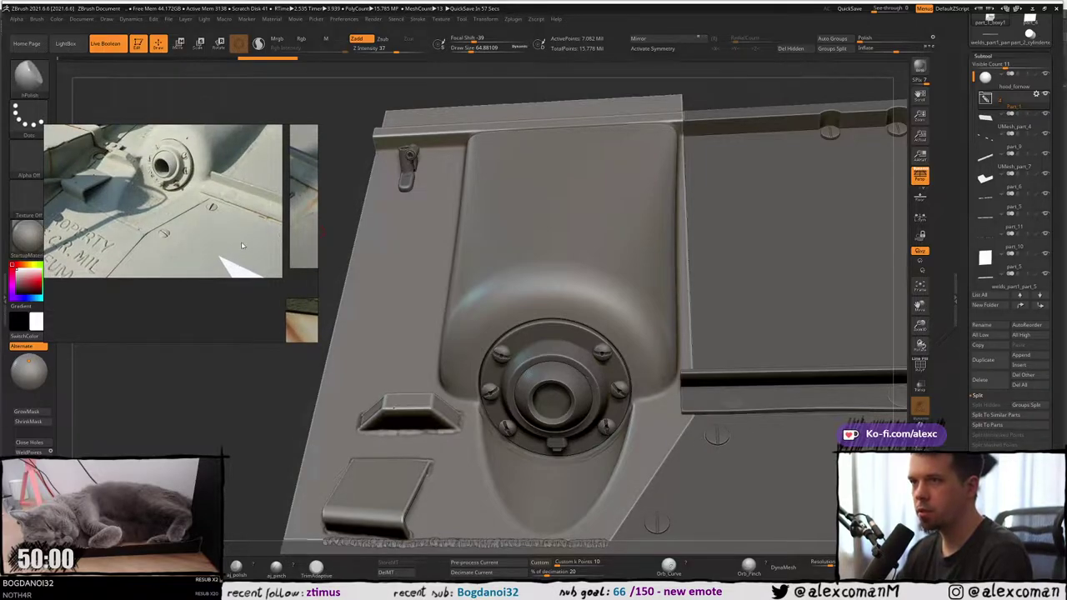
middle_click_drag(196, 224, 207, 298)
scroll(172, 200, "up", 2)
middle_click_drag(172, 200, 203, 180)
left_click_drag(202, 180, 187, 205)
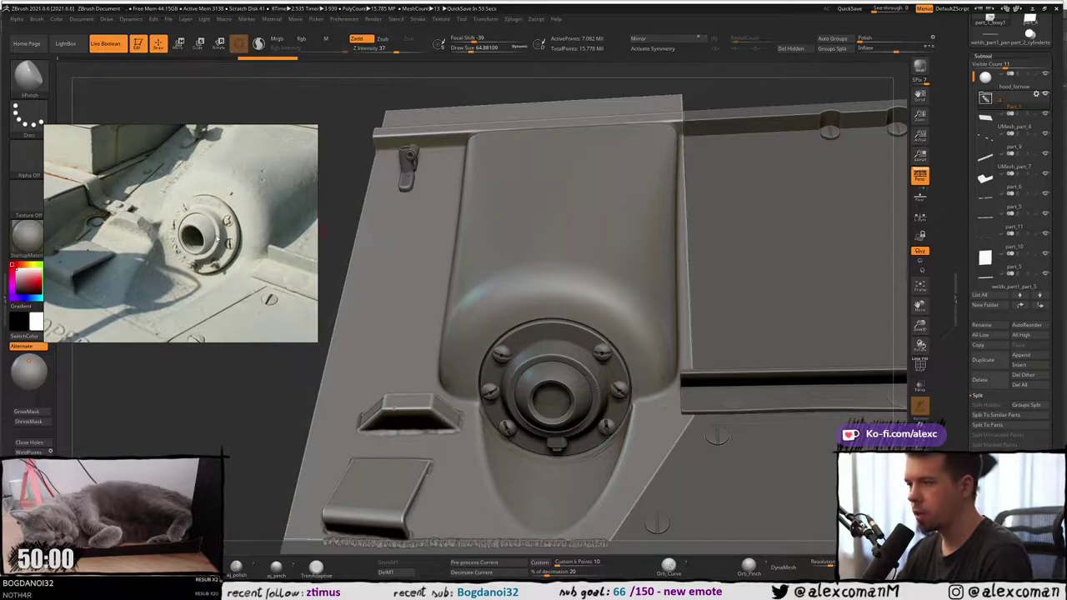
left_click_drag(264, 180, 227, 173)
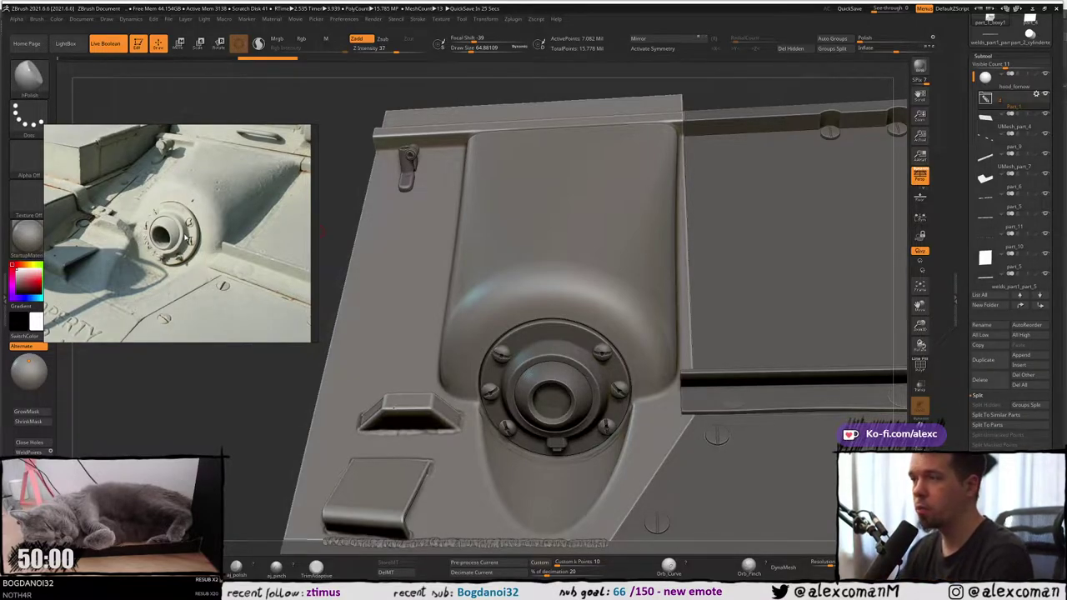
left_click_drag(189, 239, 213, 183)
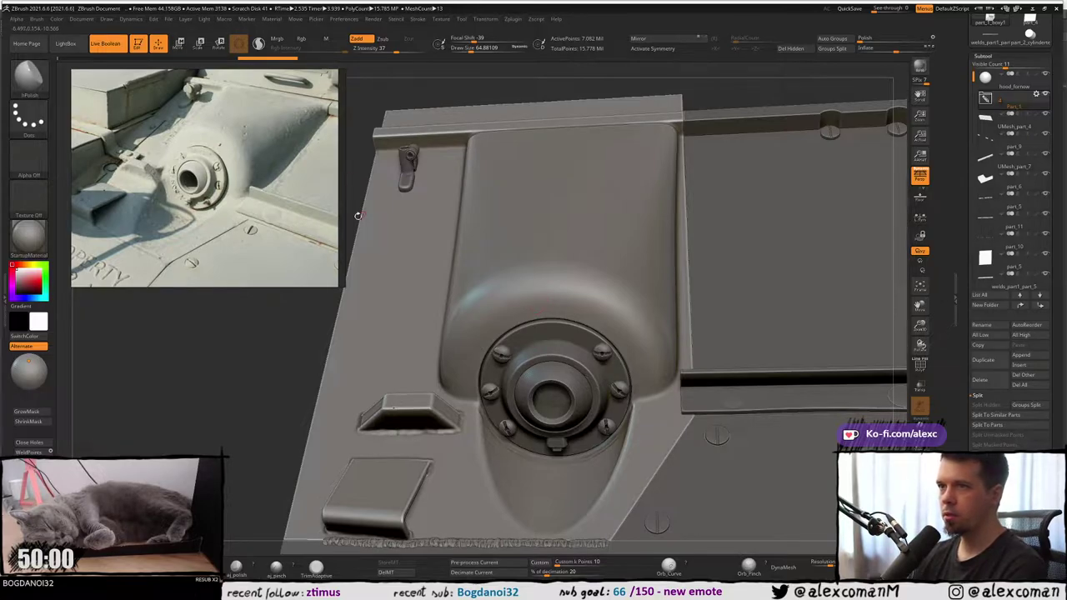
Examine the surface pitting and soft transitions of the cast housing in the reference photo.
scroll(170, 189, "up", 8)
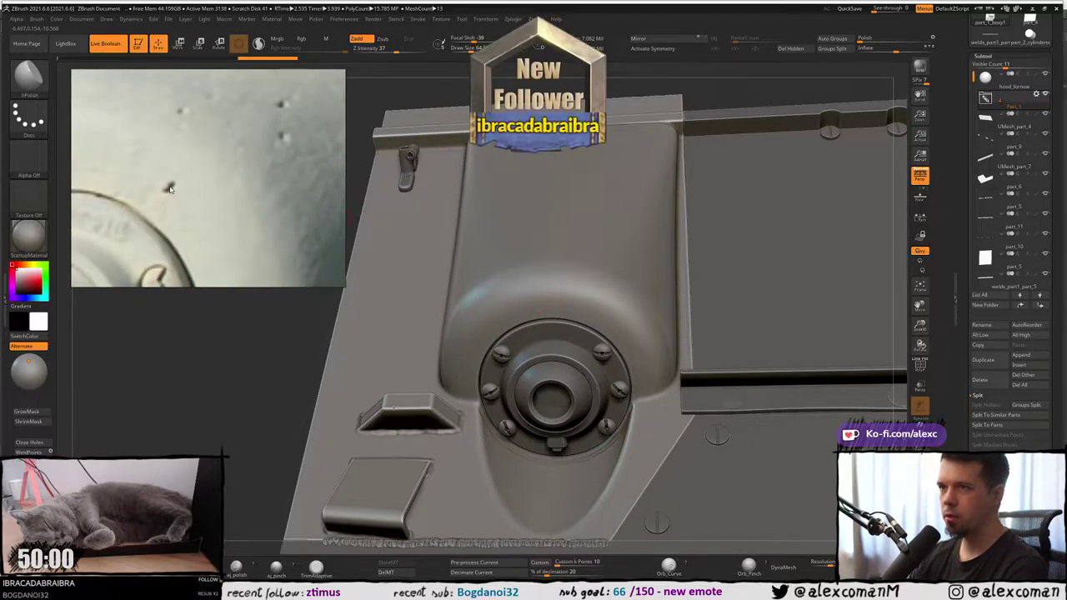
scroll(190, 116, "down", 8)
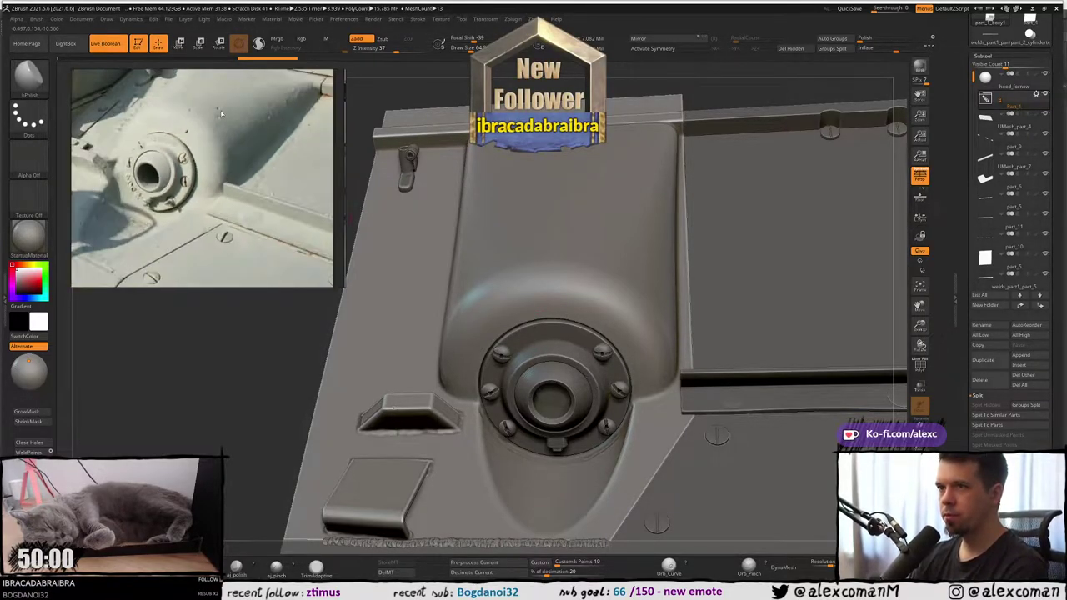
middle_click_drag(209, 135, 285, 103)
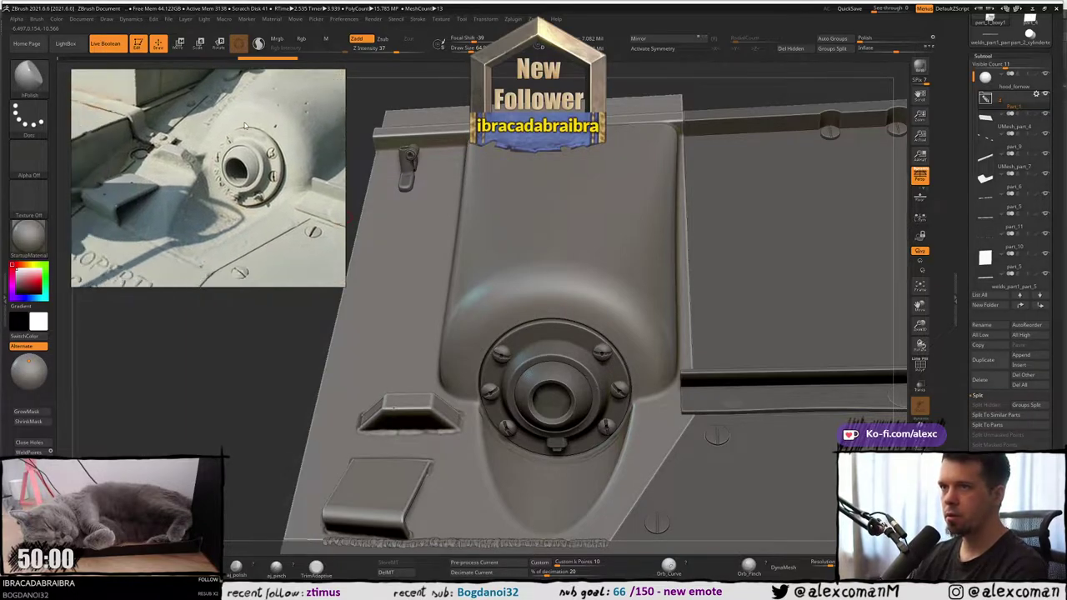
middle_click_drag(223, 164, 251, 154)
middle_click_drag(320, 157, 263, 134)
scroll(260, 154, "down", 2)
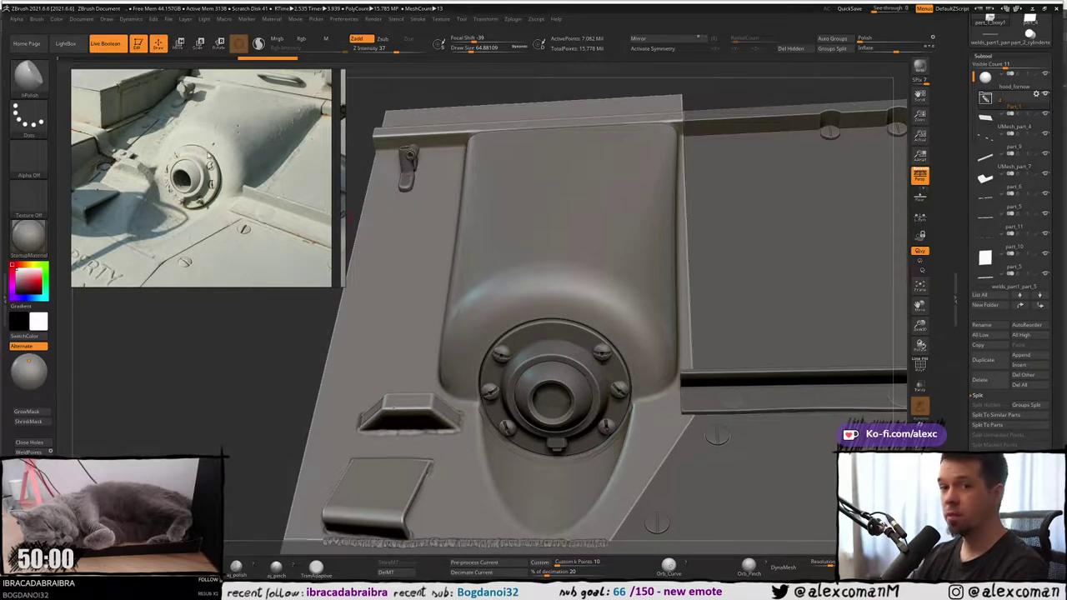
middle_click_drag(193, 139, 214, 156)
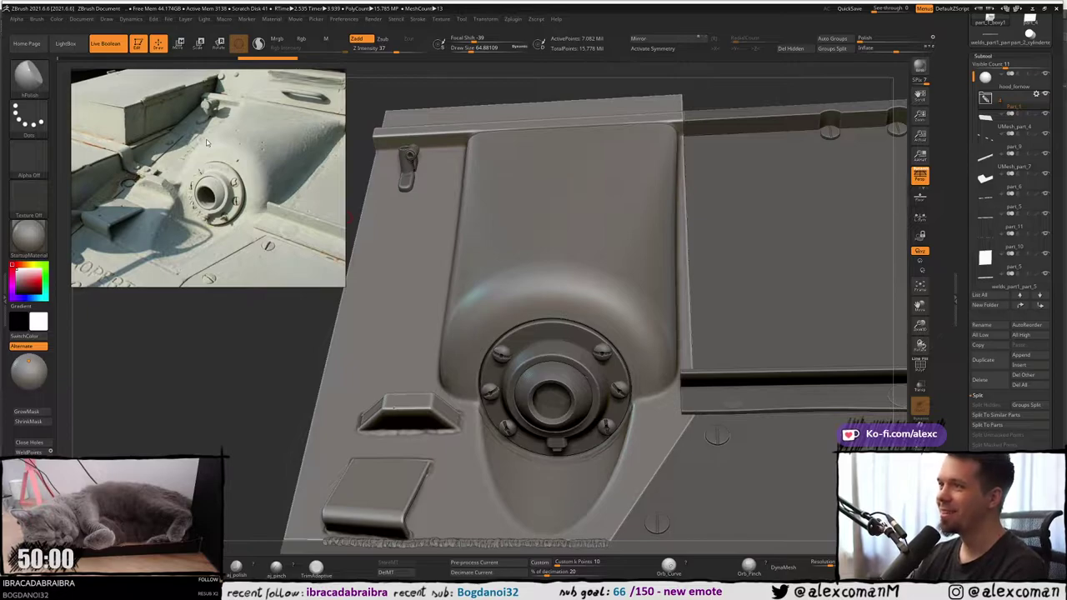
scroll(207, 142, "down", 1)
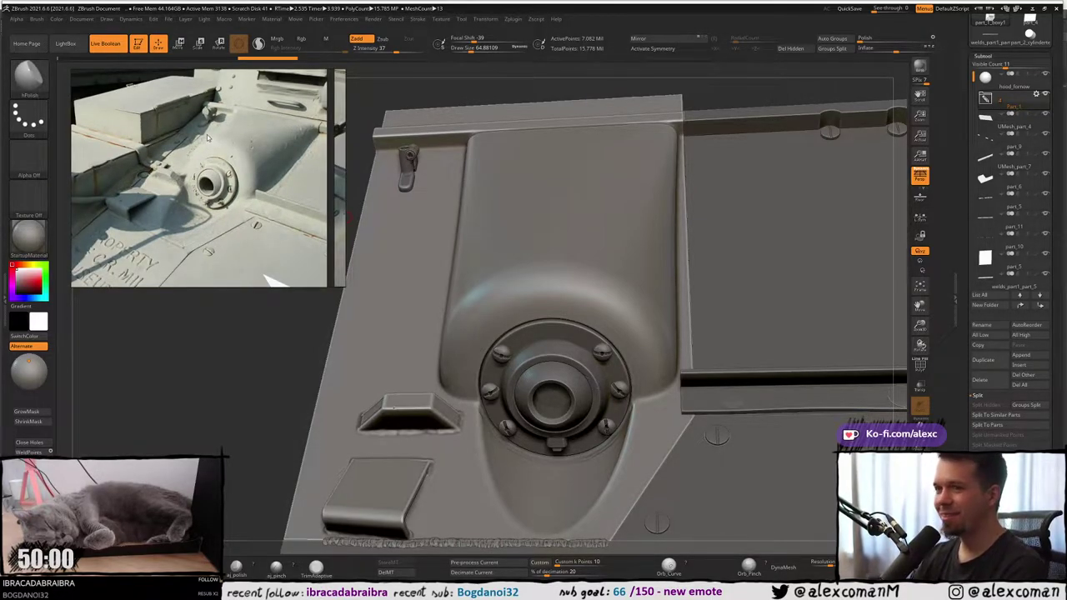
Select the weld strip welds_part1_part_5 below the housing and change the material to BasicMaterial2.
mouse_move(525, 316)
right_mouse_down()
mouse_move(557, 334)
mouse_move(559, 265)
mouse_move(445, 306)
right_mouse_up()
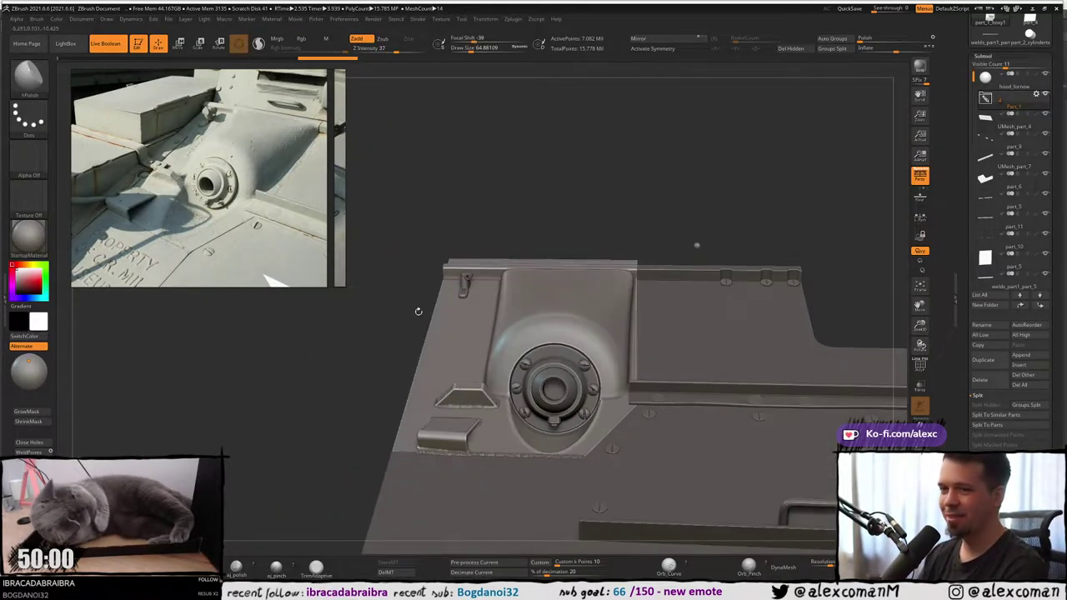
left_click(28, 237)
left_click(24, 246)
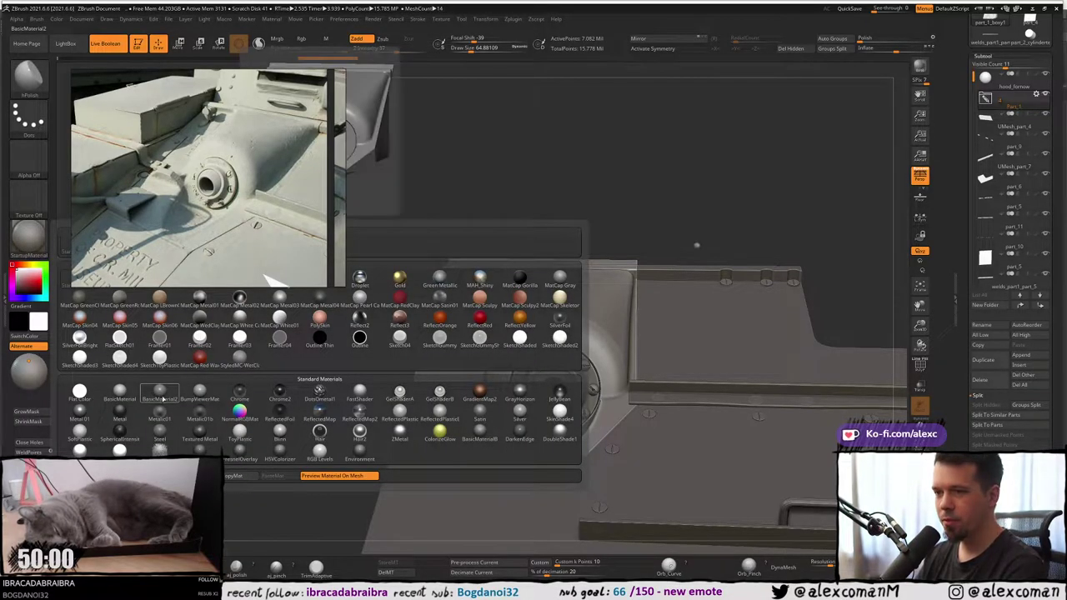
right_click_drag(572, 188, 572, 307)
right_click_drag(572, 306, 536, 176, "alt")
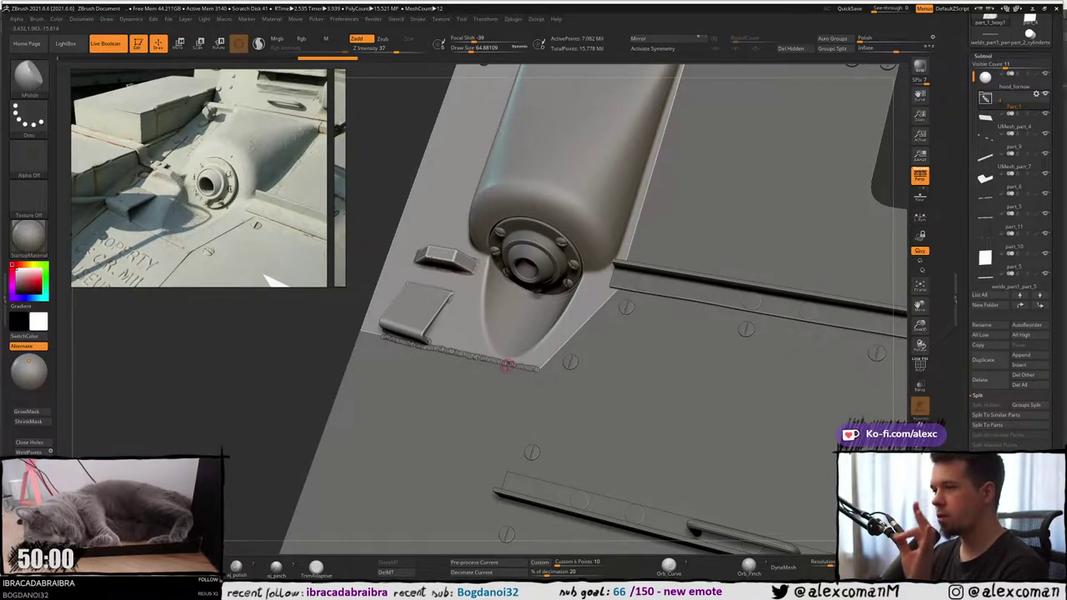
mouse_move(462, 352)
right_mouse_down("ctrl")
mouse_move(477, 387)
mouse_move(473, 375)
right_mouse_up("ctrl")
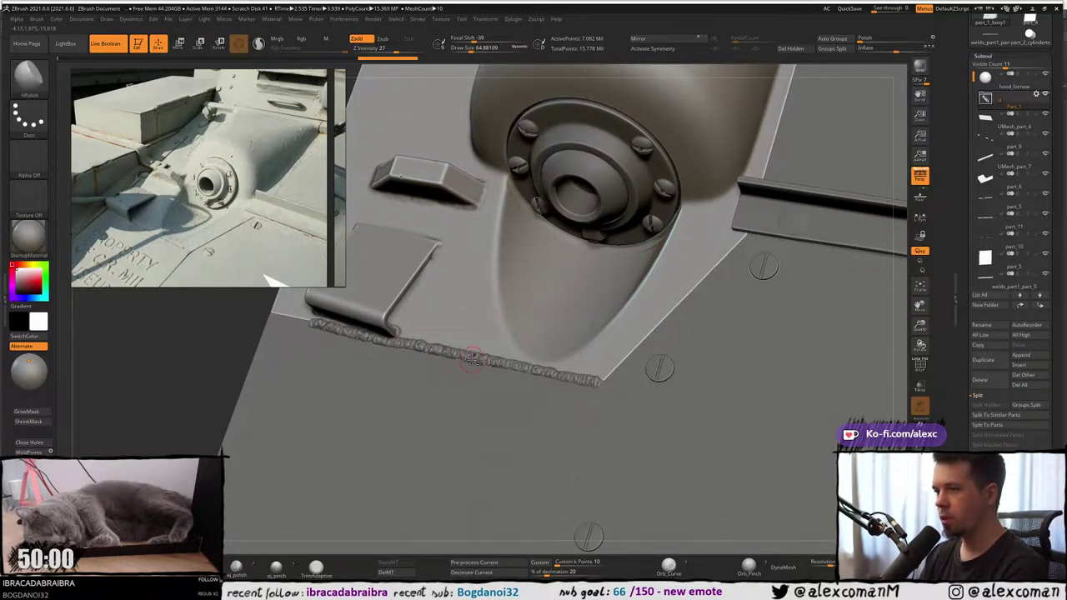
left_click(472, 358, "alt")
left_click(29, 236)
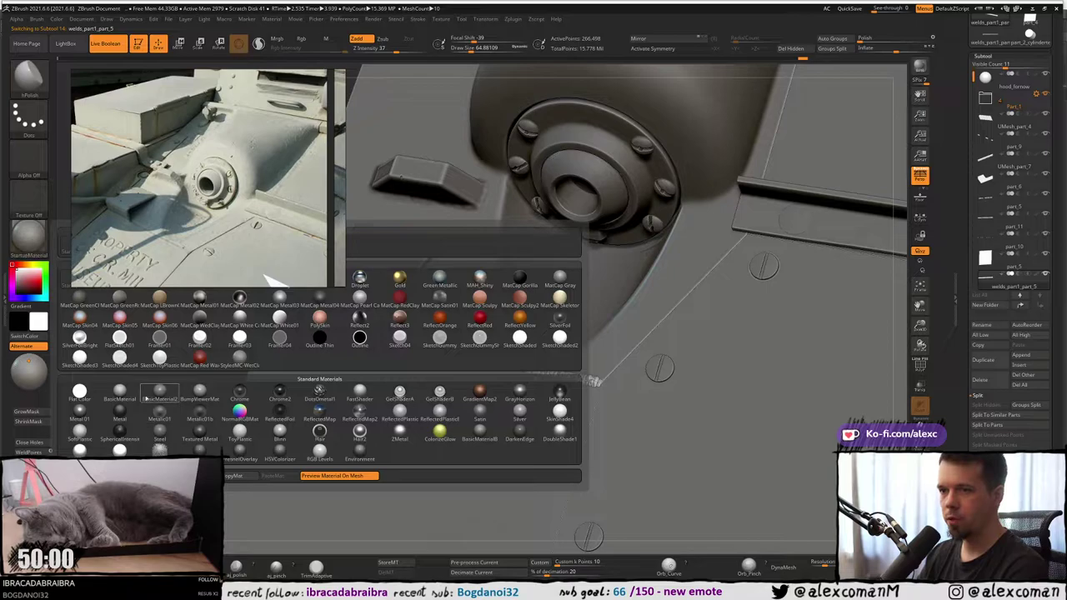
left_click(151, 399)
Isolate the weld strip welds_part1_part_5 and view its bead surface.
mouse_move(583, 346)
right_mouse_down()
mouse_move(586, 335)
mouse_move(517, 325)
mouse_move(494, 305)
mouse_move(520, 316)
mouse_move(551, 303)
mouse_move(534, 314)
right_mouse_up()
key("alt+s")
right_click_drag(441, 400, 427, 400)
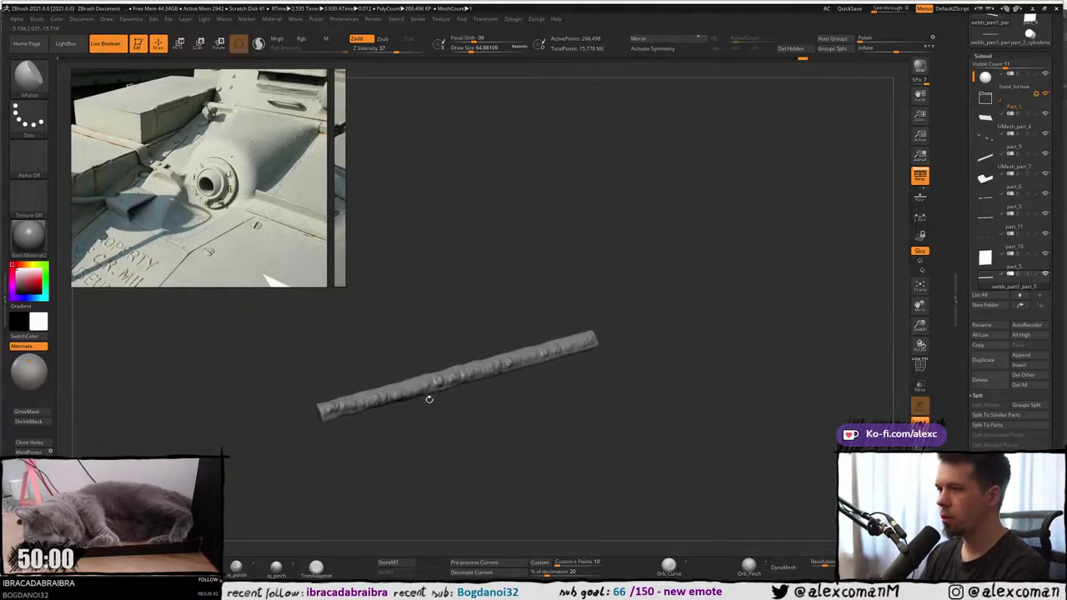
Show all hull parts again and compare the weld strip with the surrounding plates and the cast housing.
key("shift+s")
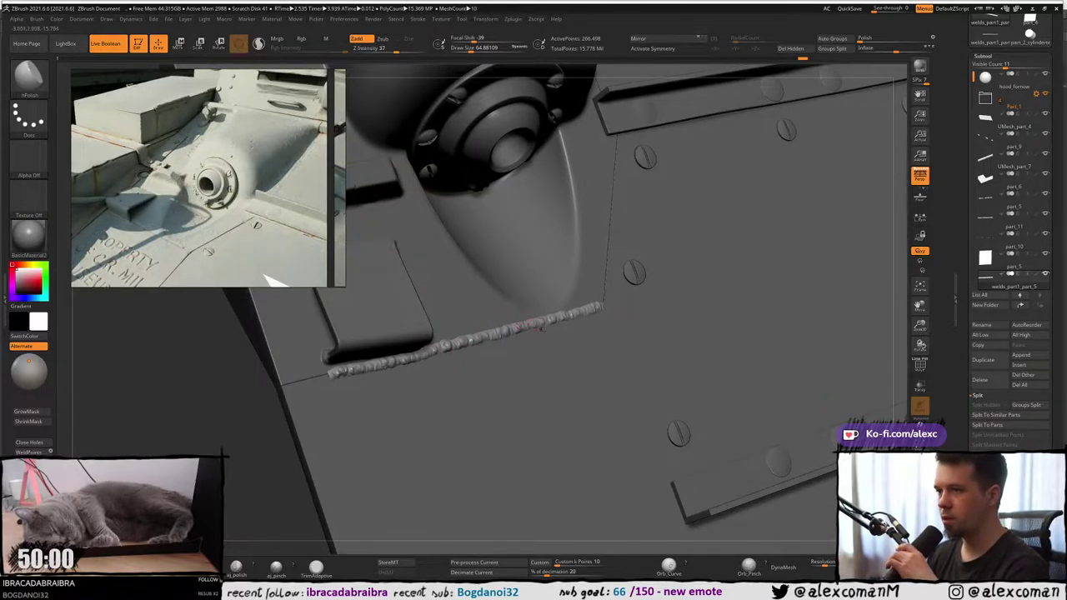
right_click_drag(596, 317, 561, 294)
scroll(558, 294, "up", 6)
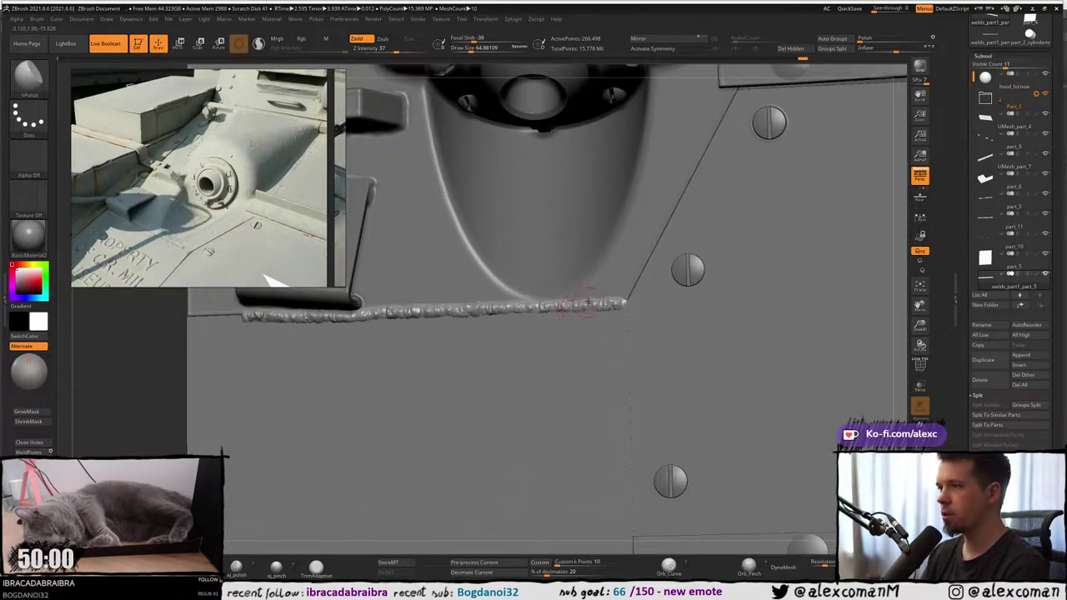
mouse_move(618, 298)
right_mouse_down()
mouse_move(629, 257)
mouse_move(615, 123)
mouse_move(607, 270)
right_mouse_up()
right_click_drag(642, 219, 537, 211, "alt")
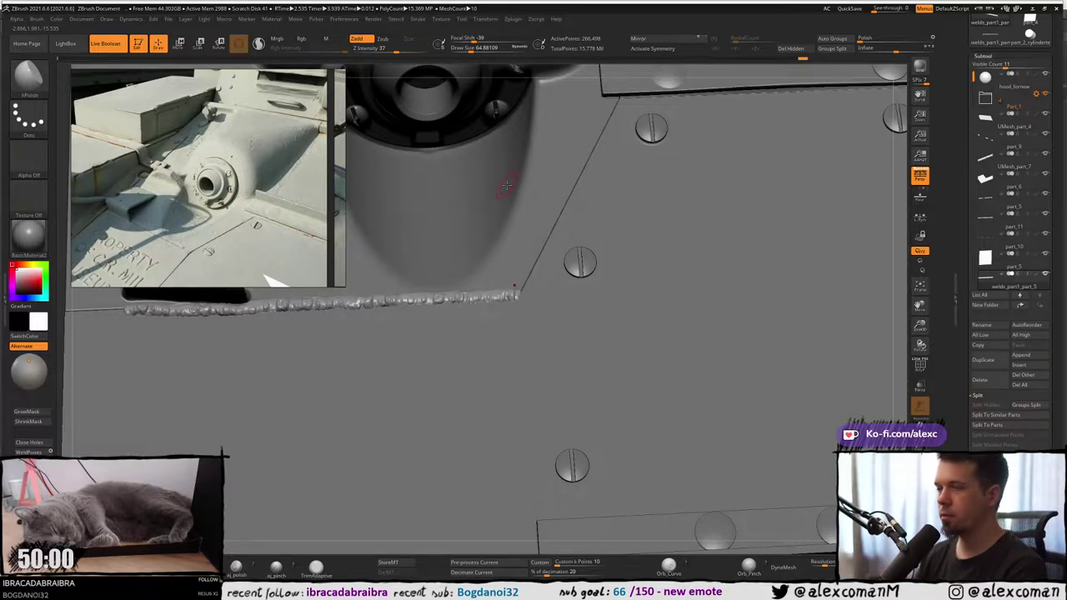
right_click_drag(658, 200, 628, 288)
Select the screwed plate UMesh_part_4 and store its morph target for work around the corner screw.
left_click(627, 289, "alt")
mouse_move(622, 245)
right_mouse_down("ctrl")
mouse_move(618, 254)
mouse_move(612, 202)
mouse_move(615, 241)
mouse_move(612, 205)
mouse_move(601, 239)
right_mouse_up("ctrl")
key("alt+s")
key("alt+s")
mouse_move(528, 273)
right_mouse_down("alt")
mouse_move(507, 260)
mouse_move(513, 275)
mouse_move(516, 248)
mouse_move(511, 238)
mouse_move(506, 247)
right_mouse_up("alt")
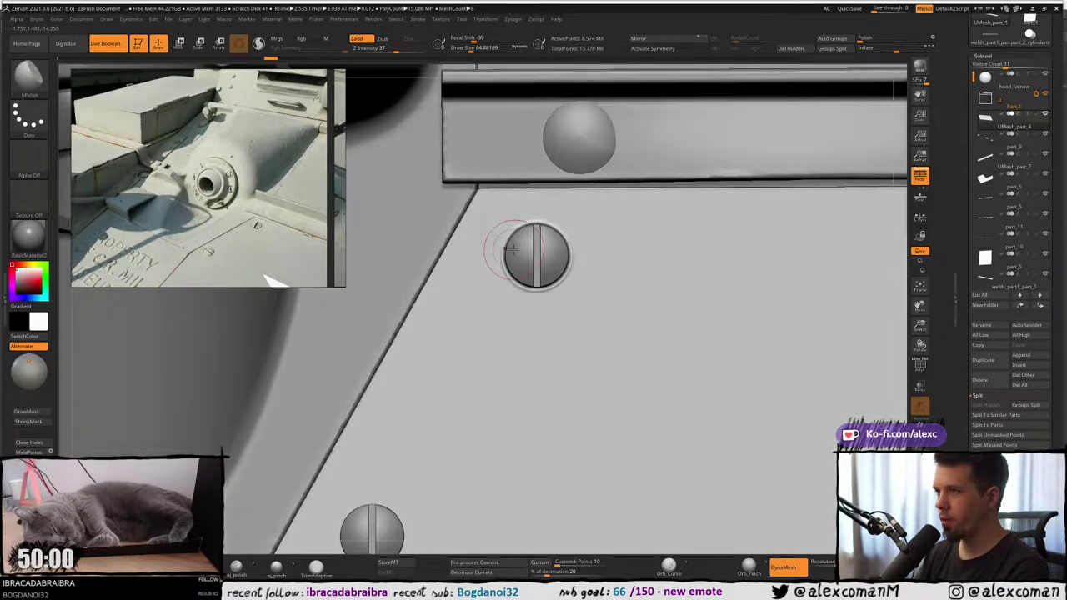
left_click(389, 563)
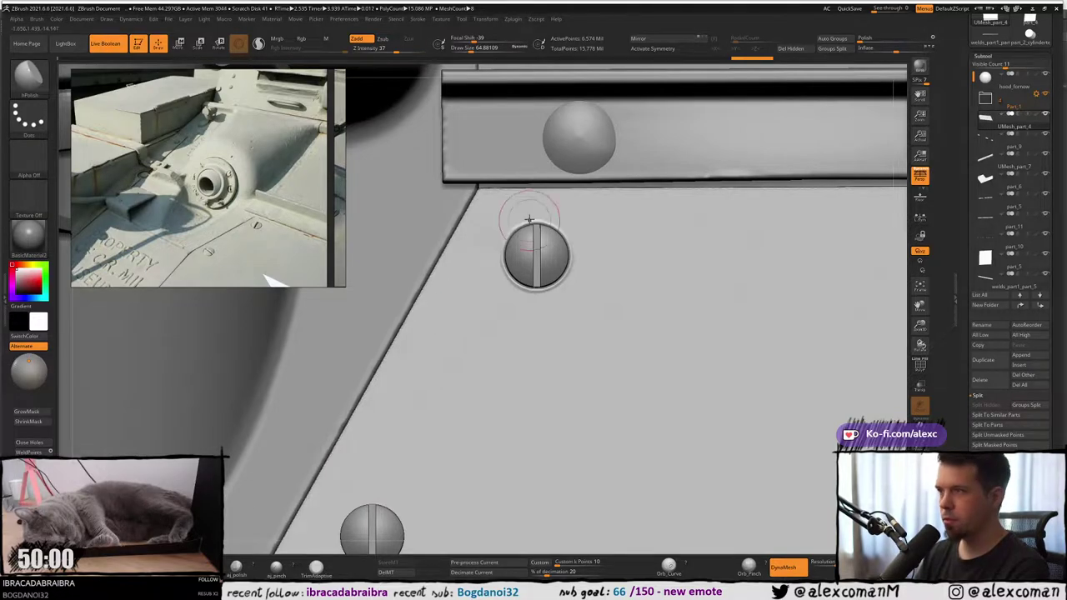
Try to flatten the plate around the corner screw recess with a larger hPolish brush, and undo the strokes.
key("s")
left_click_drag(500, 226, 503, 229)
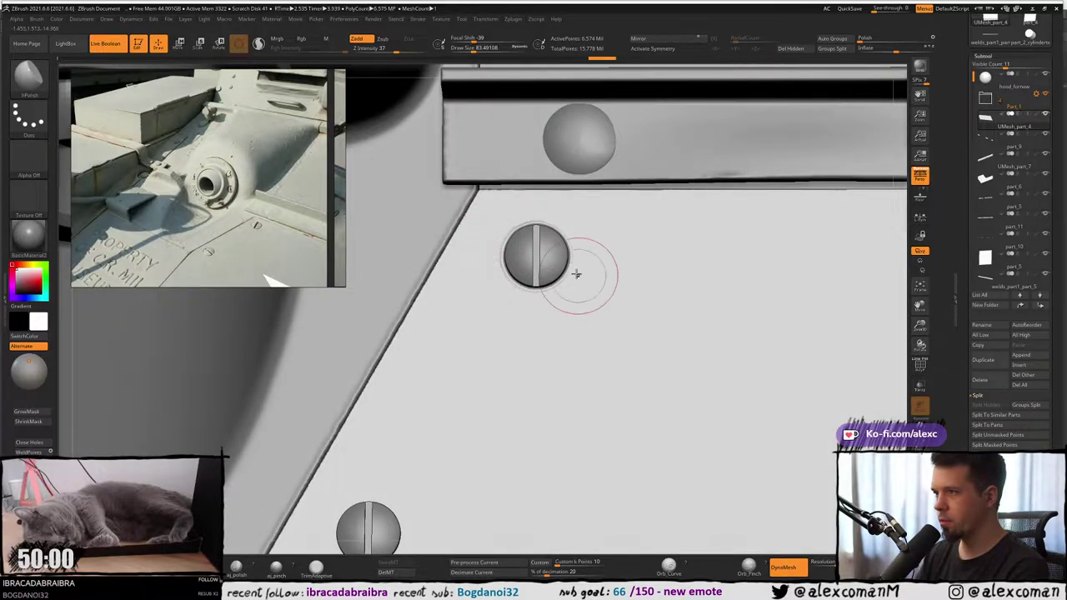
key("alt+s")
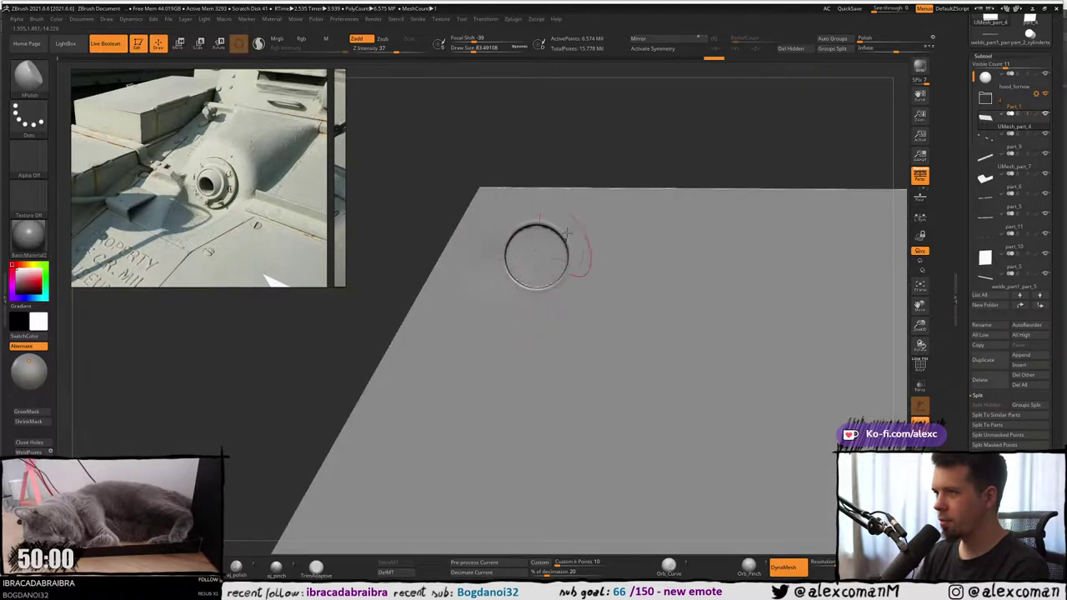
key("ctrl")
key("ctrl+z")
key("ctrl+z")
key("ctrl+z")
key("ctrl+z")
key("ctrl+z")
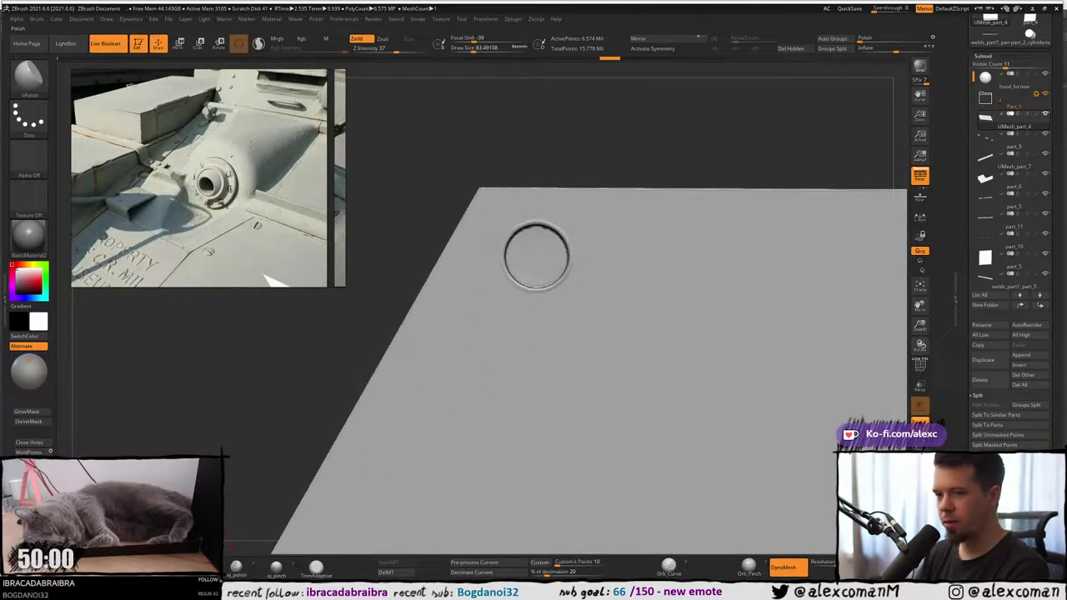
mouse_move(507, 366)
right_mouse_down()
mouse_move(524, 359)
mouse_move(530, 315)
mouse_move(553, 336)
mouse_move(551, 358)
mouse_move(465, 298)
mouse_move(493, 308)
mouse_move(500, 277)
right_mouse_up()
mouse_move(499, 277)
right_mouse_down("ctrl")
mouse_move(503, 295)
mouse_move(486, 286)
mouse_move(501, 327)
right_mouse_up("ctrl")
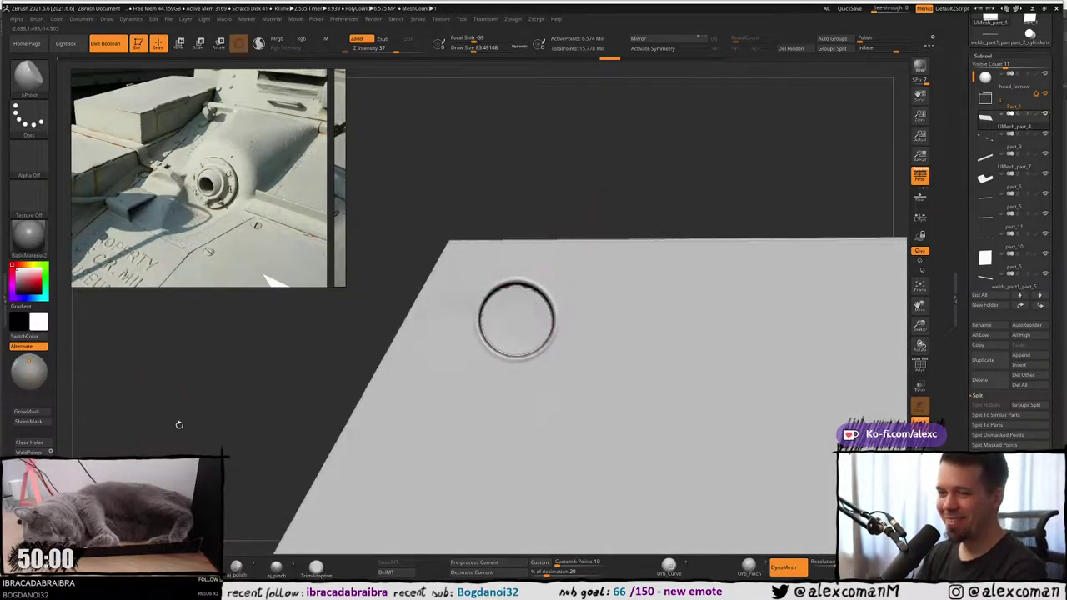
Move the reference photo off the plate and test the Planar brush just below the screw recess.
left_click_drag(194, 217, 761, 201)
left_click(29, 83)
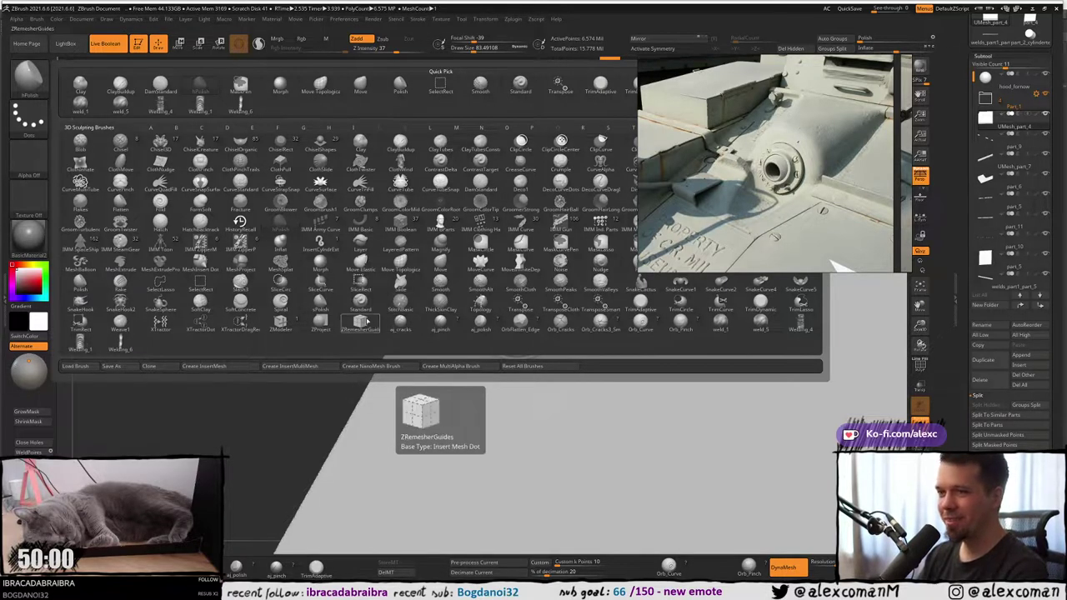
left_click_drag(766, 168, 906, 112)
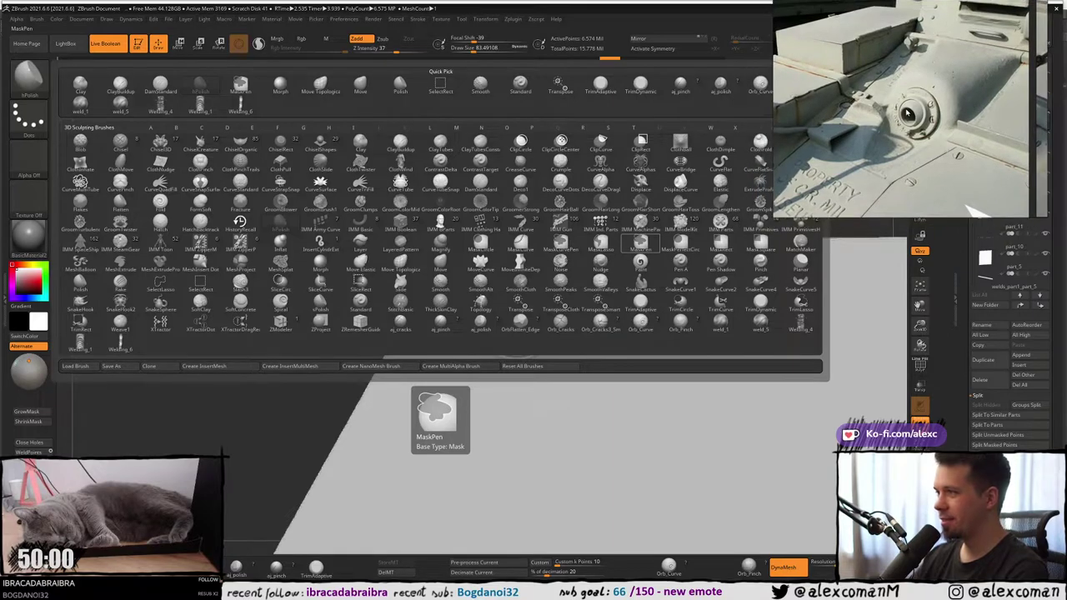
left_click(800, 263)
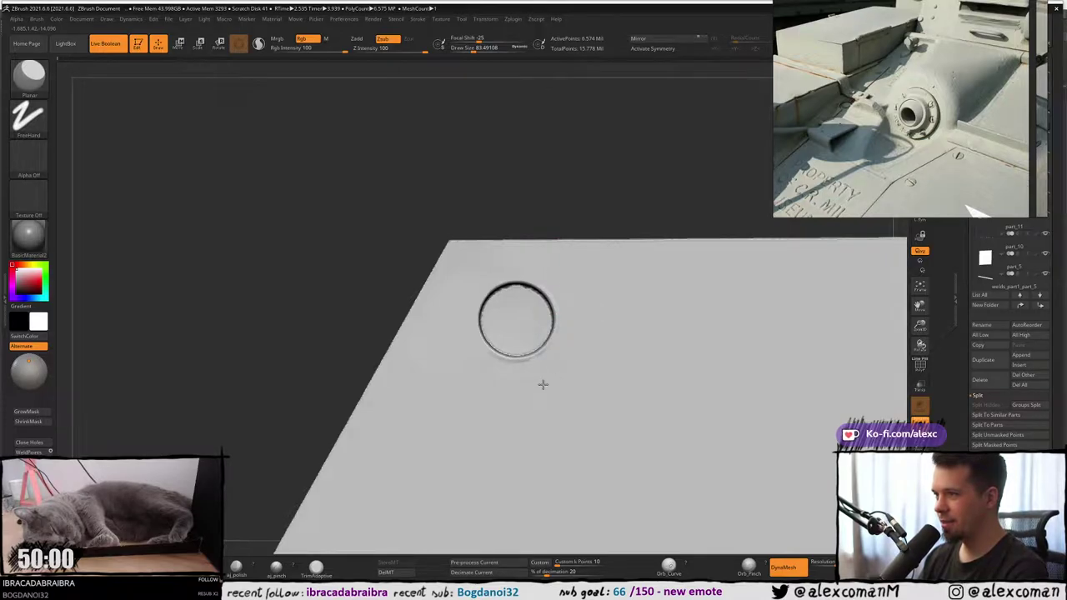
key("ctrl")
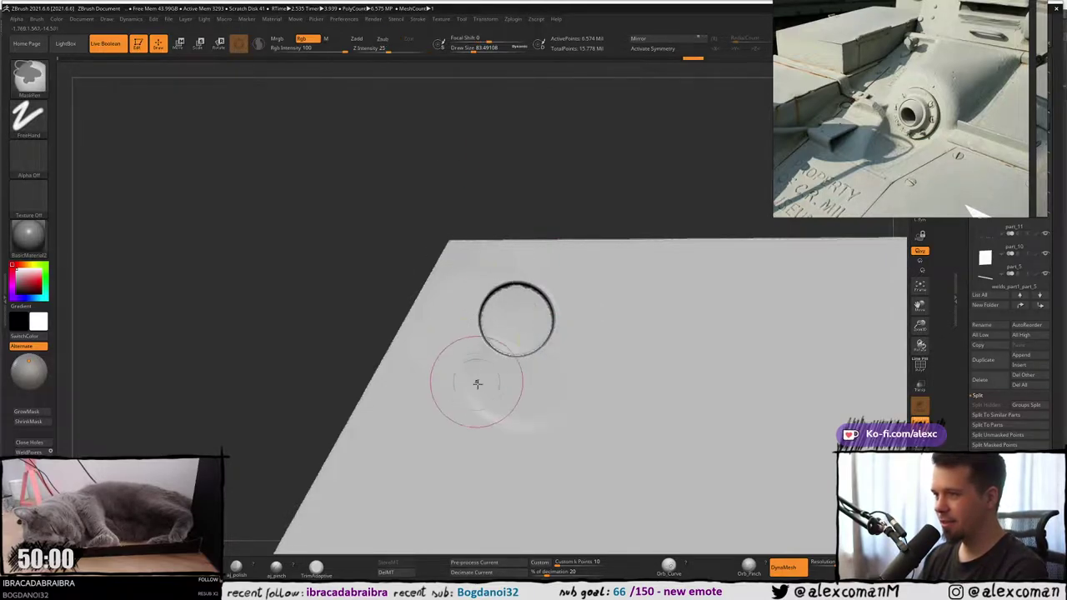
key("ctrl+z")
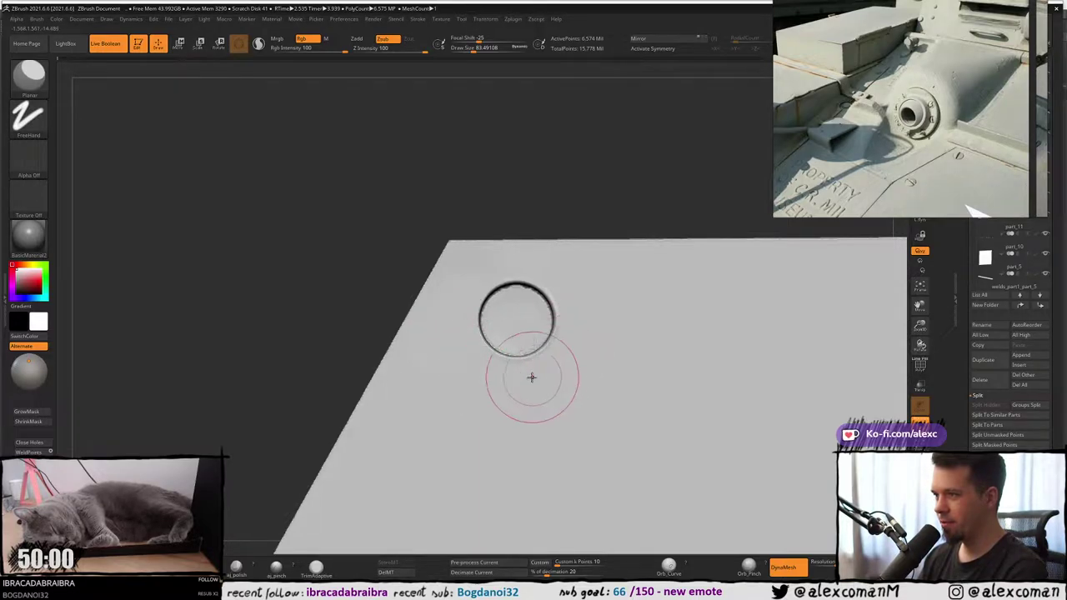
Examine the screw recess at an angle, and show the full hull to review the screws around the upper plate.
mouse_move(578, 279)
right_mouse_down()
mouse_move(572, 222)
mouse_move(548, 217)
mouse_move(581, 188)
mouse_move(591, 232)
right_mouse_up()
left_click_drag(590, 232, 565, 245)
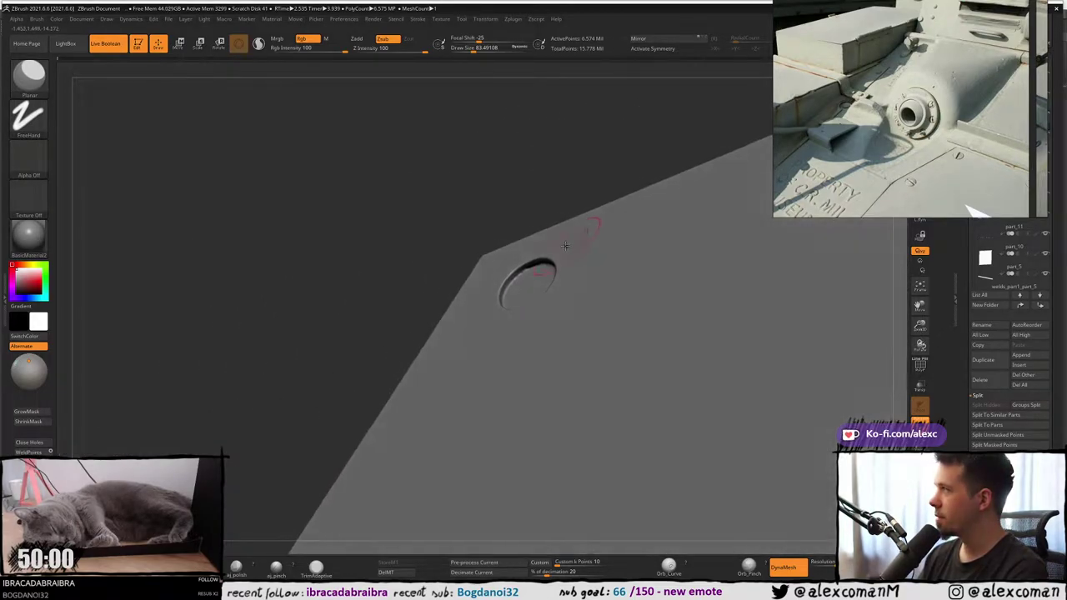
left_click(30, 237)
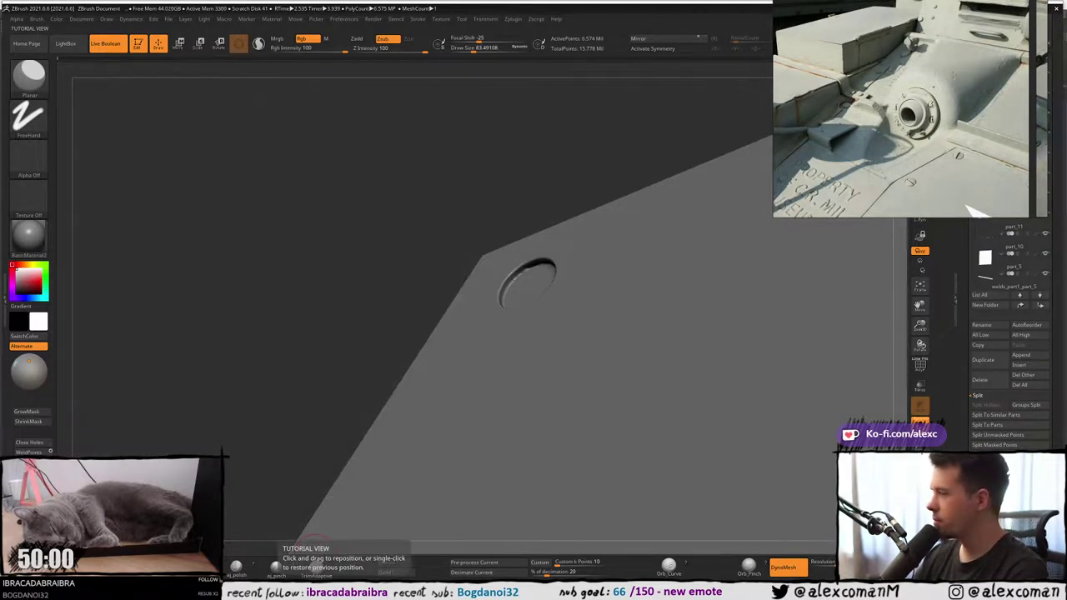
mouse_move(379, 228)
right_mouse_down()
mouse_move(409, 267)
mouse_move(412, 294)
mouse_move(396, 261)
mouse_move(421, 220)
mouse_move(483, 271)
mouse_move(477, 224)
right_mouse_up()
left_click_drag(480, 238, 477, 261, "alt")
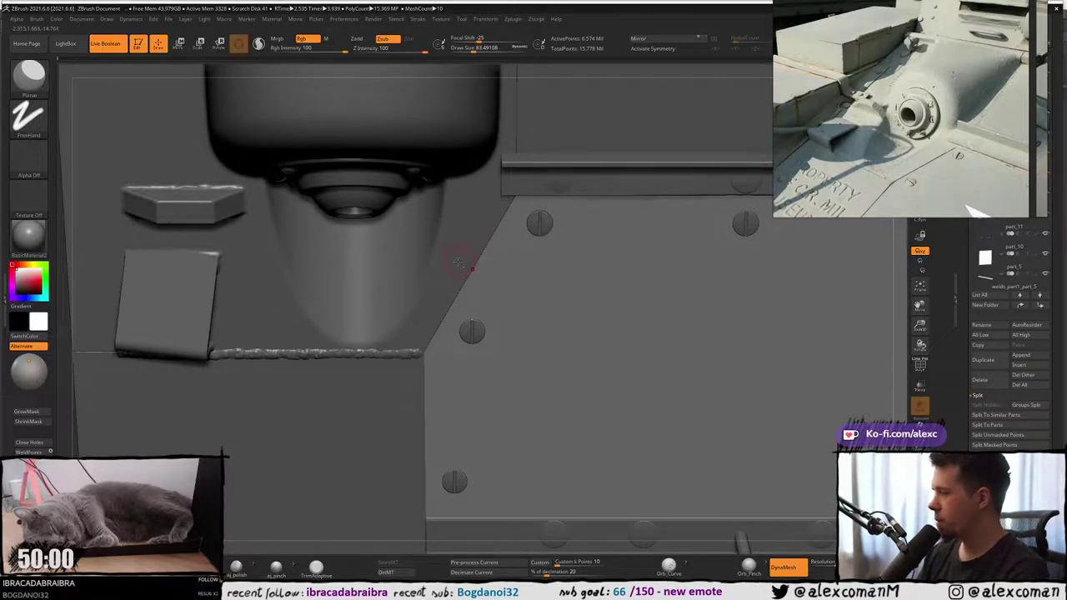
right_click_drag(473, 259, 444, 233)
mouse_move(542, 342)
left_mouse_down()
mouse_move(512, 218)
mouse_move(460, 241)
mouse_move(465, 277)
mouse_move(426, 248)
mouse_move(438, 205)
mouse_move(437, 241)
mouse_move(438, 171)
left_mouse_up()
mouse_move(438, 171)
right_mouse_down("shift")
mouse_move(437, 197)
mouse_move(440, 183)
mouse_move(403, 186)
right_mouse_up("shift")
right_click_drag(409, 228, 408, 228, "ctrl")
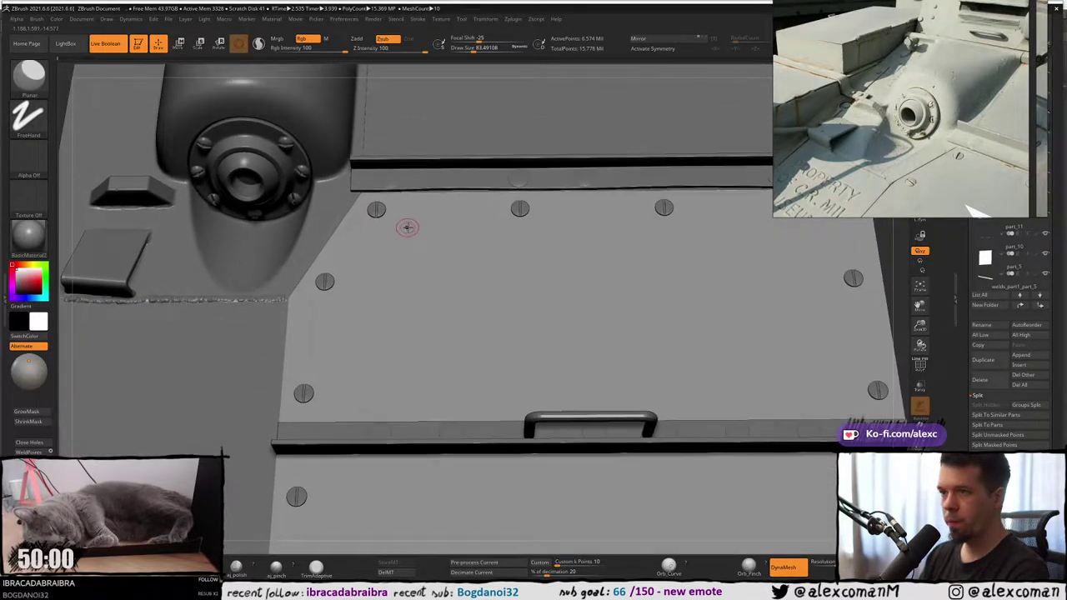
left_click_drag(407, 226, 408, 235)
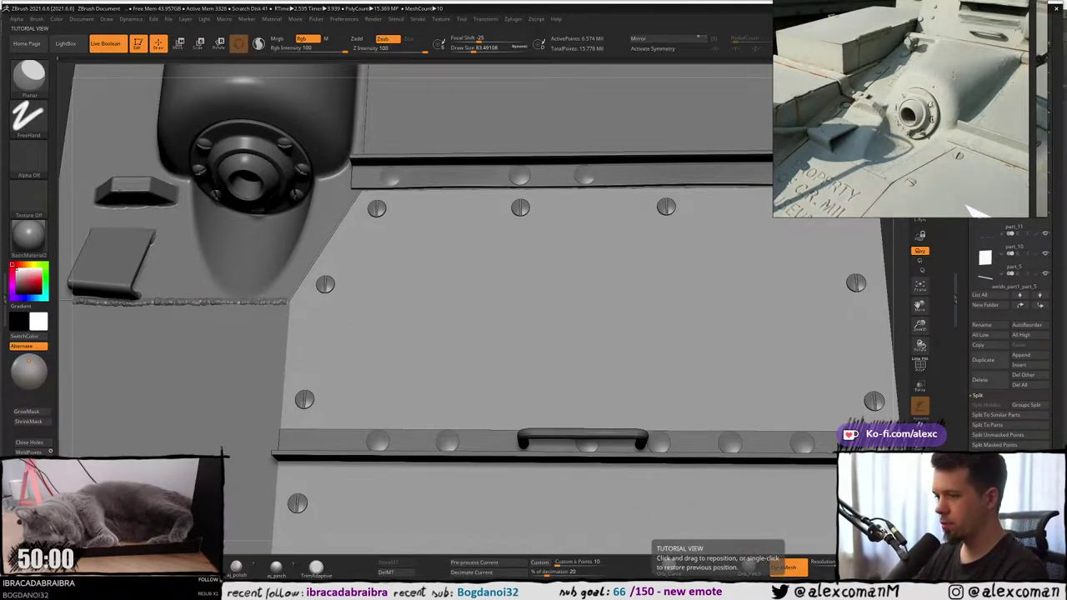
Switch to 3ds Max and copy the see-through cylinder from the corner screw onto the second screw along the plate's upper edge.
key("alt+Tab")
mouse_move(533, 250)
middle_mouse_down("alt")
mouse_move(550, 274)
mouse_move(620, 295)
mouse_move(472, 266)
mouse_move(417, 274)
middle_mouse_up("alt")
scroll(619, 295, "down", 4)
left_click_drag(417, 274, 611, 290, "shift")
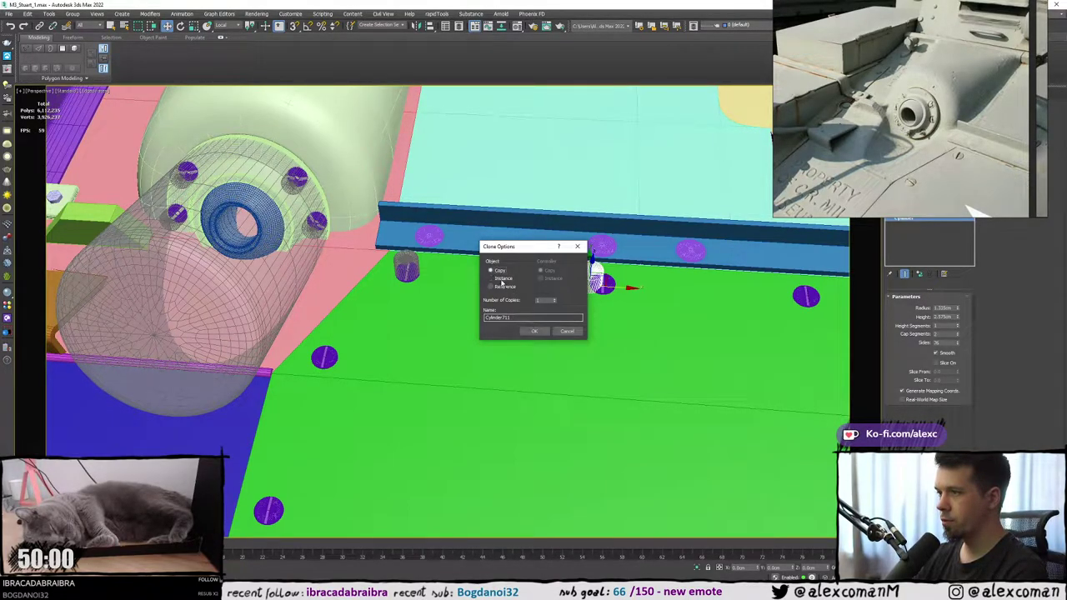
left_click(534, 331)
scroll(573, 285, "up", 5)
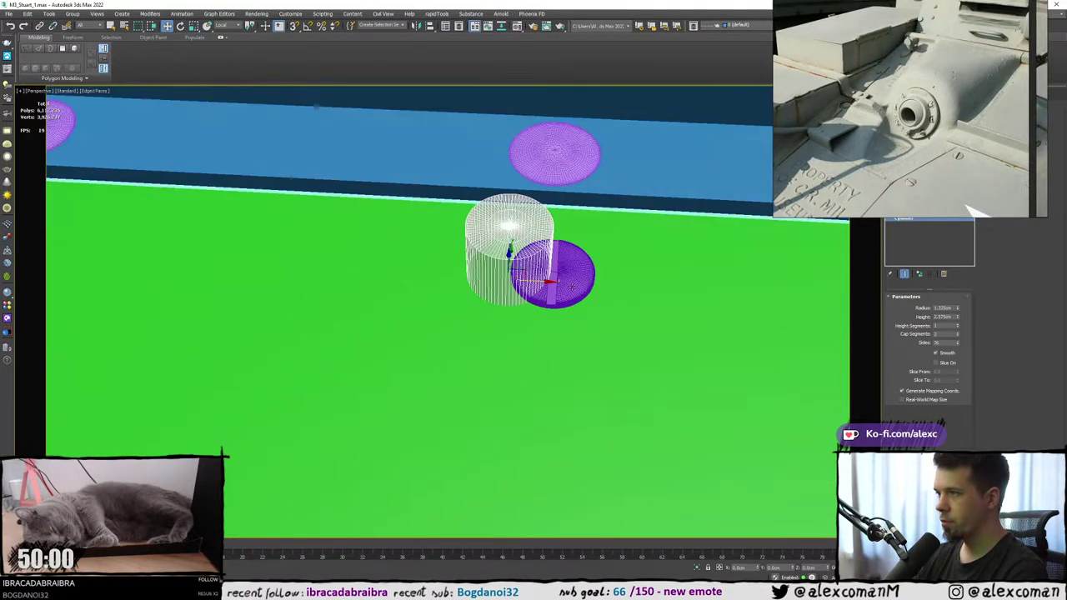
left_click_drag(546, 282, 588, 283)
scroll(575, 282, "up", 4)
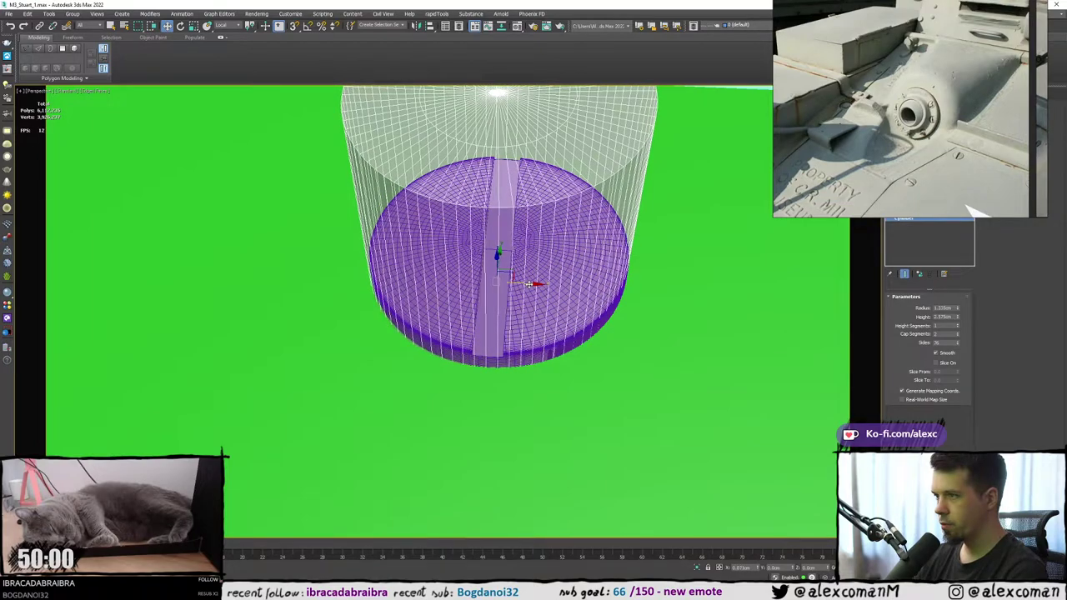
Copy the cylinder to the third screw of the upper edge and align it to that screw's pivot point.
scroll(534, 281, "down", 4)
scroll(535, 281, "down", 7)
scroll(490, 260, "up", 3)
left_click_drag(437, 257, 496, 259, "shift")
left_click(538, 331)
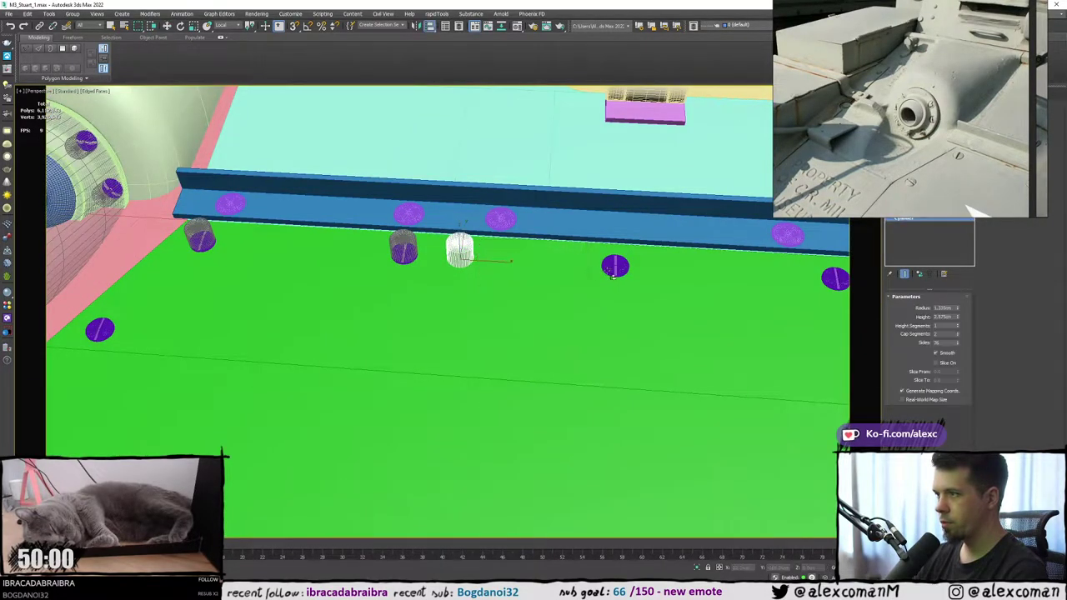
key("alt+a")
left_click(615, 265)
left_click(535, 364)
middle_click_drag(536, 361, 478, 270)
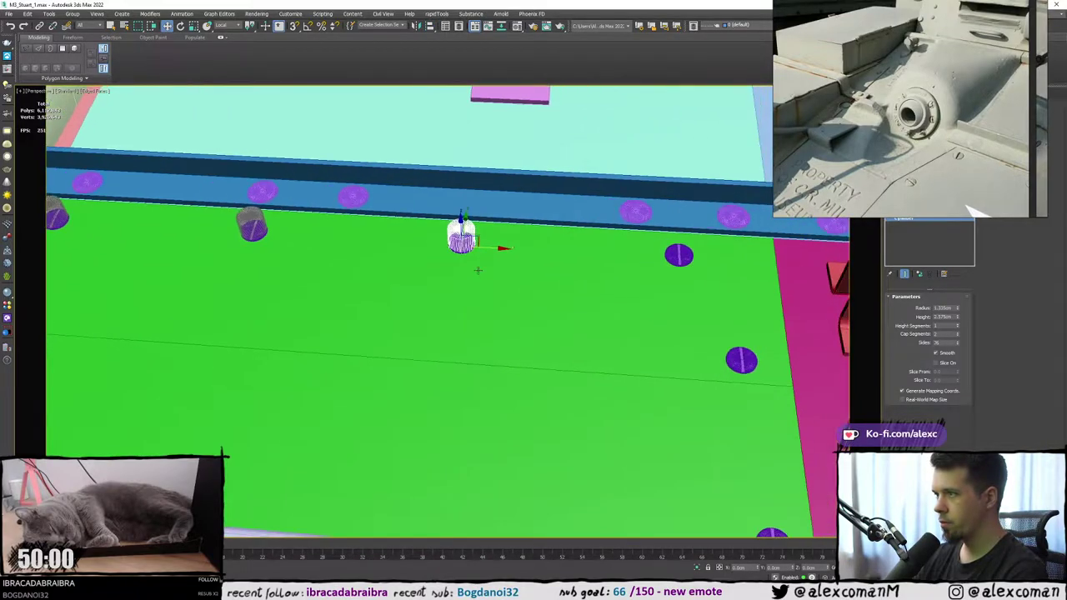
Copy the cylinder to the fourth screw of the upper edge and align their pivot points.
left_click_drag(488, 244, 561, 255, "shift")
key("Return")
key("alt+a")
left_click(679, 256)
left_click(540, 363)
Place instances of the cylinder on both screws along the plate edge beside the magenta panel, aligned by pivot point.
middle_click_drag(540, 363, 531, 272)
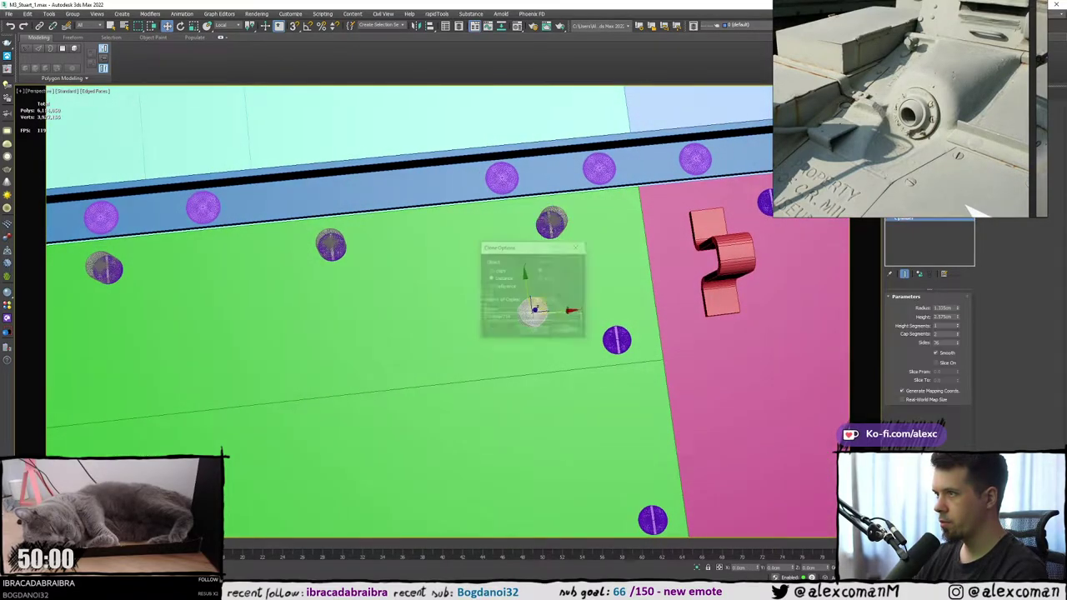
key("alt+a")
left_click(619, 337)
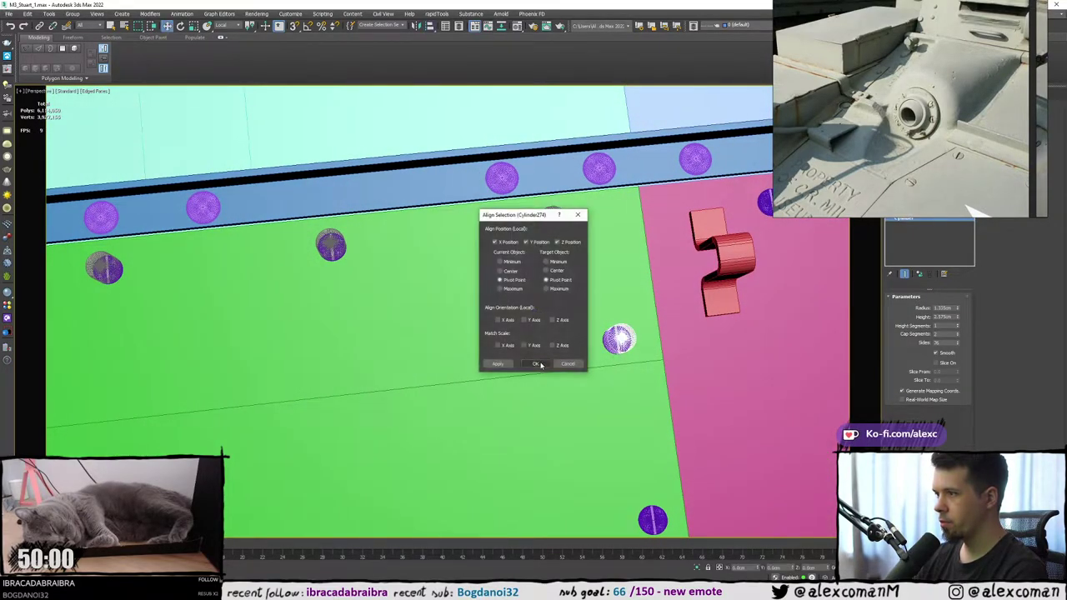
left_click(536, 364)
middle_click_drag(529, 346, 519, 98)
left_click_drag(517, 125, 502, 277, "shift")
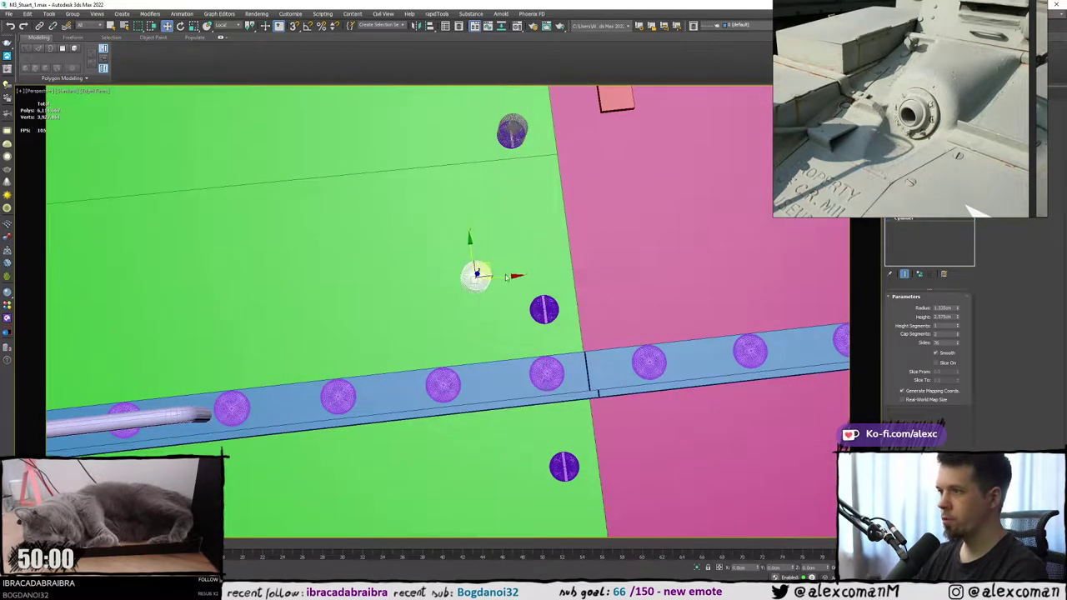
key("alt+a")
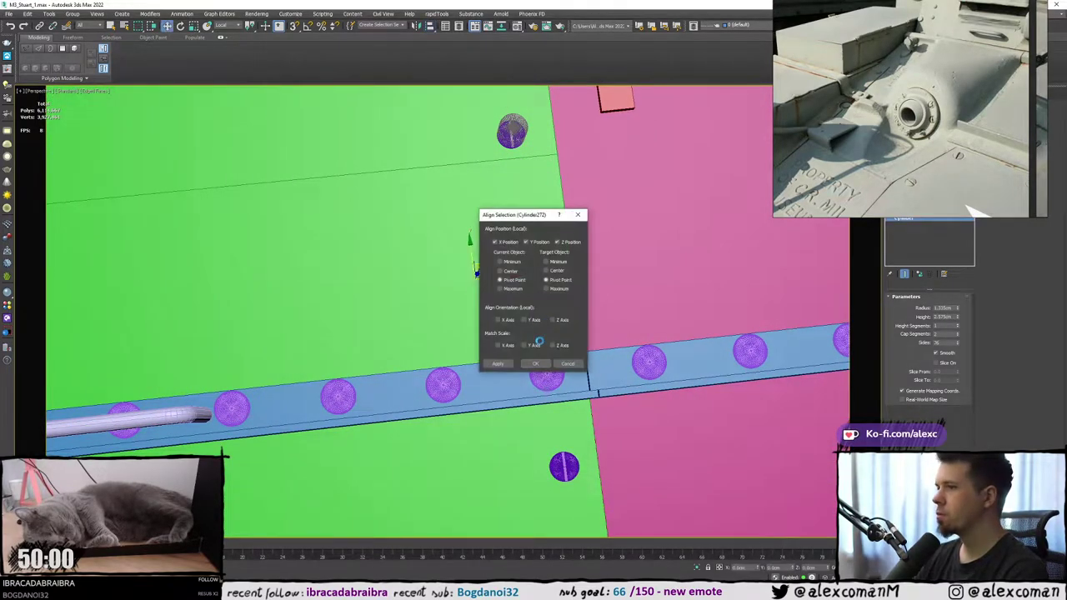
left_click(534, 363)
Place a cylinder instance on the lower screw of the plate's opposite edge, above the crossbar, aligned to the screw.
middle_click_drag(546, 304, 661, 258)
scroll(572, 284, "down", 5)
mouse_move(572, 285)
middle_mouse_down("alt")
mouse_move(569, 253)
mouse_move(577, 279)
middle_mouse_up("alt")
scroll(578, 275, "up", 5)
left_click_drag(705, 300, 419, 279, "shift")
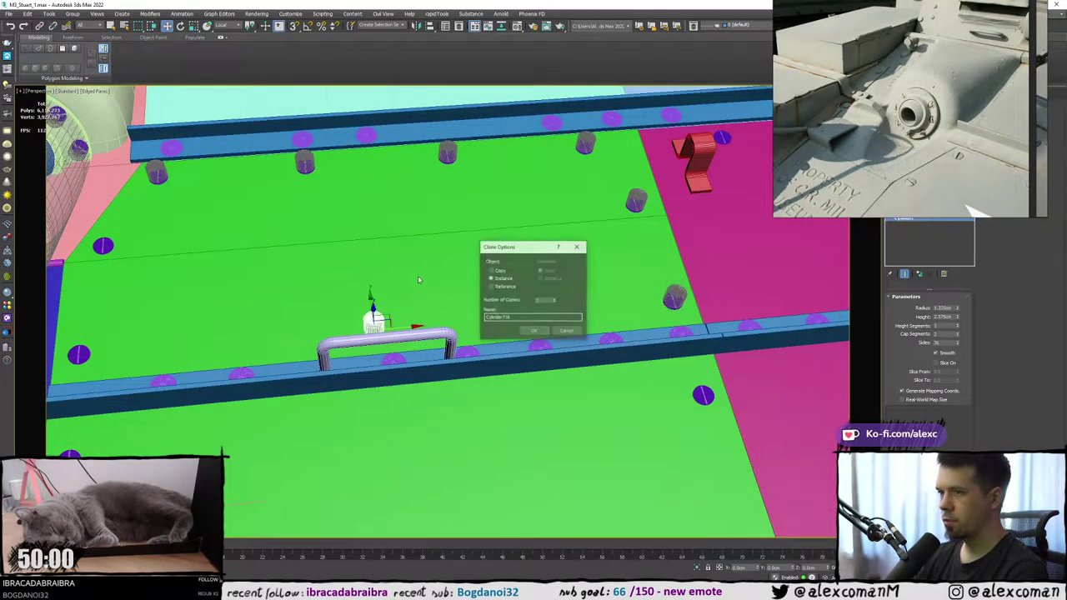
left_click(542, 331)
middle_click_drag(337, 293, 559, 281)
key("alt+a")
left_click(311, 340)
Place a cylinder instance on the remaining screw of the slanted edge near the housing, aligned by pivot point.
middle_click_drag(444, 344, 585, 351)
middle_click_drag(585, 350, 457, 273, "alt")
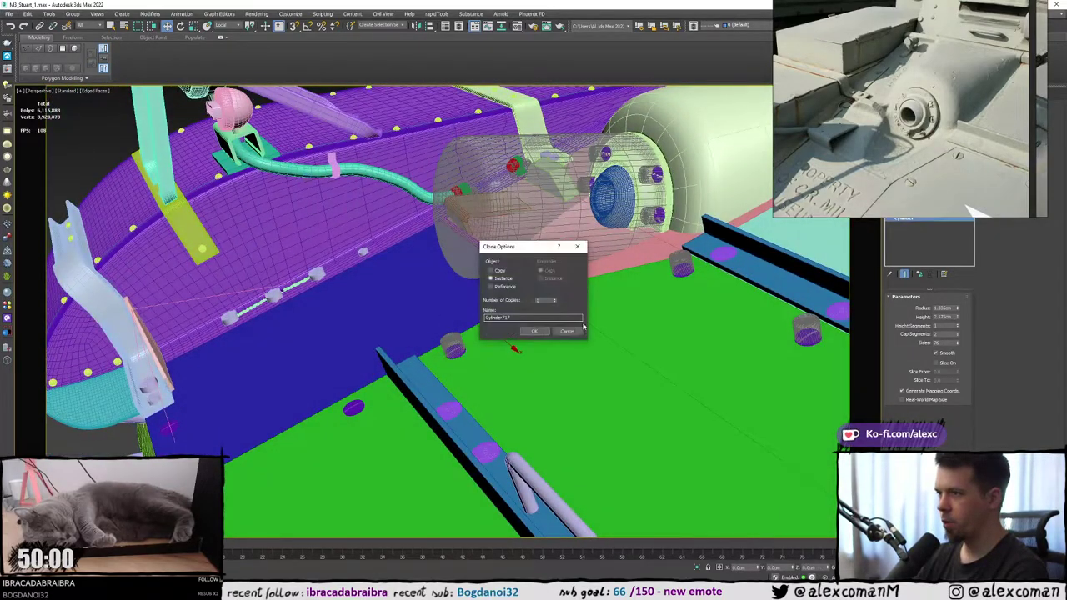
left_click(576, 291)
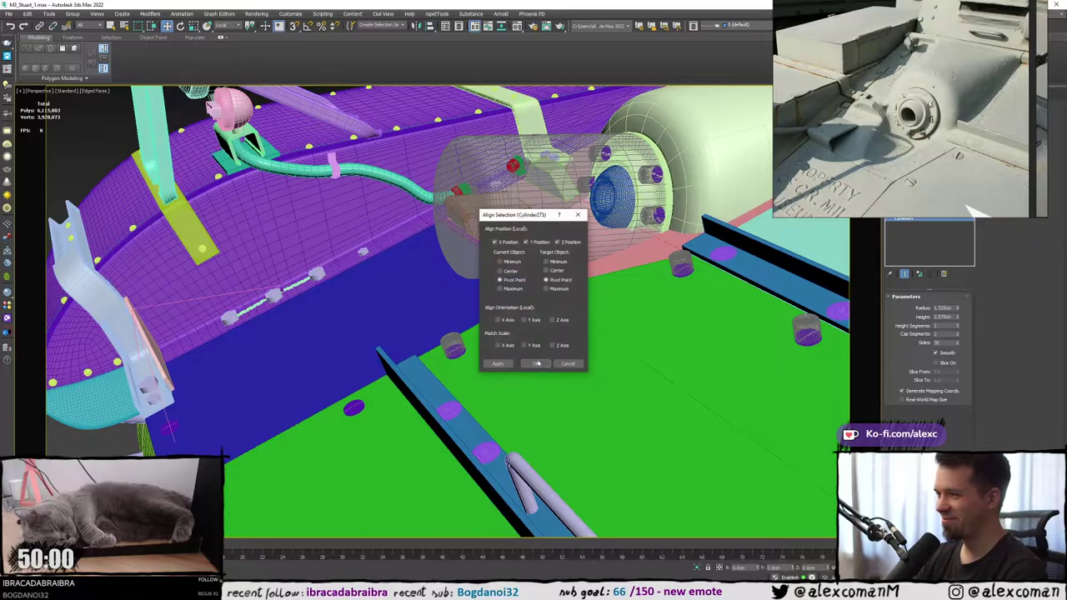
Turn off the edge display and check the cylinders placed on the screws around the upper plate.
scroll(523, 353, "down", 5)
mouse_move(523, 353)
middle_mouse_down("alt")
mouse_move(546, 336)
mouse_move(443, 289)
mouse_move(385, 293)
mouse_move(550, 283)
middle_mouse_up("alt")
key("F4")
key("F4")
scroll(493, 284, "up", 3)
mouse_move(684, 268)
middle_mouse_down()
mouse_move(495, 269)
mouse_move(507, 300)
middle_mouse_up()
key("F4")
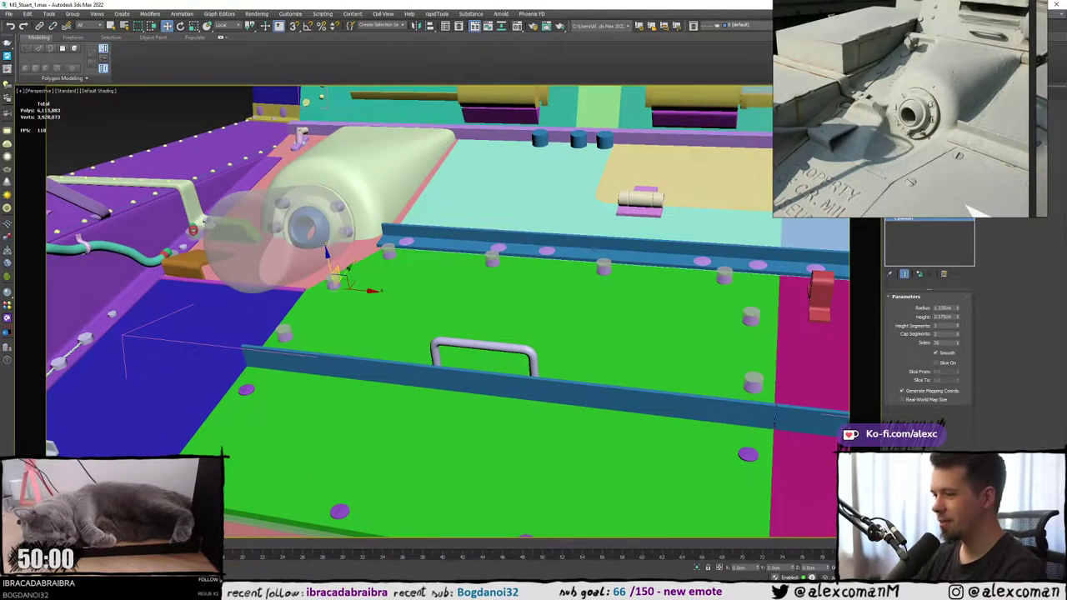
Switch to ZBrush and look through the reference photos for views of the tank's front hull and its plate screws.
key("alt+Tab")
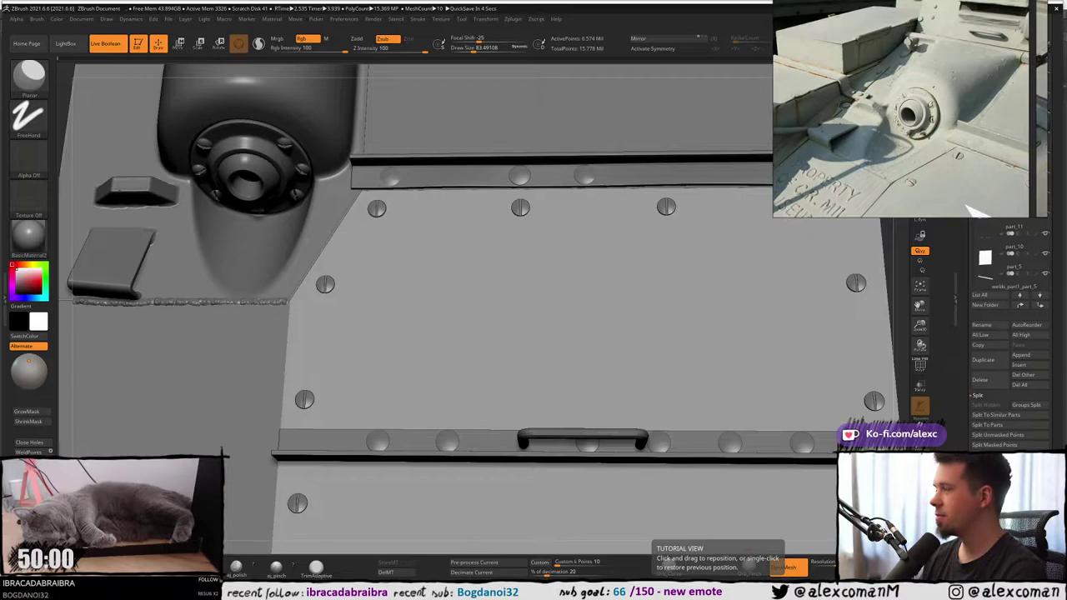
mouse_move(626, 208)
right_mouse_down()
mouse_move(648, 239)
mouse_move(600, 207)
mouse_move(601, 227)
right_mouse_up()
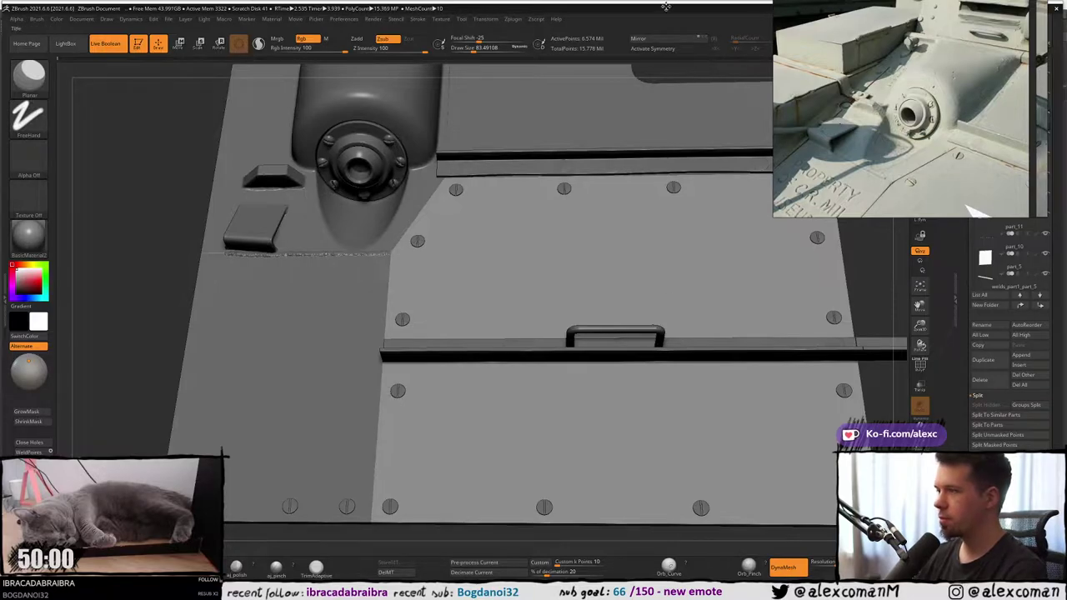
scroll(909, 130, "down", 4)
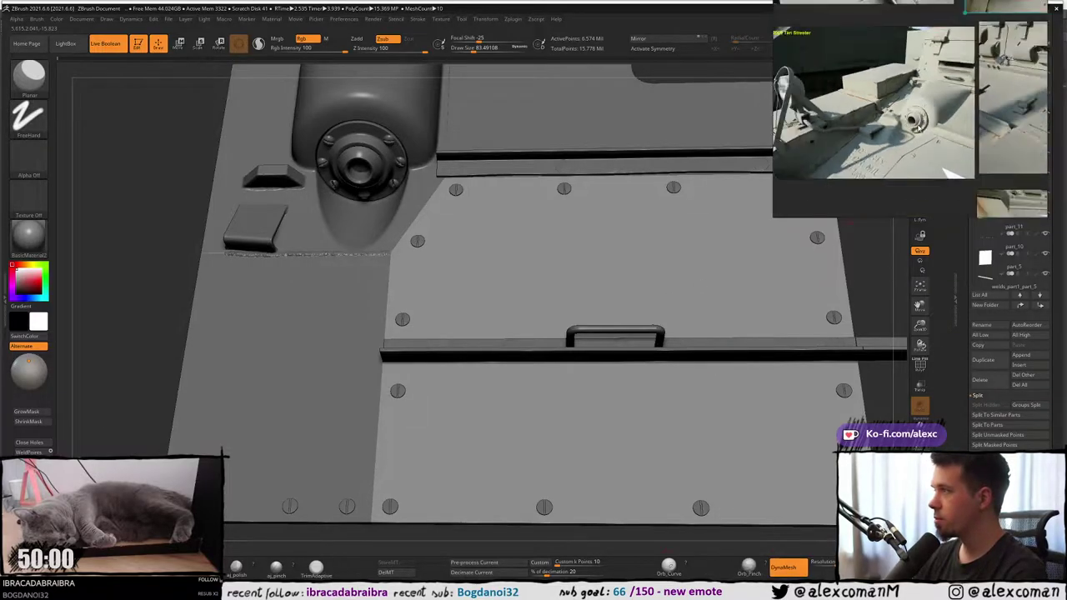
middle_click_drag(909, 130, 750, 124)
scroll(795, 104, "down", 5)
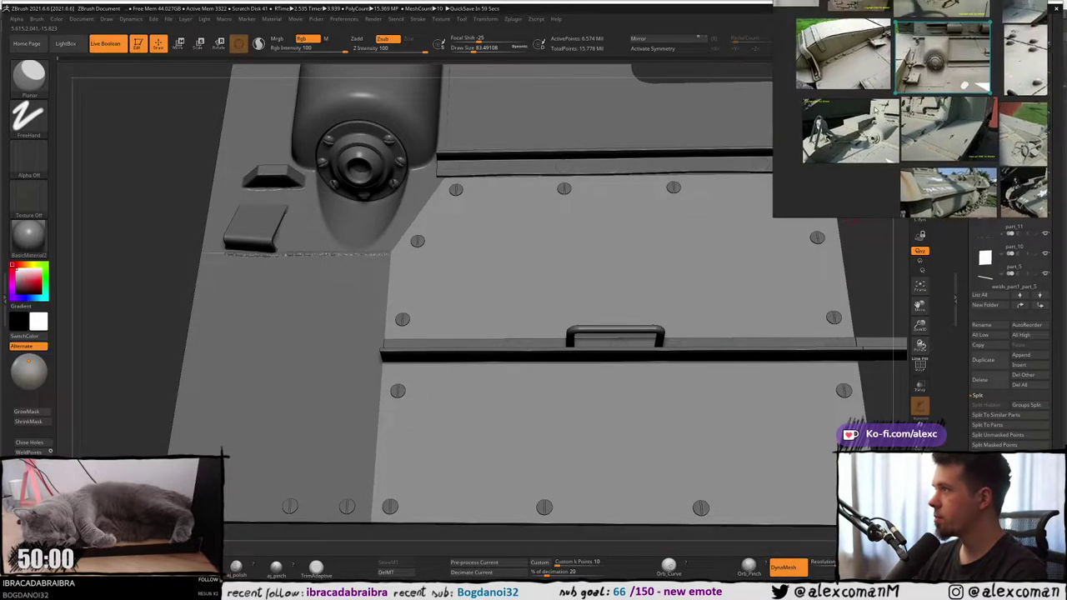
scroll(865, 100, "up", 6)
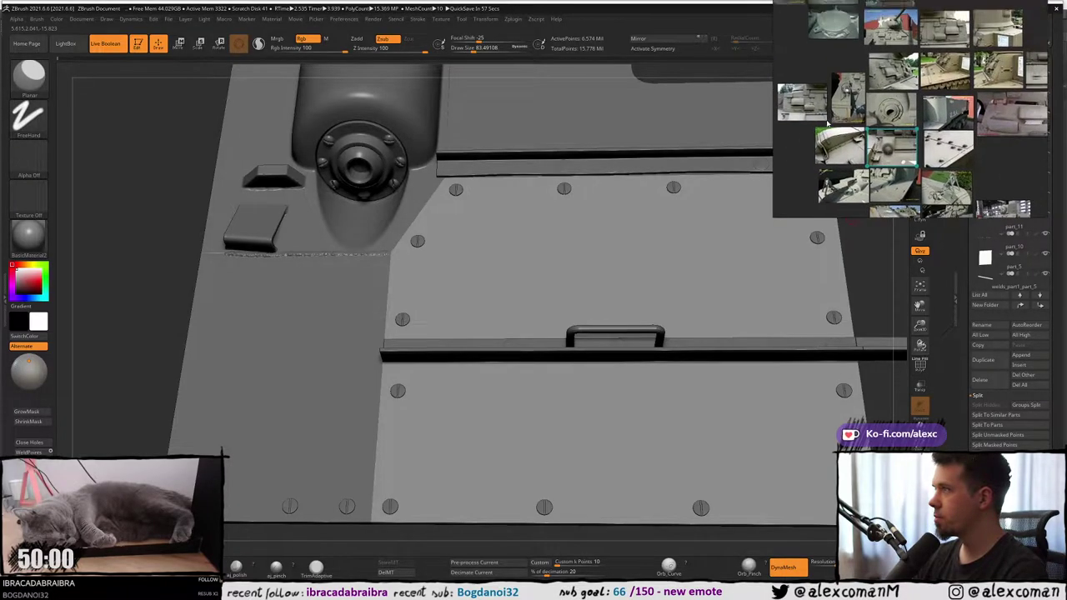
scroll(886, 127, "up", 4)
middle_click_drag(933, 90, 874, 106)
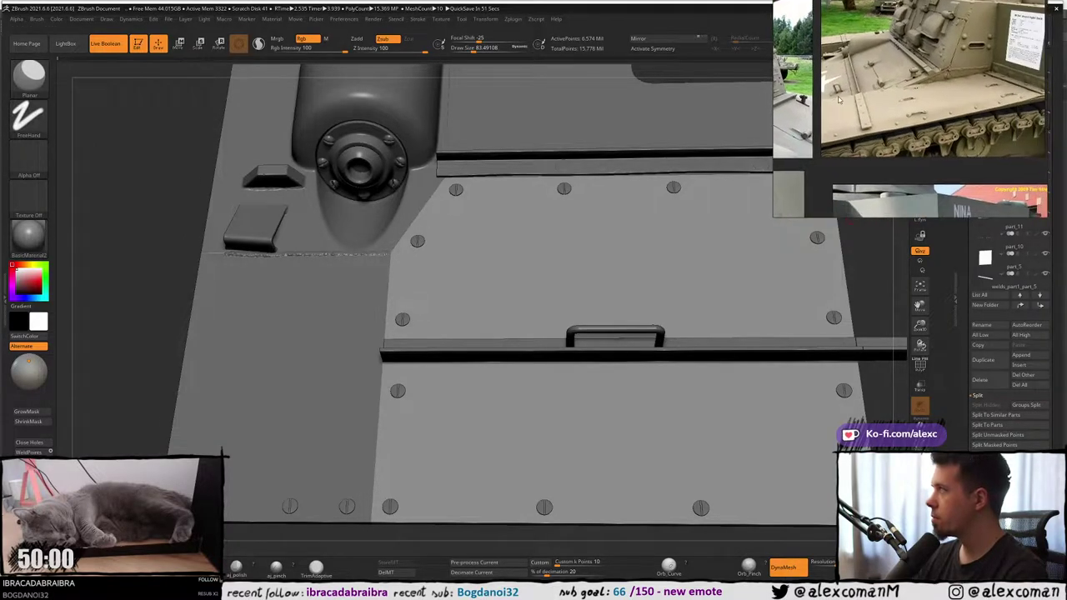
scroll(888, 109, "down", 2)
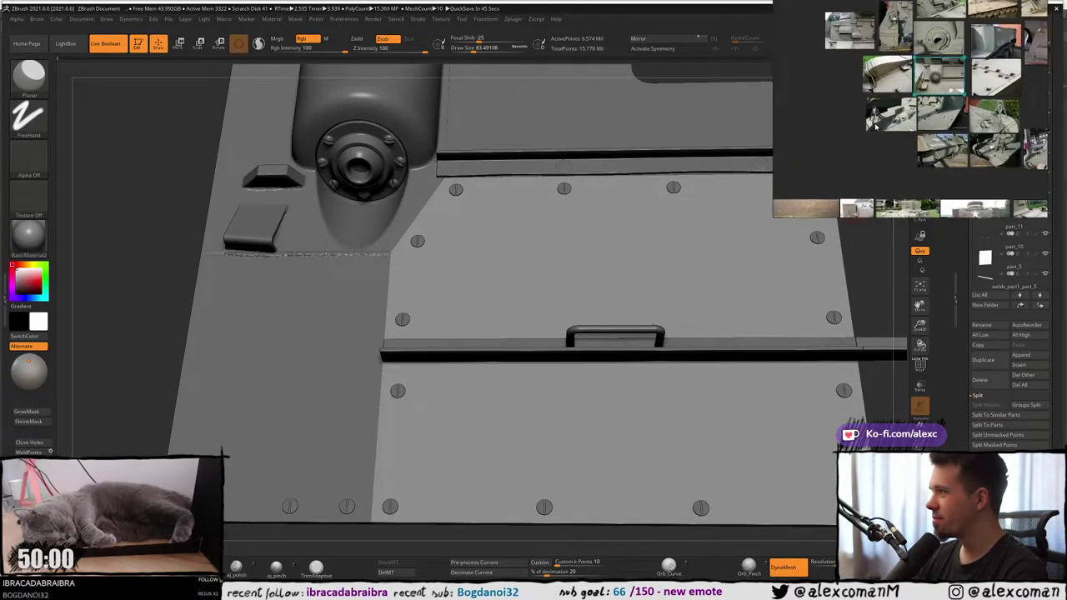
middle_click_drag(881, 125, 901, 93)
scroll(907, 107, "down", 1)
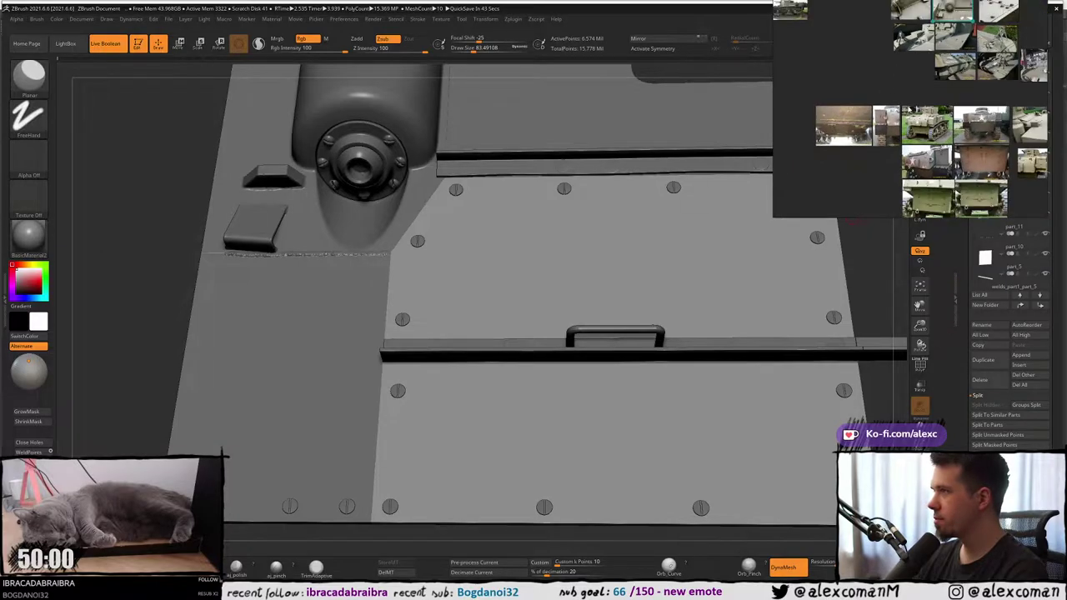
middle_click_drag(860, 25, 869, 143)
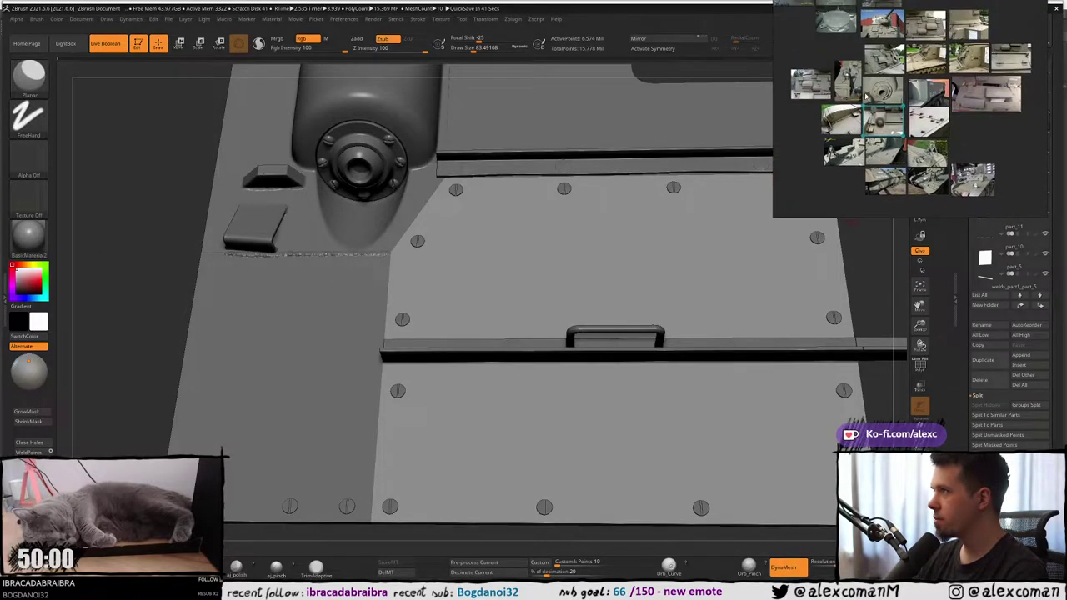
middle_click_drag(866, 97, 862, 145)
middle_click_drag(830, 57, 847, 123)
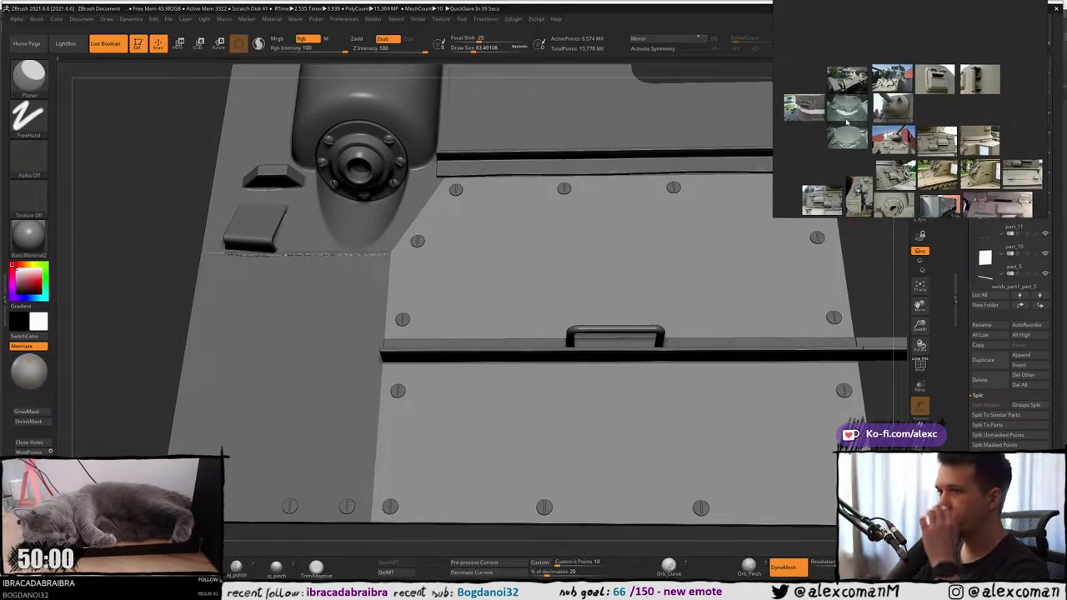
Examine the reference photo close-up of the strip beside the blue padlock and the small blocks along it.
scroll(965, 128, "up", 8)
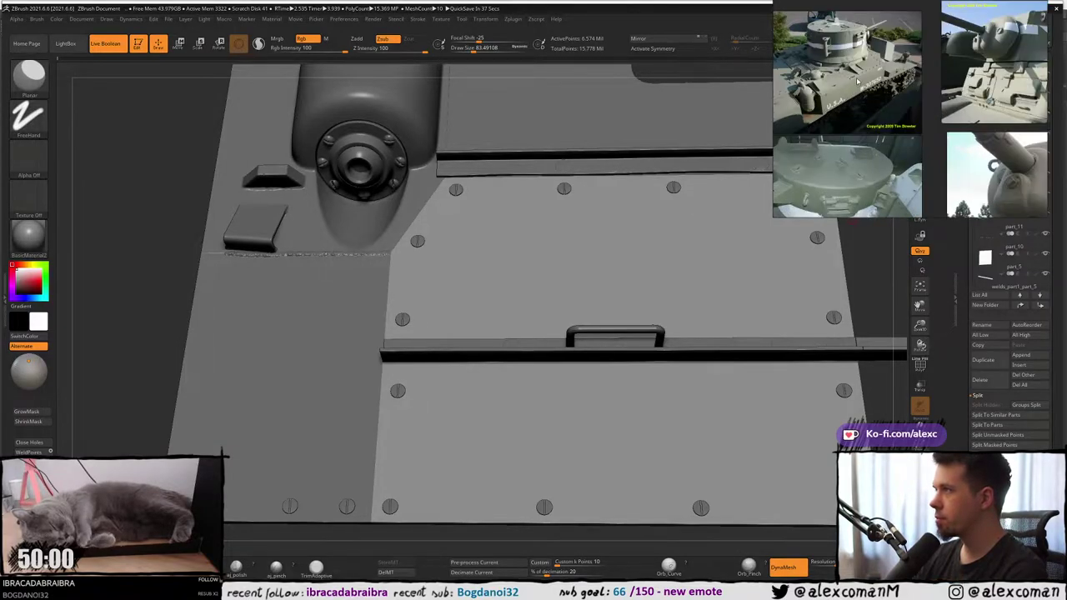
scroll(966, 128, "up", 10)
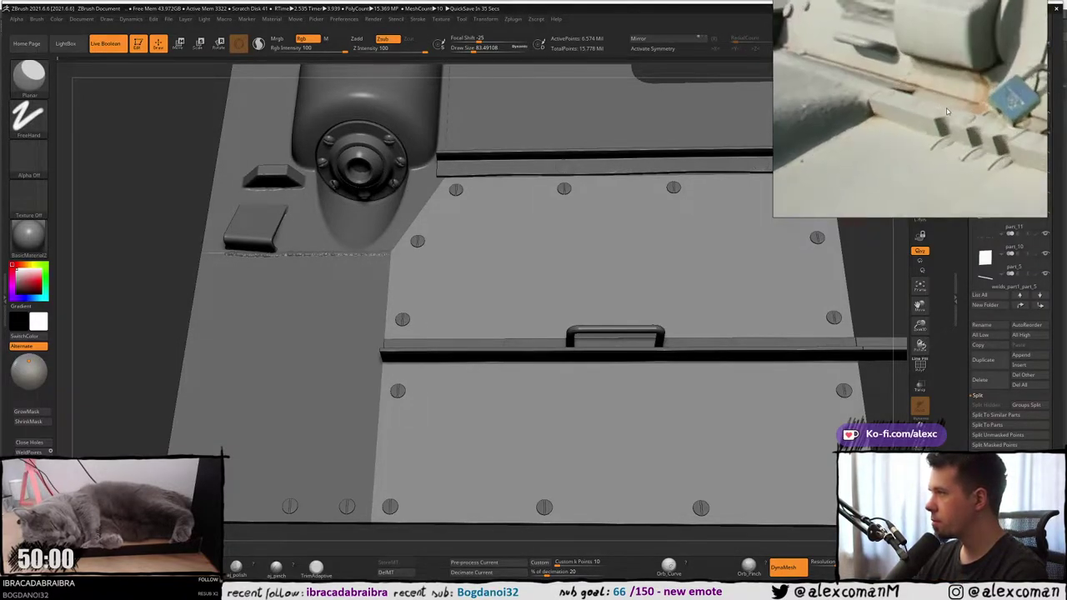
scroll(936, 125, "up", 2)
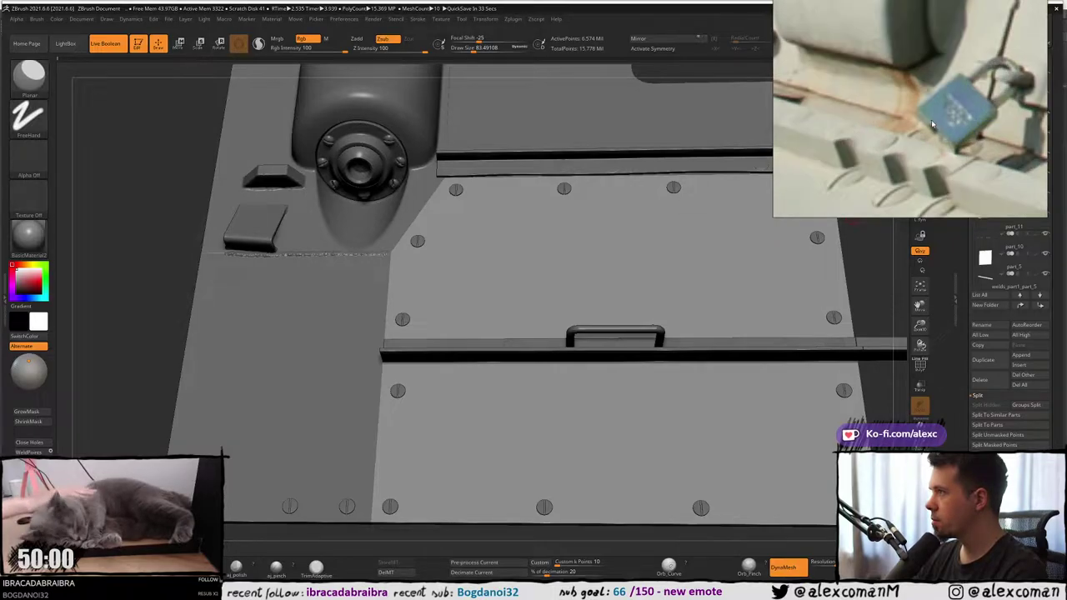
scroll(933, 123, "down", 1)
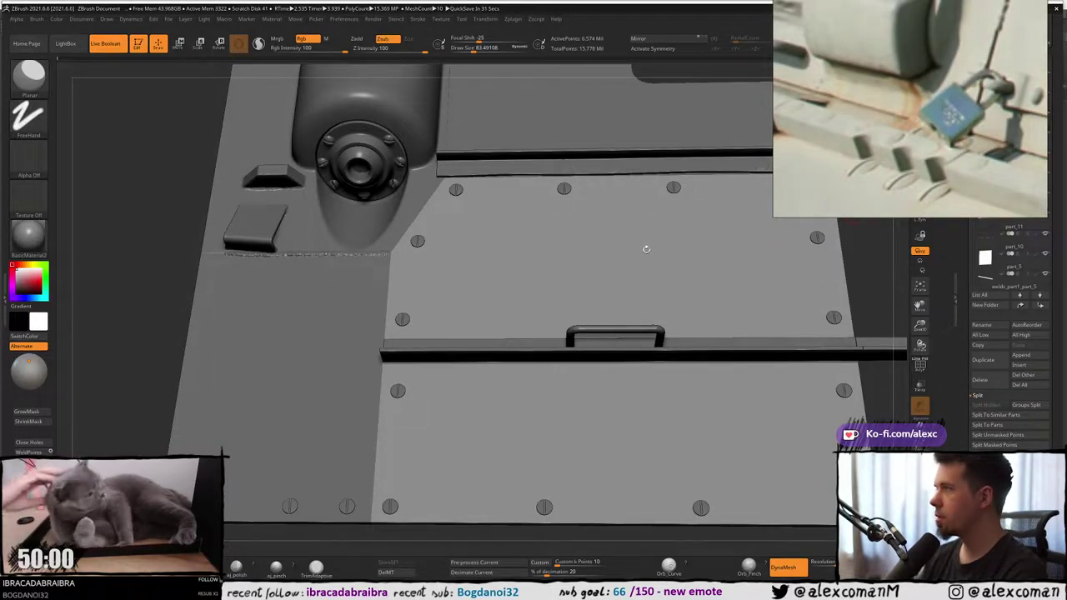
Check the sculpted plates and screws from a steeper angle, and return to 3ds Max with the edge display on.
right_click_drag(649, 240, 609, 213, "alt")
right_click_drag(610, 460, 603, 209, "alt")
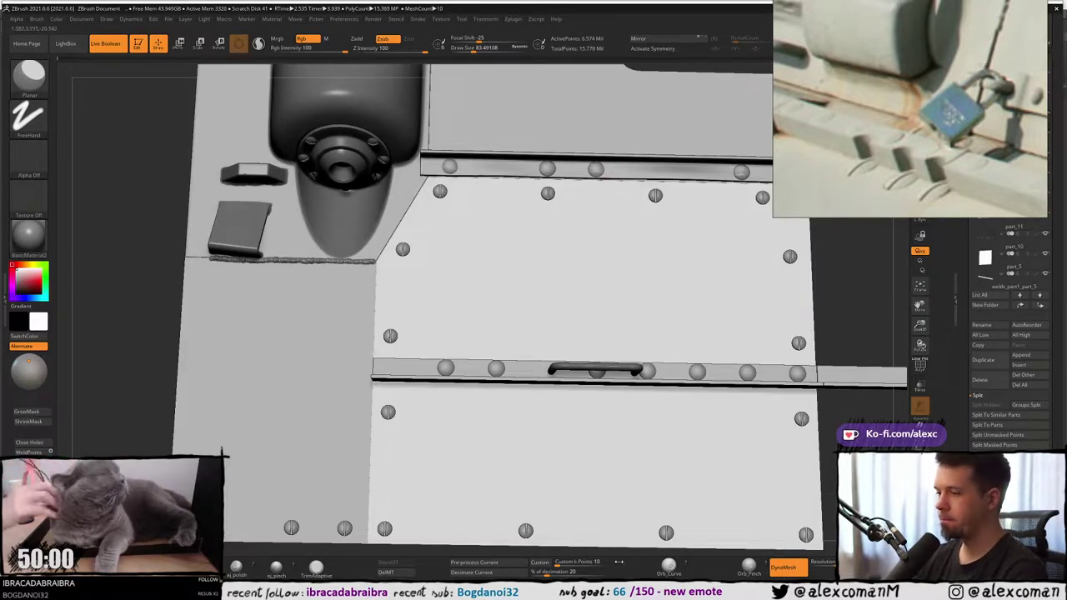
key("alt+Tab")
key("F4")
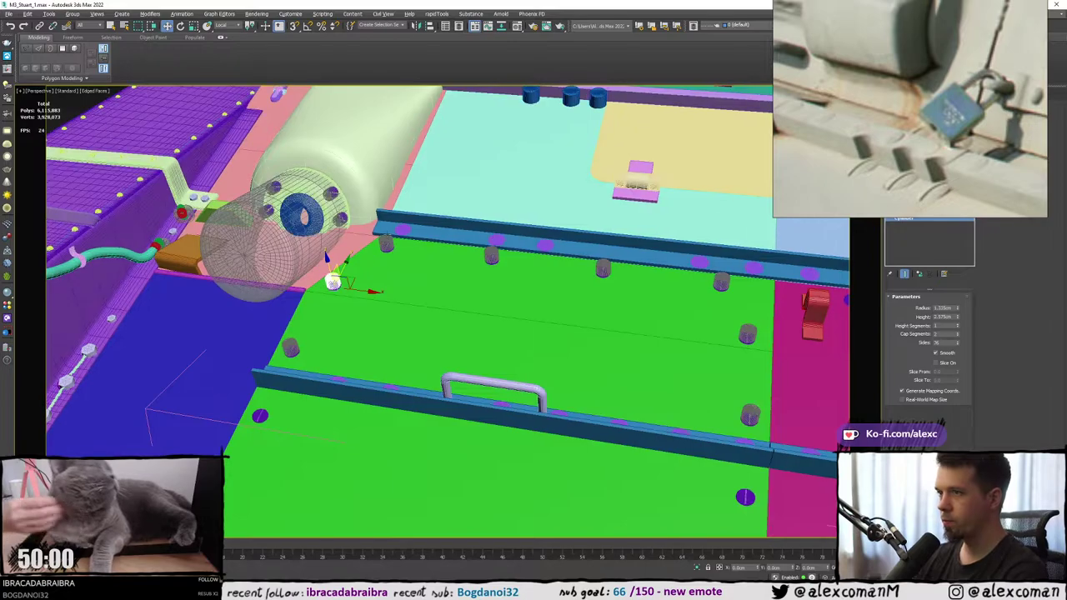
left_click(491, 254)
left_click(603, 268, "ctrl")
left_click(721, 282, "ctrl")
left_click(750, 334, "ctrl")
left_click(751, 411, "ctrl")
middle_click_drag(428, 304, 388, 300, "alt")
left_click(291, 361, "ctrl")
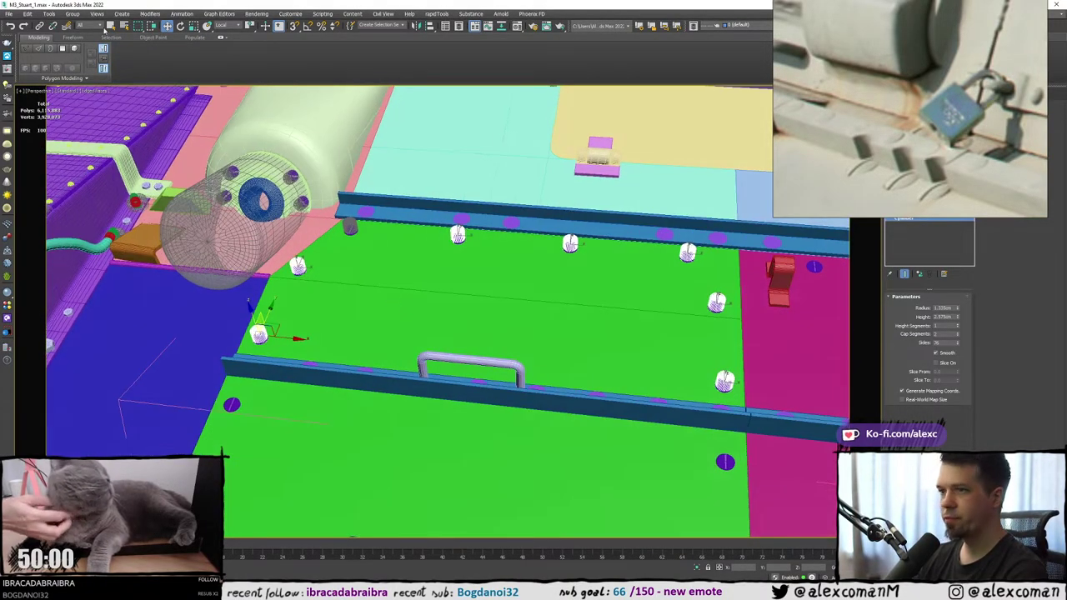
middle_click_drag(314, 200, 296, 197, "alt")
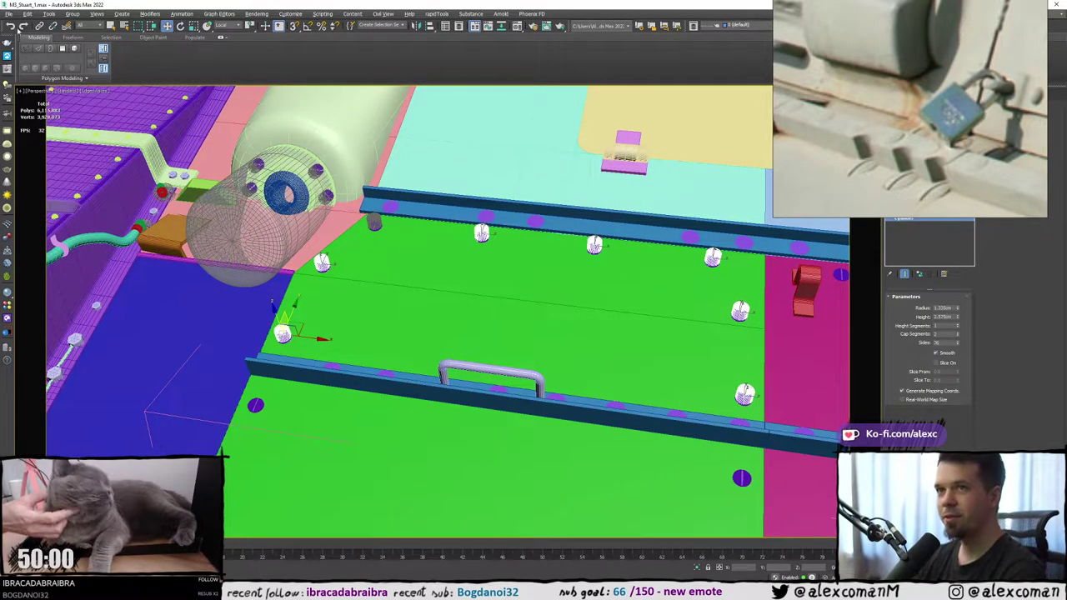
left_click(10, 15)
mouse_move(50, 136)
left_click(123, 145)
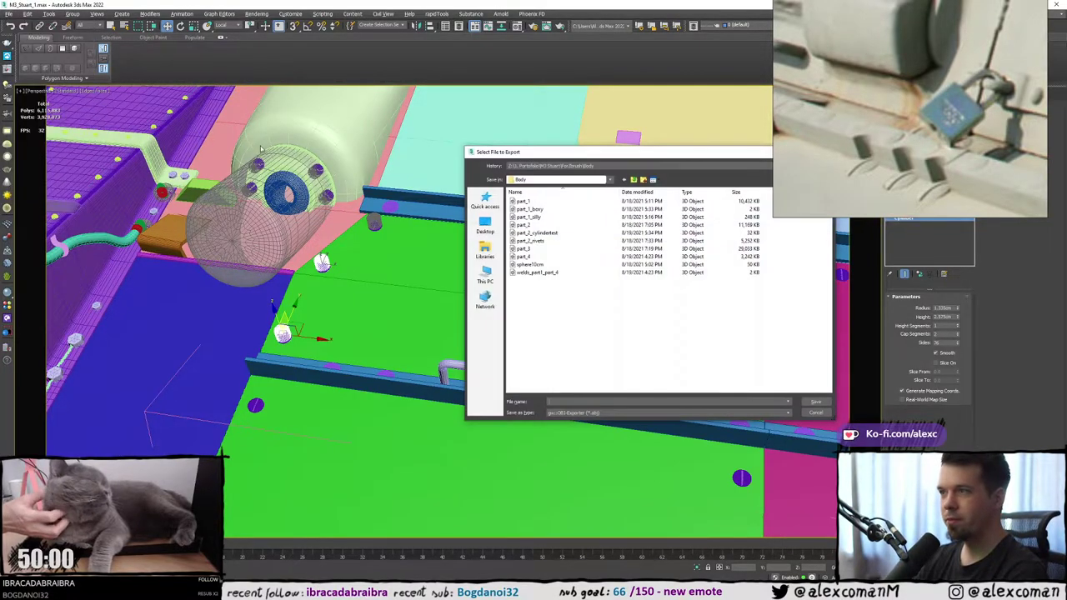
left_click(538, 234)
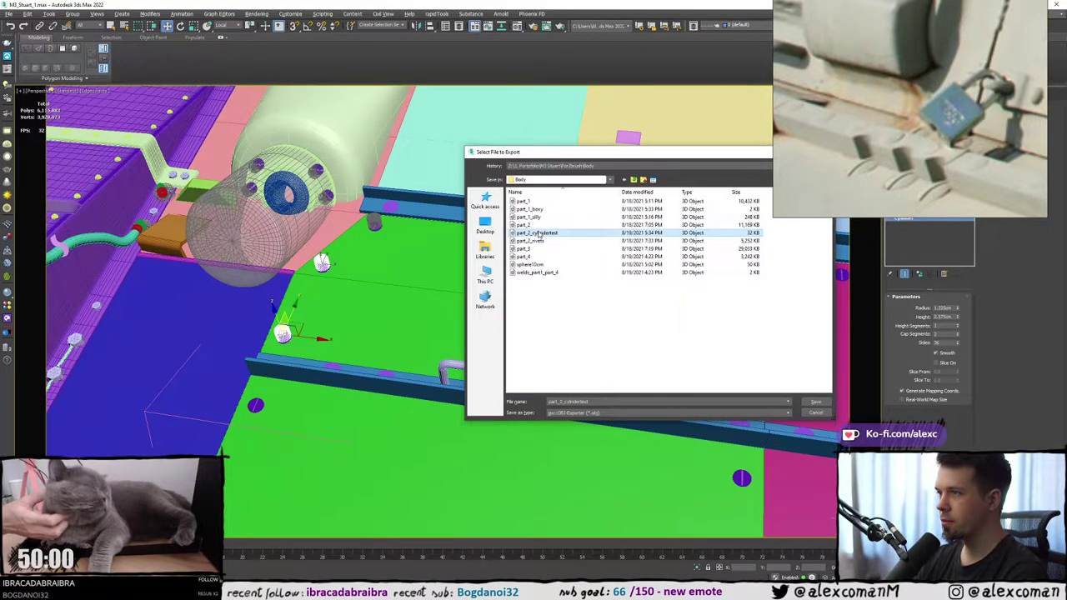
left_click(583, 400)
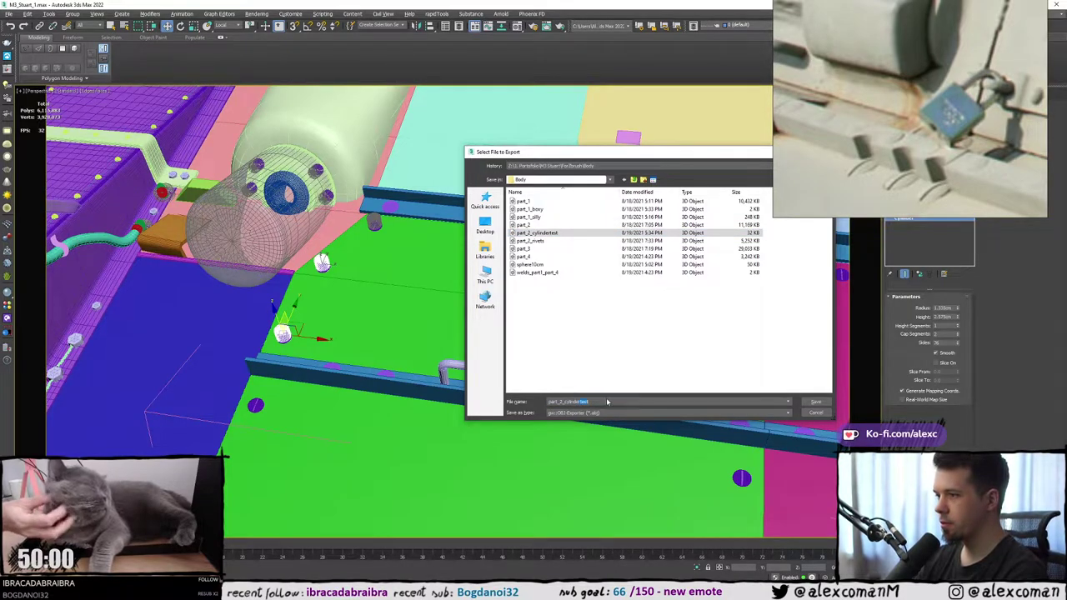
type("s")
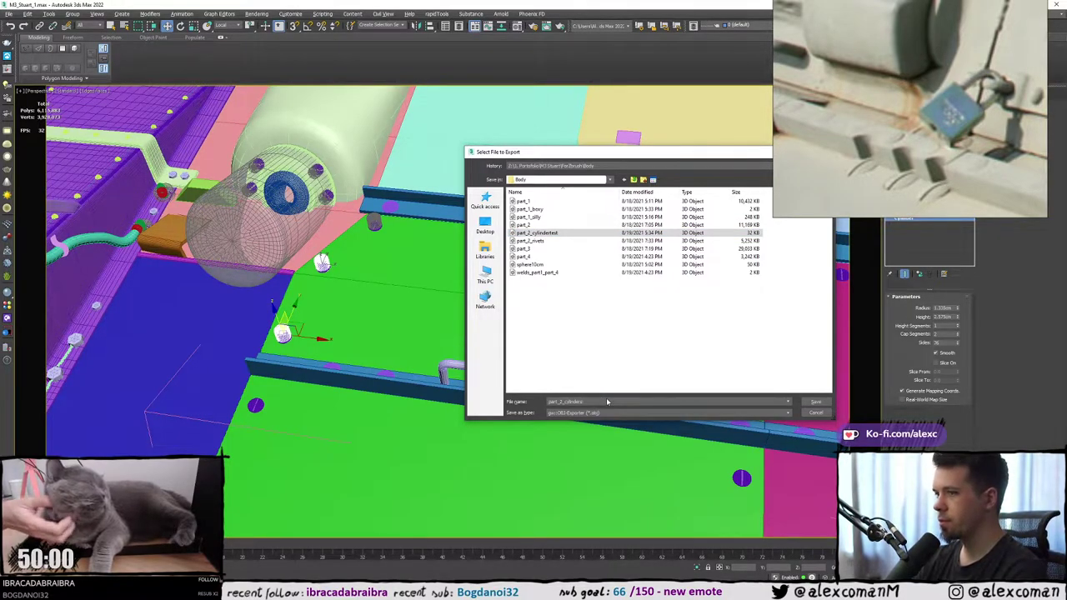
left_click(815, 414)
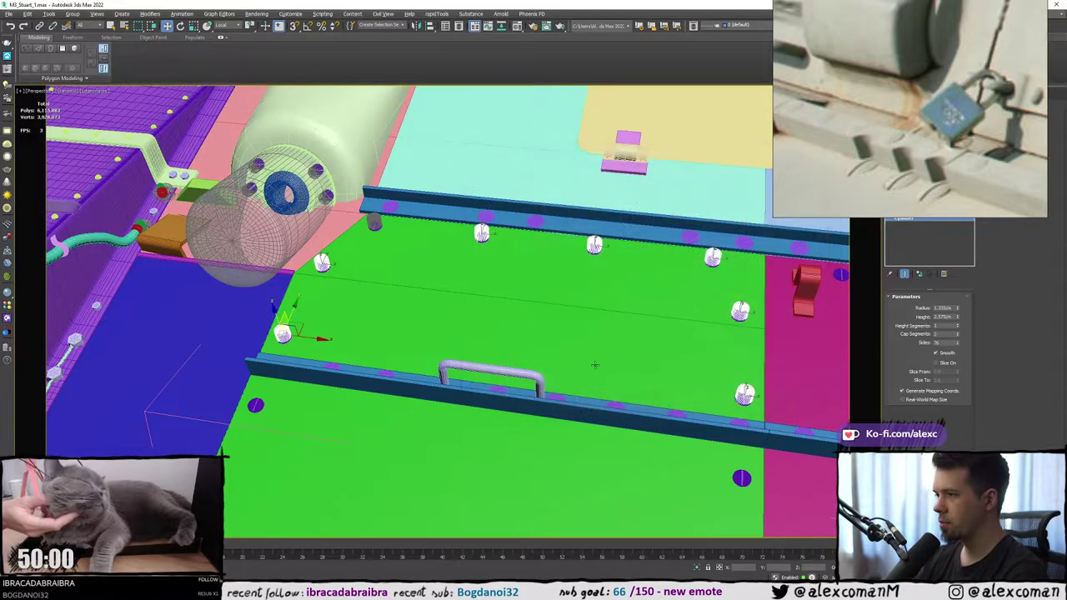
Place an instance of the cylinder on the lower plate's screw just below the crossbar beside the blue panel, aligned by pivot point.
scroll(598, 364, "down", 4)
middle_click_drag(529, 400, 532, 320)
left_click(531, 321)
key("F3")
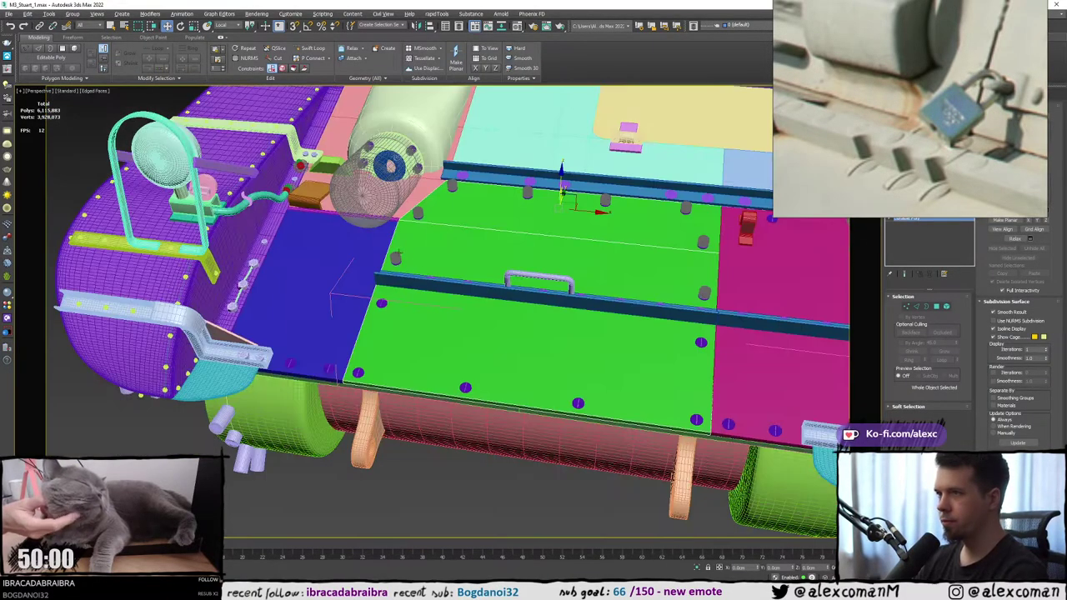
left_click(400, 261)
left_click_drag(408, 244, 398, 265, "shift")
left_click(534, 332)
key("alt+a")
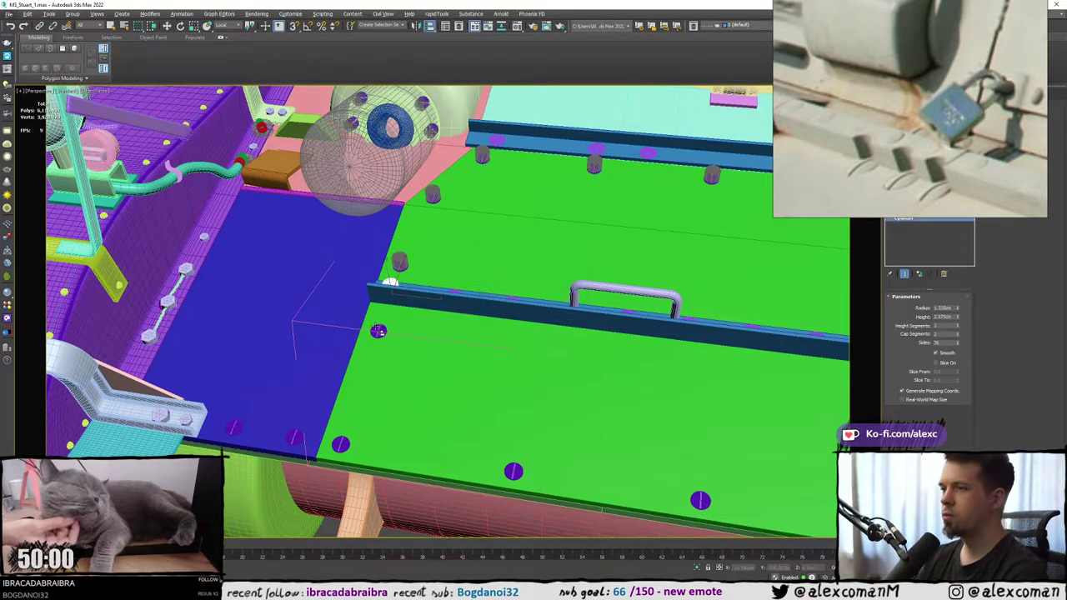
left_click(378, 328)
left_click(535, 364)
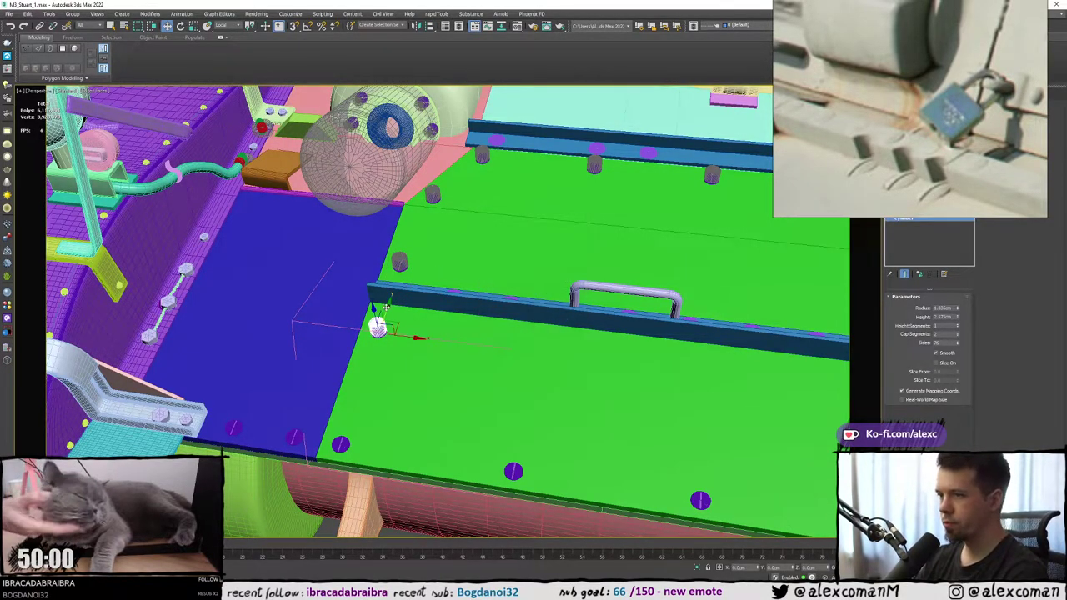
Place a cylinder instance on the lower plate's front corner screw beside the blue panel, aligned by pivot point.
left_click_drag(386, 308, 370, 356, "shift")
left_click(536, 333)
key("alt+a")
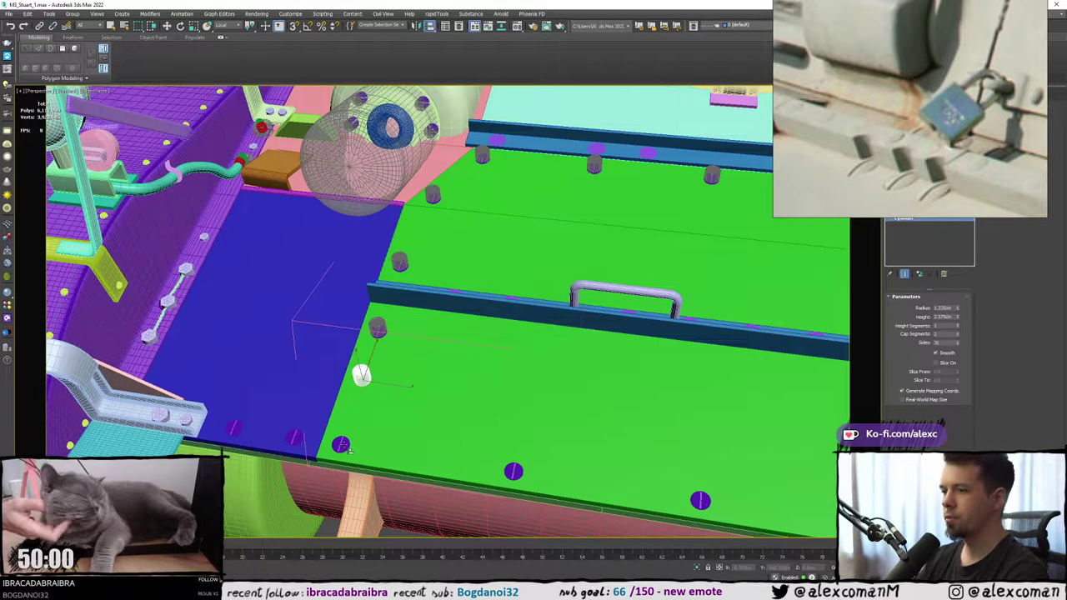
left_click(348, 448)
left_click(532, 365)
Place a cylinder instance on the next screw along the lower plate's front edge, second from the blue panel, aligned by pivot point.
middle_click_drag(469, 384, 399, 328)
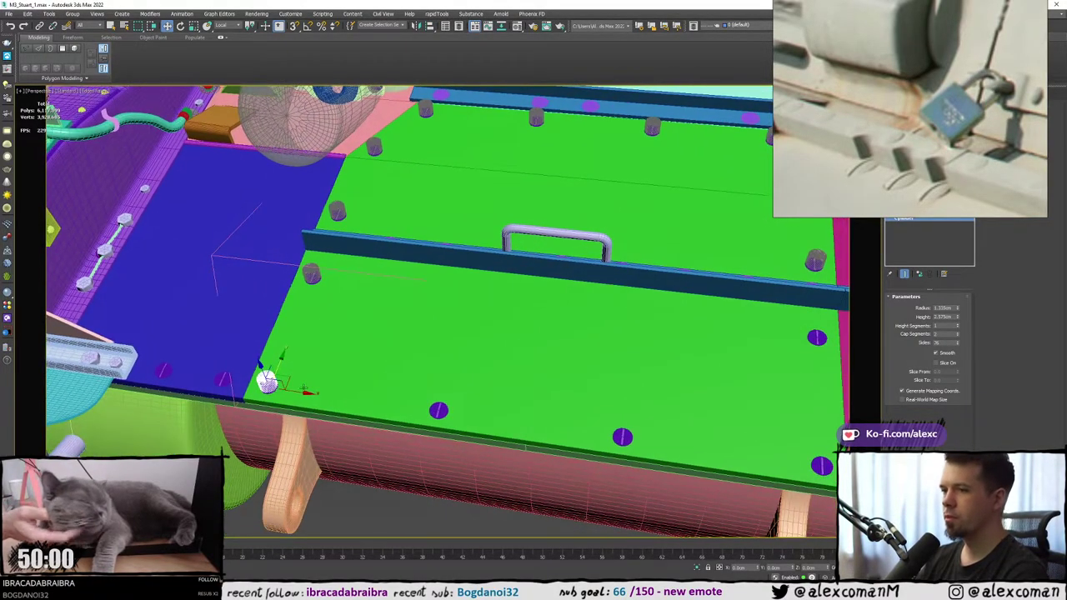
left_click_drag(293, 388, 395, 402, "shift")
left_click(534, 331)
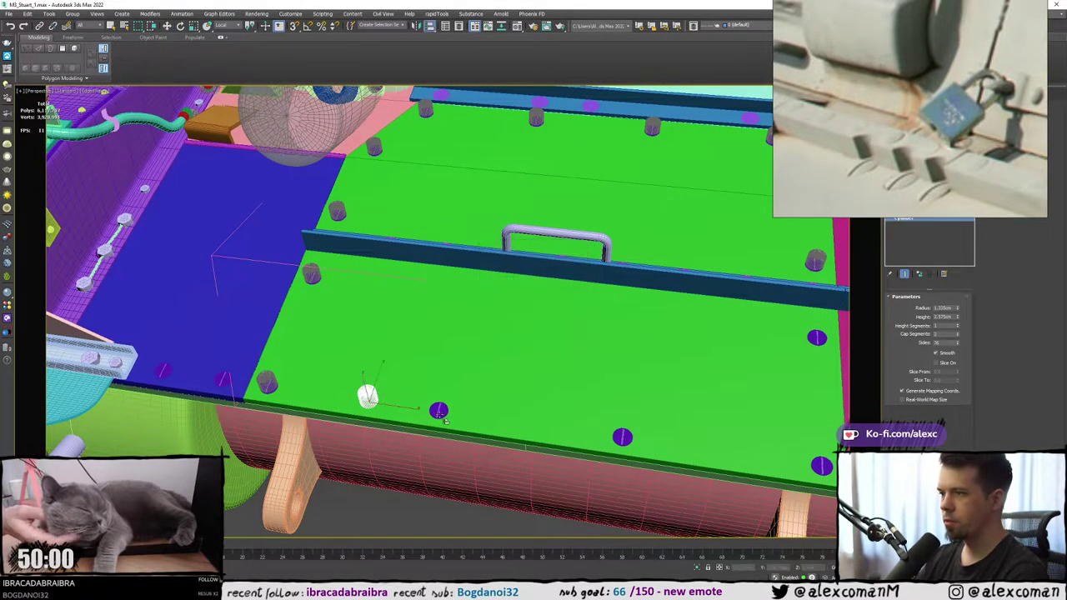
key("alt+a")
left_click(439, 411)
left_click(535, 364)
Place a cylinder instance on the third screw along the lower plate's front edge, counting from the blue panel, aligned by pivot point.
left_click_drag(438, 408, 488, 414, "shift")
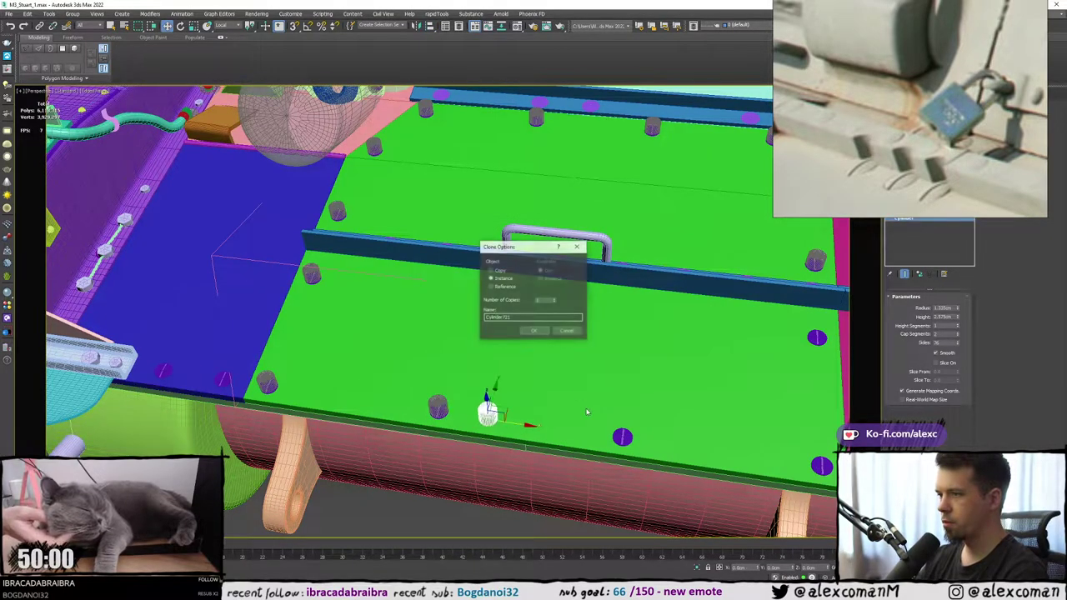
left_click(534, 331)
key("alt+a")
left_click(623, 434)
left_click(534, 364)
Place a cylinder instance on the lower plate's front corner screw beside the magenta panel, aligned by pivot point.
middle_click_drag(671, 435, 497, 409)
left_click_drag(426, 402, 490, 410, "shift")
left_click(534, 331)
key("alt+a")
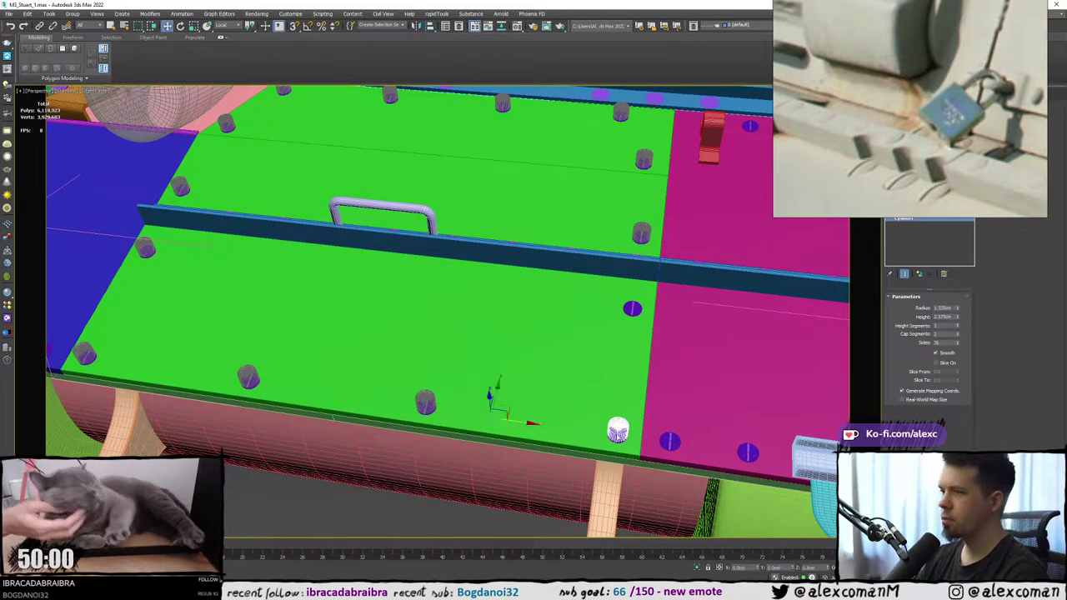
left_click(616, 433)
left_click(534, 365)
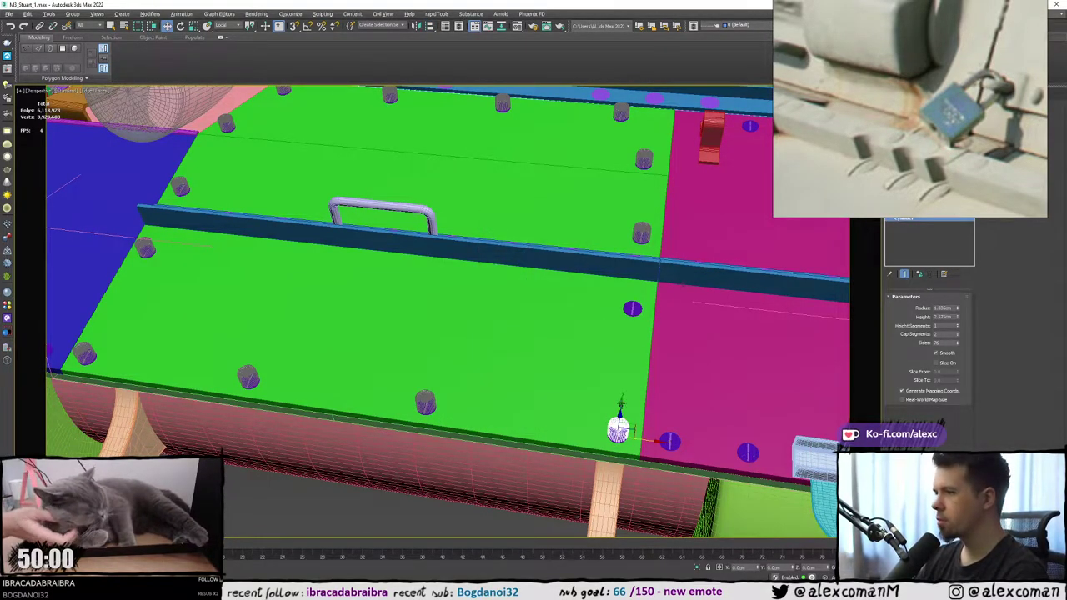
Place a cylinder instance on the lower plate's screw just below the crossbar beside the magenta panel, aligned by pivot point.
middle_click_drag(623, 402, 641, 412, "alt")
left_click_drag(636, 412, 684, 357, "shift")
left_click(536, 331)
key("alt+a")
left_click(707, 329)
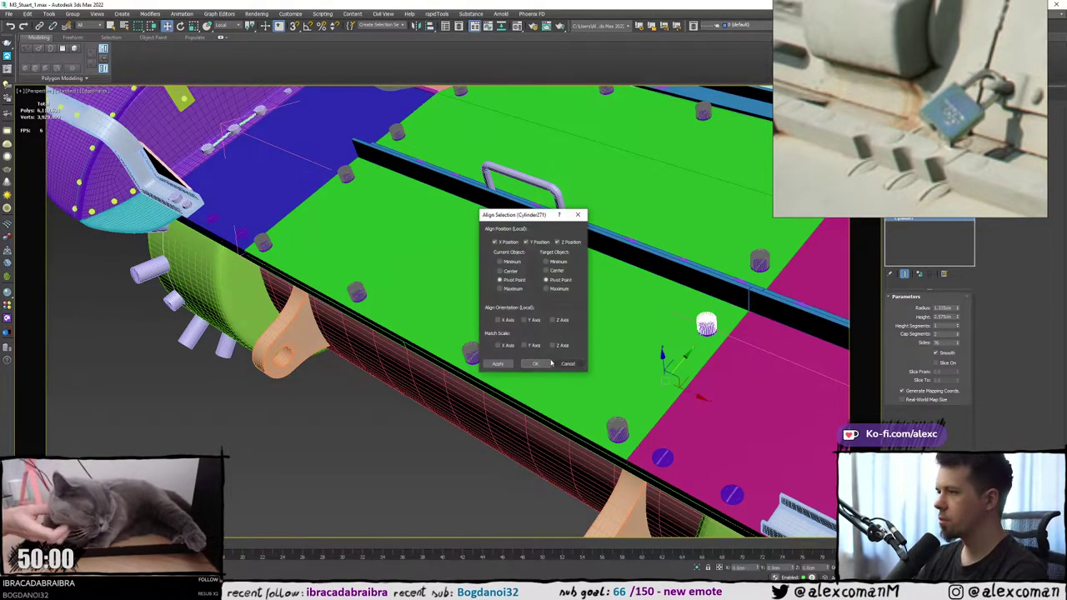
left_click(530, 365)
middle_click_drag(617, 329, 410, 381)
mouse_move(520, 363)
left_mouse_down("shift")
mouse_move(571, 304)
mouse_move(576, 349)
left_mouse_up("shift")
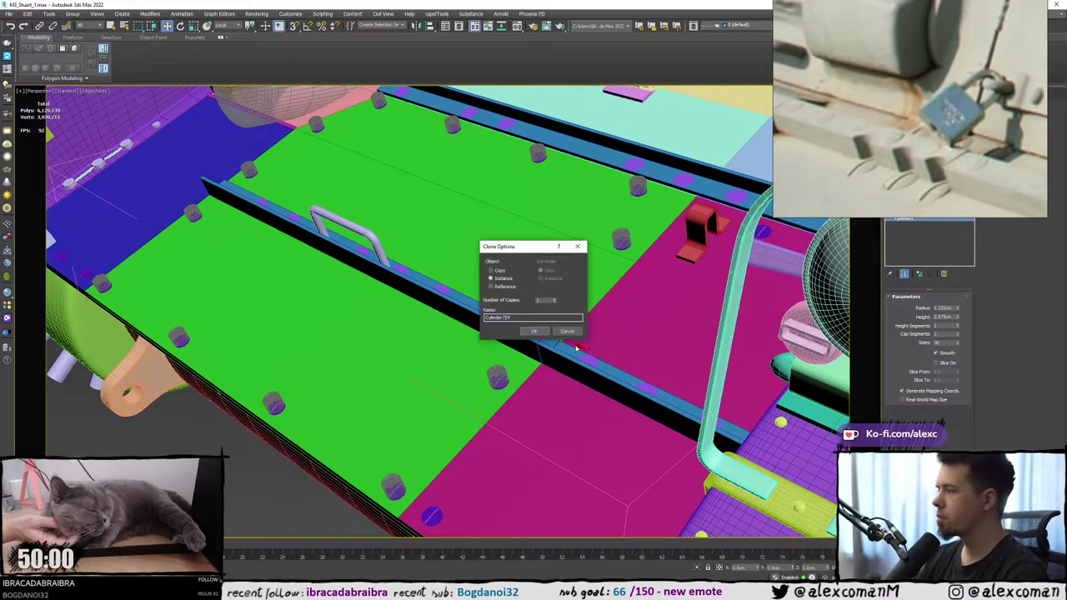
left_click(536, 331)
middle_click_drag(567, 321, 583, 322, "alt")
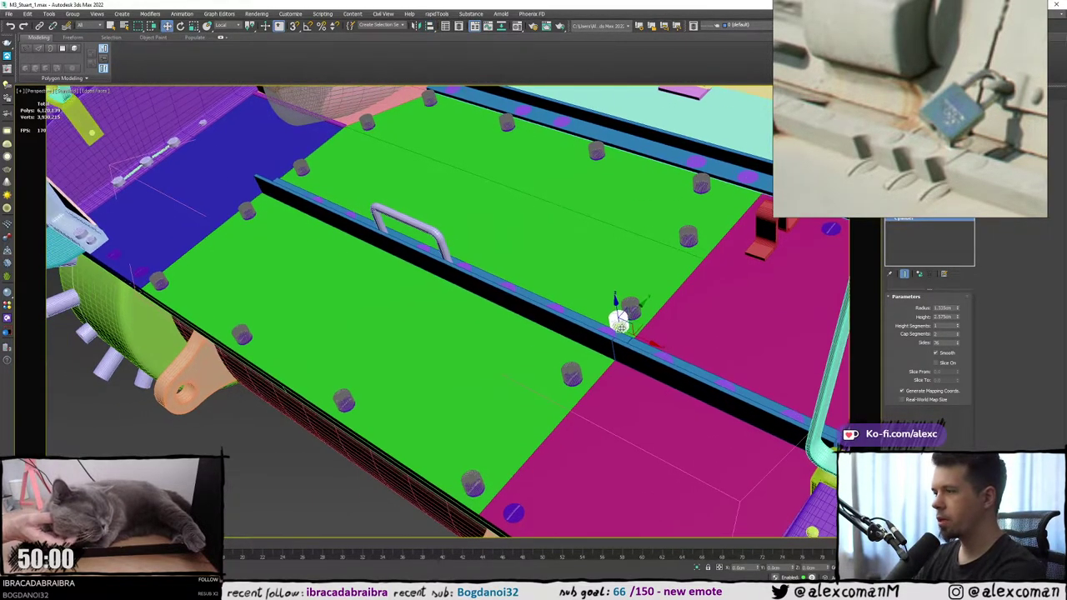
key("Delete")
Select the six screw cylinders along the side and front edges of the green lower plate.
middle_click_drag(523, 337, 362, 483, "alt")
middle_click_drag(363, 331, 266, 296)
left_click(250, 340)
left_click(300, 277, "ctrl")
left_click(373, 356, "ctrl")
left_click(509, 374, "ctrl")
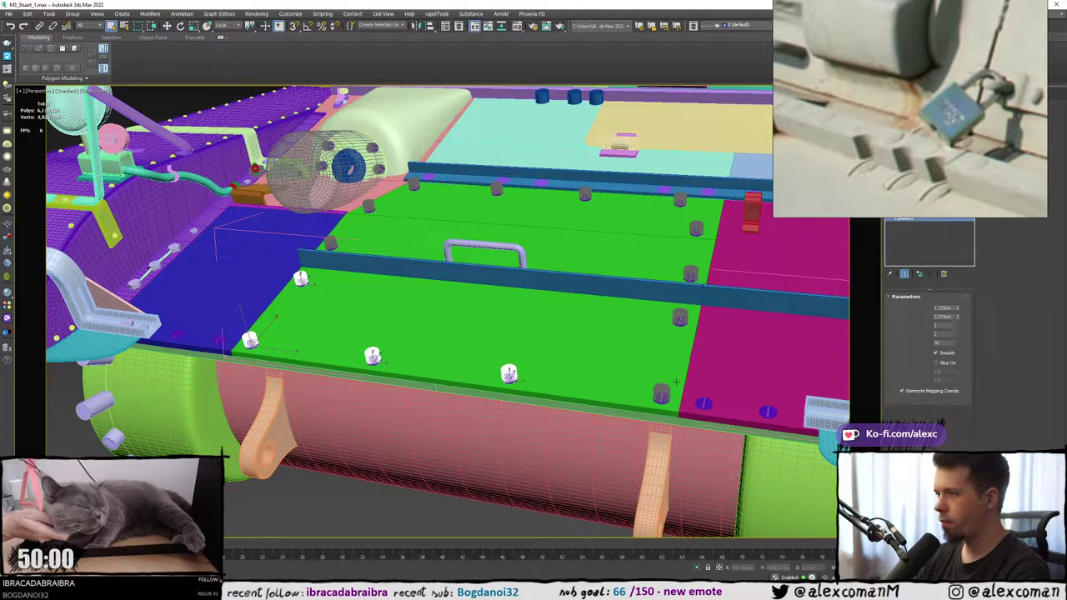
left_click(661, 393, "ctrl")
left_click(679, 317, "ctrl")
middle_click_drag(680, 318, 691, 261, "alt")
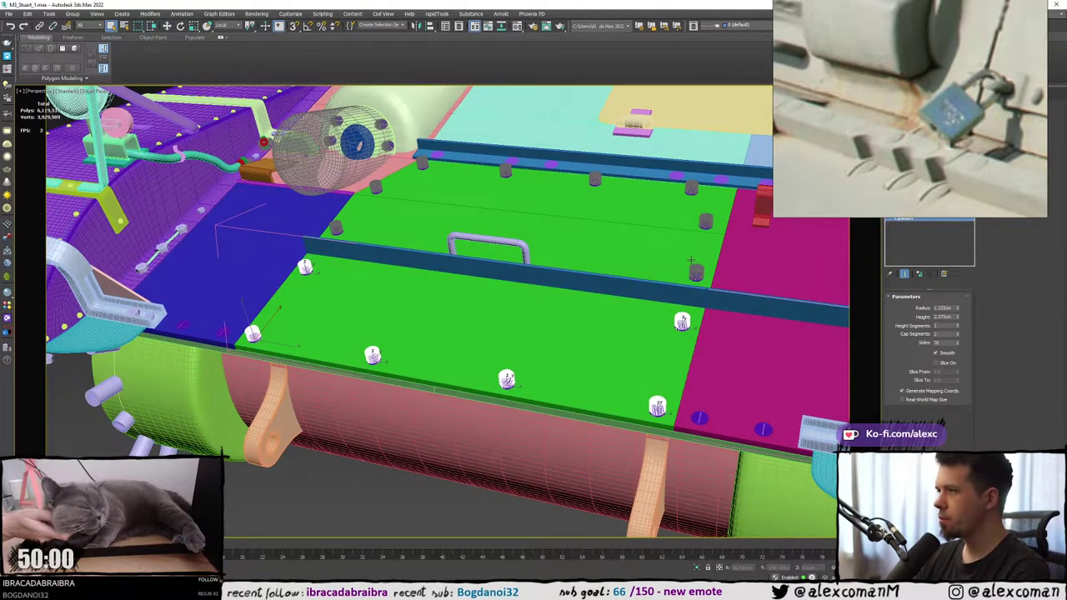
Add seven screw cylinders around the edges of the green upper plate to the selection.
left_click(696, 273, "ctrl")
left_click(705, 222, "ctrl")
left_click(691, 188, "ctrl")
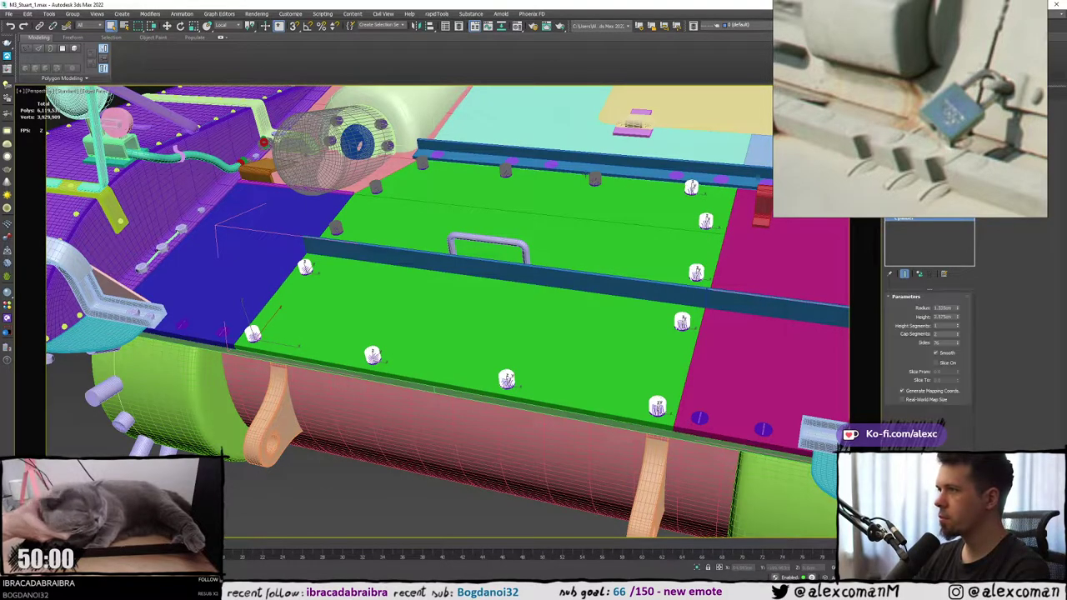
left_click(595, 178, "ctrl")
left_click(505, 170, "ctrl")
left_click(376, 186, "ctrl")
left_click(336, 227, "ctrl")
middle_click_drag(336, 227, 380, 259, "alt")
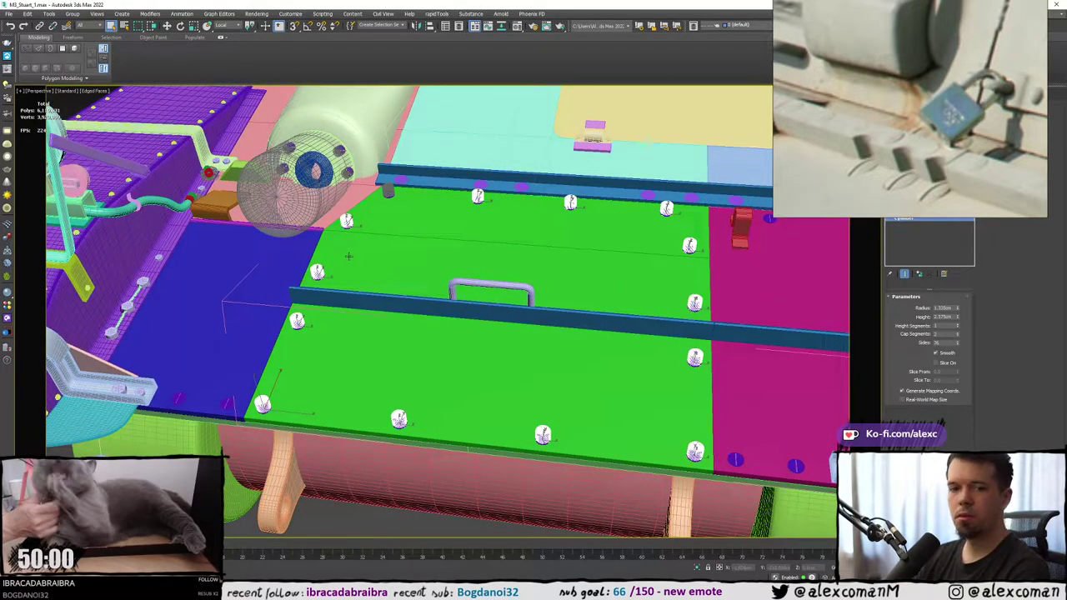
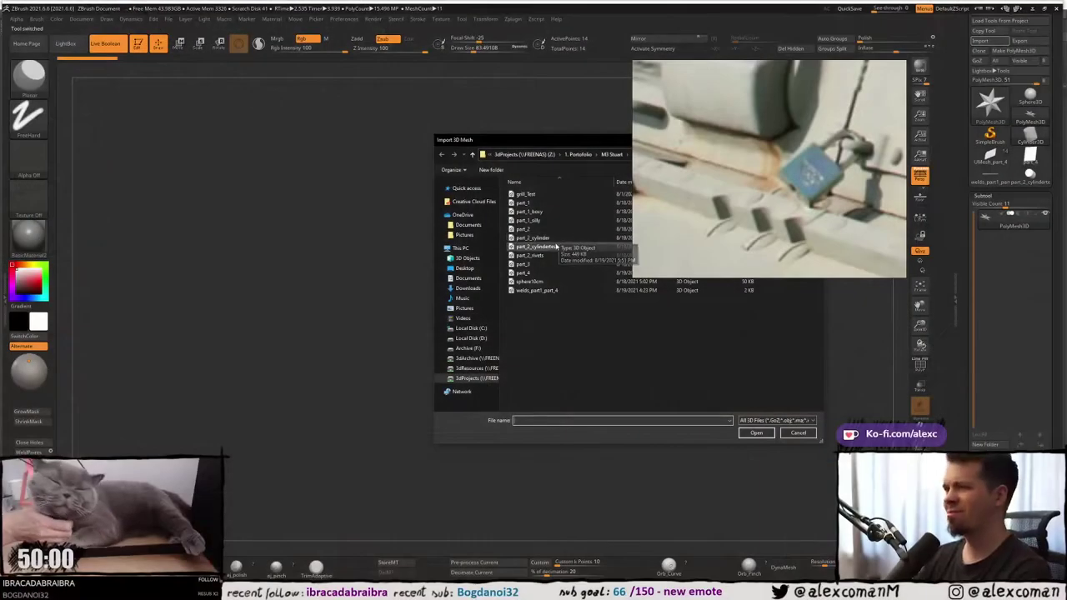
In ZBrush, import the part_2_cylinder mesh and append it as a subtool to the UMesh_part_4 tool.
left_click(534, 237)
left_click(761, 432)
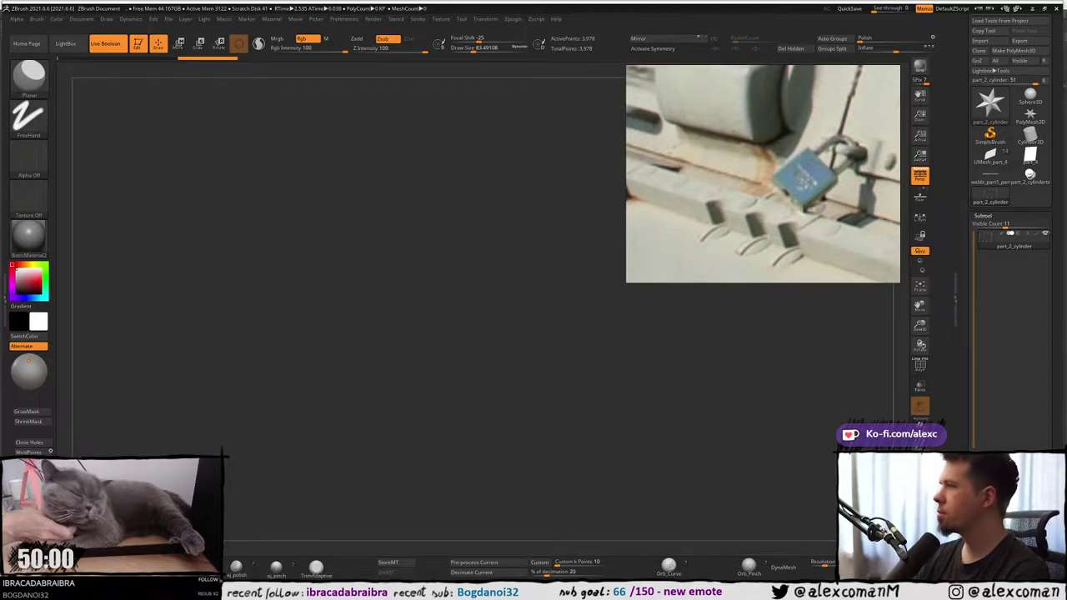
left_click(992, 155)
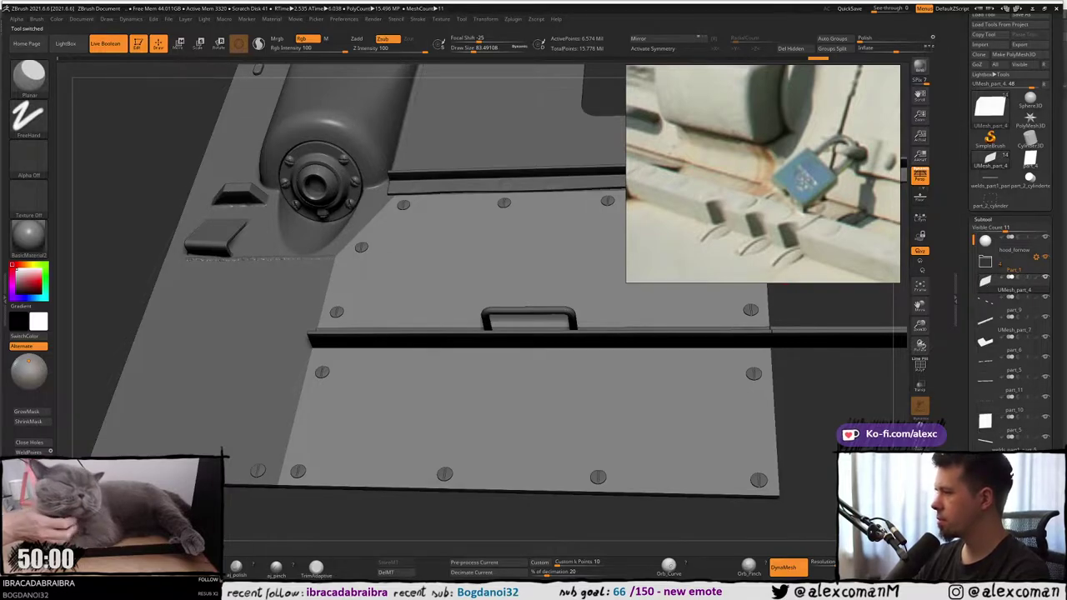
left_click(1025, 533)
left_click(707, 468)
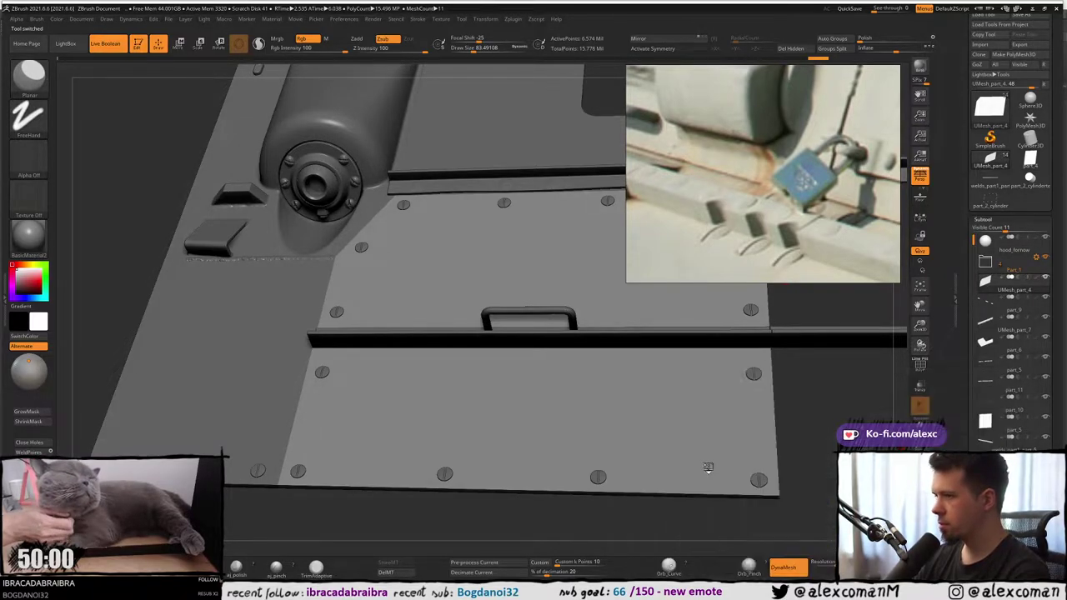
left_click_drag(827, 417, 835, 418)
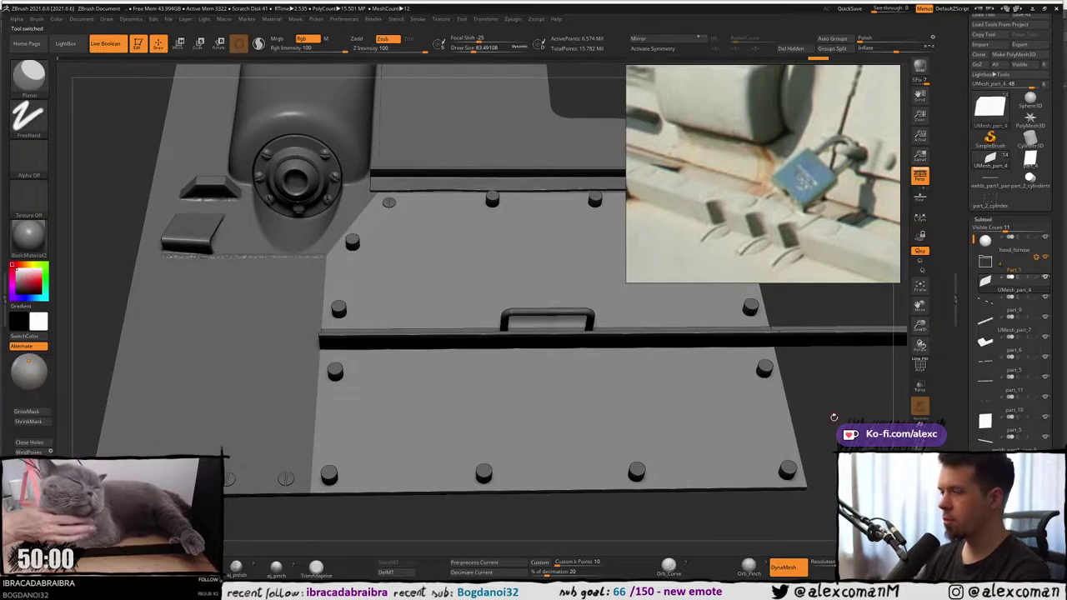
right_click_drag(512, 301, 484, 257, "alt")
Move the part_2_cylinder1 subtool directly beneath UMesh_part_4 in the subtool order.
key("alt+s")
key("alt+s")
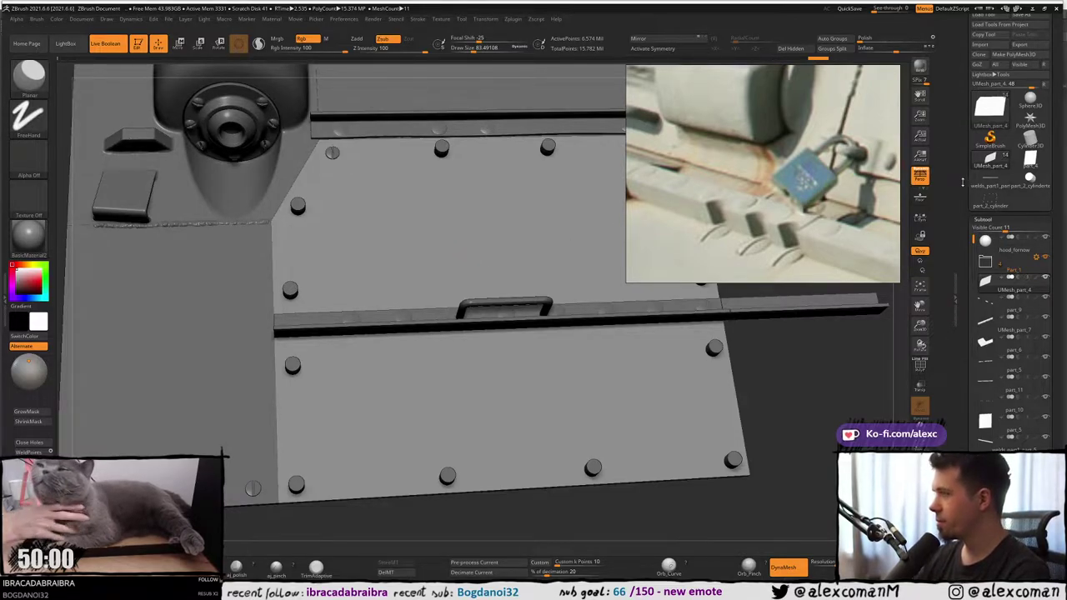
left_click_drag(964, 175, 963, 179)
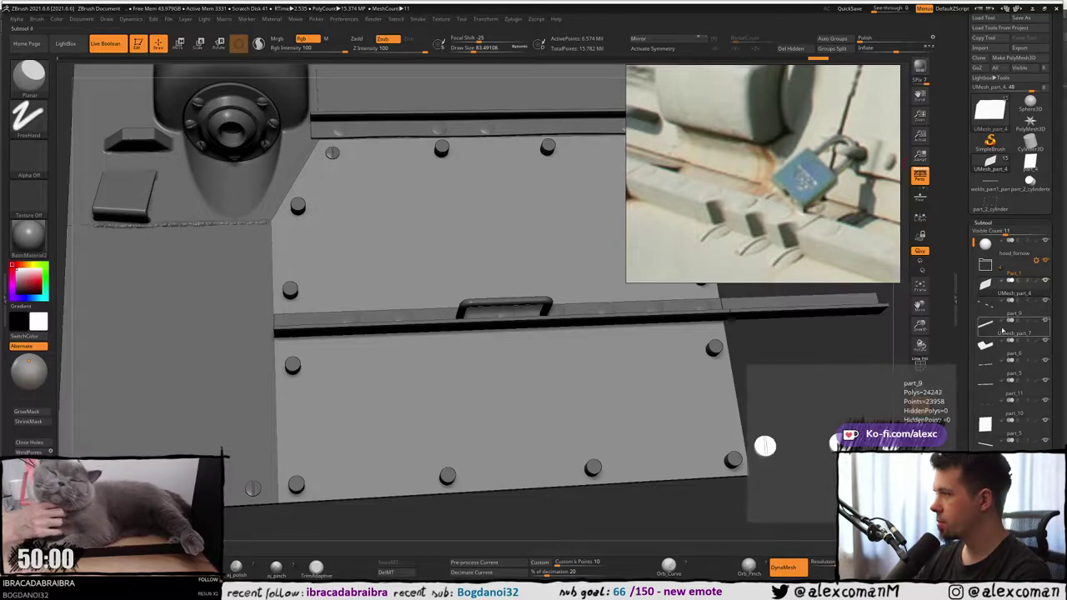
left_click_drag(975, 248, 980, 315)
scroll(992, 380, "up", 5)
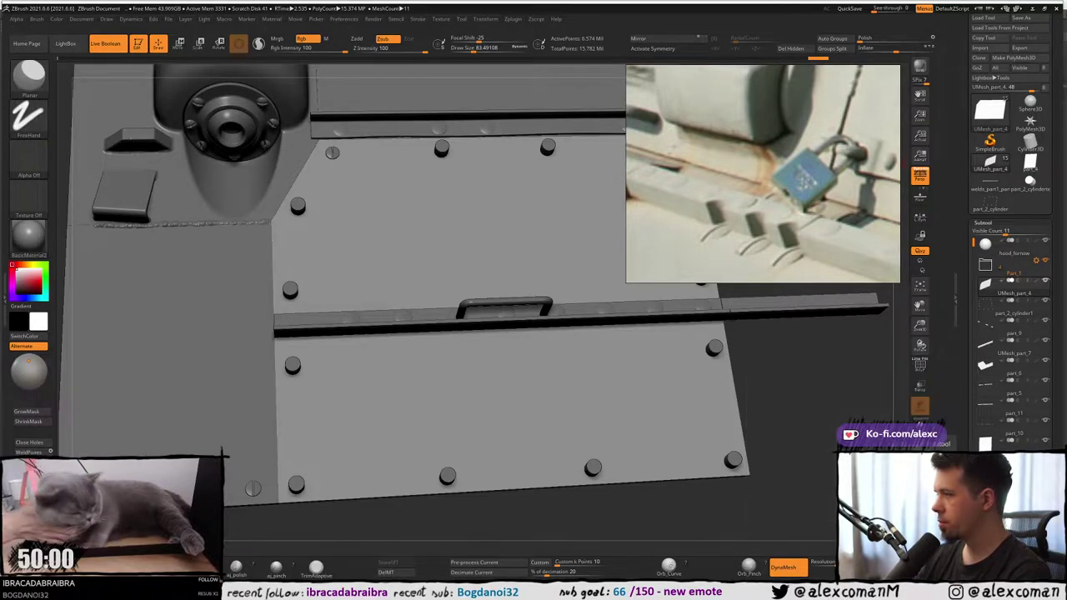
Group UMesh_part_4 and part_2_cylinder1 in a new untitled folder, with the cylinder subtool set to subtract.
key("Return")
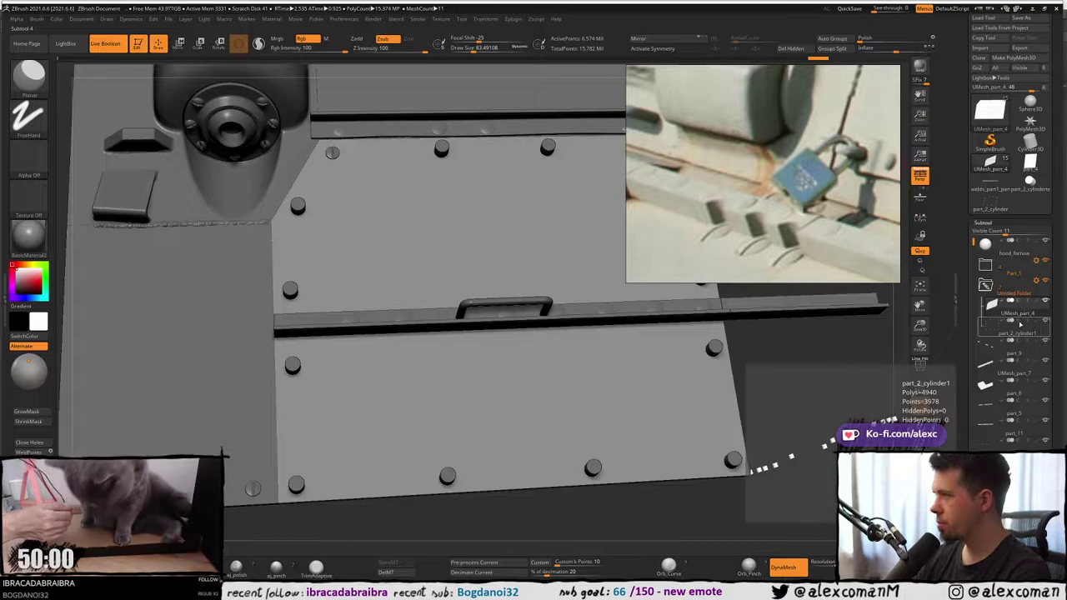
right_click_drag(471, 358, 503, 242, "alt")
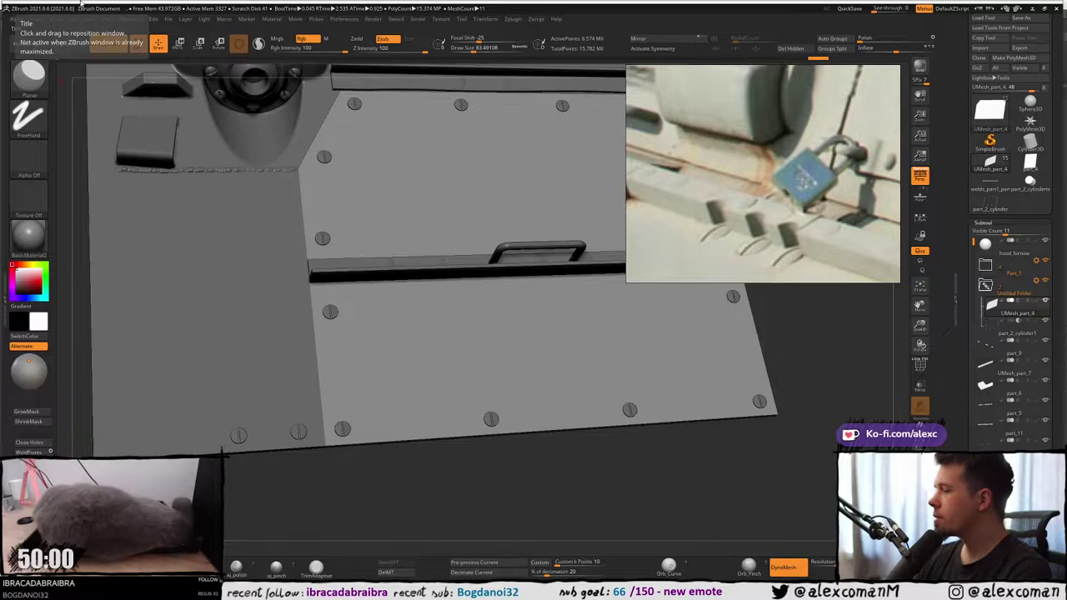
right_click_drag(425, 315, 421, 361, "alt")
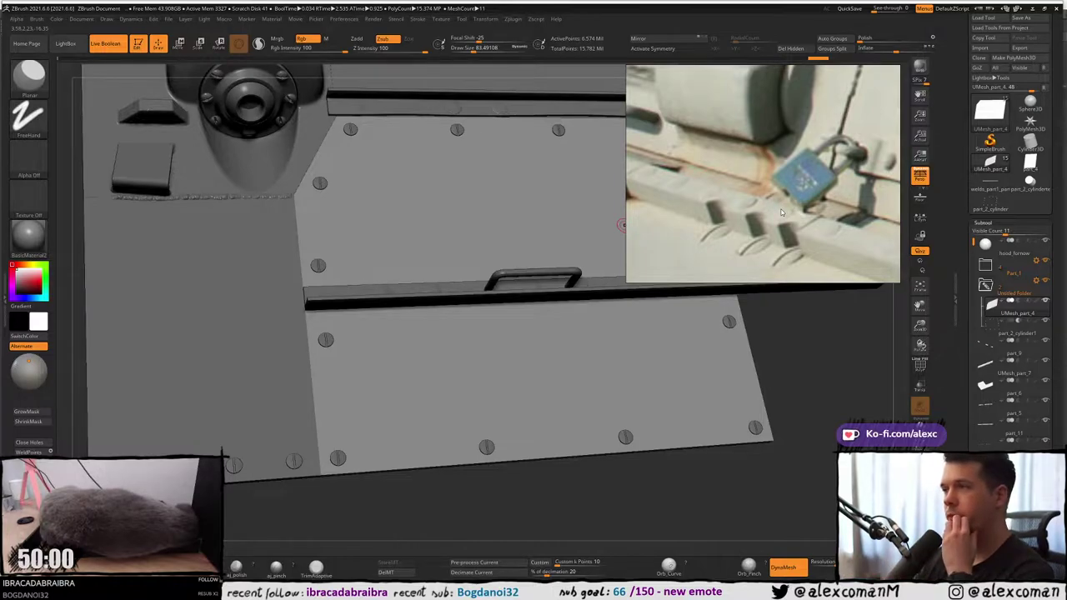
Switch to 3ds Max, turn off edged faces and compare the hull front with the padlock area in the reference photo.
right_click_drag(829, 200, 811, 165)
left_click_drag(810, 165, 837, 197)
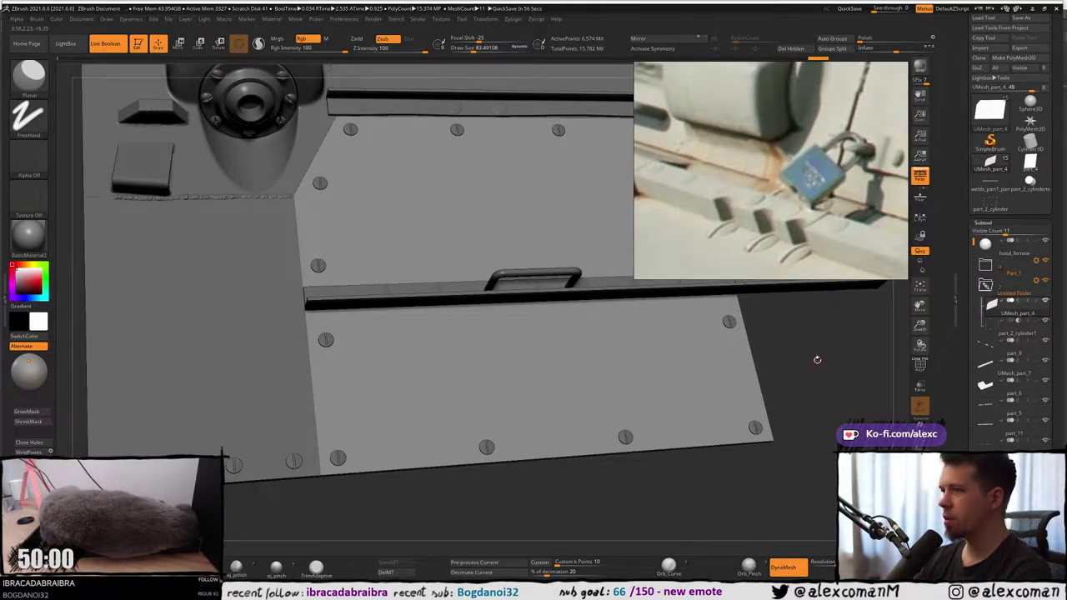
right_click_drag(437, 291, 417, 203, "ctrl")
right_click_drag(416, 203, 600, 111, "alt")
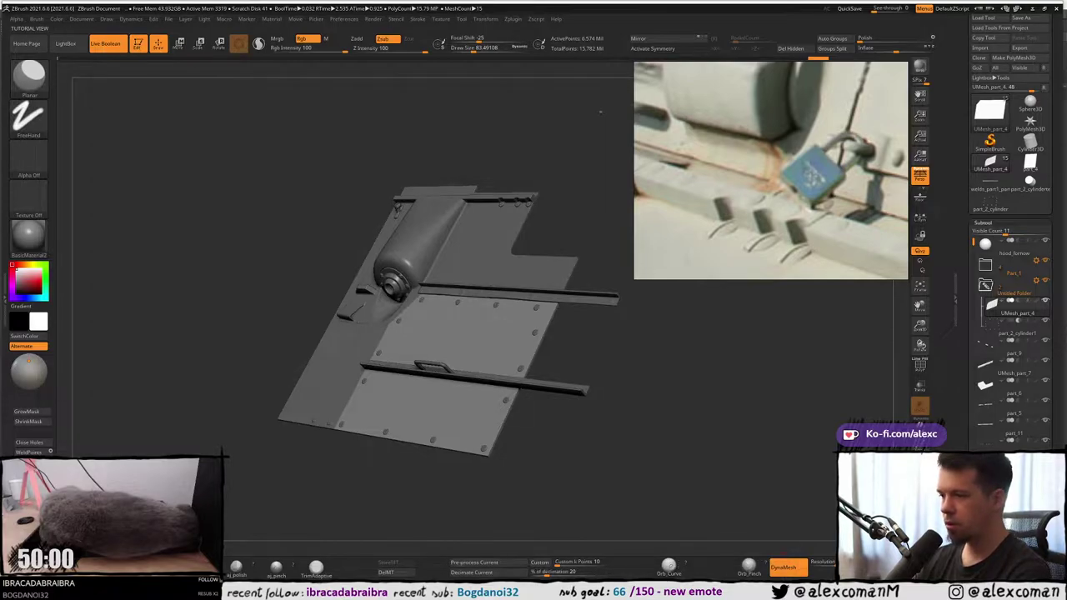
left_click(593, 588)
scroll(581, 344, "down", 3)
middle_click_drag(581, 343, 475, 326, "alt")
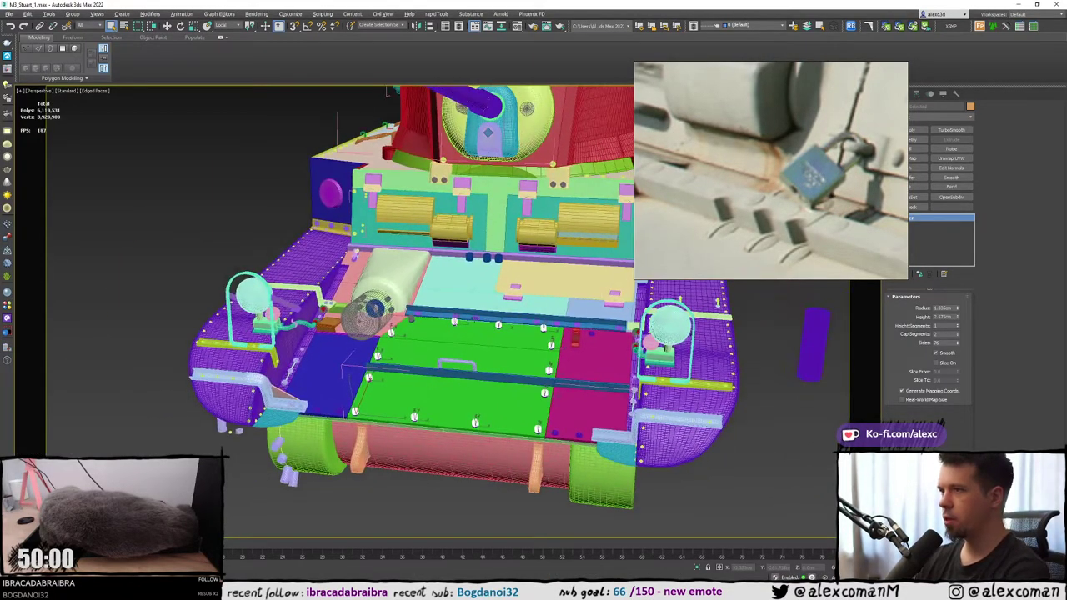
key("F4")
scroll(784, 190, "down", 4)
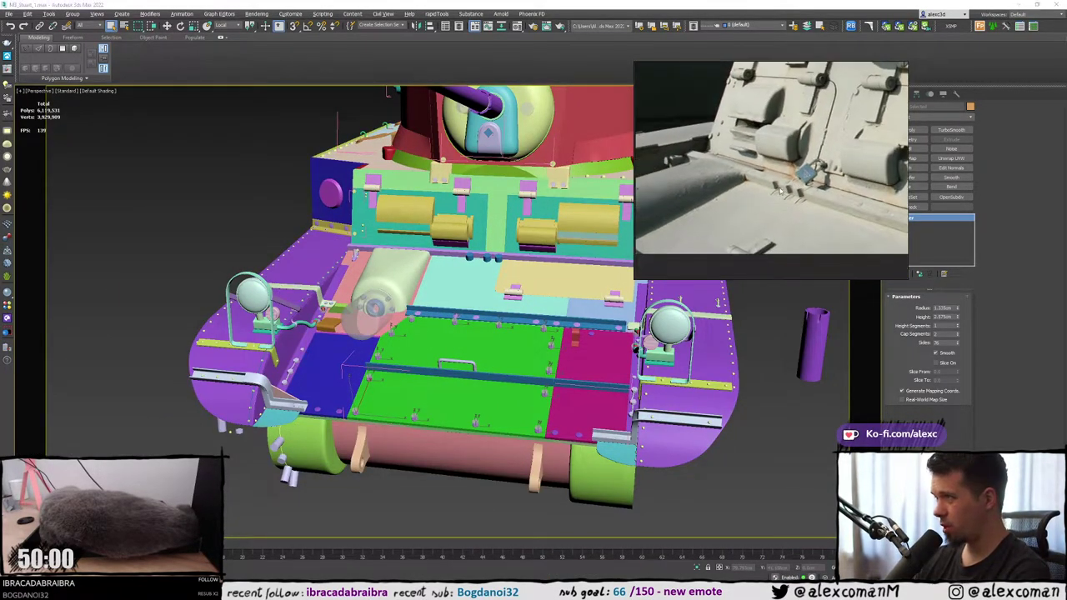
scroll(784, 190, "up", 5)
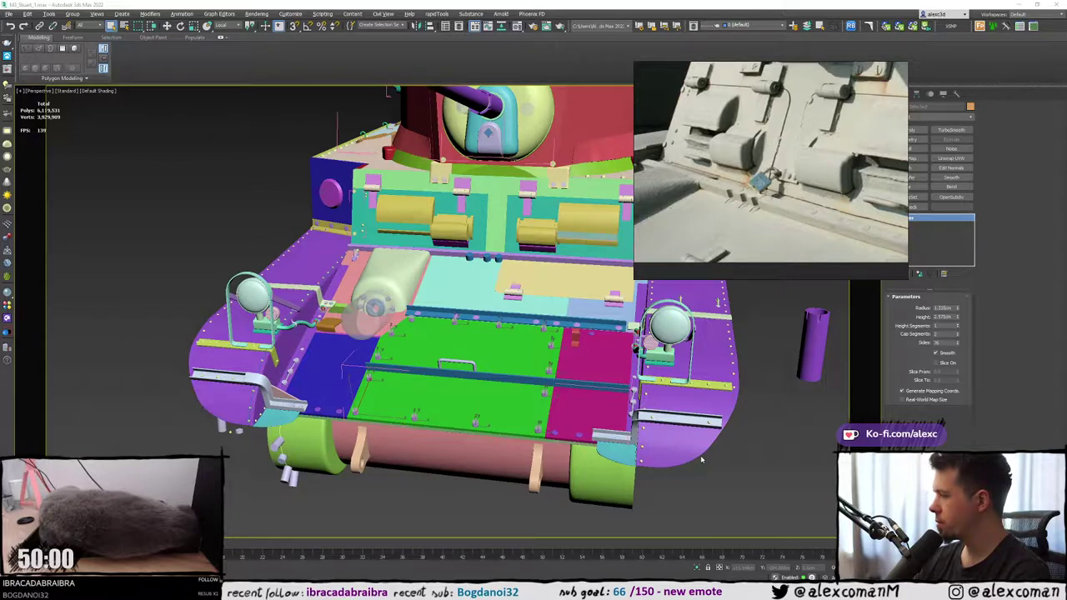
left_click(803, 425)
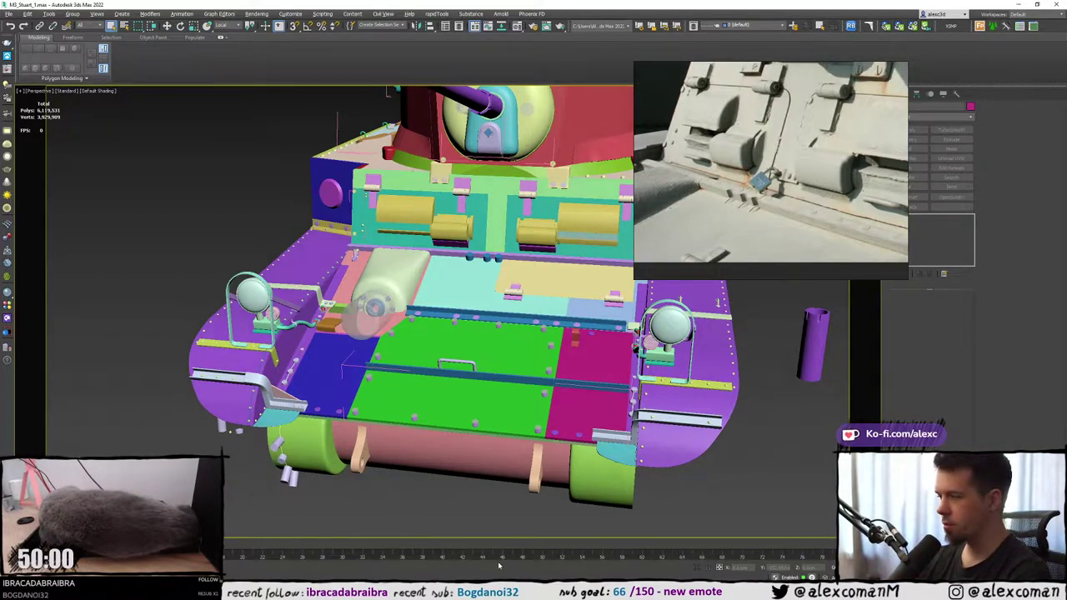
Switch back to ZBrush and run Boolean Folder on the untitled folder to cut the cylinders from the plate.
key("alt+Tab")
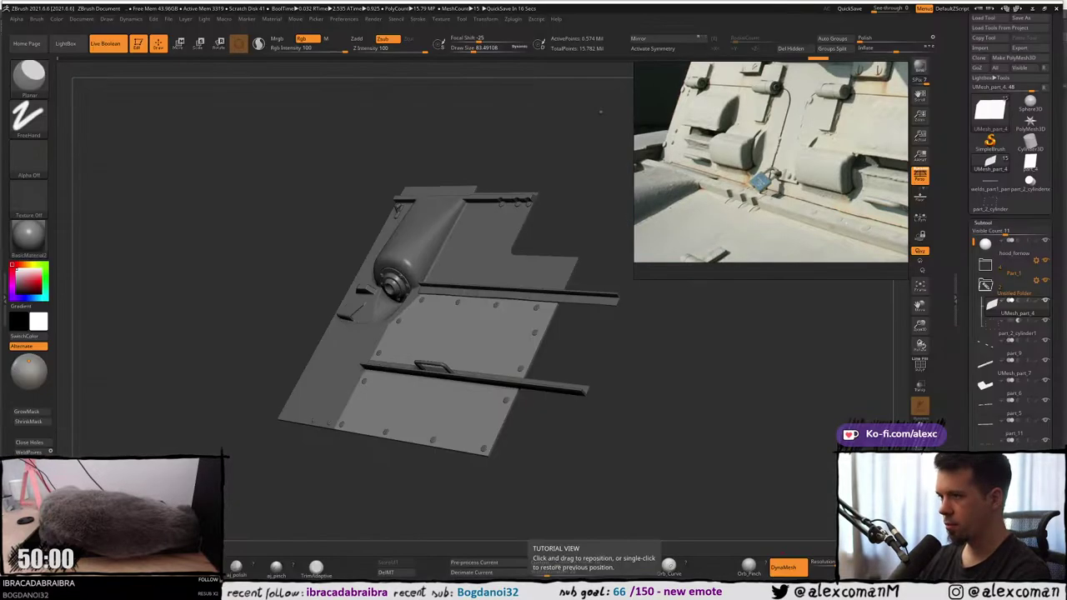
left_click_drag(600, 112, 679, 119)
left_click_drag(528, 119, 464, 268, "alt")
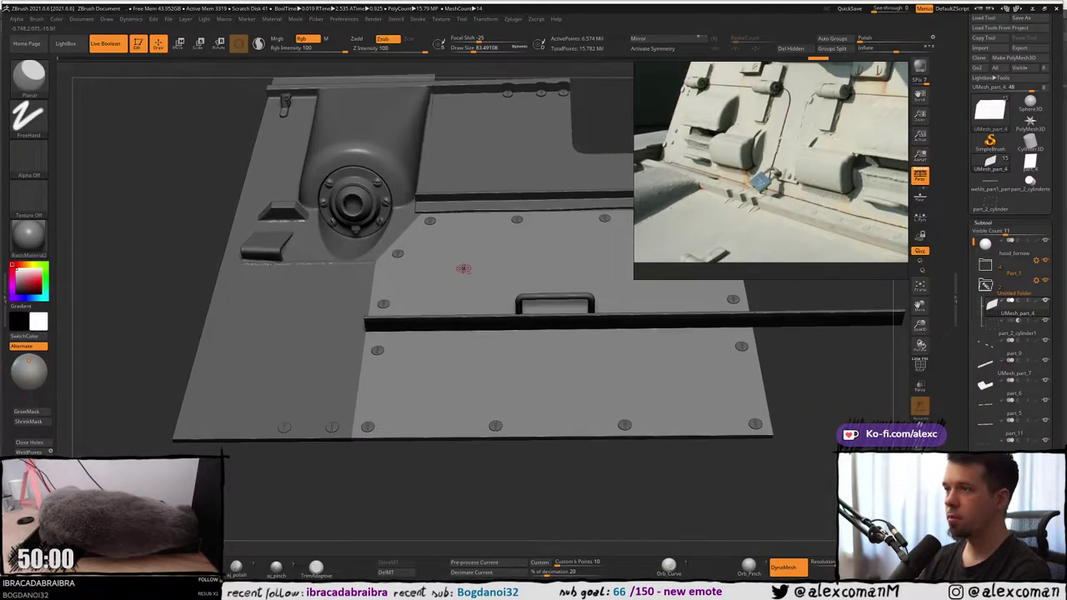
left_click(1037, 280)
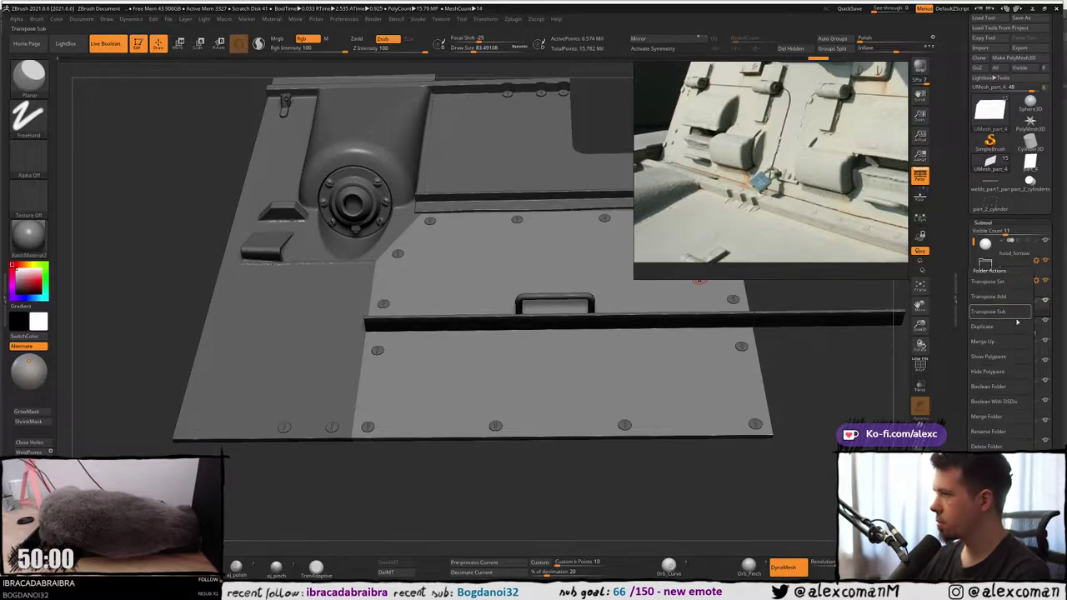
left_click(1002, 386)
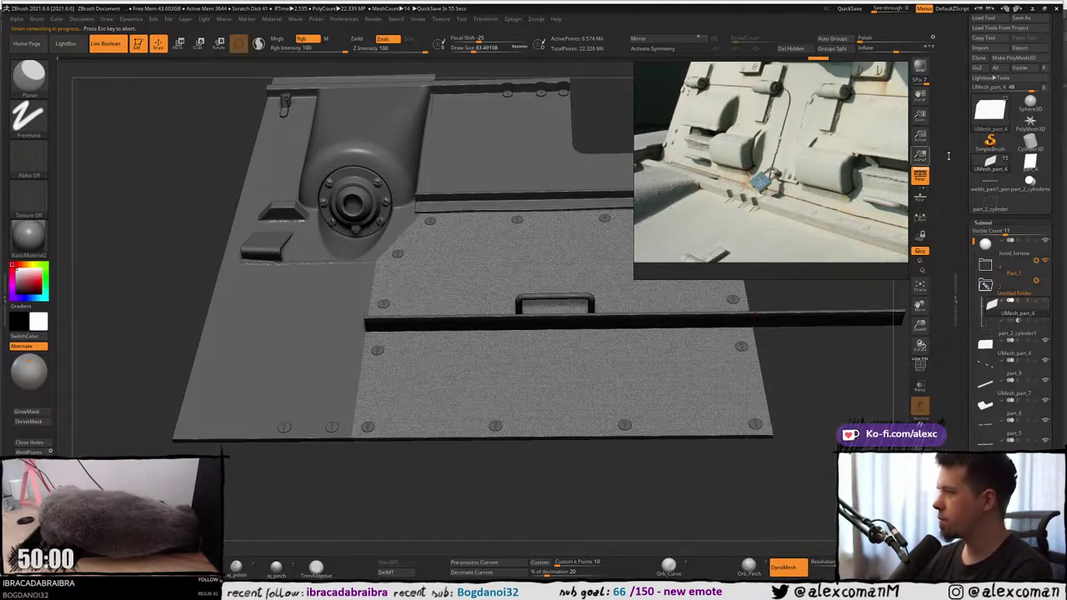
Delete the untitled folder together with the original plate and cylinder subtools inside it.
left_click(1036, 280)
left_click(989, 462)
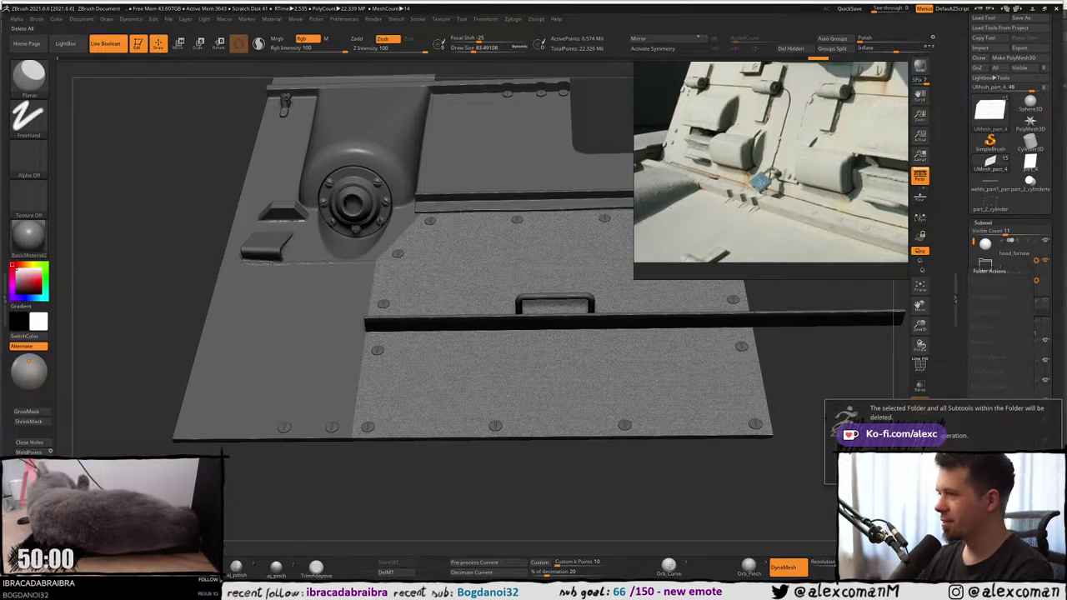
left_click(909, 464)
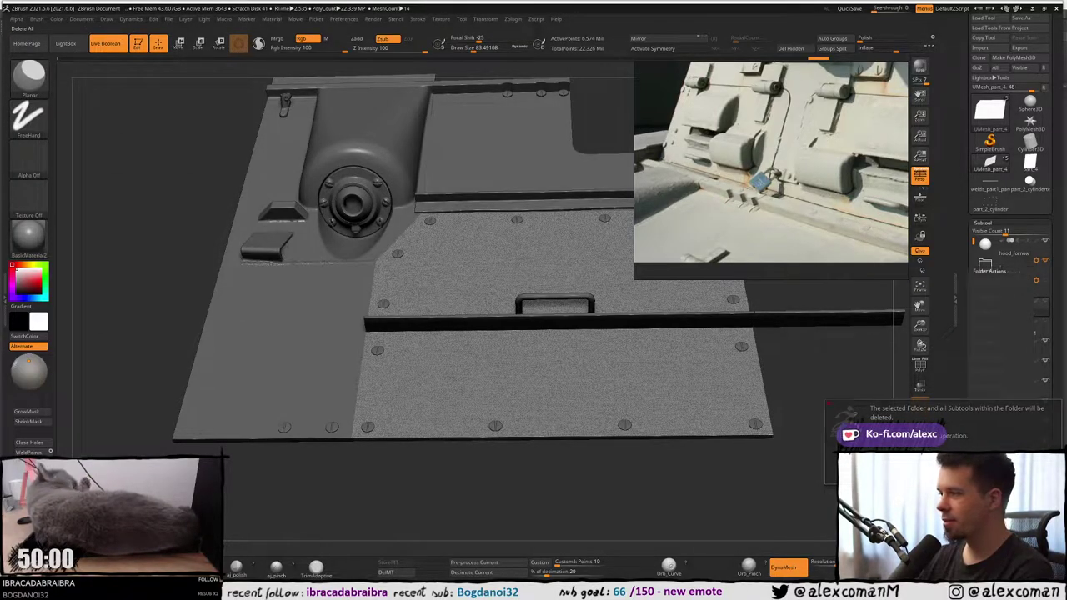
Examine the screw recesses cut into the plate up close, including their edges and polygroups.
right_click_drag(408, 285, 461, 294, "alt")
key("alt+s")
right_click_drag(461, 293, 470, 190, "alt")
right_click_drag(470, 190, 456, 292)
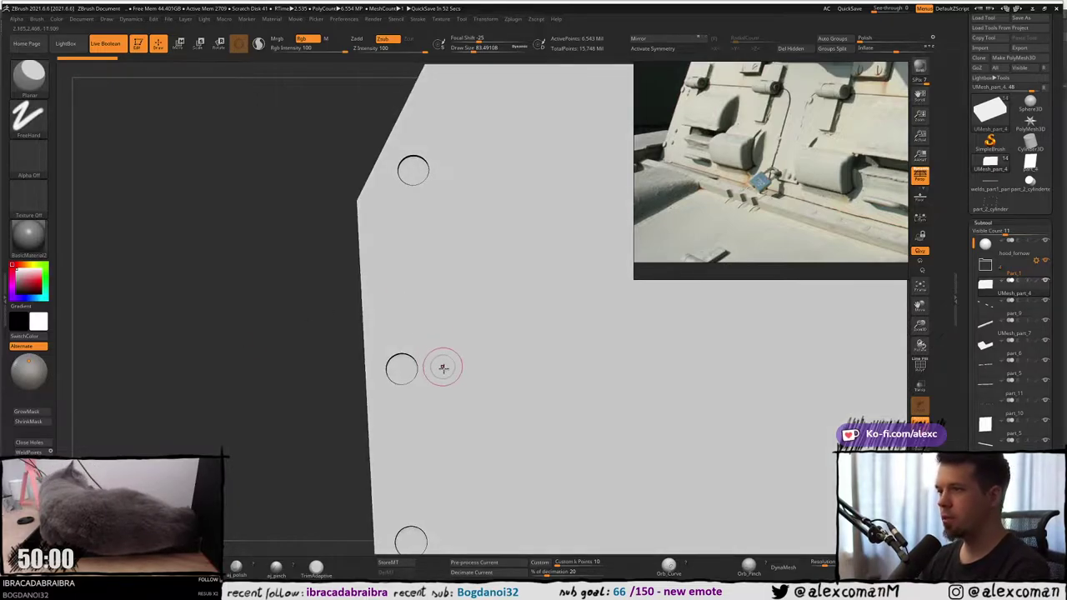
mouse_move(443, 367)
right_mouse_down("ctrl")
mouse_move(452, 345)
mouse_move(420, 278)
mouse_move(424, 233)
mouse_move(436, 277)
mouse_move(419, 255)
mouse_move(421, 271)
right_mouse_up("ctrl")
key("shift+f")
key("shift+f")
mouse_move(421, 271)
right_mouse_down("alt")
mouse_move(424, 300)
mouse_move(468, 282)
mouse_move(505, 286)
mouse_move(432, 250)
right_mouse_up("alt")
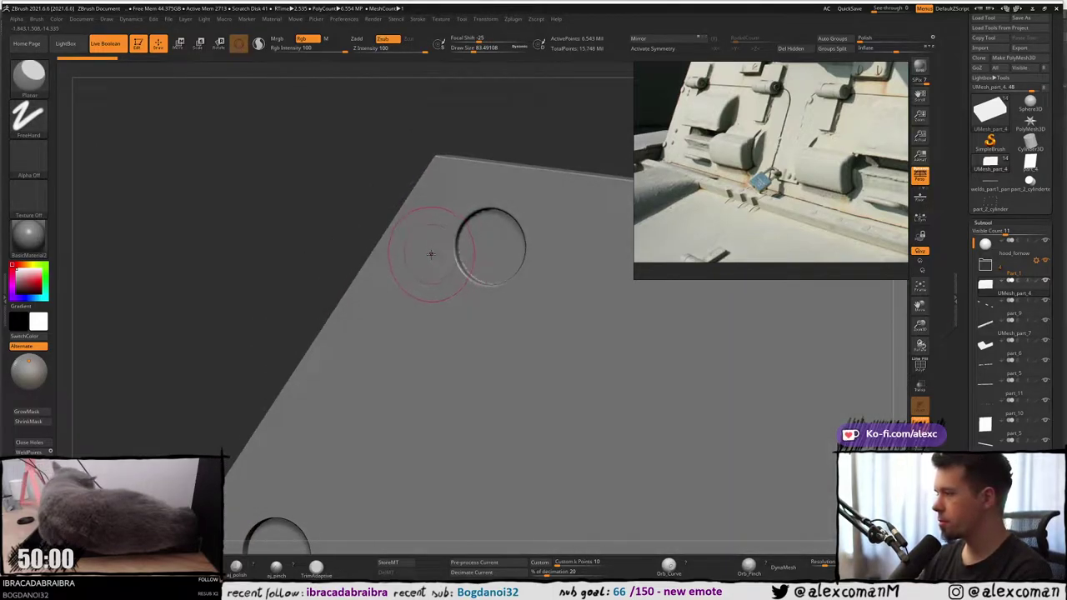
right_click_drag(455, 367, 412, 238, "alt")
key("shift+f")
key("shift+f")
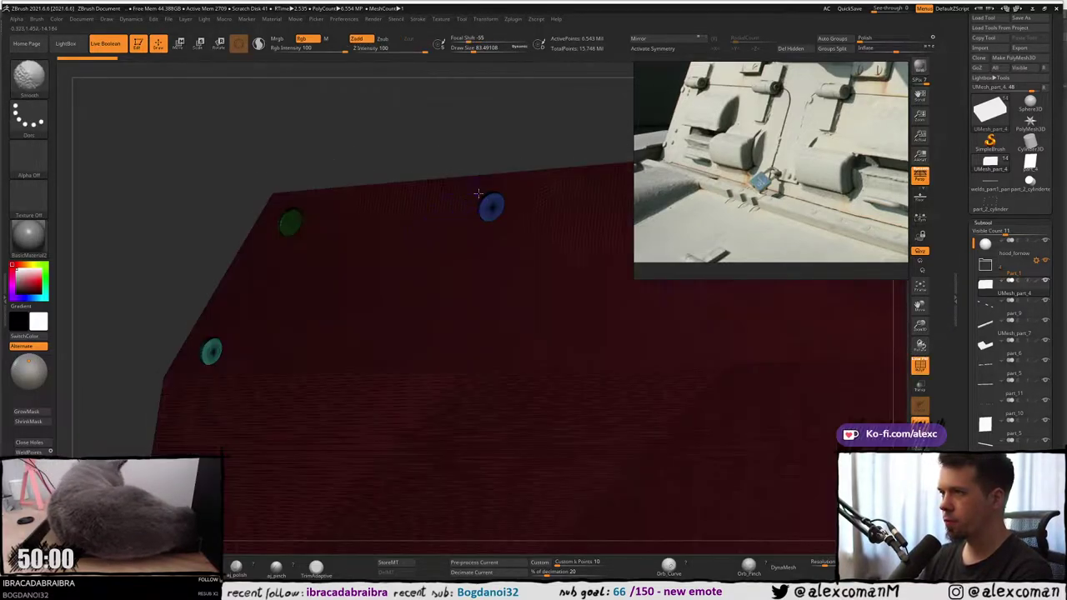
right_click_drag(485, 223, 503, 298, "ctrl")
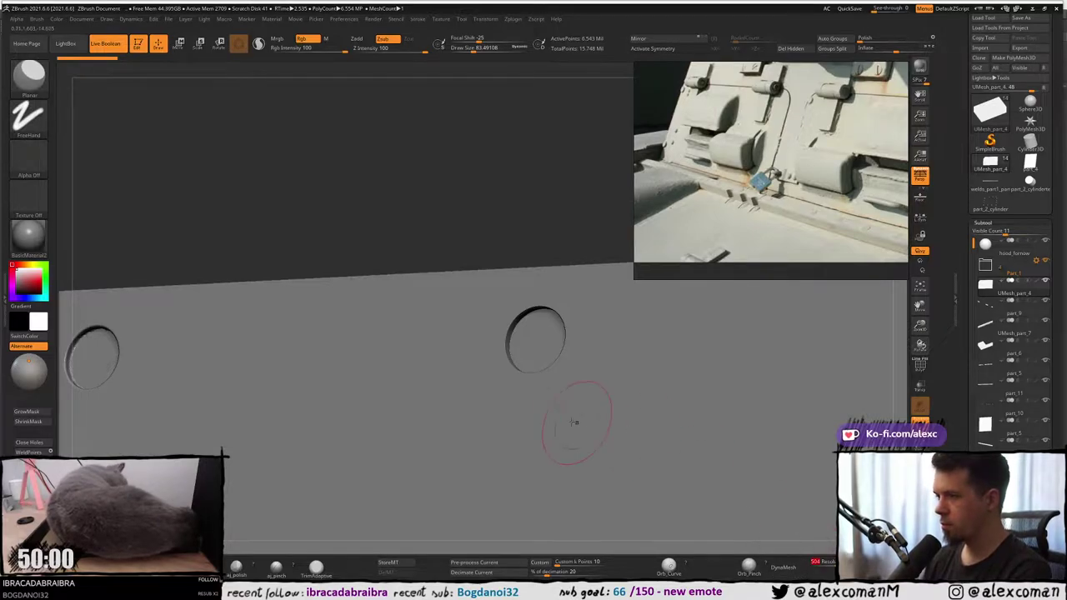
right_click_drag(579, 424, 572, 367)
Save the tool as hood_fornow_backup in the ForZbrush project's Body folder.
scroll(963, 89, "up", 1)
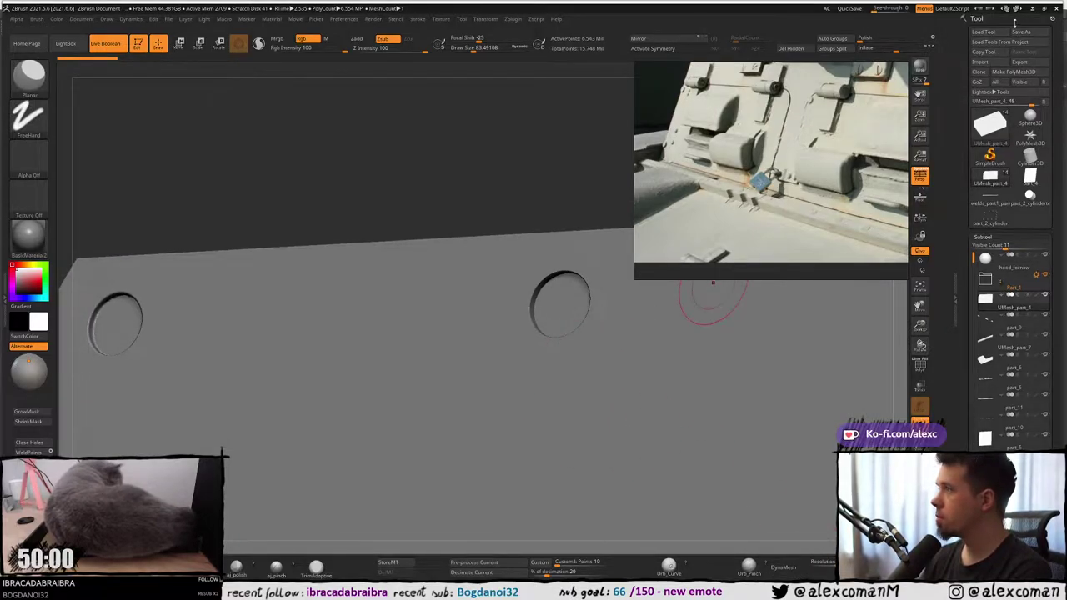
left_click(1020, 32)
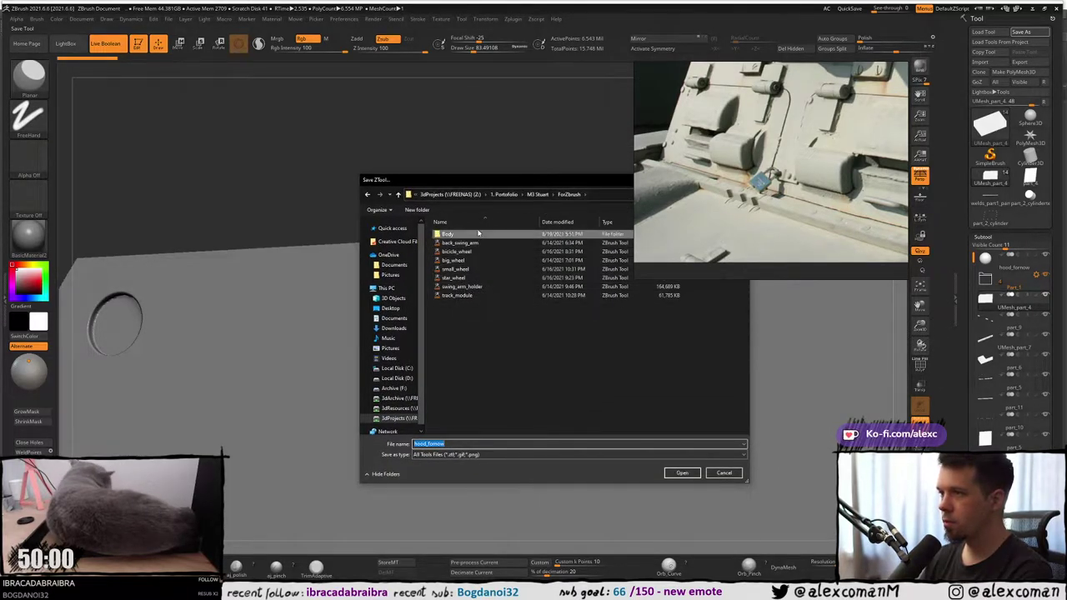
double_click(479, 234)
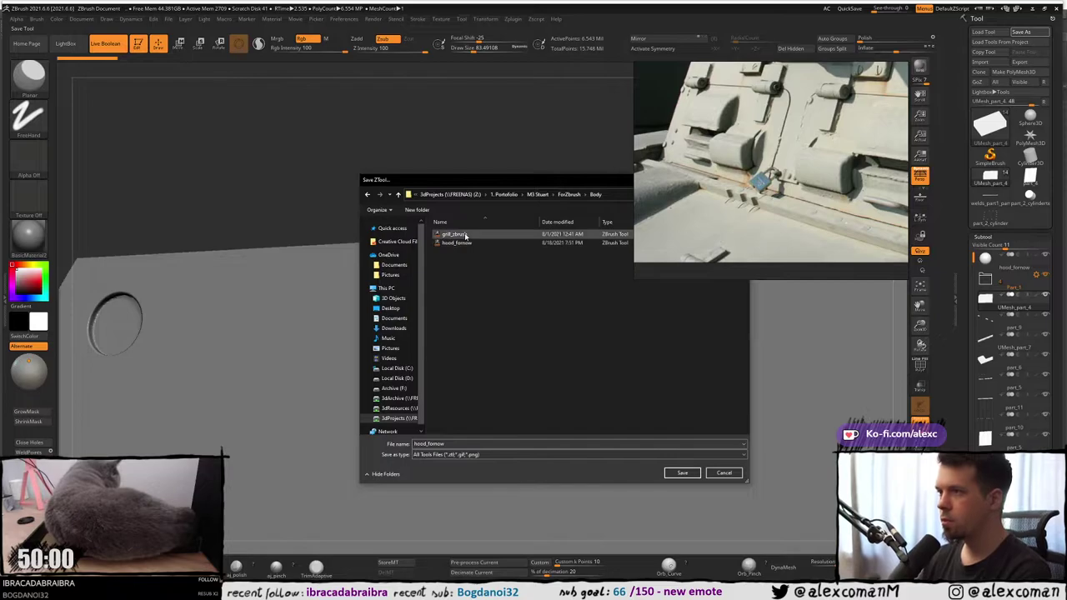
left_click_drag(492, 185, 398, 187)
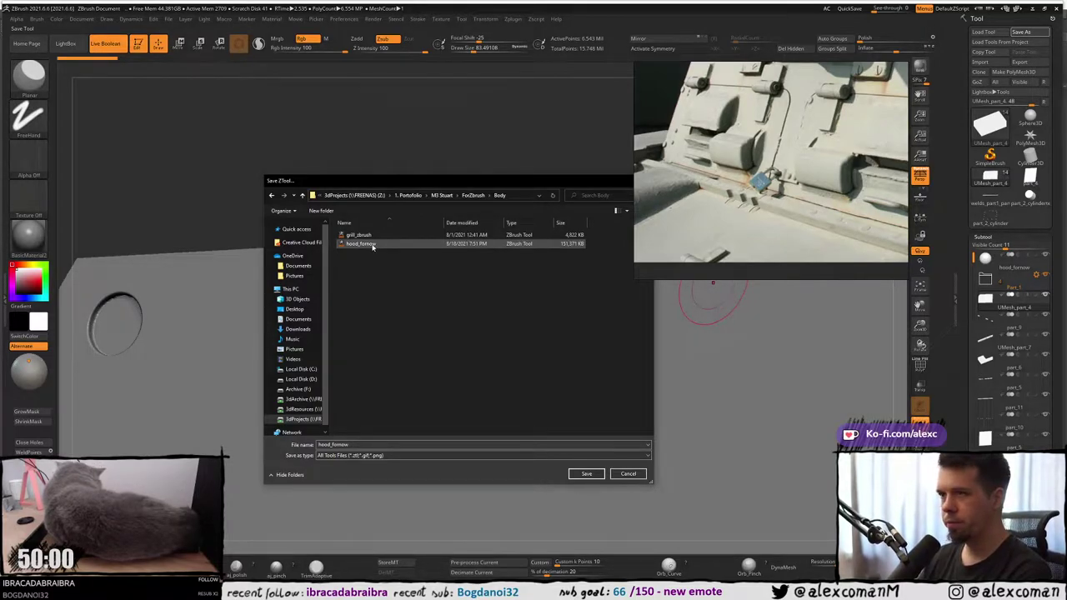
left_click(374, 244)
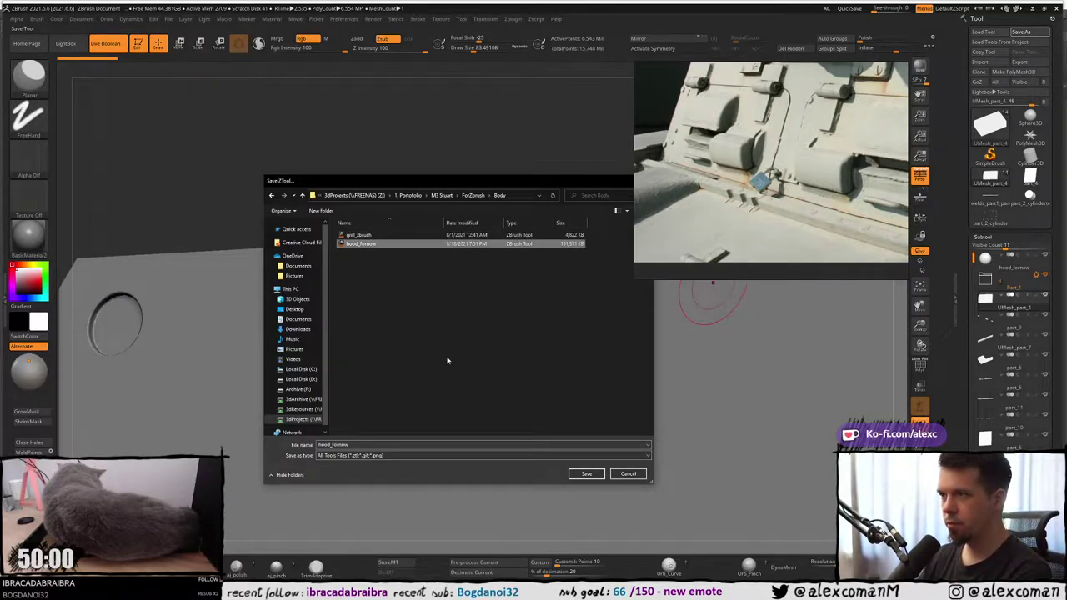
double_click(381, 445)
type("_backup")
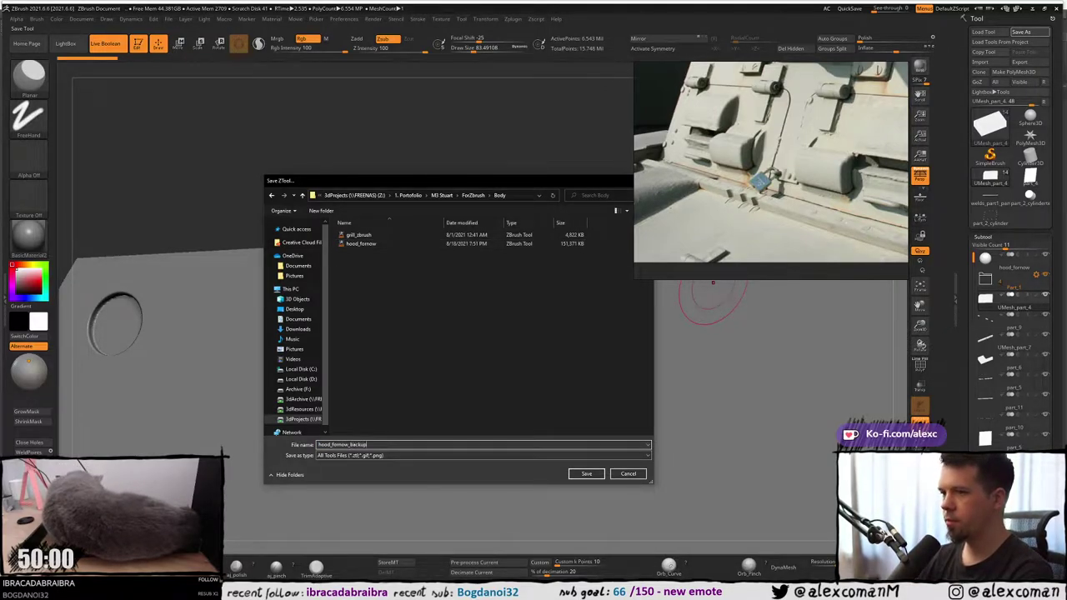
key("Return")
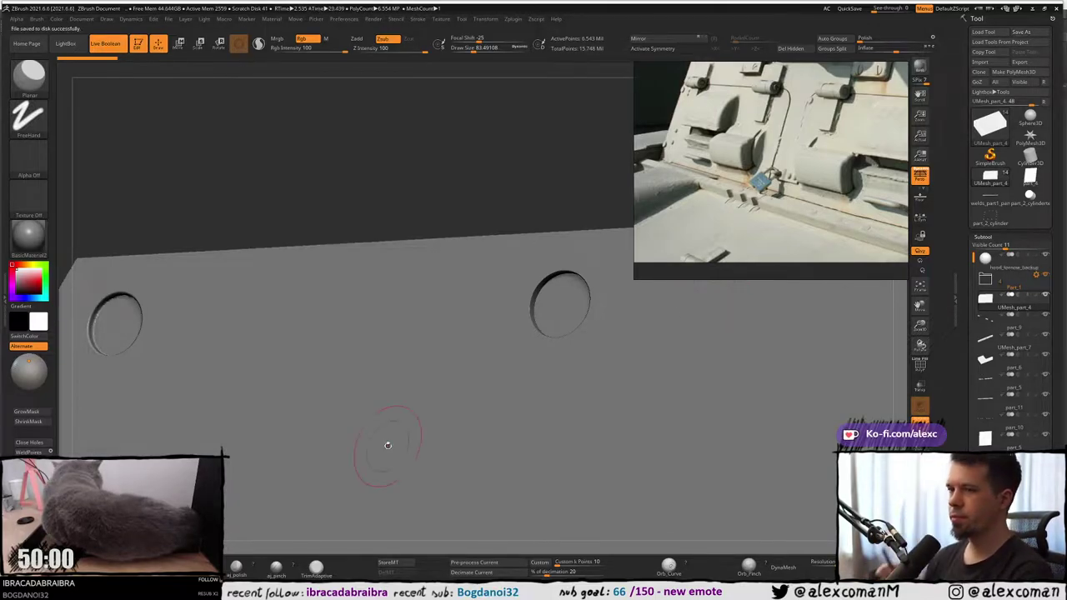
Examine the plate's screw recesses from several angles, checking their rims, floors and wireframe topology.
mouse_move(514, 245)
right_mouse_down()
mouse_move(556, 234)
mouse_move(518, 279)
mouse_move(497, 143)
right_mouse_up()
right_click_drag(514, 281, 526, 286)
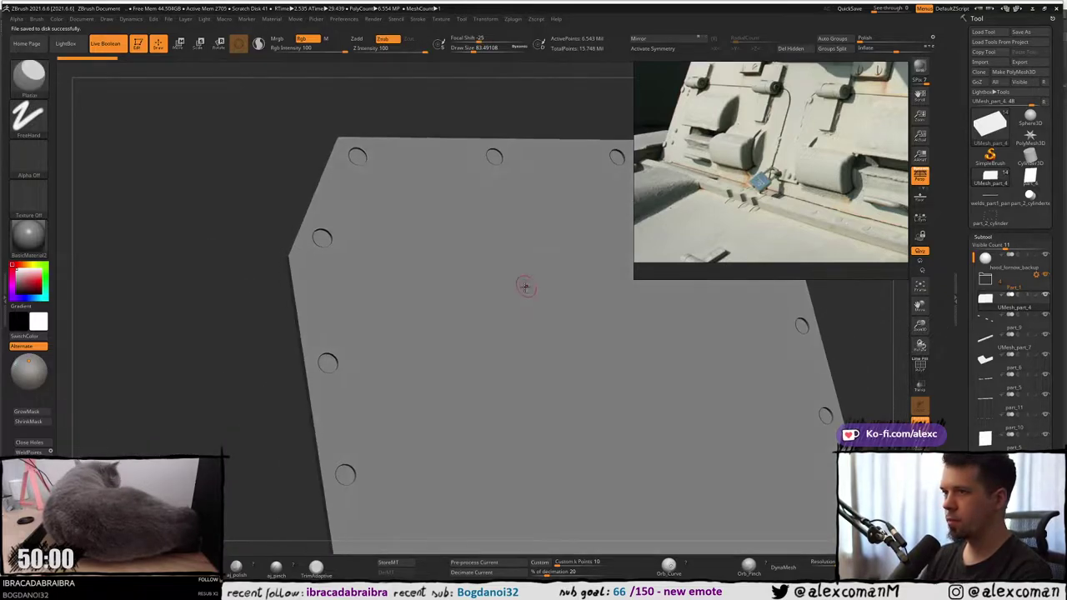
key("shift+f")
key("shift+f")
right_click_drag(470, 211, 473, 227)
mouse_move(473, 227)
right_mouse_down("ctrl")
mouse_move(490, 276)
mouse_move(490, 249)
mouse_move(522, 259)
right_mouse_up("ctrl")
key("shift+f")
left_click_drag(523, 258, 546, 251)
key("s")
key("shift+f")
mouse_move(545, 251)
right_mouse_down()
mouse_move(542, 221)
mouse_move(546, 239)
mouse_move(533, 231)
mouse_move(530, 241)
right_mouse_up()
key("shift+f")
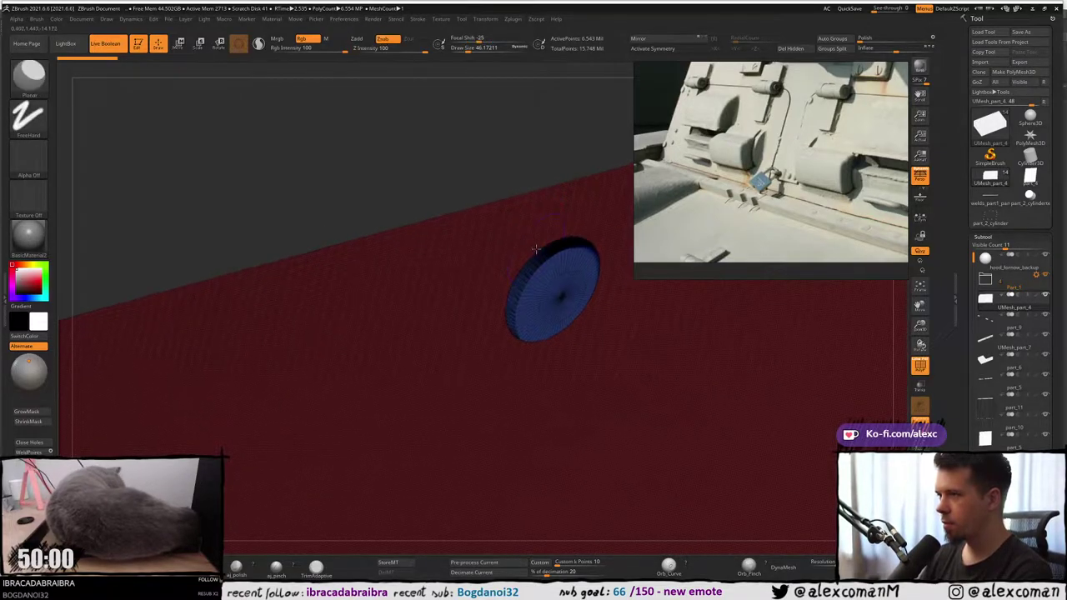
key("shift+f")
mouse_move(542, 297)
right_mouse_down("ctrl")
mouse_move(508, 196)
mouse_move(520, 244)
right_mouse_up("ctrl")
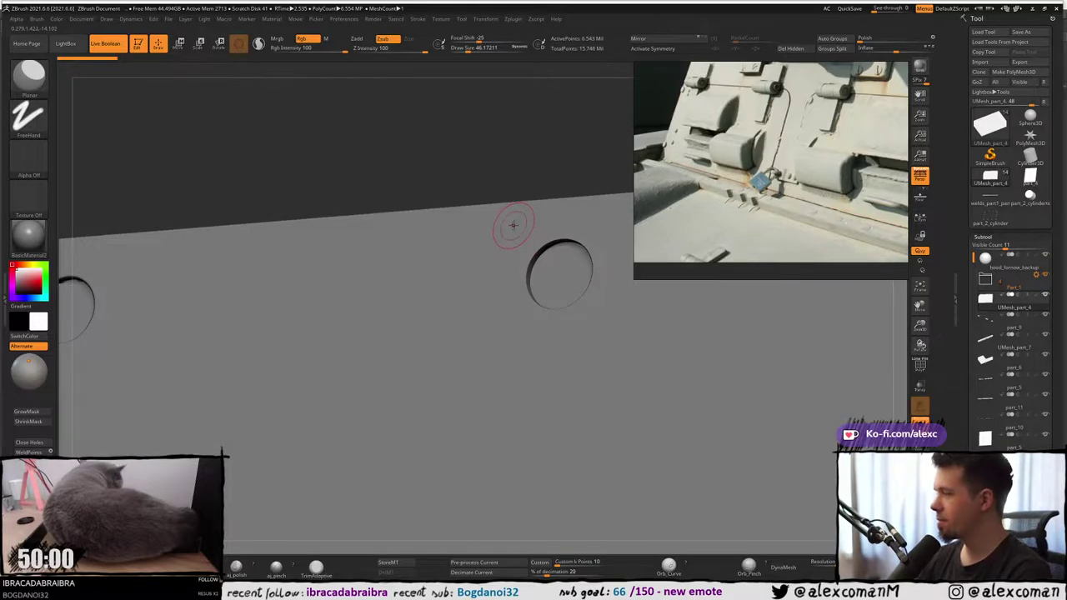
right_click_drag(559, 168, 549, 174)
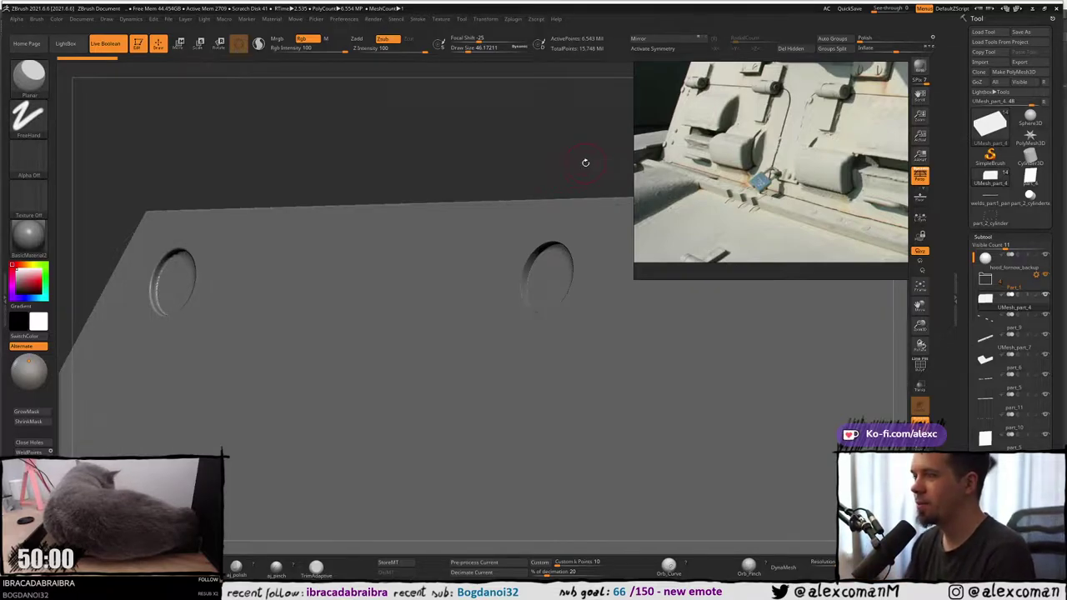
right_click_drag(486, 381, 482, 317, "ctrl")
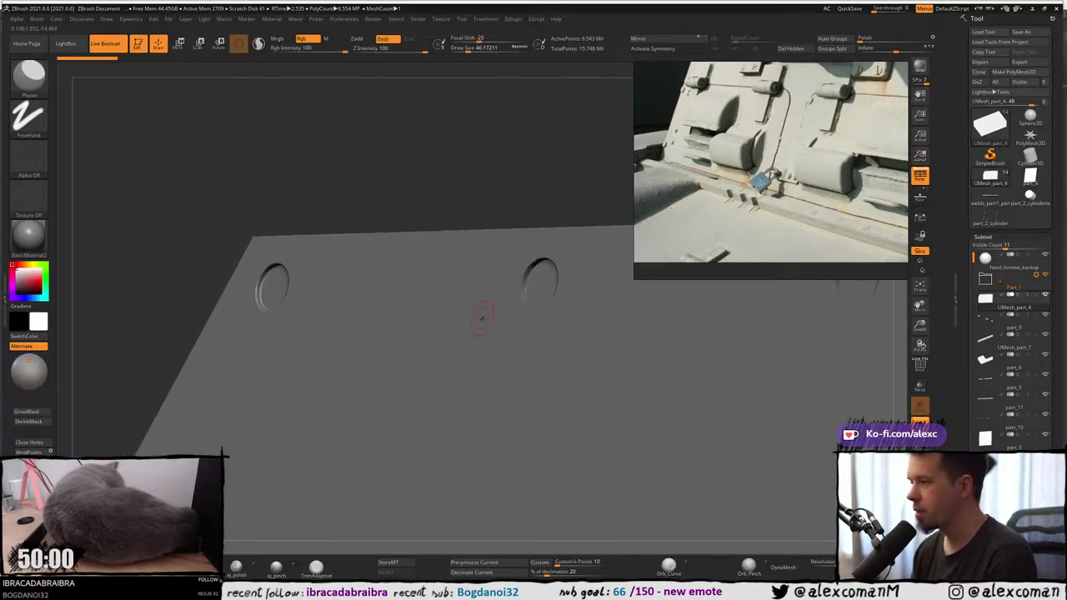
DynaMesh the plate and check the rebuilt mesh around a screw recess up close.
left_click(788, 570)
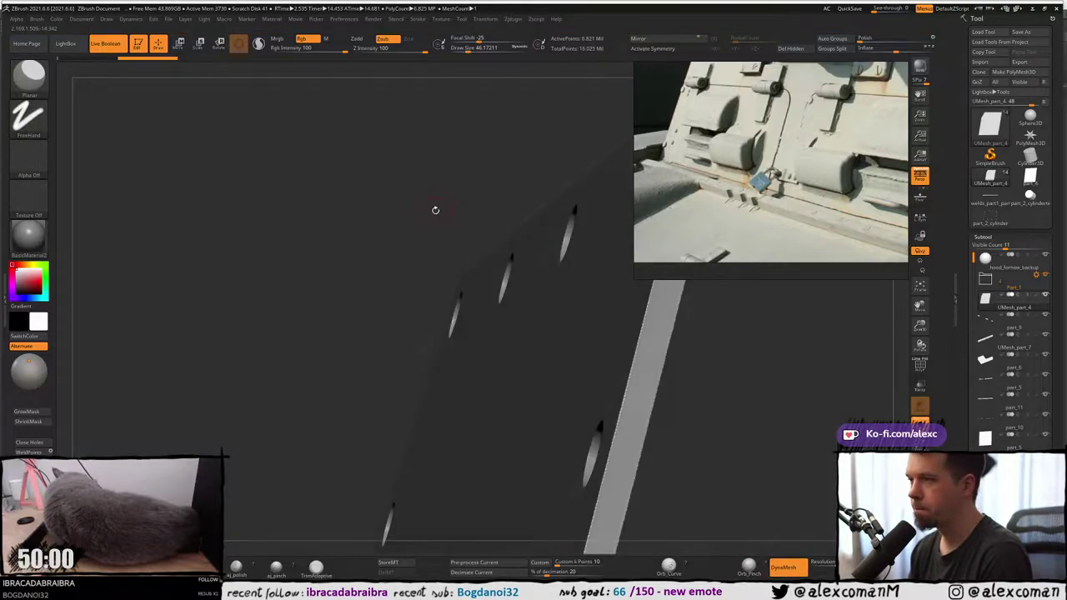
right_click_drag(435, 210, 464, 236)
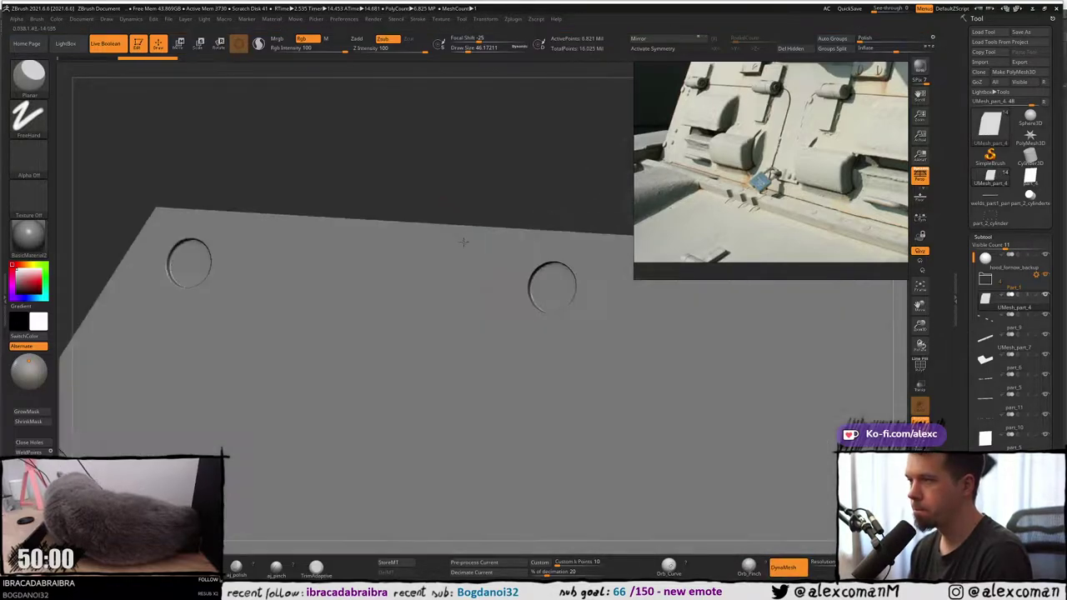
right_click_drag(478, 286, 521, 284)
key("shift+f")
mouse_move(545, 247)
right_mouse_down("ctrl")
mouse_move(538, 307)
mouse_move(564, 312)
mouse_move(538, 291)
right_mouse_up("ctrl")
key("shift+f")
key("s")
left_click_drag(521, 274, 513, 268)
mouse_move(520, 275)
right_mouse_down()
mouse_move(515, 246)
mouse_move(524, 258)
right_mouse_up()
key("shift+f")
Try masking the rim around one screw recess with the MaskPen.
key("ctrl")
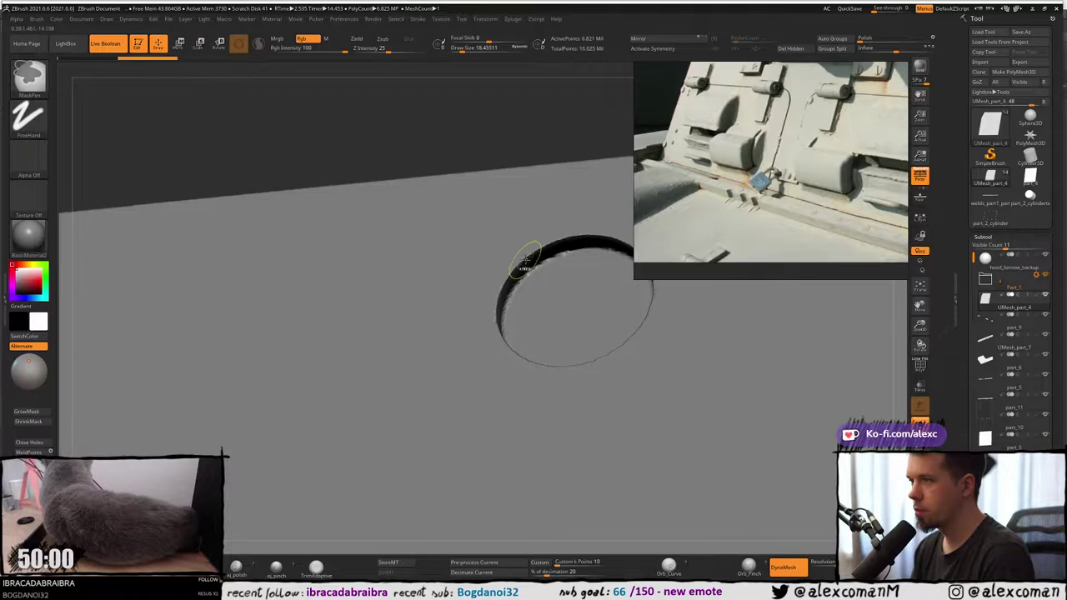
right_click_drag(496, 325, 490, 319)
right_click_drag(498, 377, 522, 394)
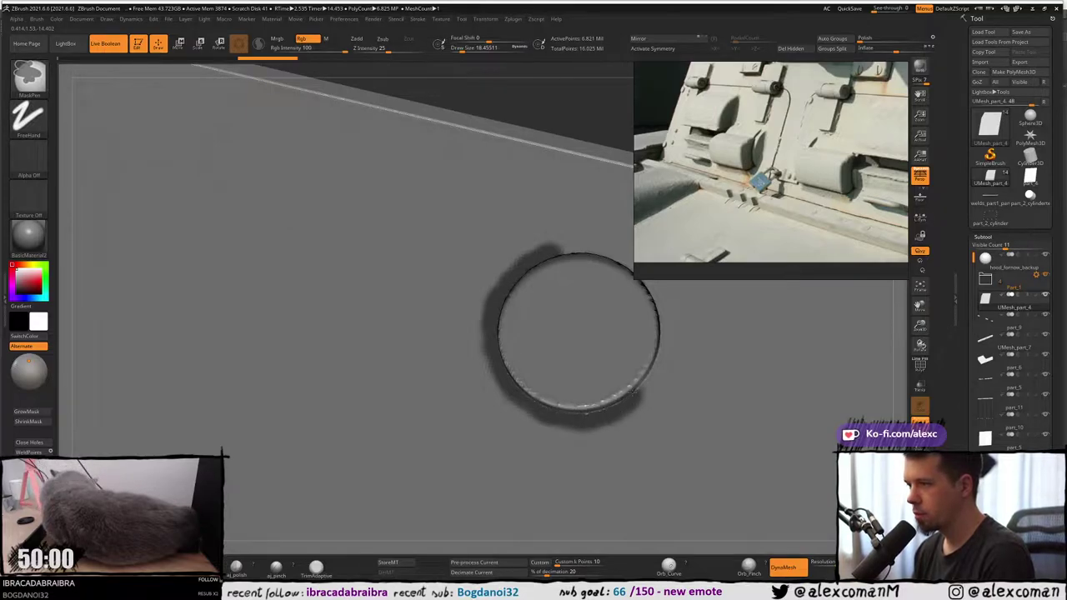
left_click_drag(647, 371, 649, 368, "ctrl")
right_click_drag(621, 308, 592, 200, "ctrl")
mouse_move(552, 375)
right_mouse_down("ctrl")
mouse_move(534, 278)
mouse_move(534, 173)
mouse_move(419, 218)
mouse_move(414, 311)
mouse_move(397, 310)
right_mouse_up("ctrl")
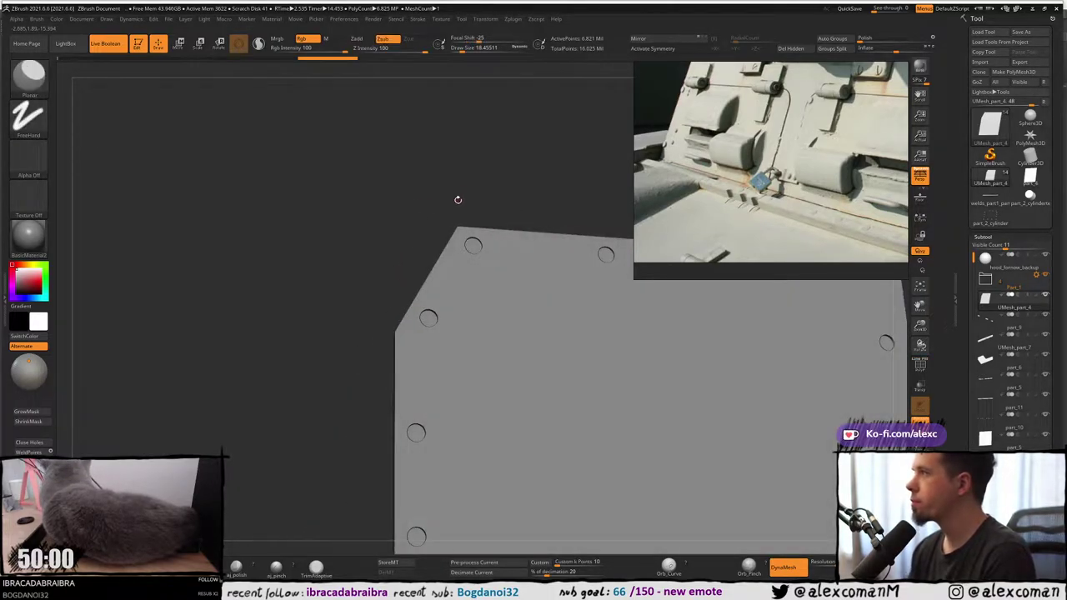
Polish the plate with the Polish deformation and display the surrounding parts to check the screws in their recesses.
left_click(879, 37)
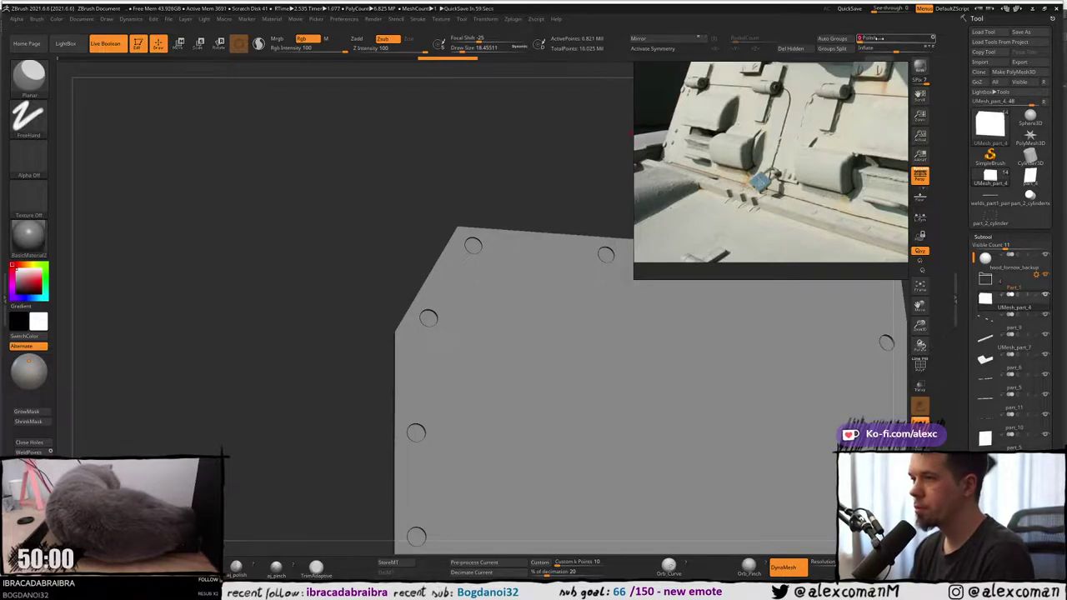
right_click_drag(271, 366, 326, 433, "ctrl")
right_click_drag(141, 451, 452, 298, "alt")
key("alt+s")
mouse_move(368, 393)
right_mouse_down("alt")
mouse_move(383, 120)
mouse_move(366, 175)
mouse_move(389, 219)
mouse_move(429, 121)
mouse_move(392, 242)
mouse_move(402, 249)
mouse_move(409, 300)
mouse_move(415, 196)
mouse_move(404, 255)
mouse_move(453, 255)
mouse_move(400, 274)
mouse_move(300, 248)
mouse_move(382, 260)
right_mouse_up("alt")
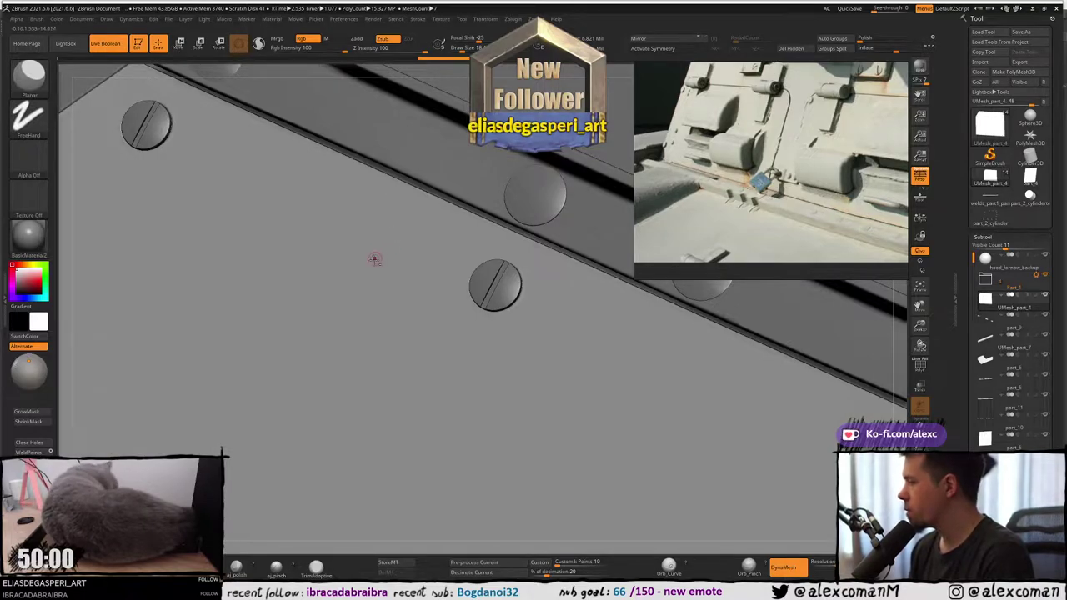
right_click_drag(376, 258, 377, 273)
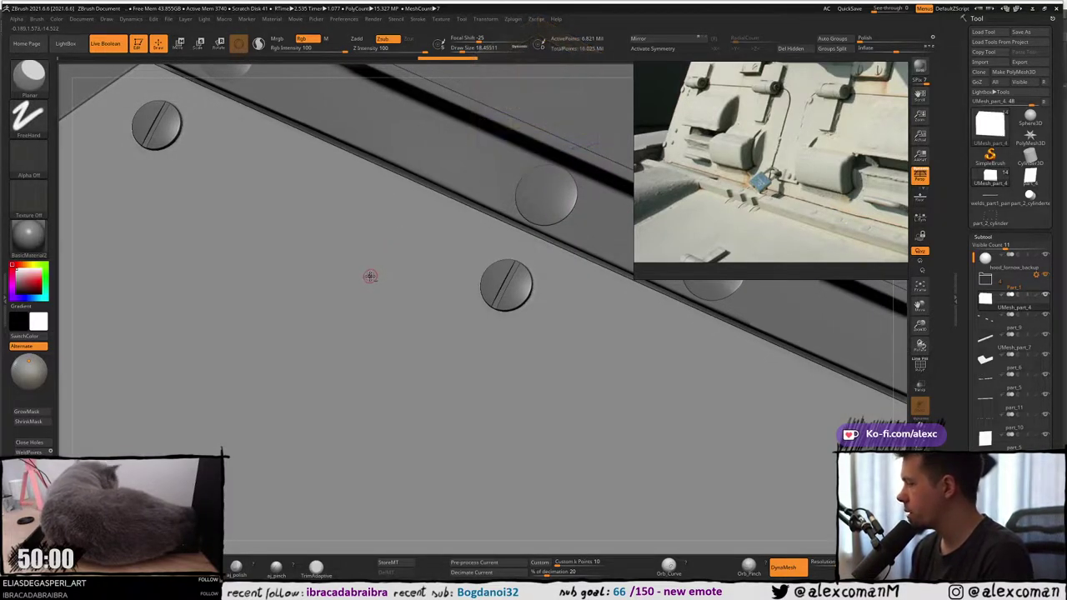
mouse_move(391, 292)
right_mouse_down()
mouse_move(389, 266)
mouse_move(409, 241)
mouse_move(409, 264)
mouse_move(354, 188)
right_mouse_up()
Select the part_5 subtool, turn off perspective and align the transform gizmo with a screw on the sloped plate.
key("w")
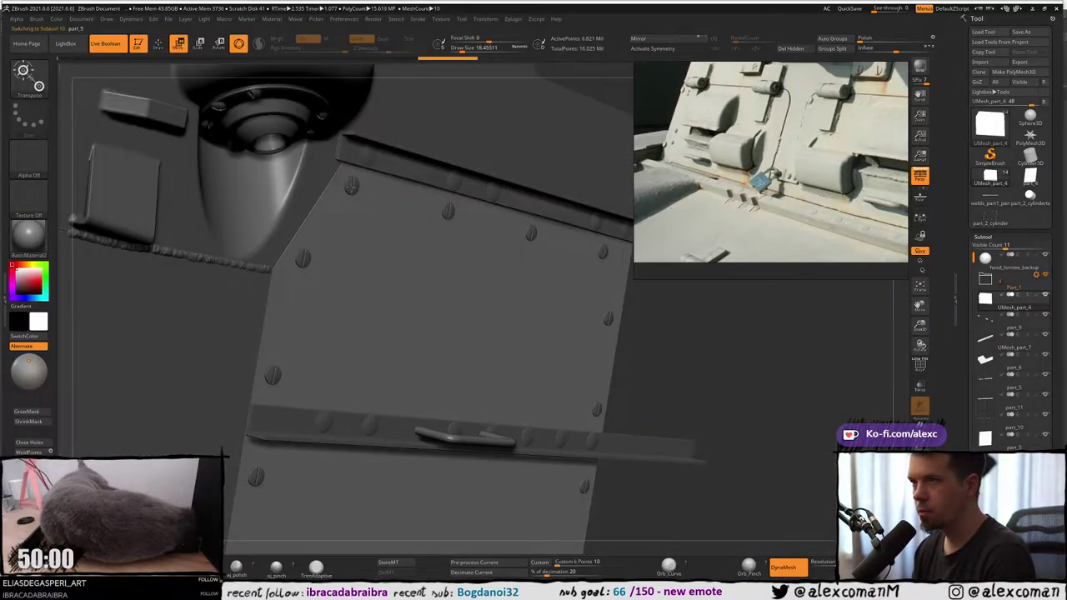
right_click_drag(398, 256, 539, 294, "ctrl")
left_click(425, 149)
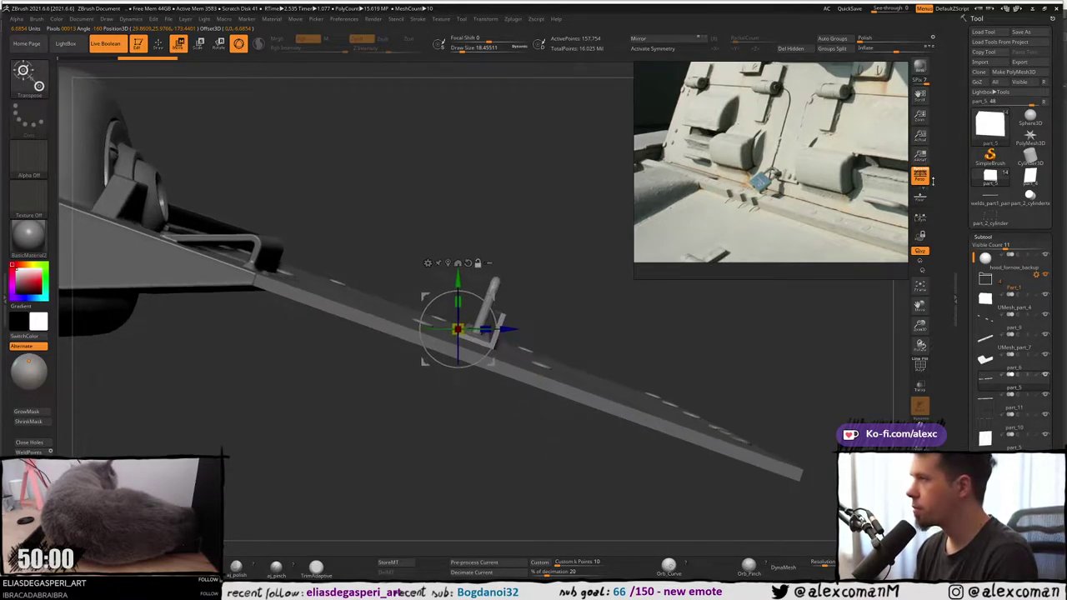
left_click(922, 177)
right_click_drag(455, 398, 497, 442, "alt")
right_click_drag(536, 376, 537, 381, "alt")
left_click_drag(530, 345, 385, 290, "alt")
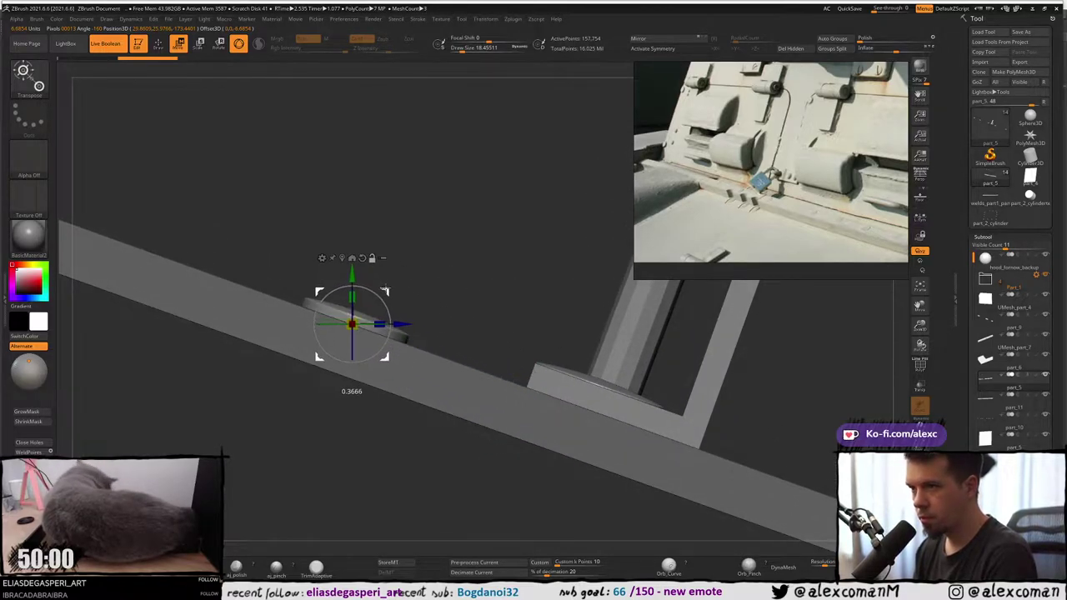
right_click_drag(385, 289, 450, 291, "alt")
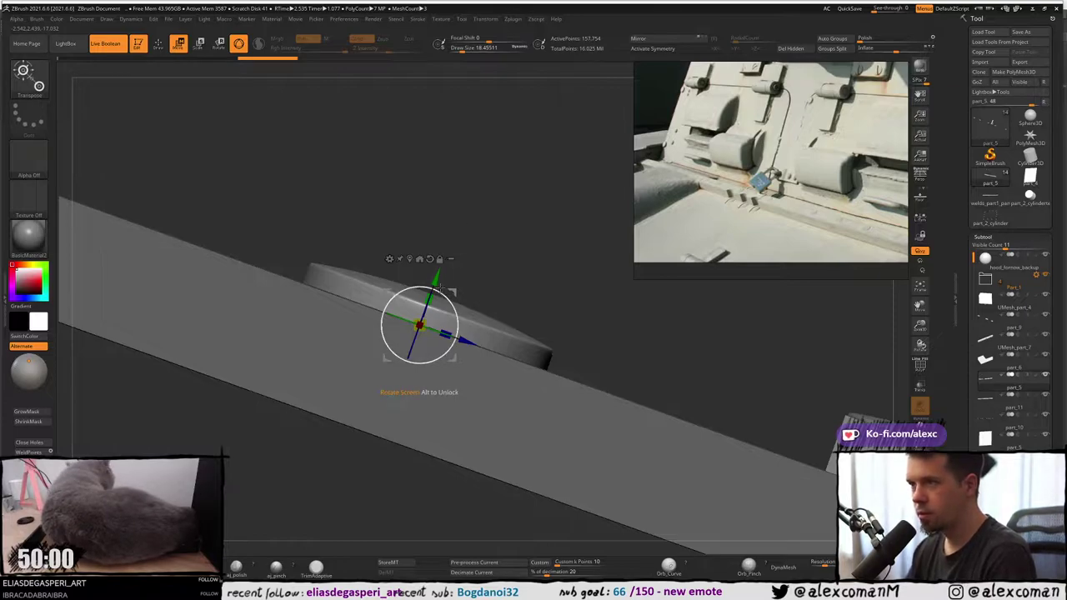
Try to sink the whole part_5 subtool into the sloped plate along the screw axis.
left_click_drag(436, 280, 427, 297)
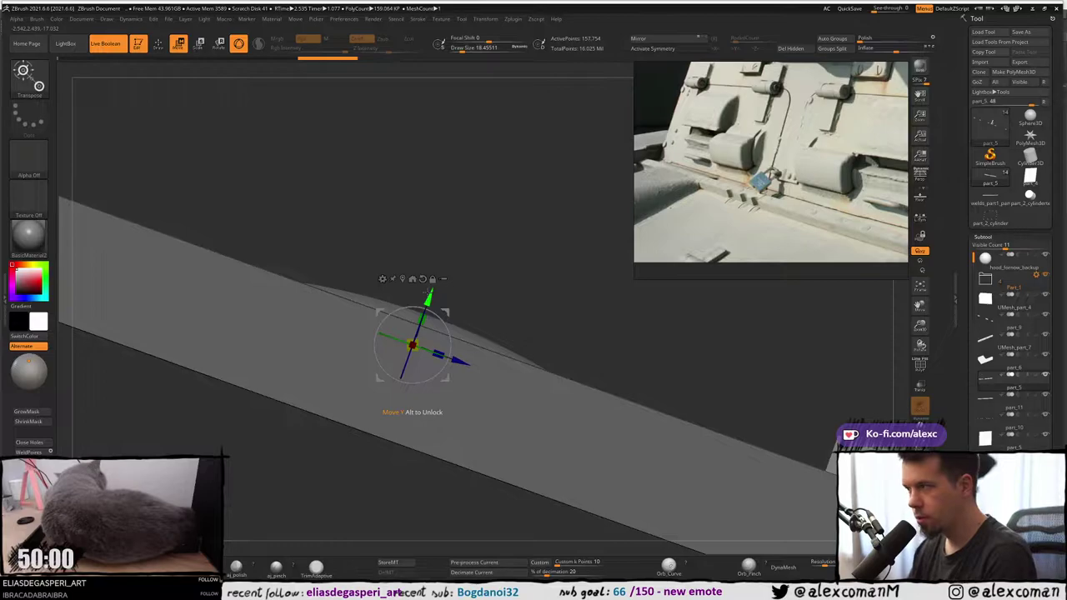
key("ctrl+z")
right_click_drag(422, 362, 410, 233, "ctrl")
key("shift+f")
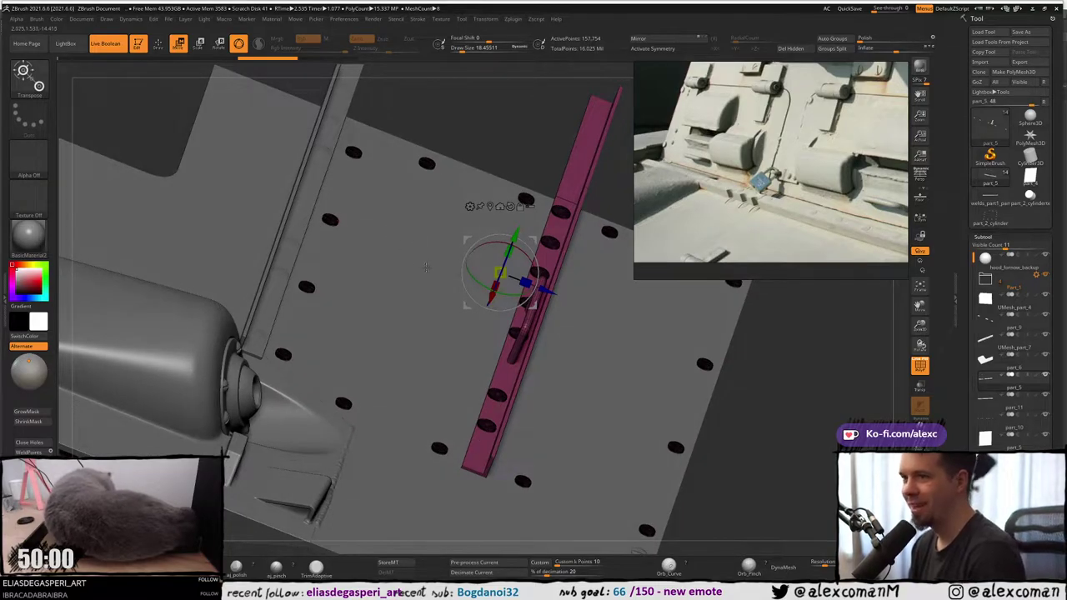
Mask the angled bracket and handle of part_5 from the side, using the MaskPen with the Rect stroke.
mouse_move(432, 274)
left_mouse_down()
mouse_move(468, 233)
mouse_move(455, 263)
mouse_move(473, 284)
left_mouse_up()
key("q")
key("shift+f")
key("shift+f")
key("w")
left_click_drag(496, 298, 502, 293)
right_click_drag(502, 293, 510, 279)
mouse_move(510, 279)
right_mouse_down("ctrl")
mouse_move(512, 292)
mouse_move(505, 267)
right_mouse_up("ctrl")
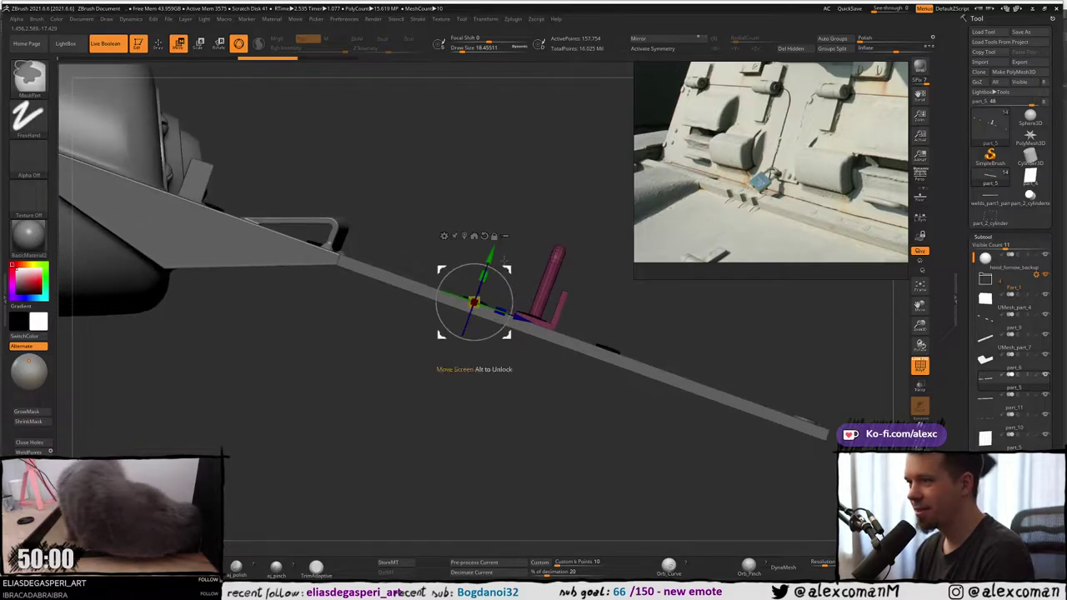
left_click(27, 125)
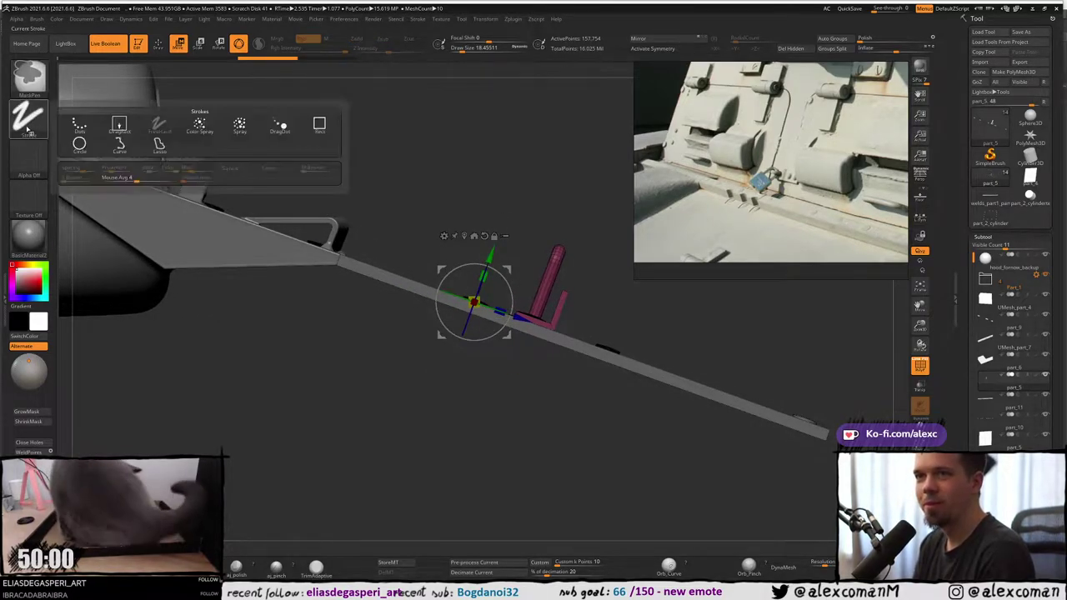
left_click(317, 127)
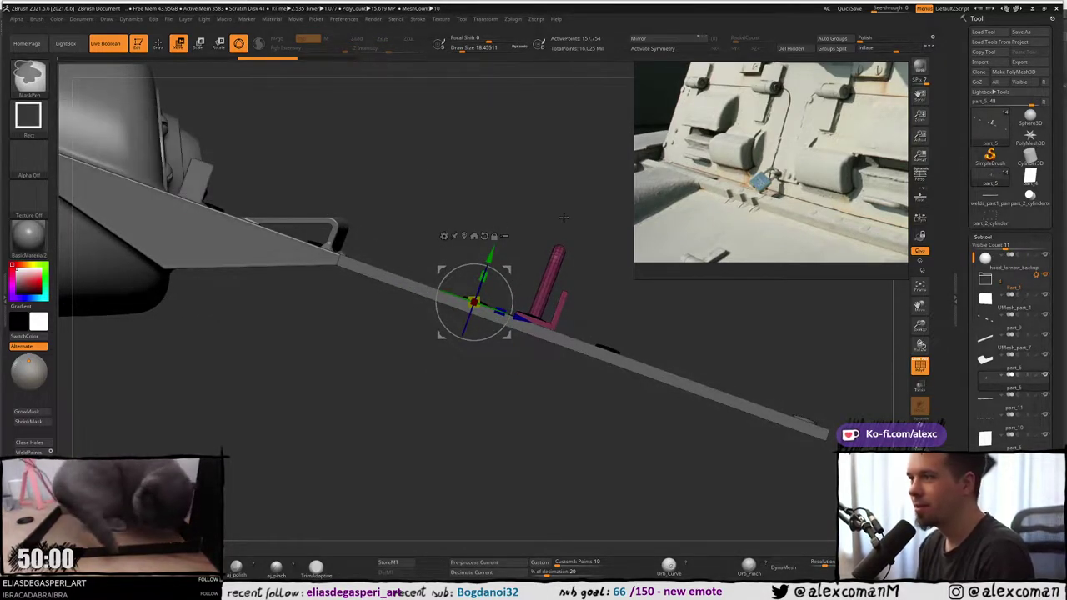
left_click_drag(575, 219, 498, 354, "ctrl")
Turn the masked bracket and handle into their own polygroup and hide the wireframe.
mouse_move(495, 226)
right_mouse_down()
mouse_move(486, 282)
mouse_move(480, 273)
mouse_move(541, 248)
right_mouse_up()
key("ctrl+w")
key("shift+f")
key("q")
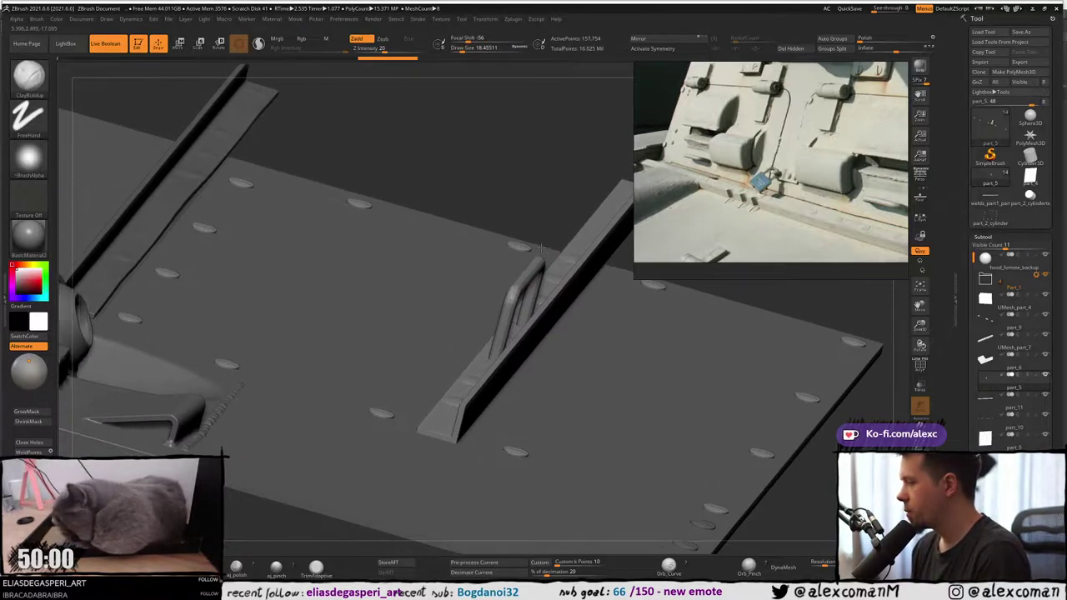
Split part_5 by polygroups into separate subtools with Groups Split.
right_click_drag(476, 275, 494, 273, "alt")
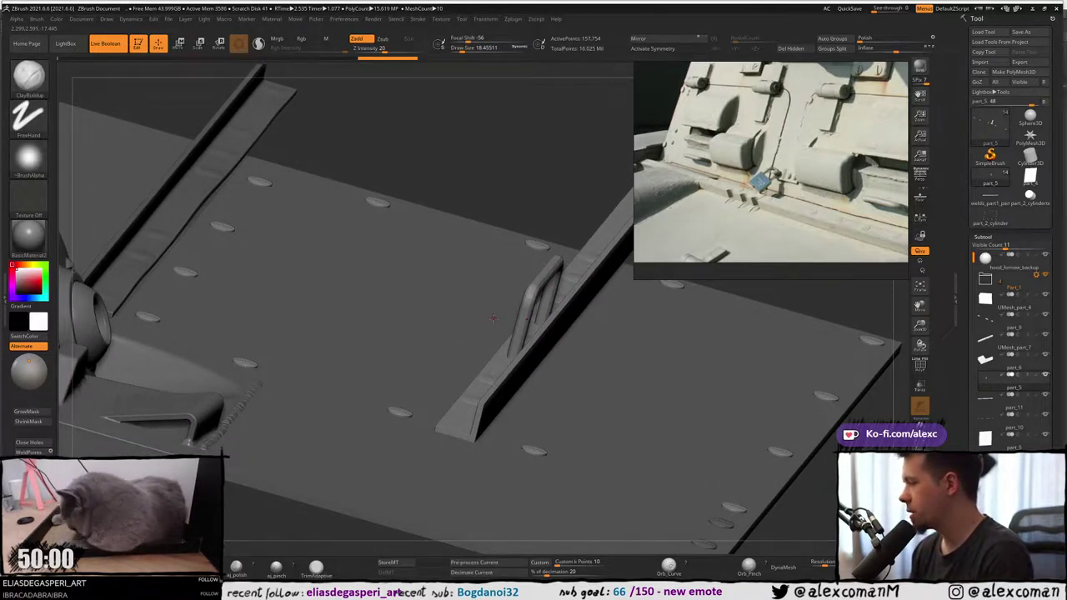
mouse_move(962, 339)
left_mouse_down()
mouse_move(962, 315)
mouse_move(962, 328)
left_mouse_up()
left_click_drag(966, 369, 964, 240)
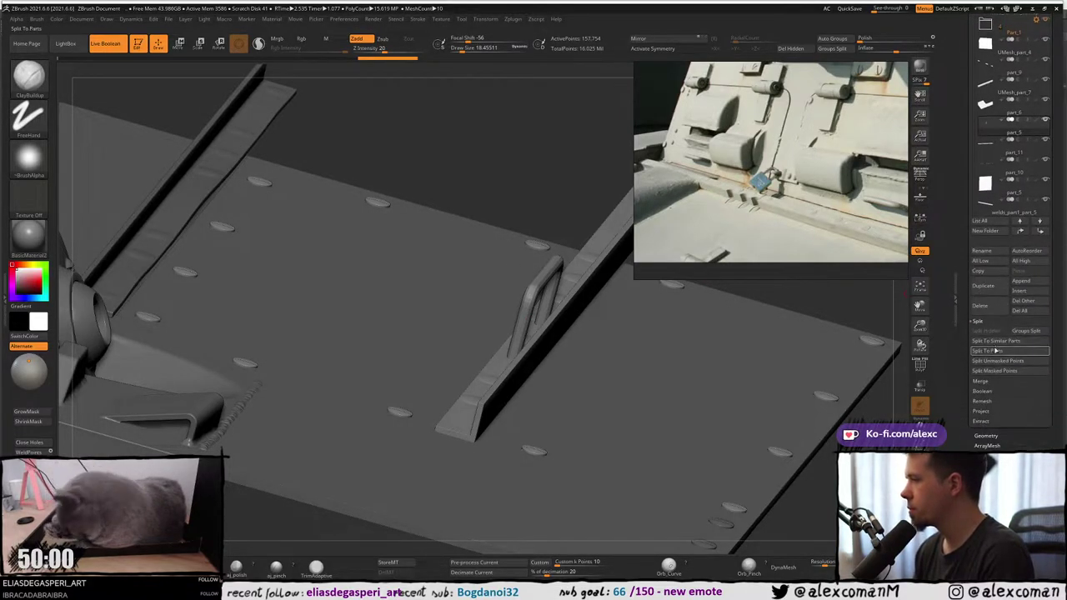
left_click(1020, 332)
left_click(914, 347)
Show the polyframe and center the transform gizmo on the split-off screws subtool.
mouse_move(442, 293)
right_mouse_down("alt")
mouse_move(502, 288)
mouse_move(453, 278)
mouse_move(502, 269)
mouse_move(486, 308)
mouse_move(691, 358)
right_mouse_up("alt")
key("shift+f")
key("w")
mouse_move(136, 290)
right_mouse_down("alt")
mouse_move(436, 347)
mouse_move(484, 339)
right_mouse_up("alt")
key("f")
key("f")
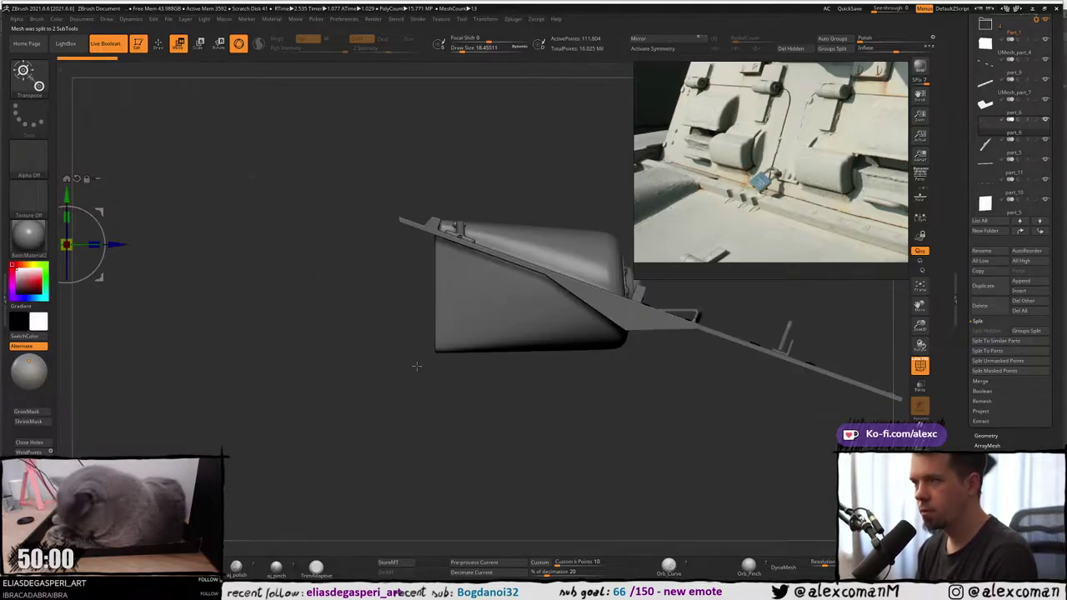
right_click_drag(134, 196, 181, 213, "alt")
left_click(102, 196)
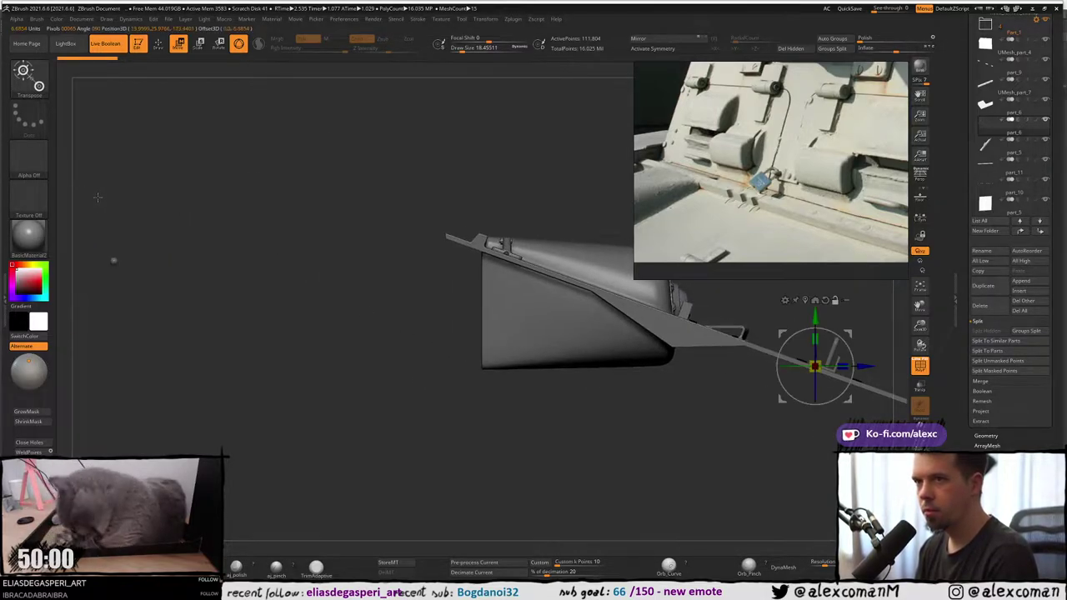
Reposition the screws' transform gizmo at a screw head and align it with the slope of the plate.
right_click_drag(467, 283, 147, 253, "alt")
right_click_drag(550, 280, 629, 359, "ctrl")
left_click_drag(625, 350, 307, 226, "alt")
right_click_drag(294, 220, 445, 380, "alt")
left_click_drag(447, 380, 456, 383)
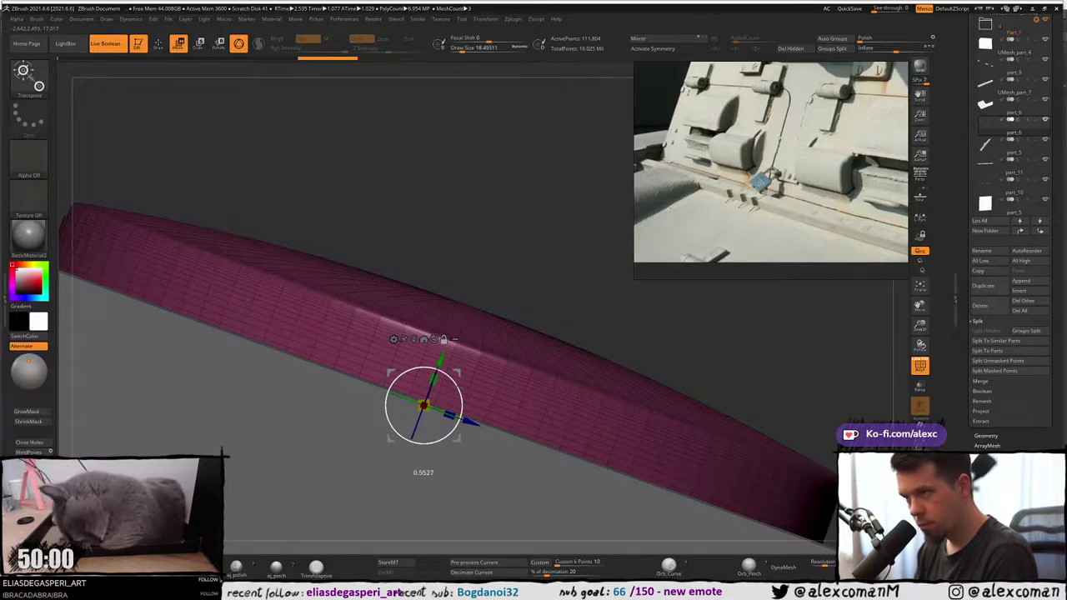
Move the screws perpendicular to the sloped plate to seat them in their recesses, and hide the polyframe.
left_click_drag(438, 356, 417, 415)
mouse_move(463, 138)
right_mouse_down("ctrl")
mouse_move(461, 212)
mouse_move(442, 260)
mouse_move(450, 300)
right_mouse_up("ctrl")
mouse_move(450, 300)
right_mouse_down("alt")
mouse_move(488, 197)
mouse_move(467, 250)
mouse_move(436, 115)
mouse_move(574, 241)
mouse_move(471, 215)
right_mouse_up("alt")
right_click_drag(469, 269, 452, 173, "alt")
key("shift+f")
right_click_drag(562, 412, 568, 436, "ctrl")
right_click_drag(563, 397, 488, 223, "ctrl")
left_click_drag(528, 121, 527, 124)
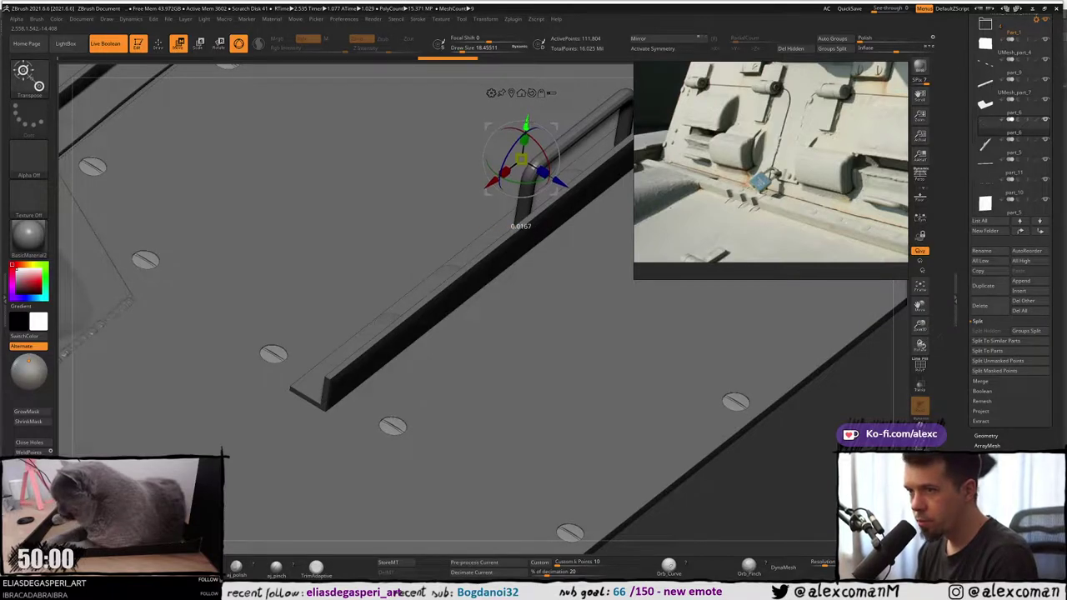
Compare the seated screws and their spacing on the hull plate with the slotted screws in the reference photos.
right_click_drag(402, 246, 421, 286, "ctrl")
mouse_move(289, 148)
right_mouse_down("alt")
mouse_move(322, 236)
mouse_move(317, 273)
mouse_move(289, 313)
mouse_move(391, 242)
mouse_move(369, 191)
right_mouse_up("alt")
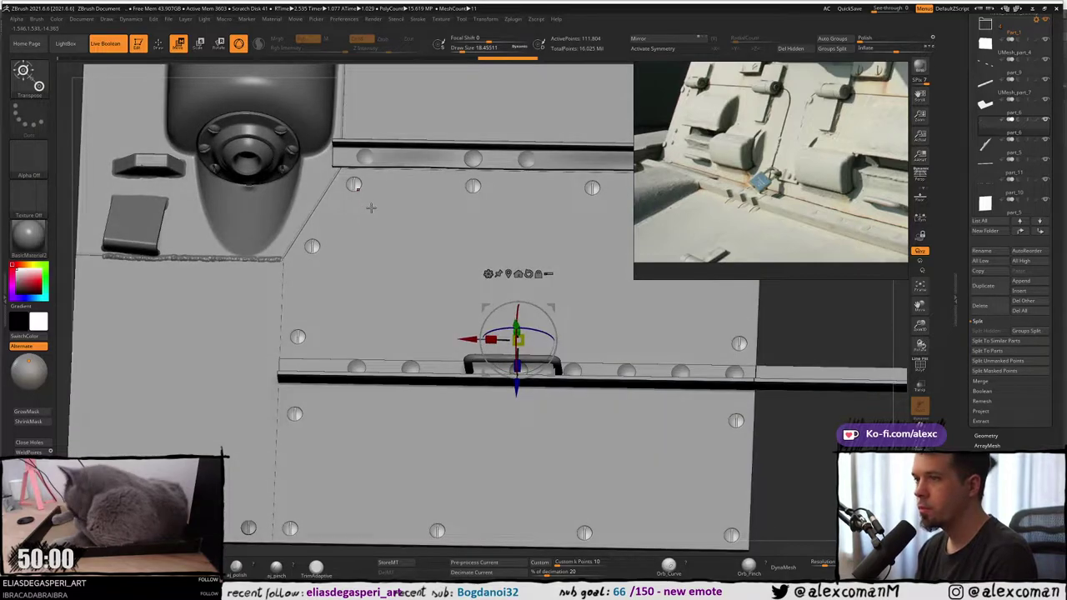
right_click_drag(374, 234, 404, 201)
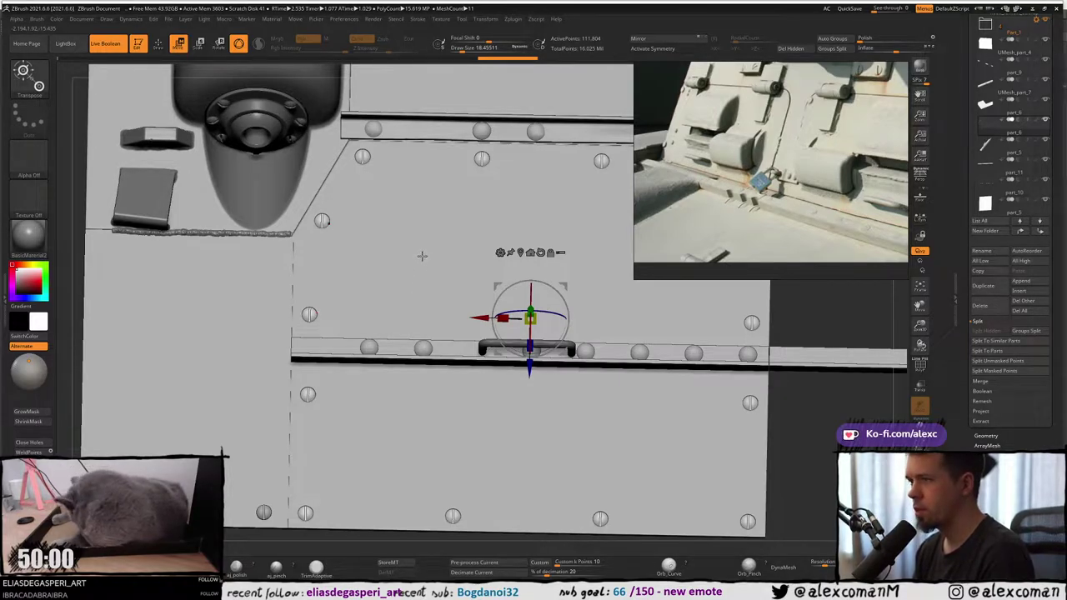
right_click_drag(430, 238, 454, 216, "alt")
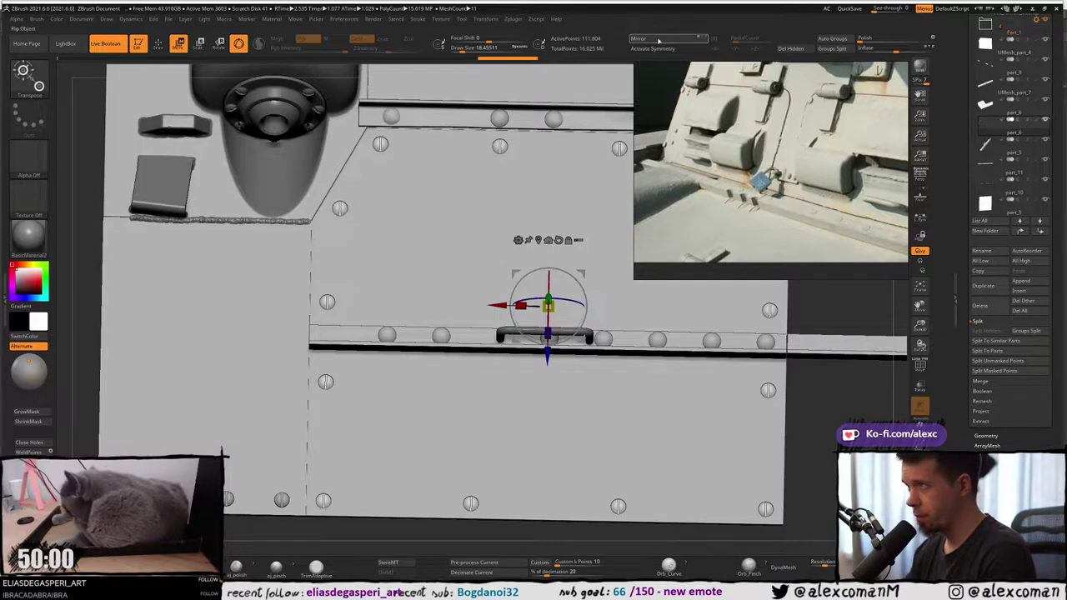
scroll(767, 121, "down", 10)
middle_click_drag(721, 128, 816, 120)
scroll(792, 123, "down", 4)
scroll(734, 167, "up", 5)
scroll(733, 154, "up", 3)
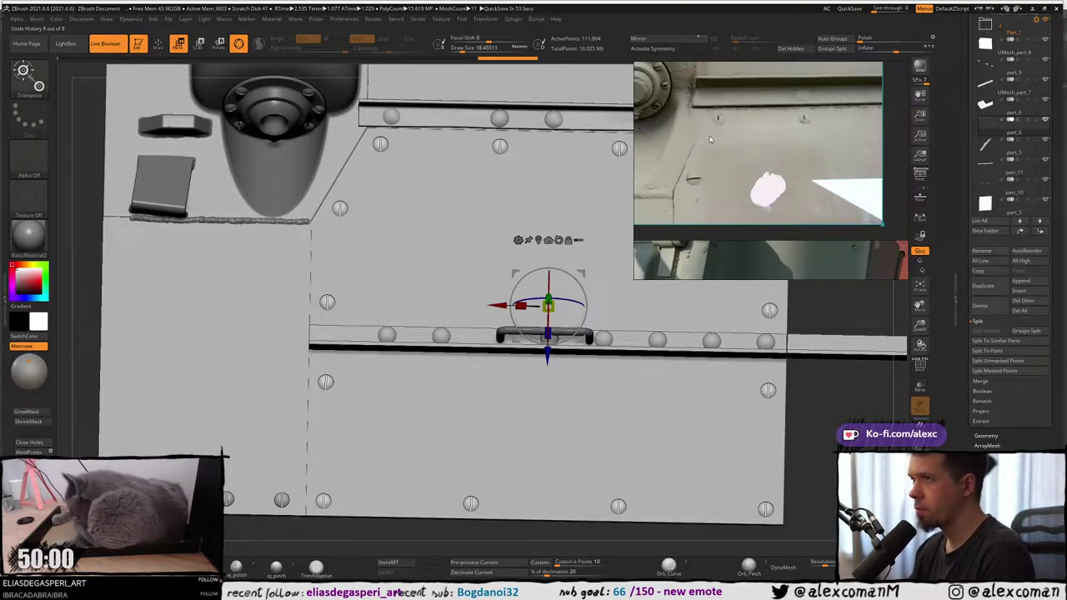
mouse_move(371, 240)
right_mouse_down()
mouse_move(382, 272)
mouse_move(382, 231)
mouse_move(413, 311)
mouse_move(398, 260)
right_mouse_up()
left_click(407, 287, "alt")
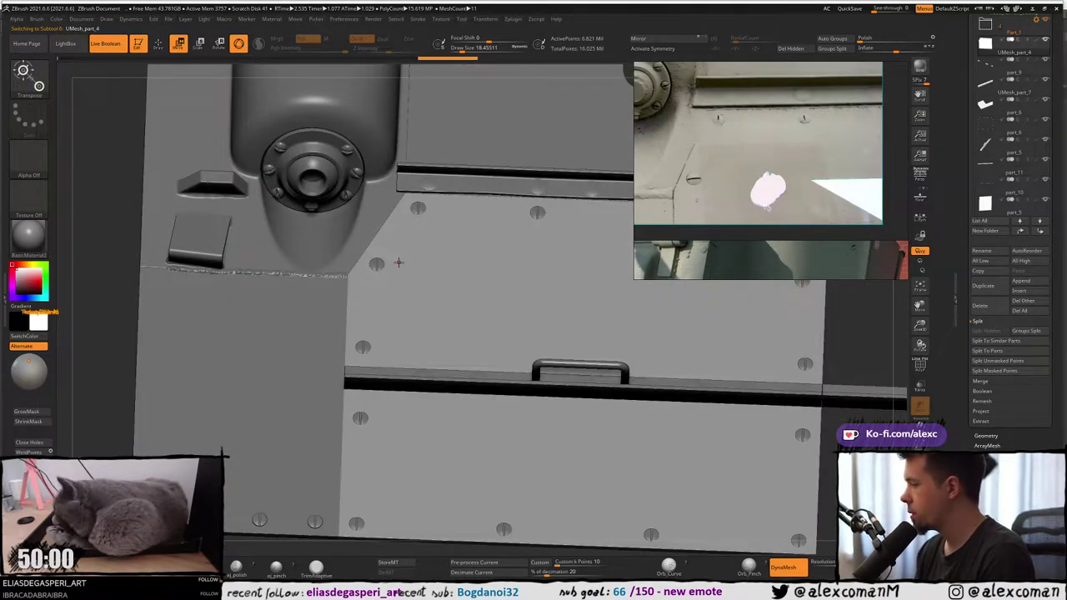
mouse_move(396, 280)
right_mouse_down()
mouse_move(395, 292)
mouse_move(419, 238)
mouse_move(507, 269)
mouse_move(440, 225)
mouse_move(526, 224)
mouse_move(452, 246)
mouse_move(446, 262)
mouse_move(453, 249)
right_mouse_up()
left_click(431, 226, "alt")
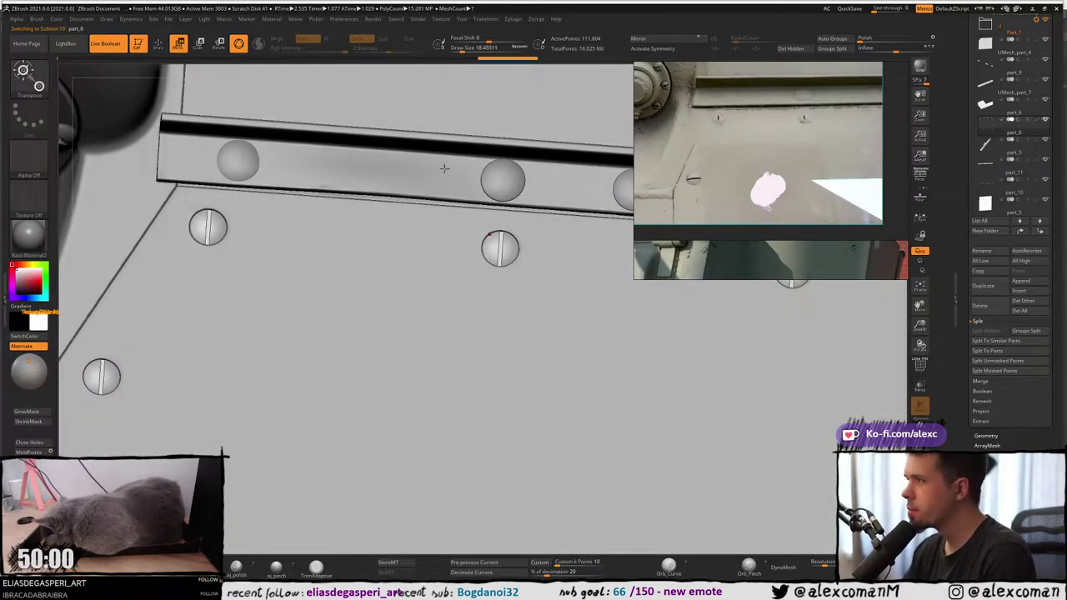
scroll(788, 137, "down", 6)
scroll(708, 210, "up", 10)
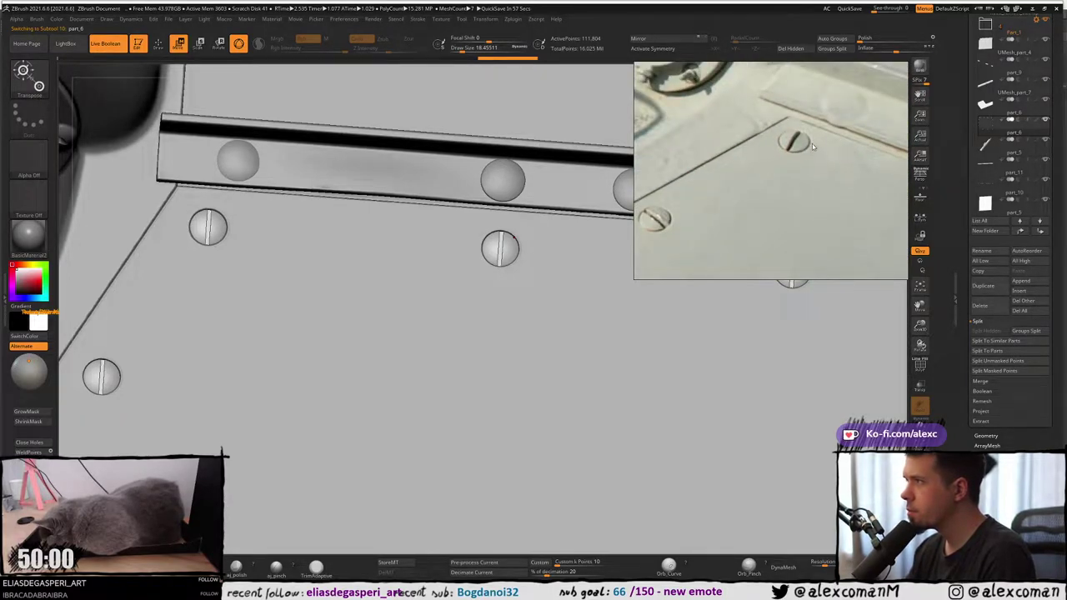
Select the recessed plate UMesh_part_4, isolate it in Solo mode and check its mesh density with the polyframe.
mouse_move(405, 301)
right_mouse_down()
mouse_move(422, 286)
mouse_move(432, 306)
mouse_move(491, 300)
mouse_move(478, 248)
right_mouse_up()
key("q")
left_click(472, 305, "alt")
key("shift+f")
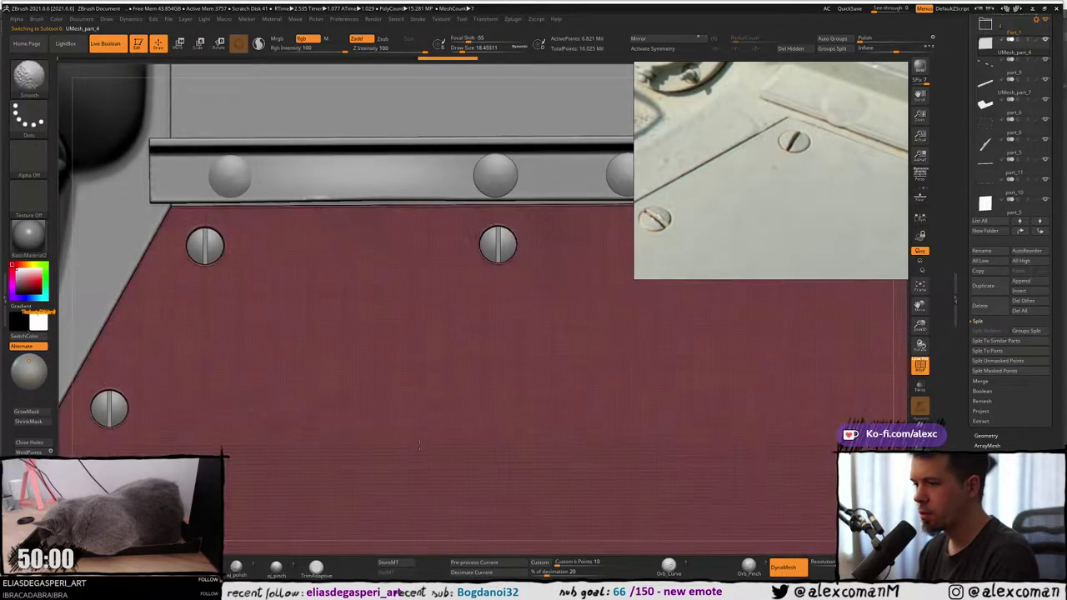
key("shift+f")
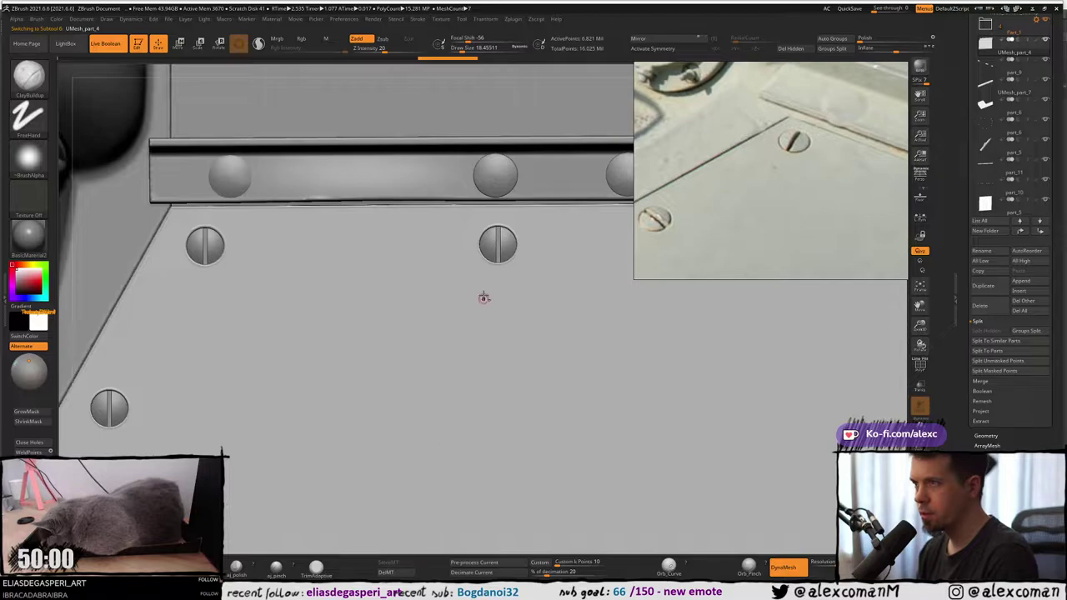
key("alt+s")
right_click_drag(485, 296, 513, 276, "alt")
right_click_drag(360, 279, 365, 242, "ctrl")
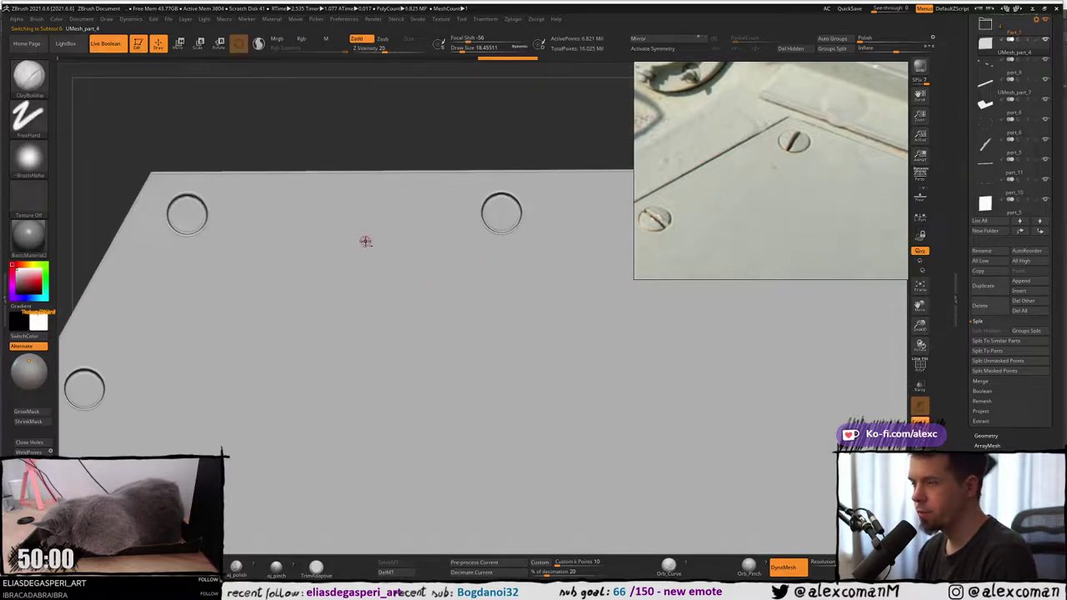
key("shift+f")
key("shift+f")
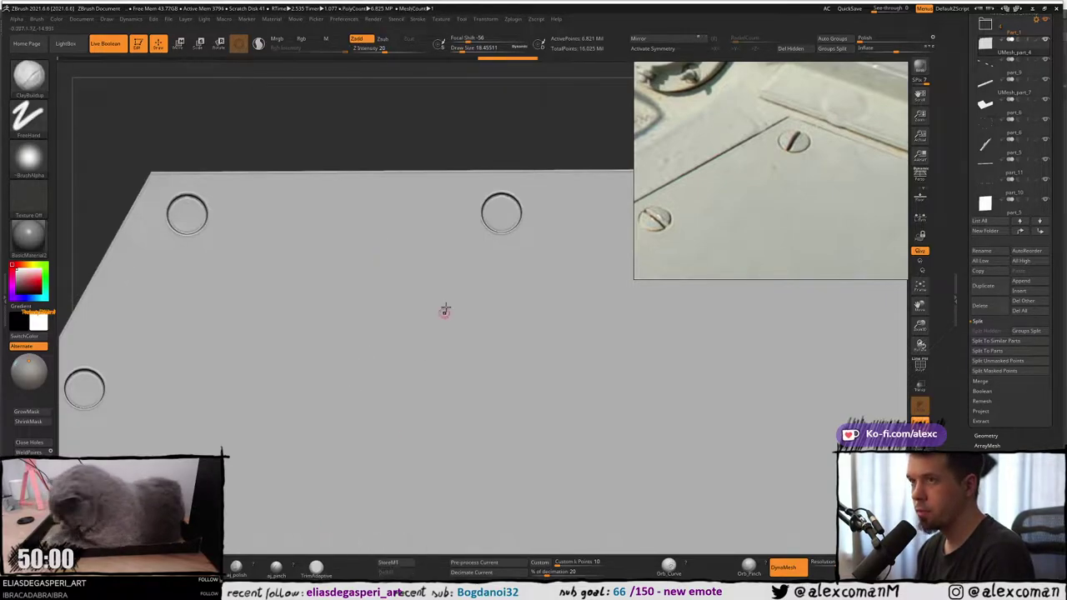
Subdivide the isolated plate once and inspect the mesh around a screw recess.
key("ctrl+d")
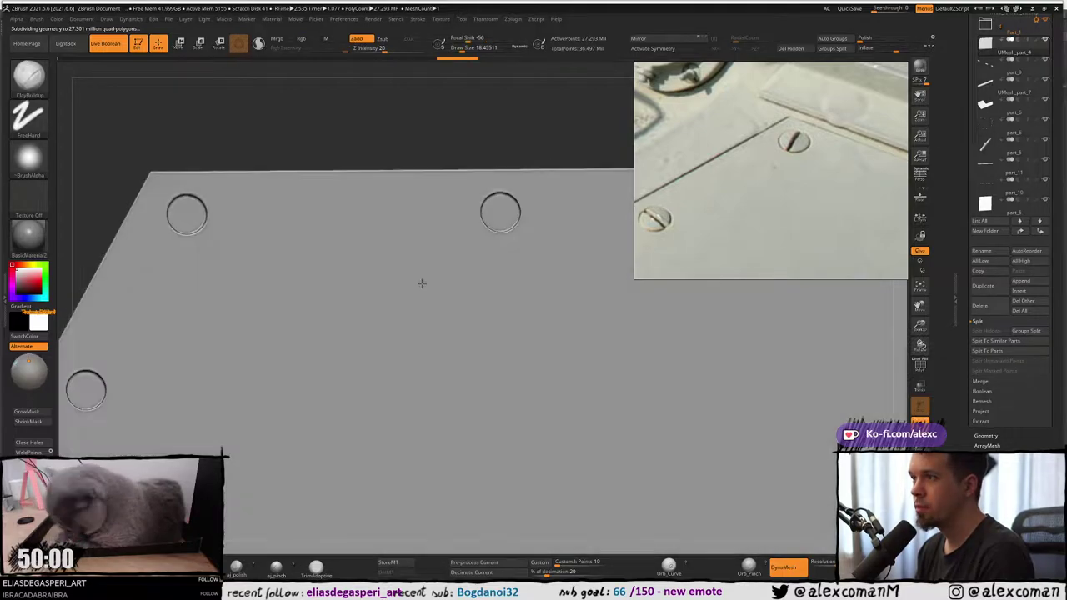
mouse_move(423, 281)
right_mouse_down()
mouse_move(415, 291)
mouse_move(423, 276)
right_mouse_up()
key("shift+f")
key("shift+f")
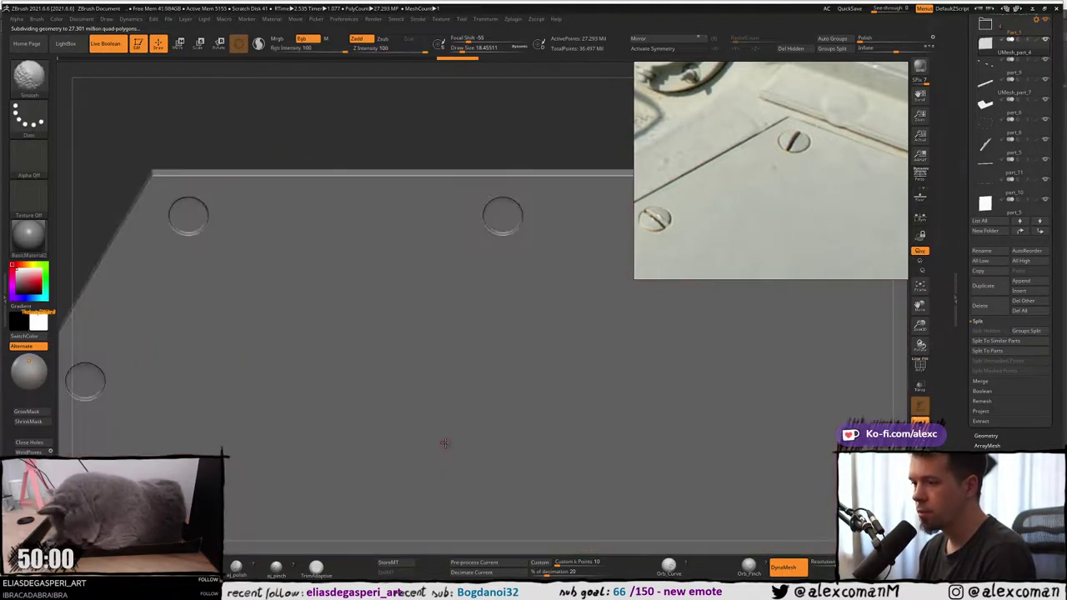
mouse_move(483, 228)
right_mouse_down("ctrl")
mouse_move(496, 219)
mouse_move(491, 234)
mouse_move(493, 214)
mouse_move(488, 226)
right_mouse_up("ctrl")
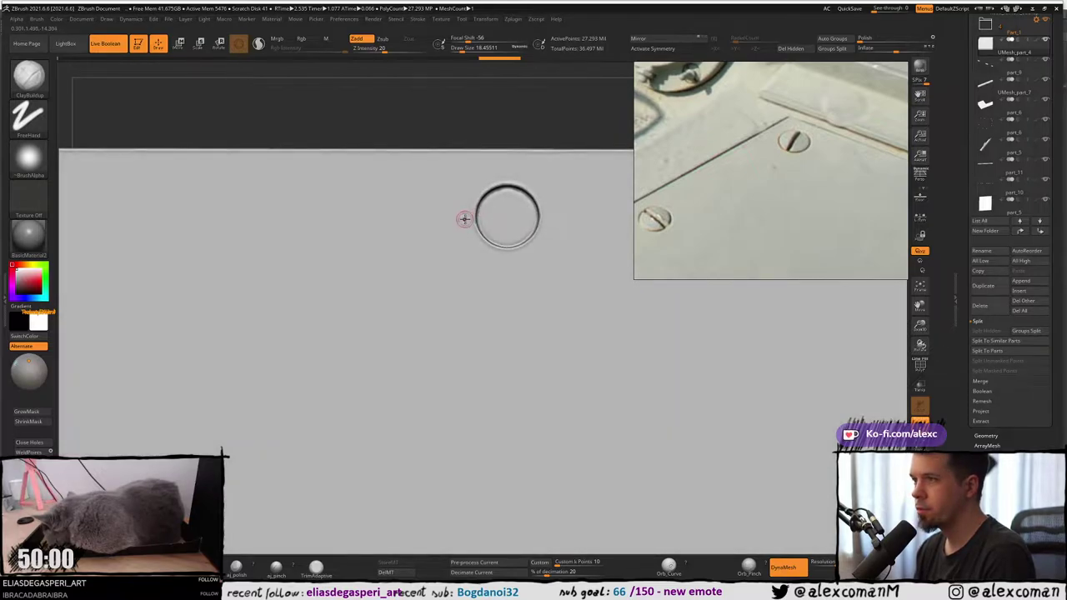
Set the ClayBuildup brush's draw size to about 46 for work around the screw recess.
key("s")
left_click_drag(469, 218, 471, 219)
right_click_drag(468, 226, 463, 233, "alt")
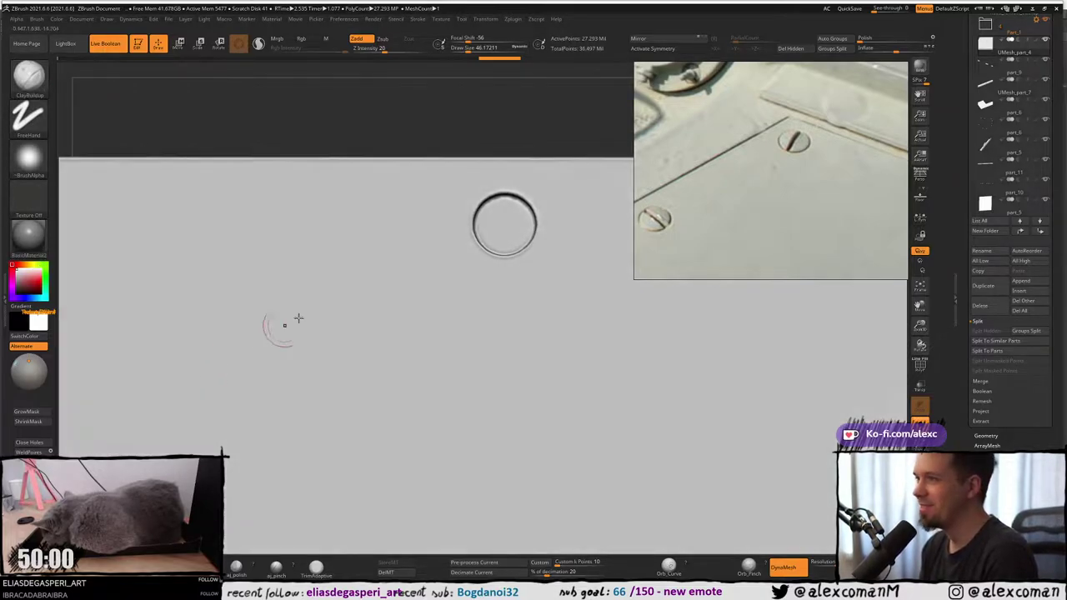
right_click_drag(508, 220, 502, 221)
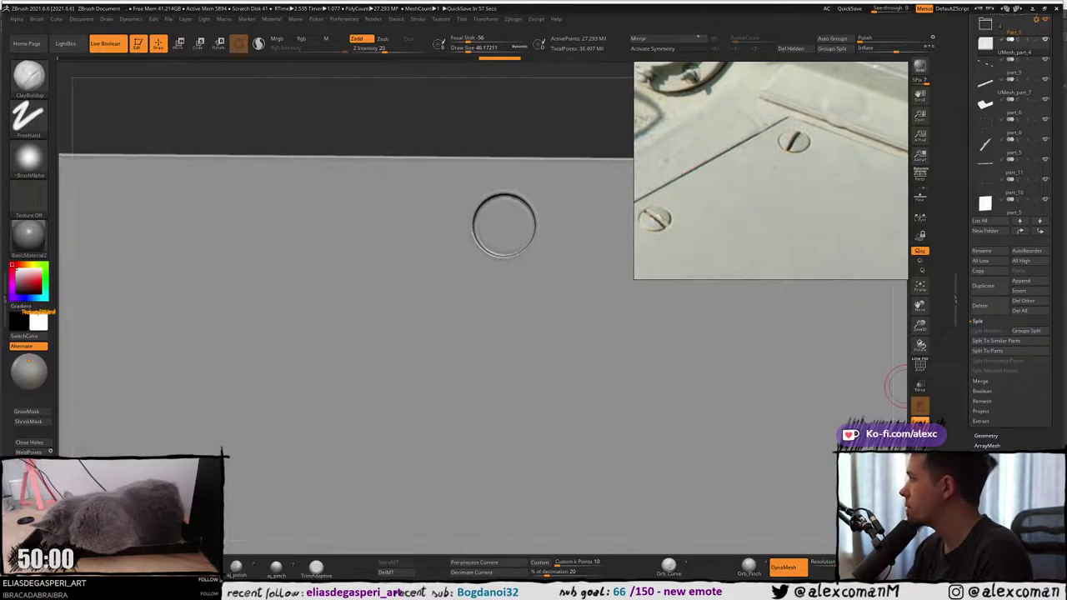
Switch to the browser, play the Kung Fury "Tank You" clip on YouTube, and close the browser window.
key("alt+Tab")
left_click_drag(434, 7, 373, 59)
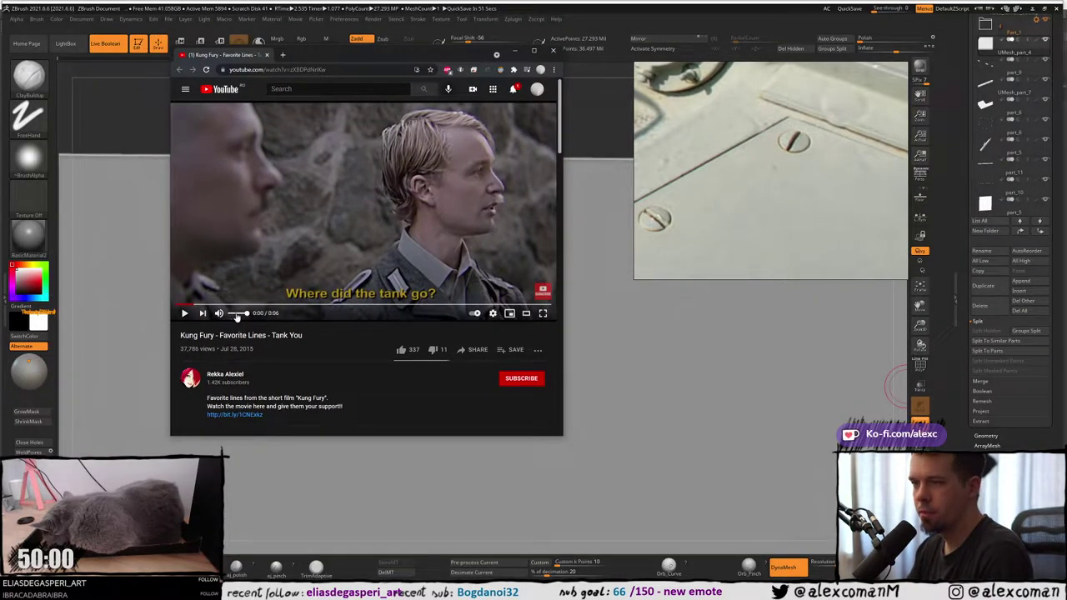
left_click(295, 280)
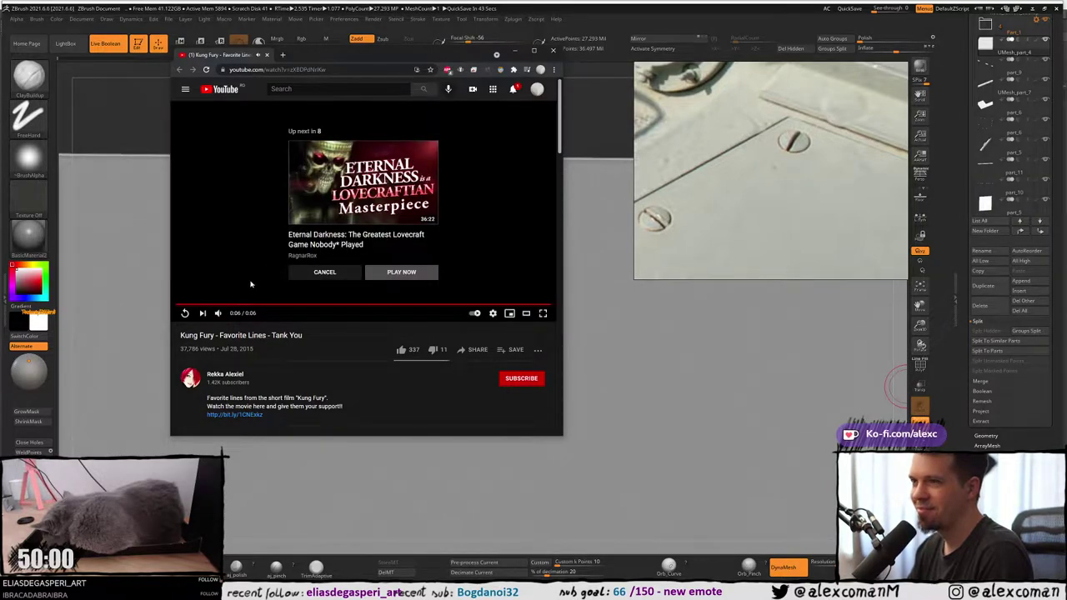
left_click(184, 313)
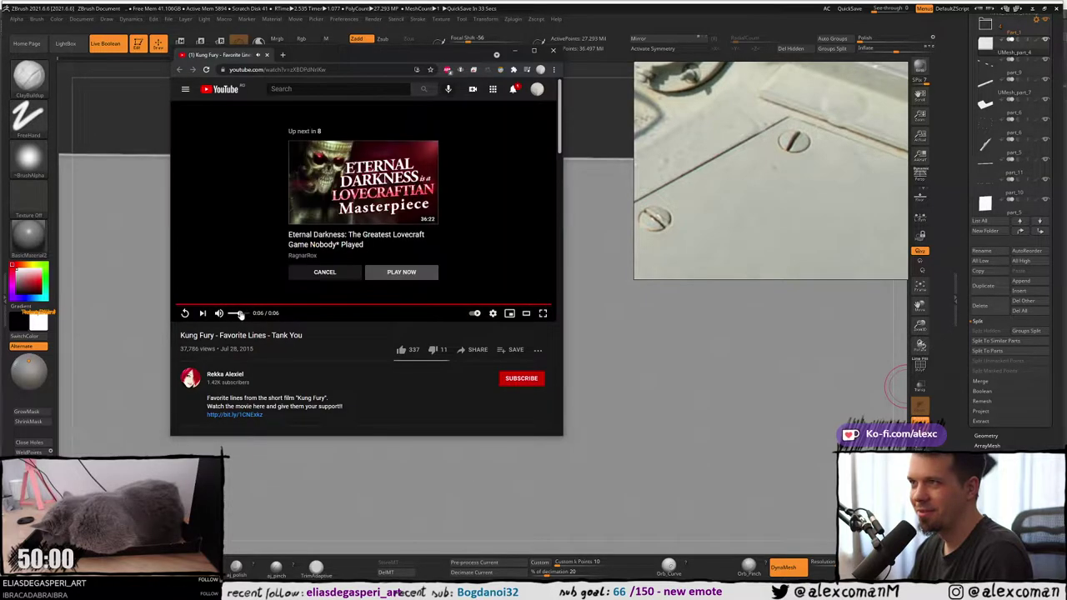
left_click(334, 274)
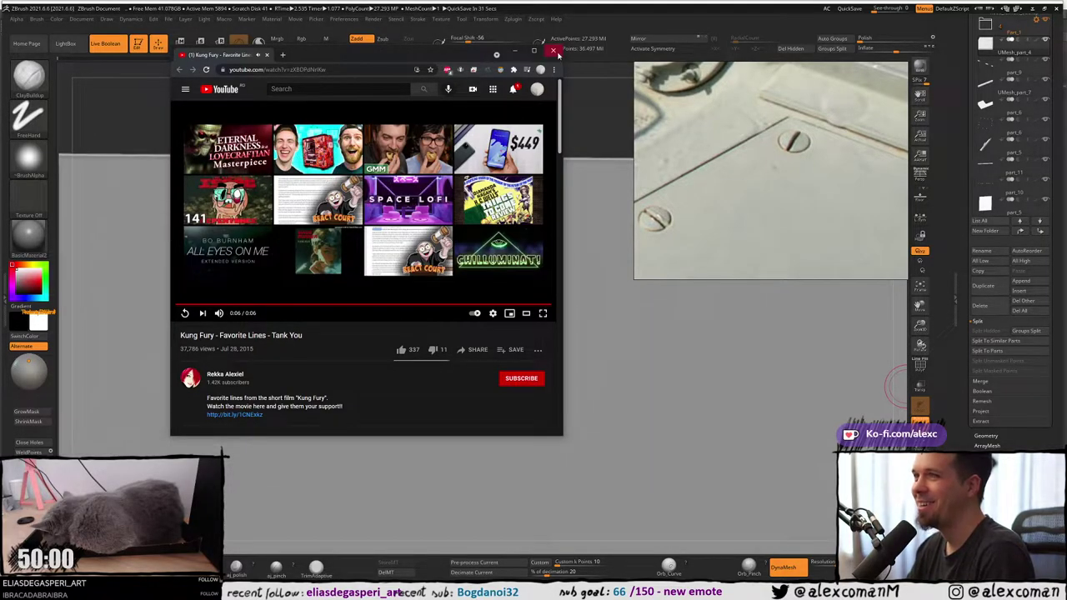
left_click(554, 51)
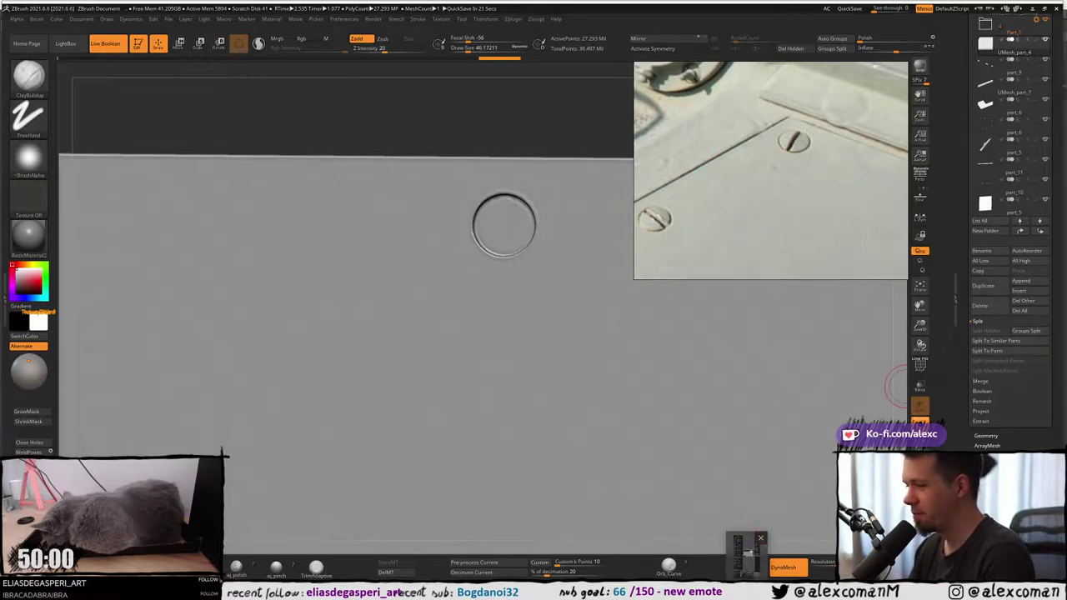
mouse_move(698, 590)
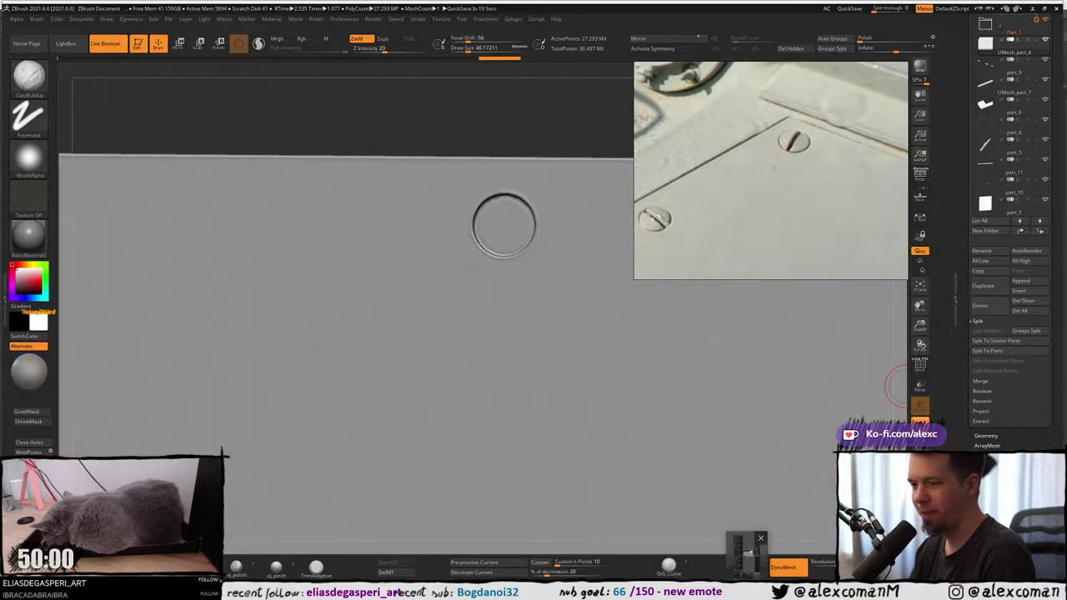
right_click_drag(588, 176, 584, 172)
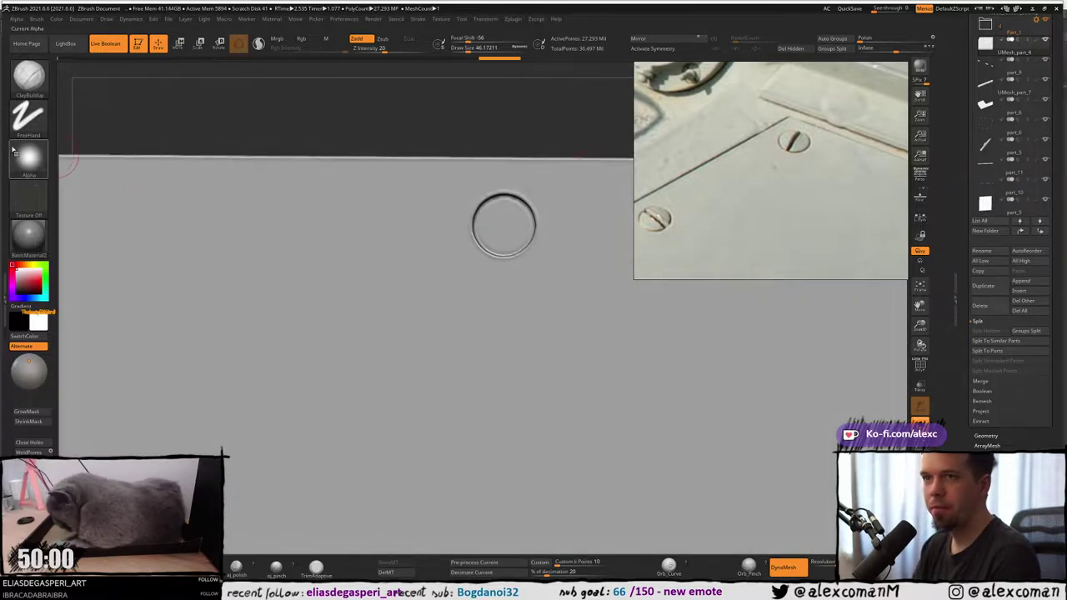
Choose the sPolish brush, polish the plate around the screw recess and show the polyframe.
left_click(30, 79)
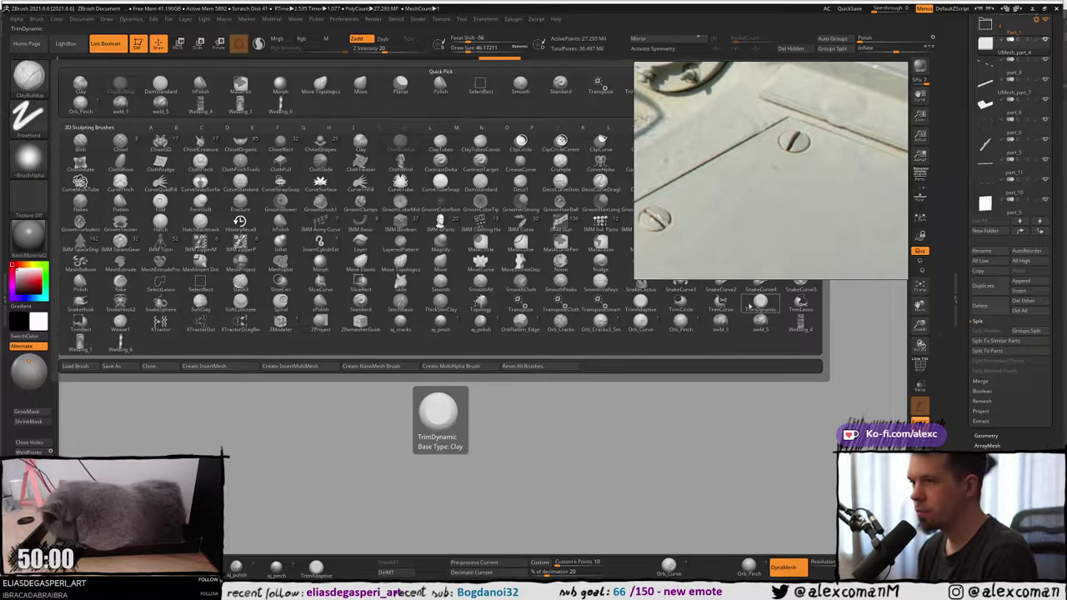
left_click(322, 306)
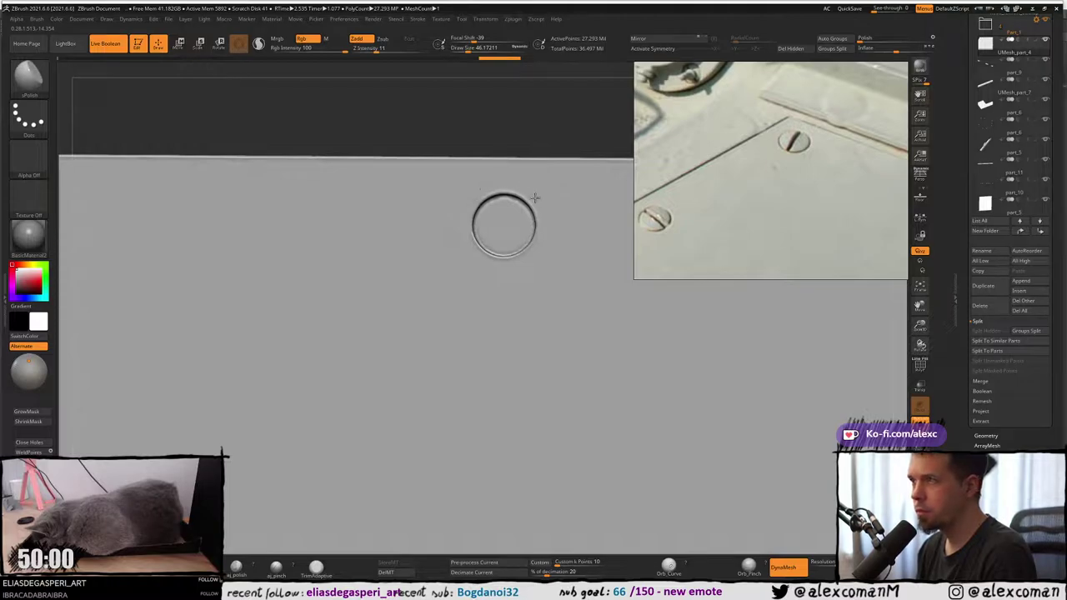
mouse_move(548, 168)
right_mouse_down()
mouse_move(553, 143)
mouse_move(543, 173)
mouse_move(523, 171)
right_mouse_up()
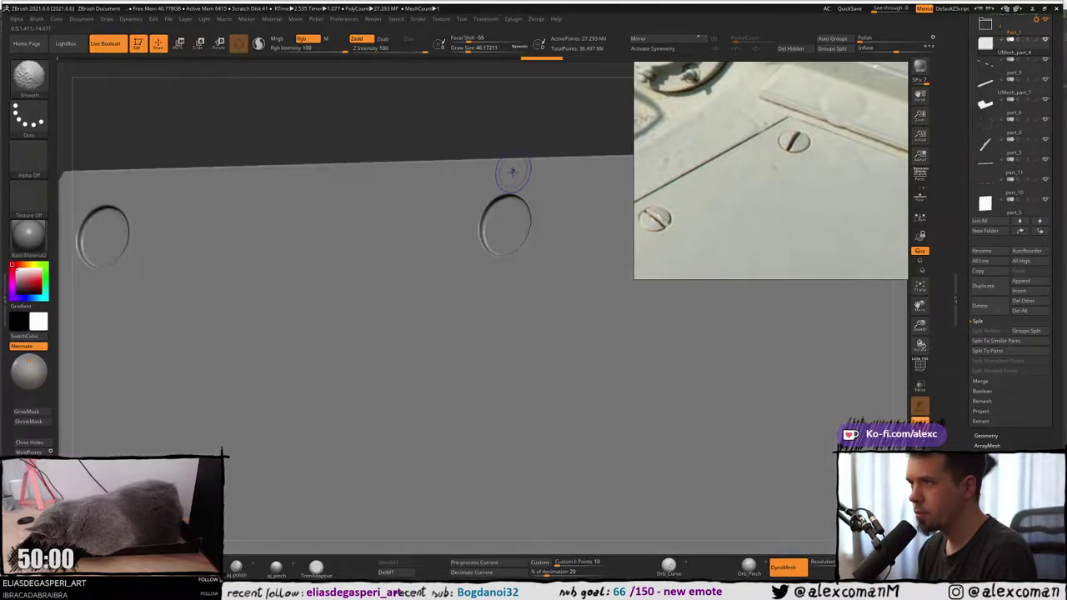
key("shift+f")
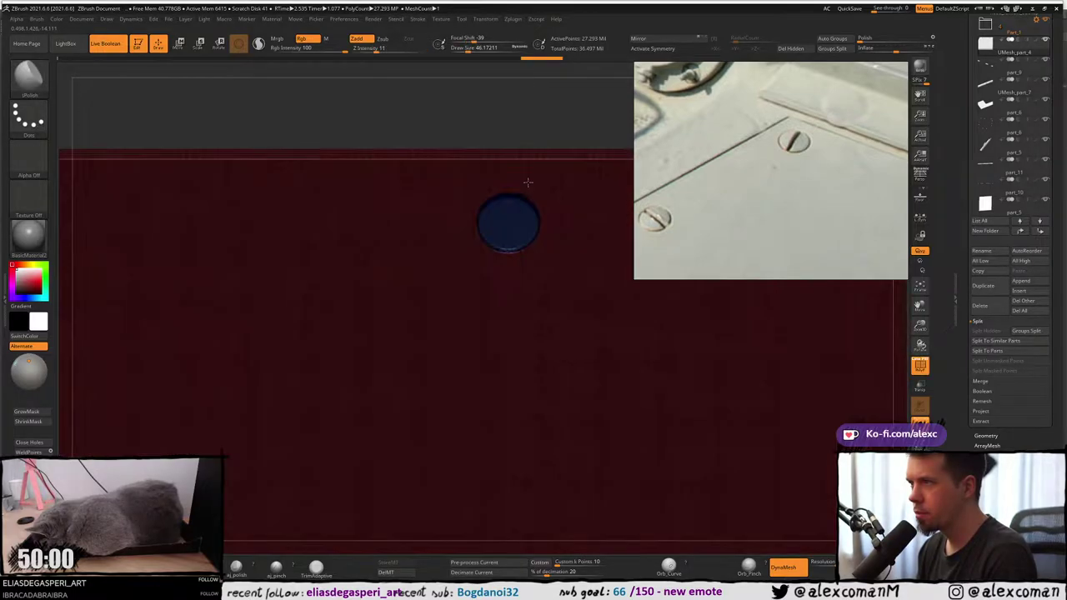
right_click_drag(524, 184, 525, 156)
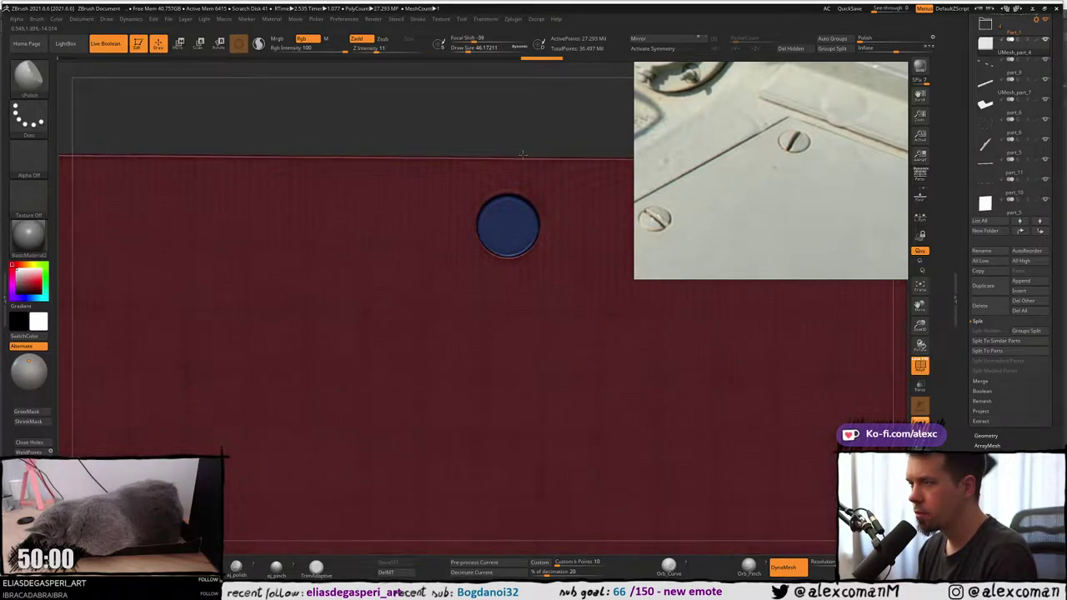
Hide the polyframe and switch to the Flatten brush.
left_click(32, 80)
left_click(120, 225)
key("shift+f")
left_click(34, 75)
left_click(158, 237)
left_click(31, 76)
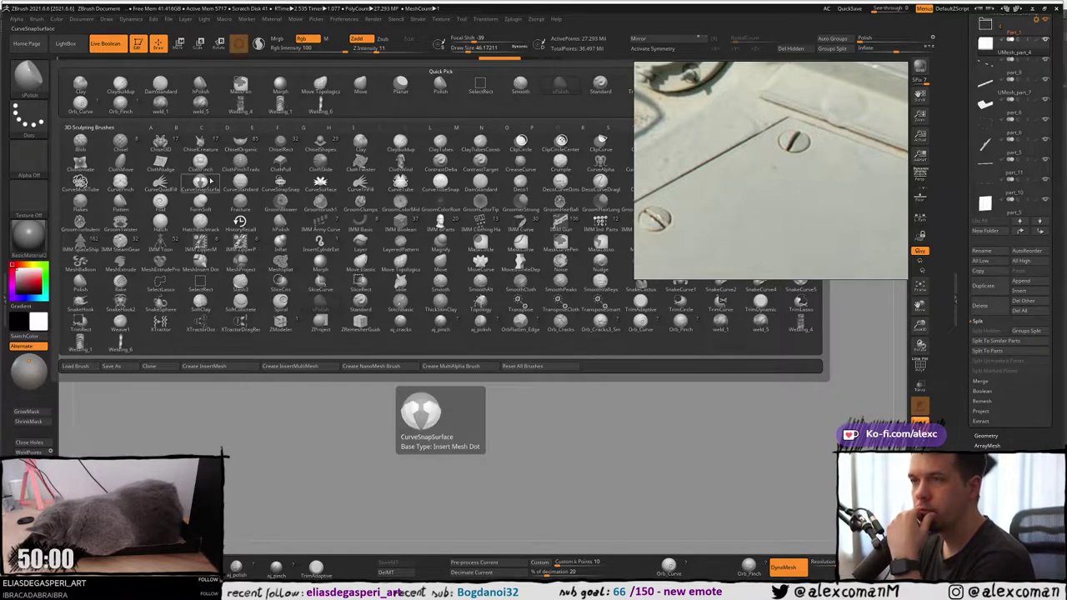
key("f")
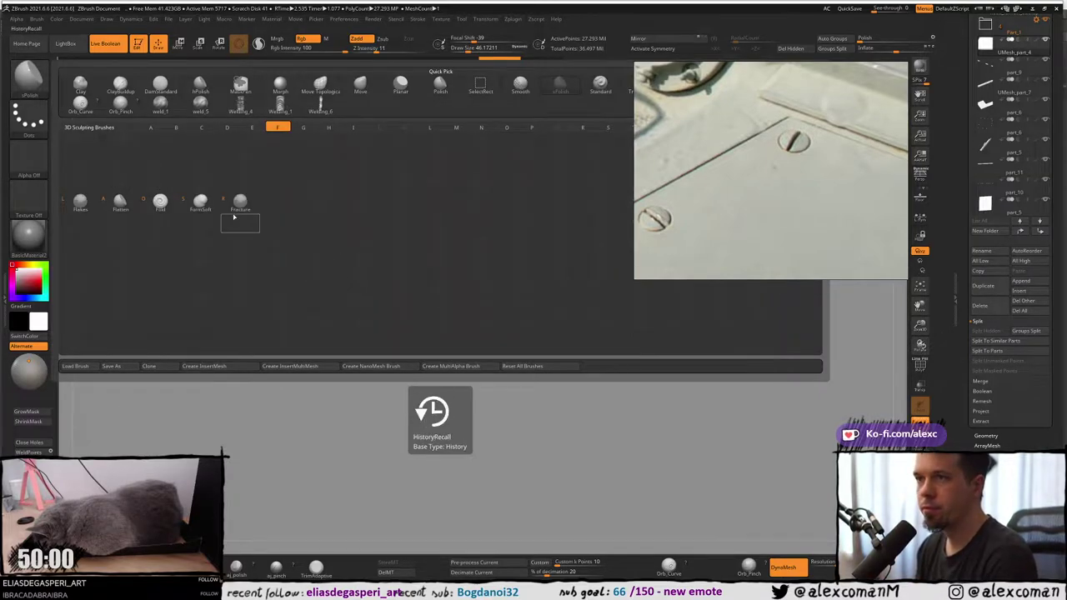
key("l")
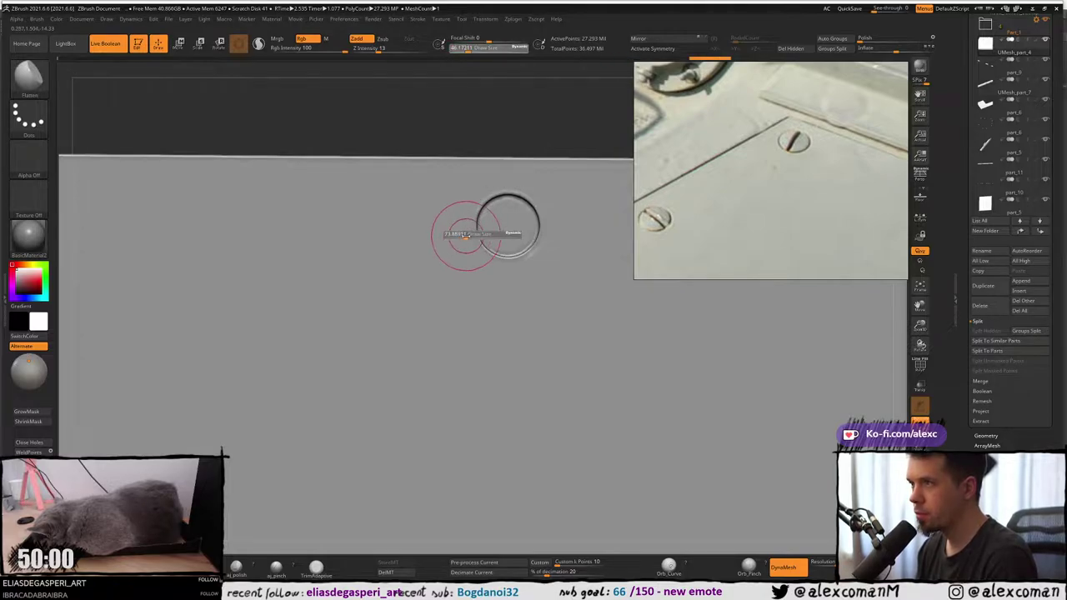
Enlarge the Flatten brush to a draw size of about 149 and try flattening the plate around the recess, undoing a stroke.
key("ctrl")
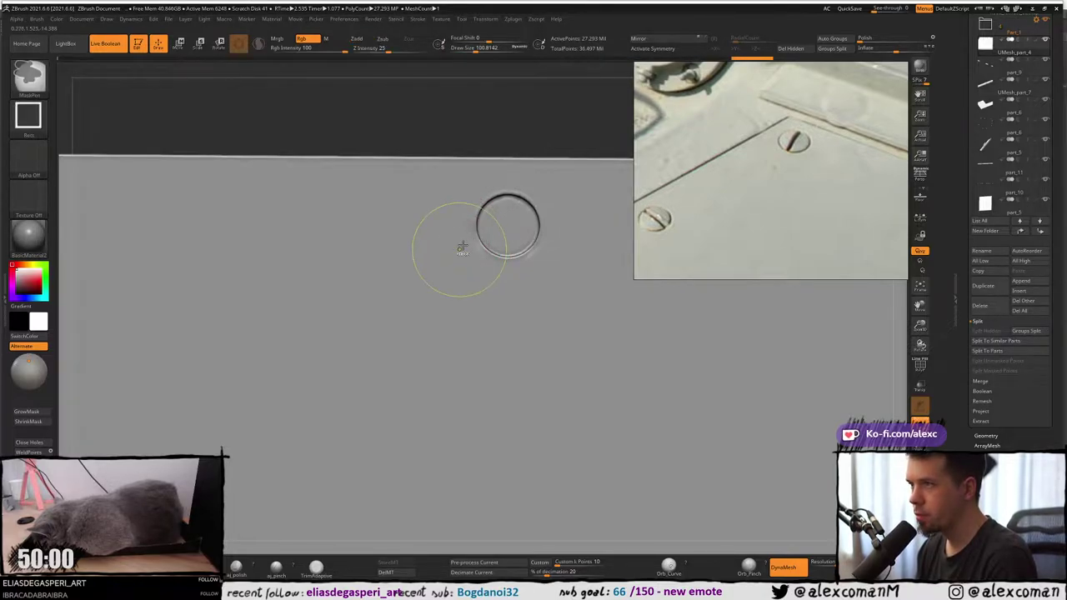
key("s")
left_click_drag(465, 245, 470, 248)
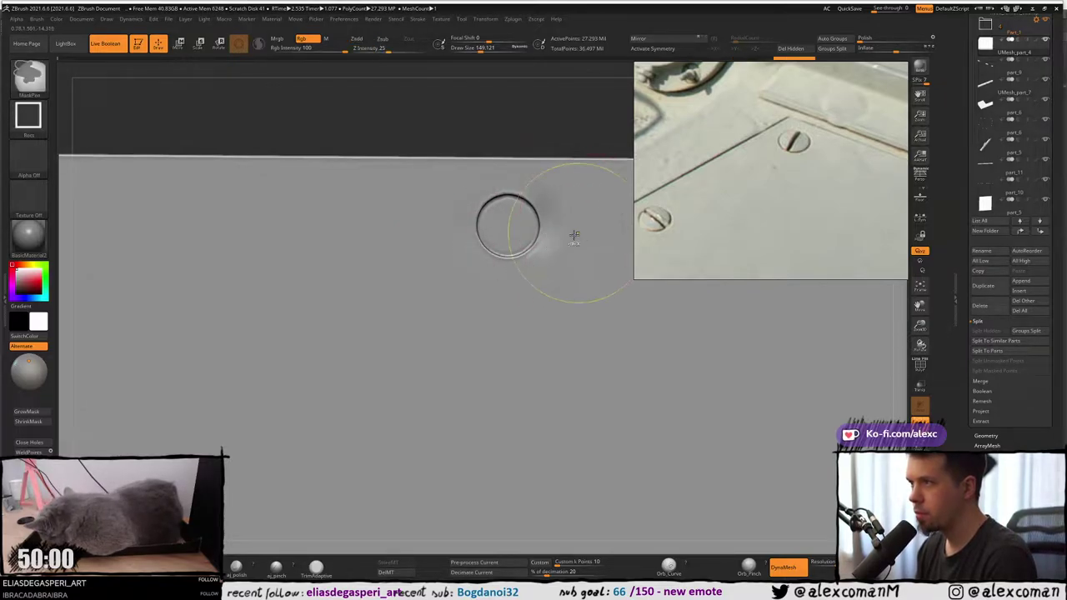
key("ctrl+z")
right_click_drag(550, 212, 552, 177)
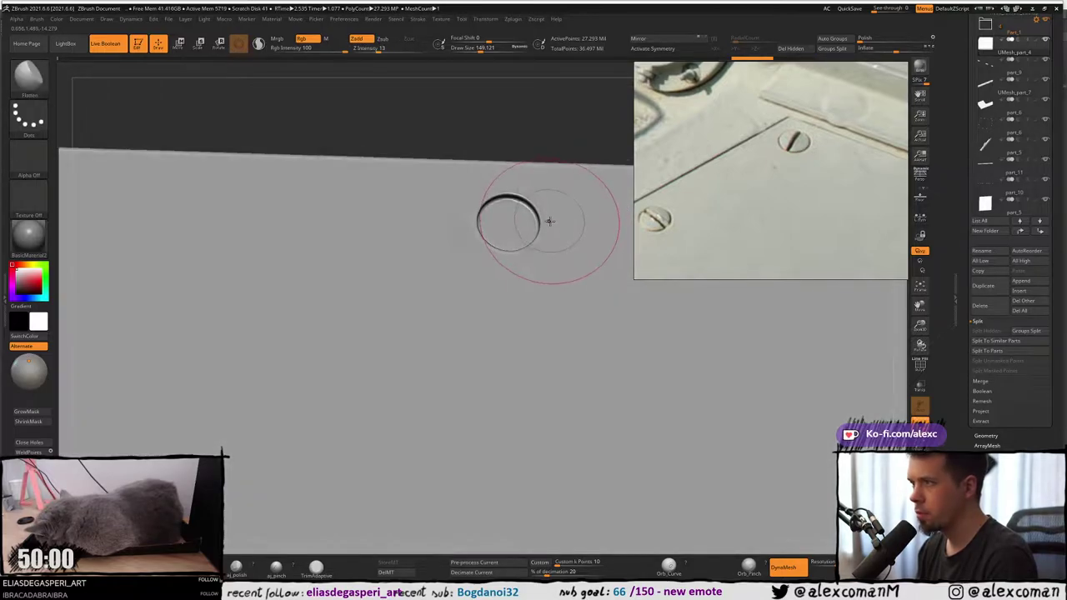
key("ctrl")
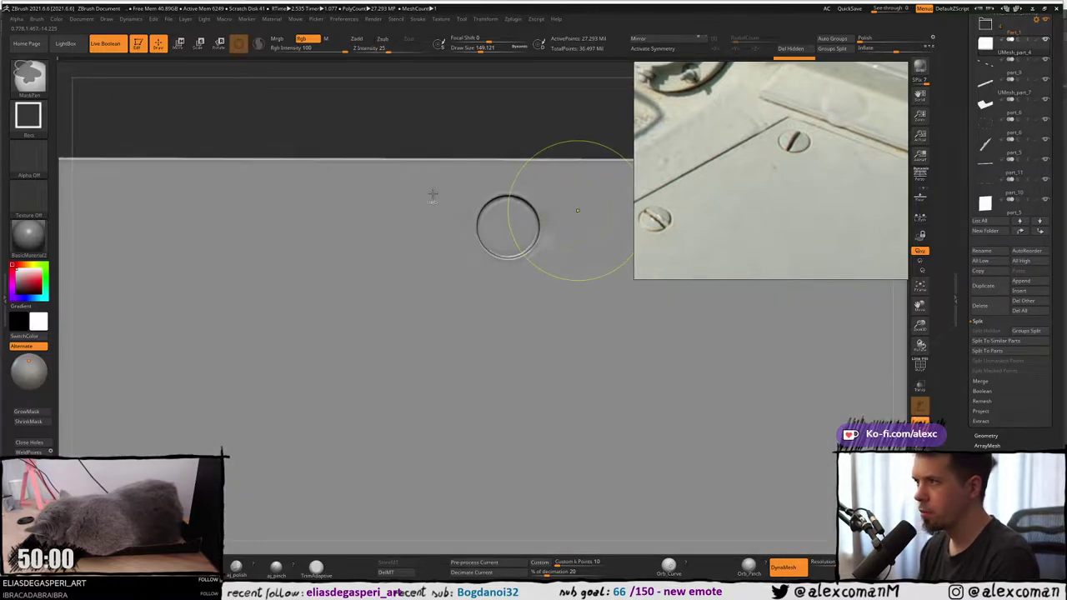
Try a short Layer brush stroke beside the circular recess near the plate's upper edge.
key("b")
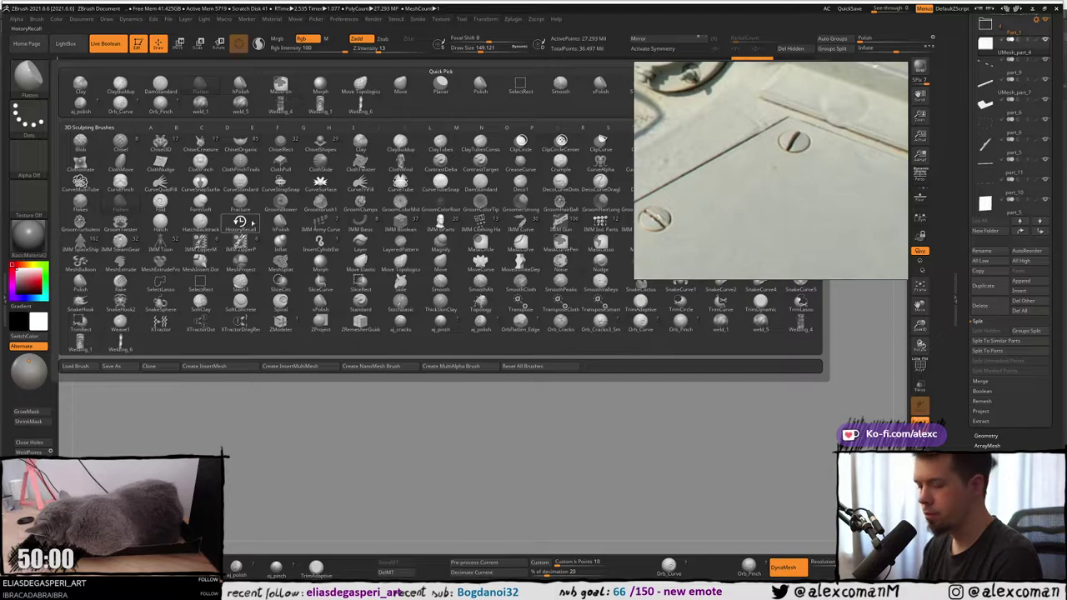
key("l")
left_click(364, 245)
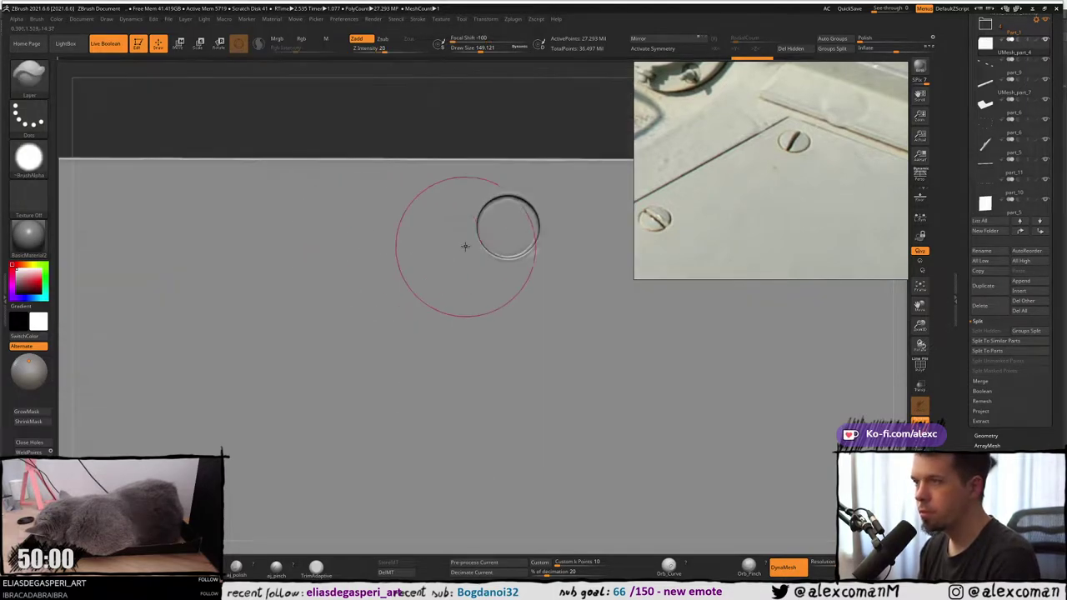
left_click_drag(468, 249, 477, 264)
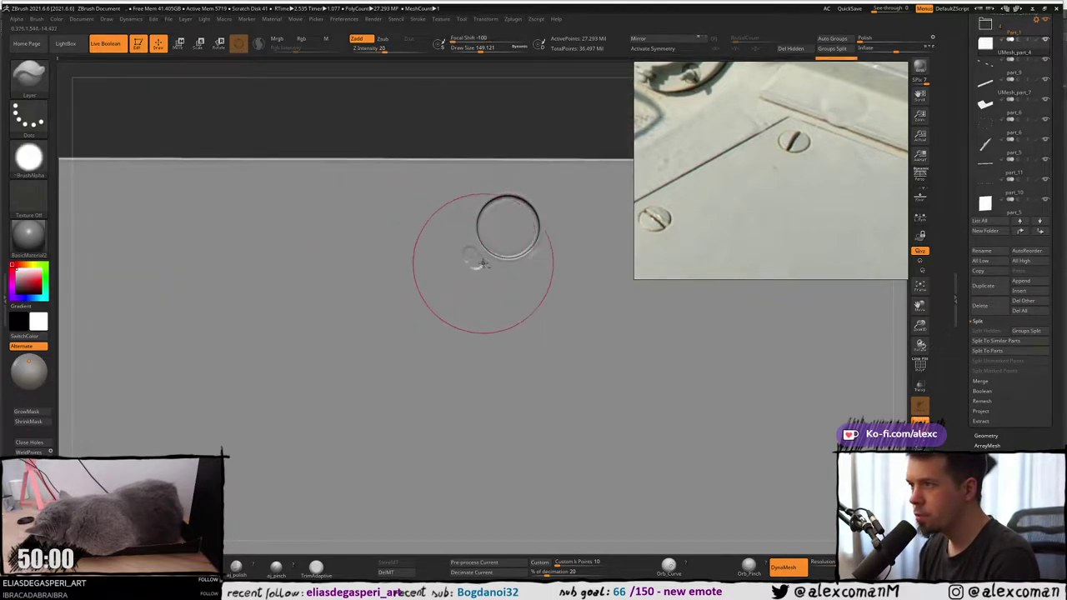
key("ctrl+z")
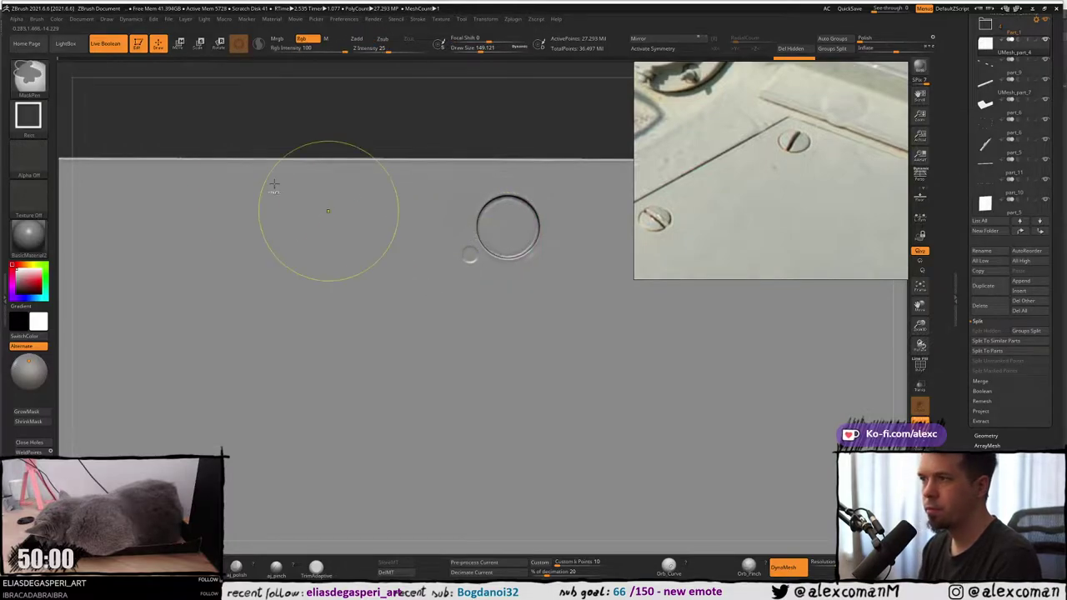
Move the reference photo clear of the sculpting area and choose the Planar brush.
key("b")
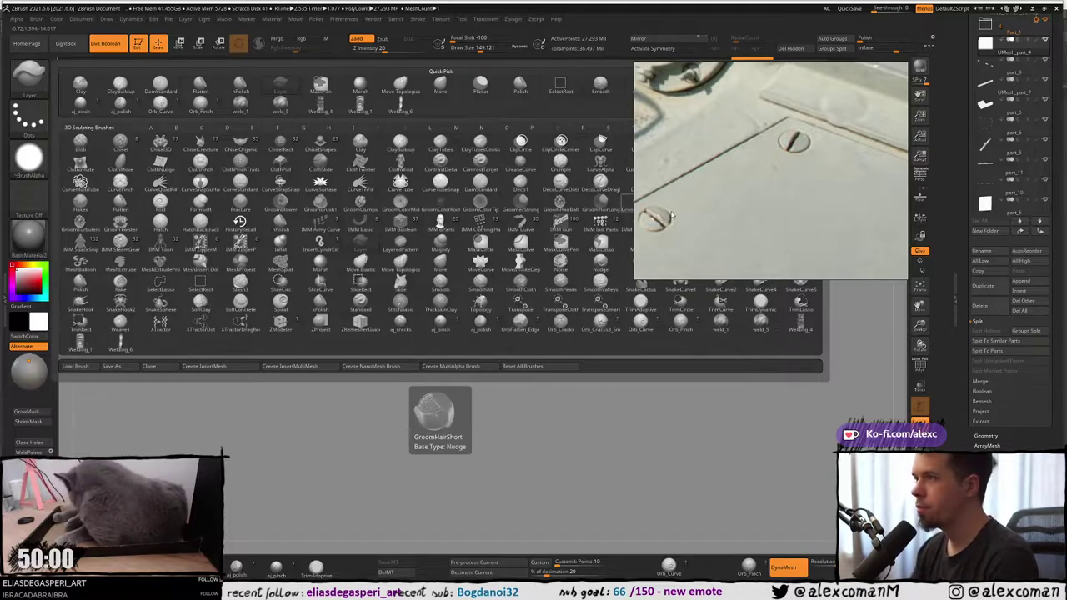
right_click_drag(699, 209, 751, 205)
left_click_drag(751, 205, 907, 166)
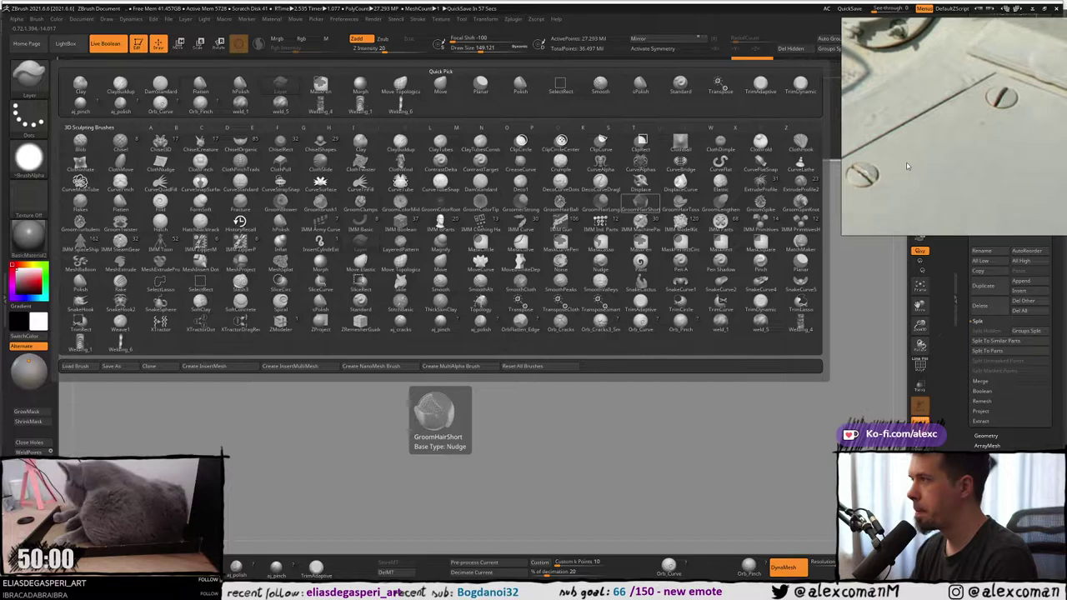
left_click(806, 260)
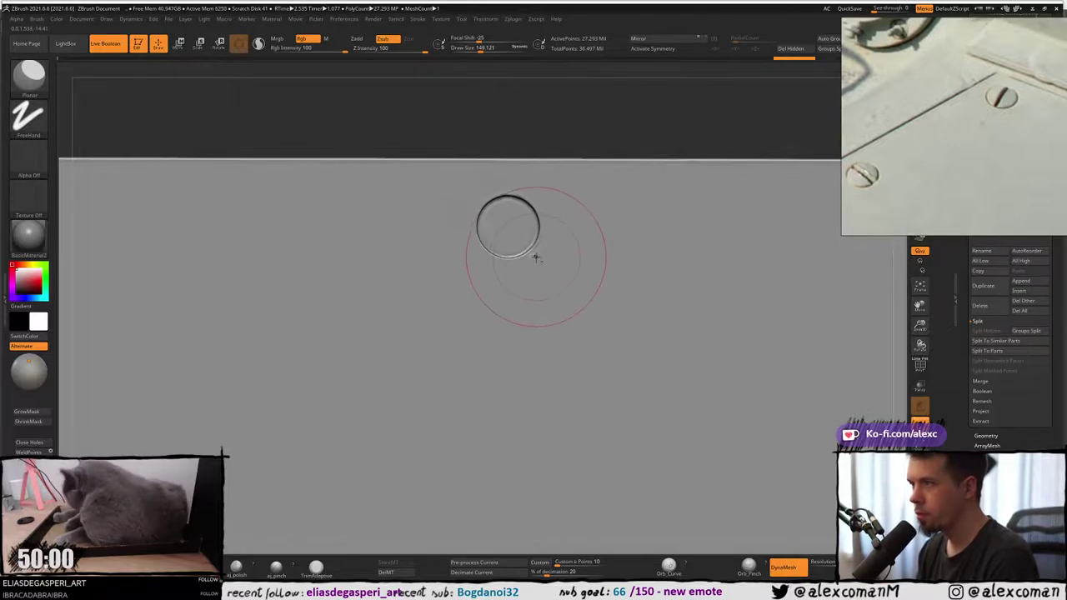
Redo the last history step on the plate and display the surrounding hull parts again.
key("ctrl")
right_click_drag(591, 281, 569, 149, "ctrl")
left_click_drag(569, 148, 550, 225, "ctrl")
left_click_drag(566, 204, 584, 187)
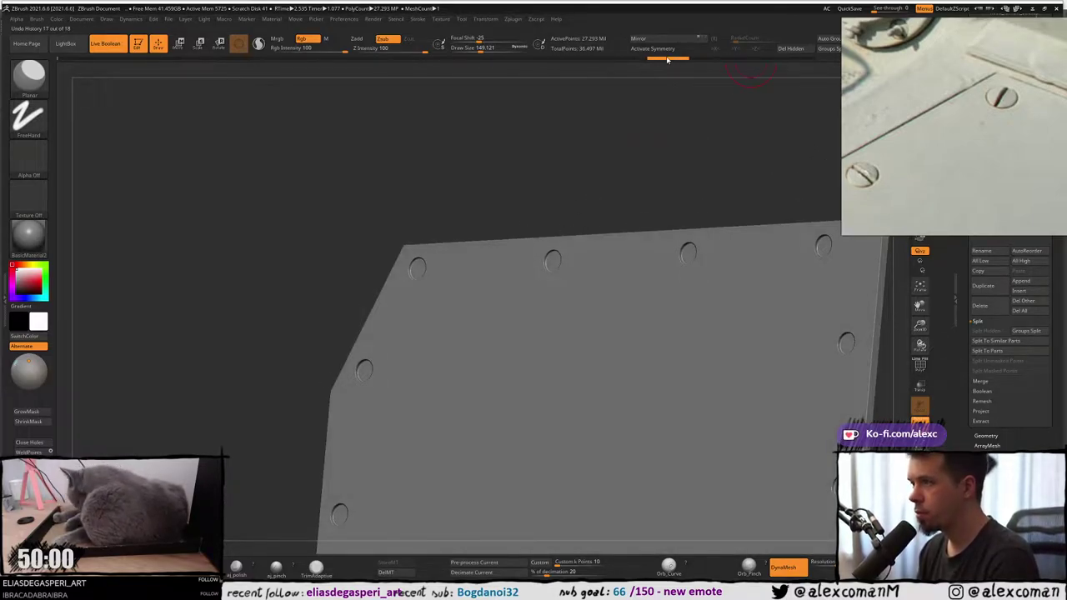
key("ctrl+shift+z")
mouse_move(526, 256)
right_mouse_down()
mouse_move(579, 226)
mouse_move(548, 219)
mouse_move(541, 231)
mouse_move(544, 200)
mouse_move(546, 220)
right_mouse_up()
key("shift+f")
key("shift+f")
key("alt+s")
mouse_move(546, 218)
left_mouse_down()
mouse_move(527, 273)
mouse_move(533, 241)
mouse_move(550, 230)
mouse_move(541, 253)
mouse_move(484, 138)
left_mouse_up()
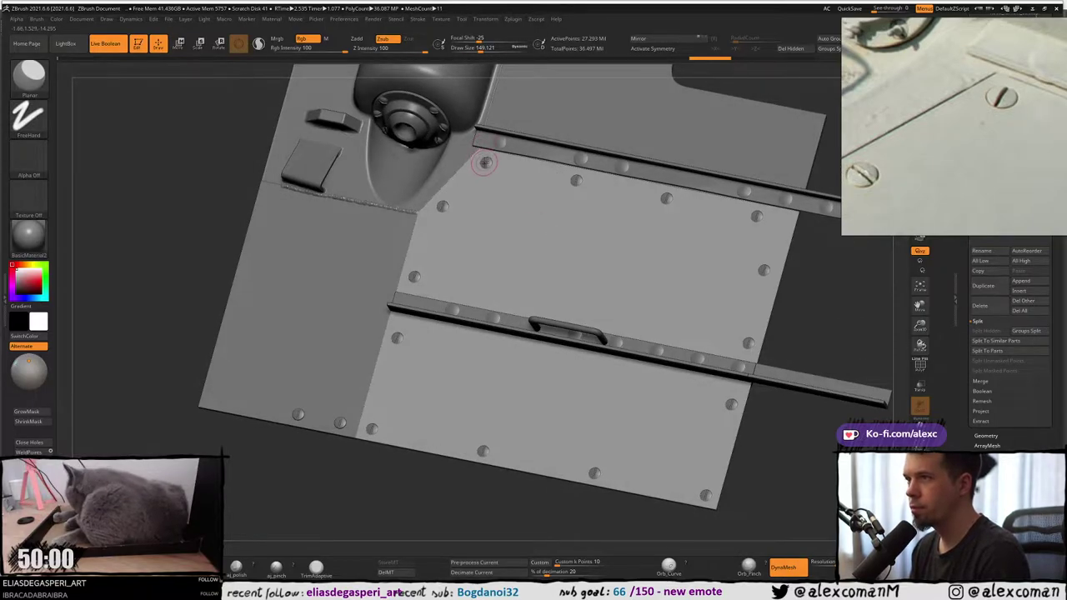
Select the slotted screws subtool and mask every screw except the one at the plate's upper-left corner.
key("w")
left_click(485, 164, "alt")
right_click_drag(485, 163, 489, 165)
key("q")
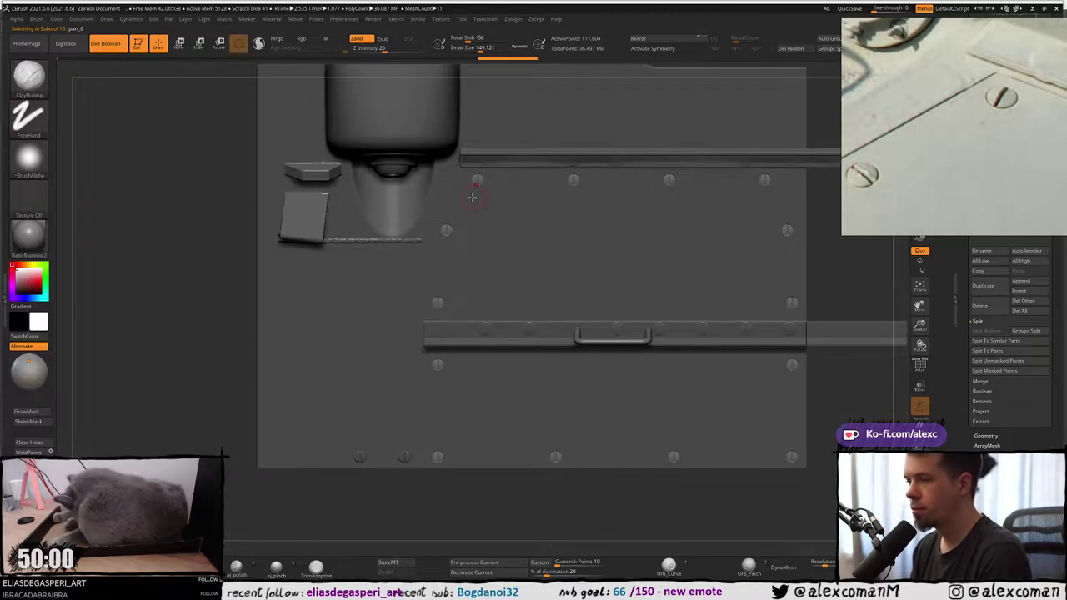
right_click_drag(463, 221, 487, 161, "alt")
left_click_drag(473, 141, 524, 188, "ctrl")
right_click_drag(503, 164, 265, 278, "ctrl")
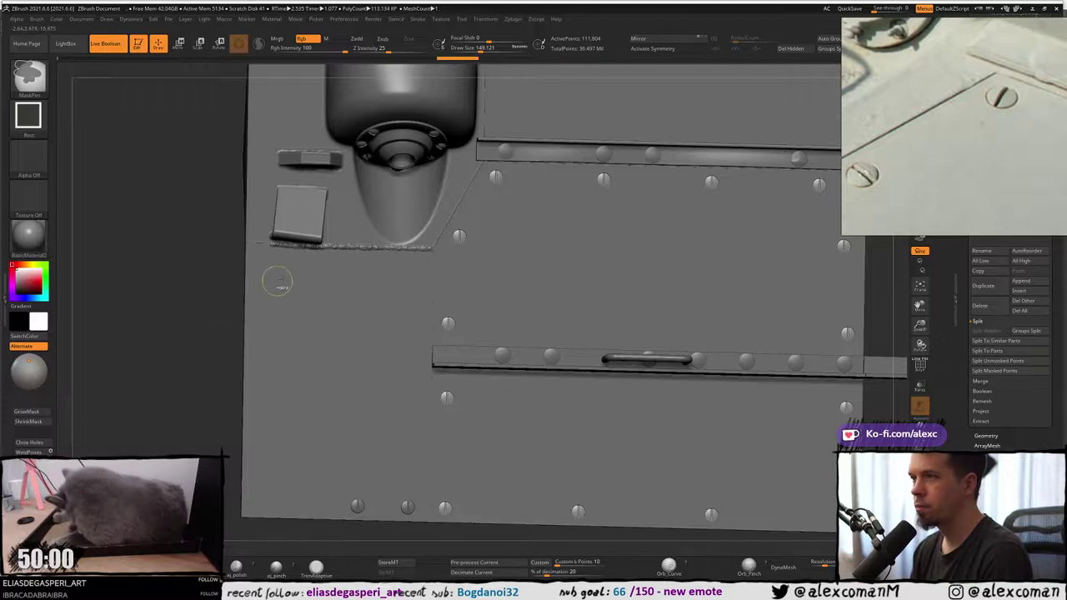
left_click(220, 309, "ctrl")
Align the transform gizmo with the upper-left corner screw and rotate the screw so its slot is slanted.
right_click_drag(500, 170, 480, 121, "ctrl")
key("w")
left_click(598, 204)
right_click_drag(488, 196, 486, 242, "ctrl")
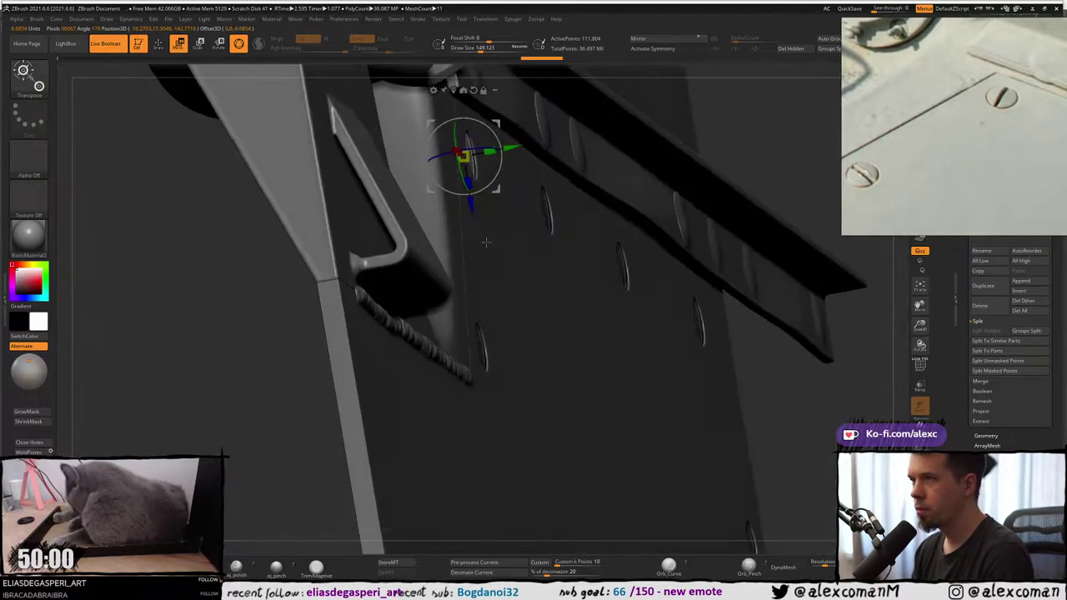
left_click_drag(486, 242, 481, 237)
right_click_drag(481, 222, 466, 196)
right_click_drag(511, 134, 456, 177)
left_click_drag(456, 177, 464, 182)
right_click_drag(493, 213, 500, 165, "ctrl")
Place the gizmo on the second screw of the upper row and auto-group the screws by topology.
left_click(601, 164, "alt")
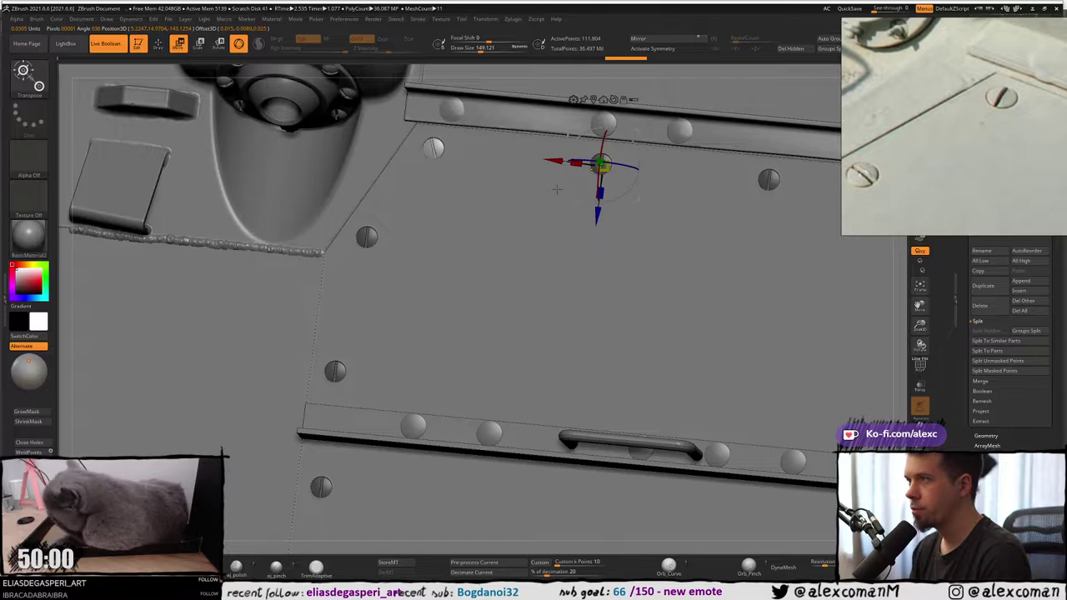
key("ctrl+z")
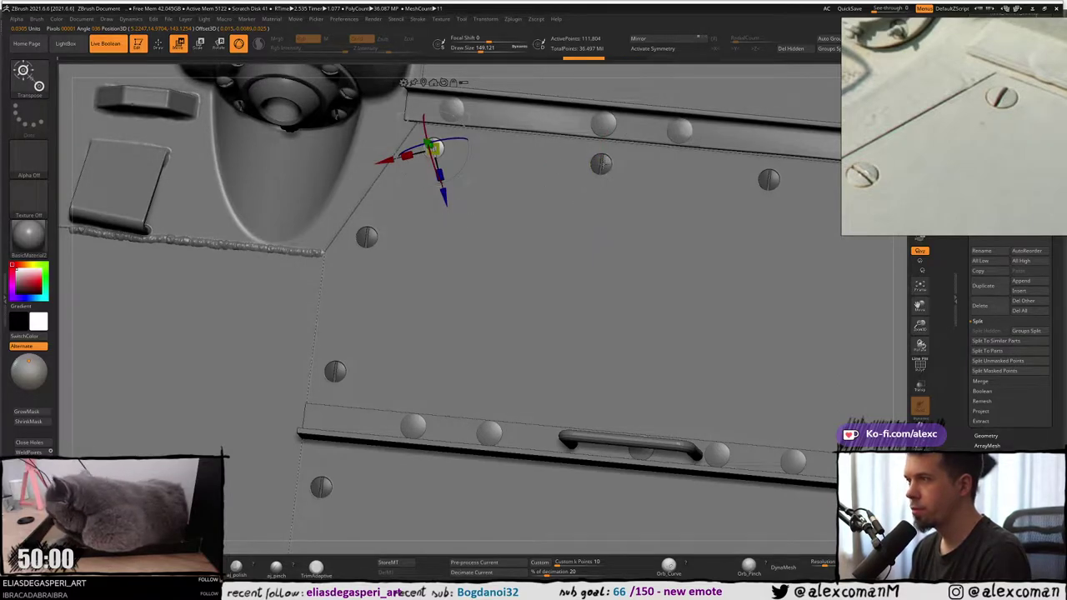
key("ctrl+shift+z")
key("ctrl+z")
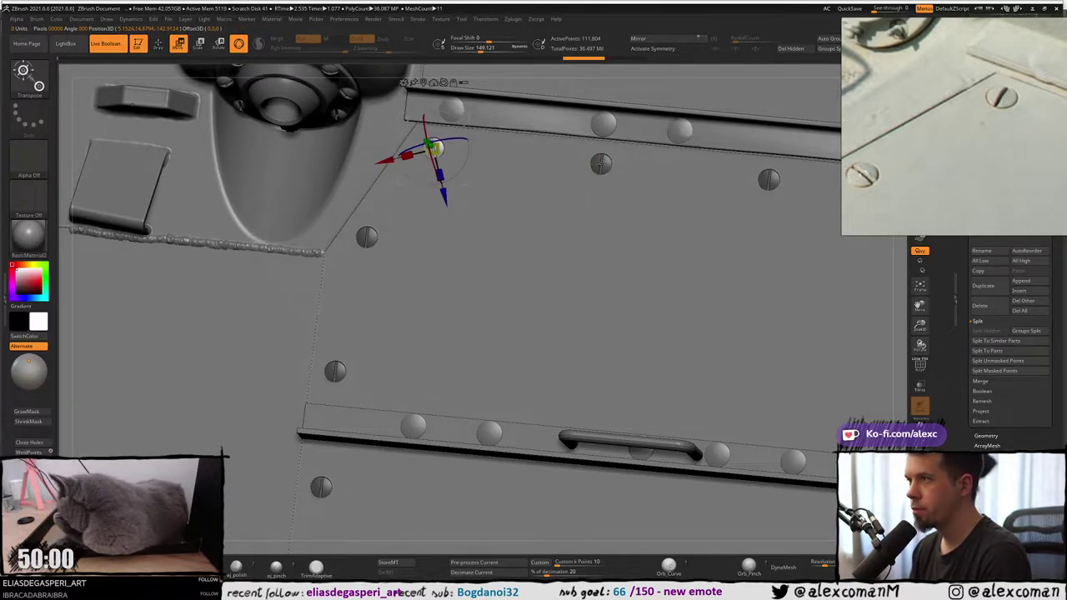
key("ctrl+shift+z")
right_click_drag(511, 222, 452, 190, "ctrl")
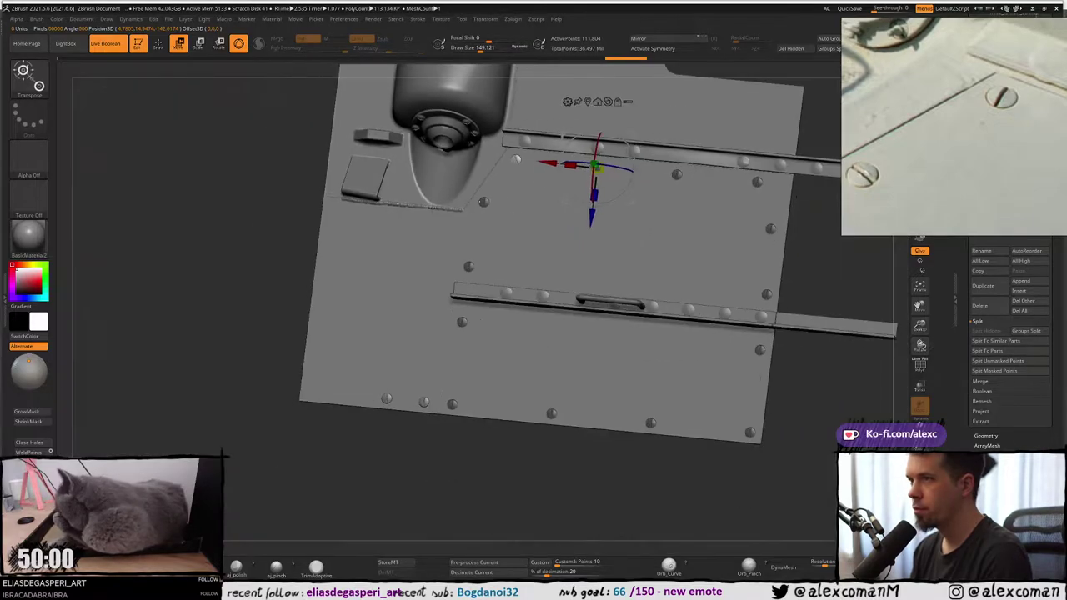
key("q")
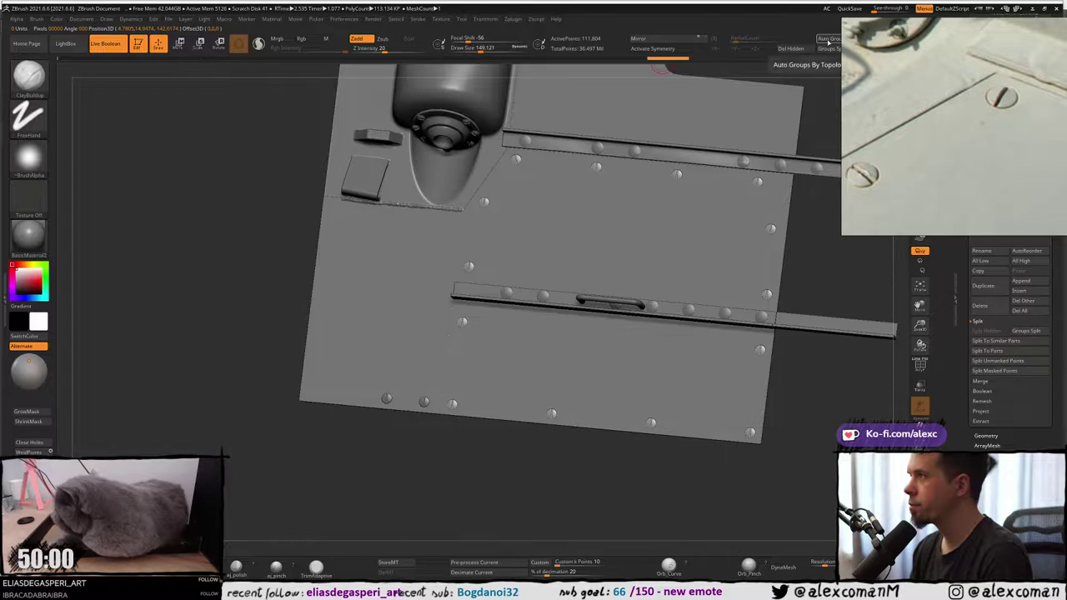
key("w")
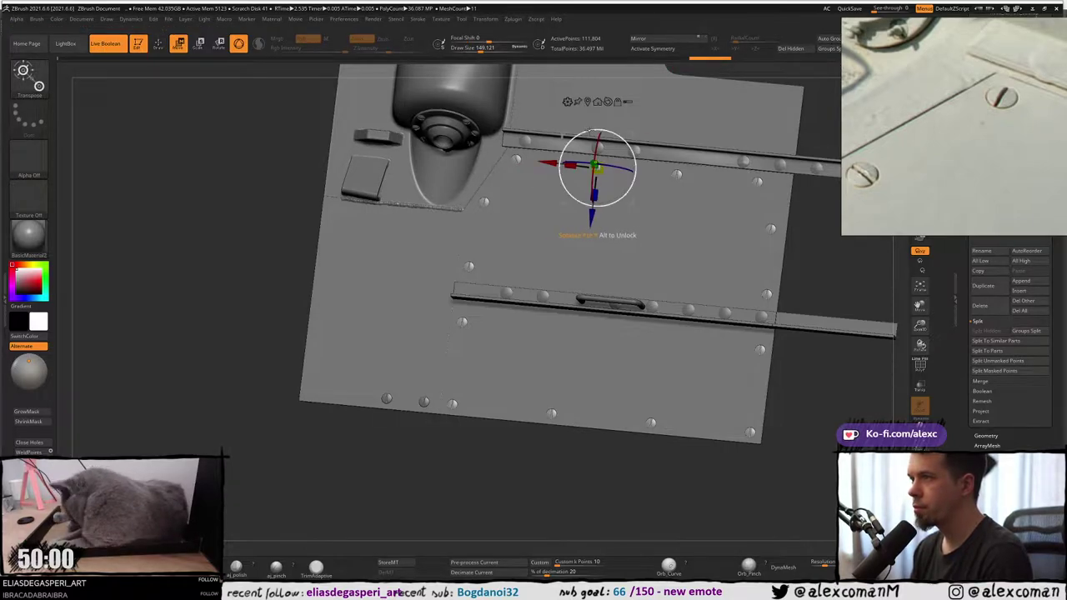
Isolate the second upper-row screw with a mask and align the gizmo with the plate surface to rotate it.
right_click_drag(587, 250, 631, 159, "ctrl")
left_click(615, 160, "ctrl")
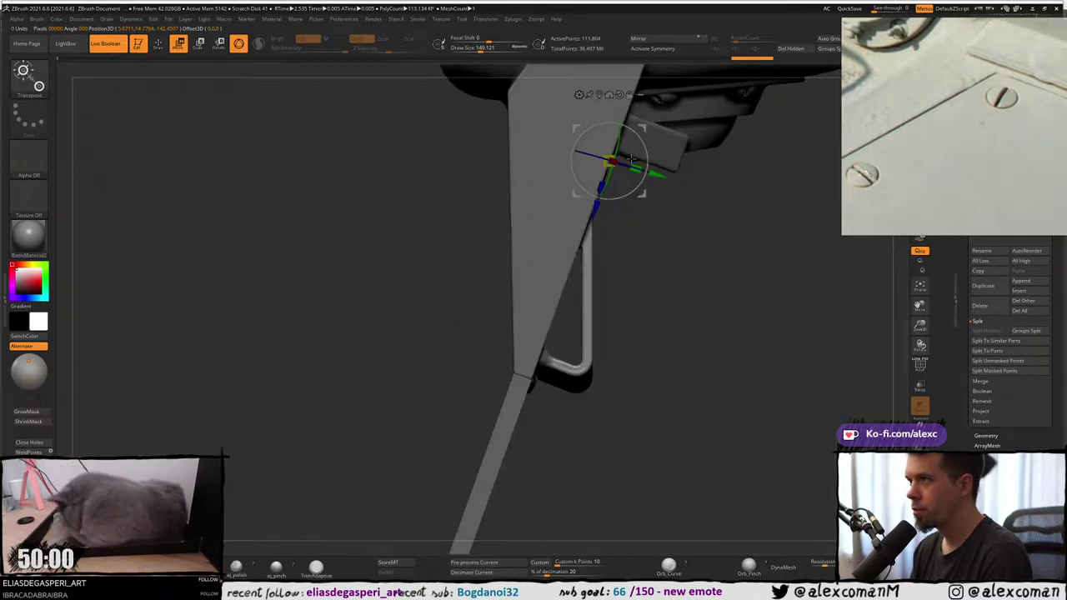
left_click(609, 94)
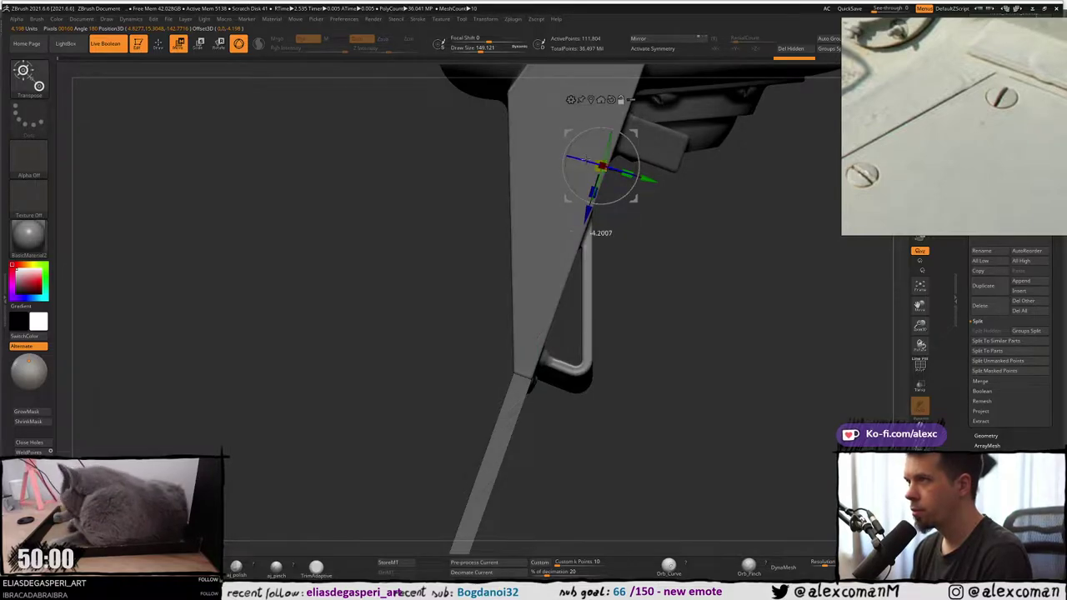
left_click_drag(792, 191, 628, 213)
right_click_drag(663, 224, 545, 219, "alt")
left_click(545, 218, "alt")
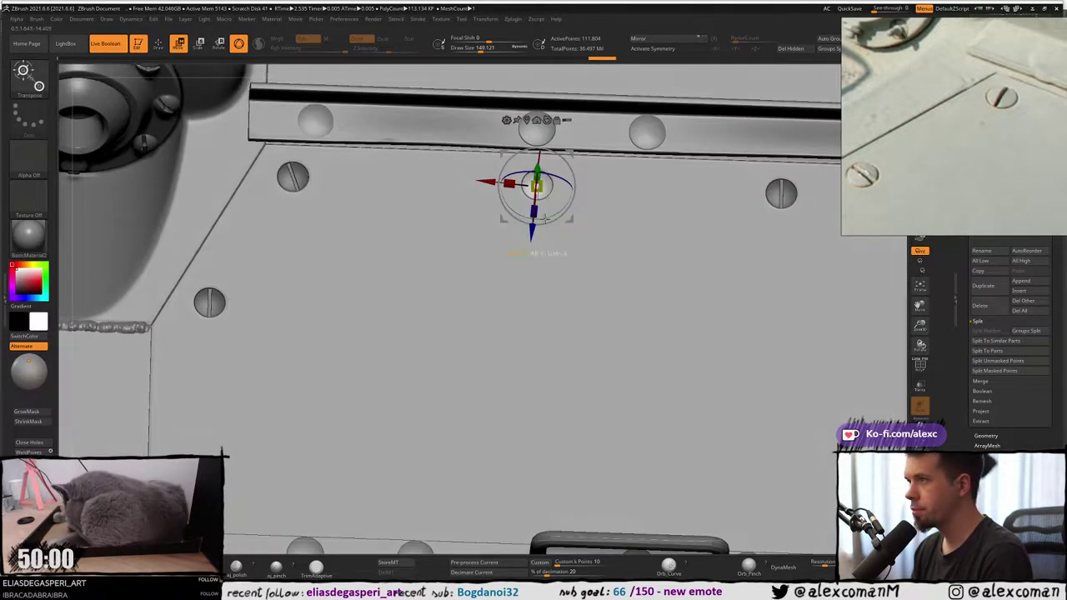
Isolate the third upper-row screw with a mask and align the gizmo perpendicular to the plate surface.
left_click(791, 186, "ctrl")
right_click_drag(615, 158, 452, 184, "alt")
right_click_drag(594, 238, 592, 157, "shift")
left_click_drag(591, 156, 648, 165)
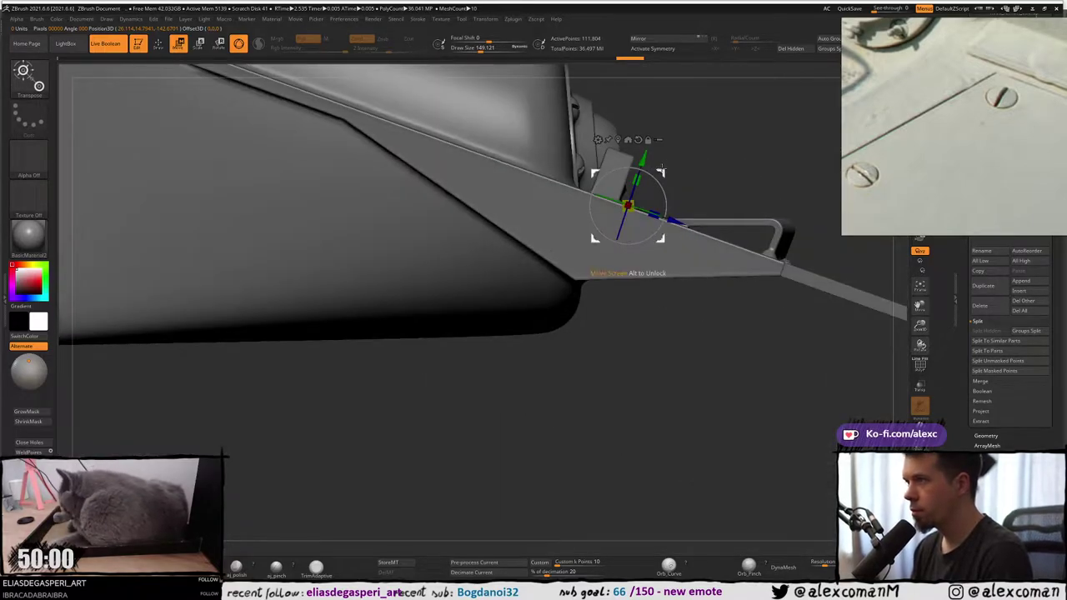
right_click_drag(662, 165, 654, 242, "ctrl")
right_click_drag(590, 155, 599, 218, "alt")
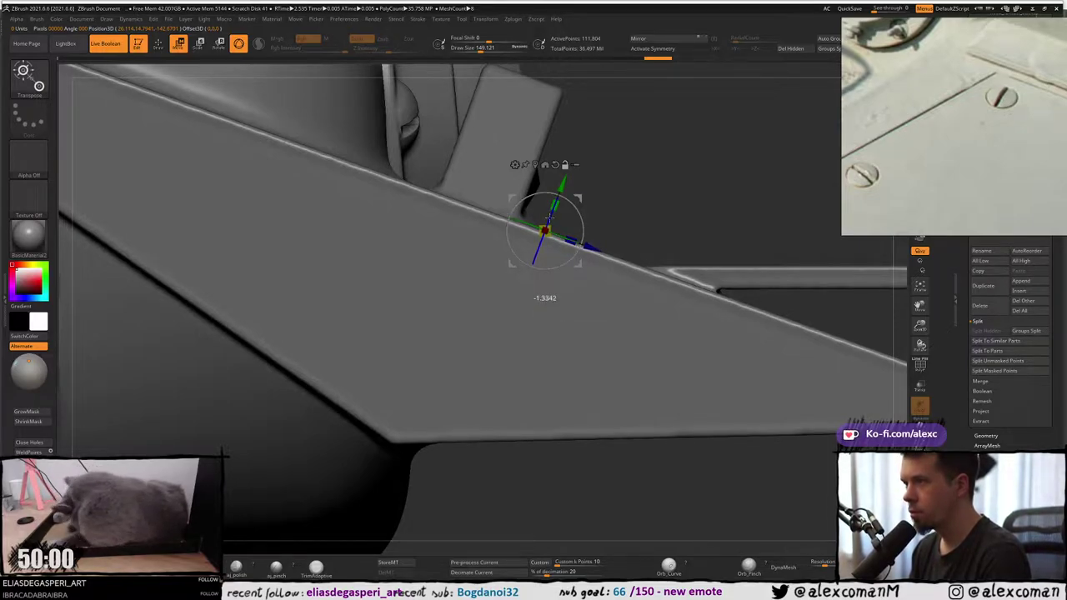
left_click_drag(549, 218, 547, 220)
Centre the gizmo on the third upper-row screw and turn its slot to a new angle.
right_click_drag(565, 221, 544, 252, "alt")
mouse_move(543, 251)
right_mouse_down()
mouse_move(538, 268)
mouse_move(509, 271)
mouse_move(550, 264)
right_mouse_up()
left_click_drag(547, 265, 582, 242)
mouse_move(584, 243)
right_mouse_down()
mouse_move(592, 255)
mouse_move(574, 240)
right_mouse_up()
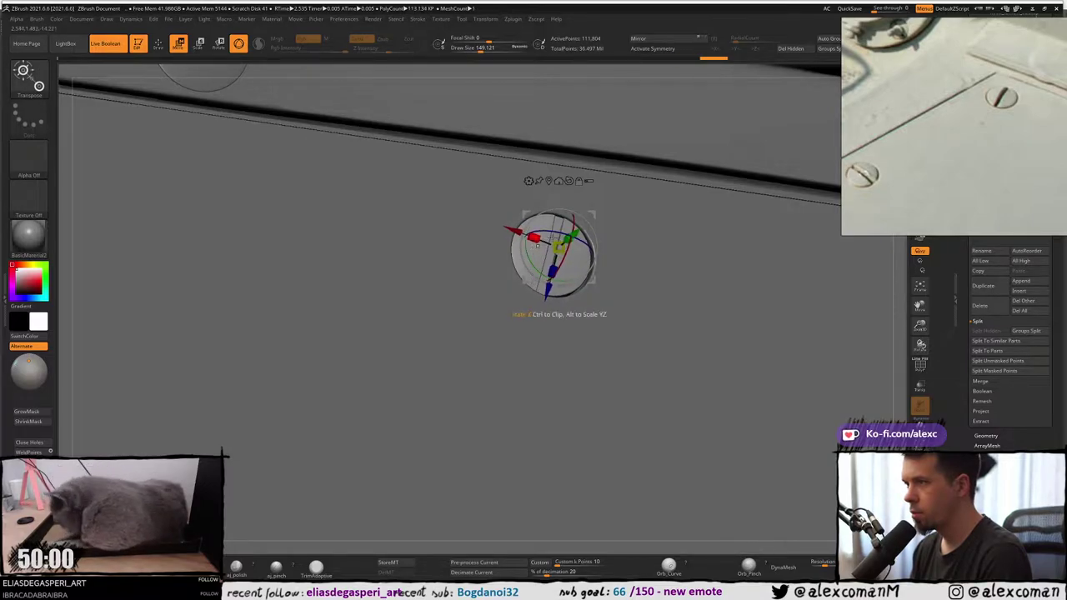
left_click(548, 180)
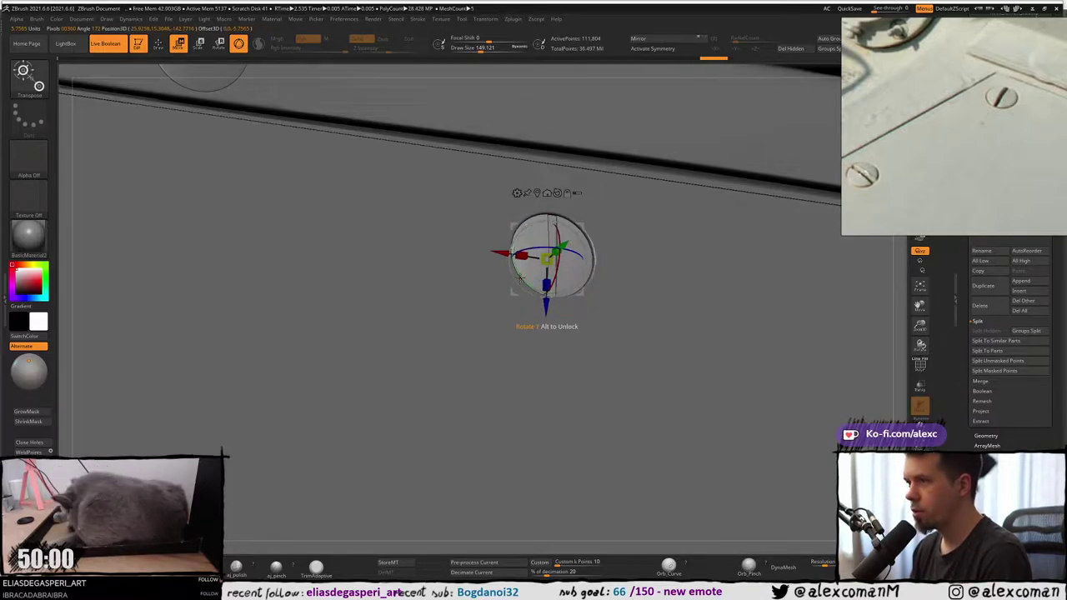
right_click_drag(540, 354, 526, 213, "ctrl")
right_click_drag(527, 251, 532, 228, "ctrl")
right_click_drag(532, 228, 555, 99, "alt")
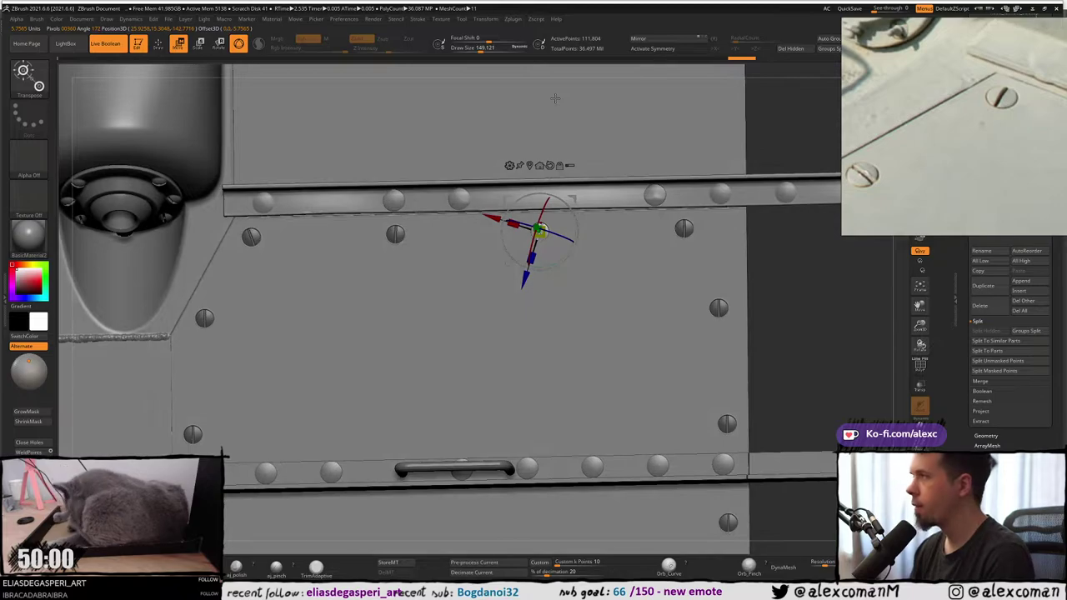
Examine the vehicle photos on the reference board for the layout of the hull plates, screws and fittings.
scroll(905, 158, "down", 6)
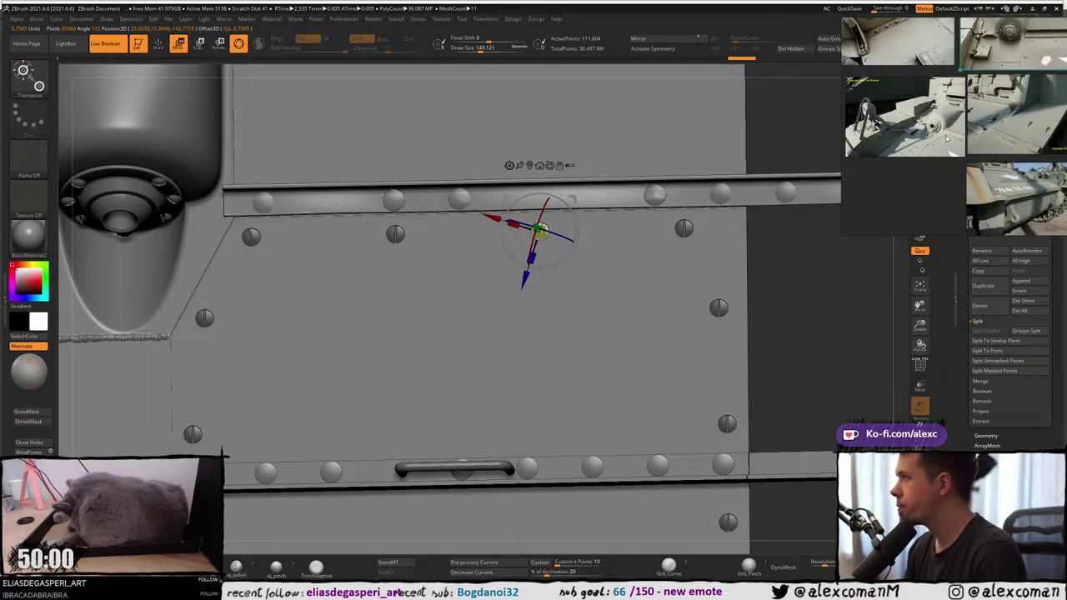
scroll(938, 133, "down", 2)
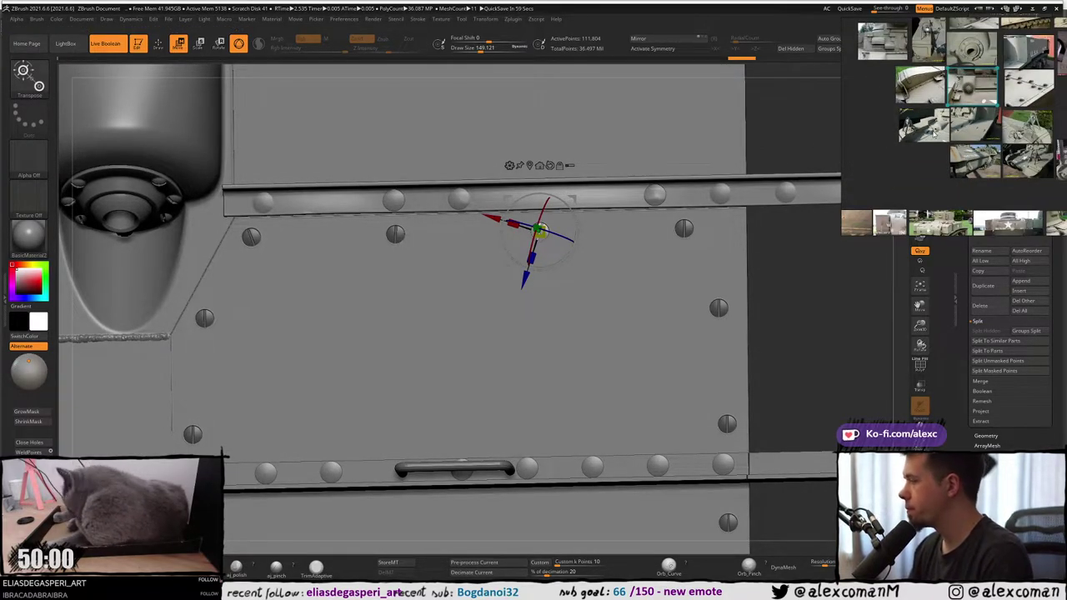
scroll(973, 146, "up", 2)
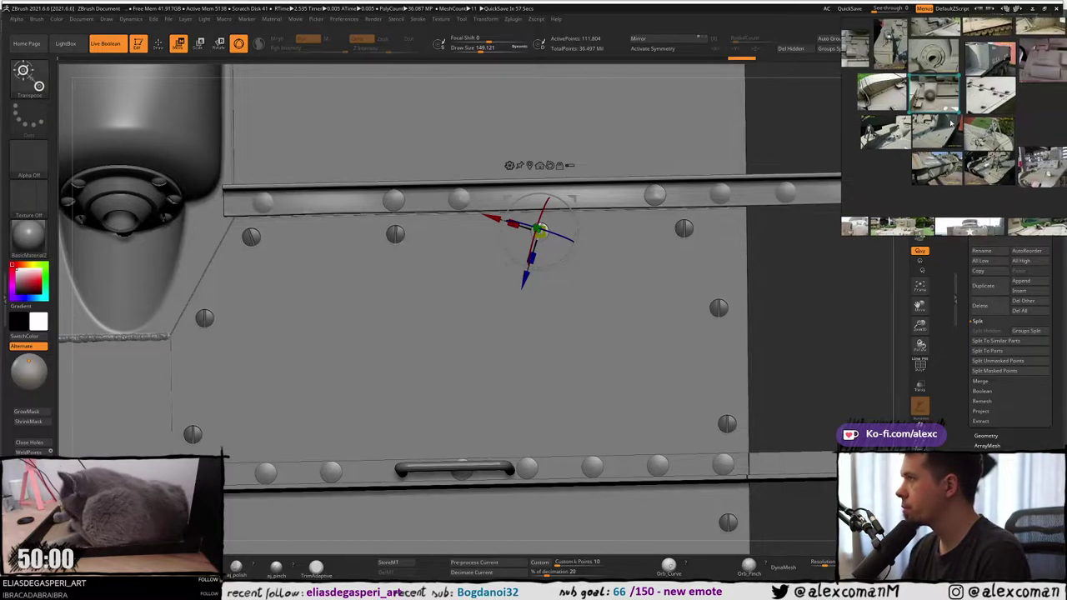
scroll(946, 120, "up", 2)
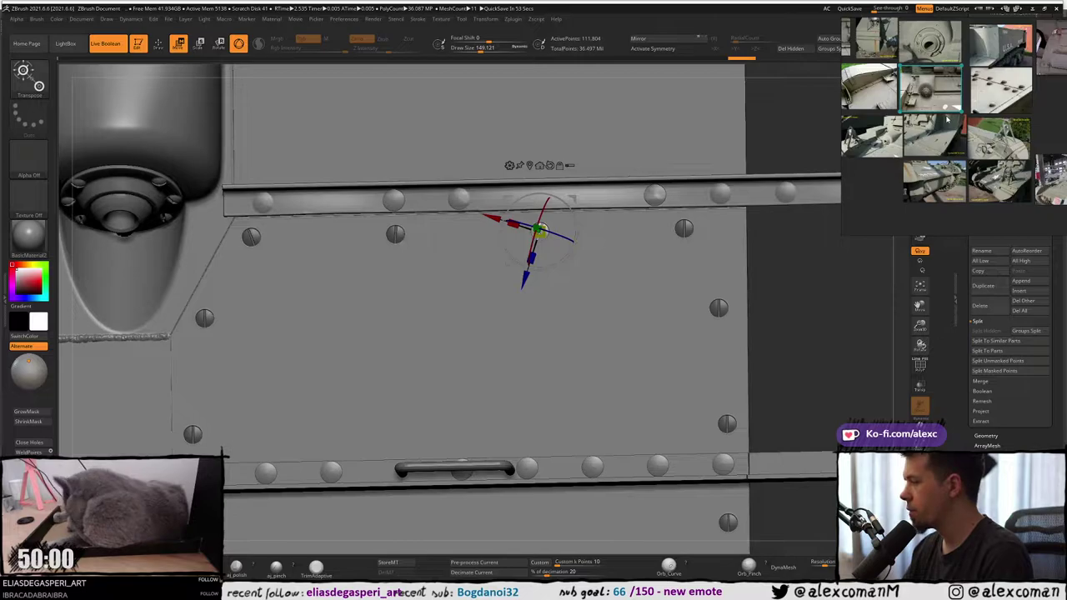
scroll(944, 132, "up", 5)
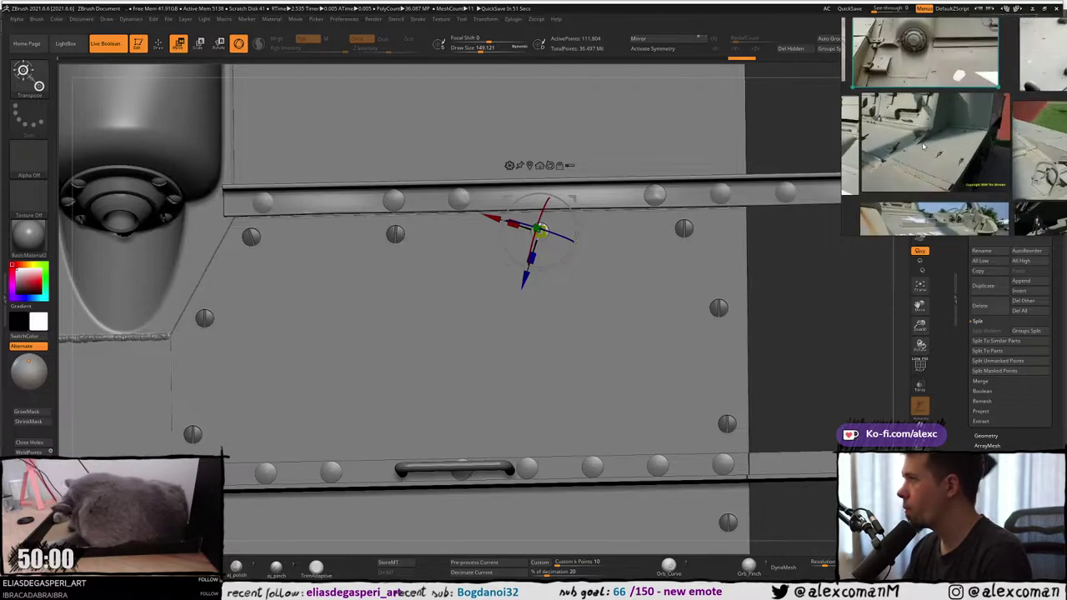
scroll(934, 123, "down", 6)
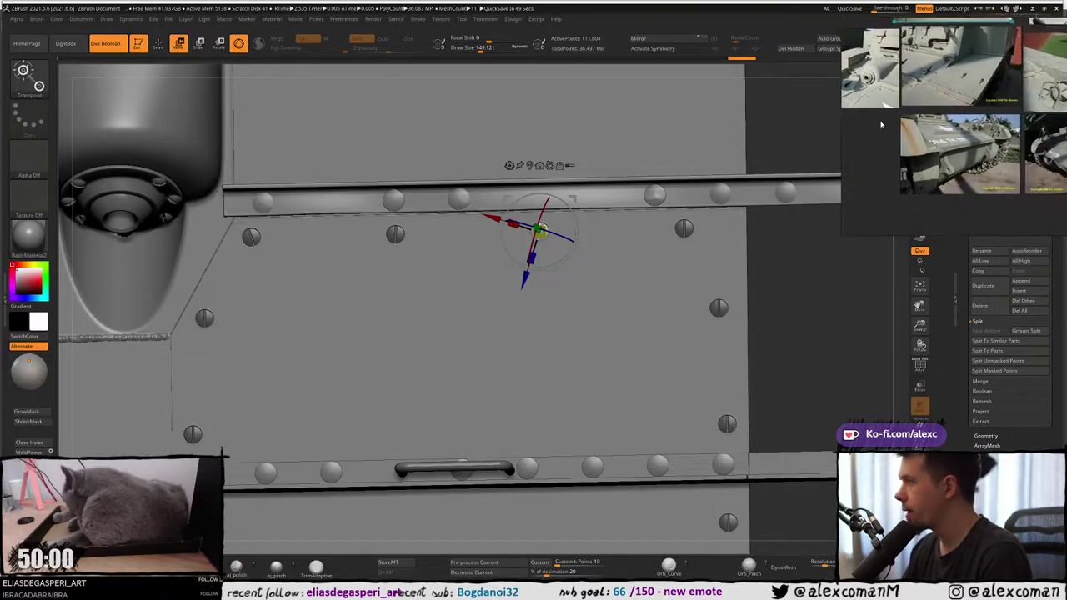
middle_click_drag(991, 125, 993, 66)
scroll(990, 126, "up", 5)
scroll(967, 117, "down", 5)
scroll(942, 150, "down", 3)
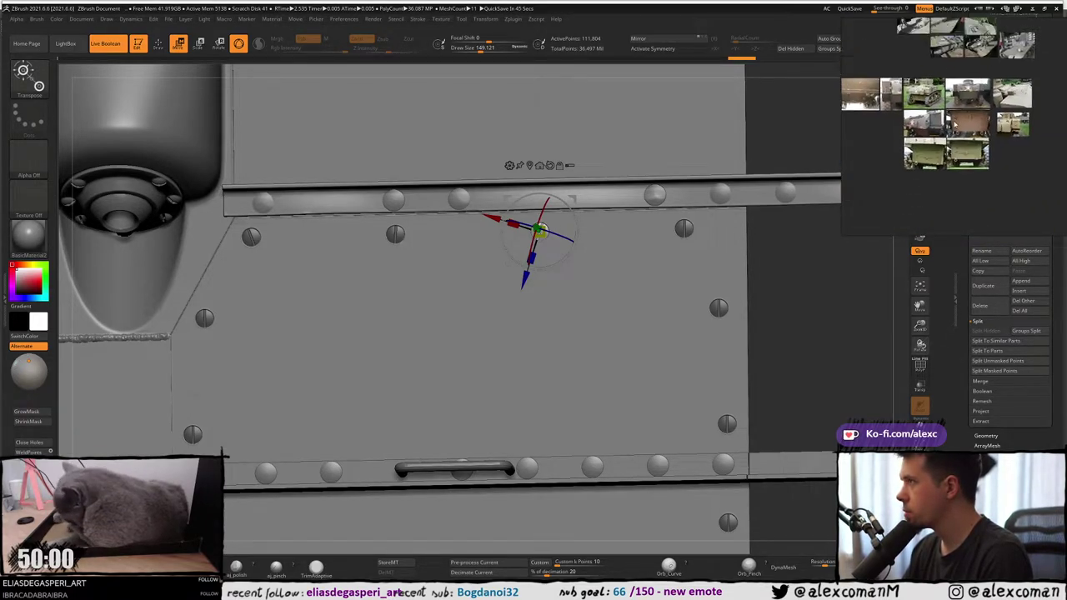
scroll(942, 150, "up", 5)
middle_click_drag(944, 199, 902, 133)
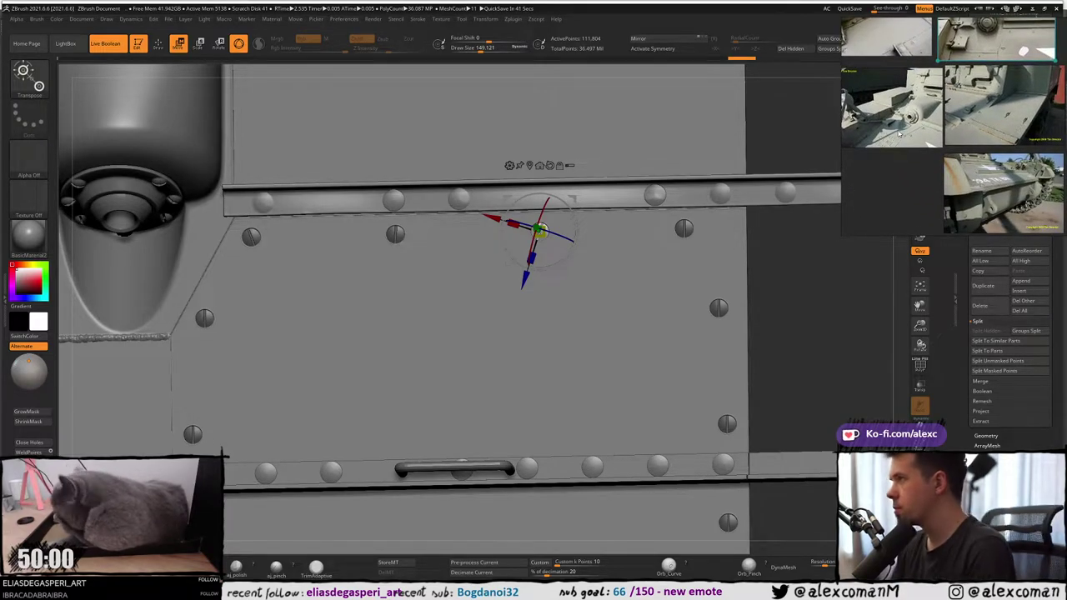
scroll(899, 134, "up", 4)
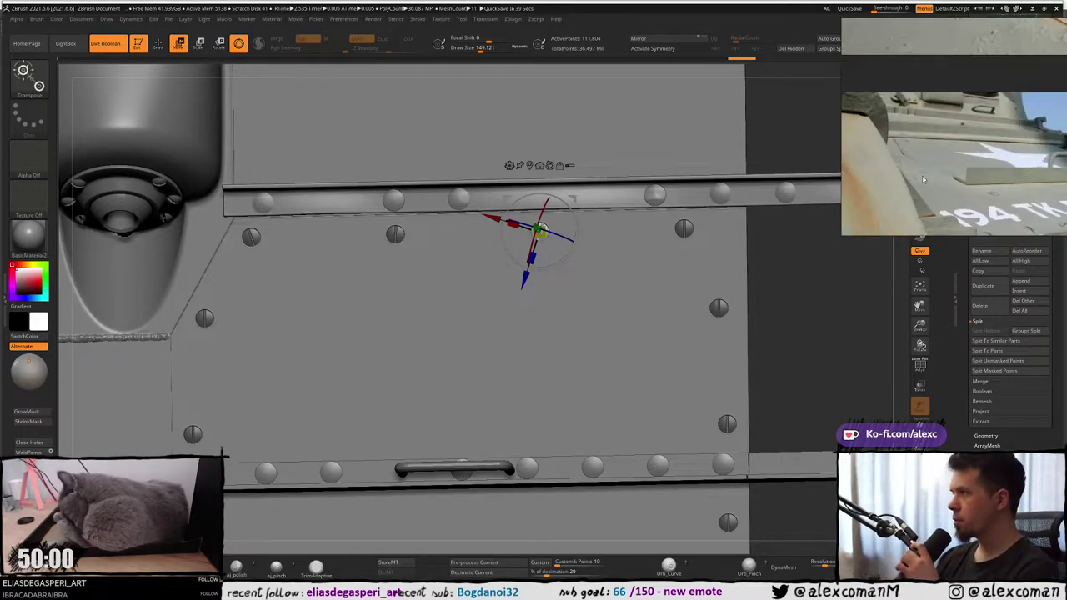
Isolate the last upper-row screw at the plate's corner and turn its slot to a new diagonal angle.
middle_click_drag(923, 179, 904, 177)
right_click_drag(458, 263, 587, 259)
left_click(587, 258, "alt")
right_click_drag(587, 209, 488, 238, "ctrl")
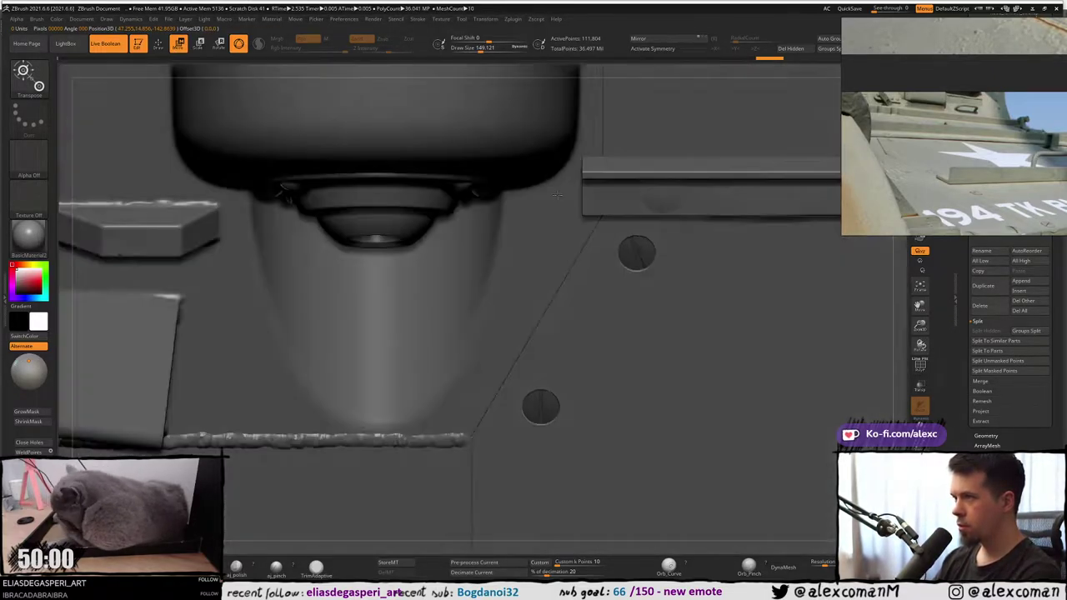
right_click_drag(800, 262, 500, 261, "alt")
right_click_drag(627, 263, 634, 225)
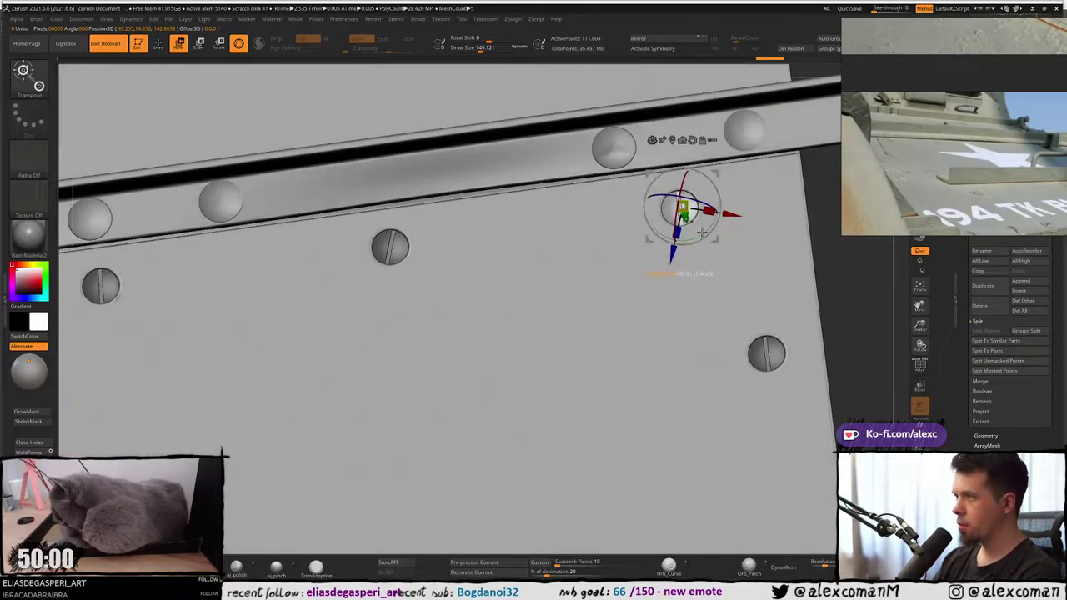
left_click_drag(702, 233, 674, 238)
left_click(673, 139)
left_click(673, 140, "alt")
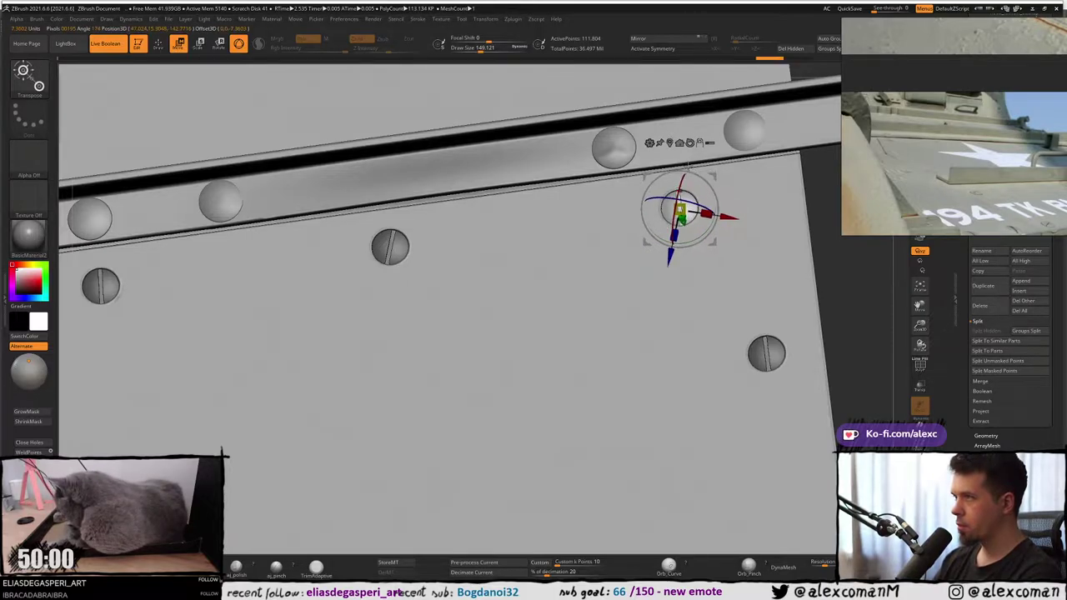
left_click_drag(704, 236, 674, 265, "alt")
Isolate the upper screw on the plate's right edge, align the gizmo with the plate and turn its slot nearly horizontal.
right_click_drag(767, 376, 729, 277, "alt")
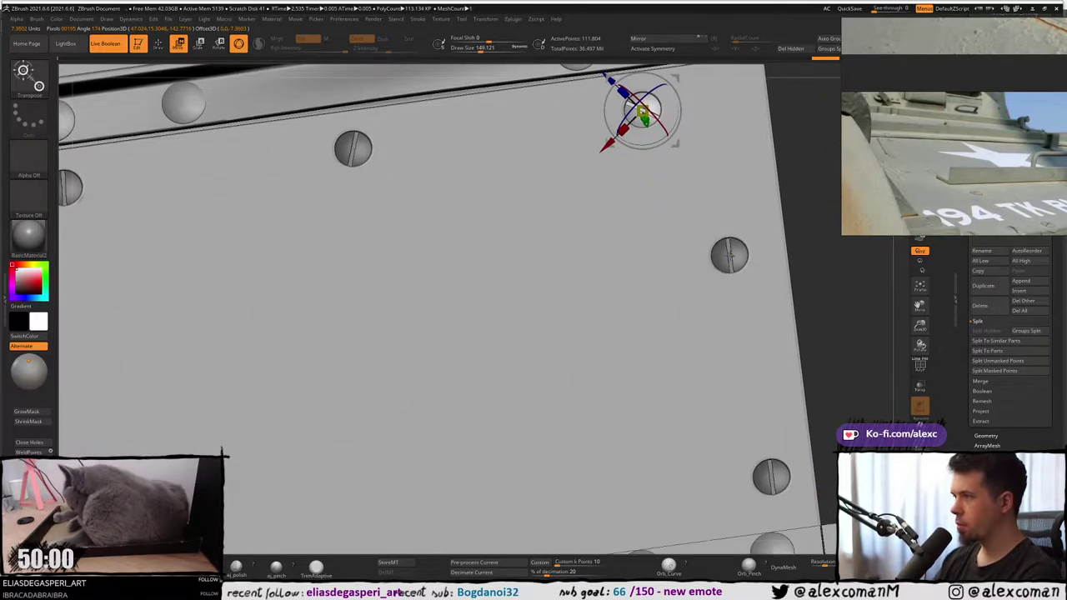
left_click(730, 255)
left_click_drag(728, 246, 735, 299)
right_click_drag(732, 328, 737, 283)
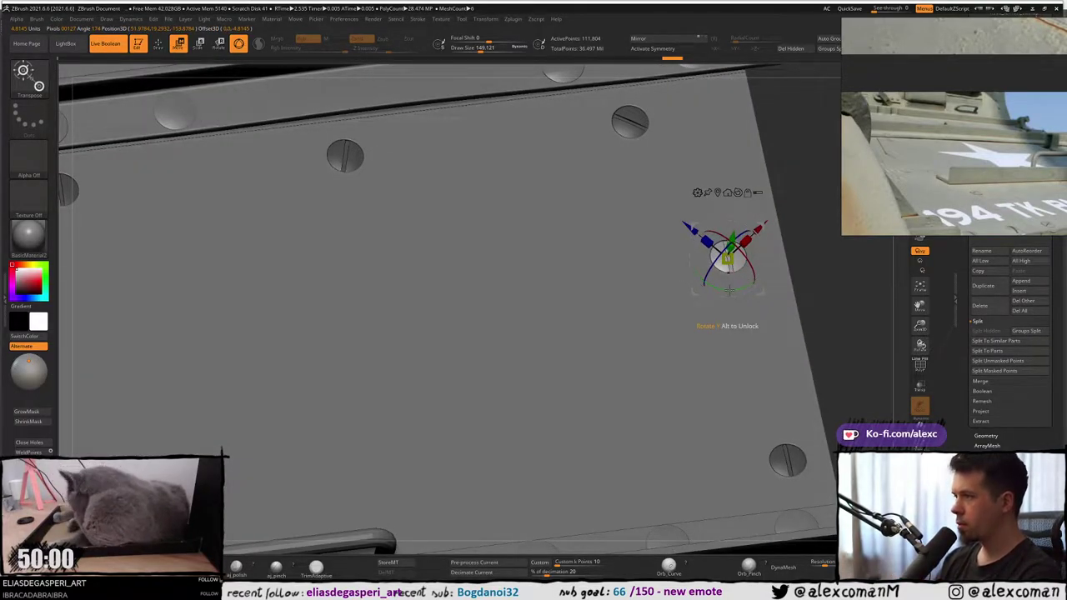
left_click_drag(728, 288, 738, 286)
right_click_drag(732, 328, 727, 271)
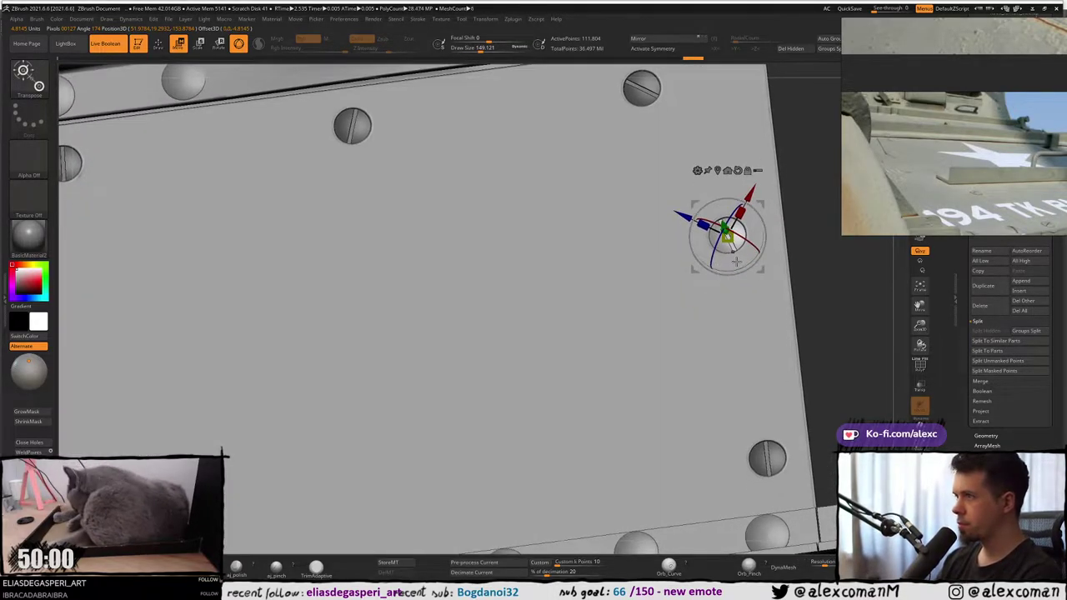
left_click_drag(732, 270, 759, 252)
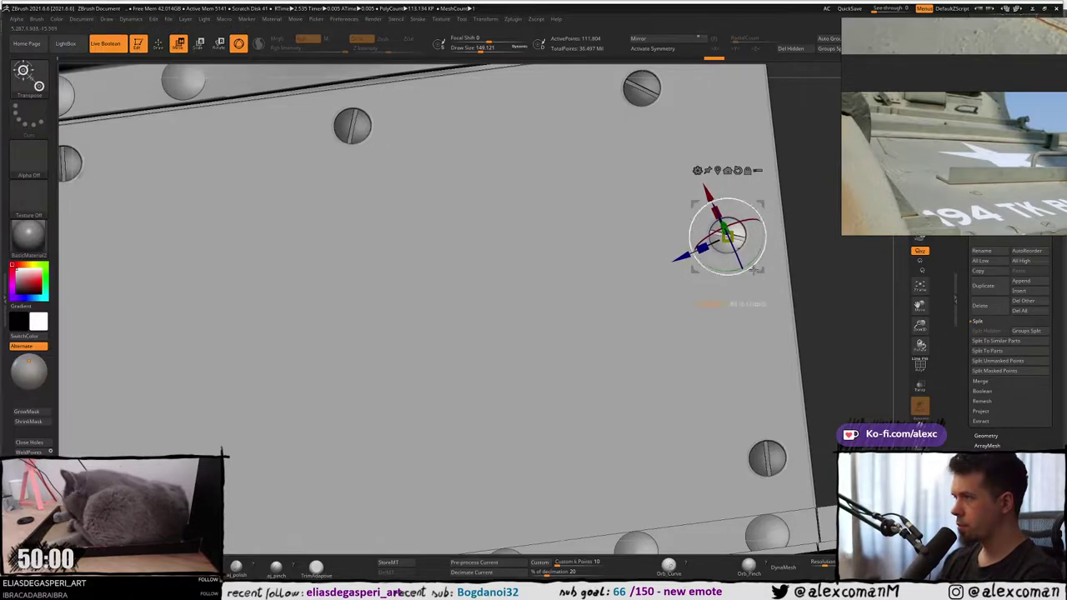
Isolate the right-edge screw just above the lower rail and turn its slot to a different angle.
right_click_drag(740, 380, 737, 276, "alt")
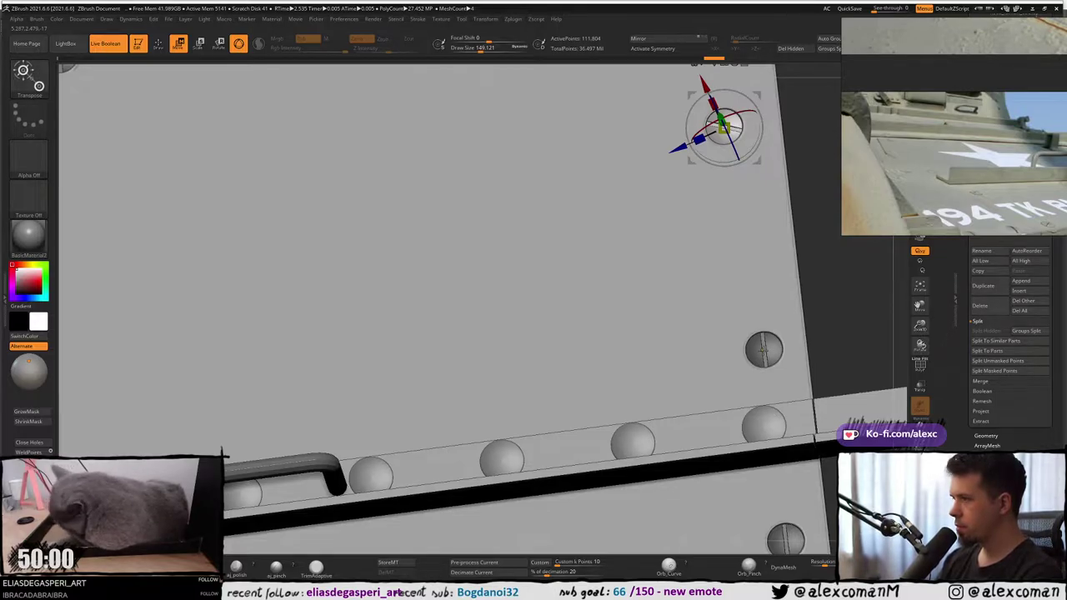
left_click(764, 351, "alt")
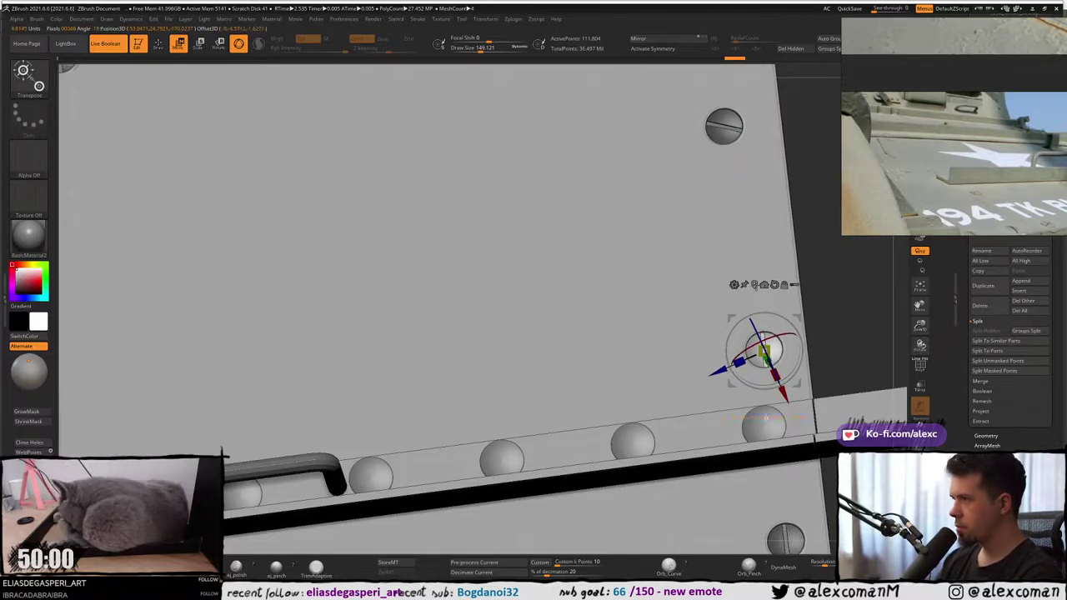
right_click_drag(748, 272, 746, 237, "alt")
right_click_drag(680, 305, 746, 311)
left_click_drag(725, 315, 813, 239)
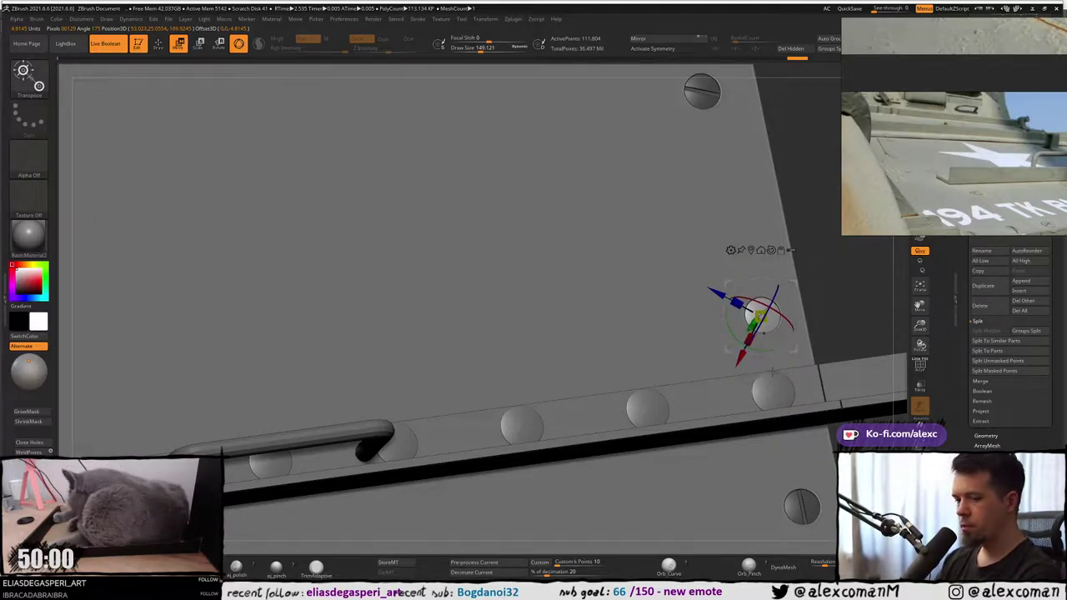
Isolate the left-edge screw just above the lower rail, align the gizmo with the plate and turn its slot diagonally.
right_click_drag(691, 307, 700, 210, "ctrl")
right_click_drag(477, 180, 522, 274)
right_click_drag(306, 279, 437, 294, "alt")
left_click(408, 300)
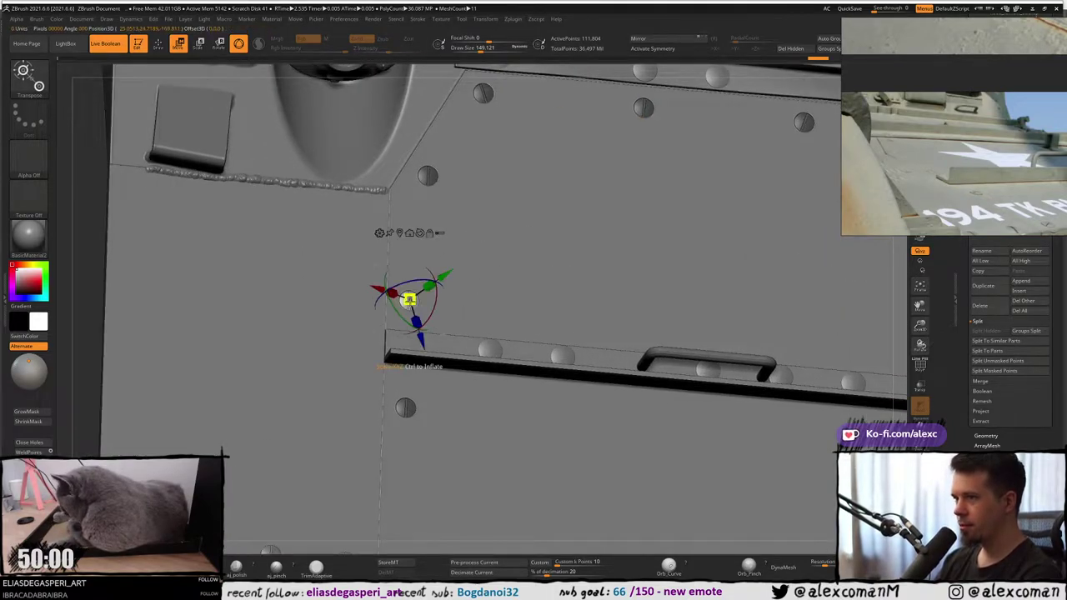
left_click(399, 234)
right_click_drag(407, 260, 530, 279)
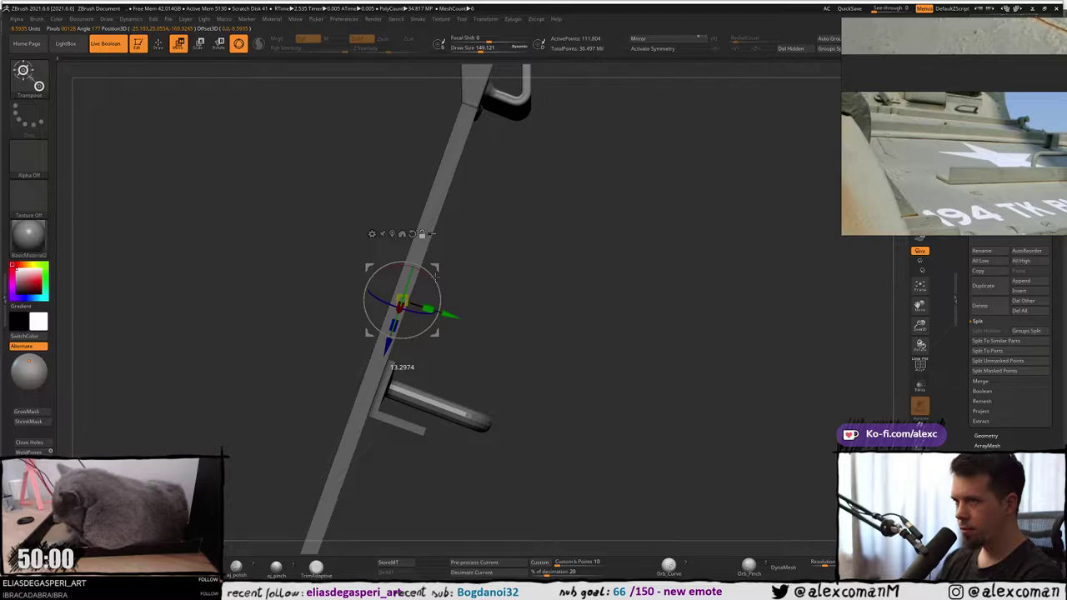
right_click_drag(434, 288, 404, 271, "ctrl")
left_click_drag(404, 271, 375, 292)
right_click_drag(418, 294, 414, 272, "ctrl")
Isolate the screw beside the end of the weld seam, align the gizmo with the plate surface and rotate its slot.
right_click_drag(391, 202, 444, 211, "ctrl")
left_click(411, 210, "alt")
left_click(414, 210, "alt")
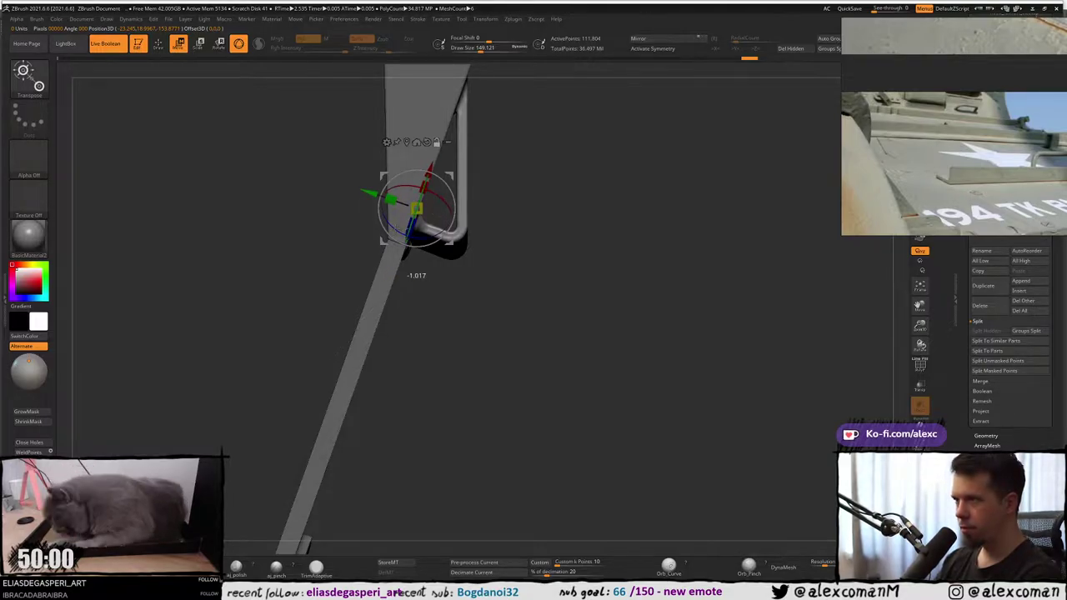
right_click_drag(435, 210, 414, 209)
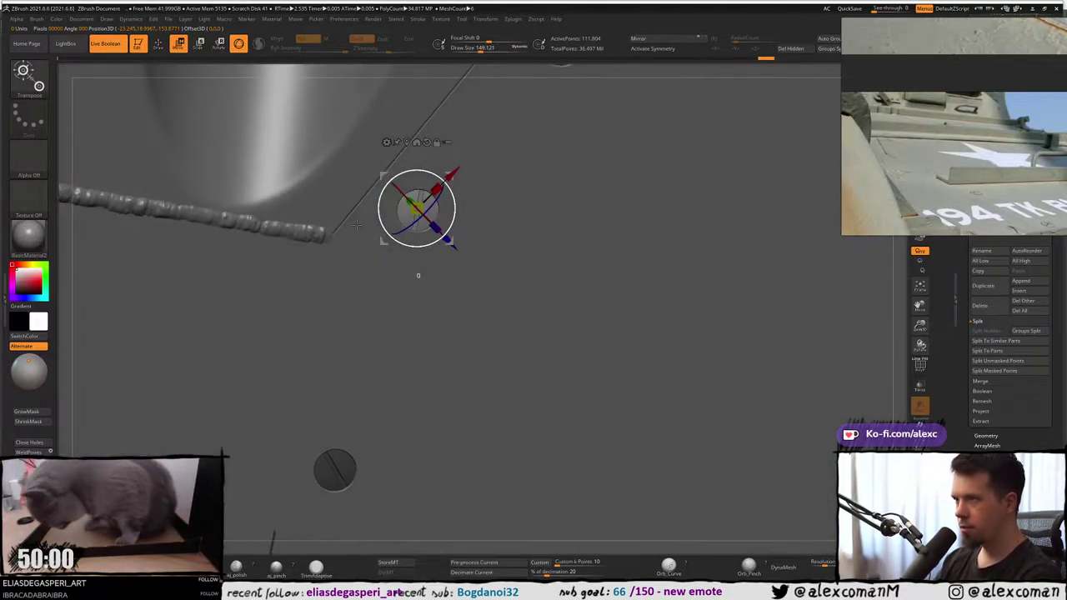
left_click_drag(442, 184, 449, 195)
right_click_drag(434, 194, 415, 209)
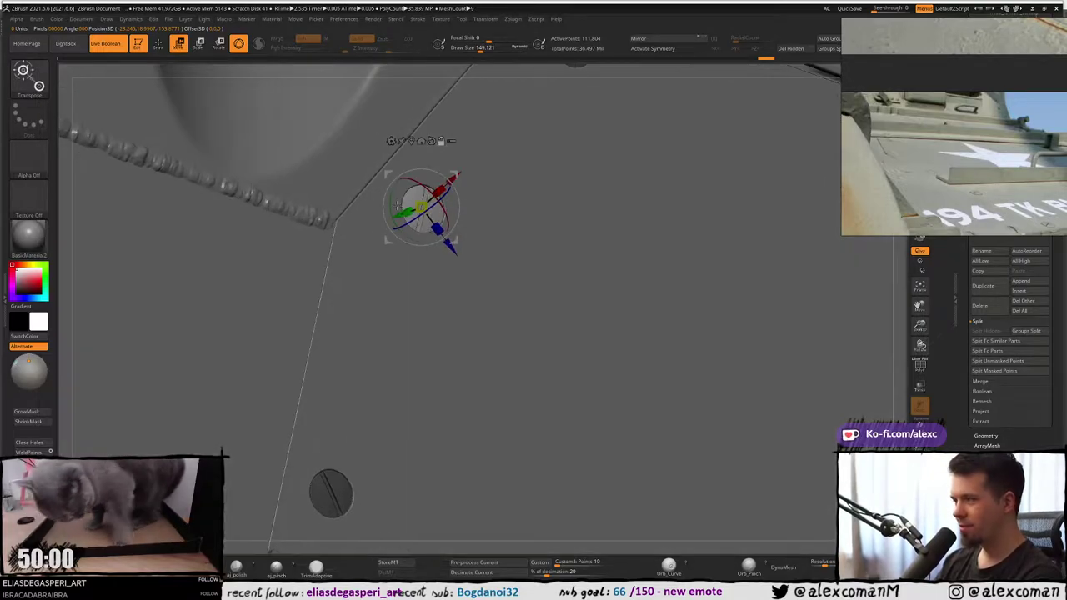
left_click_drag(392, 208, 410, 142)
right_click_drag(410, 292, 377, 224, "ctrl")
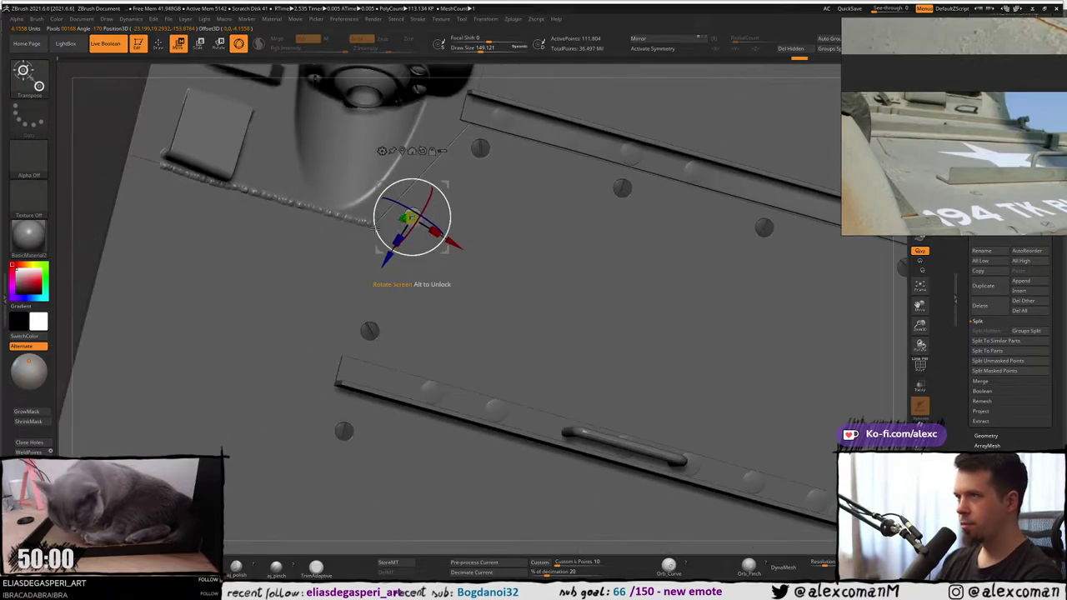
Examine the slot angles of the screws across the middle and lower hull plates.
right_click_drag(377, 275, 462, 248, "shift")
key("q")
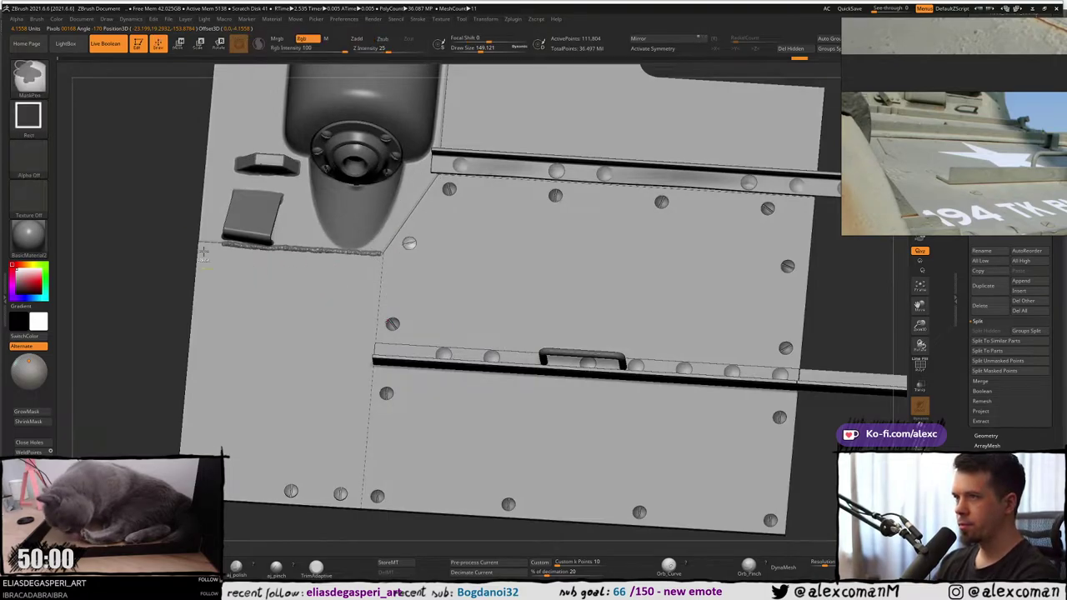
mouse_move(392, 267)
right_mouse_down()
mouse_move(453, 292)
mouse_move(495, 248)
mouse_move(493, 269)
mouse_move(477, 264)
mouse_move(493, 291)
mouse_move(490, 282)
right_mouse_up()
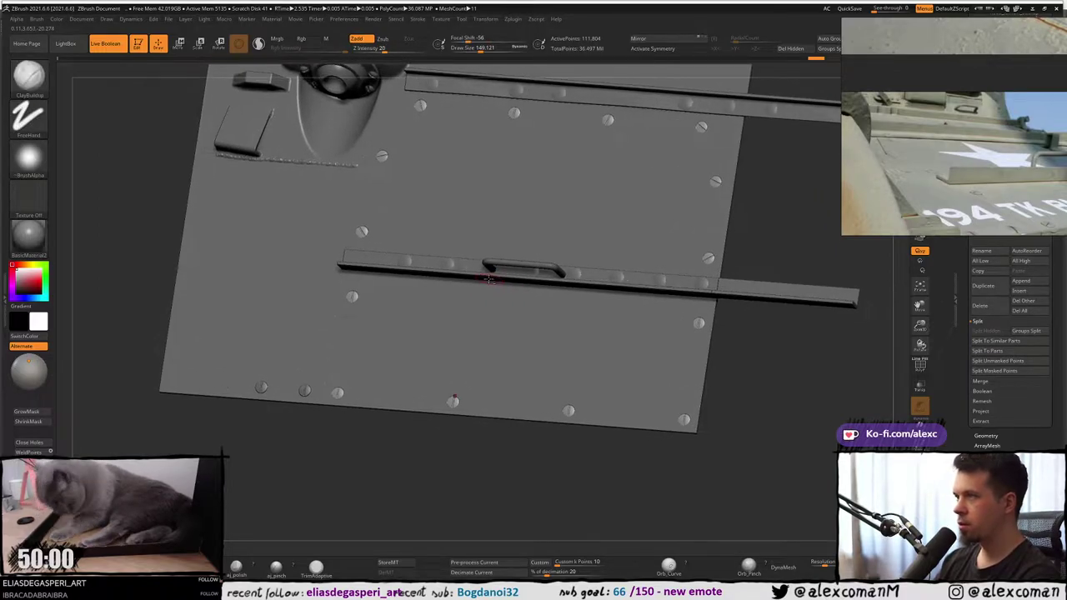
mouse_move(478, 245)
right_mouse_down()
mouse_move(481, 212)
mouse_move(488, 256)
mouse_move(508, 266)
right_mouse_up()
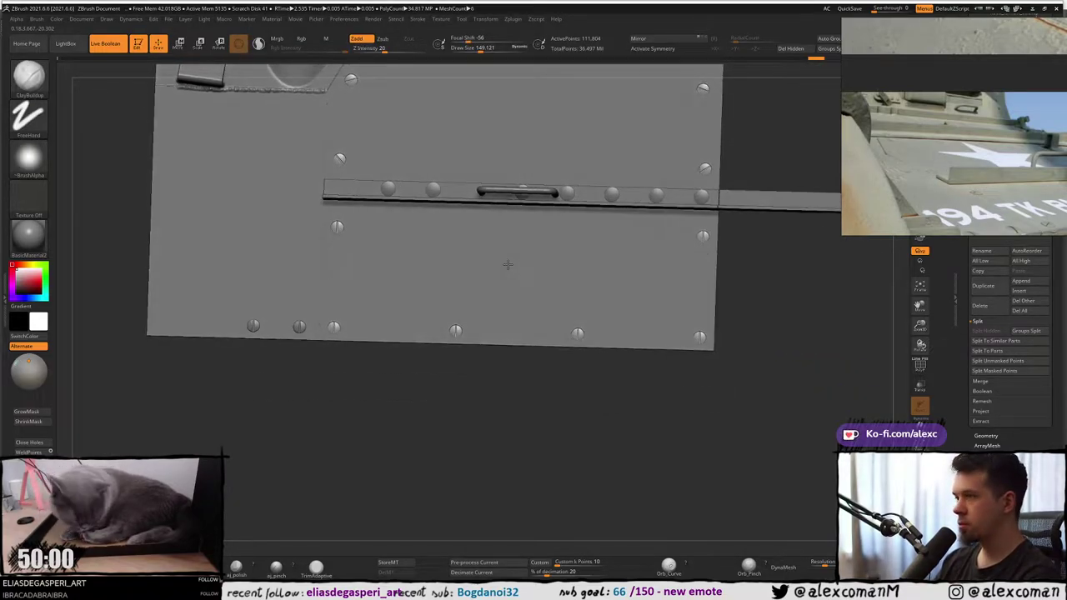
right_click_drag(634, 276, 589, 299, "alt")
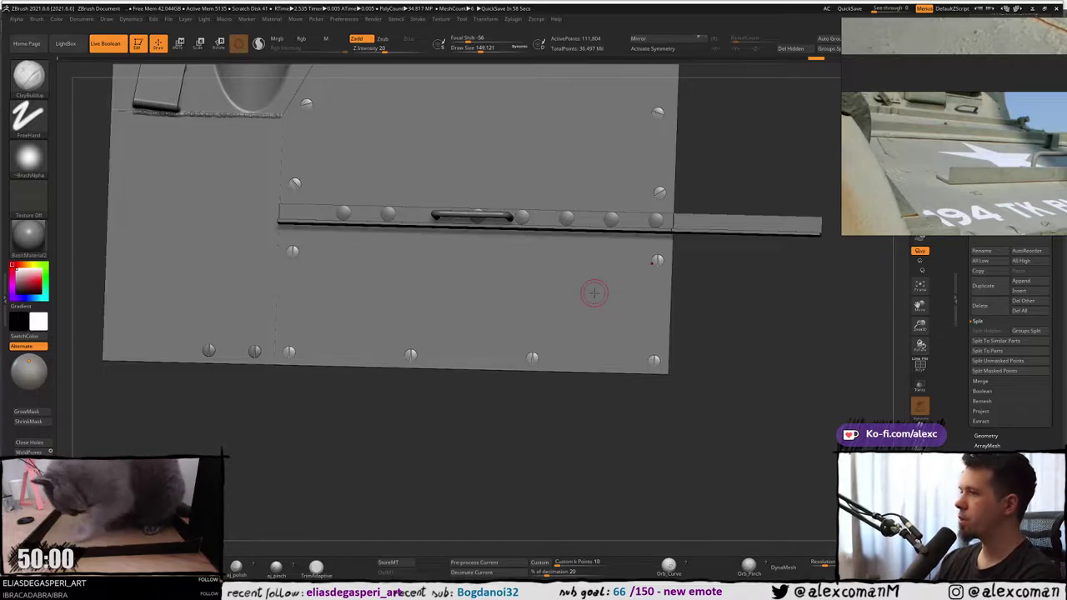
right_click_drag(601, 215, 644, 218, "alt")
left_click_drag(611, 256, 598, 235, "alt")
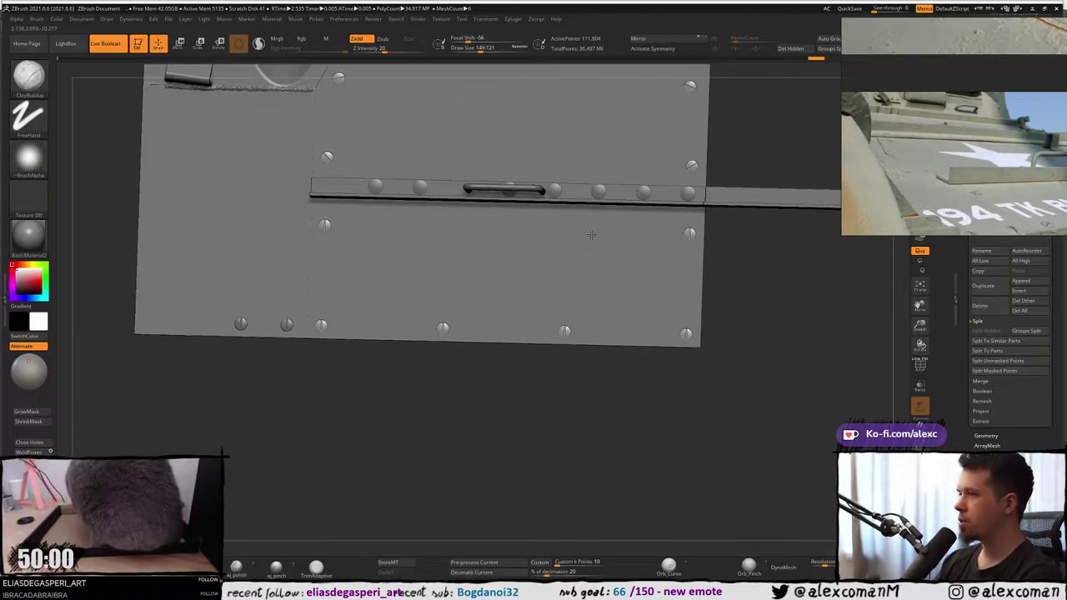
Isolate the right-edge screw just below the lower rail and align the gizmo perpendicular to the plate surface.
right_click_drag(591, 235, 595, 218)
mouse_move(704, 224)
right_mouse_down()
mouse_move(659, 211)
mouse_move(673, 242)
mouse_move(664, 240)
right_mouse_up()
key("w")
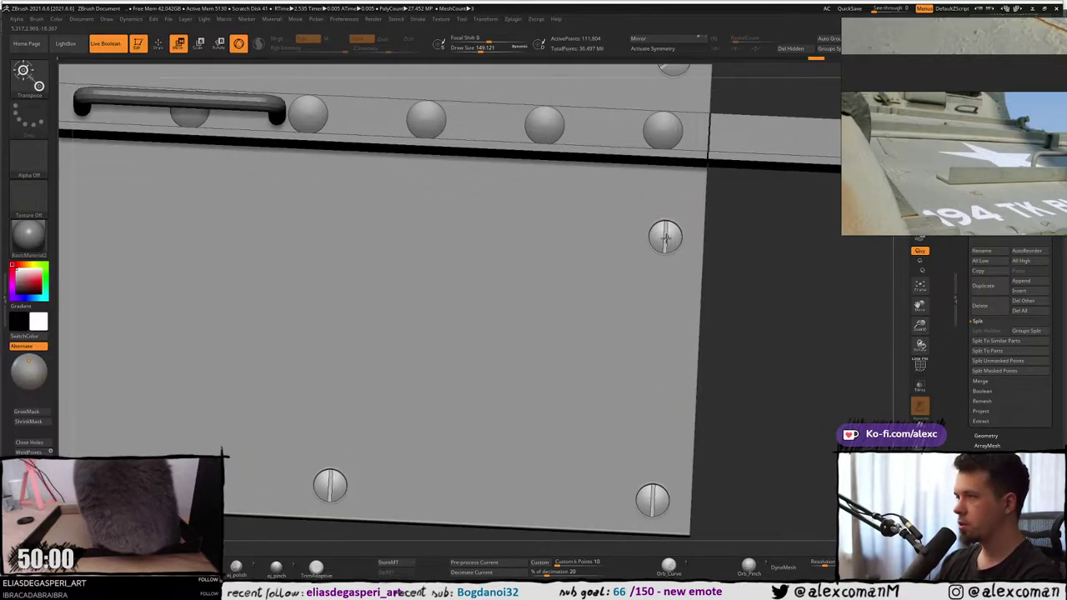
left_click(665, 238)
left_click_drag(647, 244, 657, 240)
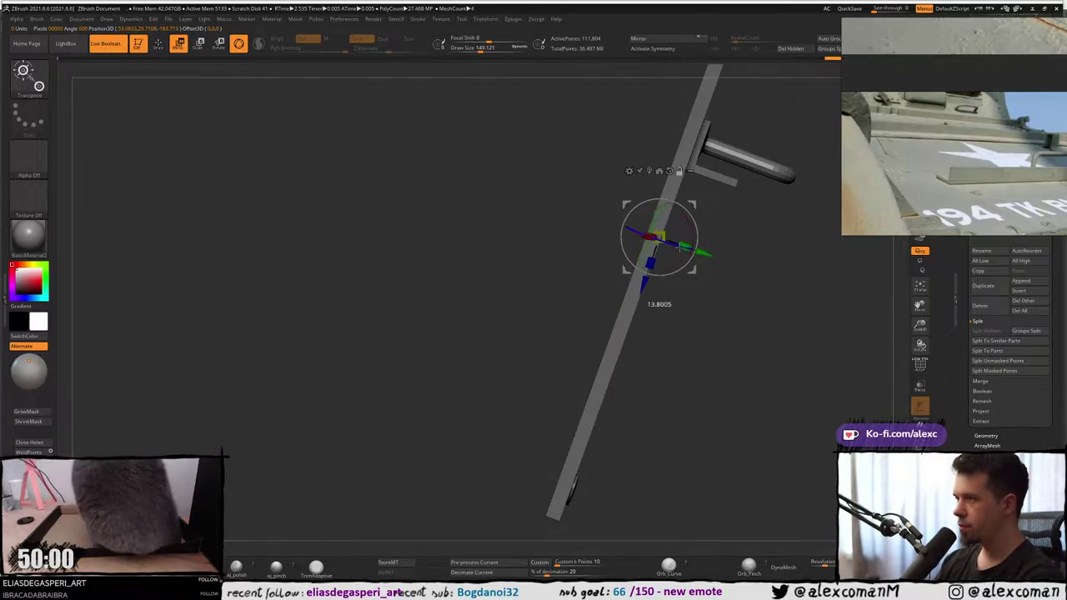
left_click_drag(659, 240, 661, 217)
right_click_drag(676, 210, 619, 278, "ctrl")
left_click_drag(620, 277, 625, 276)
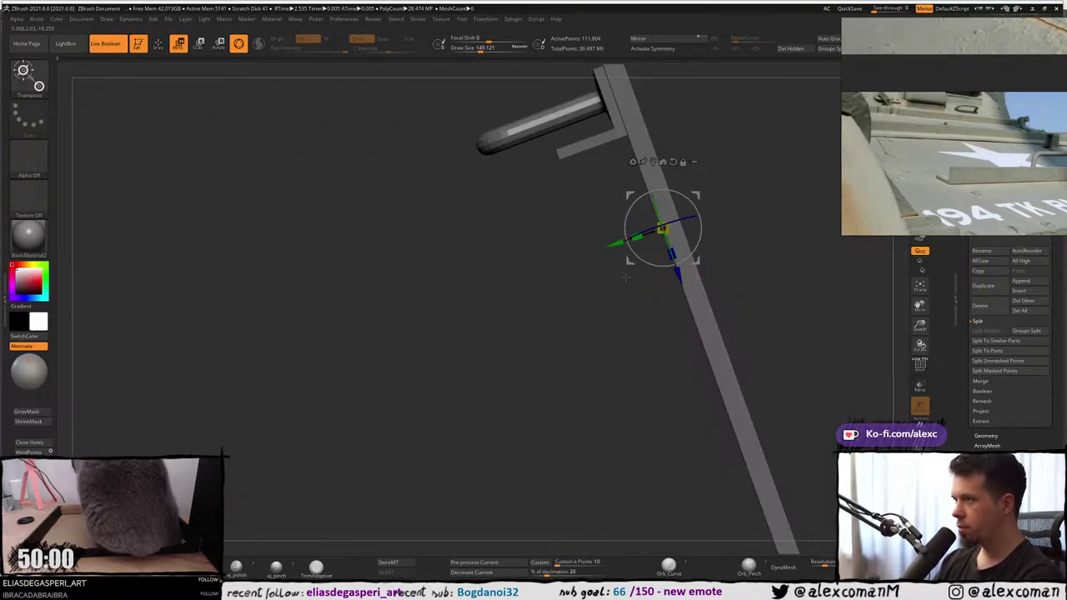
right_click_drag(669, 215, 645, 236, "ctrl")
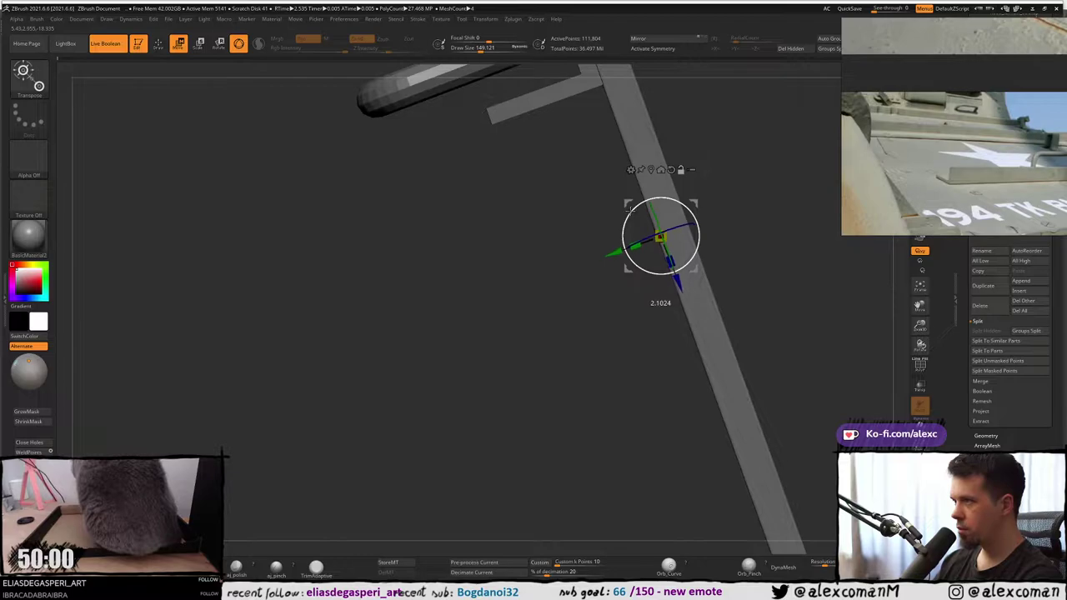
Turn the slot of the right-edge screw below the lower rail to a diagonal angle.
right_click_drag(629, 214, 666, 165)
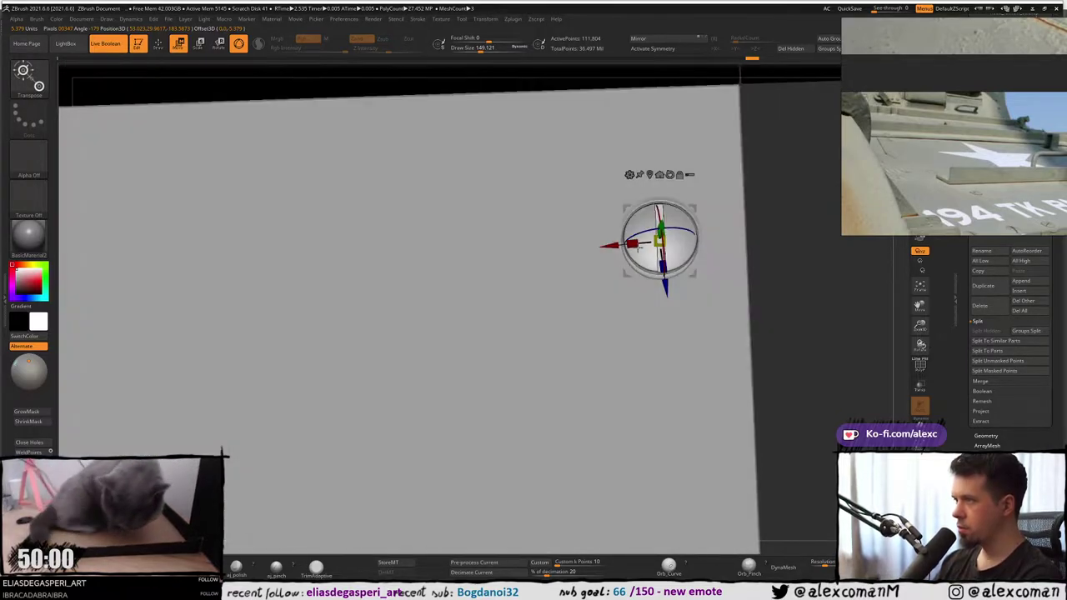
mouse_move(635, 265)
left_mouse_down()
mouse_move(654, 268)
mouse_move(649, 280)
left_mouse_up()
right_click_drag(649, 280, 615, 223, "ctrl")
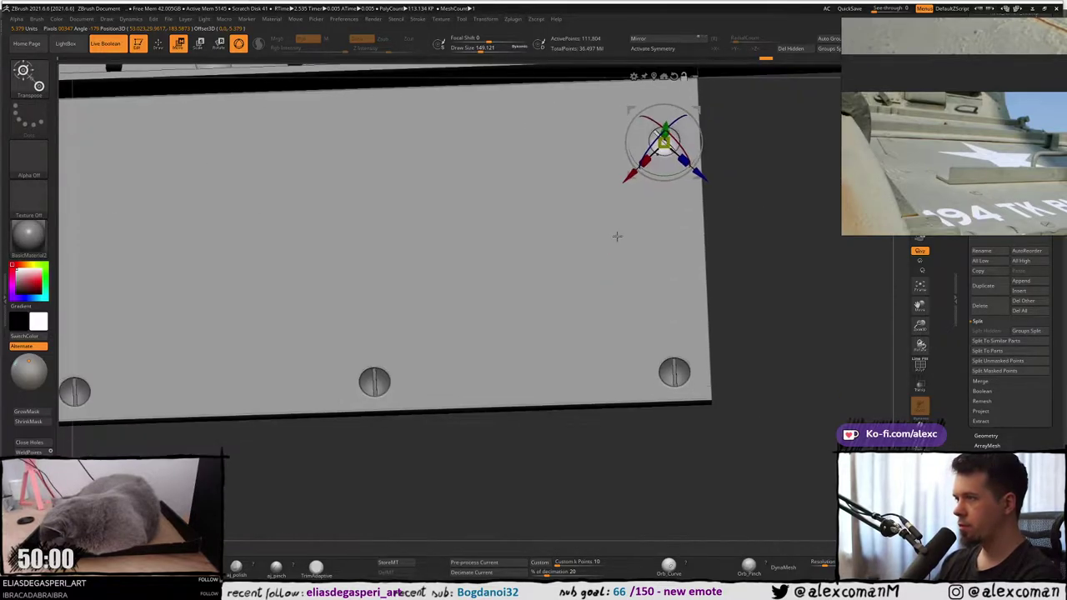
Isolate the lower plate's right corner screw, align the gizmo with the plate and turn its slot to a new angle.
left_click(674, 371, "alt")
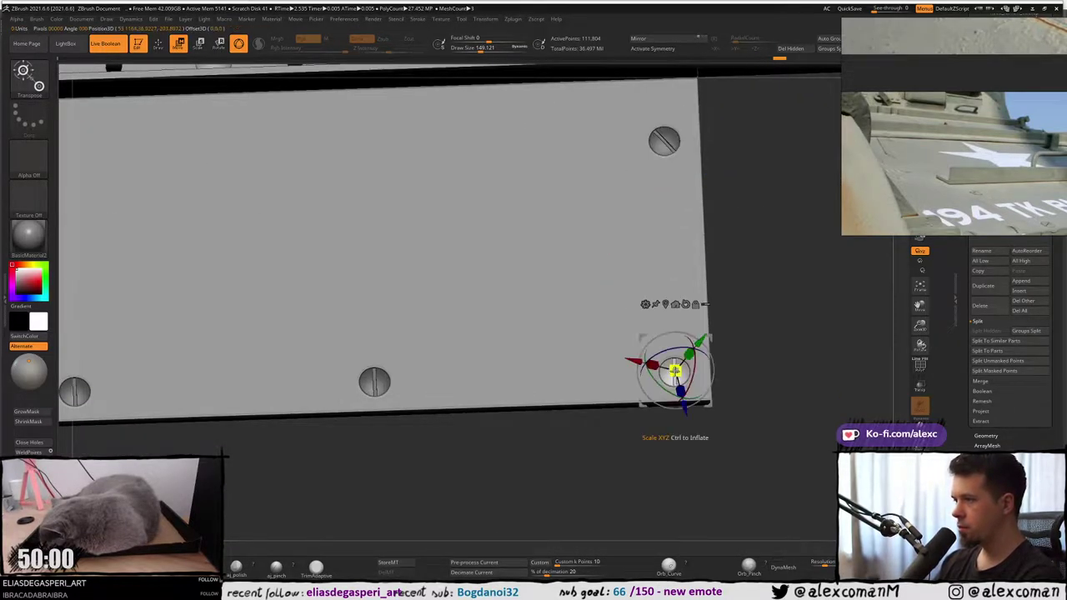
right_click_drag(673, 319, 727, 316)
left_click(685, 309, "alt")
left_click_drag(690, 340, 700, 351)
right_click_drag(722, 337, 683, 337)
left_click_drag(684, 340, 658, 345)
right_click_drag(659, 345, 583, 392)
Isolate the bottom-edge screw next to the corner one and centre the gizmo on it, ready for alignment with the plate.
left_click(516, 373, "ctrl")
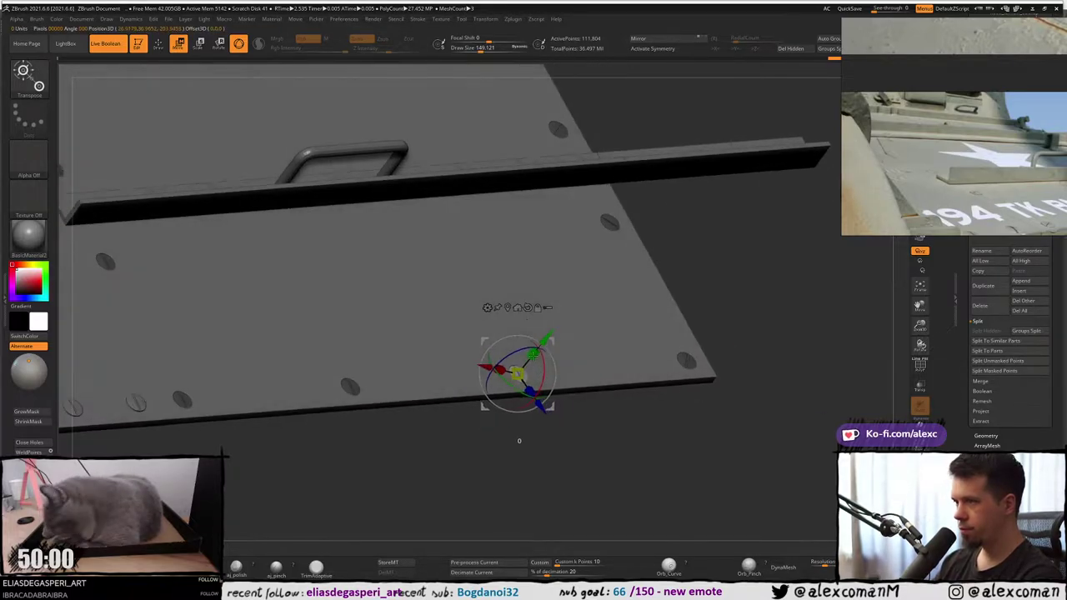
left_click(527, 308)
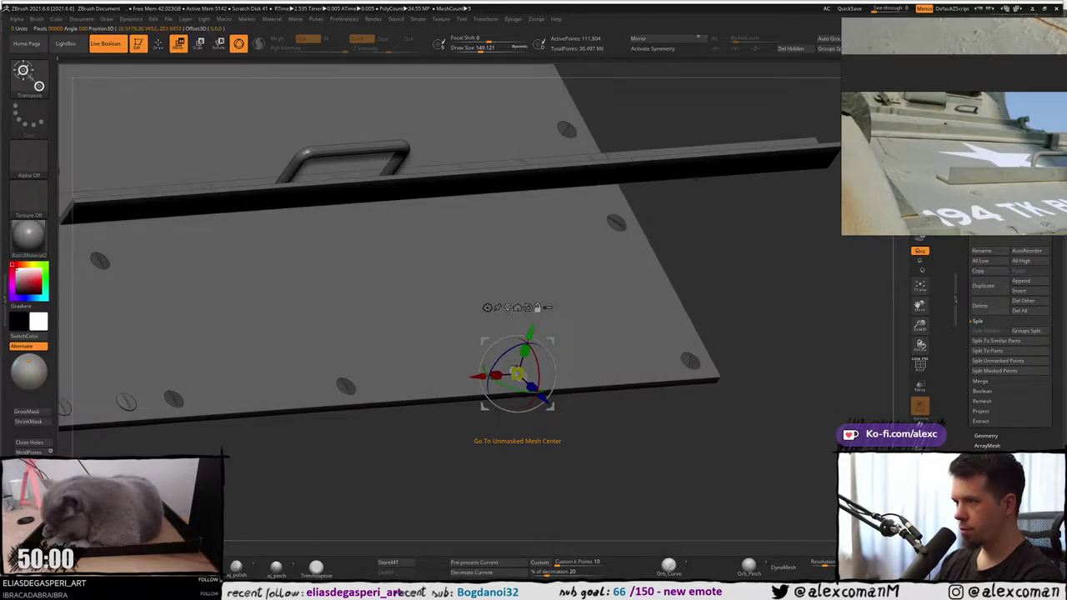
right_click_drag(522, 340, 547, 345)
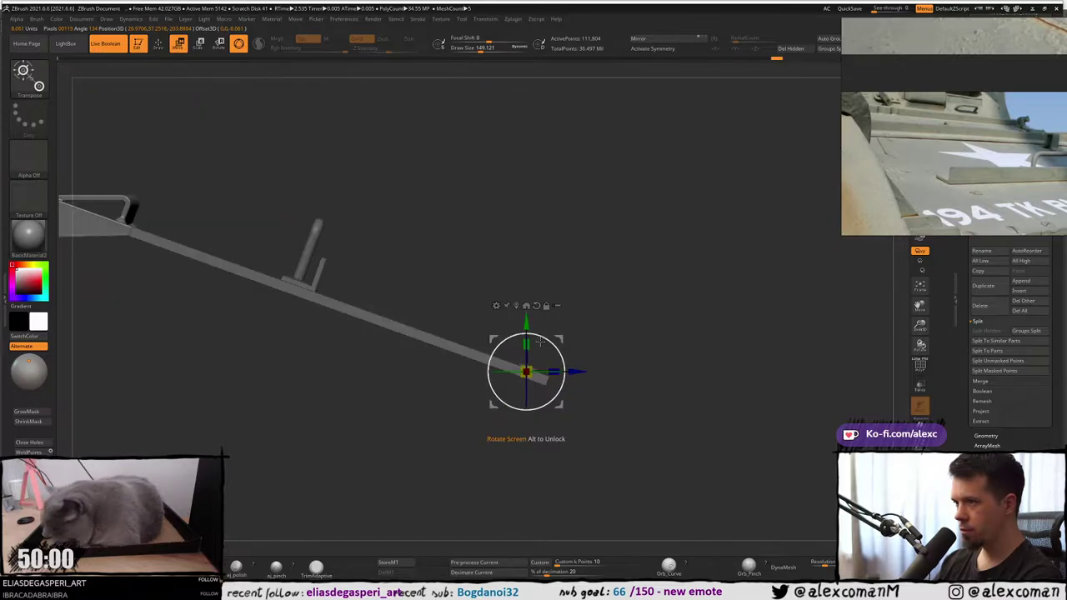
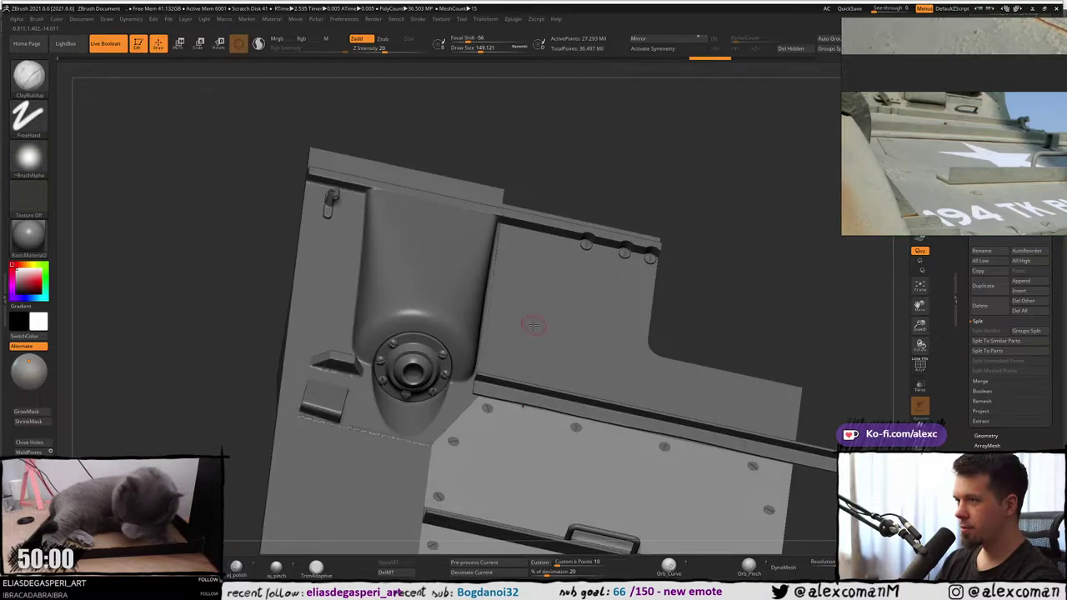
Make the rounded housing part_1_boxy1 the active subtool and inspect how its edges meet the surrounding hull plates.
right_click_drag(584, 89, 524, 297, "alt")
left_click(566, 190, "alt")
mouse_move(567, 191)
right_mouse_down("ctrl")
mouse_move(571, 214)
mouse_move(568, 148)
mouse_move(561, 178)
right_mouse_up("ctrl")
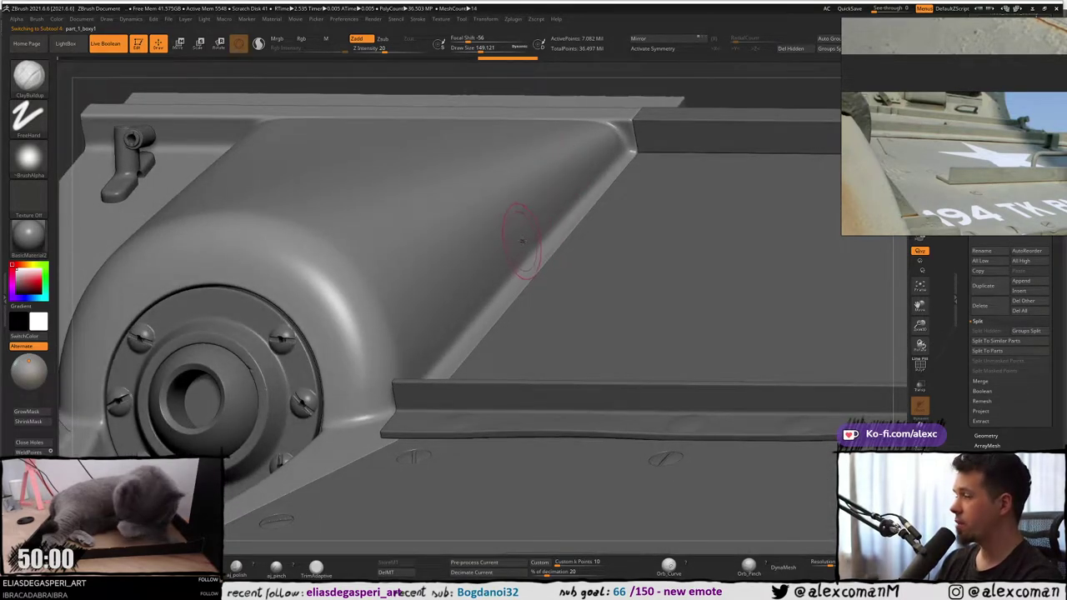
mouse_move(527, 276)
right_mouse_down("ctrl")
mouse_move(519, 204)
mouse_move(507, 209)
right_mouse_up("ctrl")
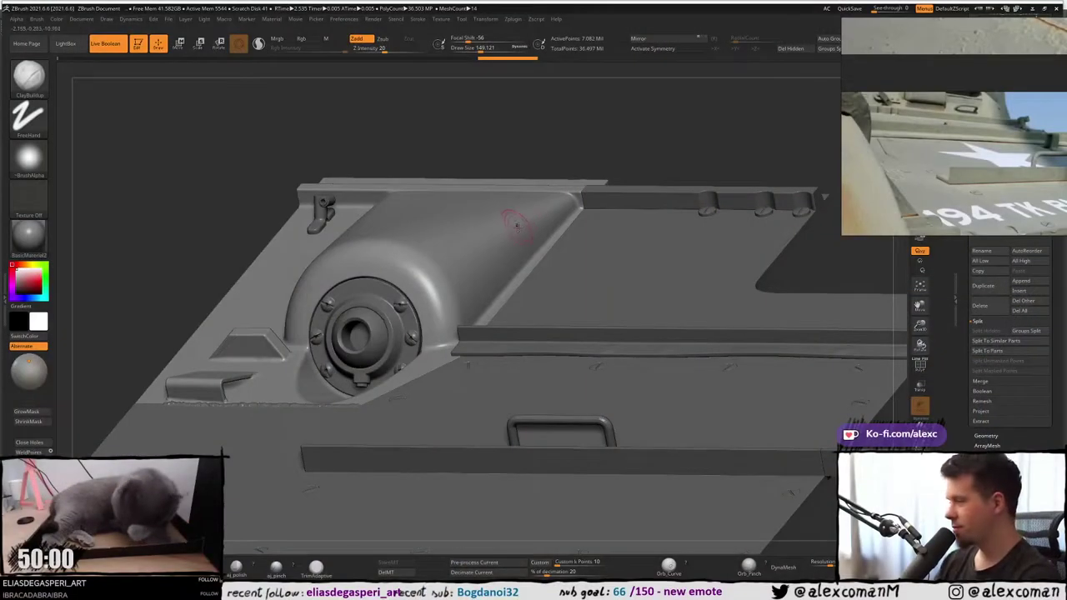
mouse_move(519, 223)
right_mouse_down("ctrl")
mouse_move(498, 216)
mouse_move(509, 200)
mouse_move(516, 263)
right_mouse_up("ctrl")
left_click_drag(622, 208, 512, 305)
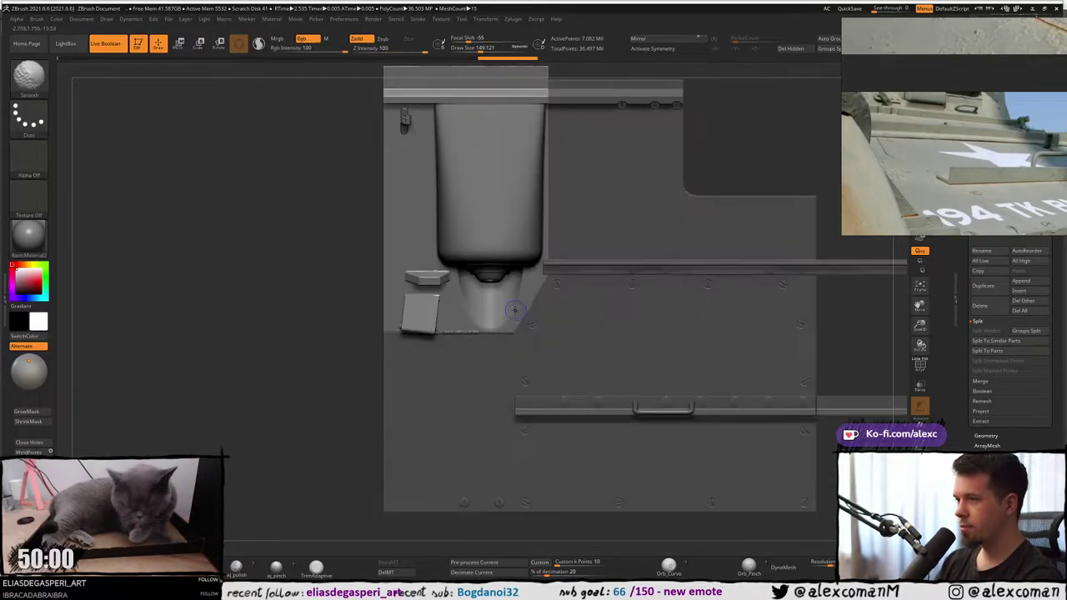
Compare the hull front with the reference photos, focusing on the seam between the rounded housing and the adjoining plate.
right_click_drag(513, 244, 498, 260)
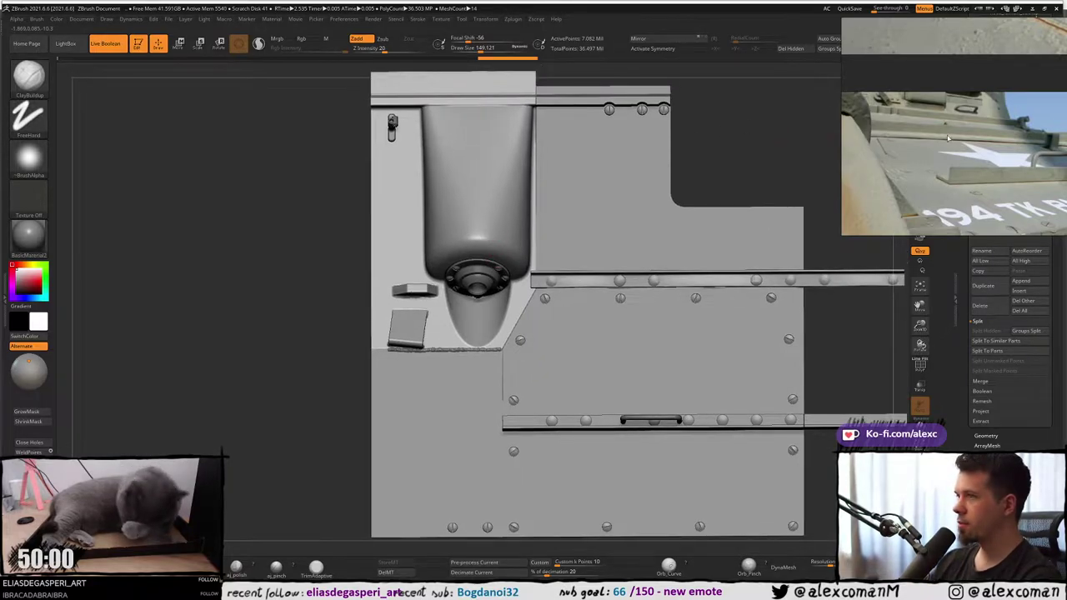
scroll(948, 138, "down", 5)
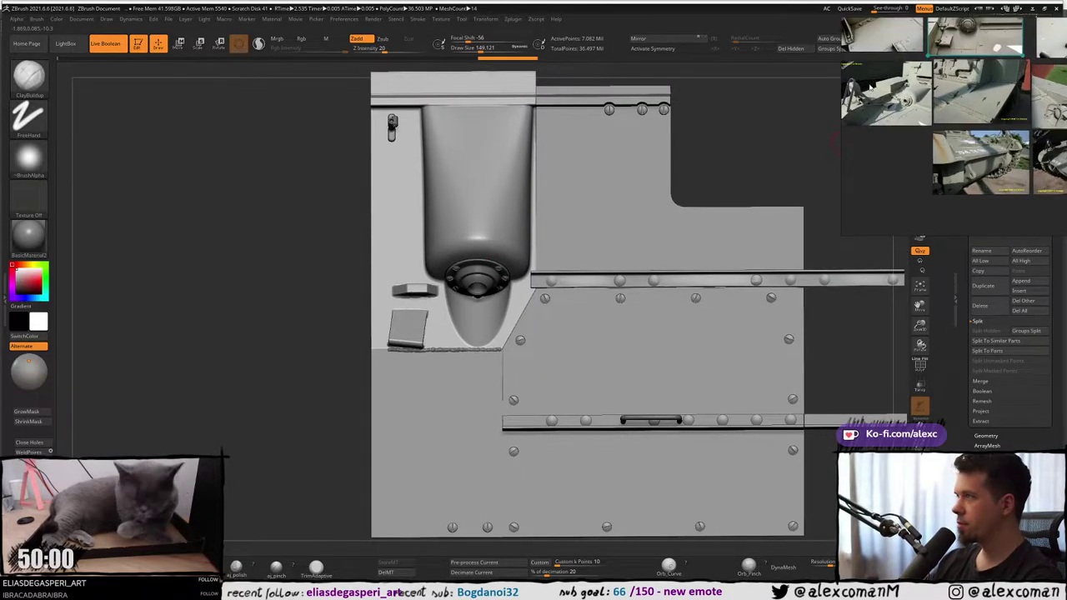
scroll(870, 86, "up", 6)
scroll(972, 119, "down", 3)
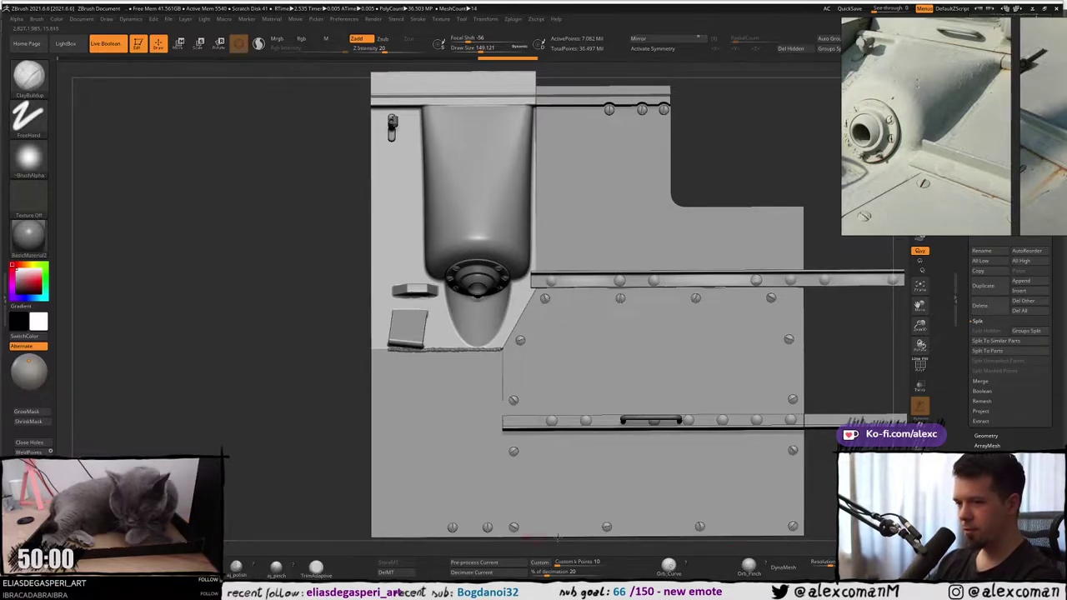
Switch to 3ds Max, open the group of the turquoise plate beside the rounded housing and select the plate.
key("alt+Tab")
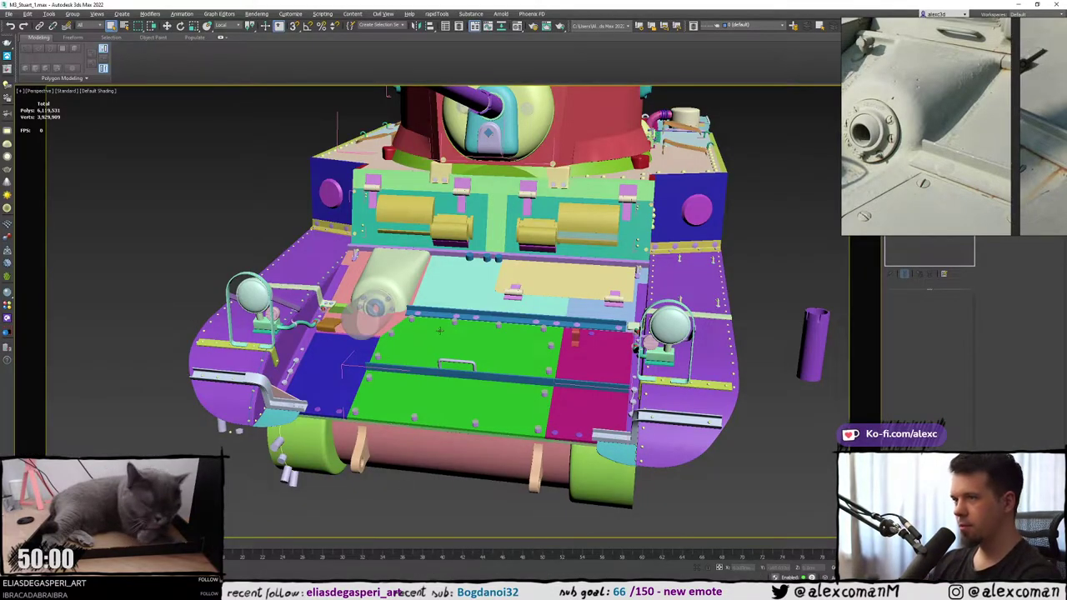
scroll(439, 331, "up", 8)
key("F3")
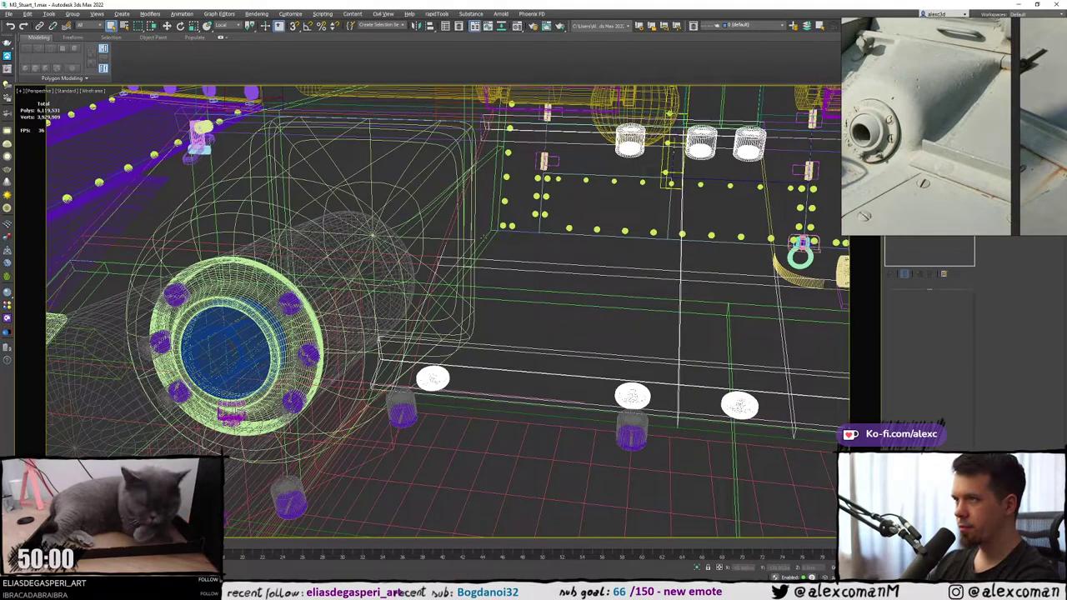
key("F3")
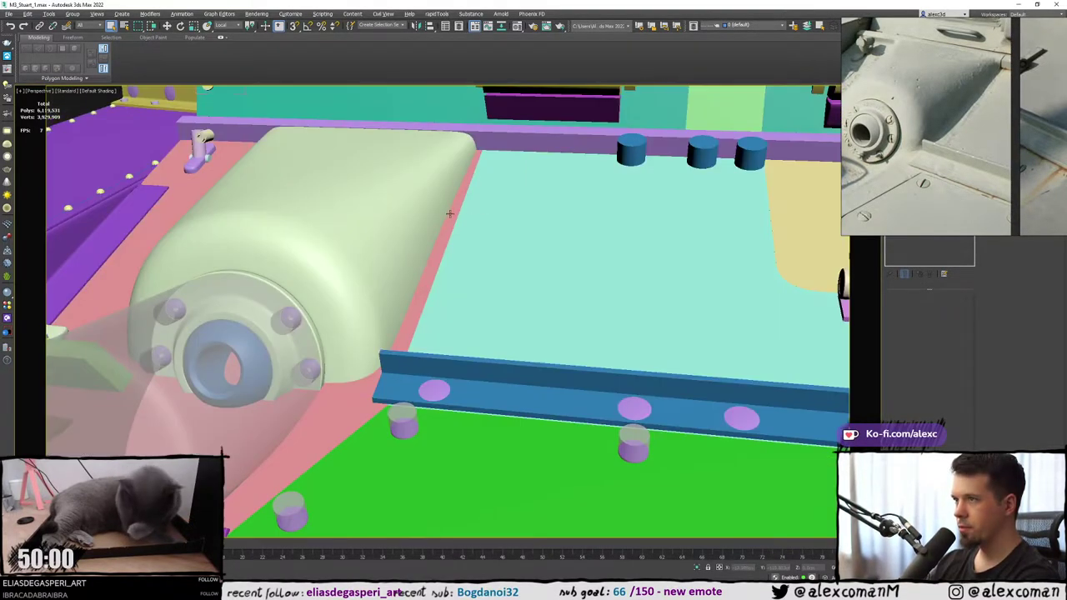
key("F4")
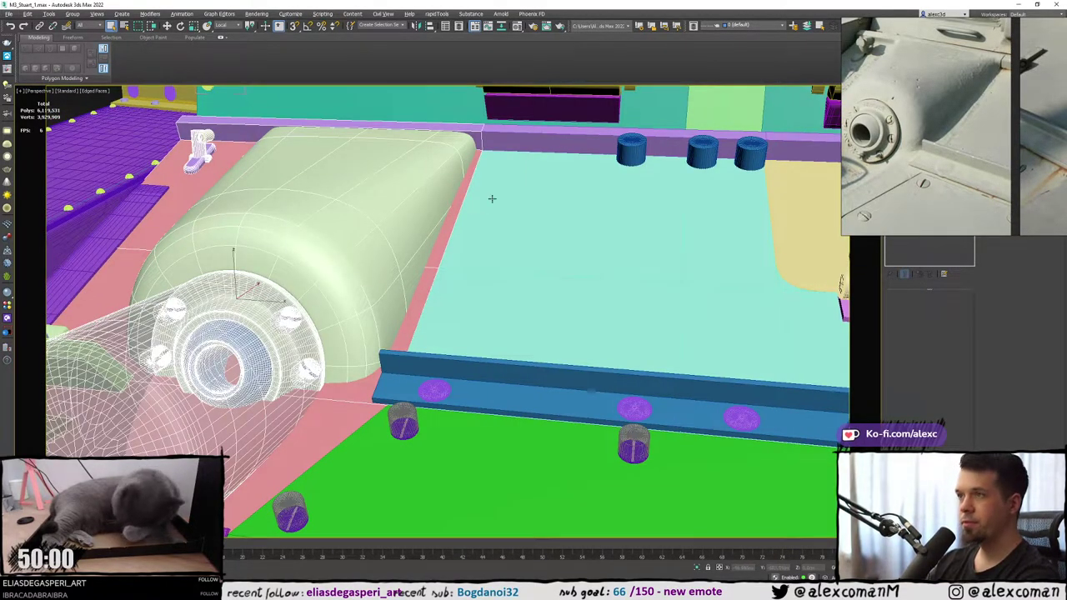
left_click(492, 198)
left_click(72, 14)
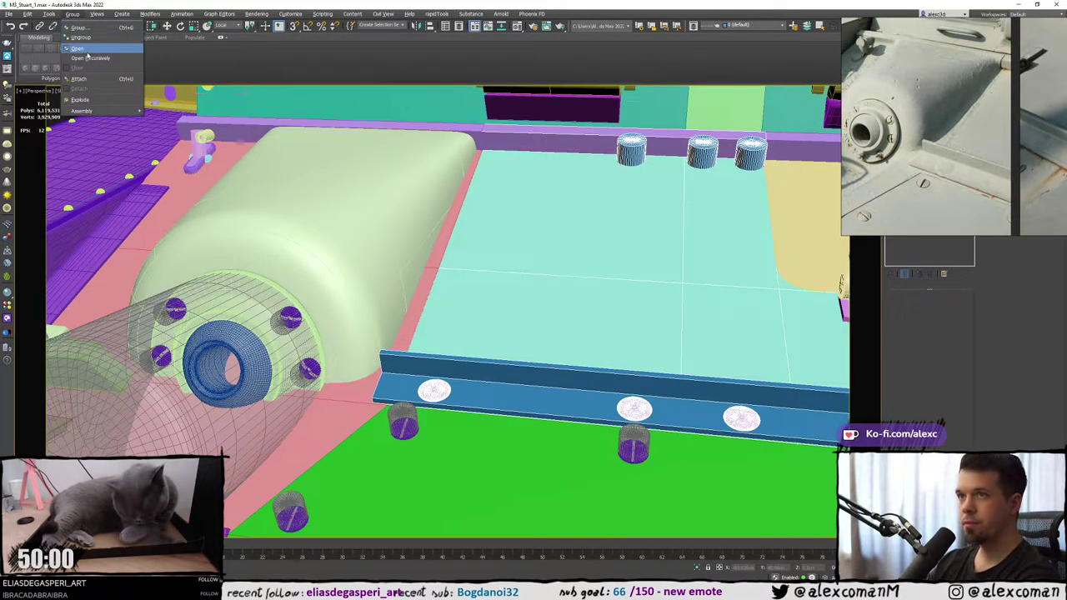
left_click(87, 51)
left_click(544, 219)
Isolate the turquoise plate and show it as a wireframe for edge selection.
key("F3")
scroll(465, 229, "up", 3)
key("2")
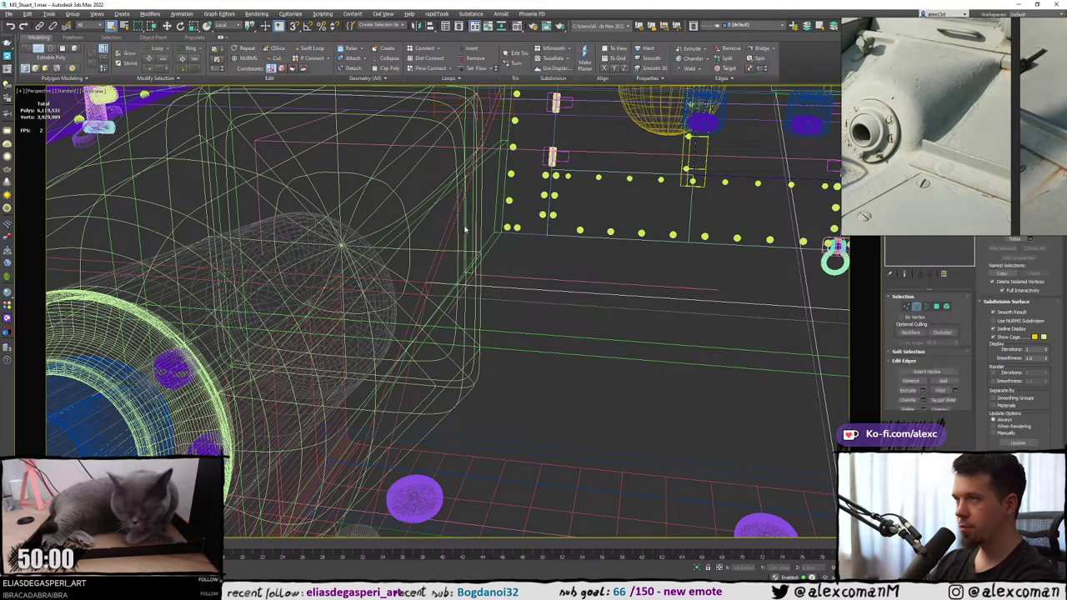
key("F3")
key("F3")
key("alt+q")
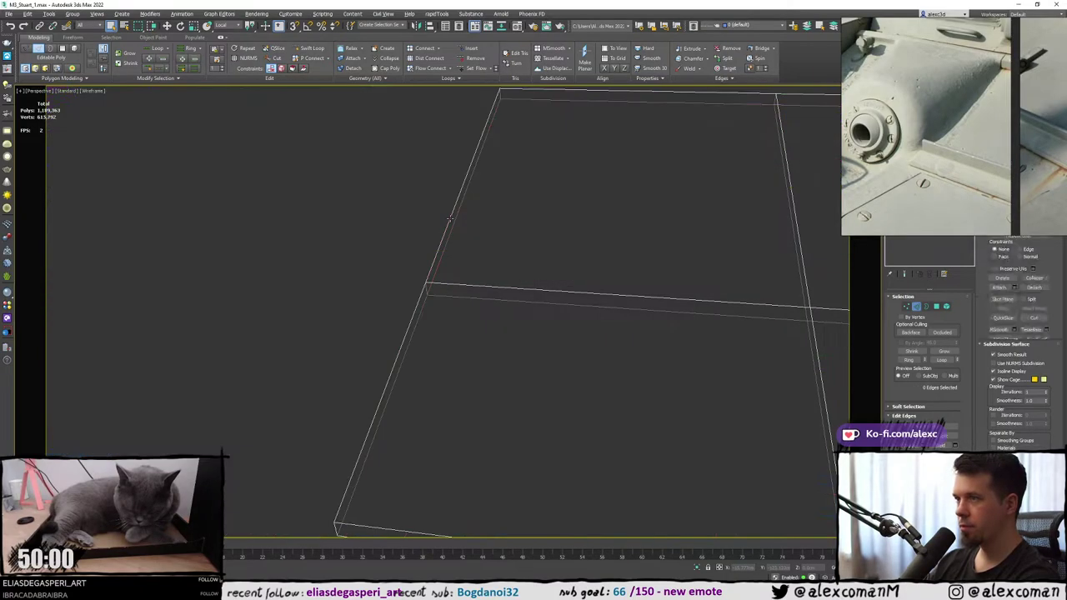
key("2")
key("F3")
scroll(436, 217, "down", 3)
key("F3")
Create a linear shape from the two upper edges along the plate's housing side as the weld line.
left_click(446, 213)
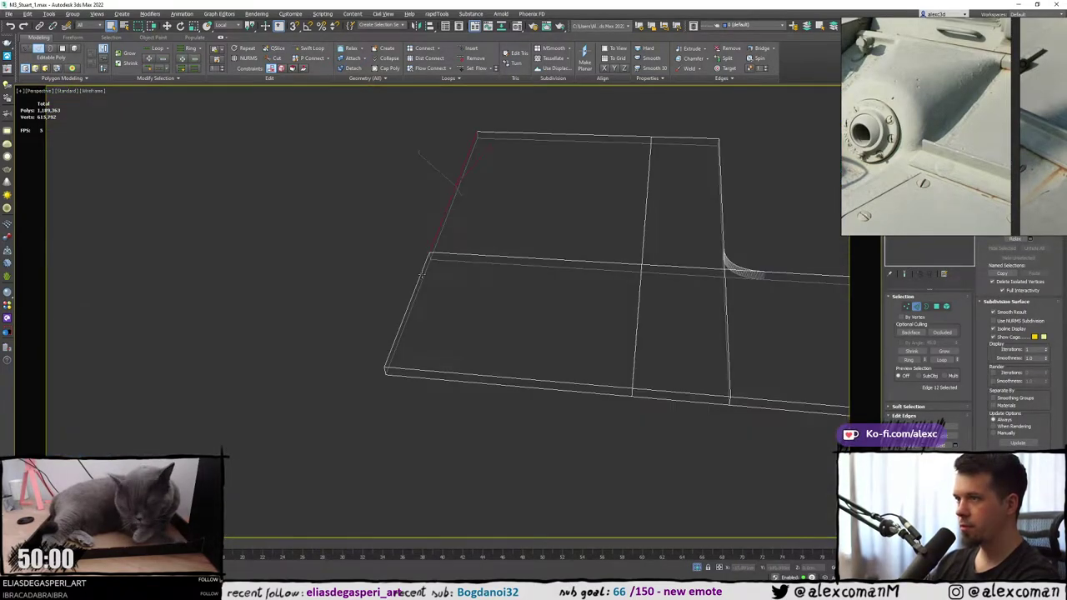
left_click(420, 275, "ctrl")
key("F3")
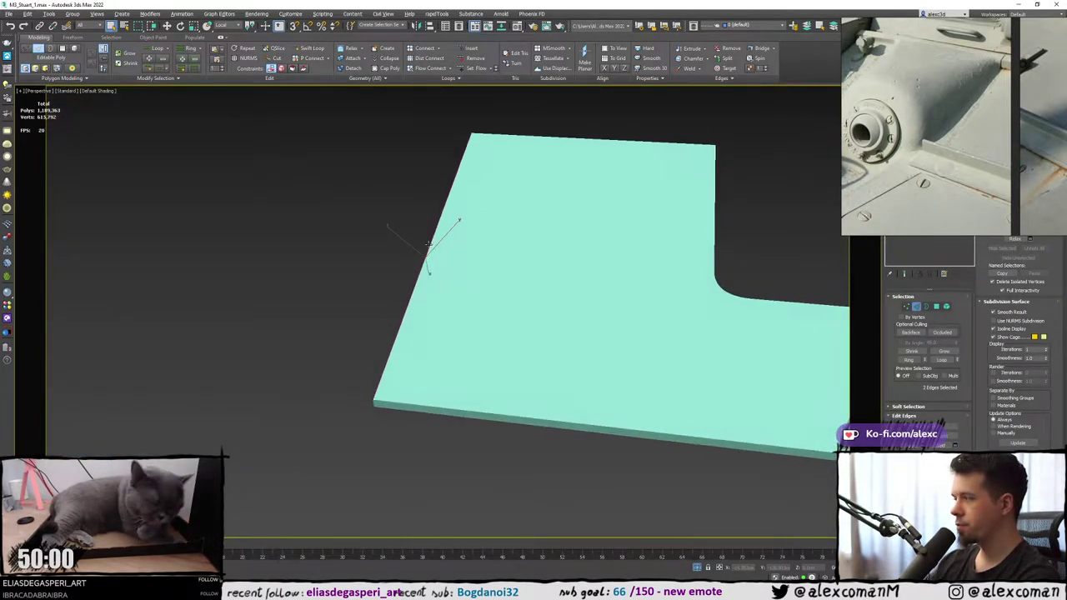
middle_click_drag(428, 244, 428, 244, "alt")
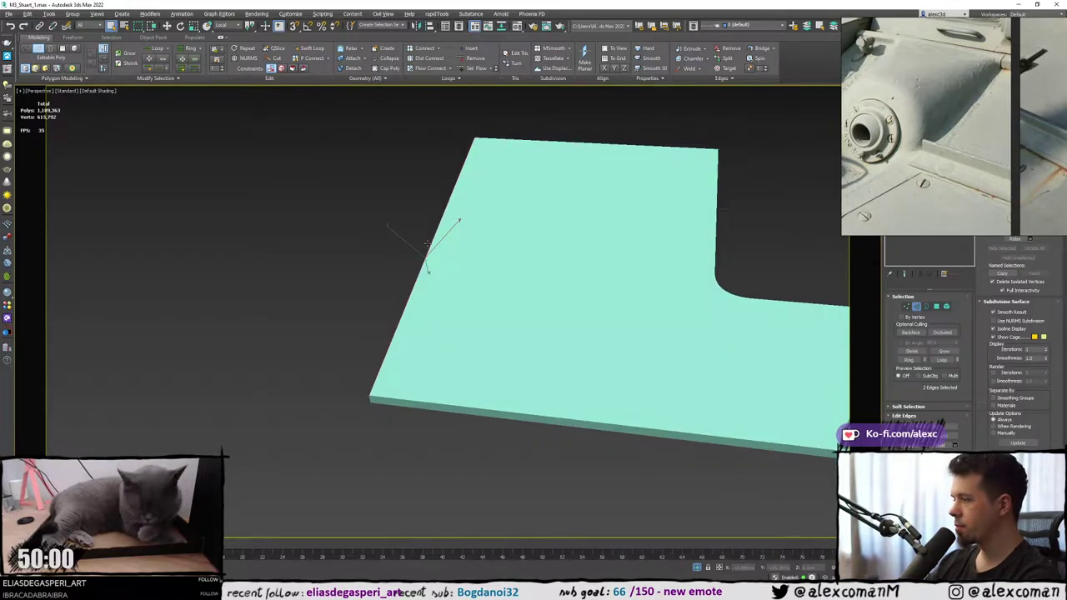
right_click(425, 242)
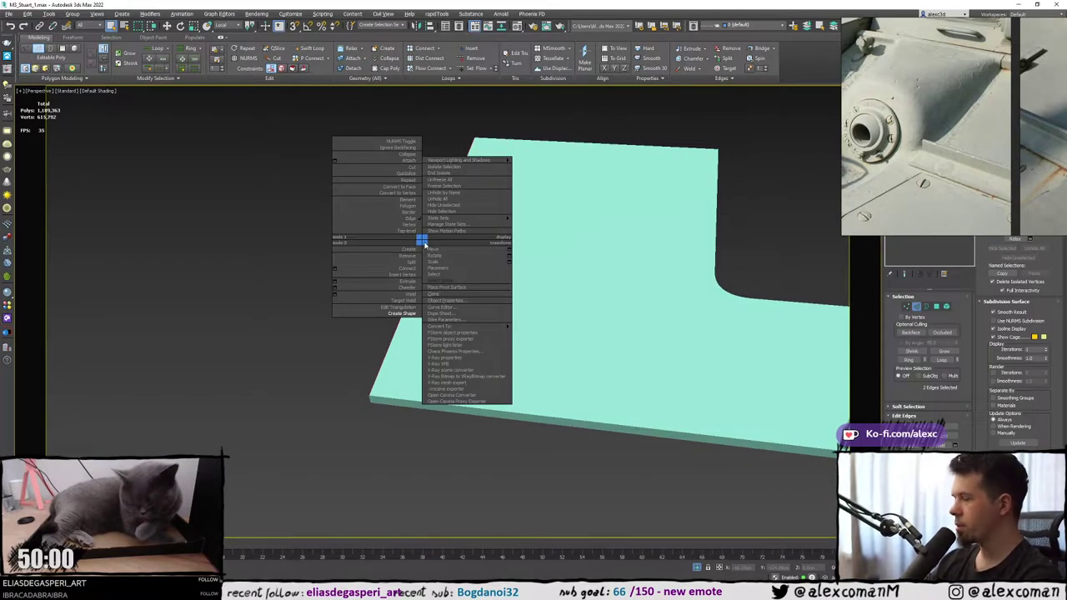
left_click(406, 317)
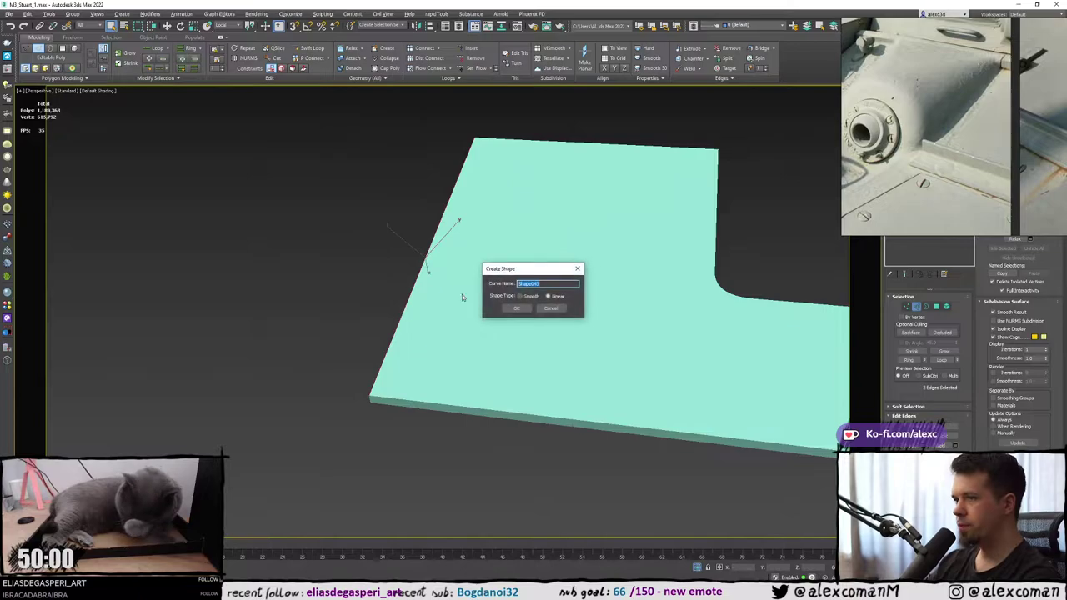
left_click(515, 308)
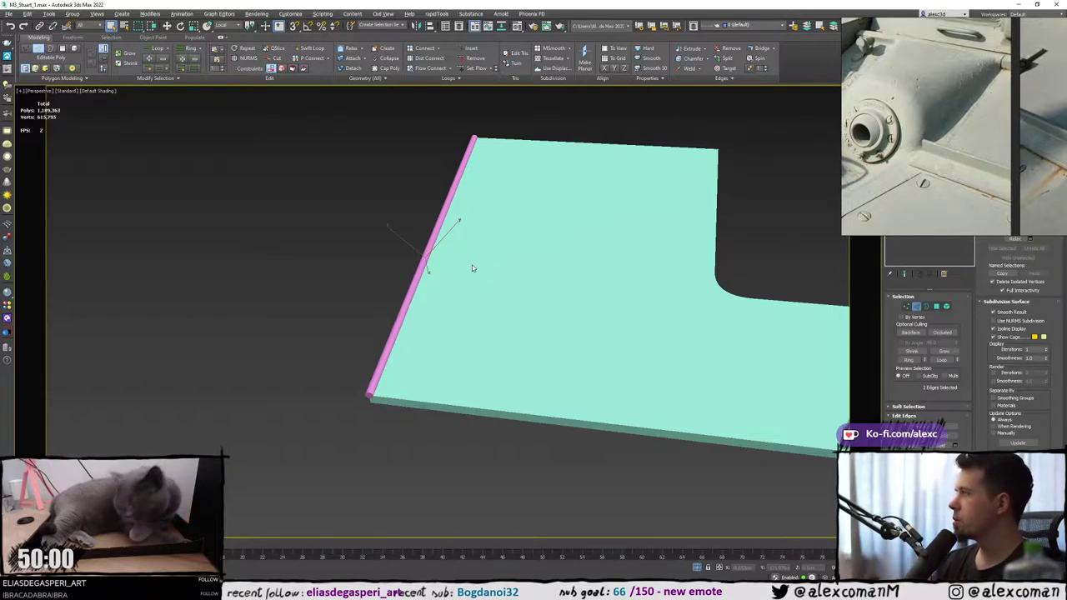
Leave isolation so the weld line on the plate's edge is shown among the surrounding hull parts.
right_click(499, 300)
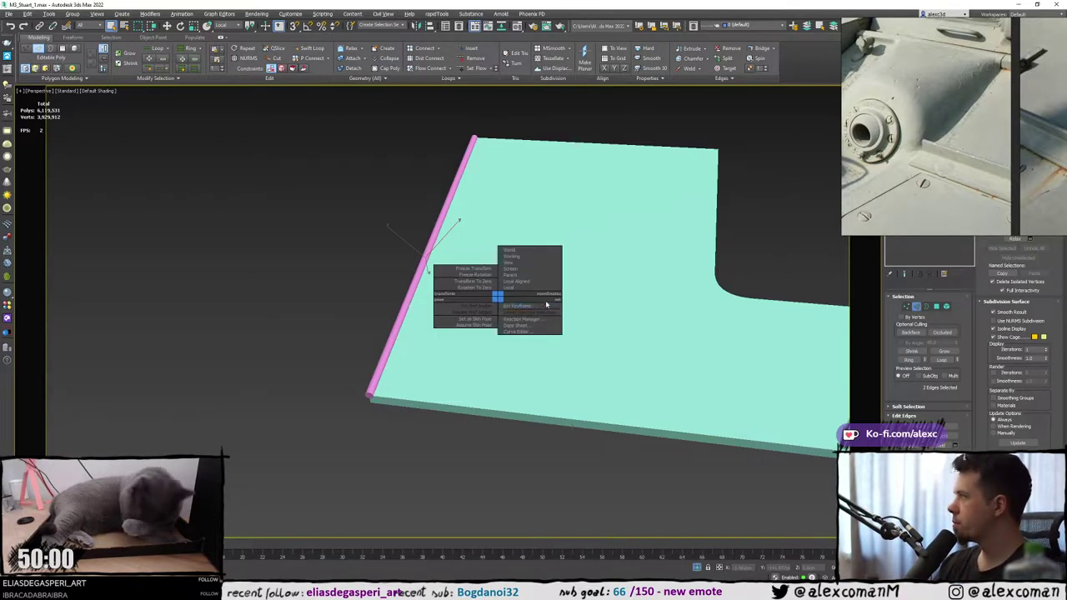
left_click(545, 303)
left_click(339, 332)
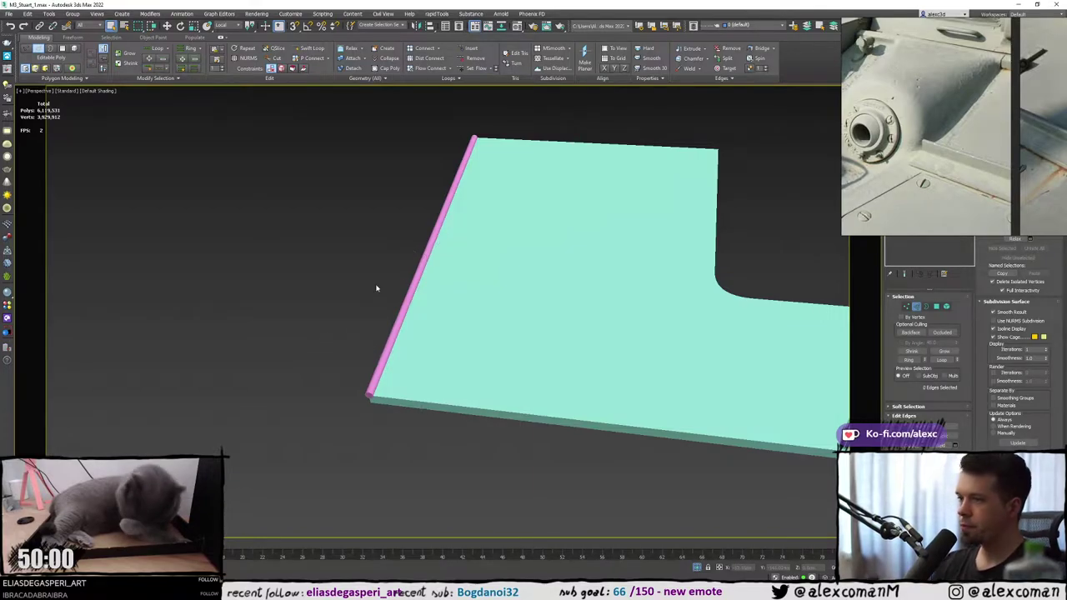
left_click(410, 285)
key("F3")
key("F3")
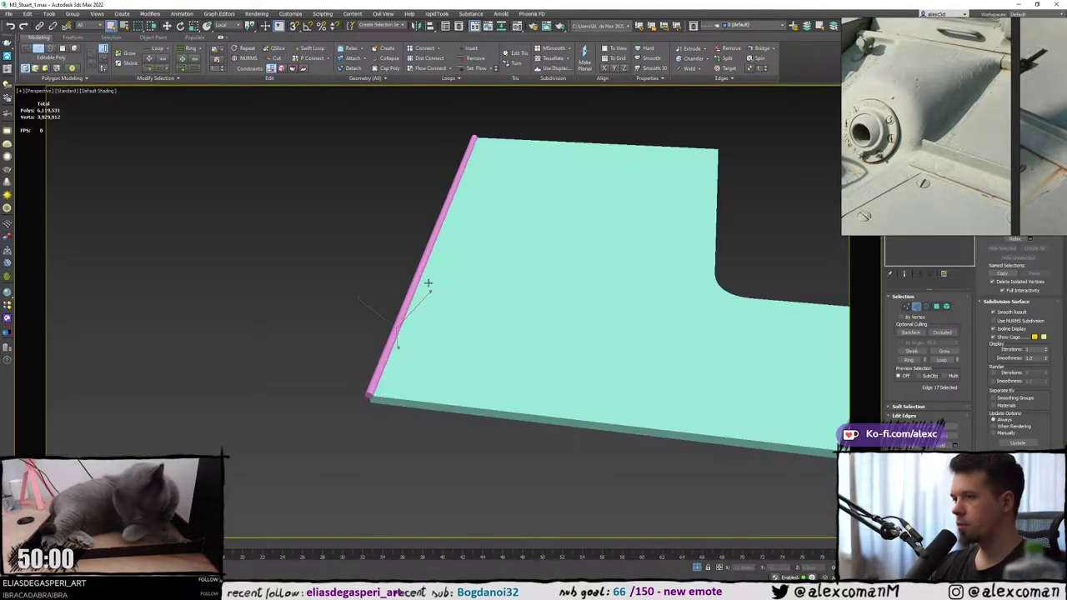
key("alt+q")
middle_click_drag(433, 287, 419, 305, "alt")
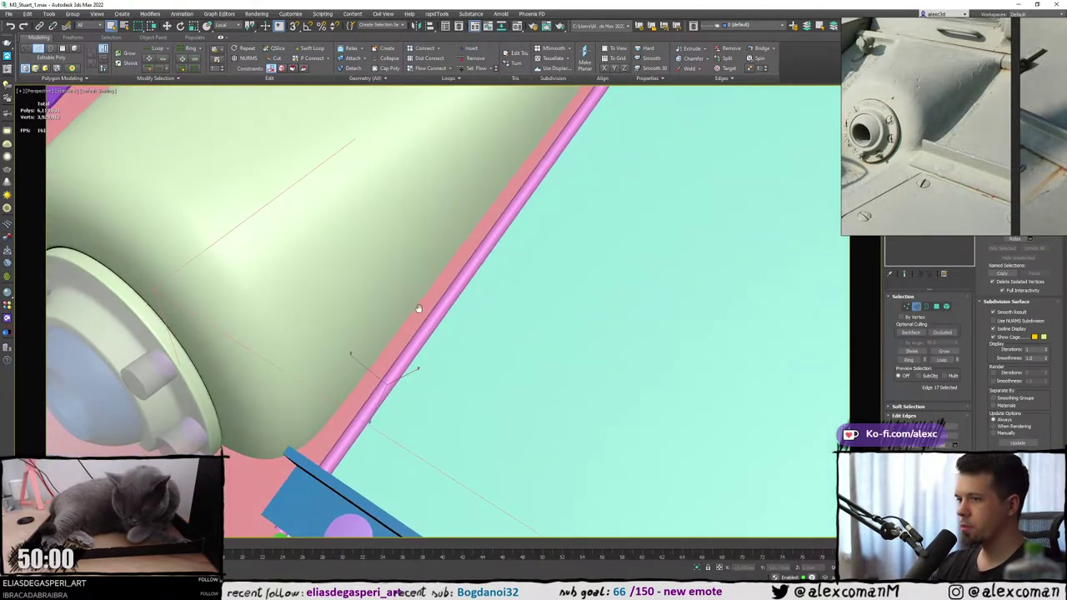
Examine how the weld line runs between the housing and plate and where its ends meet the two rails.
key("F3")
key("1")
left_click_drag(308, 379, 380, 436)
key("F3")
scroll(375, 383, "up", 1)
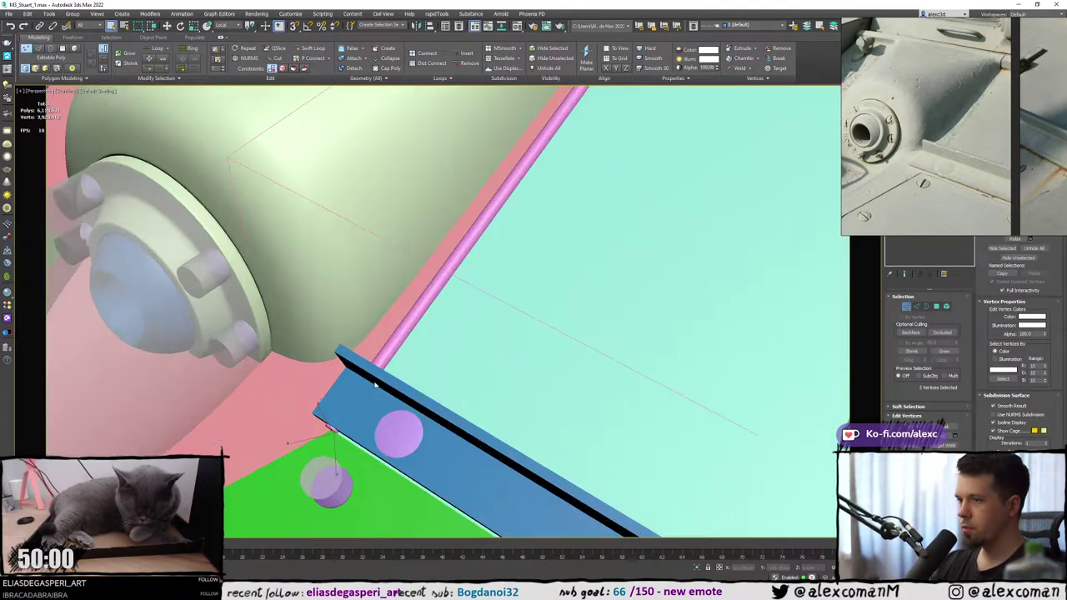
scroll(375, 382, "down", 2)
middle_click_drag(384, 372, 404, 356, "alt")
key("shift+z")
key("shift+z")
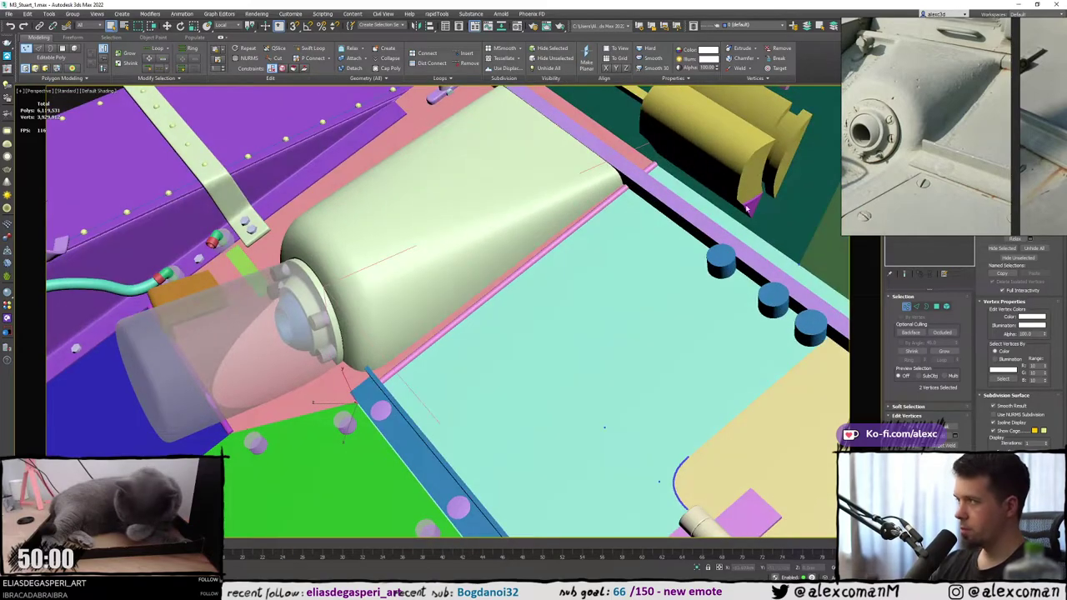
Convert the turquoise plate to an editable mesh.
right_click(517, 272)
left_click(456, 360)
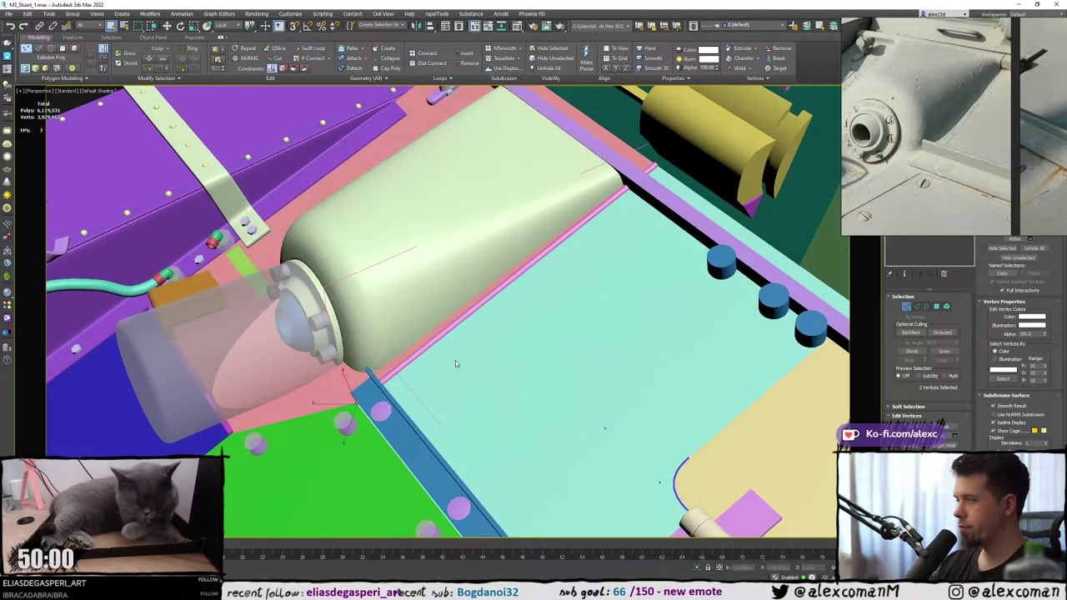
right_click(499, 361)
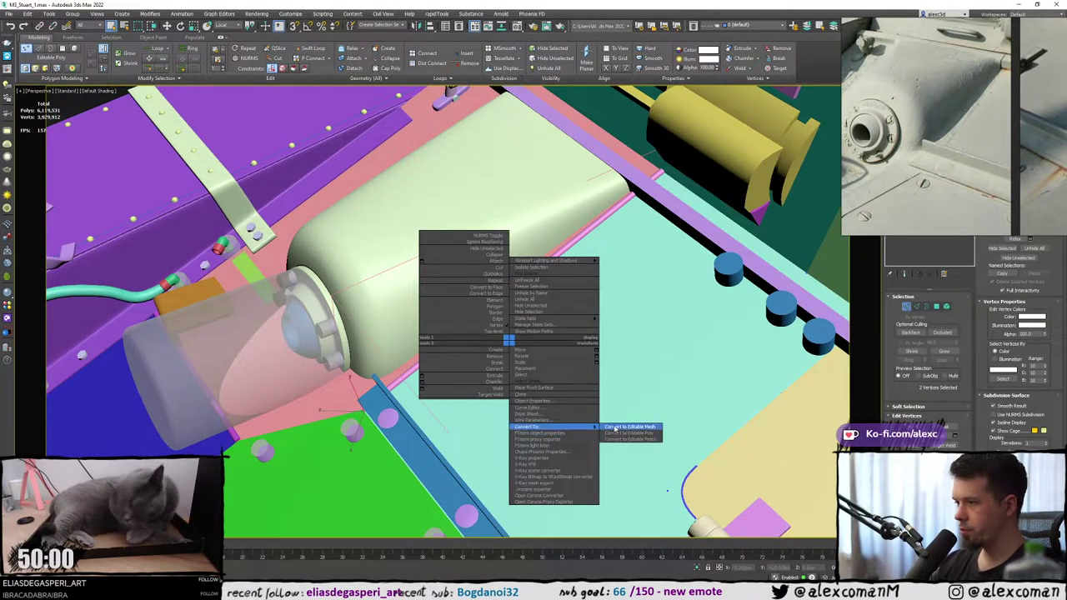
left_click(614, 423)
left_click(462, 241)
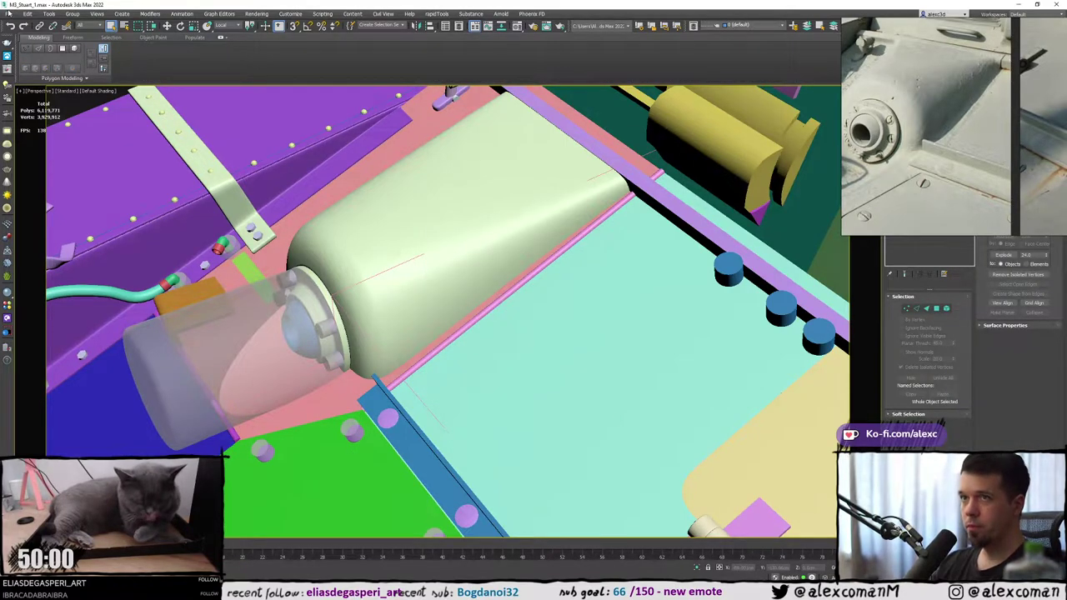
Export the selection as the OBJ file welds_part1_part_2 with the ZBrush preset, without materials or a material library.
left_click(8, 15)
mouse_move(67, 136)
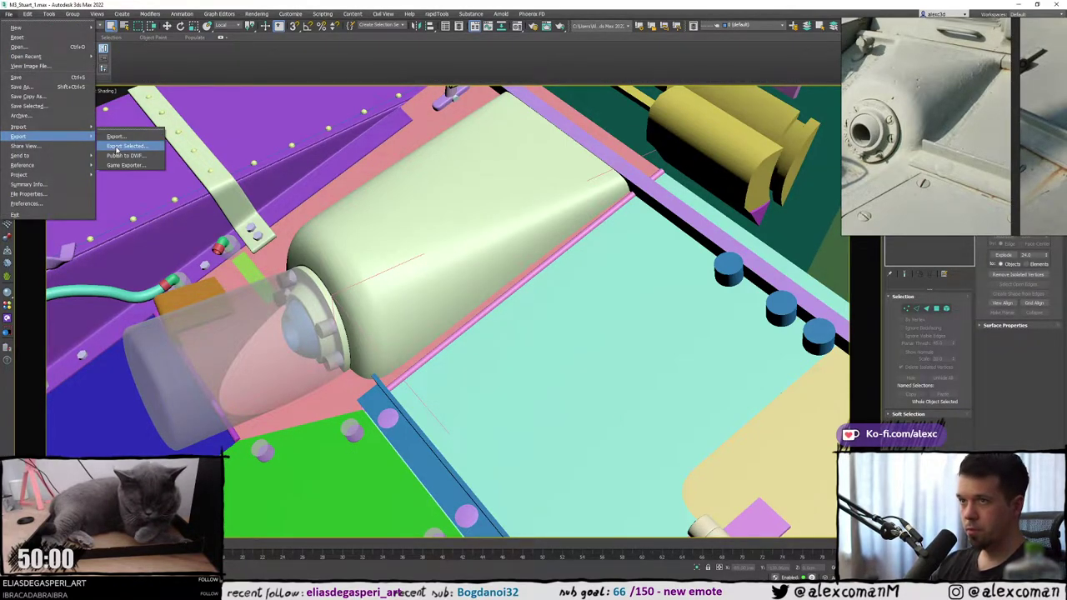
left_click(121, 146)
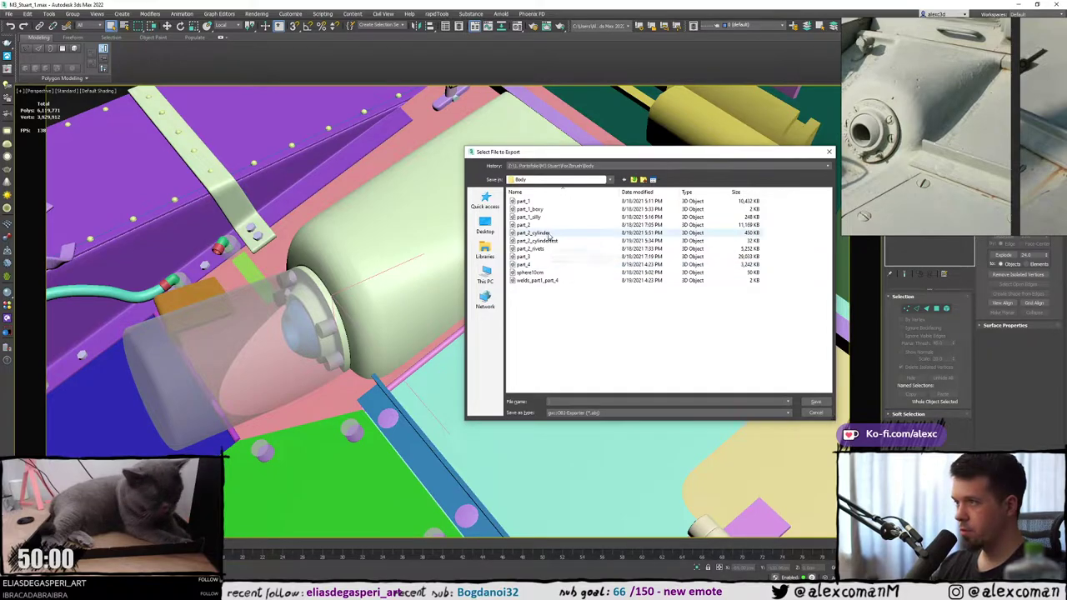
left_click(538, 280)
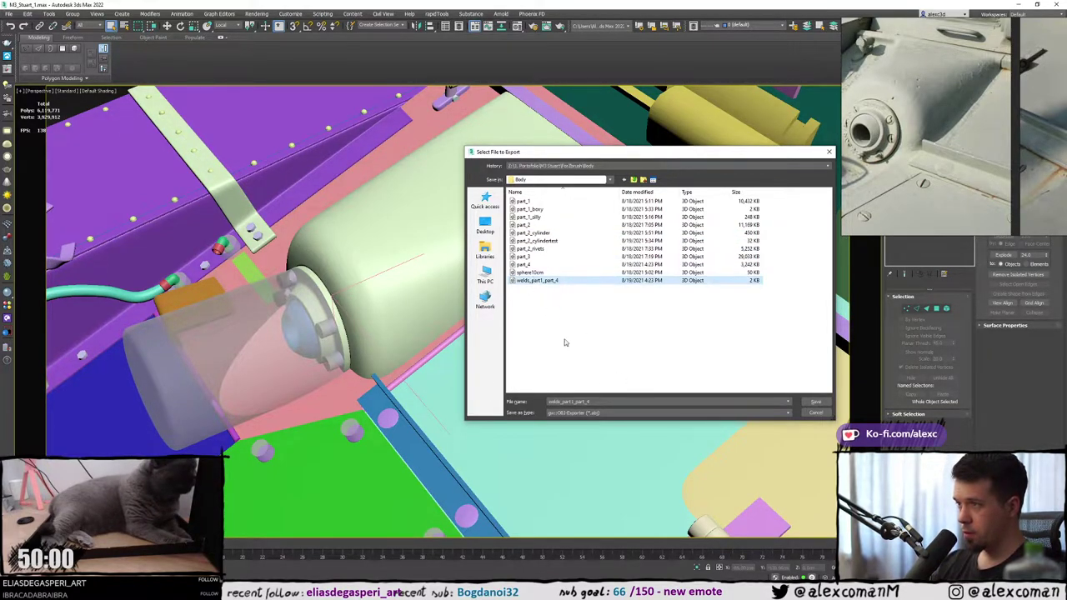
double_click(573, 403)
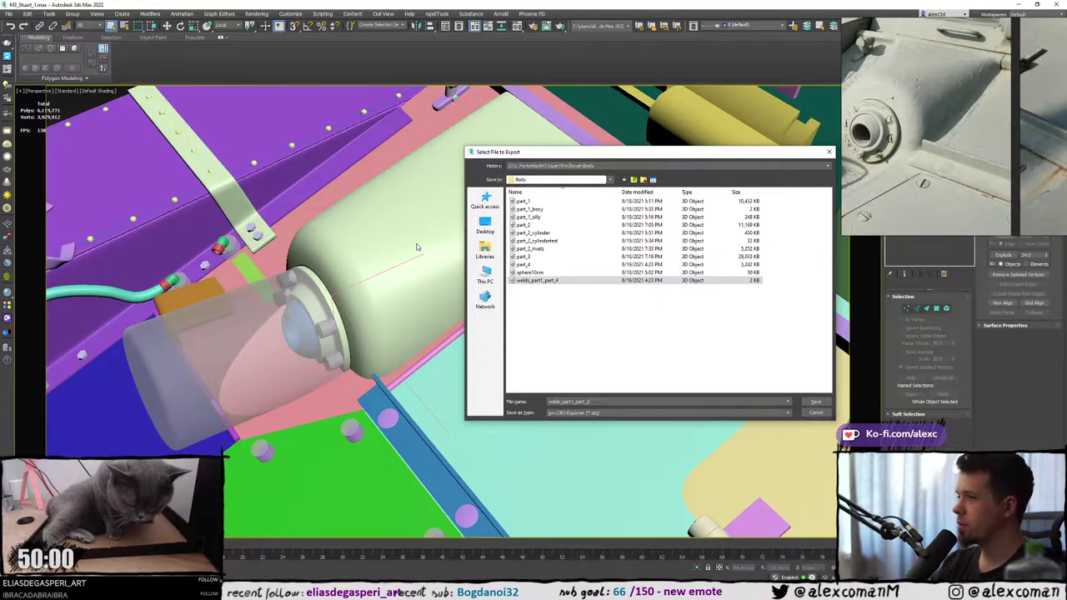
key("Return")
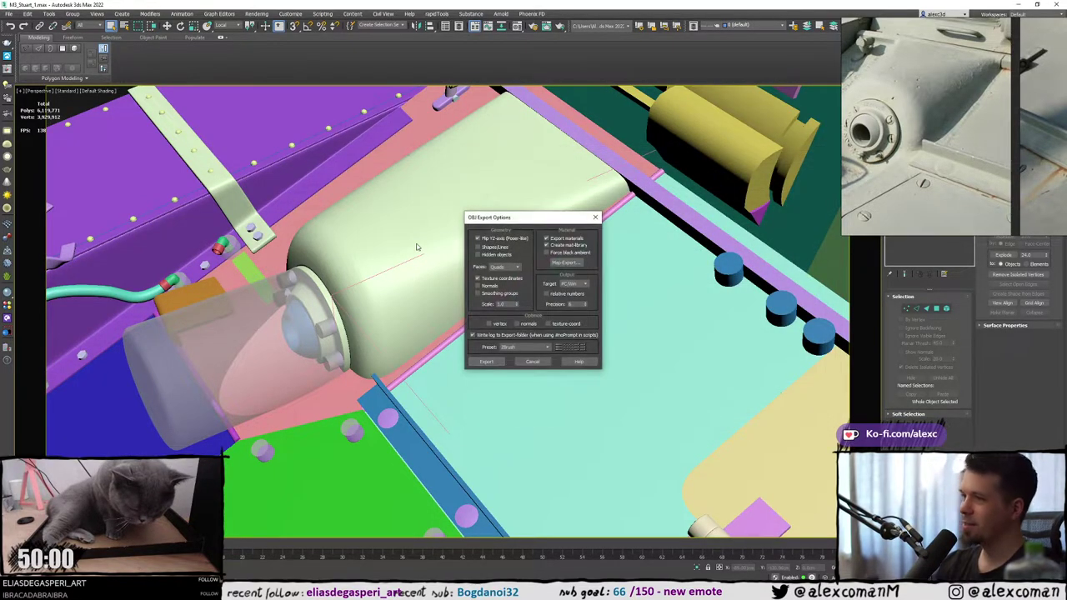
left_click(549, 246)
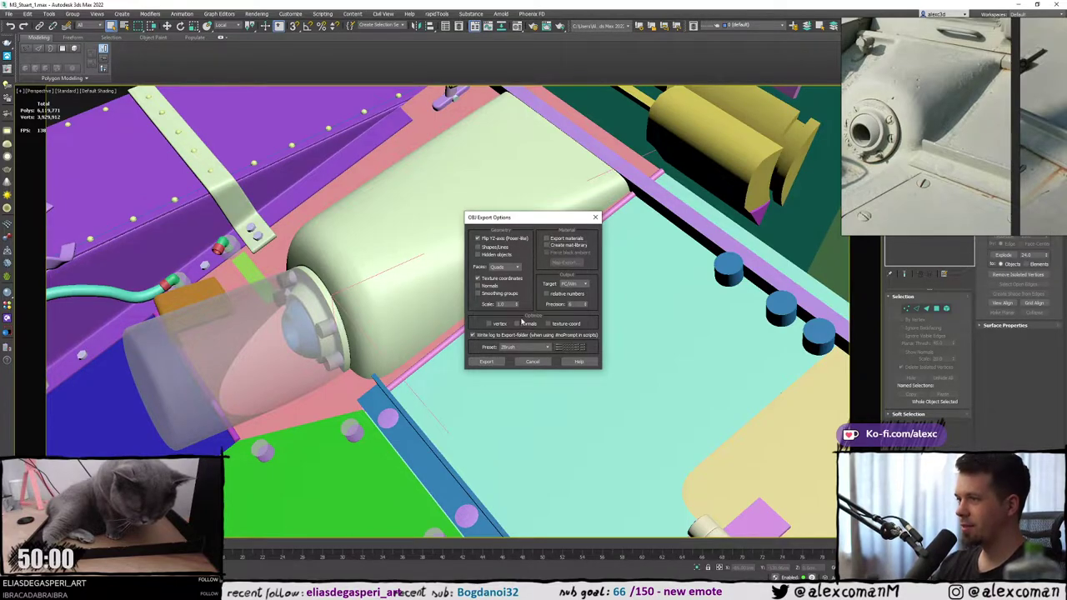
left_click(499, 362)
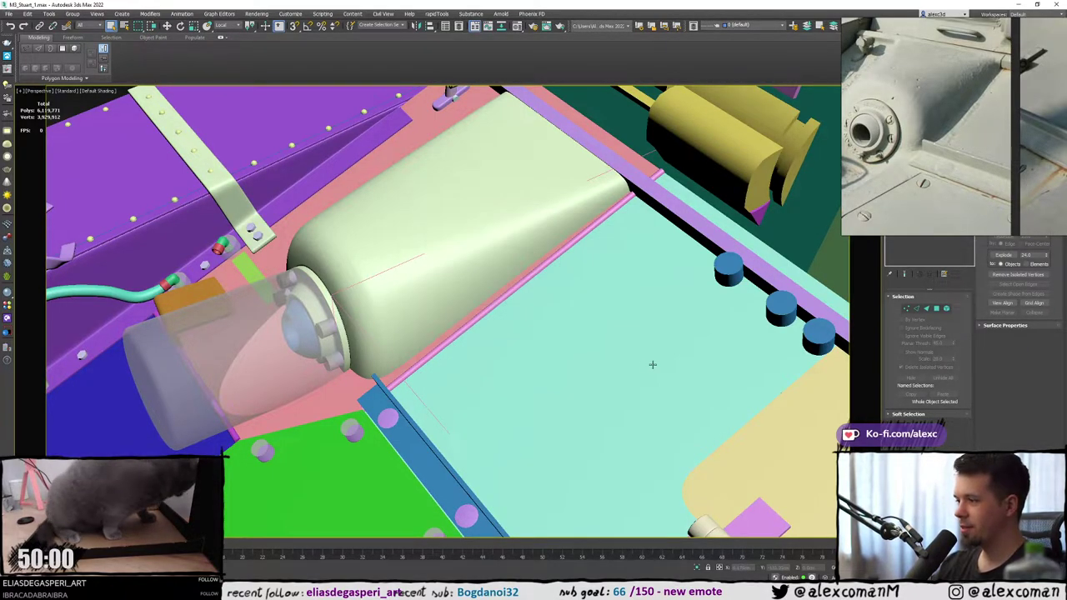
Return to ZBrush, reframe the hull plates and move the reference photos clear of the subtool list.
key("alt+Tab")
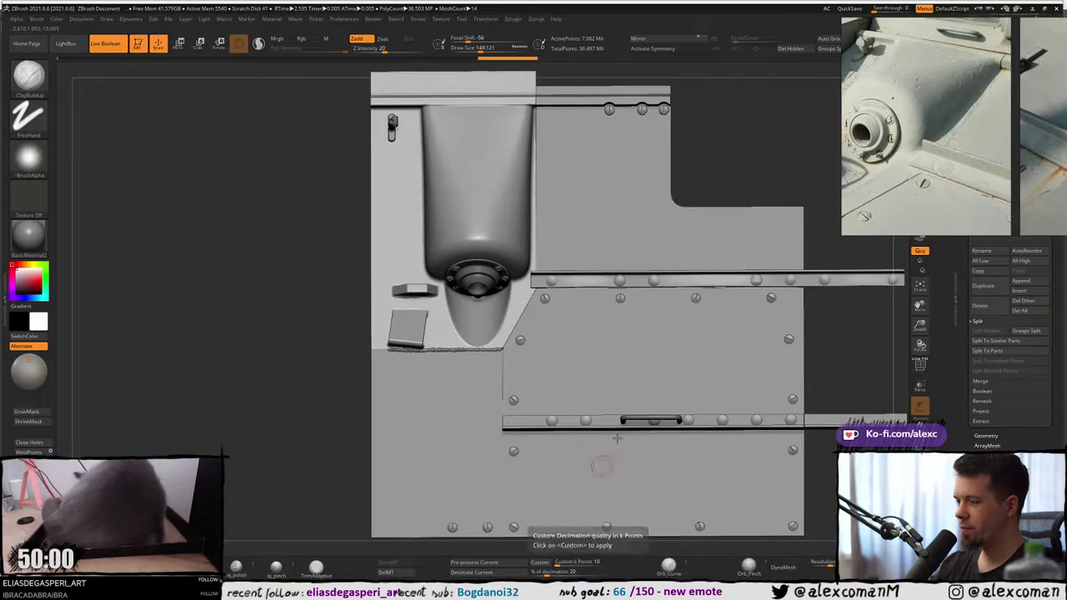
right_click_drag(590, 235, 514, 283, "alt")
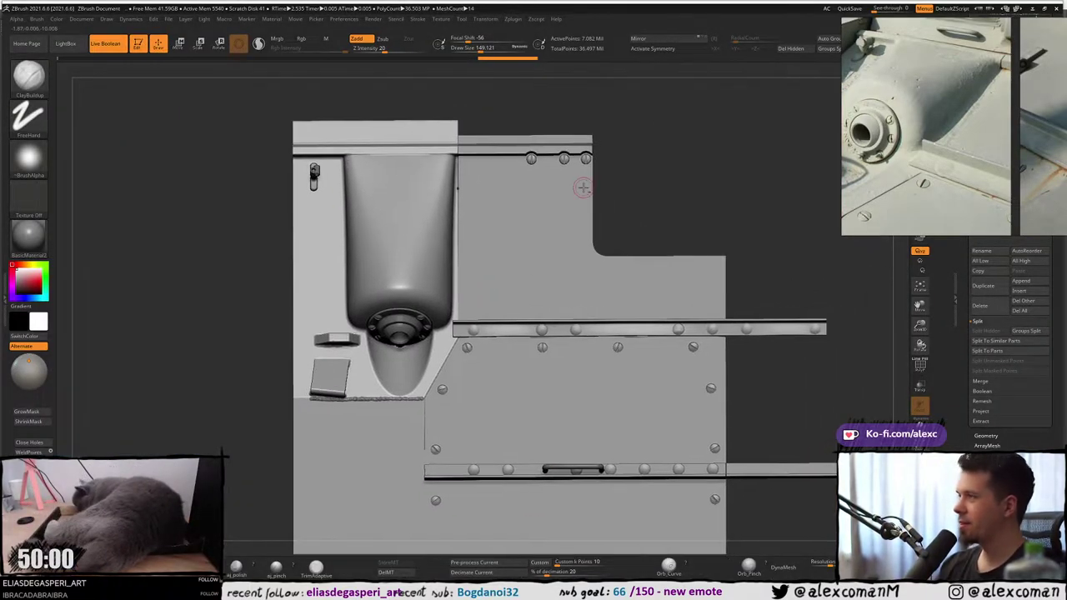
right_click_drag(991, 65, 787, 107)
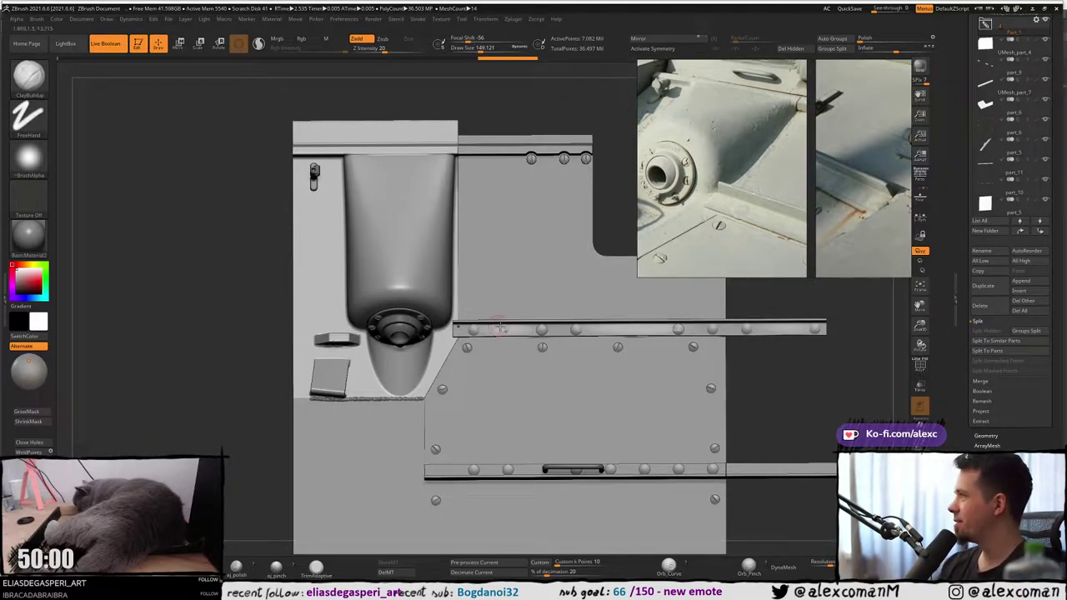
Select the lower hull plate with the screws around its edges and open its geometry subdivision settings.
right_click_drag(523, 305, 504, 294, "alt")
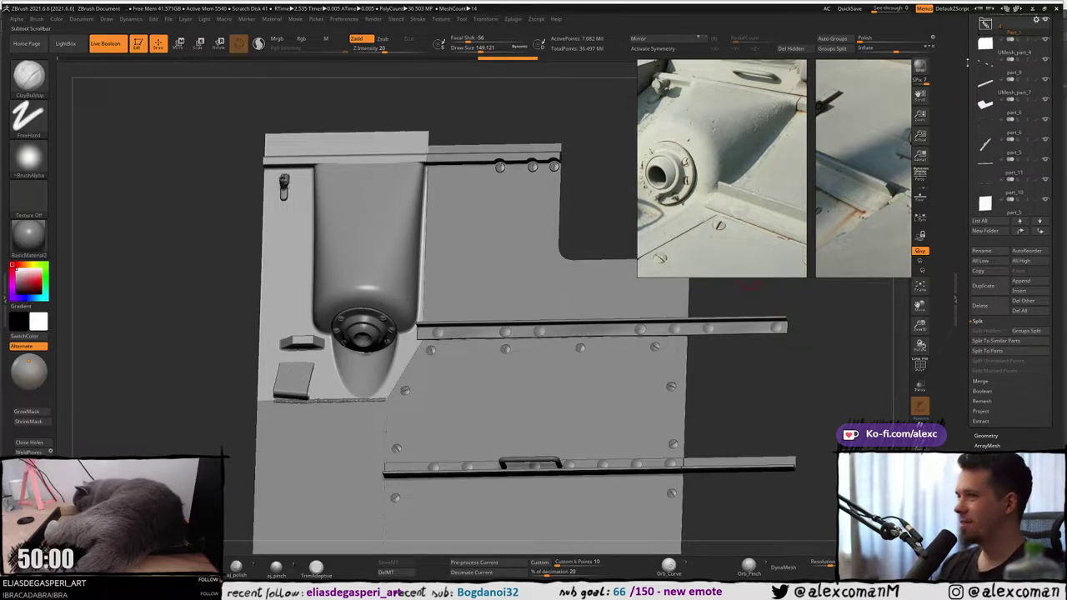
right_click_drag(564, 311, 554, 328)
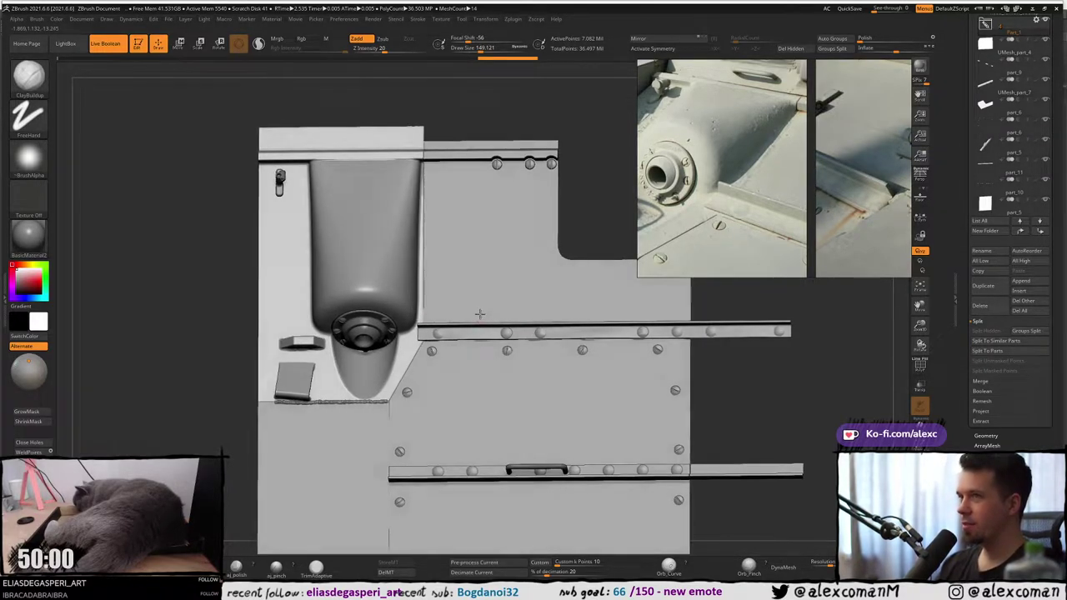
mouse_move(478, 313)
right_mouse_down()
mouse_move(498, 293)
mouse_move(486, 309)
right_mouse_up()
right_click_drag(492, 369, 491, 329, "alt")
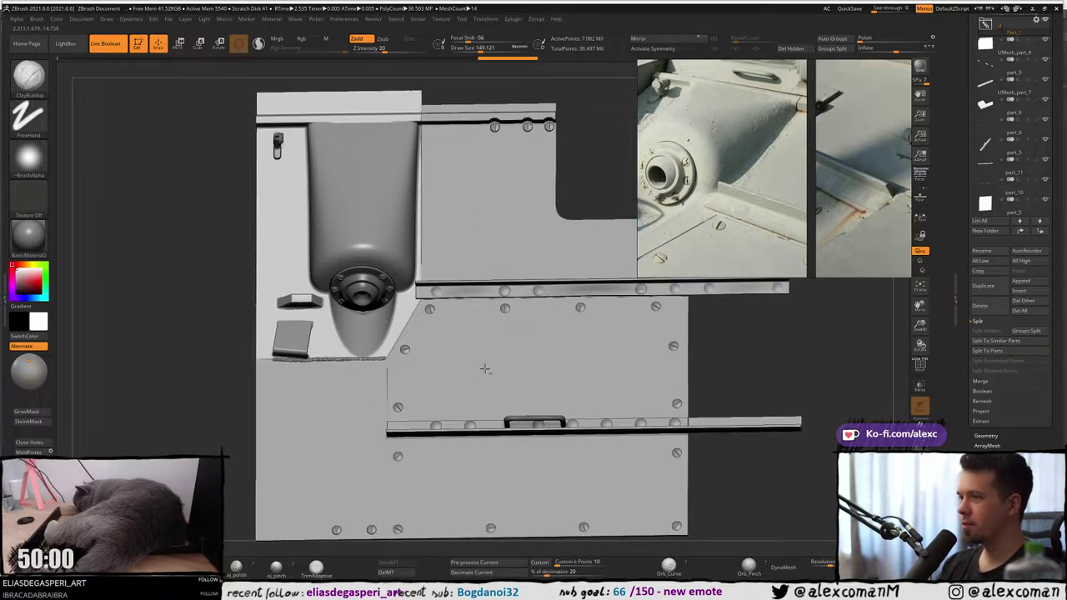
left_click(488, 368, "alt")
key("shift")
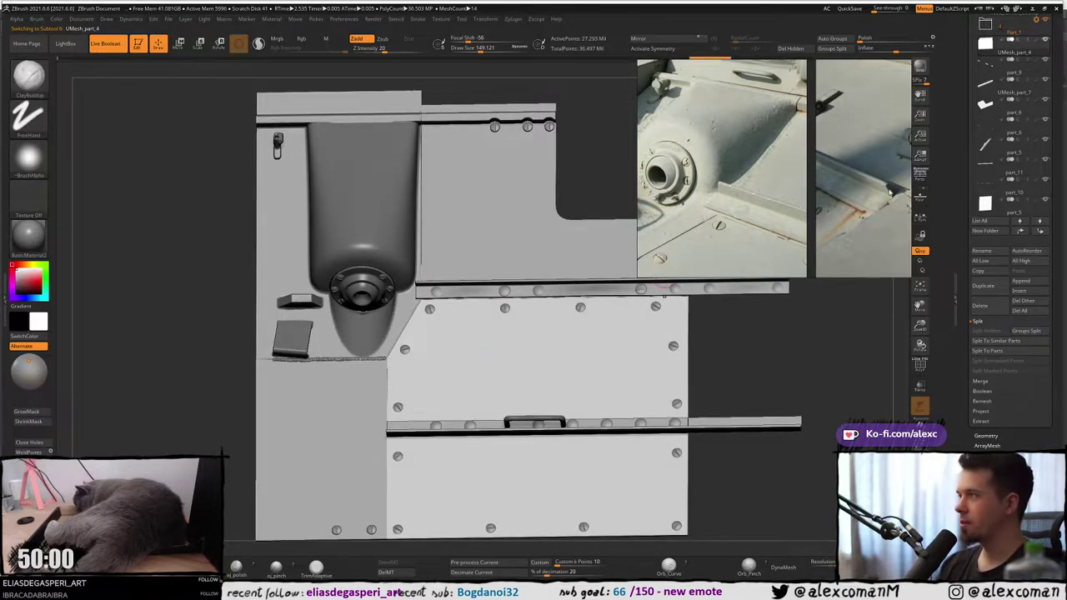
left_click_drag(964, 150, 965, 23)
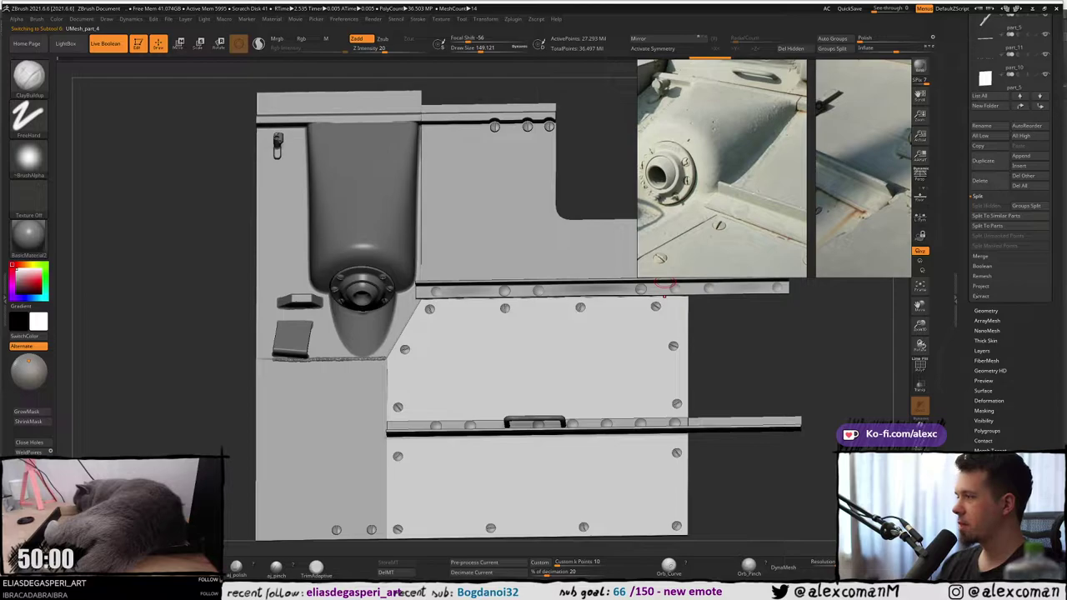
left_click(983, 308)
left_click_drag(972, 309, 972, 16)
scroll(973, 137, "up", 6)
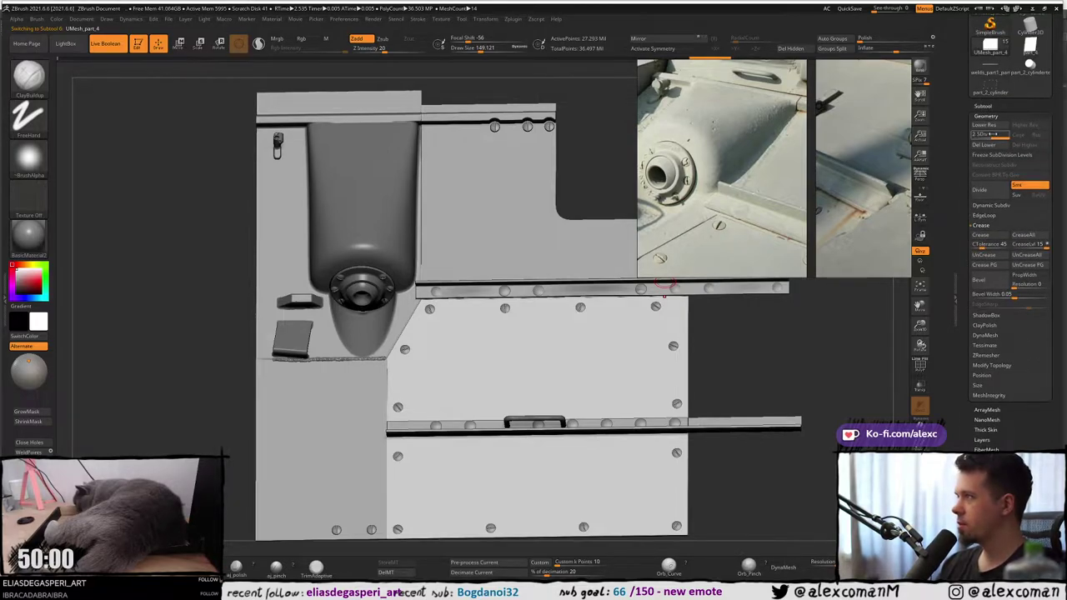
Lower the housing plate part_1_boxy to subdivision level 1.
mouse_move(523, 319)
right_mouse_down()
mouse_move(506, 311)
mouse_move(517, 291)
mouse_move(499, 238)
mouse_move(510, 260)
right_mouse_up()
left_click(499, 237, "alt")
left_click(400, 240, "alt")
right_click_drag(400, 240, 450, 255)
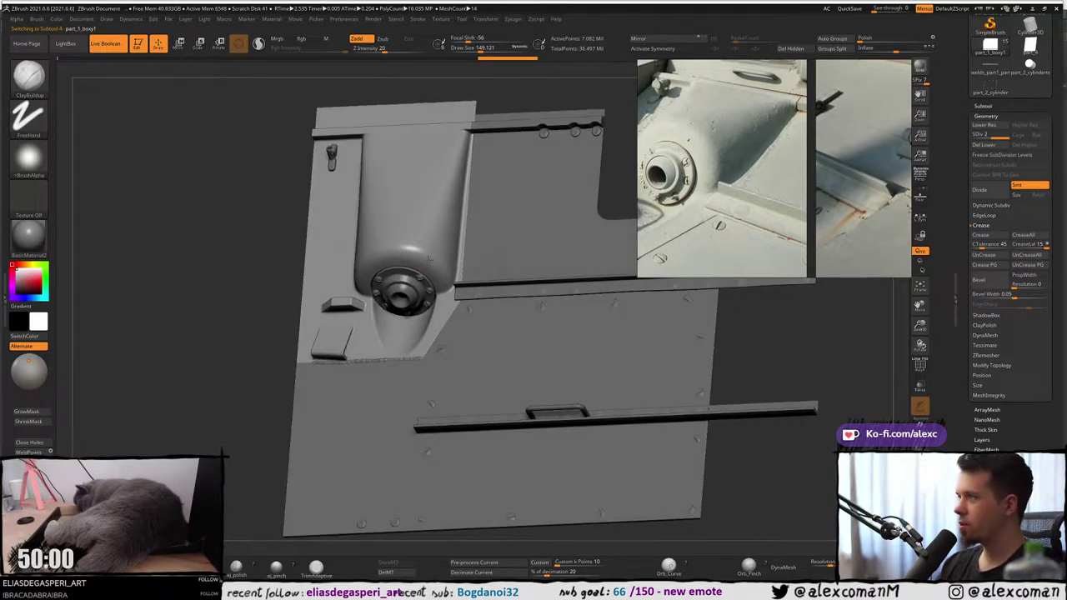
left_click_drag(991, 133, 976, 134)
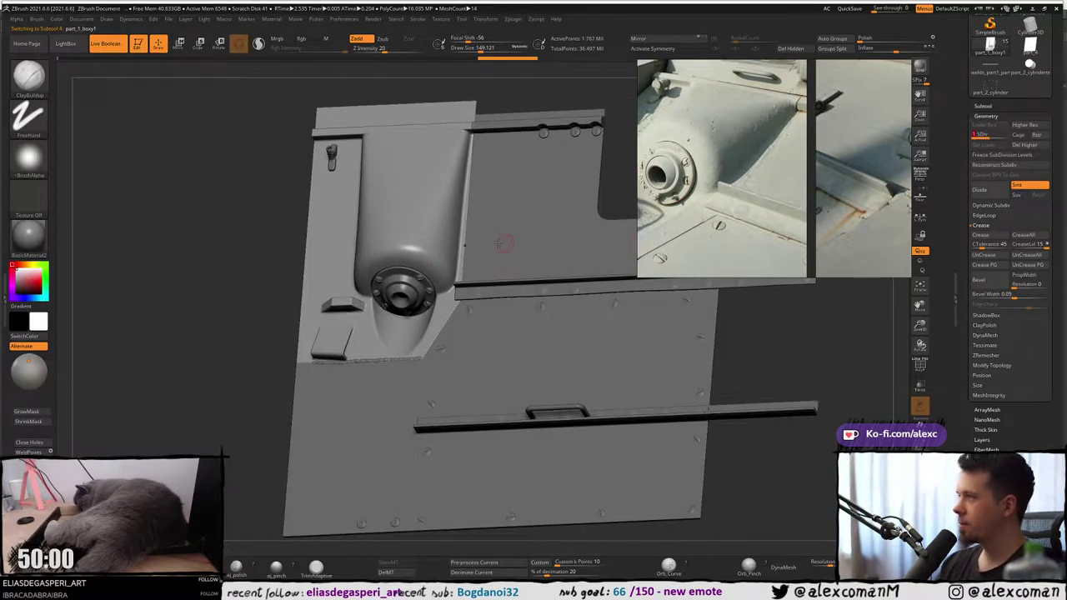
Select the cut-out plate beside the housing, and switch to the part_2_cylindertest tool.
mouse_move(500, 242)
right_mouse_down()
mouse_move(472, 286)
mouse_move(491, 289)
mouse_move(514, 265)
mouse_move(506, 255)
mouse_move(501, 273)
mouse_move(490, 250)
right_mouse_up()
left_click(501, 249, "alt")
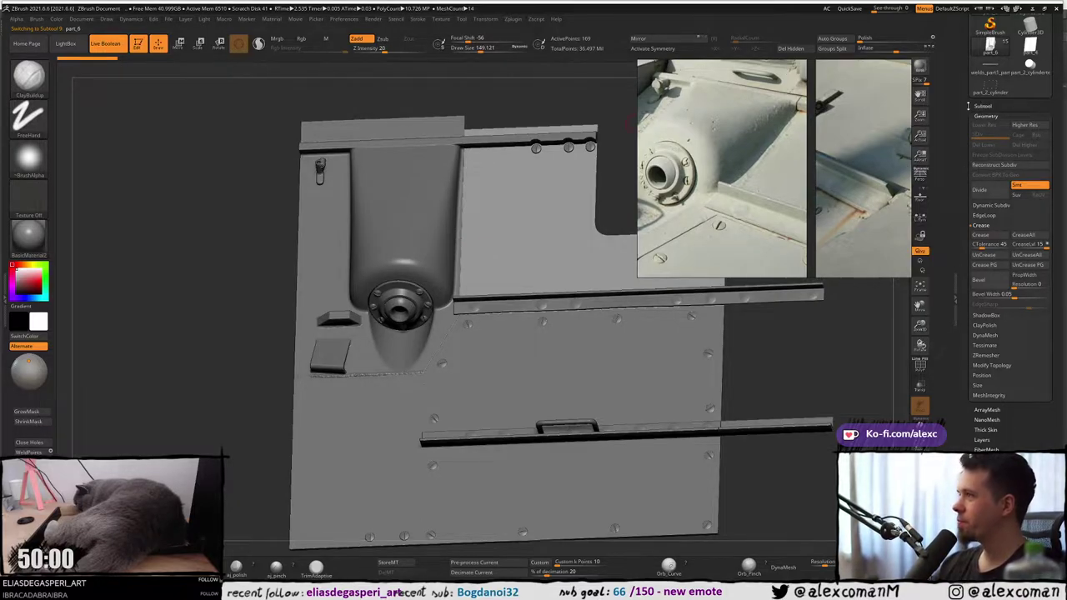
left_click_drag(968, 106, 968, 226)
left_click(1030, 185)
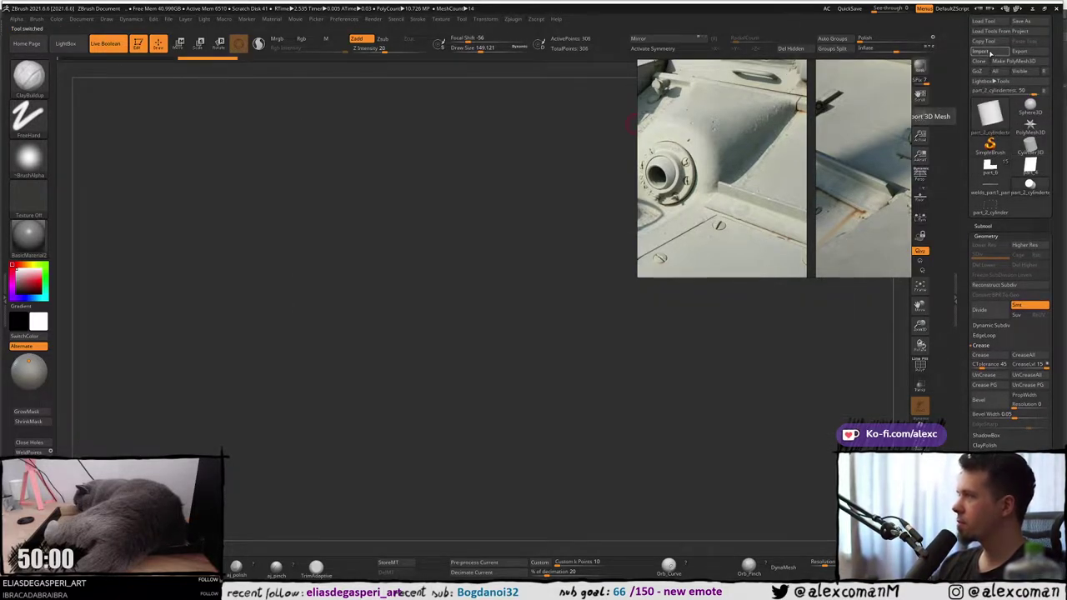
Import the OBJ file welds_part1_part_2 into the current tool and frame the mesh to check it.
left_click(988, 52)
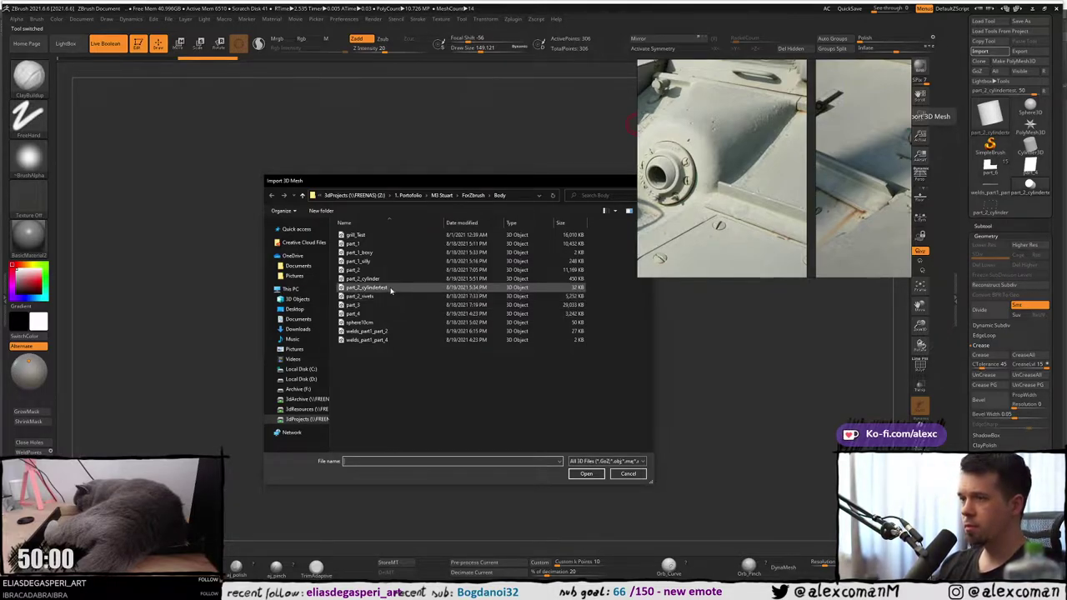
left_click(396, 332)
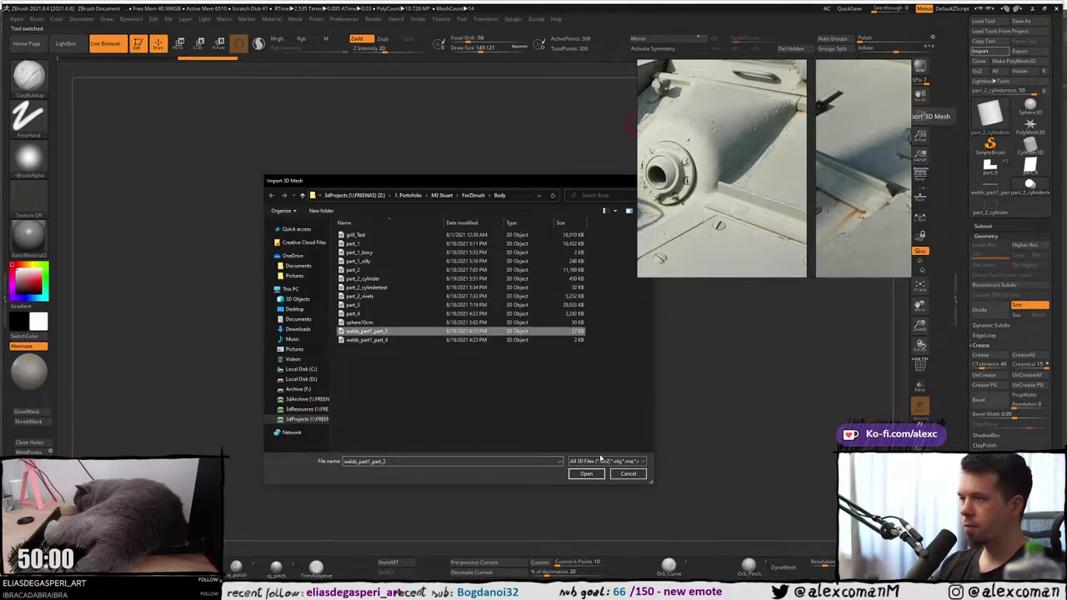
left_click(587, 473)
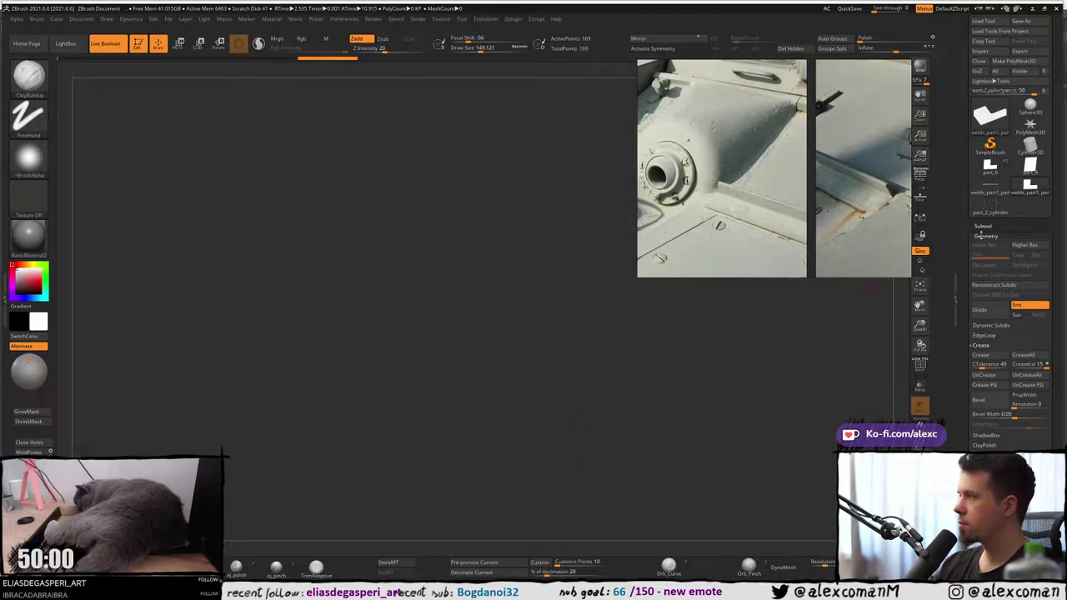
left_click(985, 226)
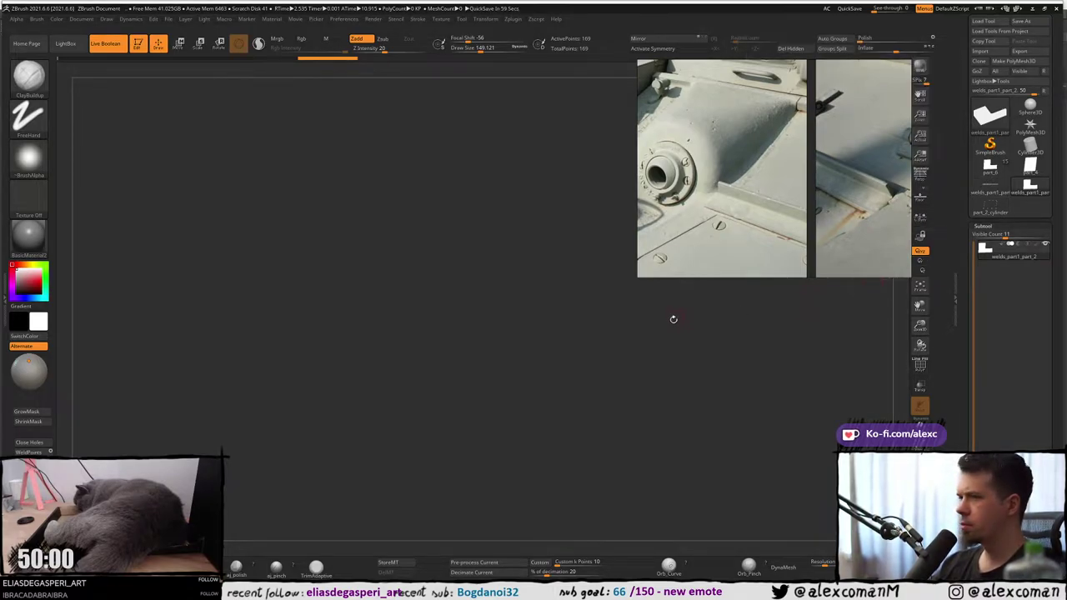
key("f")
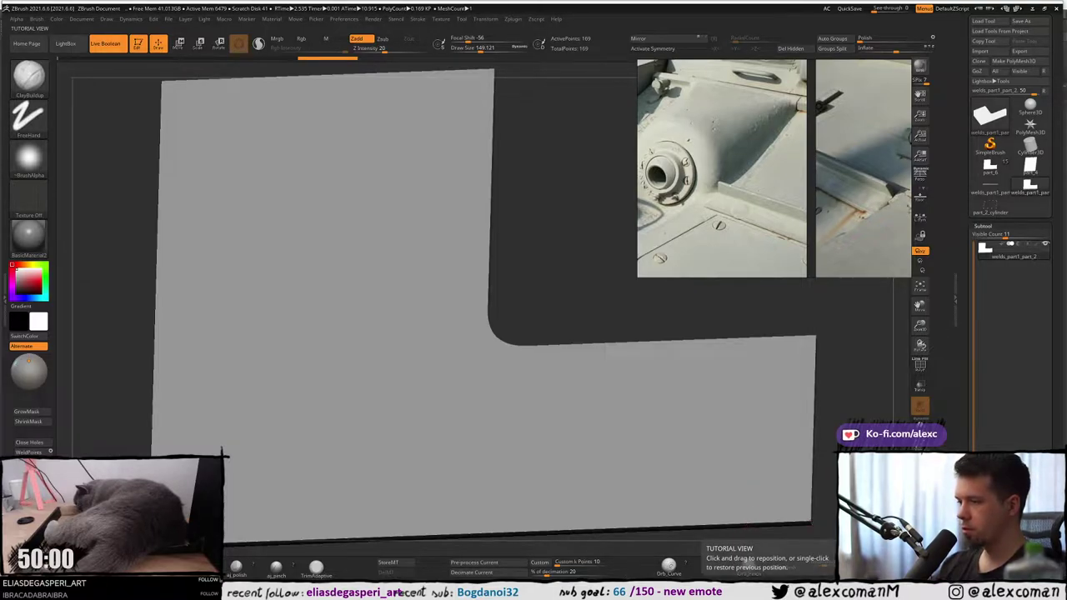
Switch to 3ds Max and select the pink weld line between the housing and the turquoise plate.
key("alt+Tab")
scroll(428, 350, "up", 4)
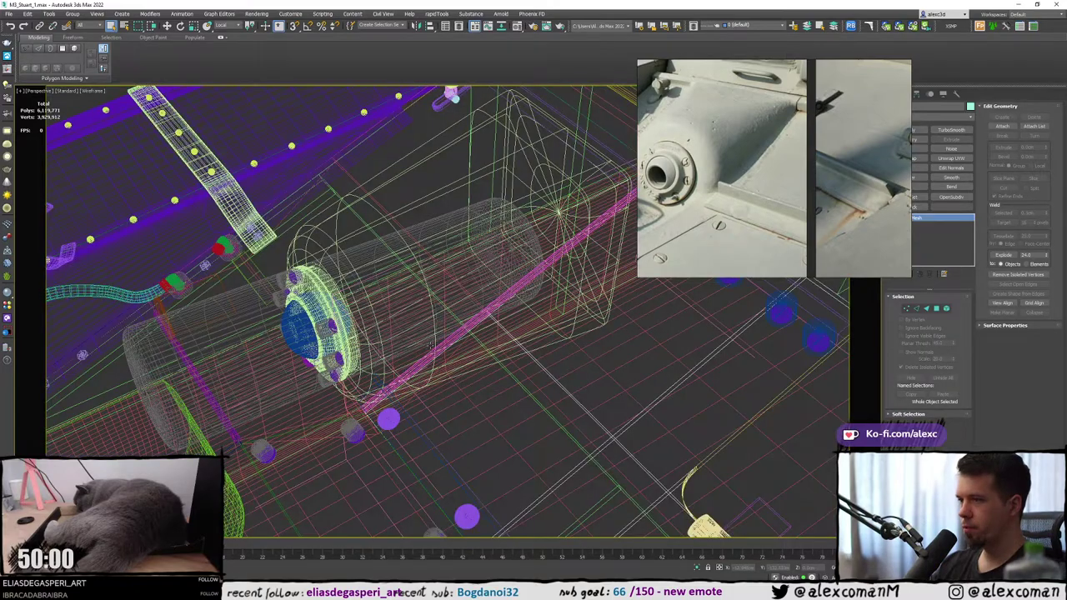
left_click(430, 353)
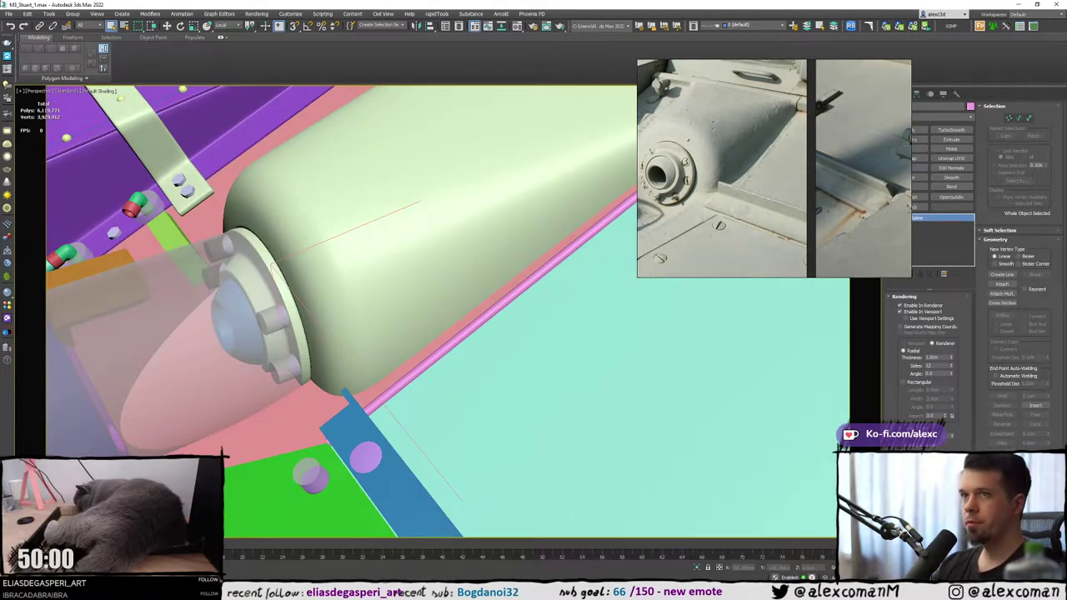
Try to export the selected weld spline over the OBJ file welds_part1_part_2 with the ZBrush preset.
left_click(8, 16)
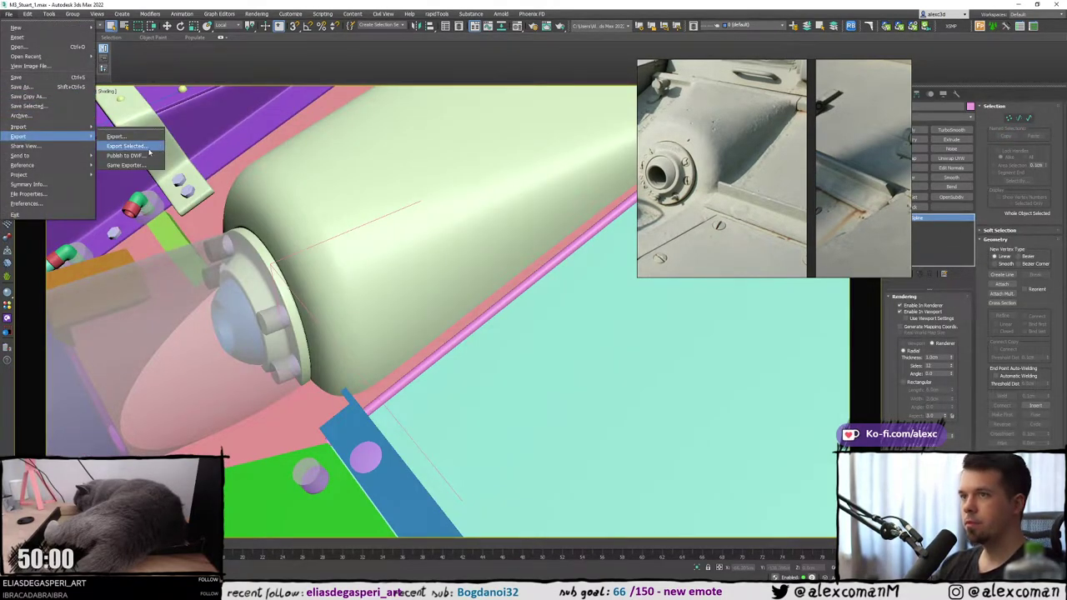
left_click(146, 150)
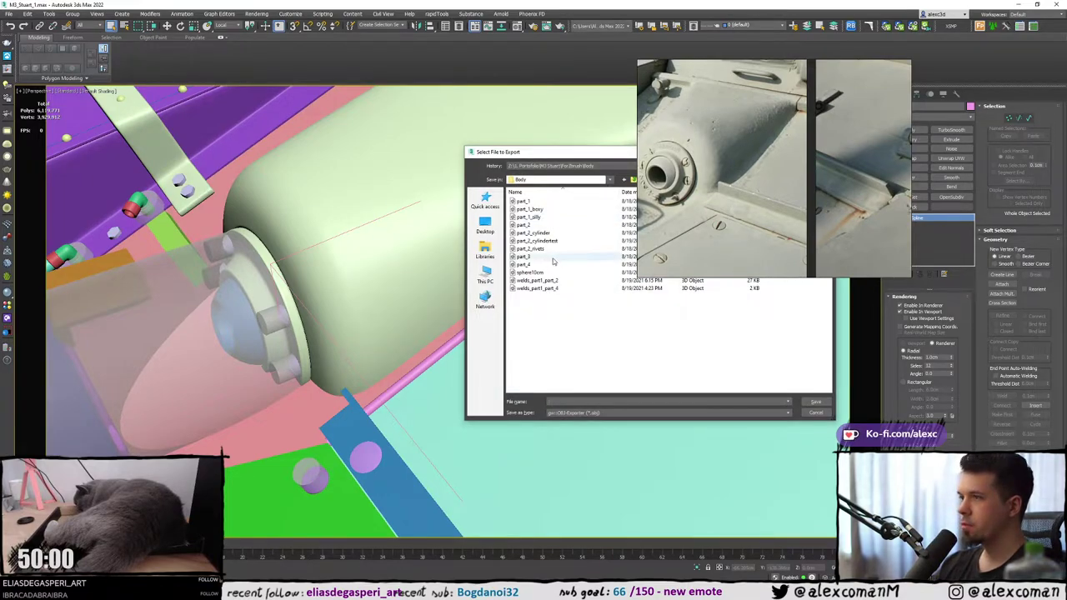
double_click(561, 283)
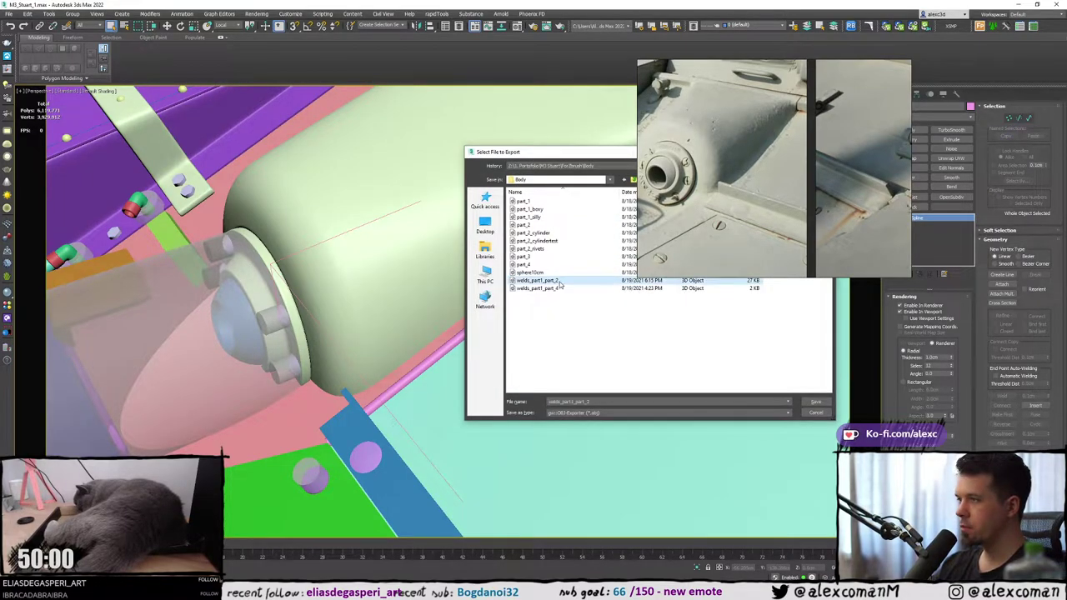
left_click(573, 307)
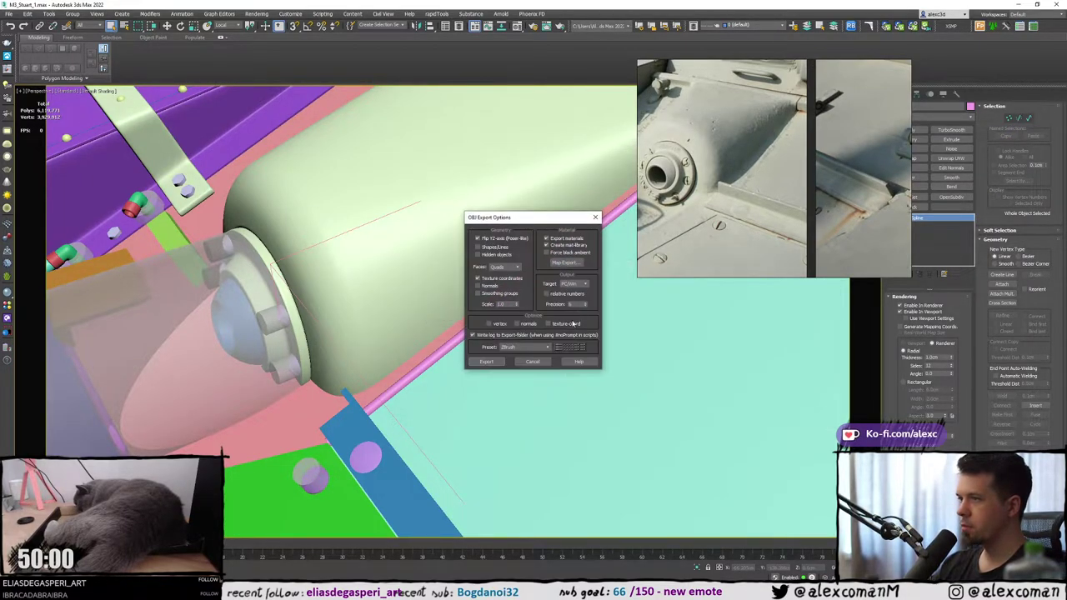
left_click(486, 362)
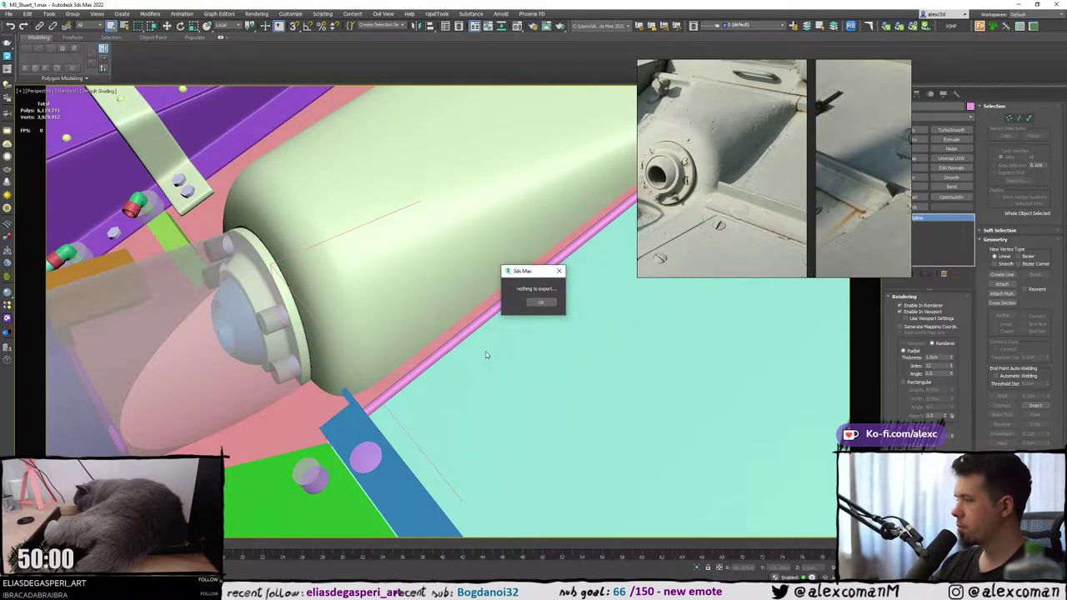
left_click(541, 302)
Convert the pink weld spline to an editable mesh.
right_click(504, 309)
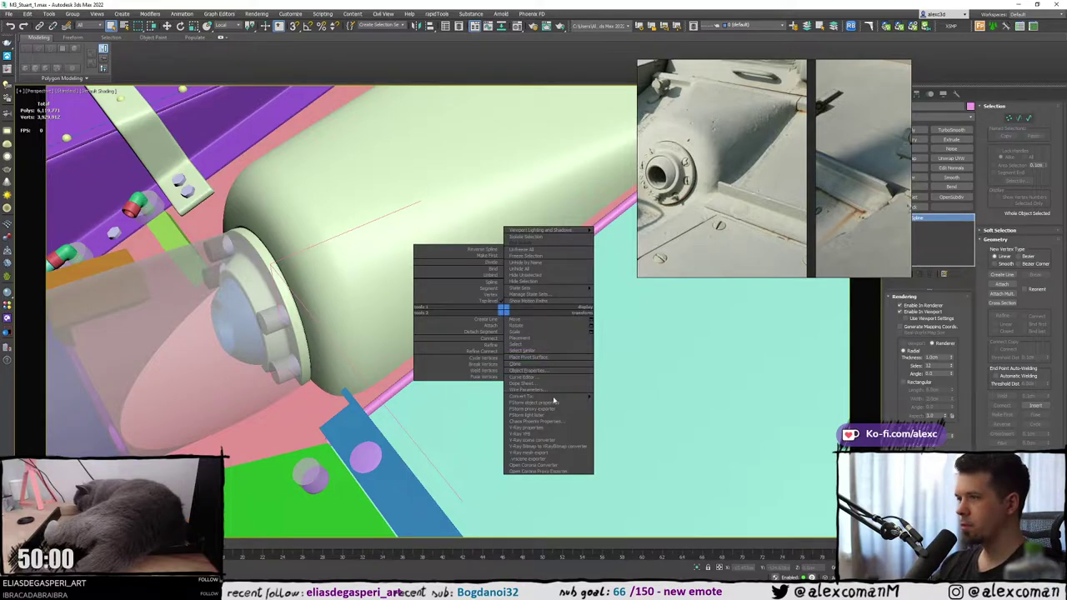
left_click(598, 402)
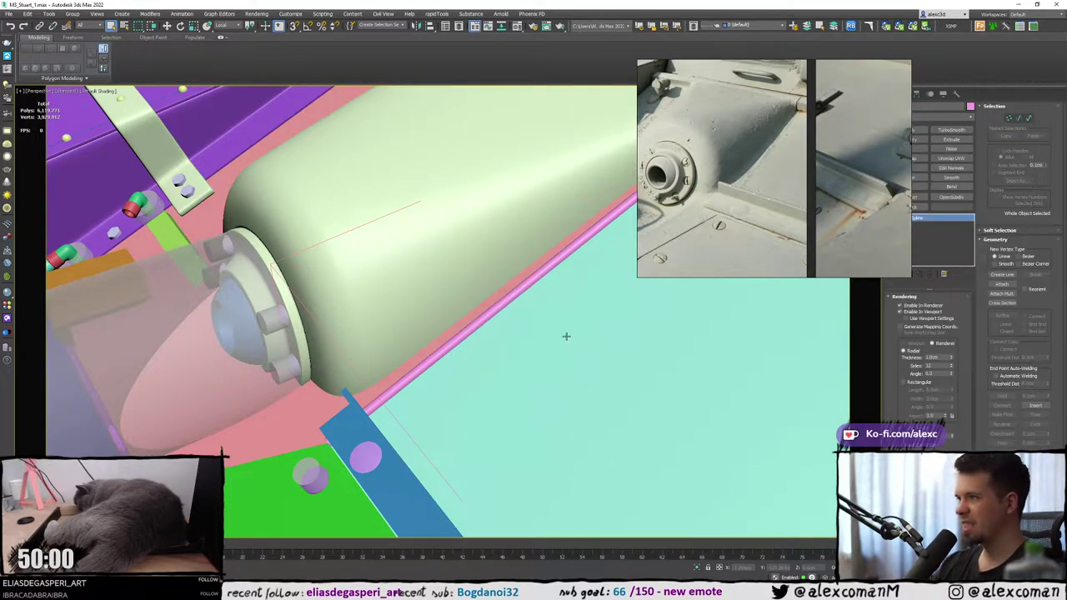
right_click(519, 290)
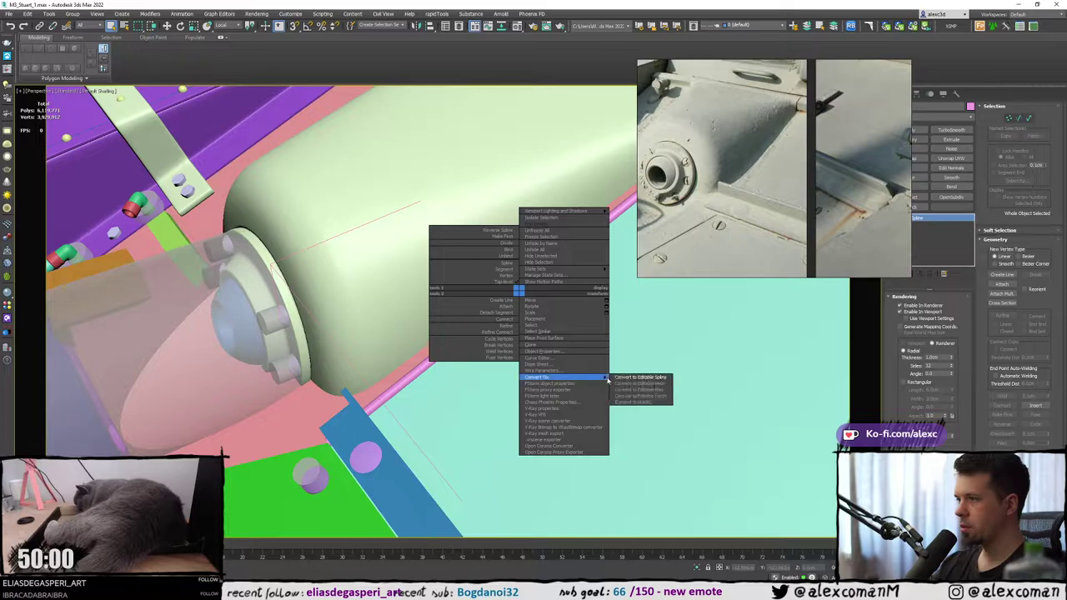
left_click(635, 379)
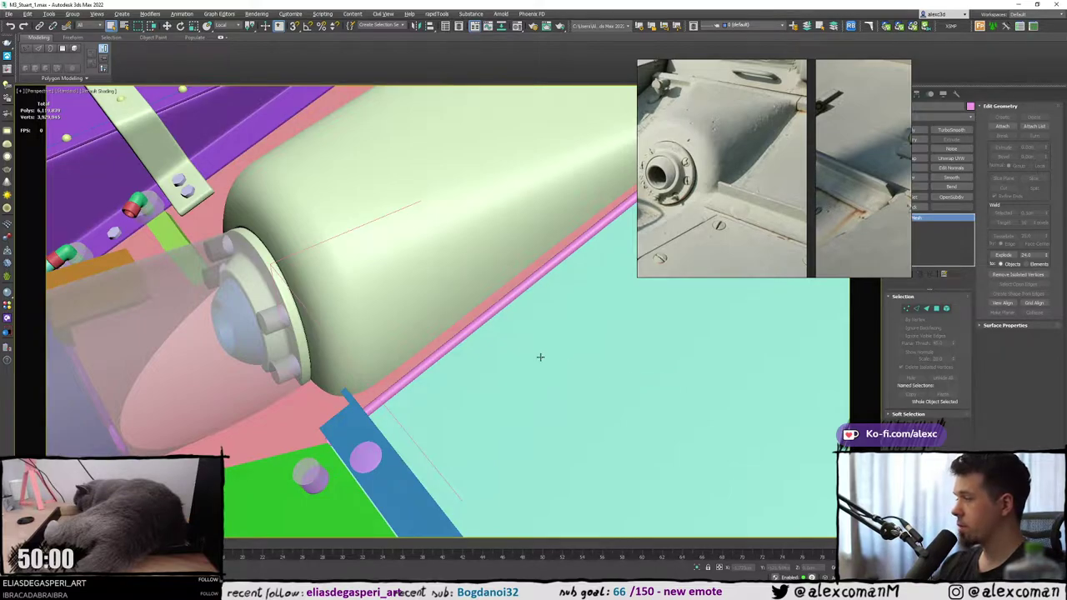
Export only the weld mesh as OBJ, overwriting the file welds_part1_part_2.
left_click(7, 14)
mouse_move(50, 136)
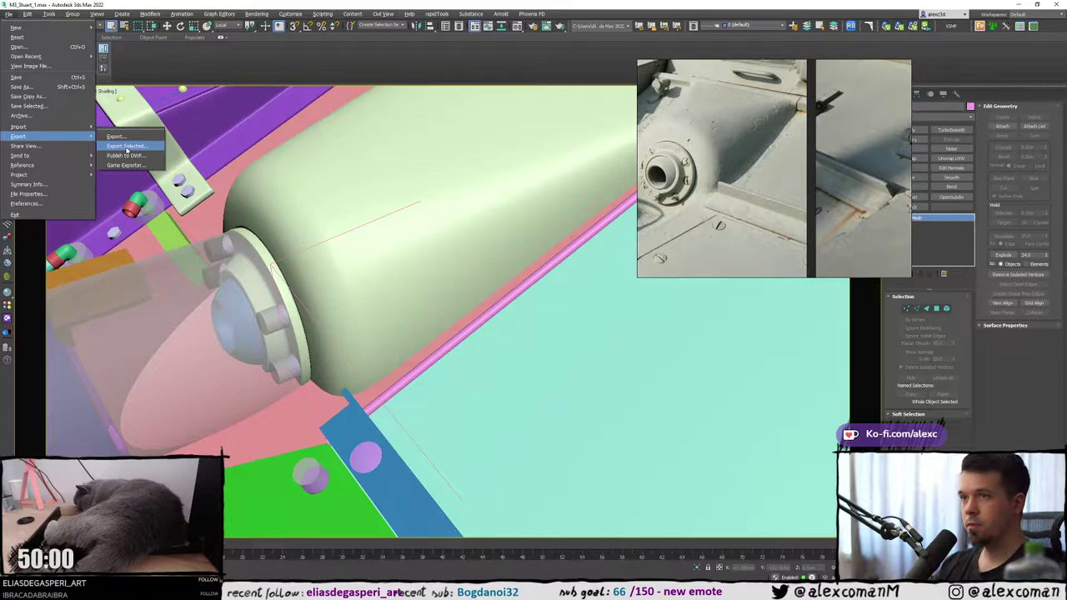
left_click(126, 146)
left_click_drag(533, 154, 413, 155)
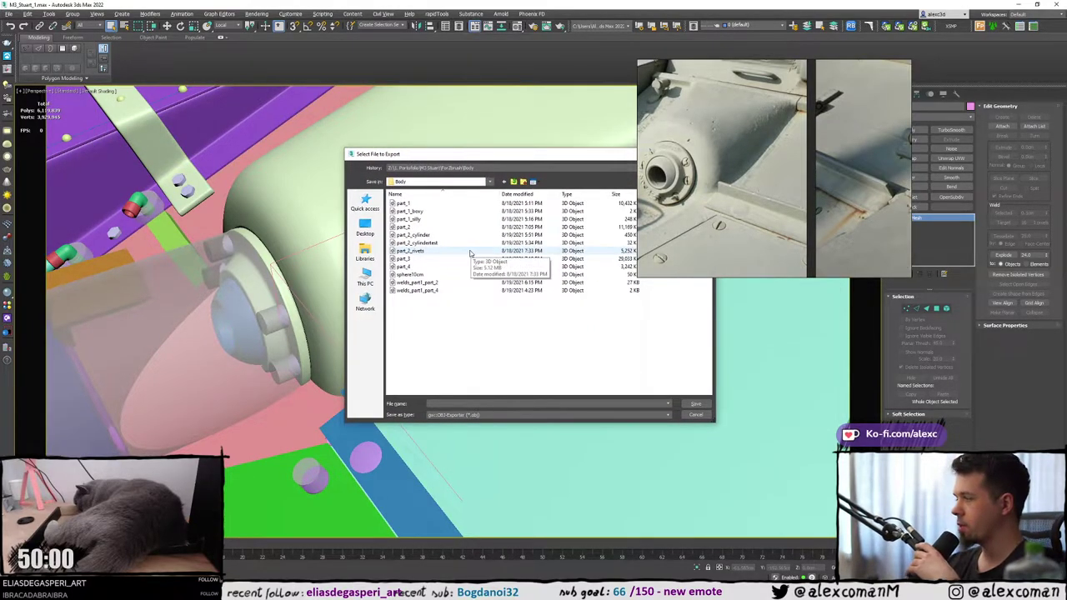
left_click(417, 282)
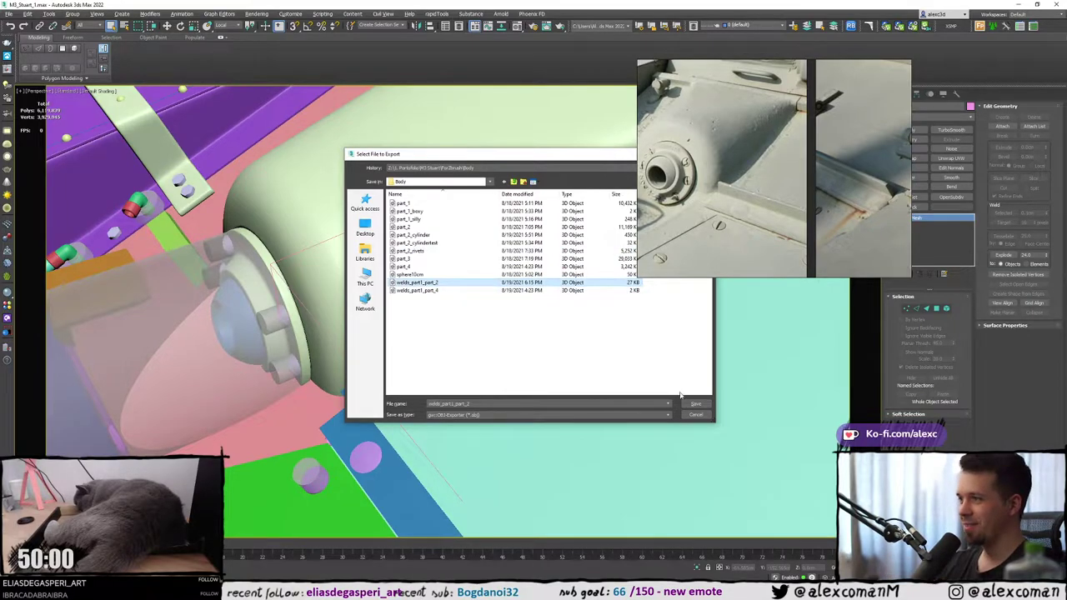
left_click(694, 405)
left_click(581, 309)
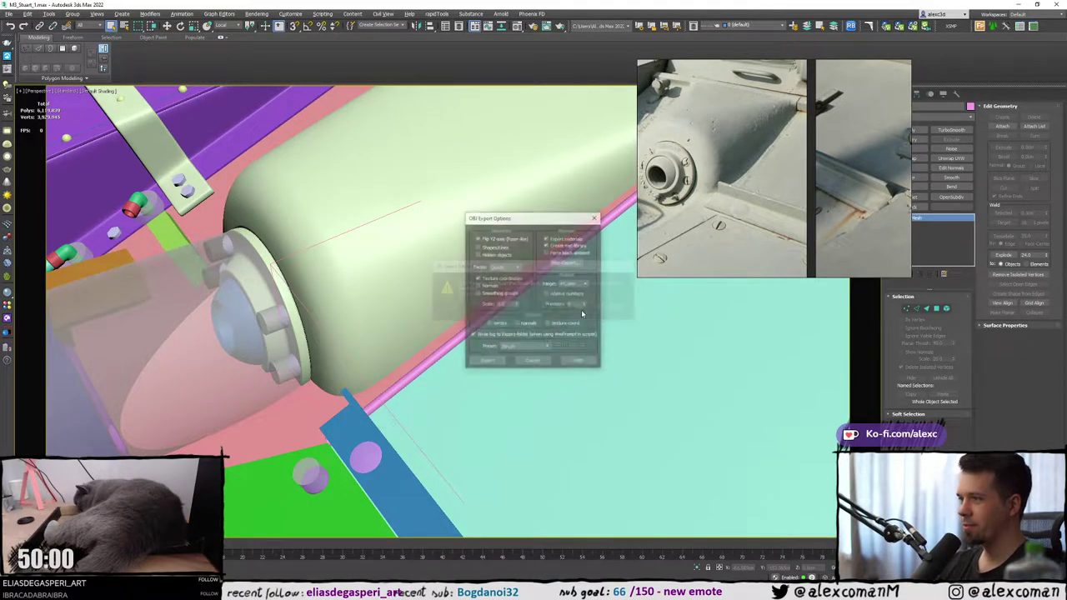
left_click(486, 361)
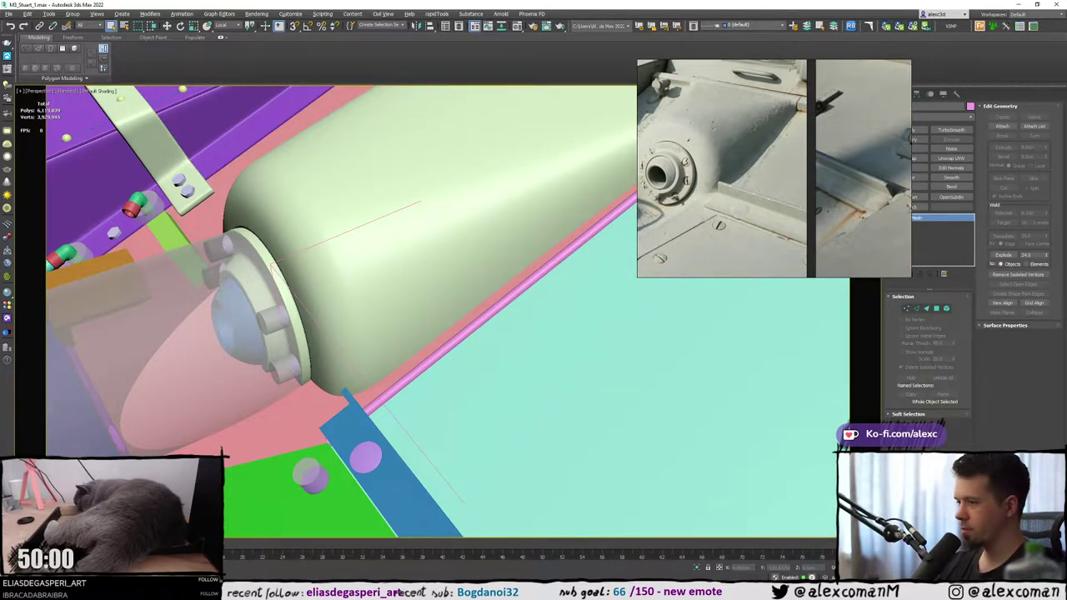
Return to ZBrush, import the OBJ file welds_part1_part_2 into the current tool, and switch back to the hull tool part_6.
key("alt+Tab")
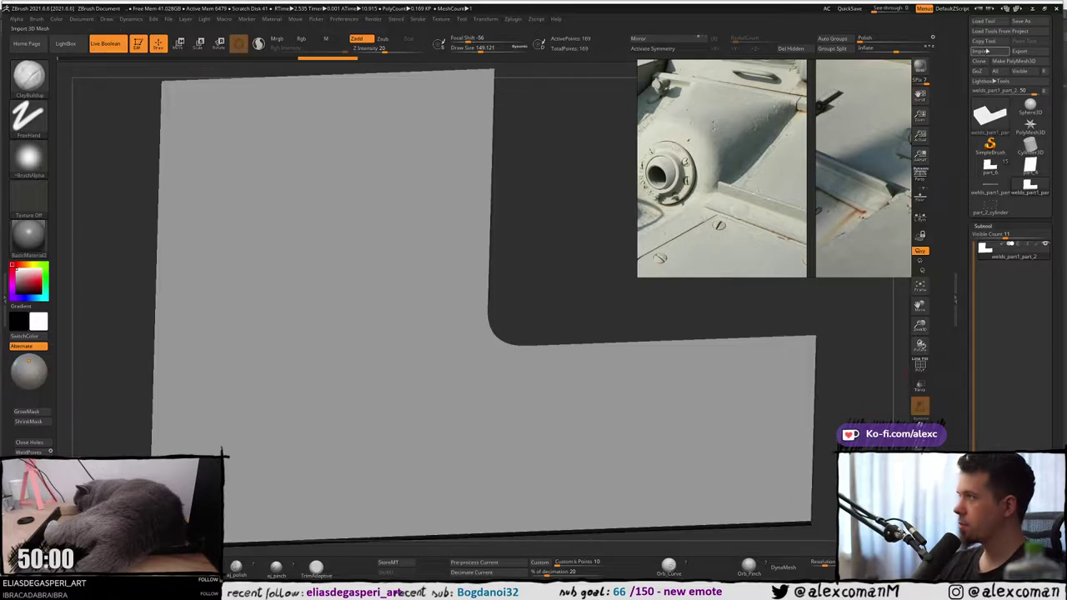
left_click(982, 52)
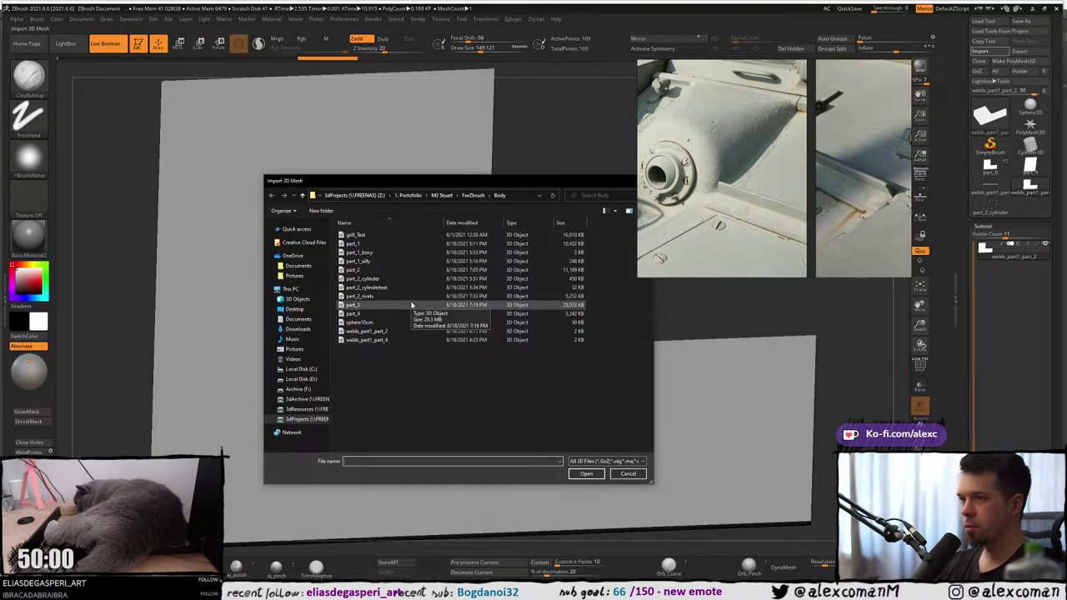
double_click(381, 331)
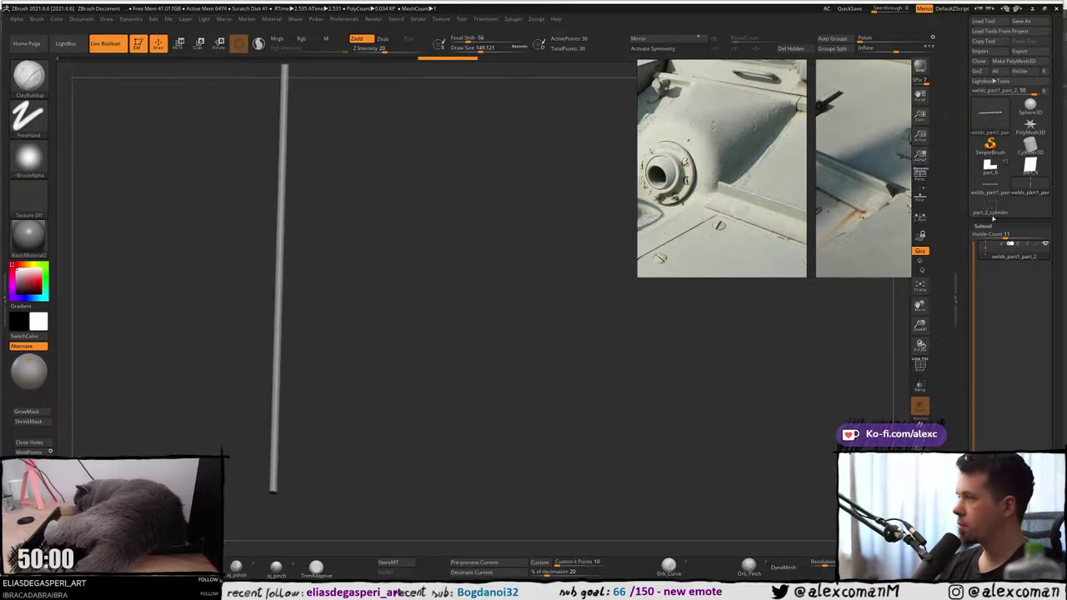
left_click(992, 168)
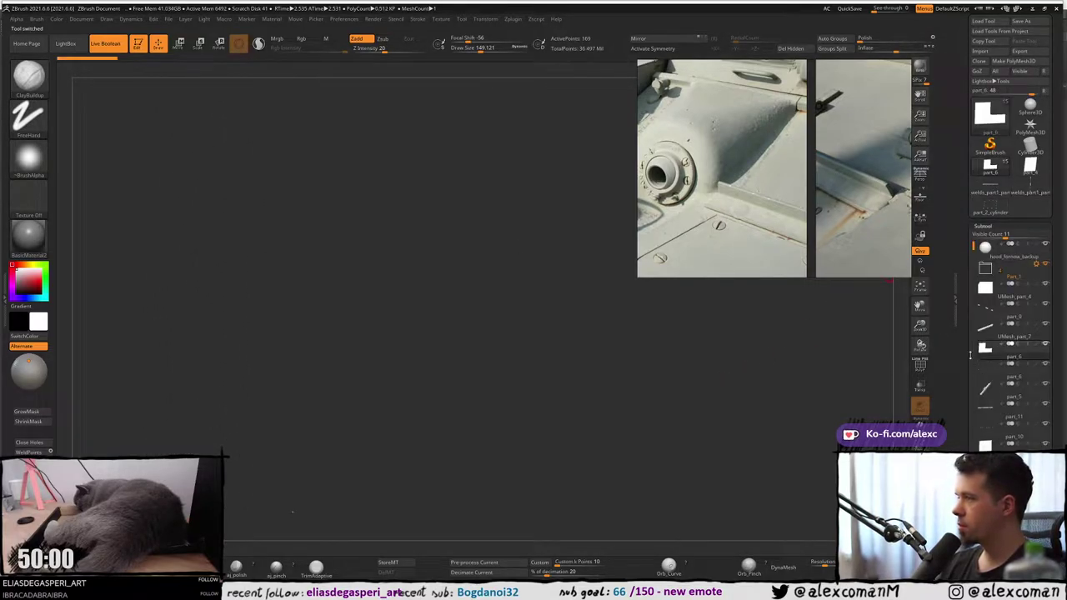
Append the imported weld mesh welds_part1_part_2 to the hull as a new subtool.
key("f")
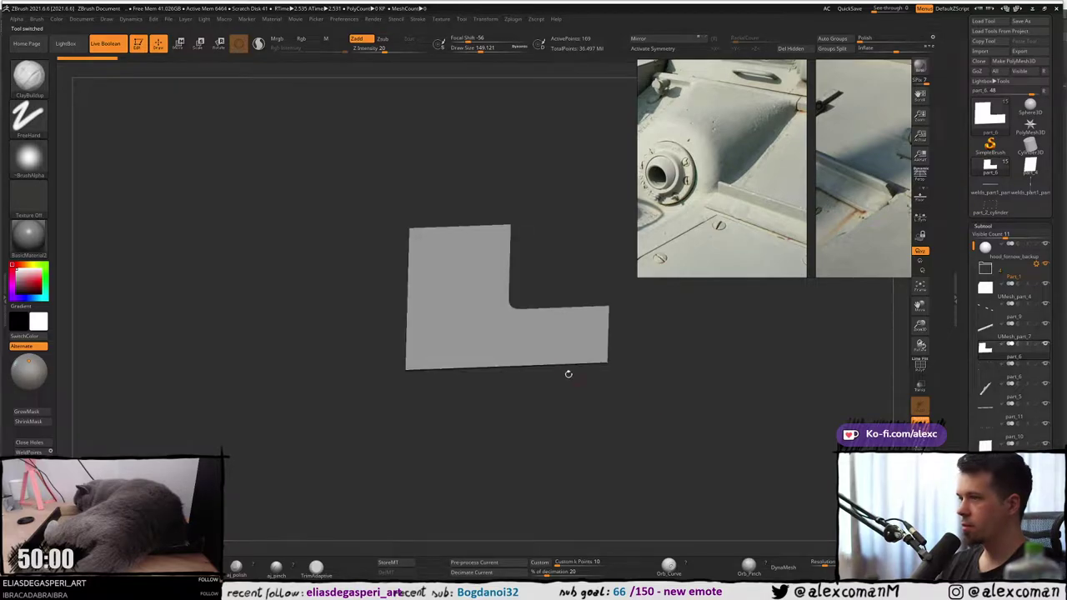
right_click_drag(550, 347, 573, 333, "alt")
key("alt+s")
right_click_drag(442, 302, 473, 325, "ctrl")
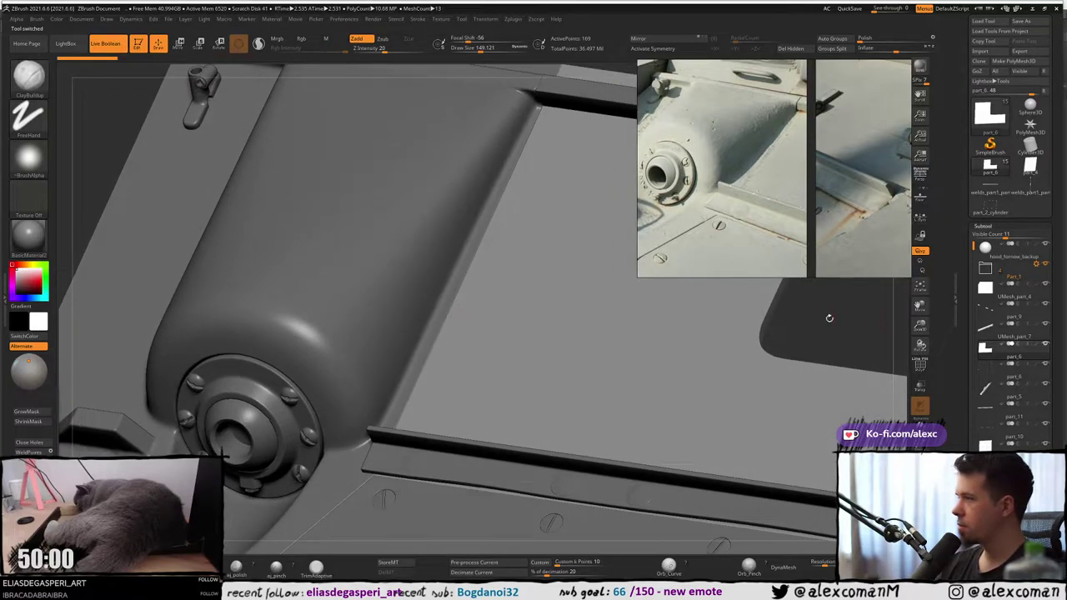
mouse_move(968, 316)
left_mouse_down()
mouse_move(970, 191)
mouse_move(970, 329)
left_mouse_up()
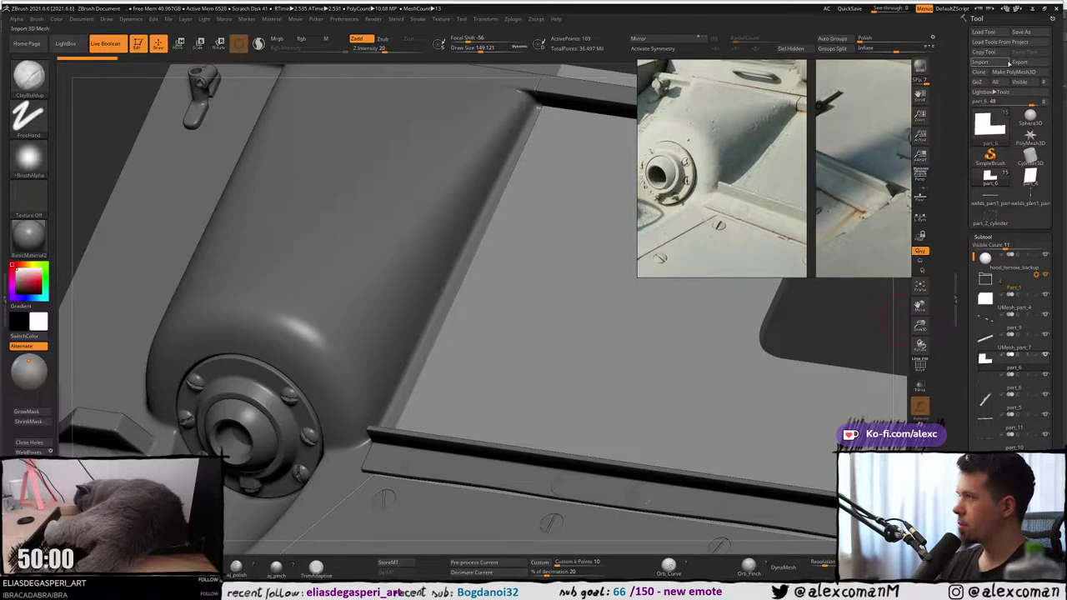
left_click(1024, 524)
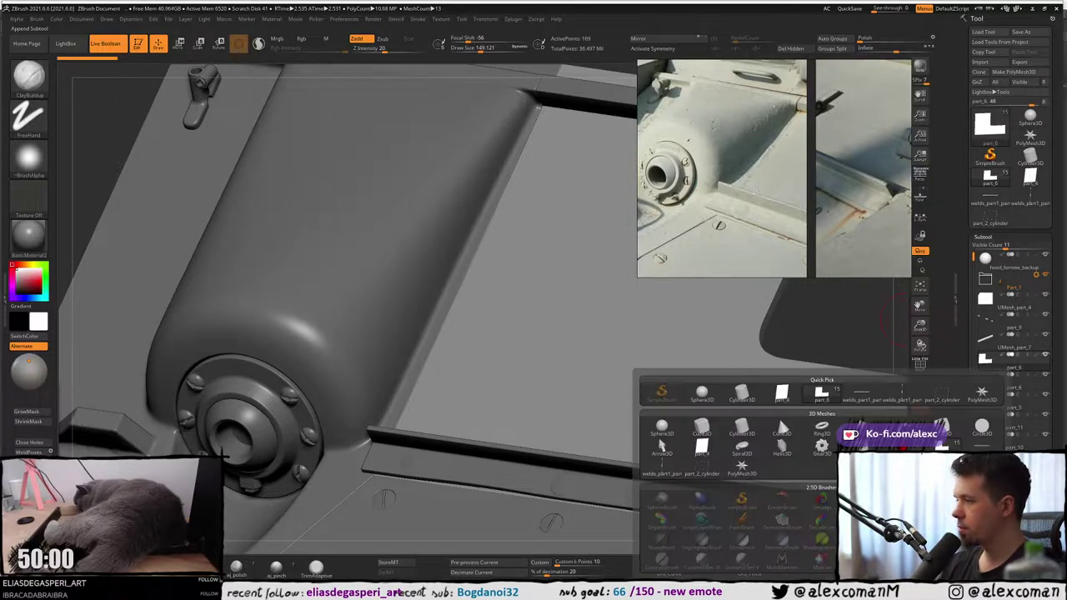
left_click(674, 472)
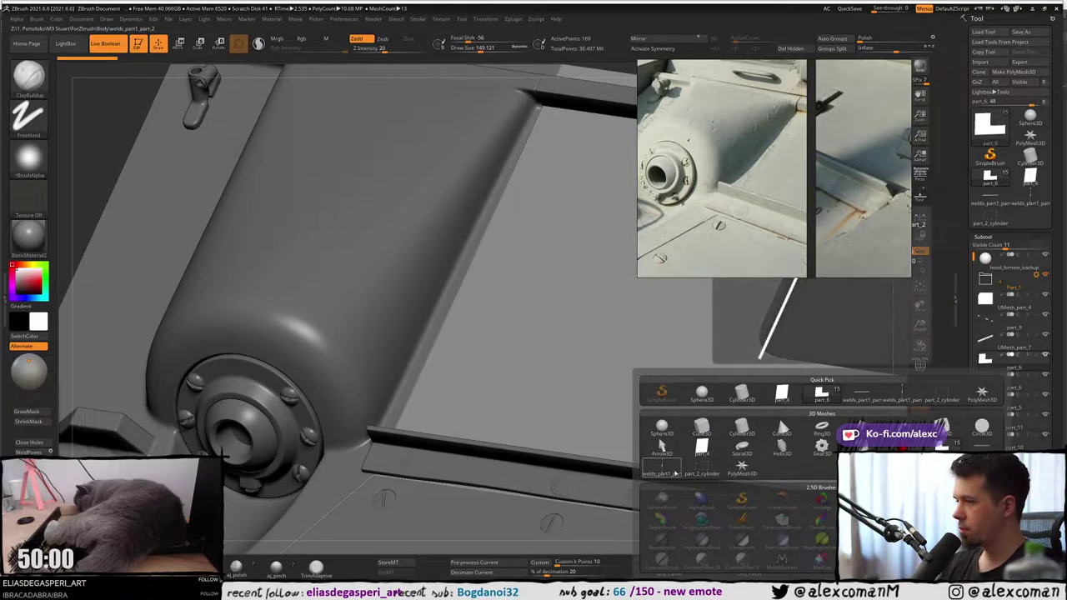
left_click(673, 472)
Make the appended weld beside the housing the active subtool and isolate it from the rest of the hull.
right_click_drag(566, 419, 518, 312)
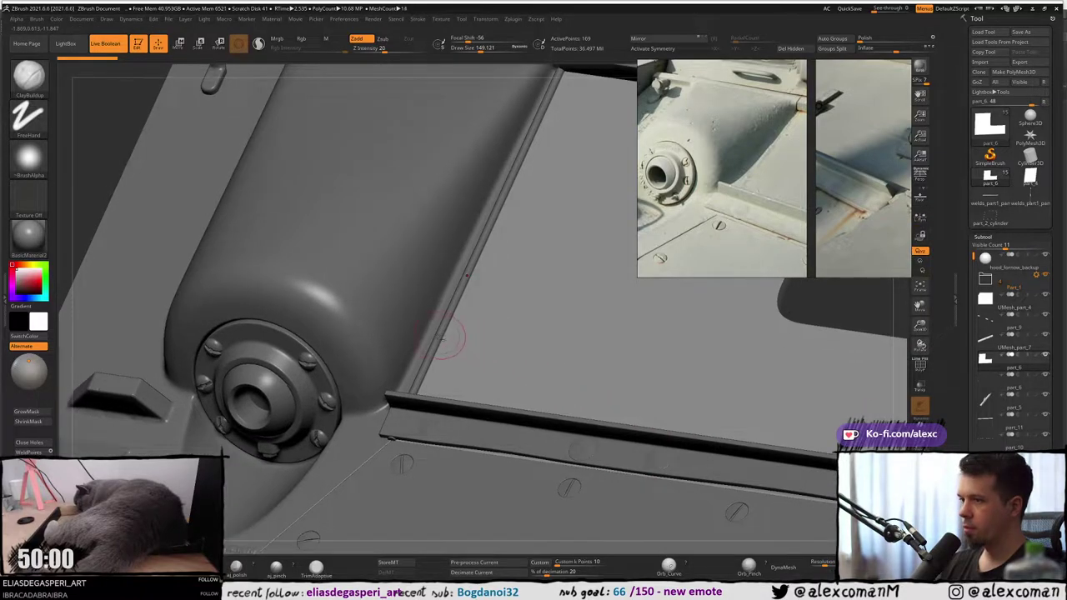
left_click(440, 333, "alt")
mouse_move(440, 333)
right_mouse_down()
mouse_move(455, 338)
mouse_move(455, 279)
mouse_move(453, 333)
mouse_move(469, 300)
mouse_move(459, 398)
mouse_move(430, 399)
right_mouse_up()
key("alt+s")
right_click_drag(430, 398, 457, 359)
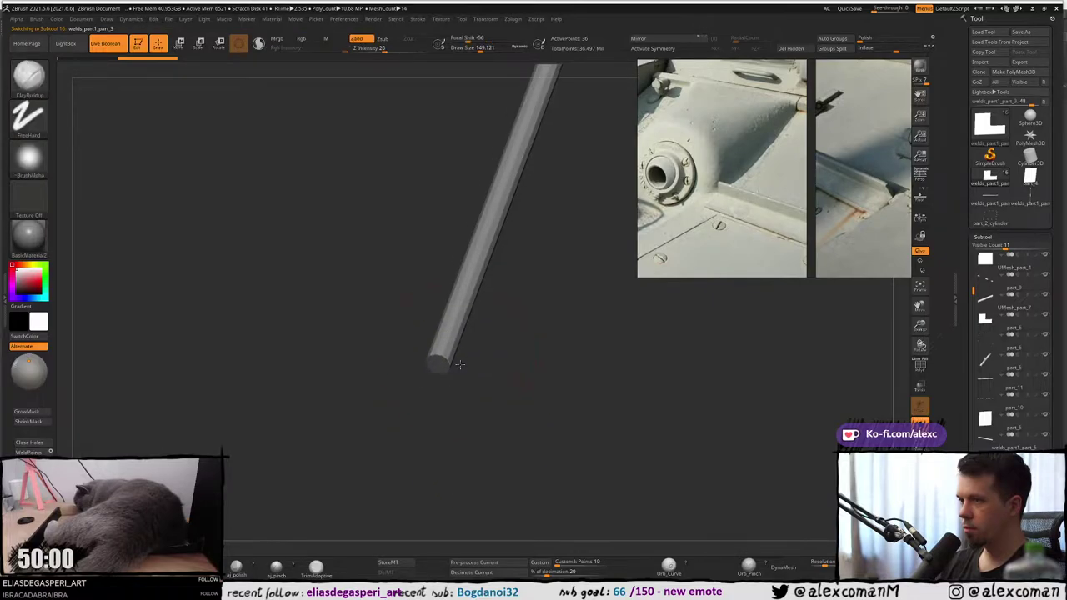
key("shift+f")
left_click(920, 367)
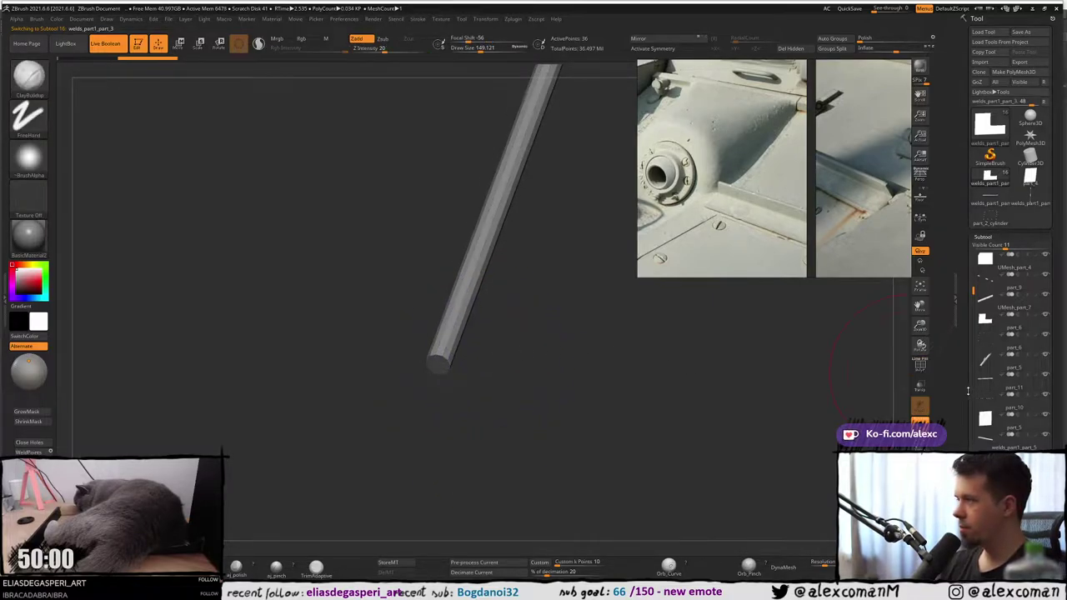
Crease the hard edges of the isolated weld cylinder and divide it up to subdivision level 5.
scroll(967, 391, "down", 5)
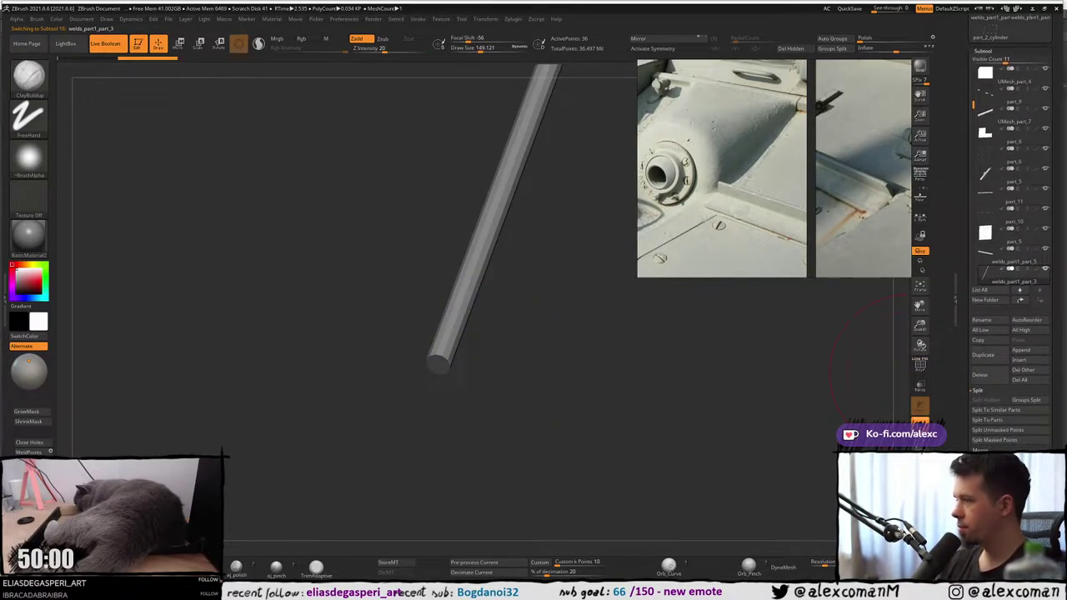
scroll(1011, 250, "down", 1)
left_click_drag(972, 500, 973, 283)
left_click(973, 283)
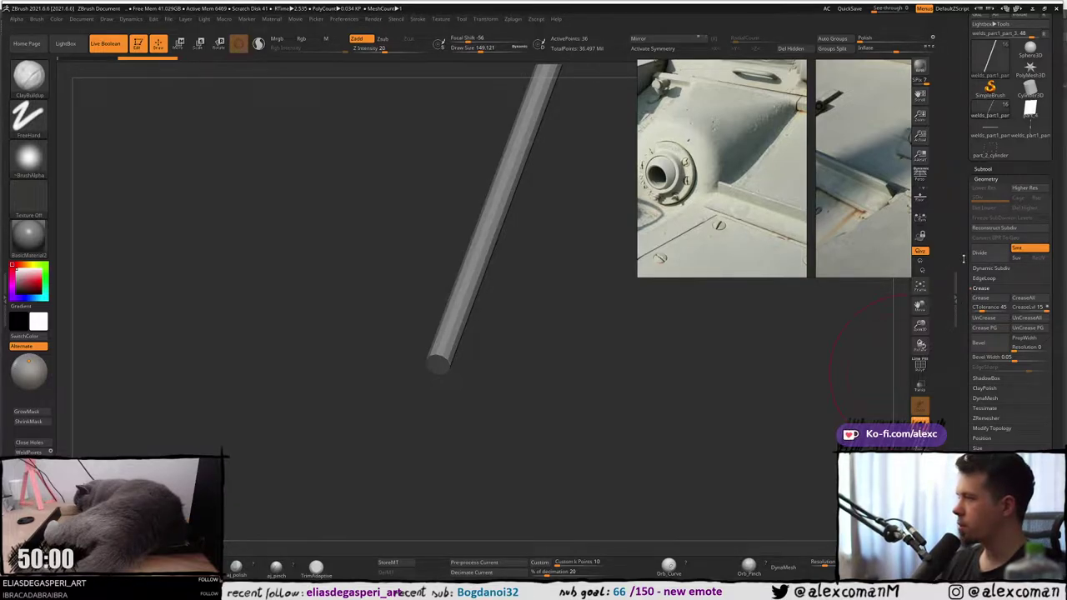
left_click(980, 299)
right_click_drag(439, 315, 472, 388, "ctrl")
key("s")
left_click_drag(511, 398, 499, 399)
key("shift+f")
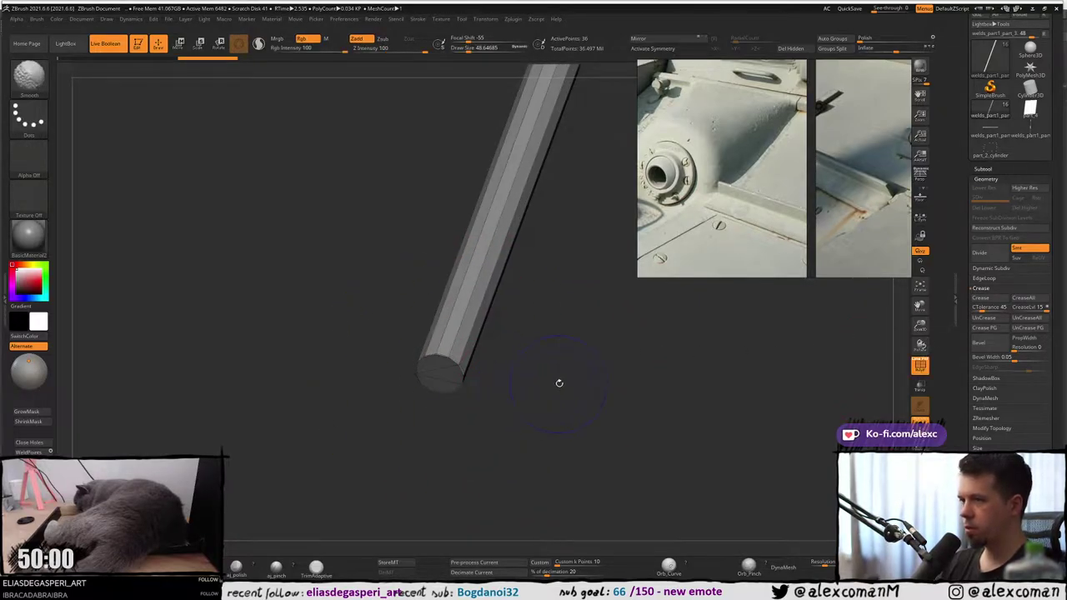
key("ctrl+d")
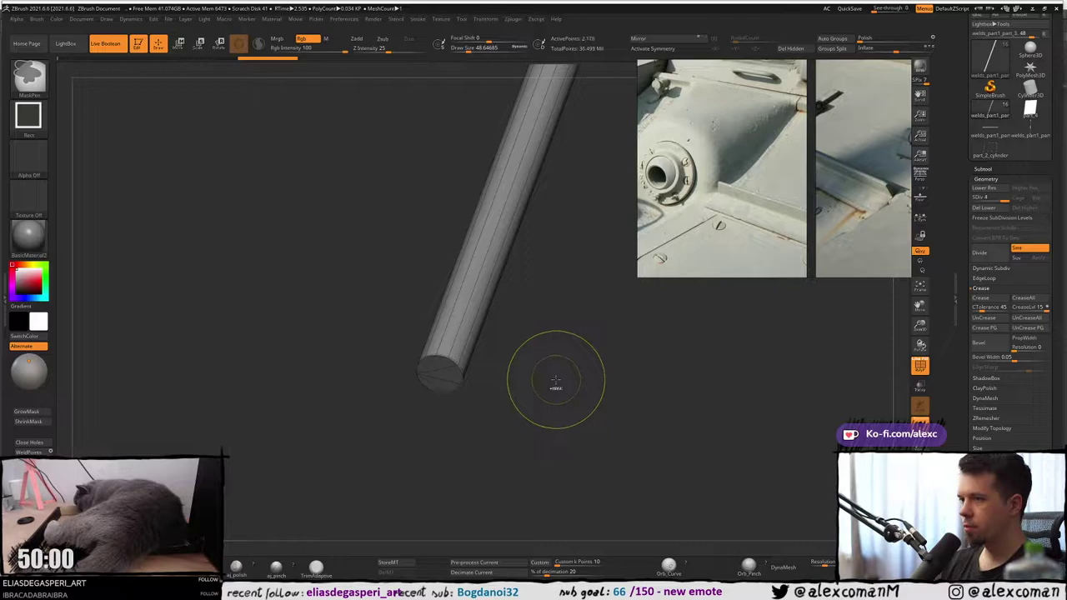
key("shift+f")
key("ctrl+d")
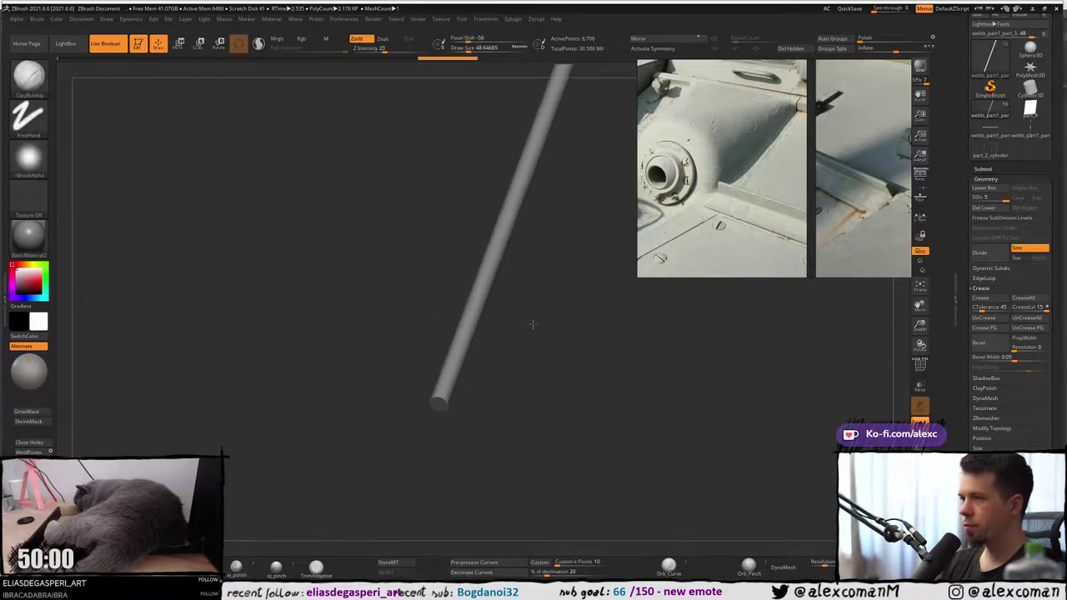
Align the transform gizmo with the weld cylinder's long axis and centre it on the unmasked mesh.
left_click_drag(532, 323, 494, 358)
key("w")
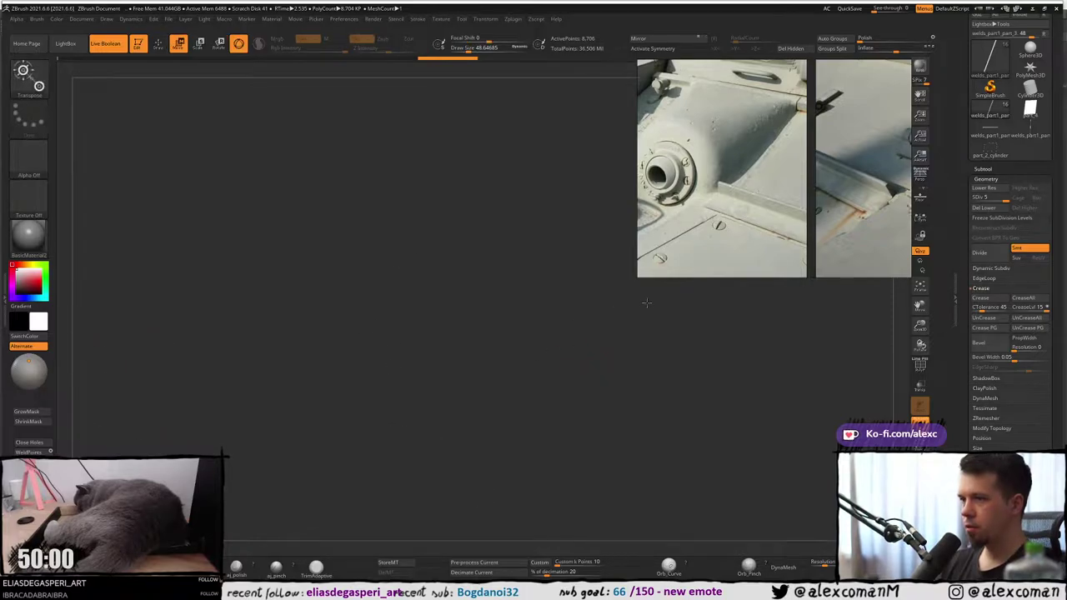
key("f")
key("f")
left_click_drag(151, 201, 200, 219, "alt")
left_click(105, 197)
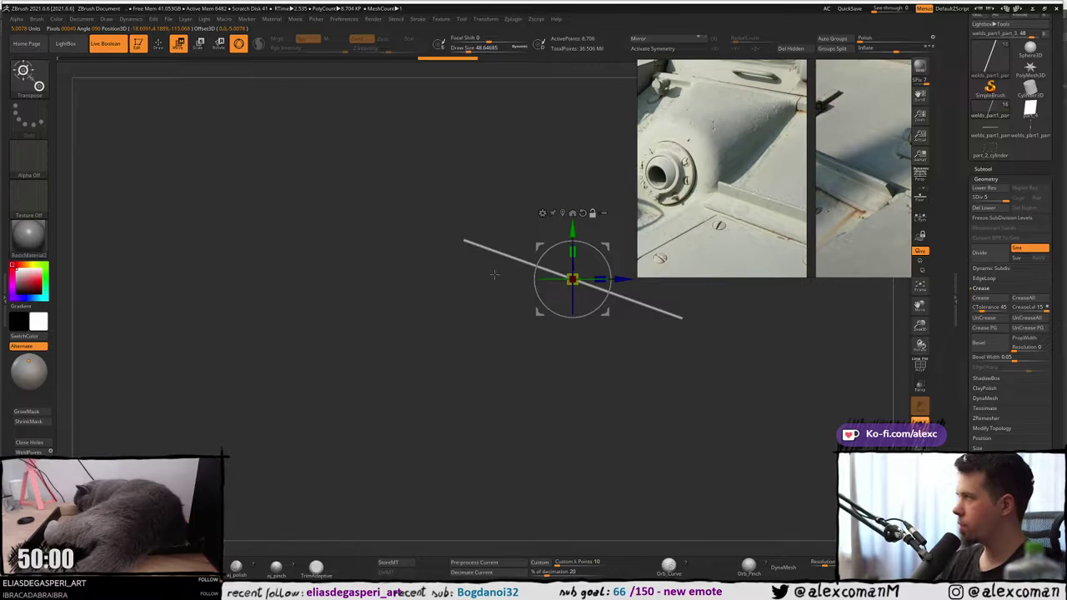
left_click_drag(487, 298, 473, 238, "alt")
right_click_drag(472, 238, 490, 307, "ctrl")
left_click_drag(491, 308, 517, 305)
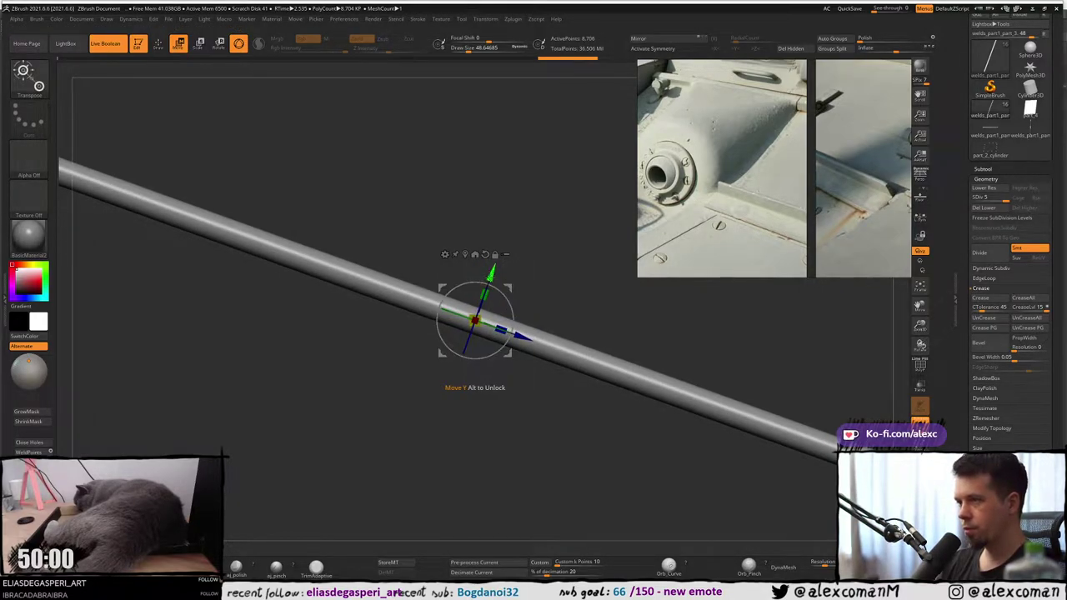
left_click_drag(489, 274, 493, 262, "alt")
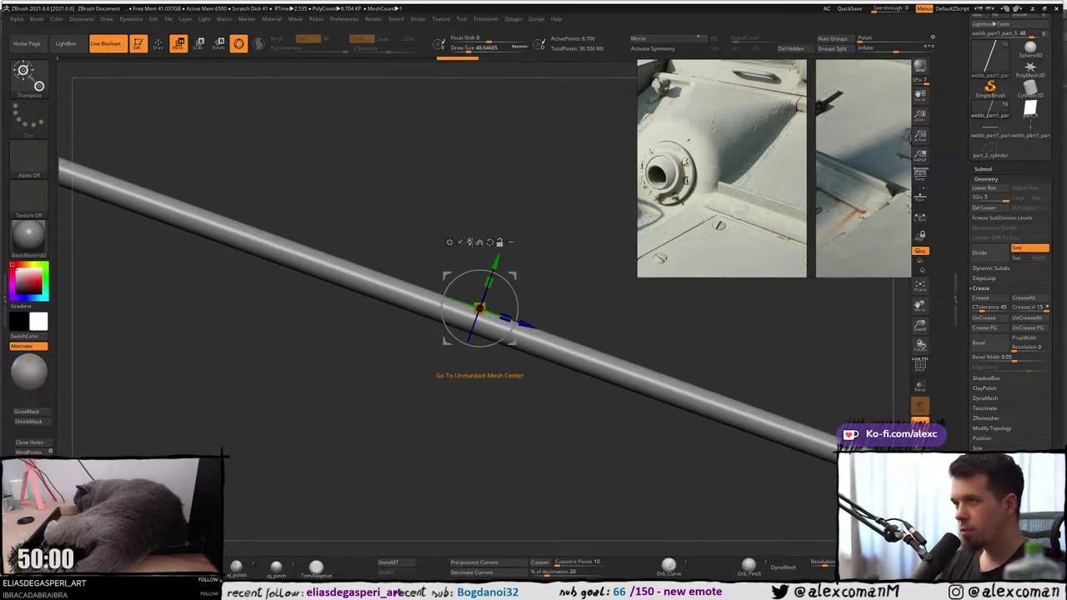
left_click(470, 242)
right_click_drag(504, 265, 475, 268, "ctrl")
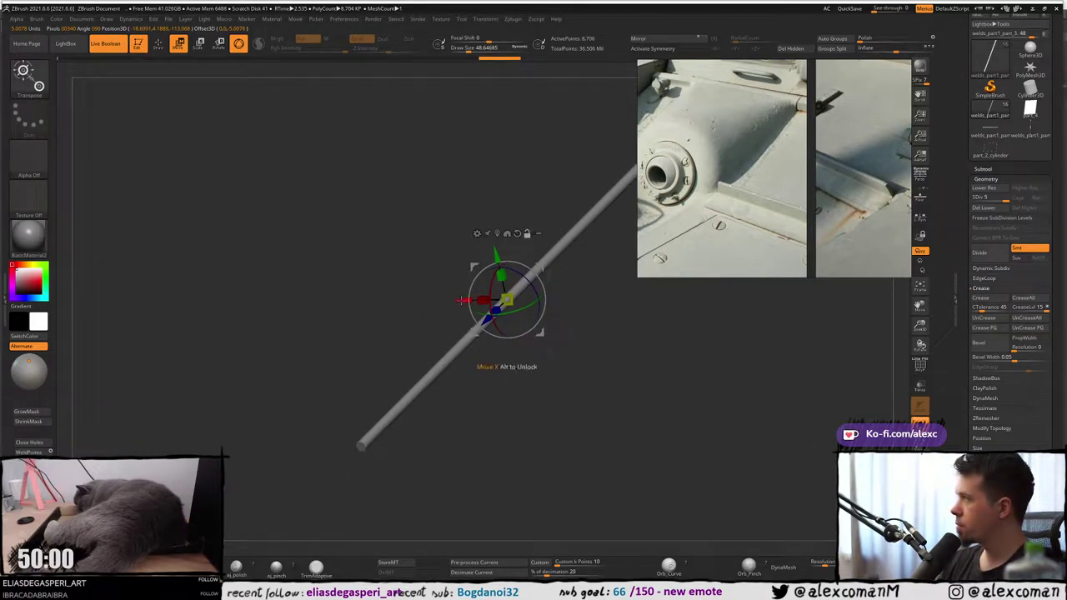
Show the whole hull again and stretch the weld along its length so its ends extend past both ledges.
key("alt+s")
right_click_drag(461, 315, 494, 299)
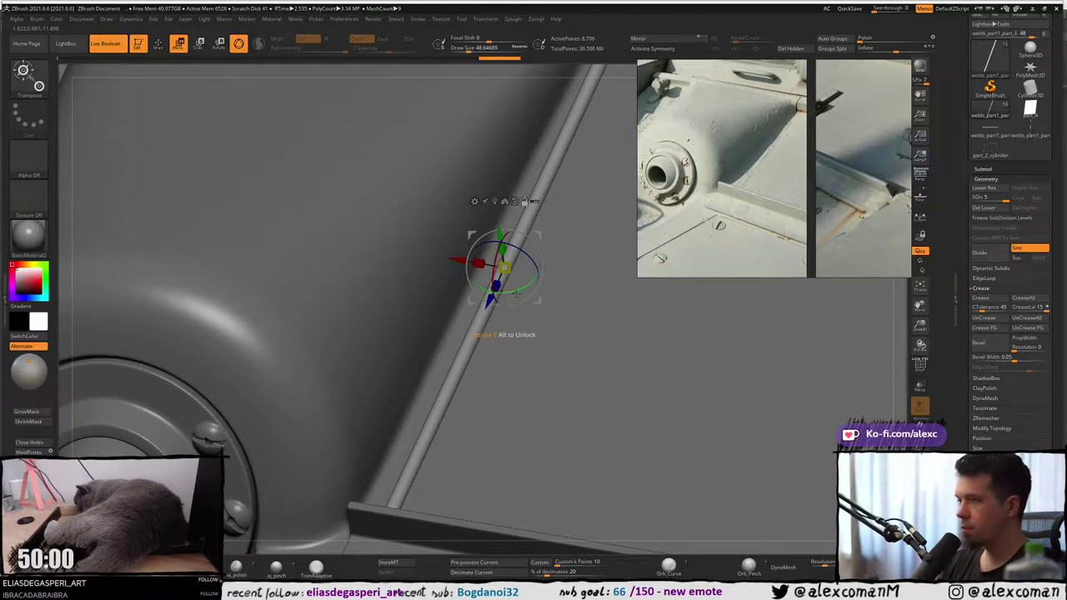
right_click_drag(517, 294, 508, 335)
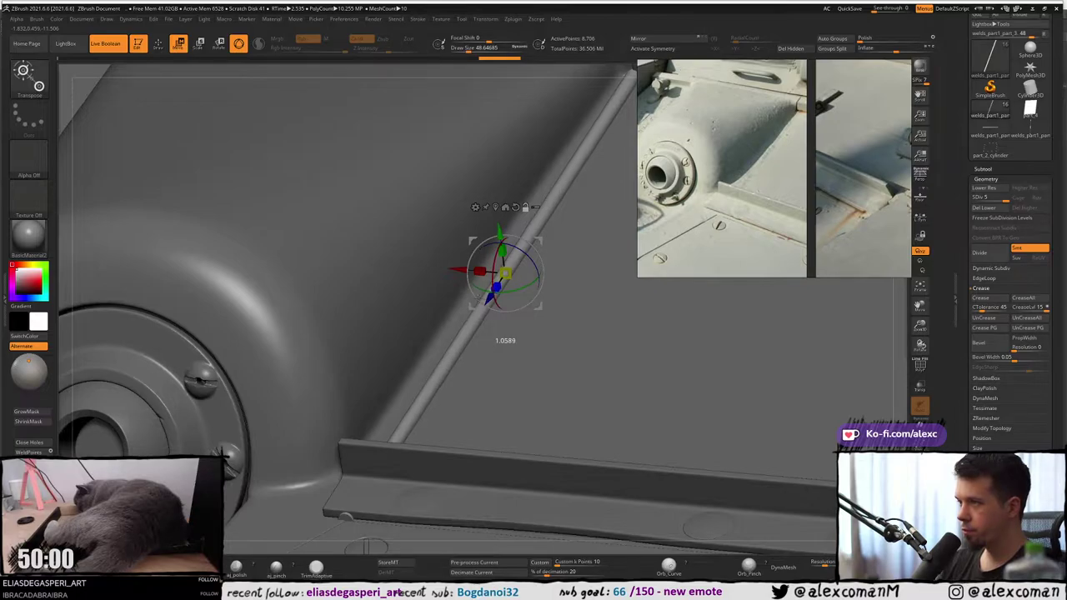
left_click_drag(461, 317, 450, 328)
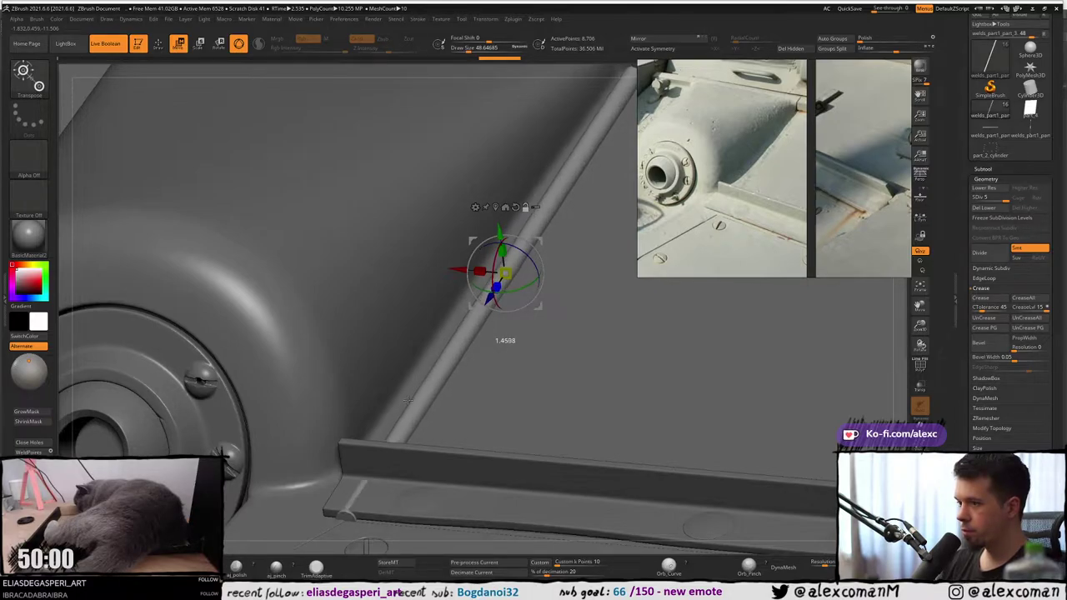
right_click_drag(410, 397, 425, 333, "ctrl")
mouse_move(467, 275)
right_mouse_down("alt")
mouse_move(463, 325)
mouse_move(458, 260)
right_mouse_up("alt")
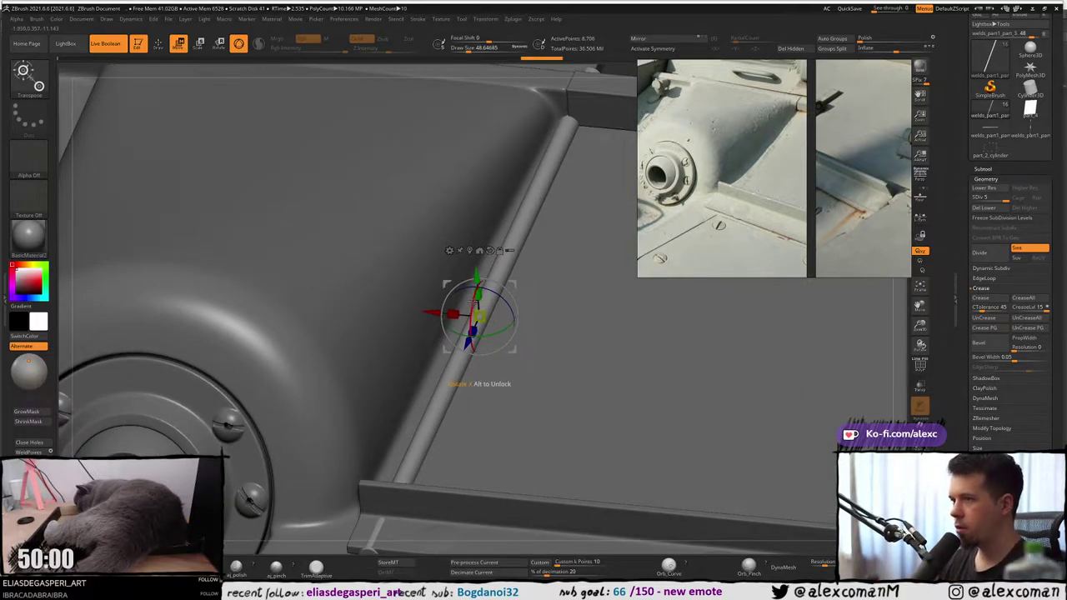
Flatten the weld along its Y axis and nudge it into the seam beside the housing.
right_click_drag(478, 307, 460, 265)
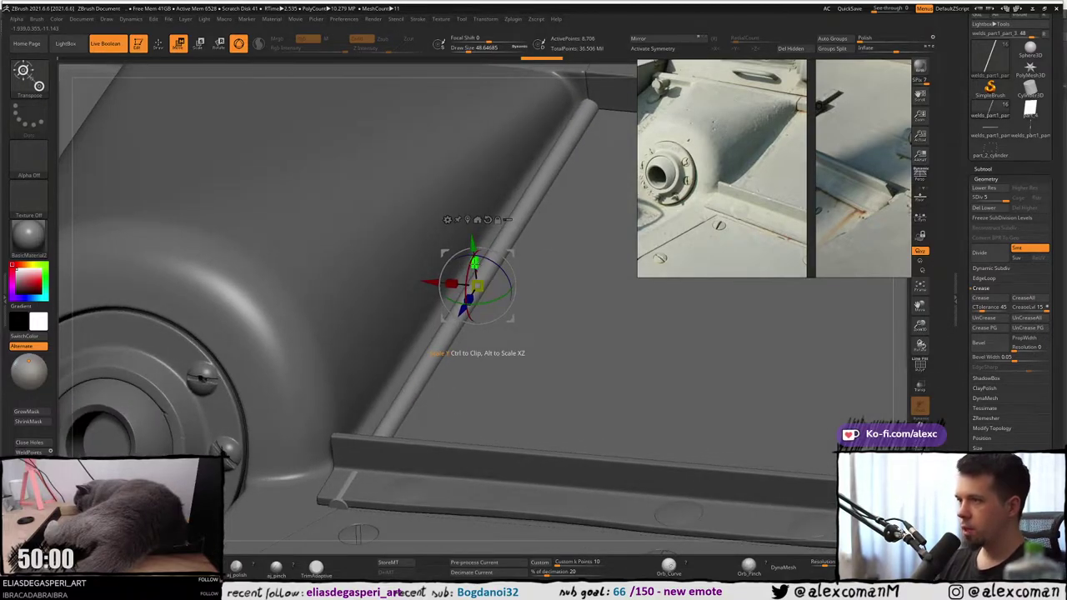
left_click_drag(474, 264, 497, 392)
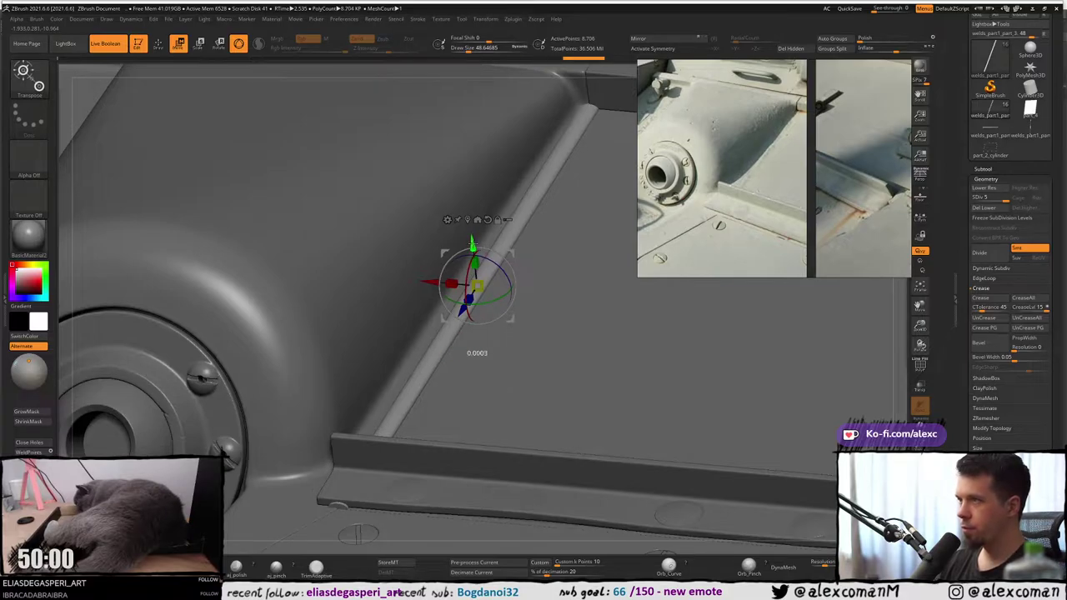
left_click_drag(472, 243, 471, 244)
mouse_move(472, 242)
right_mouse_down()
mouse_move(425, 242)
mouse_move(443, 291)
mouse_move(465, 279)
mouse_move(462, 305)
mouse_move(450, 257)
mouse_move(462, 253)
right_mouse_up()
key("q")
Convert the weld to a DynaMesh without freezing its subdivision levels.
left_click(443, 262, "alt")
key("shift+f")
key("shift+f")
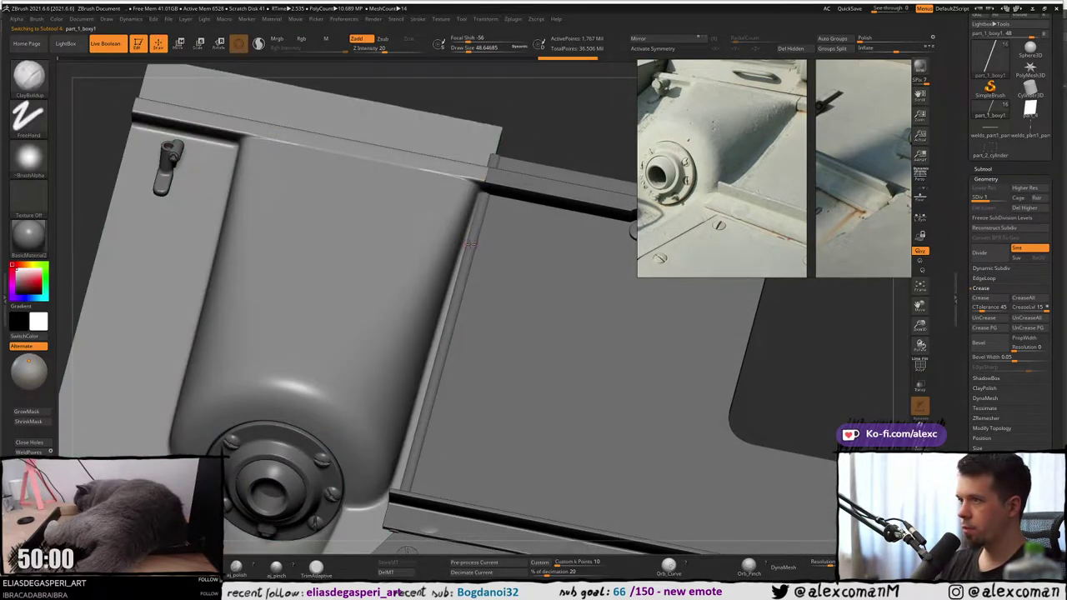
left_click(467, 246, "alt")
right_click_drag(487, 398, 482, 467, "ctrl")
right_click_drag(482, 466, 477, 204, "alt")
key("shift+f")
right_click_drag(438, 347, 455, 406, "ctrl")
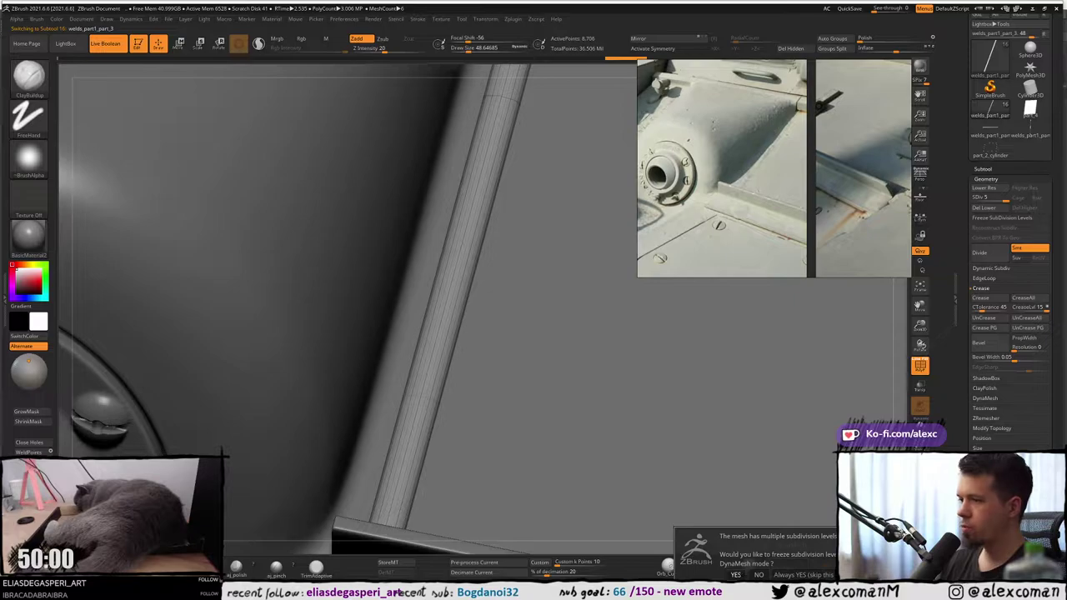
left_click(757, 574)
key("shift+f")
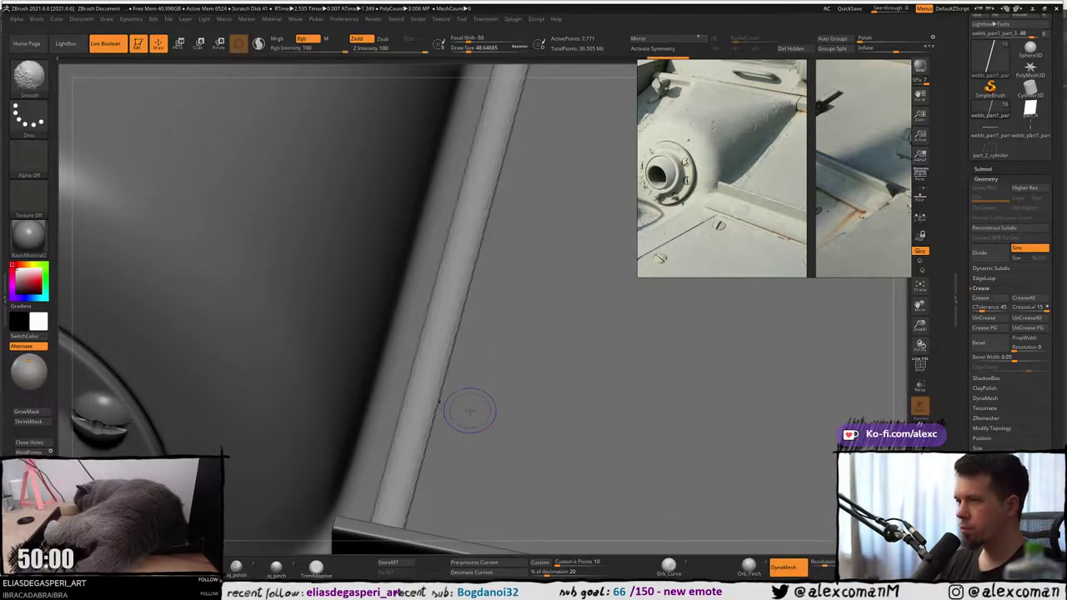
right_click_drag(459, 411, 452, 349, "ctrl")
Isolate the weld and separate its lower end, which runs past the lower ledge, into its own polygroup.
left_click(488, 491, "alt")
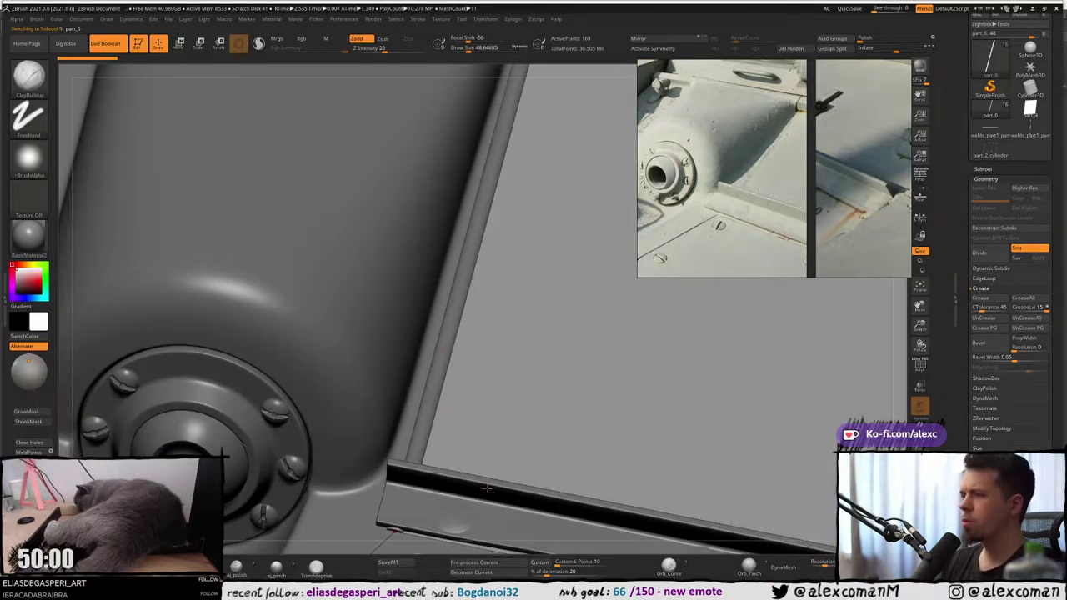
left_click(432, 407, "alt")
mouse_move(431, 436)
right_mouse_down("ctrl")
mouse_move(452, 327)
mouse_move(436, 374)
mouse_move(443, 349)
right_mouse_up("ctrl")
key("shift+f")
key("shift+f")
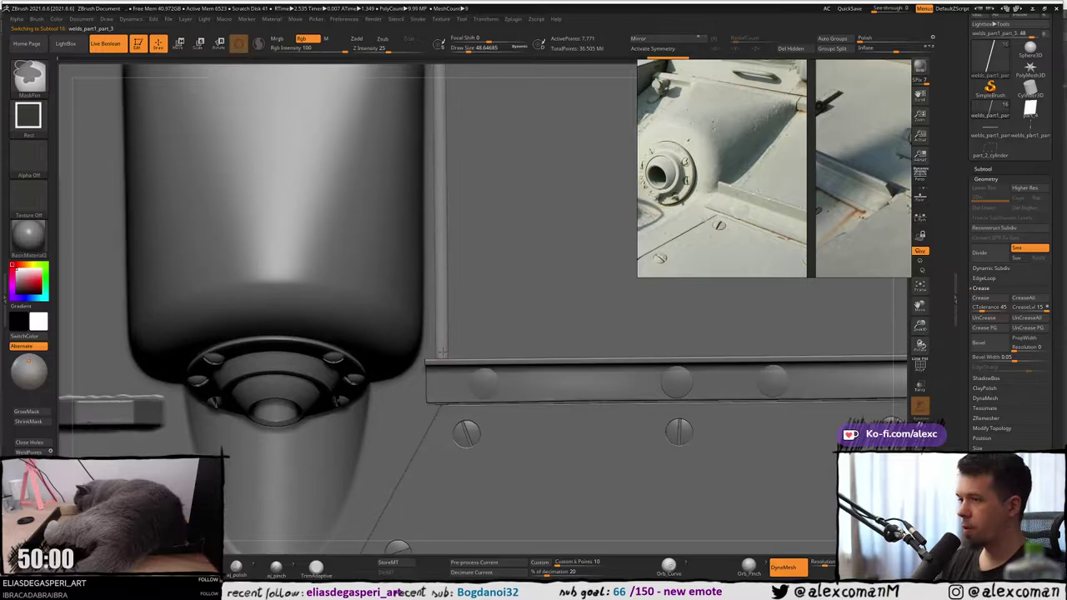
left_click(441, 350, "ctrl+shift")
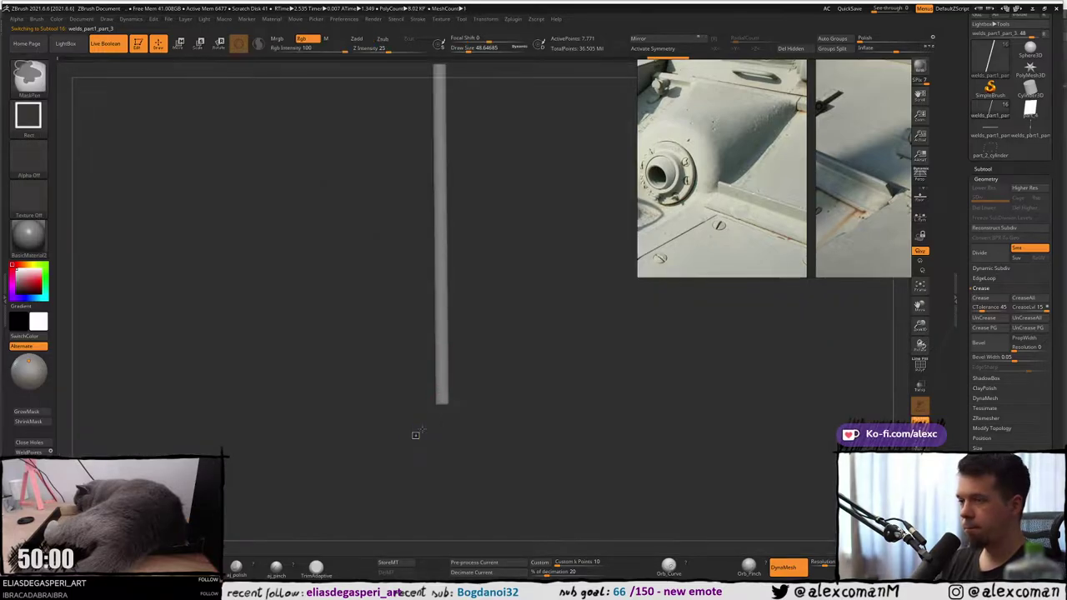
left_click_drag(415, 434, 454, 372, "ctrl+shift")
Separate the weld's upper end, which protrudes past the upper ledge, into its own polygroup.
mouse_move(454, 372)
right_mouse_down("ctrl")
mouse_move(442, 142)
mouse_move(456, 284)
right_mouse_up("ctrl")
mouse_move(456, 284)
right_mouse_down("ctrl")
mouse_move(457, 397)
mouse_move(456, 273)
right_mouse_up("ctrl")
left_click_drag(505, 216, 430, 310, "ctrl")
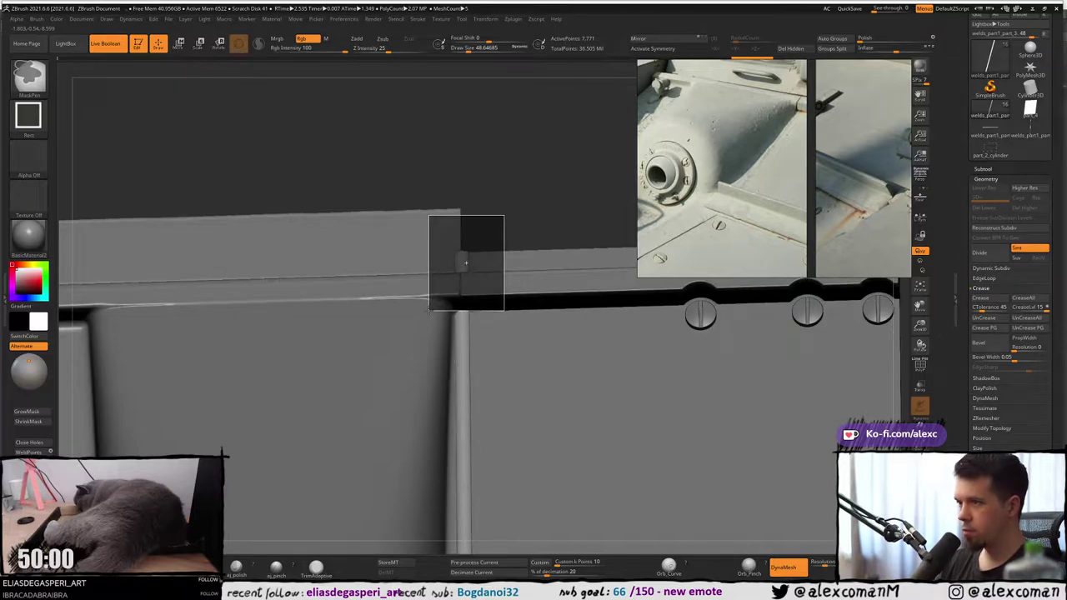
left_click_drag(430, 310, 466, 307, "ctrl+shift")
Isolate the weld's middle polygroup and delete the hidden upper and lower ends.
mouse_move(468, 407)
right_mouse_down("alt")
mouse_move(457, 296)
mouse_move(451, 307)
right_mouse_up("alt")
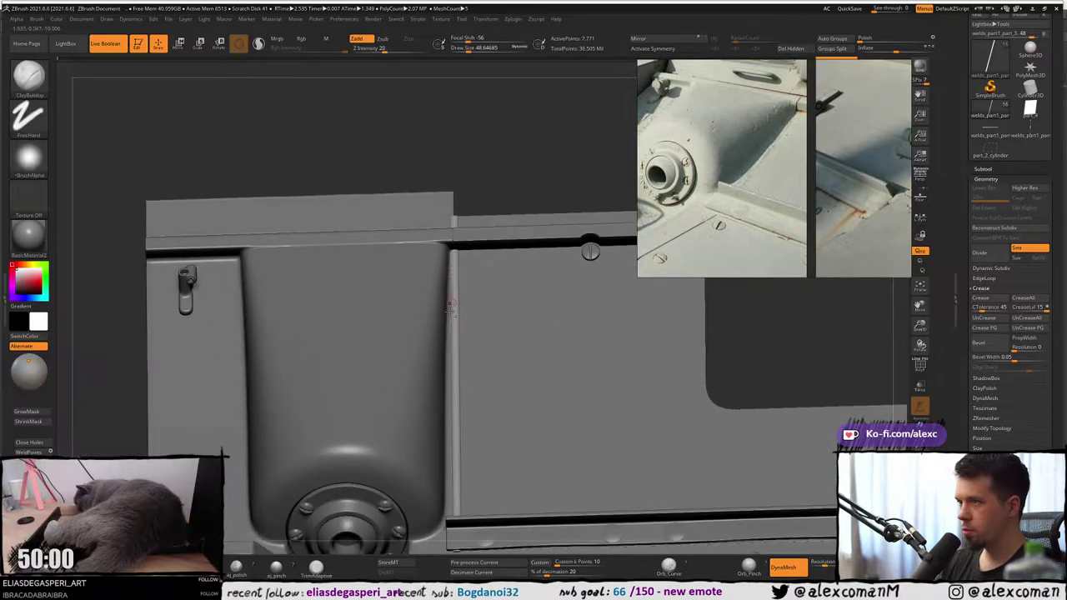
left_click(450, 308, "ctrl+shift")
key("shift+f")
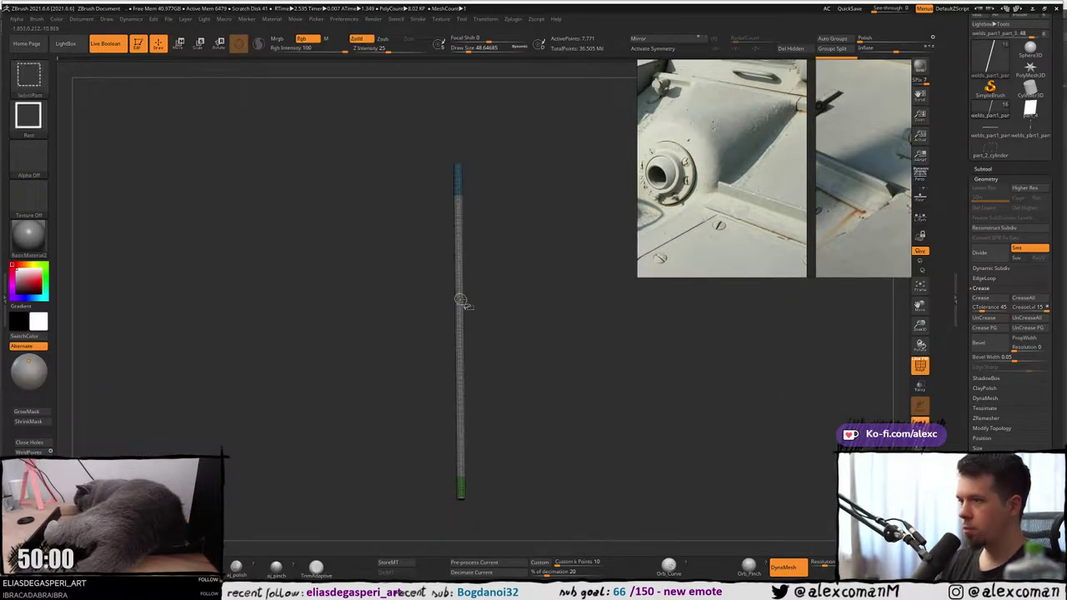
left_click(460, 301, "ctrl+shift")
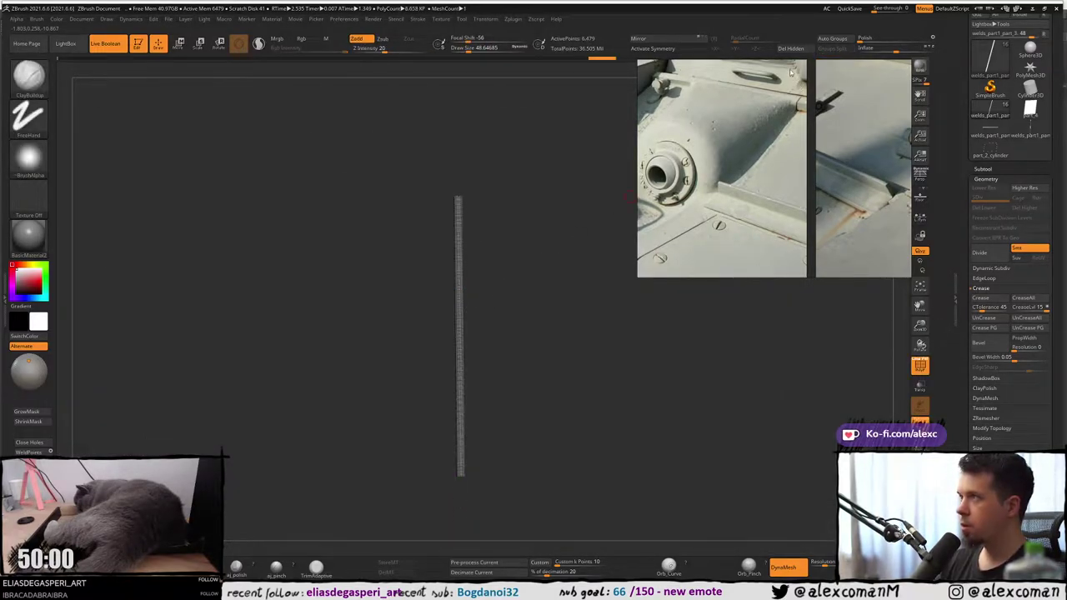
left_click(790, 48)
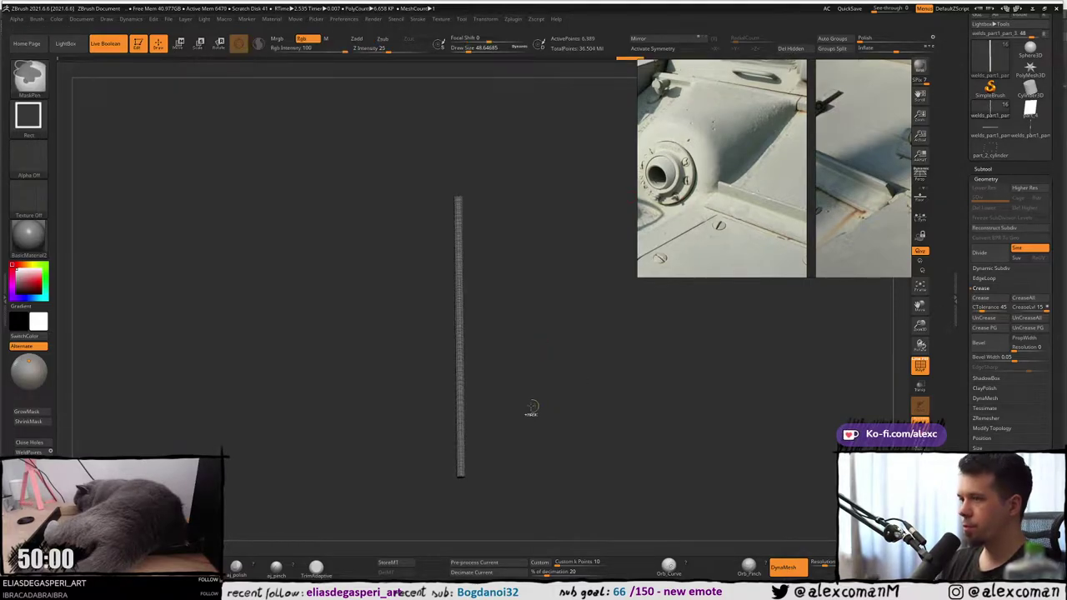
Merge the trimmed weld into a single polygroup and bring the rest of the hull back into view.
key("ctrl+w")
key("shift+f")
key("shift+f")
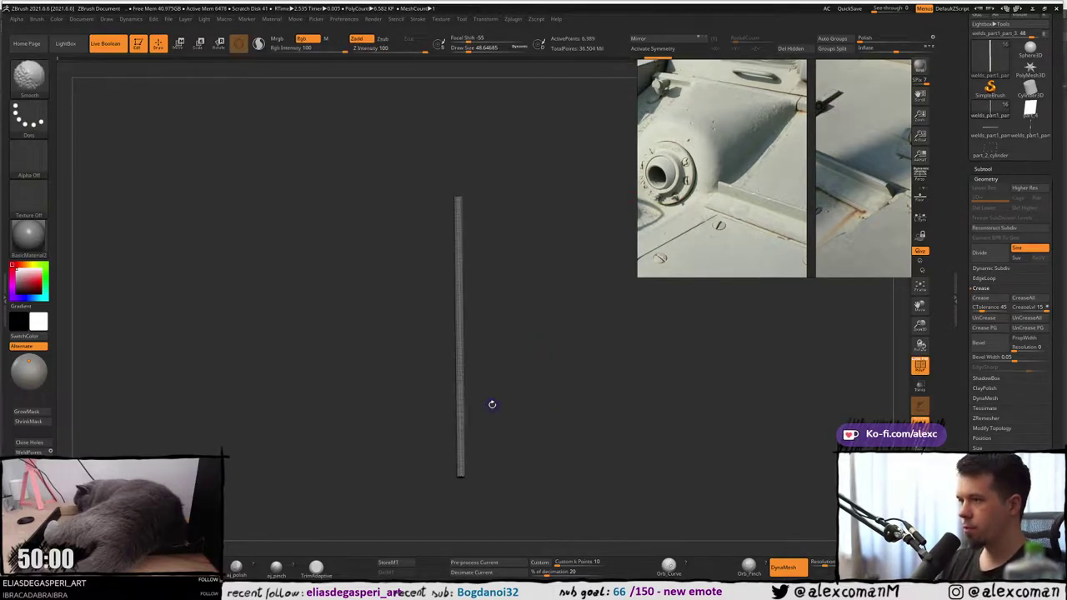
key("shift+f")
key("alt+s")
mouse_move(492, 409)
right_mouse_down("alt")
mouse_move(489, 337)
mouse_move(466, 374)
mouse_move(474, 359)
right_mouse_up("alt")
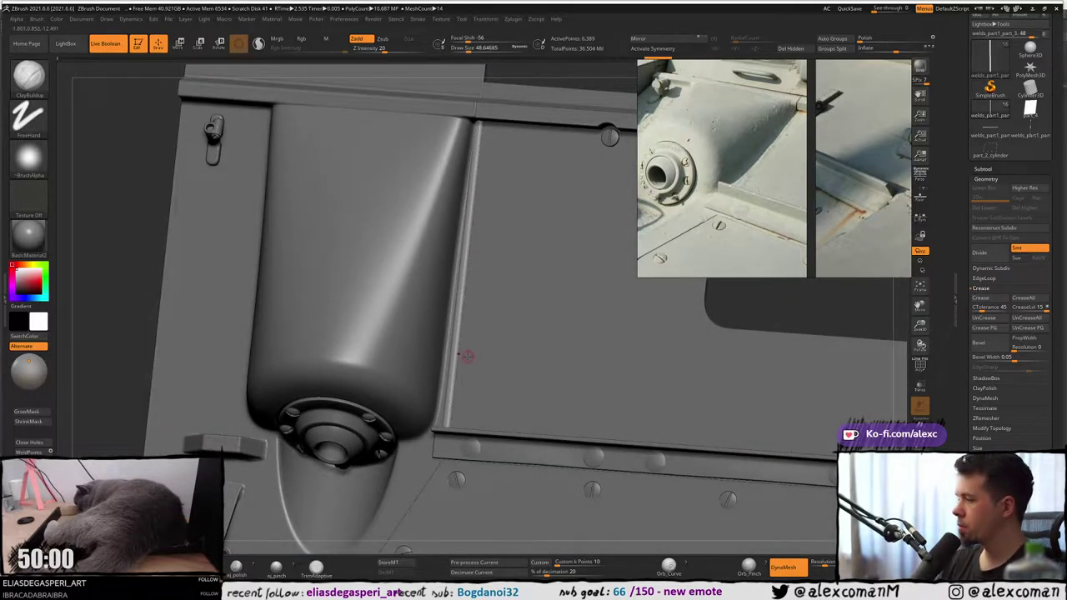
mouse_move(395, 344)
right_mouse_down("alt")
mouse_move(423, 294)
mouse_move(408, 259)
right_mouse_up("alt")
key("shift+f")
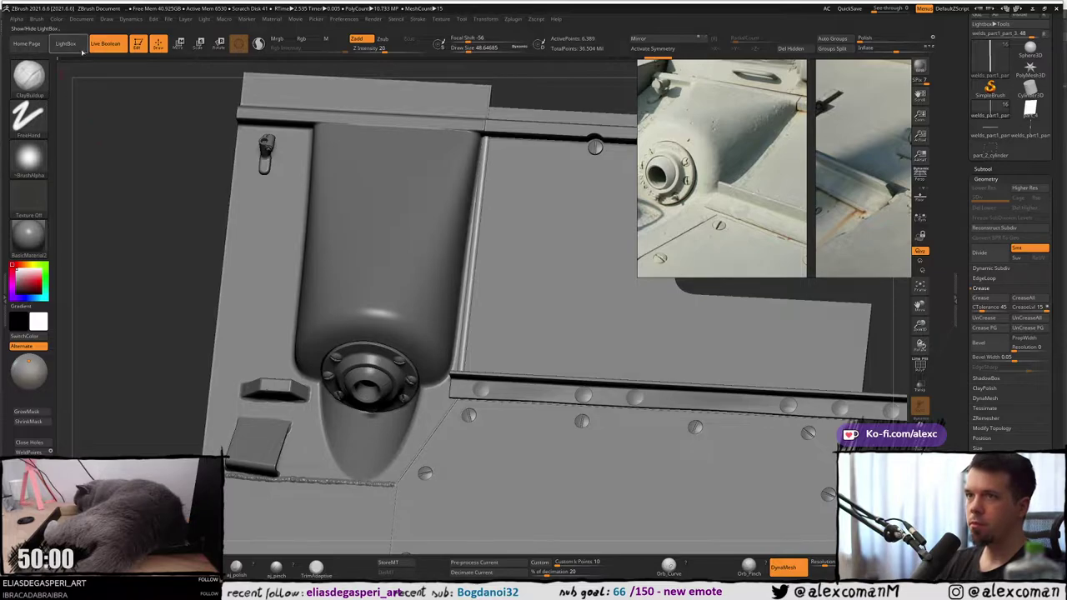
Choose the Welding_6 brush and subdivide the weld twice to prepare it for surface detail.
left_click(29, 75)
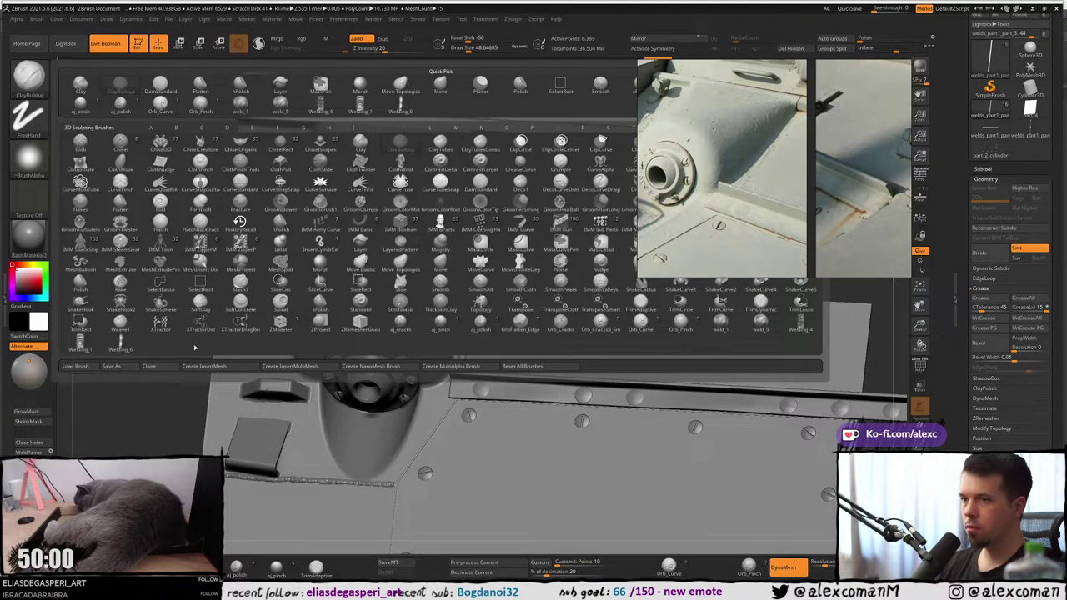
left_click(121, 343)
scroll(492, 219, "up", 5)
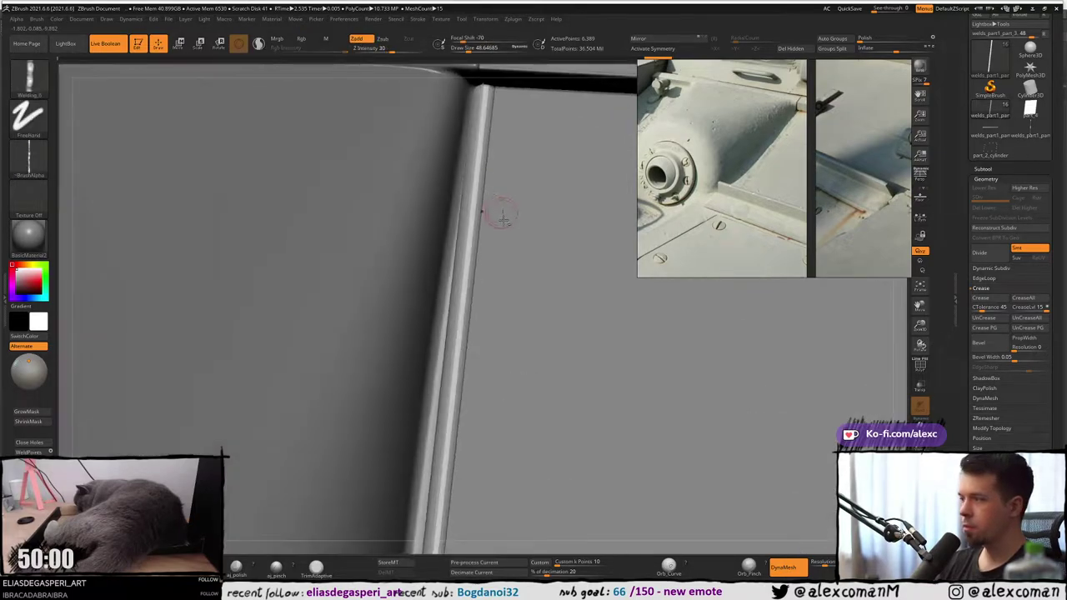
key("shift+f")
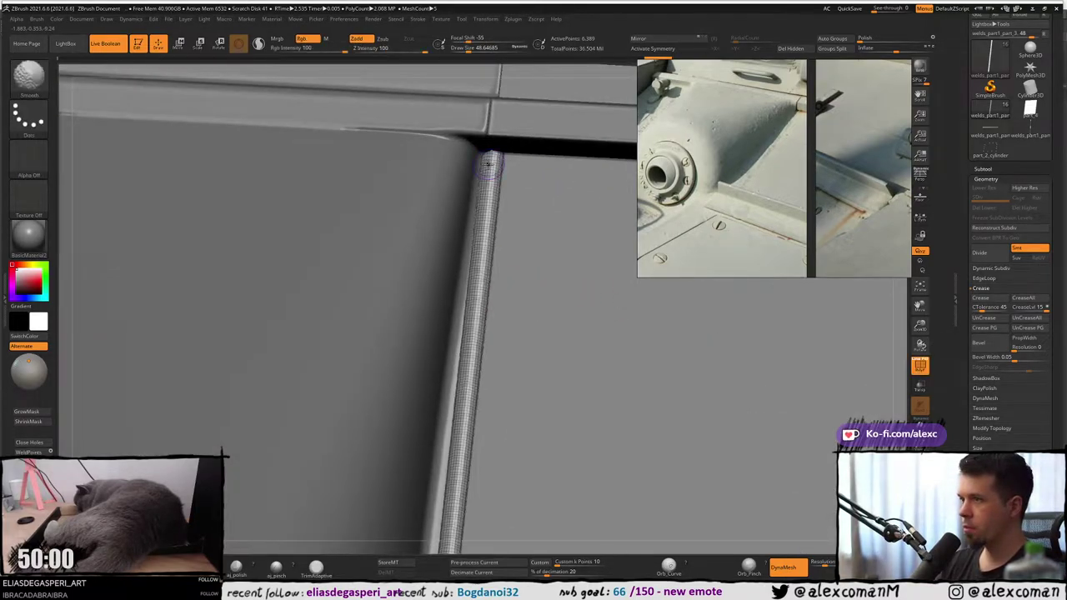
key("shift+f")
key("ctrl")
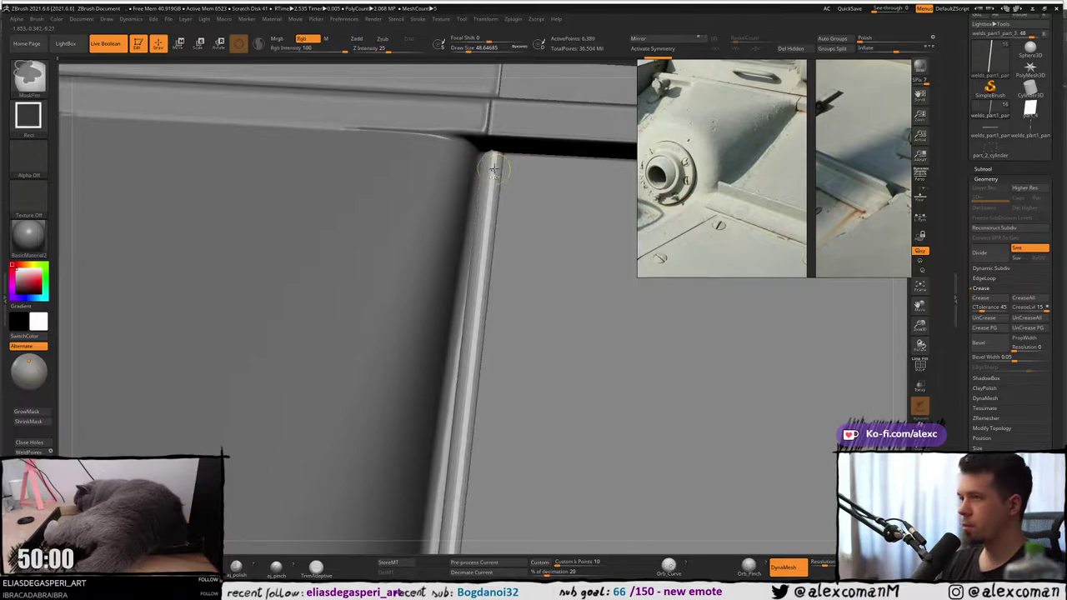
key("ctrl+d")
key("ctrl+d")
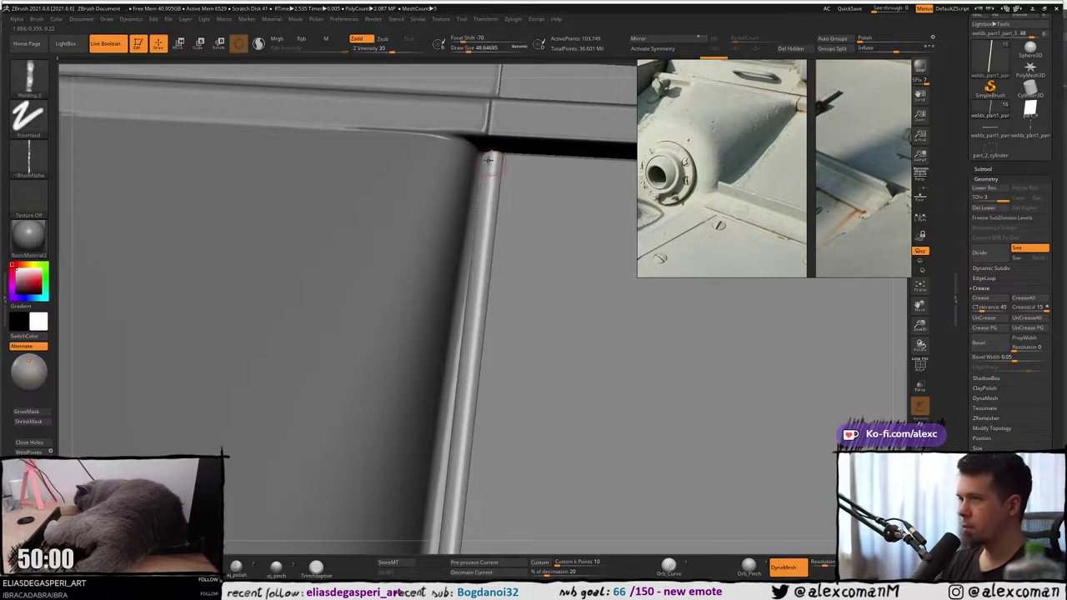
Sculpt a weld-bead texture along the strip's full length with the Welding_6 brush at draw size about 222.
key("s")
left_click_drag(496, 164, 508, 169)
key("s")
left_click_drag(485, 204, 482, 242)
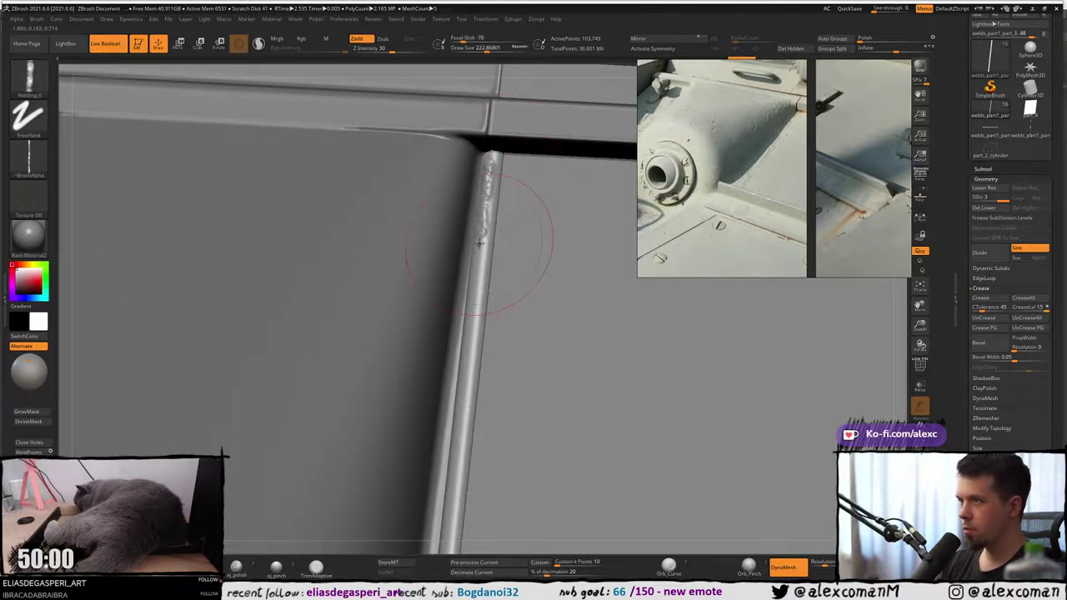
mouse_move(483, 245)
right_mouse_down()
mouse_move(481, 227)
mouse_move(460, 218)
mouse_move(484, 212)
right_mouse_up()
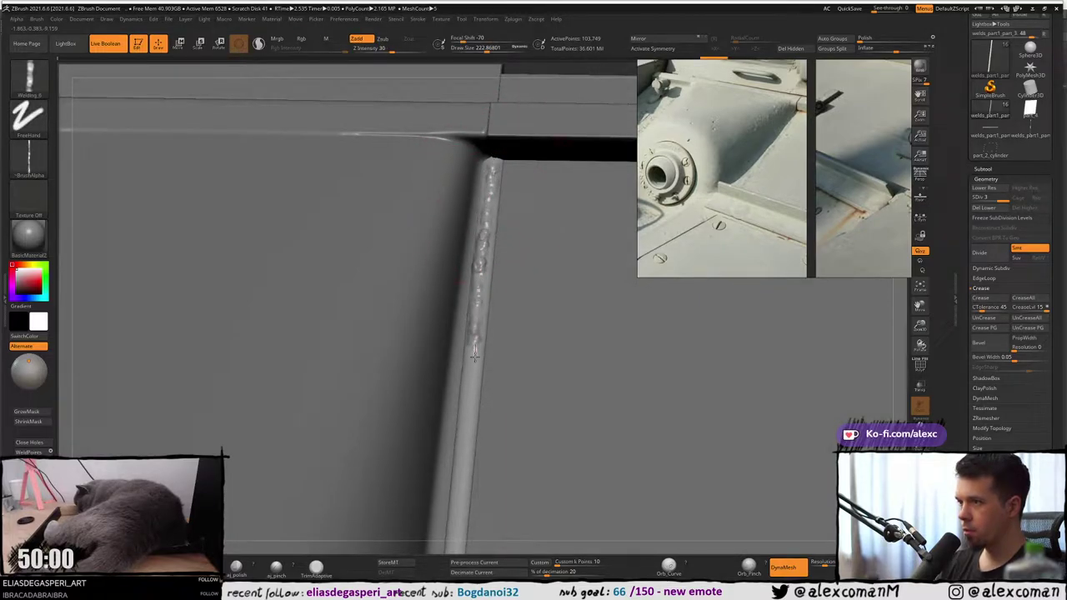
left_click_drag(475, 357, 464, 452)
mouse_move(493, 484)
right_mouse_down("ctrl")
mouse_move(500, 154)
mouse_move(472, 208)
mouse_move(485, 243)
right_mouse_up("ctrl")
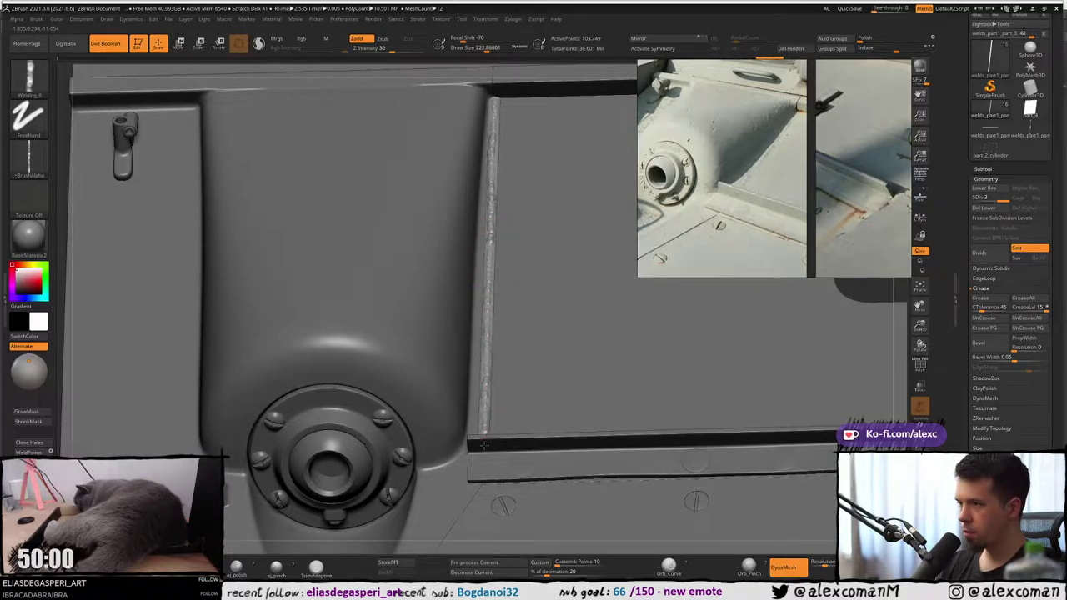
right_click_drag(484, 444, 458, 421)
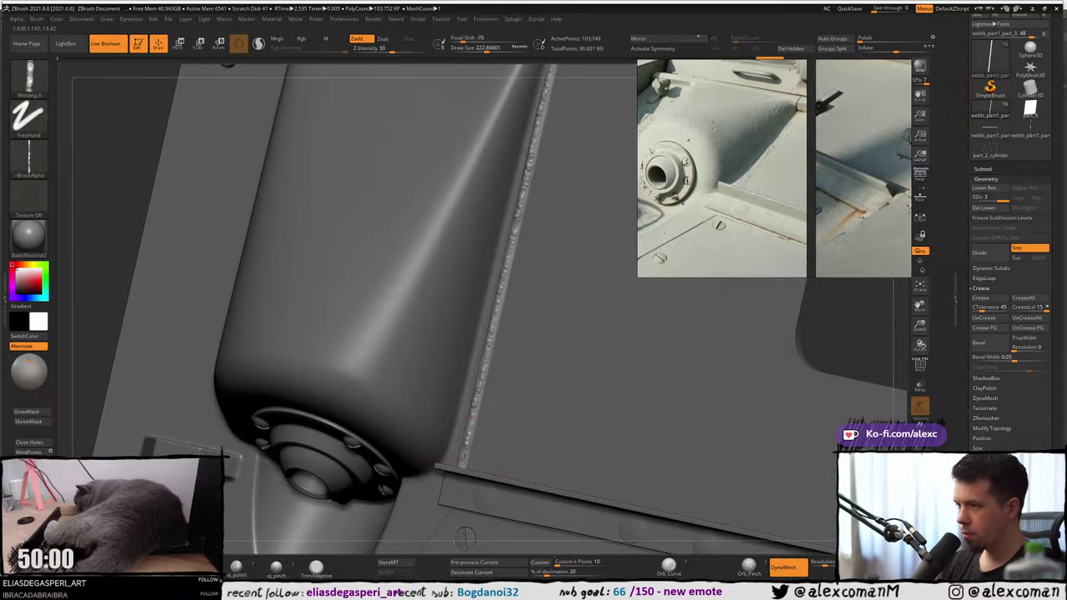
mouse_move(478, 359)
right_mouse_down()
mouse_move(516, 286)
mouse_move(481, 265)
mouse_move(469, 315)
mouse_move(463, 288)
mouse_move(442, 285)
right_mouse_up()
Move the textured weld about 0.0286 along its green axis to sink it into the seam beside the housing.
key("w")
key("shift+f")
key("shift+f")
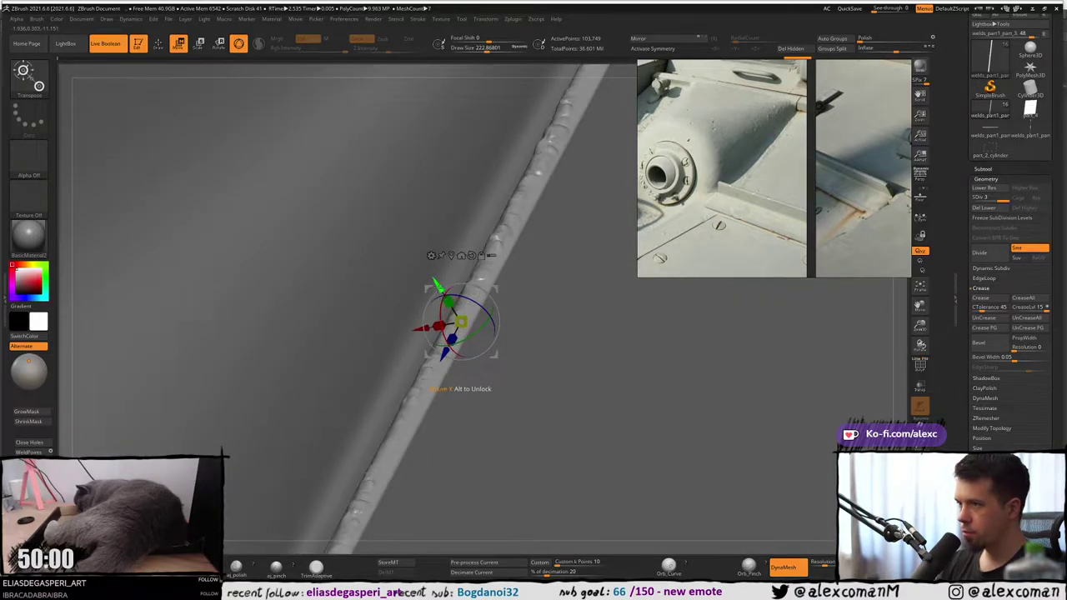
left_click_drag(440, 287, 446, 292)
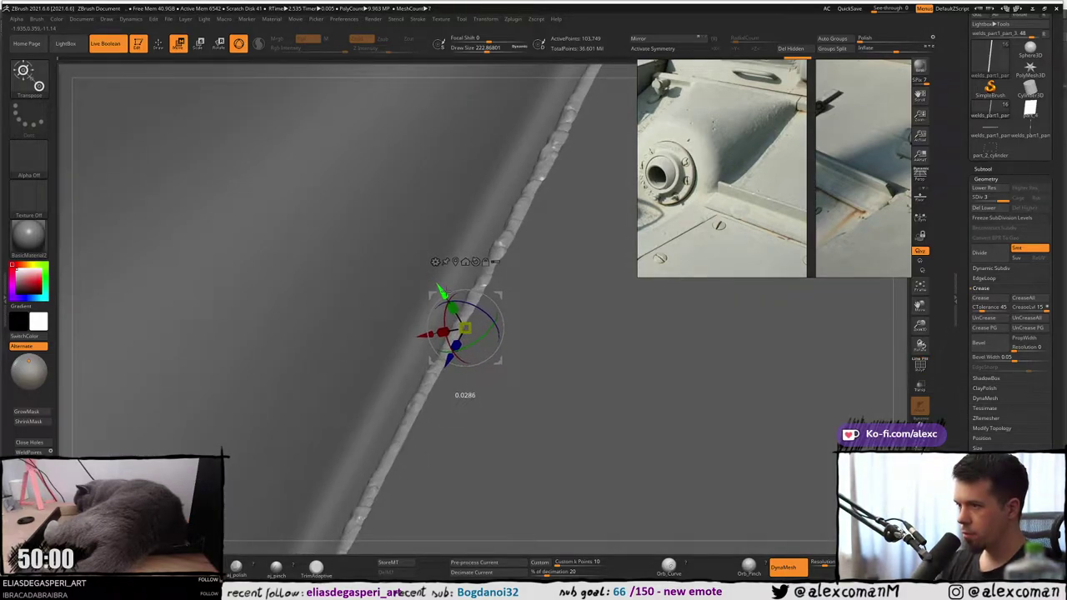
right_click_drag(446, 292, 417, 301)
mouse_move(416, 301)
right_mouse_down("alt")
mouse_move(415, 215)
mouse_move(401, 281)
mouse_move(433, 236)
mouse_move(393, 255)
mouse_move(442, 328)
mouse_move(406, 358)
right_mouse_up("alt")
key("shift+f")
key("q")
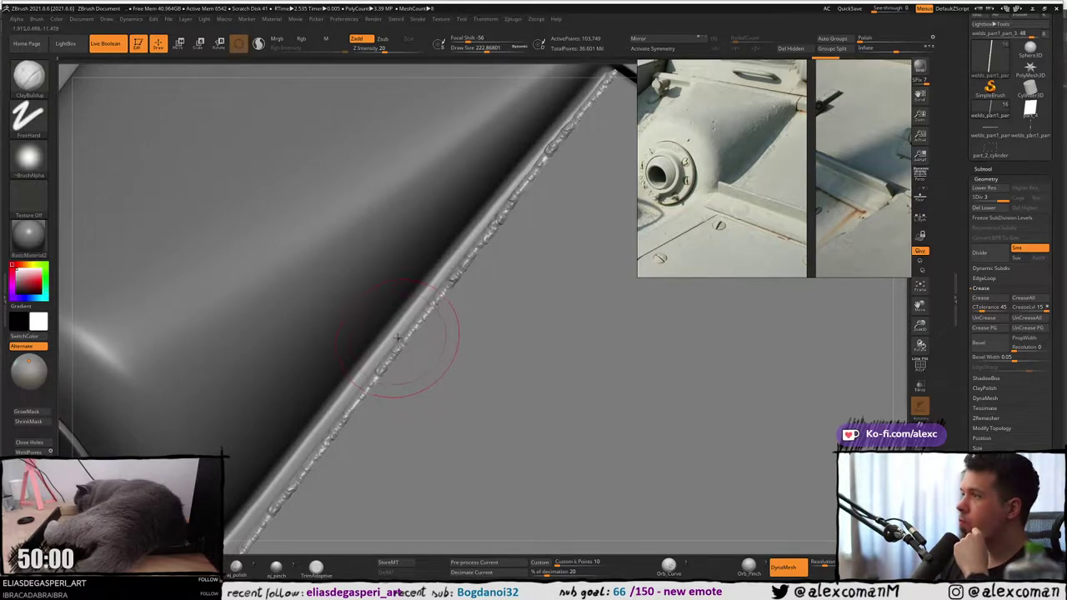
Nudge the textured weld along its blue axis to refit it between the housing and the plate.
right_click_drag(381, 302, 434, 350)
key("w")
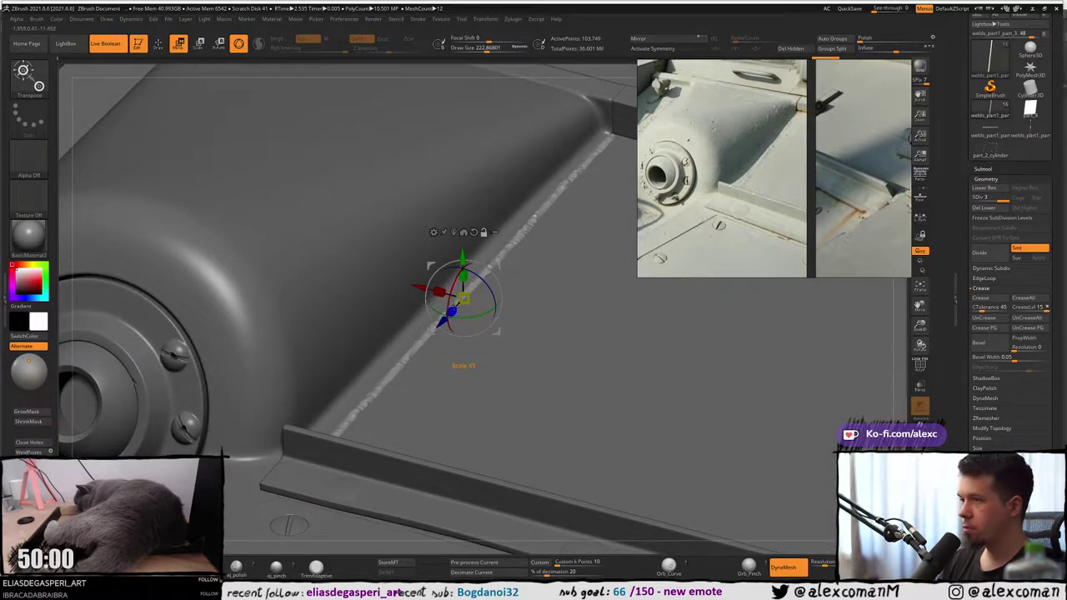
left_click_drag(423, 336, 435, 325)
right_click_drag(463, 259, 460, 290)
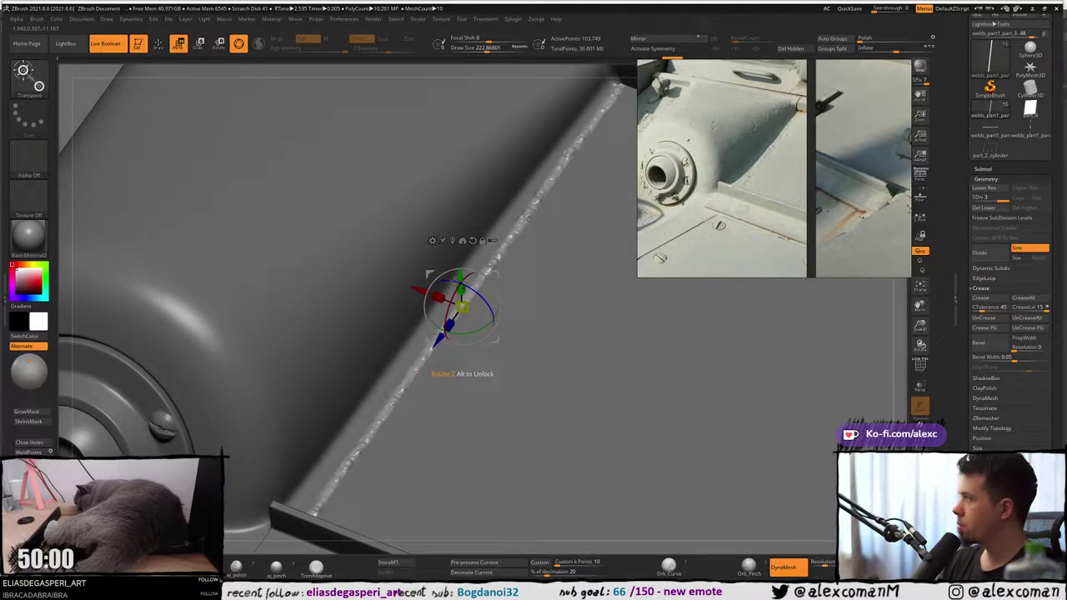
key("q")
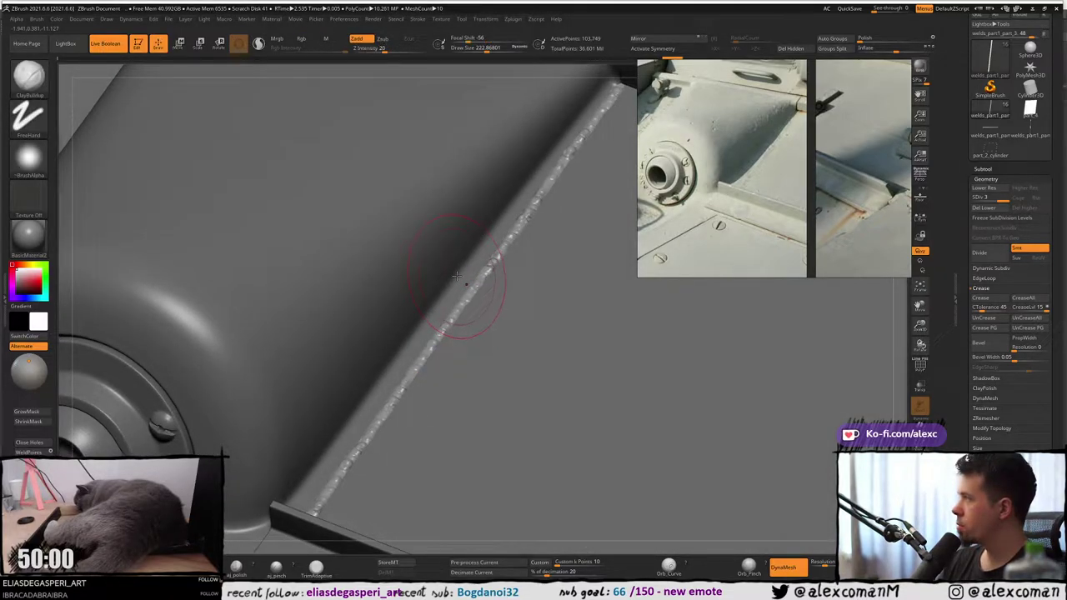
Inspect the textured weld along the housing and switch the display material to StartupMaterial.
right_click_drag(457, 279, 441, 290, "alt")
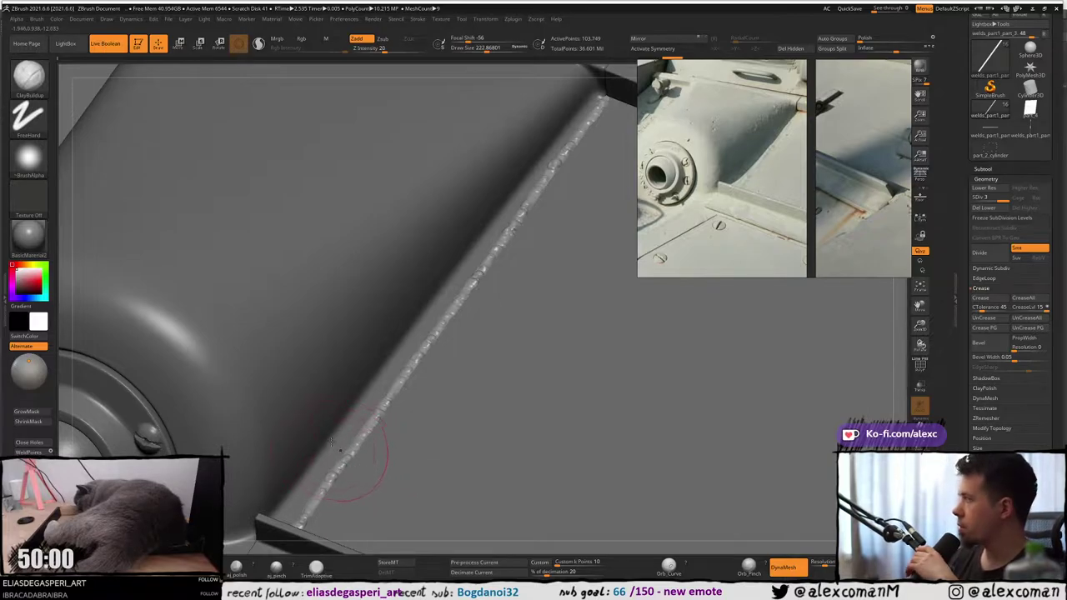
right_click_drag(330, 440, 413, 317)
right_click_drag(457, 271, 445, 304)
mouse_move(446, 303)
right_mouse_down()
mouse_move(456, 302)
mouse_move(443, 295)
right_mouse_up()
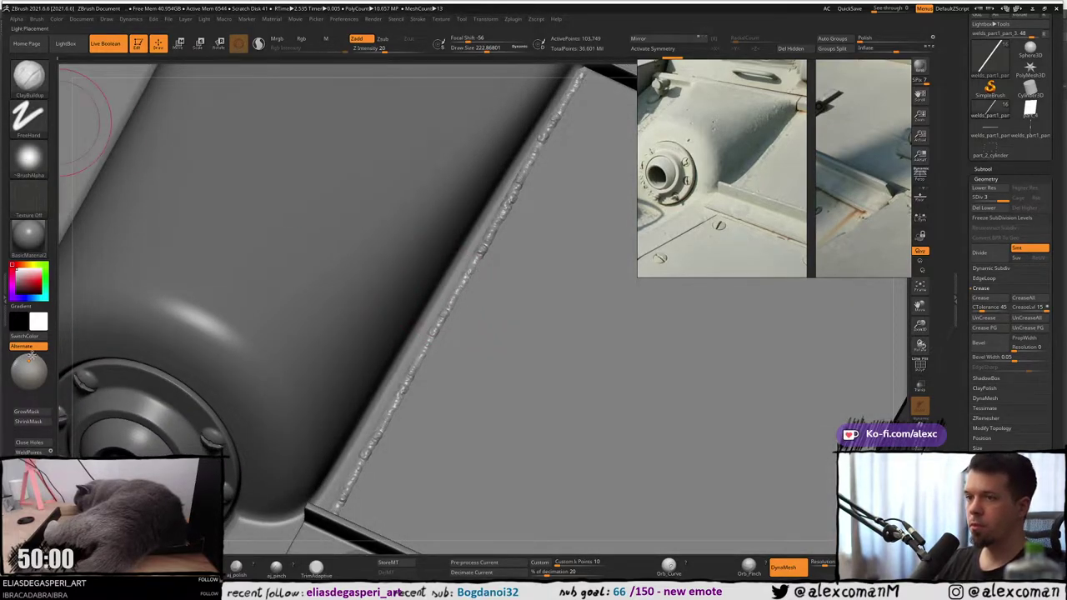
left_click(42, 240)
left_click(79, 278)
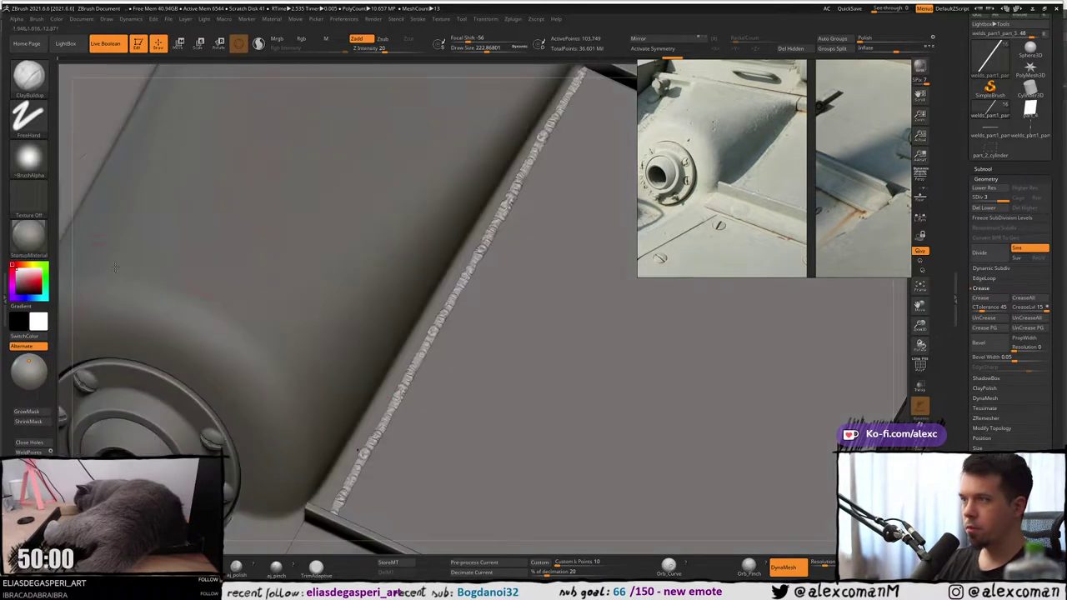
Step back through the undo history to remove the weld's sculpted texture and return to the smooth subdivided strip.
mouse_move(491, 247)
right_mouse_down()
mouse_move(521, 199)
mouse_move(476, 262)
right_mouse_up()
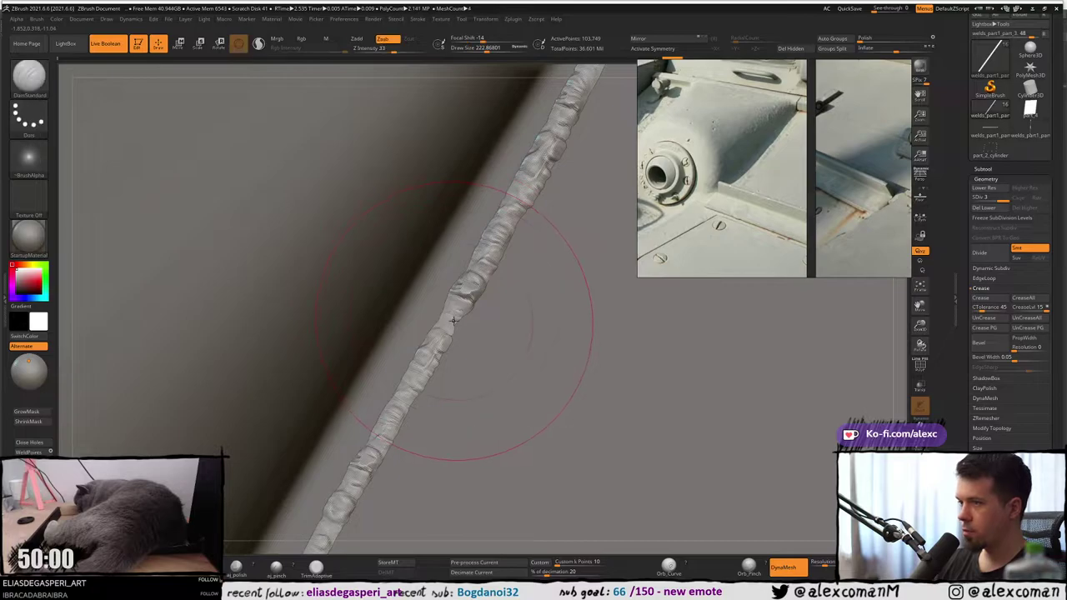
key("s")
left_click_drag(447, 323, 439, 327)
mouse_move(441, 334)
right_mouse_down()
mouse_move(456, 351)
mouse_move(437, 297)
right_mouse_up()
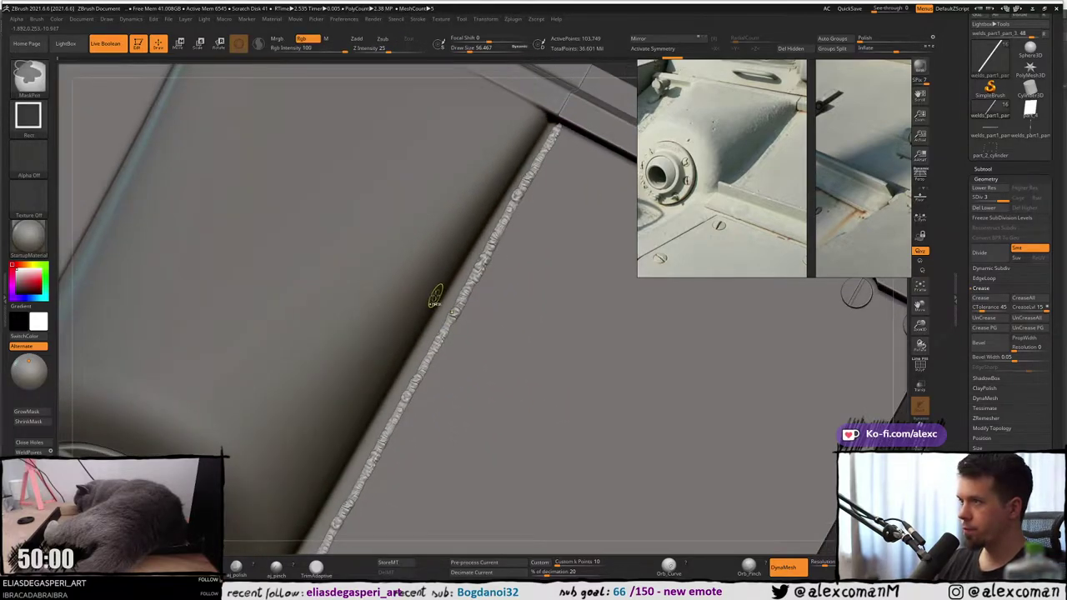
left_click_drag(665, 57, 549, 57)
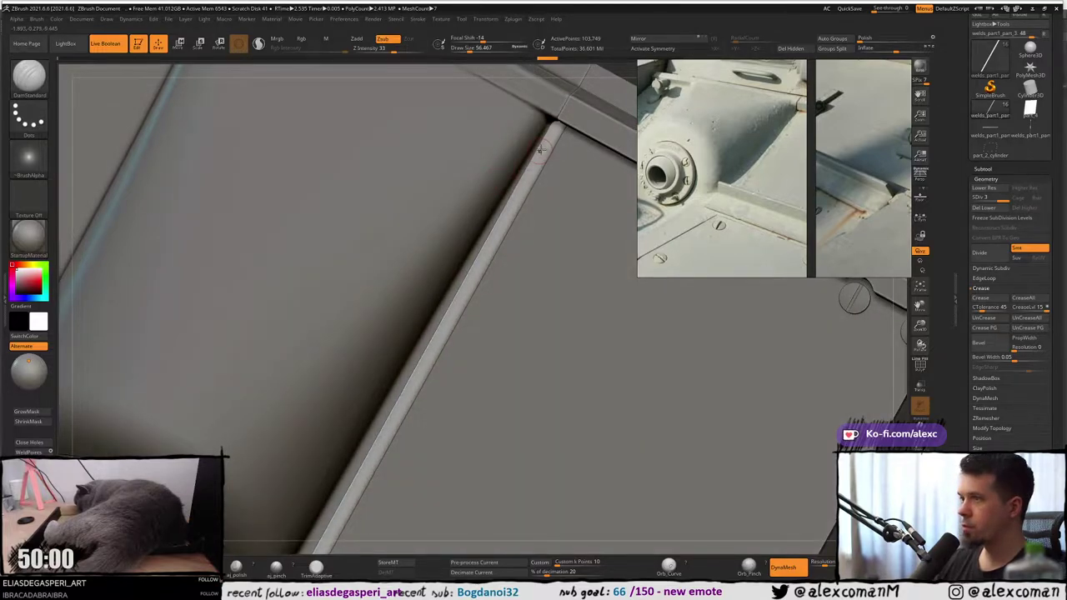
Subdivide the smooth weld twice more, up to subdivision level 5.
mouse_move(540, 150)
right_mouse_down()
mouse_move(544, 135)
mouse_move(539, 142)
mouse_move(531, 126)
right_mouse_up()
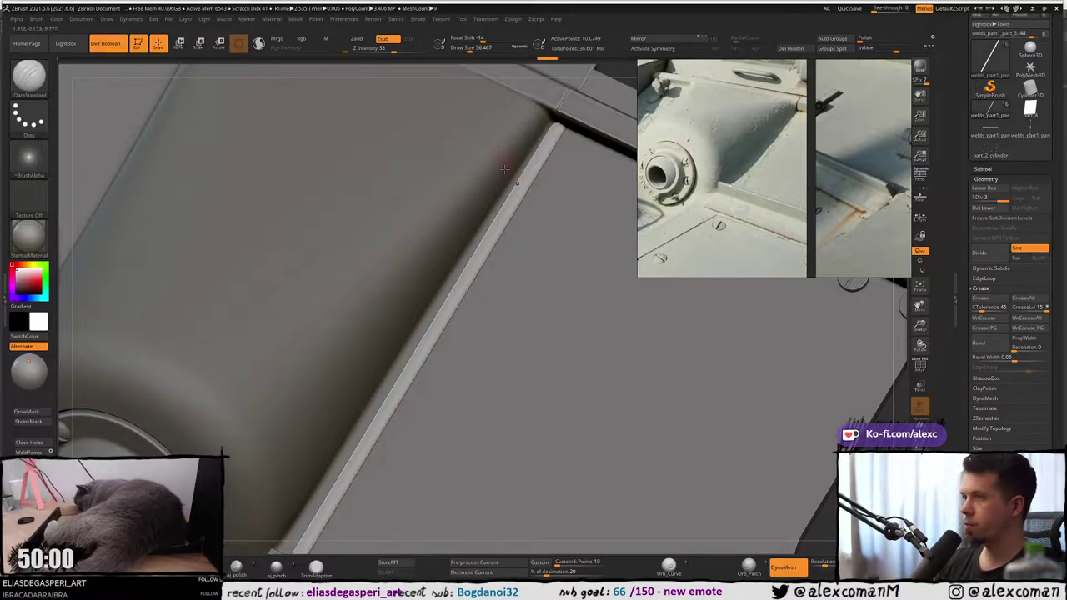
key("ctrl")
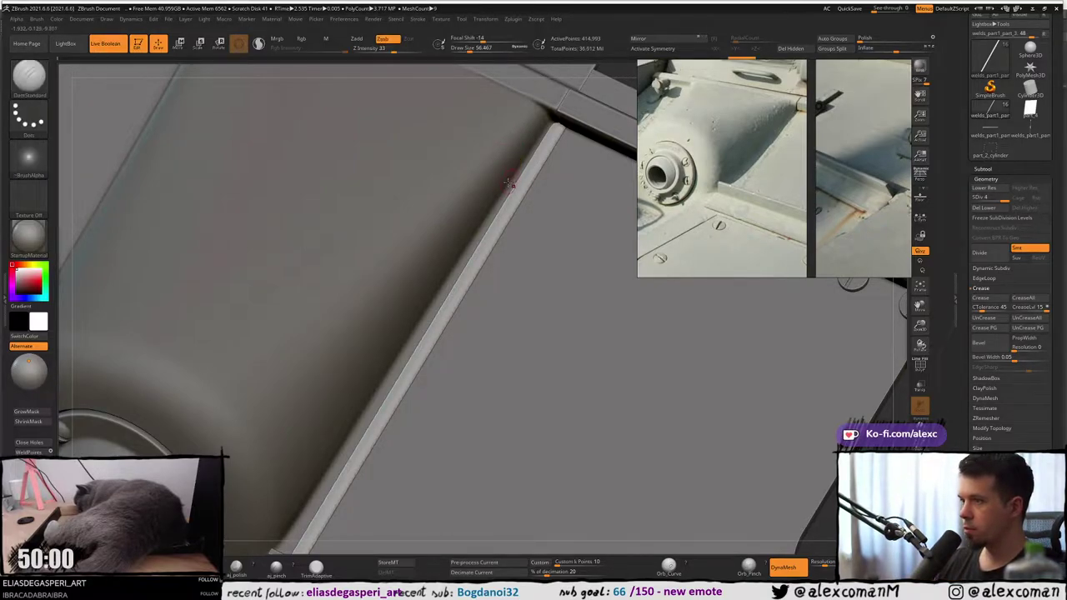
key("shift+f")
key("shift+f")
right_click_drag(508, 184, 513, 182)
key("ctrl+d")
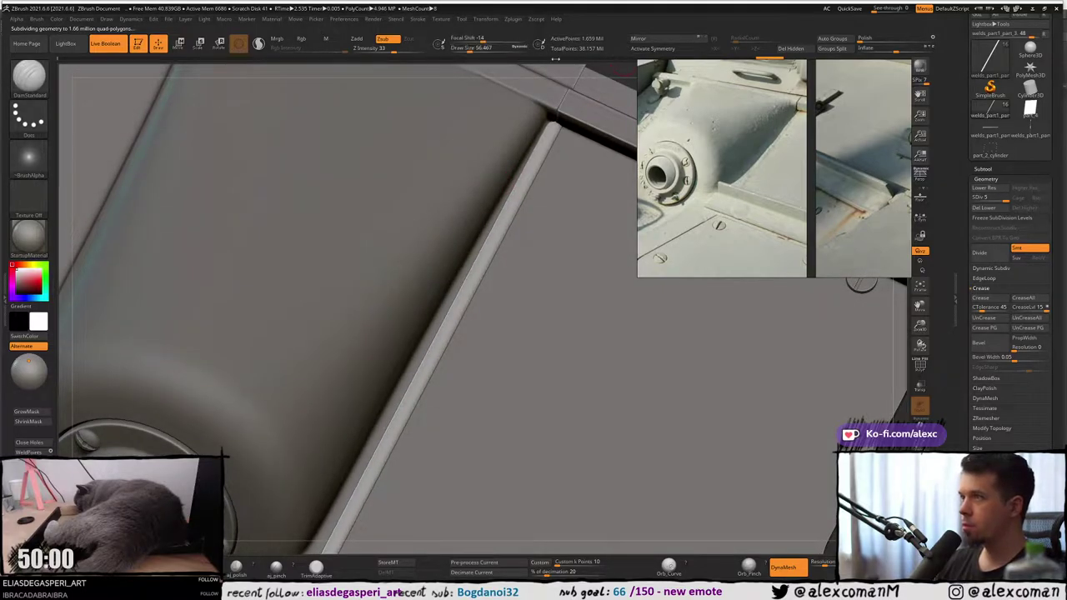
Polish the subdivided weld to soften its edges and check the mesh density in wireframe.
left_click_drag(860, 38, 877, 38)
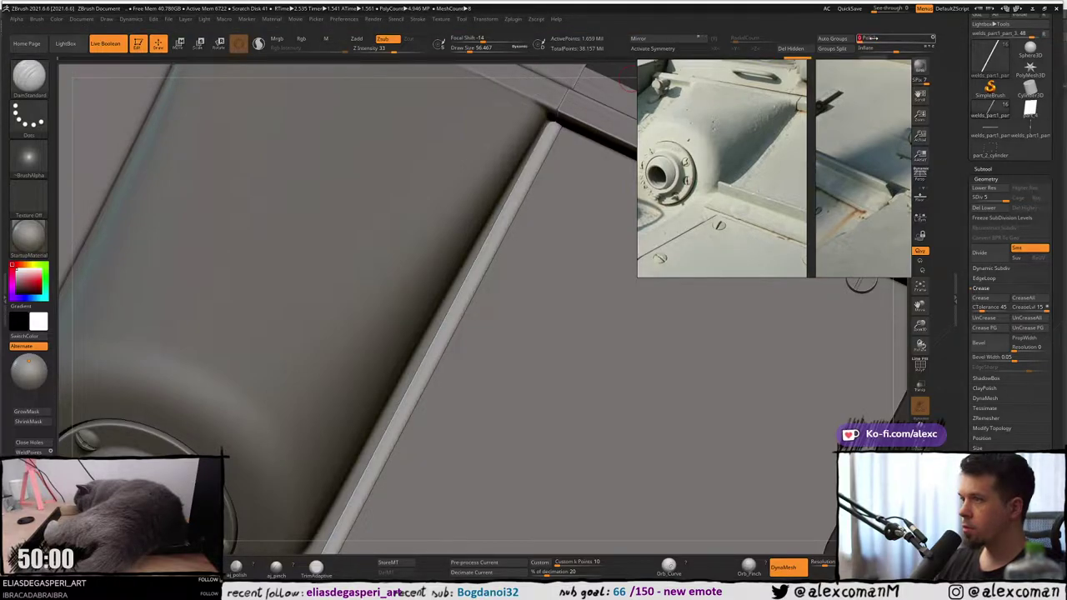
right_click_drag(545, 184, 529, 176)
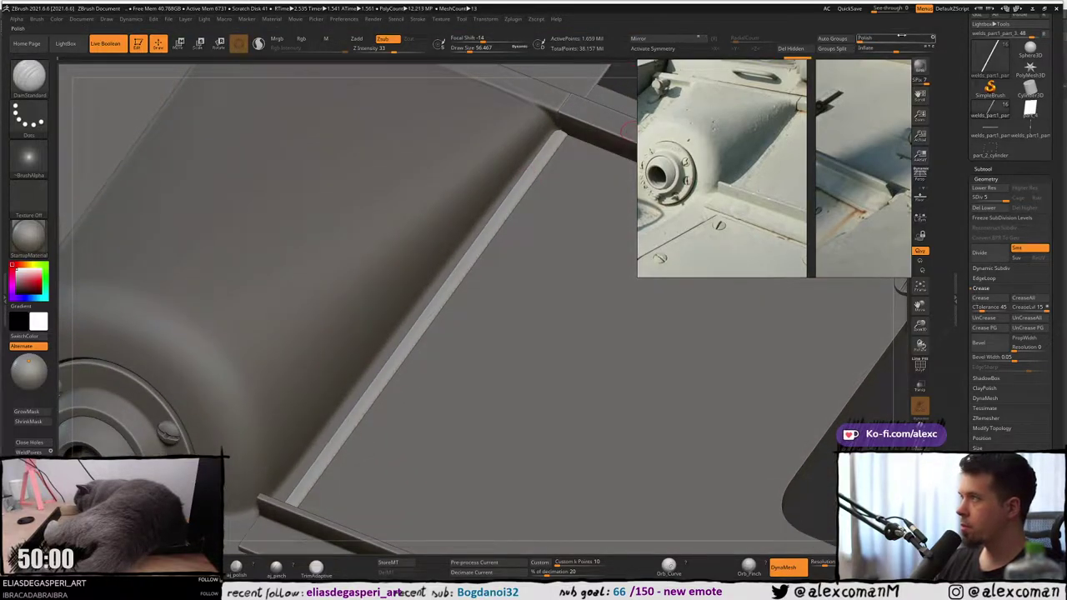
left_click(873, 37)
left_click(876, 37)
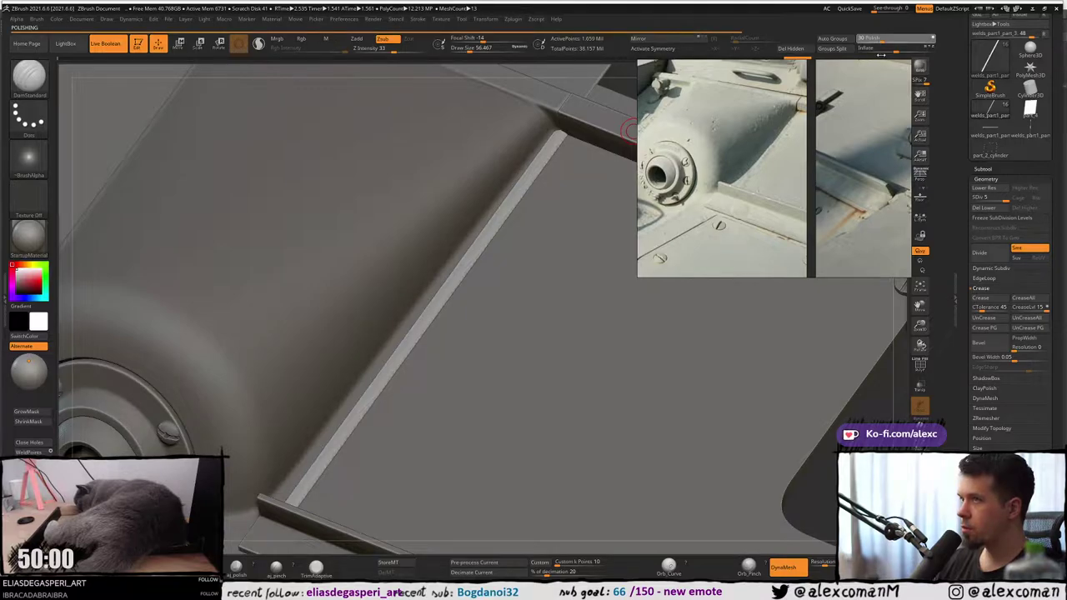
right_click_drag(553, 274, 553, 278)
key("shift+f")
key("shift+f")
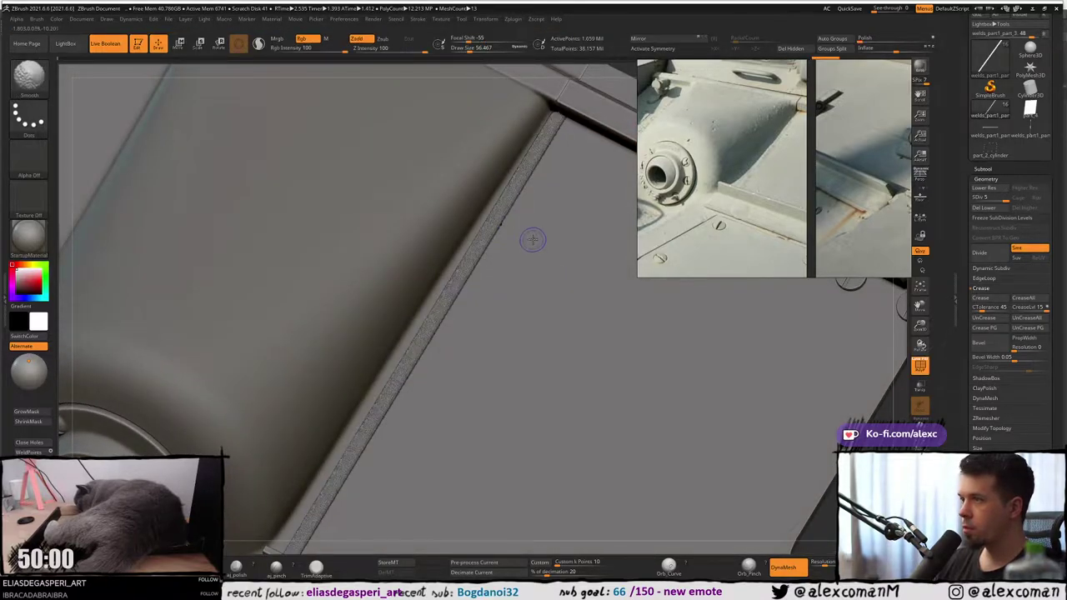
key("alt+s")
mouse_move(521, 235)
right_mouse_down()
mouse_move(522, 172)
mouse_move(514, 237)
right_mouse_up()
key("alt+s")
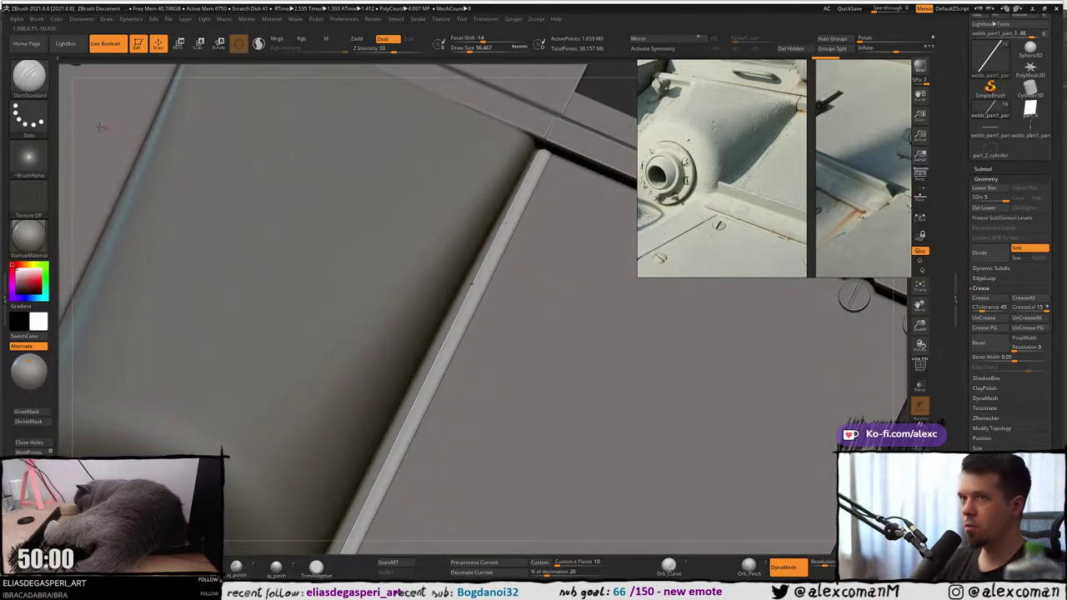
Try a bead stroke on the weld's upper end with the Welding_1 brush at draw size about 62.
left_click(29, 77)
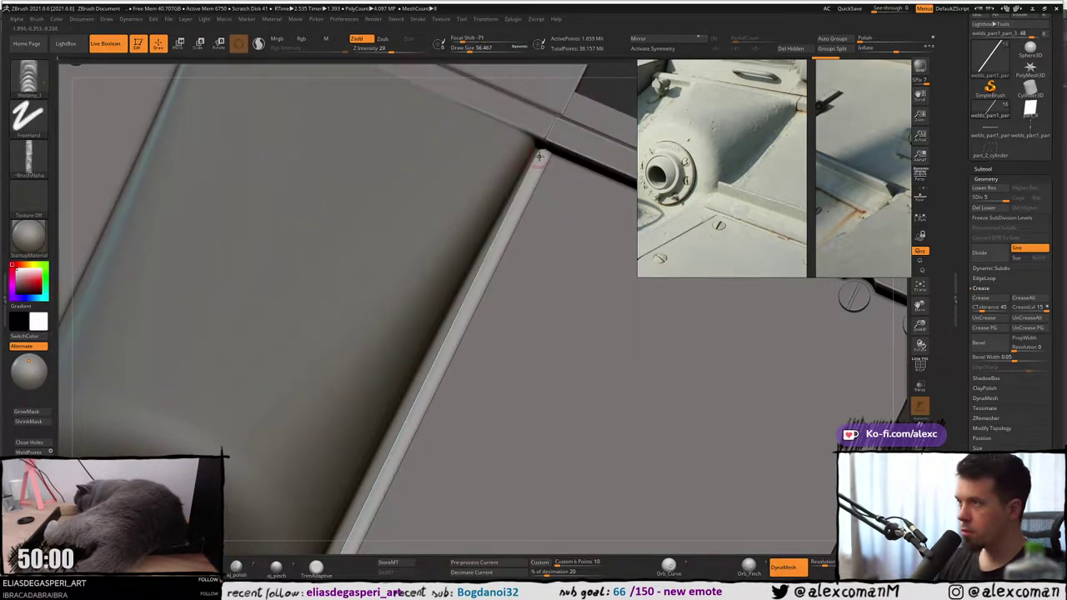
key("s")
left_click(542, 156)
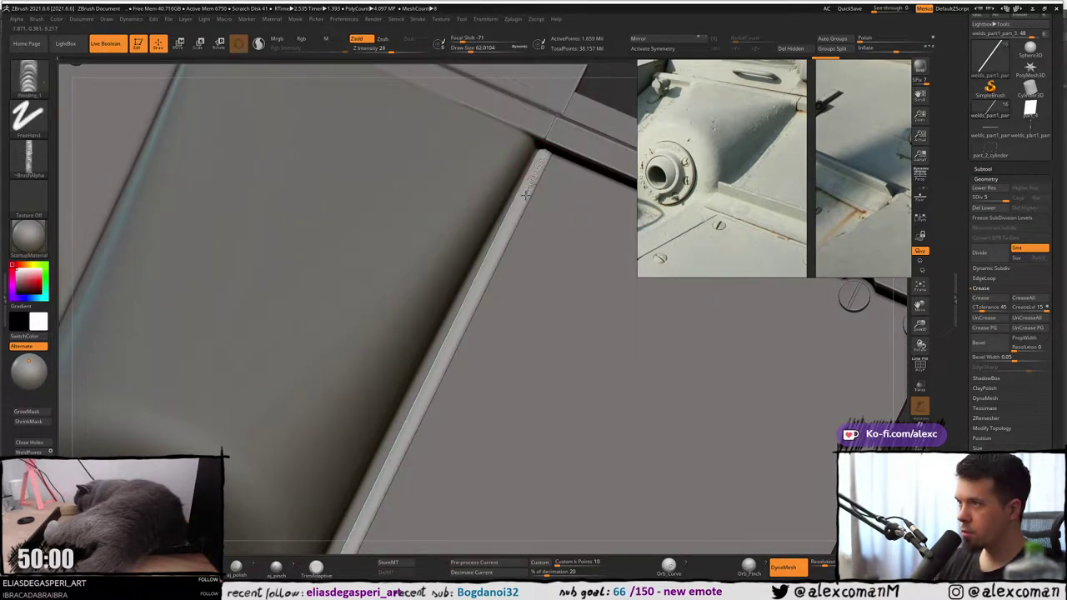
key("ctrl+z")
scroll(764, 138, "down", 2)
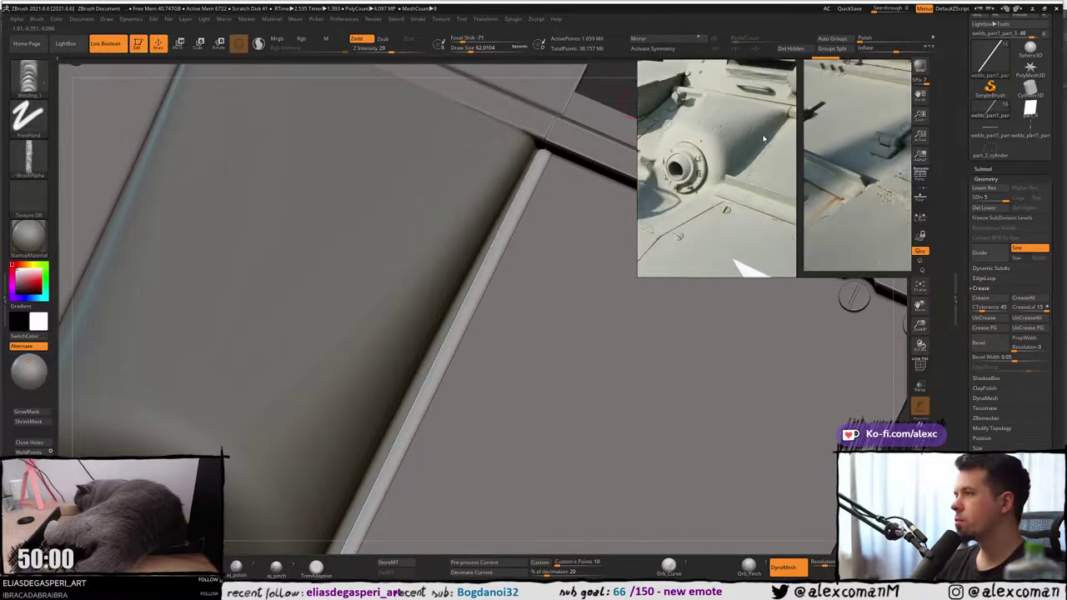
Examine the hull, front plate and side panel weld seams in the tank reference photos.
scroll(764, 143, "up", 3)
scroll(754, 142, "down", 5)
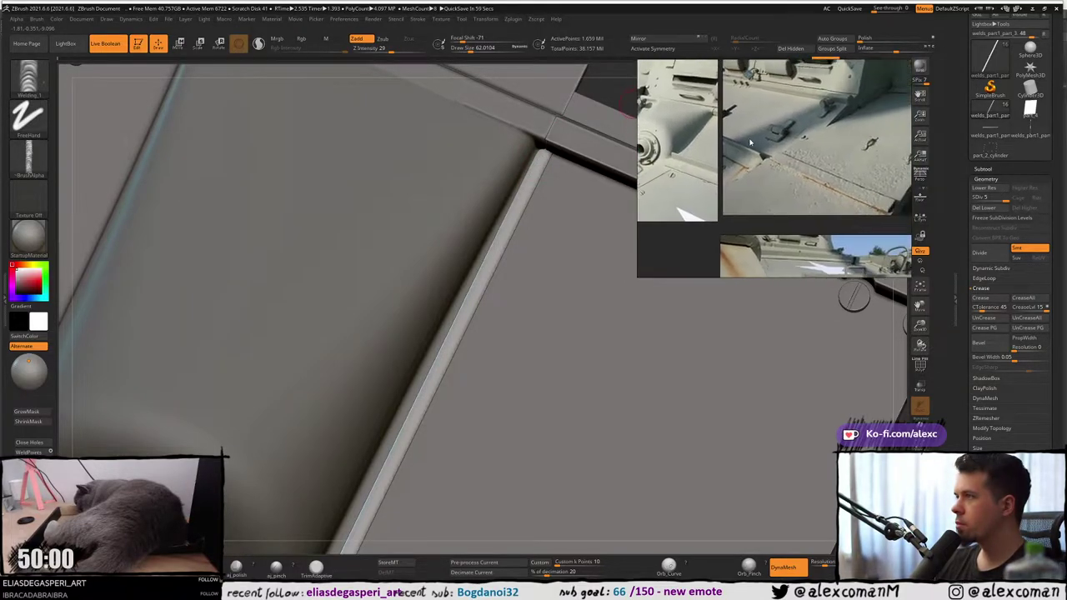
scroll(750, 143, "down", 6)
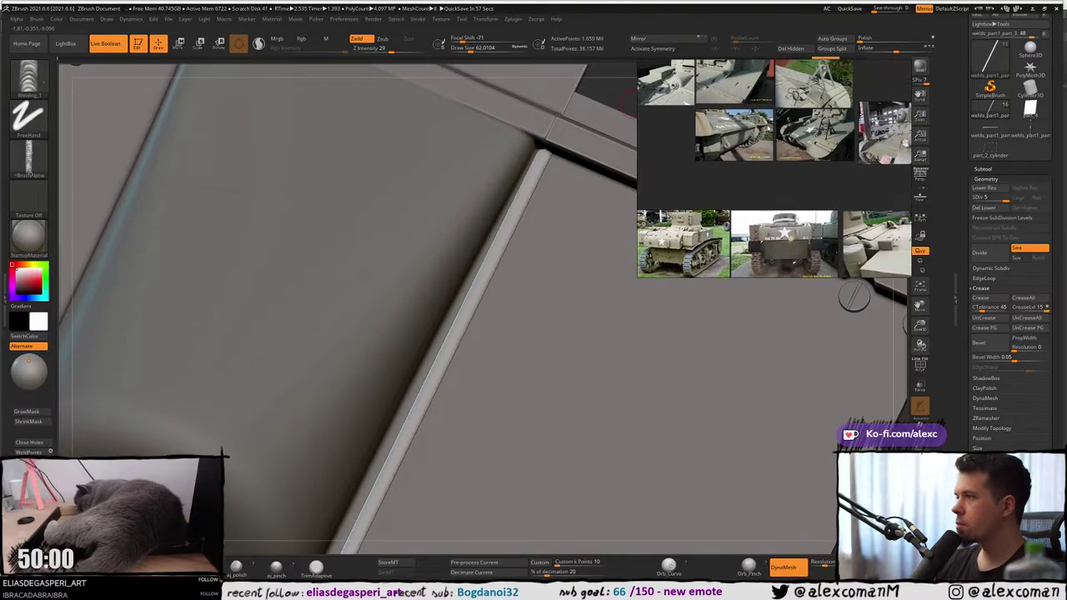
scroll(763, 190, "down", 8)
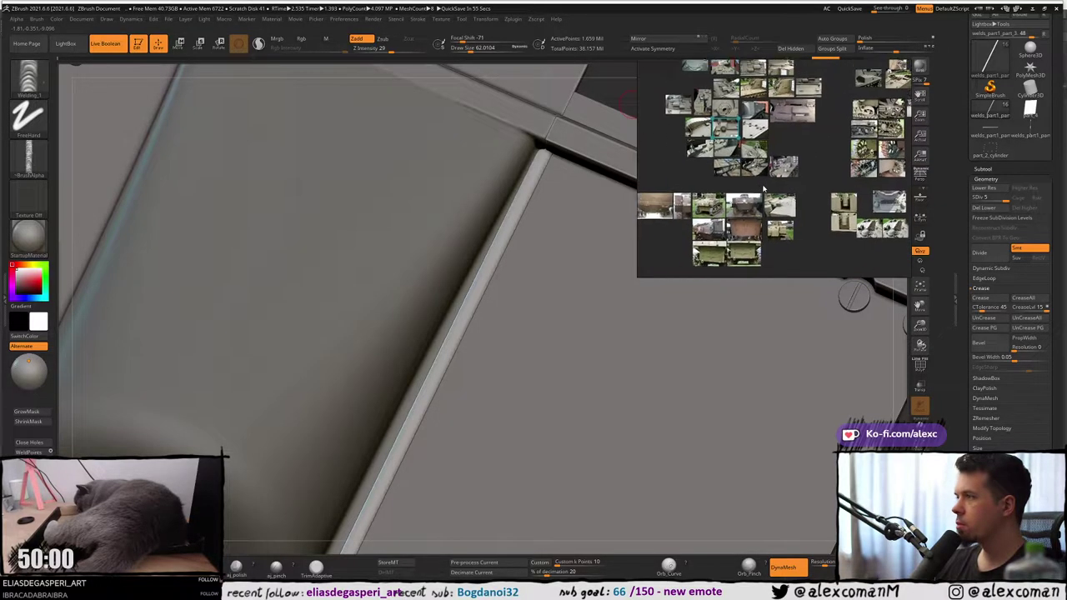
scroll(762, 190, "up", 6)
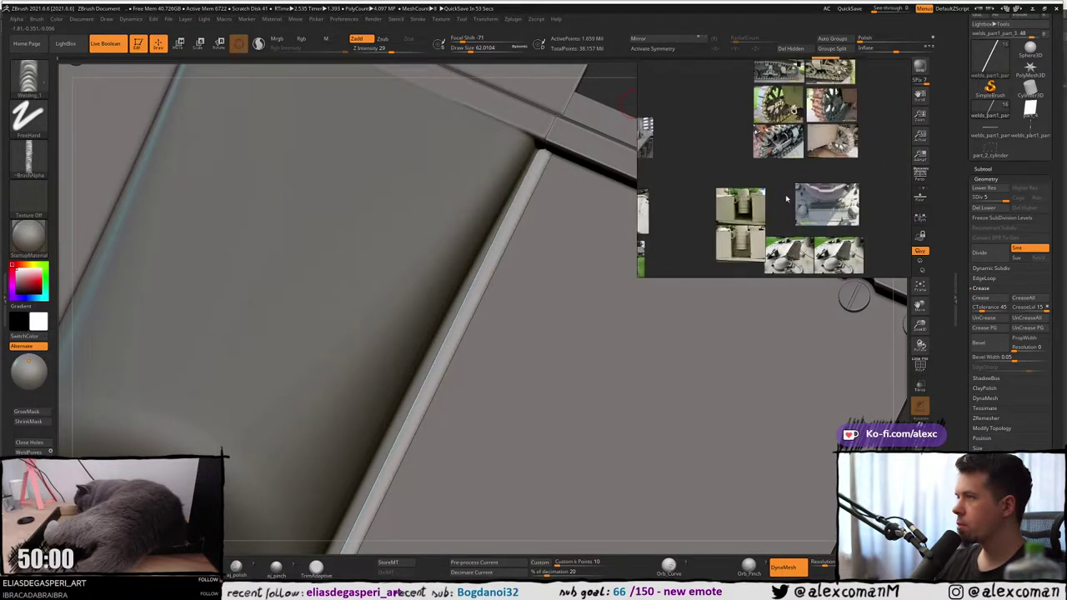
middle_click_drag(786, 198, 730, 275)
middle_click_drag(729, 133, 751, 255)
mouse_move(740, 155)
middle_mouse_down()
mouse_move(747, 198)
mouse_move(819, 234)
mouse_move(800, 138)
middle_mouse_up()
scroll(747, 198, "down", 3)
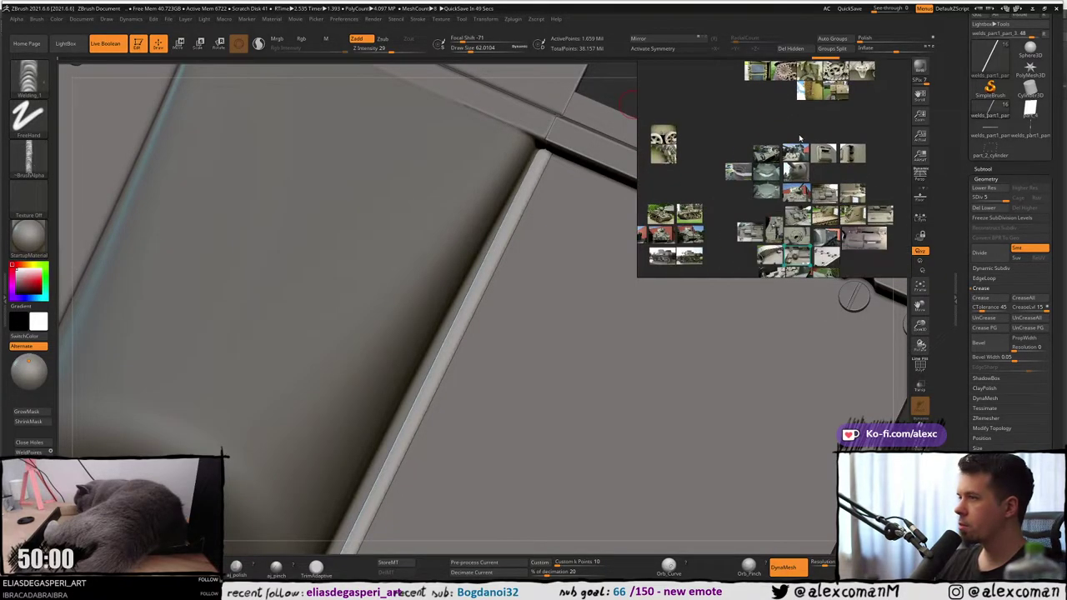
scroll(688, 217, "up", 8)
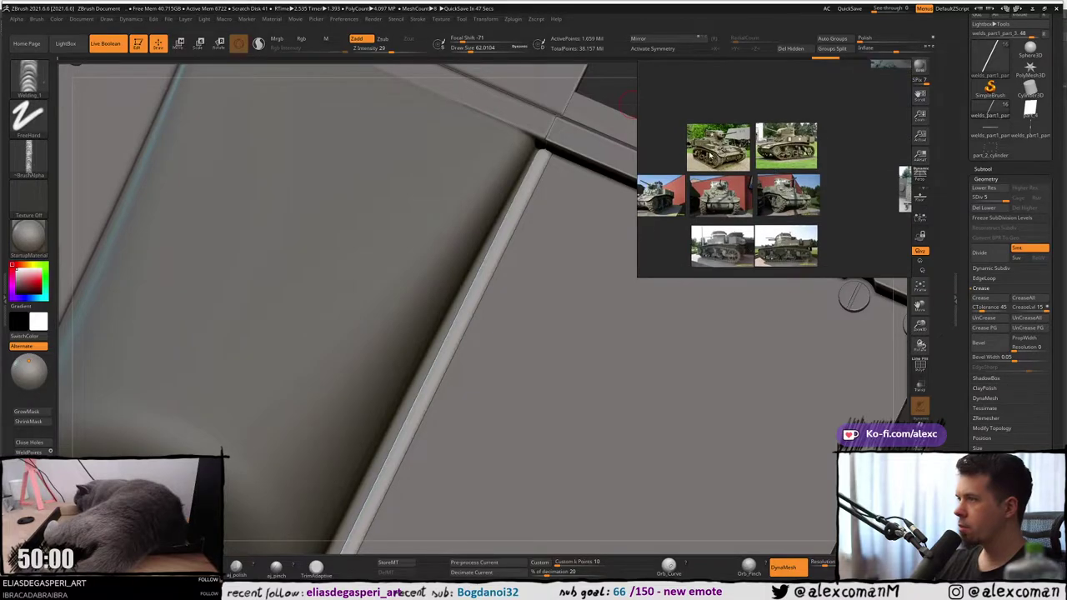
scroll(744, 146, "up", 4)
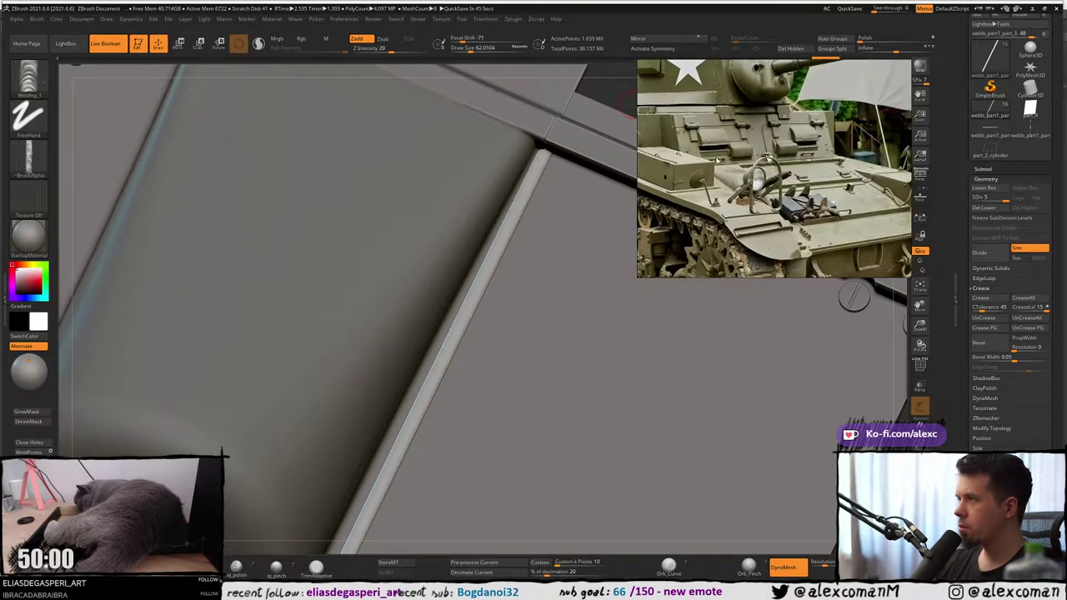
scroll(837, 177, "up", 3)
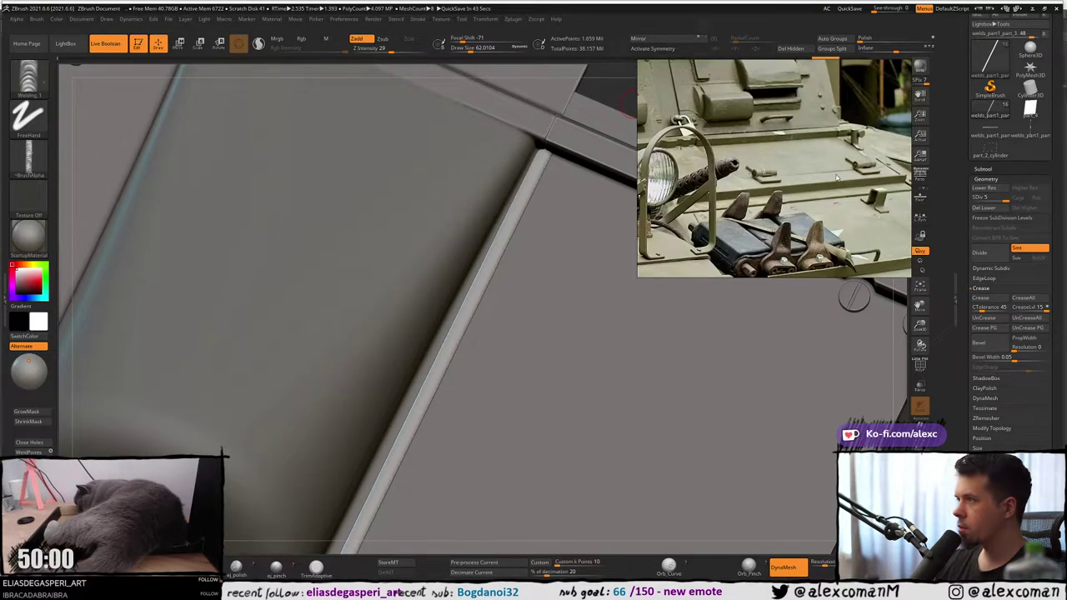
middle_click_drag(779, 181, 904, 188)
middle_click_drag(654, 143, 764, 173)
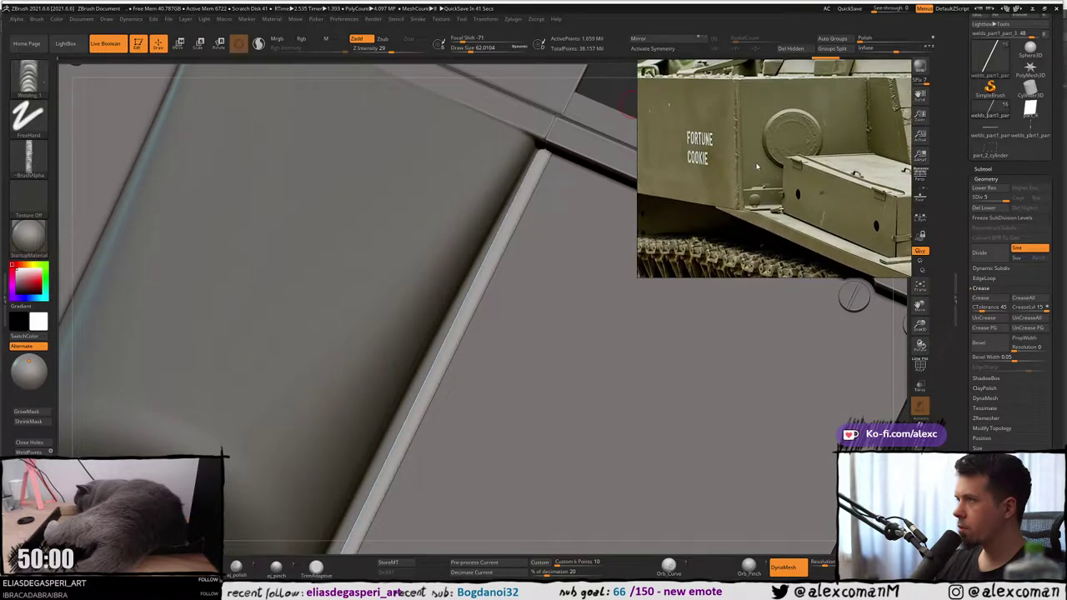
scroll(756, 166, "down", 4)
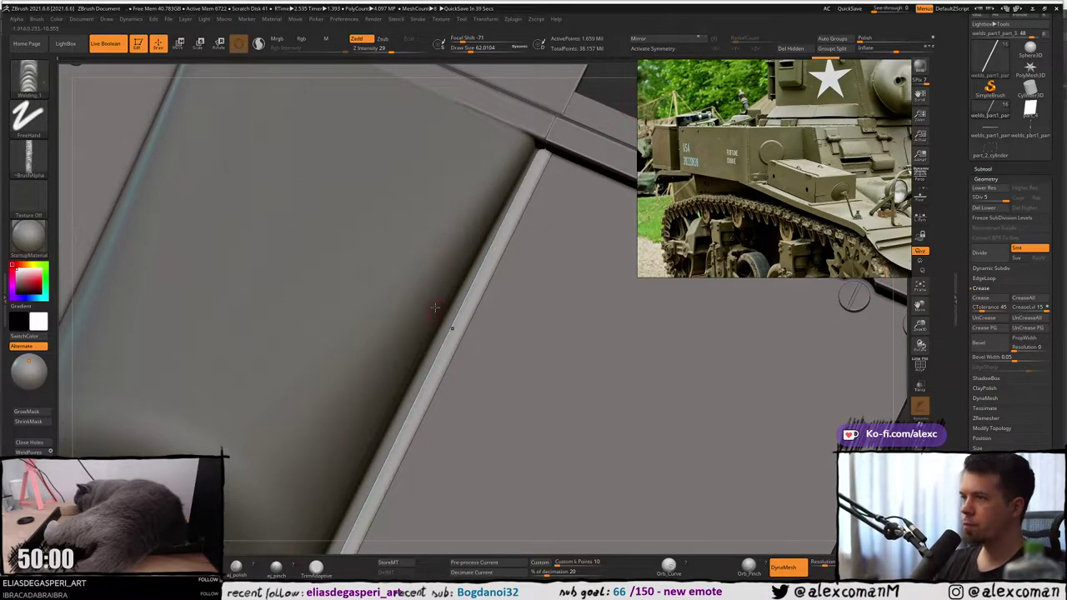
Sculpt a rippled bead along the full length of the weld strip with the Welding_1 brush at draw size about 90.
key("s")
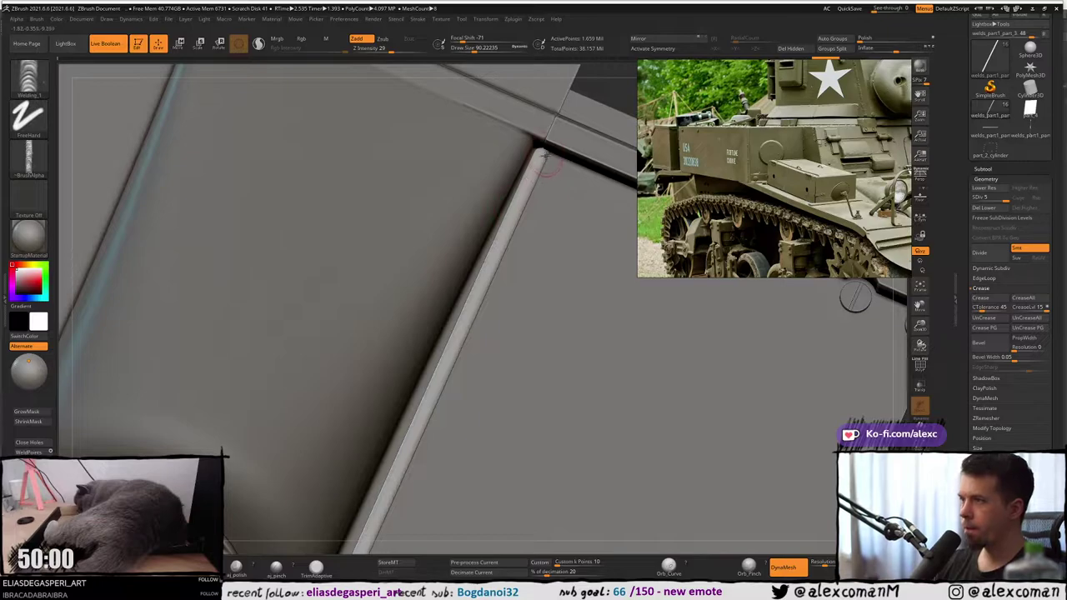
left_click_drag(542, 152, 503, 238)
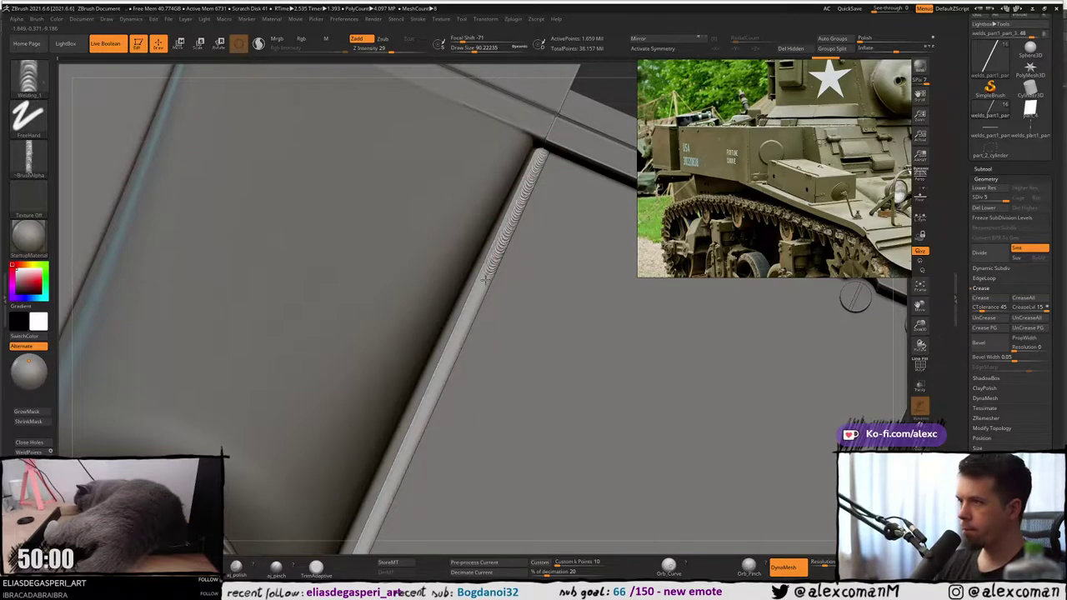
left_click_drag(470, 317, 409, 451)
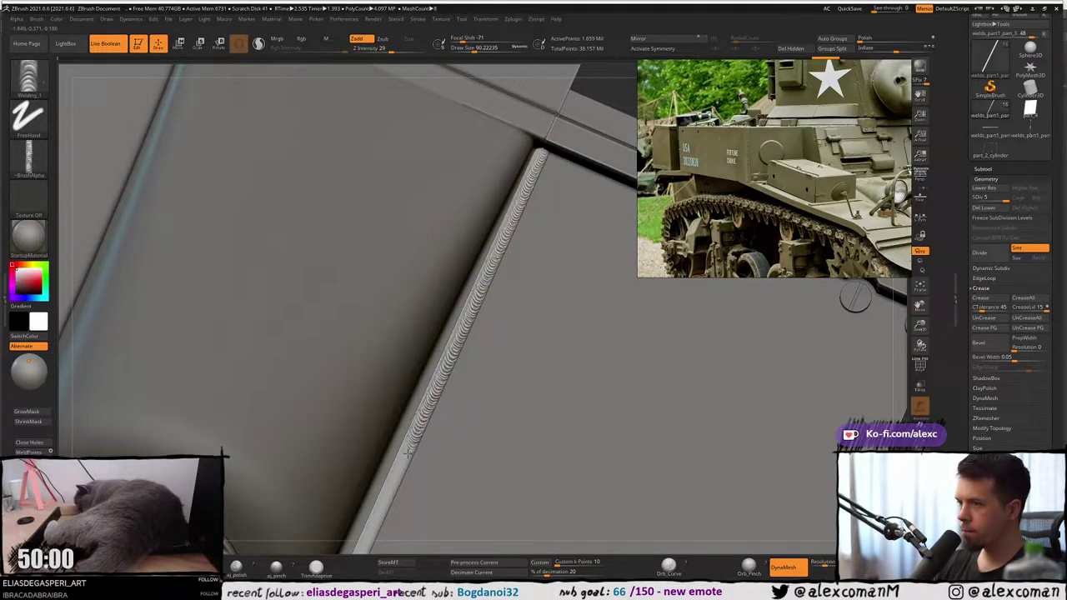
left_click_drag(393, 487, 372, 532)
mouse_move(378, 501)
right_mouse_down("alt")
mouse_move(431, 322)
mouse_move(421, 352)
right_mouse_up("alt")
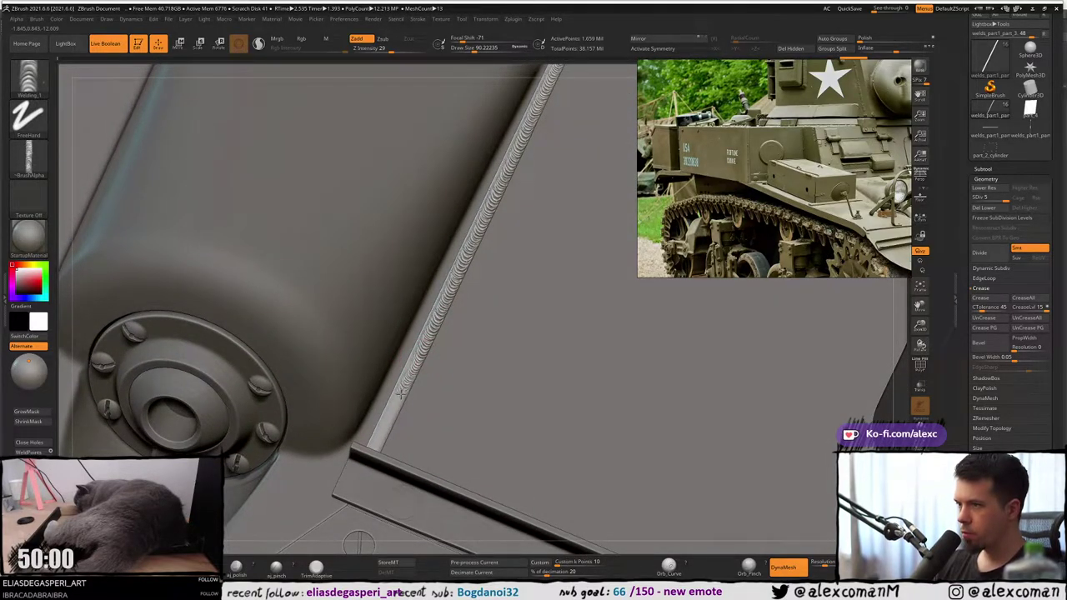
right_click_drag(364, 474, 408, 375)
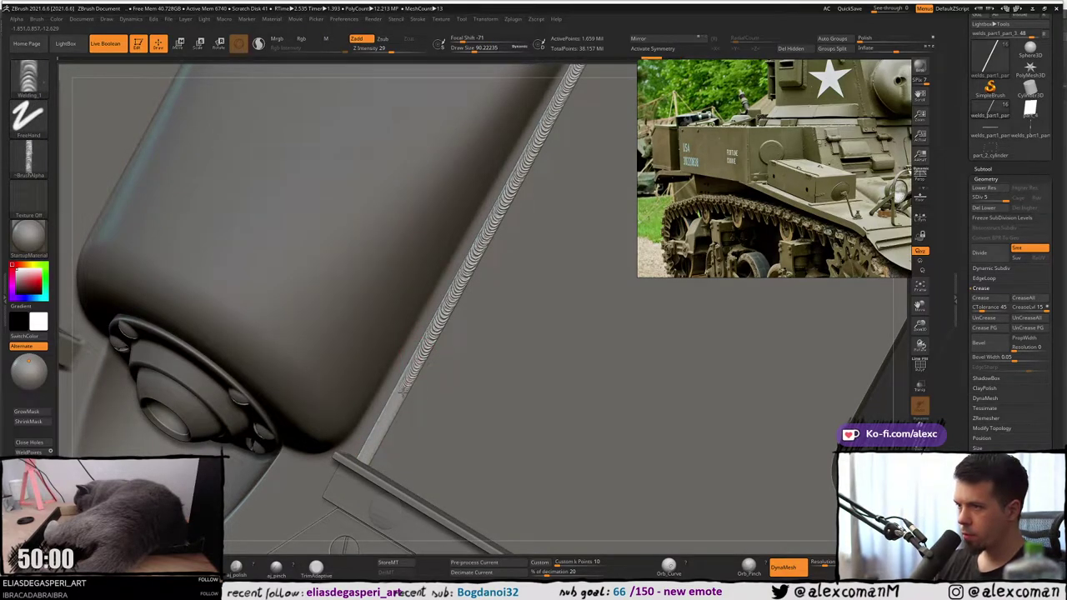
left_click_drag(403, 389, 365, 463)
Nudge the textured weld with the transform gizmo to seat it against the seam between the housing and plate.
mouse_move(385, 427)
right_mouse_down()
mouse_move(466, 286)
mouse_move(461, 276)
mouse_move(467, 288)
right_mouse_up()
key("r")
left_click_drag(469, 252, 469, 255)
right_click_drag(474, 270, 478, 293, "ctrl")
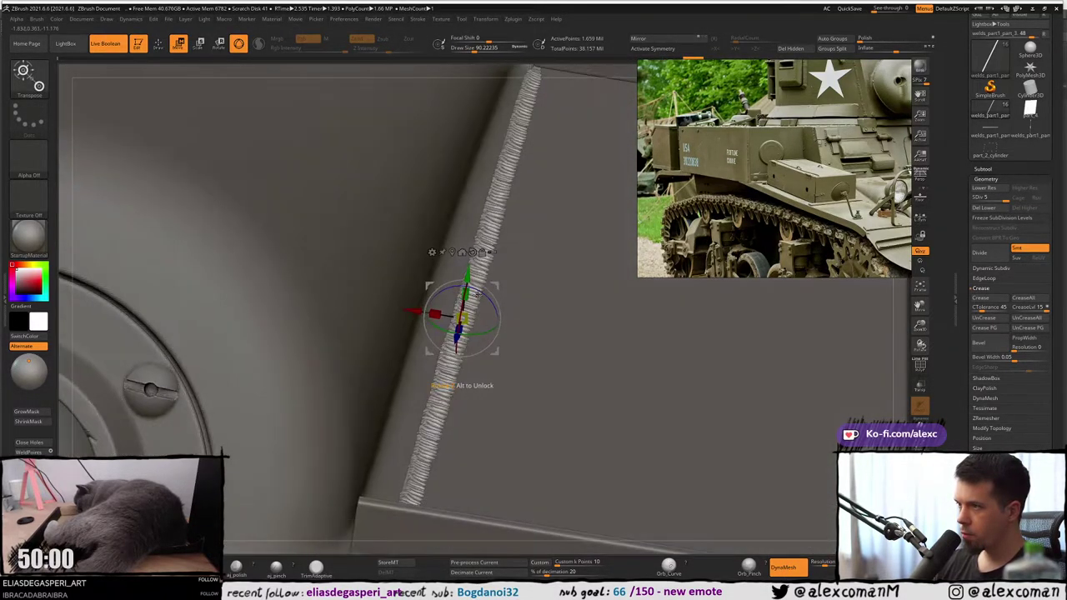
left_click_drag(480, 291, 470, 289)
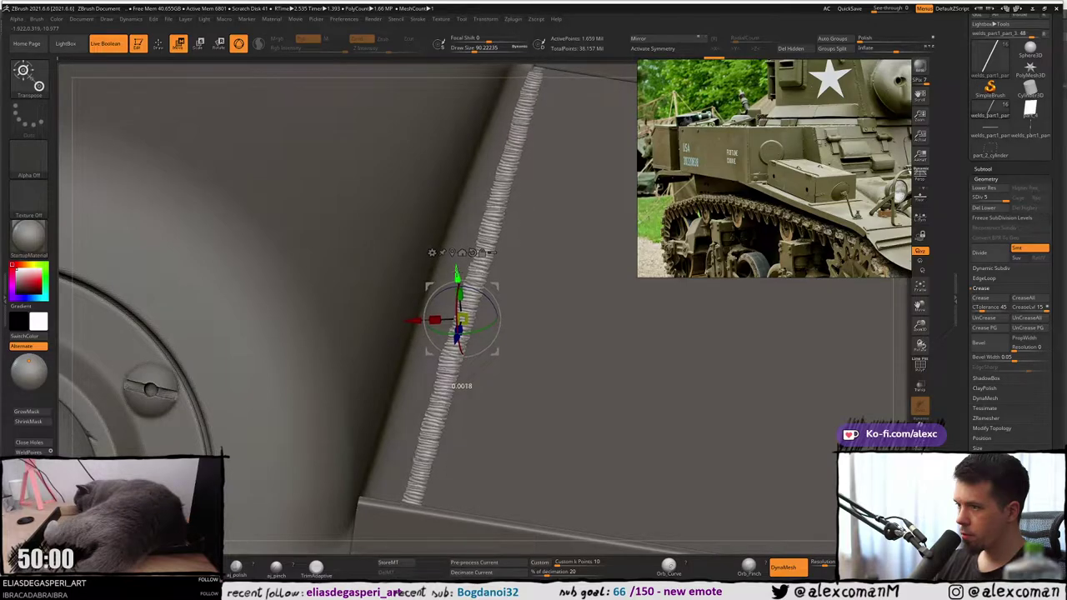
mouse_move(472, 334)
right_mouse_down("ctrl")
mouse_move(454, 367)
mouse_move(424, 255)
mouse_move(430, 277)
mouse_move(407, 326)
mouse_move(419, 277)
mouse_move(442, 269)
mouse_move(450, 291)
mouse_move(441, 201)
mouse_move(454, 283)
right_mouse_up("ctrl")
key("q")
key("w")
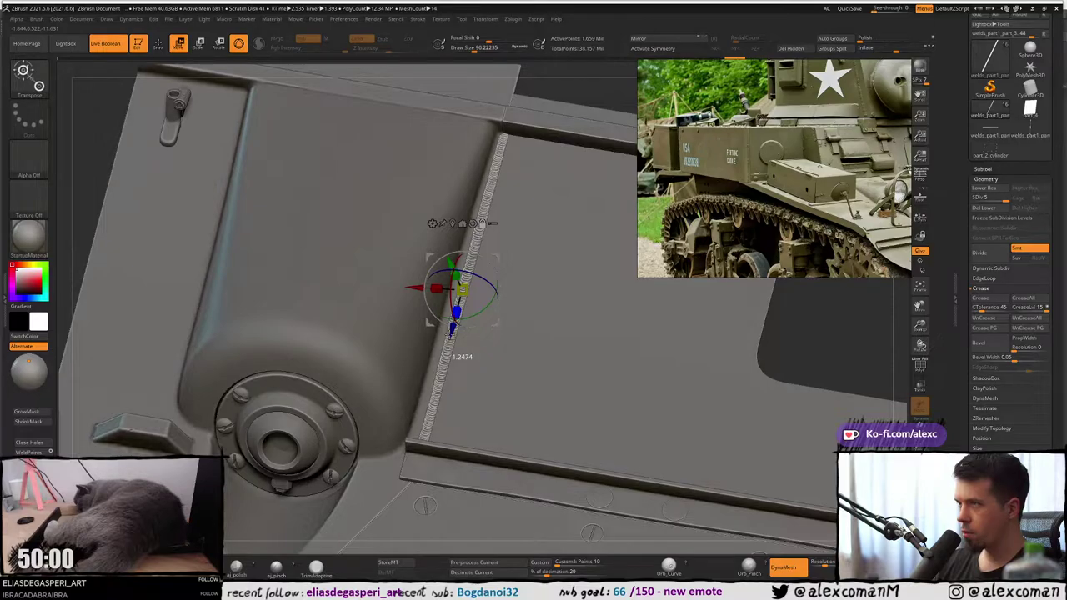
Select the Move brush and set its draw size to about 124 for reshaping the weld's upper end.
mouse_move(454, 321)
right_mouse_down()
mouse_move(459, 333)
mouse_move(451, 286)
mouse_move(492, 220)
right_mouse_up()
key("q")
key("b")
key("m")
key("v")
key("s")
left_click_drag(498, 226, 500, 228)
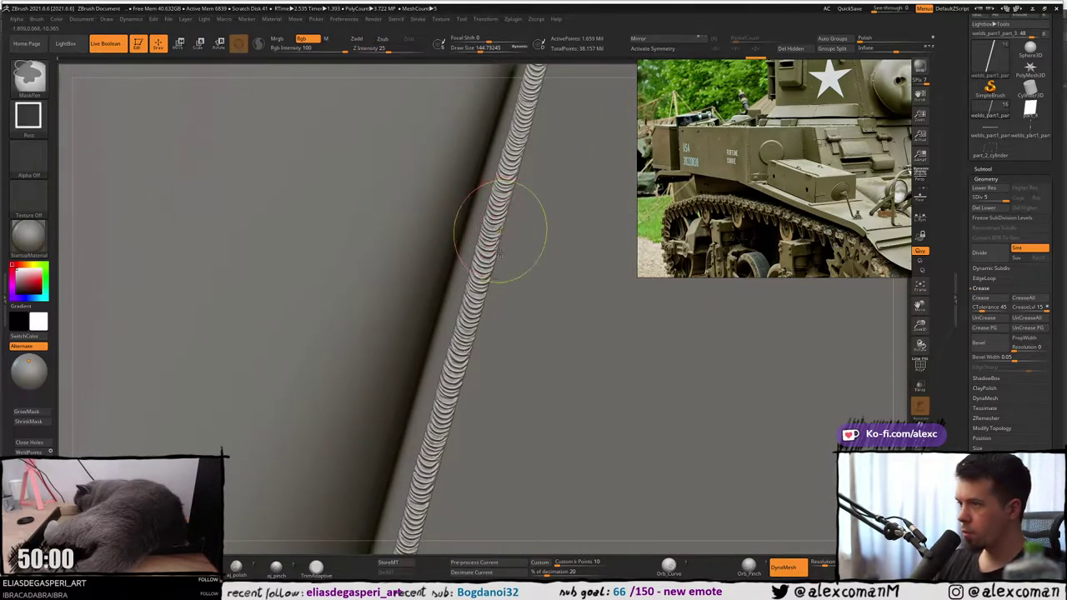
mouse_move(500, 233)
right_mouse_down("ctrl")
mouse_move(488, 273)
mouse_move(492, 337)
mouse_move(491, 310)
mouse_move(425, 259)
mouse_move(479, 208)
mouse_move(493, 238)
mouse_move(500, 222)
right_mouse_up("ctrl")
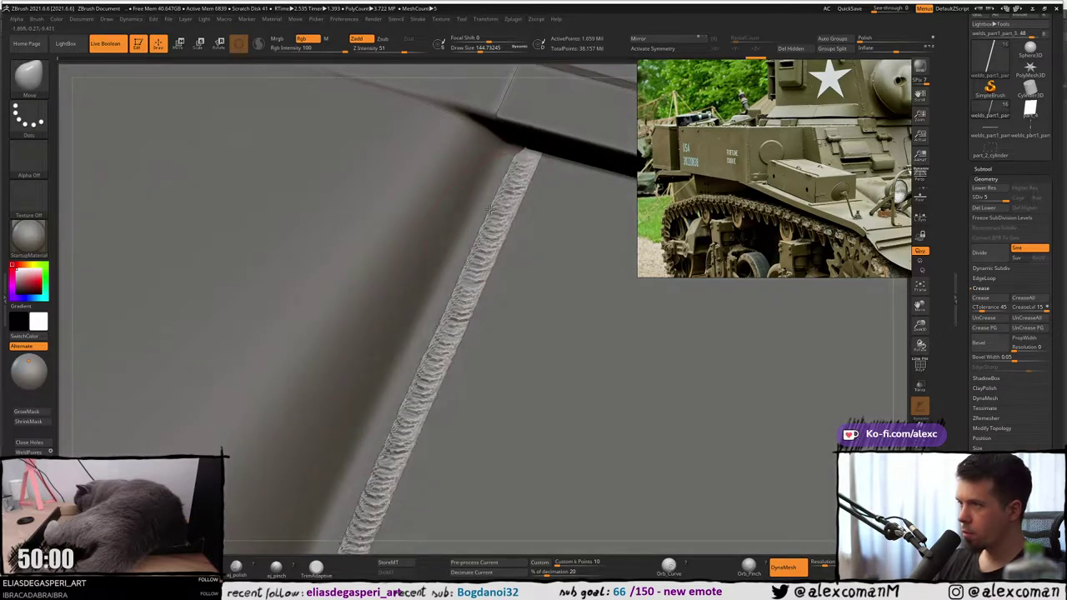
key("s")
left_click_drag(501, 222, 497, 222)
right_click_drag(500, 222, 501, 226)
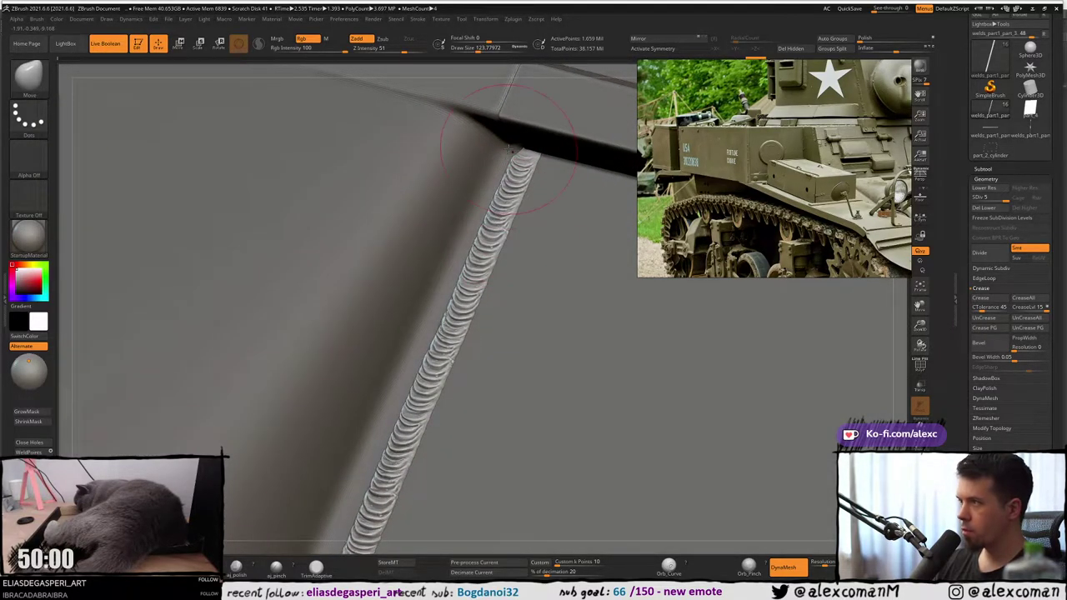
Compare the tank reference photos, examining the weld where the round housing meets the neighbouring front plate.
scroll(780, 191, "down", 10)
middle_click_drag(803, 249, 835, 184)
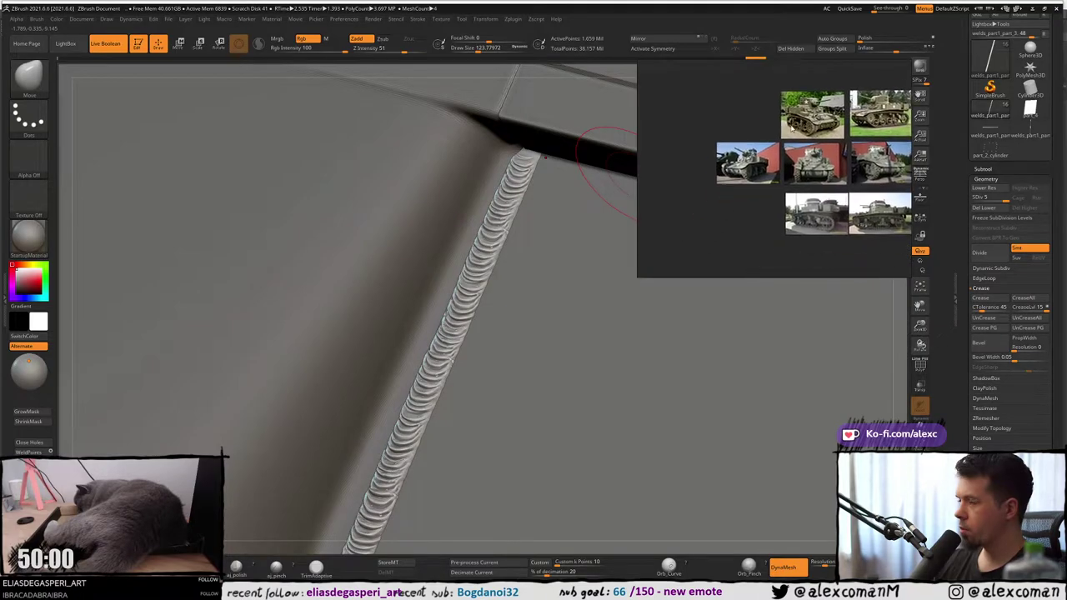
scroll(836, 184, "up", 3)
scroll(835, 183, "up", 2)
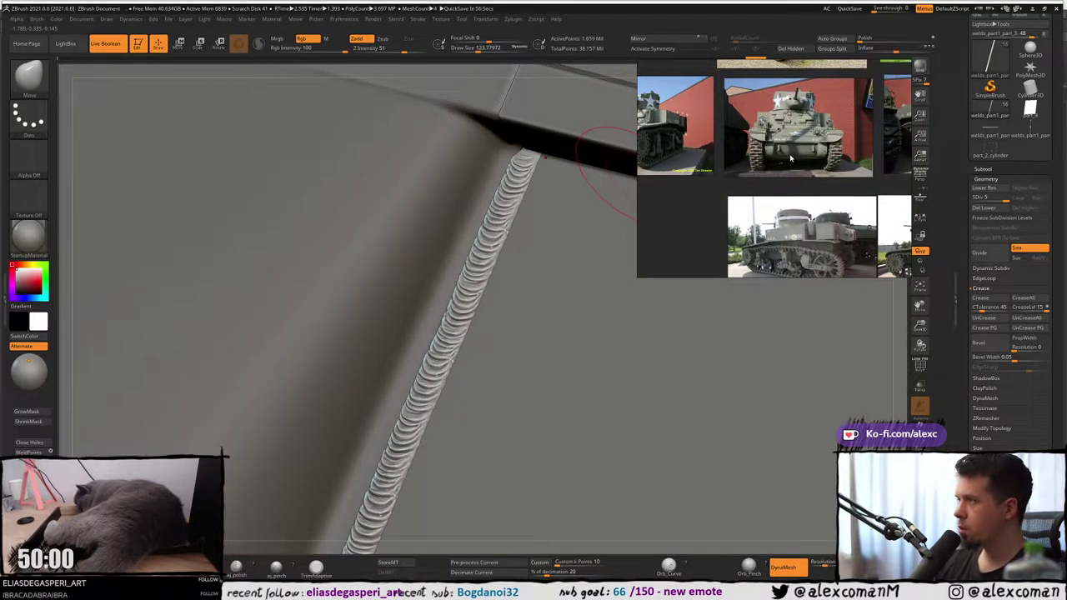
scroll(792, 157, "up", 2)
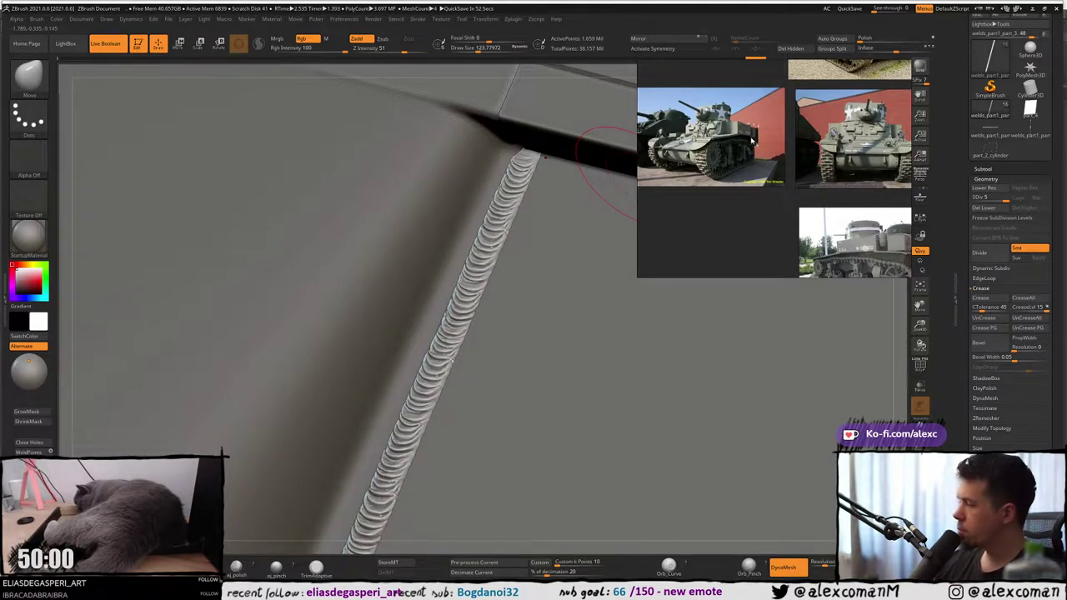
scroll(804, 174, "up", 5)
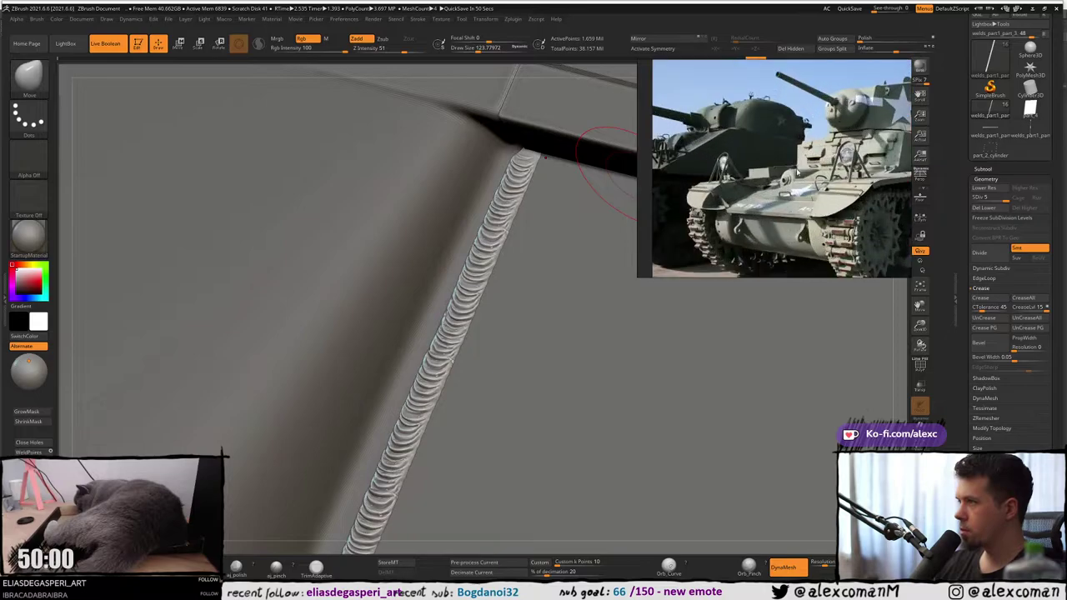
scroll(804, 173, "down", 8)
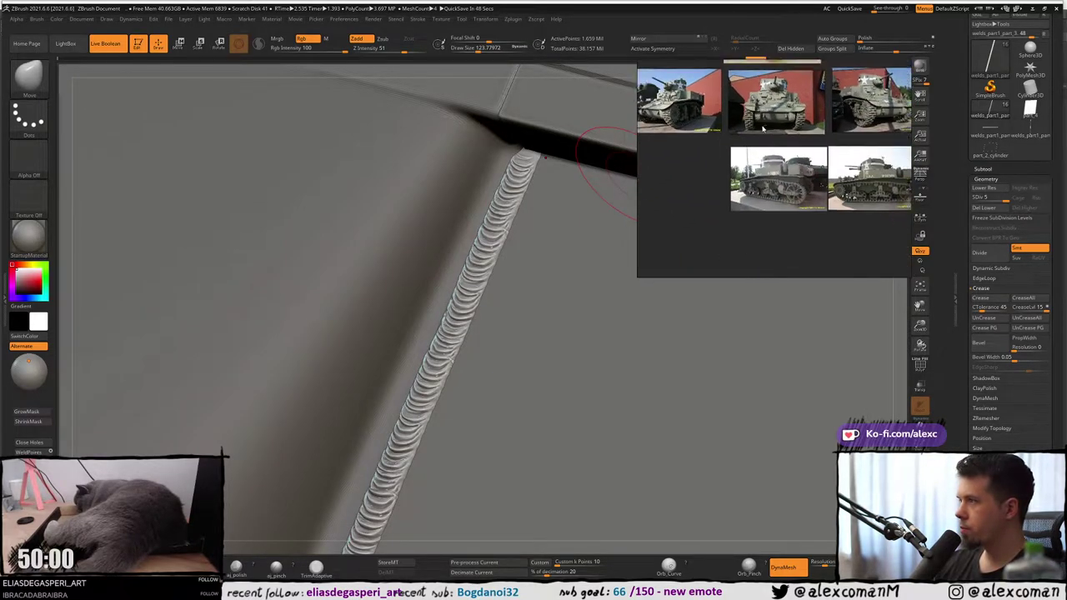
scroll(805, 174, "down", 6)
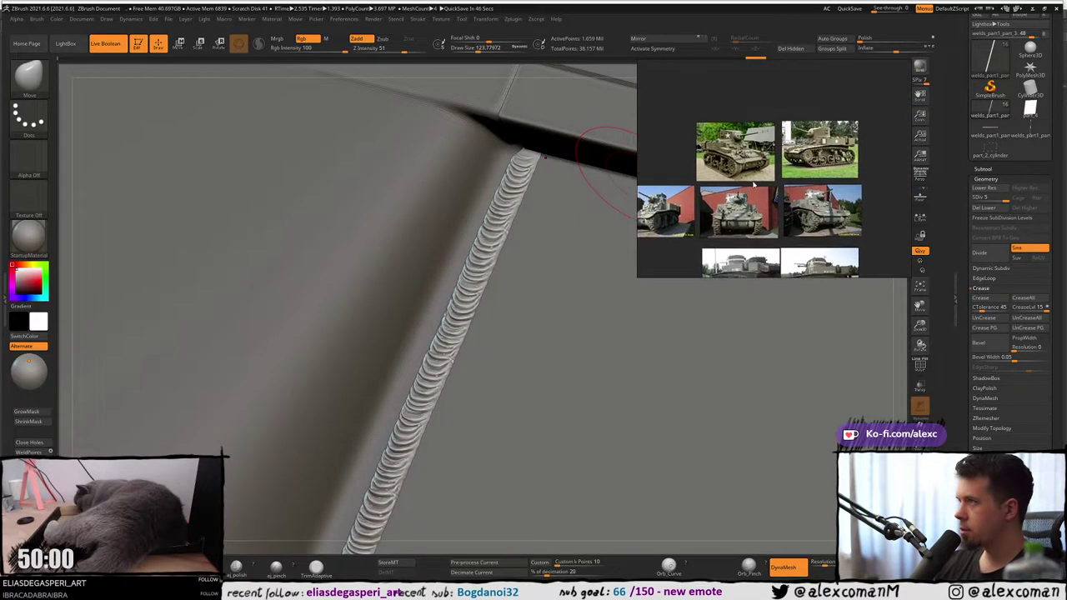
middle_click_drag(885, 215, 766, 160)
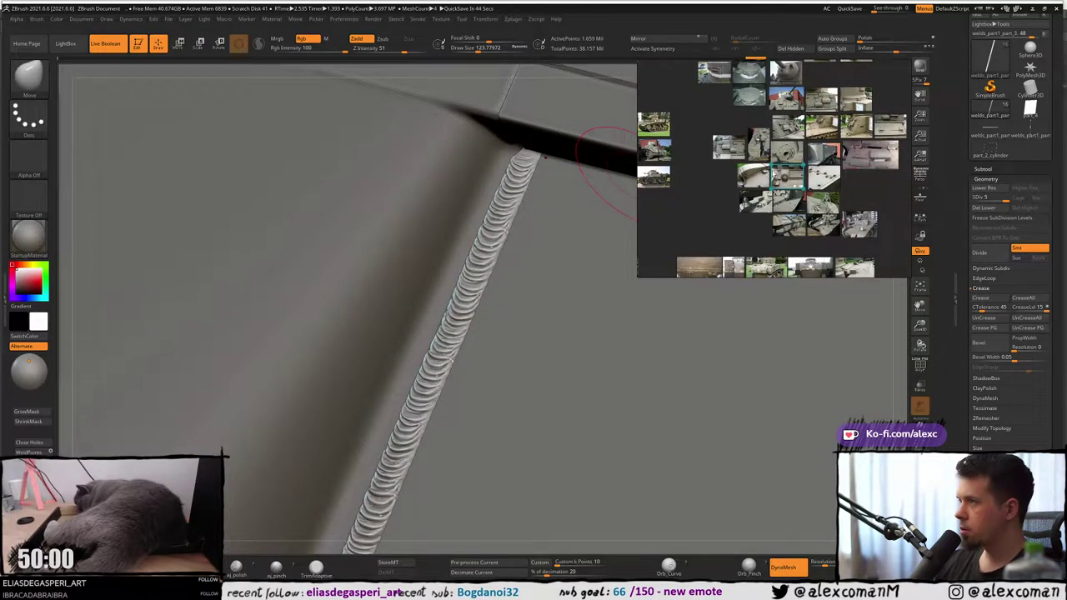
scroll(804, 171, "up", 10)
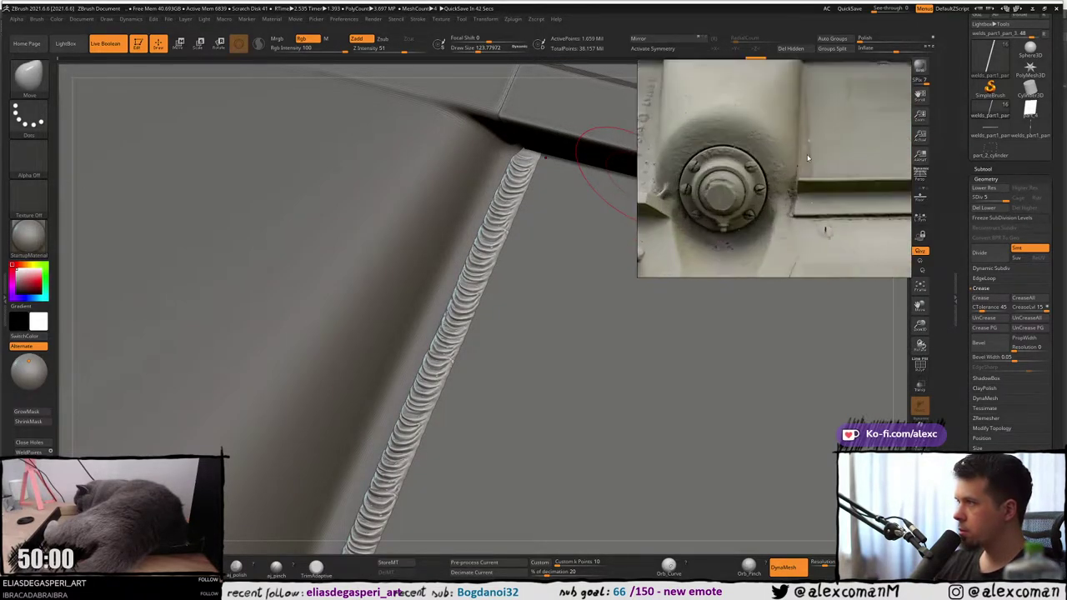
scroll(807, 155, "down", 3)
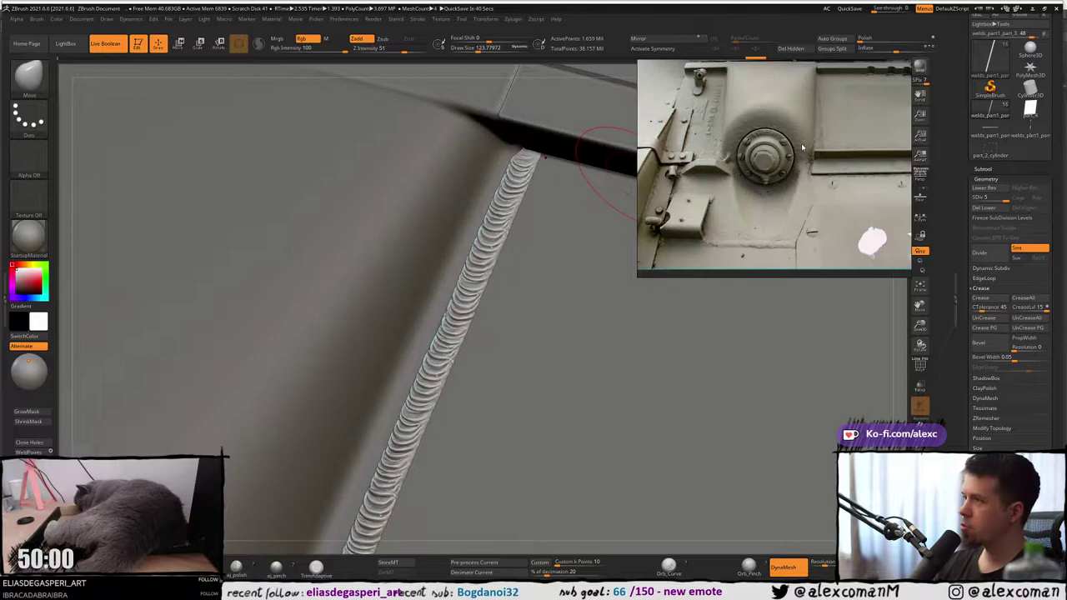
scroll(718, 172, "down", 5)
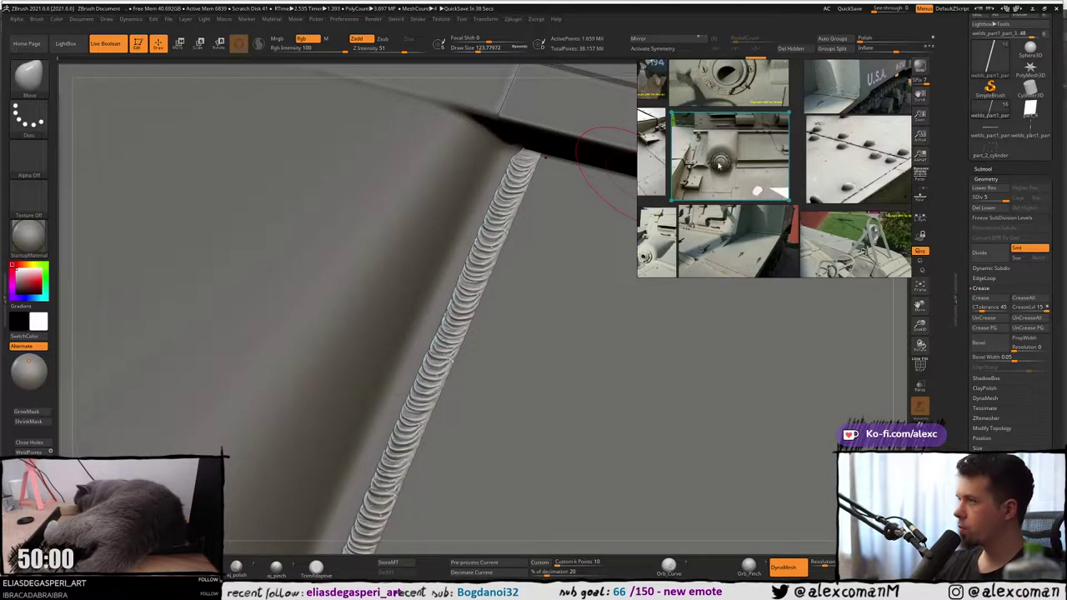
scroll(719, 165, "up", 8)
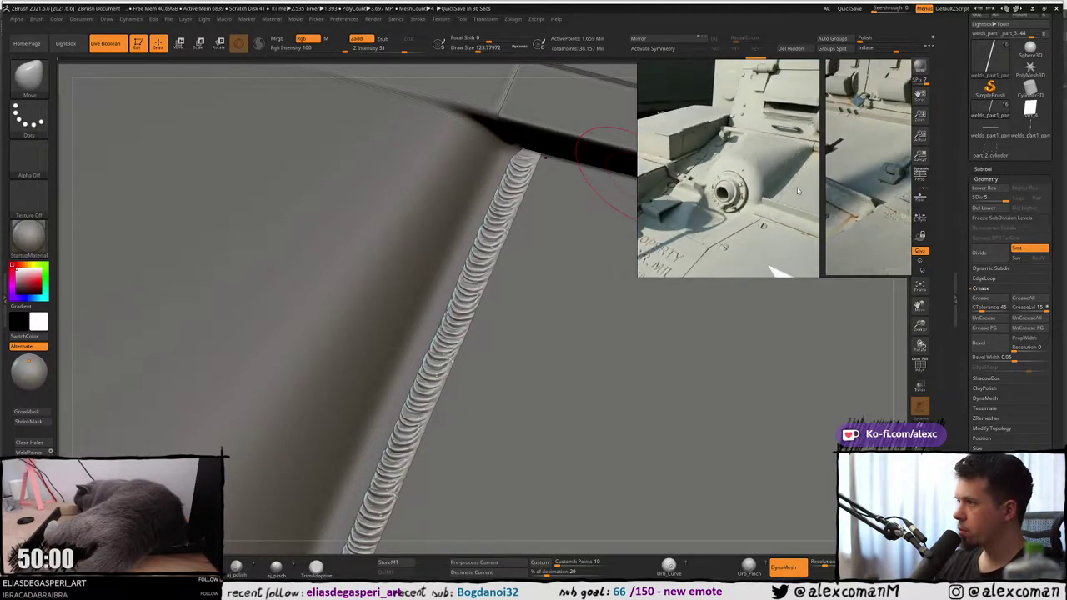
scroll(797, 188, "down", 3)
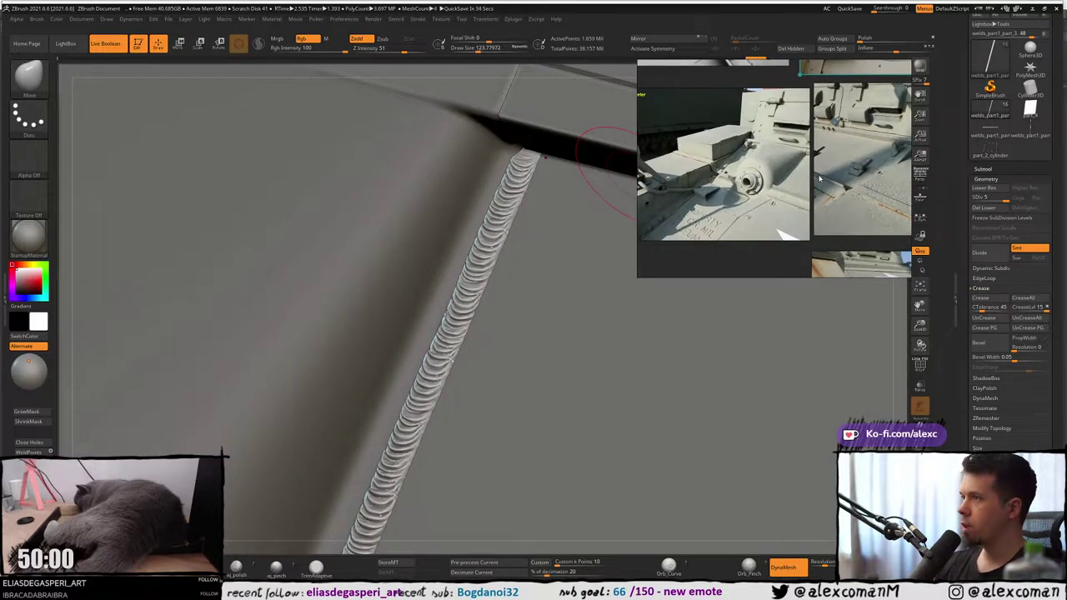
Reduce the Move brush's draw size to about 83 and push the weld's upper section slightly sideways.
mouse_move(431, 348)
right_mouse_down()
mouse_move(467, 316)
mouse_move(497, 216)
mouse_move(514, 230)
mouse_move(508, 212)
right_mouse_up()
key("s")
left_click_drag(507, 214, 502, 214)
right_click_drag(504, 213, 510, 210)
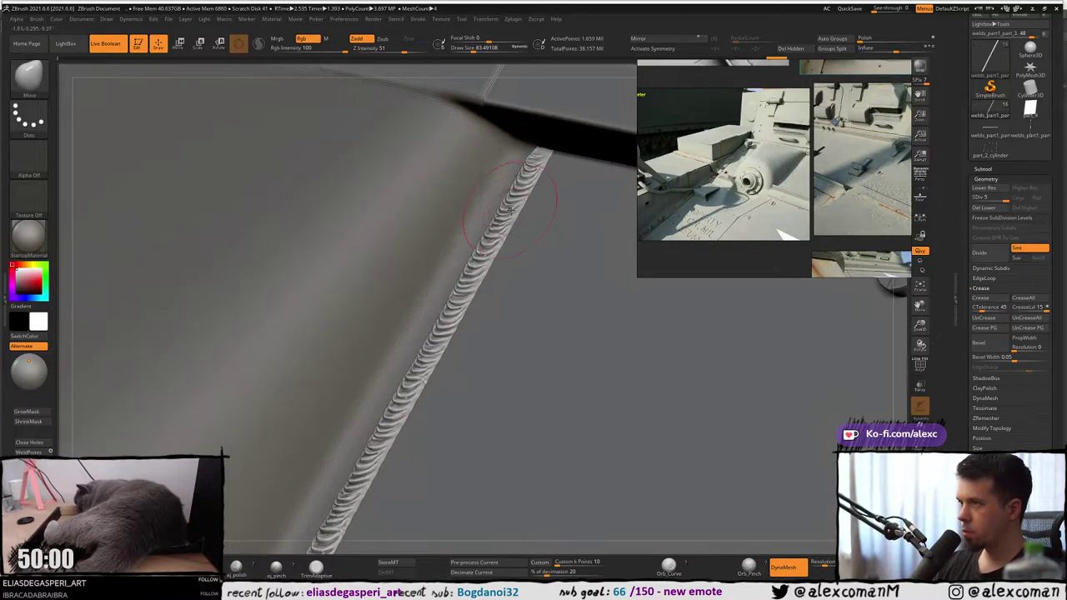
left_click_drag(510, 210, 515, 210)
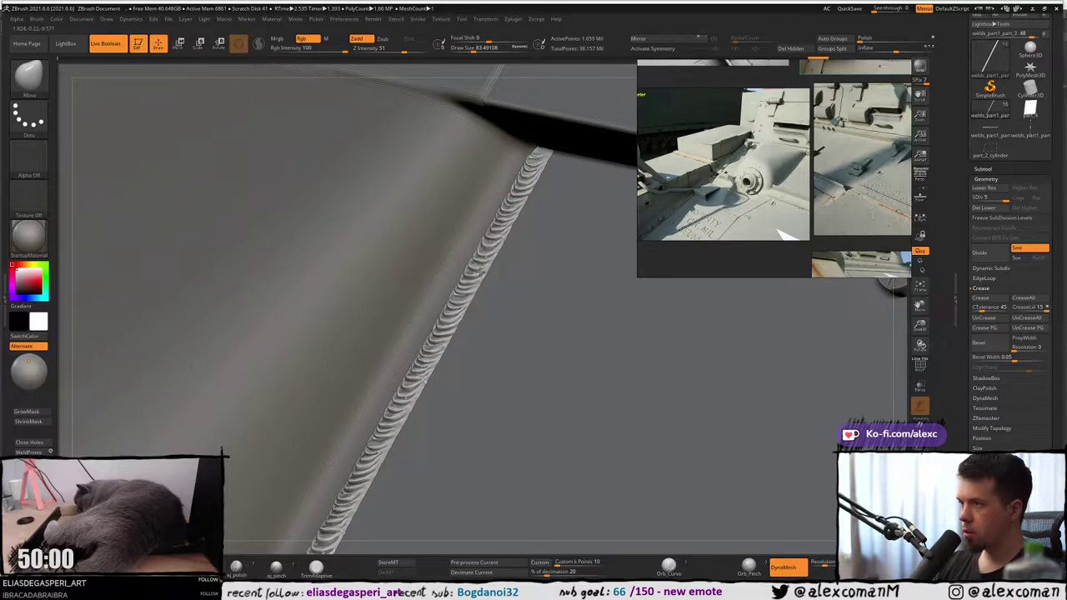
Reduce the Move brush's draw size to about 77, then 59, and nudge the weld's upper section for a slightly uneven line.
key("s")
left_click_drag(468, 295, 472, 294)
mouse_move(473, 294)
right_mouse_down()
mouse_move(467, 332)
mouse_move(455, 307)
mouse_move(429, 303)
right_mouse_up()
key("s")
left_click_drag(428, 298, 431, 302)
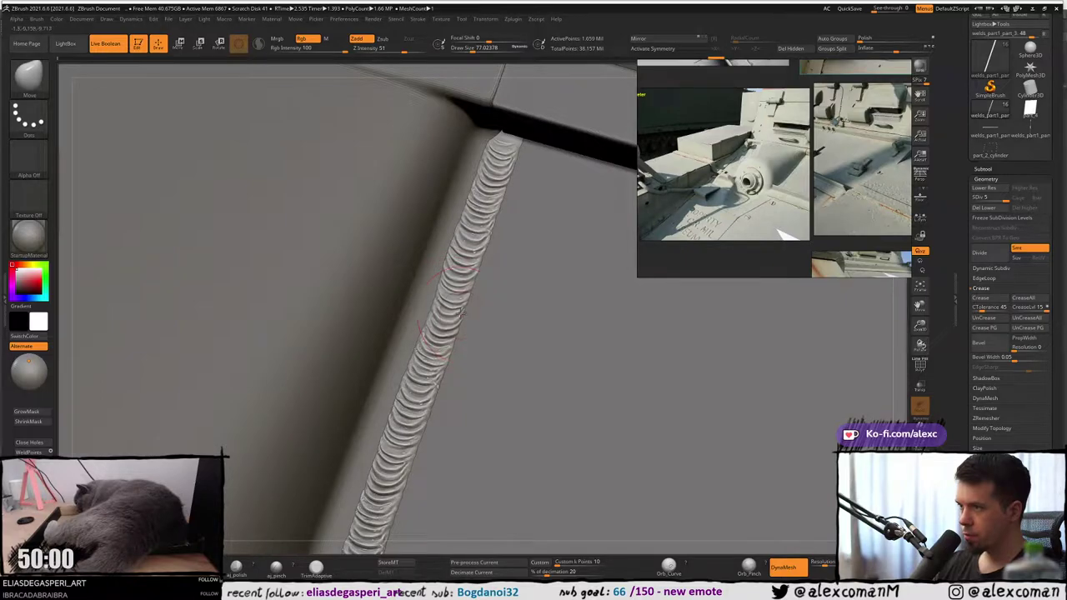
key("s")
left_click_drag(466, 305, 463, 305)
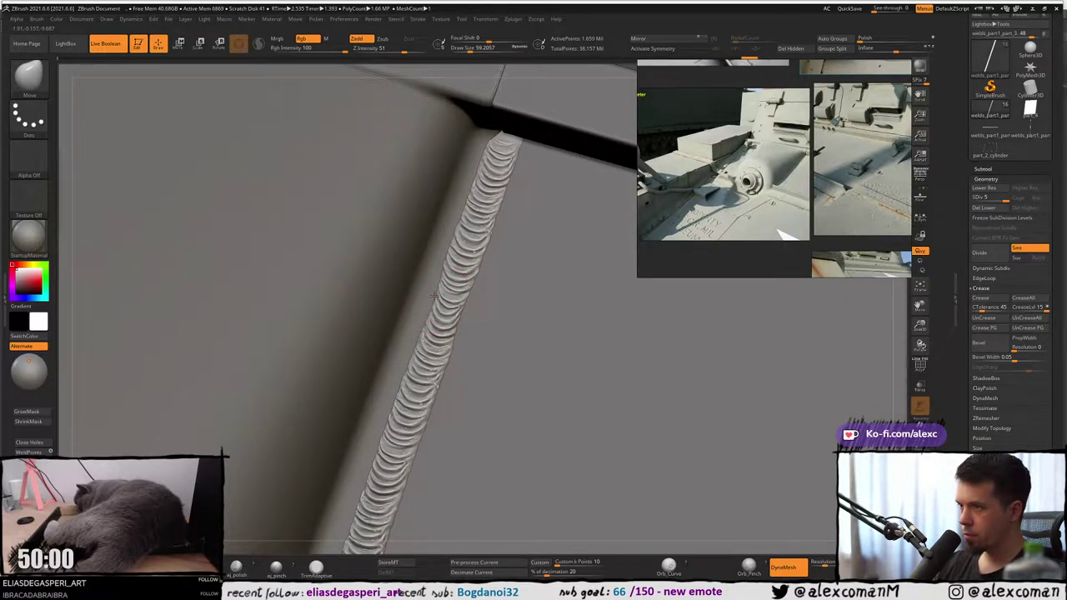
Enlarge the Move brush's draw size to about 108 and push the weld's middle stretch gently sideways.
mouse_move(437, 284)
right_mouse_down()
mouse_move(458, 253)
mouse_move(480, 274)
mouse_move(450, 264)
mouse_move(469, 287)
right_mouse_up()
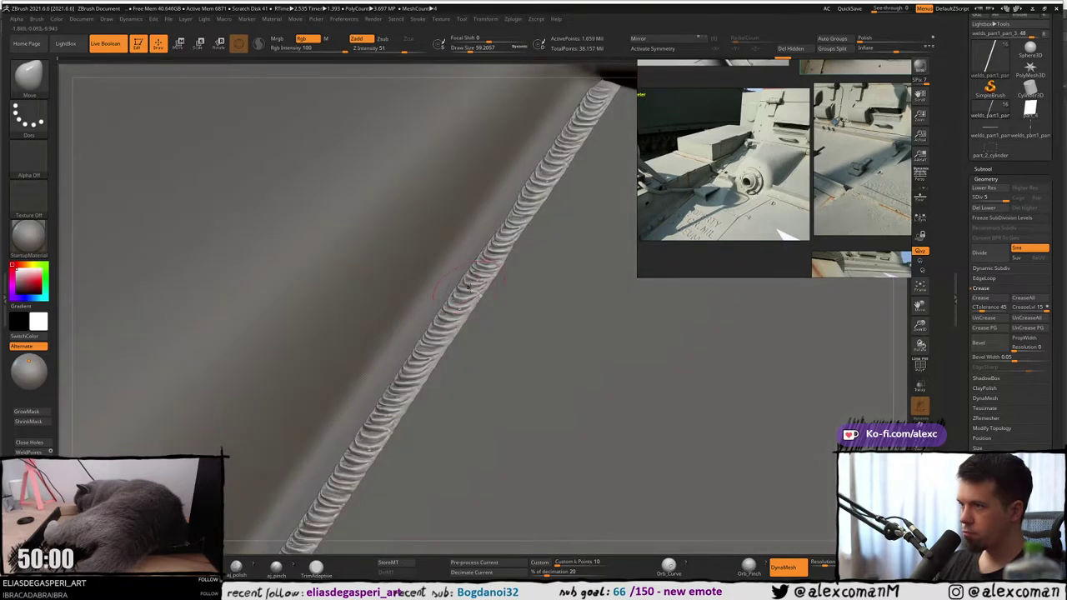
key("s")
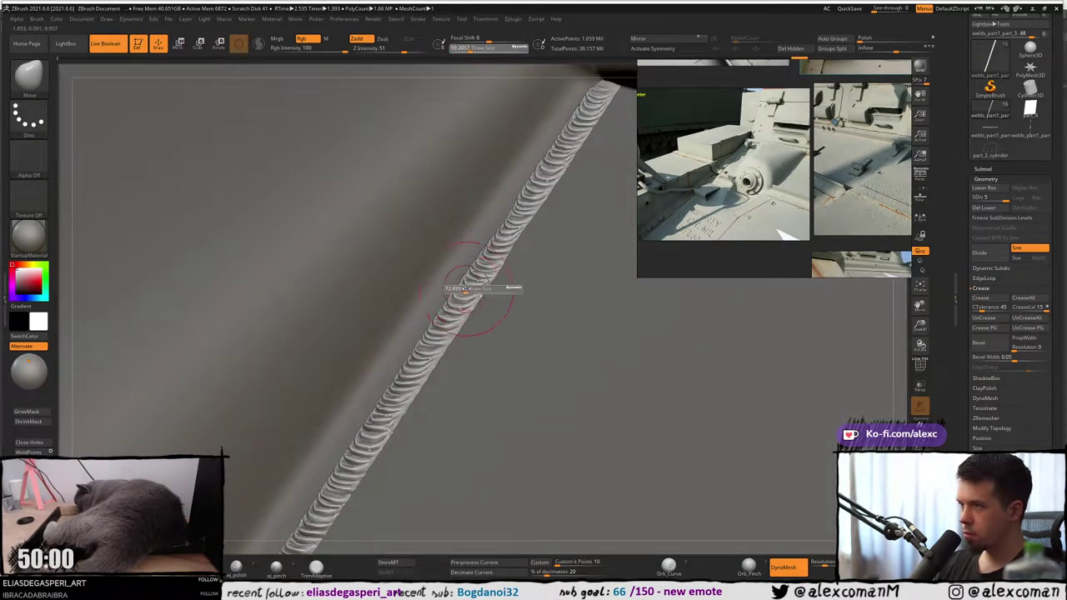
key("s")
left_click_drag(443, 330, 445, 330)
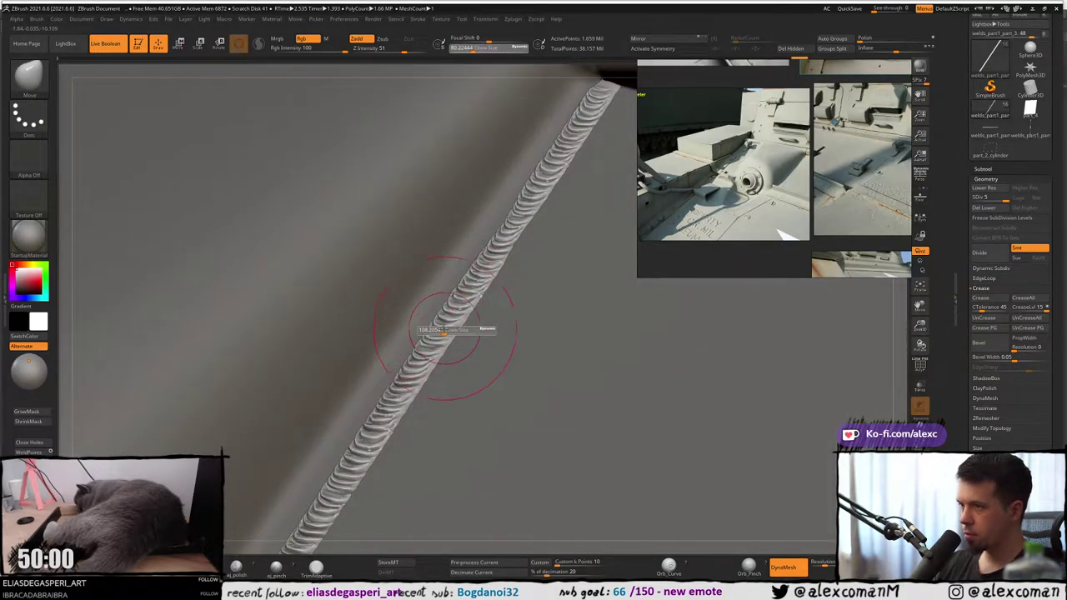
left_click_drag(404, 380, 406, 379)
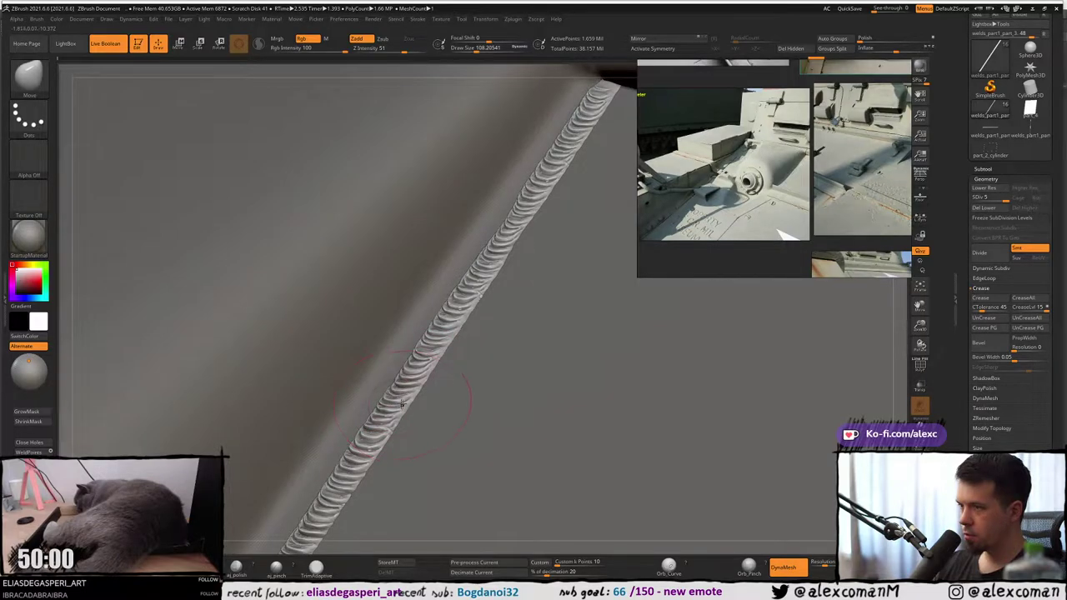
right_click_drag(402, 404, 414, 410)
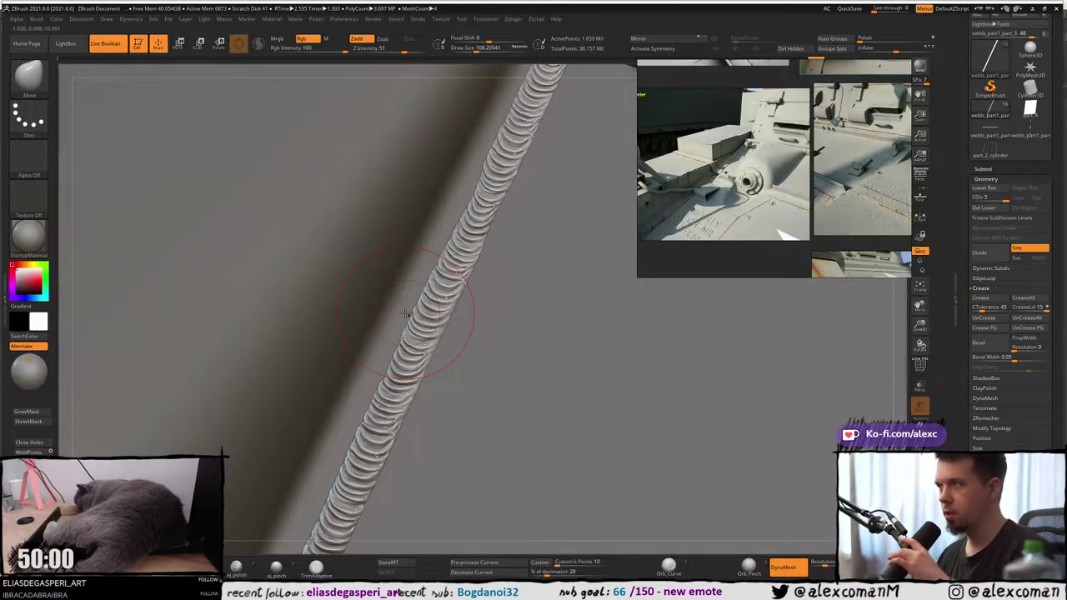
Reduce the Move brush's draw size to about 65 and work small irregularities into the weld's middle, matching it from several angles.
mouse_move(408, 357)
right_mouse_down()
mouse_move(396, 353)
mouse_move(475, 344)
mouse_move(447, 322)
mouse_move(452, 333)
mouse_move(436, 330)
right_mouse_up()
key("s")
left_click_drag(435, 330, 432, 330)
right_click_drag(431, 332, 434, 331)
key("s")
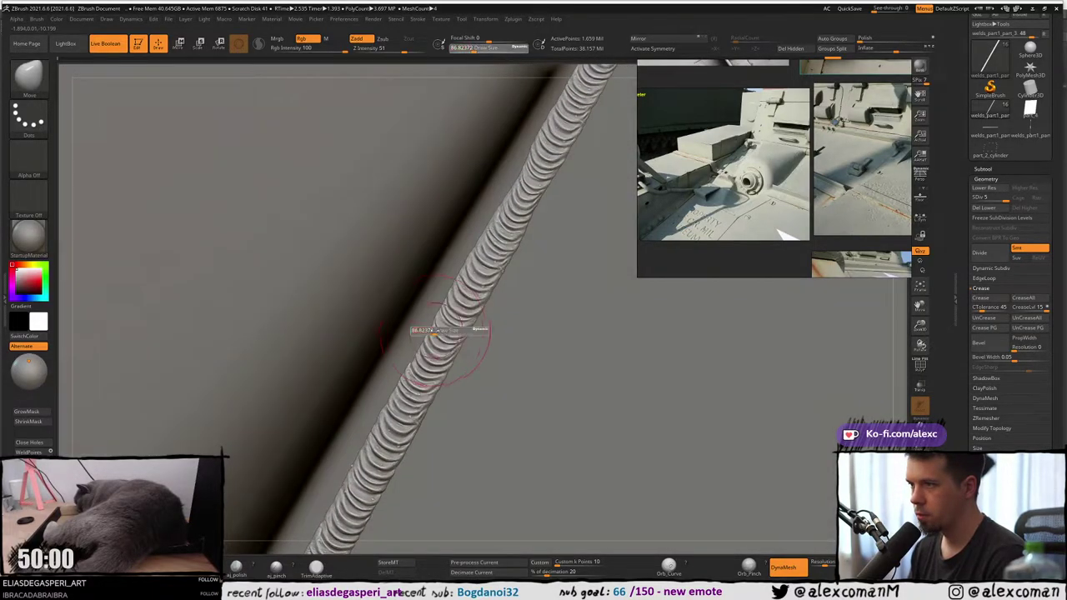
left_click_drag(432, 330, 433, 330)
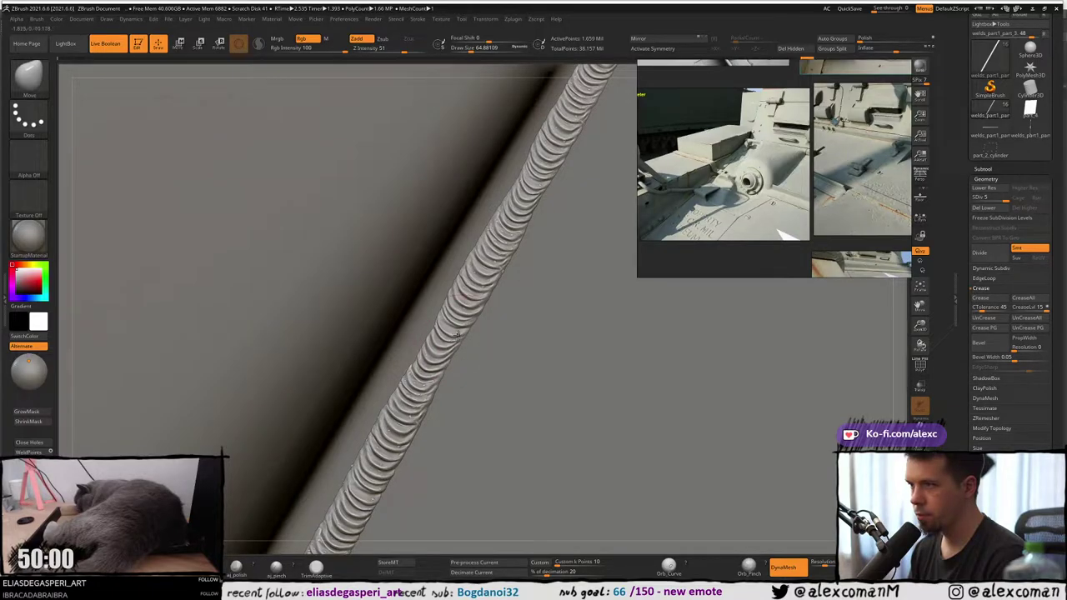
mouse_move(470, 328)
right_mouse_down("ctrl")
mouse_move(452, 262)
mouse_move(457, 209)
mouse_move(442, 296)
mouse_move(484, 221)
mouse_move(487, 236)
mouse_move(429, 353)
mouse_move(470, 262)
mouse_move(433, 333)
mouse_move(453, 268)
mouse_move(446, 301)
right_mouse_up("ctrl")
mouse_move(446, 302)
right_mouse_down()
mouse_move(480, 242)
mouse_move(482, 256)
mouse_move(479, 238)
right_mouse_up()
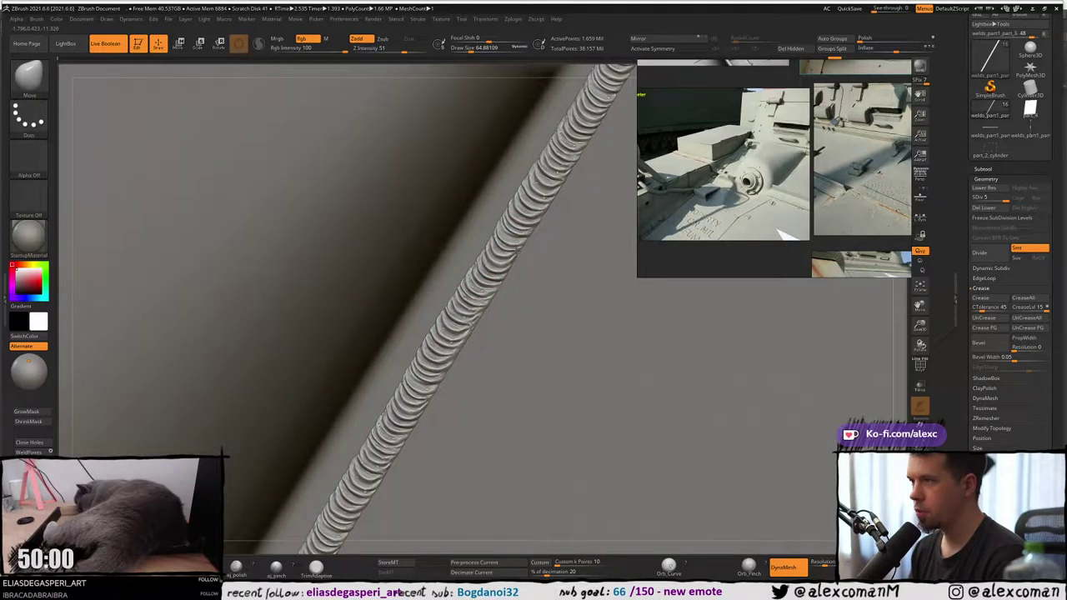
right_click_drag(523, 229, 504, 240)
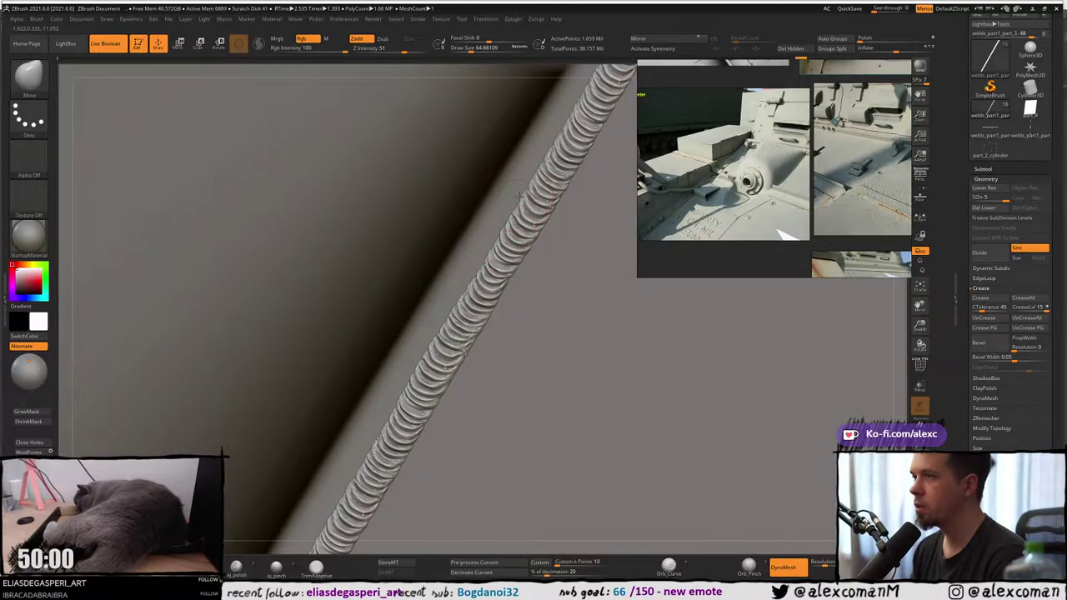
right_click_drag(519, 196, 534, 196)
right_click_drag(524, 182, 527, 216)
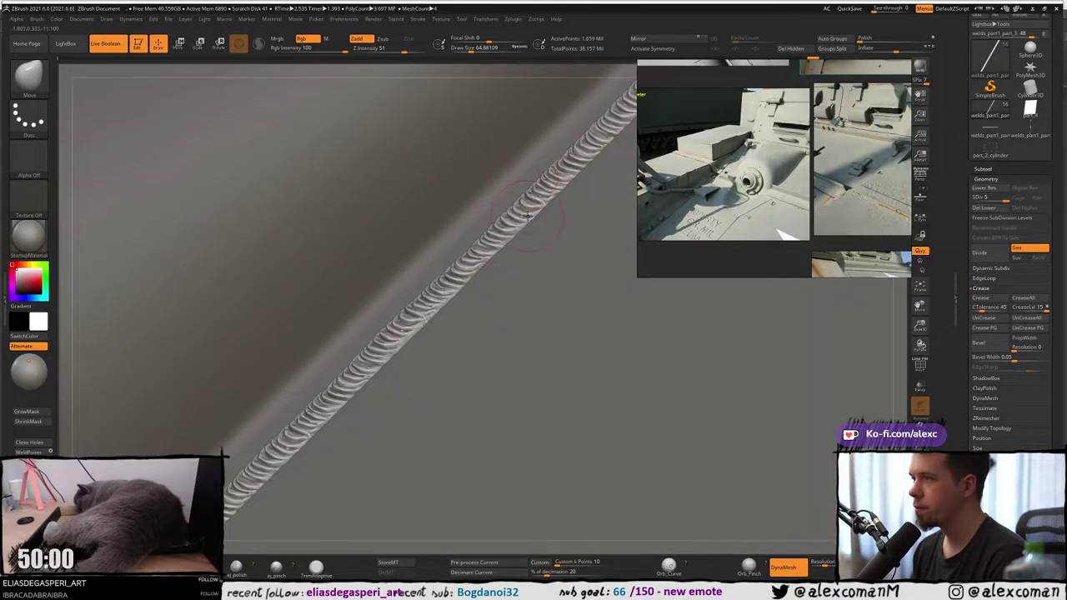
Vary the Move brush's draw size between about 94 and 65 while roughening the contour of the weld's lower half.
key("s")
left_click_drag(502, 220, 512, 219)
mouse_move(512, 220)
right_mouse_down()
mouse_move(512, 257)
mouse_move(471, 270)
right_mouse_up()
key("s")
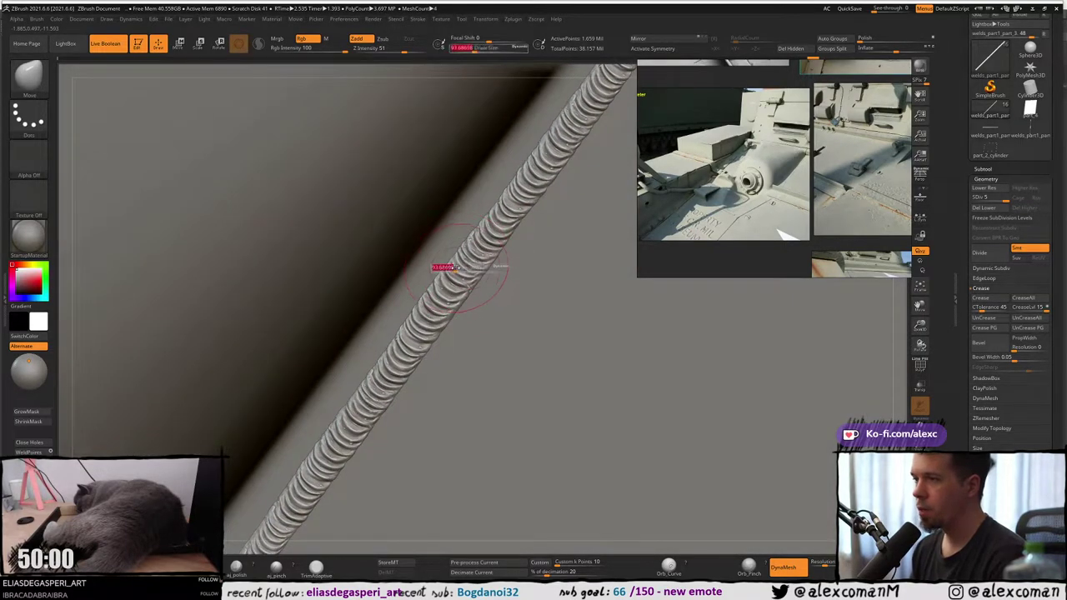
left_click_drag(456, 268, 452, 267)
right_click_drag(452, 267, 446, 282)
key("s")
left_click_drag(429, 291, 426, 290)
right_click_drag(426, 290, 392, 322)
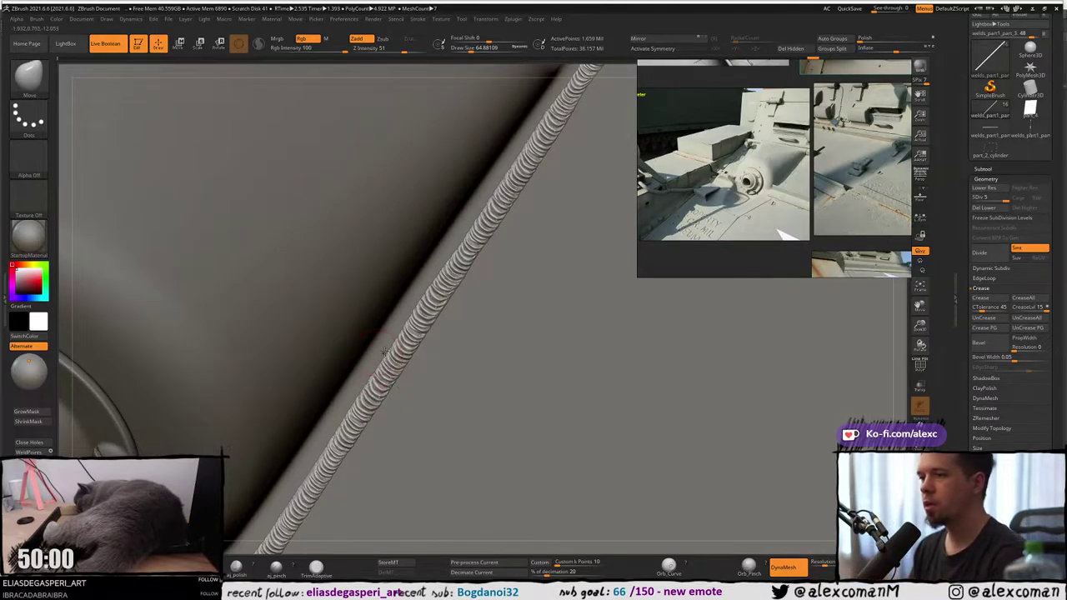
Shape the weld's lower end beside the bevelled rail with the Move brush, using draw sizes of about 71 and 46.
mouse_move(415, 285)
right_mouse_down()
mouse_move(429, 260)
mouse_move(416, 234)
right_mouse_up()
mouse_move(381, 309)
right_mouse_down("ctrl")
mouse_move(375, 337)
mouse_move(372, 322)
right_mouse_up("ctrl")
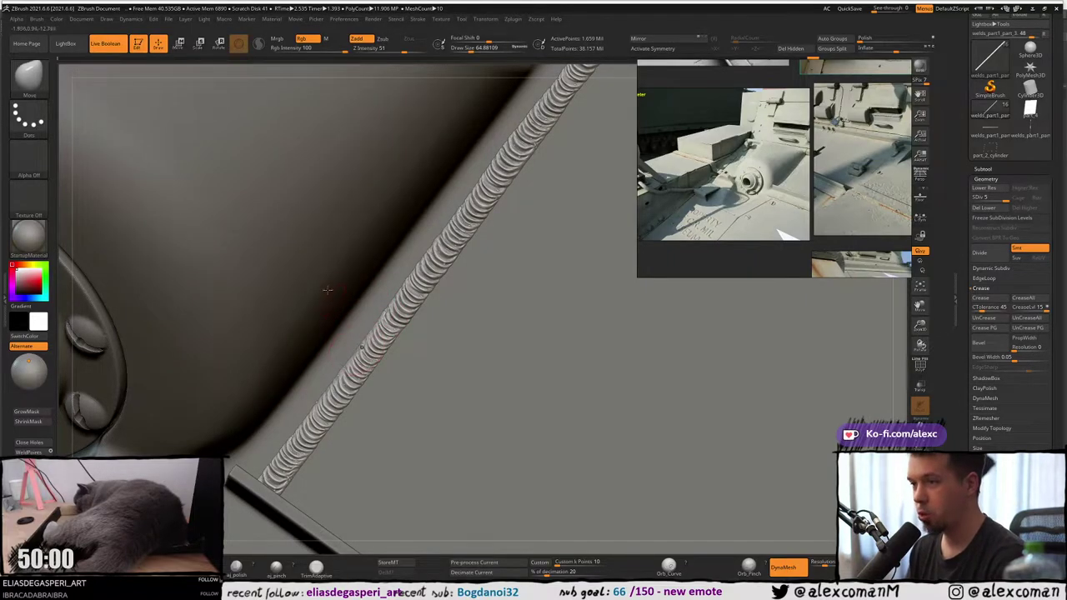
mouse_move(326, 289)
right_mouse_down()
mouse_move(362, 309)
mouse_move(362, 330)
mouse_move(362, 315)
right_mouse_up()
key("s")
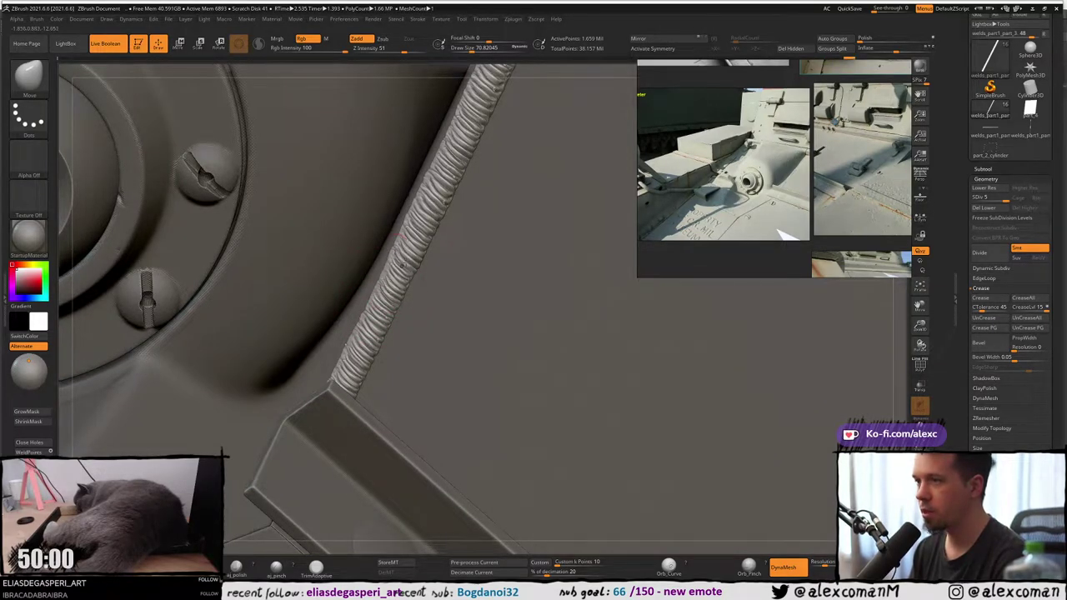
mouse_move(387, 277)
right_mouse_down()
mouse_move(400, 244)
mouse_move(409, 249)
right_mouse_up()
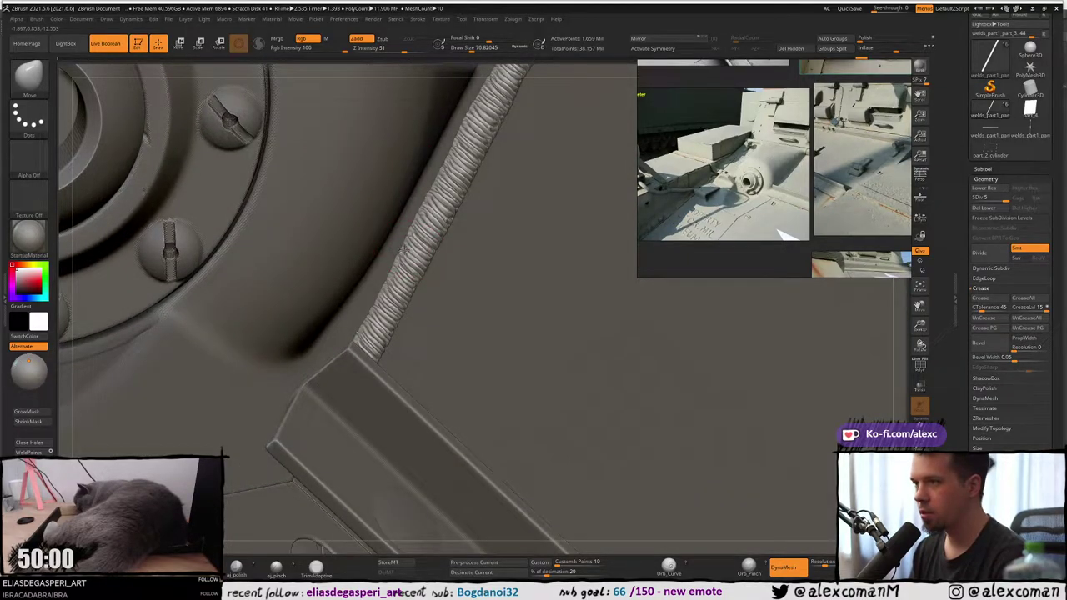
mouse_move(397, 265)
right_mouse_down()
mouse_move(406, 260)
mouse_move(390, 275)
mouse_move(415, 244)
right_mouse_up()
key("s")
left_click_drag(417, 238, 414, 239)
mouse_move(415, 240)
right_mouse_down()
mouse_move(387, 248)
mouse_move(369, 278)
mouse_move(360, 205)
right_mouse_up()
right_click_drag(708, 338, 404, 209, "alt")
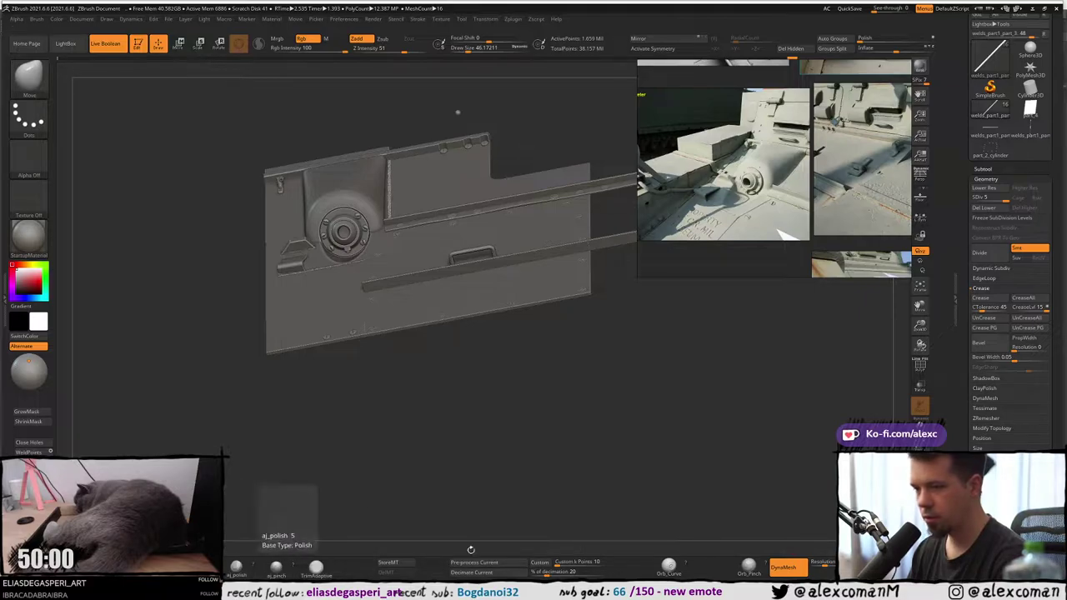
Switch to 3ds Max and look over the complete tank model from the front.
key("alt+Tab")
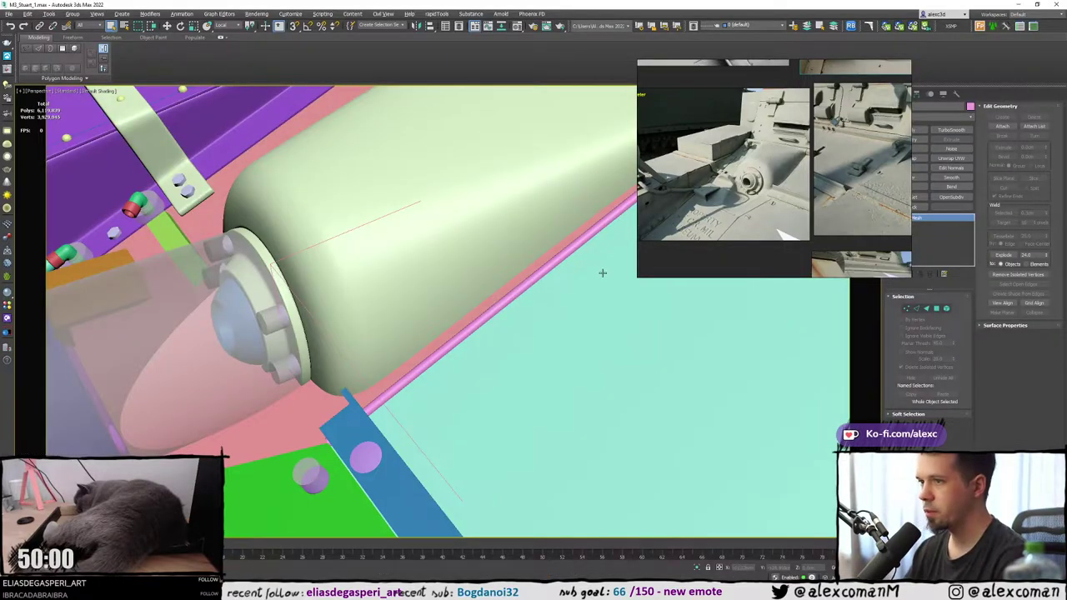
scroll(603, 272, "down", 10)
middle_click_drag(603, 273, 377, 309)
scroll(396, 300, "up", 4)
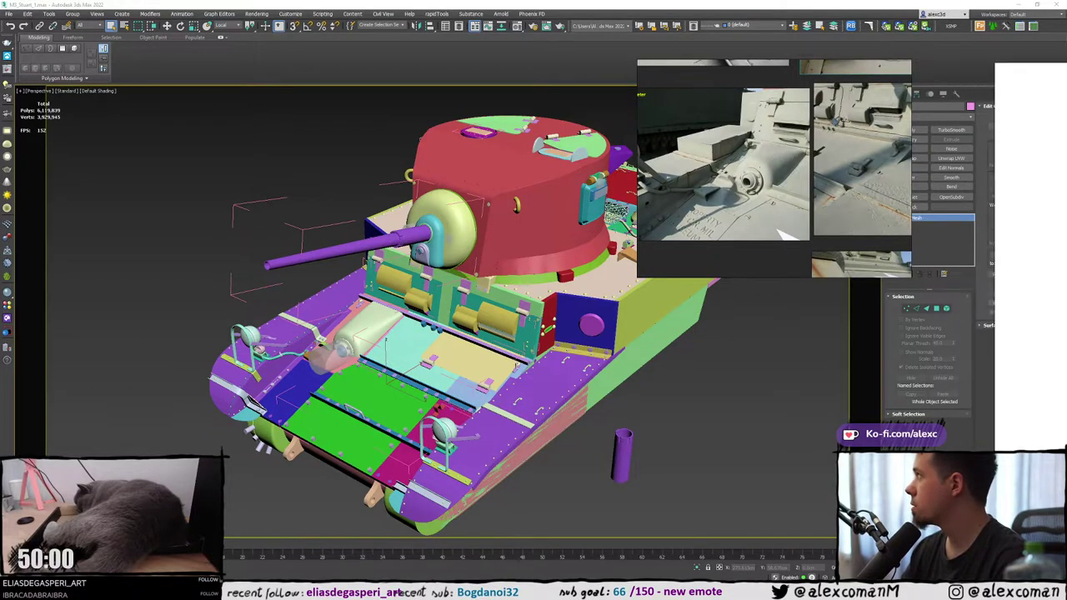
Switch to the browser, examine the enlarged OpenImageDenoise comparison image with the reference photos moved aside, and close the browser.
key("alt+Tab")
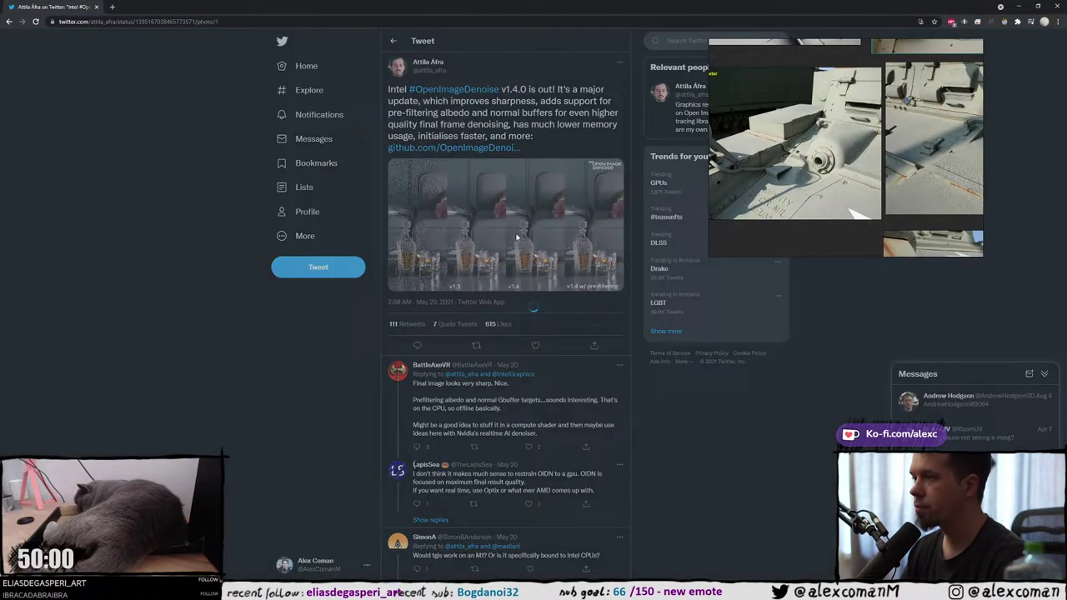
left_click(516, 240)
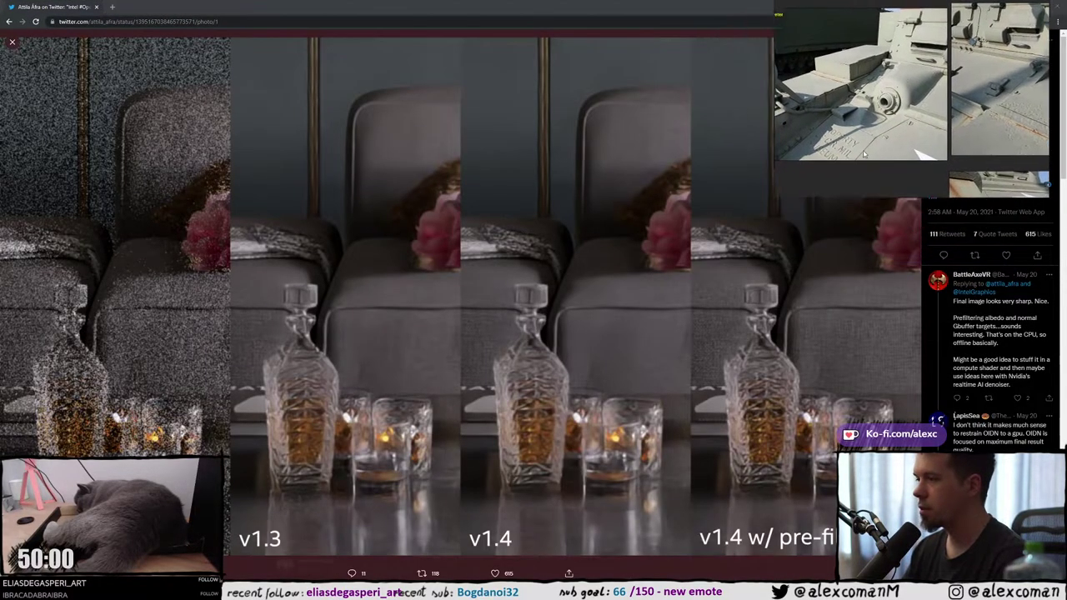
left_click_drag(864, 153, 788, 103)
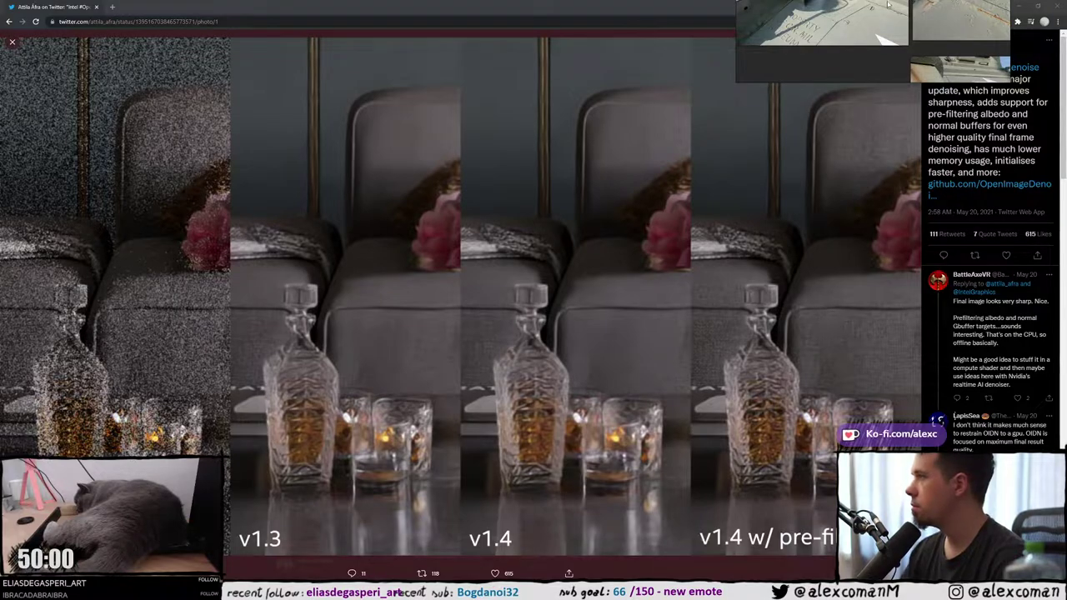
left_click_drag(887, 4, 787, 14)
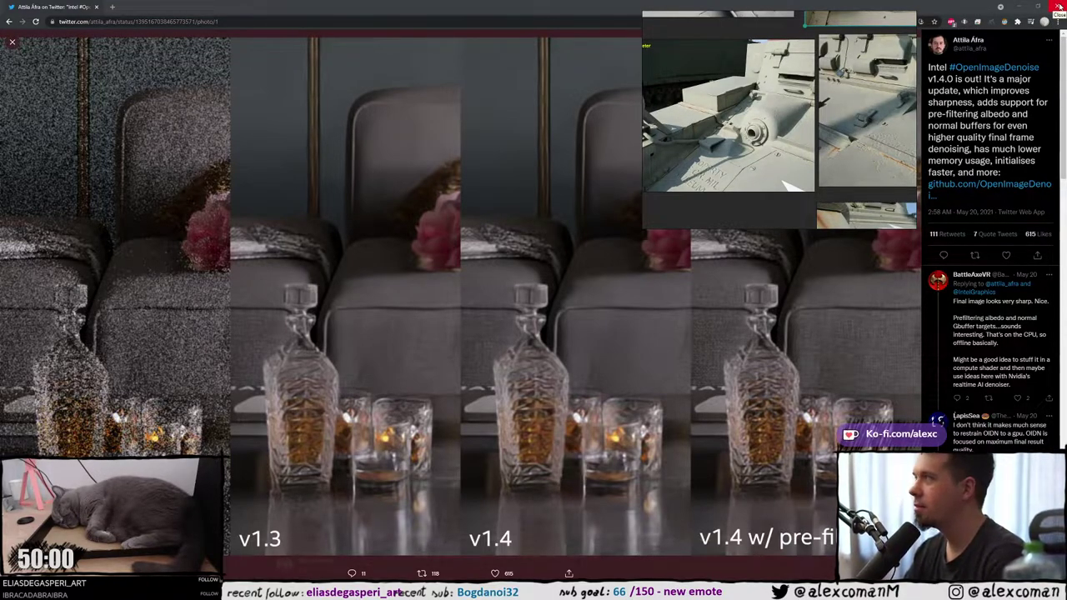
left_click(1058, 8)
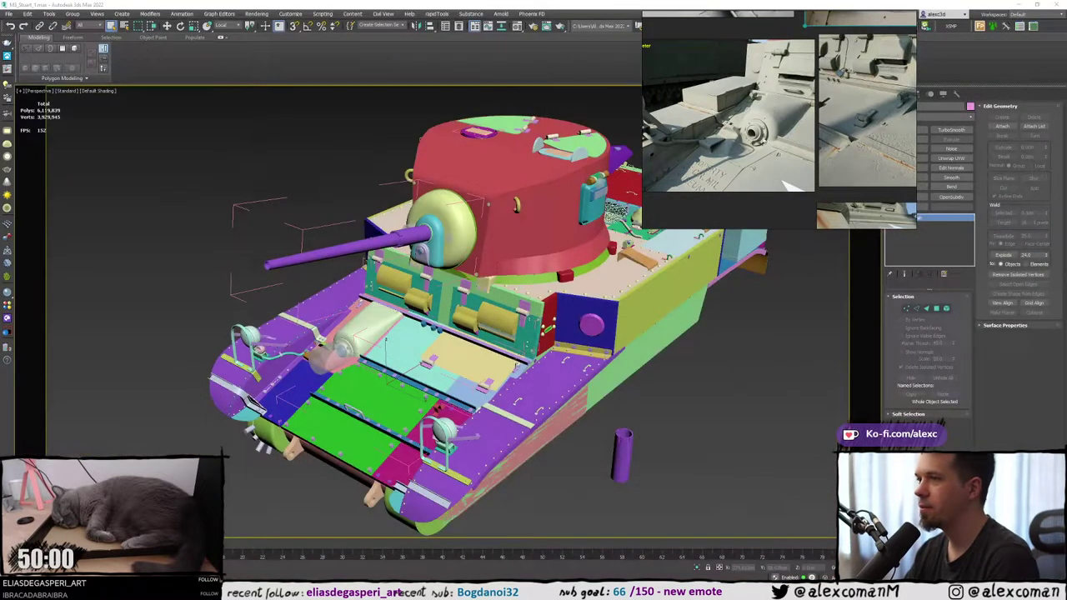
Switch back to ZBrush and enlarge the Move brush's draw size to about 59 to reshape the weld above the horizontal rail.
left_click(738, 358)
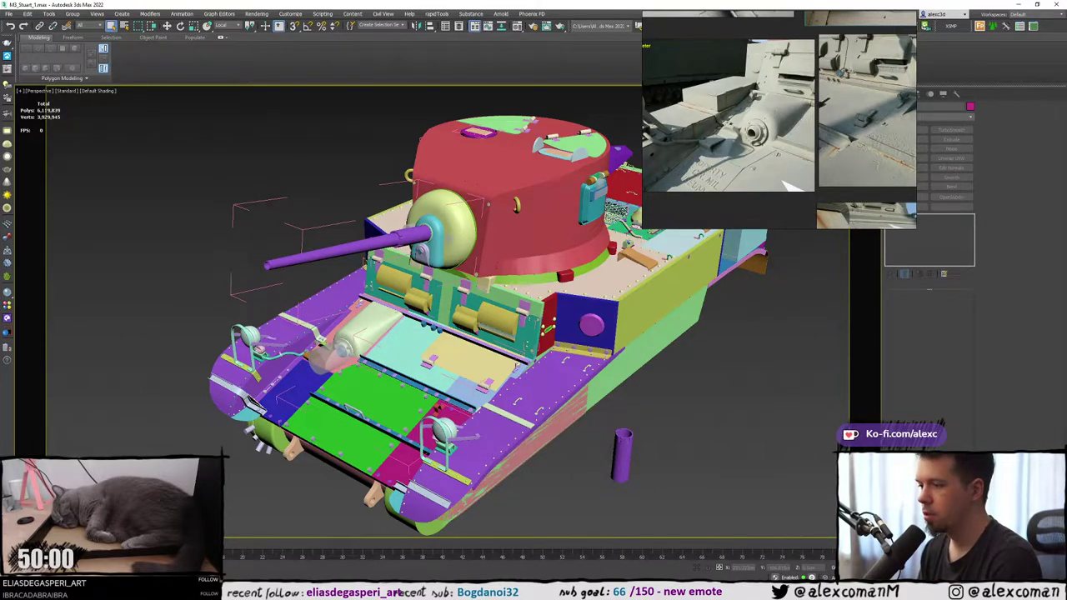
left_click(583, 590)
right_click_drag(531, 356, 451, 300, "alt")
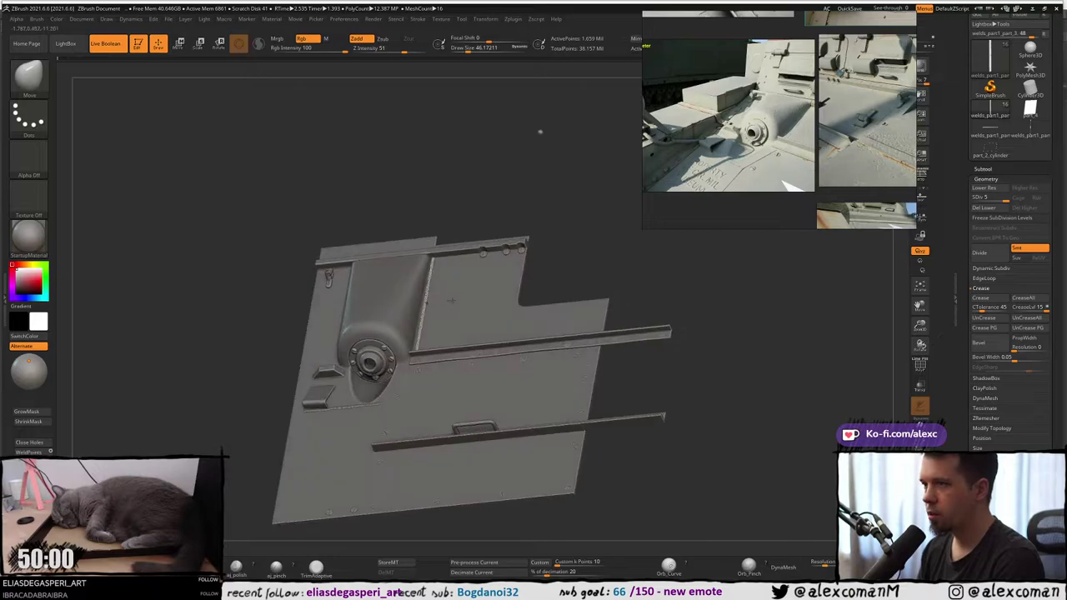
right_click_drag(540, 132, 447, 272, "shift")
right_click_drag(457, 375, 462, 238, "alt")
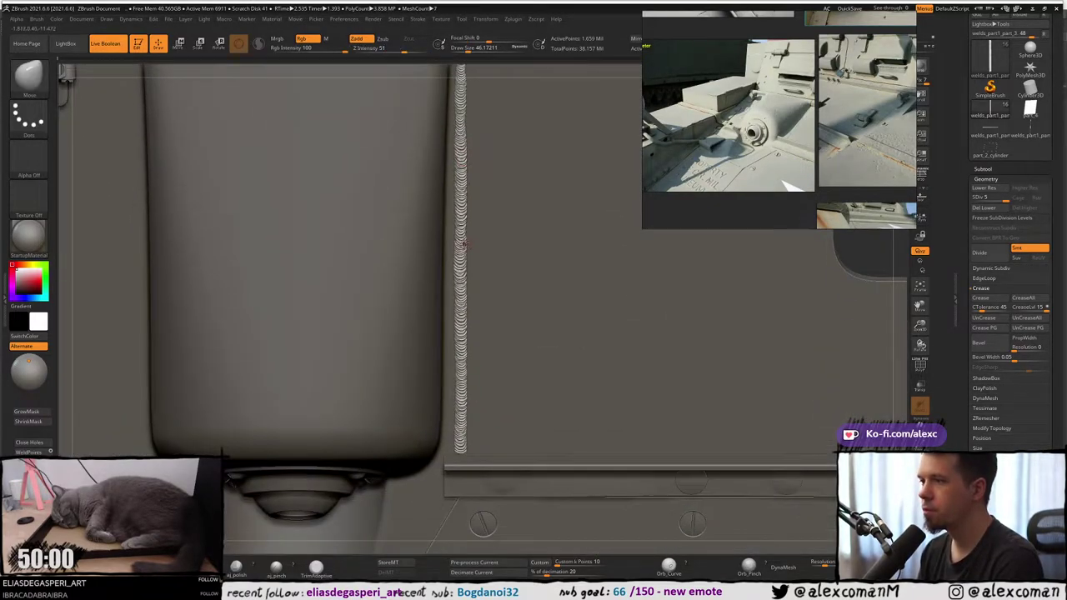
left_click_drag(461, 258, 454, 271, "alt")
key("s")
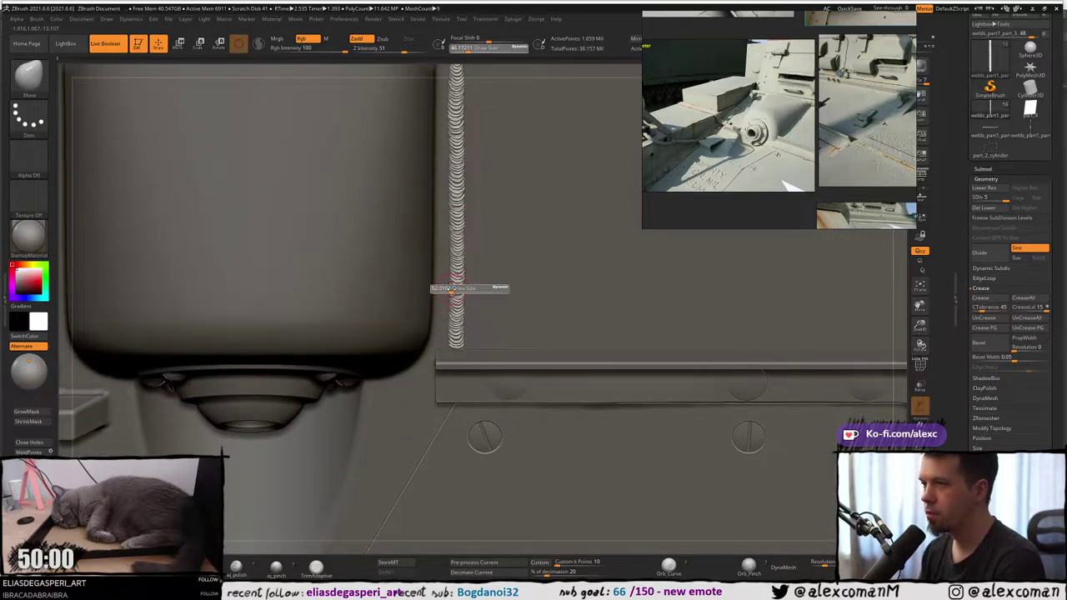
right_click_drag(451, 288, 453, 315, "ctrl")
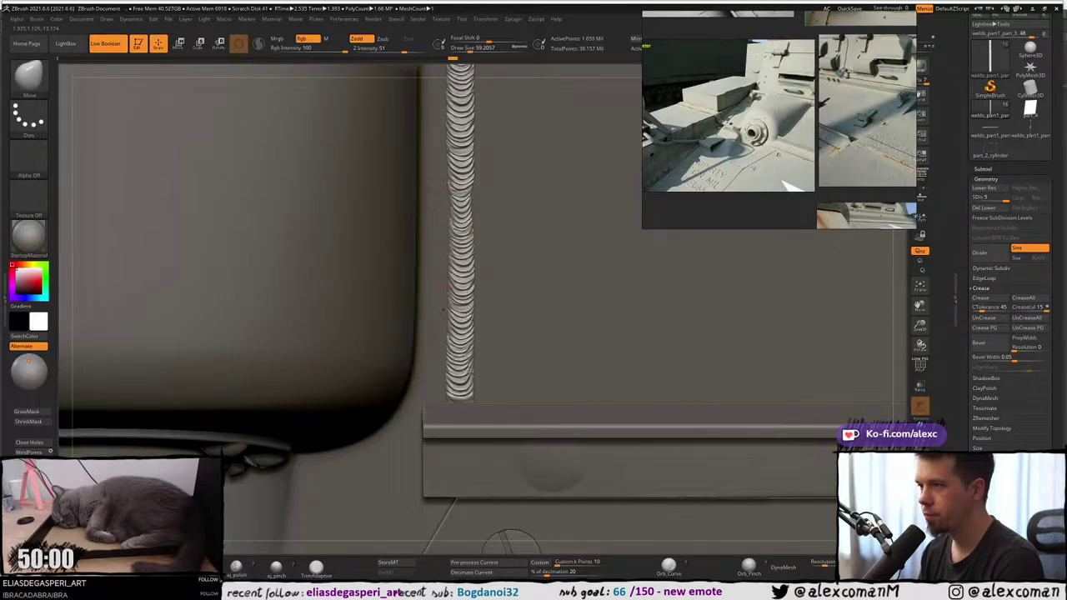
Change the material to BasicMaterial2 and nudge the weld's lower end with the Move brush at a draw size of about 62.
left_click(28, 236)
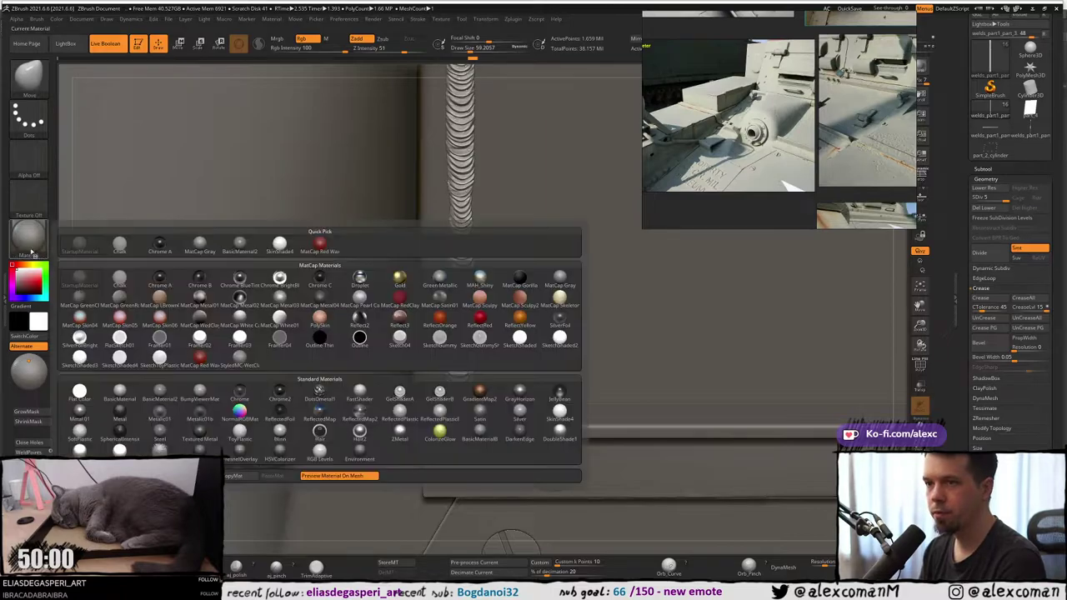
left_click(160, 390)
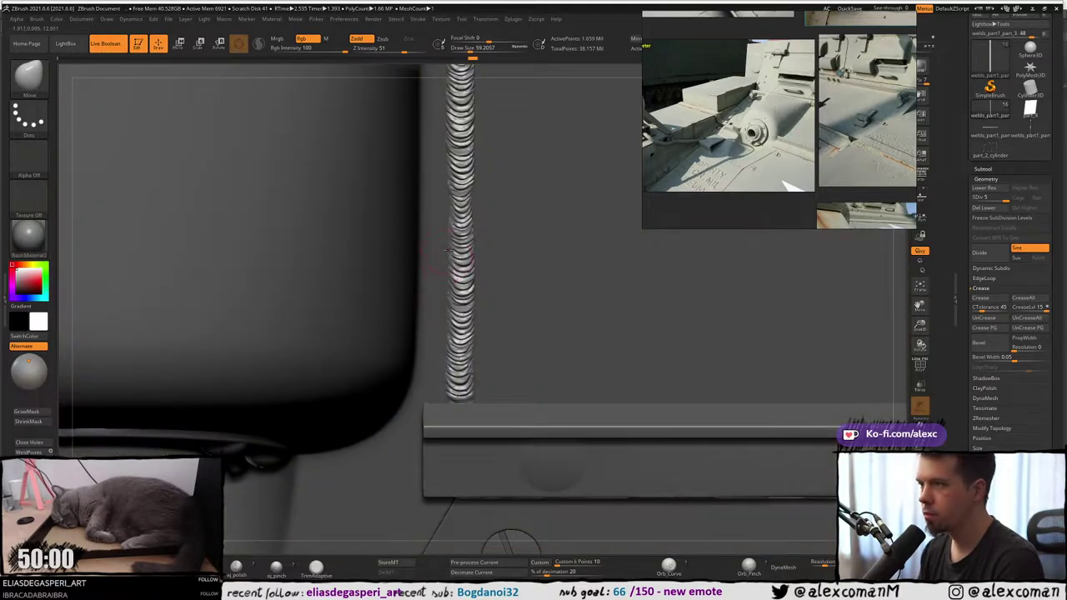
mouse_move(450, 237)
right_mouse_down()
mouse_move(447, 225)
mouse_move(455, 235)
right_mouse_up()
key("s")
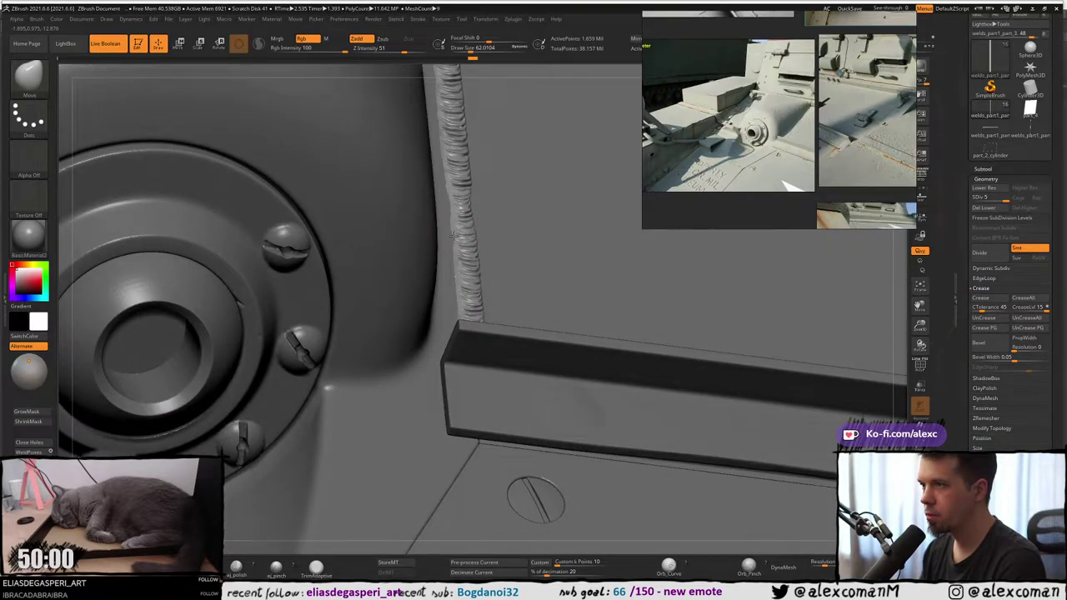
left_click_drag(453, 257, 456, 260)
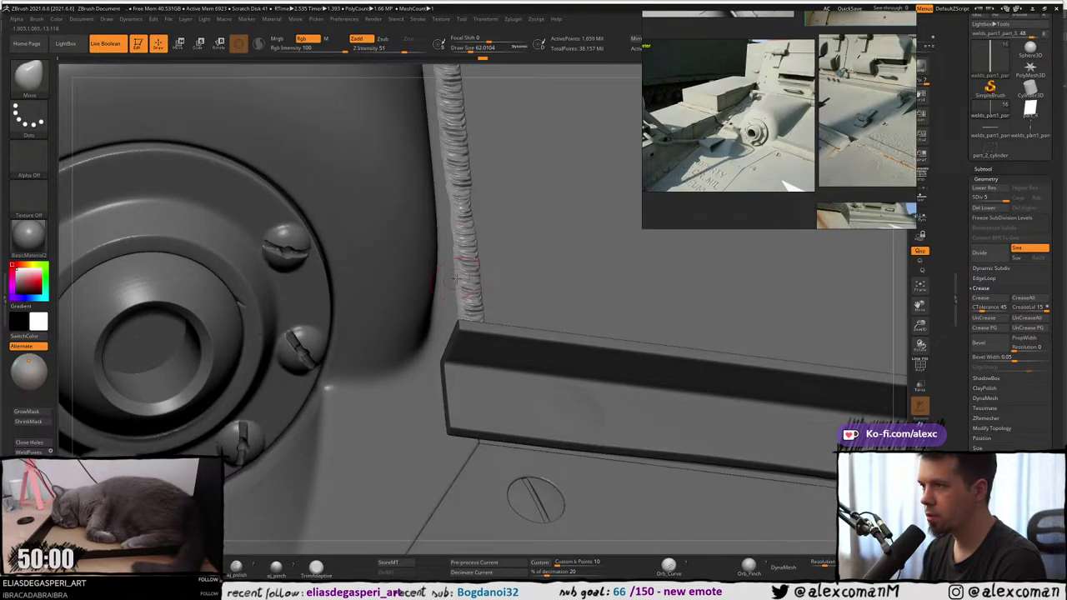
mouse_move(456, 280)
right_mouse_down()
mouse_move(451, 307)
mouse_move(459, 274)
mouse_move(449, 273)
mouse_move(453, 330)
mouse_move(464, 283)
right_mouse_up()
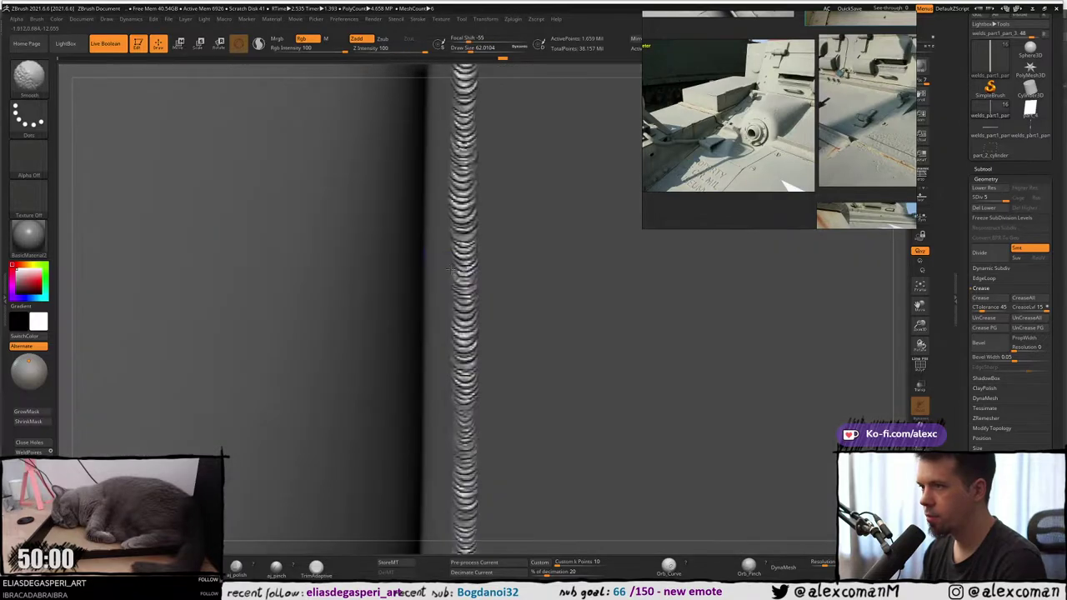
Move the reference photos aside, turn on perspective view and make the weld beside the housing the active subtool.
left_click(446, 104, "alt")
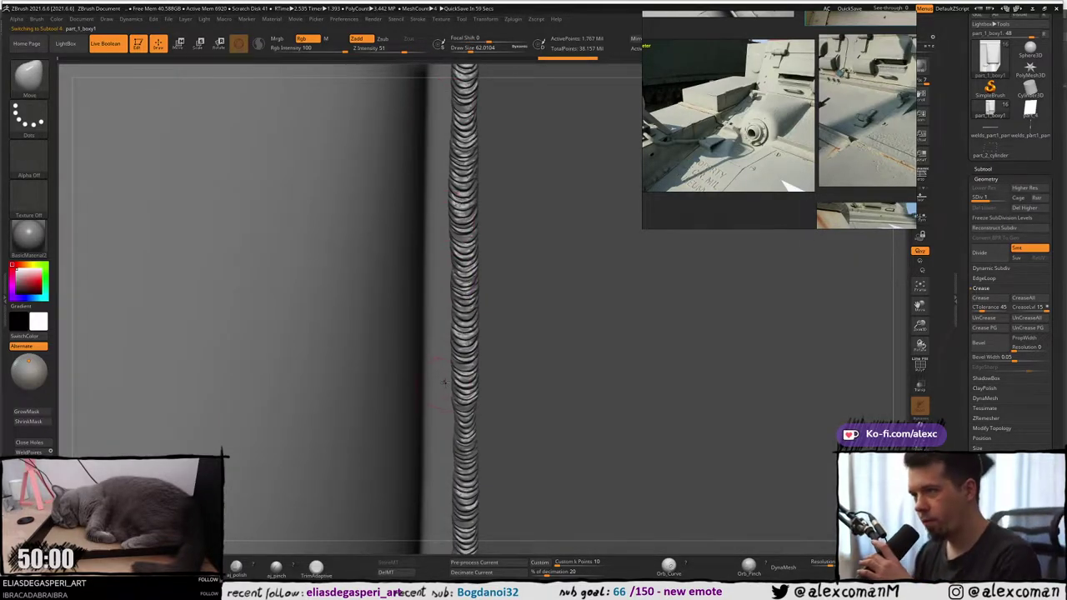
right_click_drag(439, 312, 445, 250)
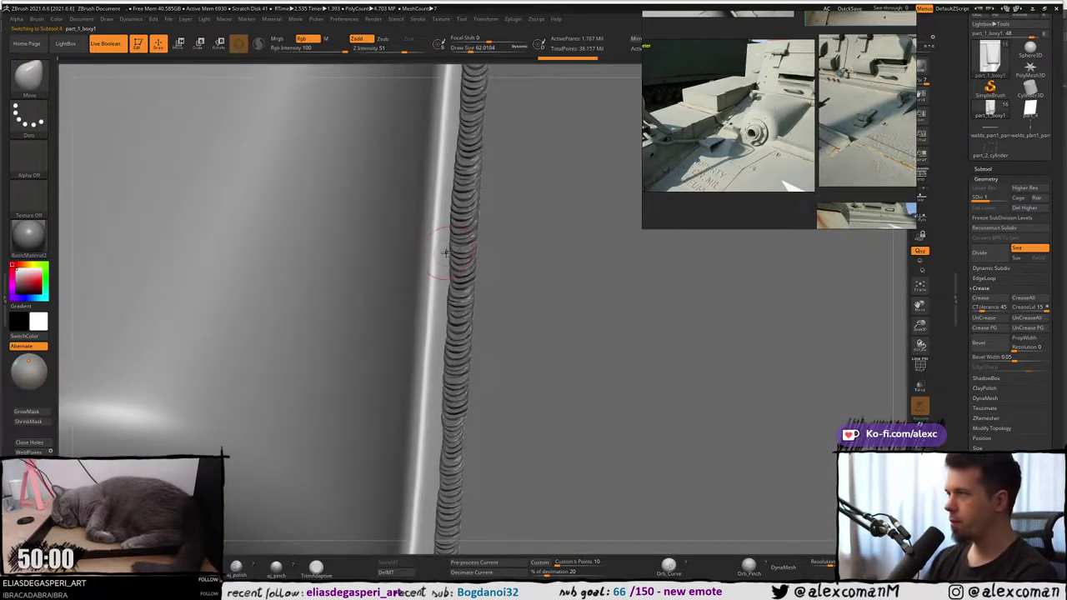
right_click_drag(849, 162, 827, 170)
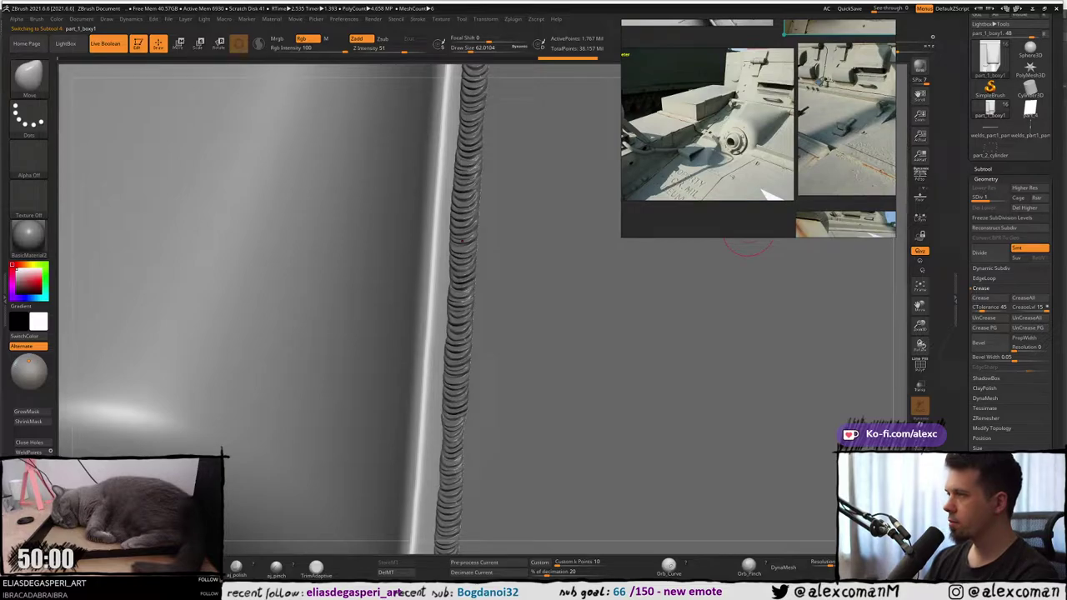
left_click(920, 176)
right_click_drag(454, 236, 436, 276, "ctrl")
left_click(460, 236, "alt")
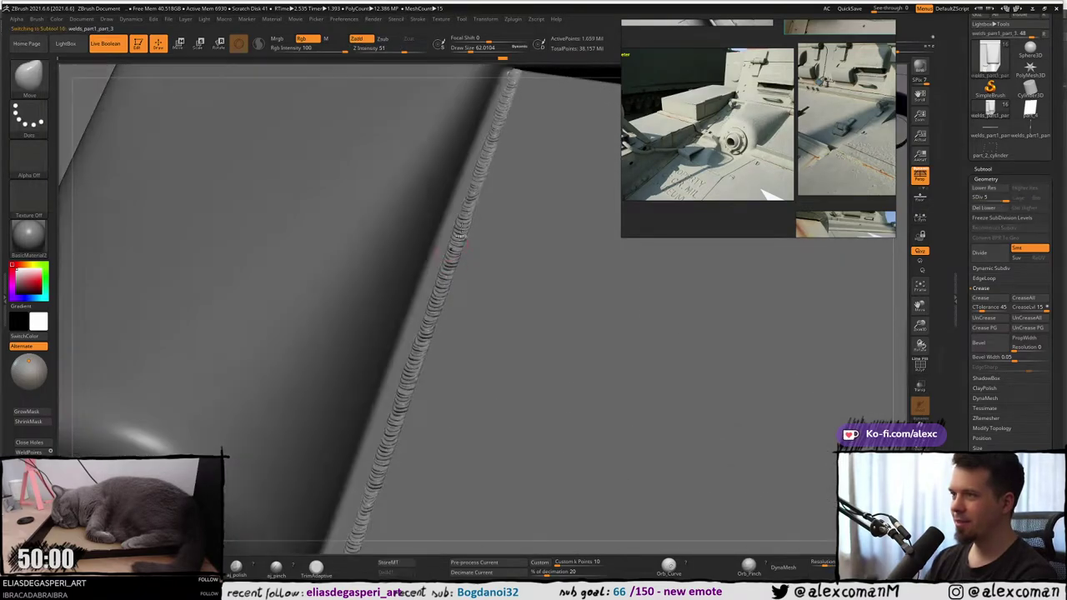
mouse_move(460, 237)
right_mouse_down("ctrl")
mouse_move(464, 260)
mouse_move(453, 220)
mouse_move(436, 249)
mouse_move(424, 245)
right_mouse_up("ctrl")
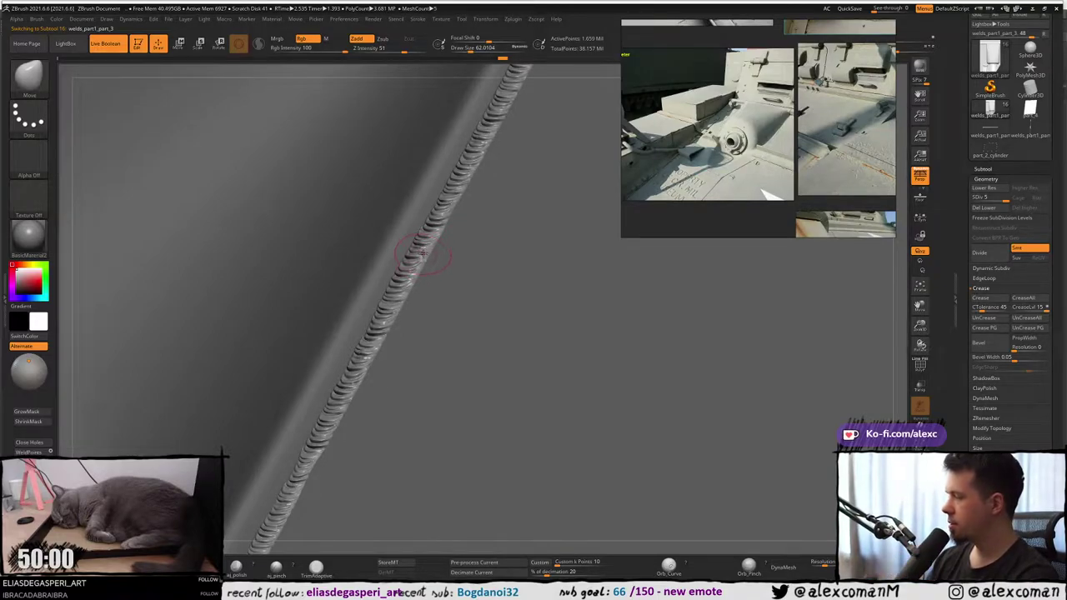
Push the weld's middle stretch into an irregular line with the Move brush at a draw size of about 62.
right_click_drag(424, 251, 426, 245)
key("s")
left_click_drag(425, 244, 423, 250)
key("s")
key("s")
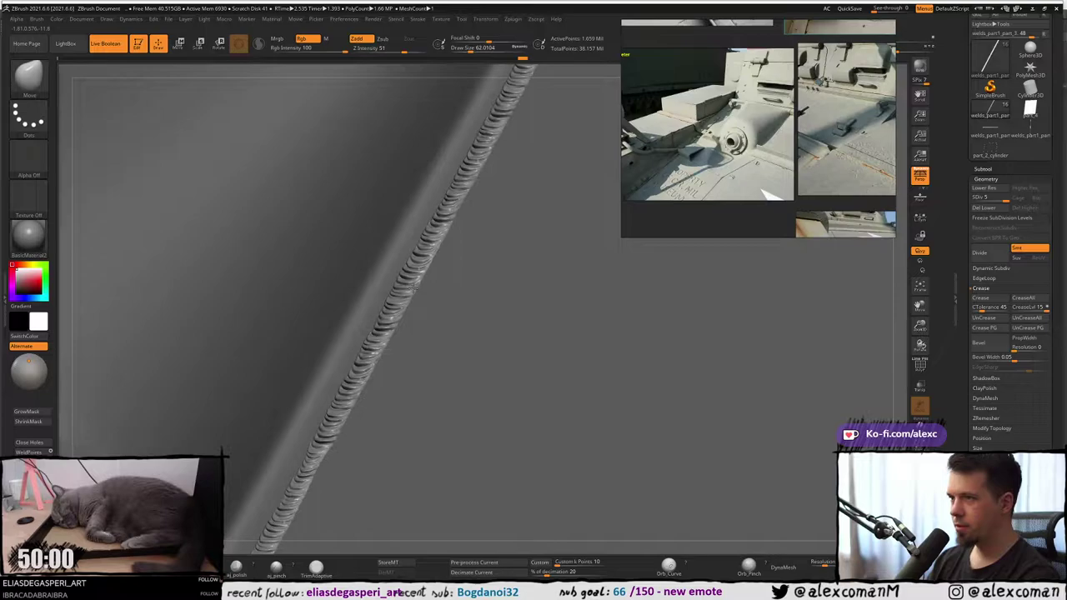
right_click_drag(414, 288, 398, 260)
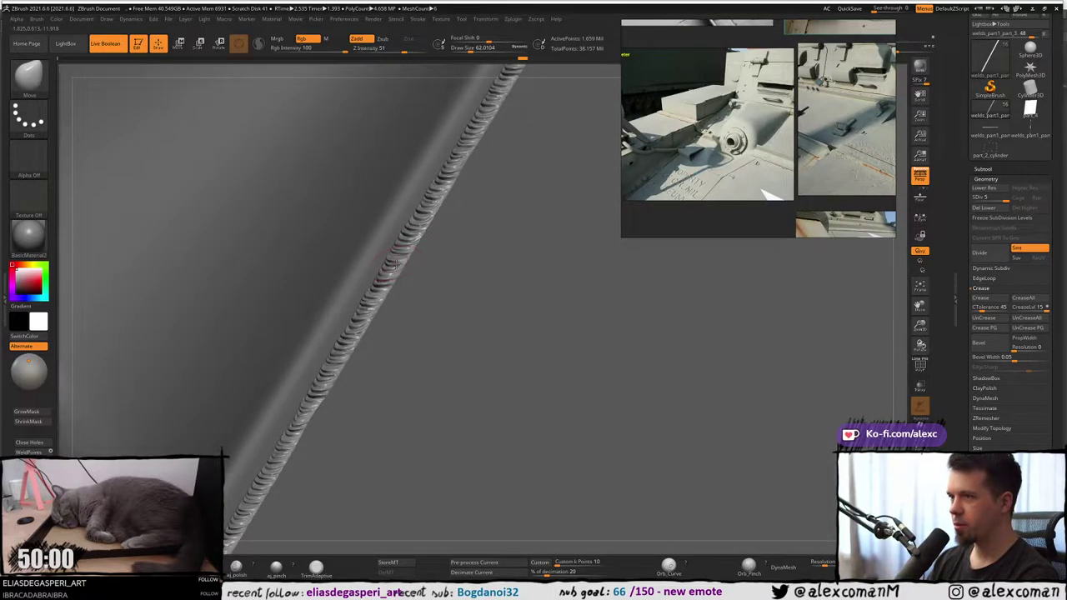
mouse_move(376, 295)
right_mouse_down()
mouse_move(351, 310)
mouse_move(365, 334)
mouse_move(359, 309)
mouse_move(409, 334)
mouse_move(418, 298)
mouse_move(391, 234)
mouse_move(383, 285)
mouse_move(380, 210)
mouse_move(416, 392)
mouse_move(421, 200)
mouse_move(432, 263)
right_mouse_up()
Adjust the weld's placement along the housing edge with the transform gizmo and return to the Move brush.
key("w")
left_click_drag(429, 273, 429, 267)
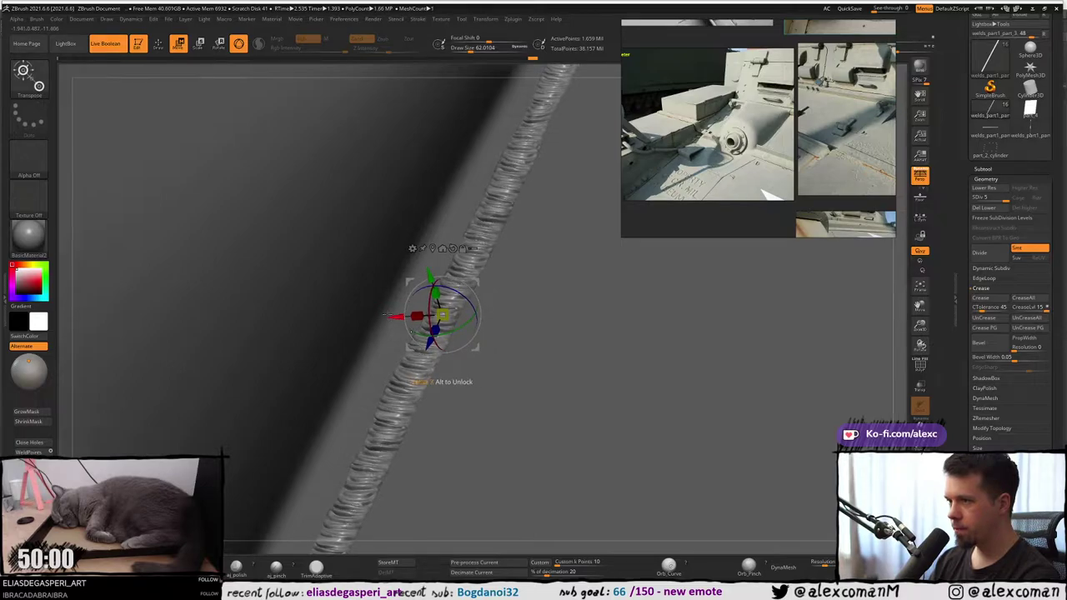
right_click_drag(427, 269, 412, 209, "ctrl")
mouse_move(388, 321)
right_mouse_down()
mouse_move(393, 267)
mouse_move(400, 342)
right_mouse_up()
mouse_move(401, 341)
right_mouse_down("ctrl")
mouse_move(417, 375)
mouse_move(394, 230)
mouse_move(400, 307)
mouse_move(394, 238)
mouse_move(386, 283)
mouse_move(395, 273)
right_mouse_up("ctrl")
key("q")
key("ctrl")
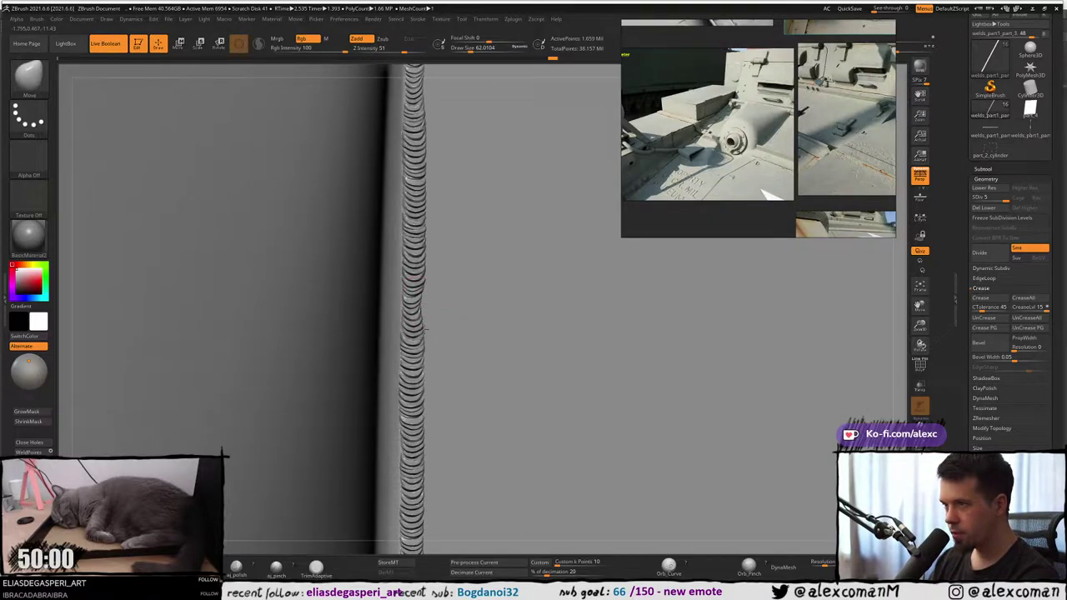
Shape the weld's upper end with the Move brush at a draw size of about 46, and restore the size to about 62.
mouse_move(423, 332)
right_mouse_down("ctrl")
mouse_move(413, 197)
mouse_move(415, 261)
mouse_move(411, 219)
mouse_move(414, 251)
mouse_move(416, 237)
mouse_move(455, 223)
mouse_move(444, 195)
mouse_move(456, 208)
mouse_move(456, 190)
right_mouse_up("ctrl")
key("s")
left_click(457, 191)
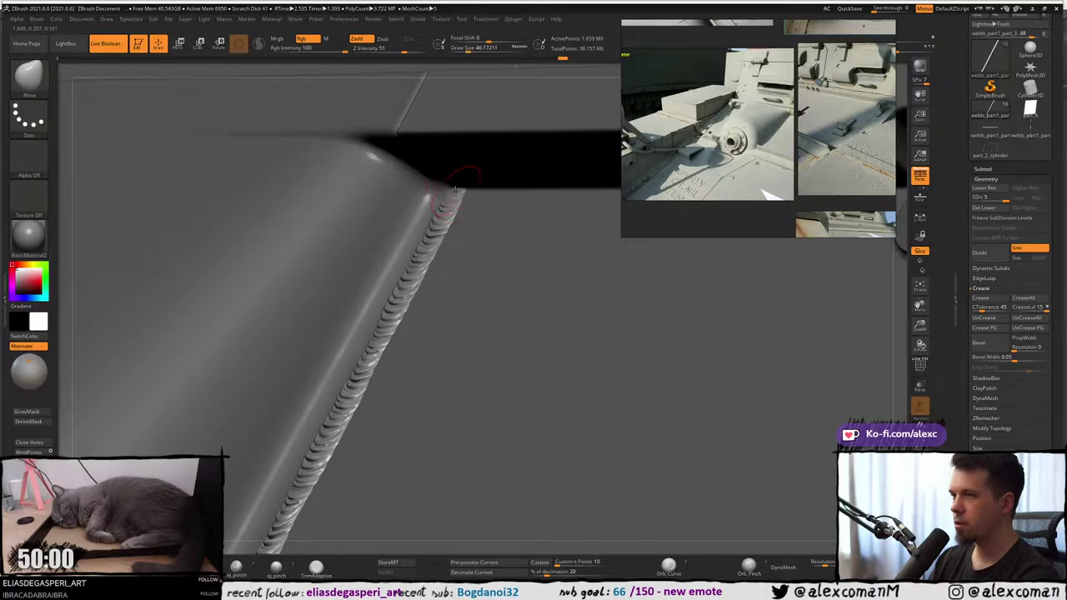
right_click_drag(456, 191, 459, 197)
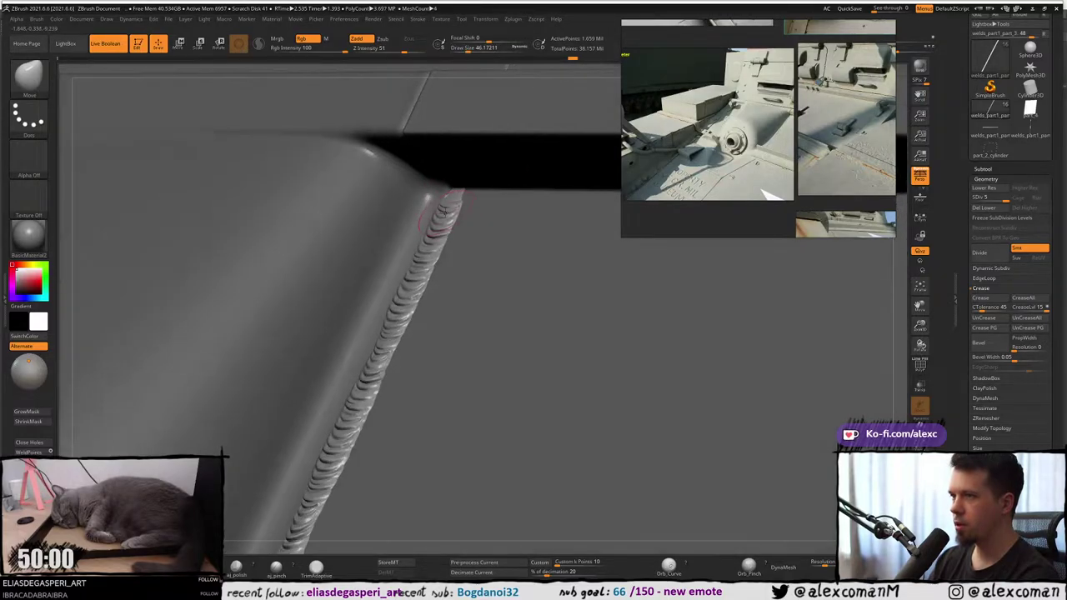
key("s")
left_click(463, 201)
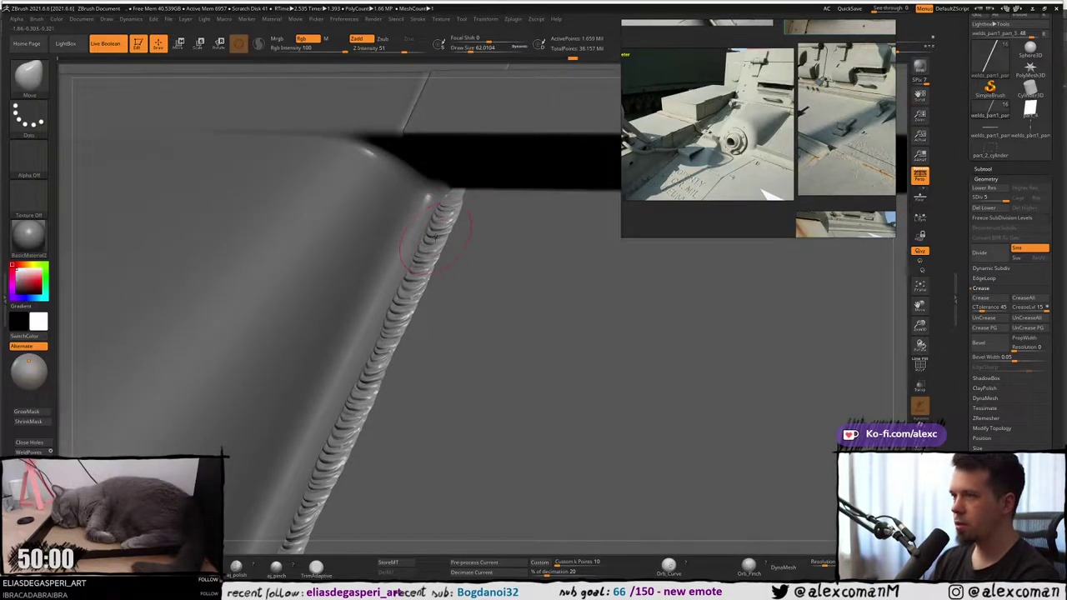
Examine the weld from close up and across the whole hull front, repositioning the reference photos for comparison.
mouse_move(433, 235)
right_mouse_down()
mouse_move(450, 239)
mouse_move(419, 245)
mouse_move(427, 240)
mouse_move(403, 274)
mouse_move(411, 216)
right_mouse_up()
right_click_drag(412, 258, 403, 227, "ctrl")
right_click_drag(403, 227, 400, 212, "ctrl")
mouse_move(401, 212)
right_mouse_down("alt")
mouse_move(407, 158)
mouse_move(398, 225)
right_mouse_up("alt")
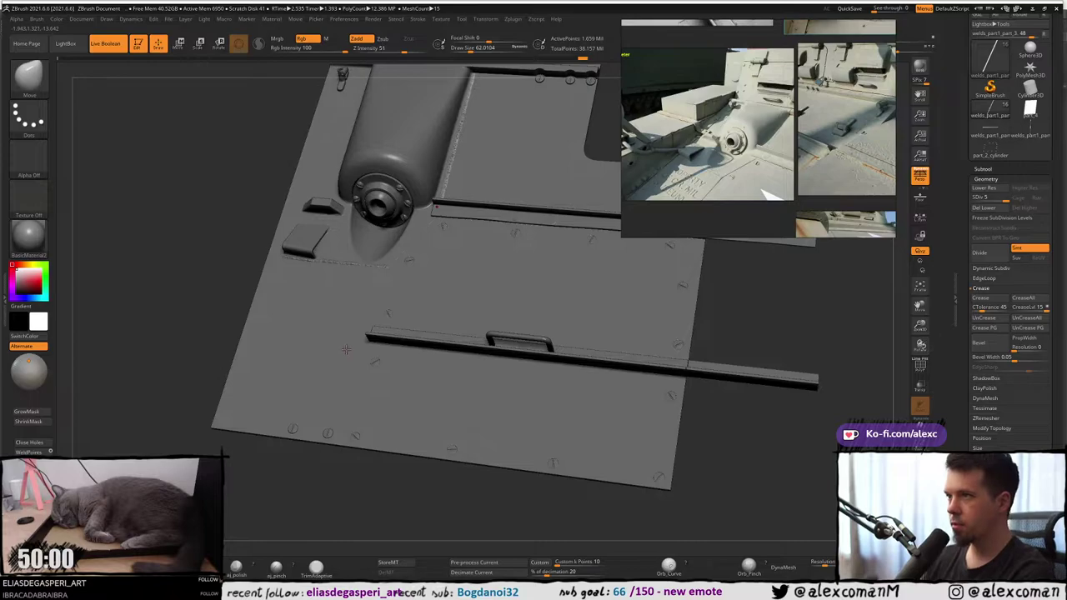
right_click_drag(418, 201, 422, 321, "alt")
mouse_move(423, 141)
right_mouse_down("alt")
mouse_move(436, 330)
mouse_move(424, 292)
mouse_move(451, 253)
mouse_move(435, 240)
mouse_move(433, 208)
mouse_move(414, 263)
mouse_move(429, 340)
mouse_move(380, 375)
right_mouse_up("alt")
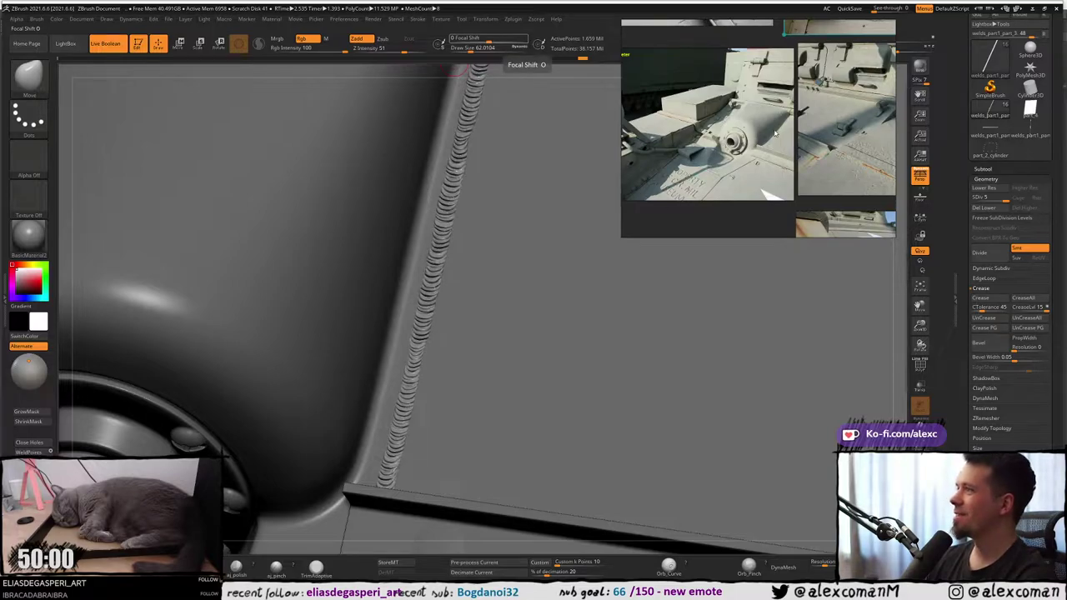
right_click_drag(757, 111, 768, 154)
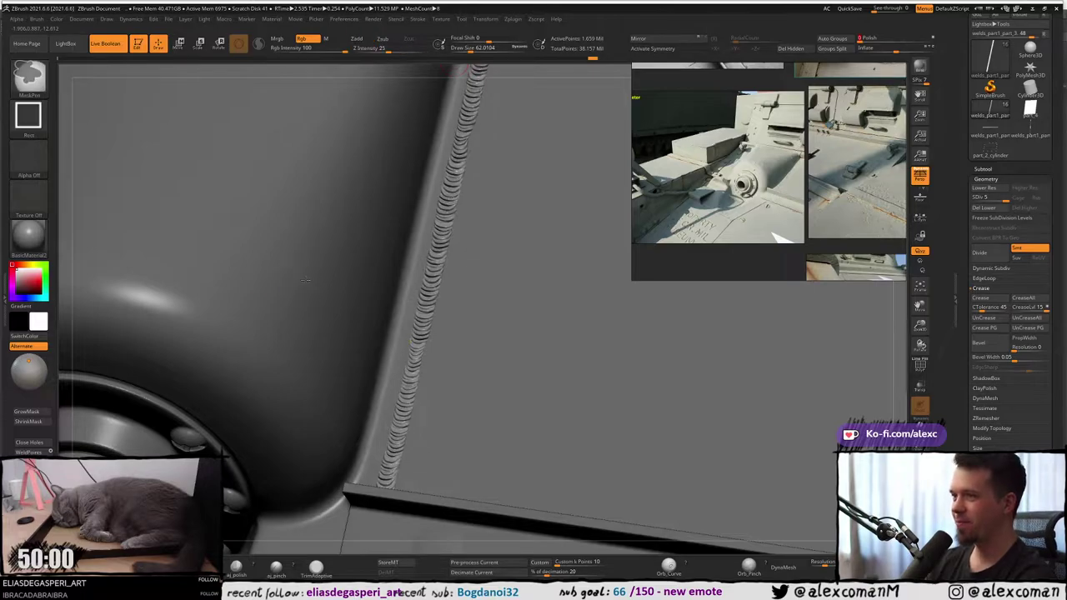
Polish the weld bead and check its mesh with the polyframe display.
mouse_move(409, 318)
right_mouse_down("ctrl")
mouse_move(391, 305)
mouse_move(409, 313)
mouse_move(391, 318)
right_mouse_up("ctrl")
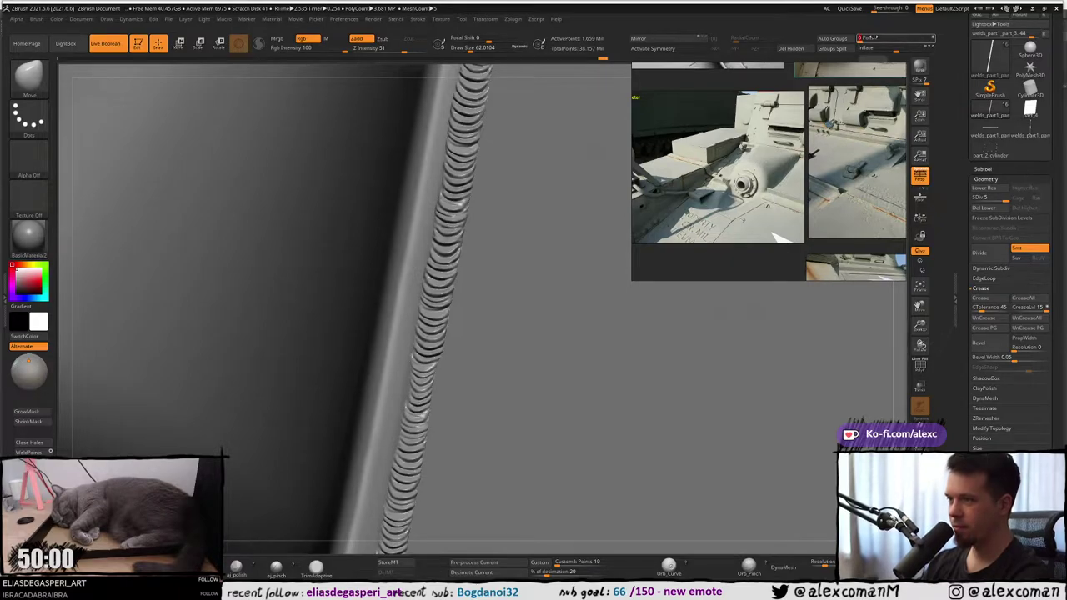
right_click_drag(384, 282, 400, 296, "ctrl")
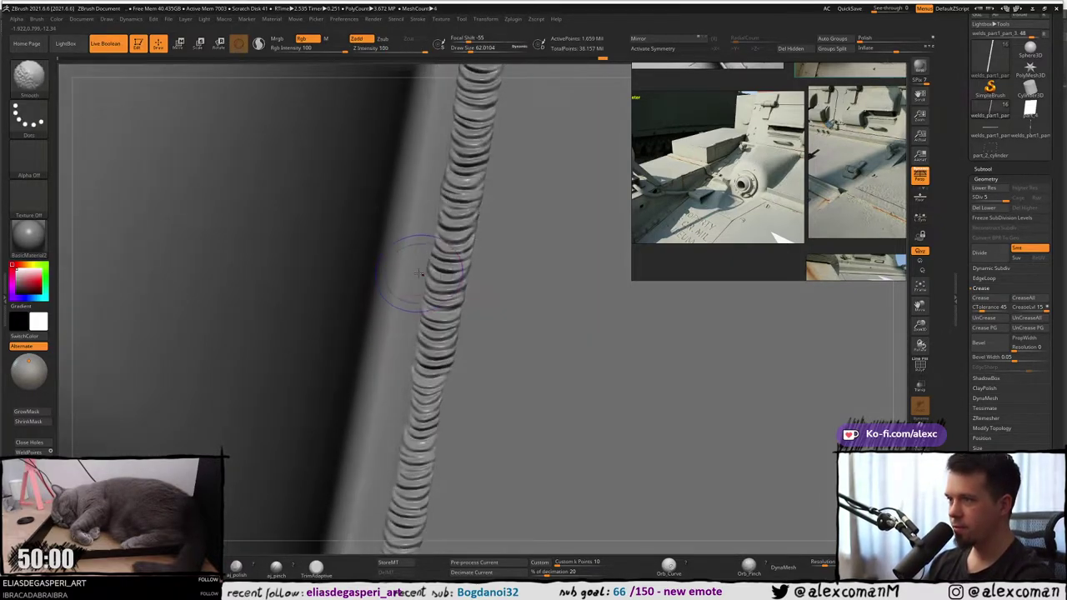
key("shift+f")
key("shift+f")
Reshape the weld from its middle to its upper end with the Move brush at a draw size of about 54.
mouse_move(448, 362)
right_mouse_down("ctrl")
mouse_move(434, 248)
mouse_move(440, 306)
right_mouse_up("ctrl")
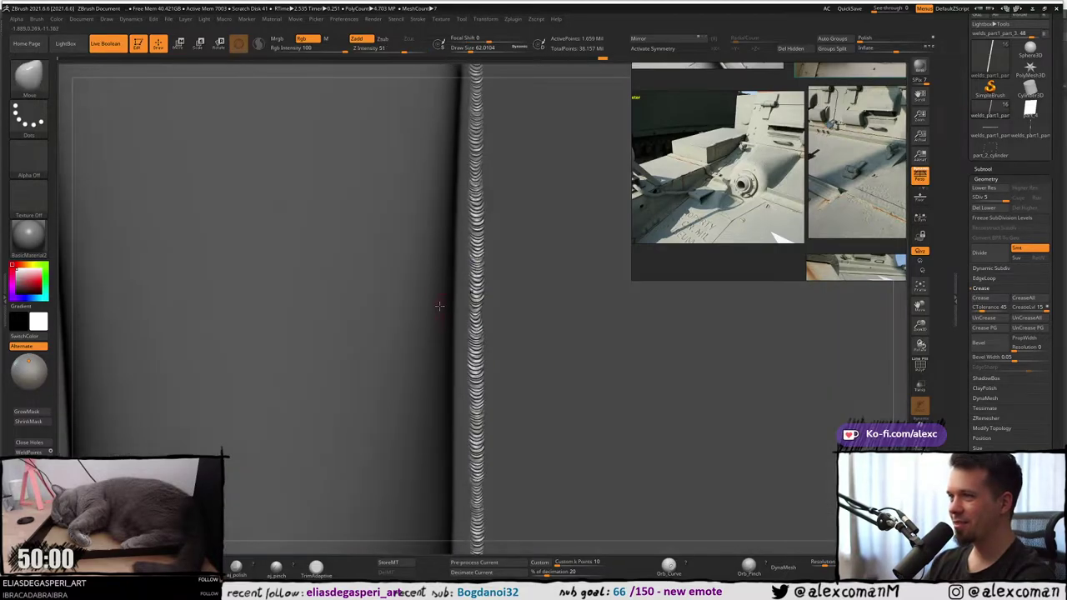
mouse_move(445, 263)
right_mouse_down()
mouse_move(448, 300)
mouse_move(476, 231)
mouse_move(478, 242)
mouse_move(479, 186)
mouse_move(467, 267)
mouse_move(447, 170)
mouse_move(455, 181)
right_mouse_up()
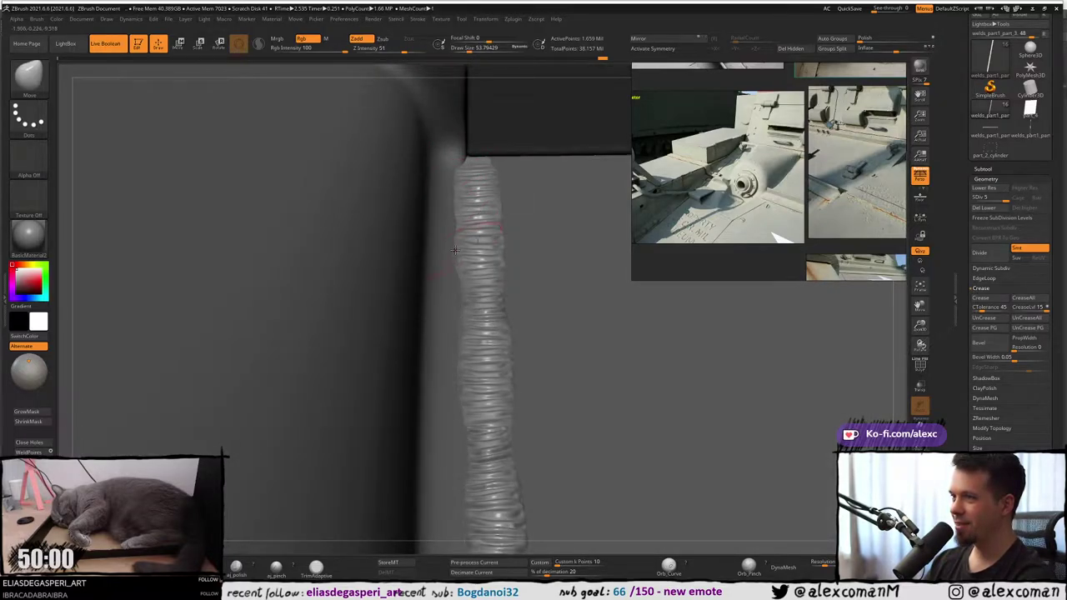
mouse_move(461, 279)
right_mouse_down()
mouse_move(467, 335)
mouse_move(436, 245)
mouse_move(453, 197)
mouse_move(446, 225)
right_mouse_up()
right_click_drag(443, 314, 458, 179)
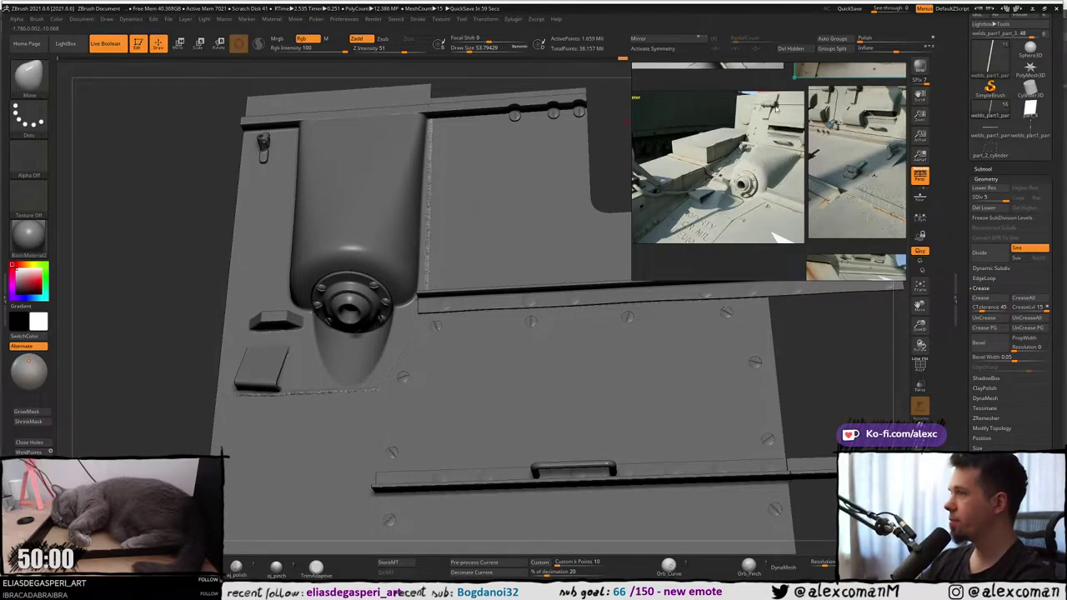
Move the reference photos clear of the tool settings and save the tool as hood_fornow, replacing the existing file.
left_click_drag(776, 109, 200, 109)
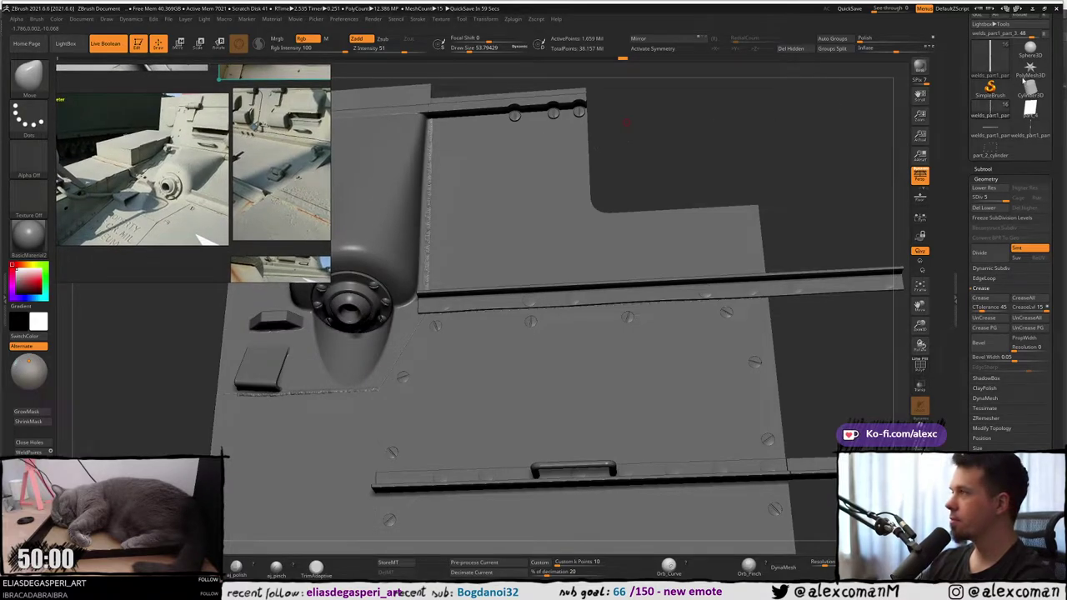
scroll(978, 60, "up", 3)
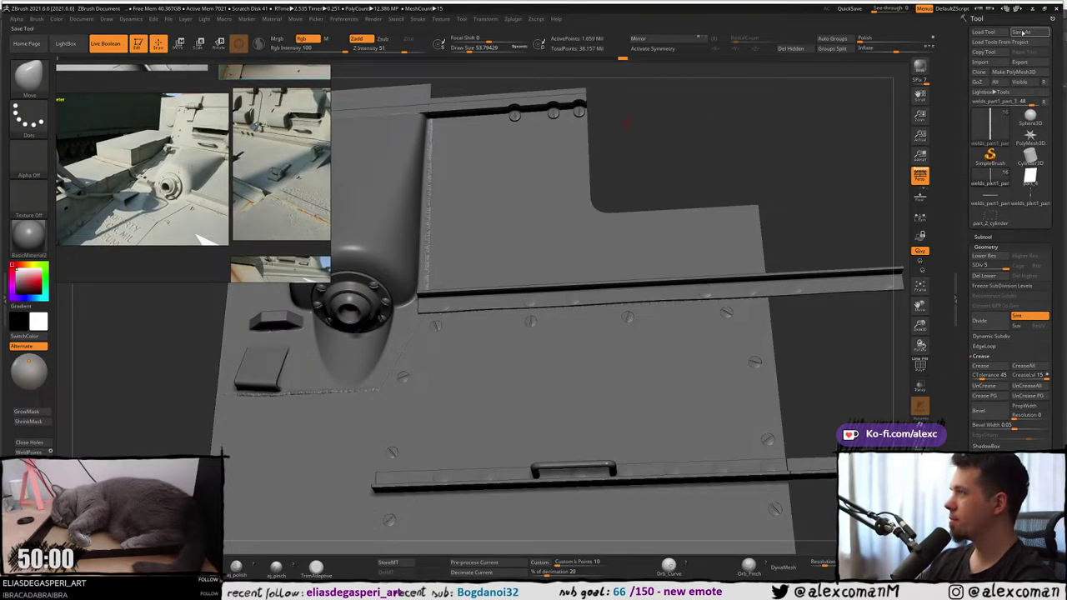
left_click(1022, 32)
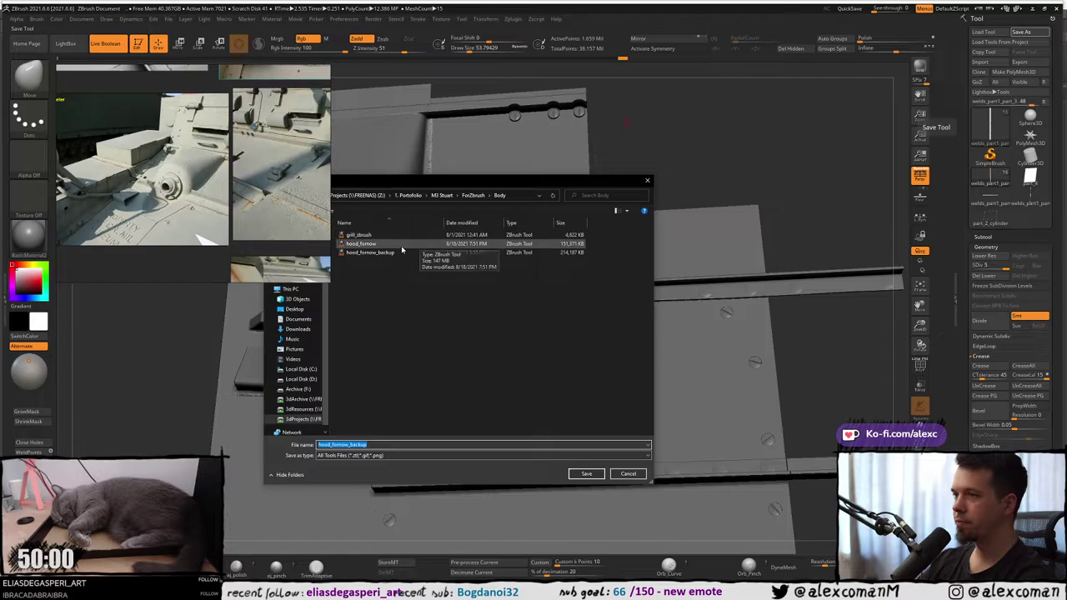
left_click(586, 473)
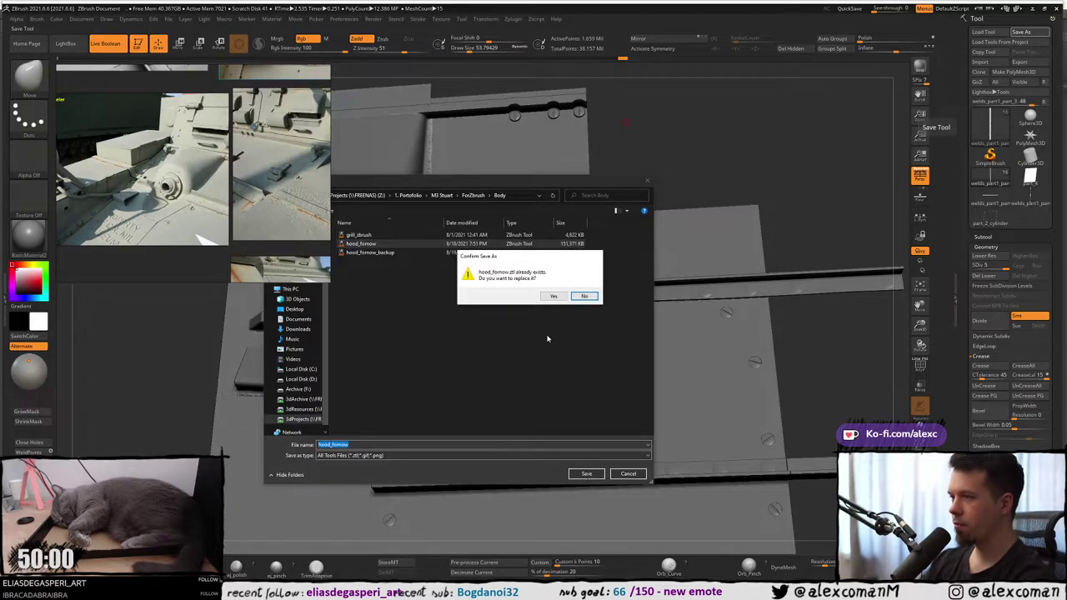
left_click(553, 297)
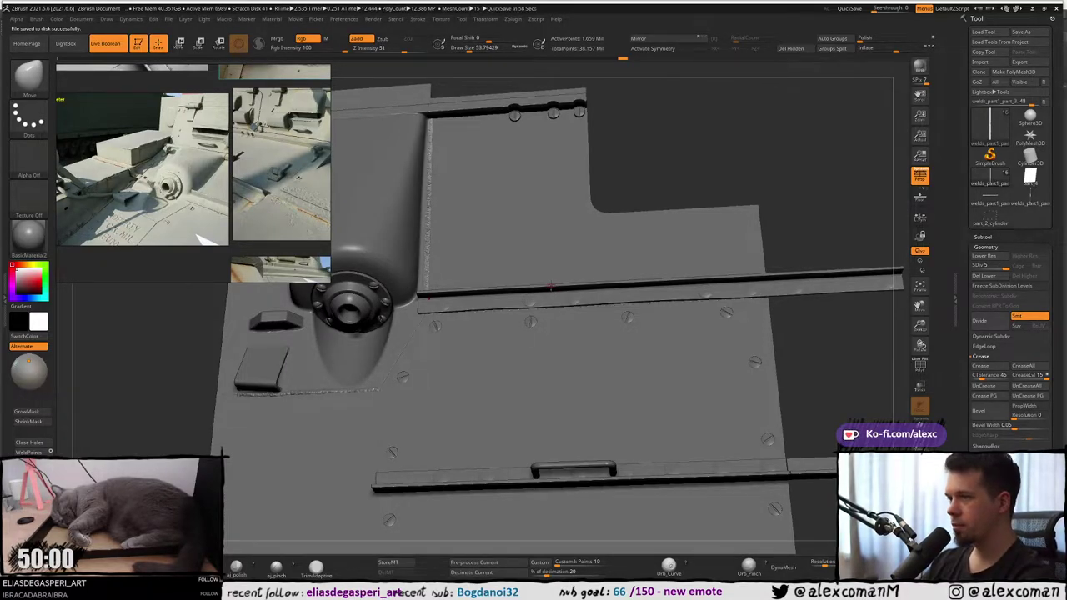
Select the slotted bolt subtool on the plate's upper rail and inspect it with the polyframe display.
left_click_drag(689, 169, 699, 185)
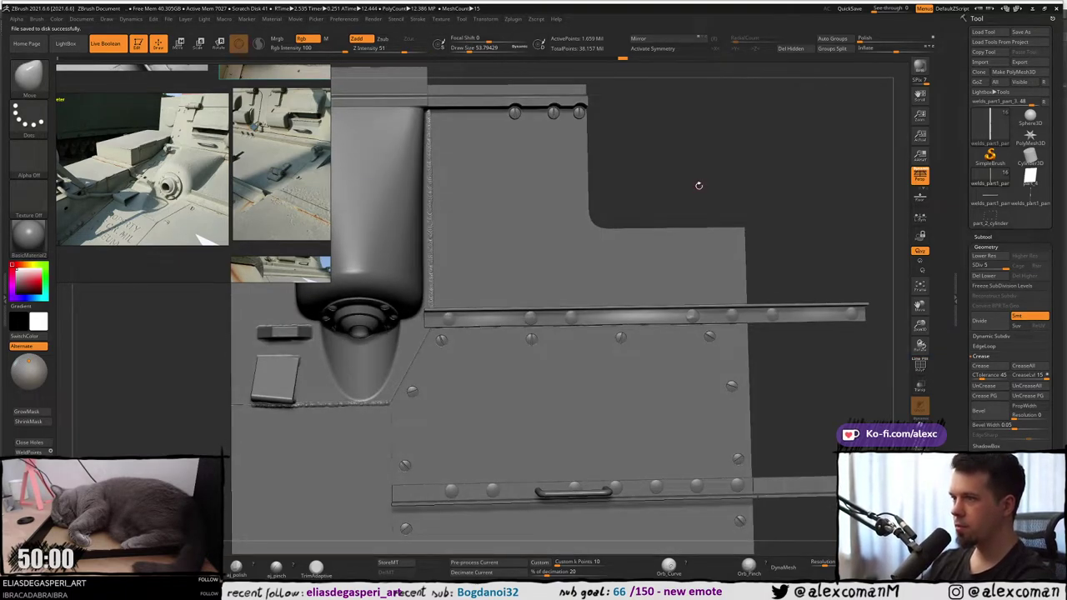
mouse_move(464, 288)
right_mouse_down()
mouse_move(506, 242)
mouse_move(496, 220)
mouse_move(567, 192)
mouse_move(553, 187)
mouse_move(587, 146)
mouse_move(573, 203)
right_mouse_up()
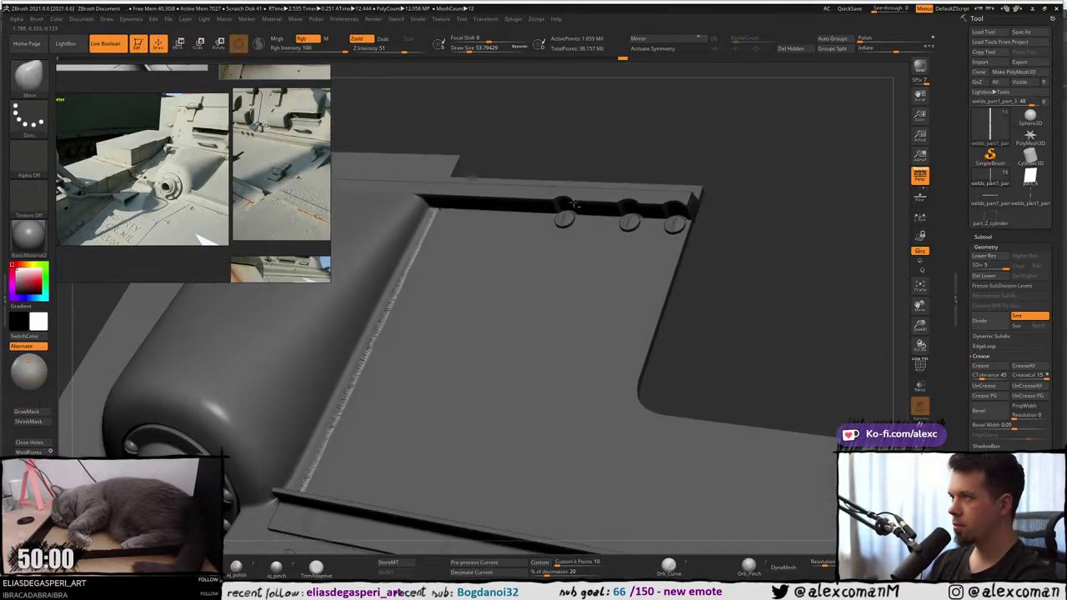
left_click(564, 219, "alt")
right_click_drag(562, 262, 566, 168, "ctrl")
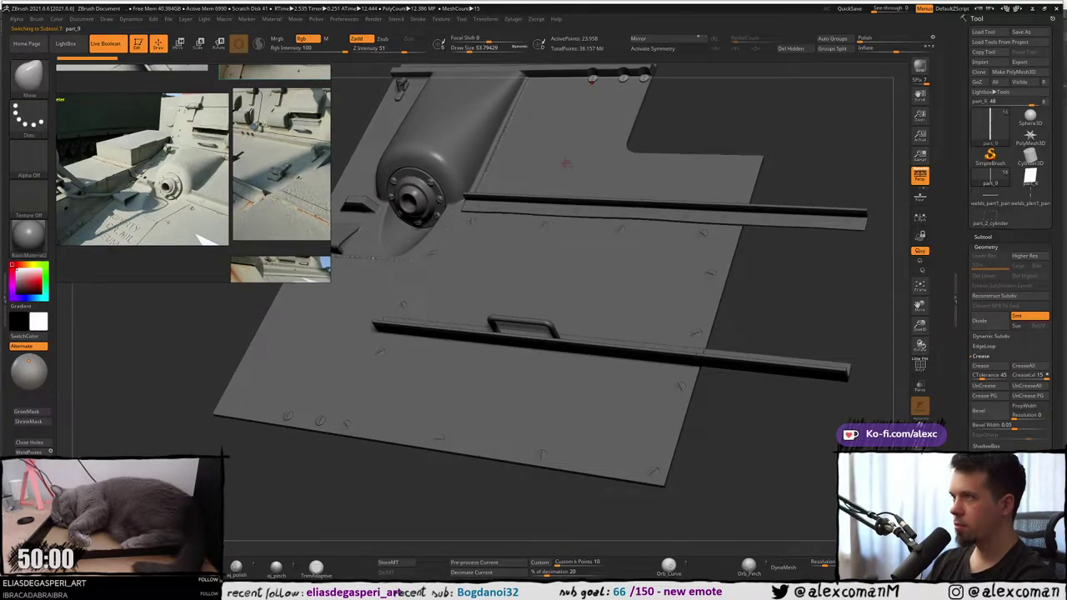
right_click_drag(565, 163, 562, 277)
key("shift+f")
key("shift+f")
Isolate the selected bolt, adjust it with the transform gizmo, and show the whole hull again.
key("w")
left_click(678, 72)
key("alt+s")
left_click(918, 180)
right_click_drag(561, 277, 542, 275, "alt")
mouse_move(543, 275)
left_mouse_down("alt")
mouse_move(552, 286)
mouse_move(538, 245)
mouse_move(550, 270)
left_mouse_up("alt")
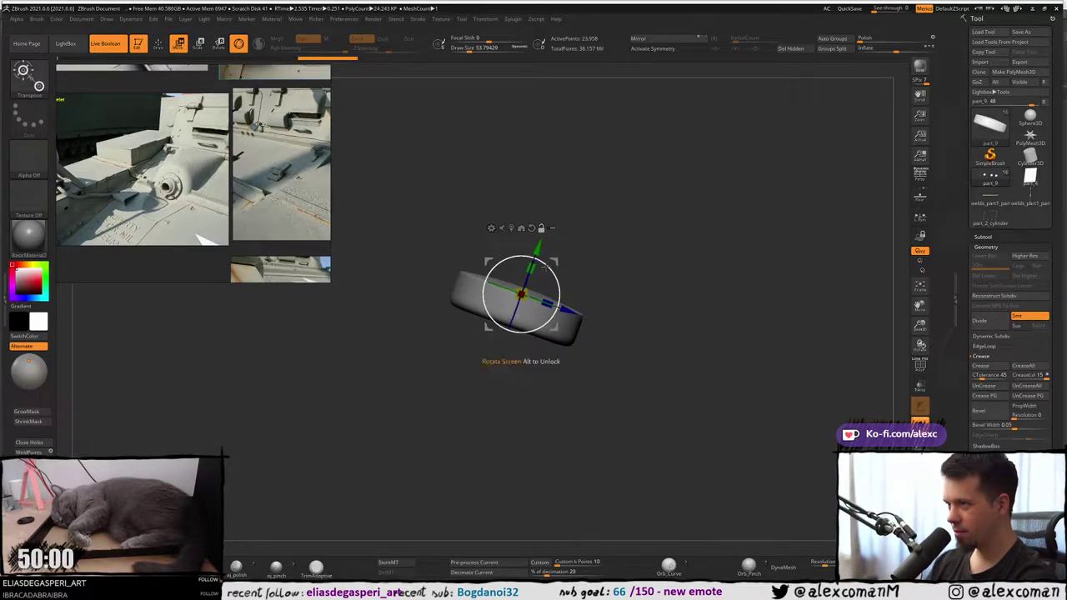
left_click_drag(546, 266, 548, 268)
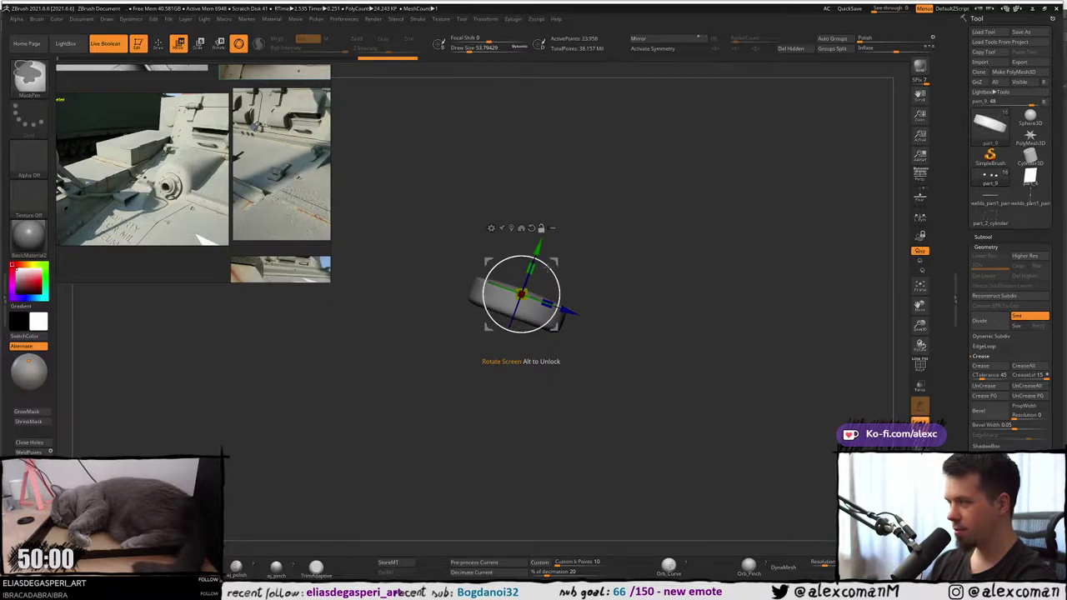
right_click_drag(551, 276, 538, 176)
key("alt+s")
right_click_drag(539, 176, 595, 175, "alt")
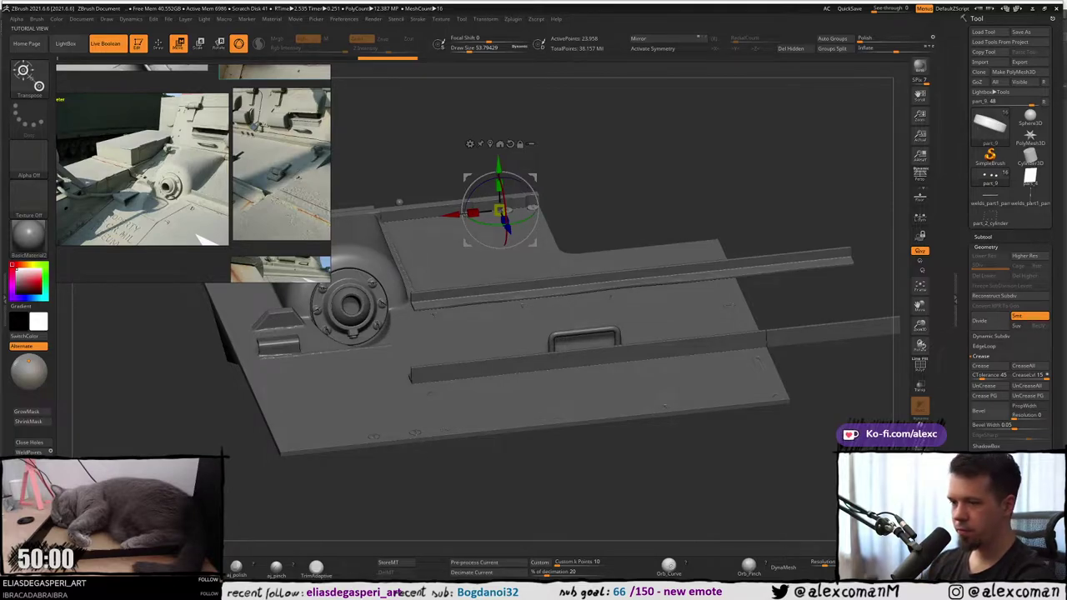
Switch to 3ds Max and examine the tank's front hull plates and bolts.
key("alt+Tab")
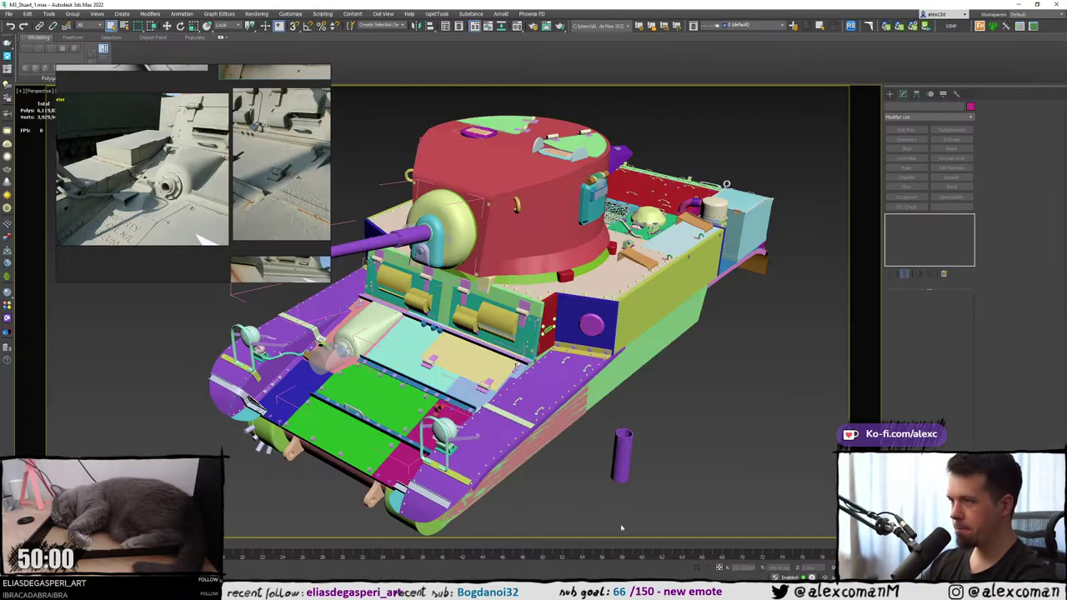
middle_click_drag(486, 364, 530, 338, "alt")
scroll(521, 350, "up", 3)
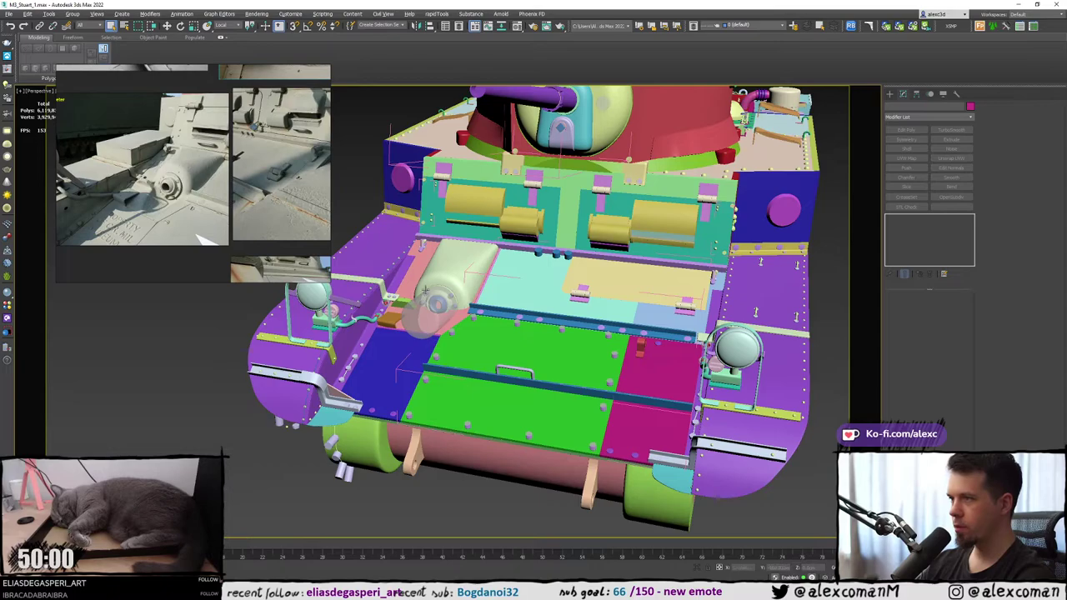
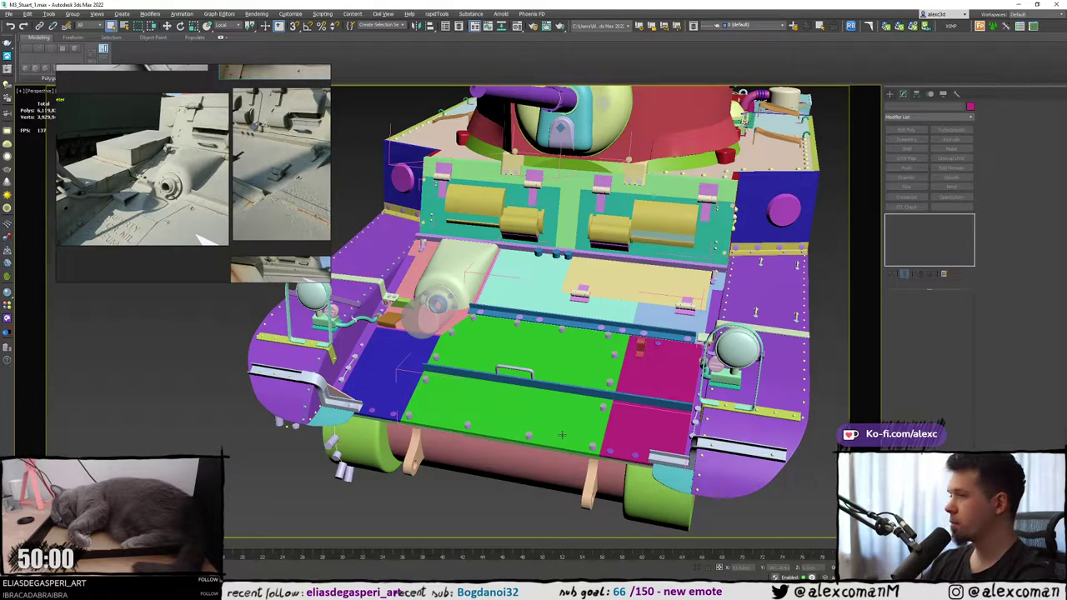
middle_click_drag(532, 410, 539, 393)
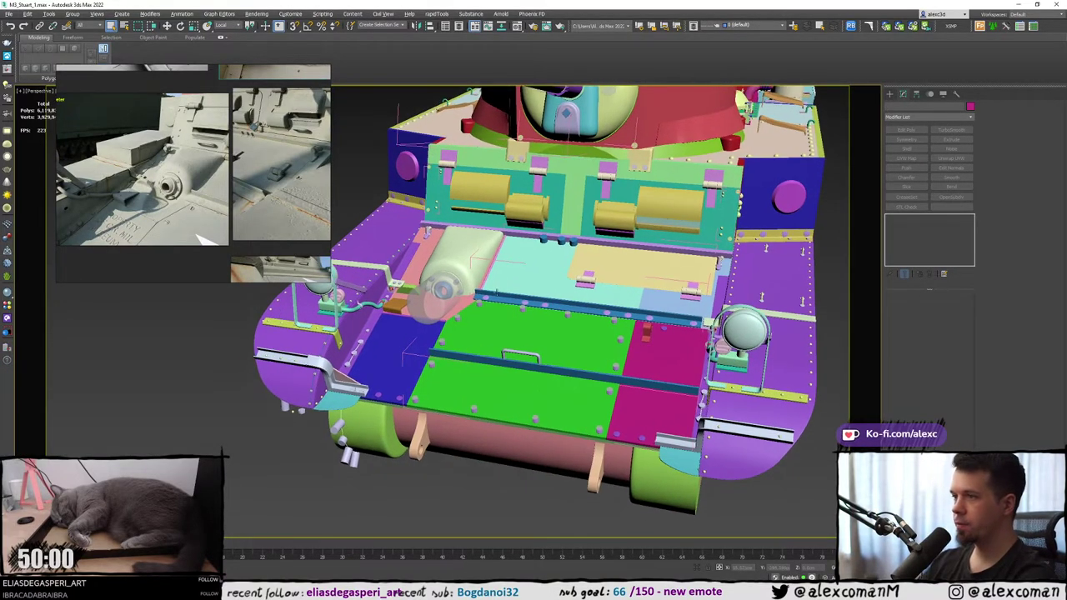
Examine the bolts and the blue side plate on the front of the hull.
scroll(378, 360, "up", 3)
left_click(387, 369)
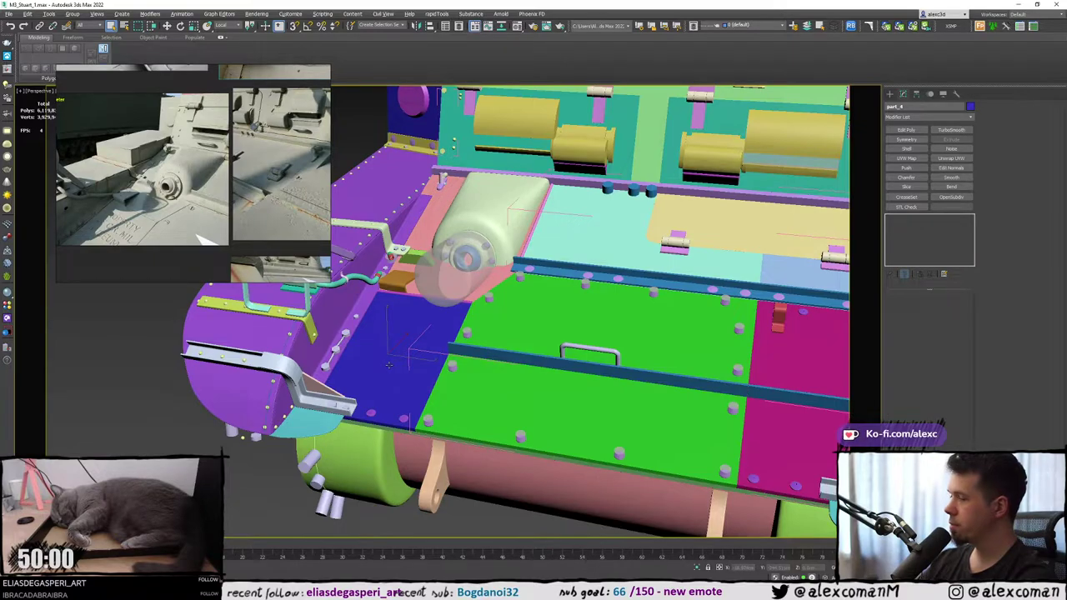
middle_click_drag(389, 365, 384, 337)
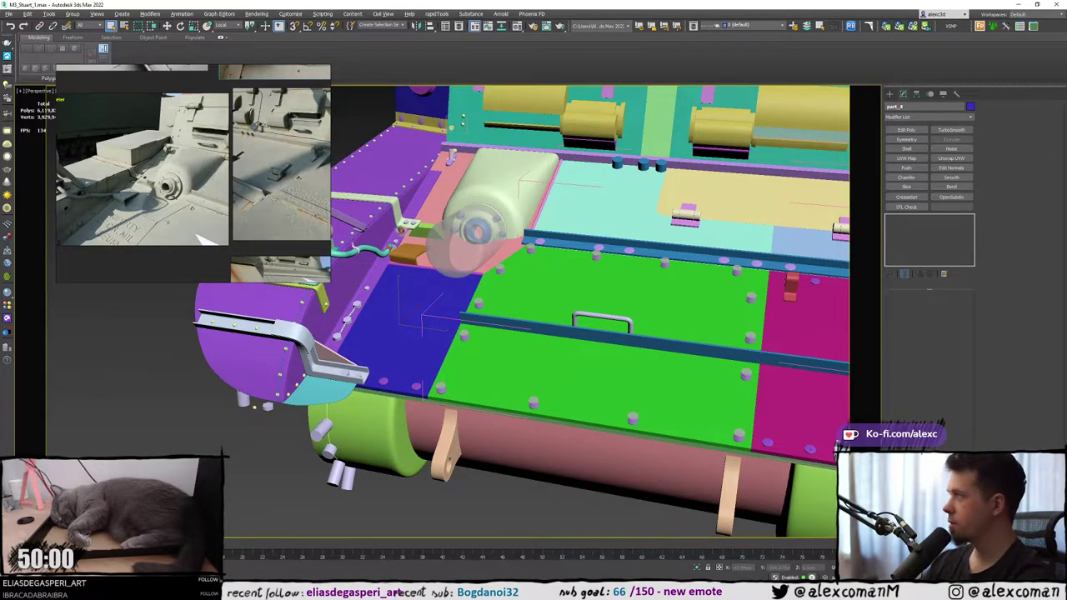
left_click(231, 456)
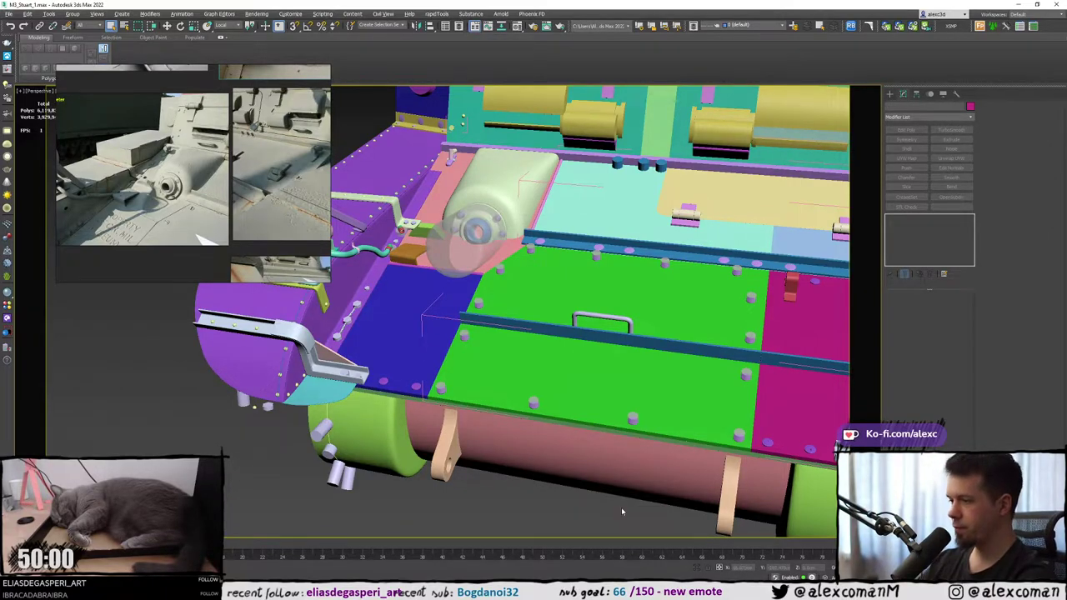
Switch to ZBrush and inspect the notched part_6 plate next to the upper rail with the polyframe display.
left_click(503, 591)
left_click_drag(600, 479, 526, 534)
mouse_move(458, 280)
left_mouse_down()
mouse_move(469, 256)
mouse_move(474, 274)
left_mouse_up()
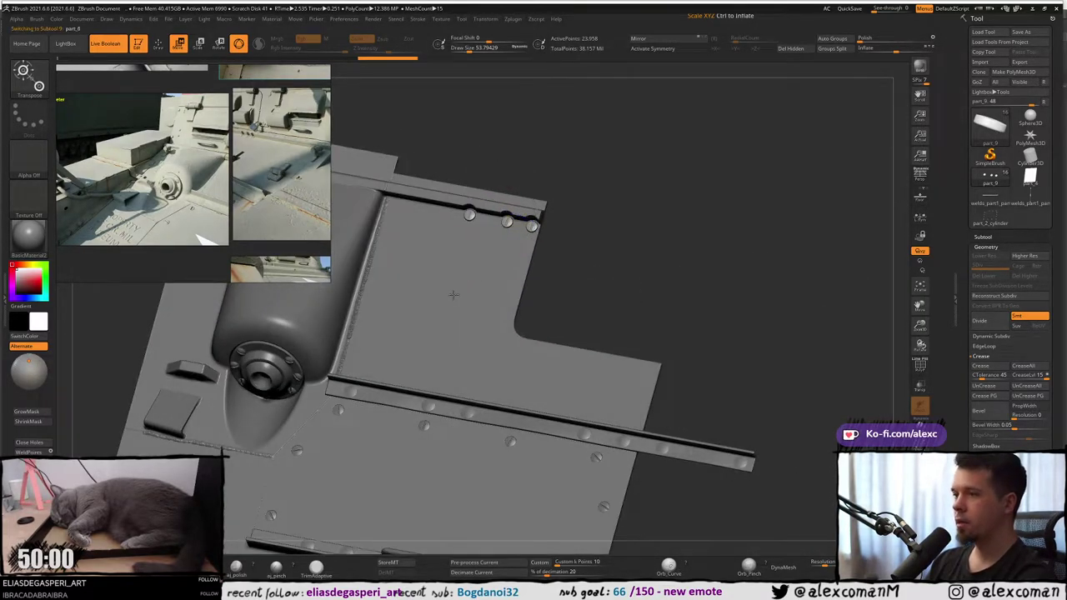
left_click(452, 295, "alt")
right_click_drag(453, 295, 496, 308, "ctrl")
key("shift+f")
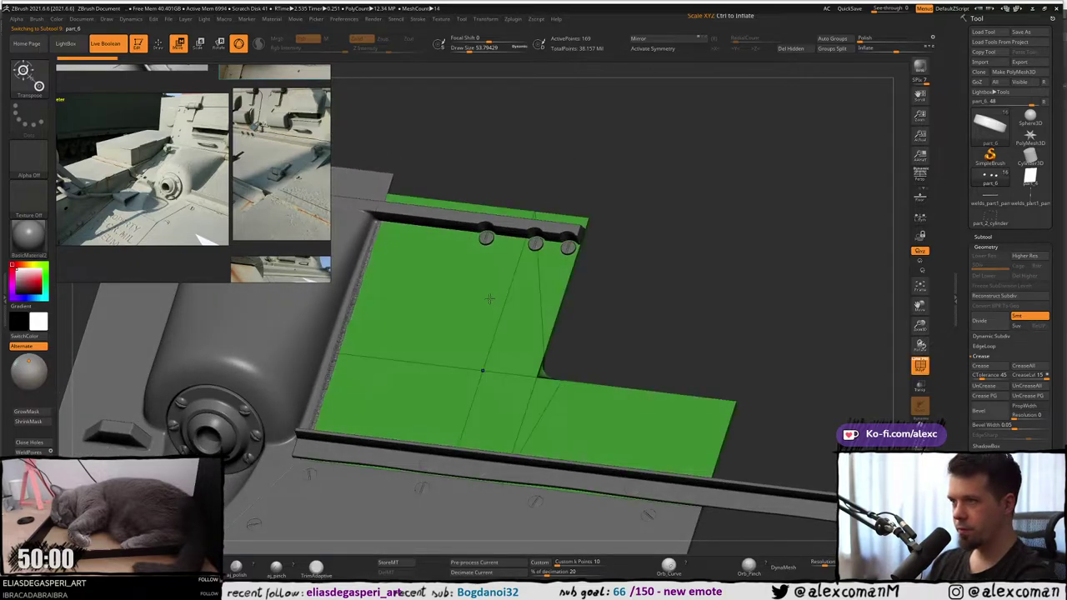
key("shift+f")
right_click_drag(511, 257, 499, 252)
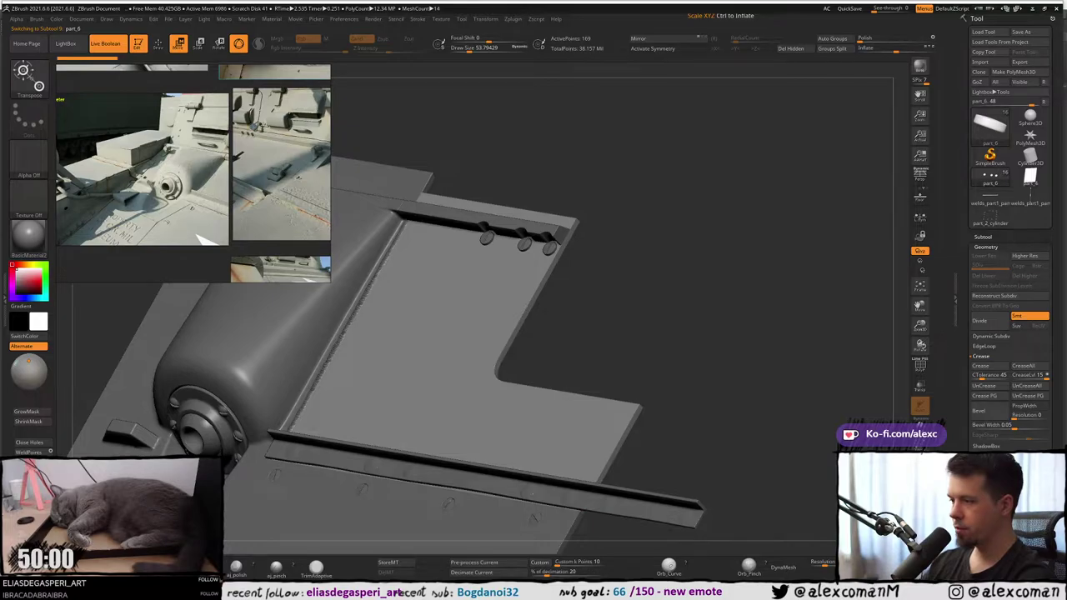
Switch to 3ds Max, select the leftmost tall blue cylinder on the upper rail and make it see-through.
left_click(635, 590)
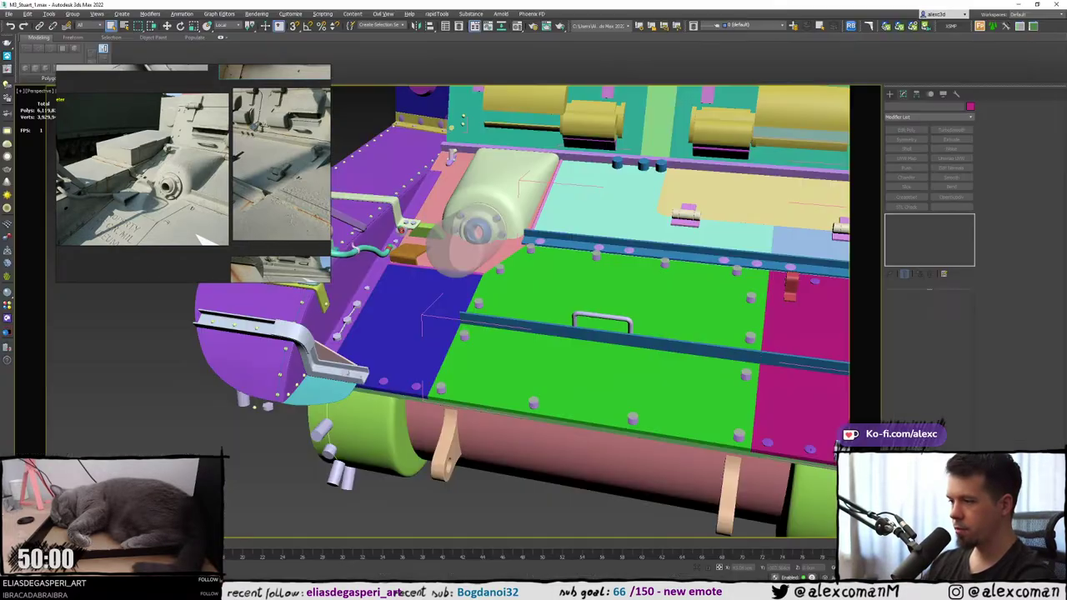
scroll(631, 282, "up", 12)
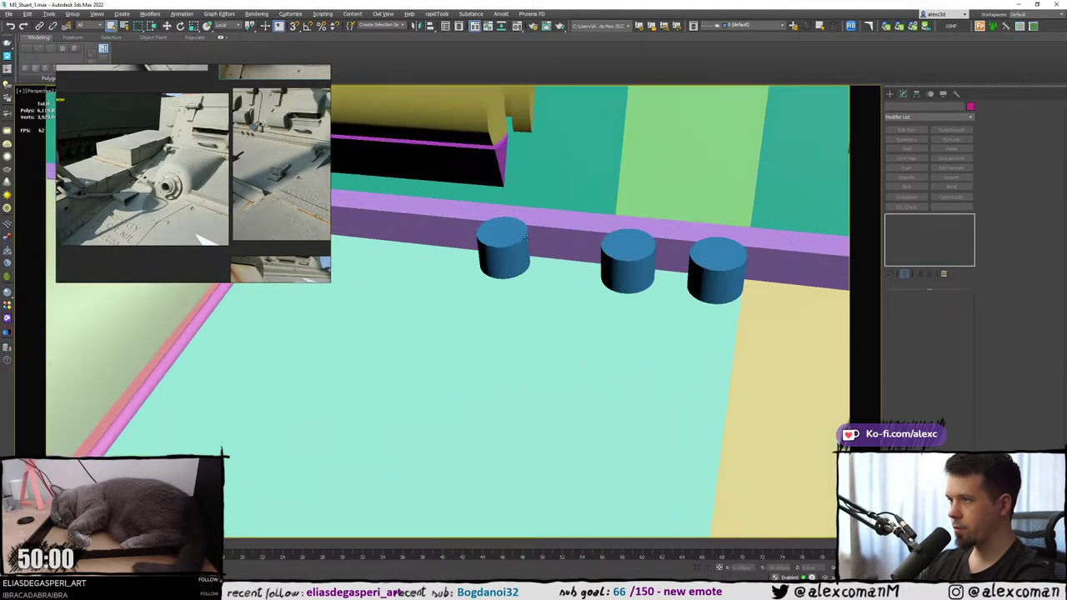
left_click(515, 245)
key("w")
mouse_move(482, 269)
middle_mouse_down("alt")
mouse_move(494, 261)
mouse_move(481, 269)
middle_mouse_up("alt")
key("alt+x")
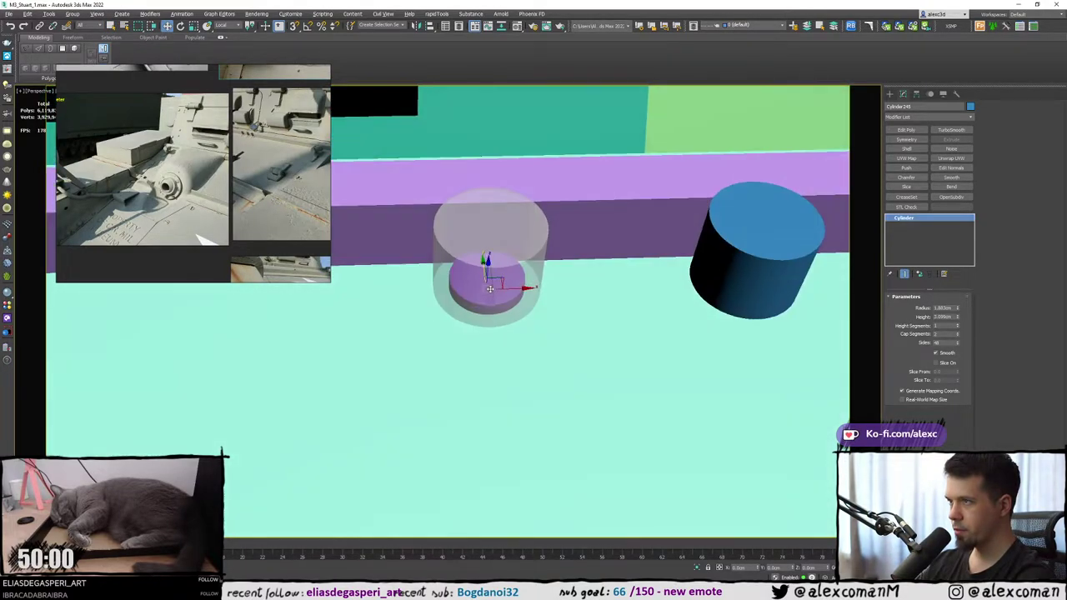
Add the other two tall blue cylinders on the upper rail to the selection and hide all three.
scroll(478, 284, "down", 6)
left_click(530, 282, "ctrl")
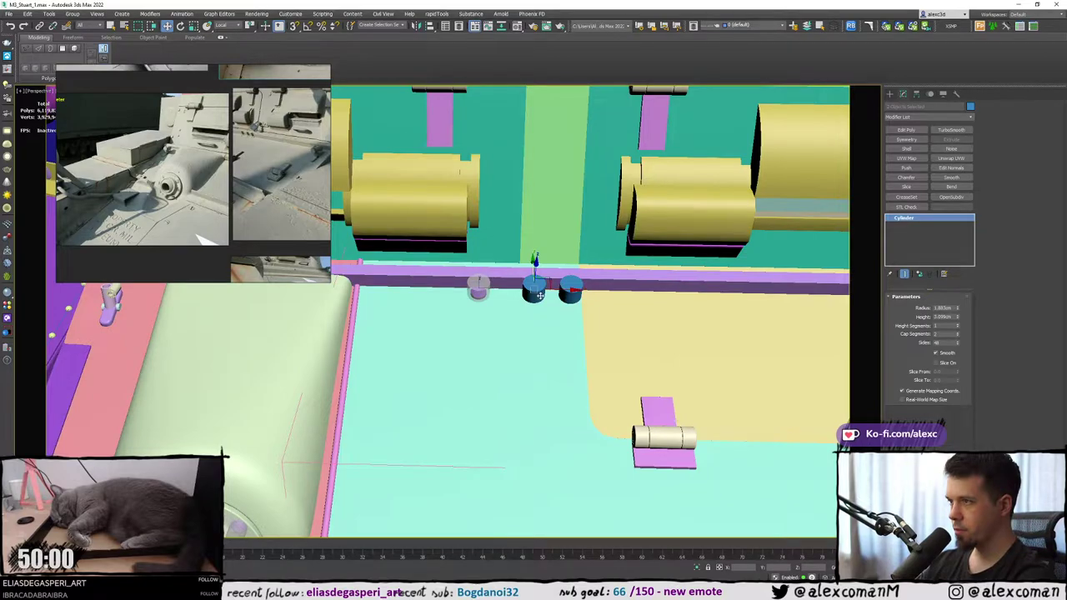
scroll(533, 286, "up", 4)
key("F3")
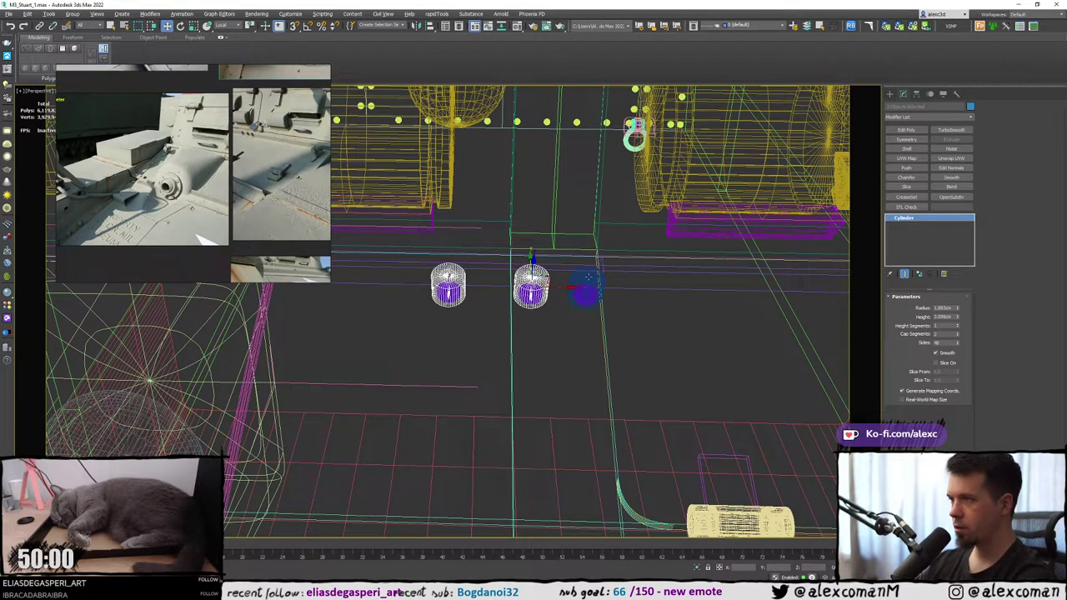
left_click(589, 278, "ctrl")
key("F3")
right_click(578, 279)
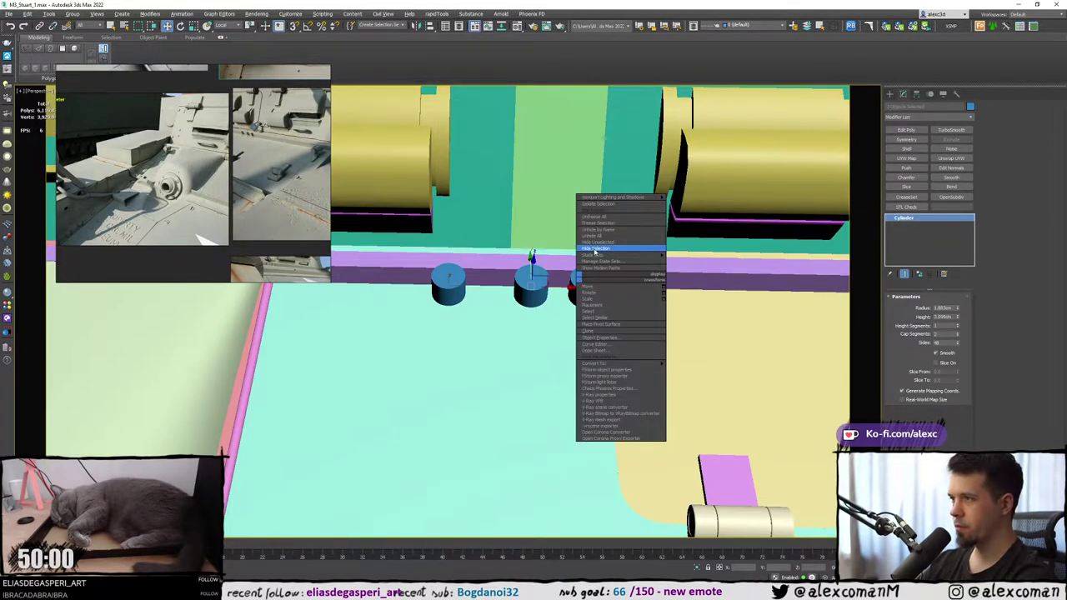
left_click(595, 250)
Duplicate a see-through bolt cylinder from the green plate's upper row onto the cyan plate as an independent copy.
scroll(561, 312, "down", 7)
middle_click_drag(553, 358, 505, 292)
scroll(505, 293, "up", 4)
left_click(499, 398)
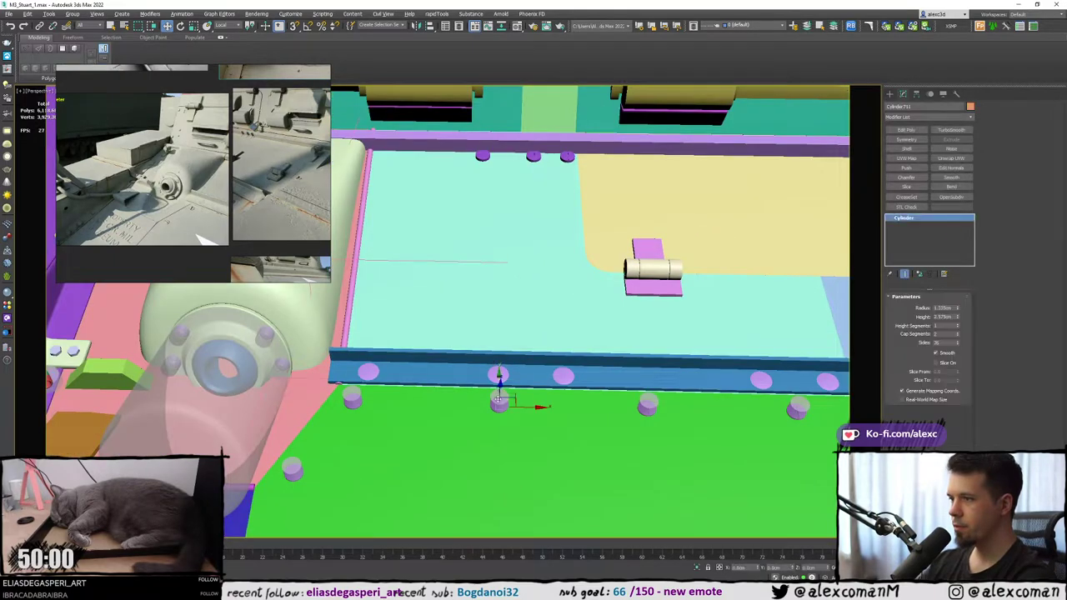
middle_click_drag(498, 377, 500, 382, "alt")
left_click(537, 329)
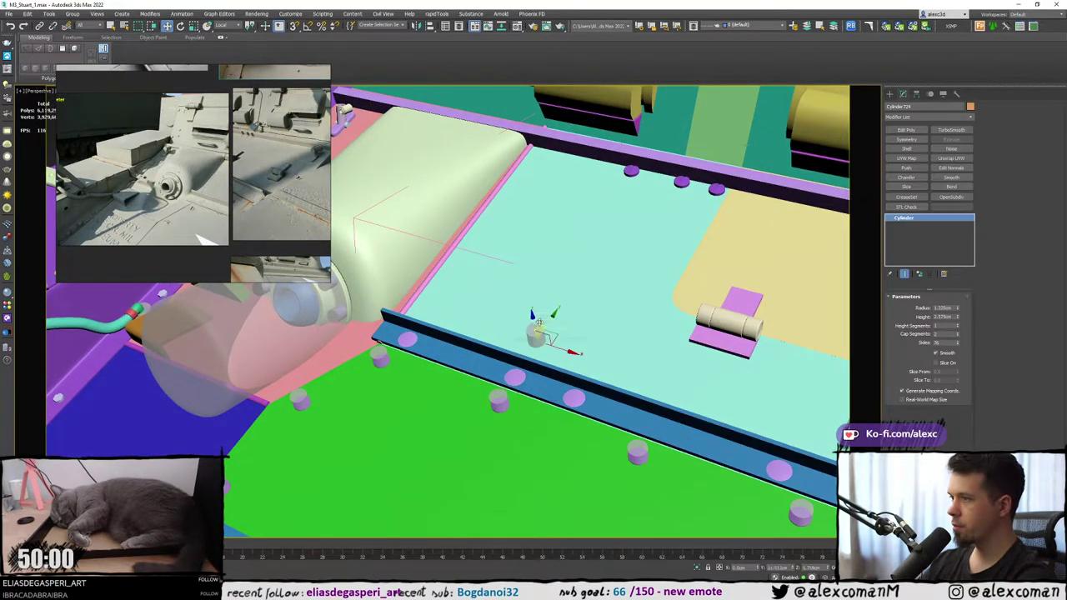
left_click_drag(539, 321, 543, 325, "shift")
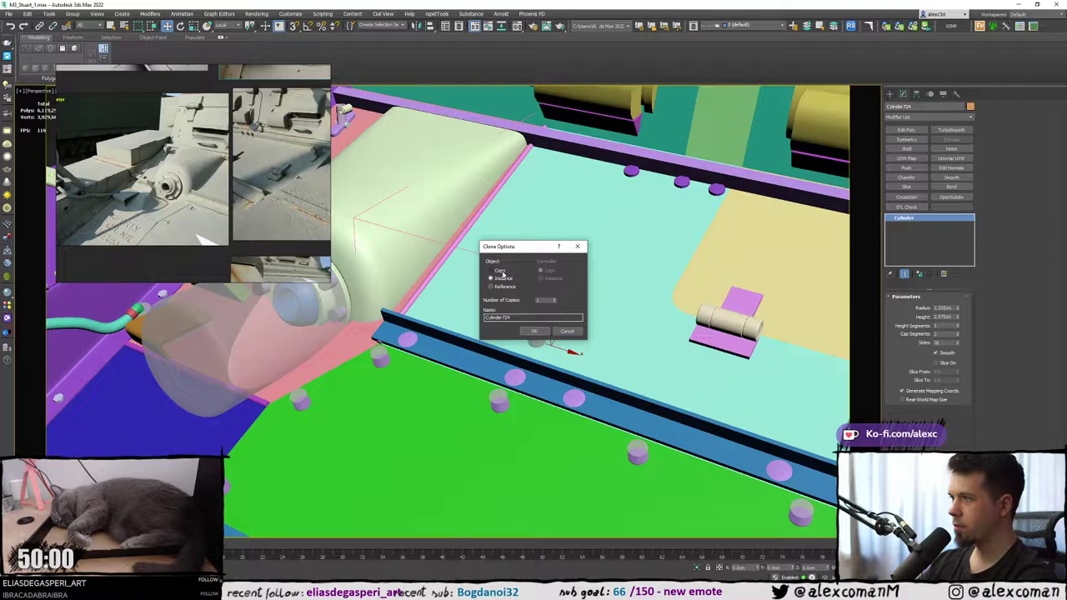
left_click(534, 331)
Align the copied cylinder to the leftmost upper rail bolt in X, Y and Z position, pivot point to pivot point.
key("q")
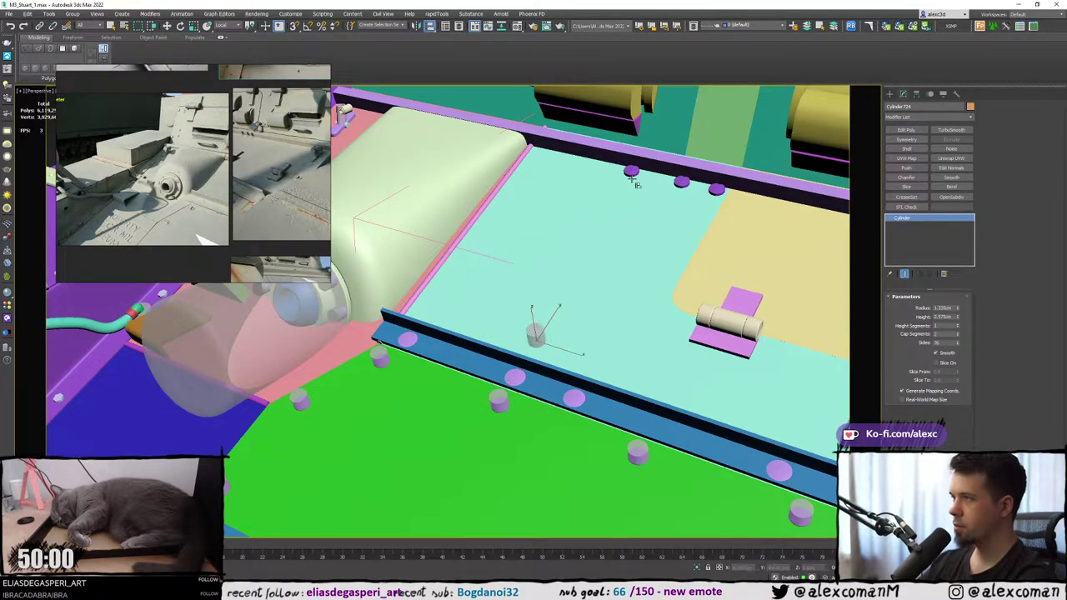
left_click(632, 175)
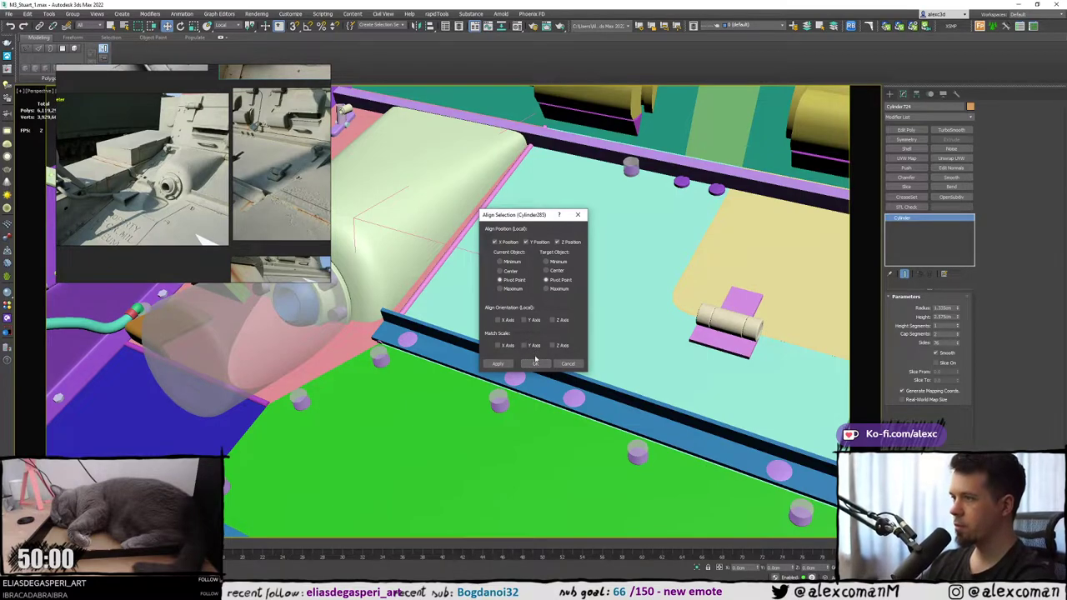
left_click(536, 365)
Make another copy of the cylinder and align its pivot point to the middle upper rail bolt.
key("w")
left_click_drag(638, 163, 641, 167, "shift")
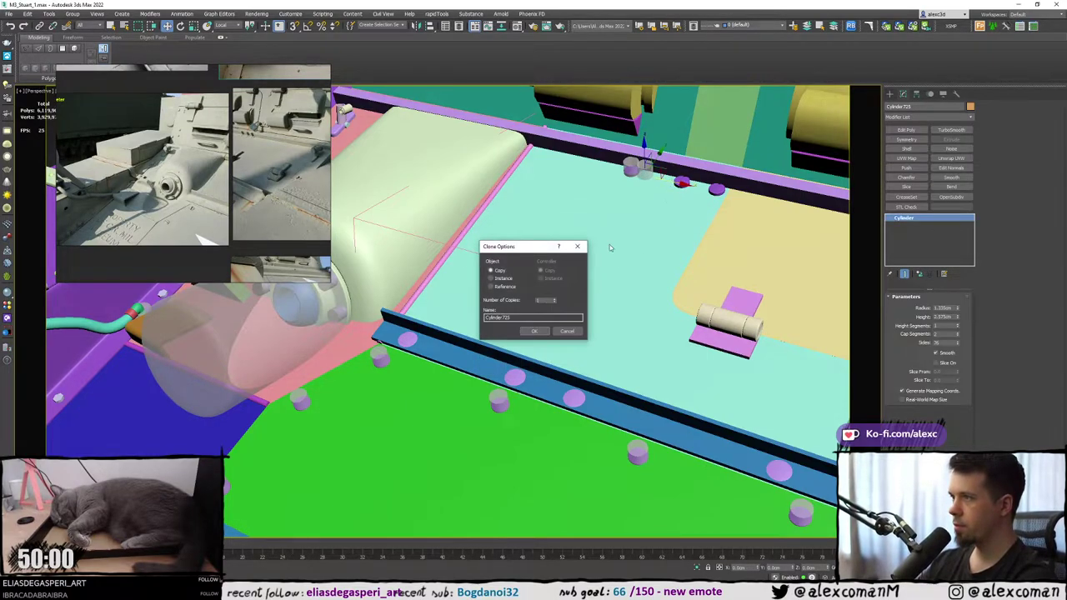
left_click(532, 331)
key("alt+a")
left_click(685, 182)
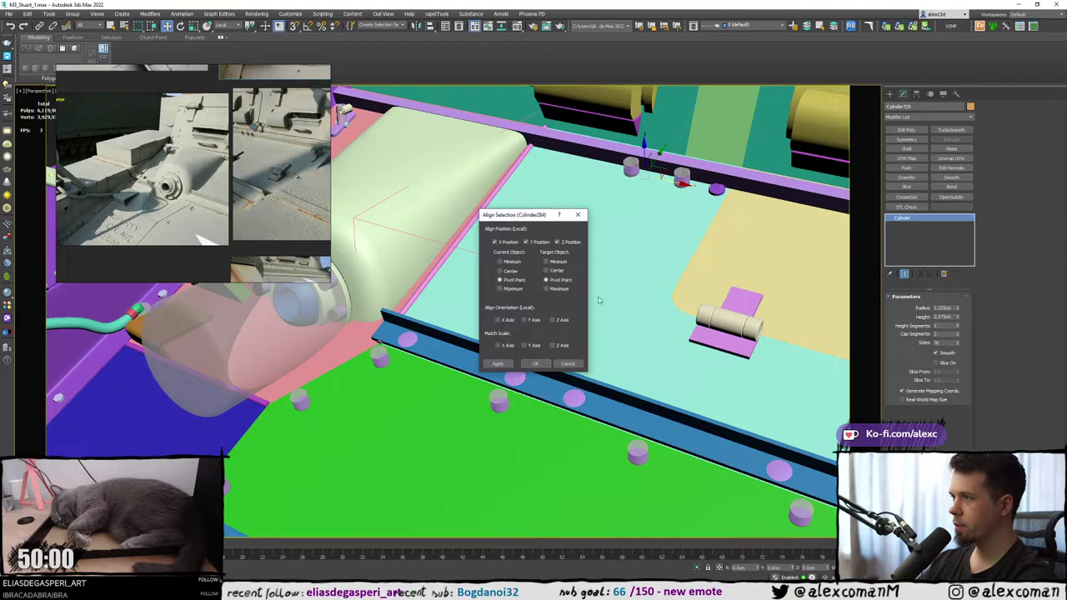
left_click(536, 364)
Make a third copy of the cylinder and align its pivot point to the rightmost upper rail bolt.
left_click_drag(715, 190, 728, 194, "shift")
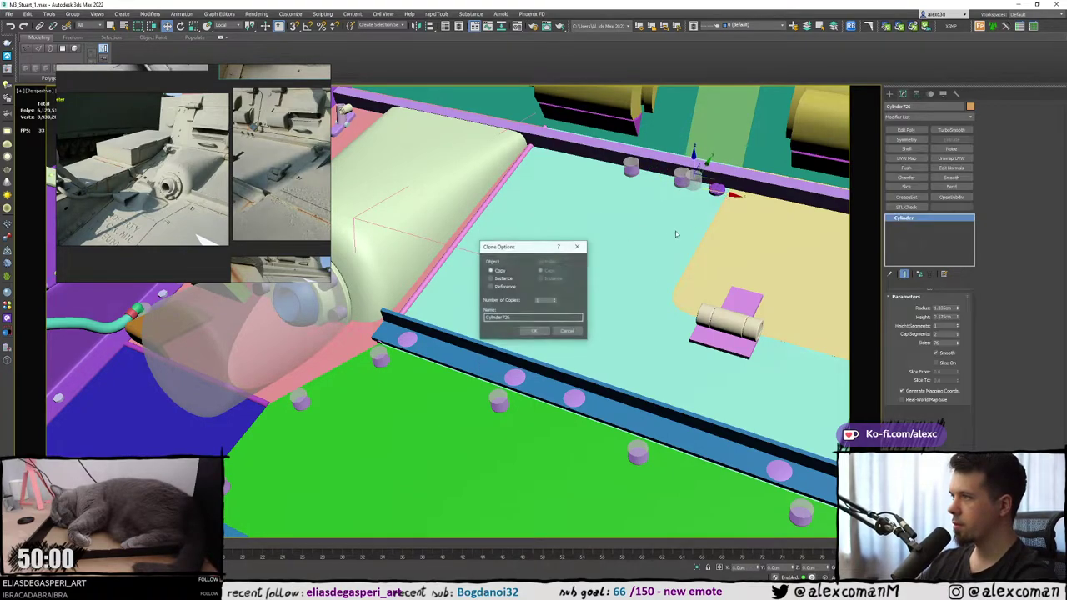
left_click(535, 331)
key("alt+a")
left_click(718, 191)
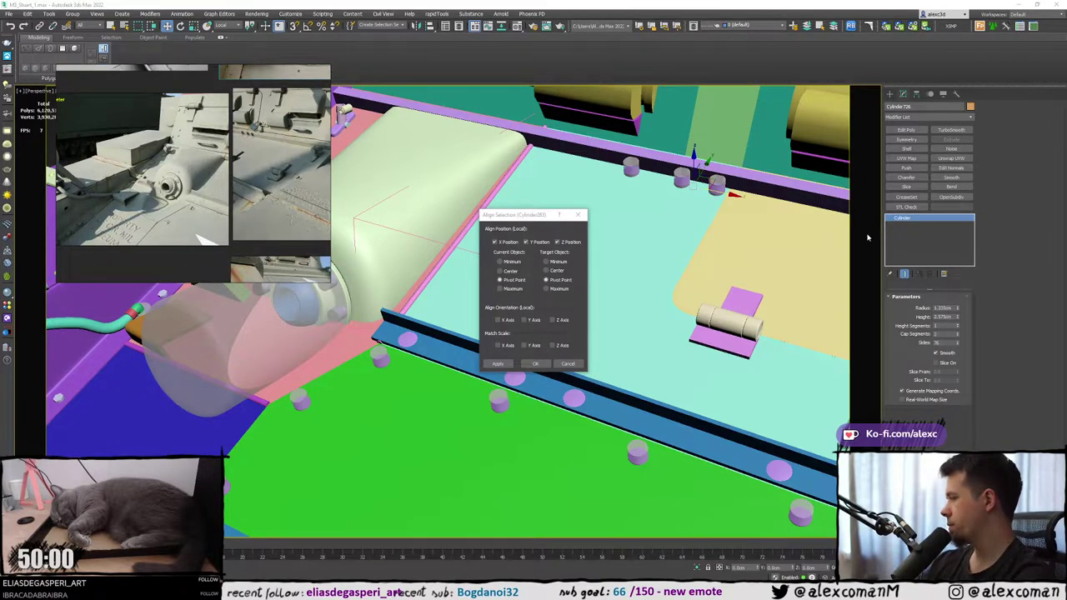
left_click(535, 364)
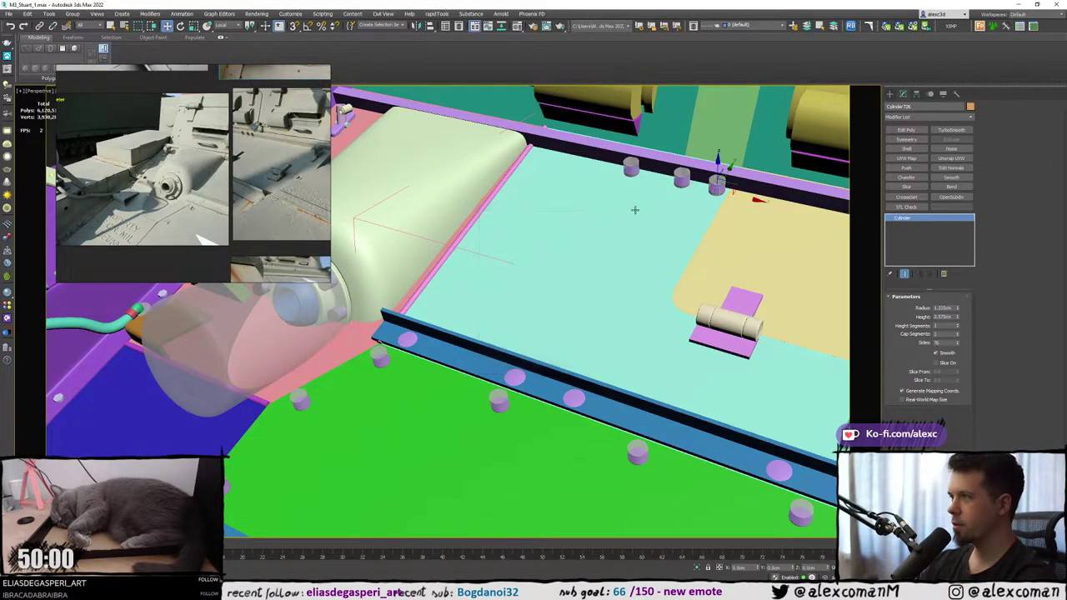
Inspect the fit of the three copied cylinders over the upper rail bolts in shaded and wireframe display.
middle_click_drag(635, 208, 586, 265)
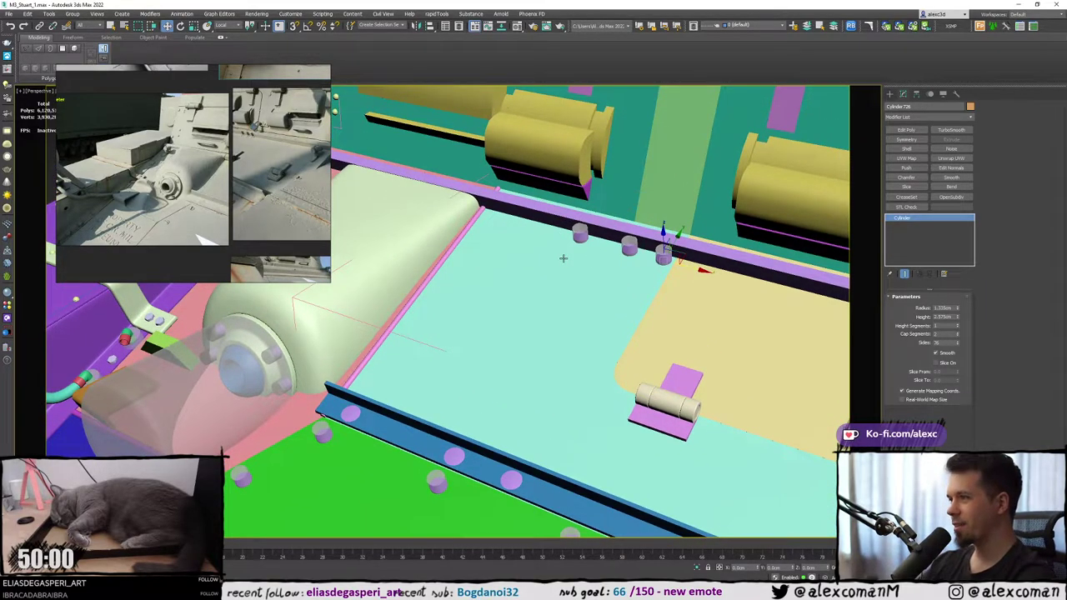
scroll(562, 257, "up", 6)
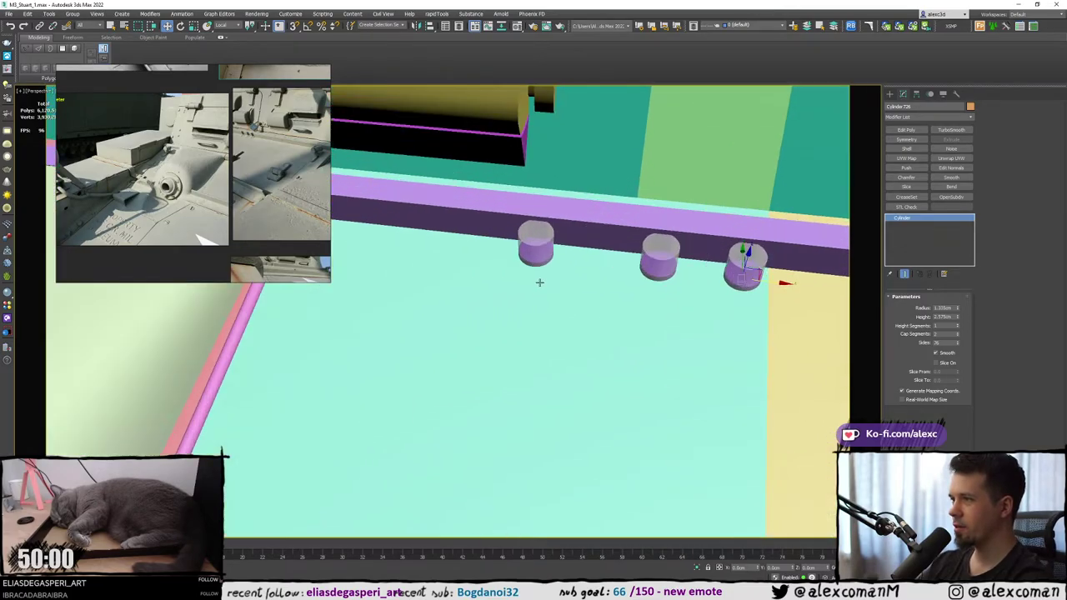
key("F3")
mouse_move(478, 281)
middle_mouse_down("alt")
mouse_move(480, 208)
mouse_move(480, 279)
mouse_move(526, 279)
mouse_move(508, 263)
middle_mouse_up("alt")
key("F3")
scroll(481, 283, "down", 5)
key("F3")
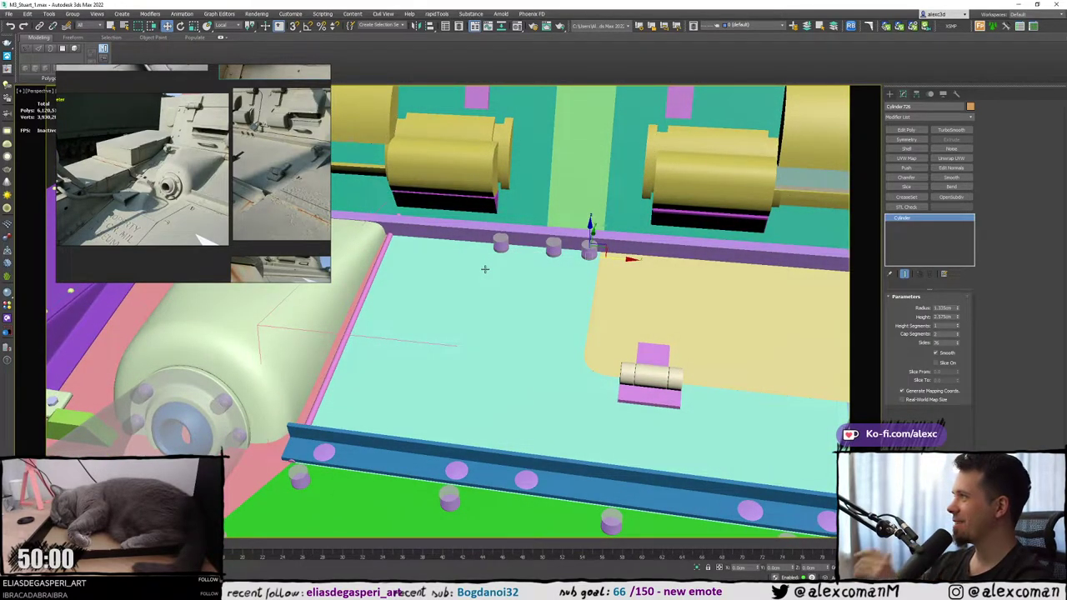
middle_click_drag(499, 256, 488, 260, "alt")
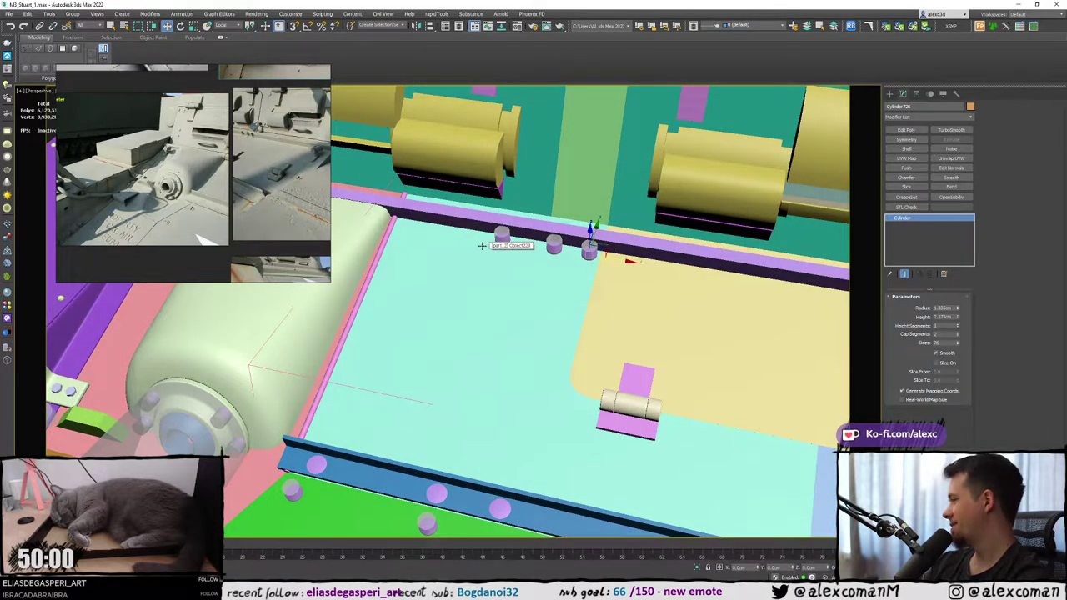
Show edged faces, select all three copied cylinders on the upper rail and start exporting them as OBJ.
key("F4")
left_click(553, 244, "ctrl")
left_click(502, 237, "ctrl")
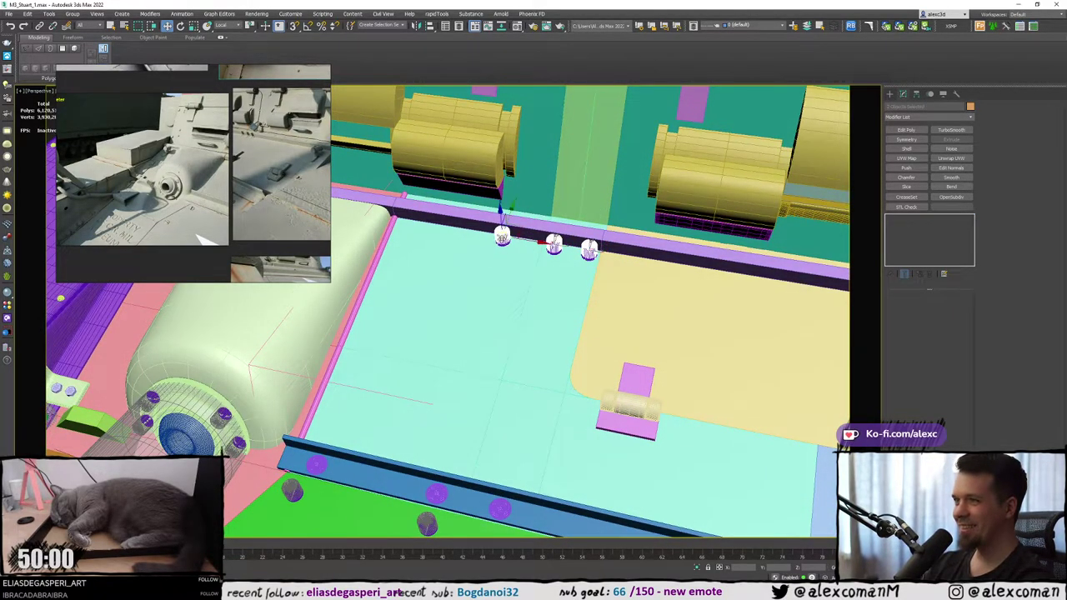
left_click(16, 10)
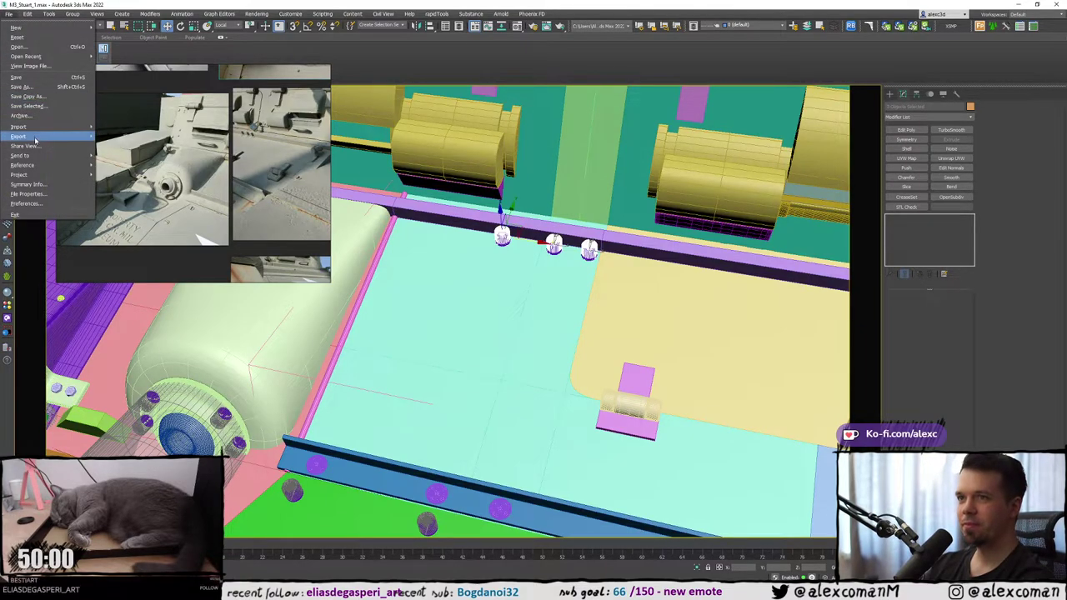
mouse_move(20, 136)
left_click(123, 147)
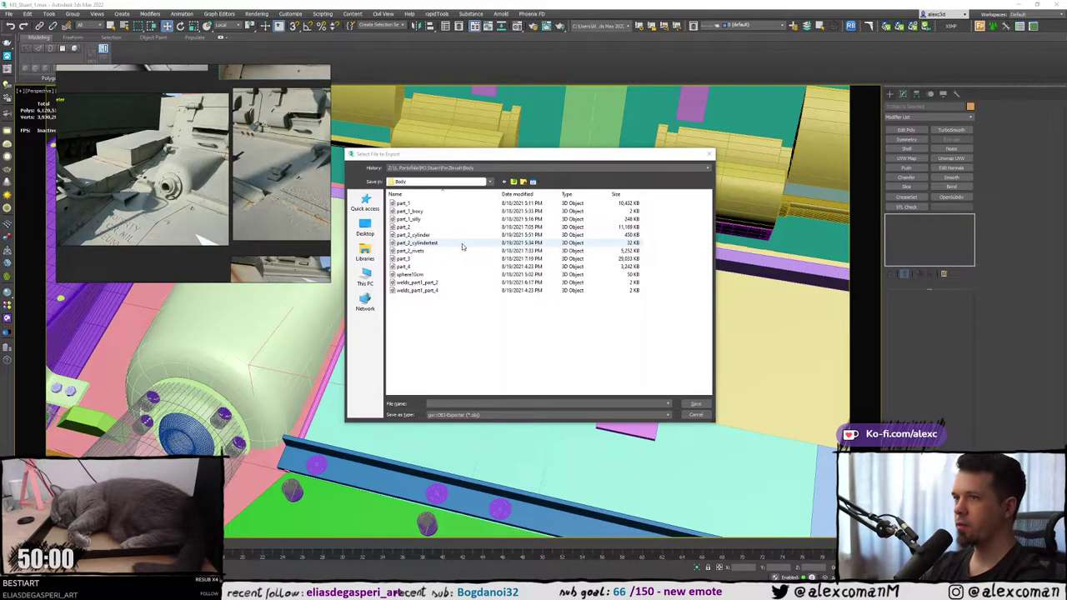
Export the three selected rail cylinders as part_2_cylinder_top in OBJ format with the ZBrush preset.
scroll(156, 162, "down", 2)
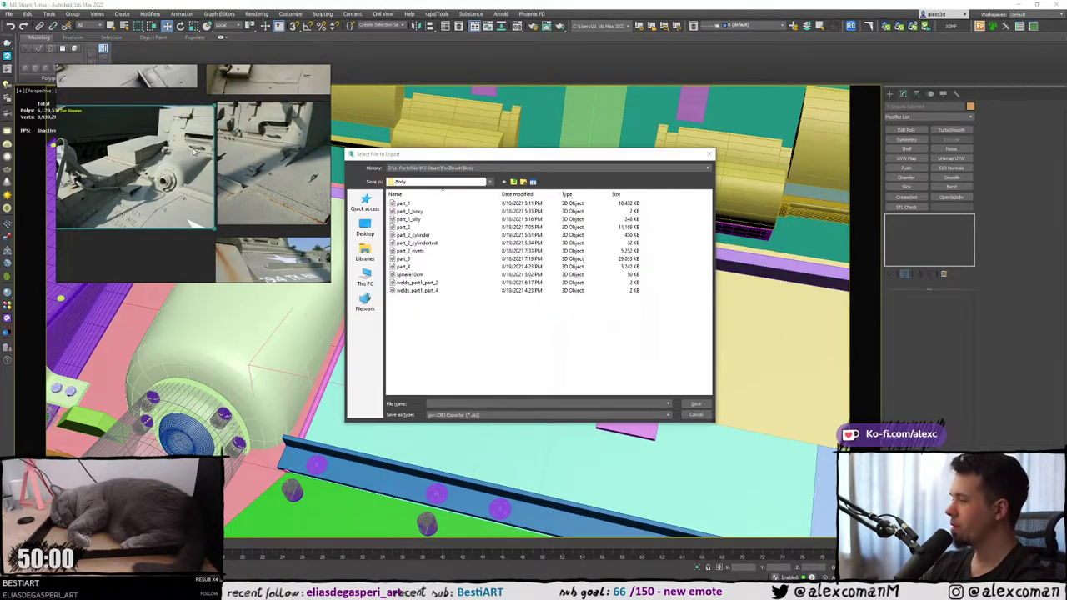
scroll(199, 189, "up", 2)
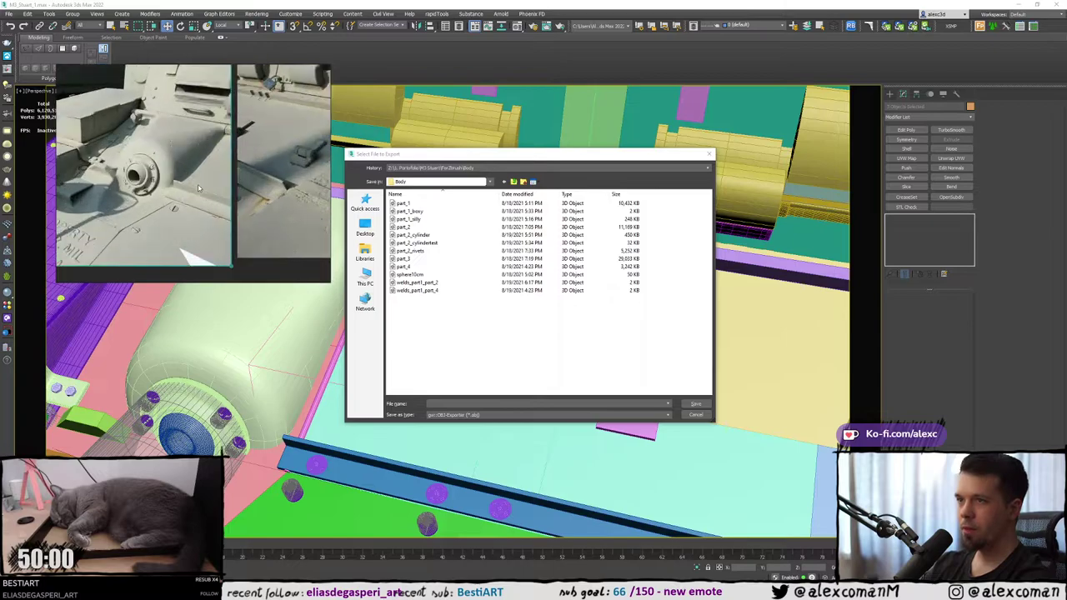
scroll(200, 185, "down", 2)
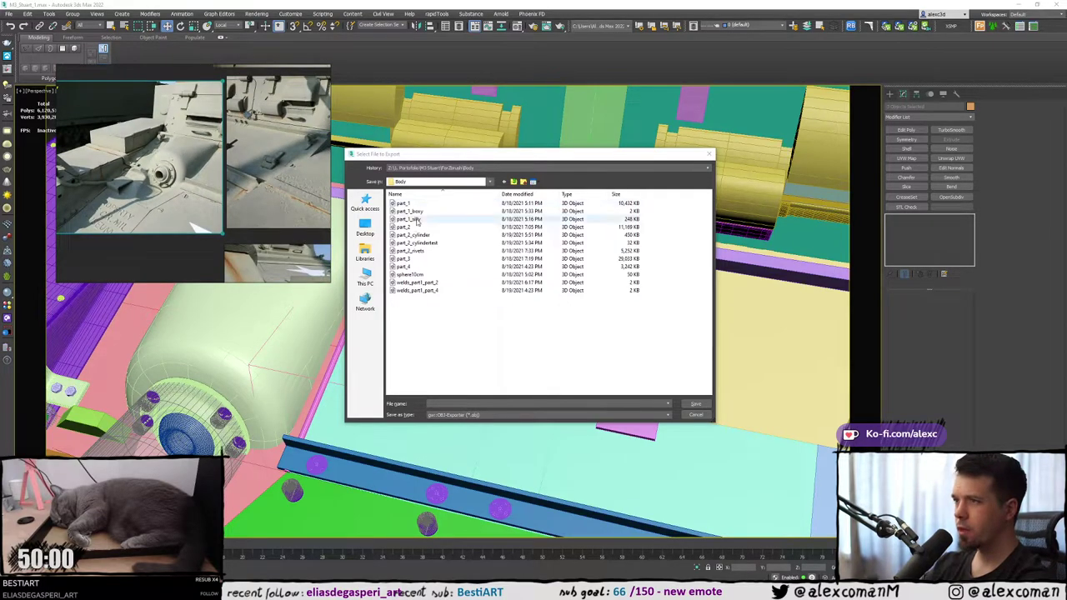
left_click_drag(482, 155, 718, 158)
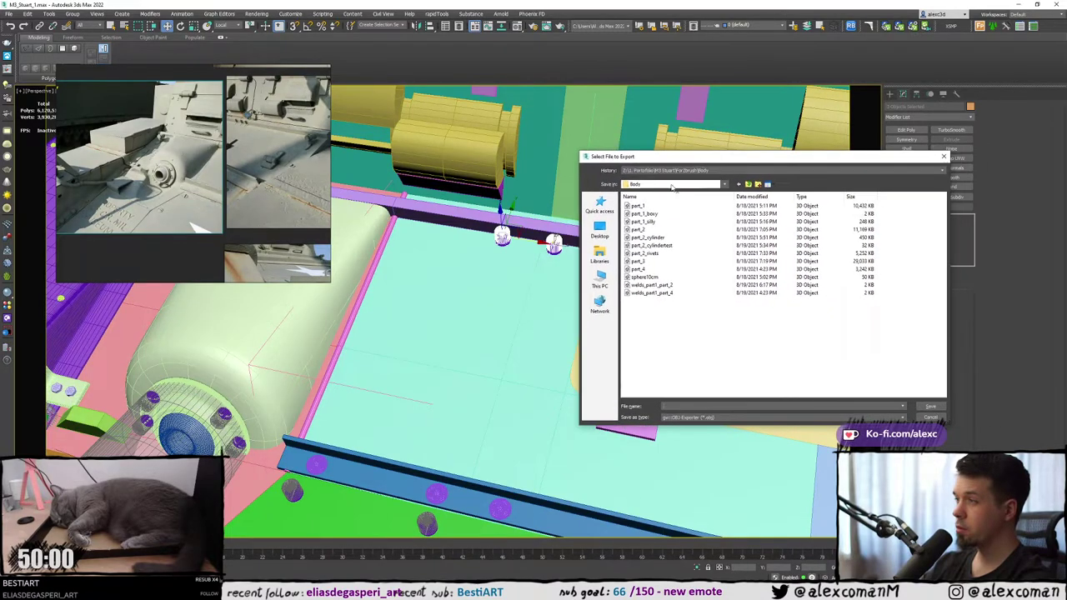
left_click(655, 237)
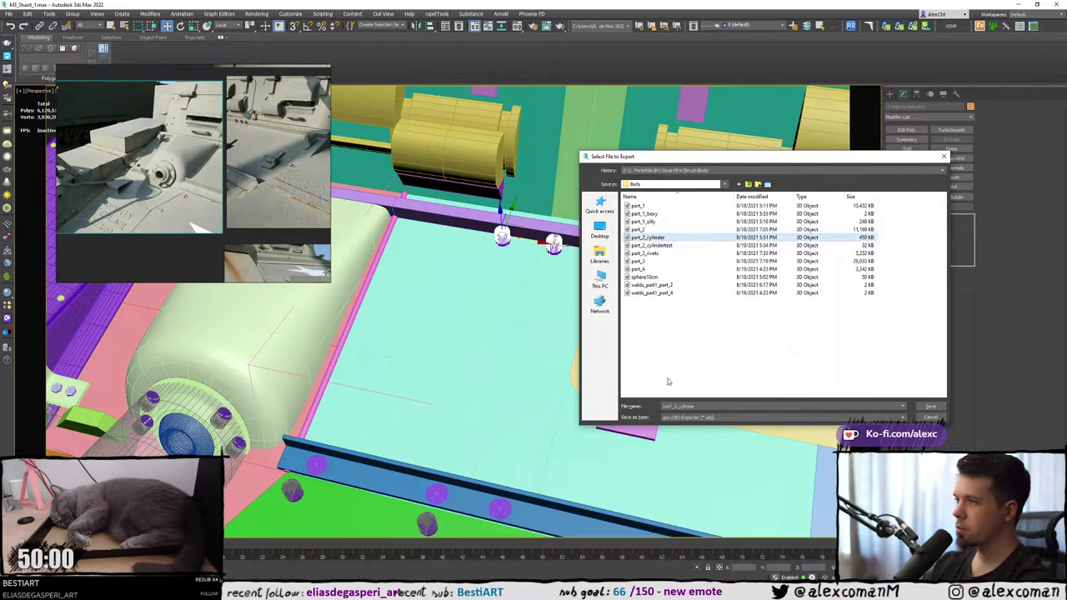
double_click(717, 406)
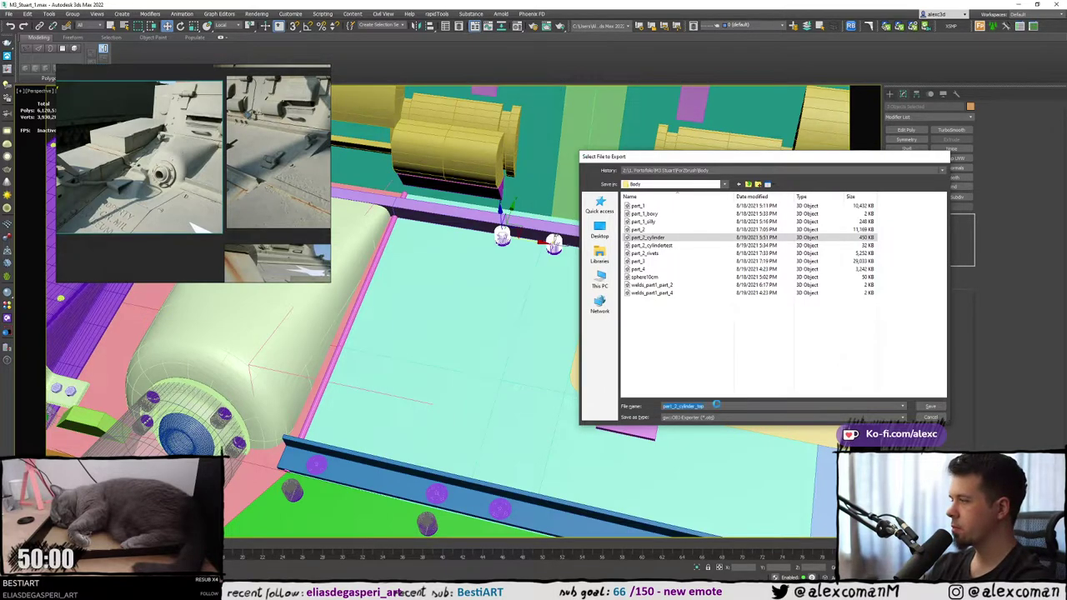
left_click(548, 239)
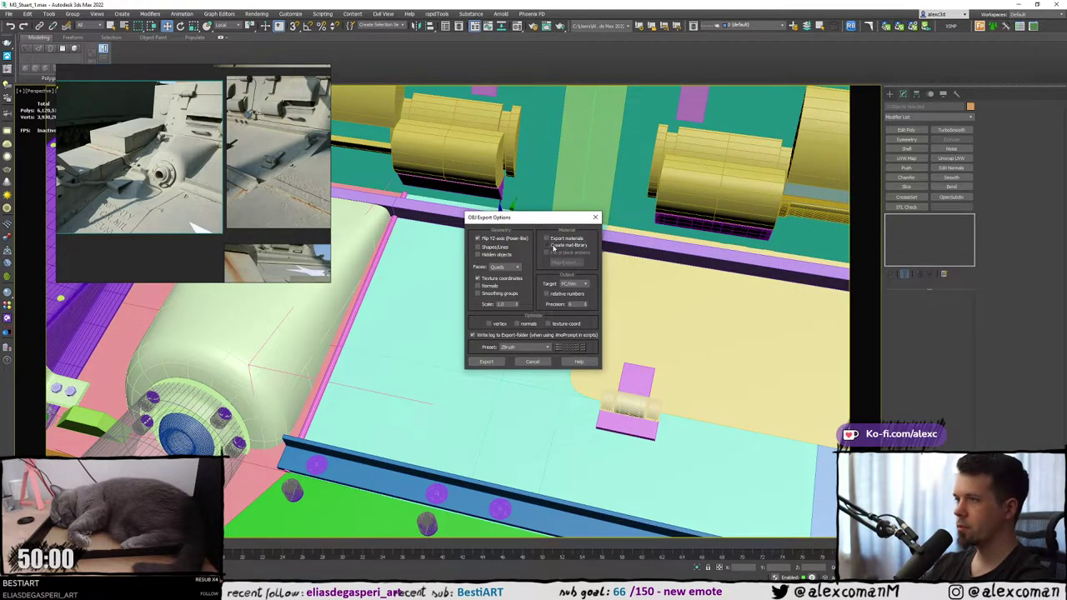
left_click(488, 362)
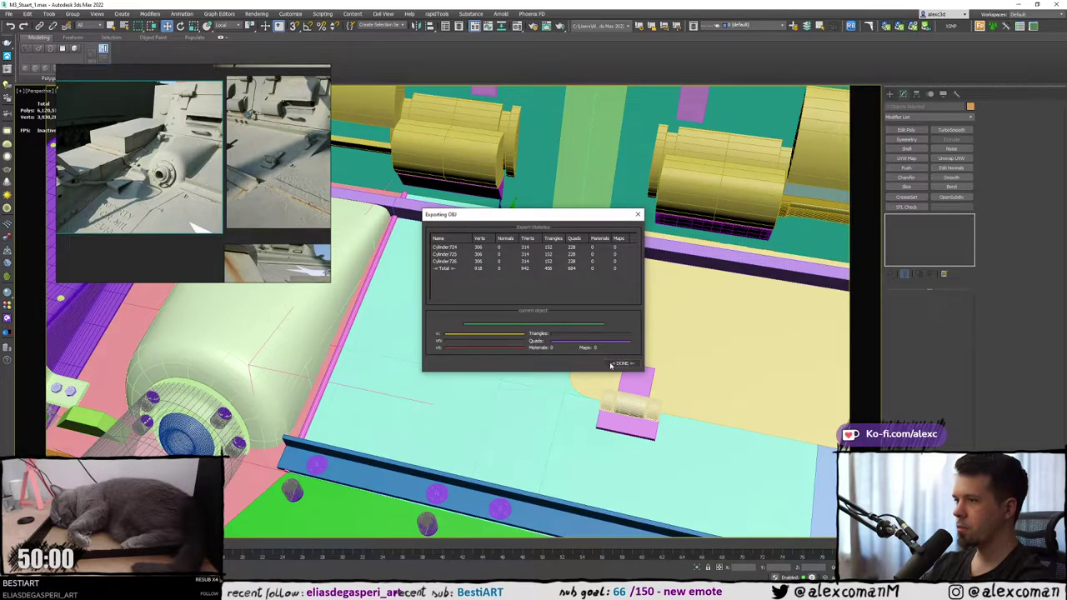
Switch to ZBrush and inspect the three bolts along the upper rail of the hull plate.
left_click(665, 589)
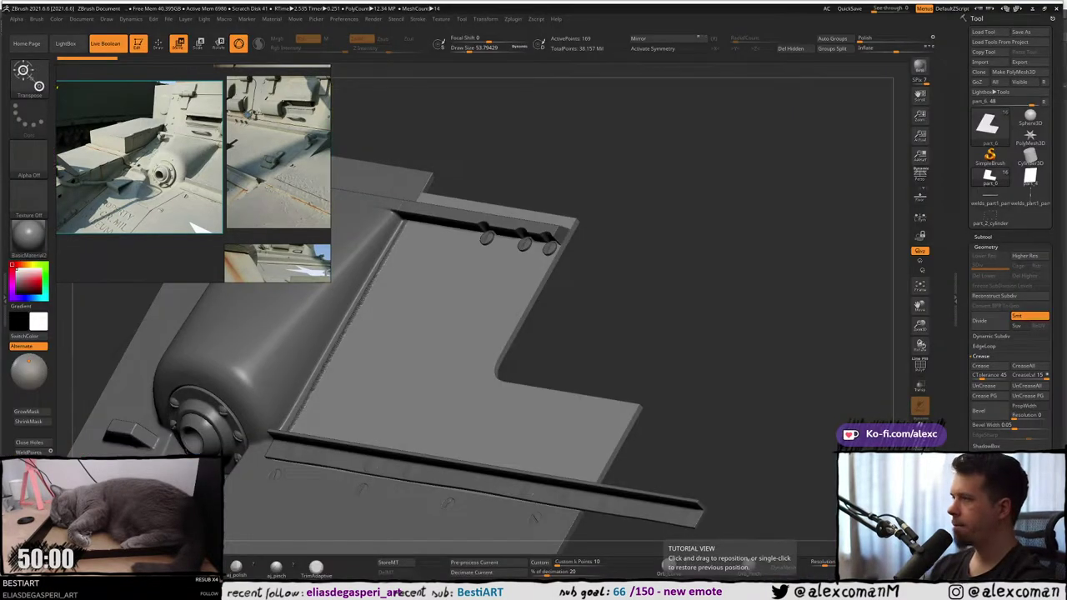
right_click_drag(510, 224, 574, 208)
left_click_drag(572, 208, 651, 248)
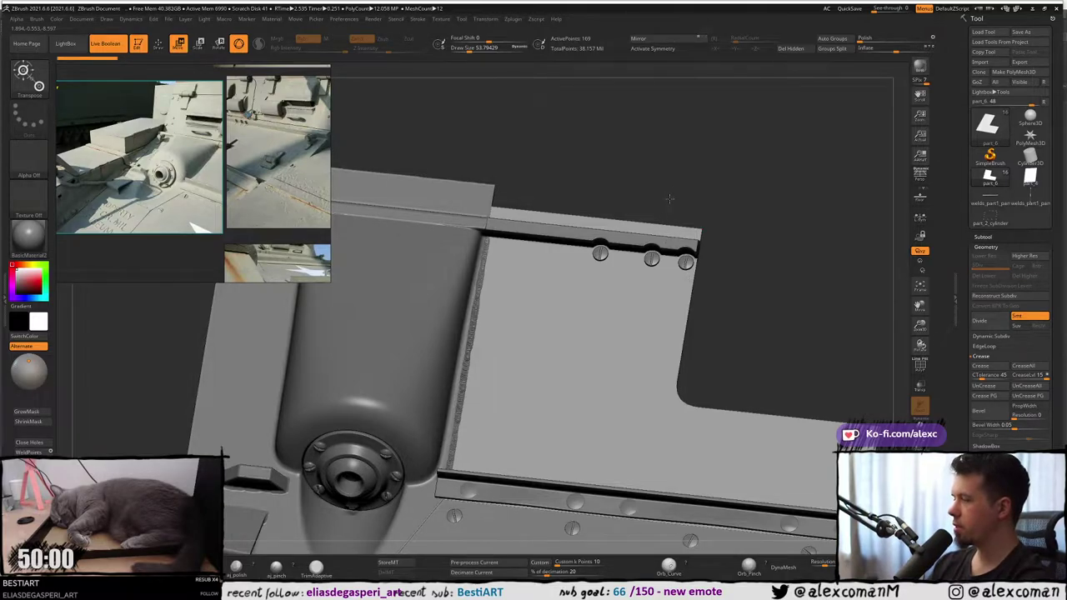
left_click_drag(763, 188, 761, 183)
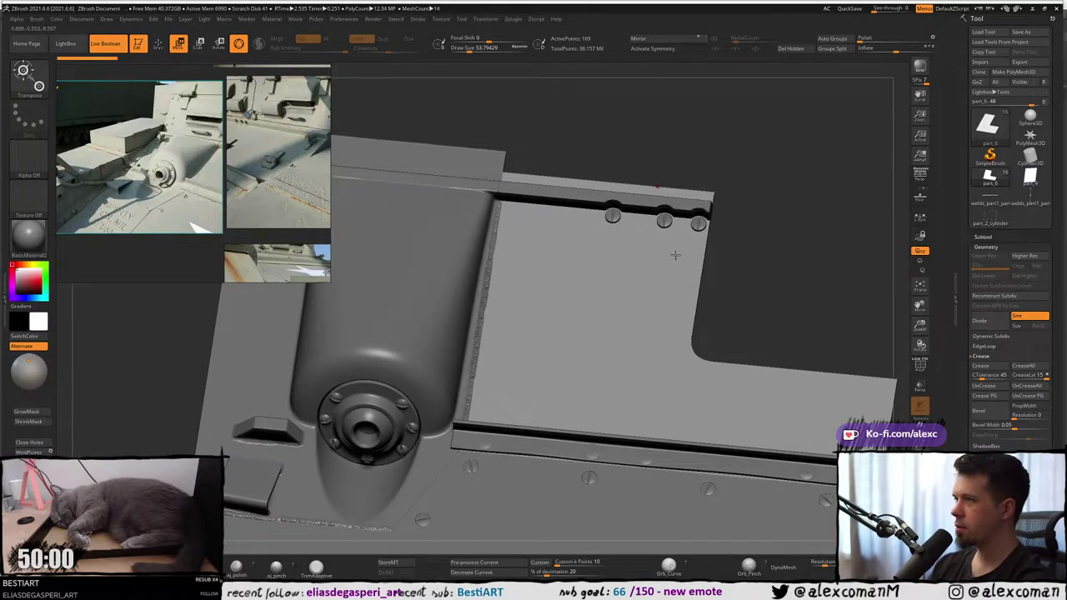
left_click(713, 194, "alt")
left_click_drag(702, 246, 696, 254)
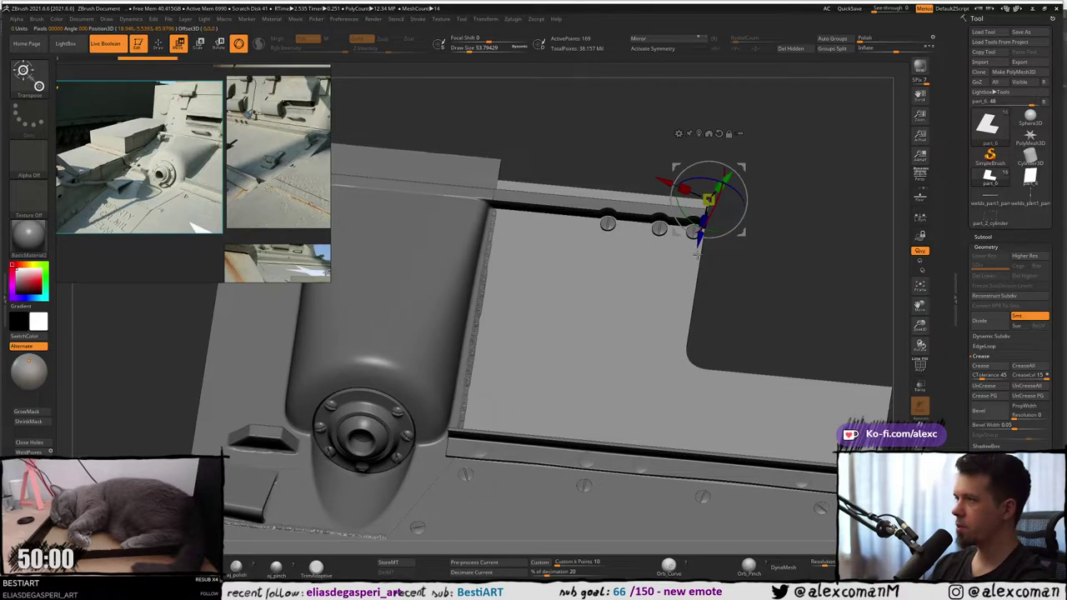
left_click_drag(660, 181, 650, 199)
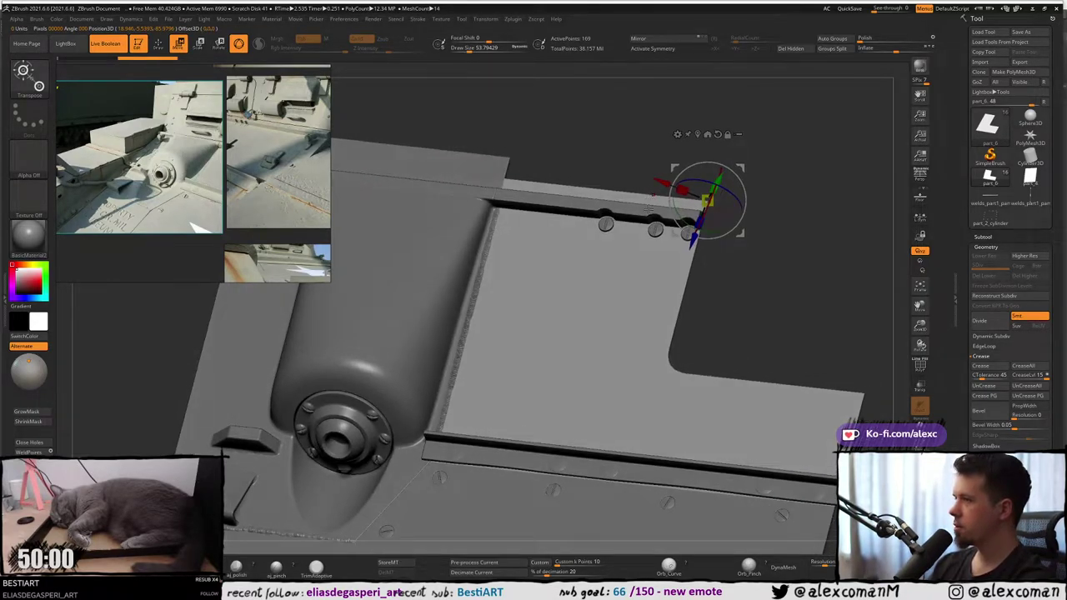
Load a PolyMesh3D tool and import the part_2_cylinder_top mesh into it.
left_click(1030, 157)
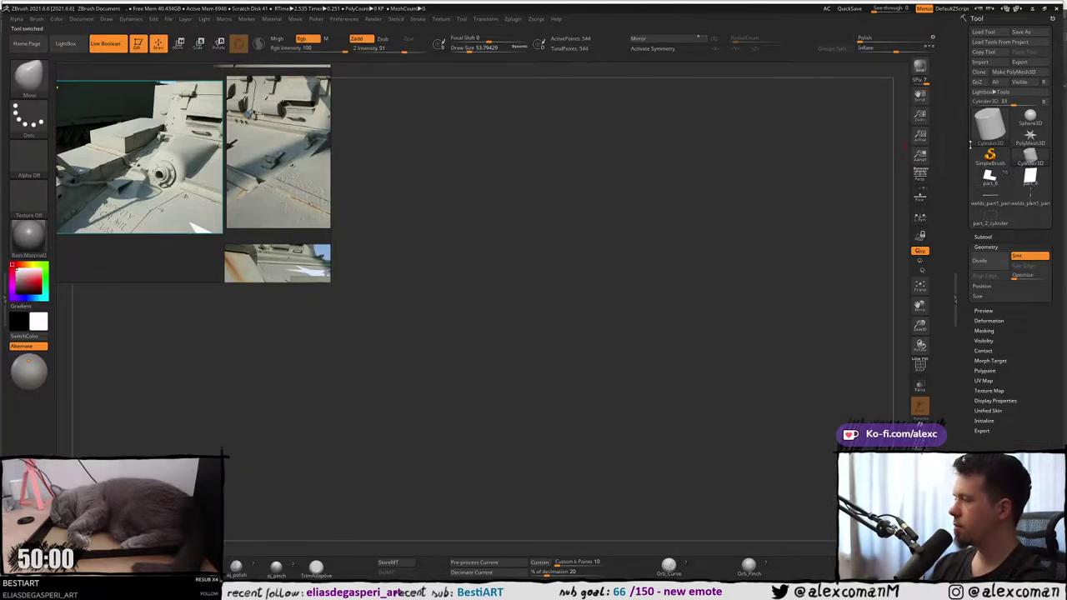
left_click(1014, 73)
left_click(981, 62)
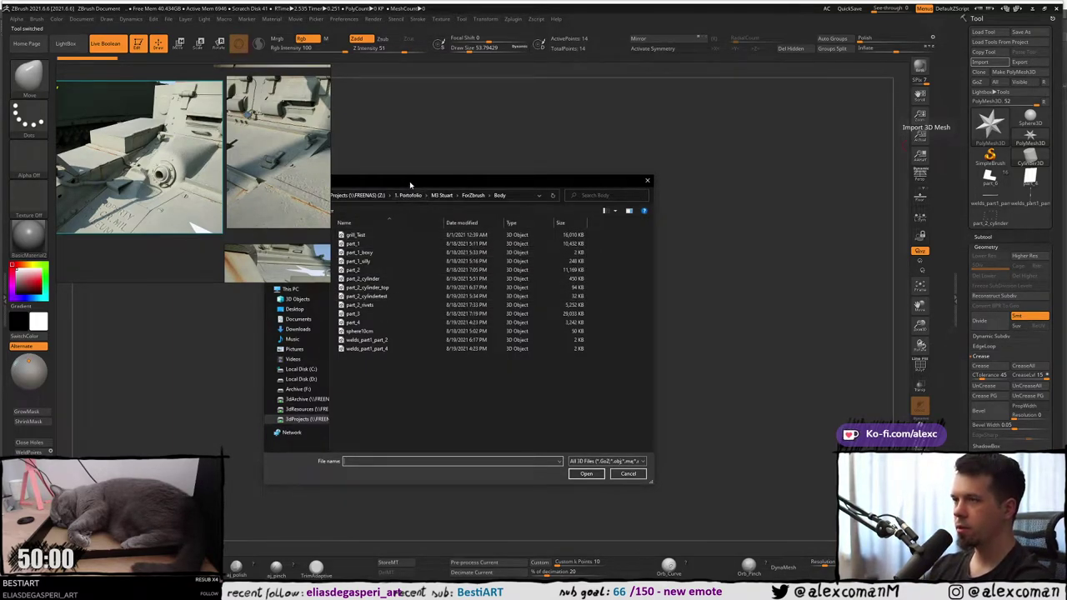
left_click_drag(410, 181, 494, 173)
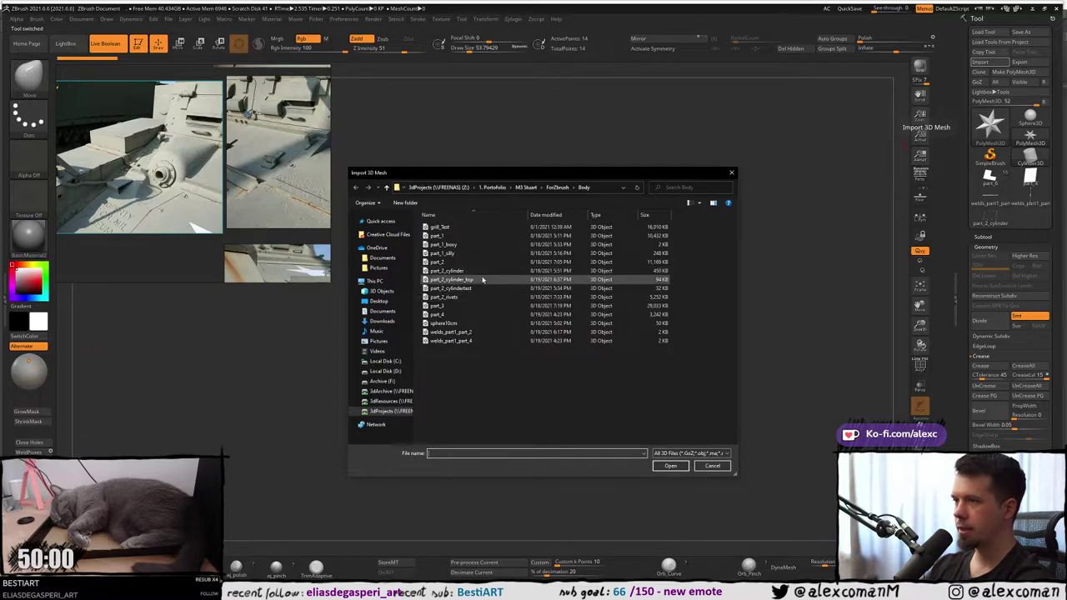
left_click(489, 279)
left_click(670, 466)
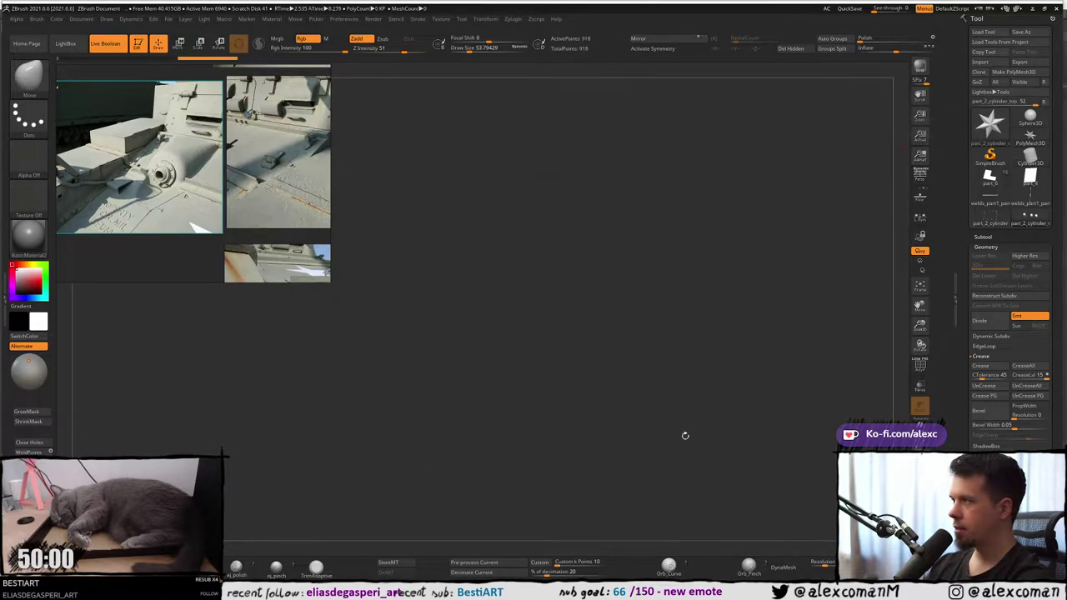
Return to the part_6 tool and append the imported part_2_cylinder_top mesh as a subtool.
left_click(985, 217)
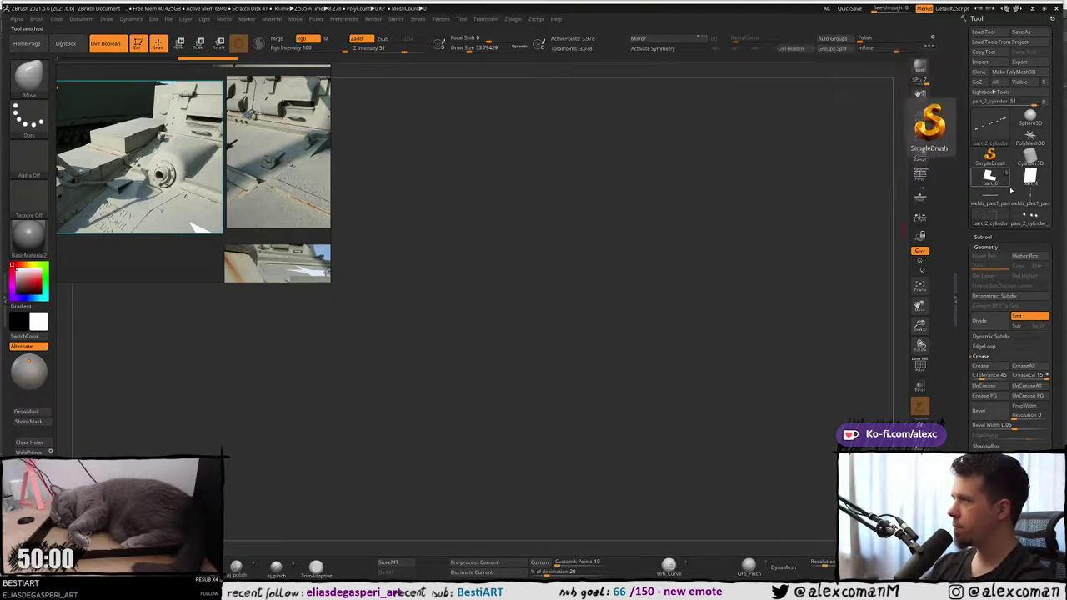
left_click(990, 177)
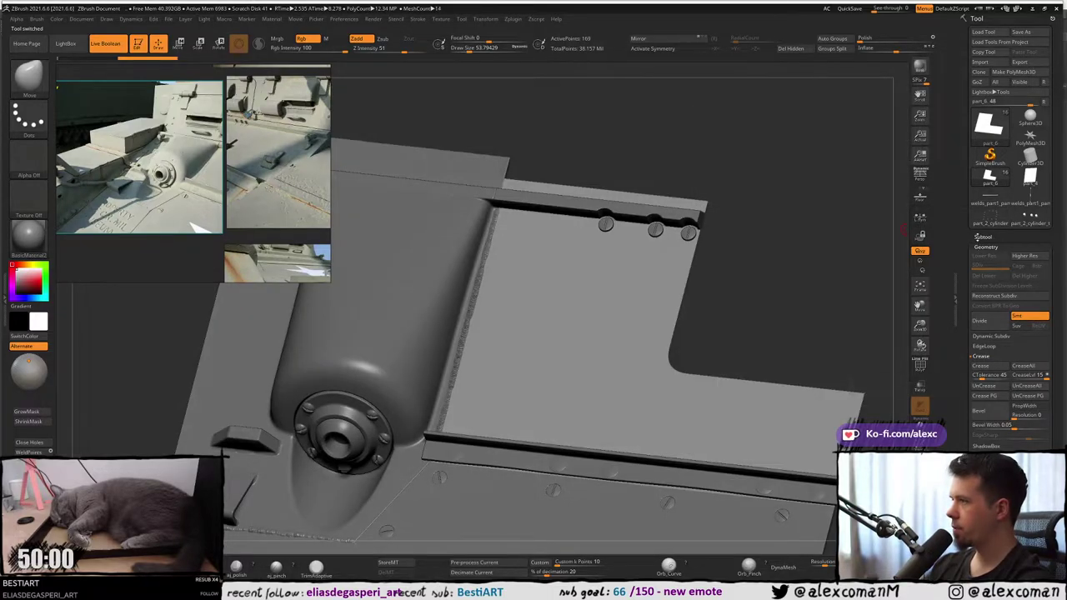
left_click(978, 237)
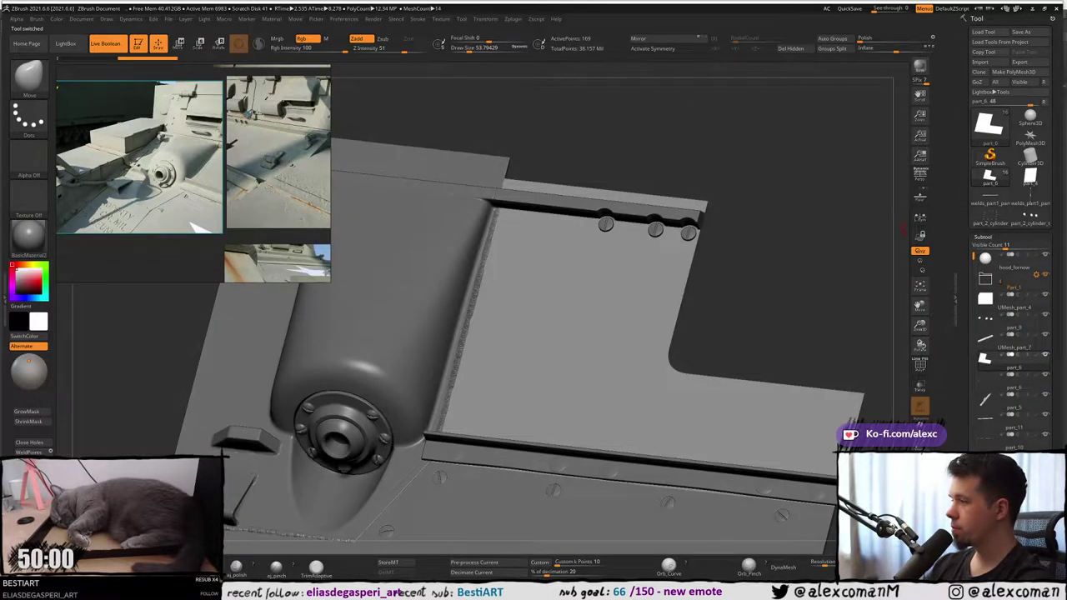
left_click_drag(973, 375, 973, 146)
left_click(1023, 308)
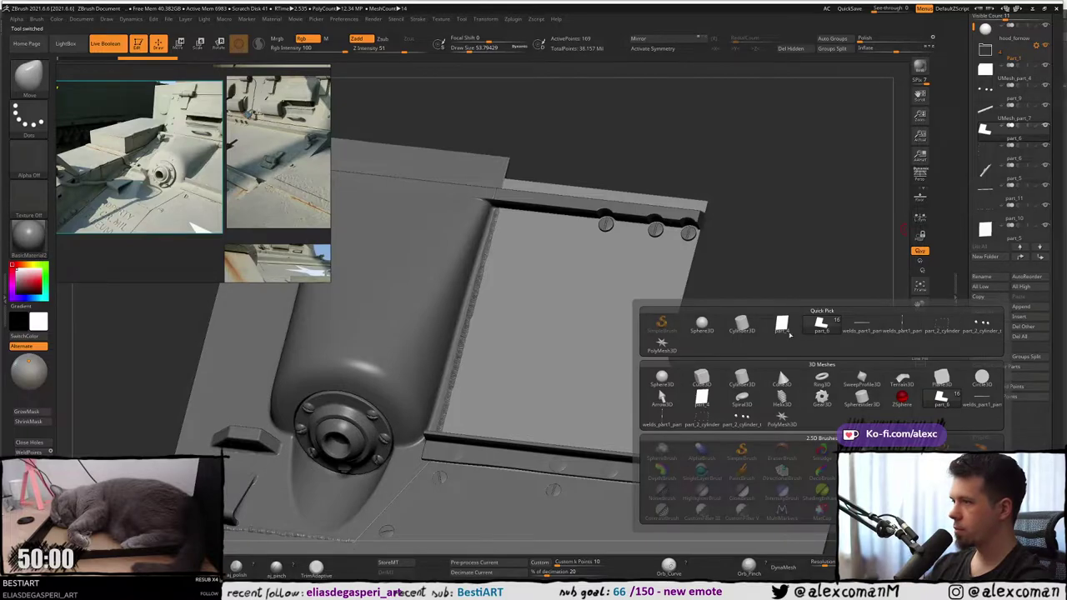
left_click(784, 328)
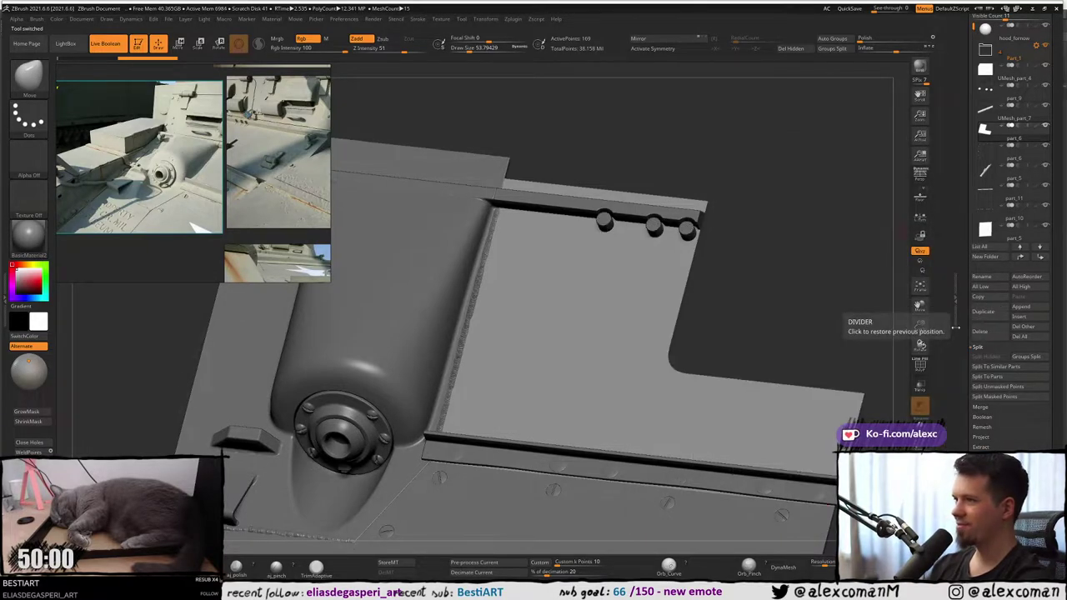
Reorder the subtools so part_6 follows the Part_1 folder with the top cylinders directly below it, select part_6, and switch back to 3ds Max.
right_click_drag(550, 227, 603, 169, "ctrl")
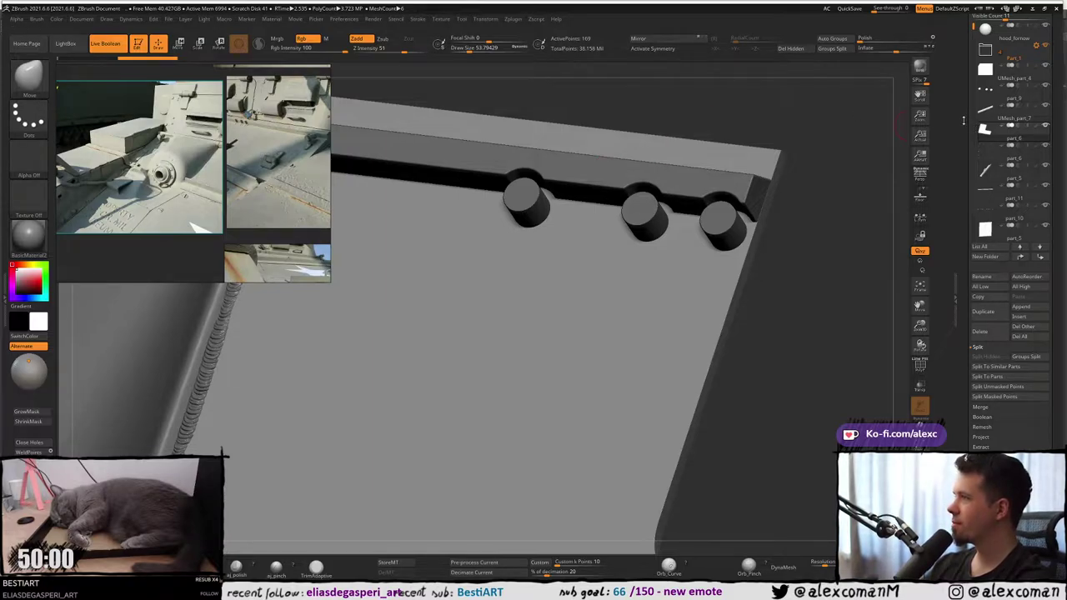
scroll(963, 119, "up", 4)
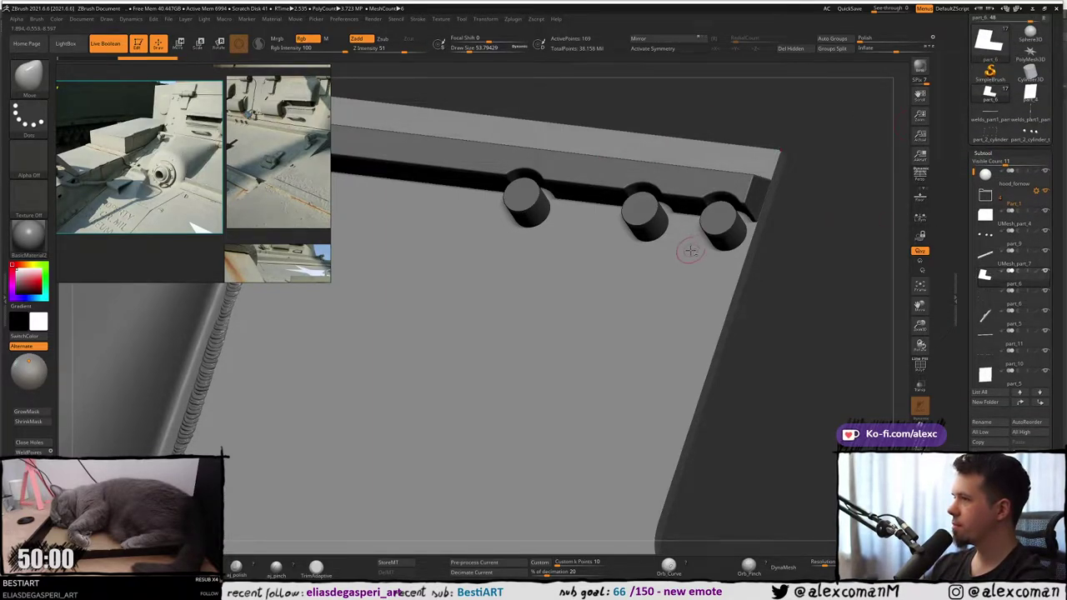
left_click_drag(994, 280, 1005, 215)
left_click(723, 219, "alt")
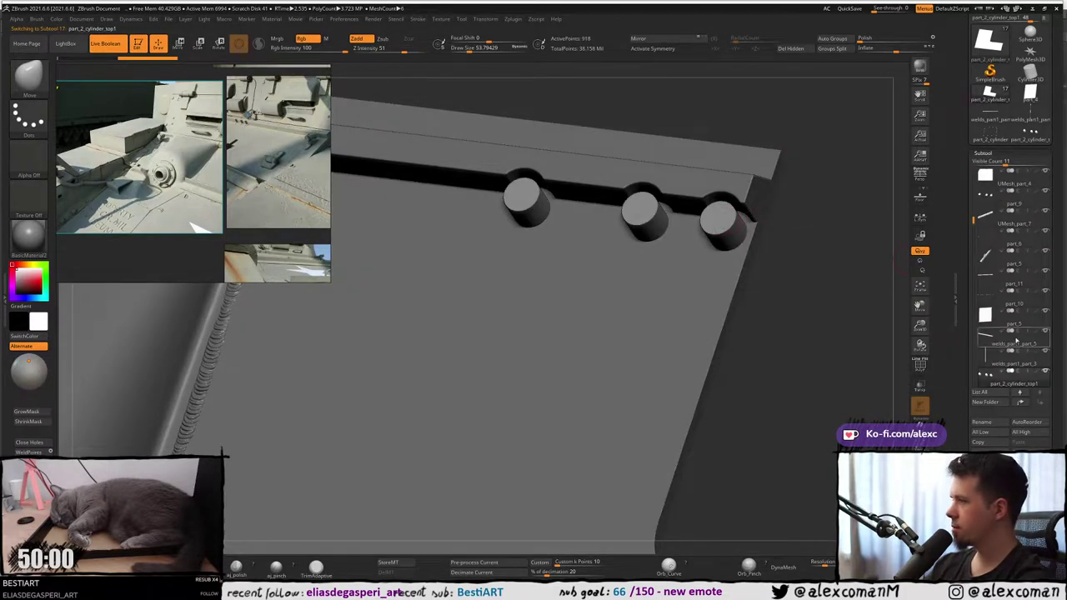
left_click_drag(1002, 378, 986, 219)
left_click(984, 215)
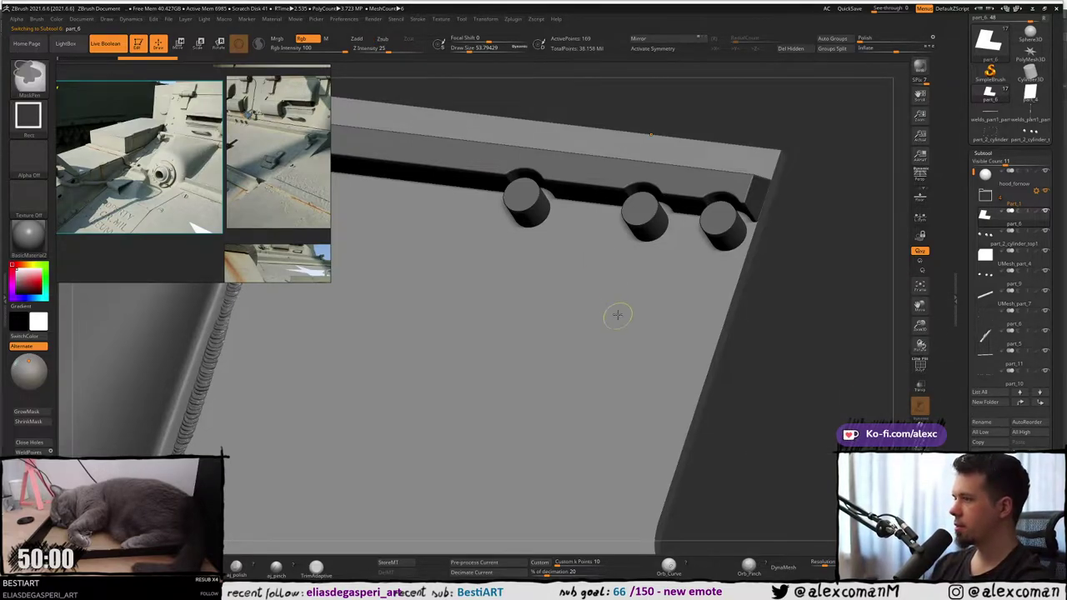
mouse_move(617, 314)
right_mouse_down("ctrl")
mouse_move(612, 232)
mouse_move(624, 246)
mouse_move(618, 222)
mouse_move(641, 179)
mouse_move(604, 204)
mouse_move(611, 262)
right_mouse_up("ctrl")
key("alt+Tab")
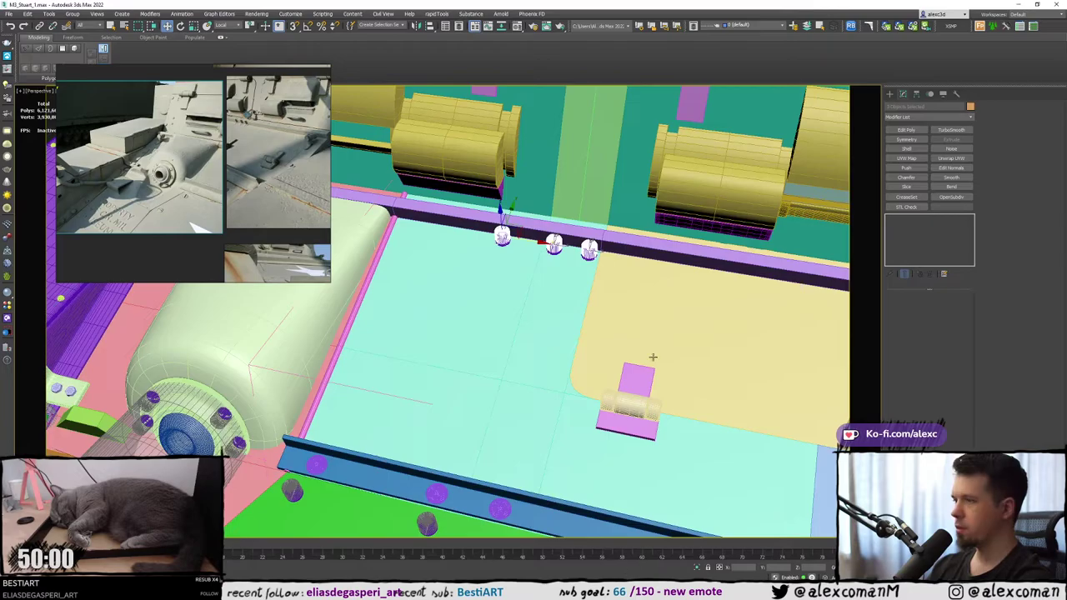
Examine the front hull plates, the turret base and the hinged port on the turret's side from several angles.
scroll(653, 358, "down", 4)
middle_click_drag(652, 357, 525, 331, "alt")
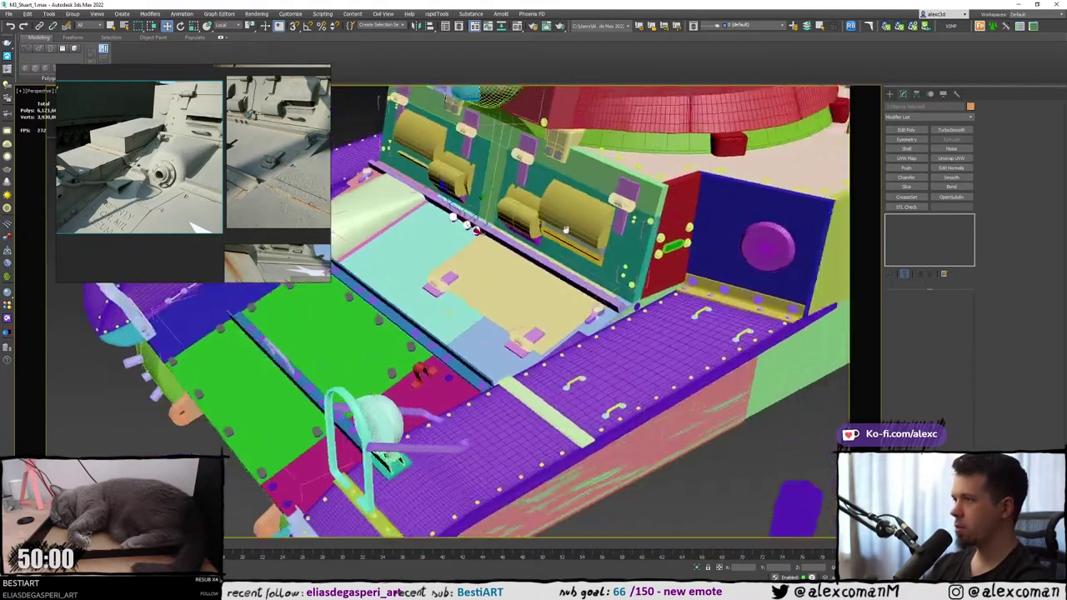
mouse_move(679, 179)
middle_mouse_down()
mouse_move(586, 237)
mouse_move(583, 296)
middle_mouse_up()
scroll(607, 230, "up", 3)
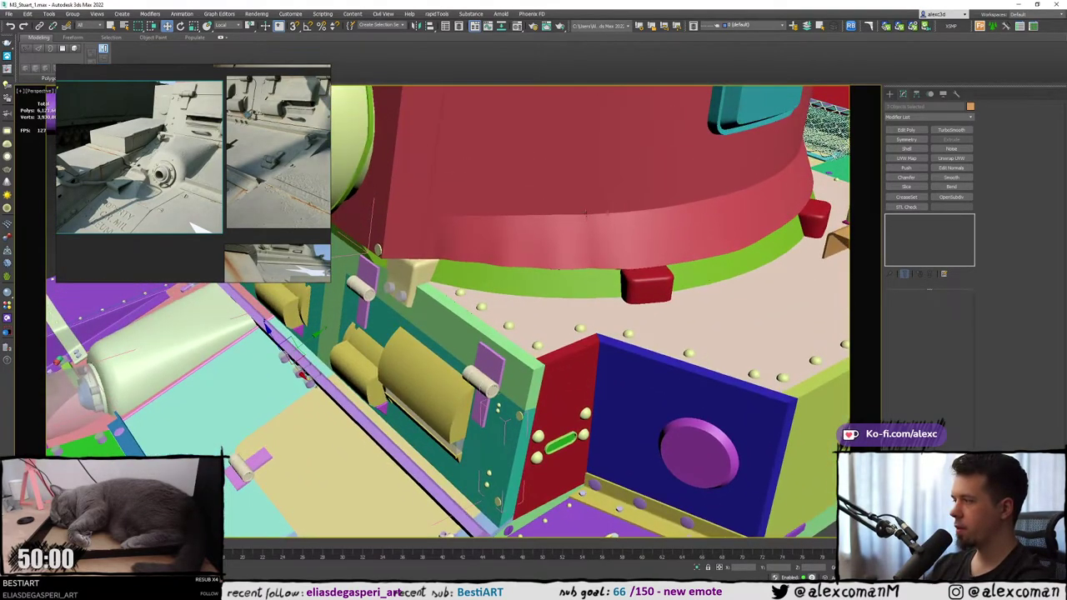
mouse_move(582, 203)
middle_mouse_down()
mouse_move(572, 260)
mouse_move(537, 242)
mouse_move(550, 224)
mouse_move(584, 218)
mouse_move(572, 249)
mouse_move(661, 282)
middle_mouse_up()
scroll(525, 234, "down", 5)
scroll(519, 227, "up", 3)
scroll(512, 251, "up", 6)
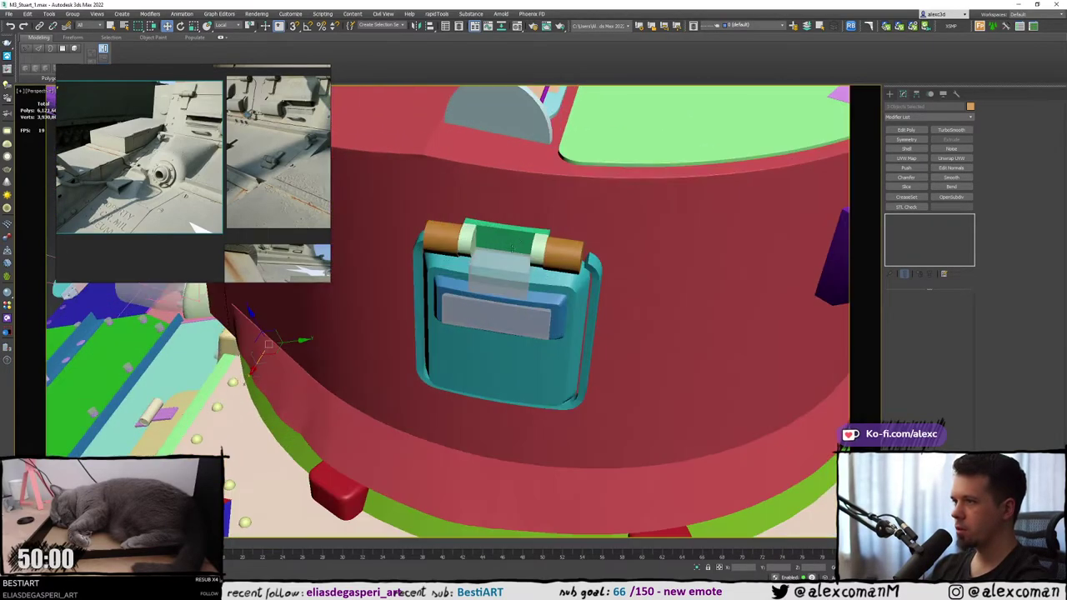
left_click(505, 256)
middle_click_drag(505, 242, 528, 282, "alt")
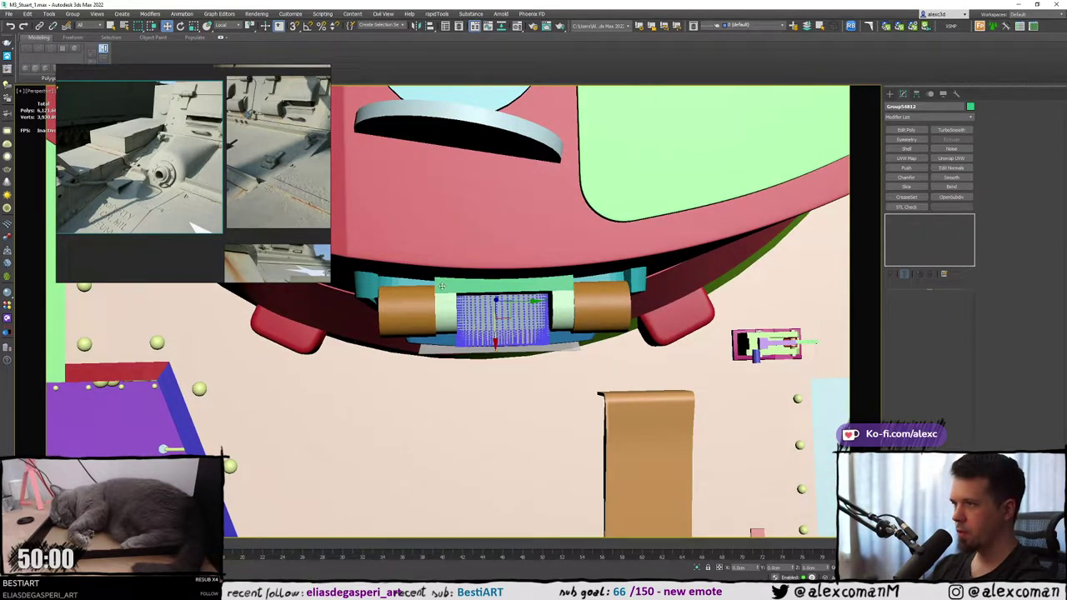
mouse_move(507, 288)
middle_mouse_down()
mouse_move(569, 280)
mouse_move(557, 202)
middle_mouse_up()
scroll(556, 200, "down", 8)
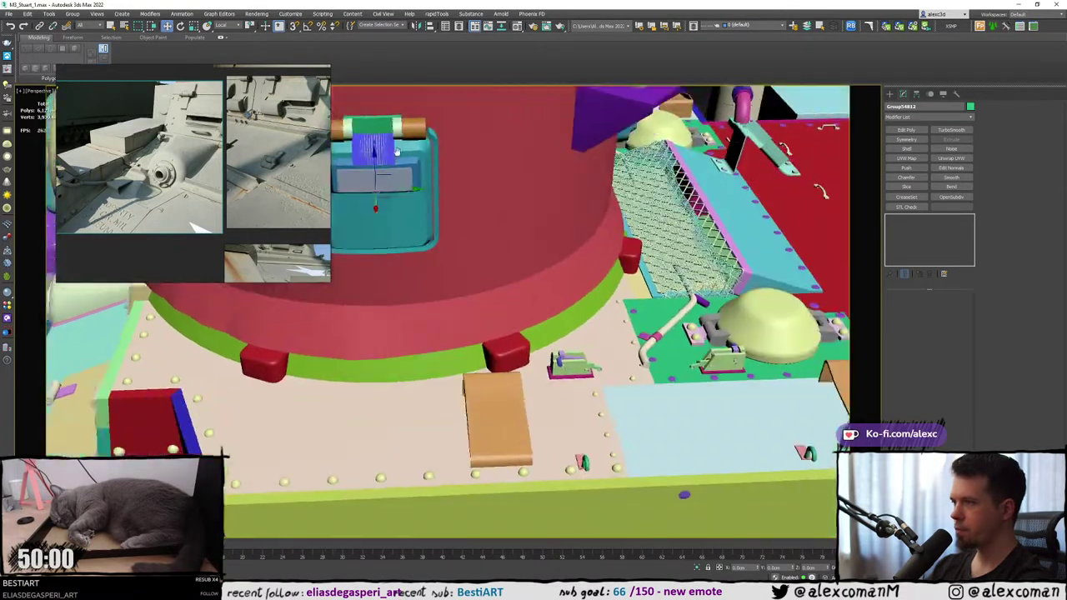
Examine the clamp fittings, bent pipe and domed cover on the deck behind the turret.
scroll(645, 254, "up", 4)
middle_click_drag(645, 253, 592, 241)
scroll(498, 237, "up", 4)
scroll(510, 230, "up", 4)
middle_click_drag(510, 230, 708, 245)
scroll(709, 225, "down", 4)
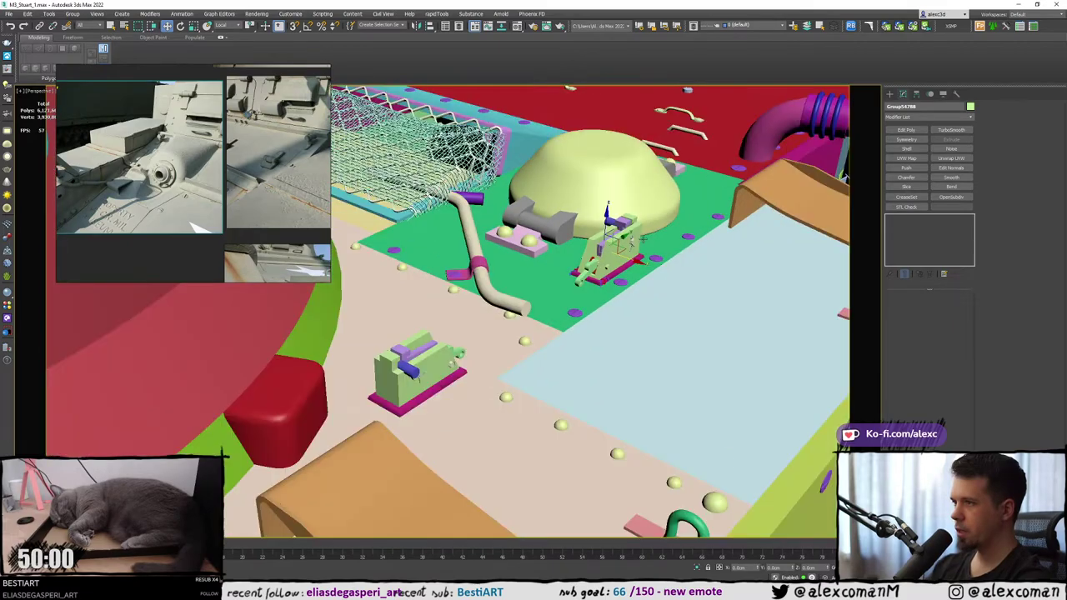
middle_click_drag(792, 210, 698, 271)
scroll(473, 256, "up", 5)
scroll(561, 304, "up", 3)
middle_click_drag(472, 256, 636, 223)
scroll(573, 270, "down", 8)
Examine the cylindrical canister with its wing-nut straps at the rear of the hull, and the whole tank from the front side.
middle_click_drag(636, 223, 475, 188)
middle_click_drag(475, 188, 495, 105, "alt")
scroll(560, 310, "up", 2)
middle_click_drag(560, 310, 539, 217)
scroll(546, 257, "up", 3)
middle_click_drag(503, 339, 566, 297)
scroll(546, 256, "up", 3)
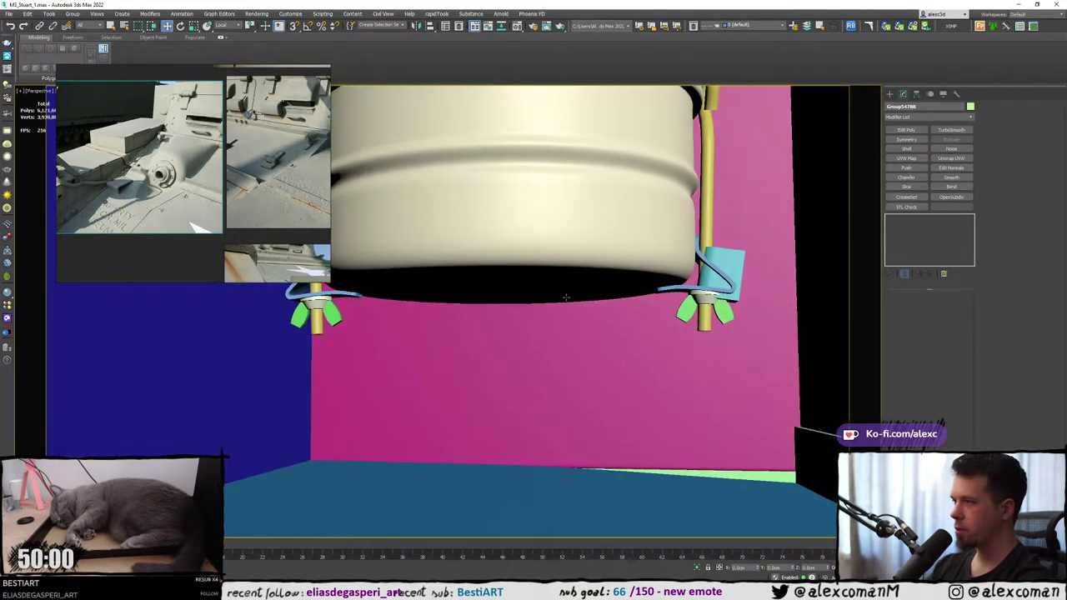
scroll(557, 302, "down", 10)
middle_click_drag(641, 249, 469, 269, "alt")
middle_click_drag(576, 200, 554, 201, "alt")
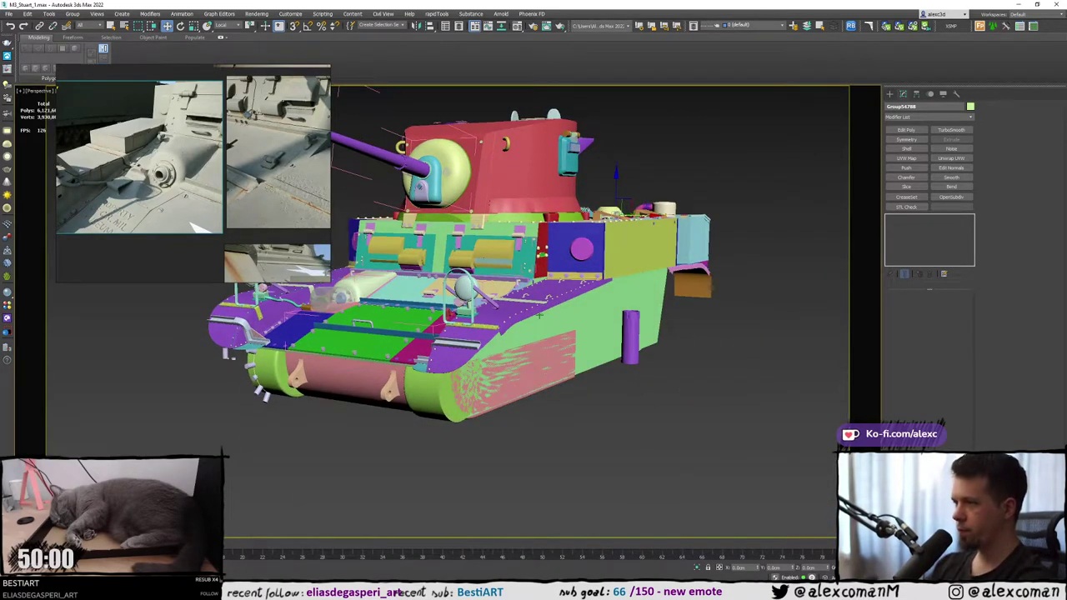
middle_click_drag(526, 248, 576, 257, "alt")
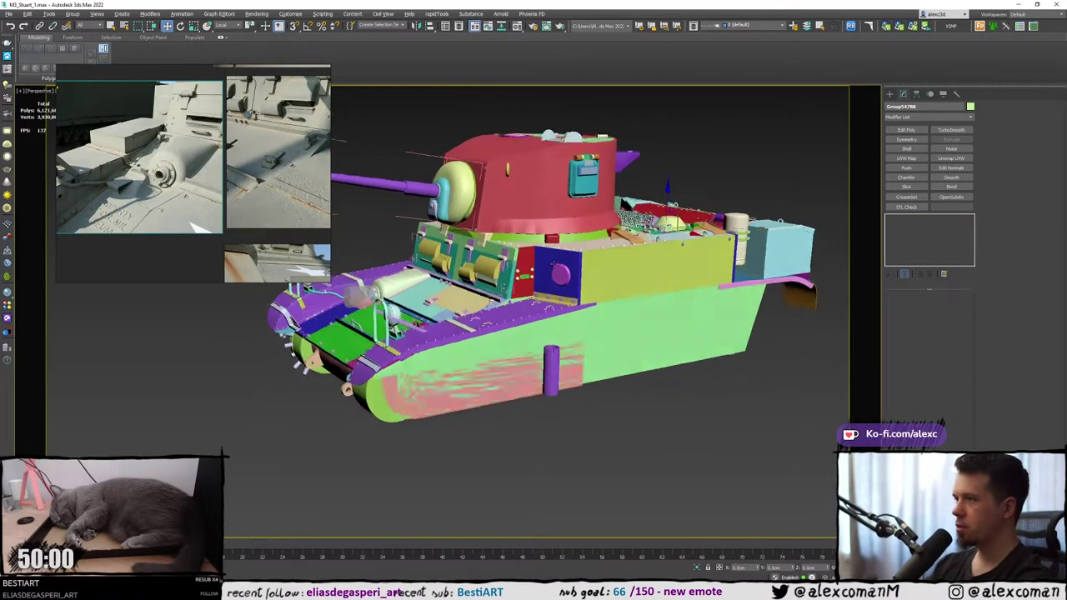
Examine the shading of the turret's flared lower skirt with edged faces switched on and off.
scroll(530, 240, "up", 6)
key("F4")
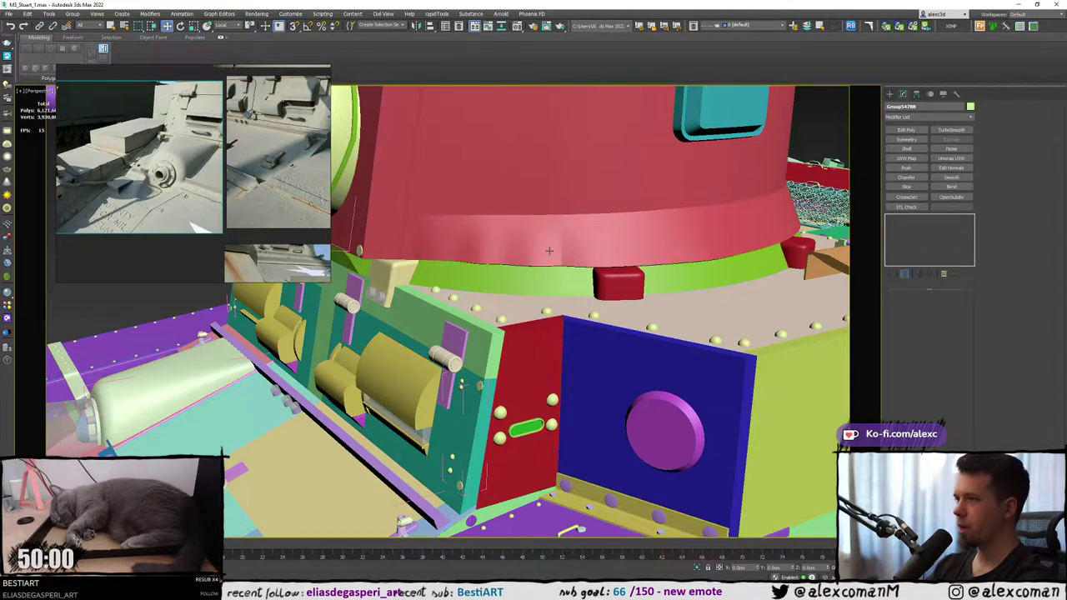
middle_click_drag(550, 251, 521, 265)
key("F4")
scroll(484, 266, "up", 3)
key("F4")
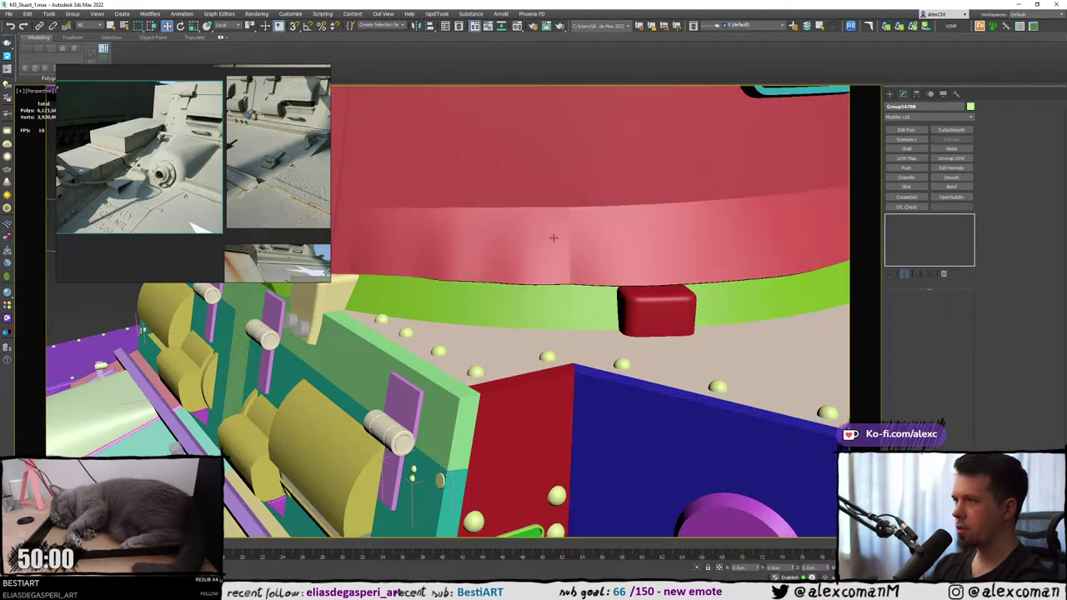
middle_click_drag(670, 258, 524, 262)
Select a vertex on the lower rim of the turret's flared skirt, working in its upper Edit Poly modifier.
left_click(543, 255)
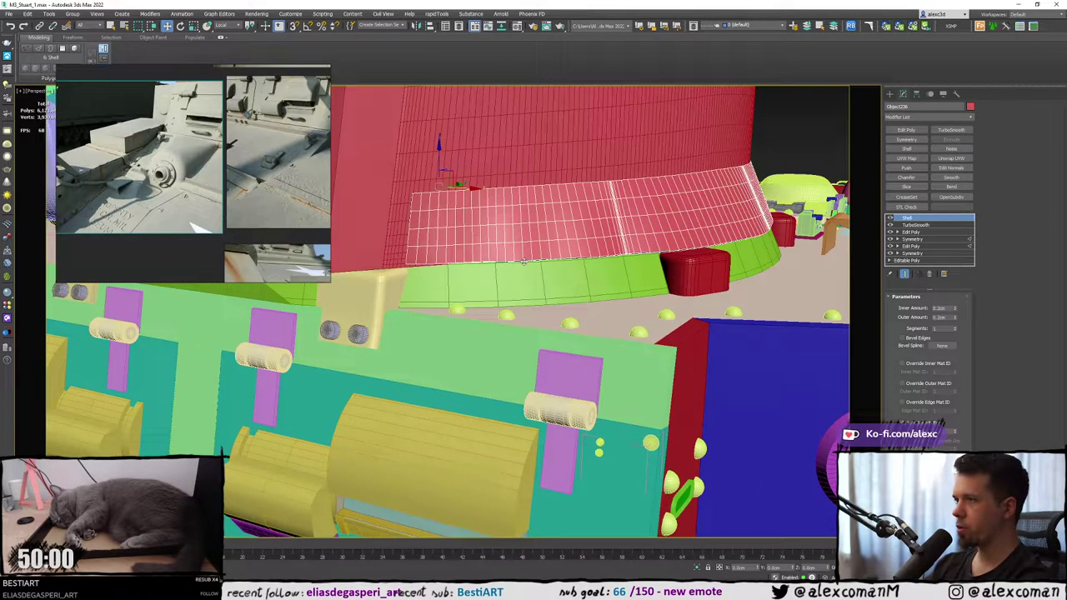
left_click(915, 233)
middle_click_drag(702, 233, 626, 261)
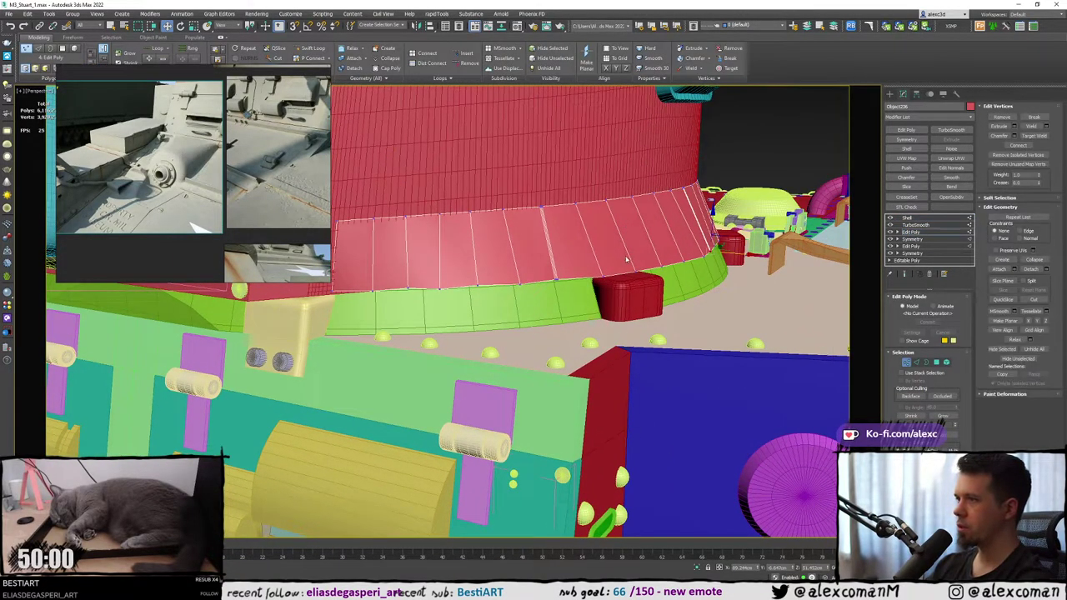
left_click(638, 268)
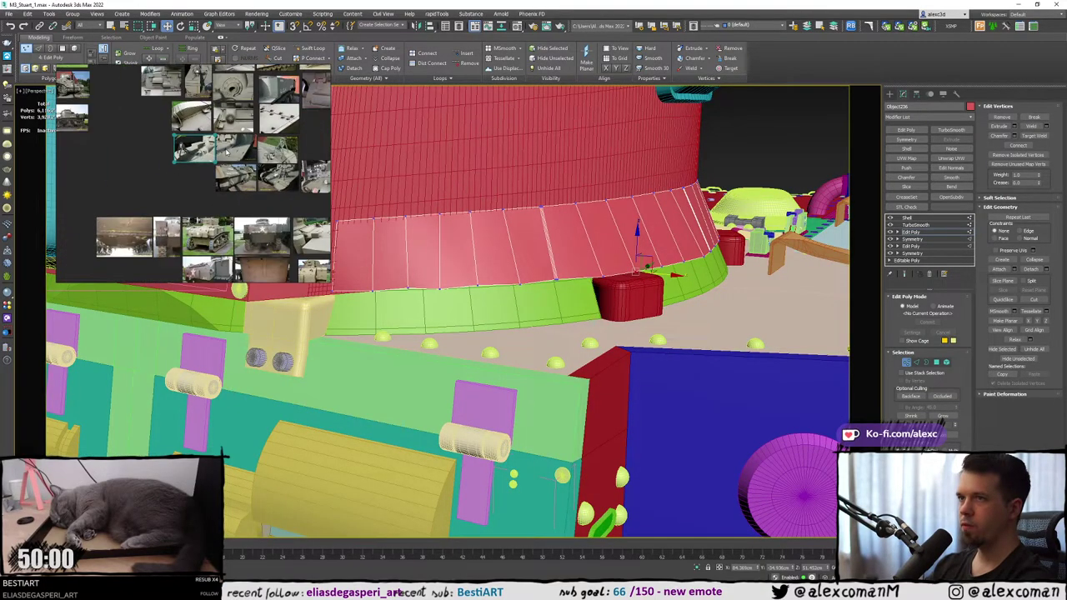
Examine the turret's lower skirt in the side-view tank photo on the reference board.
middle_click_drag(226, 151, 258, 185)
middle_click_drag(147, 159, 272, 195)
scroll(200, 135, "up", 8)
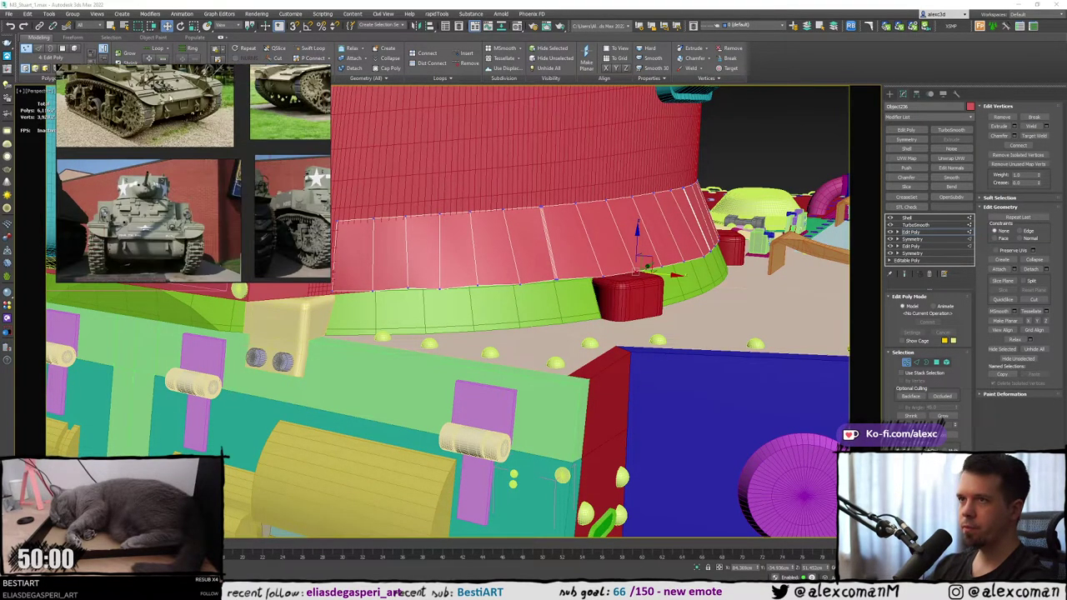
middle_click_drag(317, 144, 268, 159)
scroll(269, 158, "up", 5)
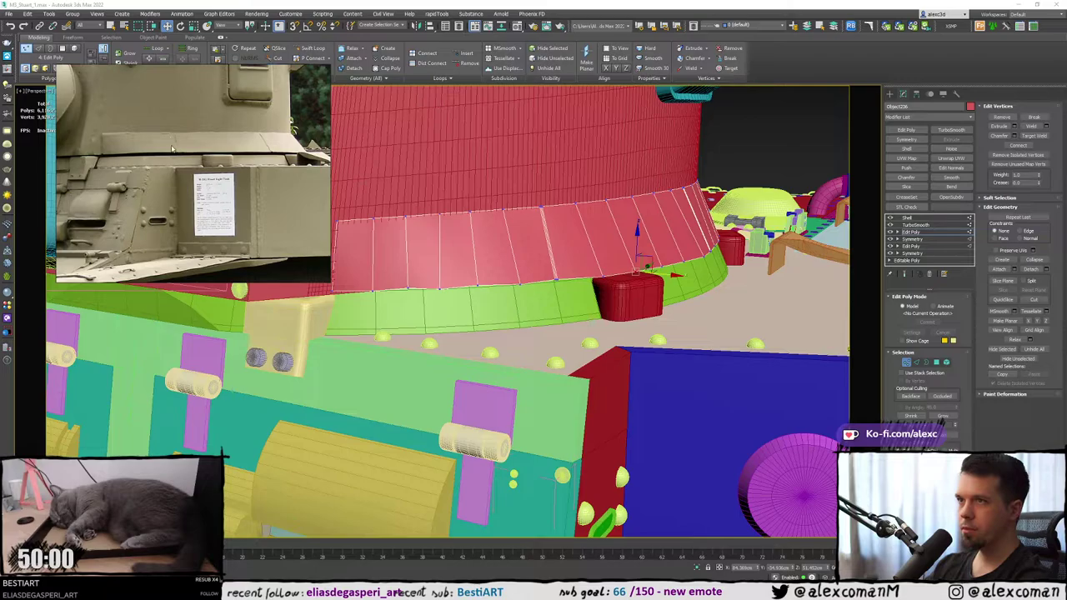
scroll(247, 148, "down", 5)
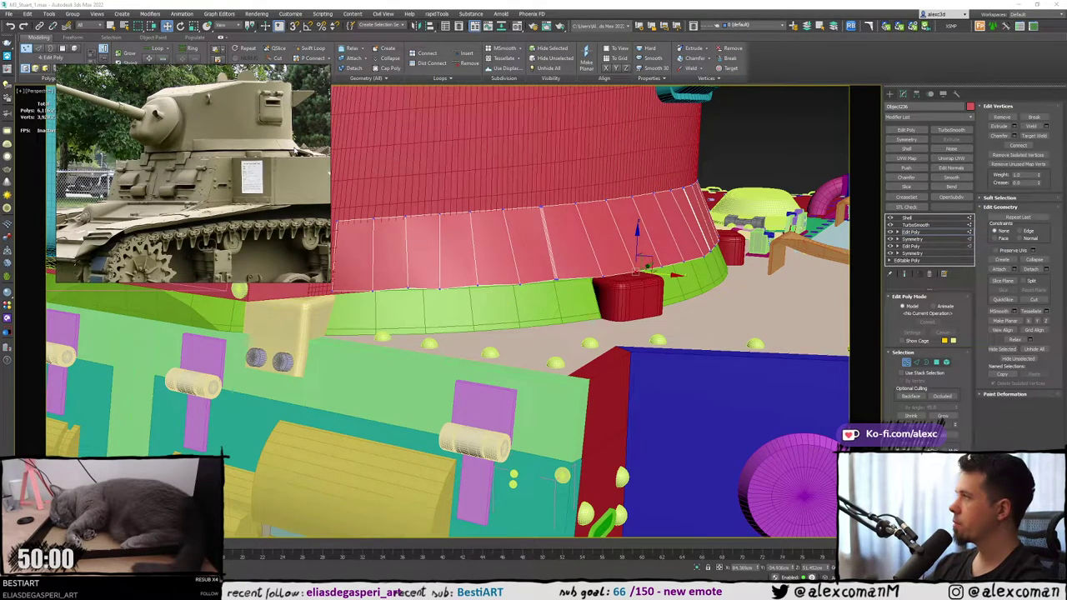
scroll(263, 149, "down", 6)
scroll(270, 116, "up", 3)
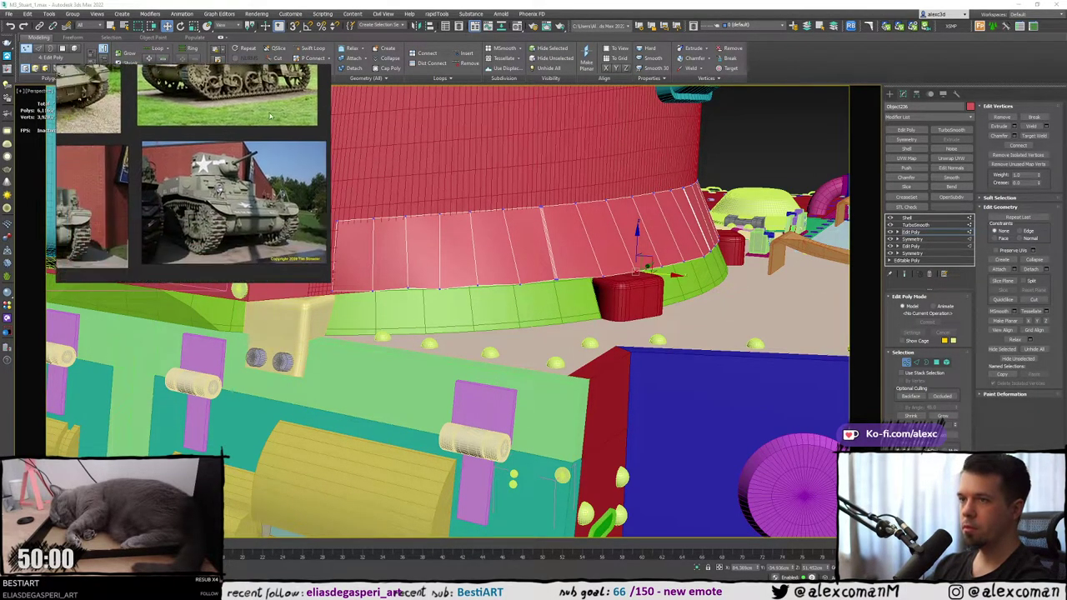
Search the rest of the reference board for more photos showing the turret base.
middle_click_drag(92, 173, 272, 166)
scroll(272, 165, "down", 3)
middle_click_drag(261, 204, 216, 160)
middle_click_drag(292, 167, 100, 90)
scroll(117, 96, "down", 3)
middle_click_drag(317, 152, 95, 88)
scroll(218, 143, "down", 1)
scroll(208, 148, "up", 5)
scroll(218, 143, "down", 4)
scroll(218, 140, "up", 1)
scroll(229, 107, "down", 1)
middle_click_drag(250, 125, 77, 139)
middle_click_drag(239, 152, 157, 213)
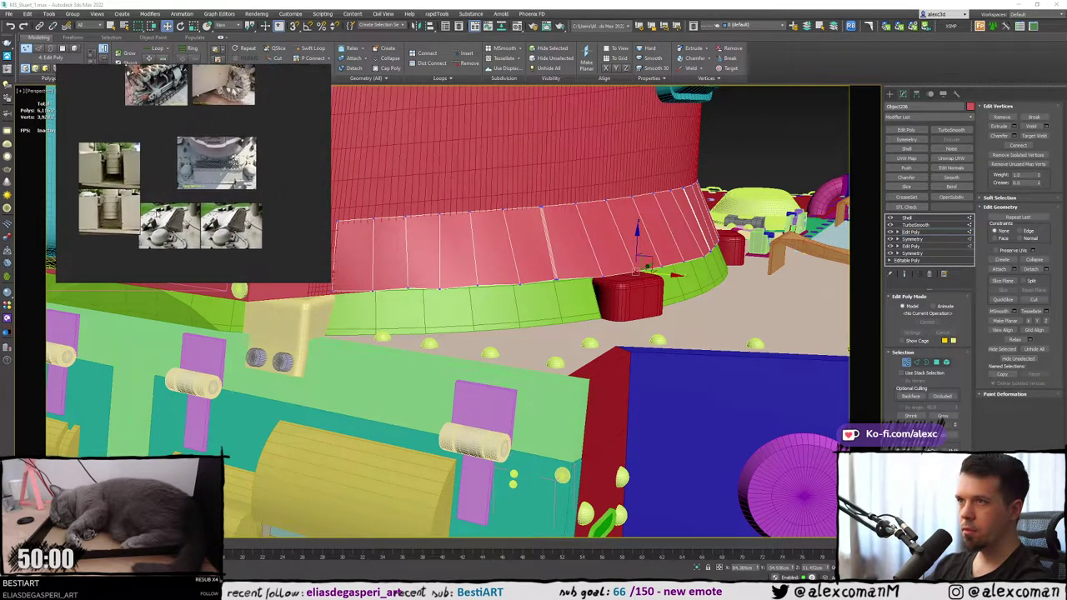
Find the close-up reference photo of the turret with the white star.
scroll(221, 162, "up", 4)
scroll(236, 145, "down", 3)
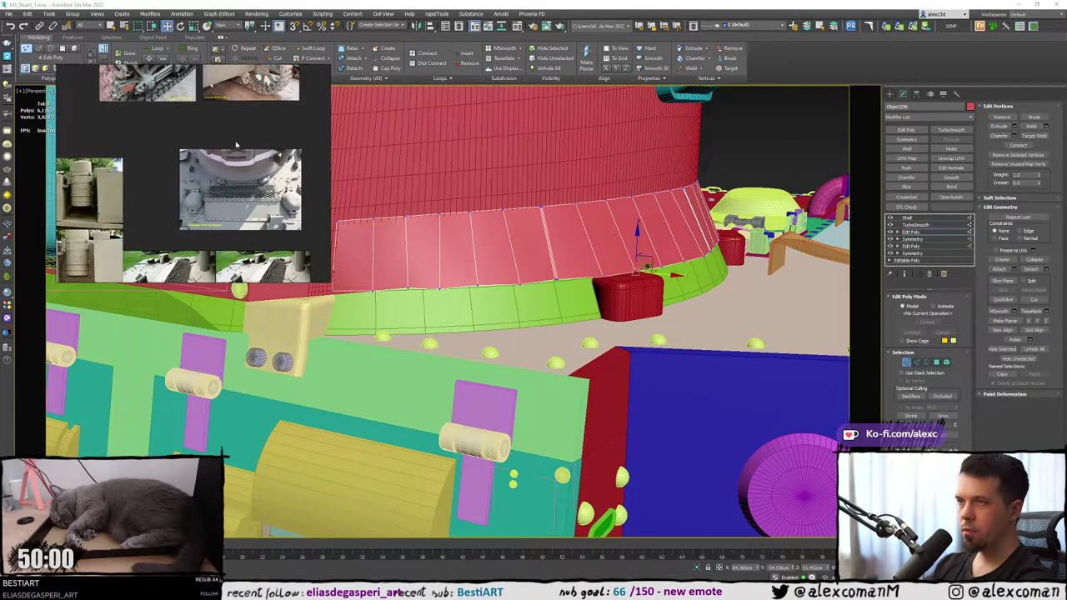
scroll(236, 145, "down", 5)
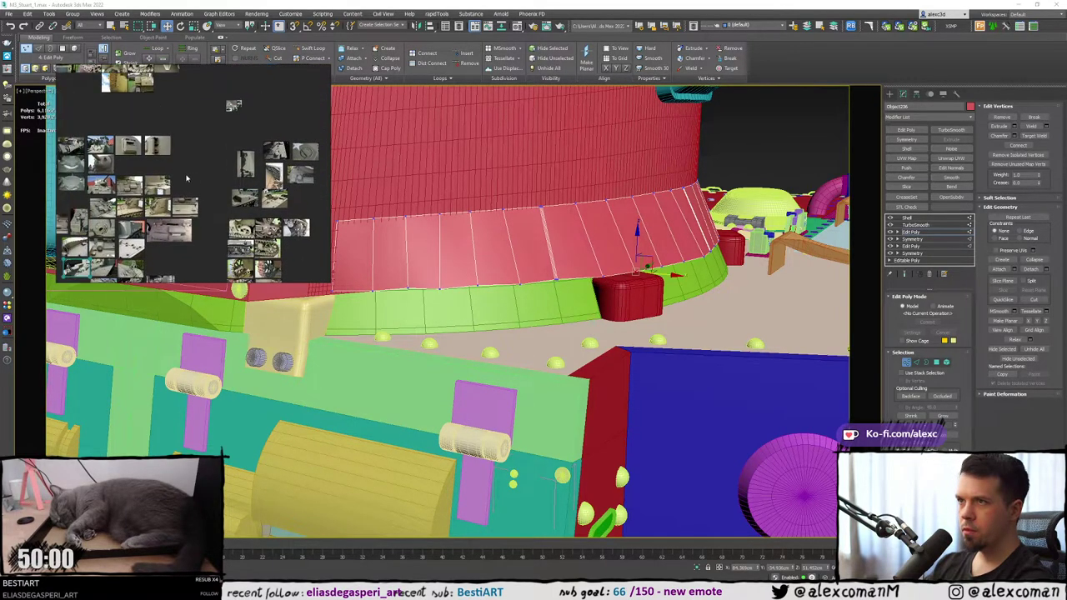
middle_click_drag(187, 178, 208, 212)
middle_click_drag(122, 212, 188, 205)
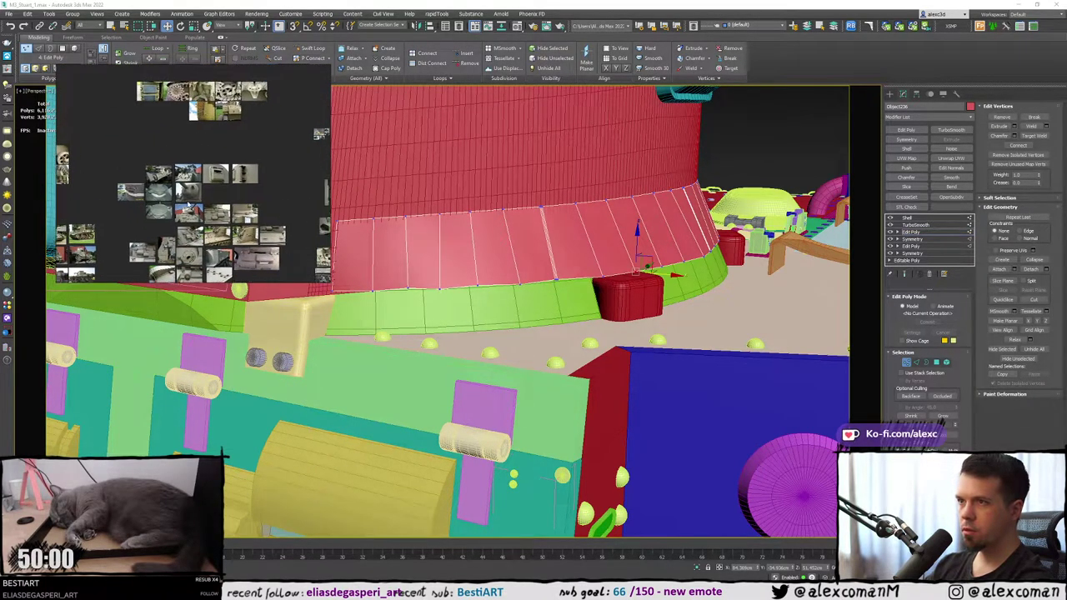
scroll(192, 200, "up", 5)
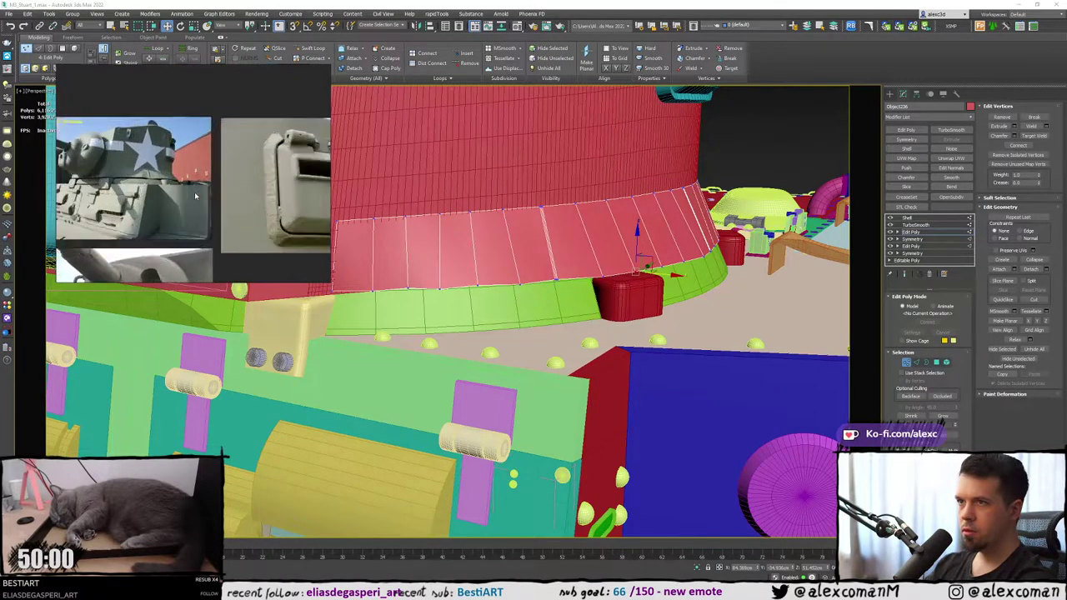
scroll(195, 196, "up", 2)
Enlarge the reference board over the model and examine the turret's lower skirt and weld seams in the white-star photo.
left_click_drag(195, 195, 480, 190)
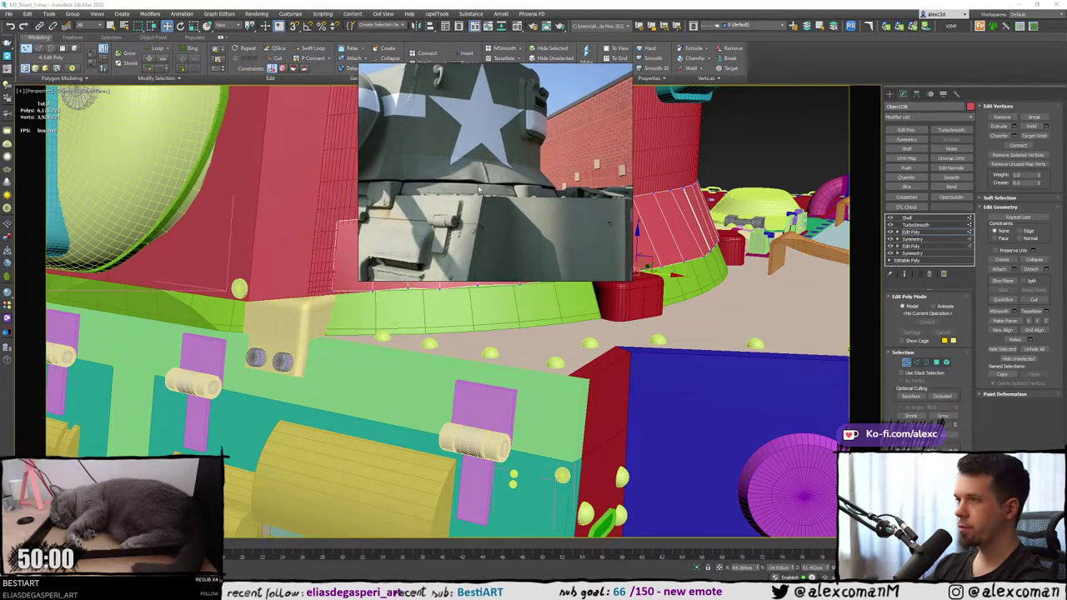
left_click_drag(633, 279, 868, 421)
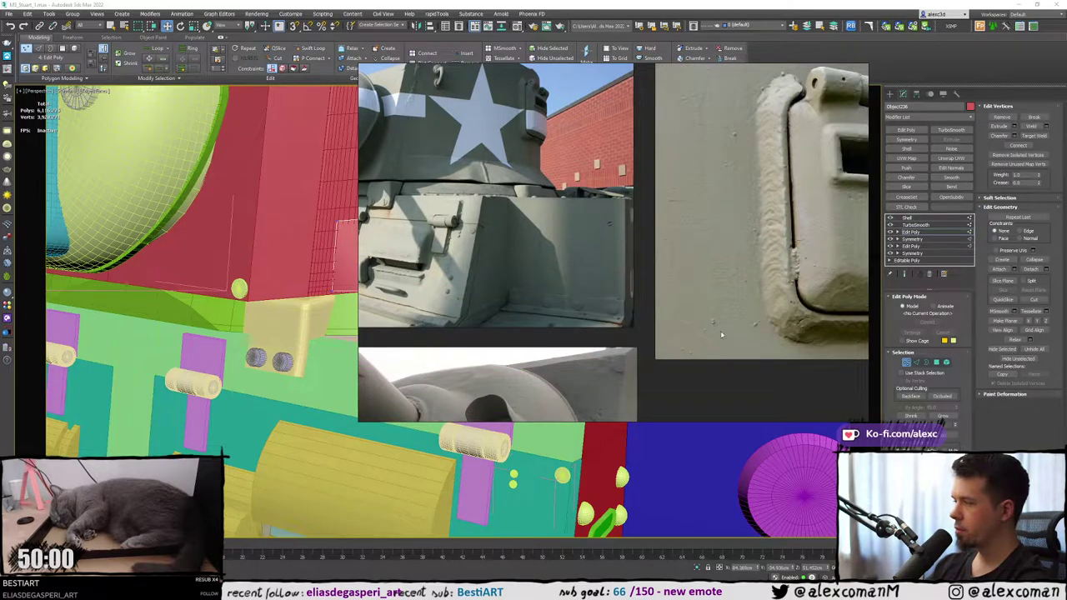
middle_click_drag(451, 176, 509, 241)
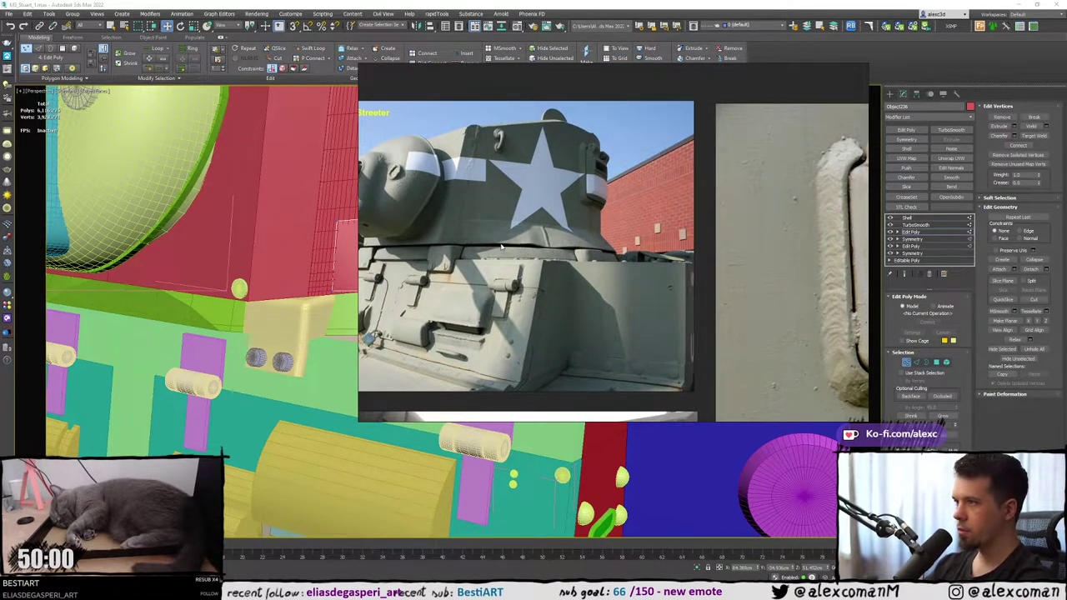
scroll(577, 243, "up", 4)
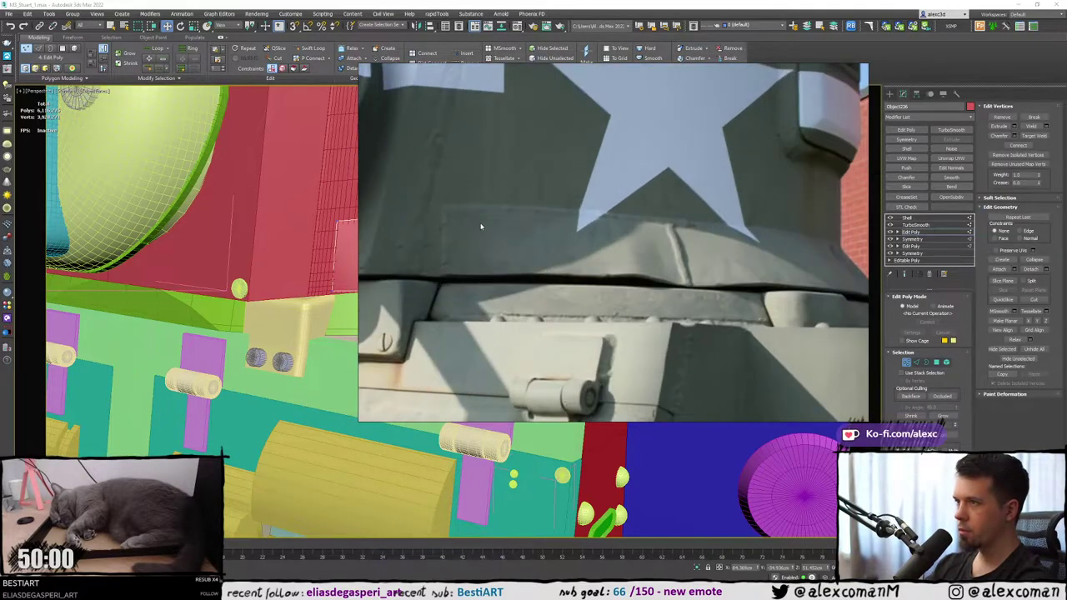
scroll(589, 209, "down", 4)
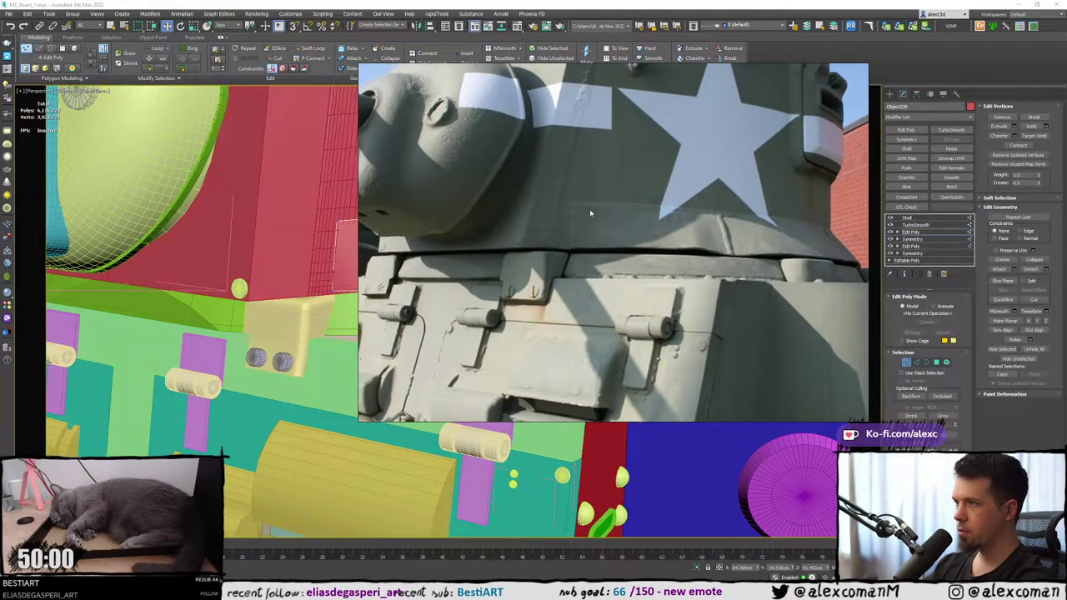
scroll(597, 159, "up", 4)
scroll(598, 150, "up", 2)
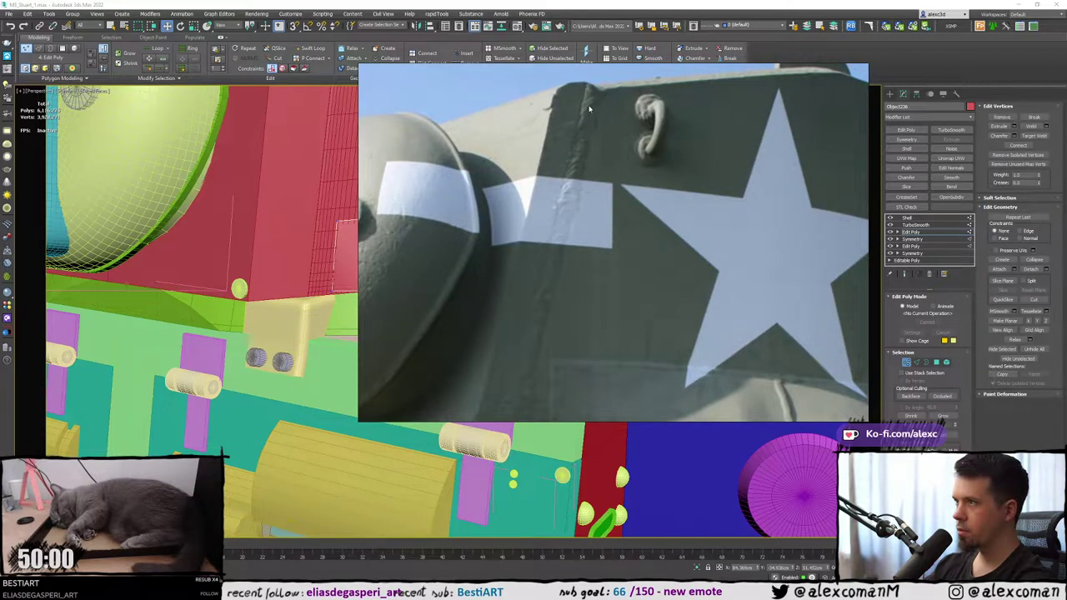
scroll(552, 236, "down", 1)
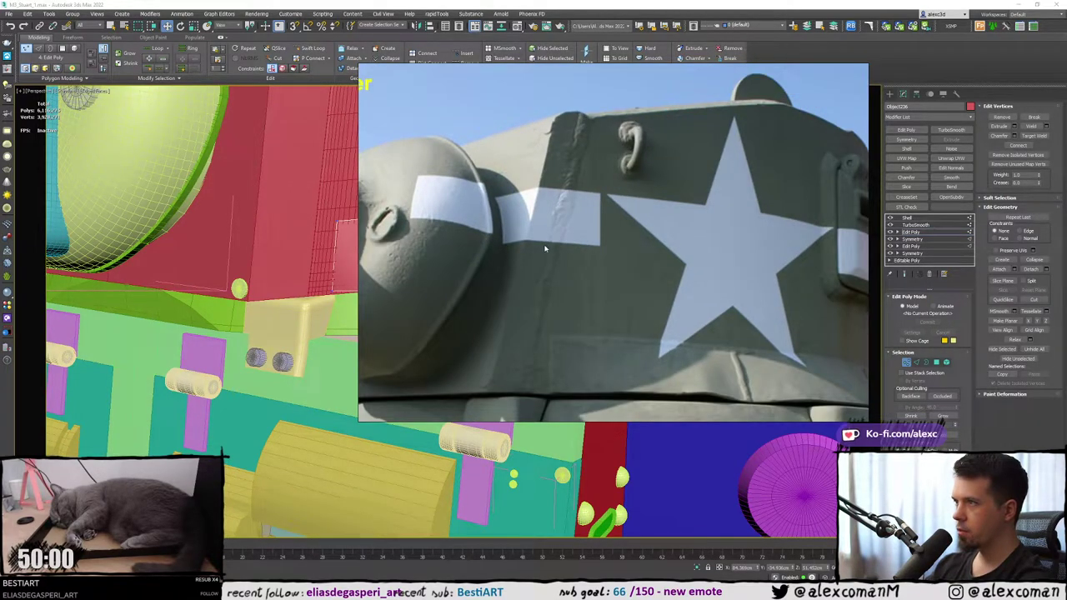
Check the front hatch plate photo, move and shrink the reference board off the turret skirt, and show the turret photos together.
mouse_move(545, 249)
middle_mouse_down()
mouse_move(565, 152)
mouse_move(603, 169)
mouse_move(611, 152)
middle_mouse_up()
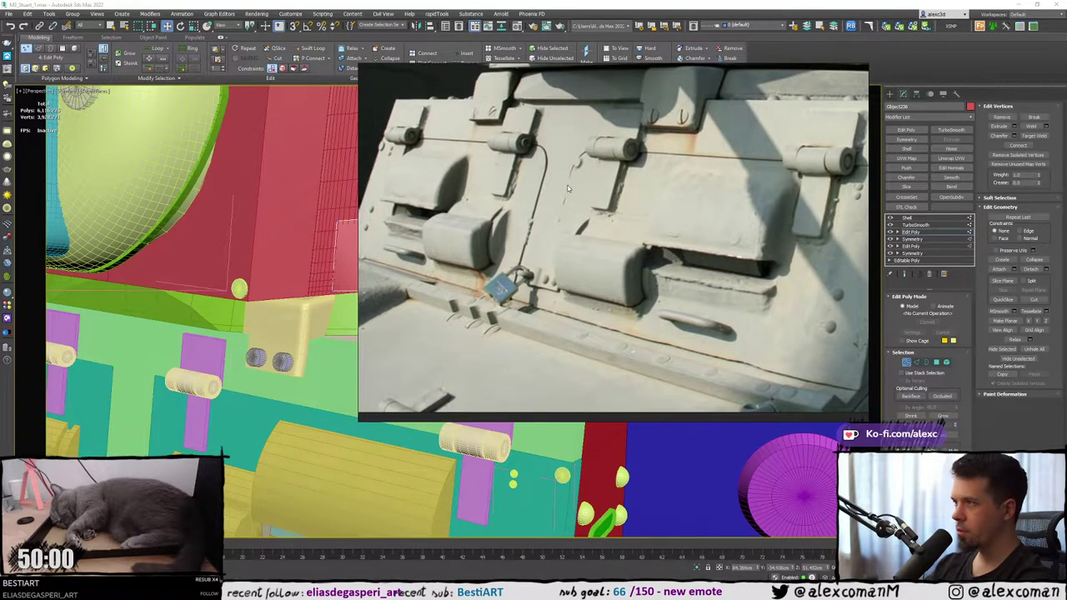
scroll(568, 188, "down", 3)
scroll(487, 223, "up", 3)
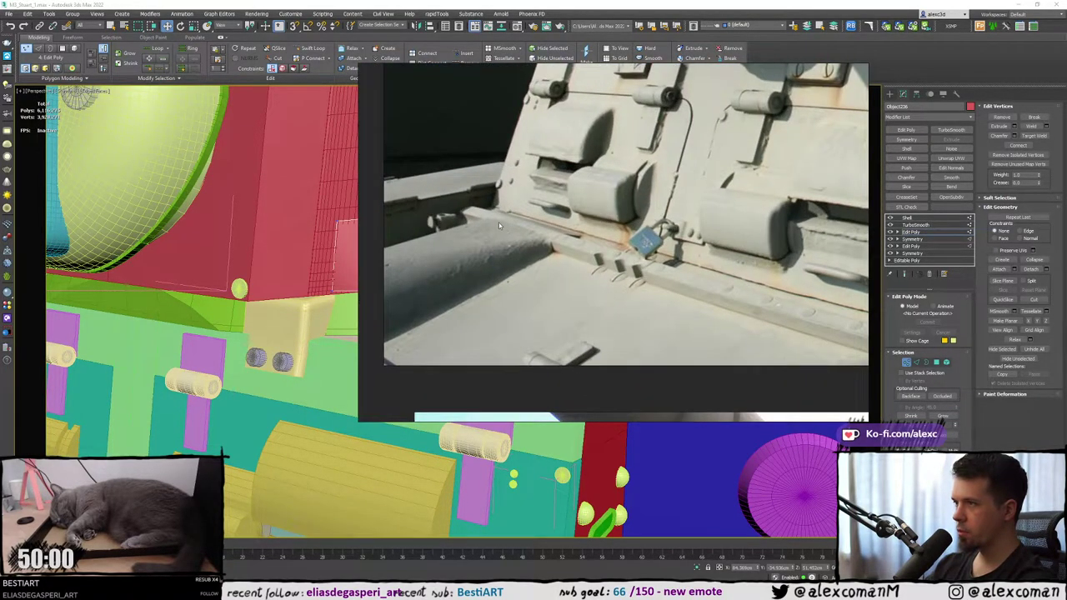
left_click_drag(619, 278, 307, 219)
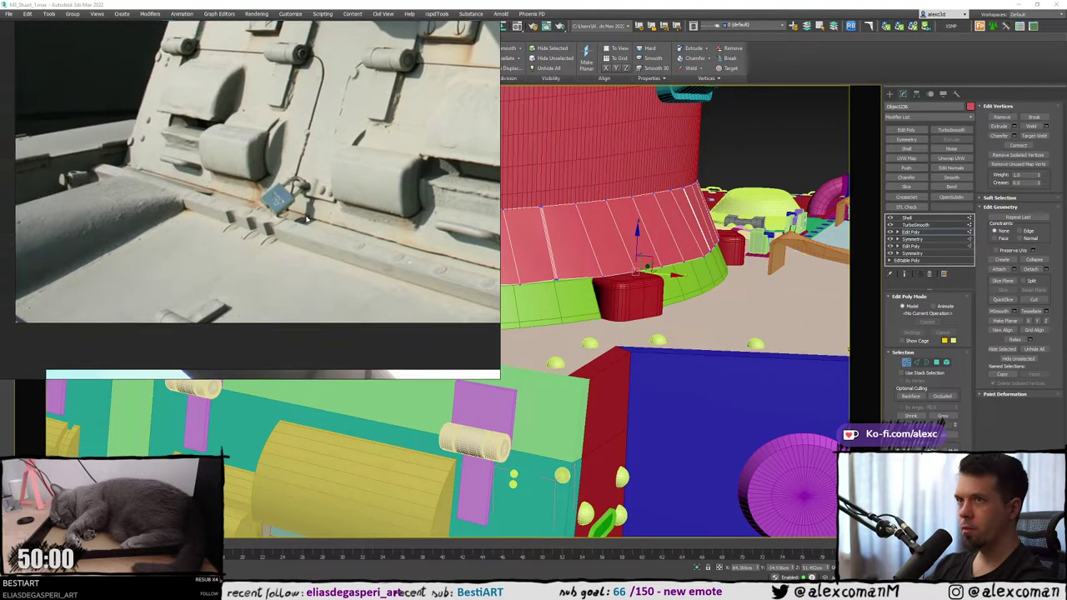
left_click_drag(497, 376, 345, 286)
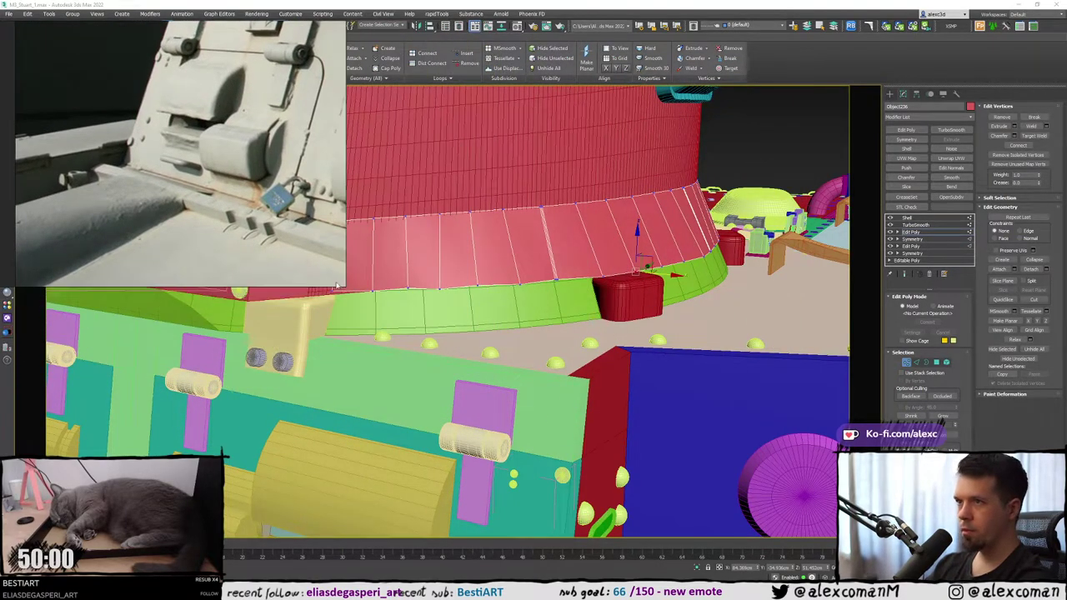
scroll(297, 260, "down", 5)
scroll(192, 142, "up", 2)
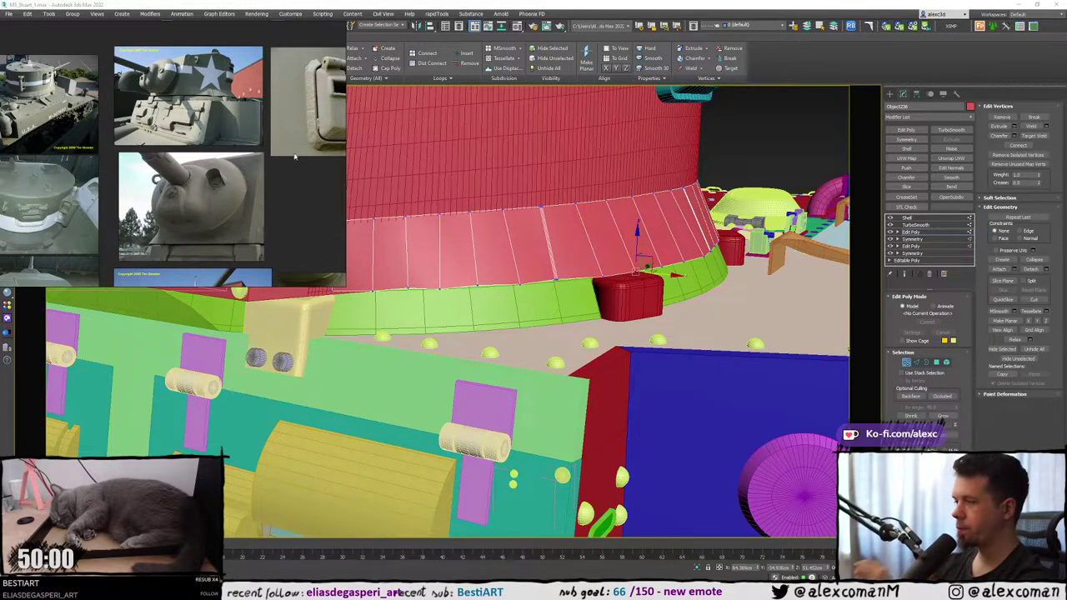
Shrink the reference board and arrange it as a compact overview of the turret and hull photos.
scroll(305, 235, "down", 2)
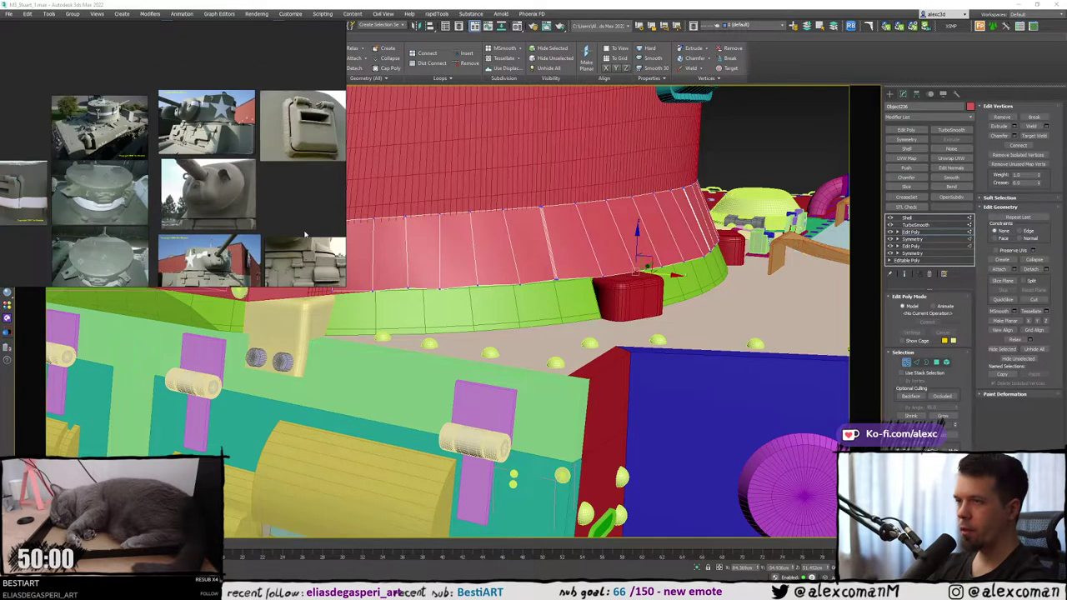
left_click_drag(345, 286, 315, 256)
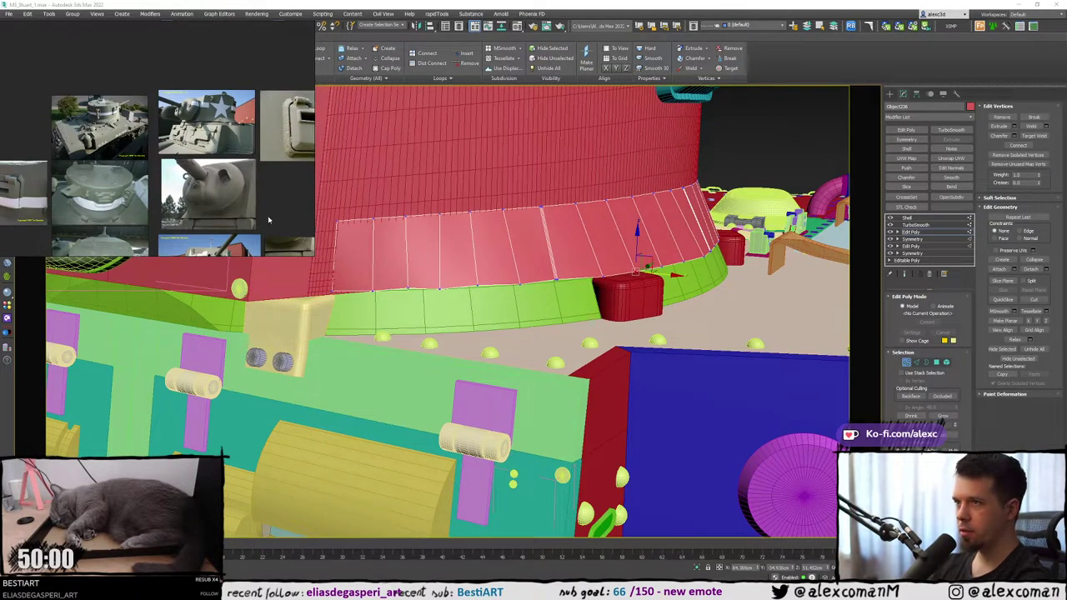
scroll(208, 156, "down", 4)
middle_click_drag(185, 138, 122, 60)
middle_click_drag(161, 100, 113, 83)
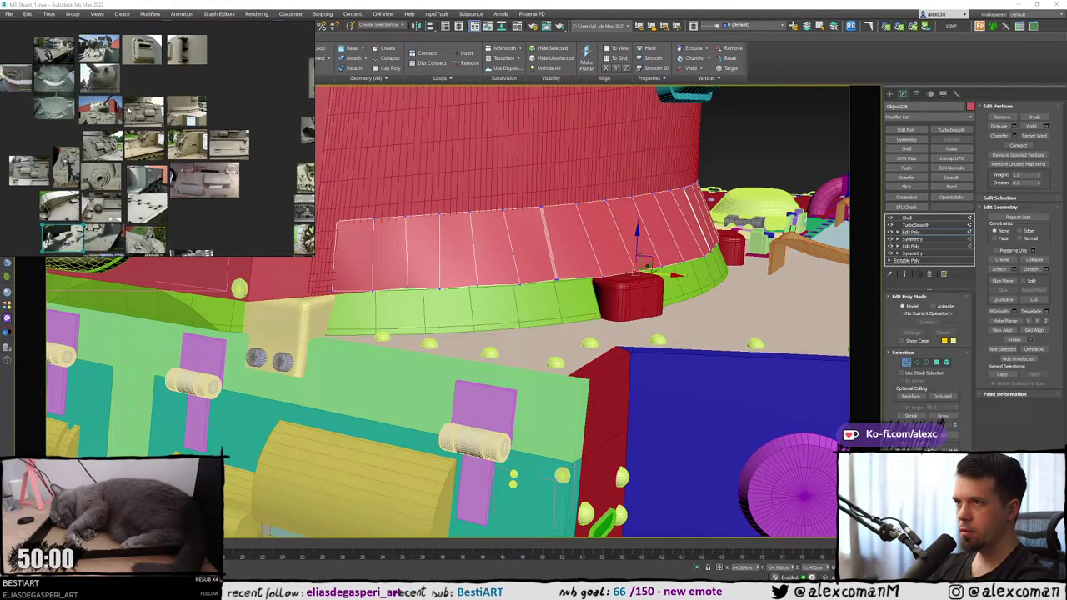
mouse_move(130, 112)
right_mouse_down()
mouse_move(182, 128)
mouse_move(156, 128)
right_mouse_up()
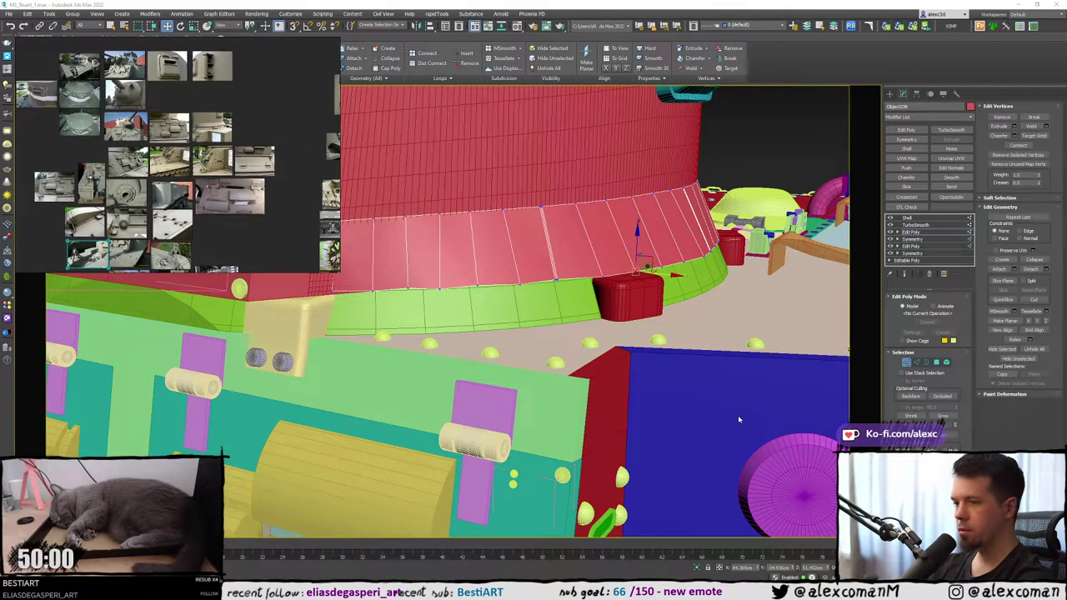
Switch to ZBrush and create a new subtool folder for the L-shaped plate part_6, keeping the default folder name.
key("alt+Tab")
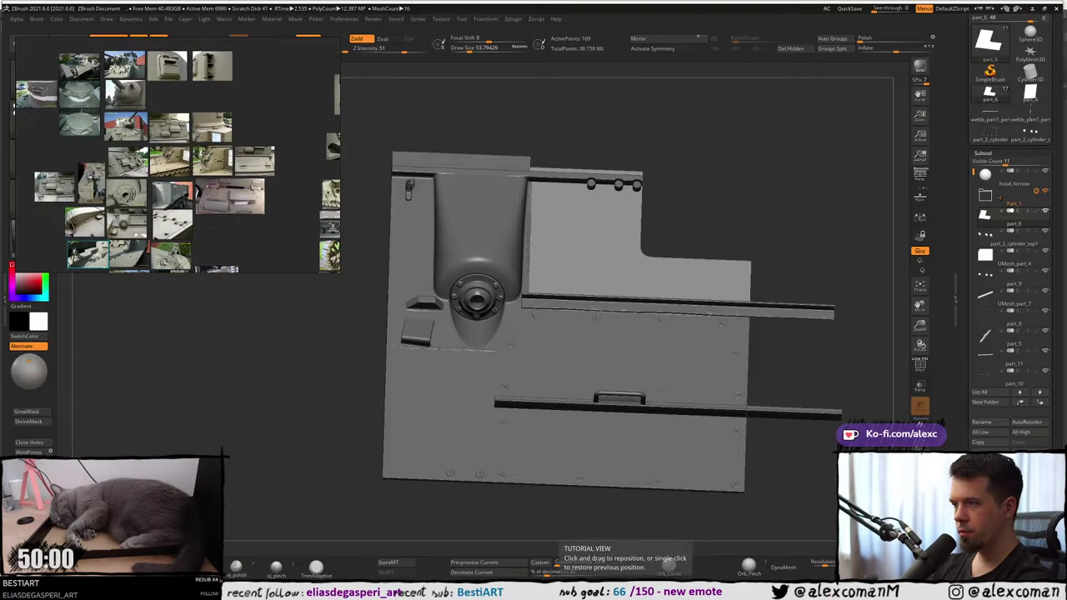
right_click_drag(662, 145, 590, 267)
left_click_drag(599, 222, 719, 241)
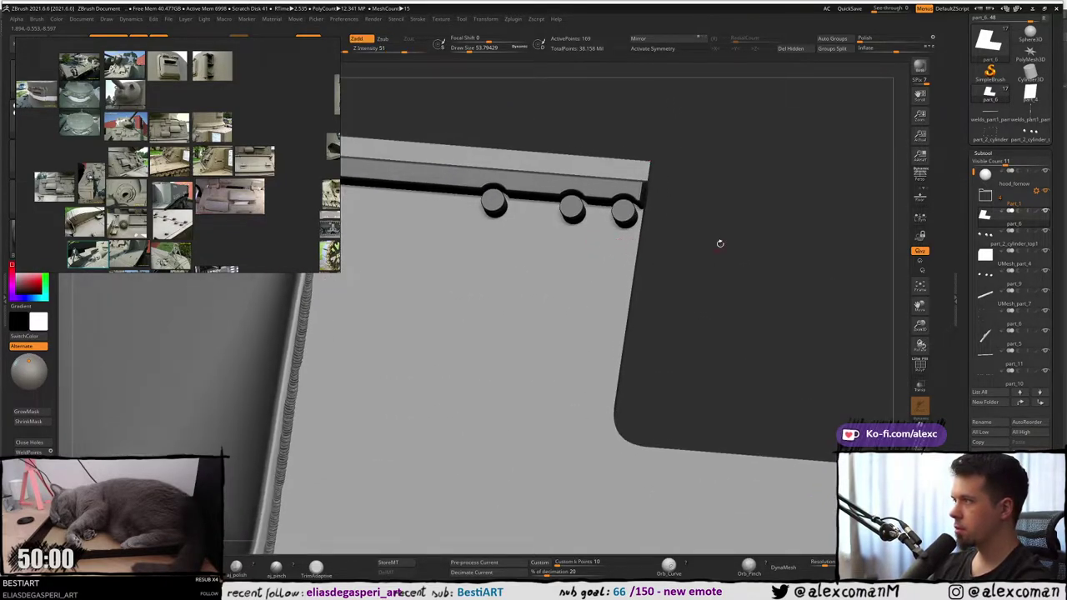
left_click(985, 403)
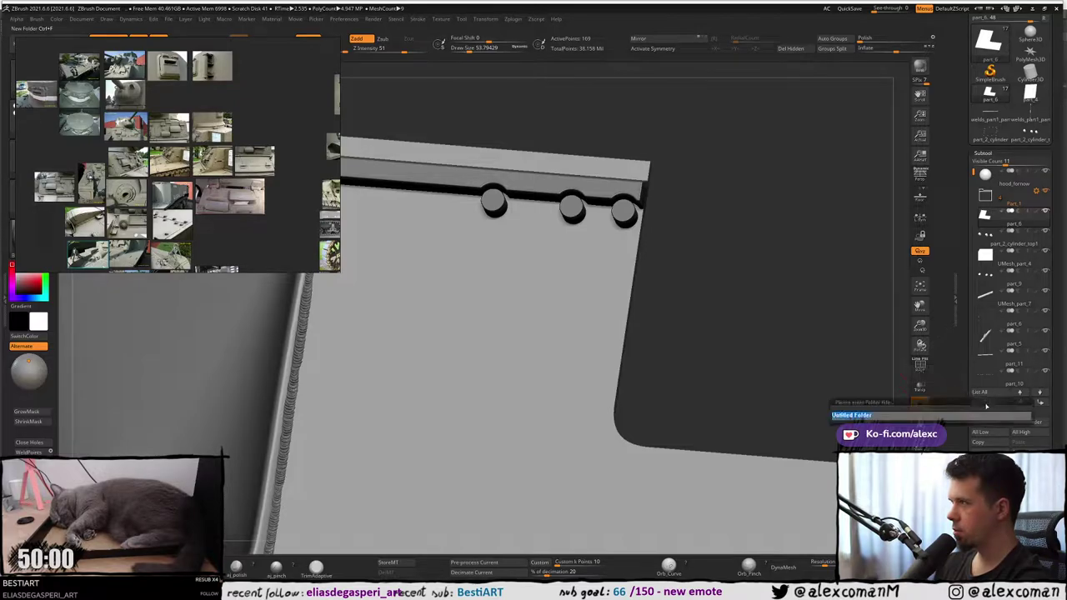
key("Return")
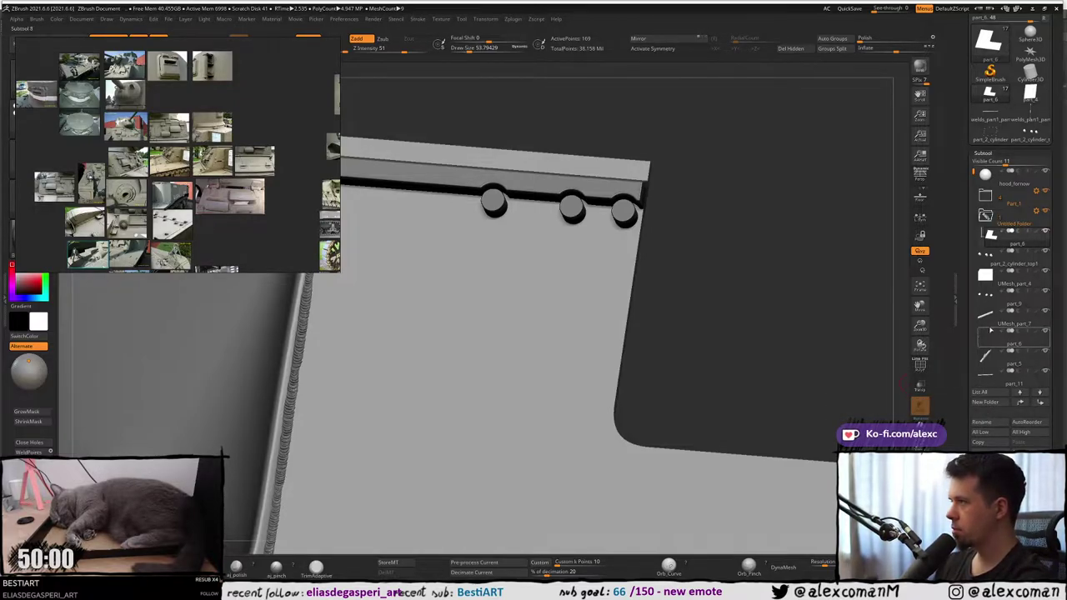
Put part_2_cylinder_top1 in the plate's folder, set it to subtract from the plate, and move the reference board clear of the brush controls.
mouse_move(991, 254)
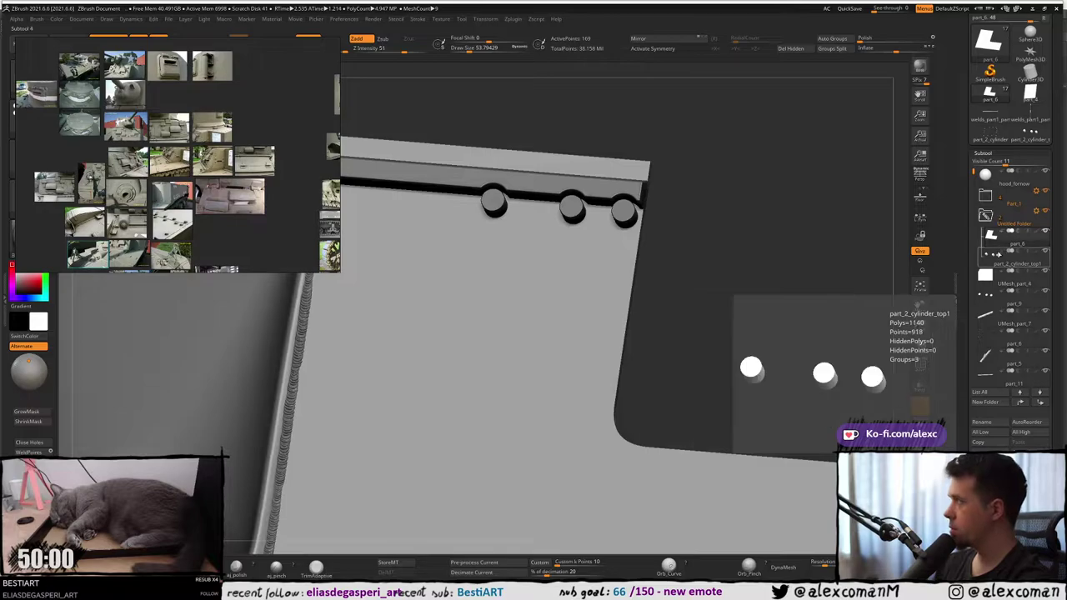
left_click(1018, 252)
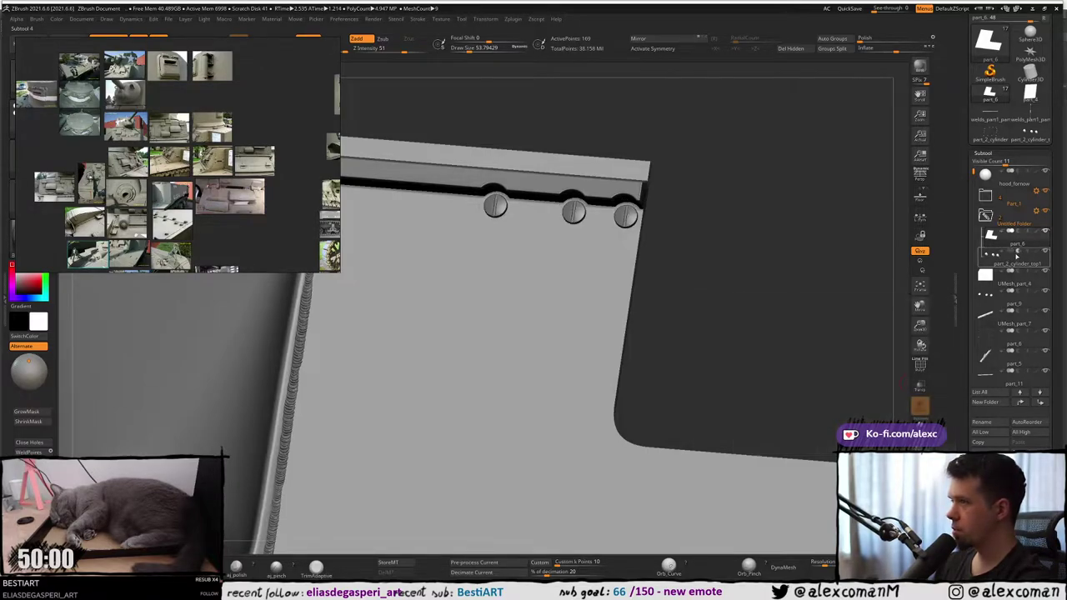
right_click_drag(557, 256, 580, 342)
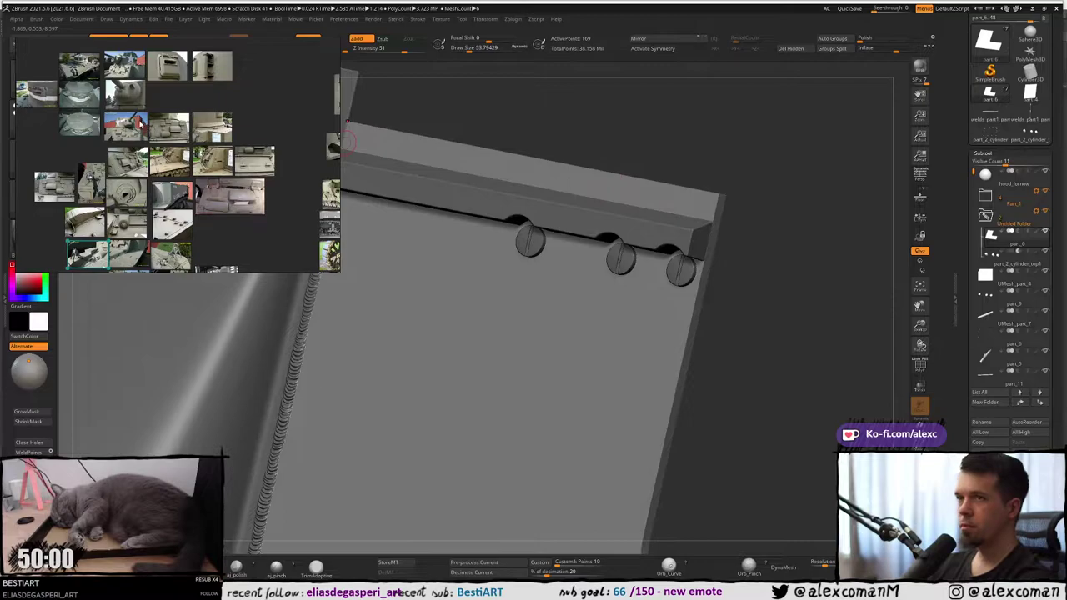
right_click_drag(160, 118, 209, 145)
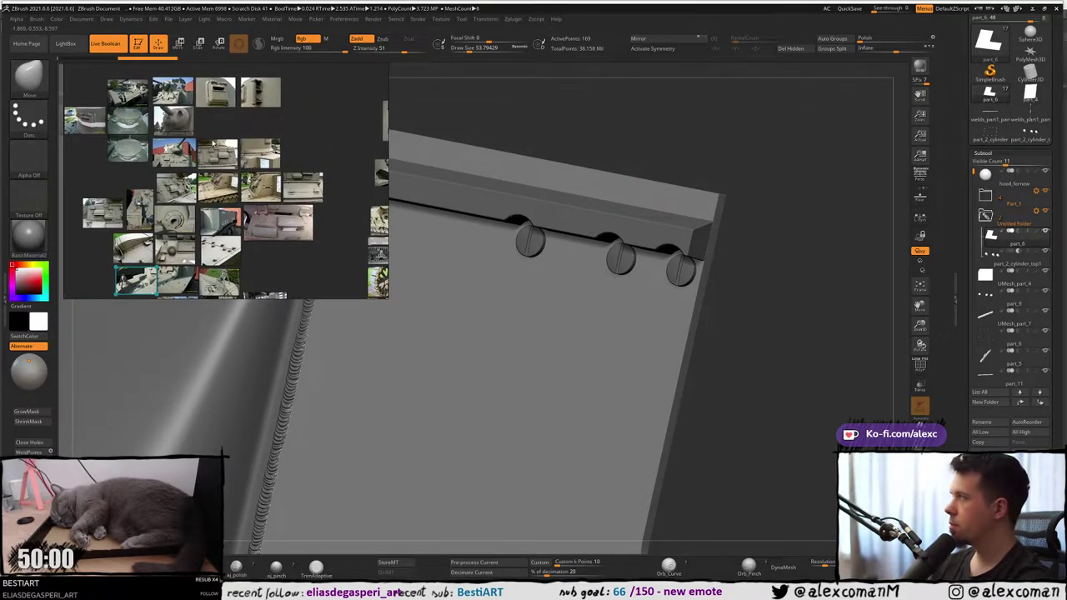
right_click_drag(670, 131, 559, 266)
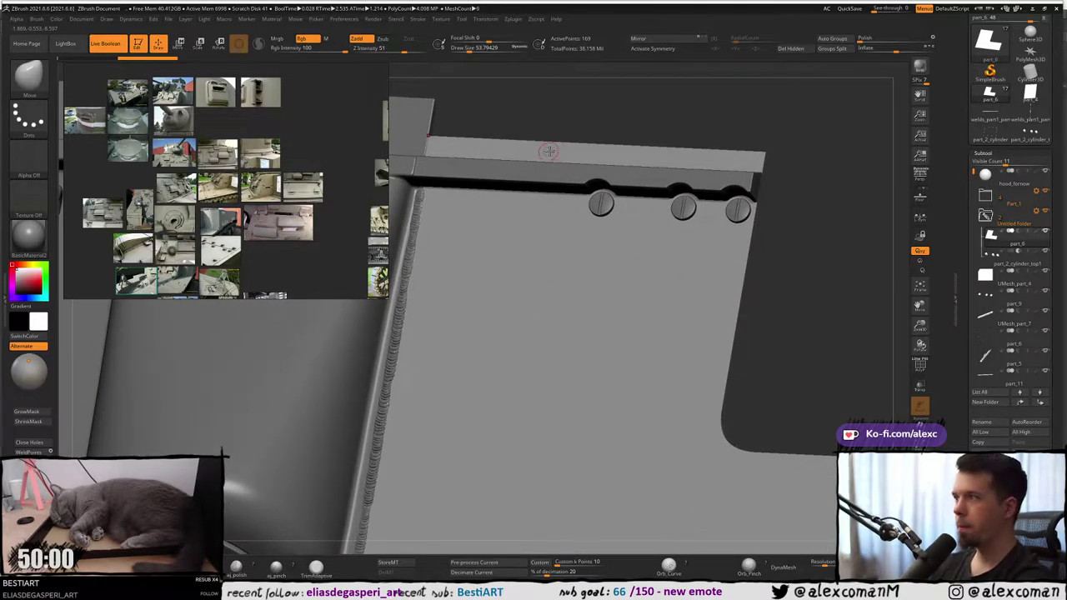
Run Boolean Folder on the plate and cylinders, and delete the source folder with all its contents.
left_click(1036, 190)
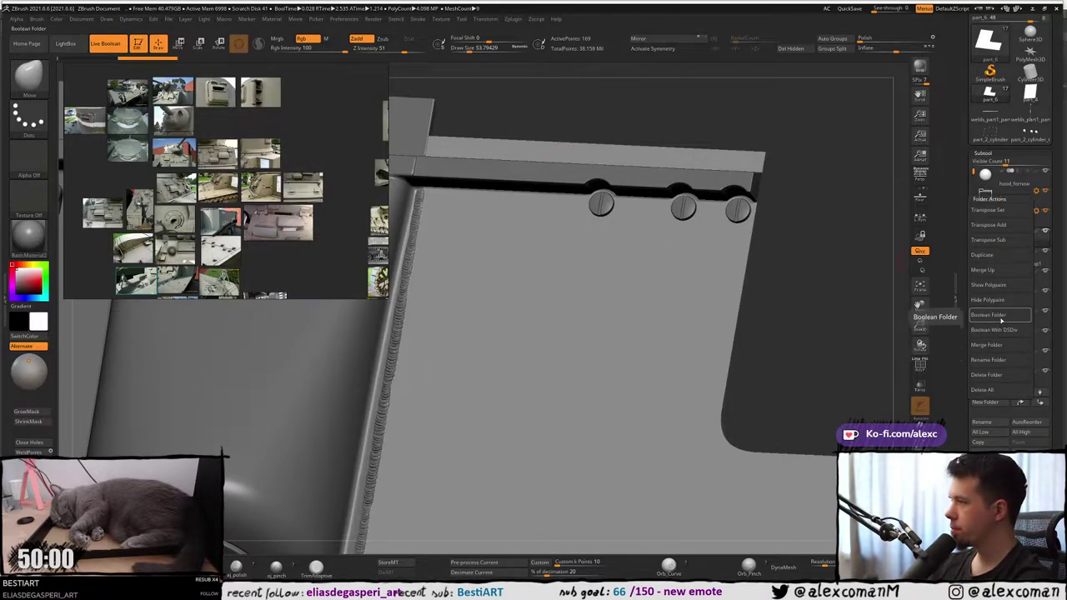
left_click(1004, 316)
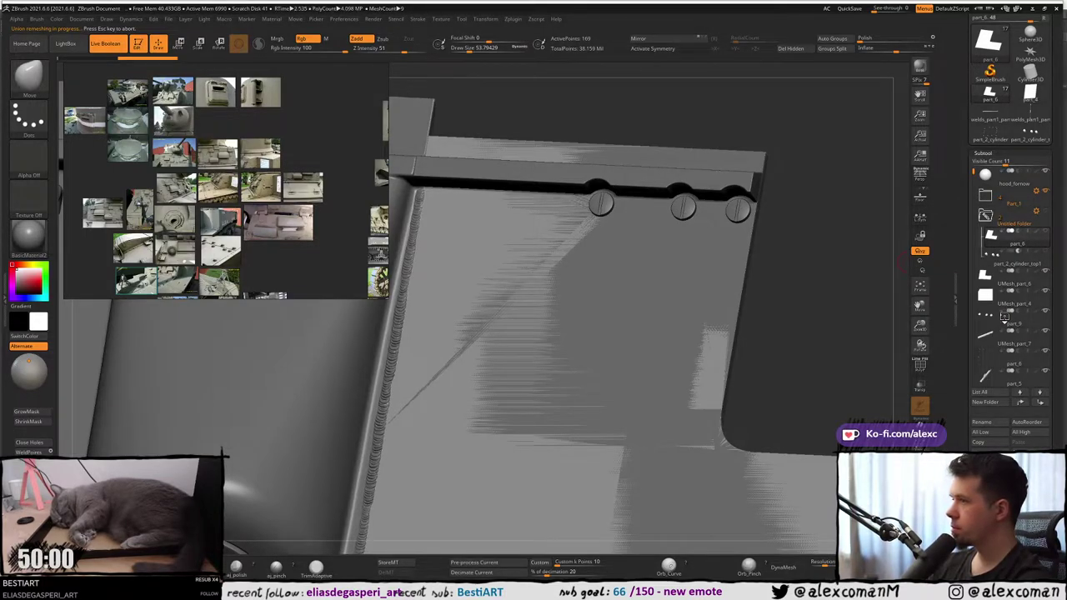
left_click(1036, 212)
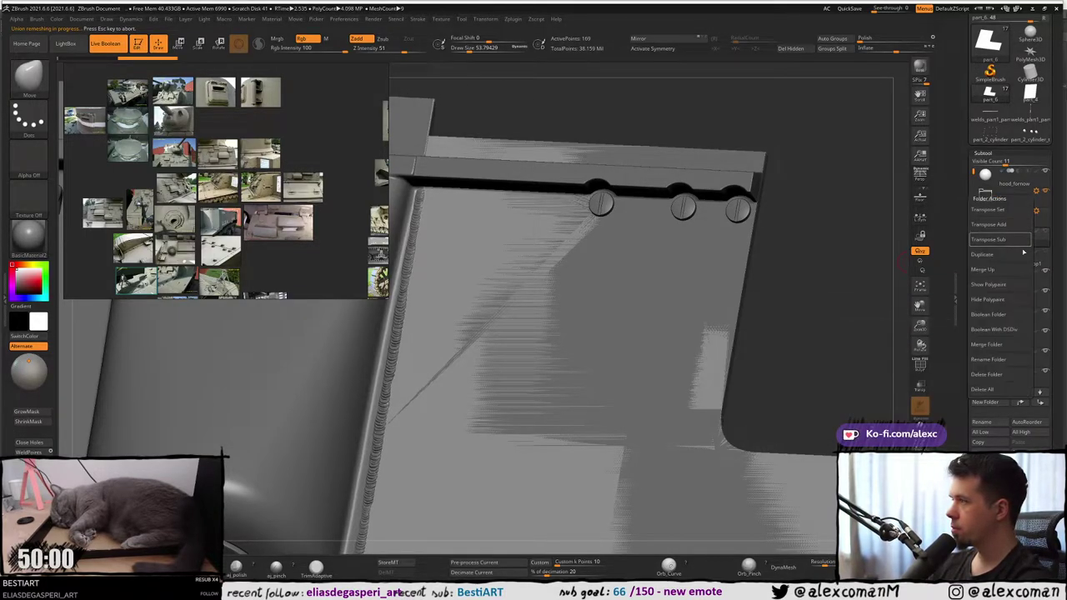
left_click(1000, 389)
left_click(912, 405)
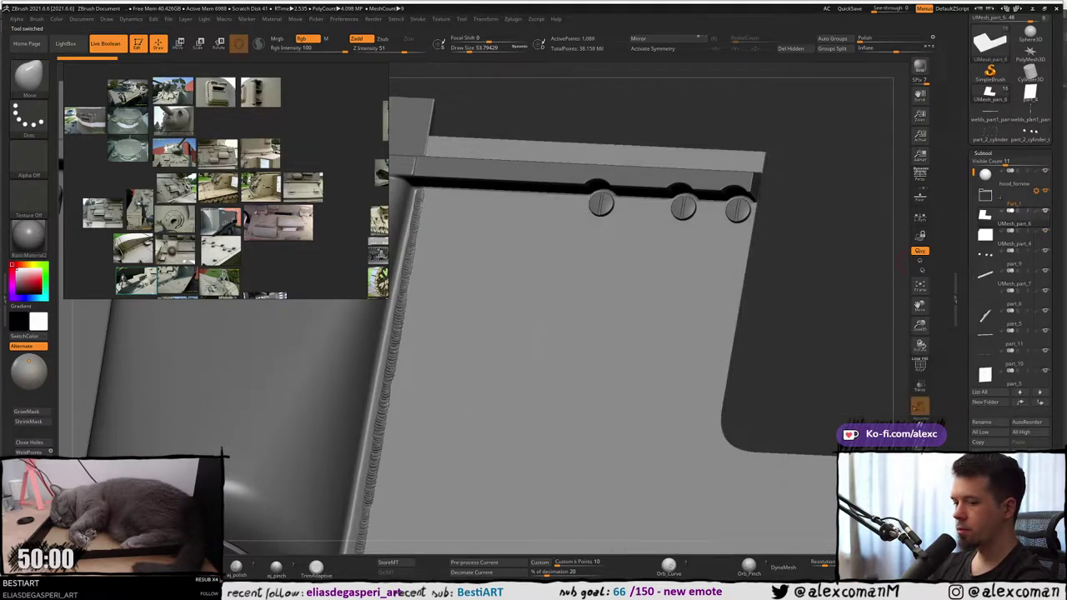
Isolate the booleaned plate and examine the wireframe and polygroups around its three round recesses.
left_click_drag(802, 298, 664, 214)
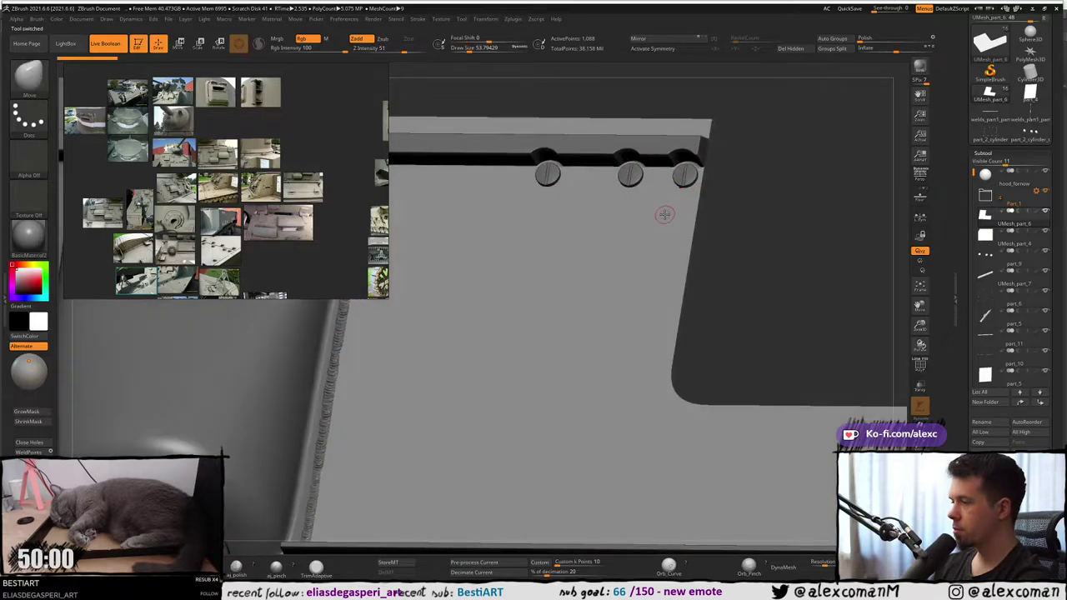
key("alt+s")
mouse_move(673, 235)
right_mouse_down()
mouse_move(657, 236)
mouse_move(659, 248)
right_mouse_up()
mouse_move(659, 247)
left_mouse_down()
mouse_move(648, 200)
mouse_move(663, 185)
left_mouse_up()
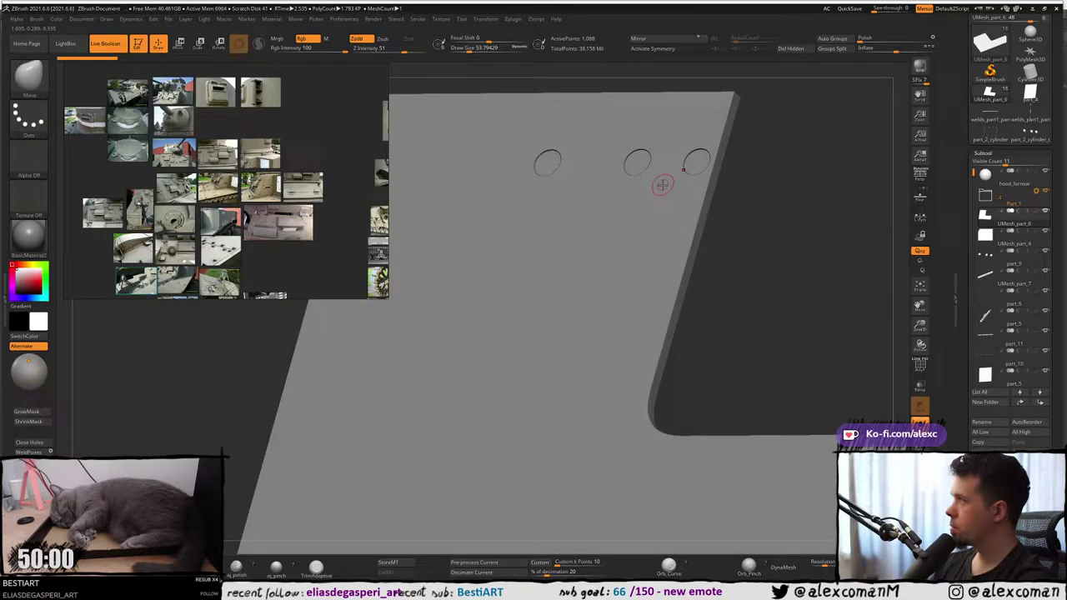
right_click_drag(675, 181, 668, 179)
key("shift+f")
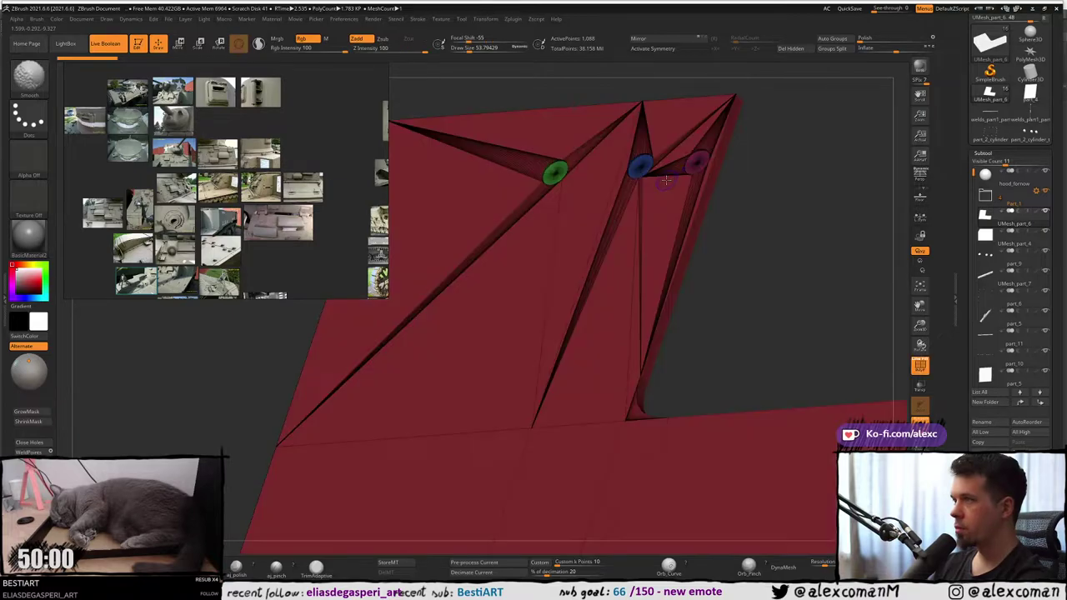
key("shift+f")
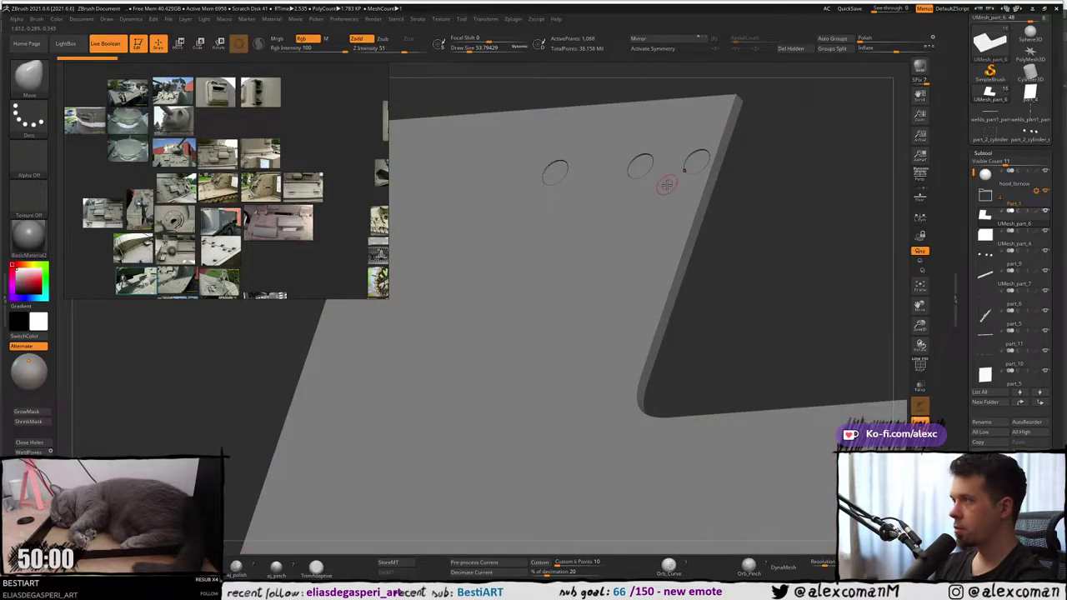
right_click_drag(669, 186, 666, 192)
key("shift+f")
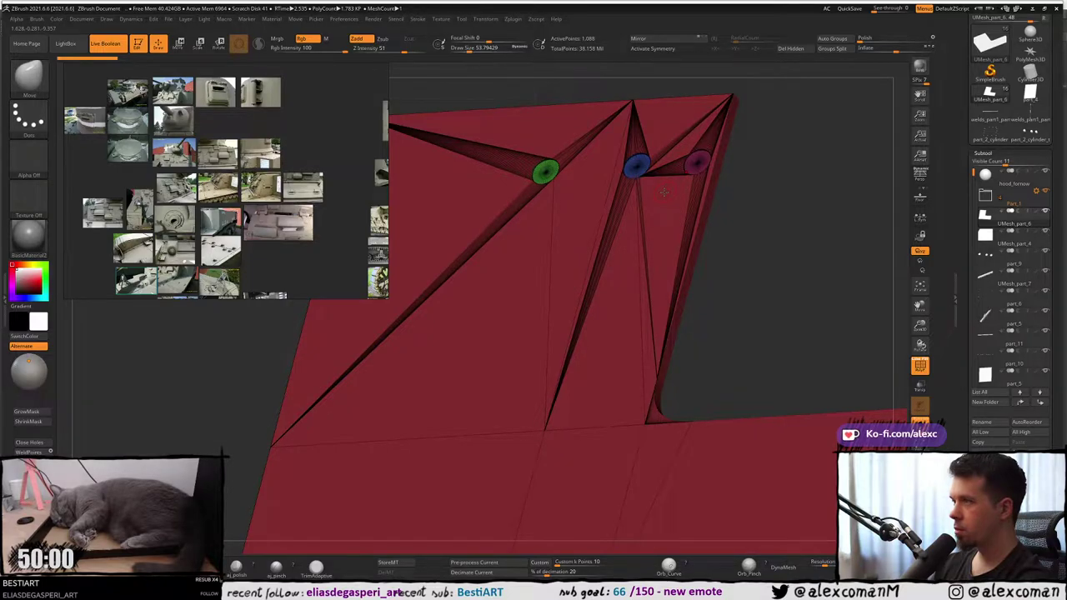
left_click_drag(664, 205, 670, 208)
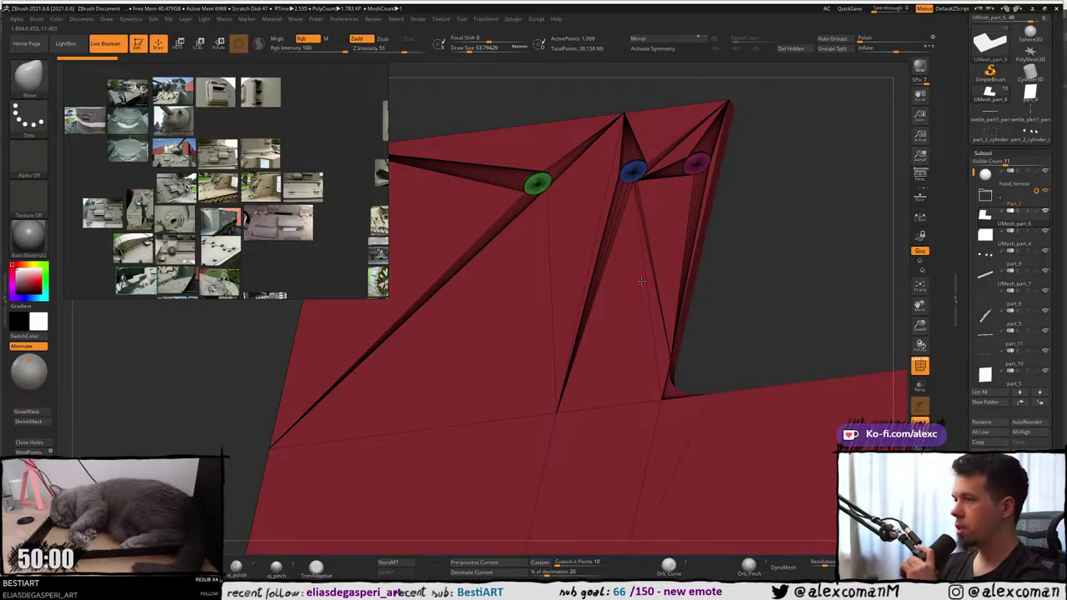
mouse_move(641, 282)
left_mouse_down()
mouse_move(625, 275)
mouse_move(630, 244)
left_mouse_up()
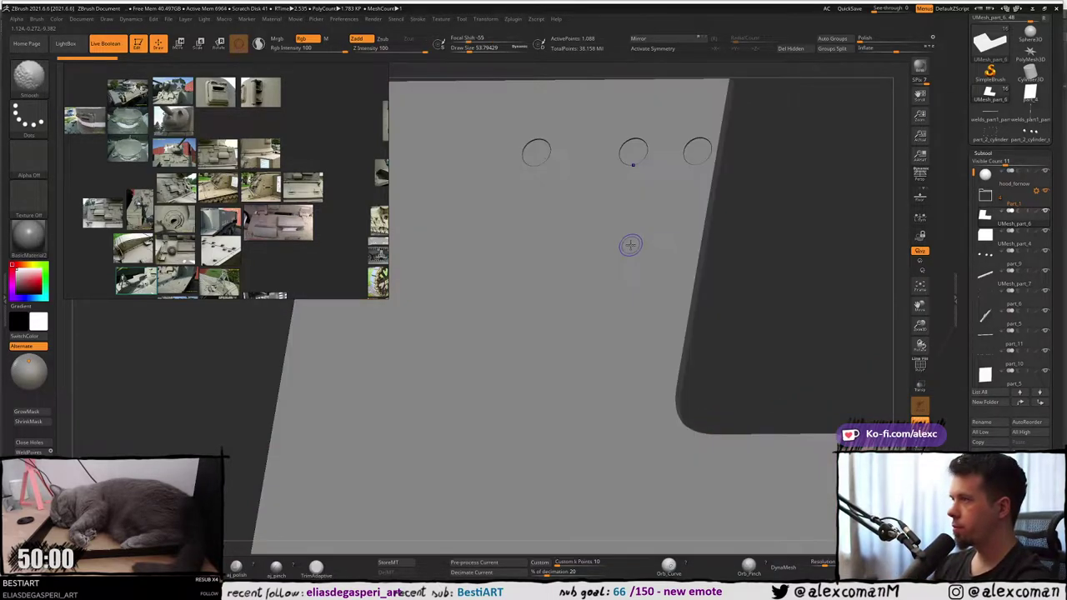
Set the brush draw size to 112 and check the whole isolated plate with and without its wireframe.
right_click_drag(631, 247, 631, 242)
key("s")
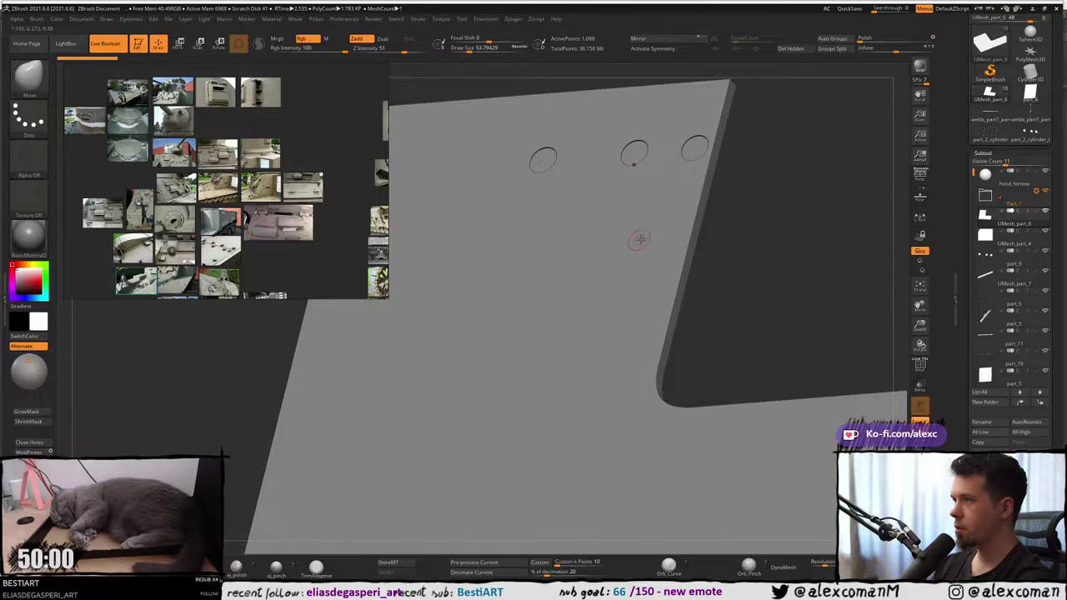
mouse_move(676, 219)
left_mouse_down()
mouse_move(629, 222)
mouse_move(638, 228)
mouse_move(633, 212)
mouse_move(635, 235)
mouse_move(621, 238)
mouse_move(655, 225)
mouse_move(652, 260)
mouse_move(624, 231)
mouse_move(615, 290)
left_mouse_up()
key("shift+f")
key("shift+f")
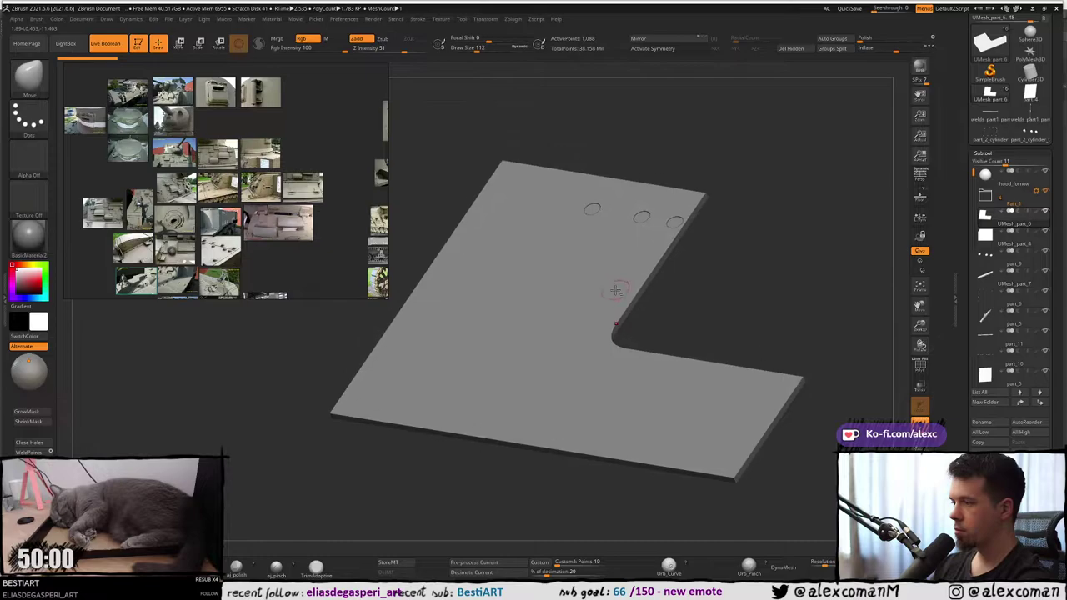
Try DynaMesh on the plate at resolution 128, inspect the recess edges, and undo the remesh.
left_click_drag(970, 50, 971, 134)
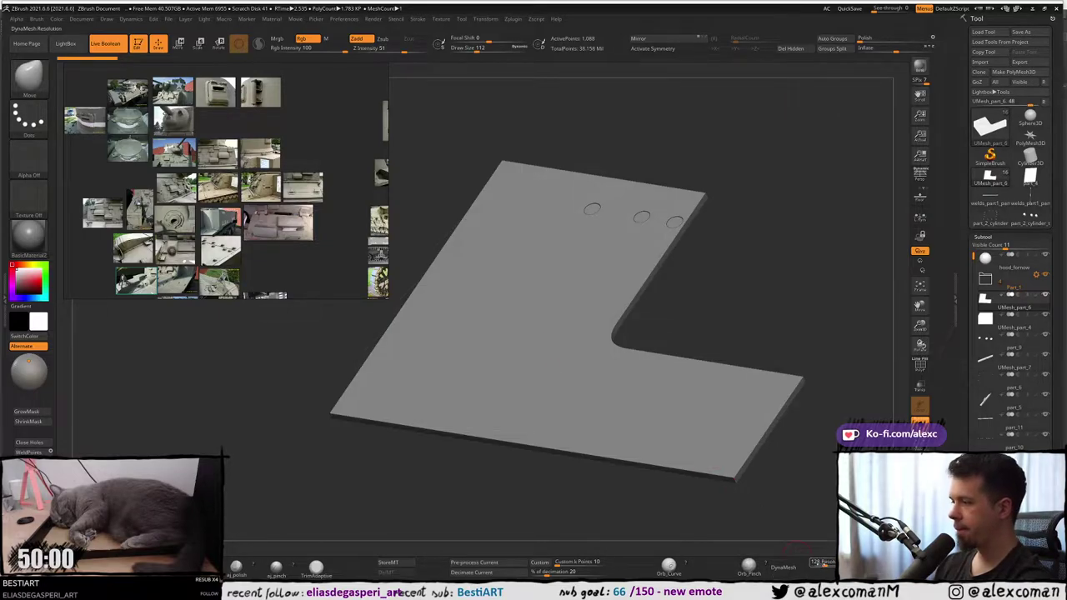
left_click(788, 567)
right_click_drag(632, 240, 659, 367, "ctrl")
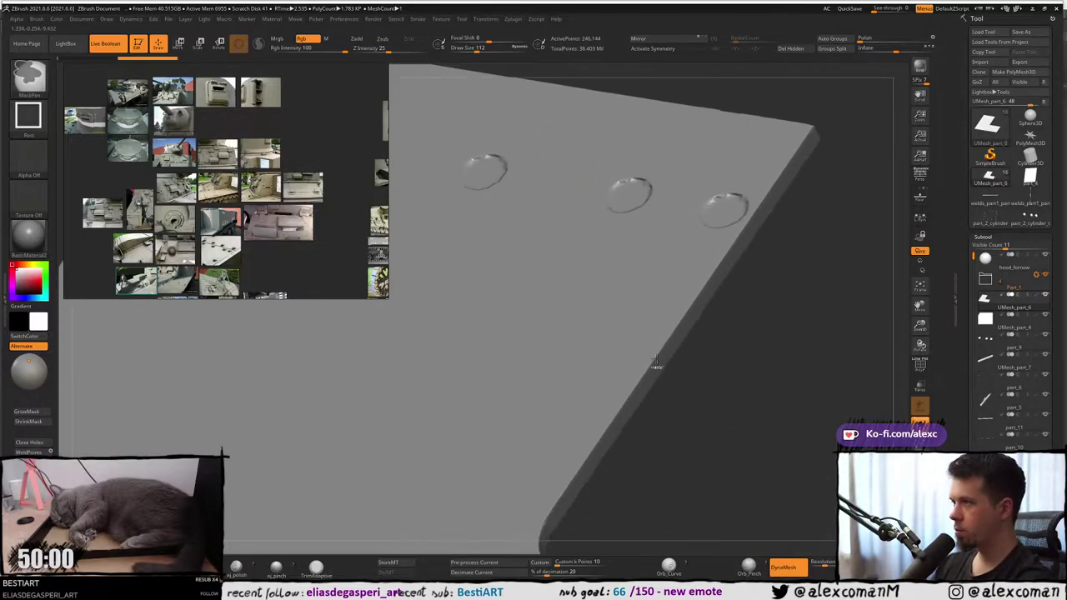
key("shift+f")
key("shift+f")
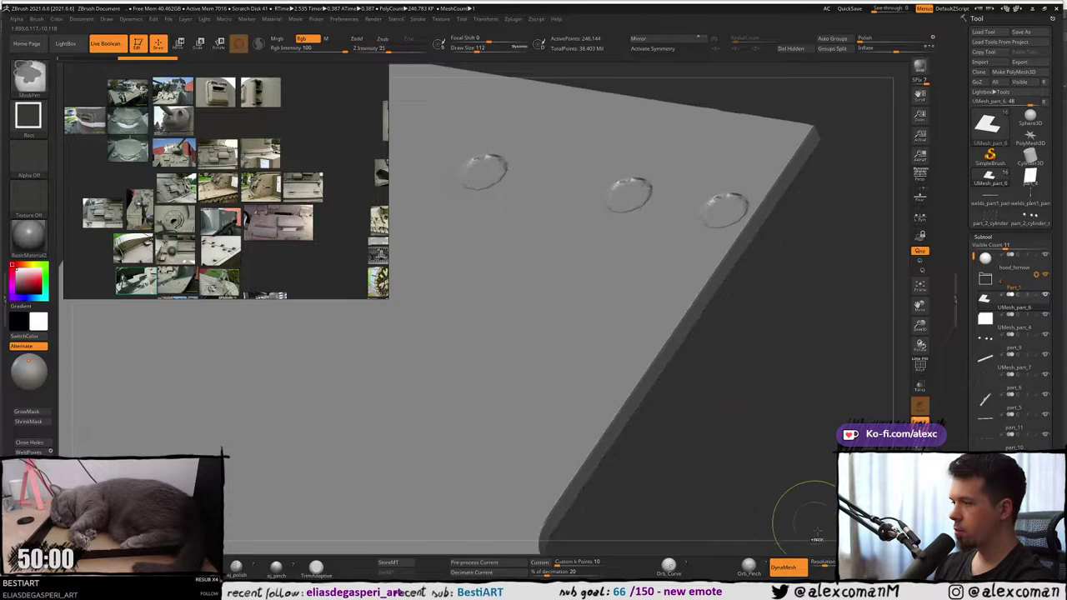
key("ctrl+z")
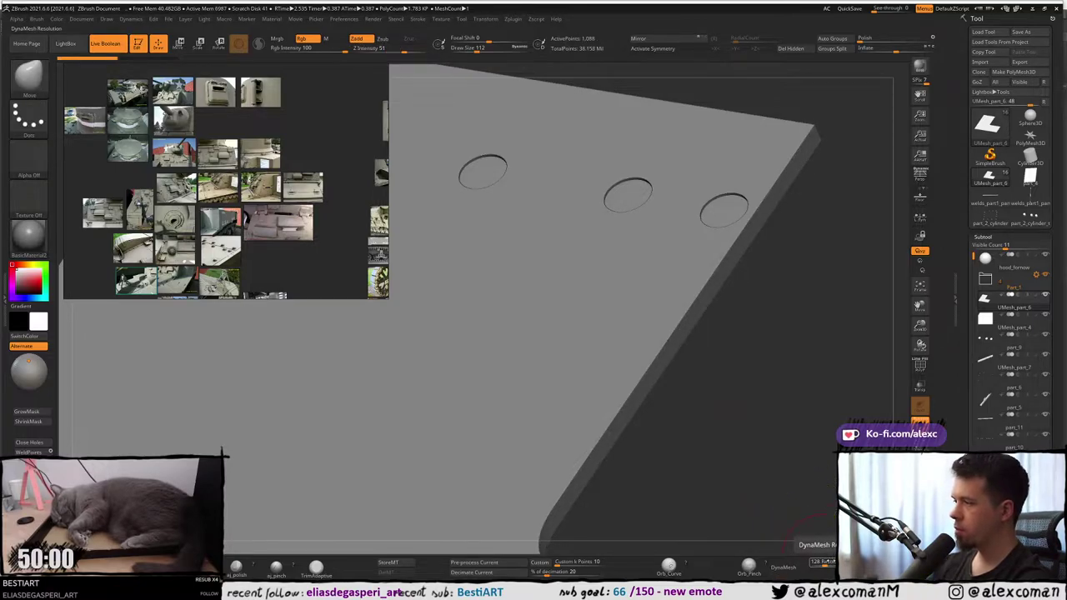
Try DynaMesh on the plate at a higher resolution, inspect the recesses, and undo it.
left_click(828, 561)
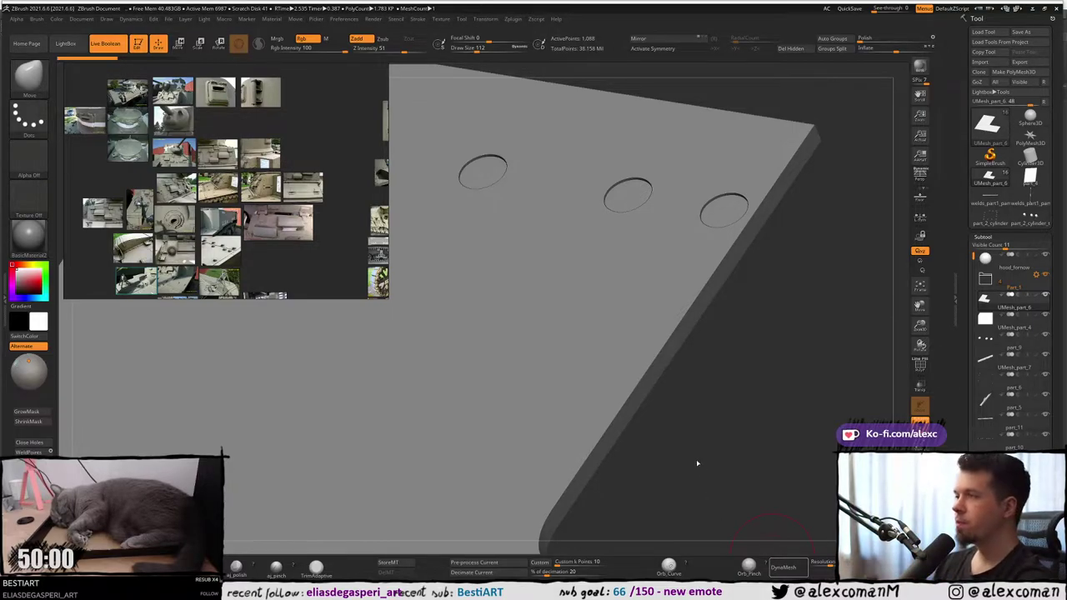
mouse_move(683, 441)
left_mouse_down()
mouse_move(700, 471)
mouse_move(679, 457)
left_mouse_up()
key("ctrl+z")
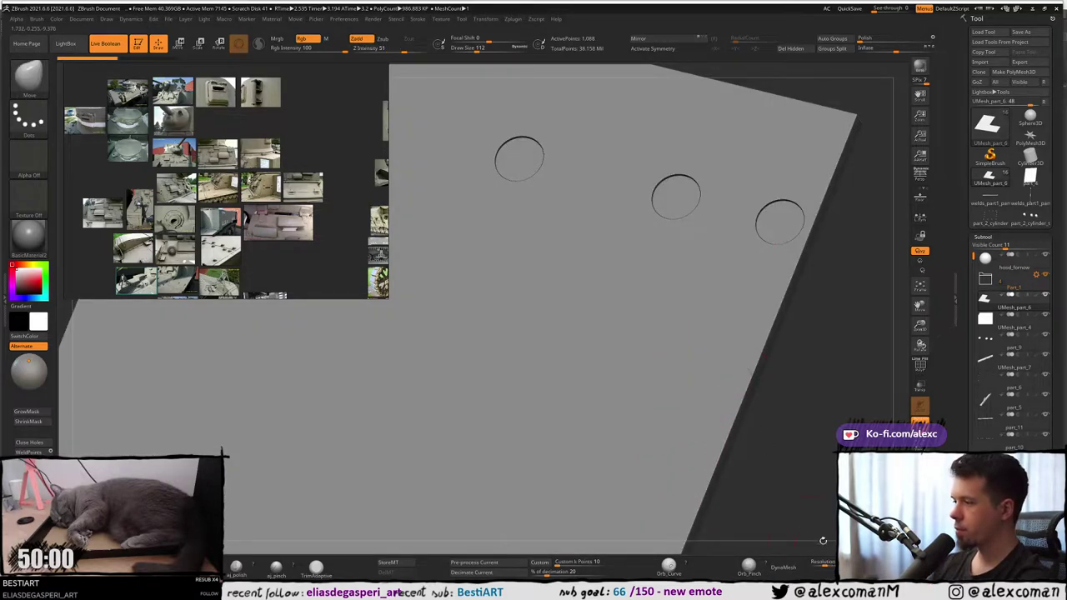
Raise the DynaMesh resolution further, remesh the plate, and inspect the mesh around the round recesses.
left_click(832, 562)
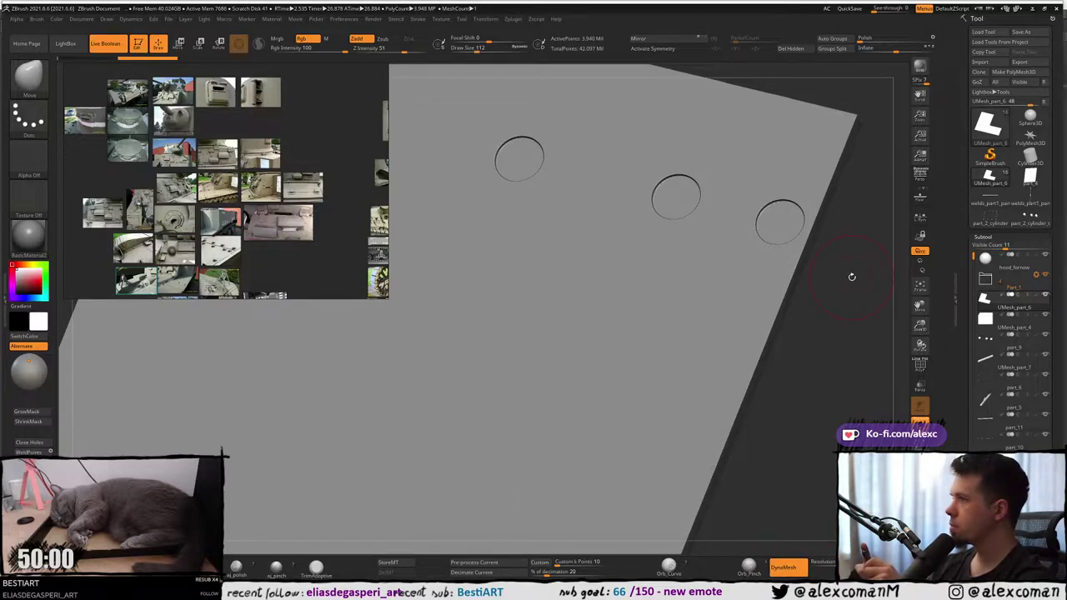
right_click_drag(636, 236, 626, 230)
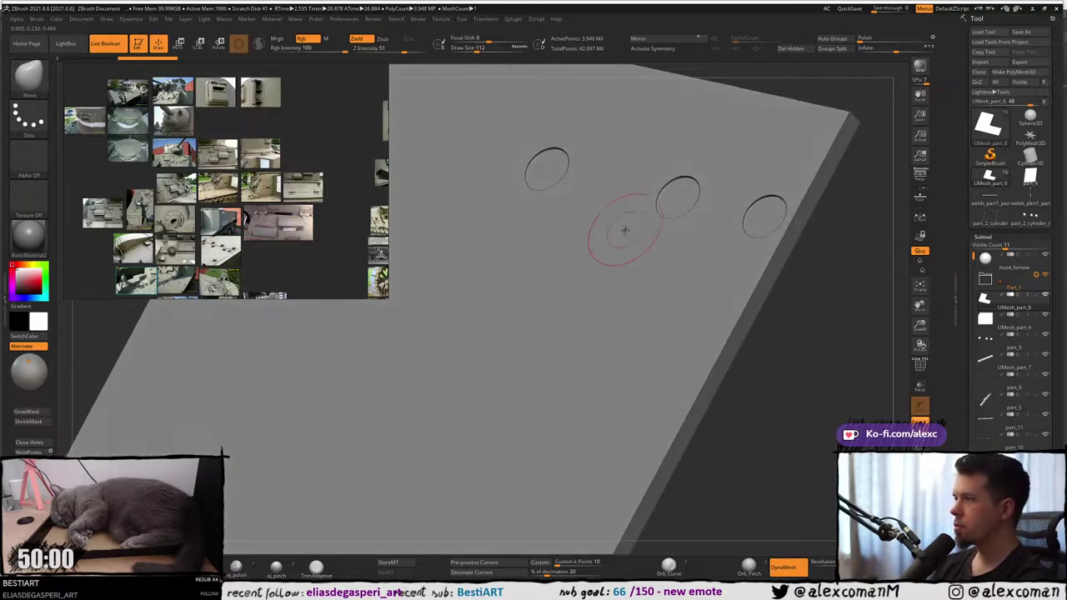
key("shift+f")
key("shift+f")
mouse_move(612, 170)
right_mouse_down()
mouse_move(612, 218)
mouse_move(600, 191)
right_mouse_up()
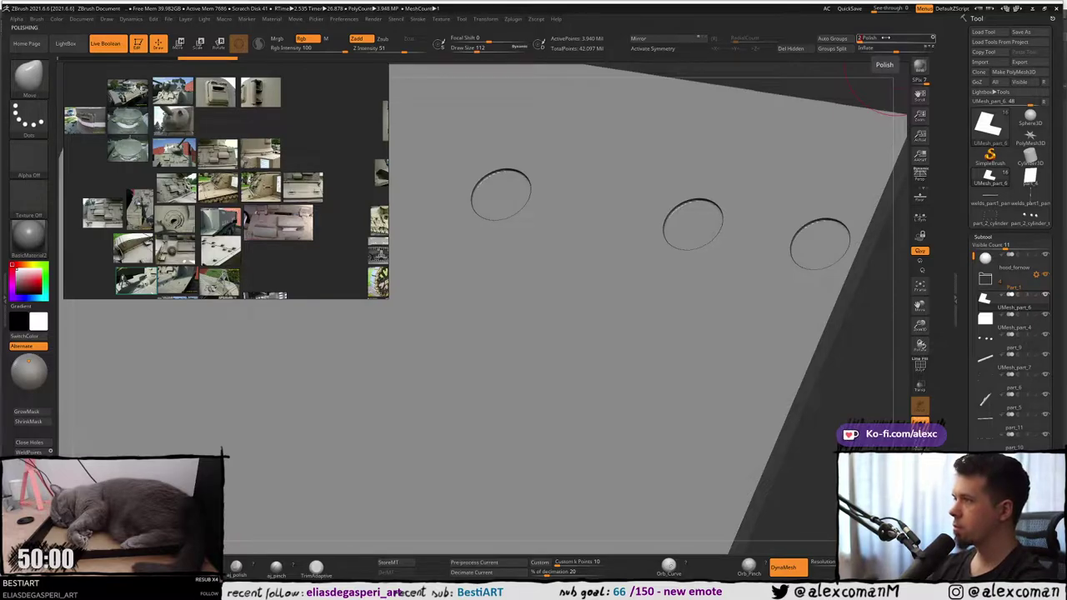
Show the other parts again, select the three slotted screws on the L-shaped plate and lower them into their round recesses.
key("alt+s")
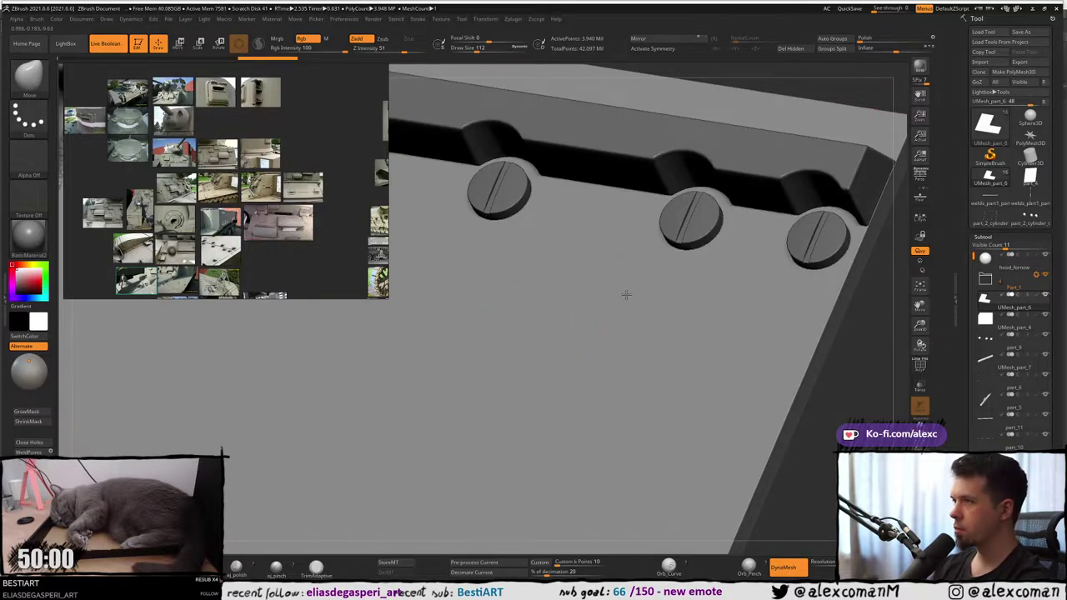
right_click_drag(626, 295, 592, 297, "alt")
left_click(780, 249, "alt")
key("w")
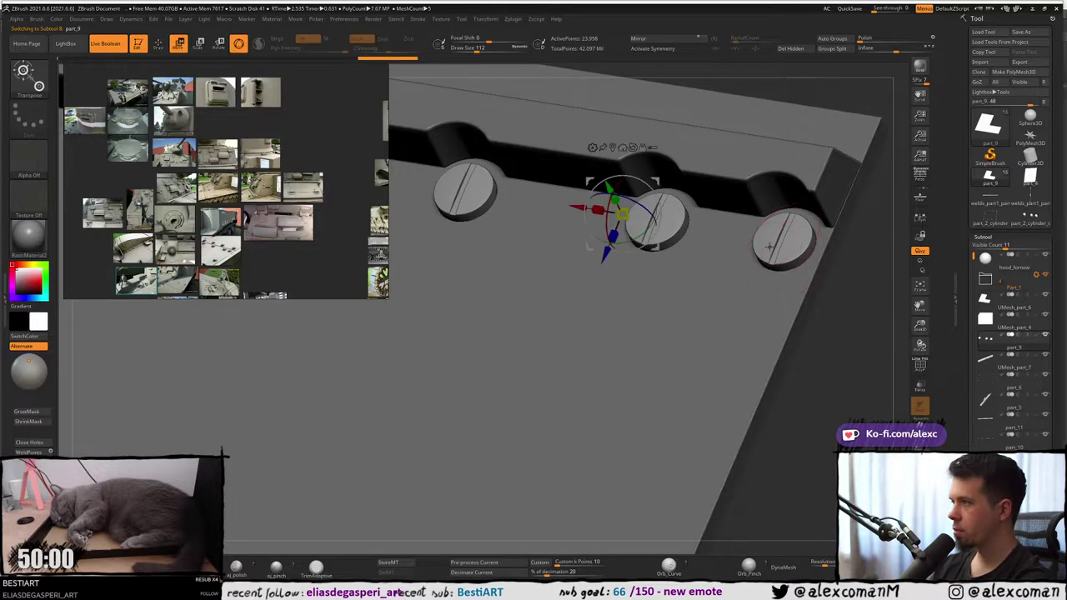
right_click_drag(768, 247, 656, 249, "ctrl")
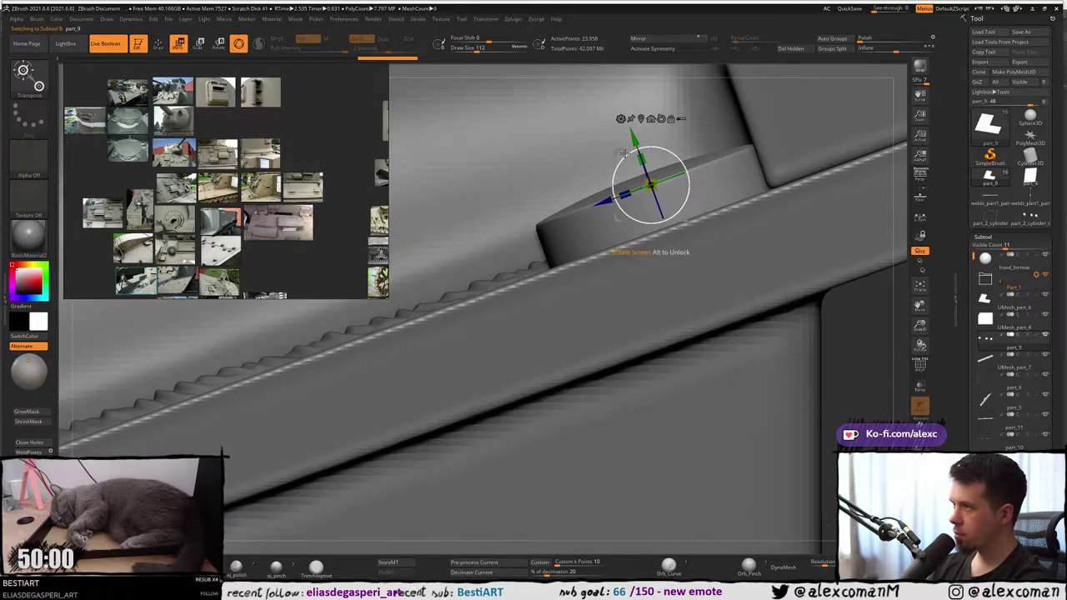
left_click_drag(635, 138, 649, 184)
mouse_move(649, 184)
right_mouse_down()
mouse_move(640, 229)
mouse_move(627, 216)
mouse_move(645, 192)
right_mouse_up()
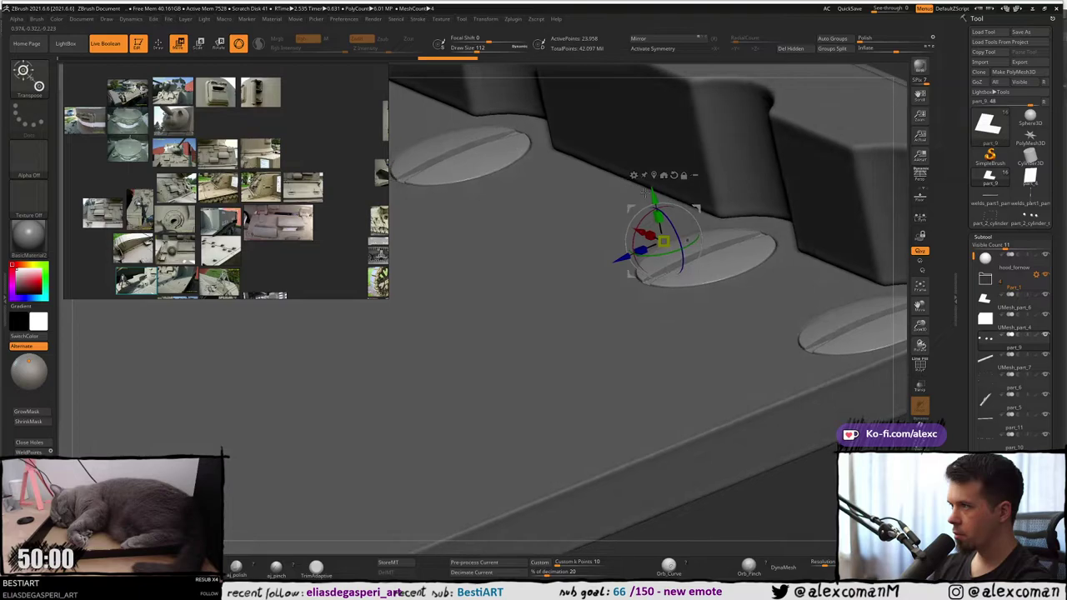
left_click_drag(653, 190, 653, 190)
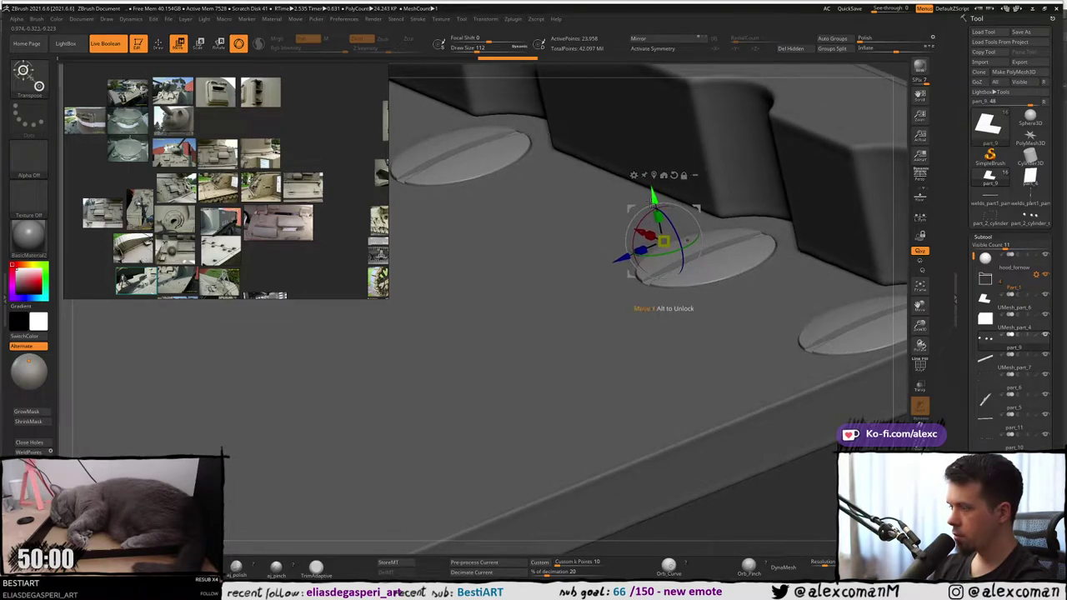
right_click_drag(653, 191, 639, 175)
key("shift+f")
key("shift+f")
right_click_drag(638, 175, 640, 206, "alt")
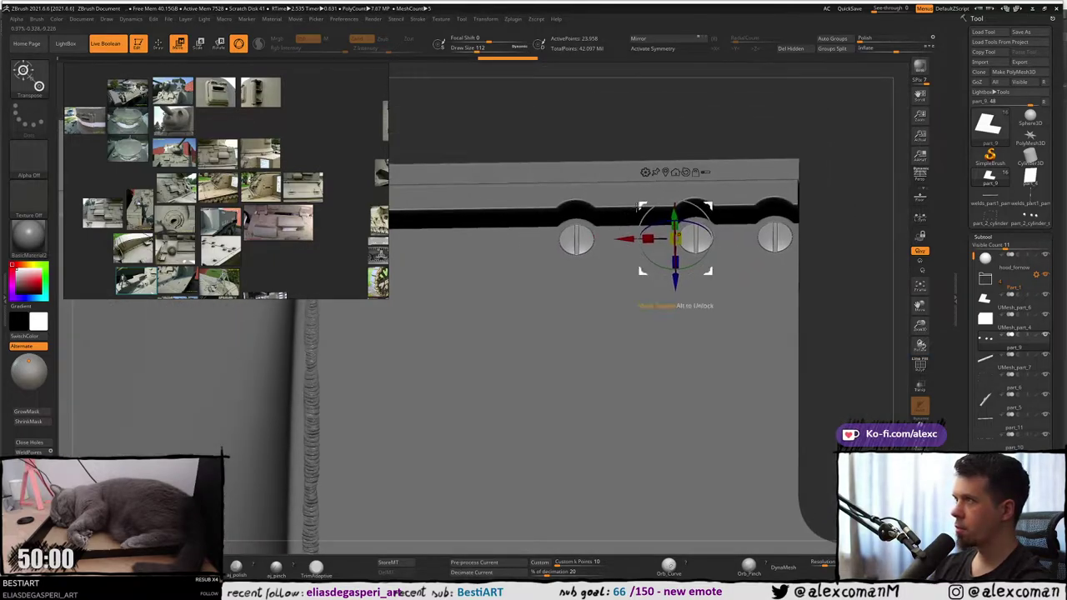
Auto-group the slotted screws into separate polygroups, isolate the first screw for transforming and rotate its slot to a different angle.
left_click(832, 39)
right_click_drag(567, 205, 576, 242, "ctrl")
key("shift+f")
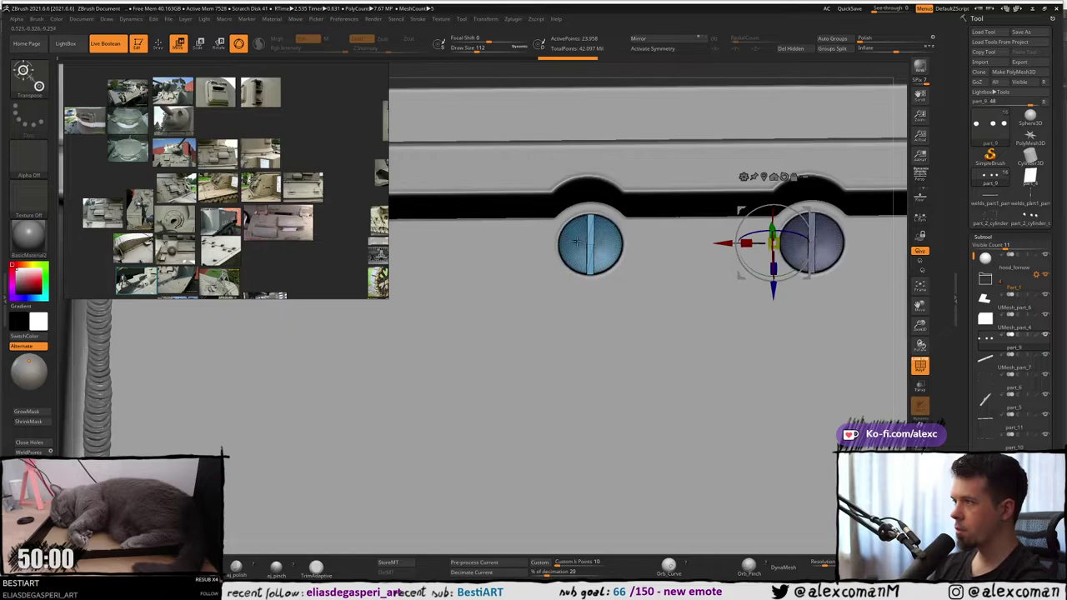
left_click(591, 244)
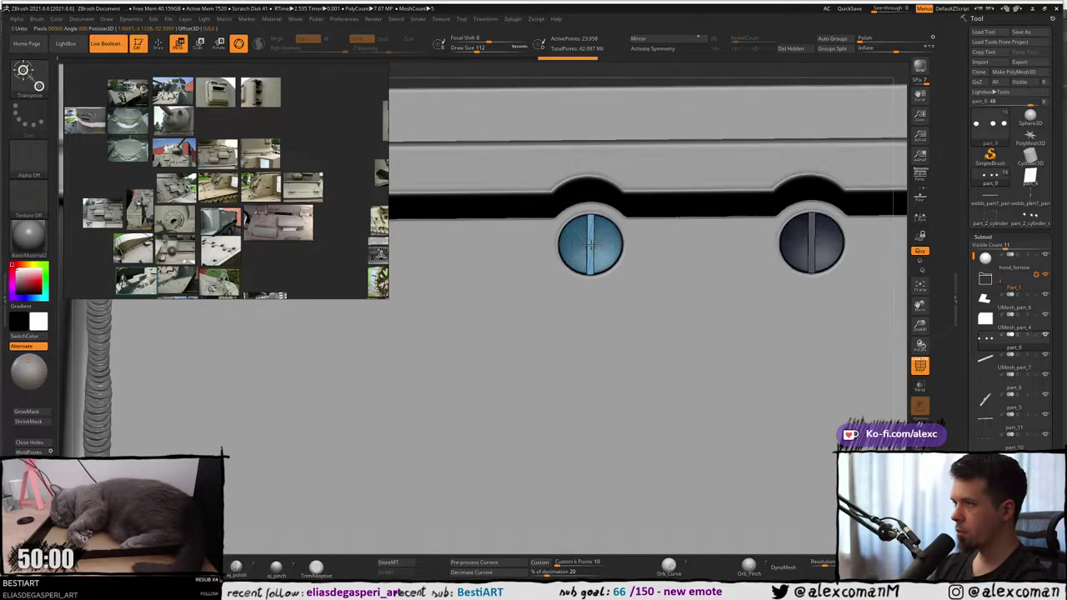
left_click_drag(590, 243, 570, 242)
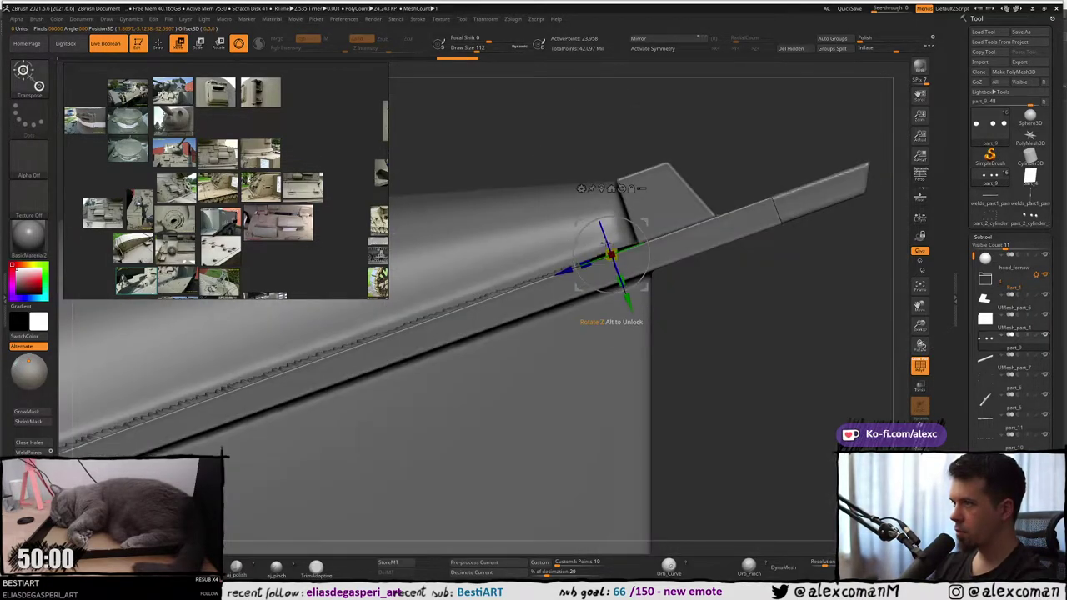
right_click_drag(606, 243, 608, 279, "ctrl")
left_click_drag(616, 275, 601, 281)
right_click_drag(615, 294, 570, 198, "ctrl")
Isolate the middle slotted screw, centre the gizmo on it and rotate its slot slightly.
right_click_drag(707, 252, 695, 369, "ctrl")
left_click(706, 290, "ctrl")
left_click(691, 231)
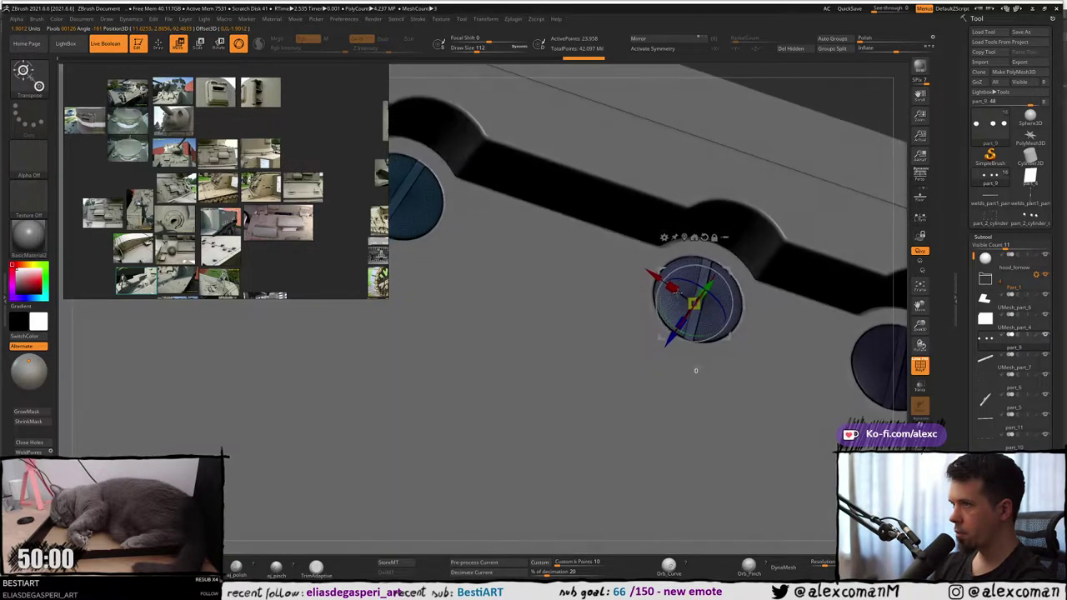
left_click_drag(665, 313, 671, 323)
right_click_drag(621, 273, 618, 269)
Isolate the screw nearest the plate's corner and rotate its slot so it differs from its neighbours.
left_click_drag(618, 269, 805, 302)
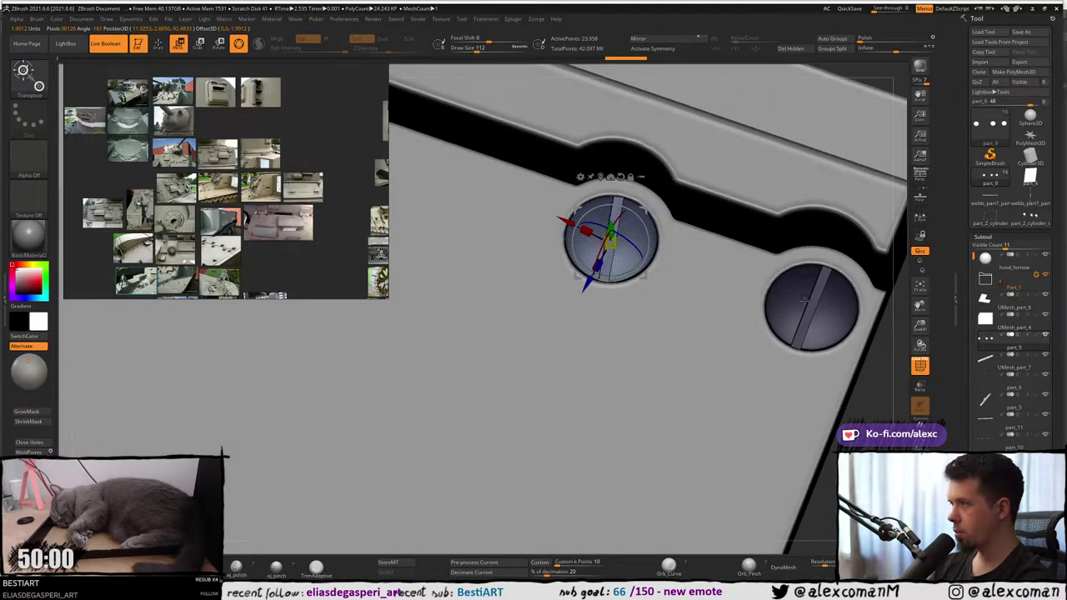
left_click(807, 307)
left_click(800, 242, "alt")
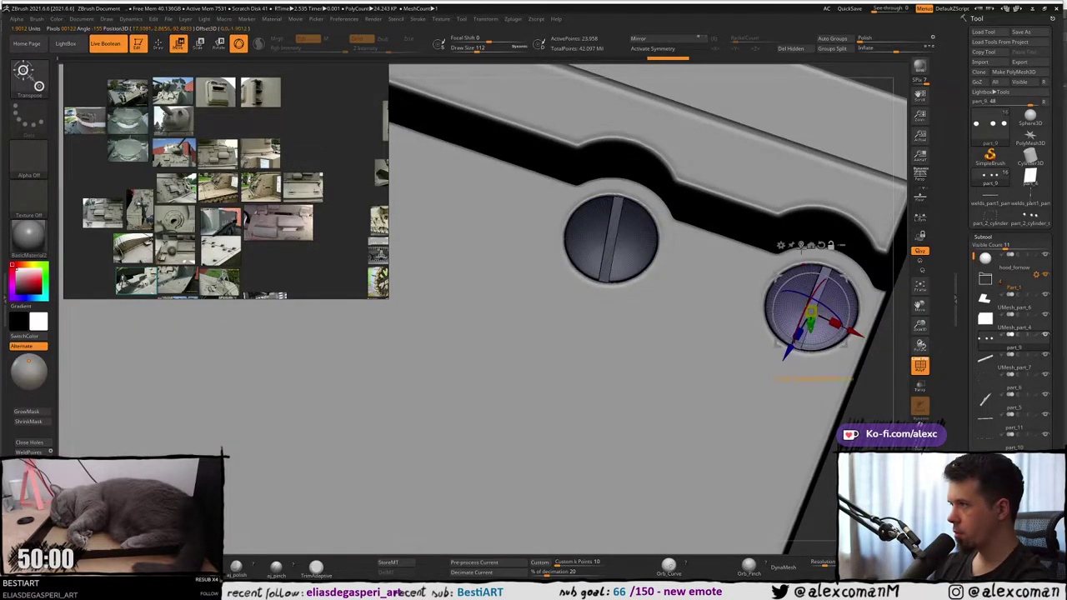
left_click(806, 312, "alt")
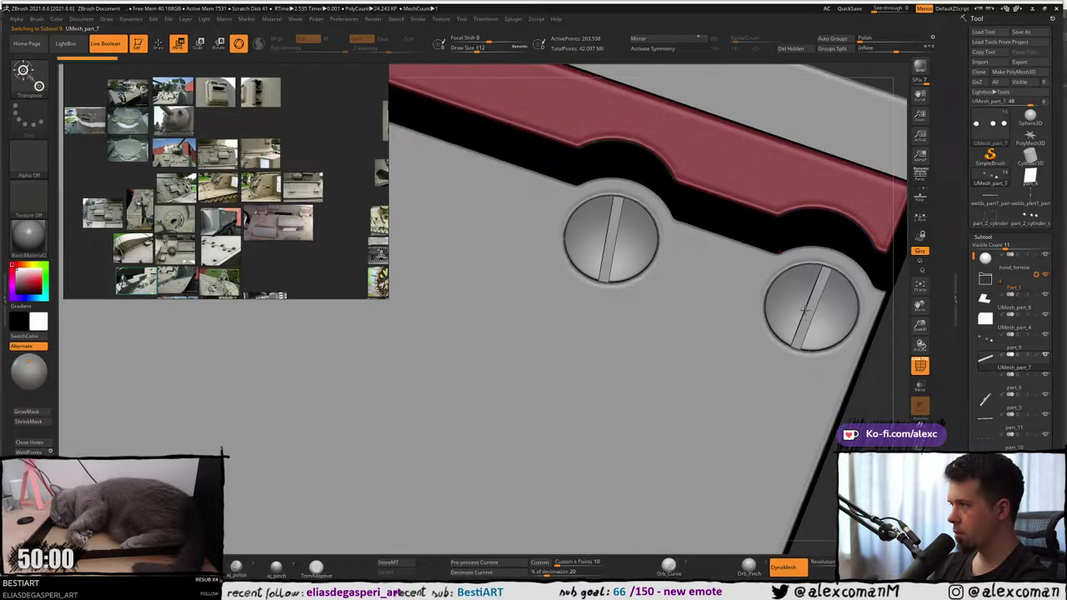
left_click(805, 310, "alt")
right_click_drag(801, 291, 809, 337)
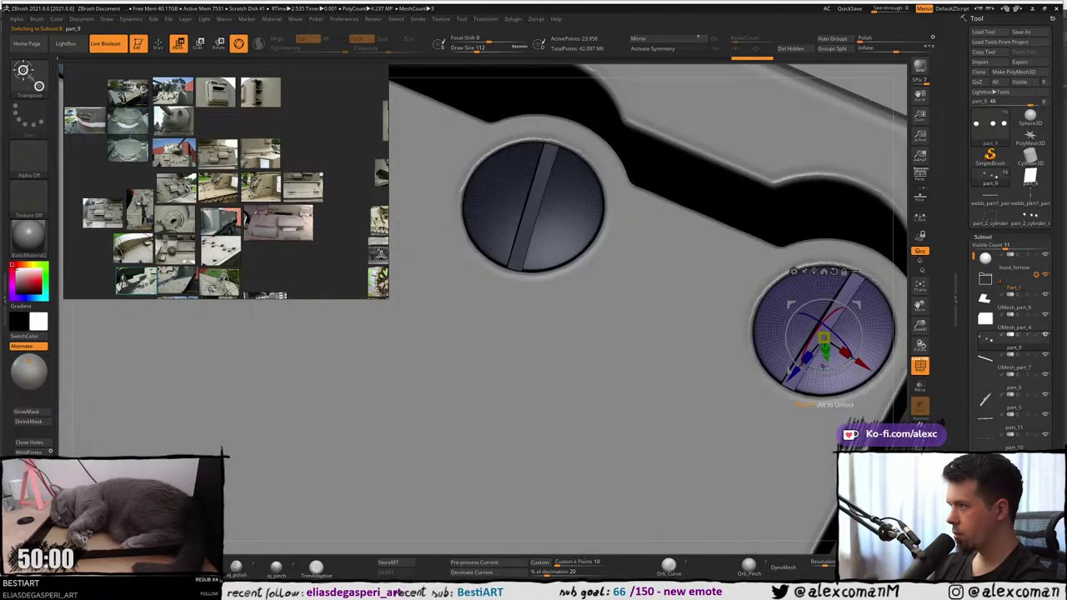
left_click_drag(824, 369, 775, 373)
right_click_drag(693, 280, 688, 225, "ctrl")
Return to sculpting mode, hide the wireframe and examine the whole hood assembly with its seated screws.
key("q")
right_click_drag(695, 350, 676, 296, "ctrl")
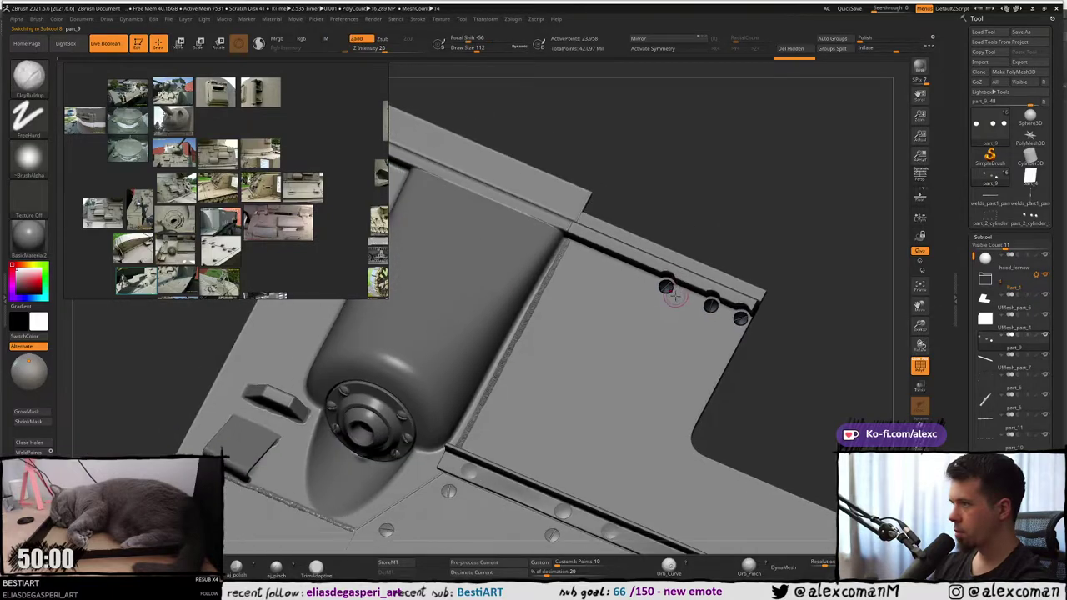
key("shift+f")
mouse_move(705, 372)
right_mouse_down("ctrl")
mouse_move(701, 193)
mouse_move(714, 179)
mouse_move(700, 257)
right_mouse_up("ctrl")
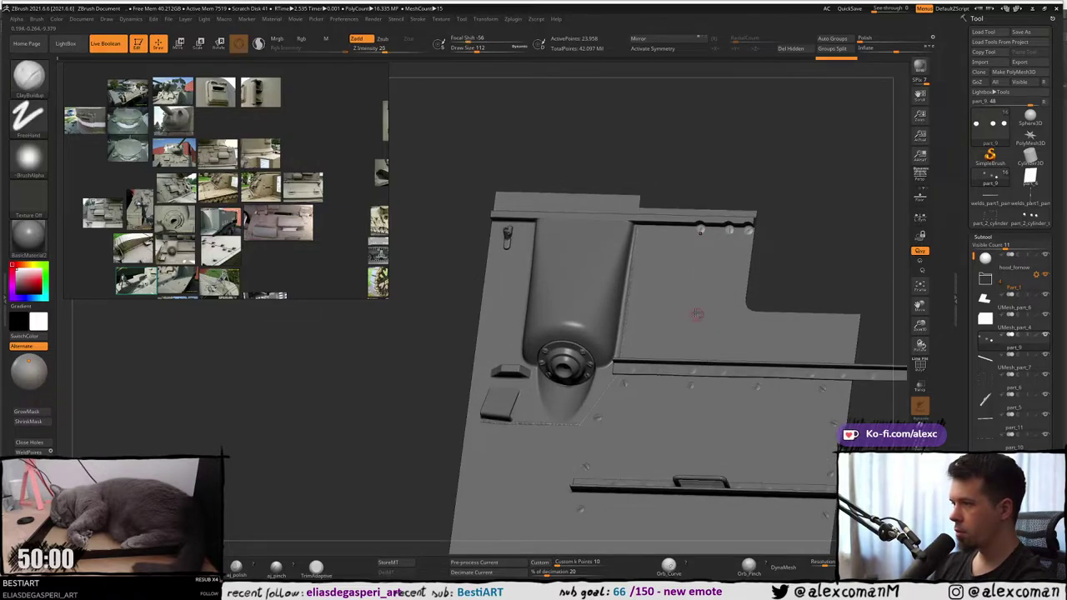
right_click_drag(695, 313, 667, 235, "alt")
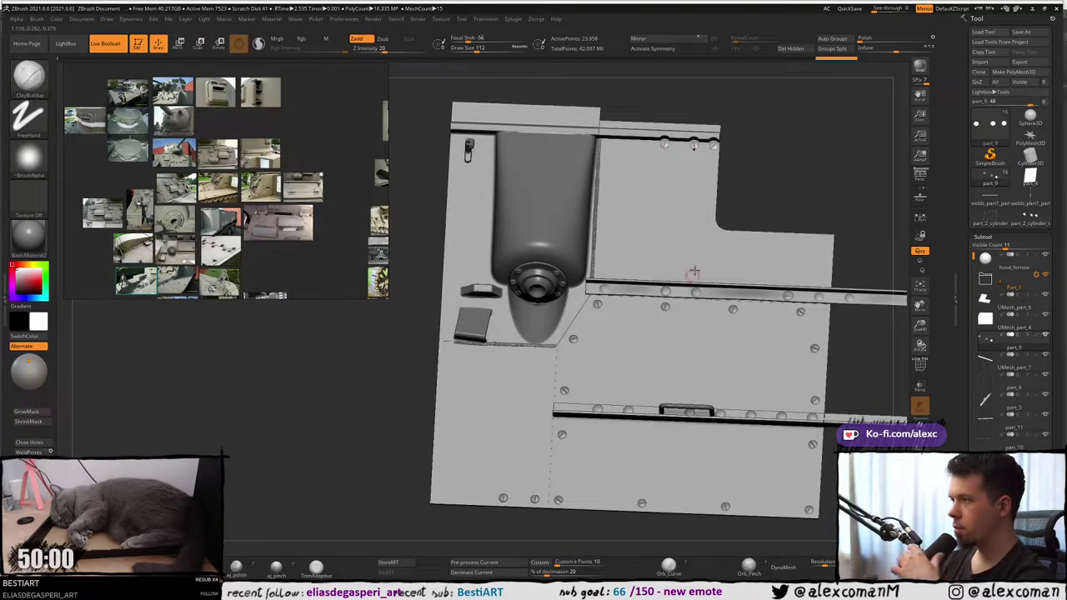
right_click_drag(695, 277, 709, 309)
mouse_move(683, 258)
right_mouse_down("ctrl")
mouse_move(679, 361)
mouse_move(655, 302)
right_mouse_up("ctrl")
Select the domed rivets on the long strip, reduce the draw size to about 54 and check their topology.
left_click(500, 328, "alt")
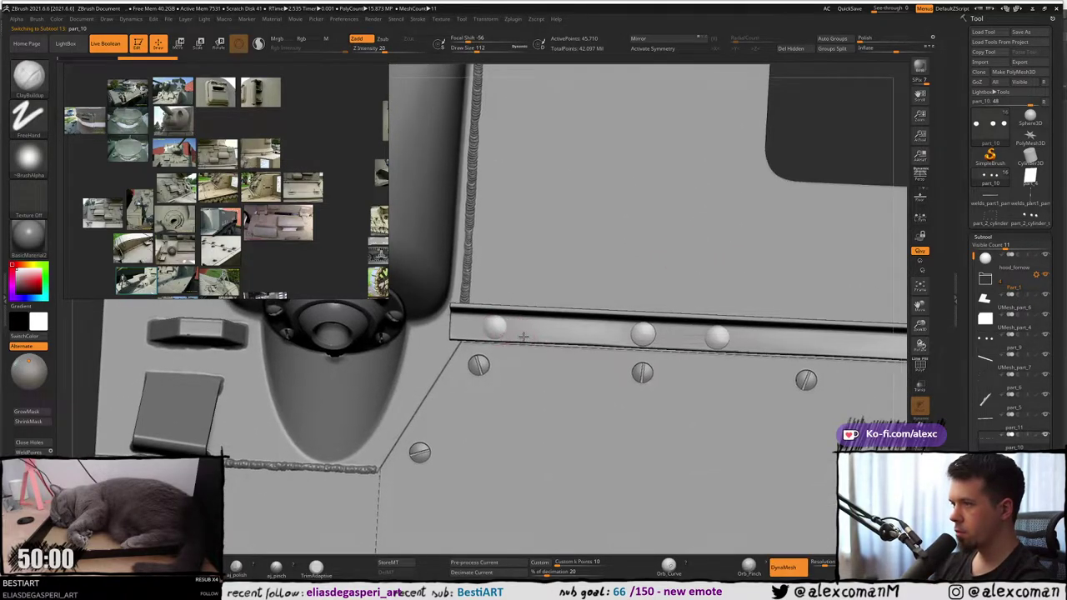
right_click_drag(595, 333, 591, 276, "alt")
right_click_drag(710, 263, 721, 367, "ctrl")
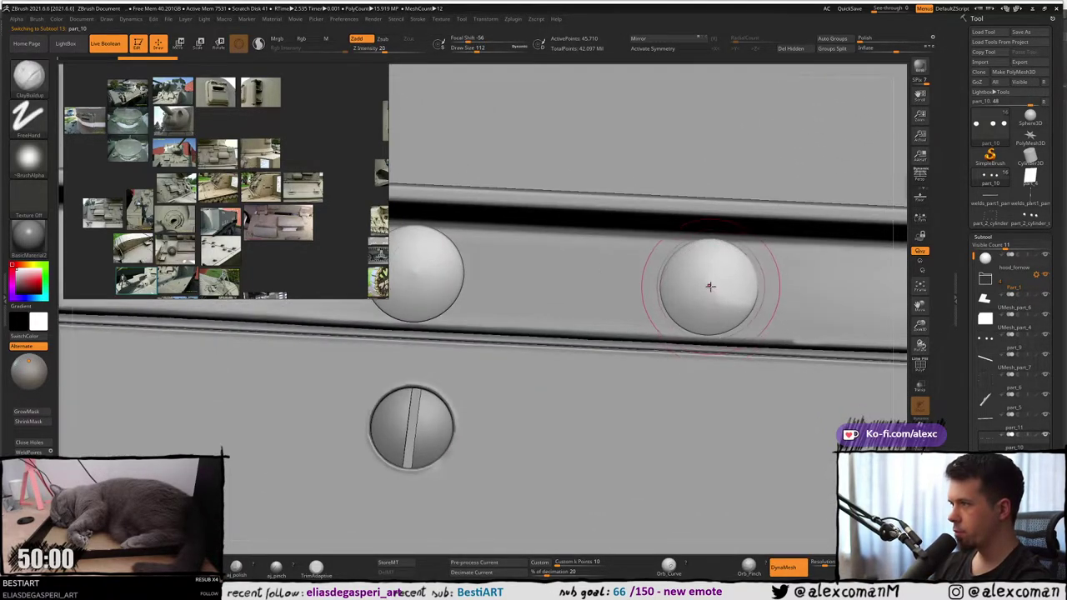
key("s")
left_click_drag(710, 286, 703, 285)
key("shift+f")
key("shift+f")
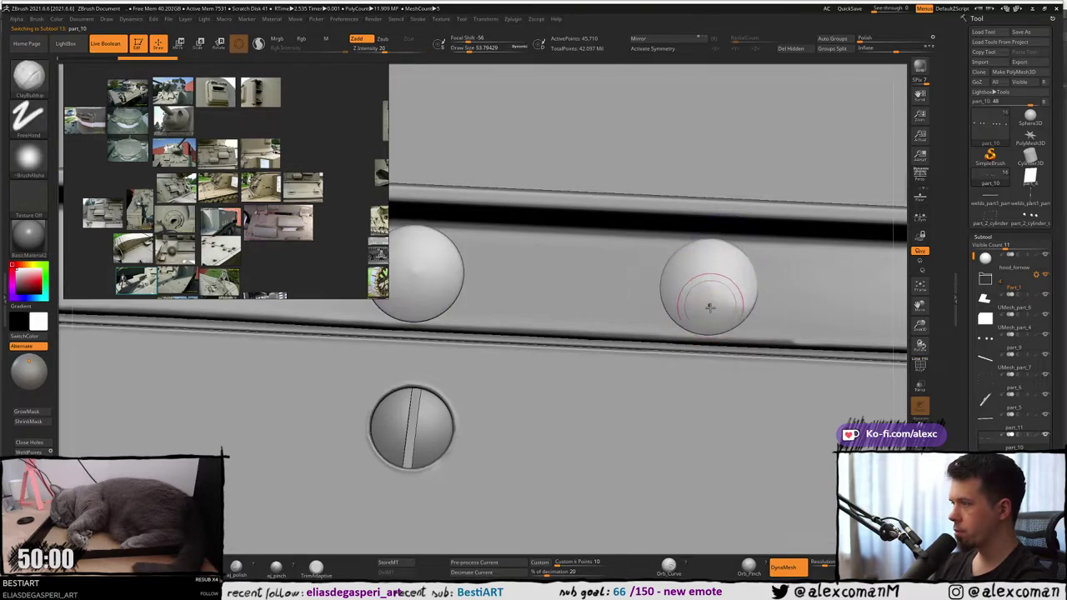
Remesh the domed rivets with DynaMesh at resolution 336 and check the new wireframe.
right_click_drag(708, 305, 700, 245, "ctrl")
right_click_drag(814, 95, 801, 117, "alt")
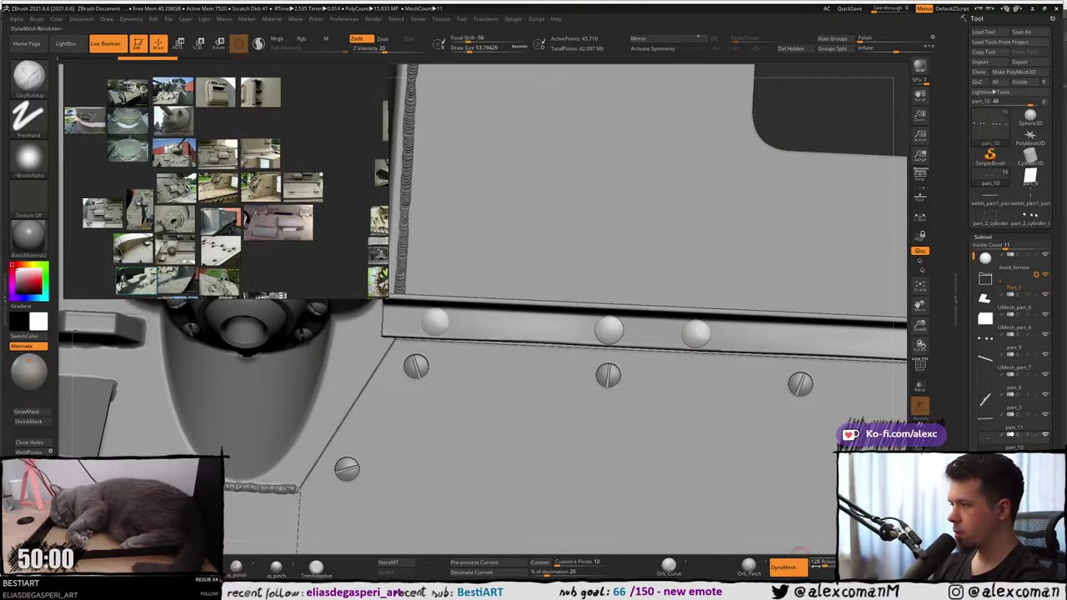
key("ctrl")
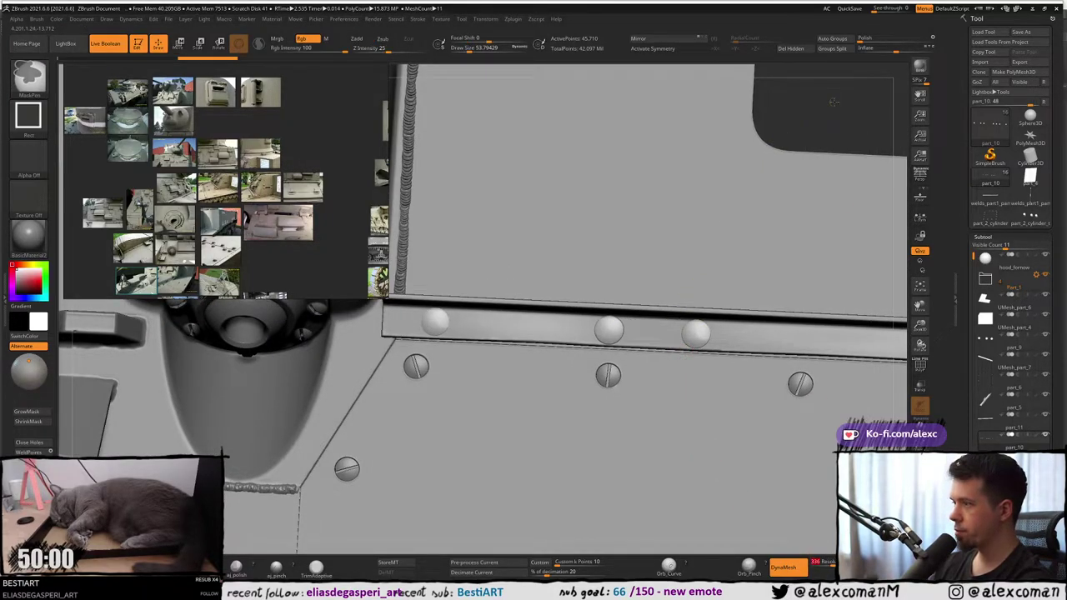
right_click_drag(692, 357, 695, 428, "ctrl")
key("shift+f")
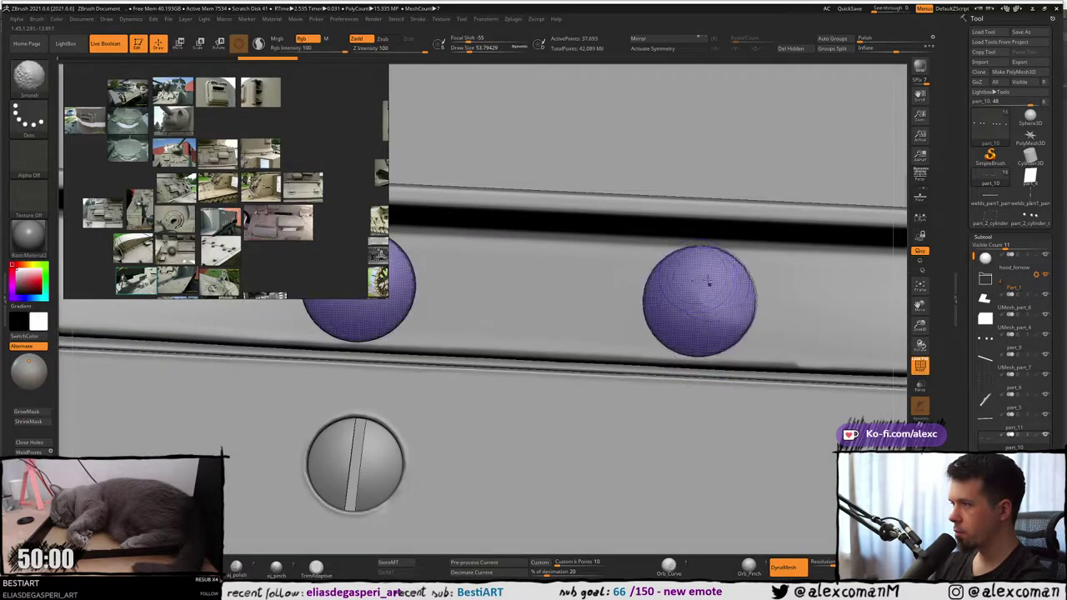
key("shift+f")
Reduce the draw size to about 33 and smooth the pointed tops of the two neighbouring domed rivets.
key("s")
left_click_drag(698, 298, 695, 298)
key("shift")
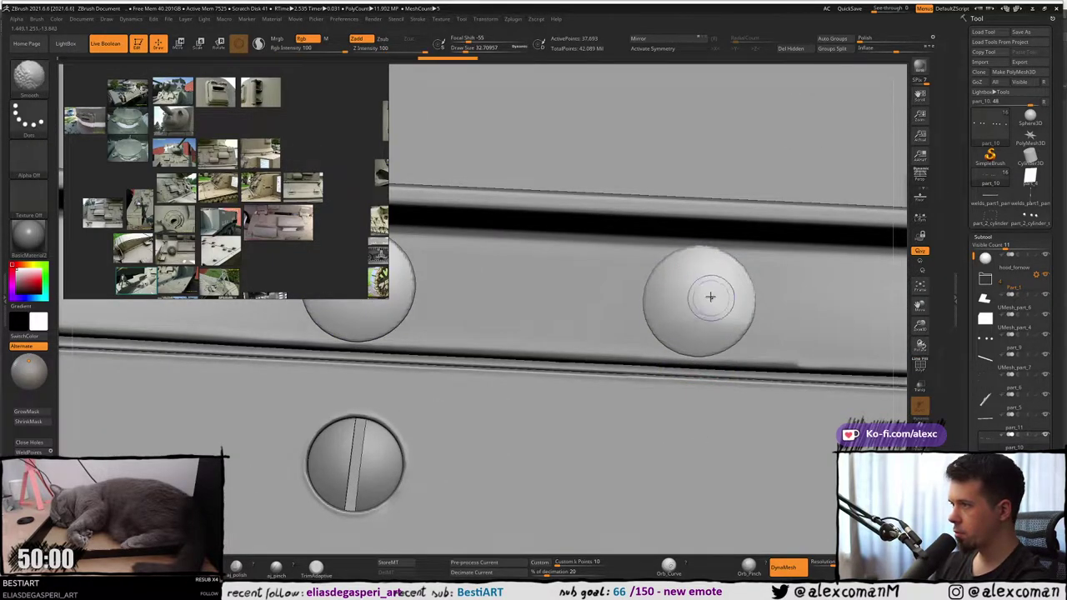
right_click_drag(509, 314, 720, 321, "alt")
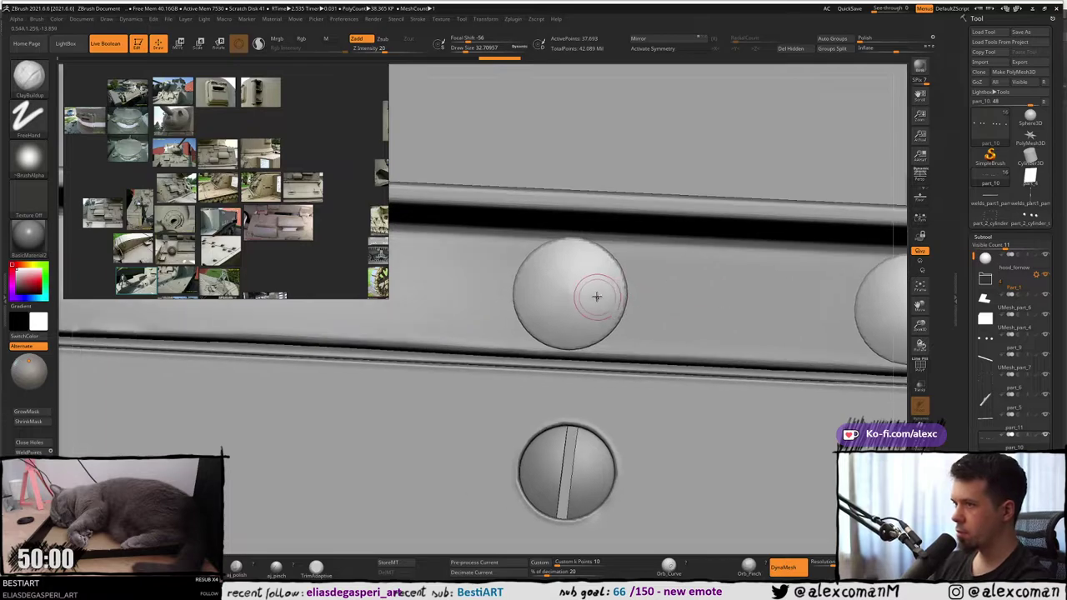
left_click(572, 282, "shift")
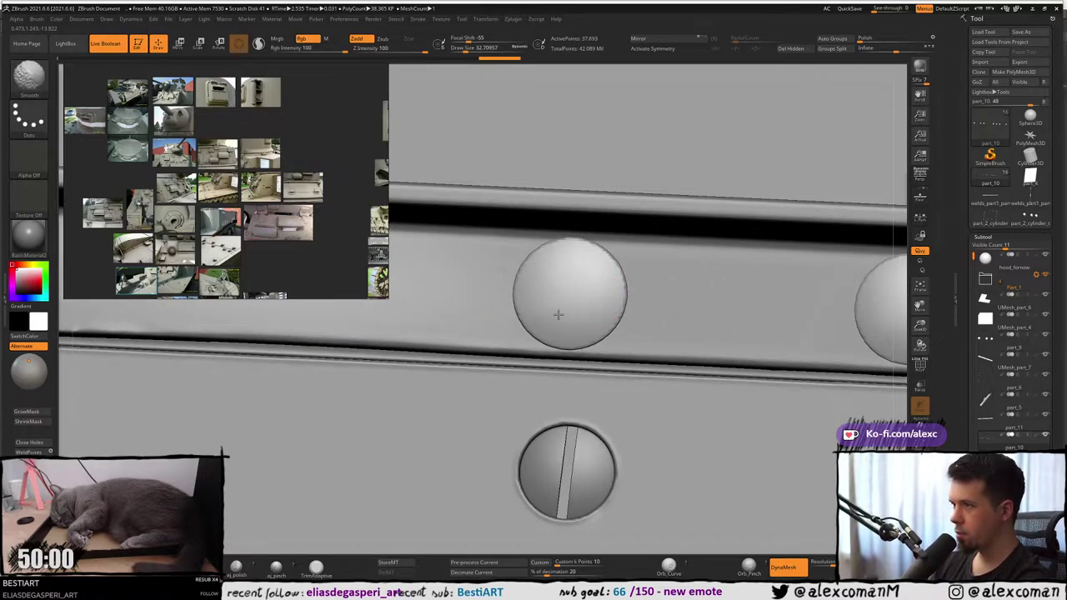
Smooth the pointed top of the domed rivet at the strip's end beside the weld seam.
right_click_drag(651, 296, 926, 305, "alt")
right_click_drag(638, 315, 937, 300, "alt")
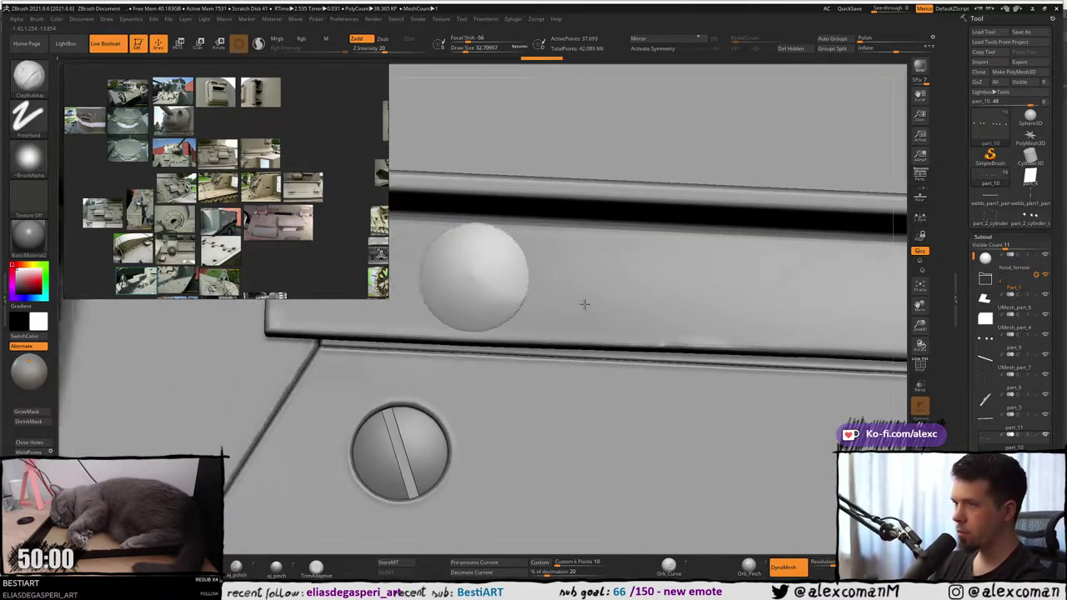
right_click_drag(583, 305, 685, 334, "alt")
key("shift")
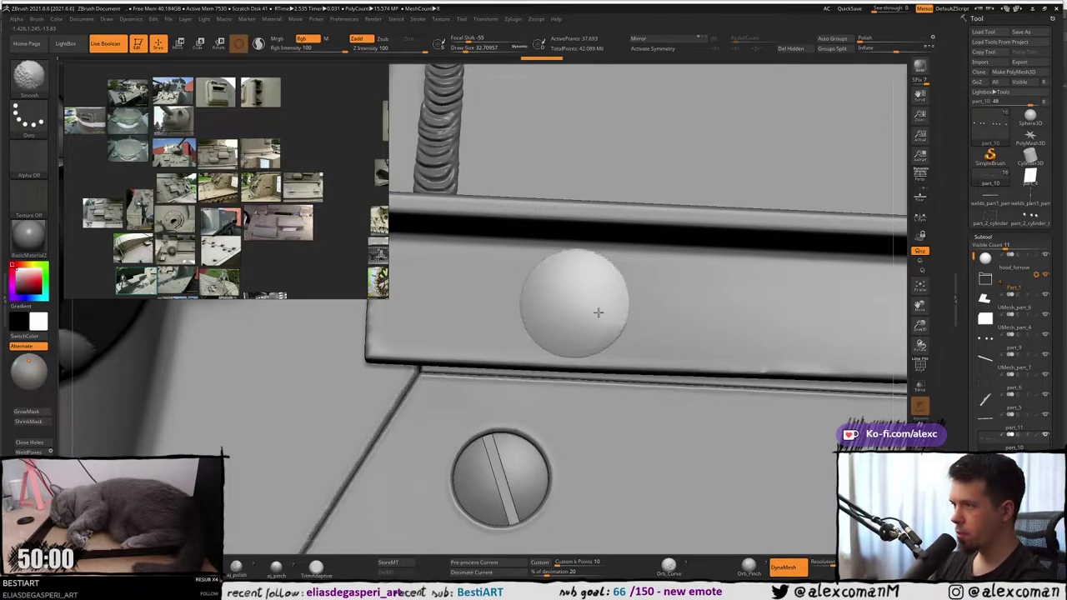
mouse_move(563, 299)
left_mouse_down("shift")
mouse_move(575, 288)
mouse_move(571, 303)
left_mouse_up("shift")
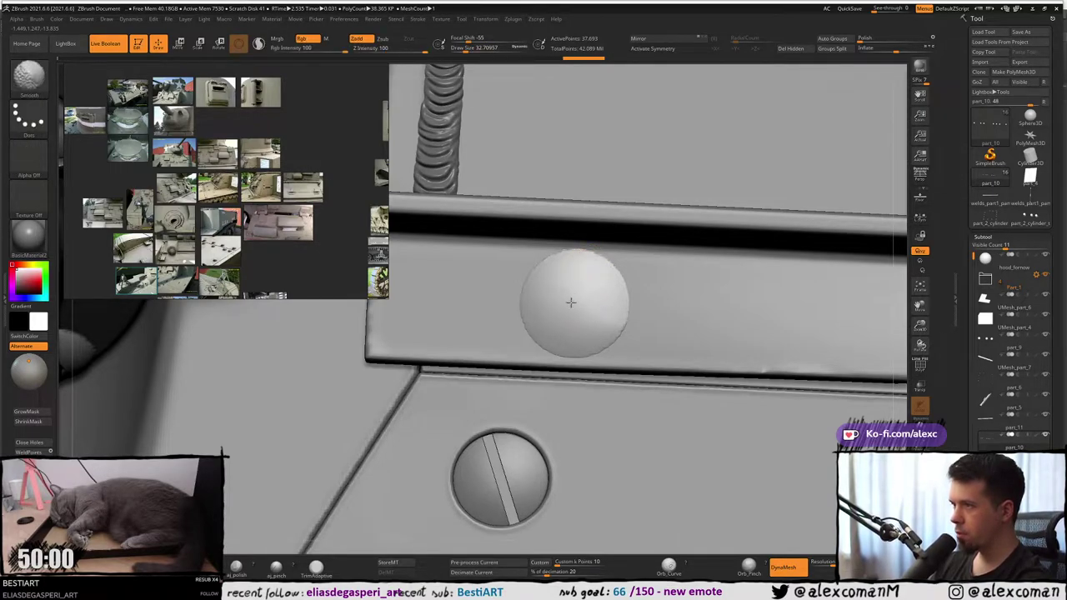
Adjust the draw size to about 31 and smooth the pointed top of the next domed rivet along the strip.
right_click_drag(594, 355, 655, 290, "ctrl")
right_click_drag(823, 337, 738, 339, "alt")
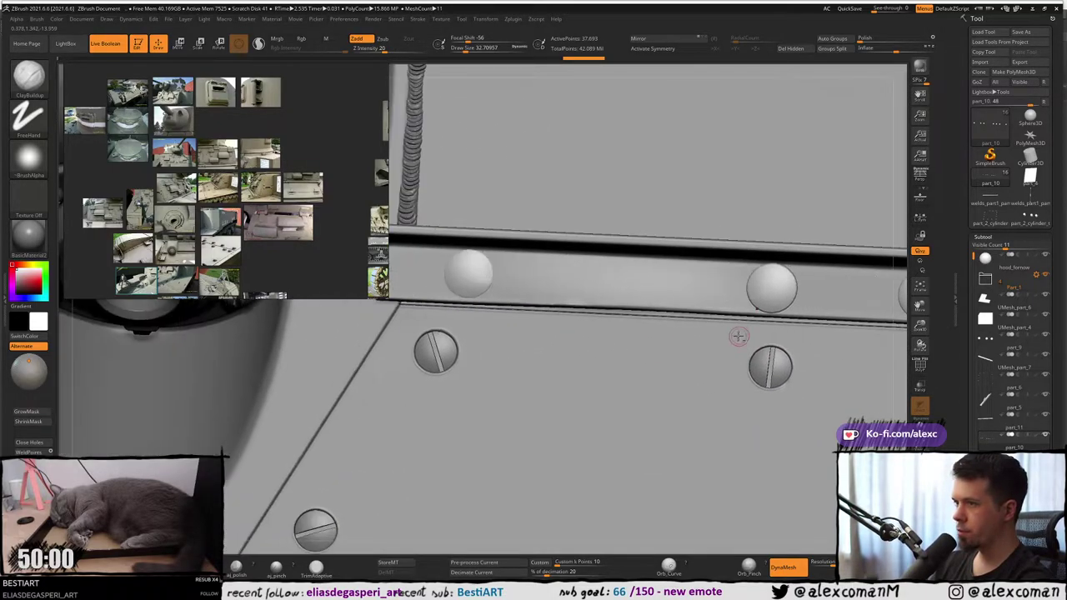
right_click_drag(832, 345, 564, 314, "alt")
mouse_move(671, 320)
right_mouse_down("ctrl")
mouse_move(662, 272)
mouse_move(605, 298)
right_mouse_up("ctrl")
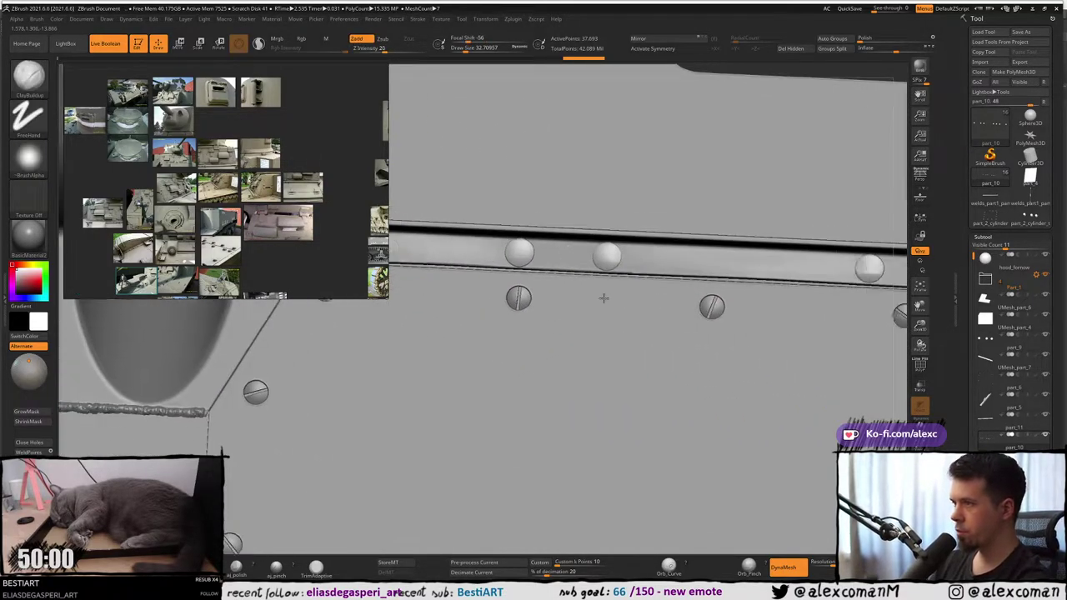
mouse_move(867, 276)
right_mouse_down("alt")
mouse_move(595, 307)
mouse_move(620, 467)
right_mouse_up("alt")
left_click(605, 313, "alt")
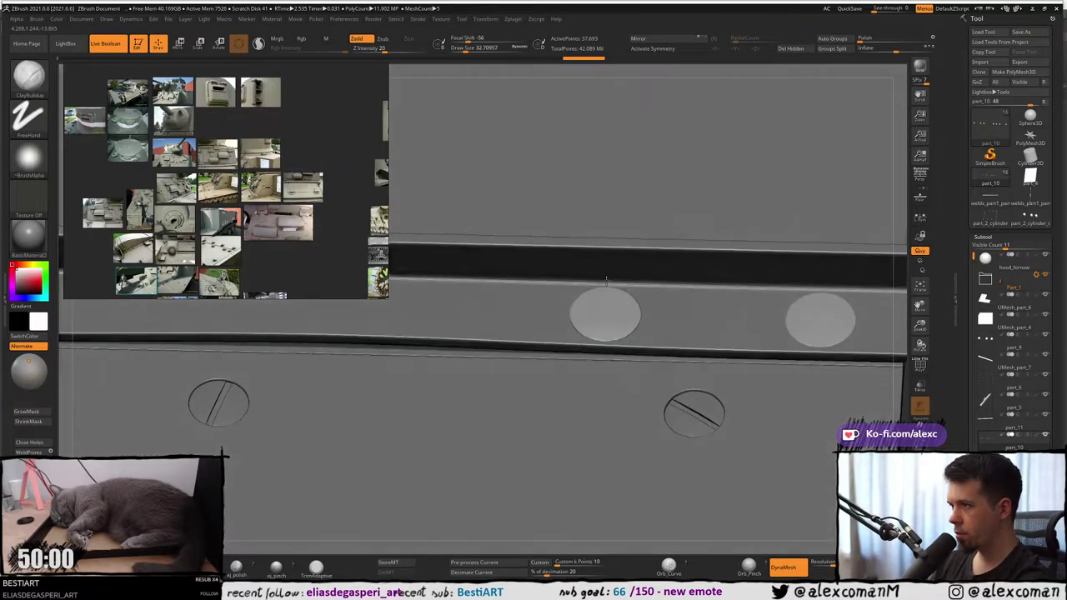
key("s")
left_click_drag(599, 314, 604, 313)
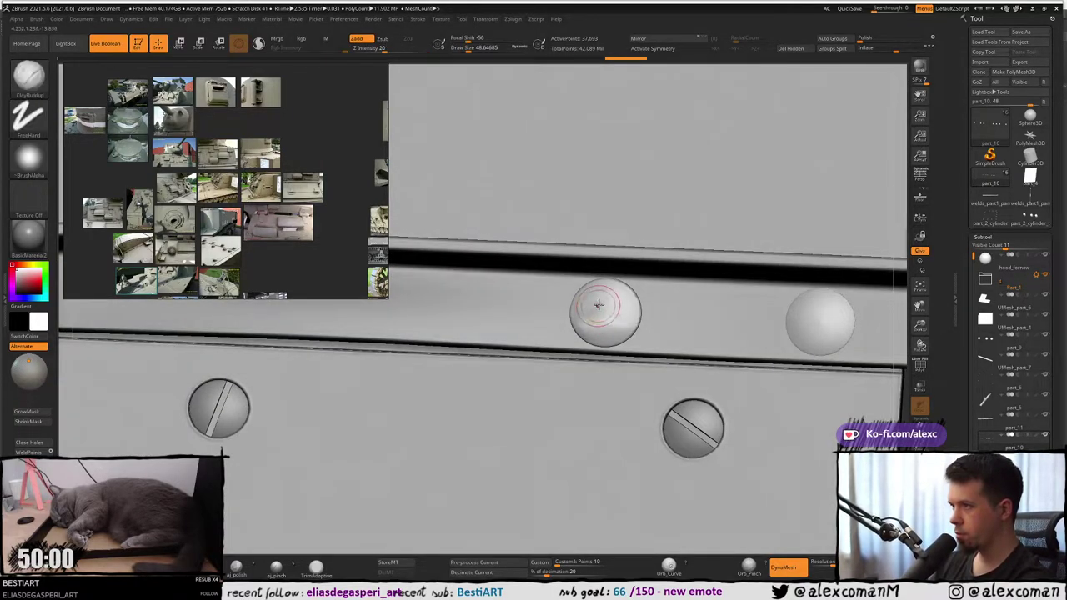
right_click_drag(596, 306, 596, 320, "ctrl")
key("s")
left_click_drag(602, 322, 597, 323)
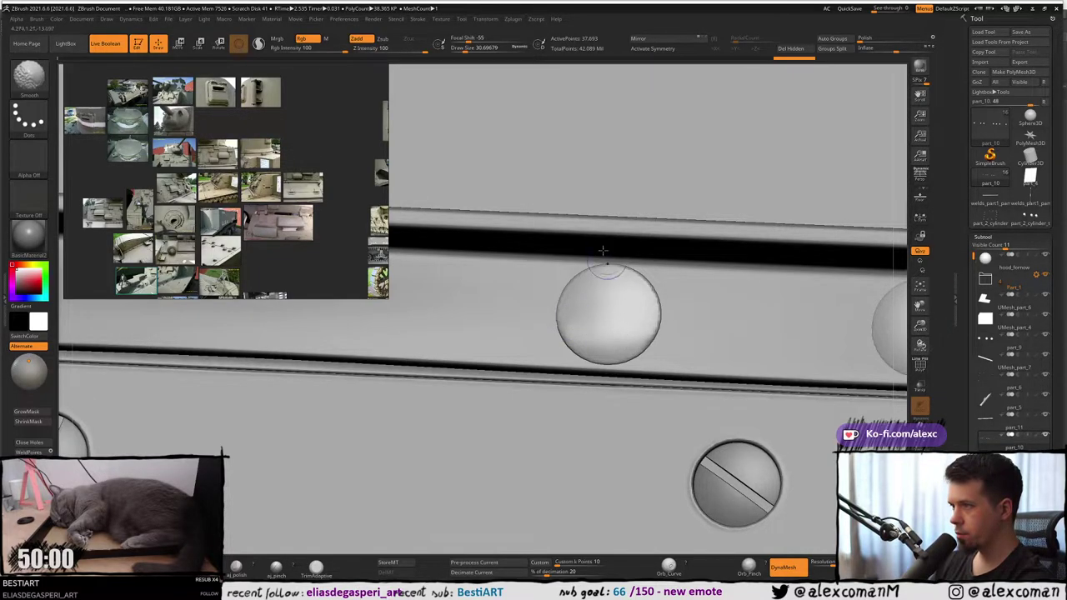
Mask all the domed rivets except the one at the strip's free end.
mouse_move(603, 250)
right_mouse_down()
mouse_move(615, 291)
mouse_move(587, 273)
mouse_move(595, 285)
mouse_move(548, 295)
right_mouse_up()
mouse_move(809, 338)
right_mouse_down("alt")
mouse_move(655, 334)
mouse_move(705, 314)
mouse_move(679, 221)
mouse_move(633, 300)
mouse_move(731, 288)
mouse_move(648, 345)
mouse_move(524, 291)
mouse_move(670, 345)
mouse_move(648, 214)
right_mouse_up("alt")
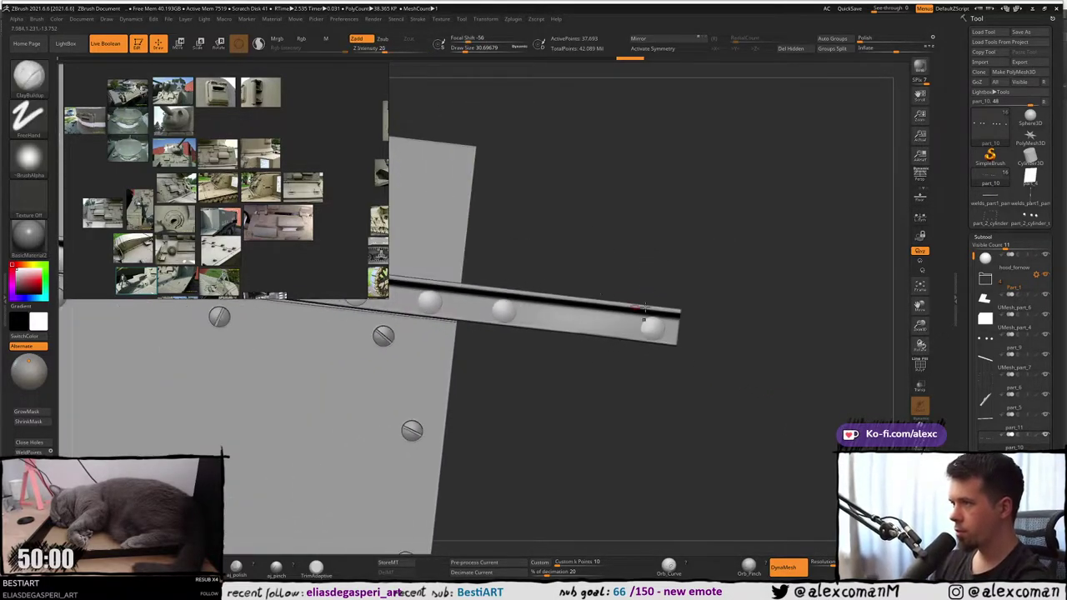
right_click_drag(624, 308, 720, 279, "alt")
left_click(681, 312, "ctrl")
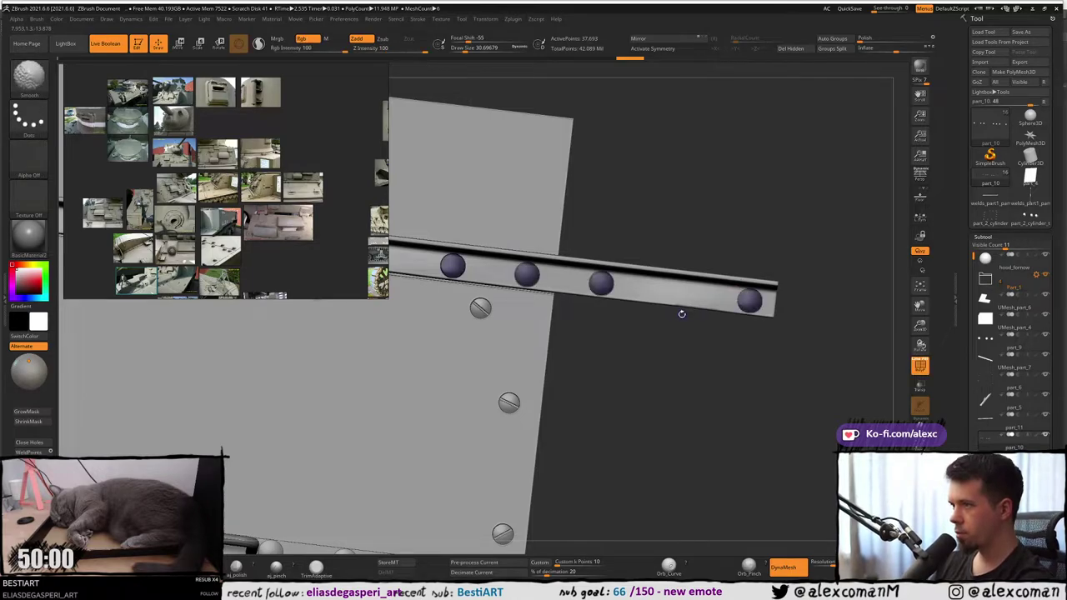
left_click(681, 312, "ctrl")
left_click_drag(695, 240, 781, 330, "ctrl")
right_click_drag(764, 347, 729, 400, "ctrl")
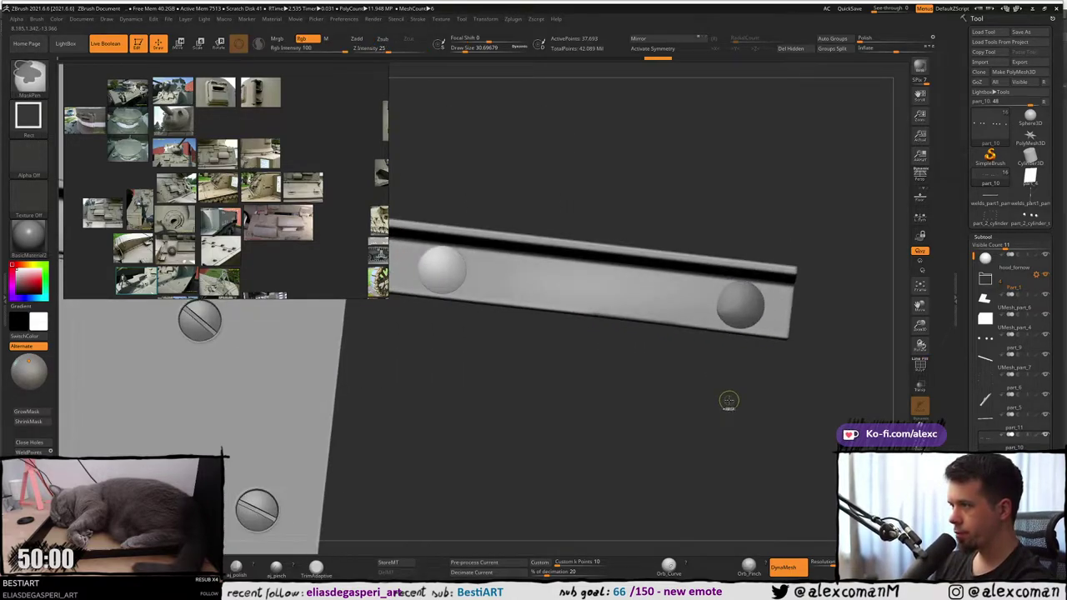
left_click(741, 397, "ctrl")
Center the Move gizmo on the free-end rivet and nudge it along its Y axis to adjust its depth in the strip.
right_click_drag(737, 324, 731, 330, "alt")
key("w")
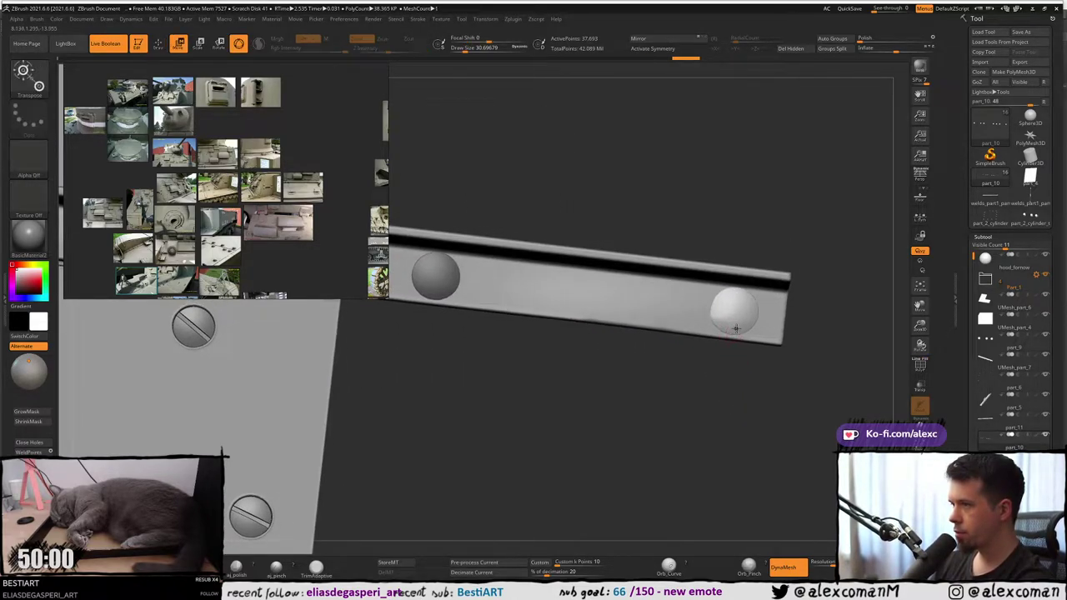
left_click(735, 310)
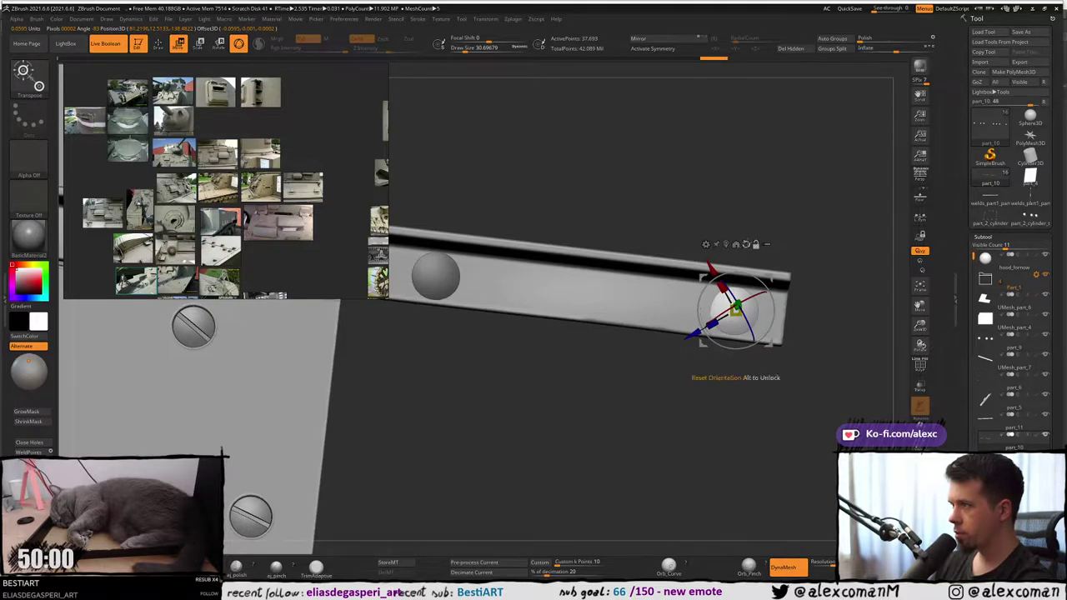
left_click(726, 244)
mouse_move(736, 377)
right_mouse_down("alt")
mouse_move(689, 367)
mouse_move(699, 310)
right_mouse_up("alt")
left_click_drag(707, 272, 704, 274)
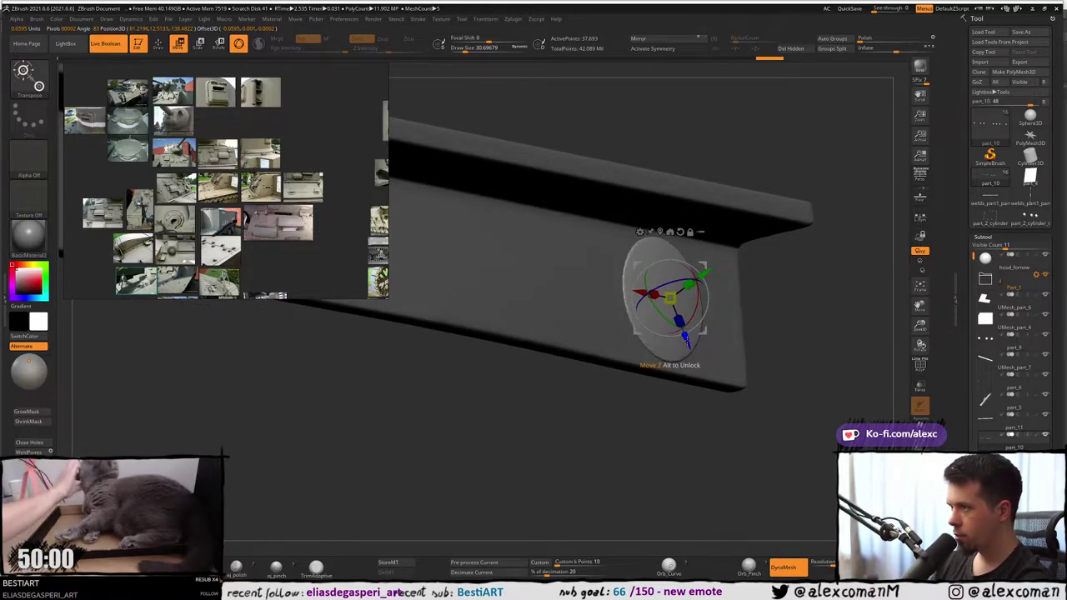
left_click_drag(707, 275, 706, 277)
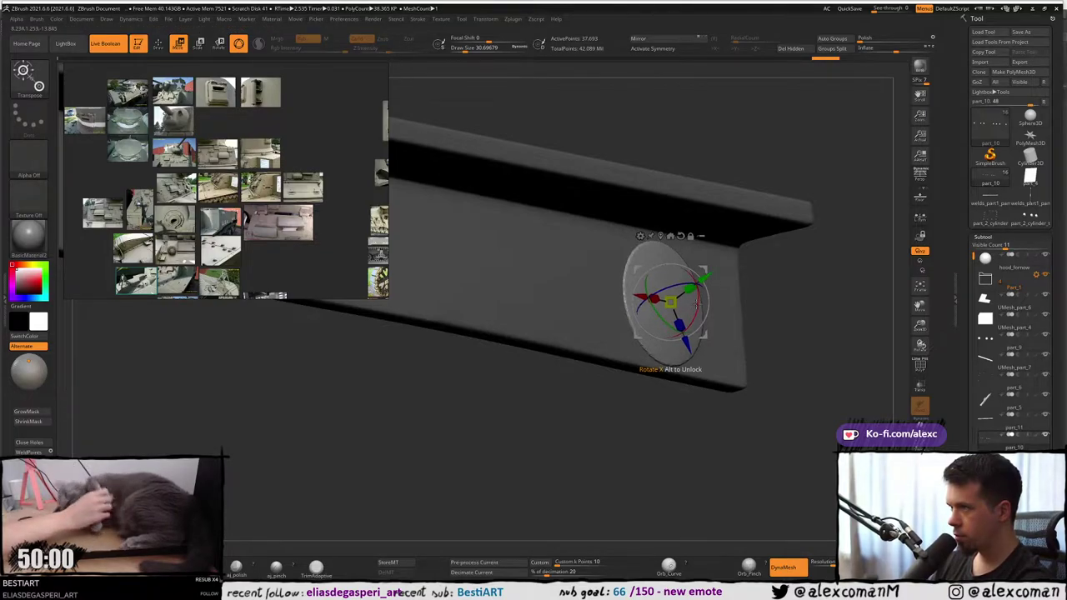
Clear the mask and mask all rivets except the second one from the strip's free end.
right_click_drag(609, 404, 639, 315, "ctrl")
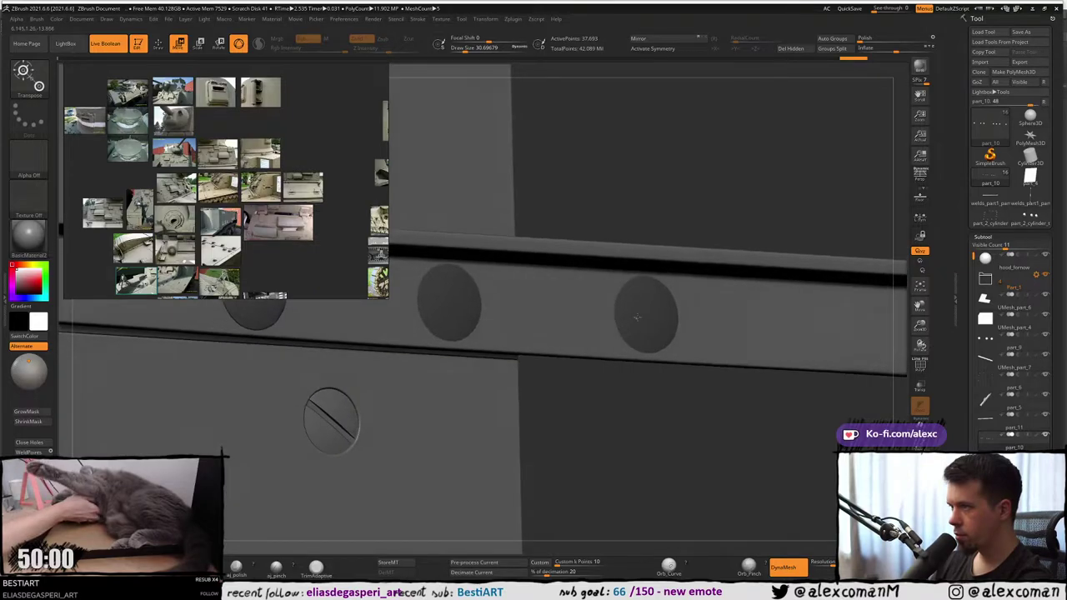
left_click(642, 402, "ctrl")
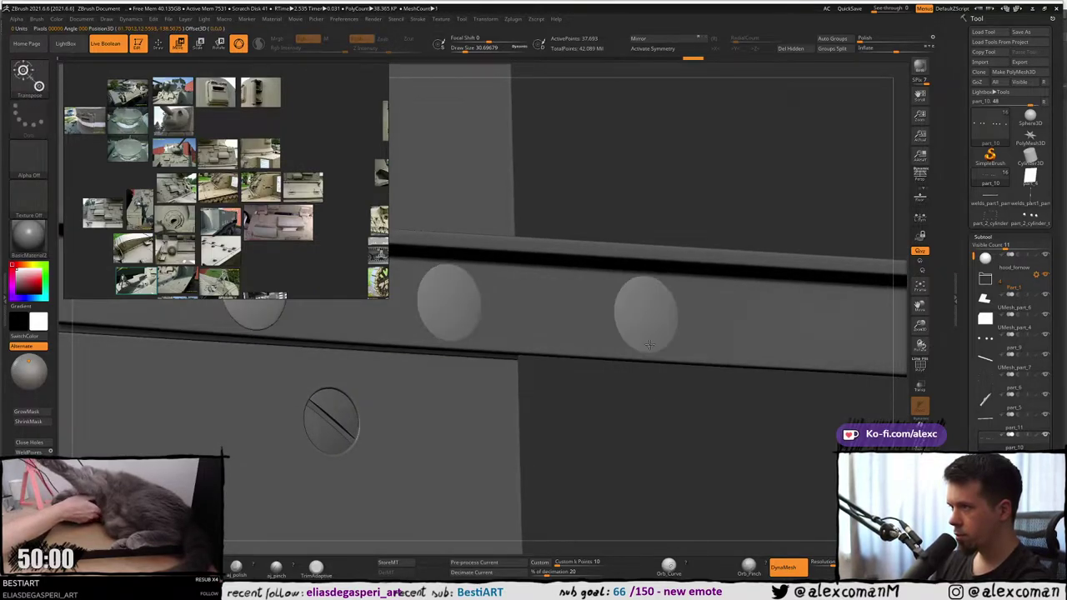
key("shift+f")
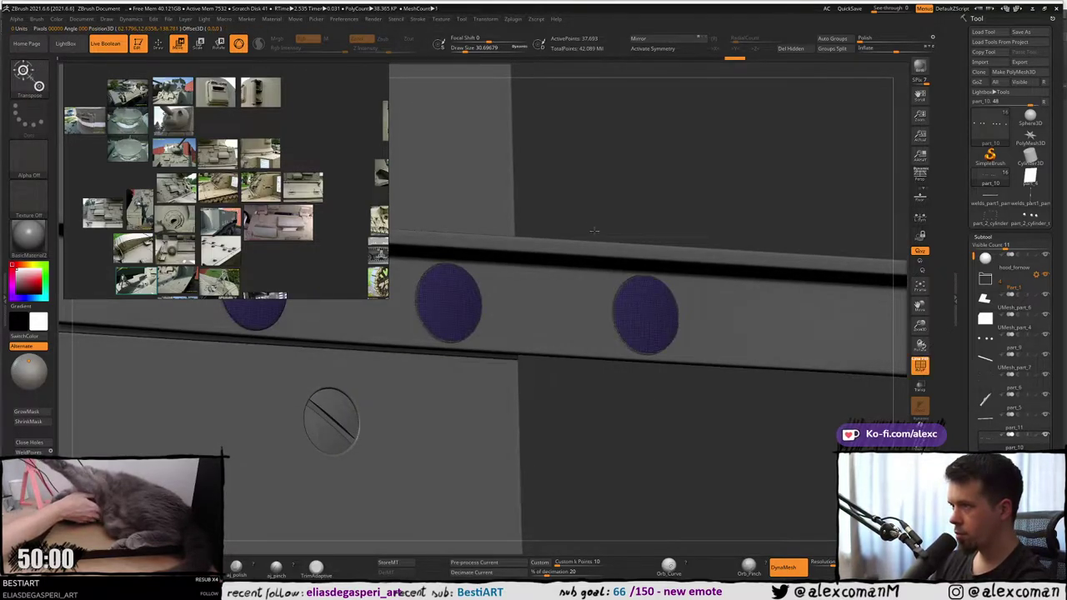
left_click_drag(559, 192, 743, 452, "ctrl")
right_click_drag(637, 300, 642, 431, "ctrl")
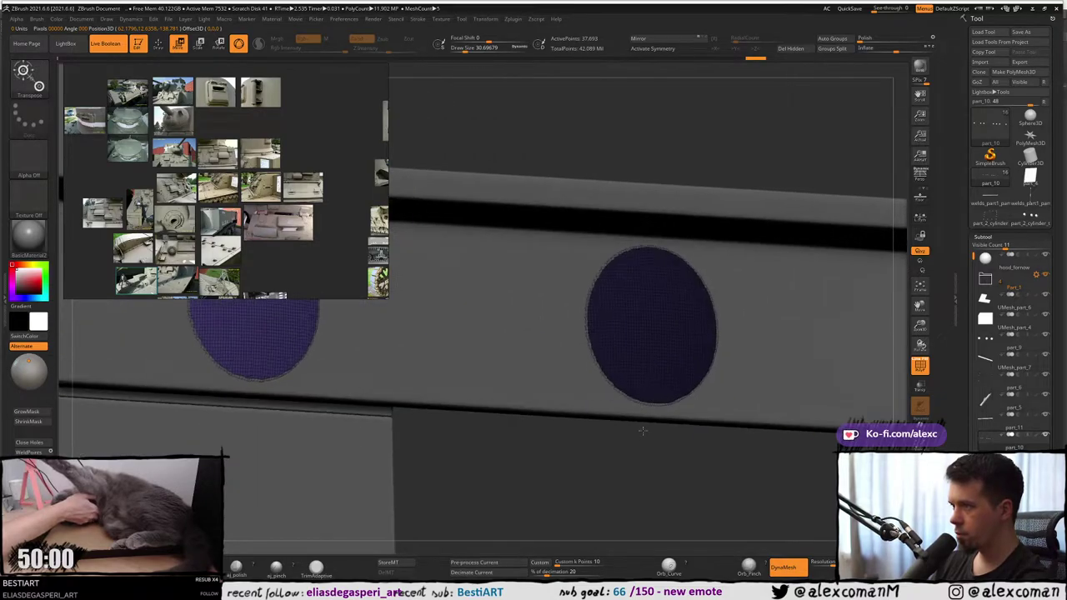
left_click(645, 475, "ctrl")
right_click_drag(652, 472, 657, 345)
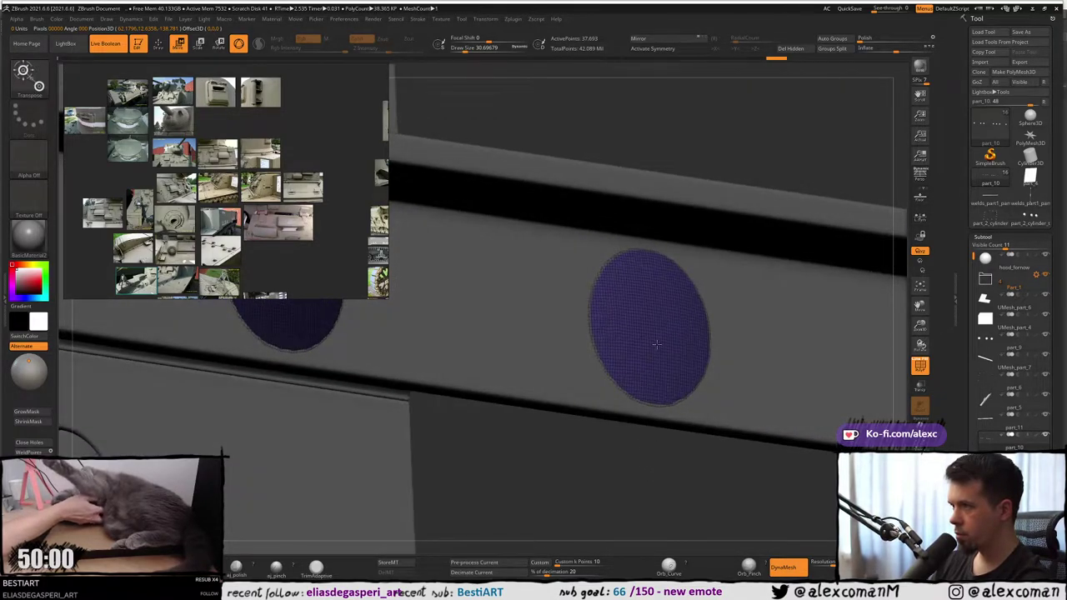
Center the Move gizmo on the second rivet, hide the wireframe and adjust the rivet's depth along the Y axis.
left_click(659, 319, "alt")
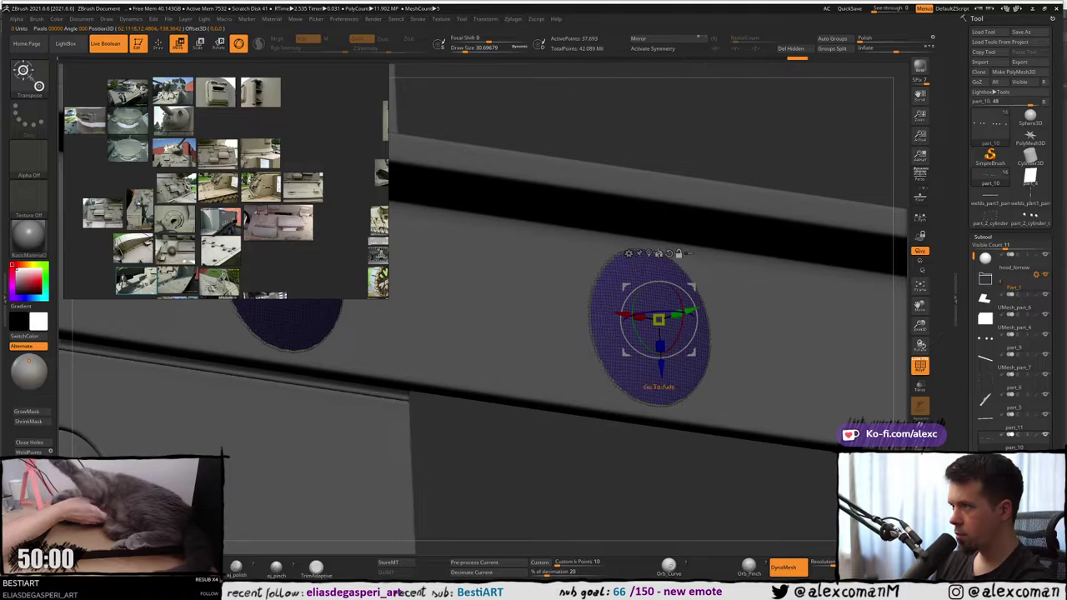
left_click(649, 253)
left_click_drag(603, 322, 665, 317)
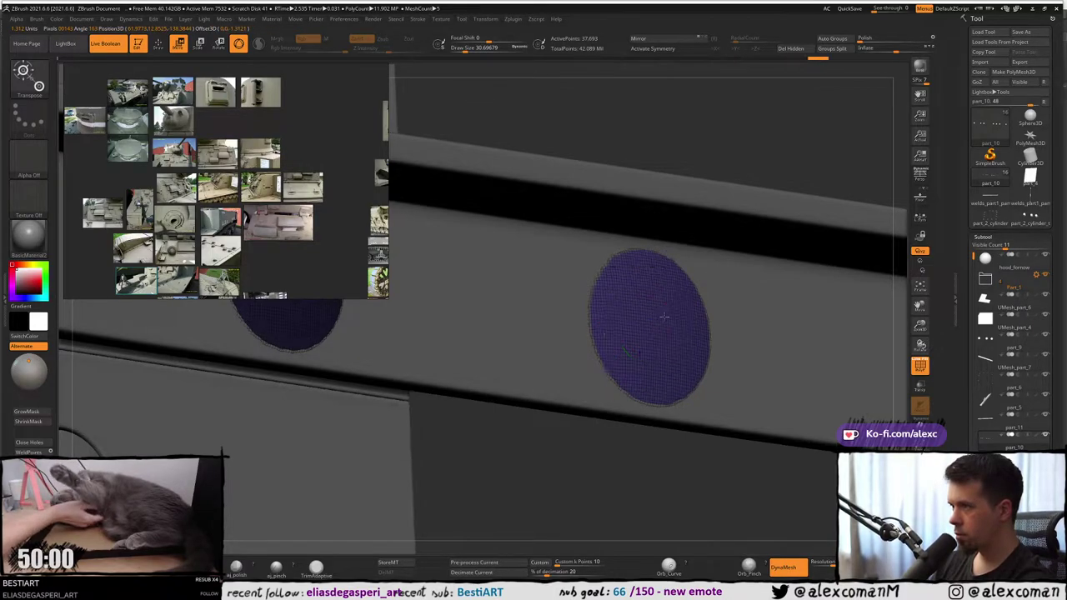
right_click_drag(665, 317, 663, 312)
key("shift+f")
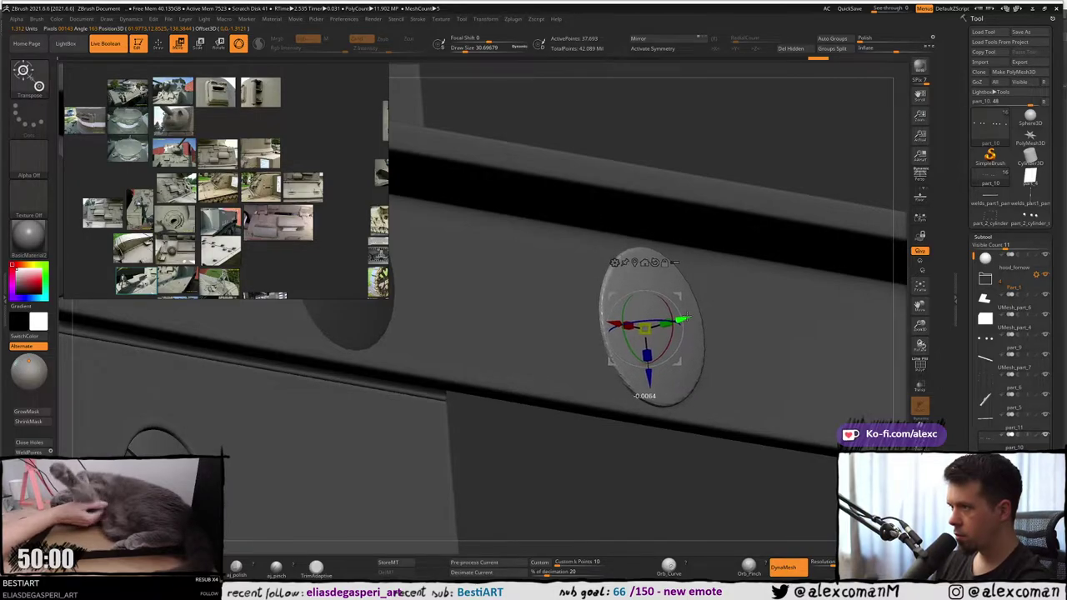
Change the mask so that only the third rivet from the strip's free end stays unmasked.
right_click_drag(642, 382, 606, 360, "ctrl")
right_click_drag(484, 345, 581, 315, "alt")
mouse_move(681, 172)
left_mouse_down("ctrl")
mouse_move(695, 188)
mouse_move(457, 429)
left_mouse_up("ctrl")
left_click(555, 320, "ctrl")
key("ctrl+z")
right_click_drag(498, 352, 518, 391, "ctrl")
left_click(518, 392, "ctrl")
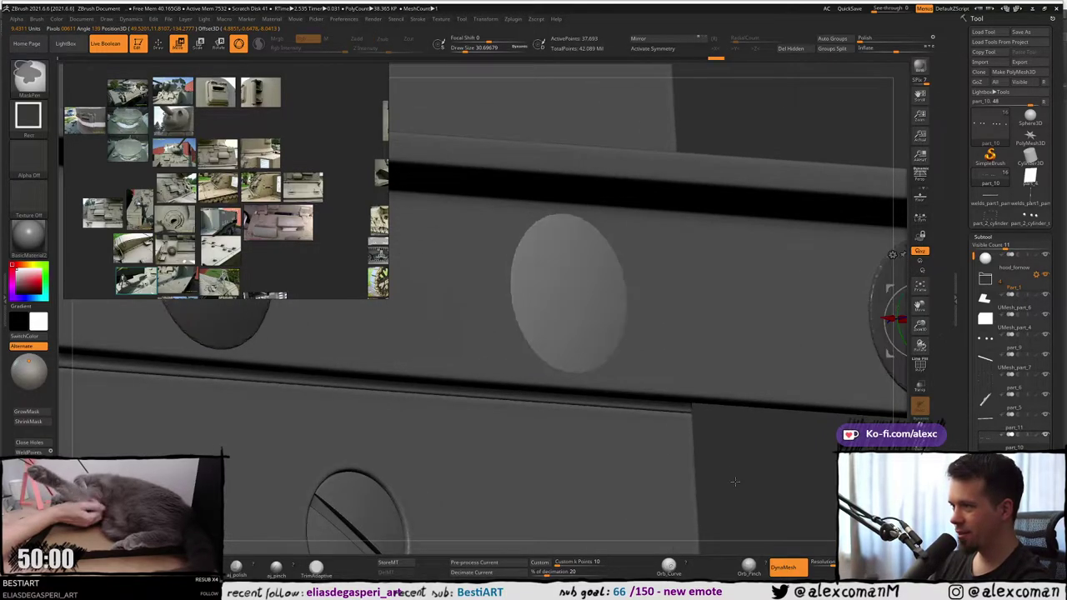
Center the Move gizmo on the third rivet and nudge it along its Y axis to match its neighbours' depth.
right_click_drag(492, 333, 577, 273)
left_click(758, 254)
left_click_drag(575, 275, 581, 274)
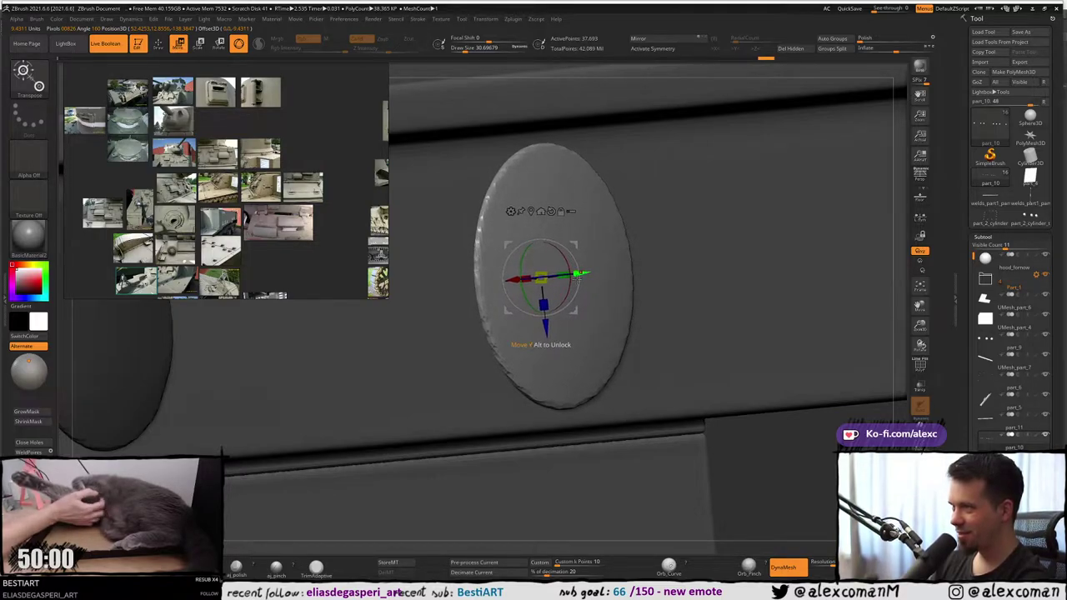
Show the rivets in Solo mode and mask all except the fourth one from the strip's free end.
right_click_drag(578, 276, 501, 242, "ctrl")
right_click_drag(501, 242, 628, 210, "alt")
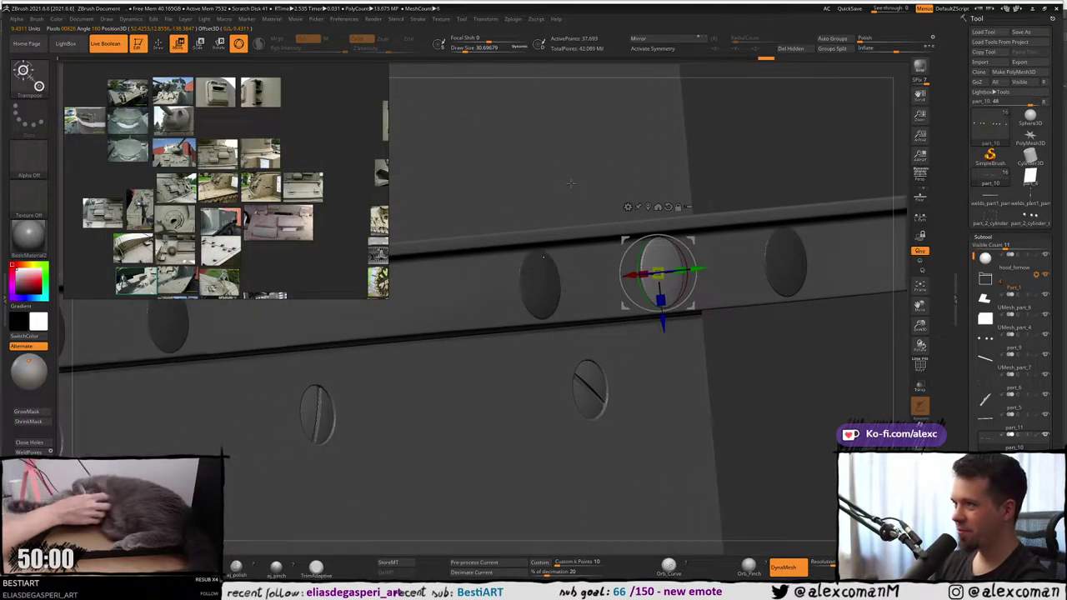
left_click_drag(544, 257, 571, 184, "ctrl")
key("ctrl+z")
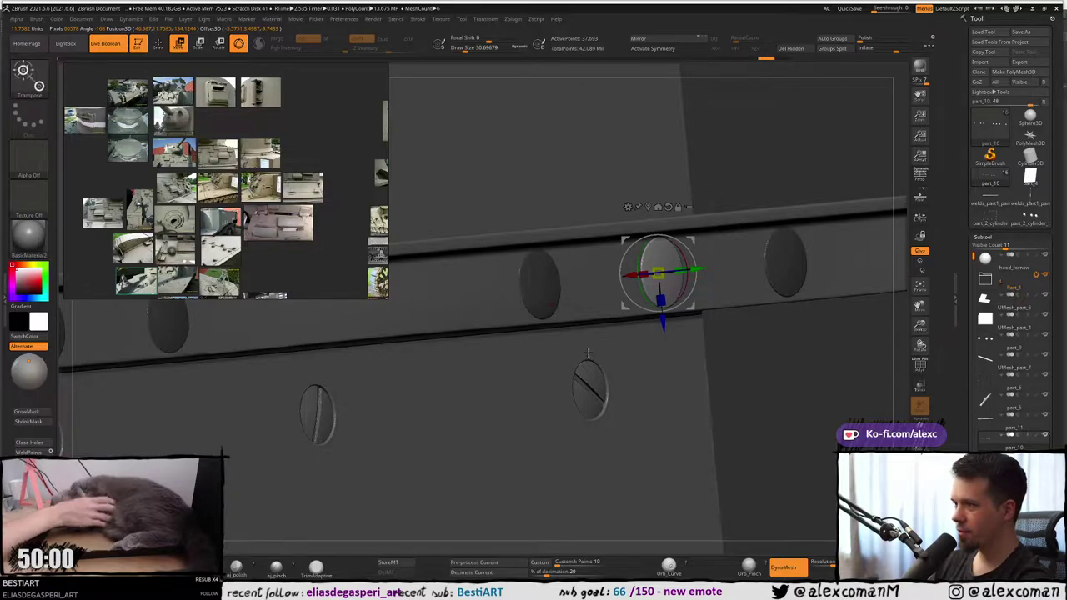
key("shift+alt+s")
left_click_drag(468, 219, 608, 384, "ctrl")
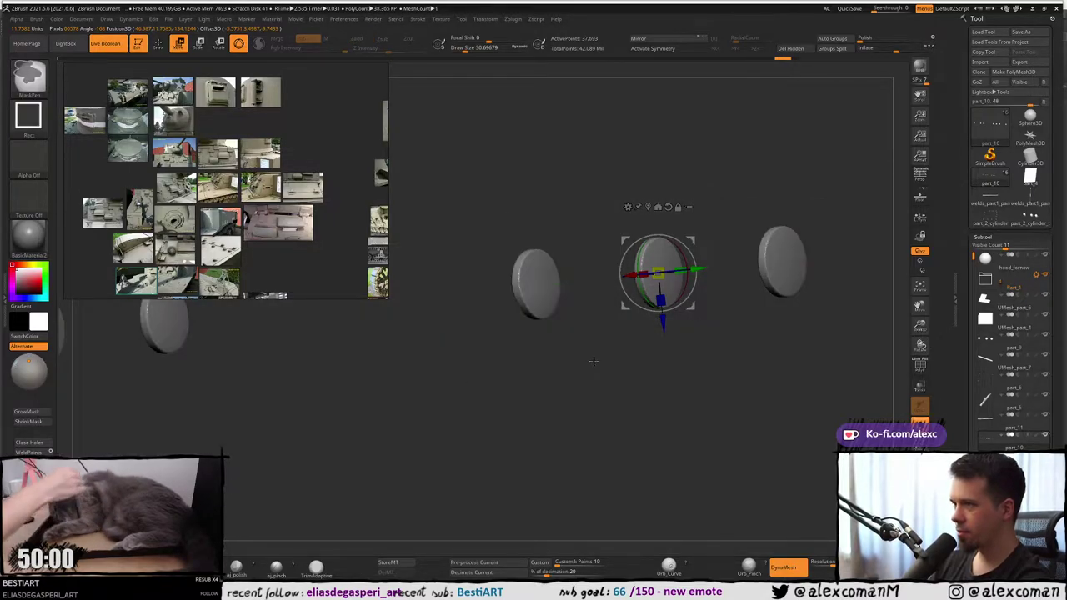
left_click_drag(478, 210, 606, 396, "ctrl")
left_click(581, 376, "ctrl")
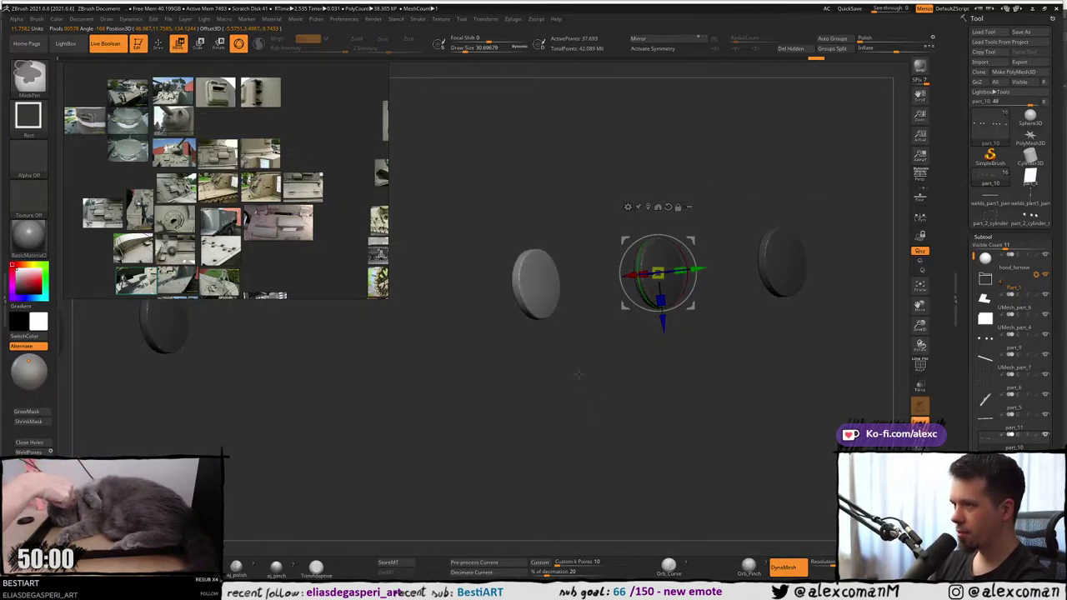
Center the Move gizmo on the fourth rivet and turn Solo off to check its seating in the strip.
left_click(647, 207)
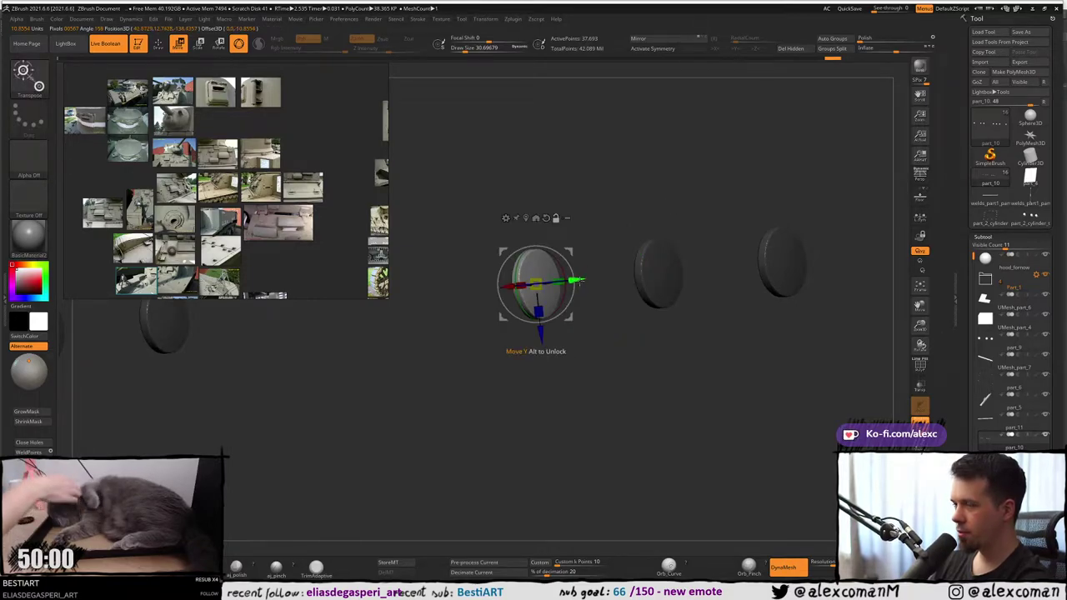
key("alt+s")
right_click_drag(540, 294, 525, 295, "ctrl")
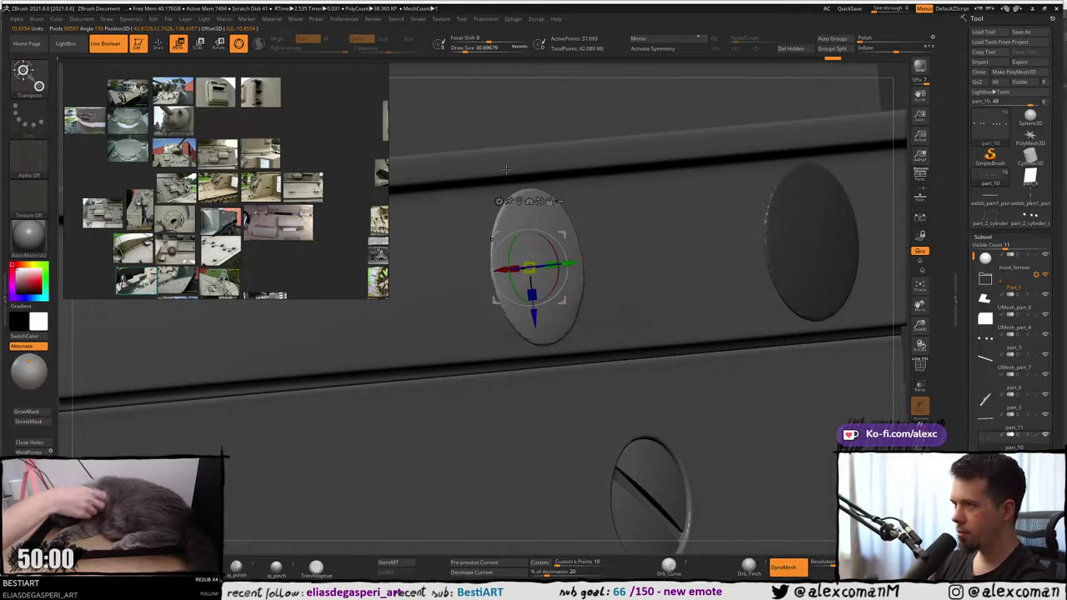
Return to Solo mode and mask the fifth rivet from the strip's free end.
mouse_move(518, 351)
right_mouse_down("ctrl")
mouse_move(507, 369)
mouse_move(752, 319)
mouse_move(871, 315)
right_mouse_up("ctrl")
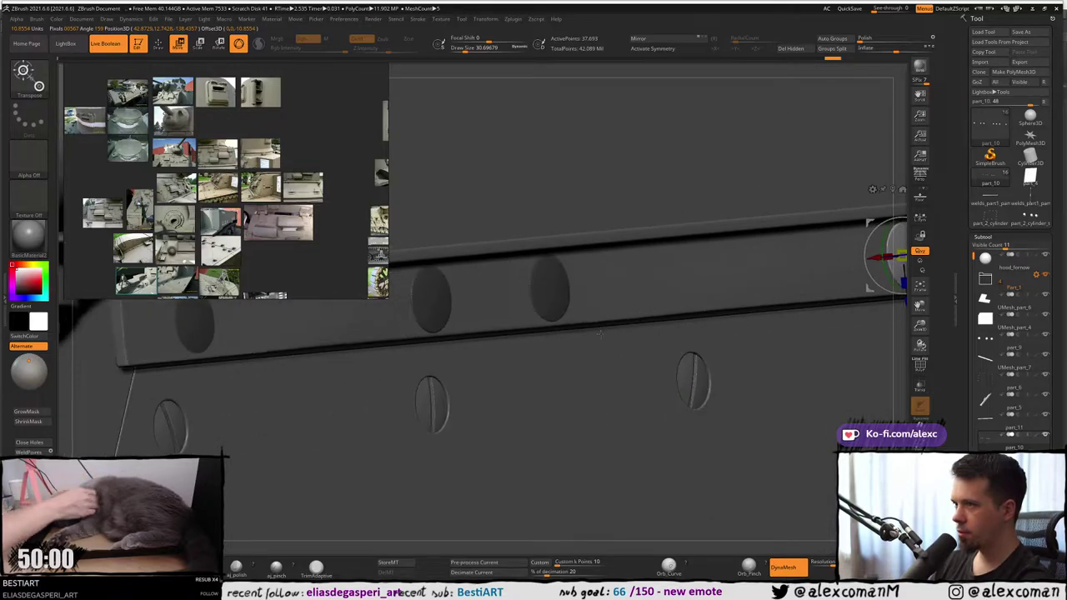
key("alt+s")
right_click_drag(671, 253, 595, 254, "alt")
mouse_move(691, 189)
left_mouse_down("ctrl")
mouse_move(666, 211)
mouse_move(600, 339)
left_mouse_up("ctrl")
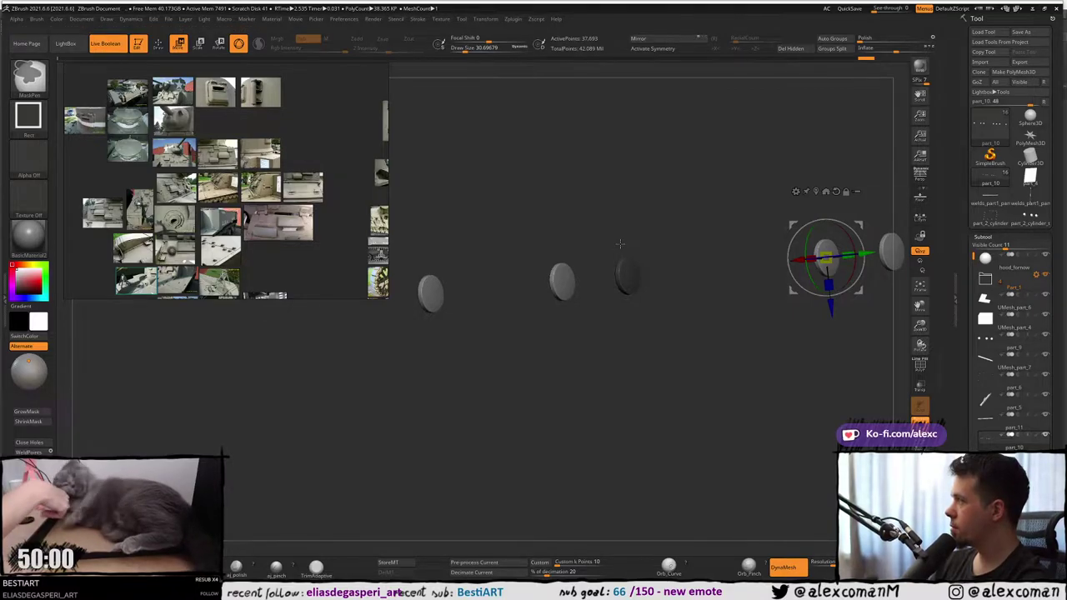
right_click_drag(619, 244, 619, 249, "ctrl")
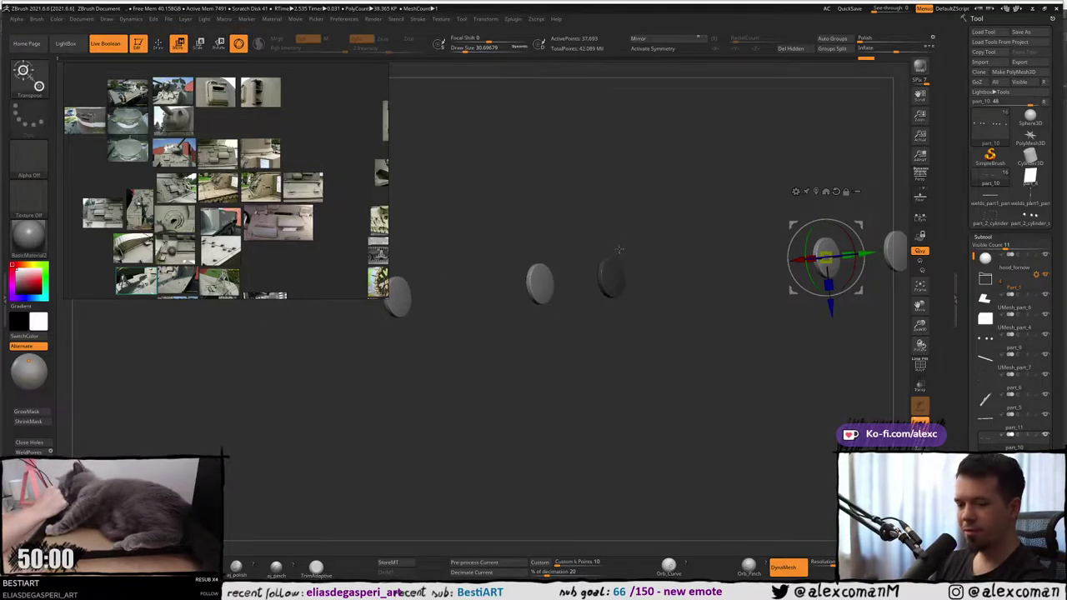
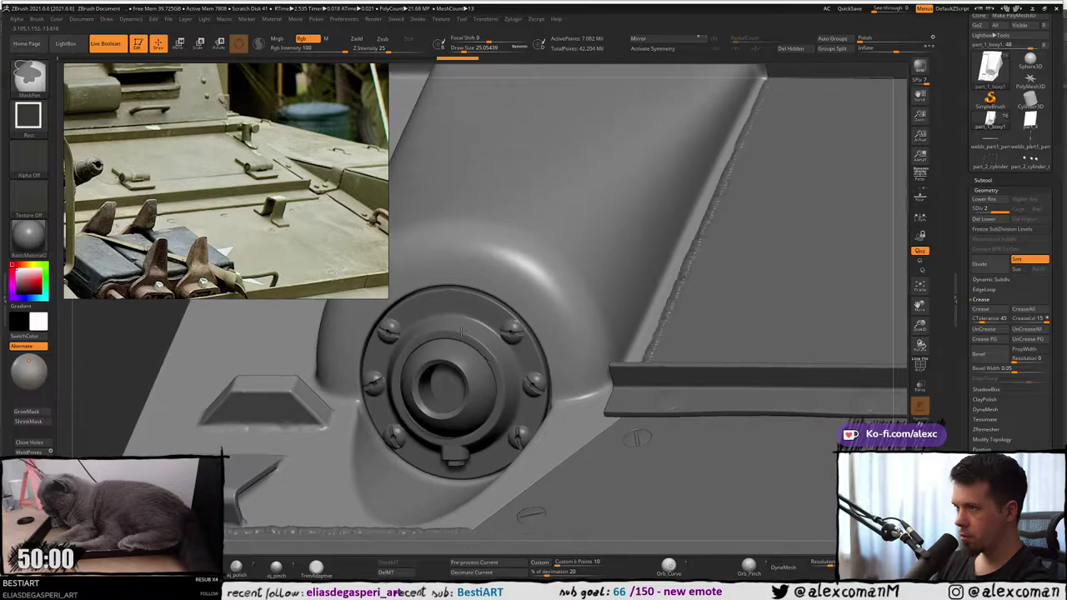
Select the flat hood plate beside the long weld seam and check its wireframe.
mouse_move(751, 125)
right_mouse_down()
mouse_move(750, 81)
mouse_move(708, 92)
mouse_move(662, 225)
mouse_move(658, 292)
mouse_move(721, 265)
mouse_move(714, 280)
mouse_move(711, 268)
right_mouse_up()
left_click(723, 261, "alt")
key("shift+f")
key("shift+f")
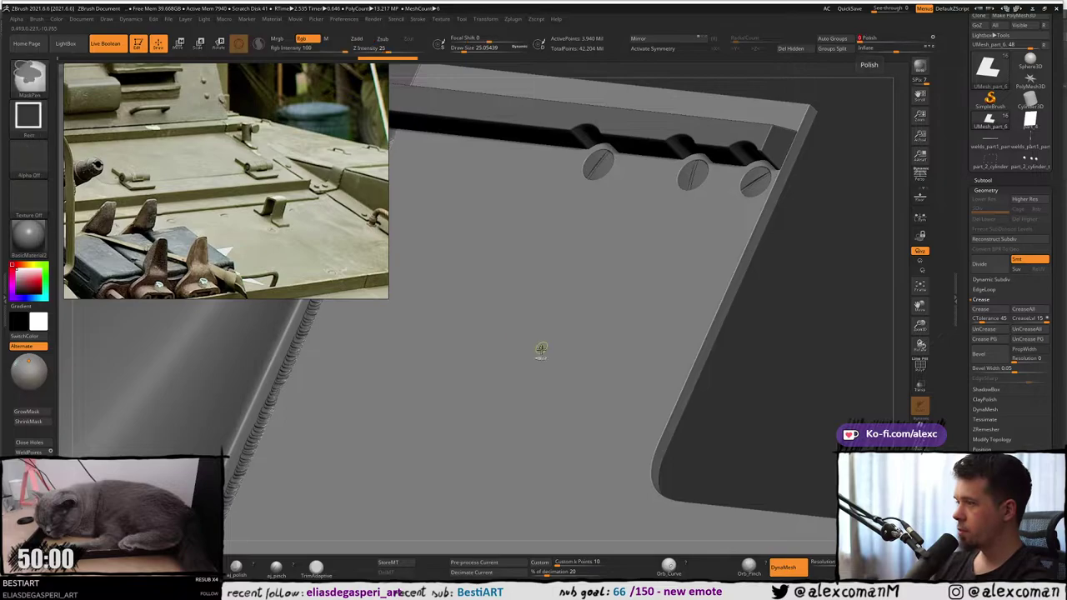
Examine the hood's notched plate, riveted strips and round housing from several angles against the reference photo.
mouse_move(541, 350)
right_mouse_down("ctrl")
mouse_move(543, 376)
mouse_move(576, 248)
mouse_move(572, 280)
right_mouse_up("ctrl")
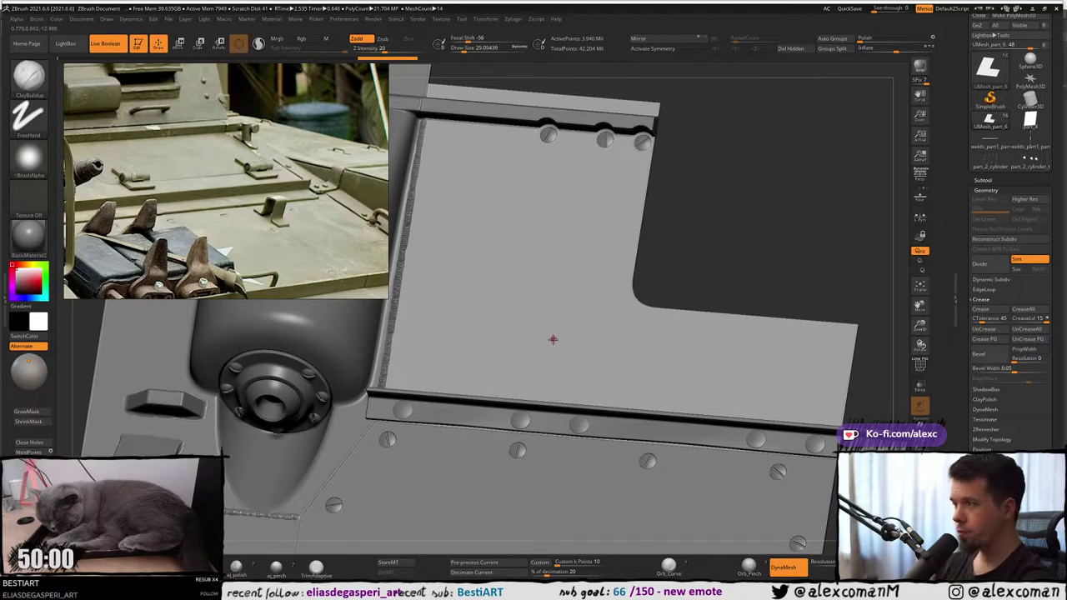
right_click_drag(581, 310, 637, 190, "alt")
mouse_move(435, 308)
right_mouse_down("ctrl")
mouse_move(426, 367)
mouse_move(408, 237)
right_mouse_up("ctrl")
right_click_drag(388, 421, 486, 241, "alt")
mouse_move(392, 373)
right_mouse_down()
mouse_move(417, 375)
mouse_move(405, 377)
right_mouse_up()
right_click_drag(372, 414, 542, 258, "alt")
mouse_move(483, 367)
right_mouse_down("ctrl")
mouse_move(467, 301)
mouse_move(502, 311)
mouse_move(427, 315)
right_mouse_up("ctrl")
right_click_drag(500, 167, 388, 388, "alt")
right_click_drag(455, 343, 484, 322)
left_click_drag(965, 104, 962, 169)
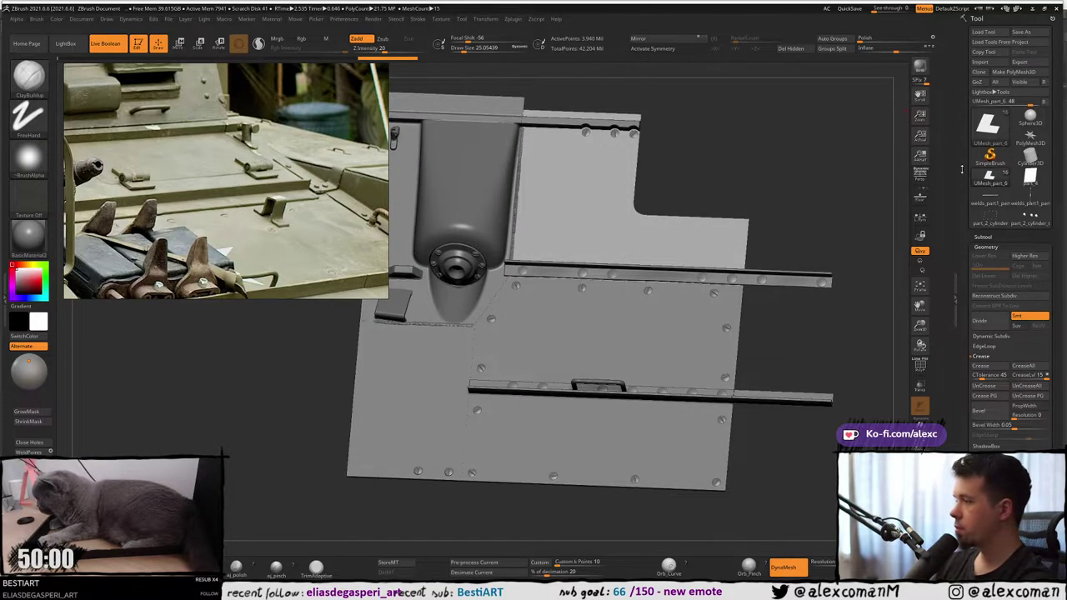
Save the hood tool over the existing hood_fornow file in the Body folder.
left_click(1019, 33)
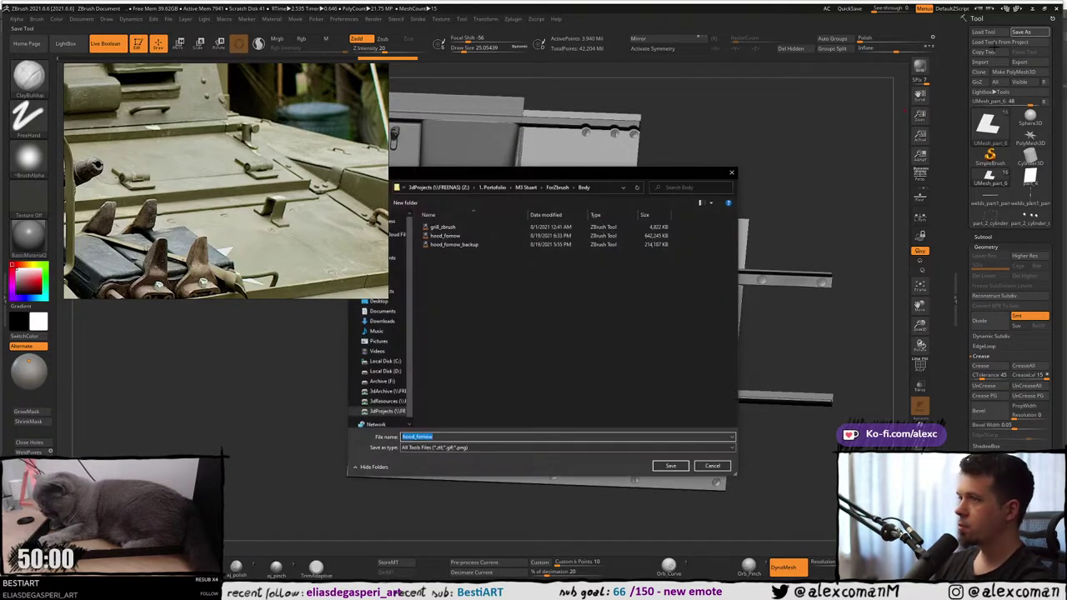
left_click(464, 243)
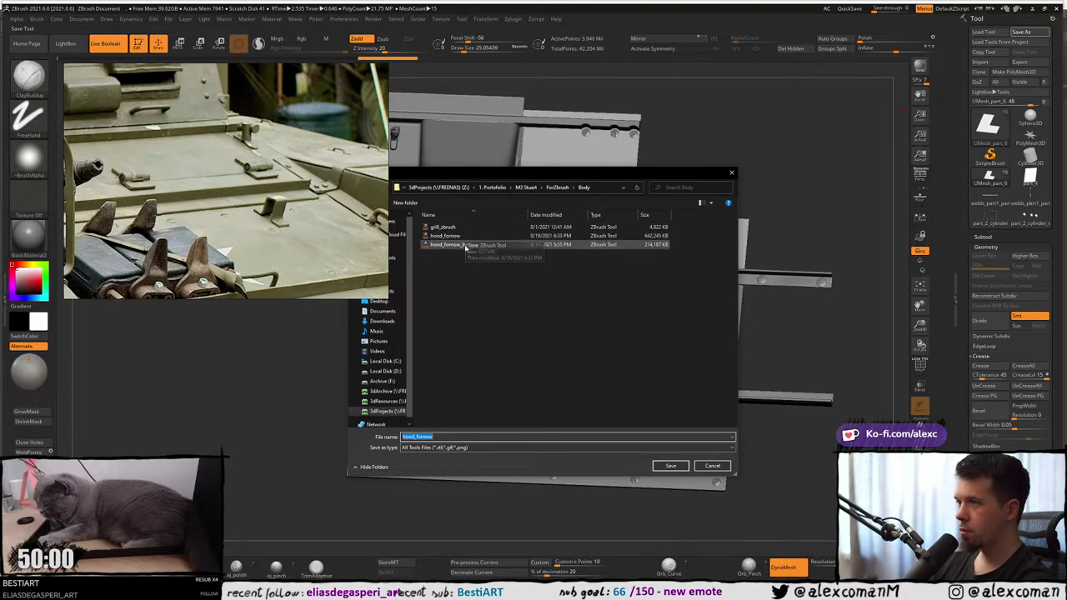
left_click(667, 466)
left_click(552, 297)
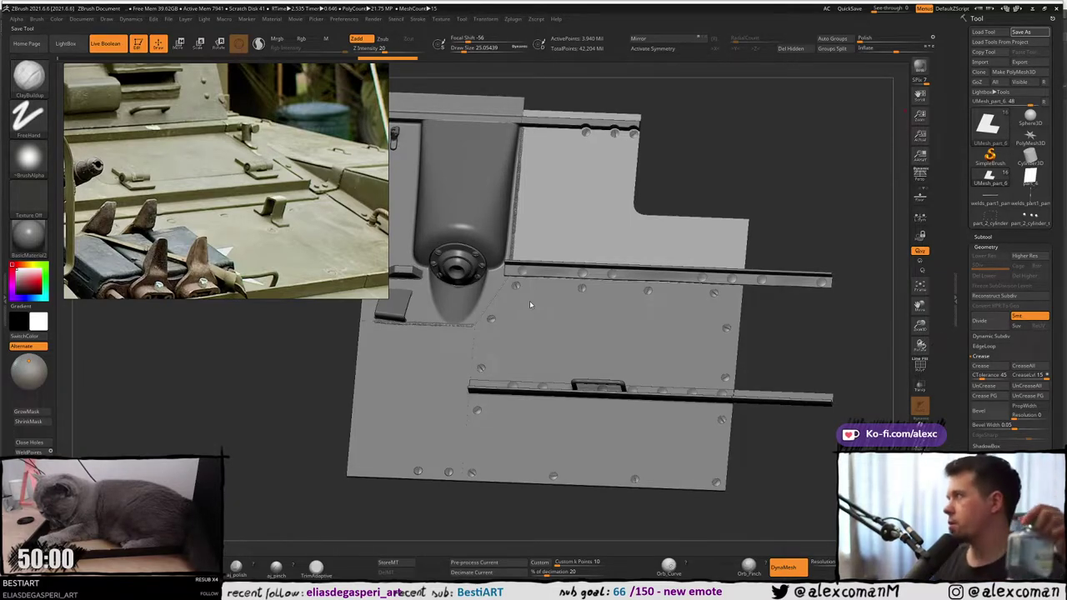
key("ctrl+s")
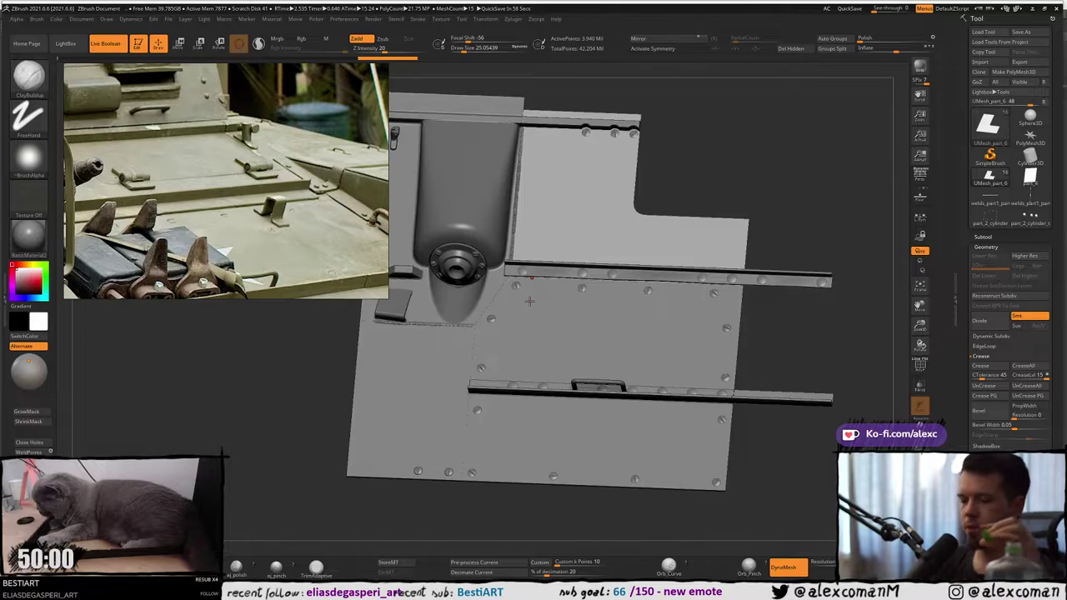
Check the load and memory usage of GPU 1 in Task Manager's performance view and close it.
key("ctrl+shift+Escape")
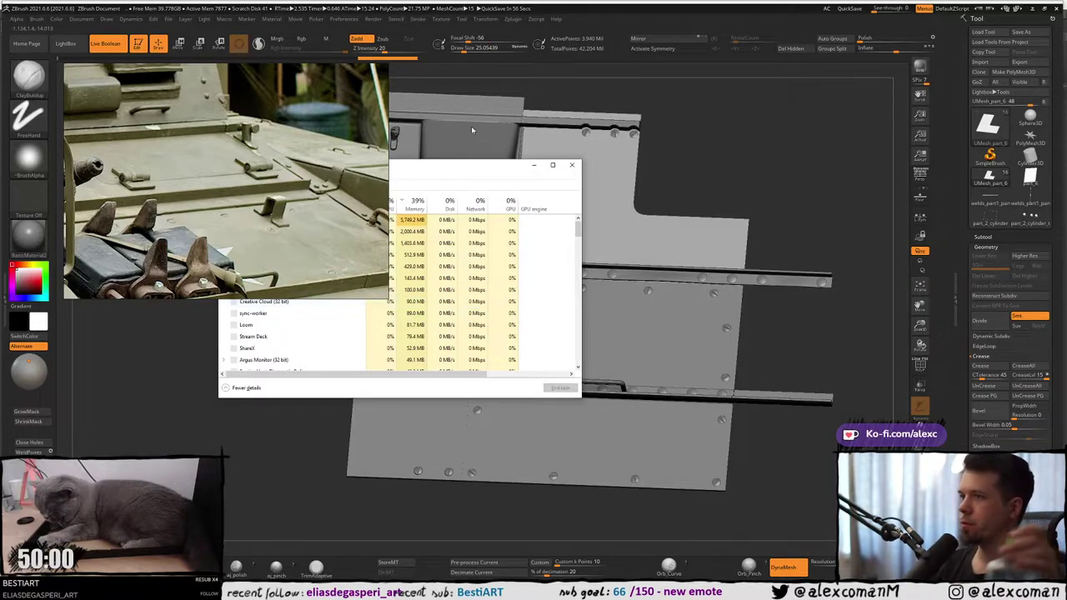
left_click(566, 219)
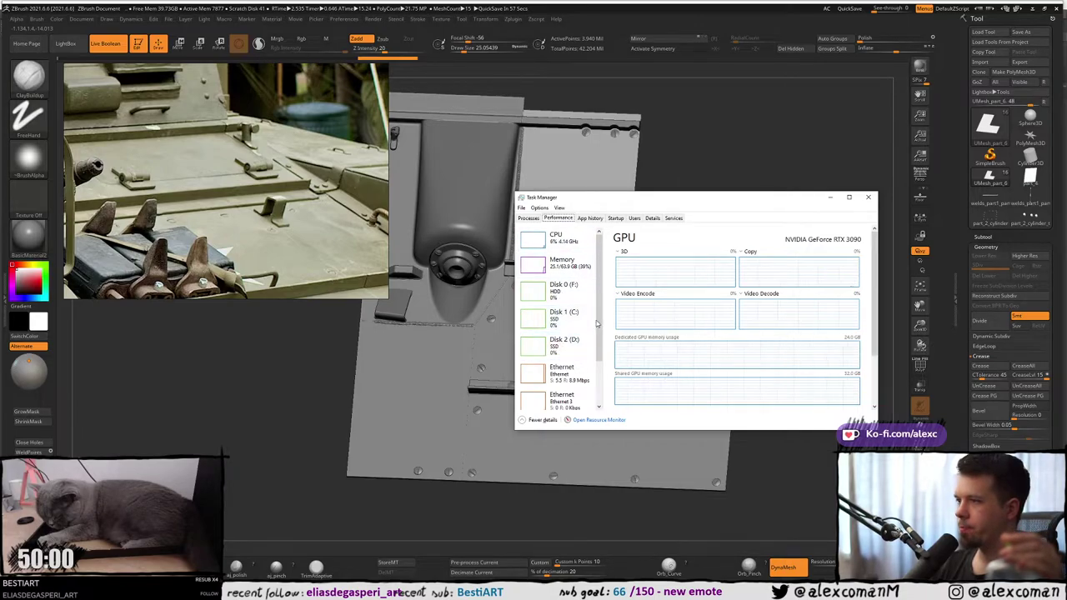
scroll(560, 350, "down", 2)
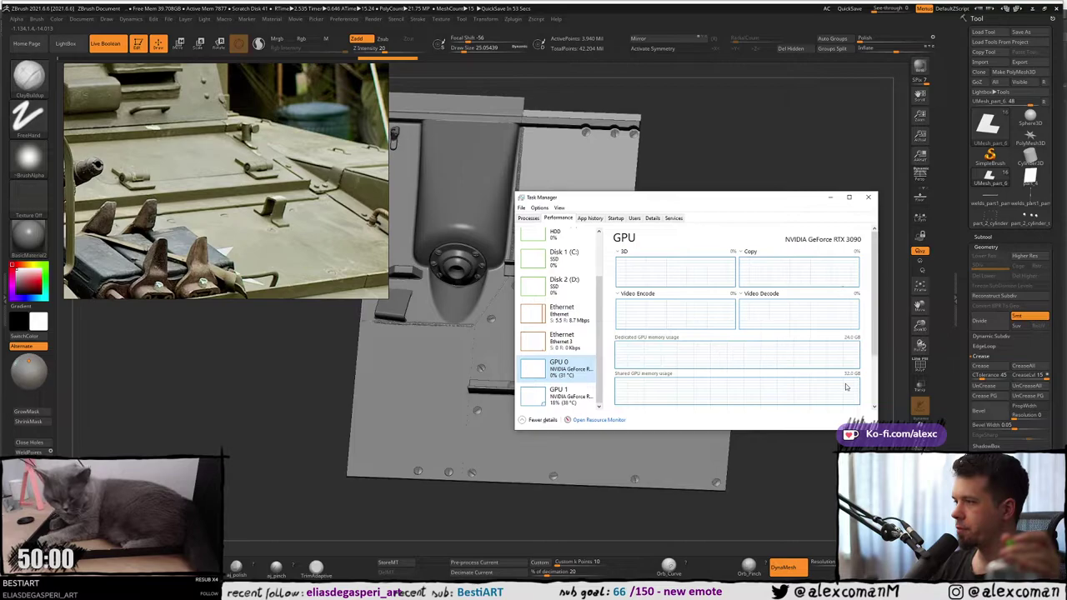
key("Down")
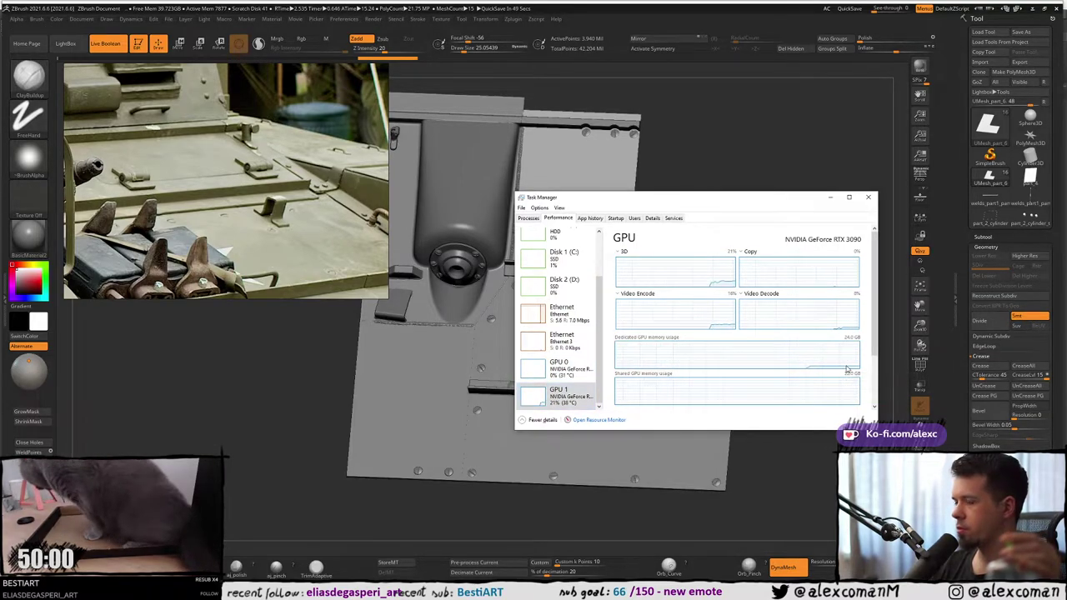
left_click(868, 197)
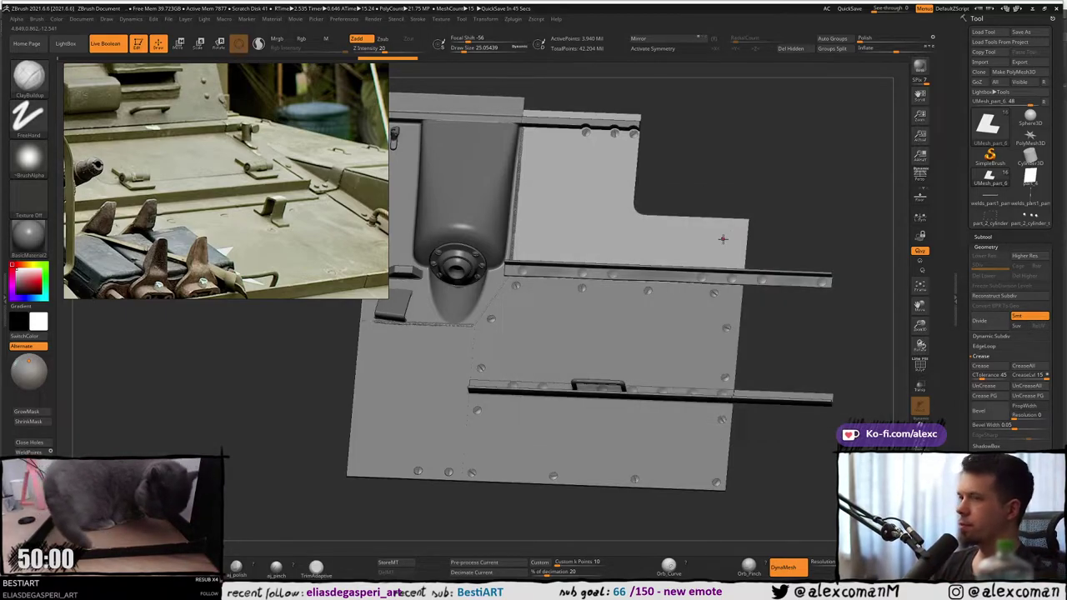
Study the small hinge in the reference photo and find its matching hinge on the hood in 3ds Max.
mouse_move(551, 214)
right_mouse_down()
mouse_move(560, 231)
mouse_move(548, 226)
mouse_move(556, 194)
mouse_move(549, 249)
mouse_move(514, 314)
right_mouse_up()
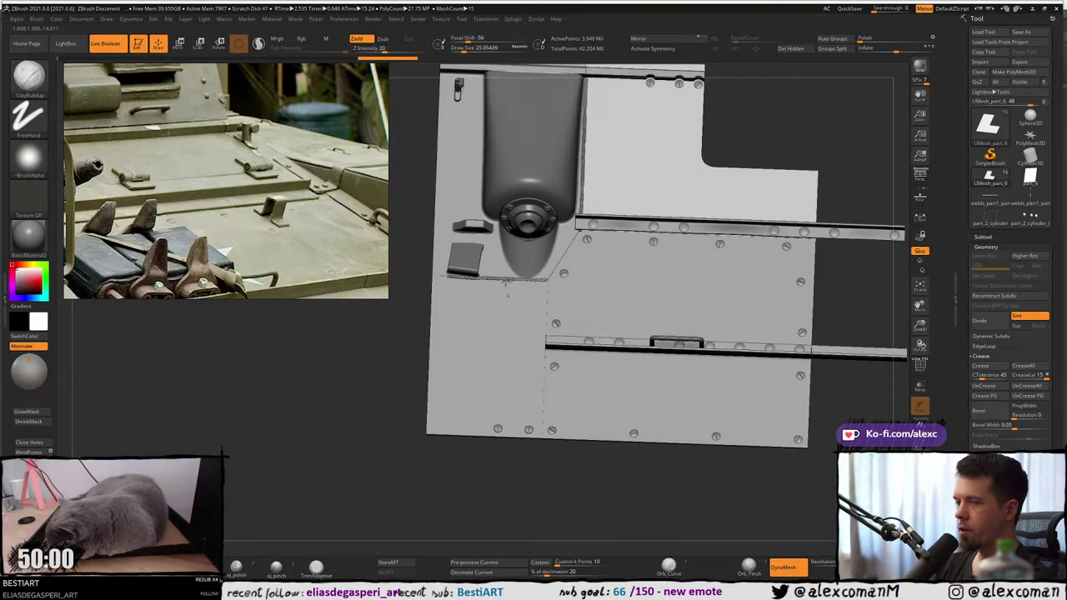
scroll(307, 177, "up", 3)
scroll(310, 207, "down", 3)
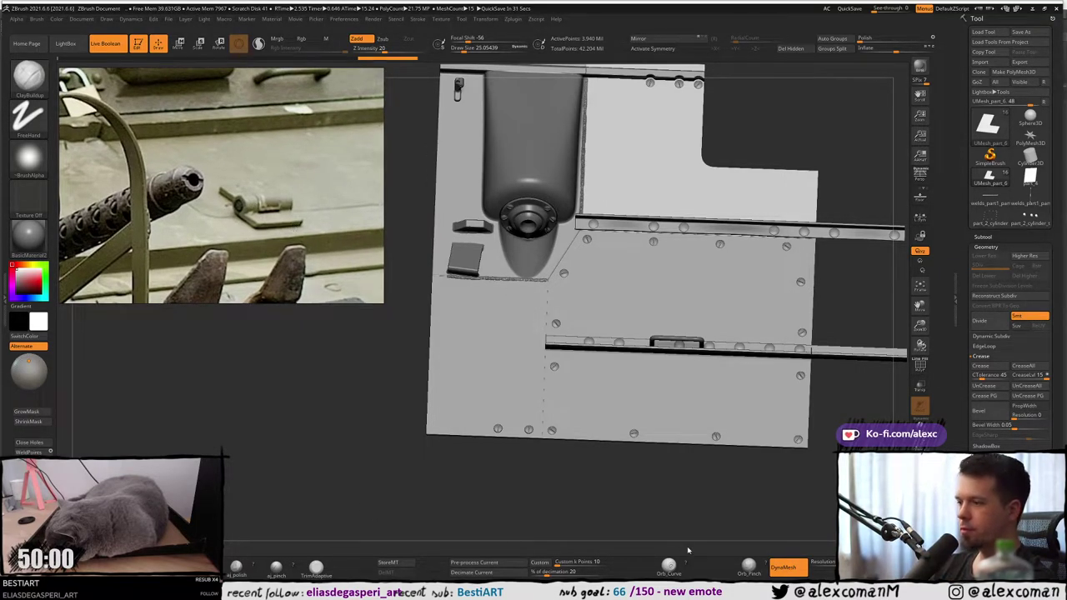
key("alt+Tab")
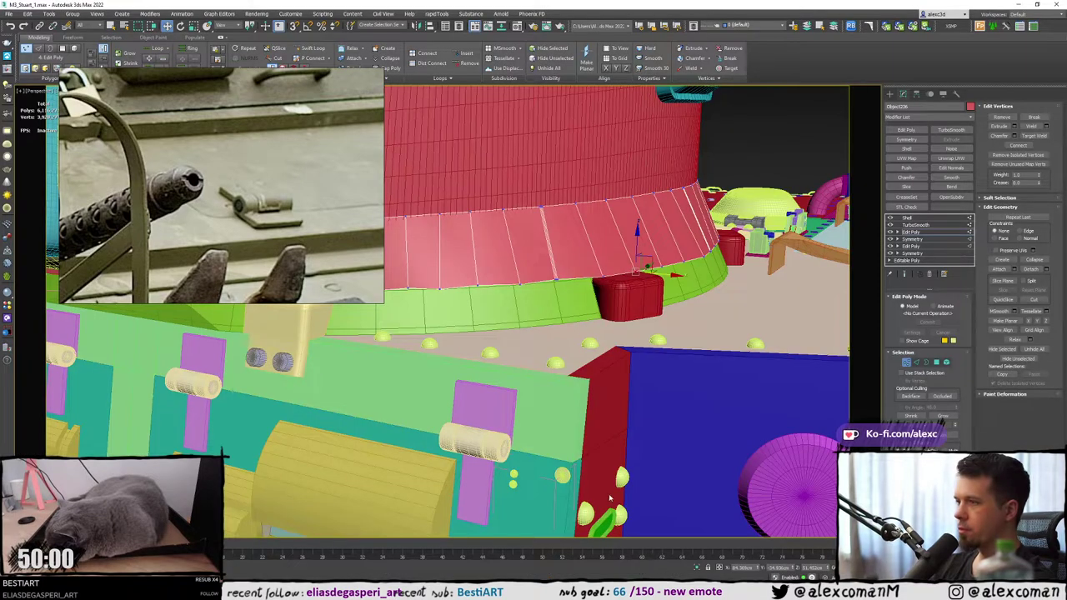
scroll(610, 497, "down", 6)
middle_click_drag(609, 467, 612, 347, "alt")
scroll(612, 347, "up", 3)
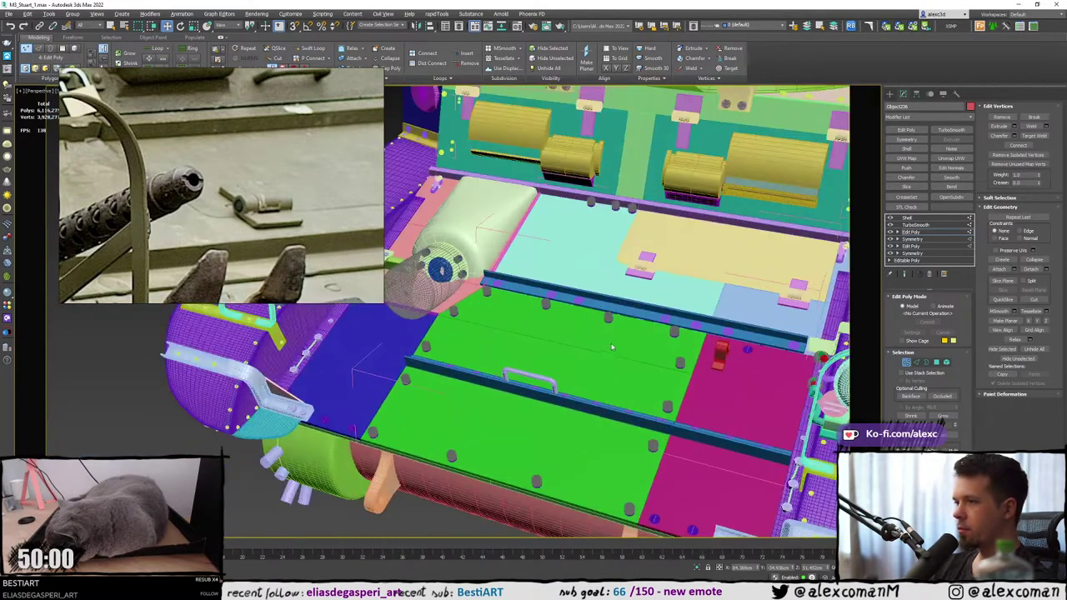
scroll(611, 347, "up", 3)
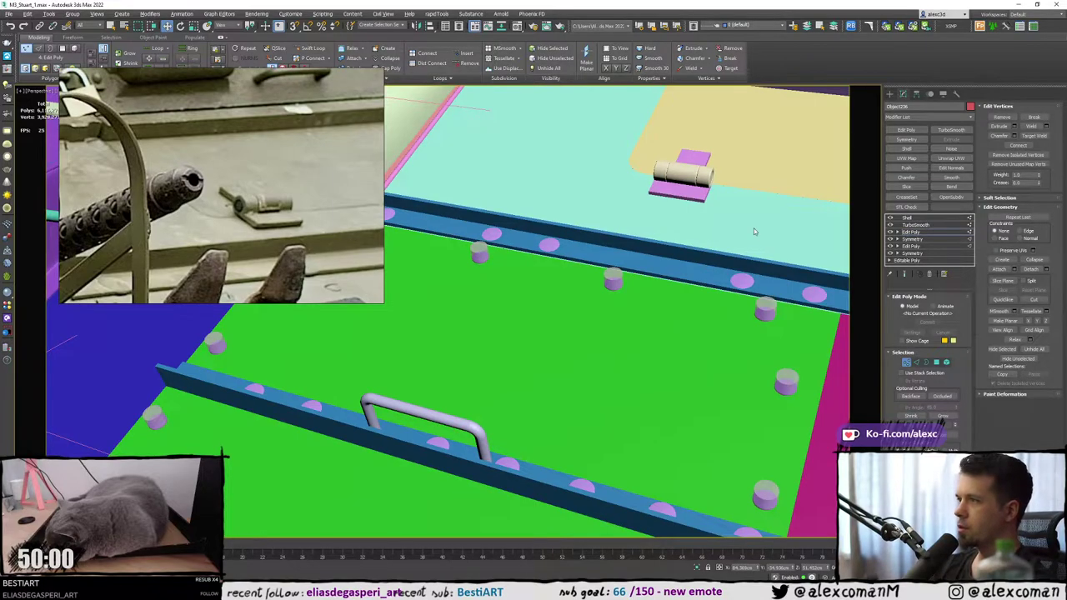
scroll(754, 229, "up", 6)
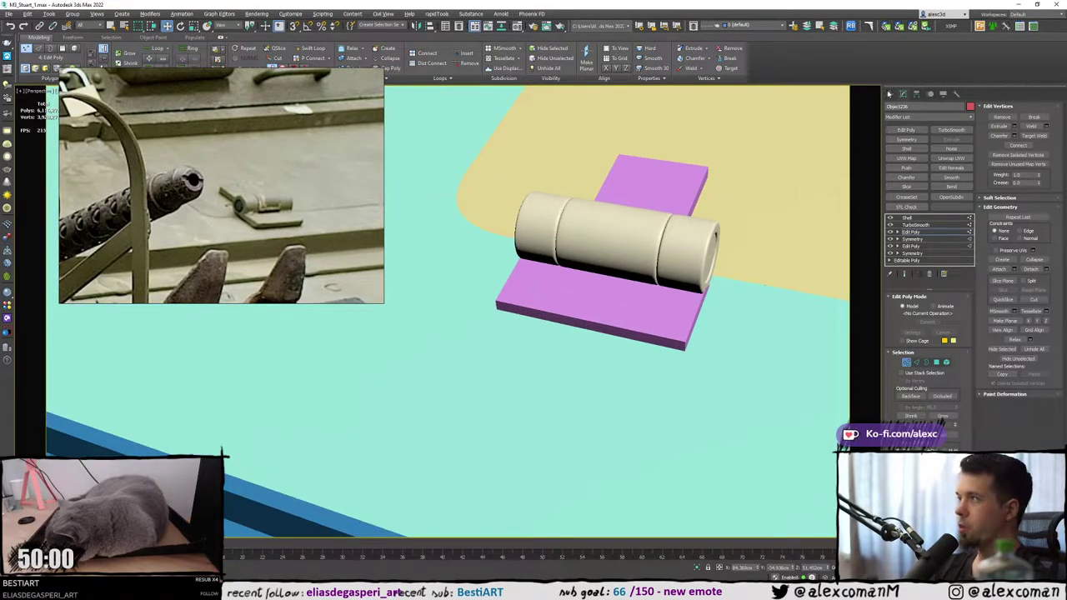
Select the hinge's barrel segments together with both flat plates and isolate them.
left_click(889, 94)
left_click(604, 293)
middle_click_drag(604, 294, 575, 266, "alt")
key("F4")
left_click(519, 227, "ctrl")
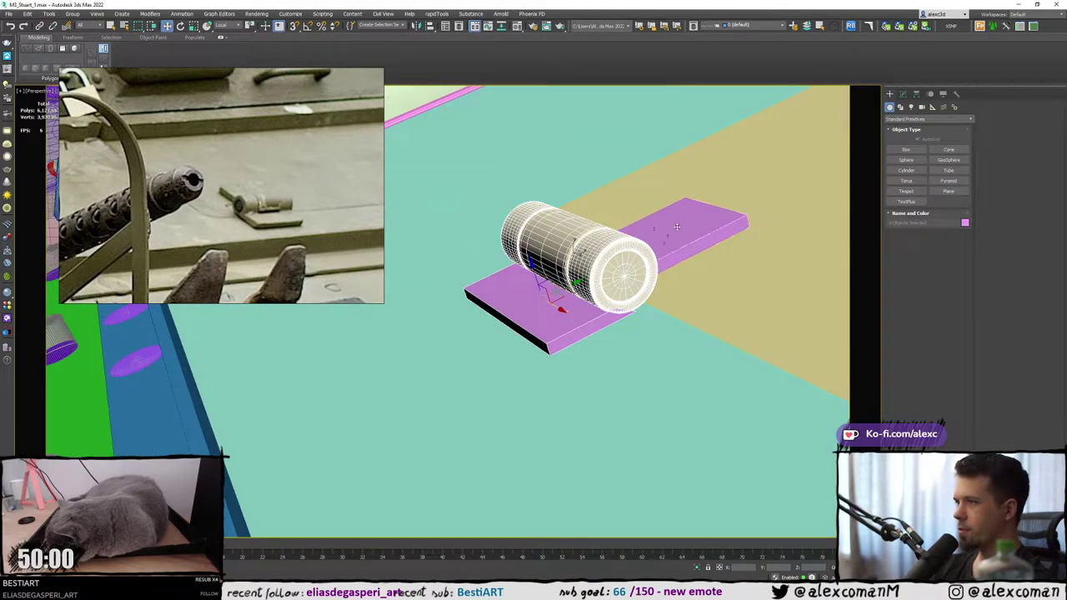
middle_click_drag(685, 243, 820, 245, "alt")
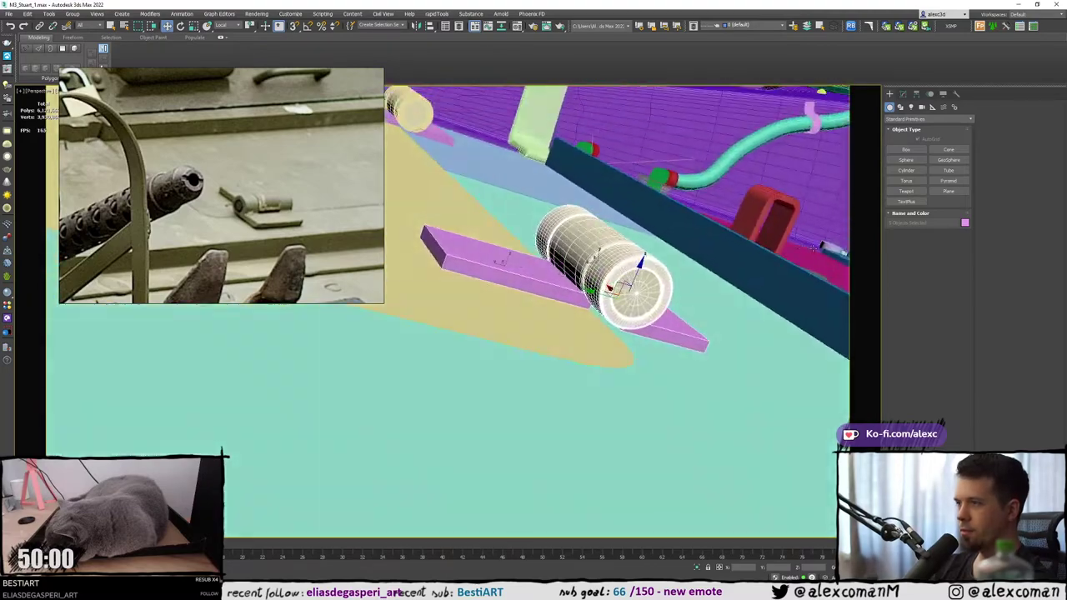
key("alt+q")
mouse_move(668, 241)
middle_mouse_down()
mouse_move(690, 227)
mouse_move(701, 256)
mouse_move(674, 259)
middle_mouse_up()
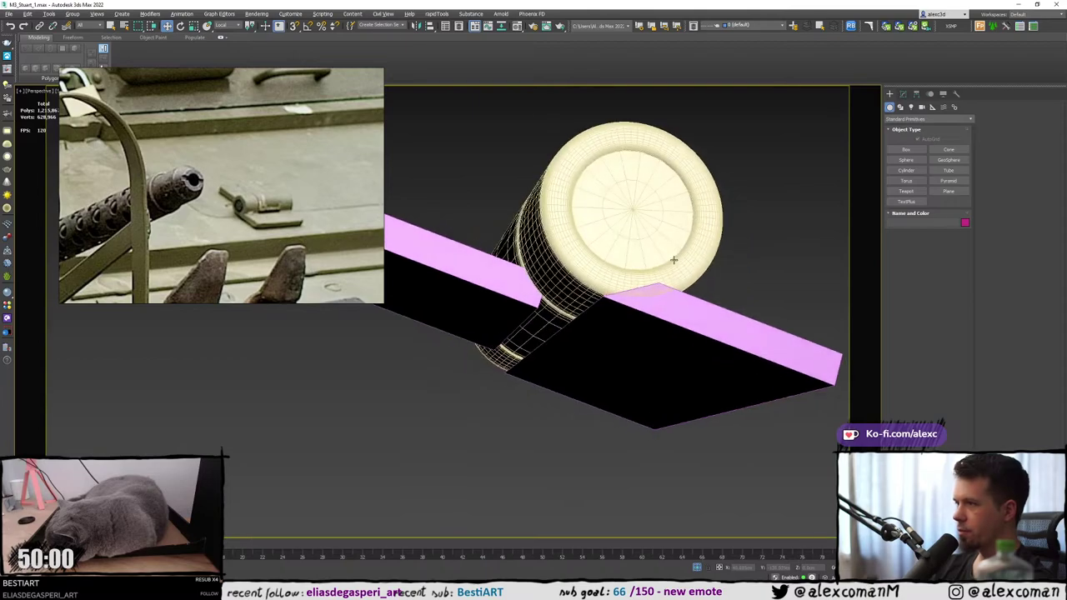
Select the barrel's middle sleeve and examine its end-on profile in the Left view, in wireframe and shaded display.
left_click(631, 317)
mouse_move(631, 317)
middle_mouse_down("alt")
mouse_move(571, 287)
mouse_move(629, 285)
mouse_move(646, 265)
middle_mouse_up("alt")
left_click(575, 266)
key("F3")
key("F3")
key("alt+w")
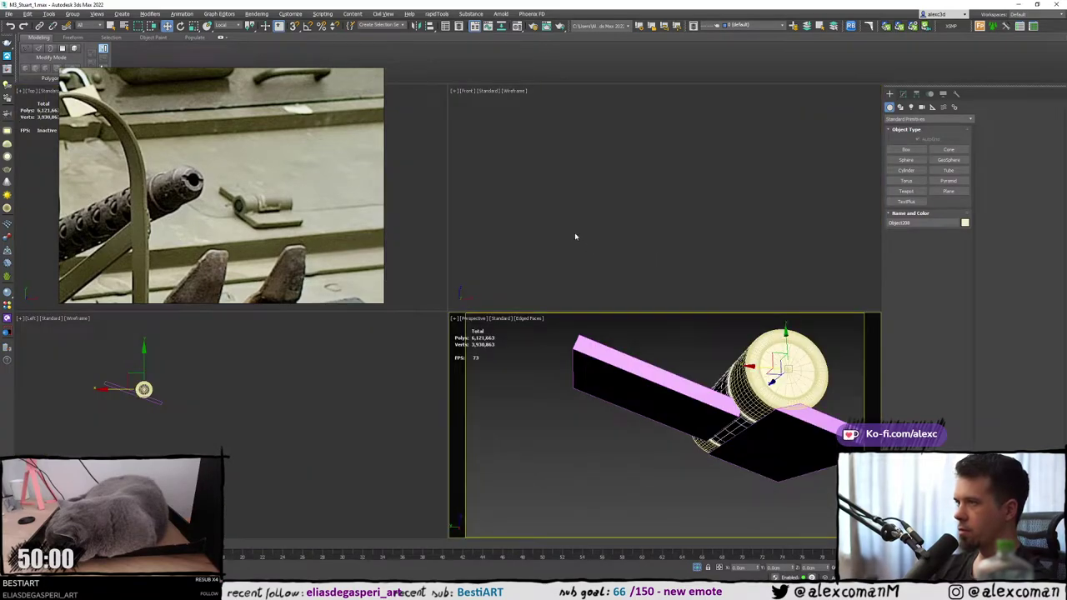
right_click(575, 237)
key("z")
right_click(314, 359)
key("z")
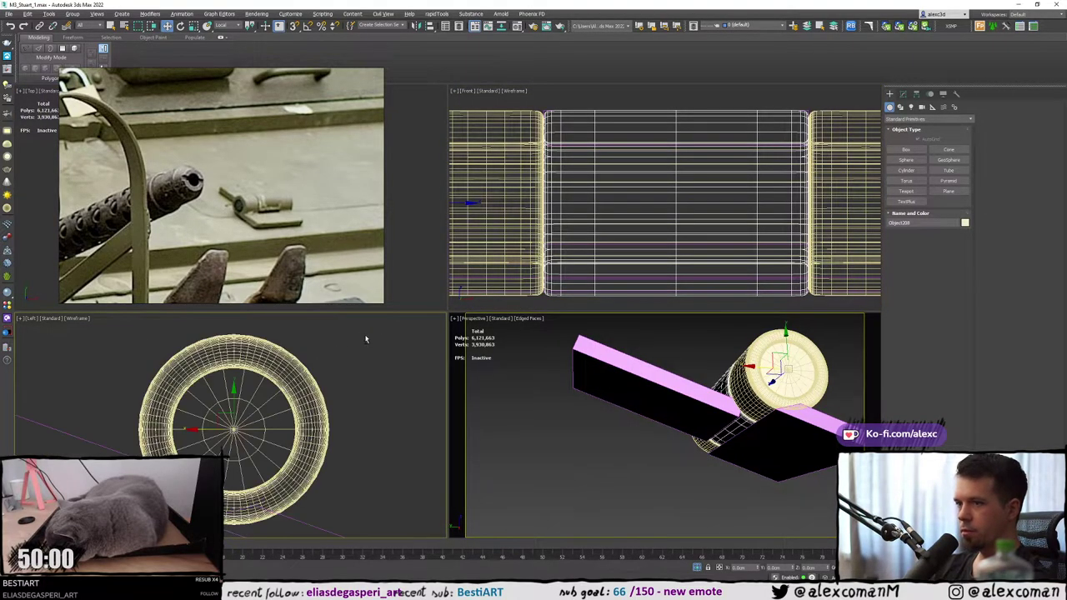
key("alt+w")
middle_click_drag(337, 374, 421, 288)
key("F3")
middle_click_drag(501, 278, 562, 275)
key("F3")
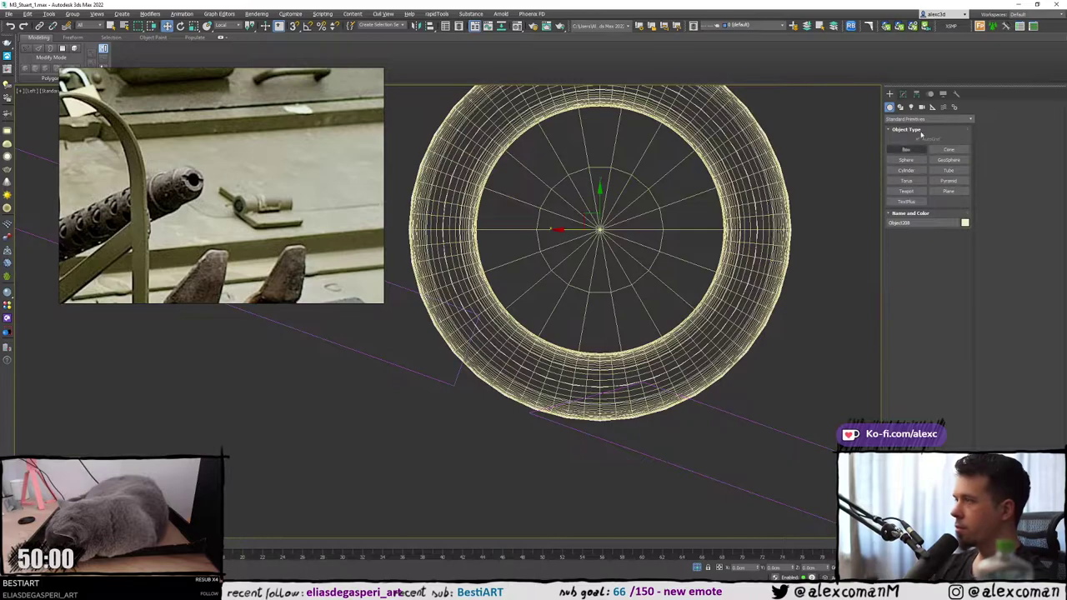
Clone the hinge barrel's middle sleeve in place as a Copy.
left_click(904, 94)
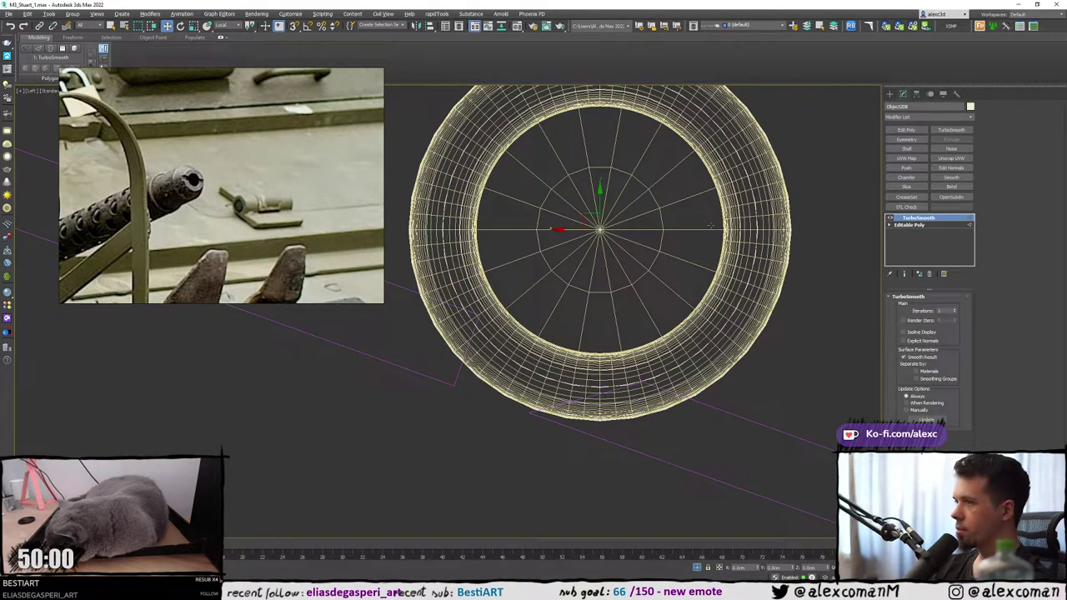
key("alt+w")
right_click(740, 357)
key("alt+w")
middle_click_drag(740, 356, 641, 293, "alt")
key("F3")
key("F3")
scroll(641, 286, "up", 3)
right_click(639, 273)
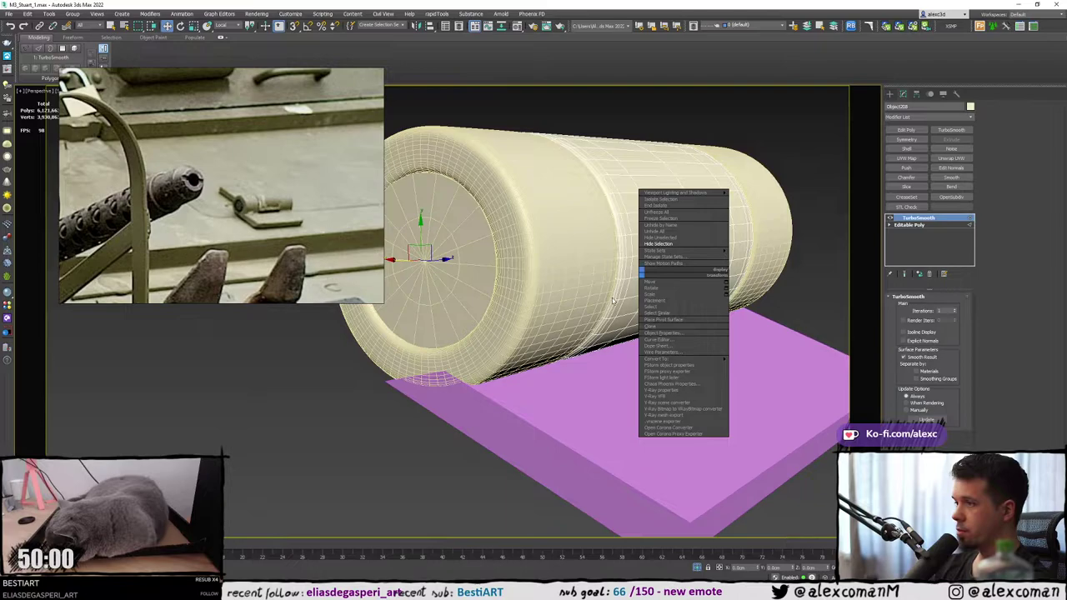
left_click(665, 326)
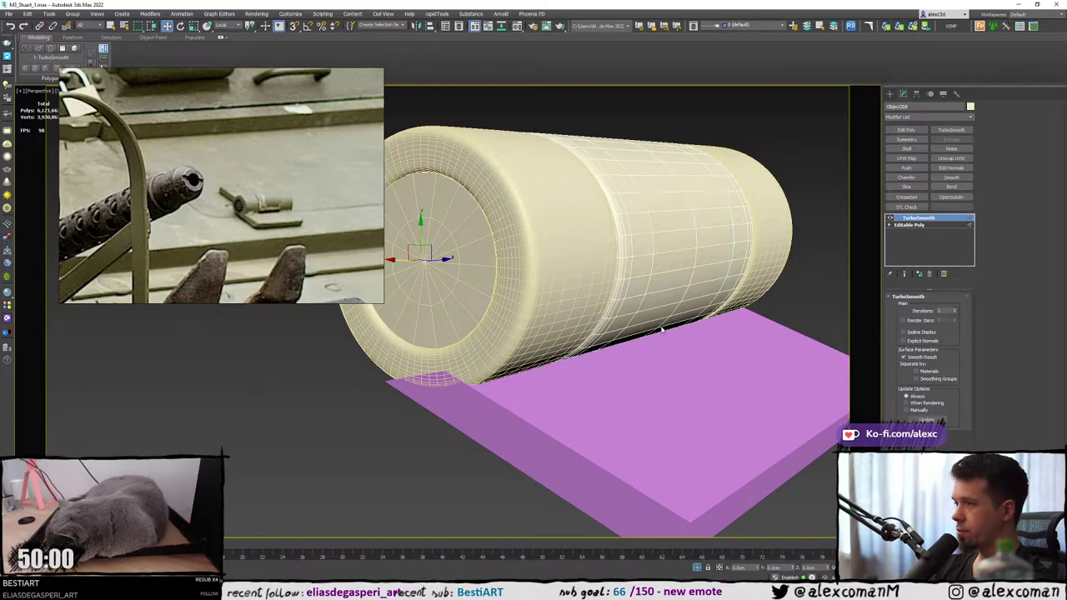
left_click(510, 275)
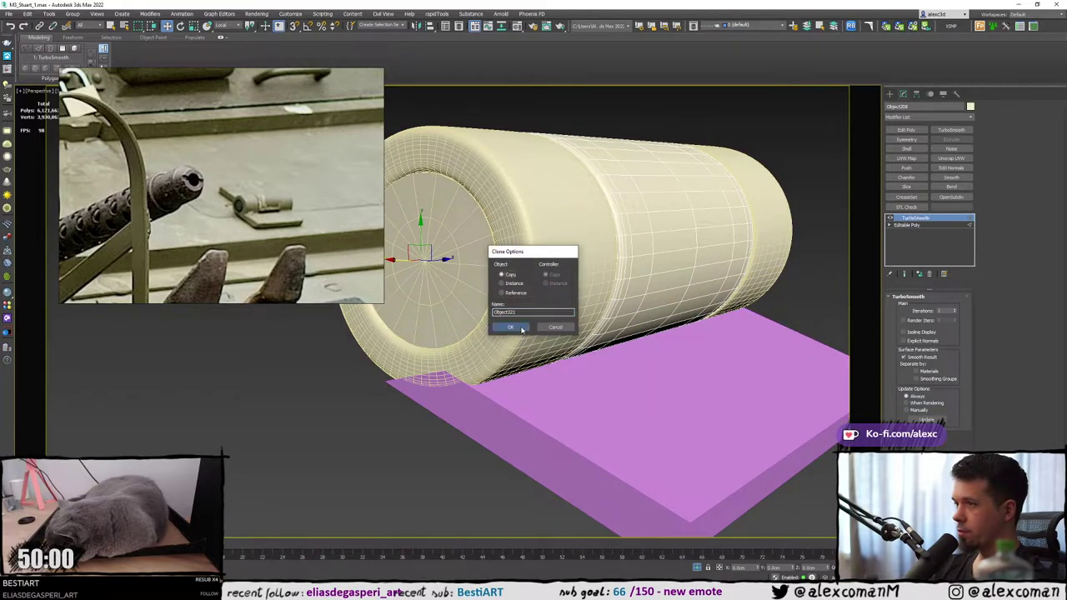
left_click(521, 327)
Scale the cloned middle sleeve slightly and check its fit on the barrel from the end.
scroll(603, 293, "down", 10)
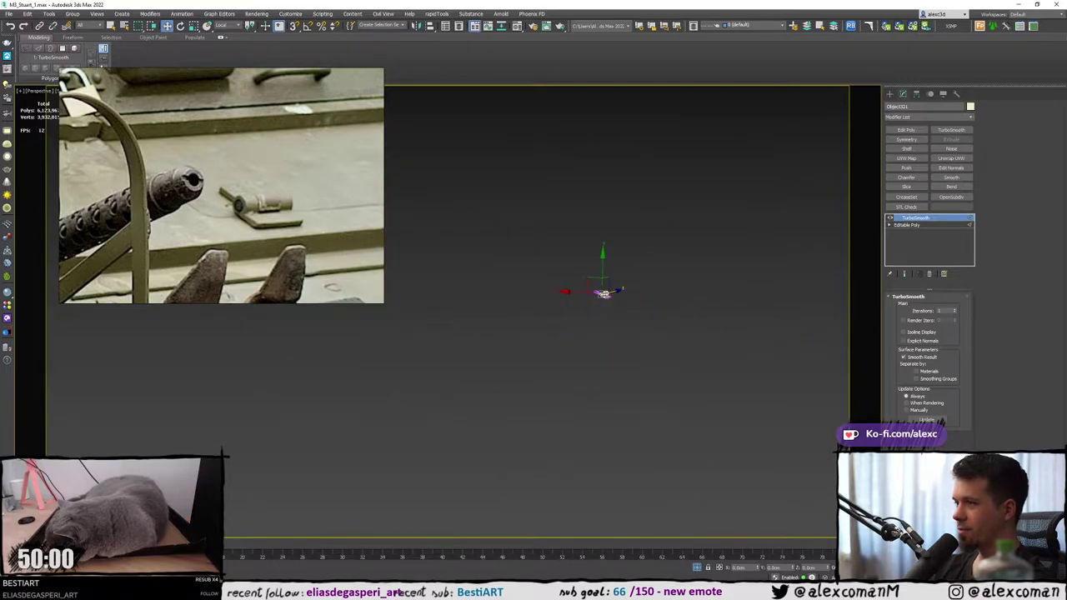
scroll(602, 294, "up", 10)
scroll(603, 294, "up", 2)
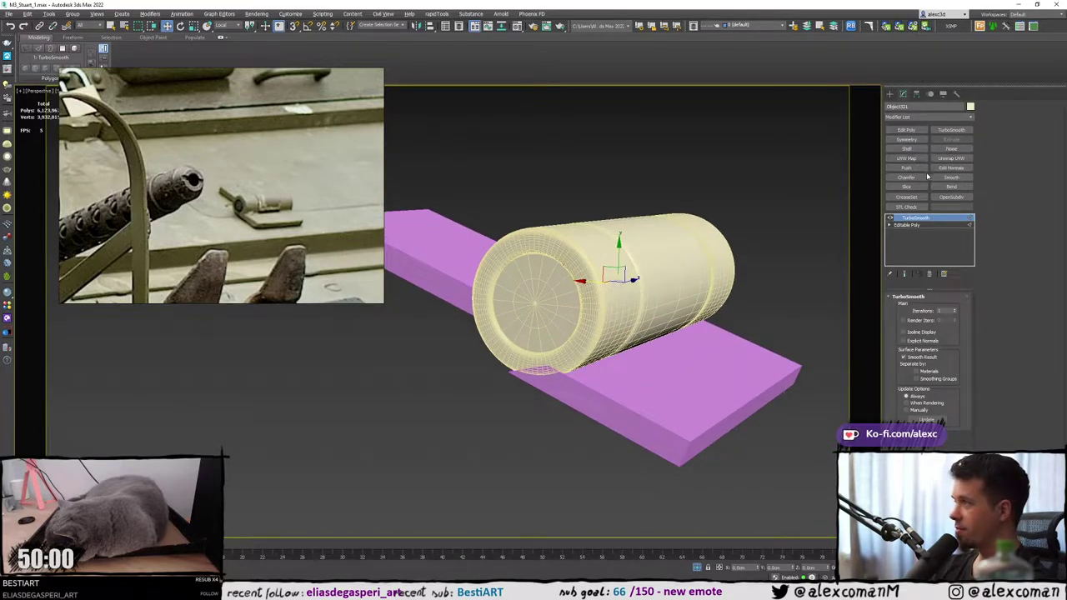
mouse_move(685, 275)
middle_mouse_down("alt")
mouse_move(731, 214)
mouse_move(679, 266)
middle_mouse_up("alt")
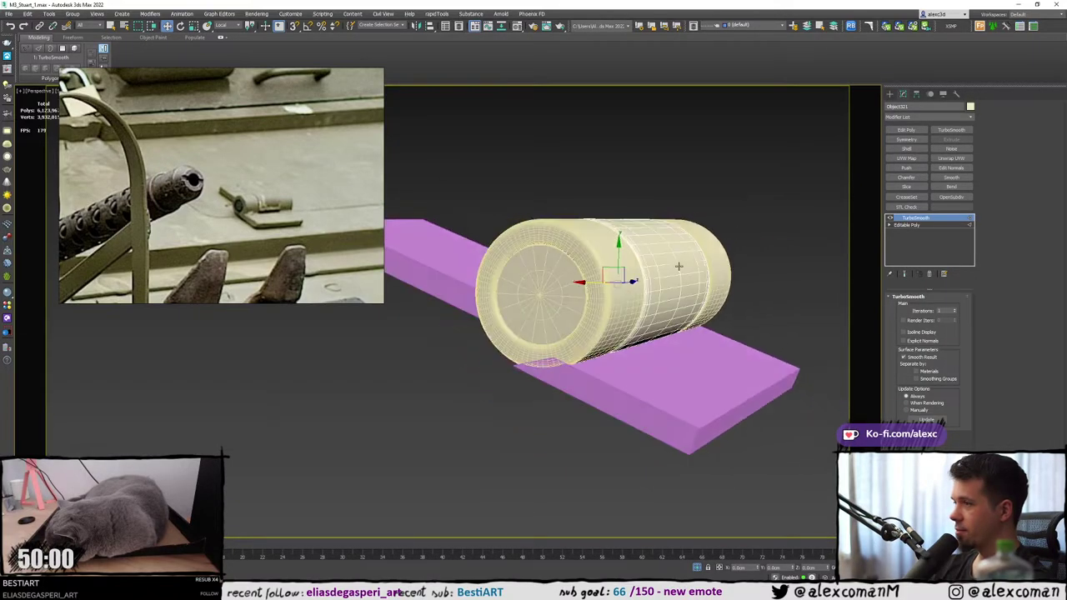
key("r")
left_click_drag(635, 268, 624, 266)
middle_click_drag(624, 265, 681, 232, "alt")
middle_click_drag(680, 246, 651, 254, "alt")
Select the front hinge plate and examine where it overlaps the barrel.
left_click(683, 312)
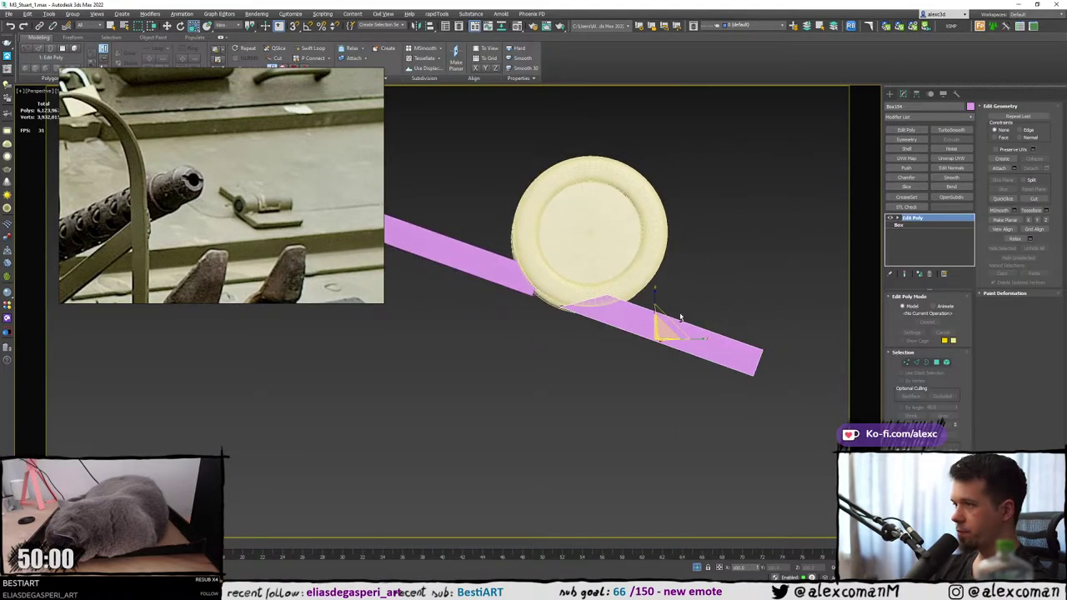
scroll(664, 306, "up", 2)
scroll(581, 276, "up", 2)
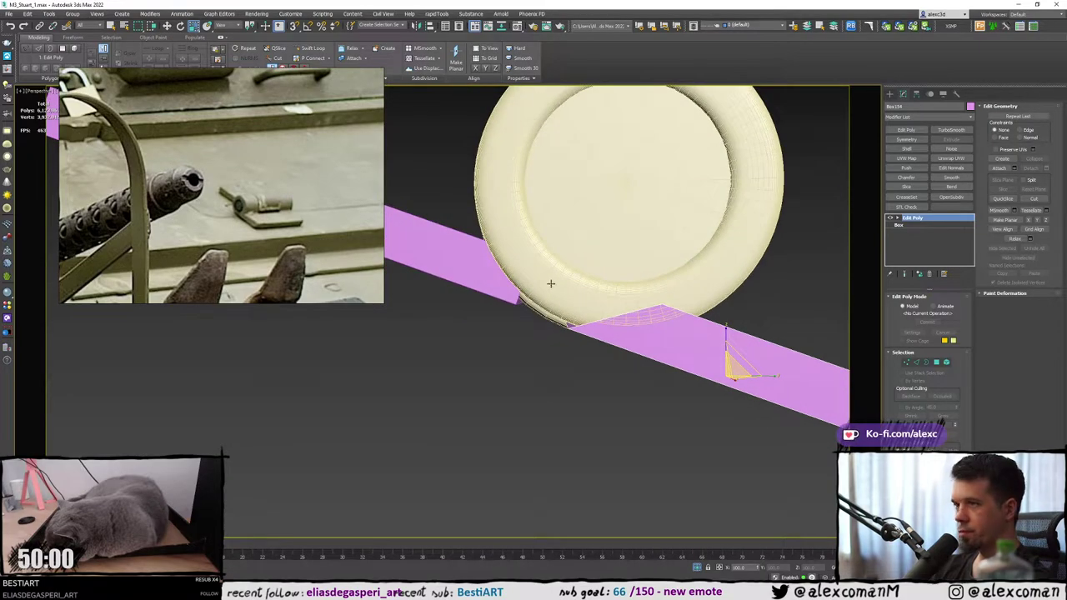
scroll(644, 341, "down", 4)
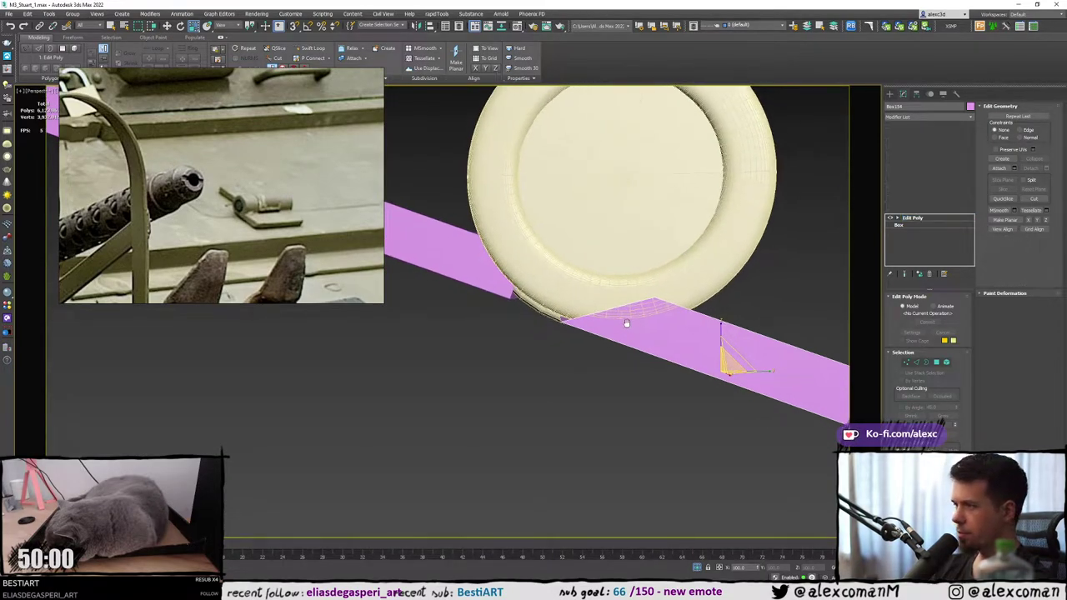
Connect the end edges of the front hinge plate to run an edge through the middle of its thickness.
key("alt+w")
middle_click(343, 351)
key("alt+w")
middle_click_drag(417, 335, 324, 234)
key("2")
scroll(511, 272, "down", 2)
left_click(509, 269)
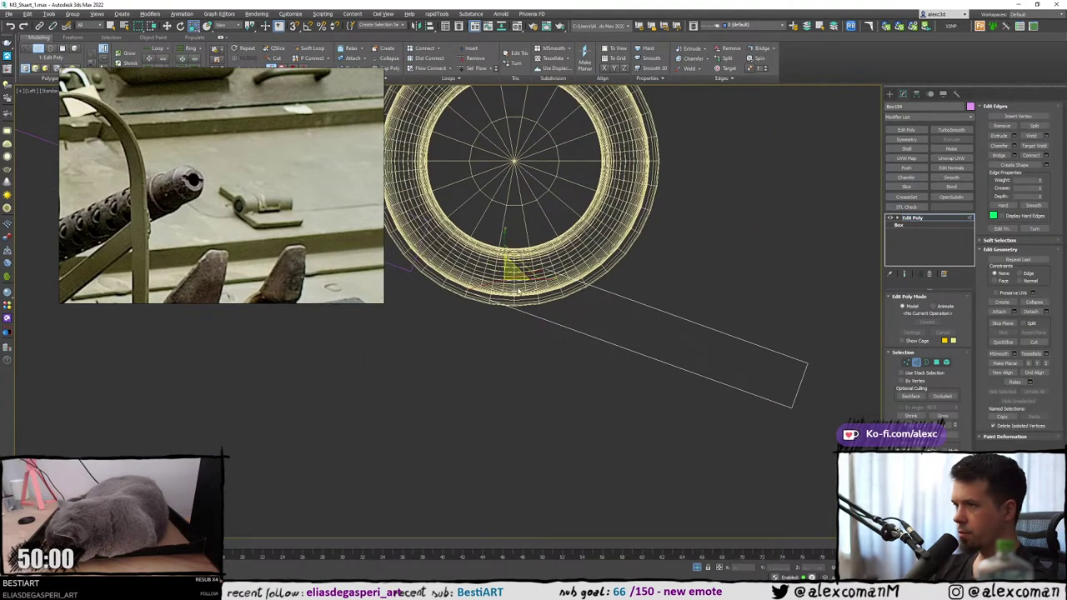
left_click(800, 382)
right_click(789, 364)
left_click(758, 396)
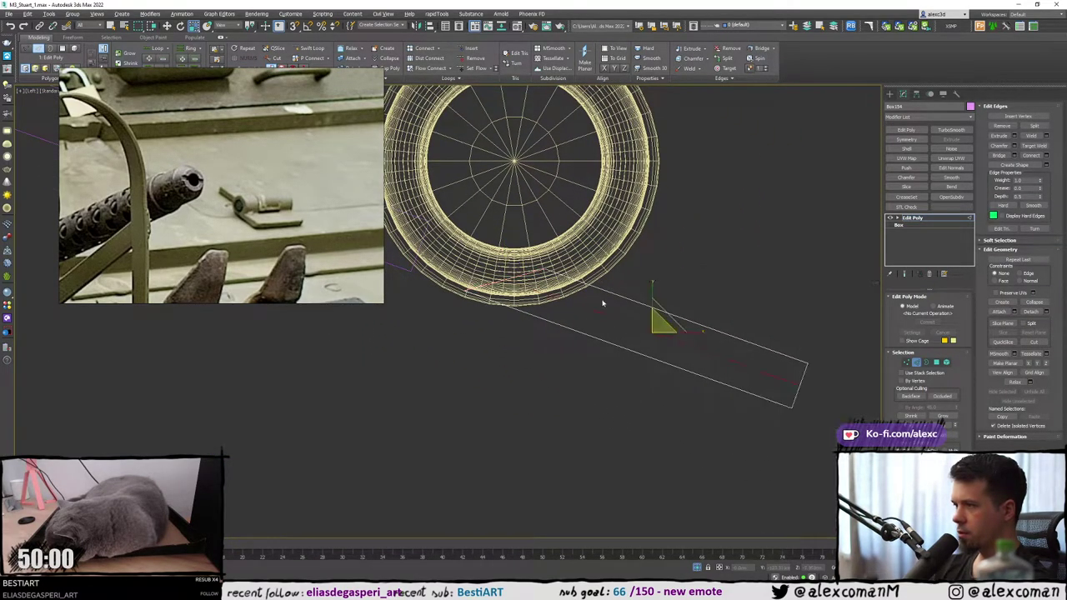
Insert an edge loop across the plate beneath the barrel with Swift Loop and adjust the vertices at that end.
key("alt+s")
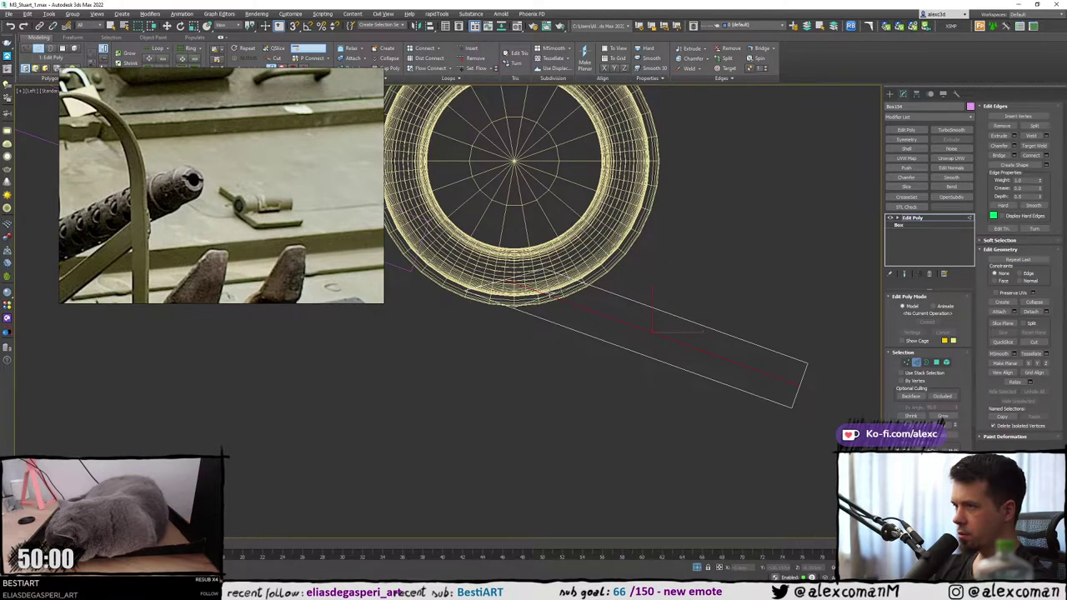
left_click(551, 295)
right_click(551, 295)
scroll(480, 285, "up", 3)
key("1")
left_click_drag(436, 290, 638, 237)
left_click_drag(529, 263, 580, 256)
Insert two edge loops across the front hinge plate with Swift Loop, in line with both ends of the middle sleeve.
key("alt+w")
middle_click(662, 340)
key("alt+w")
middle_click_drag(662, 340, 557, 351, "alt")
key("alt+1")
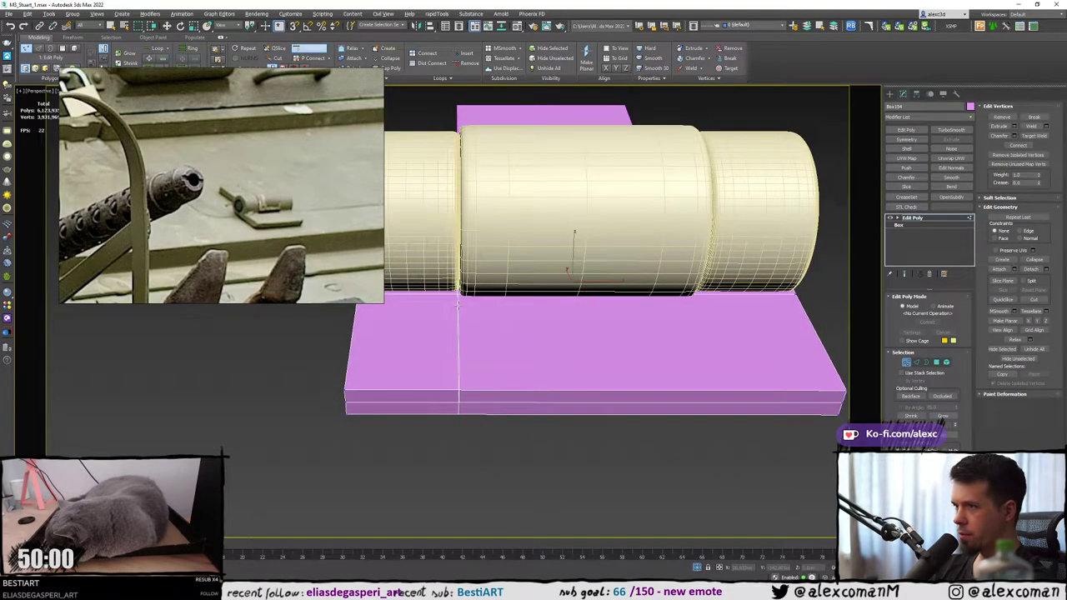
left_click(458, 307)
left_click(703, 310)
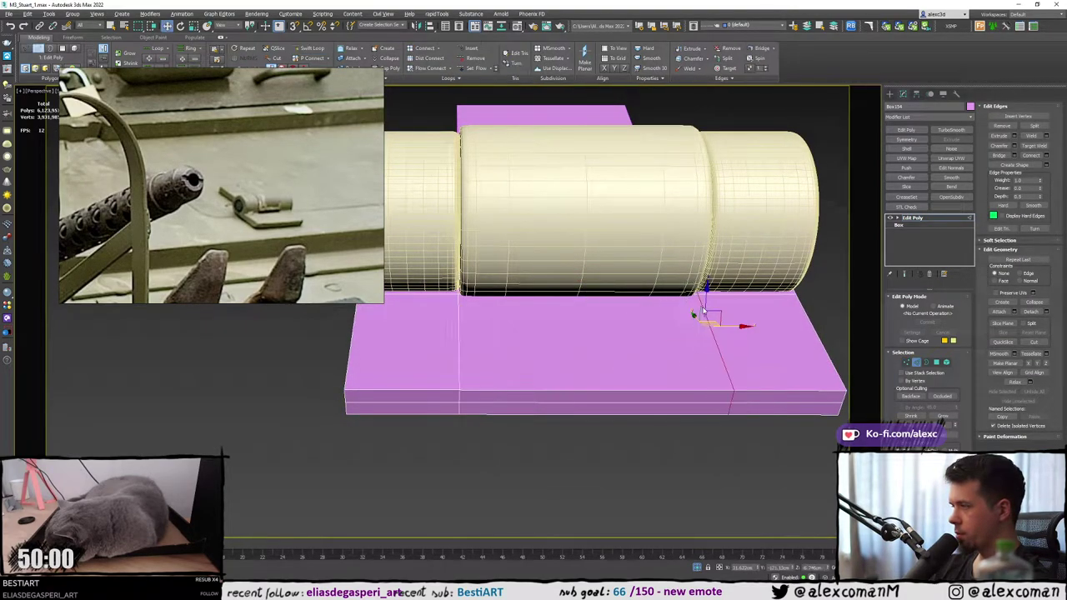
middle_click_drag(703, 310, 721, 309, "alt")
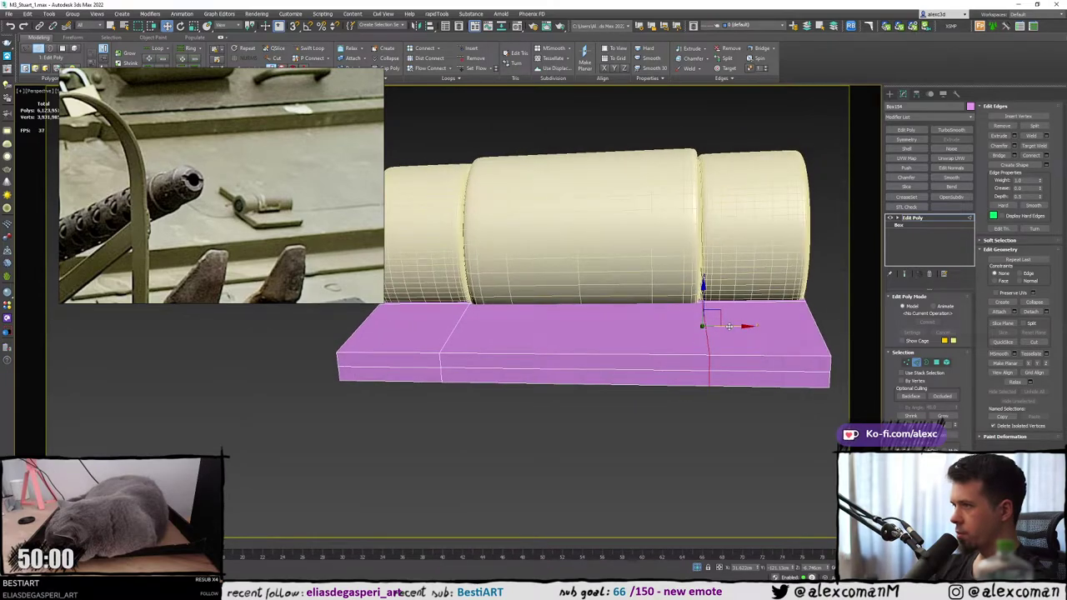
left_click_drag(728, 326, 727, 326)
middle_click_drag(727, 326, 698, 331, "alt")
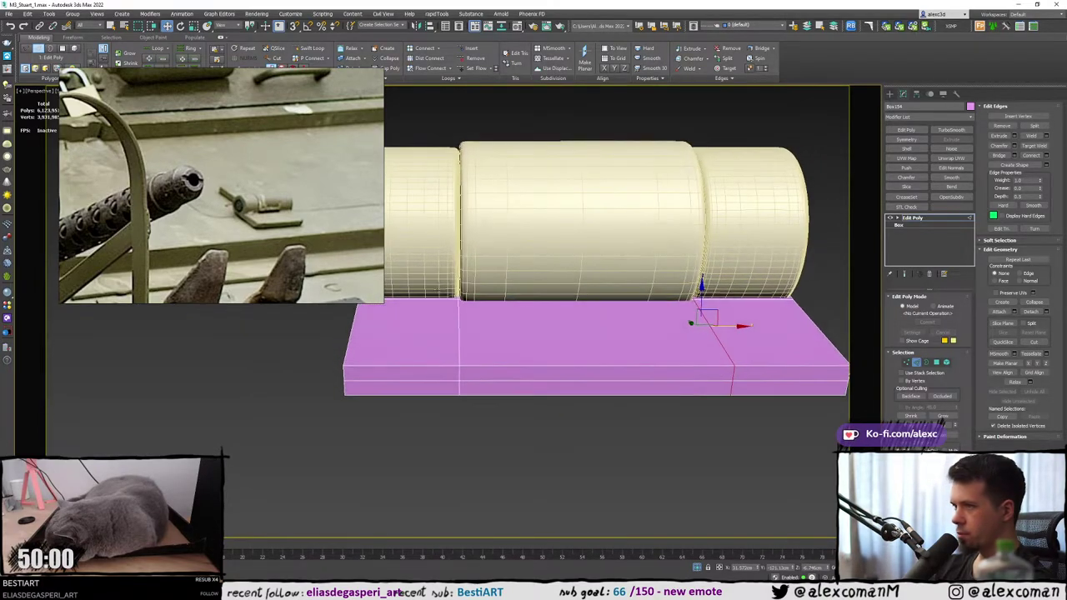
Shift the vertices of the first loop sideways to align them with the end of the middle sleeve.
key("1")
key("F3")
left_click_drag(441, 285, 478, 410)
key("F3")
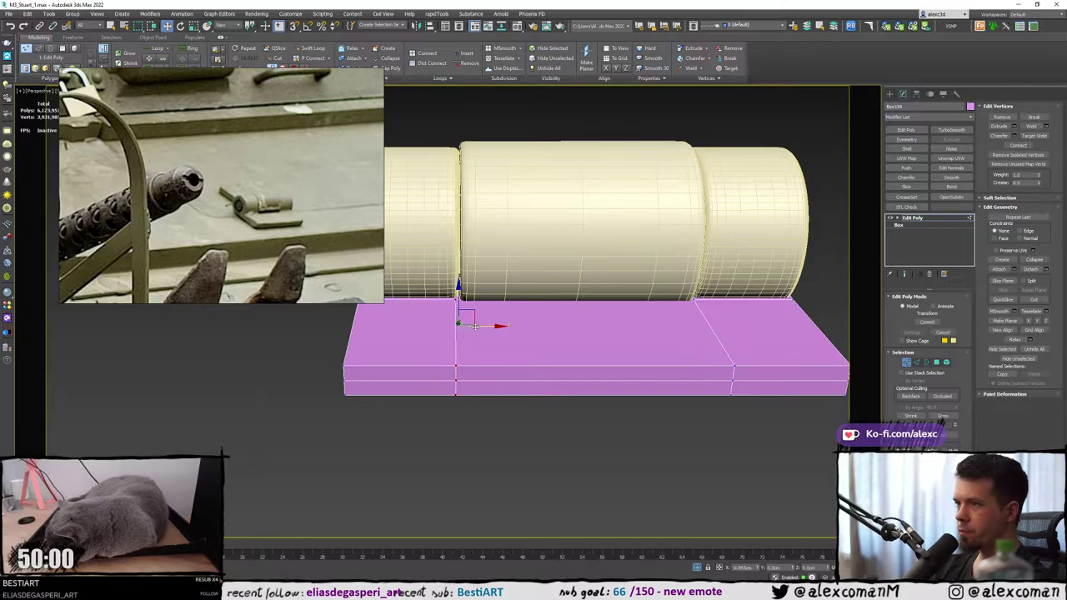
middle_click_drag(459, 310, 561, 361, "alt")
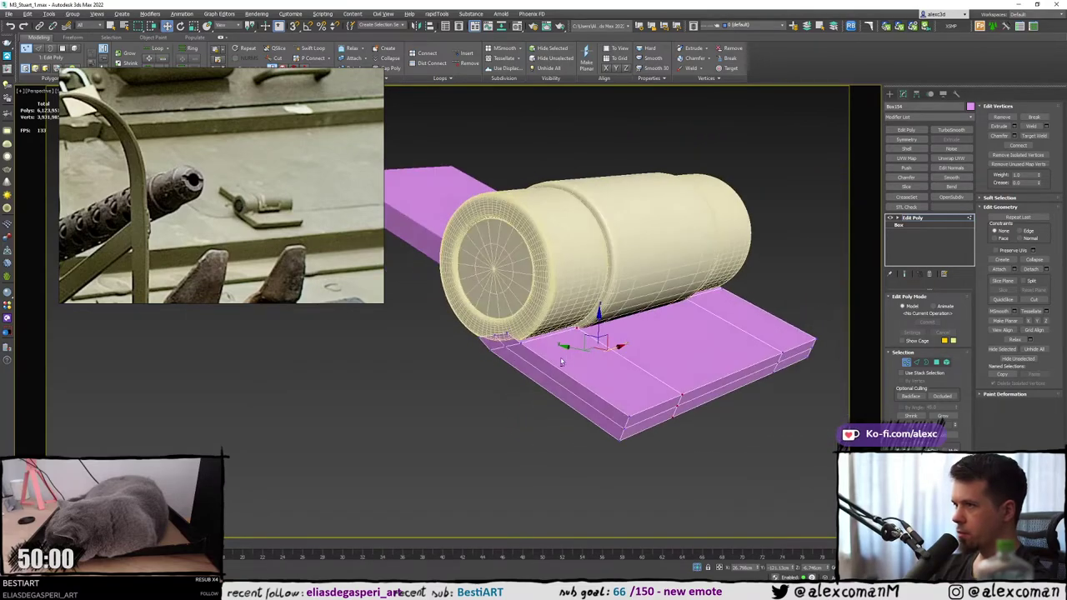
Examine the reference photos for the shape of the hatch hinges' barrels and plates and where the plates meet the barrels.
left_click(890, 95)
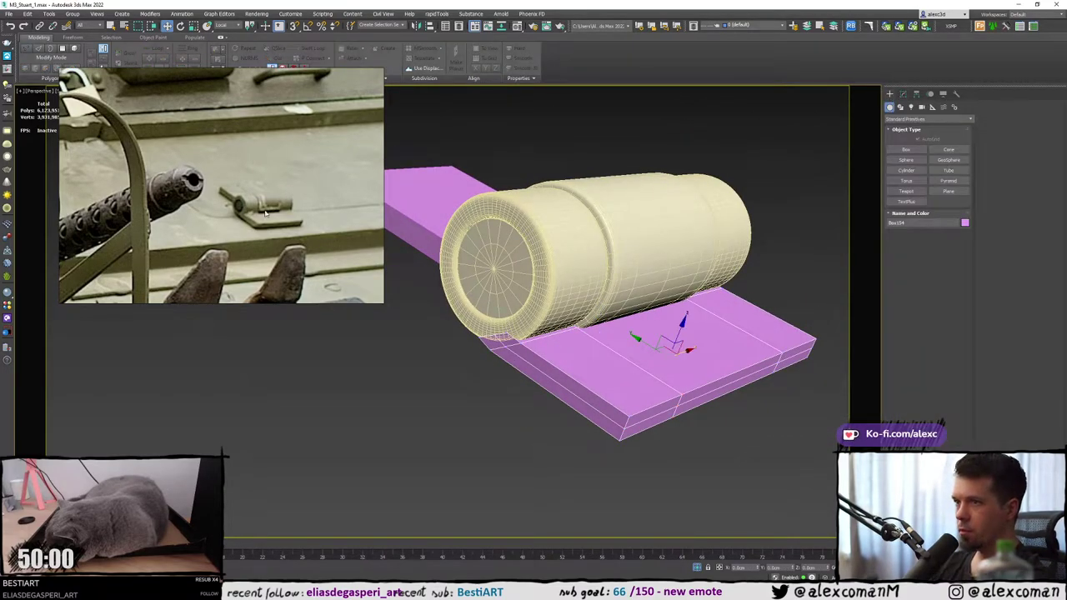
scroll(265, 214, "down", 10)
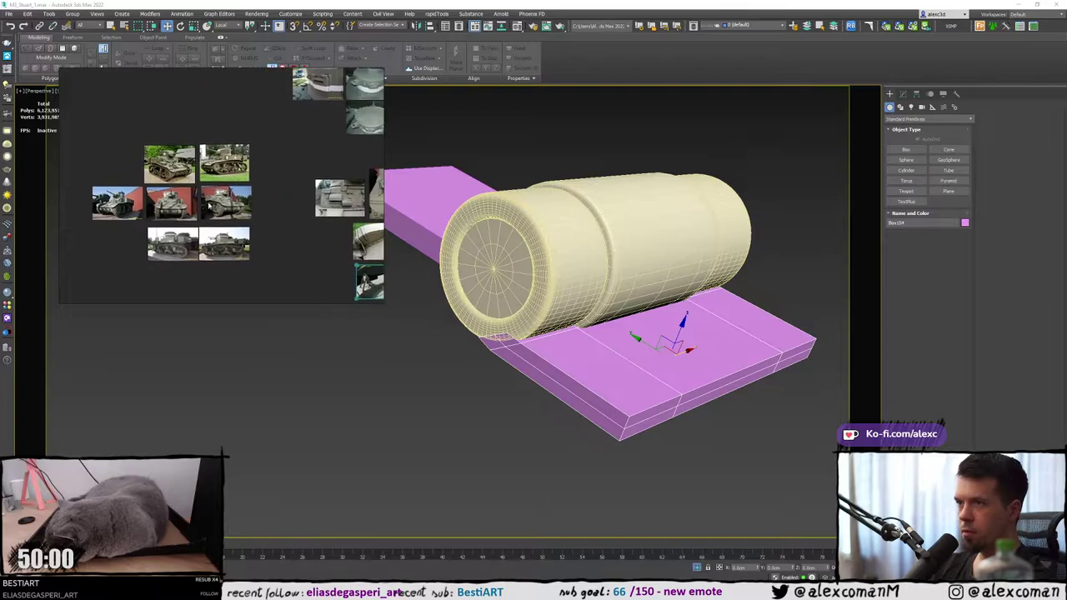
middle_click_drag(294, 206, 111, 191)
scroll(316, 171, "up", 10)
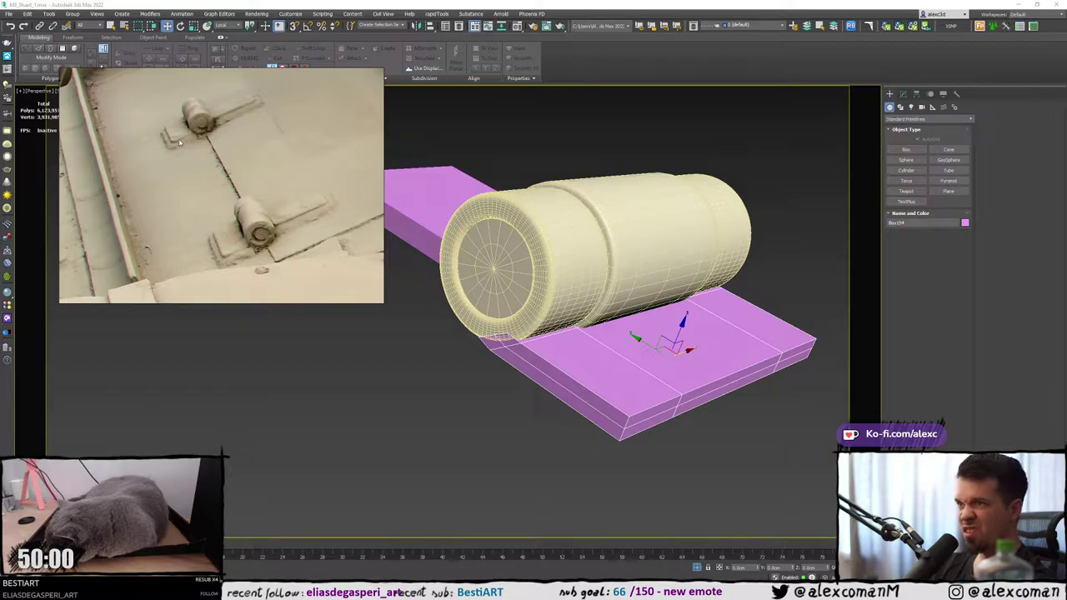
scroll(188, 148, "down", 3)
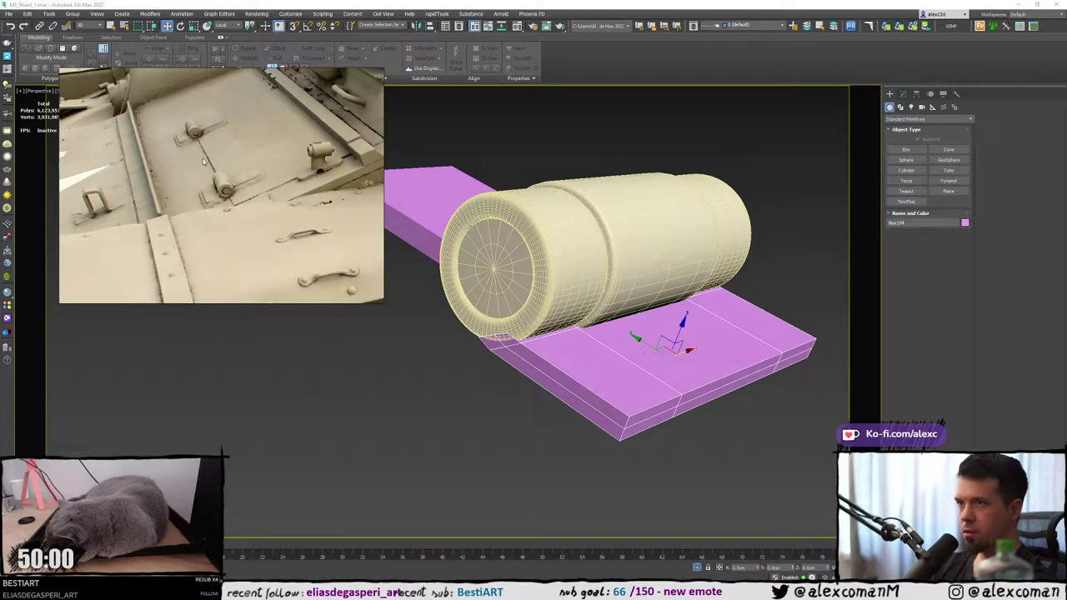
scroll(148, 189, "up", 4)
scroll(149, 186, "down", 4)
scroll(245, 186, "up", 2)
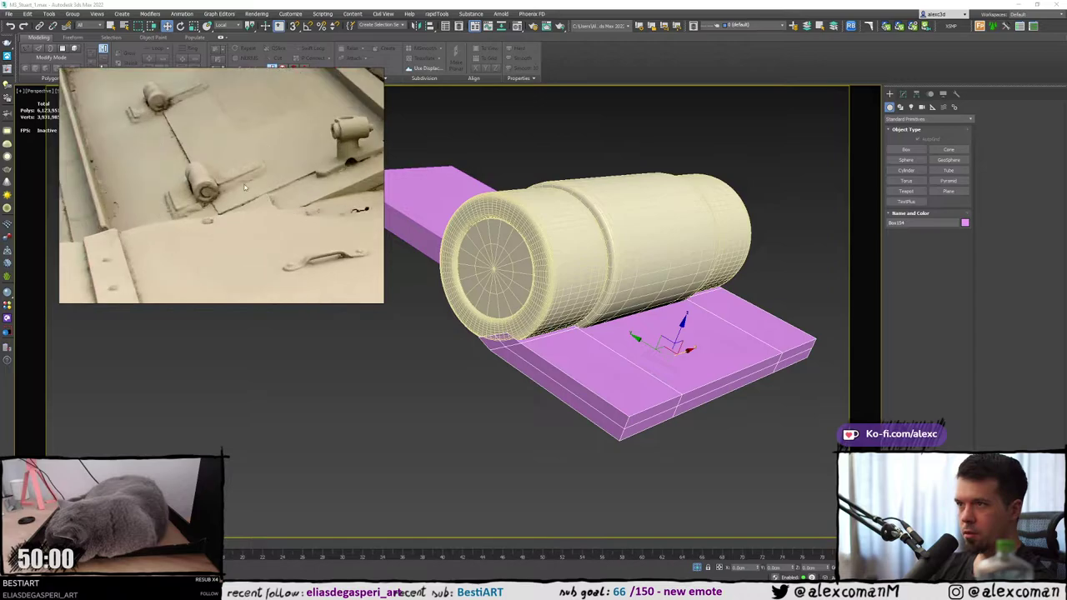
middle_click_drag(245, 187, 286, 219)
left_click_drag(257, 154, 520, 246)
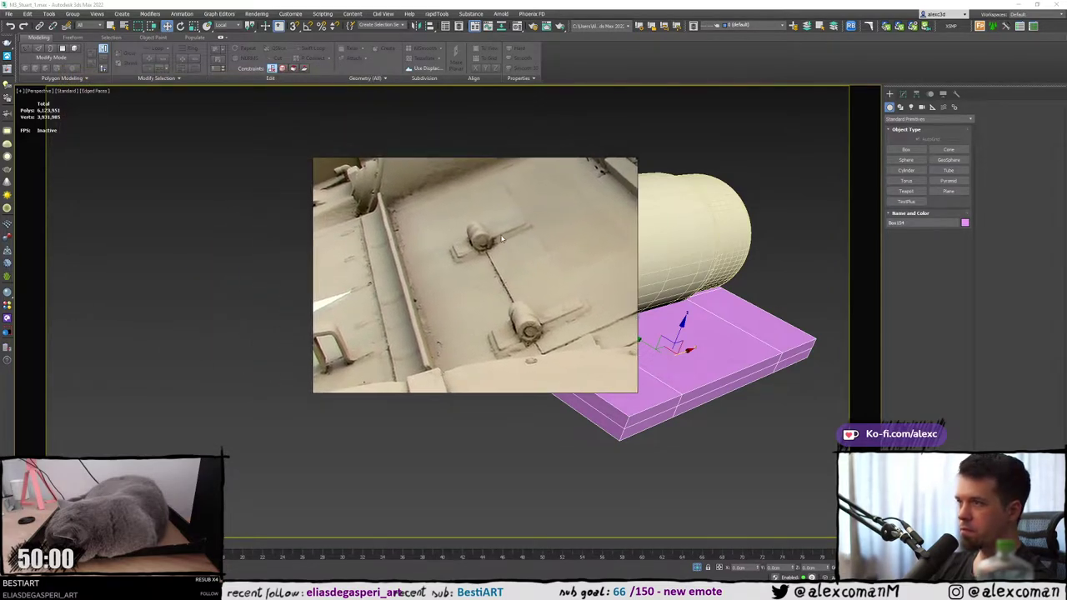
scroll(511, 240, "up", 2)
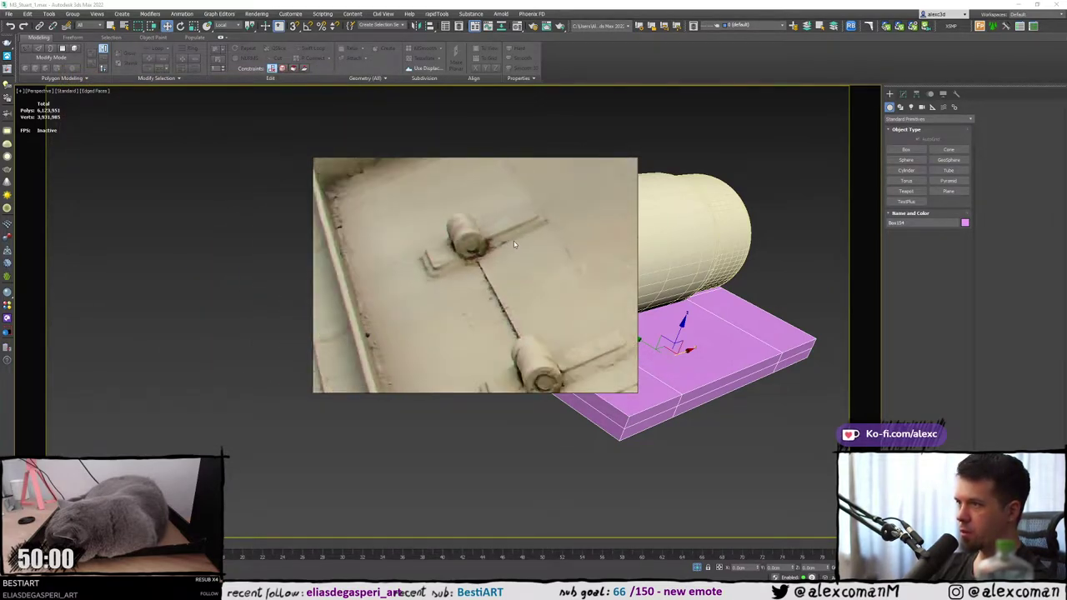
scroll(511, 240, "down", 2)
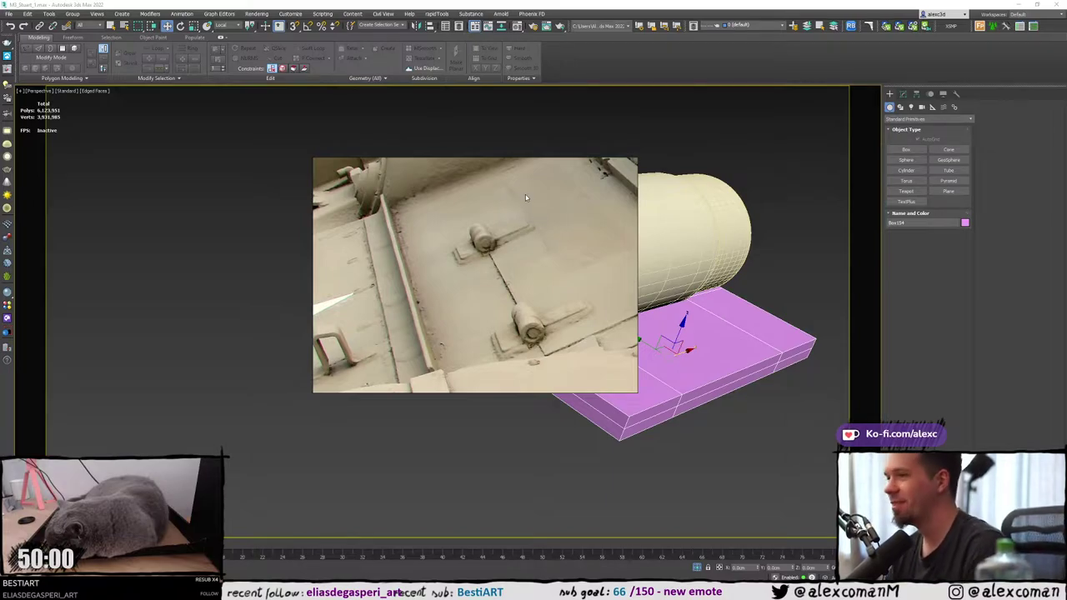
left_click_drag(520, 228, 247, 163)
Insert another edge loop along the front plate with Swift Loop, just outside the bend beneath the barrel.
mouse_move(652, 279)
middle_mouse_down()
mouse_move(678, 255)
mouse_move(663, 249)
mouse_move(615, 293)
mouse_move(590, 299)
mouse_move(619, 357)
middle_mouse_up()
key("F4")
scroll(658, 255, "up", 3)
key("F4")
key("2")
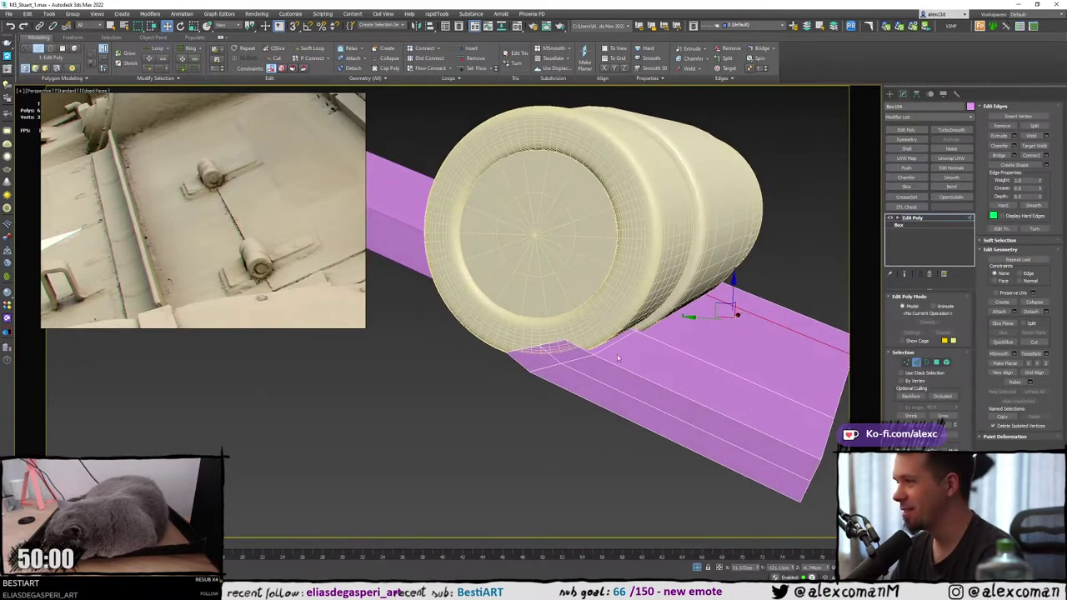
key("alt+1")
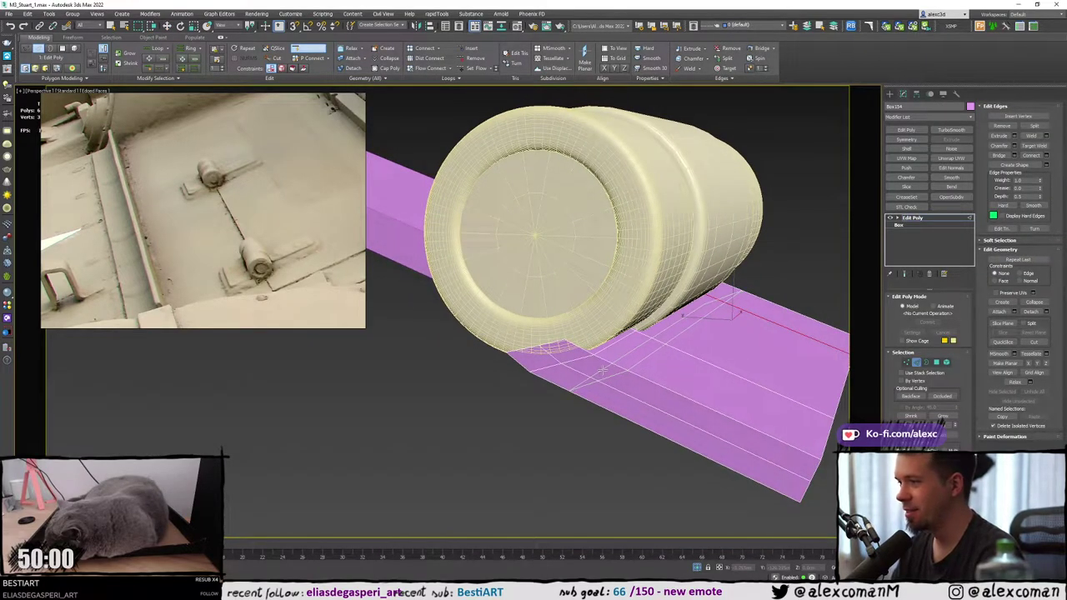
left_click(602, 370)
right_click(603, 370)
middle_click_drag(602, 370, 632, 336, "alt")
scroll(625, 331, "up", 3)
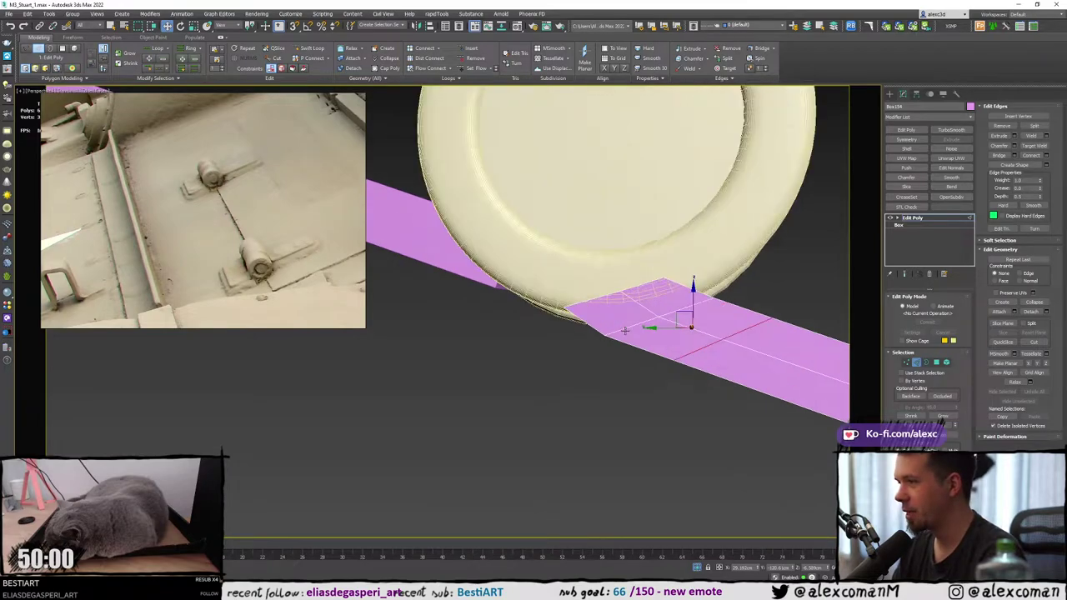
Open a chamfer on the edge loop at the plate's bend beneath the barrel and isolate the plate to check it.
left_click(624, 330)
right_click(617, 330)
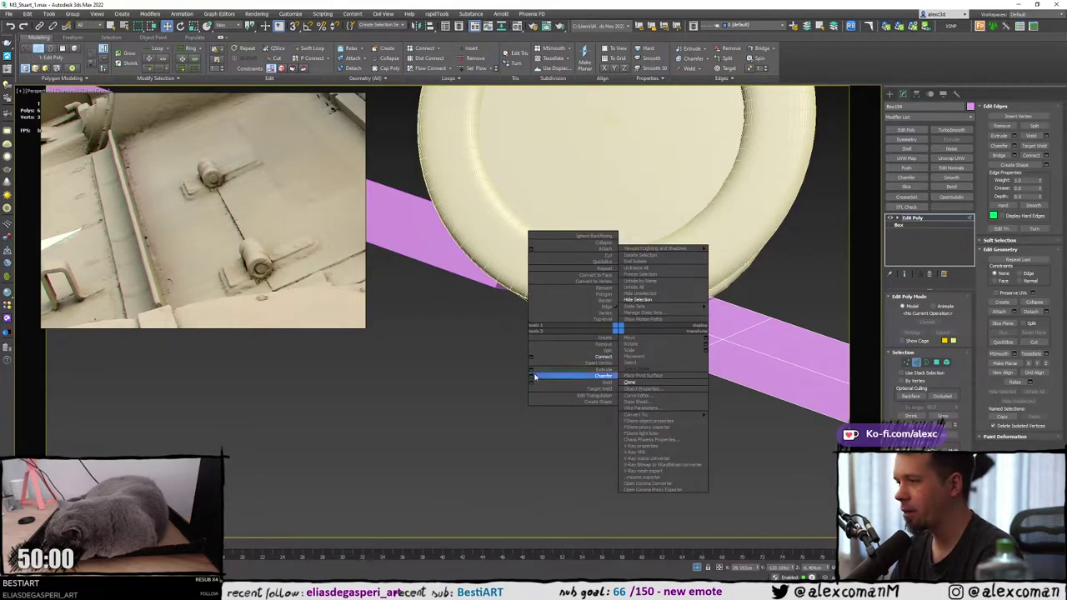
left_click(535, 376)
left_click_drag(454, 331, 454, 329)
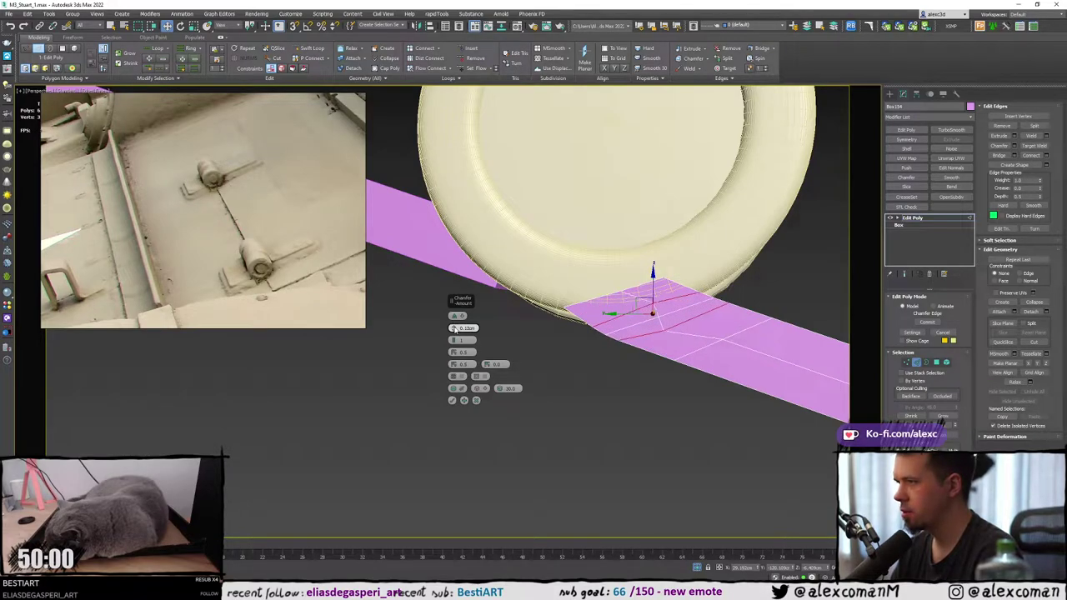
scroll(676, 349, "down", 5)
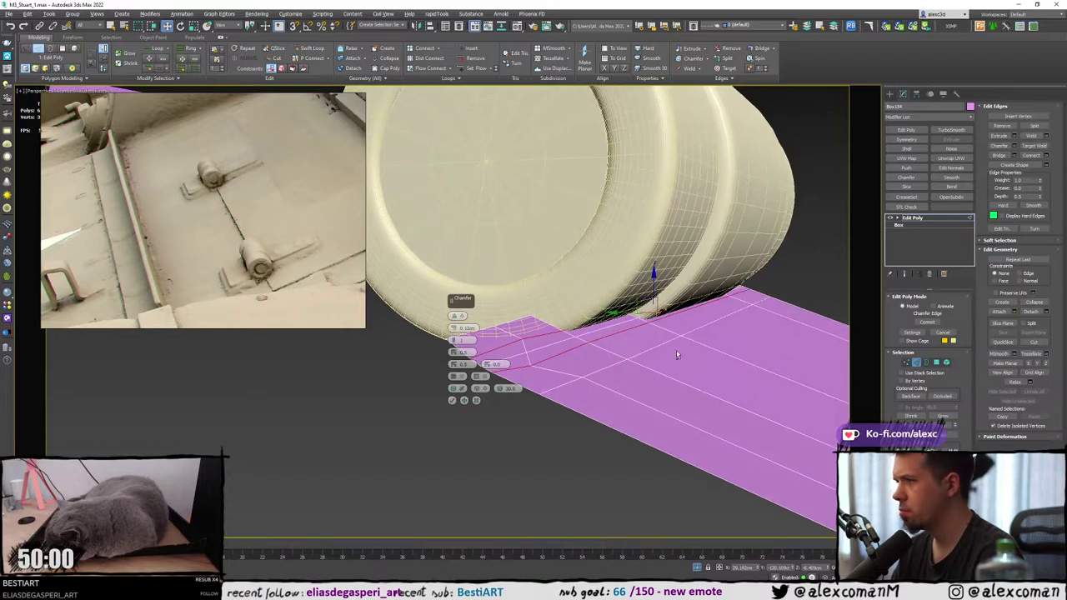
scroll(676, 350, "down", 6)
key("alt+q")
middle_click_drag(676, 350, 621, 342, "alt")
middle_click_drag(621, 342, 710, 322)
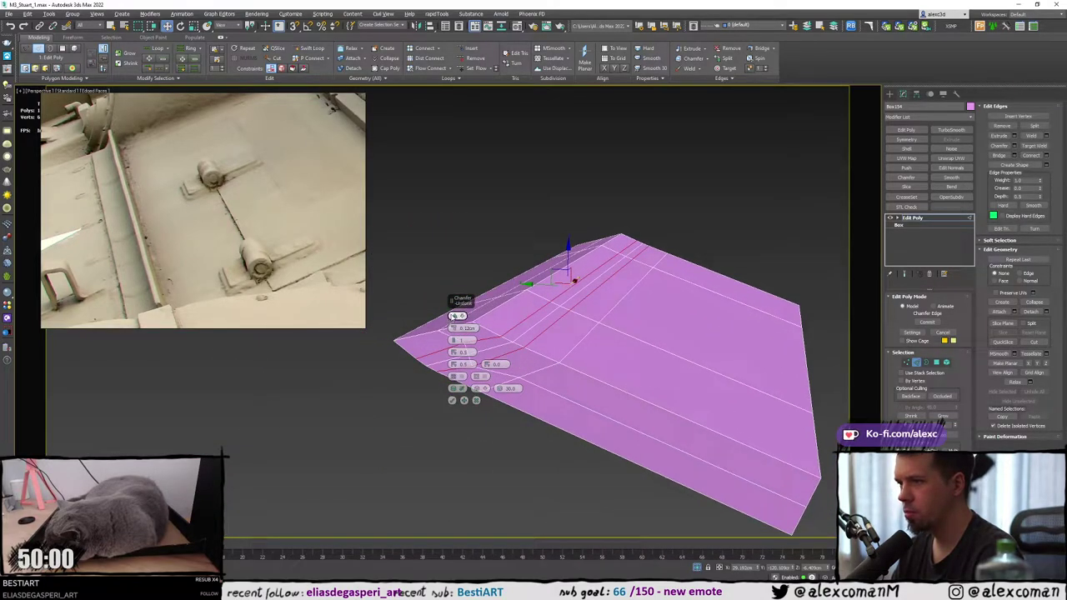
Apply the bend chamfer with an amount of 0.25 cm and two segments, and end the plate's isolation.
left_click_drag(455, 329, 454, 327)
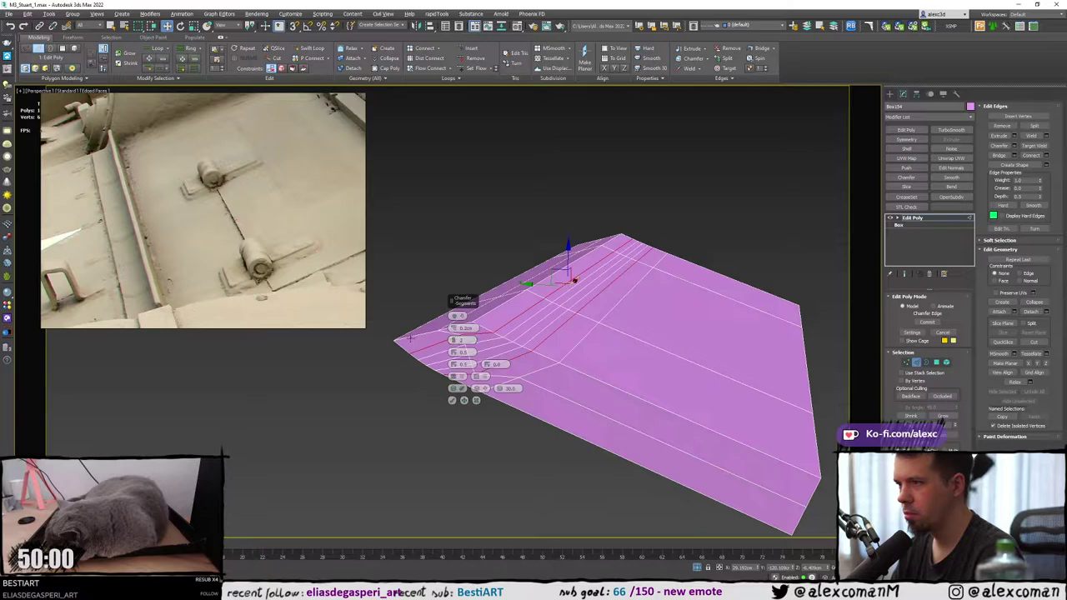
middle_click_drag(410, 338, 421, 330, "alt")
left_click_drag(454, 323, 455, 330)
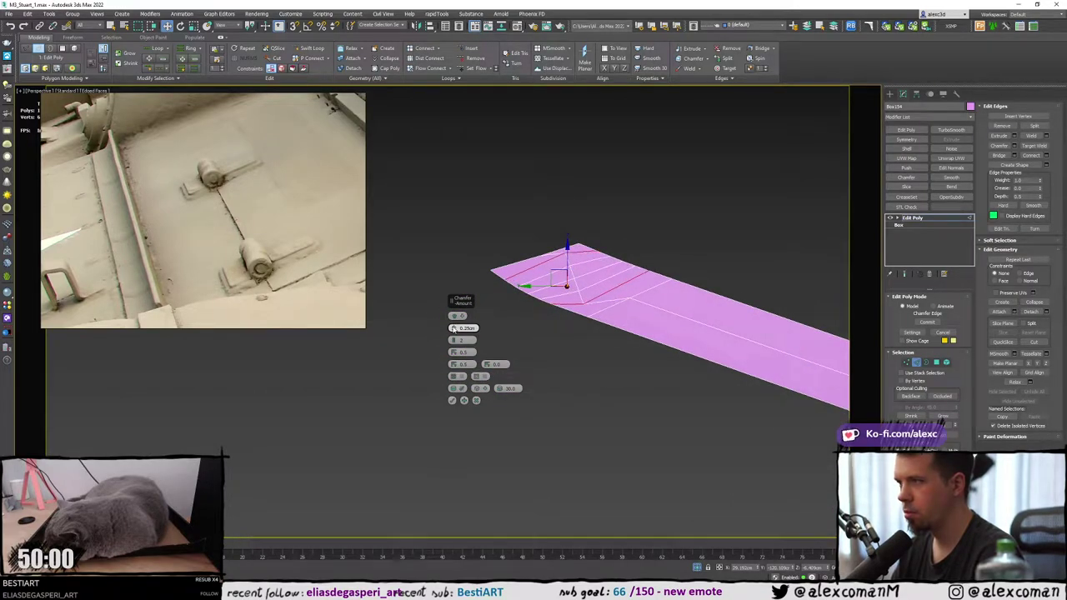
left_click(452, 401)
key("q")
key("alt+q")
middle_click_drag(497, 377, 552, 293, "alt")
left_click(890, 94)
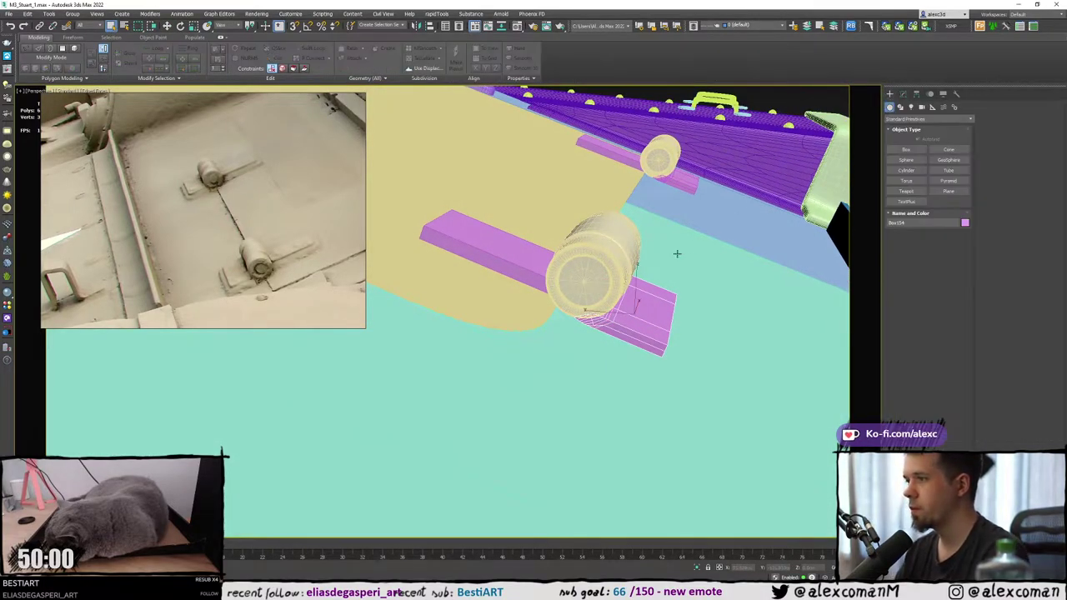
Select the front plate's vertices at both outer ends, beneath the ends of the barrel.
scroll(675, 250, "up", 2)
scroll(603, 256, "up", 4)
middle_click_drag(661, 256, 587, 269, "alt")
key("F3")
key("F3")
middle_click_drag(538, 312, 530, 299, "alt")
key("1")
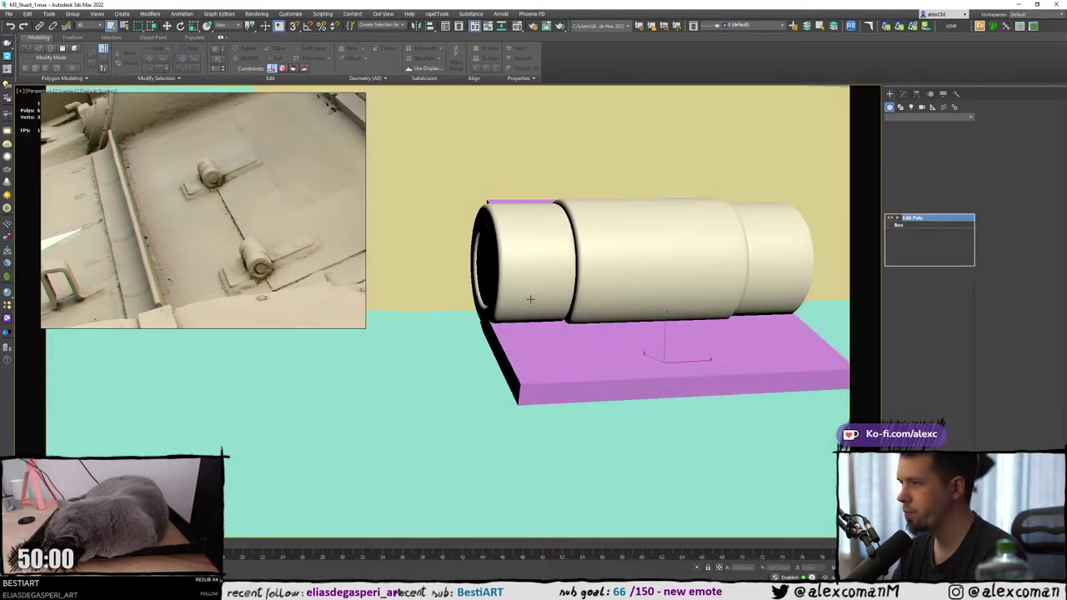
key("F3")
middle_click_drag(599, 295, 566, 301, "alt")
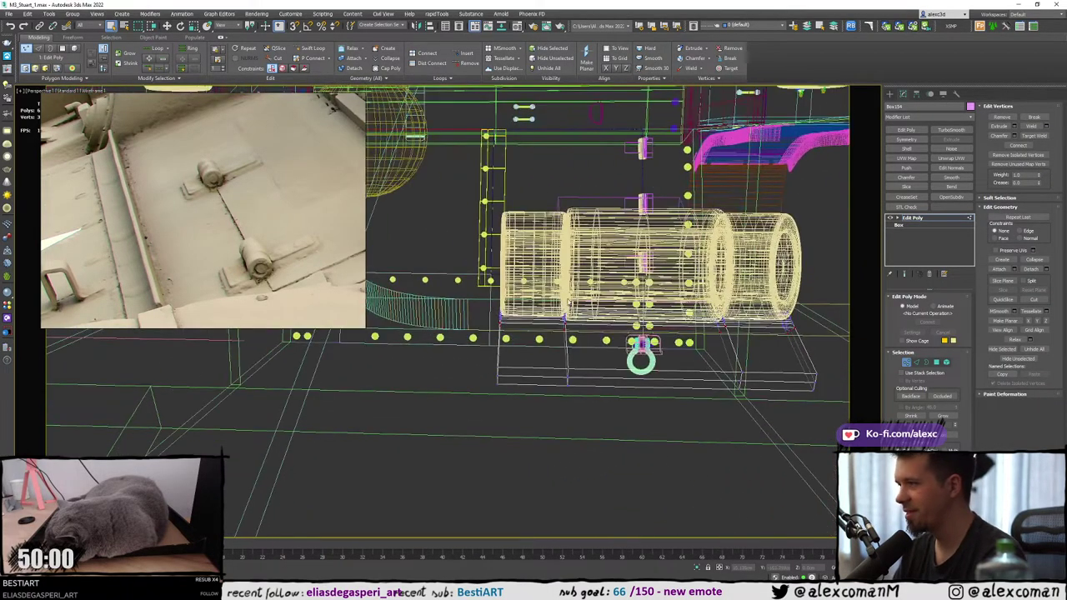
left_click_drag(883, 438, 885, 439)
scroll(646, 334, "up", 2)
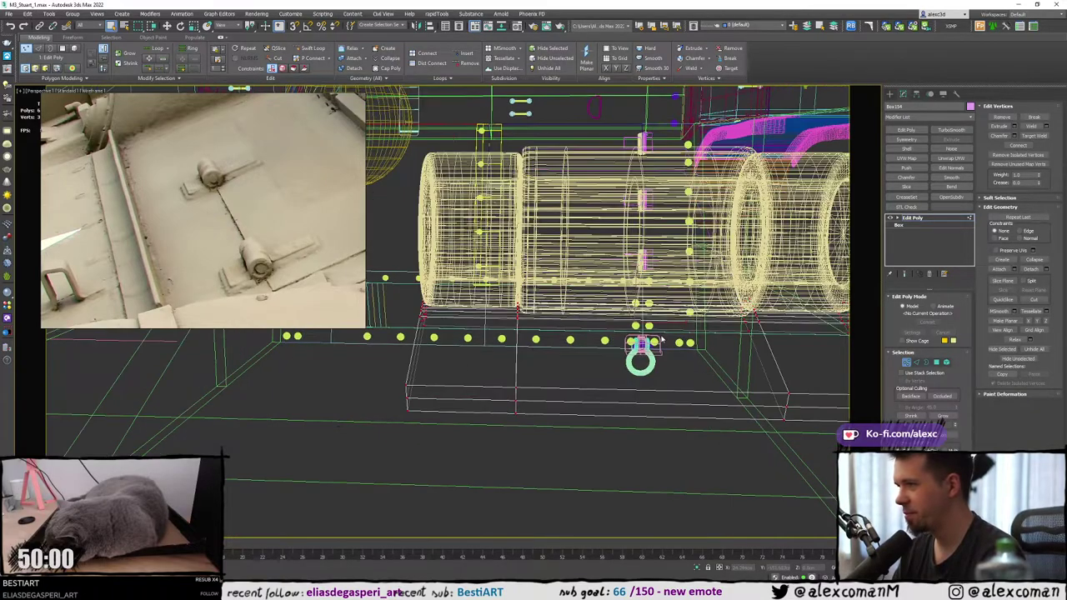
key("F3")
middle_click_drag(615, 336, 659, 339)
key("F3")
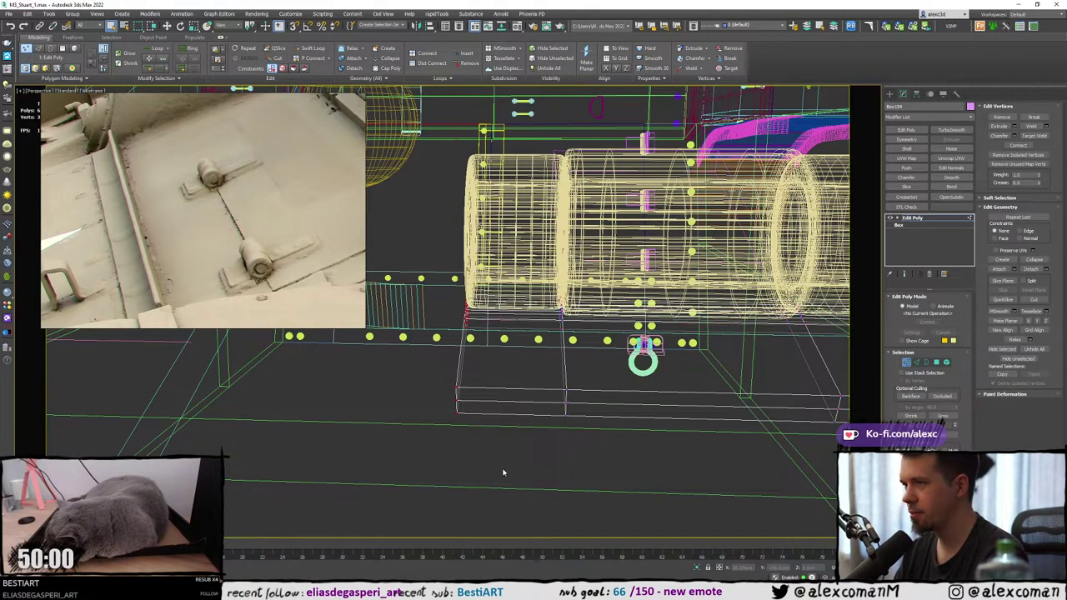
scroll(649, 329, "down", 3)
middle_click_drag(802, 312, 722, 307)
key("F3")
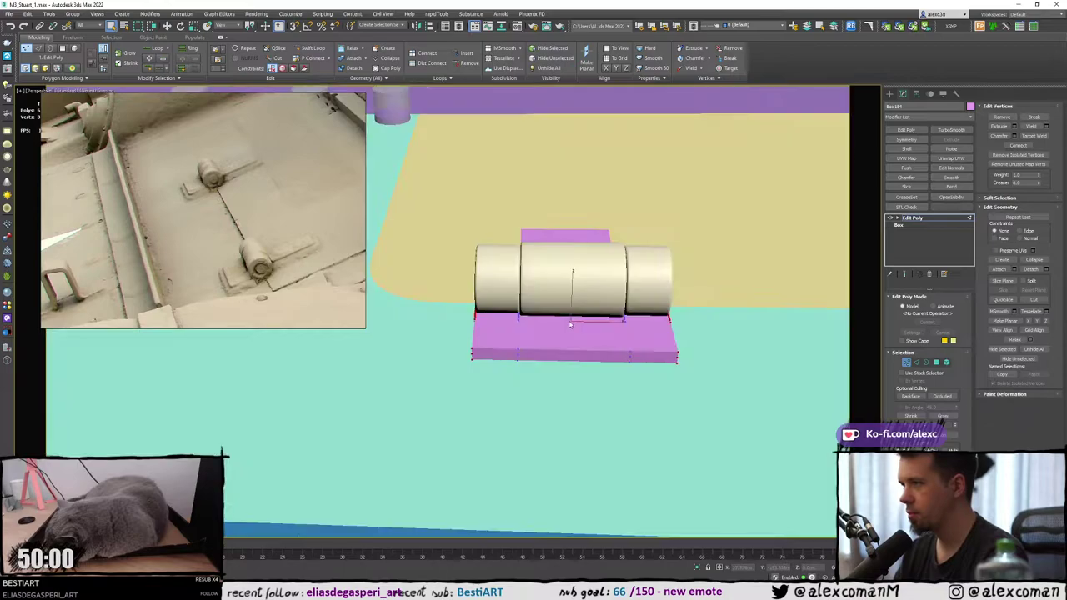
Scale the selected end vertices slightly along the barrel's length to fit the plate's width to the barrel.
scroll(654, 389, "up", 5)
scroll(654, 389, "down", 4)
scroll(654, 389, "up", 2)
middle_click_drag(578, 328, 609, 320, "alt")
middle_click_drag(608, 320, 639, 318)
left_click_drag(598, 326, 600, 326)
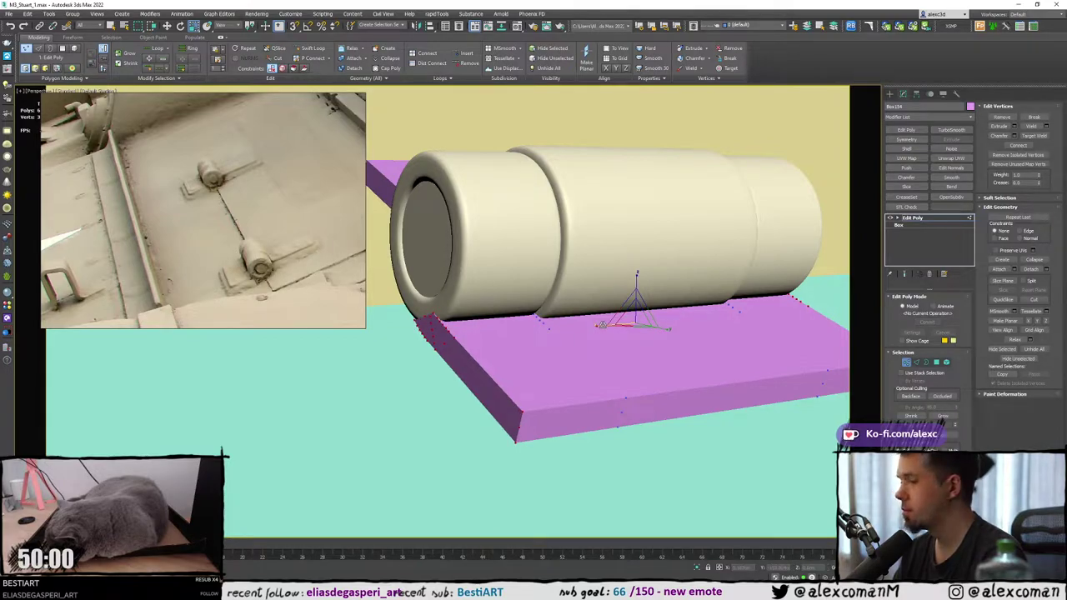
key("ctrl+y")
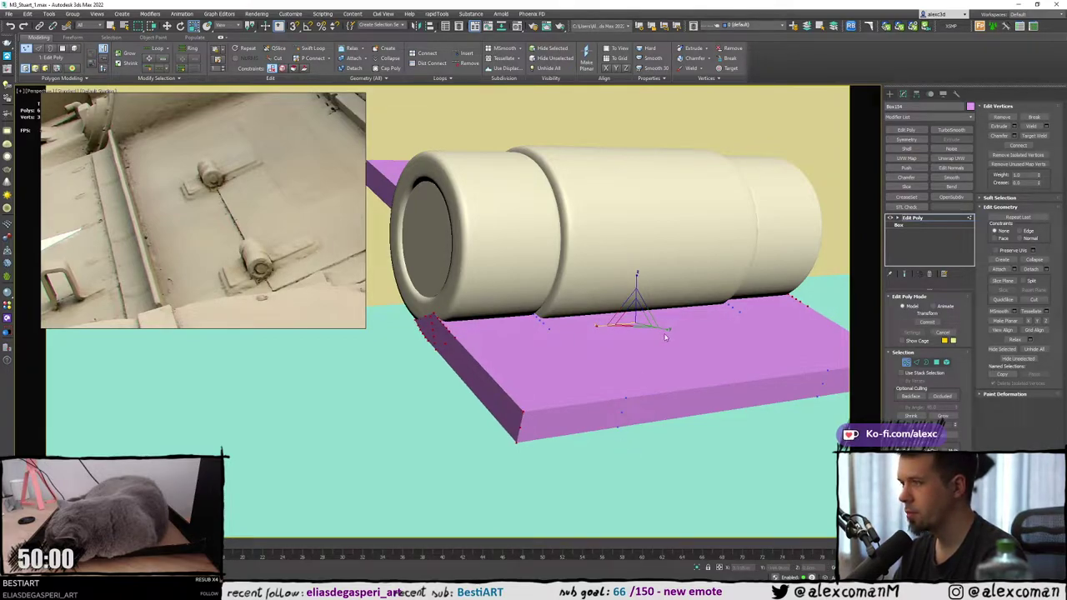
left_click_drag(597, 327, 597, 326)
scroll(597, 326, "down", 3)
mouse_move(596, 326)
middle_mouse_down("alt")
mouse_move(667, 294)
mouse_move(603, 314)
middle_mouse_up("alt")
key("F4")
left_click(890, 94)
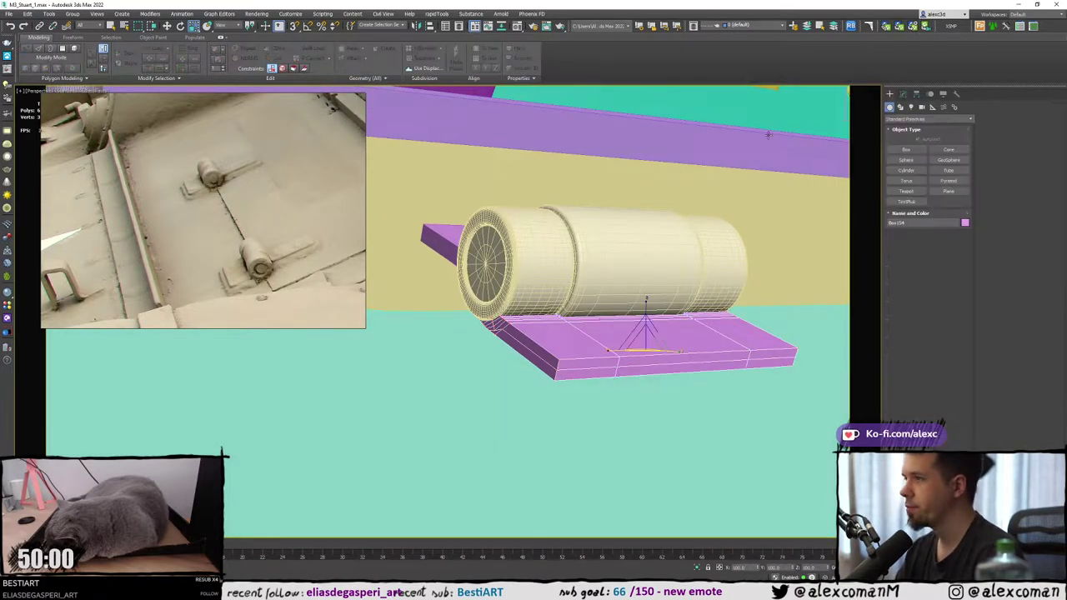
Select the front hinge's barrel parts together with both plates and isolate them.
middle_click_drag(577, 210, 545, 218, "alt")
key("F4")
left_click(537, 235)
left_click(598, 241)
key("F3")
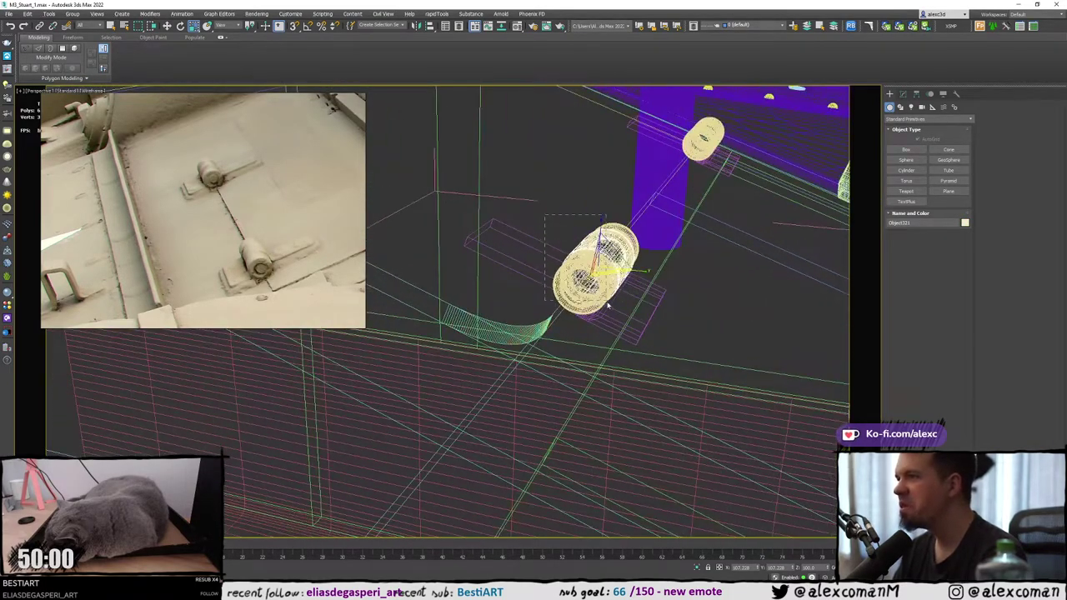
left_click_drag(606, 310, 606, 308)
left_click(521, 331, "alt")
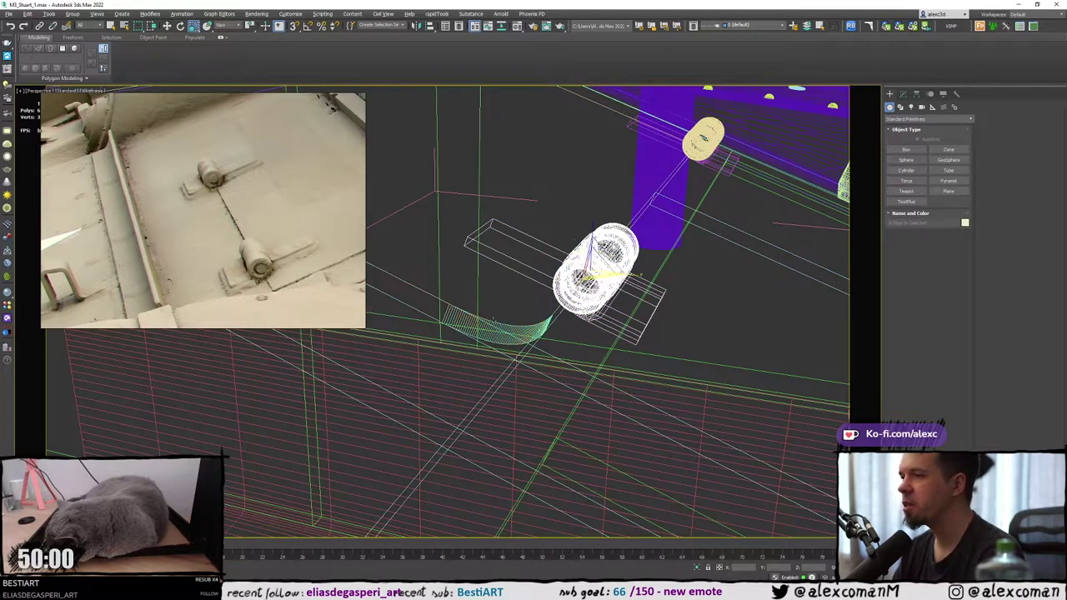
key("F3")
key("alt+q")
middle_click_drag(554, 285, 667, 262, "alt")
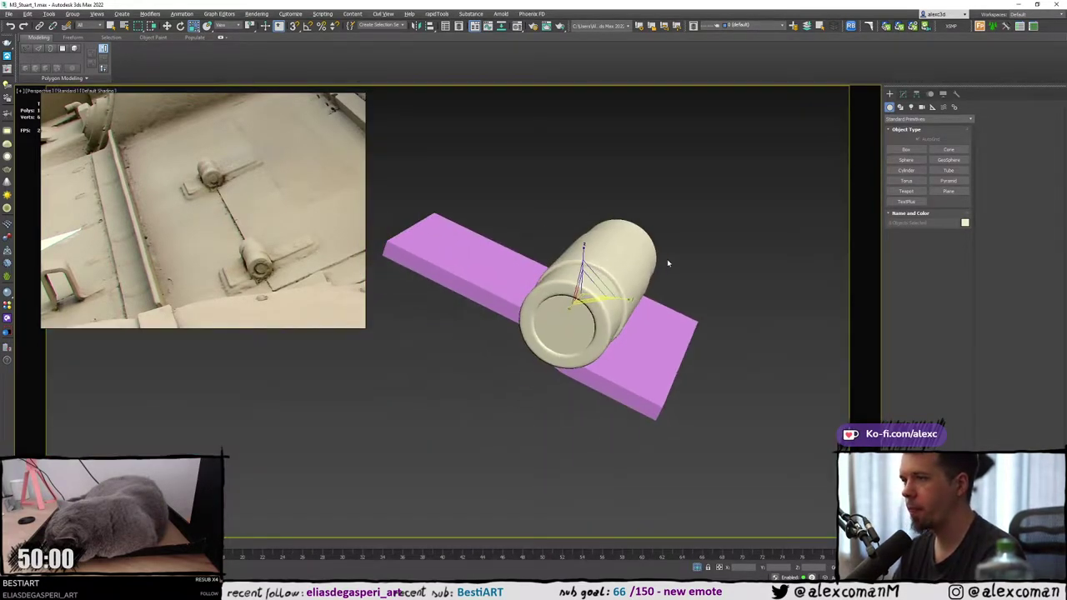
Subtract the barrel's middle section from the front hinge plate with a ProBoolean subtraction.
left_click(634, 353)
left_click(614, 255)
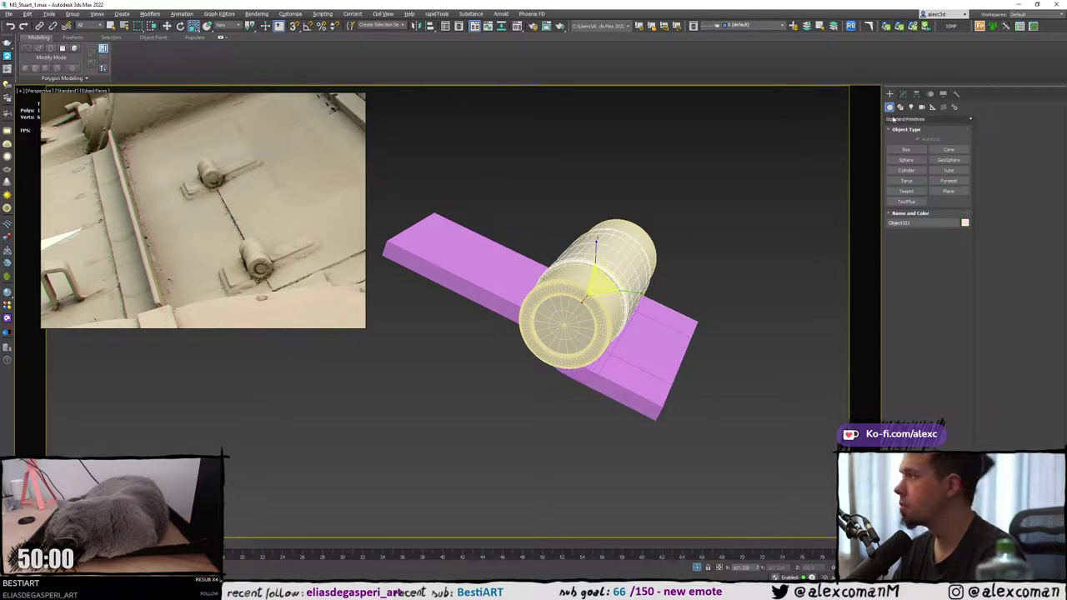
left_click(913, 119)
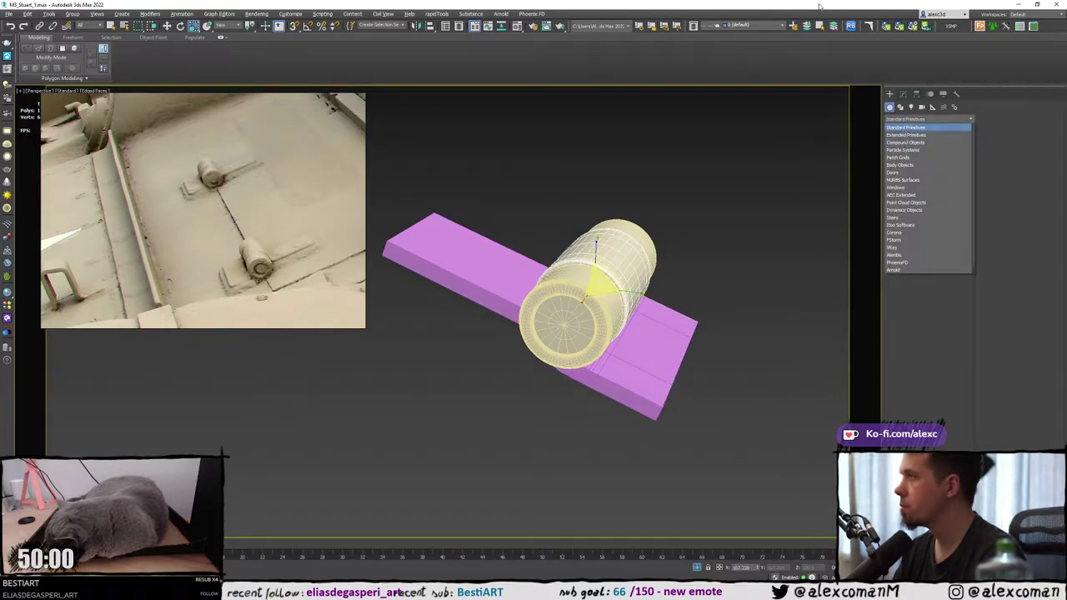
left_click(907, 128)
left_click(755, 274)
left_click(663, 343)
left_click(899, 121)
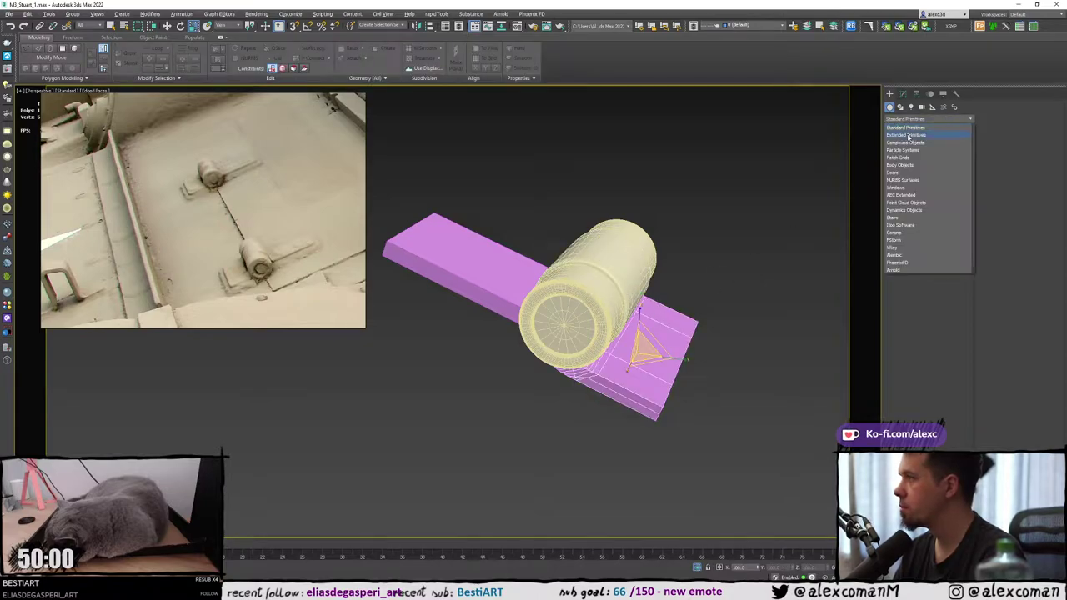
left_click(905, 143)
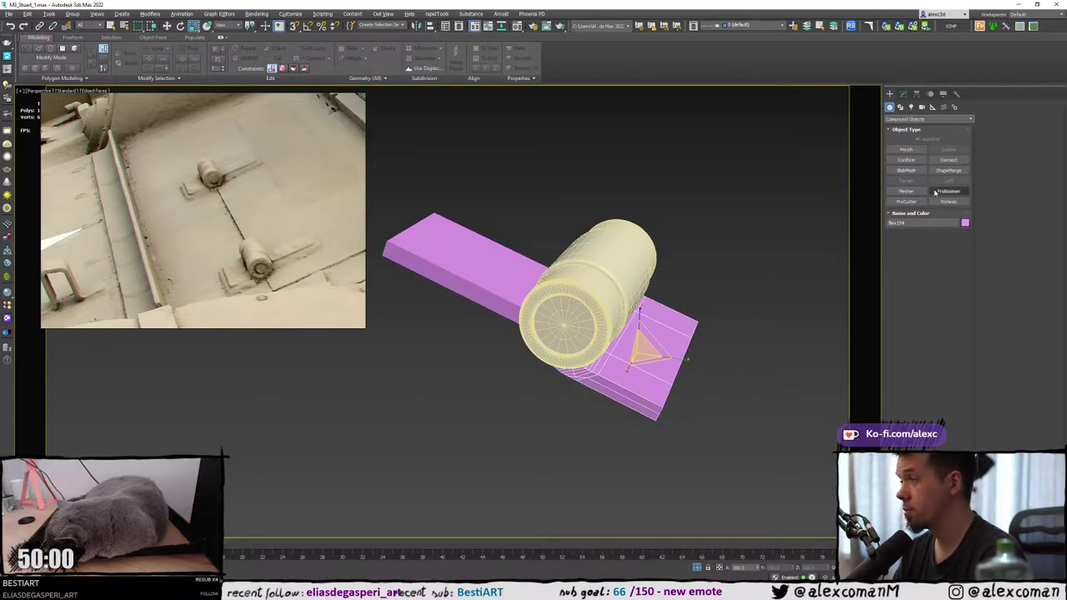
left_click(937, 192)
left_click(928, 244)
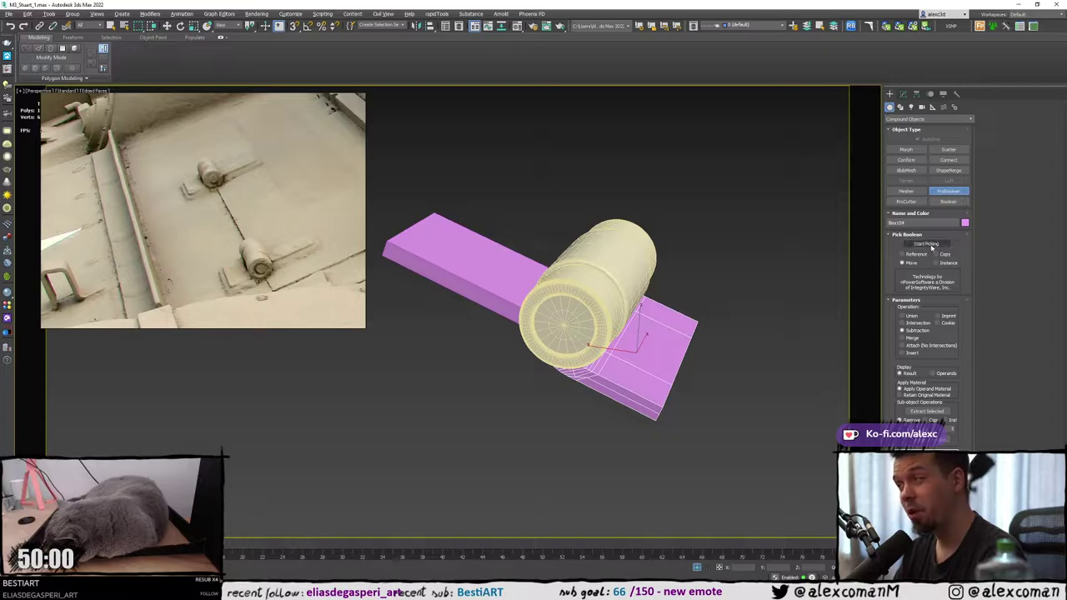
left_click(570, 251)
Set the ProBoolean's planar edge removal to No Edge Removal for the front plate.
middle_click_drag(689, 291, 641, 286, "alt")
mouse_move(601, 340)
middle_mouse_down("alt")
mouse_move(587, 350)
mouse_move(538, 321)
mouse_move(544, 312)
mouse_move(575, 333)
middle_mouse_up("alt")
scroll(605, 334, "up", 6)
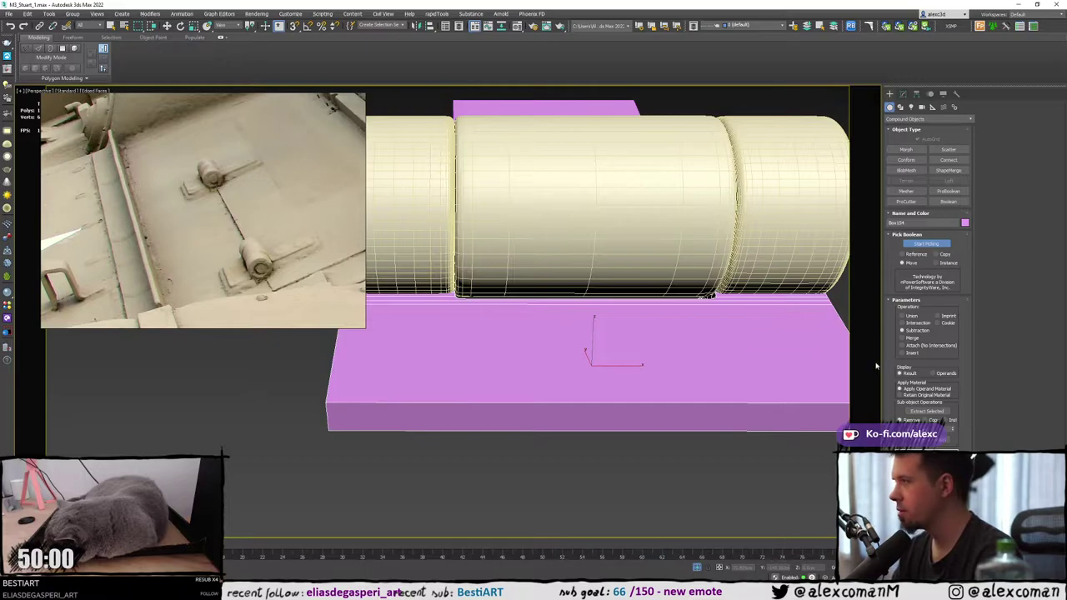
left_click_drag(893, 404, 893, 387)
scroll(894, 404, "up", 1)
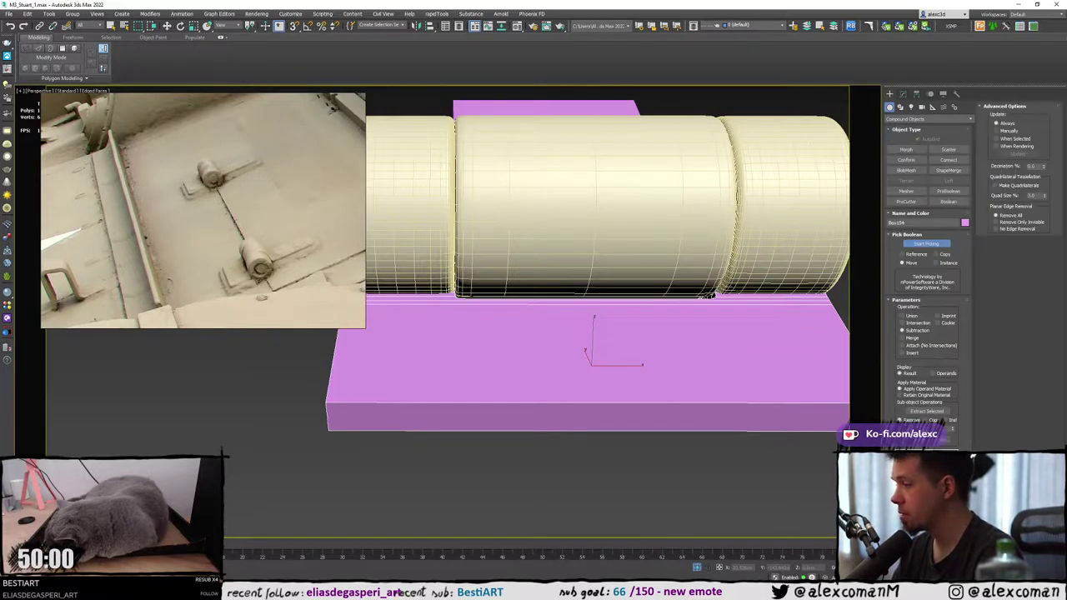
left_click(1003, 230)
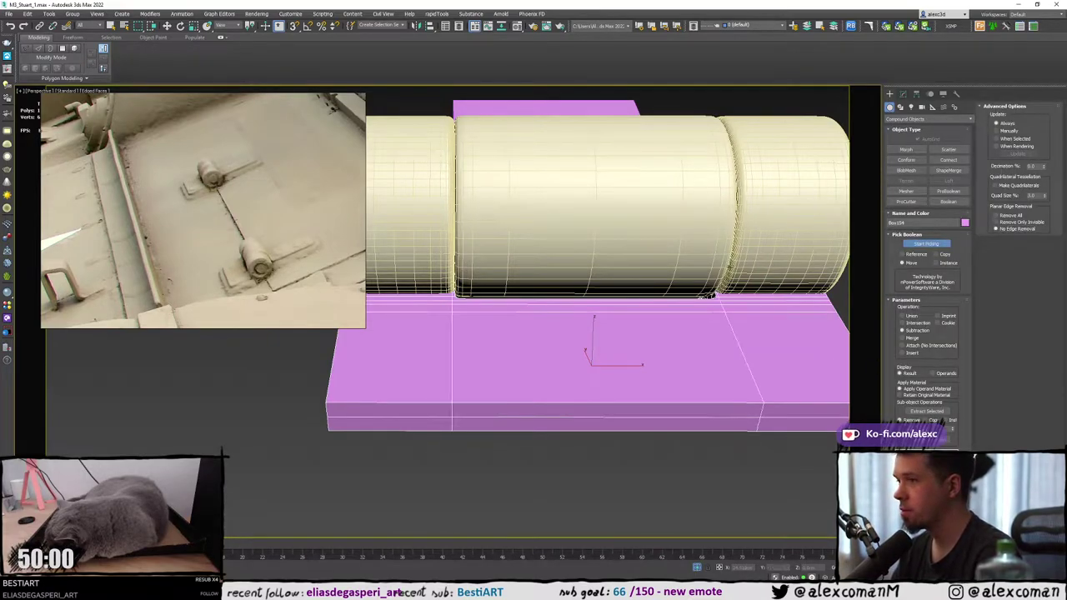
middle_click_drag(733, 248, 873, 173, "alt")
Add an Edit Poly modifier to the front plate and select the cut's vertices beneath one of the barrel joints.
left_click(903, 95)
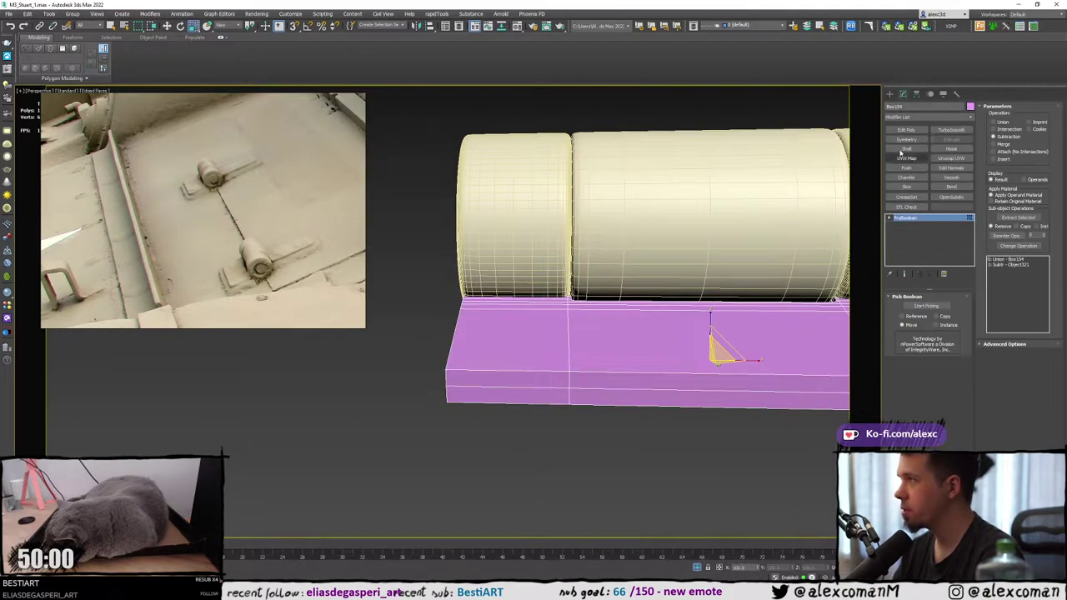
left_click(906, 130)
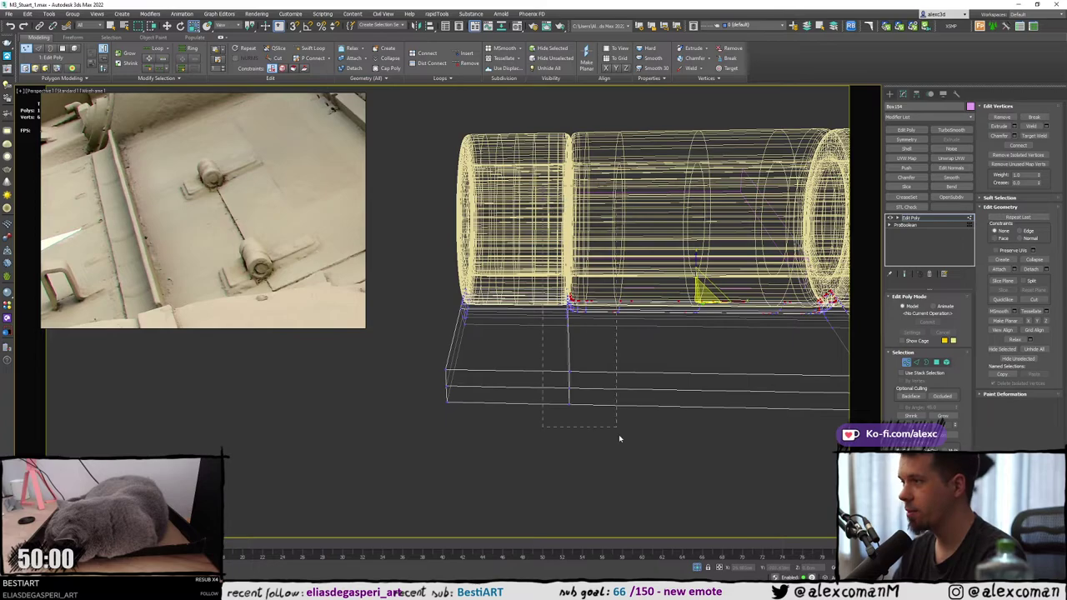
left_click_drag(619, 435, 644, 451)
key("F3")
scroll(583, 300, "up", 5)
key("w")
key("F3")
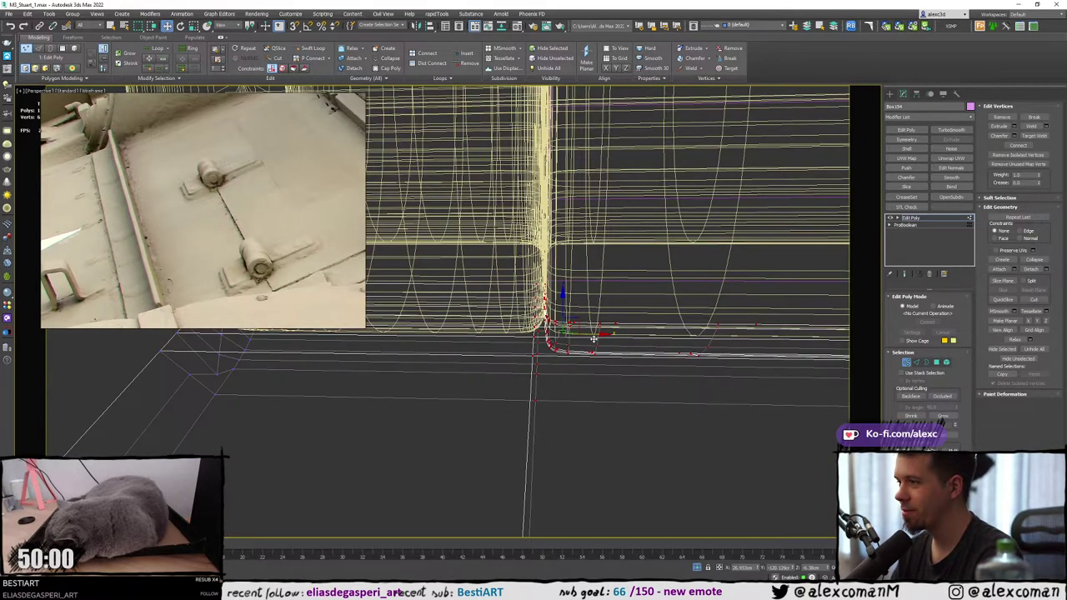
key("F3")
scroll(593, 333, "down", 8)
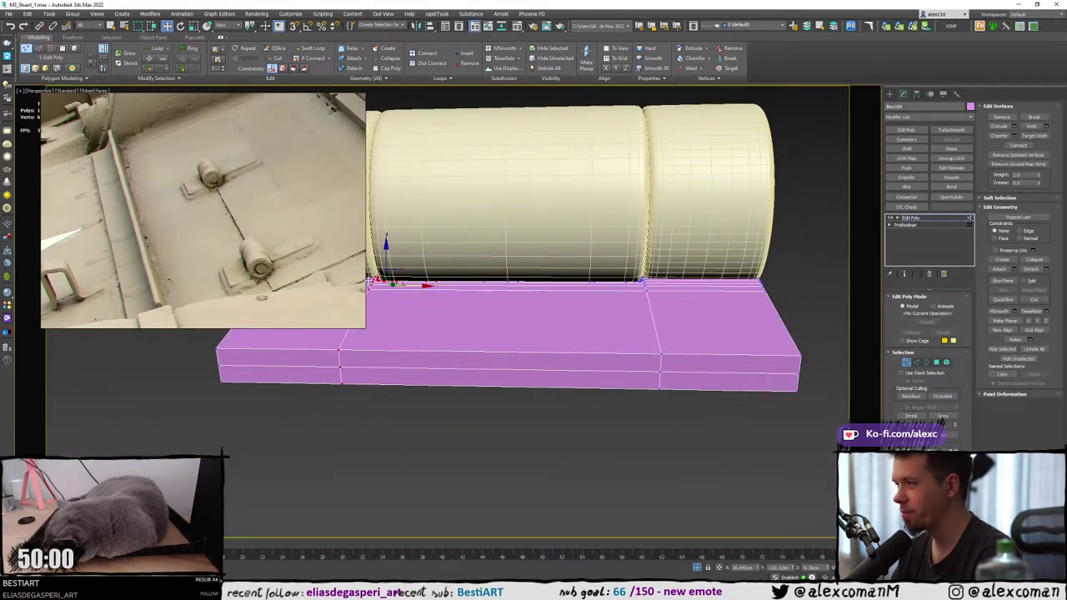
Move the cut's vertices beneath the opposite barrel joint slightly outward along the barrel and leave vertex editing.
key("F3")
scroll(607, 267, "up", 8)
key("F3")
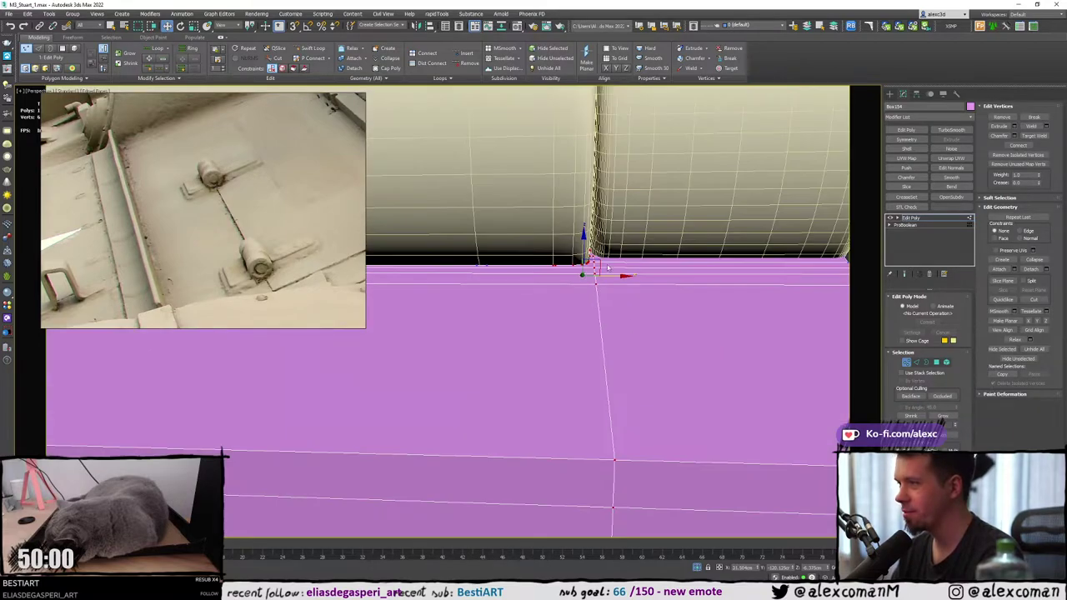
left_click_drag(606, 275, 611, 276)
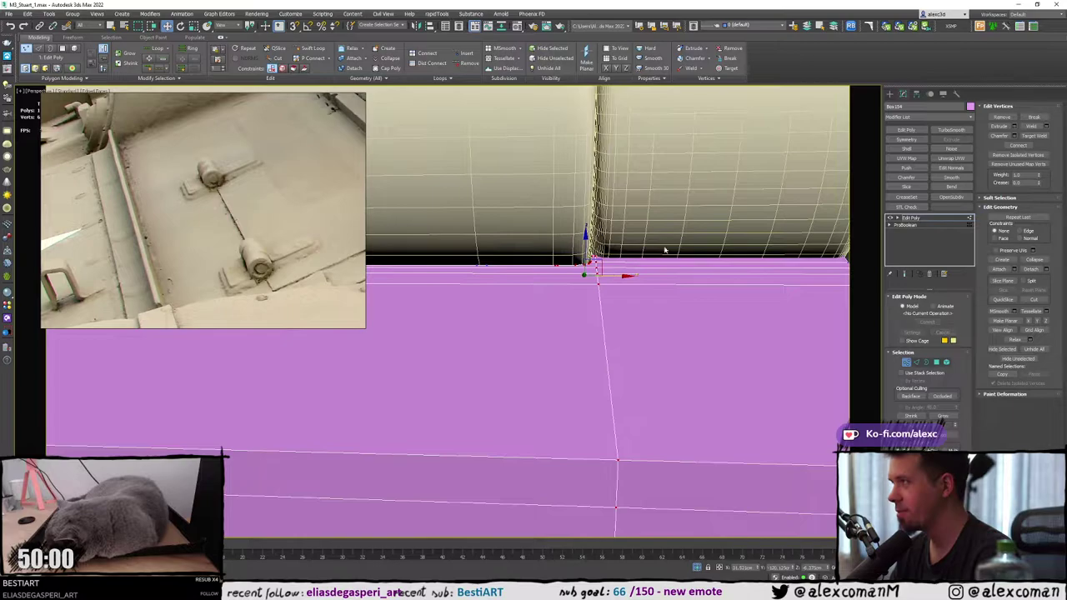
left_click(891, 94)
key("F4")
scroll(667, 204, "down", 8)
middle_click_drag(596, 253, 687, 278, "alt")
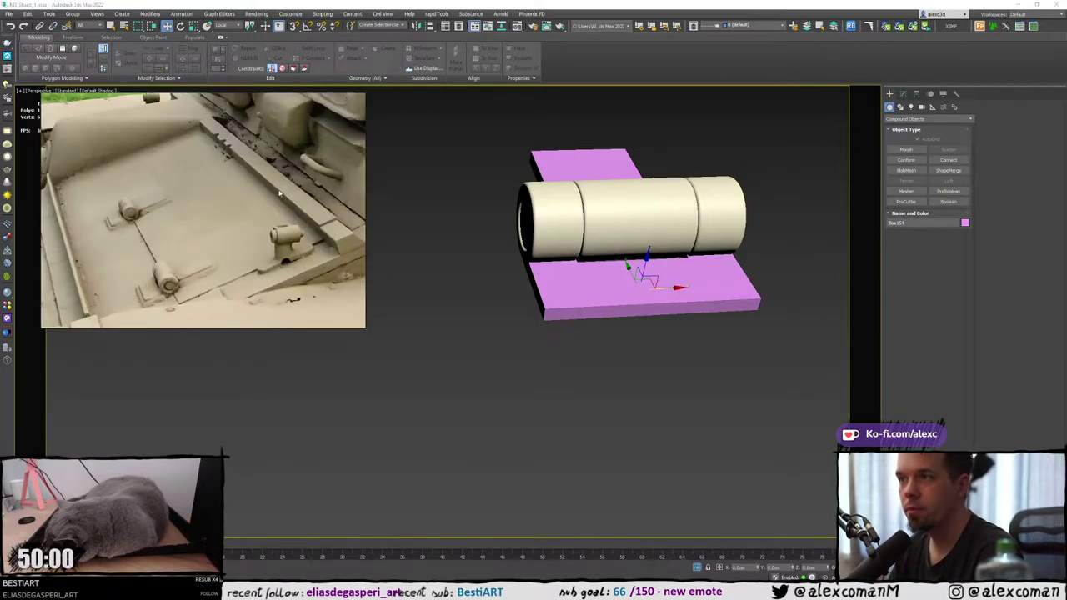
Reselect the front plate's vertices beneath the first barrel joint and nudge them slightly along the barrel's length.
middle_click_drag(561, 213, 457, 150)
scroll(585, 210, "up", 5)
key("F4")
key("1")
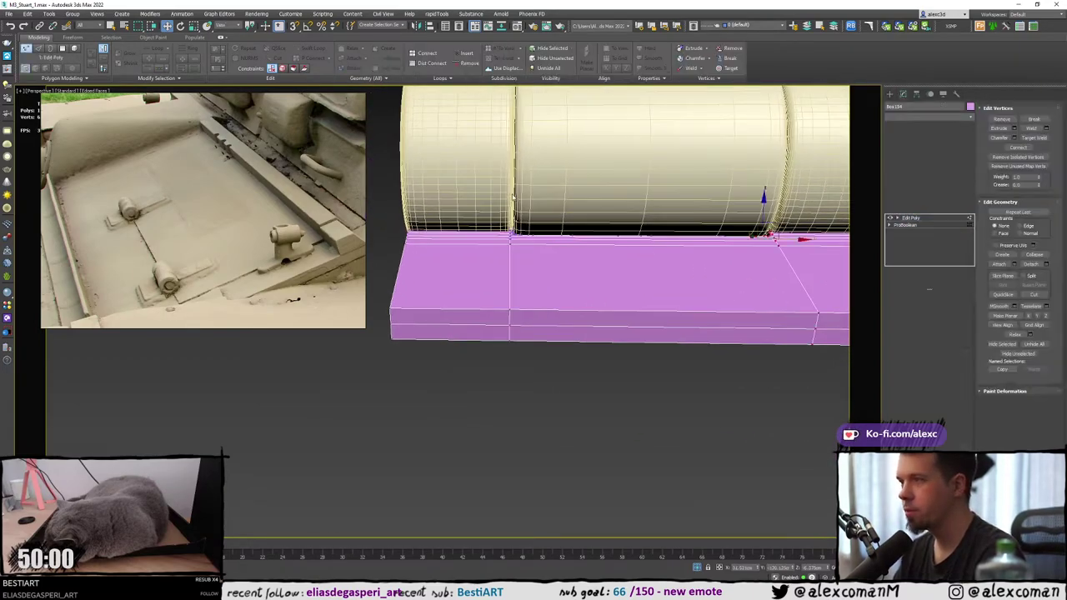
key("F3")
left_click_drag(586, 389, 586, 389)
key("F3")
scroll(538, 242, "up", 6)
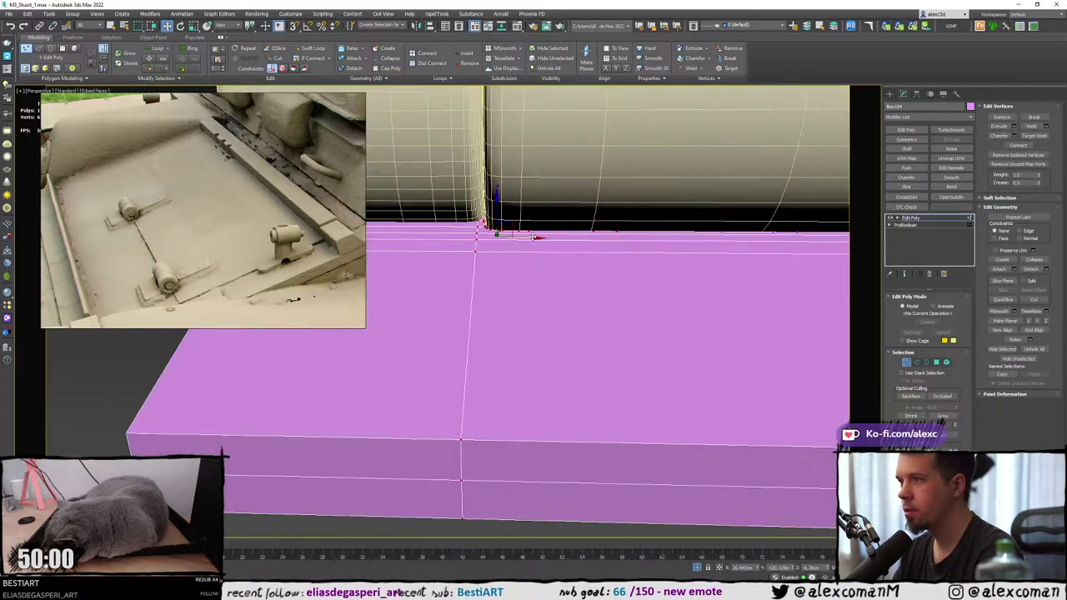
left_click_drag(537, 242, 533, 243)
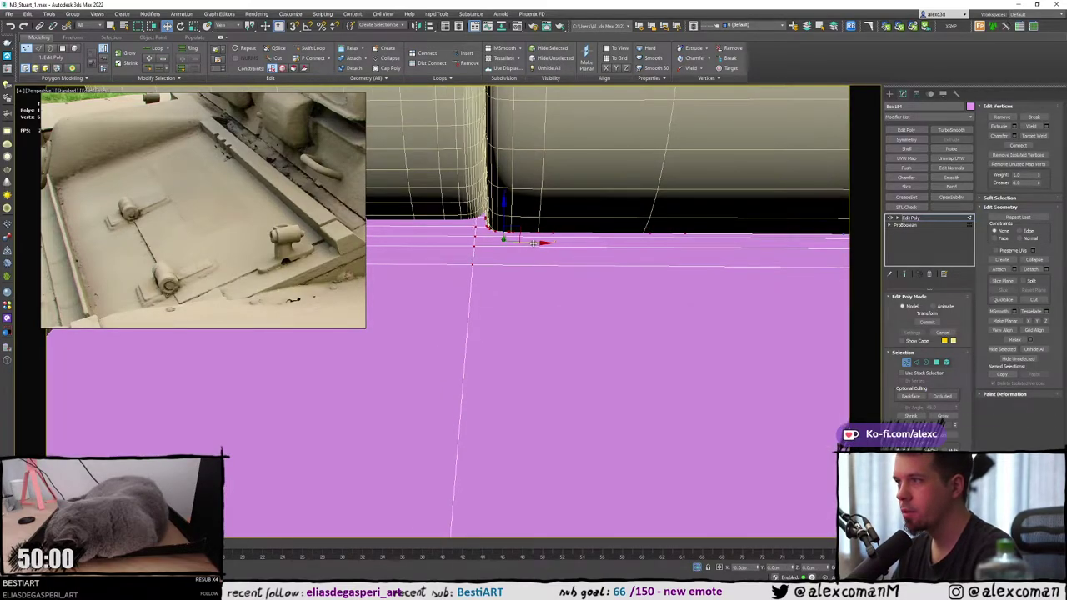
scroll(533, 243, "down", 5)
Fine-tune the plate's vertices beneath the opposite barrel joint and finish editing the front plate.
key("F3")
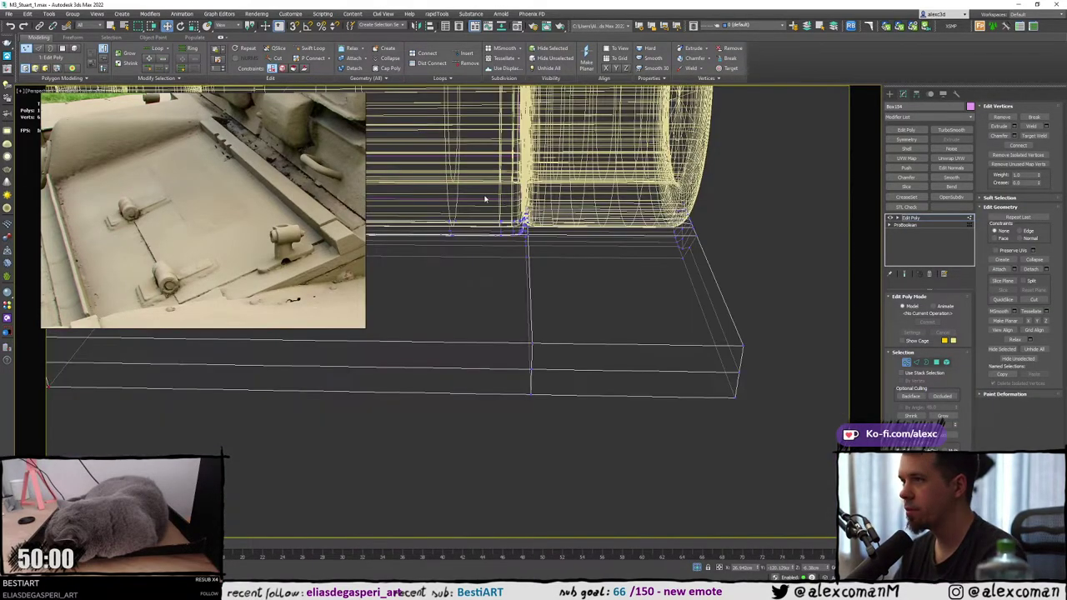
left_click_drag(575, 421, 576, 421)
key("F3")
scroll(533, 250, "up", 6)
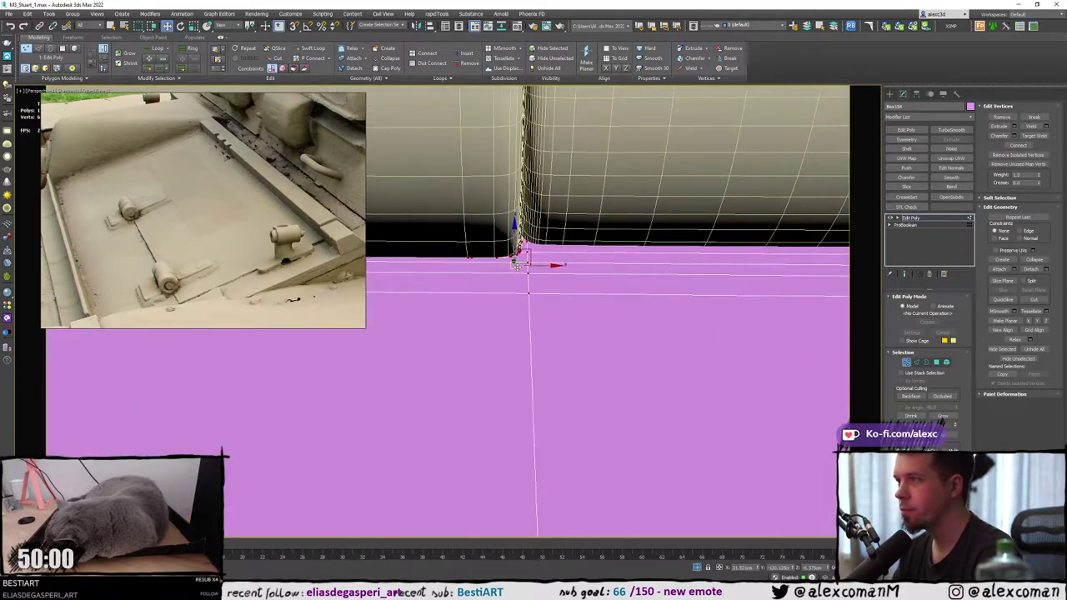
scroll(546, 263, "down", 1)
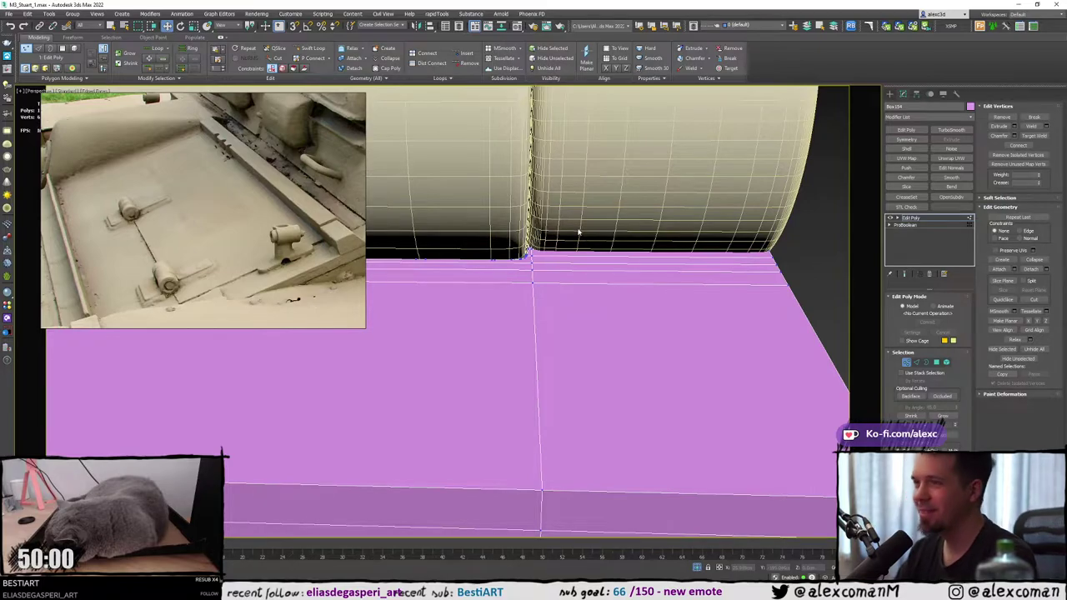
scroll(521, 188, "down", 2)
middle_click_drag(521, 187, 655, 228)
scroll(655, 229, "down", 3)
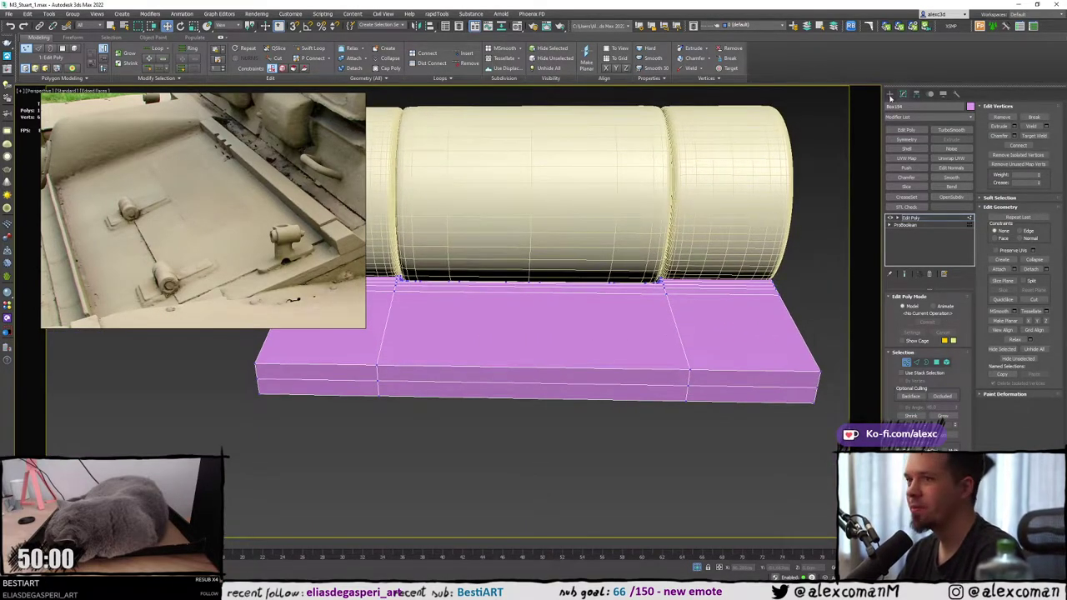
left_click(890, 97)
Isolate the rear plate together with the barrel section it meets and select the plate.
middle_click_drag(589, 262, 763, 277, "alt")
left_click(599, 255)
scroll(597, 255, "down", 2)
middle_click_drag(575, 256, 550, 240, "alt")
left_click(519, 262, "ctrl")
key("alt+q")
key("alt+q")
middle_click_drag(550, 240, 595, 245)
left_click(557, 276)
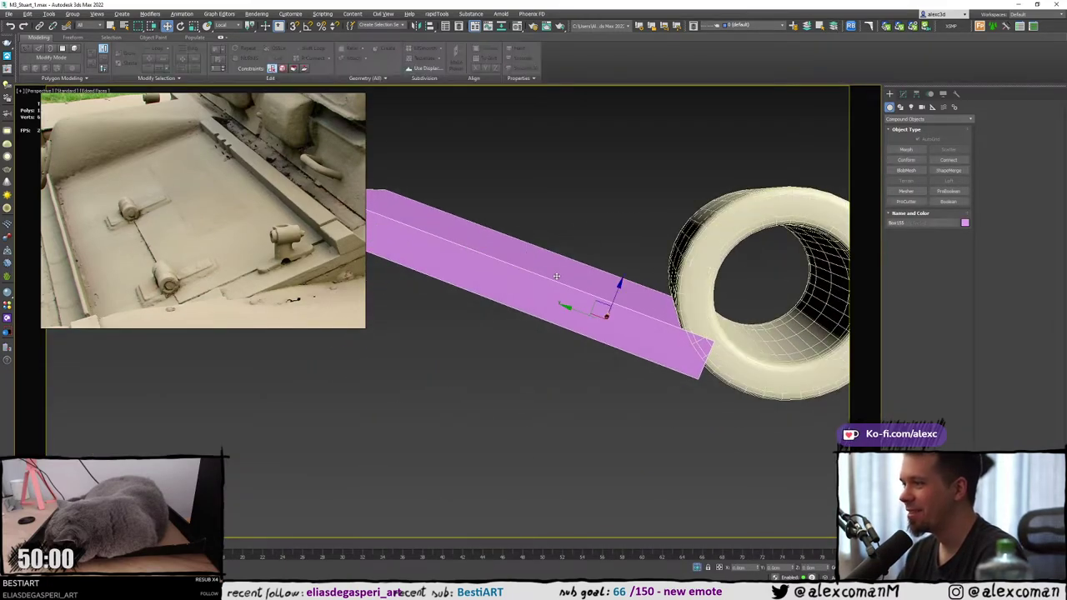
In the Left view, insert one edge loop across the rear plate near the barrel and one along its length.
key("alt+w")
middle_click(392, 365)
key("alt+w")
scroll(589, 324, "down", 4)
middle_click_drag(405, 366, 664, 370)
middle_click_drag(629, 287, 700, 319)
key("1")
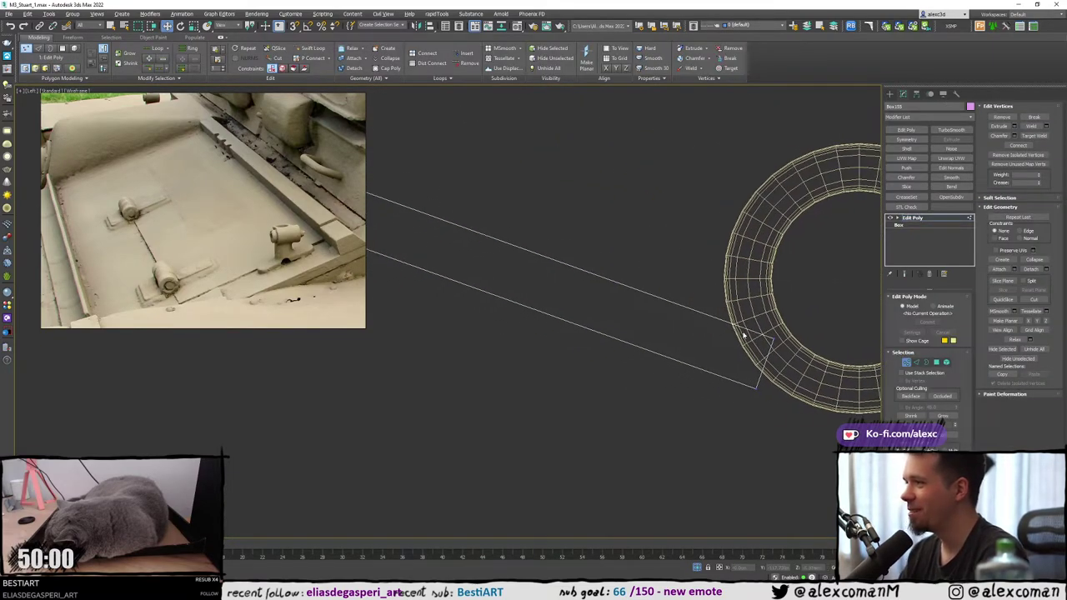
key("alt+s")
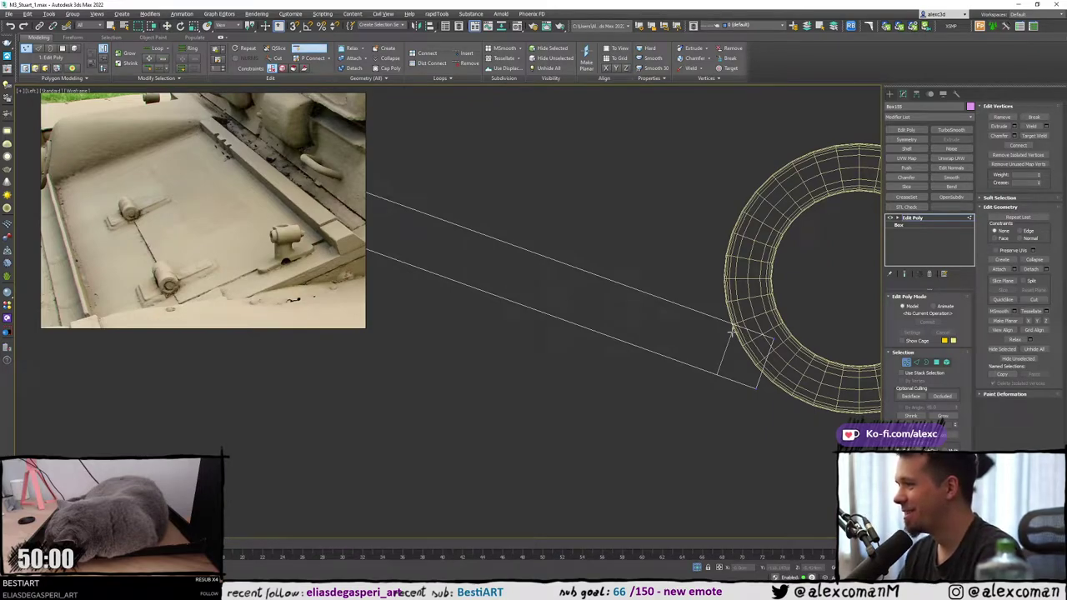
left_click(729, 331)
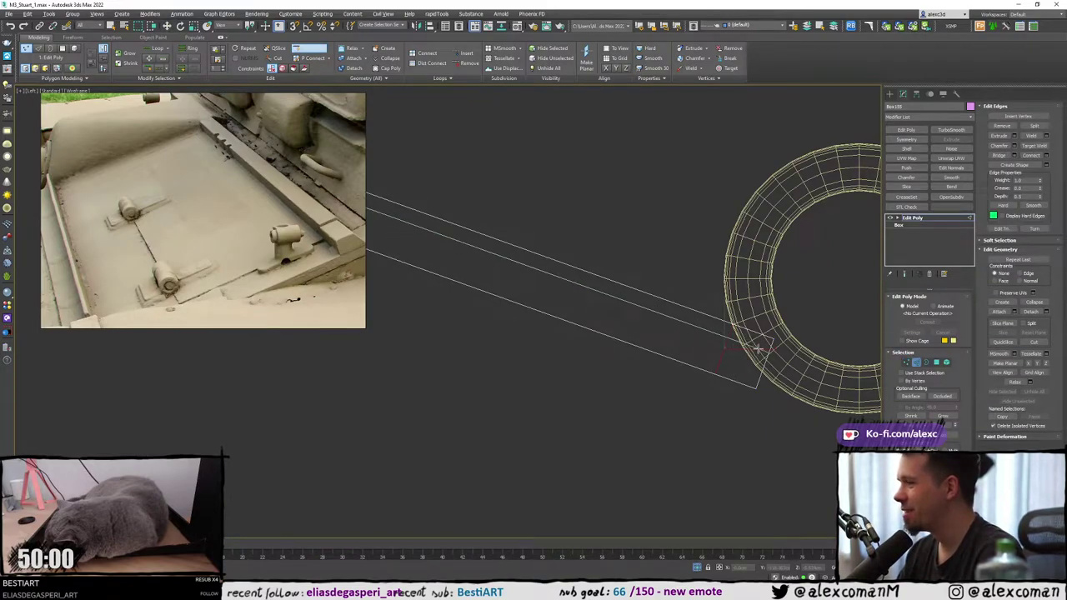
key("1")
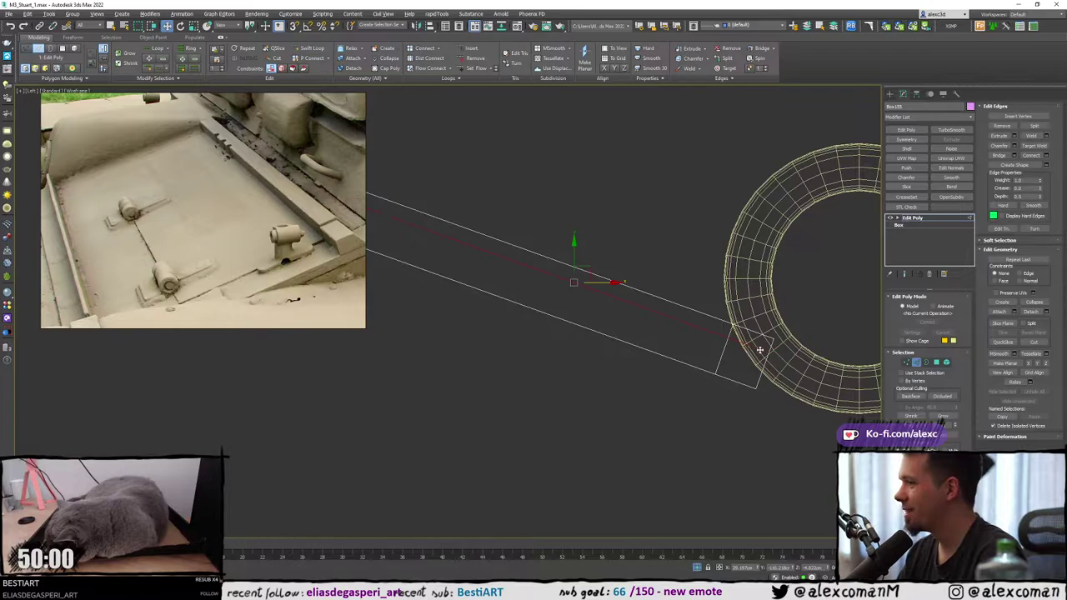
Move the rear plate's end vertices inside the barrel wall so the plate's tip bends along the barrel's curve.
scroll(767, 352, "up", 2)
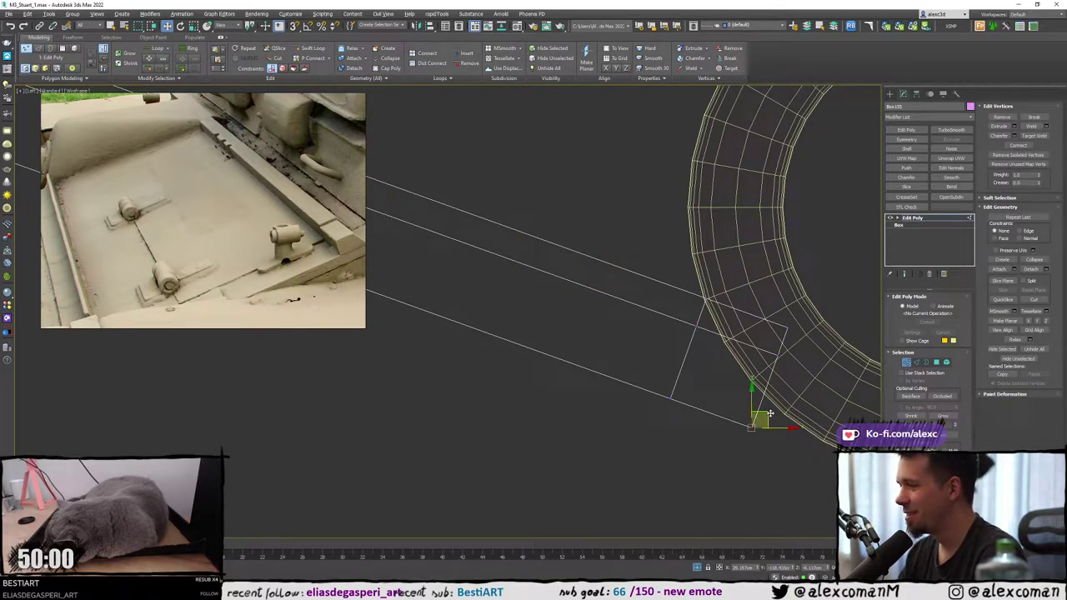
left_click_drag(770, 414, 805, 392)
left_click_drag(774, 314, 804, 377)
left_click(792, 336)
Insert another edge loop across the rear plate's bent tip and move its vertices to round the bend.
key("alt+s")
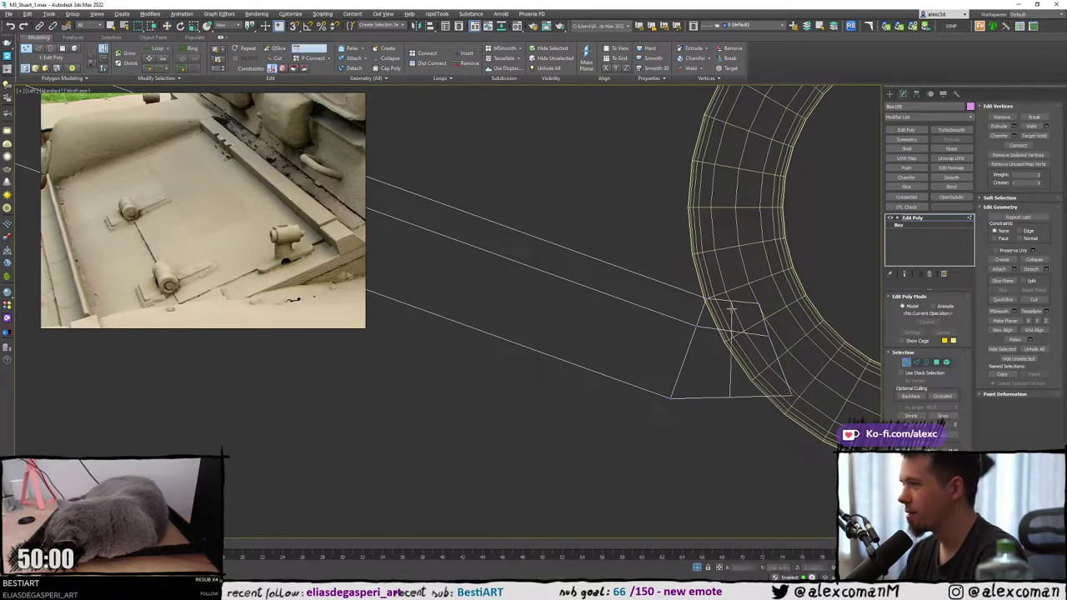
left_click(732, 310)
key("w")
left_click_drag(726, 391, 736, 400)
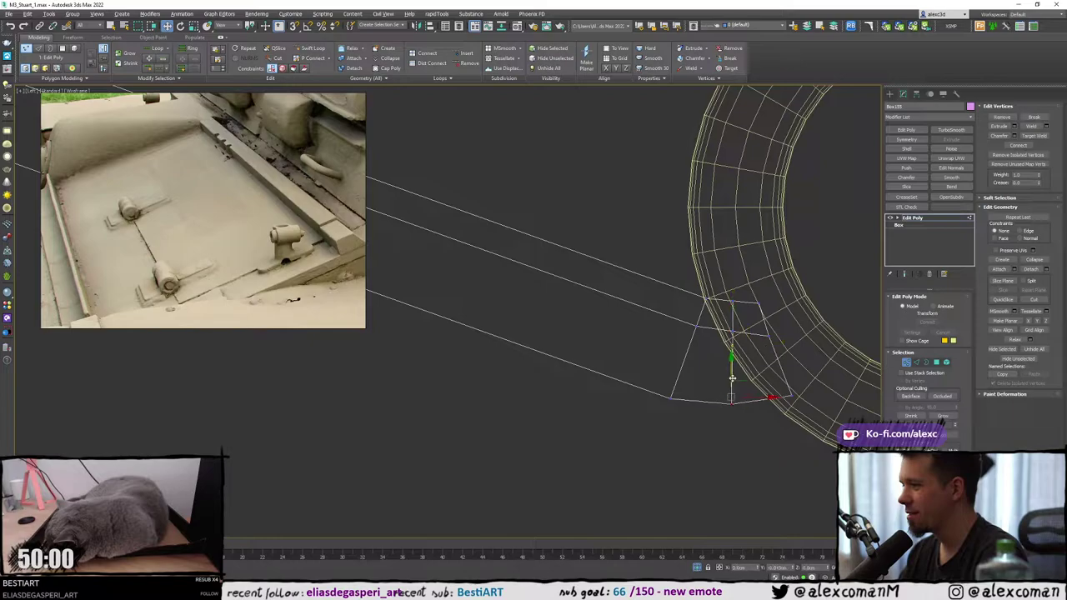
left_click_drag(735, 291, 733, 292)
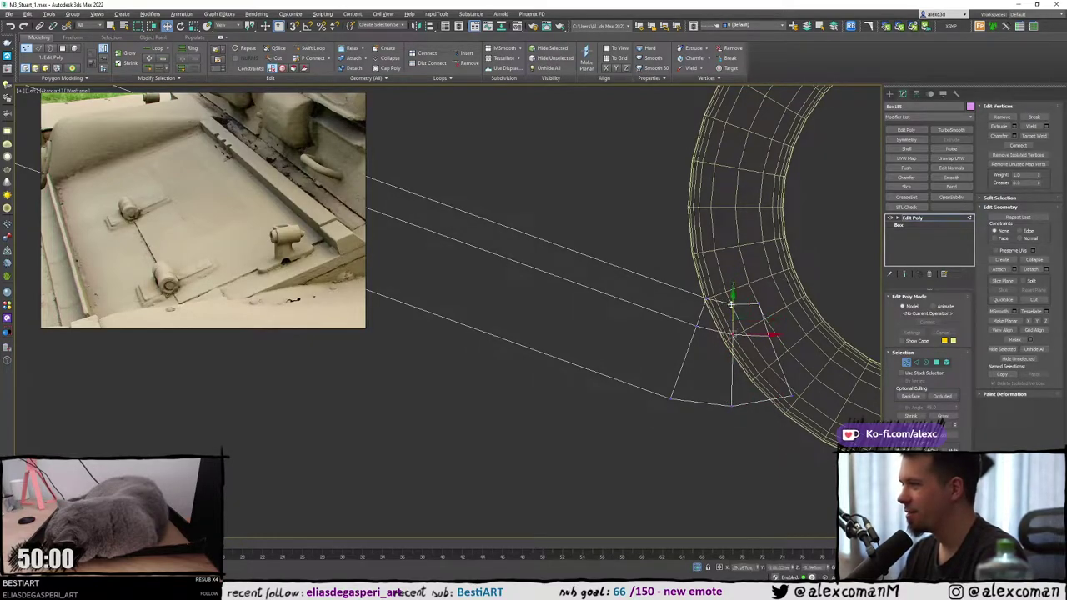
Insert a second lengthwise edge loop in the rear plate, adjust the tip's vertices to the barrel, and return to the shaded Perspective view.
key("shift+alt+w")
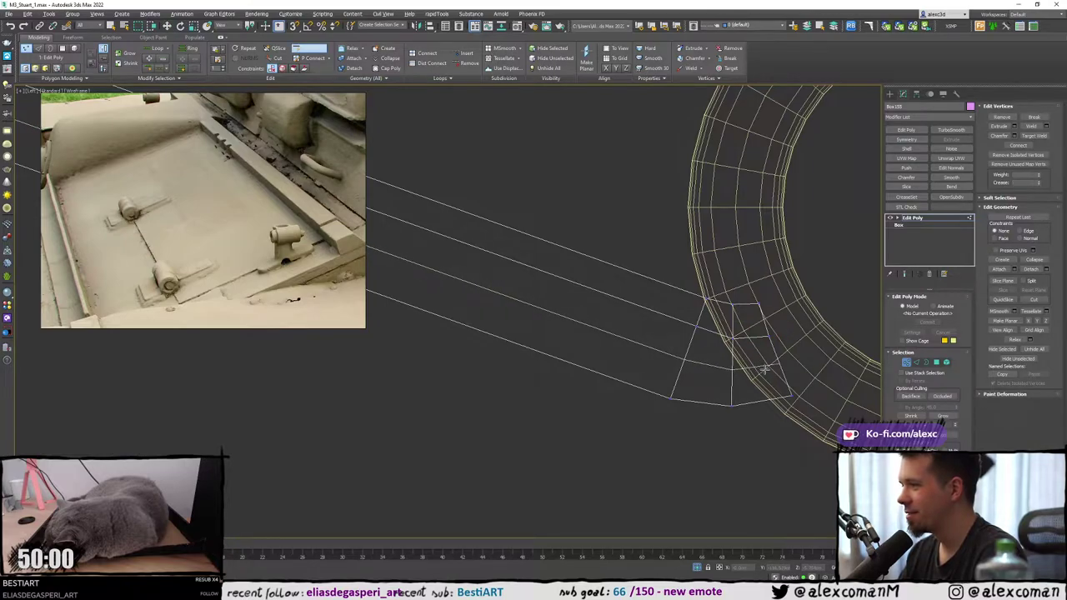
left_click(764, 369)
key("w")
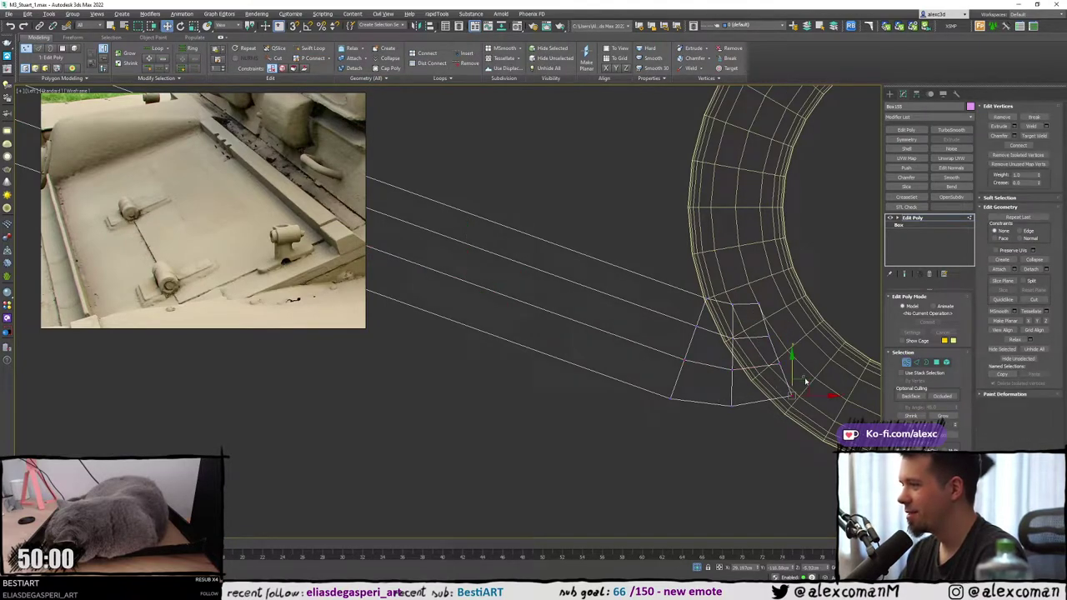
left_click_drag(722, 394, 741, 346)
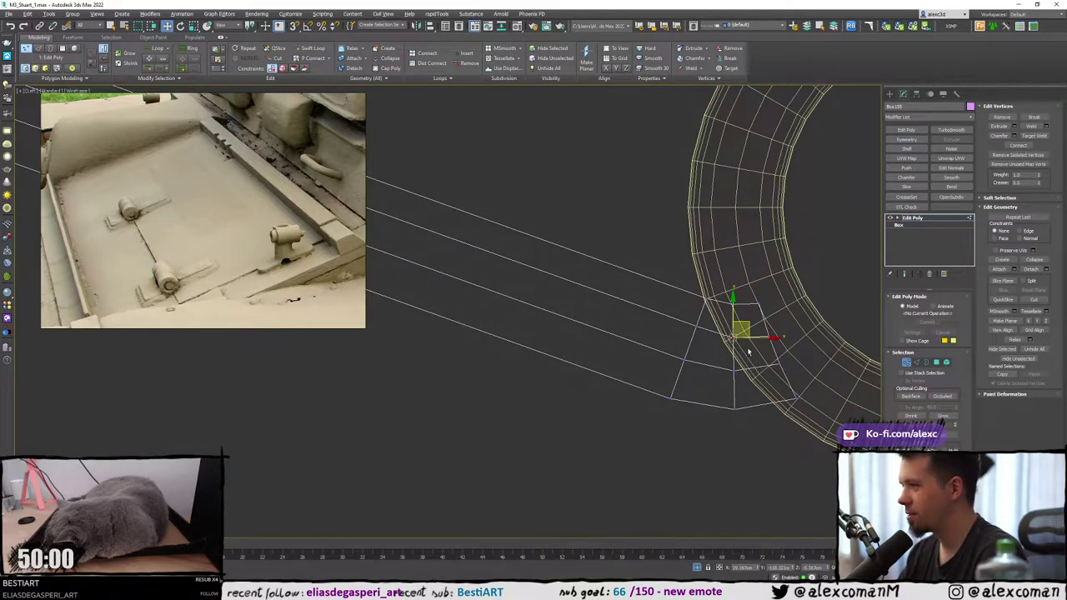
key("alt+w")
middle_click(755, 395)
key("alt+w")
scroll(746, 390, "up", 3)
key("F4")
scroll(715, 385, "up", 3)
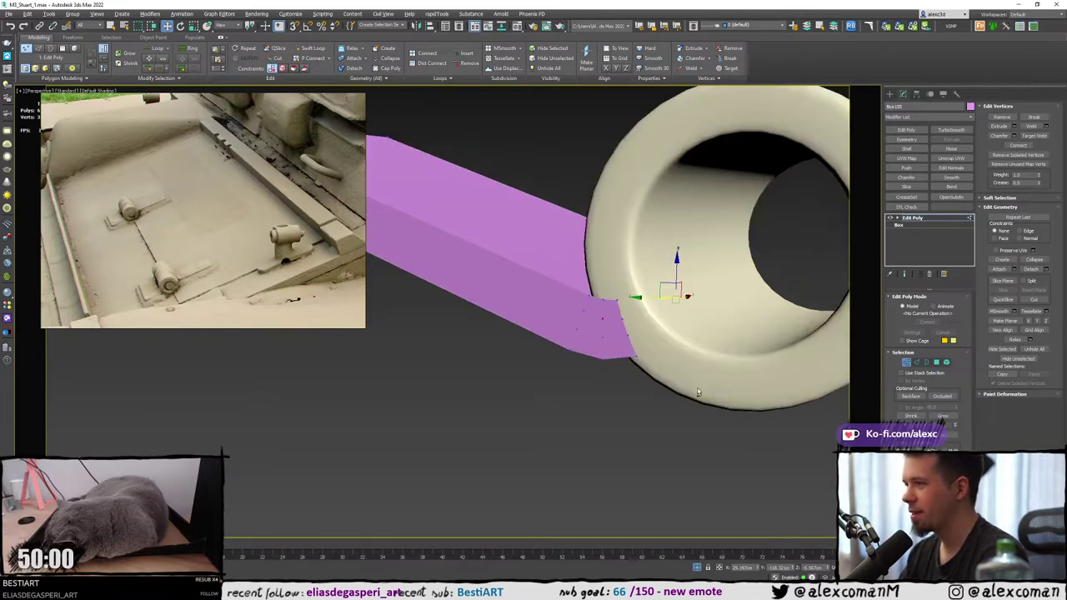
Select the vertices along one side of the rear plate and shift them slightly inward along X toward the barrel's end.
middle_click_drag(698, 392, 640, 393, "alt")
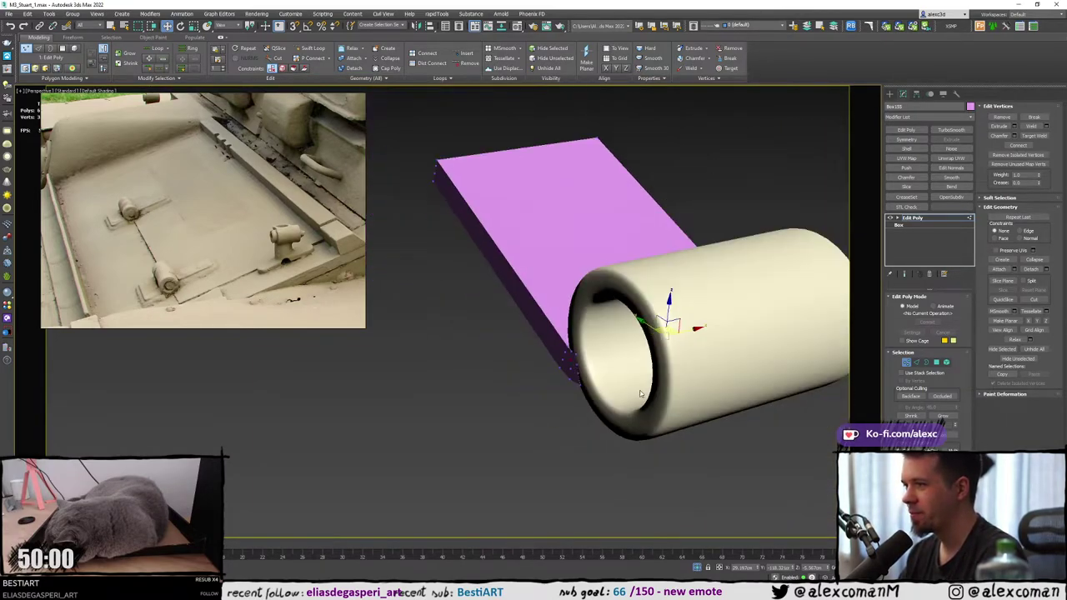
scroll(641, 393, "down", 4)
key("F3")
left_click_drag(507, 277, 560, 305)
middle_click_drag(593, 395, 536, 335, "alt")
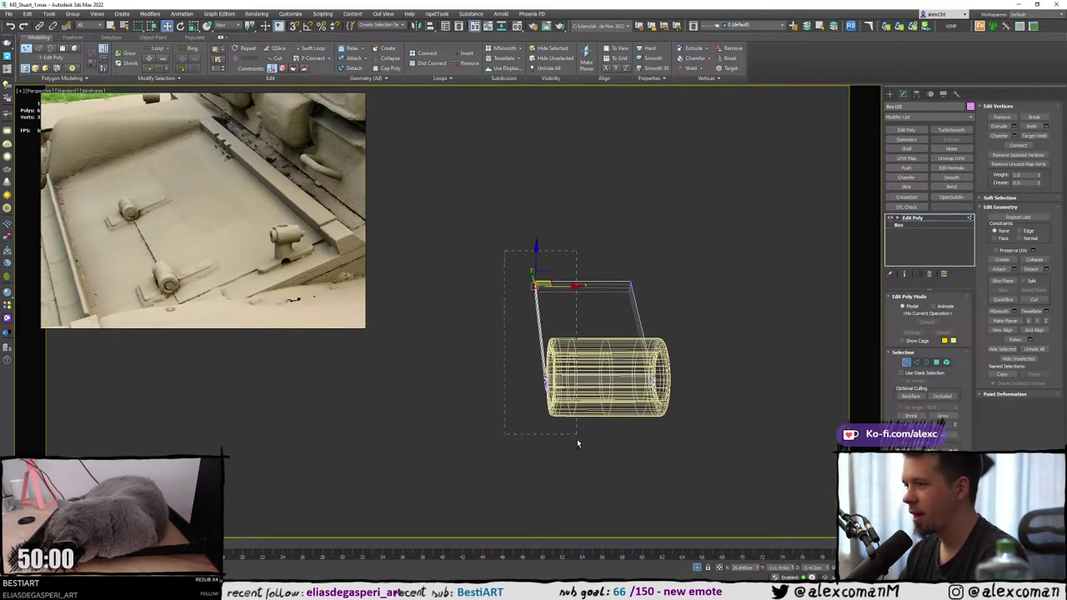
left_click_drag(577, 443, 578, 446)
scroll(531, 310, "up", 4)
mouse_move(531, 309)
middle_mouse_down("alt")
mouse_move(593, 391)
mouse_move(575, 288)
middle_mouse_up("alt")
scroll(624, 379, "up", 2)
key("F3")
middle_click_drag(622, 379, 626, 367)
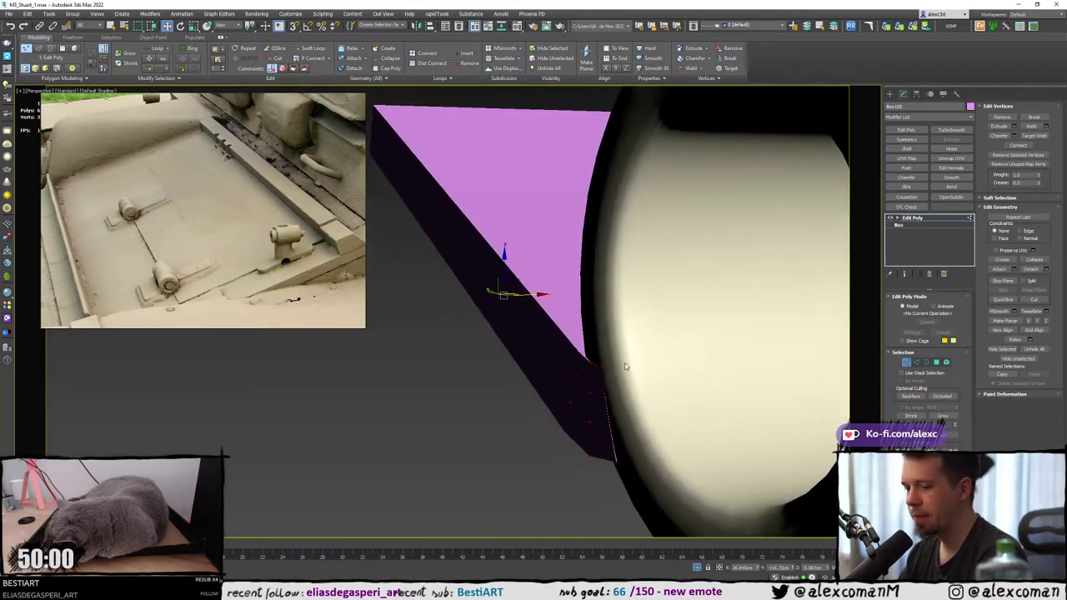
left_click_drag(531, 295, 538, 295)
Shift the vertices on the rear plate's opposite side slightly along X to line up with the barrel's other end, and leave vertex editing.
scroll(575, 313, "down", 4)
key("F4")
mouse_move(602, 328)
middle_mouse_down("alt")
mouse_move(663, 325)
mouse_move(643, 294)
mouse_move(602, 288)
mouse_move(624, 329)
mouse_move(575, 332)
mouse_move(660, 217)
middle_mouse_up("alt")
key("F3")
scroll(744, 328, "up", 5)
key("F3")
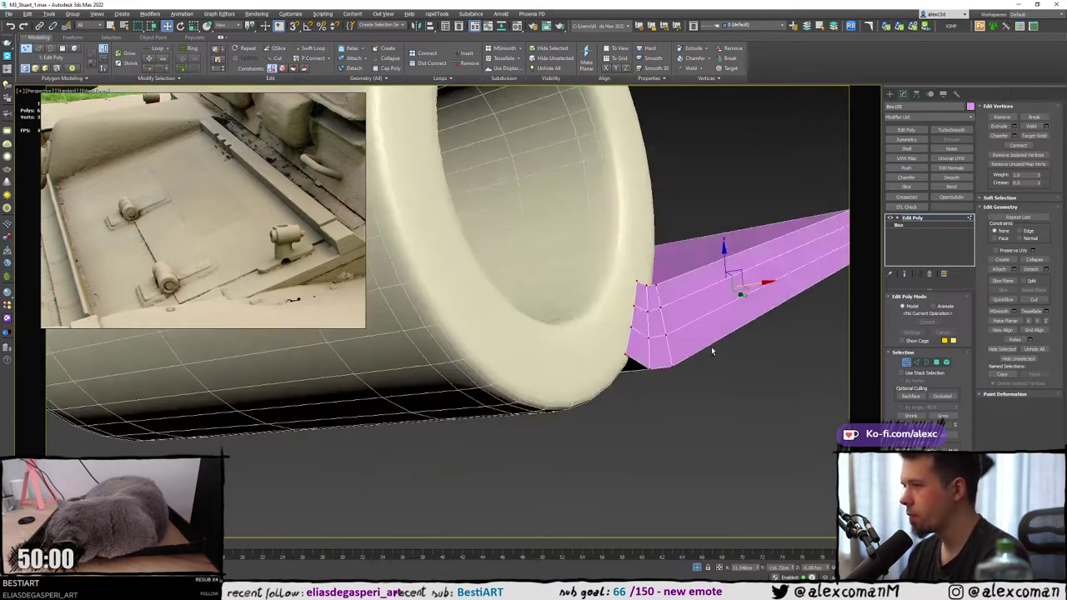
left_click_drag(754, 280, 754, 279)
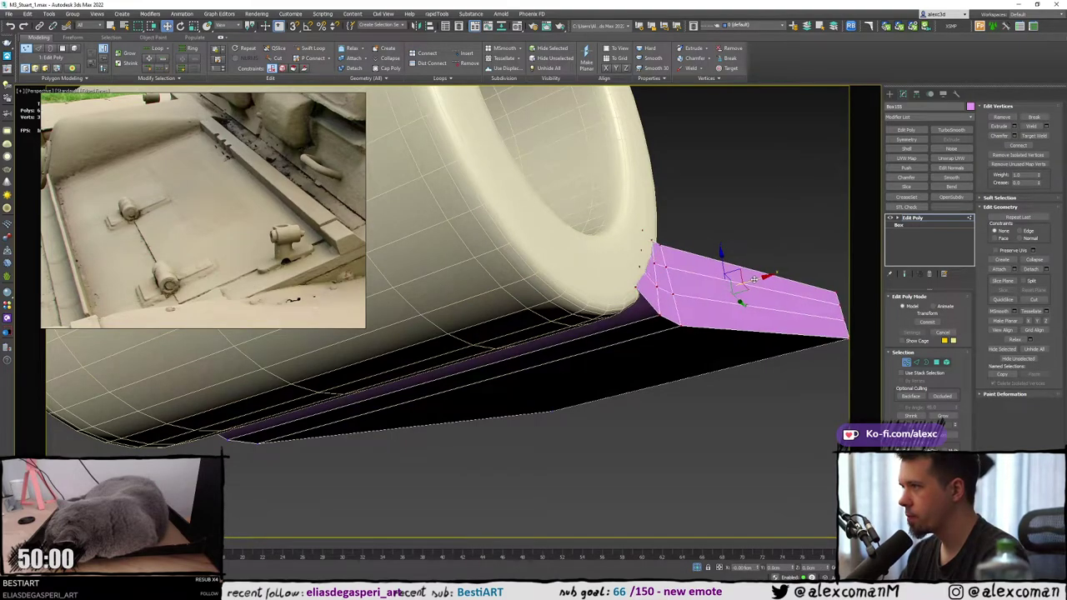
scroll(754, 280, "down", 6)
middle_click_drag(755, 280, 718, 343, "alt")
left_click(889, 94)
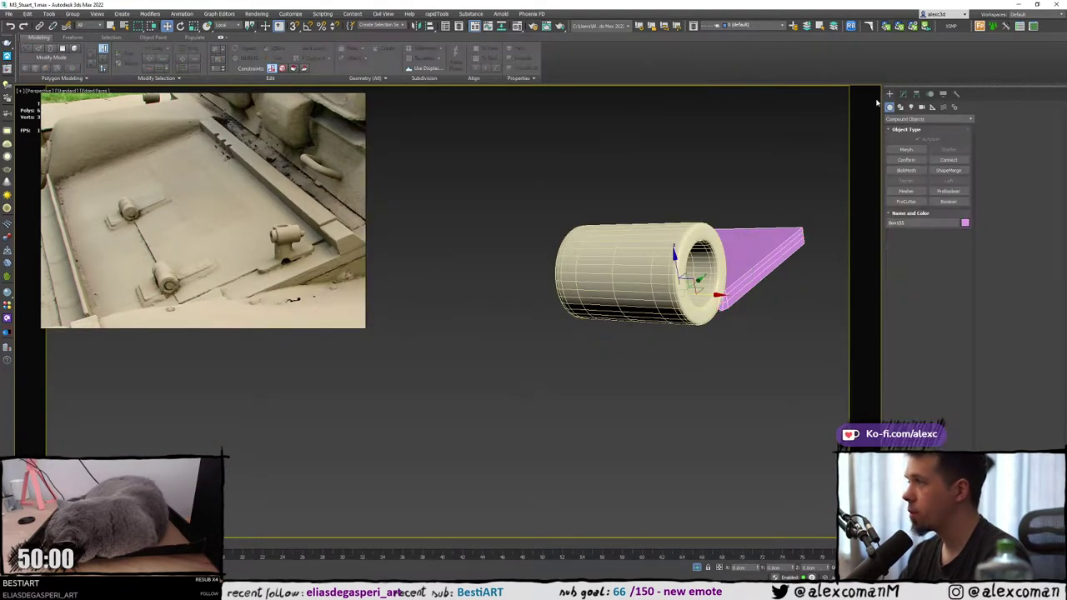
Examine the hollow barrel's shaded surface beside the rear plate and its TurboSmooth settings.
left_click(804, 177)
scroll(704, 287, "up", 4)
key("F4")
left_click(703, 238)
middle_click_drag(703, 238, 658, 287, "alt")
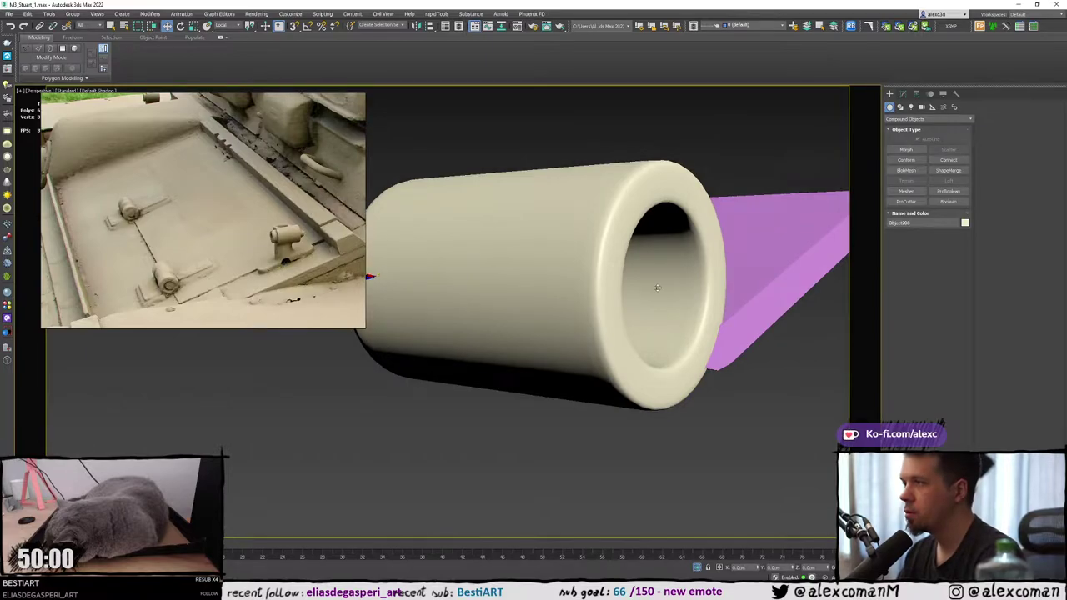
key("F4")
key("F4")
left_click(903, 93)
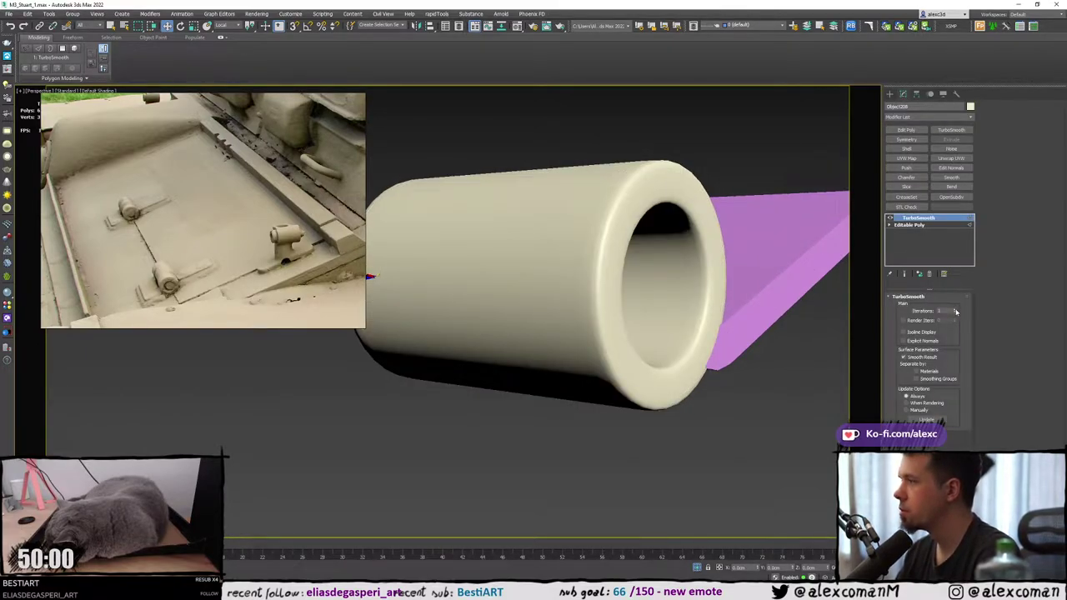
Reselect the rear plate and end isolation so the complete hinge and hood are shown again.
left_click(769, 248)
middle_click_drag(769, 249, 752, 332)
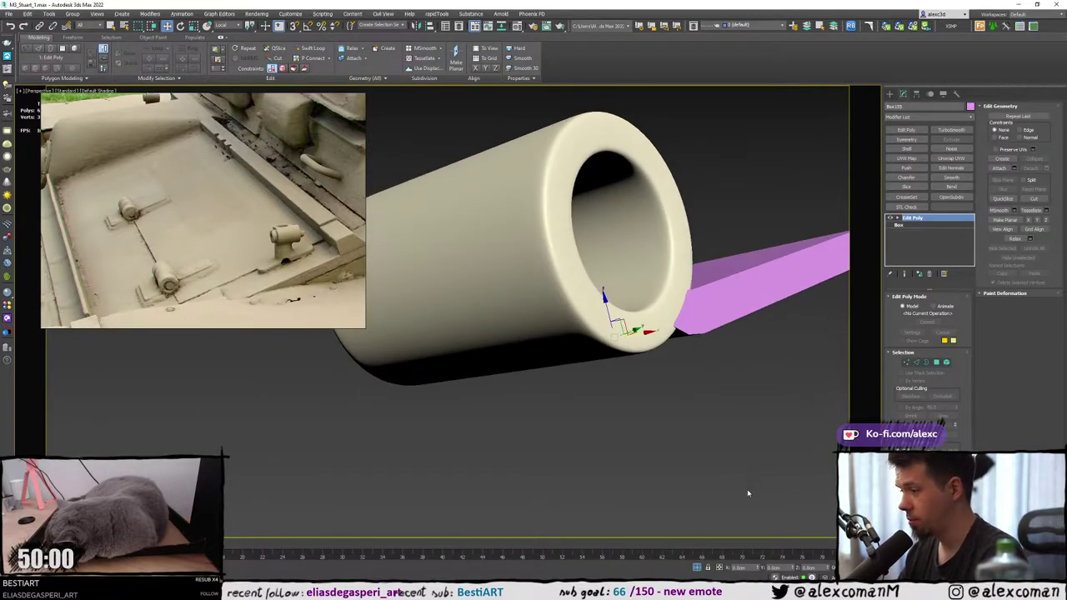
left_click(699, 567)
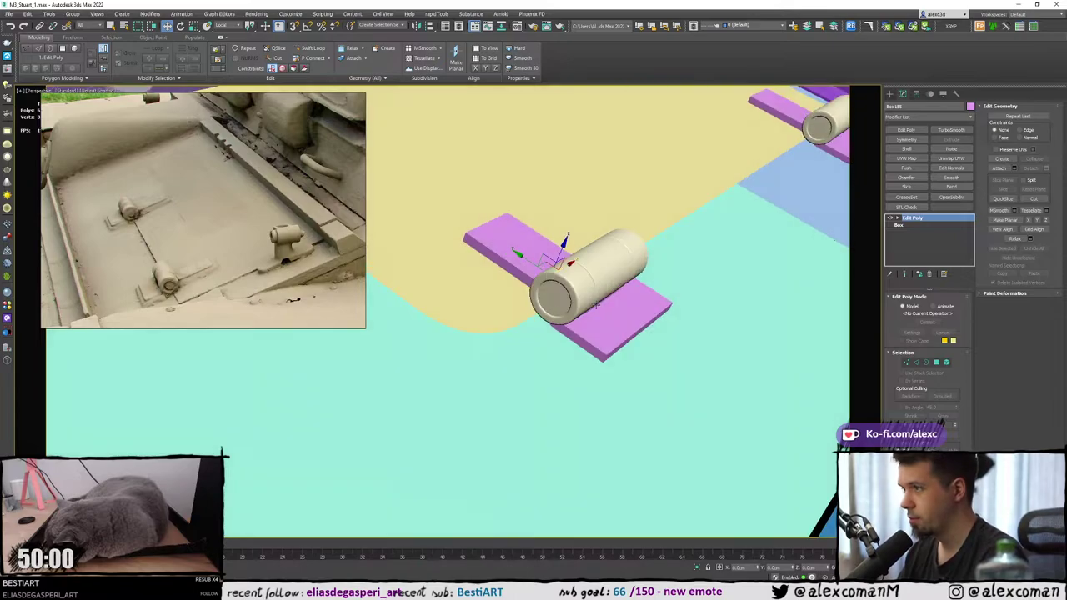
scroll(562, 293, "up", 2)
scroll(113, 245, "up", 2)
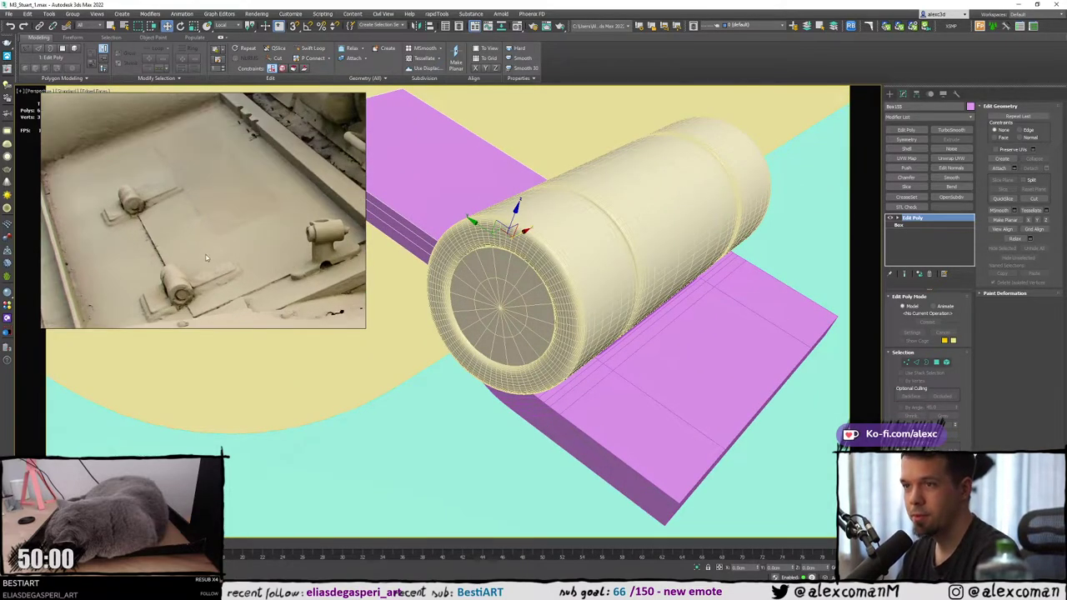
middle_click_drag(498, 276, 554, 282, "alt")
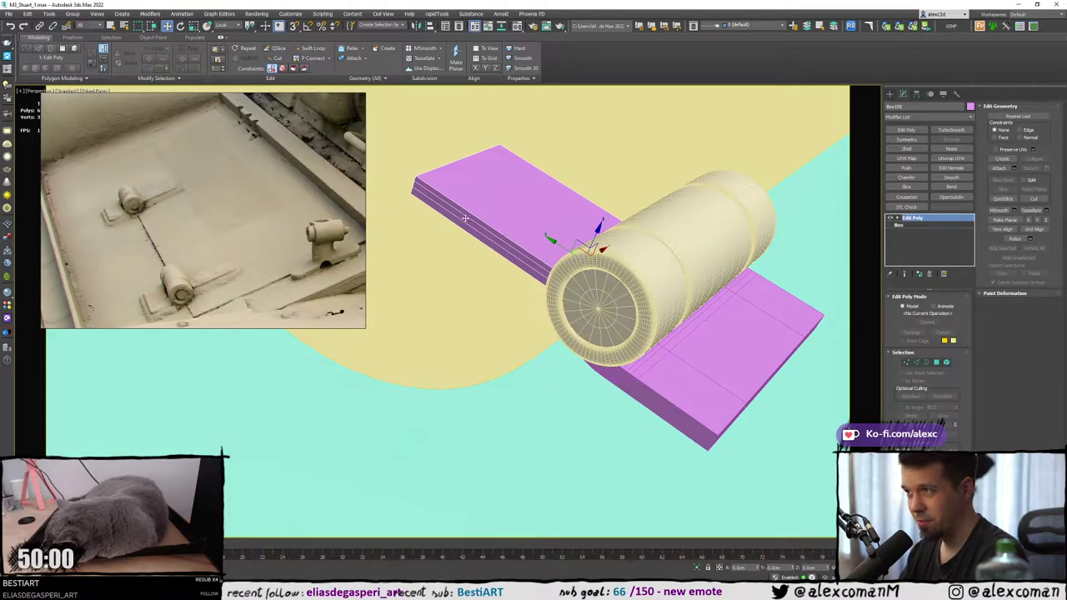
scroll(465, 218, "down", 6)
middle_click_drag(465, 218, 460, 255)
Set the reference coordinate system to Gimbal and move the rear plate's far end vertices outward along Y to lengthen the plate.
key("1")
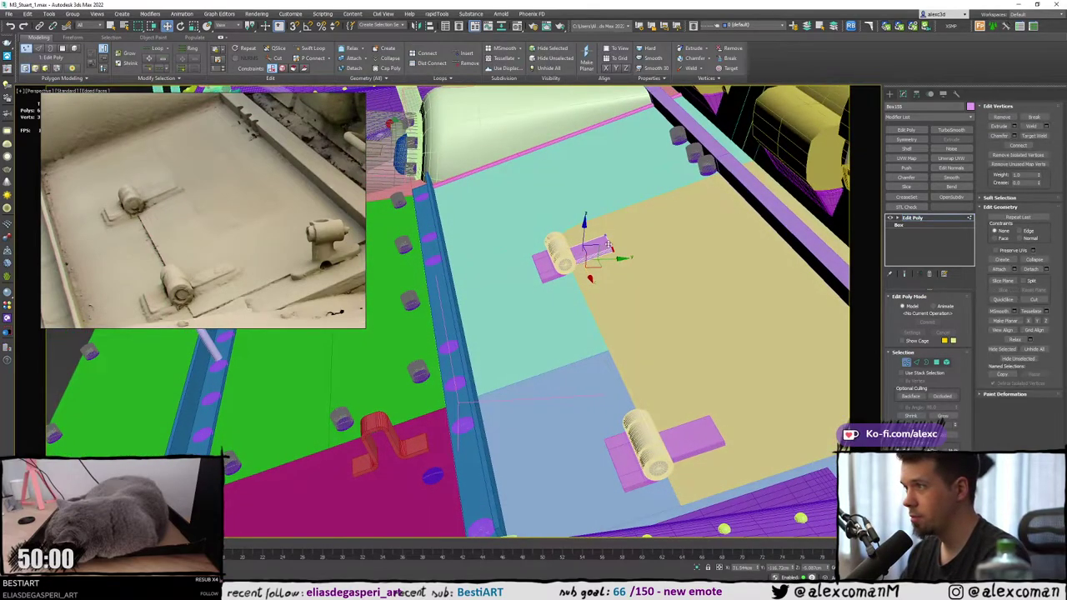
scroll(567, 250, "up", 3)
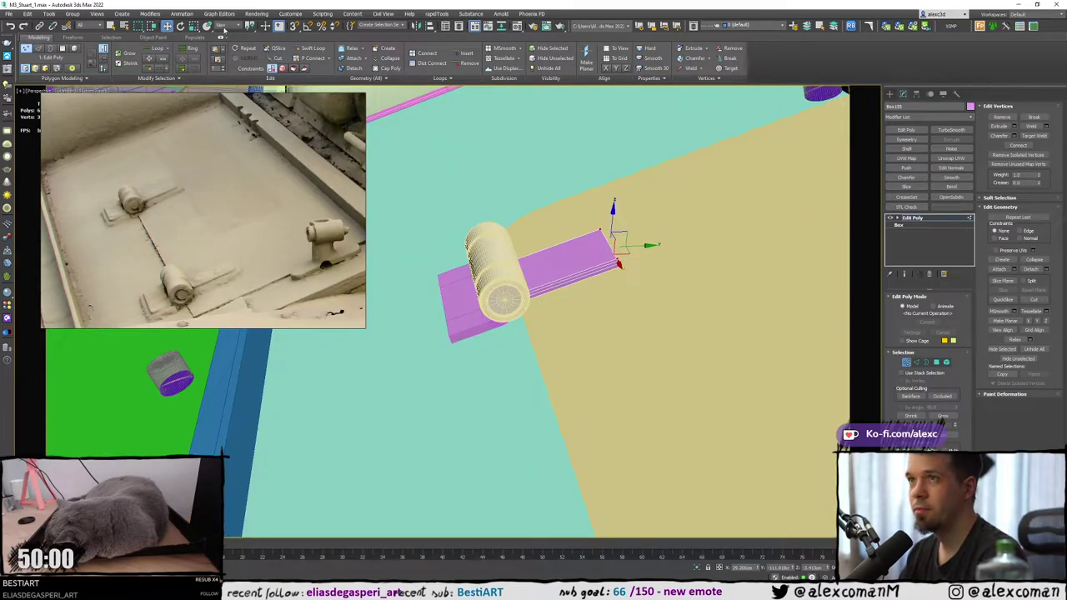
left_click(222, 26)
left_click(227, 60)
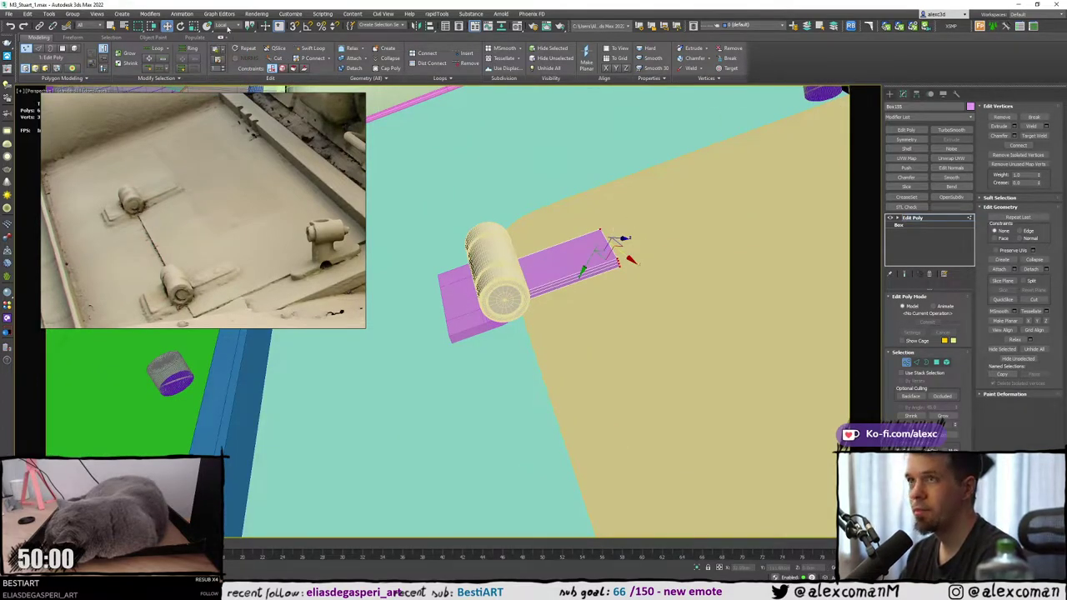
left_click(225, 25)
left_click(223, 60)
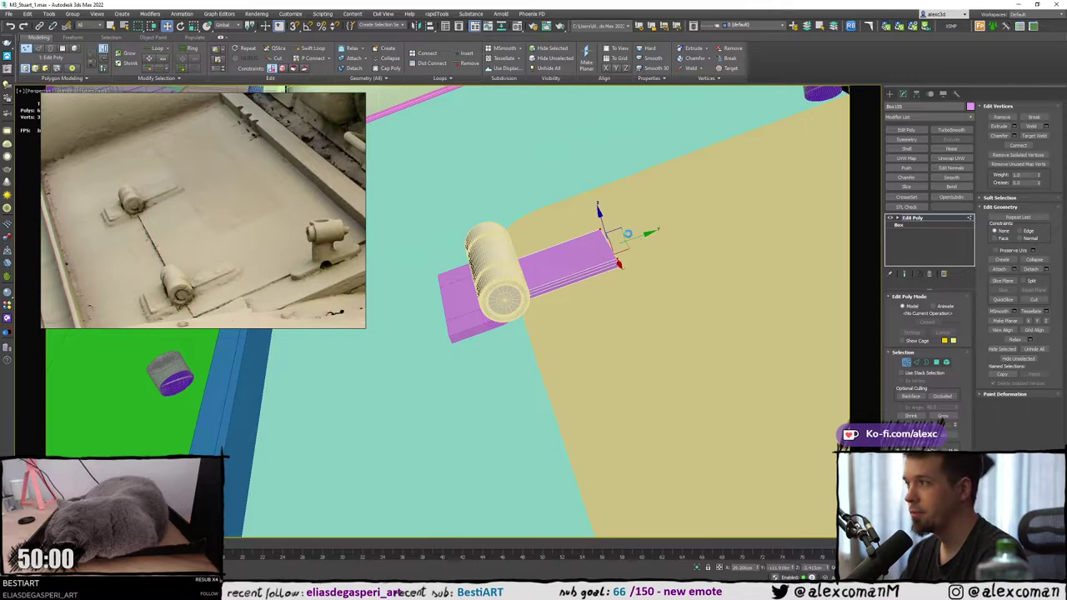
middle_click_drag(623, 233, 605, 223, "alt")
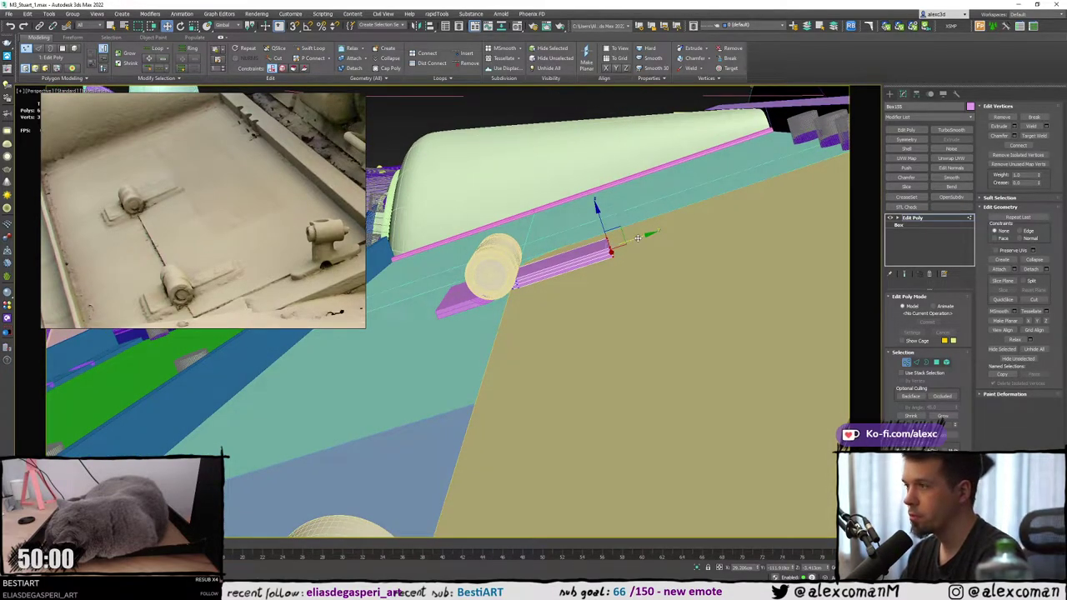
left_click_drag(638, 239, 664, 229)
middle_click_drag(647, 229, 684, 242, "alt")
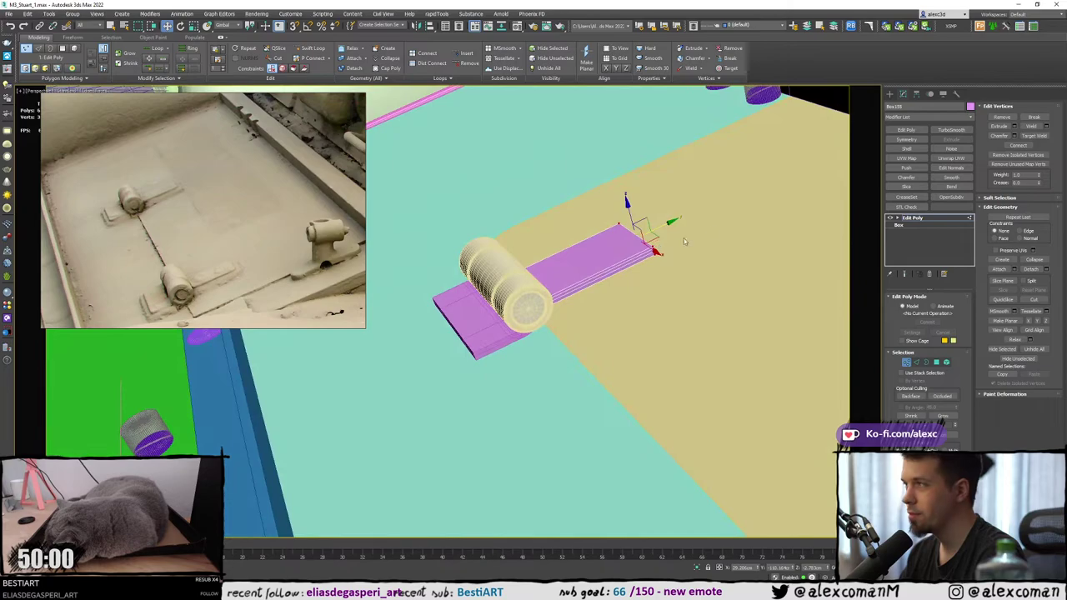
left_click(889, 94)
Examine the short front plate and the hinge's overall proportions on the hood against the reference photo.
middle_click_drag(519, 280, 562, 258)
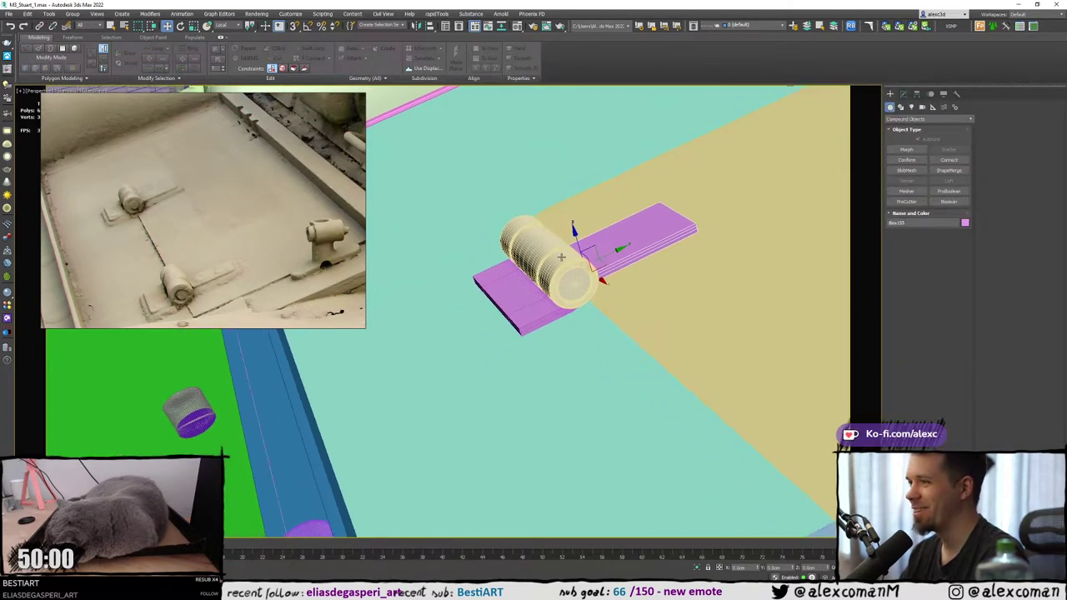
left_click(513, 293)
middle_click_drag(506, 294, 481, 290, "alt")
scroll(481, 290, "down", 3)
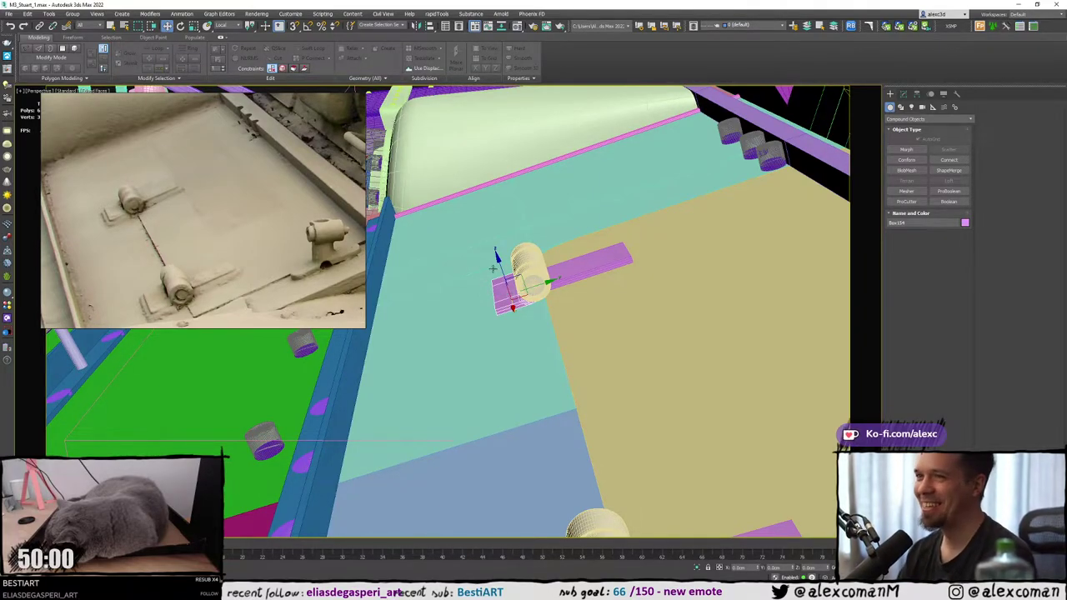
mouse_move(492, 268)
middle_mouse_down()
mouse_move(507, 276)
mouse_move(567, 254)
mouse_move(620, 263)
mouse_move(670, 290)
mouse_move(529, 260)
mouse_move(584, 265)
mouse_move(550, 234)
mouse_move(570, 163)
mouse_move(505, 286)
mouse_move(502, 344)
middle_mouse_up()
scroll(534, 252, "down", 5)
key("F4")
scroll(620, 263, "up", 4)
scroll(584, 265, "up", 5)
scroll(550, 234, "up", 5)
key("F4")
Select the inner cylinder closing the barrel's end and check its round face in the Left and Perspective views.
left_click(539, 263)
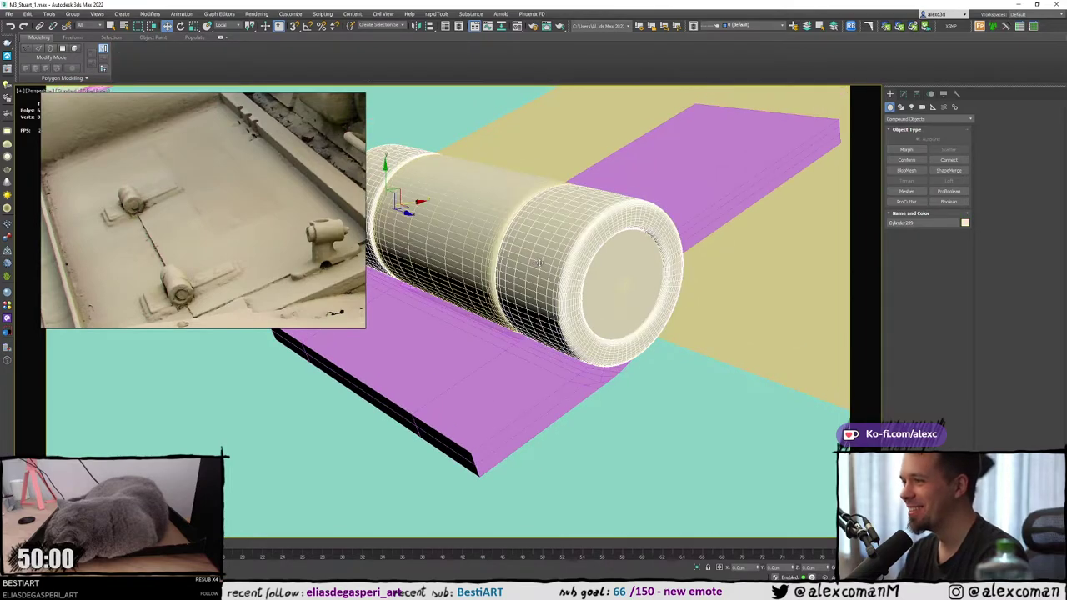
left_click(600, 264)
middle_click_drag(490, 252, 491, 274, "alt")
key("alt+w")
middle_click(249, 376)
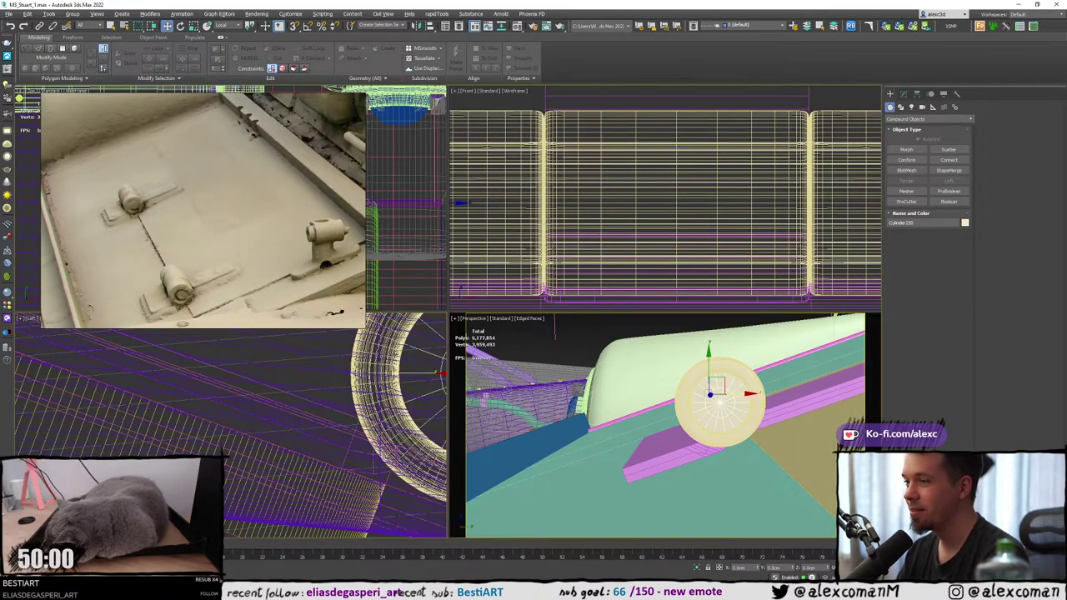
key("alt+w")
middle_click_drag(625, 287, 548, 296)
key("alt+w")
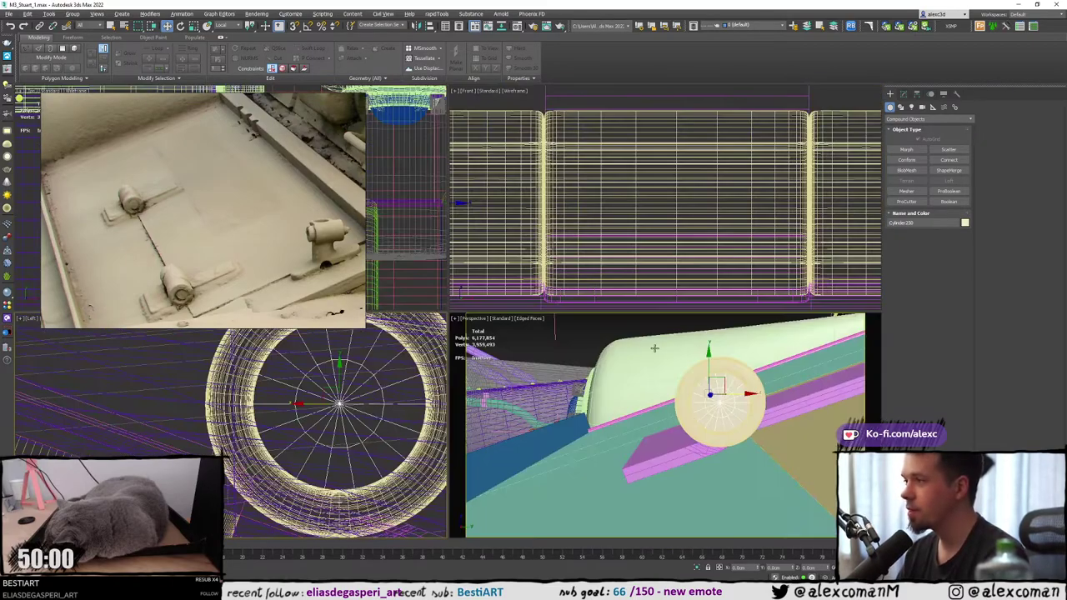
key("alt+w")
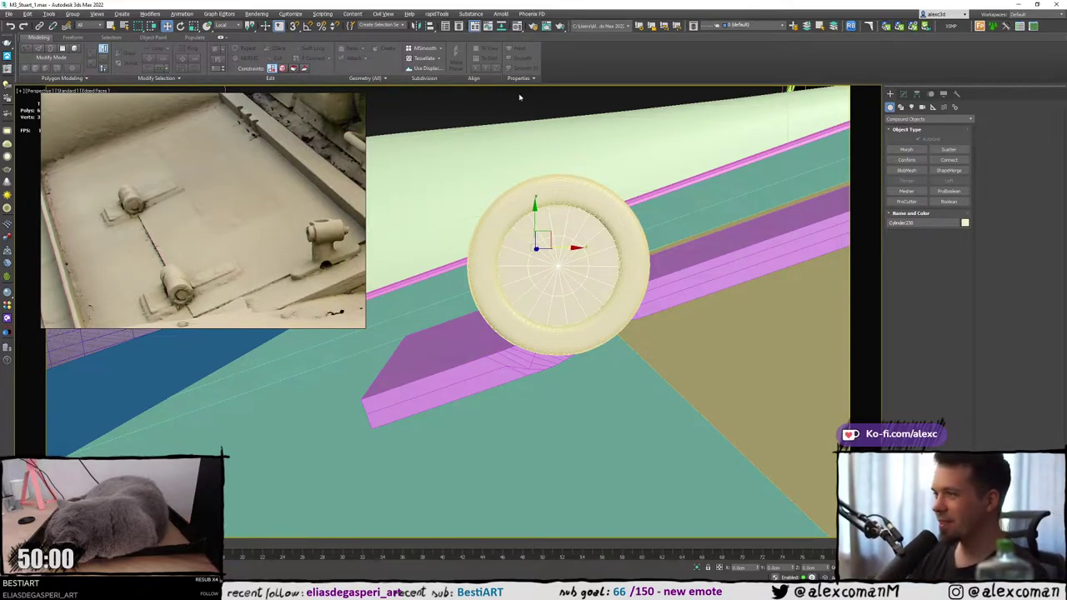
Enter vertex editing on the inner cylinder and select the centre vertex of its near end cap.
middle_click_drag(525, 153, 536, 167, "alt")
scroll(603, 209, "up", 3)
key("F3")
middle_click_drag(603, 209, 625, 188)
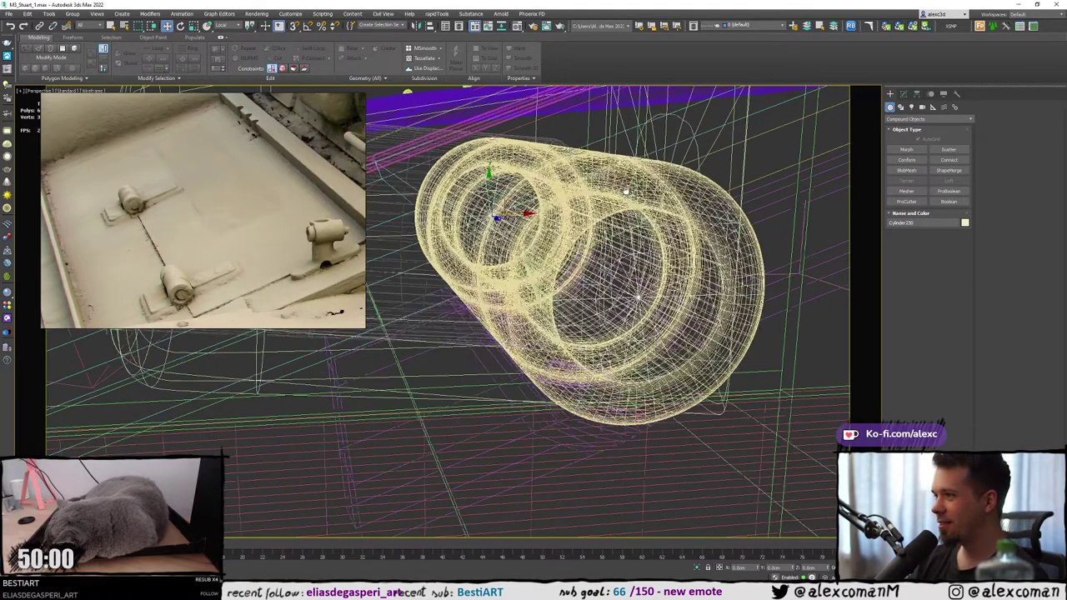
key("1")
key("1")
key("F3")
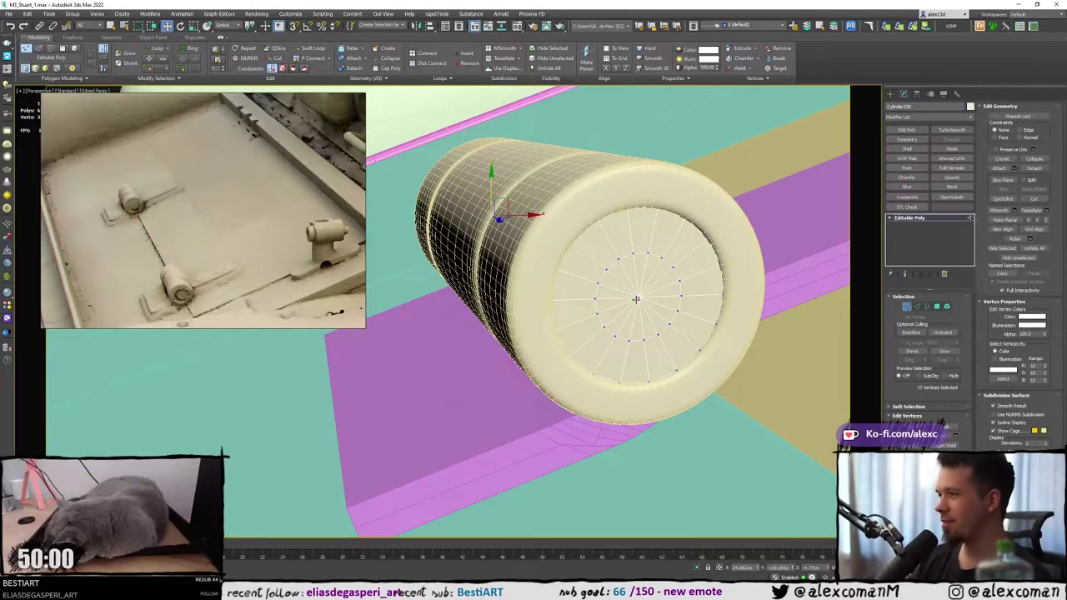
left_click(636, 299)
middle_click_drag(621, 284, 625, 280, "alt")
scroll(620, 277, "down", 3)
scroll(625, 280, "up", 5)
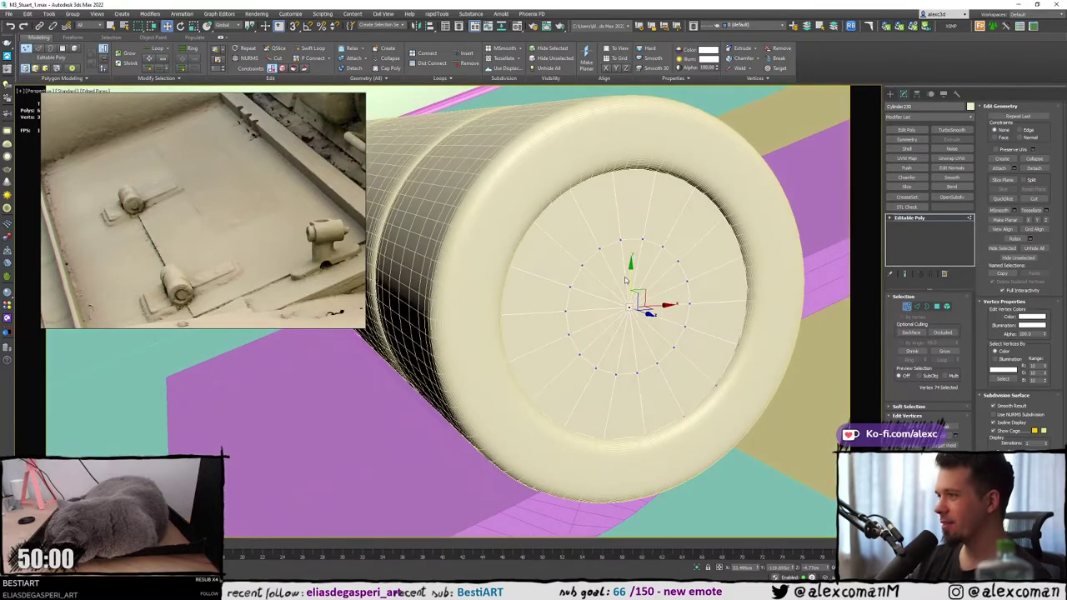
key("F3")
key("F3")
scroll(600, 254, "down", 2)
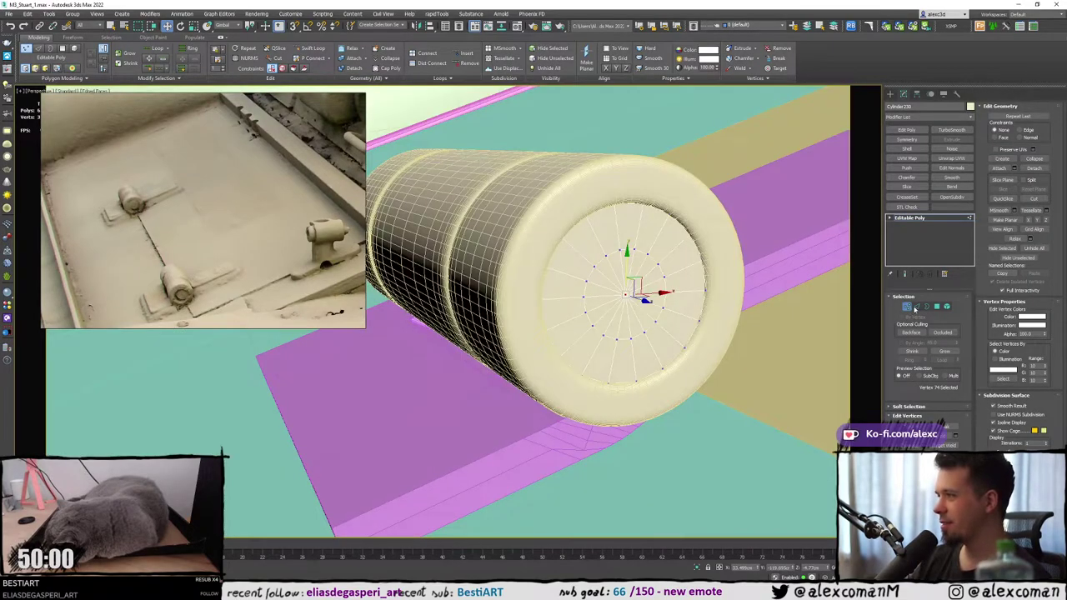
left_click(936, 308)
key("F3")
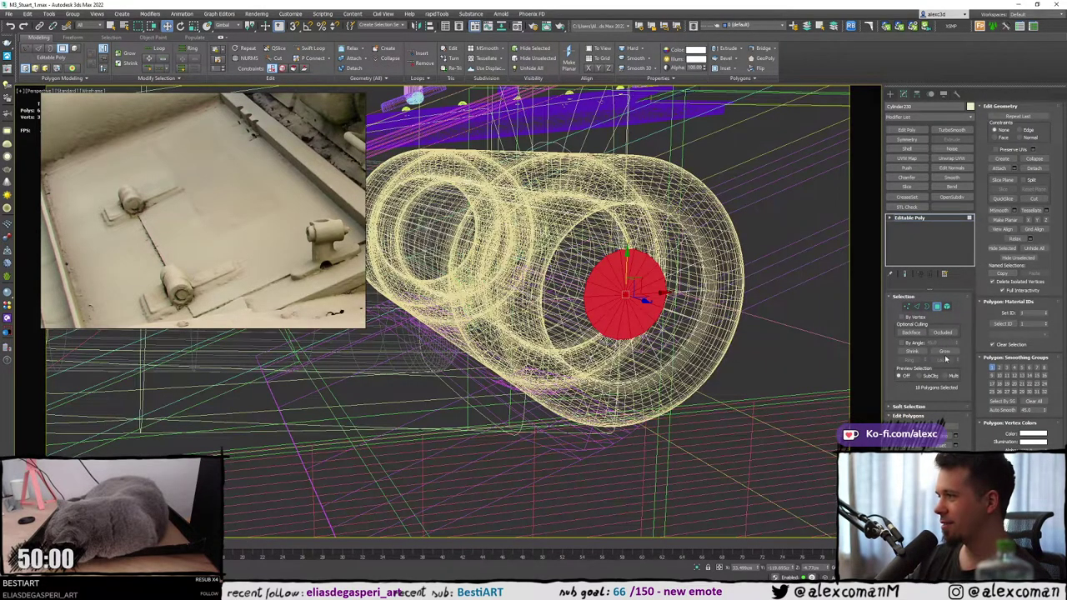
left_click(945, 355)
key("F3")
scroll(562, 256, "down", 5)
key("F3")
middle_click_drag(573, 264, 622, 310, "alt")
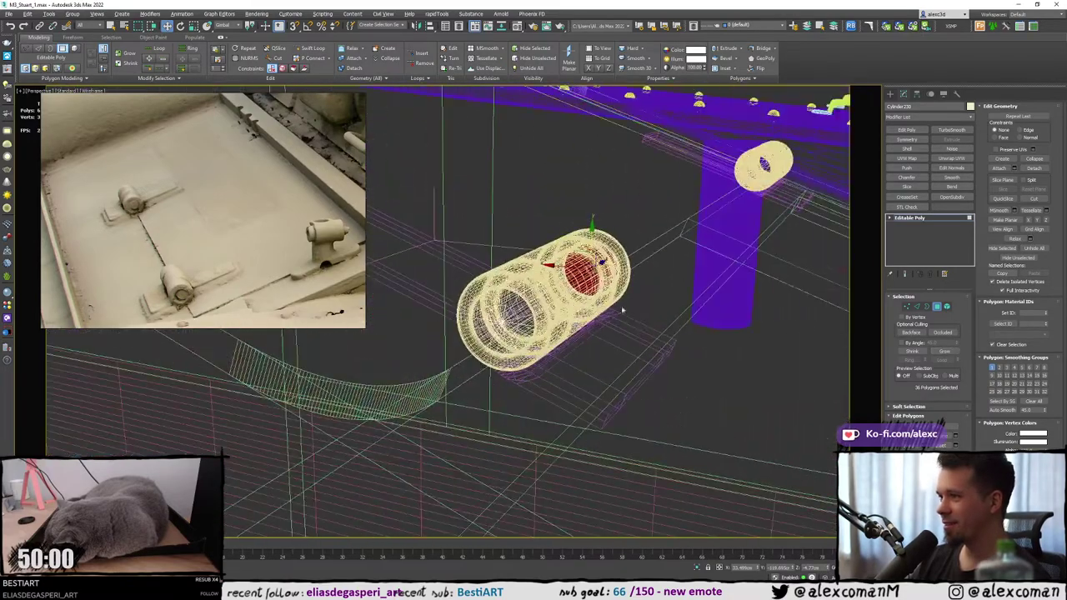
key("F3")
scroll(507, 323, "up", 2)
Add the opposite cap's centre vertex, convert the selection to polygons and grow it to cover both end caps.
key("1")
key("F3")
middle_click_drag(492, 327, 539, 313, "alt")
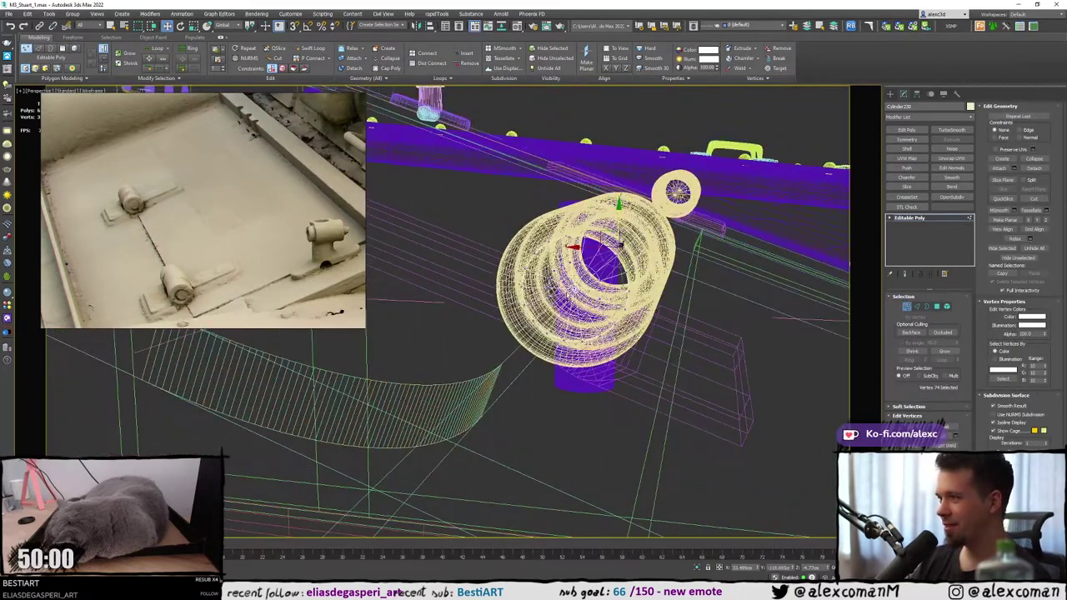
left_click(573, 290, "ctrl")
key("F3")
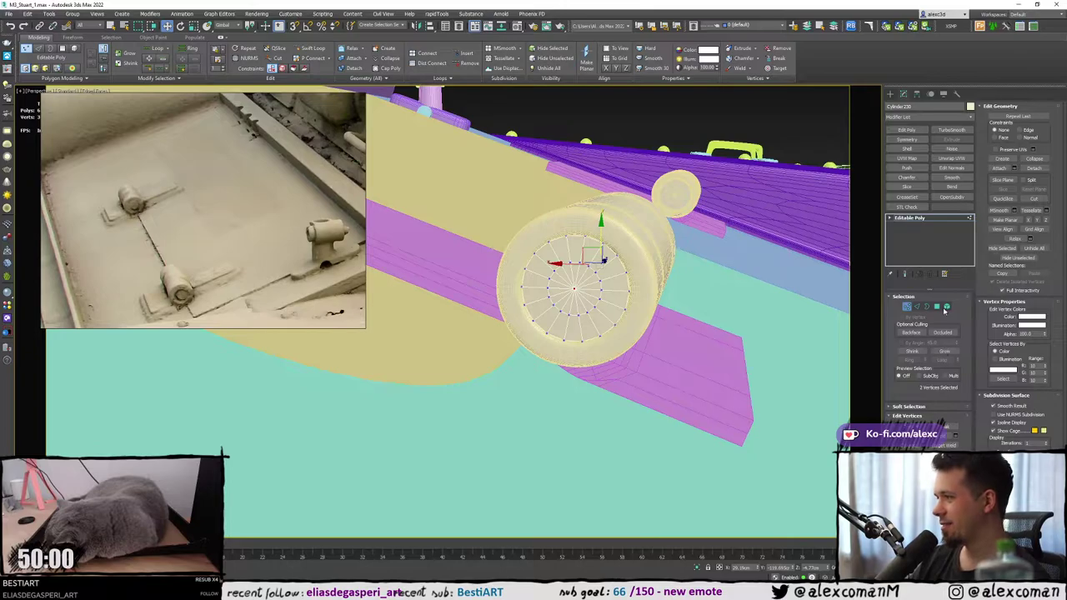
left_click(937, 307, "ctrl")
left_click(946, 353)
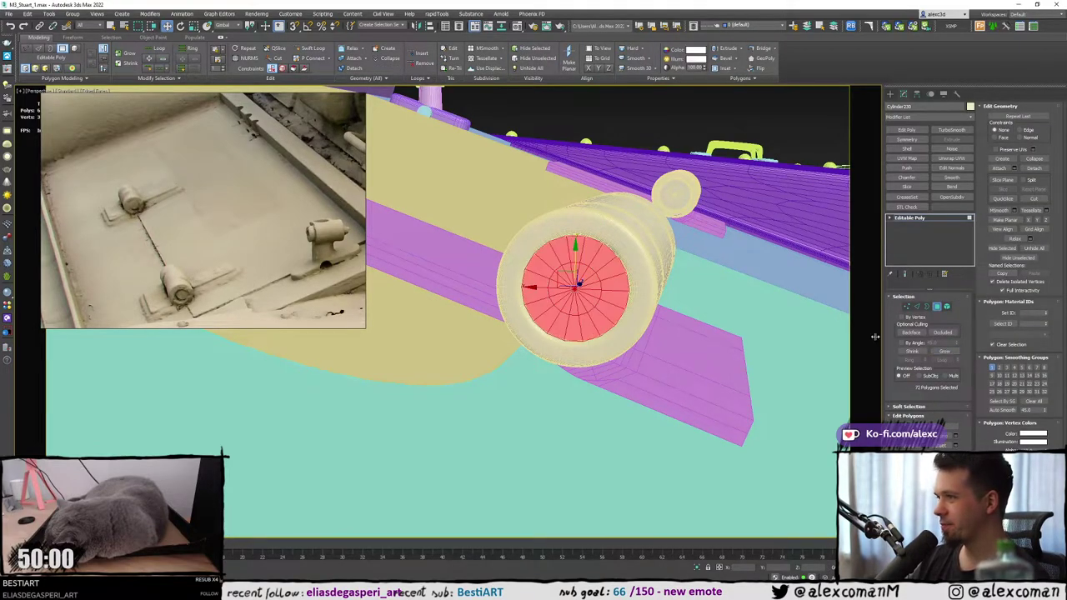
Start a bevel on both selected end caps of the inner cylinder with an outline of about -0.184 cm.
key("F3")
scroll(586, 276, "up", 2)
key("F3")
right_click(584, 273)
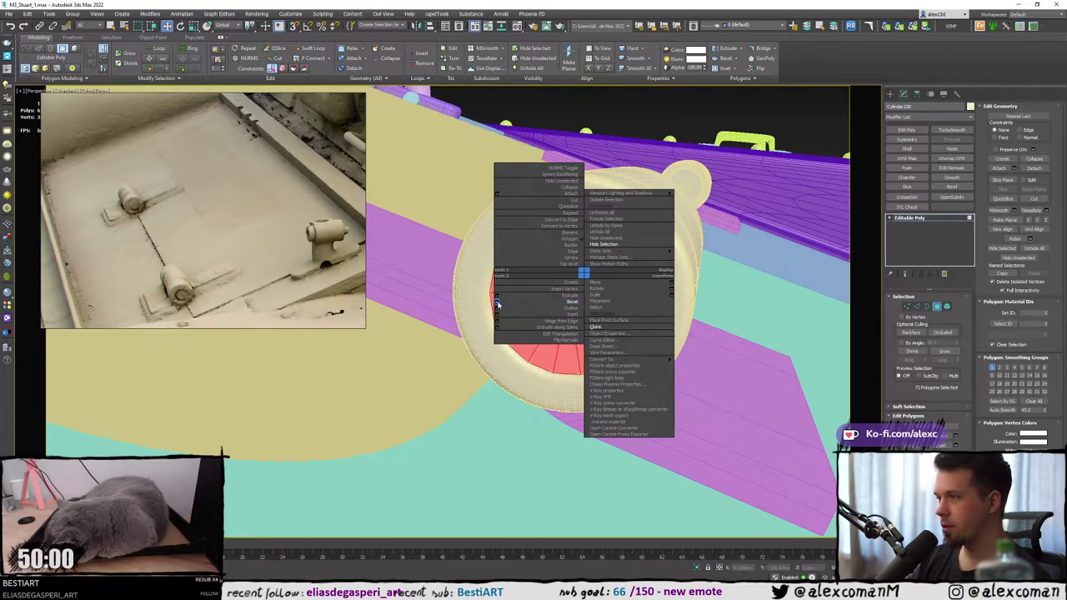
left_click(501, 302)
right_click(454, 330)
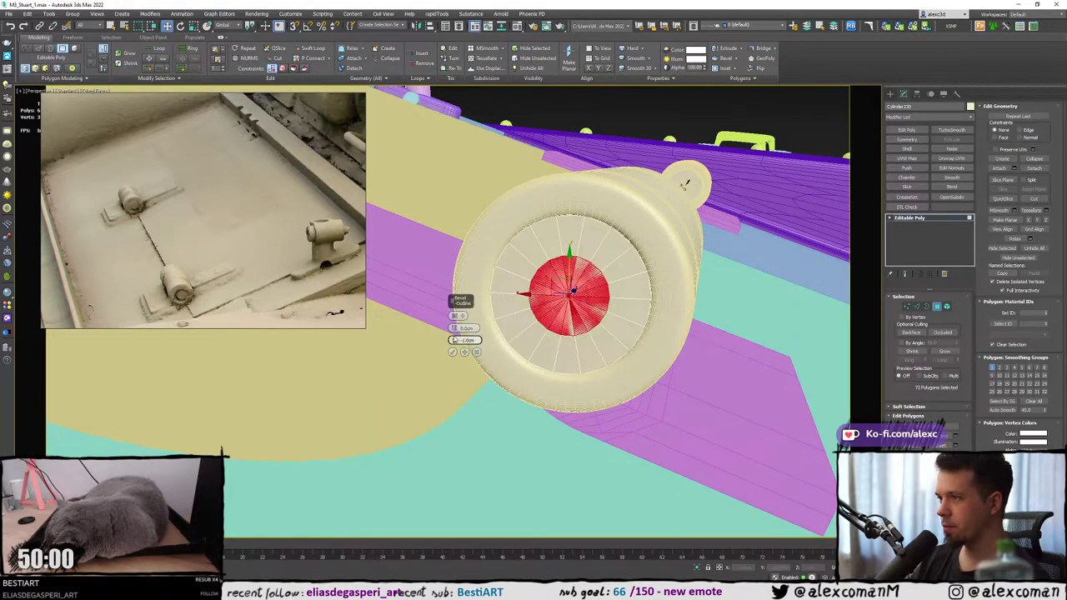
mouse_move(453, 341)
left_mouse_down()
mouse_move(453, 322)
mouse_move(453, 340)
left_mouse_up()
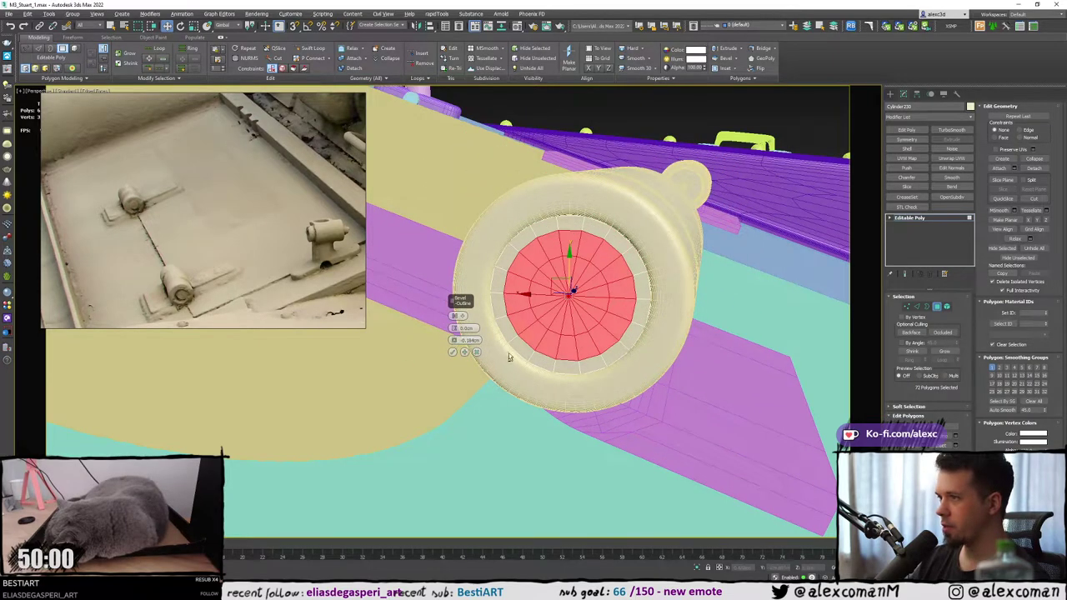
Raise the end-cap bevels outward to a height of about 0.15 cm and apply them at both ends.
middle_click_drag(509, 356, 444, 323, "alt")
left_click_drag(453, 327, 453, 326)
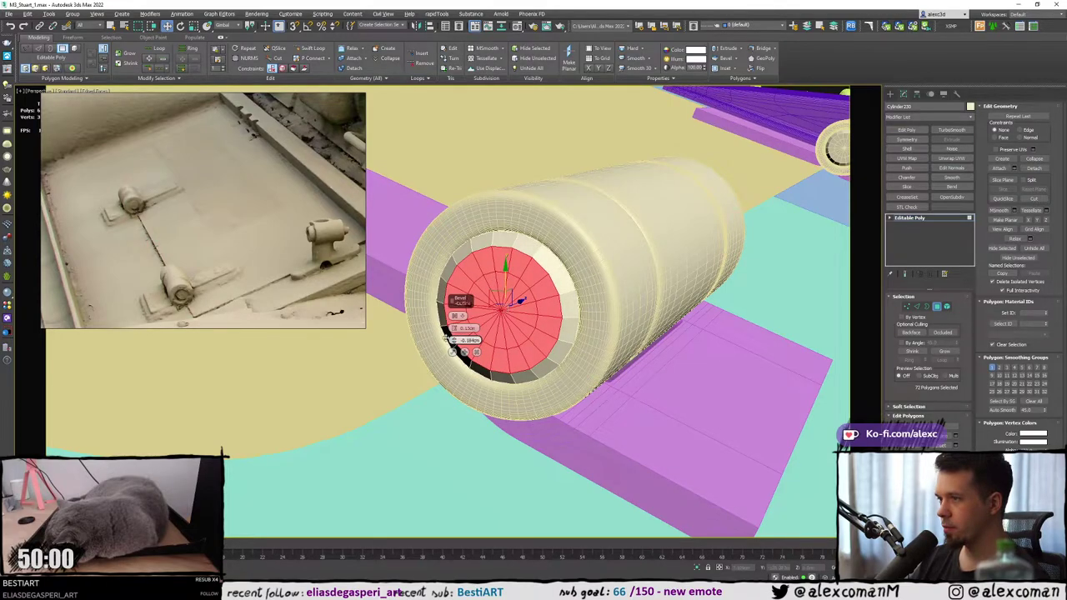
middle_click_drag(450, 338, 603, 332, "alt")
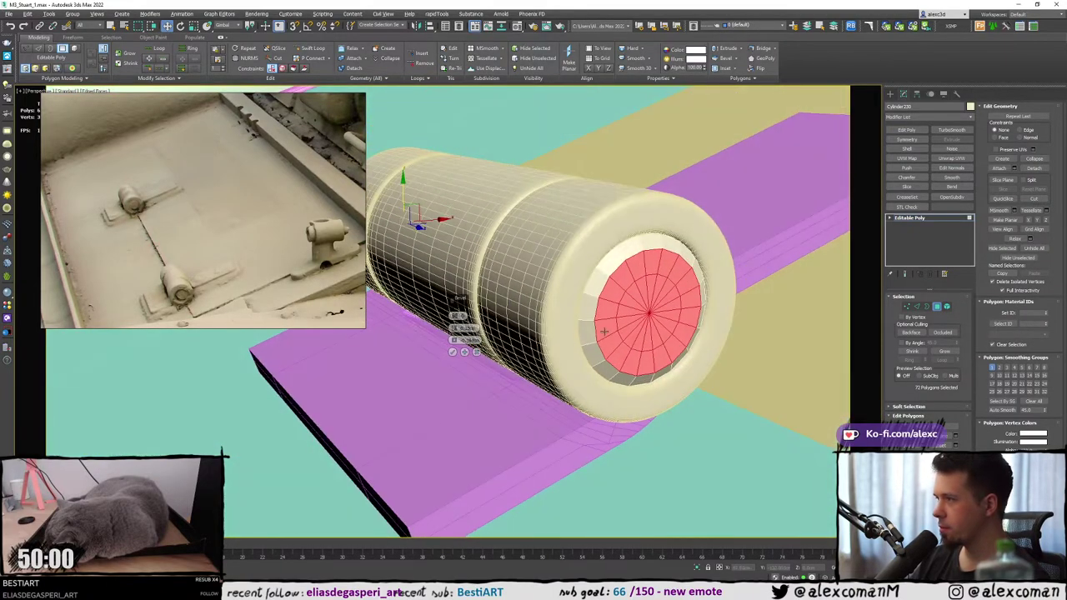
key("F3")
key("F3")
left_click(452, 352)
Select the ring of short edges running across the bevel on both ends of the inner cylinder.
middle_click_drag(501, 352, 764, 248, "alt")
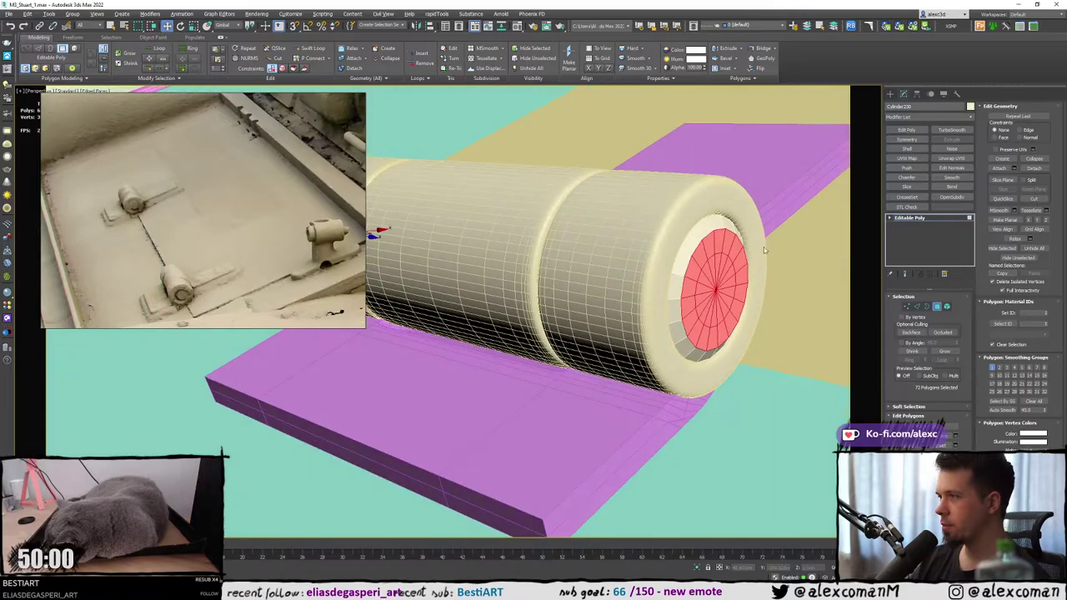
left_click(763, 247)
key("F3")
key("F3")
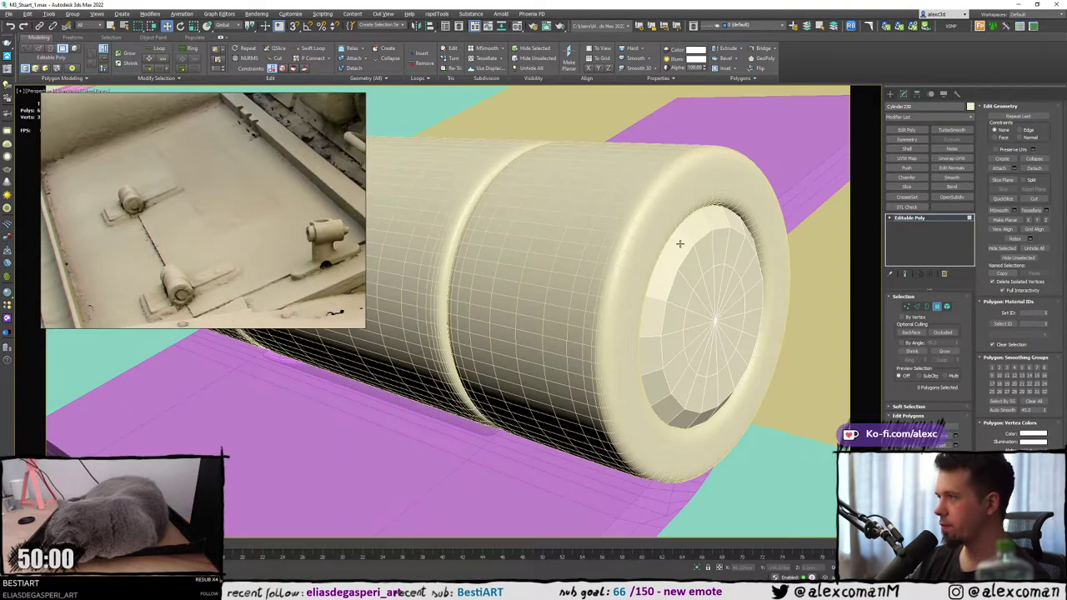
key("F3")
left_click(668, 263)
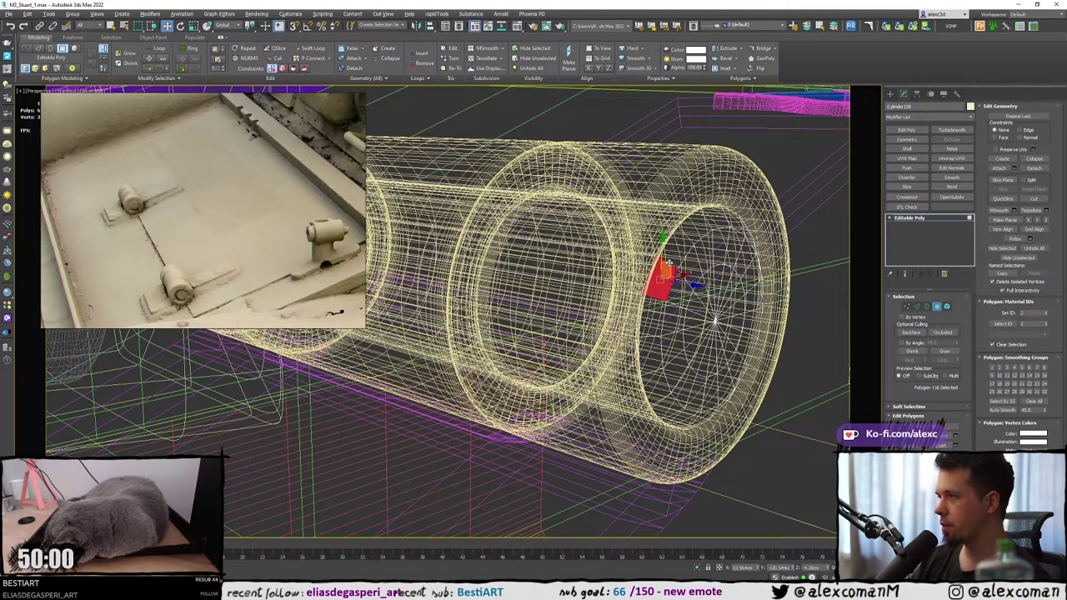
key("2")
key("F3")
scroll(671, 256, "down", 4)
mouse_move(575, 255)
middle_mouse_down("alt")
mouse_move(640, 254)
mouse_move(558, 246)
middle_mouse_up("alt")
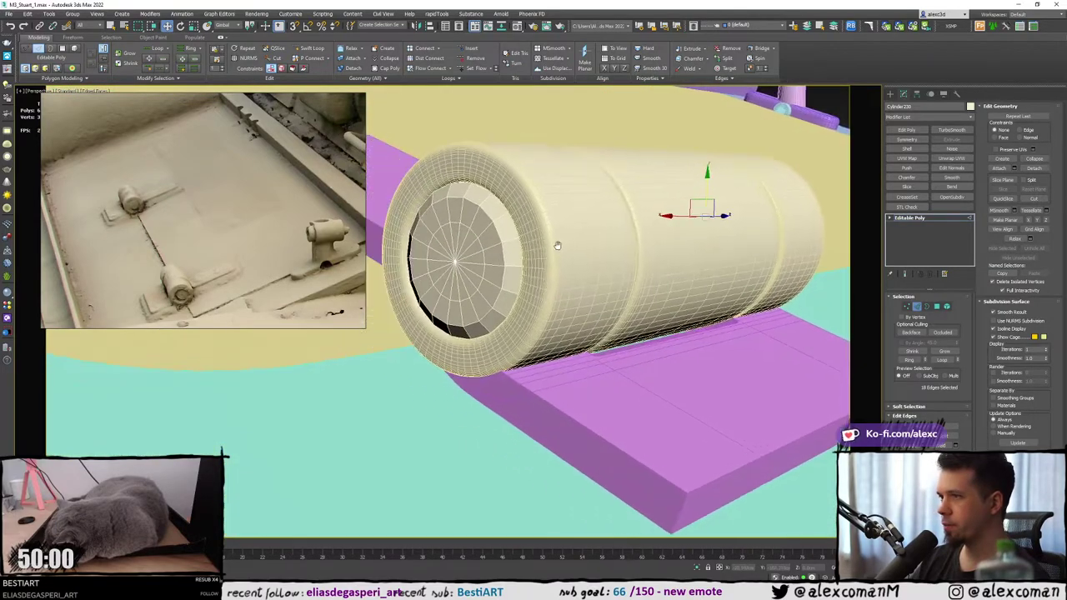
double_click(495, 220, "ctrl")
mouse_move(494, 221)
middle_mouse_down()
mouse_move(592, 231)
mouse_move(576, 234)
middle_mouse_up()
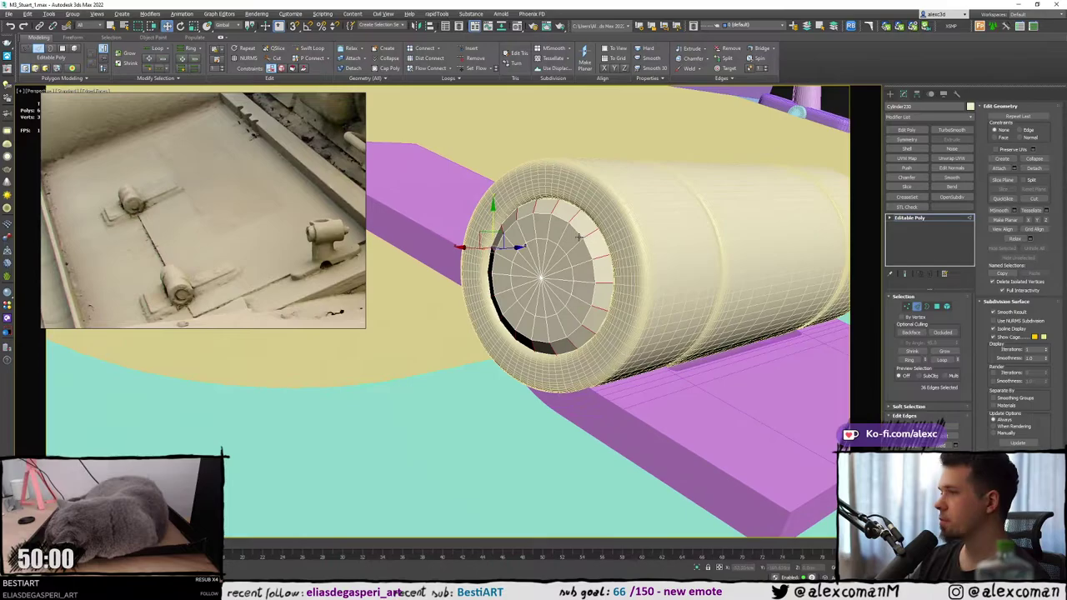
Connect the bevels' edges with 2 segments and a pinch of about 46, adding supporting loops near the bevel borders.
key("F3")
right_click(576, 233)
left_click(487, 266)
key("ctrl+shift+e")
key("F3")
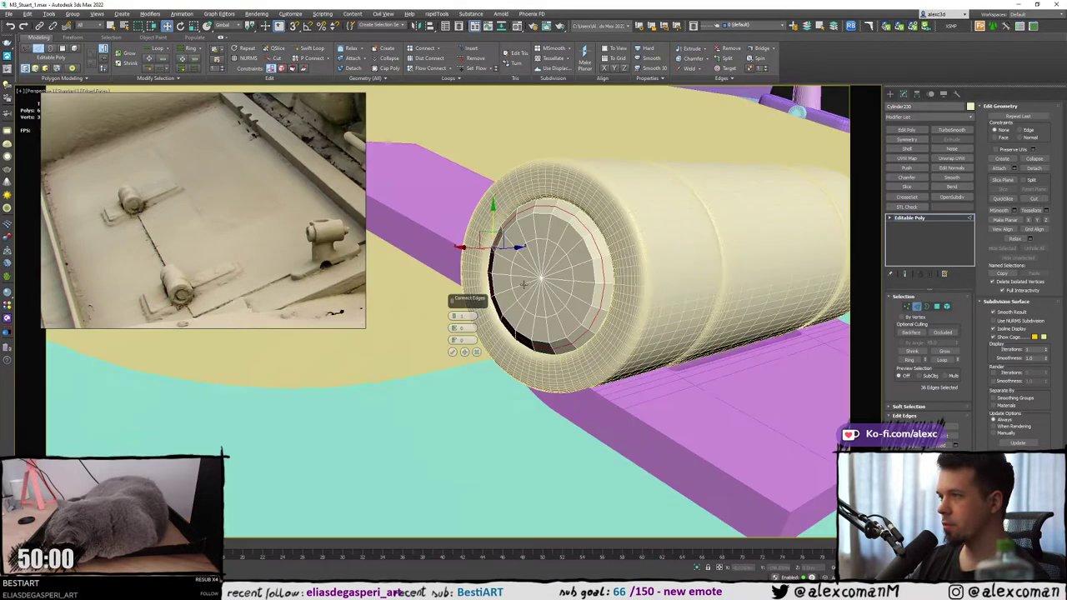
left_click(453, 315)
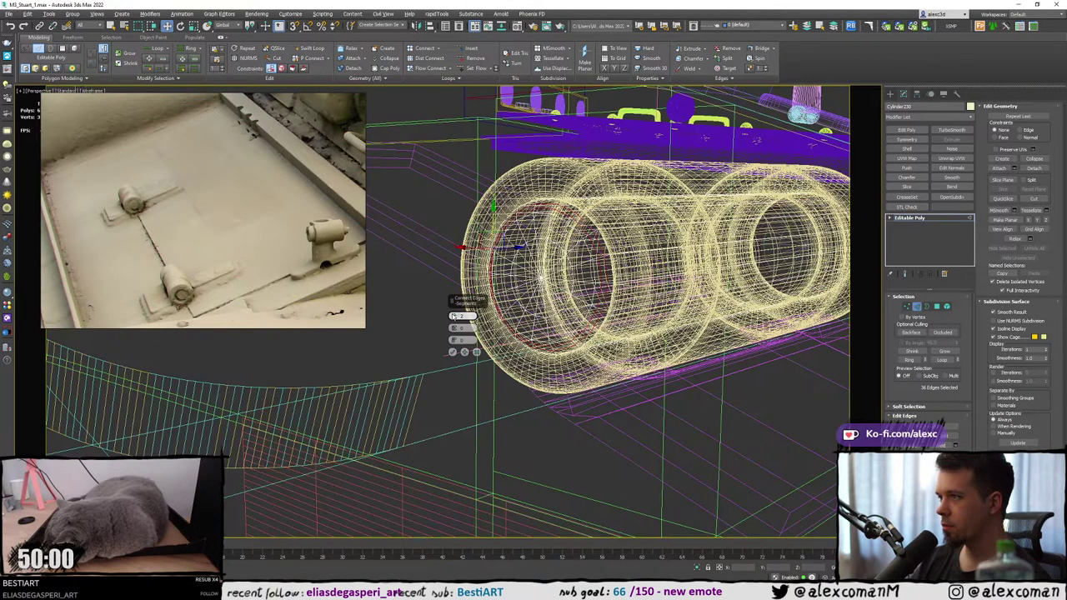
left_click_drag(455, 328, 456, 266)
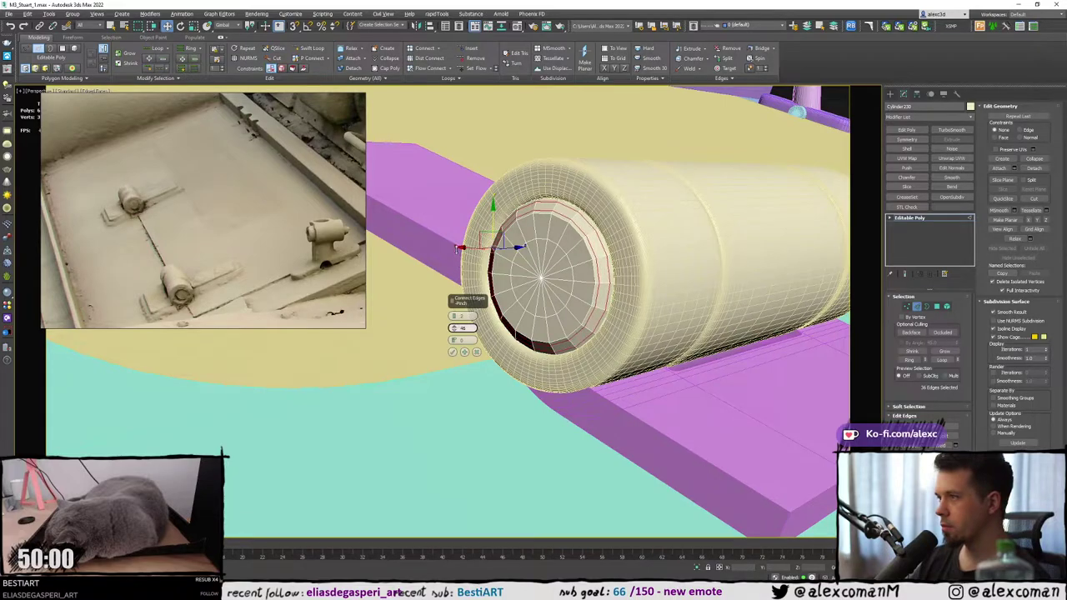
left_click(453, 352)
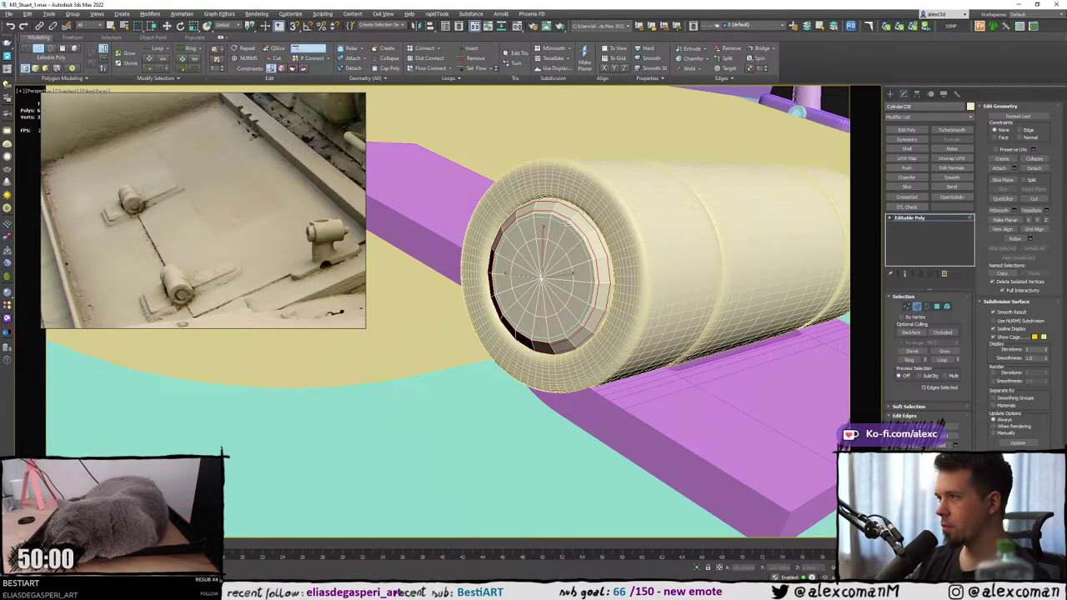
Insert supporting edge loops beside one end's bevel on the cap face and cylinder side, isolating the inner cylinder.
left_click(566, 223)
middle_click_drag(566, 223, 540, 259, "alt")
key("alt+q")
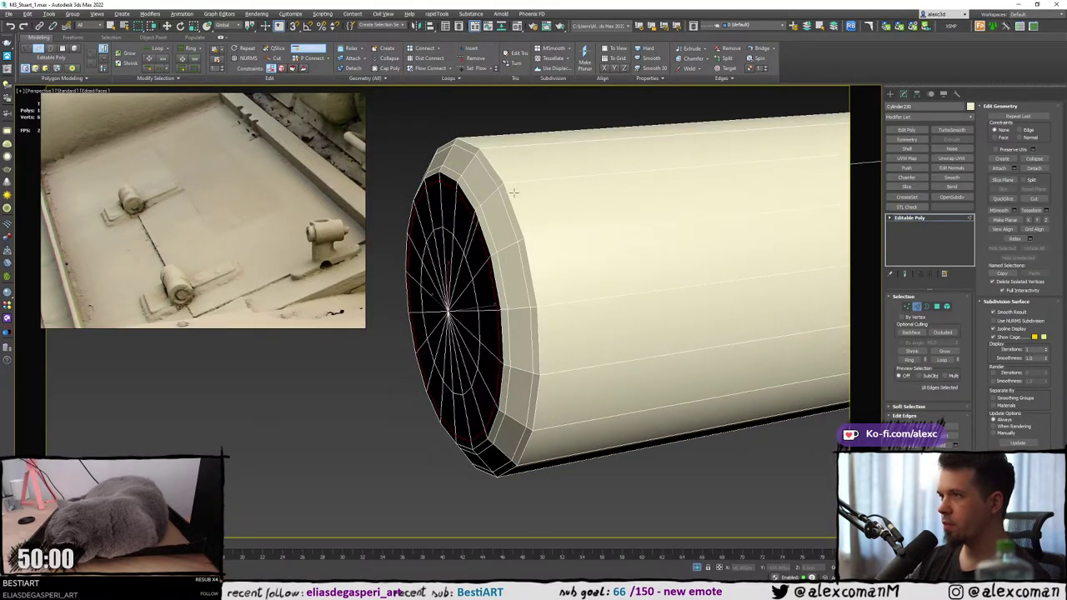
key("F3")
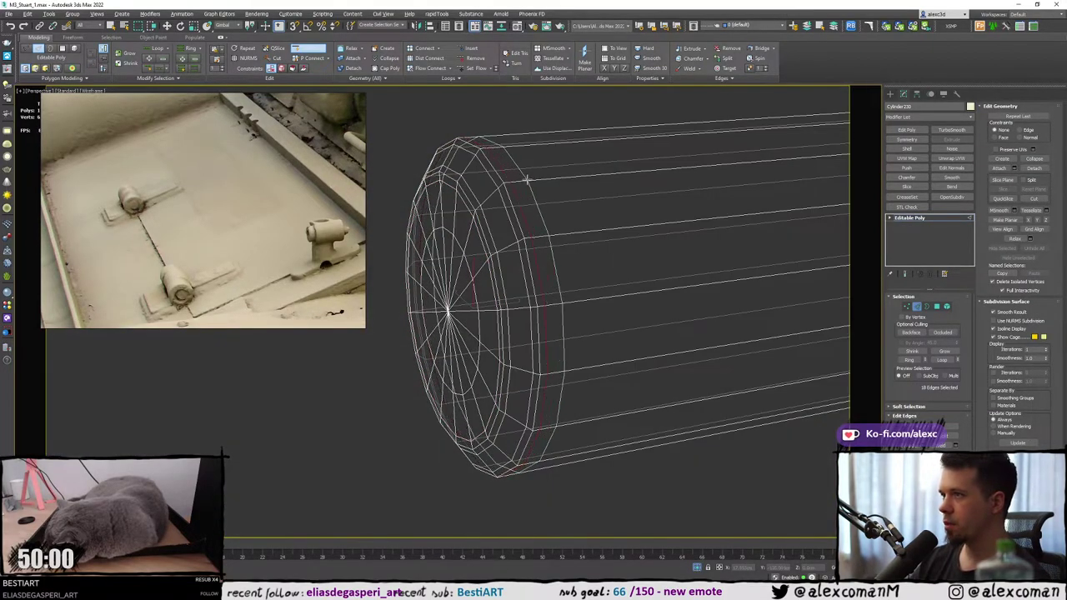
scroll(527, 180, "down", 5)
key("F3")
Insert a supporting edge loop around the cylinder's side just behind the bevel at the opposite end.
middle_click_drag(634, 208, 547, 231)
mouse_move(663, 280)
middle_mouse_down("alt")
mouse_move(661, 245)
mouse_move(613, 231)
middle_mouse_up("alt")
middle_click_drag(613, 231, 535, 221)
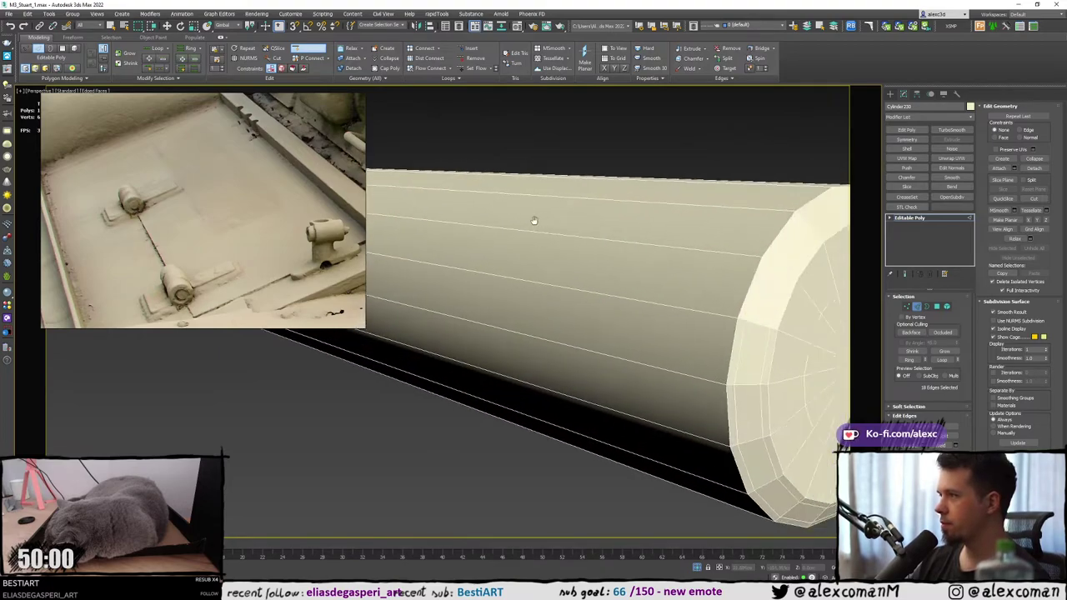
scroll(538, 221, "down", 3)
scroll(587, 254, "up", 1)
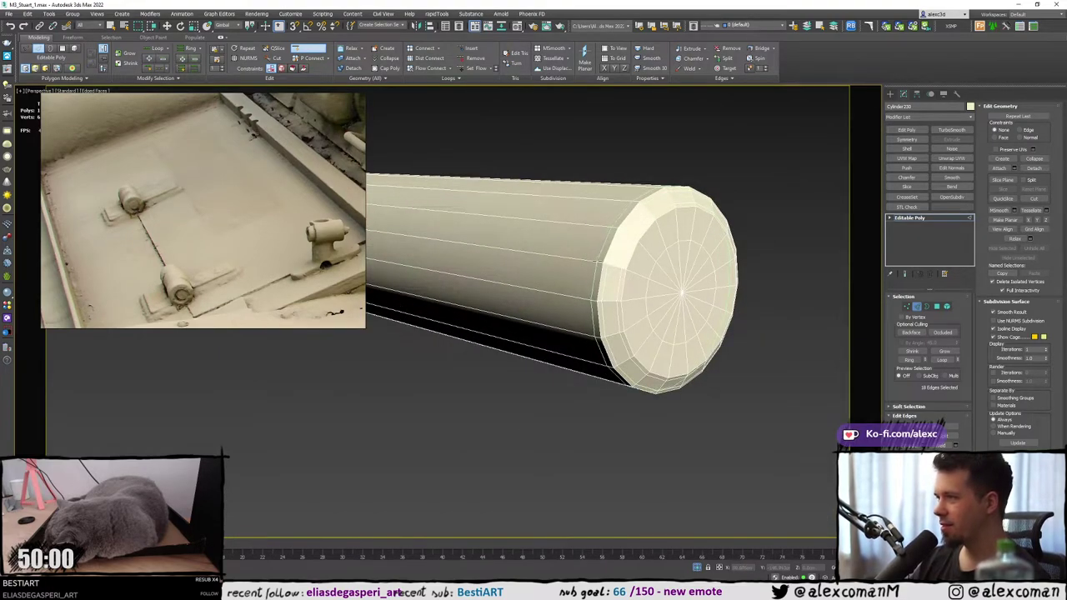
mouse_move(581, 260)
middle_mouse_down("alt")
mouse_move(602, 263)
mouse_move(588, 267)
middle_mouse_up("alt")
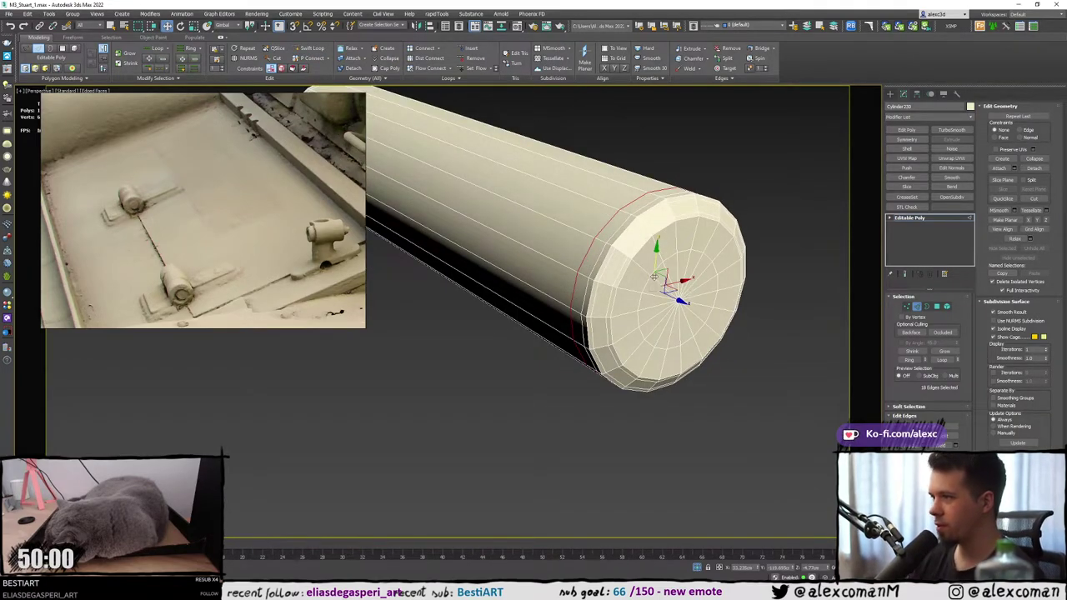
Insert a supporting edge loop on the opposite end cap's face just inside the bevel.
scroll(615, 289, "up", 2)
key("alt+1")
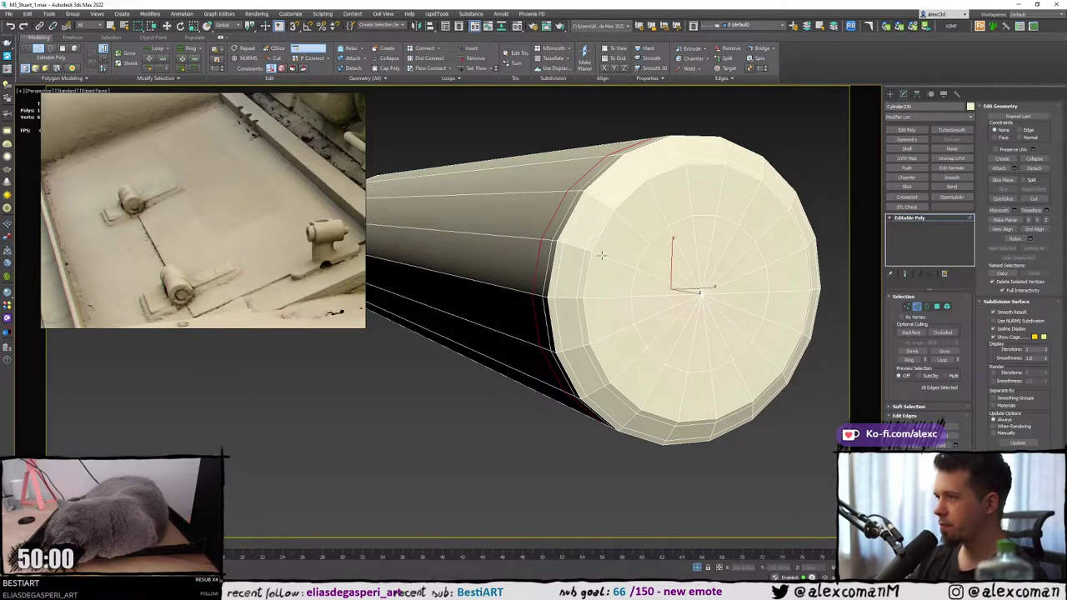
left_click(600, 255)
key("w")
middle_click_drag(600, 260, 629, 269, "alt")
scroll(629, 269, "up", 2)
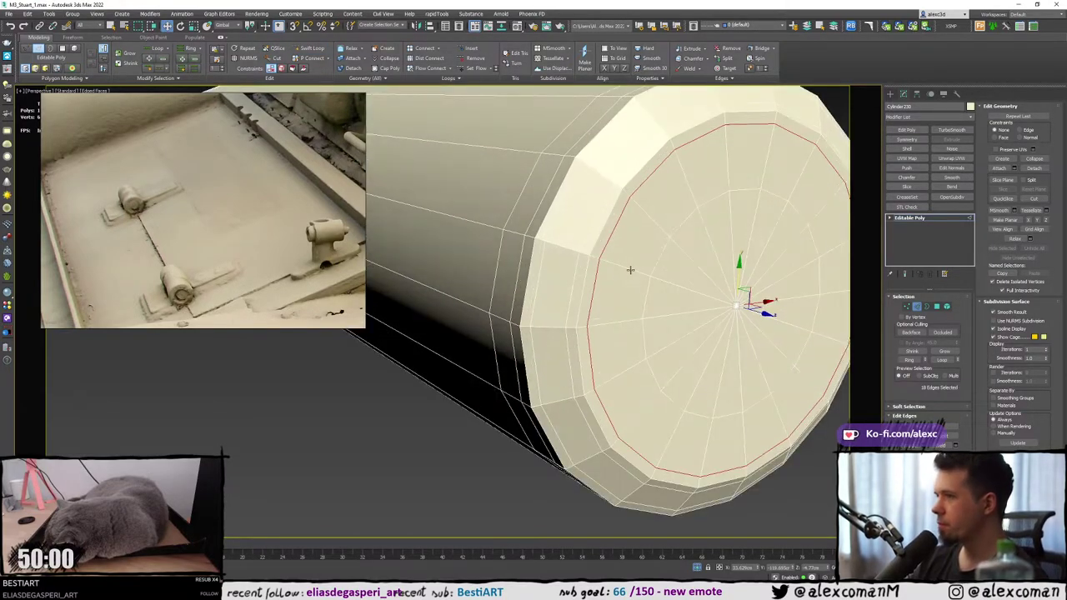
Apply TurboSmooth with 2 iterations to the inner cylinder and leave isolation to show the whole scene.
key("F4")
scroll(629, 270, "down", 2)
left_click(917, 219)
left_click(951, 130)
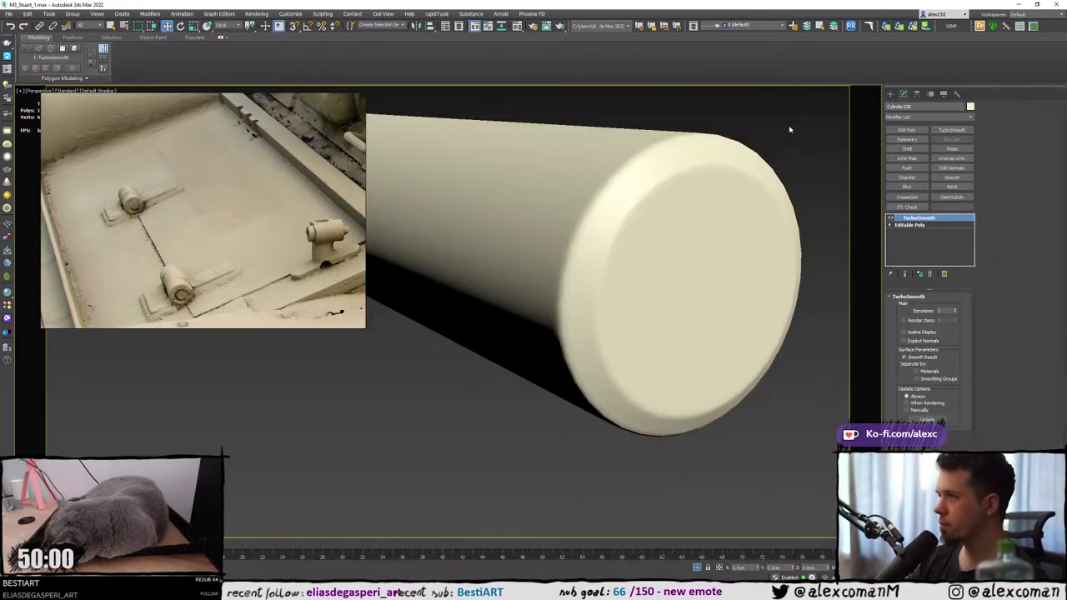
left_click(956, 310)
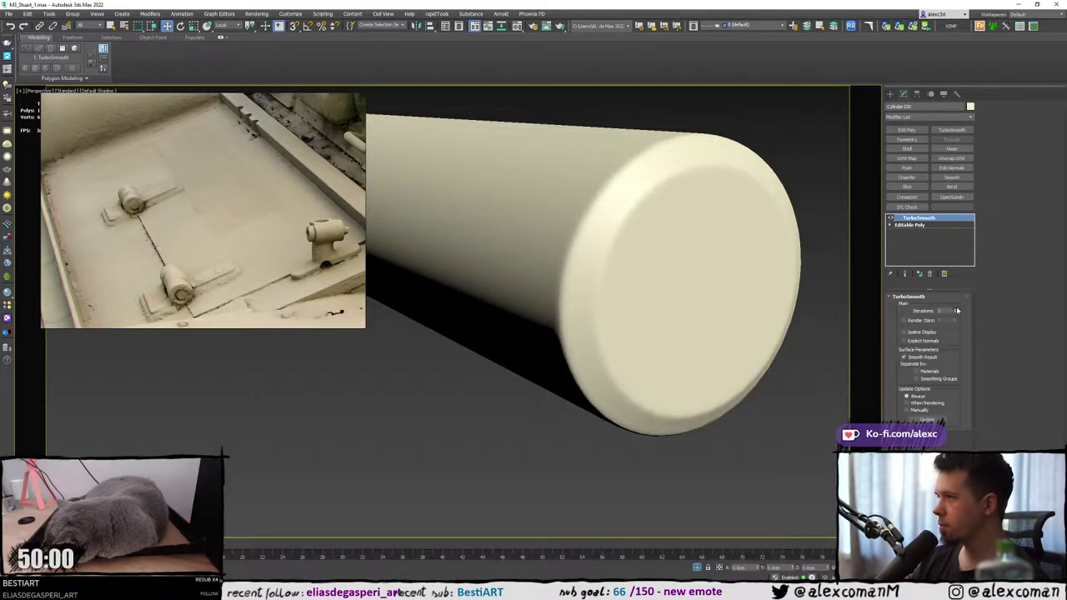
key("F4")
left_click(697, 568)
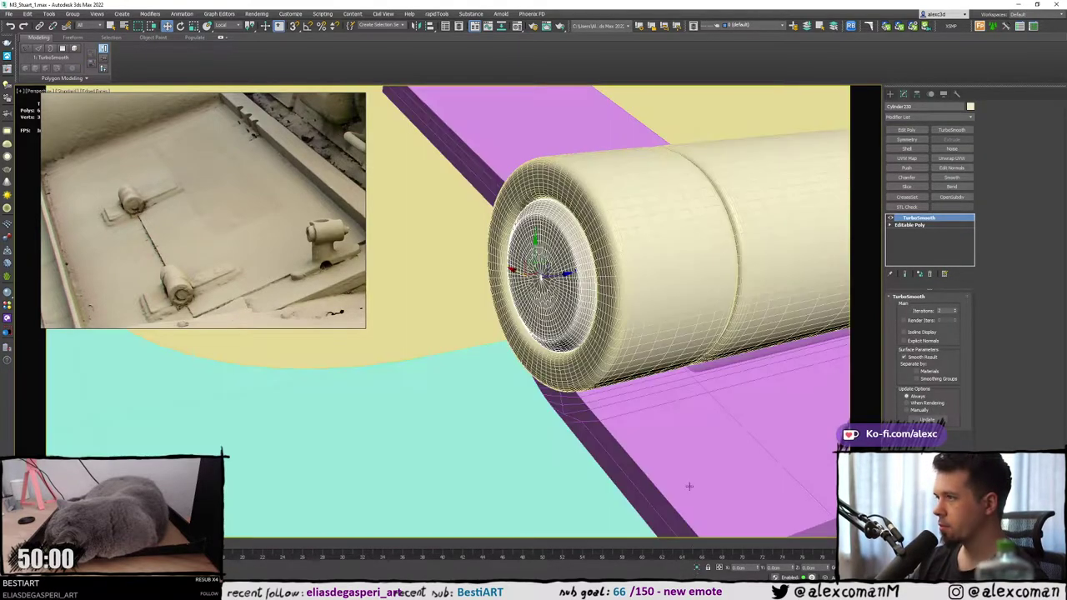
Examine how the smoothed, bevelled end cap sits inside the barrel's rim from several angles without wireframe.
key("F4")
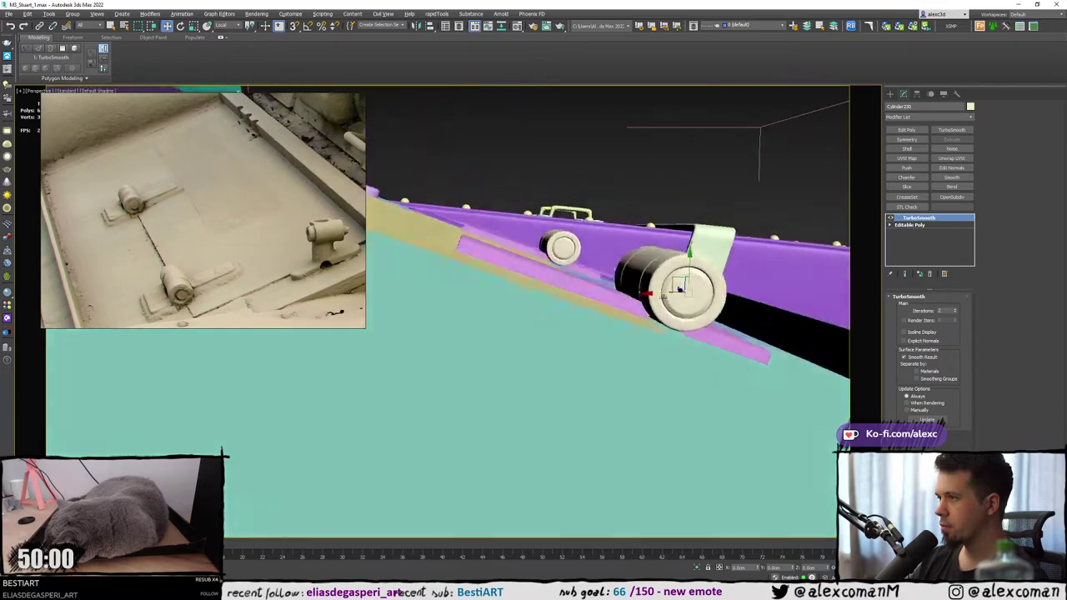
middle_click_drag(665, 298, 612, 281, "alt")
middle_click_drag(612, 281, 601, 275, "alt")
scroll(583, 267, "up", 5)
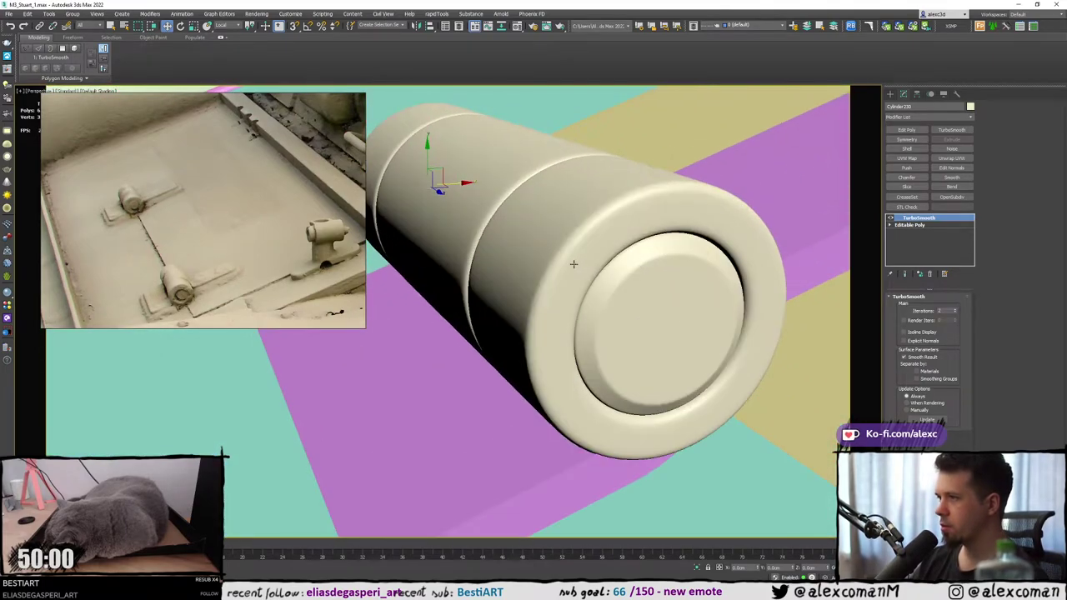
left_click(574, 264)
key("F4")
scroll(579, 270, "down", 4)
key("F4")
scroll(629, 300, "up", 2)
left_click(630, 302)
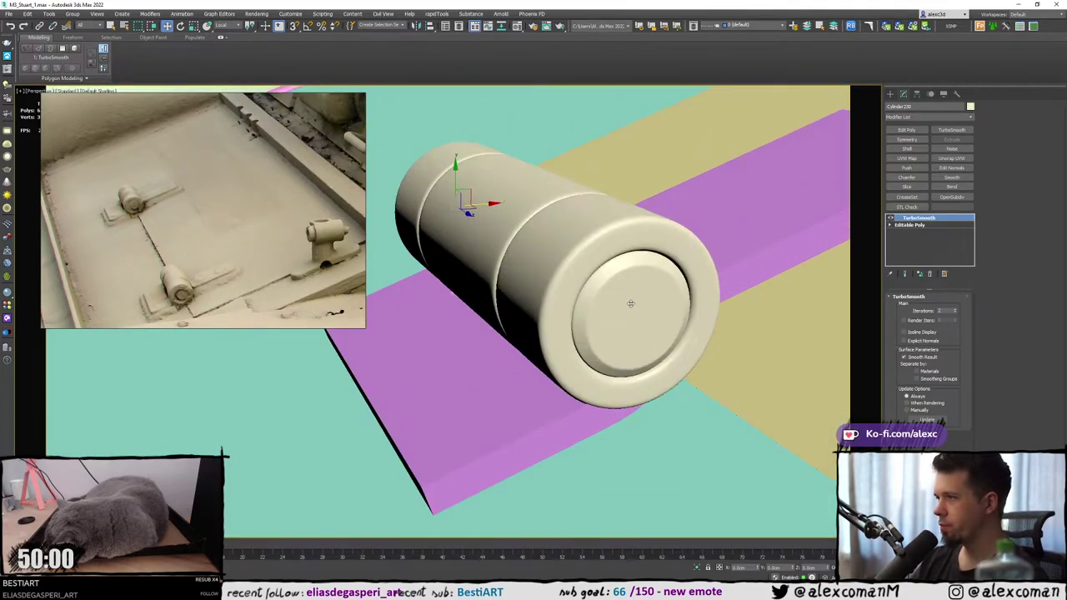
middle_click_drag(630, 302, 641, 304, "alt")
Return the inner cylinder to its Editable Poly level and select all vertices of its near end.
key("F3")
left_click(913, 226)
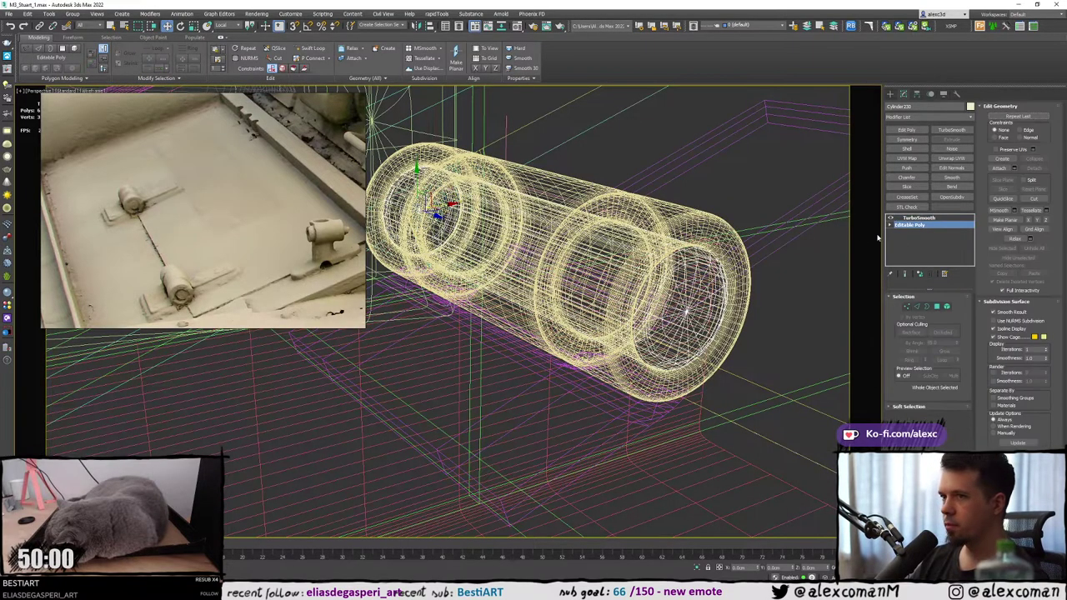
key("4")
left_click(687, 309)
key("F3")
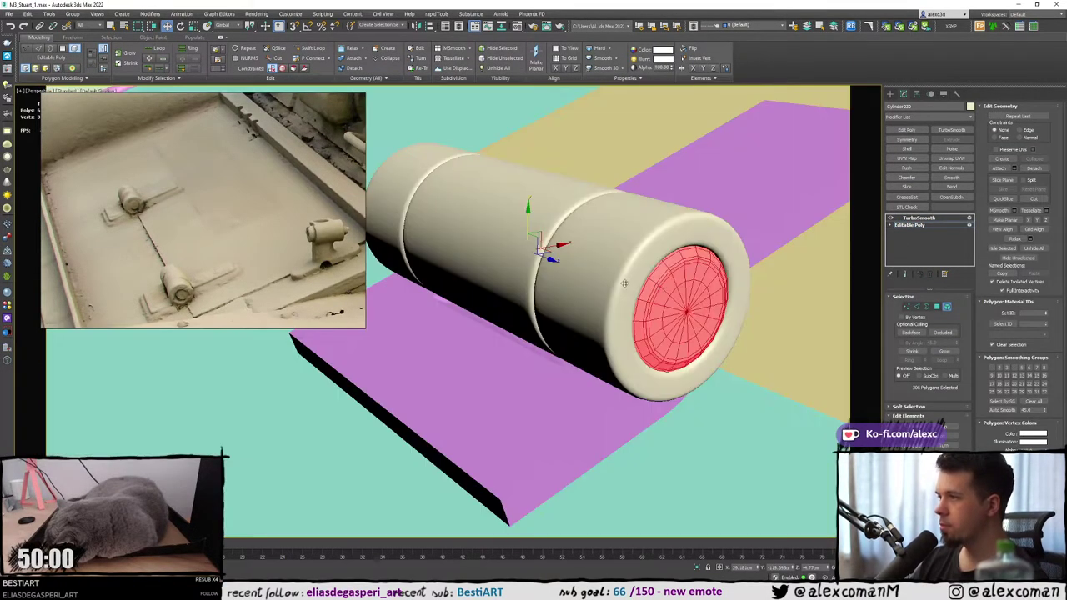
middle_click_drag(624, 284, 771, 208, "alt")
key("F3")
key("1")
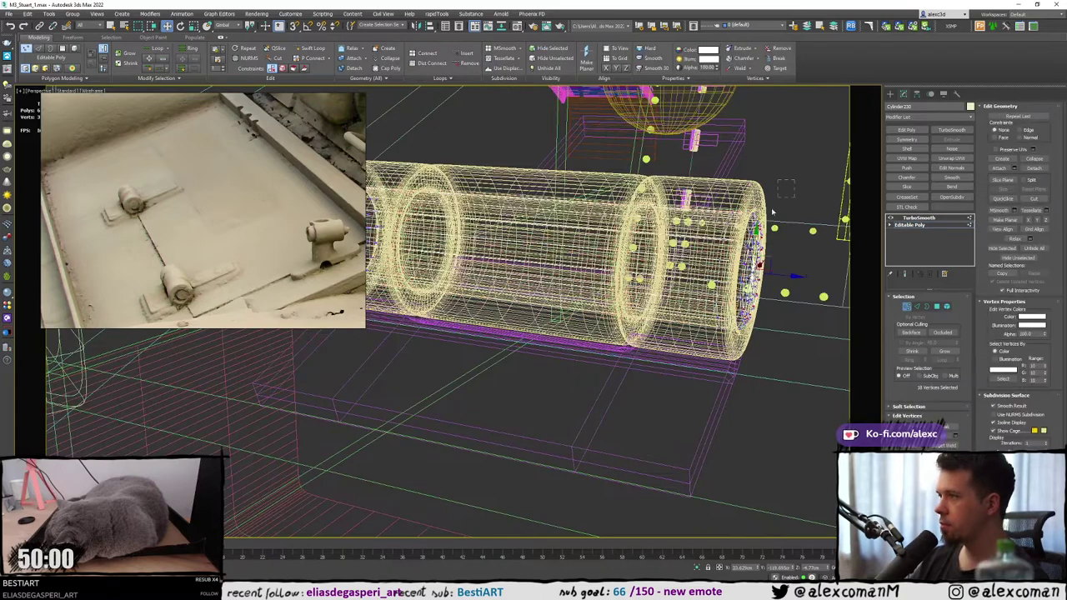
left_click_drag(694, 398, 692, 398)
Nudge the selected end-cap vertices slightly outward along the barrel's axis and return to the TurboSmooth result.
key("F3")
scroll(779, 280, "up", 3)
middle_click_drag(792, 277, 750, 290, "alt")
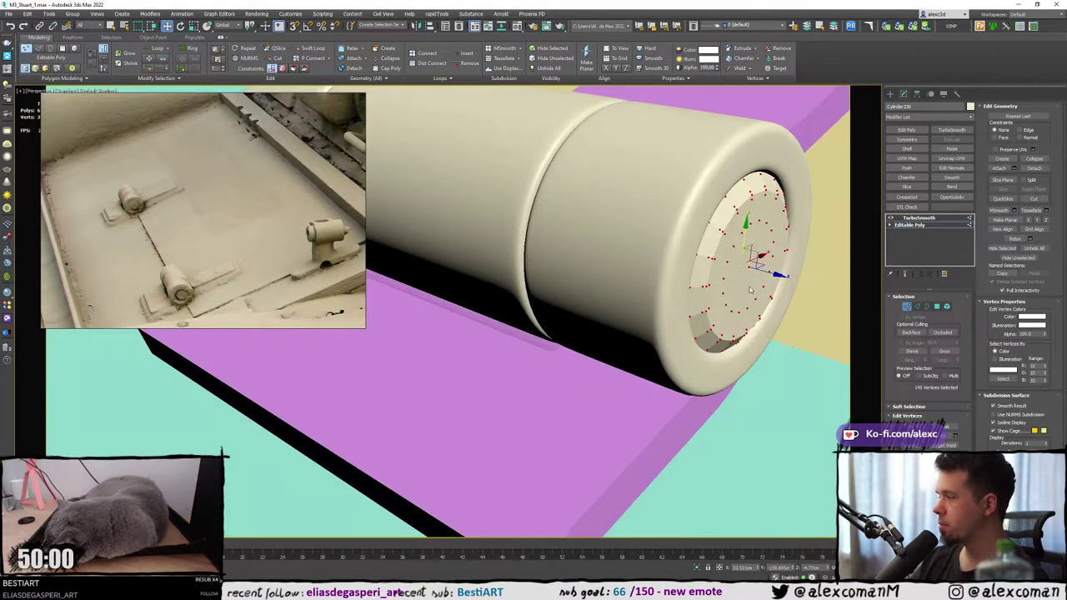
left_click_drag(770, 274, 772, 273)
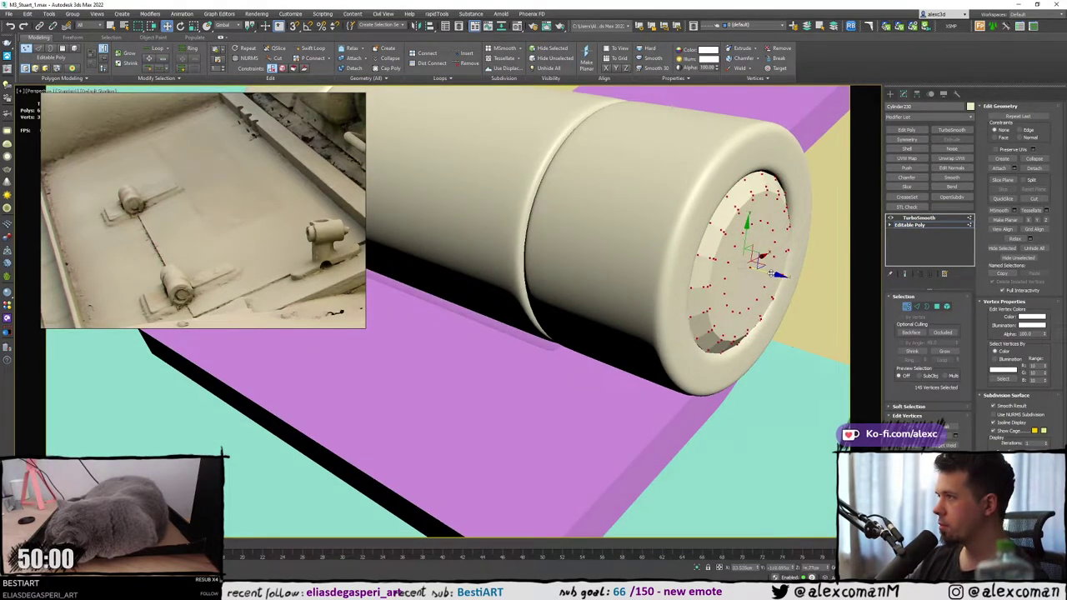
left_click(906, 308)
middle_click_drag(801, 234, 785, 233, "alt")
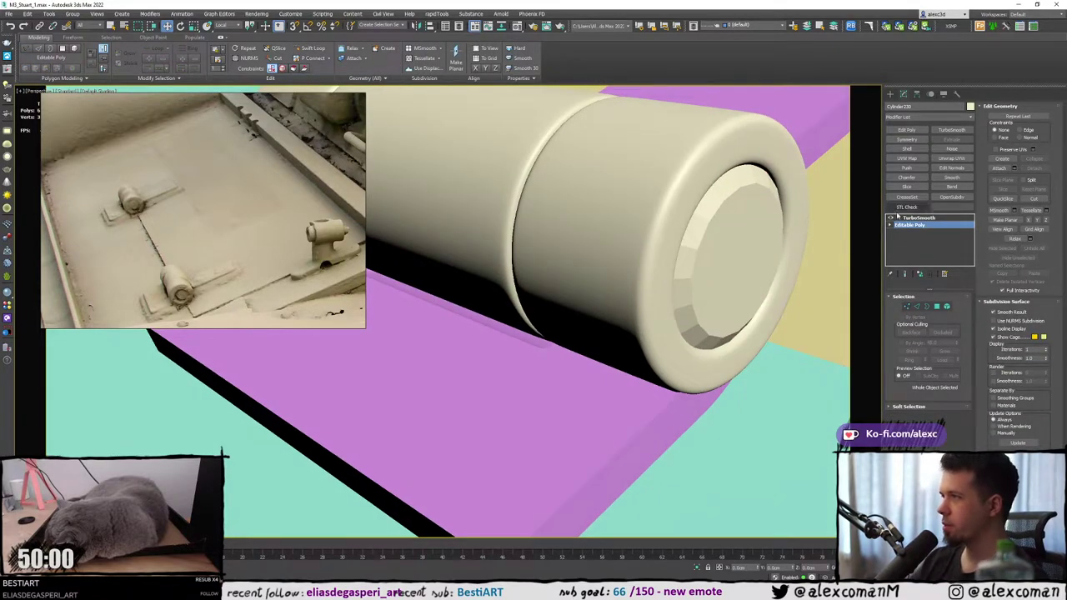
left_click(917, 217)
Select the hinge plate on the hood and move its lower end vertices under the barrel in the side view.
left_click(891, 95)
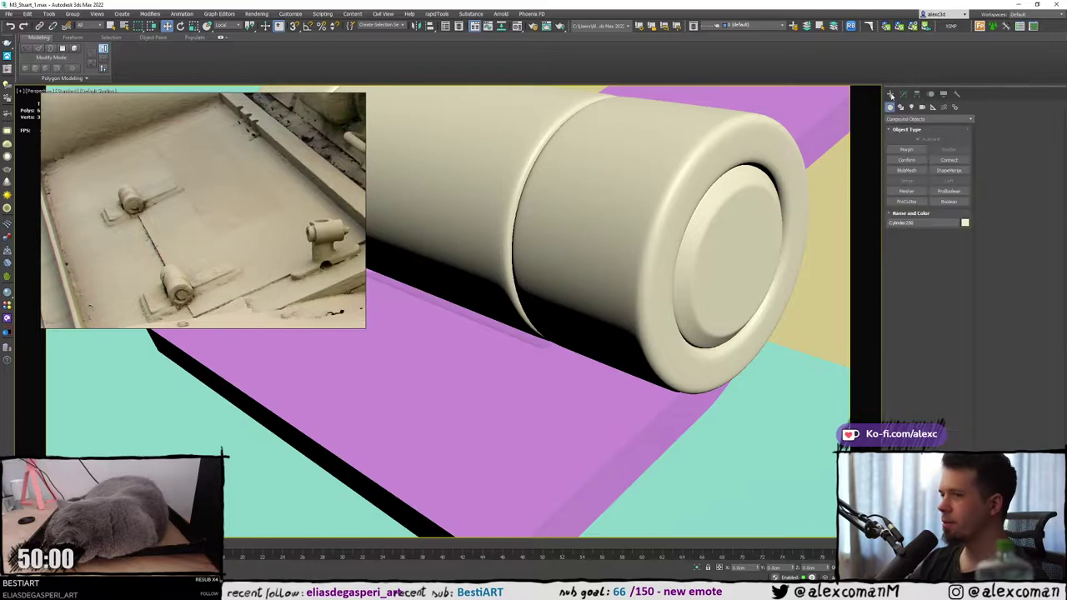
middle_click_drag(691, 172, 571, 229, "alt")
scroll(573, 202, "down", 5)
scroll(590, 212, "down", 2)
left_click(571, 229)
key("alt+w")
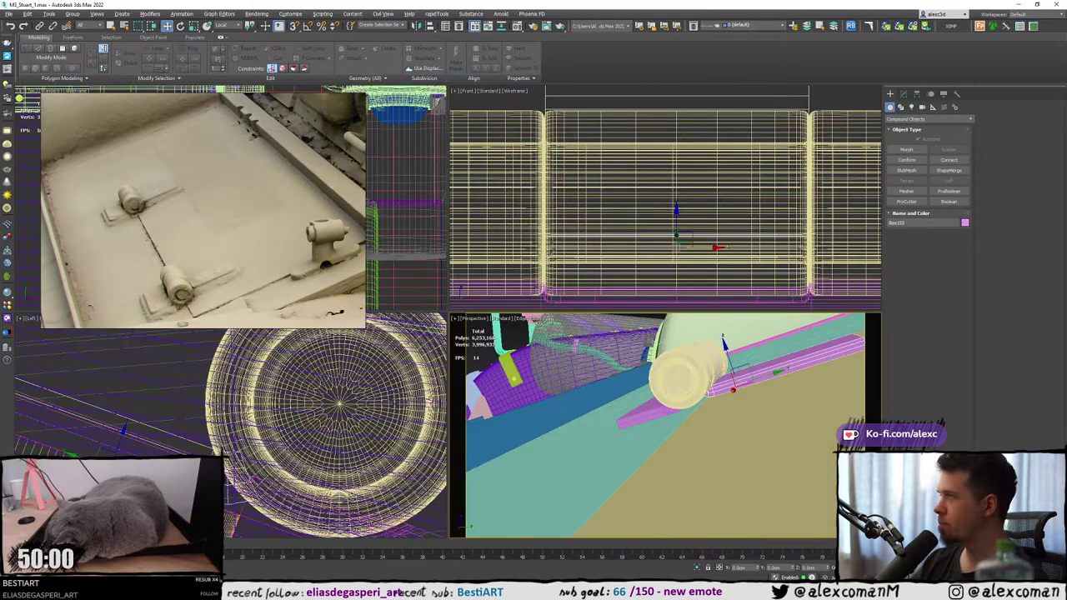
middle_click(421, 351)
key("alt+w")
middle_click_drag(421, 352, 591, 239)
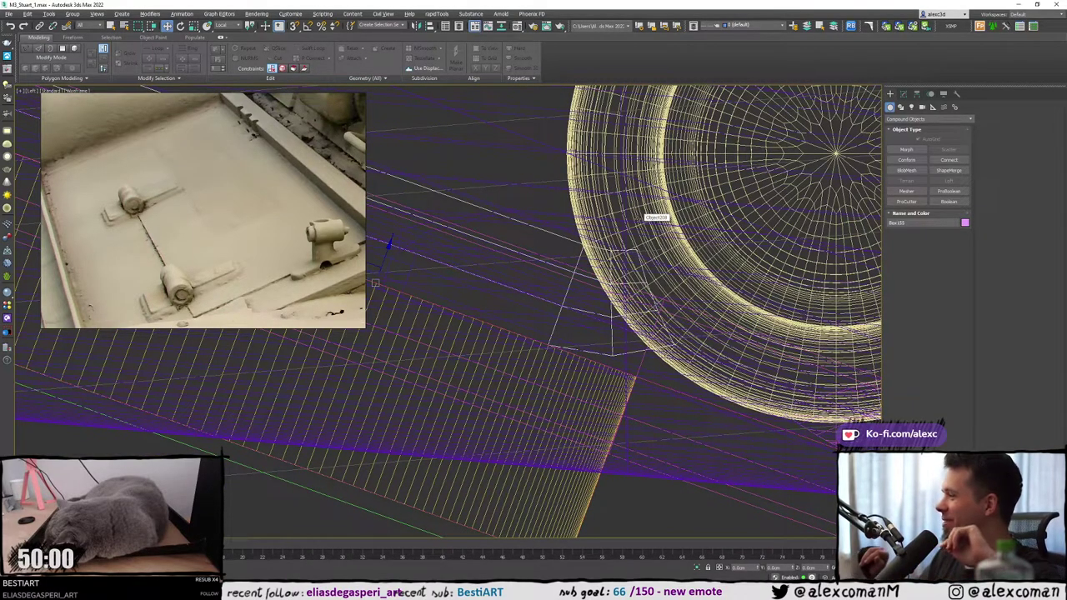
key("1")
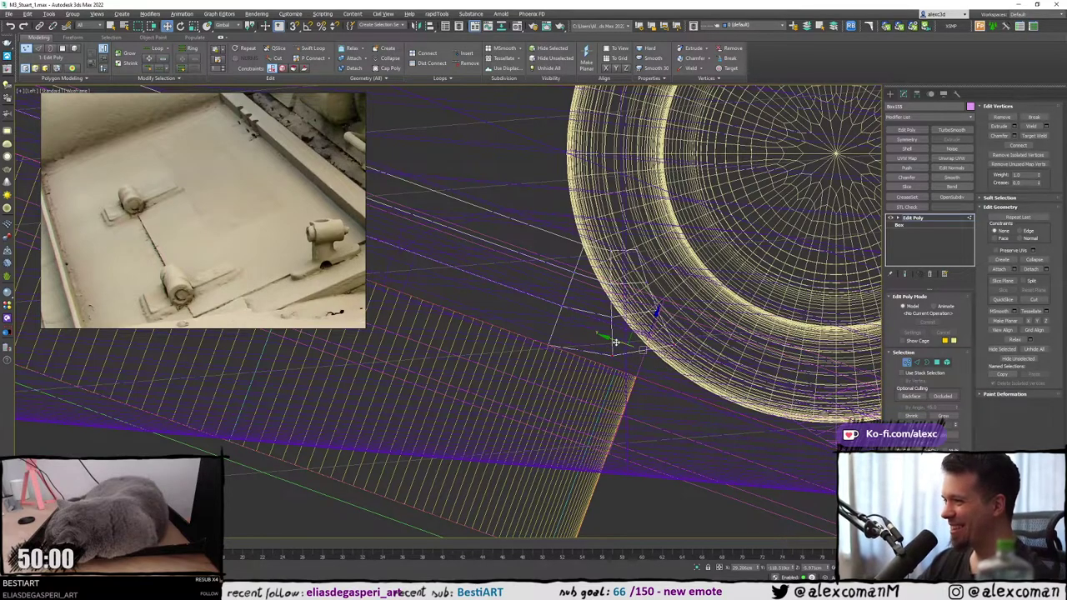
left_click_drag(616, 341, 666, 328)
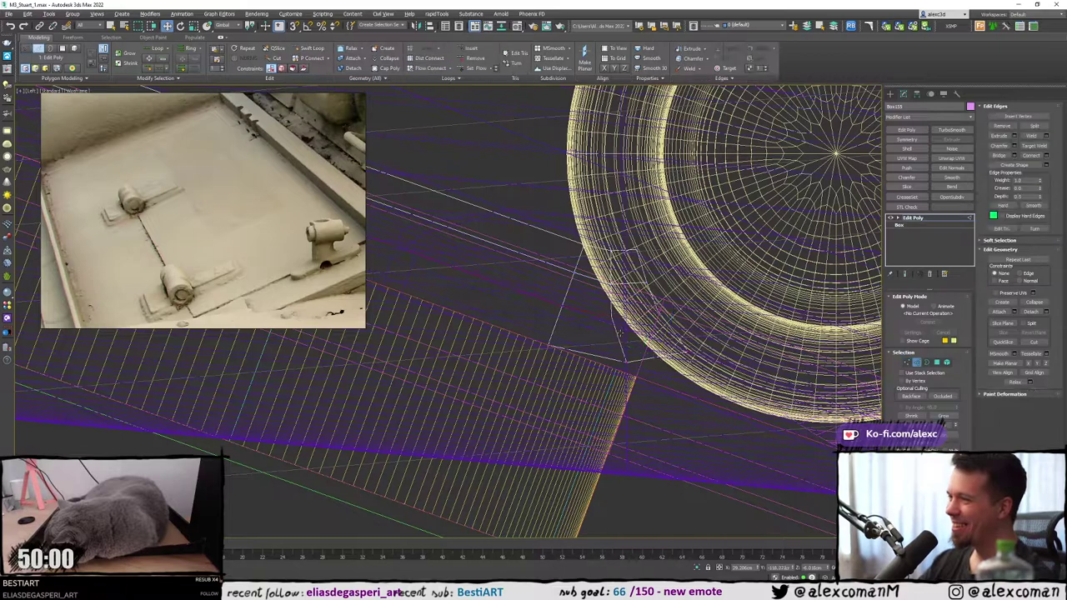
Chamfer the selected edges at the plate's end beneath the barrel.
key("2")
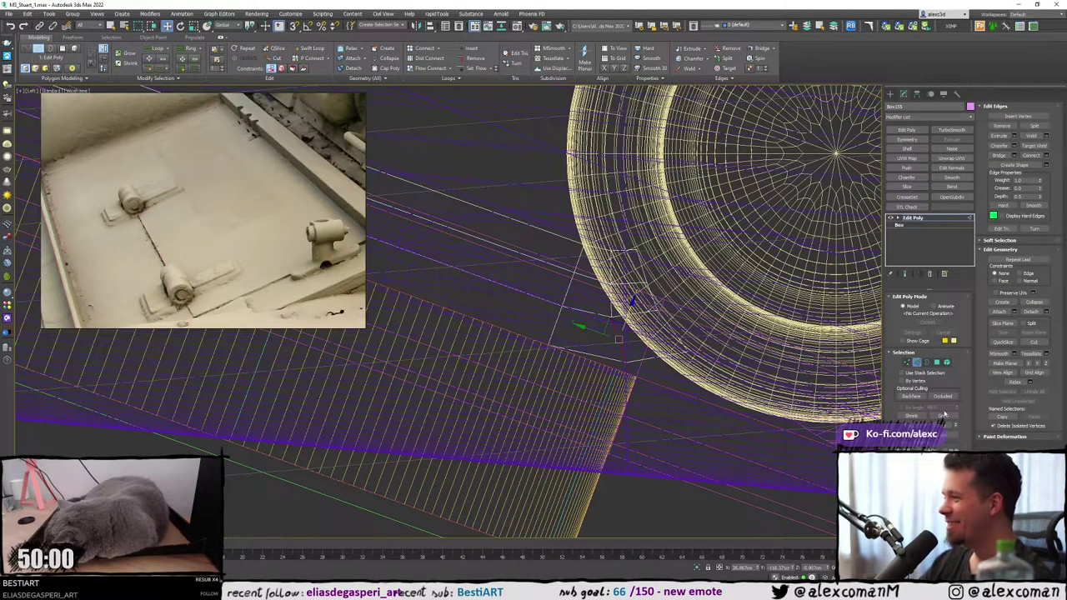
right_click(574, 316)
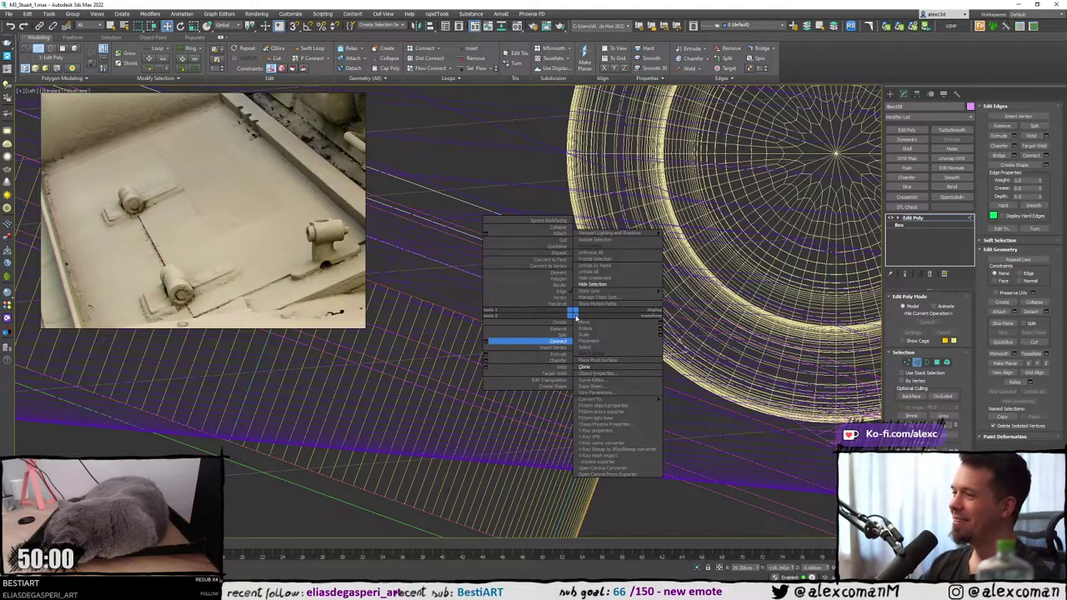
left_click(486, 360)
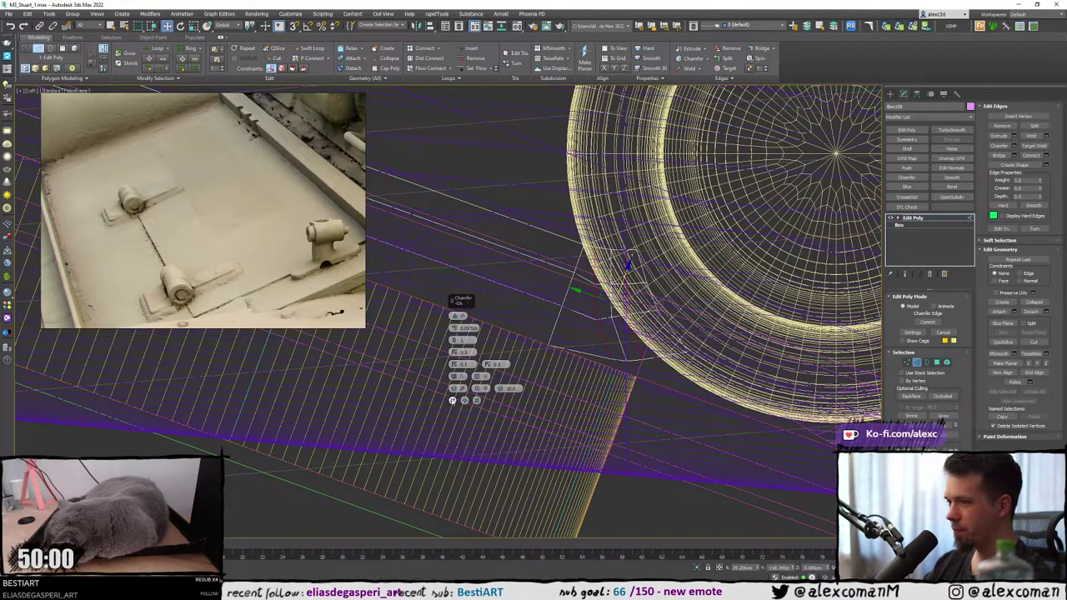
left_click(453, 401)
Move the lower chamfer vertices of the plate's end slightly further beneath the barrel.
scroll(533, 378, "up", 2)
key("1")
left_click(646, 352)
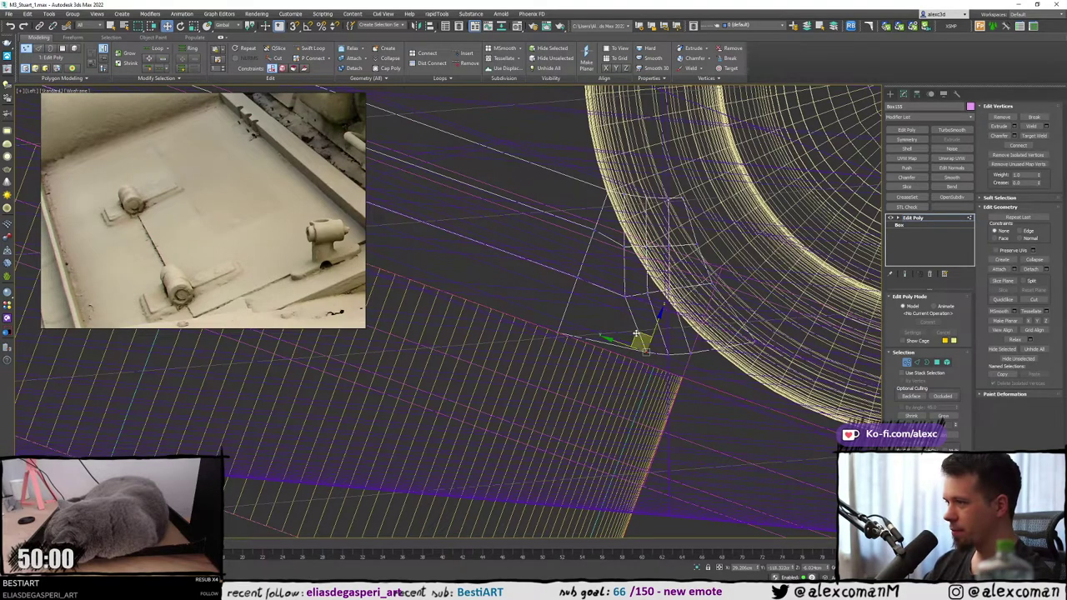
mouse_move(636, 333)
left_mouse_down()
mouse_move(588, 332)
mouse_move(653, 342)
left_mouse_up()
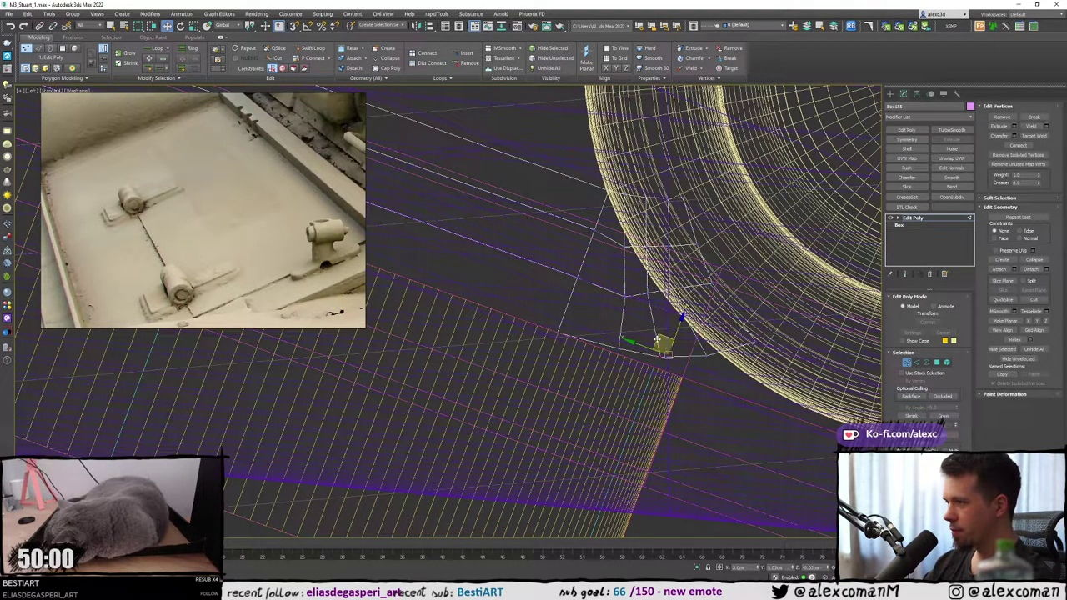
Shift the upper chamfer vertices at the plate's end slightly away from the barrel to even out the bevel.
middle_click_drag(658, 337, 643, 258, "alt")
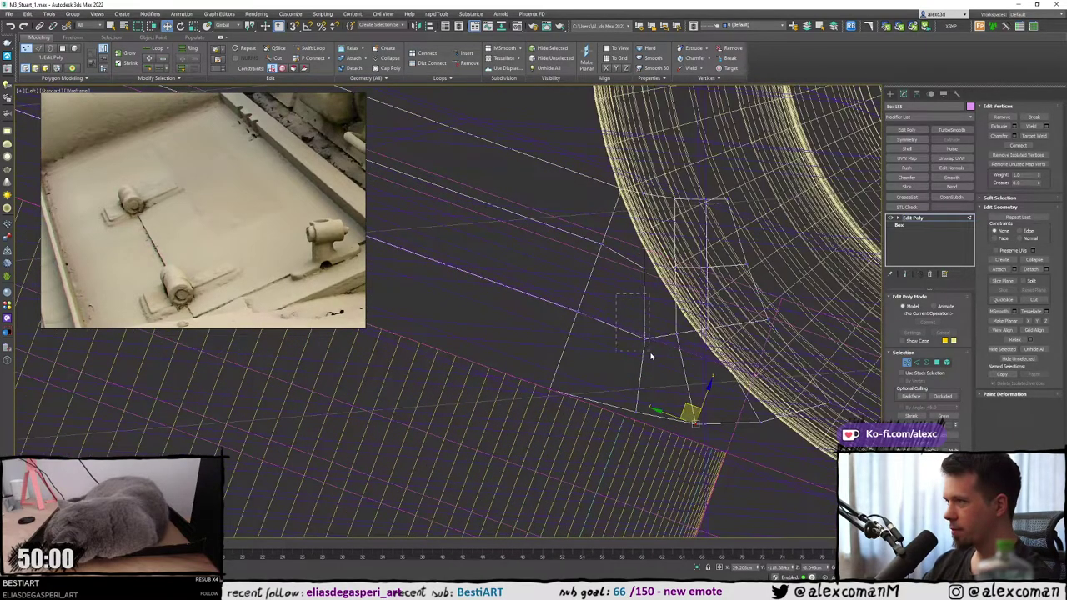
left_click_drag(651, 354, 653, 359)
left_click_drag(617, 327, 603, 322)
left_click(587, 335)
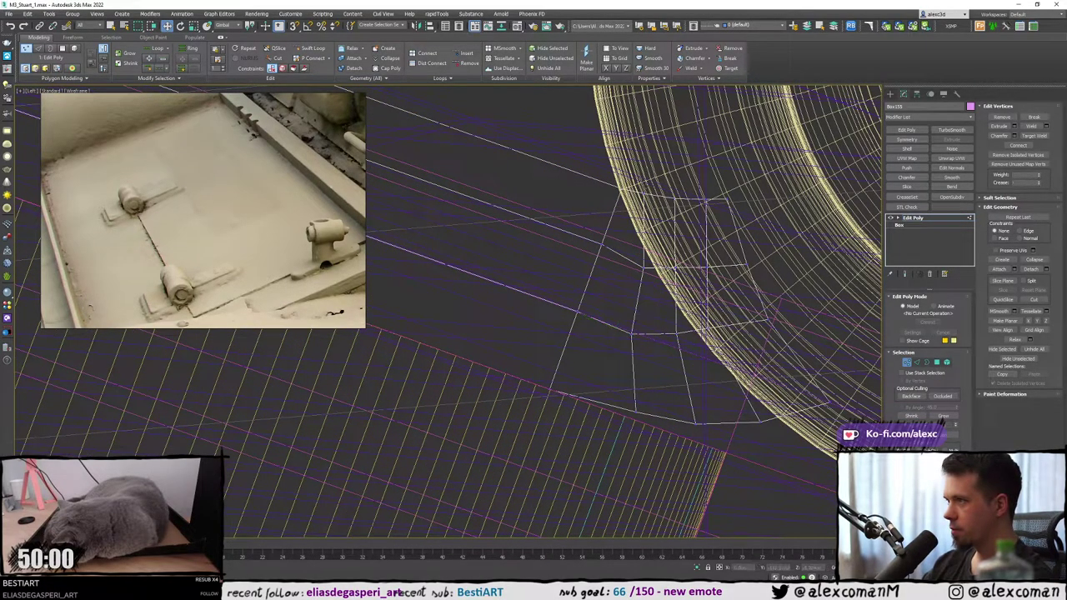
left_click_drag(635, 187, 653, 208)
left_click_drag(655, 165, 684, 176)
left_click(708, 180)
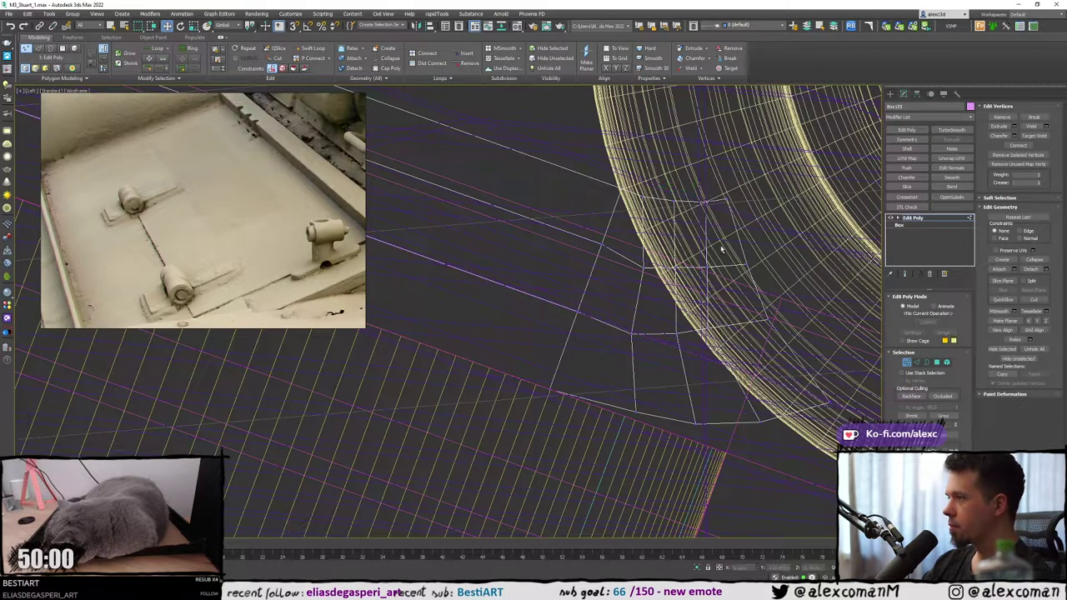
Leave vertex editing on the plate and return to the perspective view of the hinge.
key("alt+w")
key("alt+w")
middle_click_drag(699, 361, 660, 409, "alt")
scroll(667, 408, "down", 3)
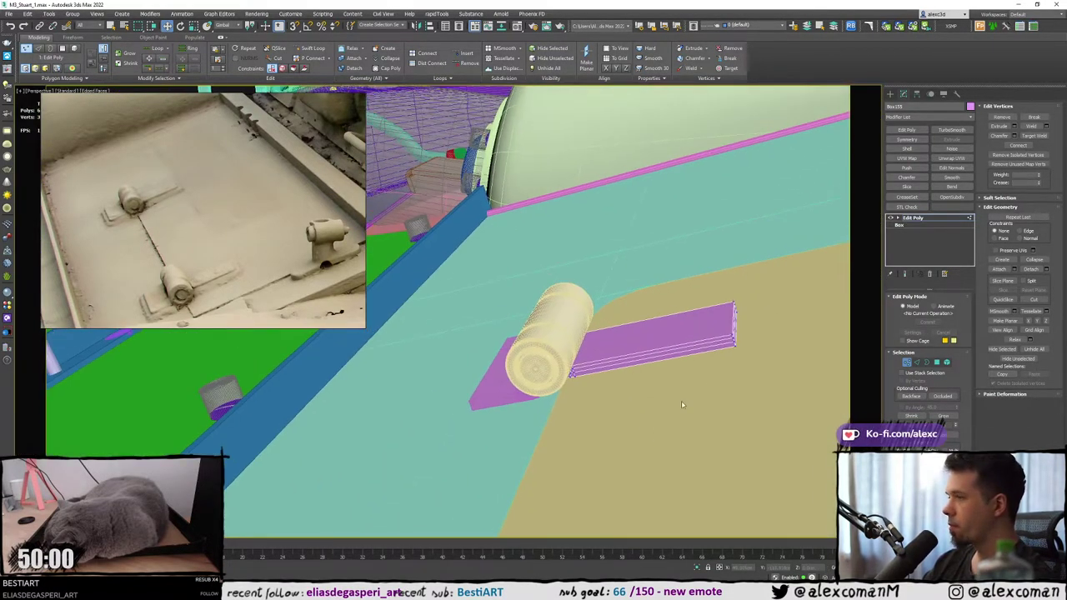
left_click(890, 94)
mouse_move(575, 350)
middle_mouse_down("alt")
mouse_move(588, 381)
mouse_move(574, 331)
middle_mouse_up("alt")
key("F4")
Isolate the hinge's barrel parts together with both mounting plates and check their shape without wireframe.
left_click(522, 281, "ctrl")
left_click(525, 317, "ctrl")
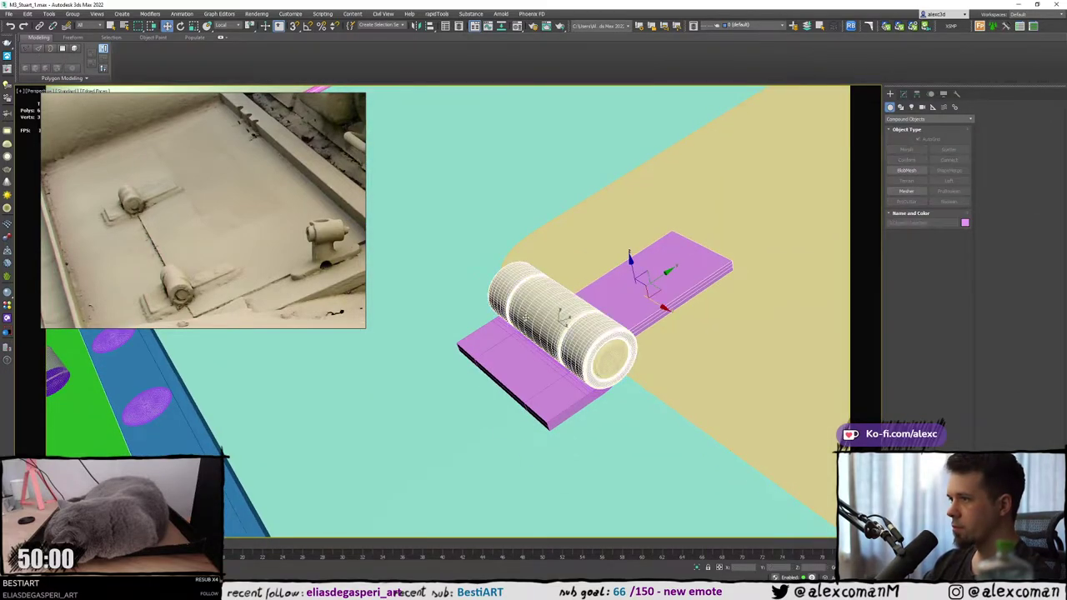
middle_click_drag(606, 351, 692, 343, "alt")
key("alt+q")
middle_click_drag(567, 361, 481, 221, "alt")
scroll(704, 345, "down", 2)
key("F3")
key("F3")
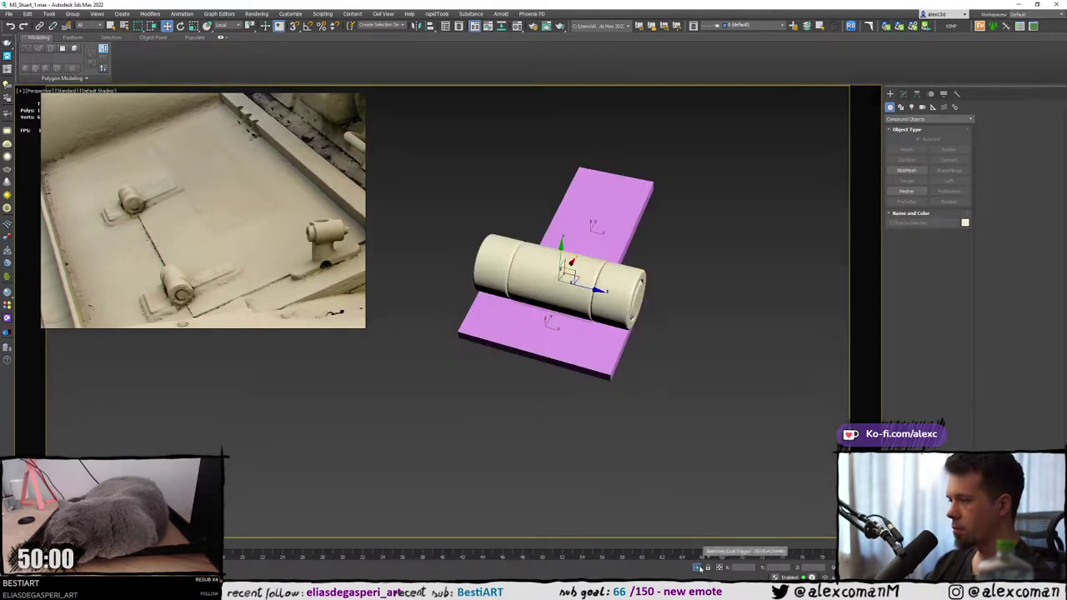
Leave isolation and compare the hinge's place on the tank's front hull with a wider reference photo.
key("alt+q")
scroll(671, 384, "down", 1)
scroll(671, 384, "down", 3)
middle_click_drag(671, 383, 543, 325)
scroll(542, 325, "up", 3)
key("F4")
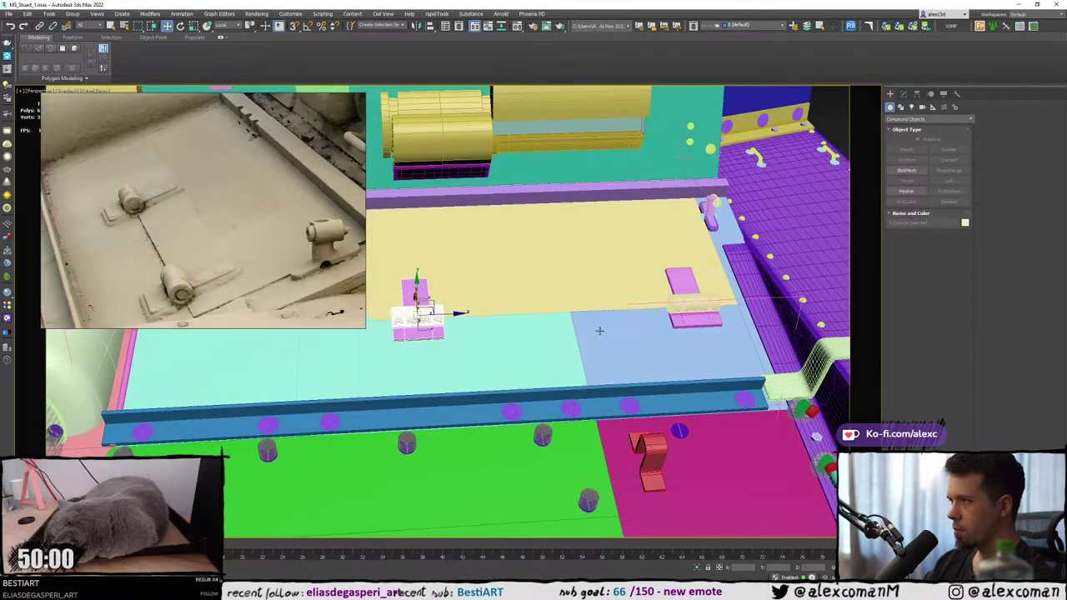
key("F4")
scroll(603, 353, "down", 3)
middle_click_drag(603, 353, 617, 283)
scroll(617, 283, "down", 3)
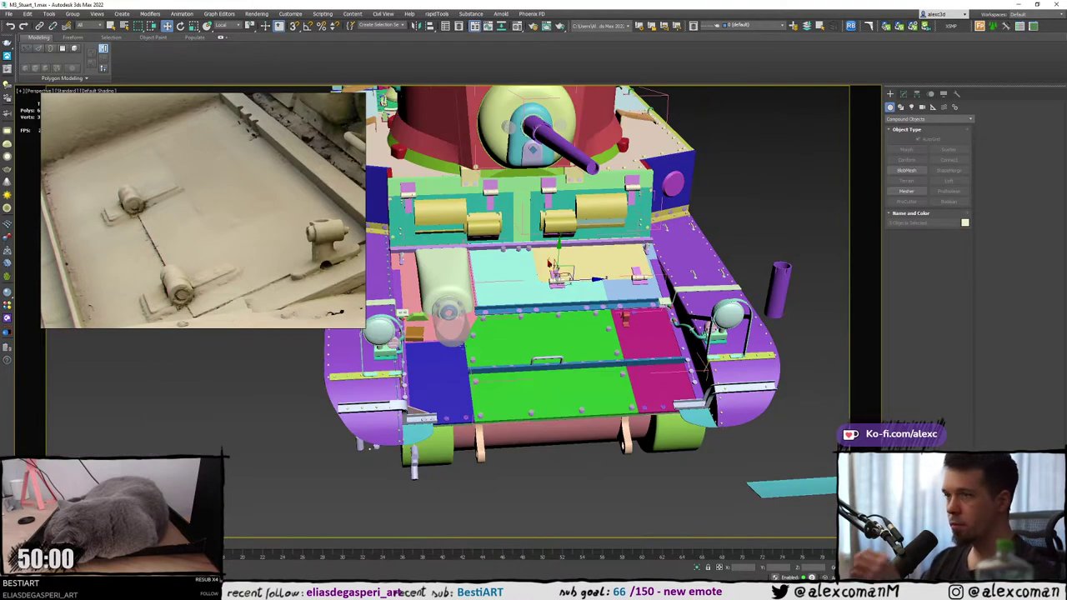
scroll(74, 214, "down", 4)
middle_click_drag(85, 251, 174, 214)
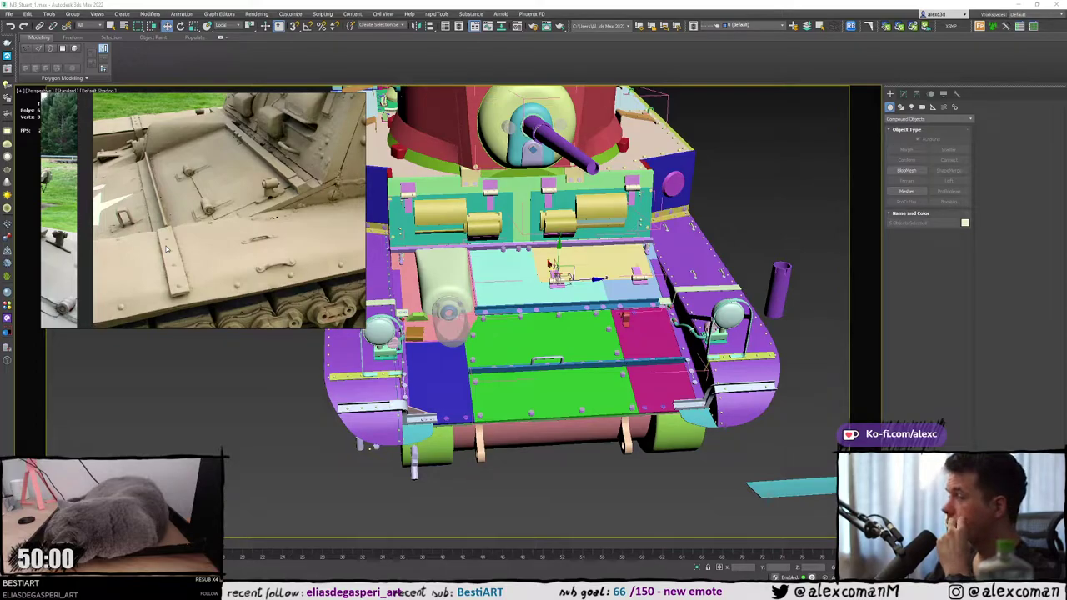
Add the hood panel to the hinge selection and isolate all of these parts.
scroll(595, 280, "up", 8)
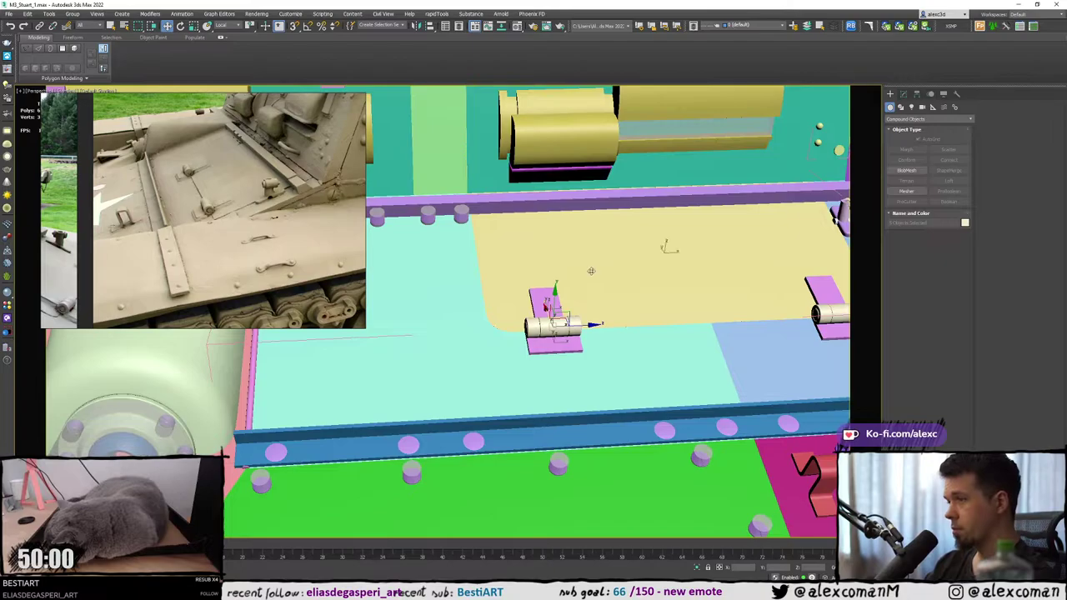
scroll(591, 271, "down", 6)
scroll(575, 274, "up", 2)
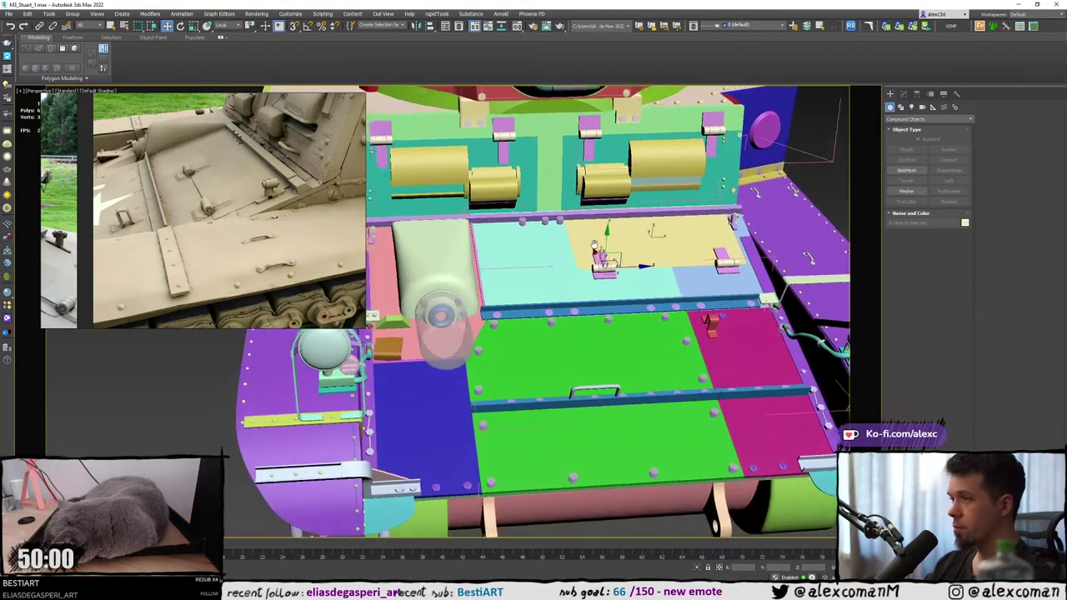
scroll(594, 247, "up", 1)
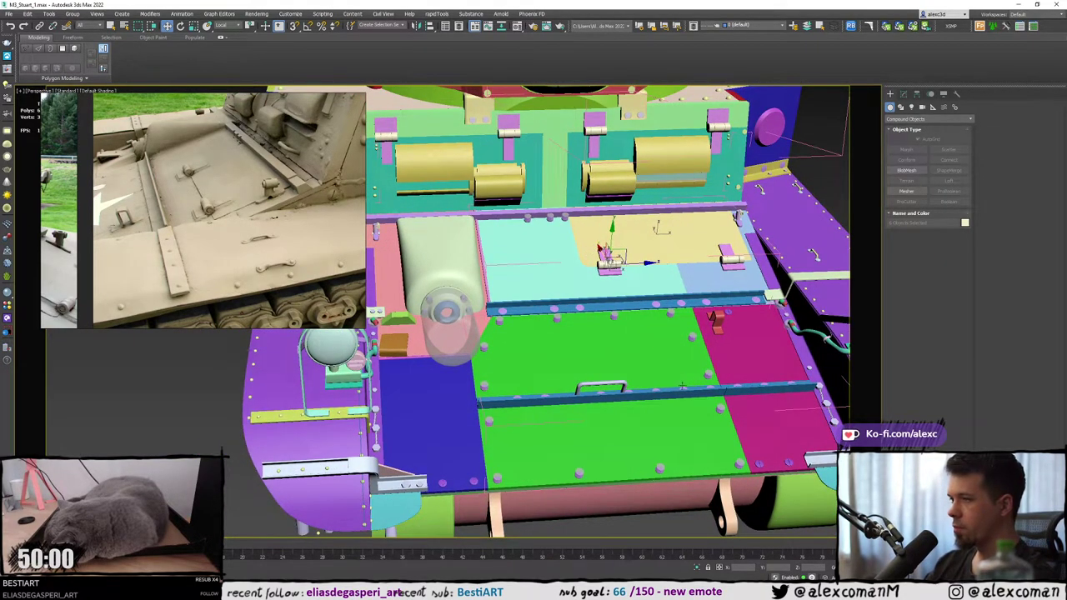
scroll(657, 280, "up", 4)
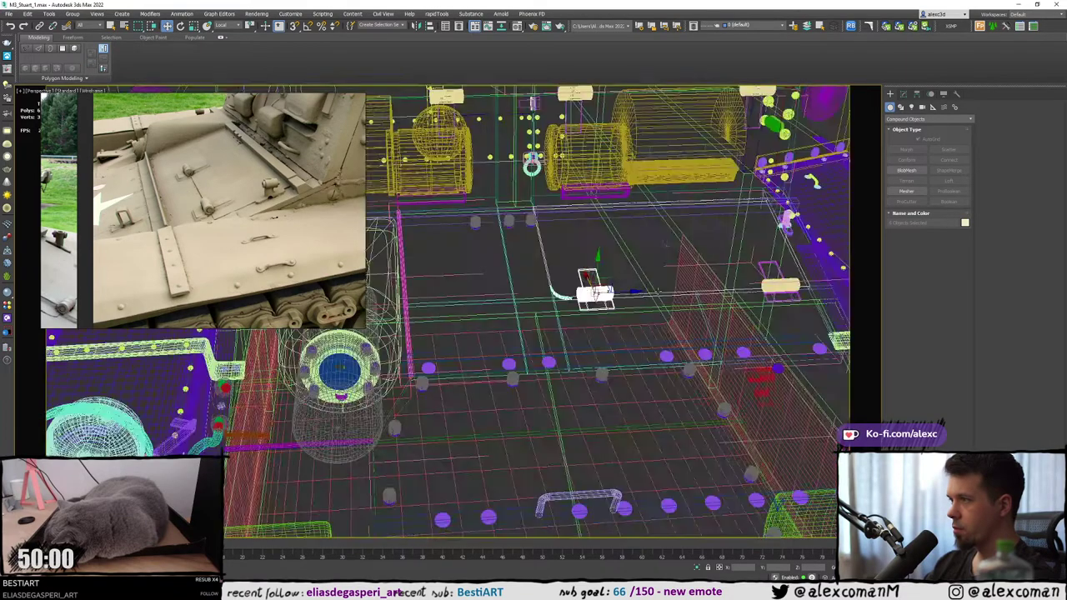
scroll(646, 293, "up", 2)
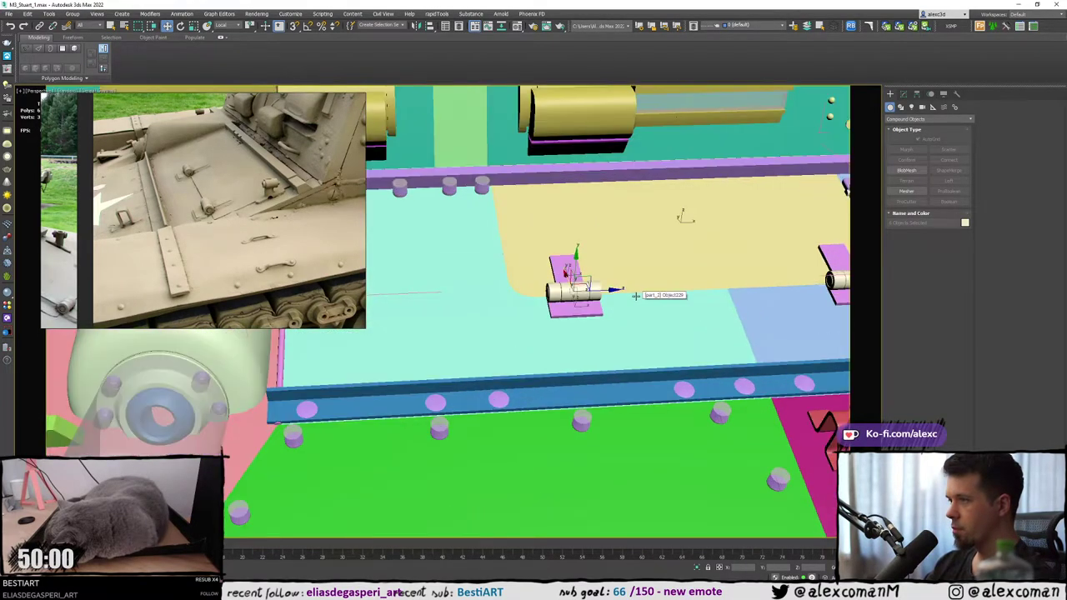
key("alt+q")
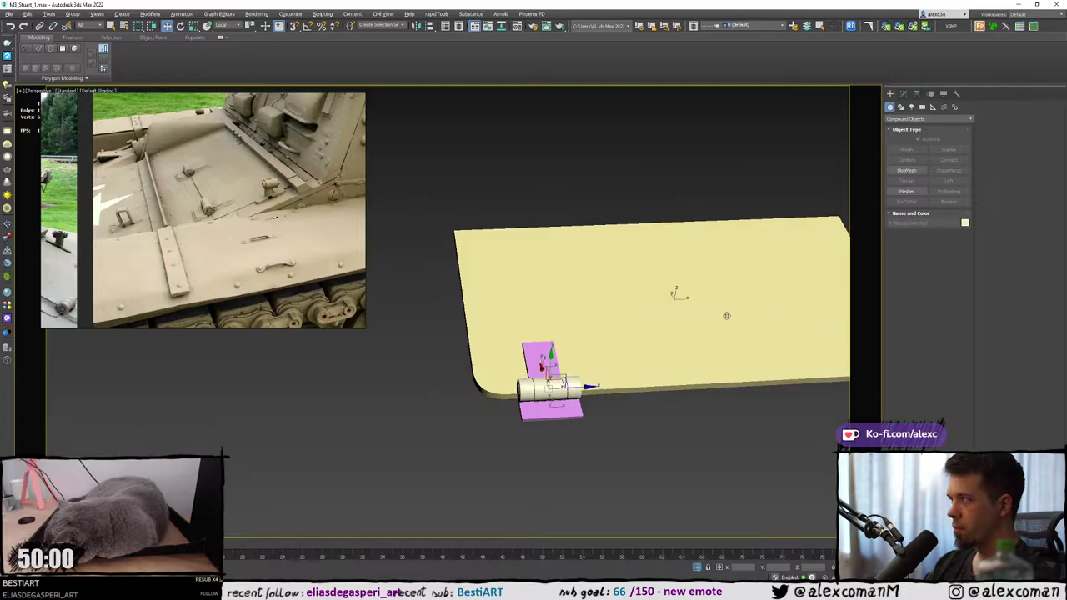
Collapse the modifier stacks of the selected hood panel and hinge parts by converting them to editable geometry.
scroll(726, 315, "down", 2)
right_click(581, 247)
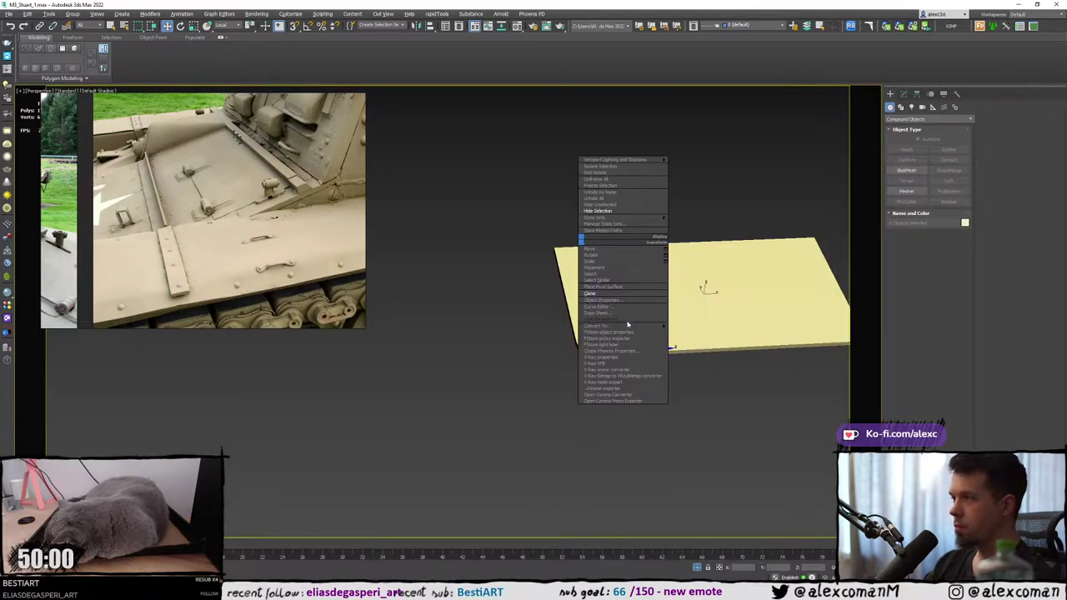
left_click(696, 328)
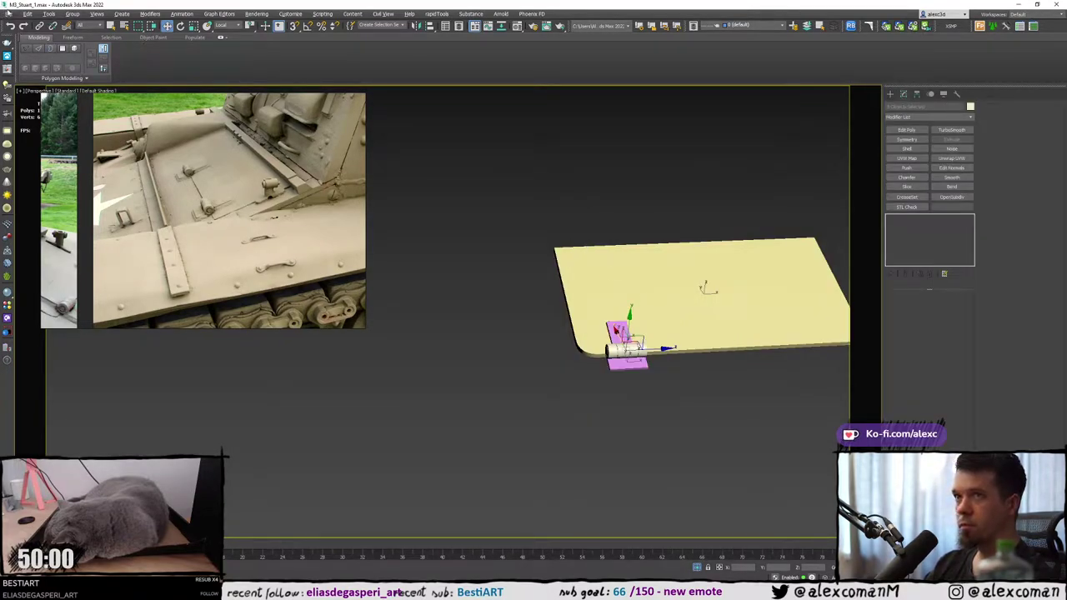
Export the selected hood panel and hinge parts as an OBJ file named part_5.
left_click(8, 13)
mouse_move(50, 136)
left_click(130, 146)
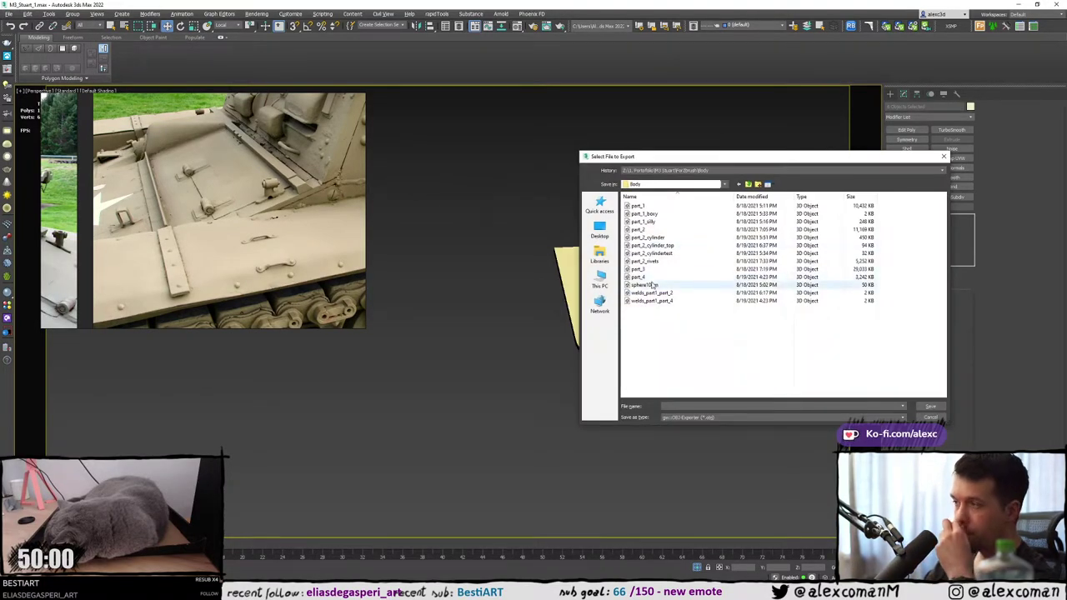
left_click(658, 277)
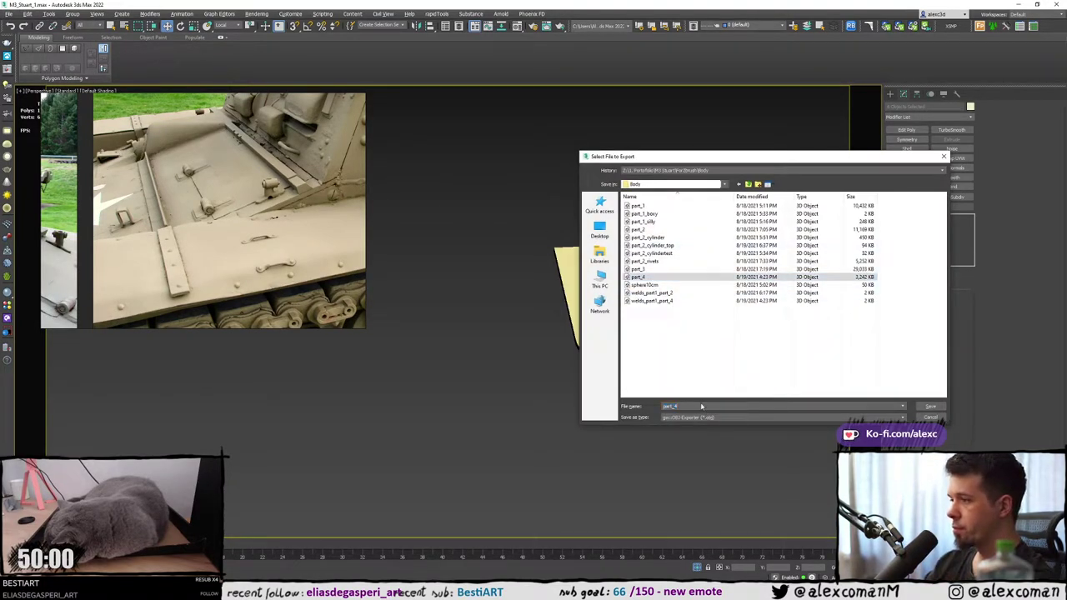
key("BackSpace")
type("5")
key("Return")
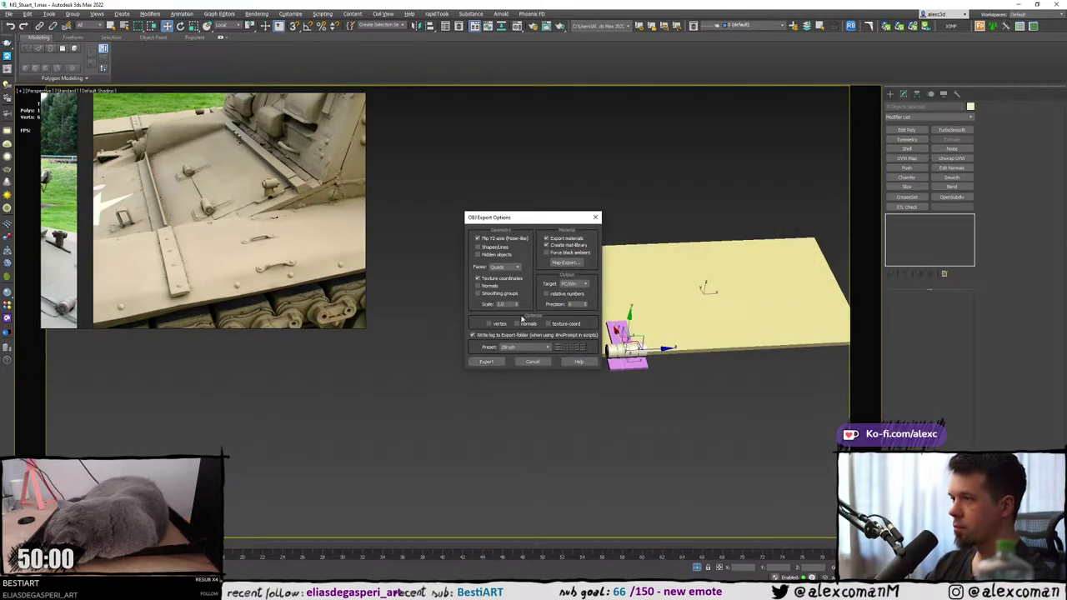
left_click(486, 362)
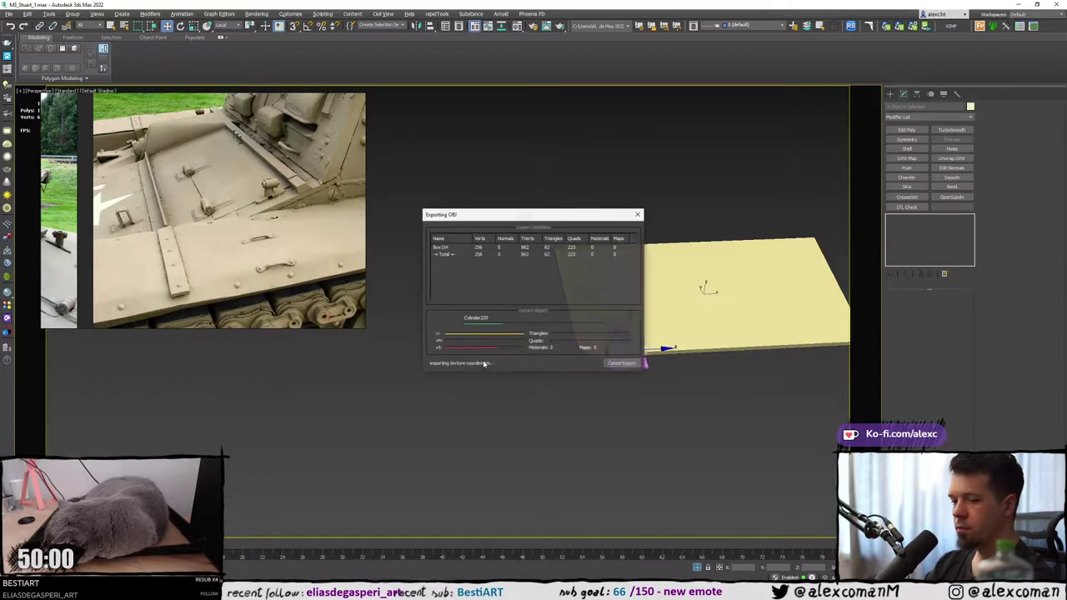
left_click(611, 364)
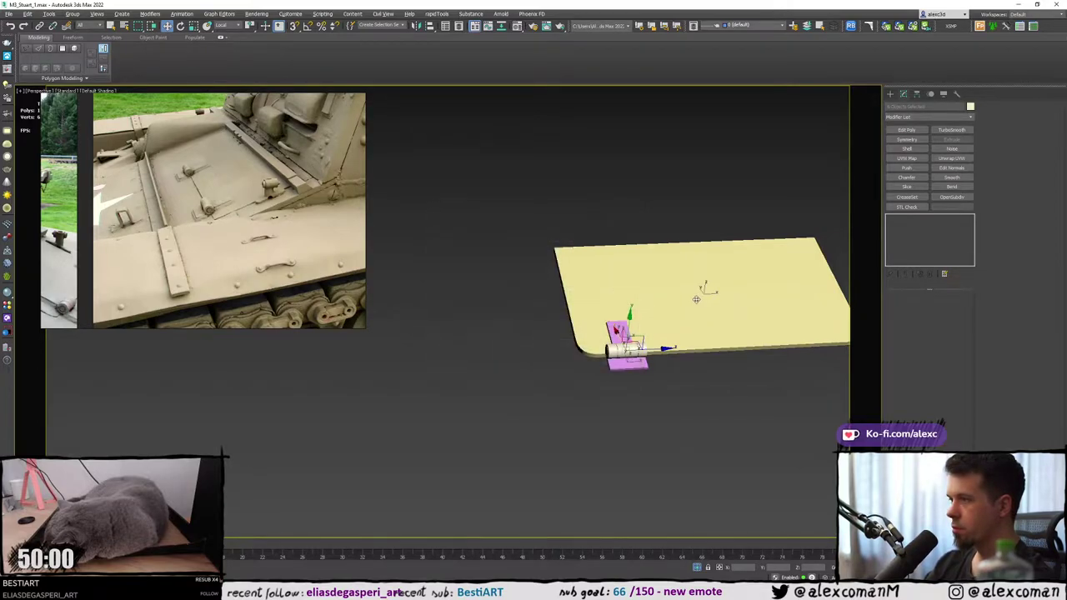
Group the selected hood panel and hinge parts under the name part_5.
middle_click_drag(696, 299, 656, 293)
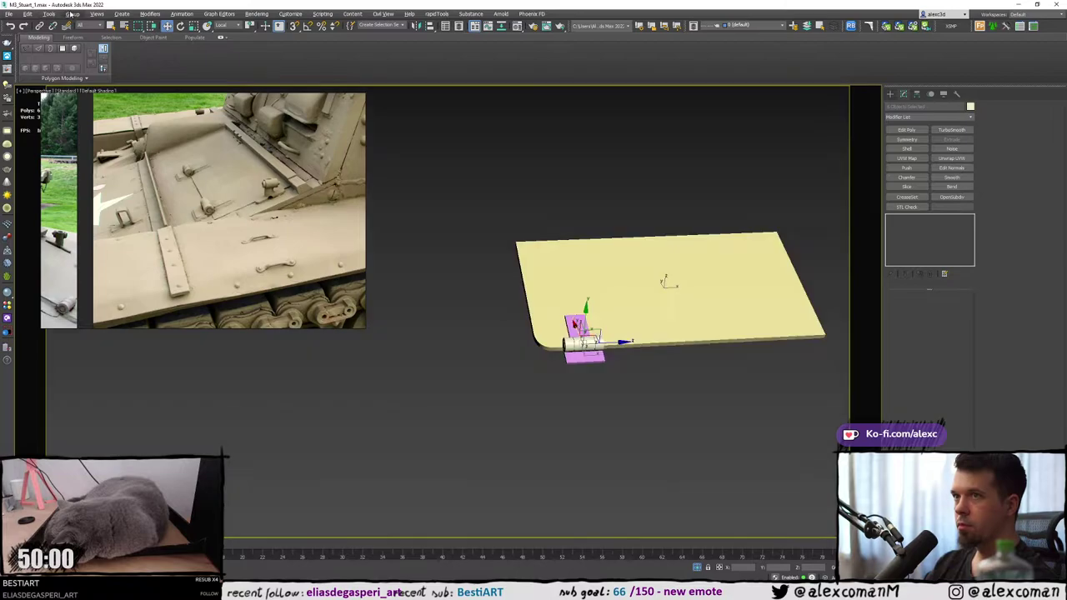
left_click(72, 14)
left_click(83, 20)
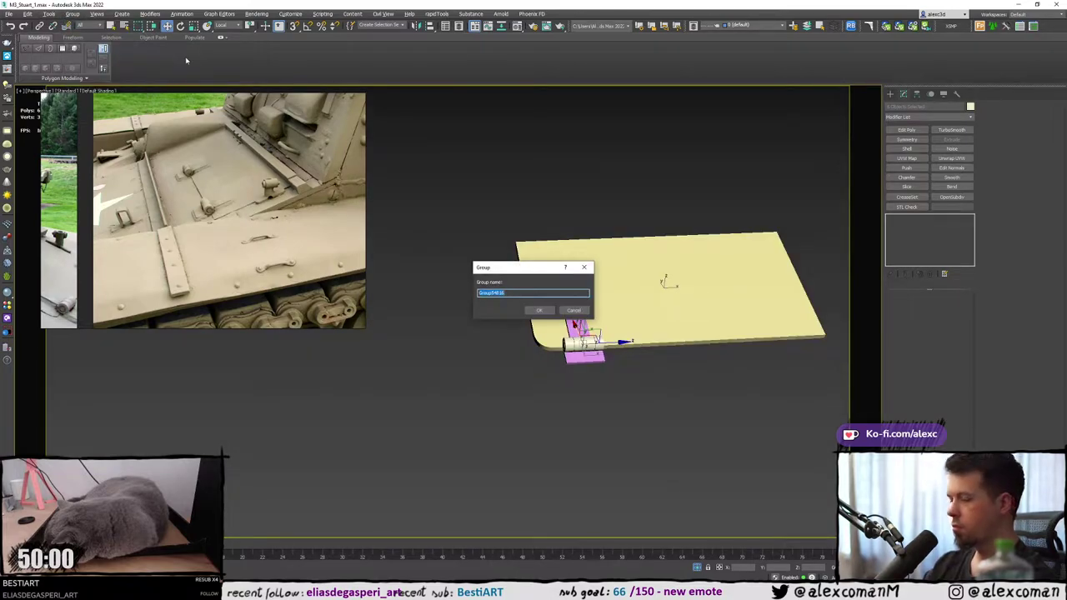
key("Return")
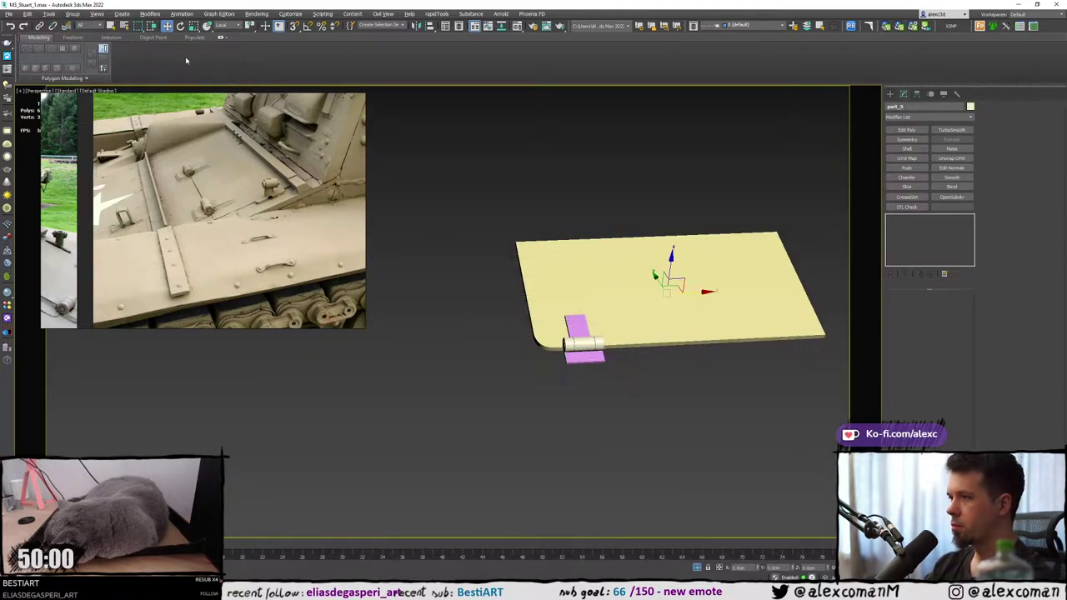
End the isolation of part_5 to bring back the whole tank model.
left_click(698, 567)
scroll(593, 369, "down", 6)
middle_click_drag(840, 376, 779, 326)
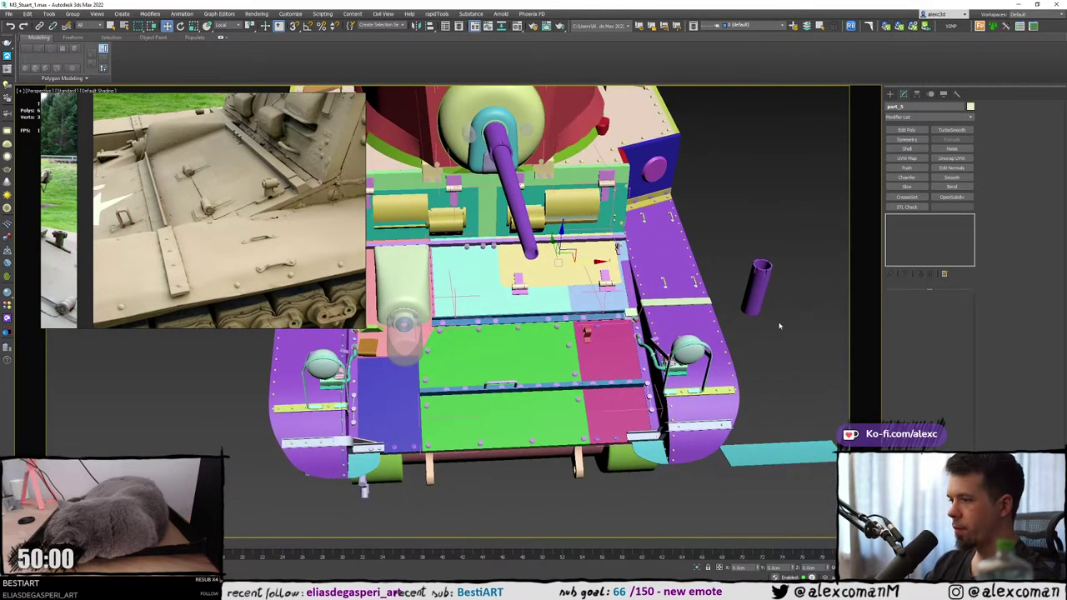
Switch to ZBrush and import the part_5 OBJ from the Body folder as a separate tool.
left_click(580, 591)
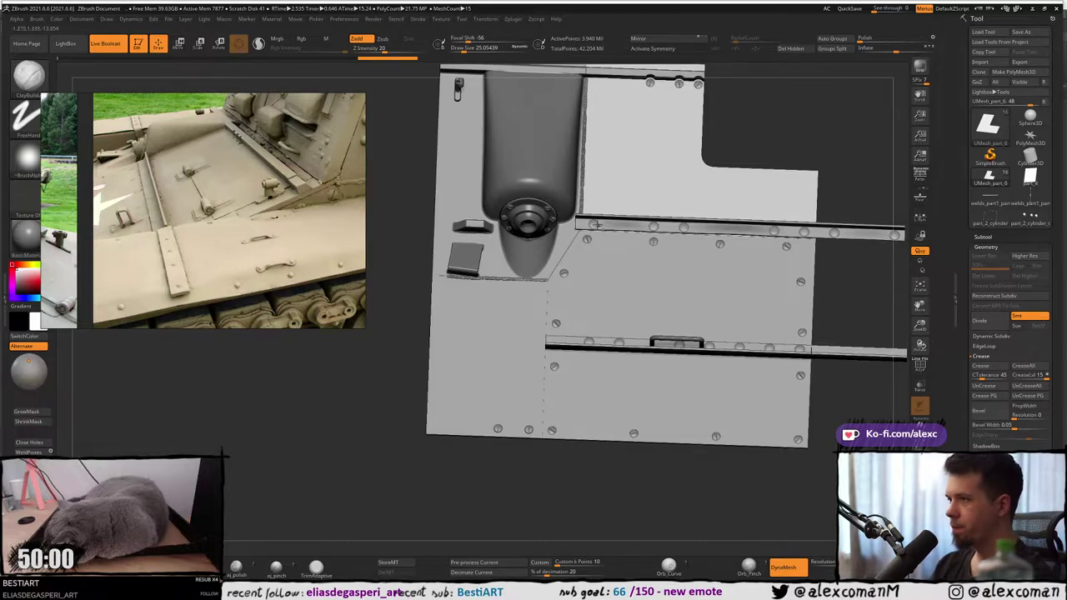
mouse_move(609, 218)
right_mouse_down("alt")
mouse_move(555, 272)
mouse_move(594, 241)
mouse_move(610, 234)
mouse_move(600, 252)
mouse_move(608, 236)
mouse_move(586, 248)
mouse_move(625, 233)
right_mouse_up("alt")
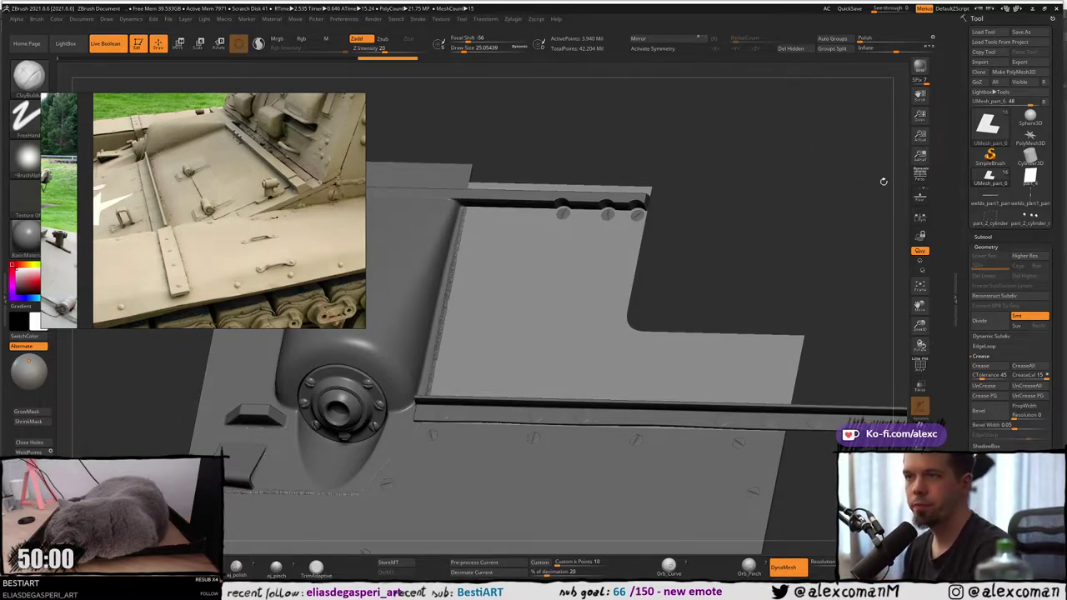
left_click_drag(782, 243, 776, 237)
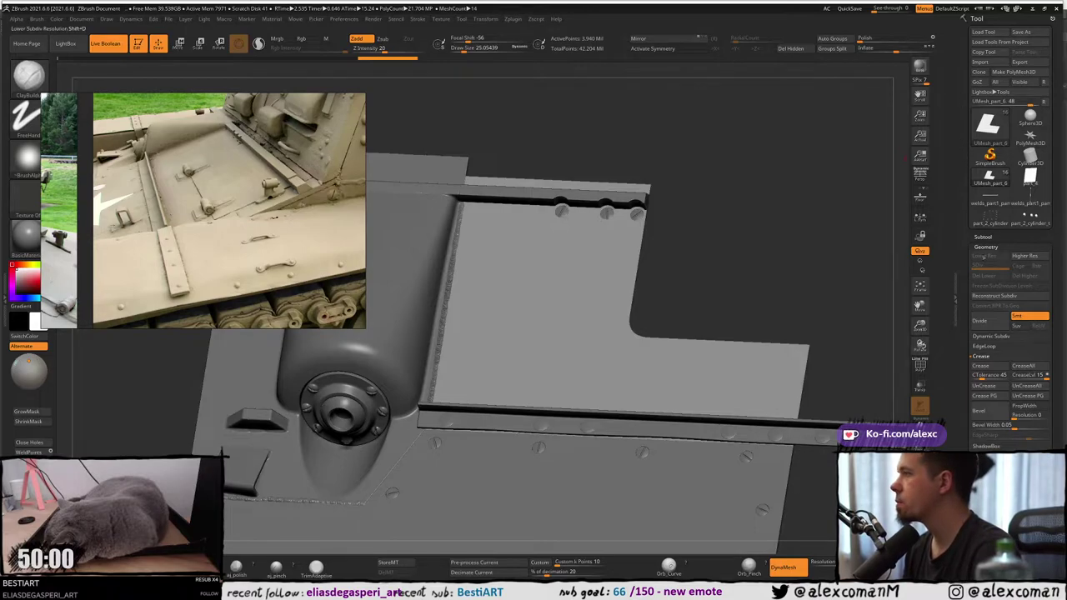
left_click(1030, 154)
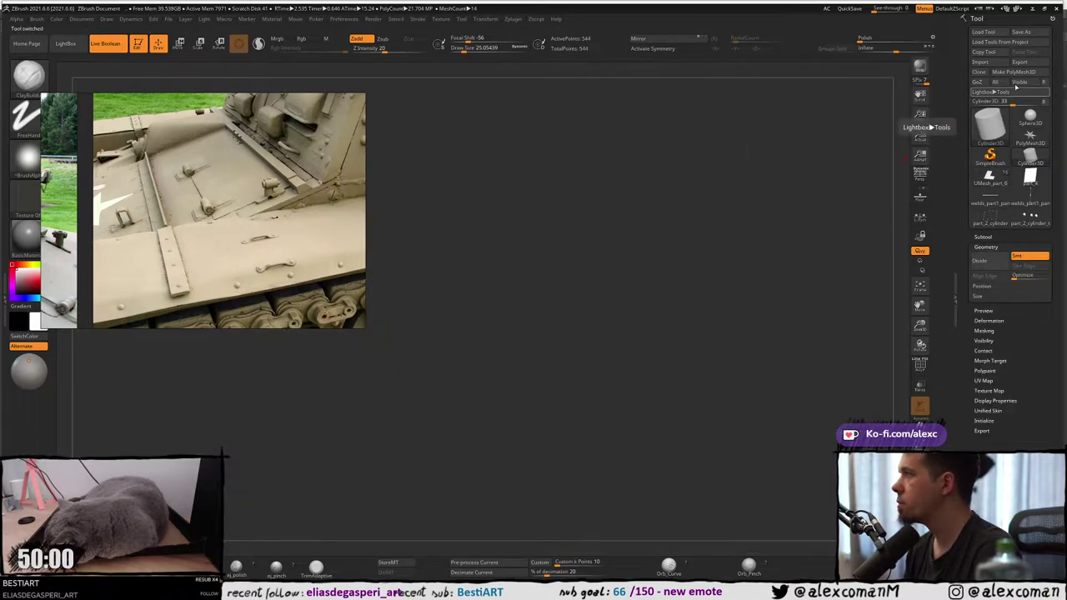
left_click(979, 62)
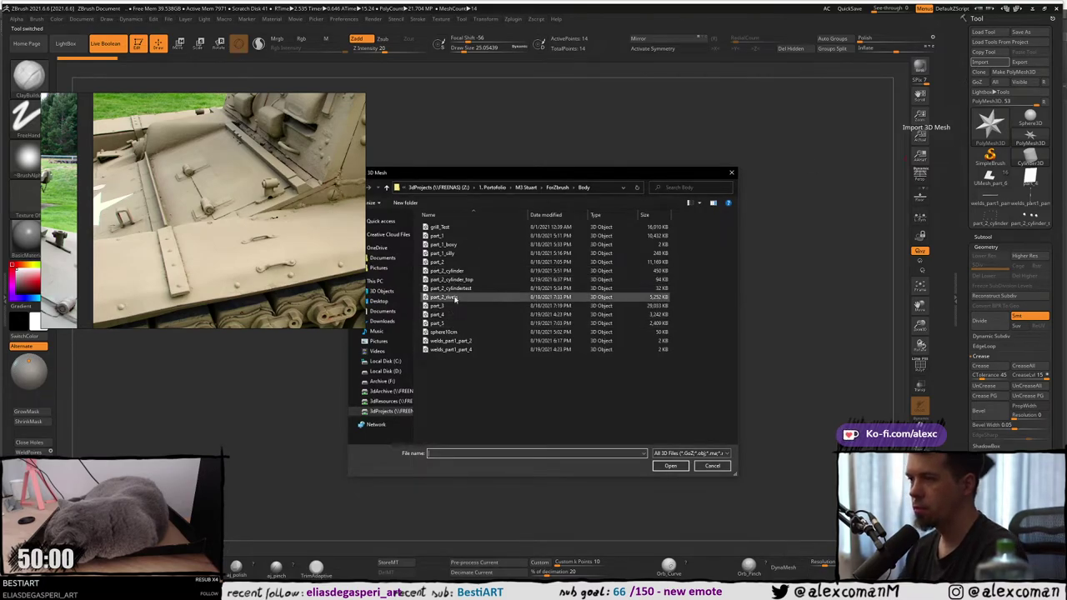
left_click(442, 323)
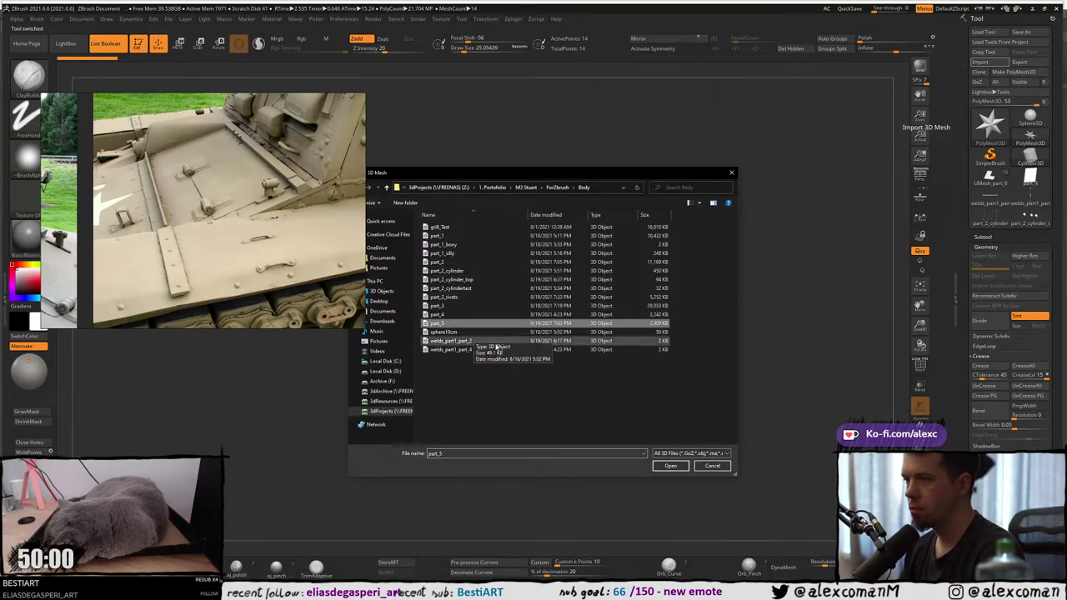
left_click(672, 465)
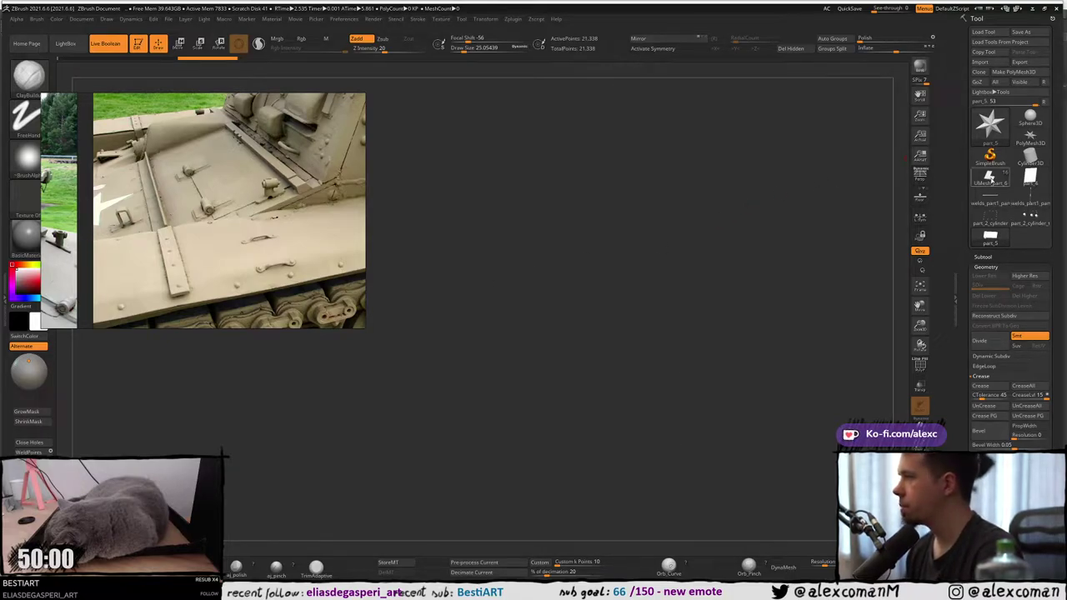
Return to the UMesh_part_6 tool and append the imported part_5 mesh as a new subtool.
left_click(991, 178)
left_click_drag(751, 260, 725, 200, "alt")
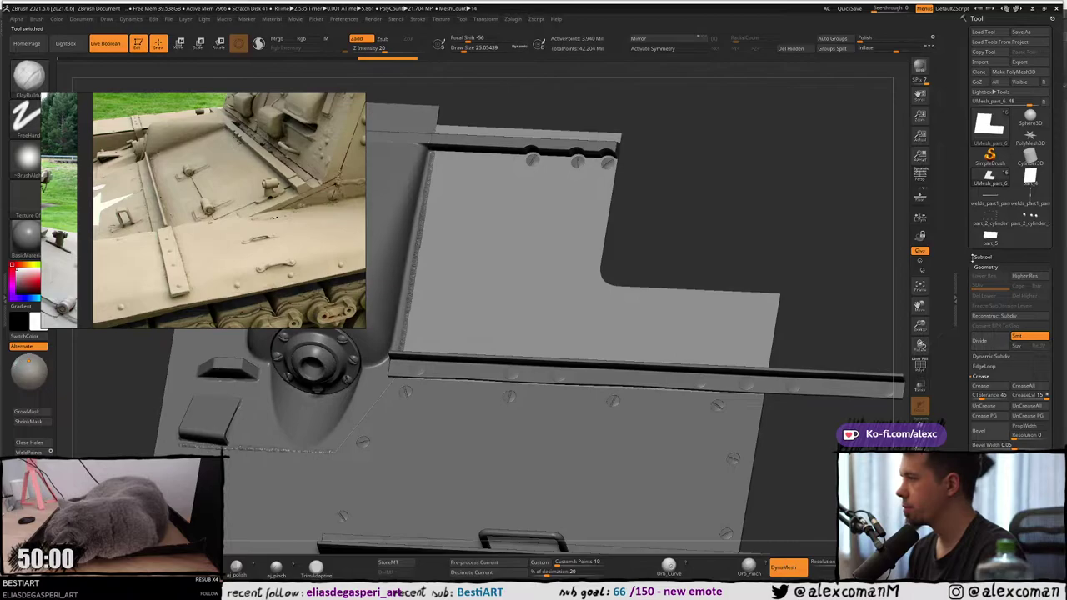
left_click(972, 257)
left_click_drag(964, 575, 965, 355)
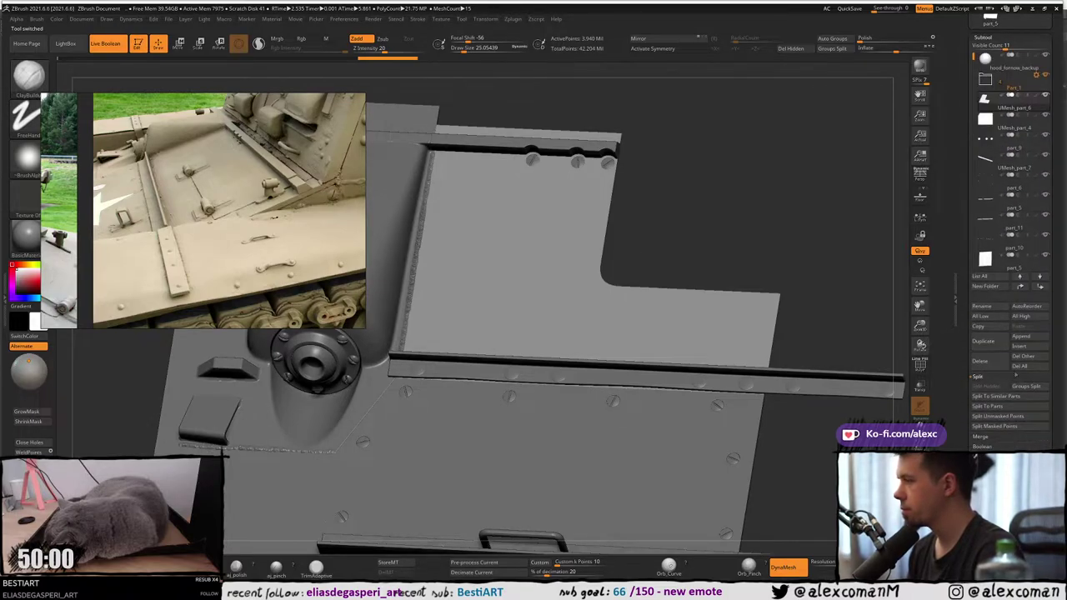
left_click(1022, 336)
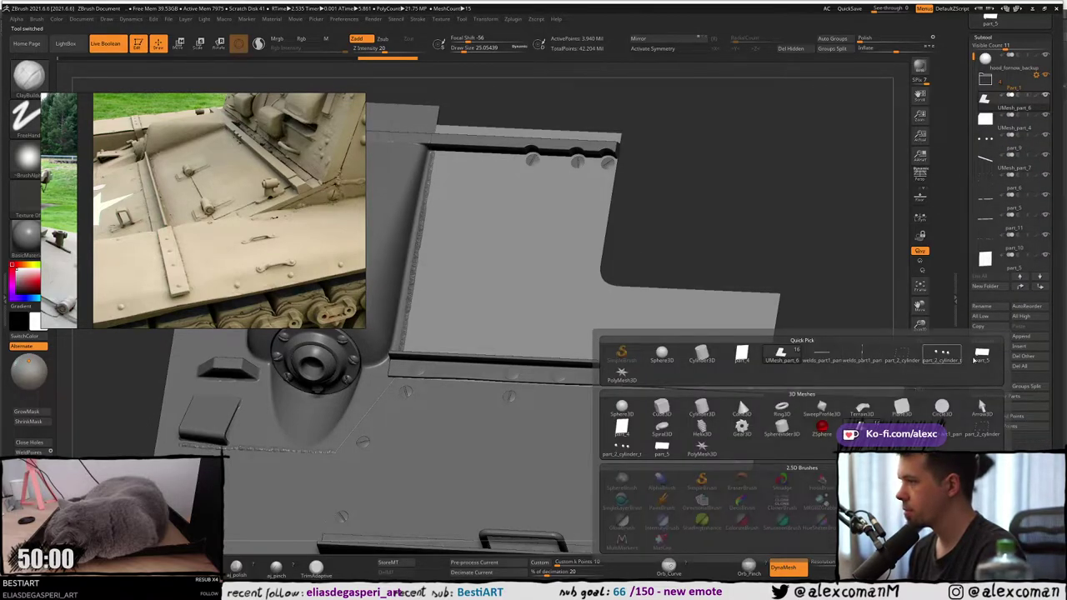
left_click(985, 356)
mouse_move(638, 271)
right_mouse_down()
mouse_move(610, 274)
mouse_move(601, 307)
mouse_move(640, 280)
mouse_move(584, 288)
mouse_move(613, 299)
mouse_move(624, 287)
mouse_move(622, 313)
mouse_move(612, 279)
mouse_move(606, 287)
right_mouse_up()
key("shift+s")
key("shift+s")
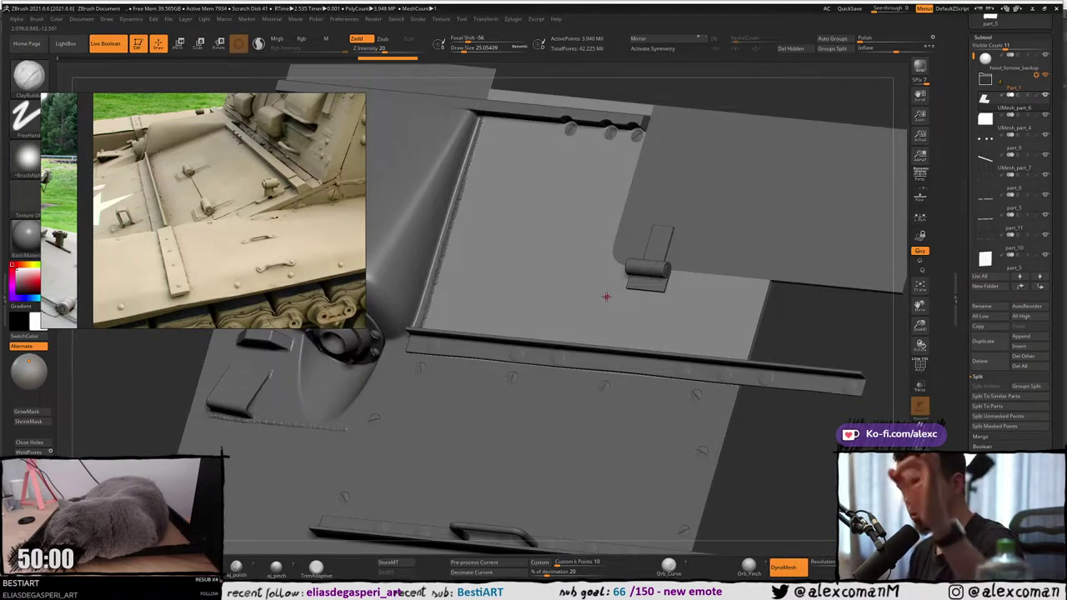
Examine which subtools make up the hood plates by selecting the new hinged panel, the lower plate and the upper plate in turn.
right_click_drag(631, 215, 701, 240)
left_click(717, 252, "alt")
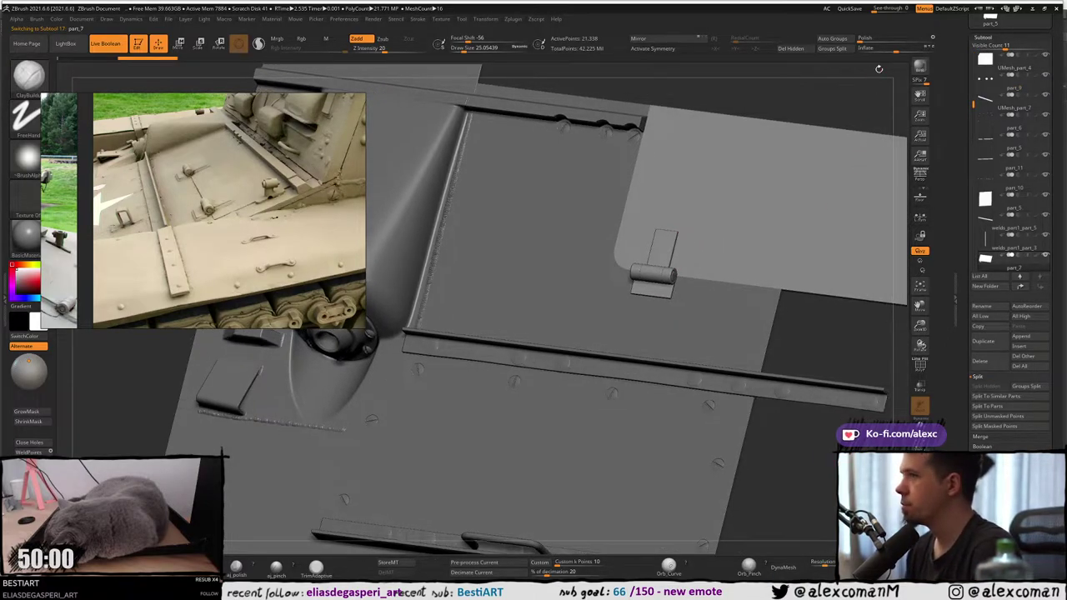
right_click_drag(536, 289, 607, 239)
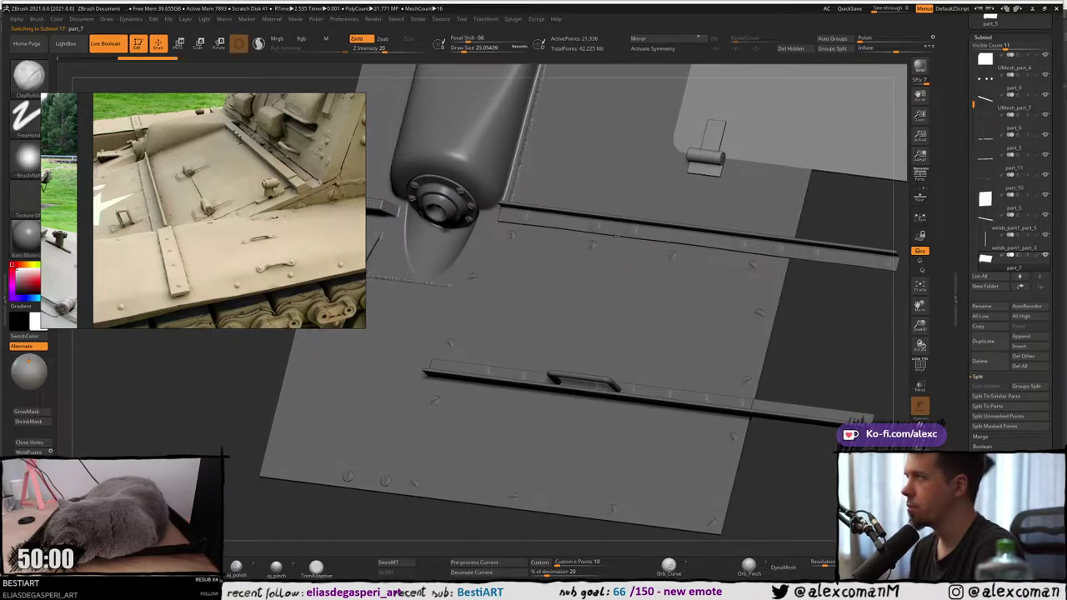
left_click(581, 281, "alt")
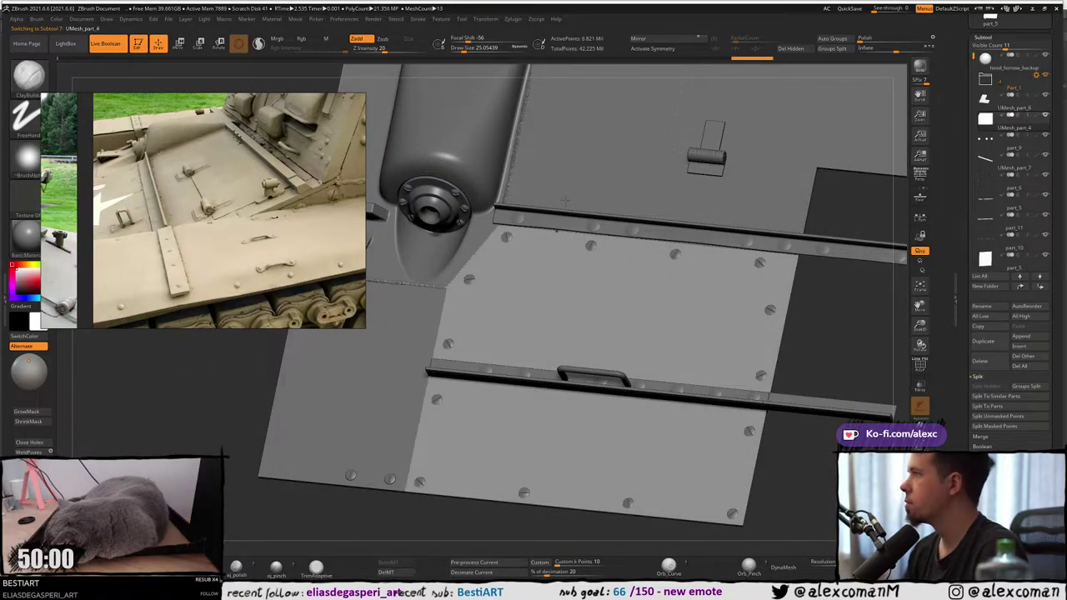
left_click(624, 150, "alt")
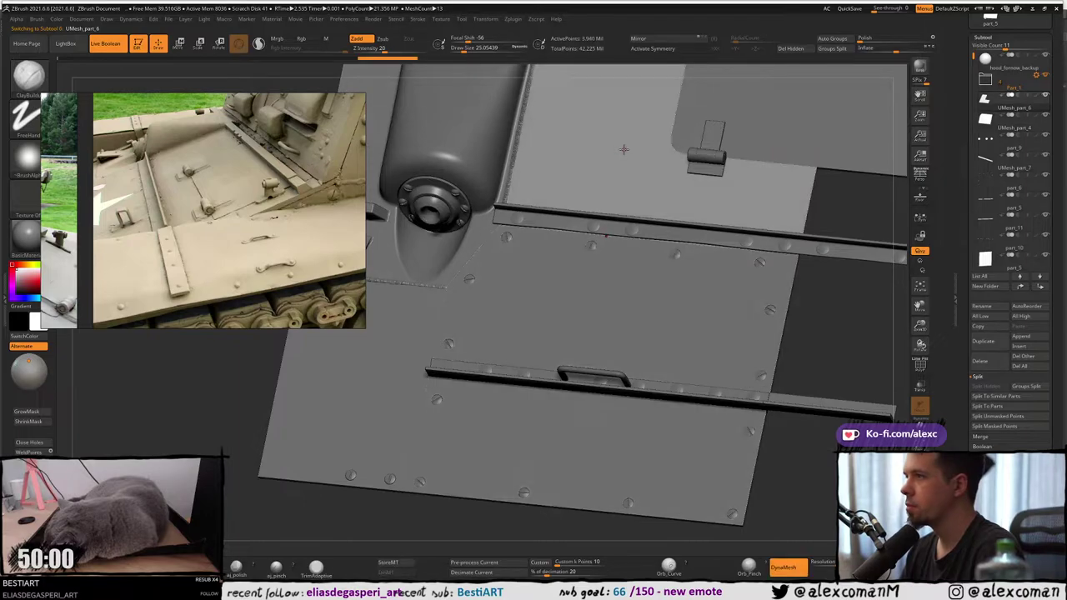
right_click_drag(624, 150, 591, 270)
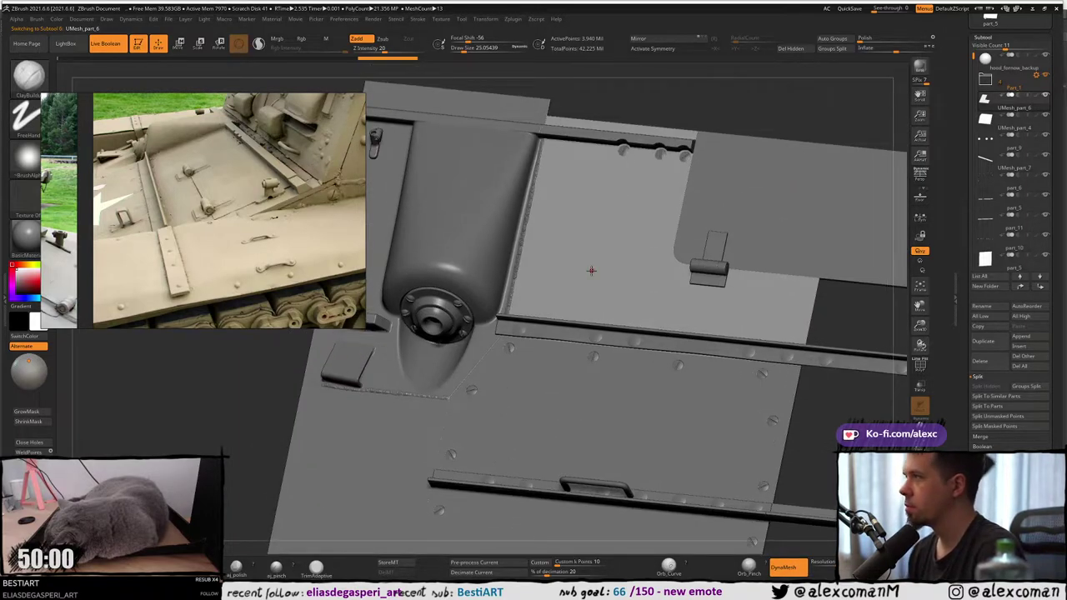
left_click(546, 421, "alt")
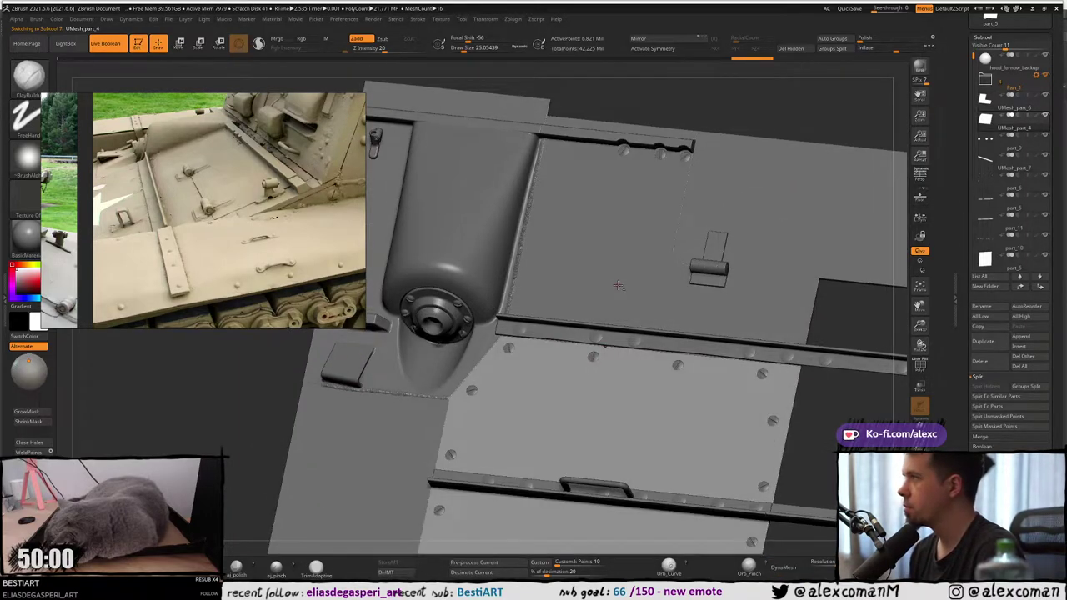
left_click(617, 285, "alt")
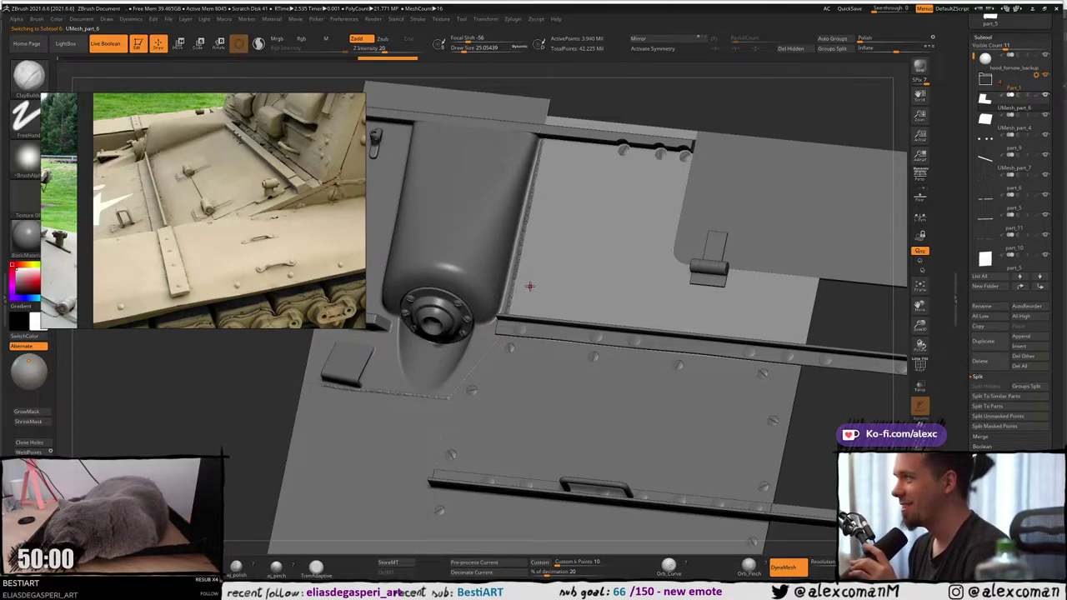
Reorder the upper plate's bolts part_9 and upper strip UMesh_part_7 directly below UMesh_part_6 in the subtool list.
left_click(623, 151, "alt")
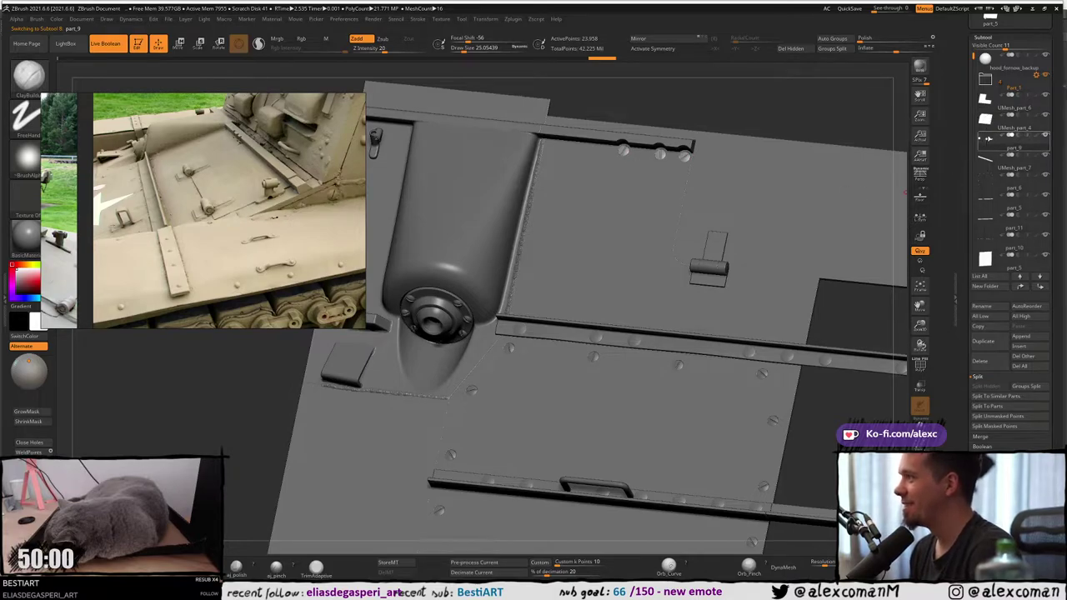
left_click_drag(990, 140, 987, 117)
left_click(987, 99)
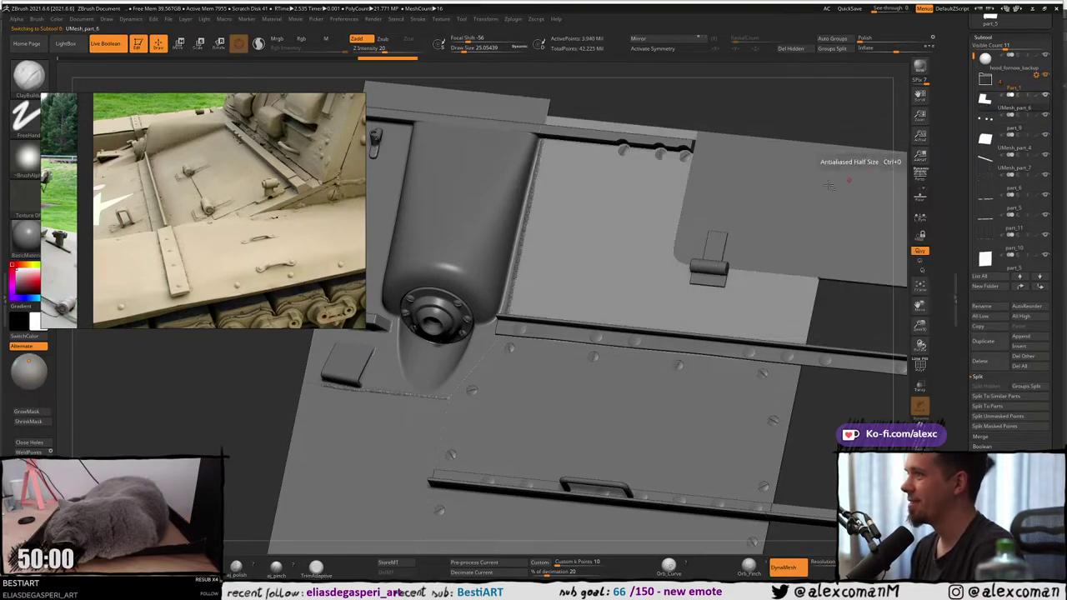
right_click_drag(710, 177, 690, 179, "alt")
left_click(577, 144, "alt")
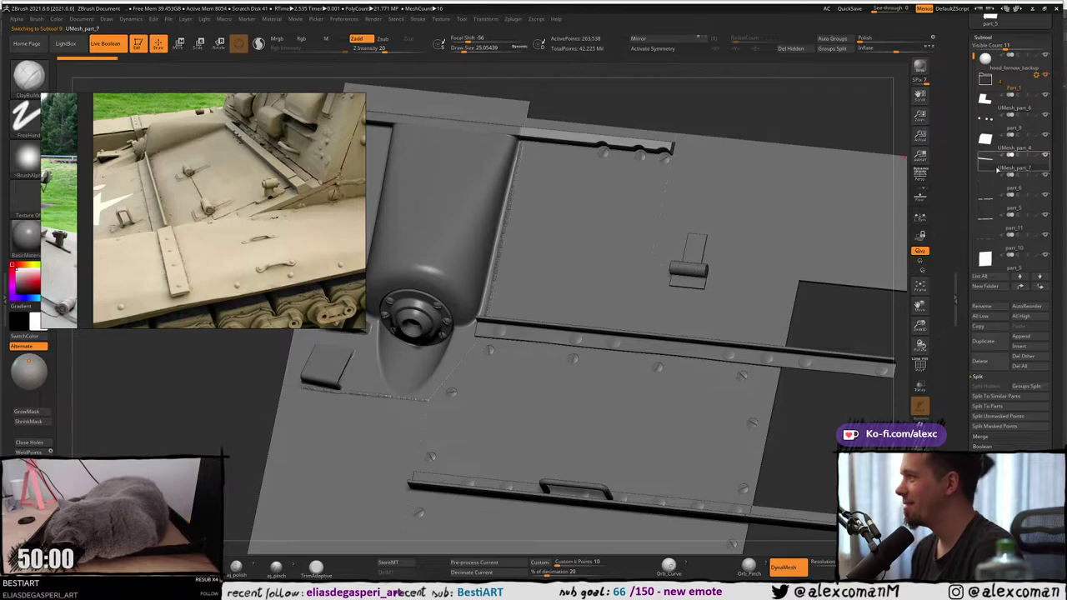
left_click(985, 101)
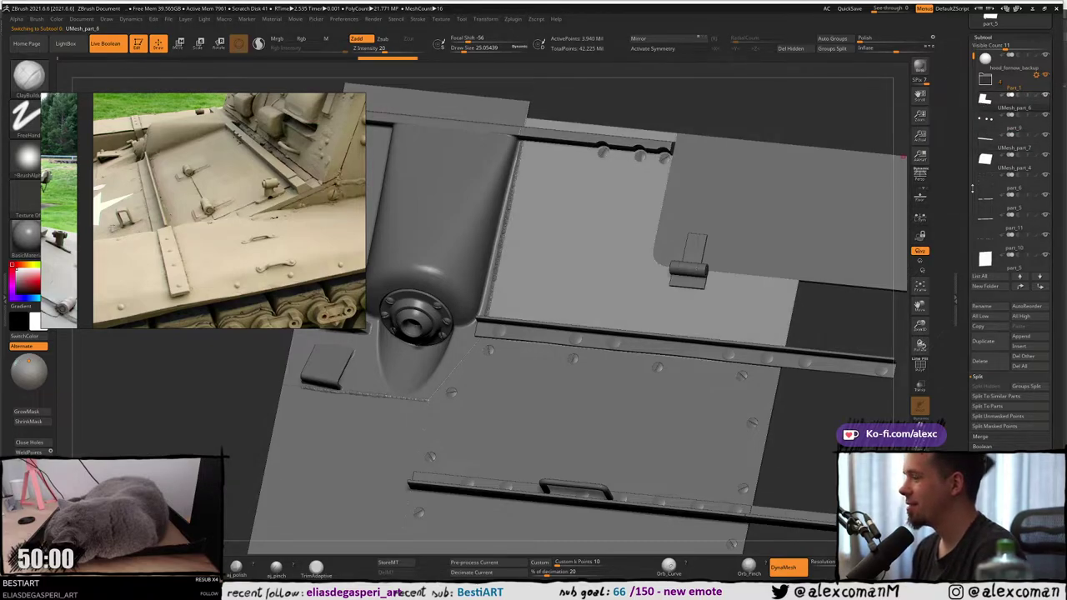
Create a subtool folder named Part_2 containing UMesh_part_6.
left_click(984, 286)
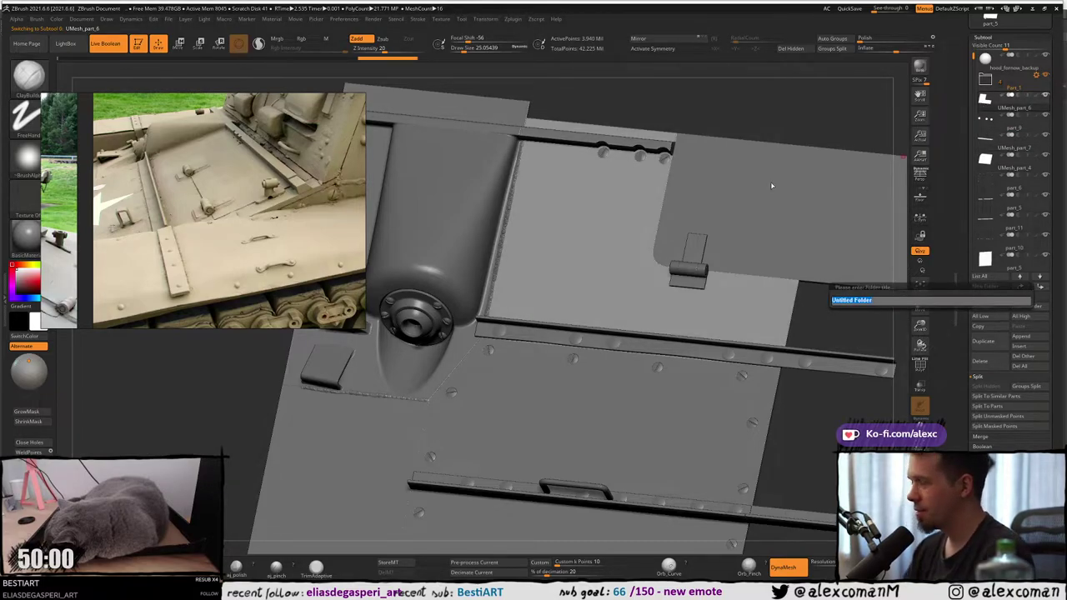
type("Port")
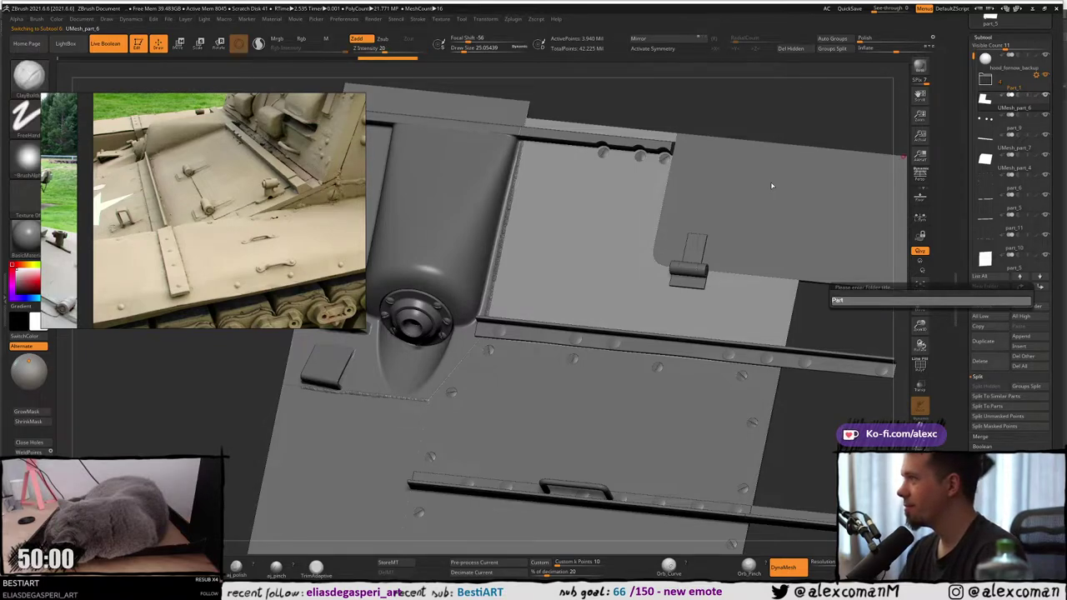
key("shift")
type("rt+")
key("BackSpace")
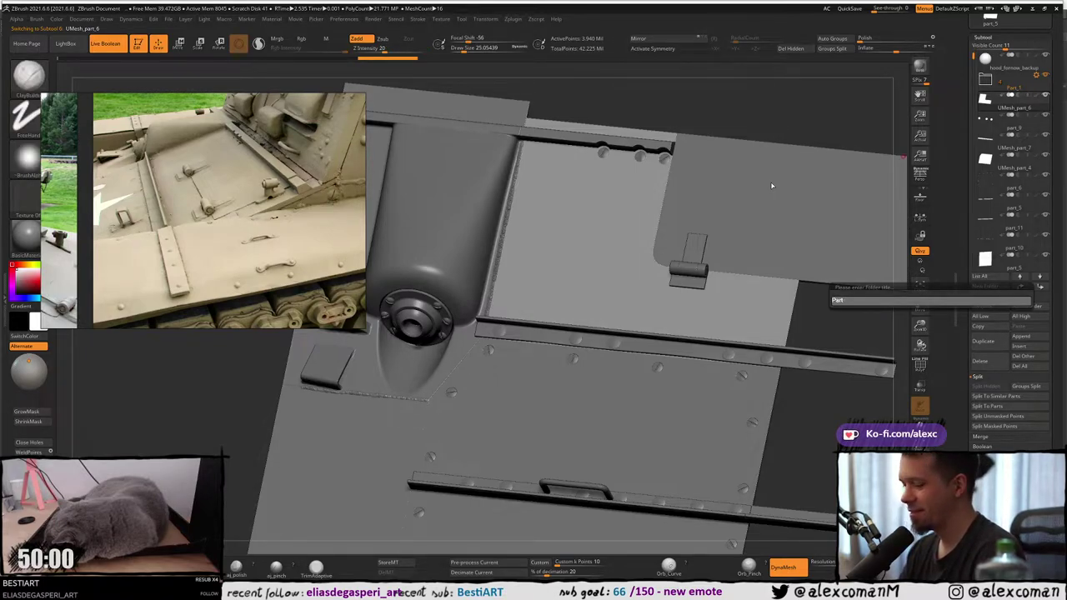
type("_2")
key("Return")
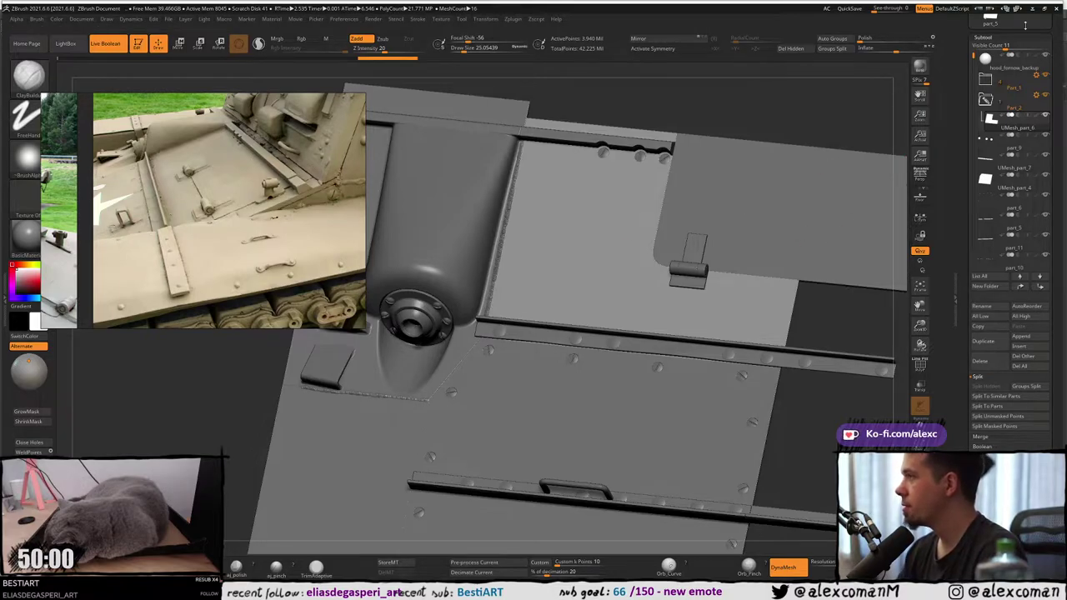
Move the bolts part_9 and the upper strip UMesh_part_7 into the Part_2 folder.
mouse_move(1010, 56)
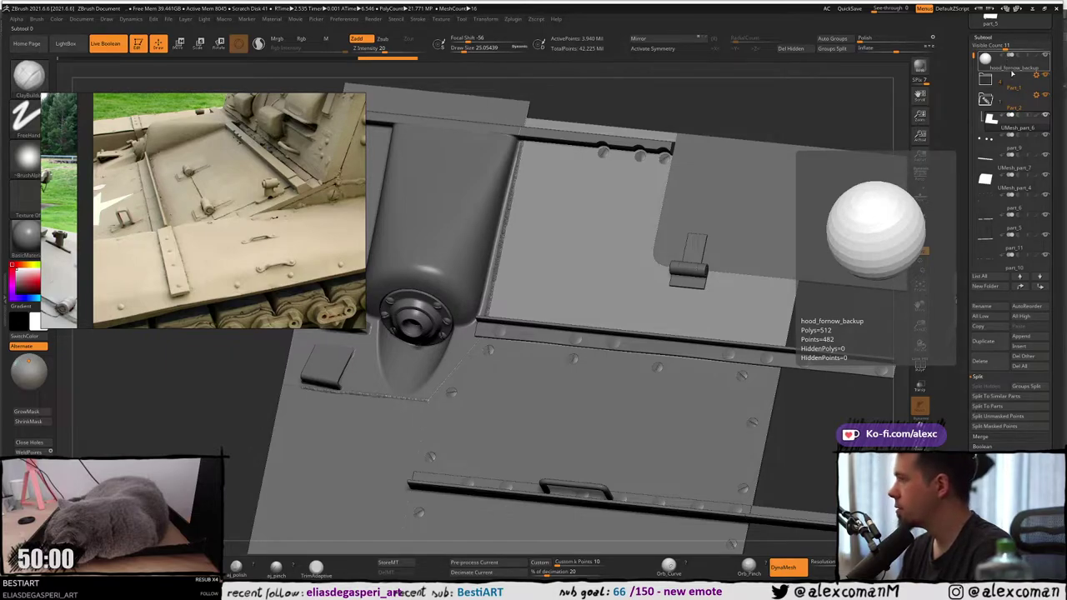
left_click_drag(988, 145, 994, 117)
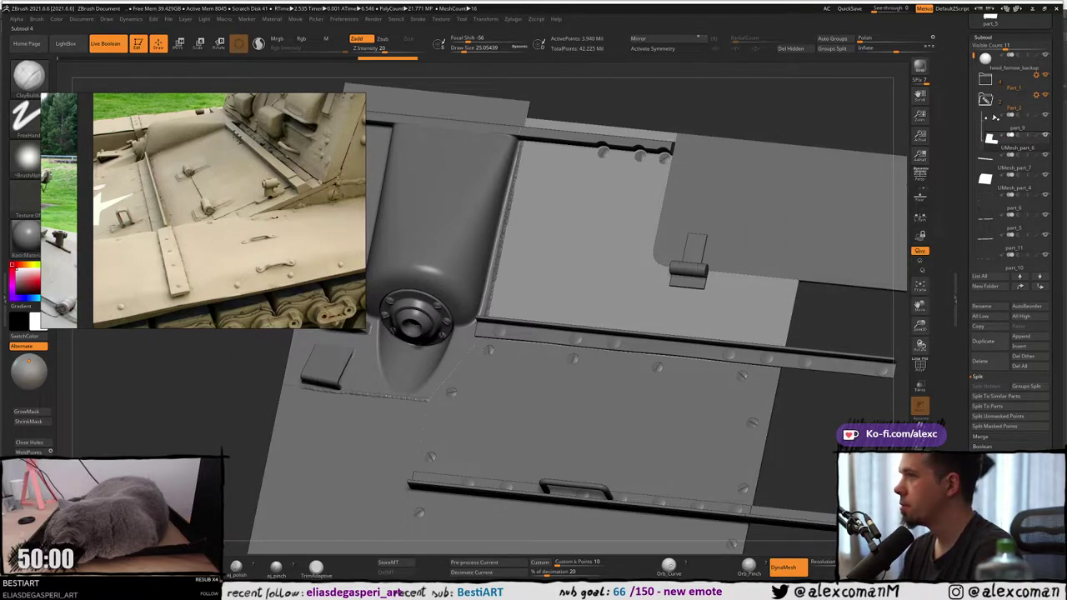
left_click(622, 143, "alt")
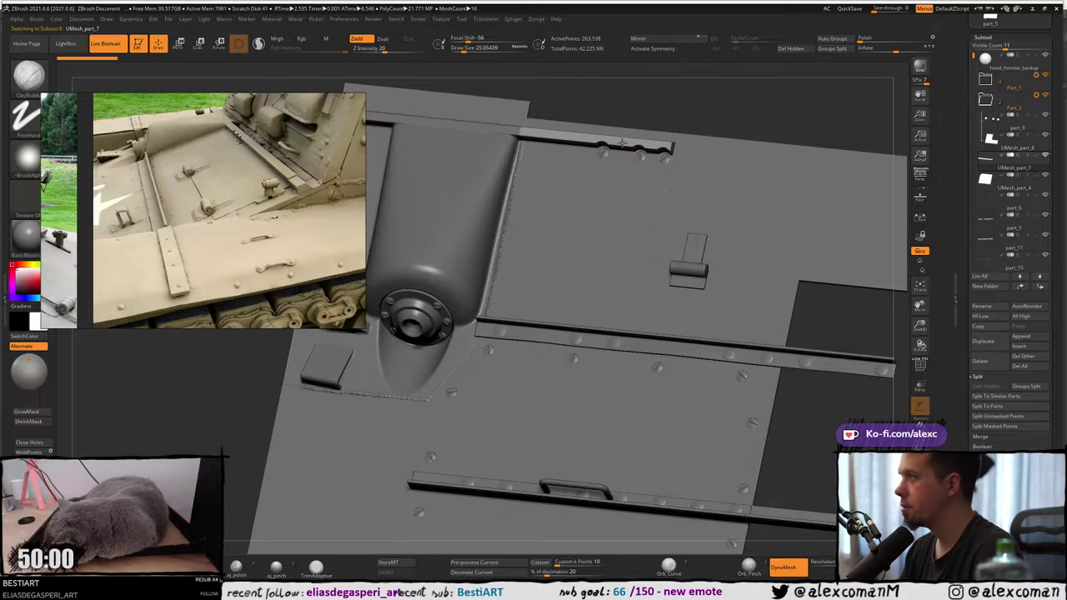
left_click_drag(992, 160, 992, 136)
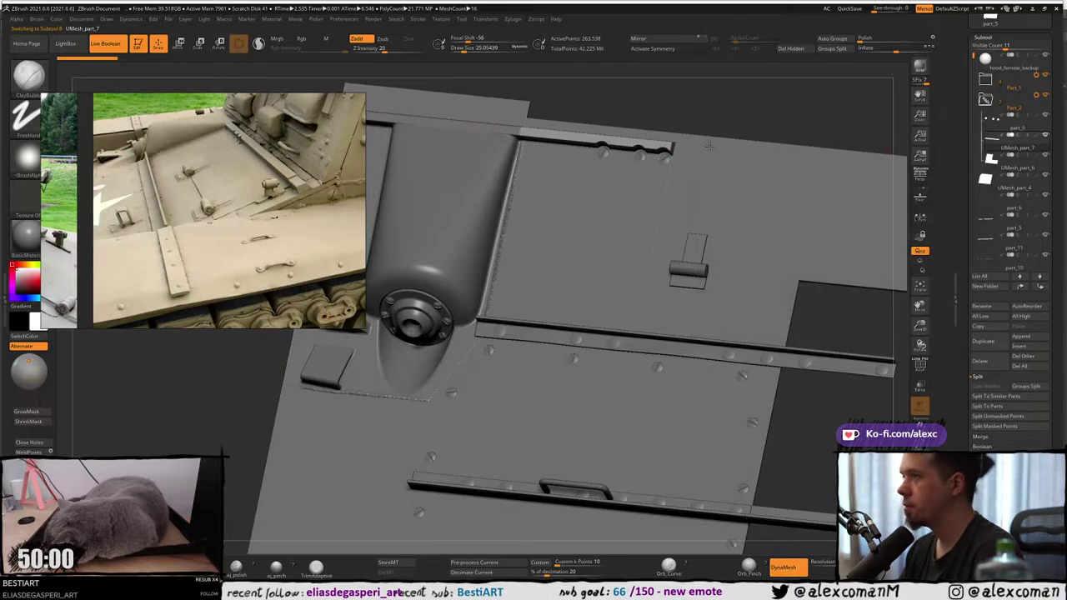
Hide the Part_2 folder and place the UMesh_part_4 subtool in a new folder named Part_3.
left_click(1045, 96)
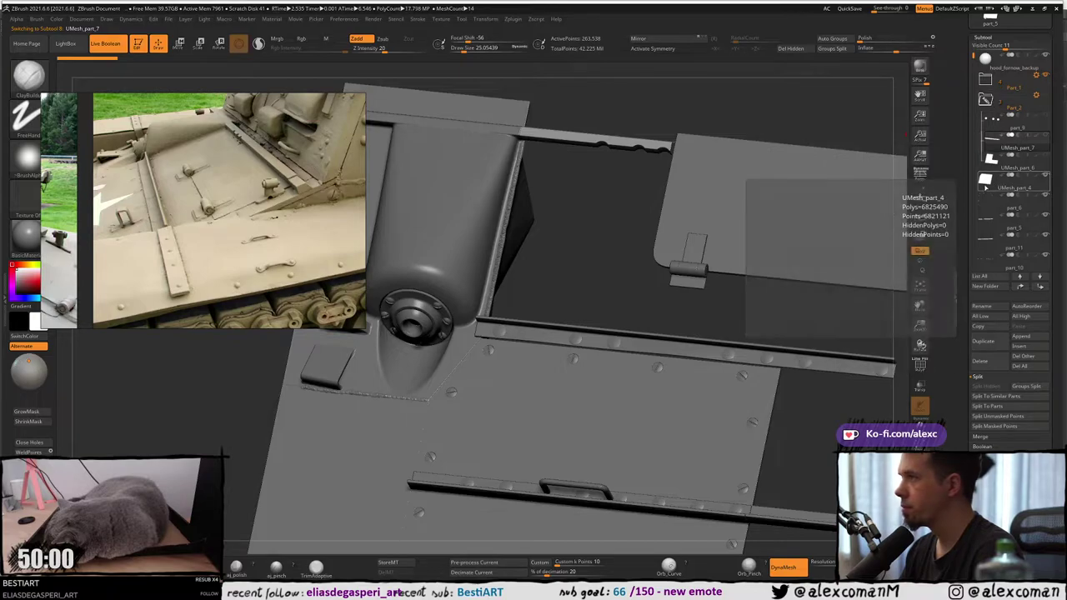
left_click(1001, 187)
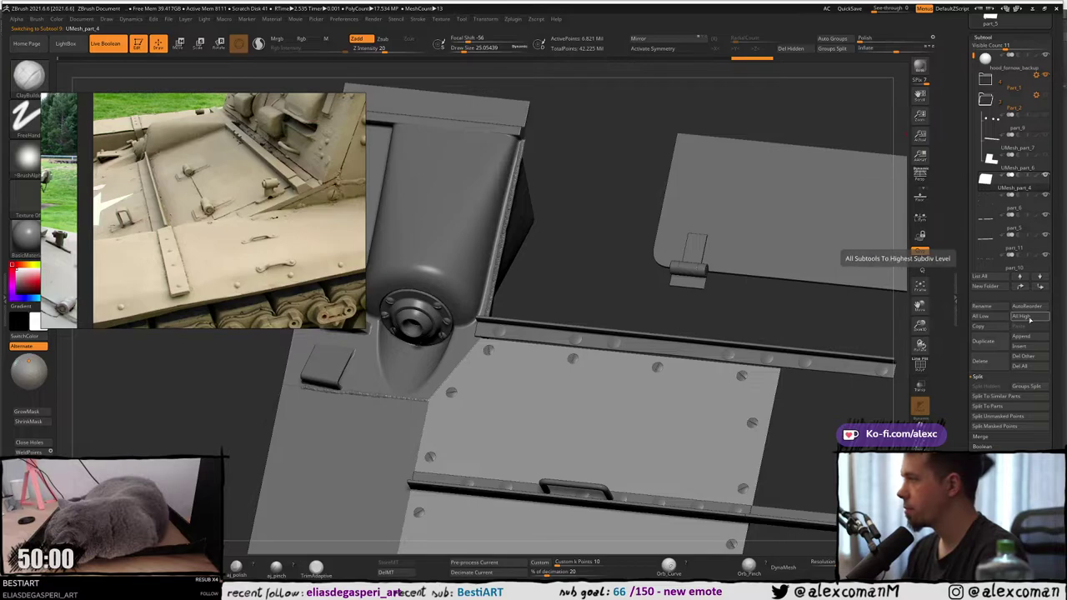
left_click(992, 286)
key("shift")
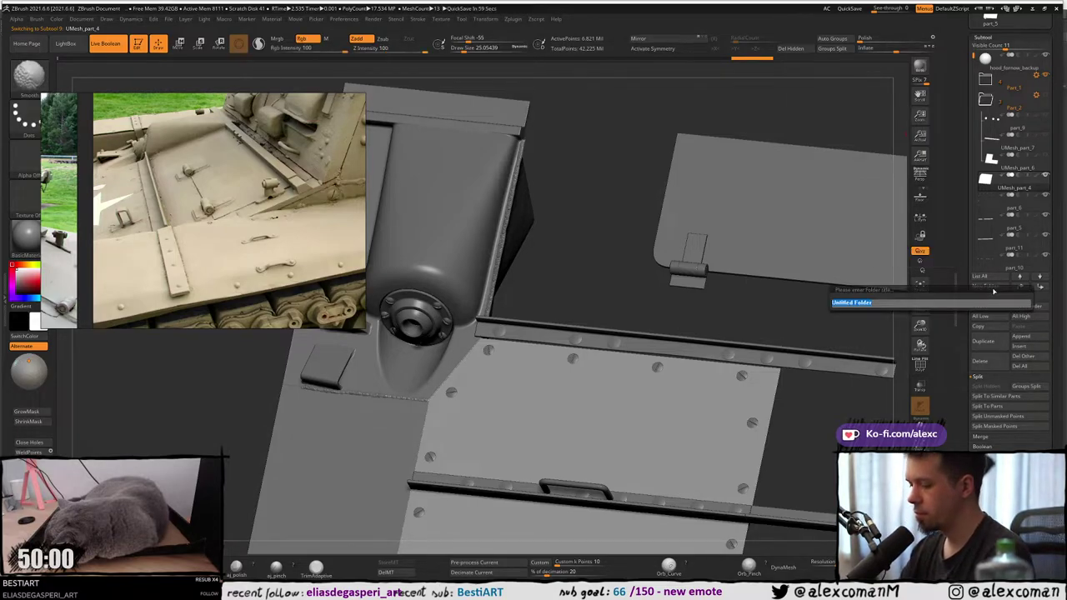
key("BackSpace")
type("Part")
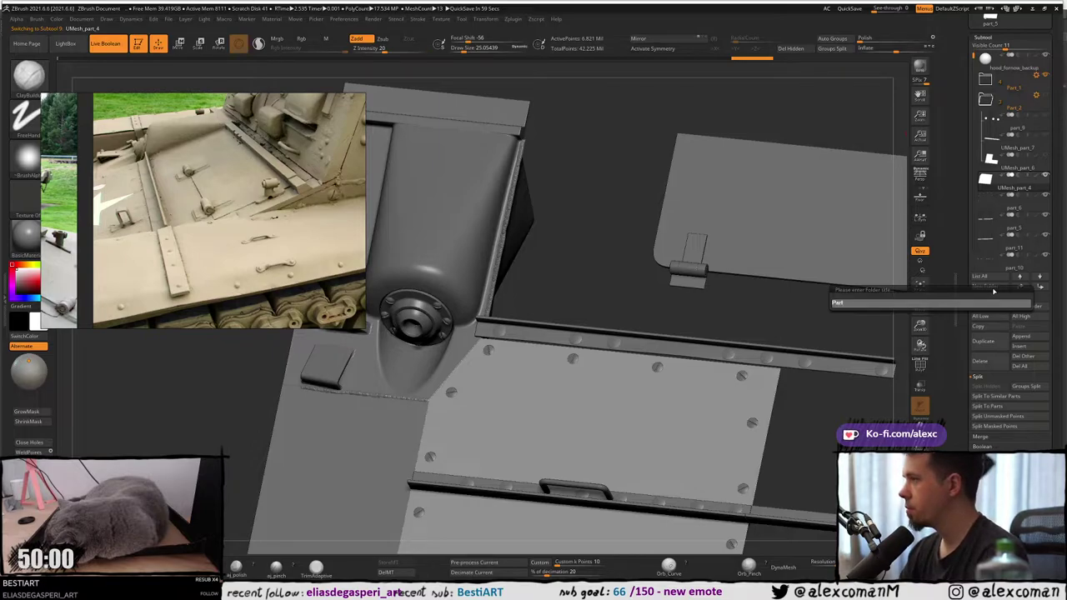
type("_3")
key("Return")
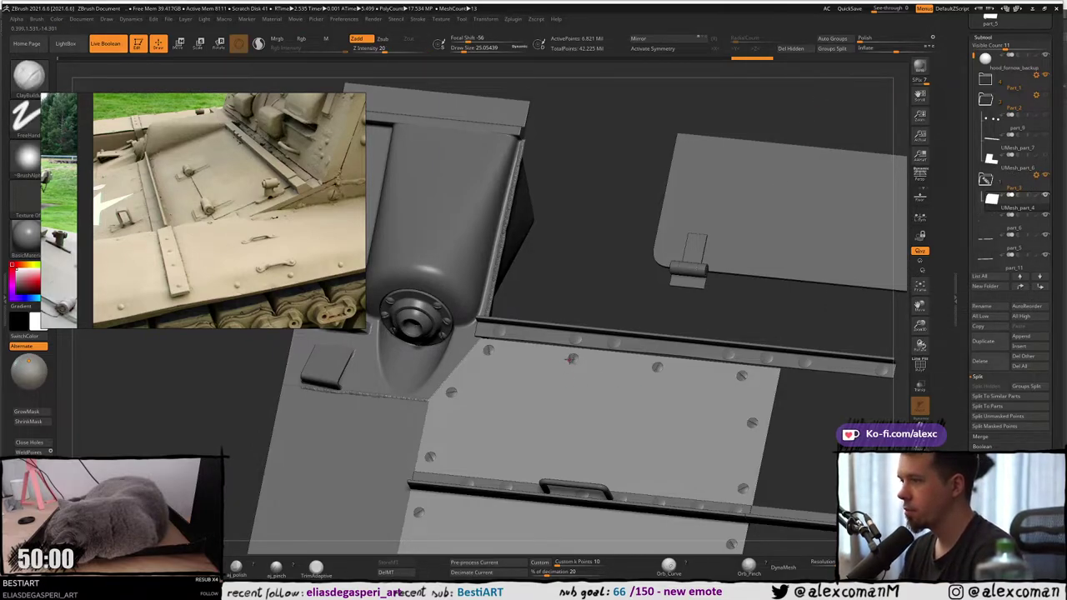
Move the plate's screws, part_6, and the rail with the handle, part_5, into the Part_3 folder.
left_click(571, 358, "alt")
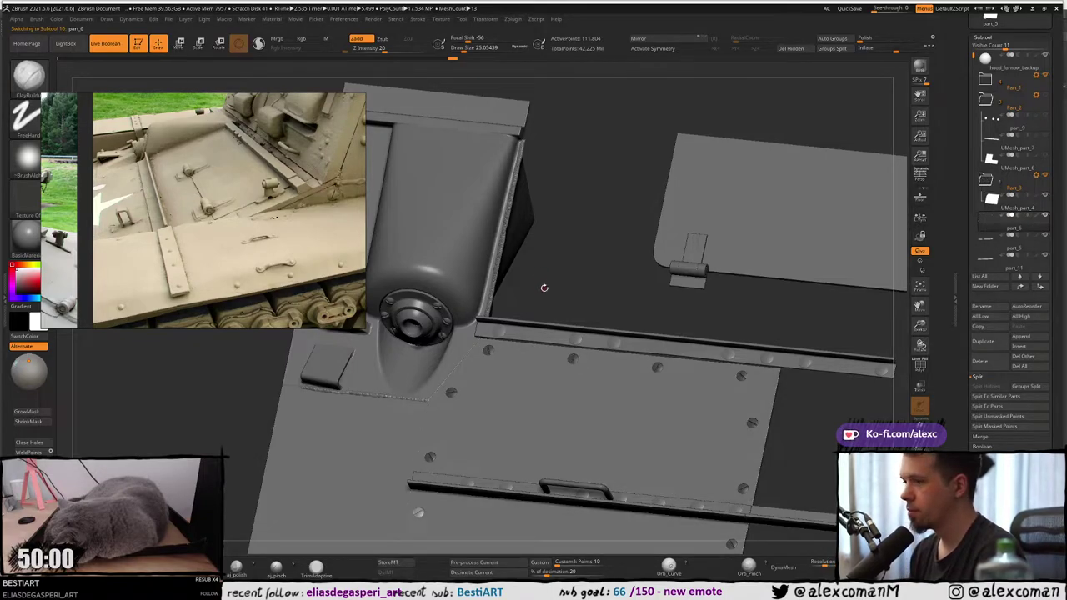
left_click_drag(544, 288, 598, 229, "alt")
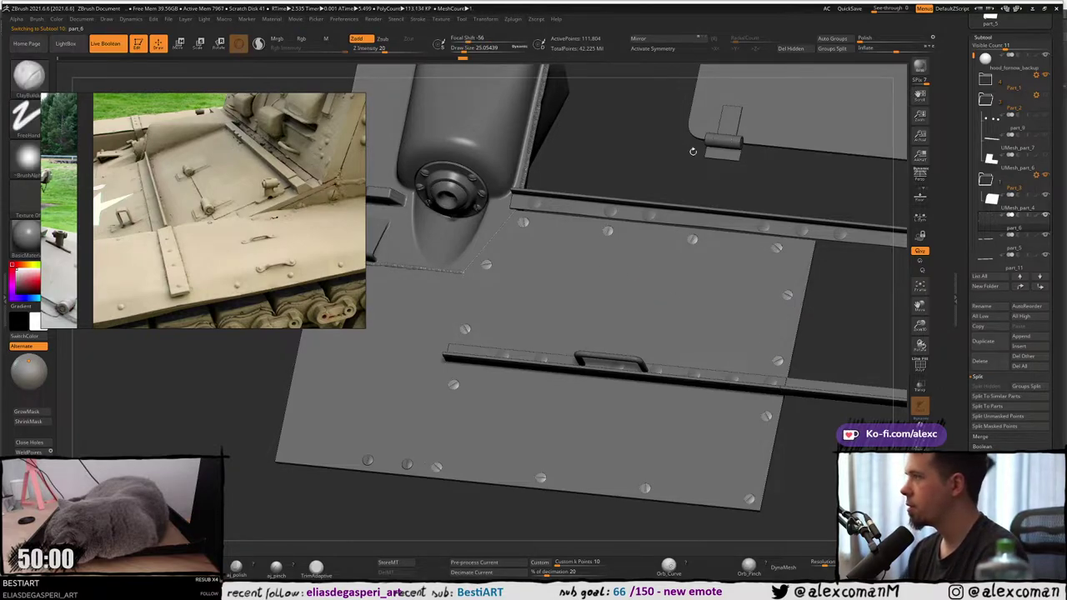
left_click_drag(993, 199, 994, 198)
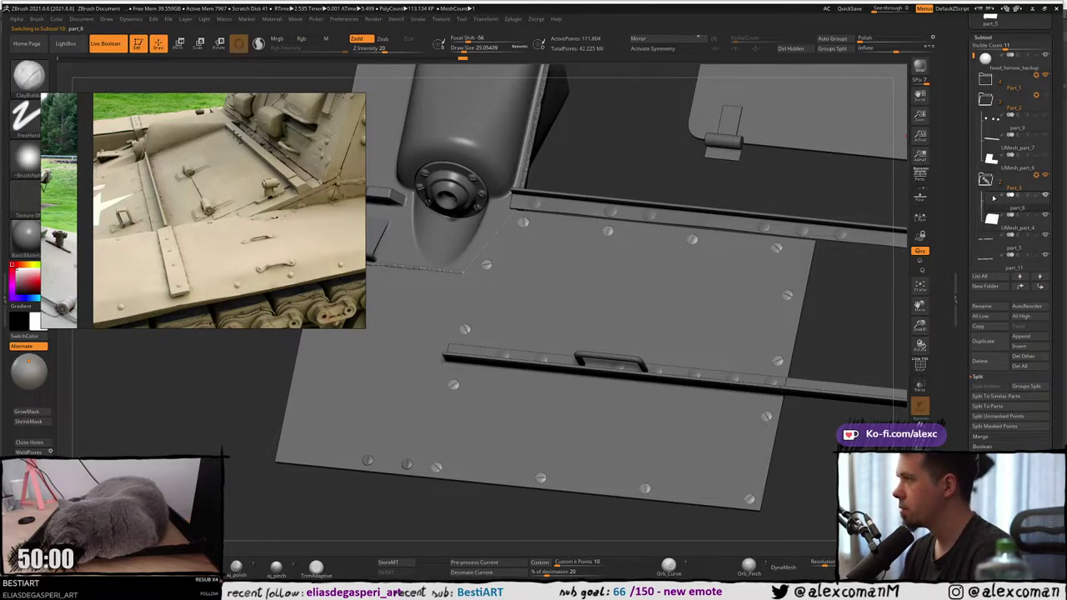
left_click(482, 354, "alt")
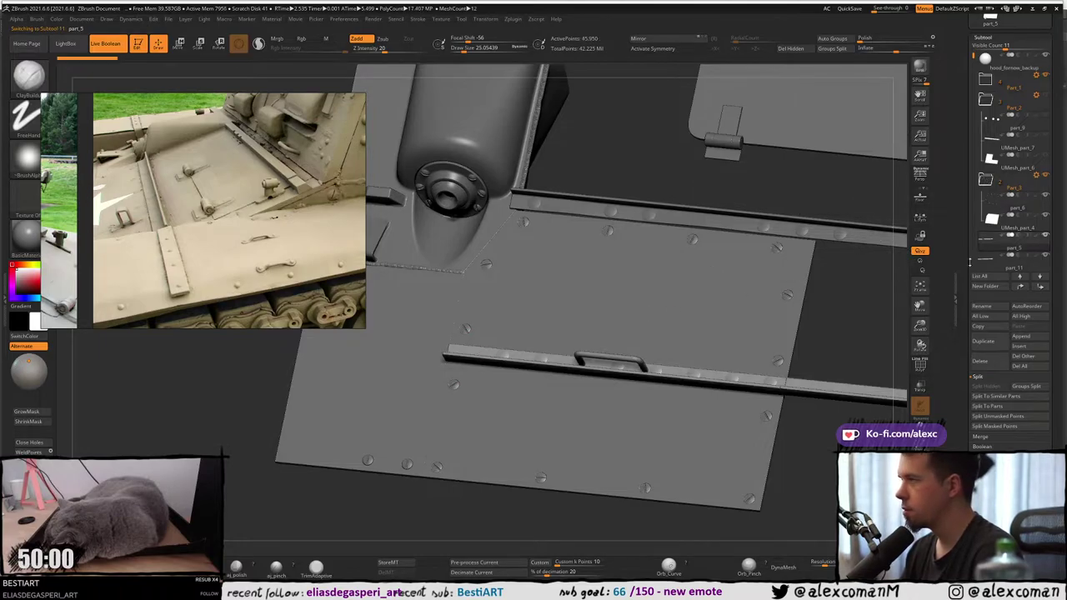
left_click_drag(991, 197, 991, 197)
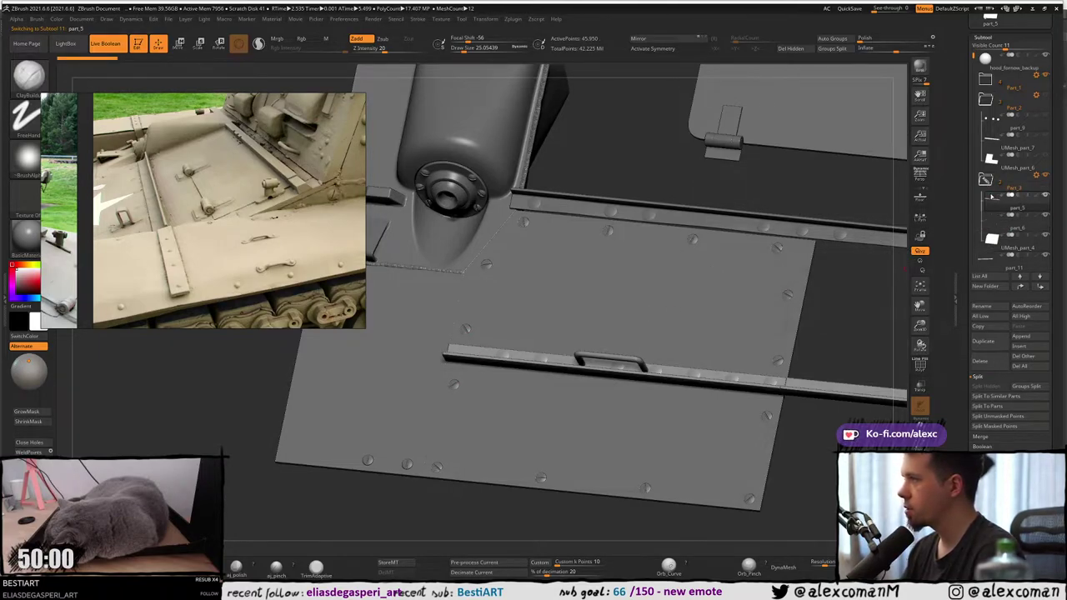
Move the upper rail strip, part_11, and its rivets, part_10, into the Part_3 folder.
left_click(584, 205, "alt")
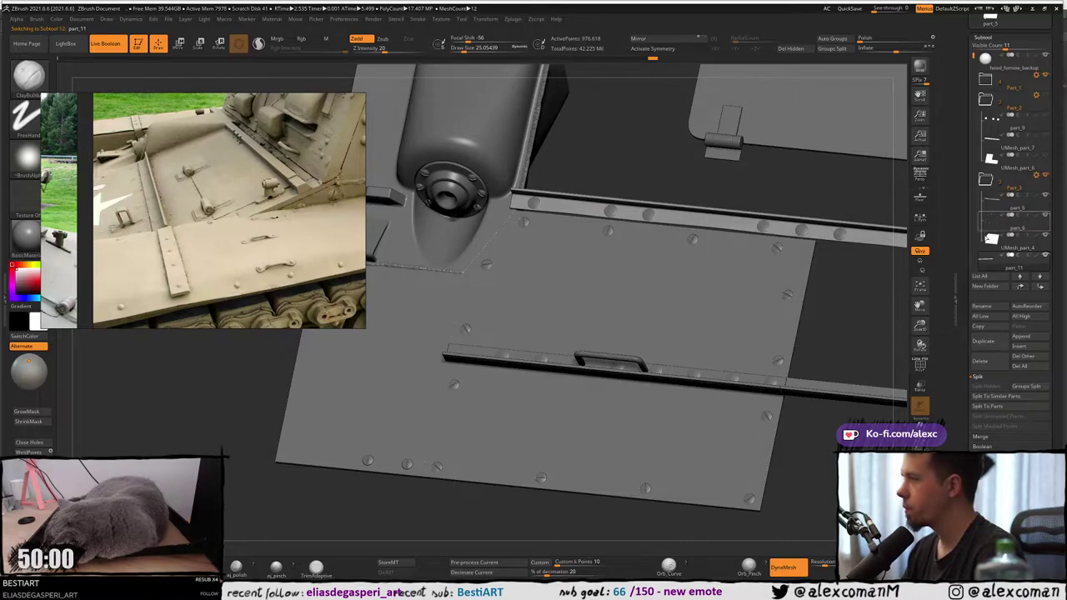
left_click_drag(990, 268, 996, 200)
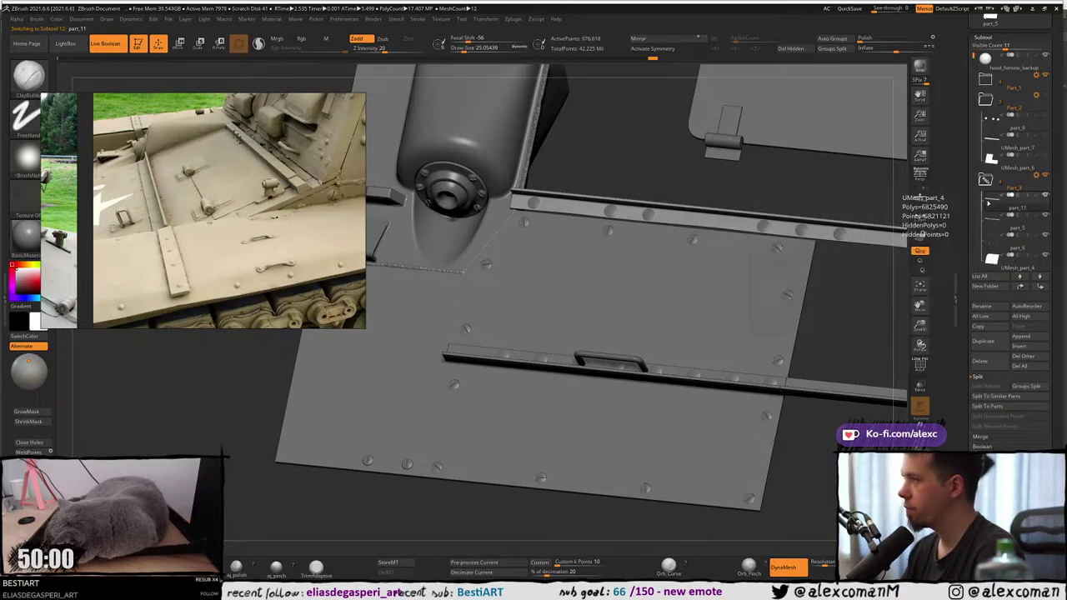
left_click(535, 202, "alt")
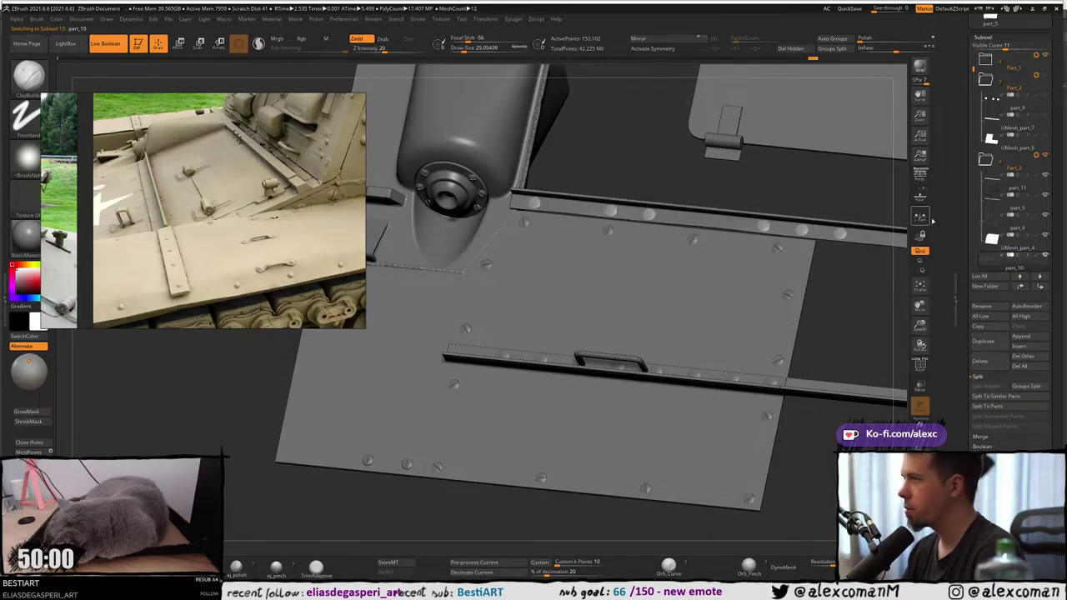
left_click_drag(988, 182, 989, 183)
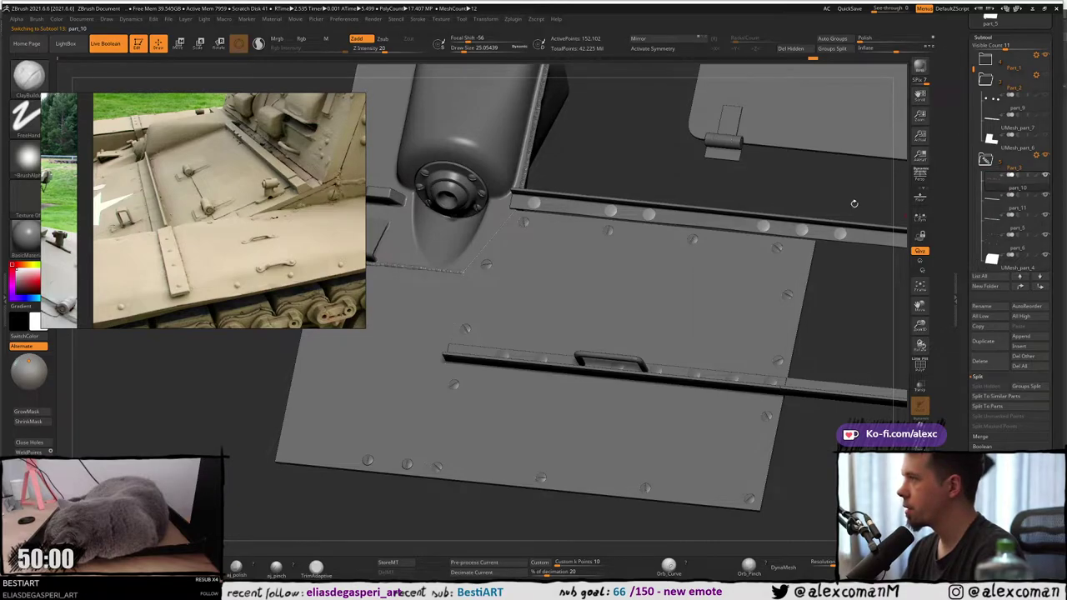
Check the subtools grouped for the plate, collapse the Part_3 and Part_2 folders, and hide Part_3.
right_click_drag(590, 338, 587, 308, "alt")
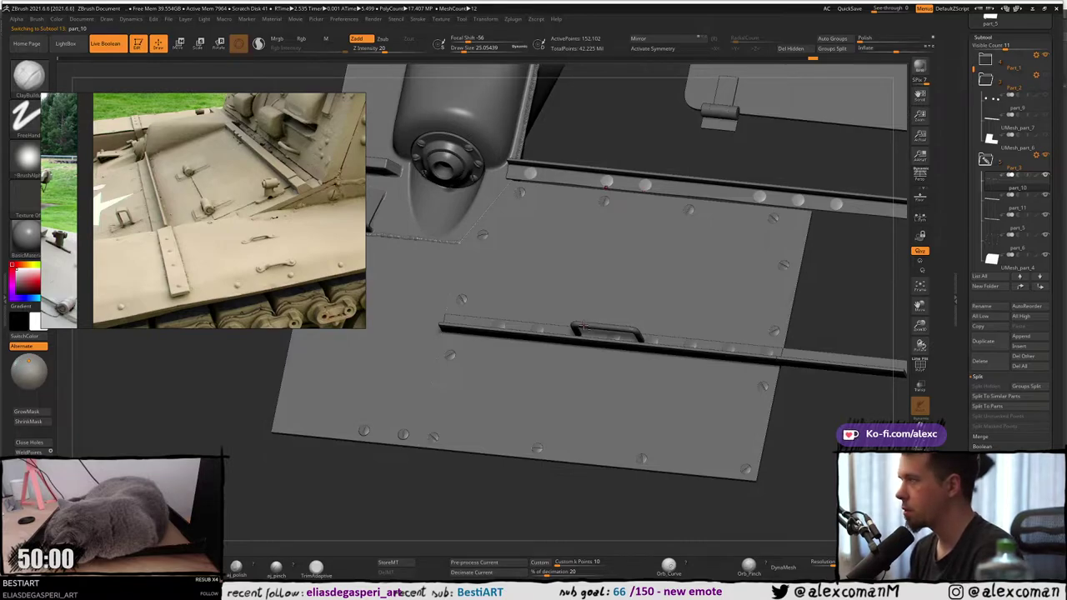
left_click(583, 328, "alt")
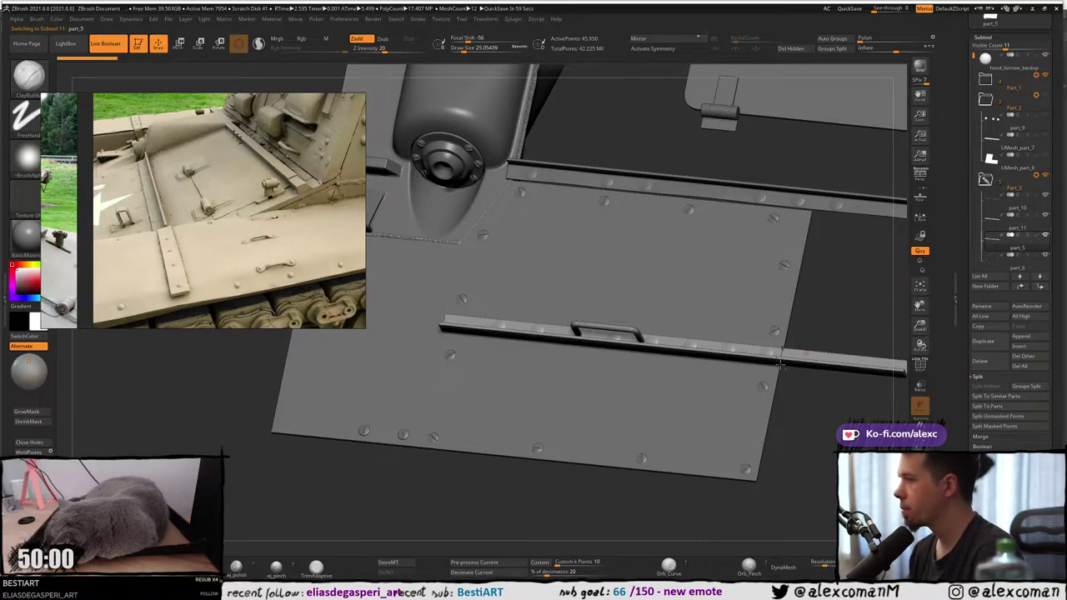
left_click(745, 470, "alt")
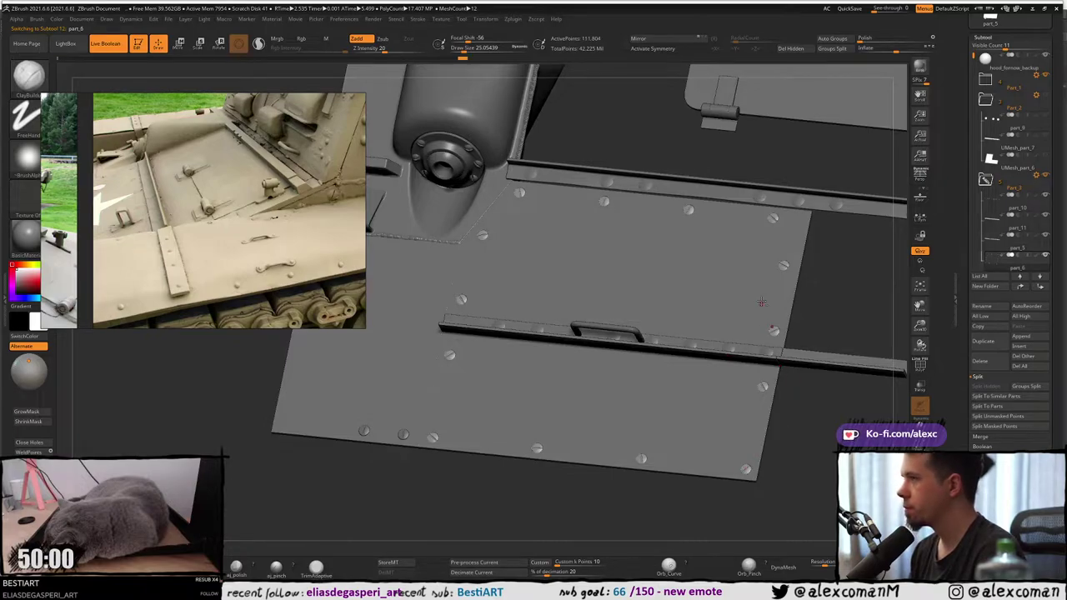
right_click_drag(761, 302, 764, 248)
left_click(756, 213, "alt")
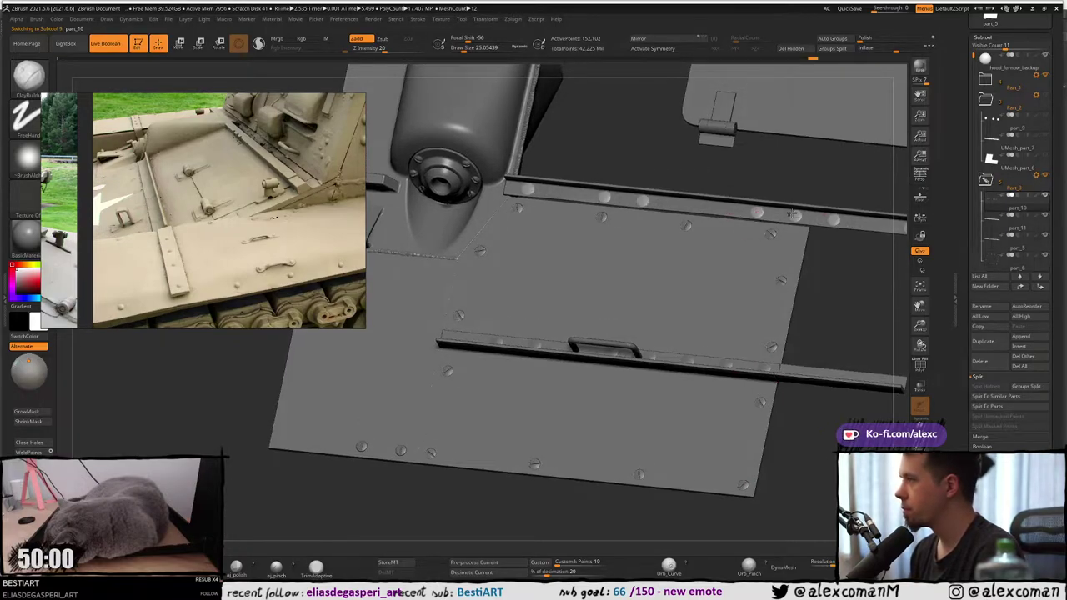
left_click(988, 182)
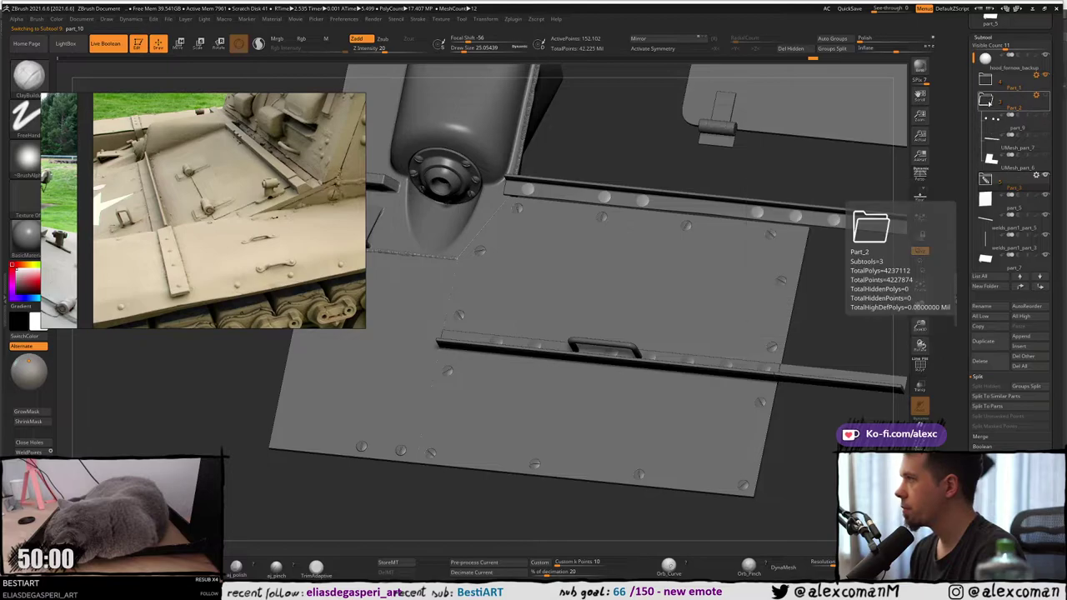
left_click(986, 99)
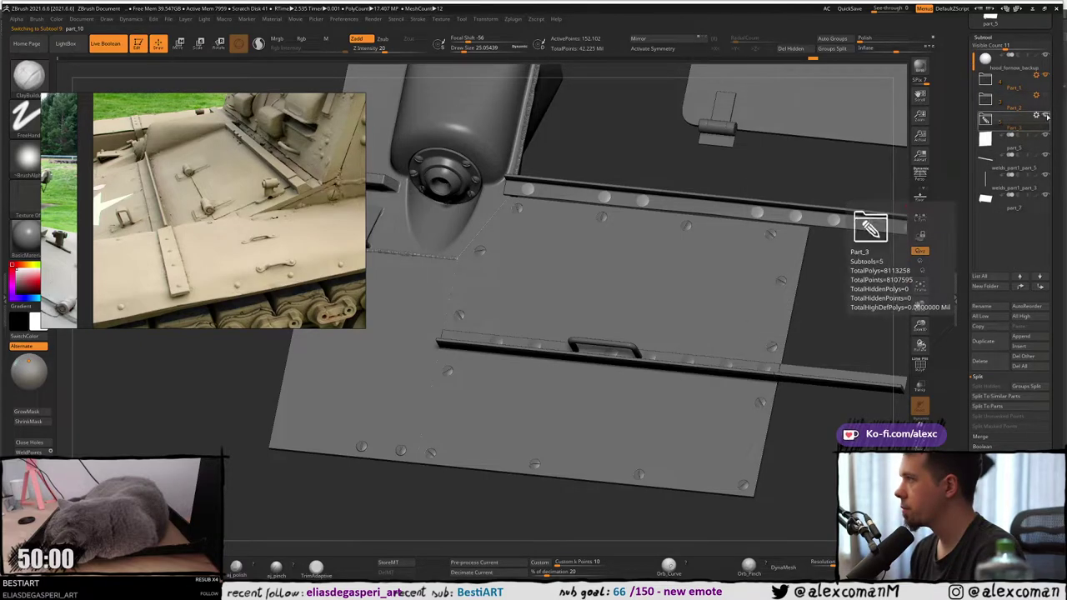
left_click(1047, 118)
Place the remaining lower plate, part_5, in a new subtool folder named Part_4.
left_click_drag(614, 241, 746, 259)
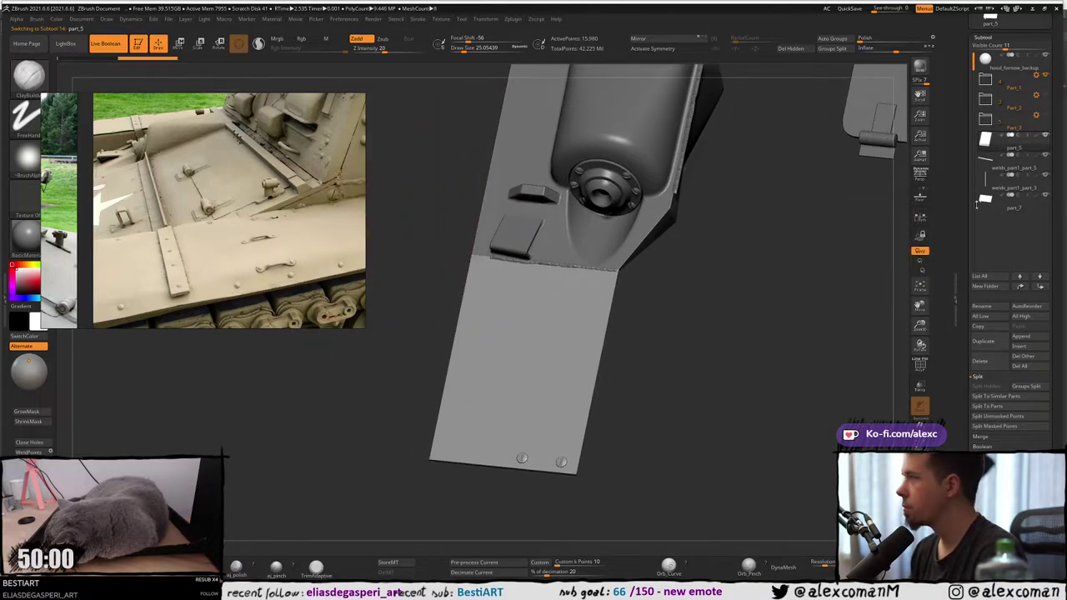
left_click(987, 288)
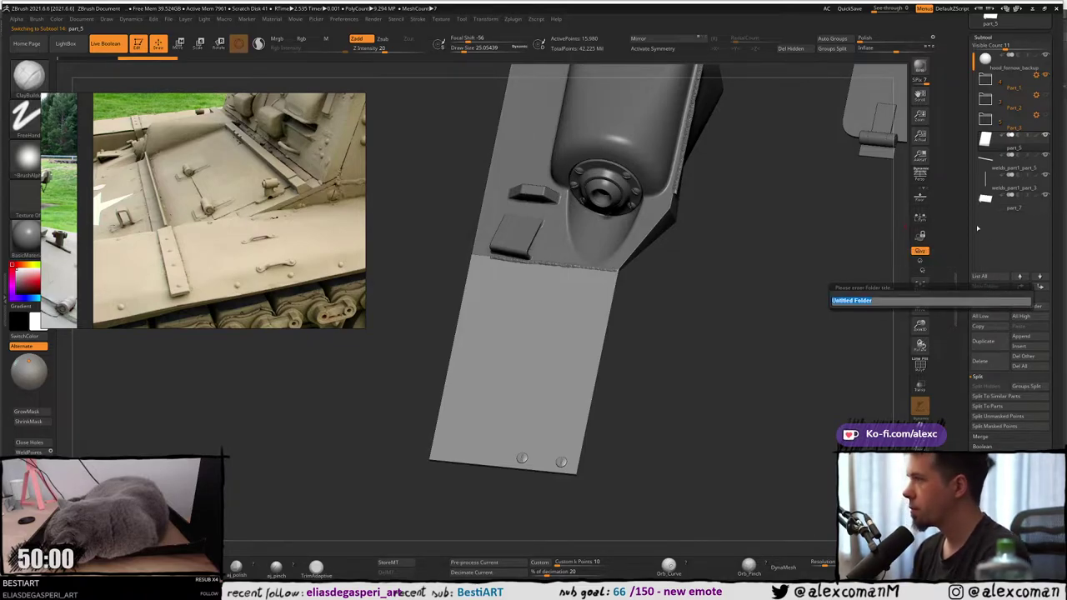
type("Part_4")
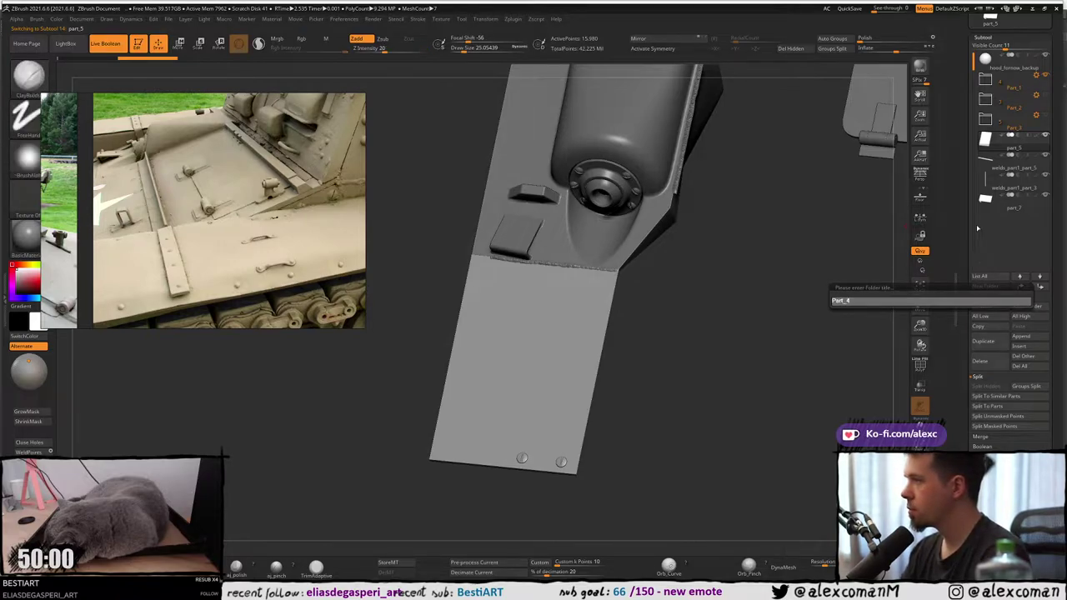
key("Return")
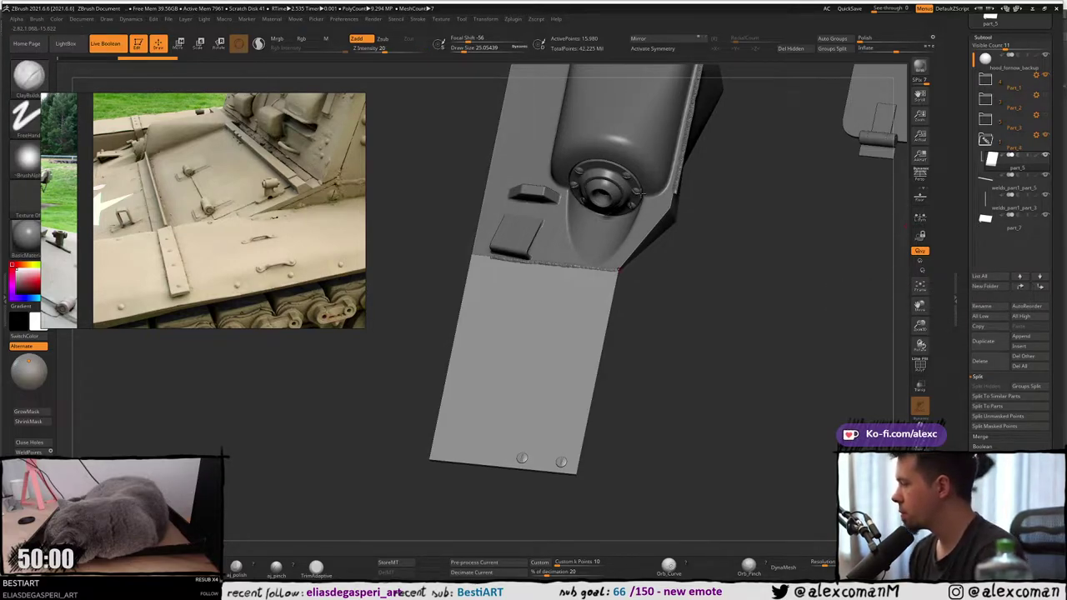
Inspect the weld seam between the lower plate and the body, and hide the Part_4 folder.
right_click_drag(634, 255, 631, 266, "alt")
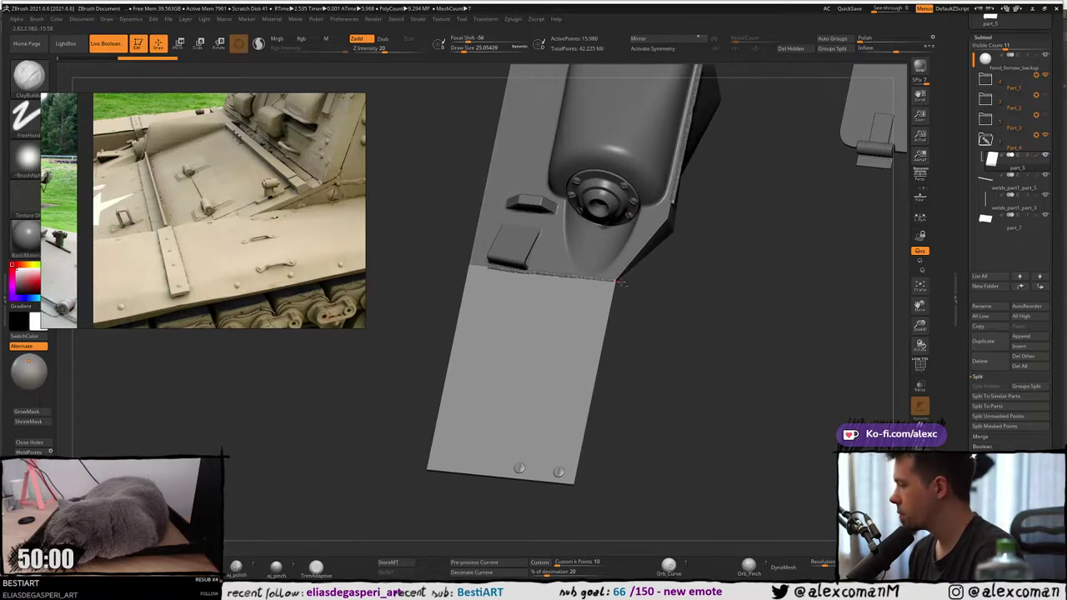
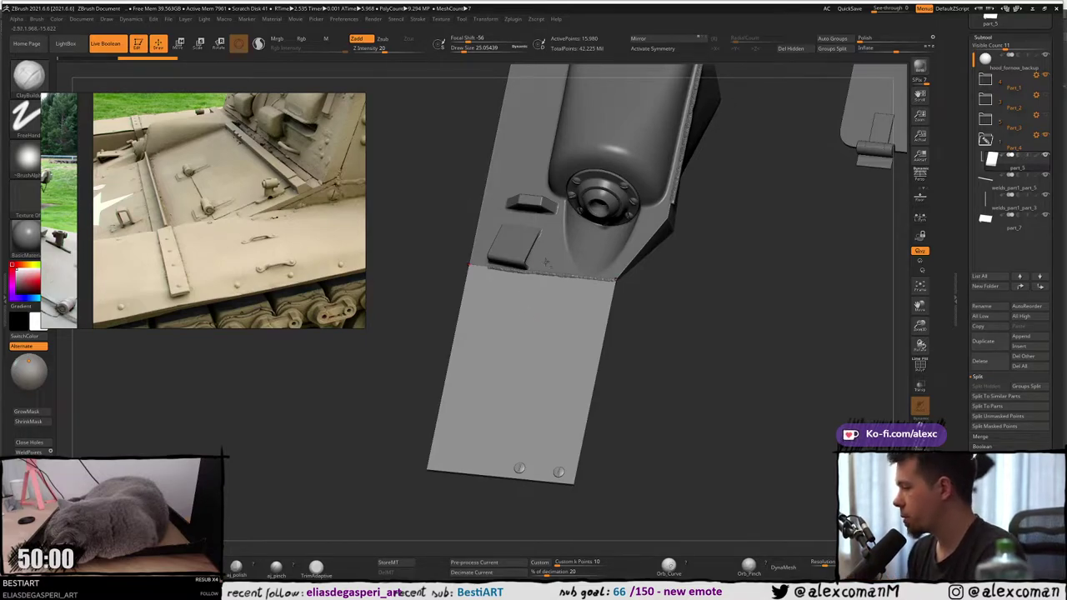
mouse_move(528, 275)
right_mouse_down("alt")
mouse_move(531, 296)
mouse_move(530, 258)
right_mouse_up("alt")
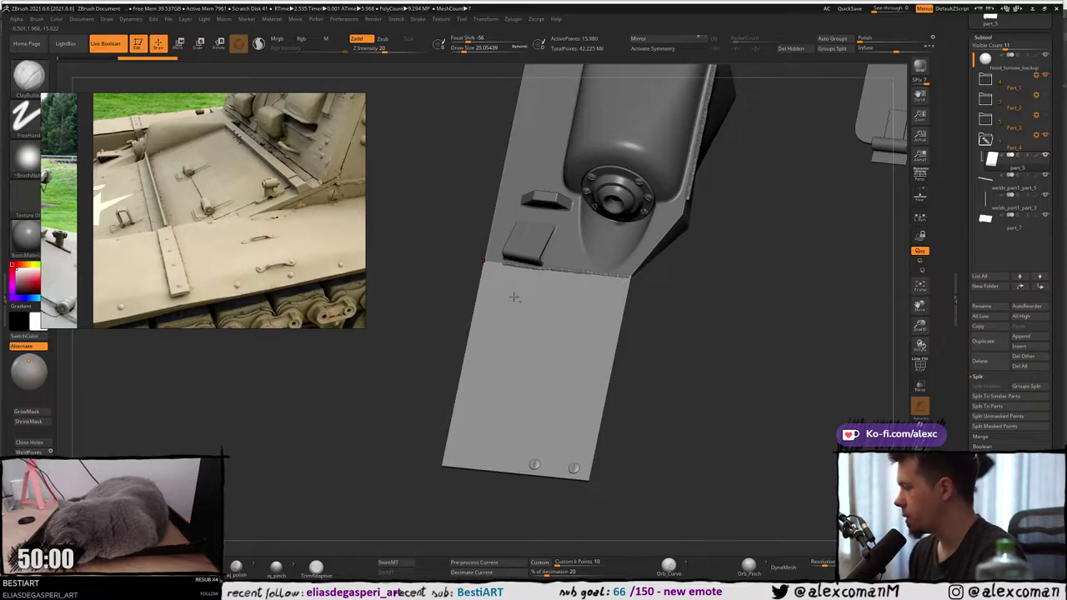
right_click_drag(514, 287, 816, 262)
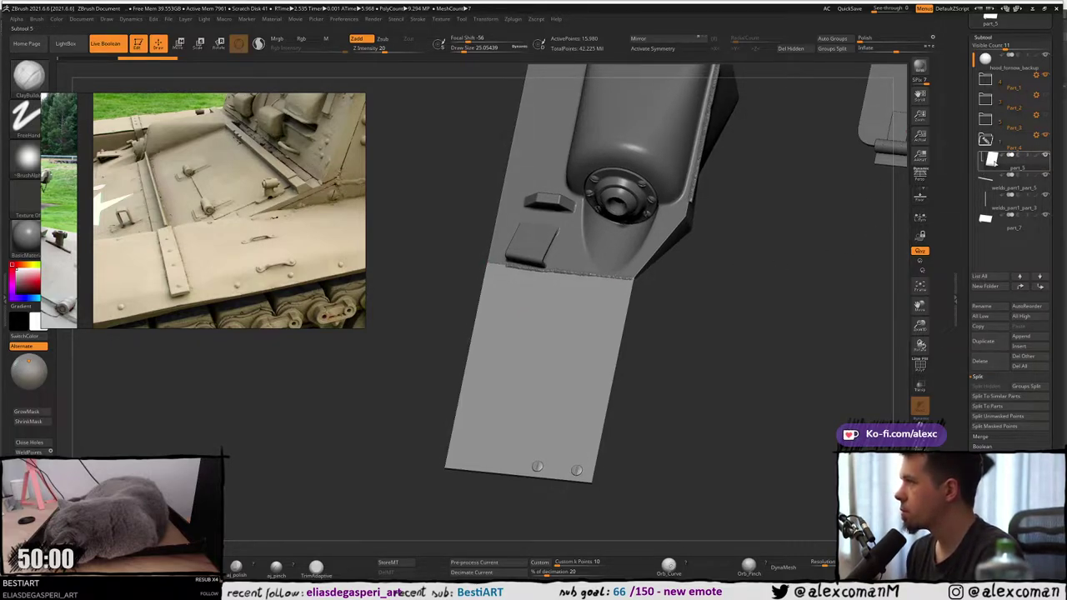
mouse_move(993, 177)
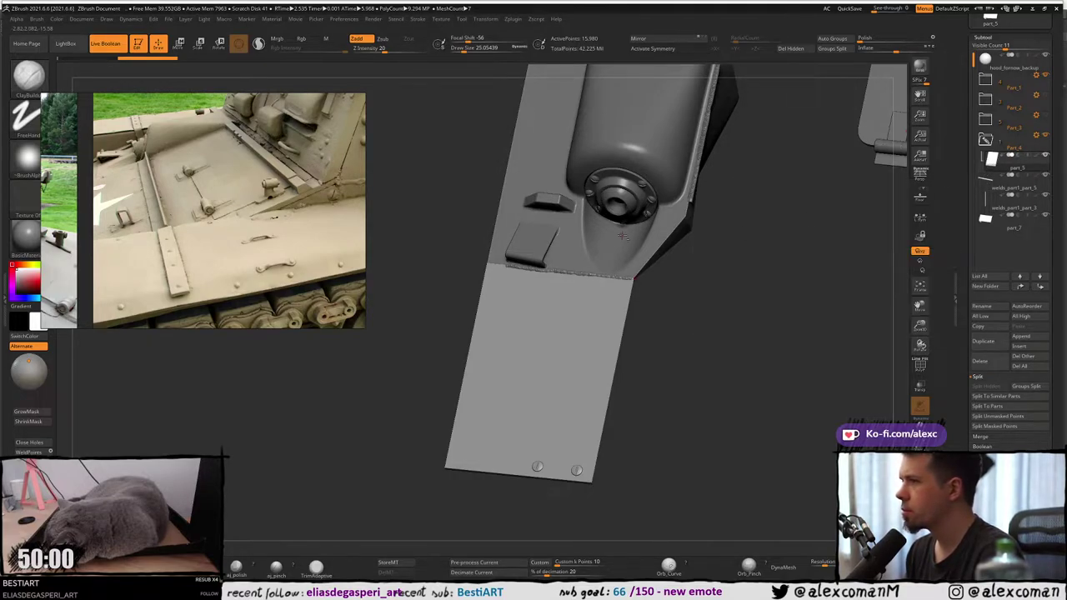
left_click(648, 260)
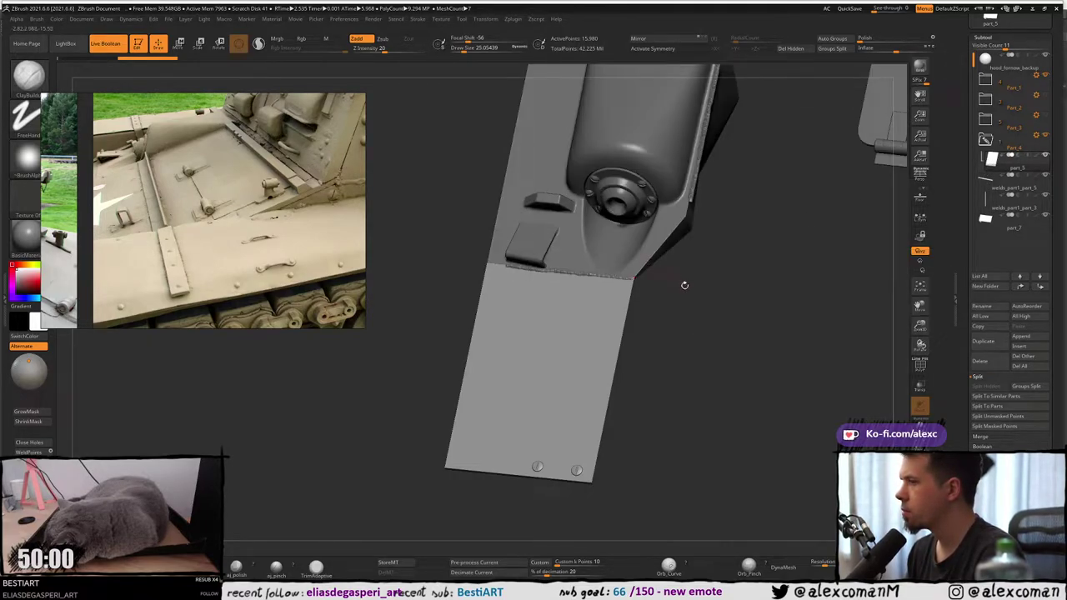
left_click(1045, 136)
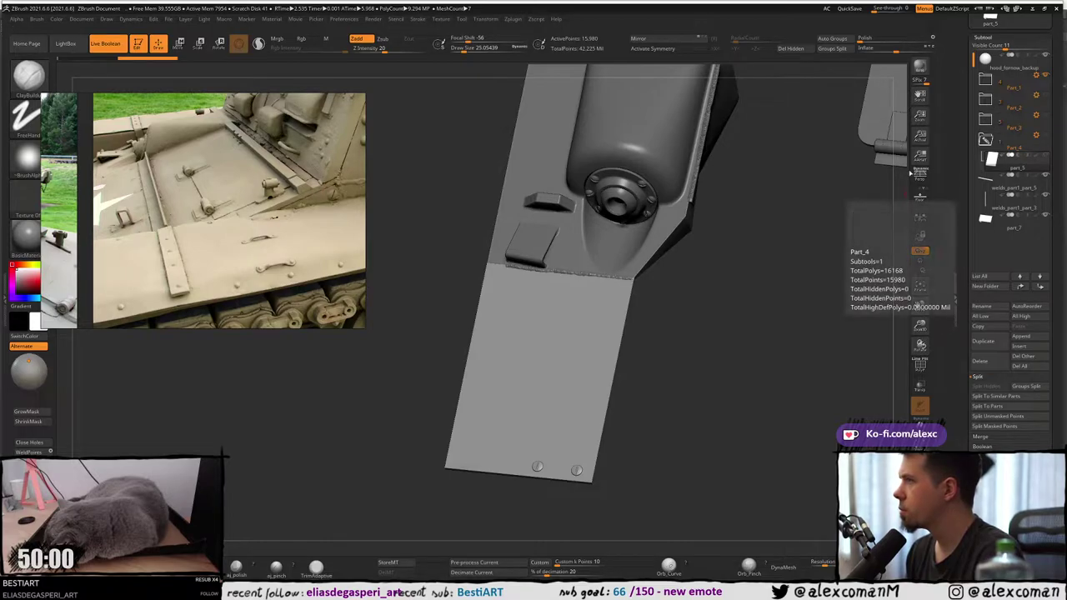
Move the welds_part1_part_5 subtool into the Part_4 folder and select the welds_part1_part_3 subtool.
left_click(676, 183, "alt")
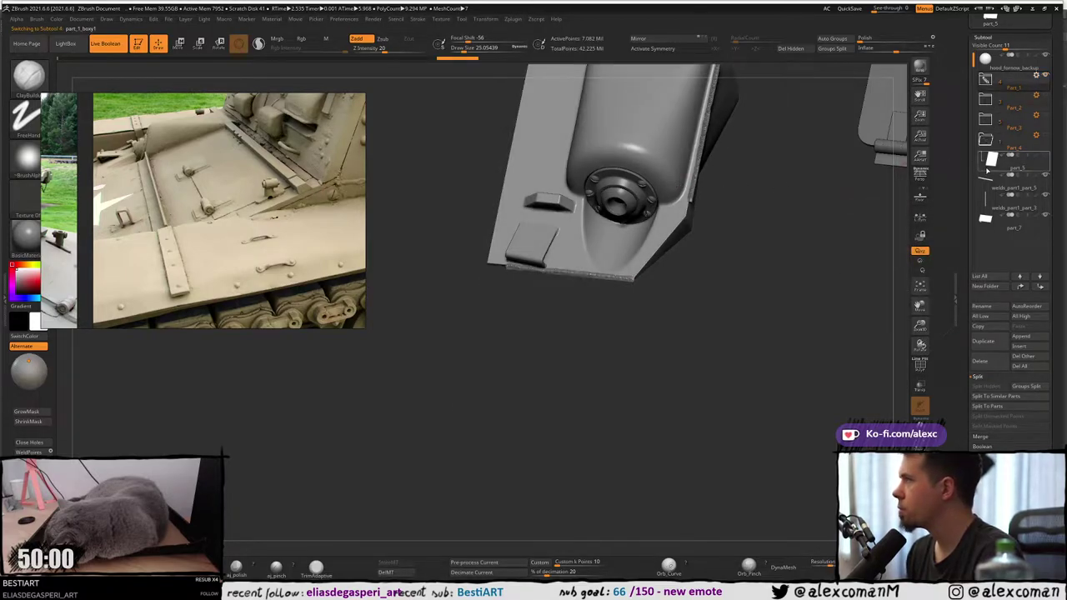
left_click(988, 165)
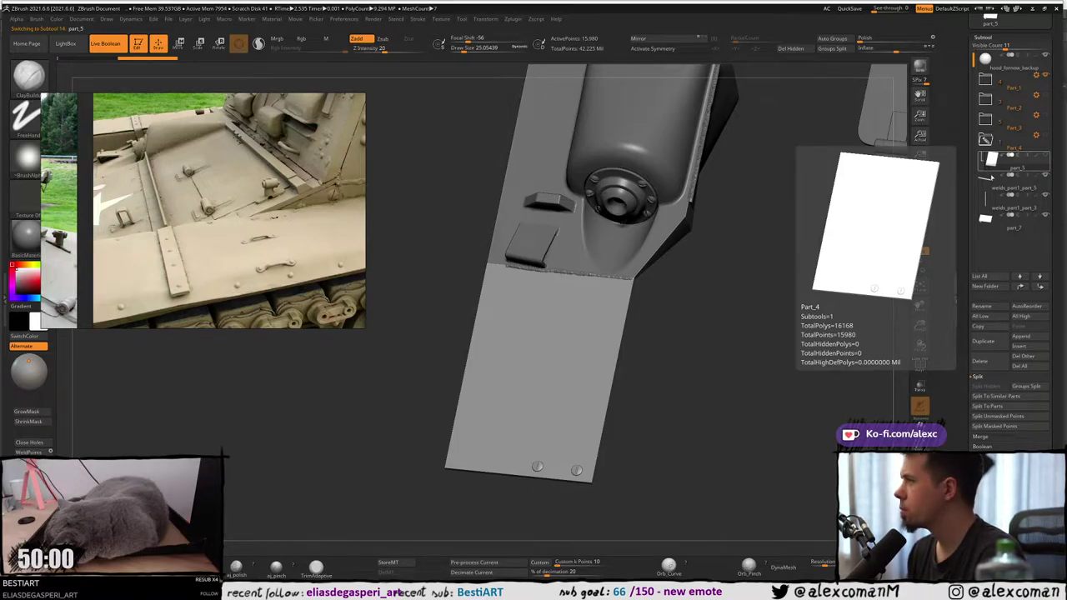
left_click(985, 182)
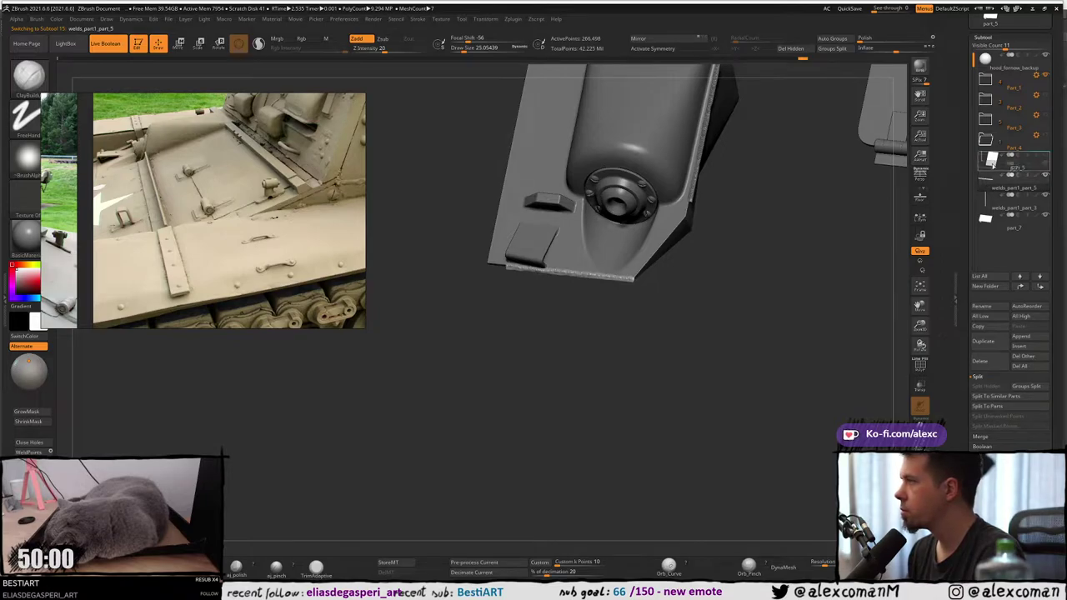
left_click_drag(994, 156, 993, 190)
left_click(986, 202)
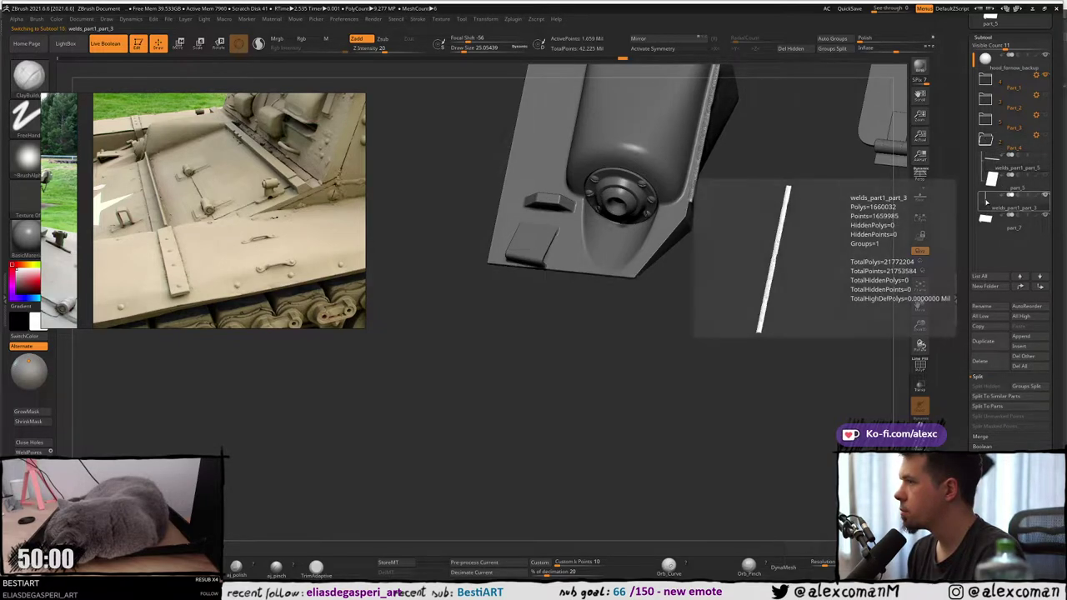
Move the welds_part1_part_3 subtool into the Part_1 folder, select part_7, and hide the Part_1 folder.
left_click_drag(811, 230, 784, 303, "alt")
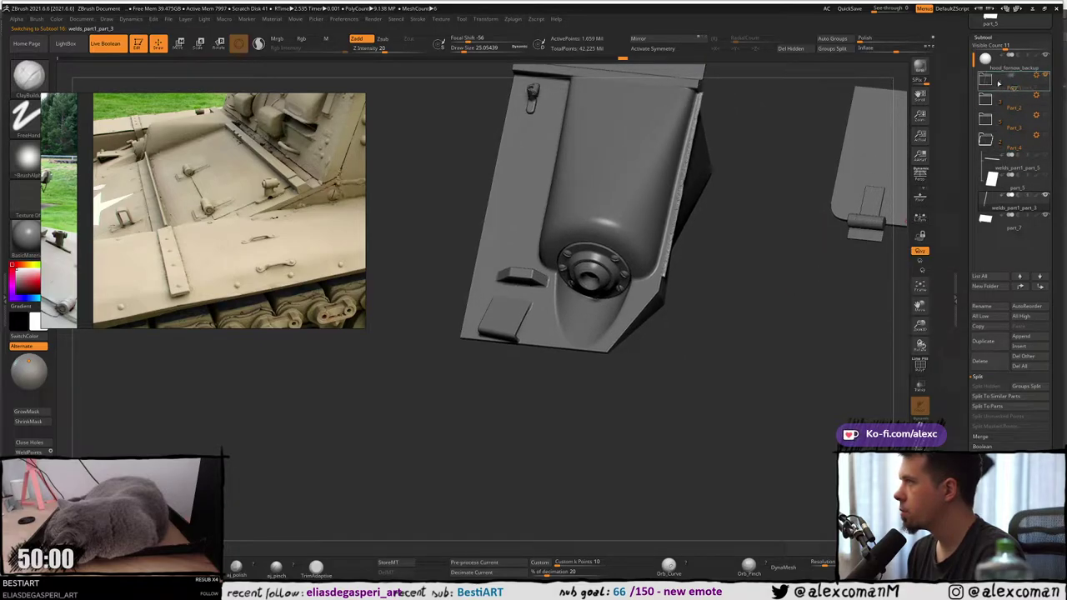
left_click_drag(998, 83, 996, 82)
left_click(991, 202)
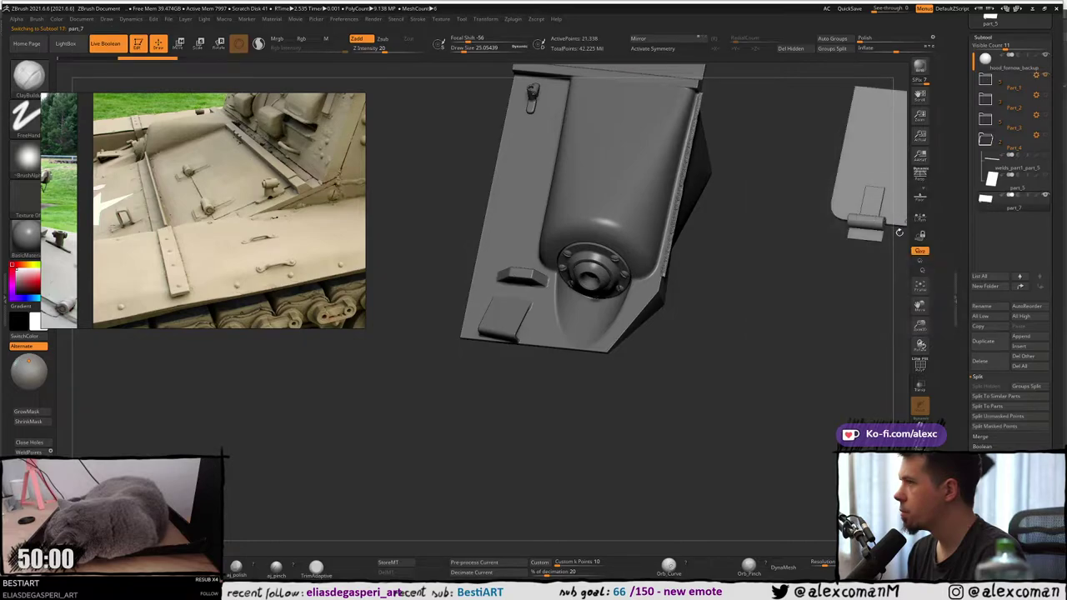
left_click_drag(898, 233, 611, 261)
left_click(1045, 76)
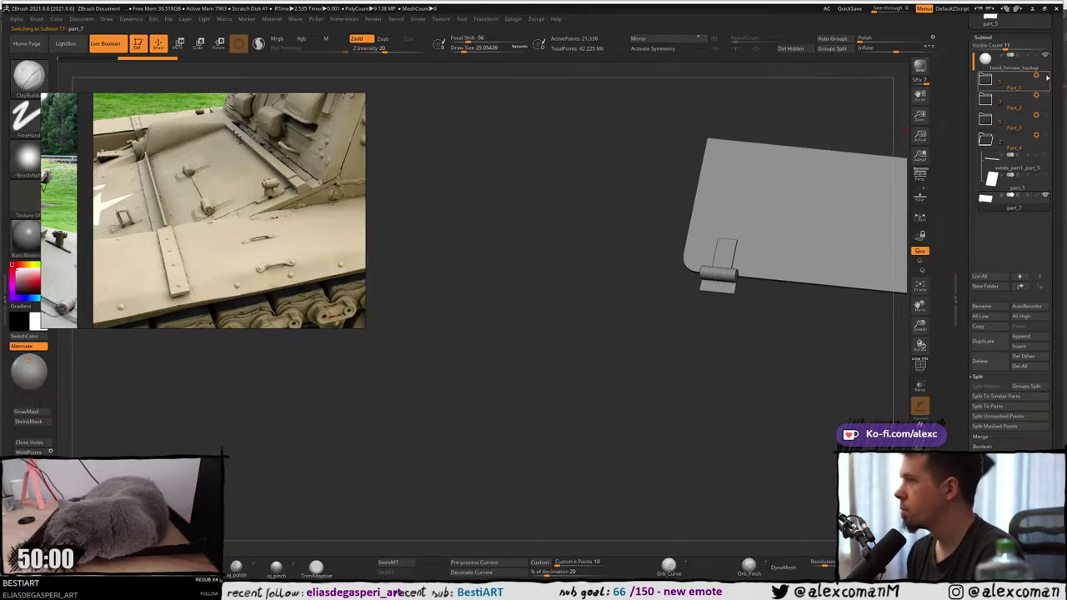
Show the polygroups on the part_7 plate and its hinge, and assign a separate polygroup to each disconnected piece with Auto Groups.
right_click_drag(679, 221, 612, 288, "alt")
left_click_drag(788, 371, 488, 269, "ctrl+shift")
left_click(481, 279, "ctrl+shift")
right_click_drag(538, 286, 564, 357, "ctrl")
key("shift+f")
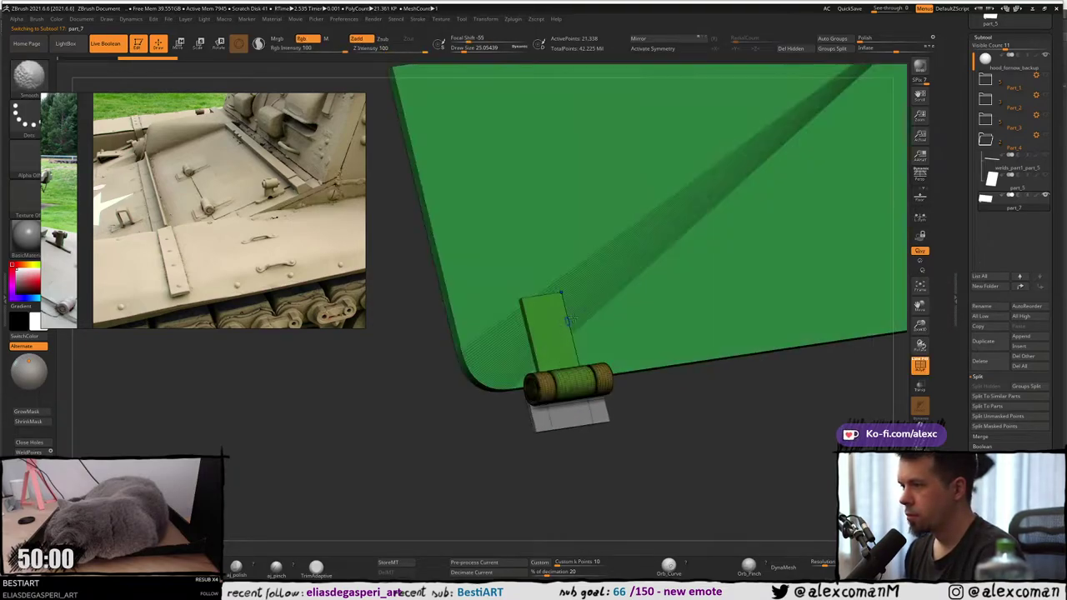
right_click_drag(569, 319, 553, 271, "alt")
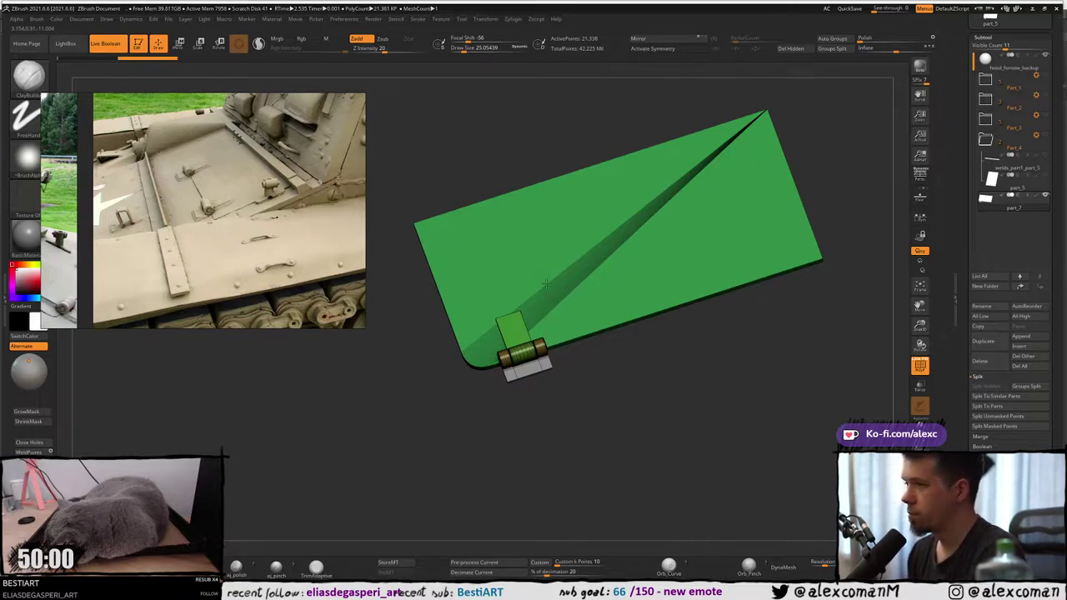
mouse_move(546, 282)
right_mouse_down()
mouse_move(630, 238)
mouse_move(616, 227)
right_mouse_up()
right_click_drag(616, 227, 612, 299, "alt")
right_click_drag(612, 298, 708, 306)
left_click(838, 41)
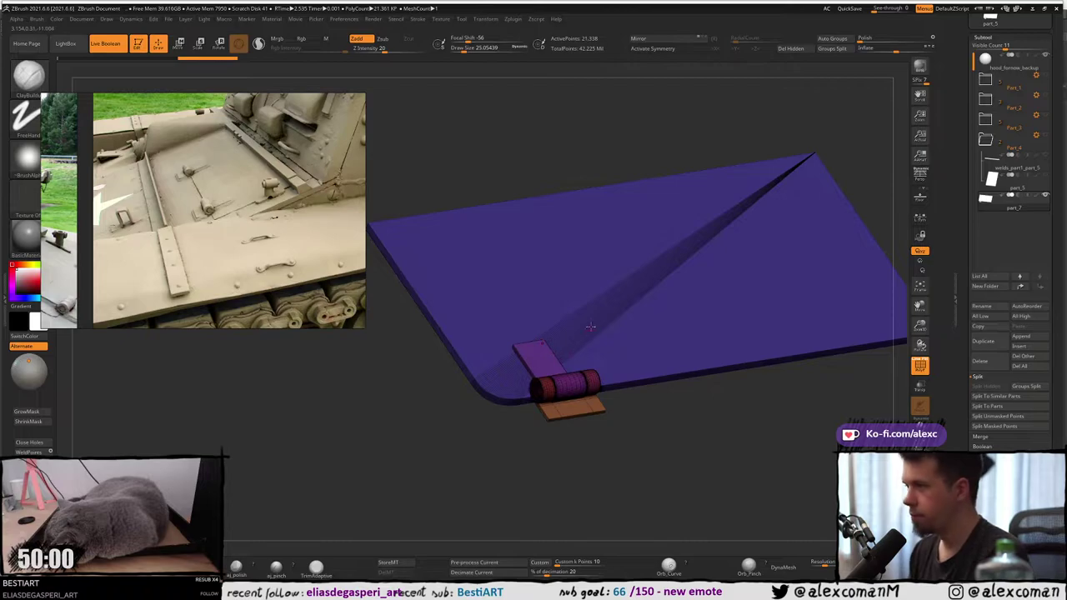
Hide the plate, combine all the hinge pieces into a single polygroup, and unhide the whole mesh.
key("s")
left_click_drag(580, 299, 591, 297)
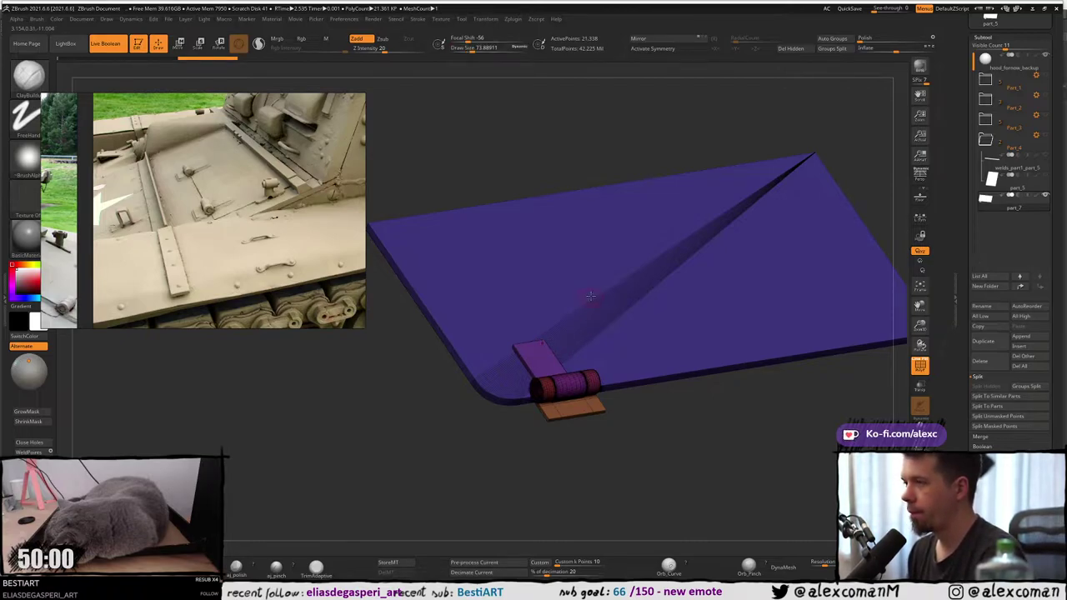
key("ctrl+shift")
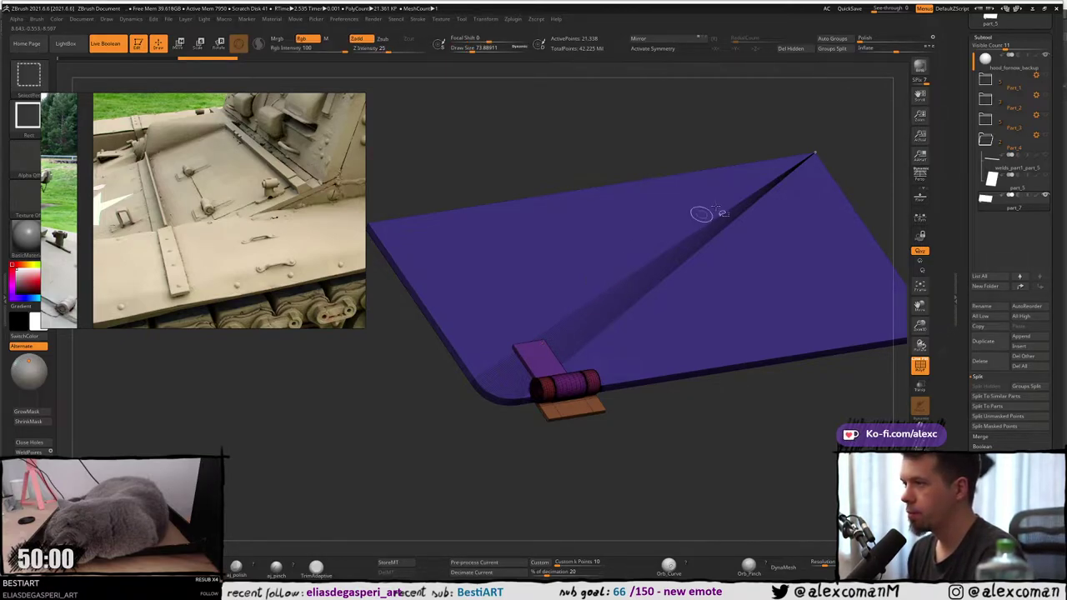
left_click(814, 153, "ctrl+shift")
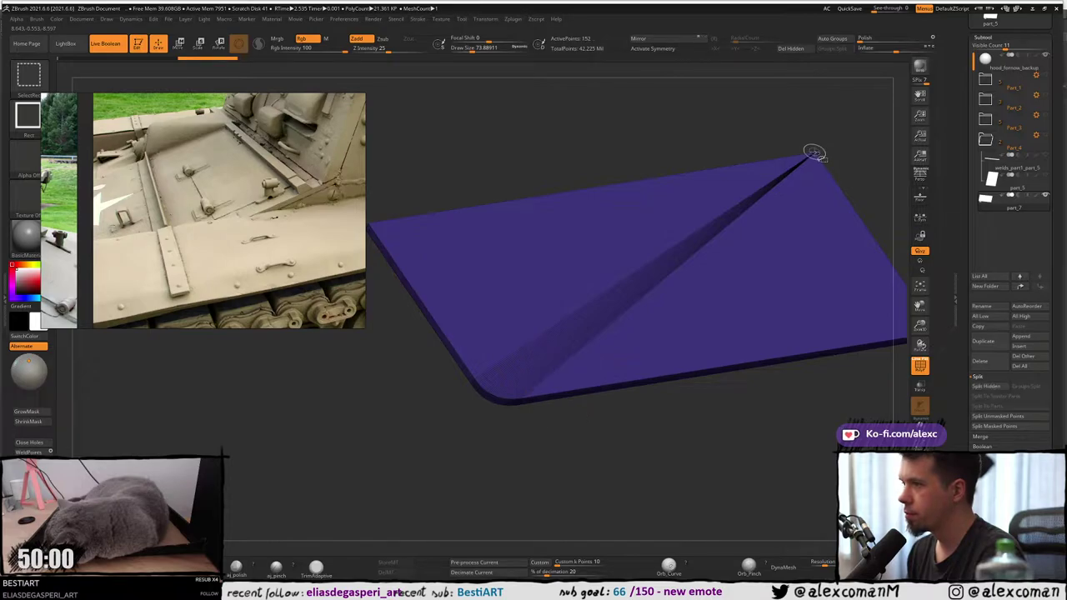
left_click(814, 153, "ctrl+shift")
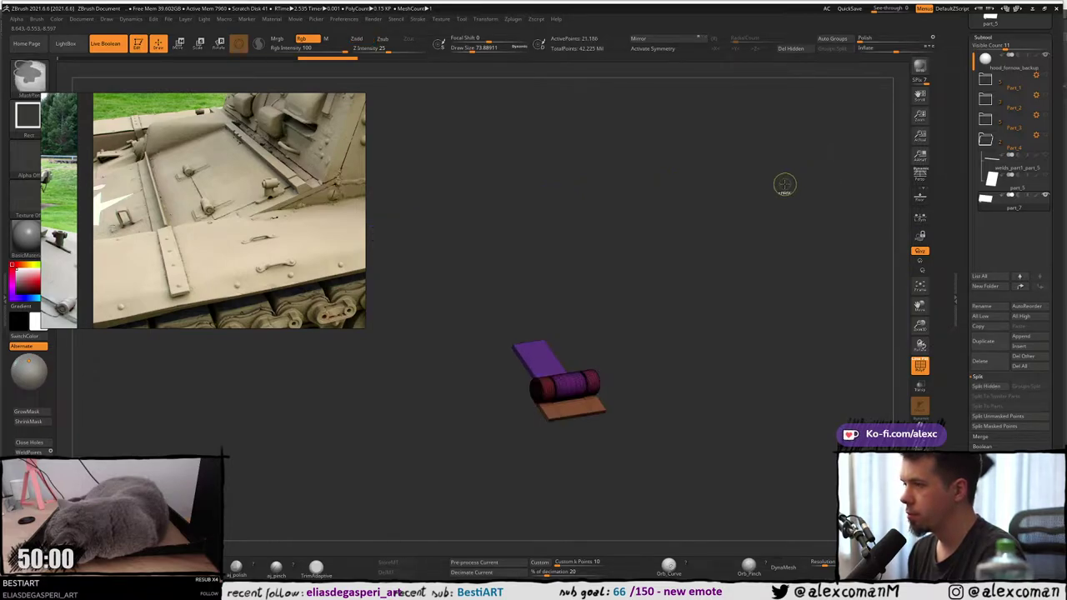
key("ctrl+shift")
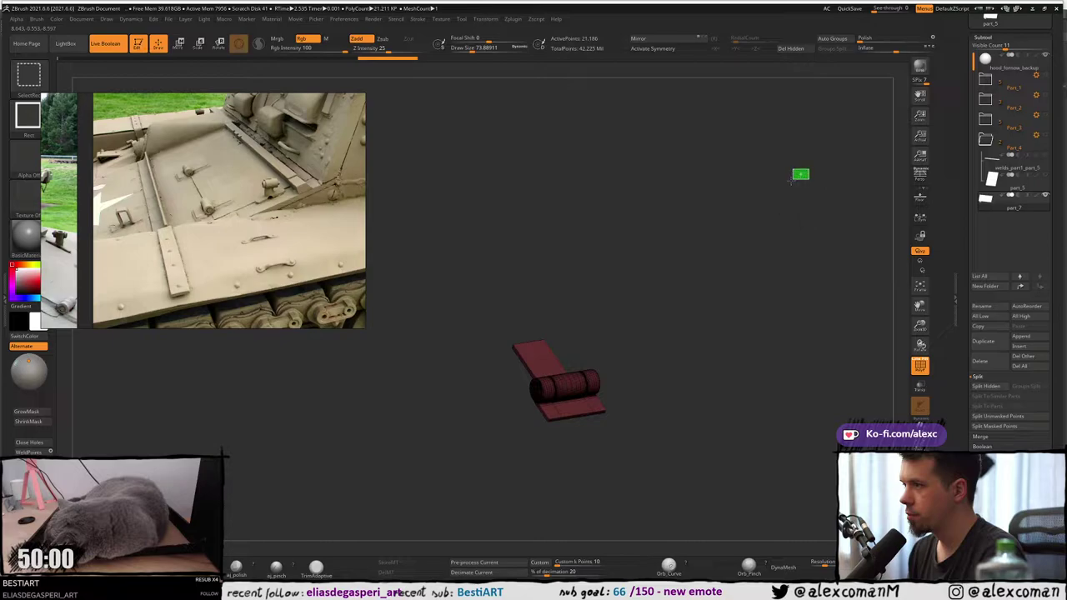
left_click(798, 174, "ctrl+shift")
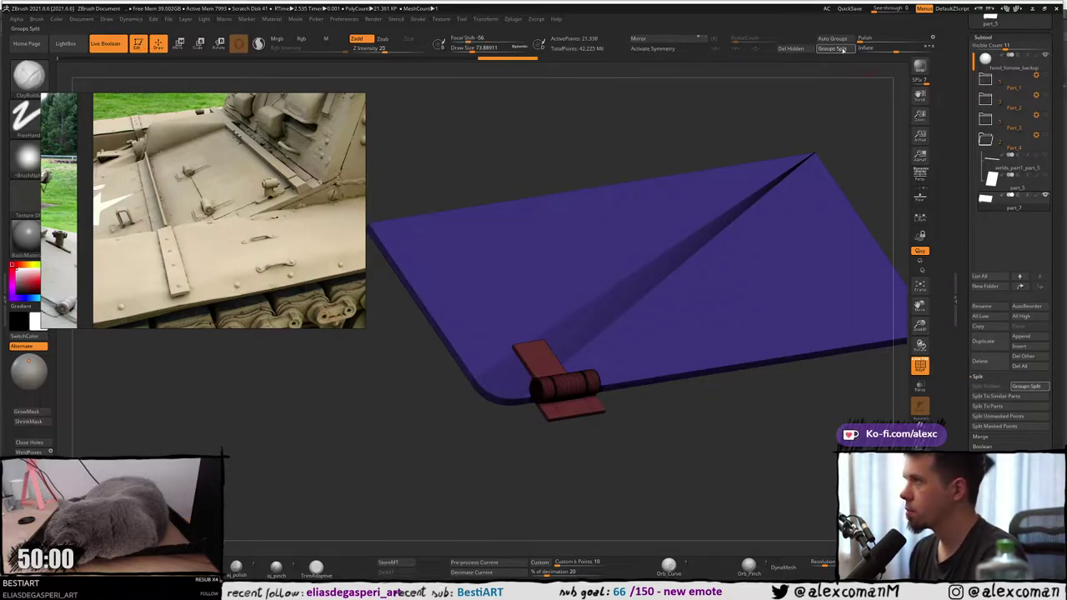
Split the hinge from the part_7 plate into its own subtool by polygroup.
left_click(843, 50)
left_click(780, 65)
mouse_move(585, 401)
right_mouse_down("alt")
mouse_move(598, 344)
mouse_move(594, 371)
right_mouse_up("alt")
mouse_move(586, 317)
right_mouse_down()
mouse_move(622, 310)
mouse_move(627, 287)
mouse_move(664, 302)
right_mouse_up()
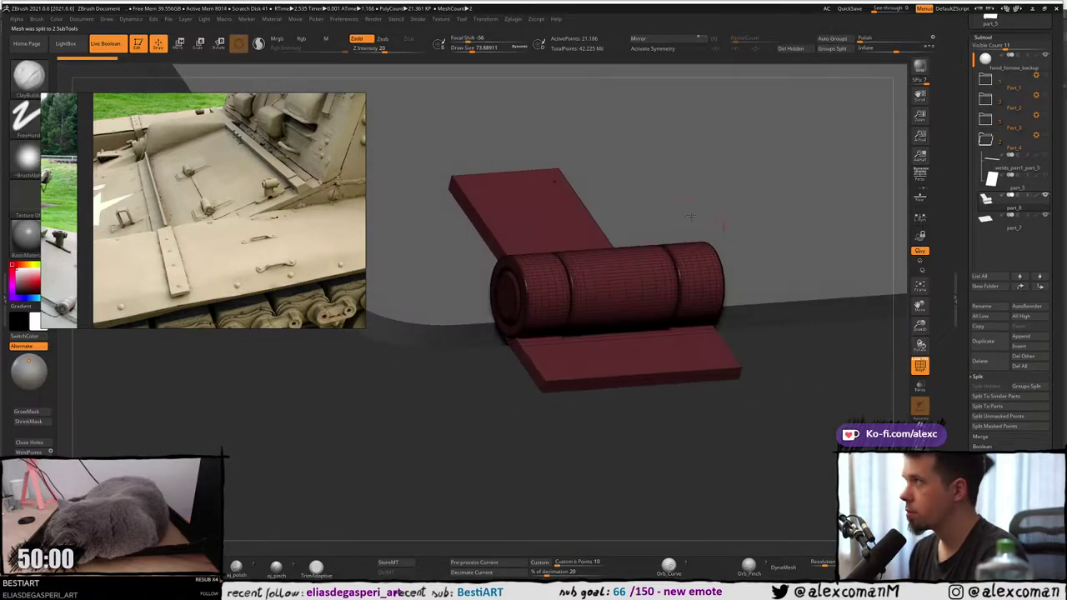
Run Auto Groups on the hinge and isolate the upper leaf with its middle knuckle, hiding the lower leaf, end knuckles and pin.
left_click(832, 38)
right_click_drag(575, 371, 619, 354)
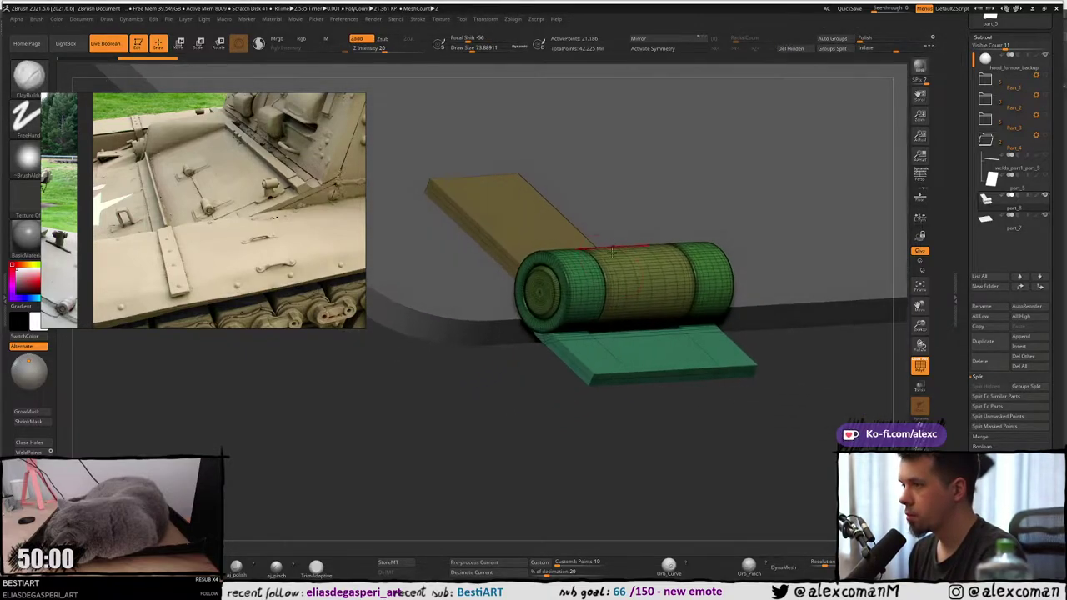
left_click(619, 356, "ctrl+shift")
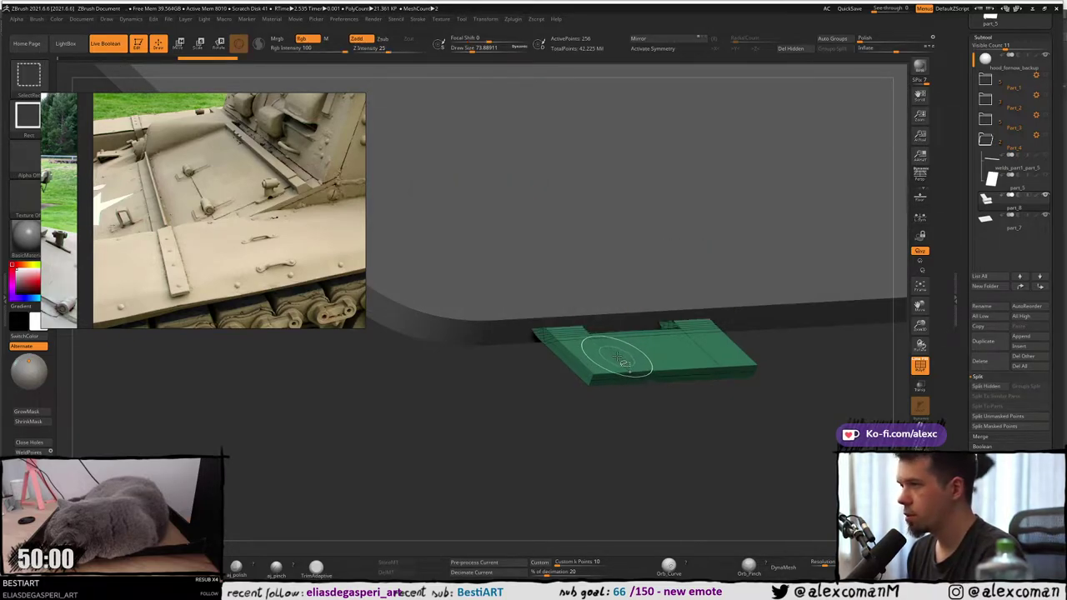
left_click(619, 360, "ctrl+shift")
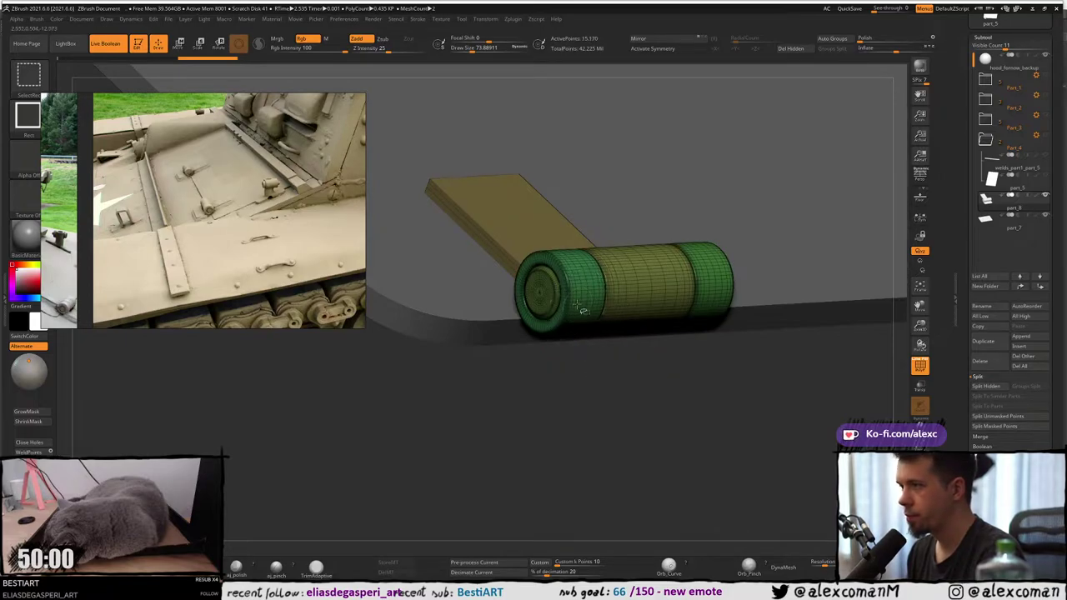
left_click(576, 306, "ctrl+shift")
left_click(711, 285, "ctrl+shift")
left_click(557, 294, "ctrl+shift")
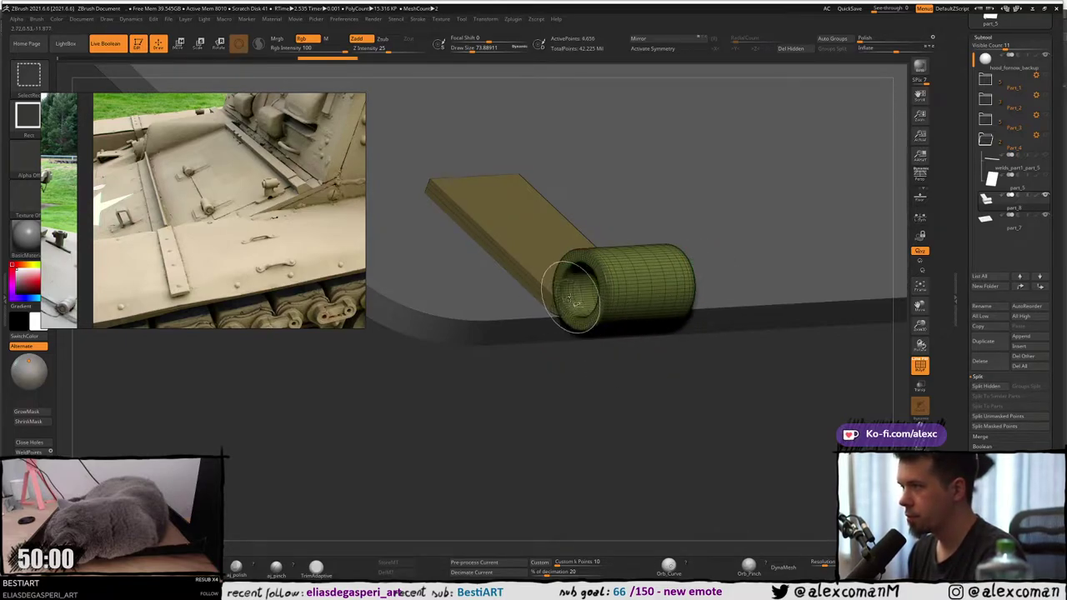
Combine the upper hinge leaf and middle knuckle into one polygroup and unhide the remaining hinge pieces.
right_click_drag(571, 293, 560, 318)
right_click_drag(560, 318, 575, 369, "alt")
key("shift+f")
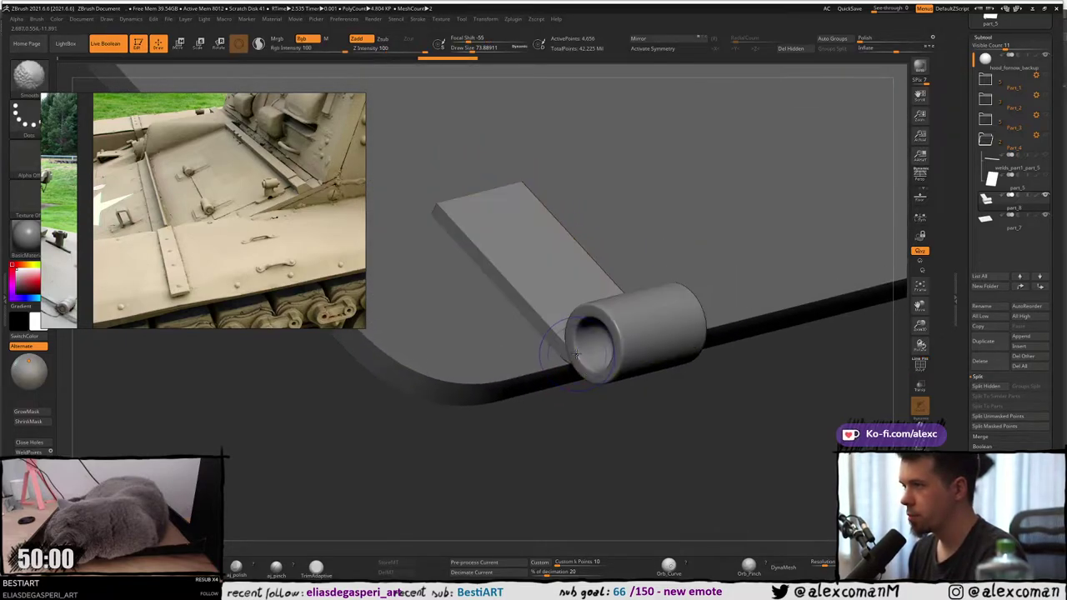
key("shift+f")
key("ctrl+w")
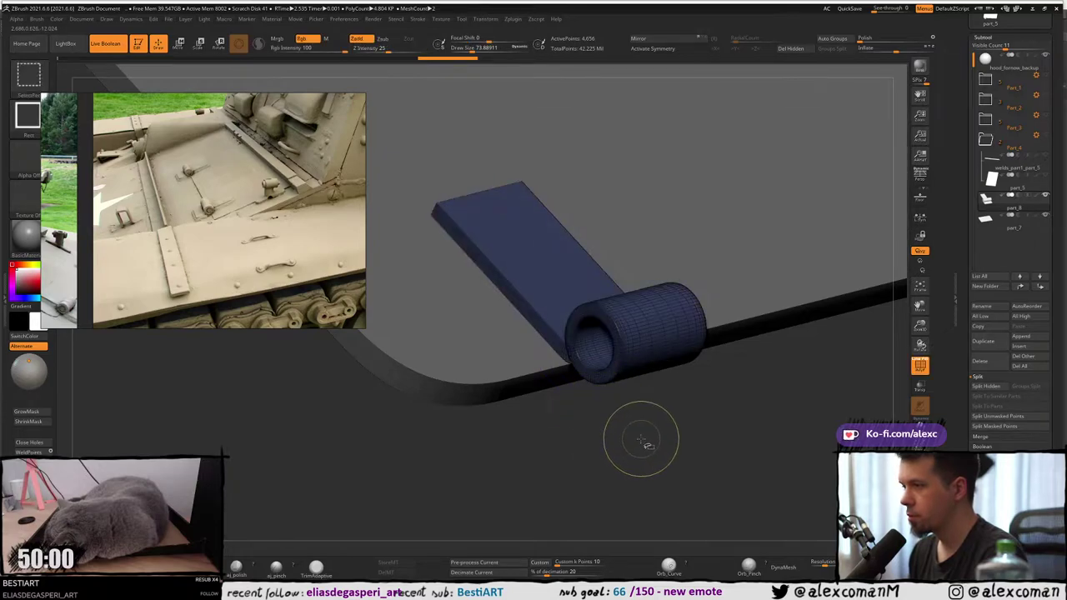
left_click(641, 440, "ctrl+shift")
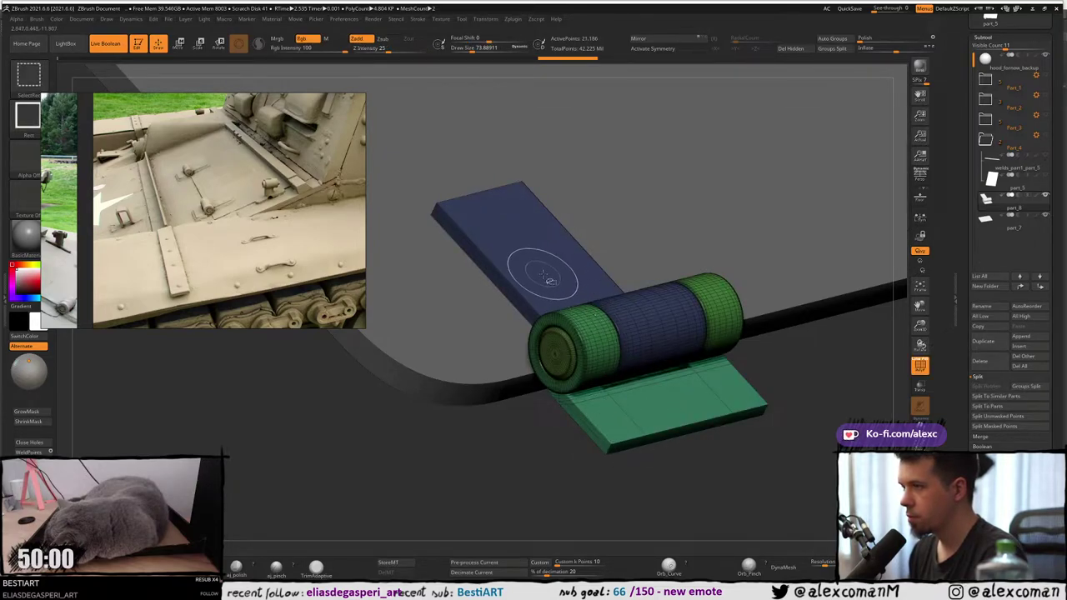
Isolate the lower hinge leaf with its two end knuckles, combine them into one polygroup, and unhide the rest.
left_click(429, 210, "ctrl+shift")
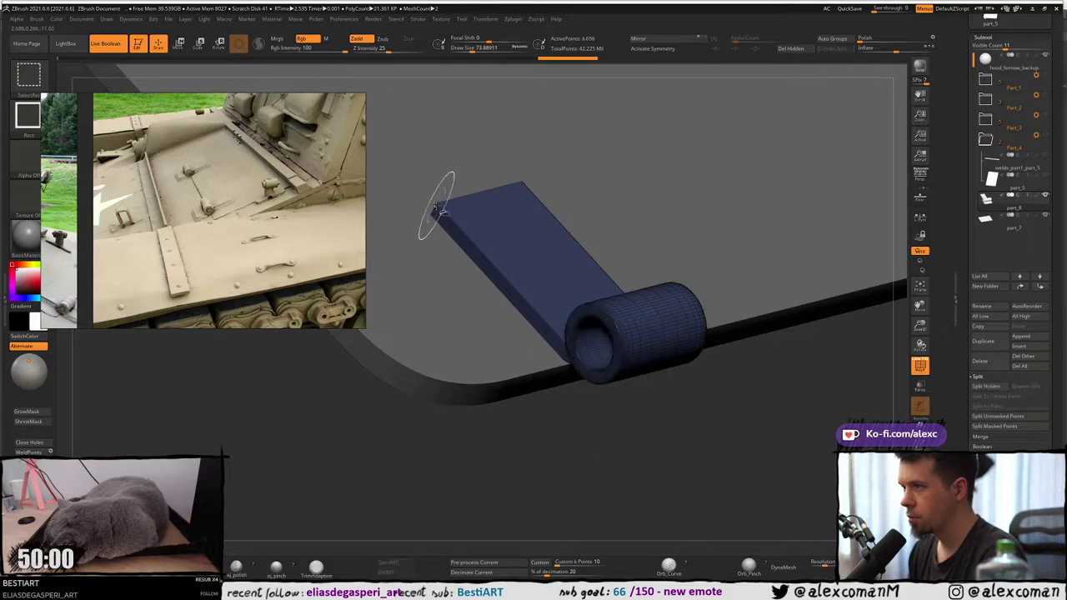
left_click(434, 205, "ctrl+shift")
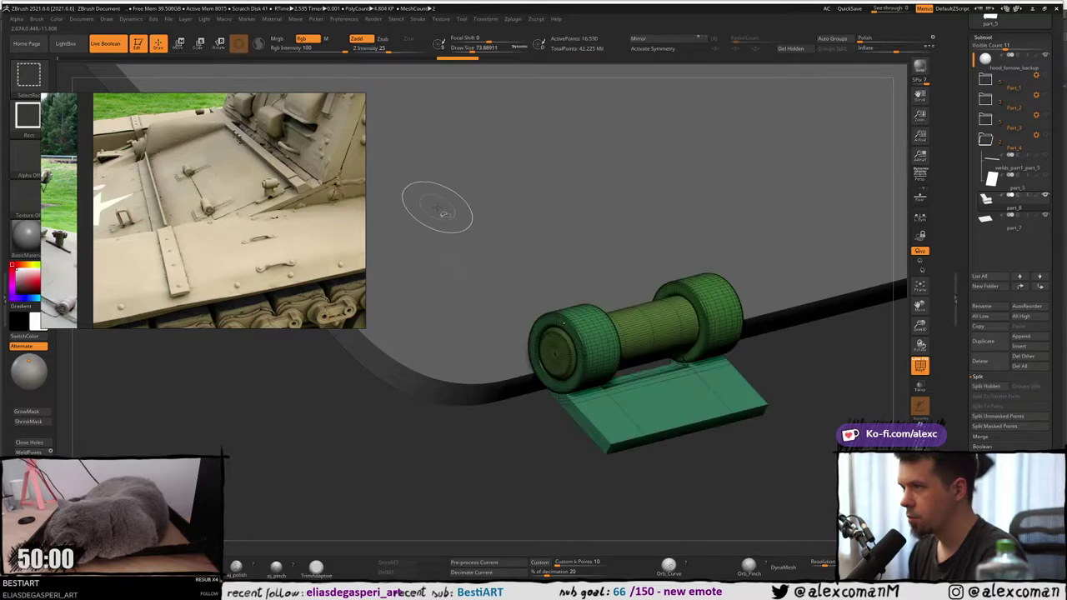
left_click(645, 326, "ctrl+shift")
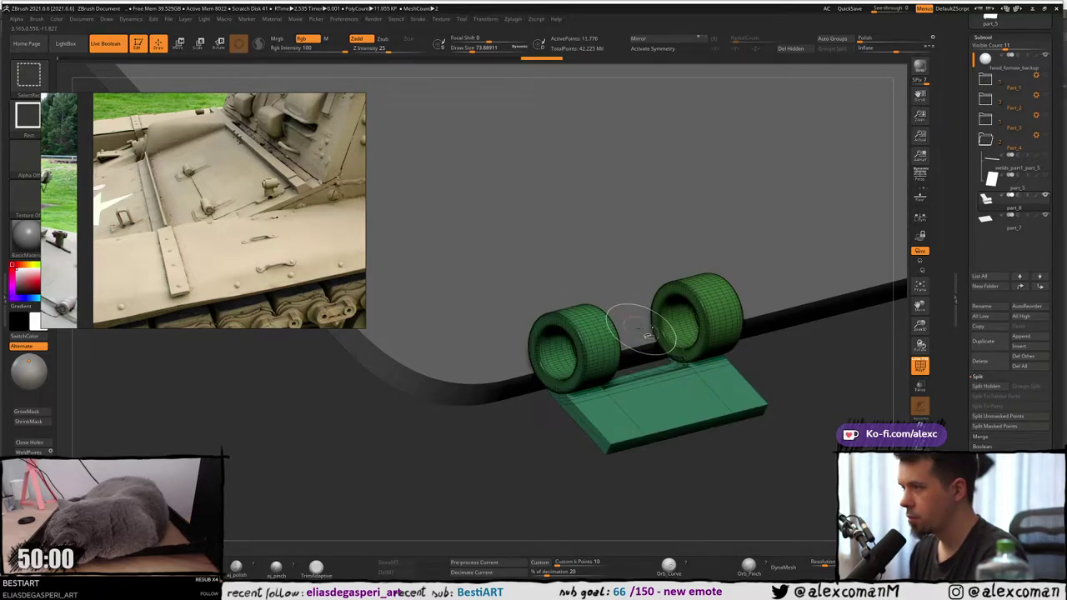
left_click(810, 383, "ctrl+shift")
left_click(787, 398, "ctrl+shift")
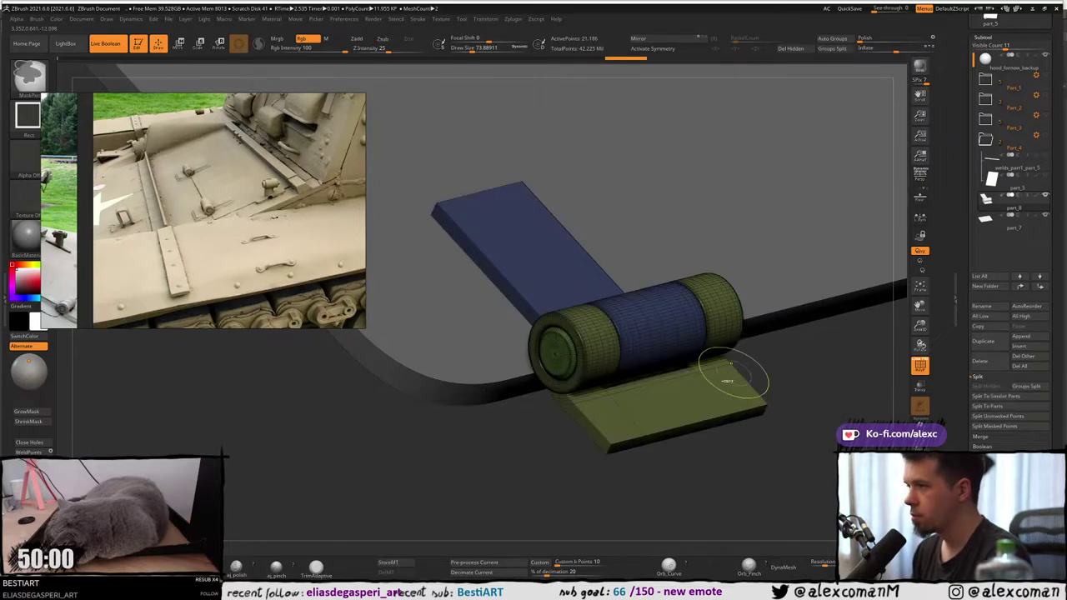
Examine the hinge's leaves, knuckles and pin from several angles, with and without the polygroup wireframe.
mouse_move(731, 376)
right_mouse_down("ctrl")
mouse_move(724, 337)
mouse_move(553, 327)
mouse_move(547, 340)
mouse_move(597, 291)
mouse_move(620, 332)
right_mouse_up("ctrl")
key("shift+f")
mouse_move(620, 333)
left_mouse_down()
mouse_move(634, 250)
mouse_move(619, 264)
left_mouse_up()
key("shift+f")
right_click_drag(619, 264, 591, 293)
key("shift+f")
left_click_drag(591, 292, 603, 262)
key("shift+f")
key("shift+f")
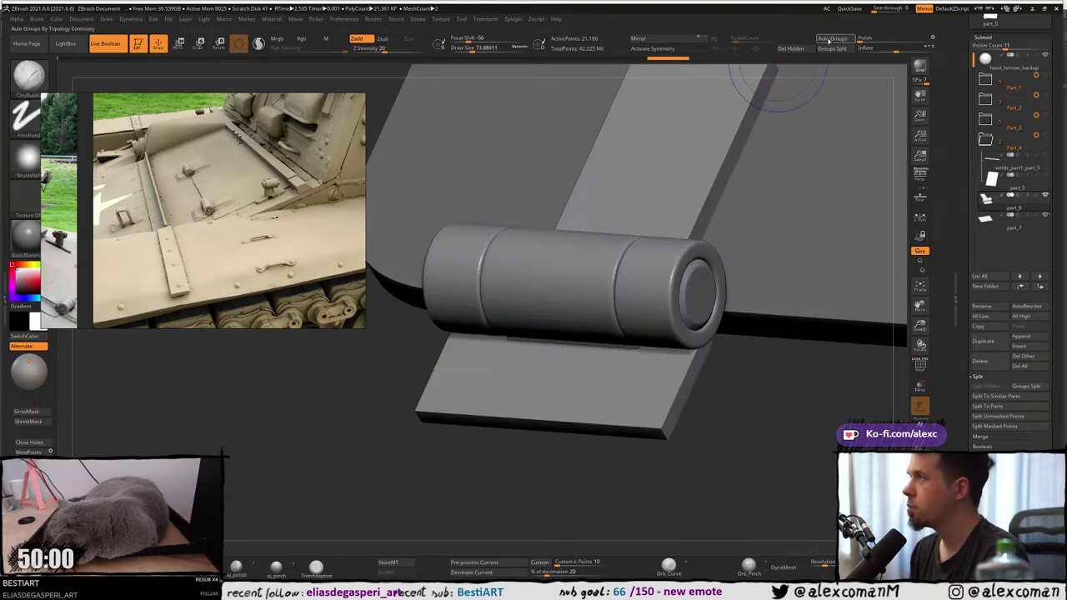
Split the hinge into separate subtools for the upper leaf, lower leaf and pin using Groups Split.
left_click(843, 47)
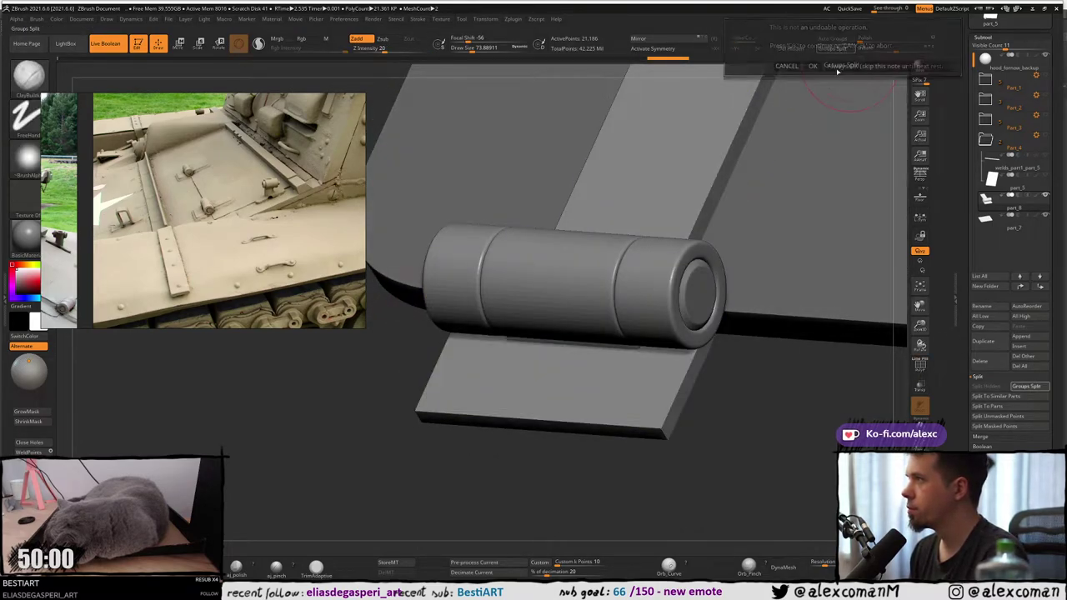
left_click(814, 67)
right_click_drag(703, 318, 678, 292)
left_click_drag(671, 289, 671, 327, "shift")
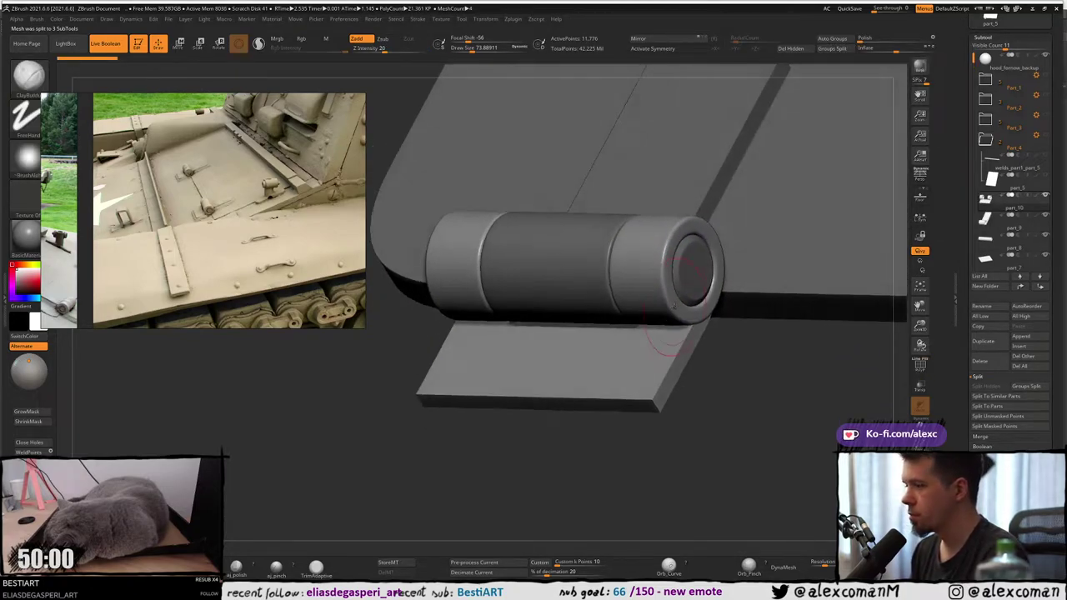
Try DynaMesh on the lower hinge leaf with its two end knuckles.
left_click(791, 568)
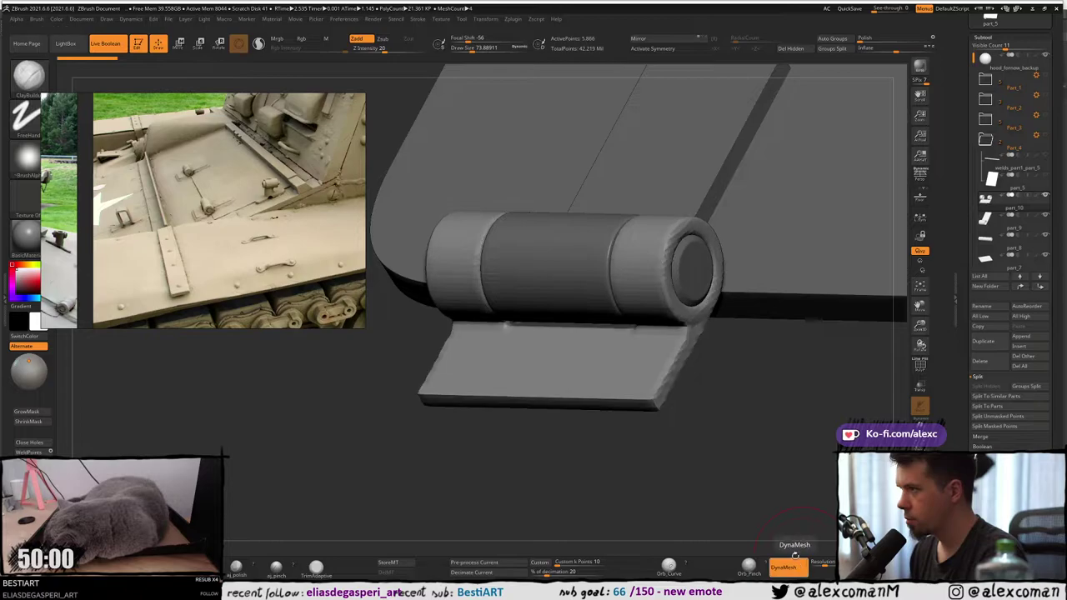
mouse_move(731, 398)
left_mouse_down("shift")
mouse_move(761, 406)
mouse_move(728, 404)
mouse_move(738, 369)
mouse_move(731, 388)
left_mouse_up("shift")
key("shift+f")
key("ctrl+z")
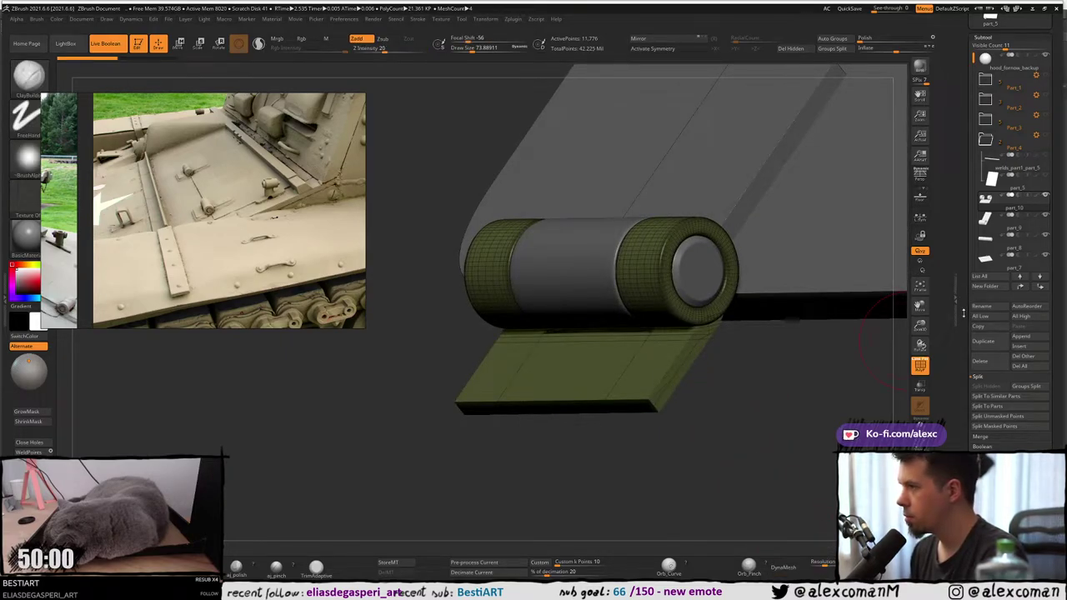
Isolate the lower hinge leaf, part_10, in Solo mode and subdivide its geometry to level 3.
left_click_drag(963, 314, 964, 304)
key("alt+s")
left_click_drag(759, 342, 776, 359)
key("shift+f")
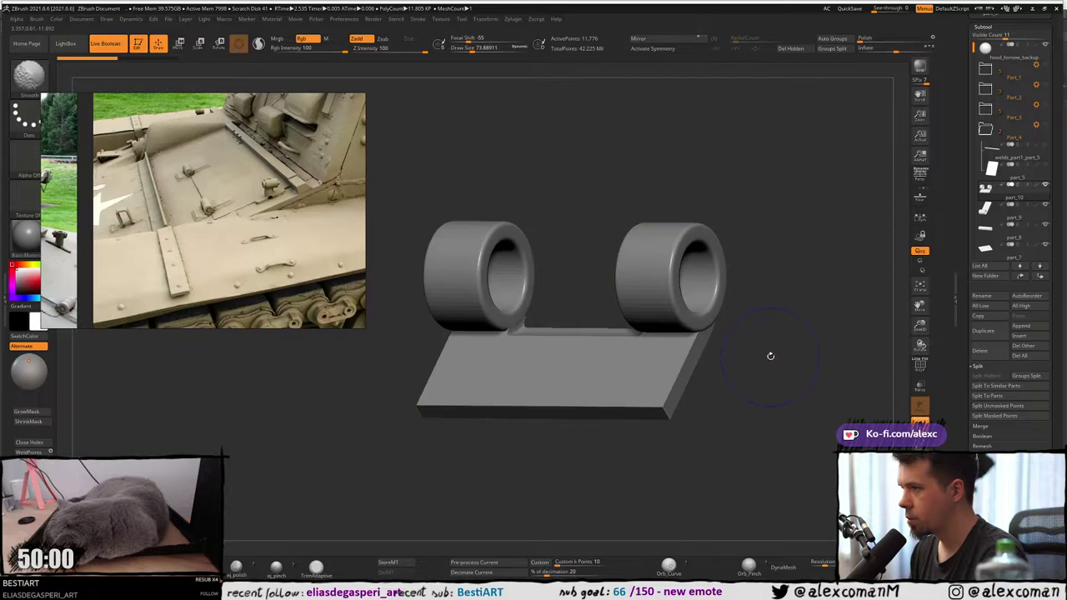
scroll(989, 385, "down", 3)
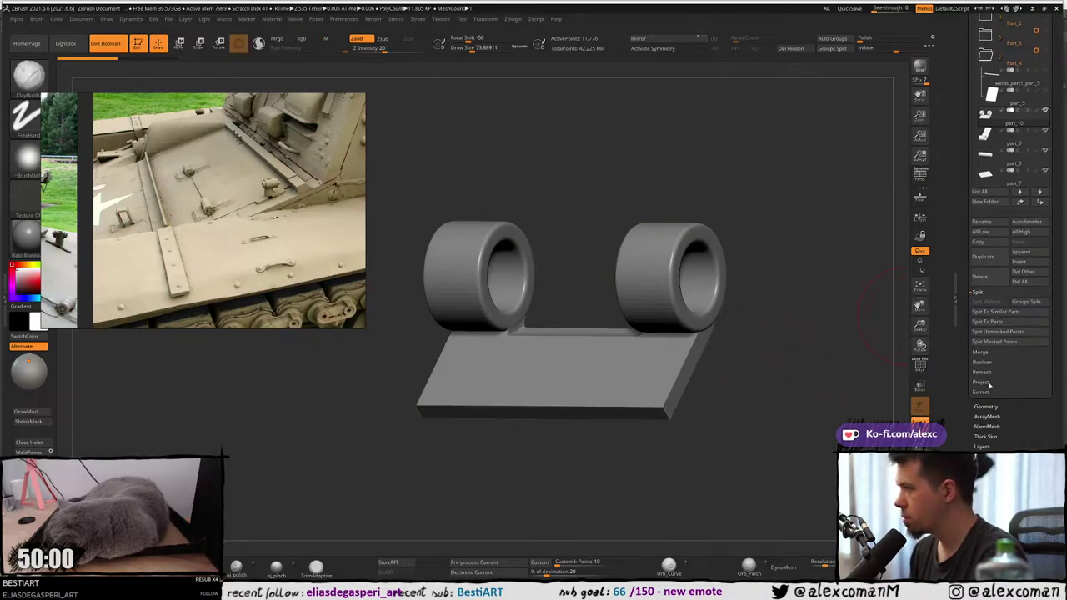
left_click(986, 406)
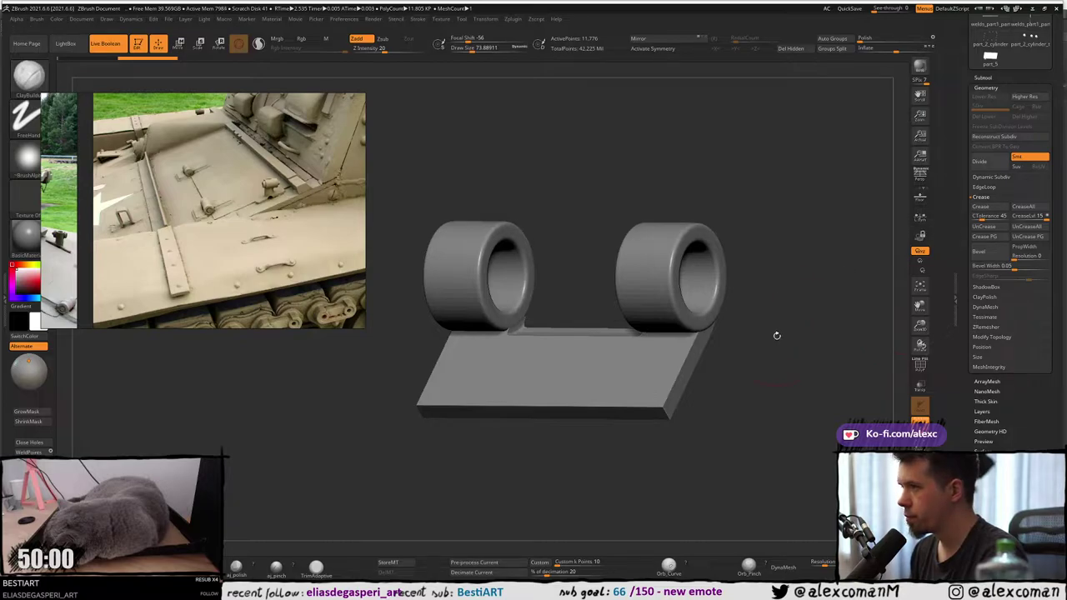
key("ctrl")
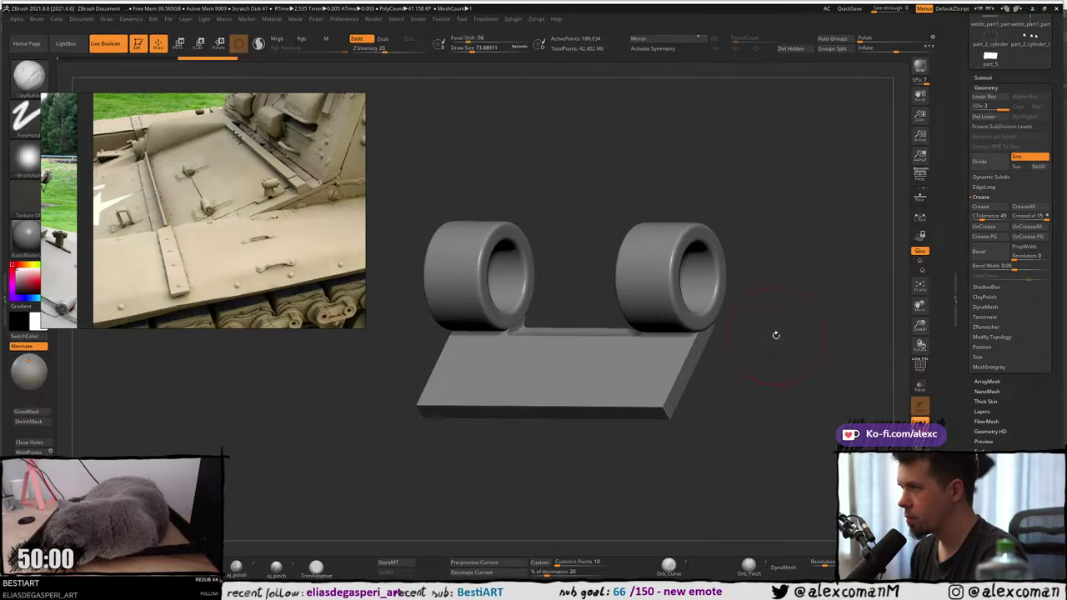
key("shift+f")
key("shift+f")
Remesh the subdivided lower hinge leaf with DynaMesh at resolution 384.
mouse_move(779, 352)
left_mouse_down()
mouse_move(734, 334)
mouse_move(768, 367)
left_mouse_up()
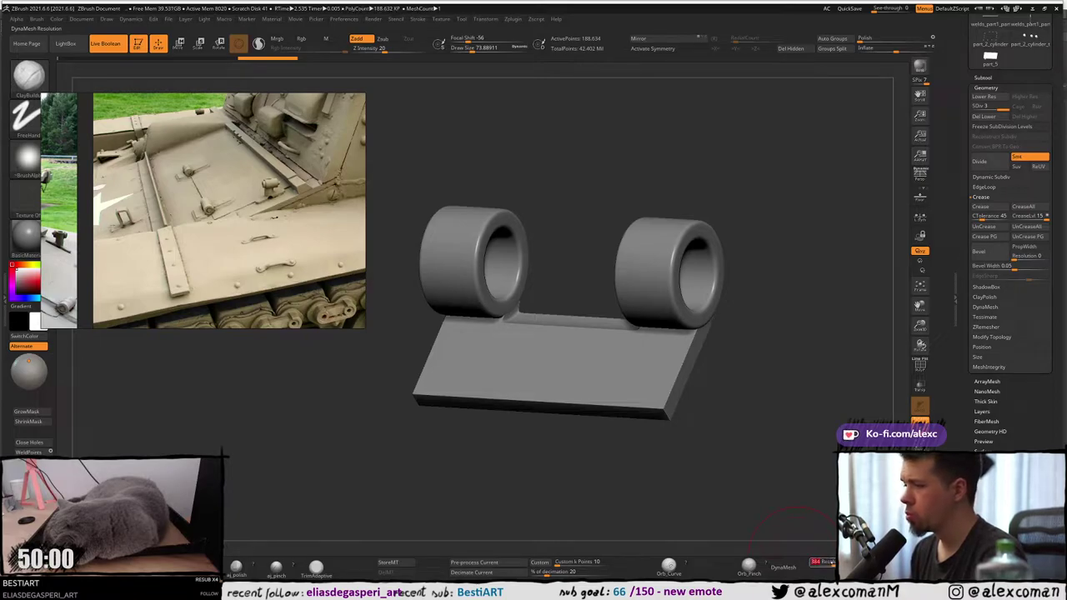
left_click(783, 567)
left_click(759, 575)
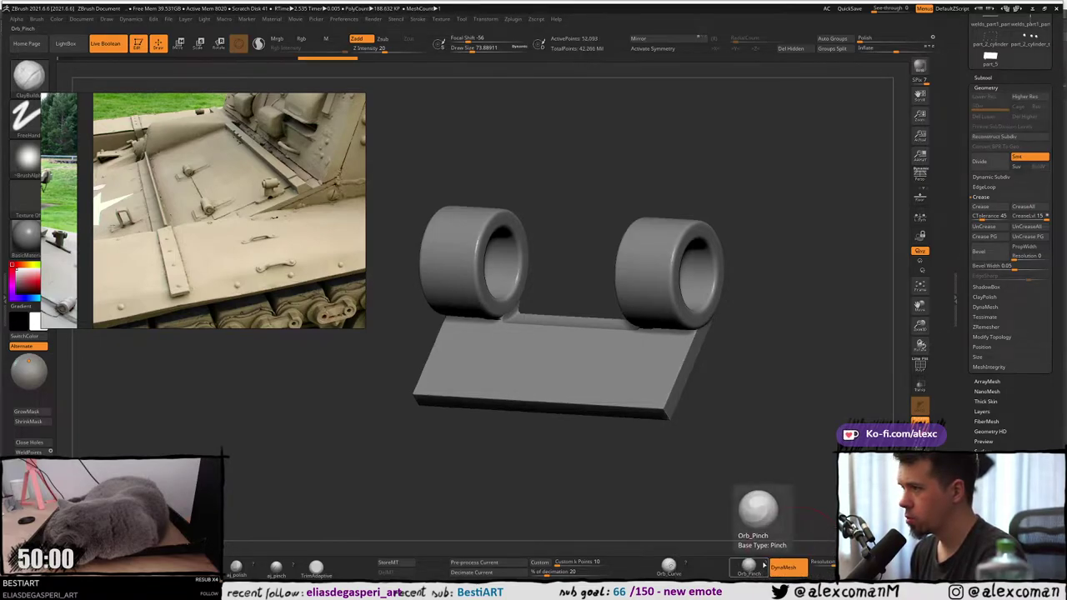
Smooth the seams where the end knuckles meet the lower hinge leaf, using a draw size of about 27.
mouse_move(750, 425)
left_mouse_down()
mouse_move(763, 367)
mouse_move(777, 373)
mouse_move(769, 378)
left_mouse_up()
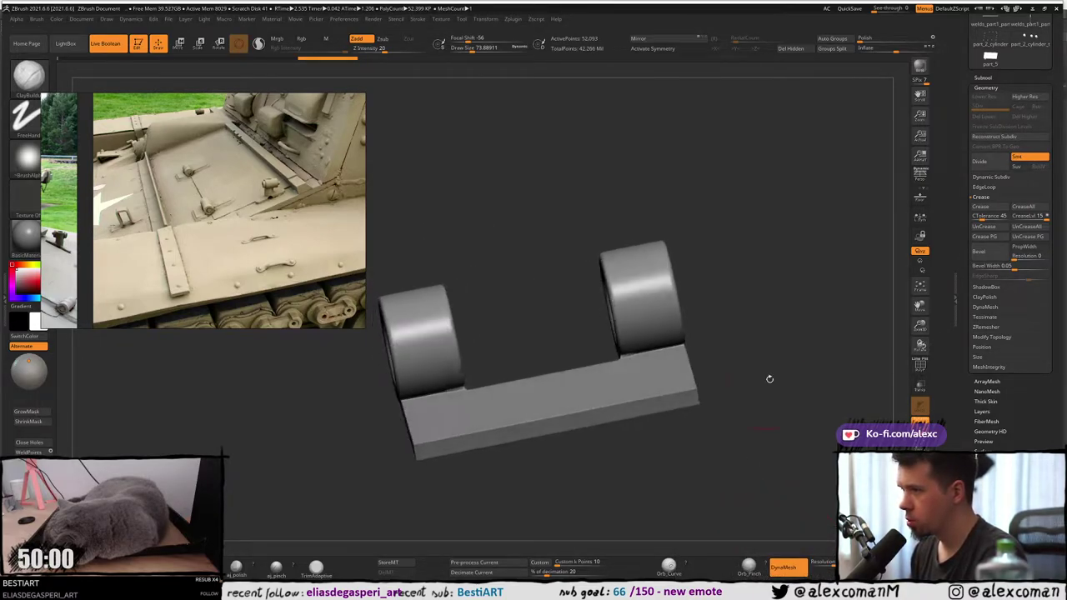
key("s")
left_click_drag(652, 349, 648, 351)
mouse_move(648, 351)
right_mouse_down("ctrl")
mouse_move(652, 338)
mouse_move(645, 356)
mouse_move(679, 333)
mouse_move(674, 312)
mouse_move(662, 331)
right_mouse_up("ctrl")
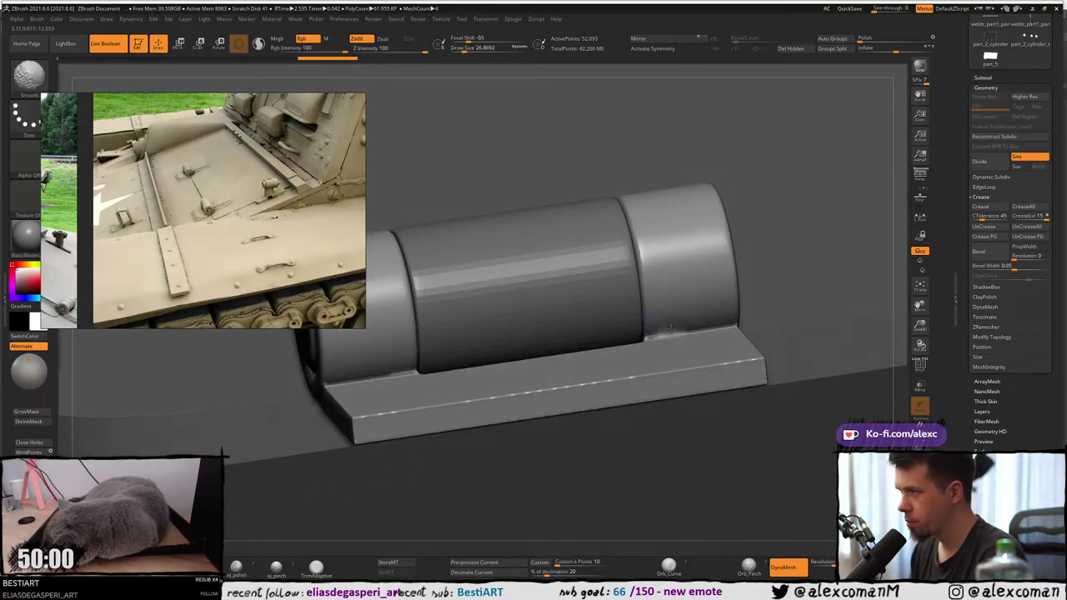
right_click_drag(727, 325, 730, 331)
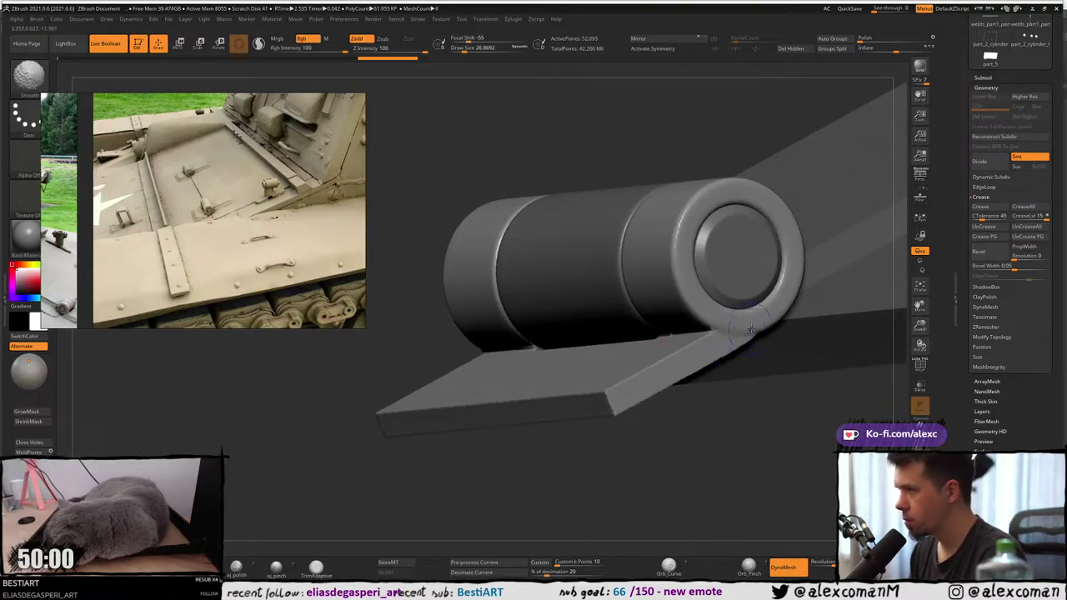
mouse_move(658, 374)
right_mouse_down()
mouse_move(662, 385)
mouse_move(637, 373)
mouse_move(641, 327)
mouse_move(571, 329)
mouse_move(678, 334)
mouse_move(624, 345)
mouse_move(620, 298)
mouse_move(713, 267)
mouse_move(690, 265)
right_mouse_up()
mouse_move(684, 269)
right_mouse_down()
mouse_move(679, 283)
mouse_move(687, 279)
right_mouse_up()
Find the close-up hinge photo on the reference board and move the board clear of the modelled hinge.
scroll(171, 201, "down", 8)
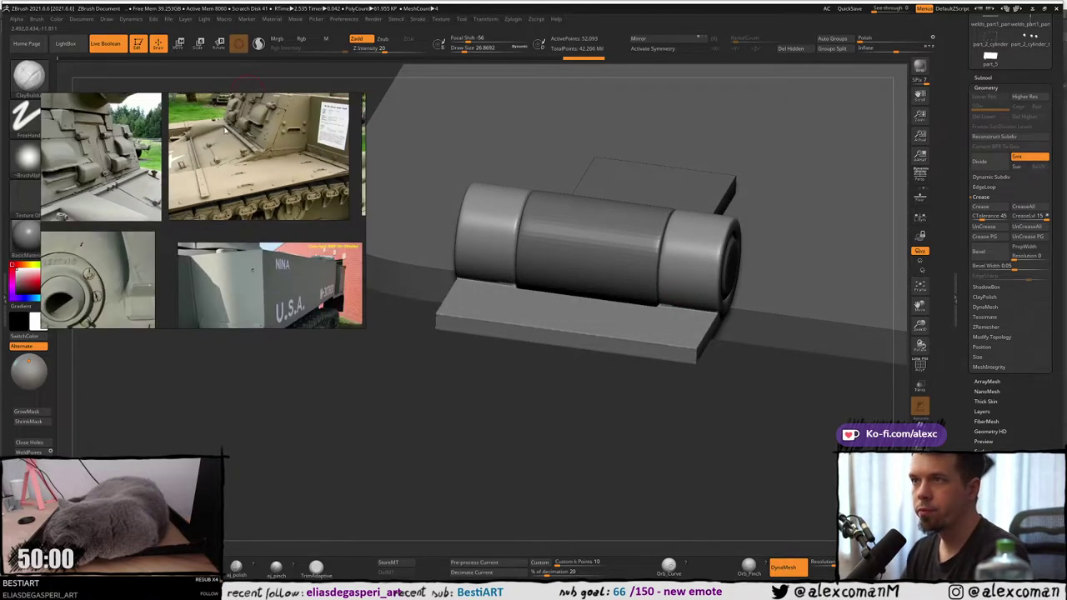
middle_click_drag(171, 201, 237, 191)
scroll(218, 180, "up", 5)
middle_click_drag(63, 125, 237, 177)
scroll(250, 182, "up", 4)
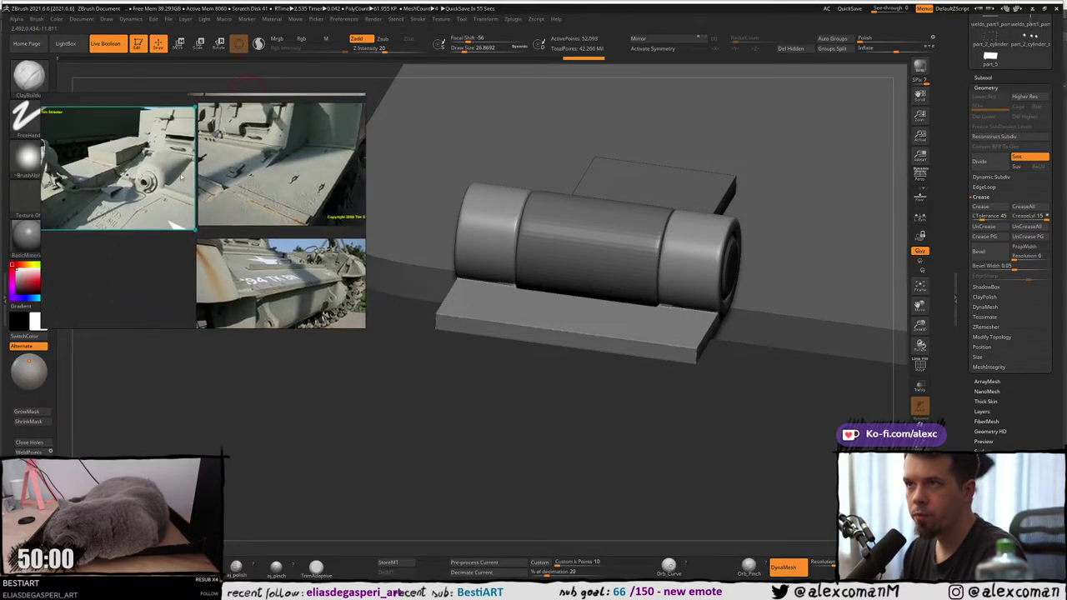
scroll(272, 187, "up", 2)
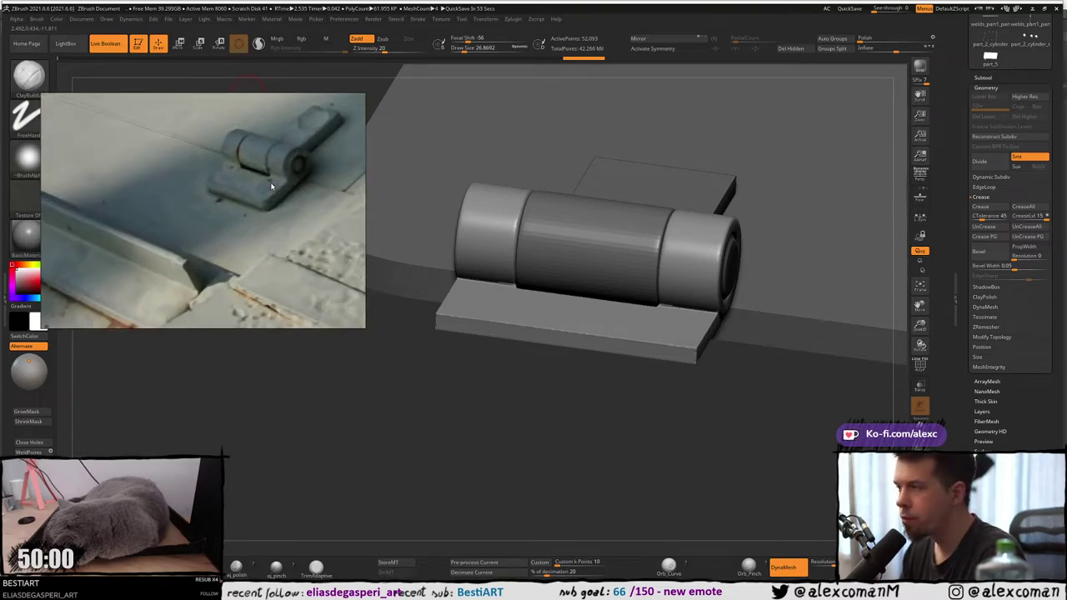
mouse_move(642, 341)
right_mouse_down()
mouse_move(631, 333)
mouse_move(700, 299)
mouse_move(686, 309)
right_mouse_up()
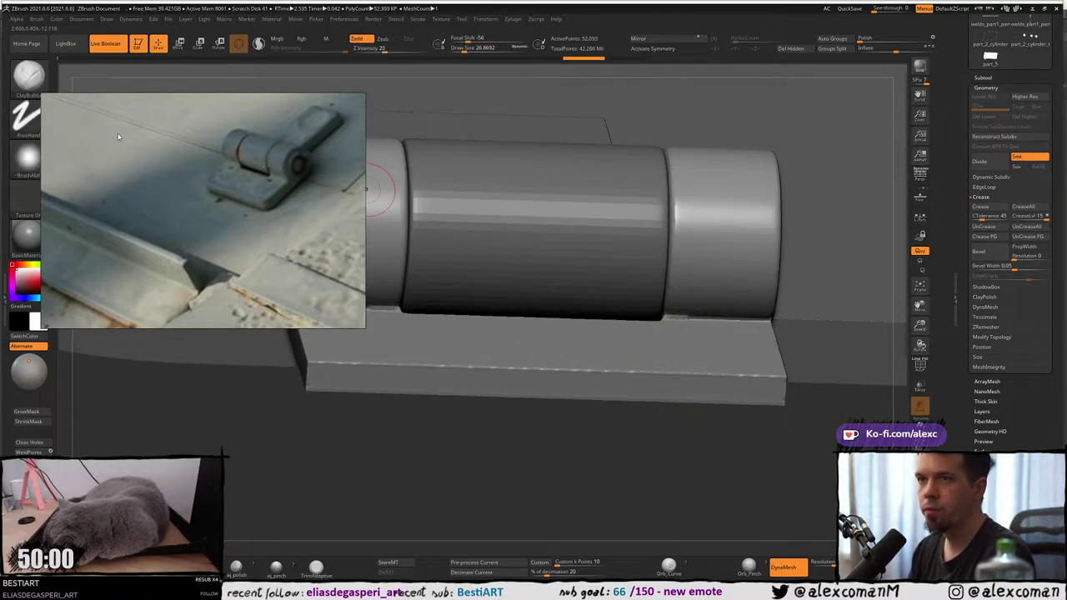
mouse_move(183, 154)
left_mouse_down()
mouse_move(197, 216)
mouse_move(195, 373)
left_mouse_up()
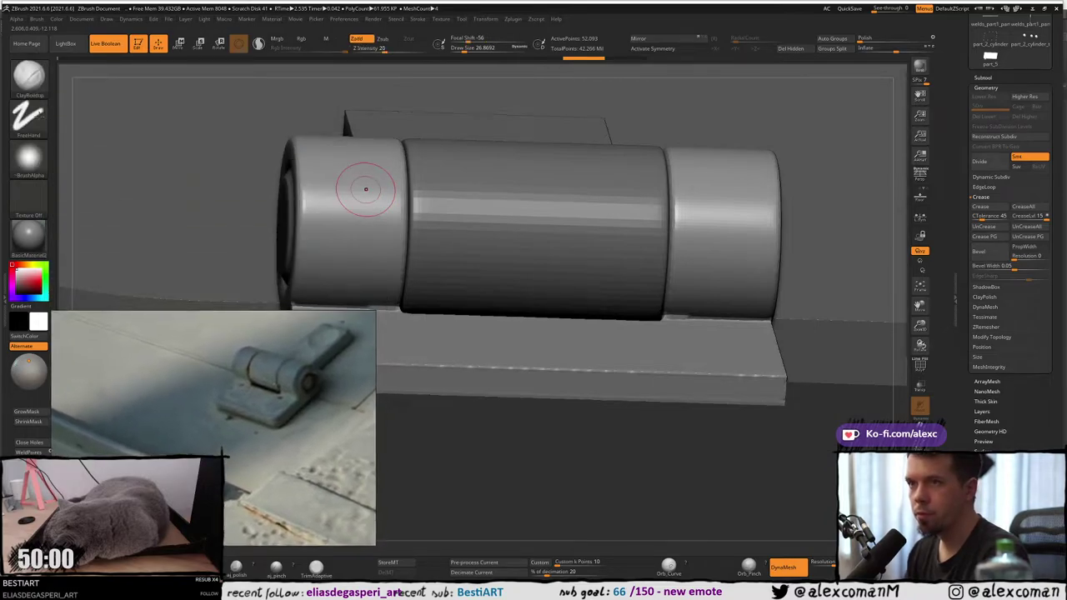
Set the MaskPen brush's stroke type to Dots for freehand mask painting.
left_click(29, 77)
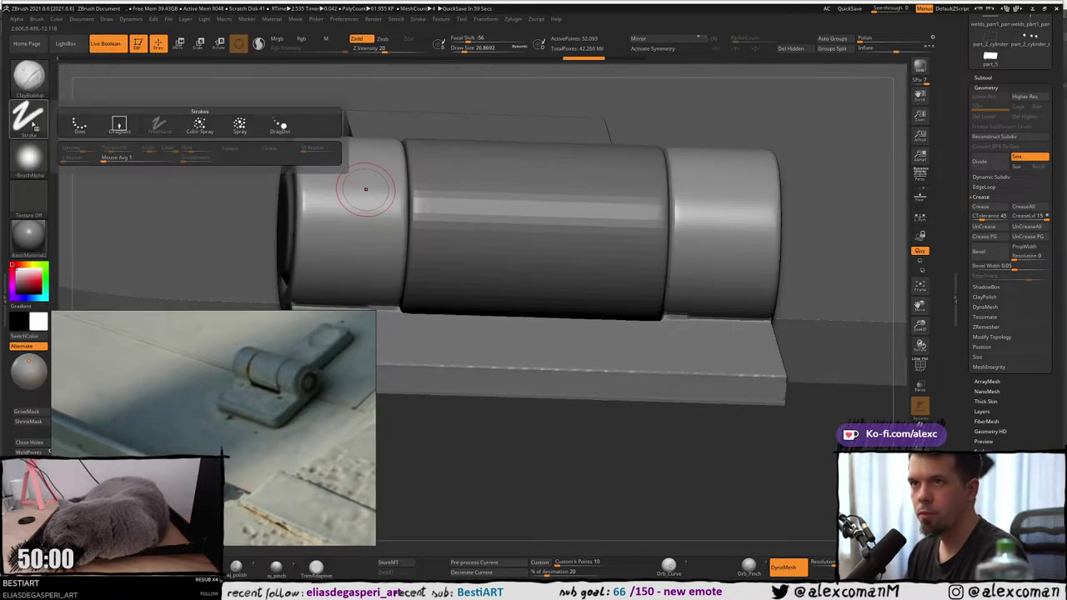
left_click(28, 161)
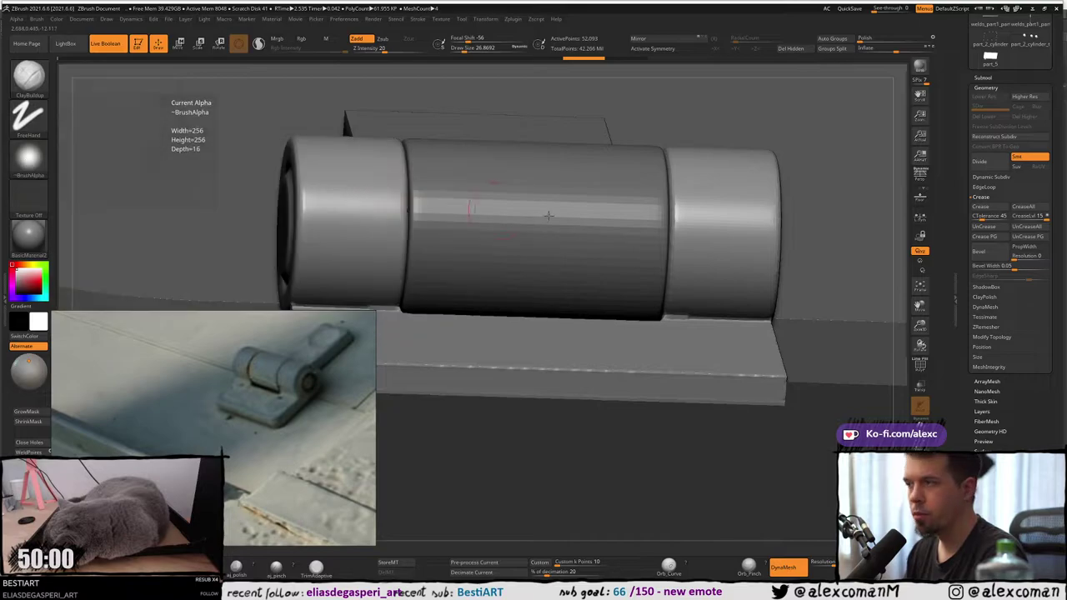
left_click(29, 123, "ctrl")
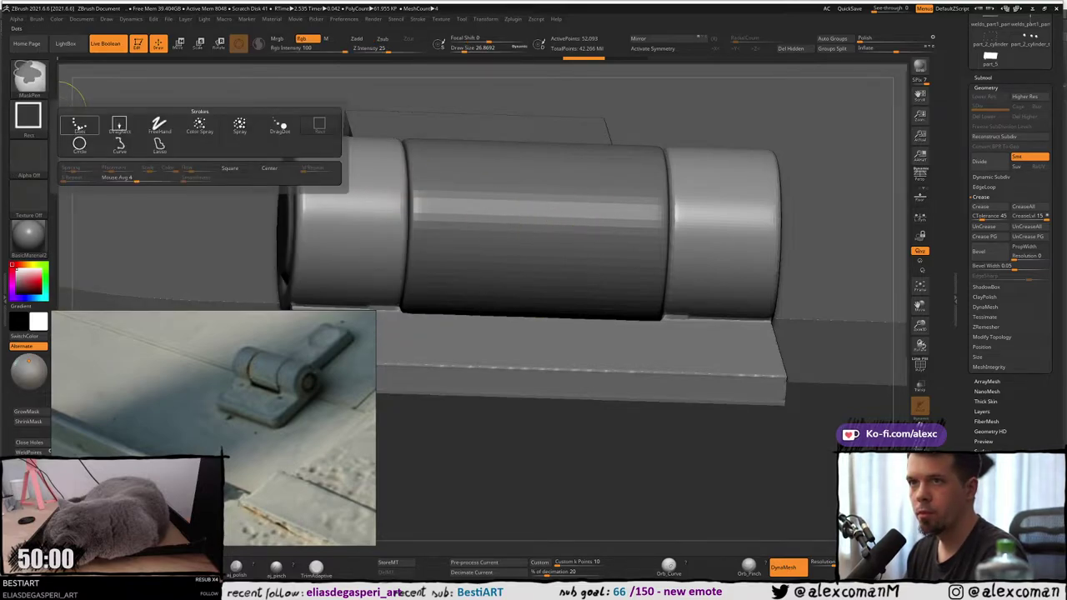
left_click(79, 125, "ctrl")
Mask the junction of the right end knuckle and the lower hinge leaf, reducing the draw size to about 16.
mouse_move(686, 309)
left_mouse_down("ctrl")
mouse_move(721, 316)
mouse_move(744, 306)
mouse_move(760, 324)
left_mouse_up("ctrl")
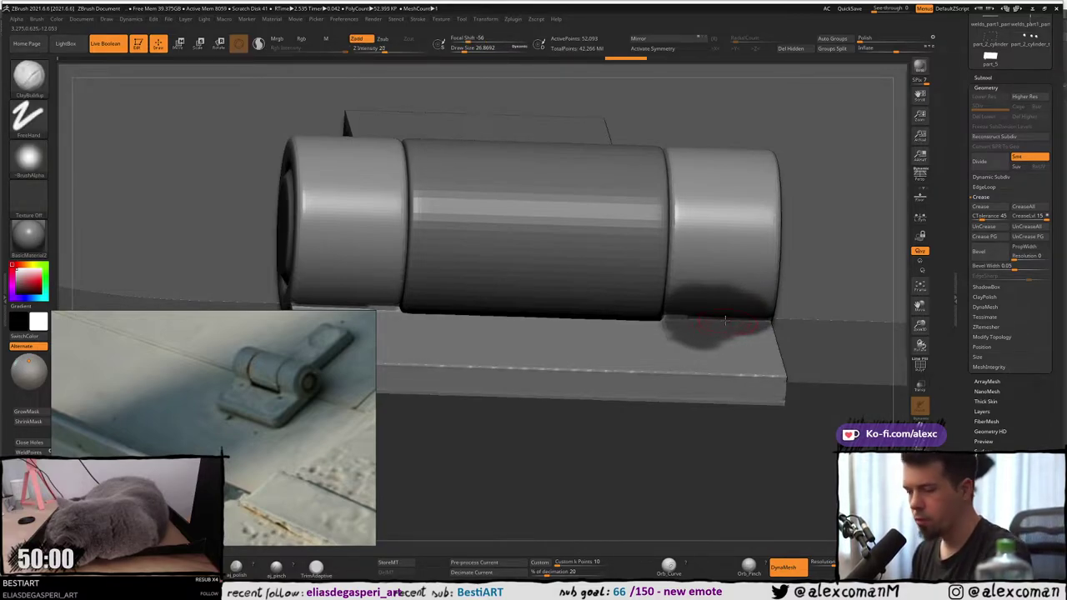
right_click_drag(725, 320, 735, 300)
key("s")
left_click(733, 302)
left_click_drag(713, 292, 734, 297, "ctrl")
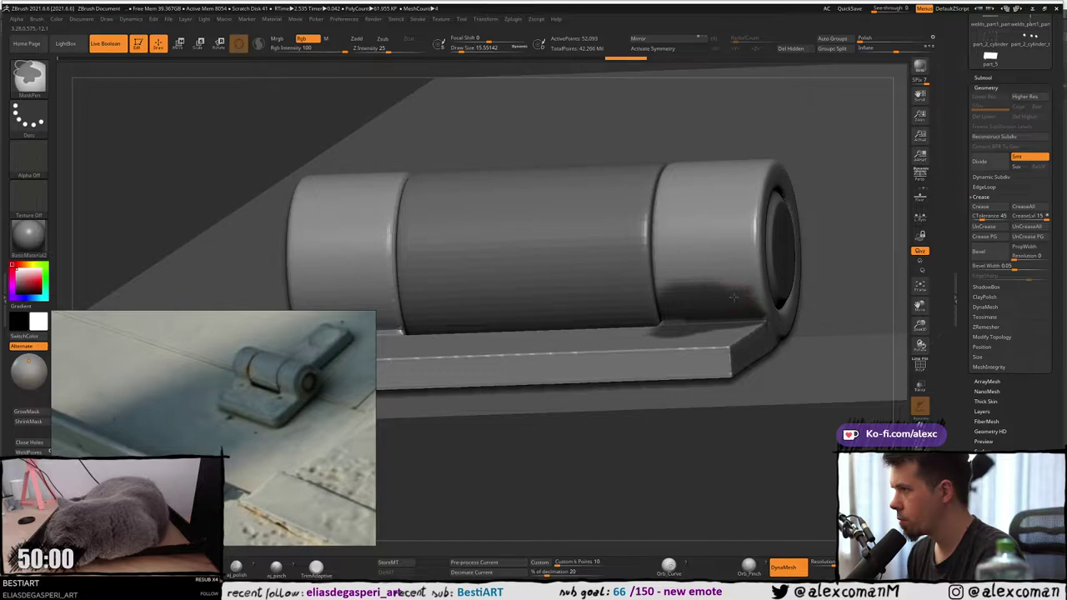
mouse_move(753, 308)
right_mouse_down()
mouse_move(747, 323)
mouse_move(761, 299)
right_mouse_up()
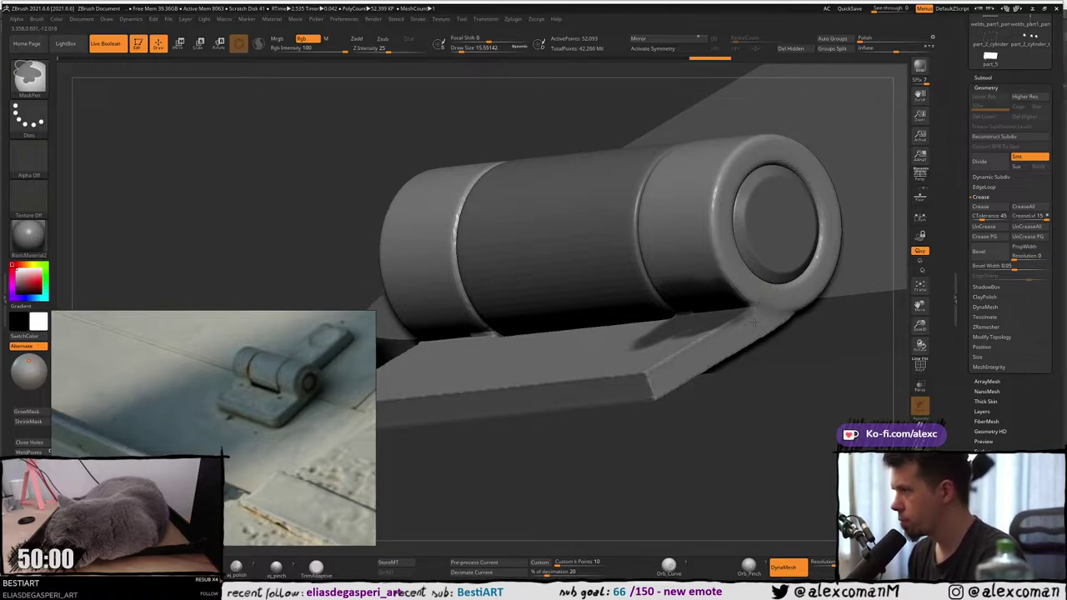
mouse_move(711, 344)
right_mouse_down()
mouse_move(745, 319)
mouse_move(615, 323)
mouse_move(747, 343)
mouse_move(942, 340)
right_mouse_up()
key("ctrl")
left_click(760, 344, "ctrl")
Mask the junction between the left end knuckle and the lower hinge leaf.
mouse_move(517, 377)
right_mouse_down("alt")
mouse_move(519, 353)
mouse_move(505, 348)
right_mouse_up("alt")
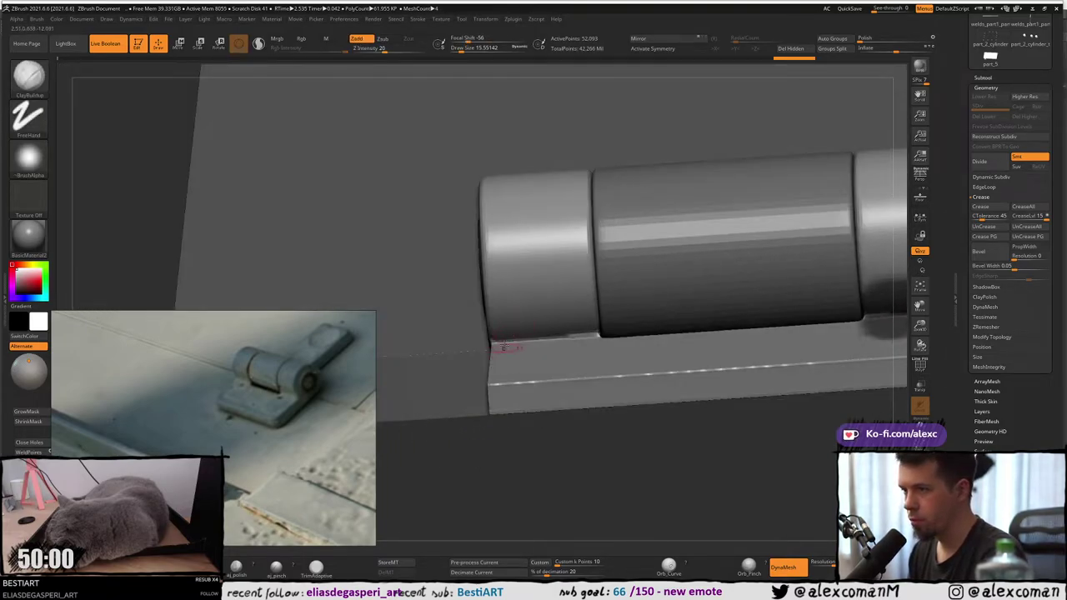
key("ctrl")
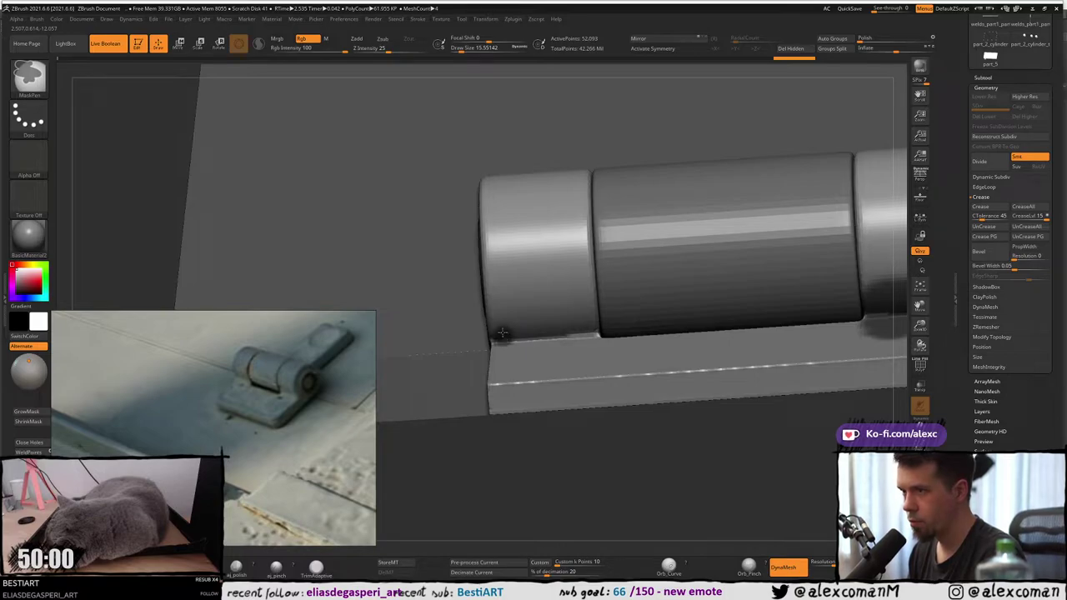
left_click_drag(502, 342, 519, 319, "ctrl")
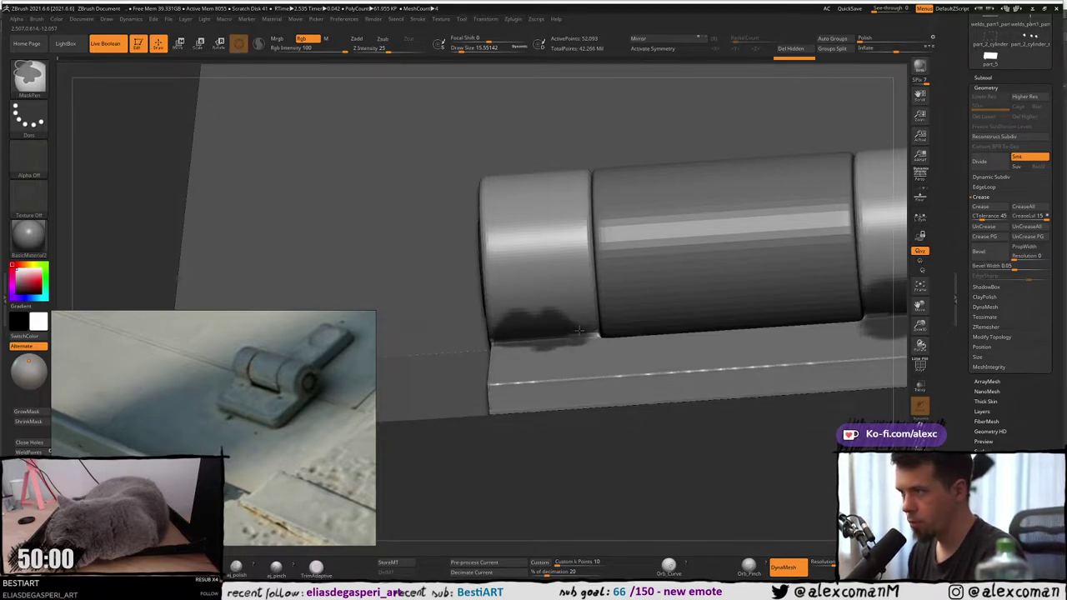
left_click_drag(585, 335, 573, 324, "ctrl")
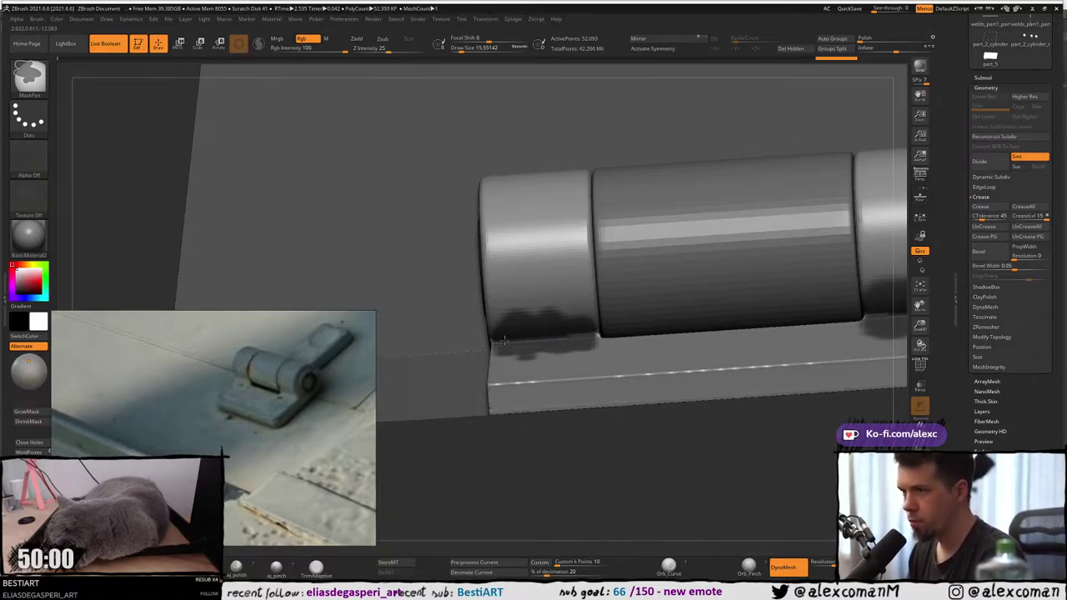
left_click_drag(535, 353, 555, 352, "ctrl")
mouse_move(552, 349)
right_mouse_down("ctrl")
mouse_move(564, 298)
mouse_move(581, 305)
right_mouse_up("ctrl")
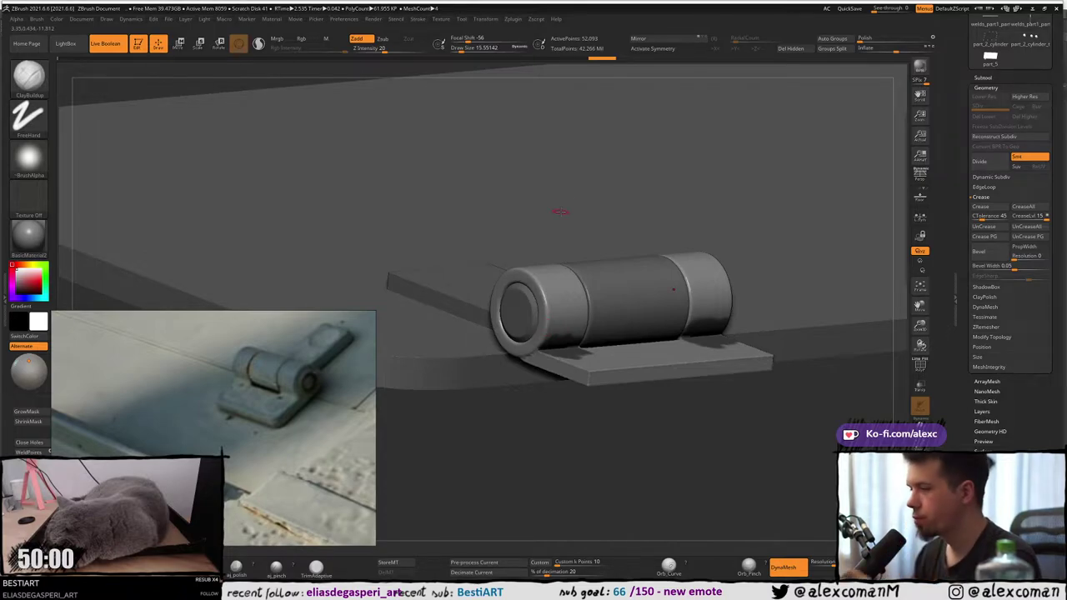
Switch to 3ds Max and isolate the part_5 plate together with its hinge.
key("alt+Tab")
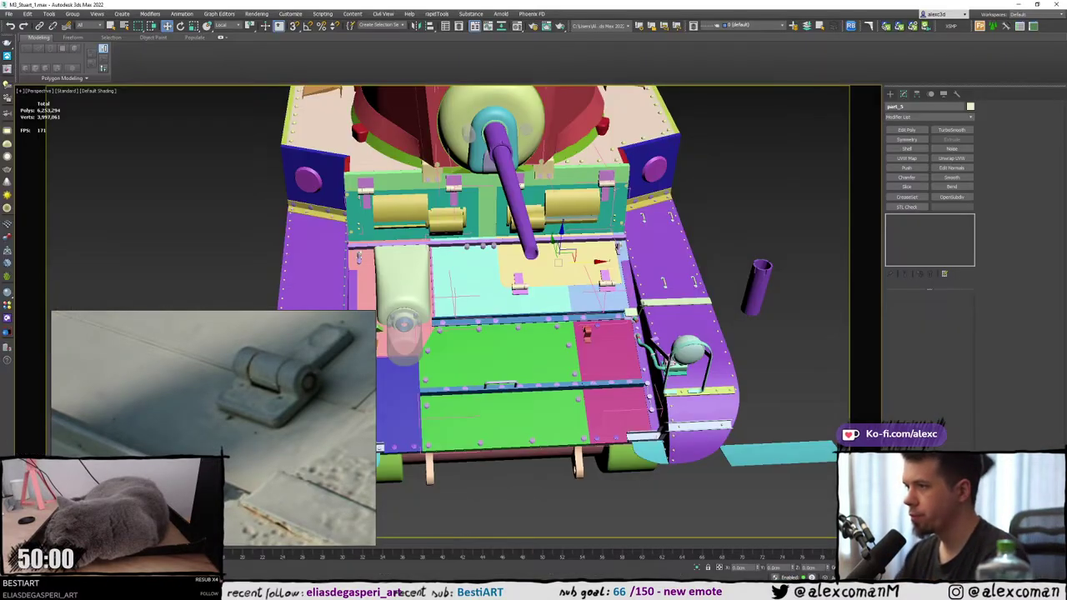
scroll(496, 248, "up", 6)
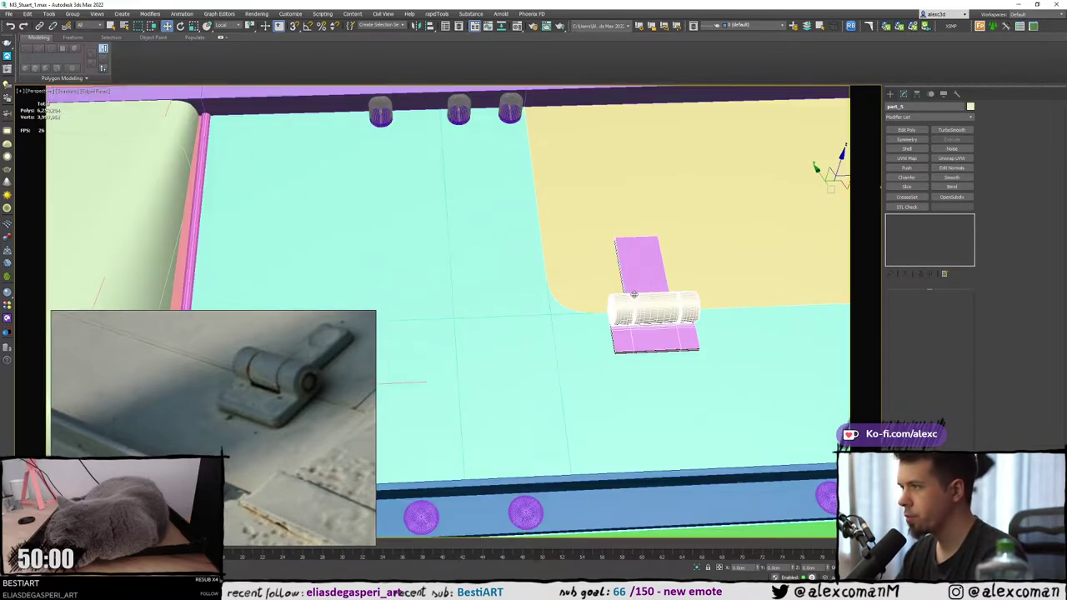
key("alt+q")
scroll(619, 298, "down", 3)
middle_click_drag(619, 297, 838, 251, "alt")
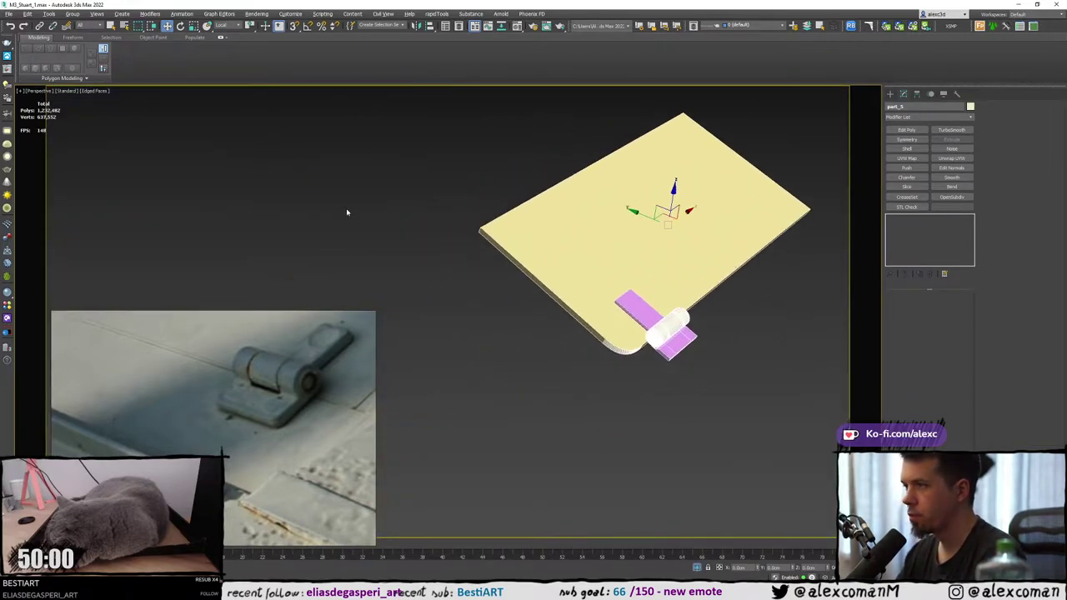
Select the hinge's end-knuckle cylinder, frame it in the Left view and turn off its TurboSmooth modifier.
left_click(82, 26)
left_click(92, 57)
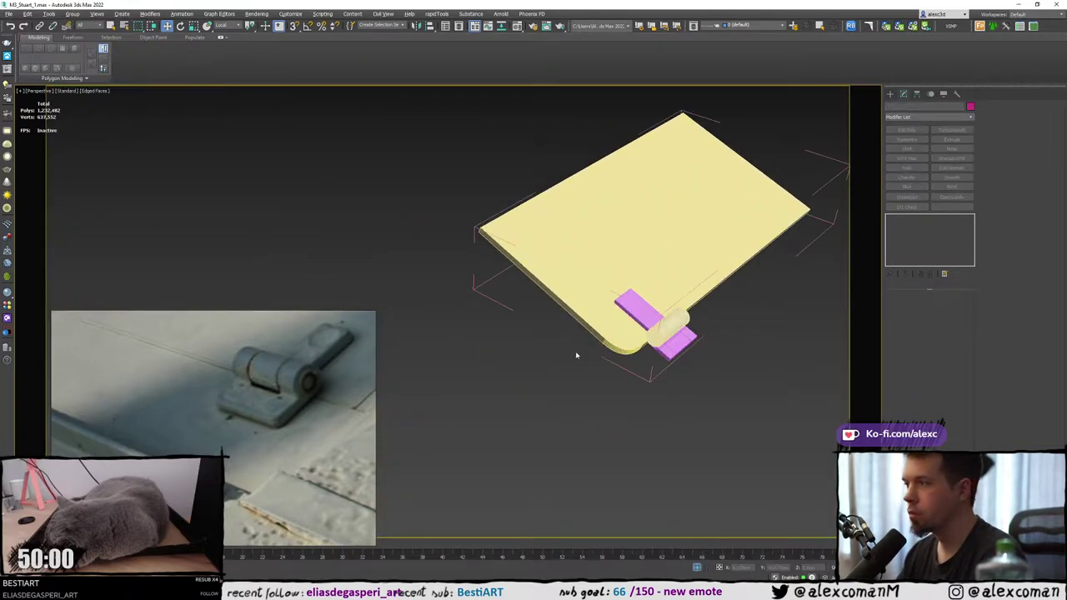
left_click(649, 335)
key("z")
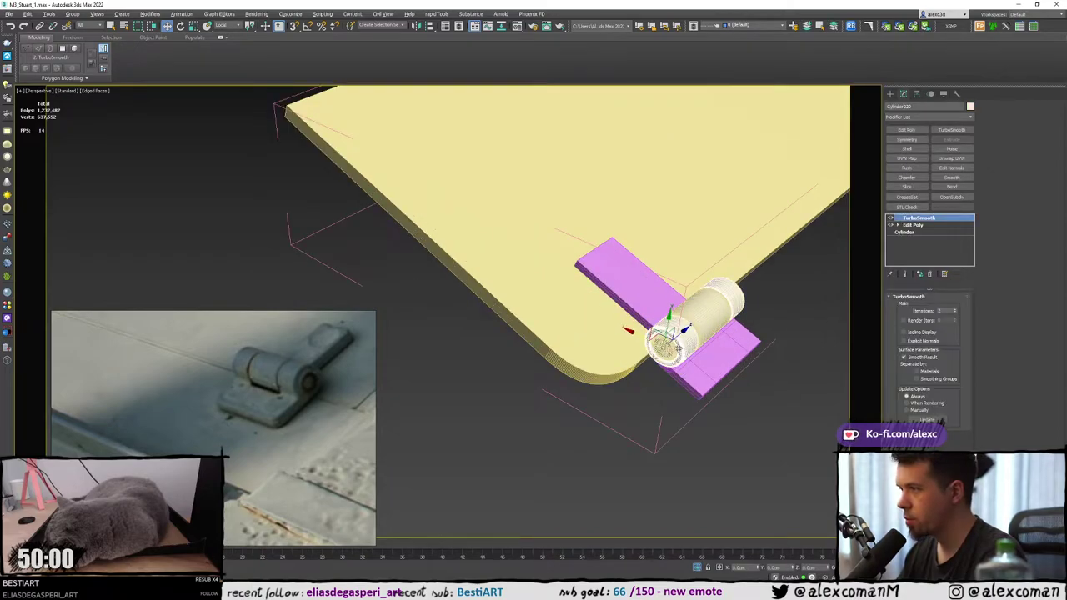
key("alt+w")
scroll(372, 355, "down", 1)
scroll(415, 362, "down", 3)
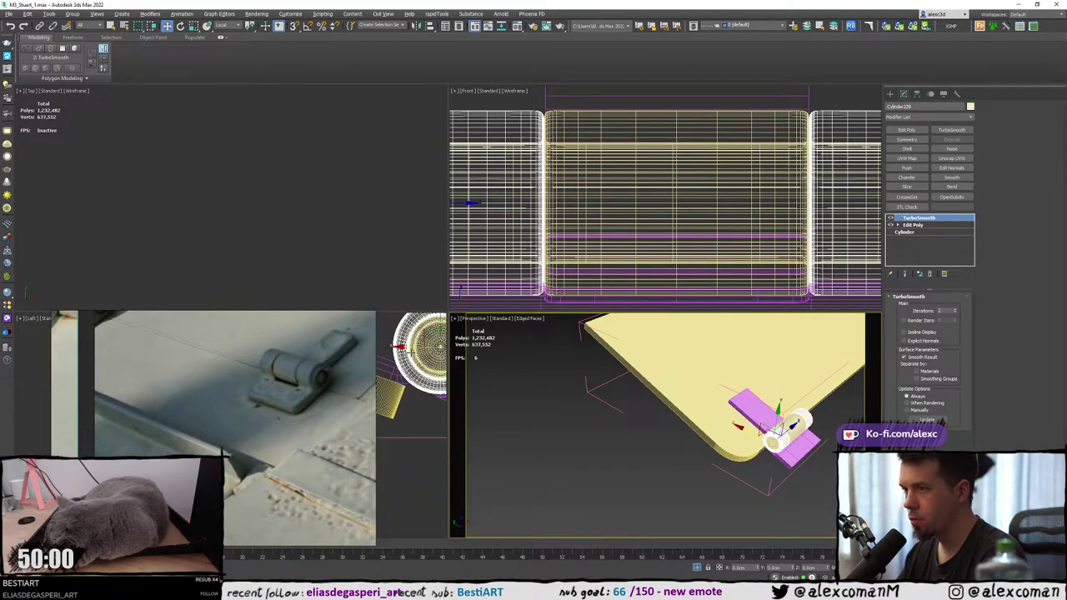
key("alt+w")
middle_click_drag(400, 356, 166, 419)
left_click(891, 218)
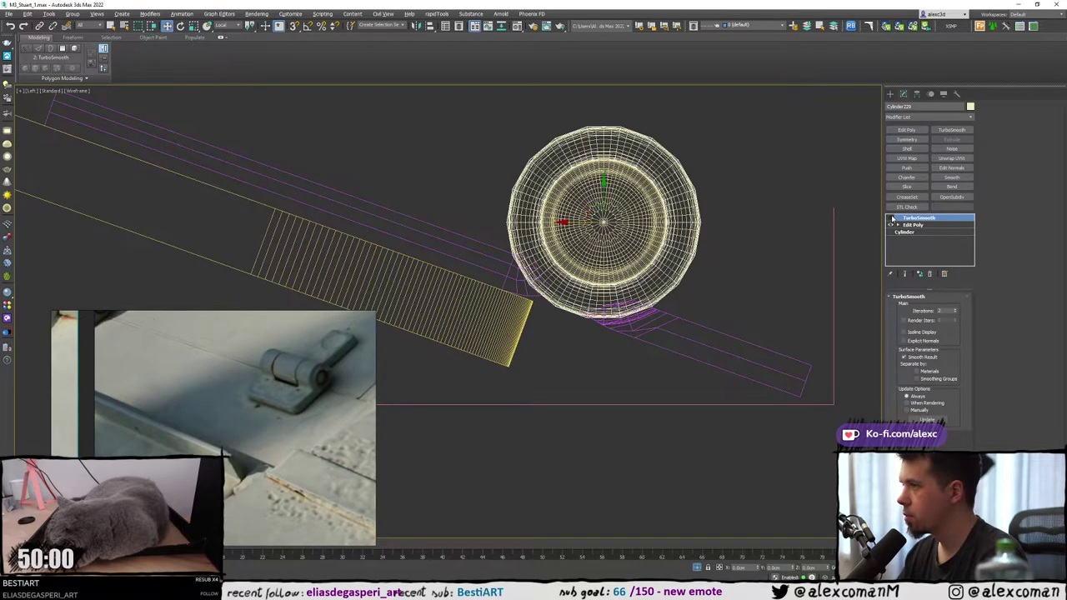
scroll(676, 293, "up", 5)
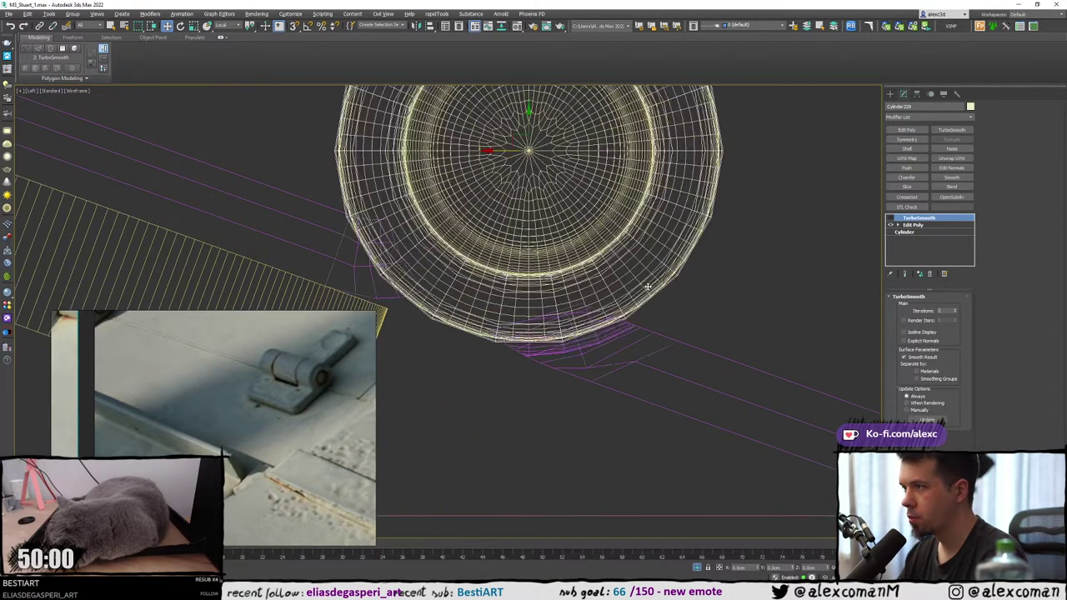
Move the knuckle's outer rim vertices in Edit Poly to form a corner reaching the lower leaf's top surface.
left_click(914, 226)
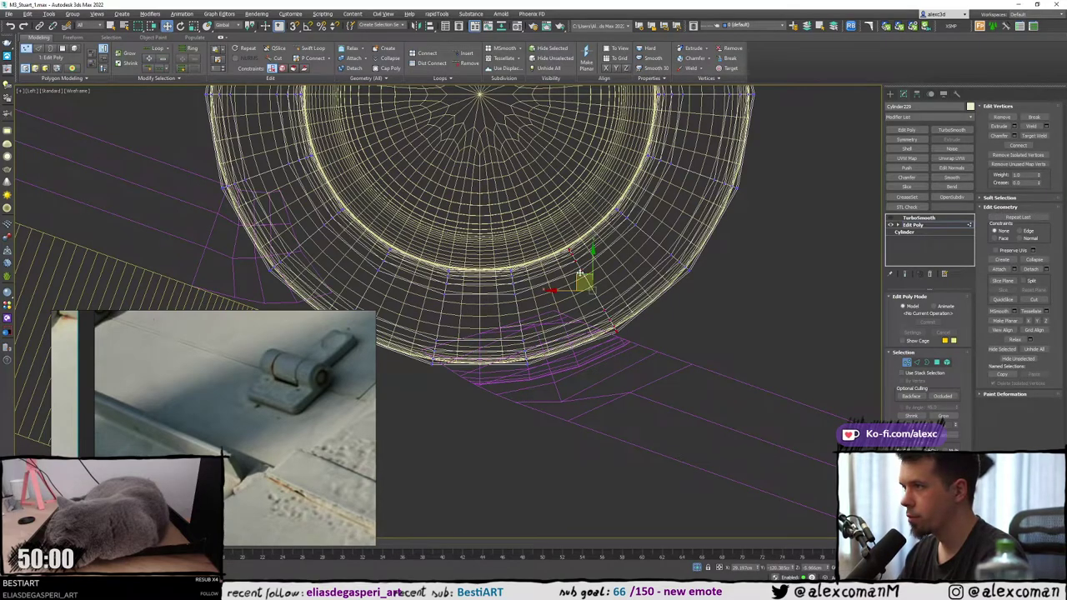
left_click_drag(581, 274, 614, 296)
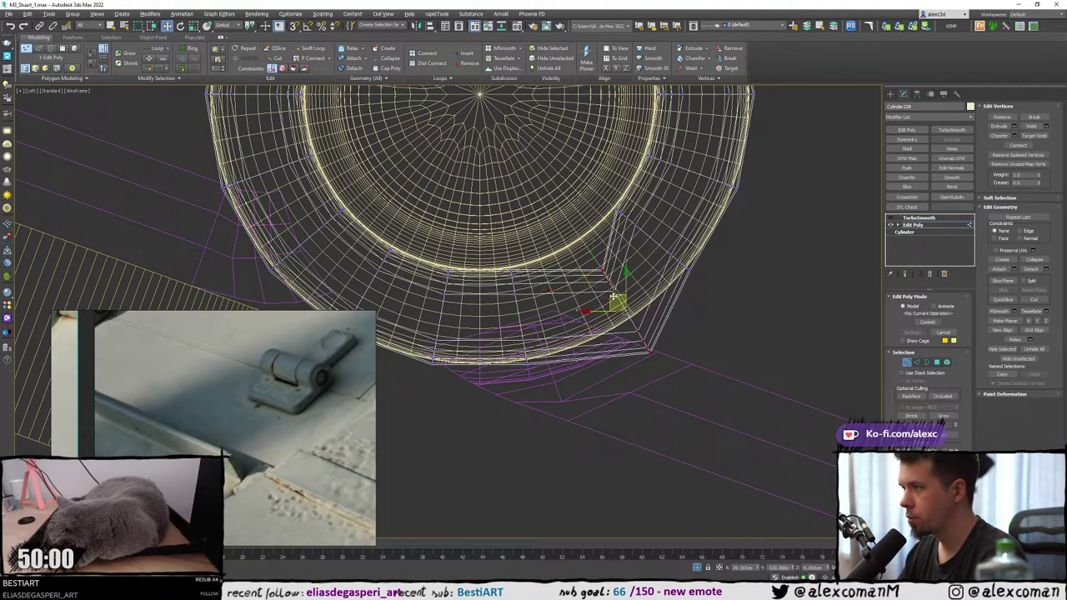
key("ctrl+z")
left_click_drag(681, 355, 662, 344)
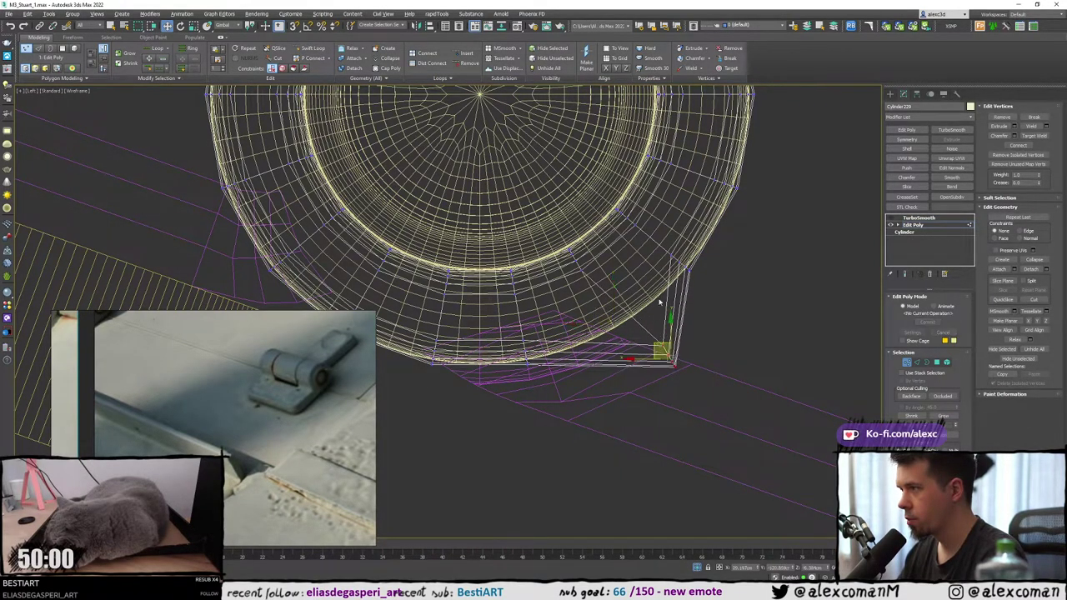
left_click_drag(660, 243, 717, 296)
left_click_drag(666, 251, 691, 265)
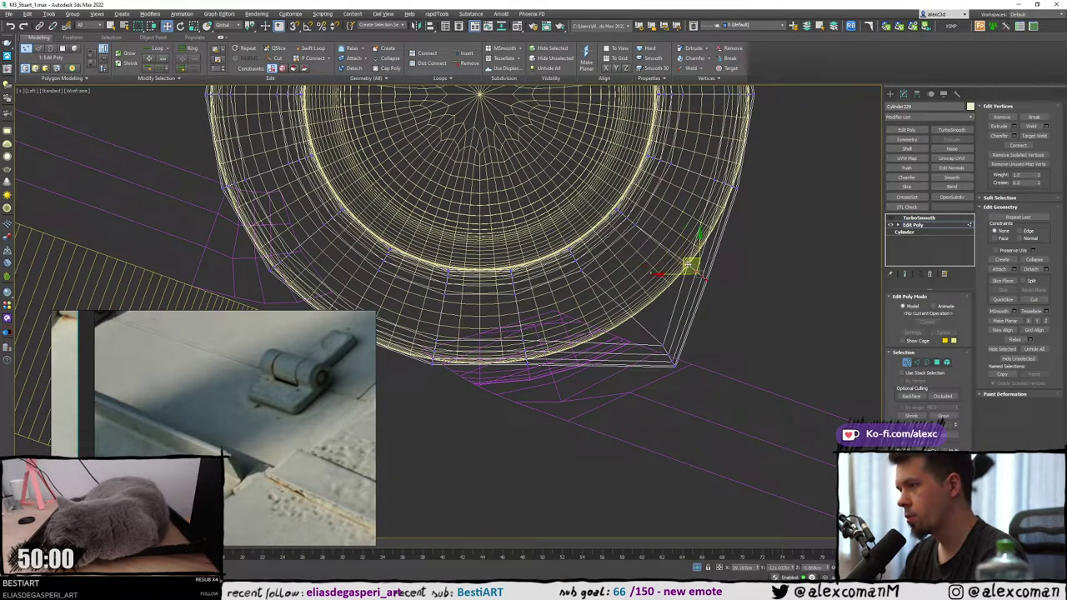
Examine the reshaped knuckle corner against the lower leaf in the Perspective view, in wireframe and shaded display.
key("alt+w")
middle_click(764, 371)
key("alt+w")
middle_click_drag(765, 372, 742, 313, "alt")
scroll(704, 333, "up", 5)
mouse_move(670, 329)
middle_mouse_down()
mouse_move(692, 292)
mouse_move(672, 310)
mouse_move(688, 331)
middle_mouse_up()
scroll(689, 332, "up", 3)
key("F3")
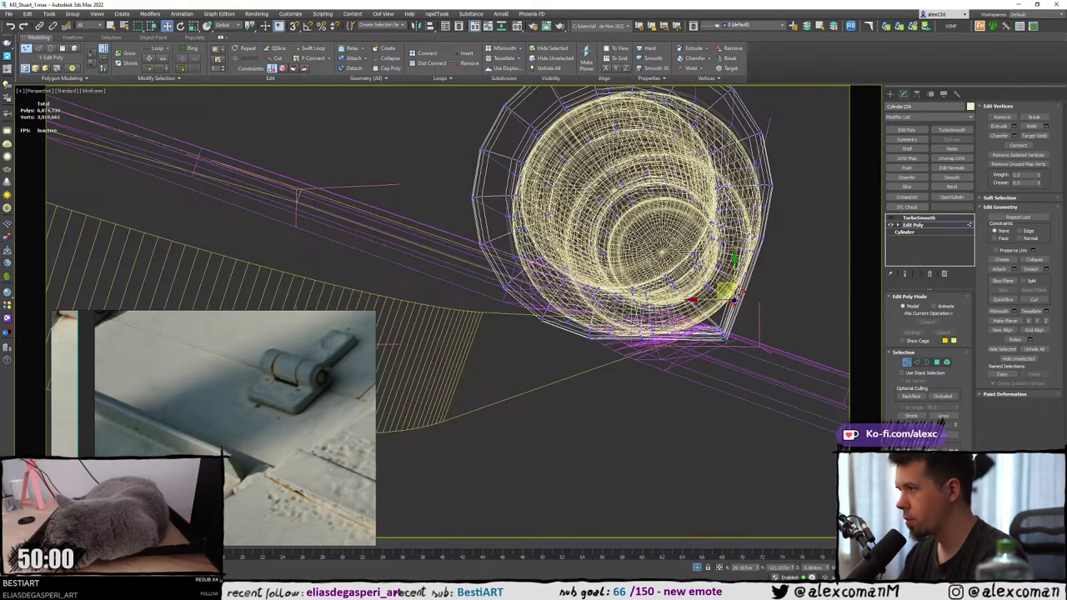
key("F3")
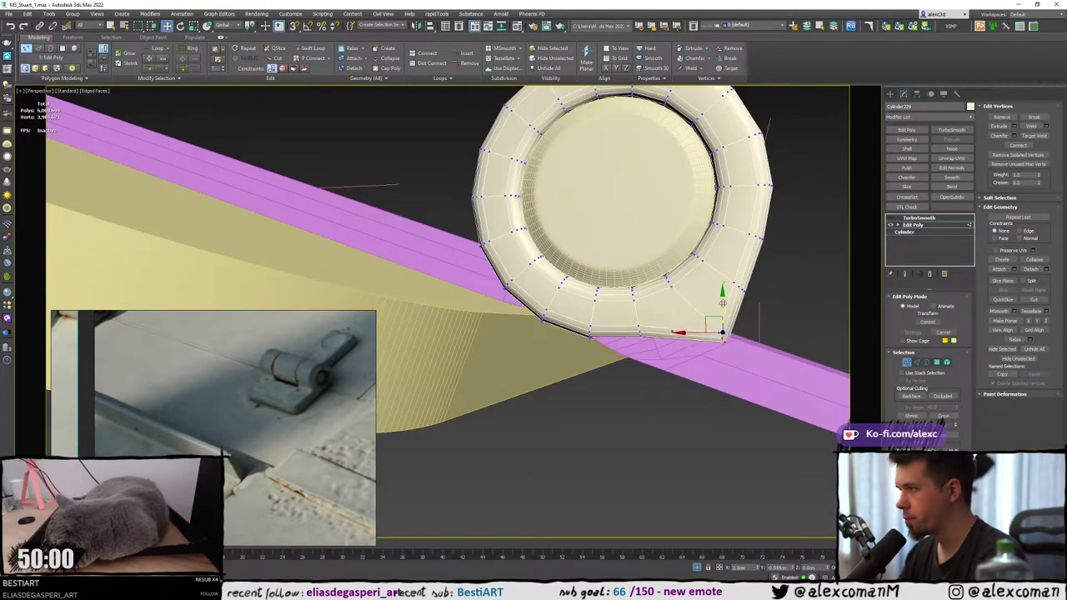
Select the hinge's lower leaf and move its end vertices in Edit Poly slightly outward beside the reshaped end knuckle.
middle_click_drag(722, 299, 664, 312, "alt")
left_click(889, 95)
left_click(646, 366)
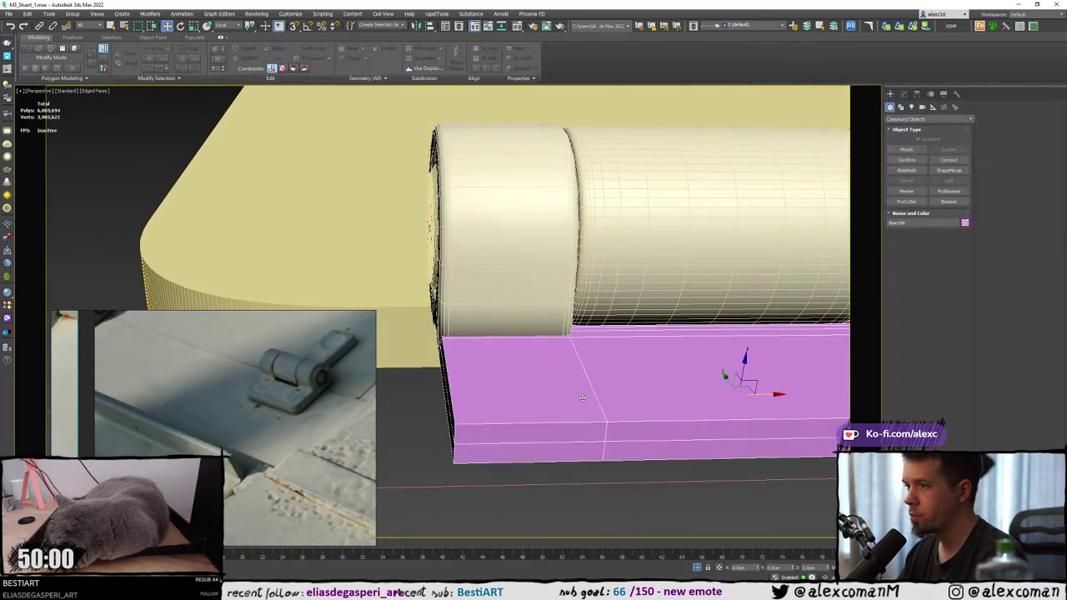
scroll(645, 358, "down", 3)
middle_click_drag(615, 372, 587, 374, "alt")
key("1")
key("F3")
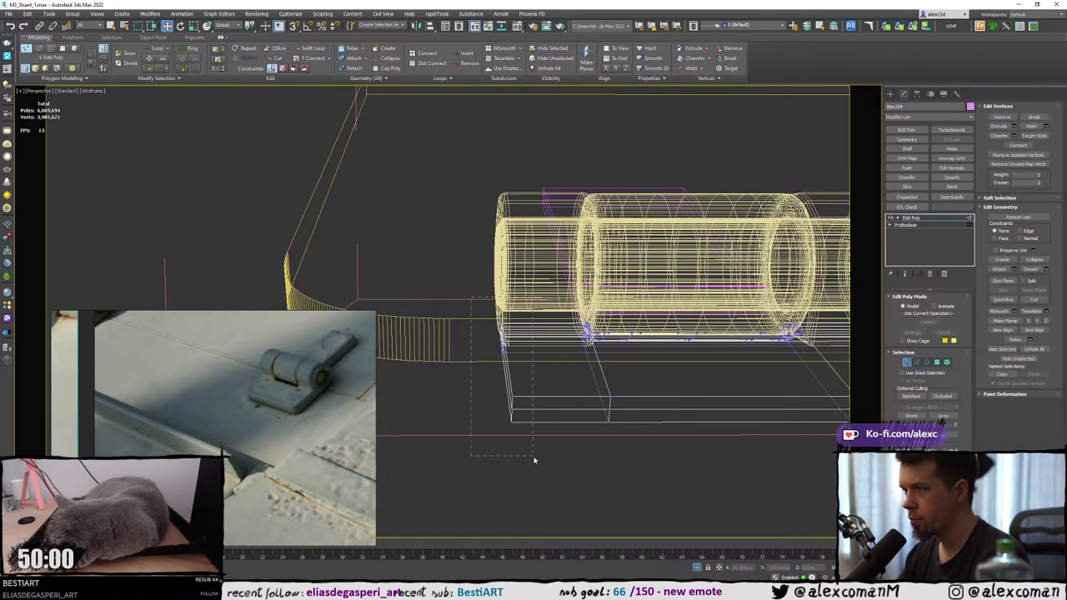
left_click_drag(534, 460, 535, 462)
key("F3")
scroll(505, 368, "up", 3)
middle_click_drag(505, 367, 517, 349, "alt")
scroll(525, 344, "up", 3)
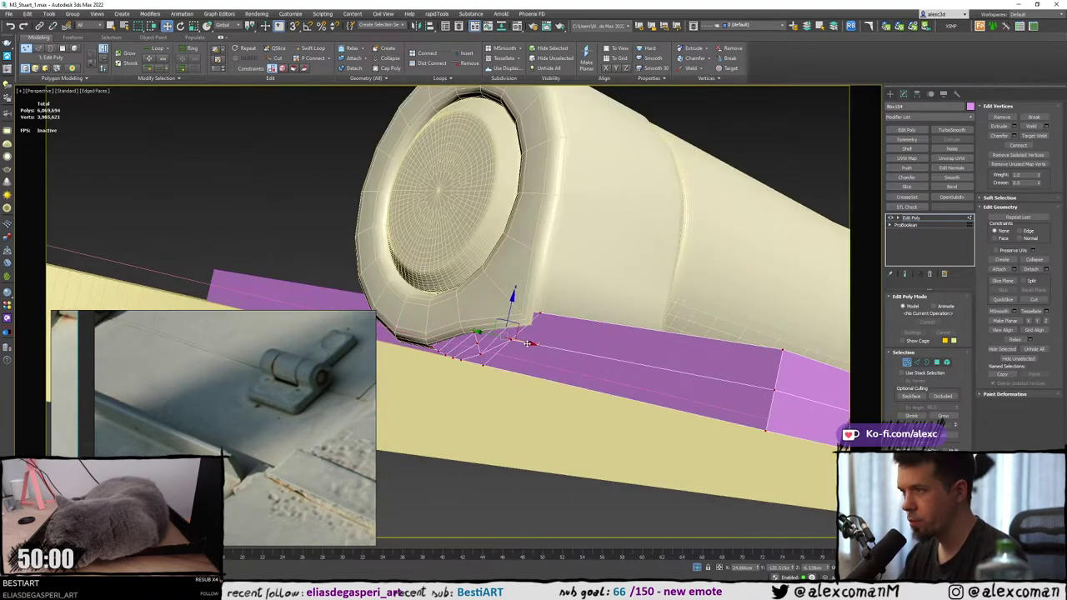
left_click_drag(527, 344, 523, 342)
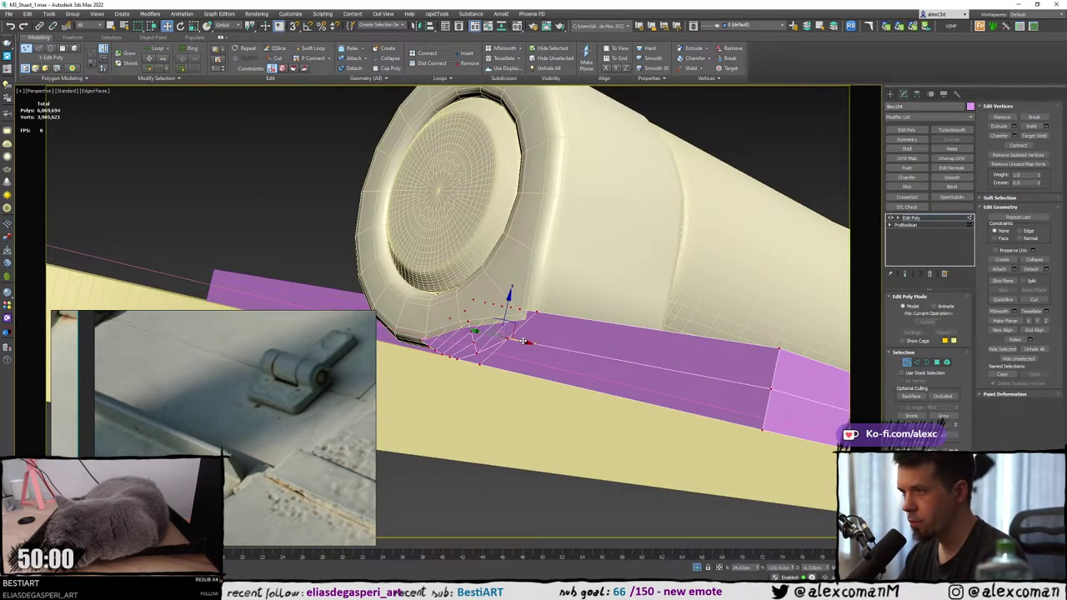
Move the vertices at the lower leaf's opposite end slightly outward beside the other end knuckle's outer face.
scroll(524, 342, "down", 5)
key("F4")
mouse_move(525, 342)
middle_mouse_down("alt")
mouse_move(635, 378)
mouse_move(717, 350)
middle_mouse_up("alt")
key("F3")
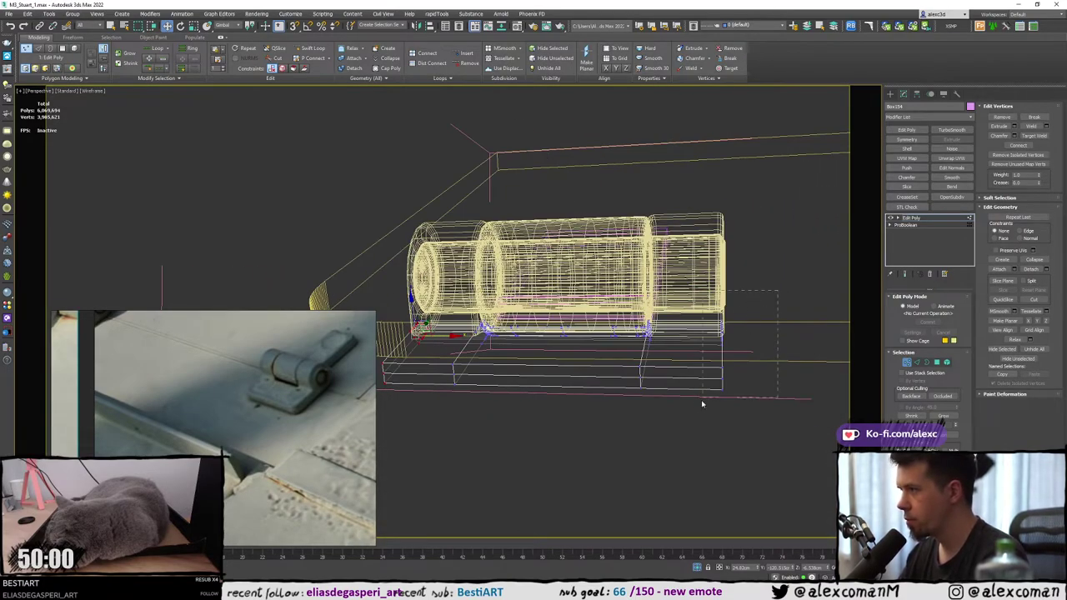
scroll(701, 405, "up", 10)
key("F3")
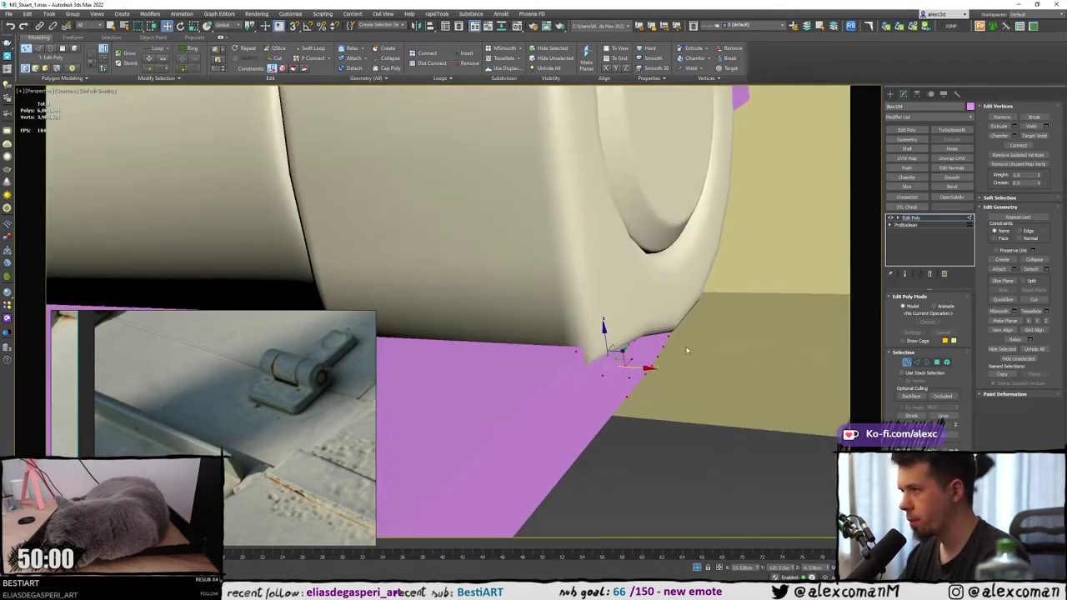
key("F4")
left_click_drag(644, 372, 651, 373)
left_click(701, 435)
key("F4")
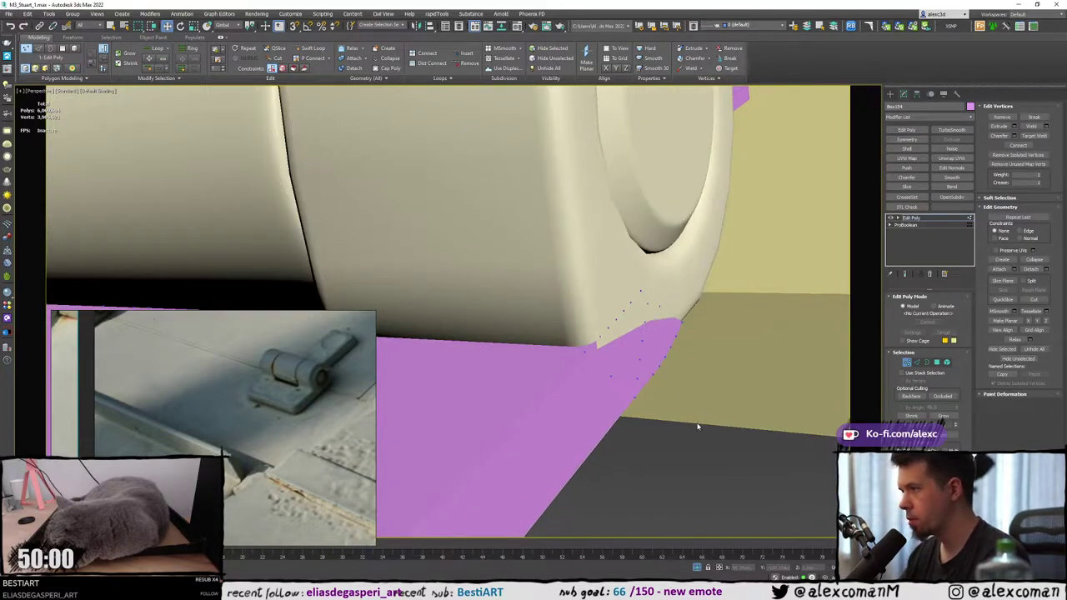
Leave vertex editing and examine the whole hinge from several angles for the fit between its knuckles and lower leaf.
scroll(694, 427, "down", 5)
middle_click_drag(693, 426, 691, 382, "alt")
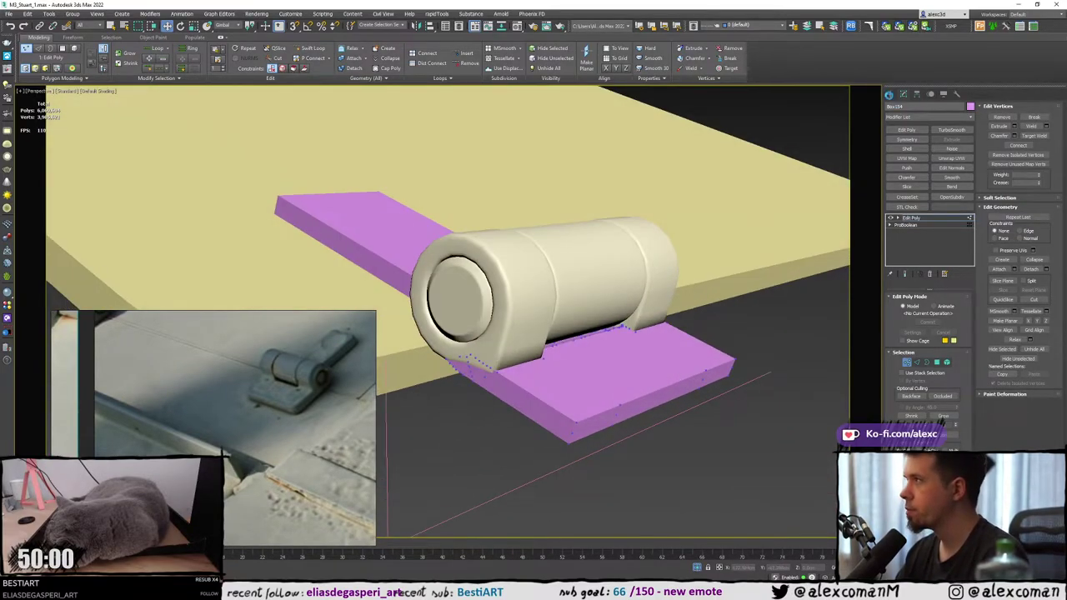
left_click(890, 93)
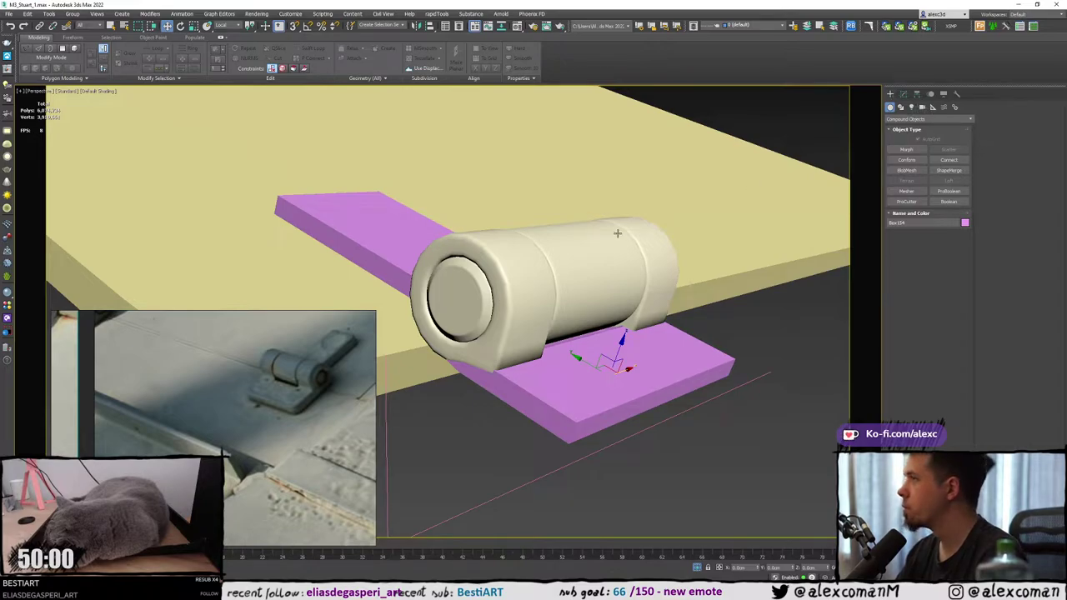
middle_click_drag(617, 234, 641, 231, "alt")
scroll(599, 295, "down", 3)
middle_click_drag(599, 295, 544, 302, "alt")
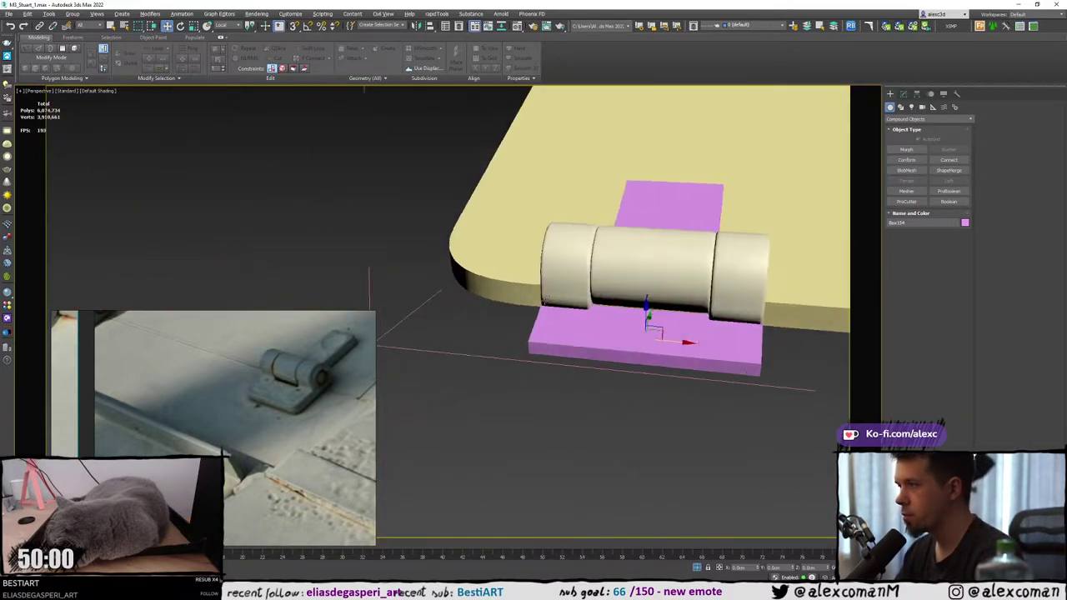
middle_click_drag(584, 238, 599, 295, "alt")
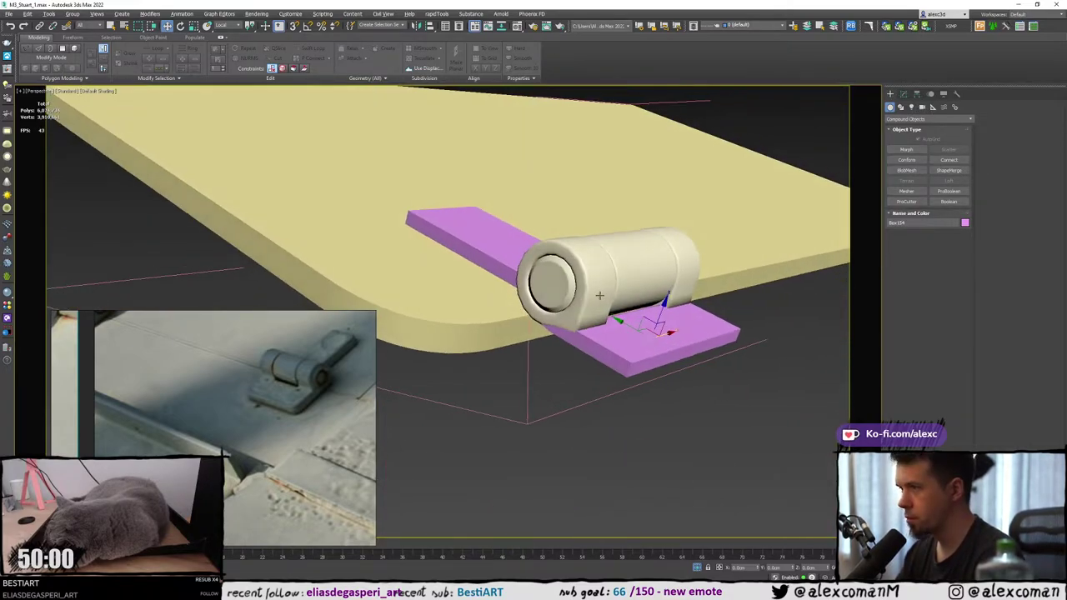
scroll(599, 295, "down", 5)
key("F3")
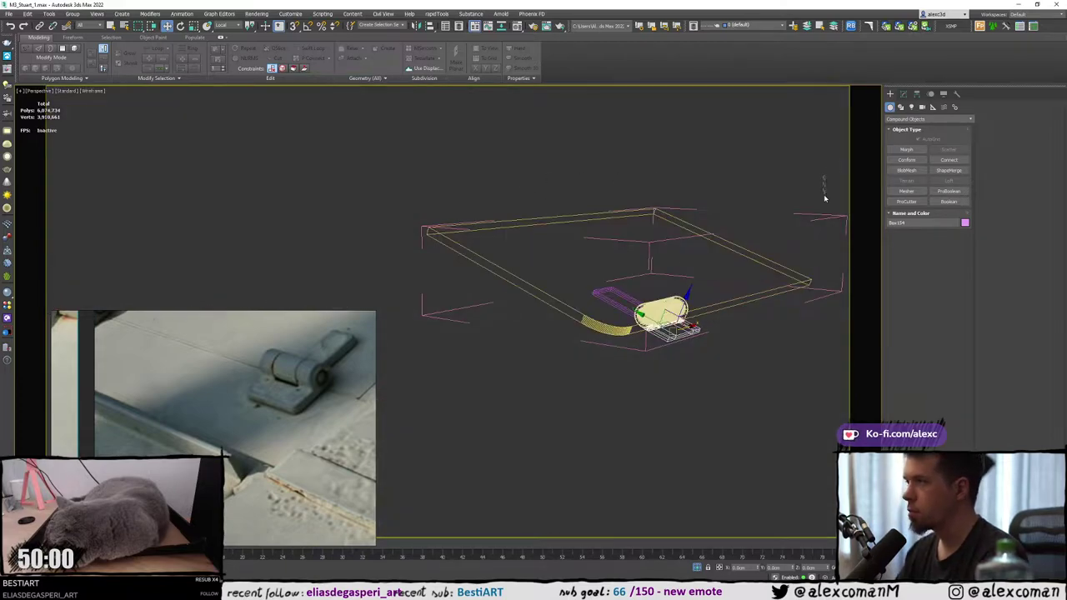
left_click(825, 197)
left_click(91, 90)
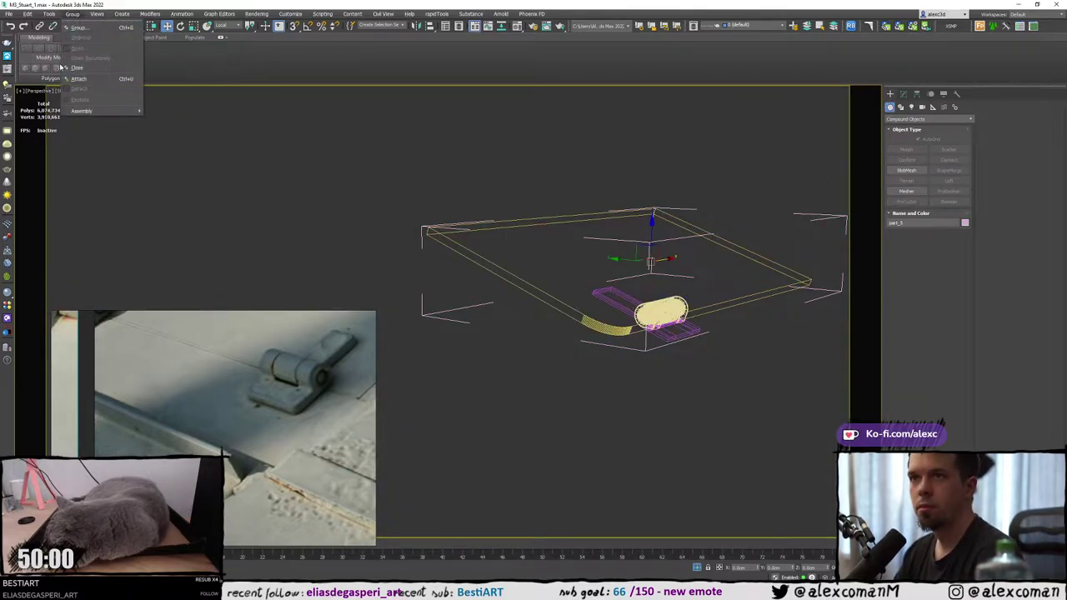
left_click(80, 68)
middle_click_drag(474, 266, 662, 284)
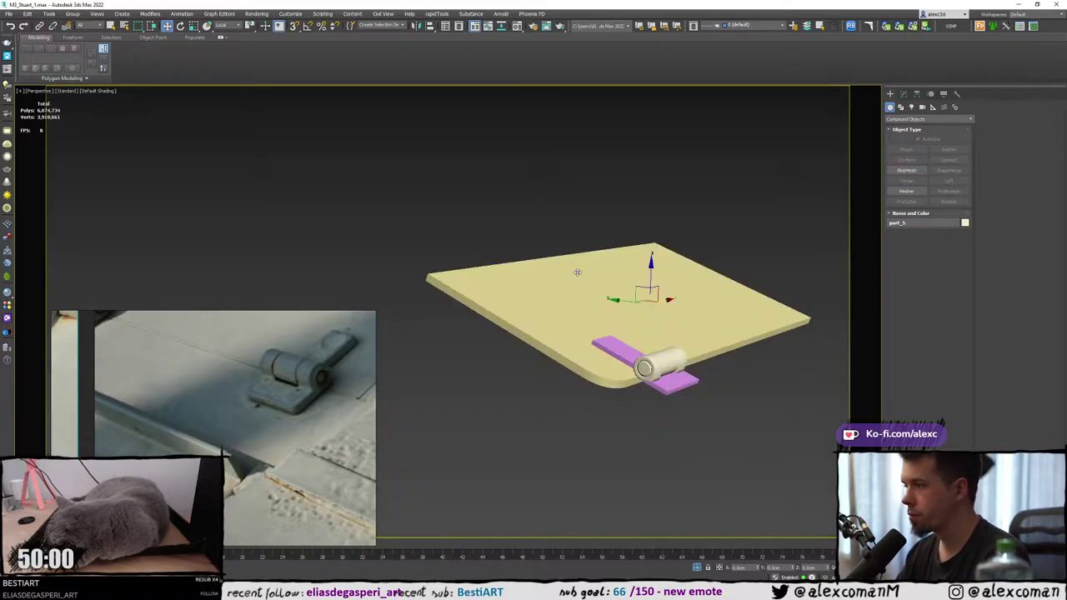
left_click(8, 14)
mouse_move(25, 136)
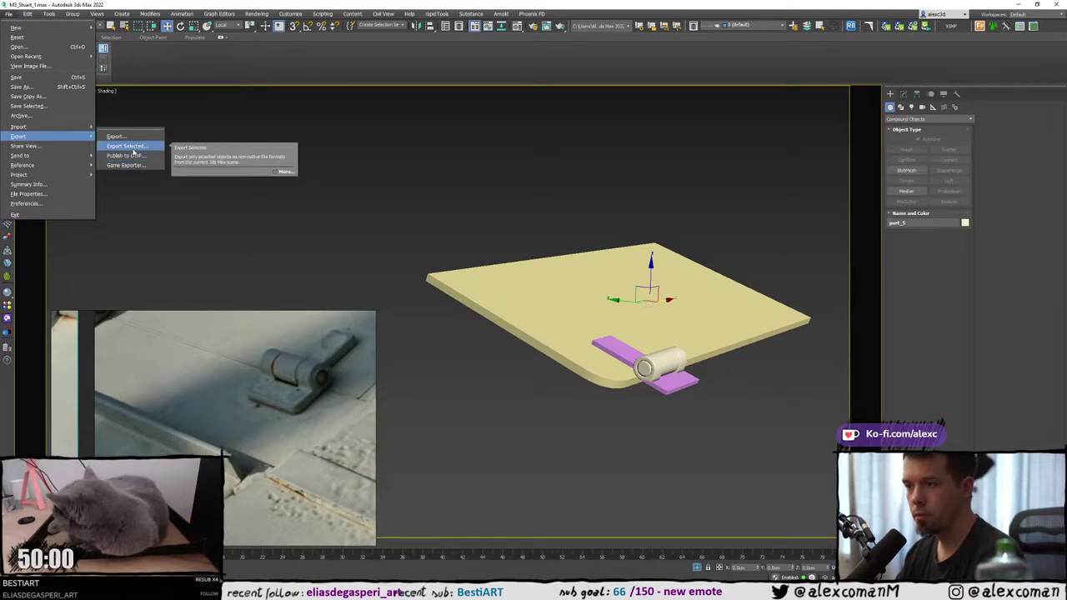
left_click(129, 146)
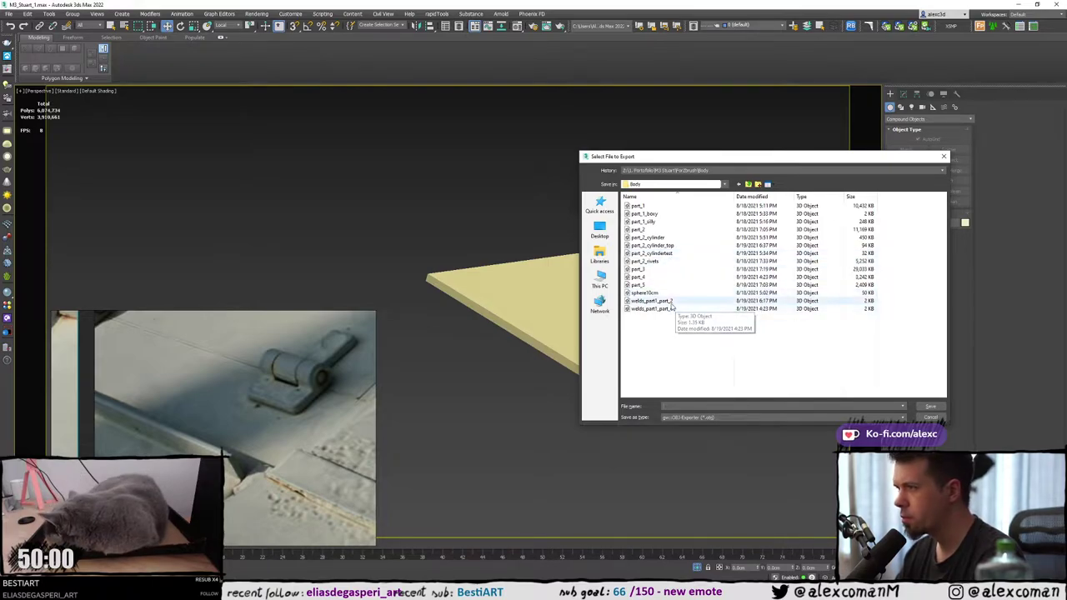
left_click(642, 284)
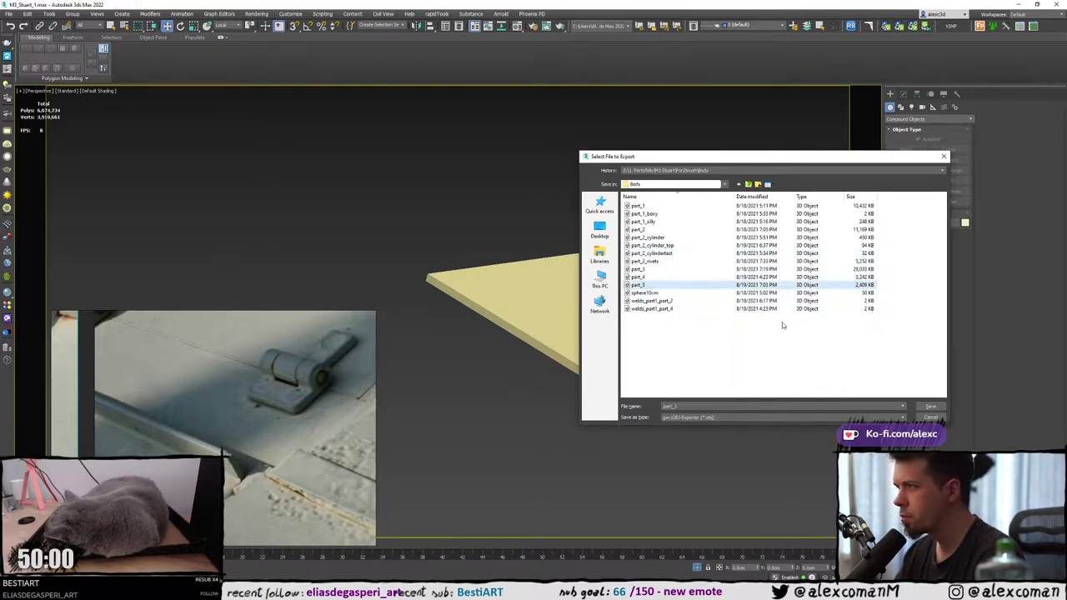
left_click(934, 417)
right_click(636, 310)
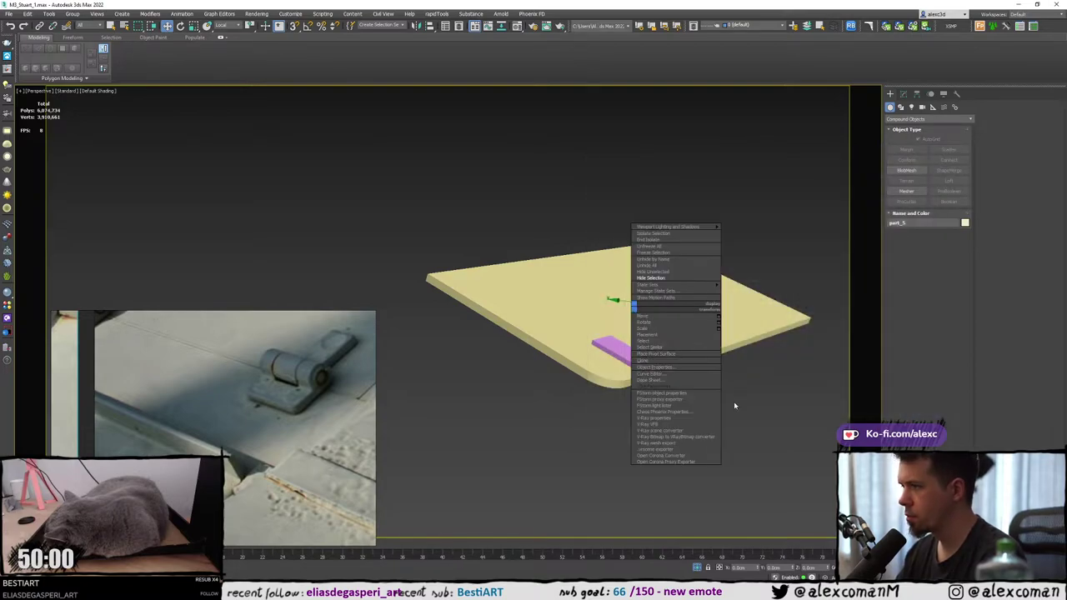
left_click(562, 321)
key("F3")
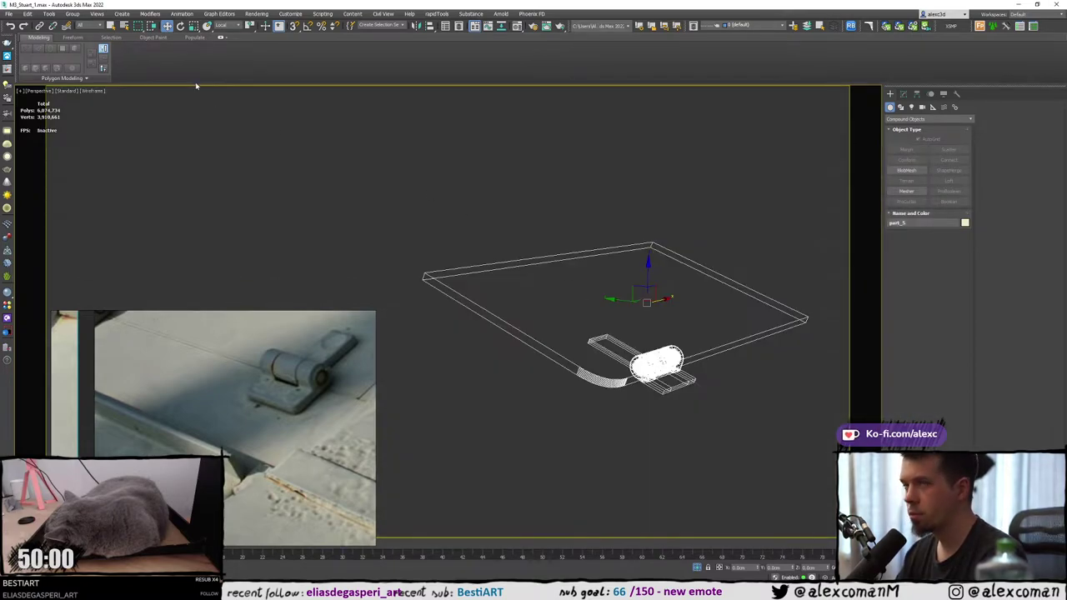
right_click(641, 310)
left_click(536, 297)
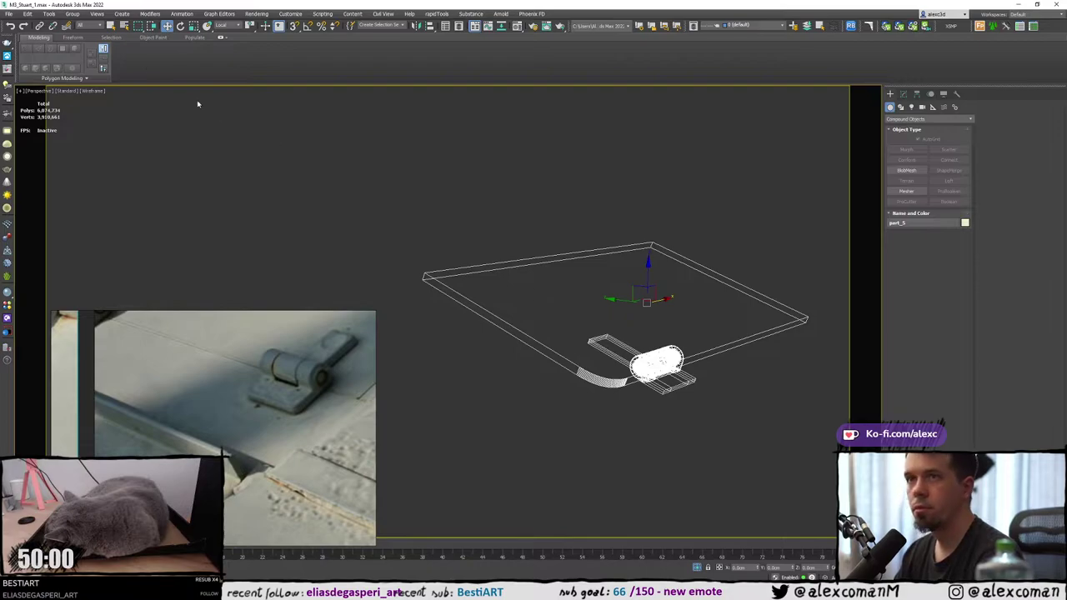
left_click(71, 15)
left_click(83, 49)
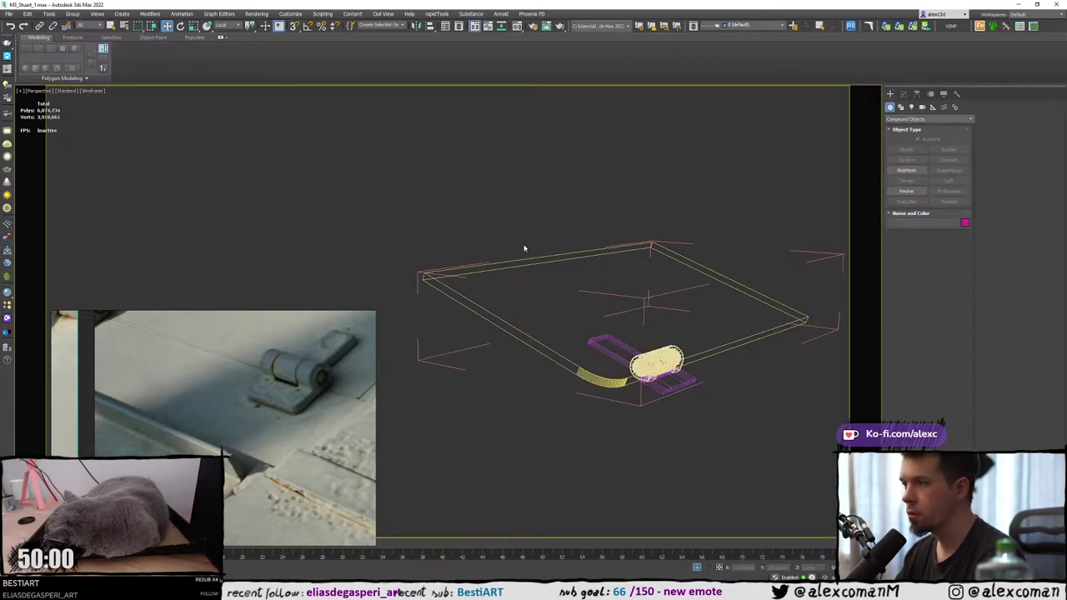
Select the plate and all hinge objects without the group helper and convert them to Editable Mesh.
left_click_drag(737, 396, 748, 406)
left_click_drag(770, 208, 821, 269, "alt")
right_click(654, 274)
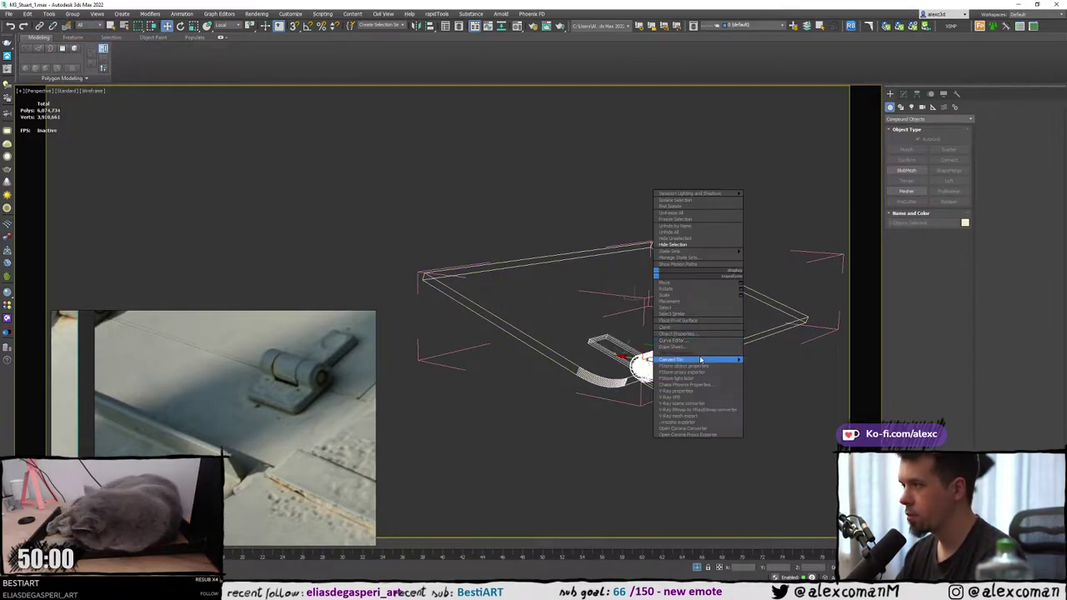
mouse_move(702, 360)
left_click(761, 365)
Export the selected objects as an OBJ with the ZBrush preset, overwriting the existing part_5 file.
left_click(9, 15)
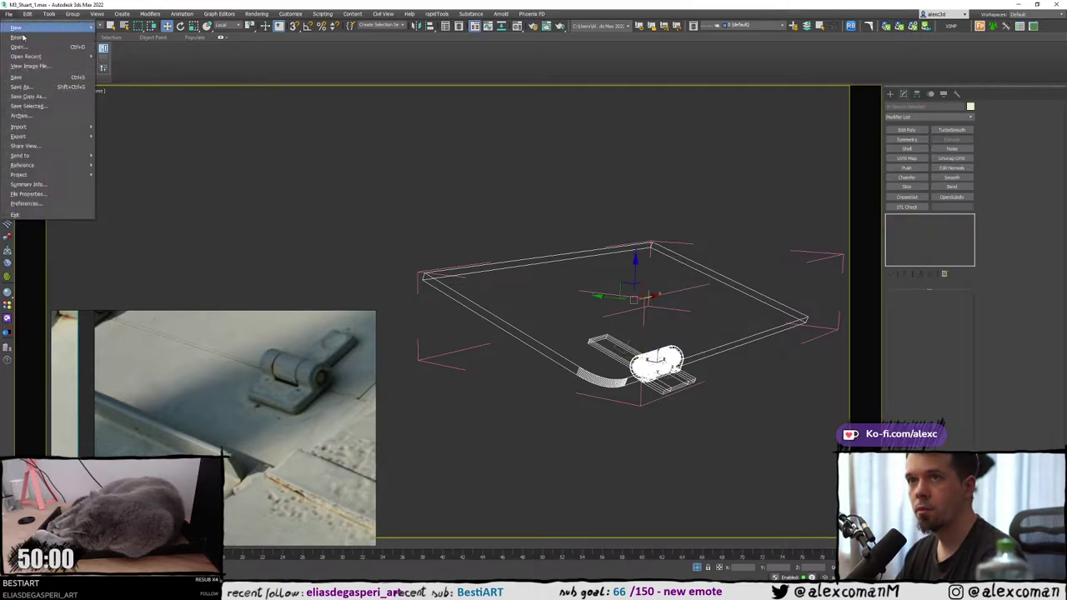
mouse_move(36, 139)
left_click(125, 143)
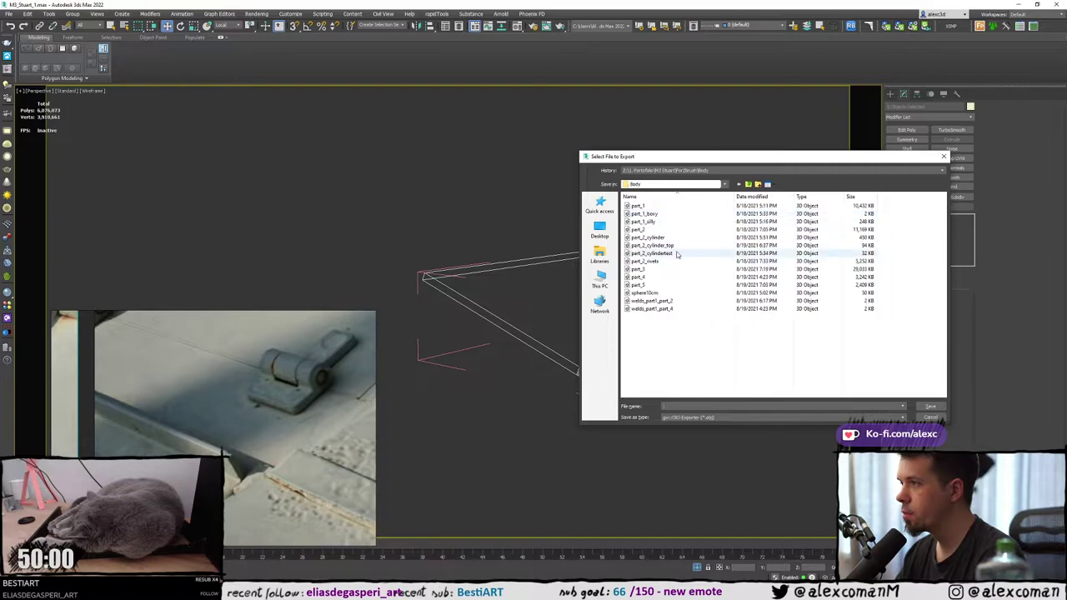
left_click(664, 285)
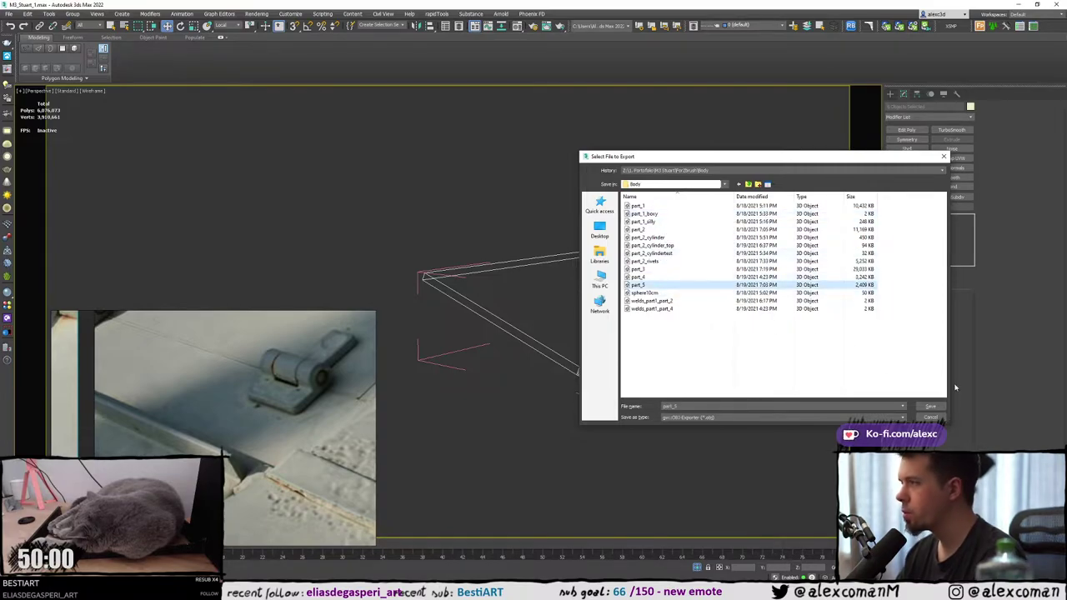
left_click(930, 406)
left_click(578, 307)
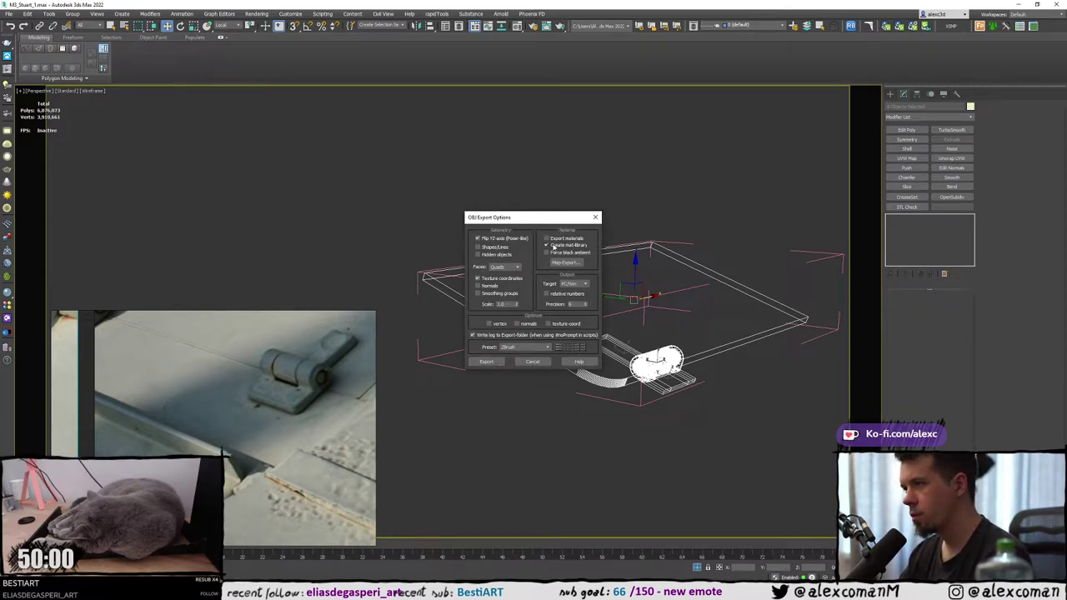
left_click(488, 364)
left_click(619, 365)
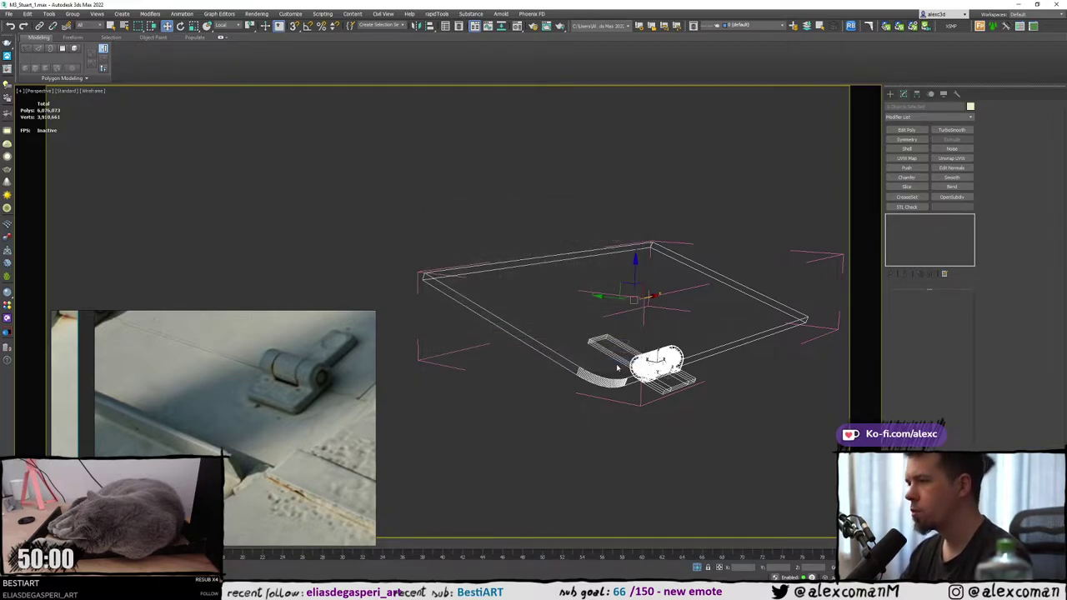
Switch to ZBrush and delete the old part_10 subtool, accepting that the deletion cannot be undone.
mouse_move(615, 354)
middle_mouse_down("alt")
mouse_move(625, 336)
mouse_move(599, 325)
middle_mouse_up("alt")
key("F3")
left_click(673, 366)
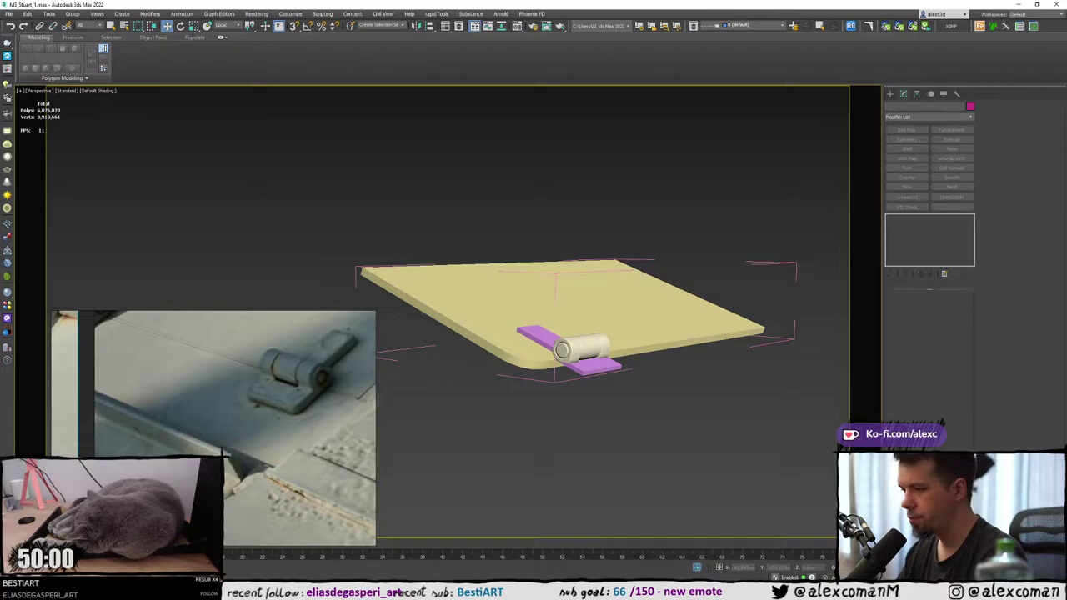
key("alt+Tab")
right_click_drag(591, 555, 655, 284, "ctrl")
mouse_move(672, 387)
right_mouse_down("ctrl")
mouse_move(692, 217)
mouse_move(708, 183)
right_mouse_up("ctrl")
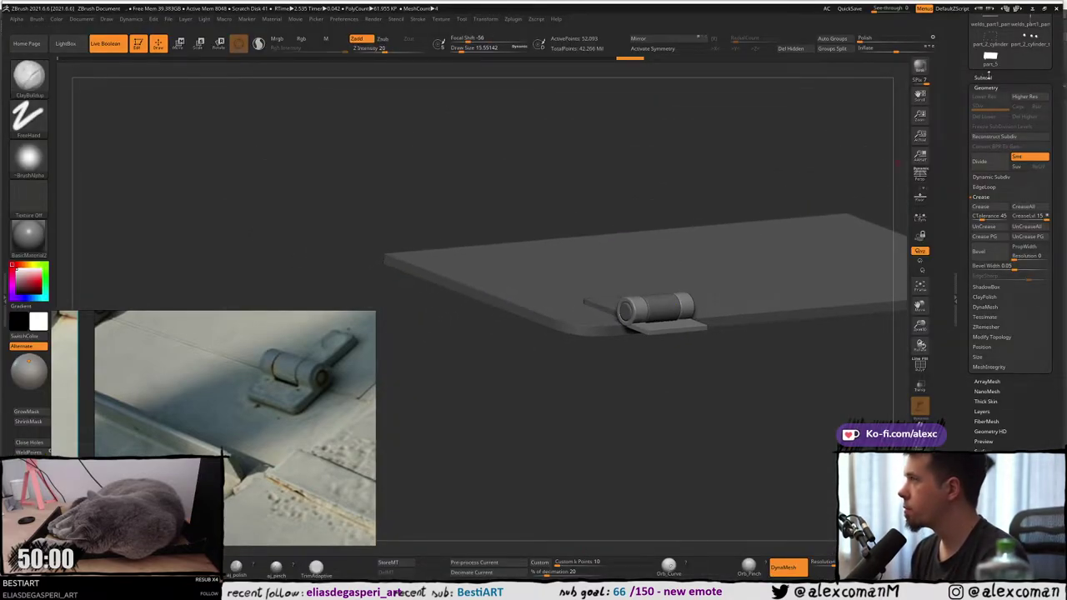
left_click(994, 77)
right_click_drag(806, 183, 752, 227, "alt")
mouse_move(861, 263)
right_mouse_down()
mouse_move(903, 285)
mouse_move(909, 223)
right_mouse_up()
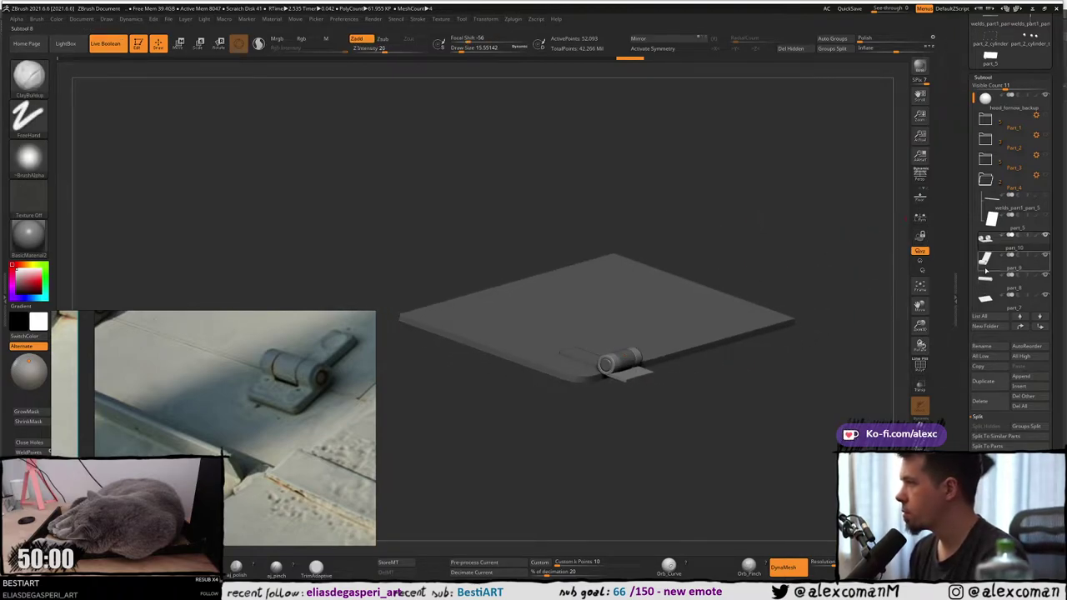
left_click(989, 405)
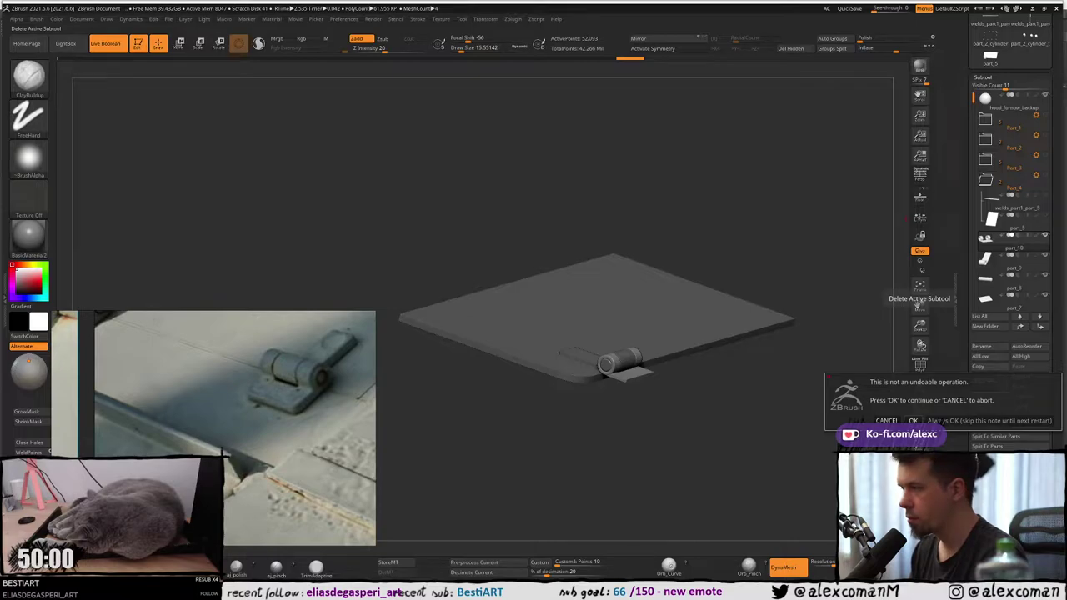
left_click(914, 420)
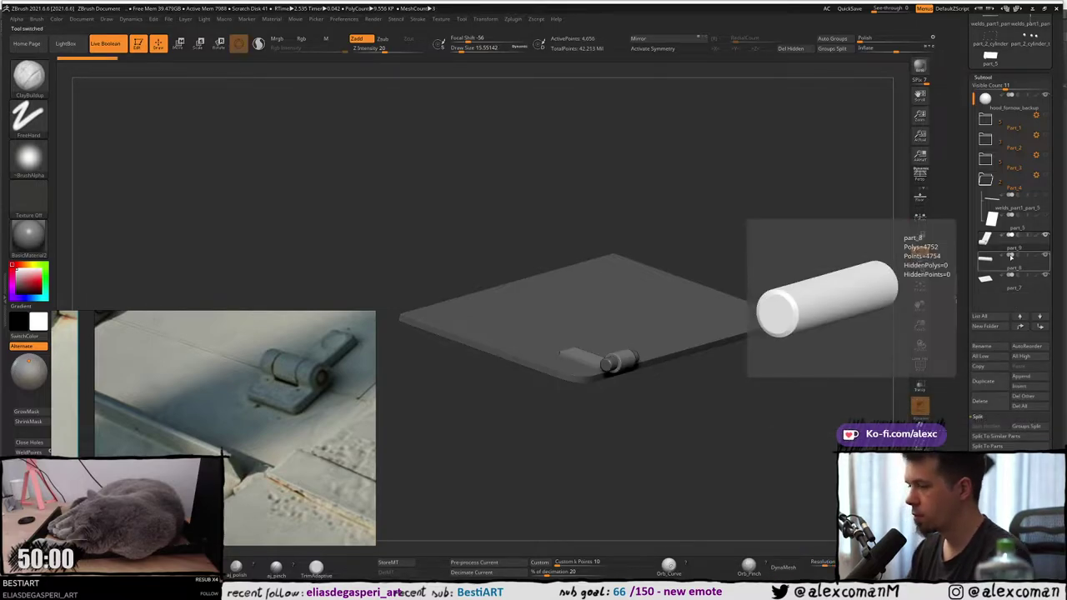
Switch to 3ds Max, undo the Editable Mesh conversion of the hinge objects and select the hinge's middle knuckle.
key("alt+Tab")
middle_click_drag(510, 402, 546, 438, "alt")
scroll(611, 344, "up", 5)
middle_click_drag(611, 343, 584, 291)
left_click(579, 286)
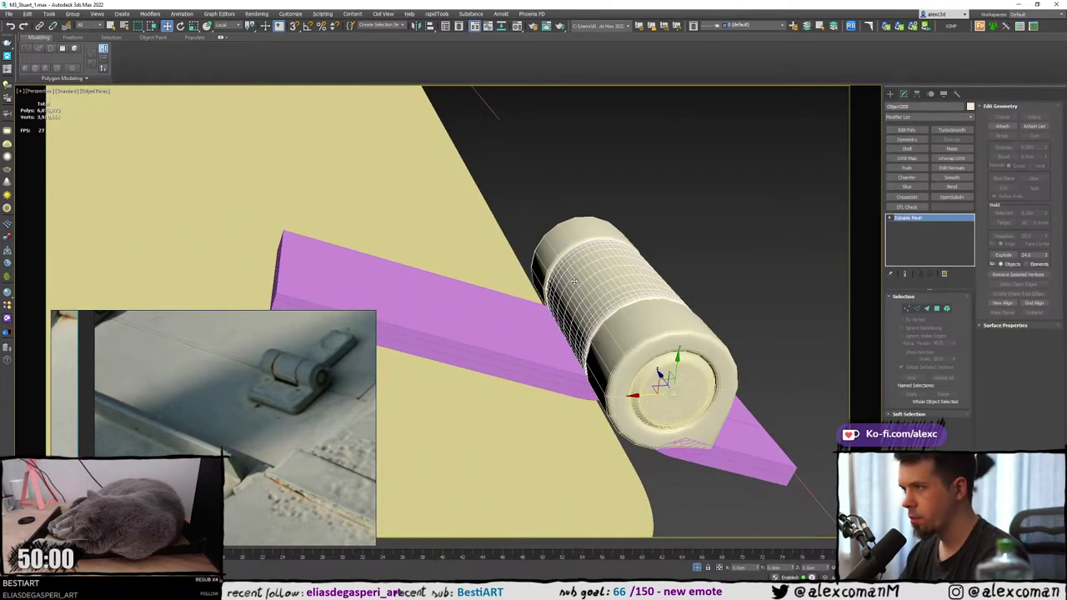
middle_click_drag(655, 254, 668, 264, "alt")
key("ctrl+z")
key("ctrl+z")
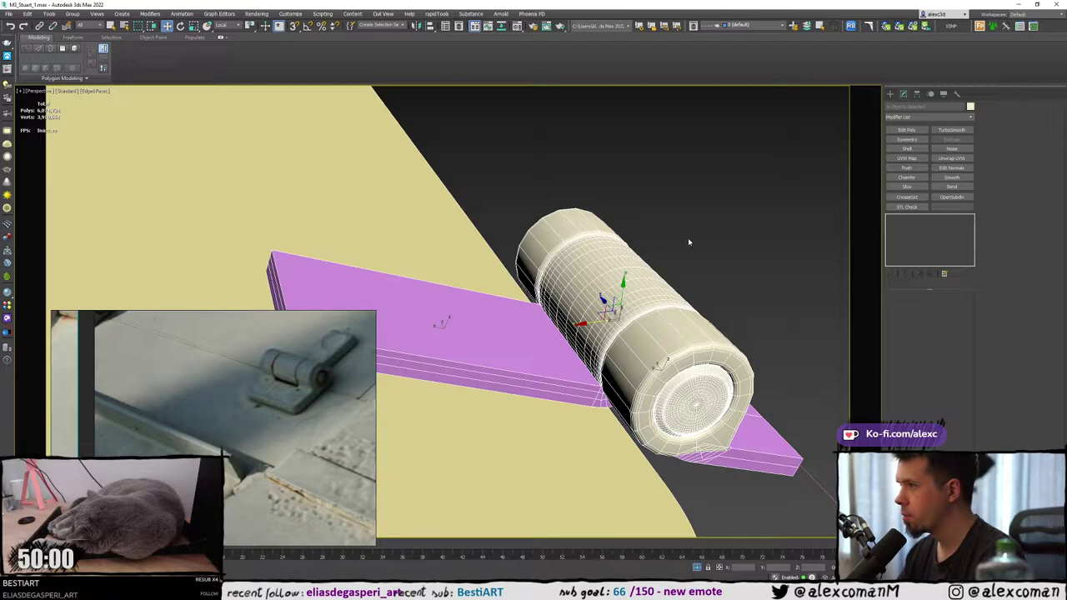
left_click(607, 278)
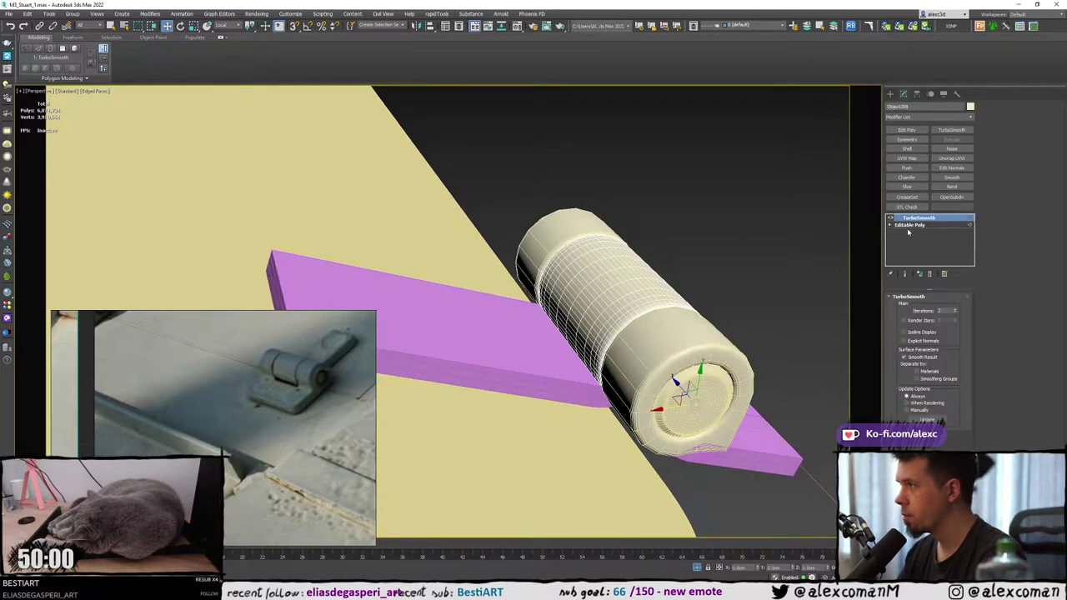
In the Left view, move the middle knuckle's Editable Poly vertices beside the strap slightly outward toward the strap, undoing the first attempt.
left_click(910, 225)
key("alt+w")
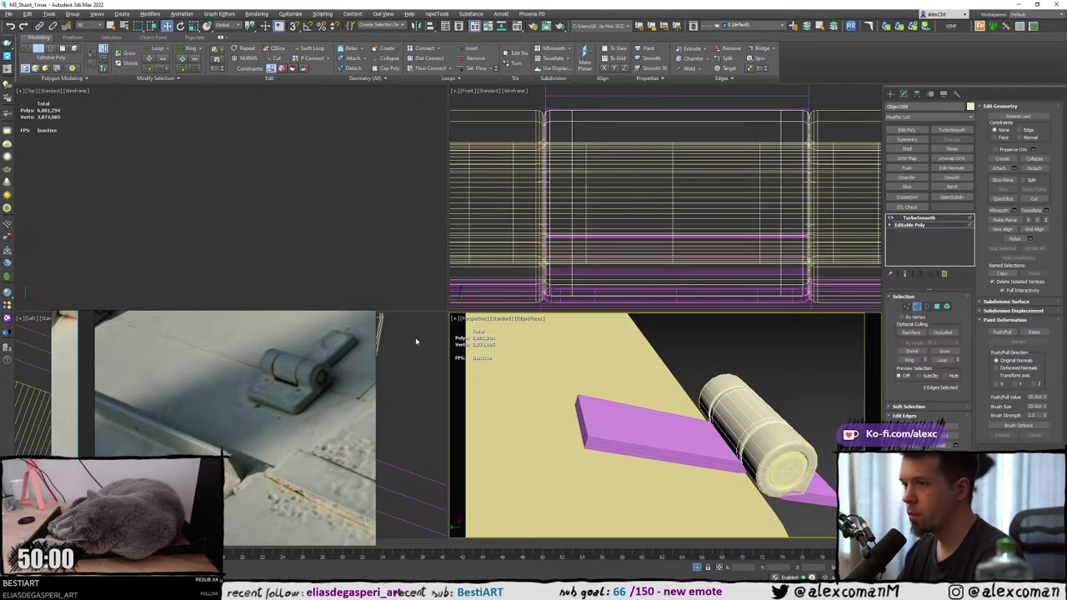
key("alt+w")
middle_click_drag(400, 346, 693, 399)
scroll(694, 398, "down", 4)
key("1")
scroll(645, 300, "up", 3)
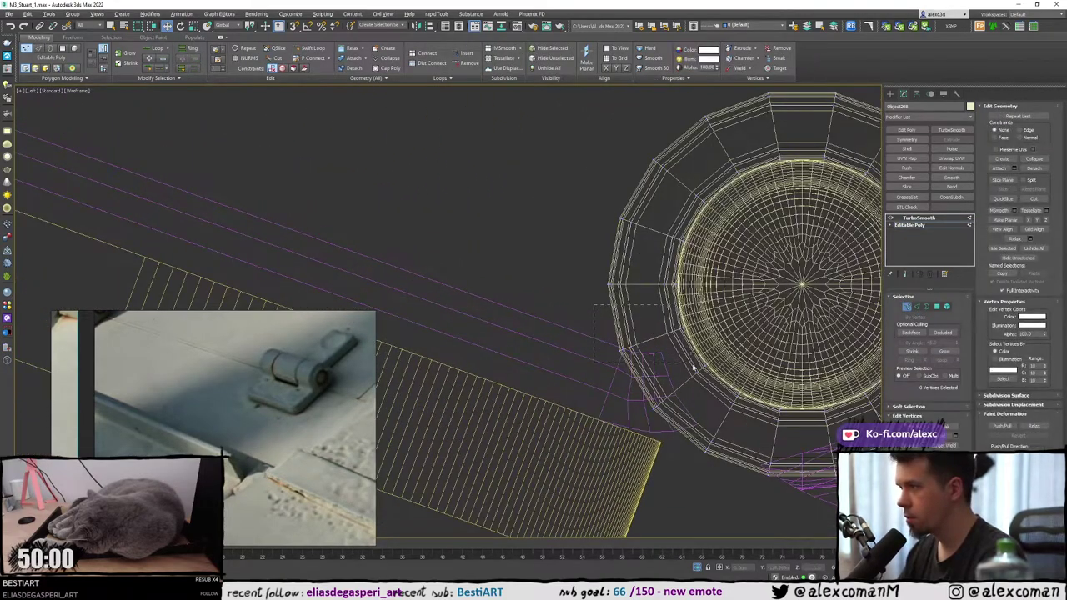
left_click_drag(694, 366, 695, 368)
left_click_drag(636, 326, 580, 321)
key("ctrl+z")
left_click_drag(599, 277, 577, 284)
middle_click_drag(737, 348, 662, 316)
scroll(564, 296, "down", 2)
Return to the perspective view, leave vertex editing and reactivate the middle knuckle's TurboSmooth level.
key("alt+w")
middle_click_drag(713, 360, 751, 338)
key("alt+w")
left_click(906, 305)
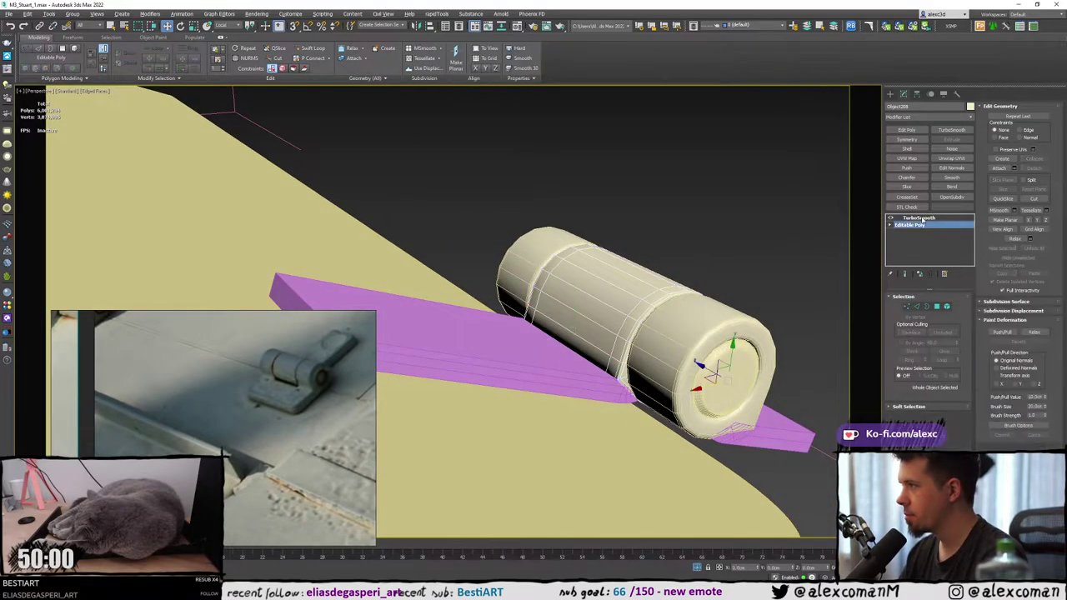
left_click(919, 217)
left_click(599, 310)
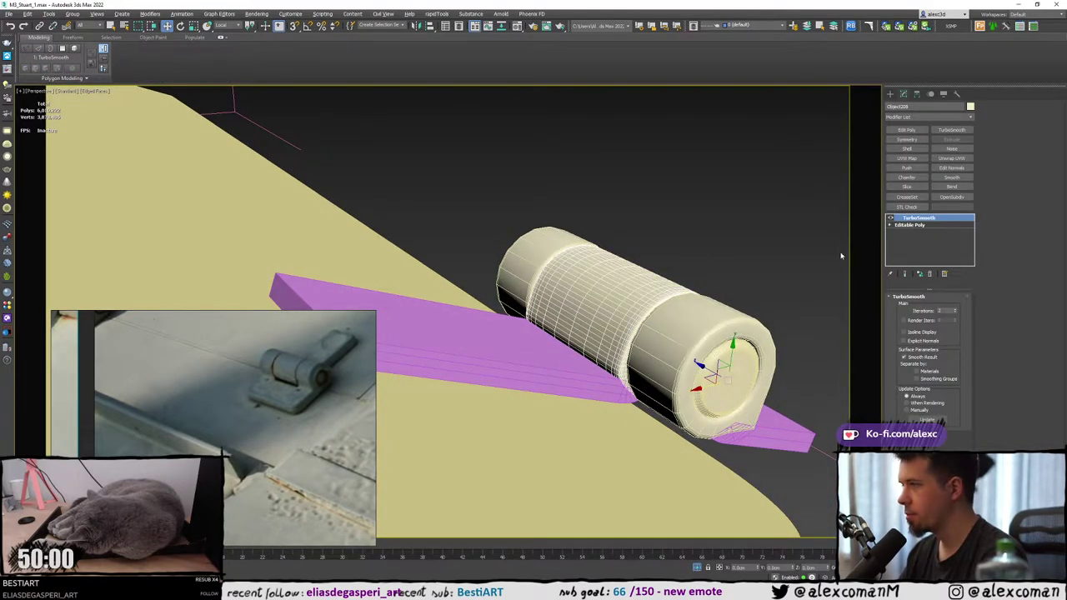
Select the hinge's outer knuckles and turn their TurboSmooth modifier on.
middle_click_drag(699, 320, 654, 307, "alt")
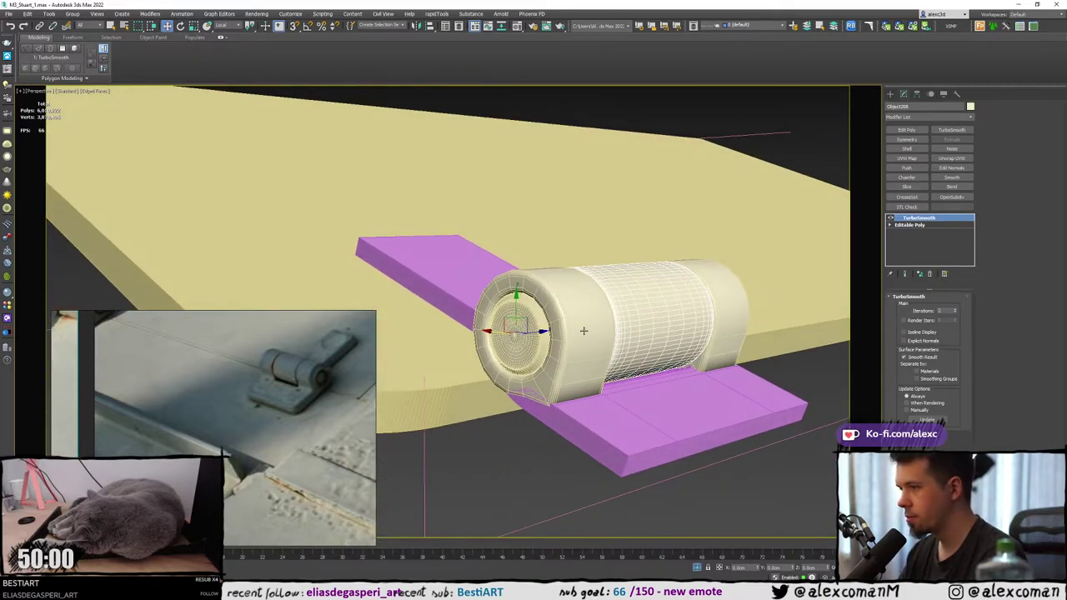
left_click(584, 330)
middle_click_drag(584, 330, 664, 317, "alt")
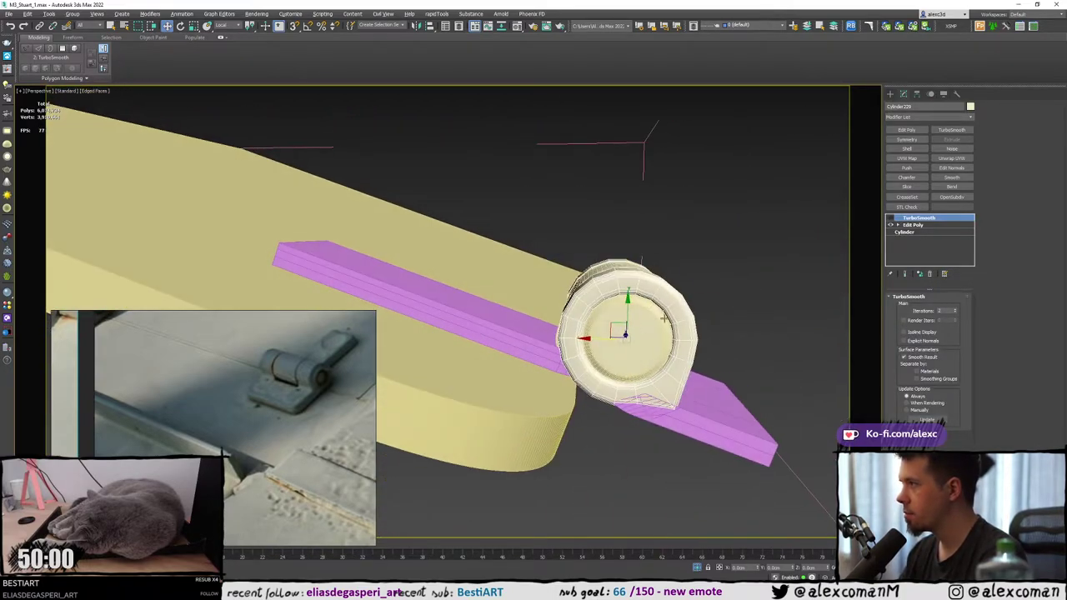
left_click(891, 218)
middle_click_drag(821, 258, 715, 286, "alt")
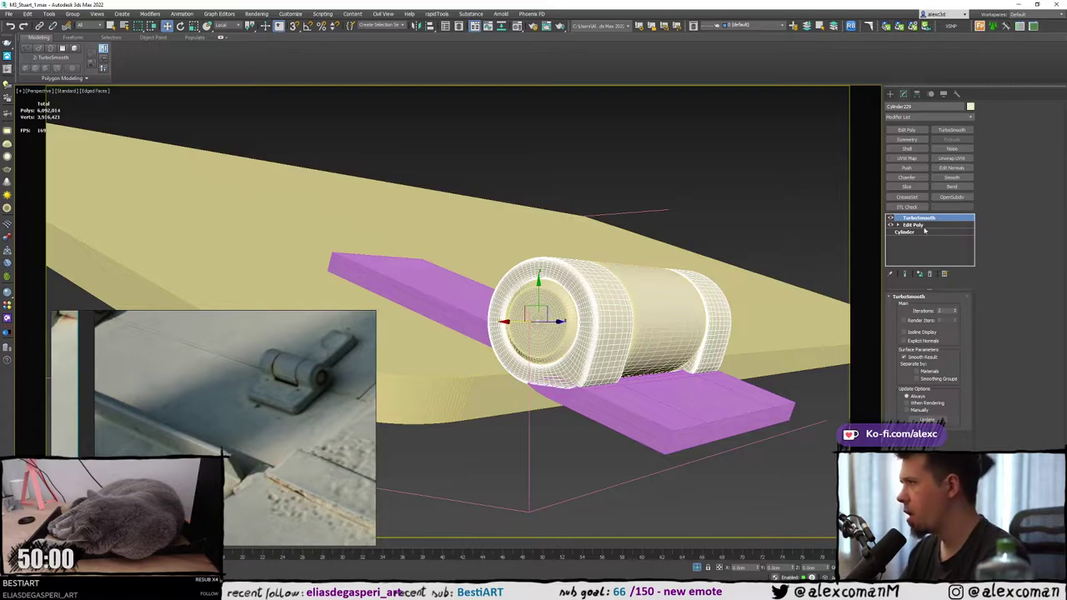
Chamfer the sharp lower corner edges of the outer knuckles at the Edit Poly level, and view the smoothed result.
left_click(922, 226)
scroll(534, 405, "up", 3)
key("2")
key("F3")
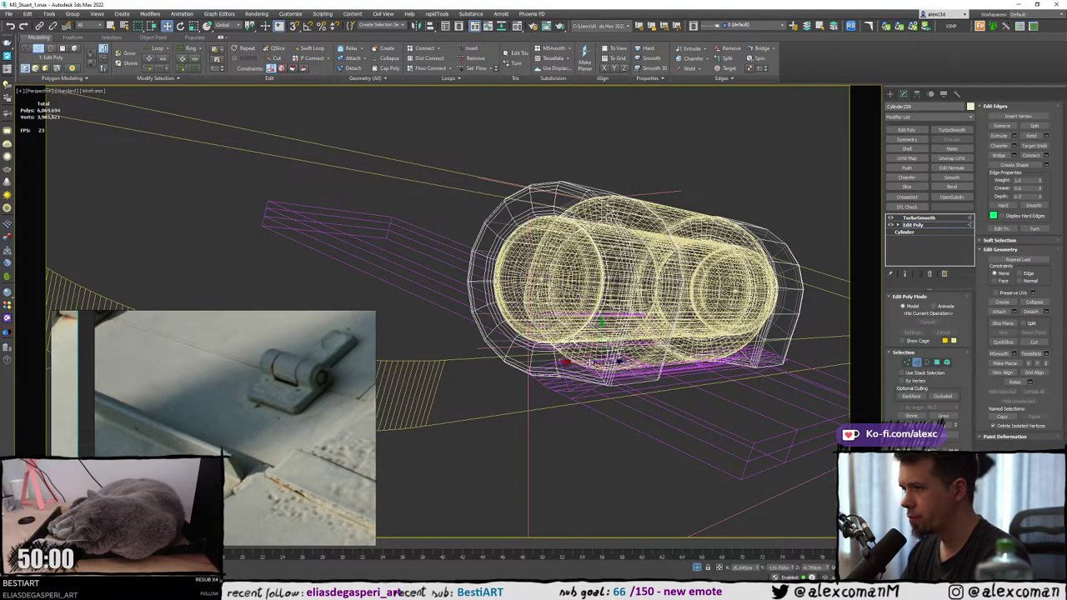
key("F3")
mouse_move(516, 354)
middle_mouse_down("alt")
mouse_move(598, 354)
mouse_move(518, 359)
middle_mouse_up("alt")
key("F3")
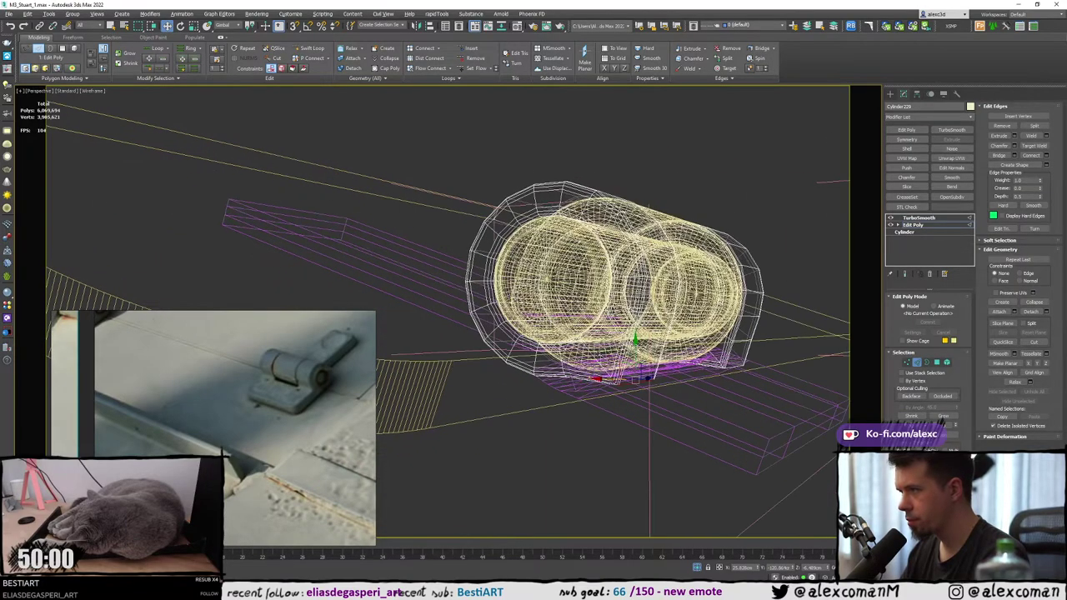
key("alt+w")
key("alt+w")
middle_click_drag(804, 414, 745, 407, "alt")
left_click(819, 357)
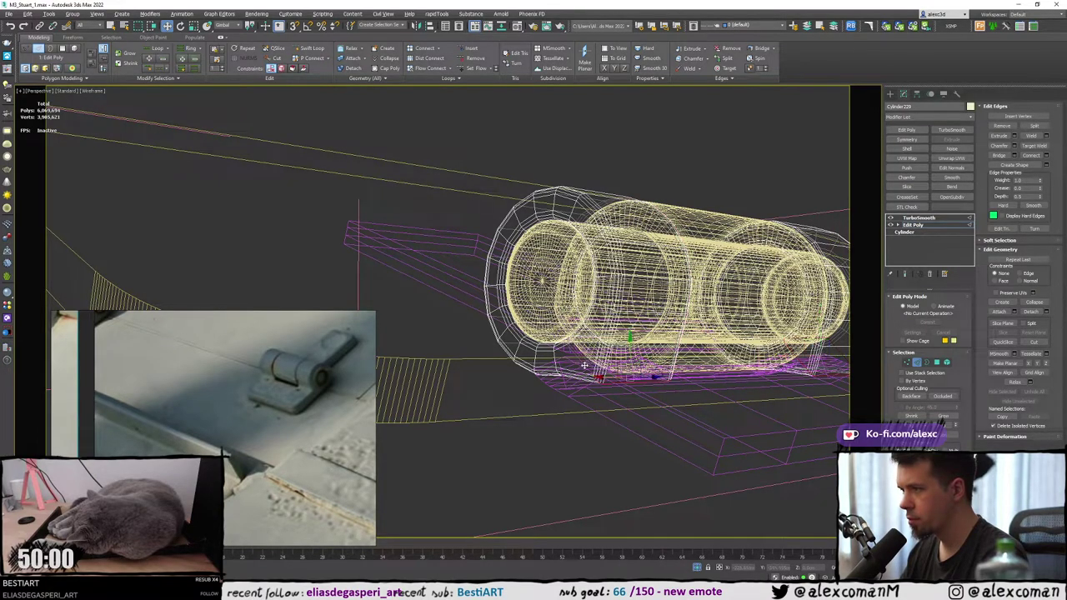
key("alt+w")
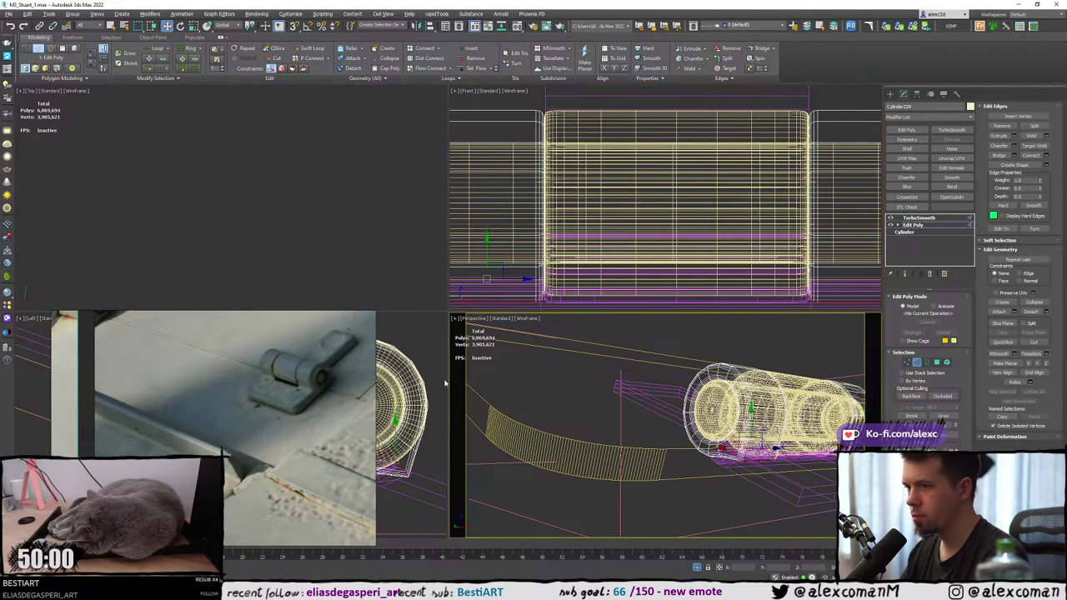
middle_click(445, 383)
key("alt+w")
middle_click_drag(641, 321, 594, 308)
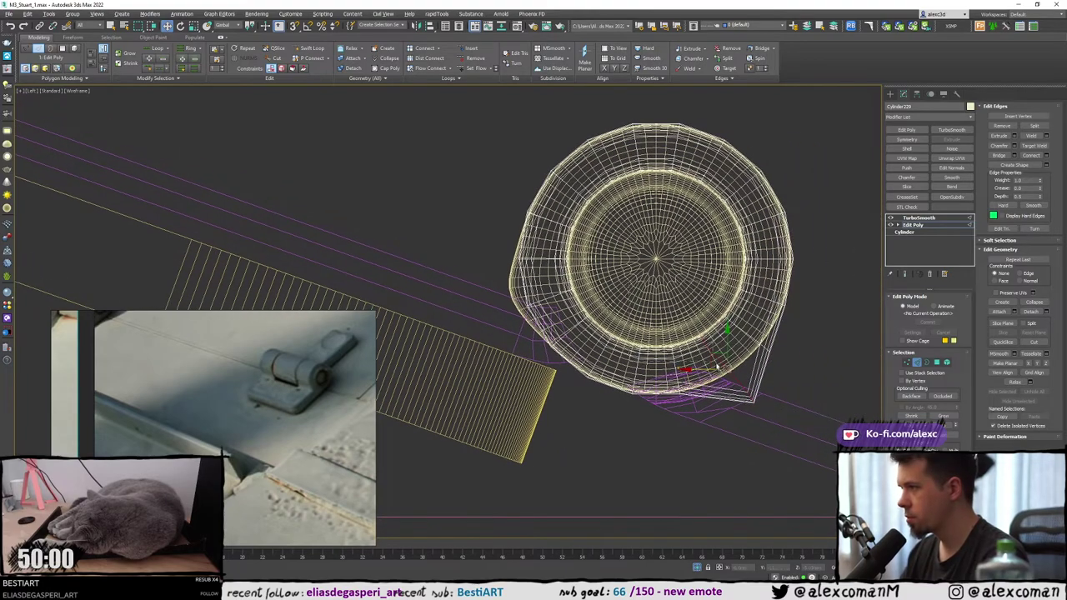
key("alt+w")
middle_click(745, 382)
key("alt+w")
key("F3")
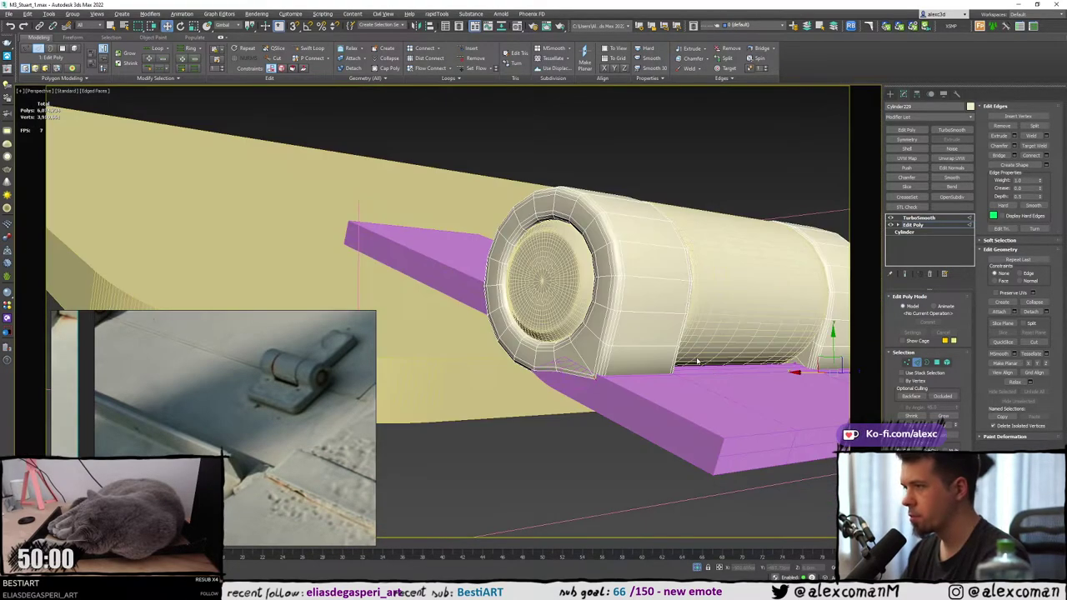
right_click(635, 357)
left_click(600, 405)
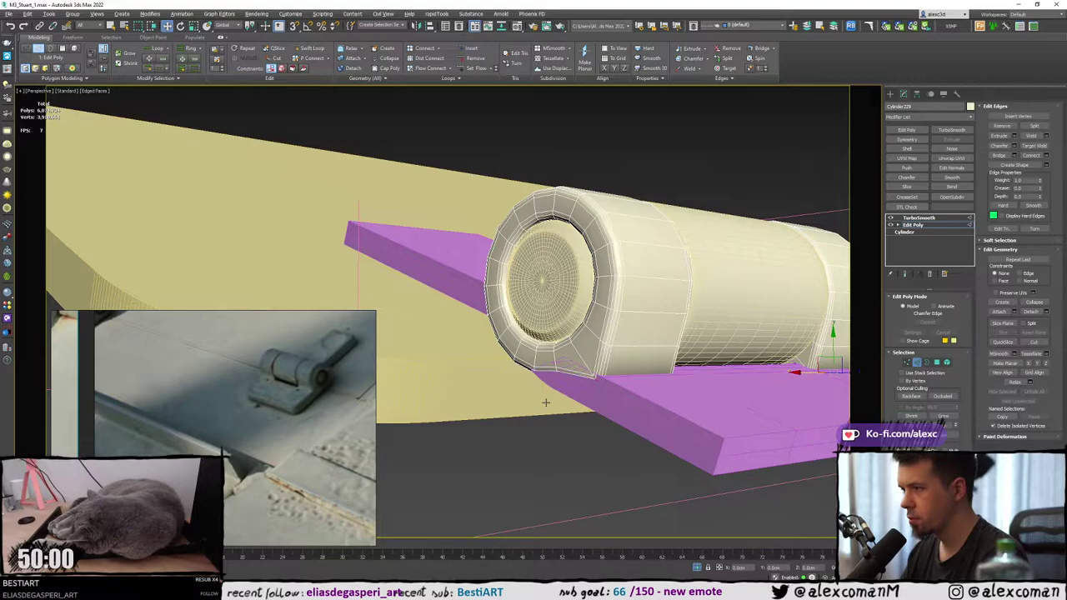
right_click(456, 329)
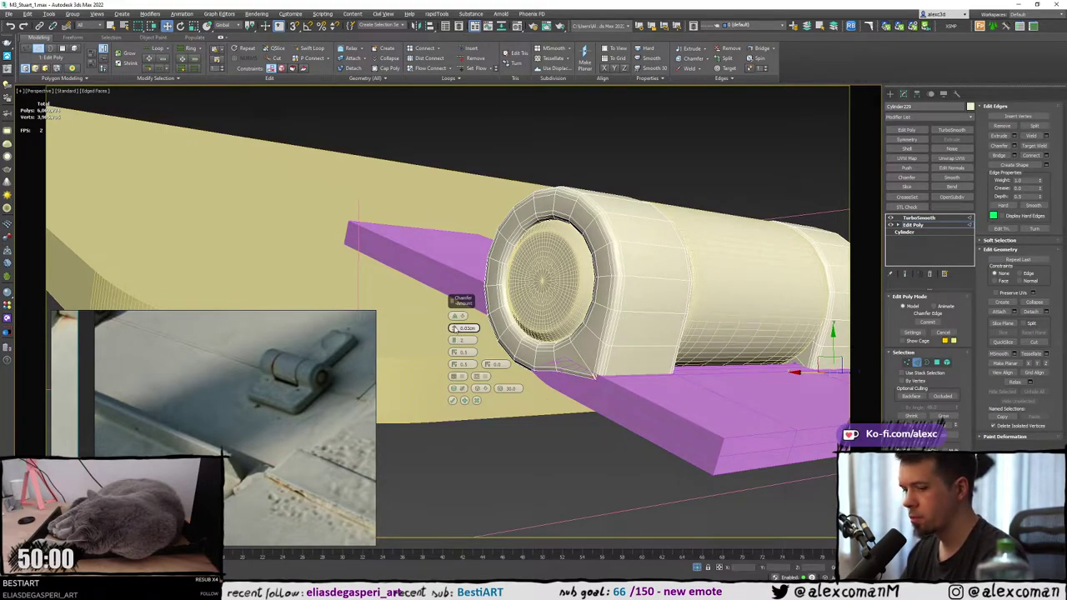
left_click(453, 401)
middle_click_drag(576, 421, 793, 226)
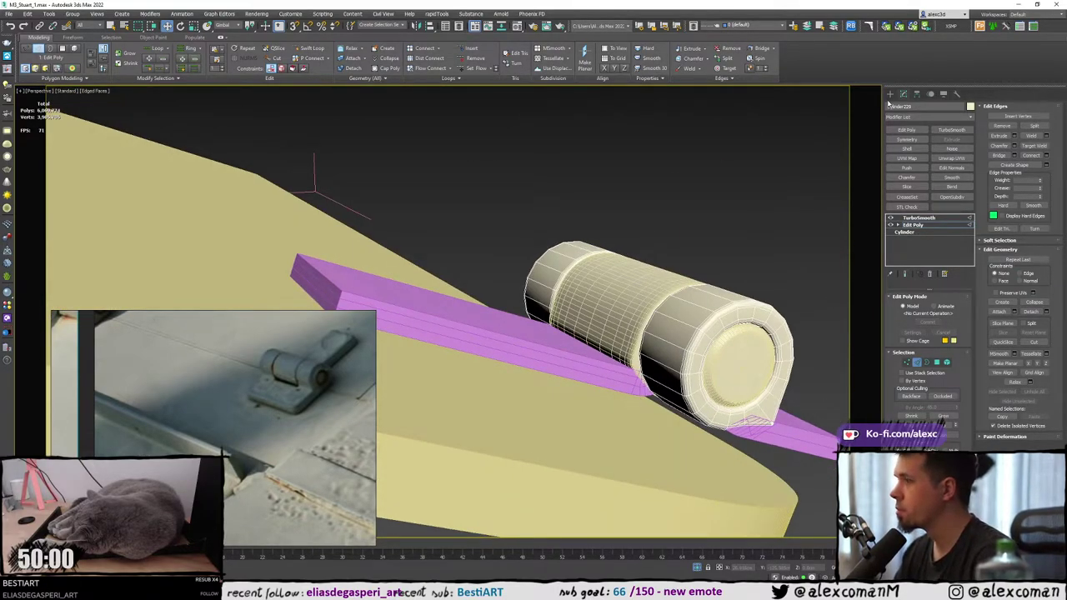
left_click(890, 94)
middle_click_drag(800, 293, 765, 299, "alt")
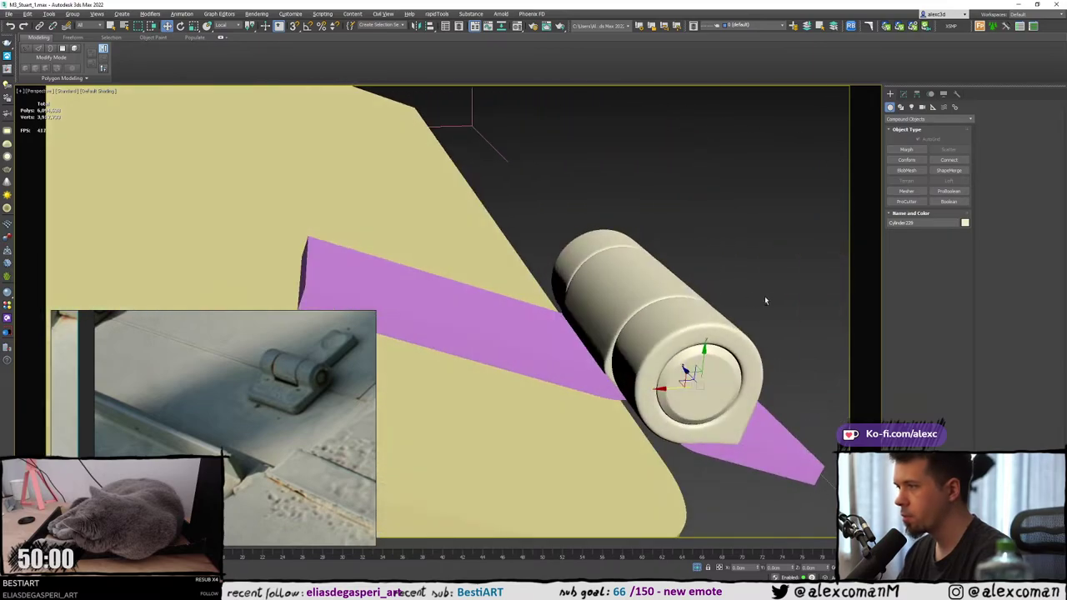
Chamfer the middle knuckle's edge loop along the strap at the Editable Poly level, using one segment.
left_click(623, 309)
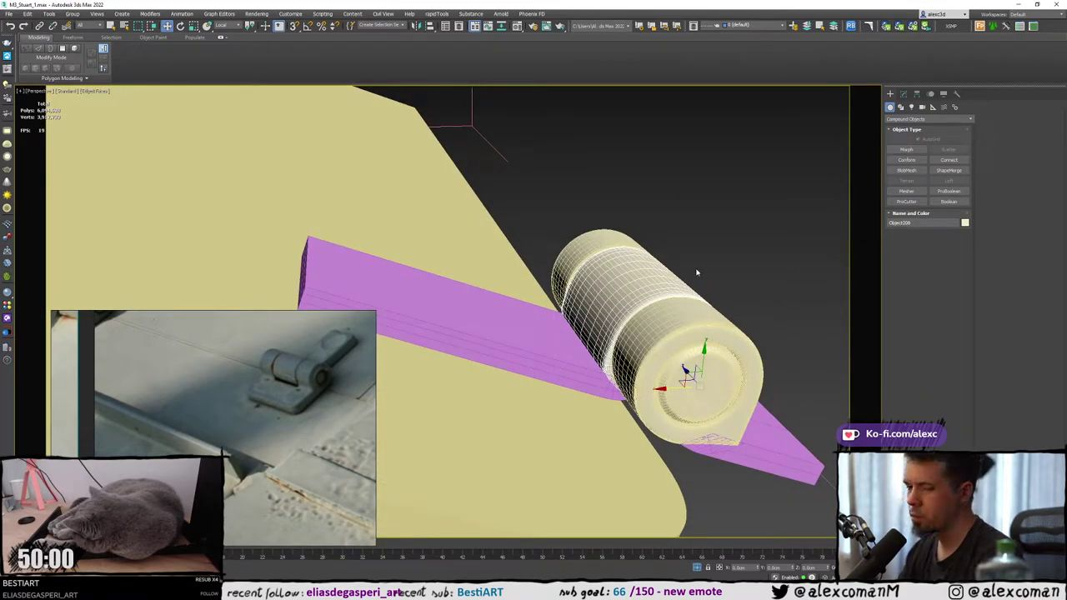
left_click(905, 93)
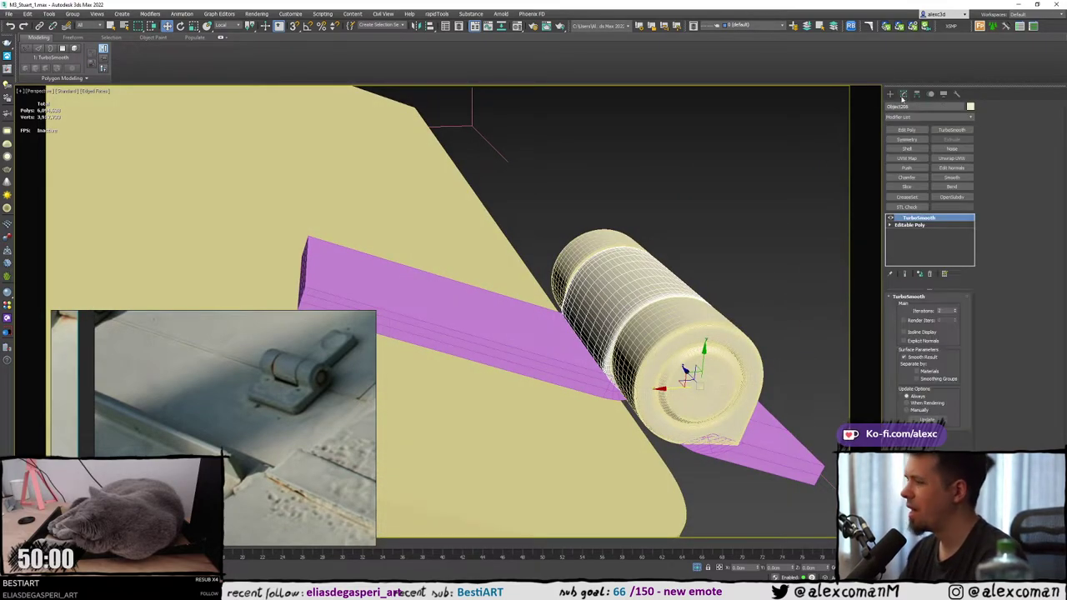
left_click(908, 226)
middle_click_drag(654, 325, 671, 300, "alt")
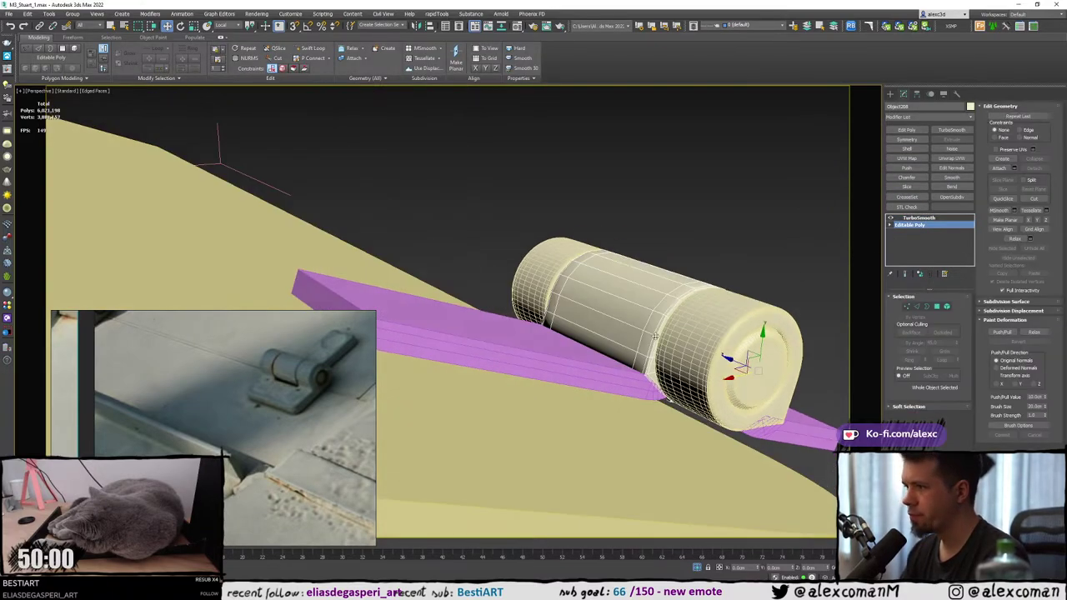
key("F3")
scroll(632, 356, "up", 3)
key("2")
key("F3")
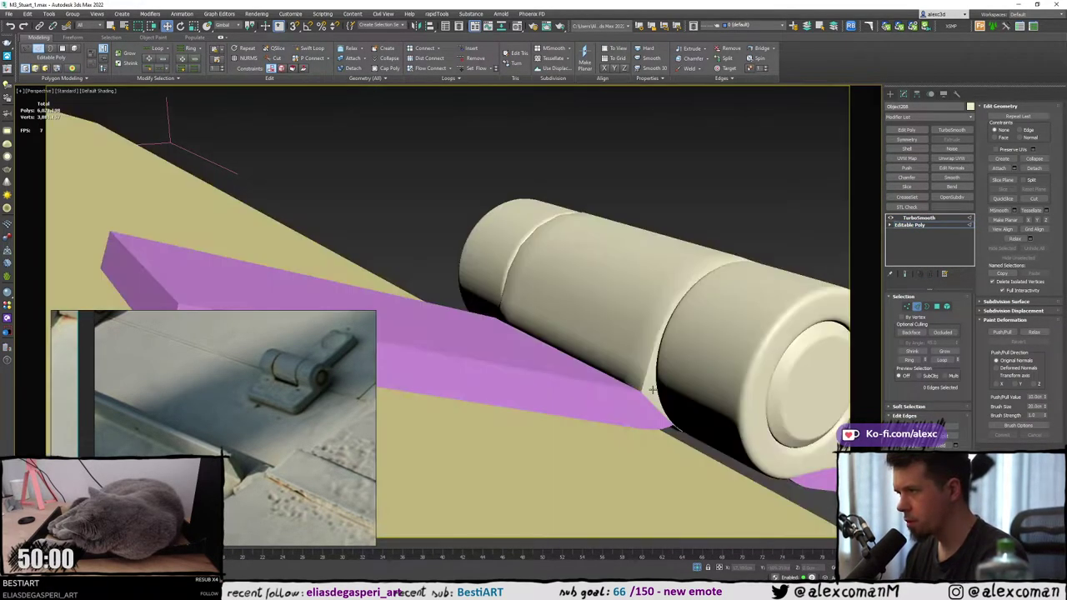
key("F4")
double_click(646, 384)
key("F3")
middle_click_drag(550, 379, 617, 369, "alt")
key("F3")
right_click(619, 367)
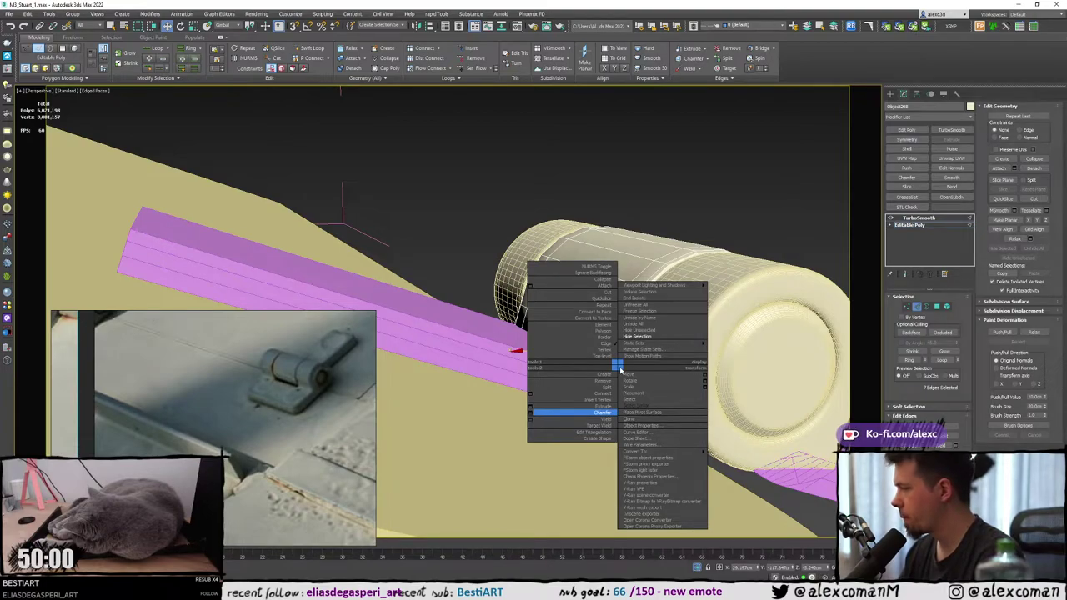
left_click(533, 412)
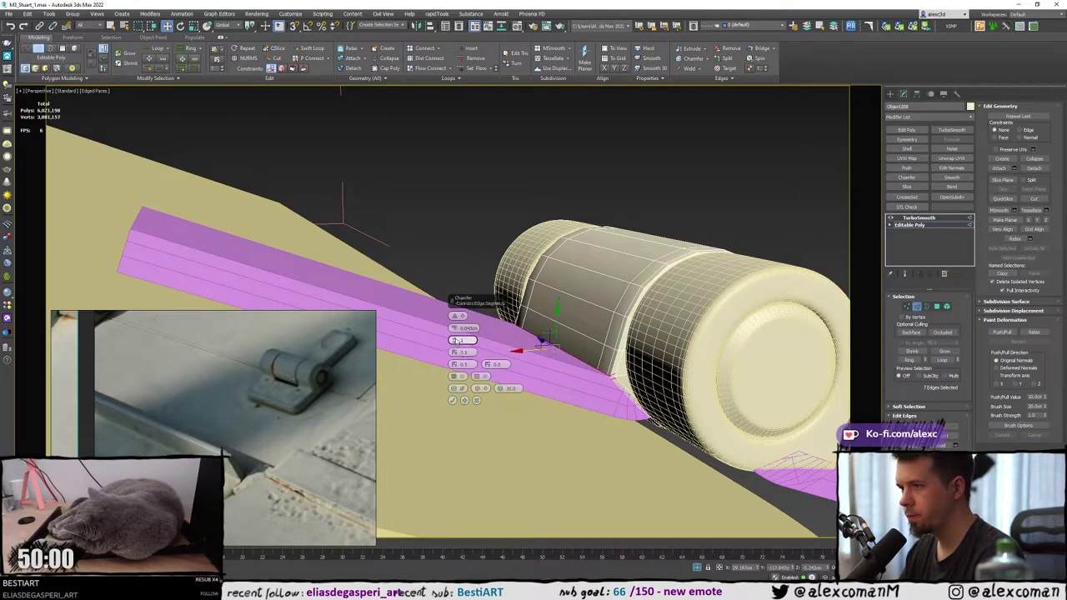
left_click(455, 340)
left_click(452, 401)
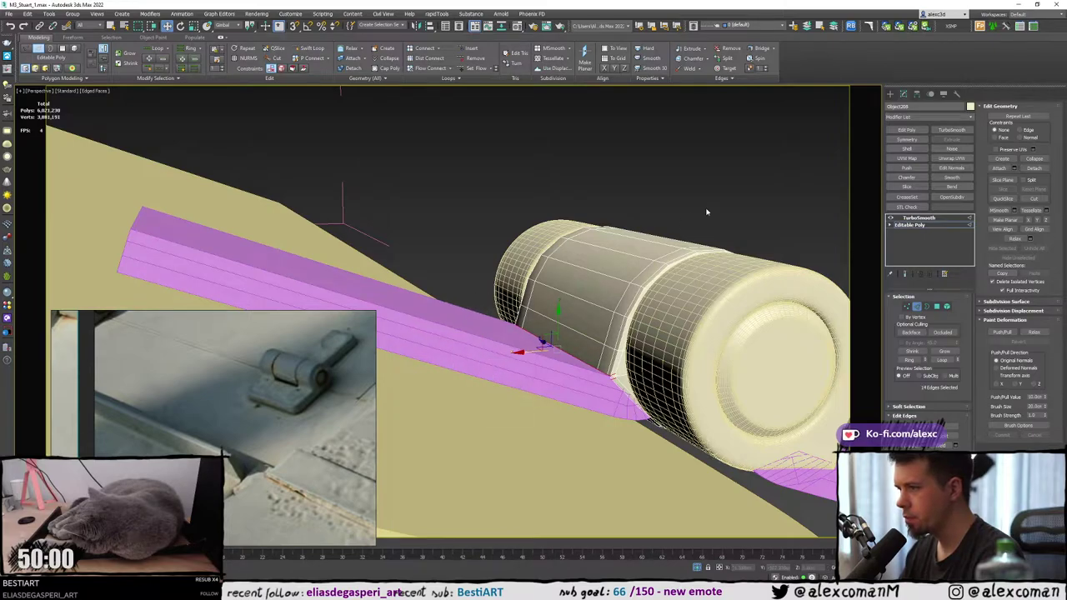
Reactivate TurboSmooth on the middle knuckle and check its shading with the edge display turned off.
left_click(926, 224)
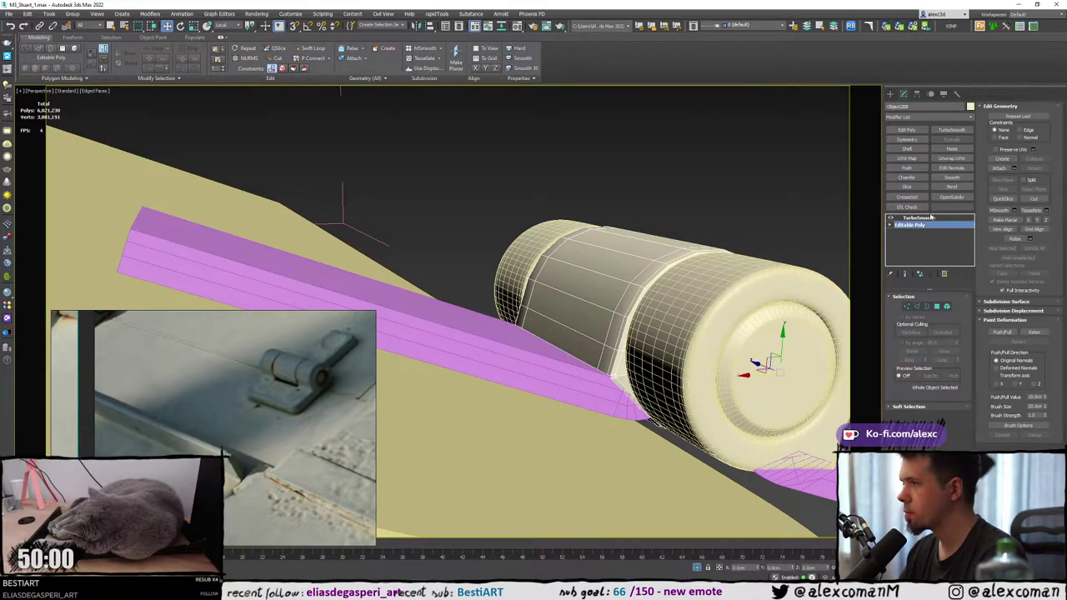
left_click(931, 218)
key("F4")
scroll(646, 310, "up", 3)
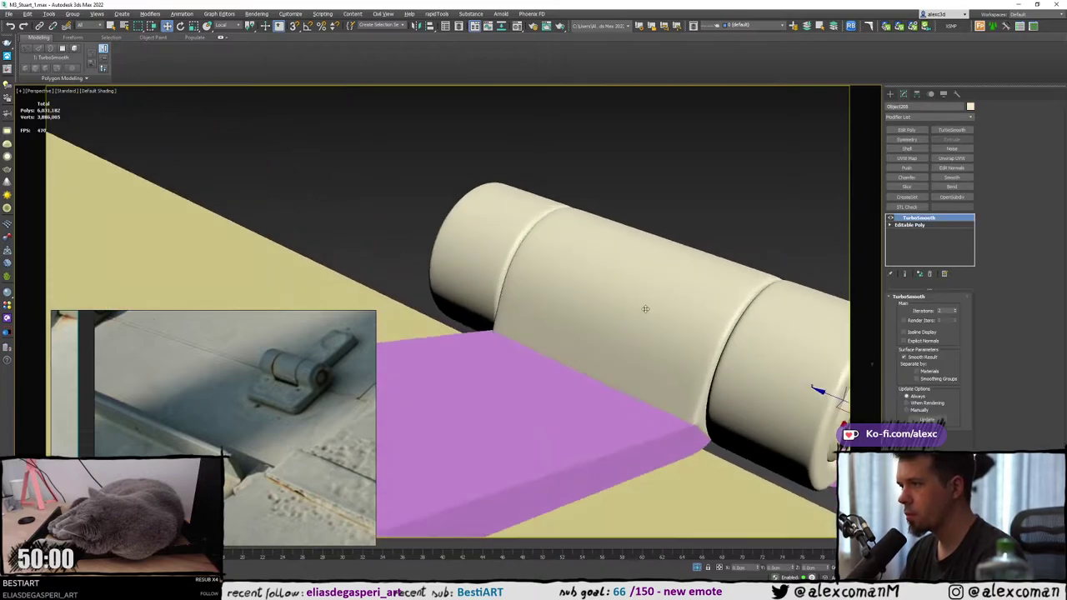
middle_click_drag(646, 310, 614, 256, "alt")
key("F4")
Select the hinge parts and examine the hinge from several angles, with and without displayed edges, against the reference photo.
left_click(739, 339)
key("F4")
key("F4")
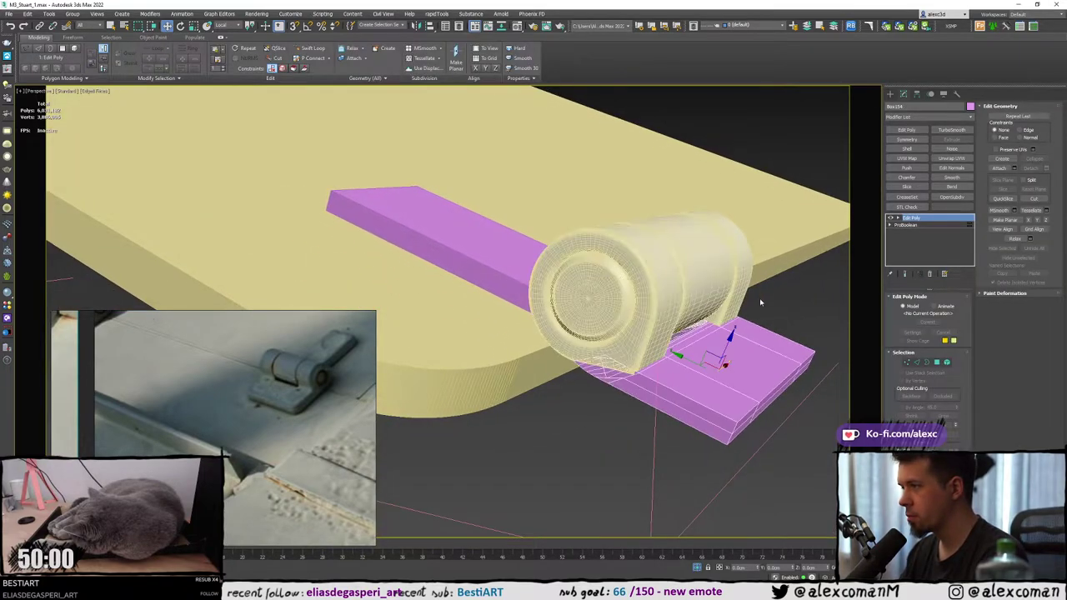
mouse_move(757, 301)
middle_mouse_down("alt")
mouse_move(638, 293)
mouse_move(754, 292)
middle_mouse_up("alt")
left_click(652, 314, "ctrl")
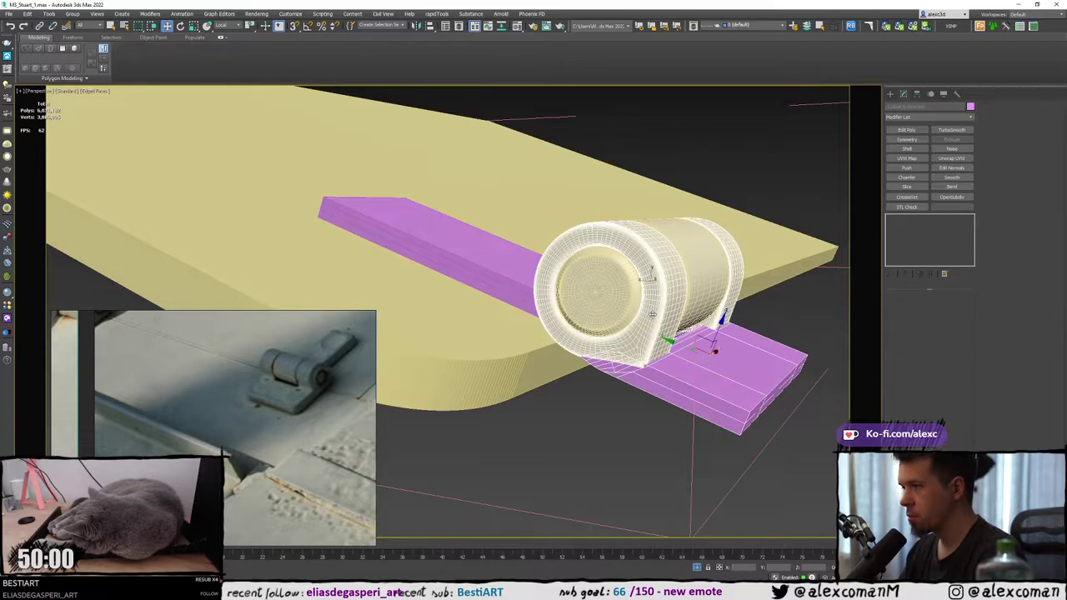
mouse_move(653, 313)
middle_mouse_down("alt")
mouse_move(640, 285)
mouse_move(663, 289)
mouse_move(627, 289)
mouse_move(612, 317)
mouse_move(612, 305)
middle_mouse_up("alt")
scroll(627, 302, "down", 5)
key("F4")
scroll(623, 299, "up", 2)
key("F4")
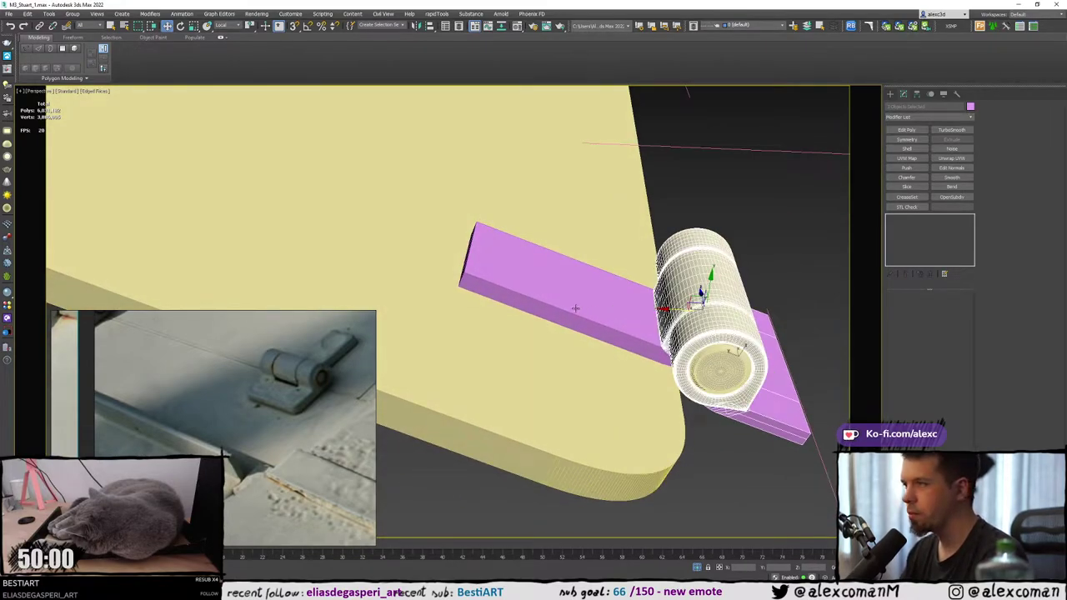
key("F4")
key("F4")
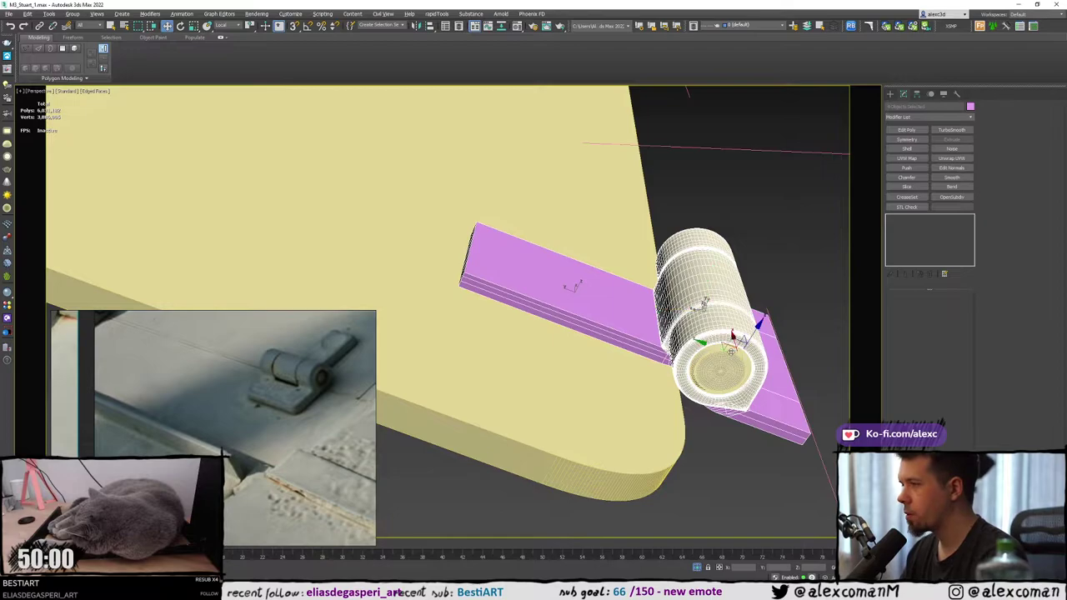
middle_click_drag(633, 313, 617, 330, "alt")
mouse_move(703, 327)
middle_mouse_down("alt")
mouse_move(786, 325)
mouse_move(773, 360)
mouse_move(779, 307)
mouse_move(841, 321)
mouse_move(699, 388)
middle_mouse_up("alt")
scroll(698, 388, "down", 8)
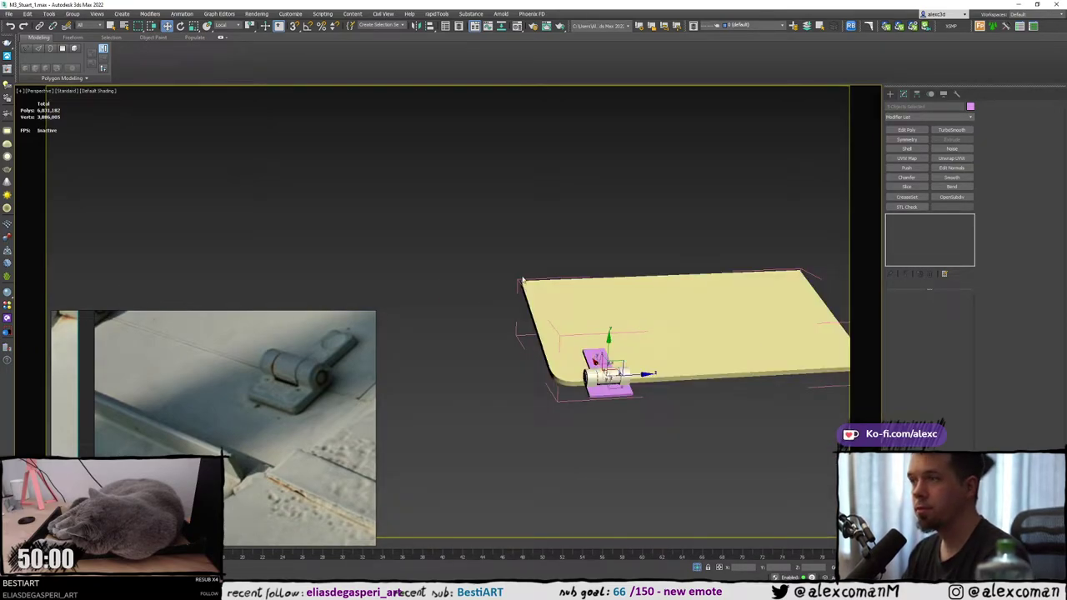
Select the plate together with all hinge objects and convert them to Editable Mesh.
left_click(612, 290)
key("F3")
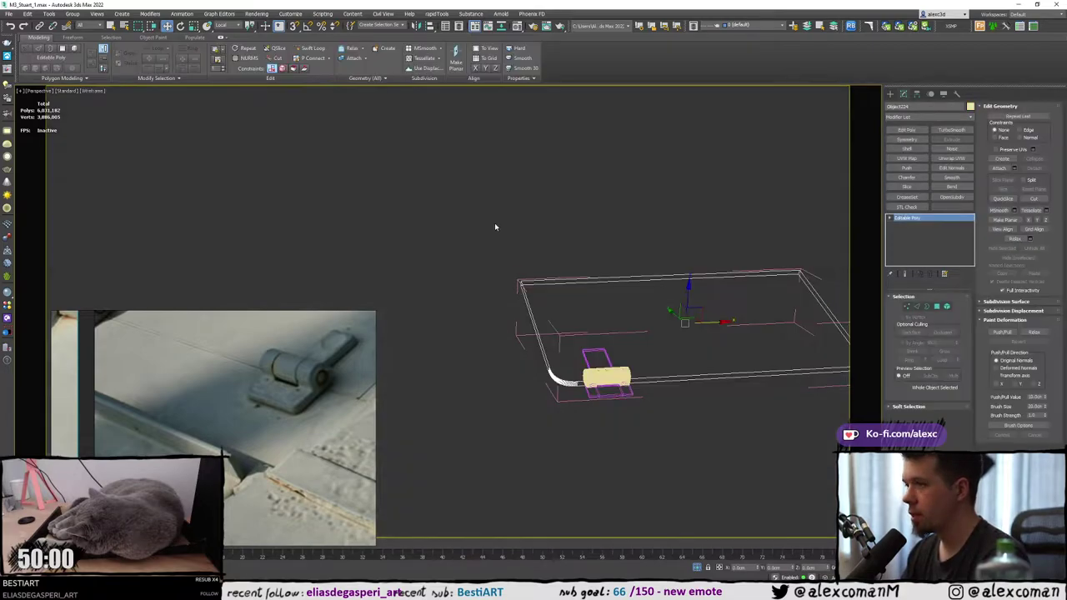
left_click_drag(494, 223, 764, 422)
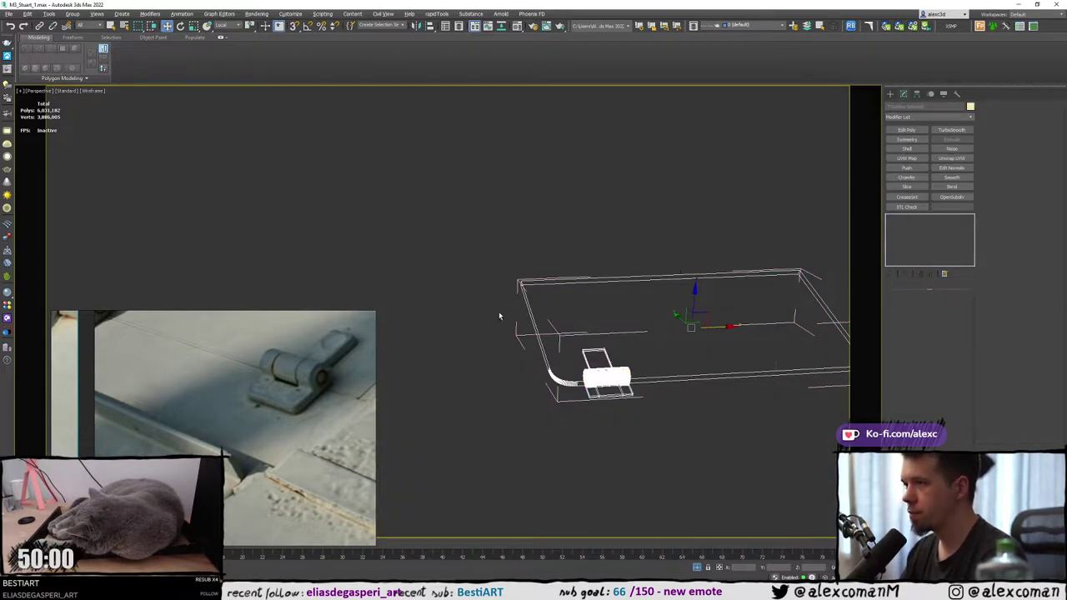
key("F3")
right_click(559, 314)
mouse_move(601, 400)
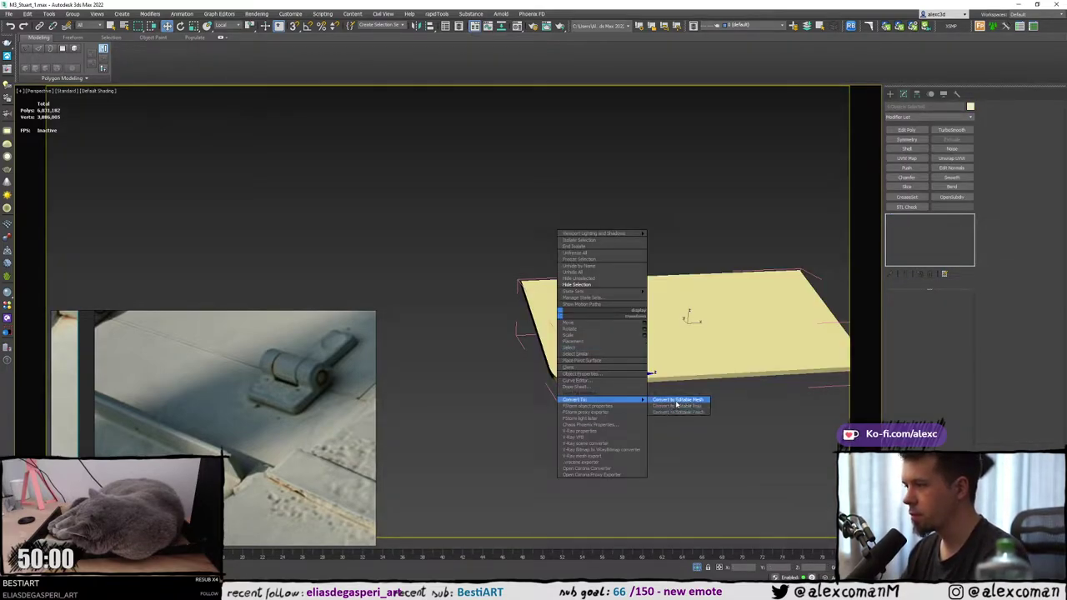
left_click(676, 402)
Export the selected plate and hinge objects as OBJ with the ZBrush preset, overwriting the existing part_5 file.
left_click(8, 14)
mouse_move(50, 136)
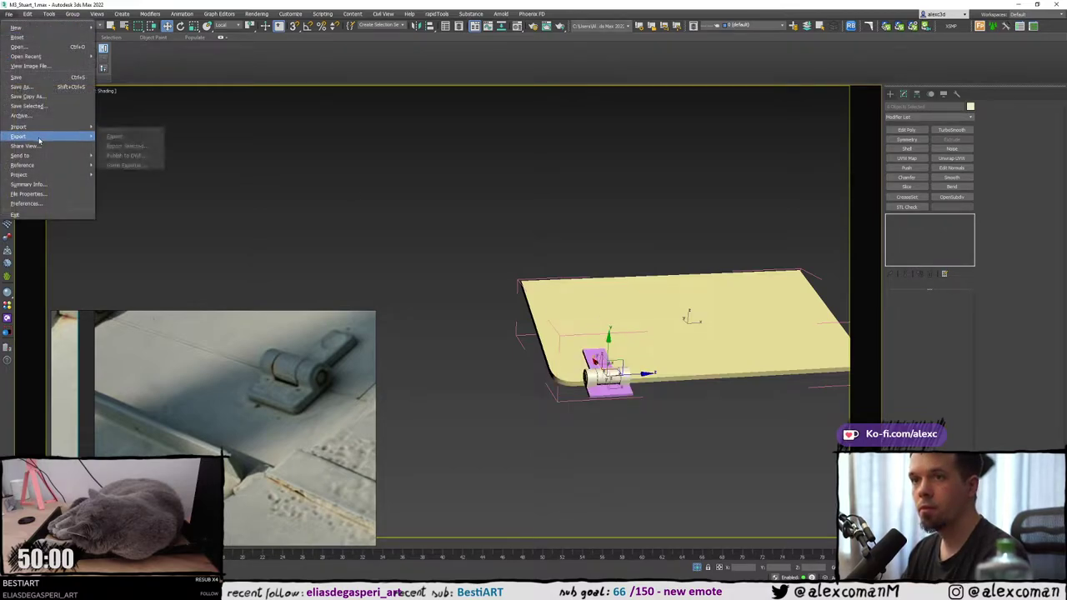
left_click(138, 145)
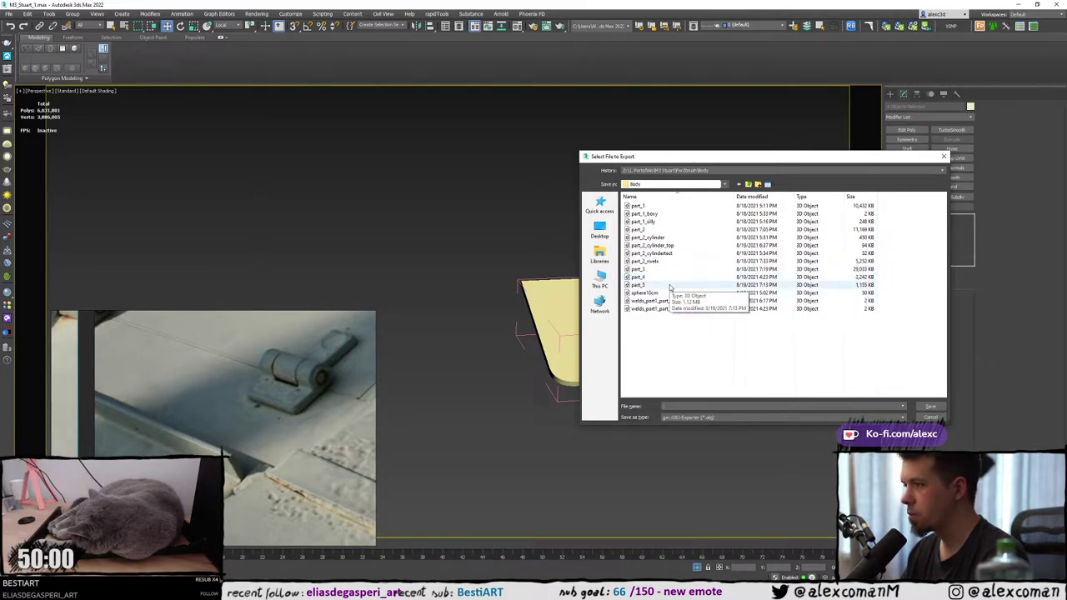
left_click(670, 287)
left_click(930, 406)
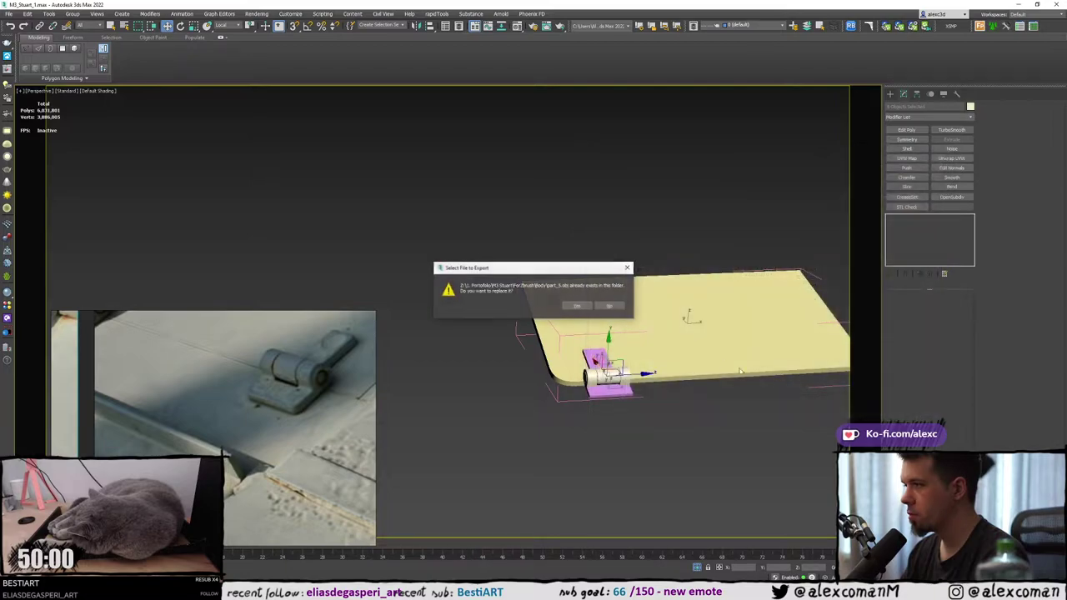
left_click(574, 305)
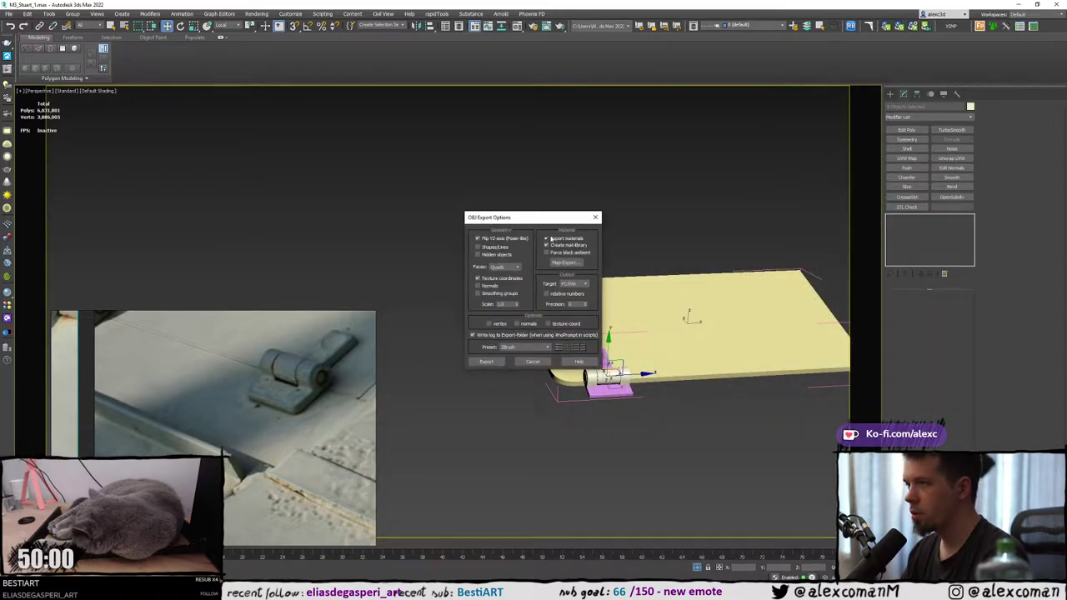
left_click(487, 363)
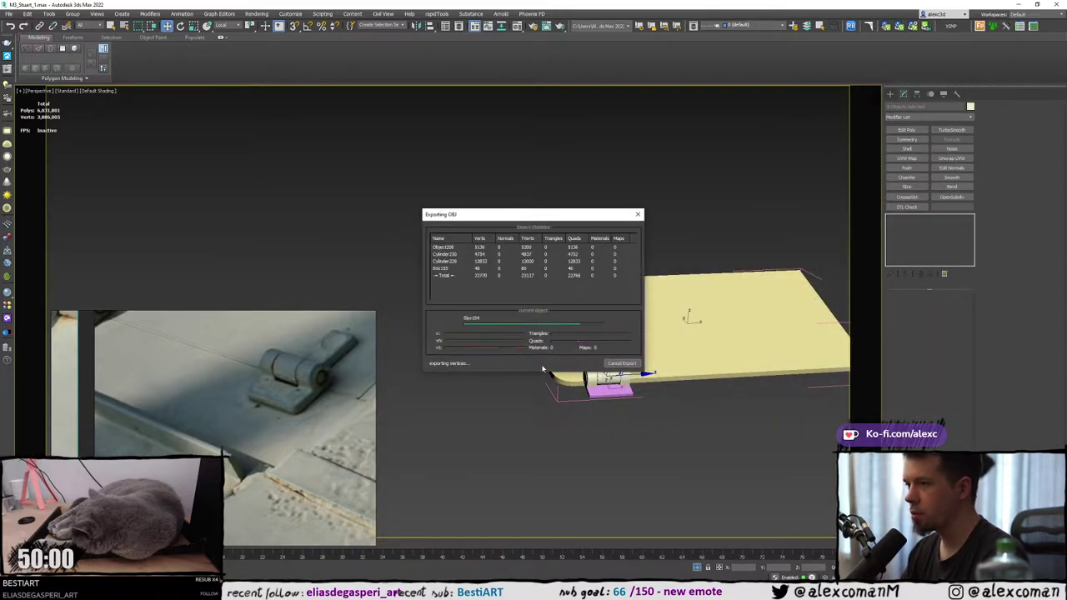
Examine the exported plate and hinge from several angles against the tank reference photos.
middle_click_drag(681, 366, 667, 358)
key("F3")
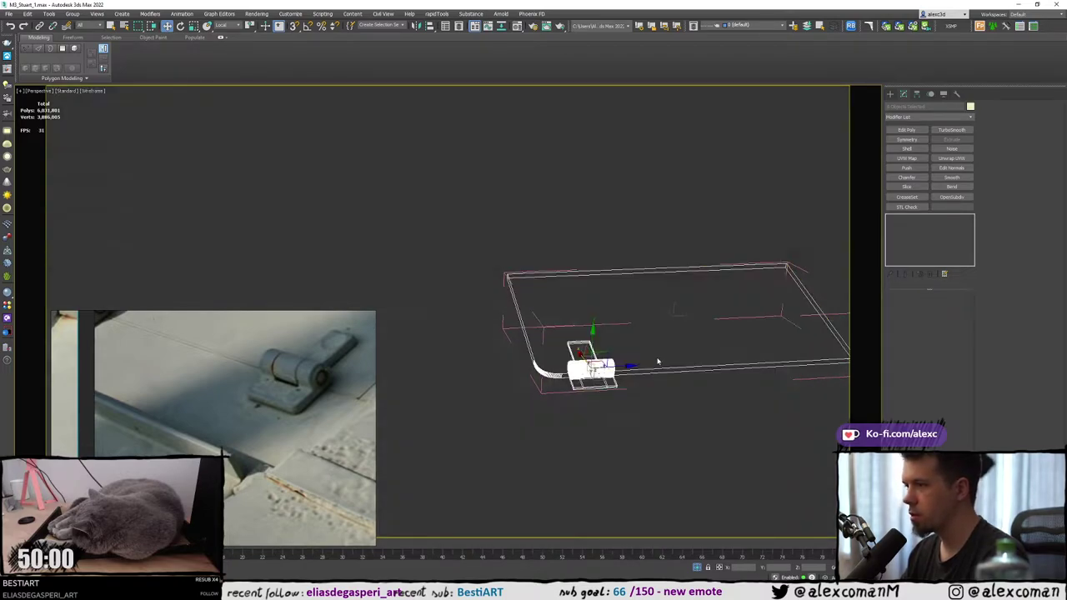
key("F3")
middle_click_drag(533, 384, 535, 385)
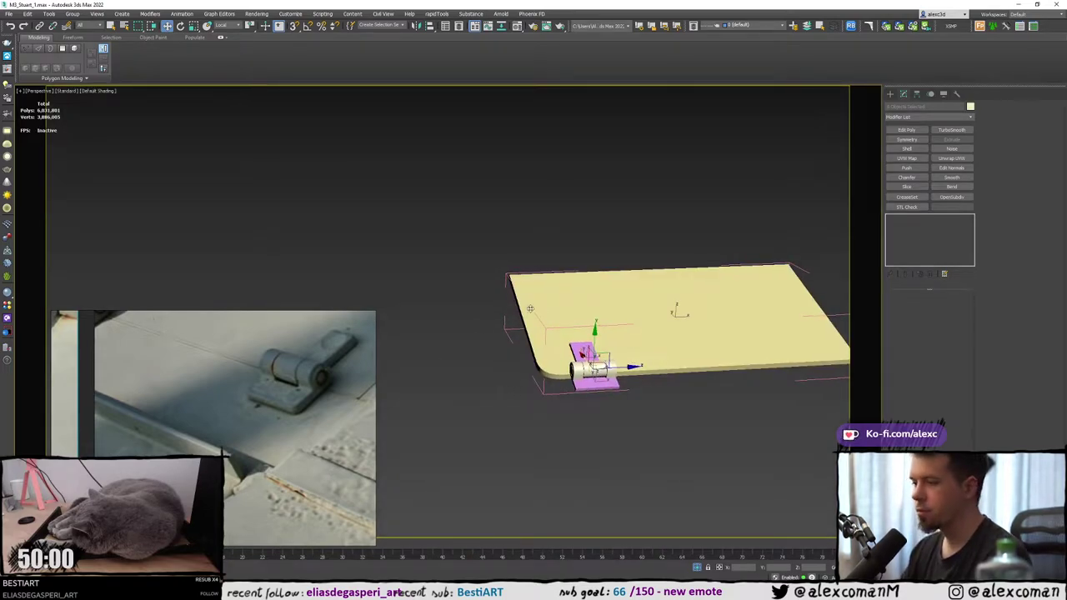
scroll(572, 364, "up", 2)
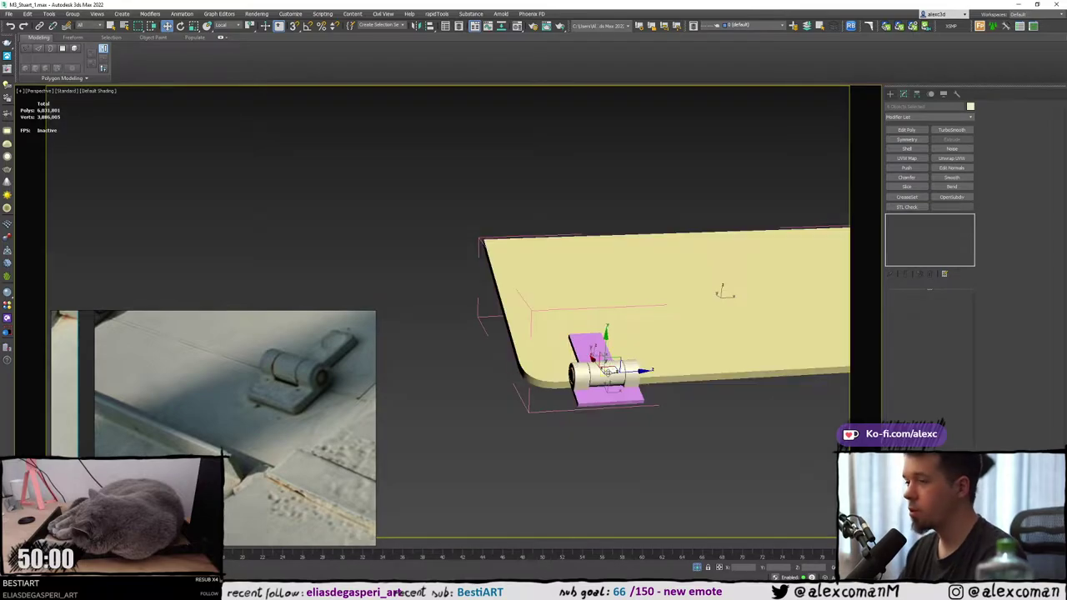
middle_click_drag(560, 365, 560, 349)
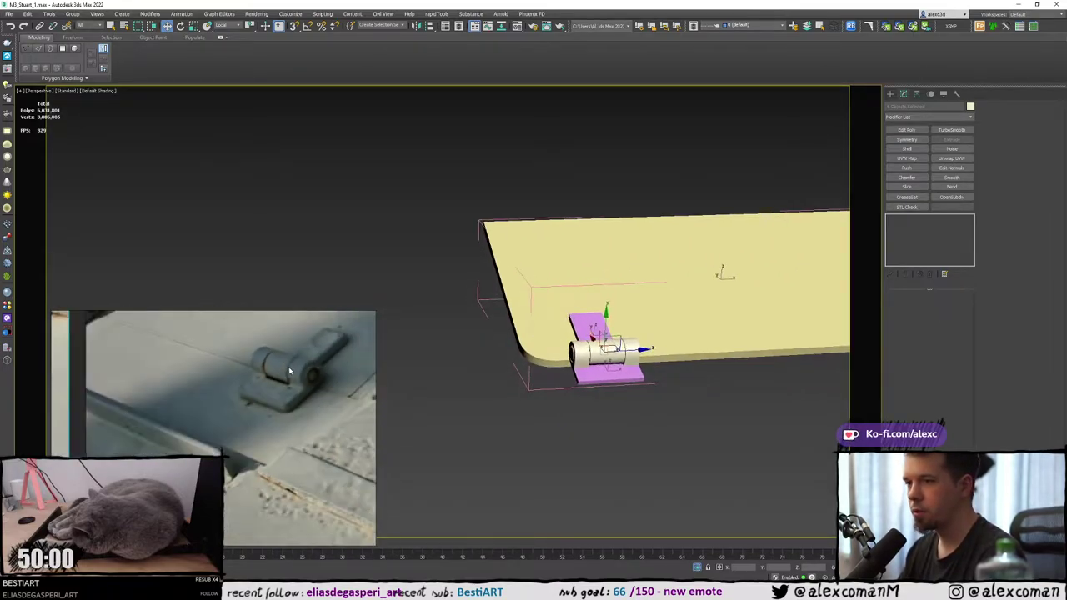
middle_click_drag(560, 376, 560, 367, "alt")
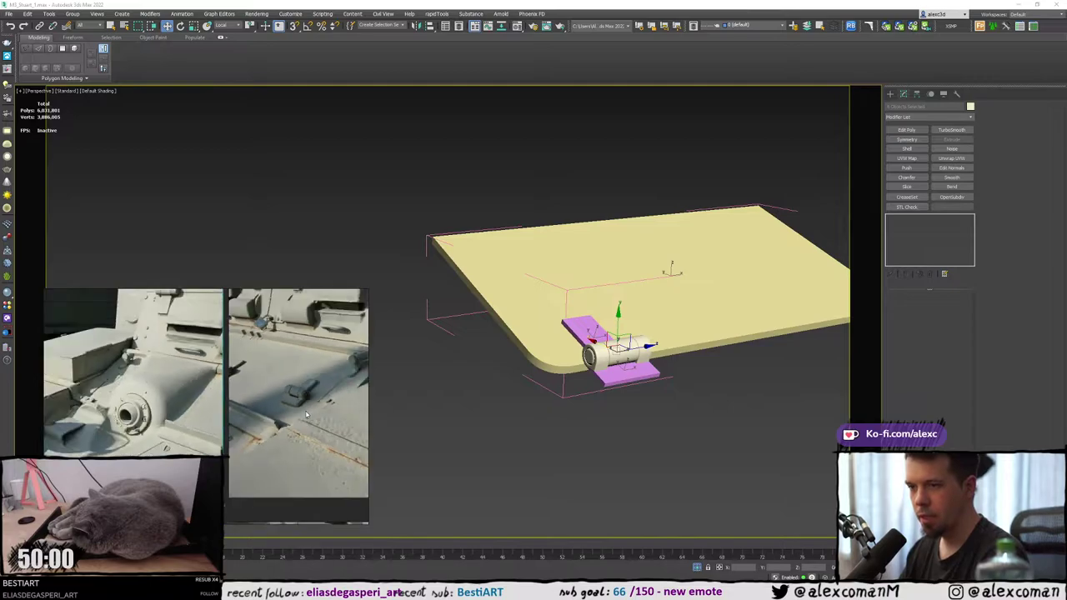
middle_click_drag(516, 407, 511, 417)
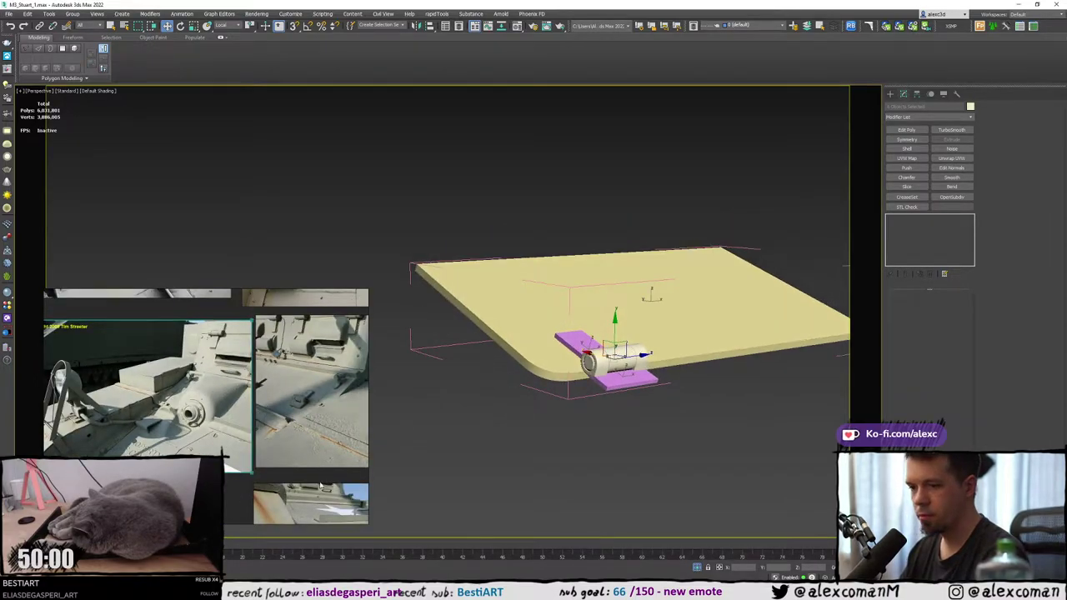
Switch to ZBrush and delete the old hinge and plate subtools part_9, part_8 and part_7.
key("alt+Tab")
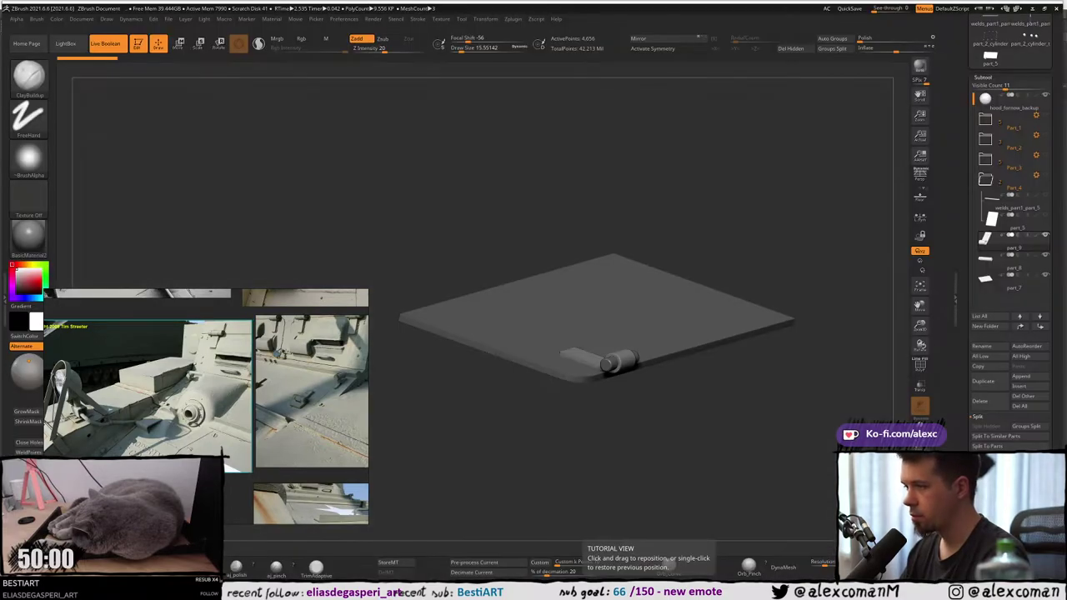
left_click_drag(695, 205, 902, 388)
left_click(987, 403)
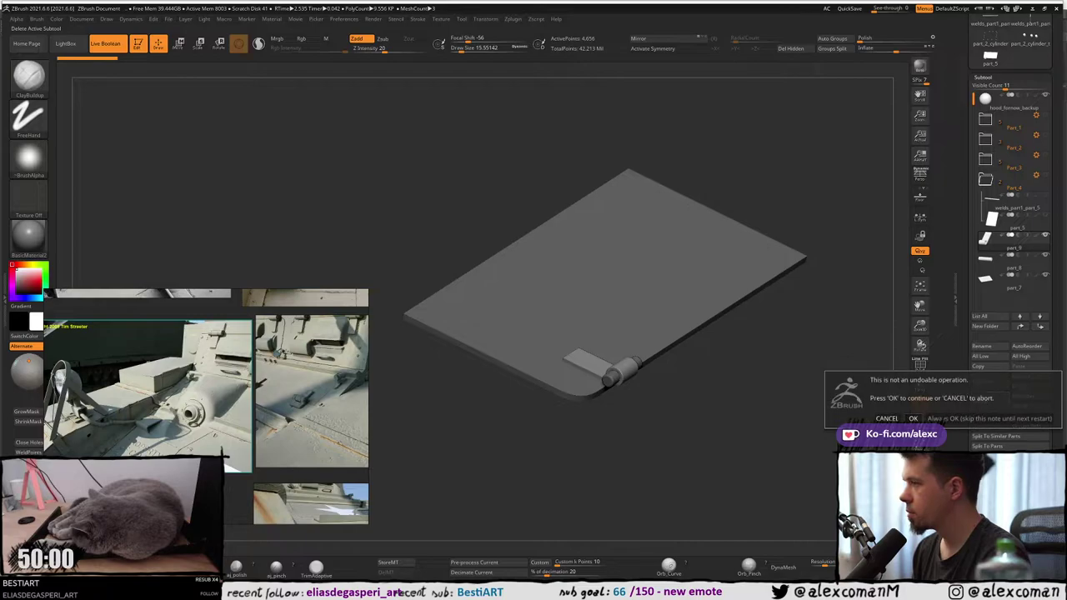
left_click(992, 381)
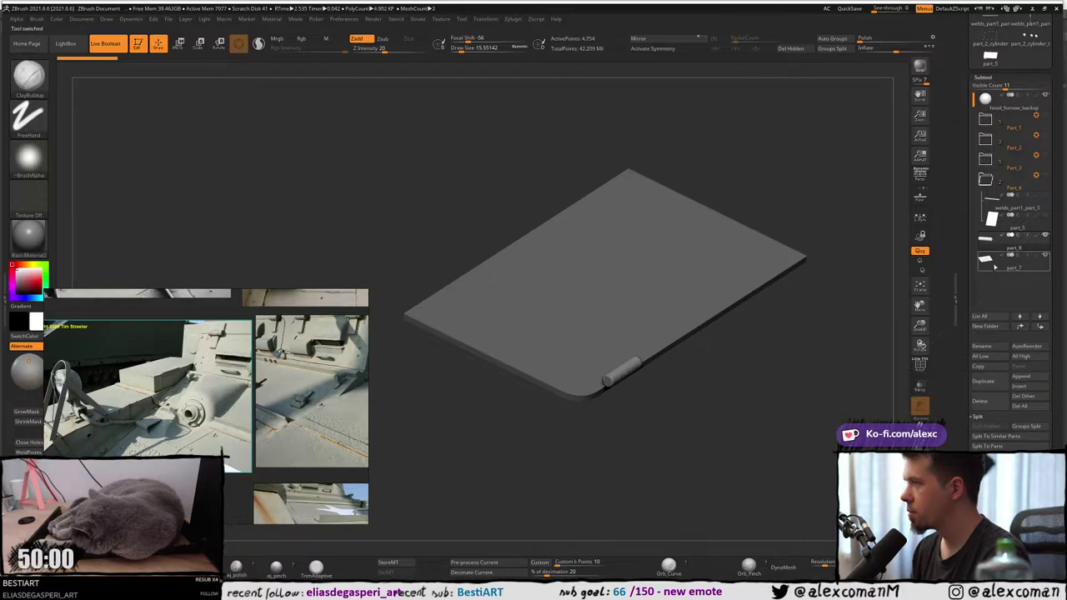
left_click(991, 401)
left_click(913, 417)
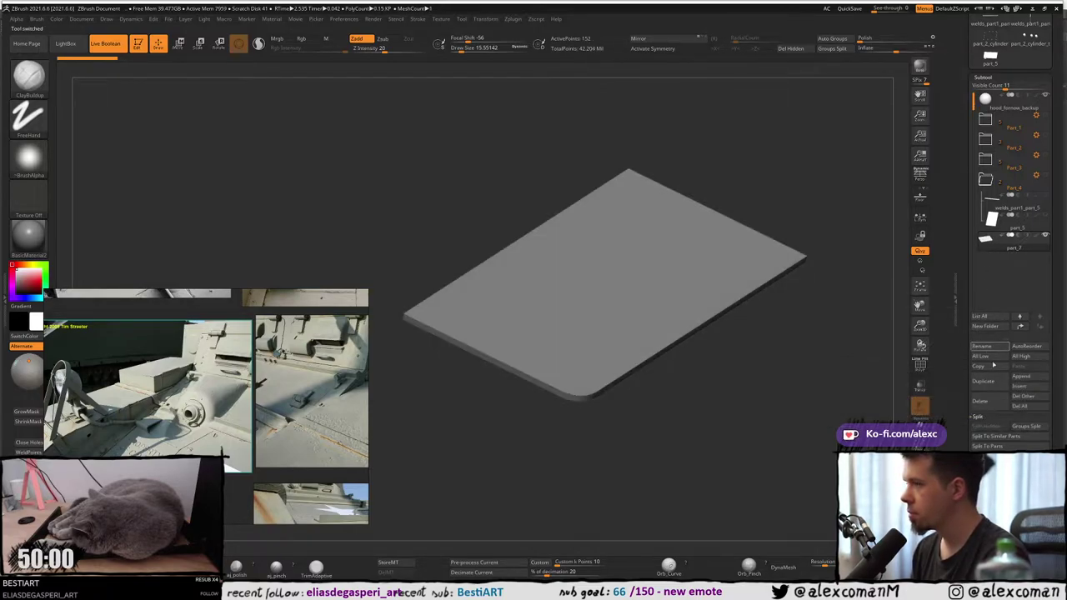
left_click(991, 403)
left_click(915, 417)
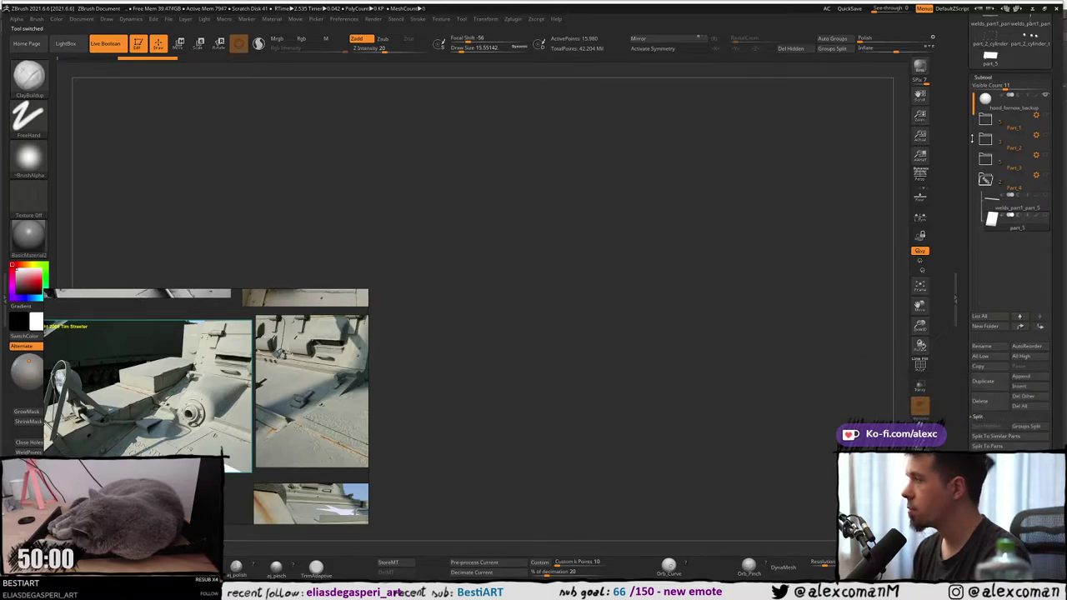
Collapse the Part_4 folder and import the updated part_5 file into the standalone part_5 tool.
left_click(959, 220)
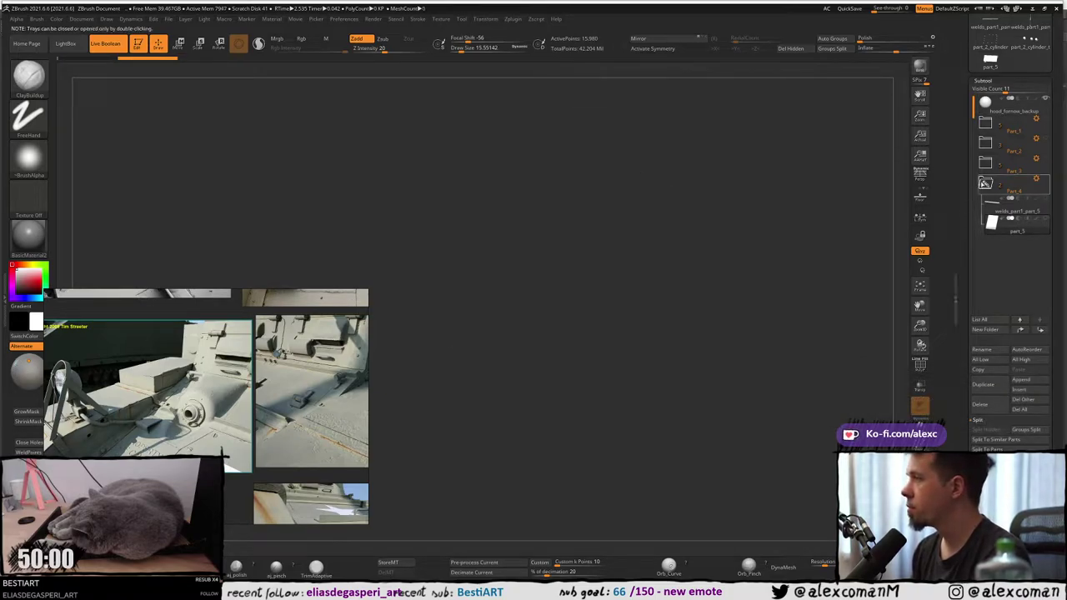
left_click(986, 181)
left_click(994, 63)
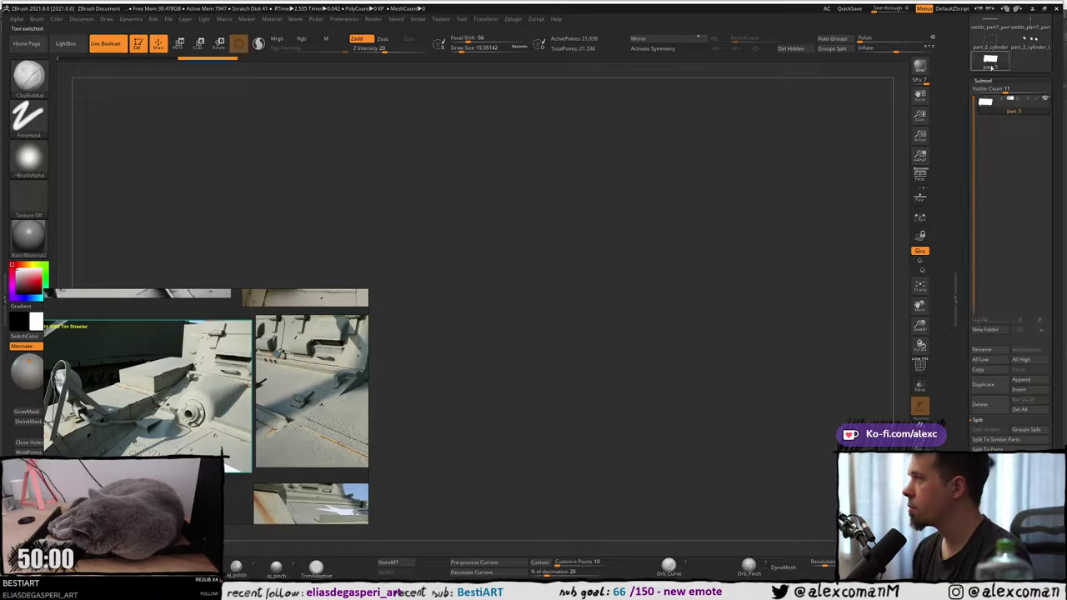
left_click_drag(964, 75, 965, 251)
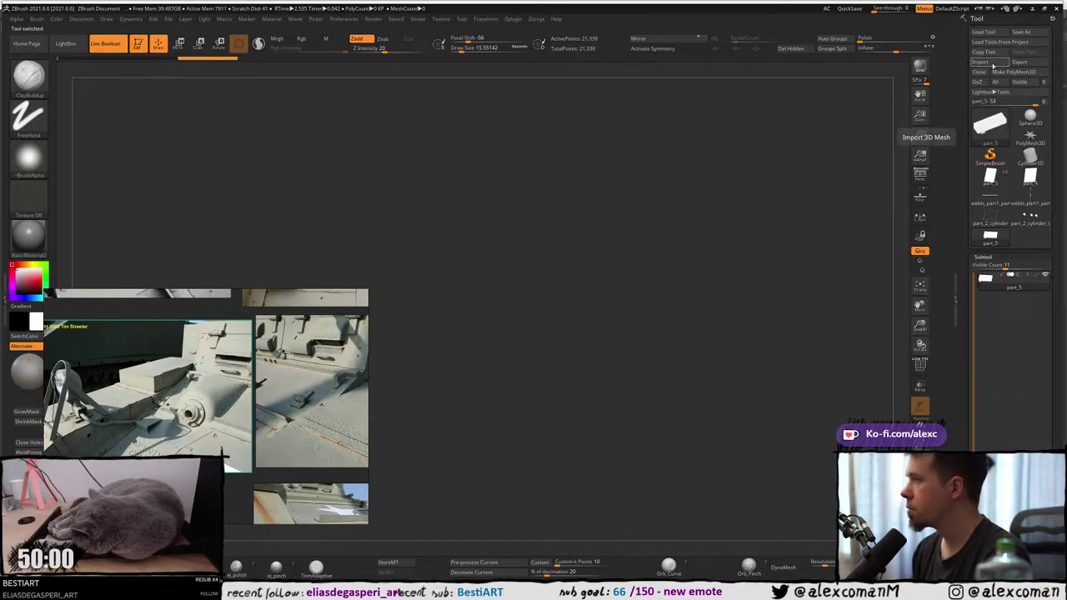
left_click(995, 63)
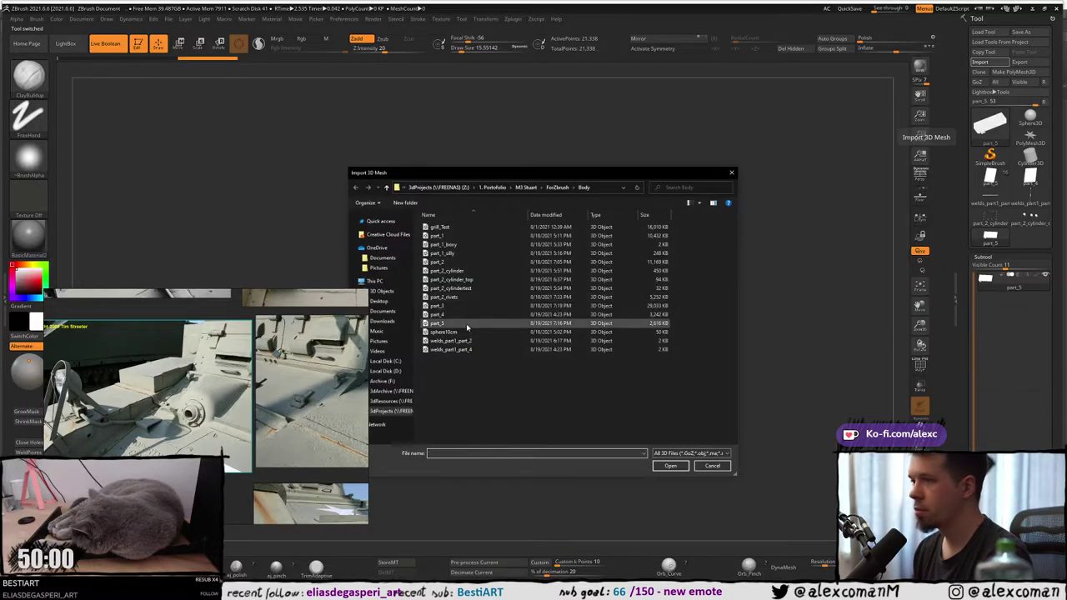
left_click(466, 324)
left_click(667, 466)
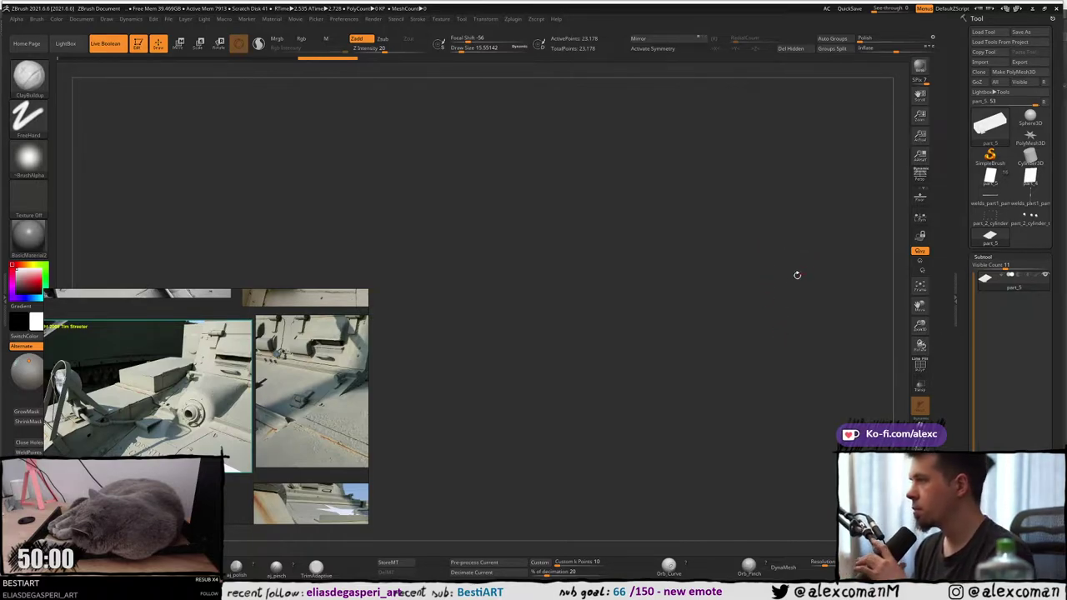
Frame the imported part_5 mesh and inspect its hinge up close, with and without the polyframe.
key("f")
right_click_drag(691, 298, 695, 280)
right_click_drag(667, 326, 575, 340, "alt")
key("shift+f")
key("shift+f")
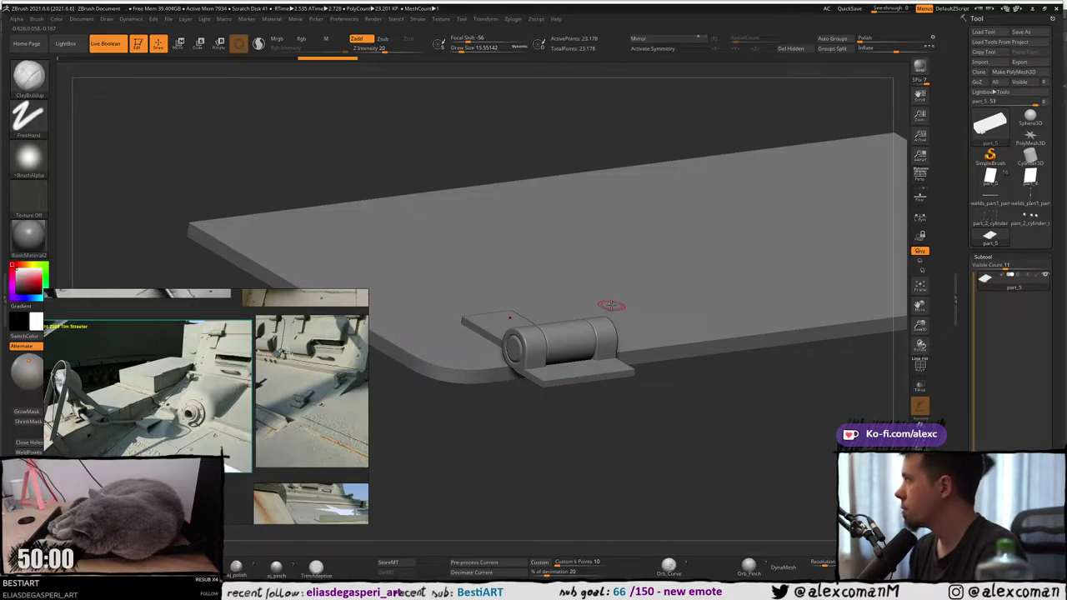
right_click_drag(641, 234, 662, 238, "alt")
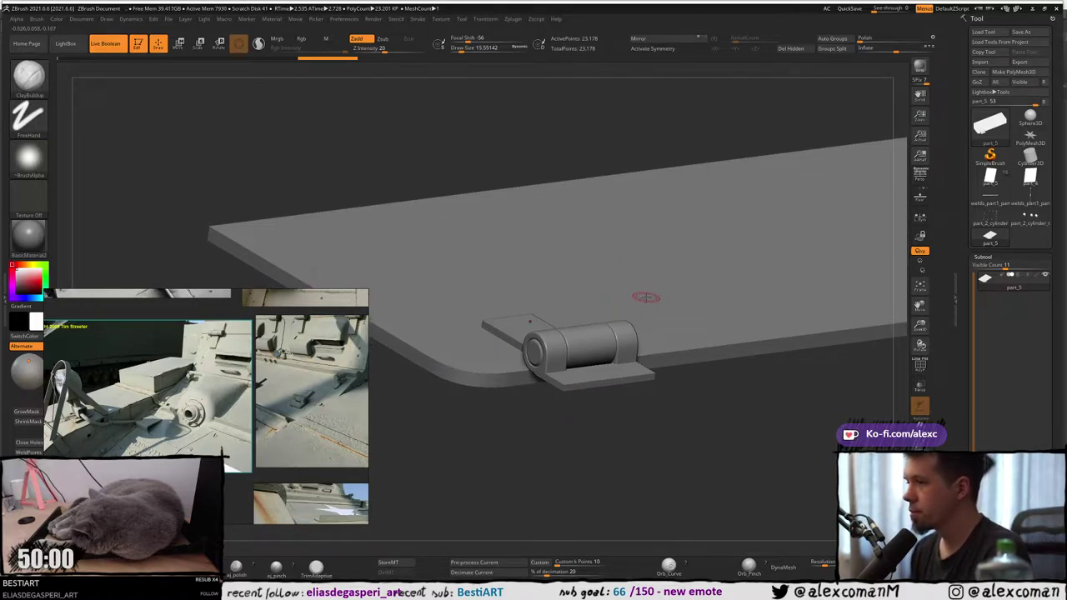
key("shift+f")
key("shift+f")
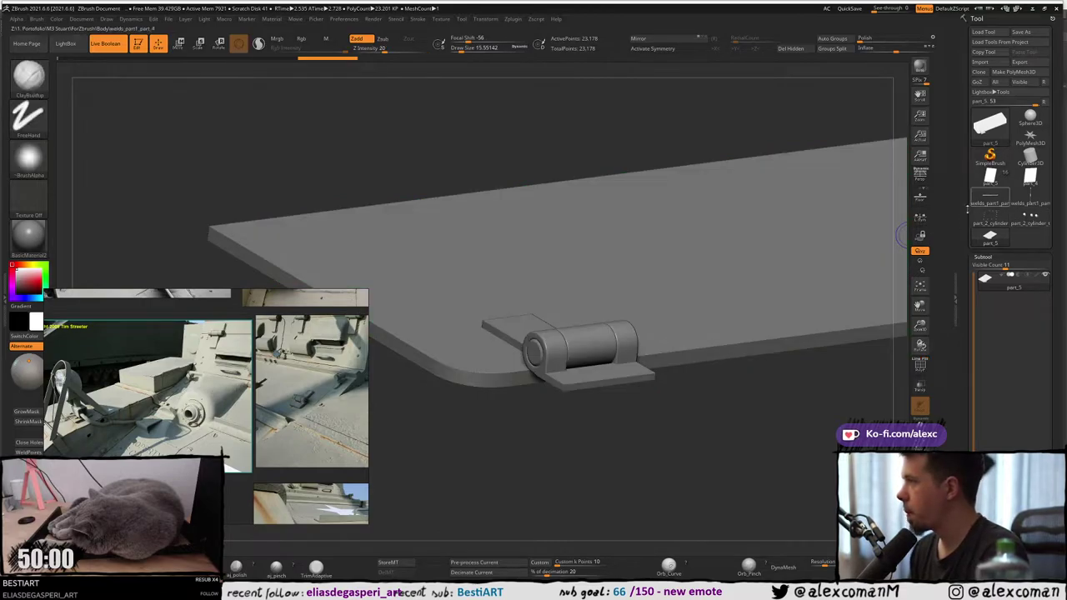
Return to the tool holding the Part_1 to Part_4 folders and append the updated part_5 mesh as a subtool.
left_click(989, 177)
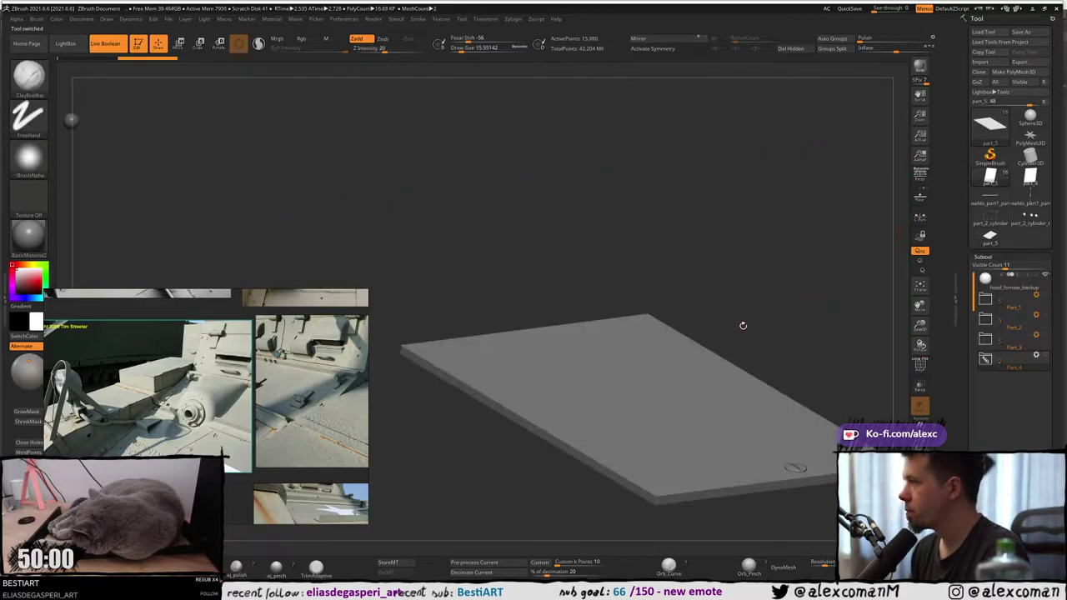
mouse_move(702, 330)
left_mouse_down()
mouse_move(657, 257)
mouse_move(673, 331)
mouse_move(678, 250)
mouse_move(666, 351)
left_mouse_up()
mouse_move(861, 285)
left_mouse_down("alt")
mouse_move(787, 250)
mouse_move(629, 286)
left_mouse_up("alt")
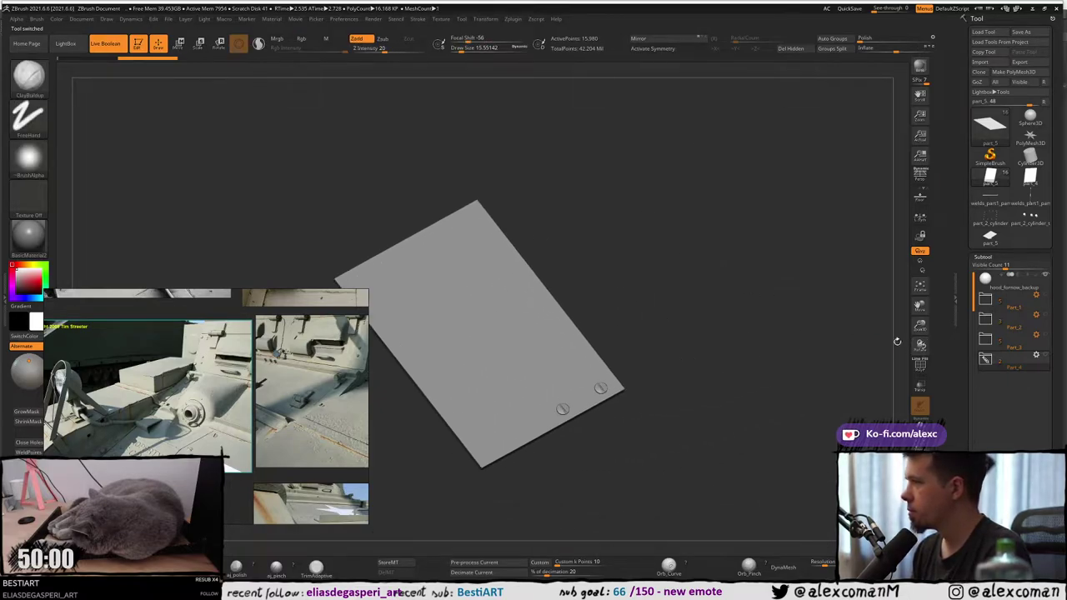
left_click(871, 329)
left_click_drag(748, 338, 773, 320)
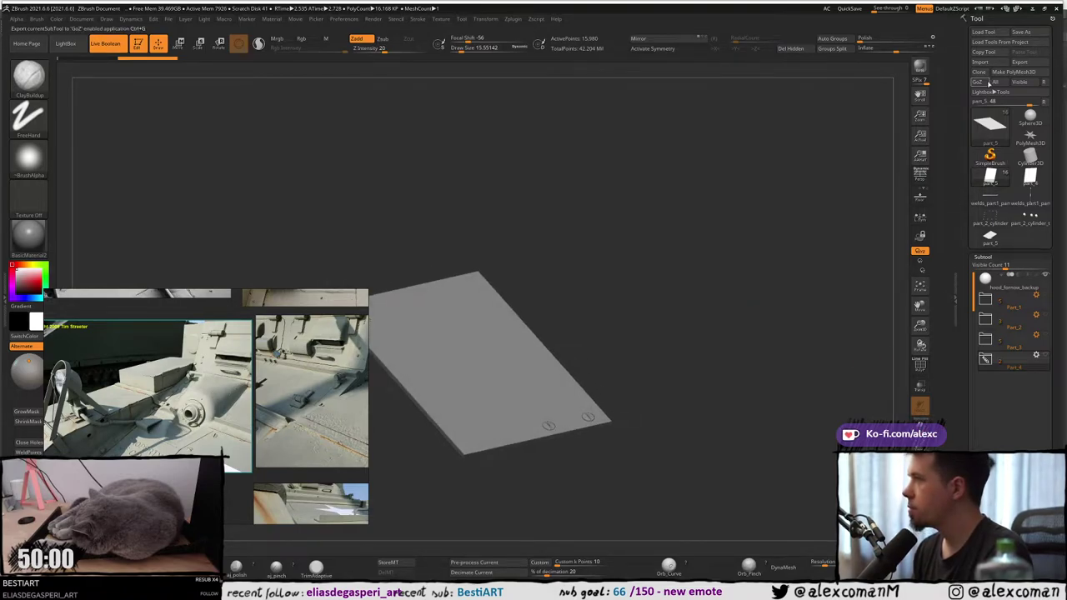
left_click(1030, 555)
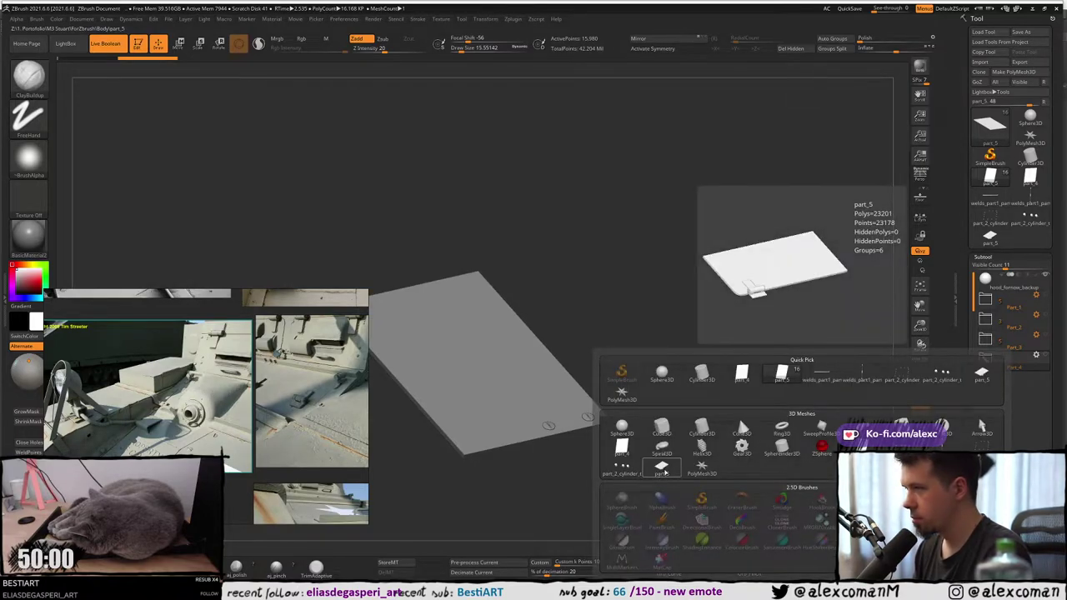
left_click(661, 470)
Select the appended plate and hinge subtool, display its polyframe and regenerate its polygroups with Auto Groups.
left_click_drag(657, 329, 653, 357)
left_click(645, 266, "alt")
right_click_drag(646, 267, 631, 326, "alt")
left_click_drag(631, 326, 722, 246)
key("shift+f")
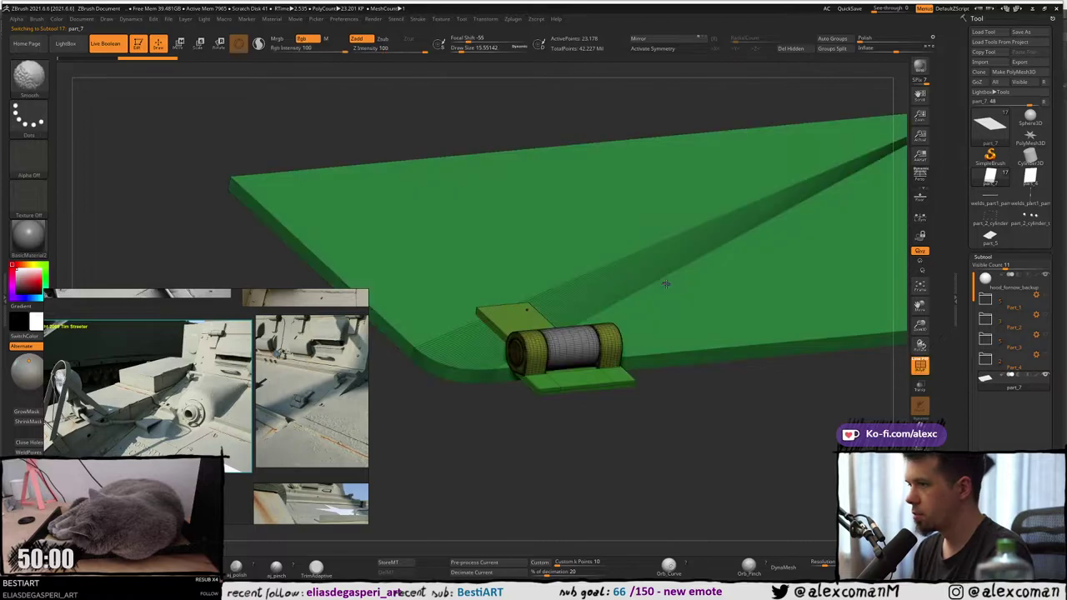
left_click(832, 38)
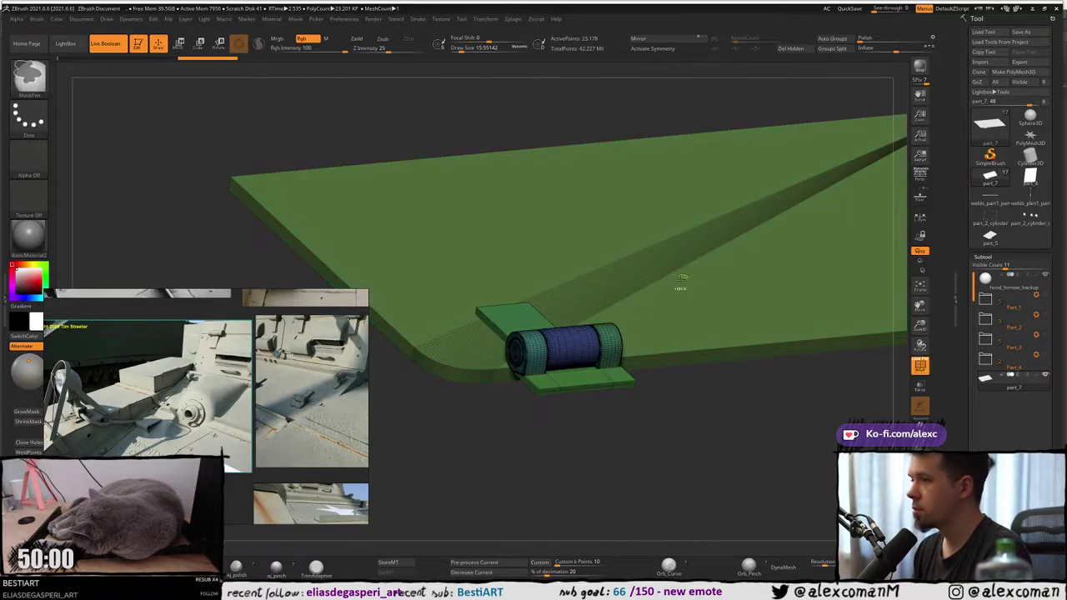
Isolate the hinge by hiding the plate, merge all hinge pieces into one polygroup and show the whole mesh again.
left_click(457, 375, "ctrl+shift")
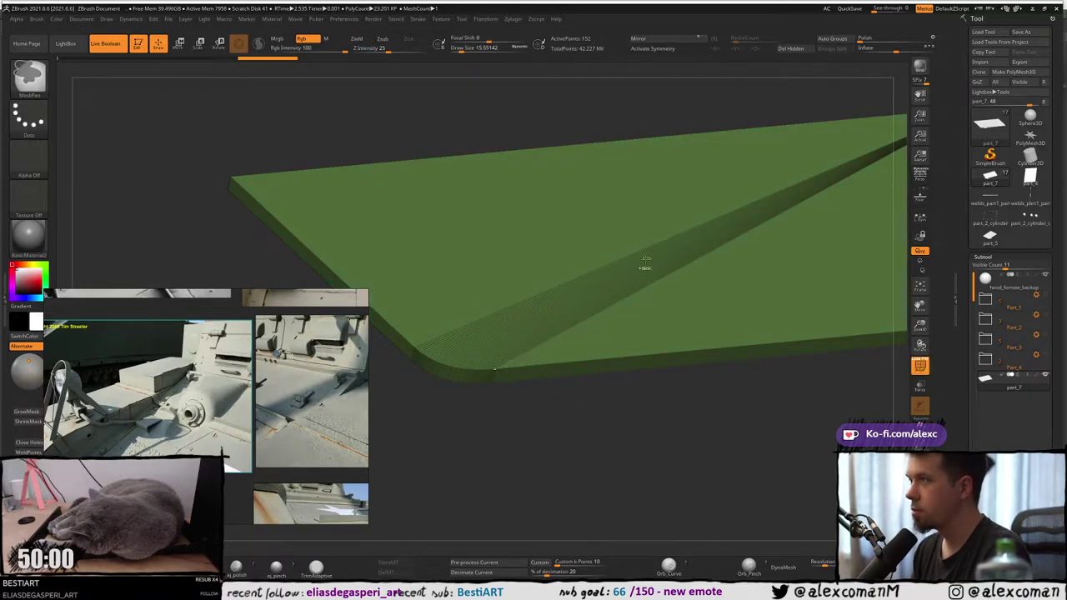
left_click(567, 421, "ctrl")
left_click(573, 432, "ctrl+shift")
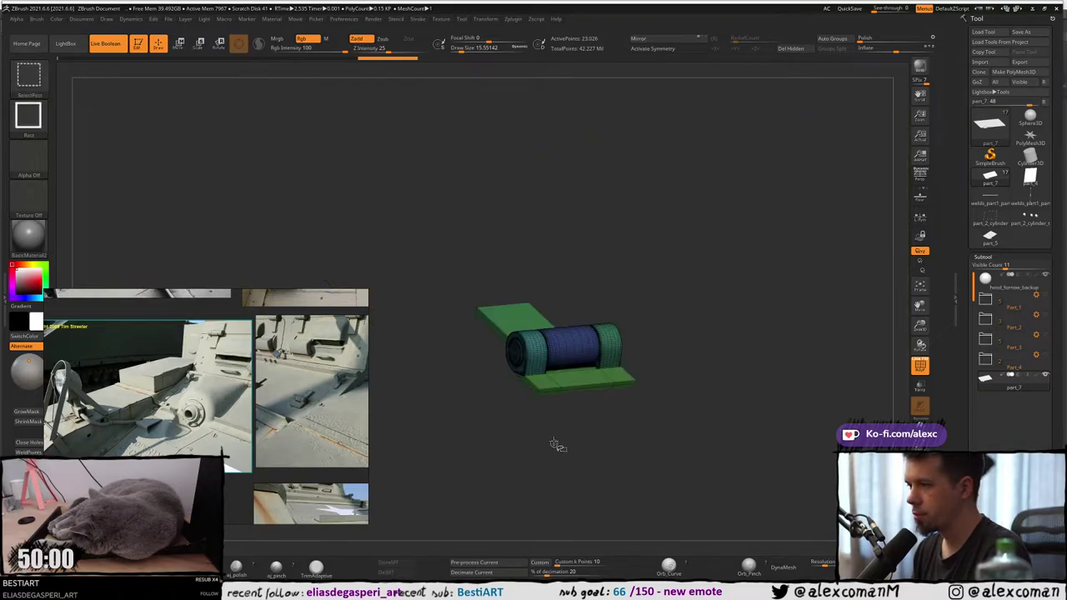
key("ctrl+w")
right_click_drag(532, 316, 672, 295, "ctrl")
key("ctrl+shift")
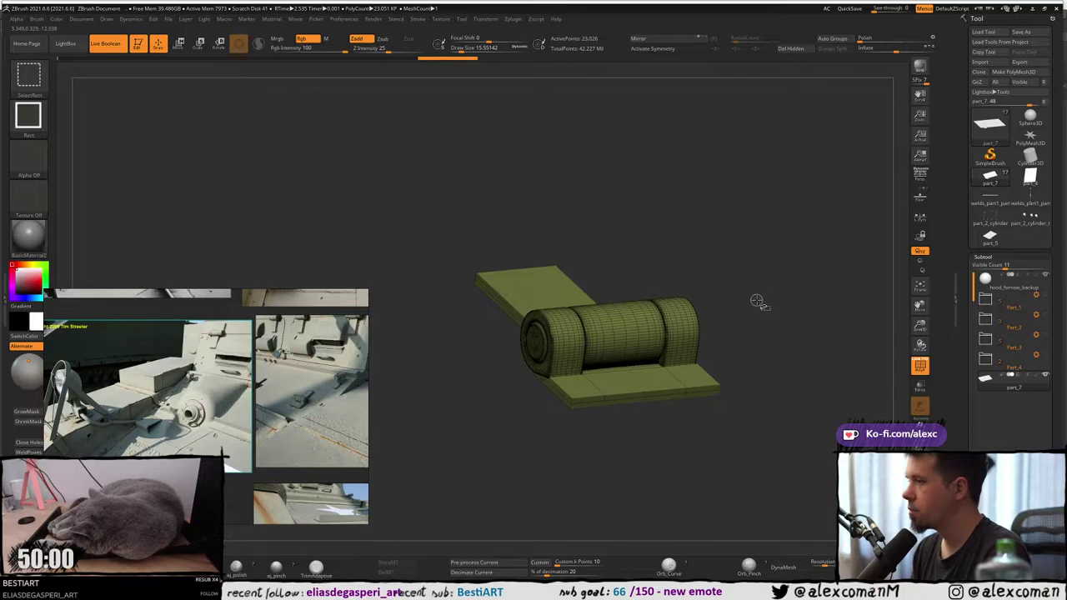
left_click(764, 312, "ctrl+shift")
Split the mesh by polygroups so the plate and the hinge are separate subtools.
left_click_drag(755, 362, 698, 298)
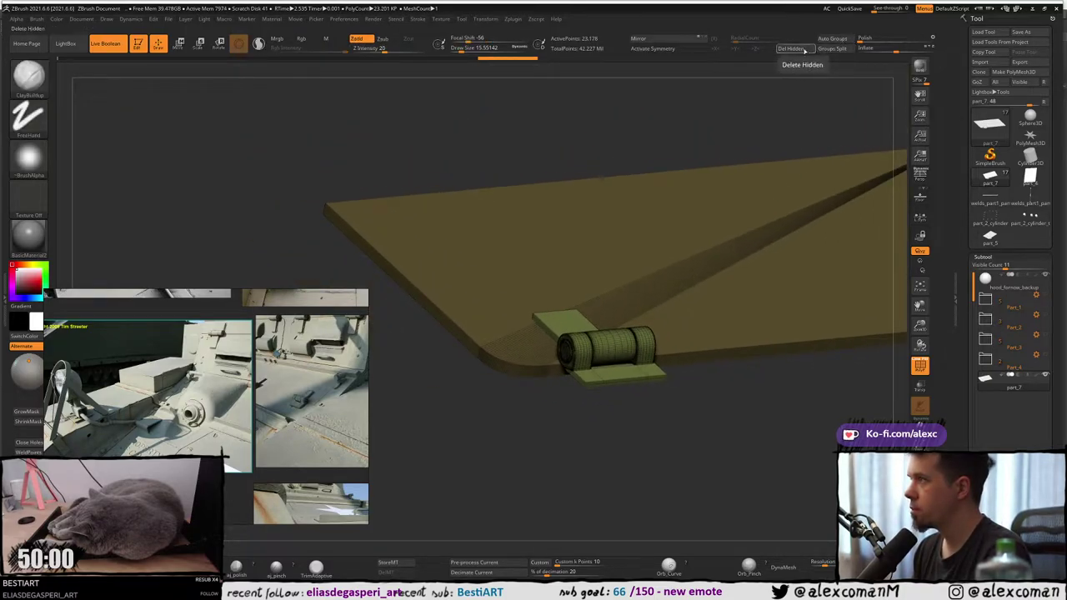
left_click(832, 50)
left_click(801, 69)
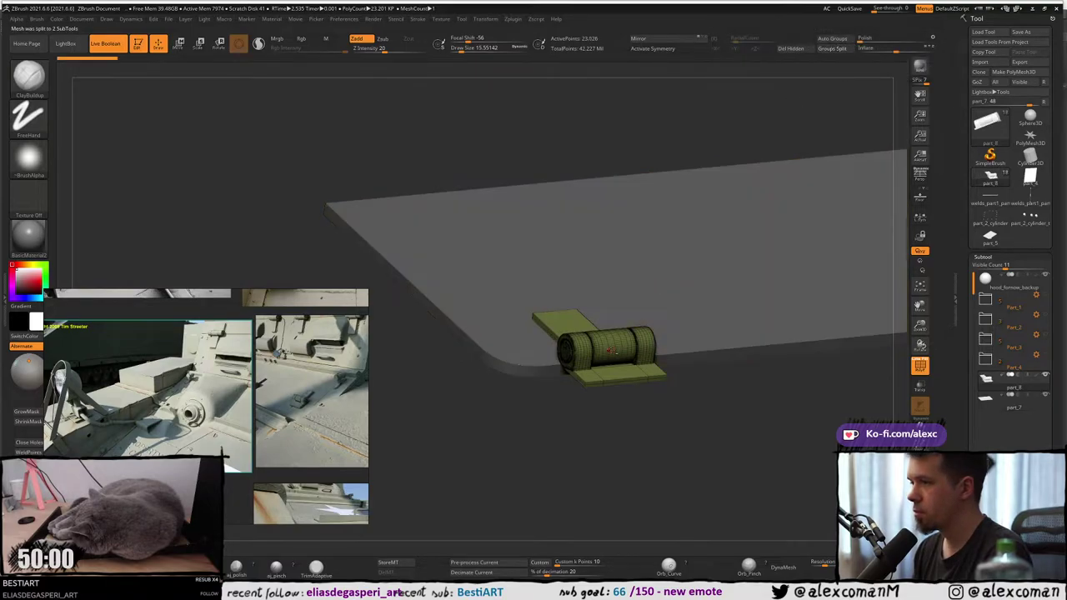
Regenerate the hinge's polygroups with Auto Groups so each of its pieces has its own group.
right_click_drag(615, 351, 615, 340, "ctrl")
left_click(834, 39)
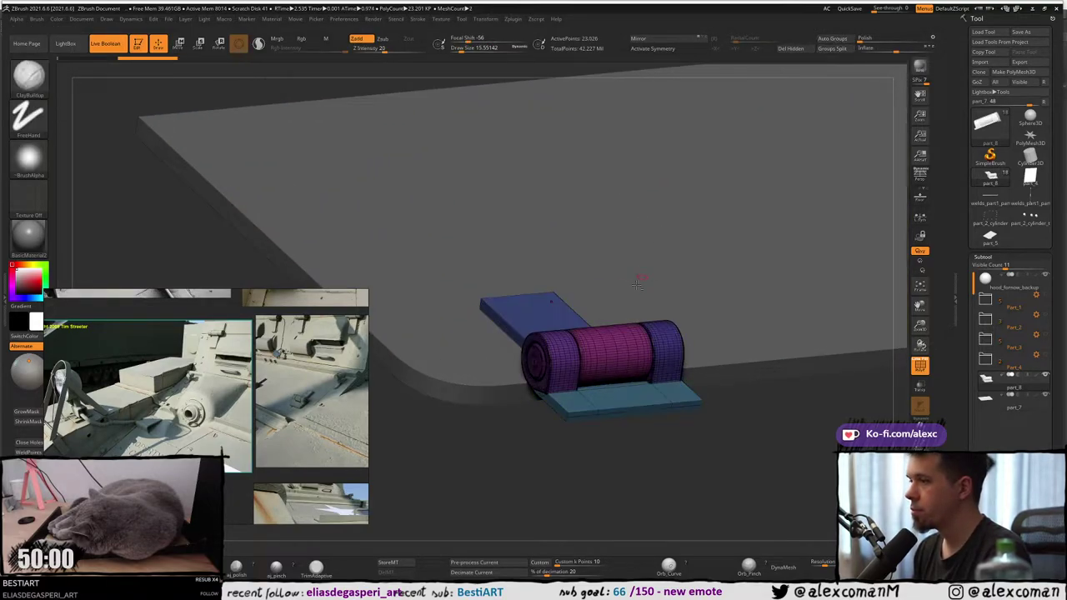
mouse_move(637, 285)
right_mouse_down()
mouse_move(665, 250)
mouse_move(650, 318)
mouse_move(651, 267)
right_mouse_up()
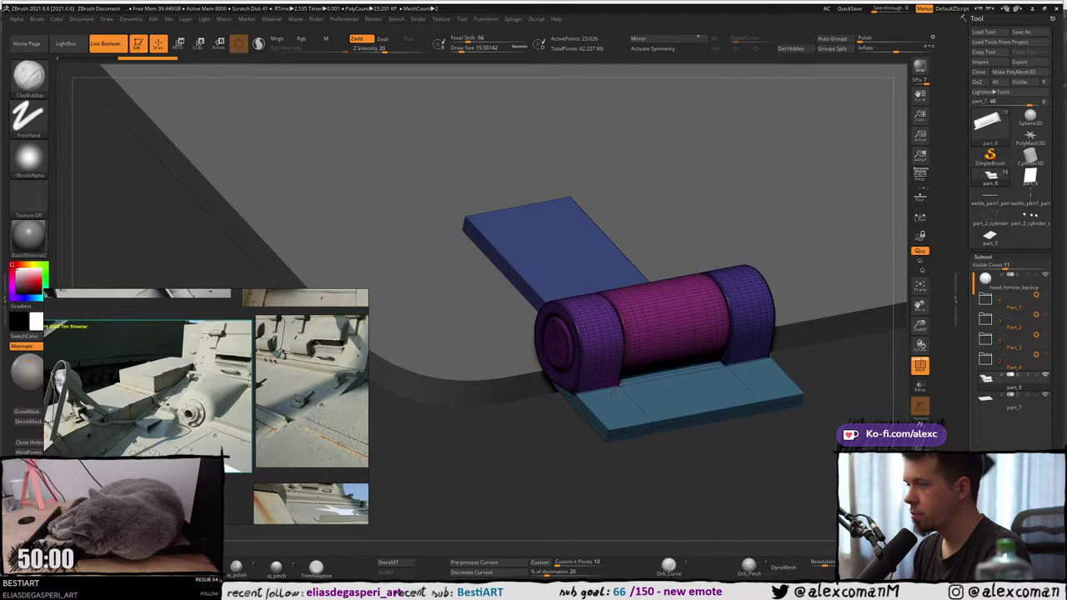
Hide the short leaf, end knuckles and pin, merge the long leaf and central barrel into one polygroup, and show the whole hinge again.
key("ctrl+shift")
left_click(608, 433, "ctrl+shift")
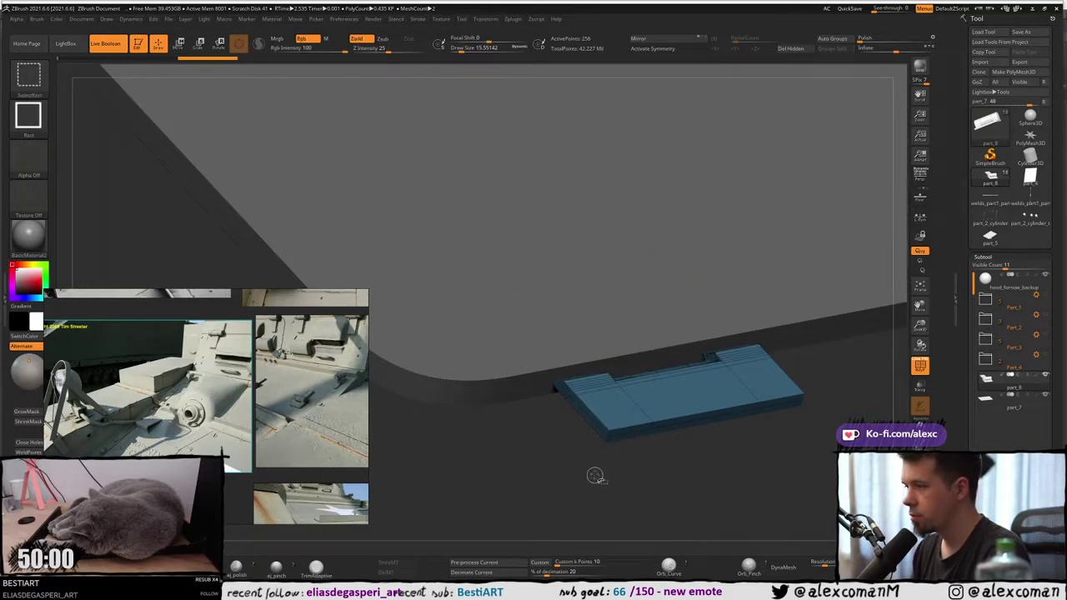
left_click(609, 433, "ctrl+shift")
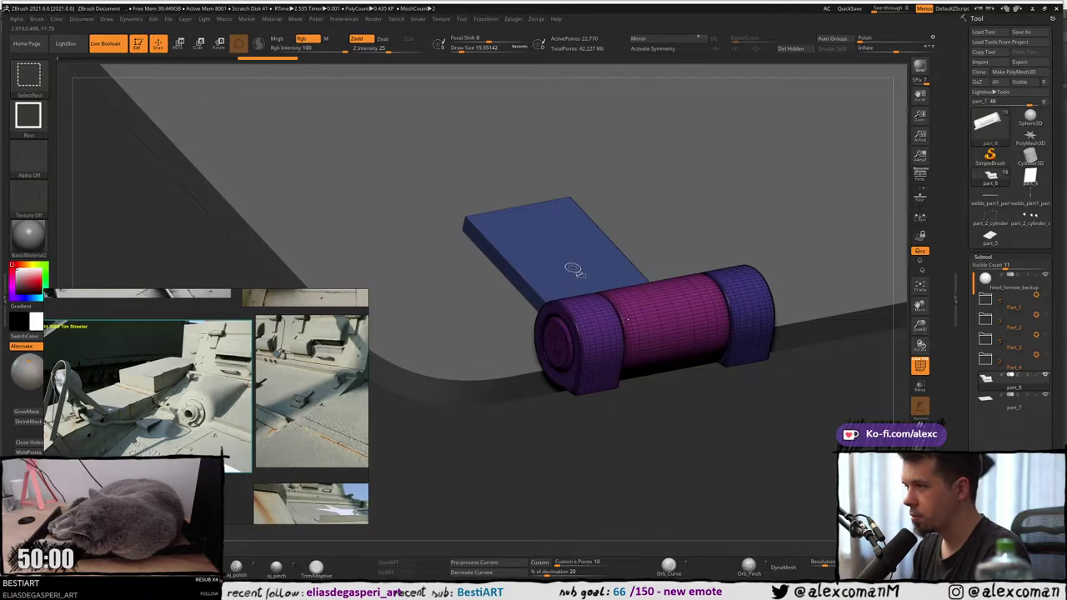
right_click_drag(573, 275, 631, 357)
left_click(644, 368, "ctrl+shift")
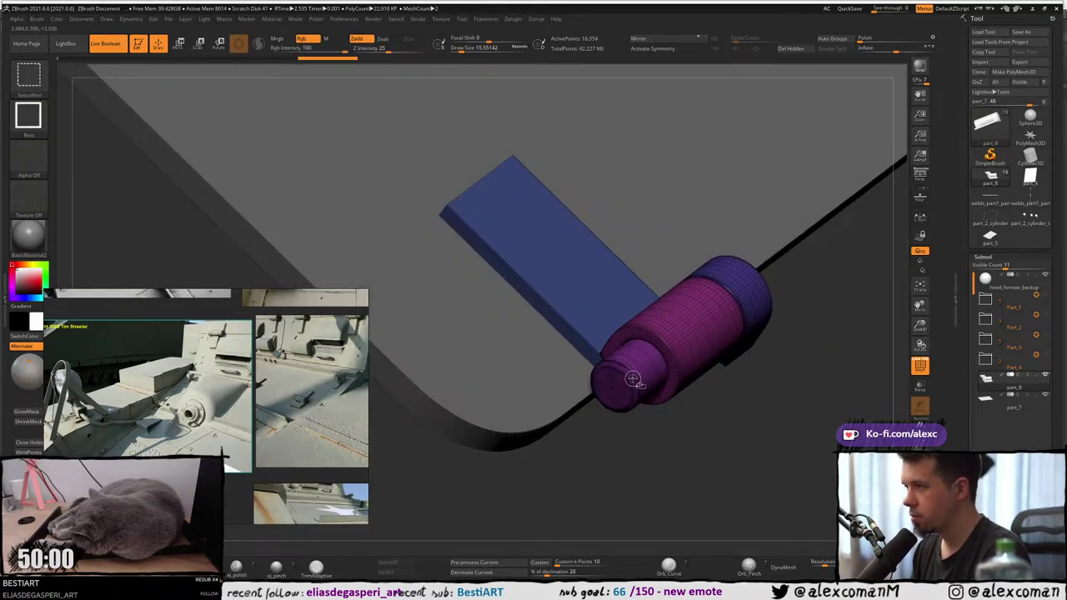
left_click(634, 379, "ctrl+shift")
left_click(764, 300, "ctrl+shift")
right_click_drag(764, 298, 733, 359)
key("ctrl+w")
left_click(738, 444, "ctrl+shift")
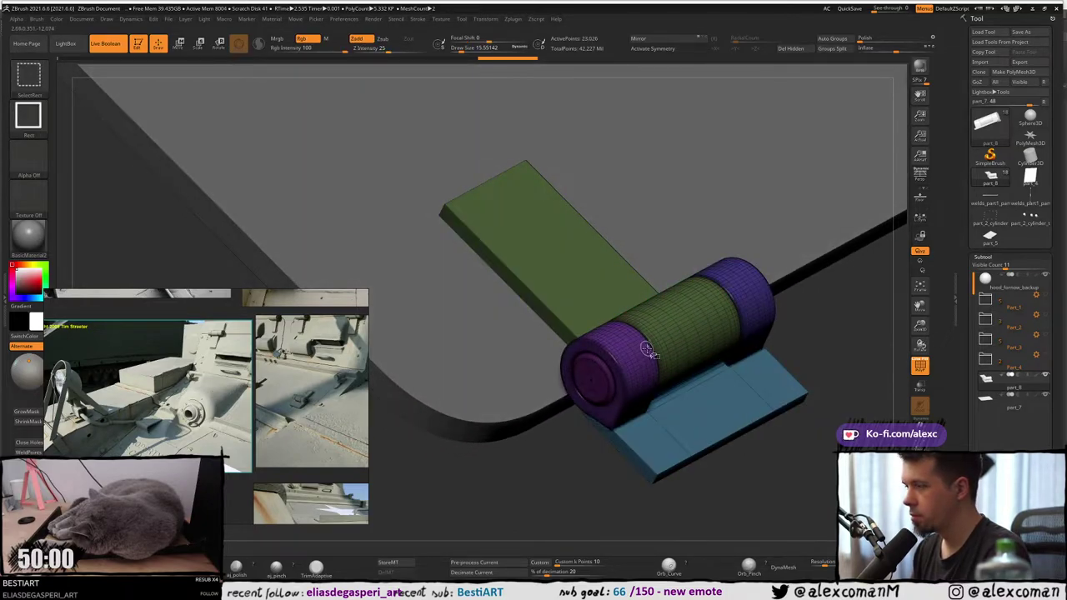
Isolate the short leaf with its two end knuckles, merge them into one polygroup and show the whole hinge again.
left_click(671, 334, "ctrl+shift")
left_click(673, 337, "ctrl+shift")
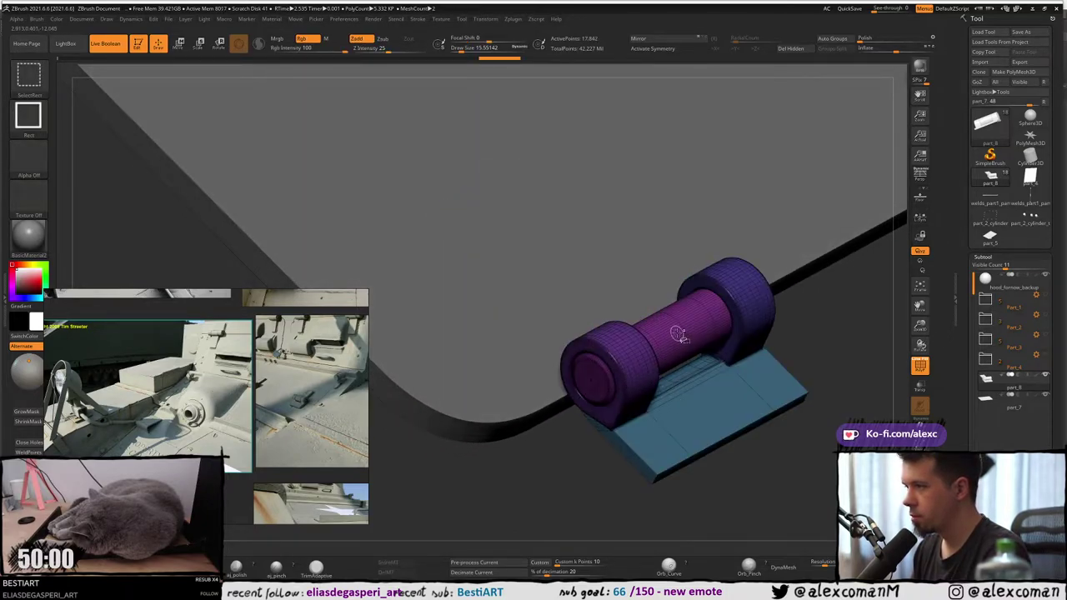
left_click(679, 334, "ctrl+alt+shift")
key("ctrl+w")
right_click_drag(765, 329, 827, 342)
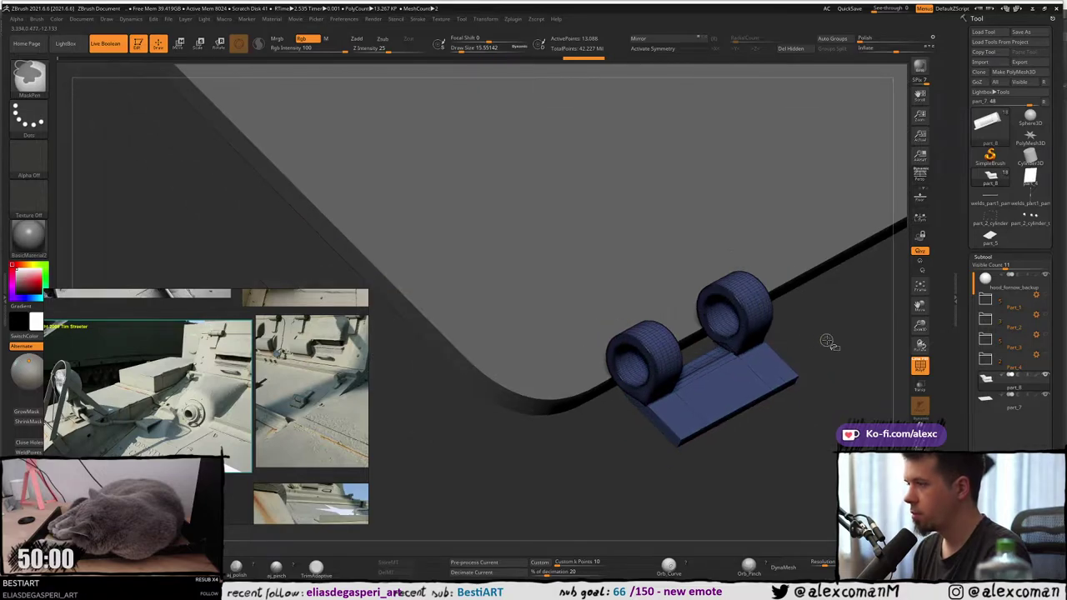
left_click(829, 342, "ctrl+shift")
Split the hinge by polygroups into separate subtools and turn off the polyframe display.
right_click_drag(824, 291, 847, 123)
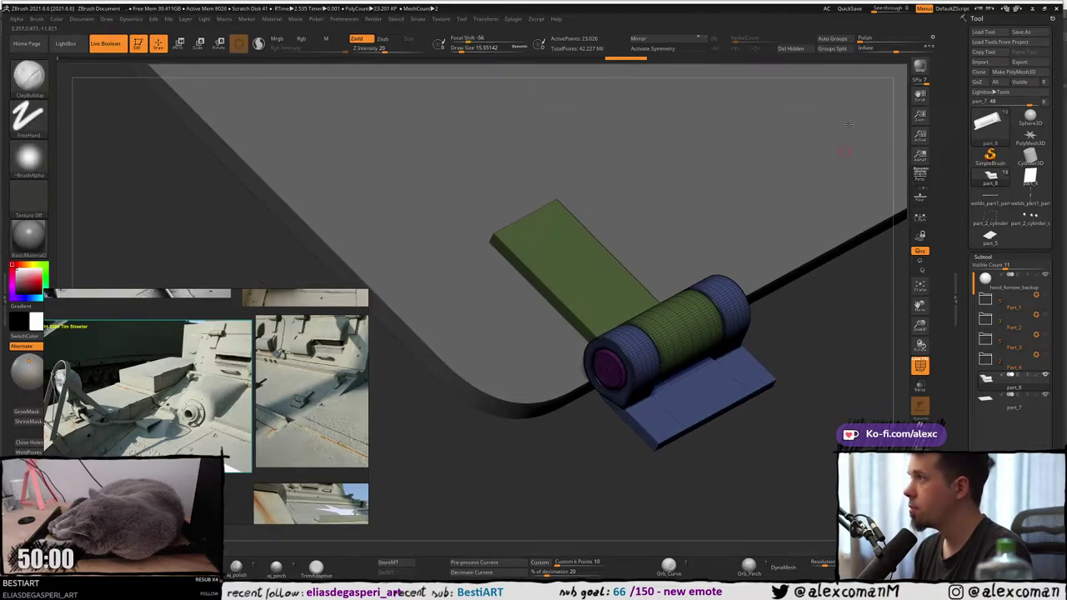
left_click(831, 48)
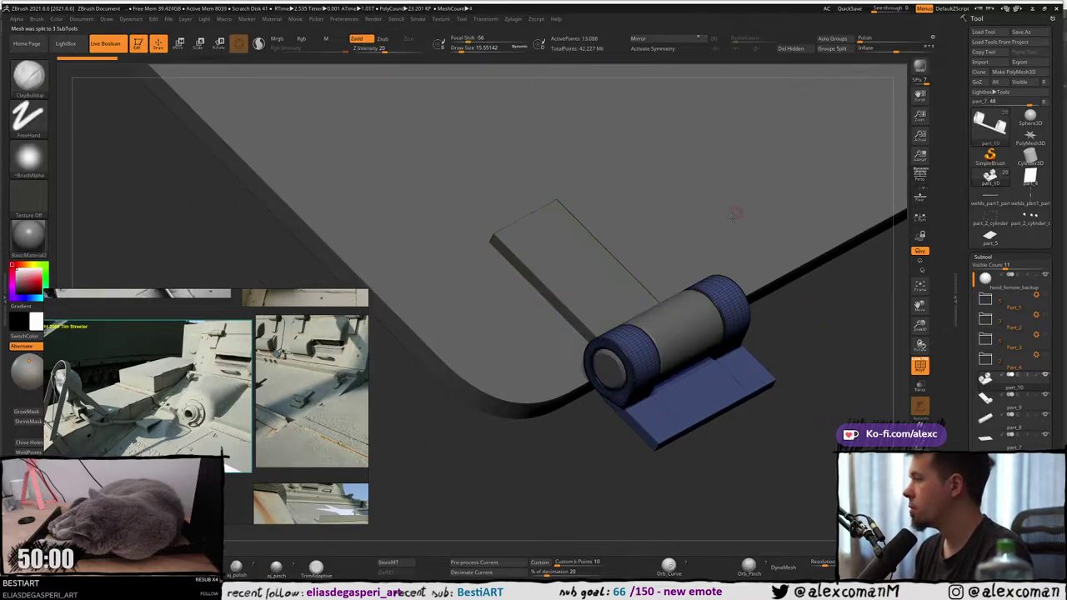
mouse_move(733, 291)
right_mouse_down()
mouse_move(720, 250)
mouse_move(674, 238)
mouse_move(692, 293)
right_mouse_up()
key("shift+f")
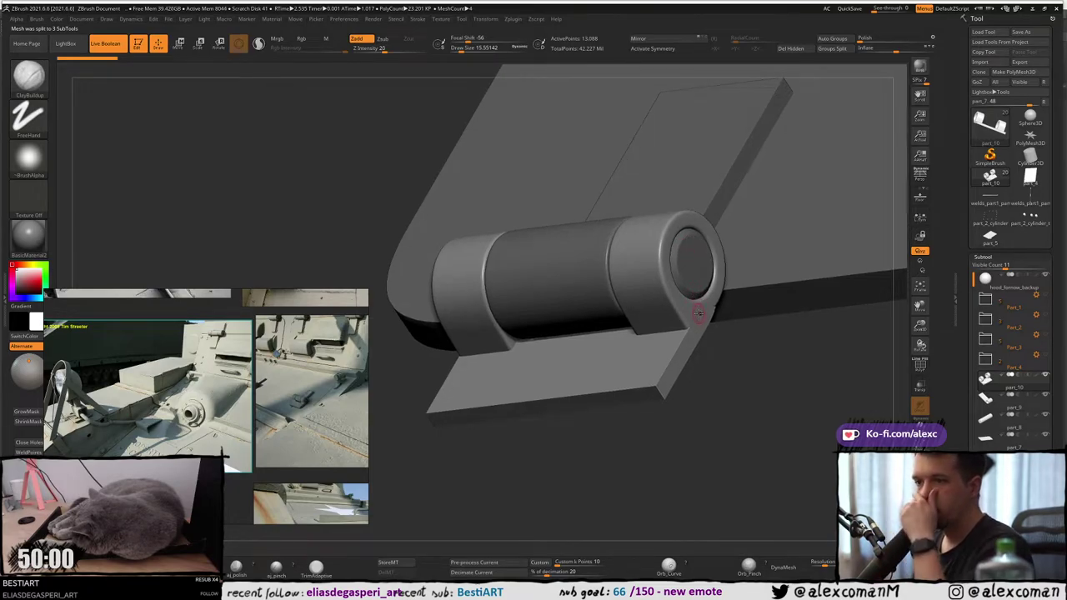
Check the short leaf and knuckle subtool's wireframe and subdivide it up to subdivision level 3.
right_click_drag(657, 369, 634, 307)
key("shift+f")
key("shift+f")
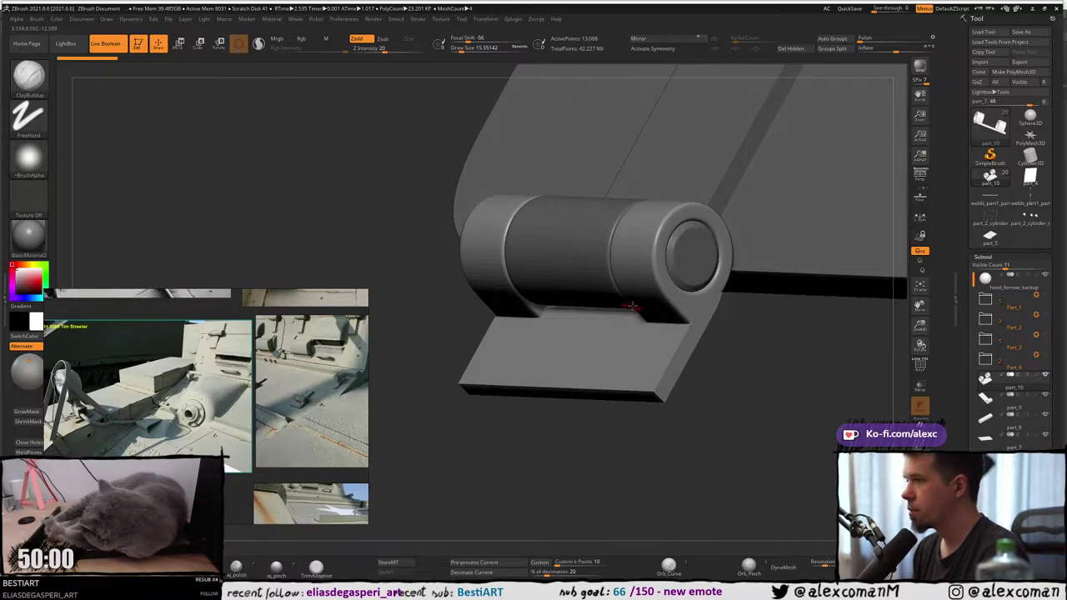
mouse_move(633, 305)
right_mouse_down()
mouse_move(677, 300)
mouse_move(697, 279)
mouse_move(705, 333)
right_mouse_up()
key("shift+f")
key("shift+f")
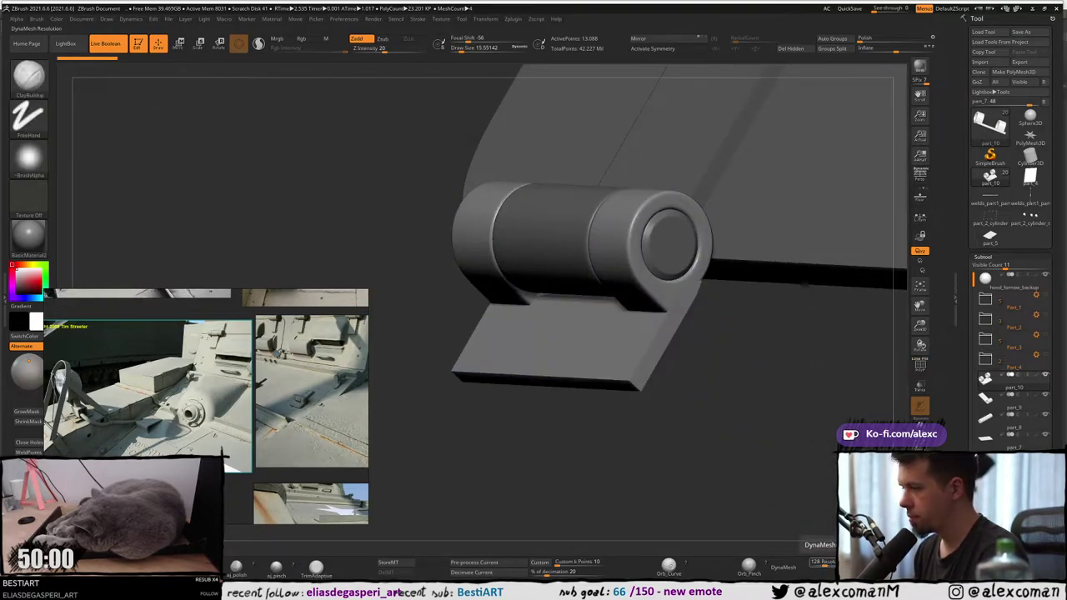
left_click_drag(1053, 367, 1053, 149)
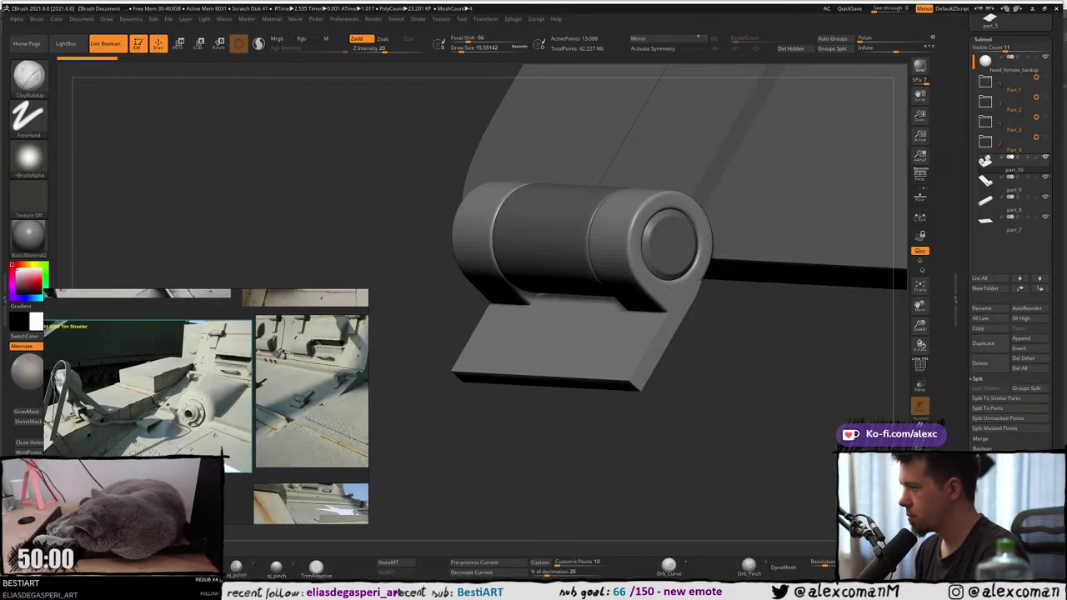
left_click(987, 530)
scroll(969, 292, "down", 3)
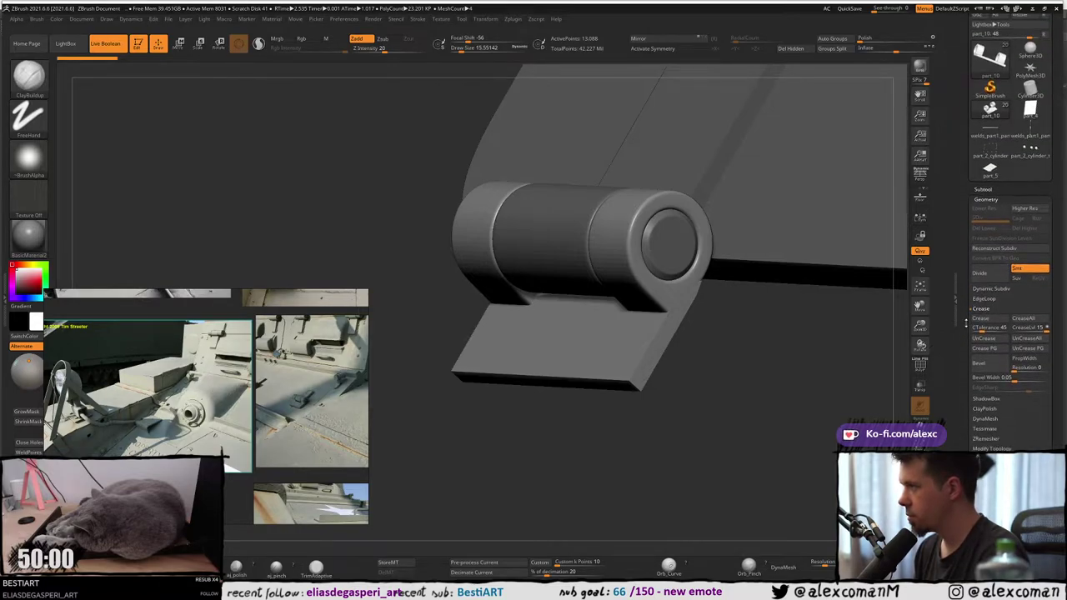
key("shift")
key("d")
key("d")
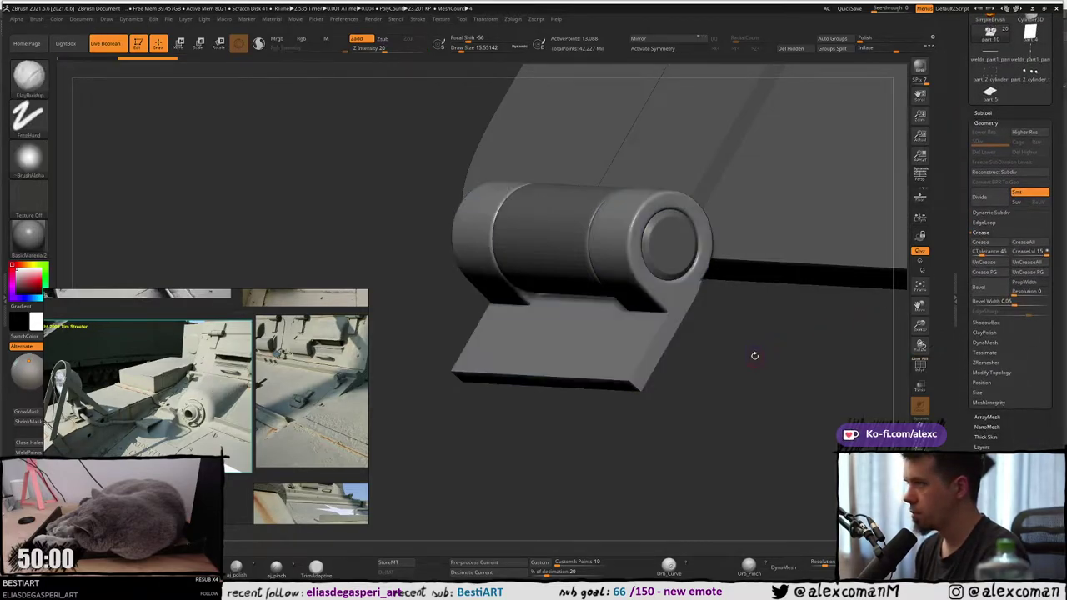
left_click_drag(760, 364, 752, 344)
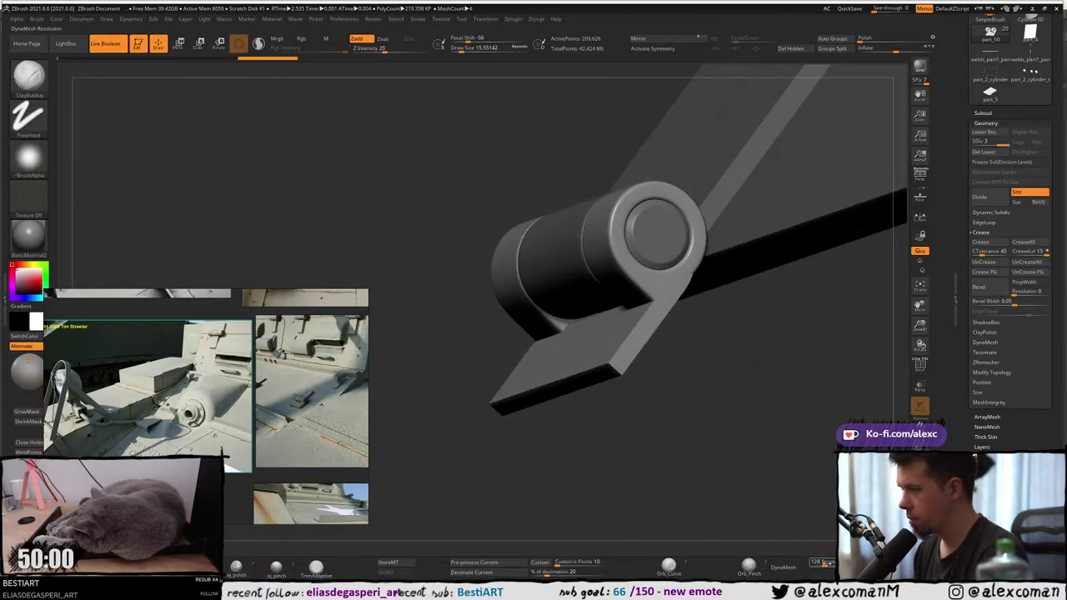
DynaMesh the short leaf and knuckle subtool without freezing its subdivision levels.
left_click(824, 563)
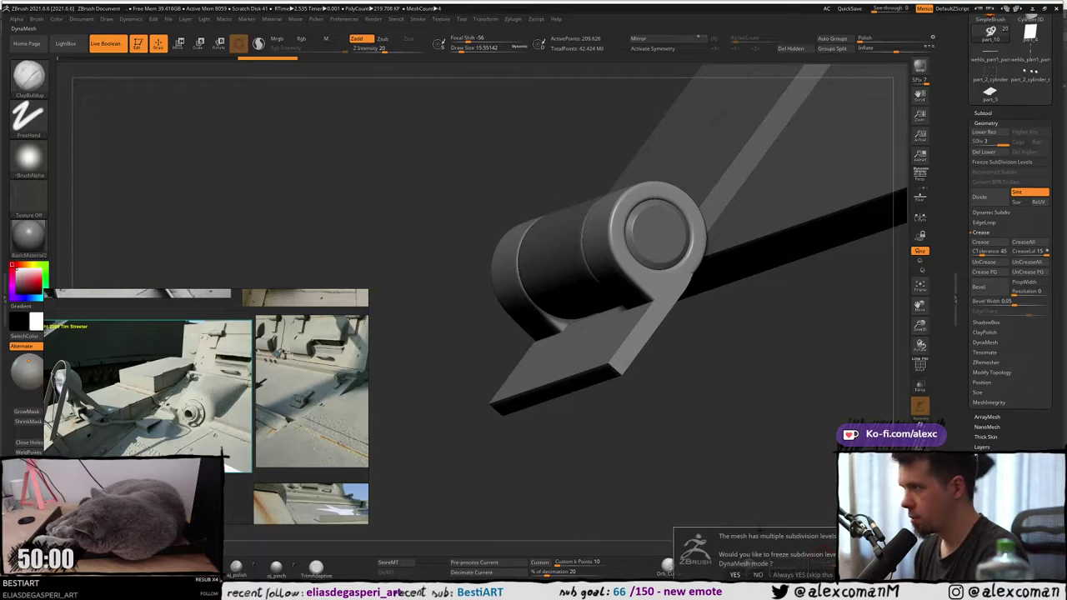
left_click(758, 574)
mouse_move(688, 386)
left_mouse_down()
mouse_move(742, 383)
mouse_move(696, 401)
mouse_move(675, 357)
mouse_move(693, 386)
mouse_move(706, 370)
mouse_move(742, 372)
mouse_move(715, 362)
left_mouse_up()
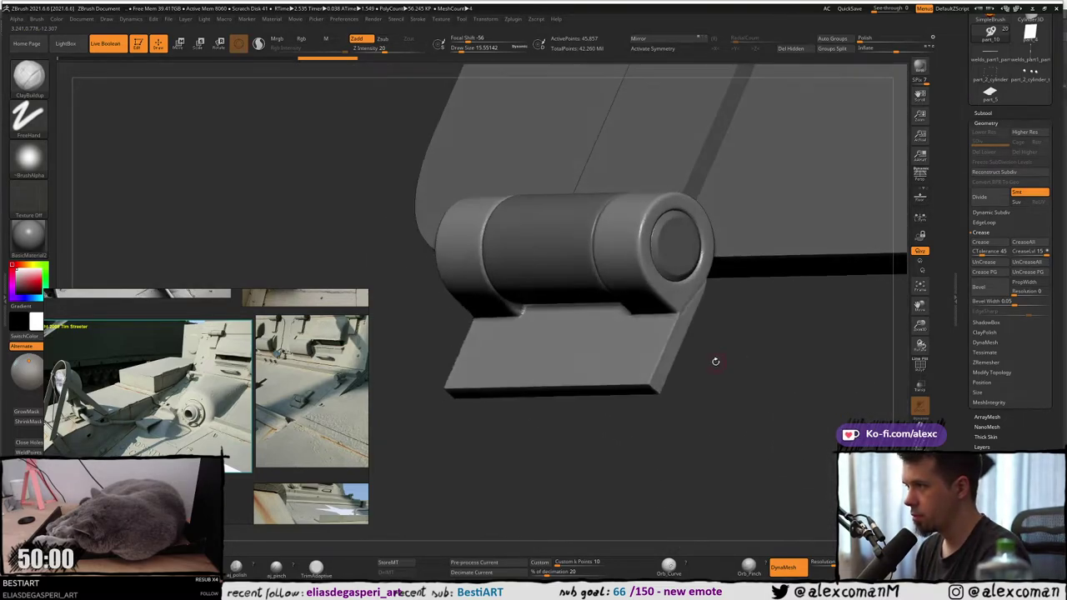
Check the remeshed piece's wireframe, subdivide it to level 2 and soften its edges with the Polish deformation.
key("shift+f")
key("shift+f")
key("d")
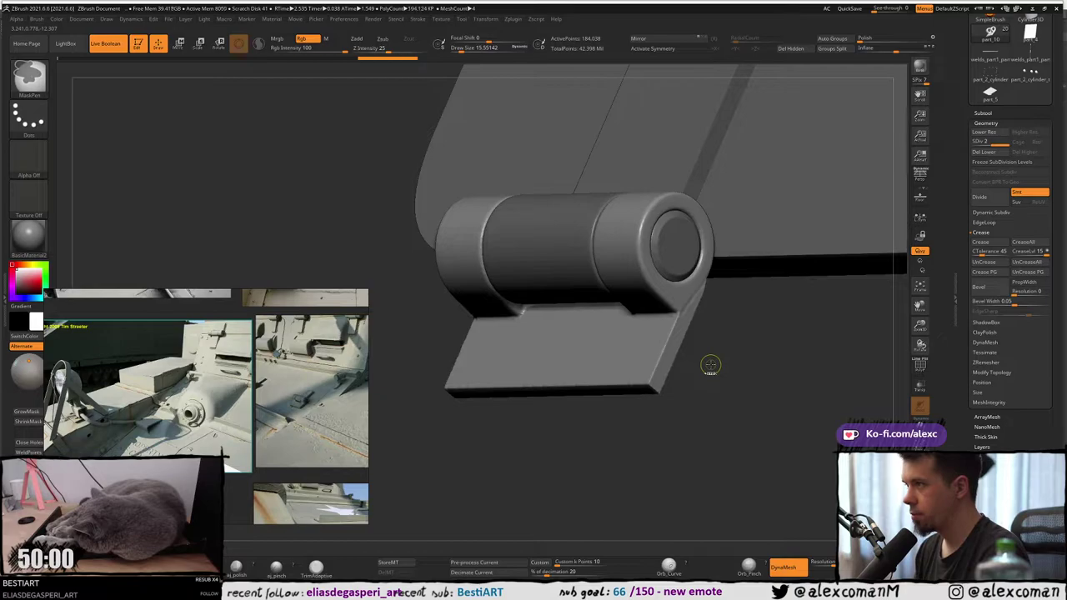
key("ctrl")
mouse_move(712, 360)
left_mouse_down()
mouse_move(702, 349)
mouse_move(711, 353)
left_mouse_up()
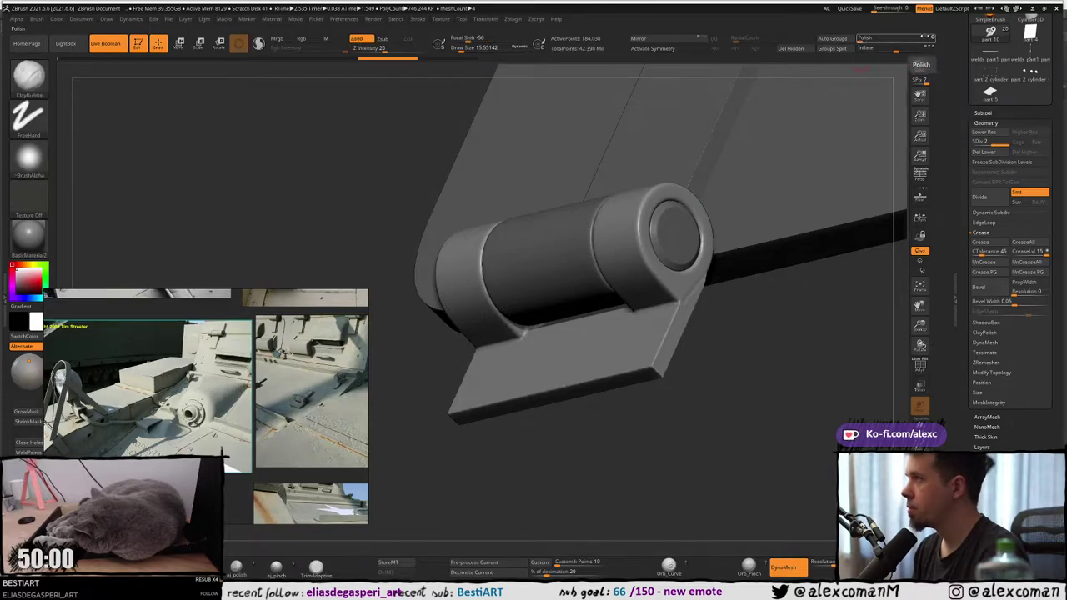
left_click(867, 40)
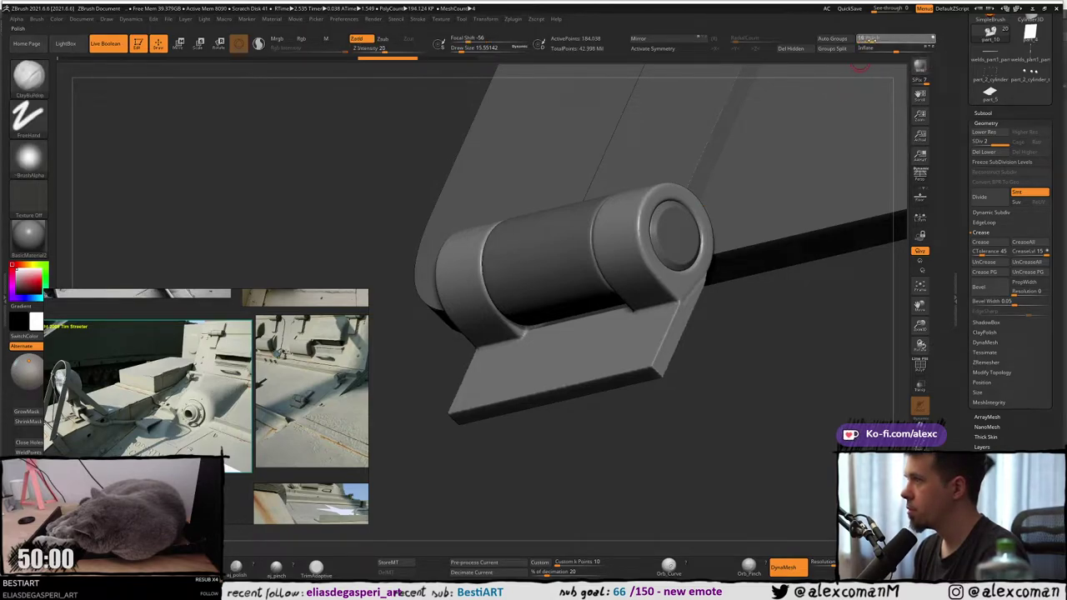
right_click_drag(734, 275, 674, 252)
left_click_drag(673, 252, 679, 291)
Enlarge the hinge photo in the reference and prepare the DamStandard brush with a draw size of about 17.
scroll(288, 389, "up", 8)
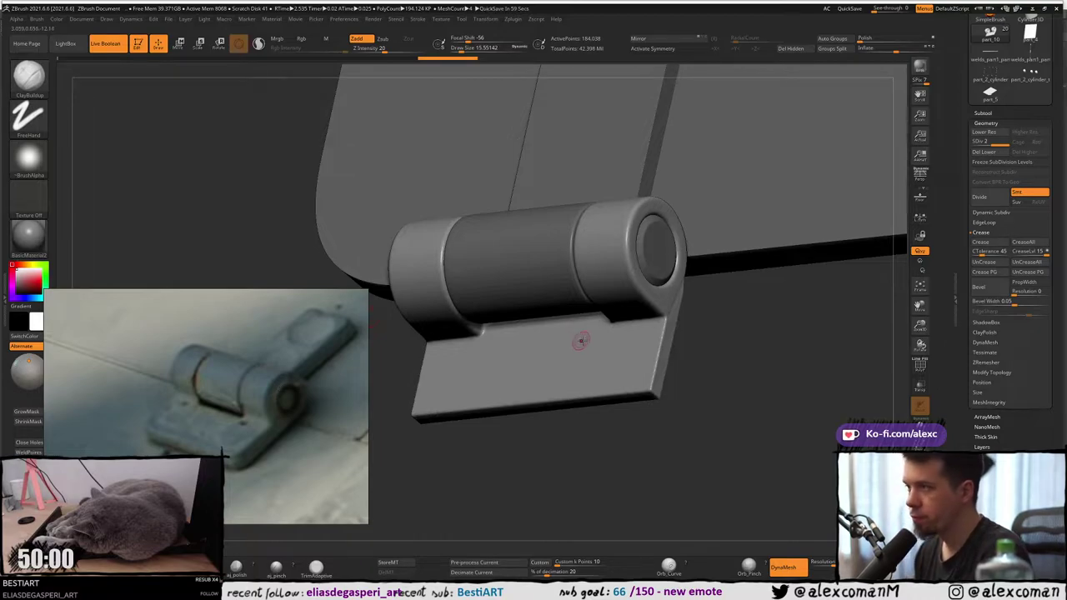
mouse_move(581, 340)
right_mouse_down()
mouse_move(584, 226)
mouse_move(575, 250)
right_mouse_up()
key("b")
key("d")
key("s")
key("s")
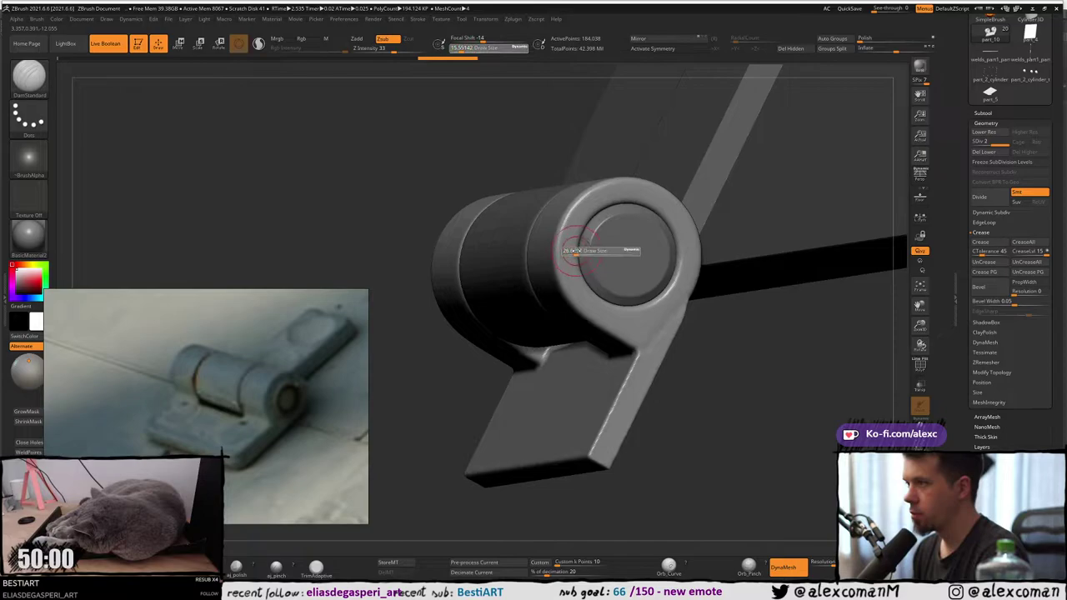
left_click_drag(575, 250, 574, 250)
mouse_move(575, 250)
right_mouse_down()
mouse_move(572, 233)
mouse_move(574, 258)
mouse_move(576, 247)
right_mouse_up()
key("alt+s")
key("s")
left_click_drag(575, 248, 571, 248)
mouse_move(571, 248)
right_mouse_down()
mouse_move(561, 199)
mouse_move(573, 240)
mouse_move(593, 250)
mouse_move(596, 213)
mouse_move(597, 225)
mouse_move(563, 240)
right_mouse_up()
key("s")
left_click_drag(563, 240, 570, 238)
right_click_drag(569, 239, 567, 241)
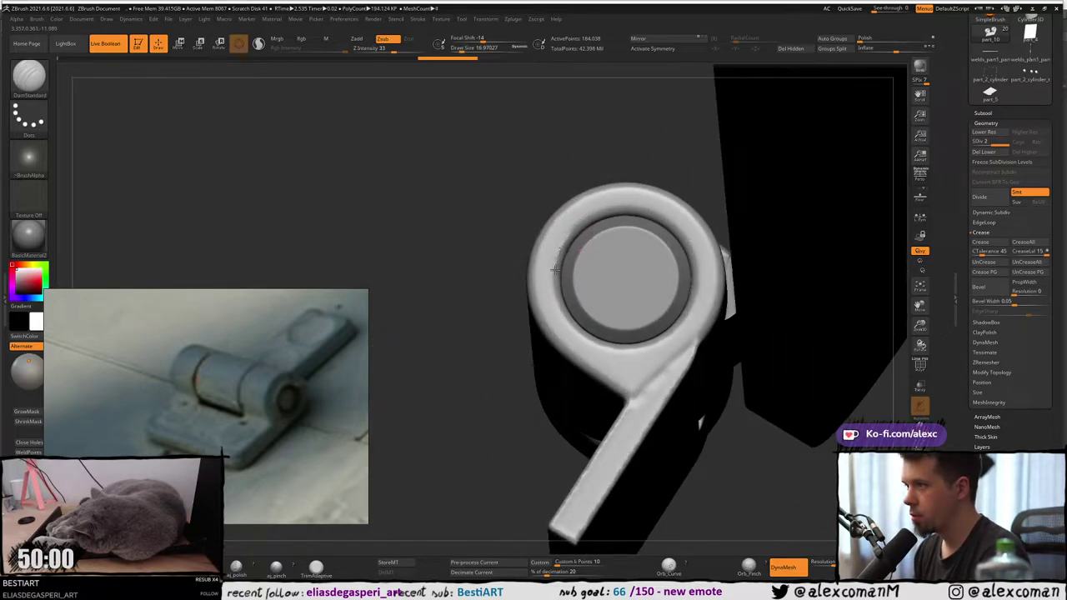
Carve a groove around the pin hole on the end knuckle's face with DamStandard.
right_click_drag(583, 292, 840, 413)
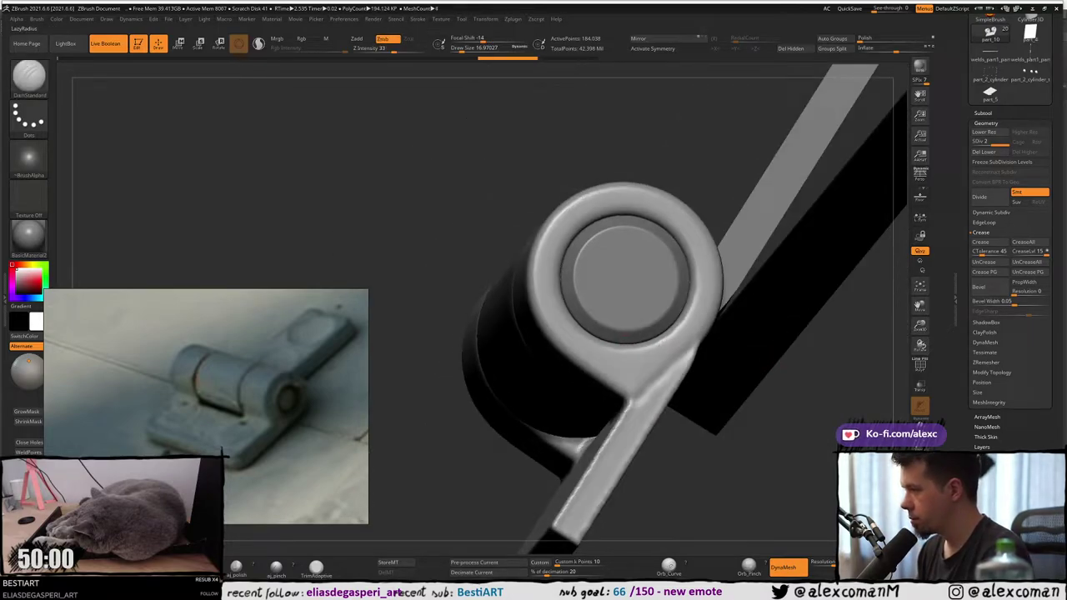
right_click_drag(569, 245, 571, 235)
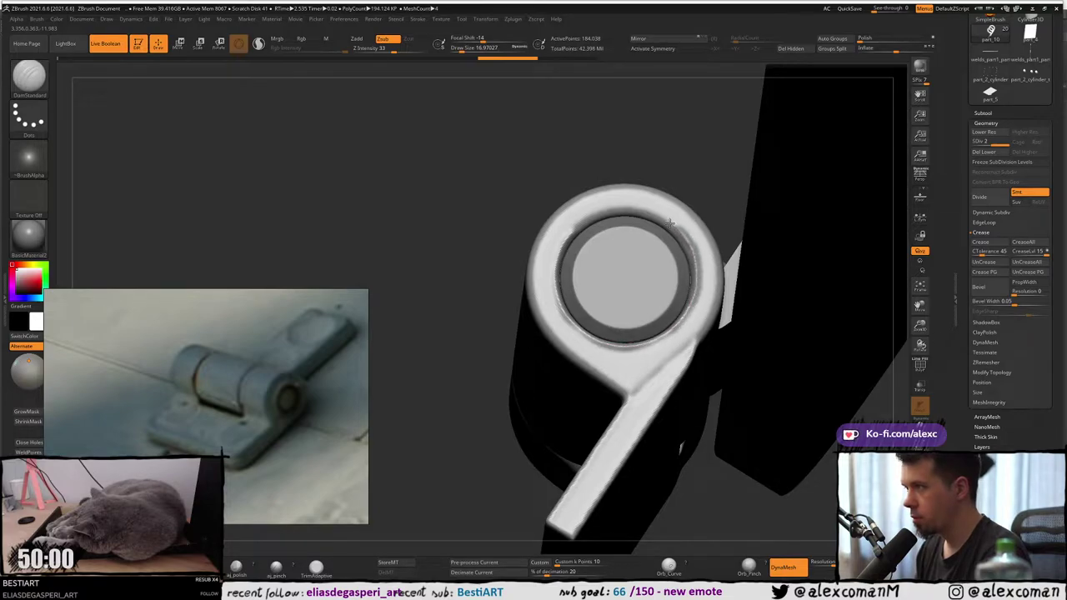
mouse_move(652, 213)
left_mouse_down()
mouse_move(596, 213)
mouse_move(576, 230)
left_mouse_up()
mouse_move(583, 223)
right_mouse_down()
mouse_move(638, 254)
mouse_move(640, 271)
mouse_move(604, 237)
mouse_move(599, 258)
mouse_move(652, 273)
mouse_move(587, 250)
mouse_move(602, 269)
right_mouse_up()
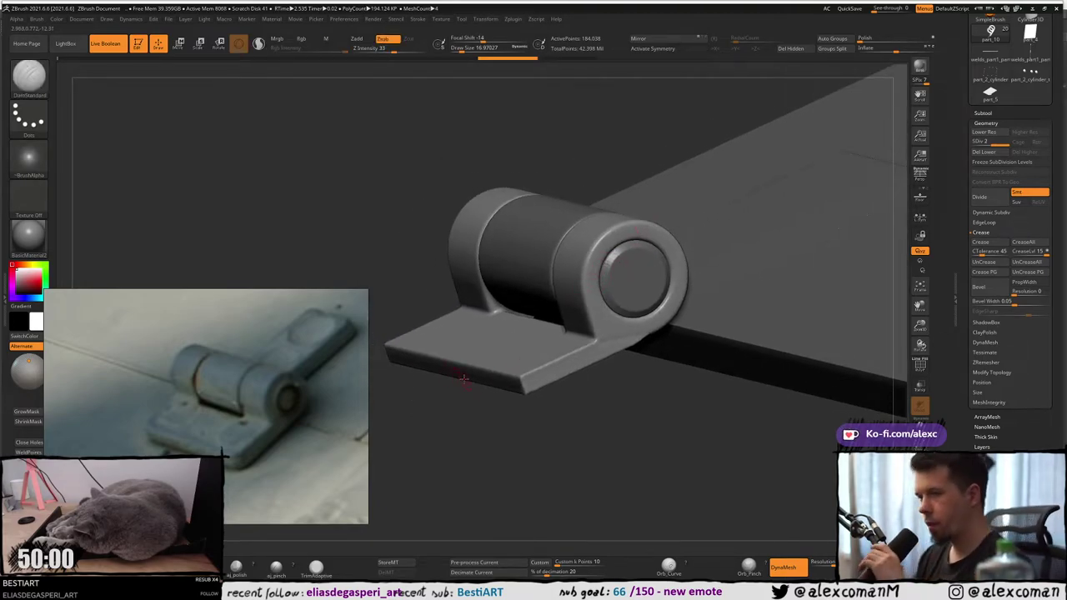
Set the draw size to about 15.55 and work the short leaf's outer corner and side edge with the hPolish brush.
mouse_move(470, 389)
right_mouse_down()
mouse_move(568, 326)
mouse_move(564, 284)
mouse_move(584, 298)
mouse_move(614, 269)
mouse_move(576, 291)
mouse_move(615, 296)
mouse_move(638, 265)
mouse_move(581, 305)
mouse_move(616, 302)
right_mouse_up()
key("s")
left_click(639, 280)
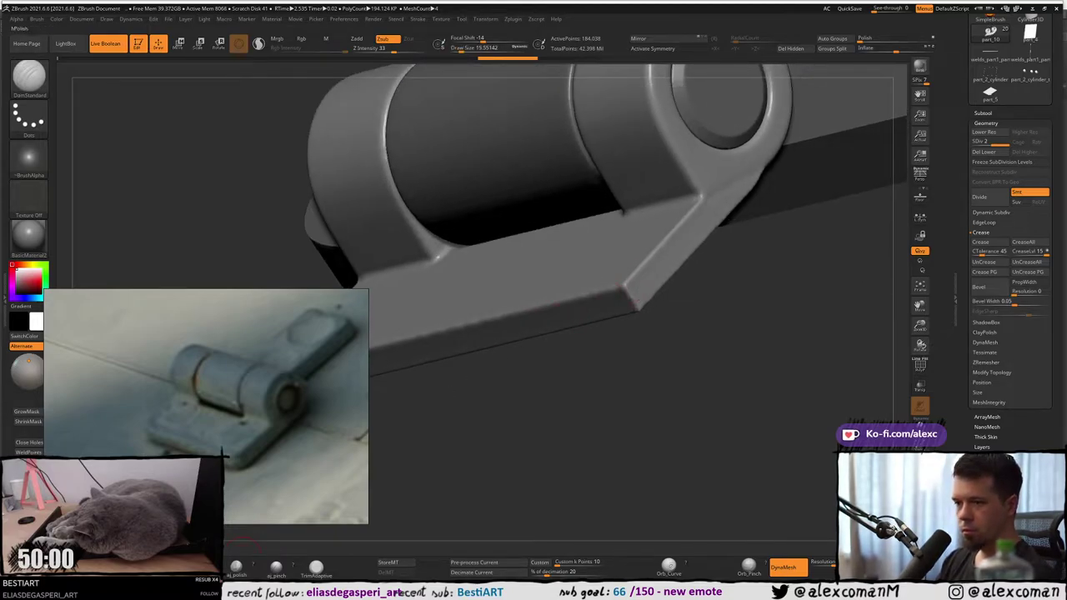
left_click(198, 567)
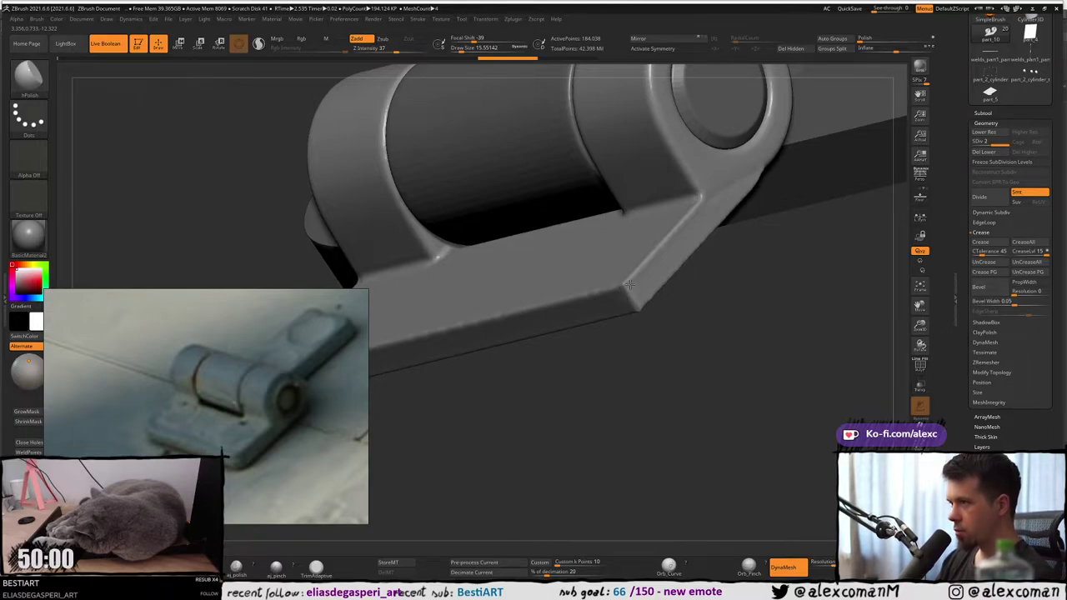
right_click_drag(630, 284, 631, 296)
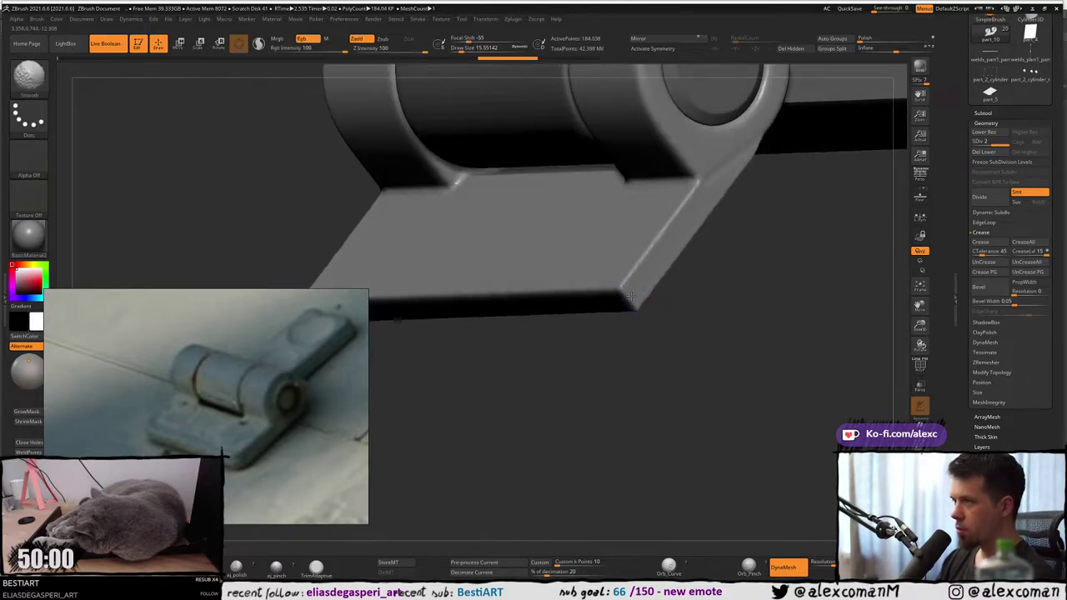
right_click_drag(660, 257, 431, 435)
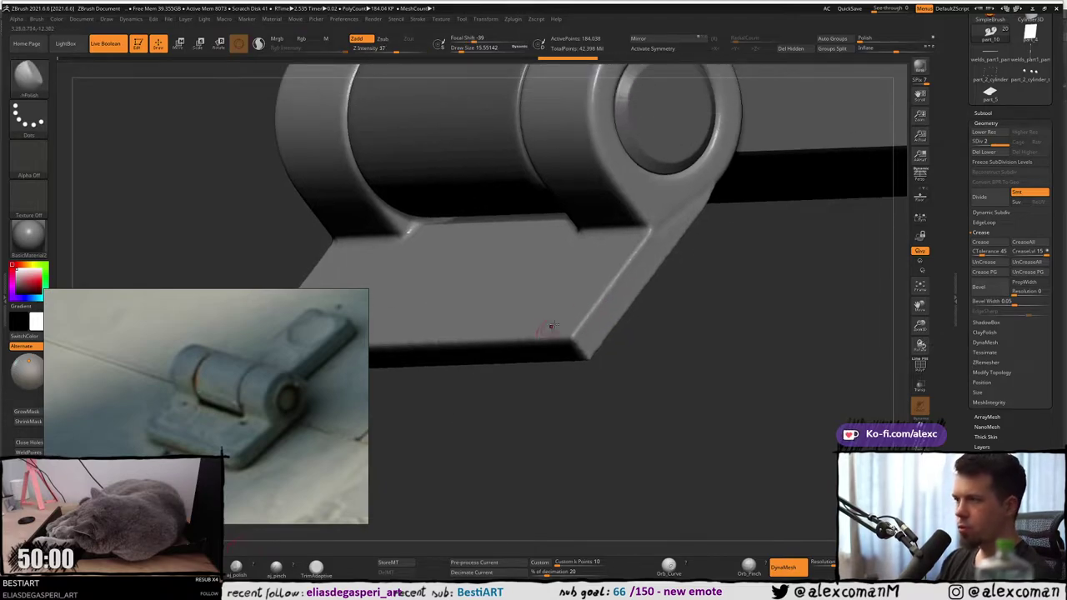
Set the draw size to 28.75 and flatten the face where the end knuckle meets the short leaf's side with hPolish.
key("s")
left_click_drag(570, 312, 580, 312)
right_click_drag(577, 312, 521, 320)
key("s")
left_click_drag(579, 317, 585, 318)
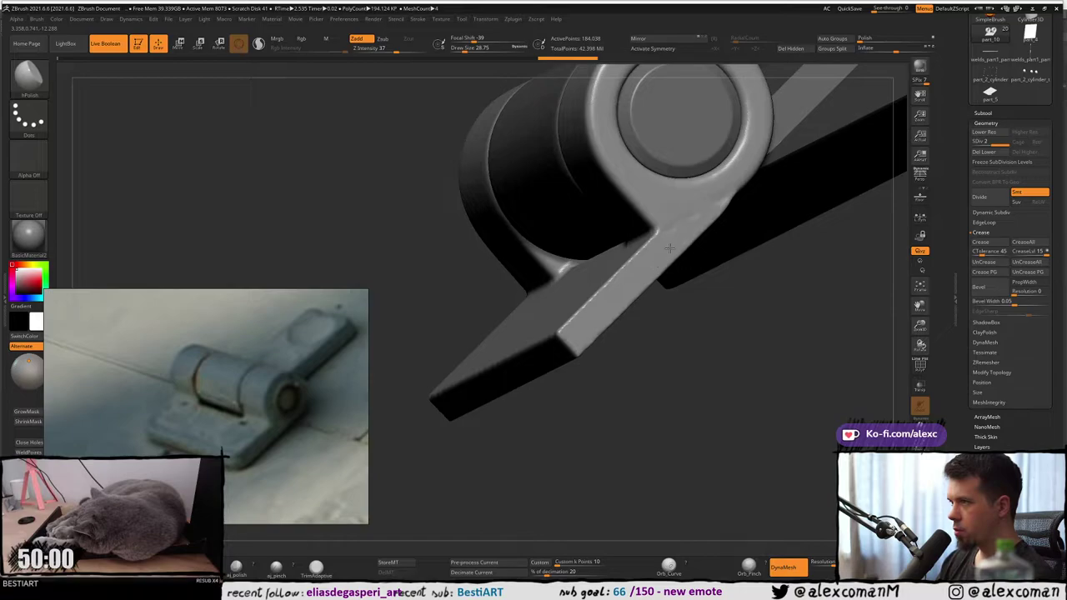
right_click_drag(682, 223, 642, 343)
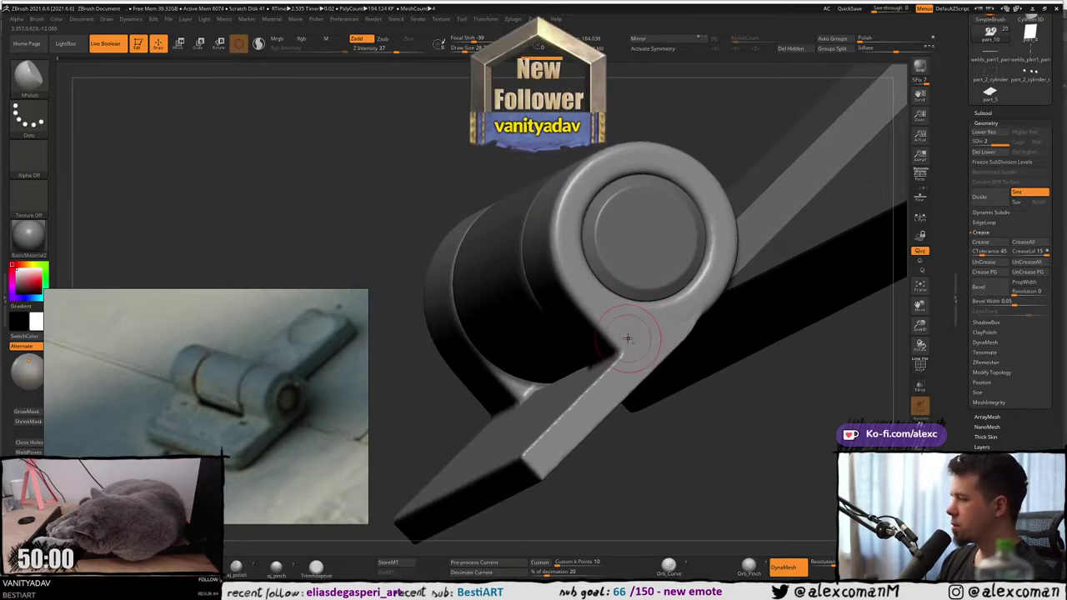
right_click_drag(581, 305, 595, 324, "alt")
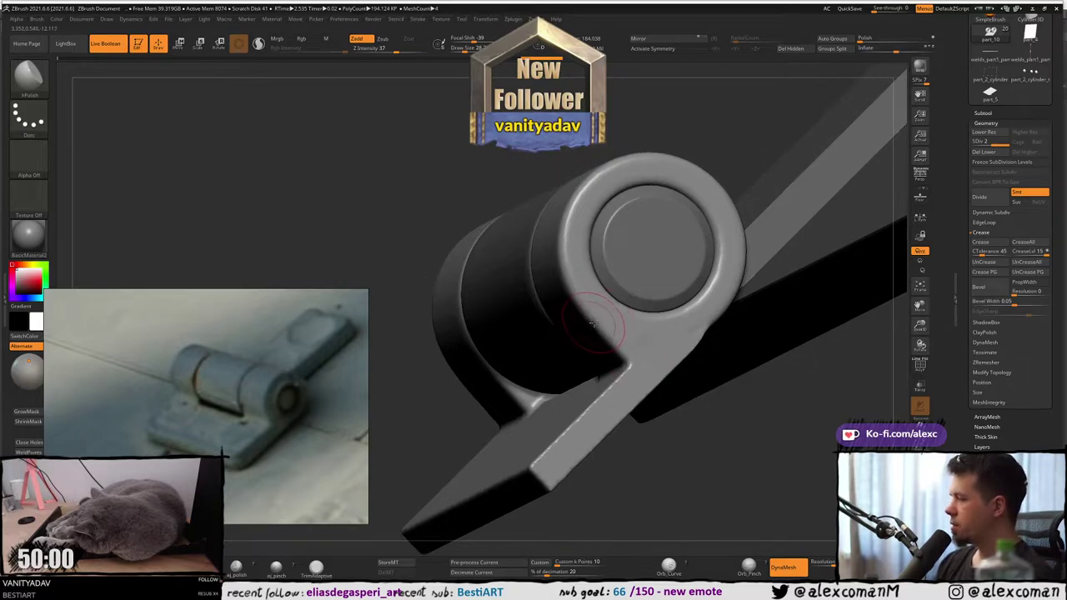
right_click_drag(579, 251, 576, 245, "shift")
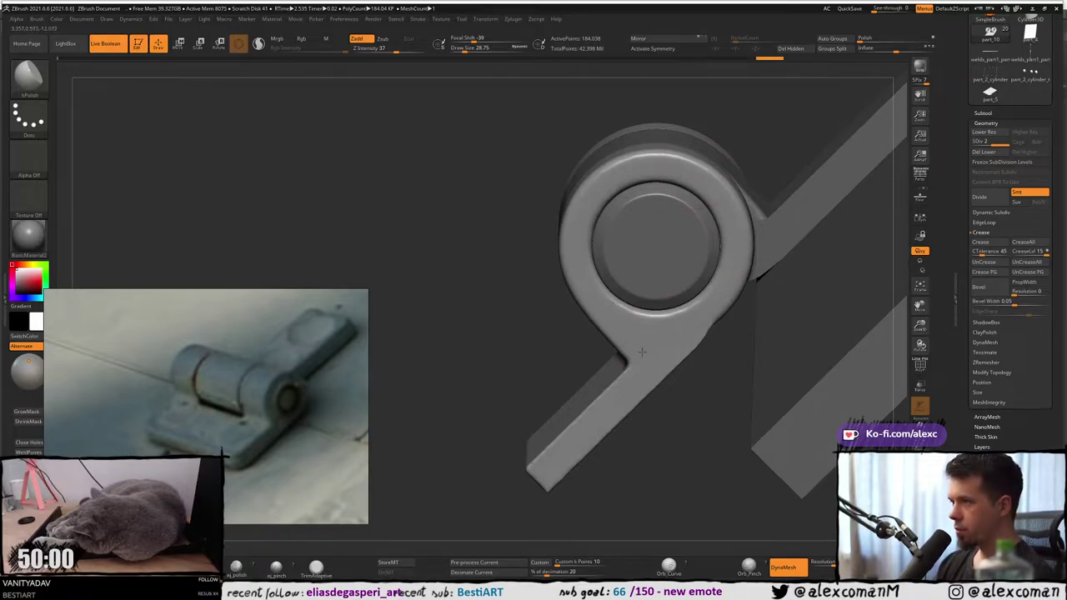
Polish the short leaf's underside along its side edge, long outer edge and far corner with hPolish.
right_click_drag(675, 313, 660, 192)
mouse_move(661, 192)
left_mouse_down()
mouse_move(638, 256)
mouse_move(588, 194)
left_mouse_up()
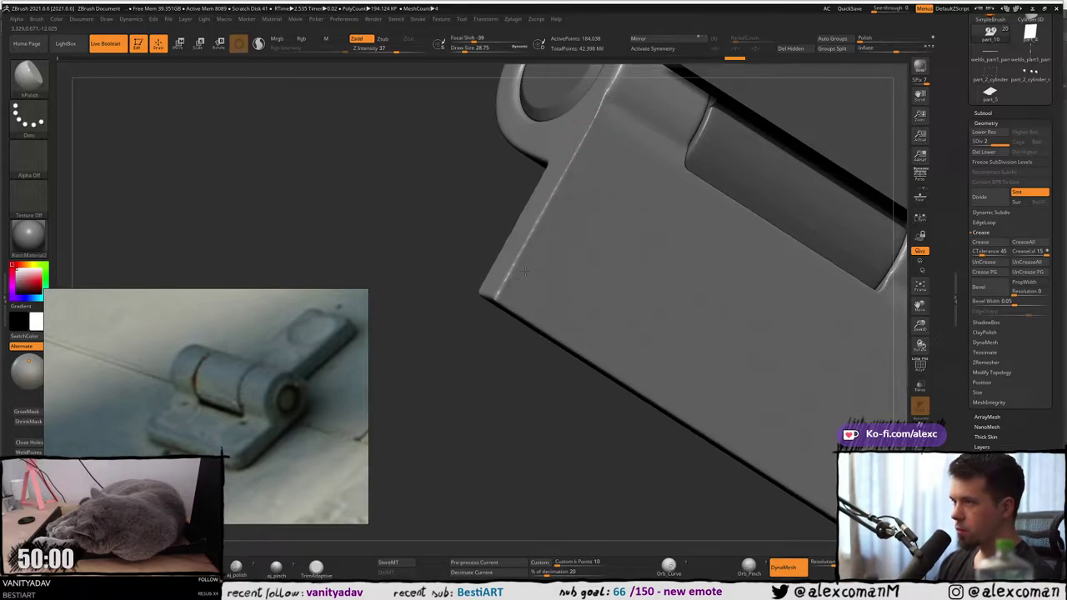
mouse_move(550, 320)
right_mouse_down()
mouse_move(584, 200)
mouse_move(510, 247)
mouse_move(639, 148)
right_mouse_up()
left_click_drag(638, 149, 564, 148)
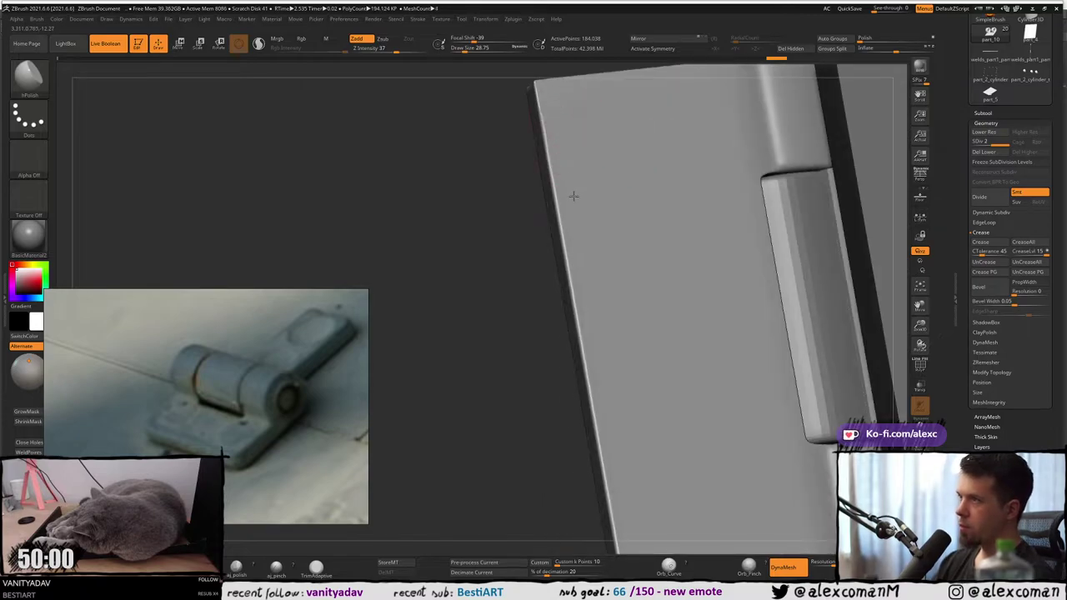
left_click_drag(606, 364, 571, 211)
mouse_move(613, 419)
right_mouse_down()
mouse_move(612, 330)
mouse_move(645, 389)
mouse_move(639, 359)
mouse_move(686, 315)
right_mouse_up()
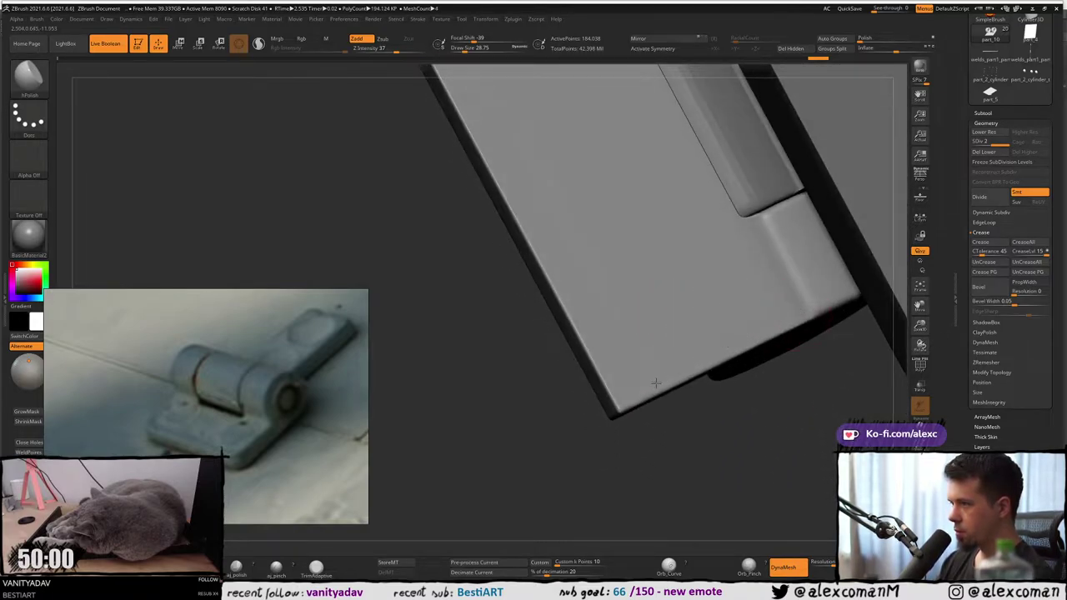
Set the draw size to about 36.93 and polish the short leaf's outer edges and corners from the knuckle side.
mouse_move(792, 316)
right_mouse_down()
mouse_move(814, 263)
mouse_move(815, 293)
mouse_move(709, 308)
mouse_move(656, 243)
right_mouse_up()
key("s")
left_click(658, 210)
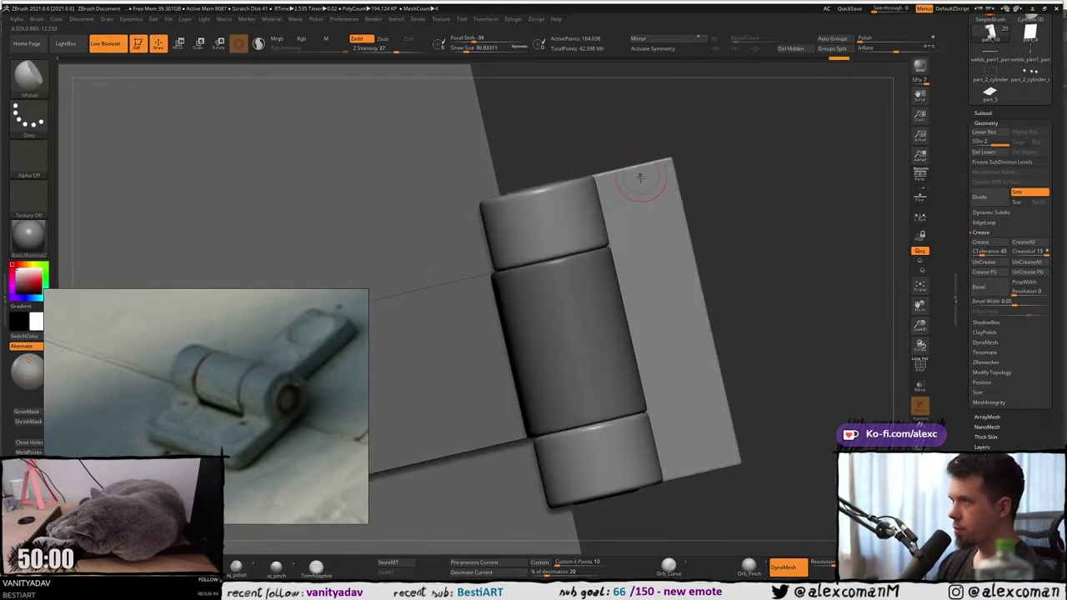
right_click_drag(634, 189, 606, 183)
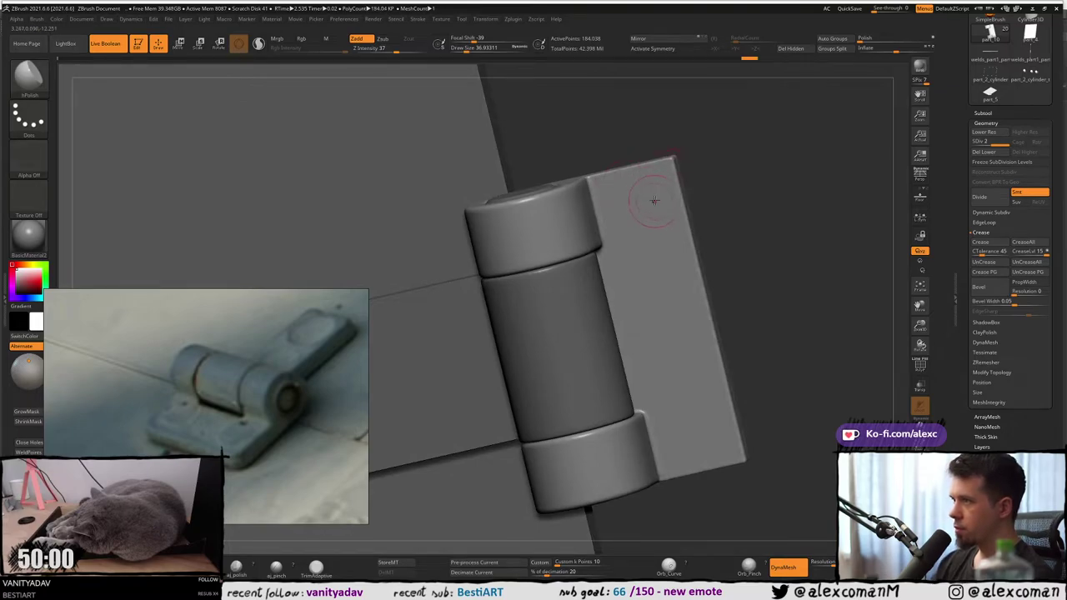
right_click_drag(697, 323, 674, 259)
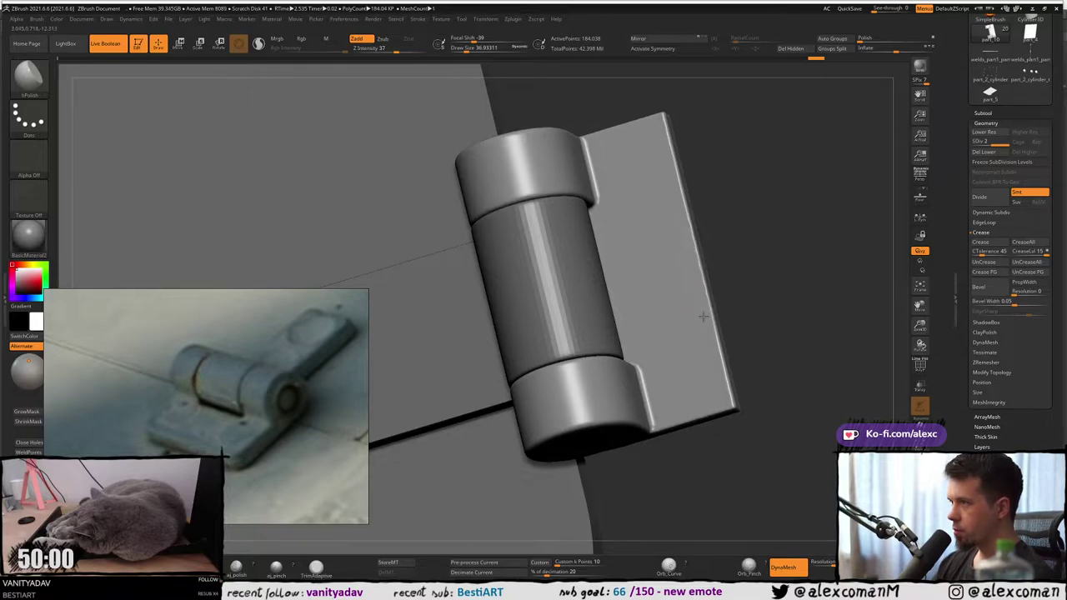
right_click_drag(691, 373, 674, 162)
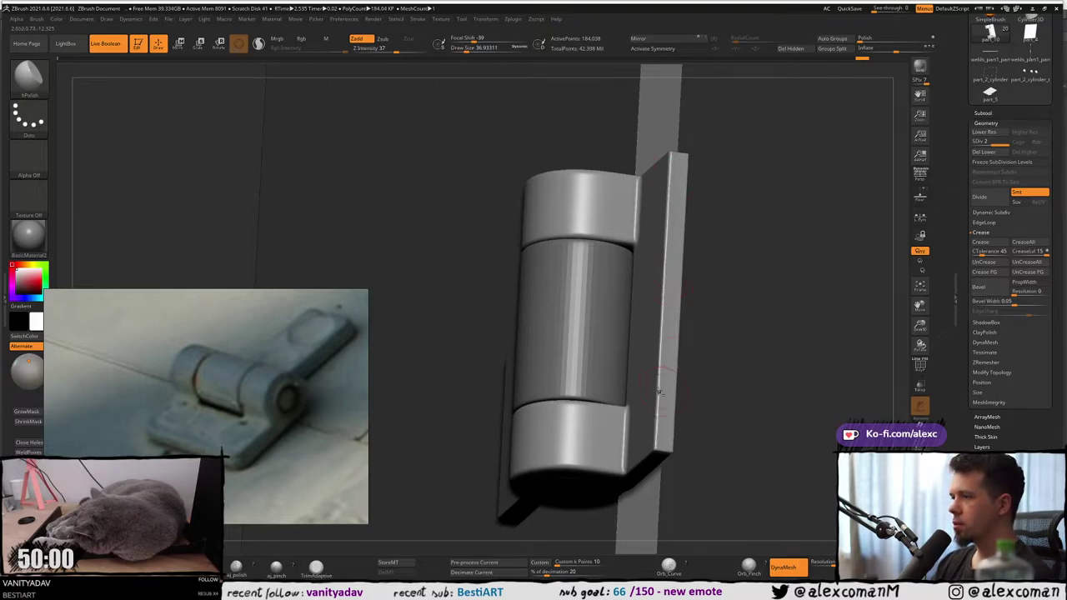
right_click_drag(671, 289, 665, 308)
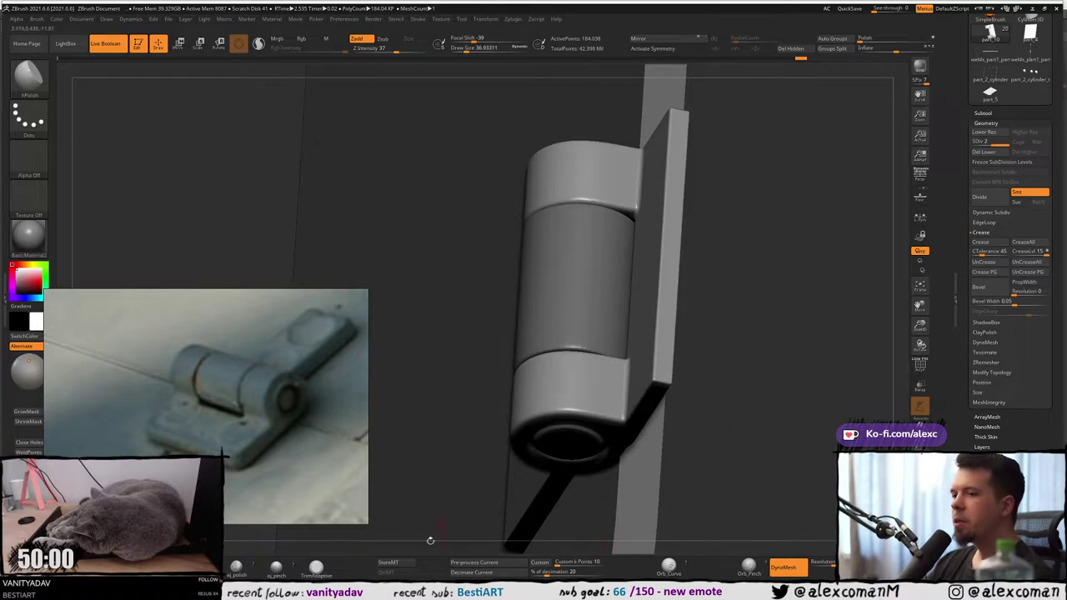
left_click(238, 591)
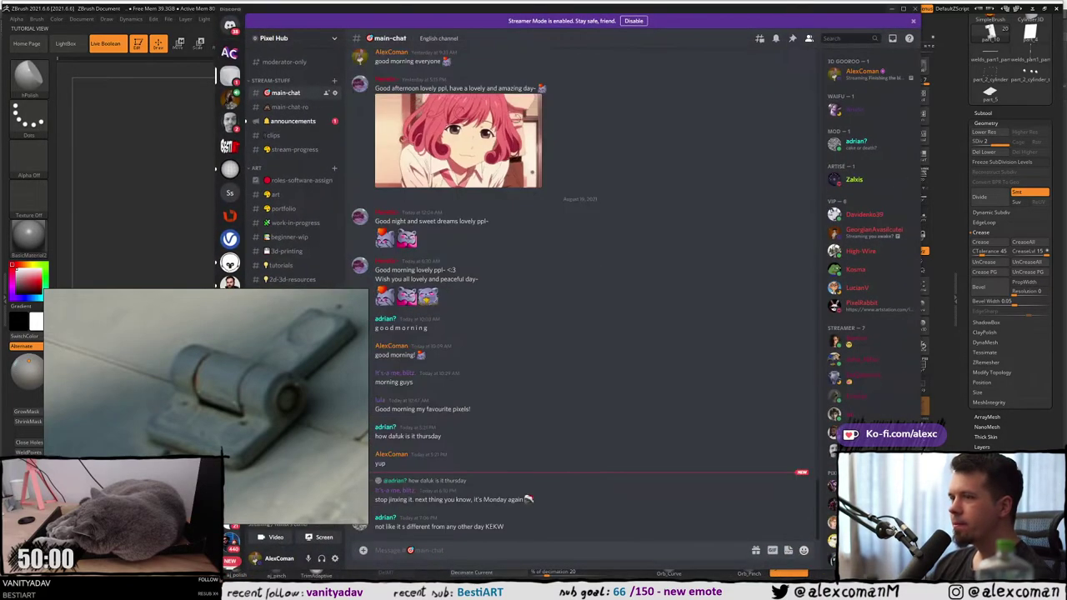
key("alt+Tab")
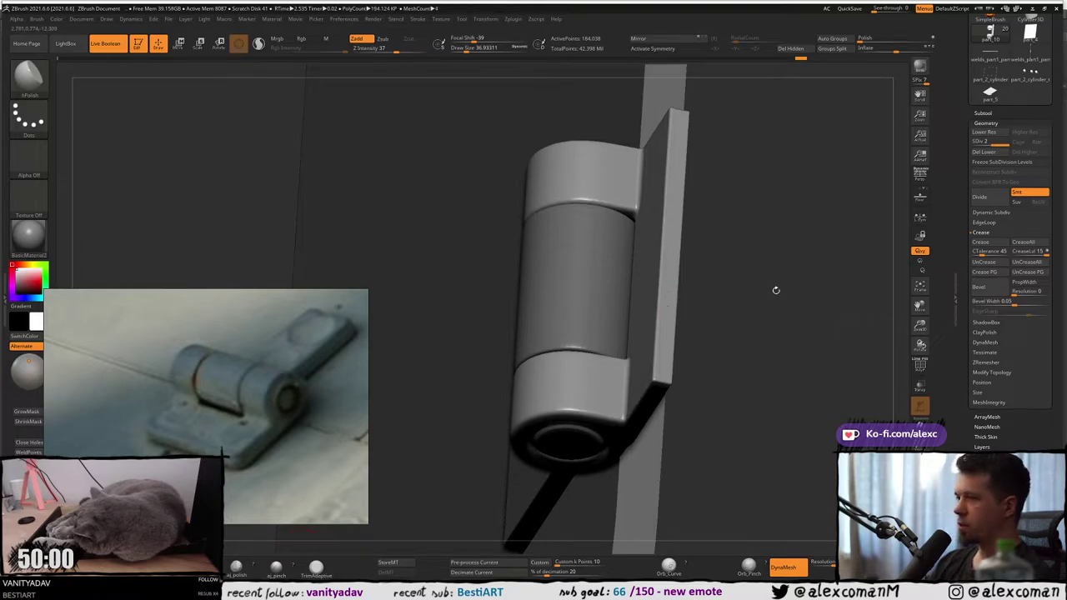
Isolate the short leaf with its two knuckles from the other hinge parts using Solo.
left_click_drag(775, 289, 502, 197)
key("alt+s")
mouse_move(502, 196)
right_mouse_down()
mouse_move(531, 155)
mouse_move(531, 191)
mouse_move(487, 223)
mouse_move(493, 207)
mouse_move(496, 226)
right_mouse_up()
left_click_drag(495, 225, 517, 214)
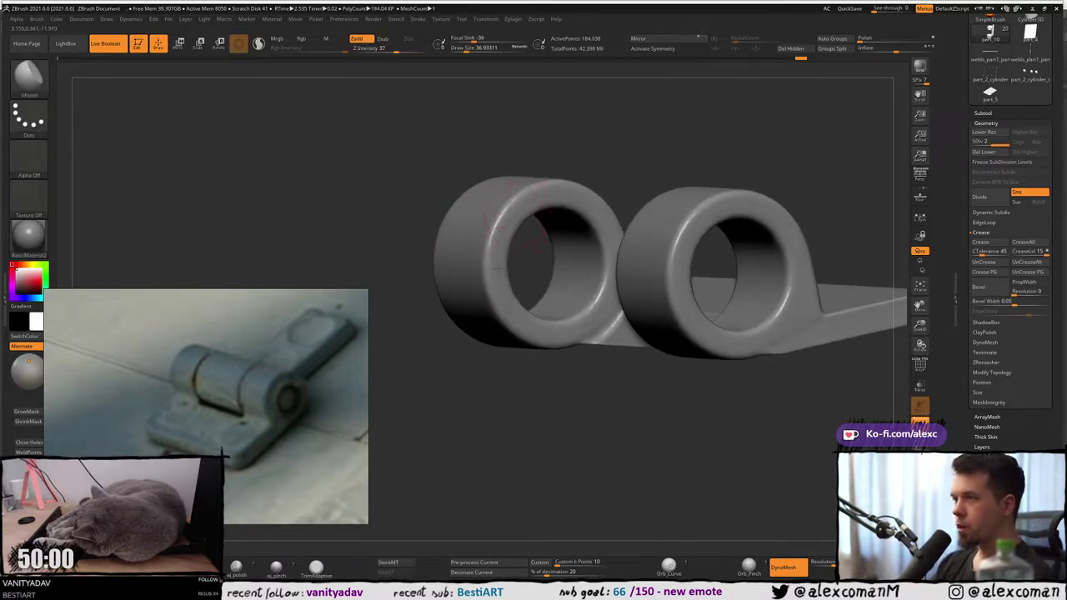
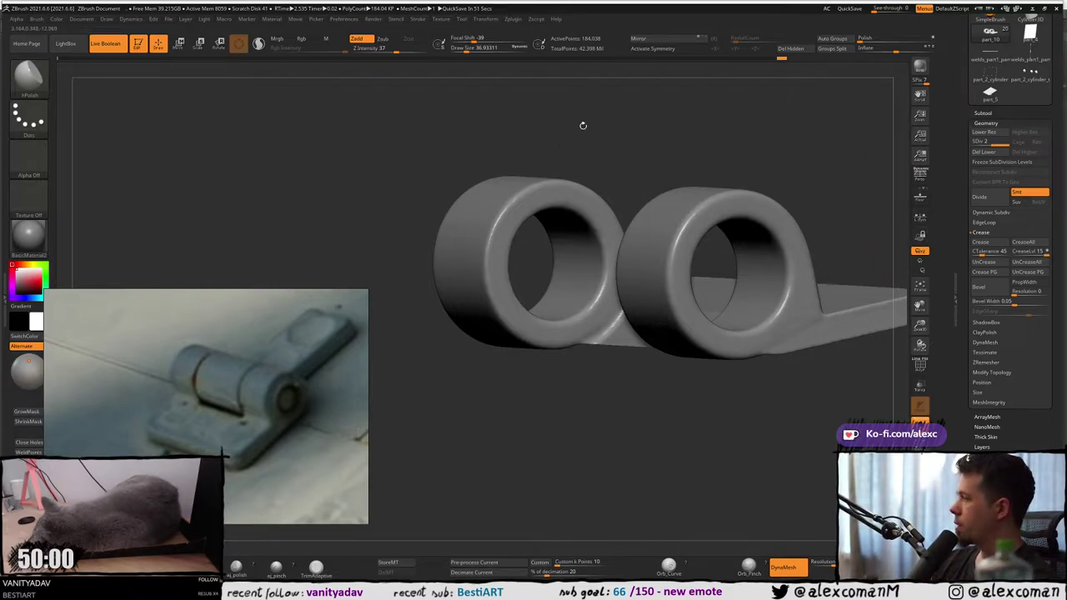
Set the draw size to about 26.87 and polish the rims around both knuckles' pin holes with hPolish.
mouse_move(675, 129)
right_mouse_down()
mouse_move(496, 296)
mouse_move(505, 275)
right_mouse_up()
key("s")
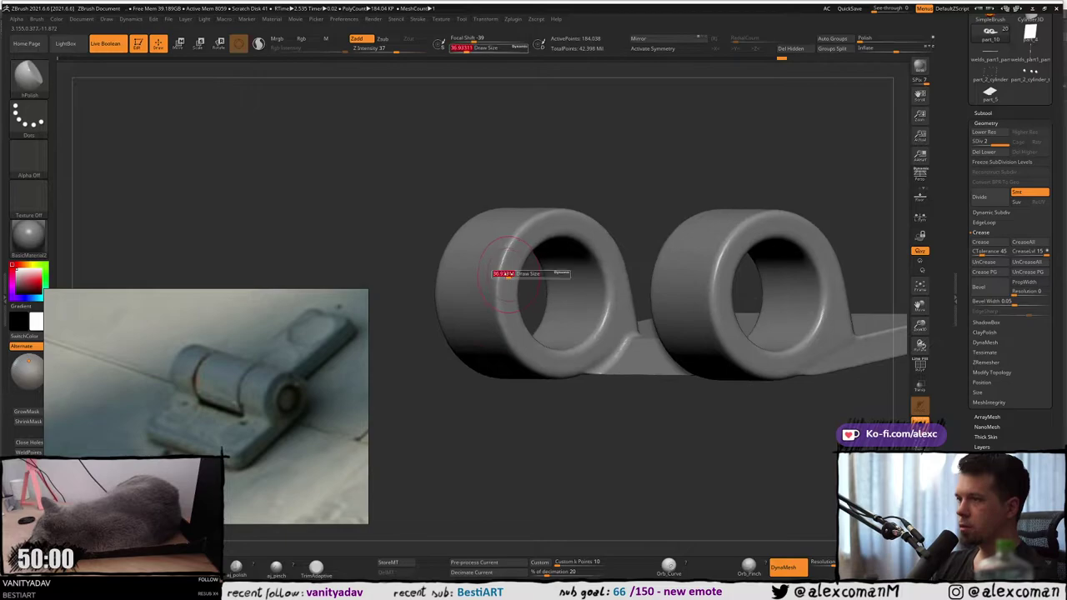
left_click_drag(506, 274, 502, 274)
right_click_drag(503, 274, 517, 276)
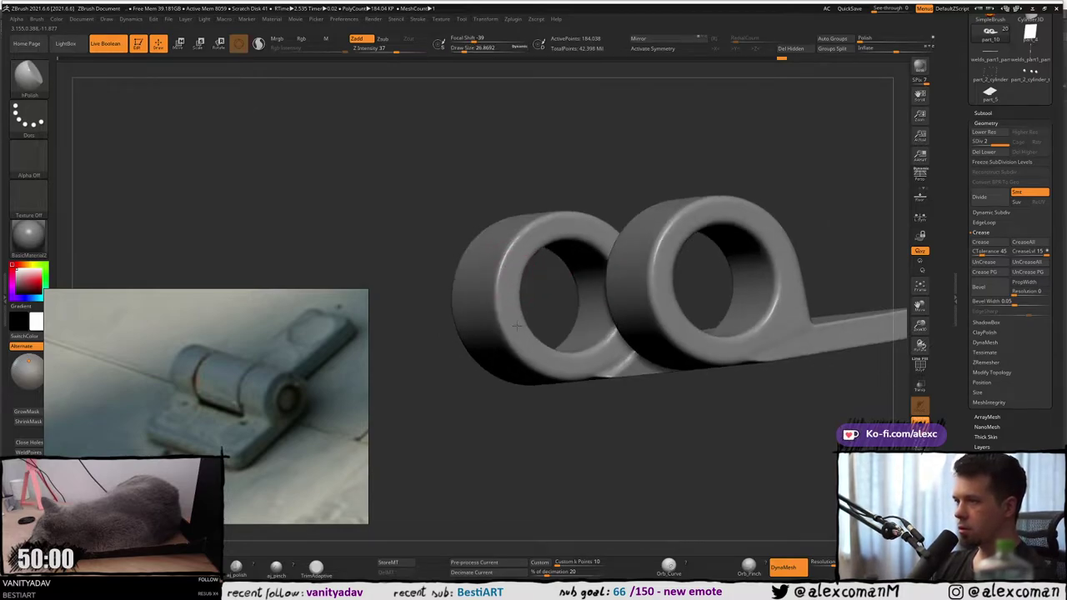
right_click_drag(534, 349, 554, 359)
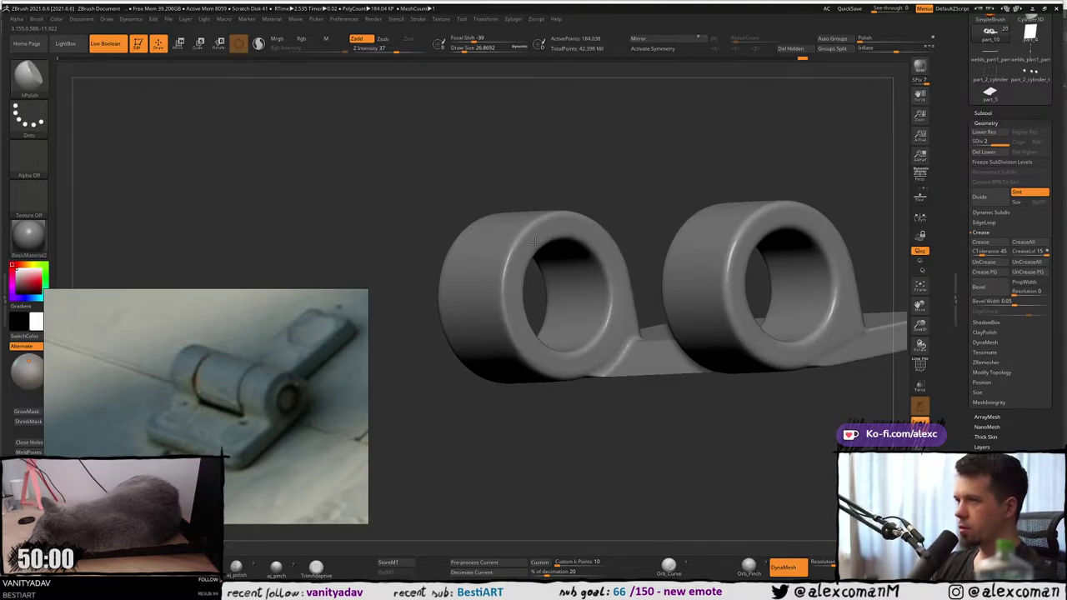
right_click_drag(623, 287, 607, 362)
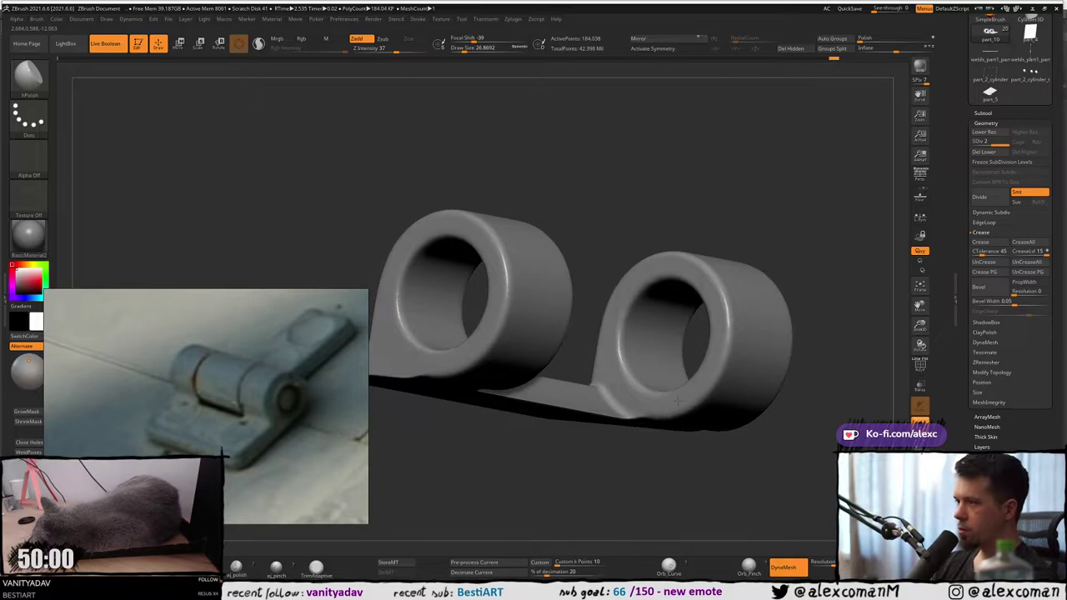
right_click_drag(629, 374, 612, 367)
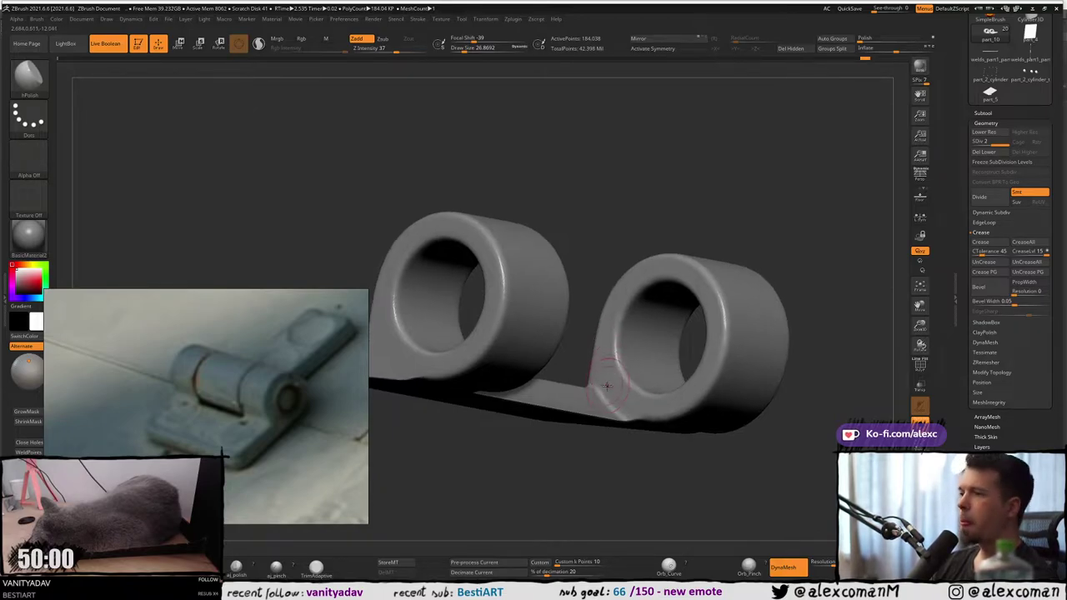
Mask the joints where both knuckles meet the leaf's top surface and invert the mask.
right_click_drag(611, 306, 629, 268)
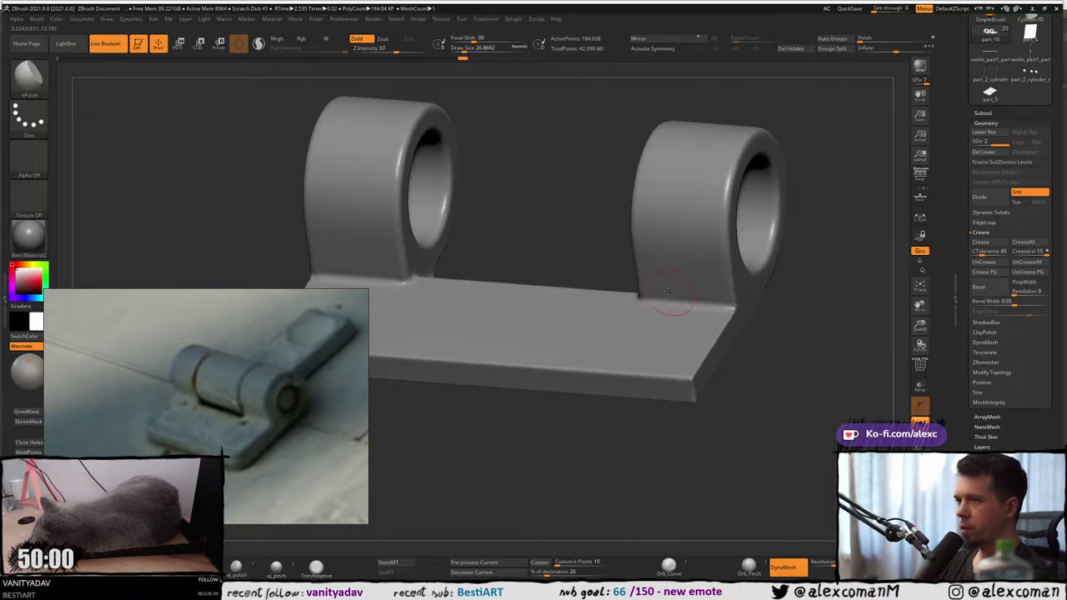
mouse_move(648, 290)
right_mouse_down()
mouse_move(672, 305)
mouse_move(674, 247)
mouse_move(659, 245)
right_mouse_up()
mouse_move(655, 250)
left_mouse_down("ctrl")
mouse_move(733, 250)
mouse_move(719, 250)
left_mouse_up("ctrl")
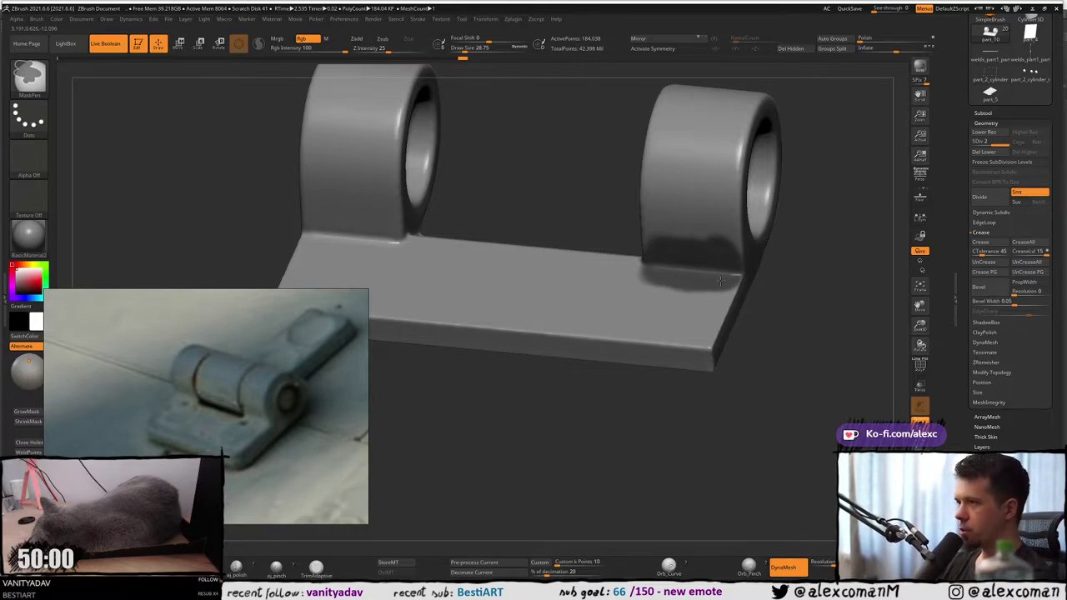
right_click_drag(721, 281, 762, 250)
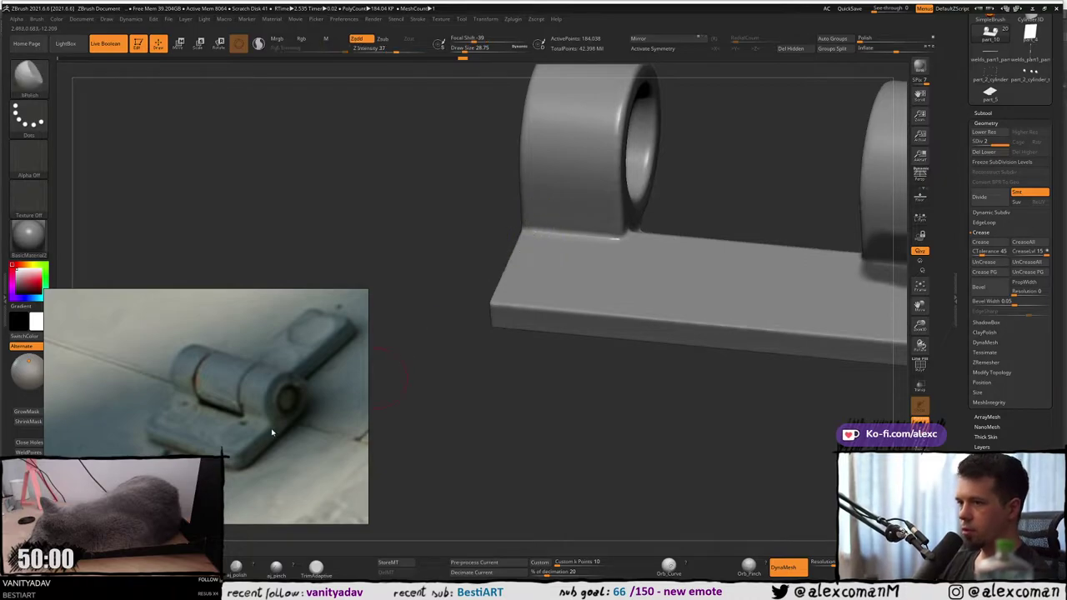
mouse_move(552, 222)
left_mouse_down("ctrl")
mouse_move(538, 227)
mouse_move(557, 211)
mouse_move(600, 228)
mouse_move(561, 222)
mouse_move(537, 237)
mouse_move(605, 237)
left_mouse_up("ctrl")
right_click_drag(605, 236, 484, 193)
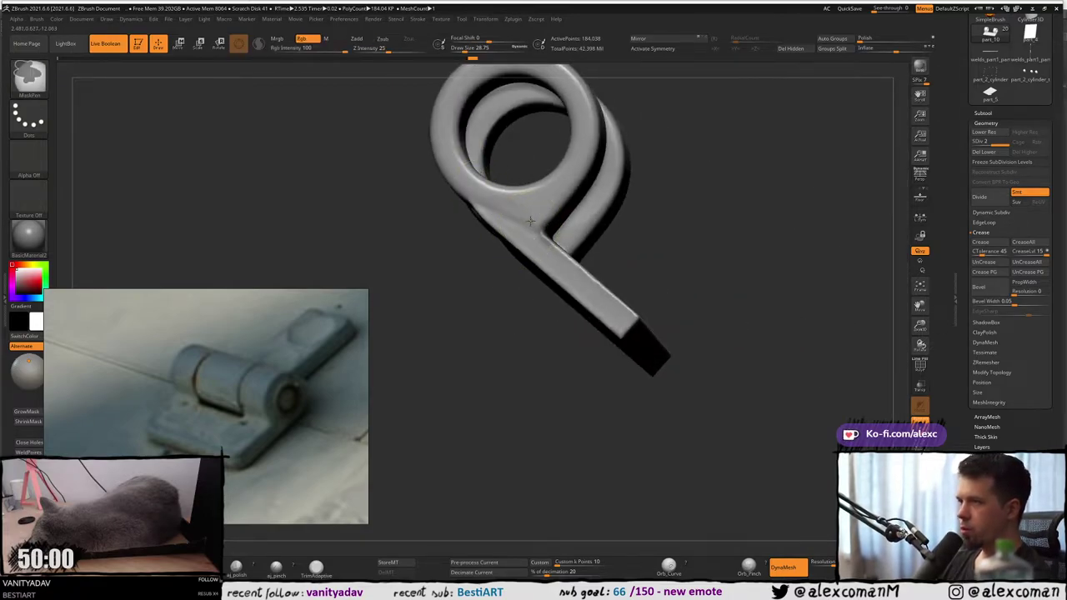
right_click_drag(538, 245, 477, 265)
left_click(453, 359, "ctrl")
Soften the unmasked knuckle joints with the Polish deformation and clear the mask.
right_click_drag(488, 347, 458, 384)
left_click_drag(457, 383, 502, 339)
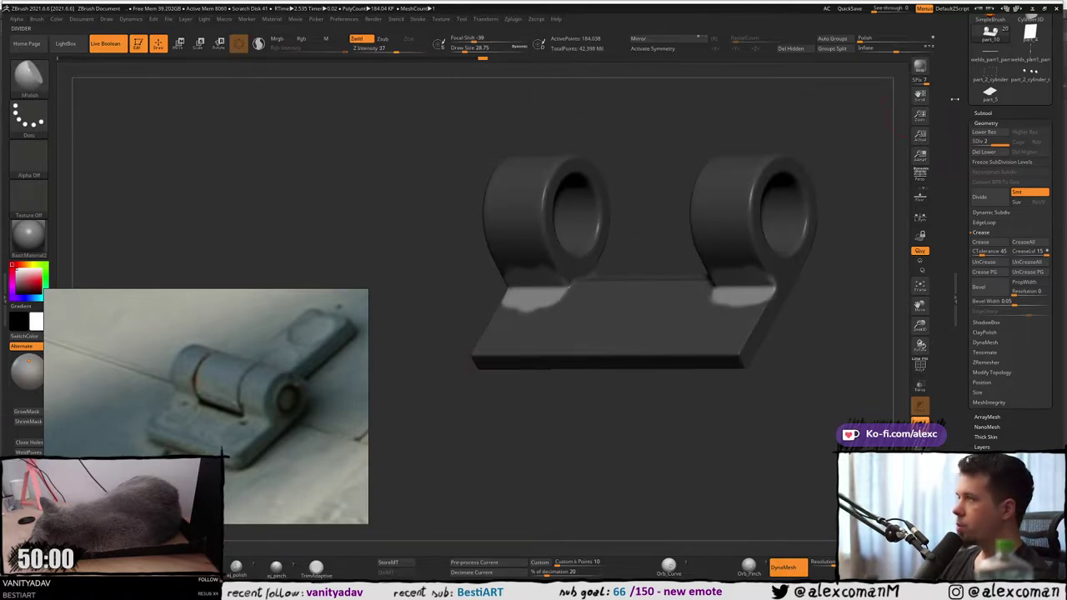
left_click_drag(954, 98, 948, 190)
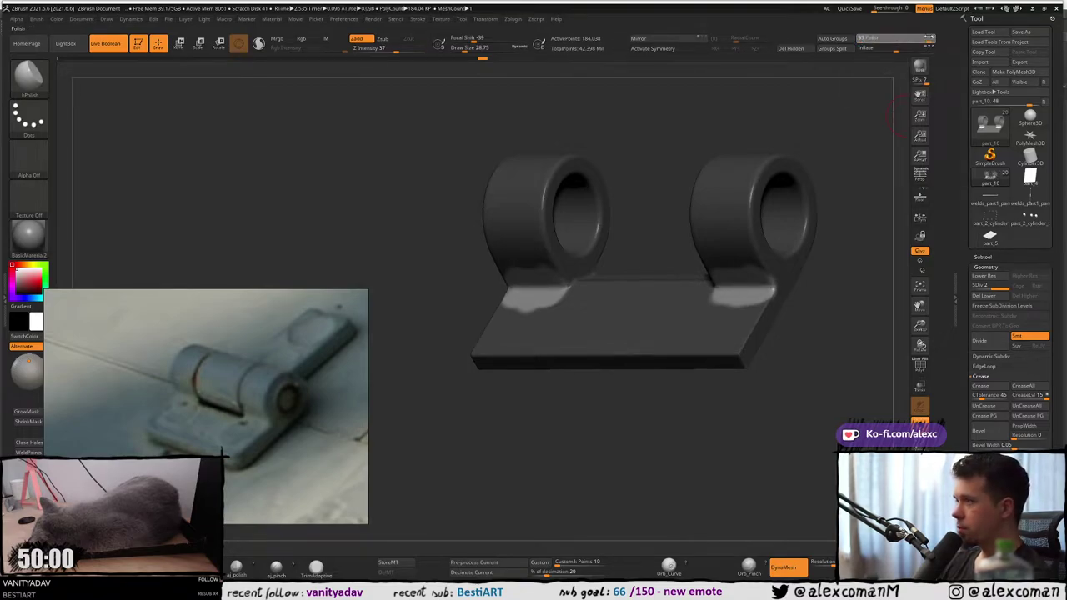
right_click_drag(790, 262, 741, 246)
left_click_drag(805, 343, 818, 360, "ctrl")
Flatten the leaf's two side faces and edges below the knuckles with hPolish.
right_click_drag(745, 280, 766, 313)
left_click_drag(765, 310, 730, 265)
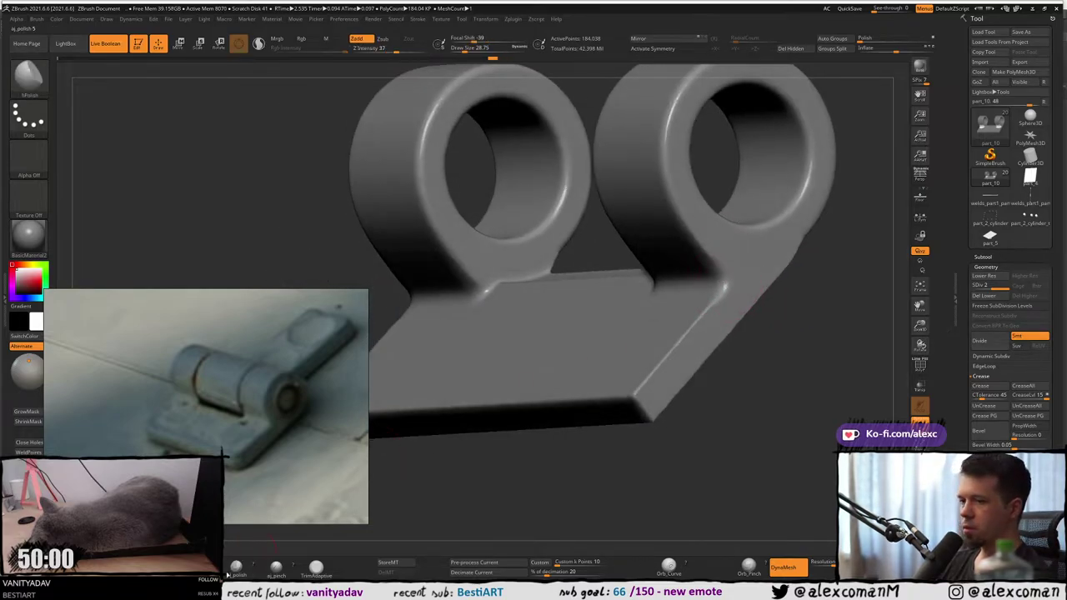
right_click_drag(805, 247, 710, 239)
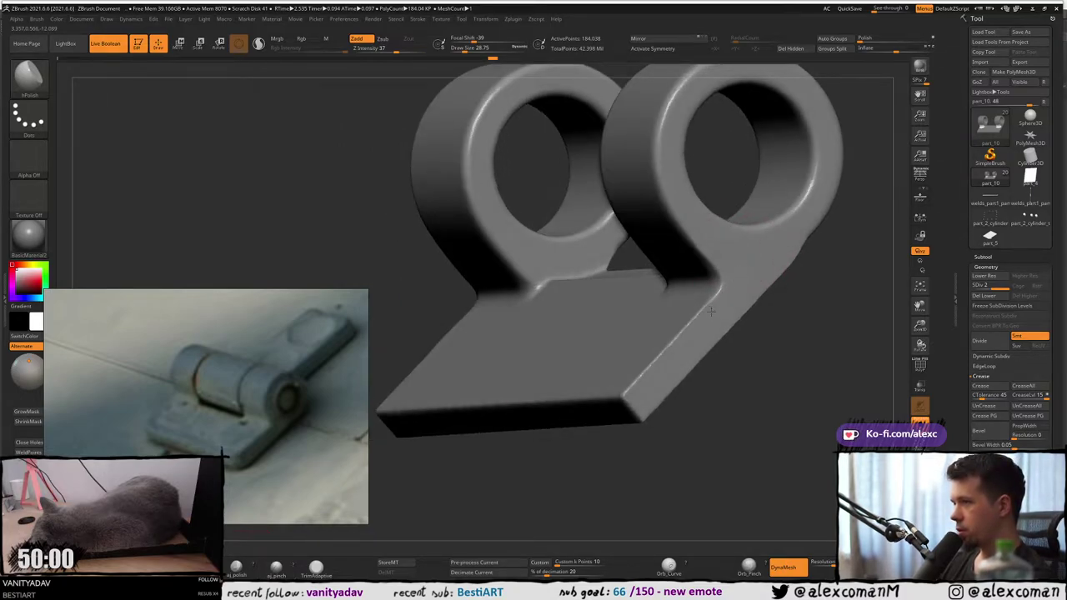
left_click_drag(705, 322, 527, 282)
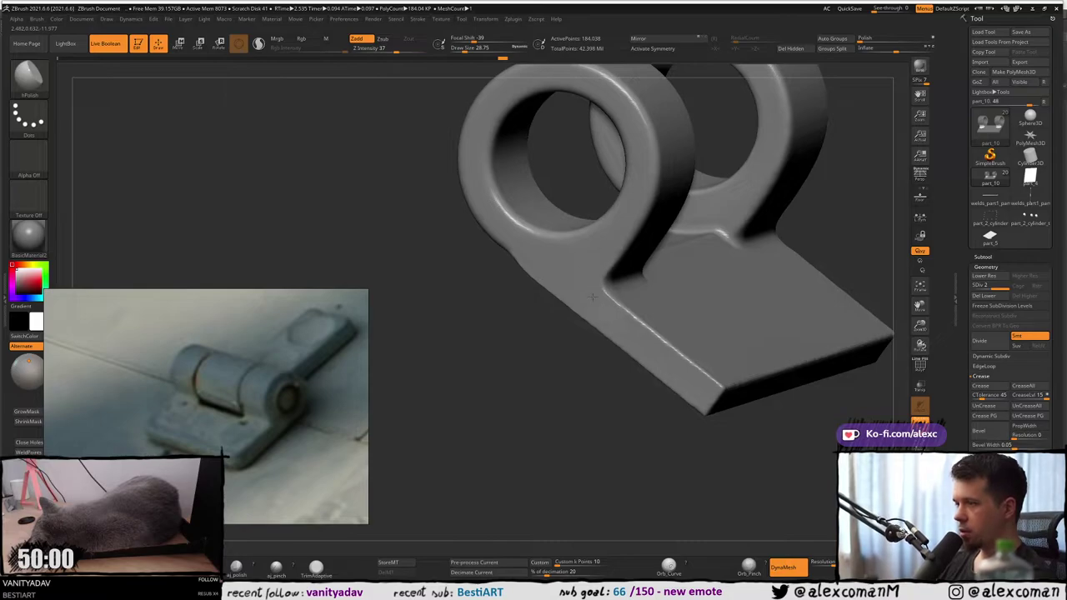
right_click_drag(596, 299, 548, 261, "ctrl")
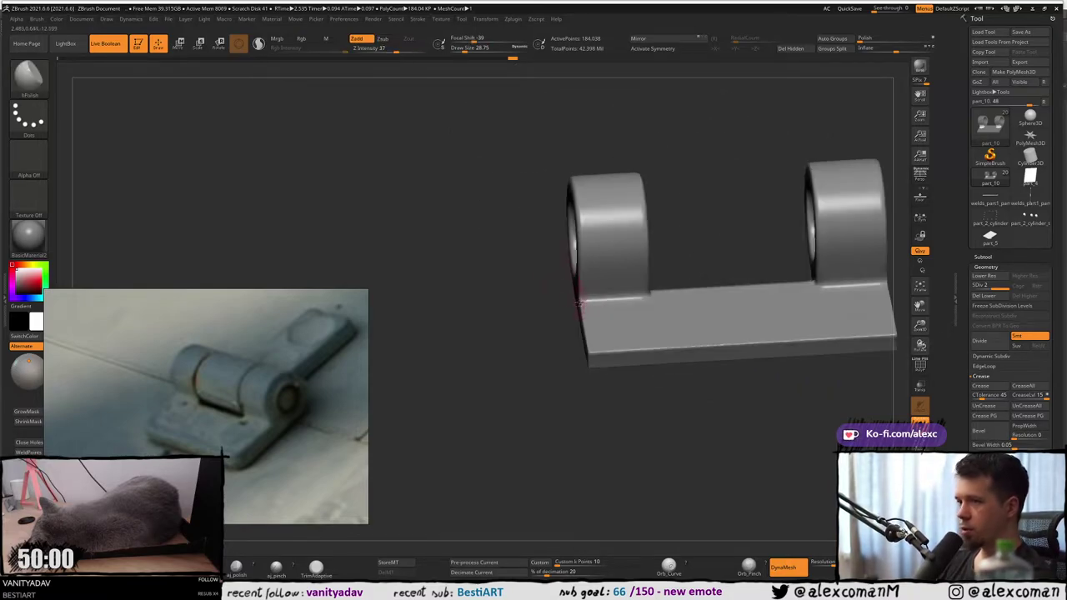
left_click_drag(580, 304, 589, 305)
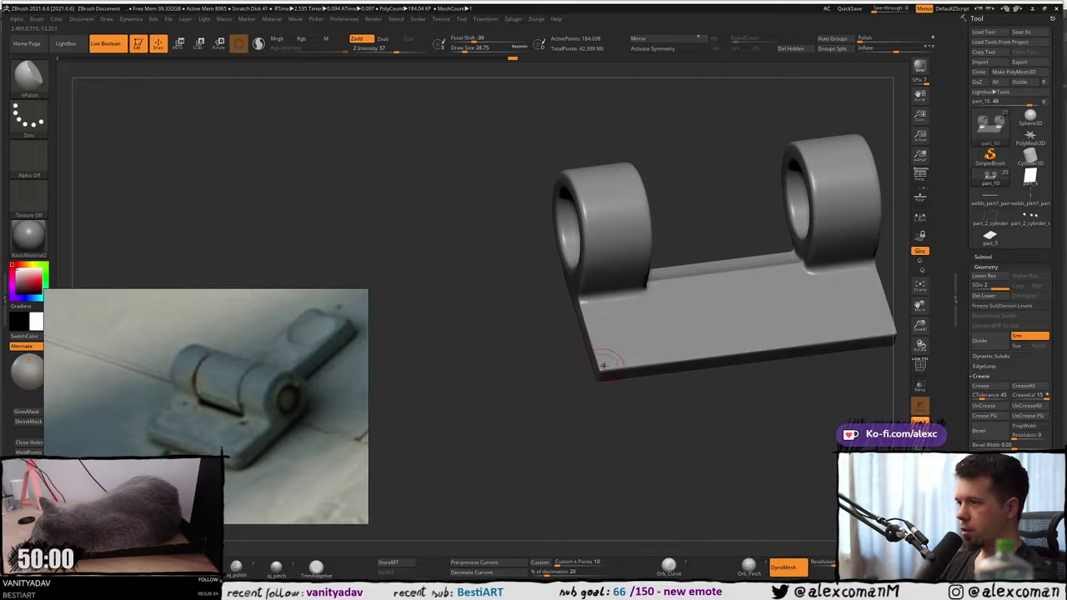
left_click_drag(594, 344, 552, 380)
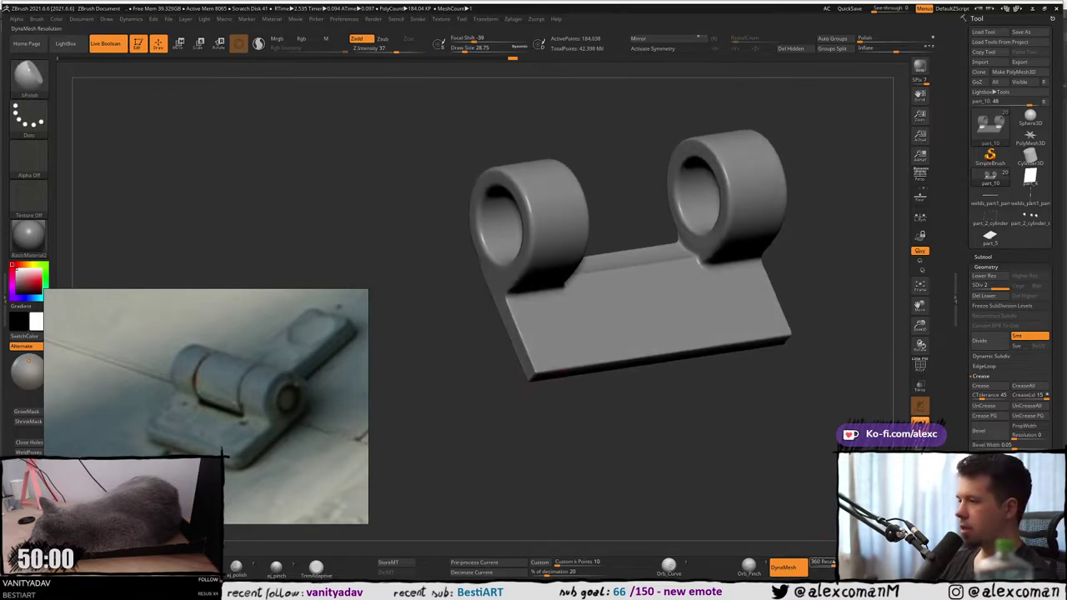
Try the Polish deformation on the whole two-knuckle leaf and undo it.
left_click_drag(865, 361, 894, 243)
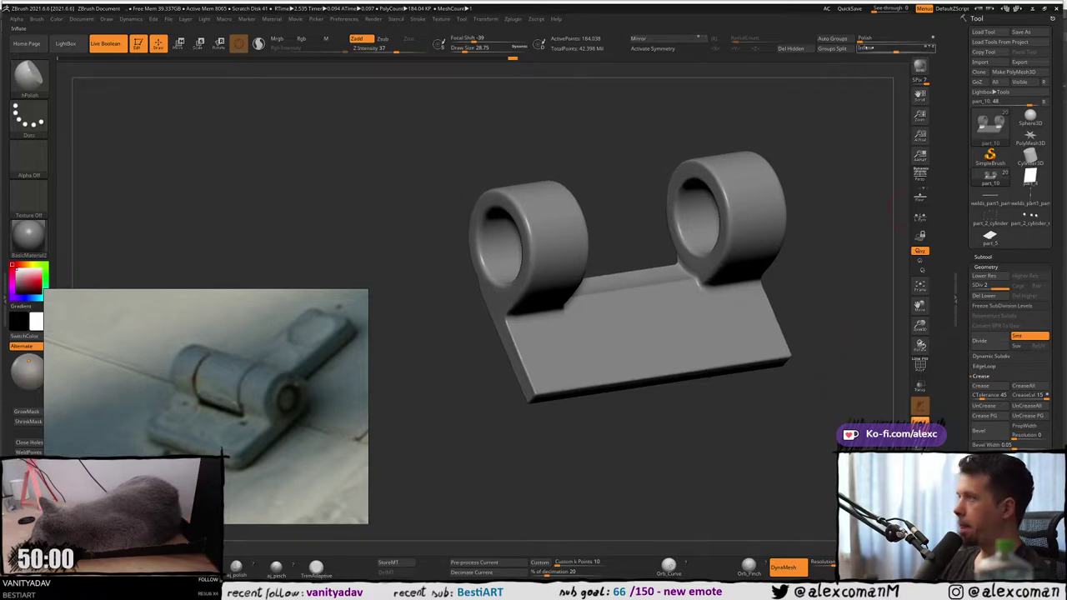
left_click(873, 39)
key("ctrl+z")
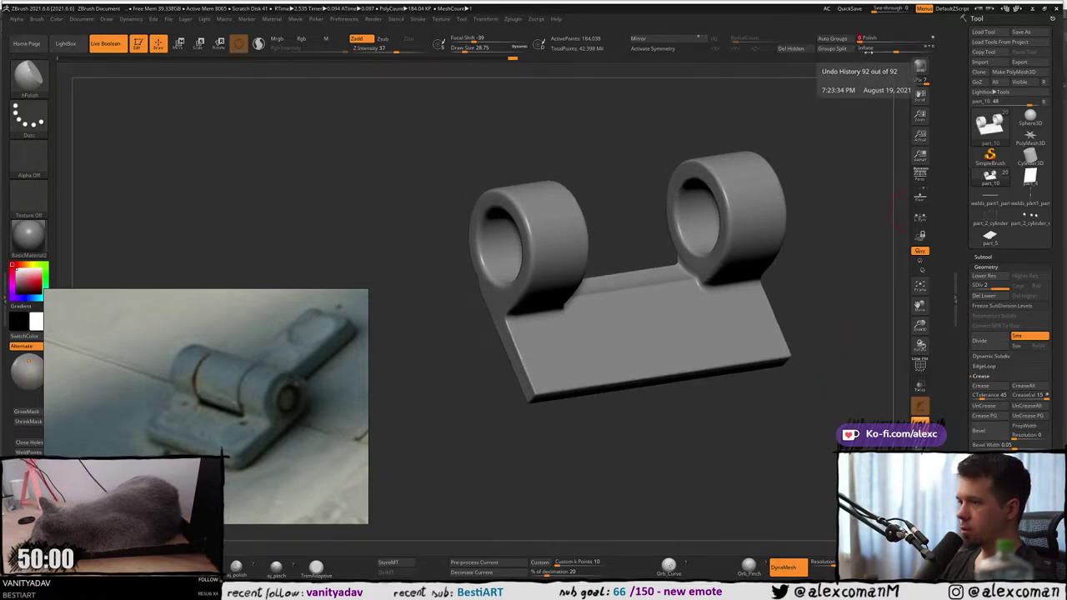
Soften the whole two-knuckle leaf lightly with the Polish deformation and inspect its rounded edges from several sides.
left_click(887, 40)
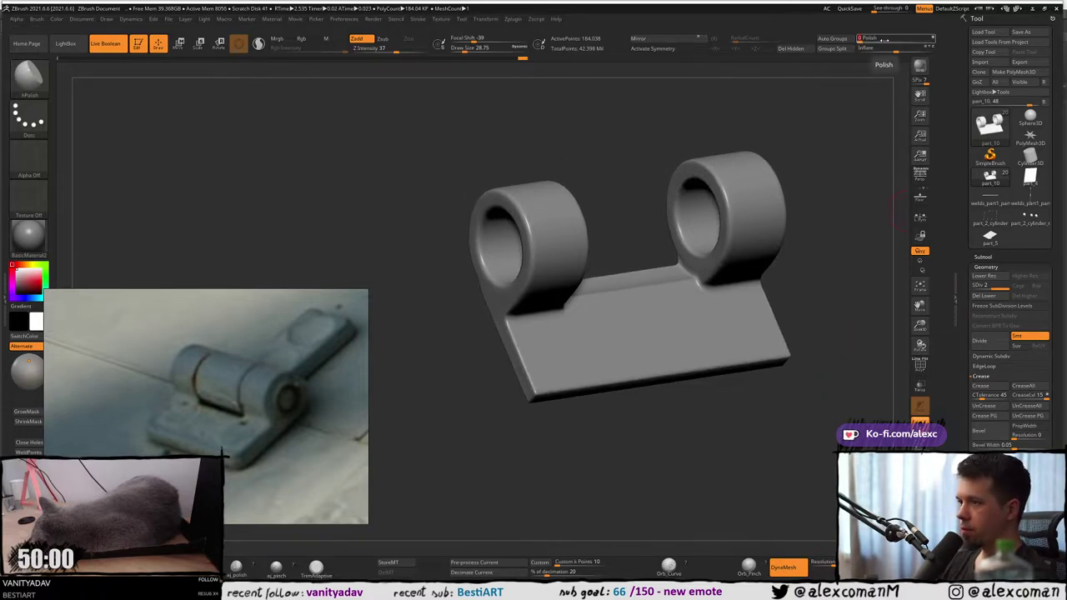
left_click_drag(821, 90, 658, 254)
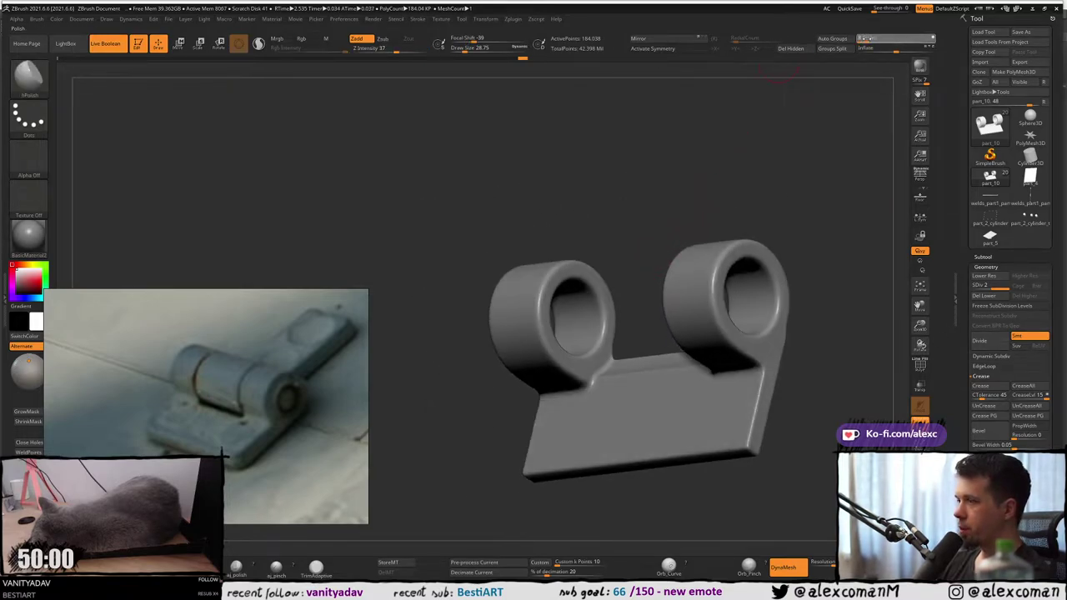
left_click_drag(781, 167, 616, 318)
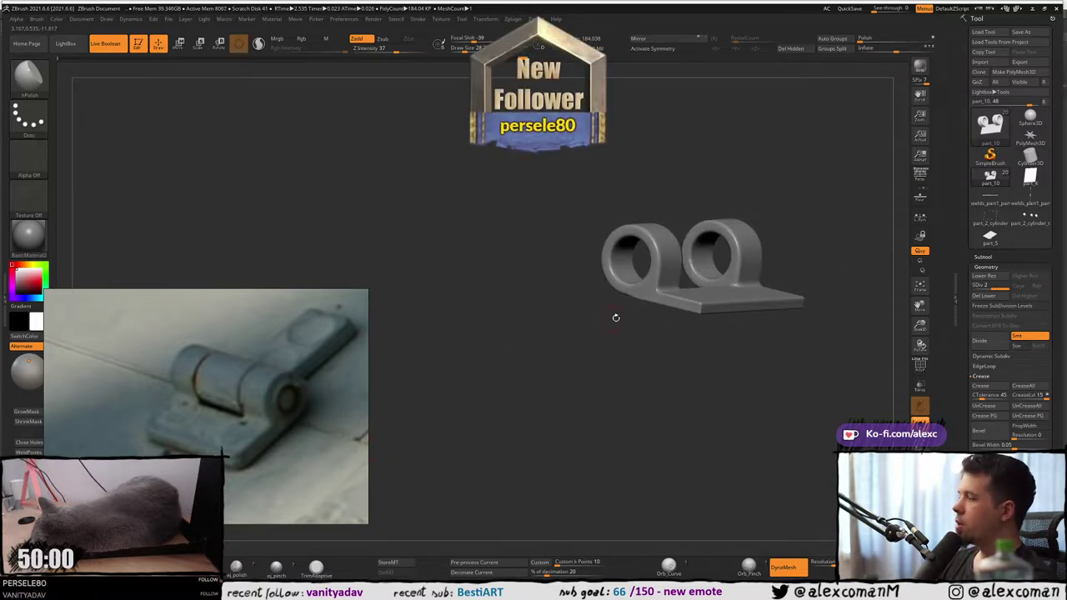
Isolate the single-knuckle hinge leaf and DynaMesh it at resolution 512.
right_click_drag(653, 294, 629, 239, "ctrl")
key("alt+s")
left_click(576, 280, "alt")
key("alt+s")
left_click(826, 562)
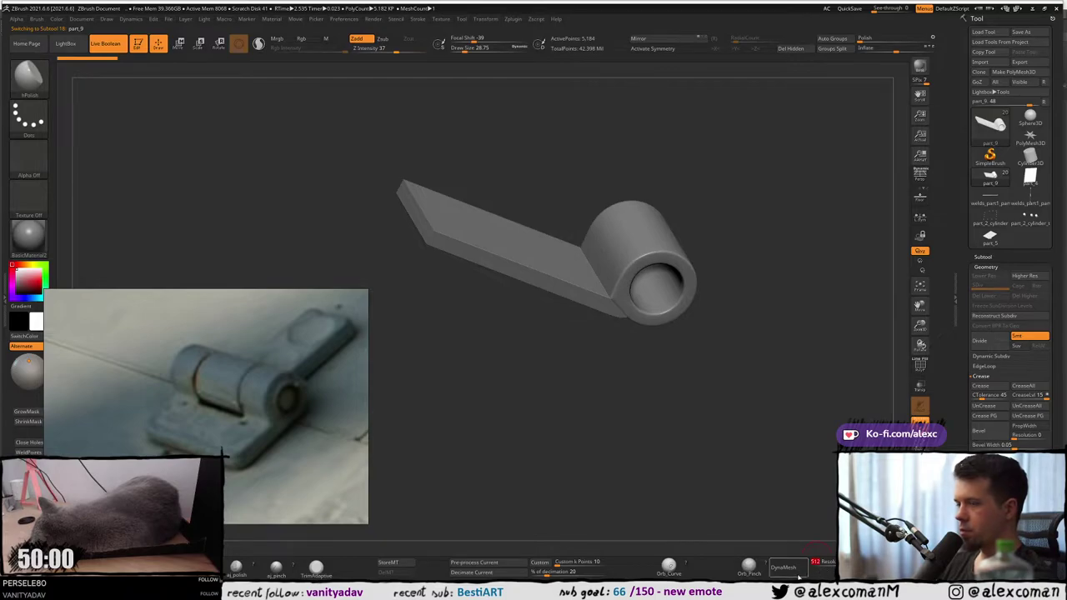
left_click(793, 572)
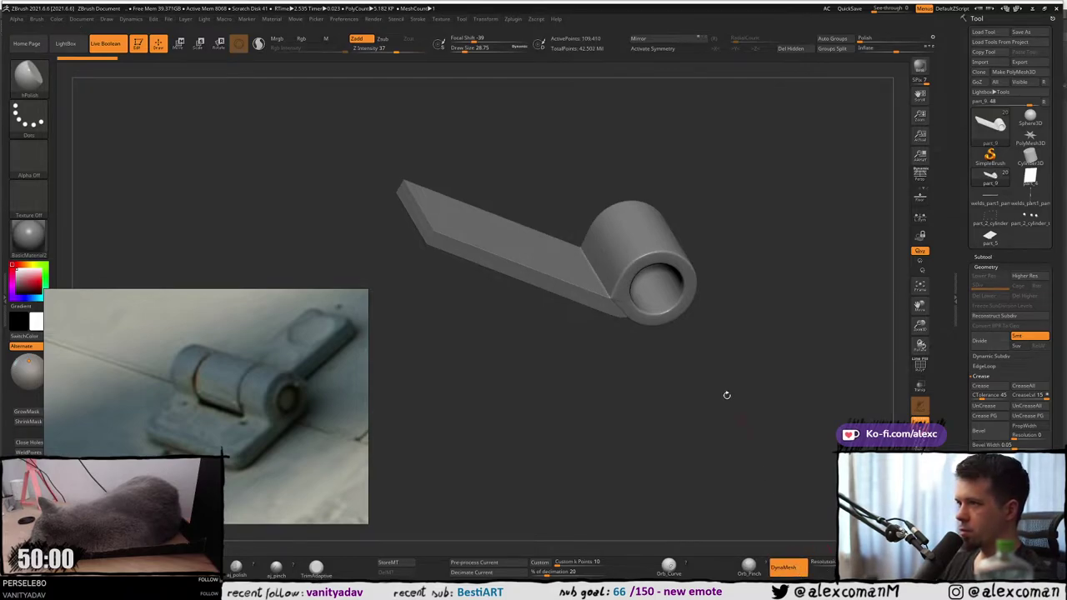
Round the edges of the whole single-knuckle leaf lightly with the Polish deformation.
mouse_move(636, 249)
right_mouse_down()
mouse_move(630, 220)
mouse_move(640, 332)
mouse_move(630, 316)
mouse_move(618, 321)
right_mouse_up()
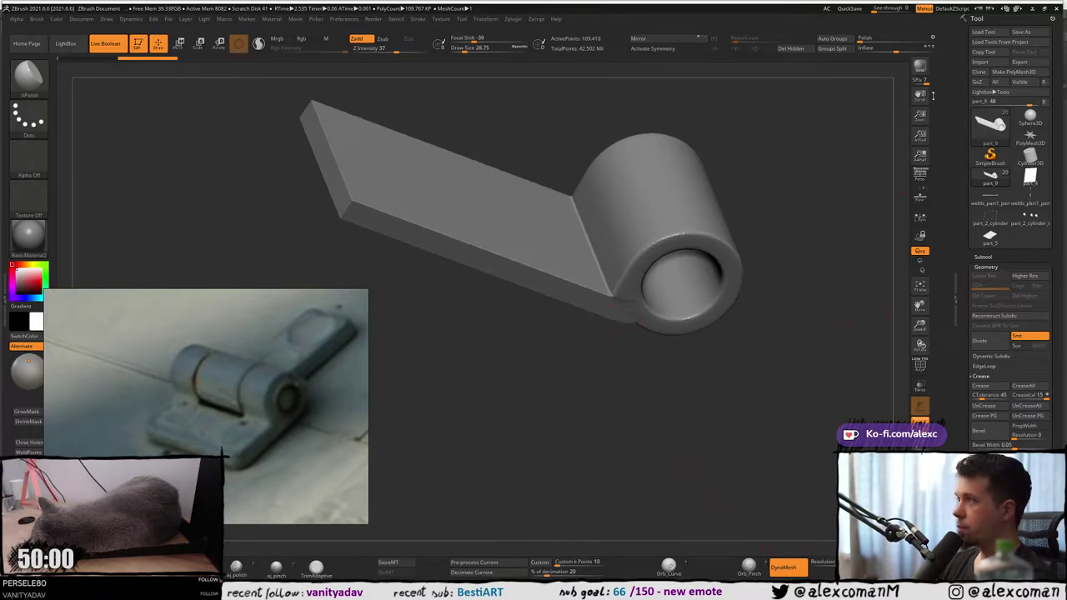
left_click(876, 39)
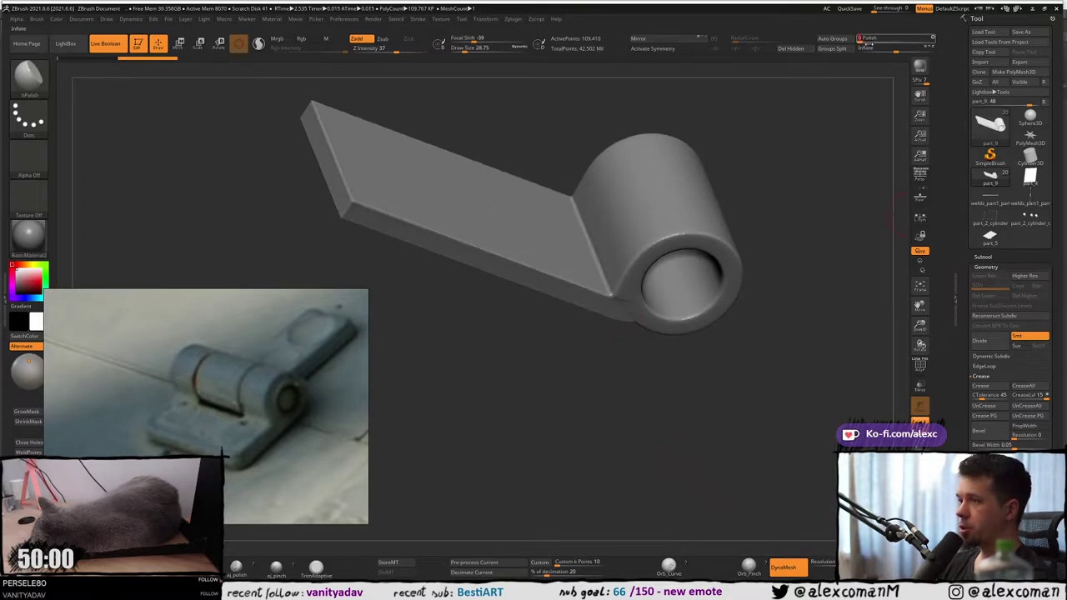
mouse_move(607, 313)
right_mouse_down()
mouse_move(585, 241)
mouse_move(611, 315)
right_mouse_up()
Mask a strip along the joint between the single knuckle and its leaf's top surface, and invert the mask.
mouse_move(611, 314)
left_mouse_down("shift")
mouse_move(626, 341)
mouse_move(548, 286)
mouse_move(543, 295)
mouse_move(584, 333)
mouse_move(563, 318)
left_mouse_up("shift")
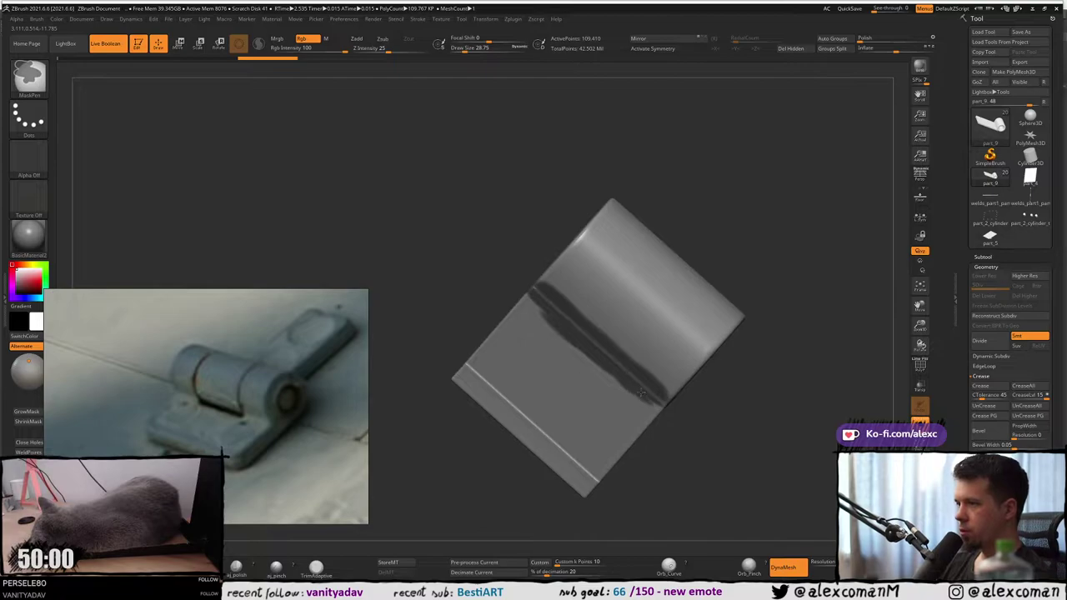
left_click_drag(641, 392, 657, 407, "ctrl")
left_click_drag(543, 291, 550, 297, "ctrl")
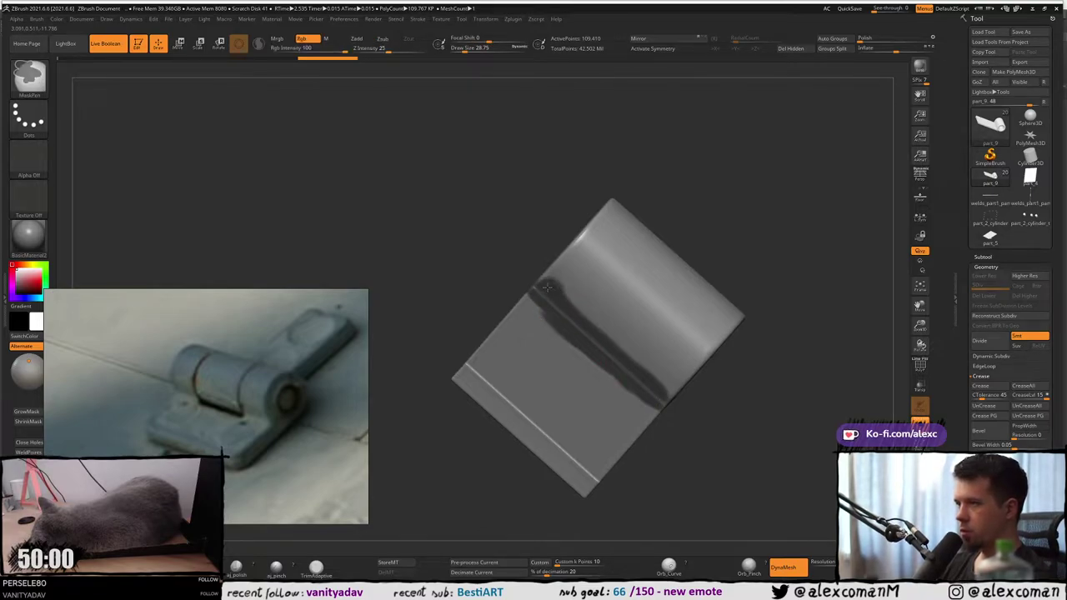
left_click_drag(660, 388, 666, 395, "ctrl")
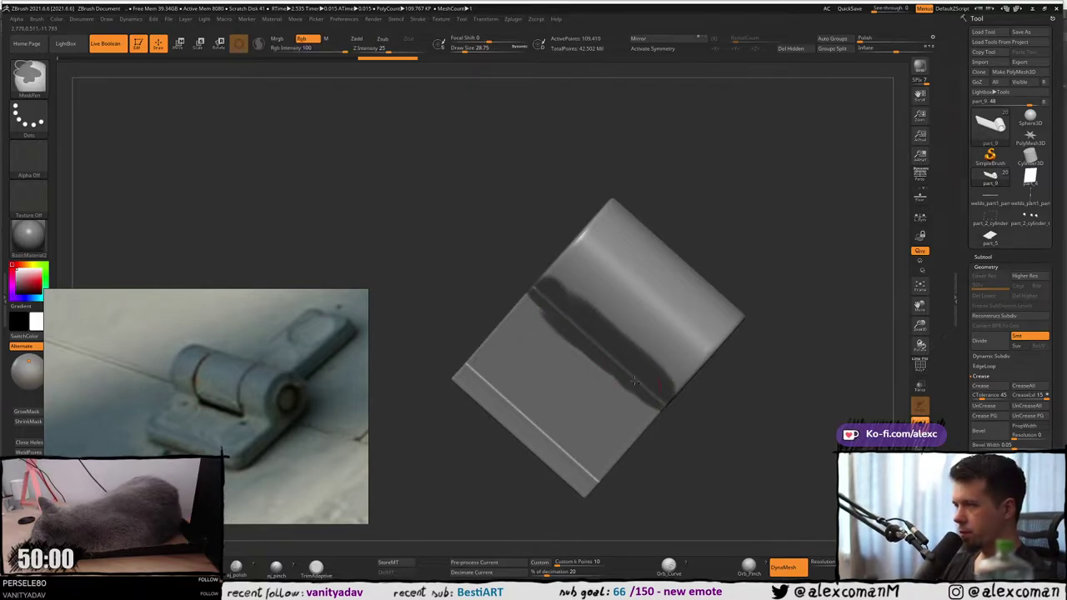
left_click_drag(733, 415, 651, 421)
left_click_drag(547, 291, 552, 306, "ctrl")
left_click(534, 262, "ctrl")
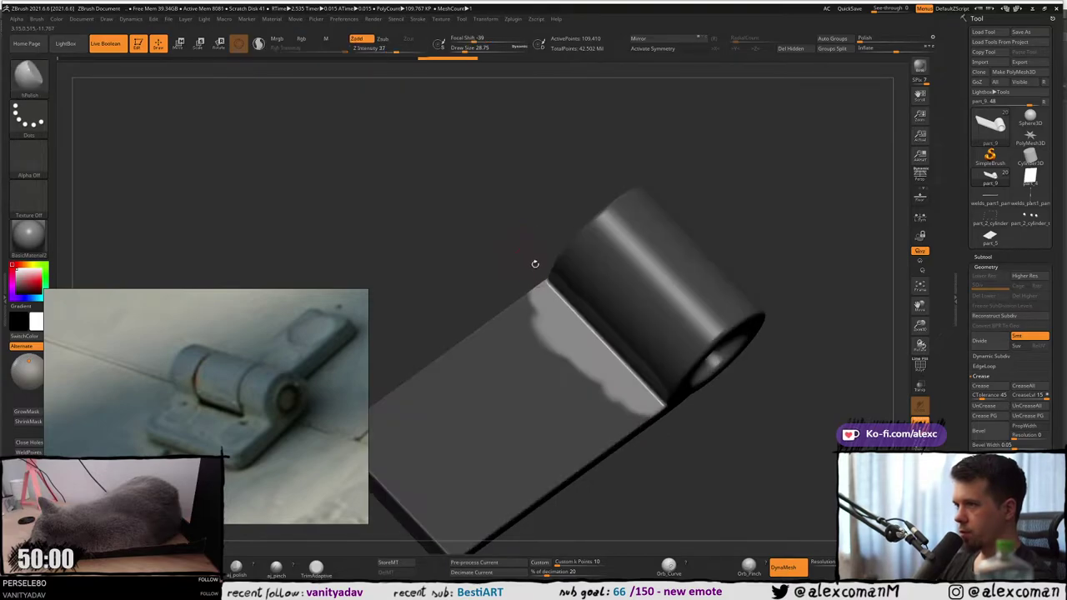
Soften the unmasked joint of the single knuckle with the Polish deformation and clear the mask.
left_click_drag(533, 262, 615, 157)
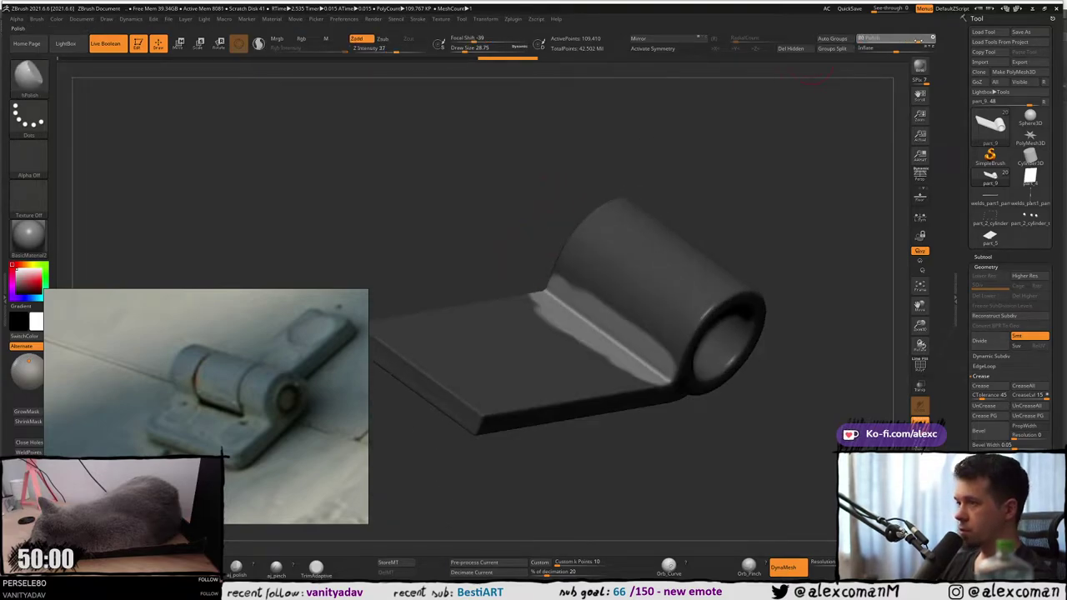
left_click(918, 41)
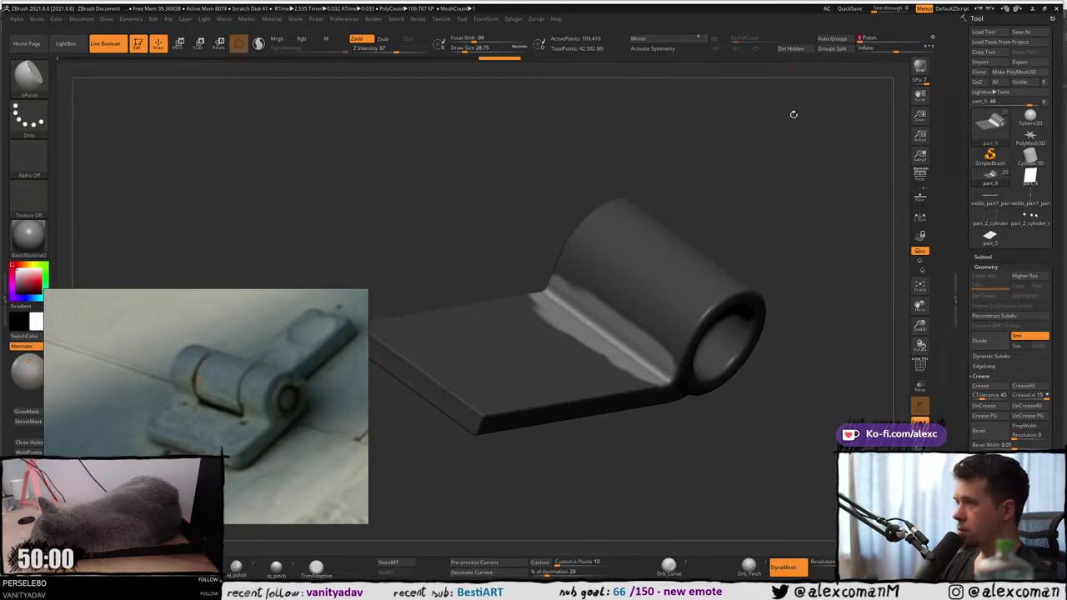
left_click_drag(791, 112, 670, 171)
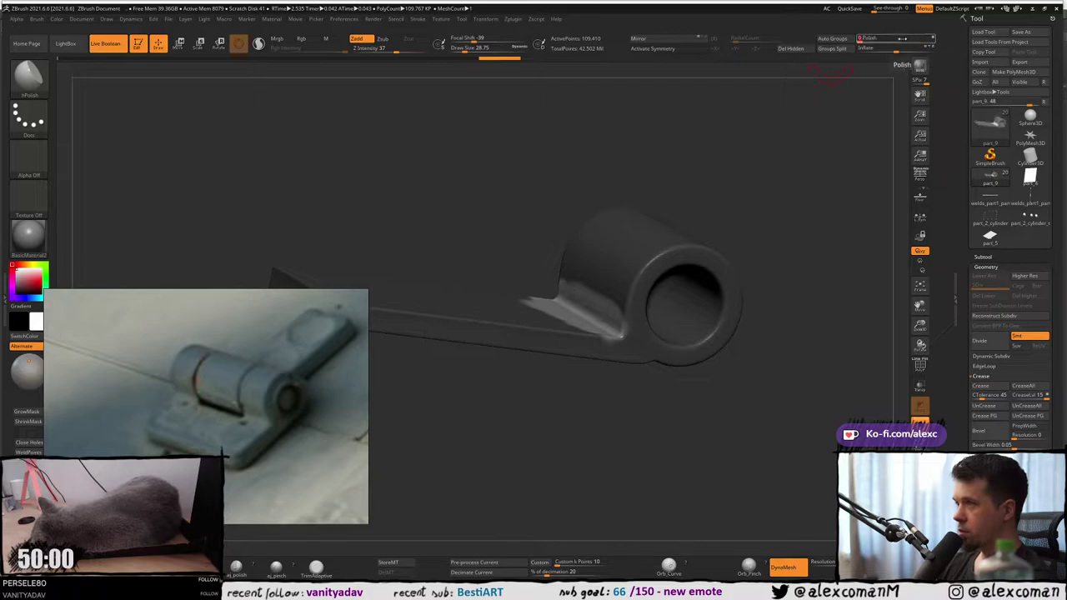
left_click_drag(662, 366, 679, 310)
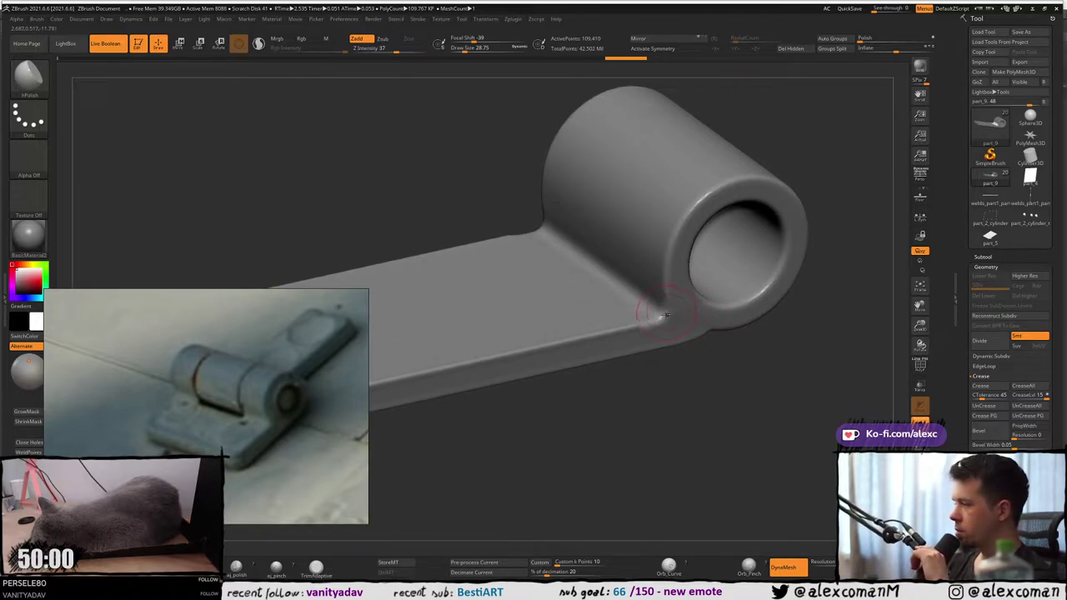
Flatten the single-knuckle leaf's two side faces around the knuckle joint with hPolish.
right_click_drag(640, 274, 667, 195)
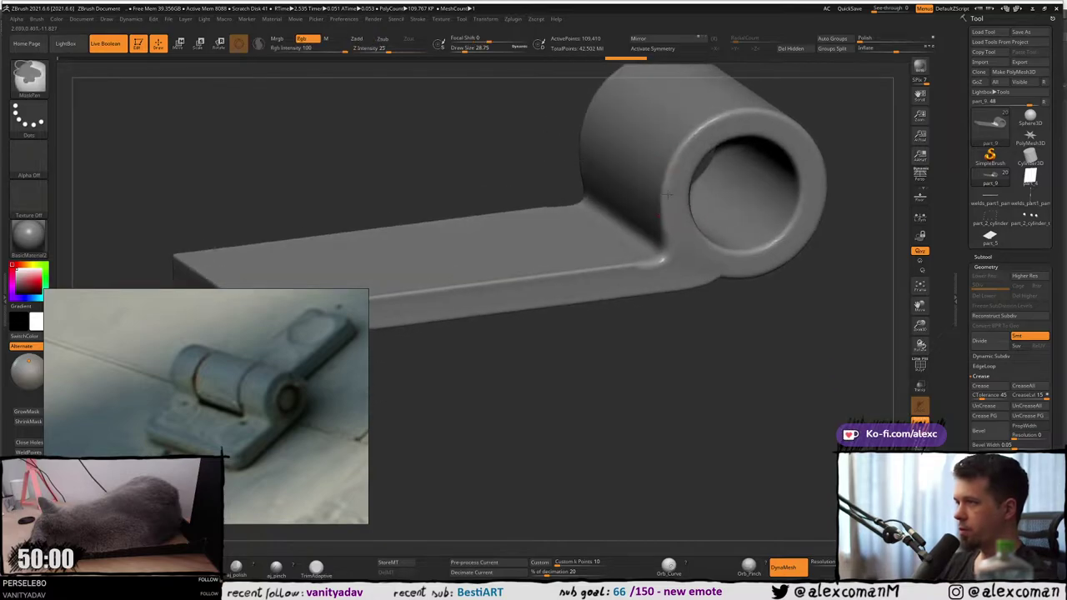
left_click_drag(666, 196, 667, 202)
left_click_drag(417, 528, 399, 512)
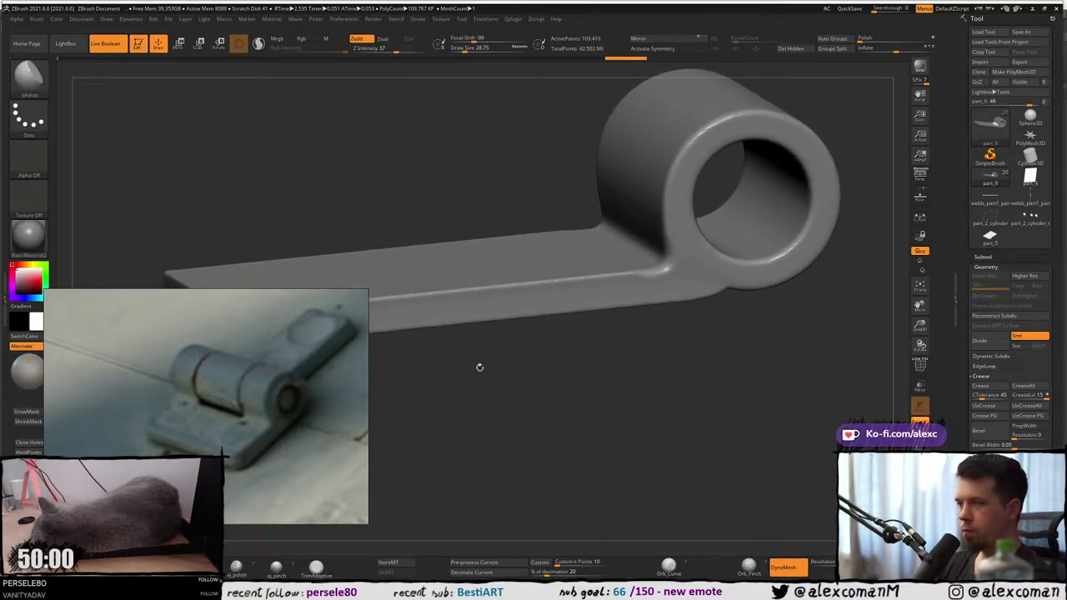
left_click_drag(479, 367, 676, 235)
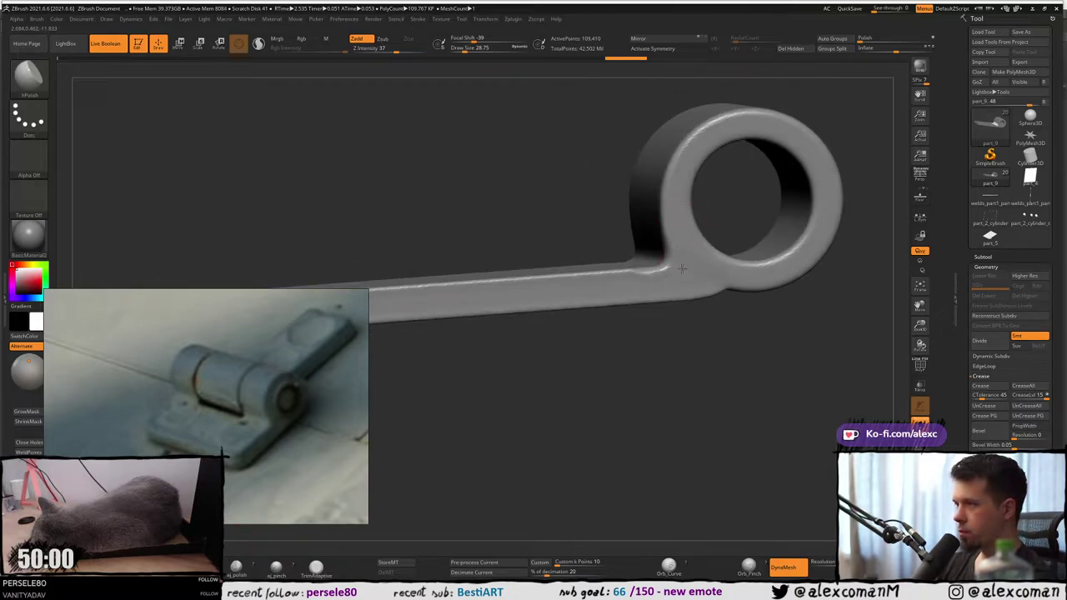
left_click_drag(685, 271, 687, 280)
mouse_move(687, 281)
right_mouse_down()
mouse_move(662, 305)
mouse_move(673, 308)
mouse_move(605, 265)
right_mouse_up()
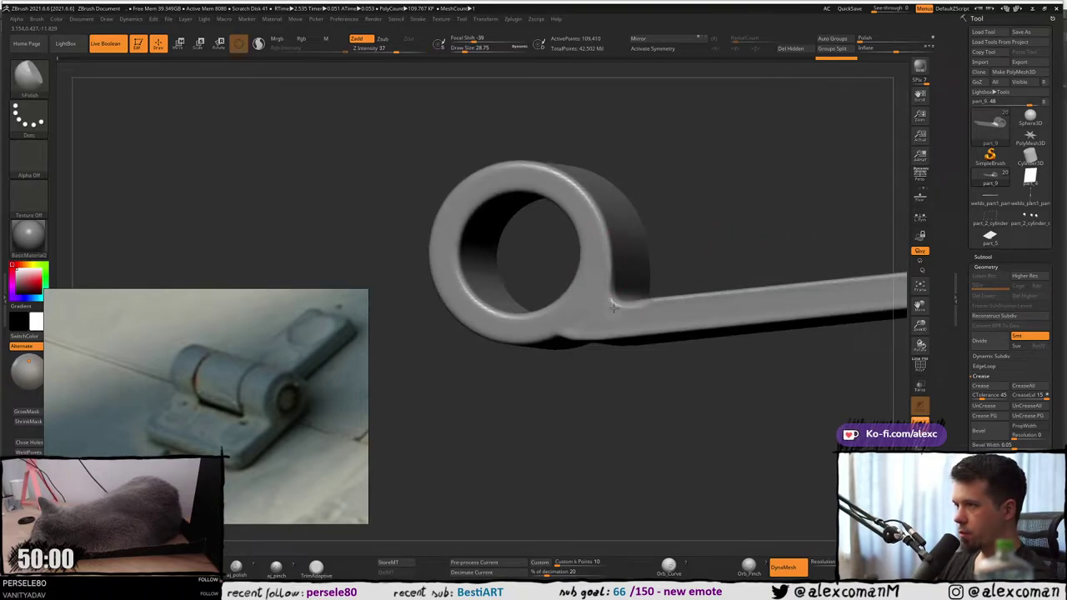
right_click_drag(642, 317, 675, 250)
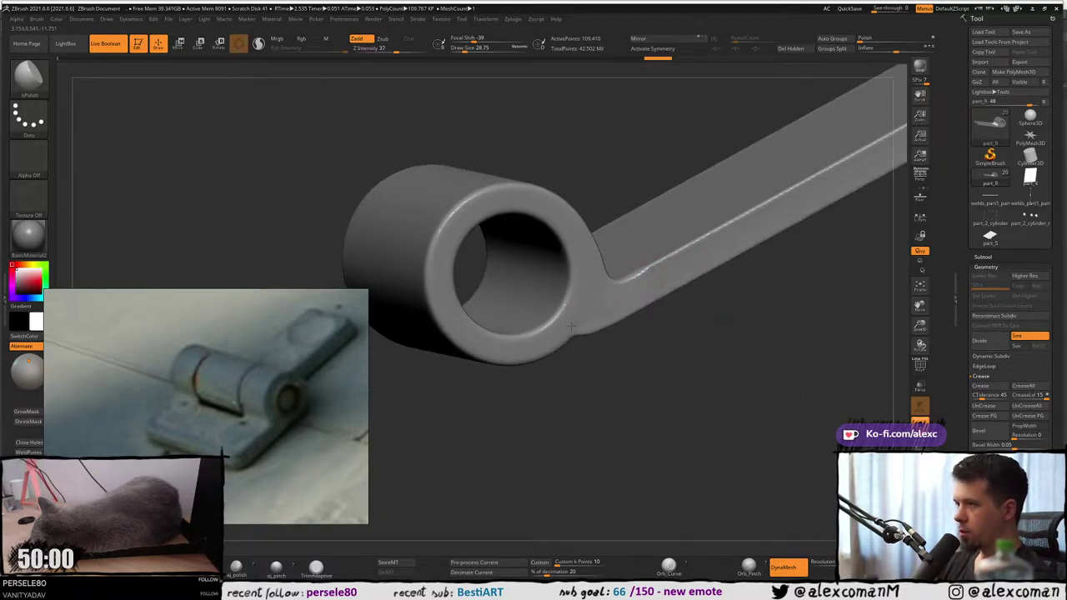
right_click_drag(518, 331, 462, 265)
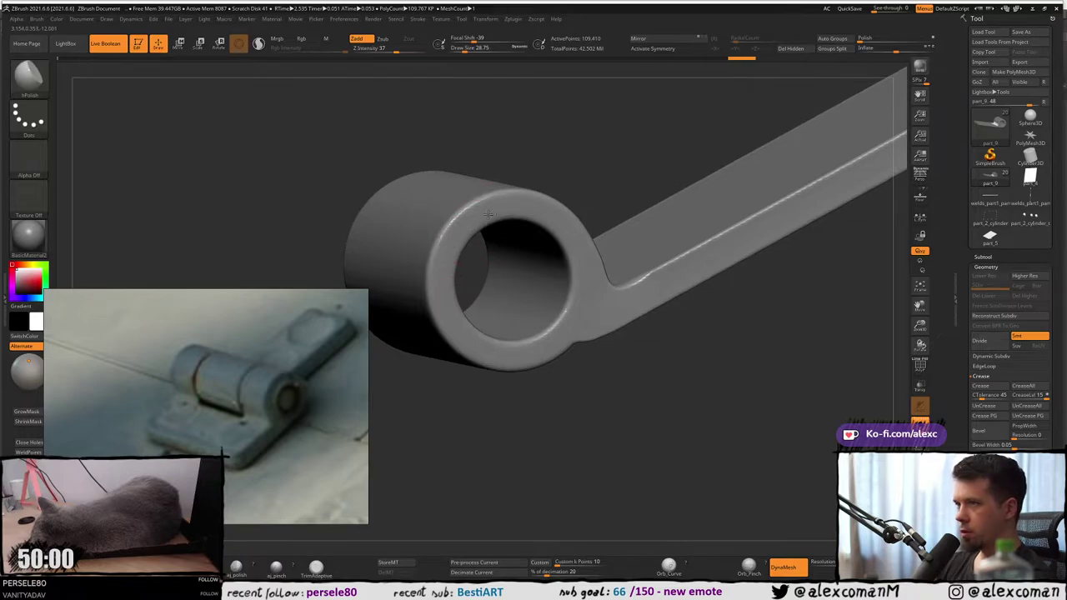
right_click_drag(637, 297, 653, 271)
Reduce the draw size to about 12.9 and smooth the leaf's long edges where they run into the knuckle.
key("s")
left_click_drag(655, 270, 670, 272)
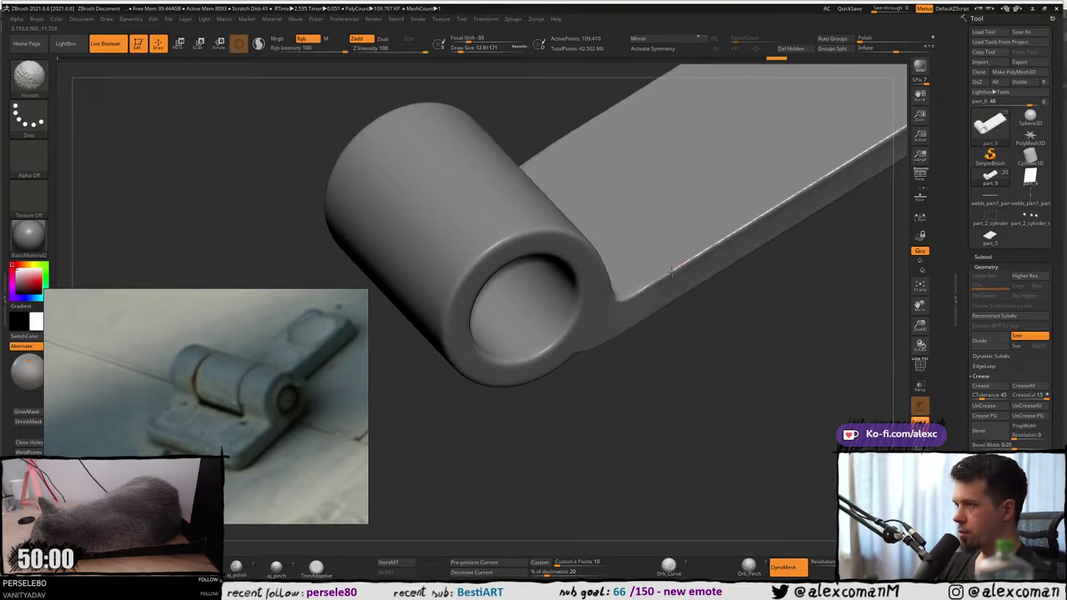
mouse_move(689, 251)
right_mouse_down()
mouse_move(622, 222)
mouse_move(626, 291)
mouse_move(586, 336)
mouse_move(609, 345)
mouse_move(536, 318)
mouse_move(575, 384)
right_mouse_up()
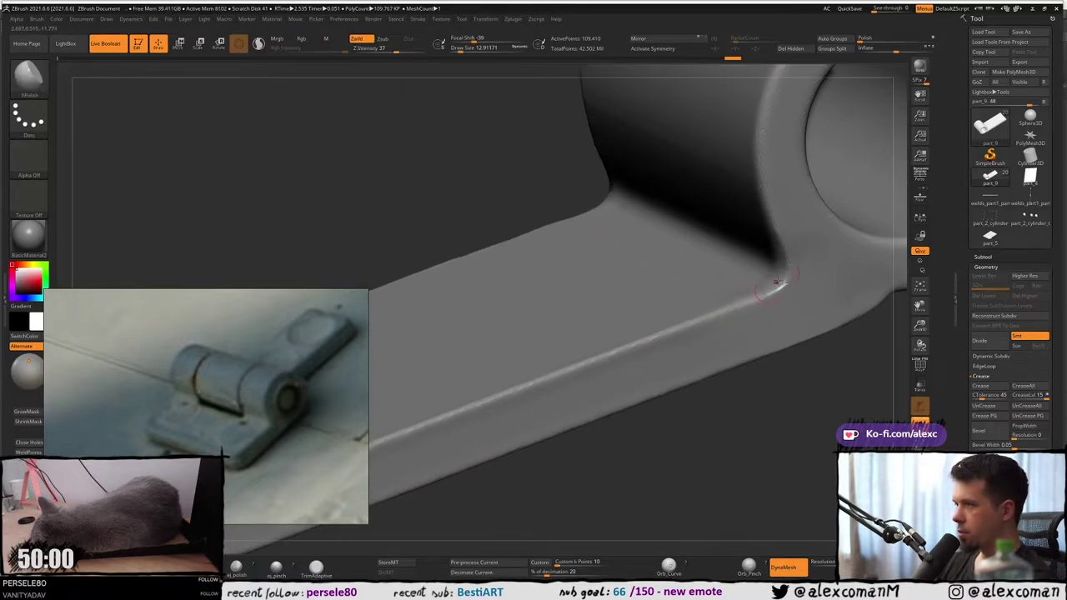
left_click_drag(781, 284, 775, 235, "shift")
Show all subtools again and mask the single-knuckle leaf's right half lengthwise with a soft mask border.
right_click_drag(727, 306, 712, 234)
key("alt+s")
mouse_move(722, 302)
right_mouse_down("ctrl")
mouse_move(707, 243)
mouse_move(702, 255)
mouse_move(741, 219)
mouse_move(706, 229)
mouse_move(665, 328)
mouse_move(592, 285)
mouse_move(615, 245)
mouse_move(621, 269)
mouse_move(636, 228)
mouse_move(605, 219)
mouse_move(602, 189)
right_mouse_up("ctrl")
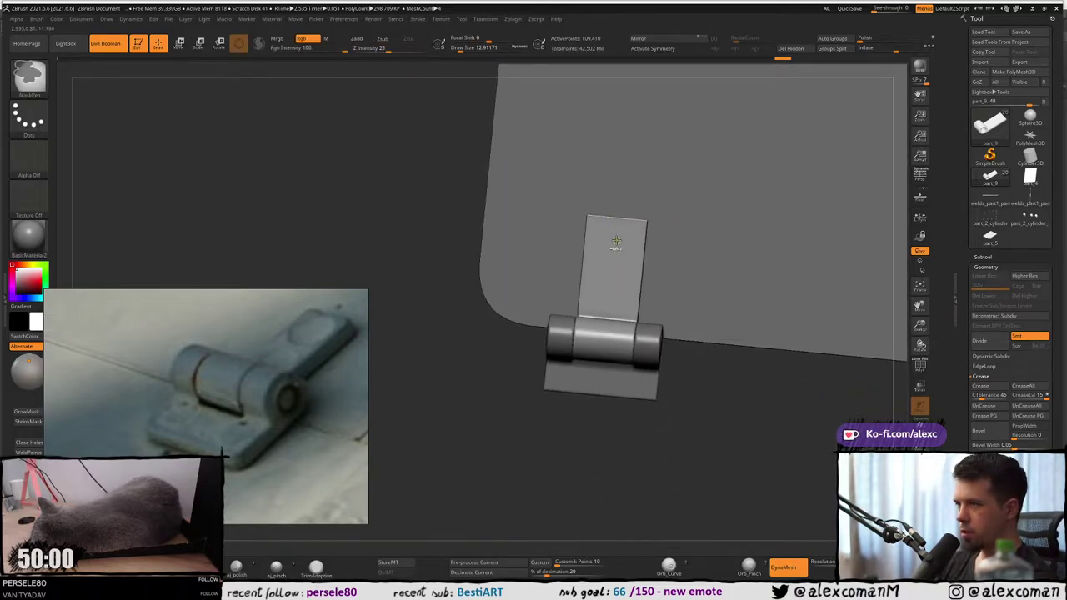
right_click_drag(616, 241, 614, 203)
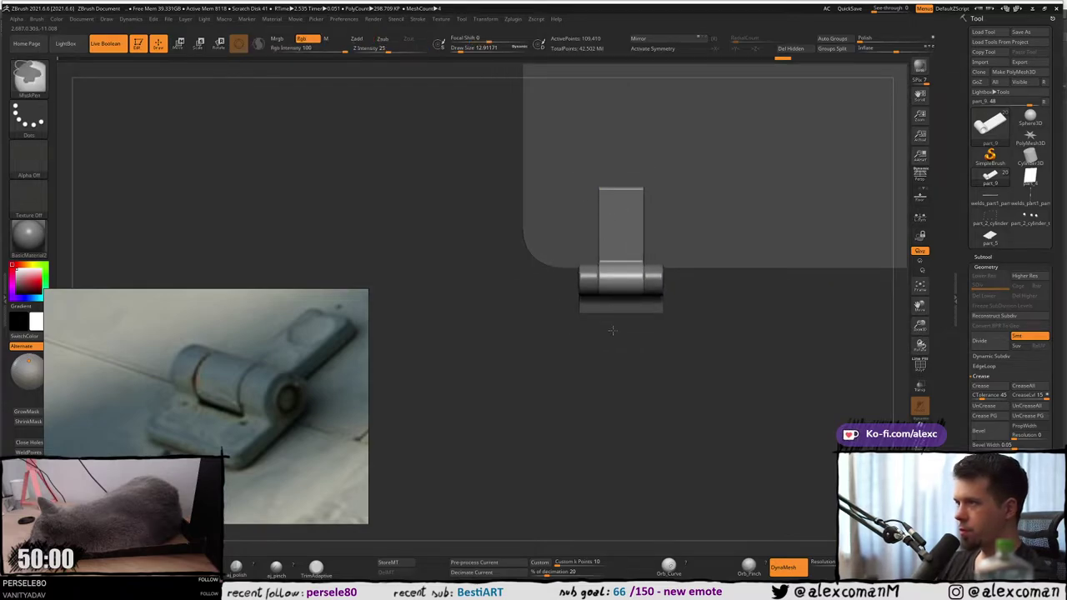
left_click_drag(556, 346, 618, 168, "ctrl")
right_click_drag(609, 242, 607, 255, "ctrl")
key("ctrl")
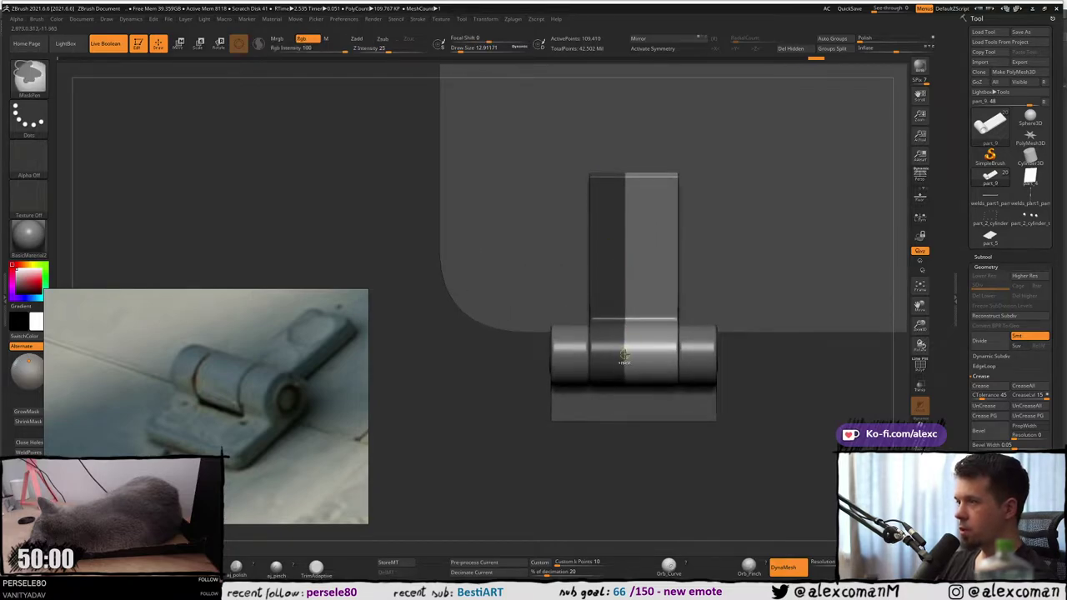
key("ctrl+i")
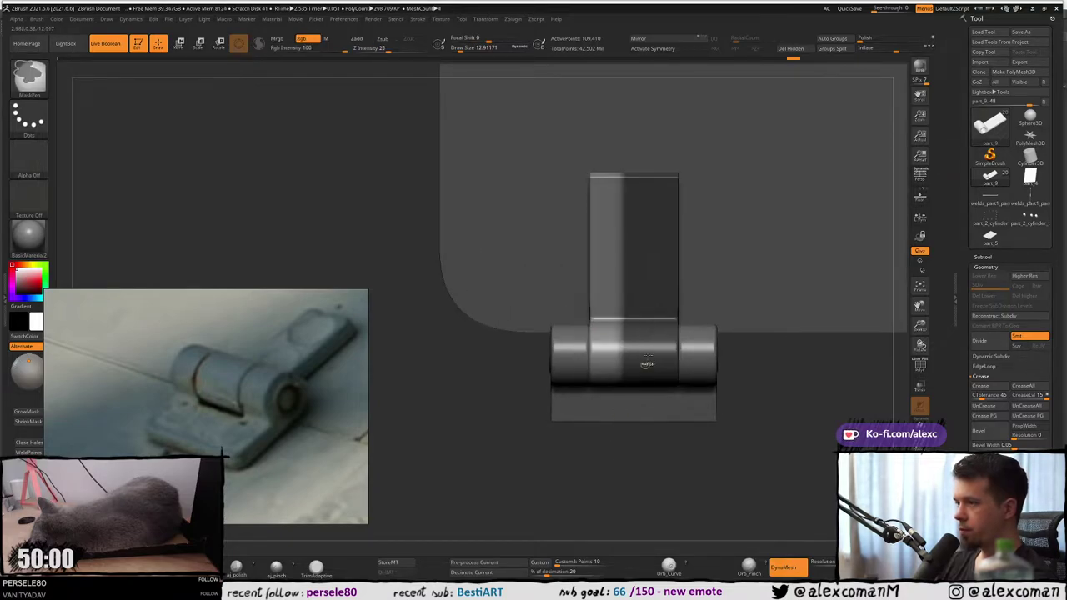
Move the unmasked left half of the single-knuckle leaf inward to open a gap beside the outer left knuckle.
key("w")
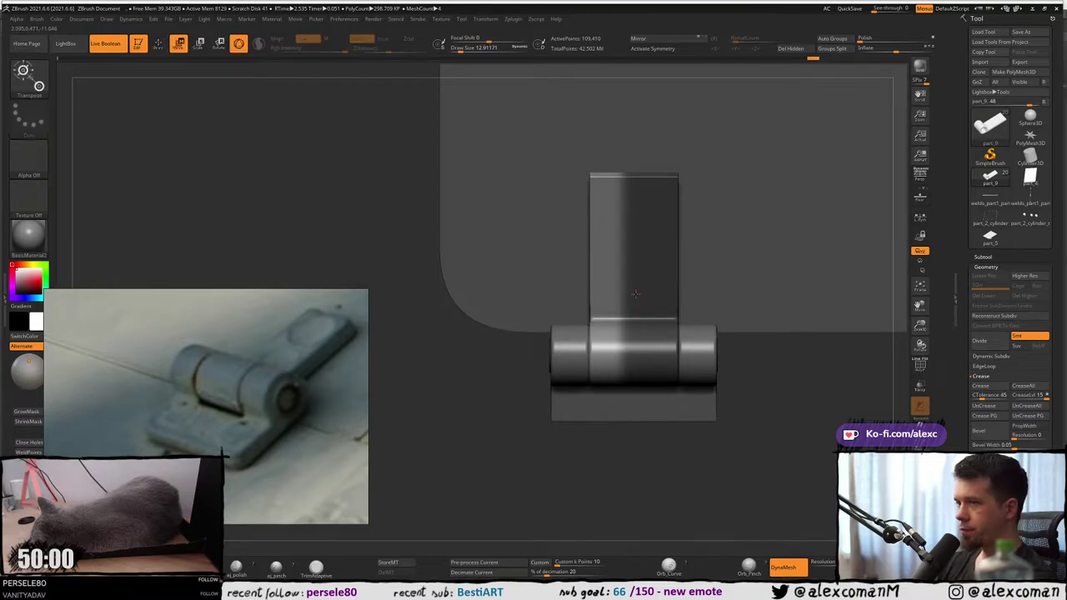
right_click_drag(615, 337, 588, 122, "ctrl")
right_click_drag(589, 122, 603, 301, "alt")
left_click(603, 301, "alt")
right_click_drag(565, 228, 606, 475, "alt")
left_click(541, 122)
right_click_drag(607, 475, 533, 196, "alt")
left_click(618, 360, "alt")
right_click_drag(534, 196, 588, 526, "alt")
left_click(522, 80)
right_click_drag(612, 484, 562, 289, "alt")
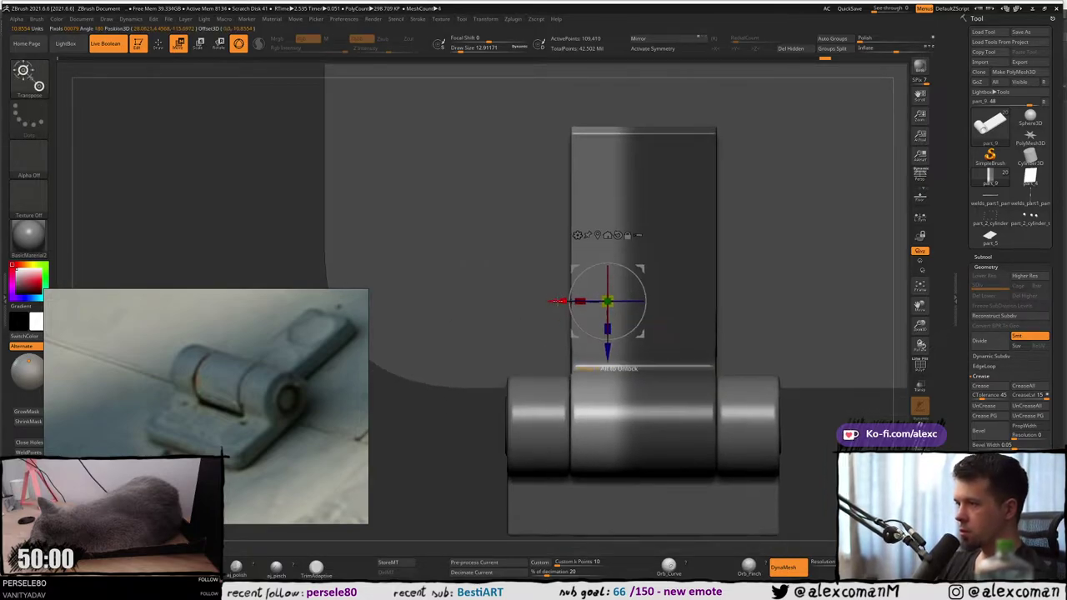
left_click_drag(556, 301, 573, 302)
Invert the single-knuckle leaf's mask so its left half is protected and its right half is free.
left_click(428, 471, "ctrl")
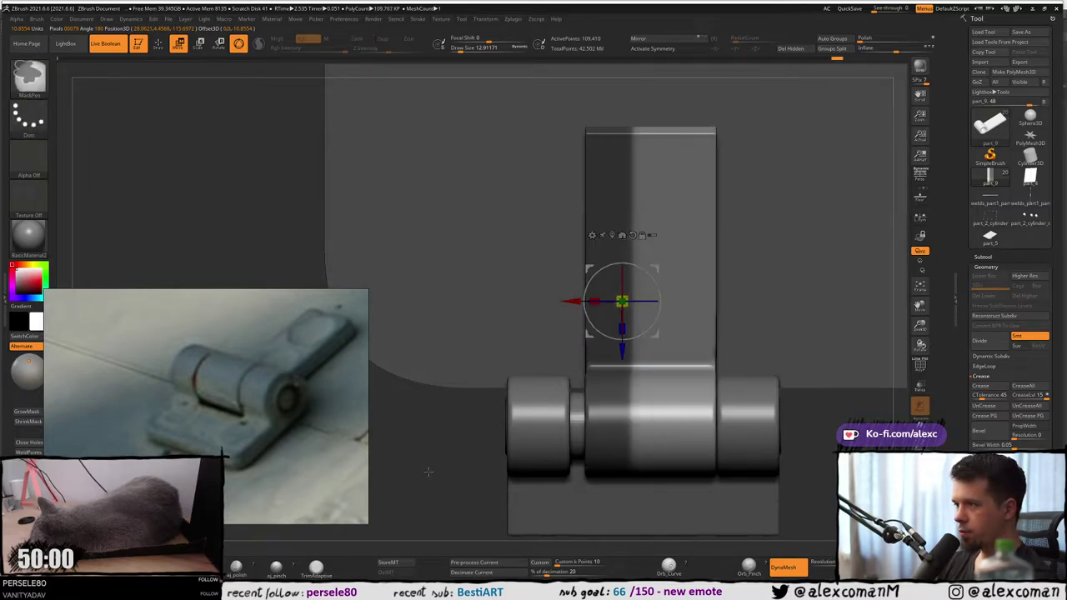
left_click(428, 472, "ctrl")
left_click(623, 406)
left_click(626, 407)
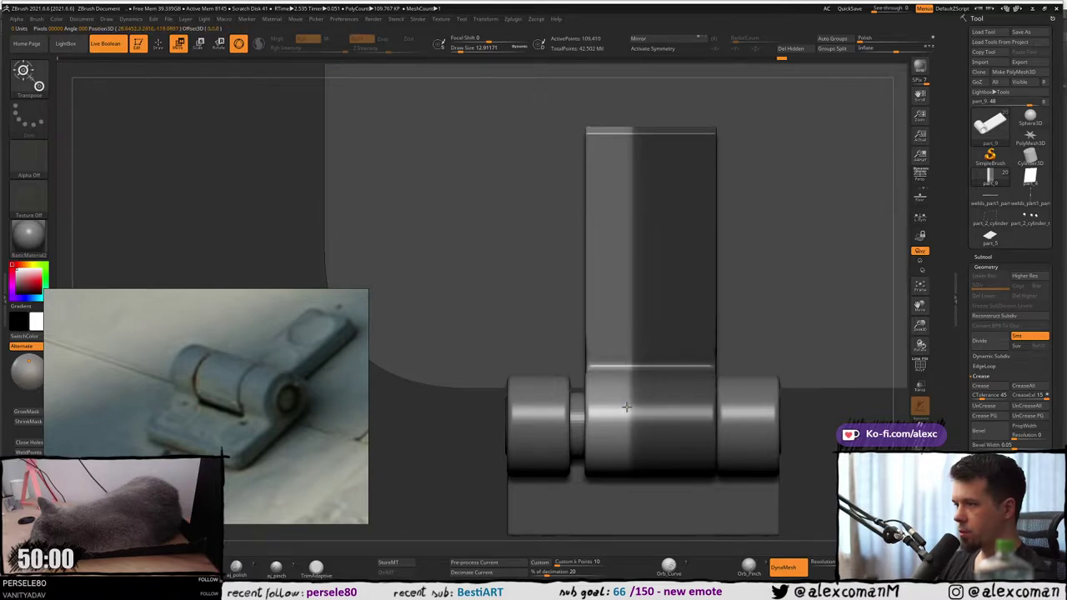
left_click(497, 443, "ctrl")
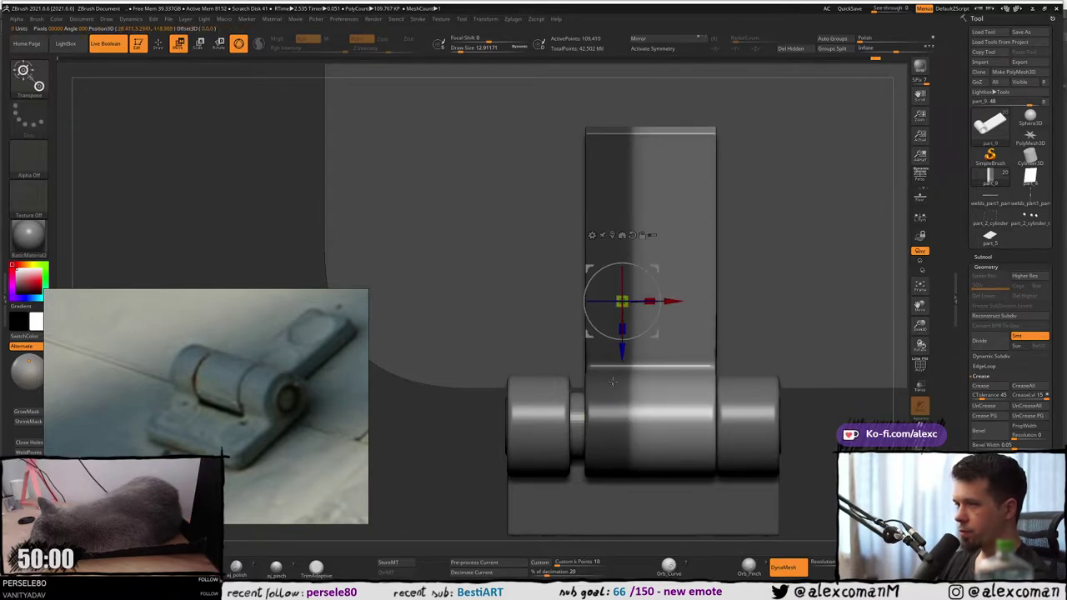
Select the two-knuckle leaf, mask its right half and move the free left half inward to close the gap beside the middle knuckle.
left_click(541, 423, "alt")
right_click_drag(541, 425, 549, 331, "alt")
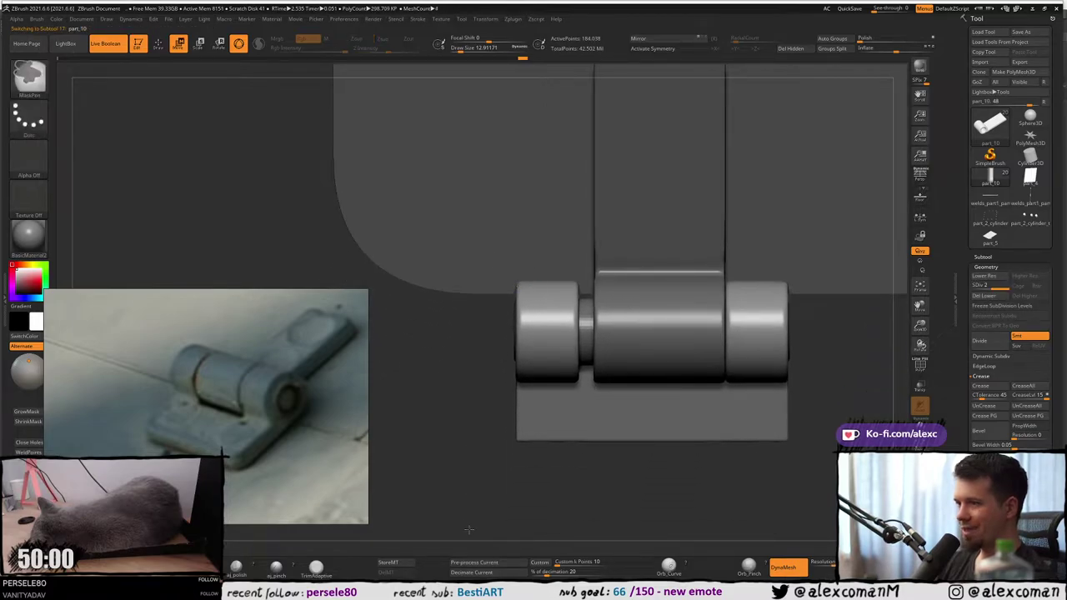
left_click_drag(469, 526, 631, 250, "ctrl")
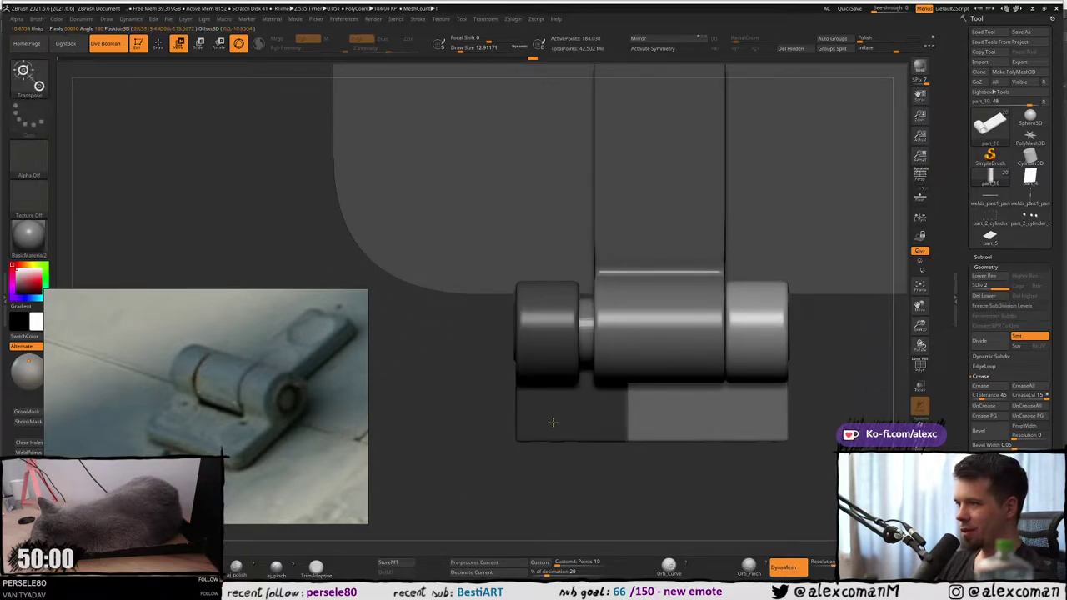
key("w")
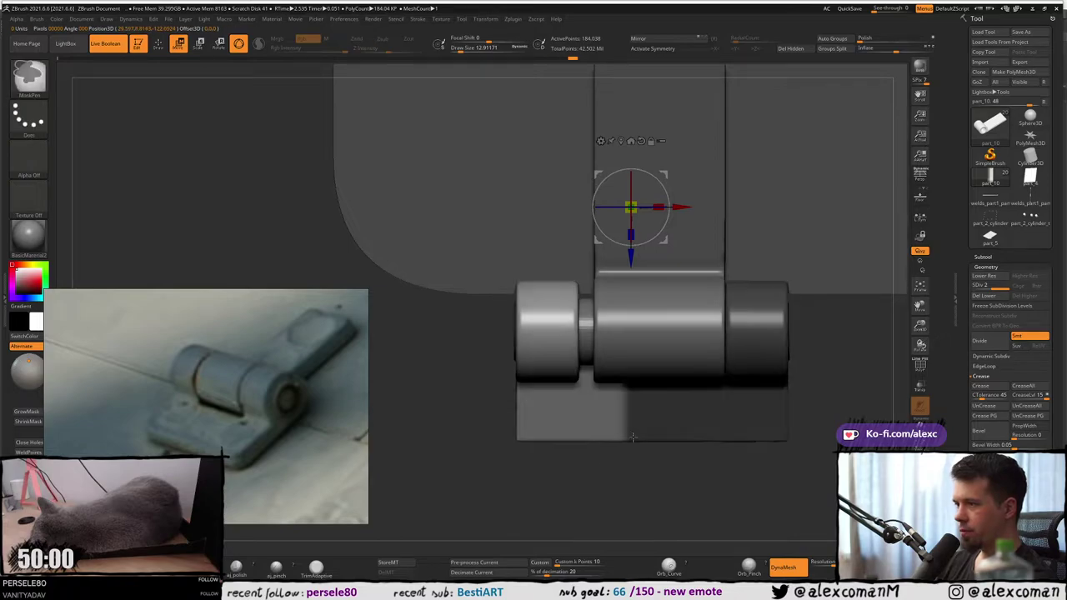
key("ctrl+i")
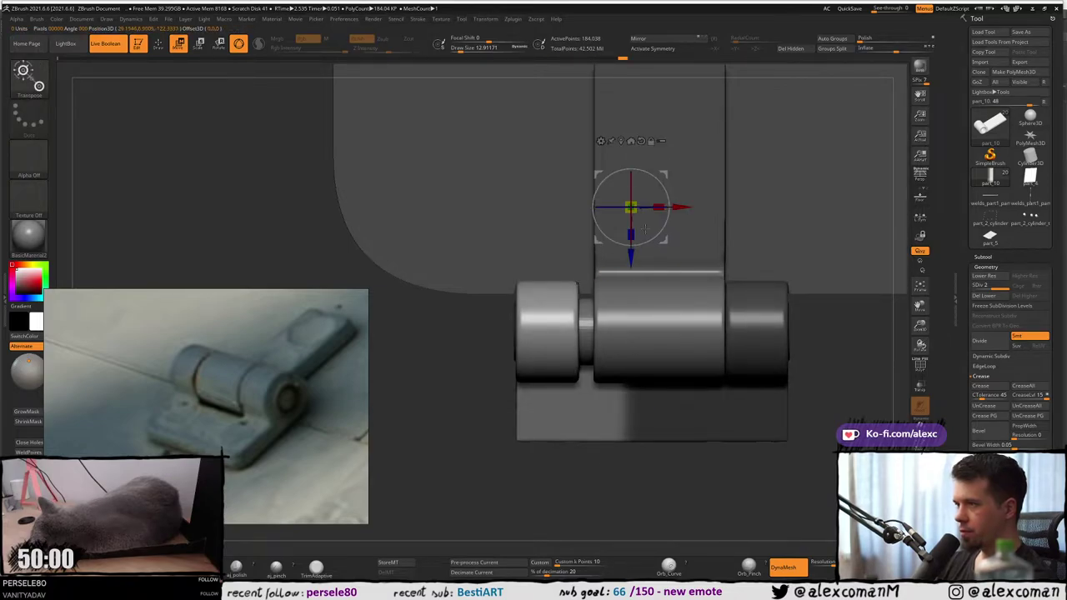
left_click_drag(677, 207, 692, 207)
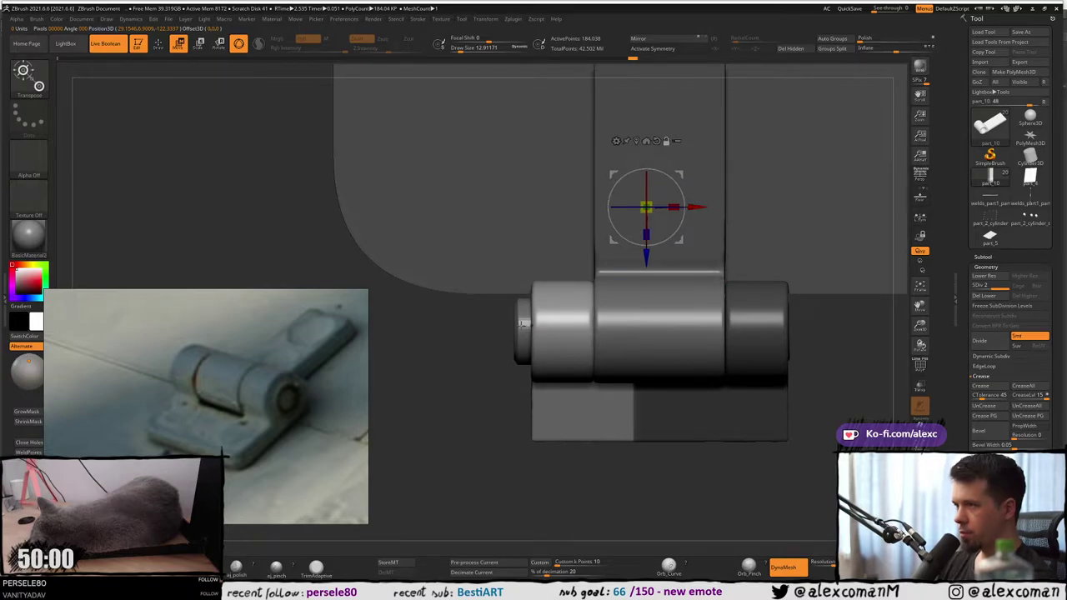
Select the hinge pin, mask its right half and move its protruding left end inward to sit in the left knuckle.
left_click(522, 325, "alt")
left_click_drag(456, 454, 625, 240, "ctrl")
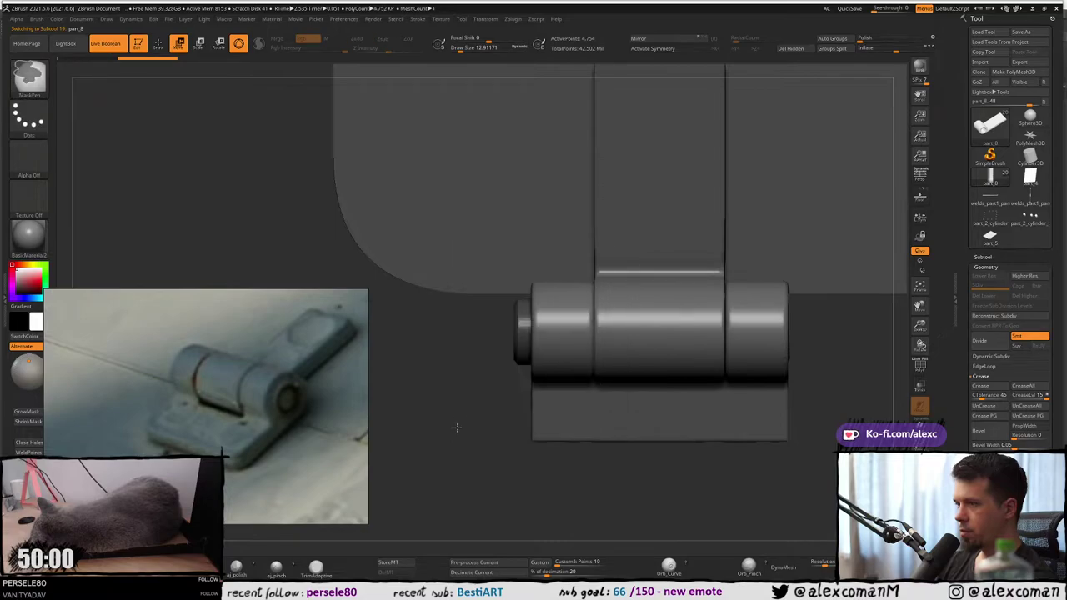
key("w")
left_click(500, 425, "ctrl")
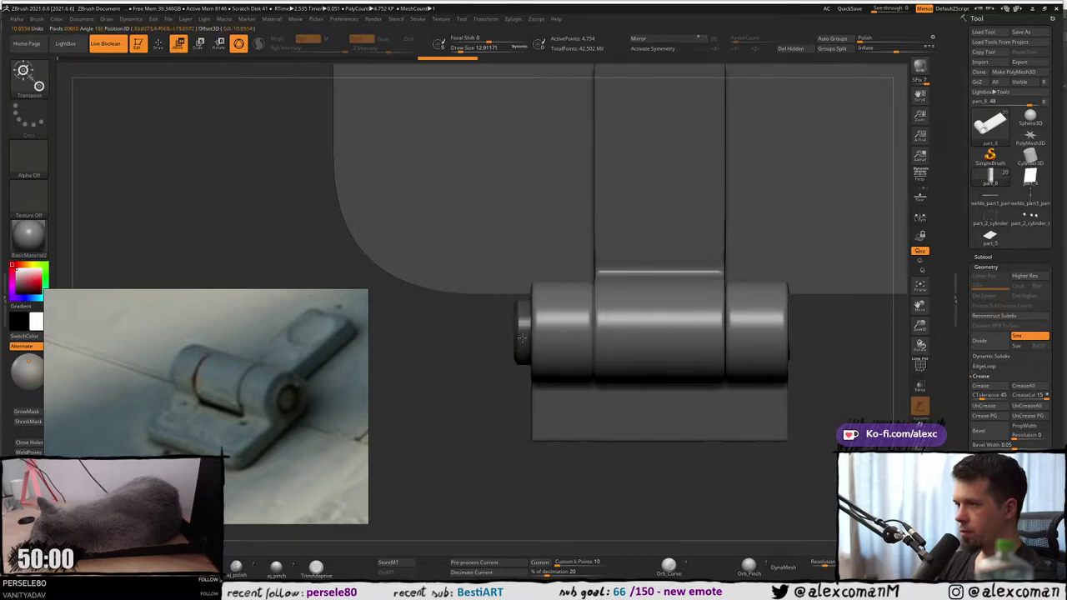
left_click(507, 403, "ctrl")
right_click_drag(540, 300, 576, 271)
left_click_drag(581, 205, 596, 200)
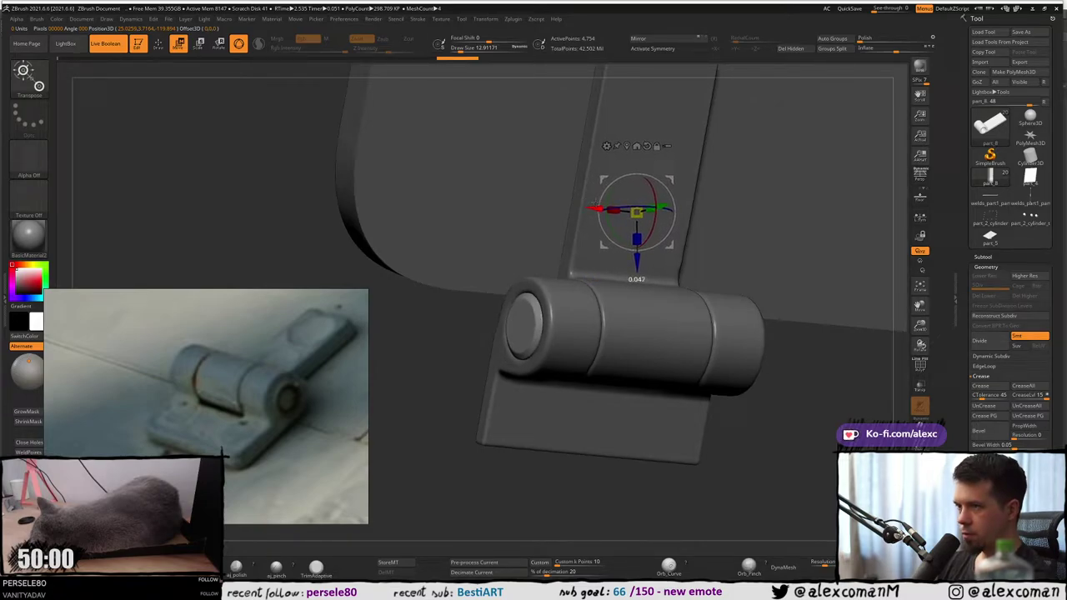
Select the two-knuckle leaf and enable X-axis symmetry with local symmetry.
right_click_drag(565, 292, 500, 292)
mouse_move(634, 309)
right_mouse_down("alt")
mouse_move(508, 259)
mouse_move(621, 305)
mouse_move(670, 240)
right_mouse_up("alt")
left_click(557, 301, "alt")
left_click(639, 334, "alt")
left_click_drag(669, 240, 634, 225)
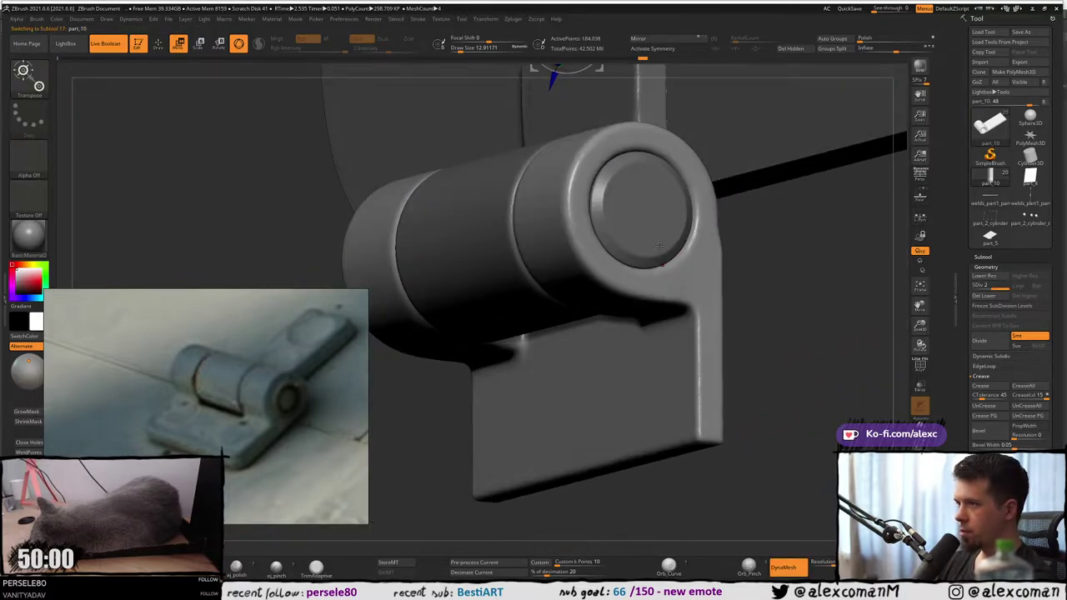
key("q")
mouse_move(616, 259)
right_mouse_down("alt")
mouse_move(653, 281)
mouse_move(638, 250)
mouse_move(596, 280)
right_mouse_up("alt")
mouse_move(596, 280)
right_mouse_down("alt")
mouse_move(681, 276)
mouse_move(669, 231)
mouse_move(679, 241)
right_mouse_up("alt")
key("x")
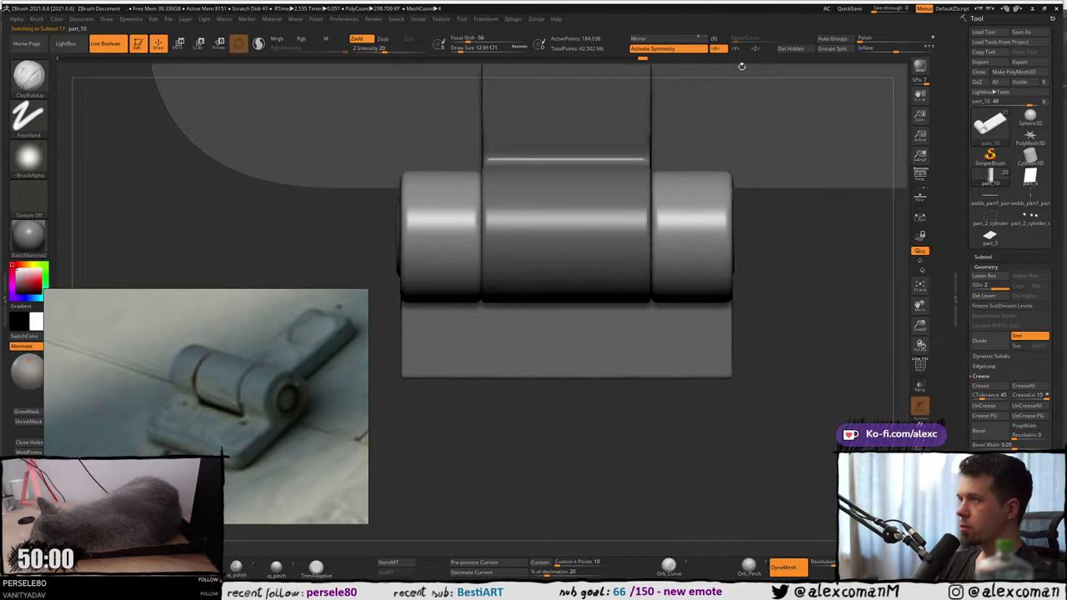
left_click(716, 49)
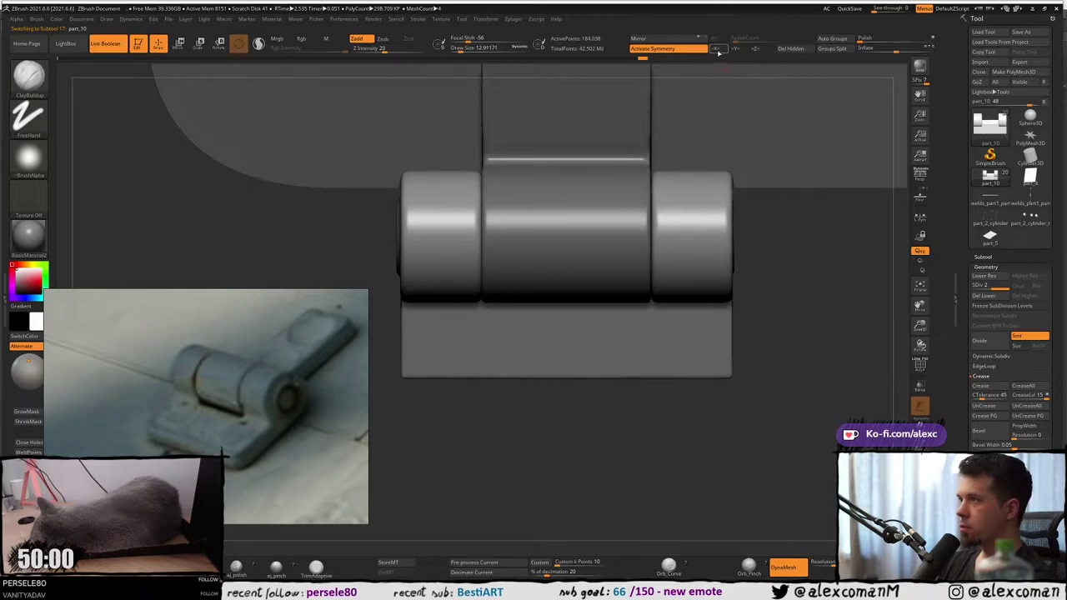
left_click(921, 217)
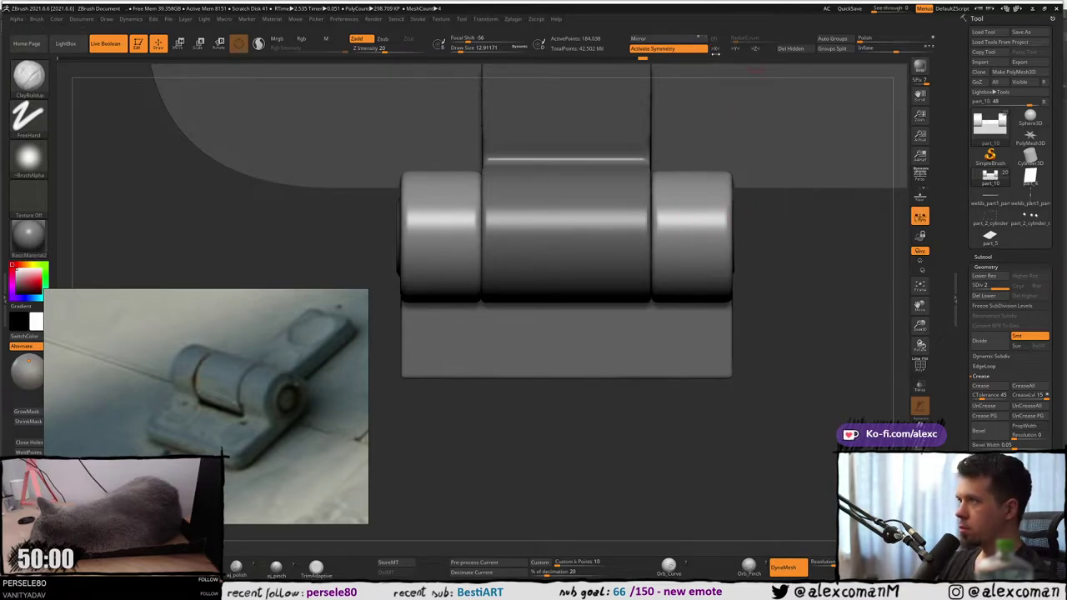
left_click(716, 49)
Try to paint a mask by hand around the rim of the two-knuckle leaf's bore.
mouse_move(709, 227)
right_mouse_down()
mouse_move(708, 210)
mouse_move(684, 219)
mouse_move(635, 204)
mouse_move(613, 182)
right_mouse_up()
mouse_move(628, 225)
left_mouse_down("ctrl")
mouse_move(646, 204)
mouse_move(721, 185)
mouse_move(780, 223)
left_mouse_up("ctrl")
mouse_move(731, 215)
right_mouse_down()
mouse_move(719, 226)
mouse_move(746, 209)
right_mouse_up()
mouse_move(746, 209)
left_mouse_down("ctrl")
mouse_move(762, 214)
mouse_move(780, 250)
mouse_move(788, 290)
mouse_move(777, 334)
mouse_move(752, 356)
left_mouse_up("ctrl")
right_click_drag(735, 346, 686, 326)
mouse_move(616, 235)
left_mouse_down("ctrl")
mouse_move(626, 236)
mouse_move(615, 275)
mouse_move(625, 328)
mouse_move(648, 357)
left_mouse_up("ctrl")
mouse_move(638, 344)
right_mouse_down()
mouse_move(653, 361)
mouse_move(615, 325)
mouse_move(617, 300)
right_mouse_up()
right_click_drag(628, 248, 619, 248)
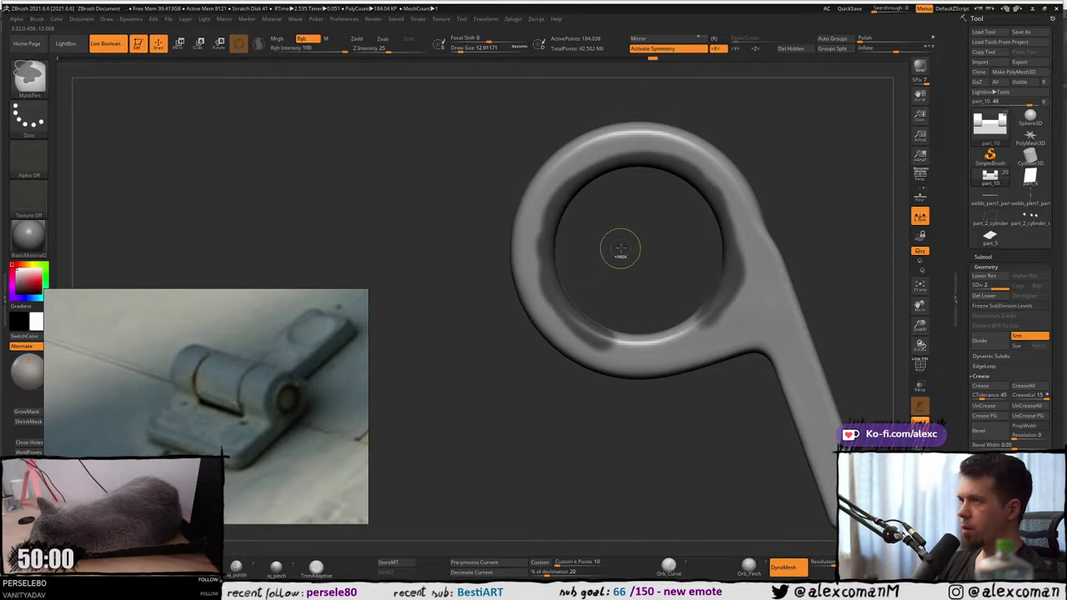
Switch the mask stroke to Circle and mask a ring around the two-knuckle leaf's bore from the side.
left_click(40, 115, "ctrl")
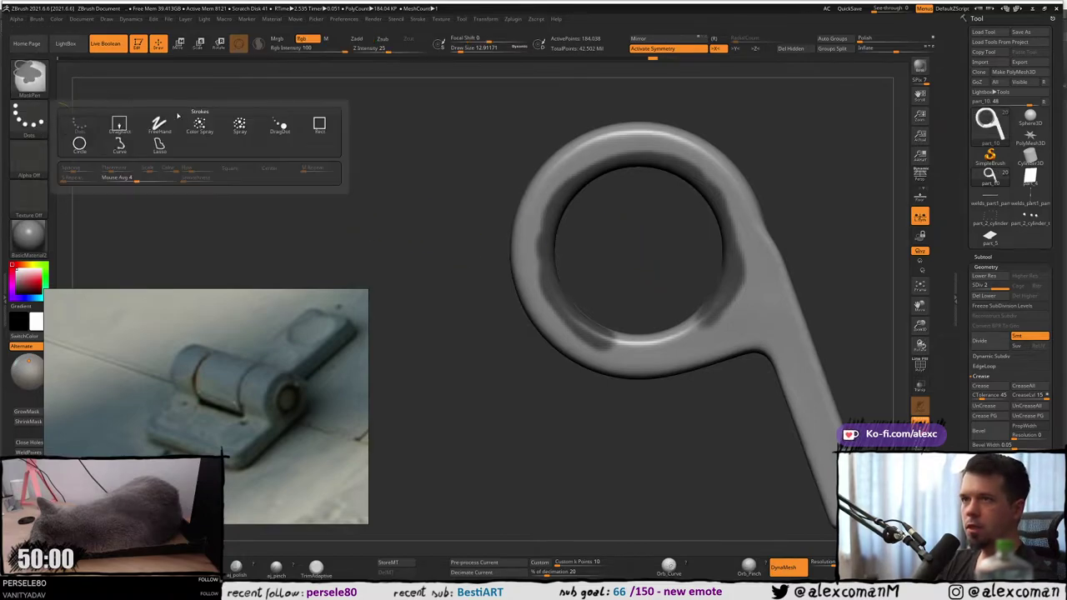
left_click(80, 146)
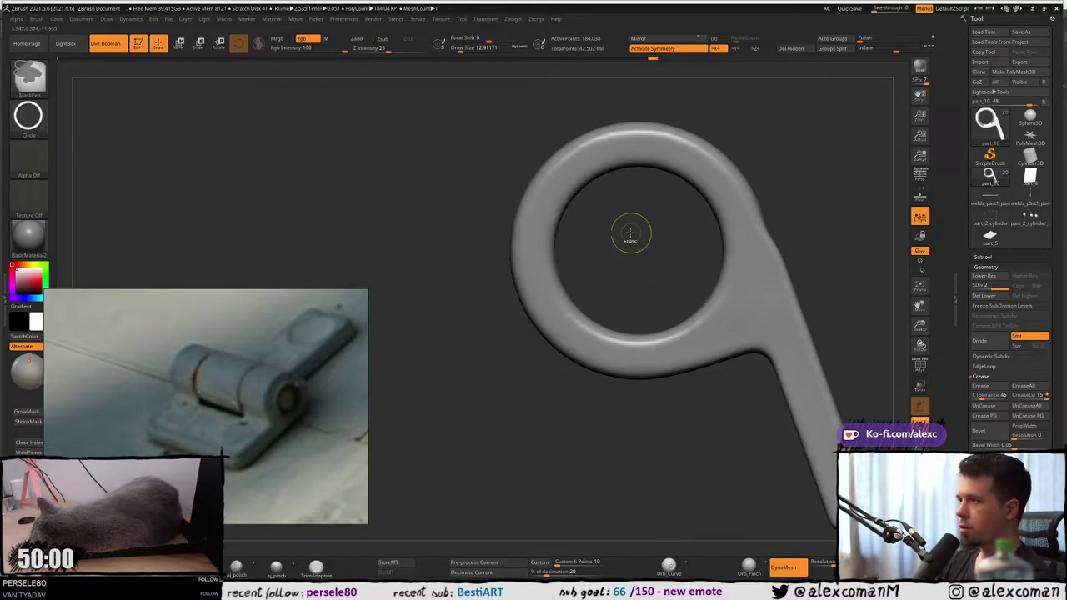
mouse_move(605, 214)
left_mouse_down()
mouse_move(806, 415)
mouse_move(725, 323)
mouse_move(743, 354)
left_mouse_up()
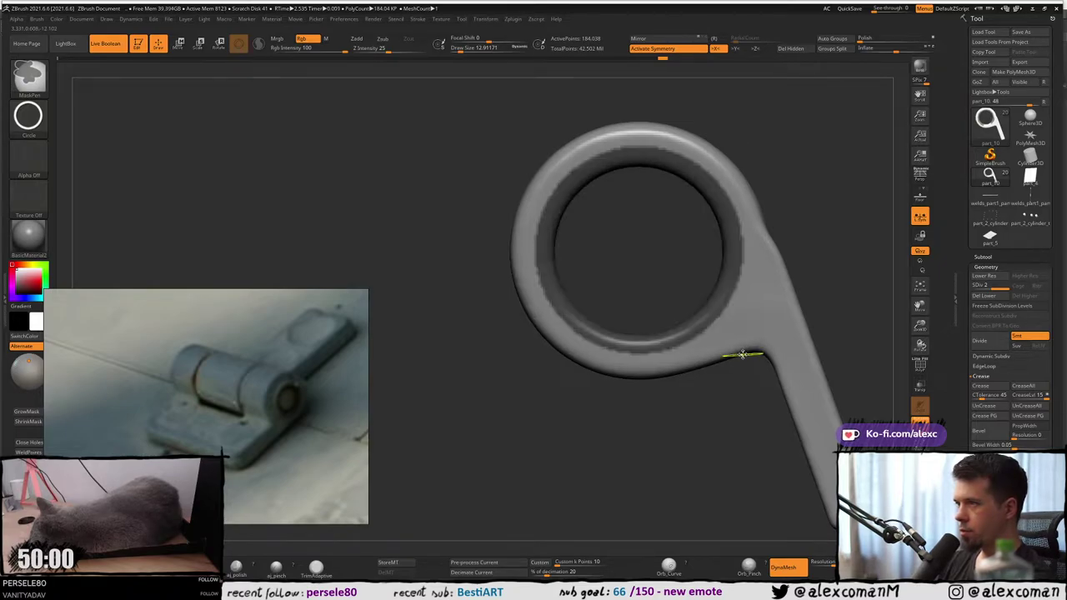
mouse_move(694, 298)
right_mouse_down()
mouse_move(734, 278)
mouse_move(720, 283)
mouse_move(696, 250)
mouse_move(478, 278)
mouse_move(736, 258)
right_mouse_up()
right_click_drag(530, 225, 509, 190, "ctrl")
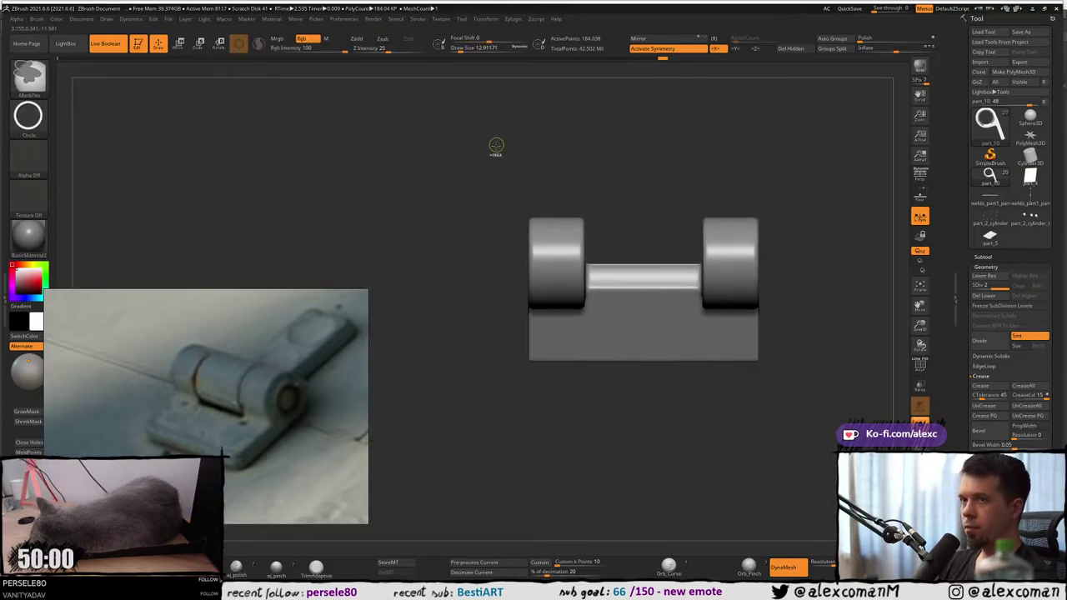
With a Rect mask stroke, unmask everything between the knuckles' outer ends, then invert the mask so only the outer bore rims are free.
left_click(27, 117)
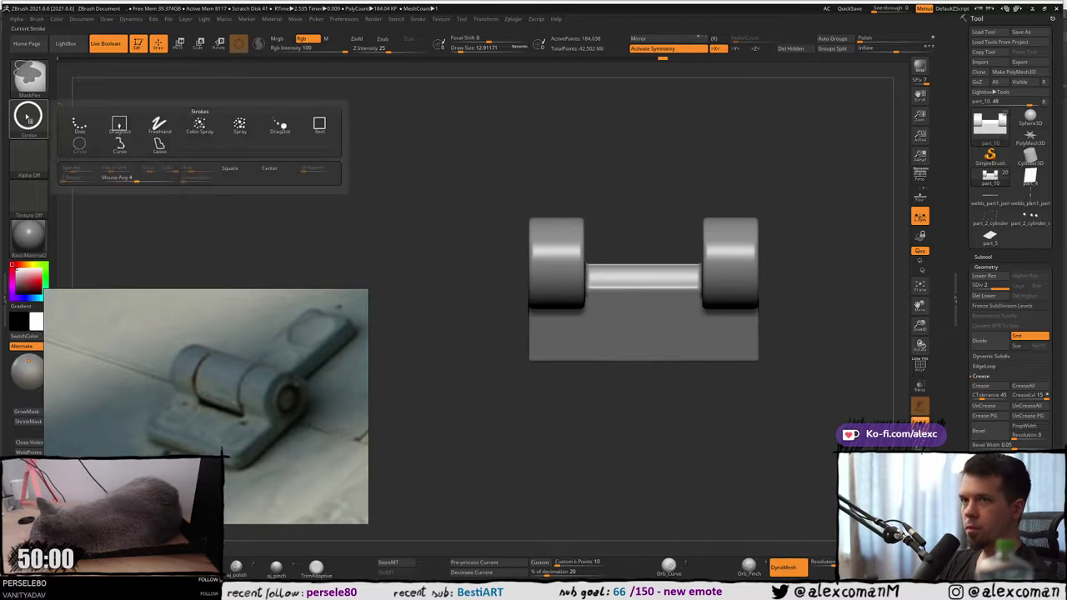
left_click(318, 126)
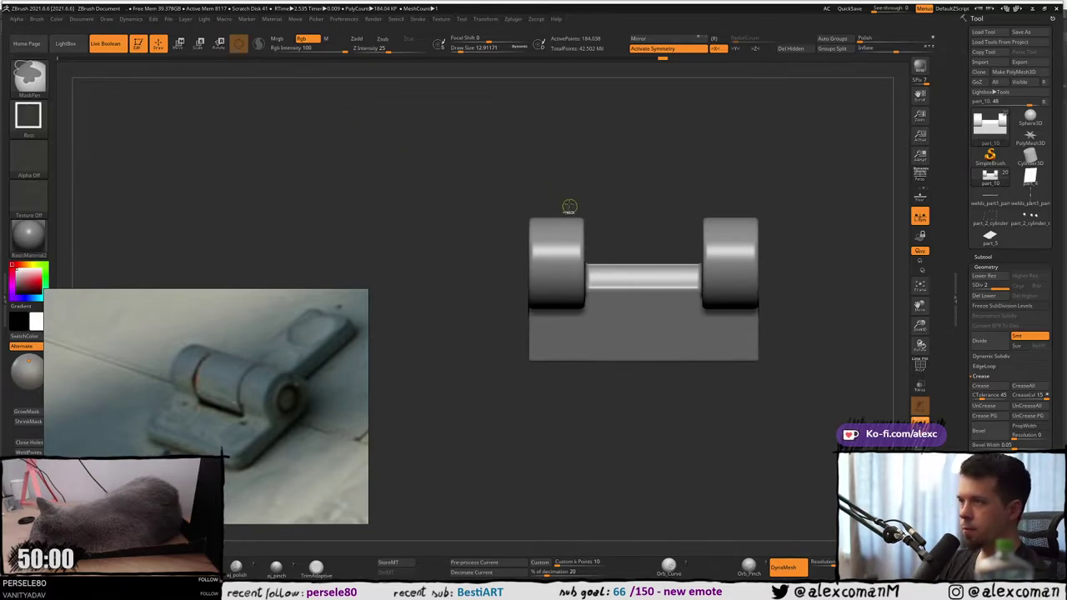
mouse_move(557, 180)
left_mouse_down("ctrl+alt")
mouse_move(722, 351)
mouse_move(734, 385)
left_mouse_up("ctrl+alt")
mouse_move(744, 257)
right_mouse_down("alt")
mouse_move(672, 275)
mouse_move(662, 262)
right_mouse_up("alt")
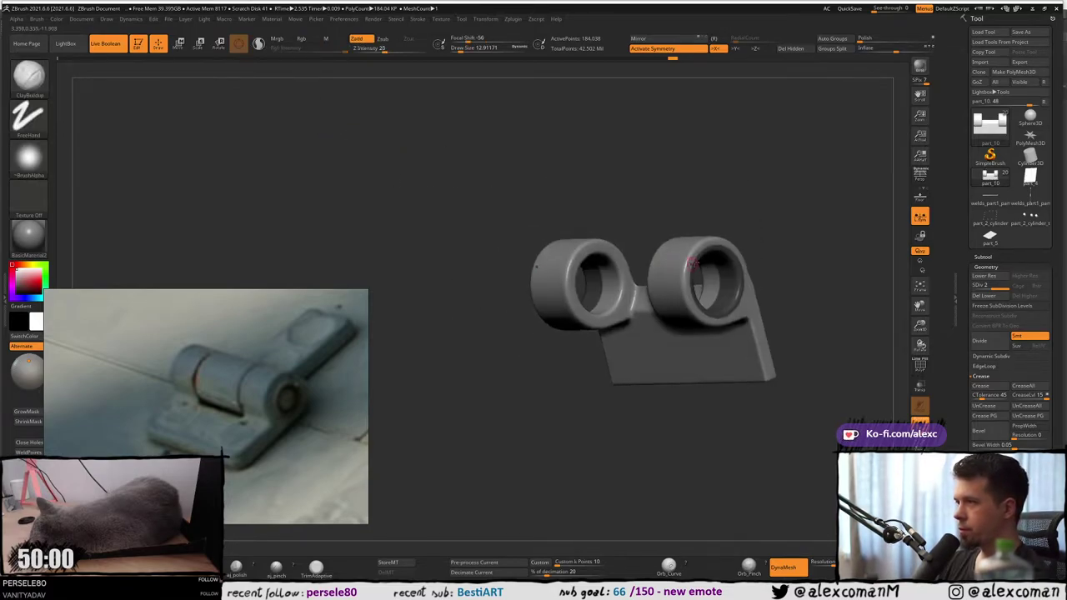
left_click(755, 237, "ctrl")
Place the transform gizmo at the outer knuckle's bore, soften the mask border and shift the free bore rims slightly along the hinge axis.
key("w")
mouse_move(731, 253)
right_mouse_down("ctrl")
mouse_move(681, 276)
mouse_move(680, 295)
right_mouse_up("ctrl")
right_click_drag(679, 294, 708, 291)
left_click_drag(570, 146, 711, 273, "alt")
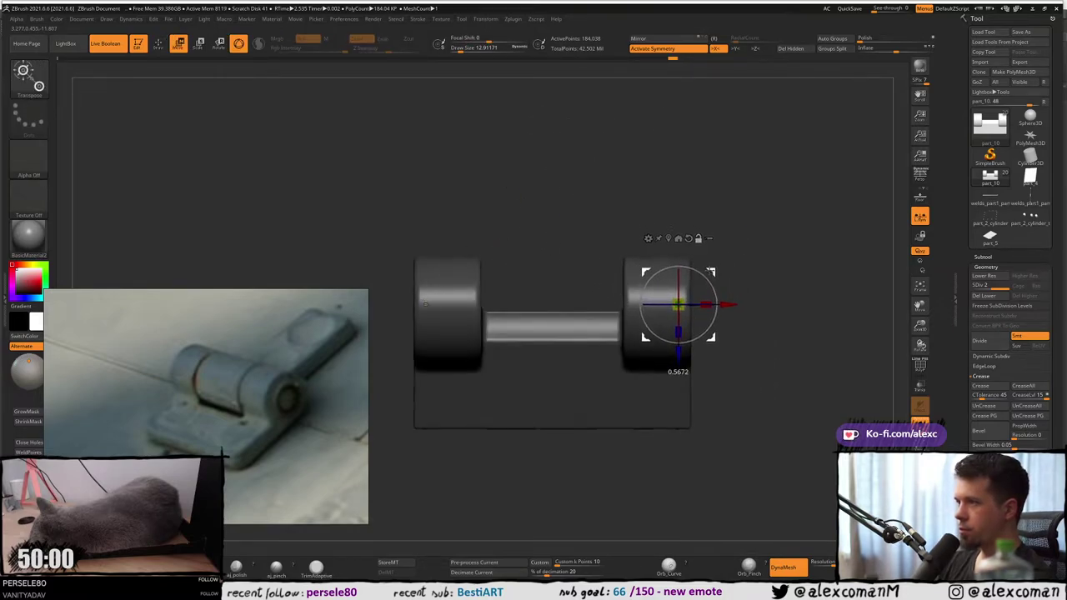
right_click_drag(711, 274, 676, 262, "ctrl")
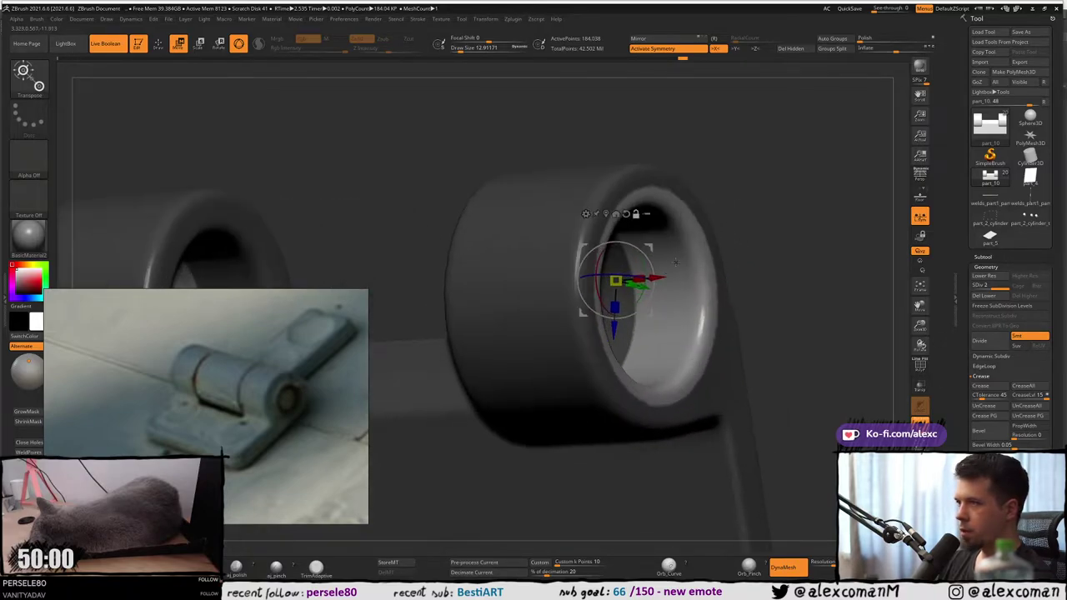
left_click(576, 191, "ctrl")
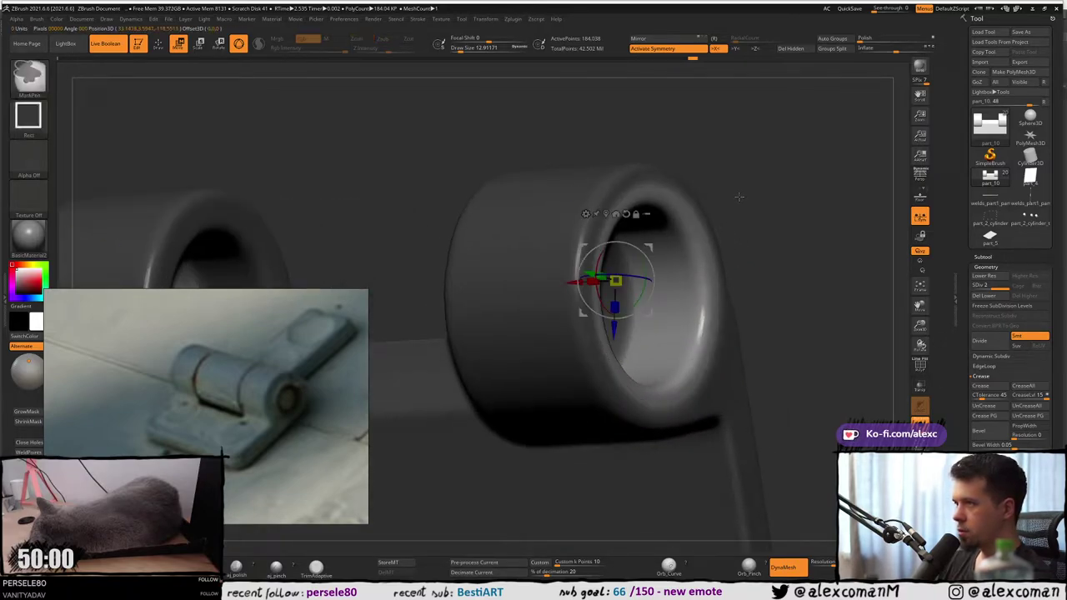
left_click(740, 197, "ctrl")
right_click_drag(552, 218, 626, 269)
left_click_drag(636, 301, 652, 301)
right_click_drag(650, 296, 643, 232)
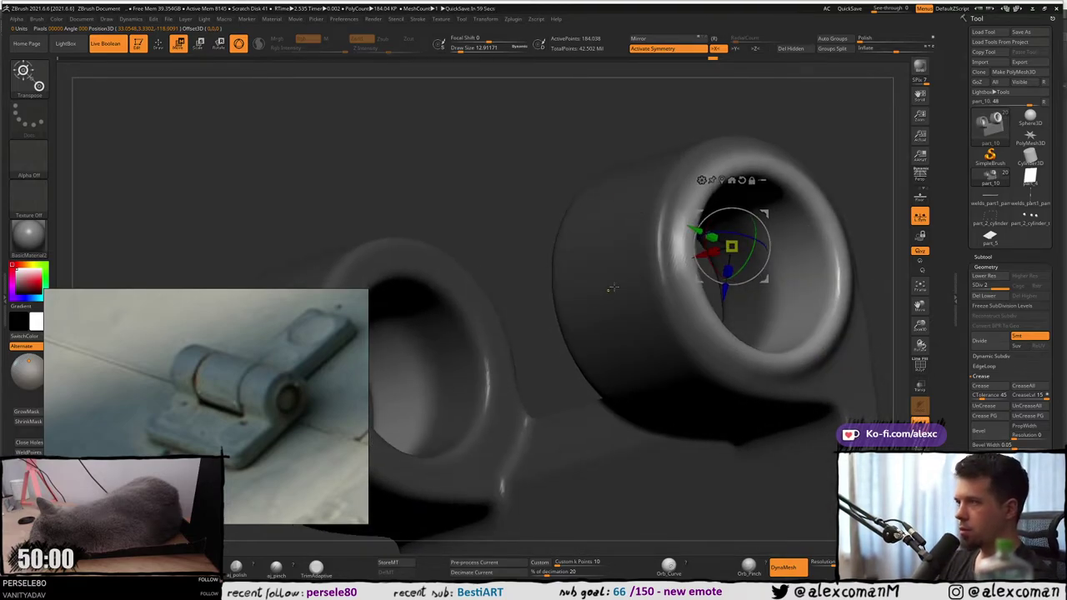
Clear the mask from the two-knuckle leaf, return to draw mode and show the other hinge parts again.
right_click_drag(615, 286, 640, 247, "ctrl")
left_click_drag(776, 141, 792, 155, "ctrl")
mouse_move(791, 155)
right_mouse_down()
mouse_move(789, 213)
mouse_move(804, 212)
mouse_move(796, 232)
mouse_move(722, 199)
right_mouse_up()
key("q")
right_click_drag(722, 198, 734, 131, "ctrl")
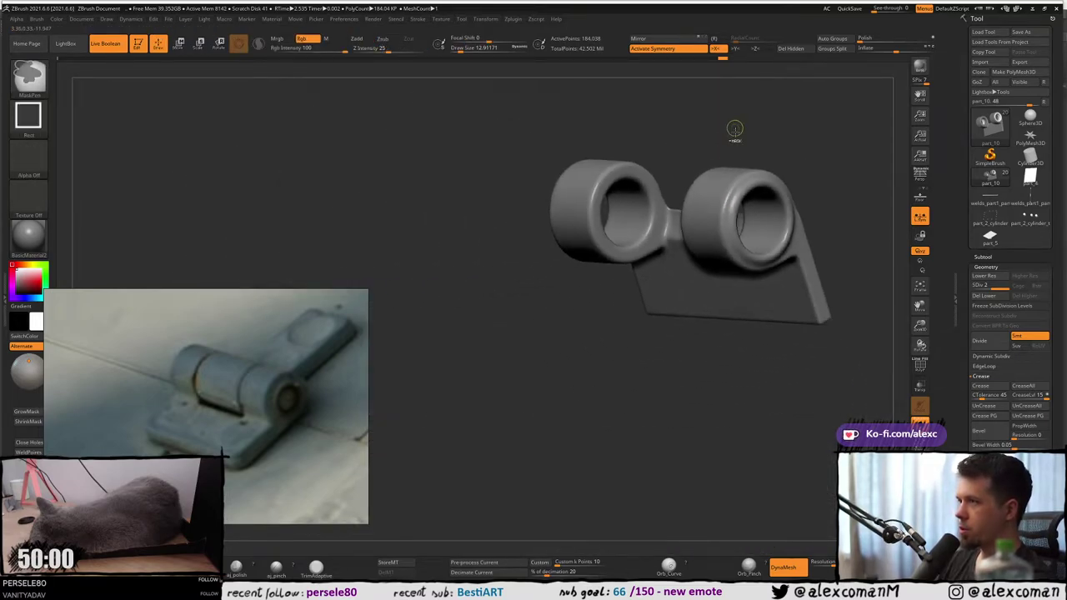
right_click_drag(739, 210, 648, 130, "ctrl")
key("alt+s")
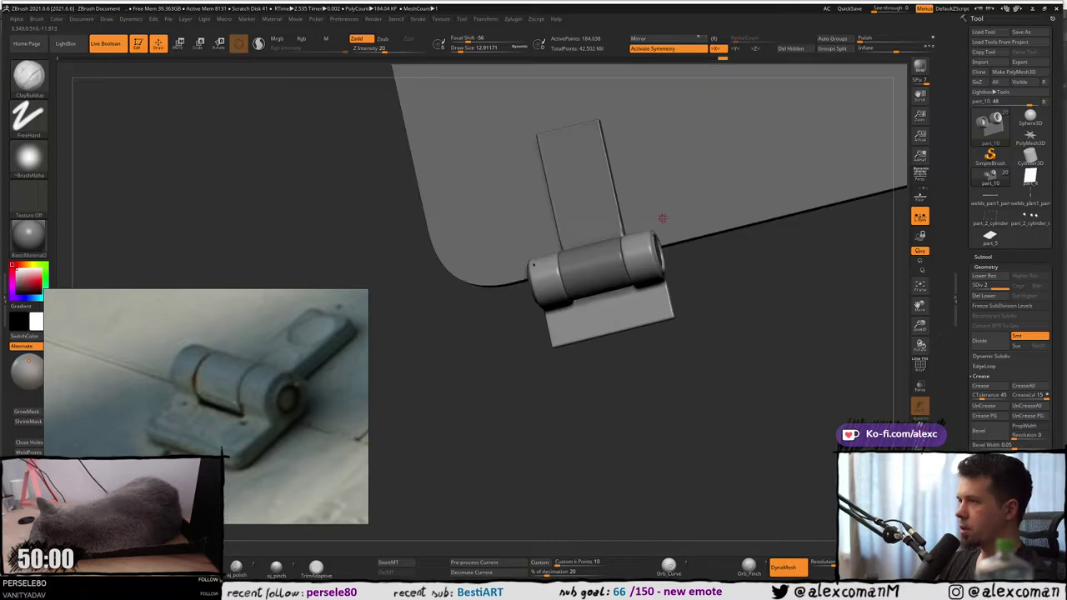
Make the Part_1, Part_2, Part_3 and Part_4 subtool folders visible around the hinge.
right_click_drag(662, 219, 666, 160)
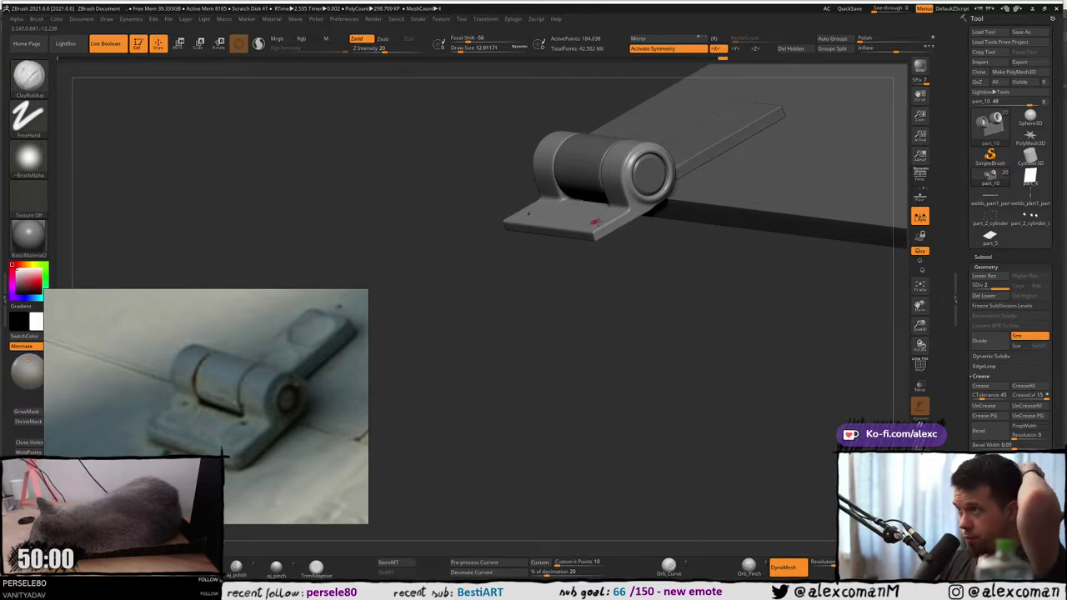
mouse_move(610, 248)
right_mouse_down()
mouse_move(625, 252)
mouse_move(625, 219)
mouse_move(603, 169)
mouse_move(611, 252)
right_mouse_up()
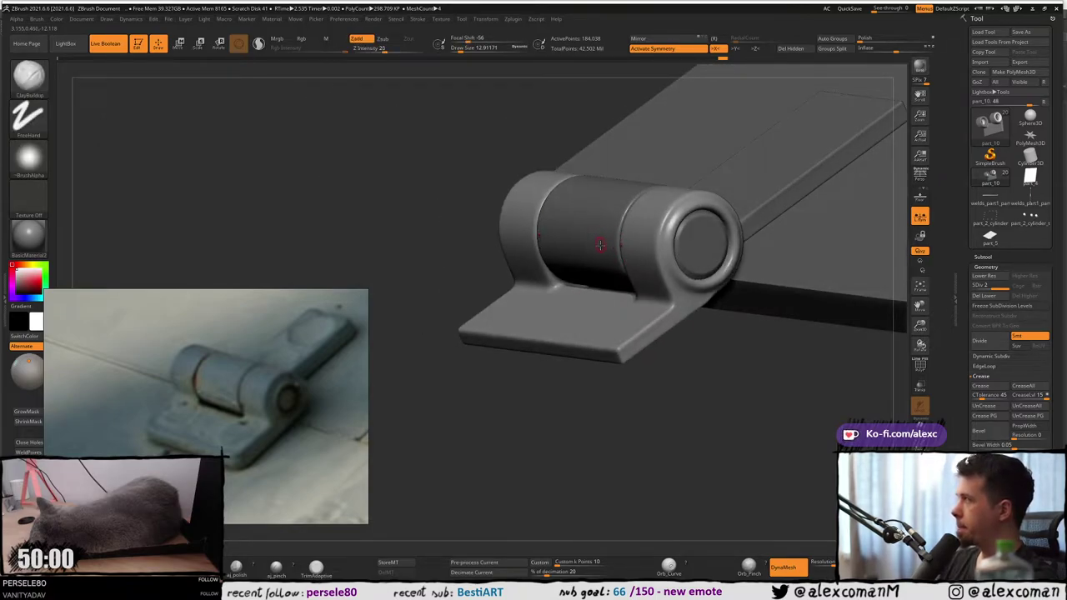
mouse_move(601, 265)
right_mouse_down()
mouse_move(655, 280)
mouse_move(624, 262)
mouse_move(626, 321)
mouse_move(595, 239)
mouse_move(582, 248)
mouse_move(595, 329)
mouse_move(617, 261)
mouse_move(614, 222)
mouse_move(600, 209)
mouse_move(663, 174)
mouse_move(678, 182)
right_mouse_up()
key("ctrl")
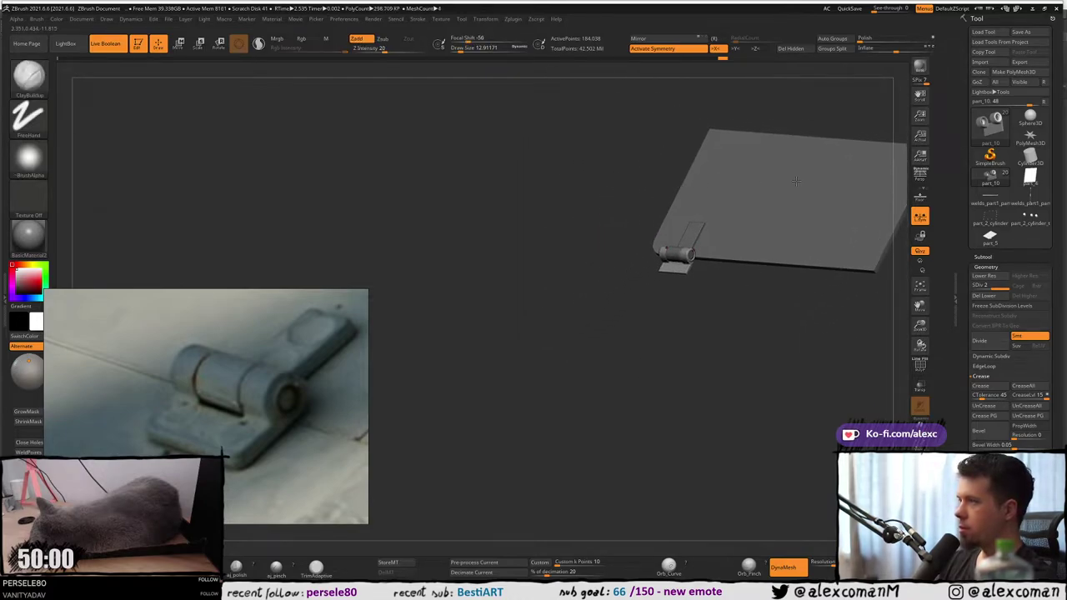
left_click(984, 257)
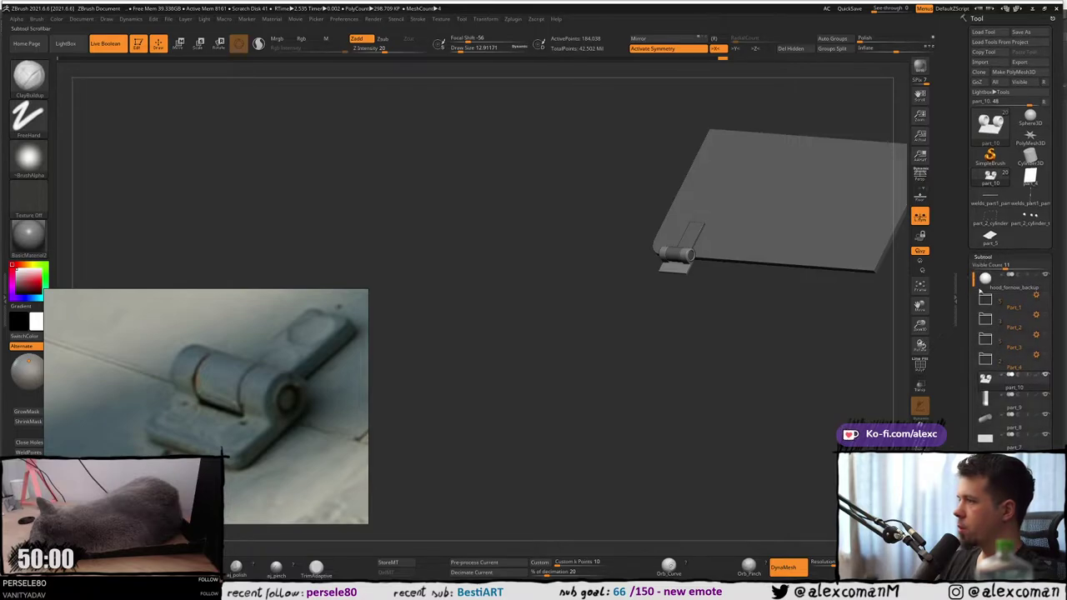
left_click(1046, 356)
left_click(1045, 335)
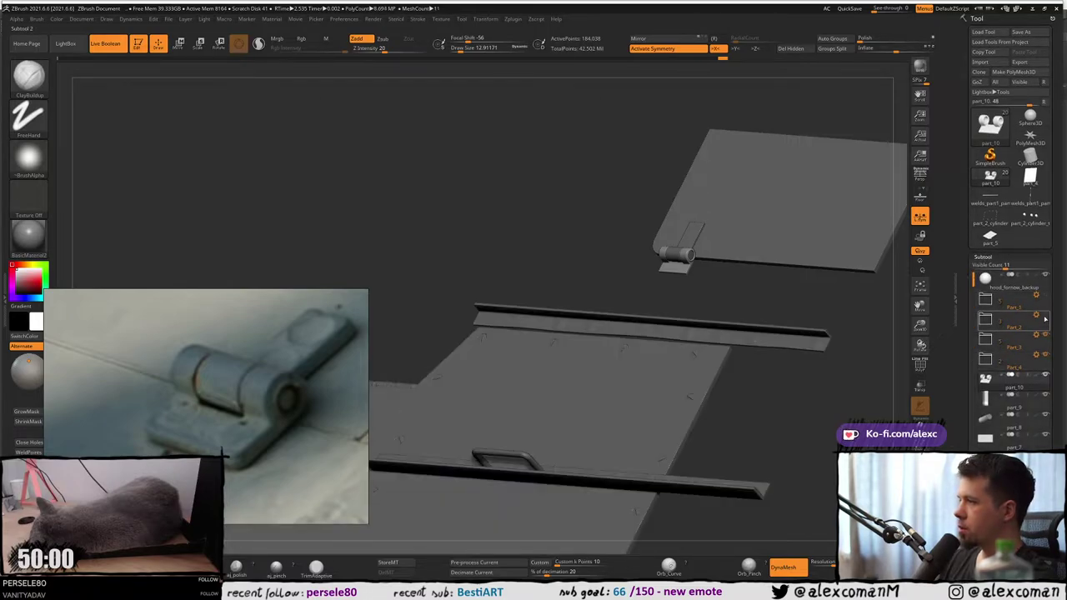
left_click(1045, 315)
left_click(1045, 295)
View the hinge among the surrounding hull parts and look through the reference board for tank photos showing that hull area.
right_click_drag(774, 342, 646, 281)
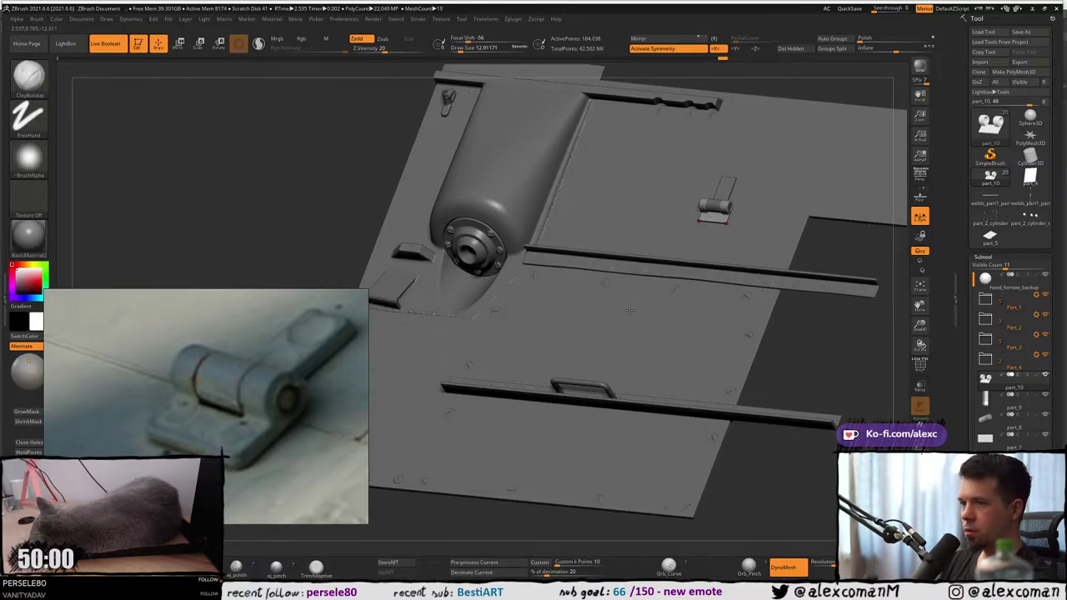
right_click_drag(709, 214, 710, 248, "ctrl")
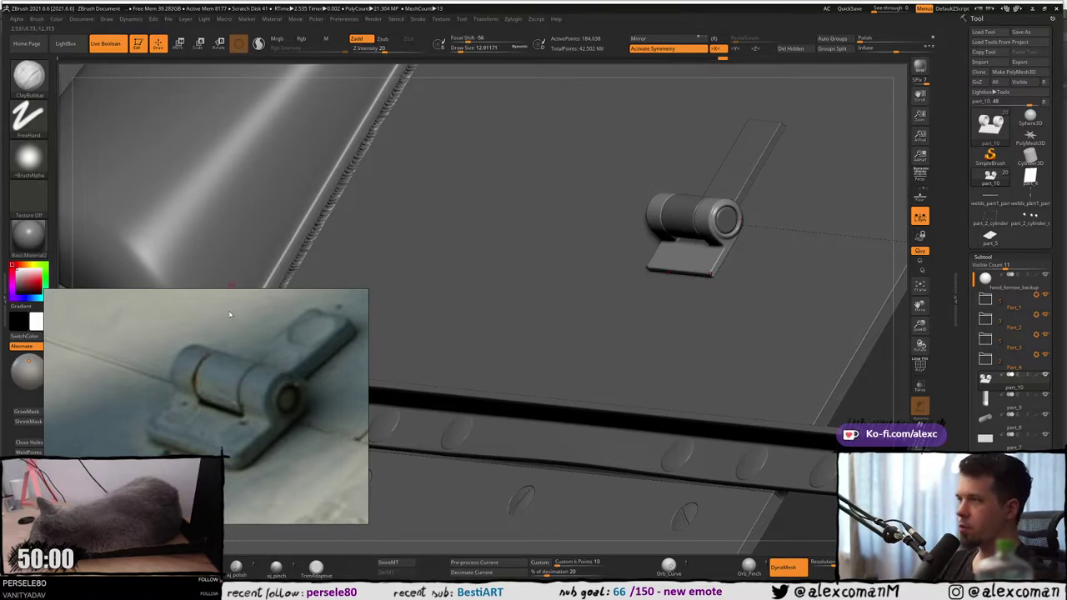
scroll(196, 390, "down", 10)
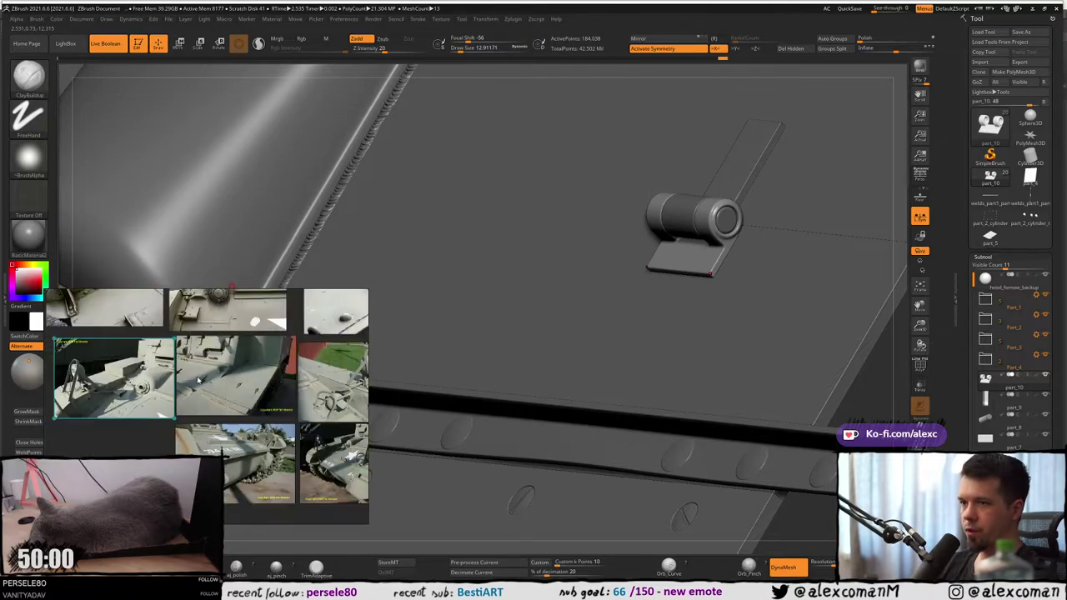
middle_click_drag(162, 388, 190, 379)
scroll(237, 372, "up", 5)
scroll(250, 367, "down", 8)
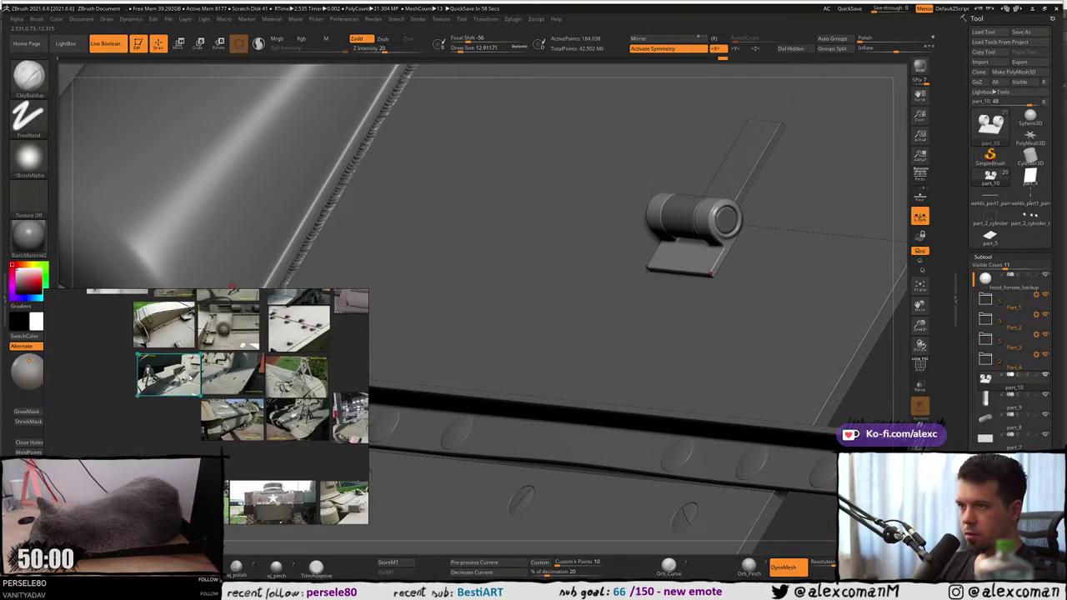
scroll(254, 313, "up", 4)
scroll(244, 321, "down", 4)
middle_click_drag(127, 369, 257, 396)
scroll(272, 381, "down", 3)
scroll(256, 392, "up", 4)
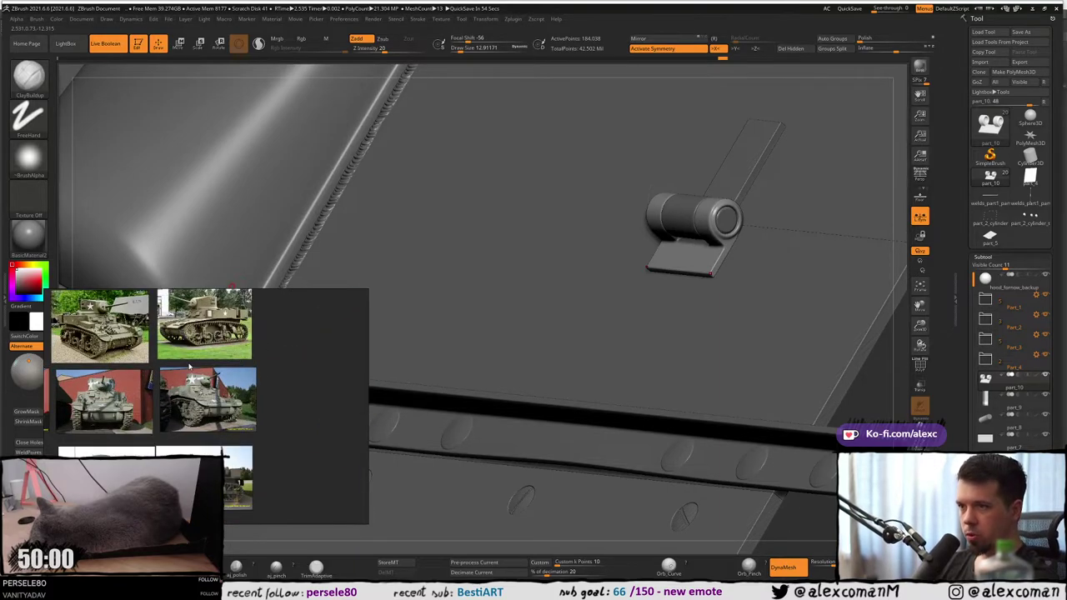
scroll(191, 370, "down", 4)
scroll(193, 373, "up", 5)
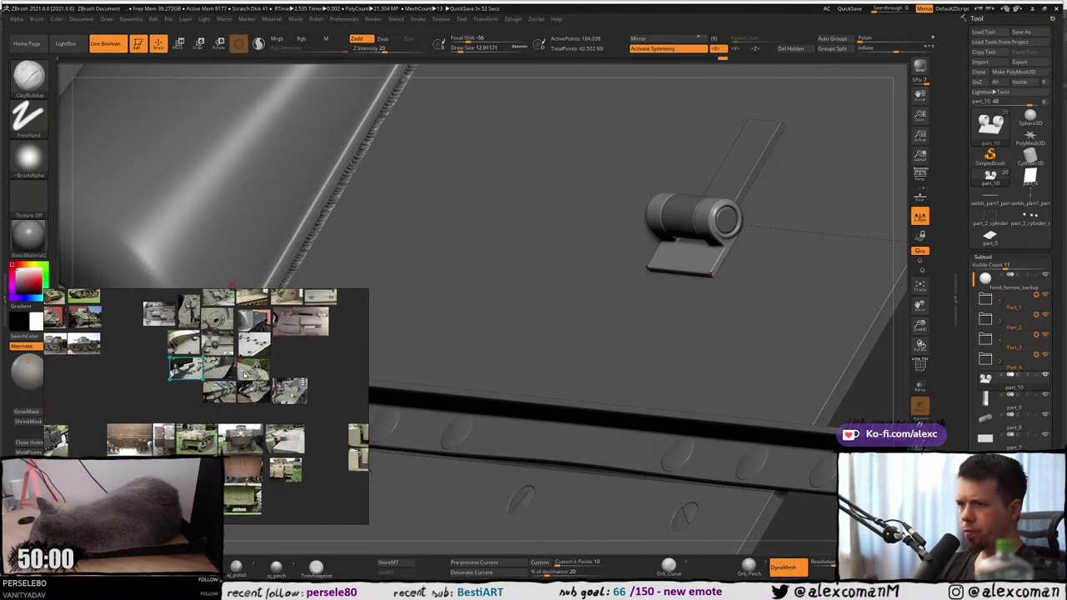
scroll(200, 371, "up", 4)
scroll(175, 377, "down", 3)
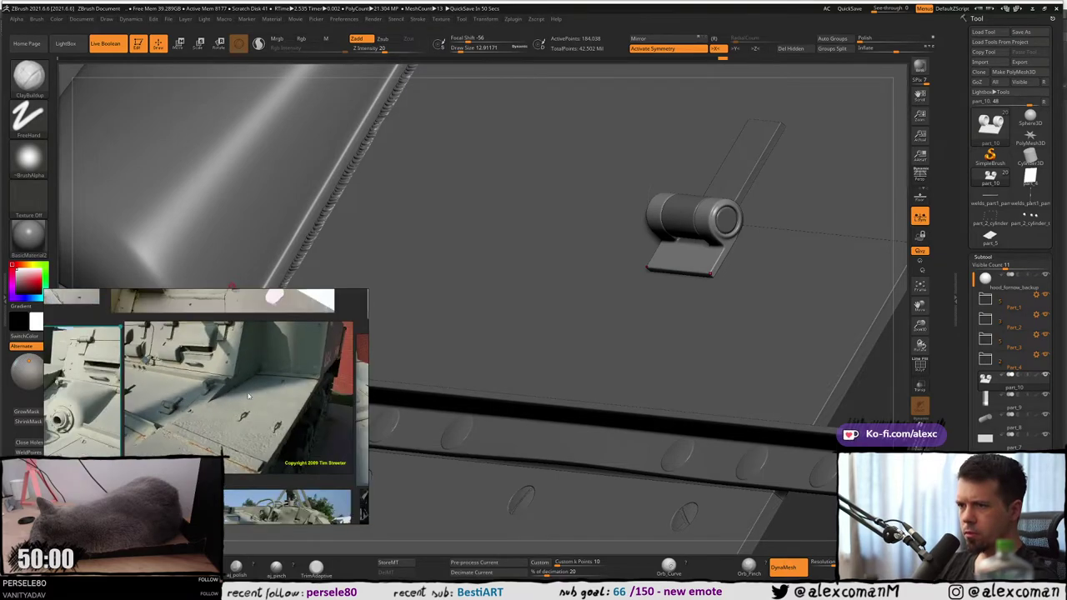
Examine the hull reference photos up close, ending on the hinge detail beside the thin wire.
middle_click_drag(65, 384, 231, 487)
scroll(219, 383, "up", 4)
scroll(230, 488, "down", 3)
scroll(191, 348, "up", 2)
scroll(192, 349, "down", 3)
scroll(192, 348, "up", 5)
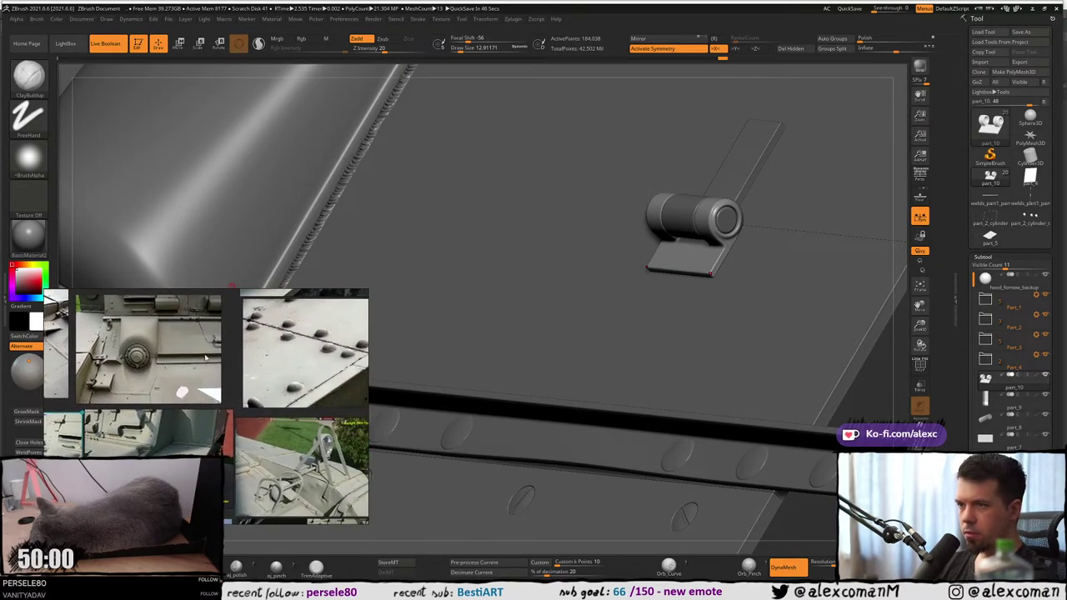
scroll(174, 318, "up", 2)
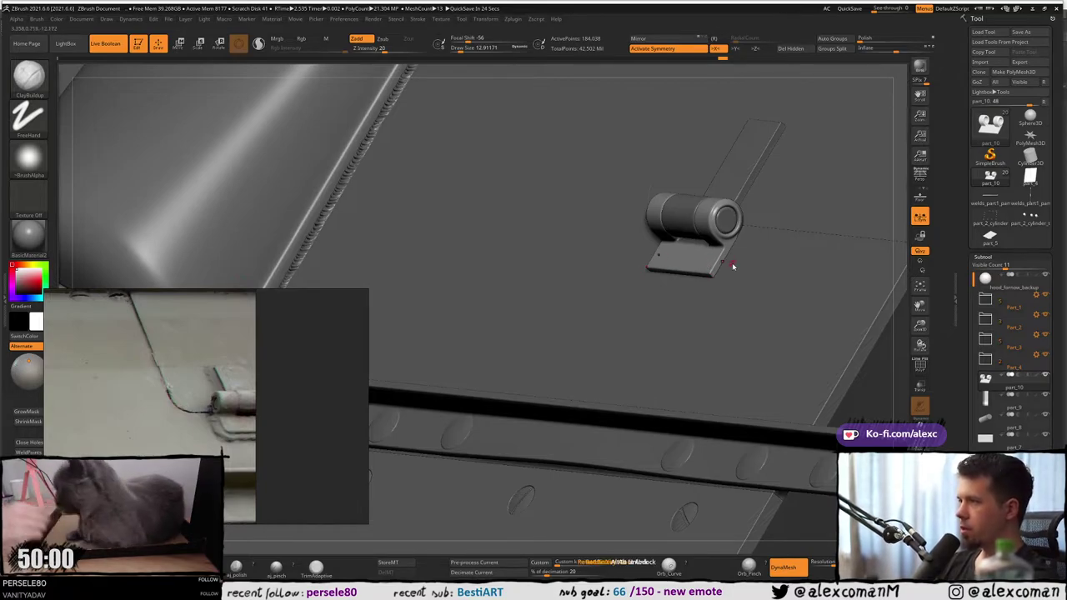
Isolate the two-knuckle leaf and soften its sharp free corner with the custom polish brush at a draw size of about 18.
key("alt+s")
mouse_move(715, 272)
right_mouse_down("ctrl")
mouse_move(713, 321)
mouse_move(723, 287)
mouse_move(714, 269)
right_mouse_up("ctrl")
key("s")
left_click_drag(709, 267, 711, 266)
right_click_drag(709, 265, 694, 269)
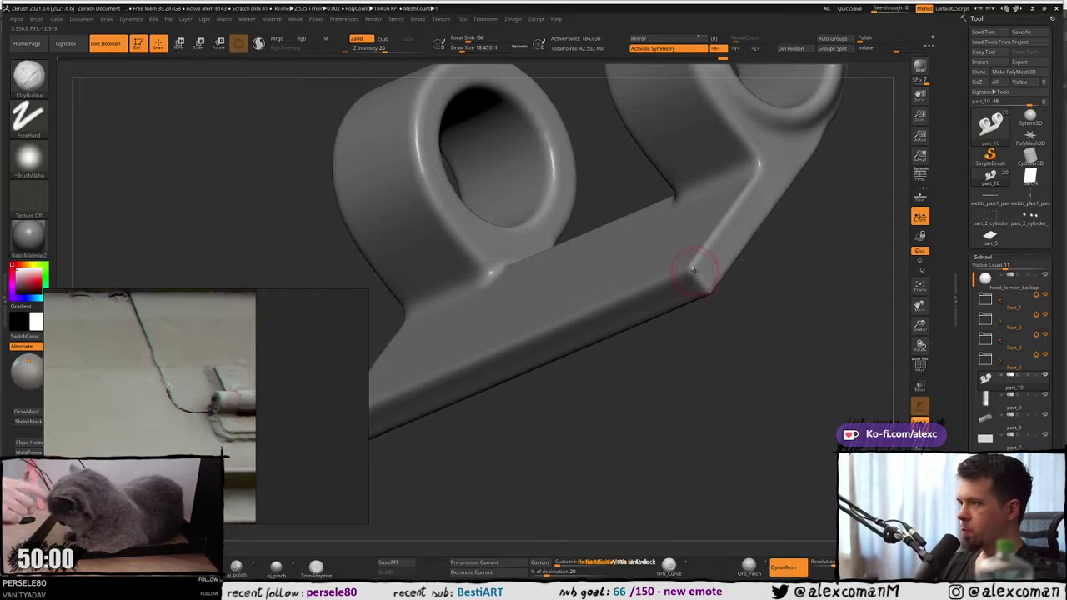
left_click(235, 566)
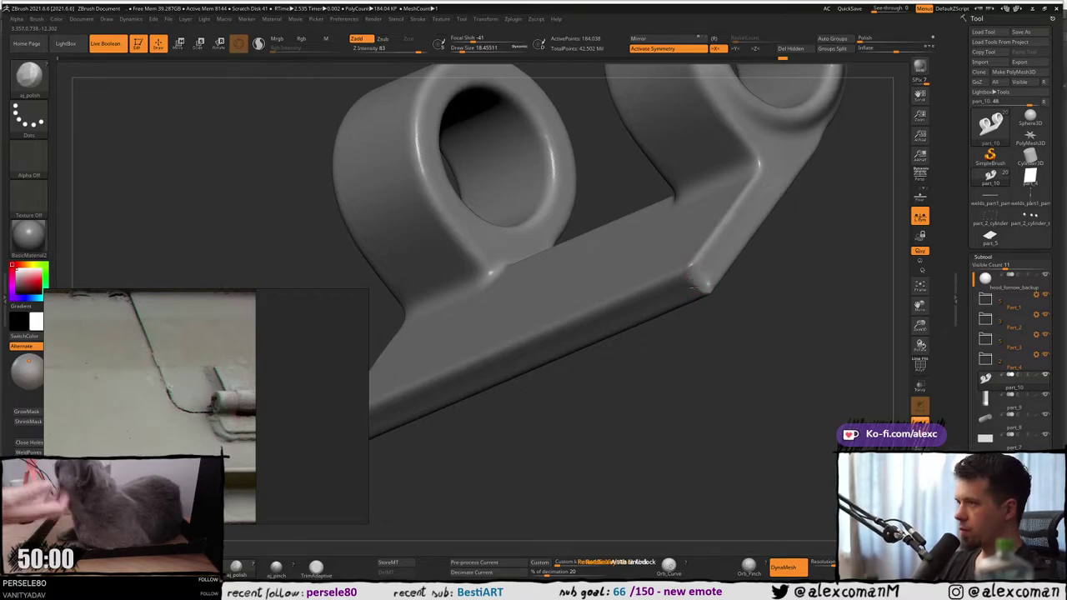
mouse_move(700, 290)
right_mouse_down()
mouse_move(703, 247)
mouse_move(707, 281)
mouse_move(743, 311)
mouse_move(742, 338)
right_mouse_up()
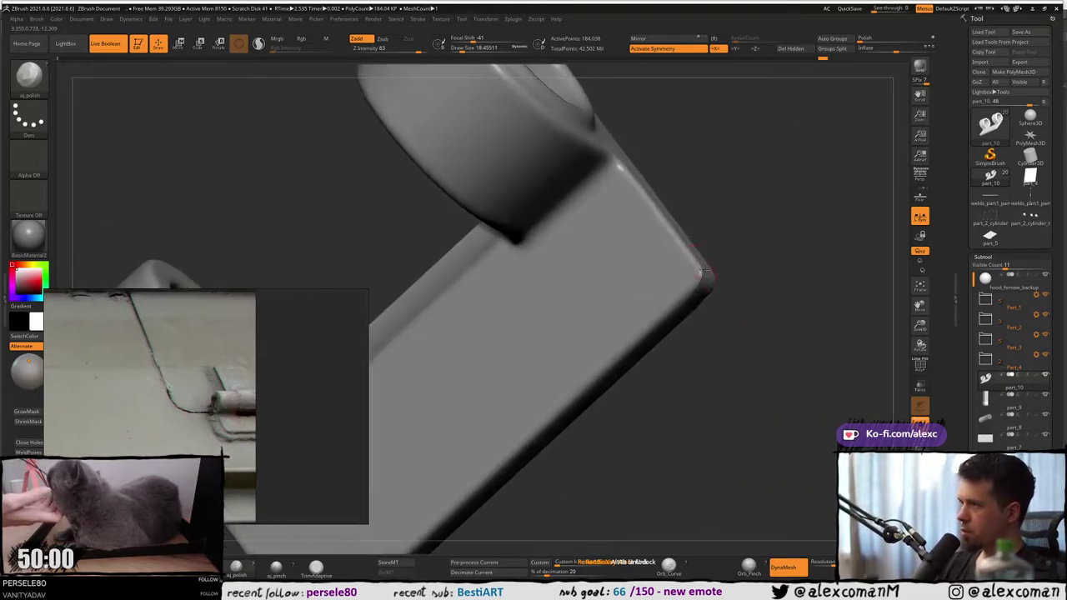
mouse_move(703, 271)
right_mouse_down()
mouse_move(681, 257)
mouse_move(696, 256)
mouse_move(708, 233)
mouse_move(692, 284)
right_mouse_up()
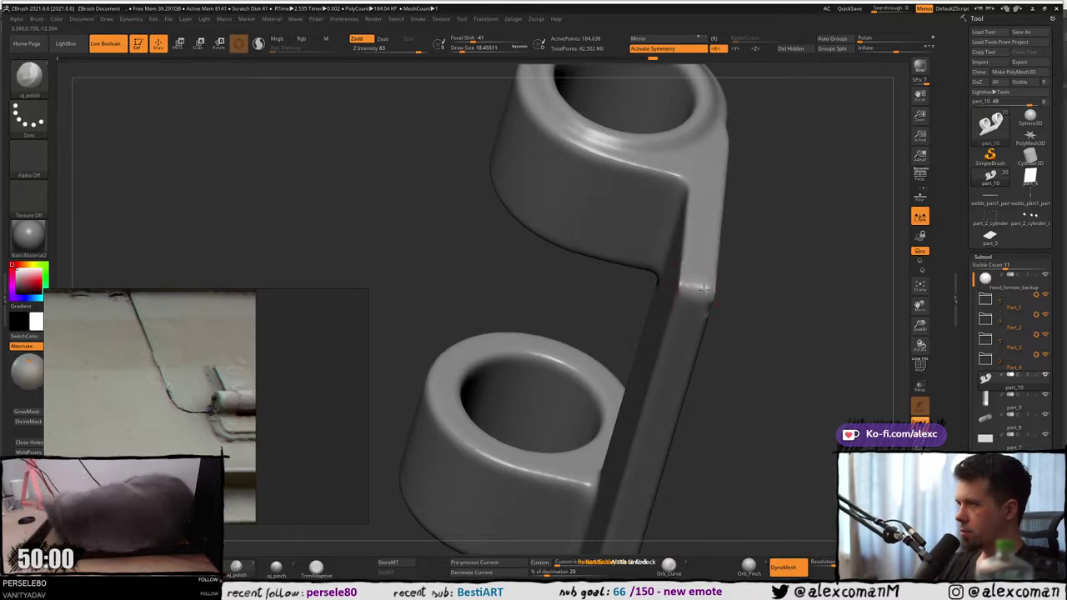
mouse_move(716, 292)
left_mouse_down()
mouse_move(738, 305)
mouse_move(731, 282)
mouse_move(716, 299)
mouse_move(639, 303)
mouse_move(683, 288)
left_mouse_up()
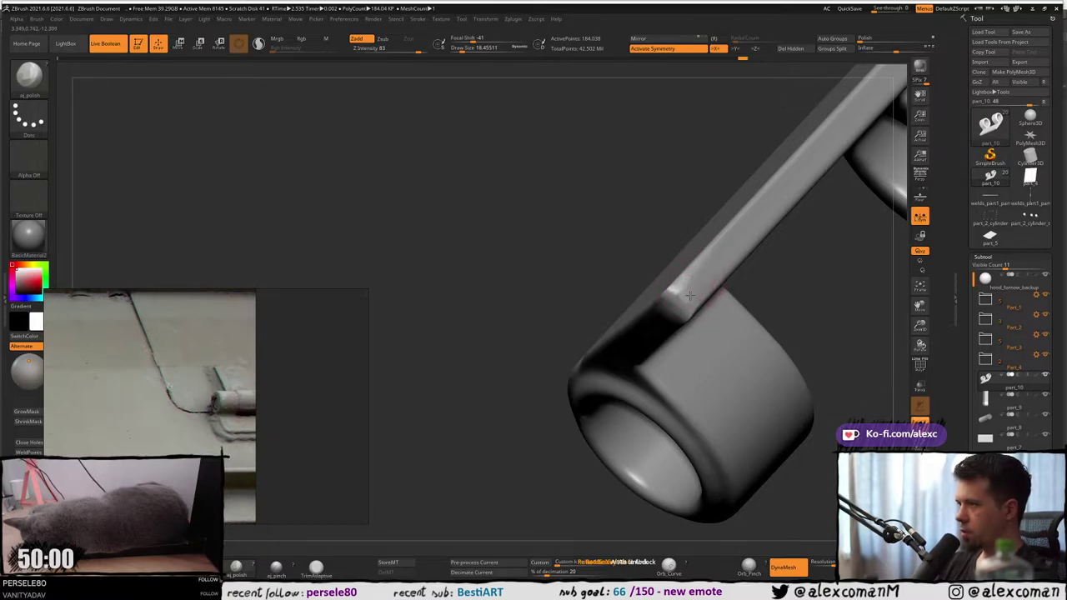
Polish the leaf's free corner further from its back face and along the adjoining edges.
left_click_drag(715, 270, 670, 185)
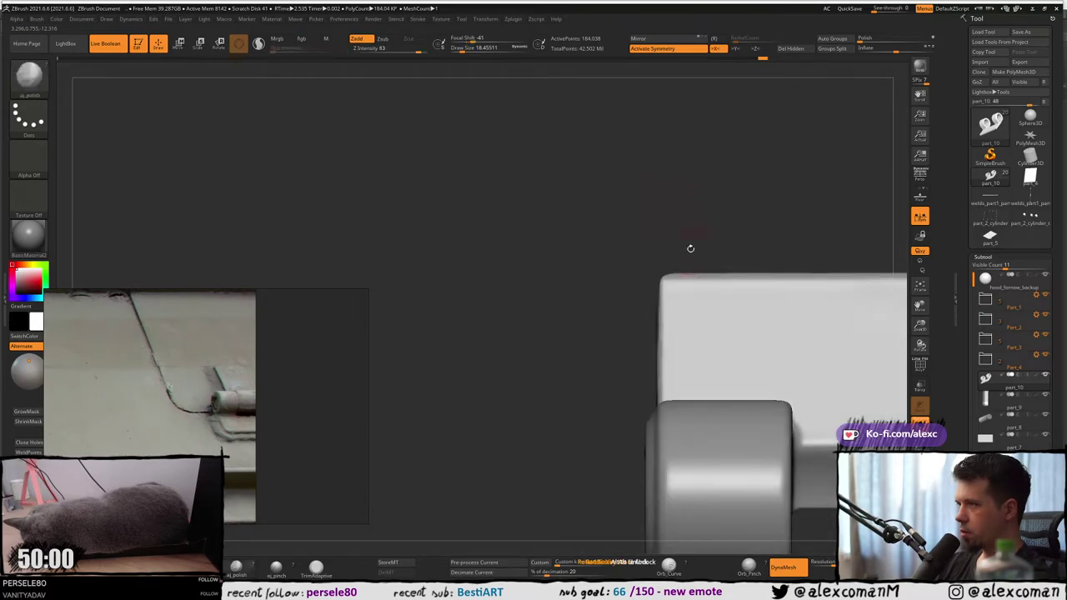
left_click_drag(691, 248, 653, 276)
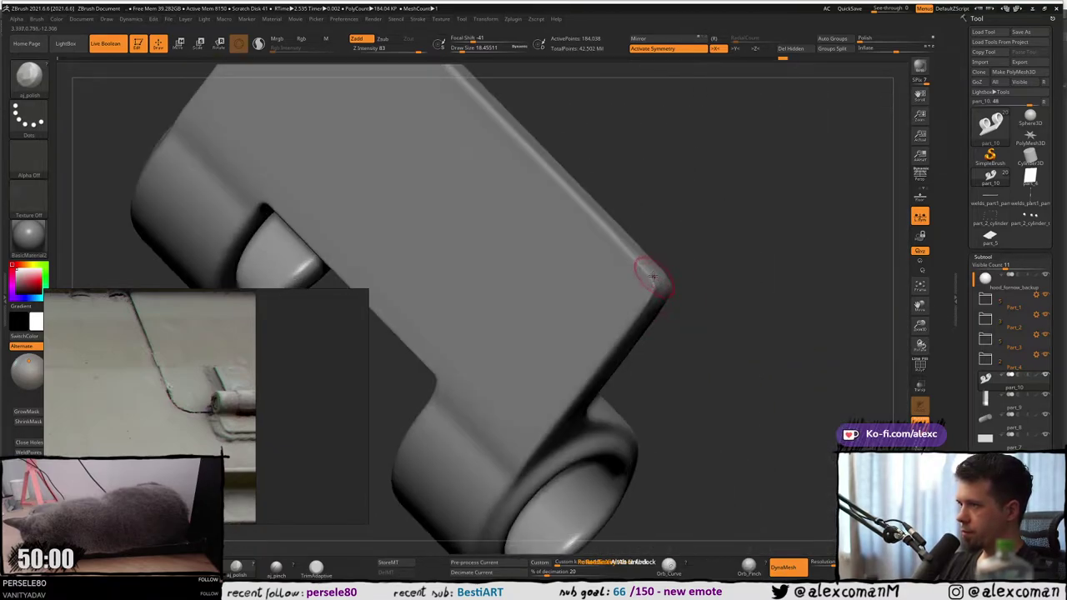
mouse_move(647, 278)
right_mouse_down()
mouse_move(614, 288)
mouse_move(551, 218)
right_mouse_up()
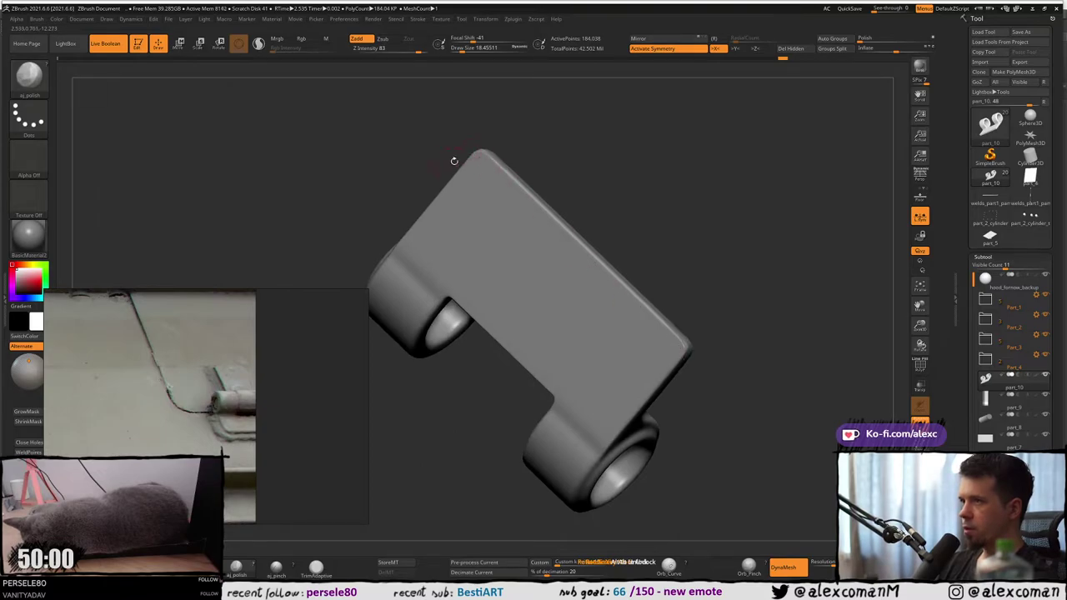
left_click_drag(454, 161, 589, 277)
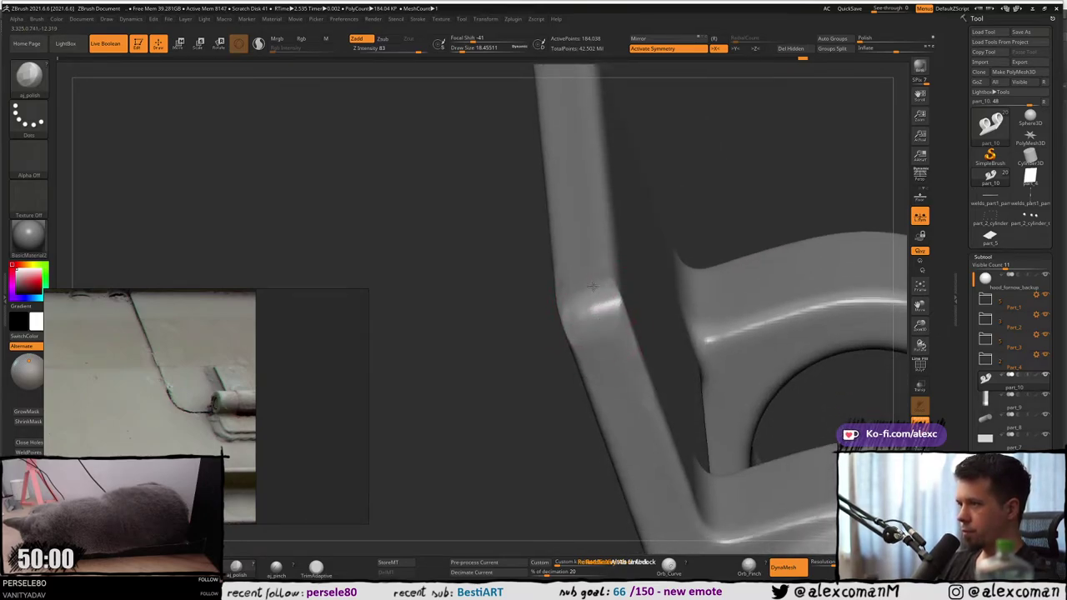
Round off the corner across the leaf's thickness with polish strokes and smooth the uneven edge next to it.
mouse_move(577, 339)
left_mouse_down()
mouse_move(553, 334)
mouse_move(529, 365)
mouse_move(579, 349)
left_mouse_up()
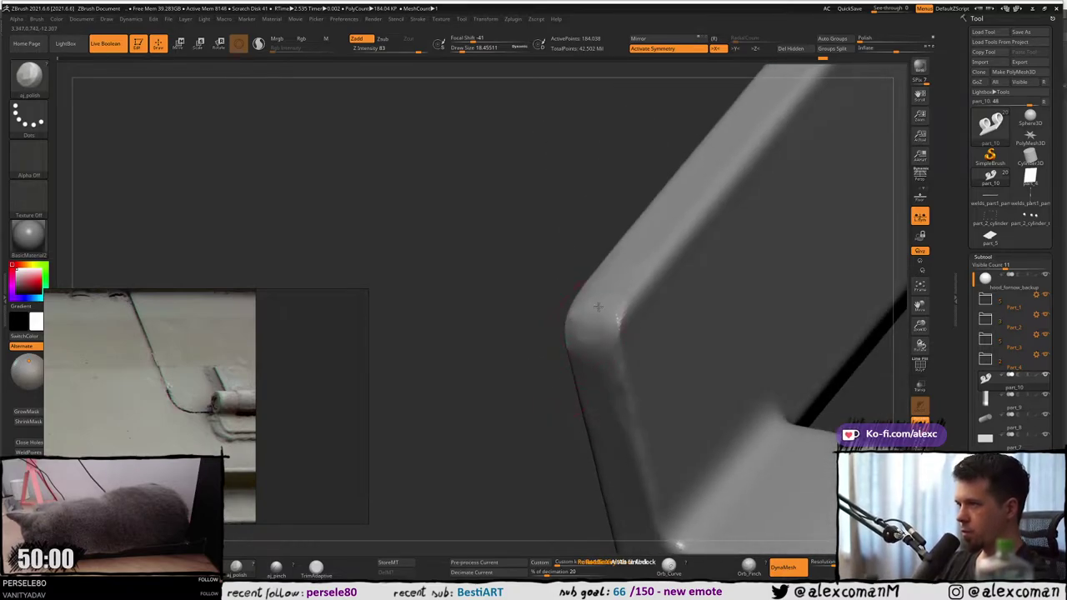
mouse_move(602, 278)
left_mouse_down()
mouse_move(577, 315)
mouse_move(605, 290)
left_mouse_up()
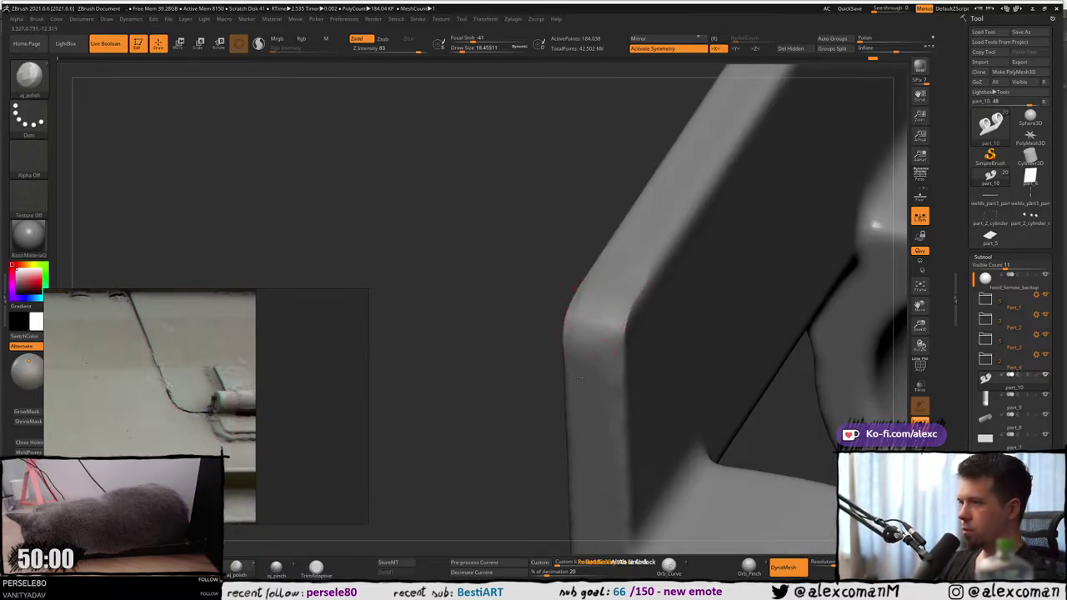
left_click_drag(574, 363, 584, 331)
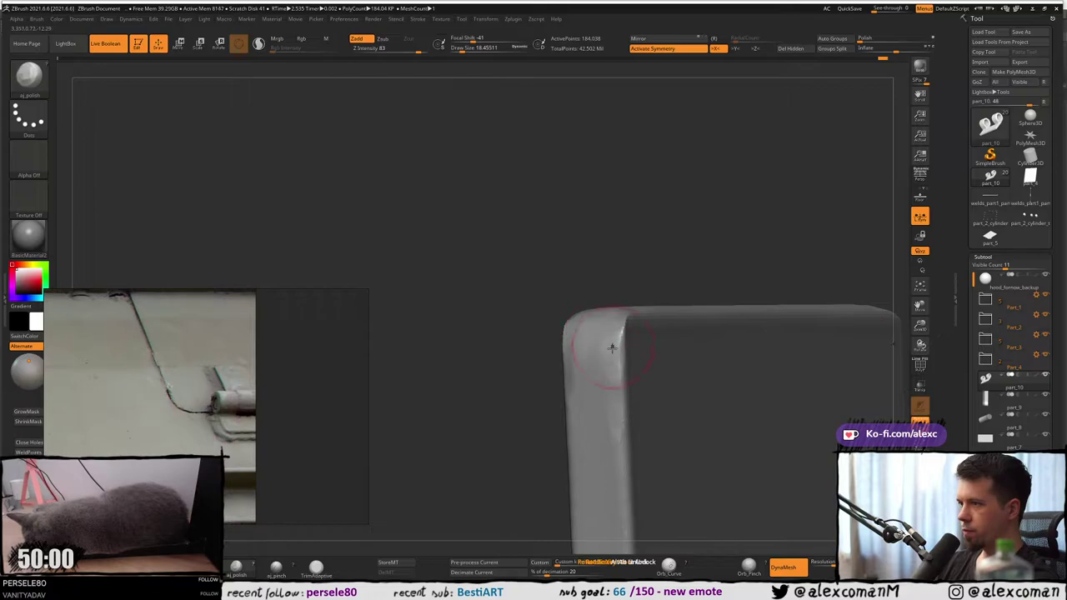
left_click_drag(606, 393, 584, 349)
key("shift")
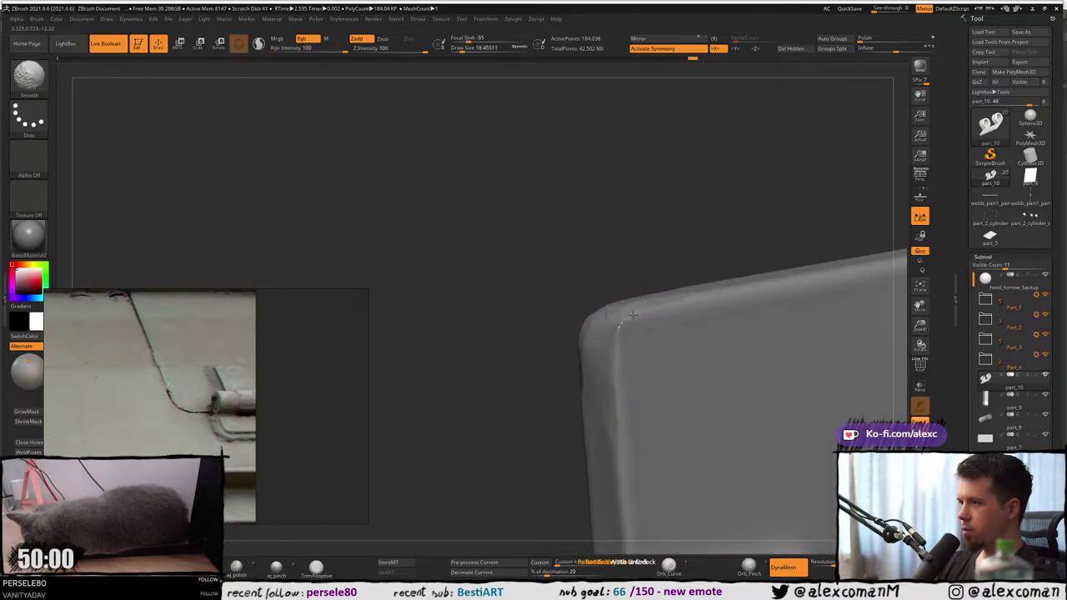
mouse_move(591, 381)
left_mouse_down()
mouse_move(594, 342)
mouse_move(555, 367)
mouse_move(569, 400)
mouse_move(634, 311)
mouse_move(578, 407)
left_mouse_up()
With the Move brush at a draw size of about 37, pull the leaf's corner into an even curve in the straight-on view.
right_click_drag(579, 408, 658, 360, "alt")
mouse_move(659, 360)
right_mouse_down("alt")
mouse_move(632, 253)
mouse_move(634, 317)
mouse_move(633, 284)
right_mouse_up("alt")
key("b")
key("m")
key("v")
key("s")
left_click_drag(630, 317, 633, 317)
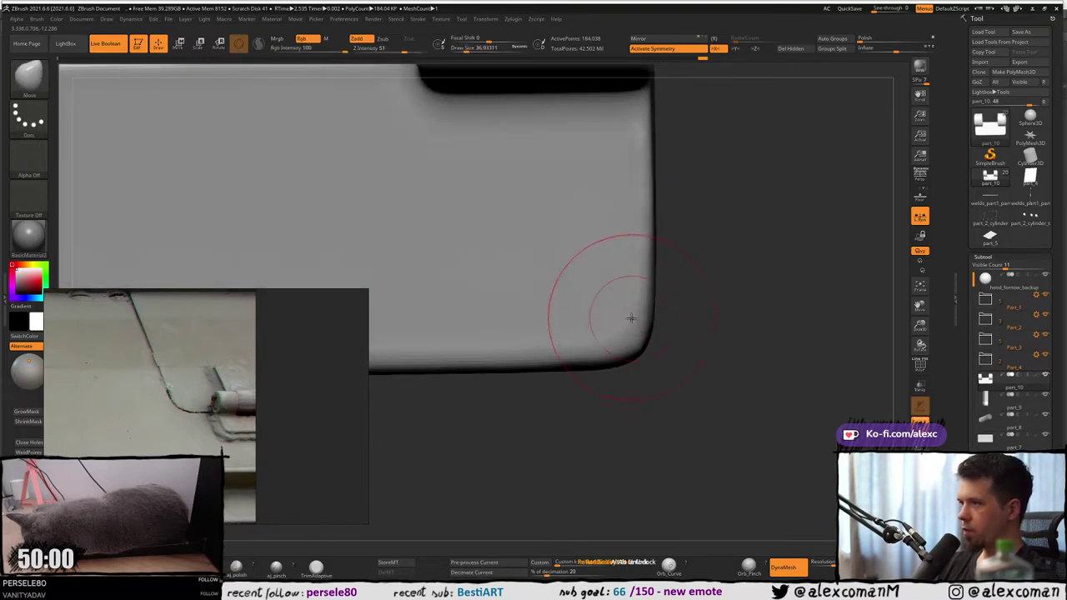
right_click_drag(631, 317, 625, 318, "shift")
left_click_drag(624, 328, 631, 332)
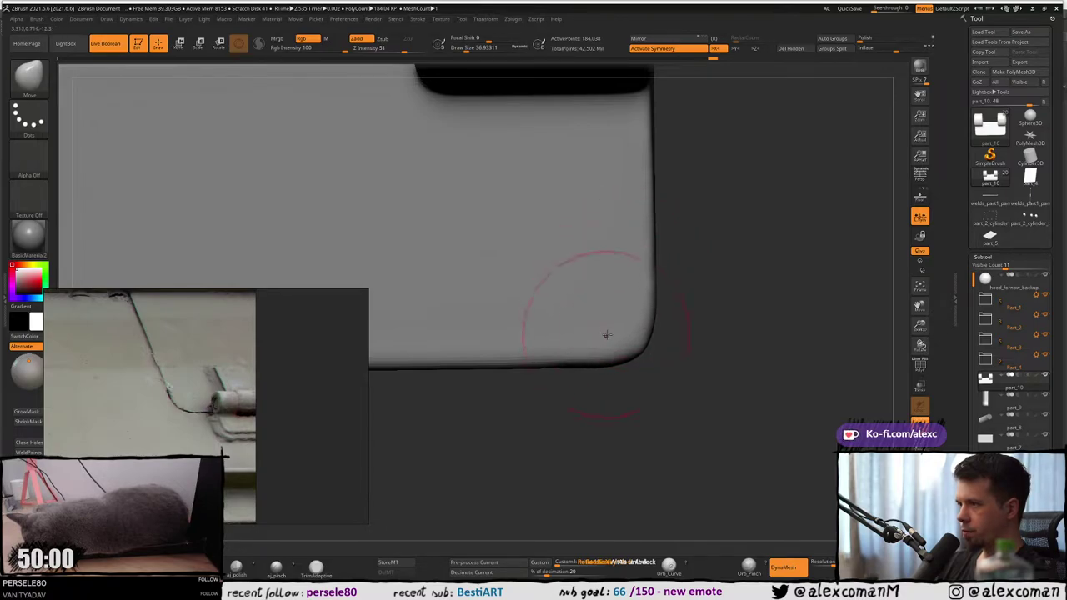
Flatten the edges around the reshaped corner with the hPolish brush, reduce the draw size to about 18 and smooth the corner.
mouse_move(607, 335)
right_mouse_down()
mouse_move(562, 300)
mouse_move(575, 317)
mouse_move(608, 320)
mouse_move(600, 329)
right_mouse_up()
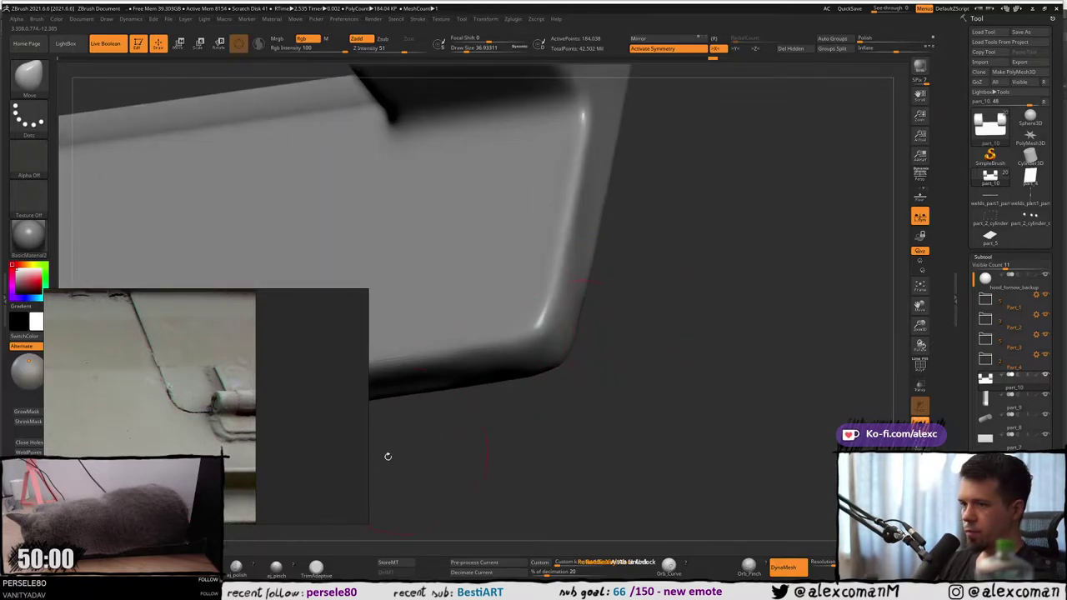
right_click_drag(387, 456, 548, 350)
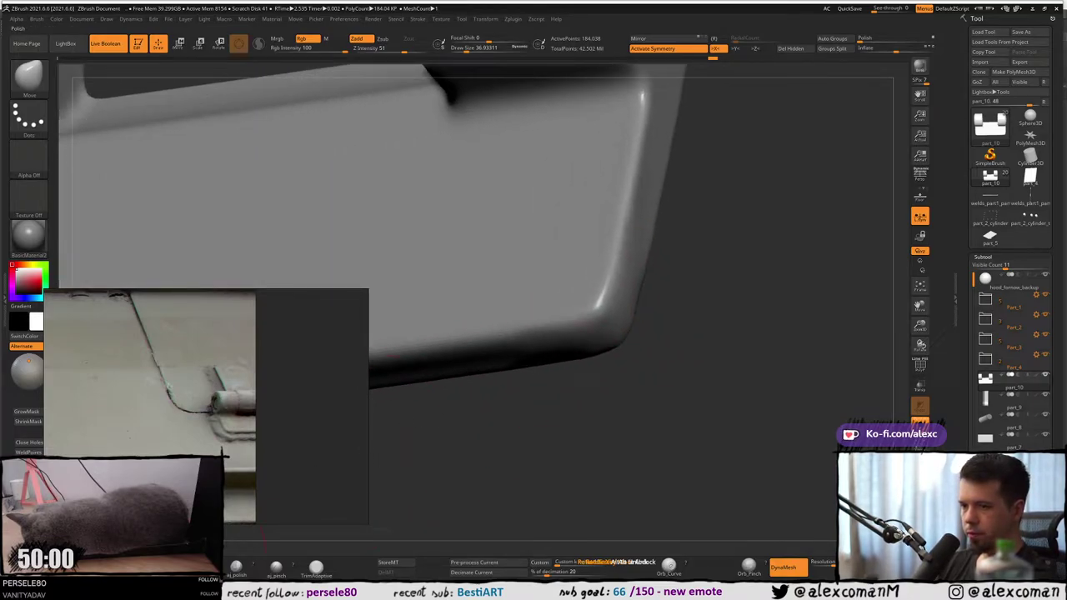
left_click(237, 567)
right_click_drag(400, 446, 613, 270)
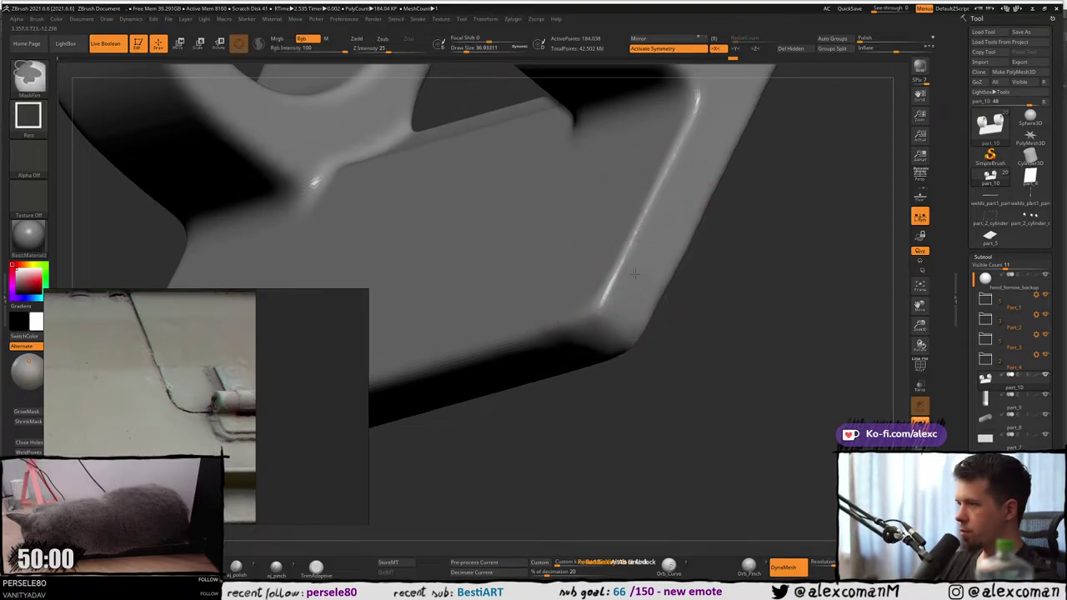
mouse_move(648, 251)
right_mouse_down()
mouse_move(672, 209)
mouse_move(699, 200)
mouse_move(640, 271)
right_mouse_up()
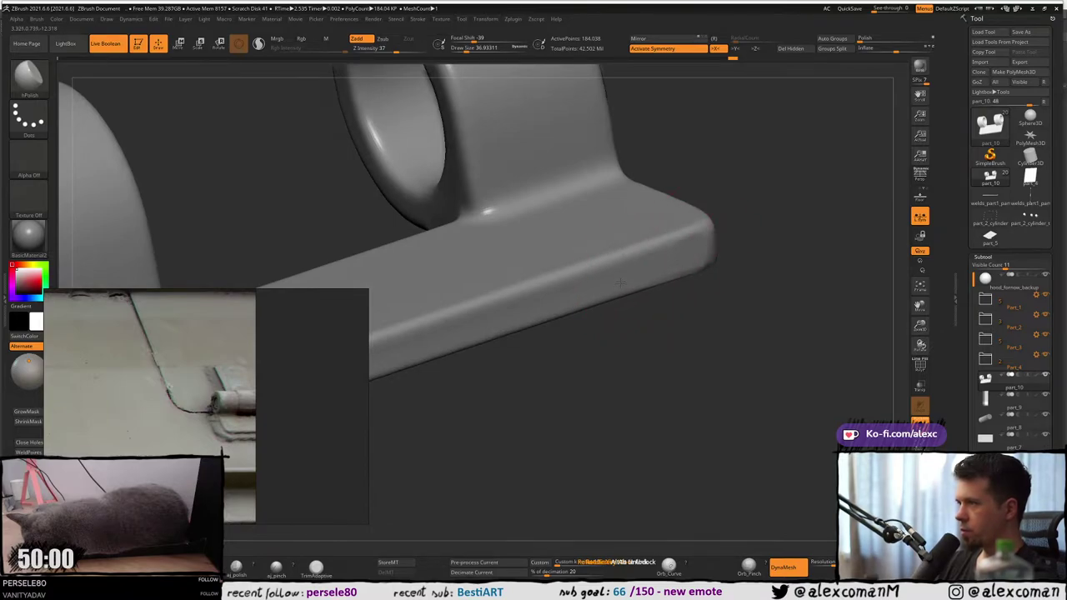
right_click_drag(649, 257, 719, 249)
key("s")
left_click_drag(719, 249, 714, 248)
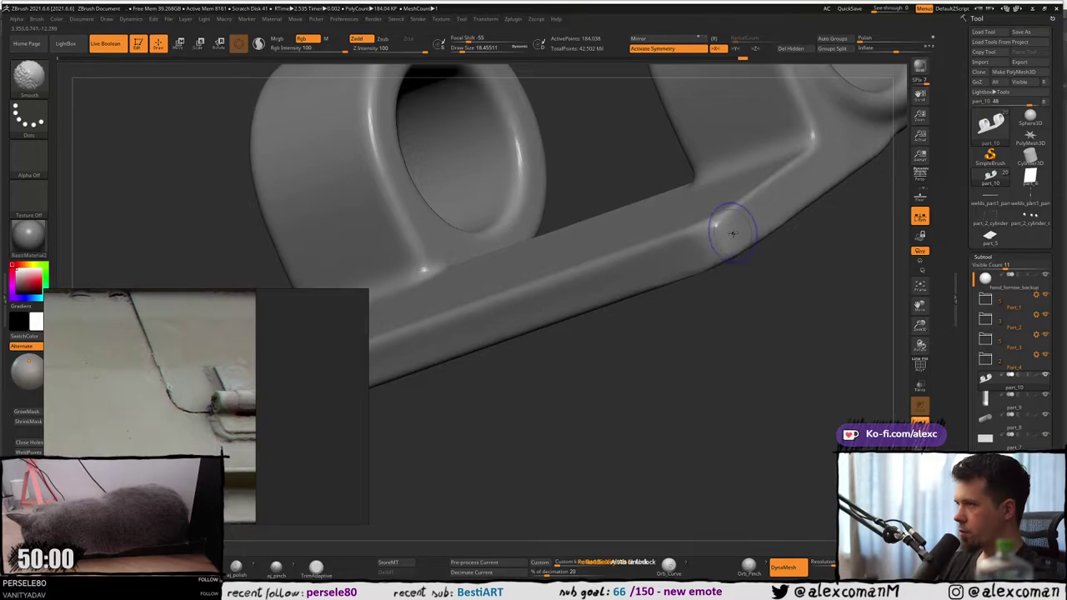
Return to the custom polish brush and even out the rounded corner and its bevelled edges from several angles.
mouse_move(707, 247)
right_mouse_down()
mouse_move(726, 226)
mouse_move(741, 267)
mouse_move(733, 272)
mouse_move(709, 190)
mouse_move(492, 390)
right_mouse_up()
left_click(238, 567)
right_click_drag(620, 305, 670, 249)
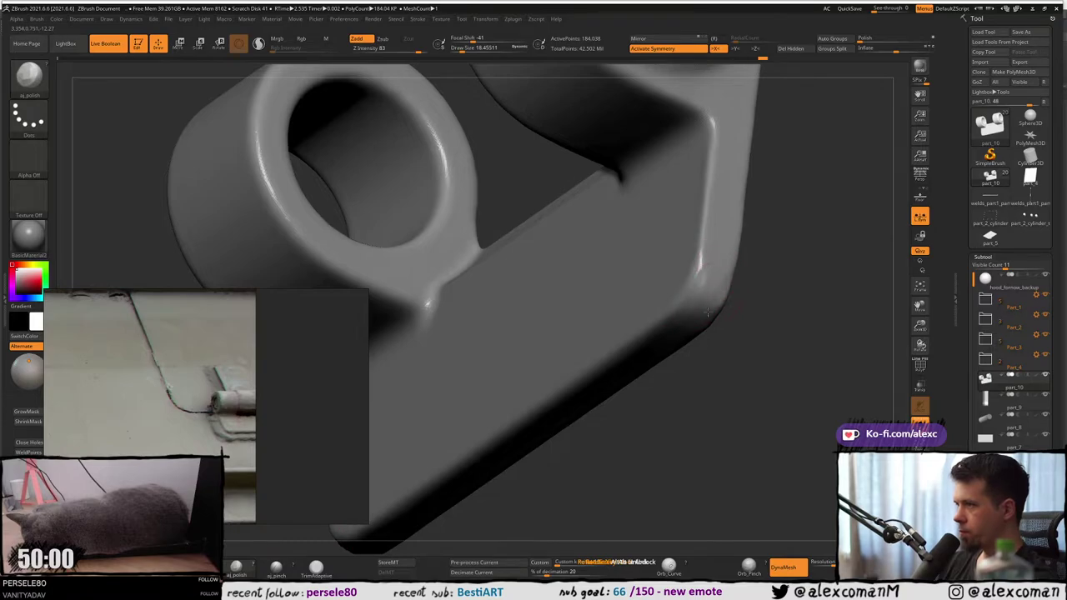
right_click_drag(707, 312, 711, 273)
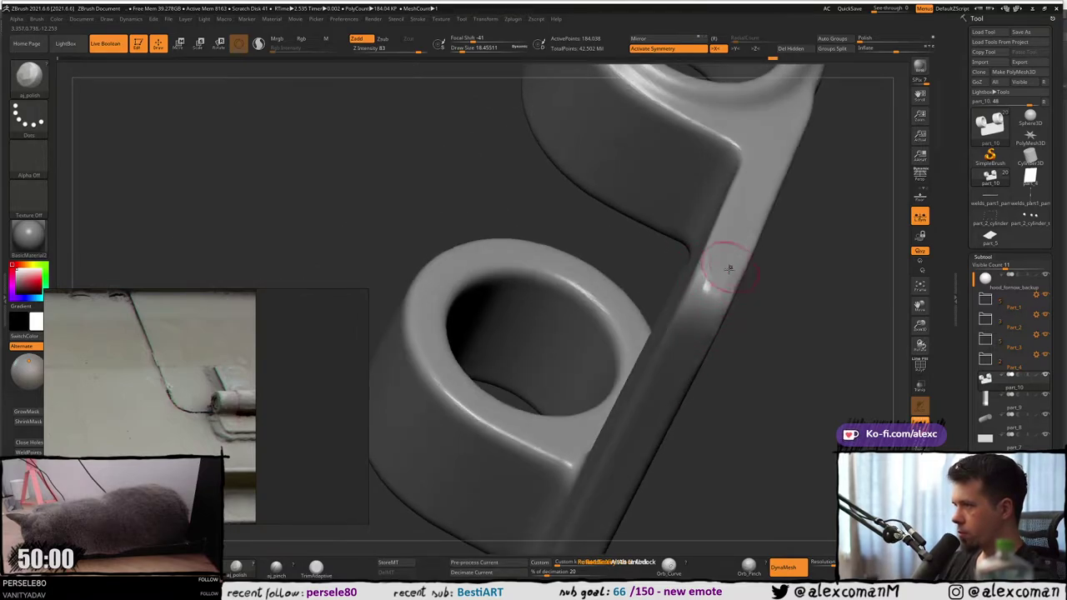
right_click_drag(711, 286, 706, 260)
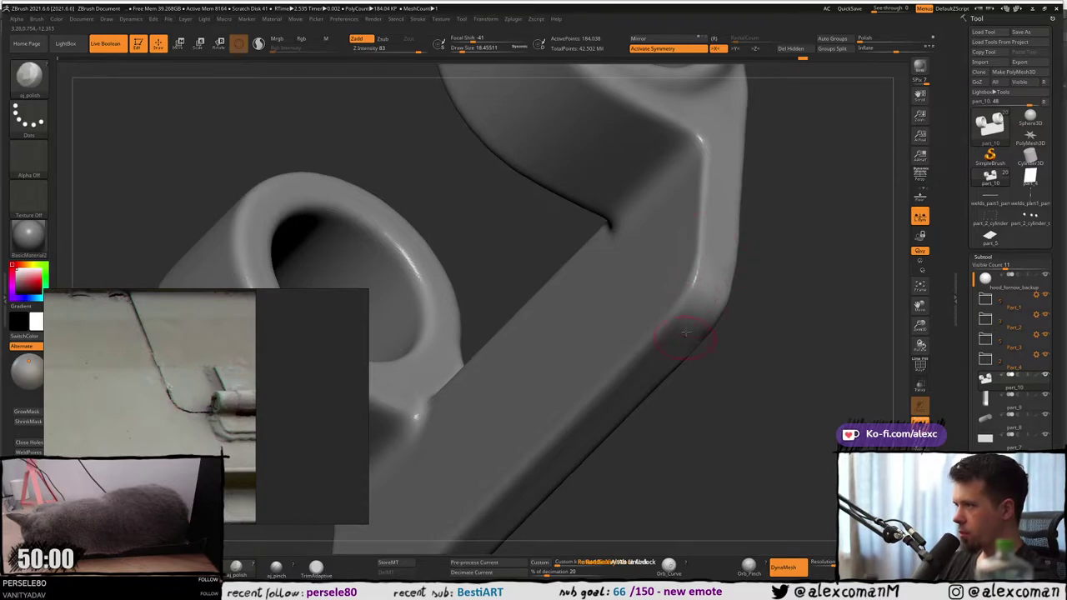
right_click_drag(685, 334, 724, 266)
mouse_move(690, 340)
right_mouse_down()
mouse_move(733, 300)
mouse_move(722, 233)
mouse_move(731, 264)
mouse_move(720, 257)
right_mouse_up()
Adjust the corner's rounded outline in a straight-on view using the Move brush at a draw size of about 33.
key("b")
key("m")
key("v")
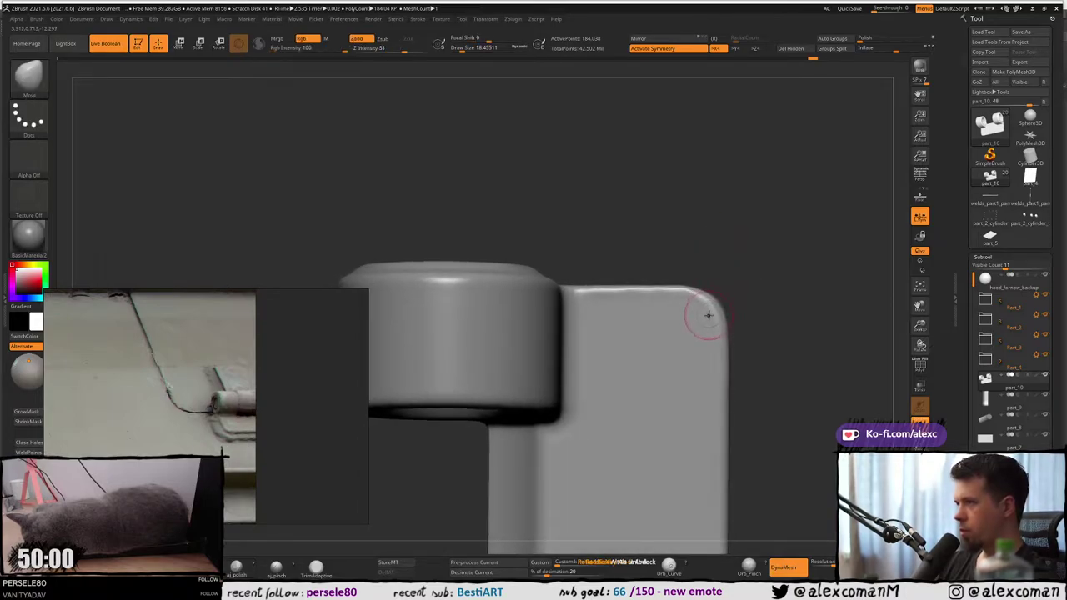
key("s")
left_click_drag(707, 315, 712, 315)
right_click_drag(712, 309, 710, 308, "shift")
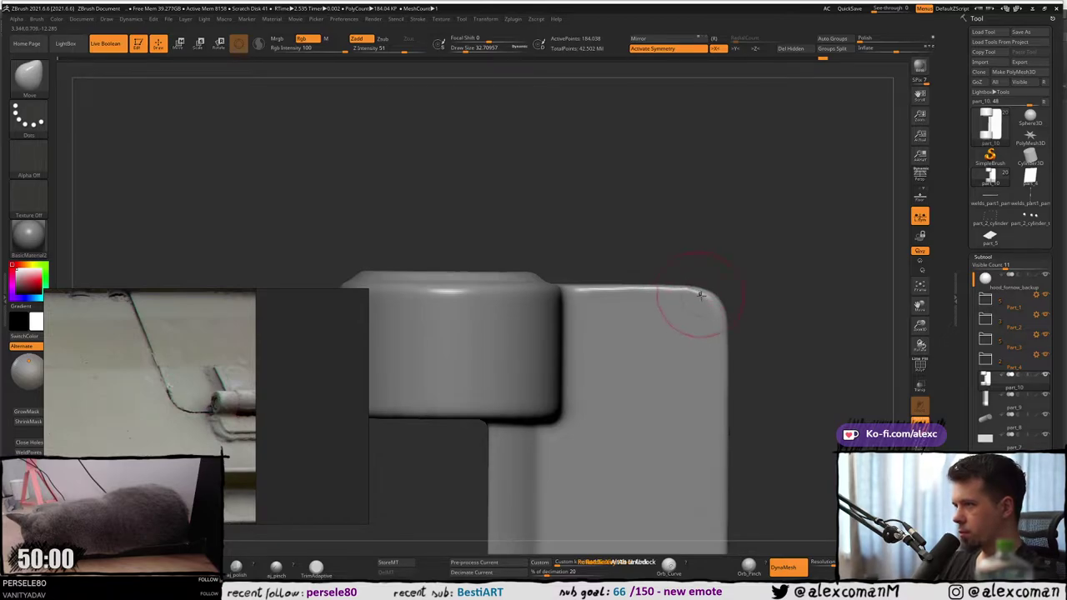
Set the Move brush's draw size to about 23 and check the rounded upper corner of the lower hinge leaf.
key("s")
left_click_drag(707, 302, 701, 293)
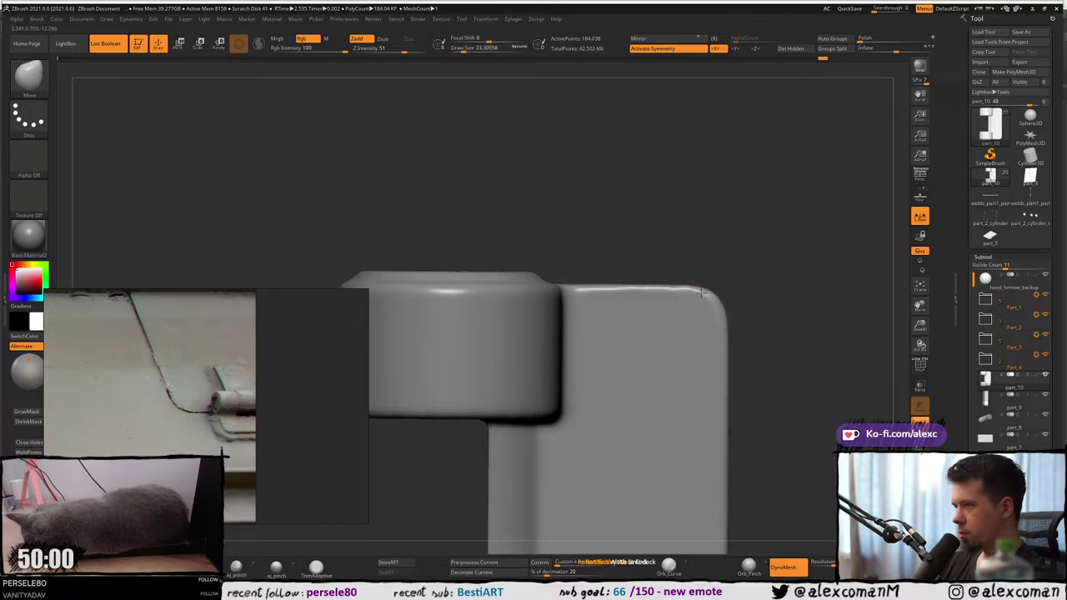
mouse_move(716, 315)
right_mouse_down("alt")
mouse_move(704, 268)
mouse_move(638, 291)
mouse_move(655, 288)
mouse_move(653, 257)
right_mouse_up("alt")
key("shift")
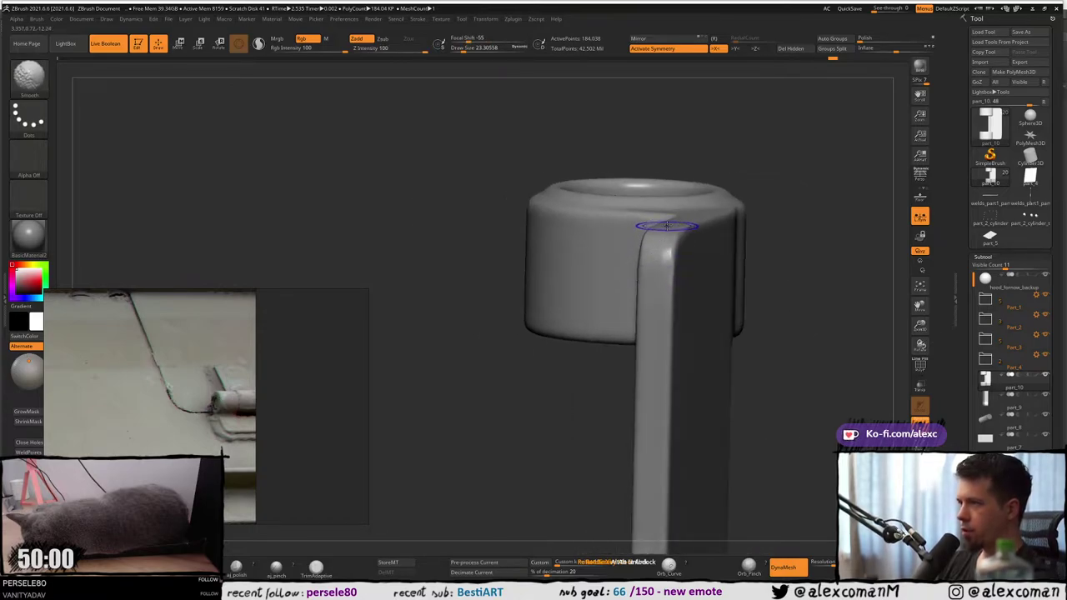
right_click_drag(667, 208, 636, 233)
right_click_drag(339, 504, 384, 411)
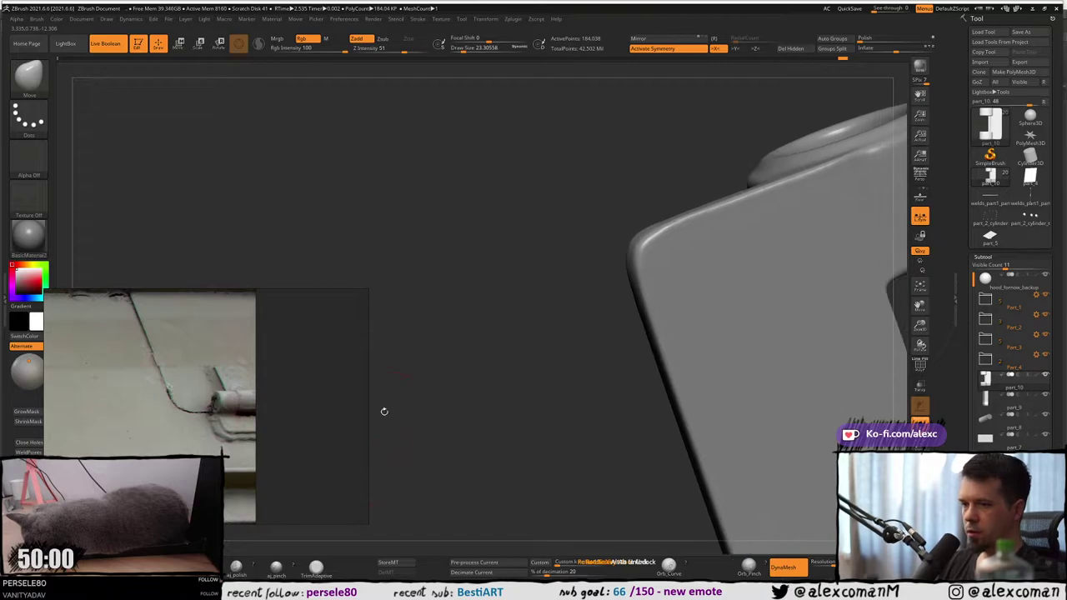
Switch to the hPolish brush with a draw size of about 51 for flattening the hinge leaf's rounded corner.
key("b")
key("h")
key("p")
right_click_drag(584, 305, 619, 290)
key("s")
left_click_drag(664, 261, 670, 264)
right_click_drag(670, 264, 664, 250)
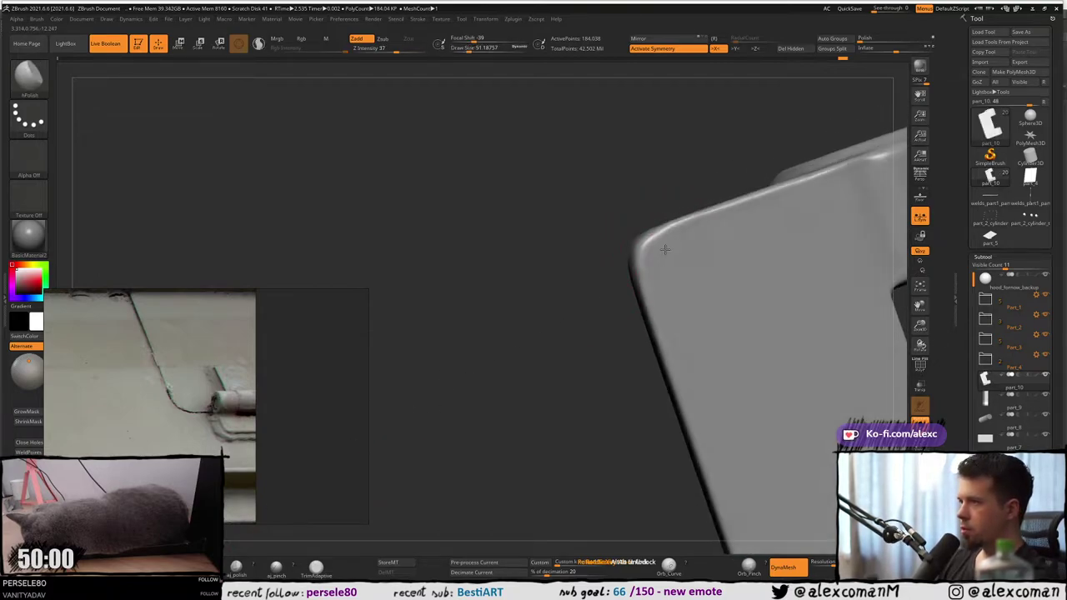
Reduce the hPolish brush's draw size to about 46 and polish the leaf's corner and narrow edge.
key("s")
left_click(670, 263)
left_click_drag(670, 263, 657, 248)
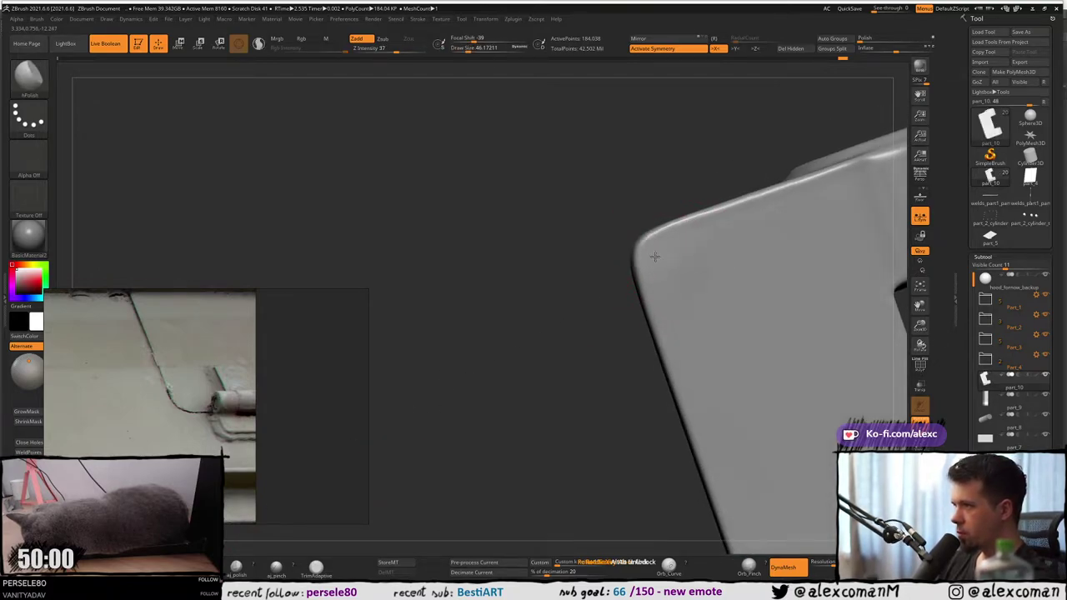
right_click_drag(659, 249, 750, 256)
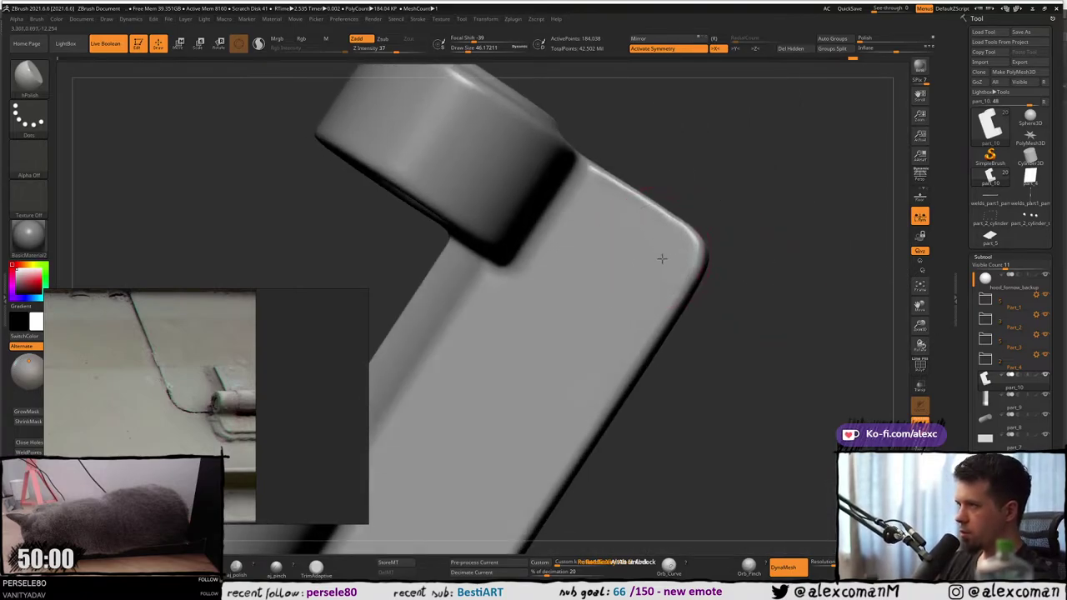
mouse_move(650, 260)
right_mouse_down()
mouse_move(647, 236)
mouse_move(675, 267)
right_mouse_up()
key("s")
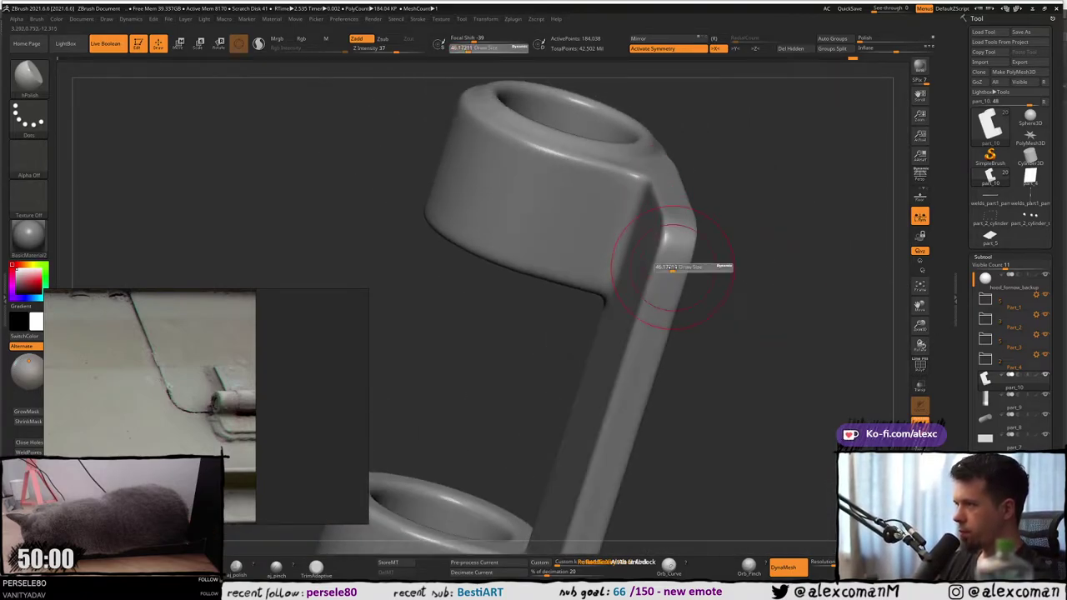
left_click_drag(675, 268, 669, 267)
Mask the outer side of the isolated hinge leaf's strap with a lasso selection and invert the mask.
mouse_move(658, 339)
right_mouse_down("shift")
mouse_move(700, 329)
mouse_move(683, 221)
mouse_move(707, 300)
mouse_move(705, 341)
mouse_move(691, 221)
mouse_move(693, 272)
mouse_move(684, 263)
mouse_move(703, 195)
mouse_move(673, 293)
mouse_move(663, 231)
mouse_move(665, 244)
right_mouse_up("shift")
key("alt+s")
key("alt+s")
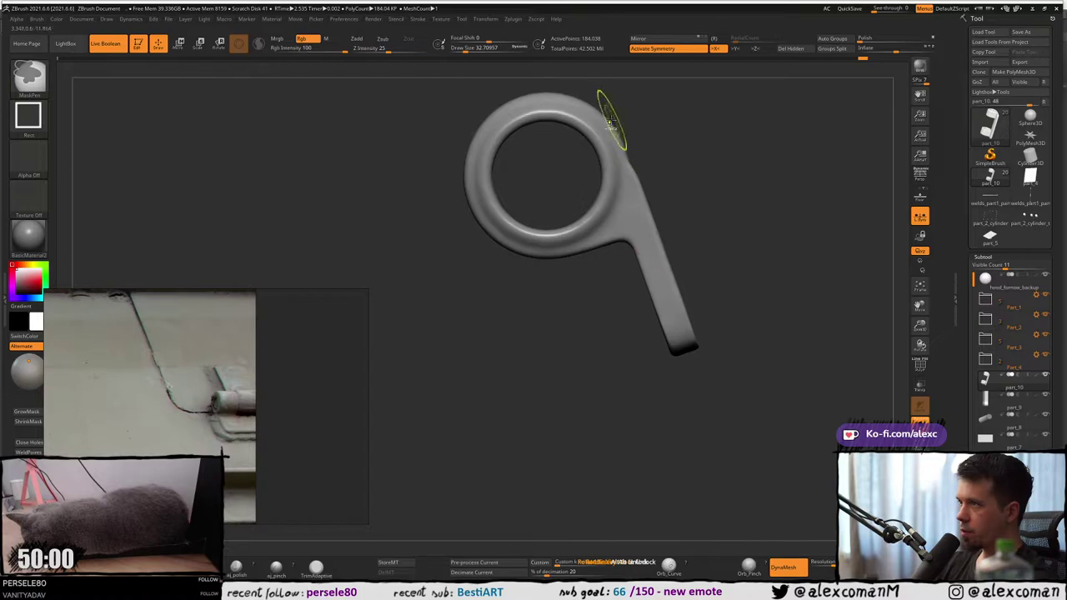
right_click_drag(612, 121, 621, 152, "alt")
left_click(41, 125, "ctrl")
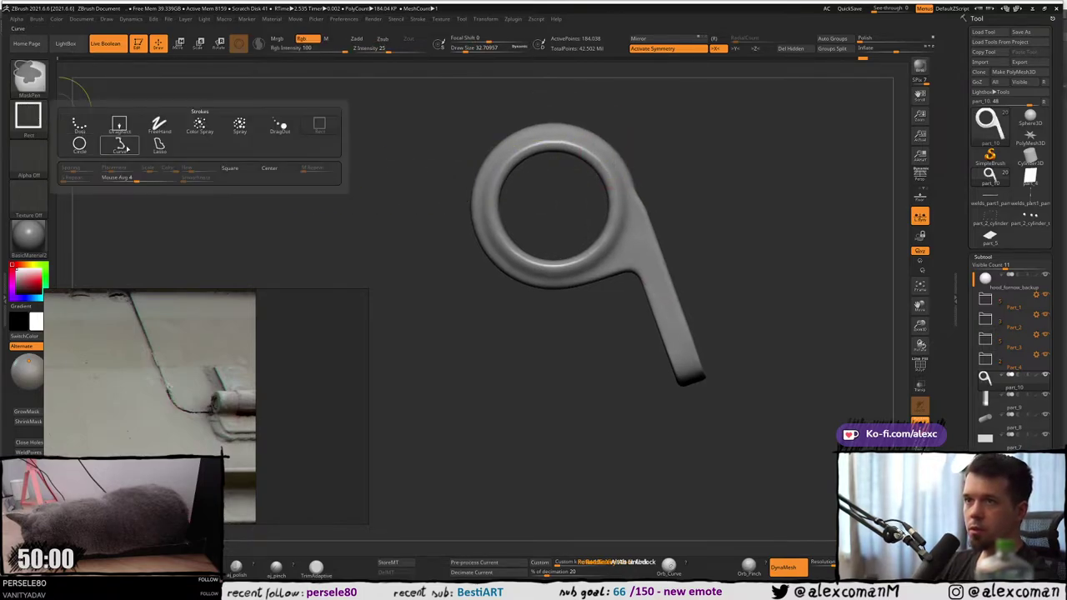
left_click(159, 149, "ctrl")
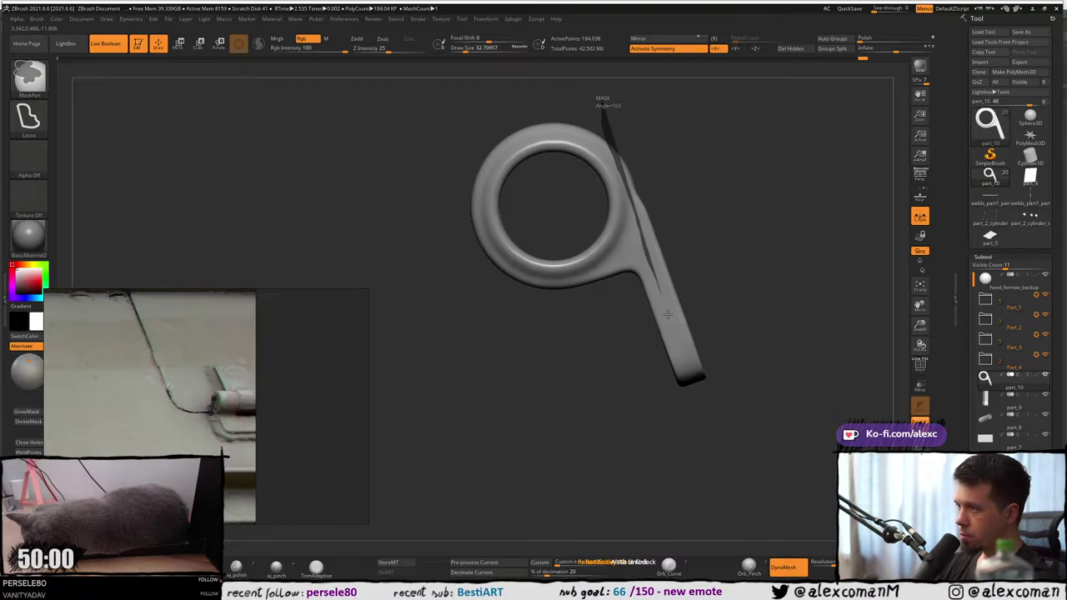
mouse_move(667, 314)
left_mouse_down("ctrl")
mouse_move(705, 400)
mouse_move(737, 125)
left_mouse_up("ctrl")
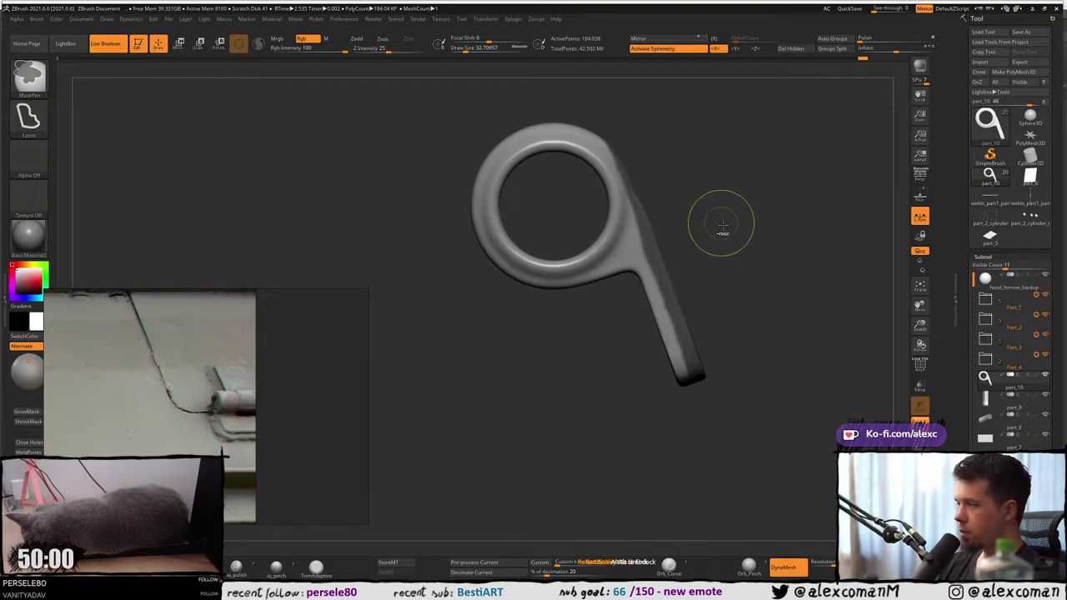
left_click(740, 267, "ctrl")
Center the transform gizmo on the unmasked strap and align it with the strap's slope.
key("w")
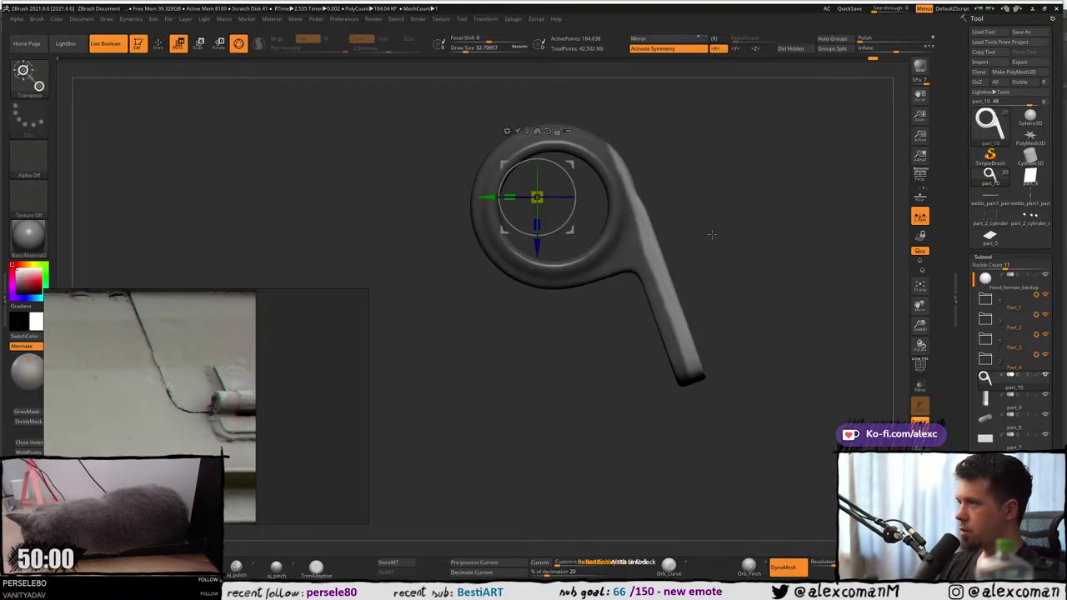
left_click(527, 131)
left_click_drag(693, 242, 688, 225, "alt")
Try to nudge the unmasked strap outward along its thickness direction, and undo the move.
left_click_drag(610, 273, 617, 271)
right_click_drag(617, 270, 598, 189)
key("ctrl+z")
key("alt+s")
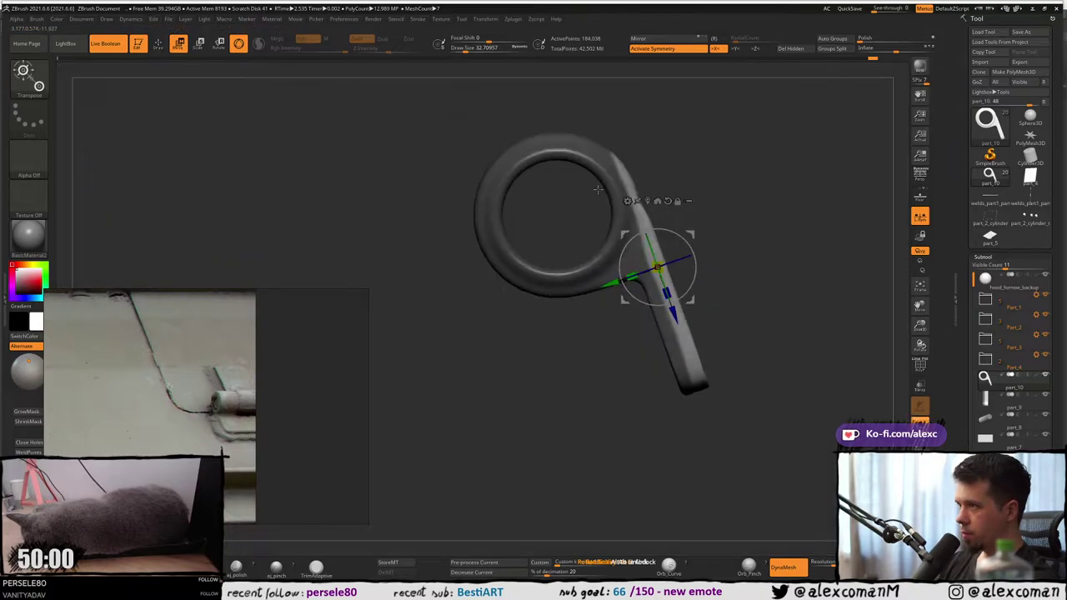
Refine and soften the mask where the strap meets the ring, and invert it.
key("ctrl")
mouse_move(626, 122)
left_mouse_down("ctrl")
mouse_move(619, 213)
mouse_move(642, 215)
mouse_move(646, 172)
left_mouse_up("ctrl")
right_click_drag(647, 173, 598, 178, "ctrl")
left_click(606, 171)
left_click(611, 156, "ctrl")
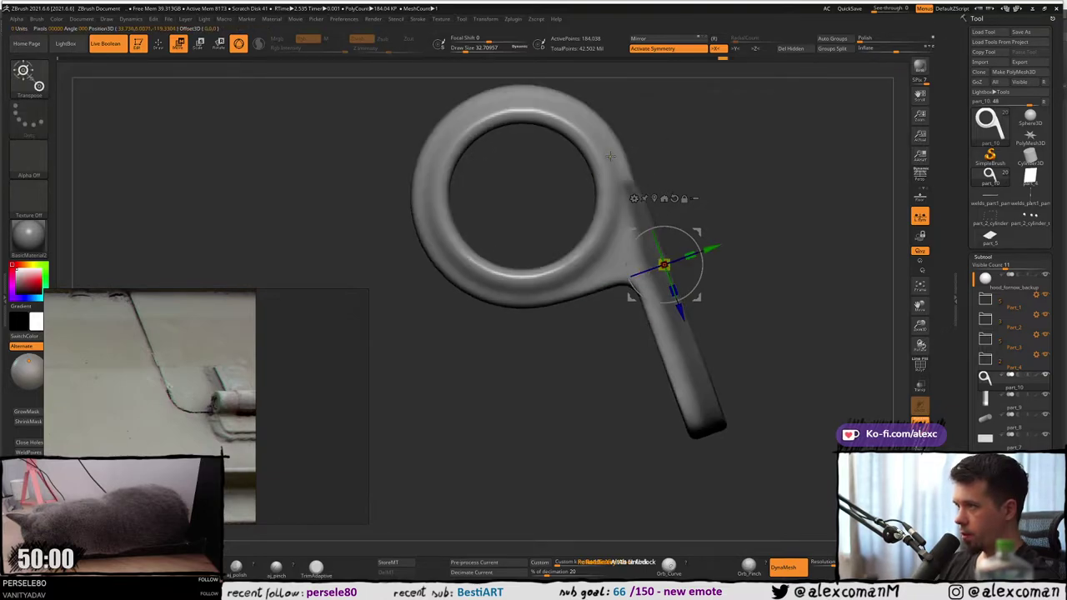
key("ctrl+i")
key("alt+s")
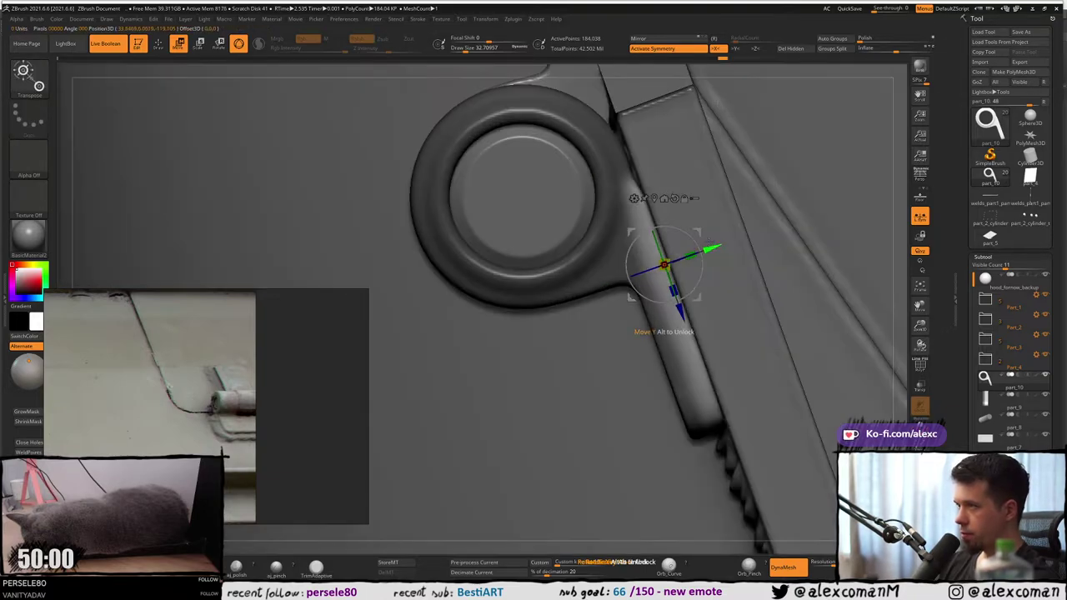
Move the unmasked strap of part_10 outward by about 0.0119 along its thickness direction.
right_click_drag(708, 227, 575, 214)
key("alt+s")
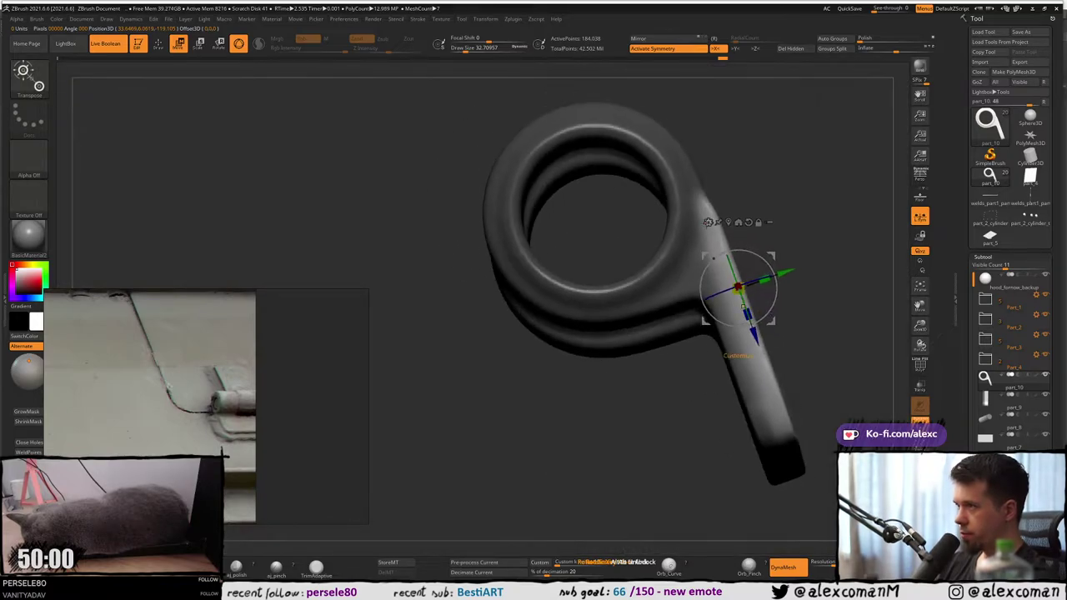
left_click_drag(784, 275, 794, 269)
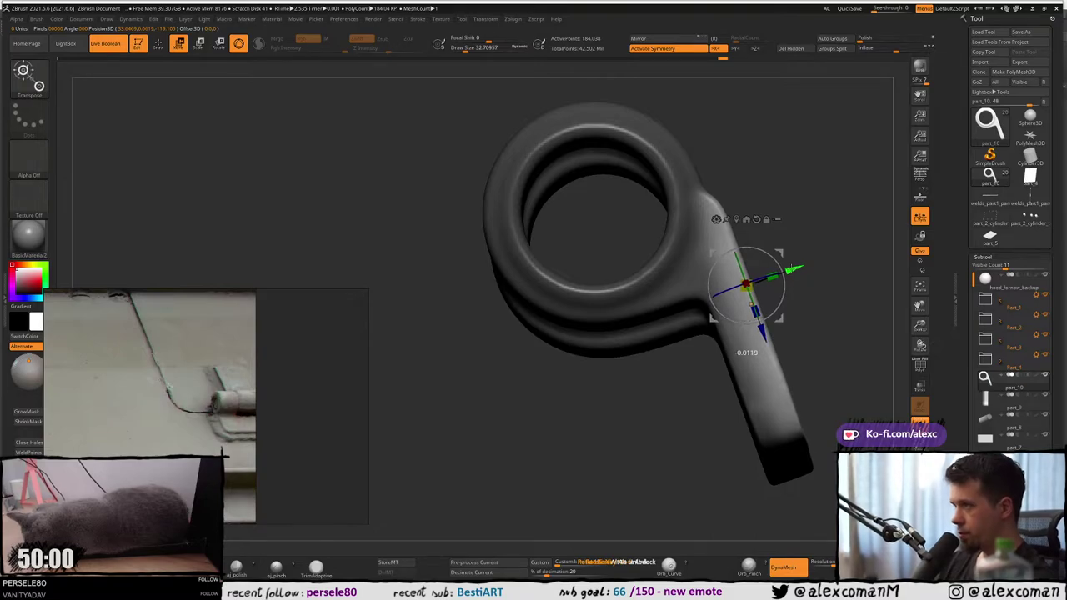
right_click_drag(720, 286, 788, 208)
key("alt+s")
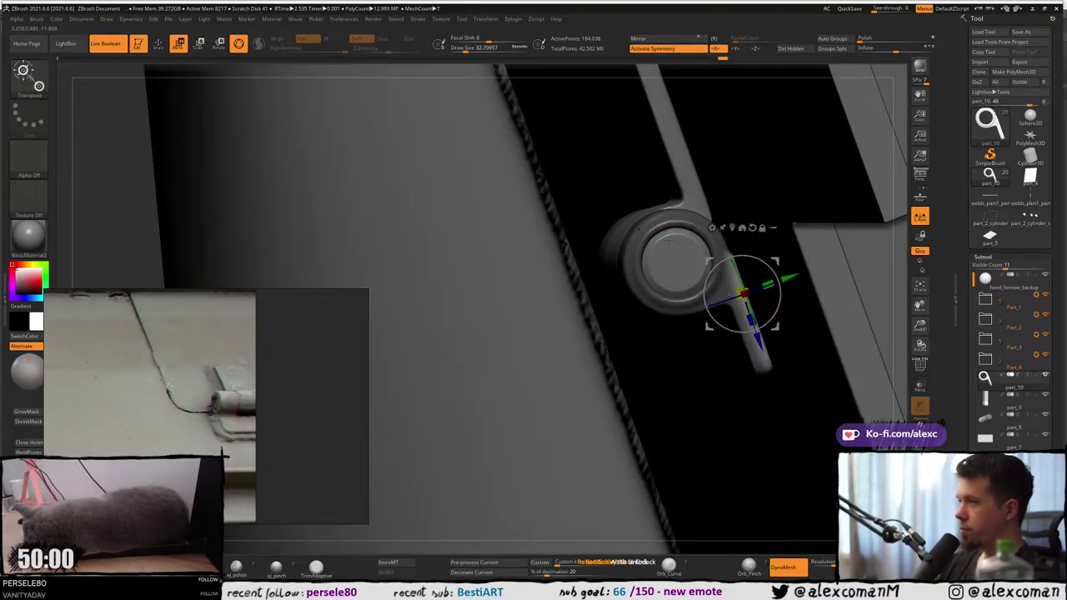
Hide the Part_1, Part_2, Part_3 and Part_4 subtool folders to leave the hinge assembly in view.
right_click_drag(669, 242, 685, 130, "ctrl")
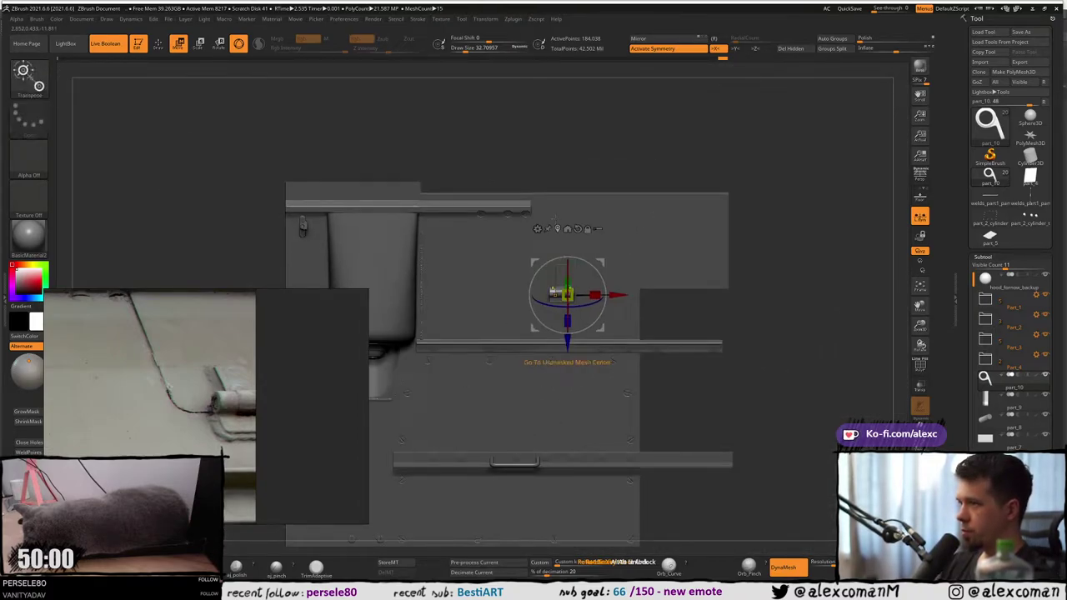
right_click_drag(553, 218, 617, 333, "ctrl")
right_click_drag(750, 267, 640, 250)
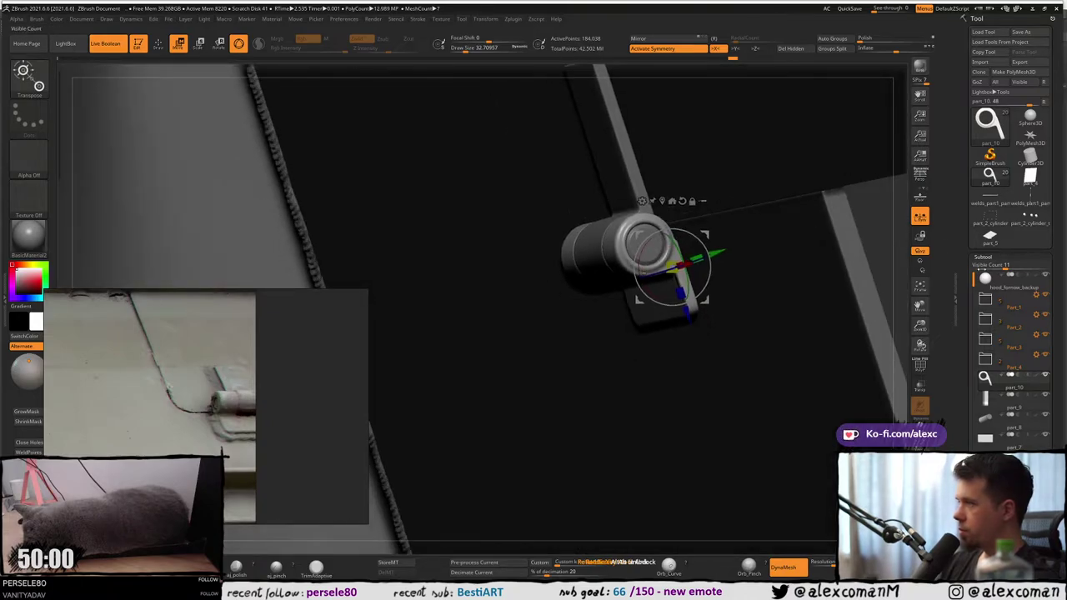
left_click(1047, 296)
left_click(1048, 317)
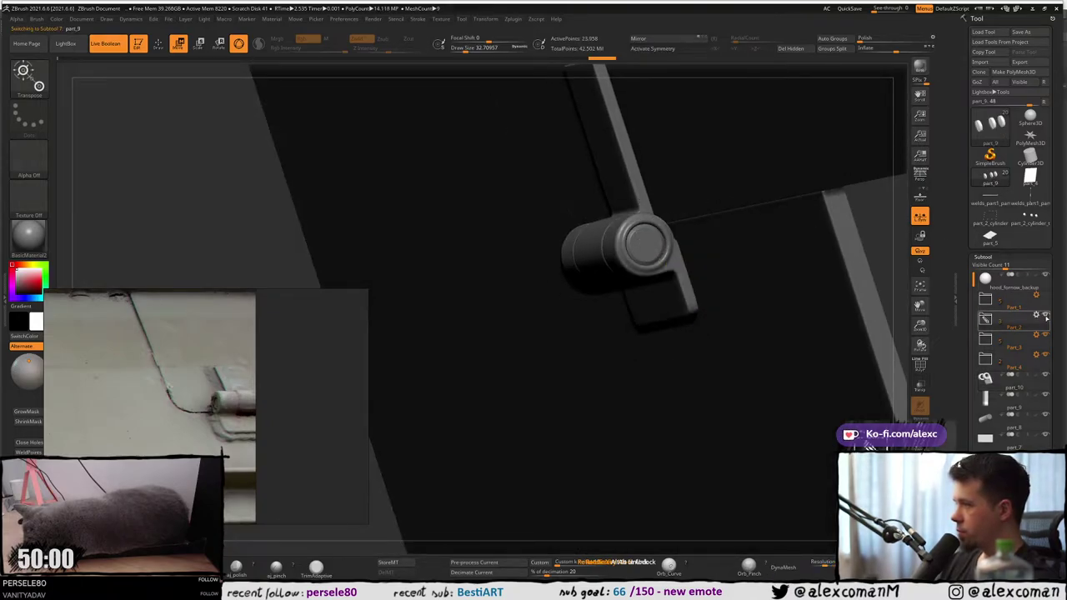
left_click(1047, 317)
left_click(1047, 337)
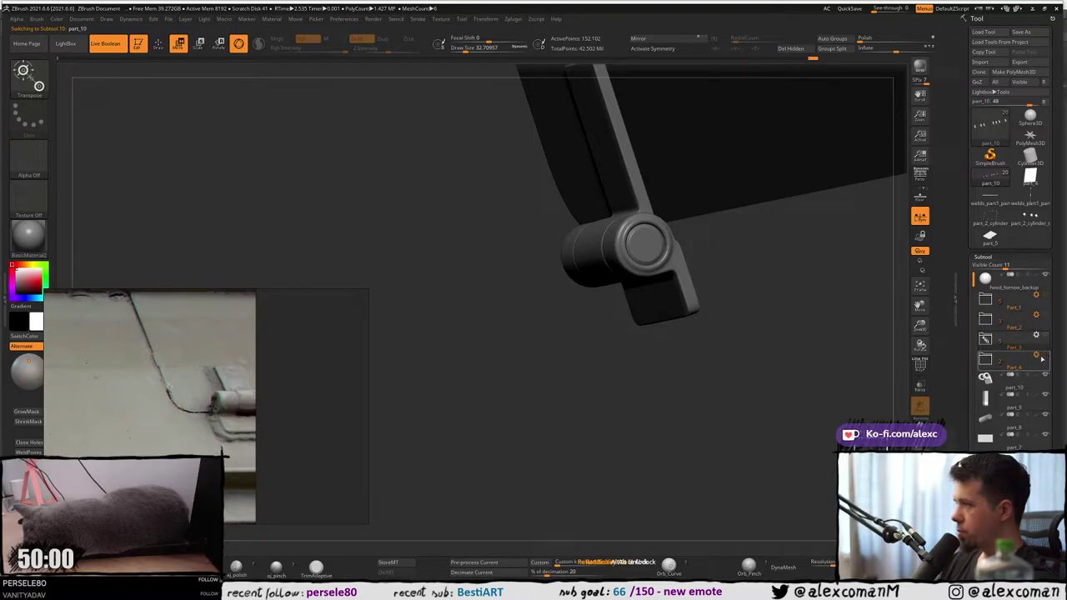
right_click_drag(765, 358, 711, 325)
right_click_drag(521, 262, 497, 266, "alt")
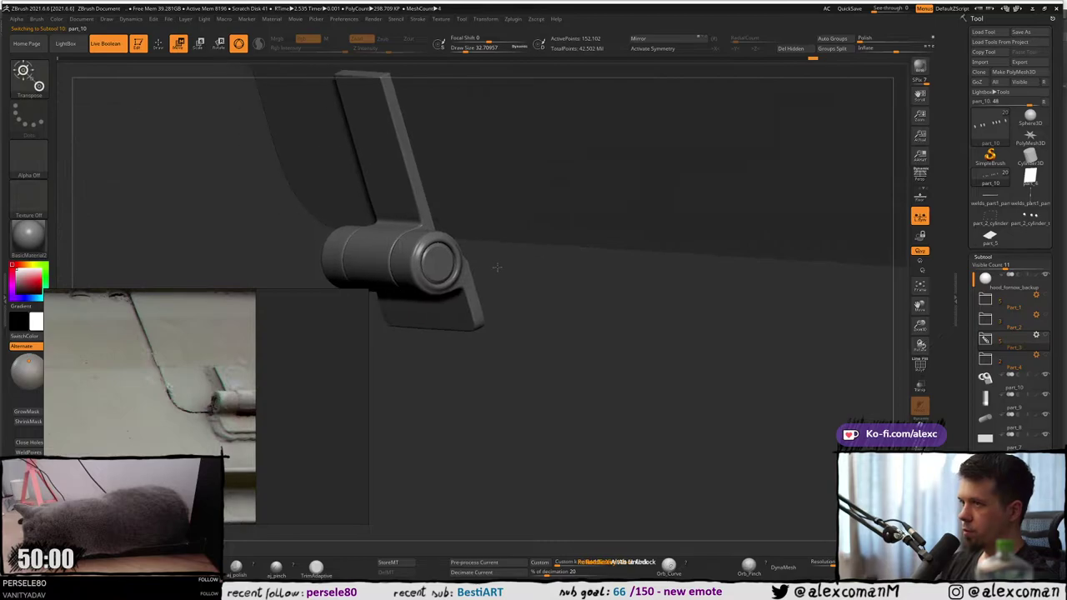
Try to nudge the flat plate behind the upper hinge strap, and undo the move.
left_click(458, 310, "alt")
right_click_drag(491, 350, 417, 333)
right_click_drag(400, 213, 572, 294, "alt")
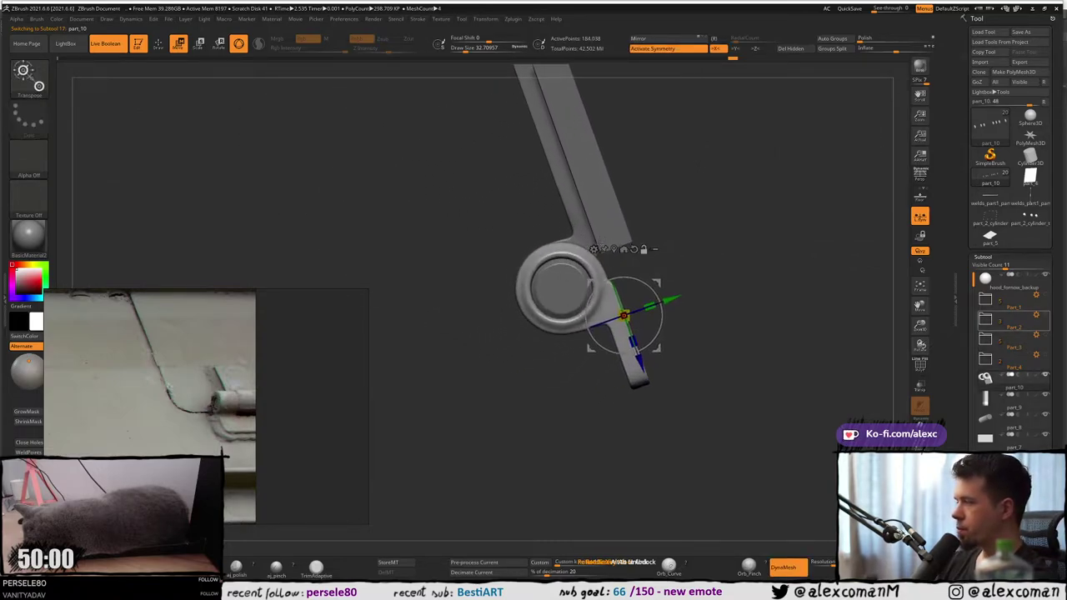
left_click(615, 238, "alt")
right_click_drag(615, 238, 594, 292, "ctrl")
right_click_drag(595, 301, 660, 358, "ctrl")
left_click_drag(707, 340, 702, 342)
key("ctrl+z")
Select the upper hinge leaf, part_9, and lasso-mask its long strap with the gizmo aligned to the lower strap.
right_click_drag(611, 263, 684, 274, "alt")
left_click(601, 237, "alt")
mouse_move(602, 237)
right_mouse_down("ctrl")
mouse_move(592, 215)
mouse_move(612, 243)
mouse_move(608, 216)
mouse_move(651, 335)
right_mouse_up("ctrl")
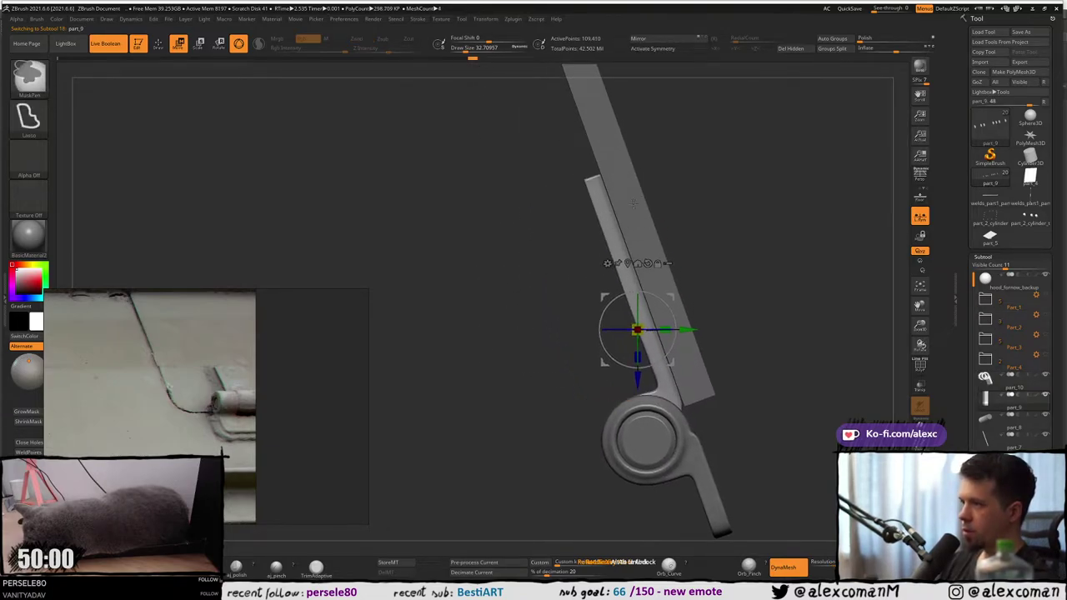
mouse_move(673, 105)
left_mouse_down("ctrl")
mouse_move(590, 151)
mouse_move(593, 212)
mouse_move(670, 397)
mouse_move(755, 402)
mouse_move(766, 375)
left_mouse_up("ctrl")
left_click(703, 467)
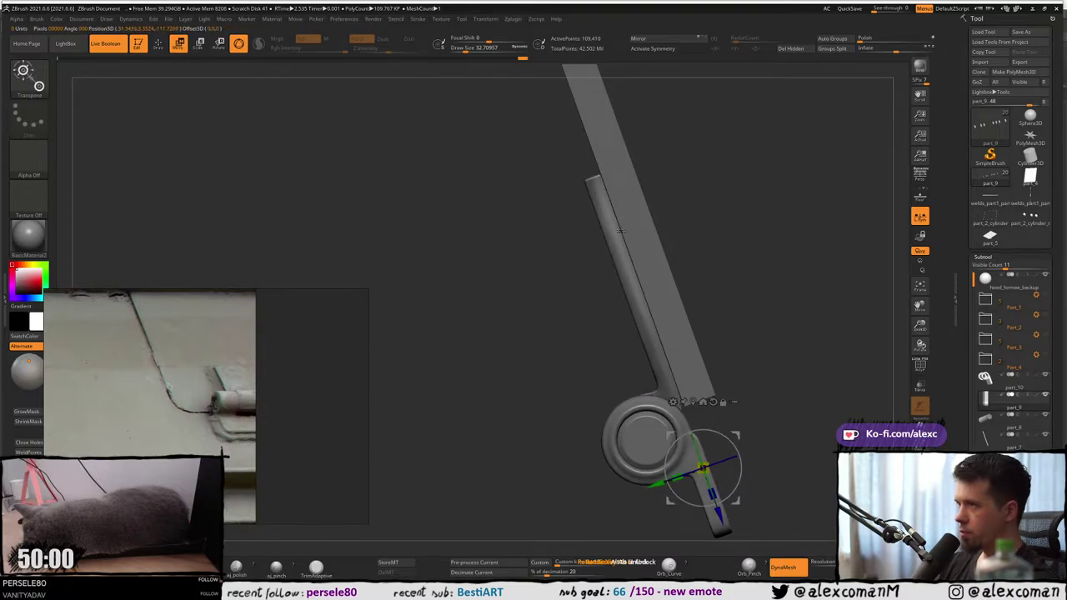
key("ctrl")
key("ctrl")
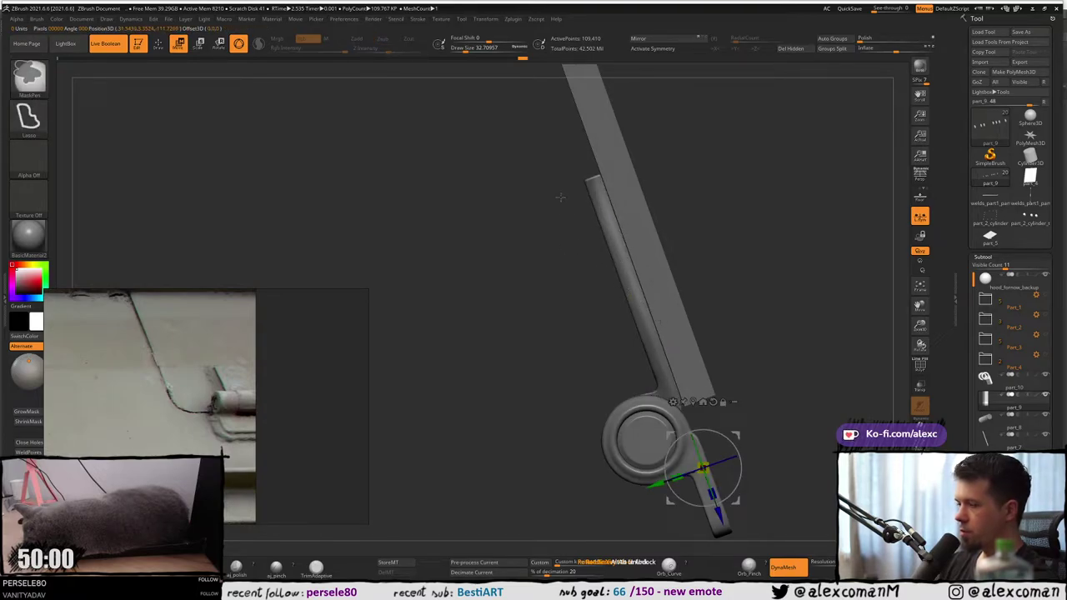
Adjust the mask on part_9 and move the unmasked area by about 0.0128 along the gizmo's thickness axis.
mouse_move(547, 178)
left_mouse_down("ctrl")
mouse_move(588, 178)
mouse_move(667, 410)
mouse_move(534, 219)
mouse_move(540, 197)
left_mouse_up("ctrl")
left_click_drag(655, 484, 654, 491)
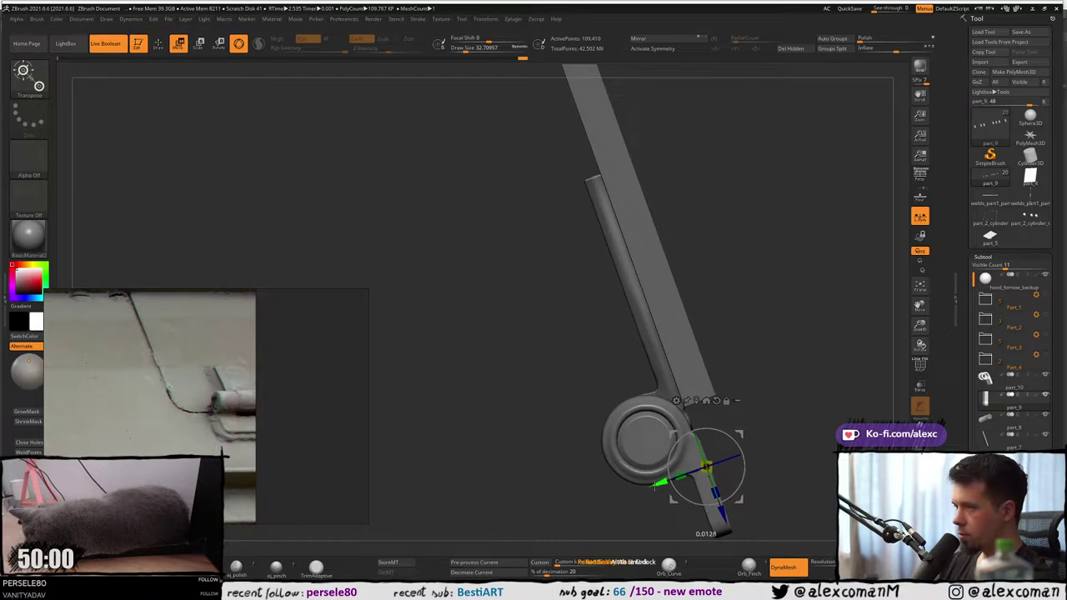
left_click_drag(671, 423, 725, 281)
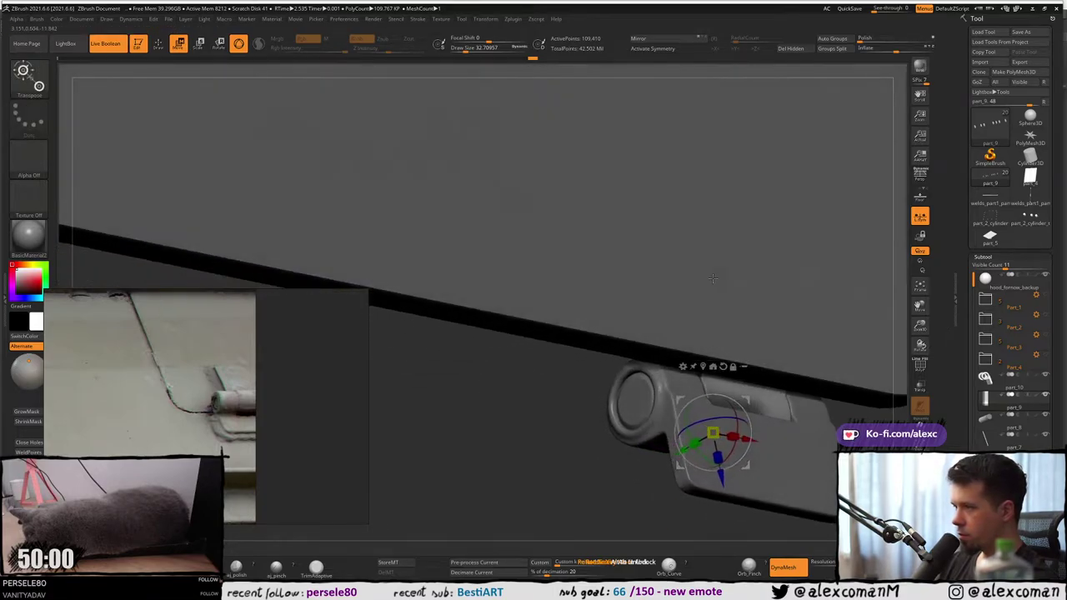
Isolate part_9, rework its lasso mask around the ring, and show the neighboring hinge parts again.
key("alt+s")
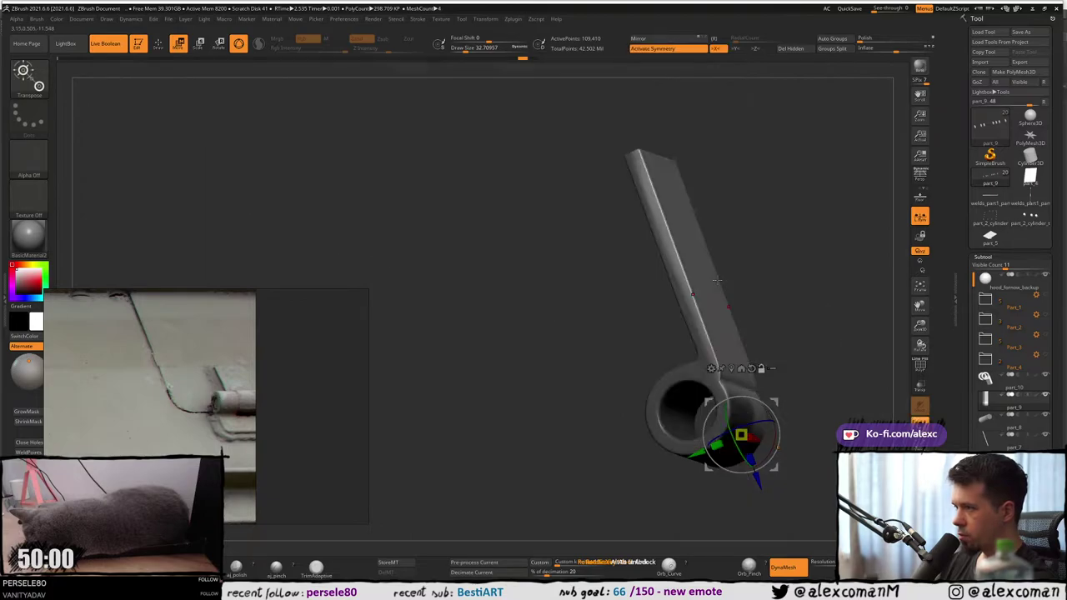
left_click_drag(716, 280, 759, 363)
mouse_move(565, 332)
left_mouse_down("ctrl")
mouse_move(733, 335)
mouse_move(615, 459)
mouse_move(610, 450)
left_mouse_up("ctrl")
mouse_move(813, 356)
left_mouse_down("ctrl")
mouse_move(621, 331)
mouse_move(688, 286)
mouse_move(682, 301)
mouse_move(595, 310)
left_mouse_up("ctrl")
key("alt+s")
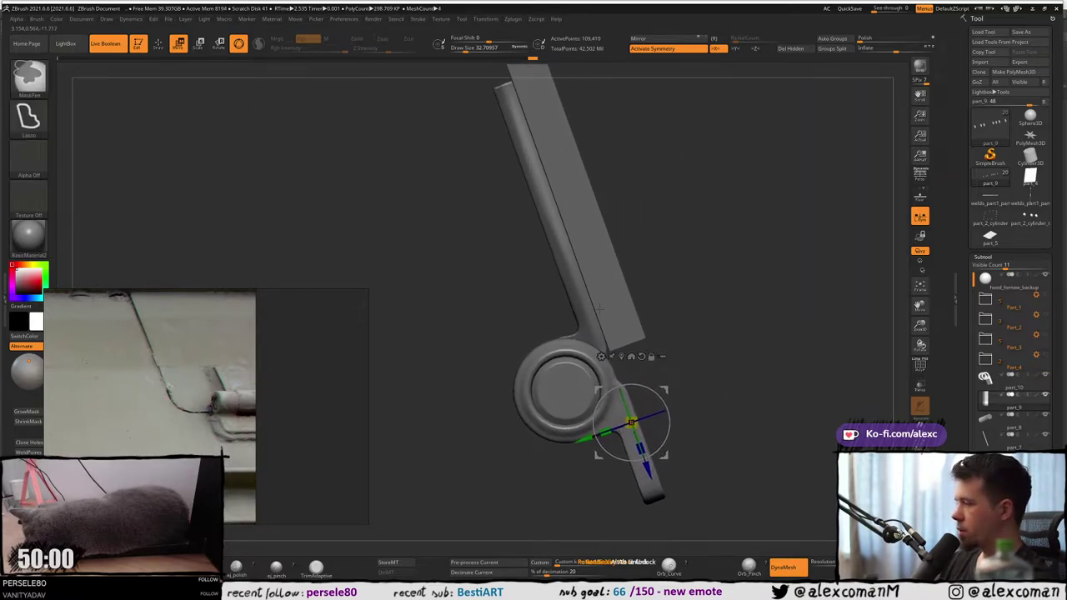
Lasso-mask the lower barrel of the isolated part_9 from the front and bring back the surrounding hinge parts.
key("alt+s")
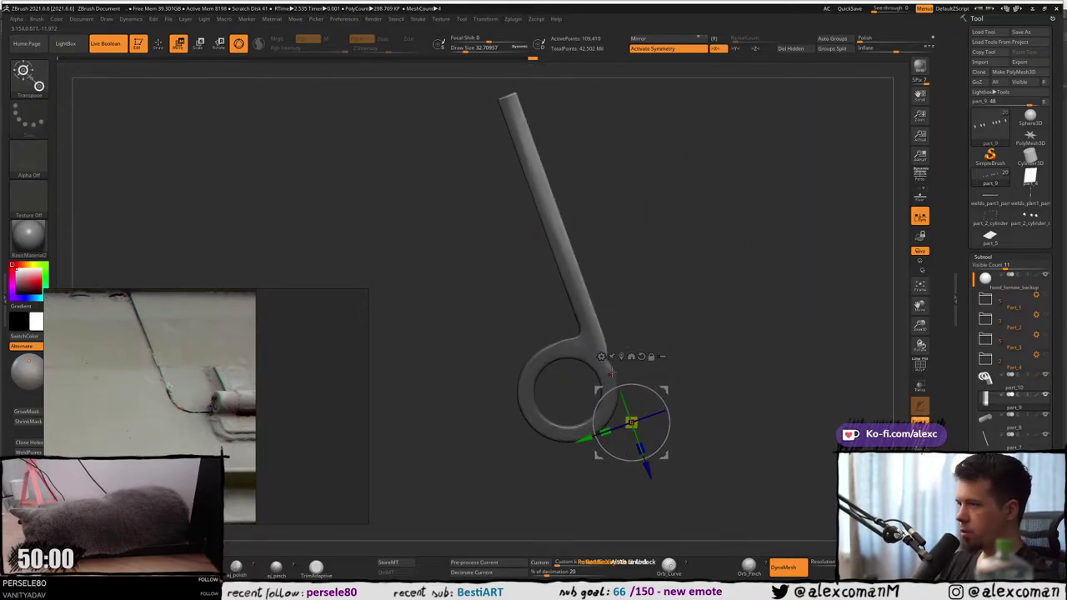
left_click_drag(739, 407, 597, 370)
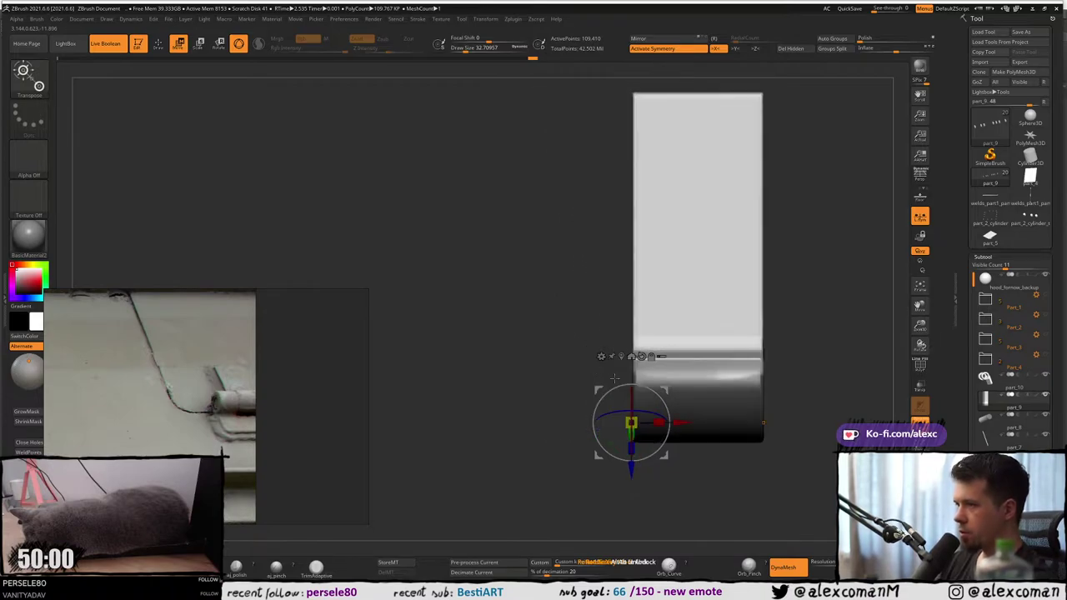
key("ctrl")
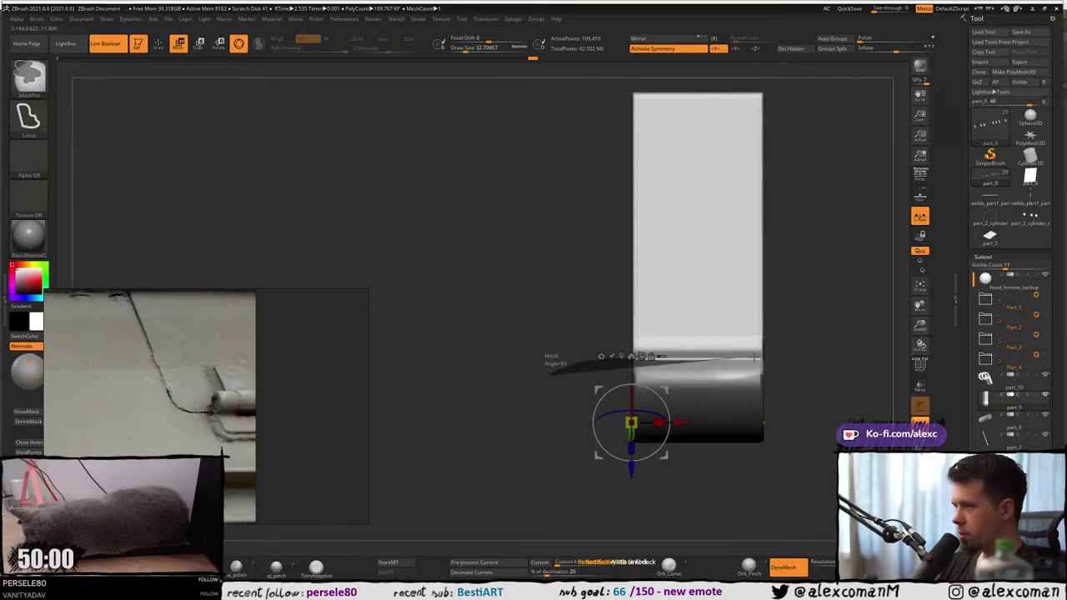
left_click_drag(754, 357, 527, 482, "ctrl")
mouse_move(517, 458)
left_mouse_down()
mouse_move(576, 401)
mouse_move(609, 408)
left_mouse_up()
key("alt+s")
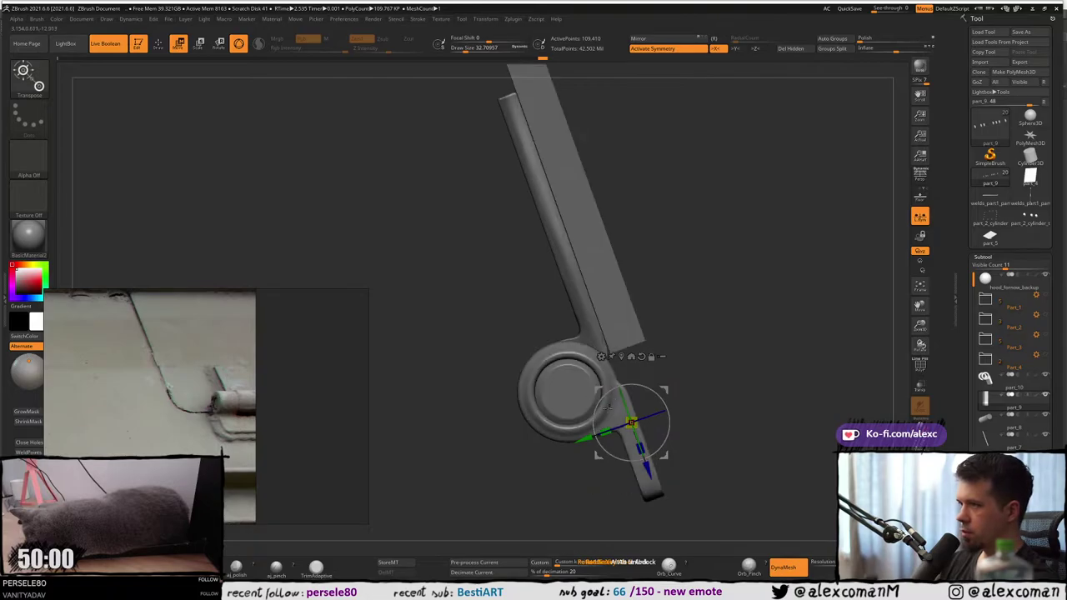
Rework the mask on the isolated part_9, show the neighboring parts, and move its unmasked area by -0.0118 along the gizmo's green axis.
right_click_drag(609, 407, 575, 351)
key("alt+s")
left_click(643, 292, "ctrl")
left_click(529, 338, "ctrl")
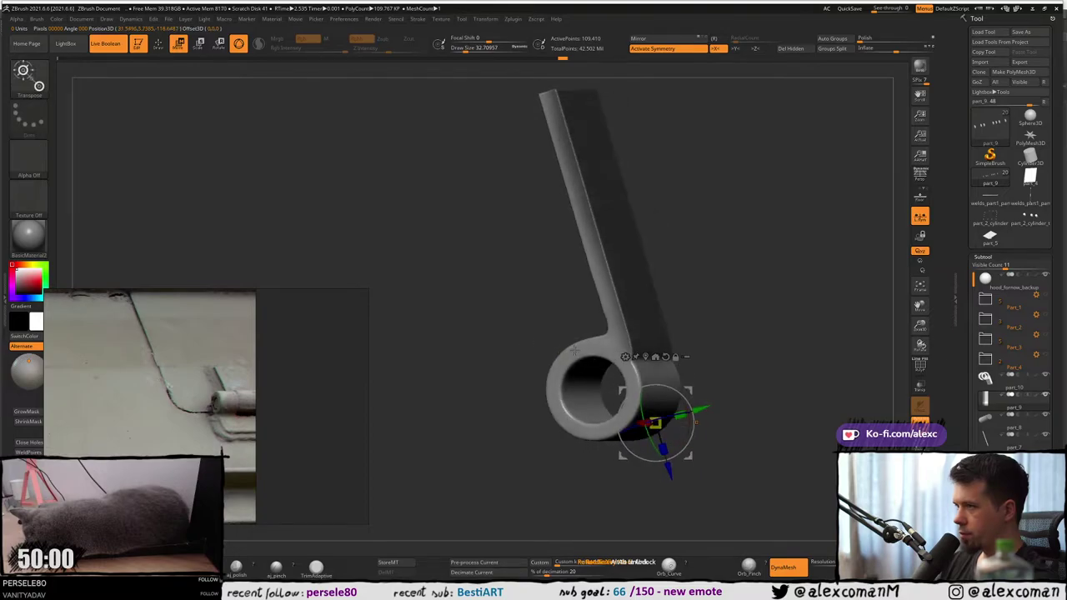
left_click(693, 248, "ctrl")
right_click_drag(681, 255, 694, 250)
key("alt+s")
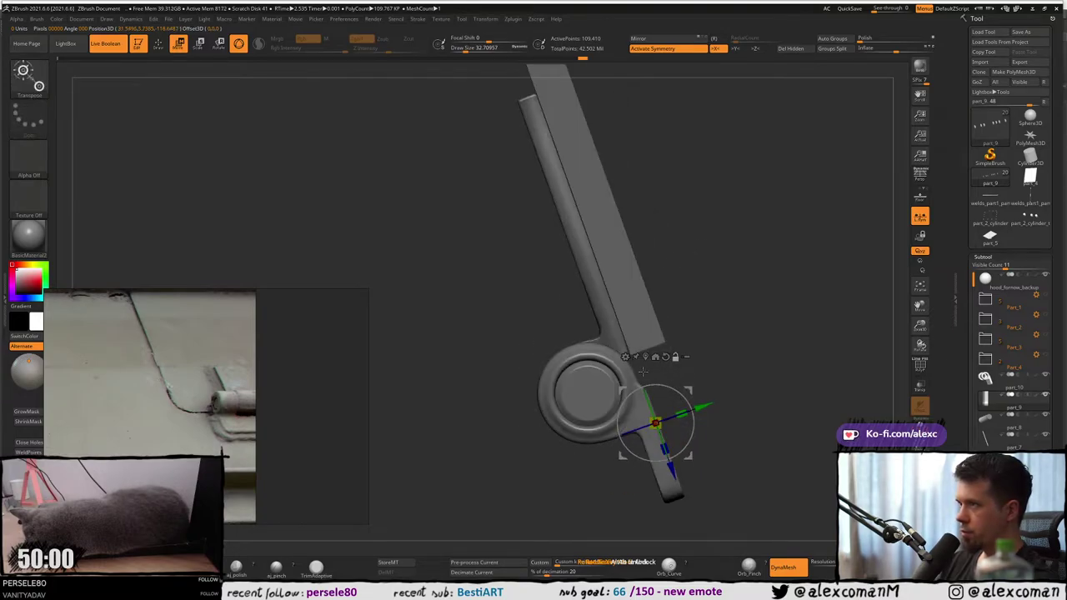
right_click_drag(702, 407, 693, 423, "ctrl")
left_click_drag(708, 403, 709, 404)
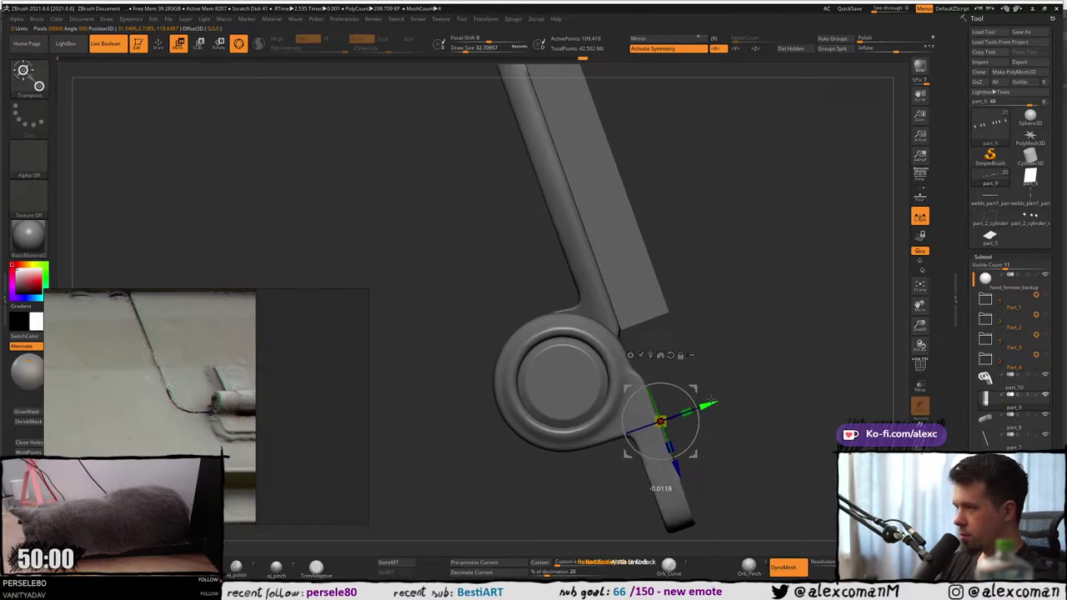
Move part_9 by about 0.0102 along the gizmo's green axis, then select part_10 and nudge it along the same axis.
key("alt+s")
right_click_drag(699, 370, 683, 305)
left_click_drag(682, 301, 695, 253)
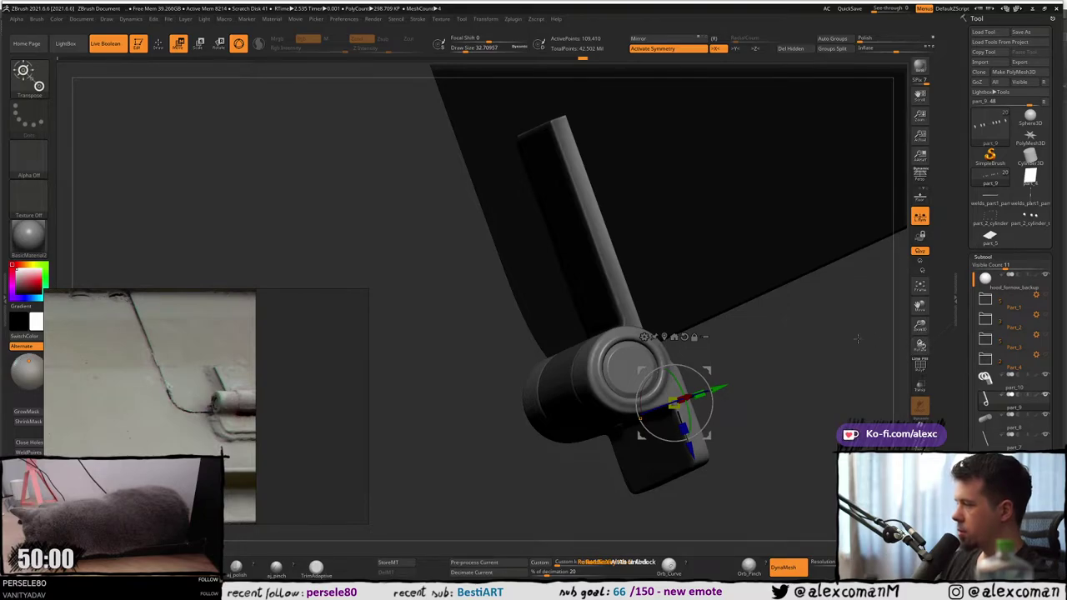
left_click_drag(856, 339, 638, 345)
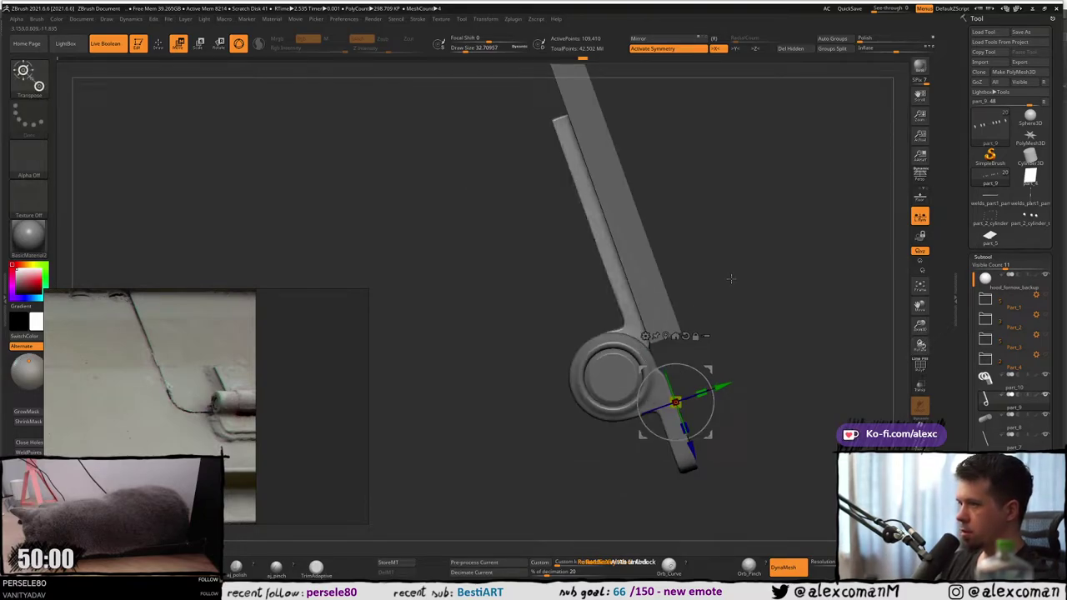
key("q")
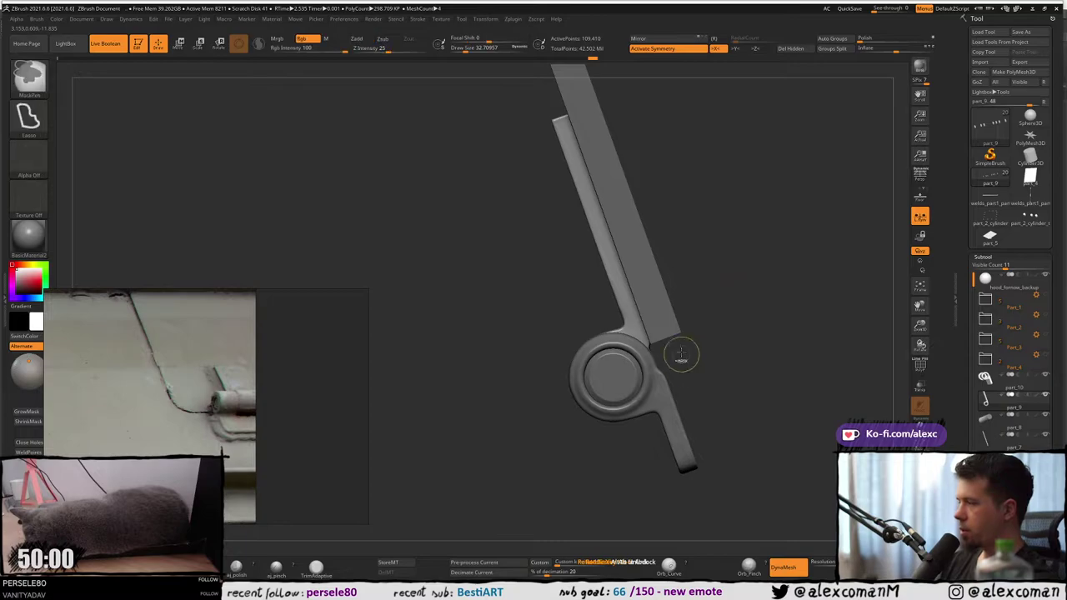
right_click_drag(681, 354, 684, 336, "ctrl")
key("w")
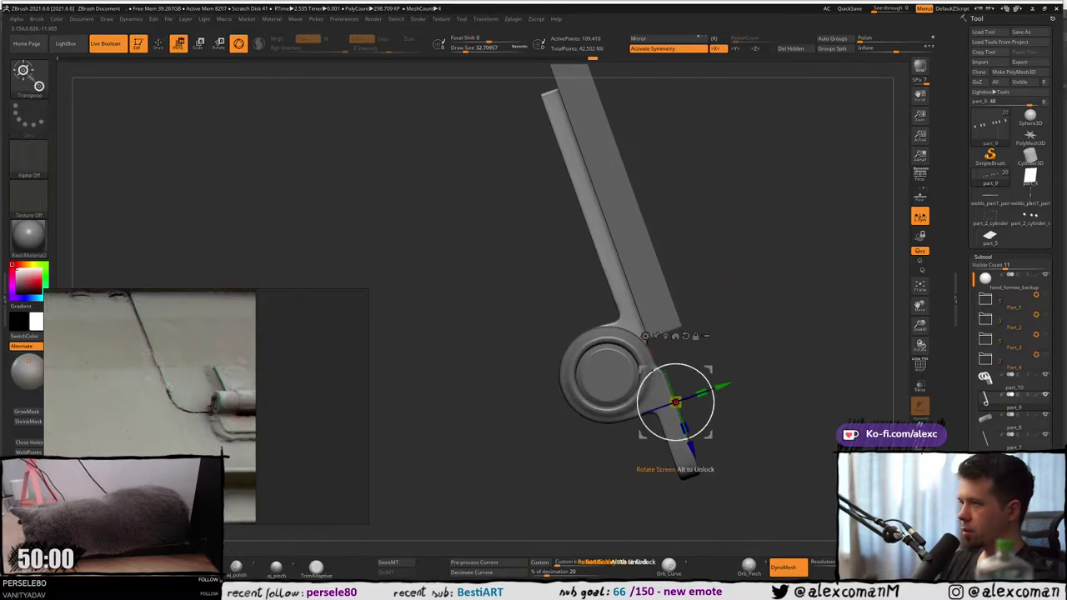
left_click_drag(726, 384, 724, 385)
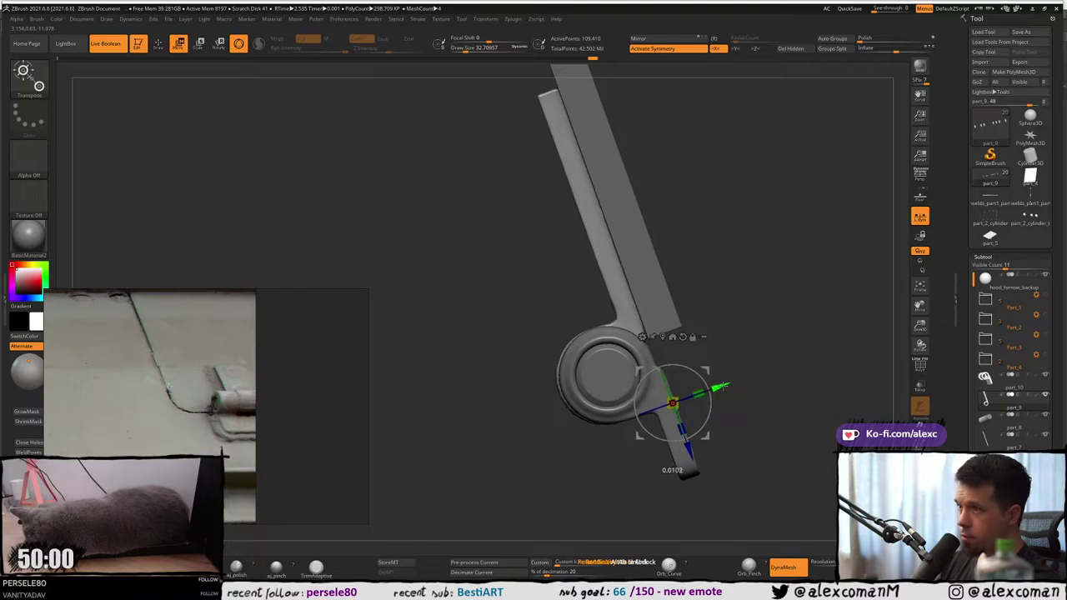
left_click(686, 477, "alt")
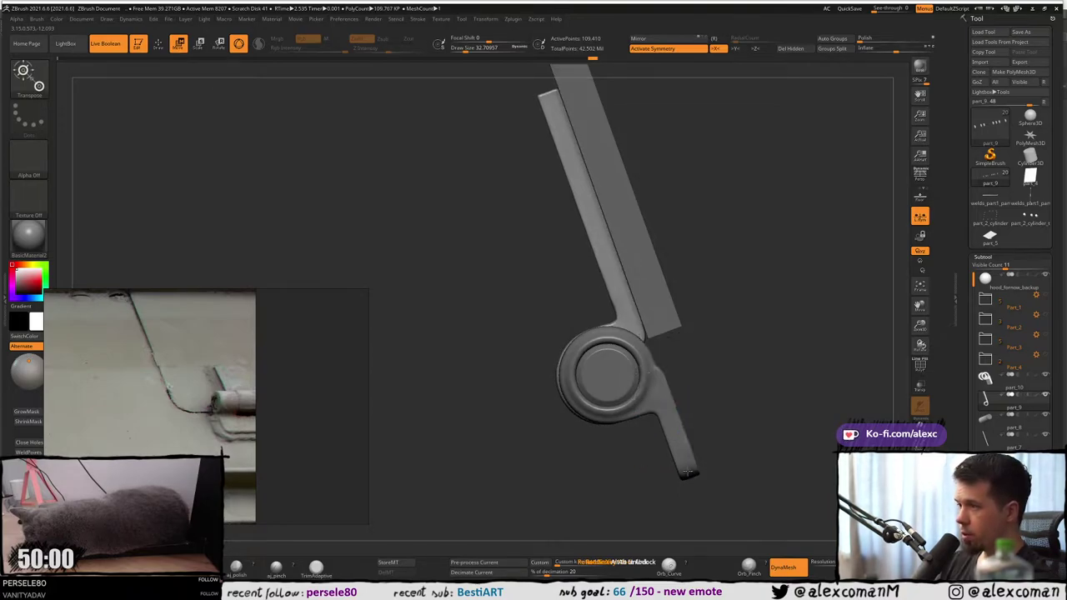
left_click_drag(720, 387, 717, 389)
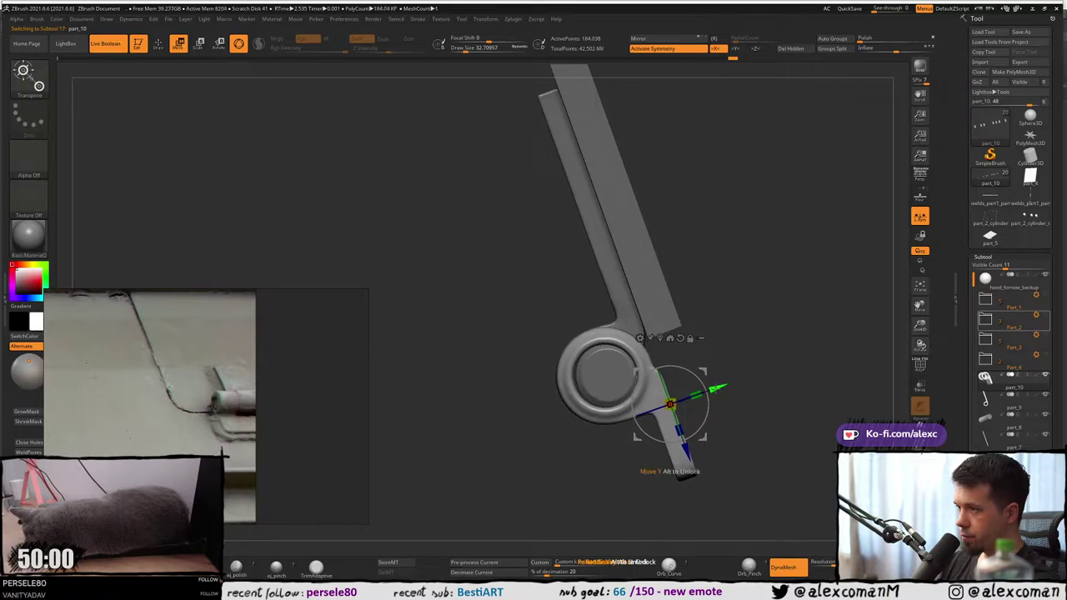
Select the hinge pin, part_8, and center the gizmo on the pin in the side view.
left_click(600, 371, "alt")
left_click(614, 375, "alt")
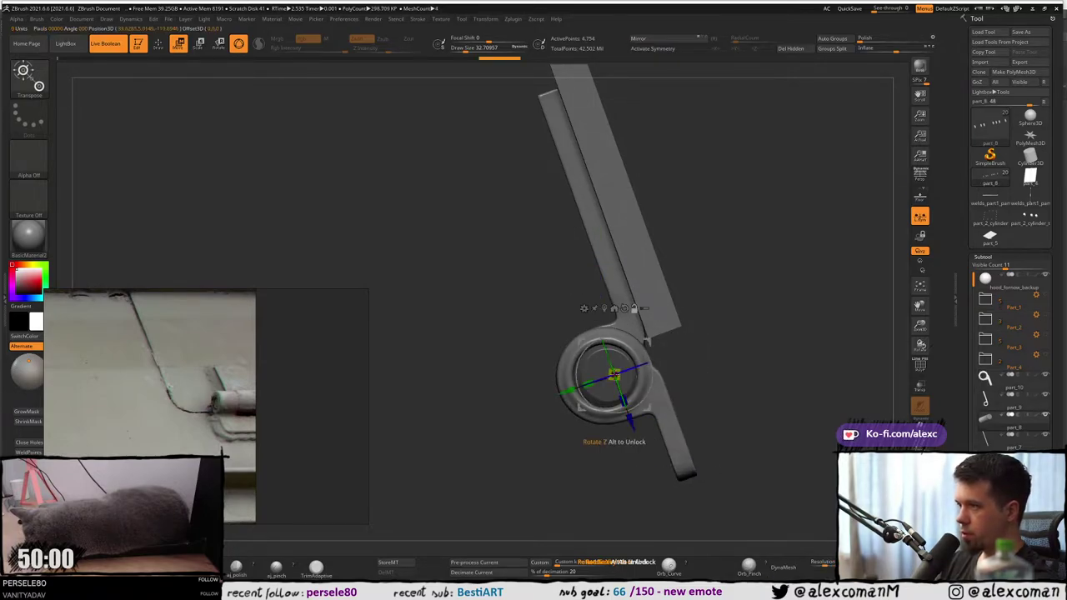
left_click_drag(519, 392, 531, 434)
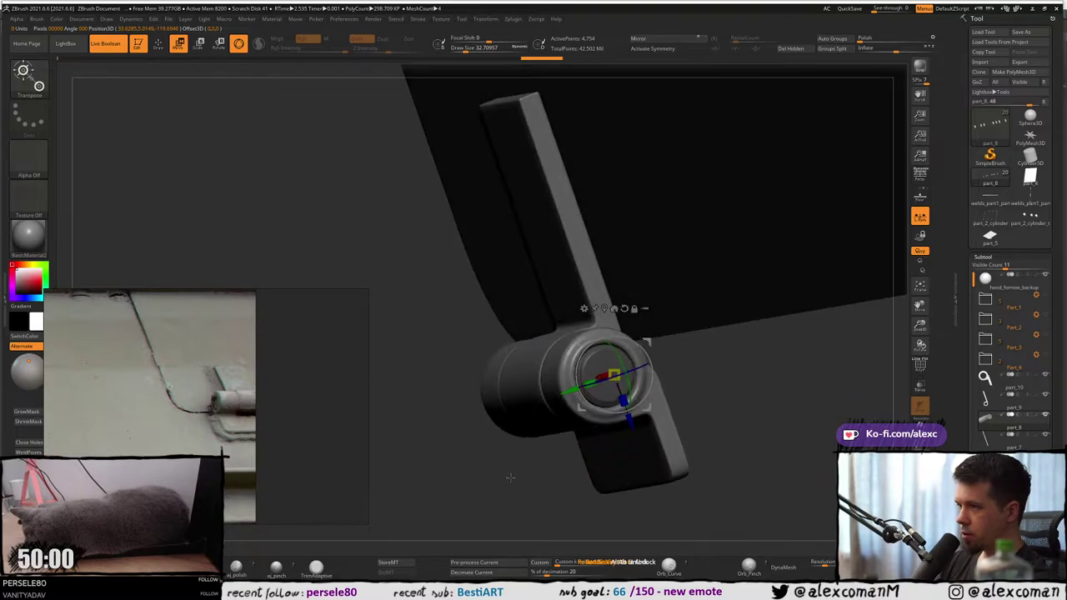
left_click(597, 351, "alt")
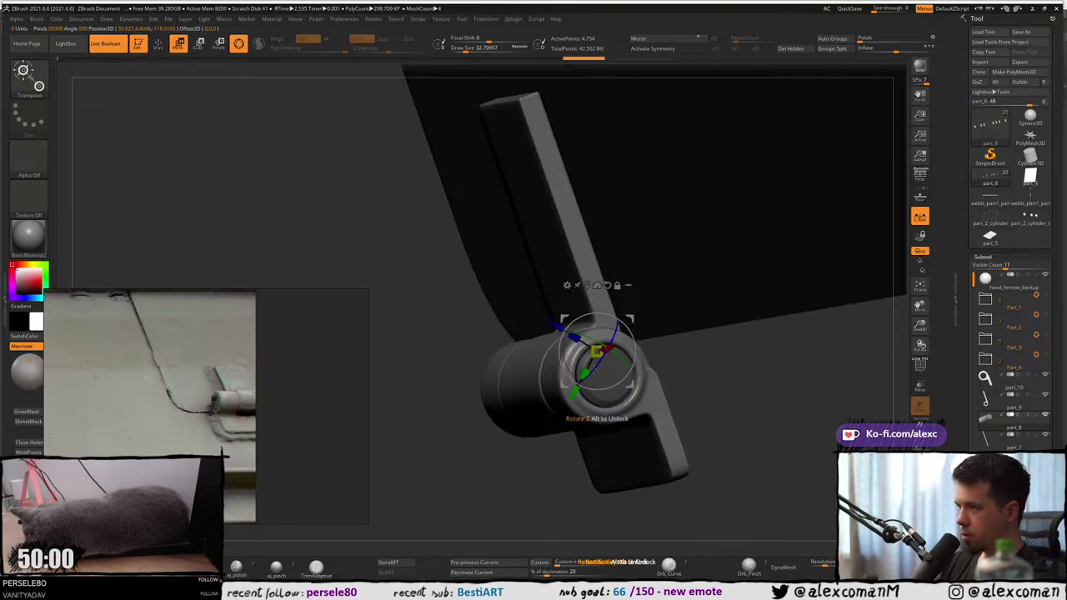
right_click_drag(597, 389, 605, 384, "shift")
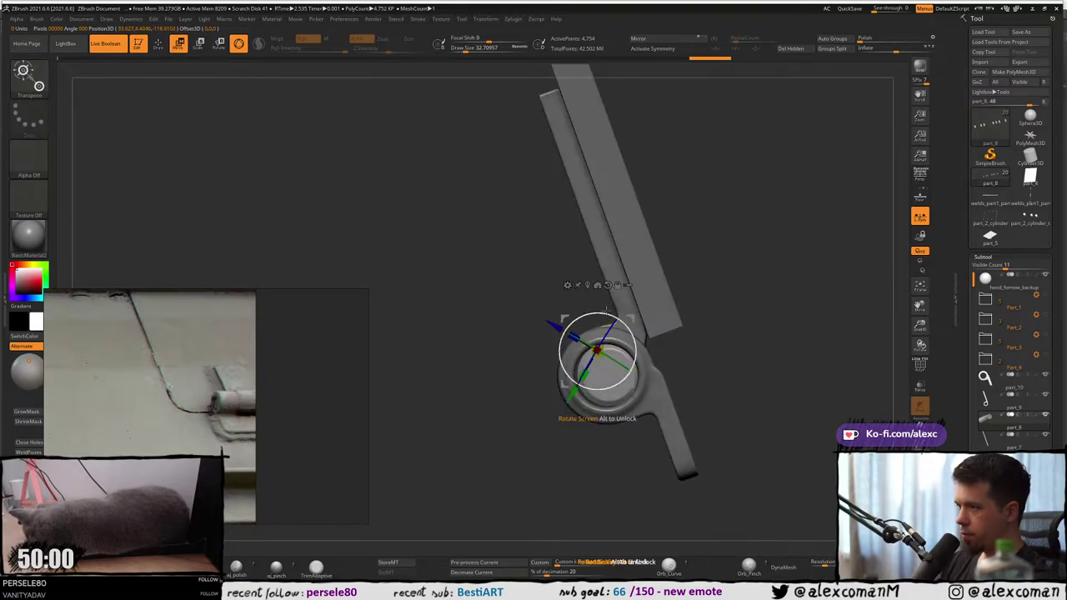
left_click(581, 288)
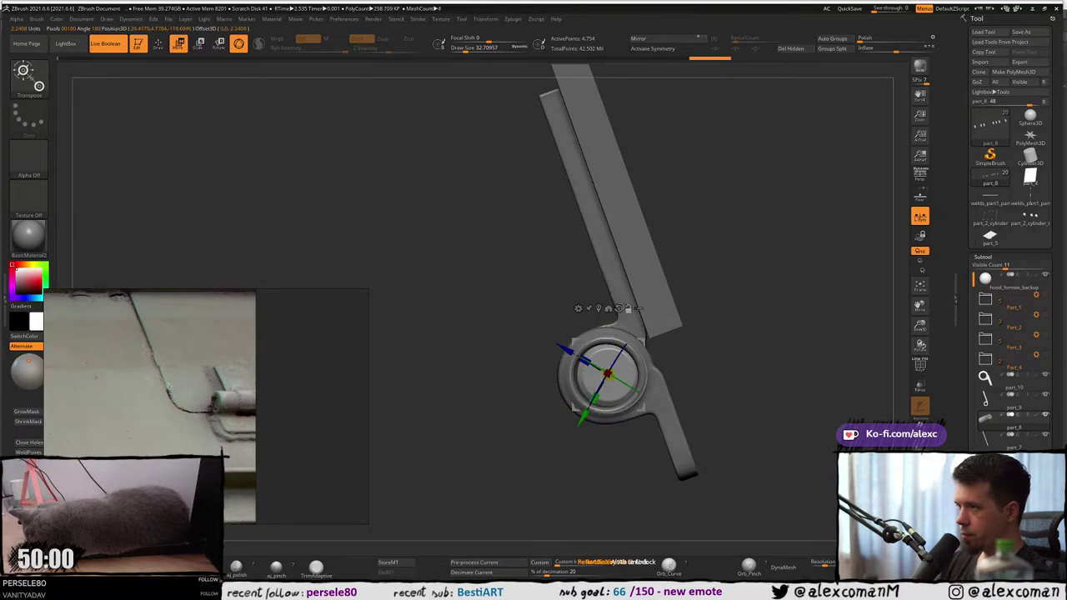
Nudge the hinge pin along the gizmo's Y and Z axes to center it inside the hinge ring.
right_click_drag(575, 380, 592, 344, "ctrl")
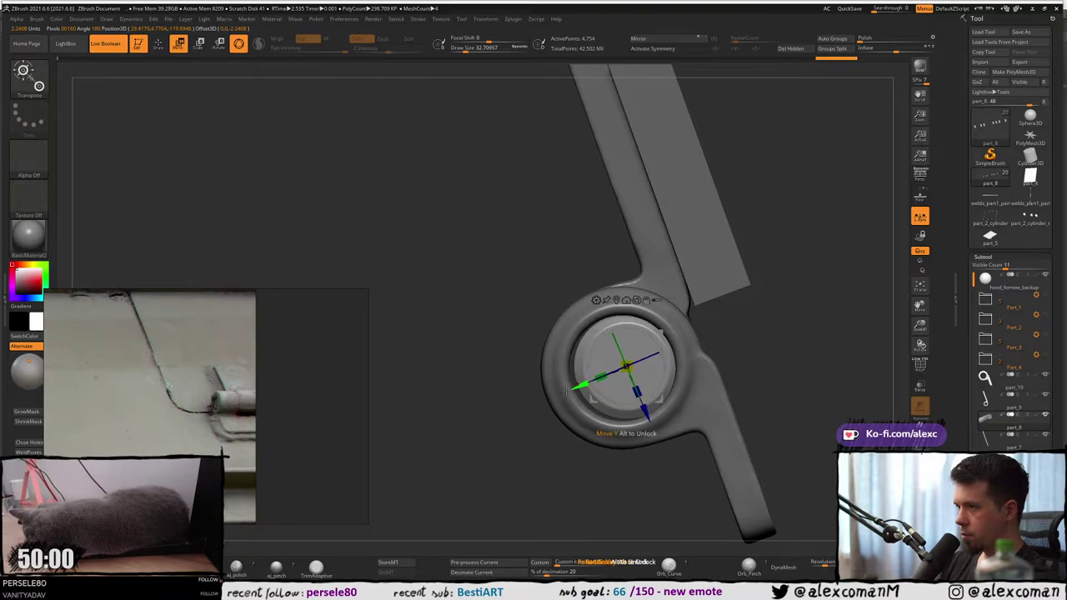
left_click_drag(572, 388, 572, 388)
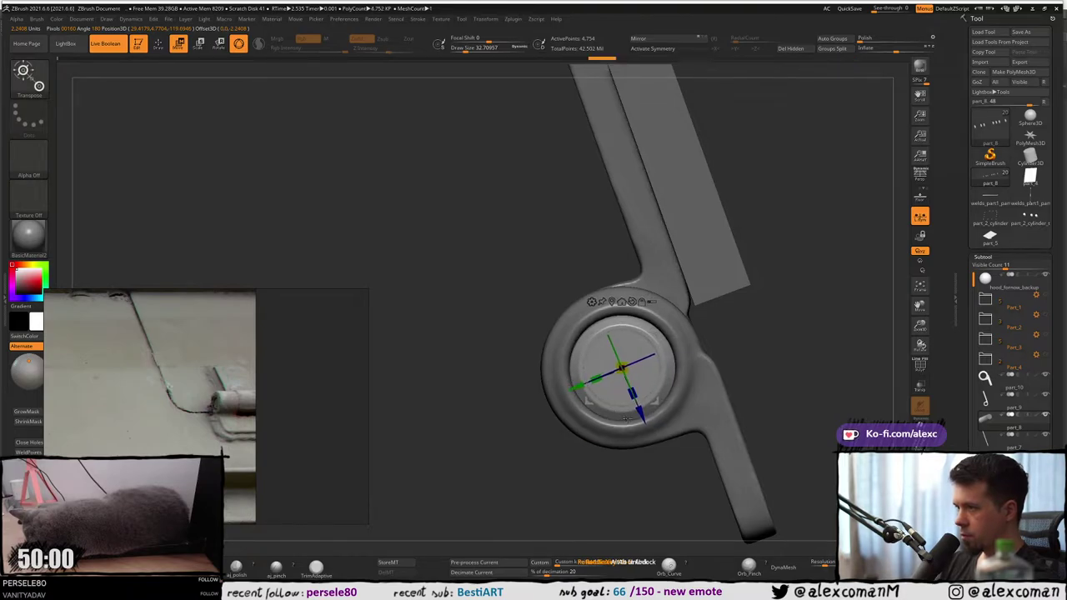
left_click_drag(638, 409, 638, 411)
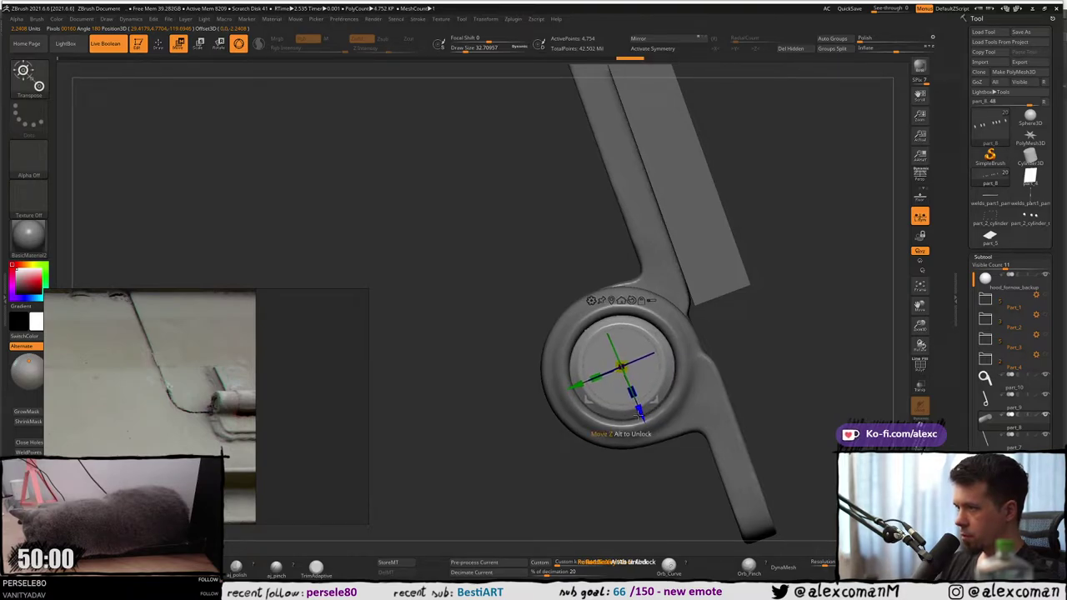
left_click_drag(578, 385, 579, 385)
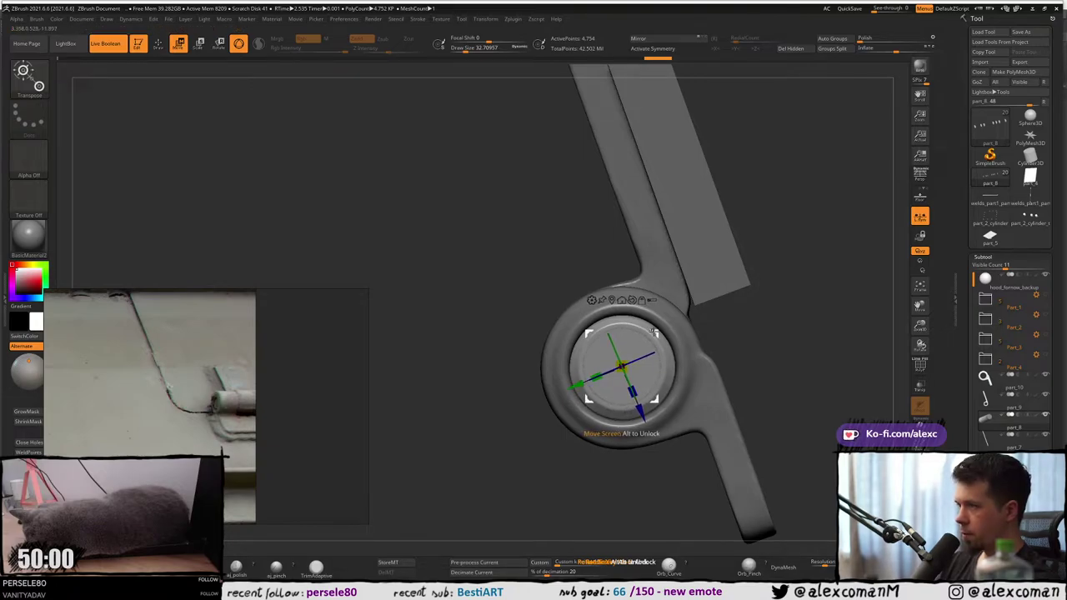
Isolate part_9 and soften the corner at the end of its strap with the Smooth brush at draw size about 20.
mouse_move(627, 361)
right_mouse_down("ctrl")
mouse_move(621, 301)
mouse_move(667, 302)
mouse_move(611, 252)
mouse_move(615, 162)
mouse_move(638, 319)
mouse_move(655, 231)
mouse_move(631, 293)
right_mouse_up("ctrl")
left_click(627, 246, "alt")
key("q")
key("alt+s")
mouse_move(631, 294)
right_mouse_down("ctrl")
mouse_move(628, 305)
mouse_move(606, 246)
mouse_move(590, 277)
mouse_move(603, 275)
right_mouse_up("ctrl")
key("s")
left_click_drag(599, 289, 594, 288)
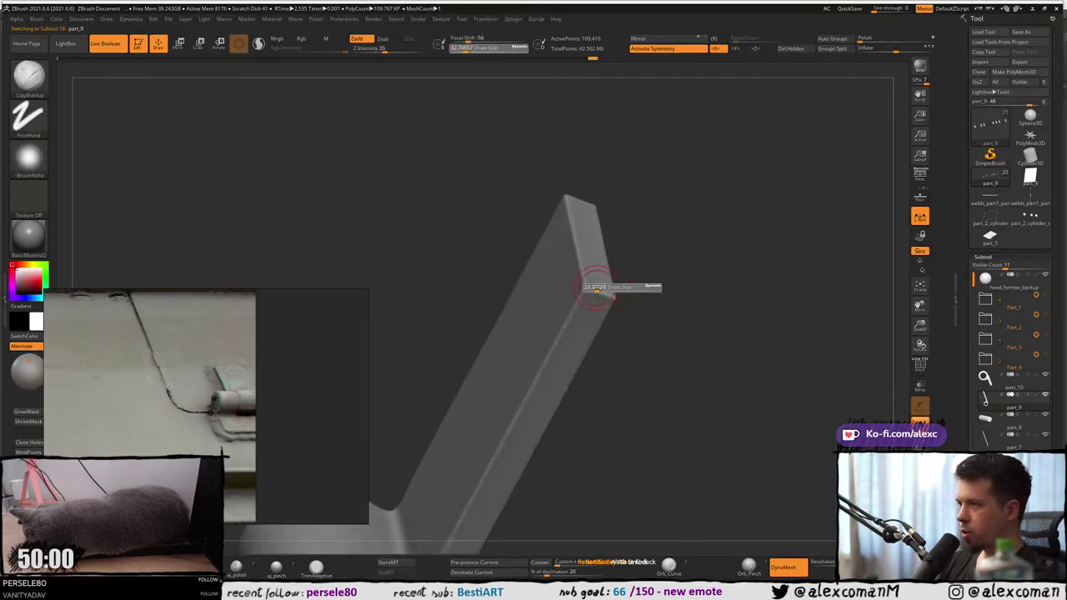
right_click_drag(592, 305, 586, 278)
key("shift")
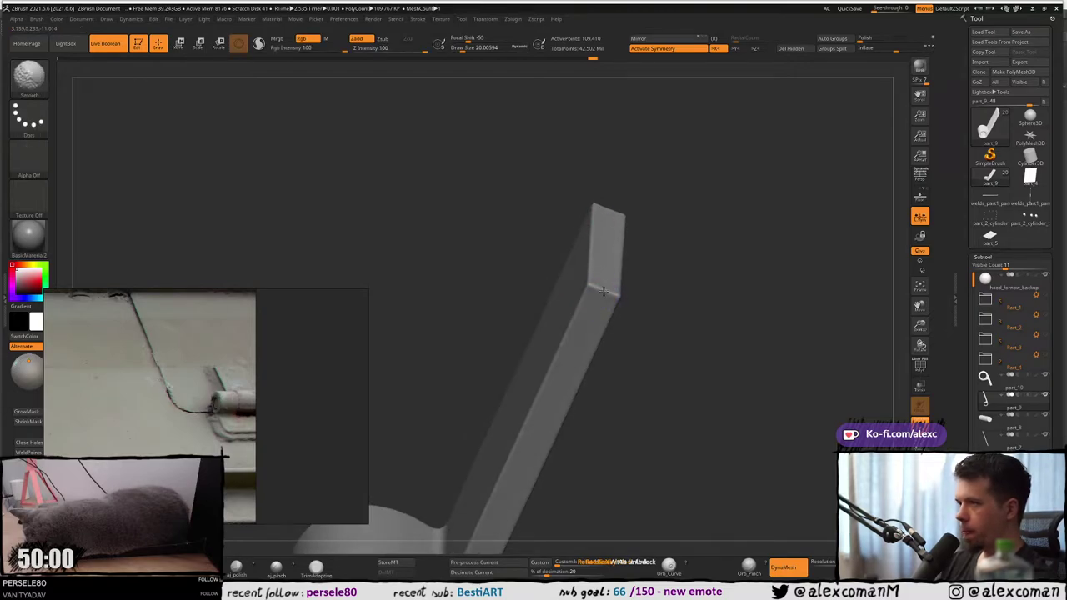
Polish the corner at part_9's strap end from several sides with the aj_polish brush.
mouse_move(569, 219)
right_mouse_down()
mouse_move(572, 286)
mouse_move(593, 297)
mouse_move(430, 432)
right_mouse_up()
left_click(239, 568)
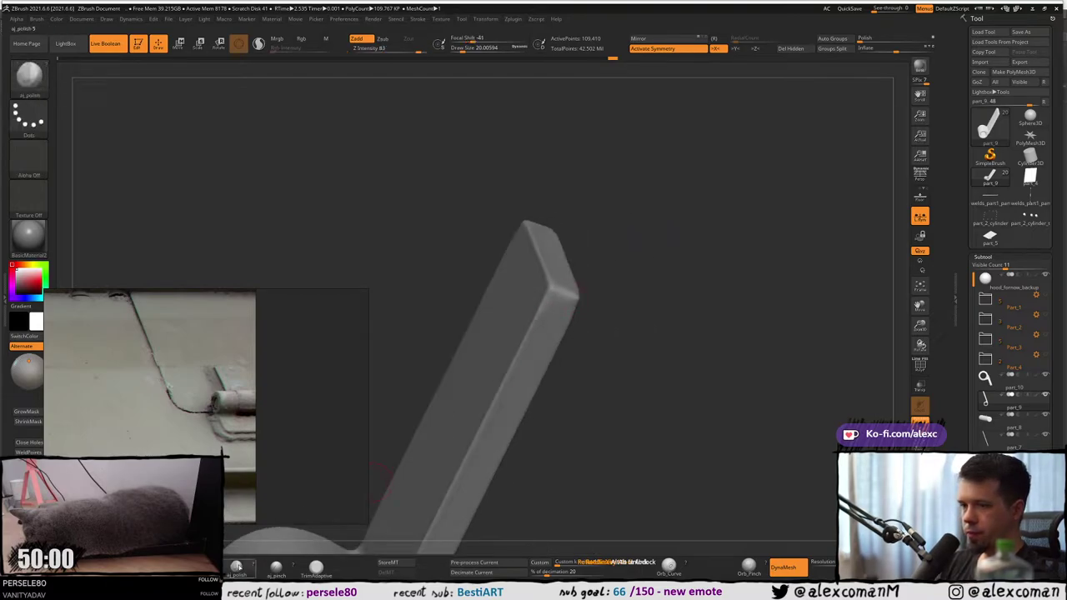
right_click_drag(612, 359, 540, 342)
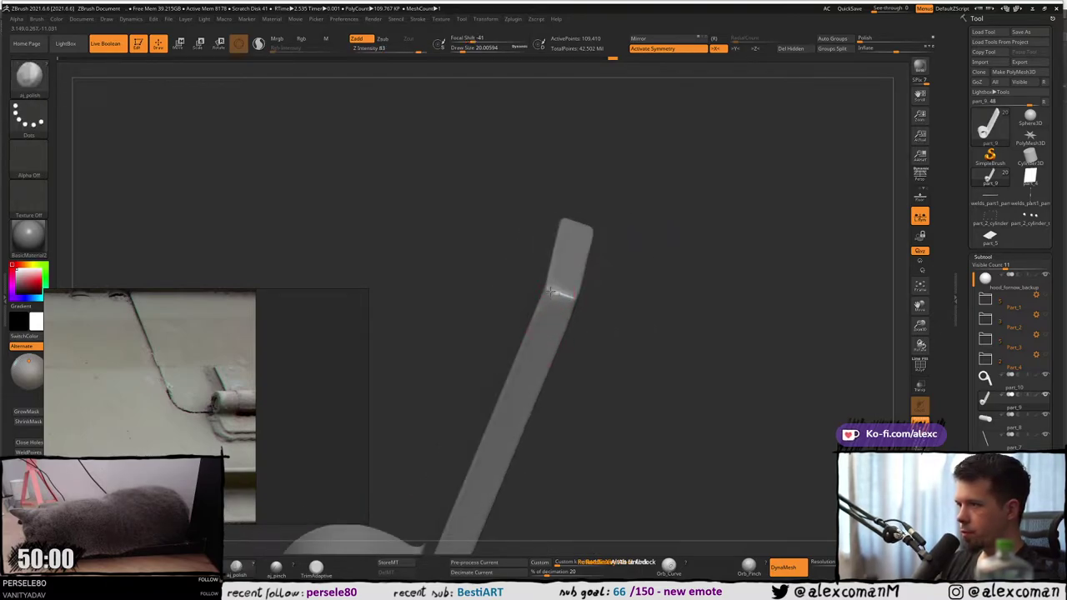
right_click_drag(575, 284, 564, 289)
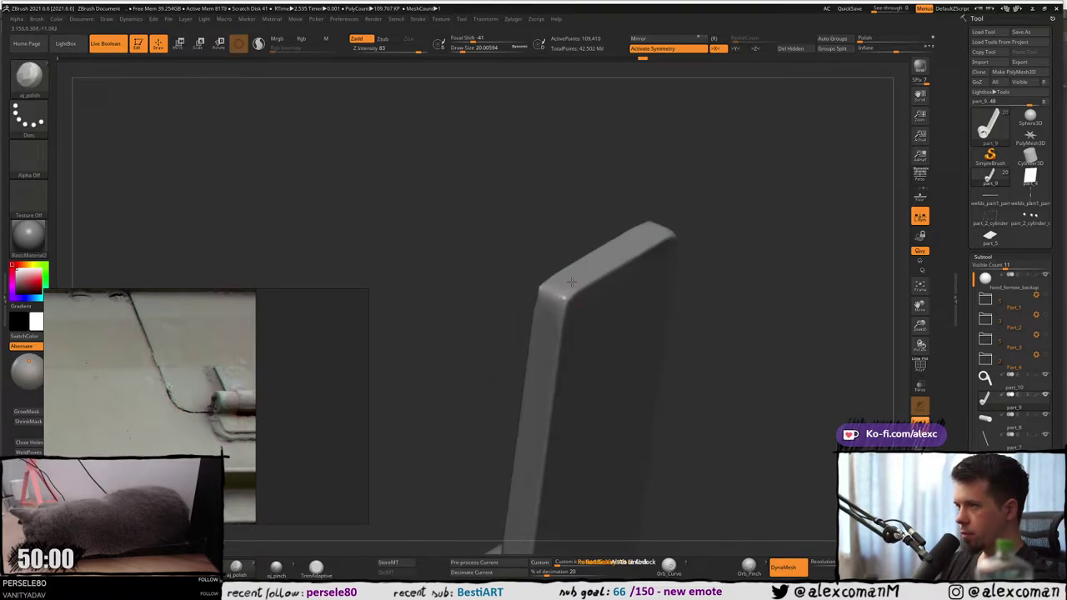
mouse_move(572, 275)
right_mouse_down()
mouse_move(565, 290)
mouse_move(542, 297)
mouse_move(546, 286)
mouse_move(546, 313)
right_mouse_up()
Set the draw size to about 26.67 and round the strap end's corner further with aj_polish and smoothing.
key("s")
left_click_drag(562, 302, 564, 301)
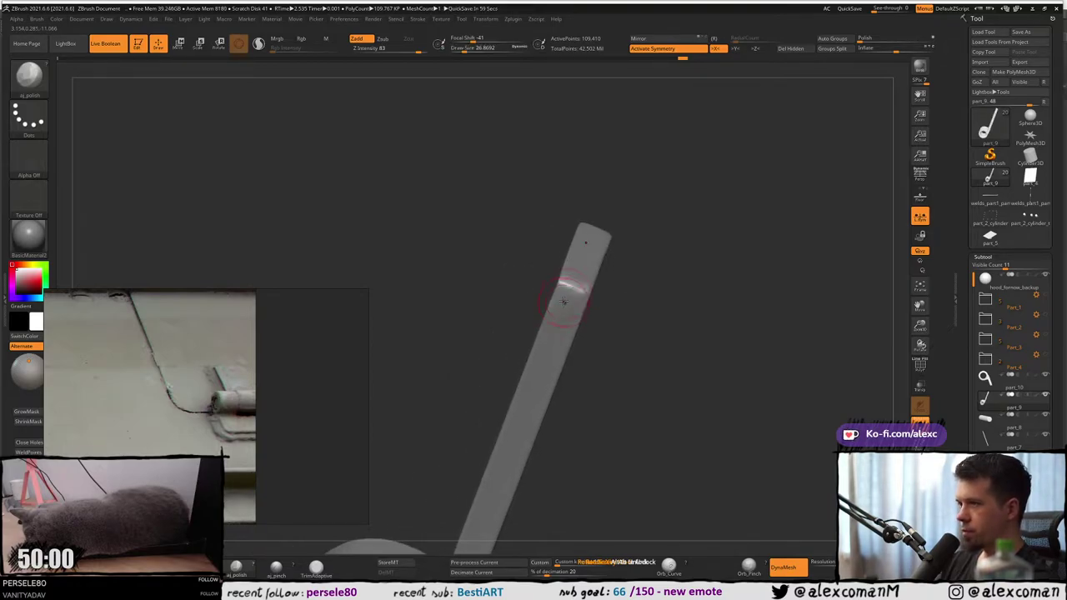
right_click_drag(575, 307, 577, 285)
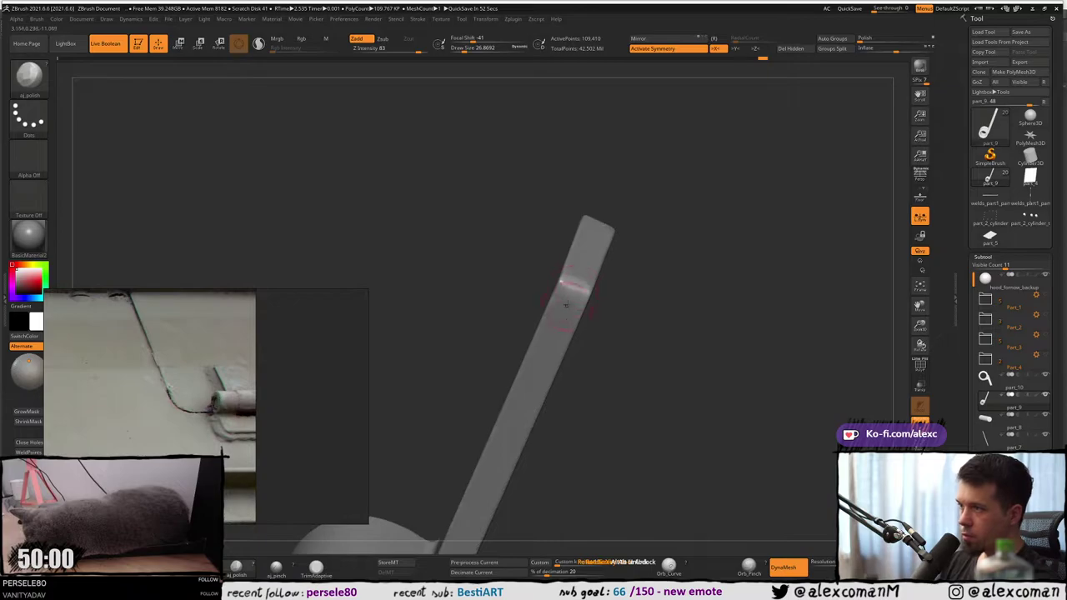
right_click_drag(557, 306, 571, 288)
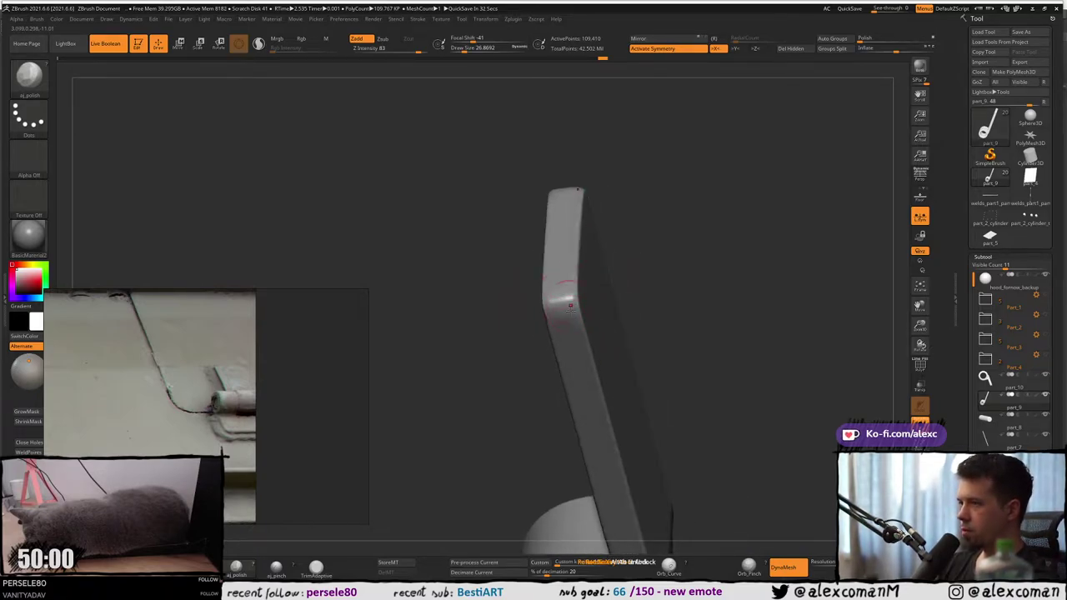
right_click_drag(561, 323, 579, 306)
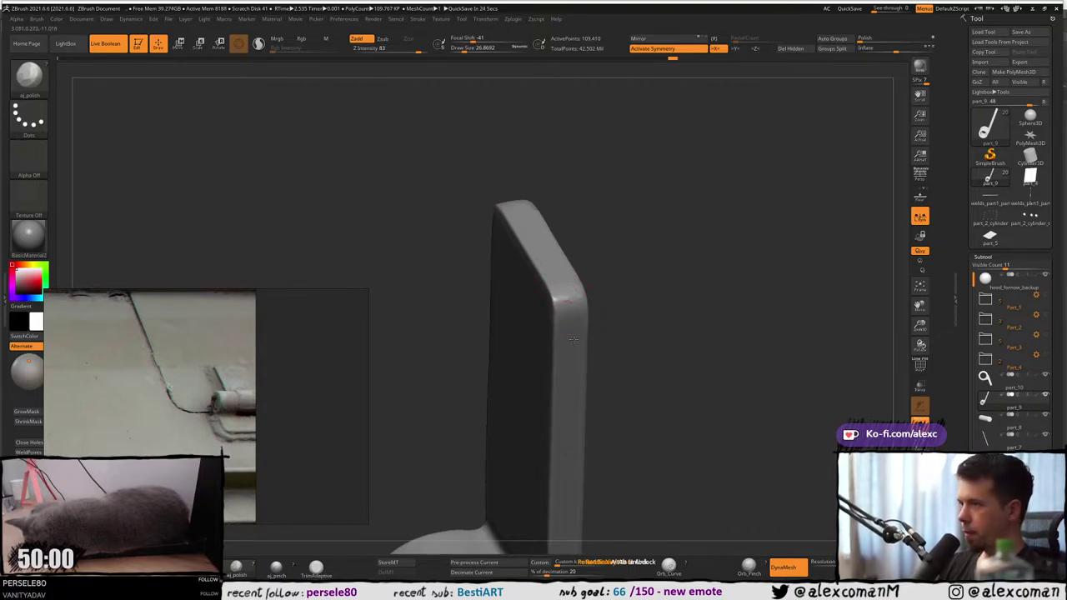
mouse_move(576, 323)
right_mouse_down()
mouse_move(592, 264)
mouse_move(580, 303)
mouse_move(584, 208)
mouse_move(586, 221)
mouse_move(547, 253)
mouse_move(575, 259)
mouse_move(584, 240)
mouse_move(614, 245)
right_mouse_up()
key("shift")
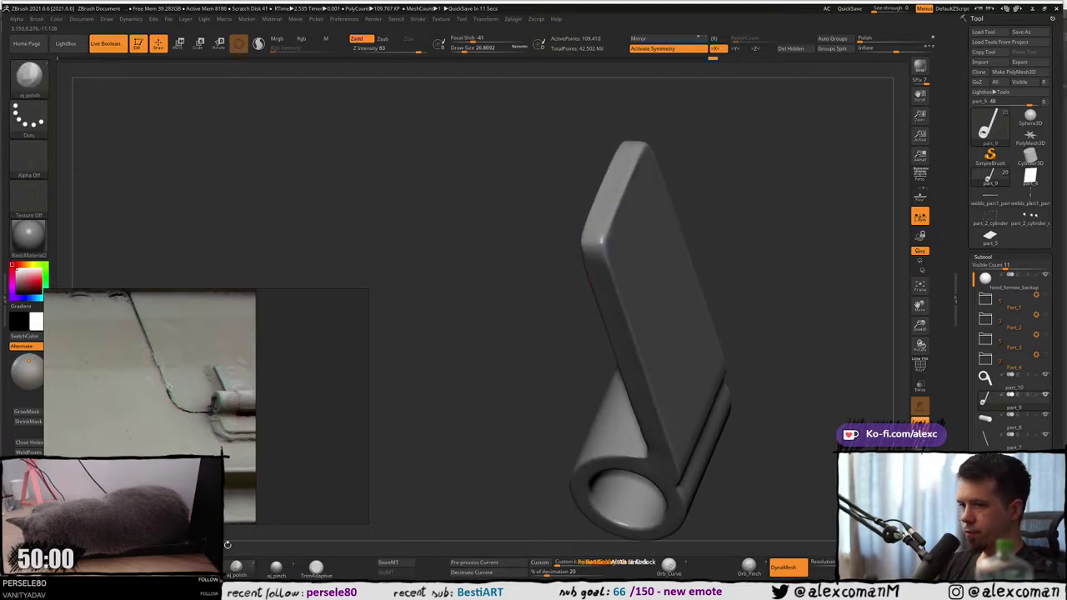
Flatten and round the end edges and corners of part_9's strap with the hPolish brush at draw size about 36.93.
left_click(197, 567)
right_click_drag(507, 267, 507, 242)
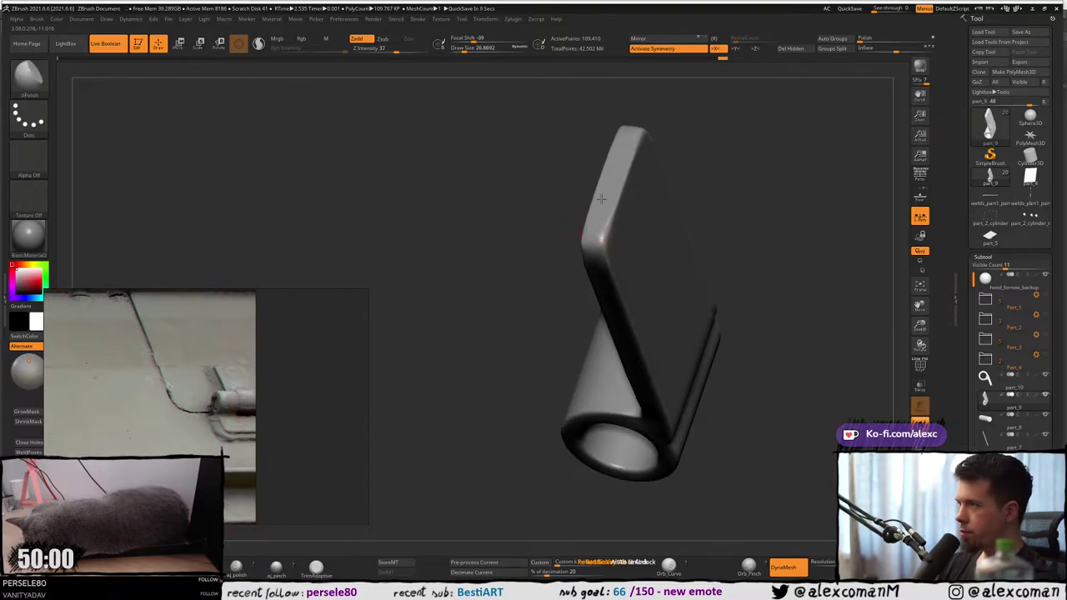
right_click_drag(601, 199, 621, 230)
key("s")
left_click_drag(602, 243, 597, 246)
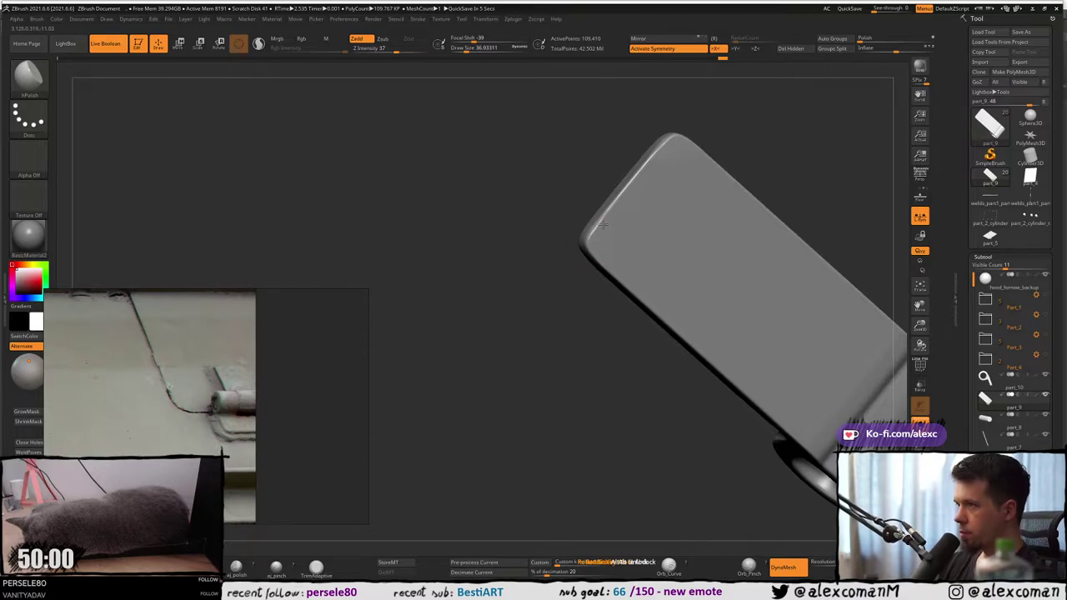
right_click_drag(616, 265, 631, 231)
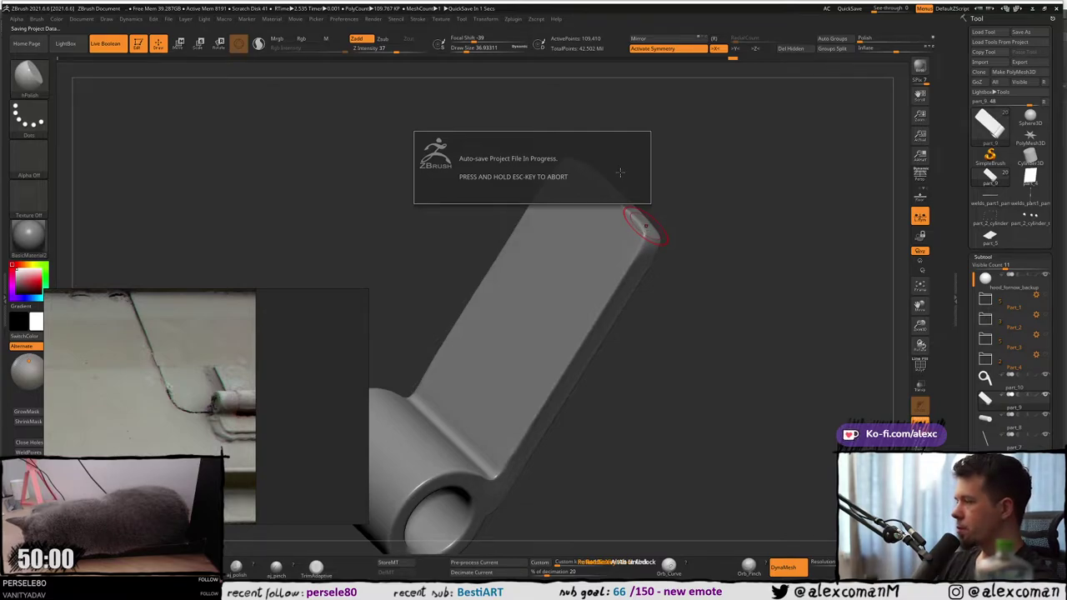
key("s")
mouse_move(645, 225)
right_mouse_down()
mouse_move(561, 250)
mouse_move(572, 238)
mouse_move(567, 288)
mouse_move(531, 250)
mouse_move(542, 171)
mouse_move(564, 161)
mouse_move(582, 214)
right_mouse_up()
key("s")
left_click_drag(582, 214, 578, 214)
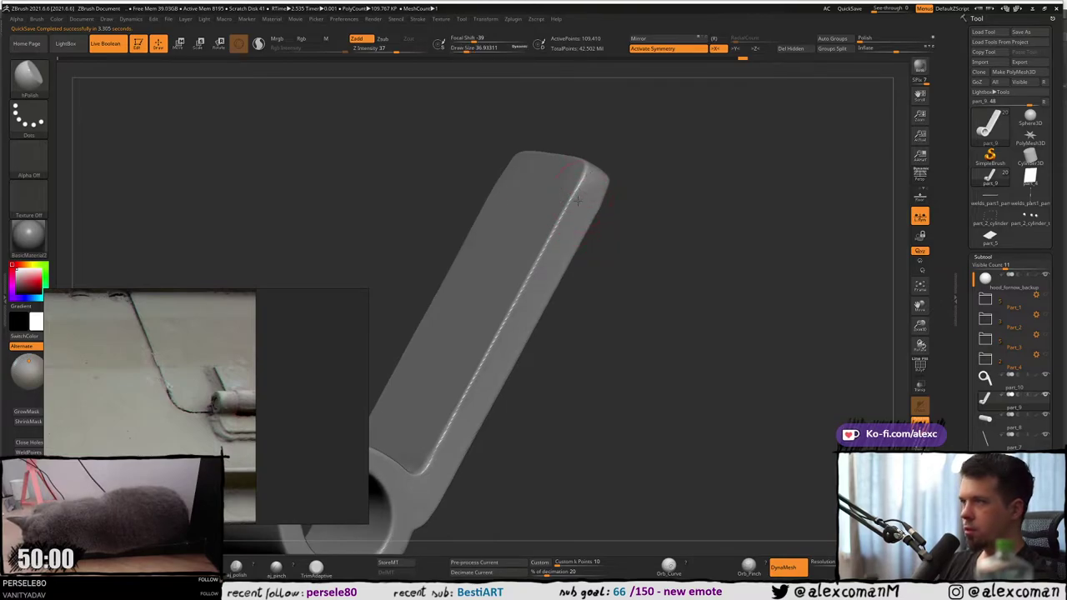
Reduce the hPolish draw size to about 23.31 and refine the strap end's corner with polishing and smoothing strokes.
mouse_move(567, 175)
right_mouse_down()
mouse_move(579, 226)
mouse_move(567, 231)
mouse_move(571, 289)
mouse_move(573, 280)
right_mouse_up()
key("s")
left_click_drag(573, 280, 569, 280)
left_click_drag(574, 267, 580, 260)
right_click_drag(578, 264, 552, 266)
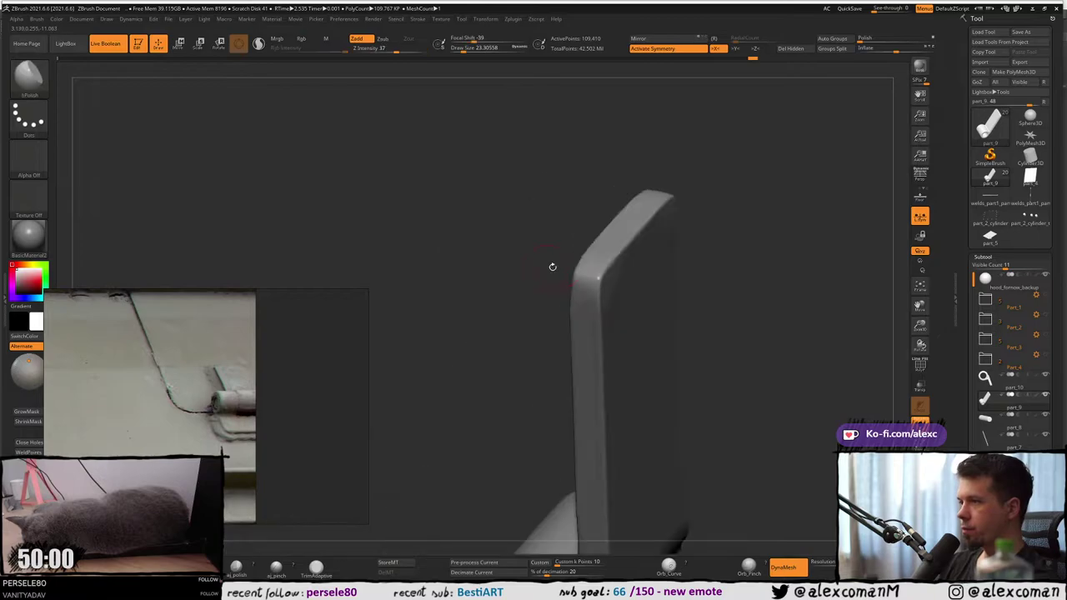
left_click_drag(589, 265, 597, 271, "shift")
mouse_move(597, 272)
right_mouse_down()
mouse_move(628, 291)
mouse_move(605, 239)
mouse_move(584, 231)
mouse_move(592, 268)
right_mouse_up()
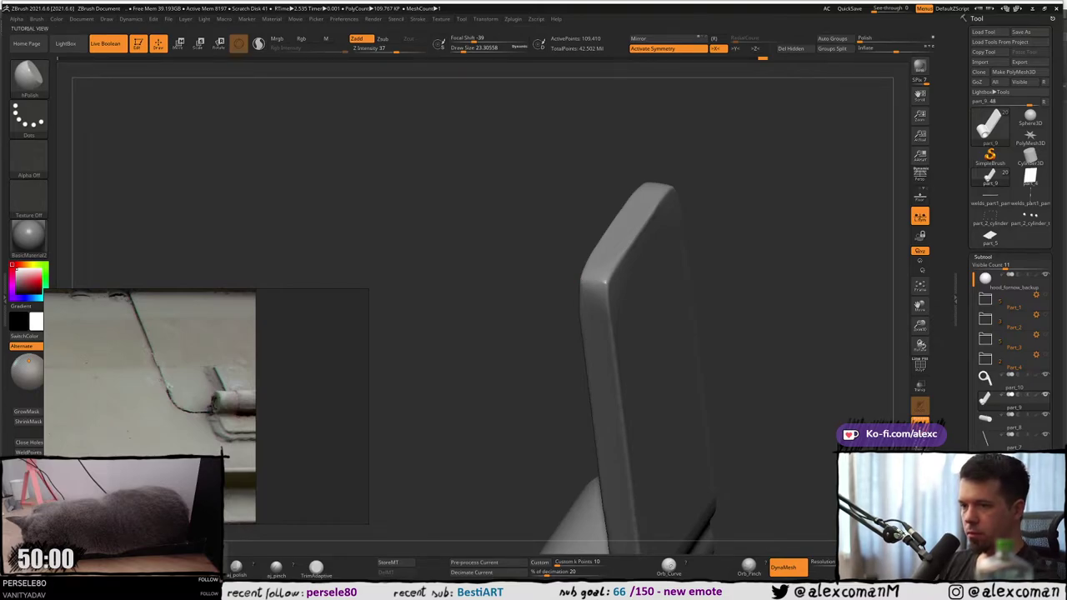
Polish and smooth the rounded corner at part_9's strap end with the aj_polish brush from several angles.
left_click(237, 567)
right_click_drag(523, 286, 584, 280)
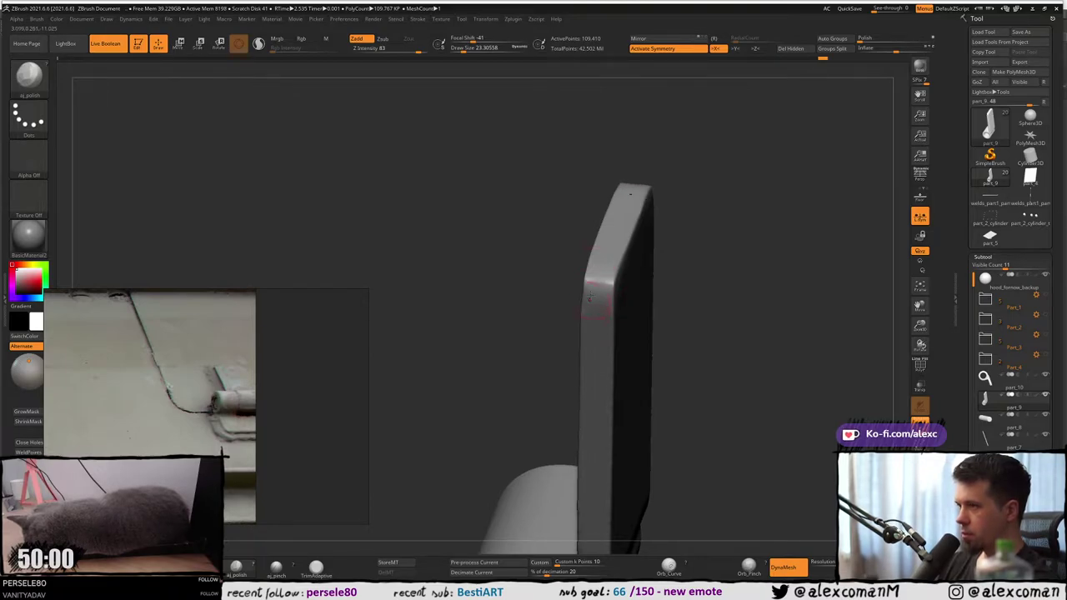
left_click_drag(596, 271, 608, 257)
mouse_move(575, 258)
right_mouse_down()
mouse_move(639, 261)
mouse_move(542, 294)
right_mouse_up()
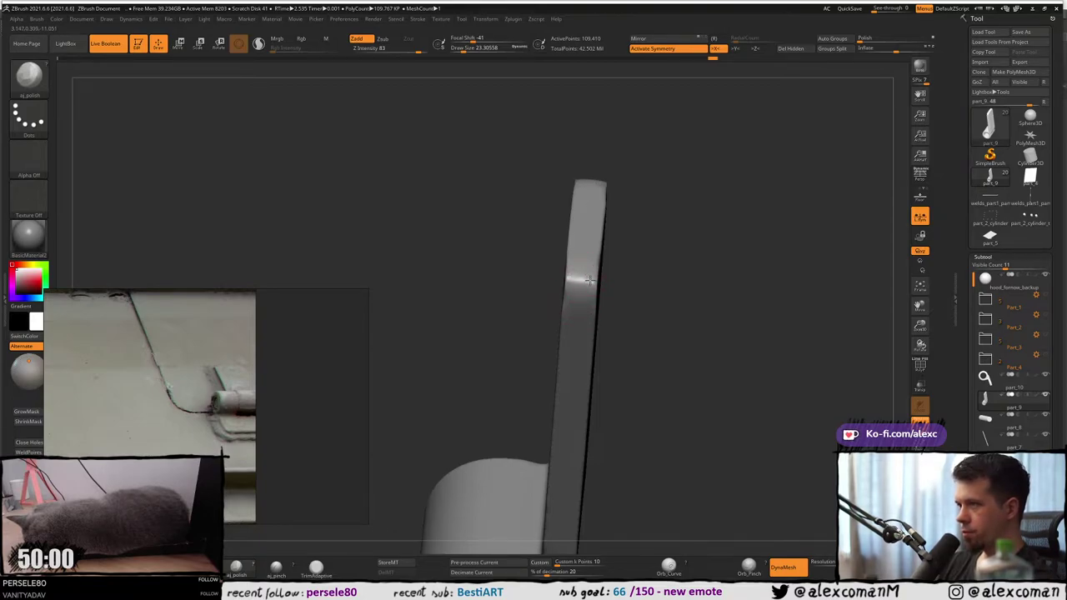
mouse_move(583, 269)
right_mouse_down()
mouse_move(597, 281)
mouse_move(604, 240)
mouse_move(588, 275)
mouse_move(554, 283)
mouse_move(572, 262)
right_mouse_up()
right_click_drag(564, 343, 589, 321, "shift")
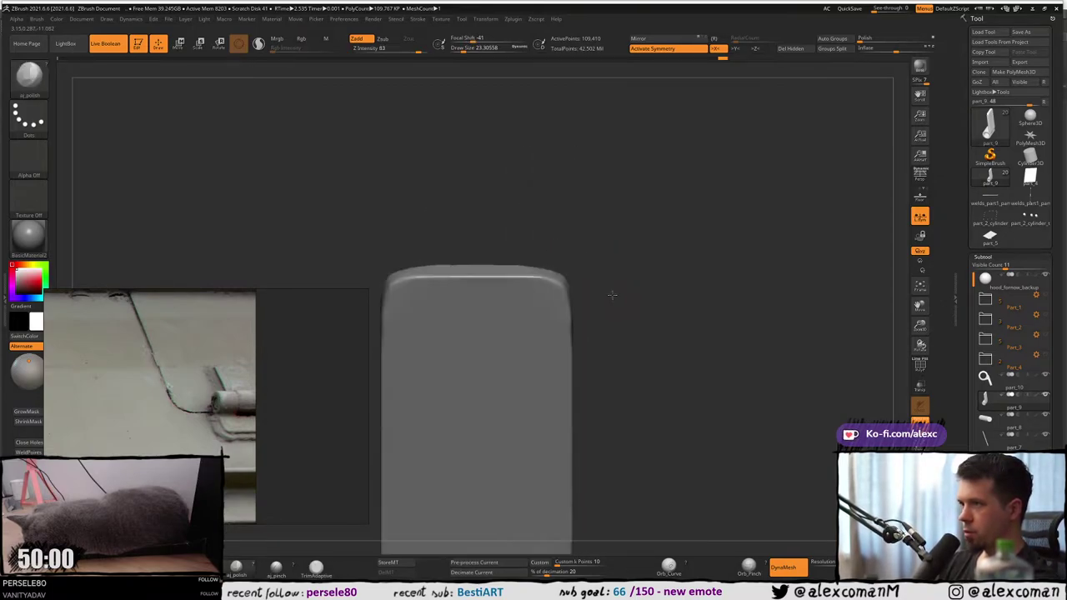
right_click_drag(584, 273, 581, 243)
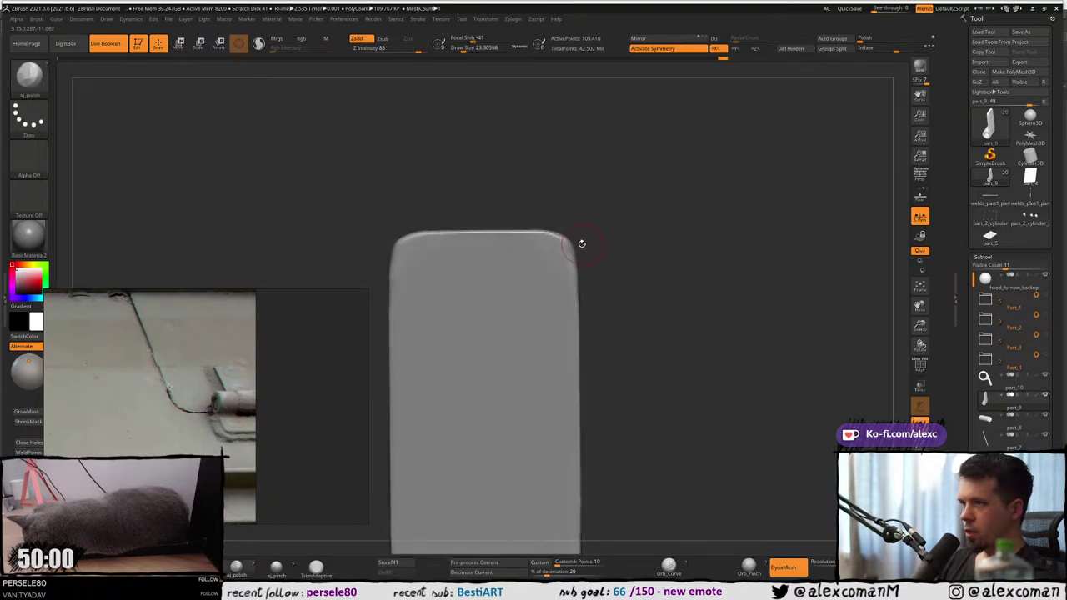
Reshape the strap end's rounded corners with the Move brush at a draw size of about 25.05, undoing the first stroke.
key("b")
key("m")
key("v")
key("s")
left_click_drag(559, 258, 557, 245)
key("ctrl+z")
right_click_drag(557, 246, 562, 254)
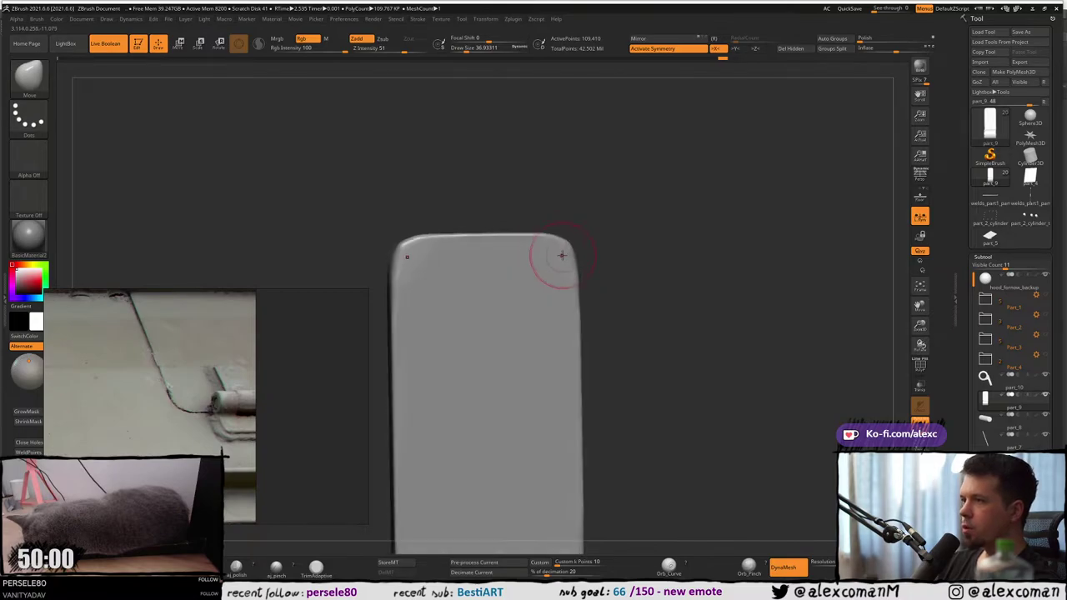
key("s")
left_click_drag(558, 257, 561, 244)
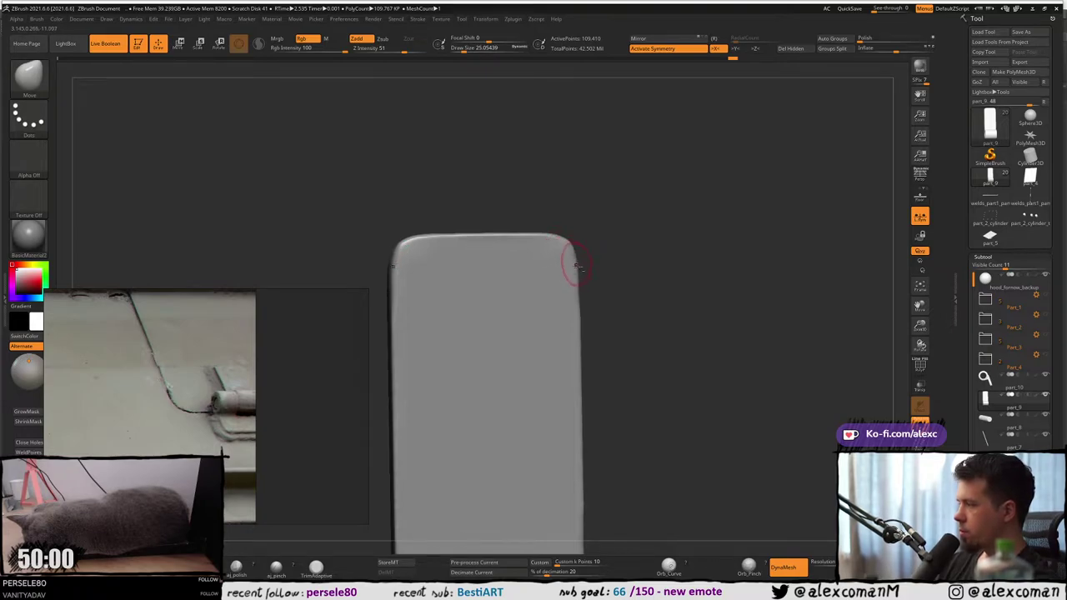
mouse_move(574, 264)
right_mouse_down()
mouse_move(582, 272)
mouse_move(511, 279)
mouse_move(577, 268)
right_mouse_up()
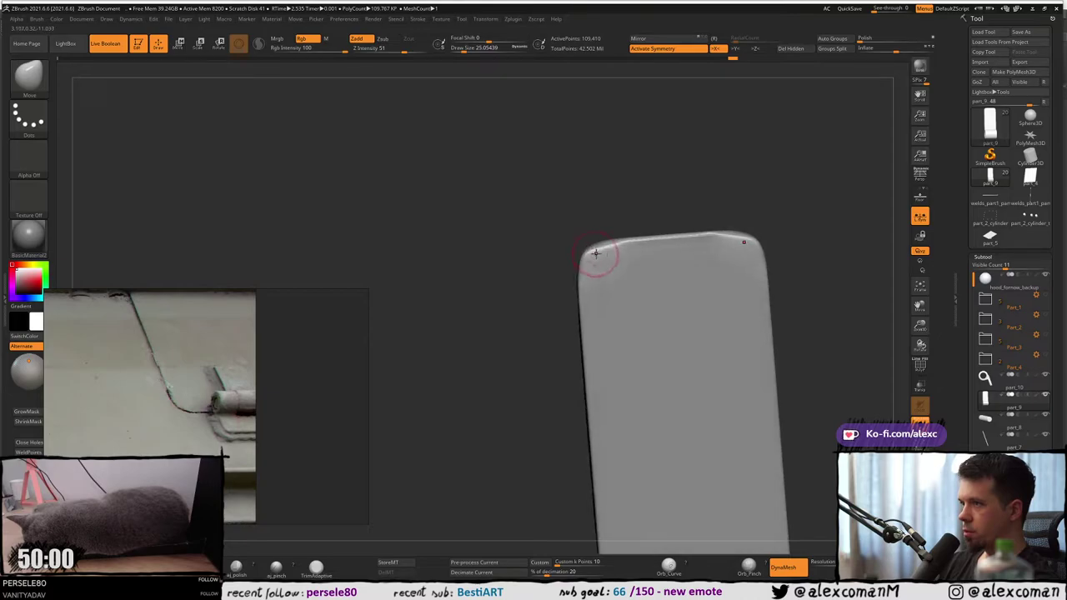
left_click_drag(595, 254, 596, 252)
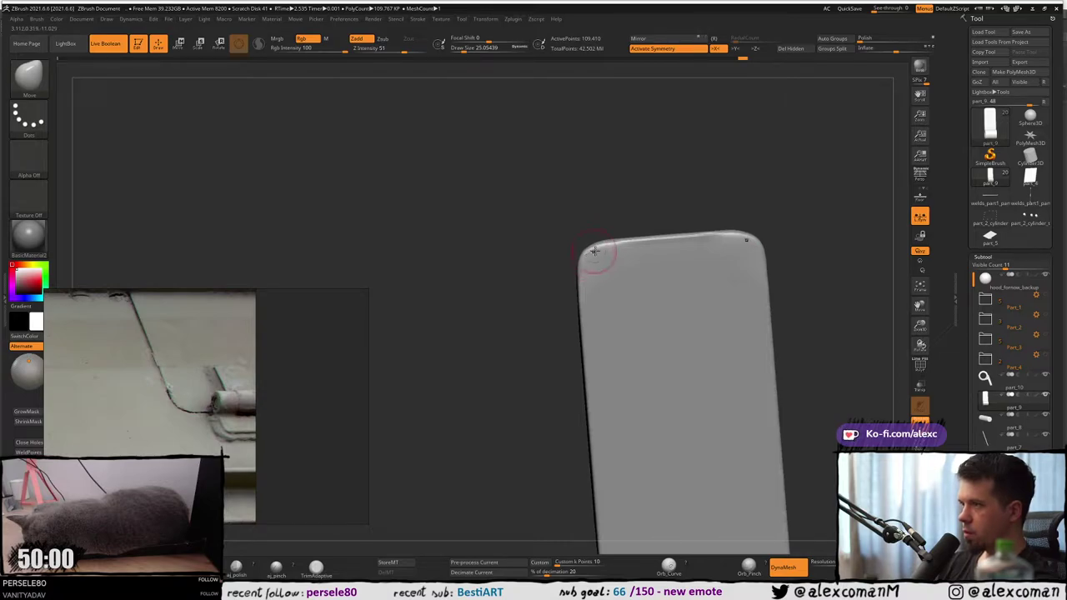
left_click_drag(613, 247, 602, 241)
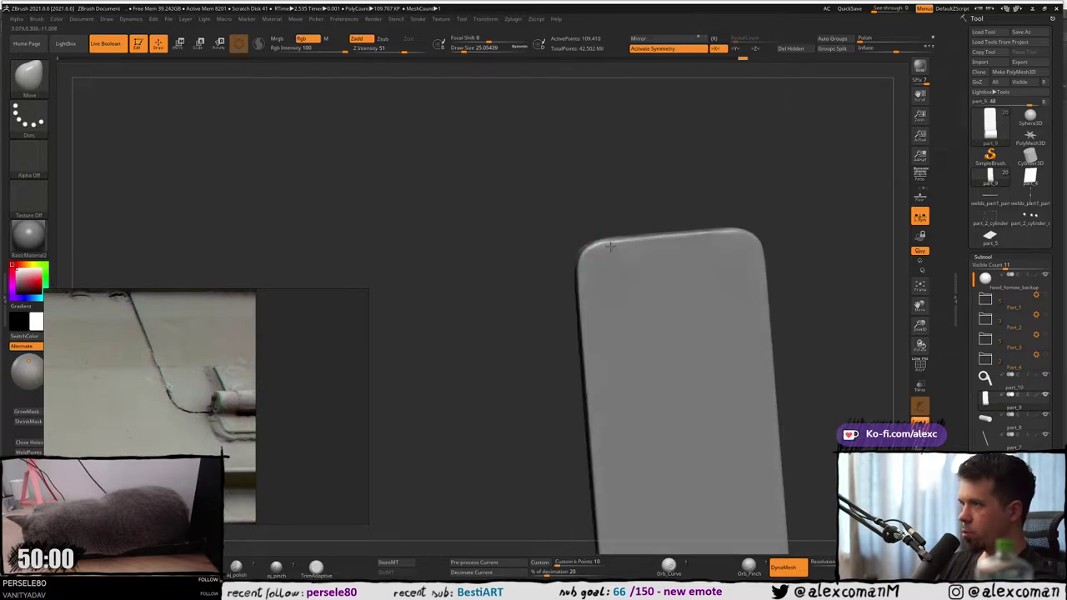
Polish the reshaped corner with aj_polish and smooth it at a draw size of about 20.
mouse_move(711, 213)
left_mouse_down()
mouse_move(674, 219)
mouse_move(658, 245)
mouse_move(626, 246)
mouse_move(577, 288)
left_mouse_up()
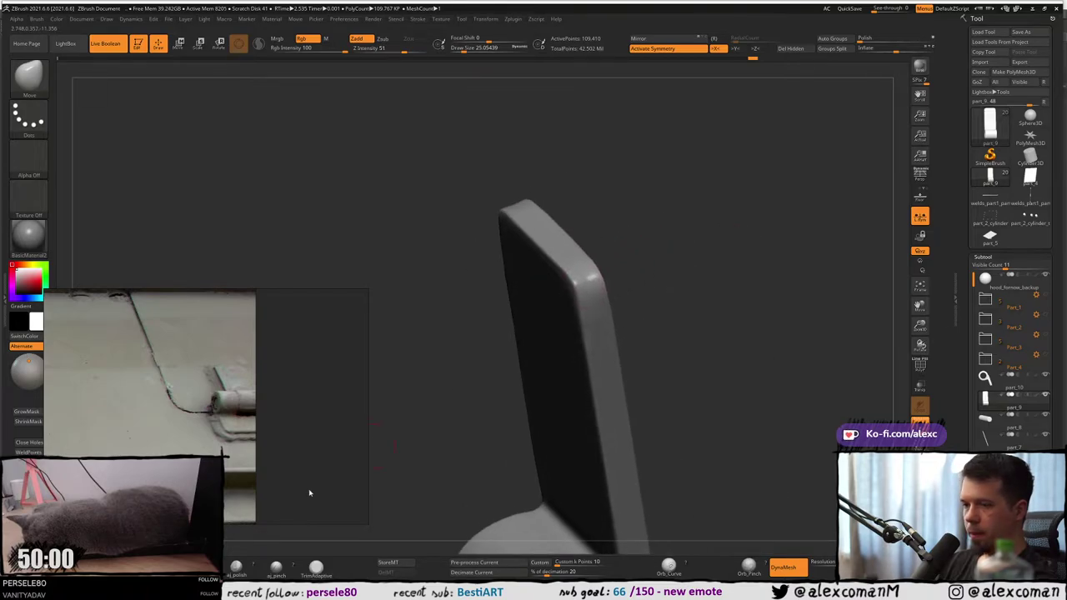
left_click(238, 567)
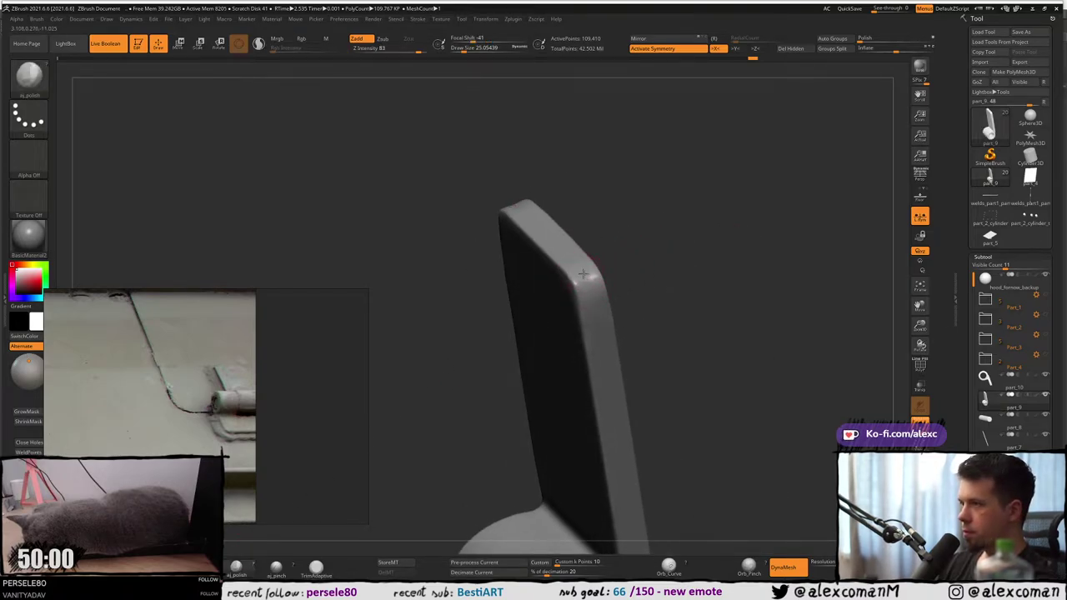
mouse_move(598, 286)
left_mouse_down()
mouse_move(579, 268)
mouse_move(592, 283)
mouse_move(581, 284)
left_mouse_up()
key("s")
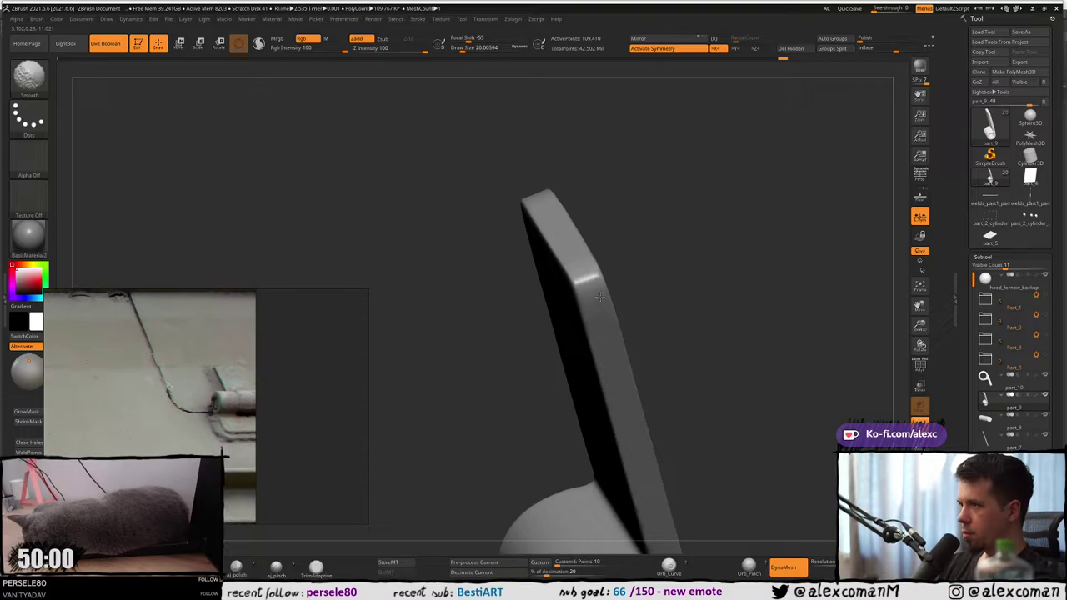
right_click_drag(579, 281, 605, 241)
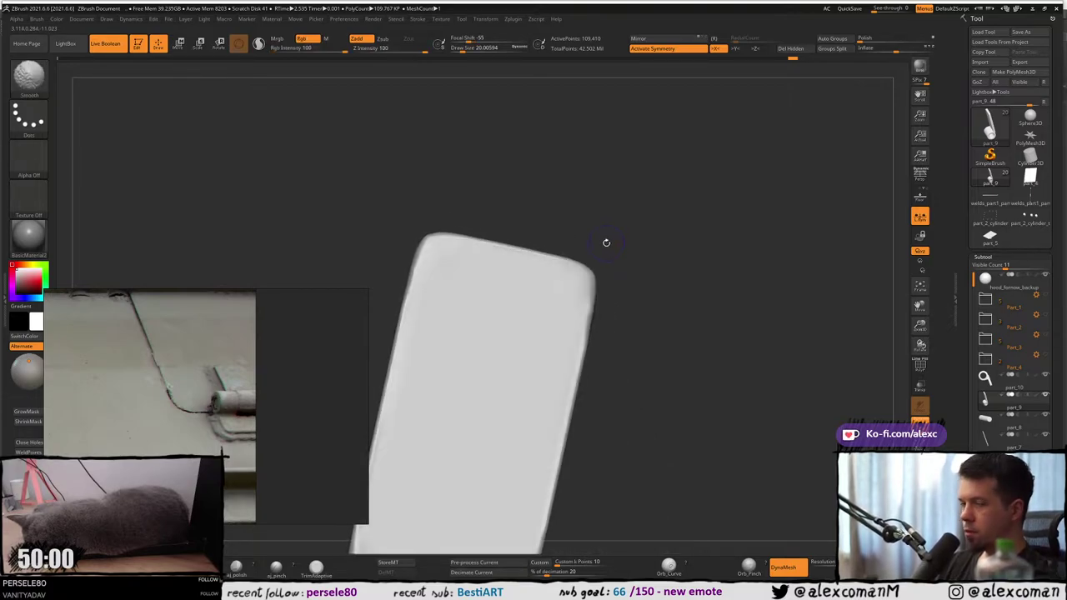
mouse_move(590, 281)
right_mouse_down()
mouse_move(605, 210)
mouse_move(638, 227)
mouse_move(619, 212)
mouse_move(629, 186)
mouse_move(621, 221)
right_mouse_up()
Show the surrounding parts again and adjust the strap's end corners with the Move brush at a draw size of about 53.79.
key("alt+s")
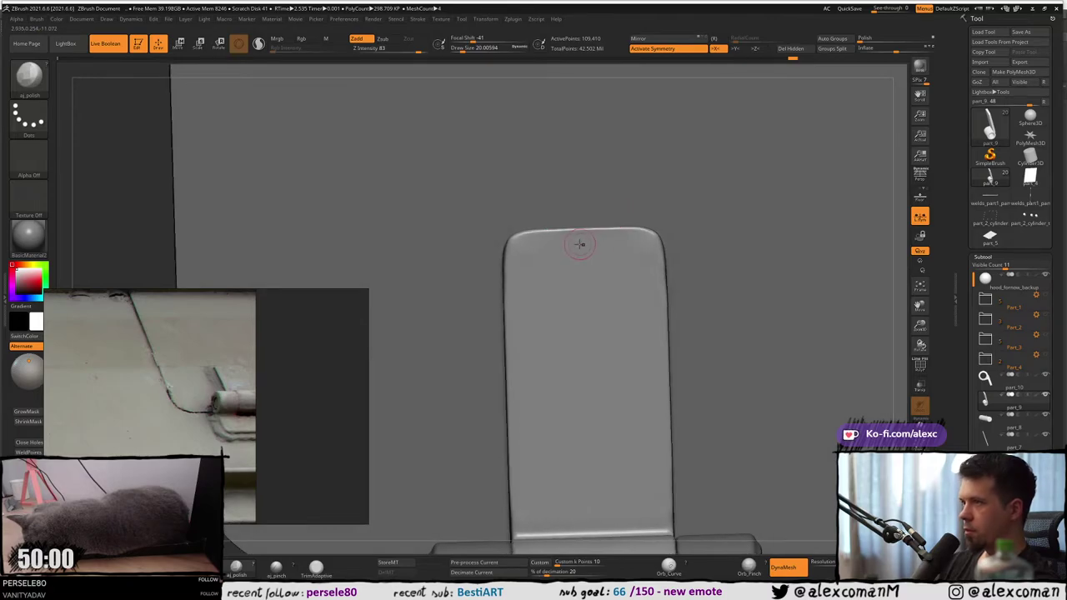
key("b")
key("m")
key("v")
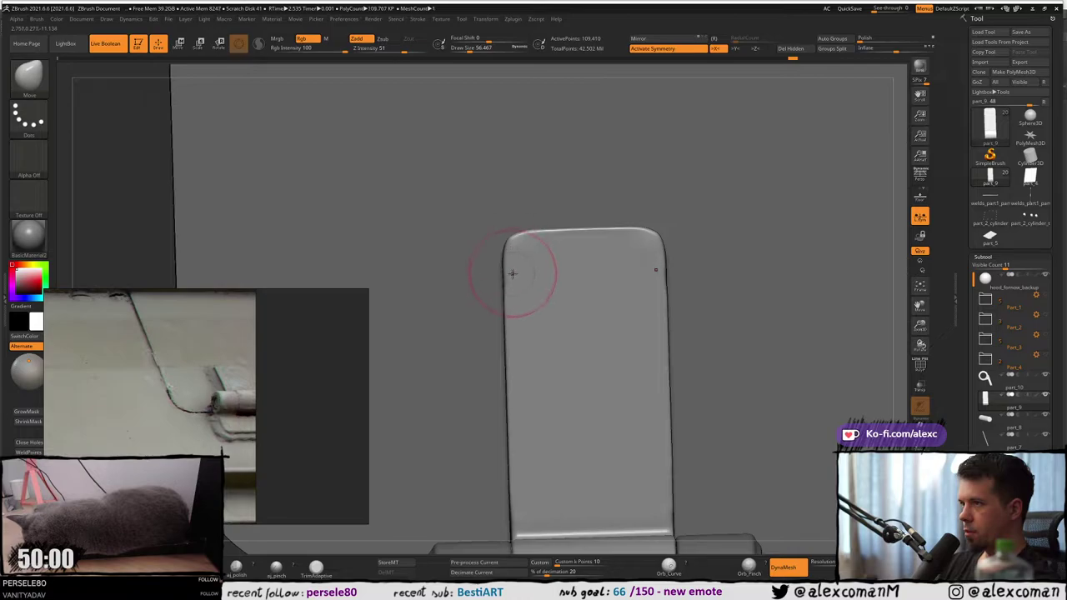
mouse_move(528, 274)
right_mouse_down()
mouse_move(529, 222)
mouse_move(515, 231)
right_mouse_up()
key("s")
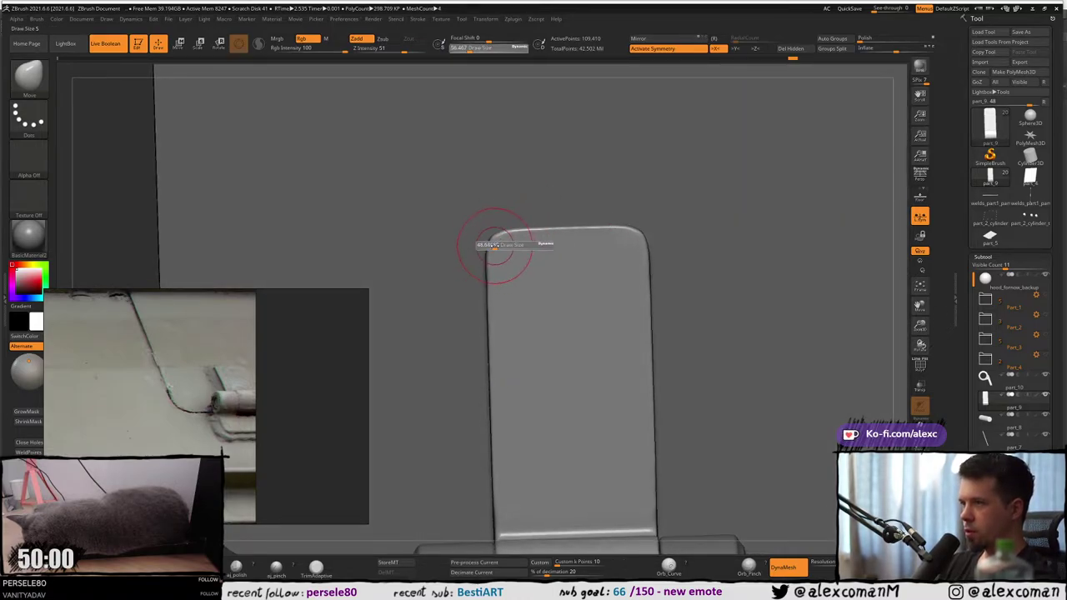
left_click_drag(496, 246, 497, 246)
key("s")
right_click_drag(496, 244, 497, 240)
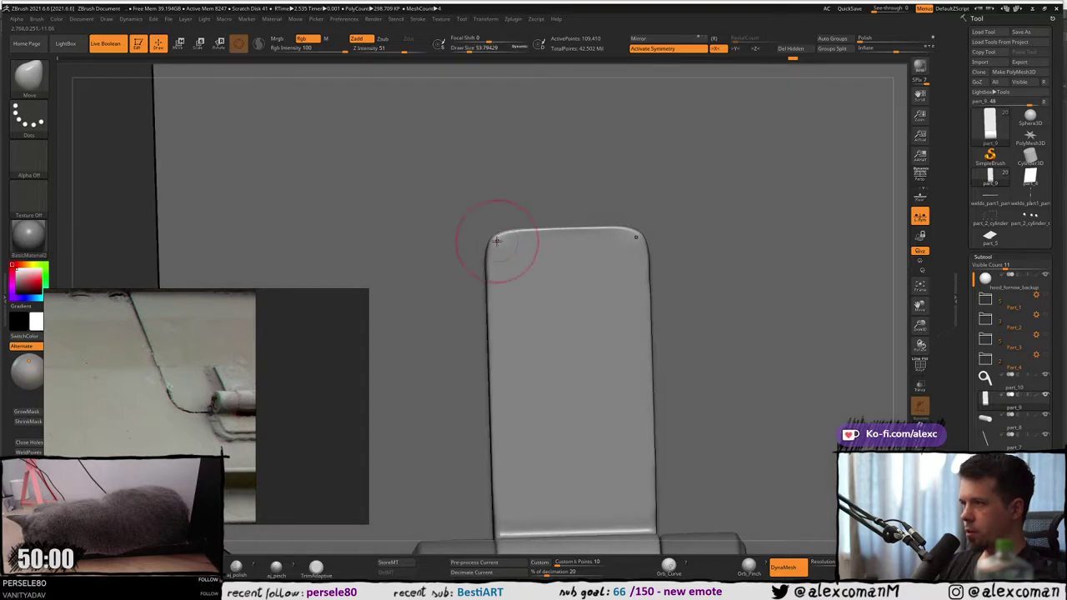
left_click_drag(496, 244, 495, 243)
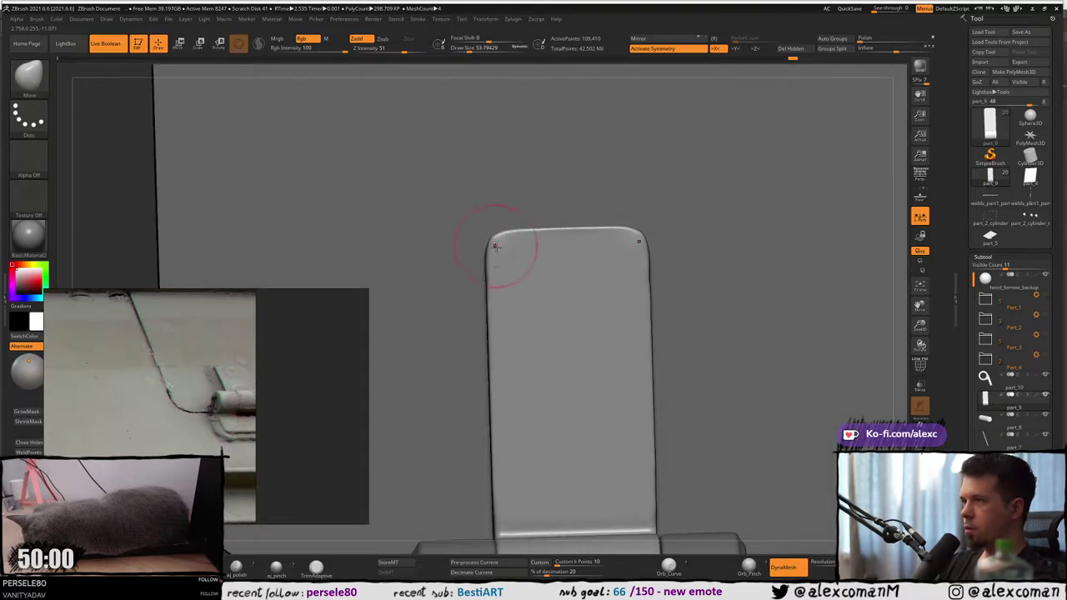
Reduce the draw size to about 26.67 and smooth the strap end's corner edge.
right_click_drag(495, 245, 498, 256)
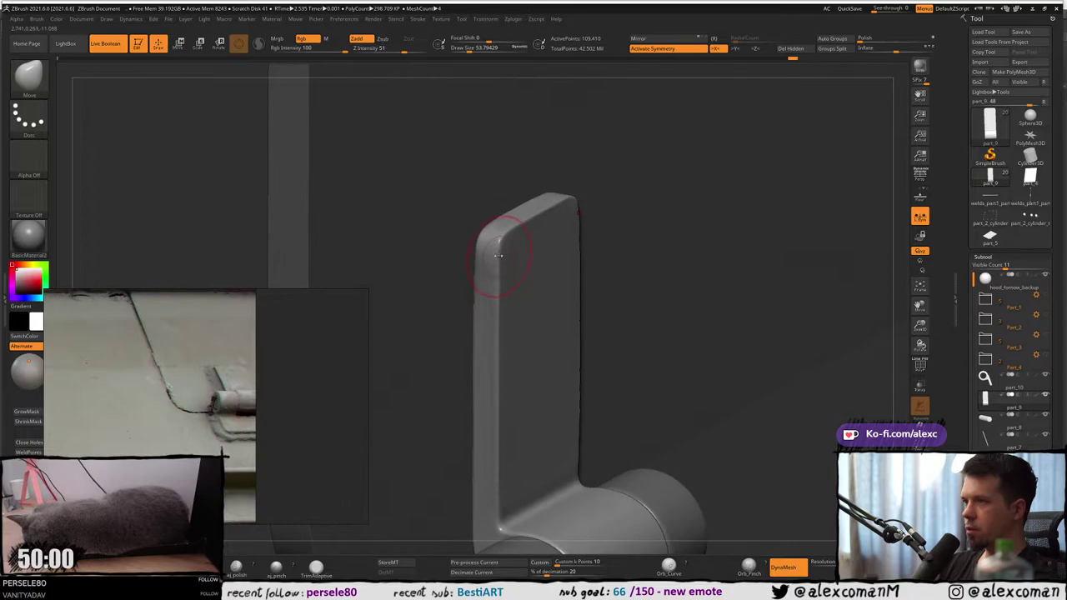
key("s")
left_click_drag(499, 255, 492, 255)
right_click_drag(492, 253, 495, 244)
left_click_drag(496, 229, 496, 235, "shift")
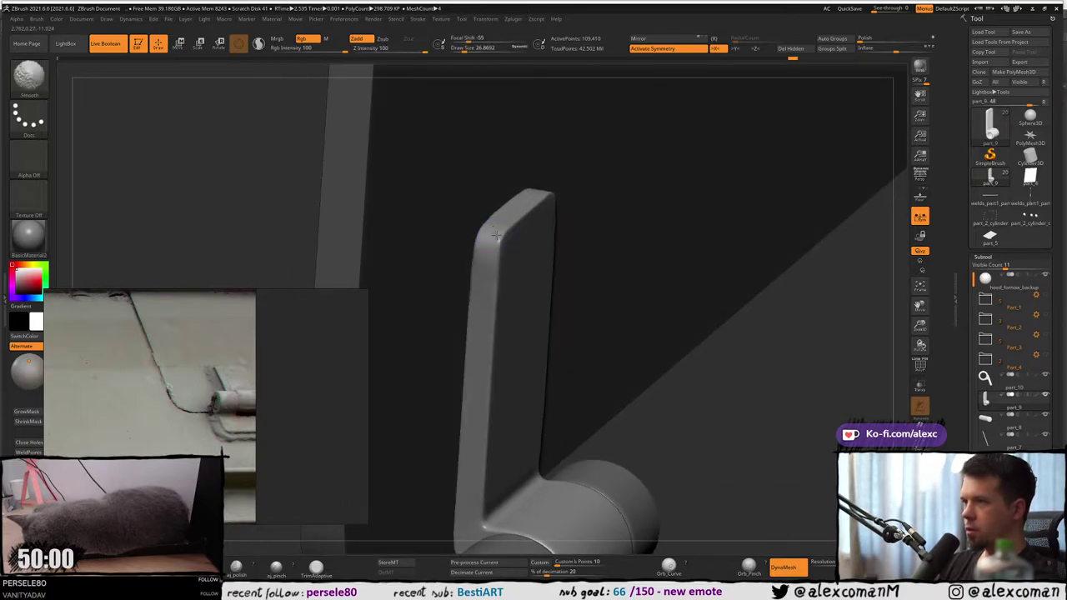
mouse_move(487, 279)
right_mouse_down("shift")
mouse_move(479, 238)
mouse_move(525, 238)
mouse_move(533, 208)
mouse_move(528, 263)
mouse_move(521, 249)
right_mouse_up("shift")
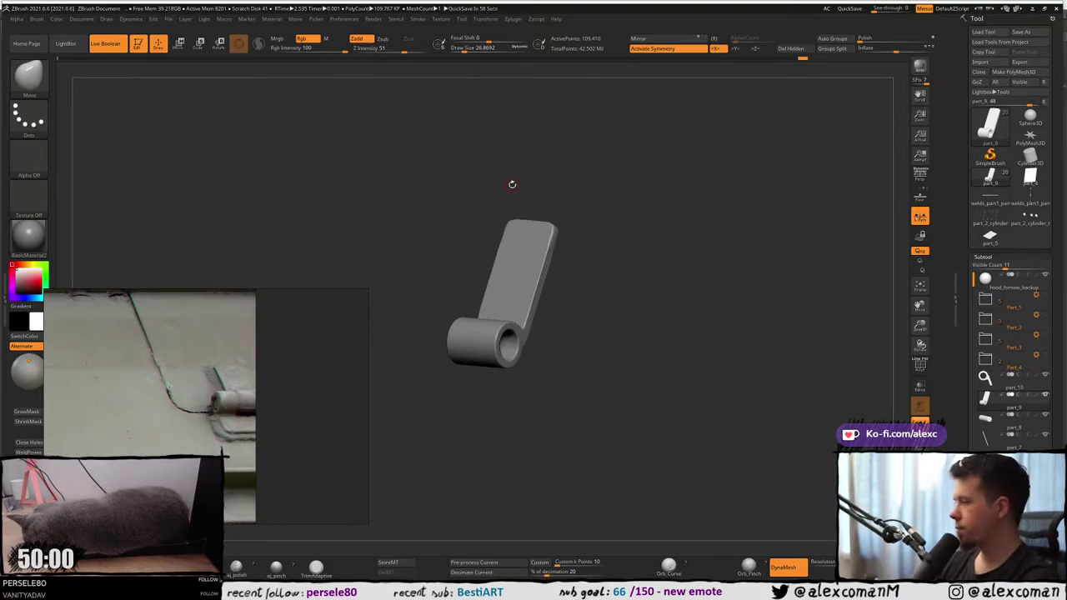
Flatten the strap's end edge and corners from both sides with the hPolish brush at a draw size of about 36.93.
right_click_drag(502, 288, 540, 252)
right_click_drag(539, 253, 538, 284, "ctrl")
mouse_move(537, 284)
right_mouse_down()
mouse_move(514, 279)
mouse_move(538, 279)
right_mouse_up()
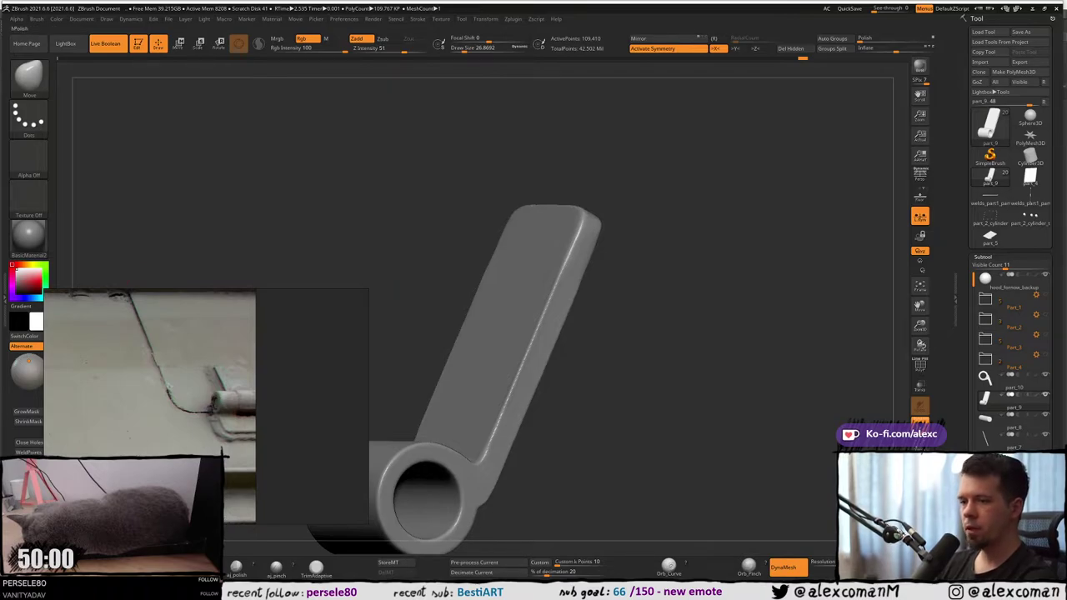
left_click(197, 567)
right_click_drag(511, 276, 550, 253)
key("s")
left_click_drag(550, 253, 555, 253)
mouse_move(551, 251)
right_mouse_down()
mouse_move(603, 243)
mouse_move(599, 251)
right_mouse_up()
left_click_drag(587, 245, 583, 241)
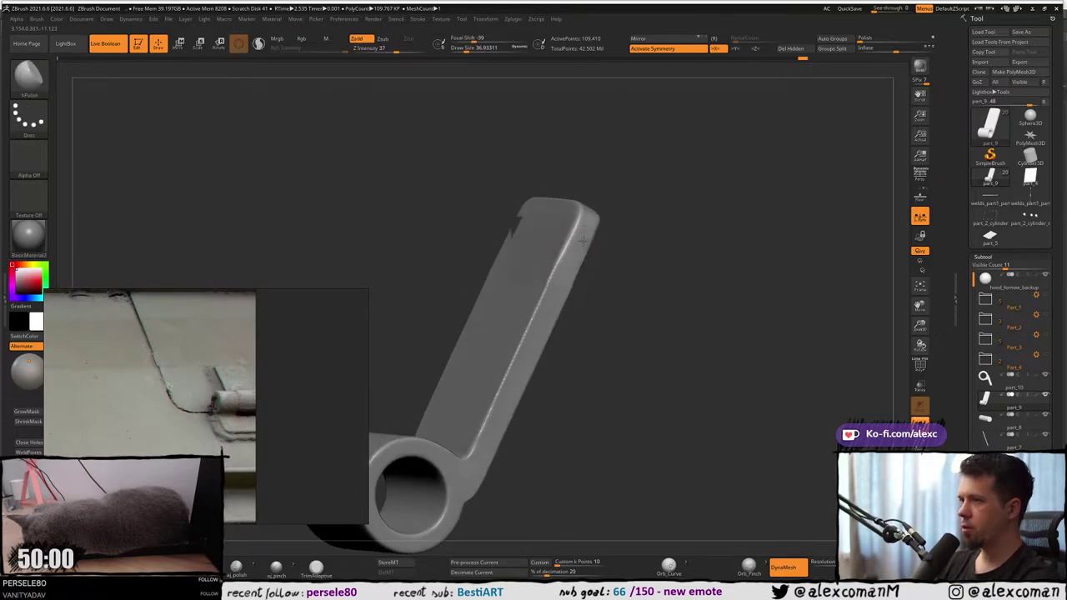
mouse_move(582, 240)
right_mouse_down()
mouse_move(567, 280)
mouse_move(572, 219)
mouse_move(577, 257)
right_mouse_up()
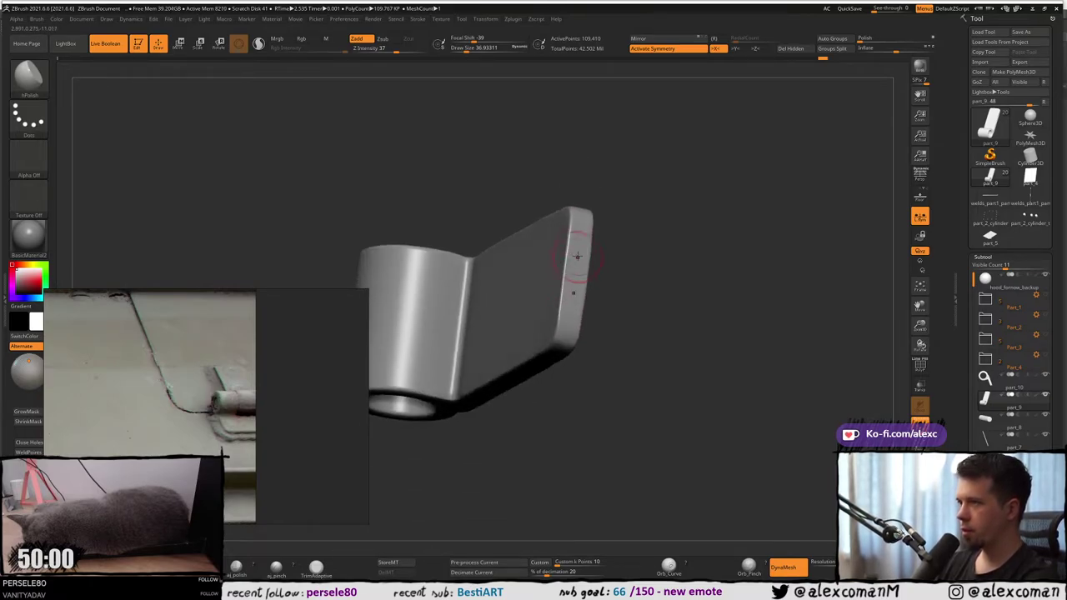
right_click_drag(574, 310, 570, 263)
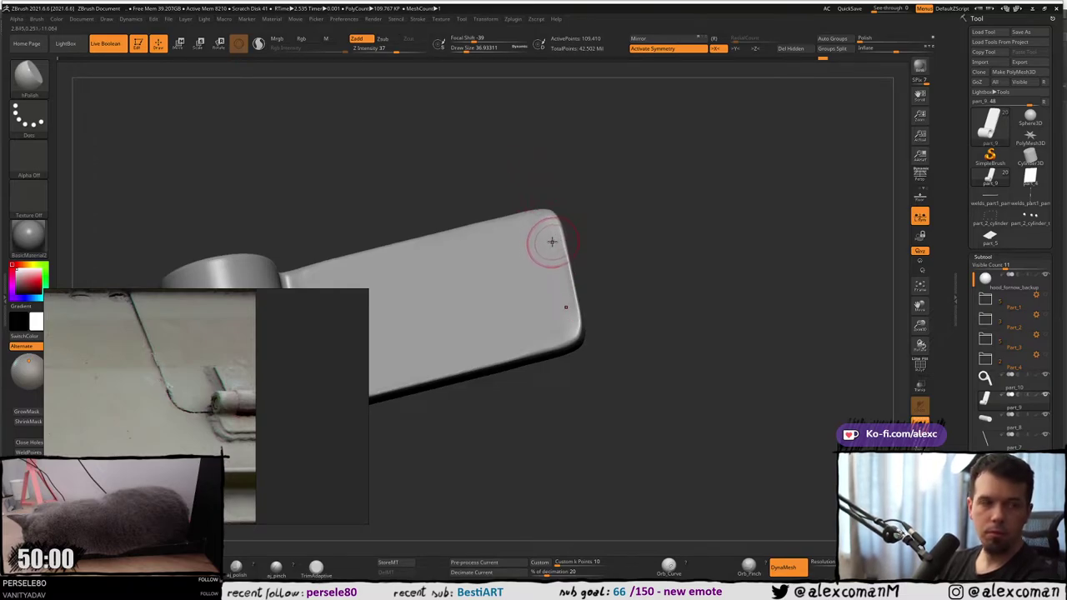
Check the strap against the whole hinge and hood panel, and make the panel part_7 the active subtool.
right_click_drag(530, 219, 572, 241)
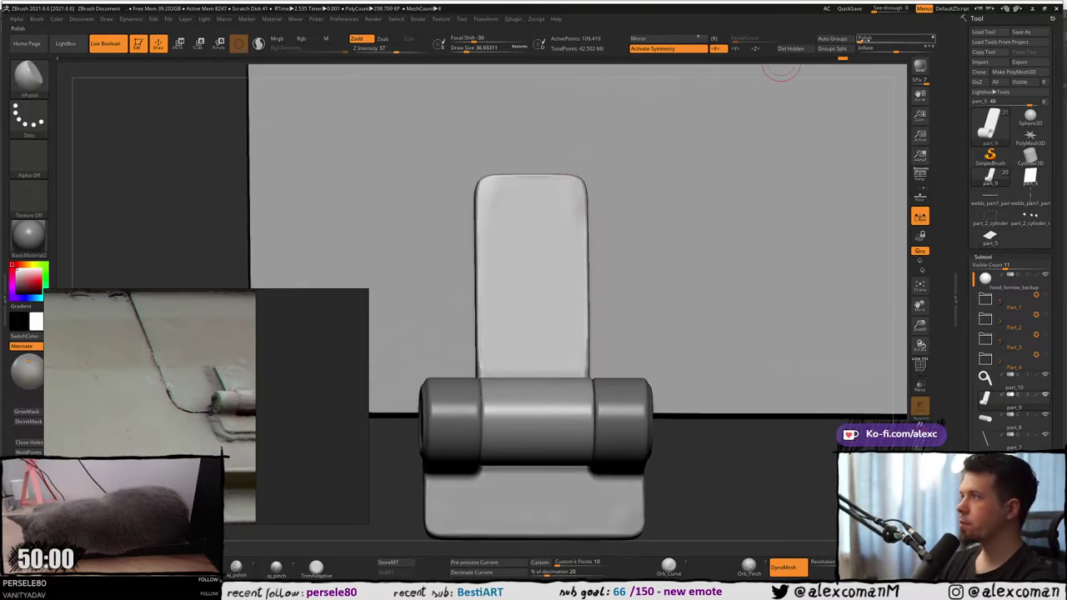
right_click_drag(700, 160, 695, 161)
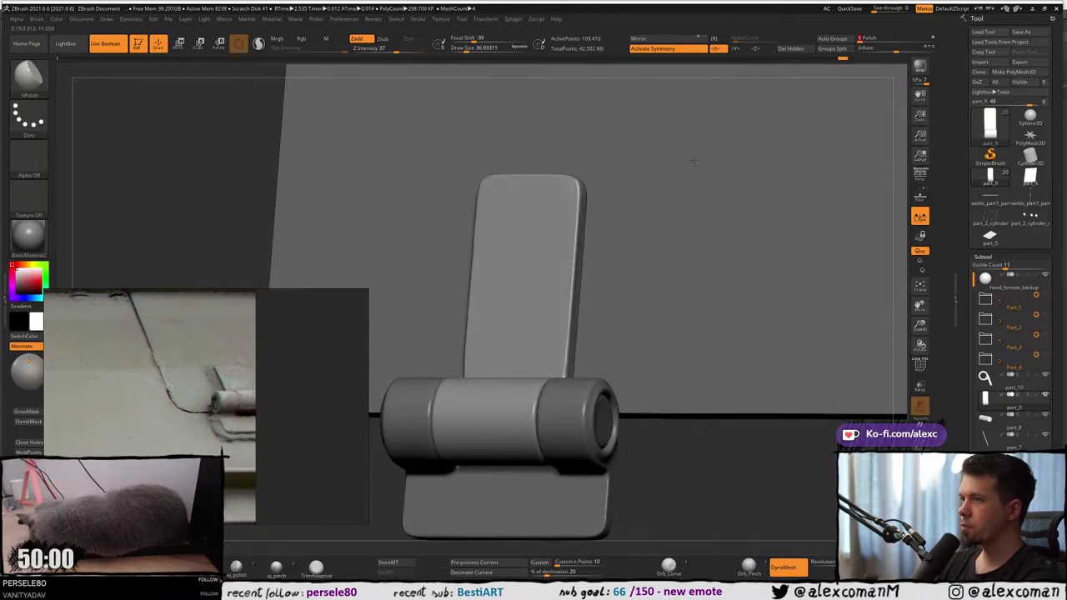
mouse_move(530, 207)
right_mouse_down()
mouse_move(502, 222)
mouse_move(535, 192)
mouse_move(536, 233)
mouse_move(576, 219)
mouse_move(492, 170)
mouse_move(519, 186)
mouse_move(534, 162)
mouse_move(546, 195)
mouse_move(519, 205)
mouse_move(540, 220)
right_mouse_up()
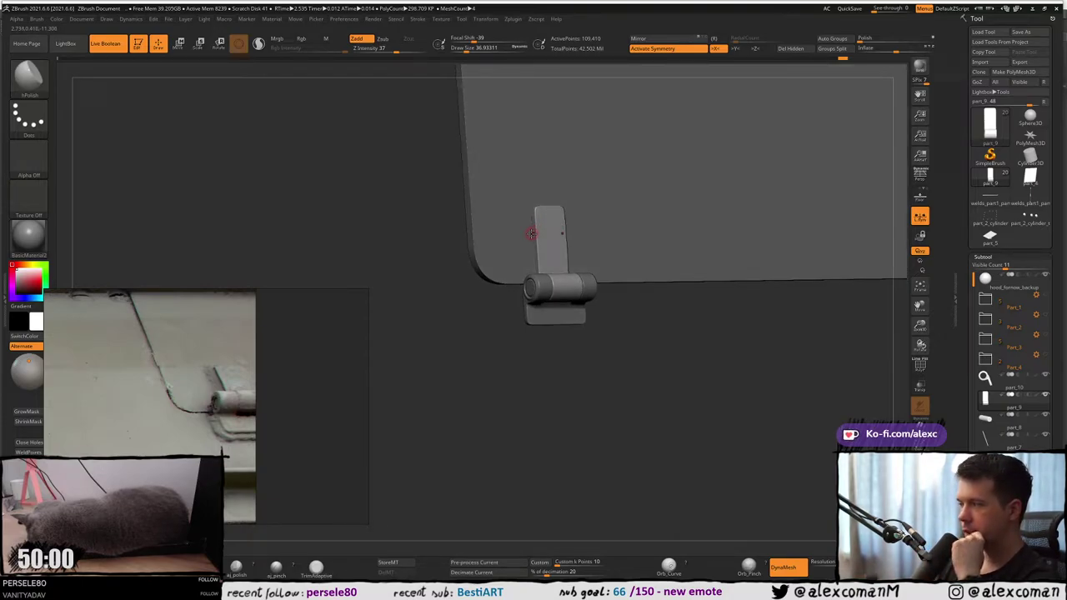
mouse_move(533, 232)
right_mouse_down()
mouse_move(528, 220)
mouse_move(552, 301)
right_mouse_up()
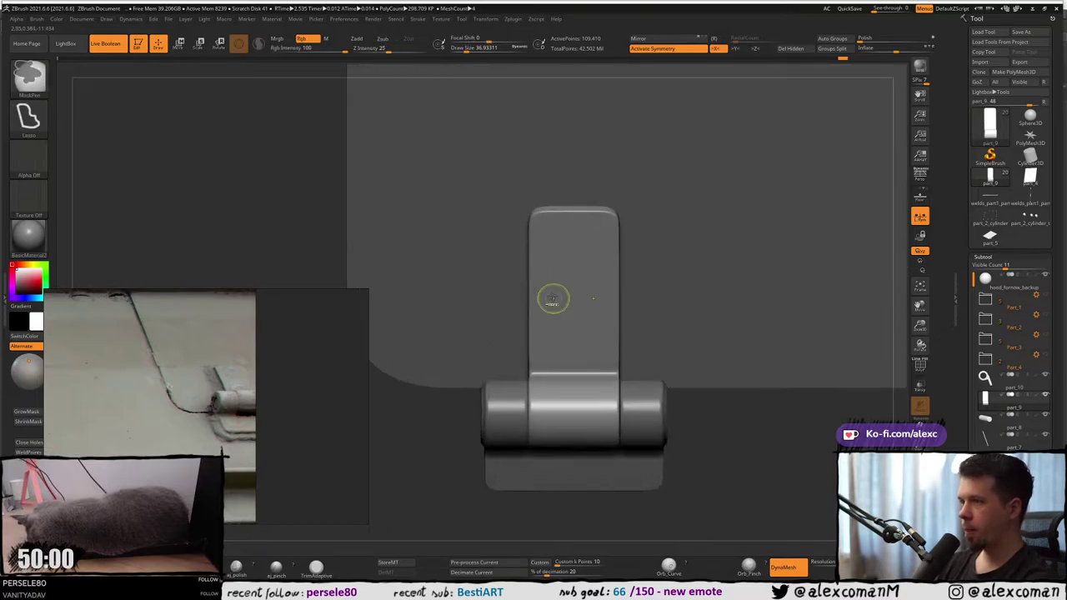
right_click_drag(543, 253, 530, 253, "ctrl")
left_click(492, 293, "alt")
right_click_drag(488, 295, 476, 291, "alt")
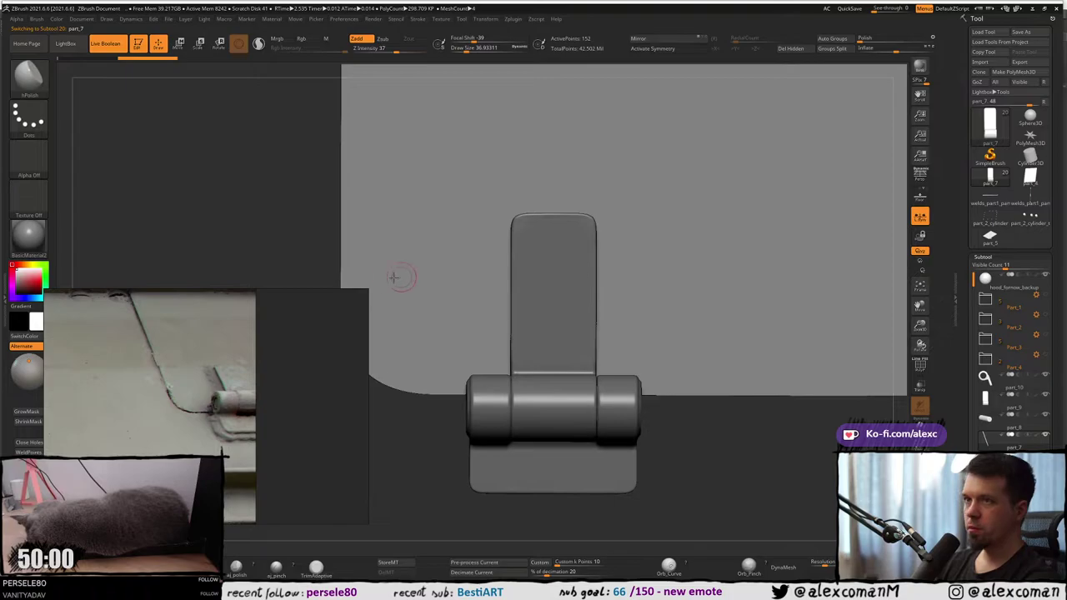
left_click(34, 84)
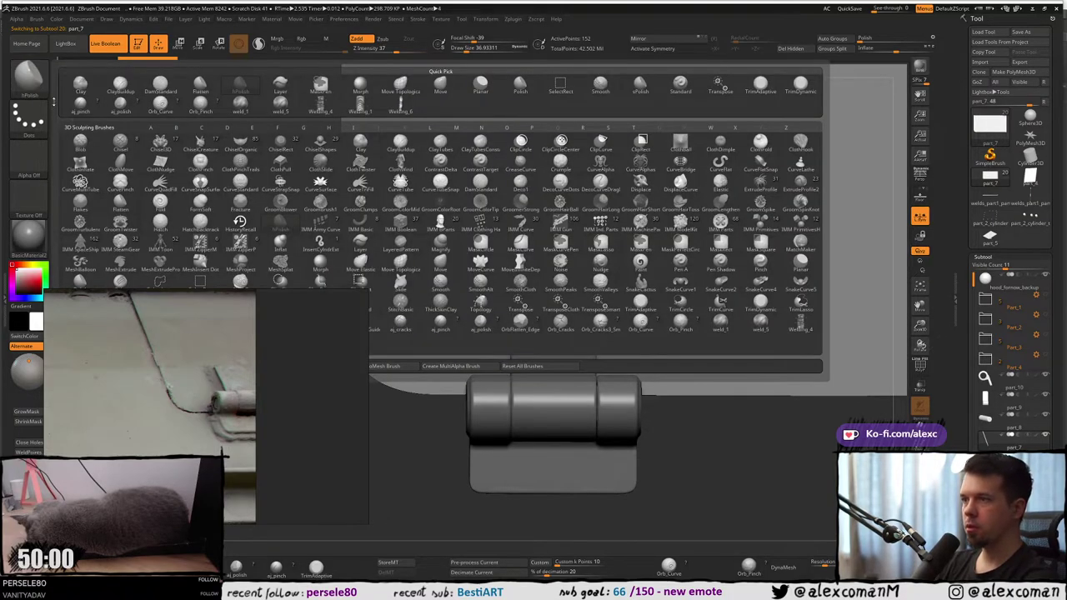
key("i")
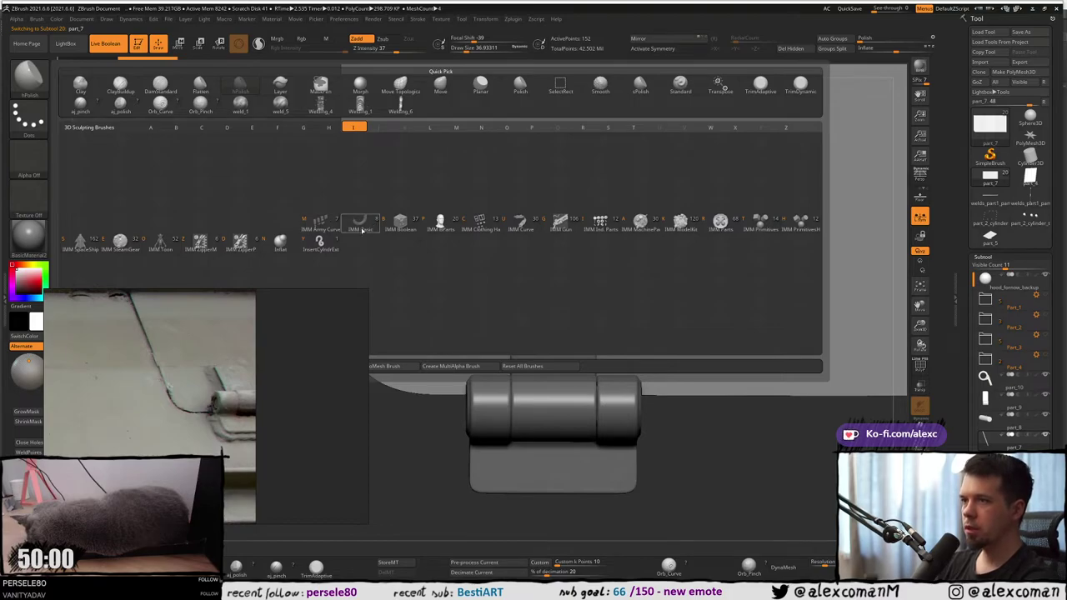
left_click_drag(334, 258, 330, 255)
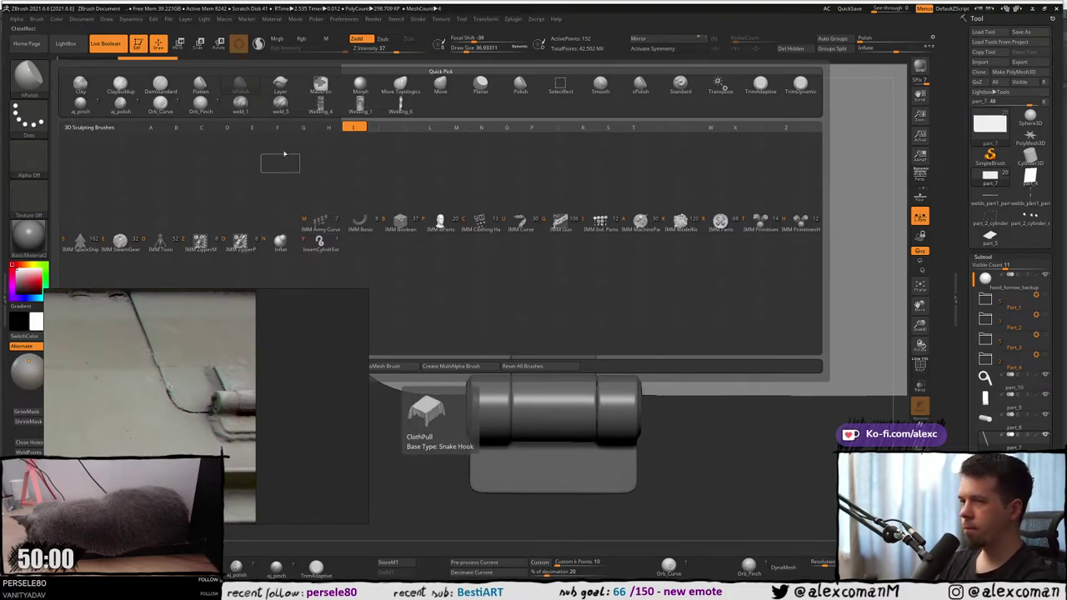
left_click(331, 199)
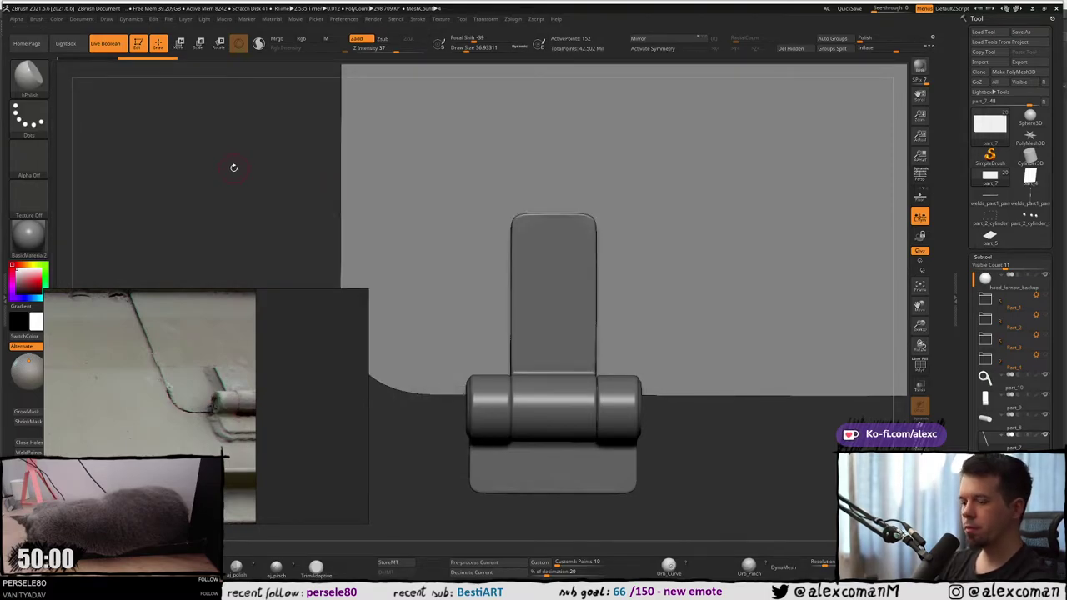
Draw a CurveTube around the strap's two sides and end on the panel part_7.
key("b")
key("c")
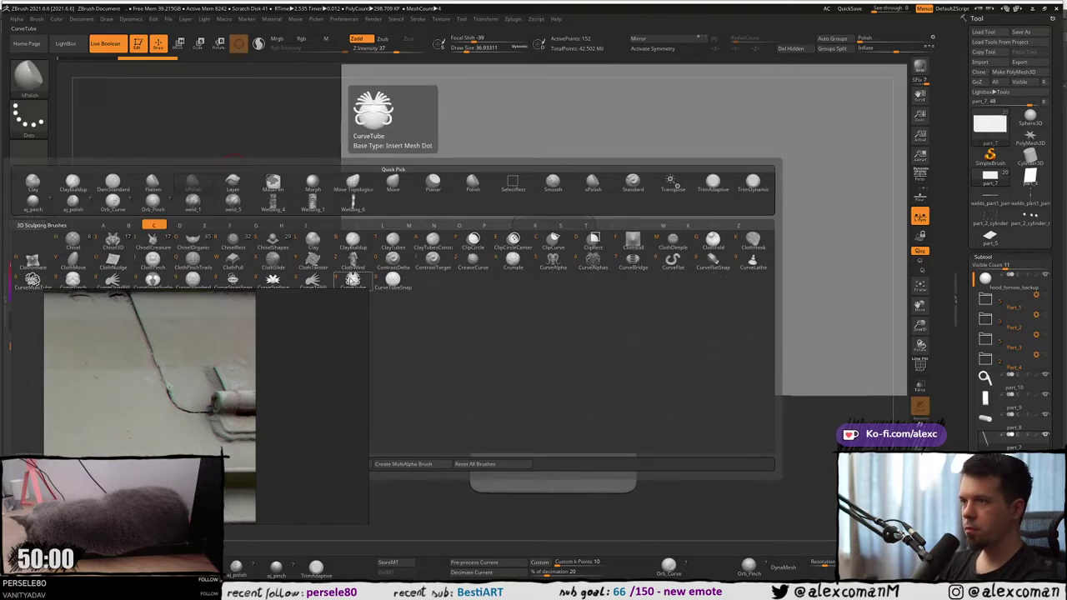
left_click(353, 279)
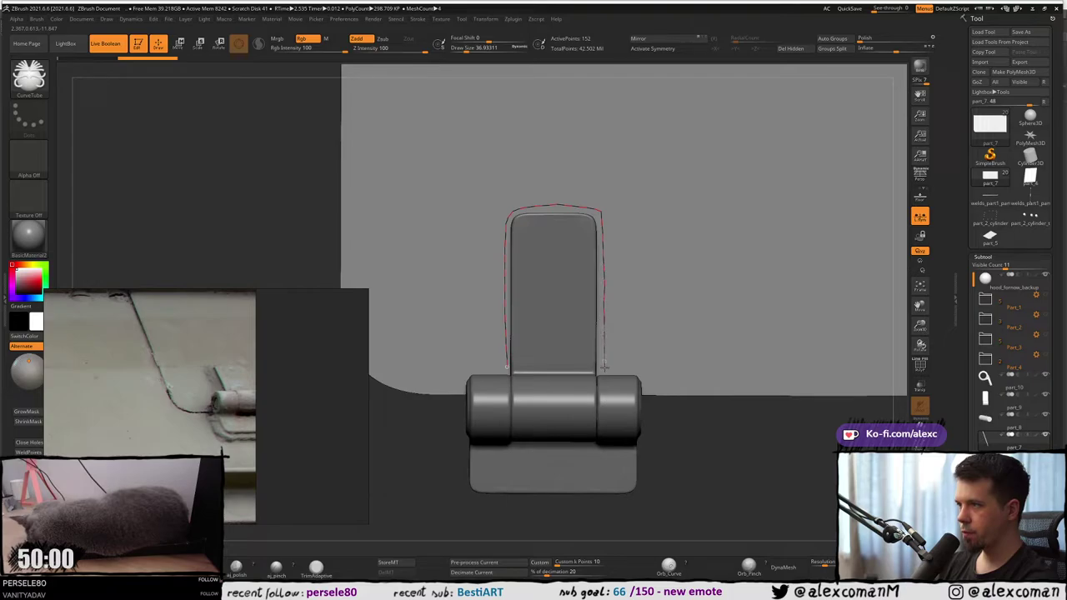
left_click_drag(605, 370, 605, 371)
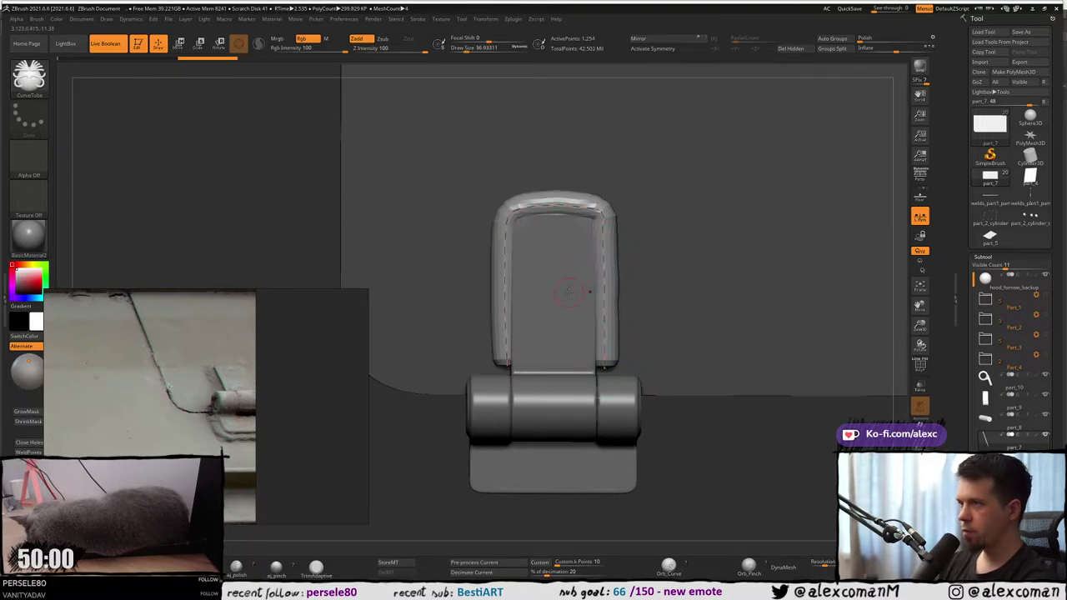
Reduce the draw size to about 21.62, rebuild the tube thinner along its curve and release the curve.
mouse_move(566, 287)
right_mouse_down()
mouse_move(612, 284)
mouse_move(533, 285)
mouse_move(570, 284)
right_mouse_up()
key("s")
left_click_drag(663, 248, 668, 248)
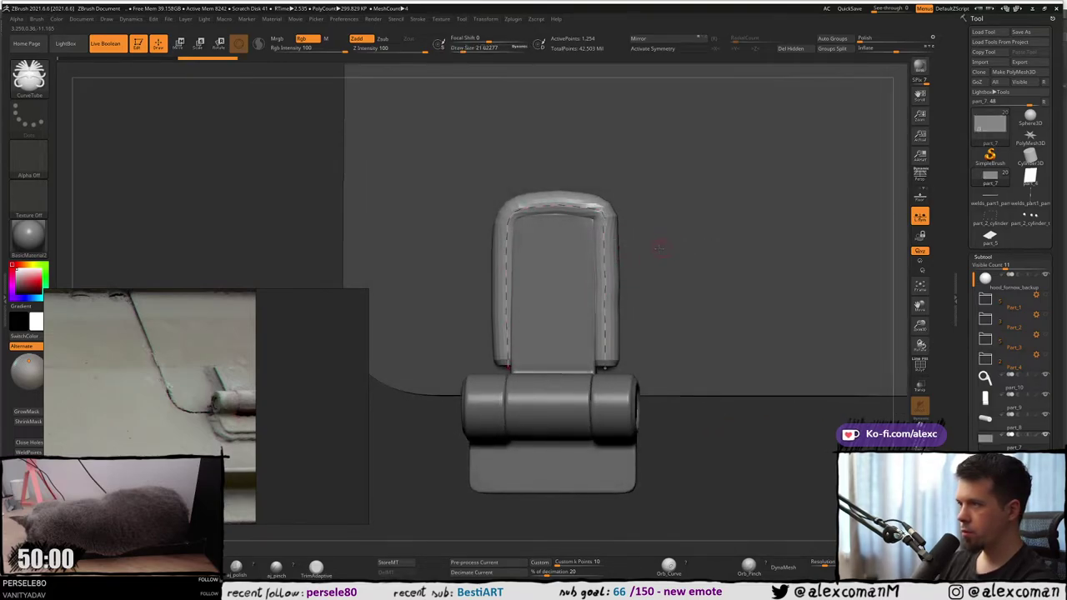
left_click(605, 265)
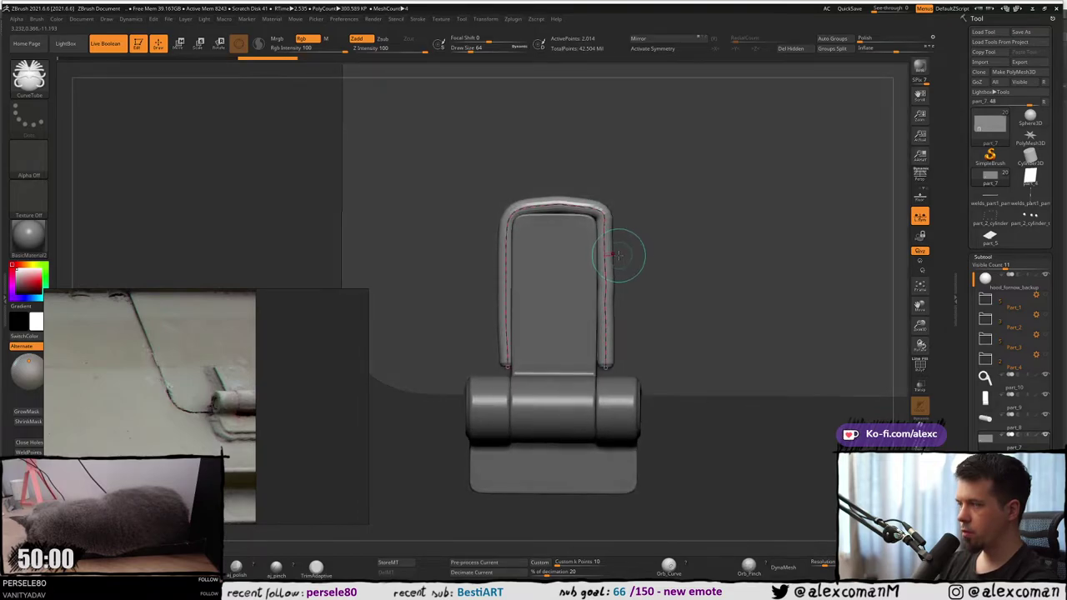
mouse_move(618, 255)
right_mouse_down()
mouse_move(667, 255)
mouse_move(618, 252)
right_mouse_up()
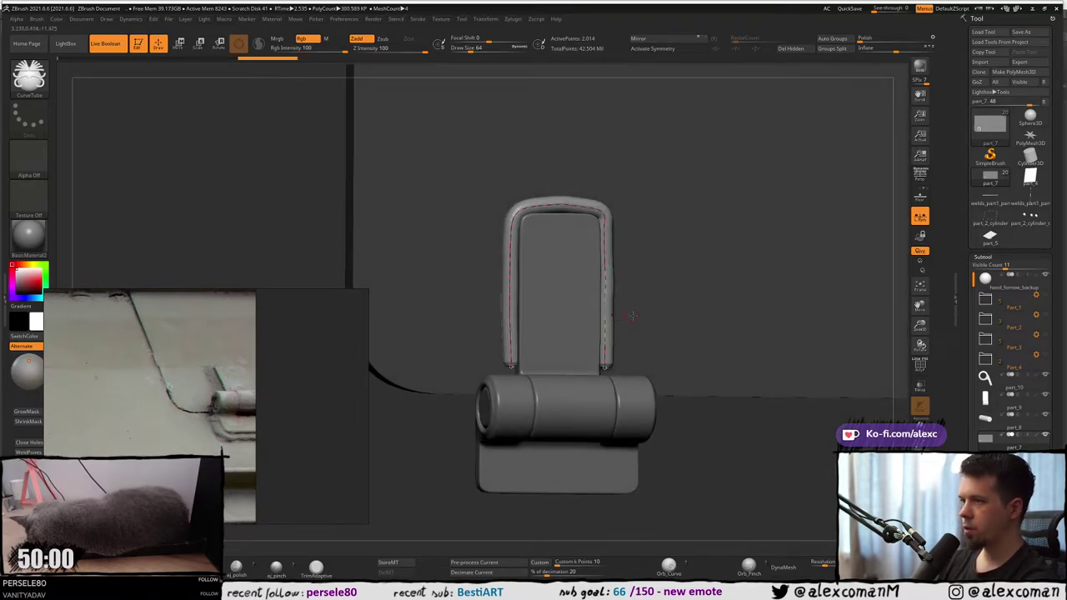
key("[")
right_click_drag(659, 320, 643, 317)
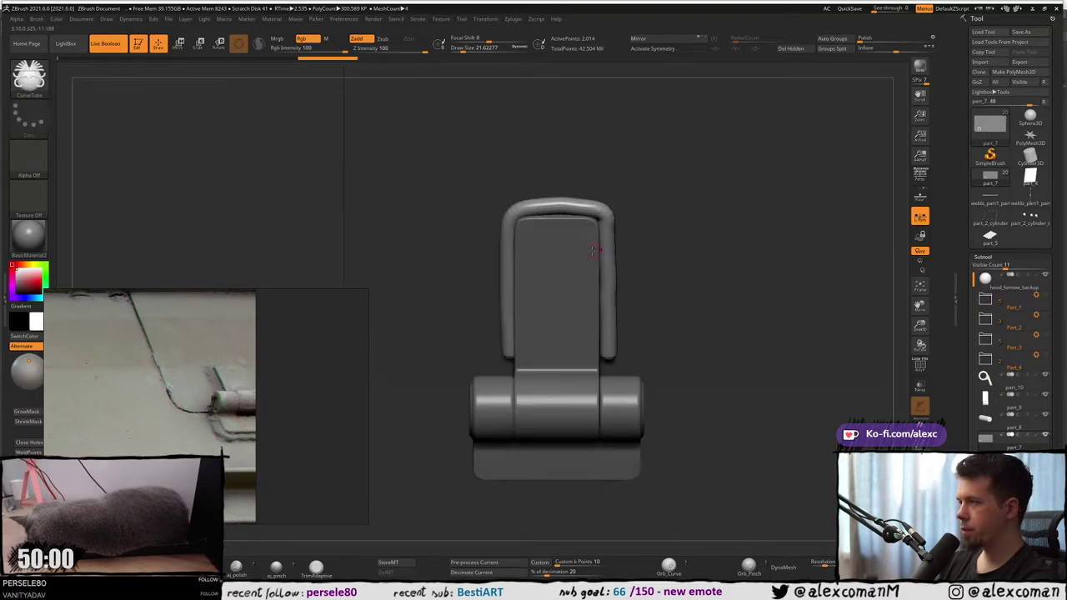
Push the tube's right leg against the strap's side with the Move brush at a draw size of about 108.2.
key("b")
key("m")
key("v")
key("s")
left_click_drag(582, 275, 595, 275)
mouse_move(595, 275)
right_mouse_down("ctrl")
mouse_move(598, 334)
mouse_move(596, 297)
right_mouse_up("ctrl")
key("s")
left_click_drag(596, 297, 598, 298)
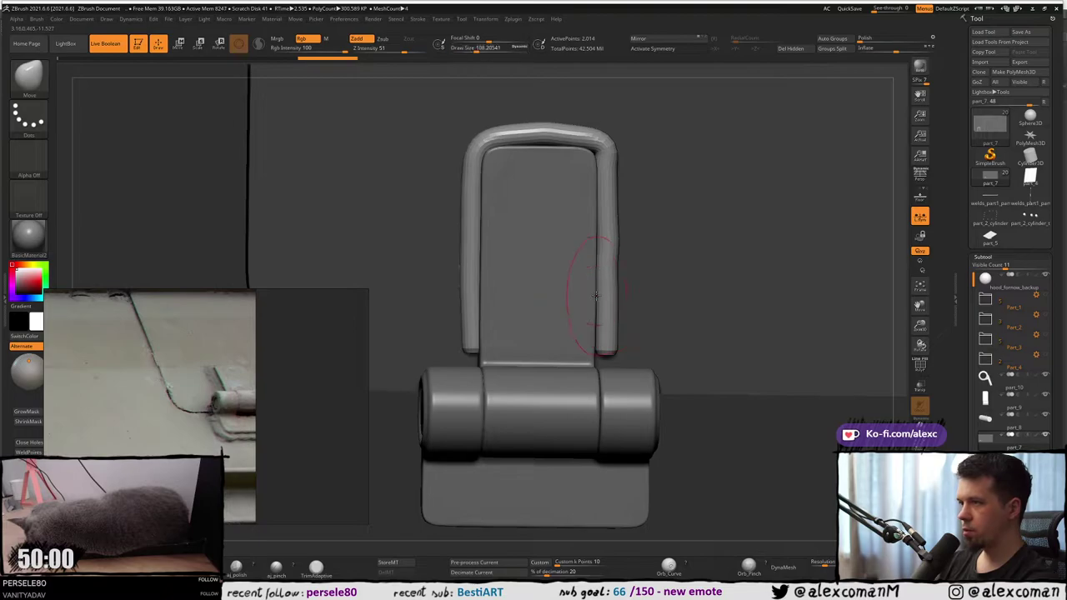
right_click_drag(597, 297, 597, 296)
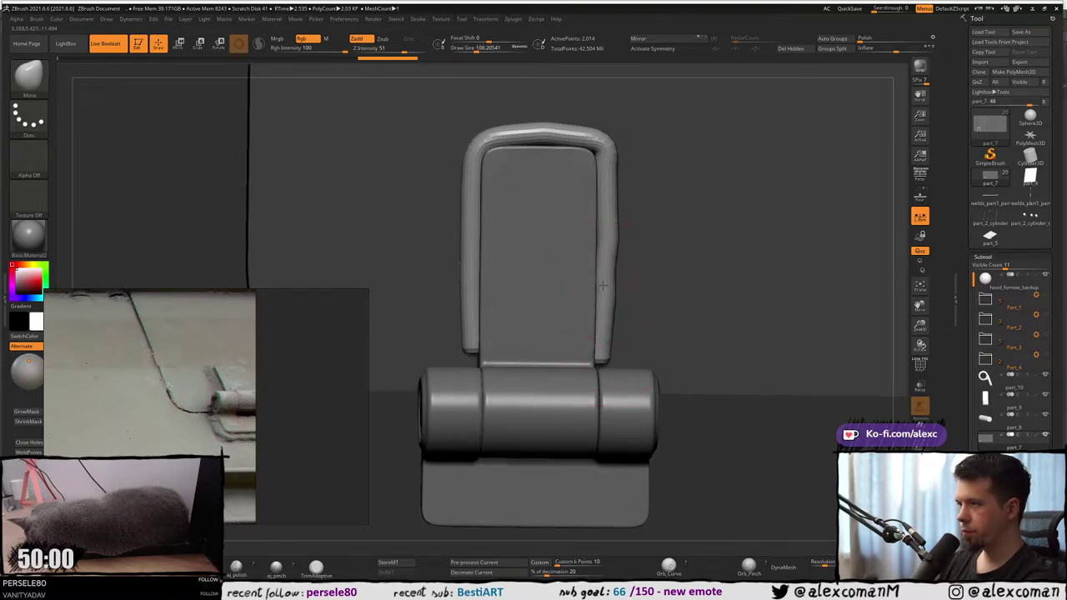
mouse_move(608, 282)
right_mouse_down()
mouse_move(608, 254)
mouse_move(617, 258)
right_mouse_up()
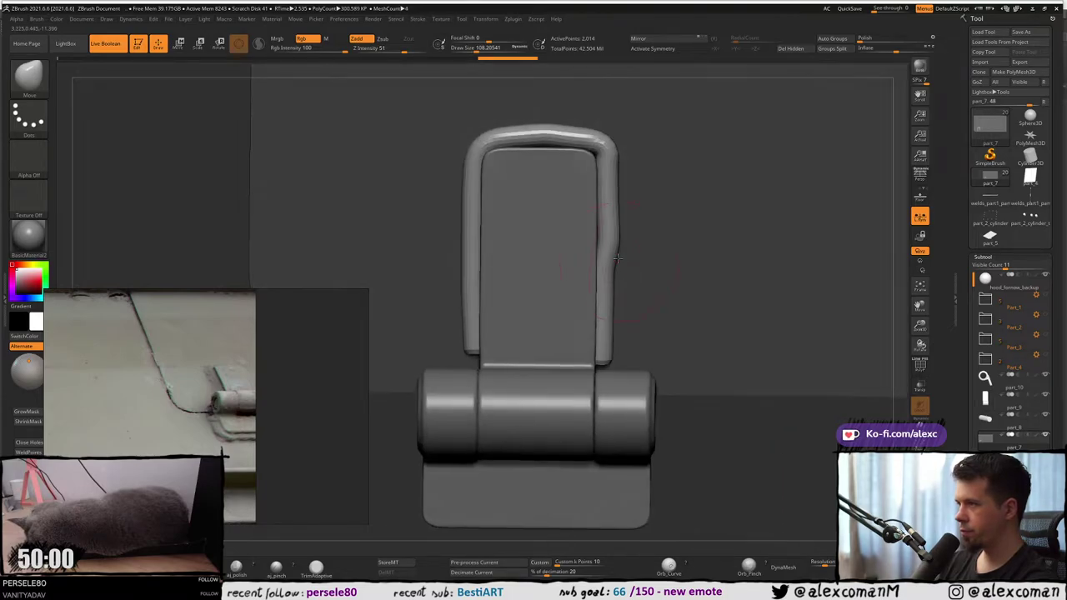
Set the Move brush's draw size to about 83.49 and pull the tube's right leg and top section tight against the strap.
key("s")
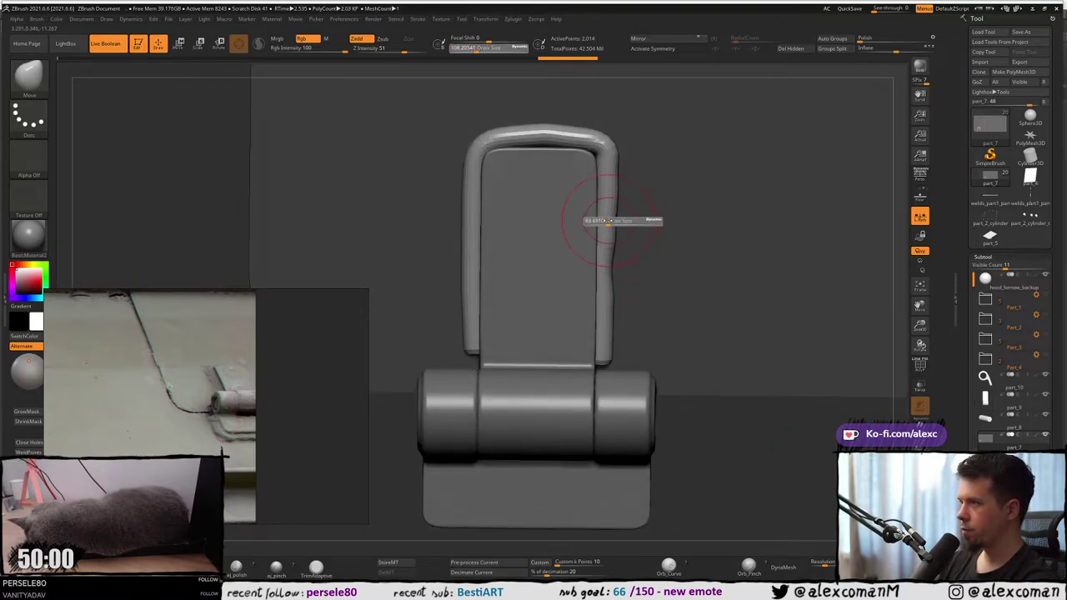
left_click_drag(614, 244, 609, 244)
right_click_drag(609, 244, 608, 250)
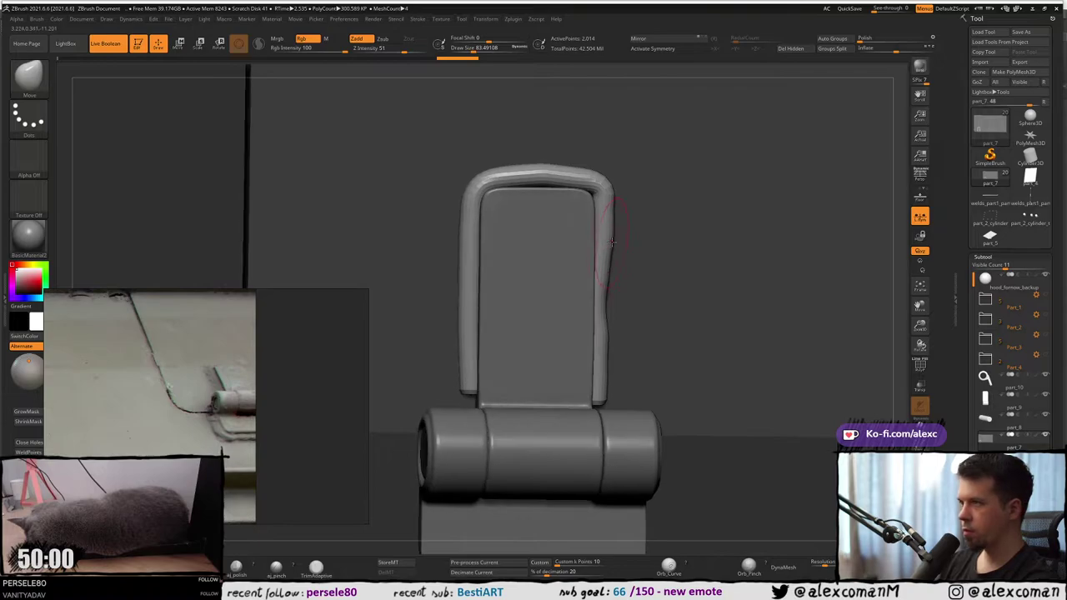
left_click_drag(612, 241, 607, 240)
right_click_drag(610, 220, 606, 218)
mouse_move(604, 189)
left_mouse_down()
mouse_move(584, 196)
mouse_move(557, 175)
mouse_move(524, 181)
mouse_move(554, 178)
left_mouse_up()
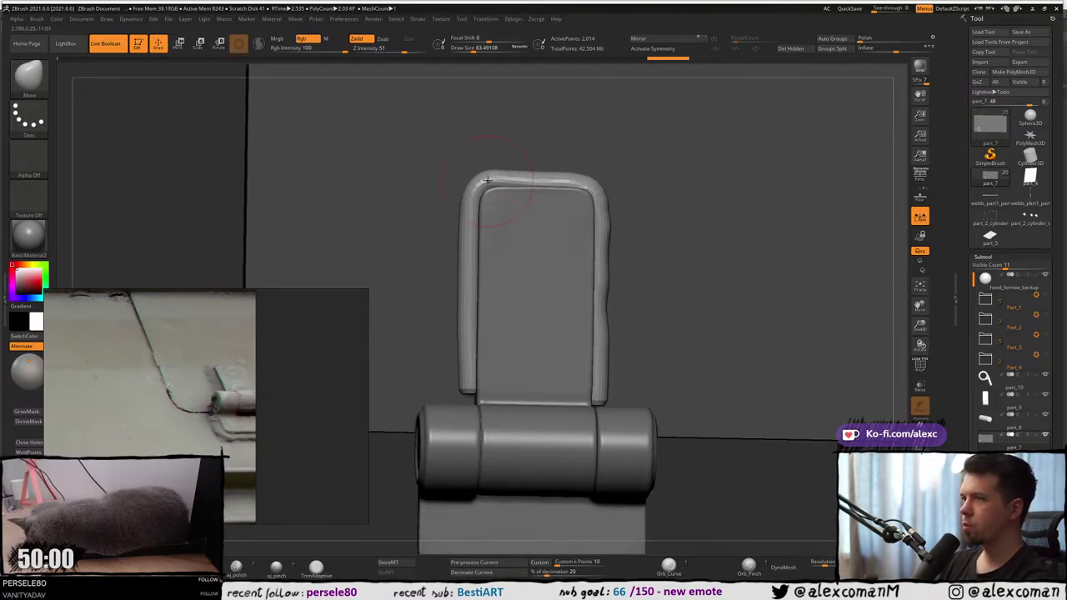
Fit the tube's left corner and left leg closely along the strap's edge, extending the leg down to the hinge barrel.
left_click_drag(487, 180, 488, 181, "shift")
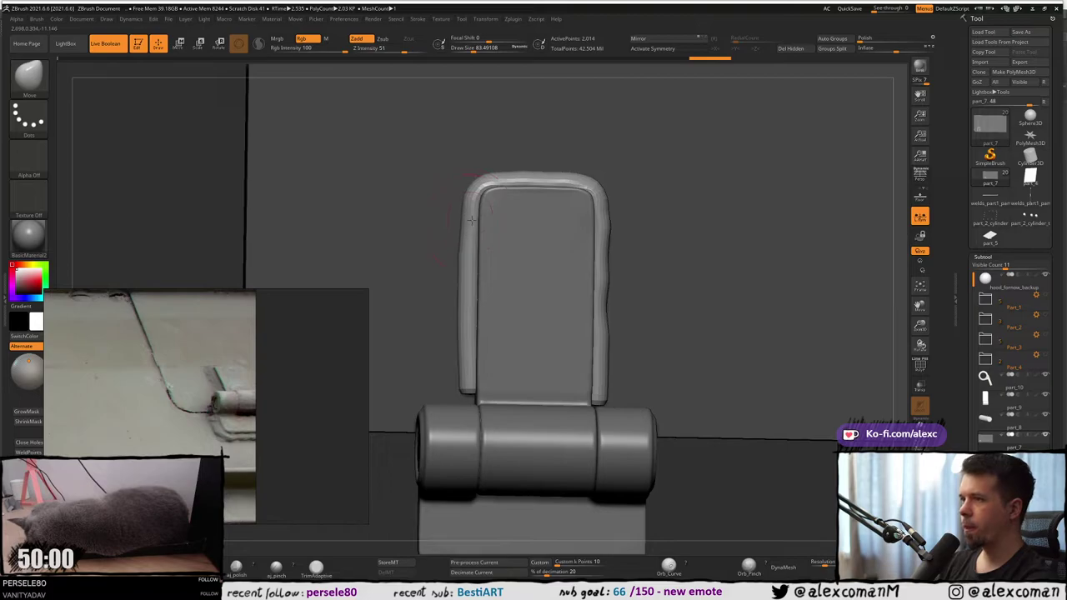
left_click_drag(466, 221, 464, 207)
left_click_drag(466, 246, 469, 246)
left_click_drag(468, 288, 471, 330)
left_click_drag(468, 370, 473, 409, "shift")
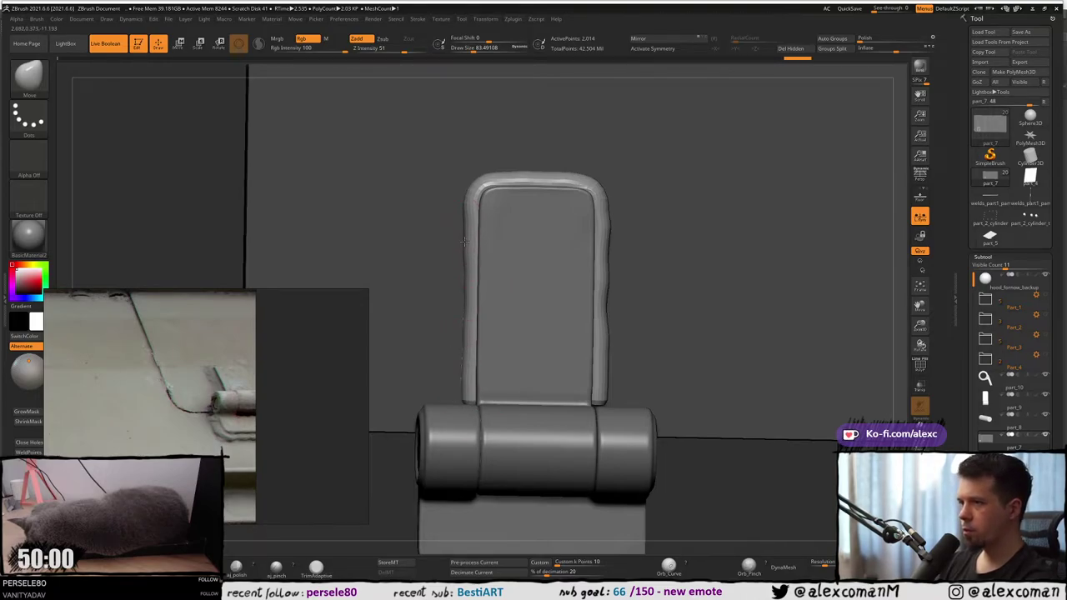
left_click_drag(463, 202, 497, 180)
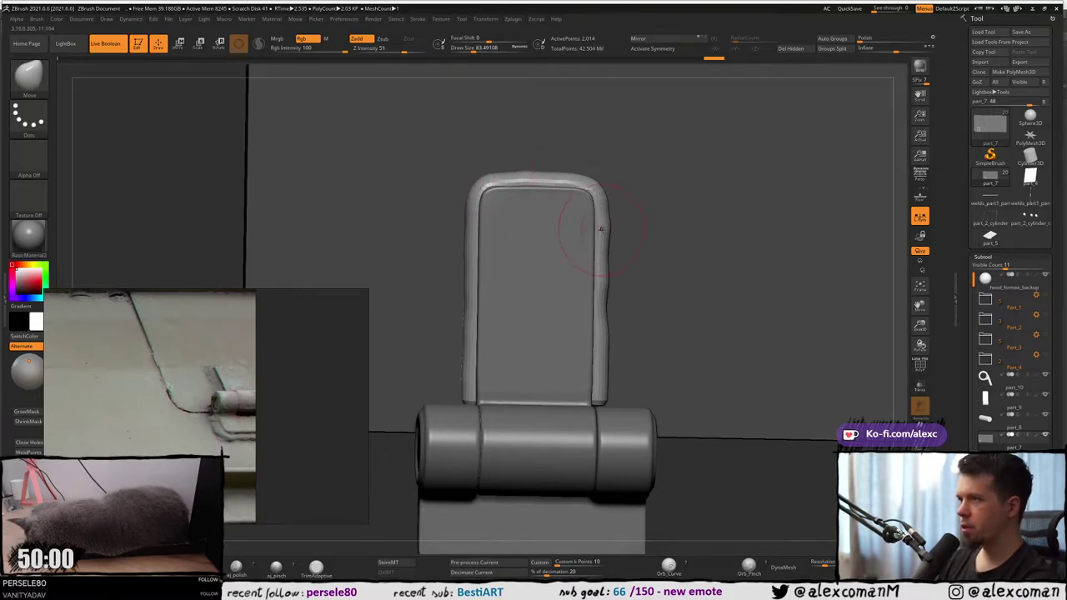
Smooth the tube's top section and even out its right leg, reducing the Move brush's draw size to about 64.88.
left_click_drag(601, 227, 599, 227)
mouse_move(601, 228)
right_mouse_down()
mouse_move(459, 236)
mouse_move(624, 231)
mouse_move(584, 231)
mouse_move(576, 205)
right_mouse_up()
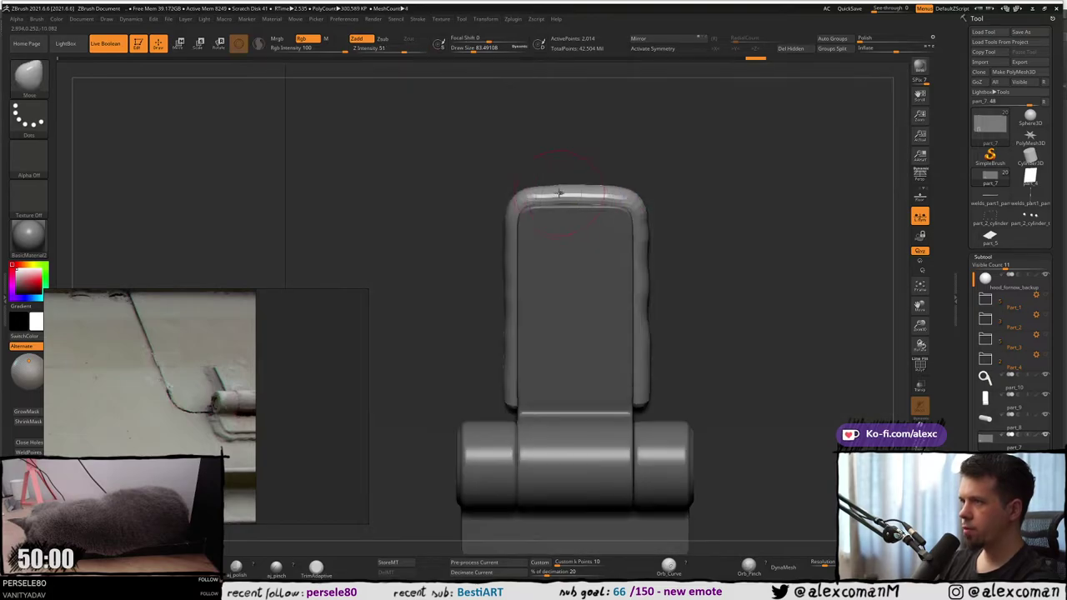
left_click_drag(570, 194, 604, 195, "shift")
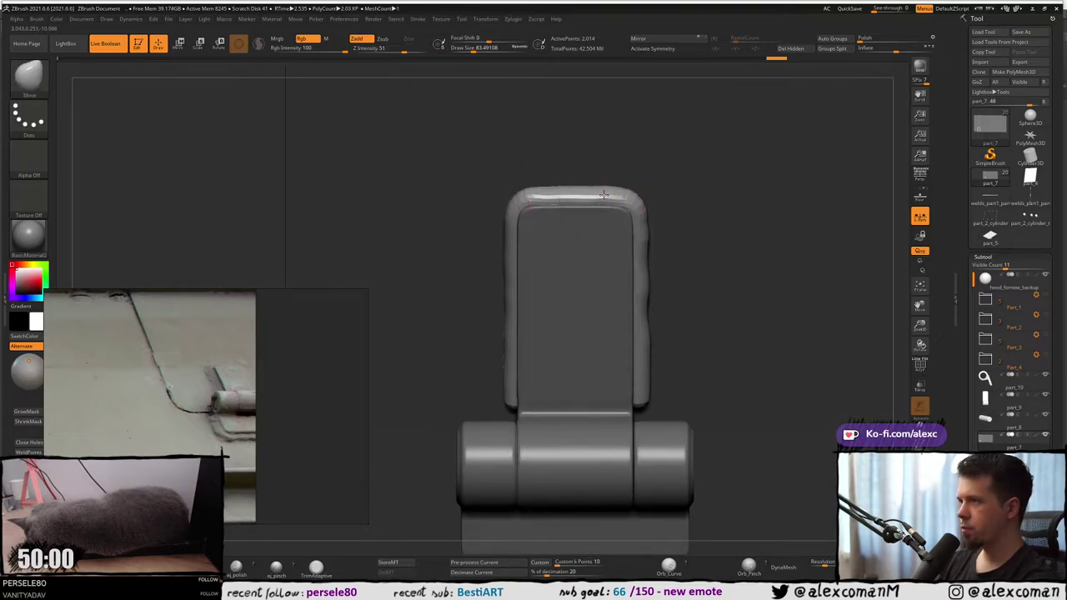
right_click_drag(605, 196, 636, 310)
key("s")
left_click_drag(640, 312, 637, 312)
mouse_move(639, 312)
right_mouse_down()
mouse_move(640, 284)
mouse_move(588, 224)
mouse_move(605, 282)
mouse_move(672, 264)
mouse_move(643, 244)
mouse_move(631, 332)
mouse_move(615, 234)
mouse_move(607, 308)
right_mouse_up()
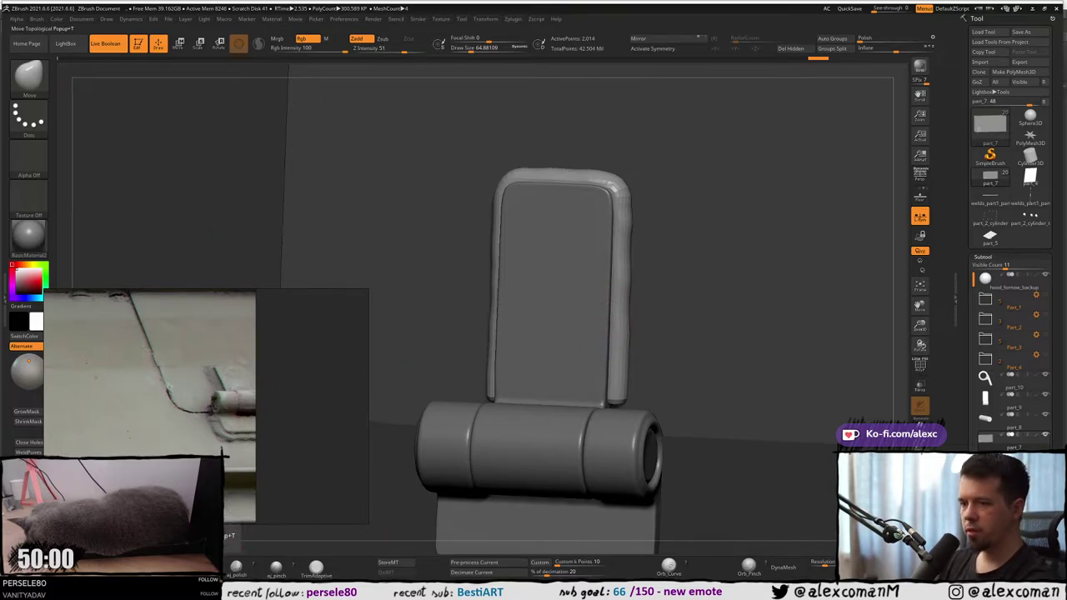
Flatten the tube's legs, top section and corners from several sides with the hPolish brush.
left_click(196, 566)
mouse_move(659, 369)
right_mouse_down()
mouse_move(667, 346)
mouse_move(650, 371)
mouse_move(581, 356)
right_mouse_up()
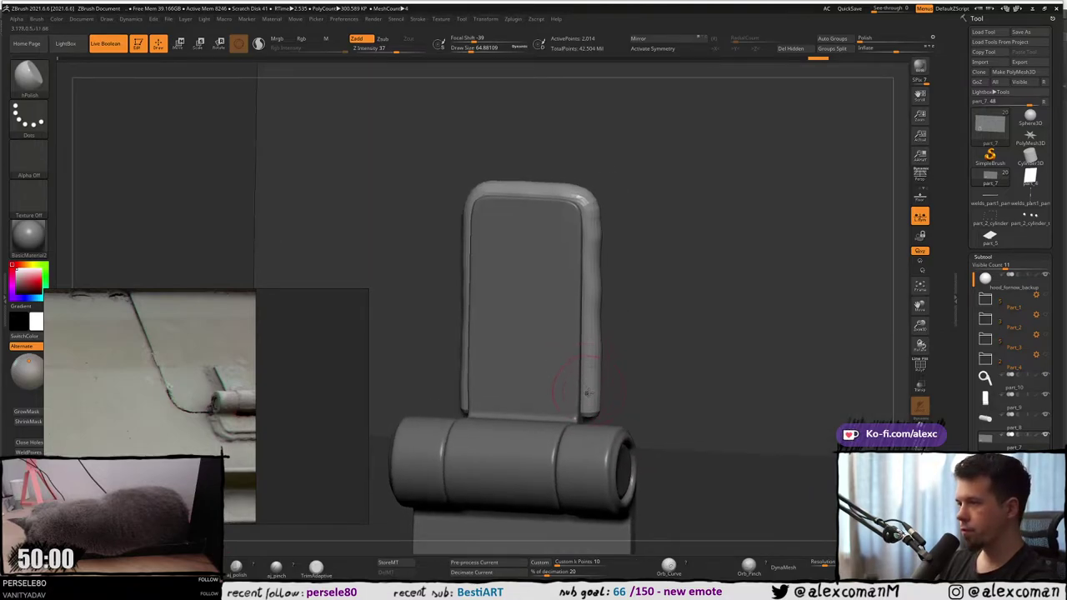
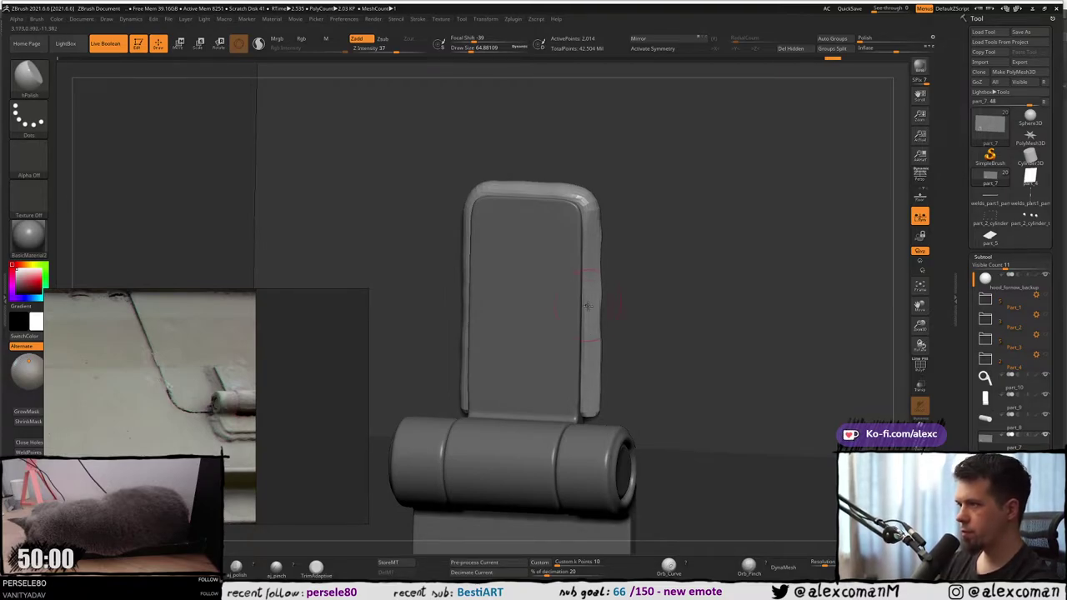
right_click_drag(586, 200, 602, 305)
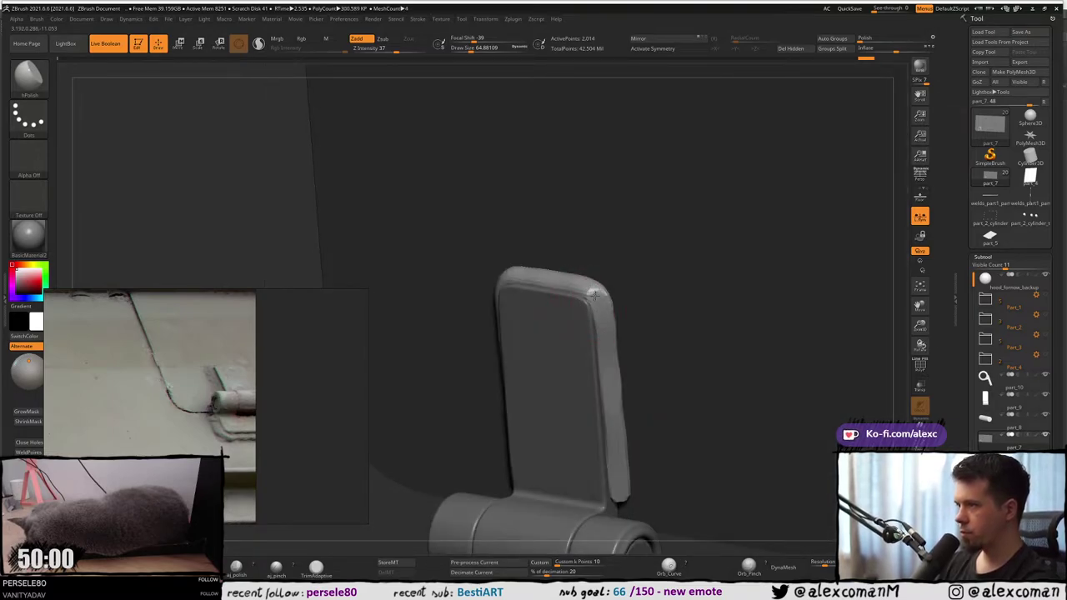
right_click_drag(586, 289, 478, 481)
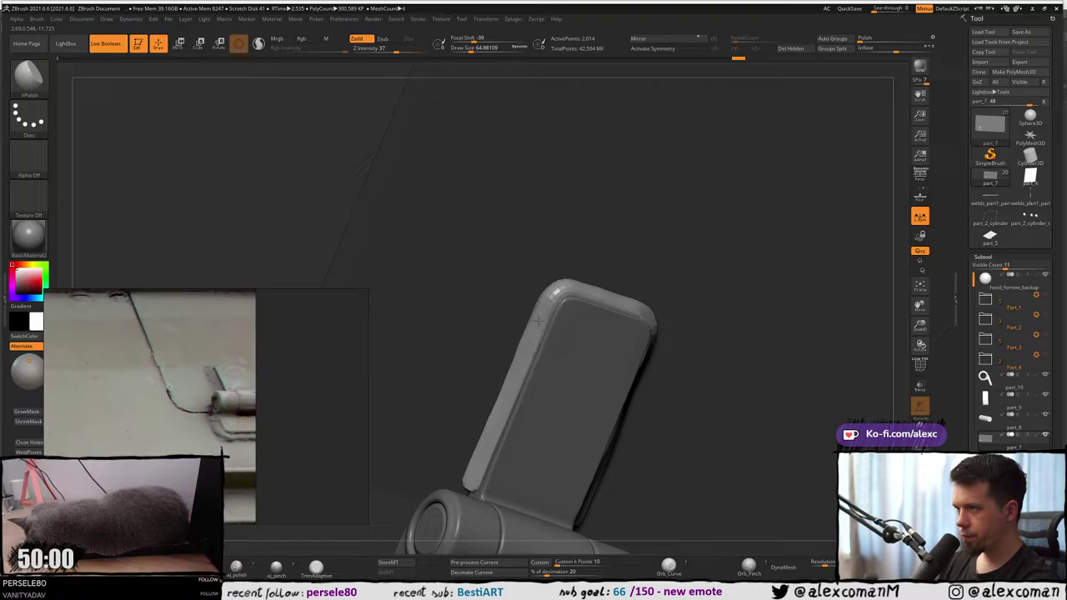
mouse_move(559, 285)
right_mouse_down()
mouse_move(583, 228)
mouse_move(540, 290)
right_mouse_up()
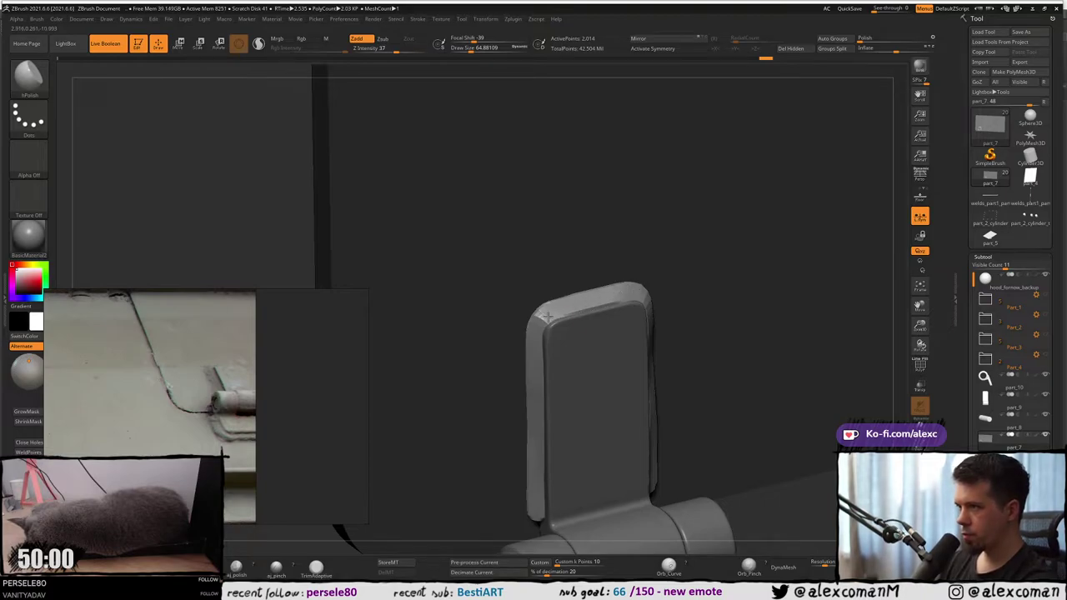
right_click_drag(541, 316, 589, 299)
Subdivide the unmasked tube once, check its polygroup in the wireframe display and clear the panel's mask.
key("ctrl")
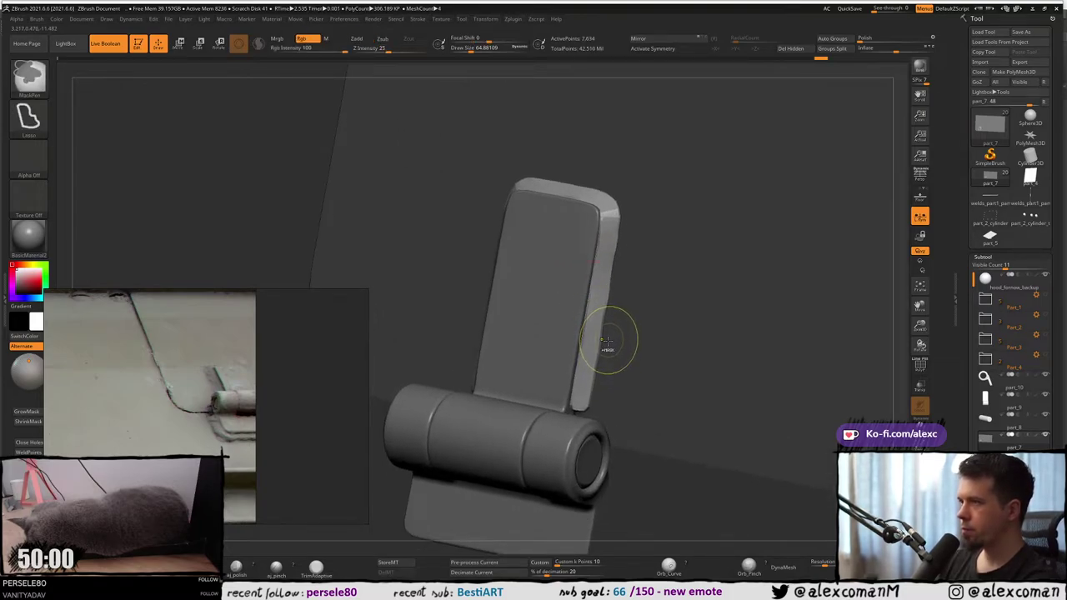
key("shift+f")
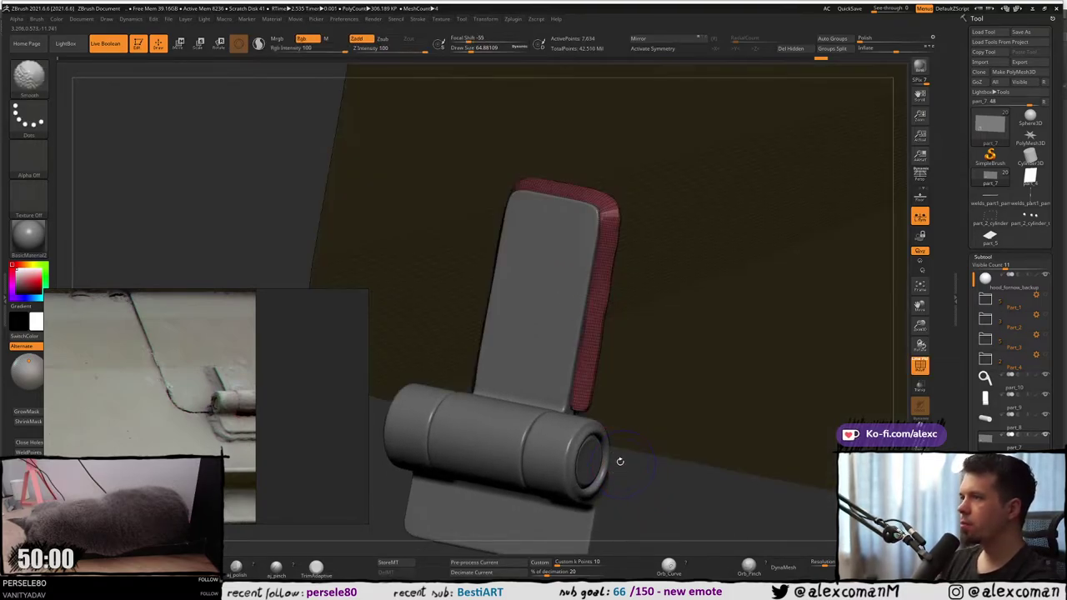
right_click_drag(619, 460, 595, 398, "ctrl")
left_click_drag(649, 499, 638, 488, "ctrl")
key("shift+f")
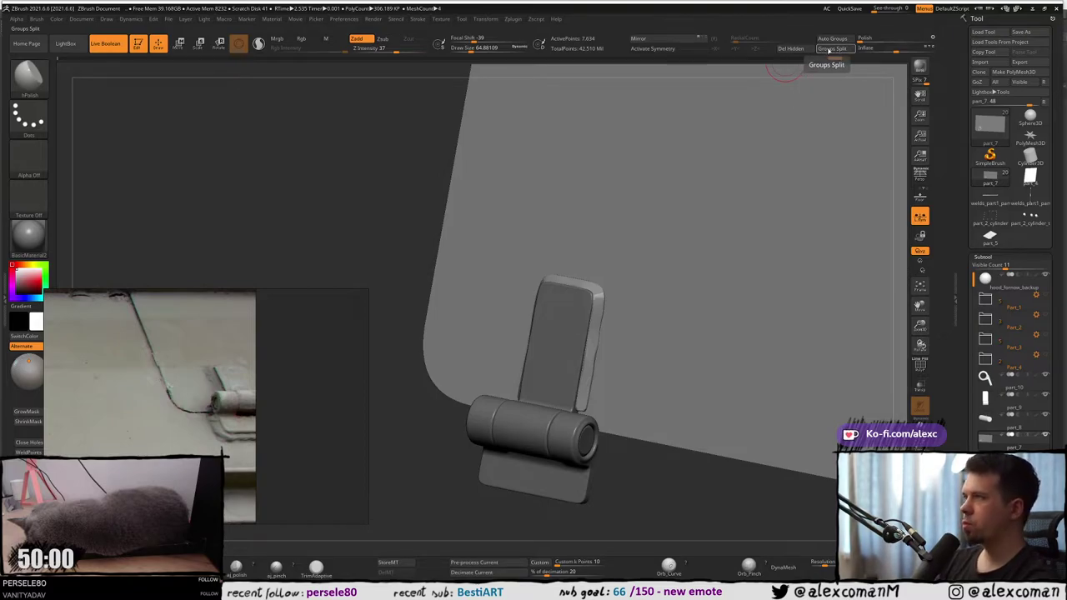
Split the tube from the panel into its own subtool with Groups Split and subdivide it once more.
left_click(832, 50)
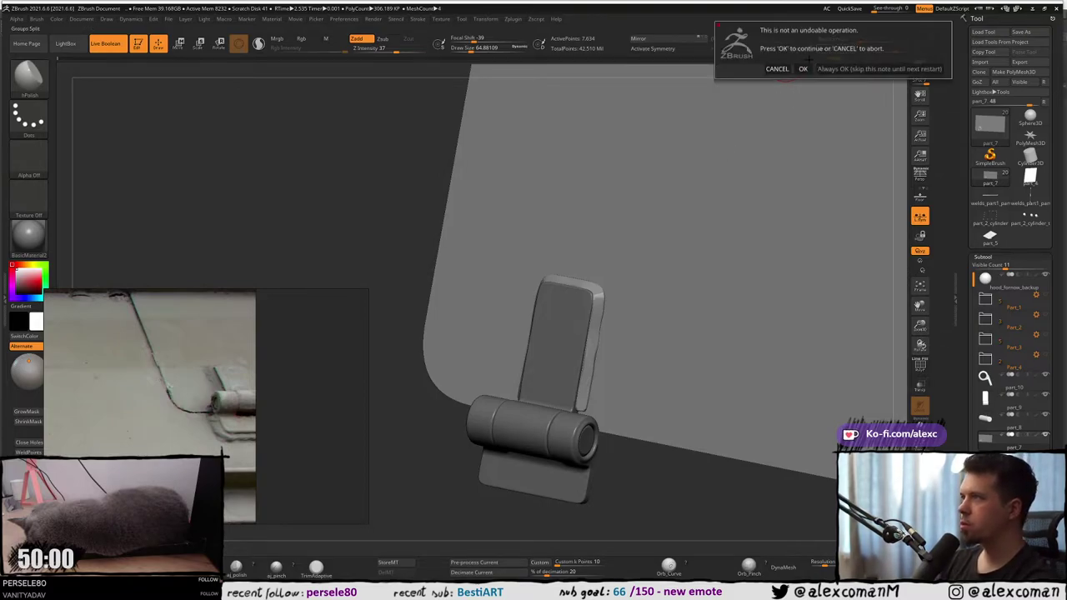
left_click(802, 68)
right_click_drag(598, 292, 607, 350, "ctrl")
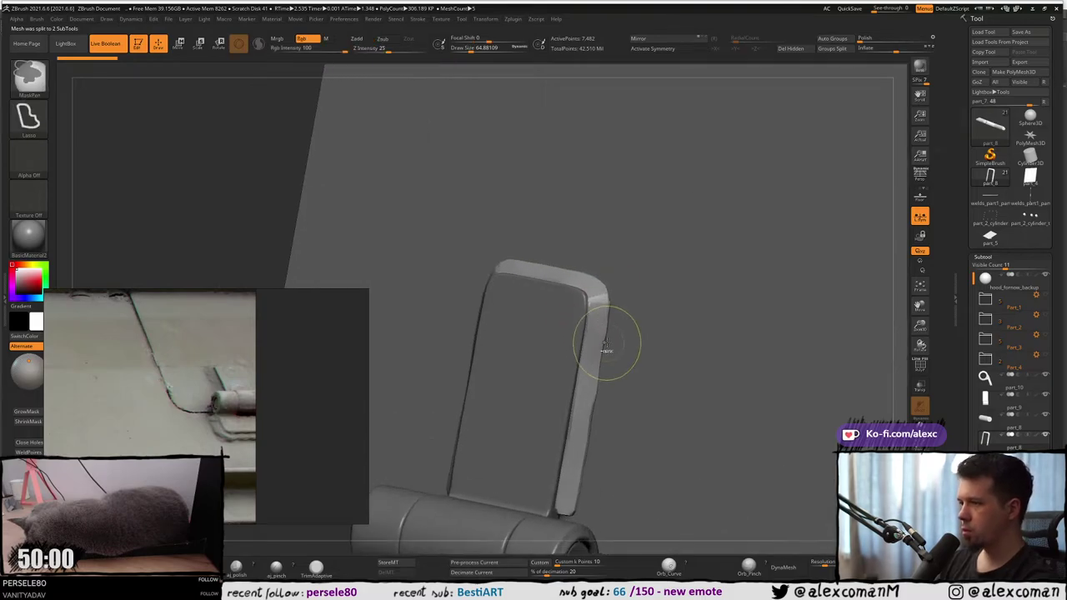
key("ctrl+d")
Fit the frame's top section and corner to the strap's end with the Move brush at a draw size of about 62.01.
mouse_move(594, 400)
right_mouse_down("ctrl")
mouse_move(581, 339)
mouse_move(590, 259)
mouse_move(540, 309)
right_mouse_up("ctrl")
key("b")
key("m")
key("v")
key("s")
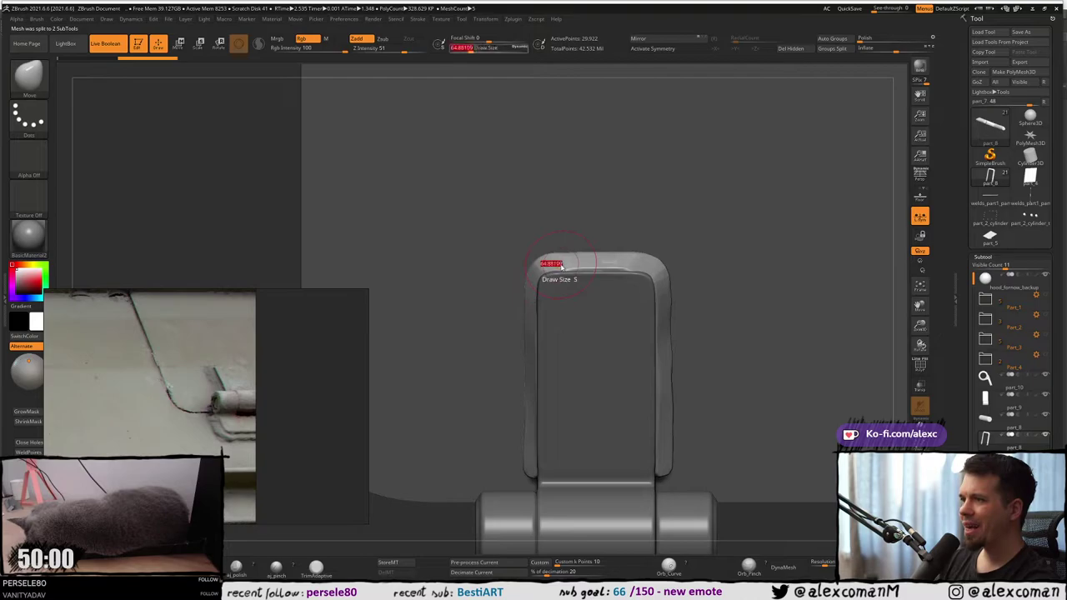
left_click_drag(561, 265, 564, 264)
right_click_drag(546, 266, 563, 269)
key("s")
left_click_drag(562, 269, 558, 269)
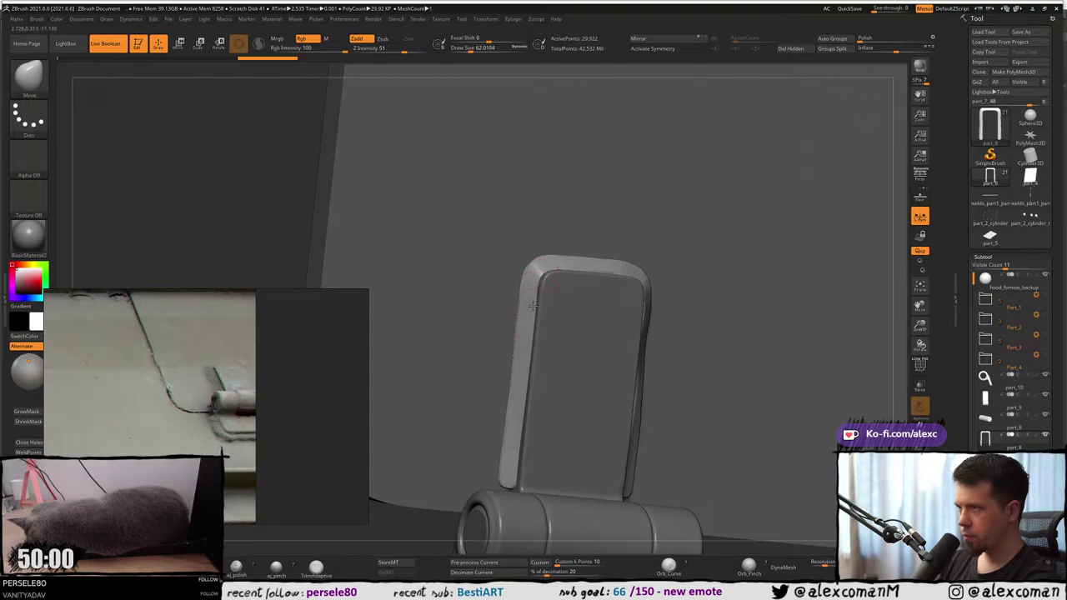
right_click_drag(531, 305, 561, 276)
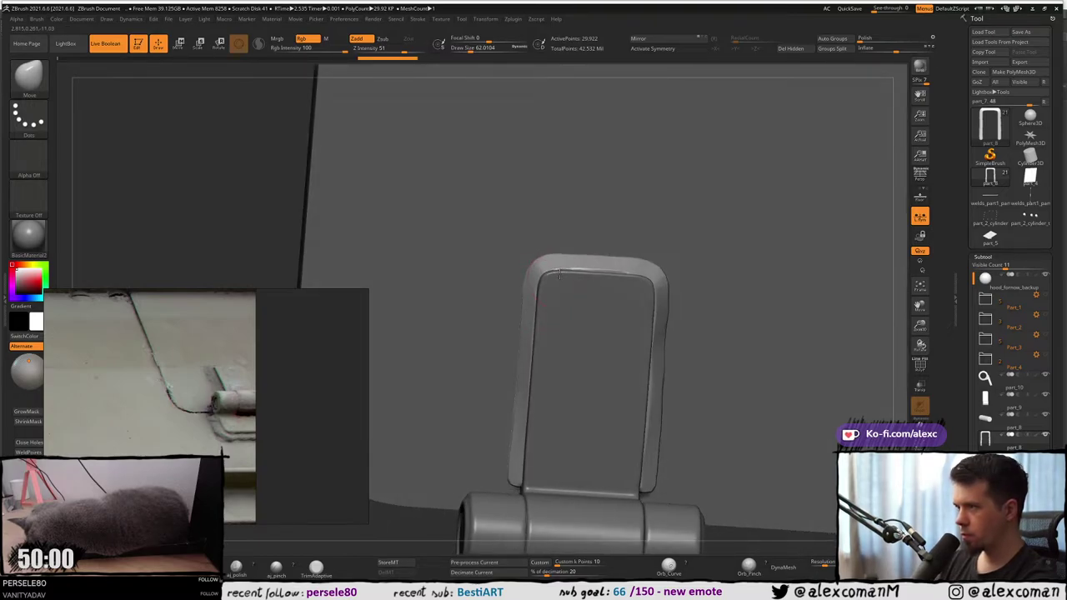
left_click_drag(560, 274, 607, 265)
Adjust the frame's right leg along the strap's side and show the wireframe to check its mesh.
mouse_move(643, 290)
right_mouse_down()
mouse_move(655, 294)
mouse_move(640, 198)
right_mouse_up()
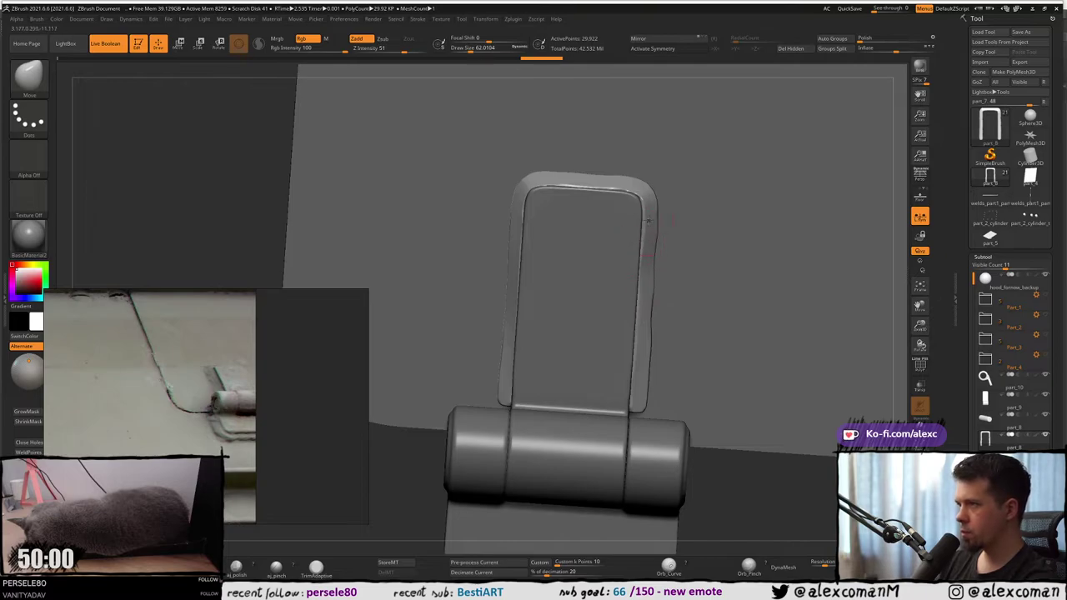
right_click_drag(644, 218, 625, 291)
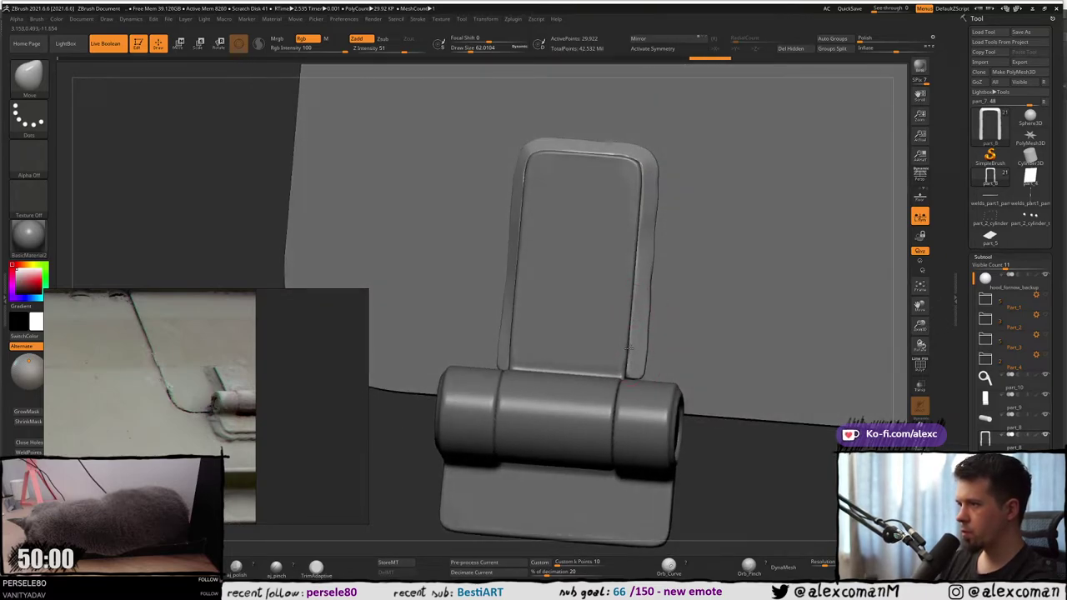
mouse_move(613, 312)
right_mouse_down("ctrl")
mouse_move(624, 234)
mouse_move(612, 224)
mouse_move(613, 281)
right_mouse_up("ctrl")
key("shift+f")
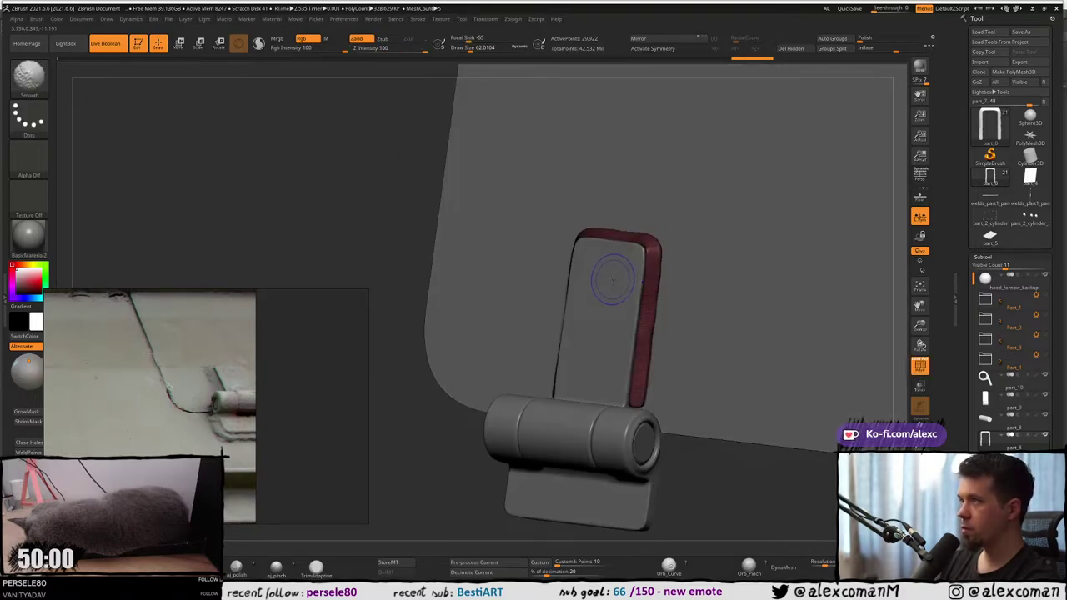
Hide the frame's wireframe display and subdivide the frame once more.
key("shift")
key("shift+f")
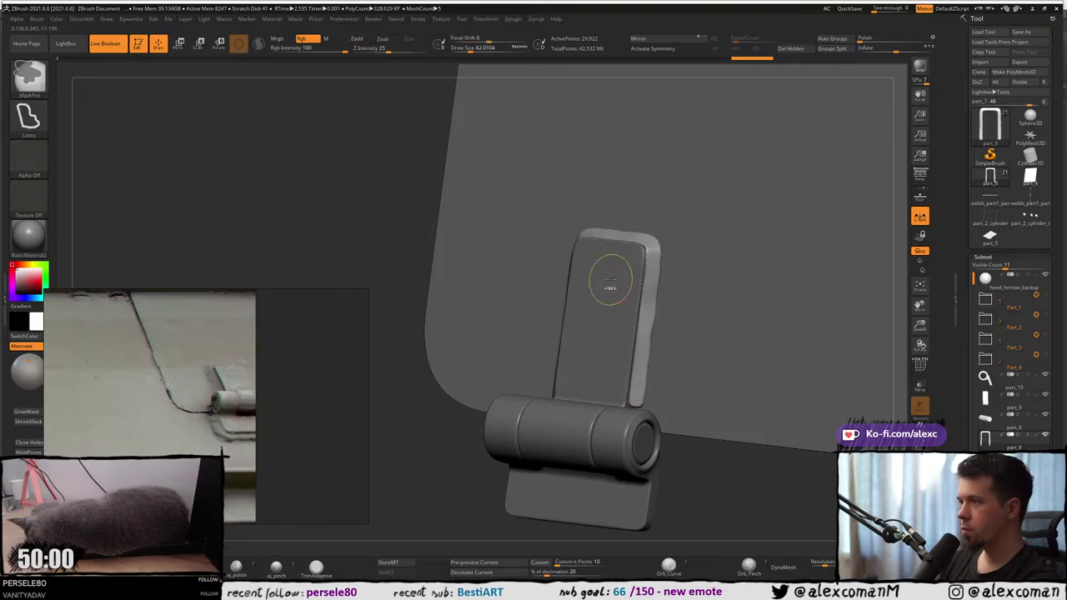
Try a Welding_4 brush stroke up the frame's right leg.
left_click(28, 77)
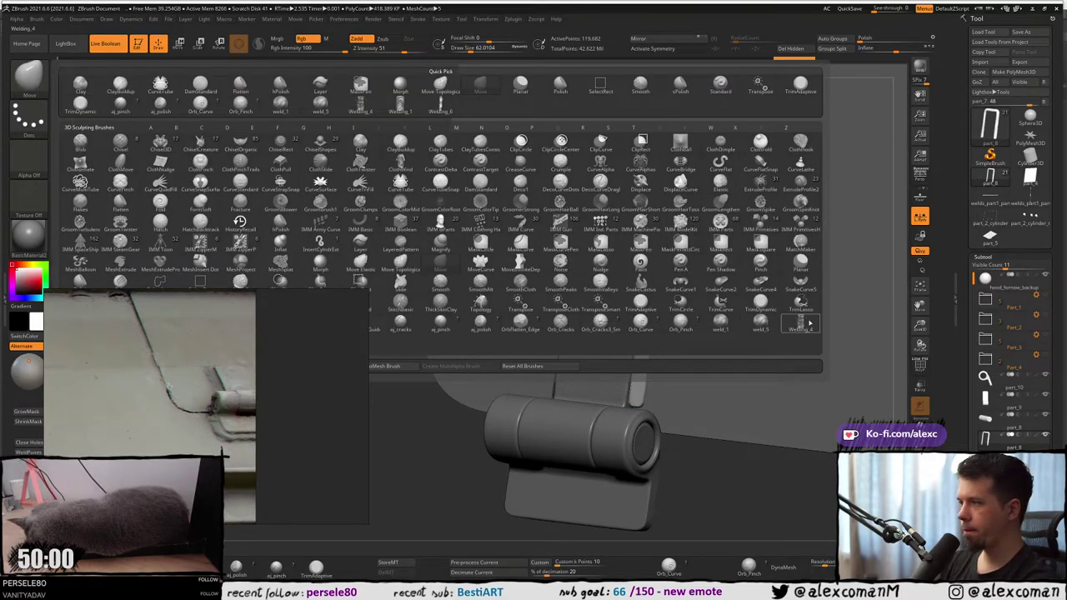
left_click(800, 321)
mouse_move(638, 387)
left_mouse_down()
mouse_move(654, 257)
mouse_move(678, 227)
left_mouse_up()
key("ctrl+z")
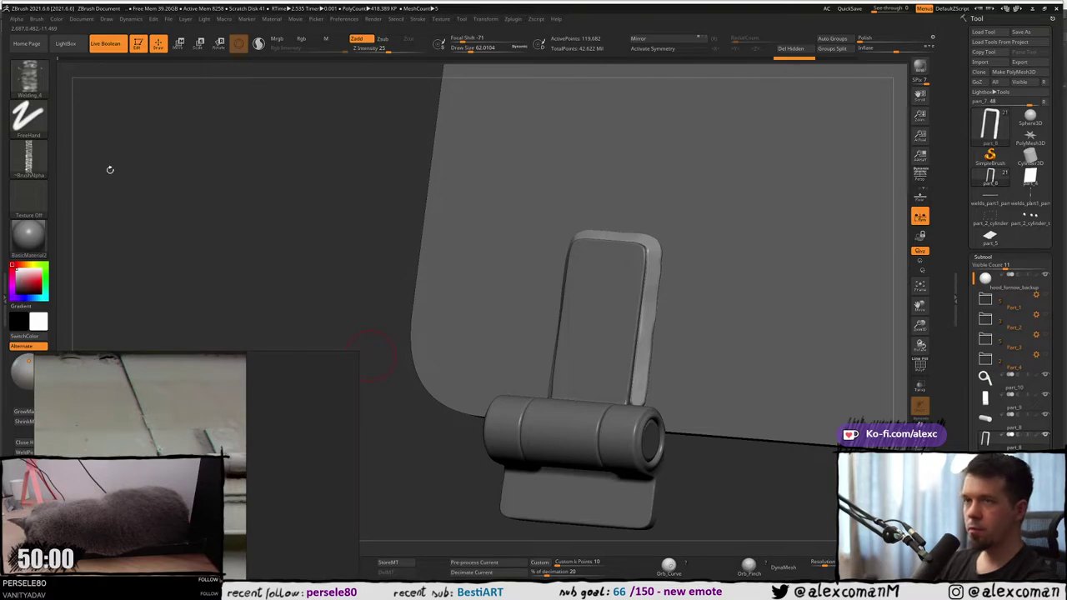
Try the Welding_6 brush along the frame's right leg and undo the stroke.
left_click(29, 75)
left_click(7, 73)
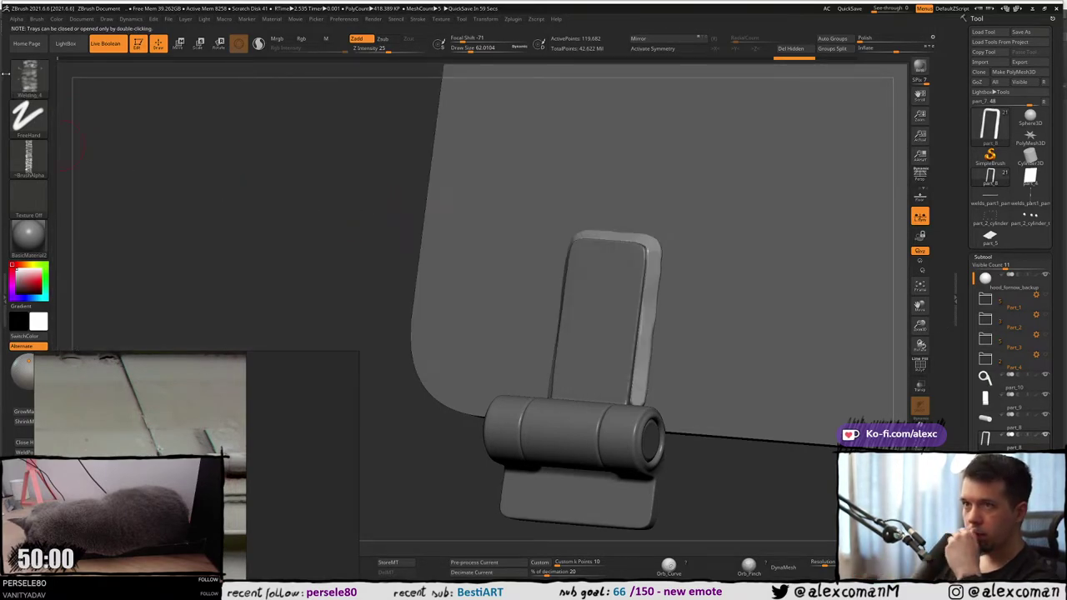
left_click(30, 77)
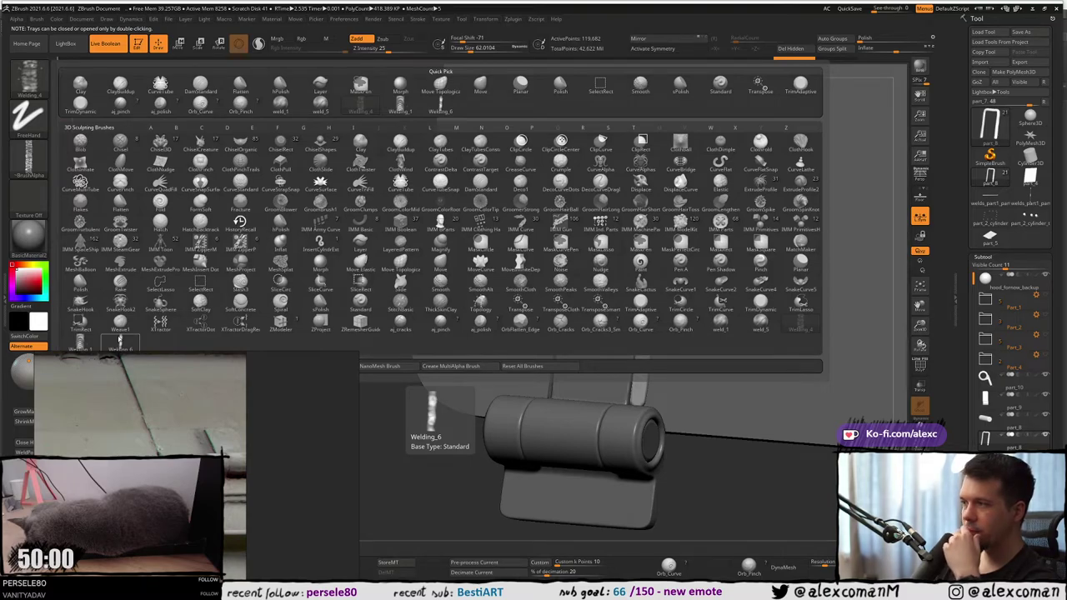
left_click(120, 340)
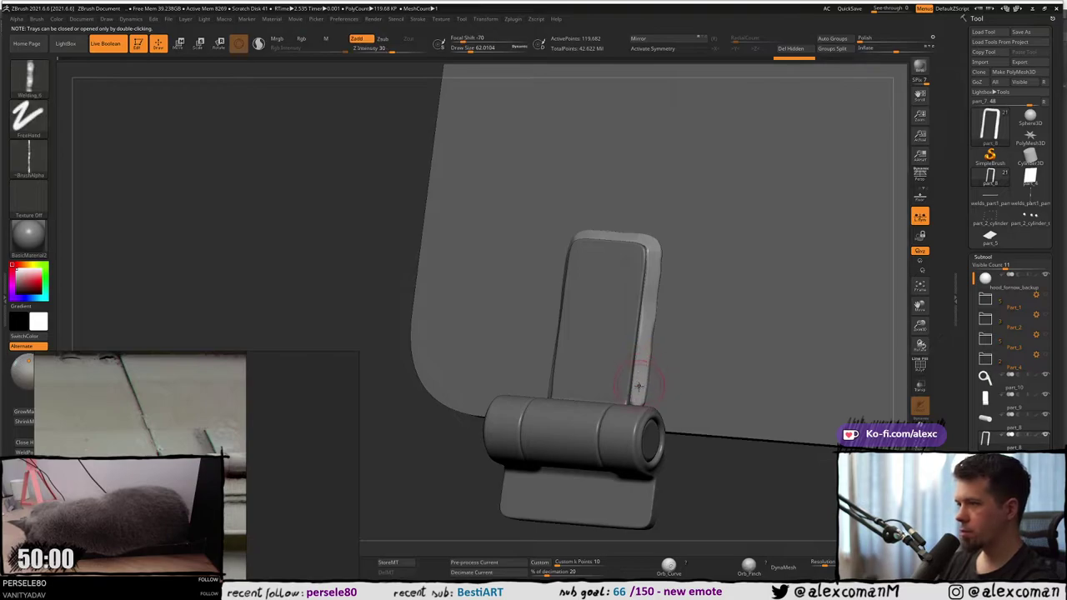
key("s")
mouse_move(641, 386)
left_mouse_down()
mouse_move(655, 280)
mouse_move(698, 255)
mouse_move(686, 274)
left_mouse_up()
key("ctrl+z")
Move the gizmo to the centre of the frame's mesh.
key("w")
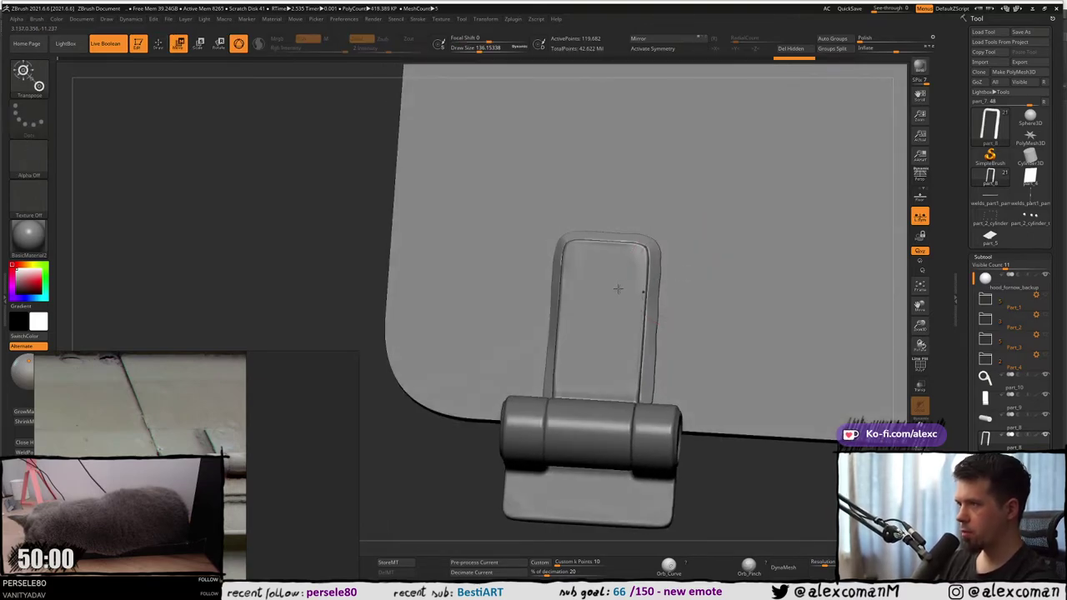
right_click_drag(619, 288, 619, 288)
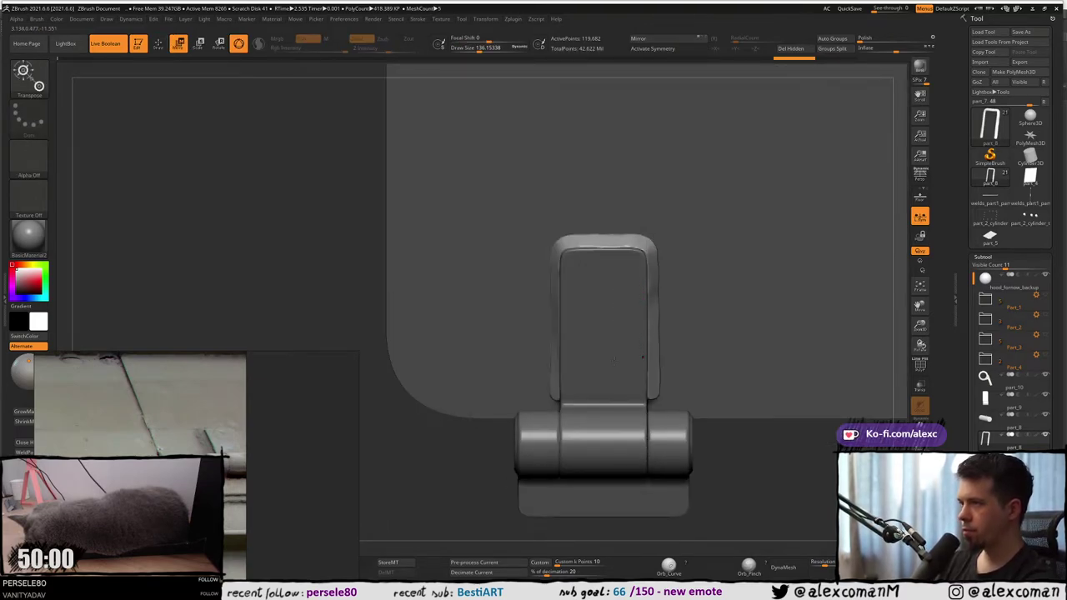
key("f")
key("f")
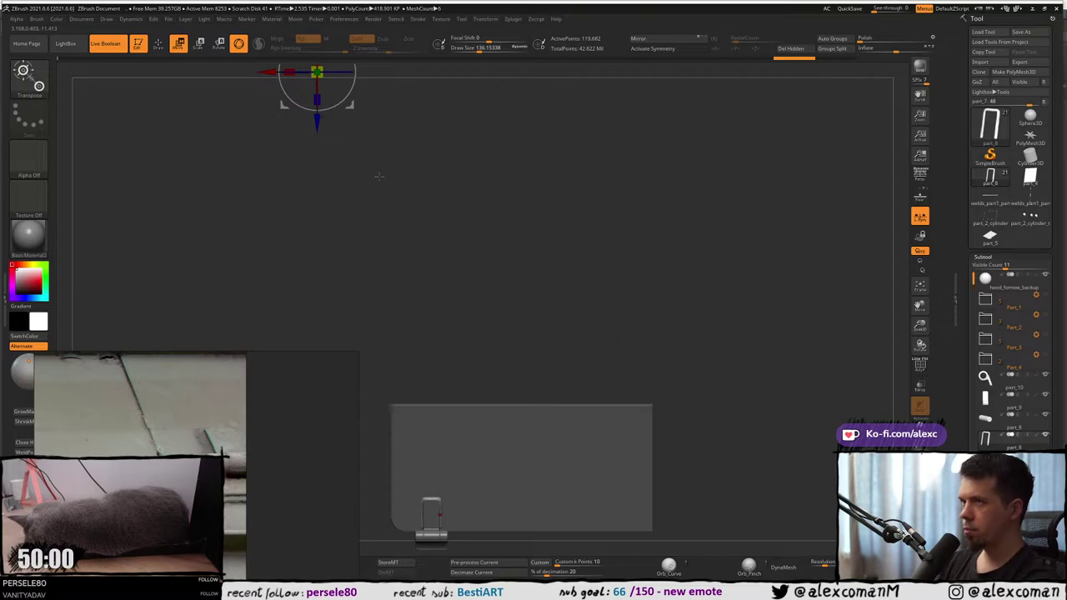
right_click_drag(380, 177, 410, 271, "alt")
left_click(338, 100)
key("f")
mouse_move(516, 330)
right_mouse_down("alt")
mouse_move(528, 298)
mouse_move(575, 271)
mouse_move(554, 288)
mouse_move(511, 280)
mouse_move(523, 245)
mouse_move(472, 254)
right_mouse_up("alt")
Try building up the frame's upper right corner and leg with the ClayBuildup brush at a draw size of about 46.17.
key("q")
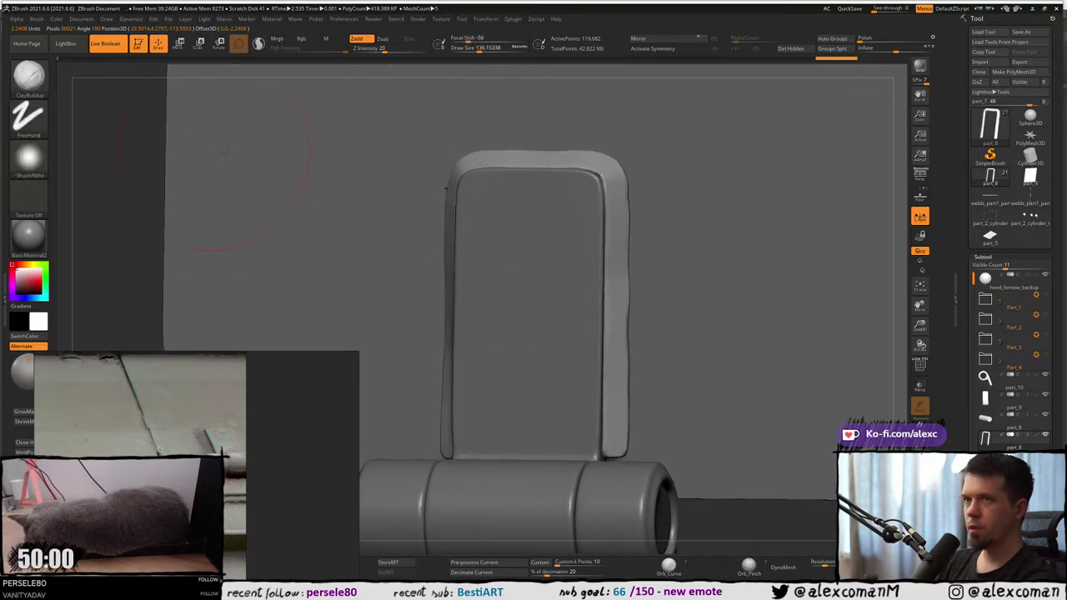
key("s")
left_click_drag(596, 265, 577, 266)
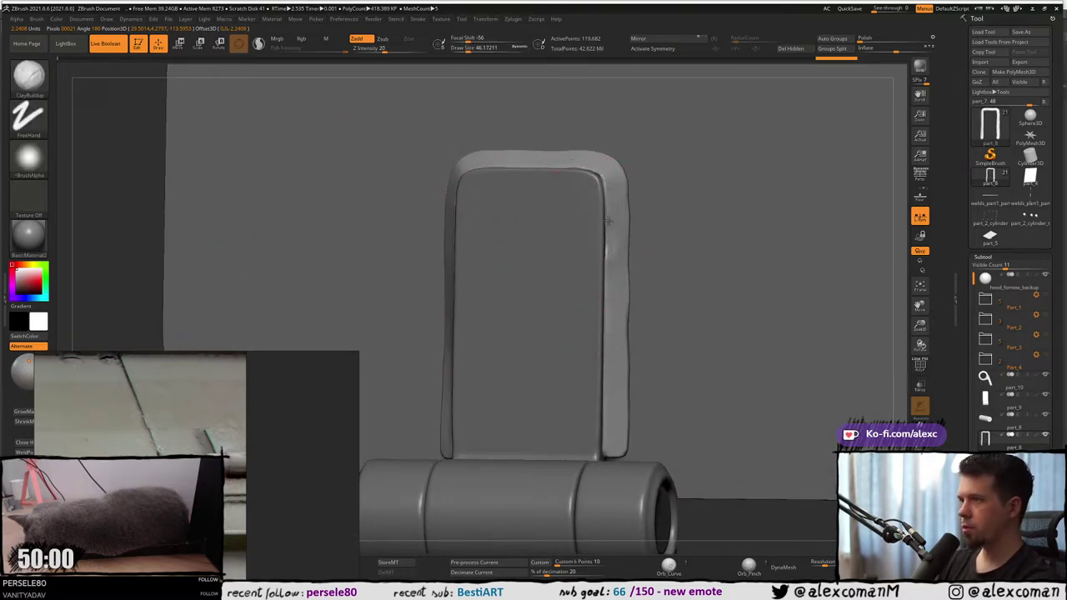
left_click_drag(607, 220, 616, 240)
left_click_drag(606, 178, 611, 208)
right_click_drag(611, 209, 583, 206)
left_click_drag(622, 202, 622, 291)
right_click_drag(622, 290, 643, 280)
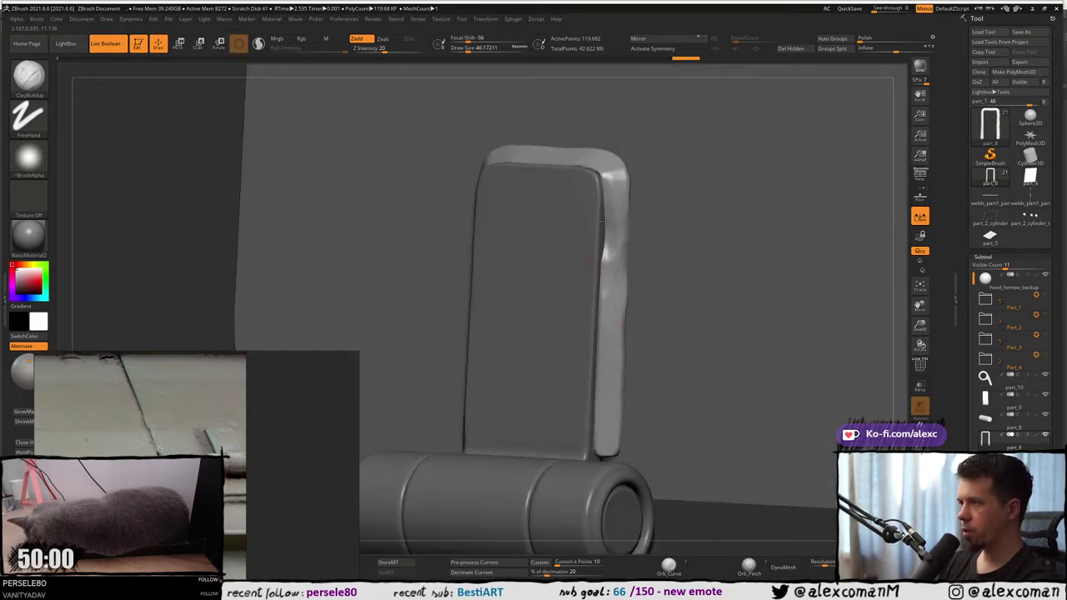
Try adding smaller ClayBuildup lumps down the right leg at draw sizes of about 30.70 and 39.14.
key("s")
left_click_drag(607, 212, 600, 211)
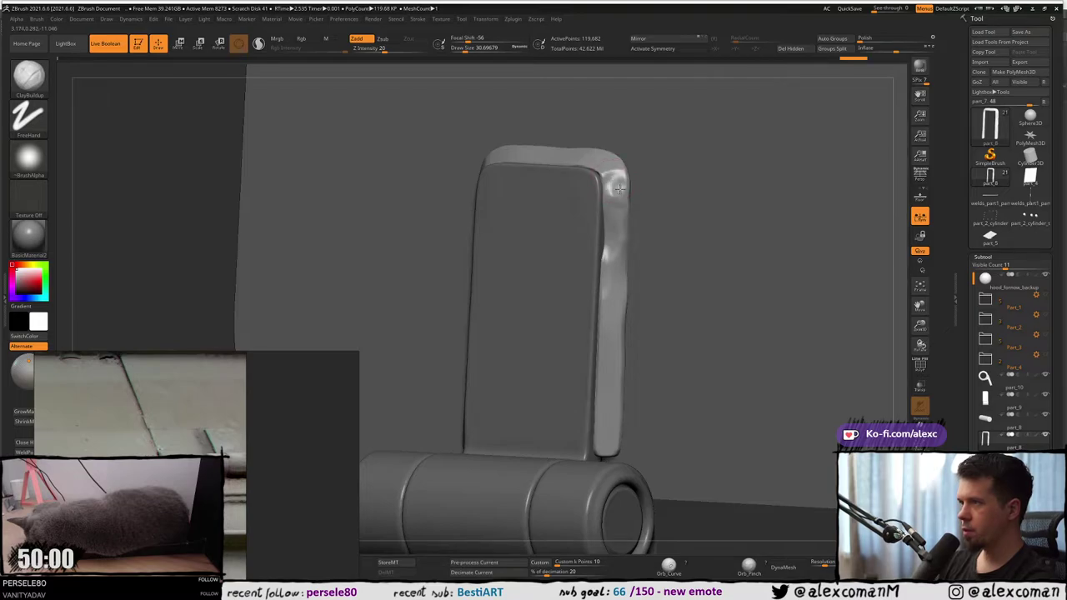
mouse_move(608, 256)
right_mouse_down()
mouse_move(605, 267)
mouse_move(608, 205)
mouse_move(606, 270)
right_mouse_up()
left_click_drag(606, 280, 607, 244)
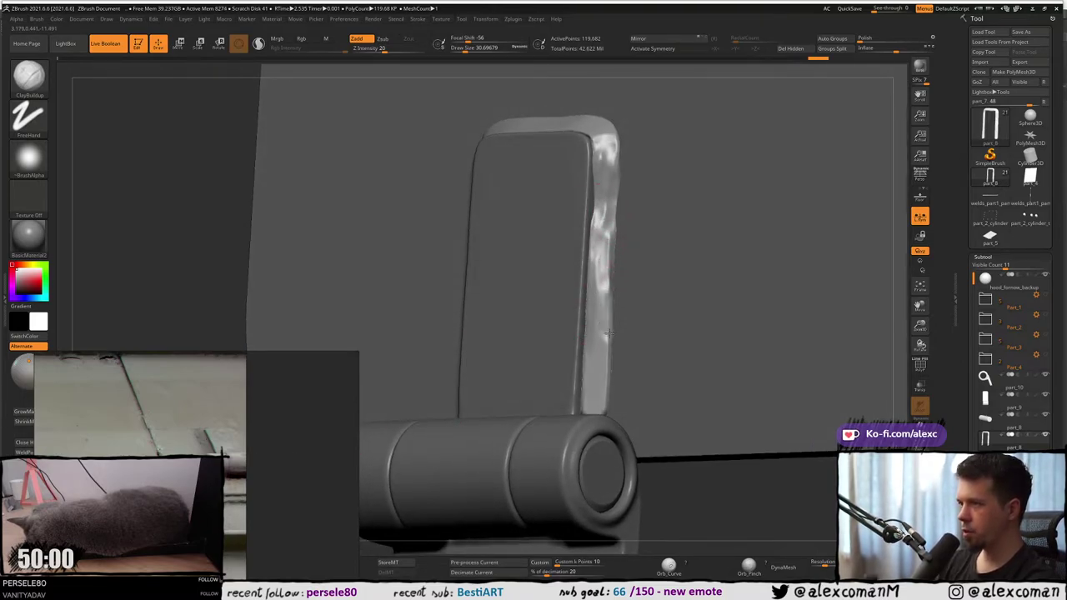
right_click_drag(594, 358, 584, 358)
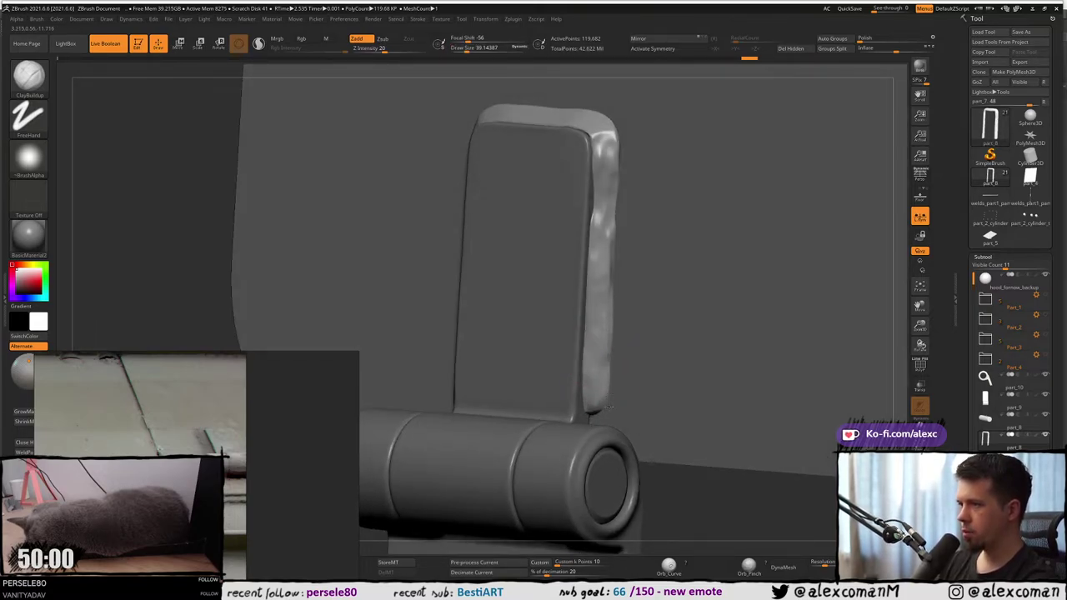
left_click_drag(608, 408, 606, 267)
mouse_move(596, 170)
right_mouse_down("alt")
mouse_move(602, 231)
mouse_move(615, 217)
mouse_move(610, 259)
mouse_move(592, 247)
right_mouse_up("alt")
Step back through the undo history to the frame before its ClayBuildup strokes.
key("w")
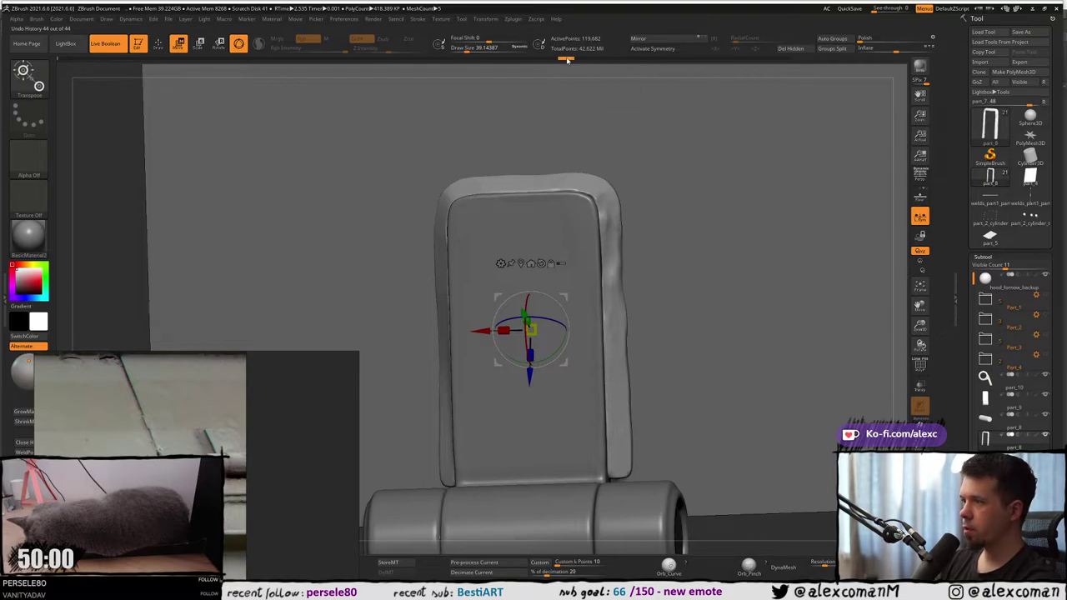
mouse_move(566, 59)
left_mouse_down()
mouse_move(468, 38)
mouse_move(356, 54)
mouse_move(368, 53)
left_mouse_up()
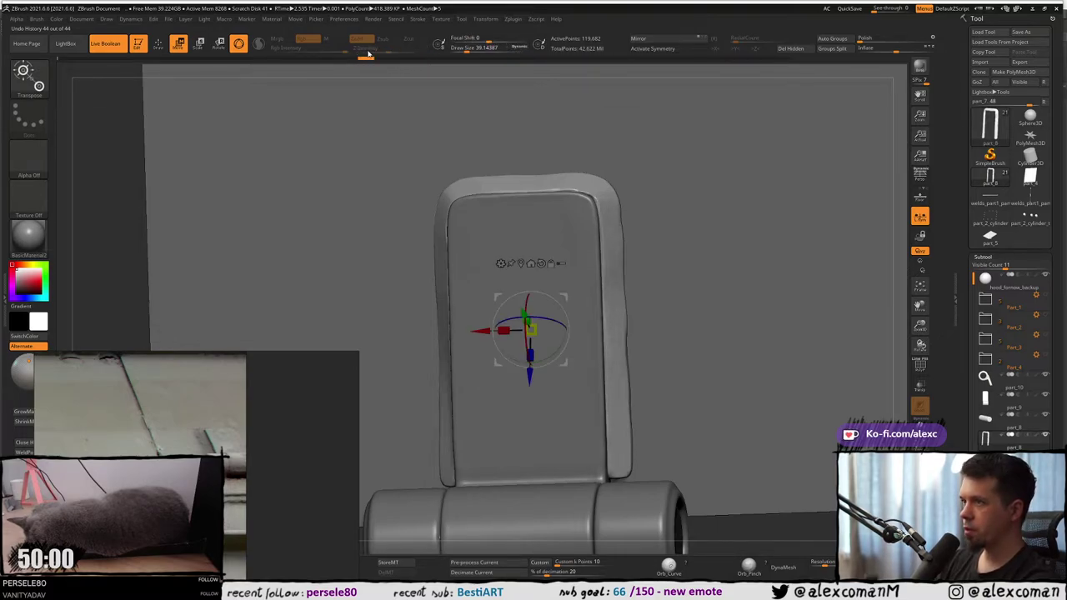
right_click_drag(399, 139, 429, 140)
key("q")
mouse_move(454, 235)
right_mouse_down("ctrl")
mouse_move(451, 218)
mouse_move(367, 224)
right_mouse_up("ctrl")
key("w")
key("q")
right_click_drag(292, 229, 203, 233)
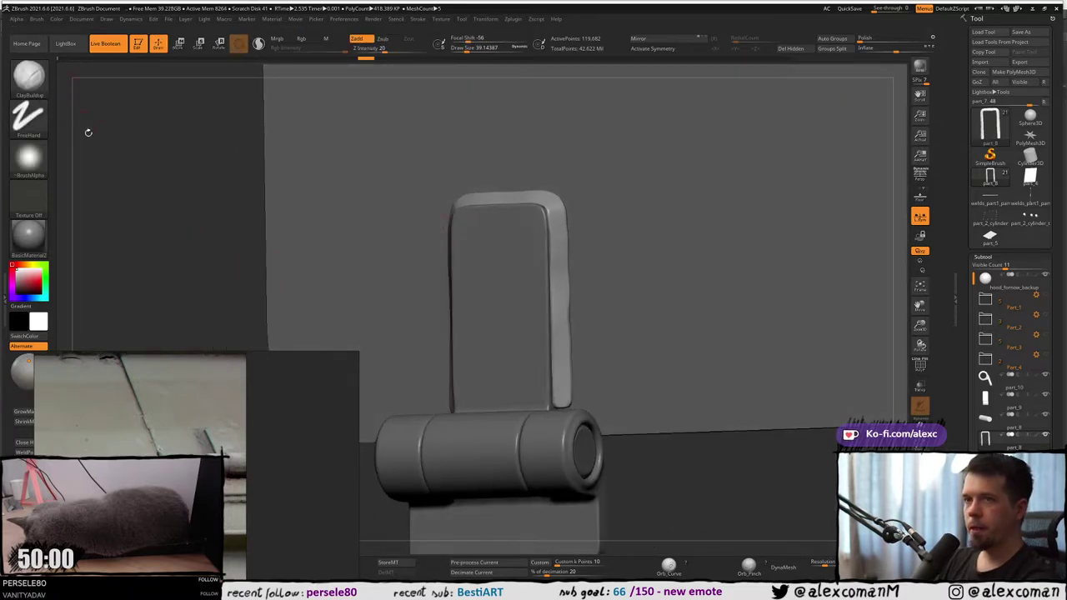
Try a weld_1 brush bead up the lower half of the frame's right leg.
left_click(29, 77)
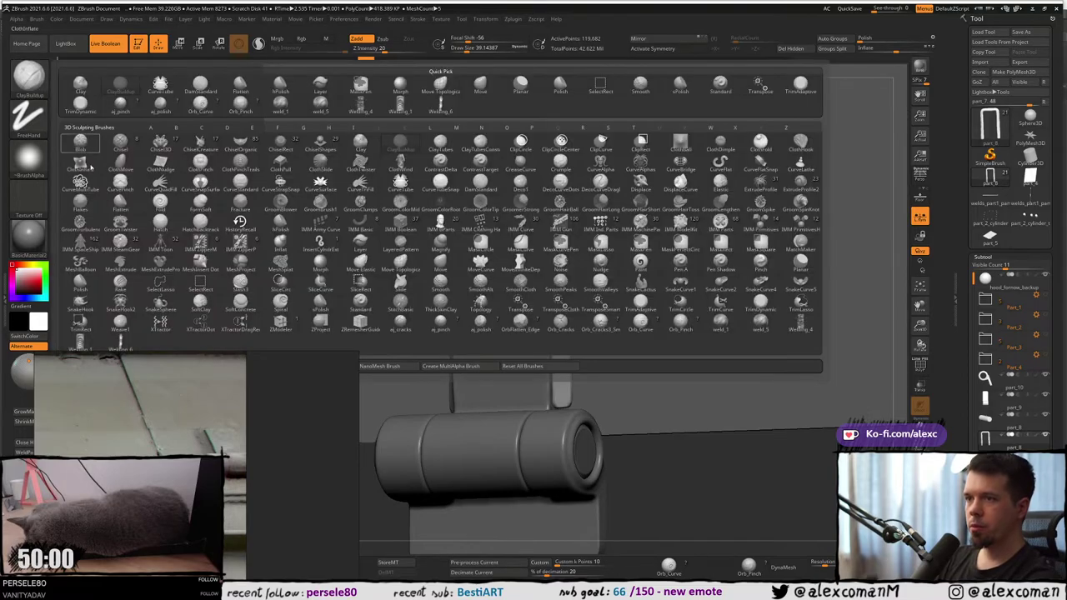
left_click(707, 326)
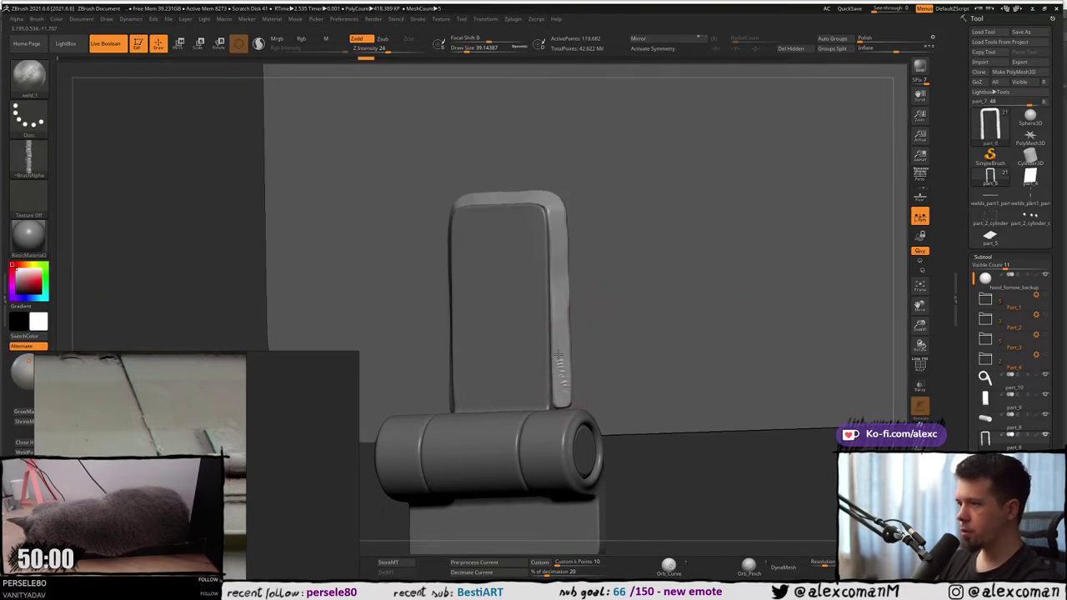
left_click_drag(558, 354, 557, 321)
left_click(558, 305)
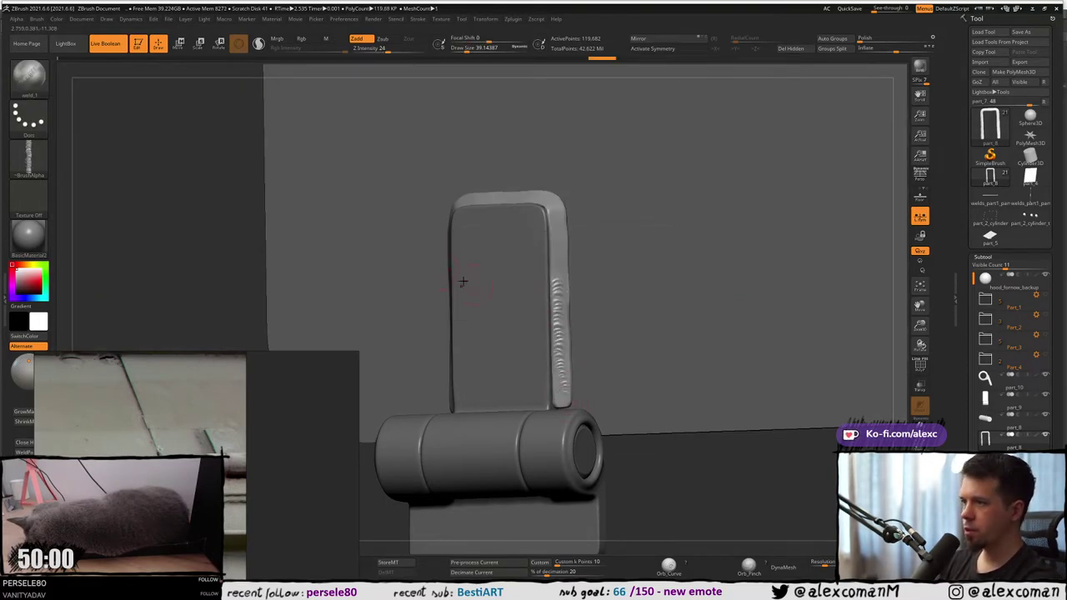
Choose the weld_5 brush and try a bead up the frame's right leg at a draw size of about 39.14.
left_click(29, 83)
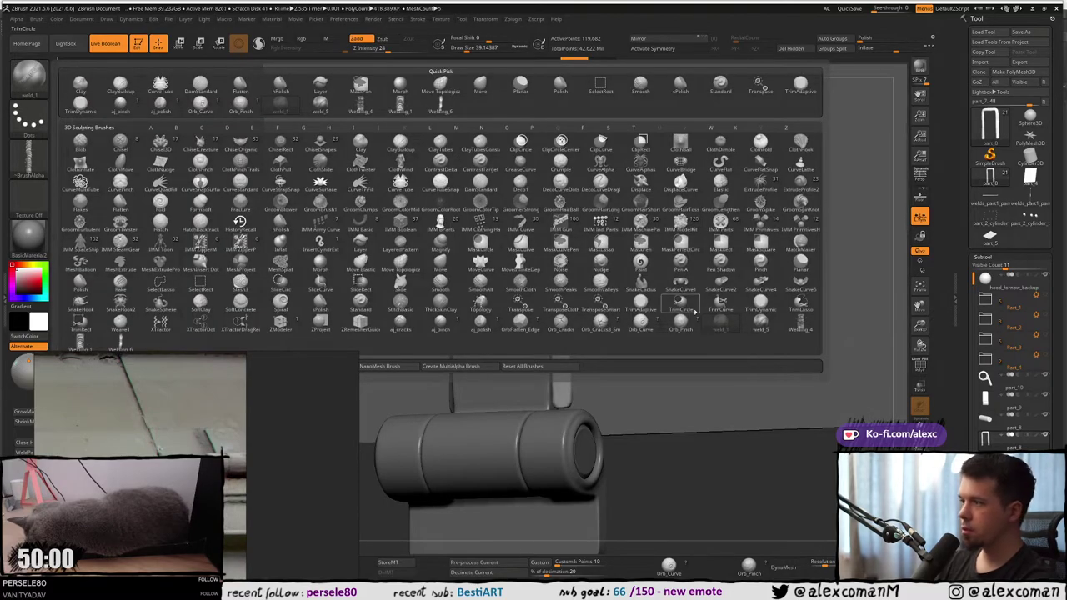
left_click(761, 323)
left_click_drag(567, 378, 553, 208)
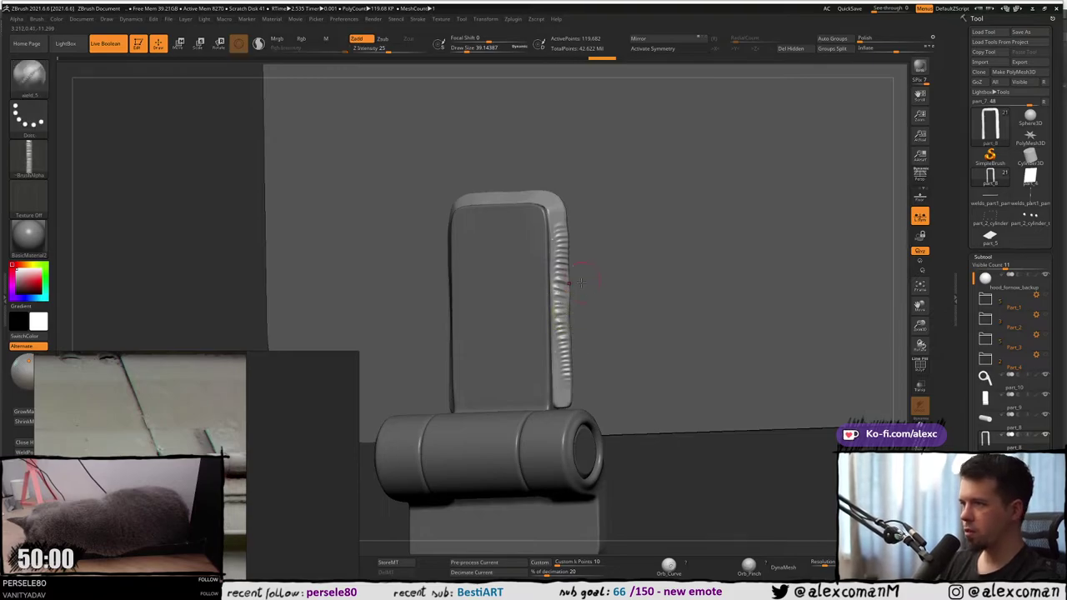
left_click_drag(605, 275, 564, 280)
key("ctrl+z")
Try the weld_5 bead again from the base of the right leg around the corner onto the top section.
key("s")
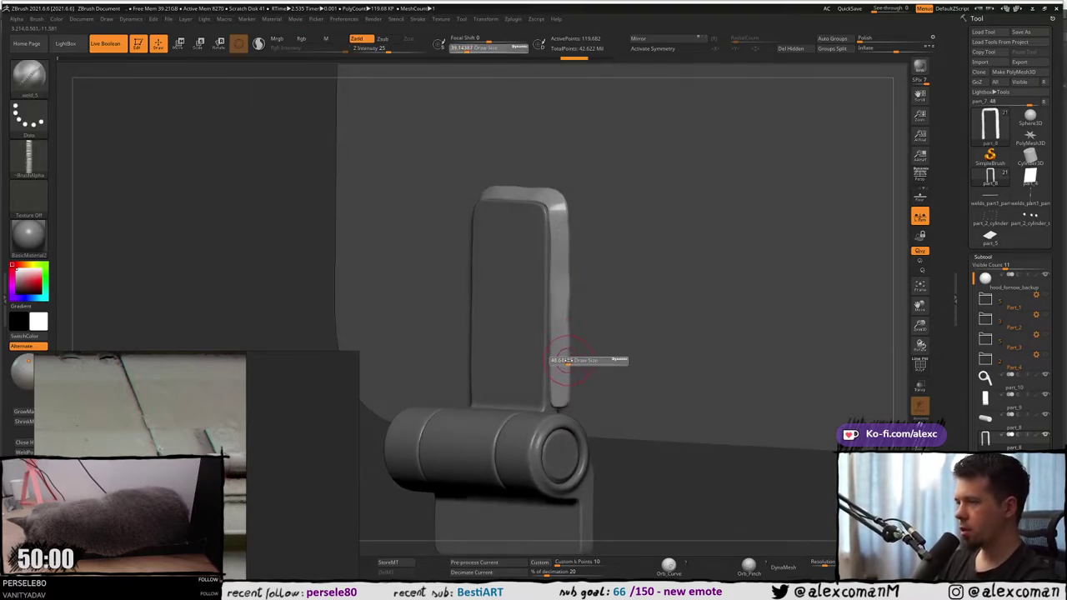
mouse_move(569, 361)
left_mouse_down()
mouse_move(558, 363)
mouse_move(560, 314)
left_mouse_up()
key("ctrl+z")
key("s")
key("ctrl+z")
key("s")
left_click_drag(559, 394, 557, 395)
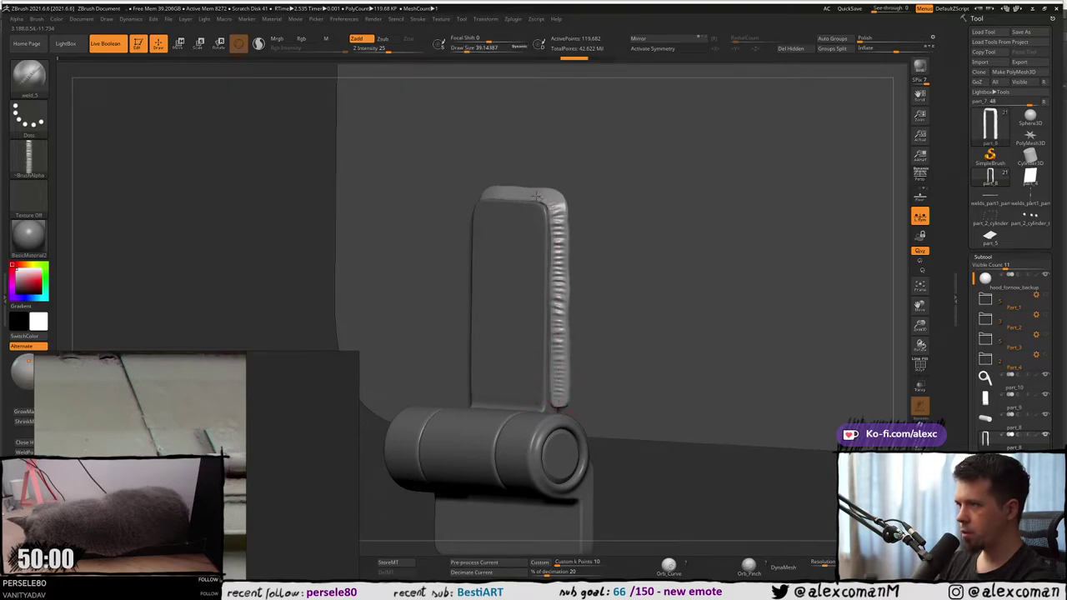
left_click_drag(519, 192, 500, 191)
right_click_drag(500, 200, 546, 250)
key("ctrl+z")
Sculpt a weld_5 bead up the frame's right leg, around the corner and across the top section.
mouse_move(568, 411)
left_mouse_down()
mouse_move(575, 237)
mouse_move(569, 208)
mouse_move(553, 203)
left_mouse_up()
right_click_drag(555, 205, 566, 113, "ctrl")
mouse_move(582, 219)
right_mouse_down()
mouse_move(567, 197)
mouse_move(557, 302)
right_mouse_up()
right_click_drag(590, 248, 623, 226)
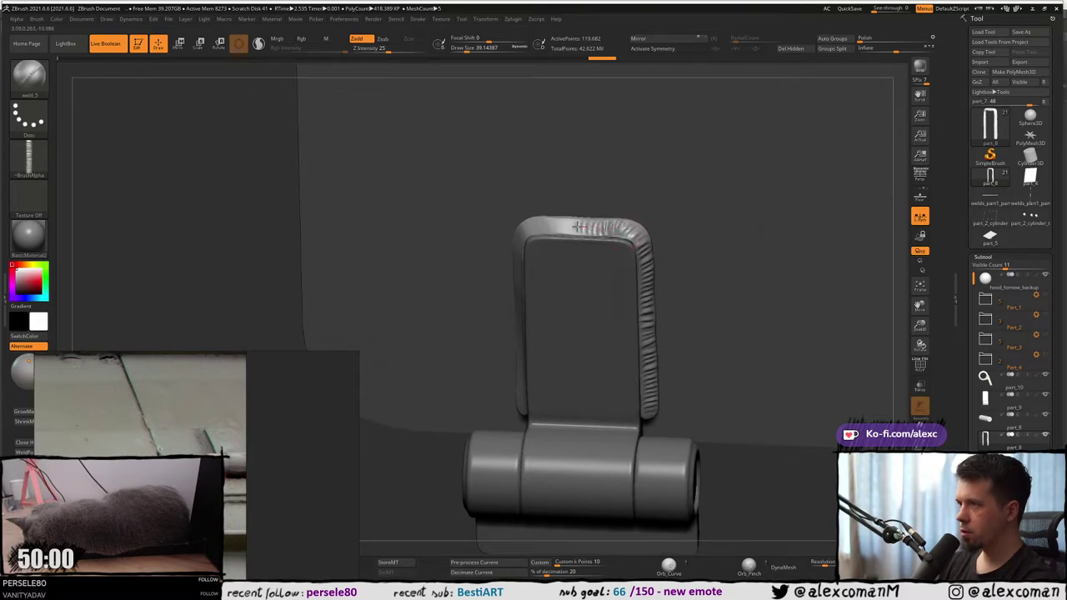
left_click_drag(529, 224, 527, 226)
right_click_drag(527, 225, 590, 207)
Continue the weld_5 bead down the frame's left leg to its end at the hinge barrel.
left_click_drag(517, 244, 486, 419)
right_click_drag(486, 419, 459, 405)
left_click_drag(489, 421, 488, 439)
right_click_drag(487, 439, 480, 364)
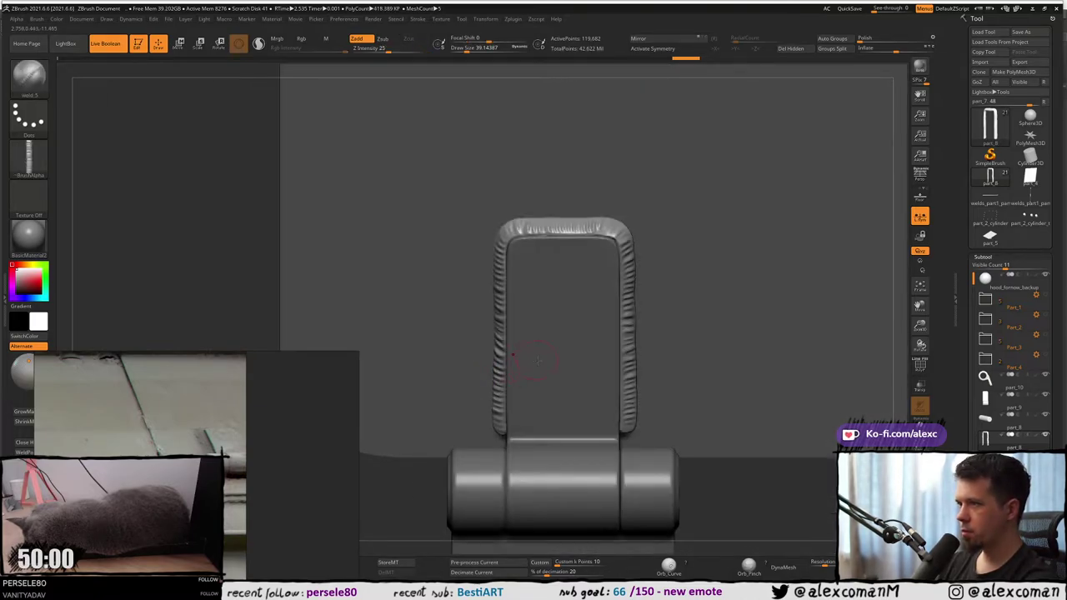
Scale the welded frame down uniformly to about 0.97 so it sits tighter around the strap.
key("w")
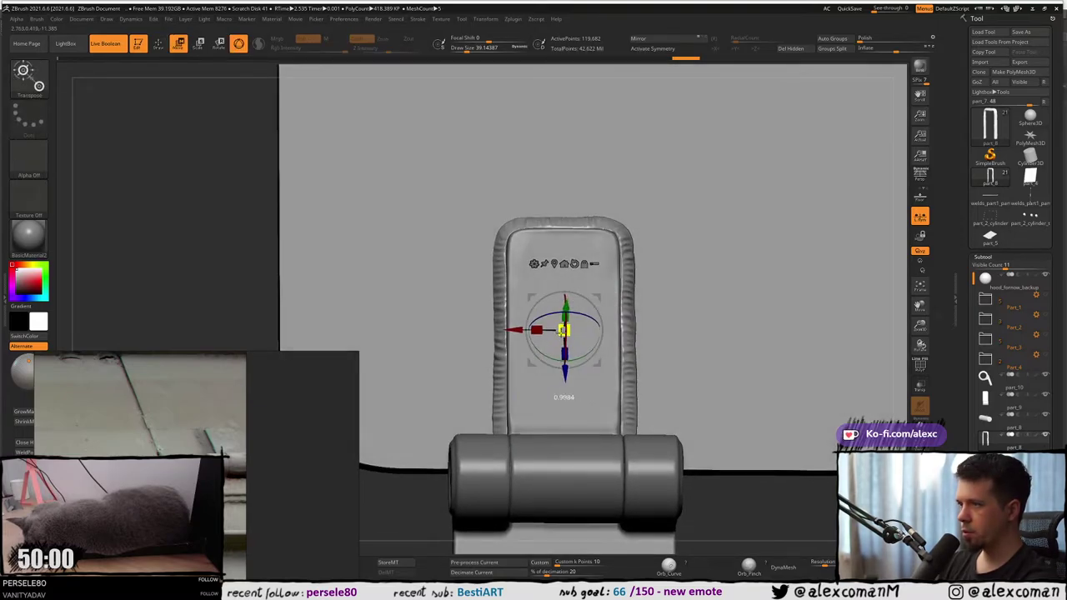
left_click_drag(564, 330, 562, 331)
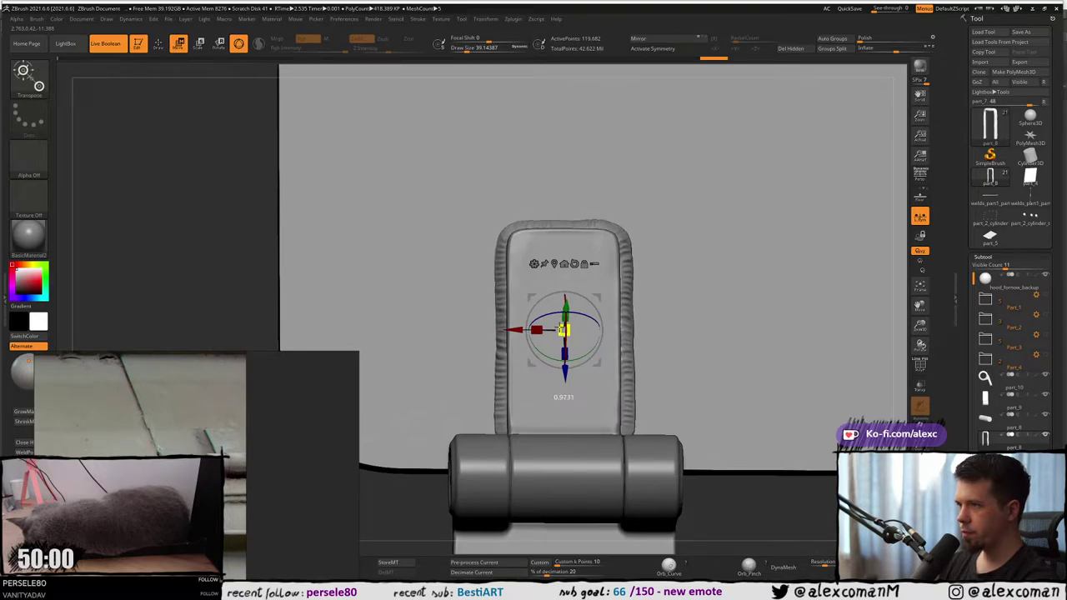
Push the frame slightly towards the panel and move it up by about 0.0083 in the side view.
right_click_drag(561, 330, 519, 302)
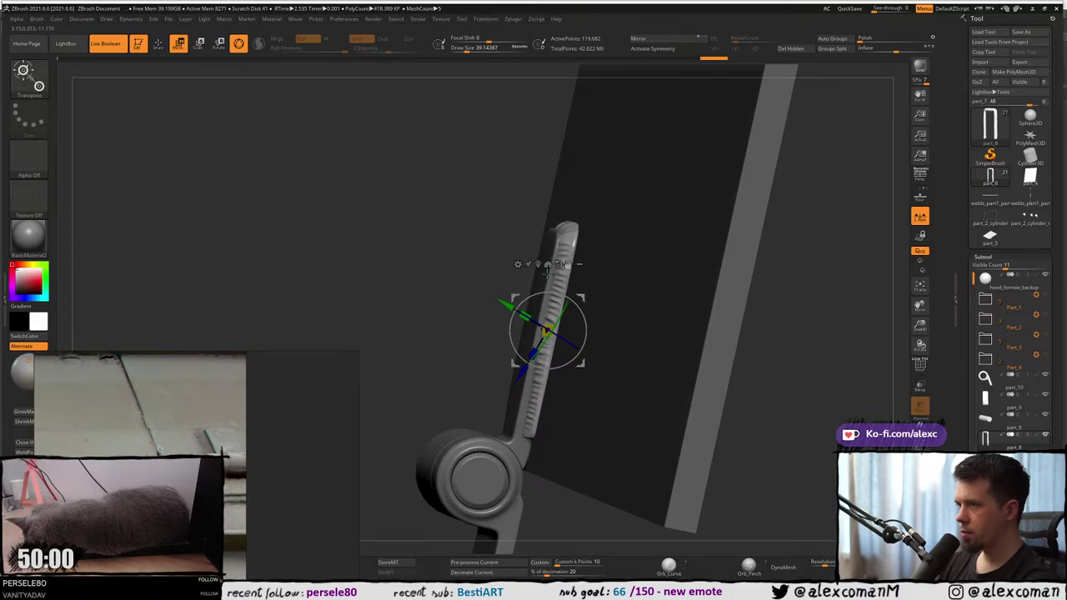
right_click_drag(559, 267, 540, 270, "shift")
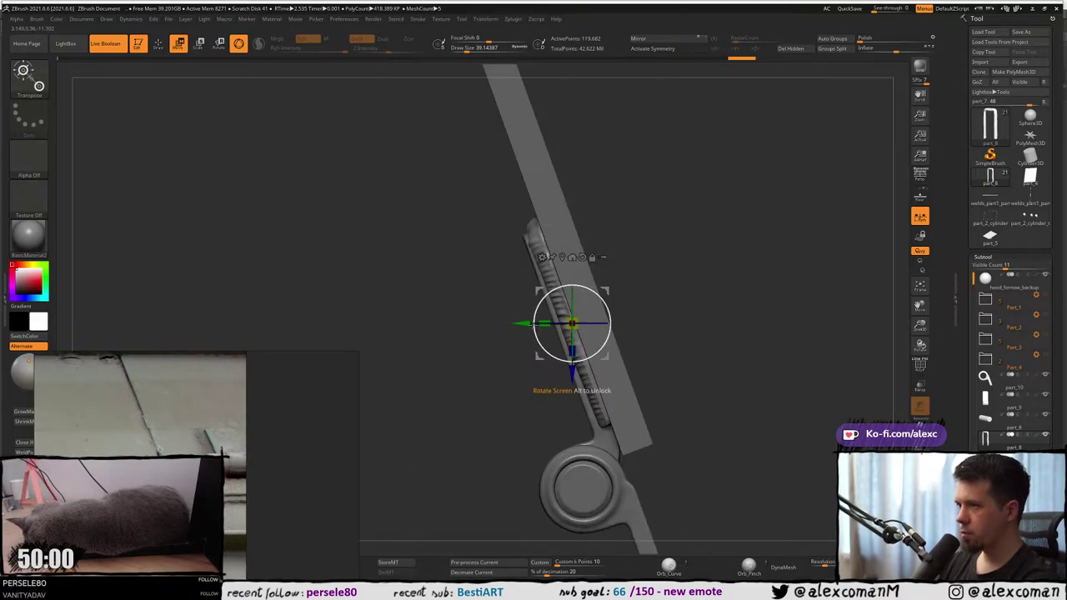
right_click_drag(524, 318, 521, 329, "ctrl")
left_click_drag(522, 324, 525, 324)
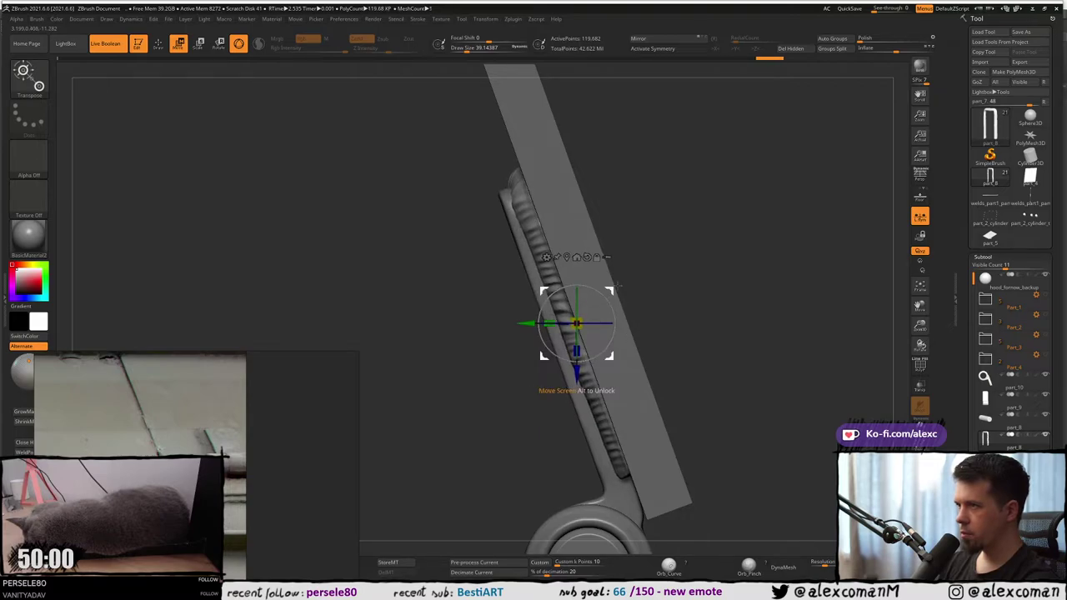
left_click_drag(613, 286, 612, 284)
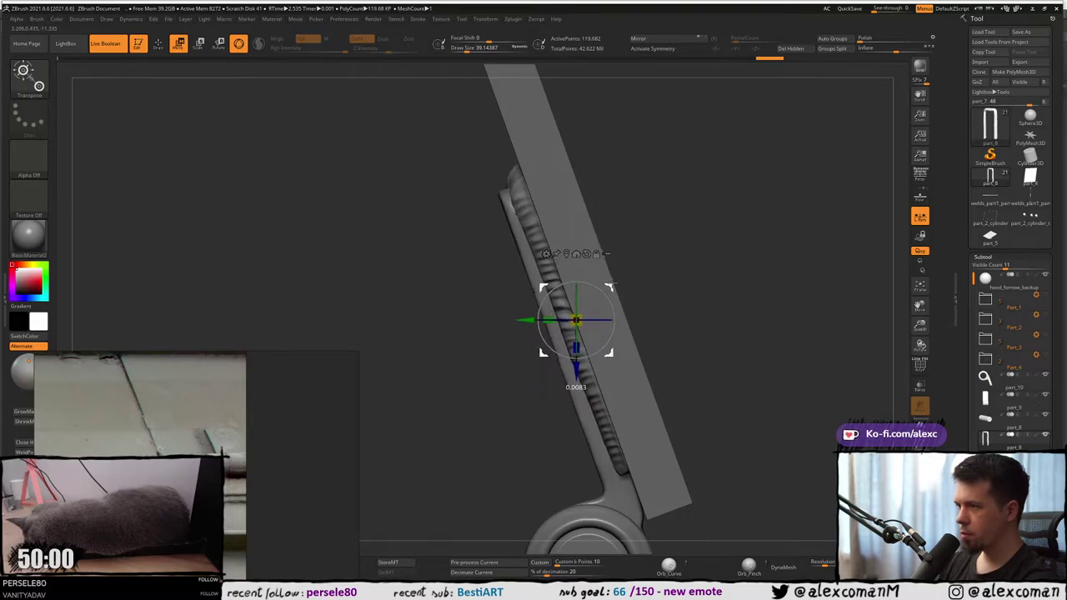
mouse_move(613, 283)
right_mouse_down()
mouse_move(631, 272)
mouse_move(615, 269)
mouse_move(585, 205)
mouse_move(604, 210)
mouse_move(587, 256)
mouse_move(600, 191)
mouse_move(552, 210)
right_mouse_up()
key("q")
mouse_move(551, 210)
right_mouse_down("ctrl")
mouse_move(554, 177)
mouse_move(571, 298)
mouse_move(542, 375)
mouse_move(549, 314)
mouse_move(528, 345)
mouse_move(524, 333)
right_mouse_up("ctrl")
key("b")
key("m")
key("v")
key("s")
left_click_drag(525, 344, 520, 359)
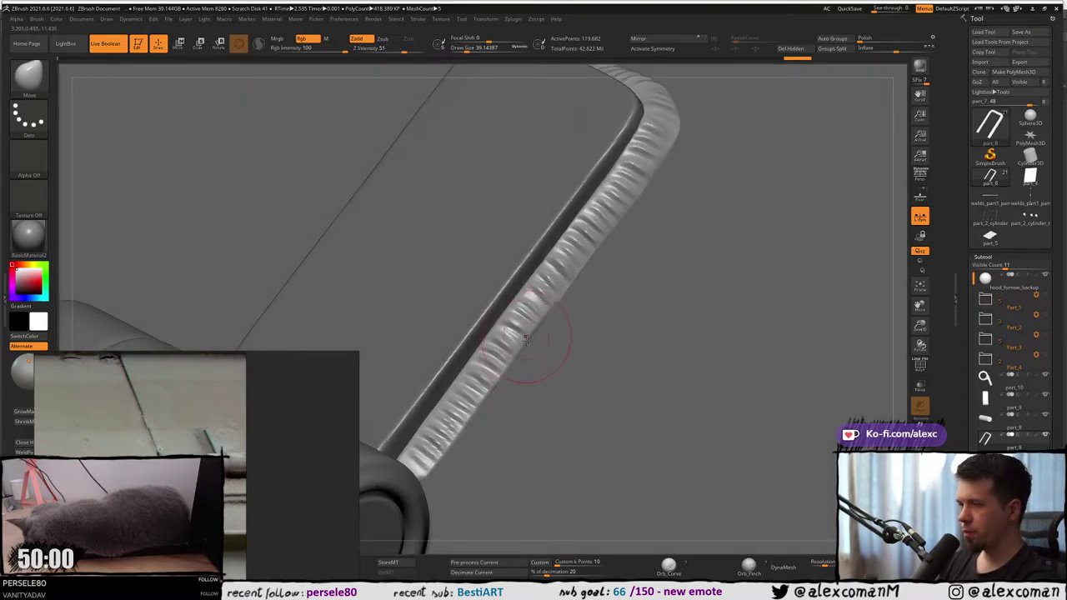
mouse_move(525, 338)
right_mouse_down()
mouse_move(553, 359)
mouse_move(525, 326)
mouse_move(518, 354)
right_mouse_up()
Carve uneven nicks between the weld ridges on the frame's leg near the hinge barrel, using the DamStandard brush at a draw size of about 25.
key("b")
key("d")
key("s")
key("s")
left_click_drag(519, 379, 512, 380)
right_click_drag(515, 377, 624, 256)
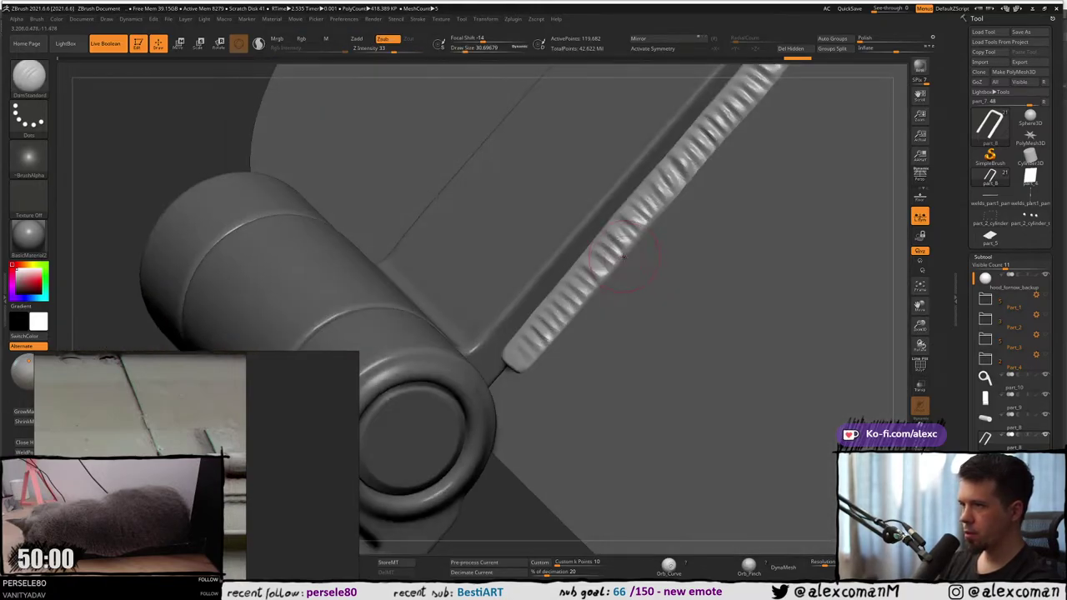
left_click_drag(614, 297, 601, 286)
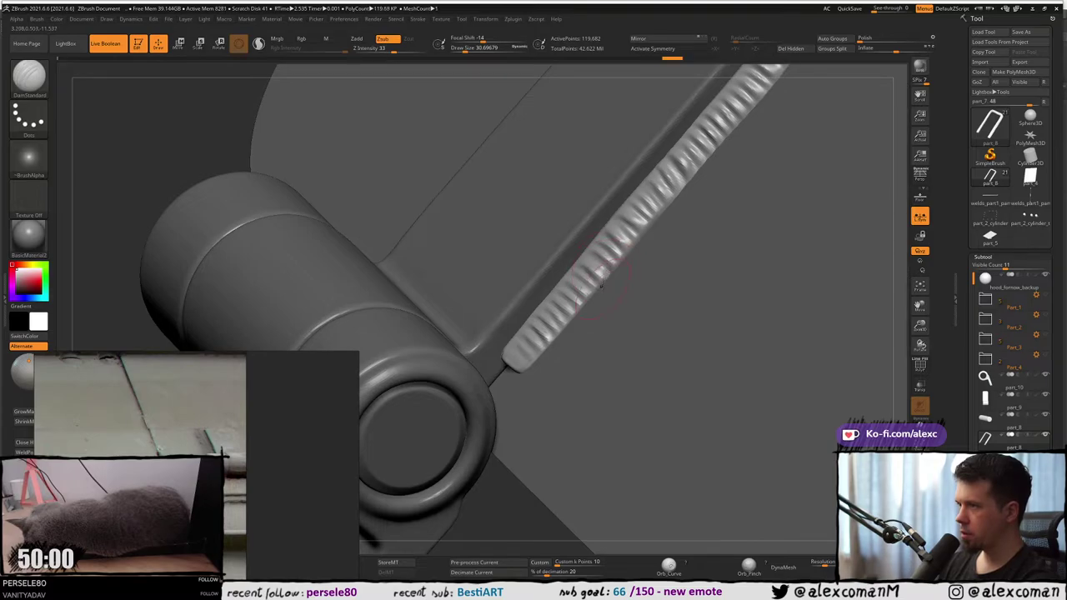
key("s")
left_click_drag(711, 320, 709, 320)
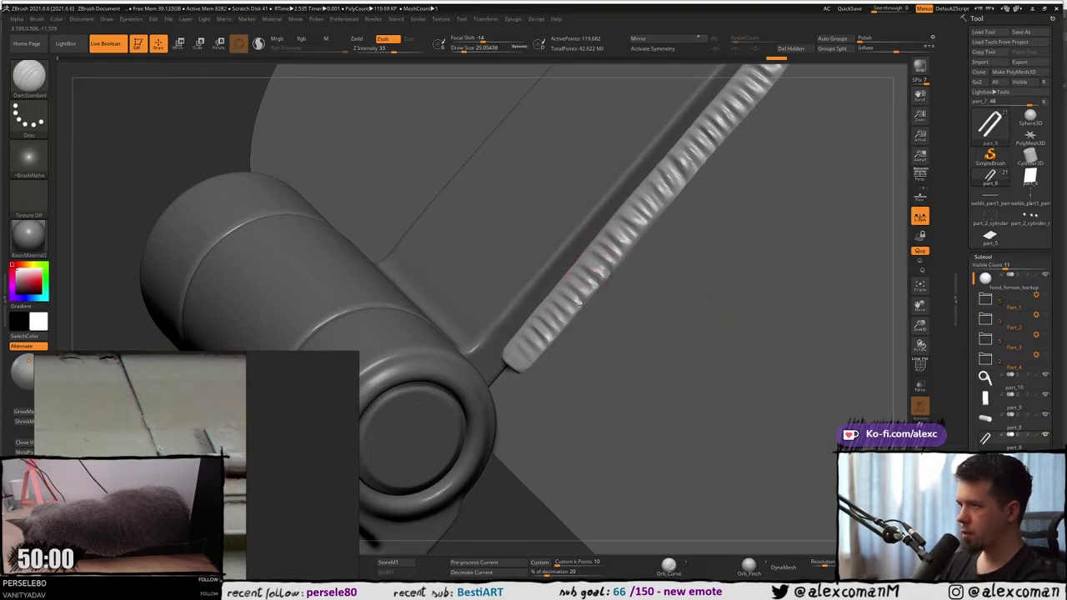
left_click_drag(534, 361, 527, 364)
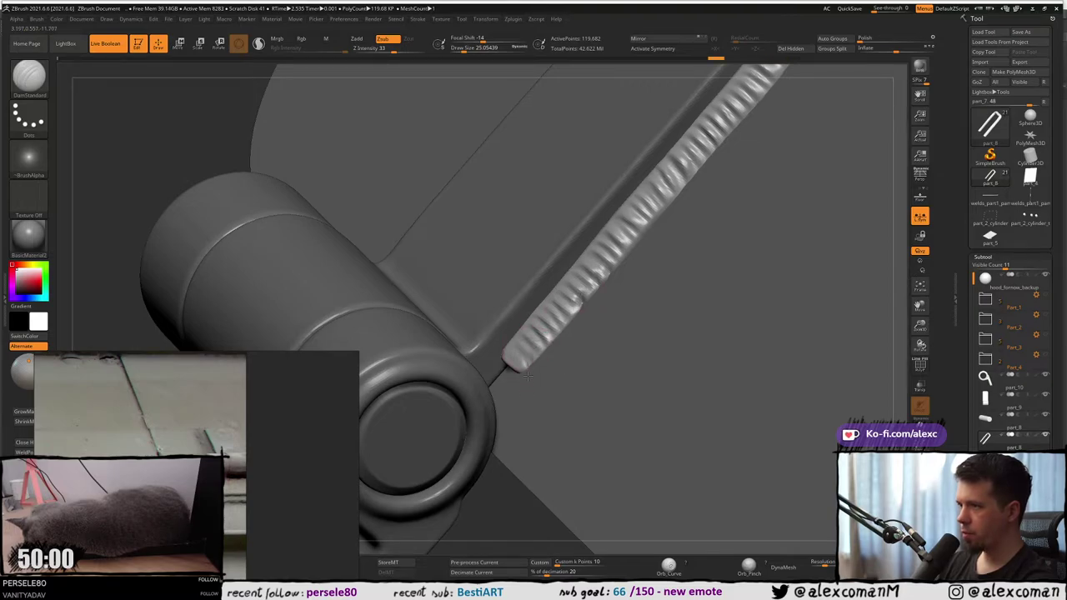
Continue carving DamStandard nicks into the weld along the frame's long legs and around its far corners.
right_click_drag(740, 118, 661, 288, "alt")
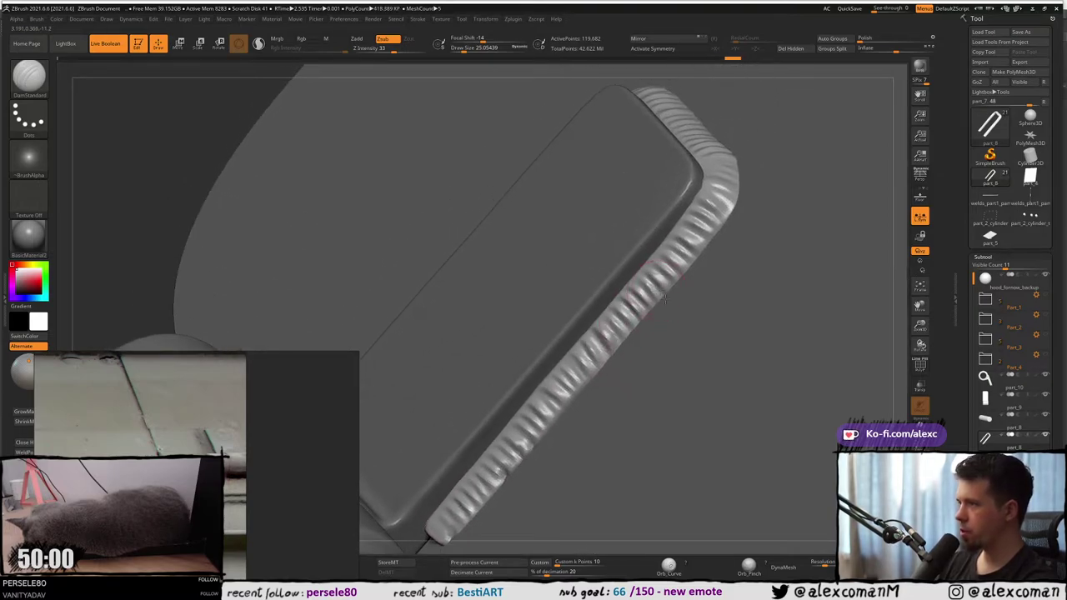
right_click_drag(650, 250, 688, 190)
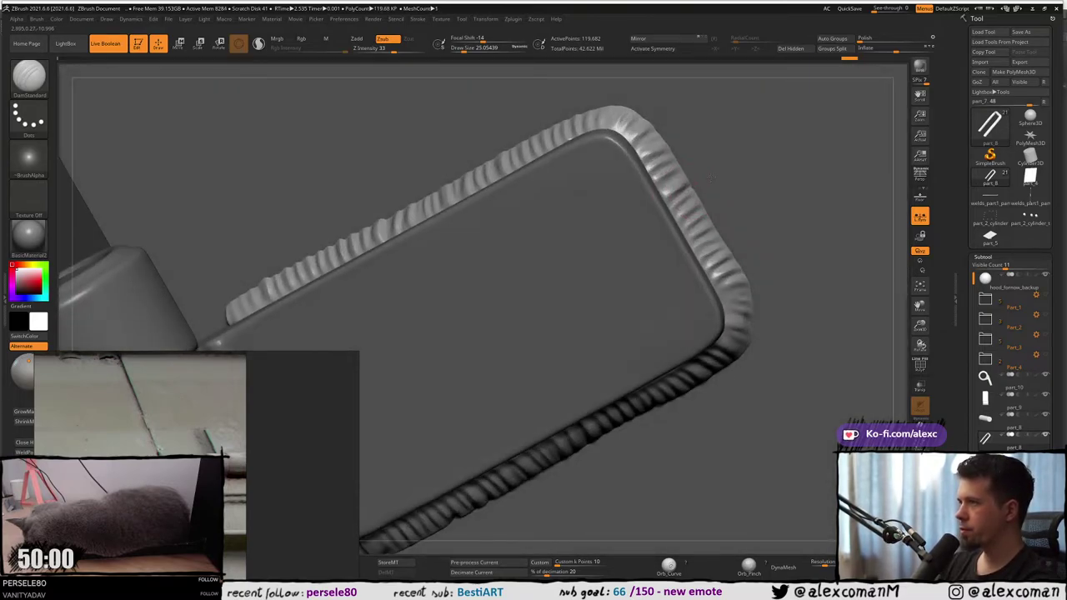
right_click_drag(621, 127, 627, 101)
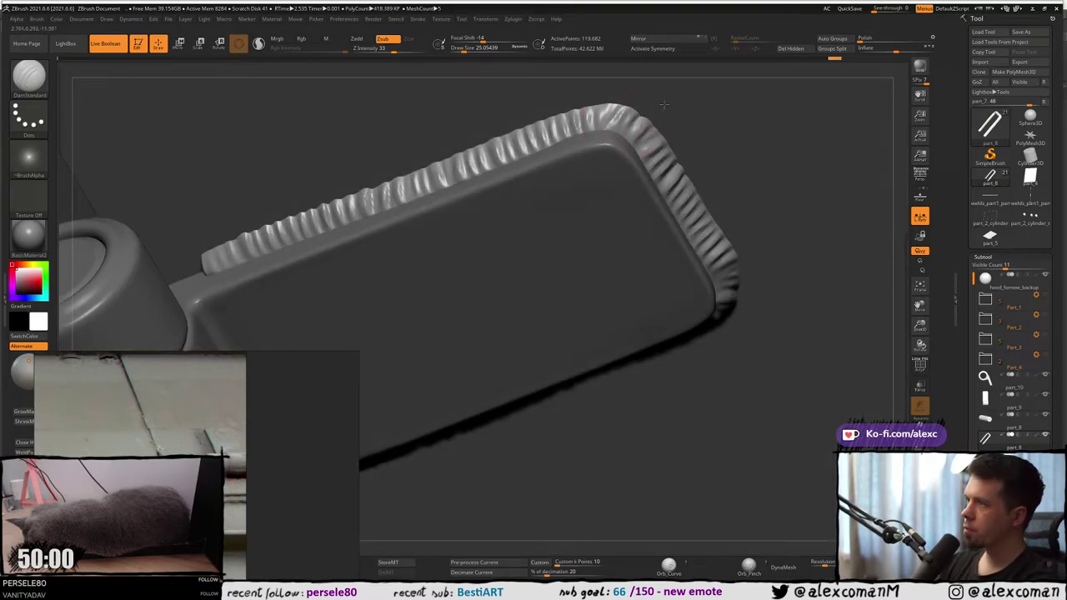
right_click_drag(630, 146, 480, 122)
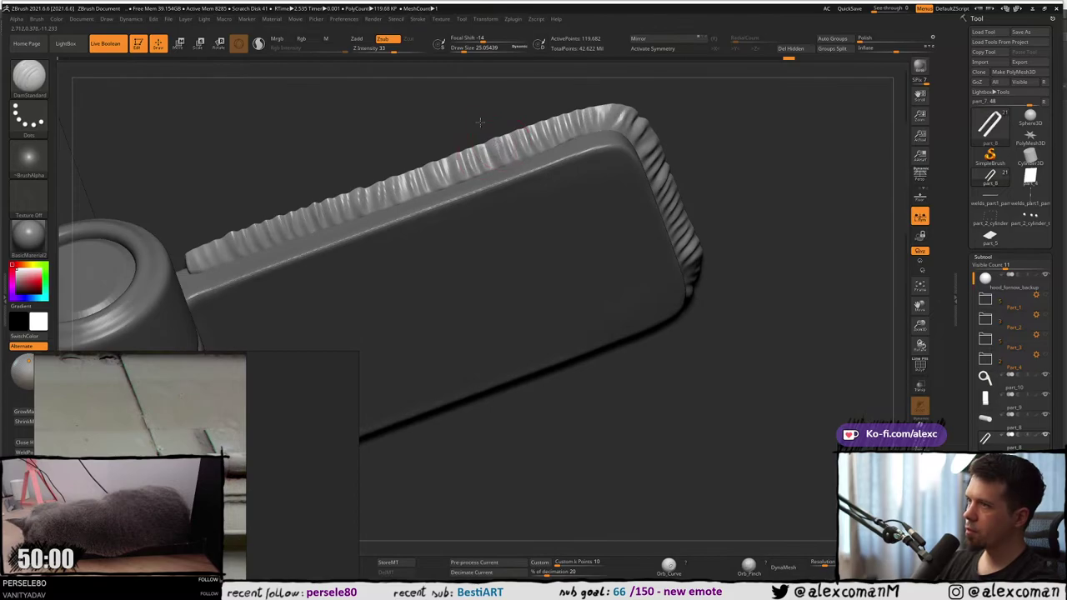
Nudge the weld along the frame's short end section into a less regular outline with the Move brush at a draw size of about 25.
key("b")
key("m")
key("v")
mouse_move(533, 146)
right_mouse_down()
mouse_move(692, 167)
mouse_move(674, 168)
right_mouse_up()
key("s")
key("s")
left_click_drag(674, 167, 672, 168)
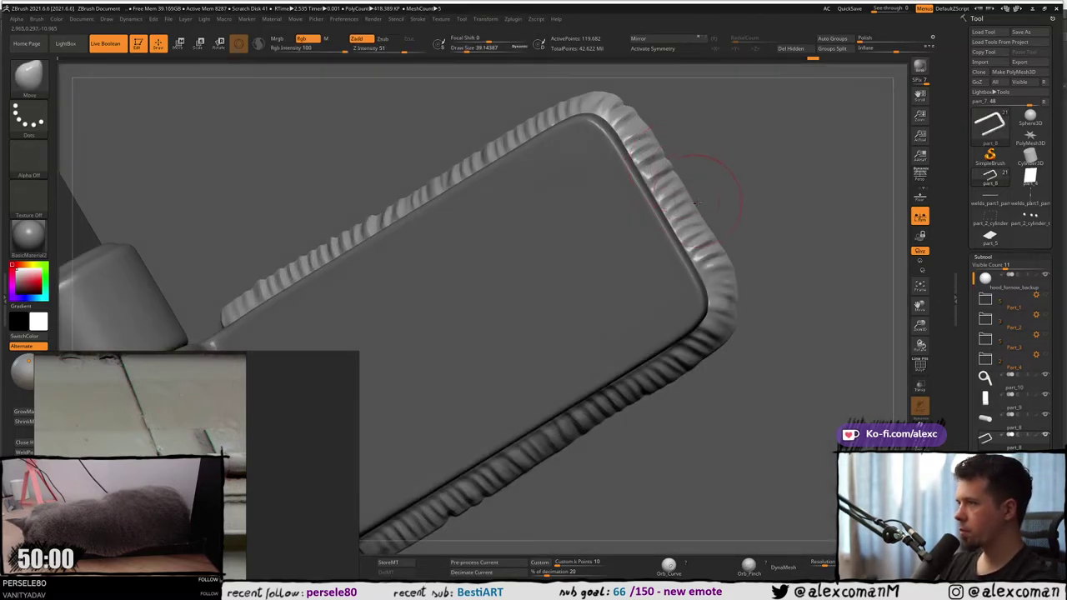
key("s")
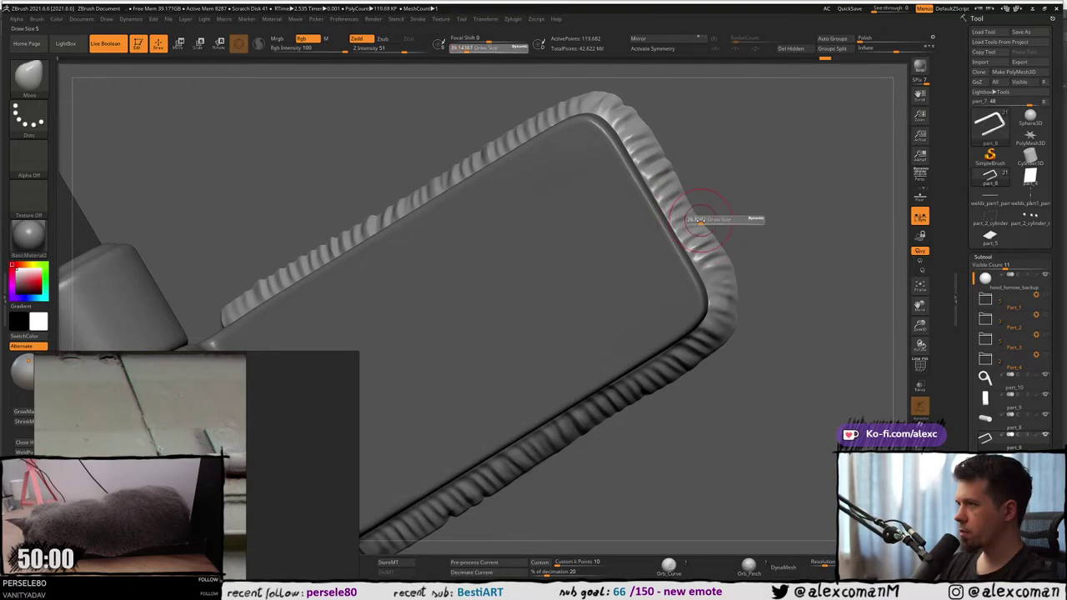
left_click_drag(709, 220, 701, 224)
right_click_drag(695, 213, 705, 121)
mouse_move(674, 154)
right_mouse_down("ctrl")
mouse_move(677, 112)
mouse_move(653, 223)
right_mouse_up("ctrl")
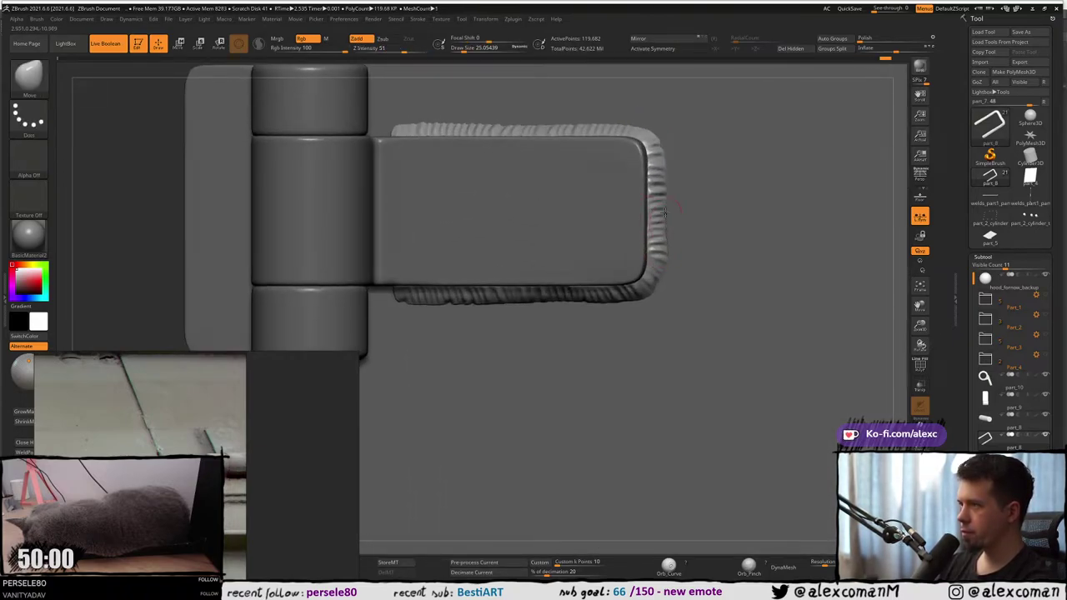
Make the weld's outline irregular around the end corner and upper leg, using the Move brush at draw sizes of about 18 to 27.
key("s")
left_click_drag(664, 157, 665, 162)
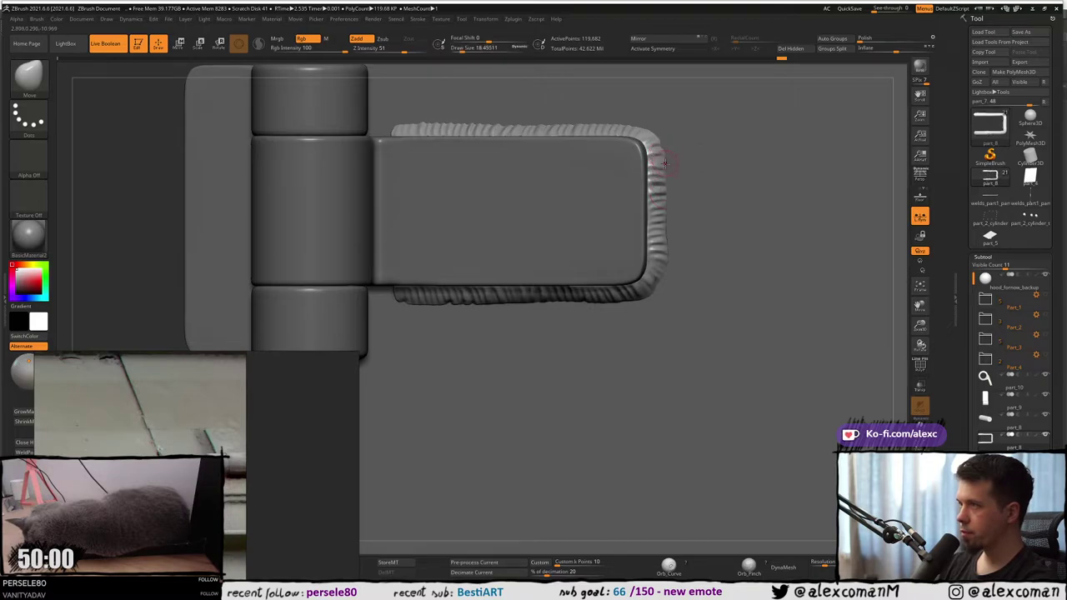
right_click_drag(661, 142, 654, 194, "alt")
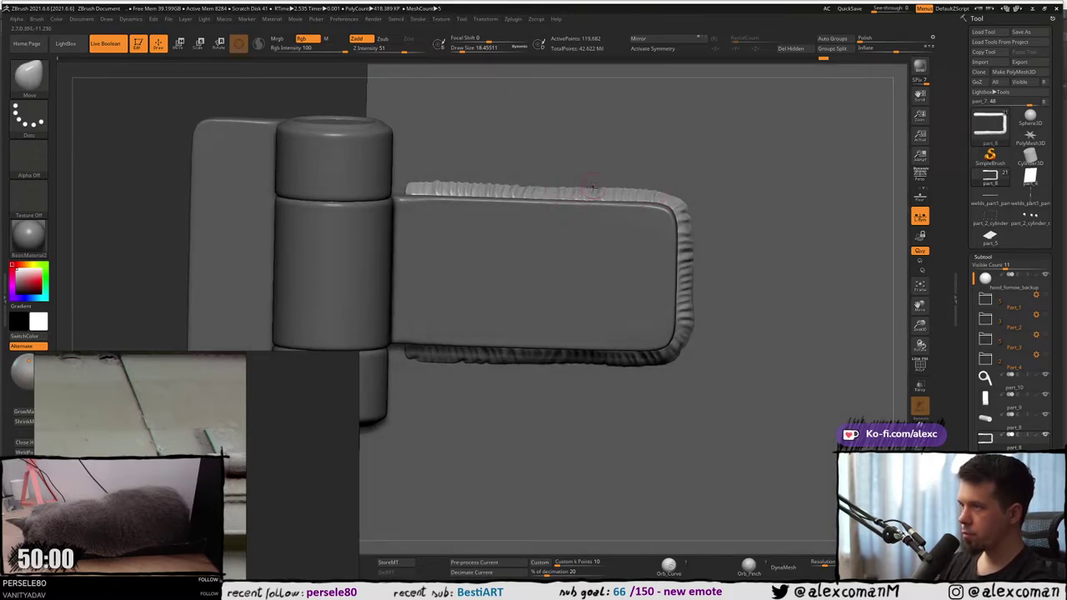
mouse_move(592, 189)
right_mouse_down()
mouse_move(588, 204)
mouse_move(619, 200)
right_mouse_up()
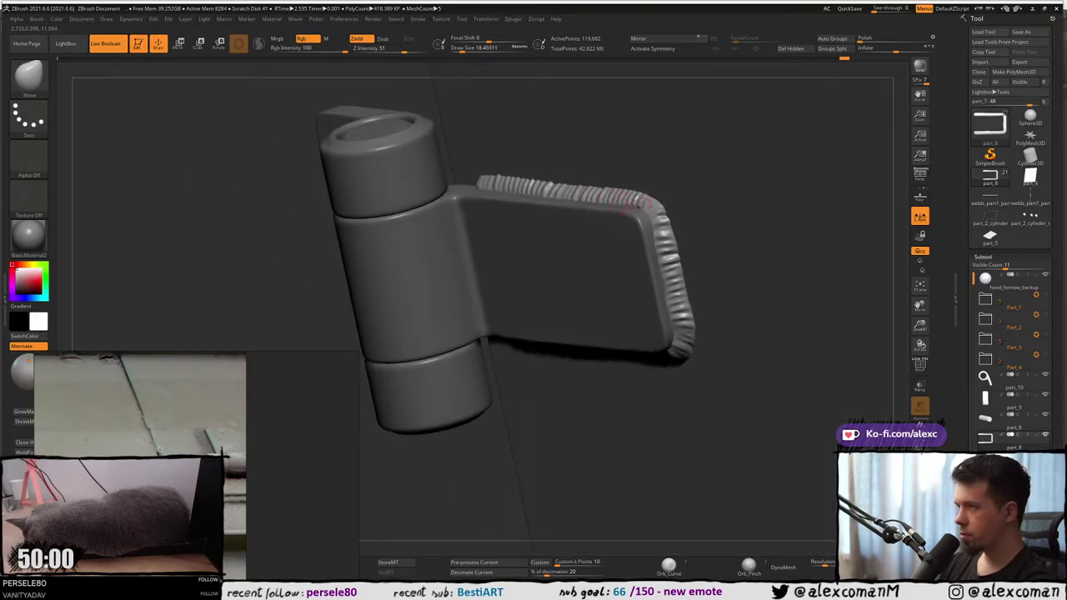
key("s")
left_click_drag(644, 209, 646, 209)
left_click_drag(644, 208, 642, 210)
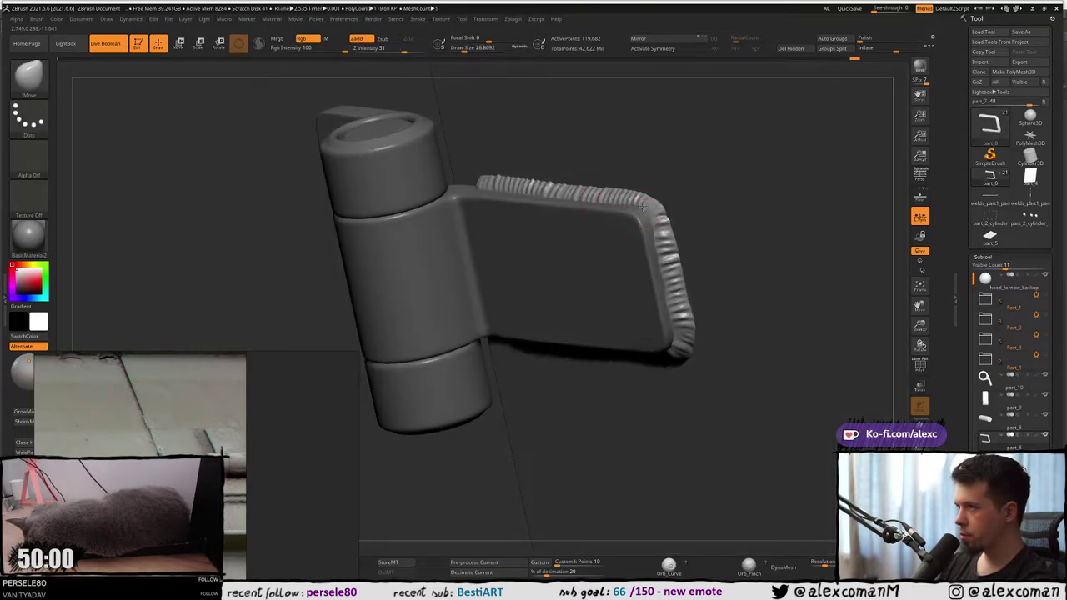
right_click_drag(643, 207, 649, 214)
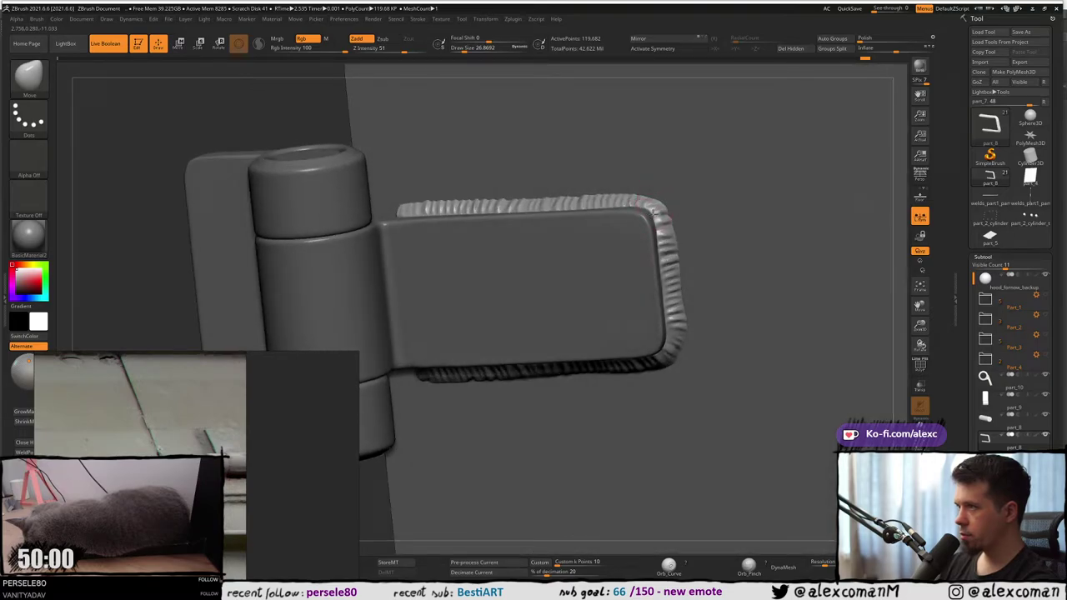
Select the flat panel beneath the hinge and show the hidden Part_1 to Part_4 folders to bring back the whole hood.
right_click_drag(659, 231, 567, 260, "ctrl")
left_click(626, 254, "alt")
right_click_drag(564, 300, 610, 262)
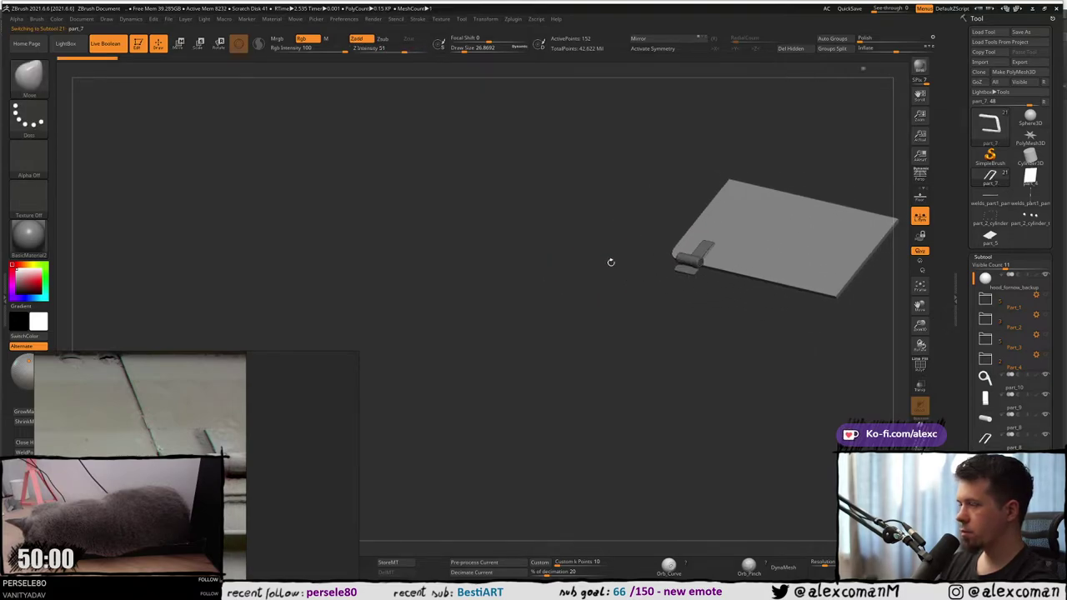
left_click(1042, 315)
left_click(1048, 337)
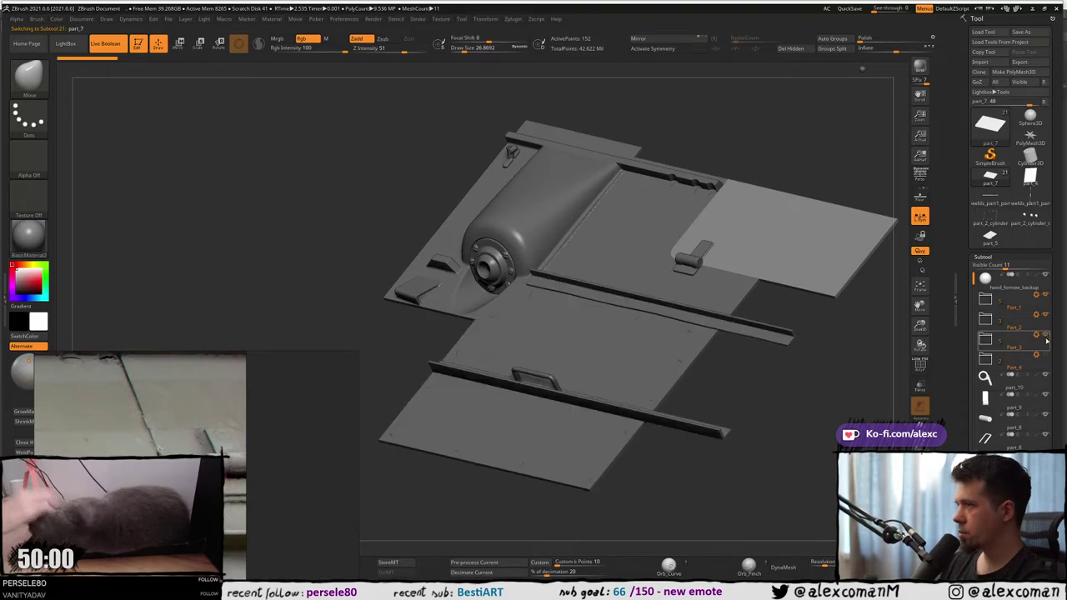
left_click(1047, 356)
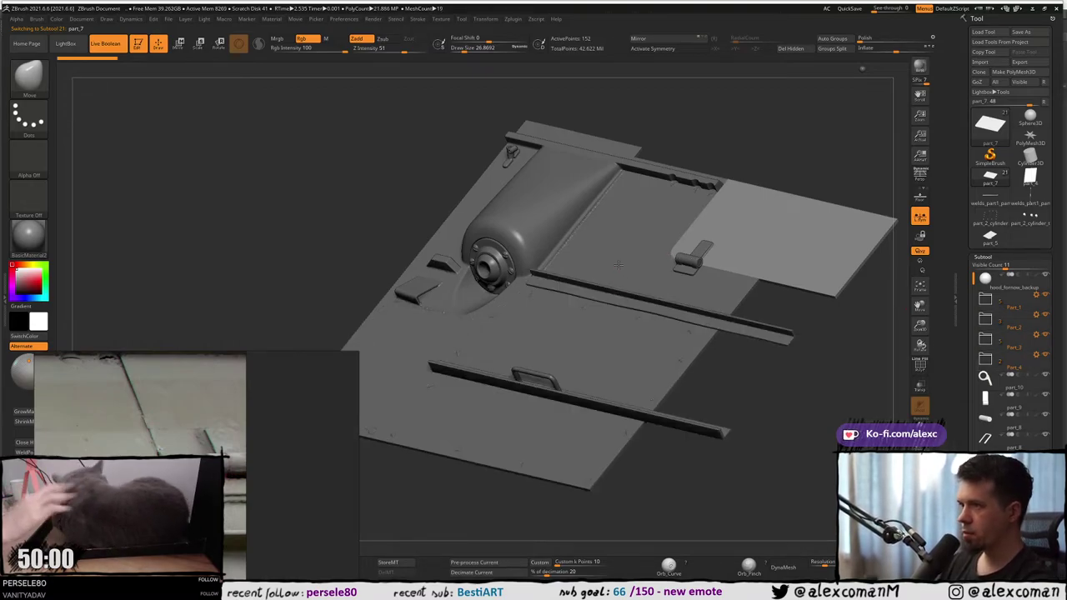
mouse_move(662, 315)
right_mouse_down()
mouse_move(612, 272)
mouse_move(621, 280)
mouse_move(611, 283)
mouse_move(639, 269)
mouse_move(610, 267)
right_mouse_up()
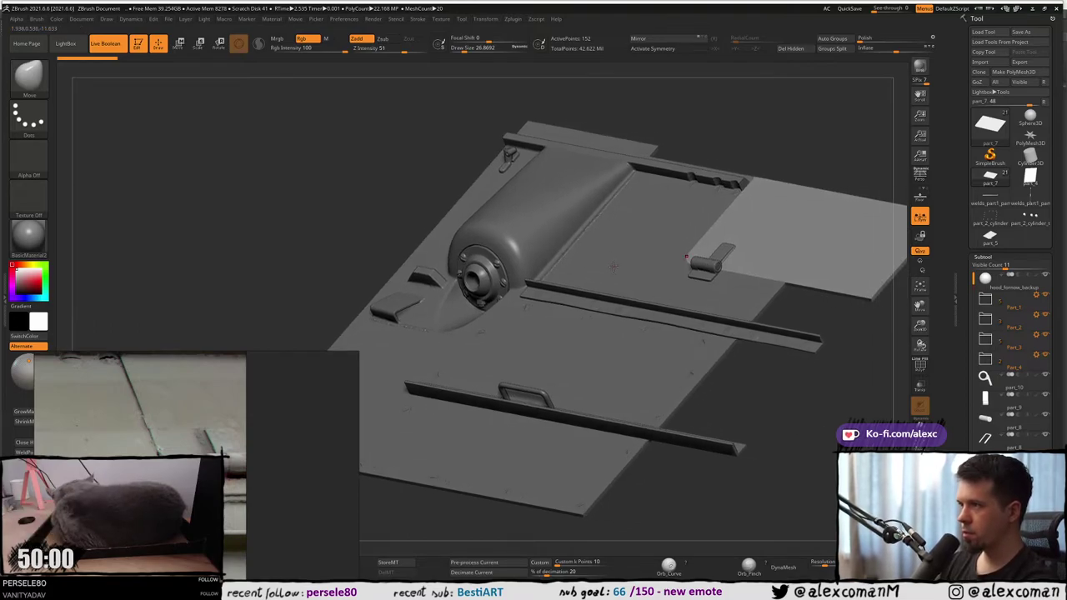
left_click_drag(613, 266, 613, 223)
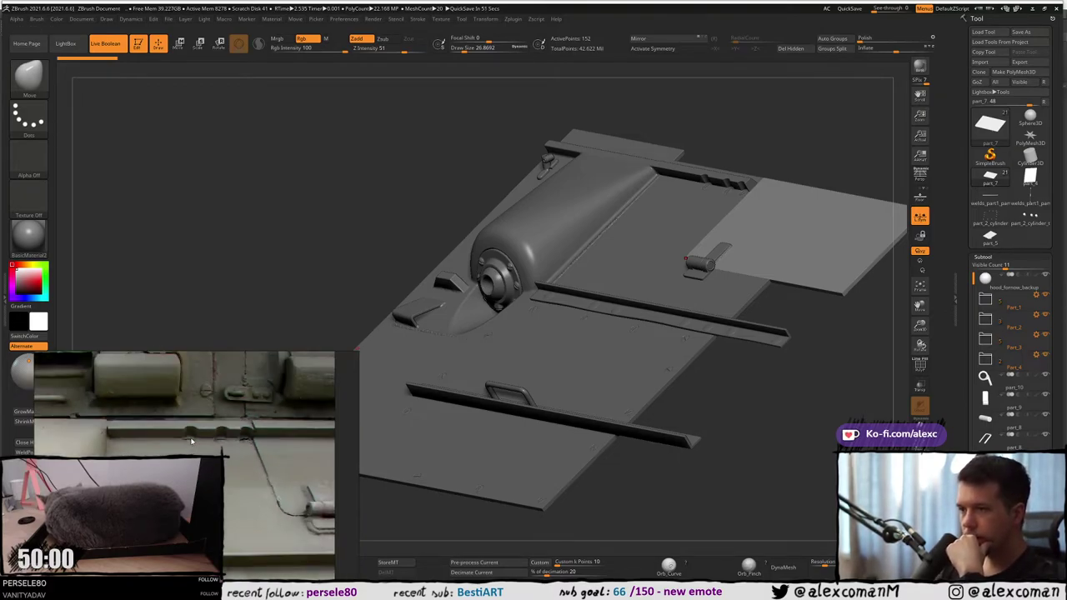
Examine the reference photo of the notched rail below the padlock and compare it with the rail on the hood model.
scroll(295, 436, "down", 8)
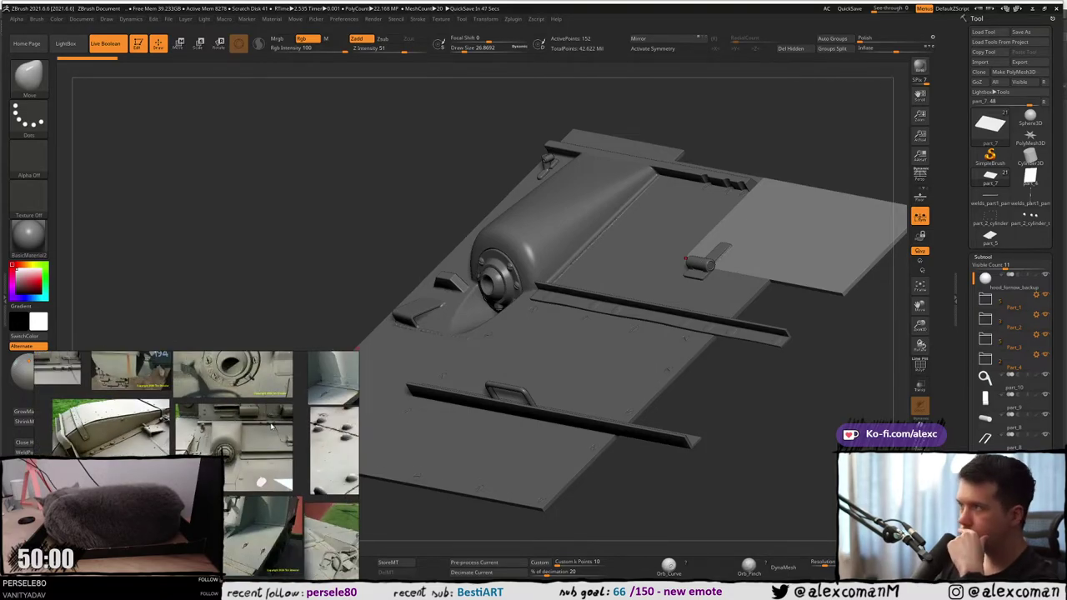
scroll(271, 426, "down", 1)
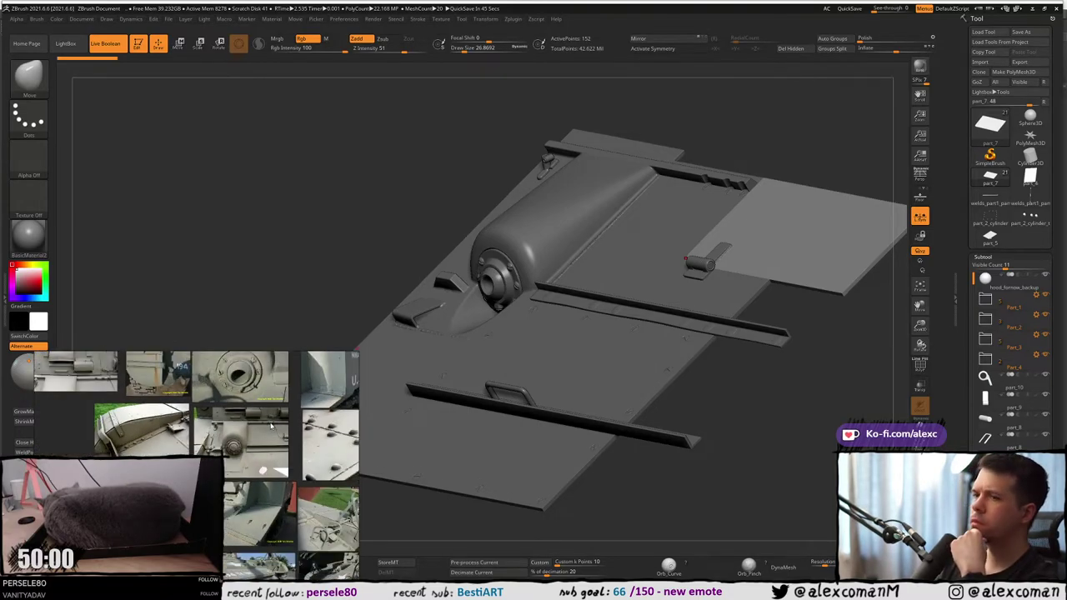
scroll(273, 426, "down", 1)
middle_click_drag(321, 424, 230, 419)
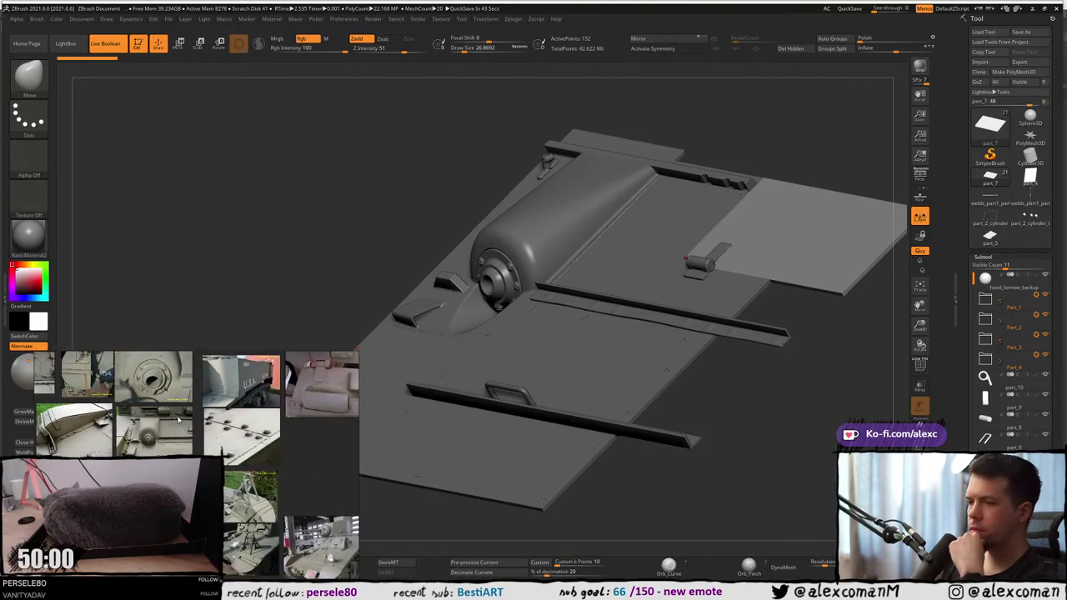
scroll(230, 420, "down", 1)
scroll(229, 421, "up", 1)
scroll(229, 471, "up", 5)
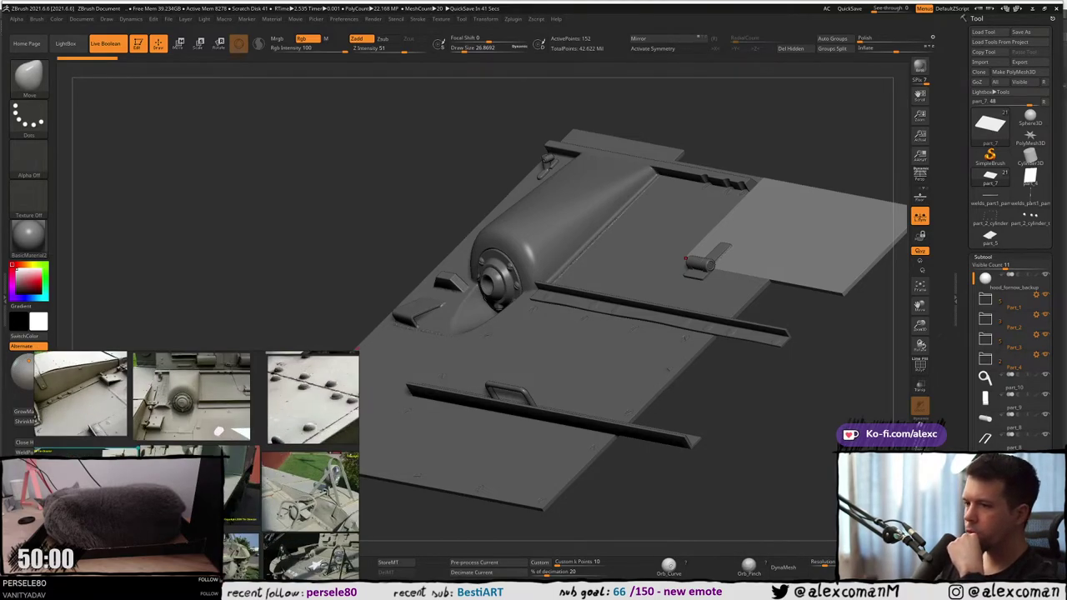
middle_click_drag(109, 471, 219, 465)
middle_click_drag(70, 458, 170, 454)
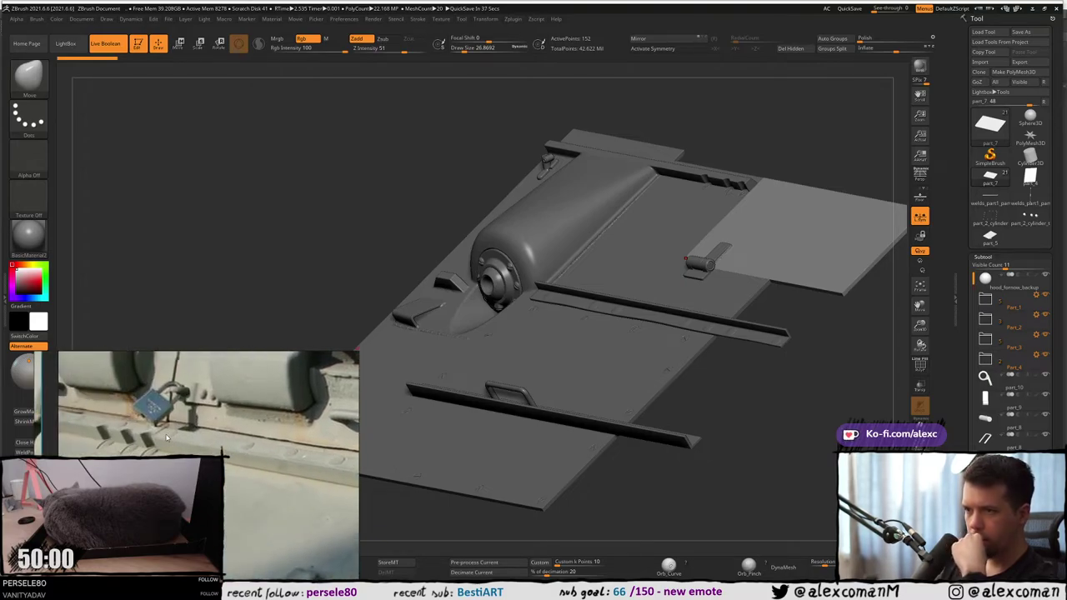
middle_click_drag(142, 444, 183, 450)
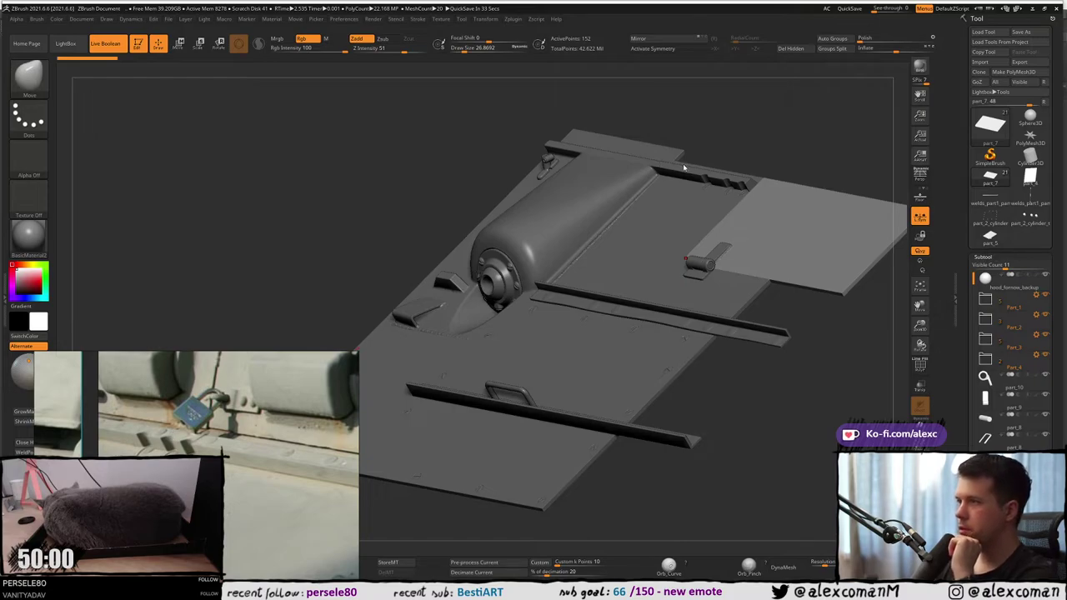
mouse_move(772, 162)
left_mouse_down()
mouse_move(784, 158)
mouse_move(765, 167)
left_mouse_up()
right_click_drag(452, 287, 510, 264, "alt")
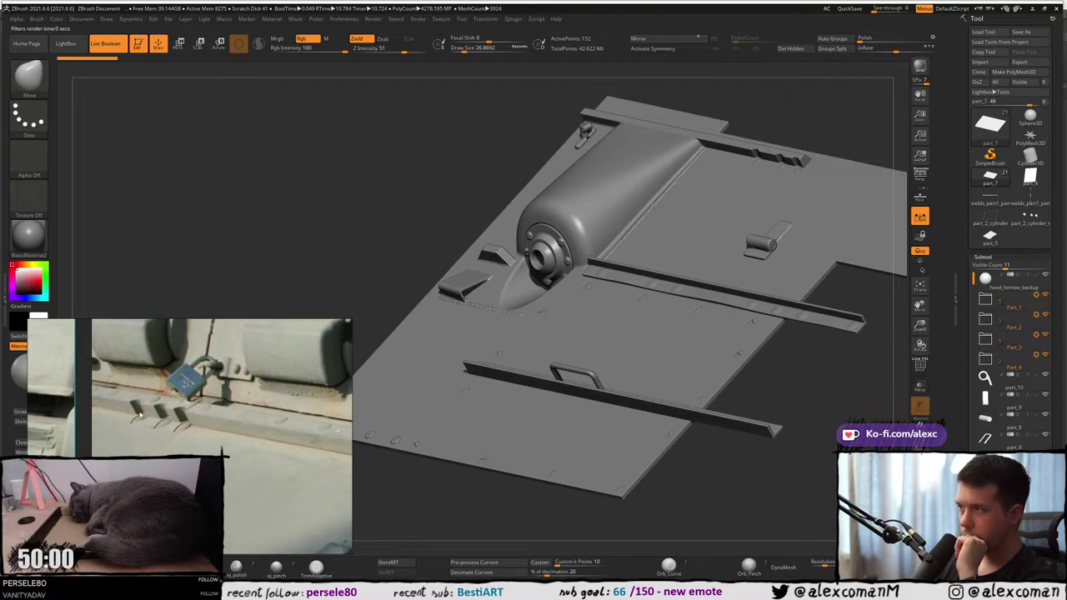
Examine the reference photo of the tank's front hull with the rail and handle, and look over the surrounding reference images.
scroll(207, 396, "down", 5)
middle_click_drag(121, 529, 215, 346)
middle_click_drag(244, 398, 148, 368)
middle_click_drag(275, 467, 150, 358)
scroll(210, 387, "up", 7)
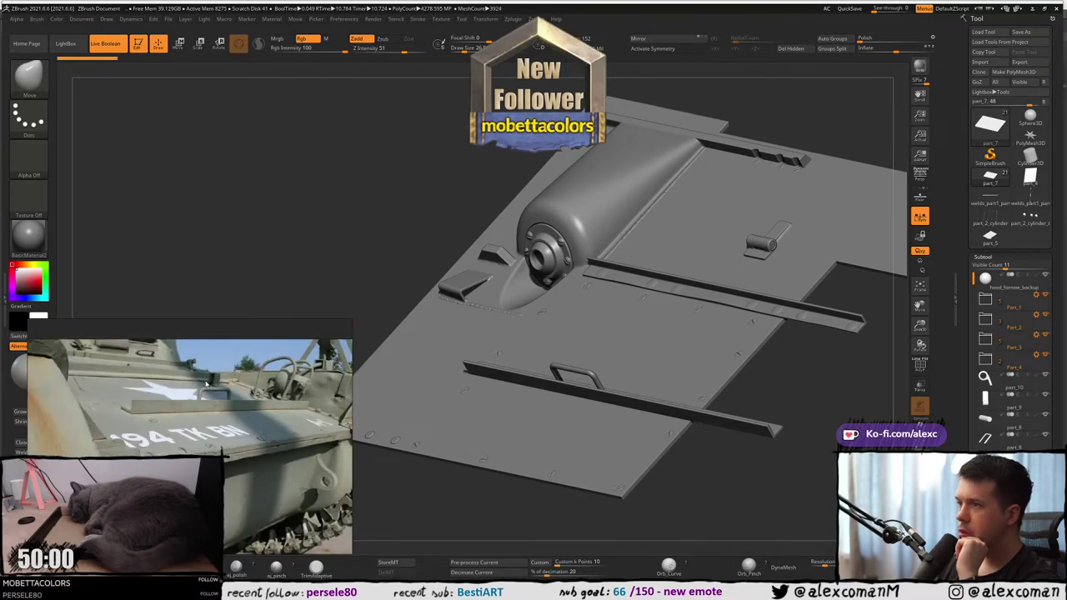
middle_click_drag(205, 383, 242, 386)
scroll(242, 386, "down", 6)
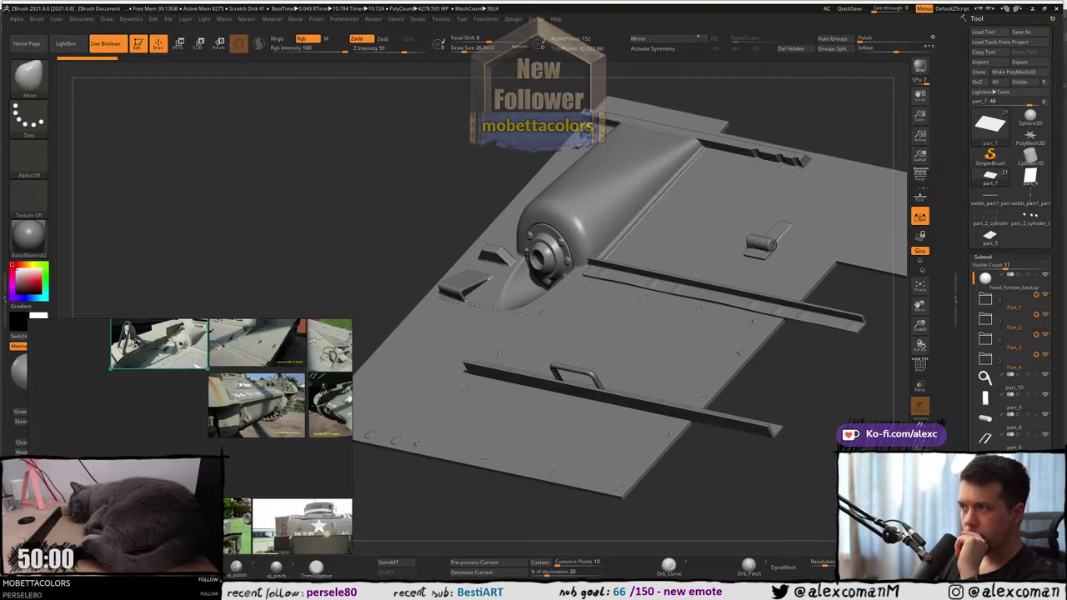
scroll(241, 383, "down", 2)
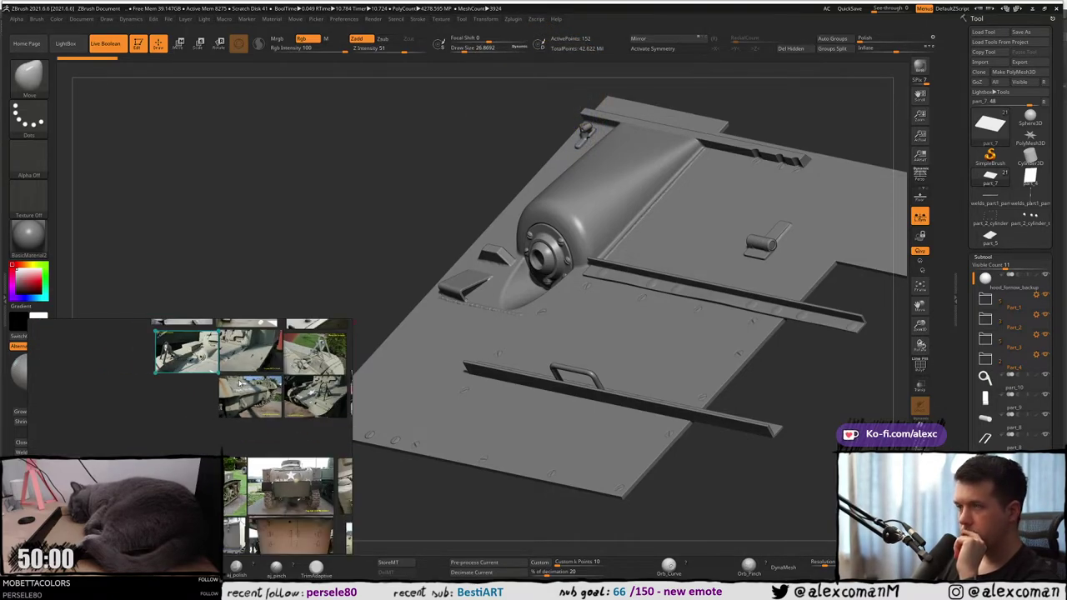
scroll(241, 383, "down", 1)
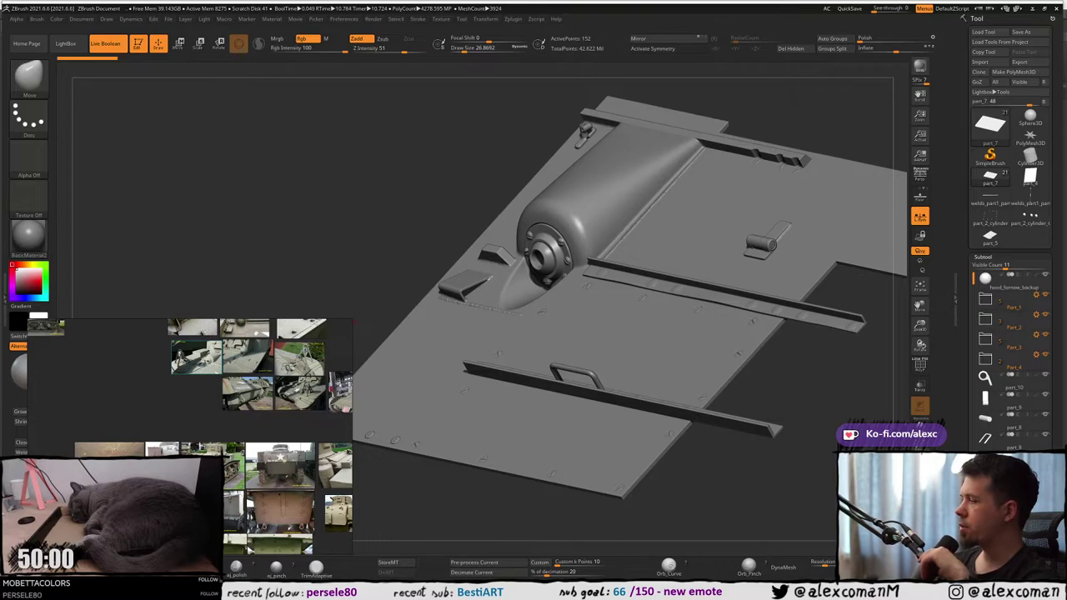
Inspect close-up reference photos of the hood's rails, the bolted round flange and the slotted screw beside it.
scroll(222, 436, "up", 5)
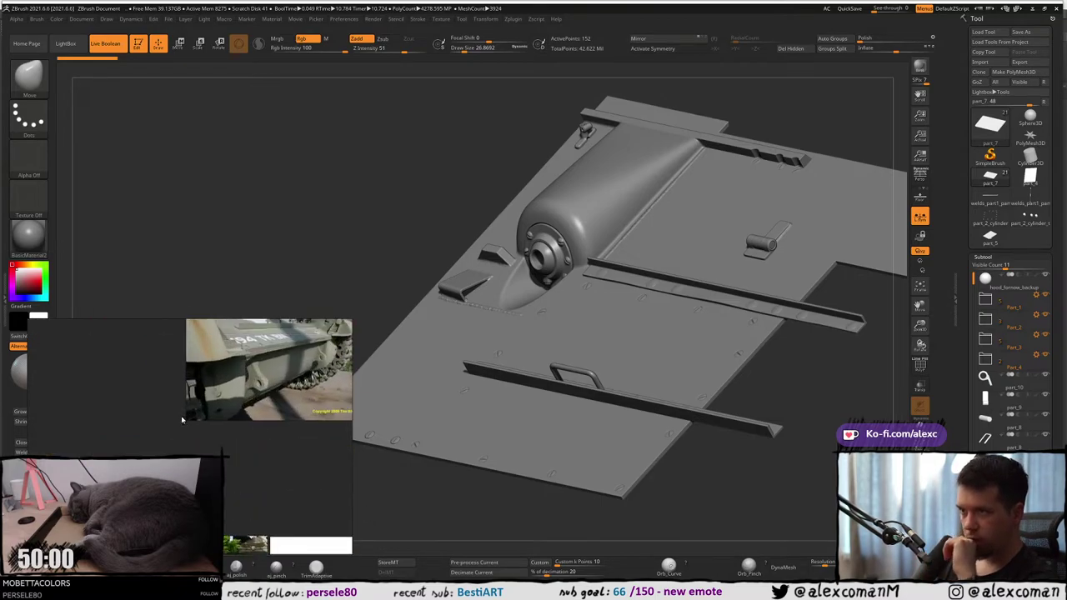
scroll(222, 436, "up", 4)
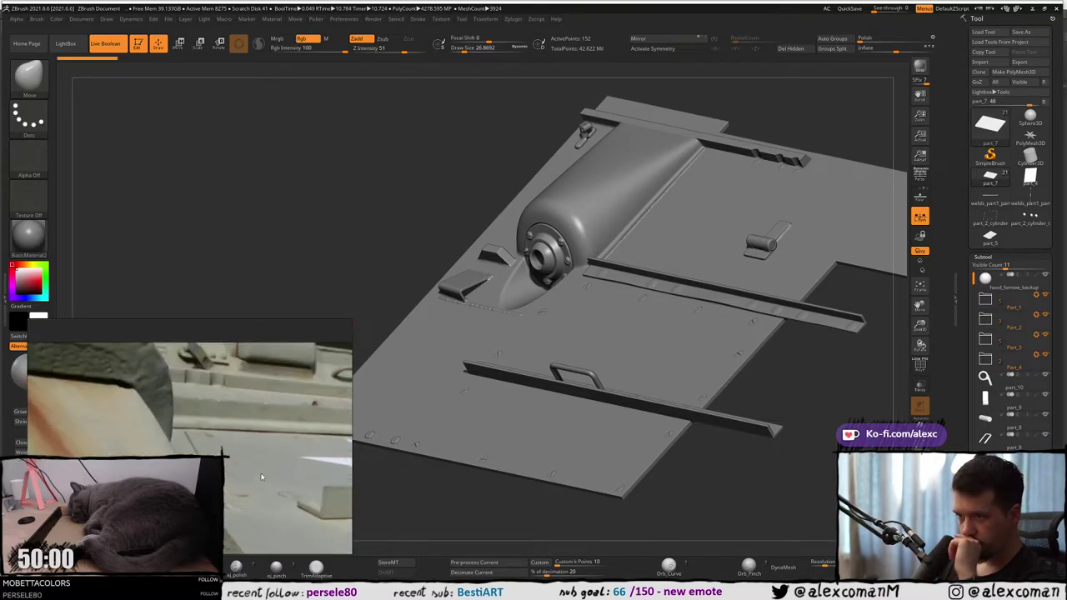
scroll(262, 478, "down", 5)
middle_click_drag(141, 392, 262, 505)
scroll(244, 432, "up", 4)
middle_click_drag(199, 442, 290, 443)
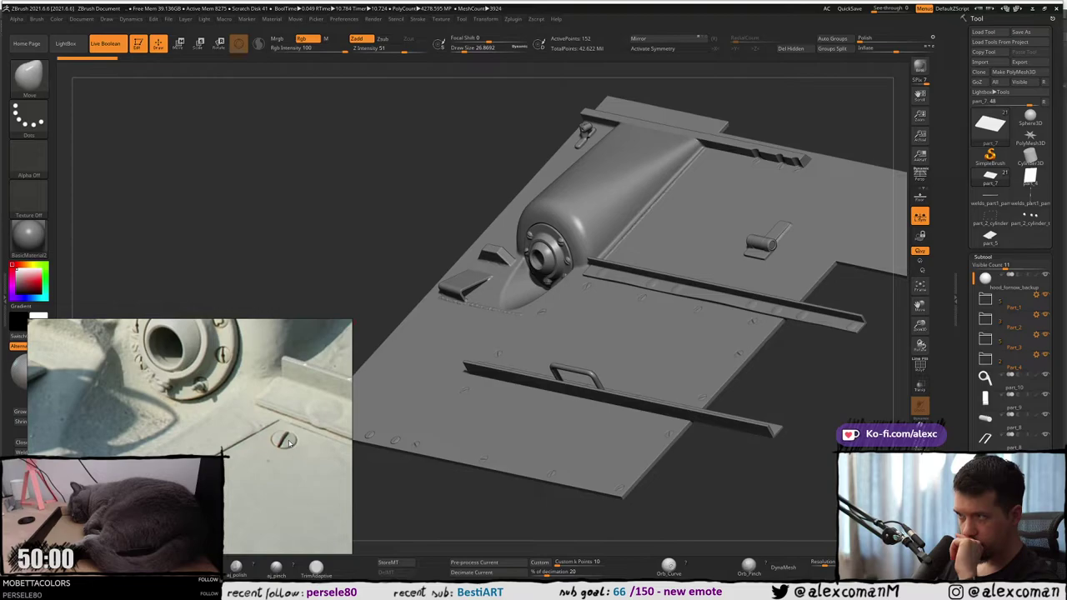
Examine the reference close-ups of the slotted screw, the bent bracket and the bolted flange, and move the reference images clear of the model.
scroll(253, 450, "down", 3)
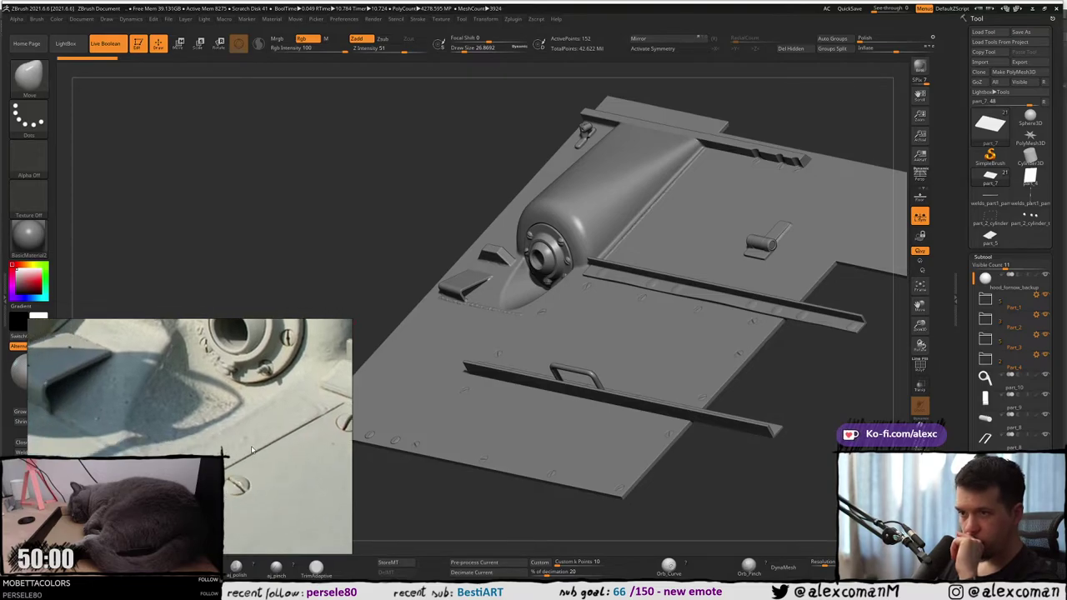
scroll(184, 446, "up", 5)
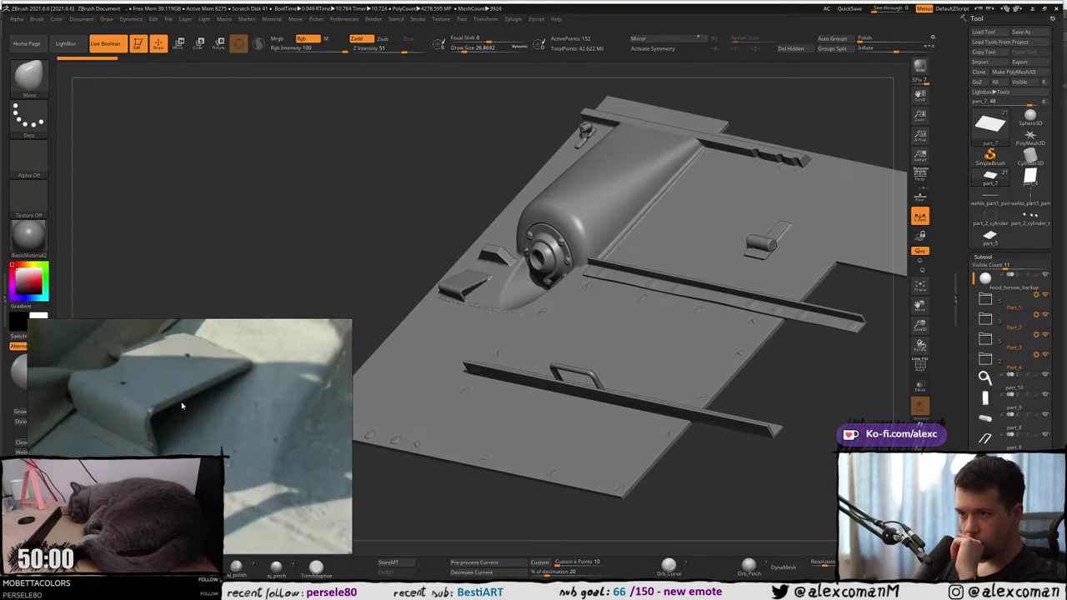
scroll(203, 417, "down", 2)
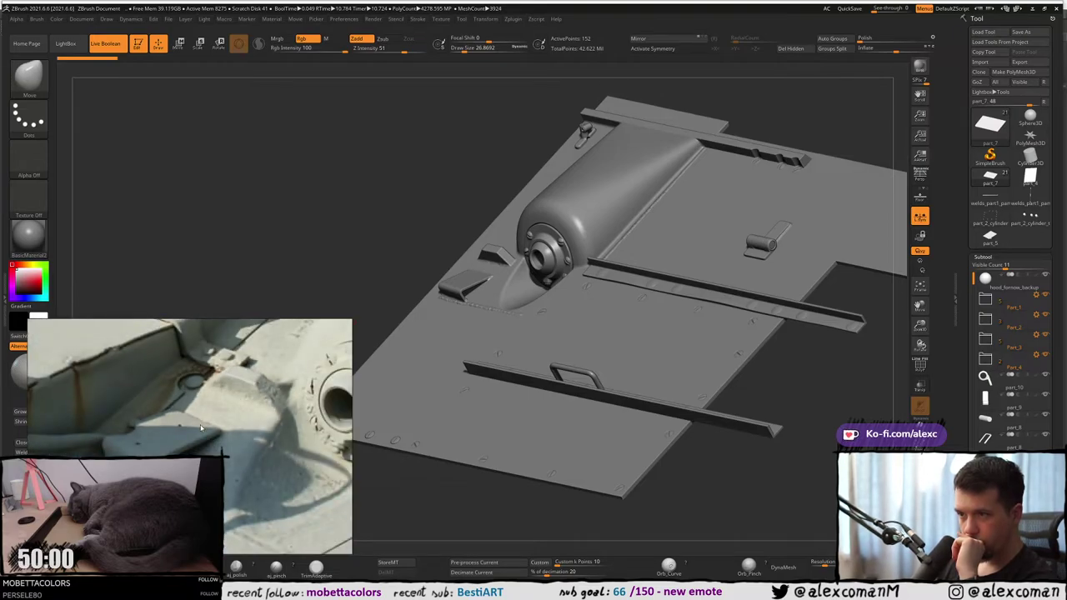
scroll(200, 428, "down", 5)
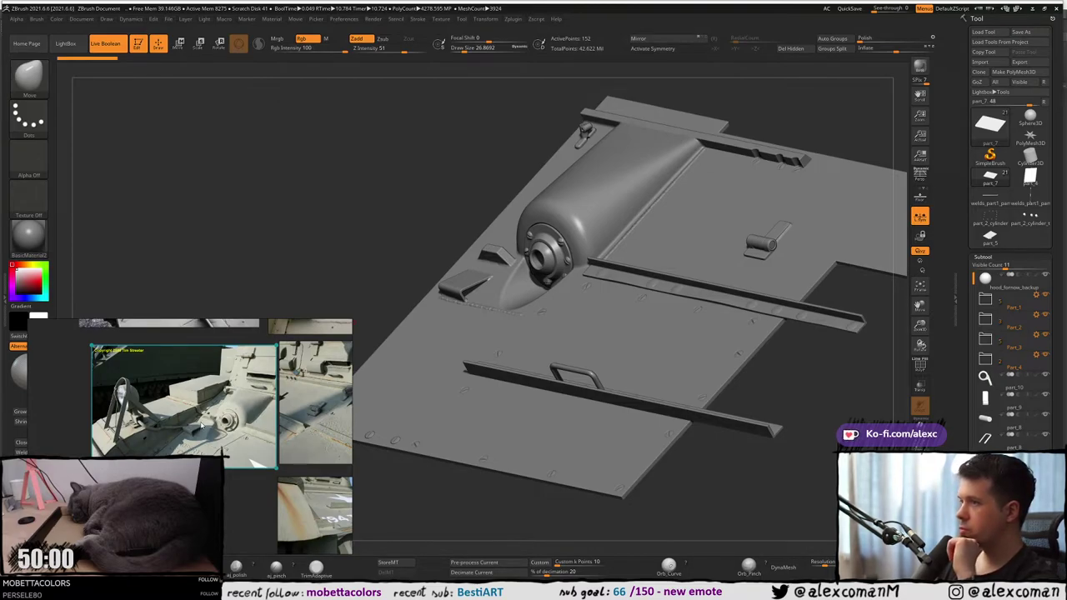
right_click_drag(300, 360, 171, 352)
Turn on perspective for the hood model and render a best-preview image of it.
left_click_drag(788, 356, 794, 356)
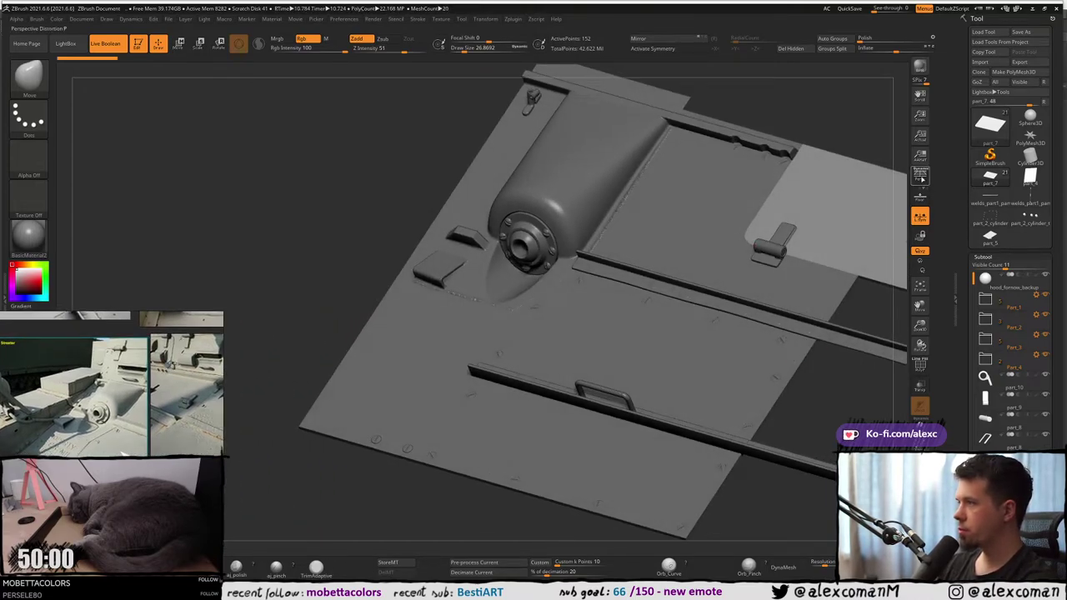
left_click(919, 175)
mouse_move(664, 344)
right_mouse_down("alt")
mouse_move(559, 338)
mouse_move(570, 282)
mouse_move(461, 308)
mouse_move(494, 306)
right_mouse_up("alt")
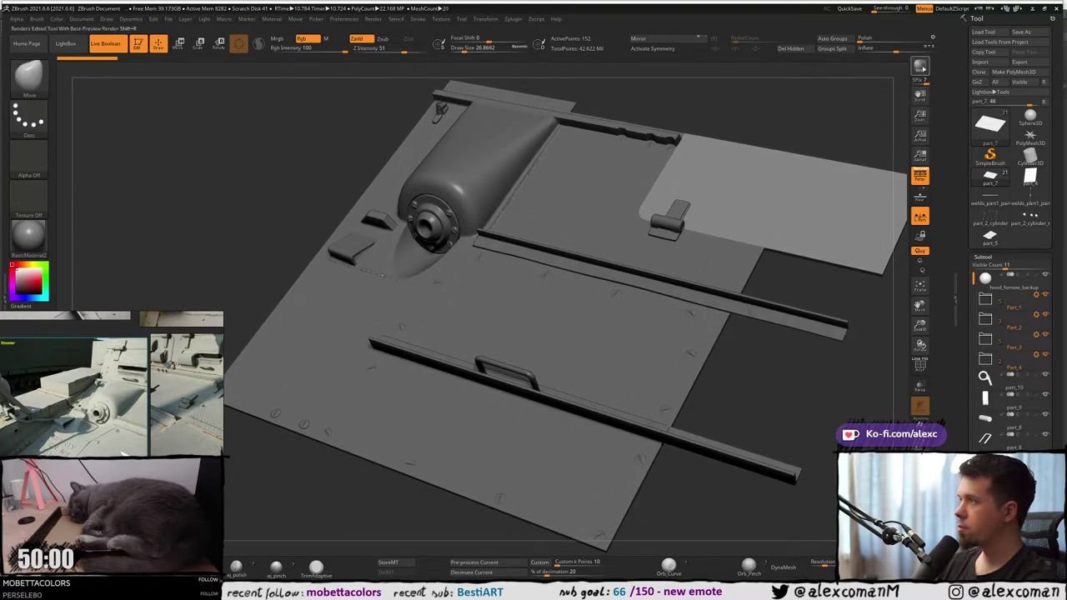
key("shift+r")
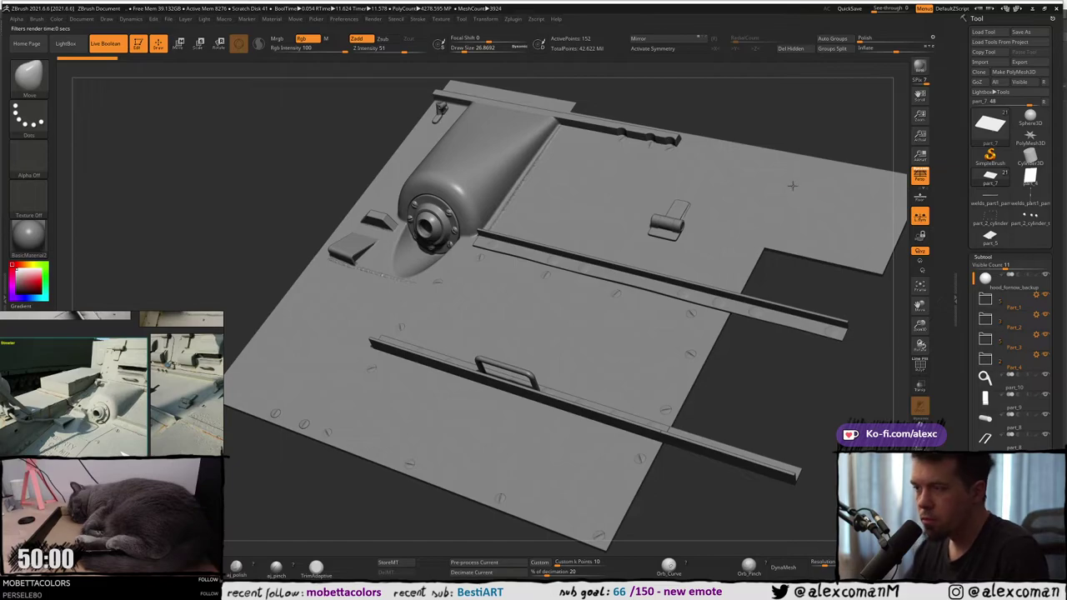
Render best-preview images of the hood from a steeper angle at SPix 3 and SPix 7.
mouse_move(776, 346)
left_mouse_down()
mouse_move(825, 321)
mouse_move(773, 367)
left_mouse_up()
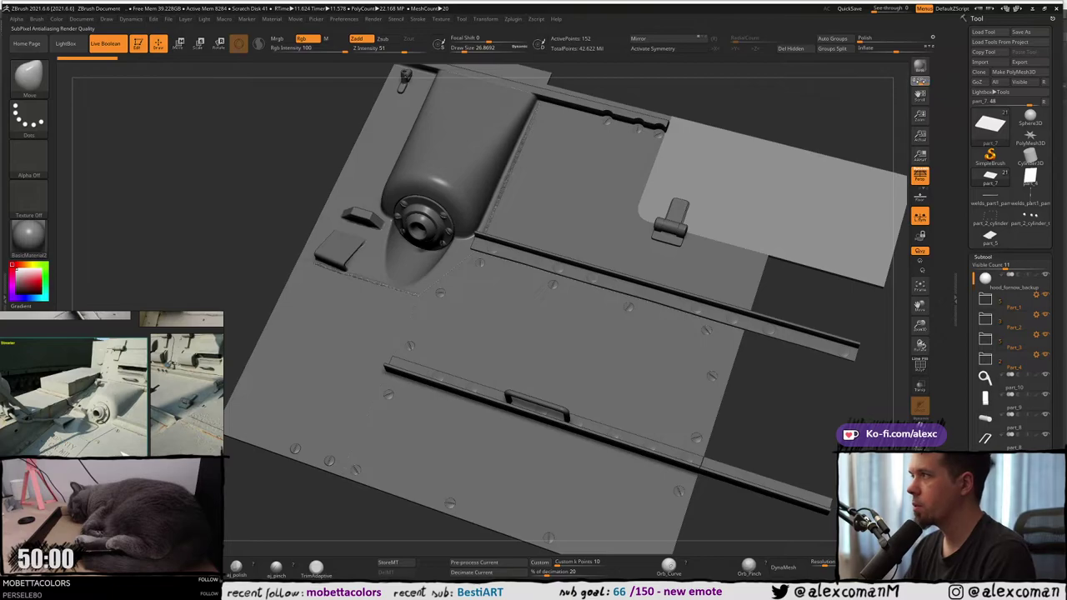
left_click(919, 66)
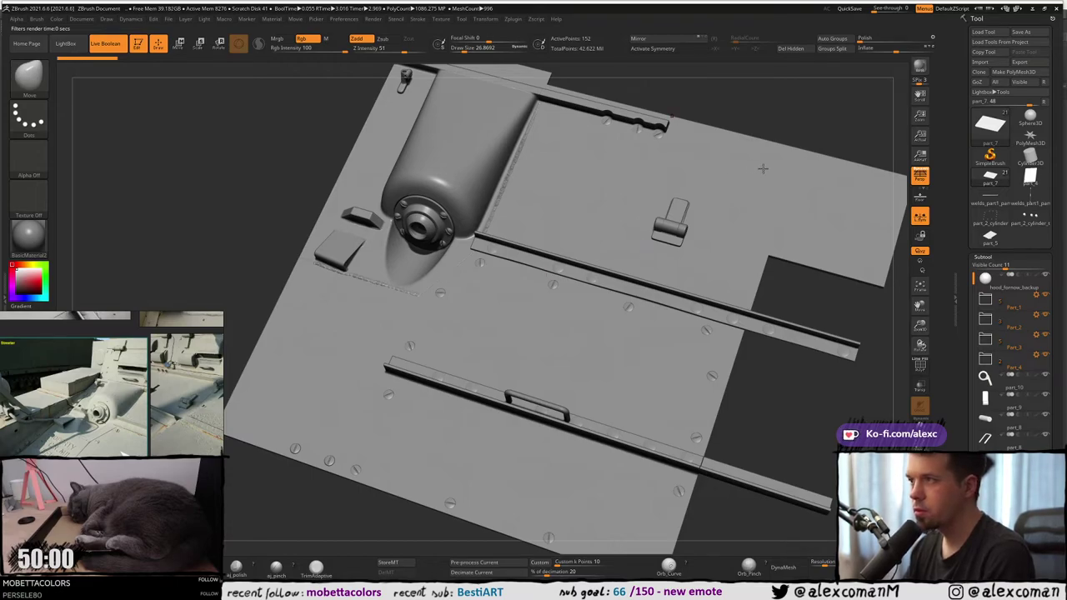
left_click(920, 67)
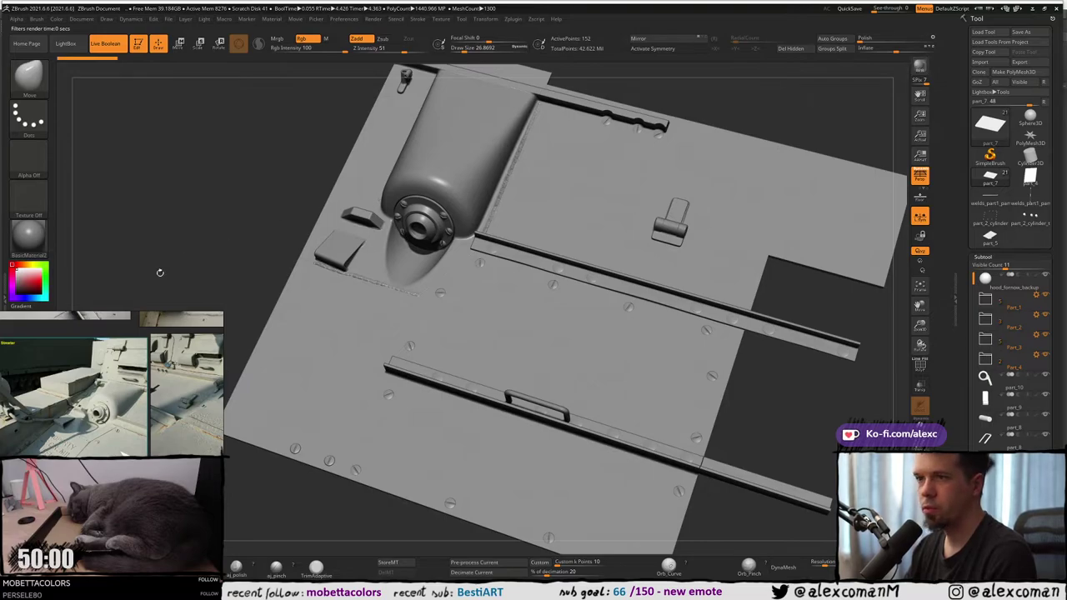
Change the model's material to StartupMaterial and move the reference images off the material list and model.
right_click_drag(105, 355, 260, 90)
left_click(30, 237)
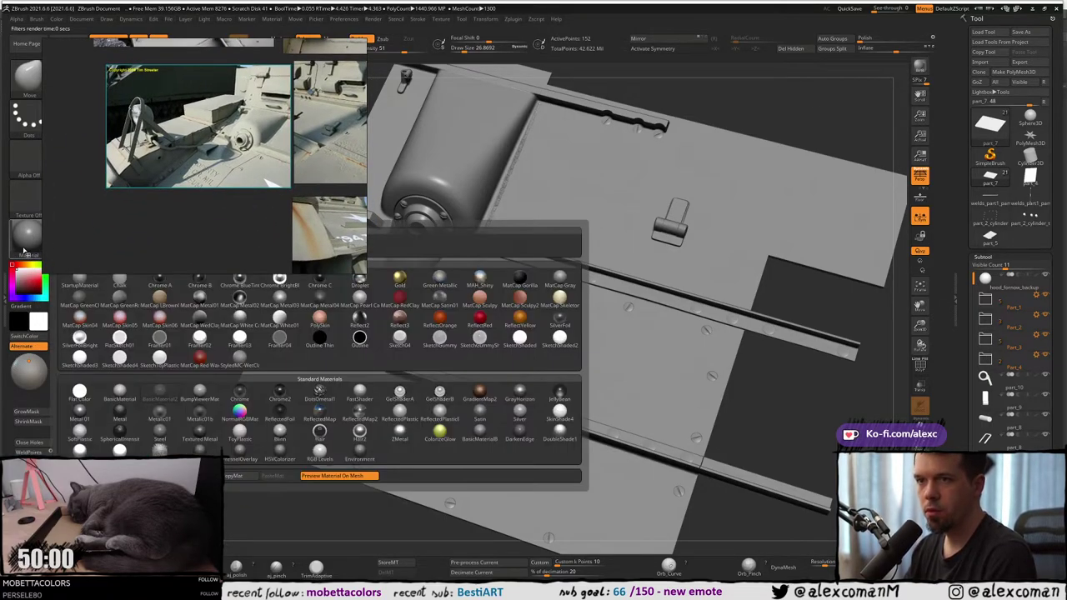
left_click(27, 235)
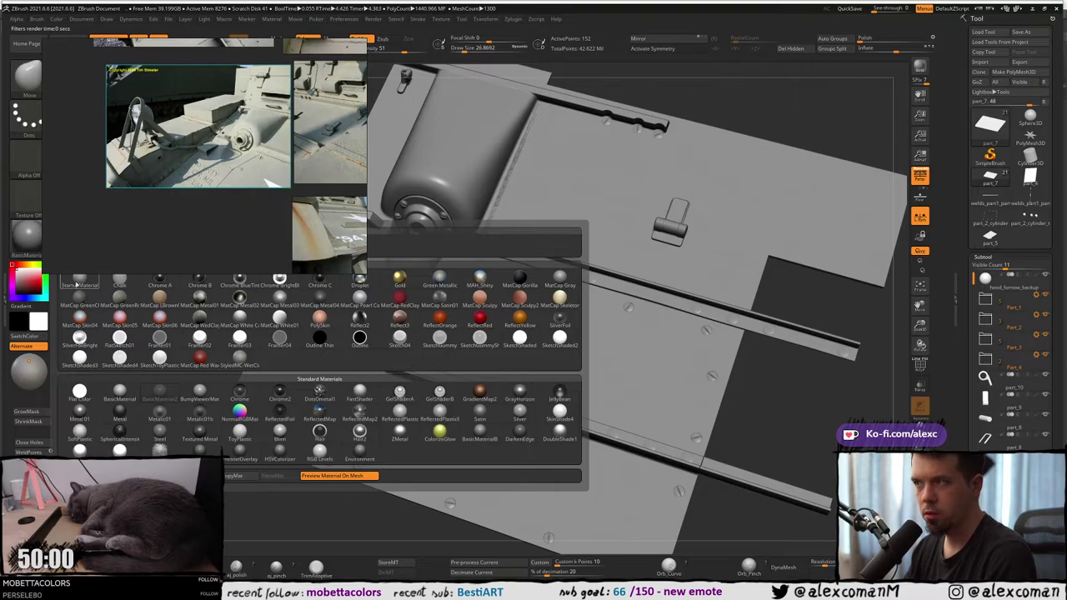
left_click(121, 276)
left_click_drag(284, 195, 219, 140)
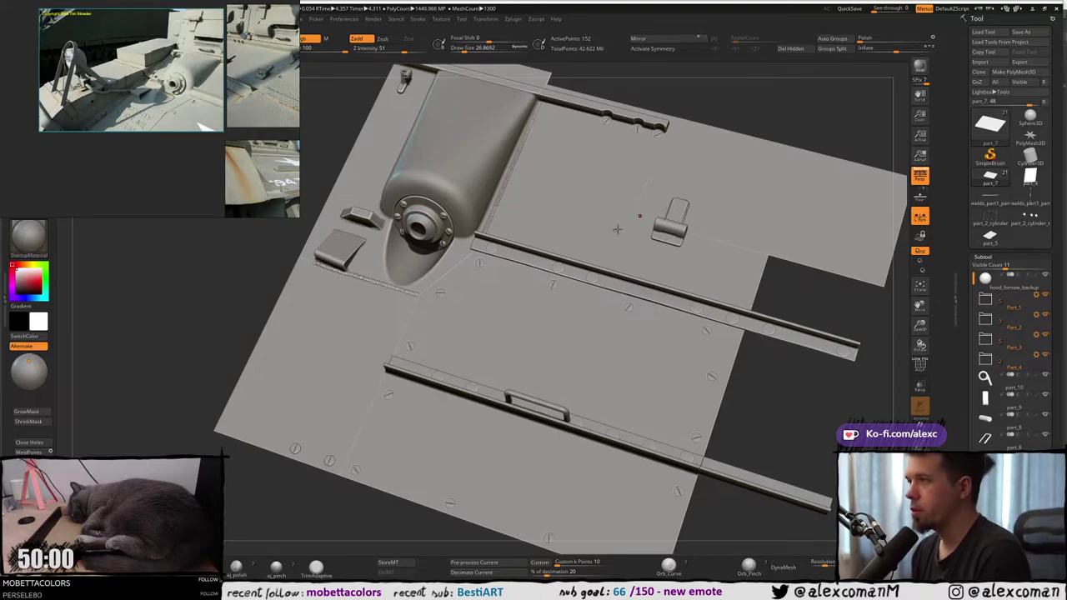
Select the weld bead around the hinge's upper leaf and reshape its outer side with the Move brush at draw sizes of about 56 and 87.
right_click_drag(618, 229, 585, 260)
left_click(612, 341, "alt")
right_click_drag(187, 79, 262, 430)
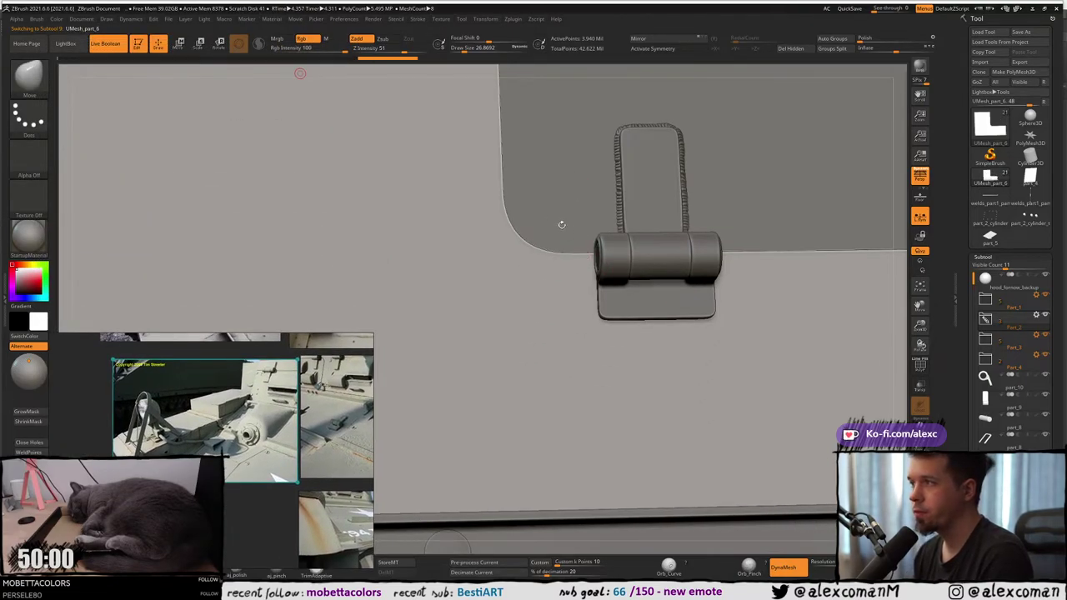
right_click_drag(562, 224, 621, 223)
left_click(618, 200, "alt")
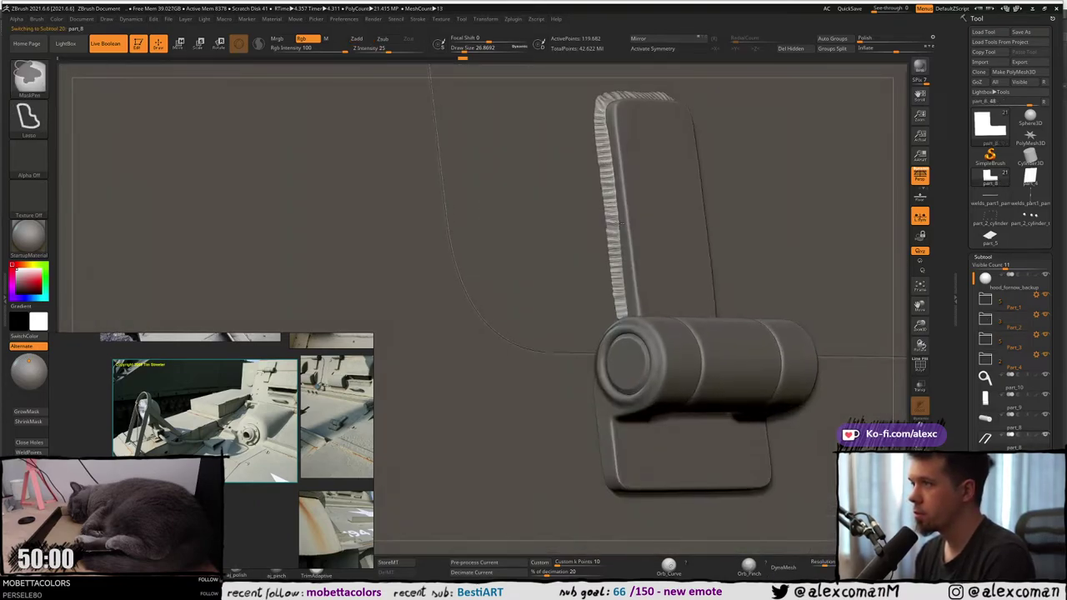
key("s")
left_click_drag(605, 244, 612, 244)
right_click_drag(590, 271, 612, 279)
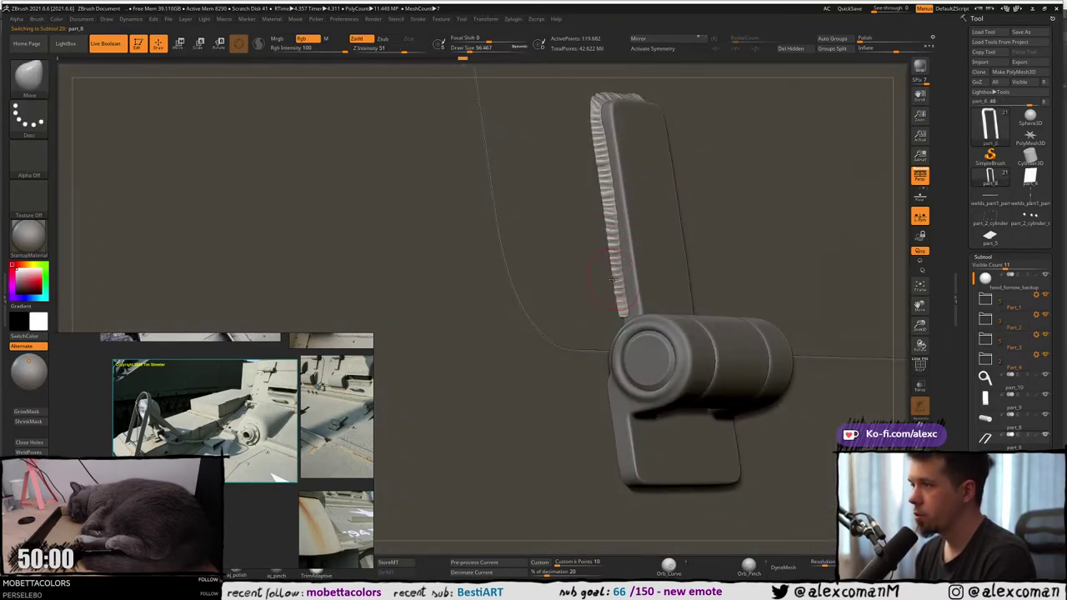
key("s")
left_click_drag(608, 286, 618, 297)
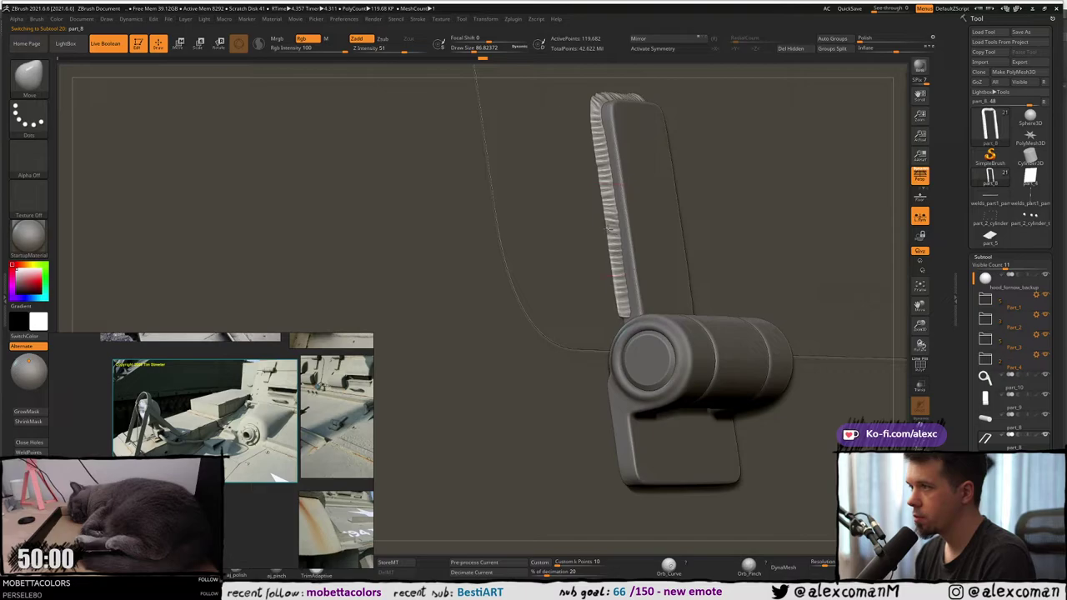
Adjust the weld bead's upper corner and long side from oblique angles with the Move brush at a draw size of about 74.
right_click_drag(611, 227, 646, 222)
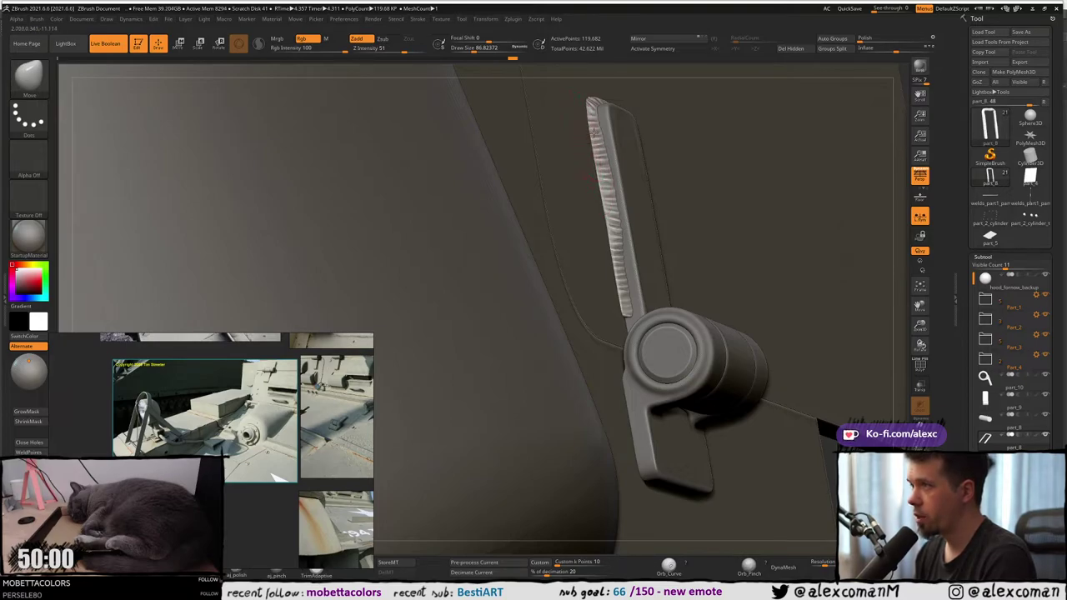
right_click_drag(592, 112, 586, 171)
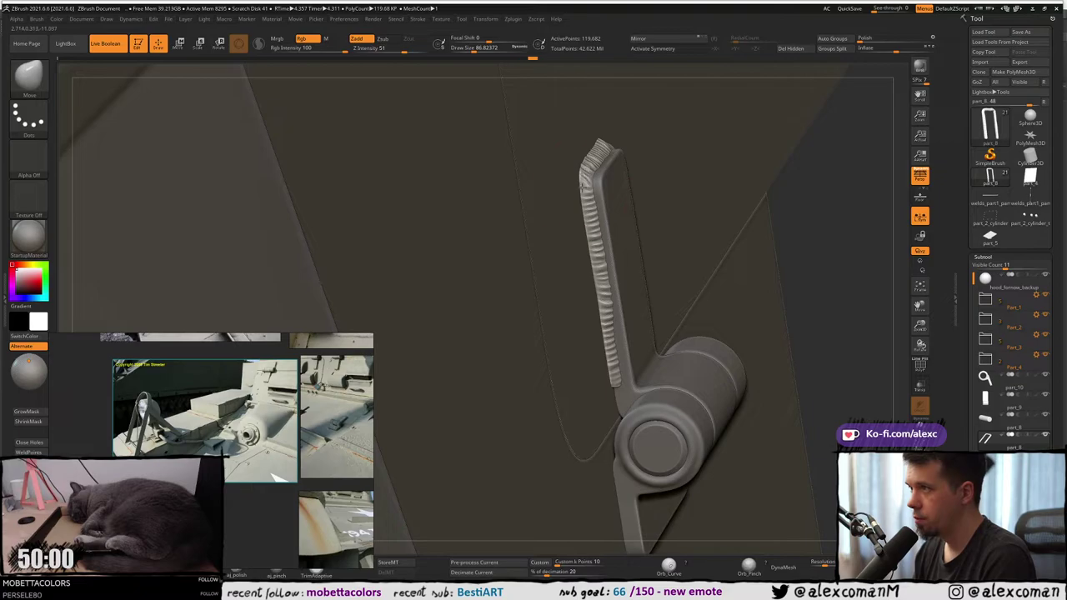
key("s")
left_click_drag(585, 205, 583, 202)
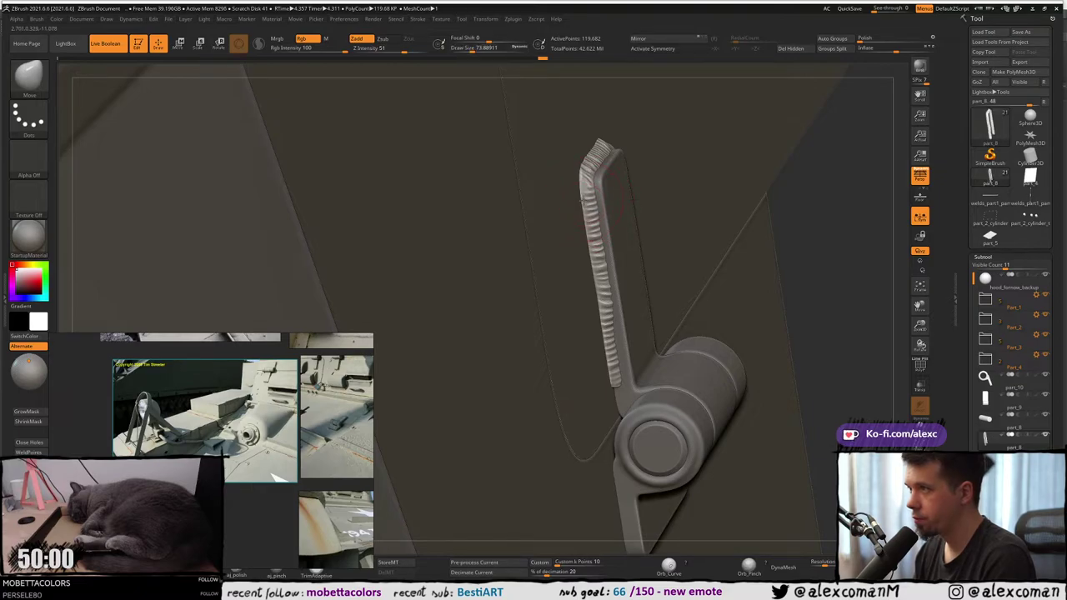
right_click_drag(582, 198, 664, 317)
key("s")
left_click_drag(666, 335, 658, 332)
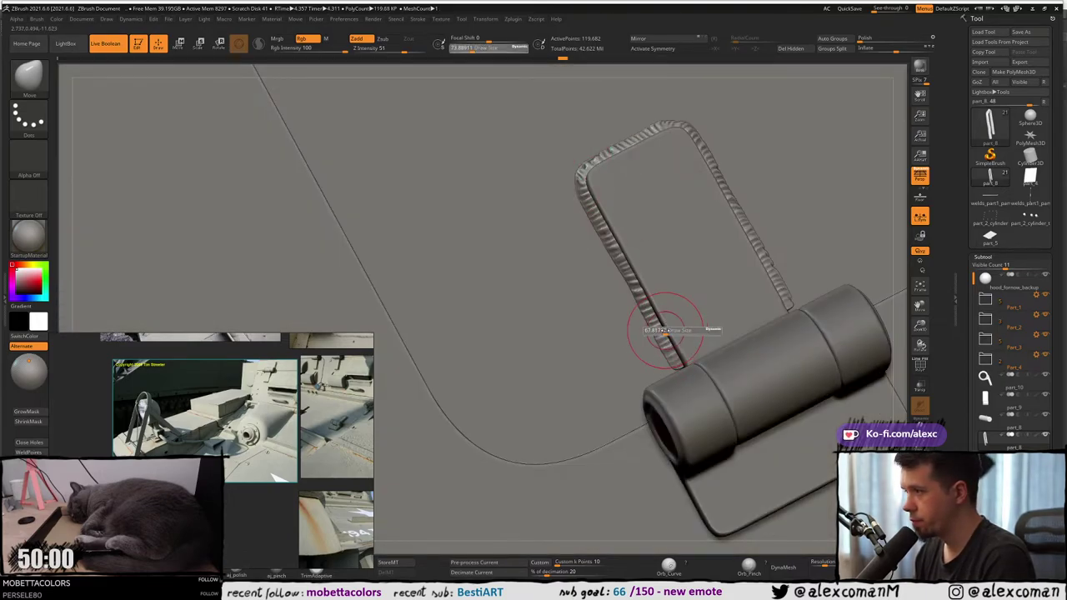
Make the weld bead's outline more uneven from the front with the Move brush at a draw size of about 90.
right_click_drag(662, 312, 655, 331, "shift")
key("s")
left_click_drag(657, 332, 655, 334)
key("bracketright")
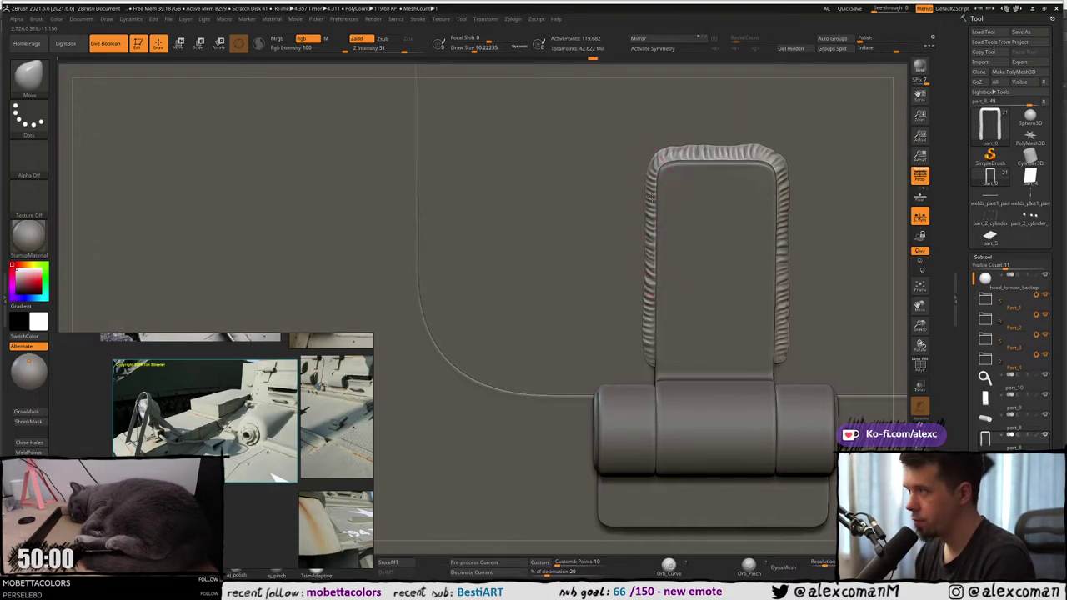
Shape the weld bead's lower end beside the hinge barrel with the Move brush at draw sizes of about 71 and 94.
mouse_move(654, 251)
right_mouse_down("alt")
mouse_move(657, 231)
mouse_move(652, 284)
right_mouse_up("alt")
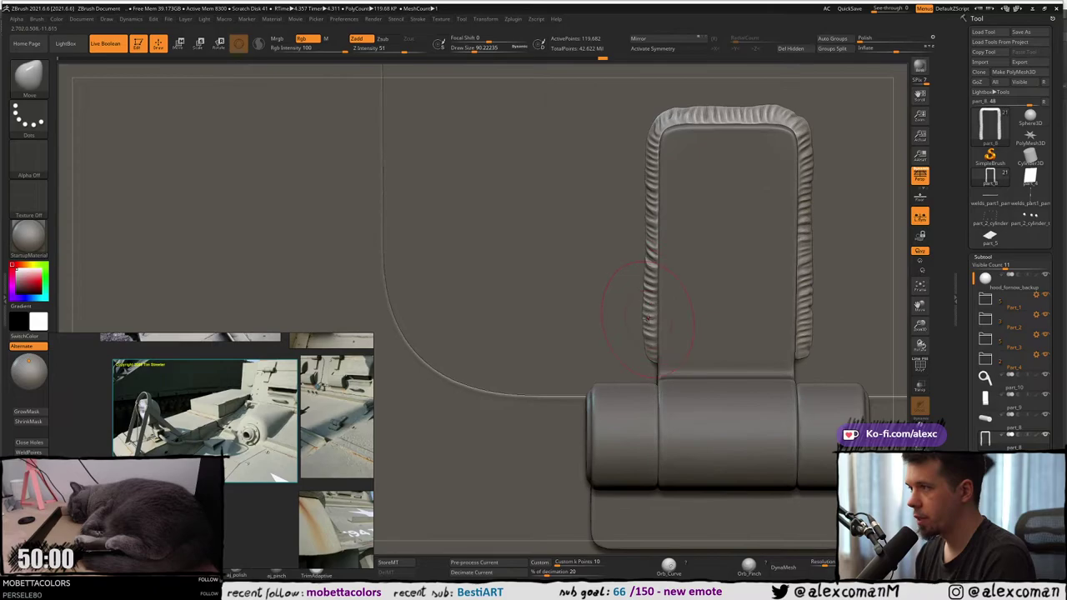
key("s")
left_click_drag(649, 320, 644, 320)
right_click_drag(643, 312, 663, 282)
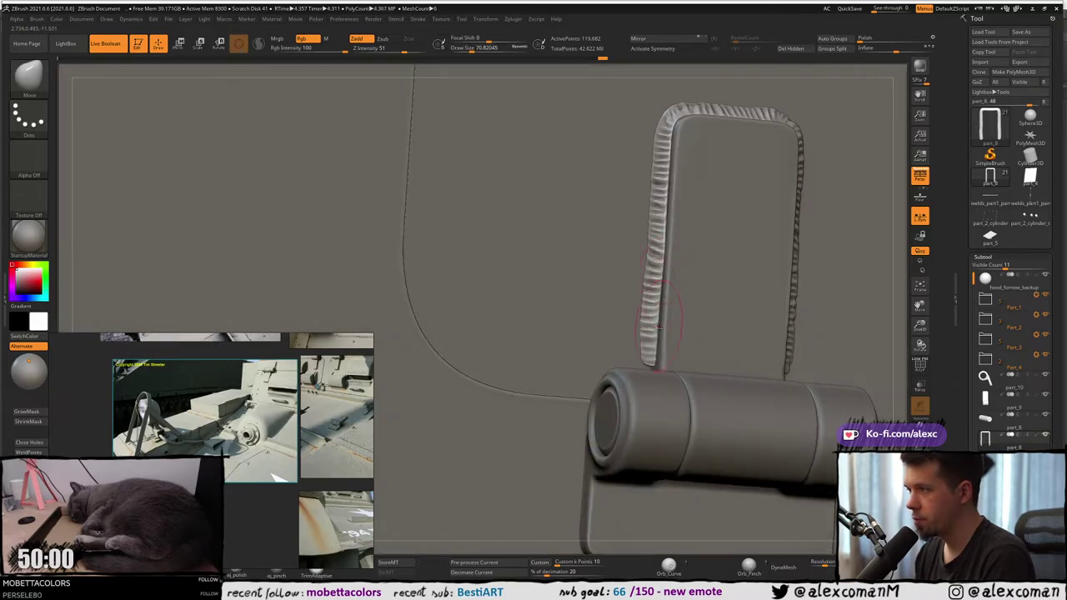
right_click_drag(649, 354, 645, 301)
key("s")
left_click_drag(644, 301, 649, 300)
right_click_drag(648, 298, 641, 288)
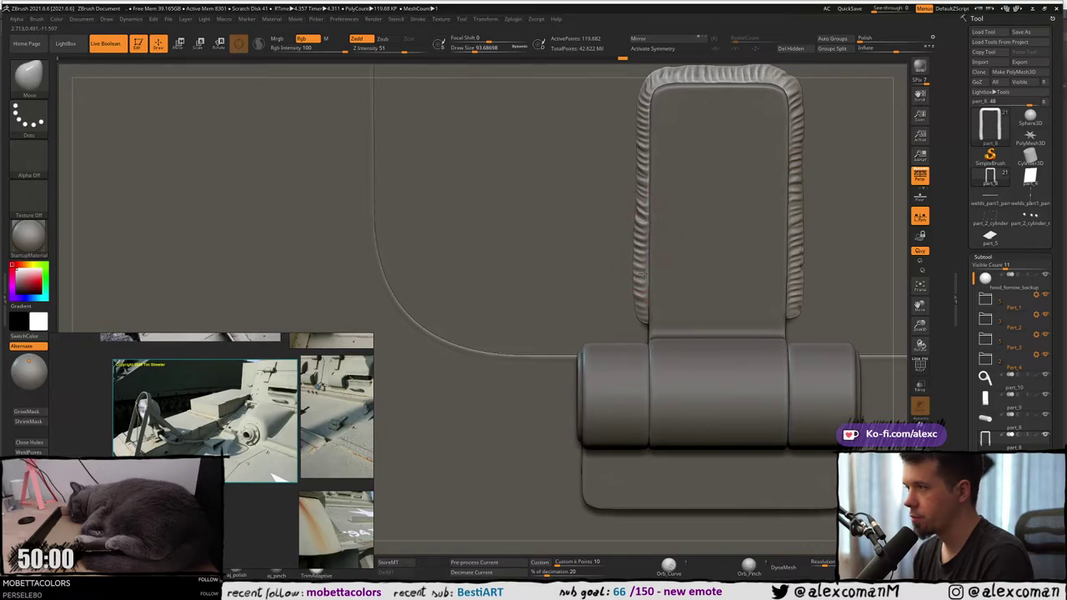
Select the flat panel beneath the hinge and lay a CurveTube tube around the three free edges of the hinge's lower leaf.
right_click_drag(643, 274, 639, 179, "ctrl")
left_click(646, 187, "alt")
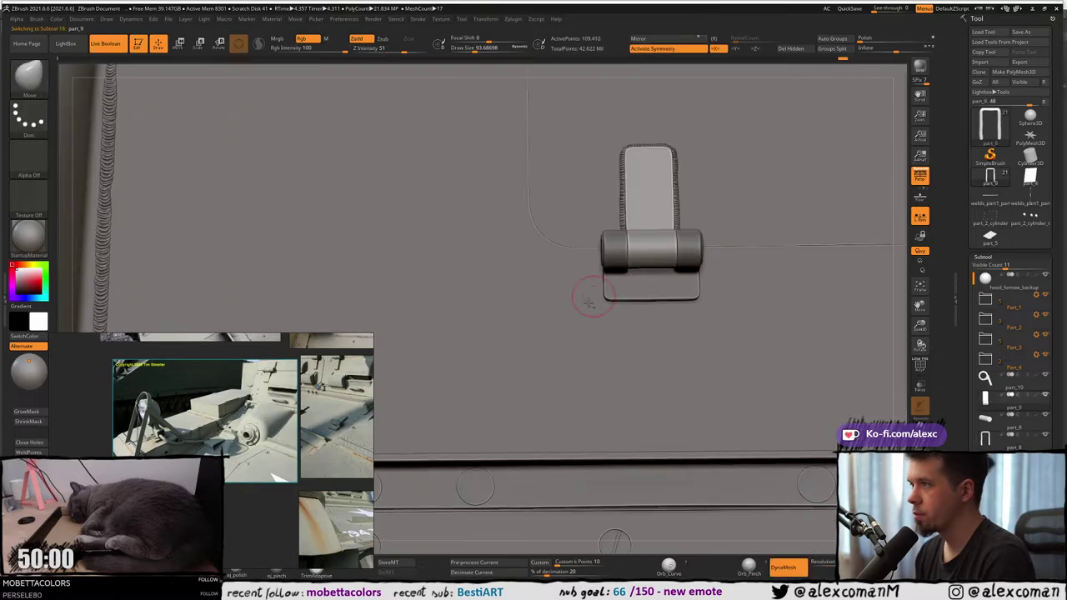
left_click(581, 312, "alt")
right_click_drag(582, 312, 592, 291, "ctrl")
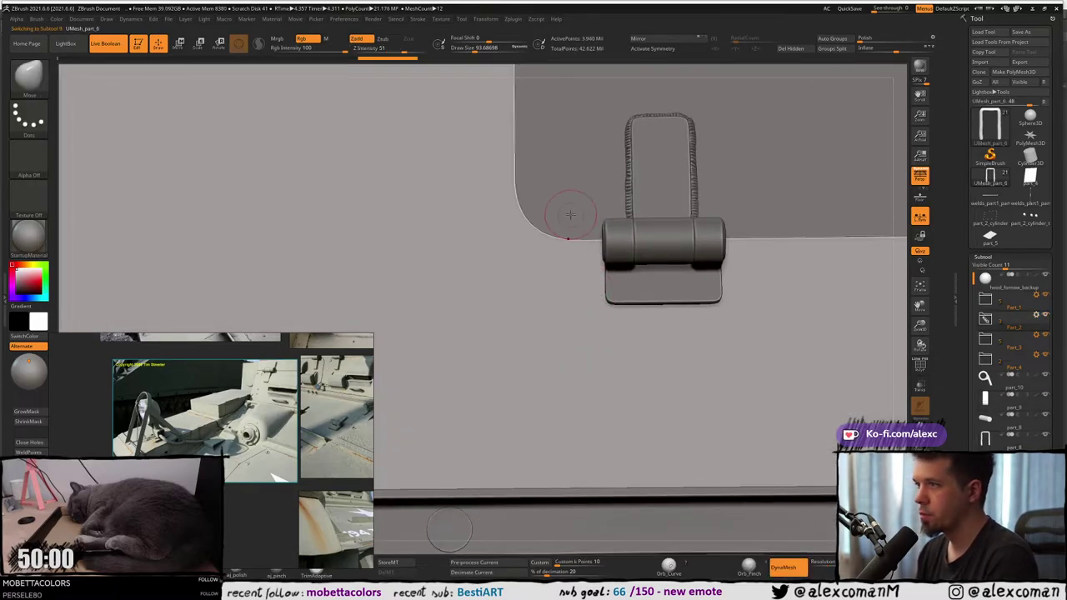
left_click(40, 83)
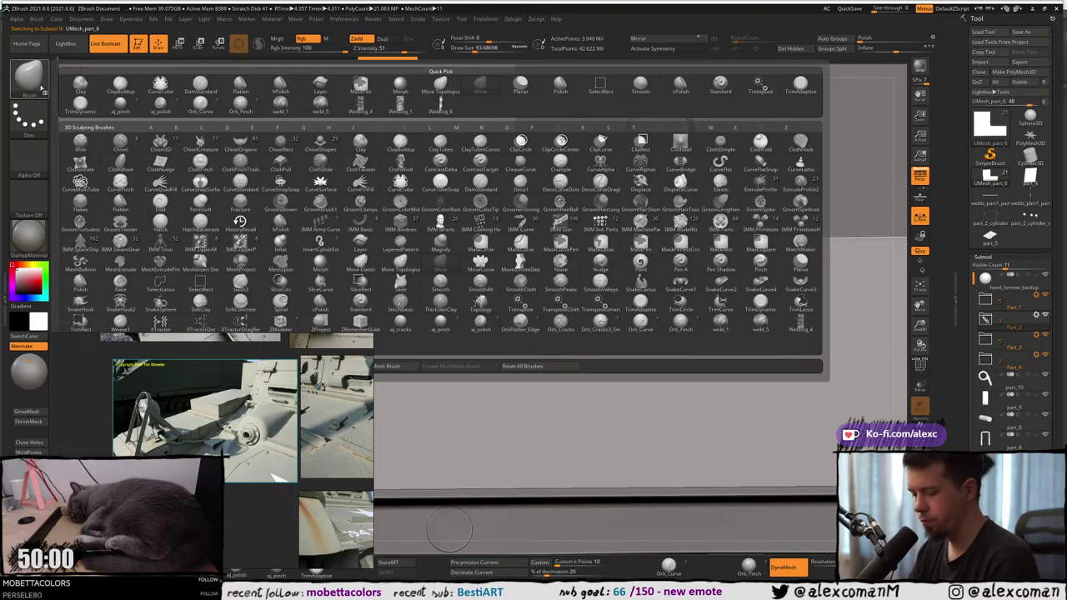
key("c")
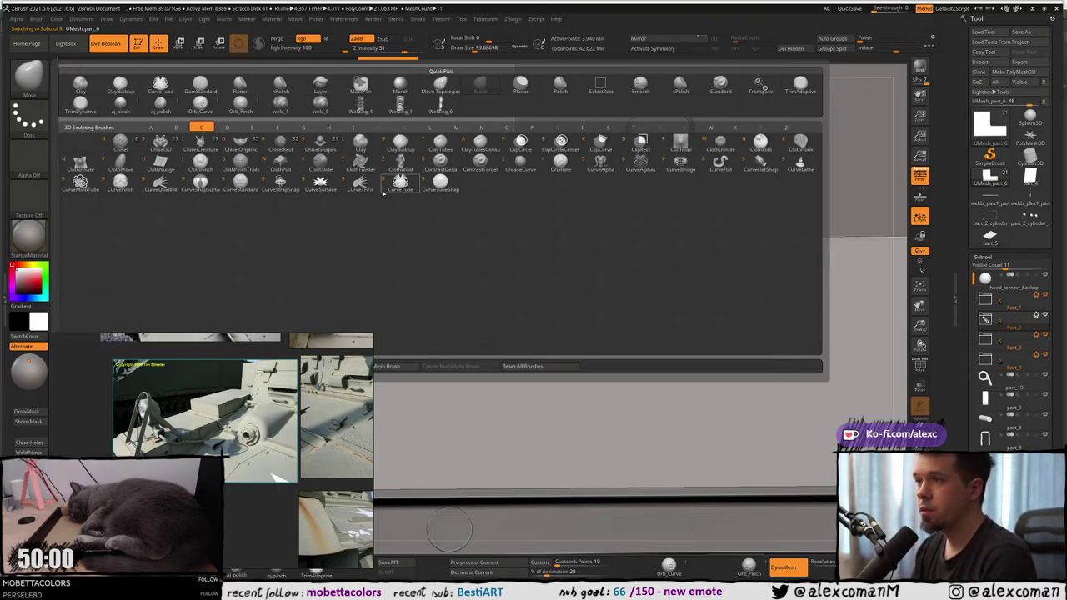
left_click(398, 183)
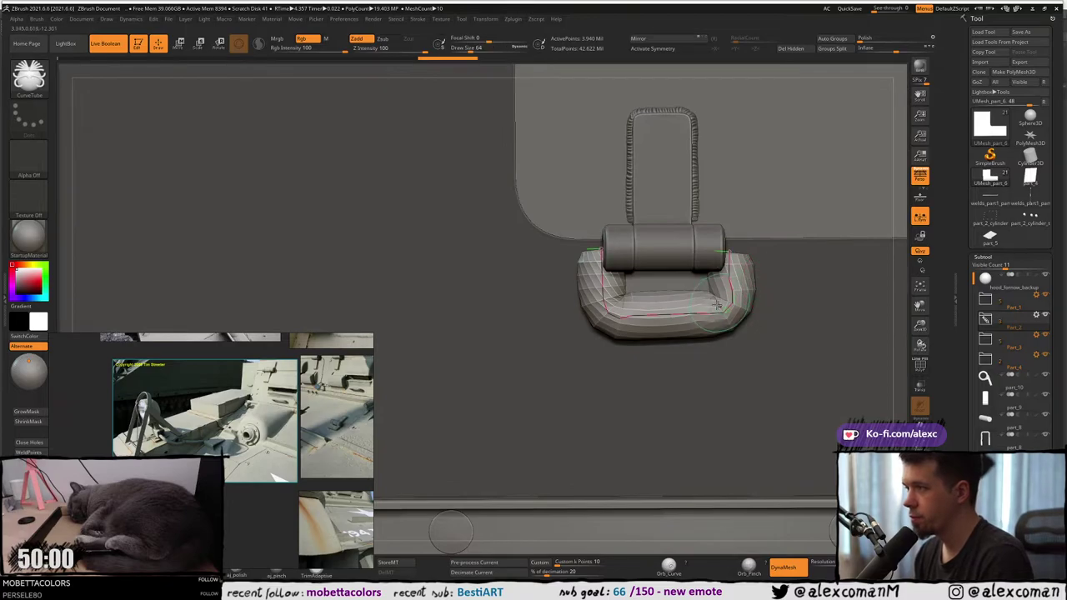
Thin the tube around the lower leaf to a draw size of about 25, fit its curve closer to the edges and finish the curve.
key("s")
mouse_move(696, 310)
left_mouse_down()
mouse_move(763, 342)
mouse_move(695, 313)
left_mouse_up()
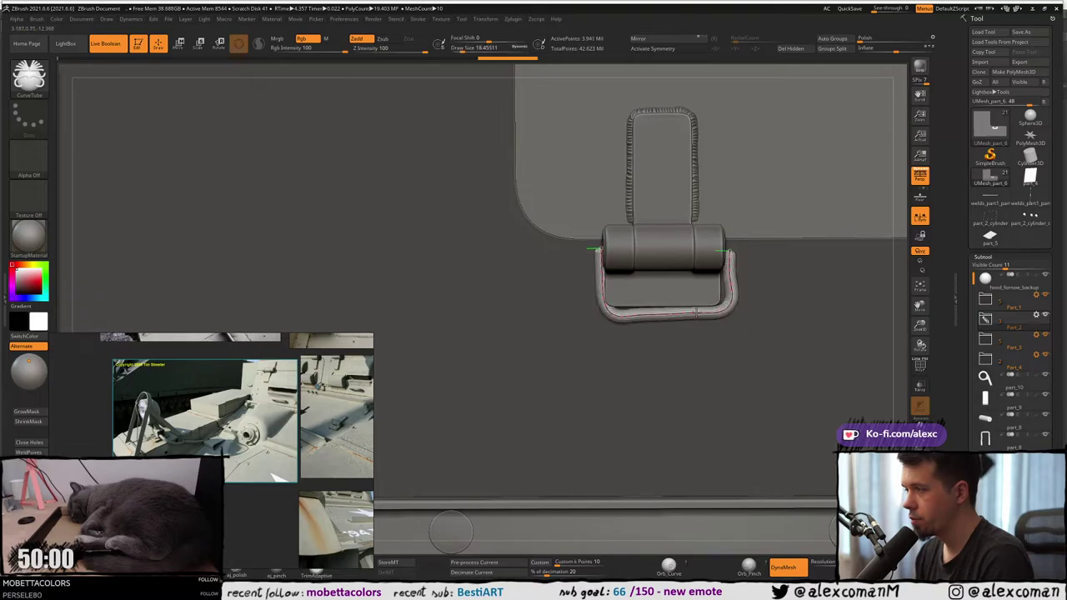
left_click_drag(605, 305, 605, 303)
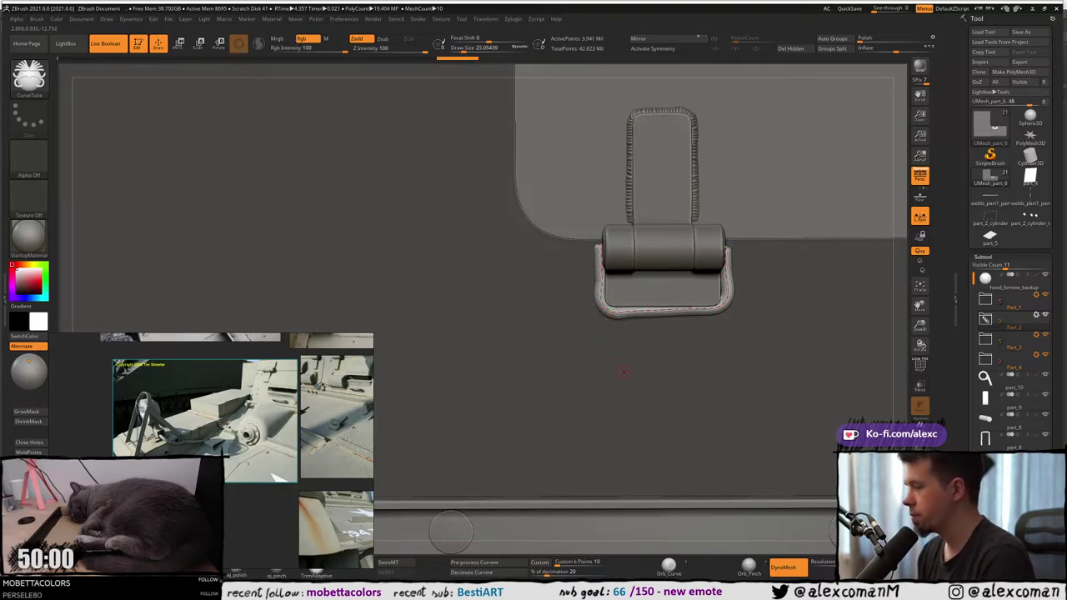
left_click(646, 330)
Pull the tube's left, bottom and right runs closer to the lower leaf with the Move brush at draw sizes of about 56, 74 and 83.
mouse_move(601, 272)
right_mouse_down("ctrl")
mouse_move(614, 300)
mouse_move(579, 292)
right_mouse_up("ctrl")
key("b")
key("m")
key("v")
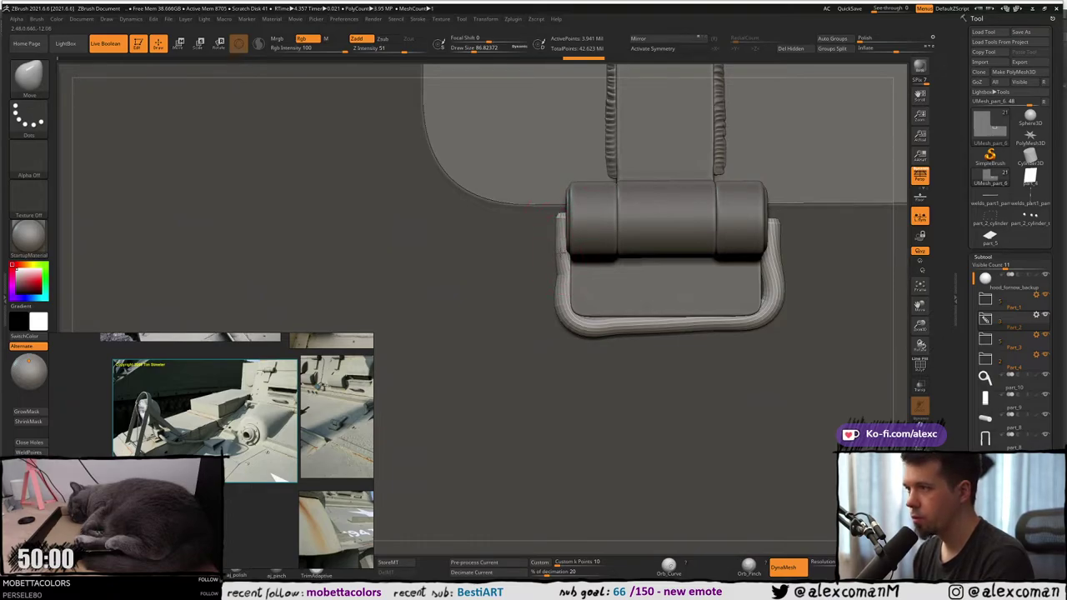
key("bracketleft")
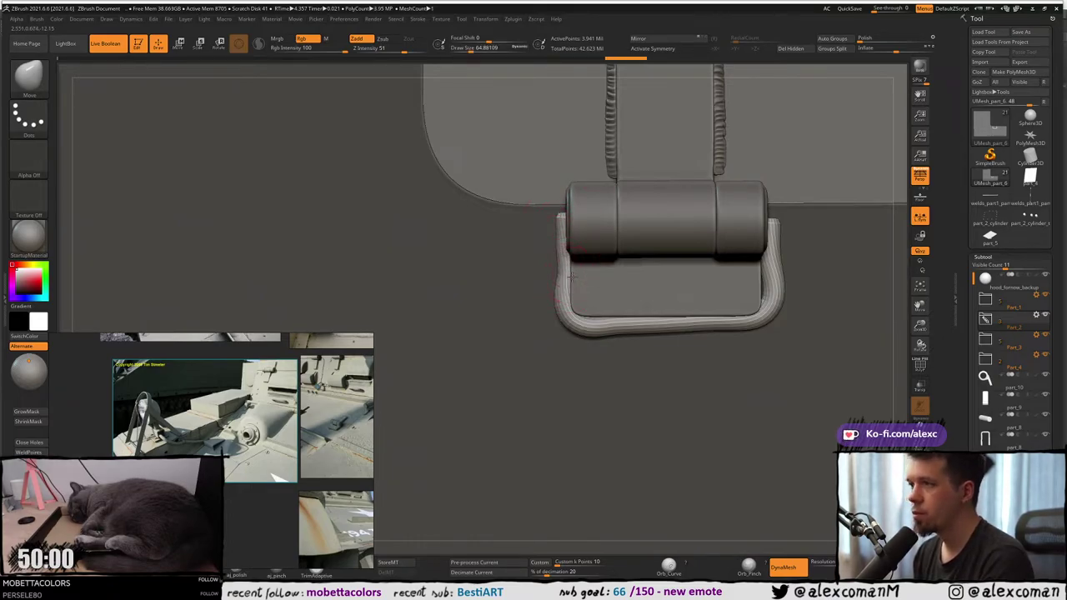
key("bracketleft")
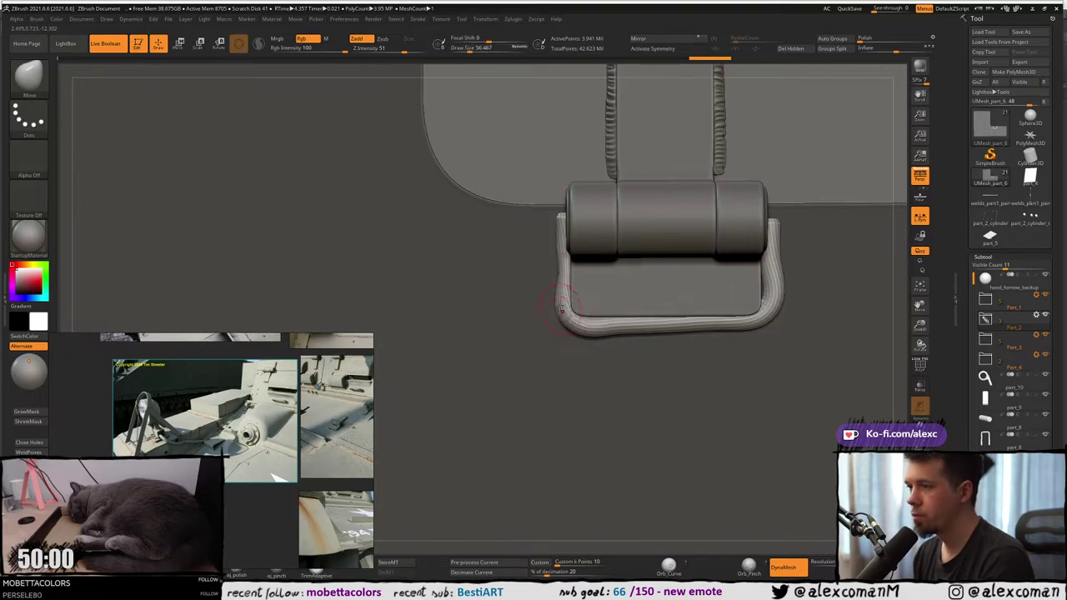
mouse_move(566, 292)
left_mouse_down()
mouse_move(579, 326)
mouse_move(637, 323)
left_mouse_up()
key("s")
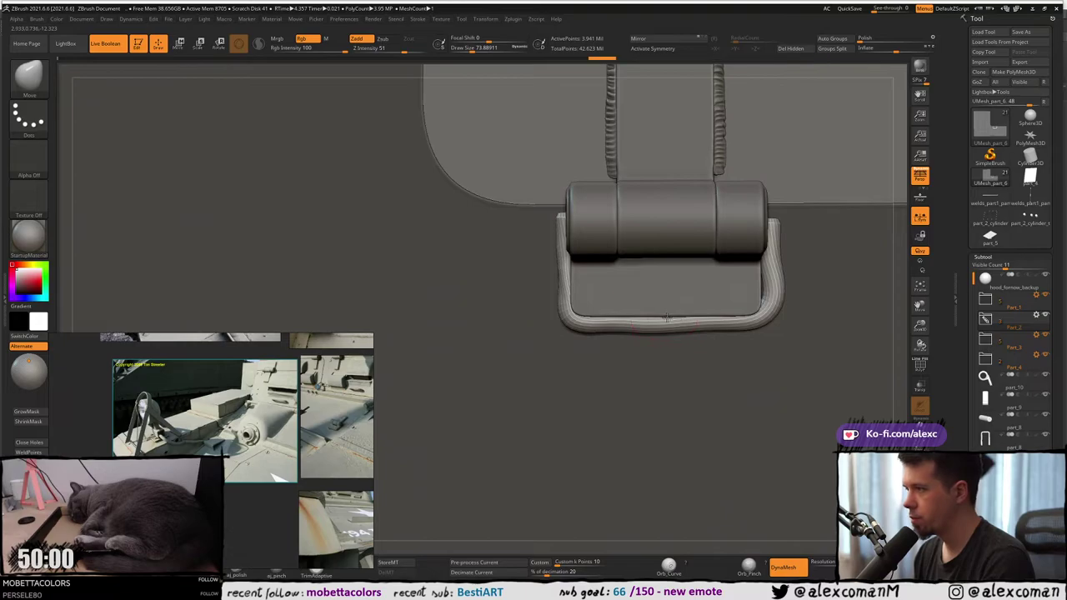
mouse_move(710, 317)
left_mouse_down()
mouse_move(754, 321)
mouse_move(774, 290)
mouse_move(770, 245)
left_mouse_up()
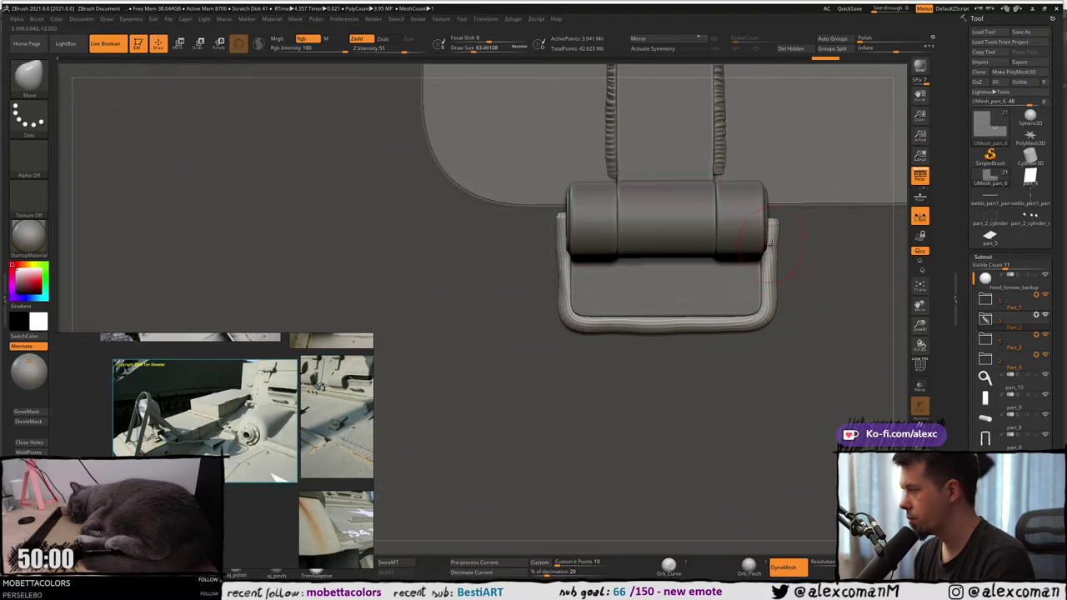
Refine the tube's right side, lower corners and bottom run around the leaf with the Move brush at a draw size of about 83.
right_click_drag(774, 252, 757, 245, "alt")
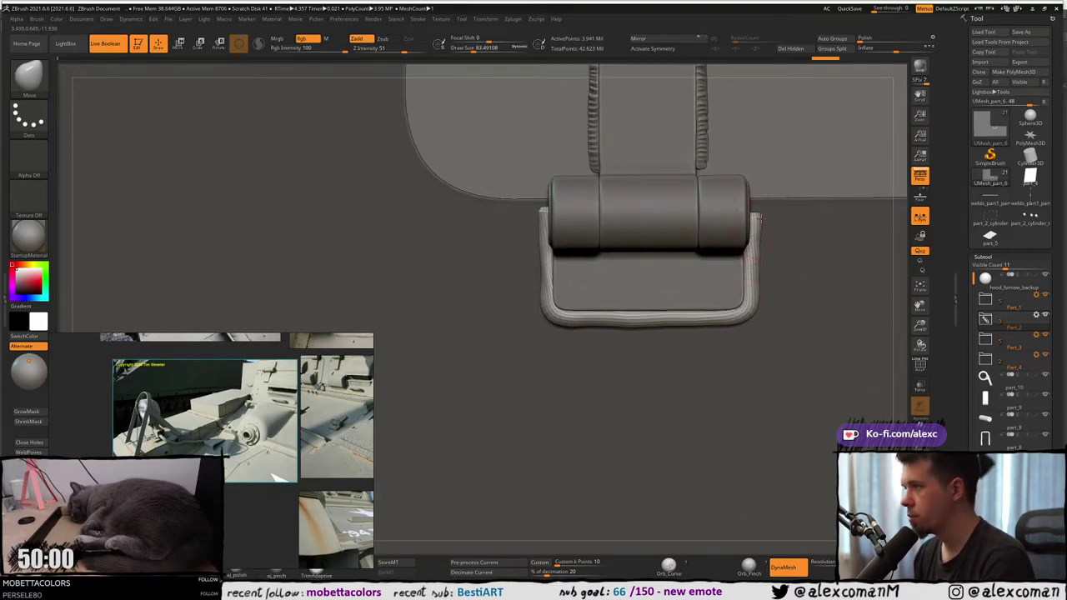
left_click_drag(761, 219, 753, 217)
left_click_drag(759, 263, 753, 252)
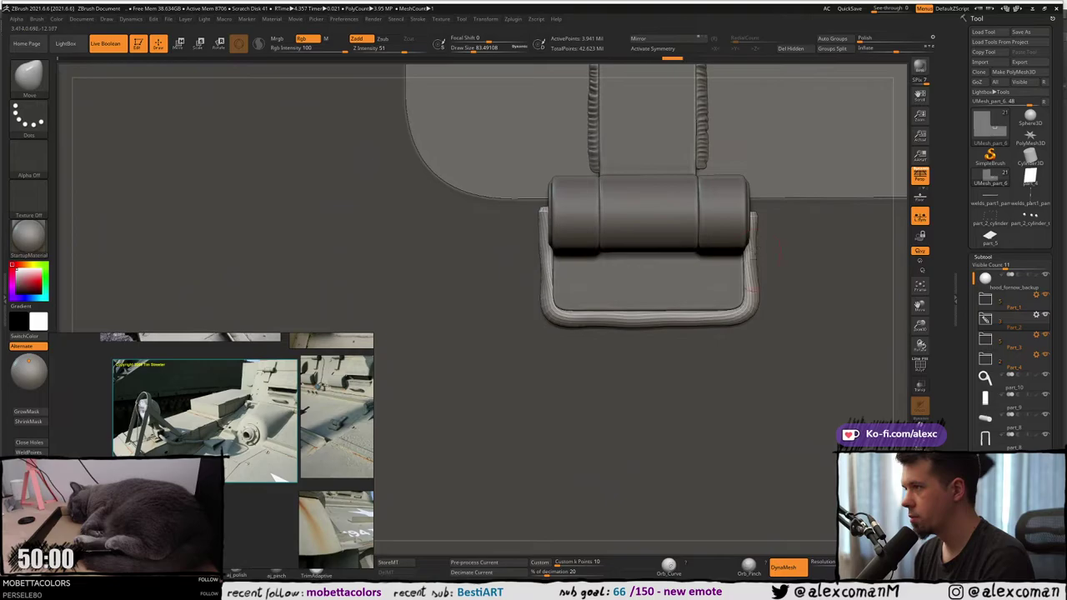
left_click_drag(756, 310, 746, 314)
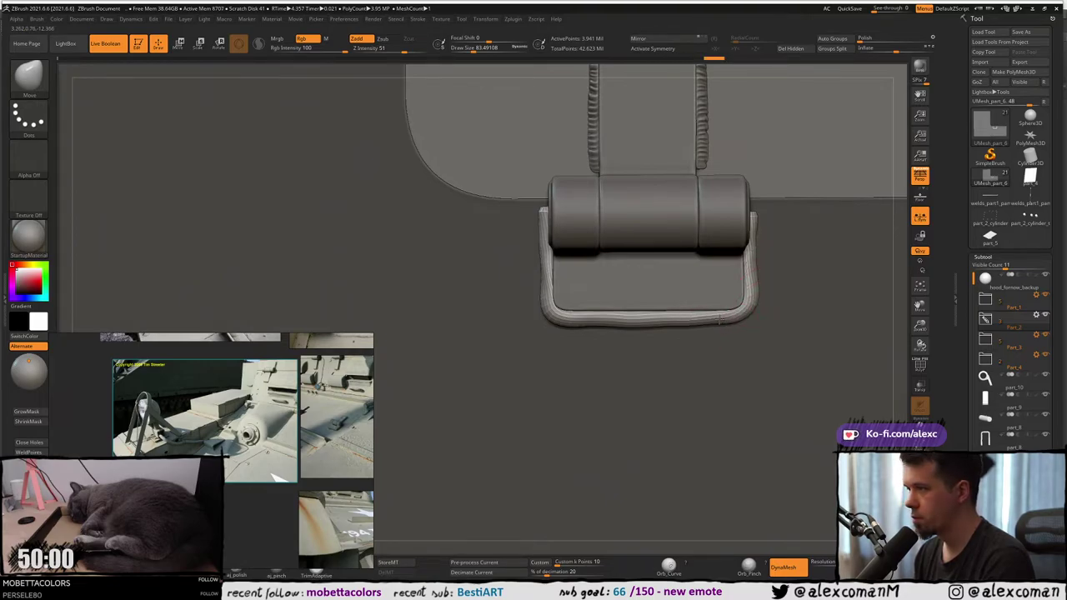
left_click_drag(671, 320, 582, 312)
left_click_drag(570, 317, 562, 313)
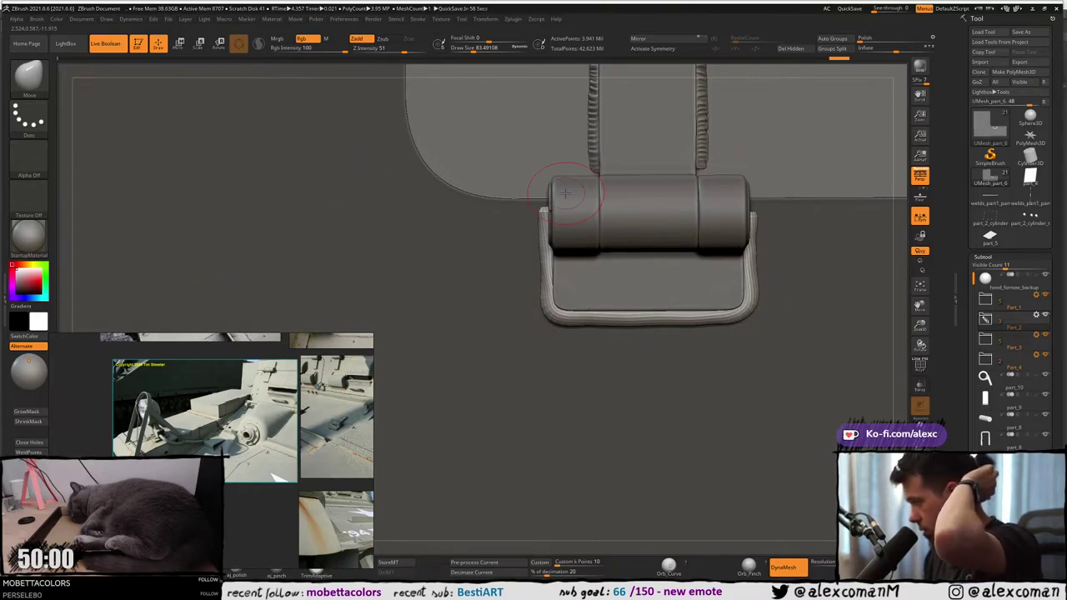
Compare the hinge's lower weld in the close-up reference photo with the tube on the hood model.
scroll(266, 438, "down", 6)
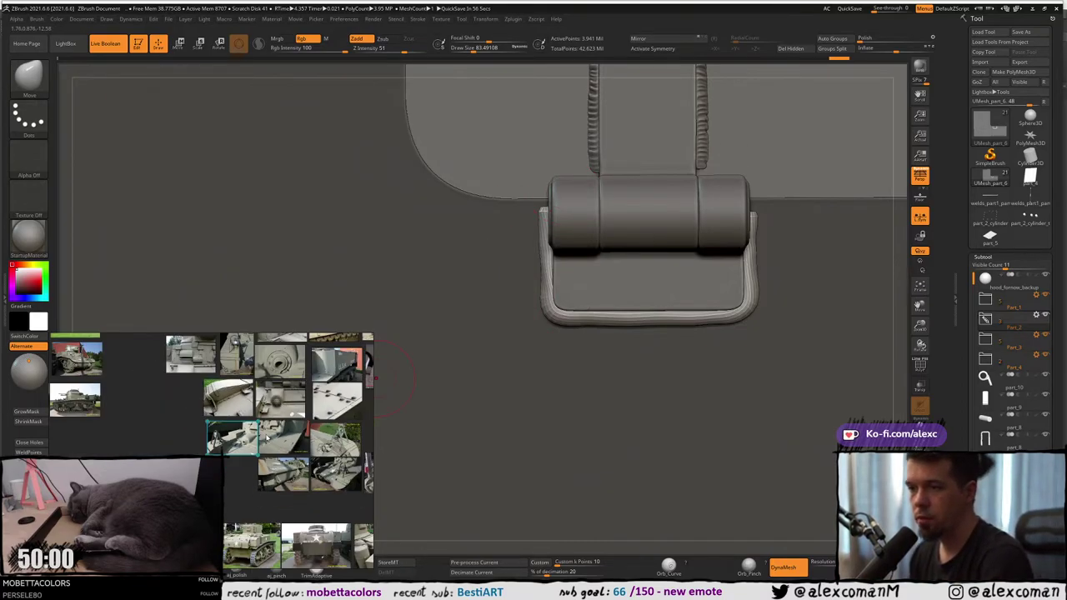
scroll(270, 385, "up", 1)
scroll(271, 385, "up", 5)
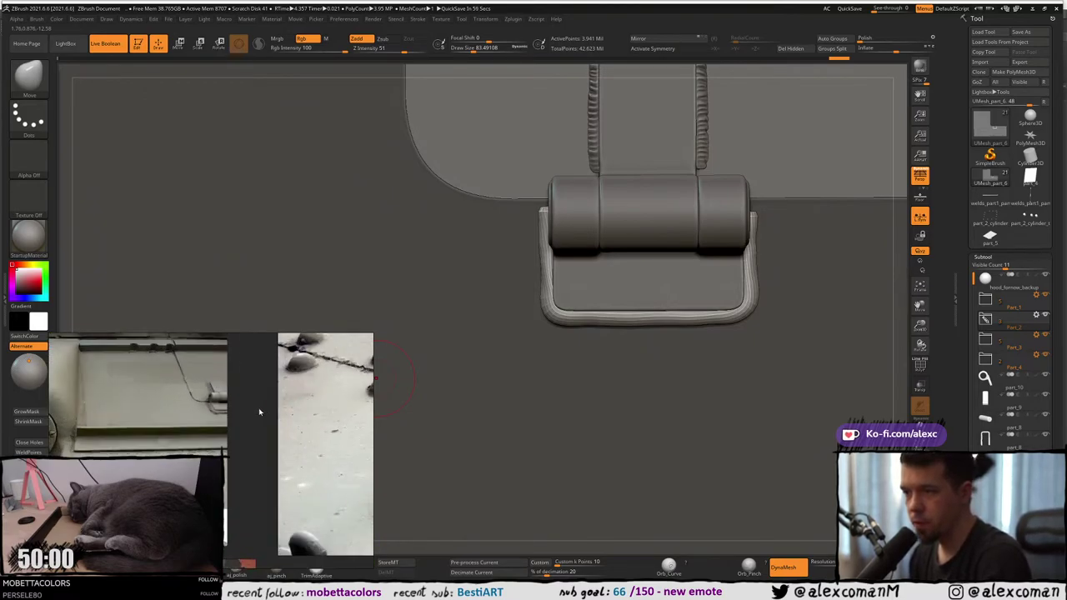
scroll(211, 414, "up", 2)
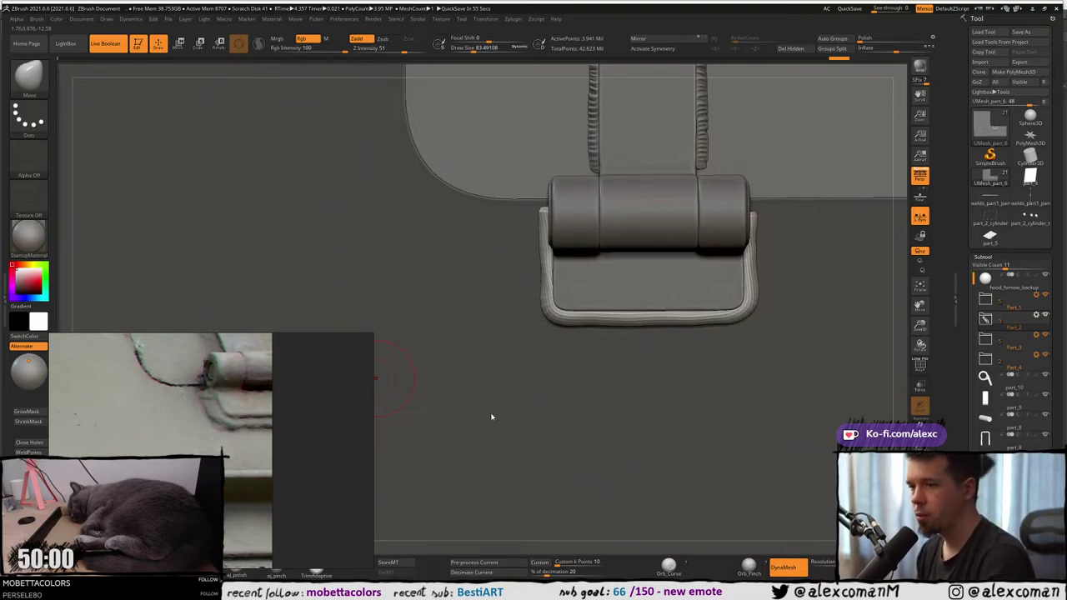
right_click_drag(664, 303, 665, 193, "ctrl")
right_click_drag(664, 192, 675, 223, "alt")
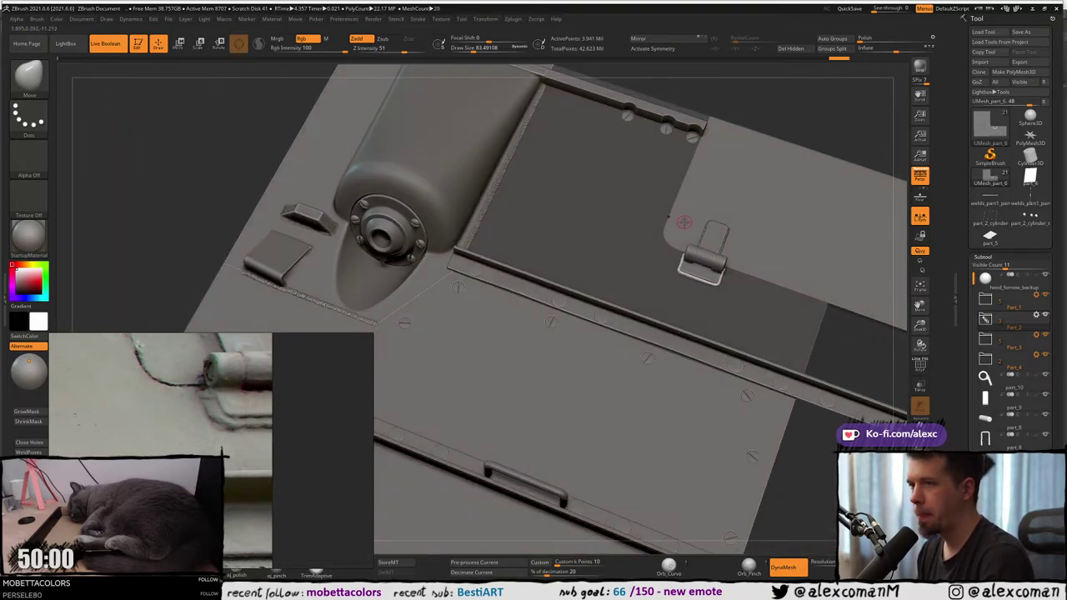
scroll(718, 250, "up", 5)
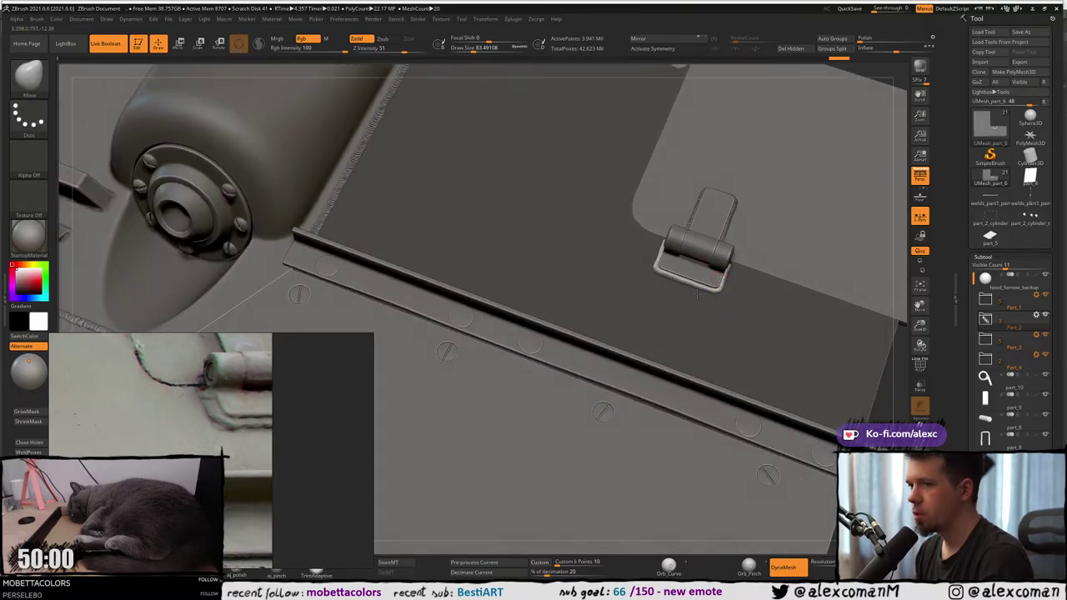
mouse_move(715, 260)
right_mouse_down()
mouse_move(677, 271)
mouse_move(699, 285)
right_mouse_up()
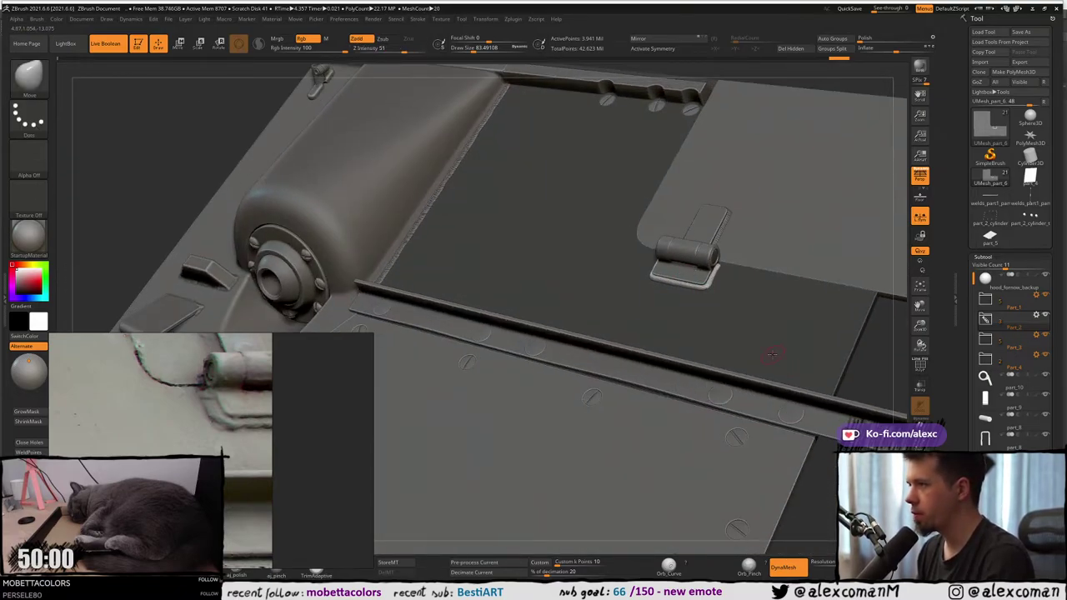
Clear the mask from the flat panel beneath the hinge, check its polygroups in the polyframe display and select the panel's subtool.
key("shift+f")
key("shift+f")
mouse_move(823, 363)
right_mouse_down()
mouse_move(776, 340)
mouse_move(793, 355)
right_mouse_up()
left_click(810, 369, "ctrl")
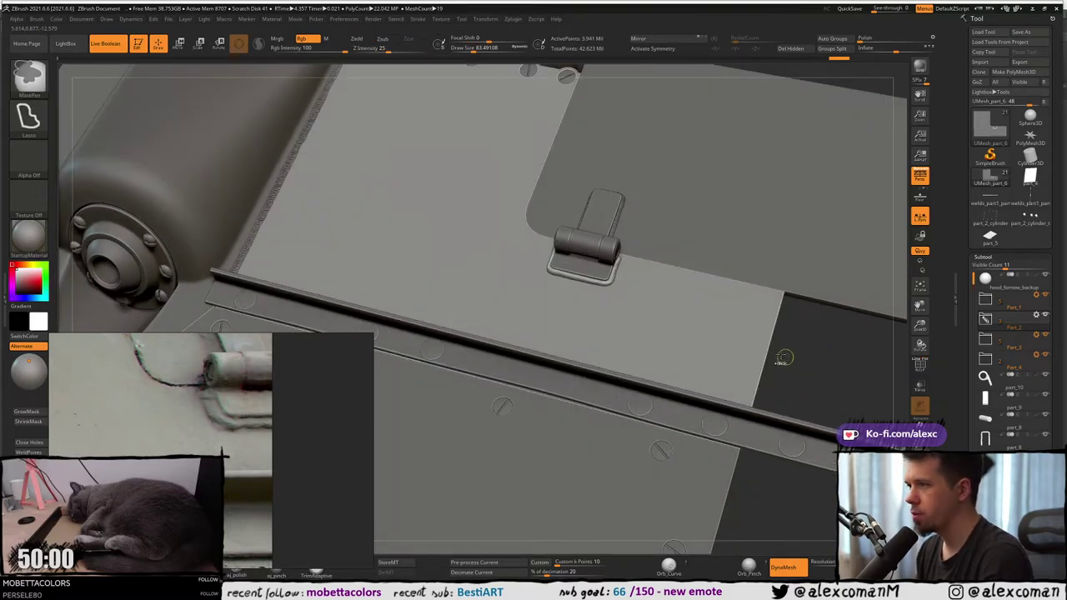
key("shift+f")
key("shift+f")
right_click_drag(711, 262, 720, 304, "alt")
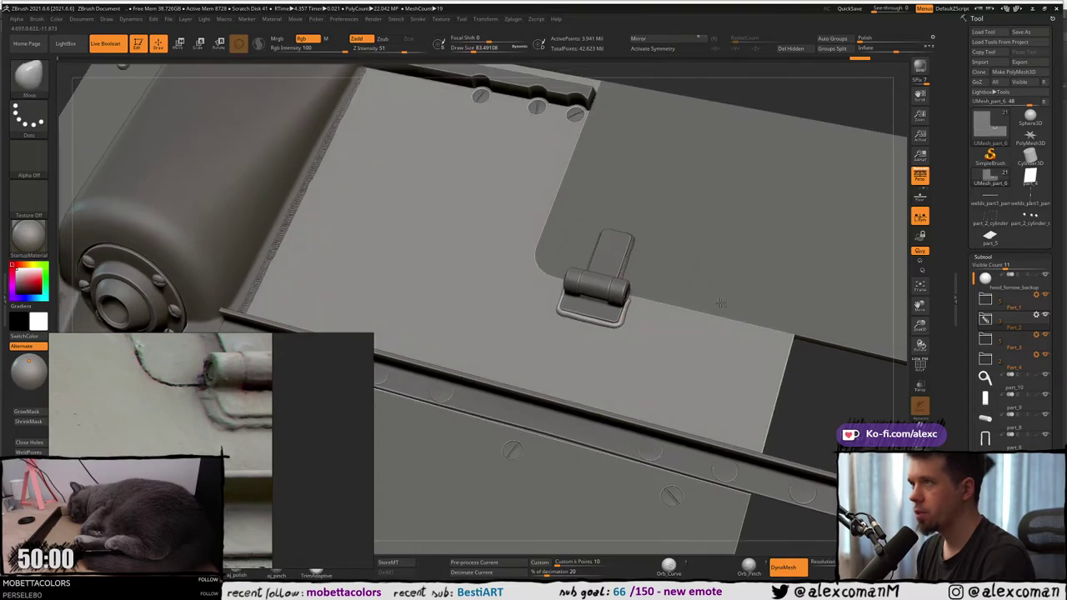
left_click(718, 373, "alt")
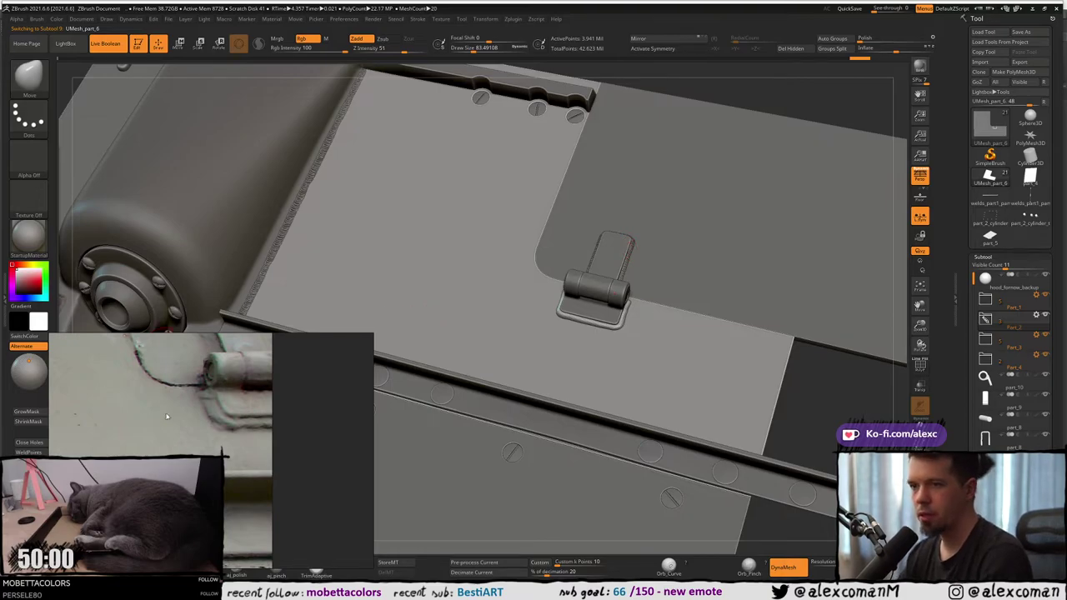
Look through the reference board's tank photos and converted tank models, examining the hull and track details up close.
scroll(167, 417, "down", 10)
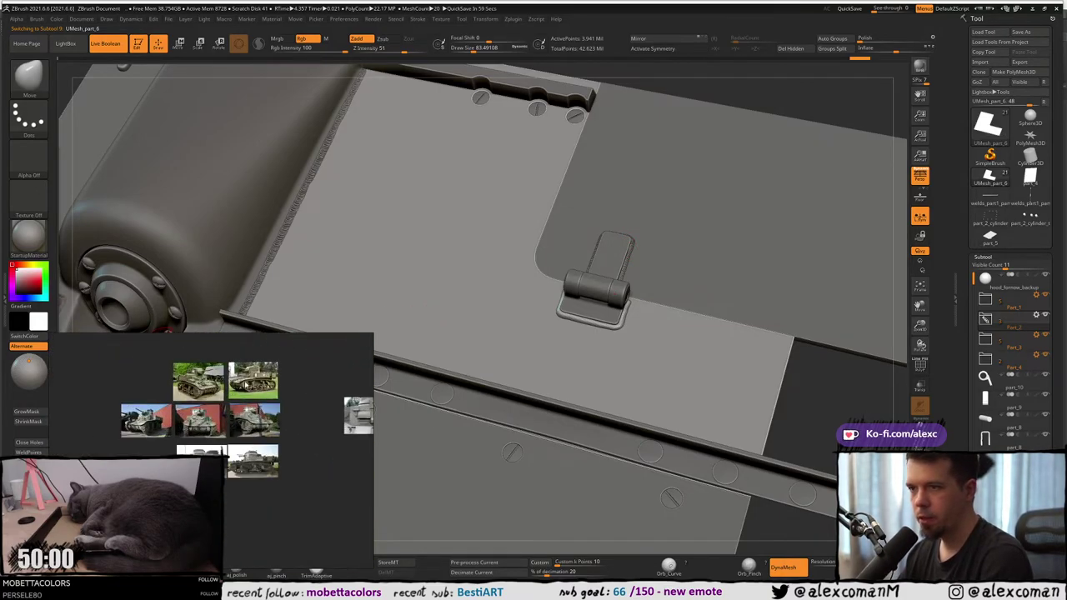
scroll(246, 384, "up", 8)
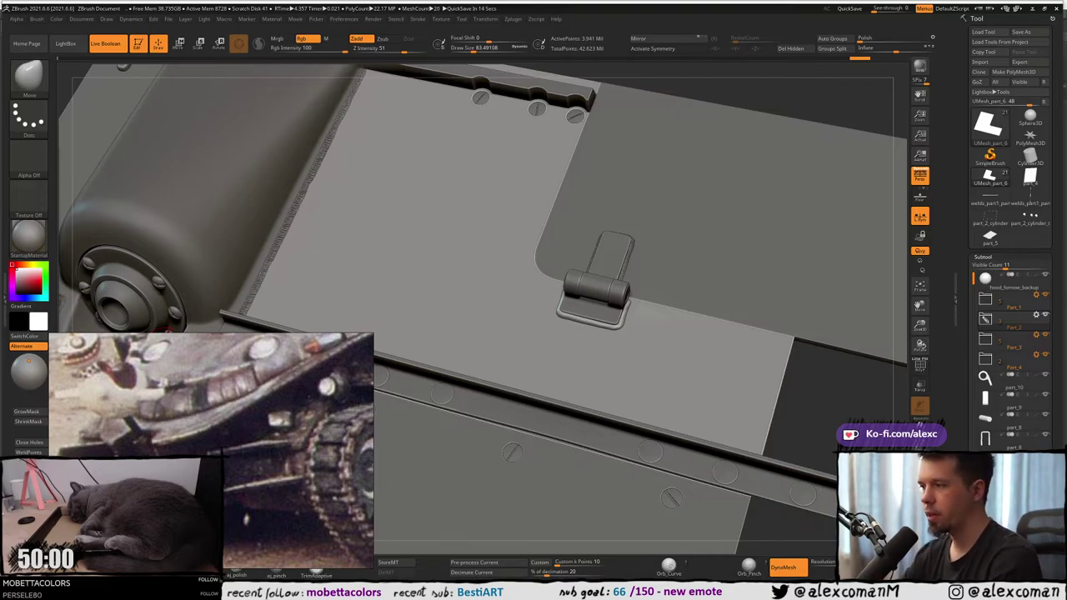
scroll(173, 428, "up", 2)
scroll(188, 444, "down", 4)
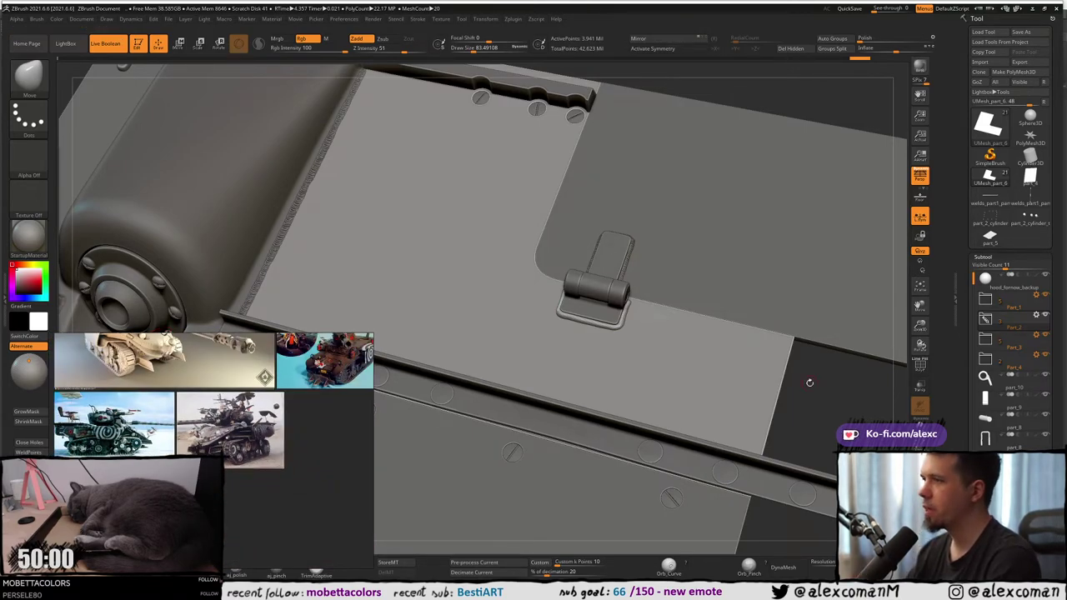
Inspect the hinge and its lower tube from several angles with the polyframe display and bring the subtool's Split options into view.
right_click_drag(656, 316, 719, 345)
mouse_move(583, 226)
right_mouse_down("shift")
mouse_move(597, 265)
mouse_move(606, 255)
mouse_move(593, 260)
mouse_move(612, 313)
mouse_move(642, 341)
mouse_move(624, 288)
right_mouse_up("shift")
key("shift+f")
key("shift+f")
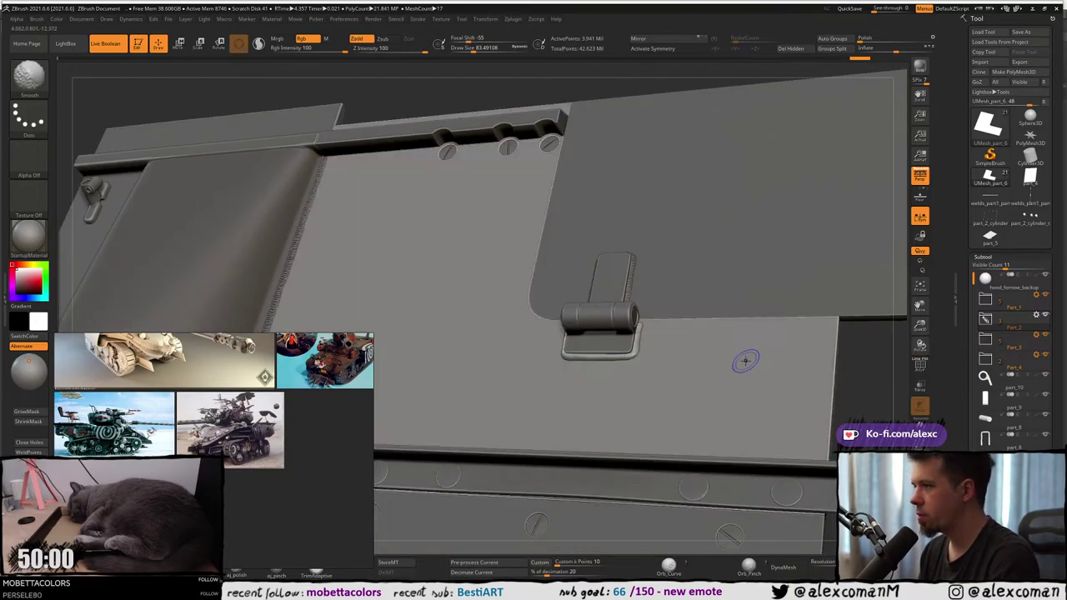
scroll(1010, 250, "down", 5)
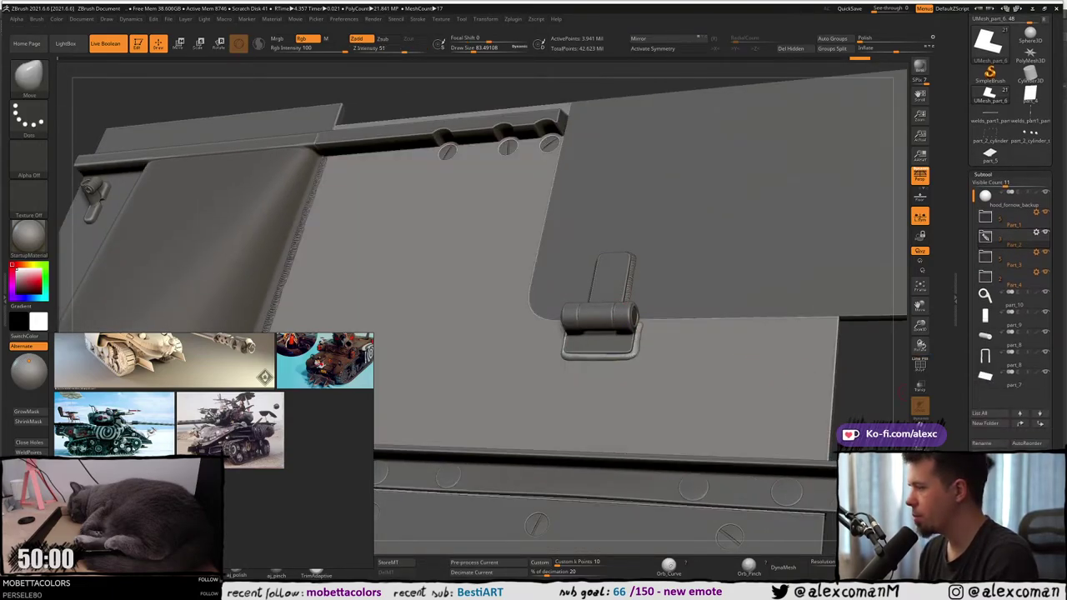
left_click_drag(962, 490, 958, 448)
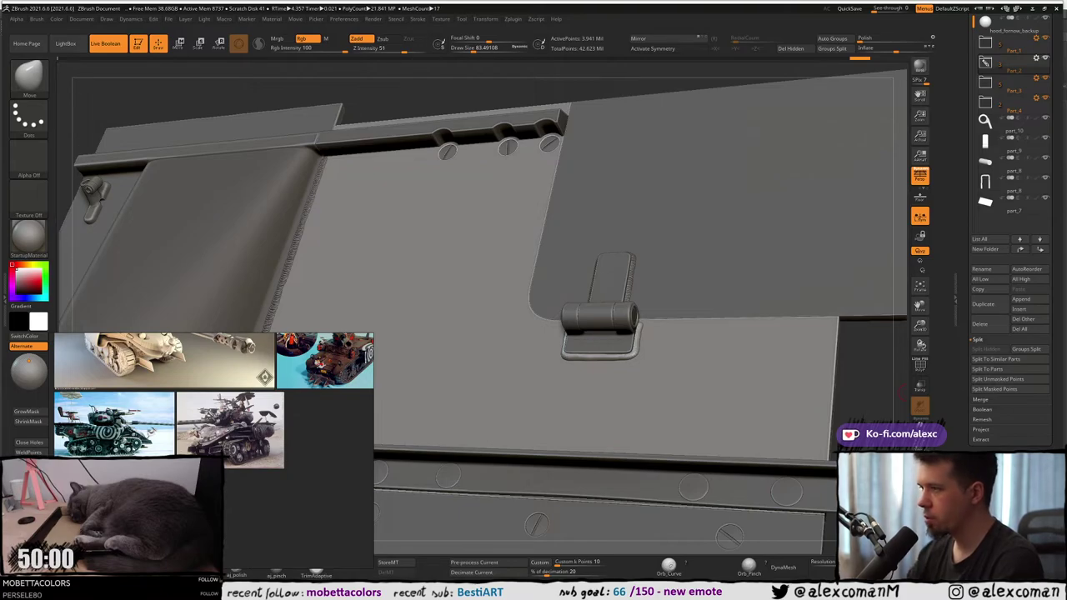
left_click_drag(879, 384, 925, 383)
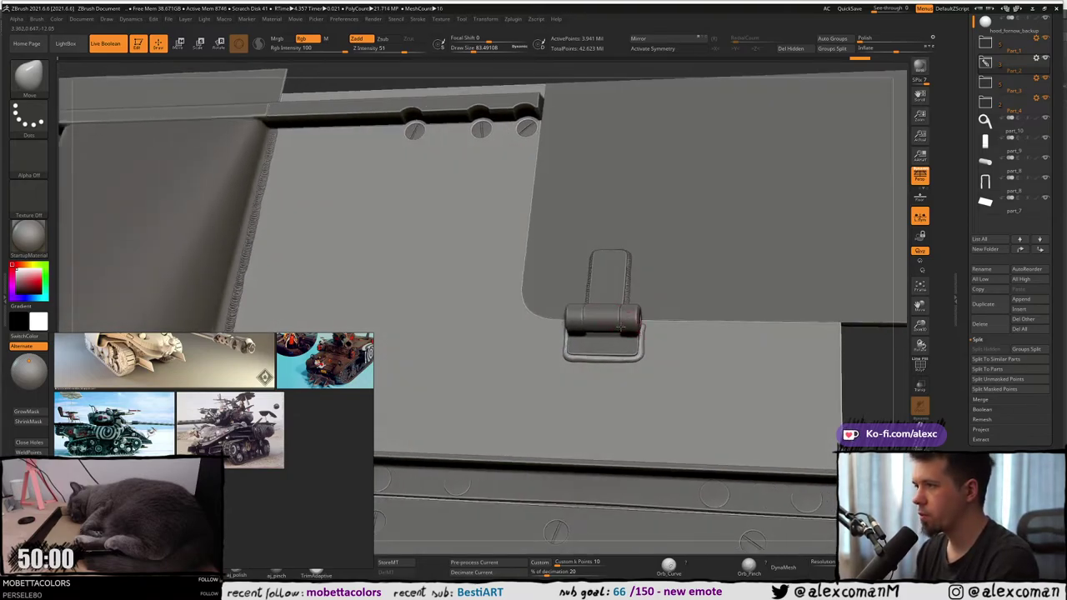
mouse_move(620, 328)
right_mouse_down()
mouse_move(593, 323)
mouse_move(622, 335)
right_mouse_up()
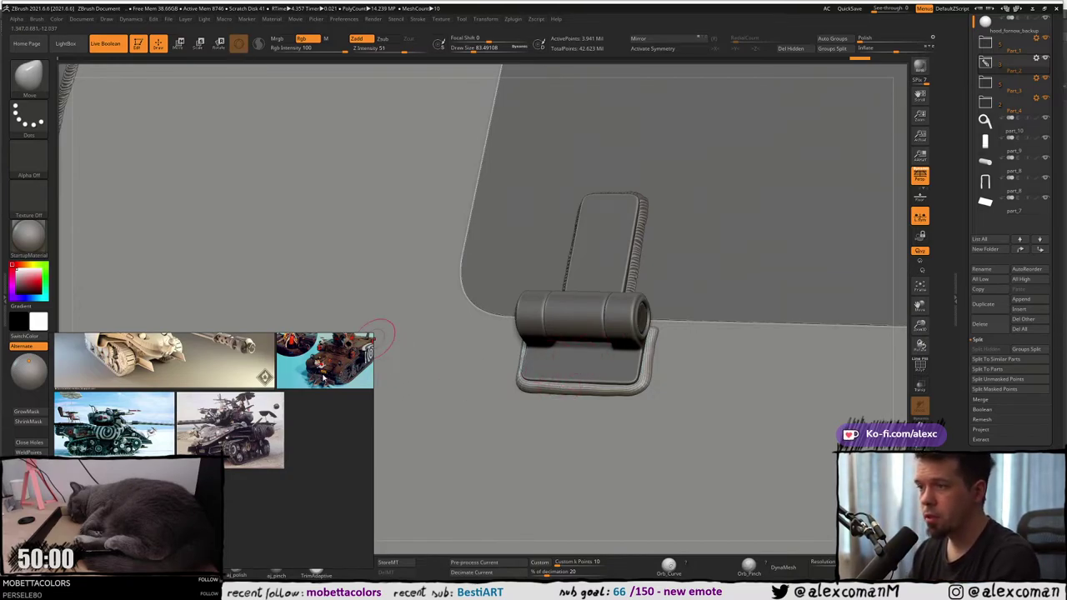
Examine the tank reference photos, from the converted models to the round cap and screws on the real hull.
scroll(317, 389, "up", 5)
scroll(267, 406, "down", 5)
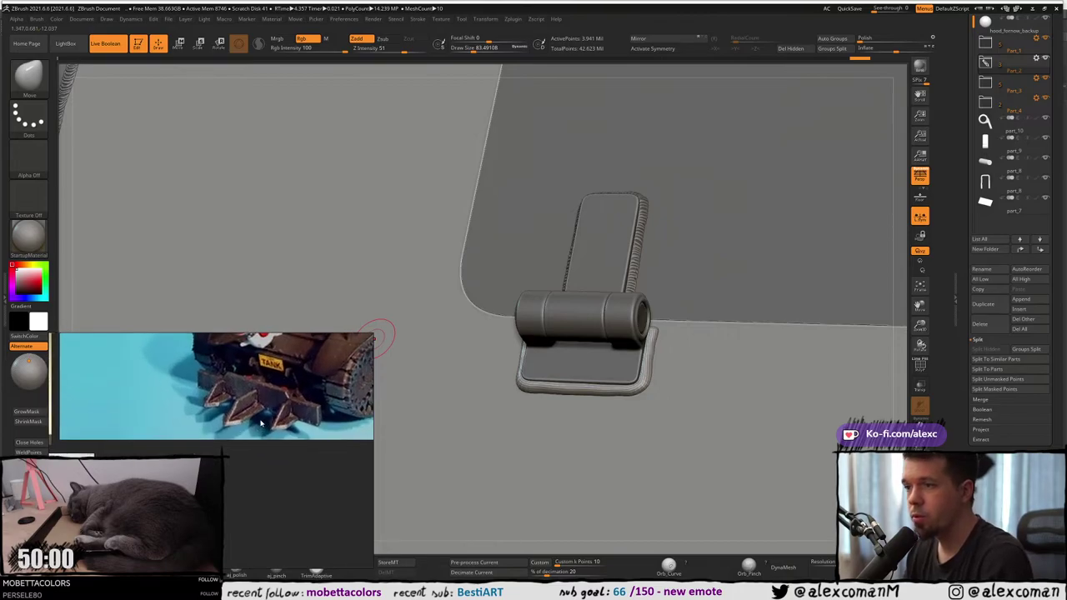
scroll(262, 419, "down", 4)
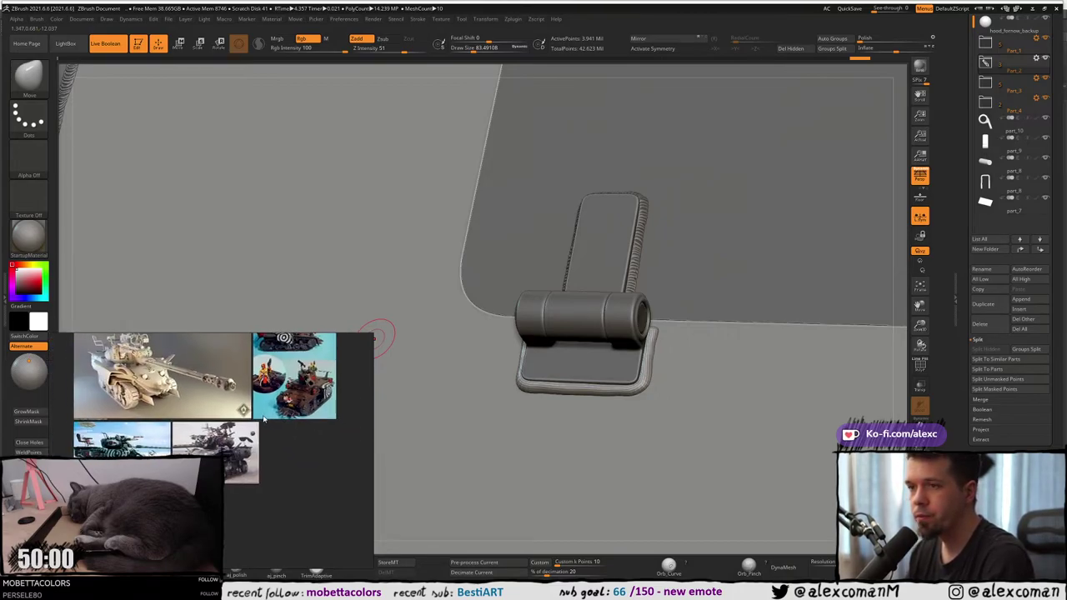
scroll(267, 425, "down", 8)
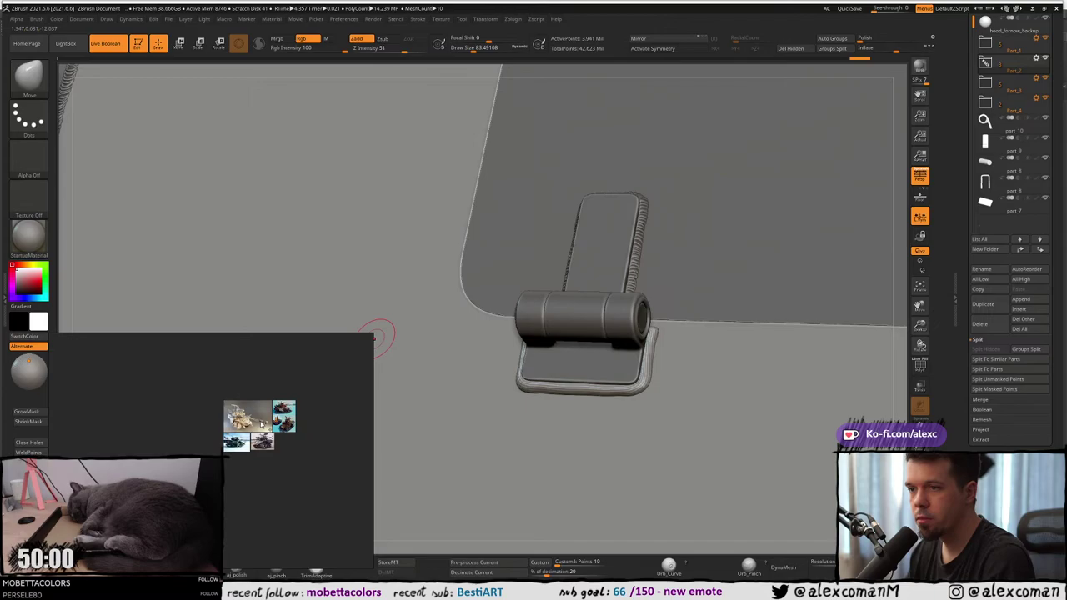
middle_click_drag(190, 478, 163, 414)
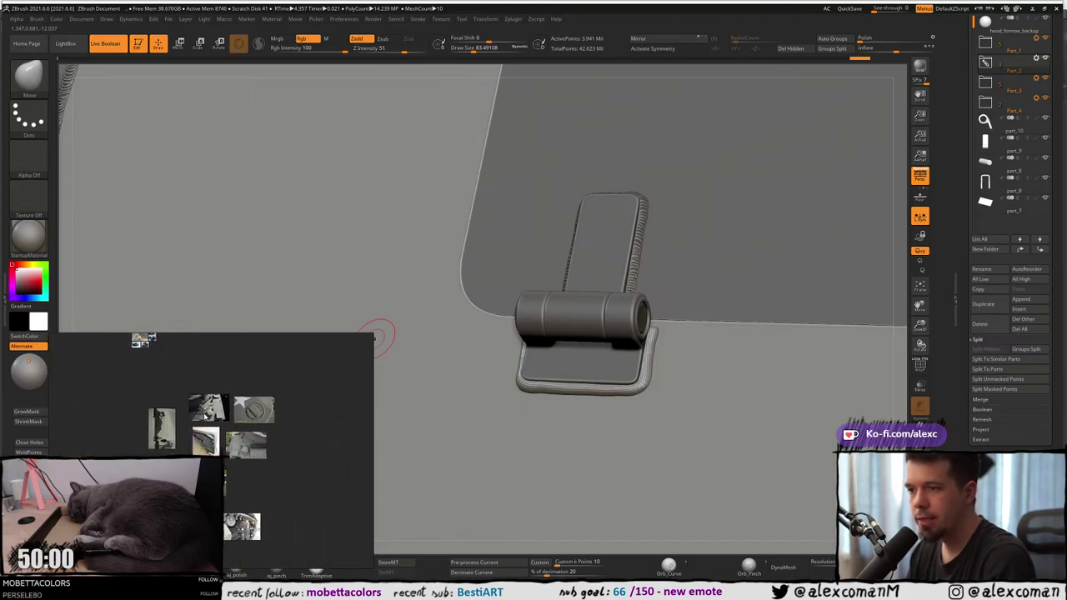
scroll(208, 417, "up", 10)
scroll(224, 403, "down", 5)
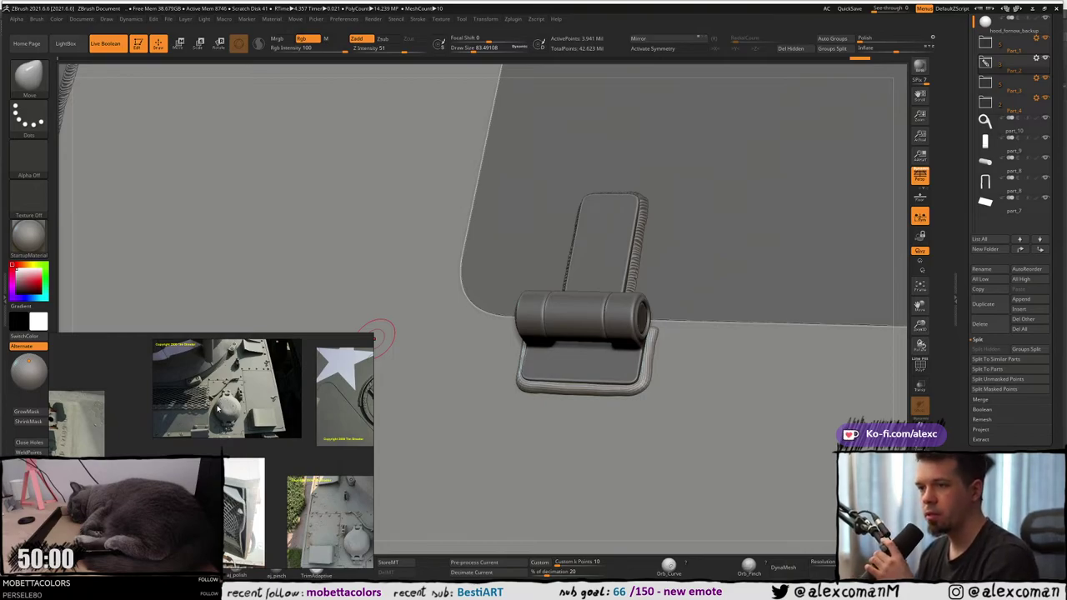
scroll(266, 409, "up", 6)
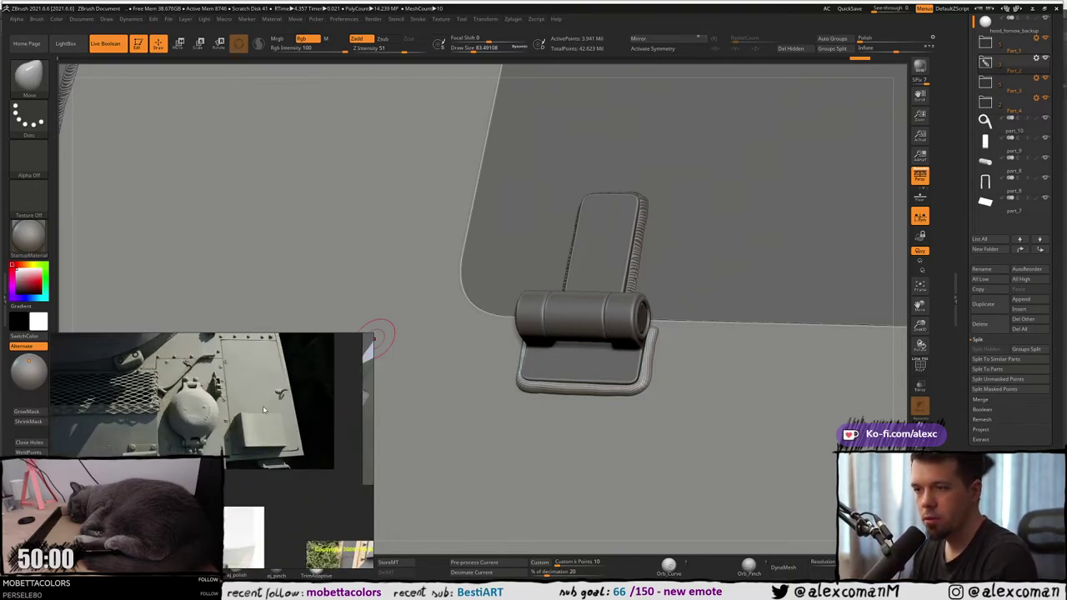
scroll(153, 409, "up", 3)
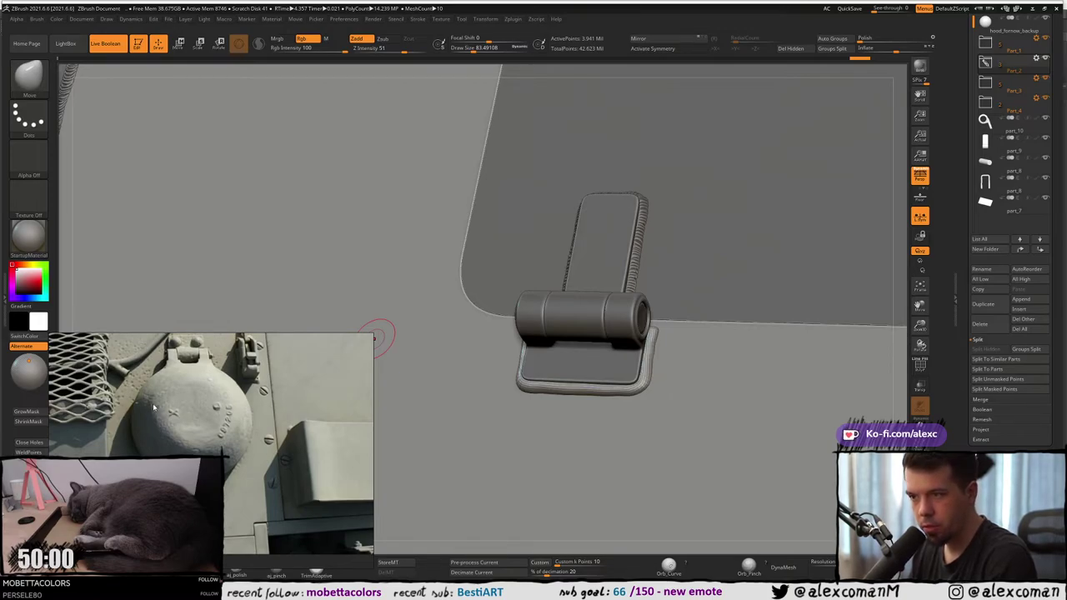
scroll(231, 410, "up", 3)
scroll(236, 408, "down", 8)
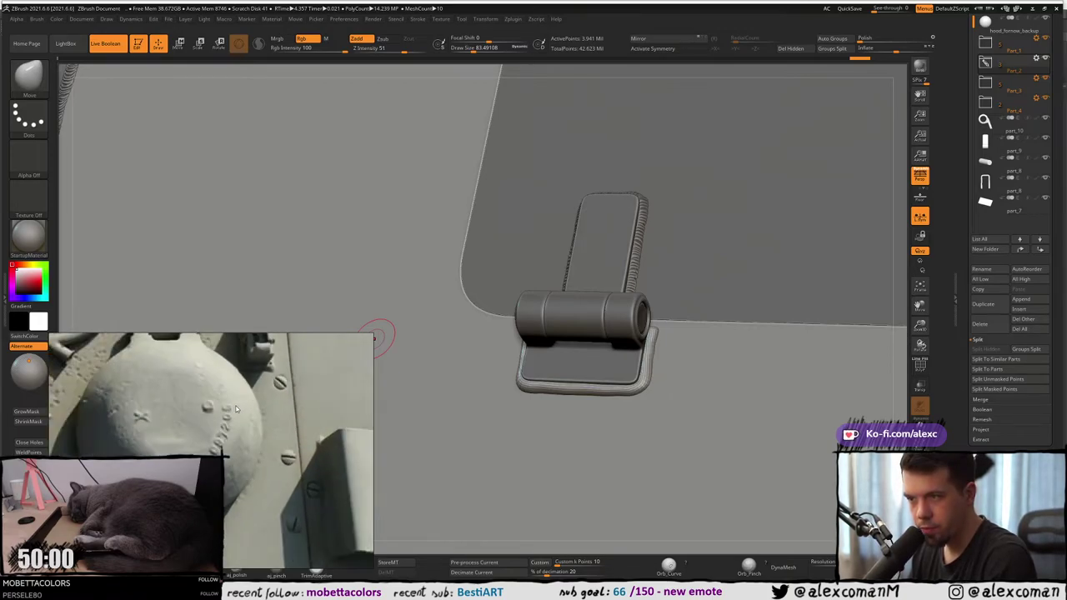
scroll(236, 408, "down", 3)
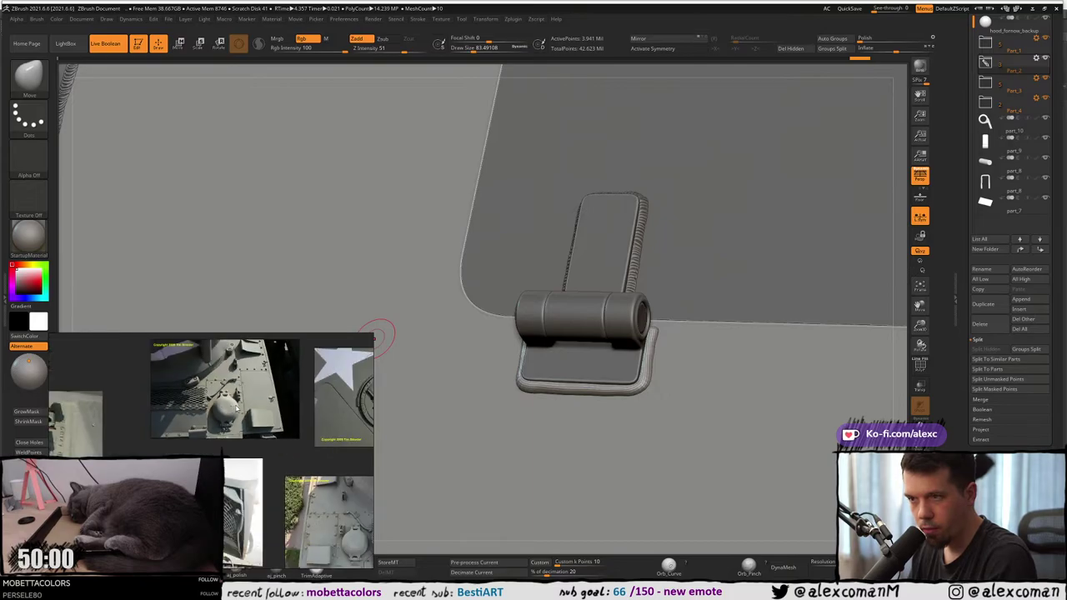
Look through the tank photos on the reference board, examining the hull fittings and the screwed round flange up close.
middle_click_drag(191, 406, 236, 413)
scroll(236, 414, "up", 3)
scroll(236, 413, "down", 3)
scroll(236, 413, "down", 4)
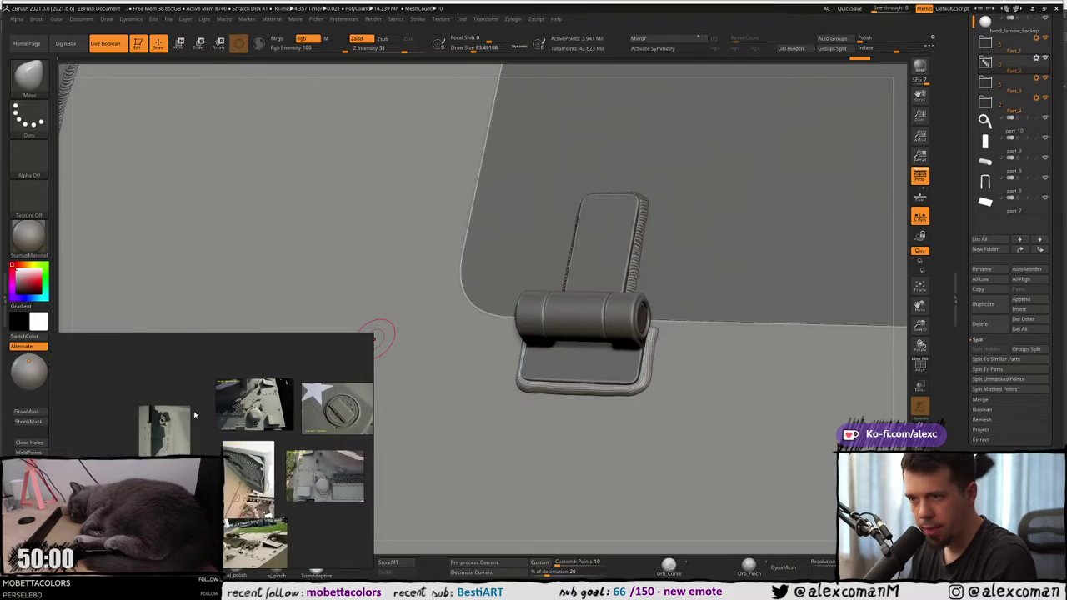
scroll(204, 424, "up", 7)
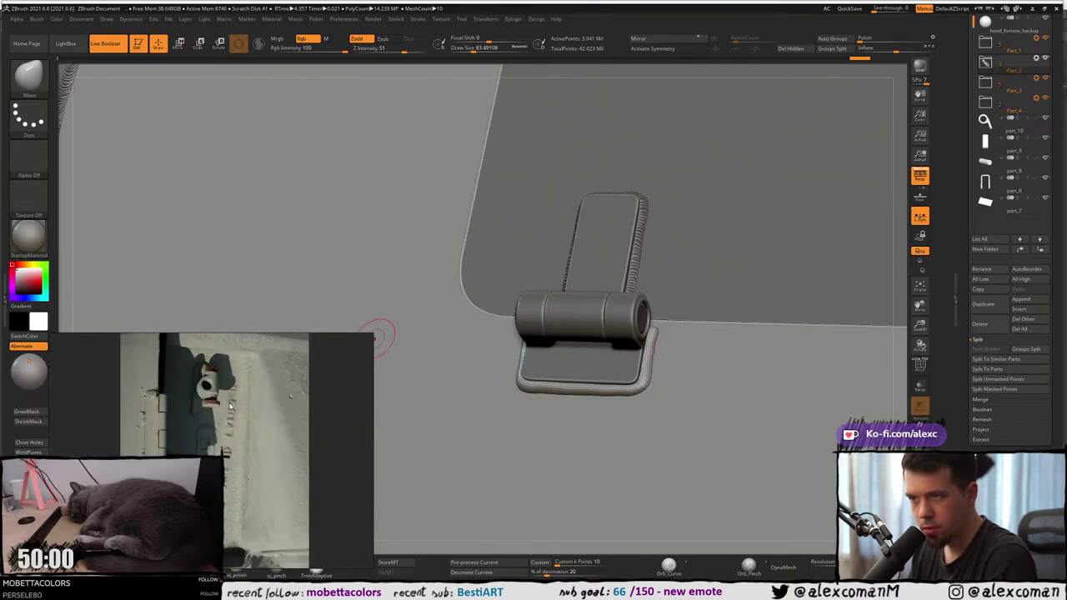
scroll(201, 426, "down", 5)
scroll(206, 421, "down", 6)
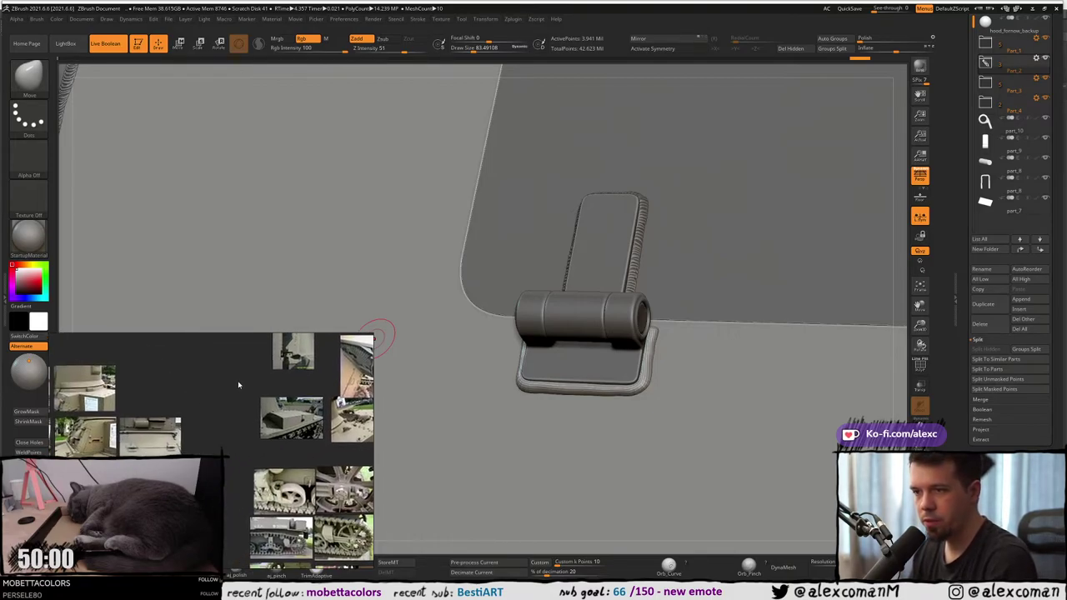
scroll(190, 398, "down", 3)
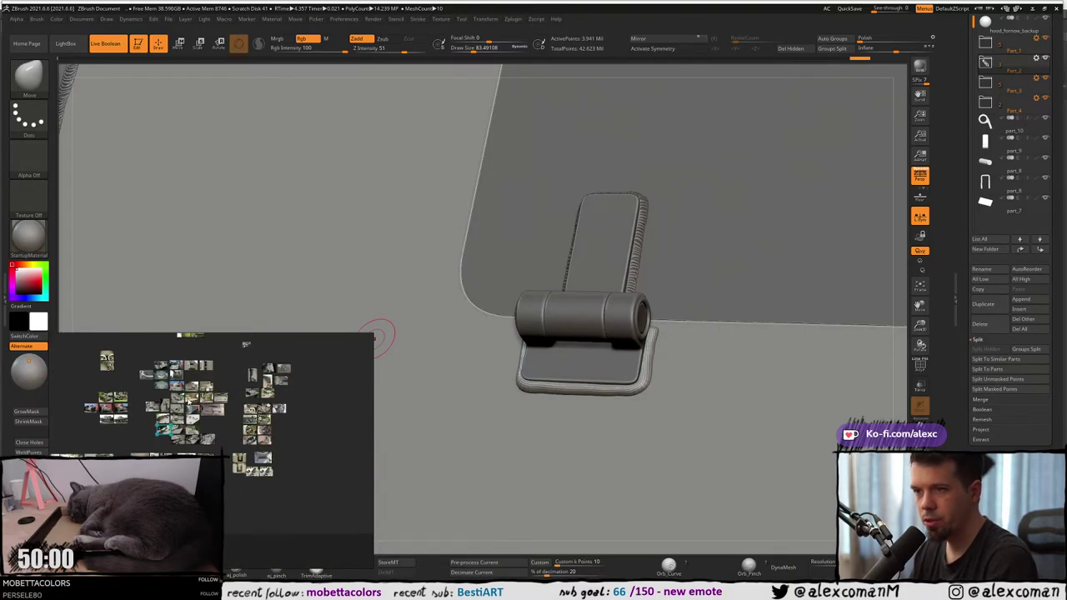
scroll(188, 388, "up", 5)
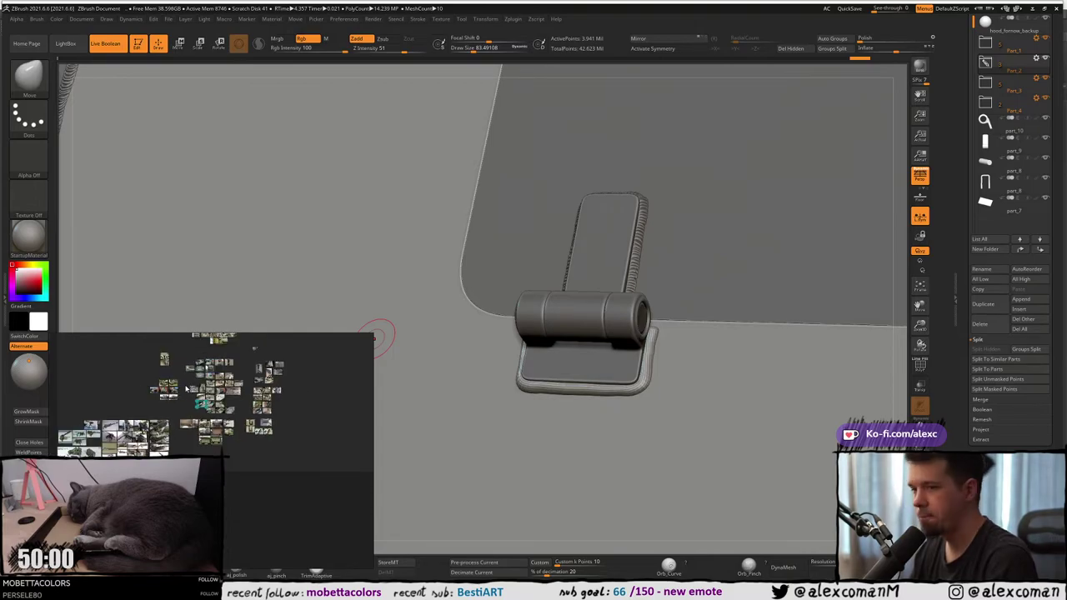
scroll(184, 385, "up", 8)
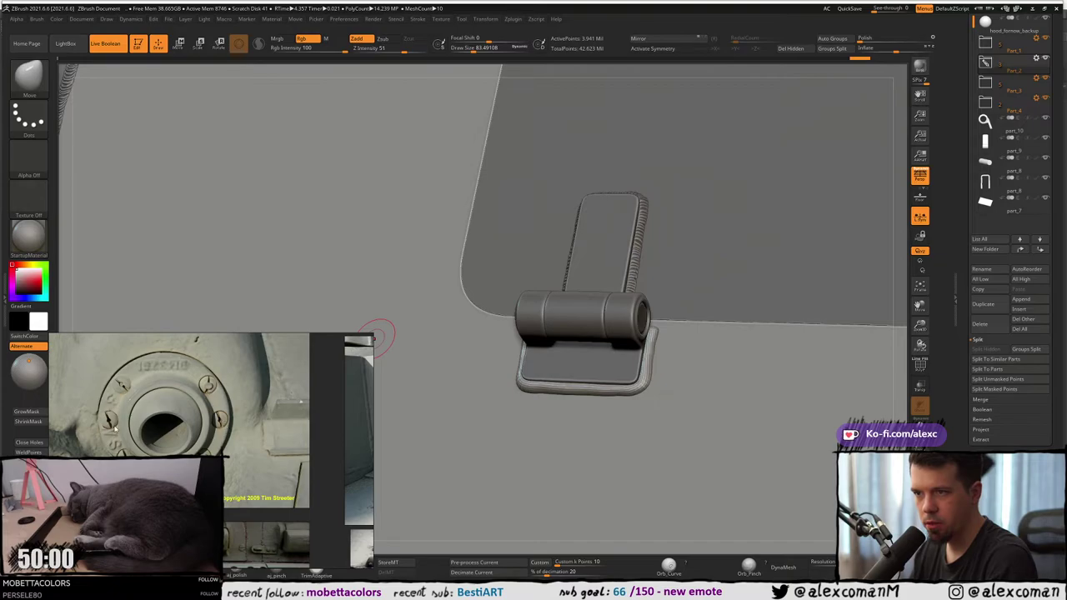
scroll(112, 429, "down", 10)
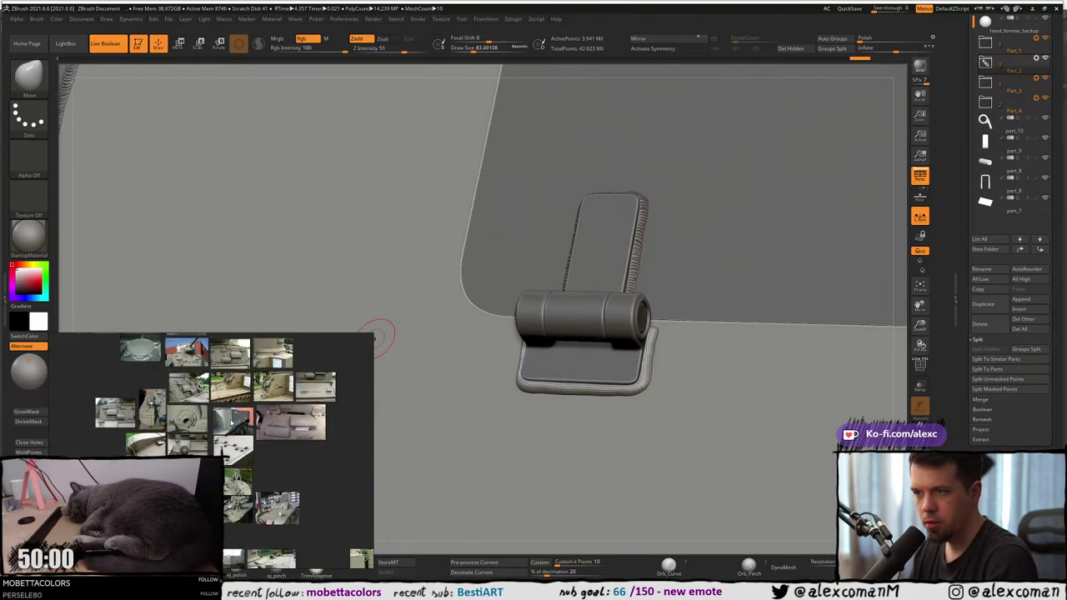
scroll(225, 424, "down", 2)
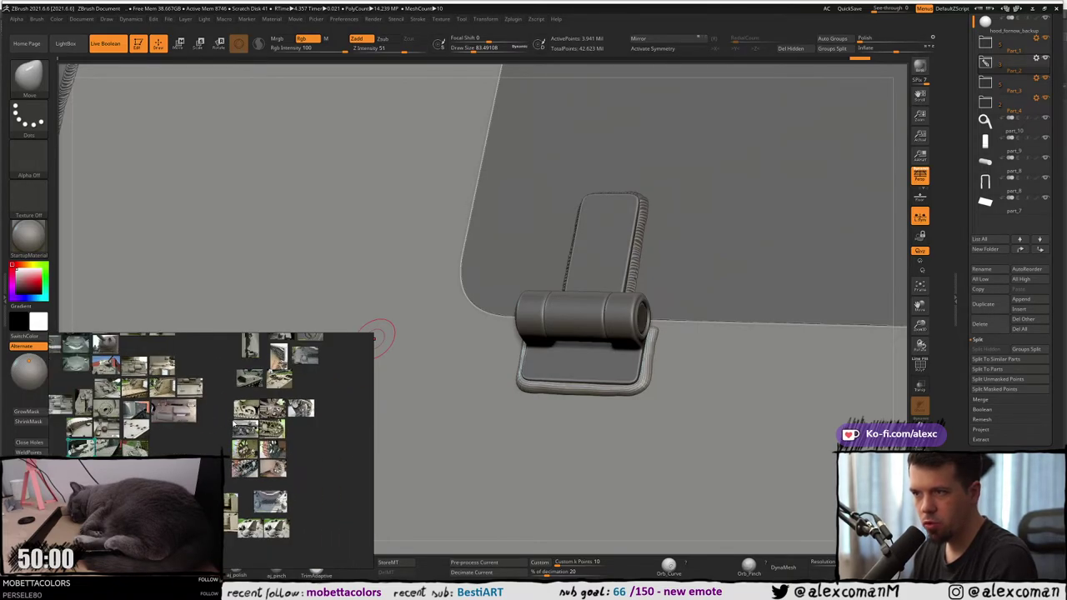
scroll(192, 426, "down", 2)
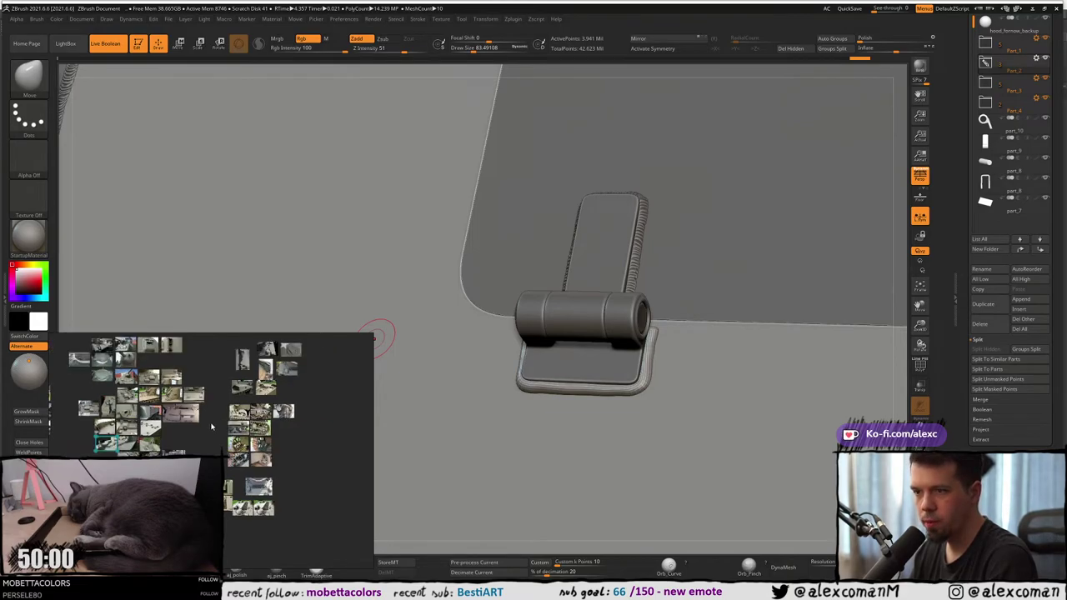
scroll(192, 427, "up", 1)
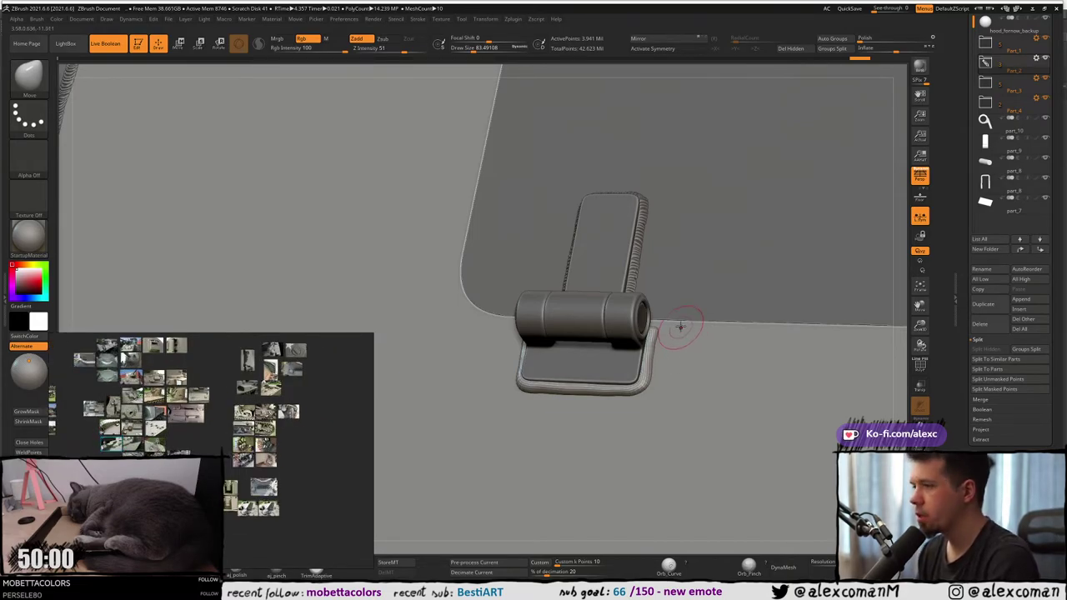
Check the hinge's polygroups in the polyframe display and make the L-shaped hood panel beneath the hinge the active subtool.
right_click_drag(680, 328, 686, 322)
key("shift+f")
key("shift+f")
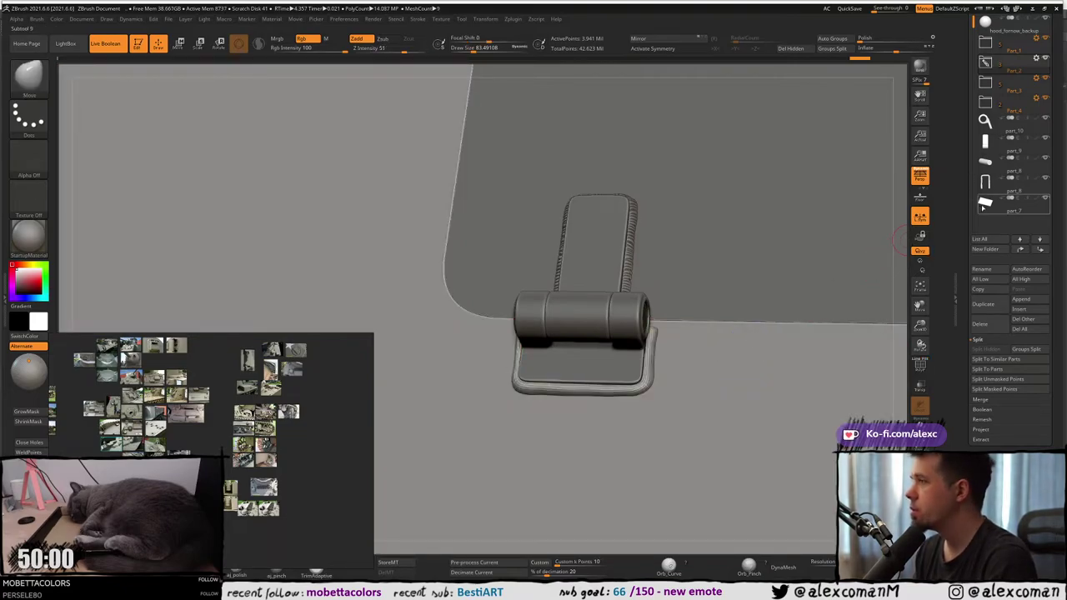
right_click_drag(695, 393, 733, 271, "ctrl")
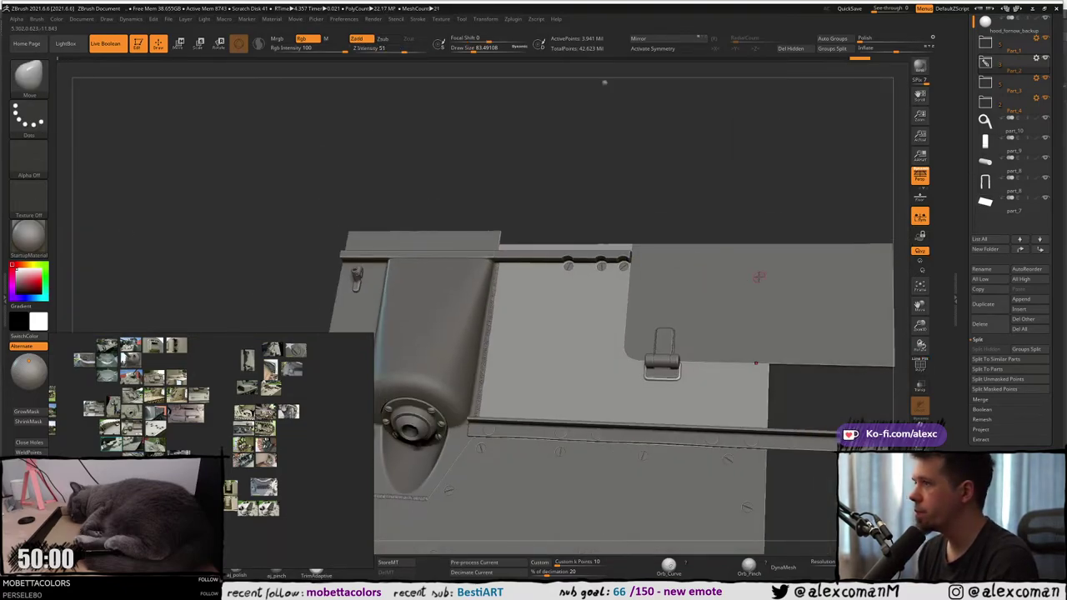
left_click(756, 277, "alt")
left_click(705, 369, "alt")
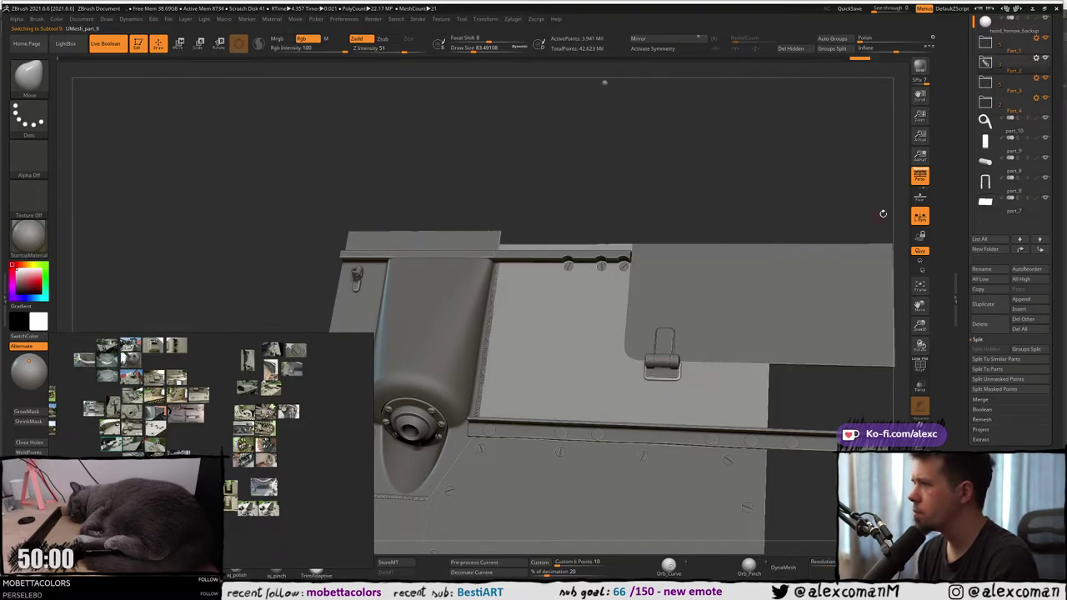
Expand the Part_2 folder, split the panel's subtool into separate pieces and select the U-shaped weld around the lower leaf.
left_click(985, 63)
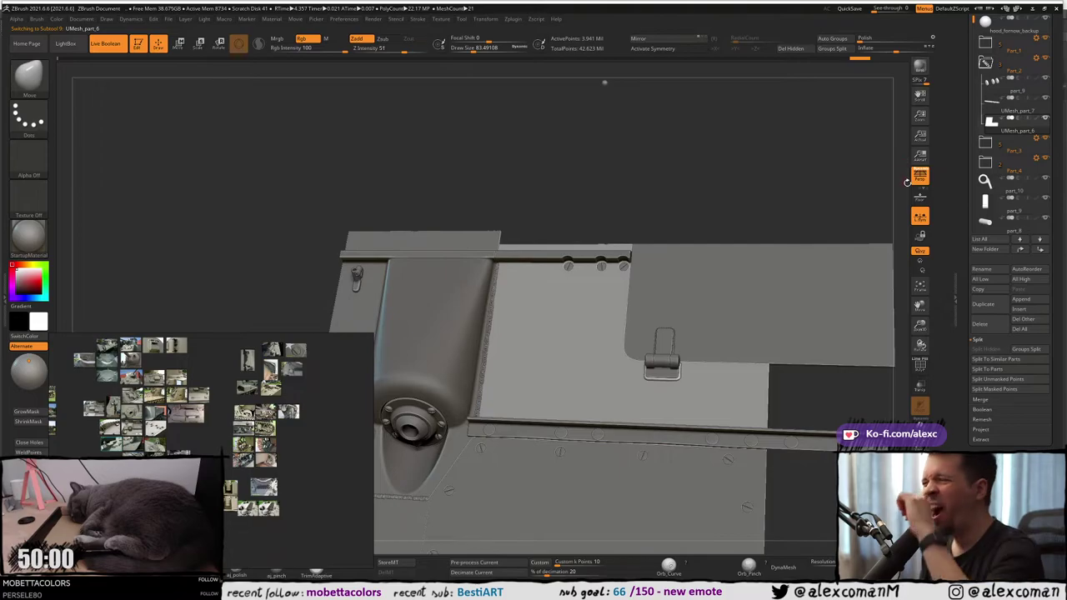
left_click(1021, 349)
left_click(1022, 367)
right_click_drag(713, 384, 714, 338, "ctrl")
left_click(994, 144)
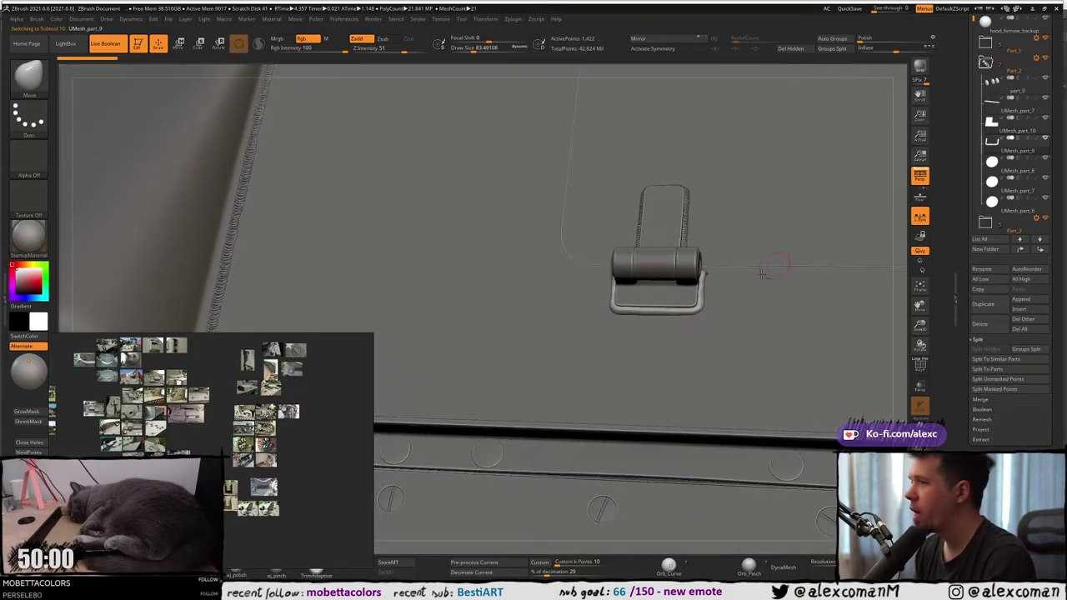
Flatten the rounded tube around the hinge's lower leaf into a sloped weld strip with the hPolish brush.
left_click_drag(761, 274, 671, 321)
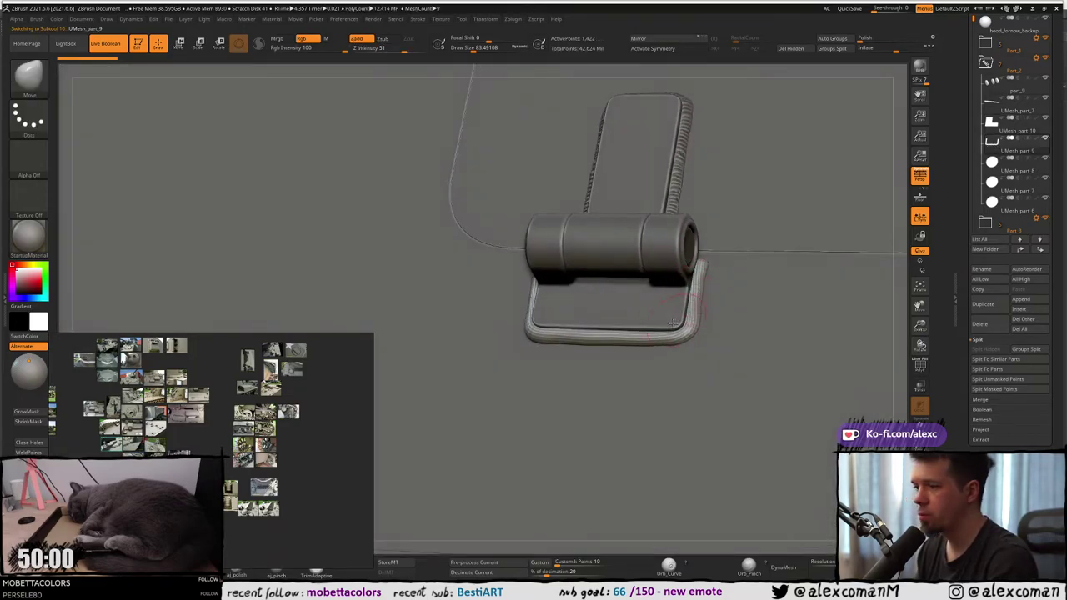
mouse_move(328, 462)
right_mouse_down()
mouse_move(322, 403)
mouse_move(314, 456)
right_mouse_up()
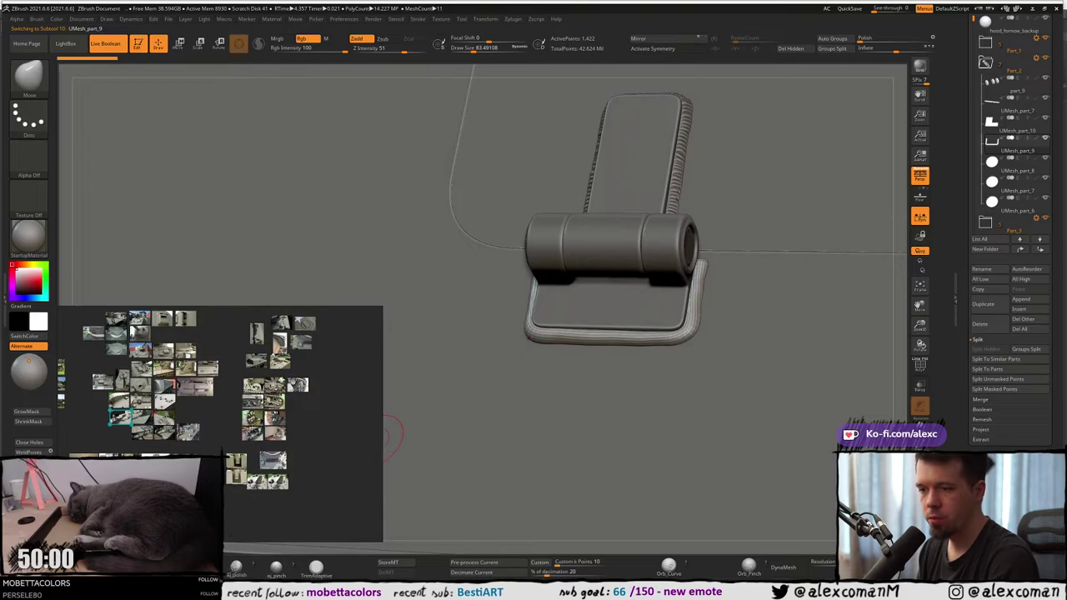
key("1")
left_click(198, 567)
right_click_drag(686, 275, 694, 274)
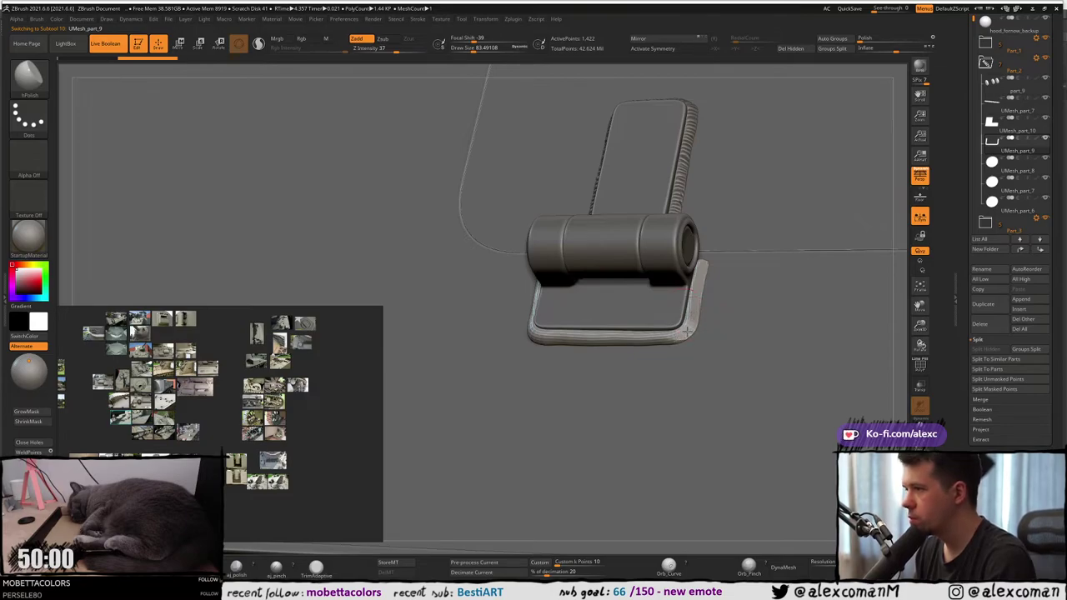
right_click_drag(659, 333, 571, 328)
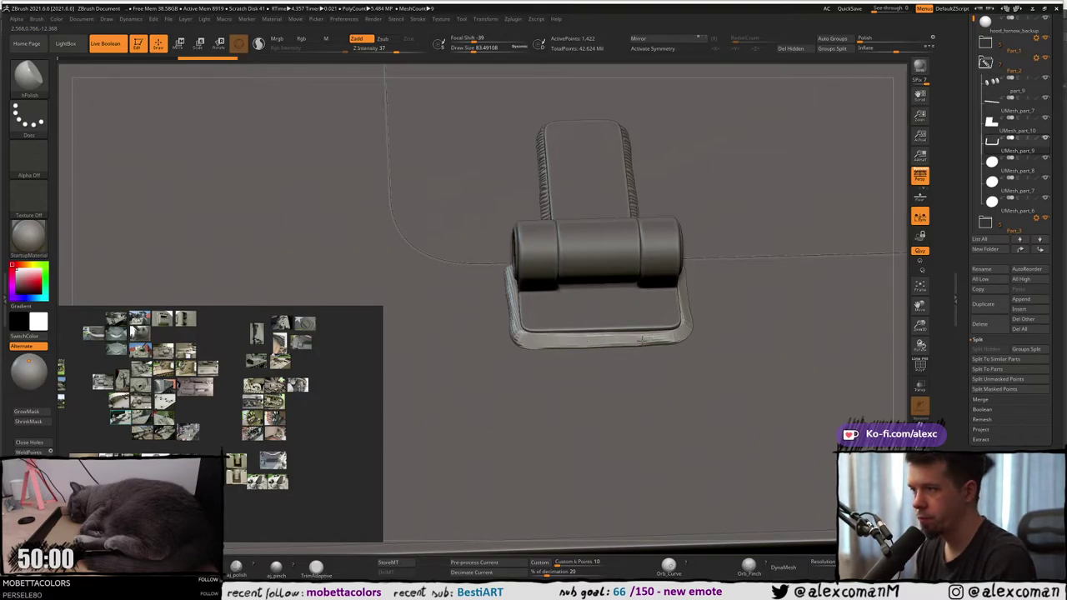
left_click_drag(661, 338, 681, 316)
left_click_drag(450, 334, 504, 330)
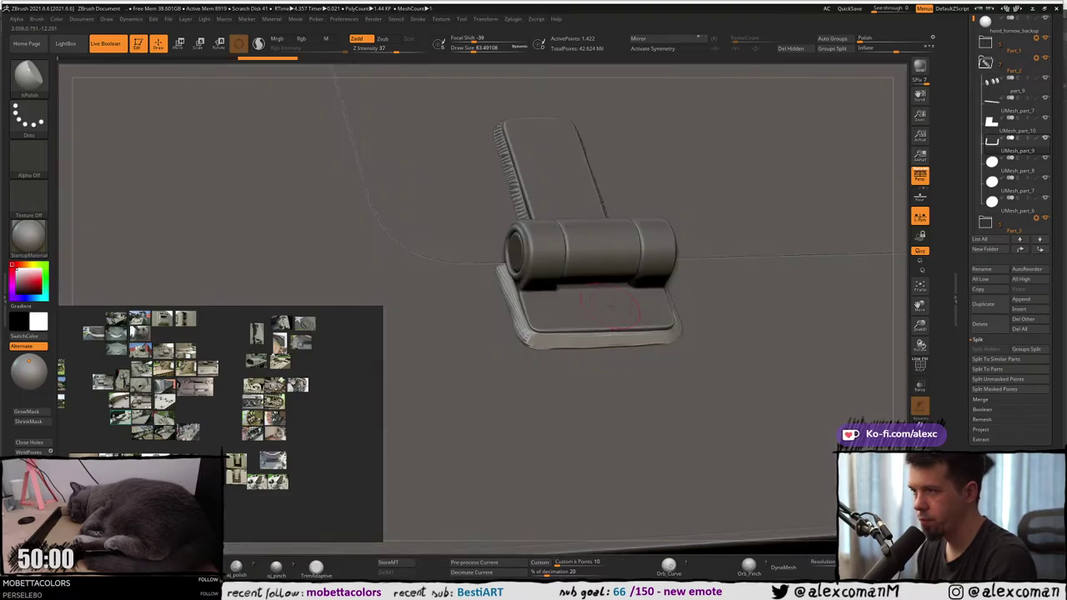
mouse_move(504, 289)
left_mouse_down()
mouse_move(505, 280)
mouse_move(503, 289)
left_mouse_up()
Polish the weld's short side and corner at a draw size of about 54, and subdivide the mesh once.
key("s")
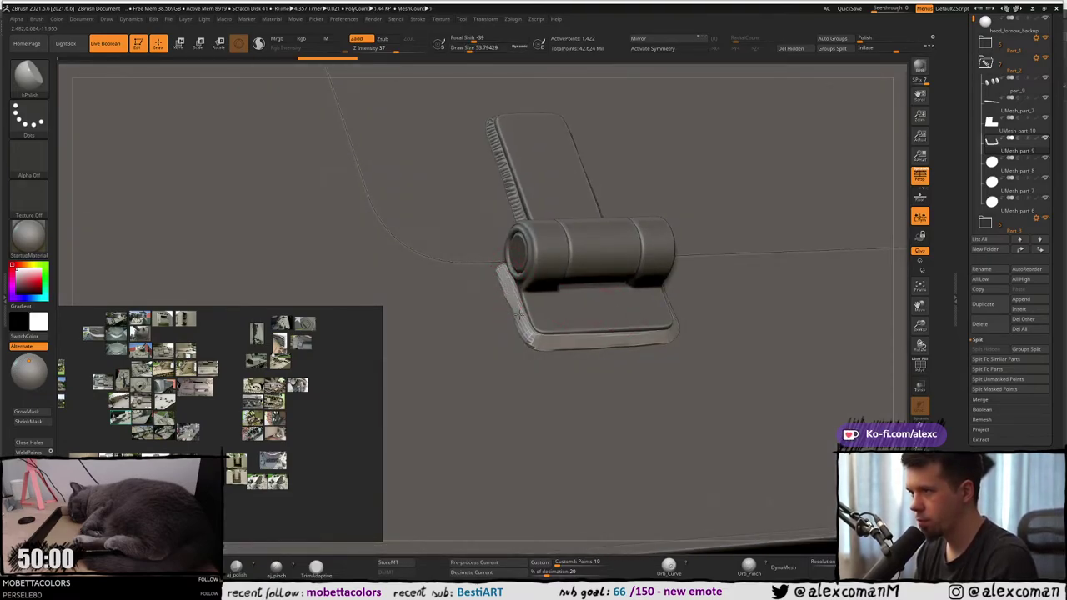
left_click_drag(528, 337, 503, 271)
left_click_drag(505, 308, 417, 317)
key("ctrl+d")
right_click_drag(564, 333, 569, 332)
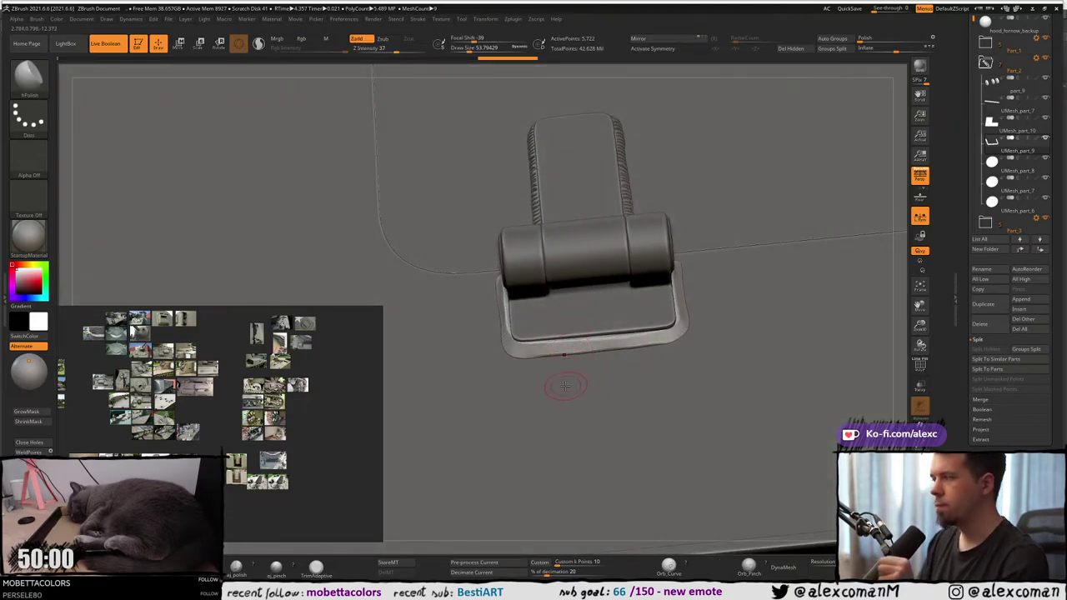
left_click_drag(560, 382, 551, 281)
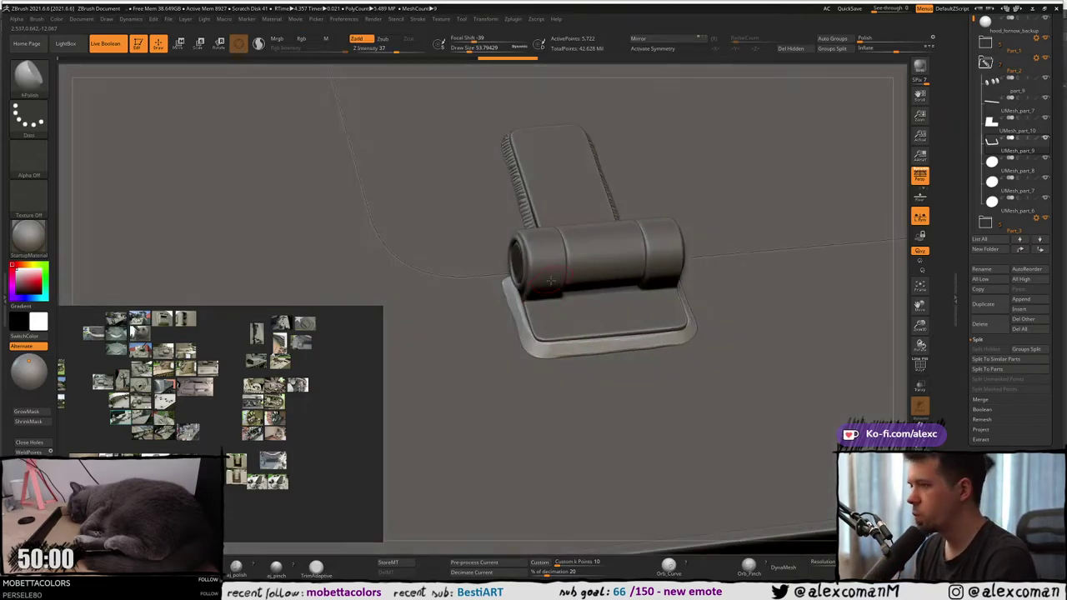
mouse_move(515, 297)
right_mouse_down()
mouse_move(519, 280)
mouse_move(515, 300)
right_mouse_up()
mouse_move(514, 304)
left_mouse_down()
mouse_move(504, 304)
mouse_move(536, 283)
mouse_move(505, 308)
mouse_move(508, 292)
left_mouse_up()
Reshape the weld's corners and long edge around the lower leaf with the Move brush, reducing the draw size to about 62.
key("b")
key("m")
key("v")
key("s")
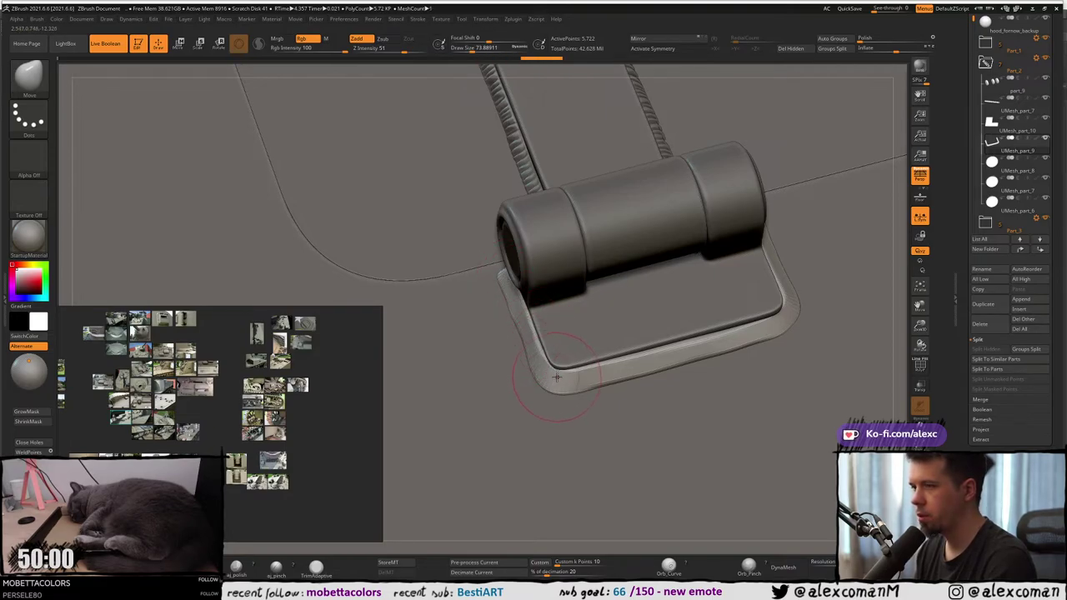
right_click_drag(559, 369, 551, 371)
key("s")
left_click_drag(552, 372, 550, 372)
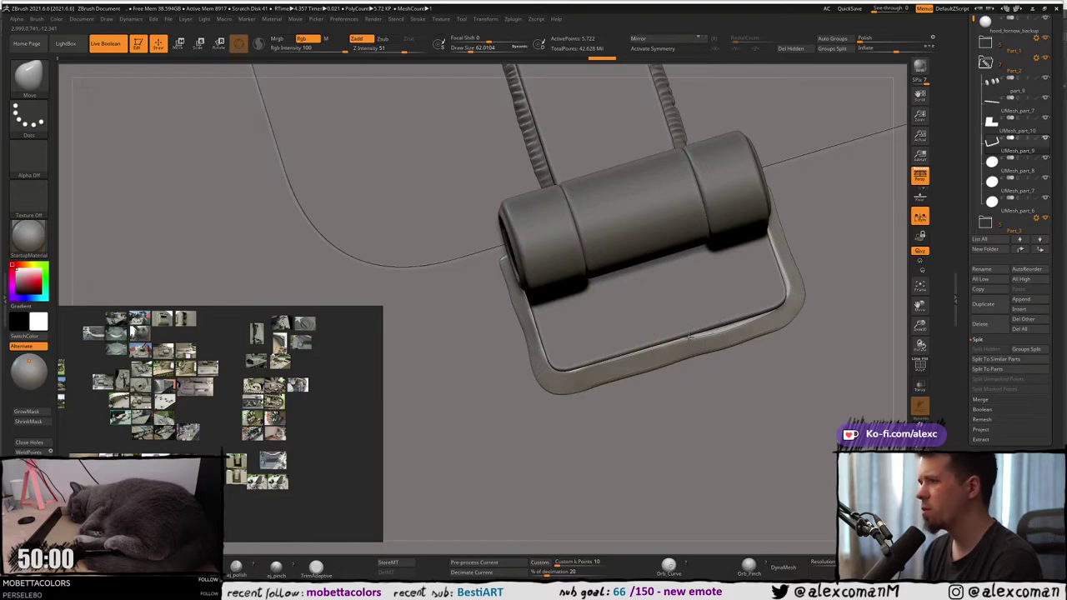
left_click_drag(724, 328, 735, 320)
right_click_drag(790, 282, 777, 307)
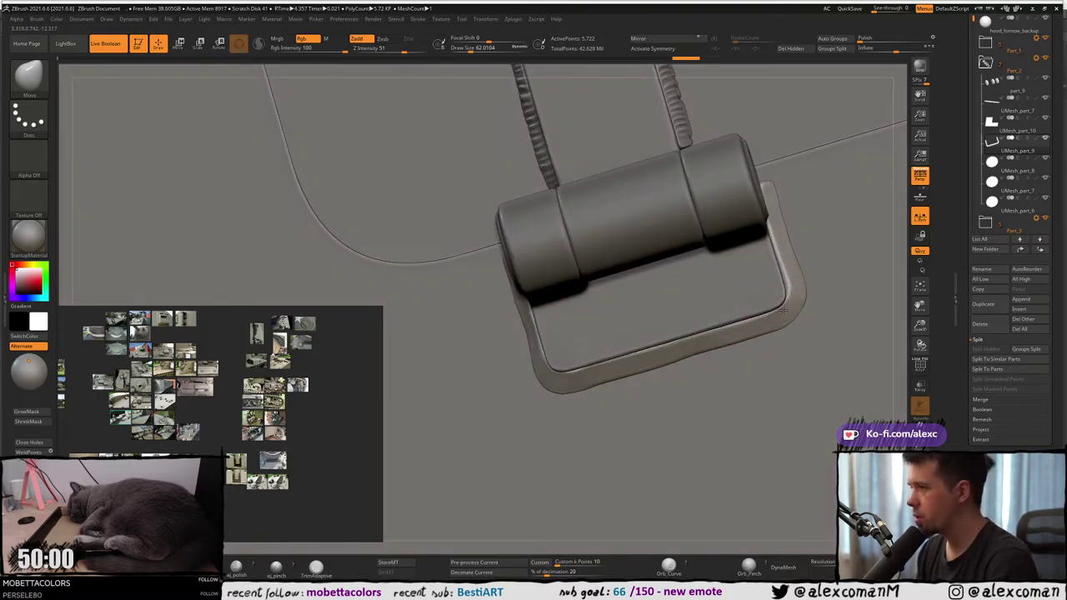
mouse_move(784, 310)
left_mouse_down()
mouse_move(738, 303)
mouse_move(691, 323)
mouse_move(685, 273)
mouse_move(687, 288)
left_mouse_up()
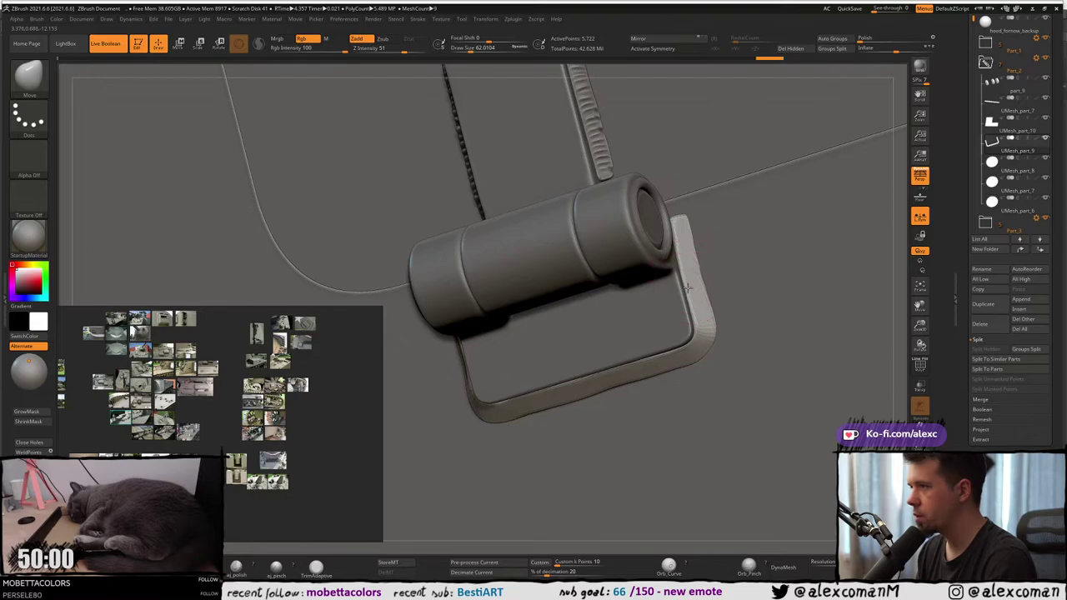
Refine the weld's short side, corner and front edge with the Move brush at a draw size of about 39.
mouse_move(682, 255)
right_mouse_down()
mouse_move(654, 242)
mouse_move(686, 244)
mouse_move(700, 310)
right_mouse_up()
key("s")
left_click_drag(730, 348, 722, 348)
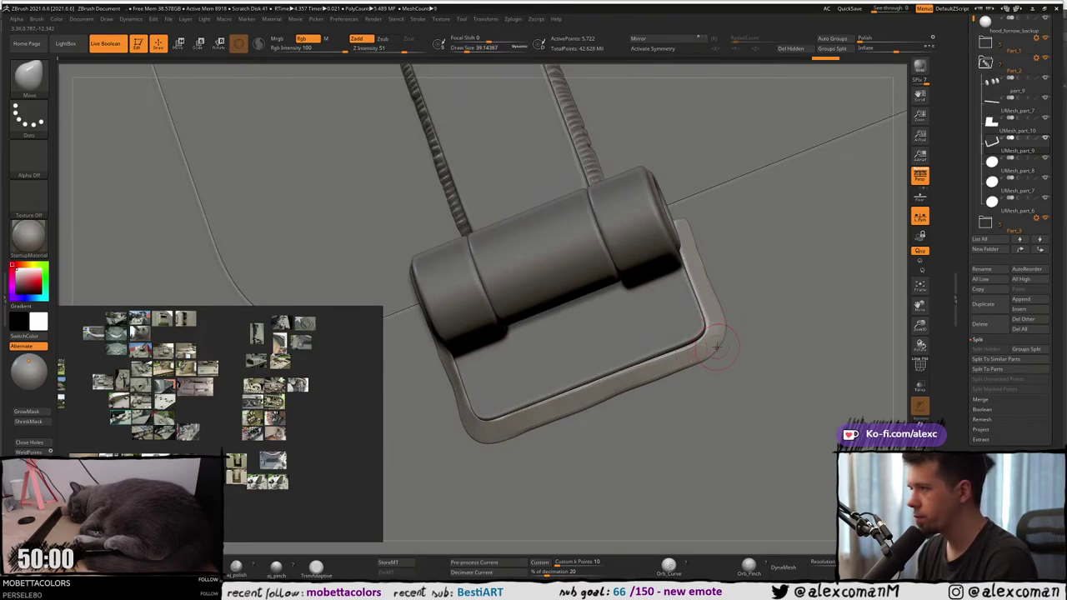
right_click_drag(717, 348, 728, 302)
right_click_drag(723, 259, 693, 351, "shift")
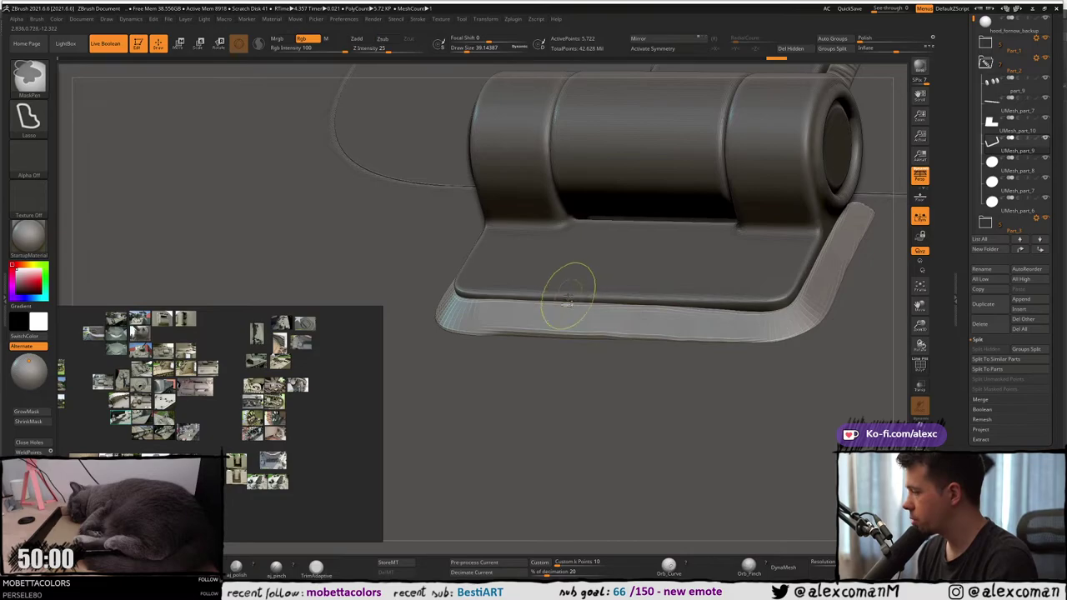
right_click_drag(567, 294, 525, 320, "ctrl")
right_click_drag(526, 320, 637, 352, "alt")
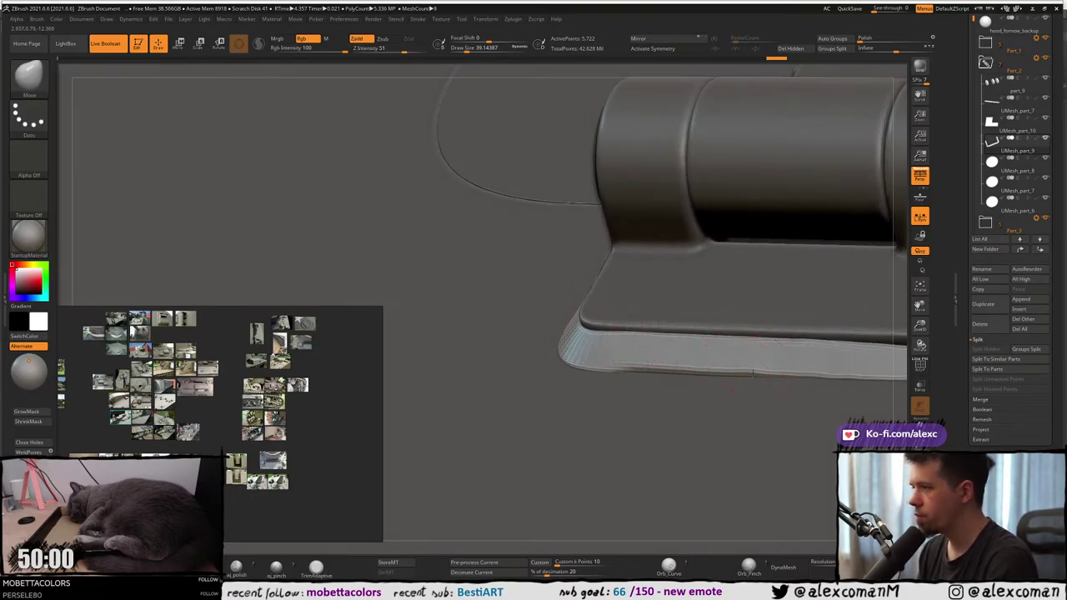
left_click_drag(756, 372, 638, 371)
right_click_drag(646, 371, 733, 536, "ctrl")
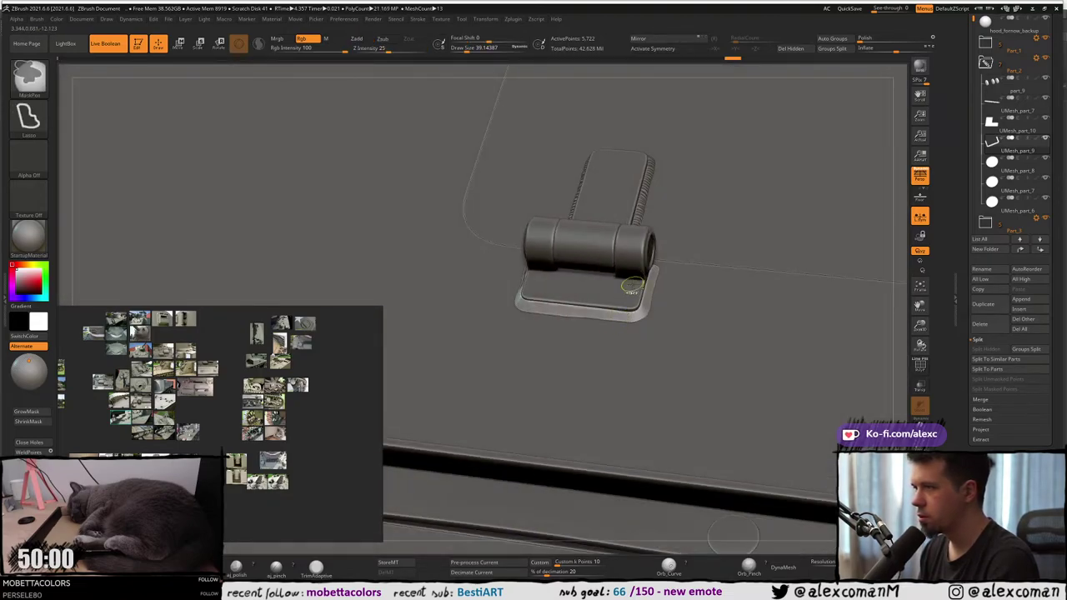
Subdivide the lower leaf's weld mesh two more times for finer sculpting detail.
key("ctrl+d")
key("ctrl+d")
mouse_move(633, 283)
right_mouse_down("ctrl")
mouse_move(637, 302)
mouse_move(625, 313)
mouse_move(608, 293)
right_mouse_up("ctrl")
right_click_drag(608, 293, 697, 346, "alt")
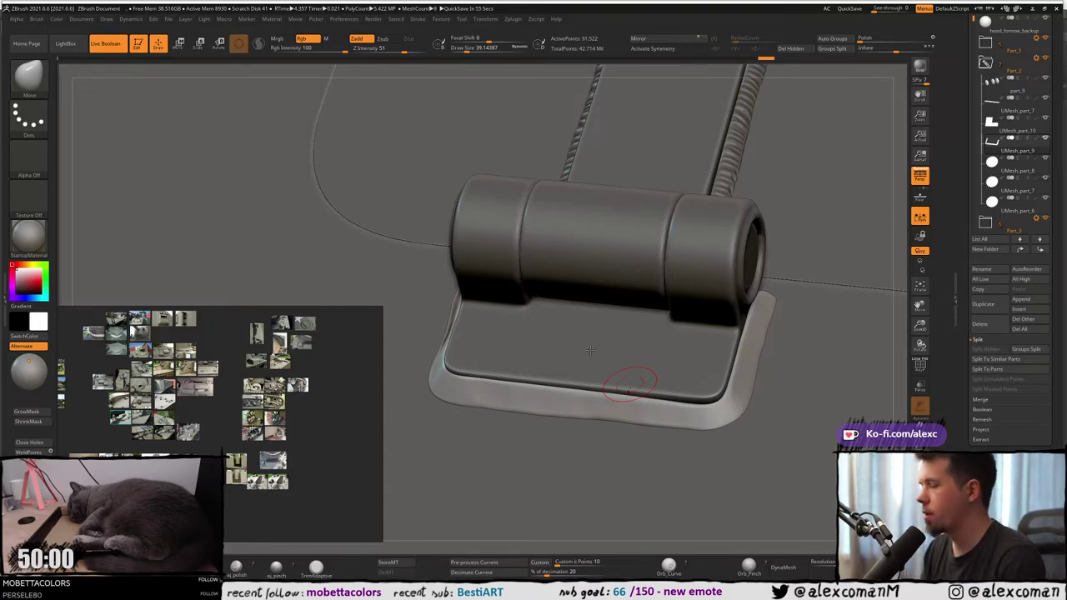
Try the Welding_4 brush on the short side of the lower leaf's weld strip.
right_click_drag(686, 331, 647, 330)
key("shift+f")
key("shift+f")
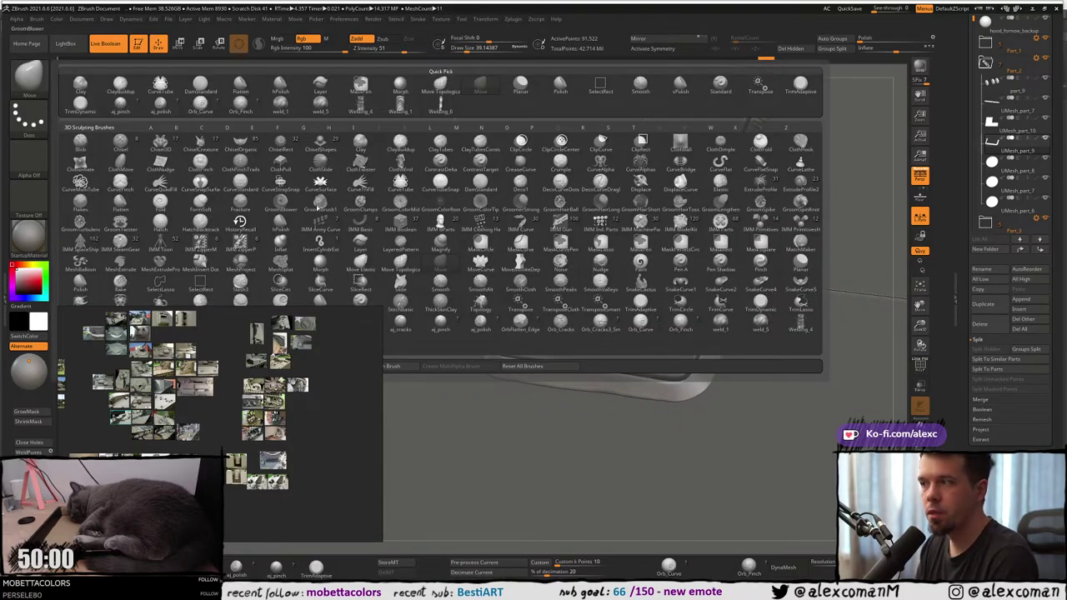
left_click(29, 75)
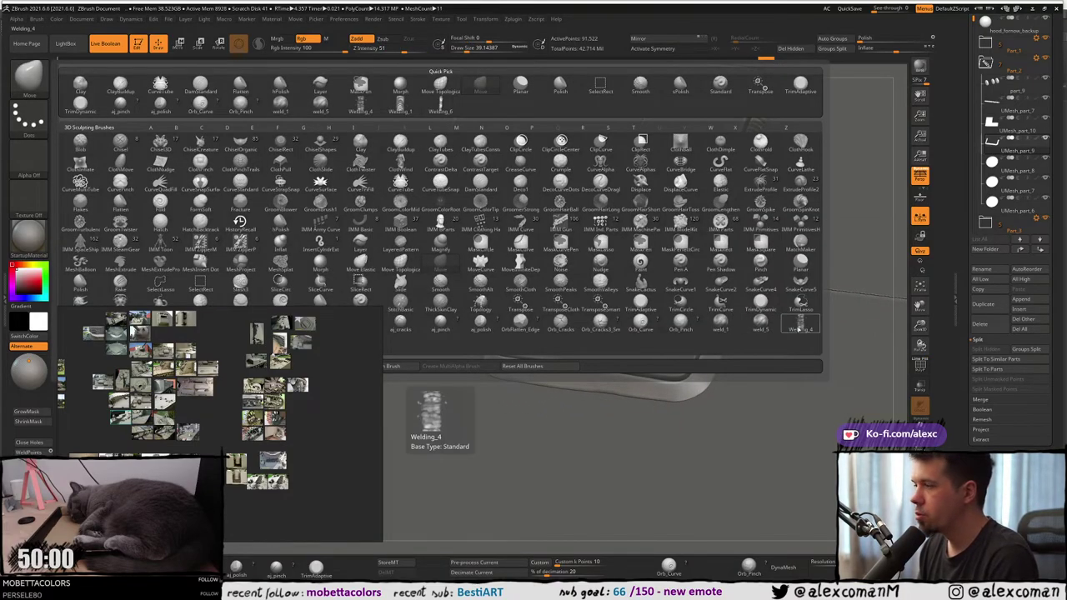
left_click(798, 328)
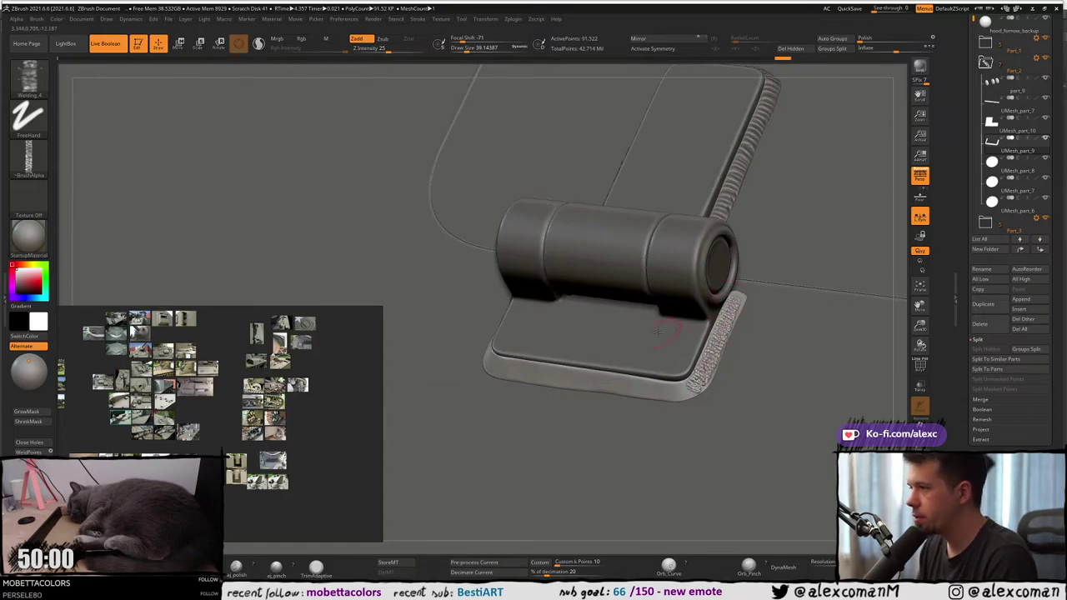
Sculpt weld beads down the strip's short side and along its long front edge with the weld_1 brush at a draw size of about 65.
left_click(29, 77)
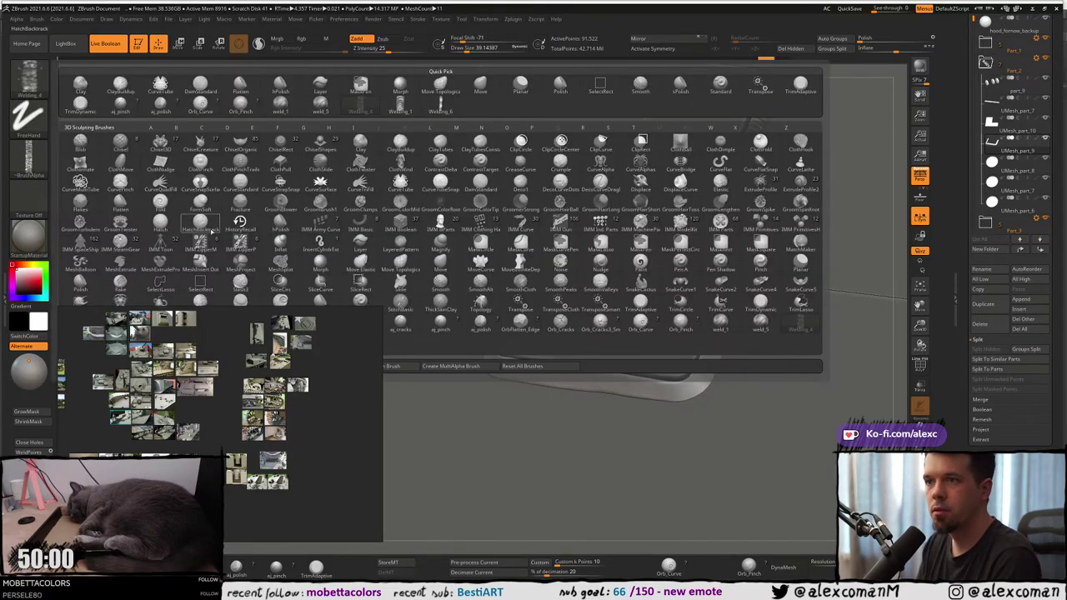
left_click(719, 327)
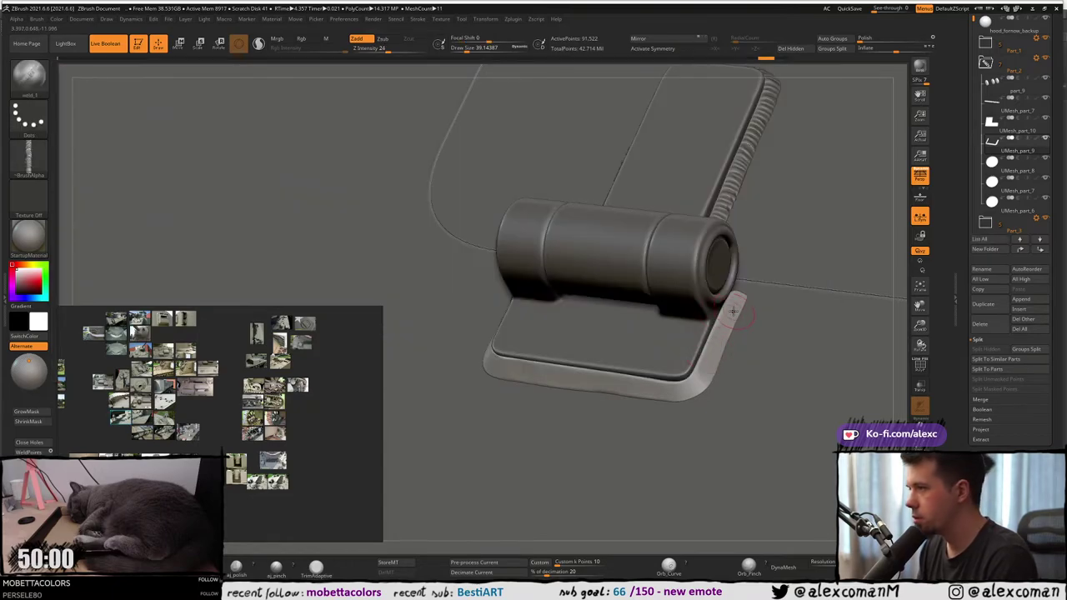
left_click_drag(723, 321, 697, 384)
mouse_move(696, 384)
right_mouse_down()
mouse_move(712, 357)
mouse_move(693, 333)
mouse_move(713, 329)
mouse_move(715, 289)
right_mouse_up()
key("ctrl+z")
key("s")
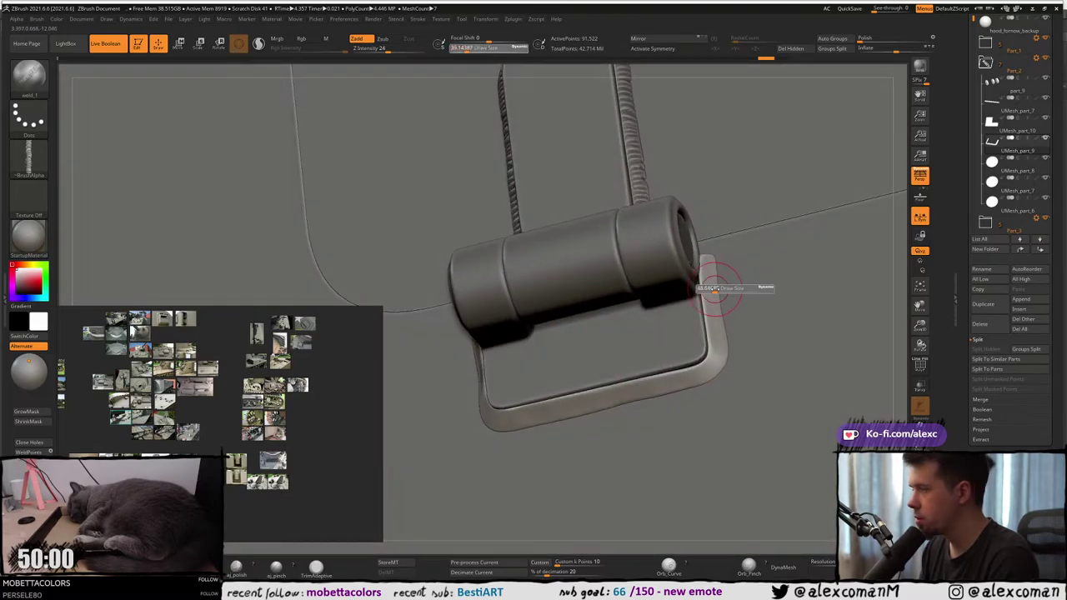
left_click_drag(716, 290, 716, 289)
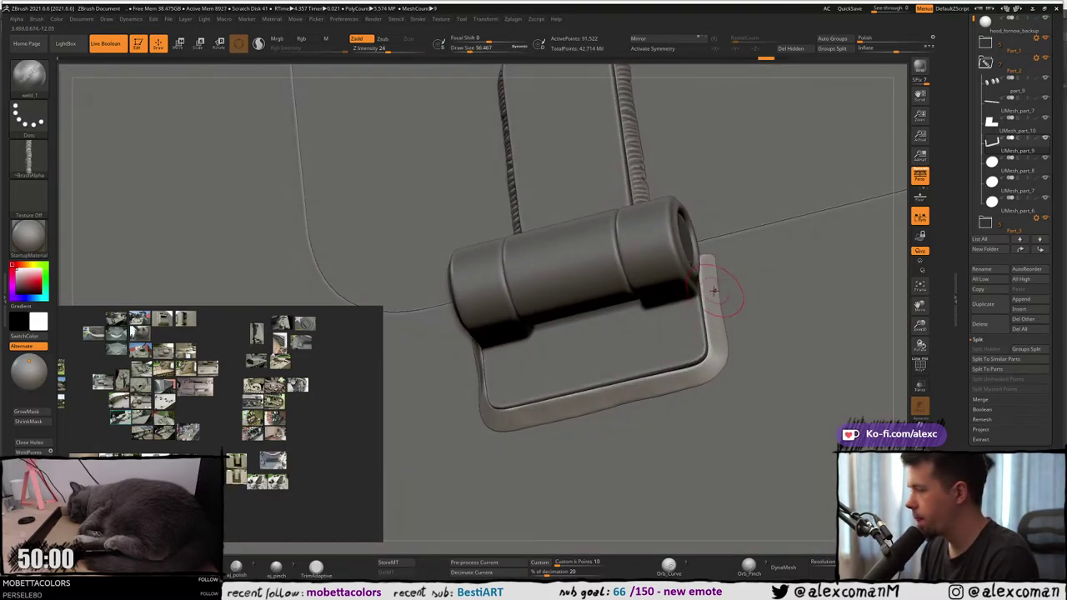
right_click_drag(720, 288, 708, 285)
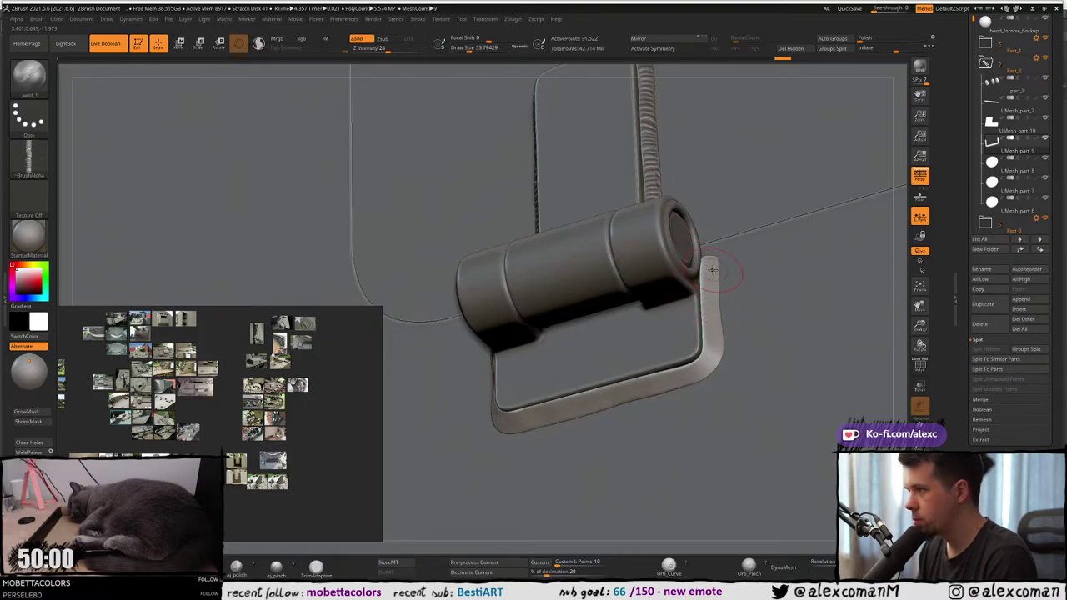
key("s")
left_click(711, 271)
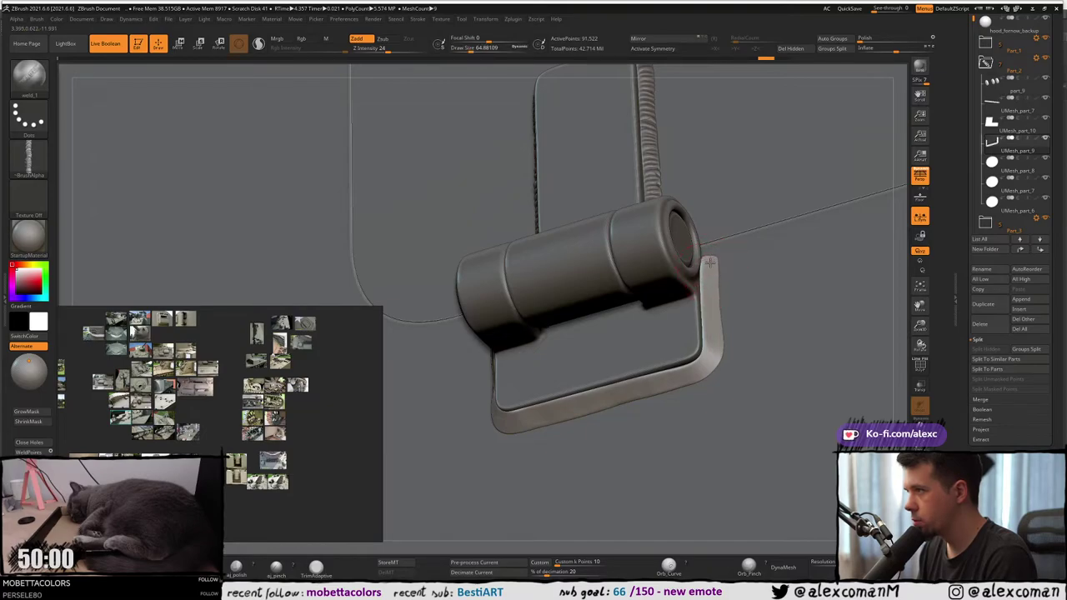
mouse_move(712, 299)
left_mouse_down()
mouse_move(692, 375)
mouse_move(509, 421)
left_mouse_up()
Continue the weld bead texture around the remaining corner and up the opposite short side to the strip's end.
mouse_move(509, 422)
right_mouse_down()
mouse_move(542, 368)
mouse_move(508, 385)
mouse_move(557, 390)
right_mouse_up()
left_click_drag(557, 396, 541, 386)
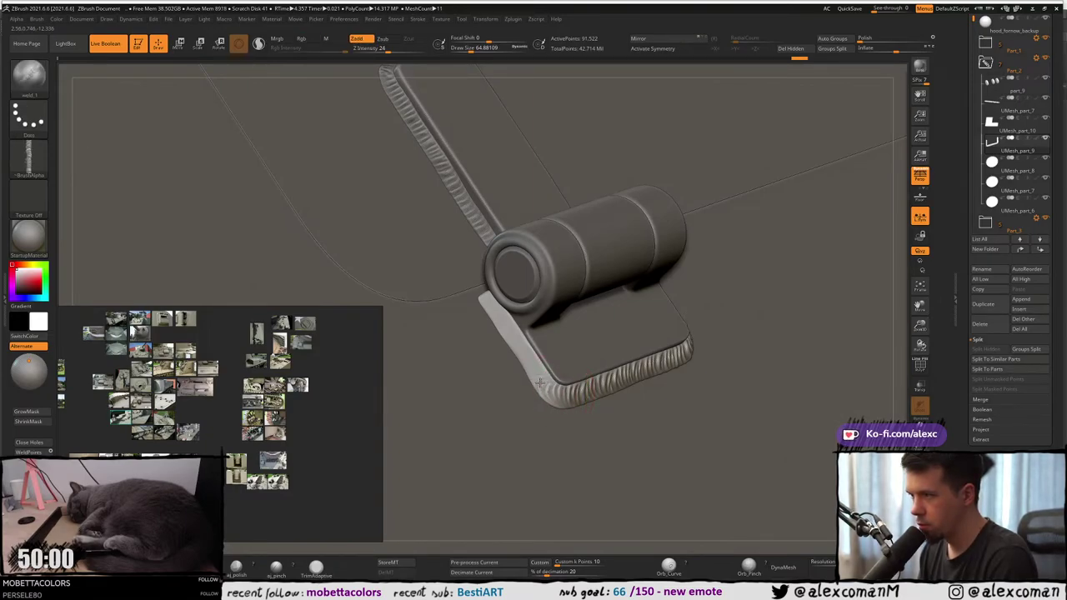
key("ctrl+z")
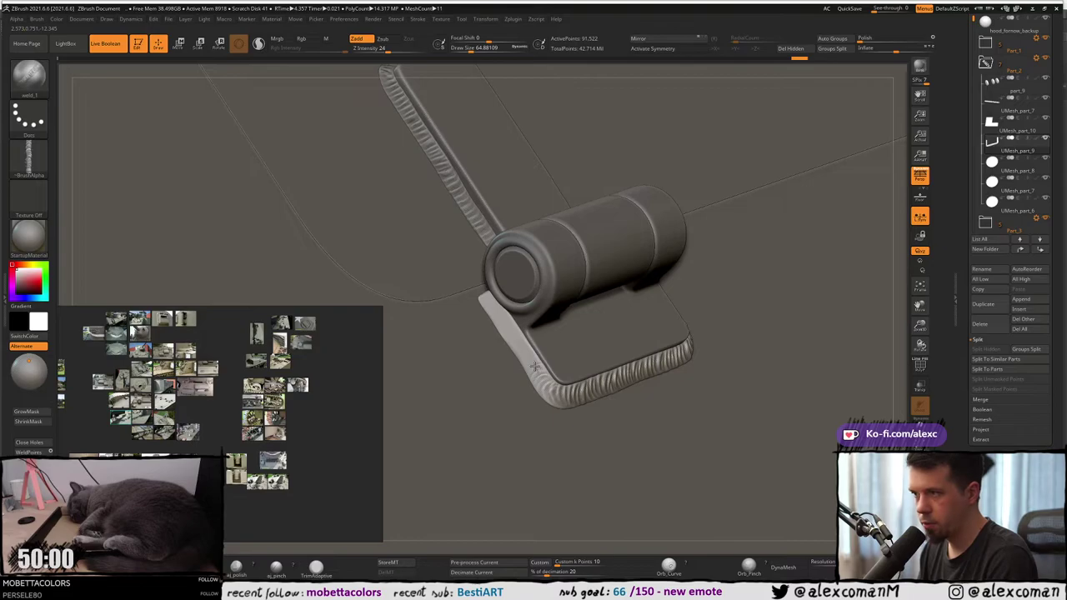
left_click_drag(523, 349, 489, 299)
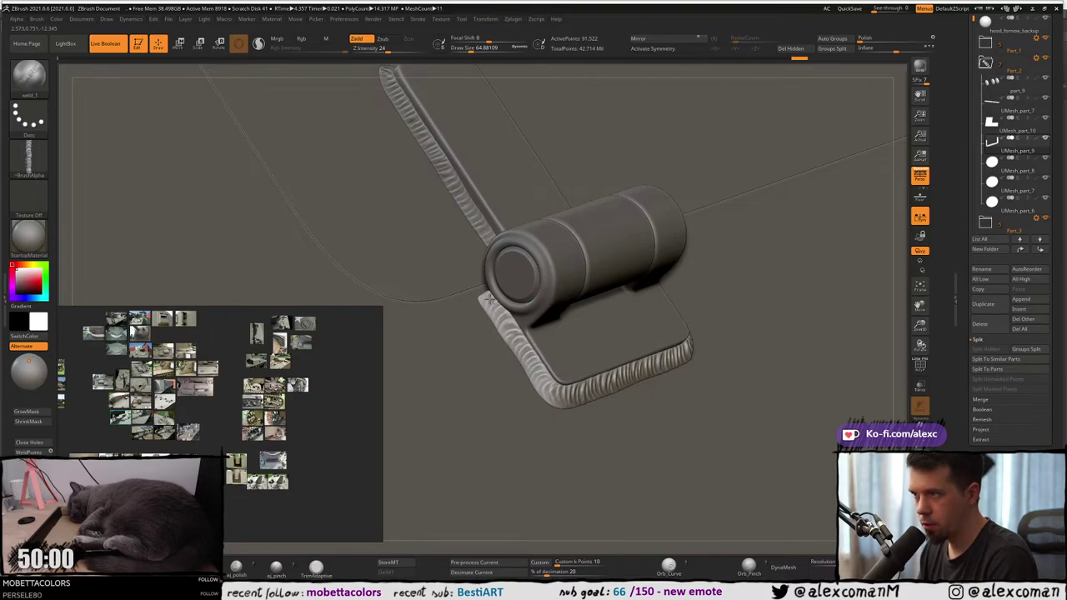
Activate the Move gizmo and recentre it on the lower leaf's weld mesh.
right_click_drag(485, 291, 527, 330, "shift")
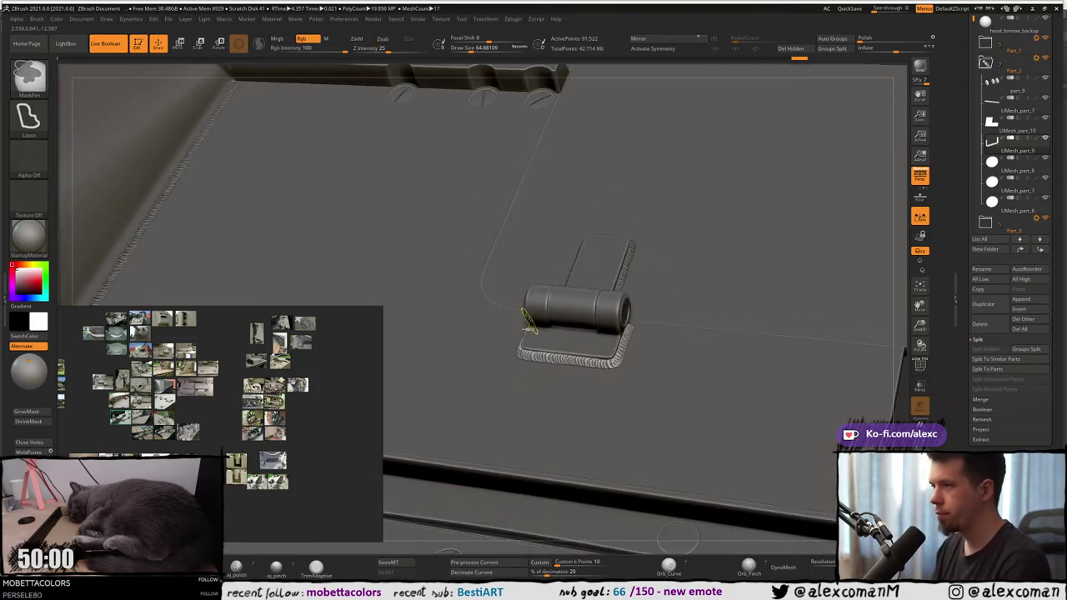
key("w")
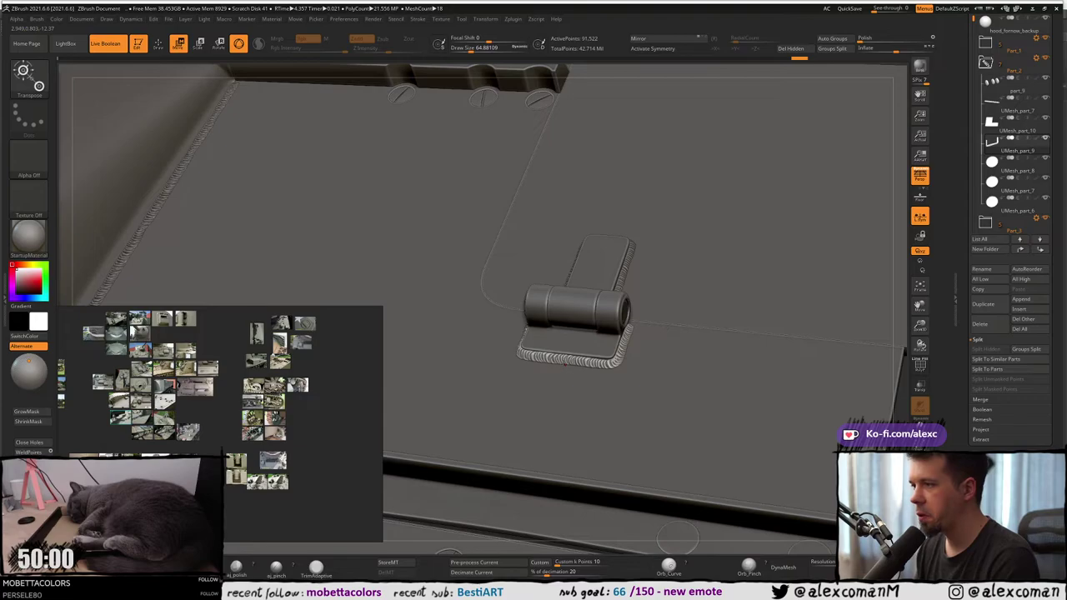
key("f")
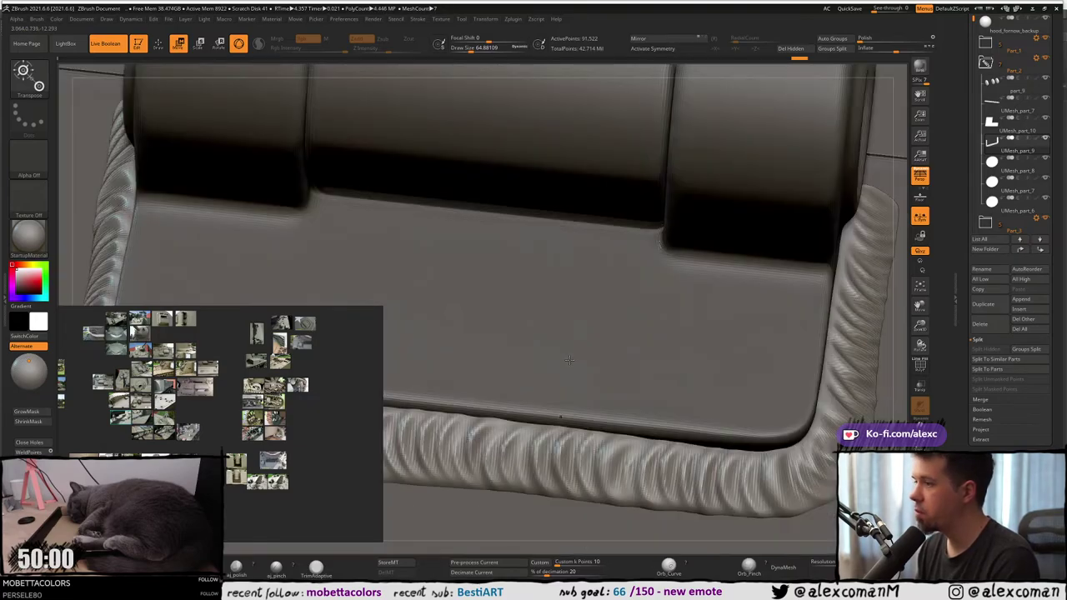
right_click_drag(569, 360, 556, 341, "ctrl")
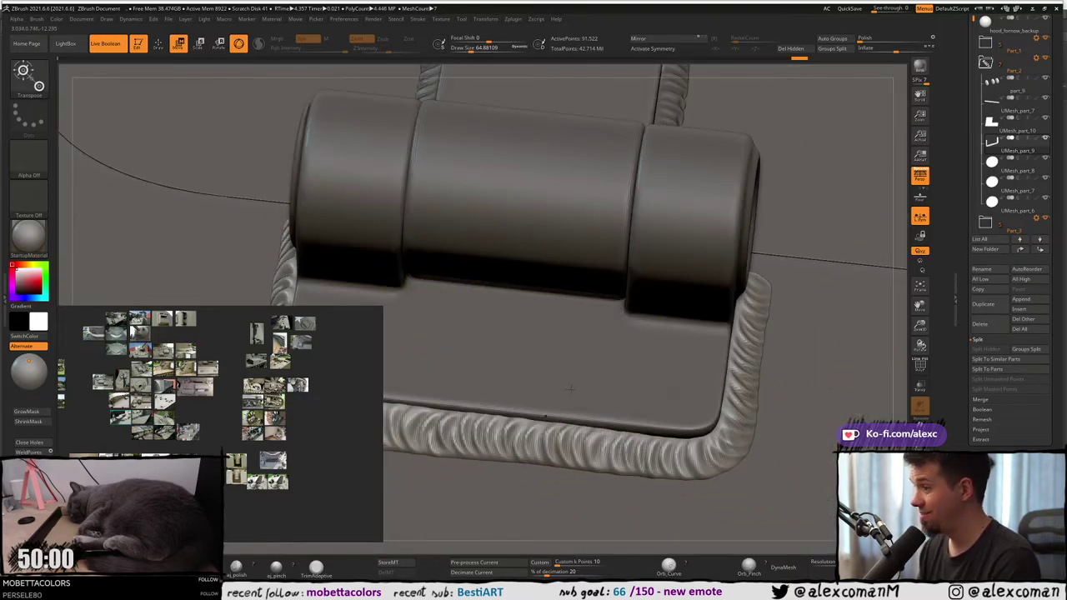
key("f")
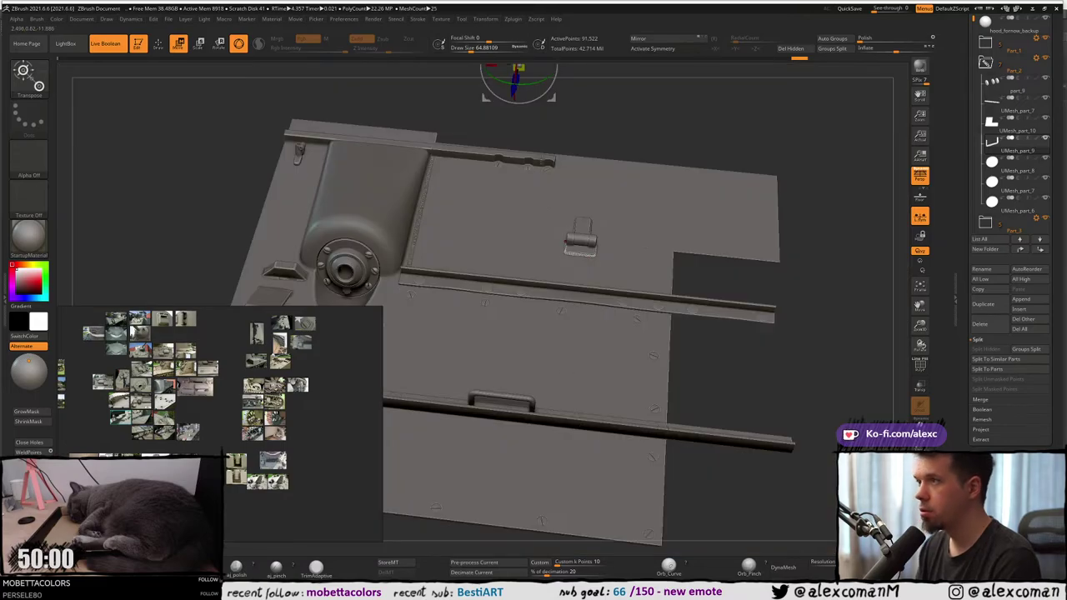
right_click_drag(538, 187, 590, 302, "alt")
left_click(514, 117)
right_click_drag(563, 266, 591, 281, "alt")
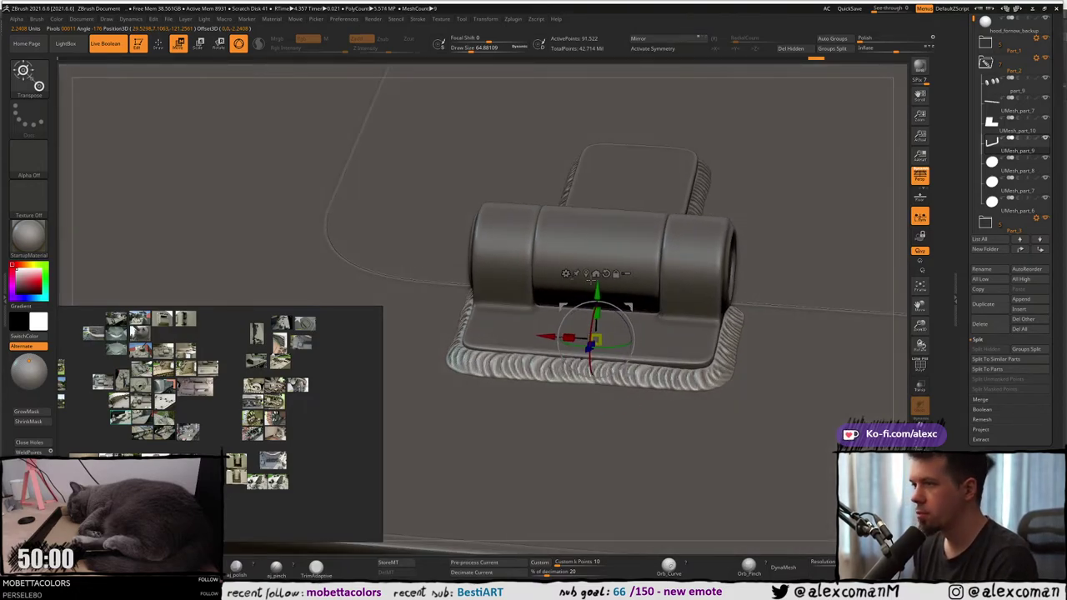
Shift the weld slightly along Y and scale it slightly along X and Z to fit around the lower leaf.
left_click_drag(596, 286, 596, 287)
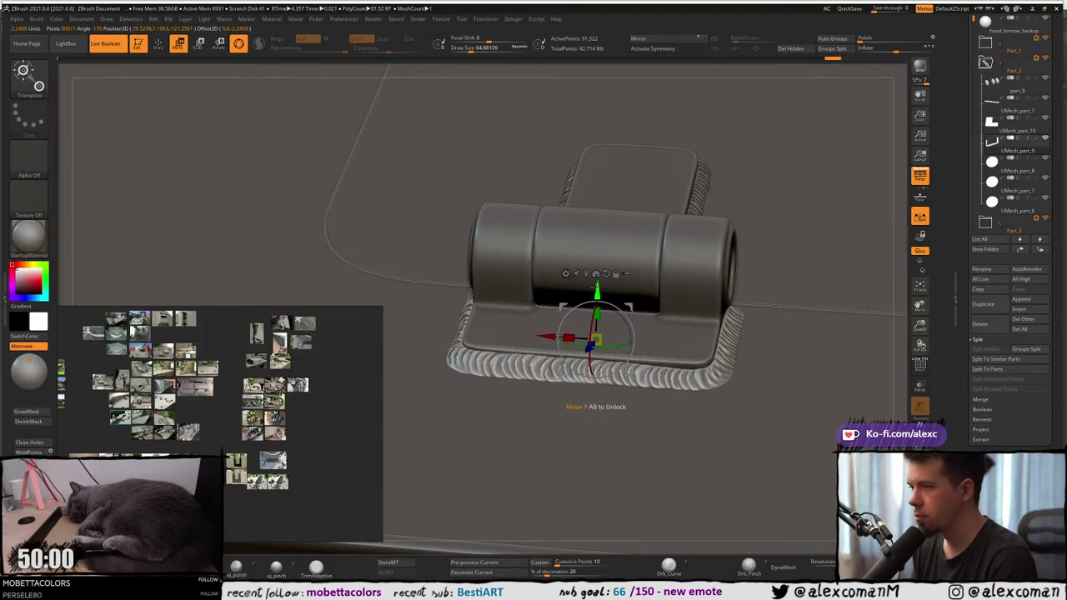
right_click_drag(597, 286, 584, 358)
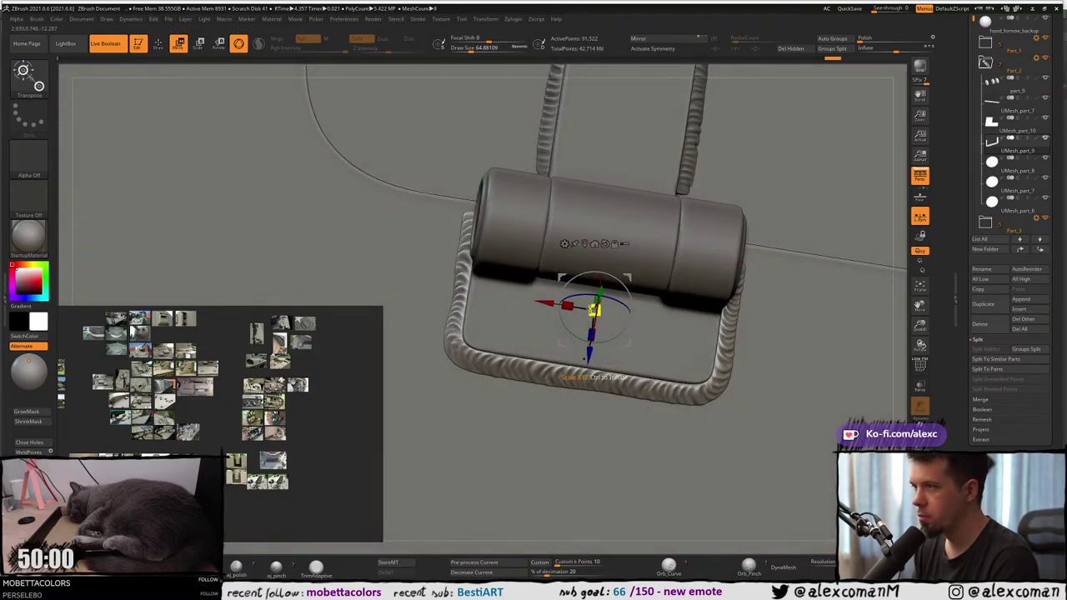
left_click_drag(566, 305, 569, 306)
right_click_drag(565, 355, 594, 360)
left_click_drag(587, 333, 589, 335)
mouse_move(589, 333)
right_mouse_down()
mouse_move(605, 292)
mouse_move(621, 302)
mouse_move(601, 309)
mouse_move(613, 311)
mouse_move(587, 310)
mouse_move(675, 332)
right_mouse_up()
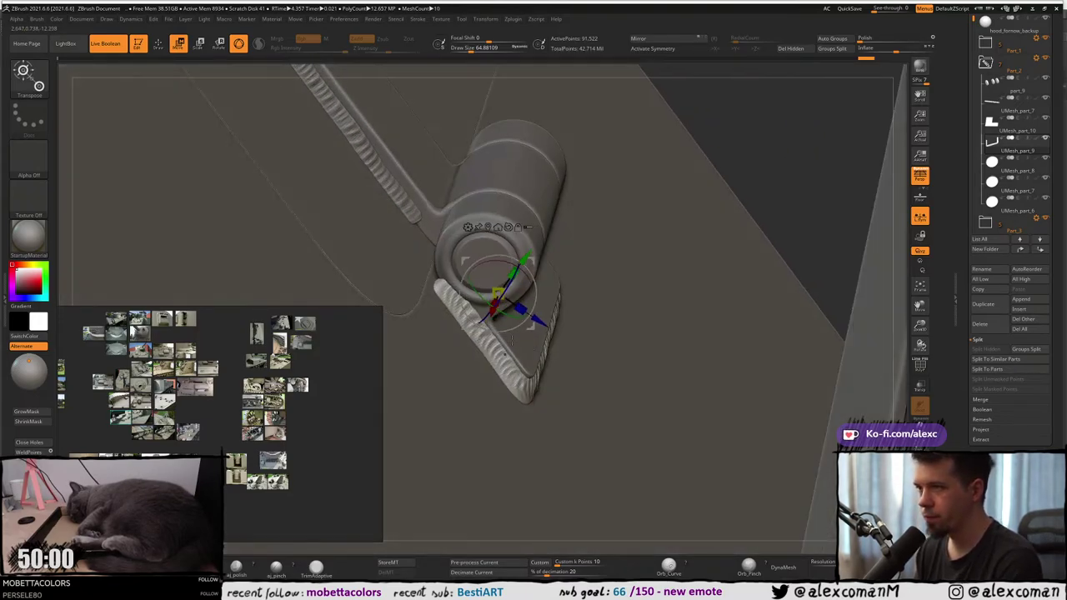
Carve the weld's end beside the hinge barrel with the ClayBuildup brush, reducing the draw size to about 22.
key("q")
right_click_drag(417, 282, 450, 317)
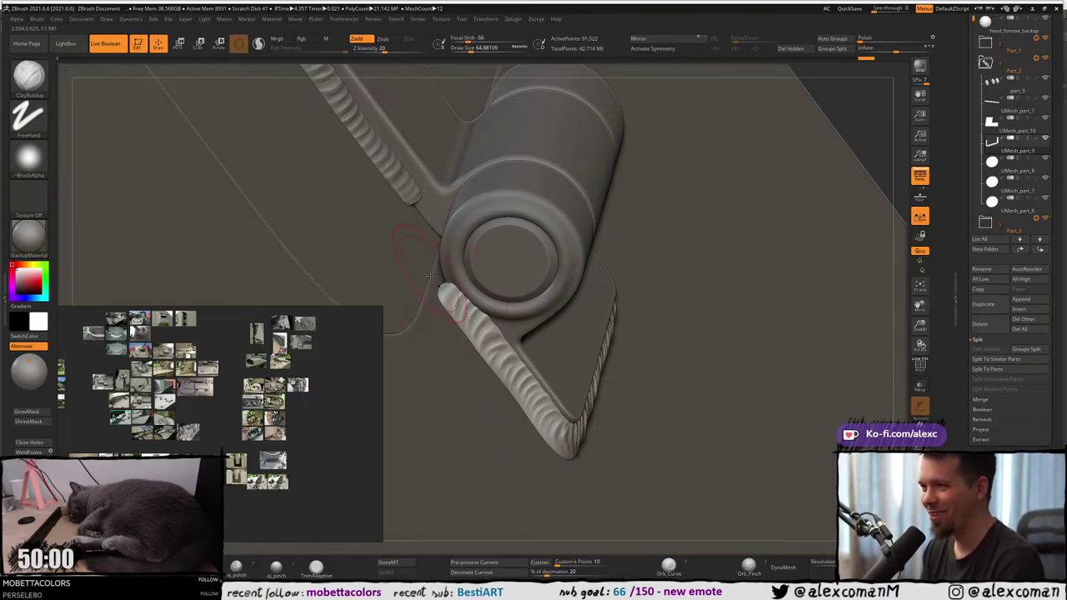
left_click_drag(430, 275, 451, 284, "alt")
key("s")
left_click_drag(470, 320, 462, 319)
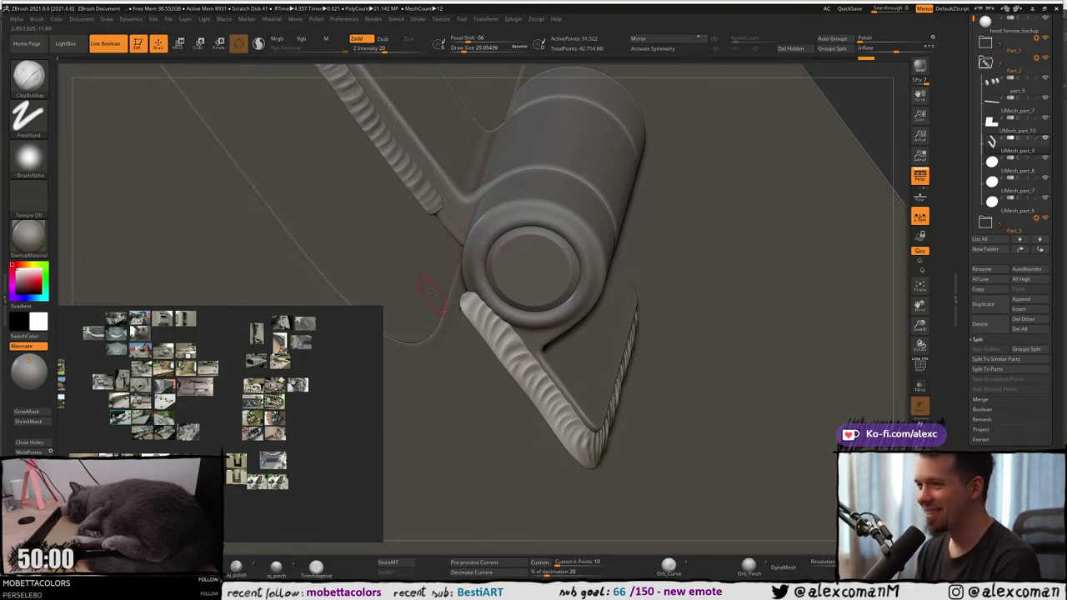
right_click_drag(457, 300, 460, 310, "ctrl")
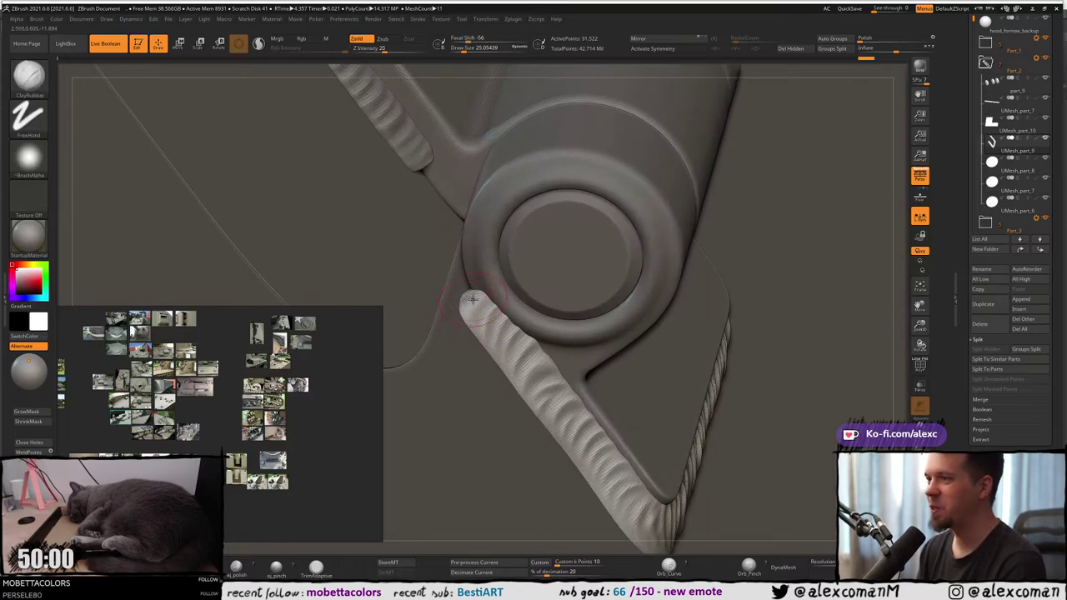
key("s")
left_click_drag(475, 303, 473, 303)
left_click(471, 300)
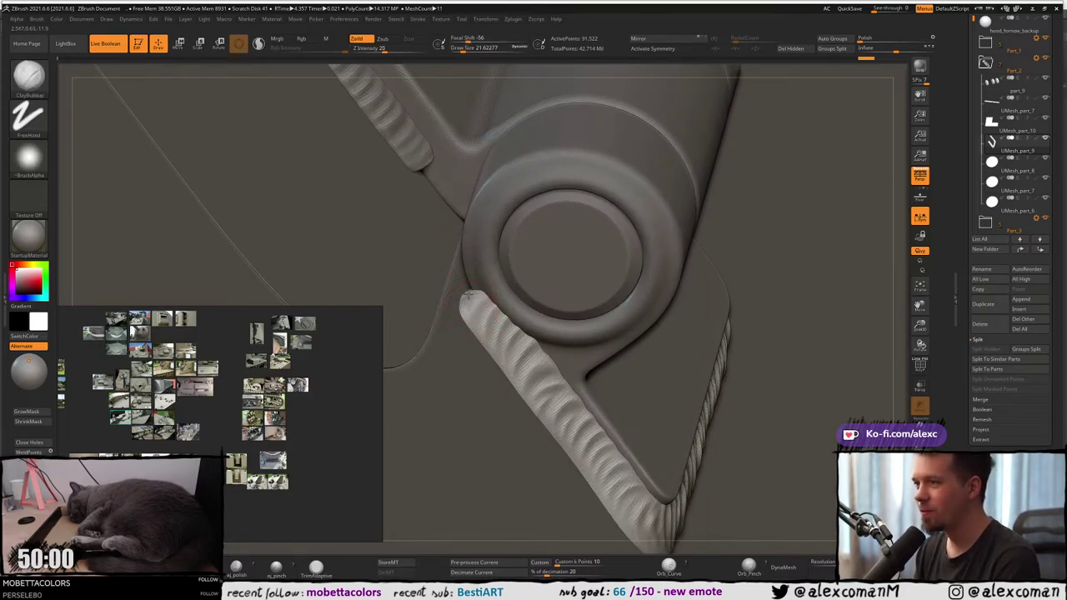
mouse_move(469, 305)
left_mouse_down()
mouse_move(471, 292)
mouse_move(471, 312)
left_mouse_up()
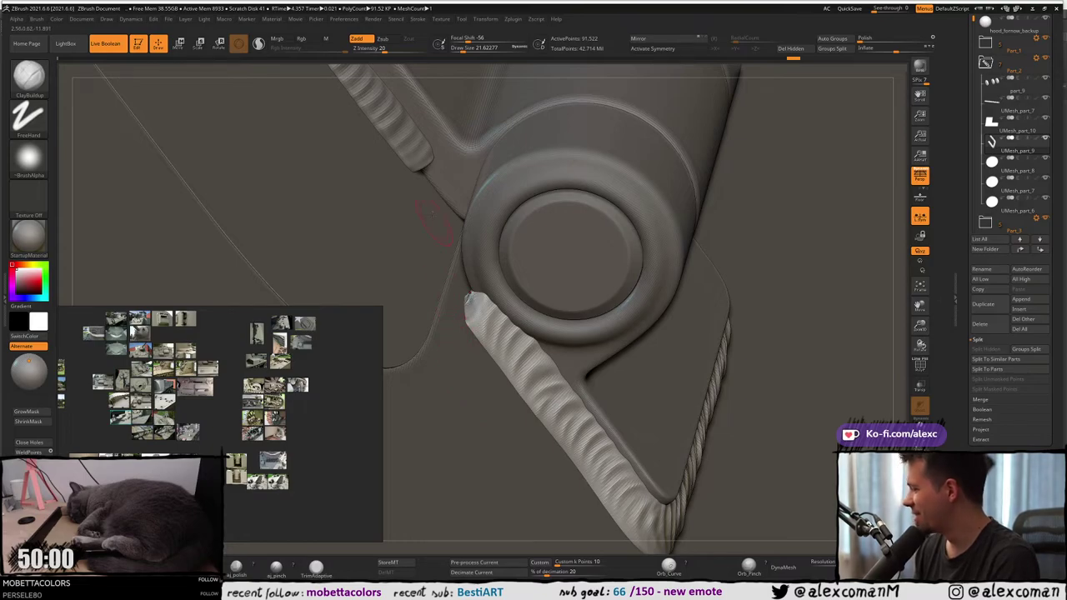
Reselect the lower leaf's weld mesh and examine its carved end against the hinge barrel from several angles.
left_click(454, 294, "alt")
right_click_drag(456, 293, 485, 333, "alt")
left_click(494, 335, "alt")
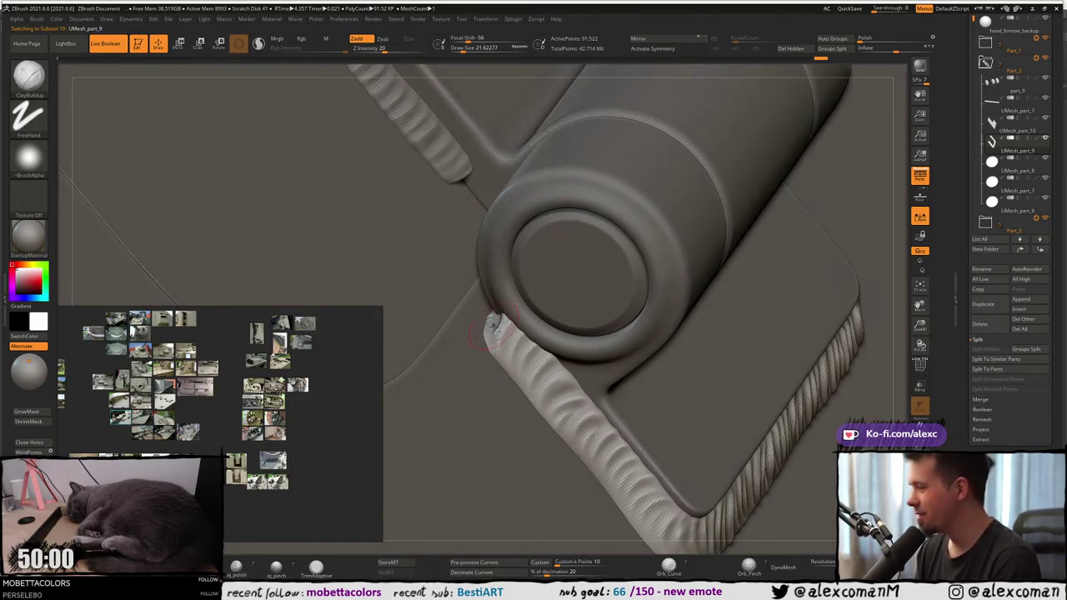
right_click_drag(493, 325, 497, 334)
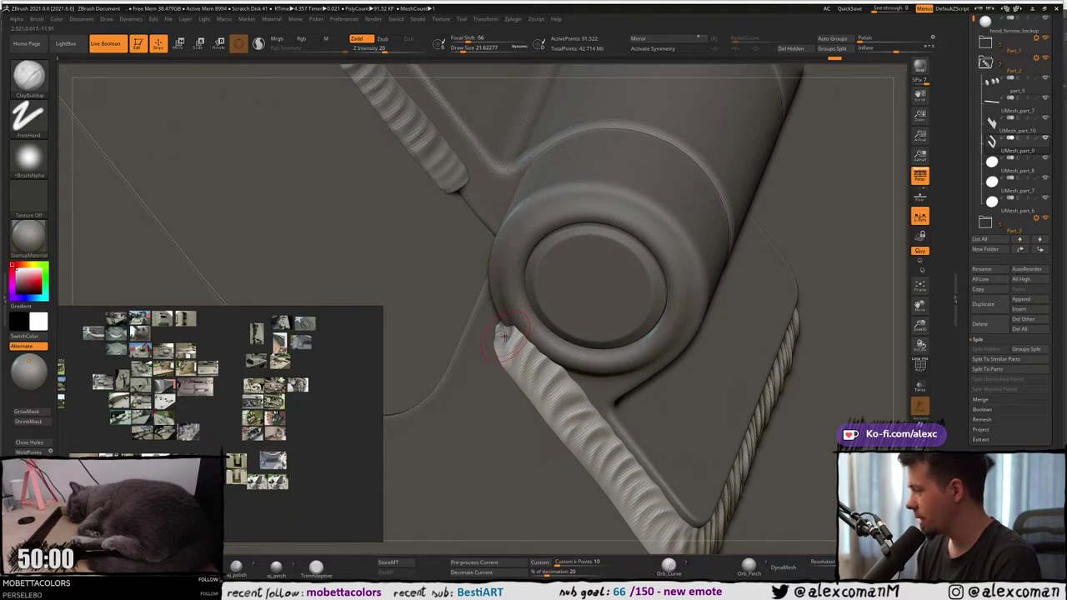
right_click_drag(505, 336, 486, 323)
key("shift")
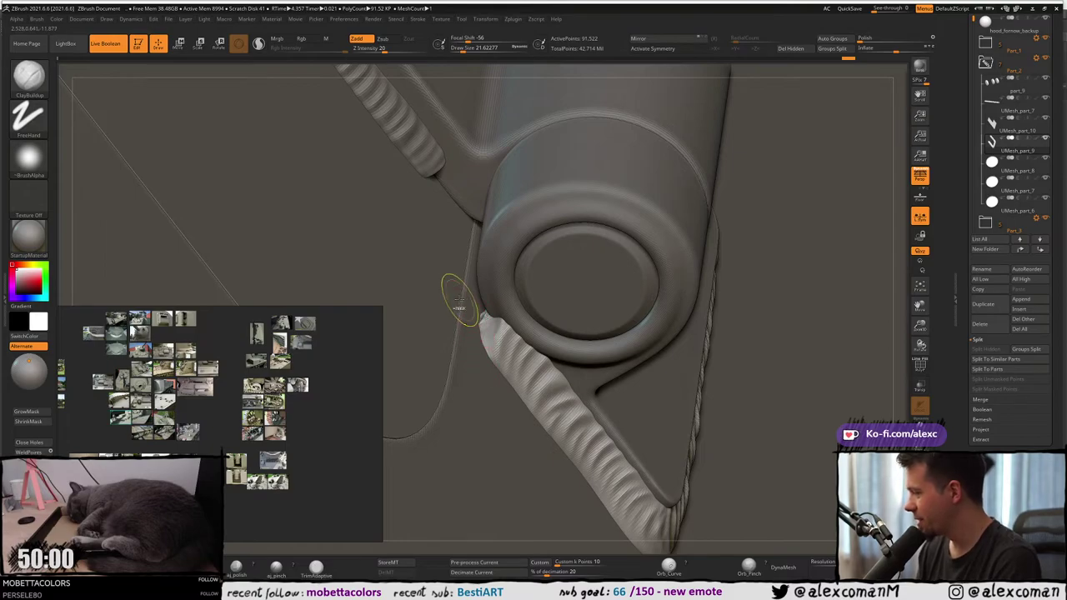
key("shift")
mouse_move(445, 334)
right_mouse_down()
mouse_move(469, 306)
mouse_move(482, 321)
right_mouse_up()
Isolate the weld and carve further into its end with ClayBuildup at a draw size of about 25, then show all parts again.
key("alt+s")
key("s")
left_click_drag(475, 332, 479, 333)
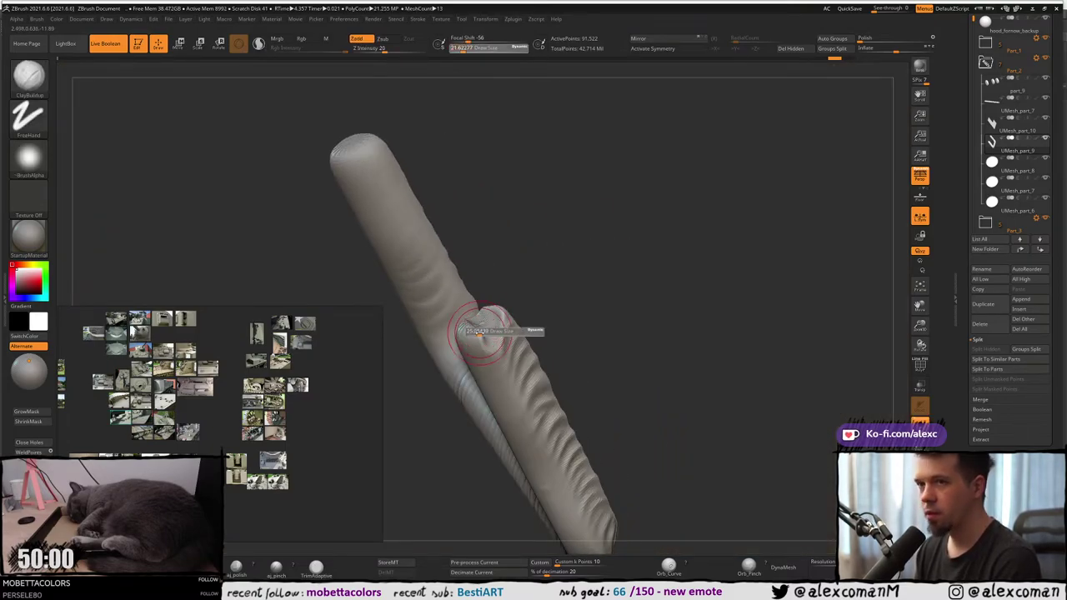
right_click_drag(479, 332, 476, 331)
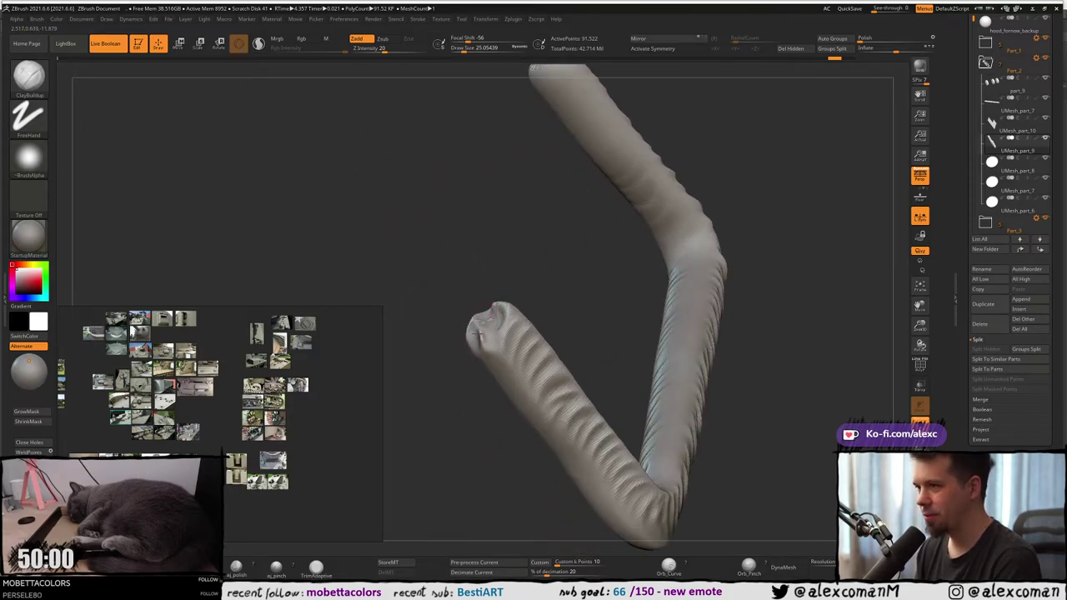
left_click_drag(478, 335, 489, 315, "alt")
right_click_drag(497, 308, 496, 325)
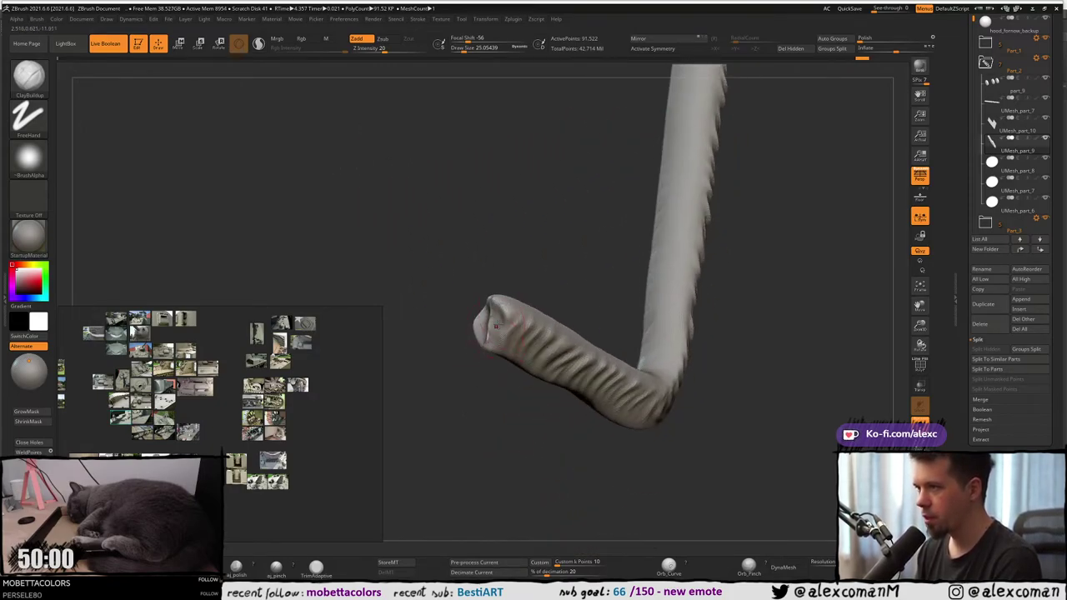
left_click_drag(491, 321, 488, 334, "alt")
mouse_move(491, 321)
right_mouse_down()
mouse_move(471, 293)
mouse_move(467, 239)
mouse_move(495, 247)
mouse_move(472, 275)
mouse_move(469, 214)
right_mouse_up()
key("ctrl+shift+s")
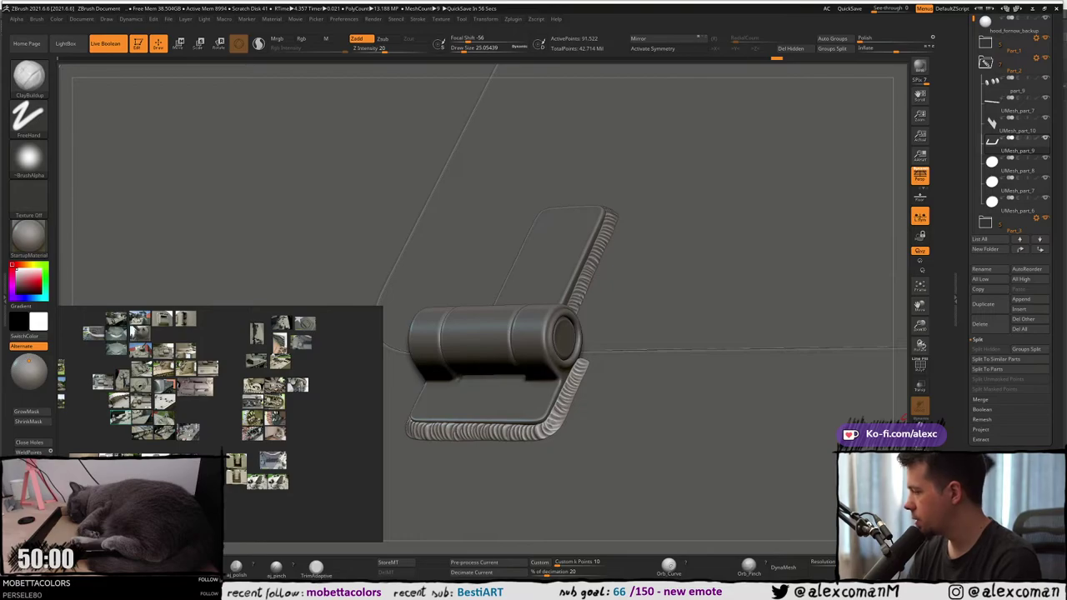
Change the model's material to BasicMaterial2 and check the hood and hinge welds with the new shading.
right_click_drag(594, 354, 440, 200)
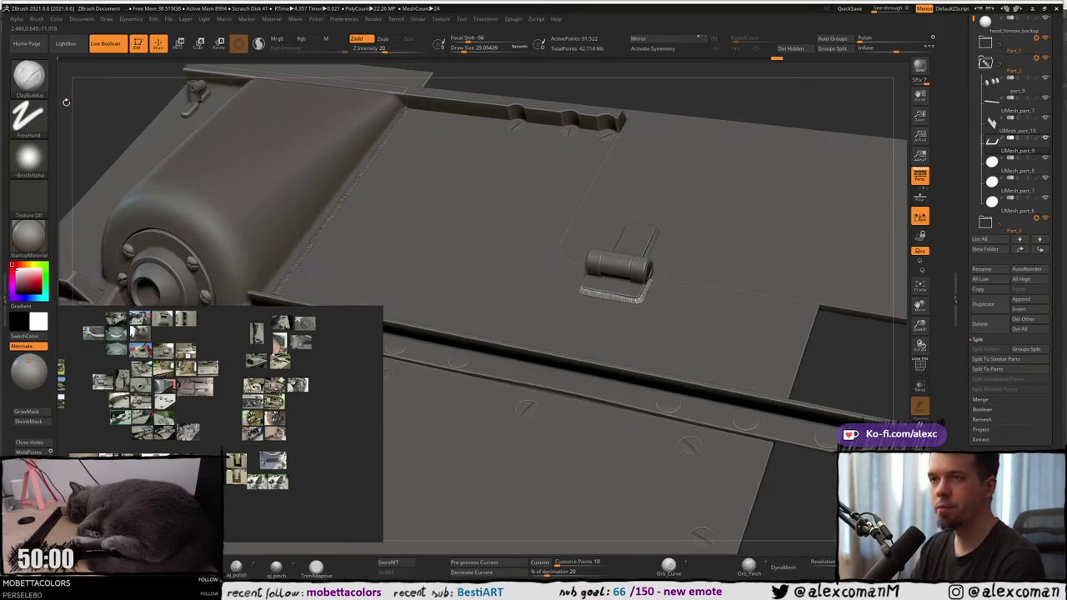
left_click(28, 236)
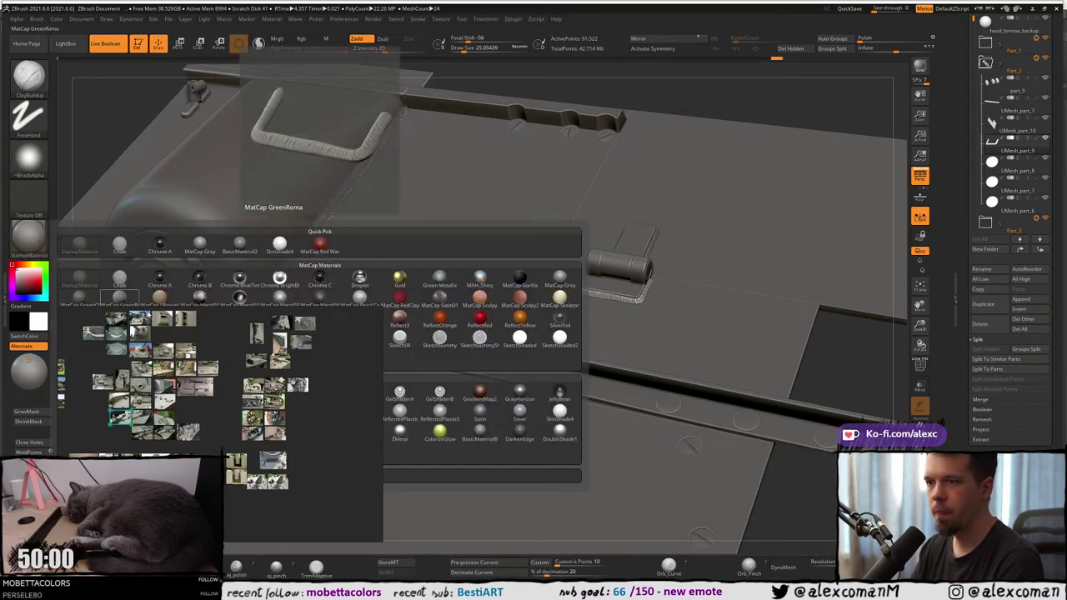
left_click(165, 397)
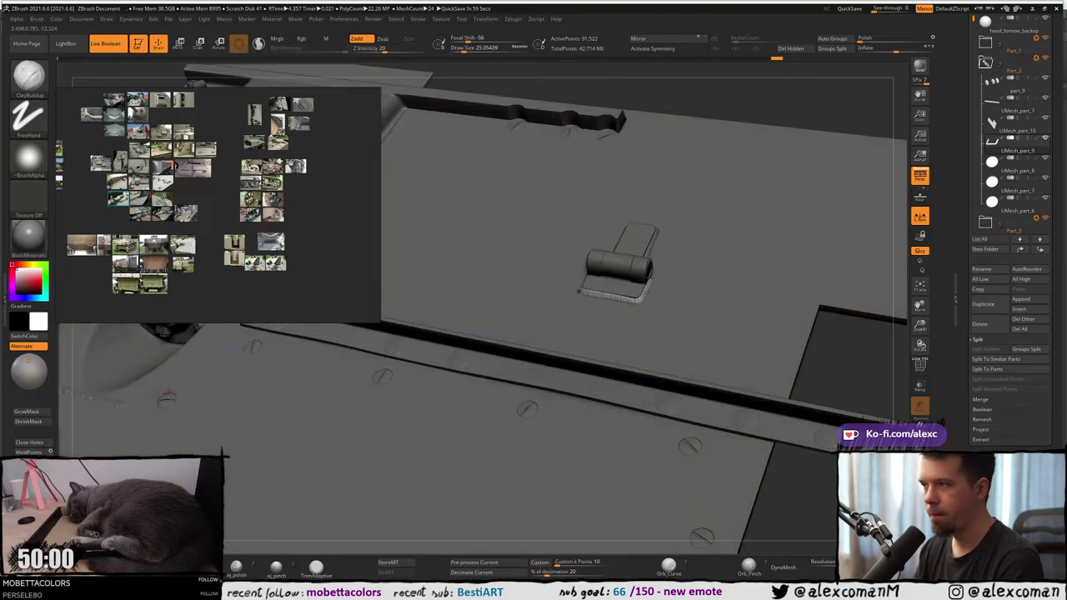
right_click_drag(514, 365, 566, 324, "ctrl")
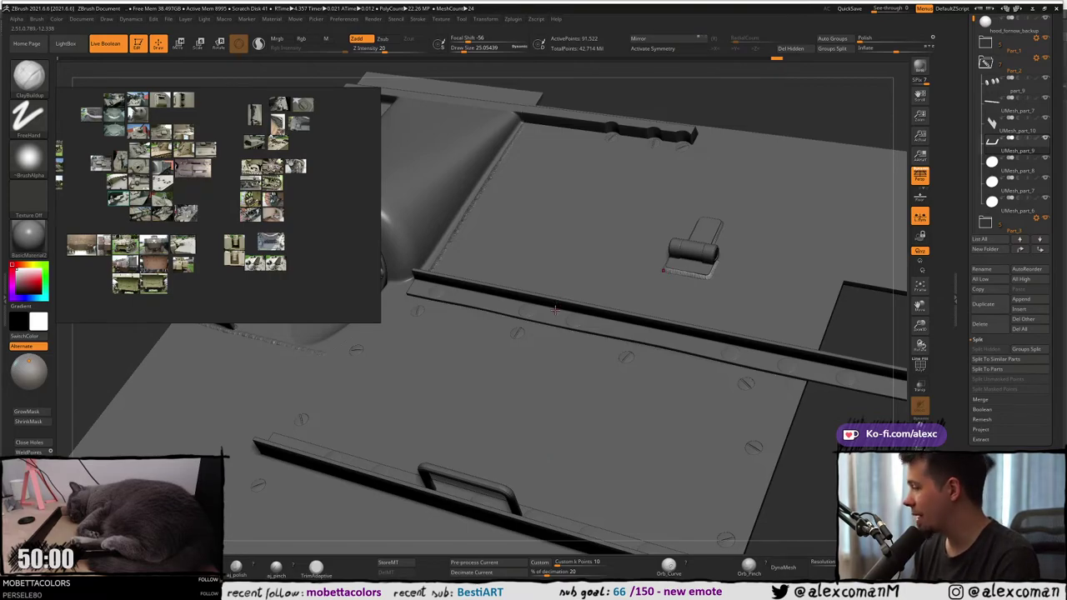
mouse_move(563, 229)
right_mouse_down()
mouse_move(591, 269)
mouse_move(591, 319)
mouse_move(664, 334)
right_mouse_up()
mouse_move(668, 273)
right_mouse_down("alt")
mouse_move(561, 297)
mouse_move(585, 252)
right_mouse_up("alt")
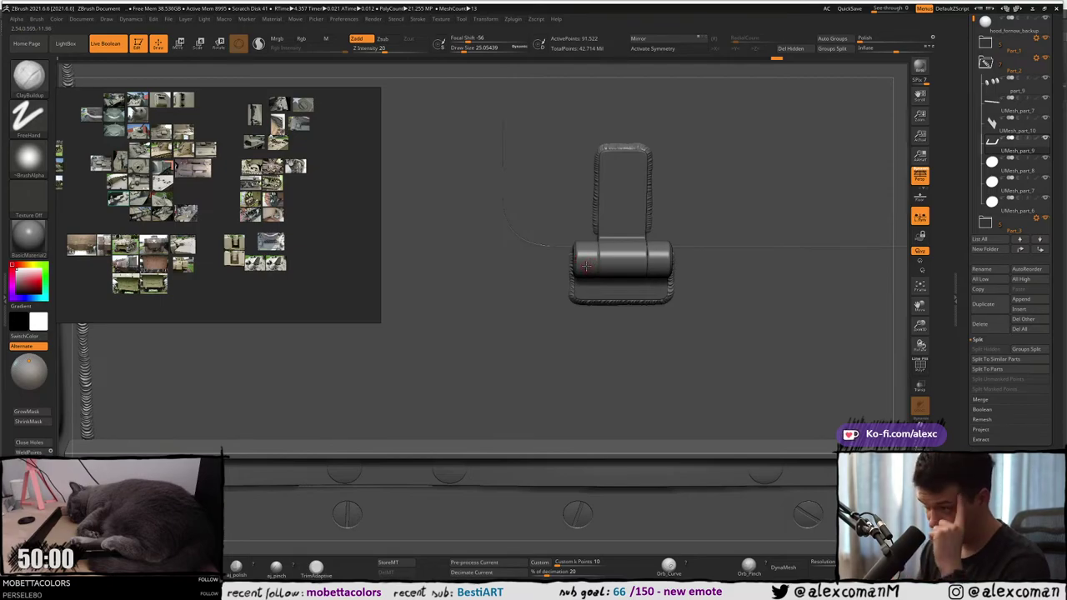
Fit the lower leaf's weld more closely to the hinge, scaling it along Z to about 0.986.
mouse_move(587, 266)
right_mouse_down()
mouse_move(635, 195)
mouse_move(618, 315)
right_mouse_up()
right_click_drag(618, 315, 626, 266, "alt")
key("w")
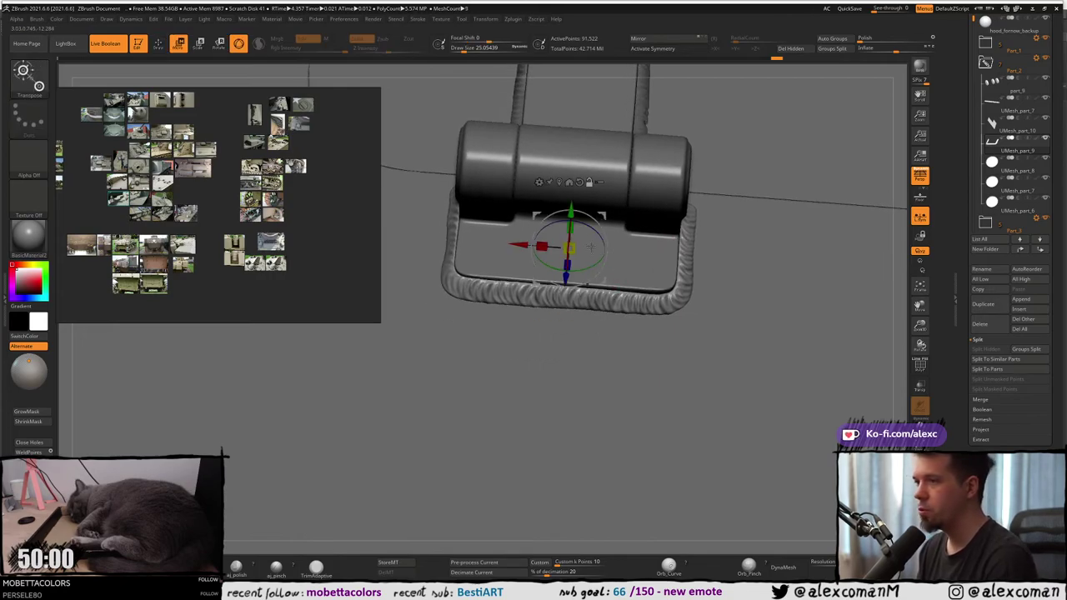
mouse_move(568, 200)
right_mouse_down("ctrl")
mouse_move(552, 252)
mouse_move(630, 290)
right_mouse_up("ctrl")
left_click_drag(644, 235, 648, 231)
right_click_drag(667, 305, 603, 291)
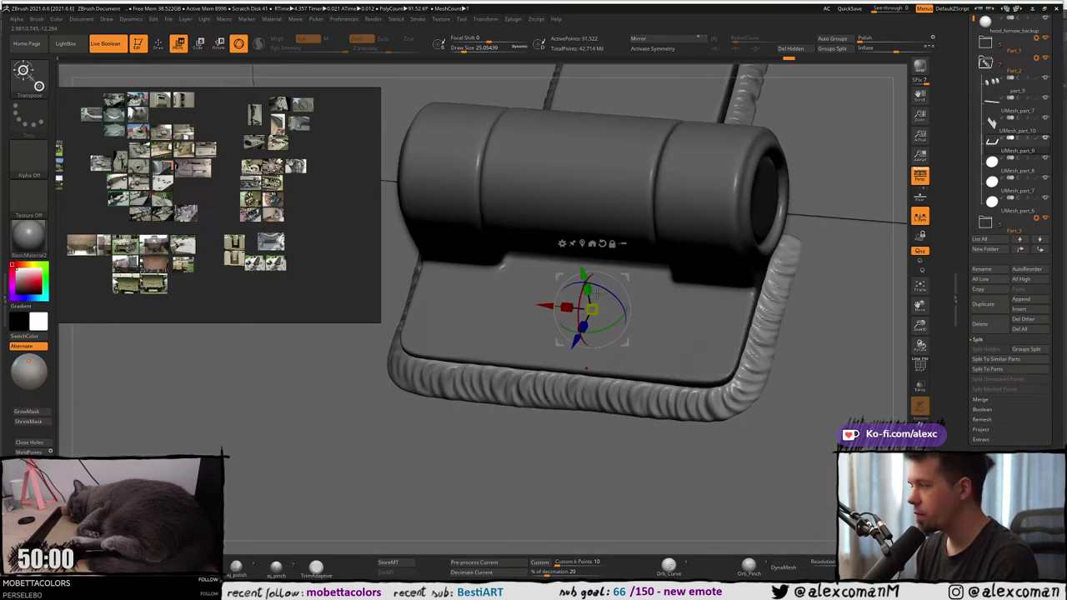
left_click_drag(582, 327, 584, 326)
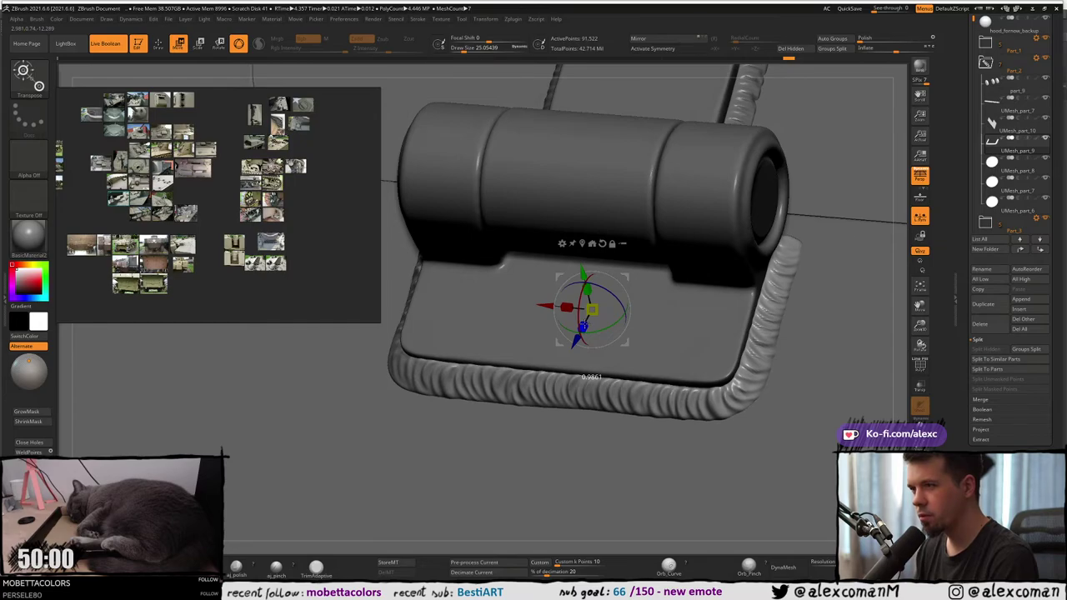
right_click_drag(583, 326, 562, 307)
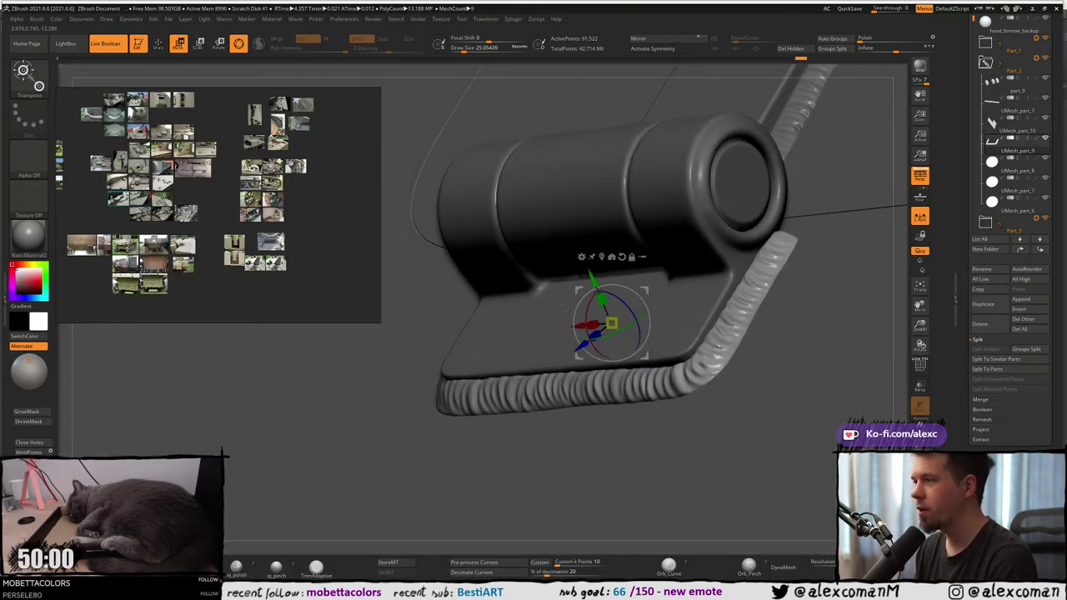
mouse_move(574, 278)
right_mouse_down()
mouse_move(611, 246)
mouse_move(599, 218)
mouse_move(614, 244)
mouse_move(576, 302)
mouse_move(553, 310)
mouse_move(557, 120)
mouse_move(584, 215)
mouse_move(517, 209)
right_mouse_up()
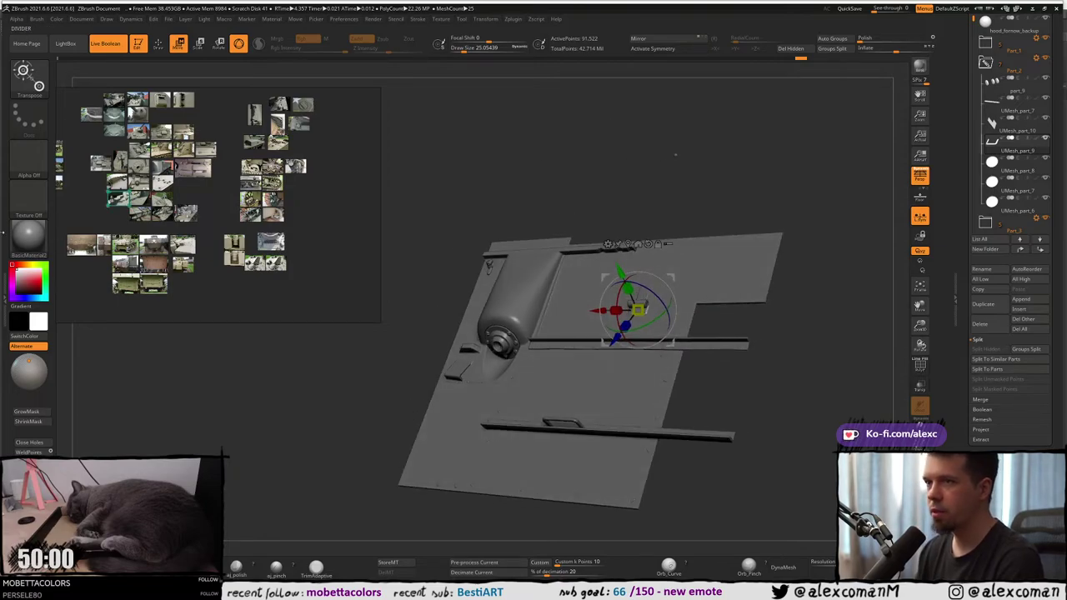
Examine the tank reference photo, studying the running gear, tracks, headlight and front hull plates.
scroll(201, 190, "up", 10)
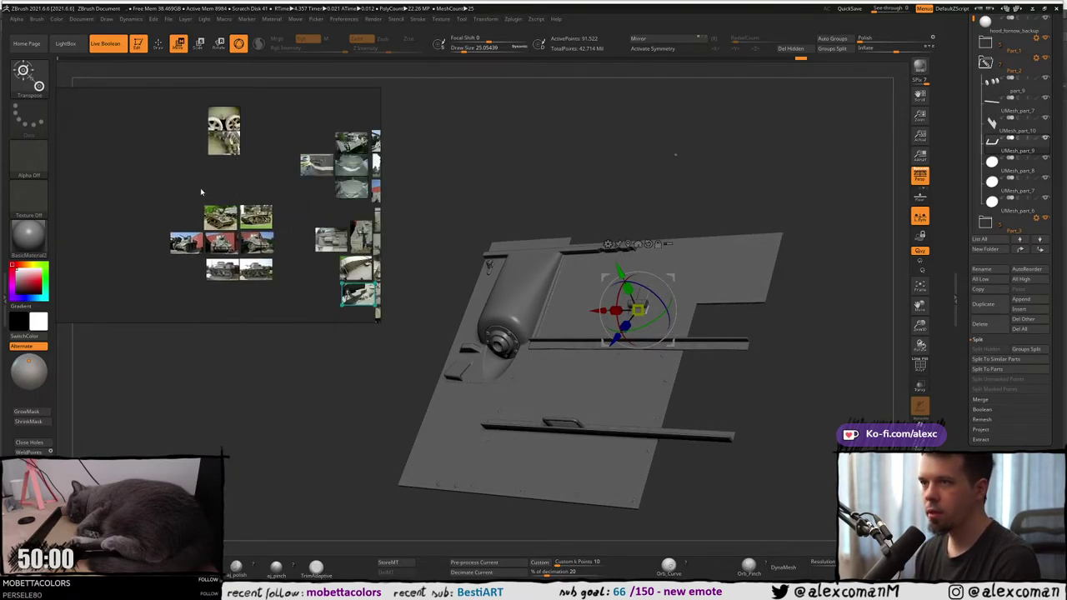
scroll(179, 212, "up", 6)
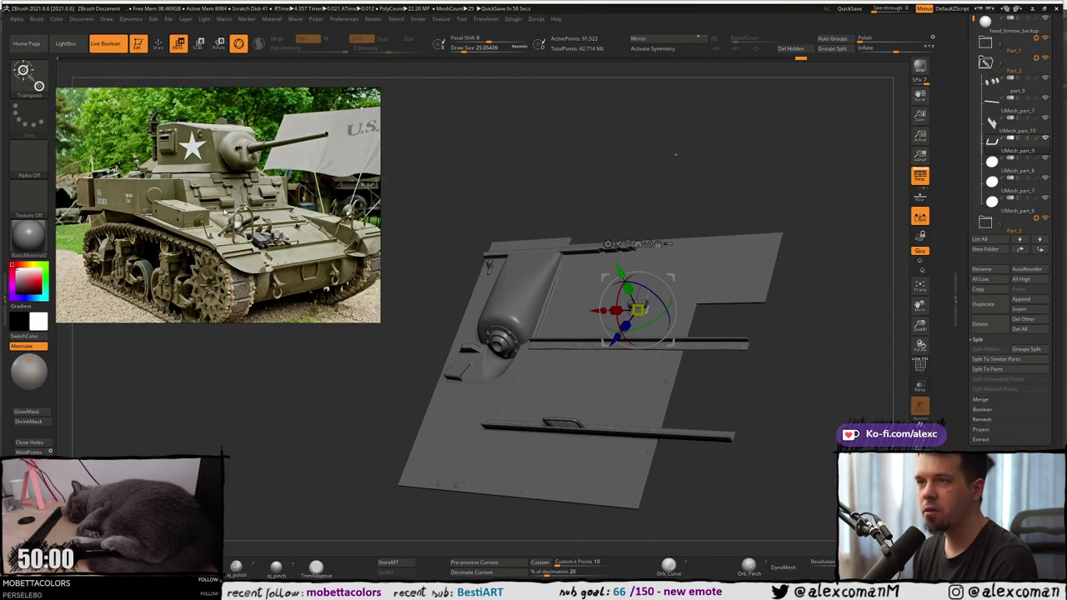
scroll(216, 200, "up", 2)
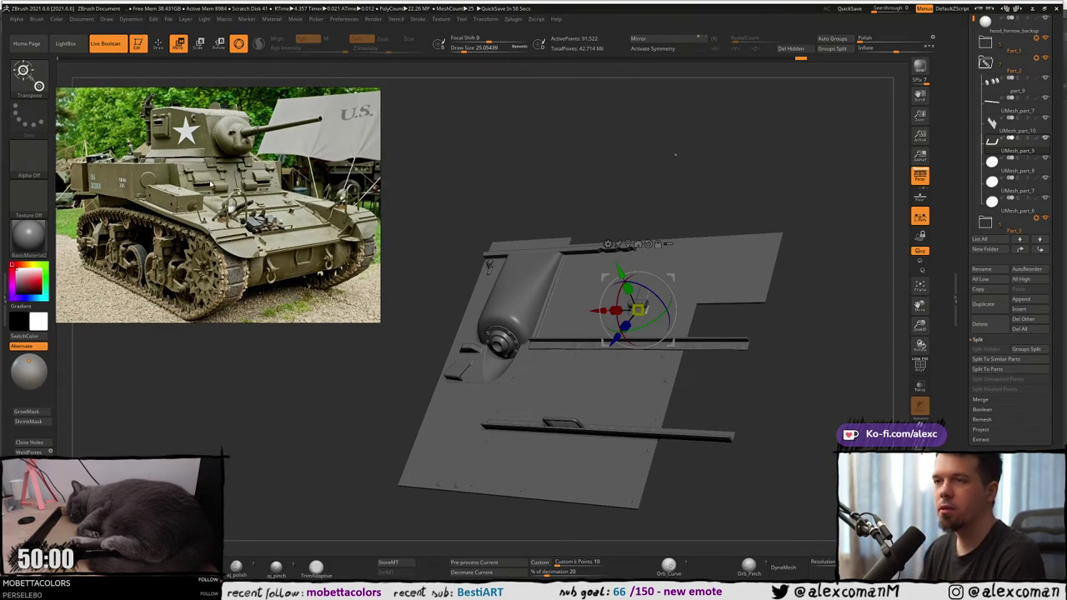
scroll(150, 205, "up", 4)
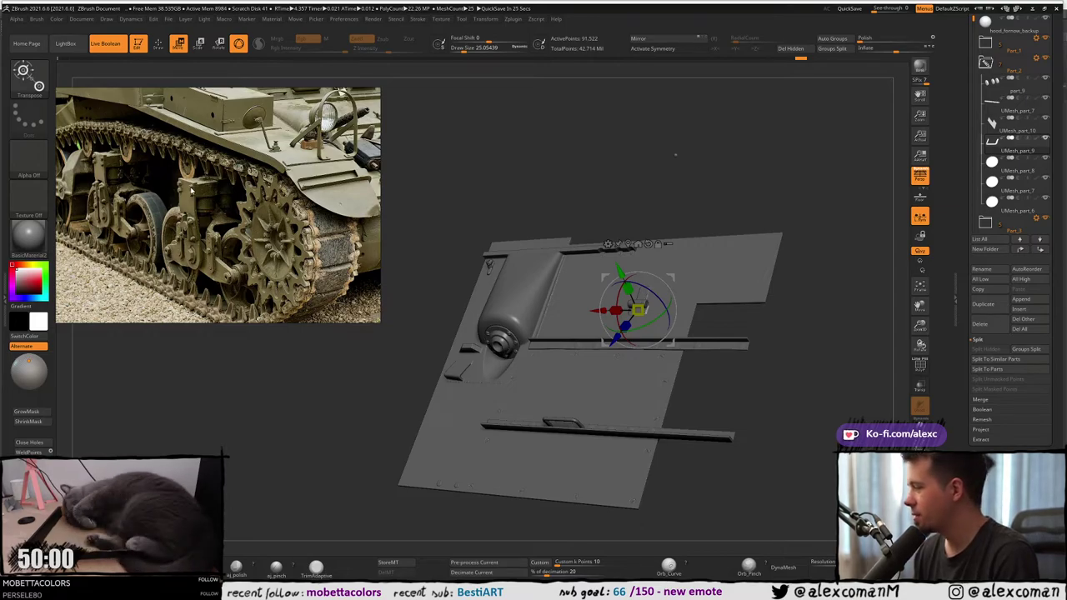
scroll(194, 192, "down", 3)
middle_click_drag(283, 185, 250, 202)
scroll(250, 201, "down", 1)
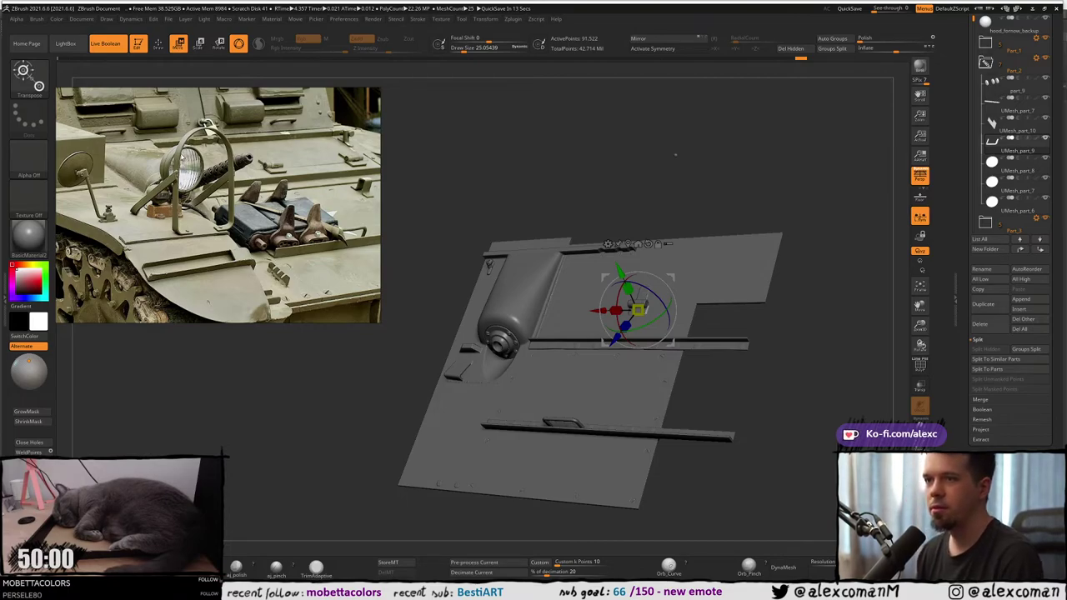
middle_click_drag(127, 204, 178, 205)
middle_click_drag(303, 195, 174, 207)
scroll(174, 208, "down", 2)
scroll(233, 250, "down", 7)
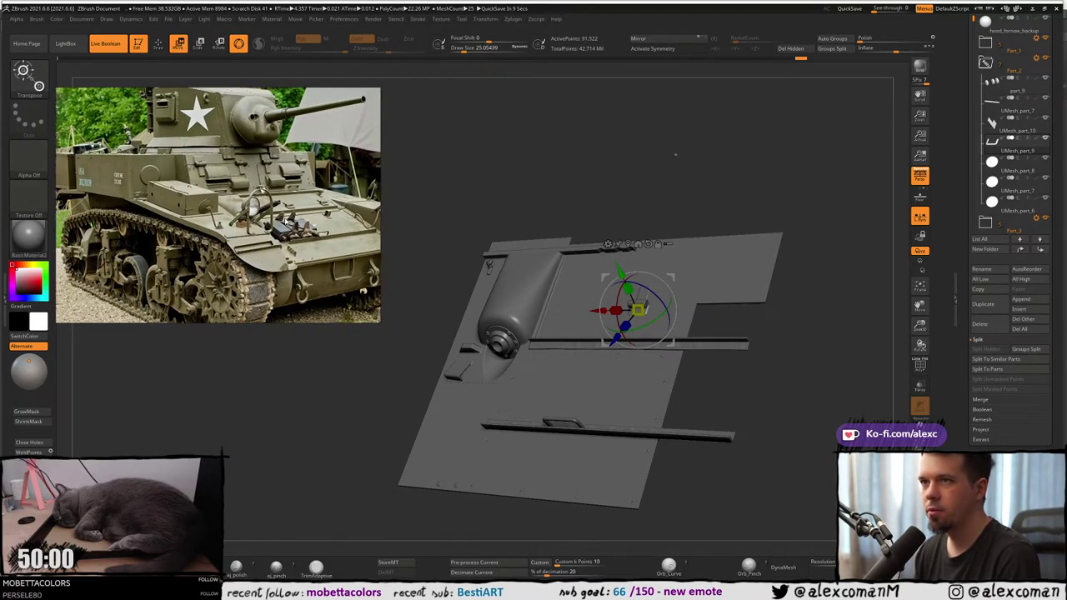
Examine the turret in the reference photo, from the gun mantlet and white star to the side vision port.
scroll(260, 173, "up", 6)
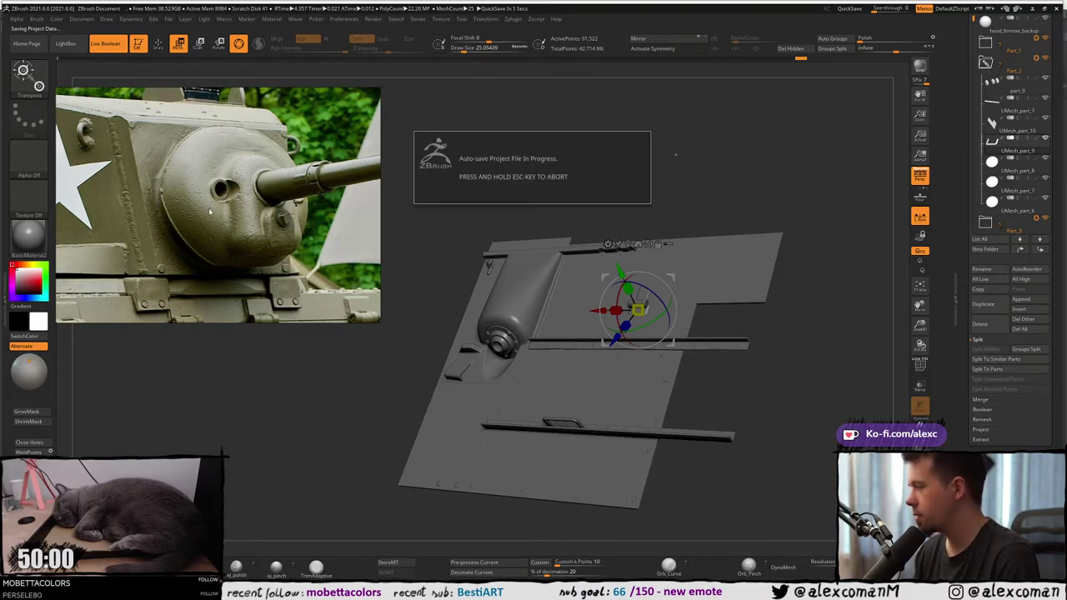
scroll(175, 236, "down", 3)
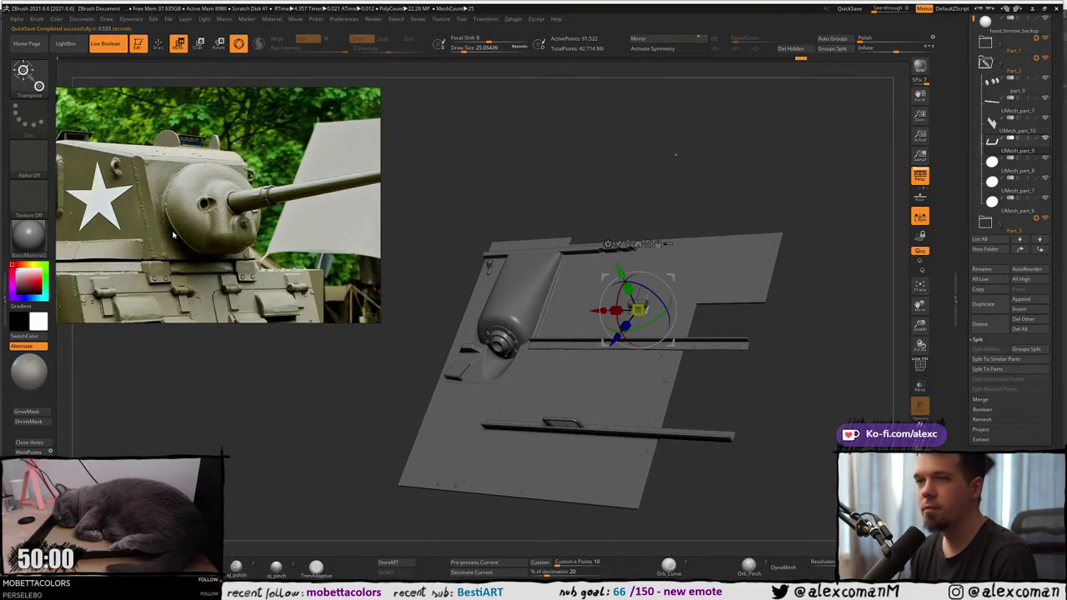
scroll(250, 225, "up", 3)
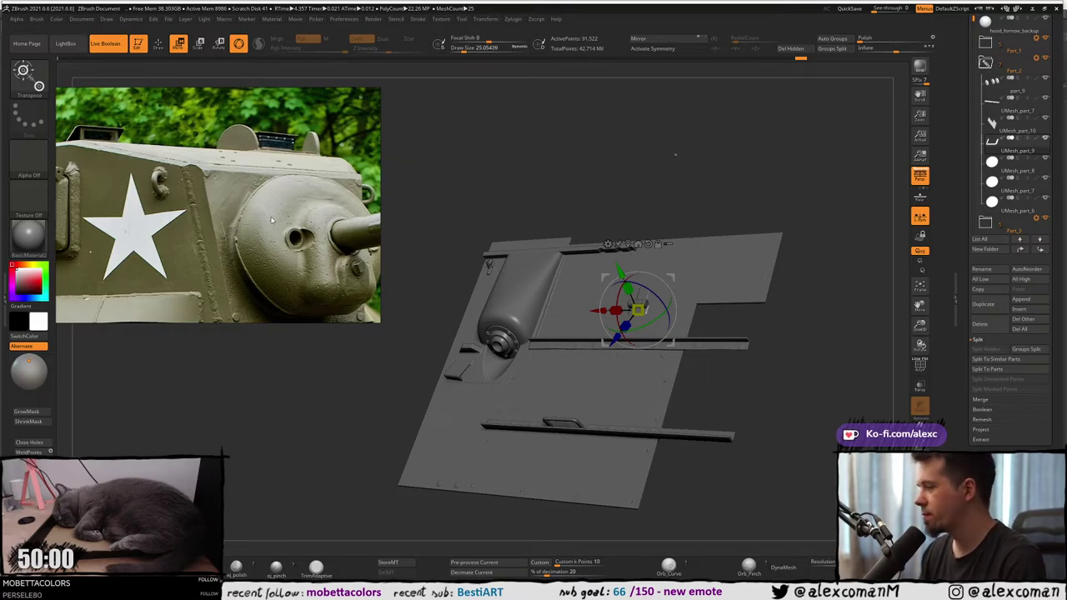
scroll(271, 220, "down", 1)
middle_click_drag(241, 201, 262, 189)
scroll(177, 194, "down", 1)
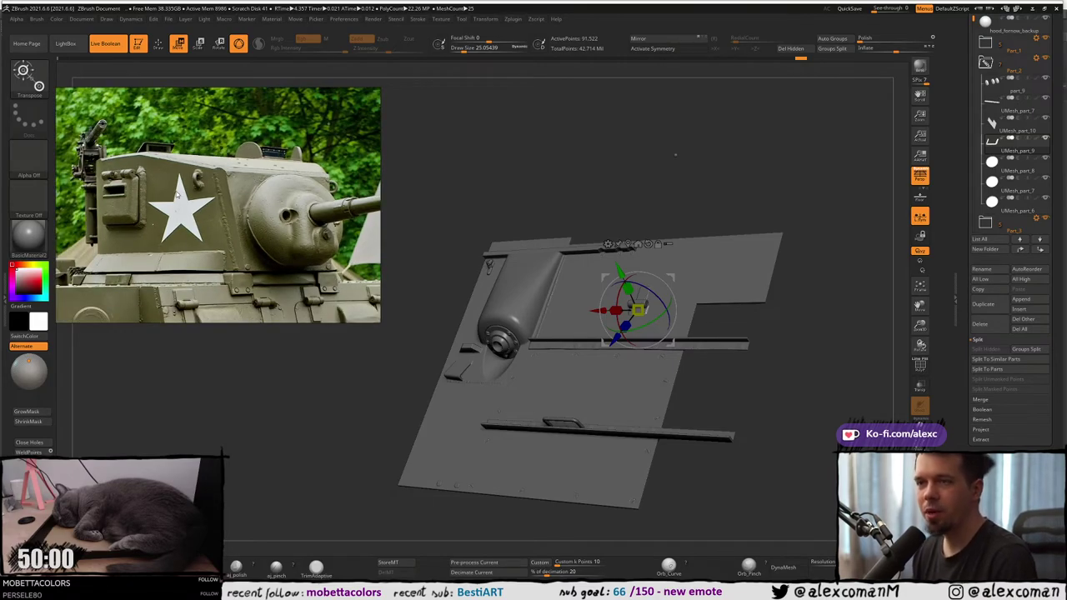
key("Right")
key("Right")
key("Right")
key("Right")
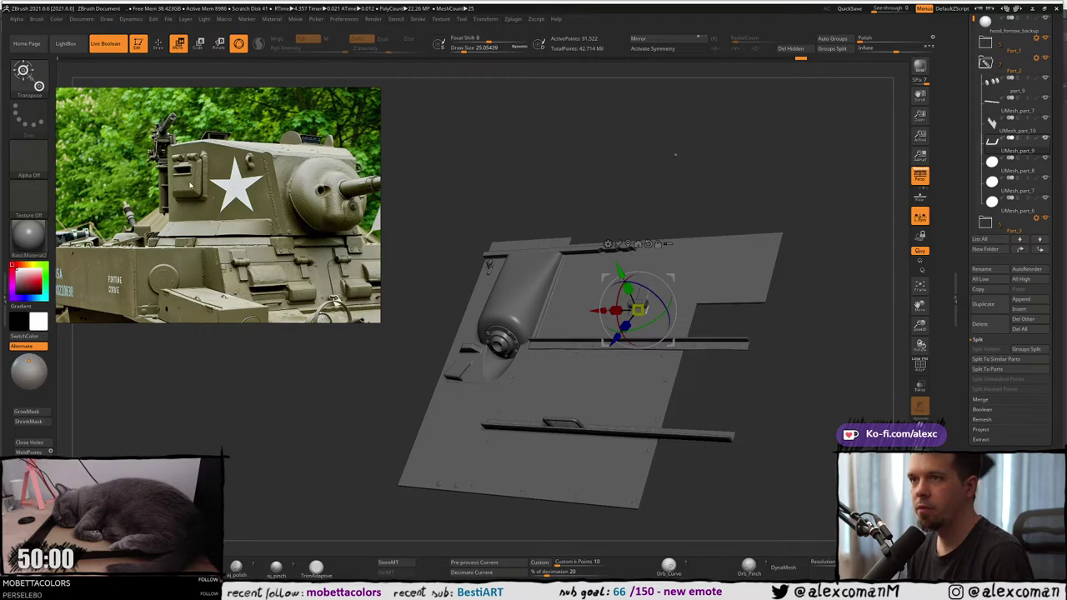
key("Right")
key("Right")
key("Right")
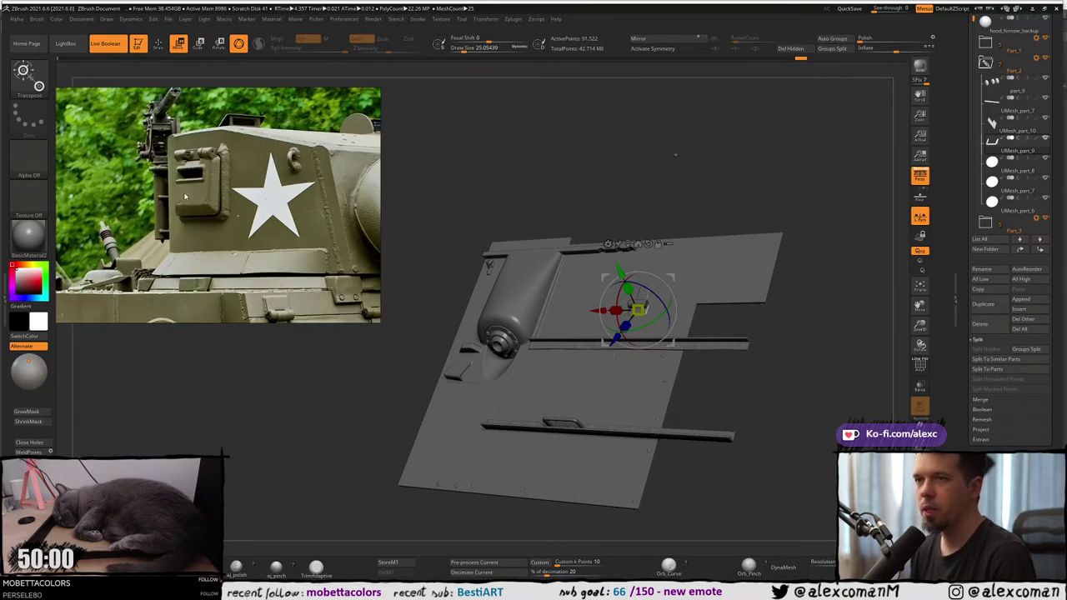
key("Right")
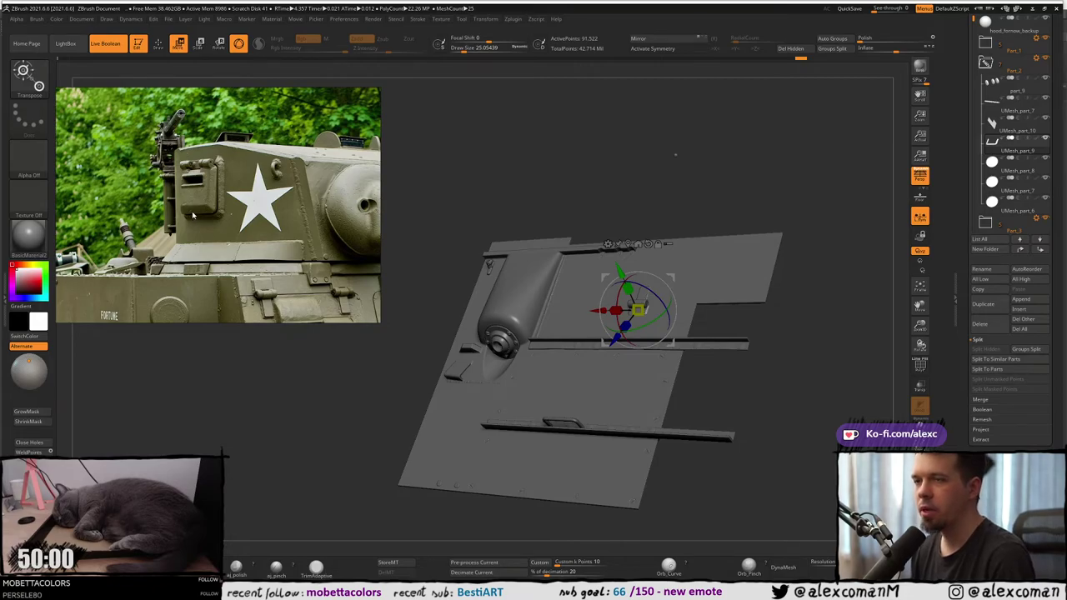
key("Right")
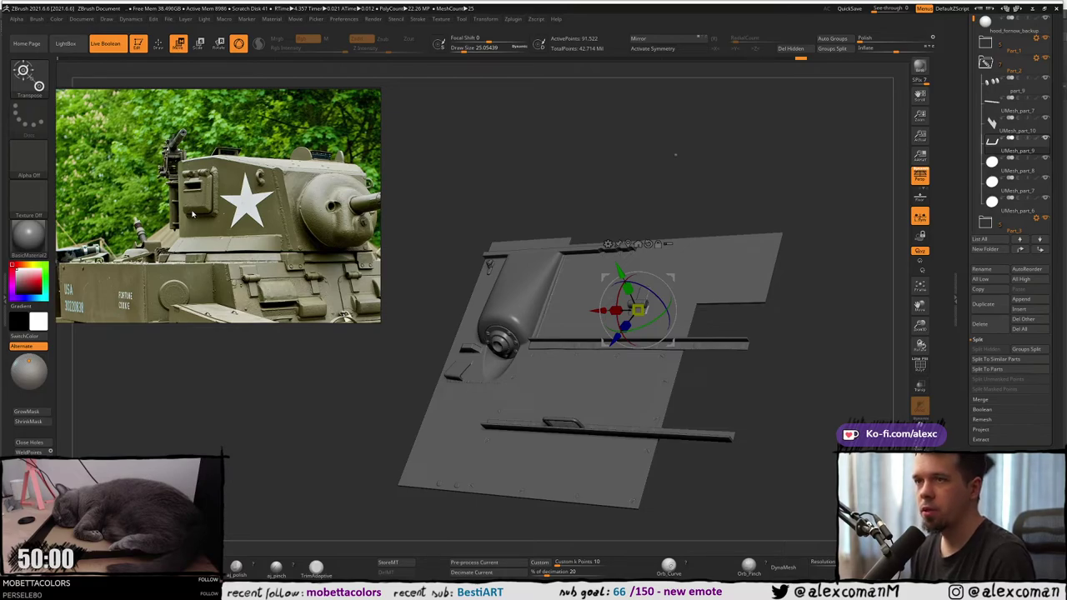
key("Right")
key("Right")
key("Right")
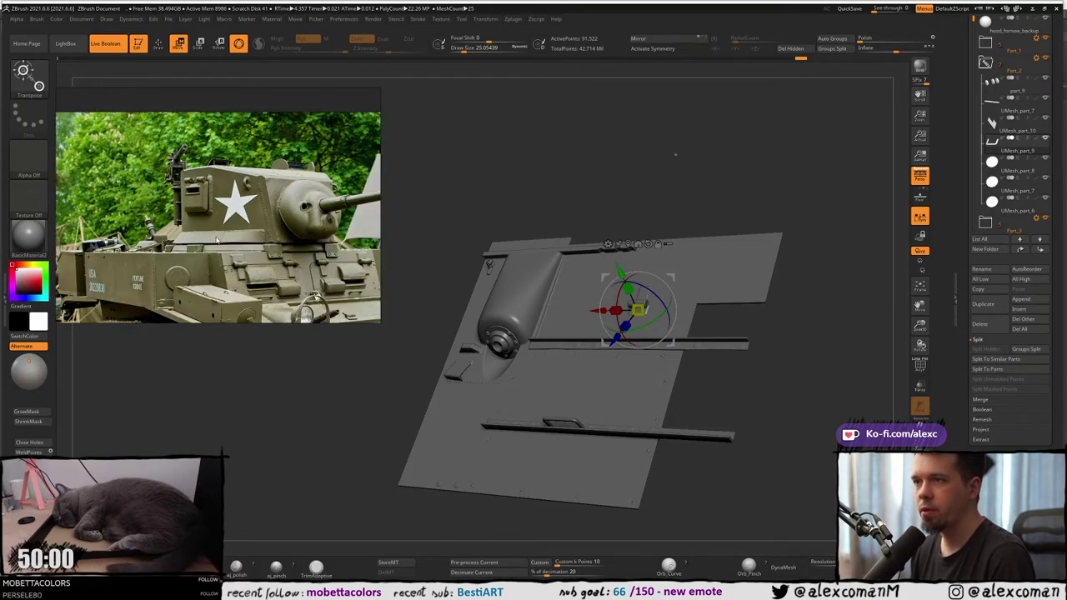
Examine the front hull, fenders, tools and towing shackles in the tank reference photo.
key("Right")
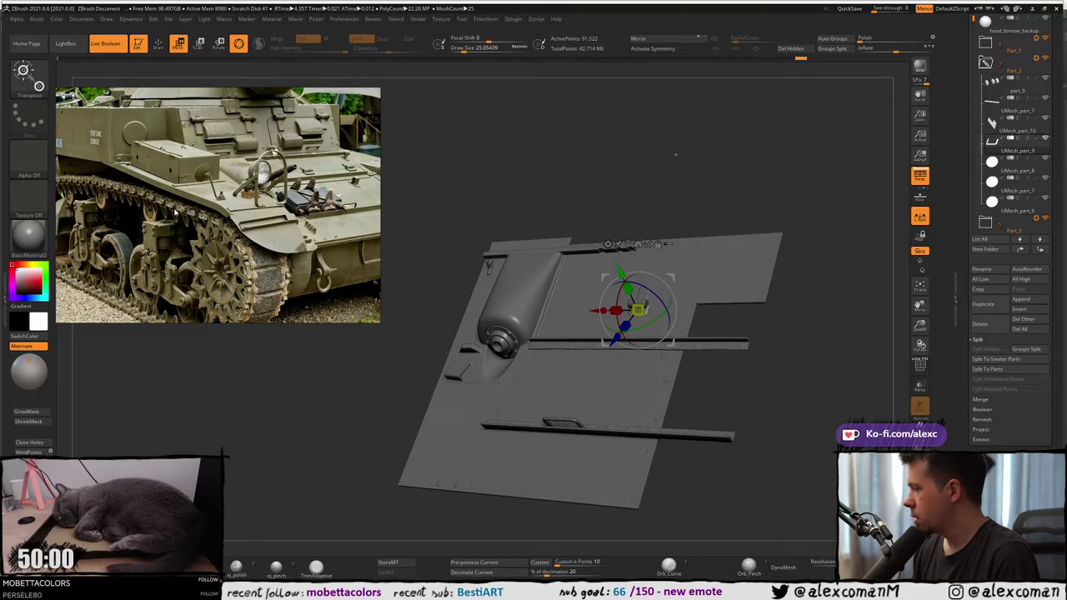
key("Right")
key("Right")
key("Right")
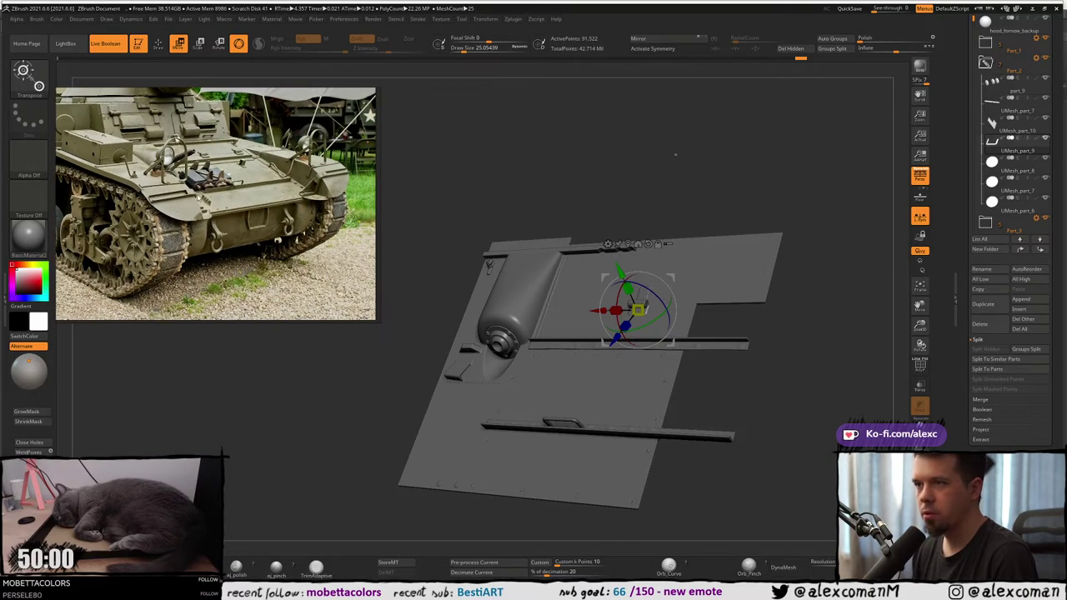
key("Right")
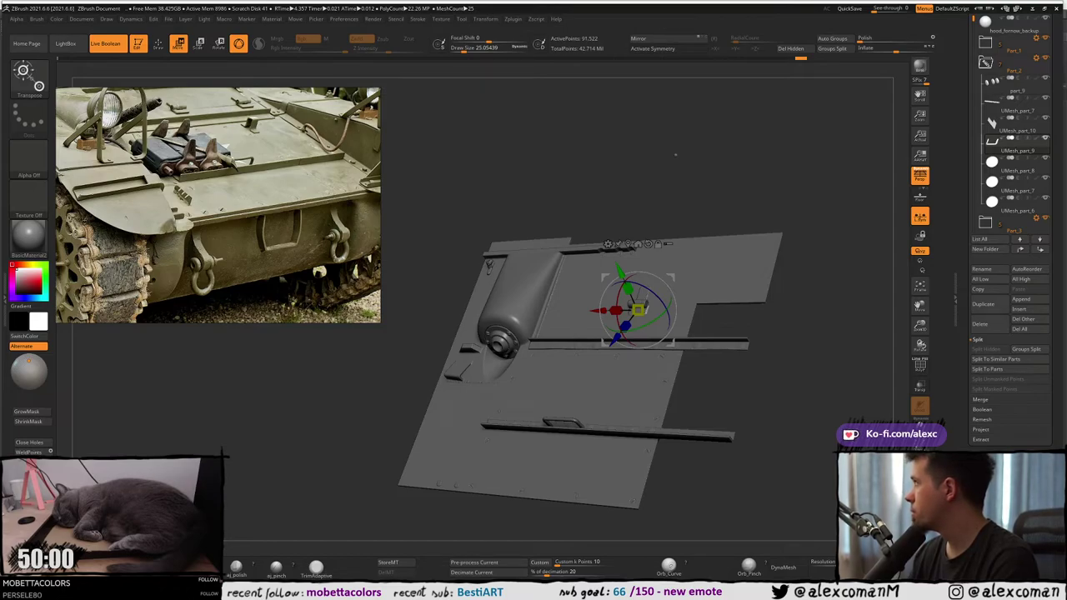
Bring the browser window with the "How to draw an Owl" image beside the references and enlarge it to 150%.
mouse_move(1066, 102)
left_mouse_down()
mouse_move(493, 72)
mouse_move(598, 113)
left_mouse_up()
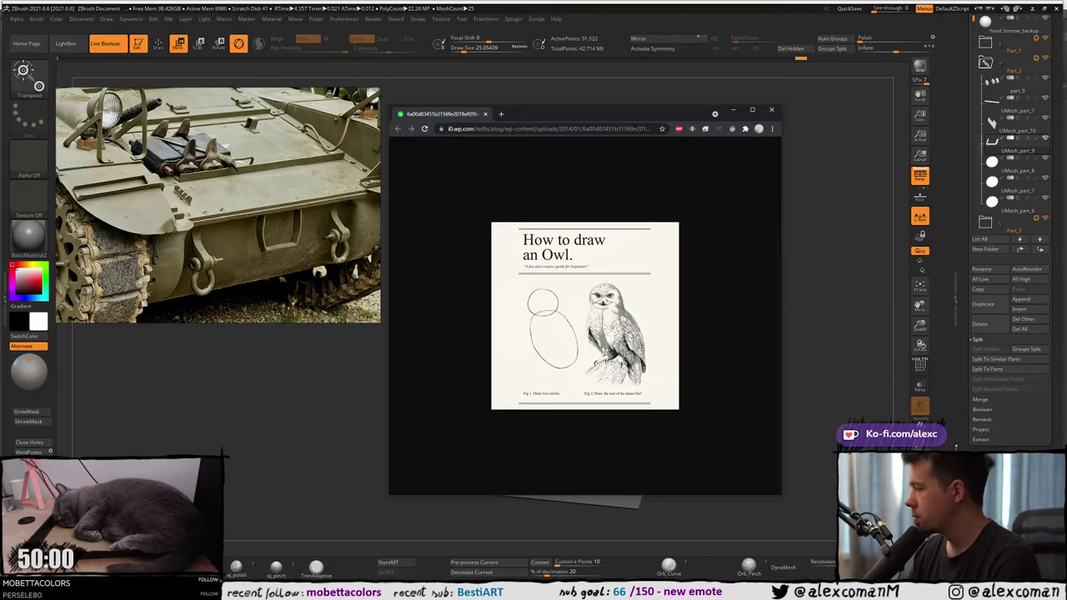
scroll(614, 361, "up", 4, "ctrl")
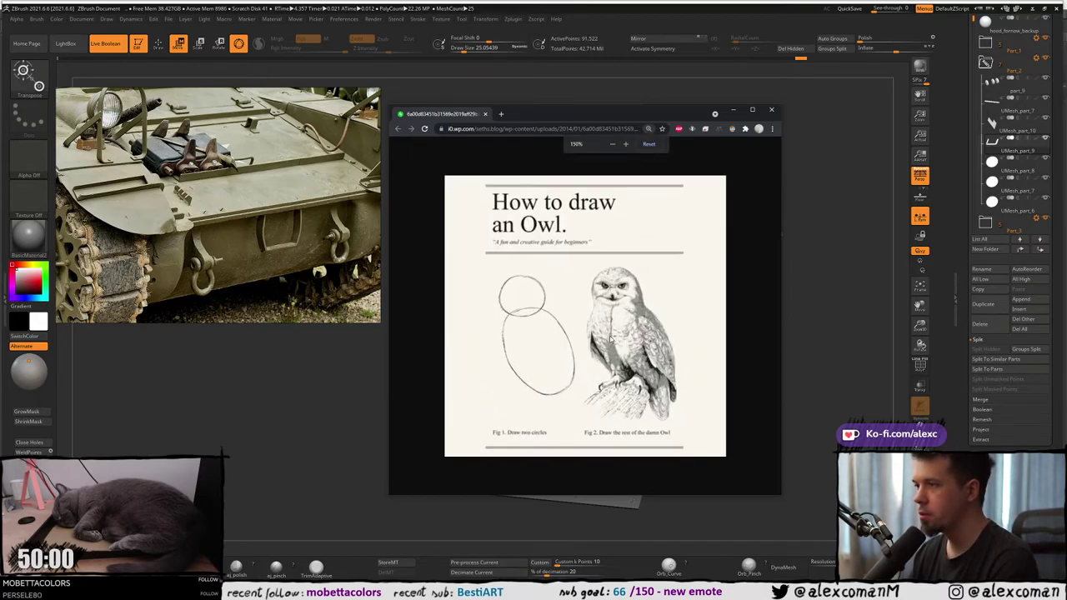